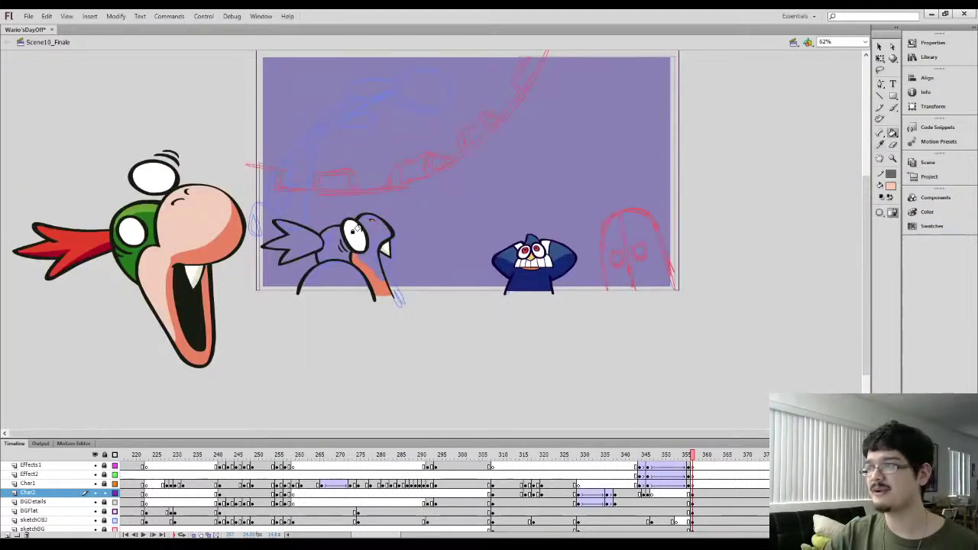
Sample the dark green from the green character and paint the bird's neck band green
key("ctrl+=")
mouse_move(221, 390)
left_mouse_down()
mouse_move(350, 261)
mouse_move(519, 241)
left_mouse_up()
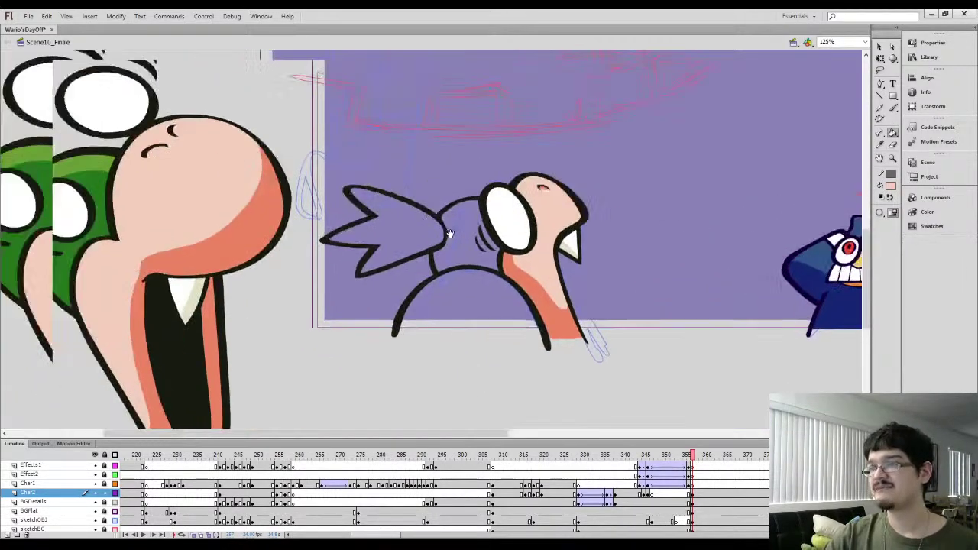
left_click_drag(180, 192, 319, 201)
key("i")
left_click(238, 189)
mouse_move(501, 277)
left_mouse_down()
mouse_move(315, 237)
mouse_move(380, 210)
left_mouse_up()
key("l")
key("ctrl+=")
left_click(477, 208)
key("b")
mouse_move(465, 205)
left_mouse_down()
mouse_move(488, 216)
mouse_move(546, 194)
left_mouse_up()
key("k")
left_click(438, 211)
Sample the light green and the wing's dark red from the left character
key("ctrl+minus")
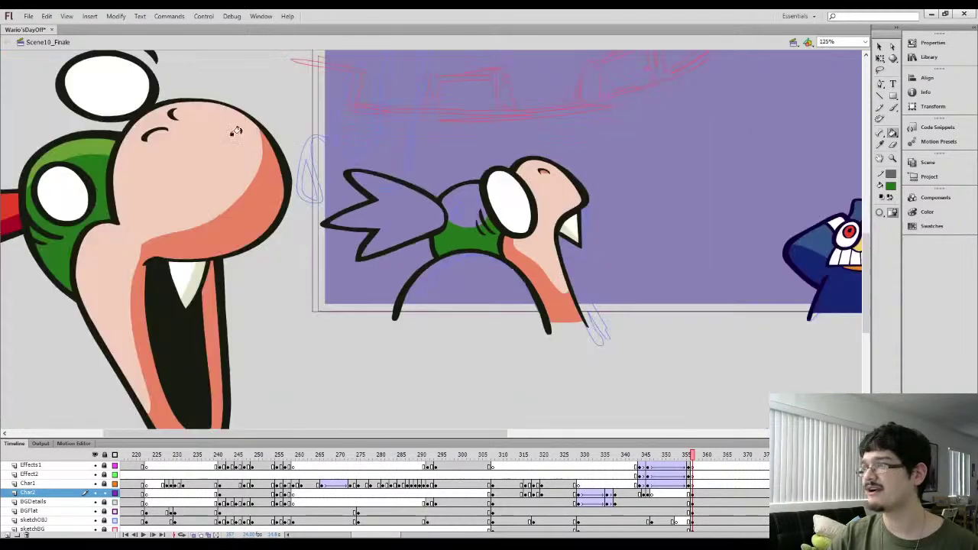
left_click_drag(237, 130, 297, 150)
key("i")
left_click(133, 166)
left_click_drag(107, 238, 199, 264)
key("i")
left_click(158, 279)
Brush a dark red dividing line along the wing's lower edge, curving up toward the neck
left_click_drag(411, 308, 317, 284)
key("b")
key("ctrl+equal")
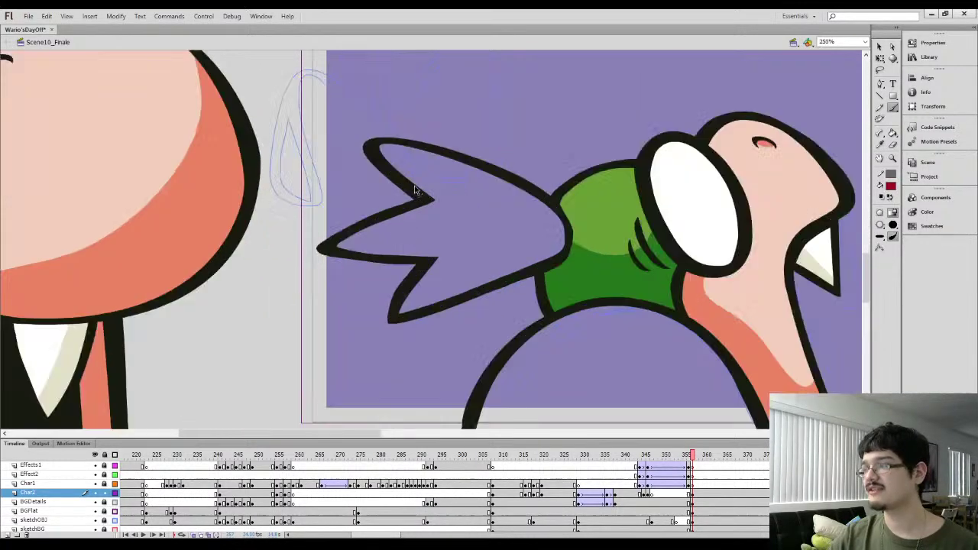
left_click_drag(332, 245, 505, 246)
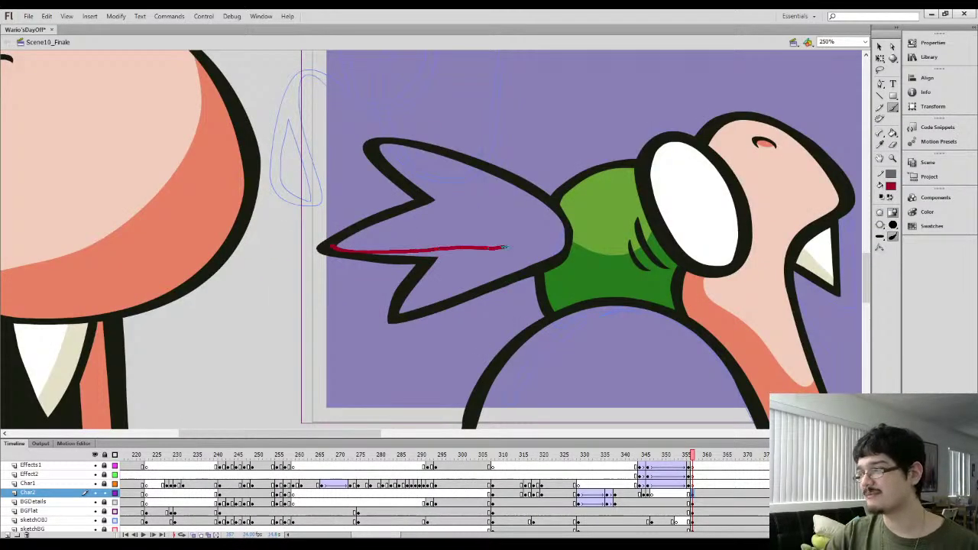
left_click_drag(559, 234, 557, 217)
left_click_drag(336, 241, 429, 246)
left_click_drag(552, 229, 556, 214)
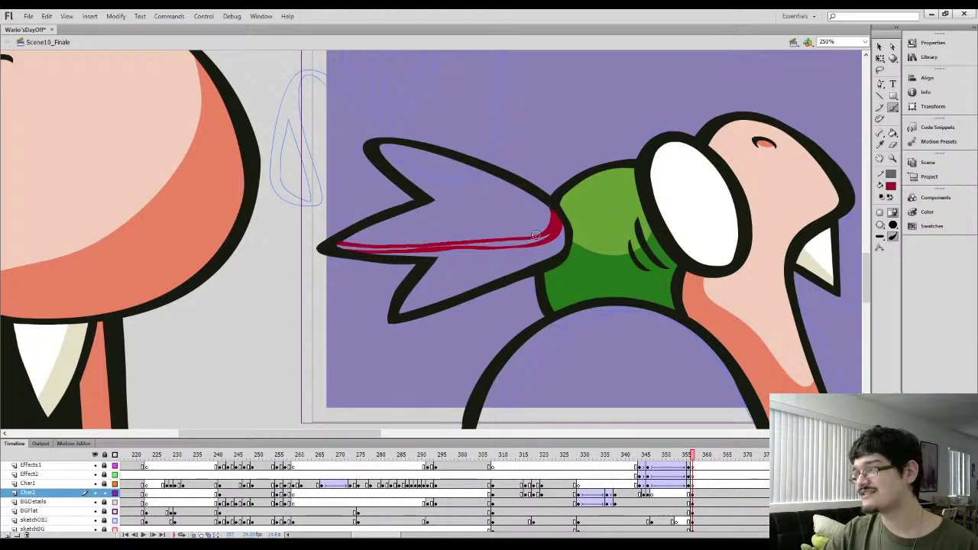
Fill the lower wing section dark red and the upper wing red
key("k")
left_click(501, 245)
left_click(475, 255)
key("ctrl+minus")
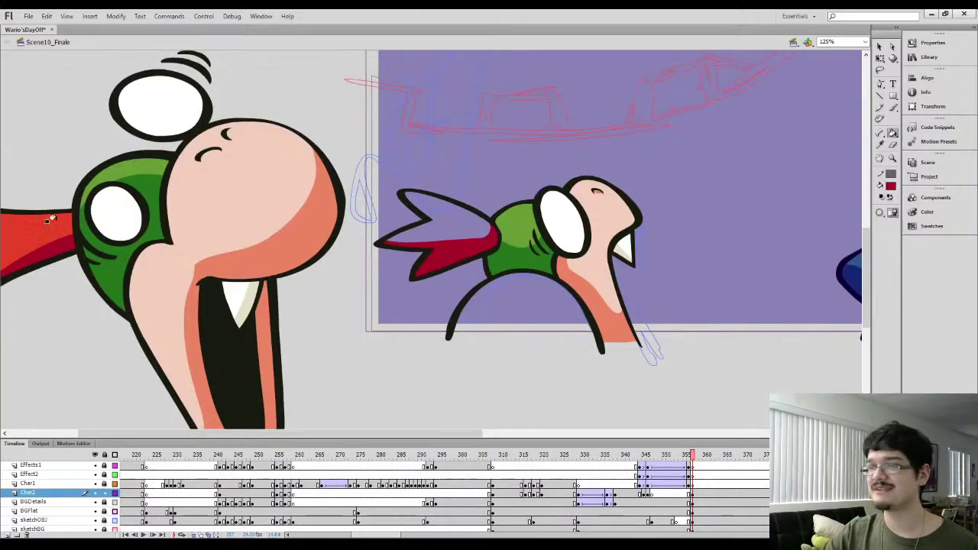
left_click(418, 222)
Pick up the black outline colour and erase the lower end of the left body arc
left_click_drag(366, 300, 438, 229)
key("i")
left_click(524, 265)
left_click_drag(579, 236, 482, 228)
key("b")
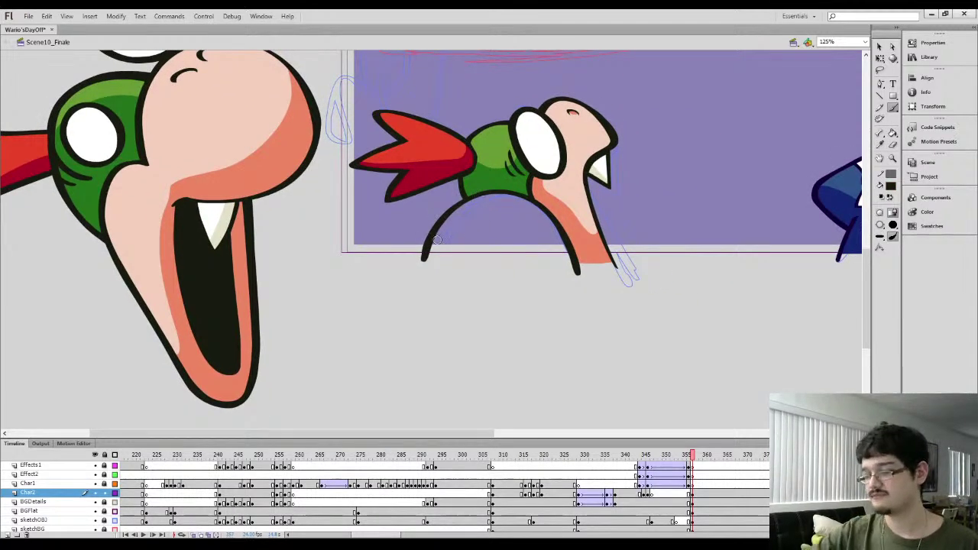
key("e")
mouse_move(411, 275)
left_mouse_down()
mouse_move(433, 210)
mouse_move(420, 248)
mouse_move(423, 236)
left_mouse_up()
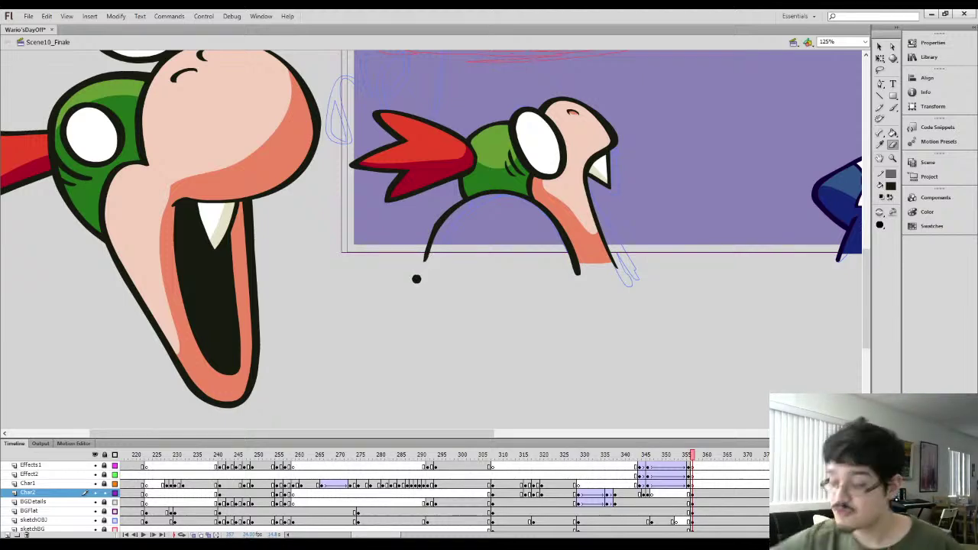
Smooth the selected part of the bird's left body arc
key("l")
left_click_drag(415, 227, 444, 260)
key("ctrl+equal")
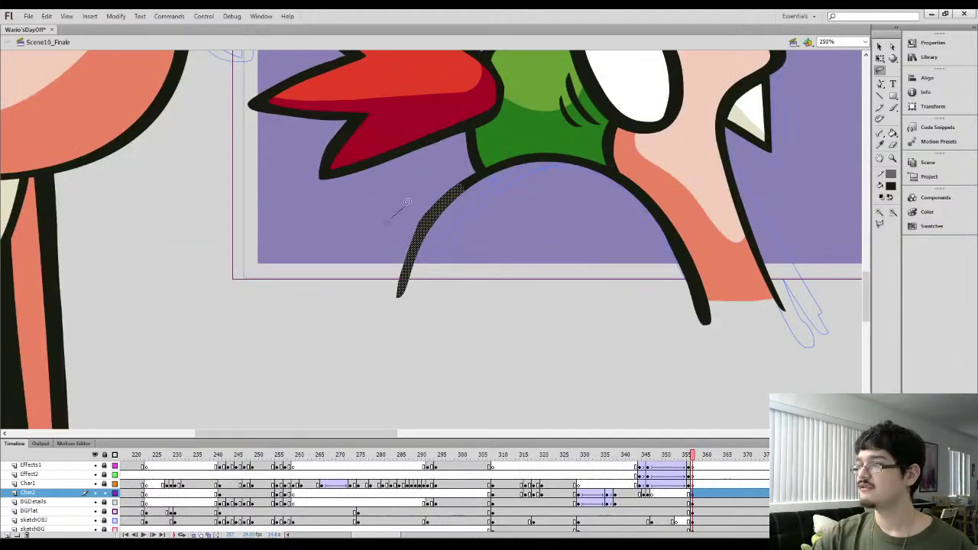
left_click(881, 48)
left_click(892, 213)
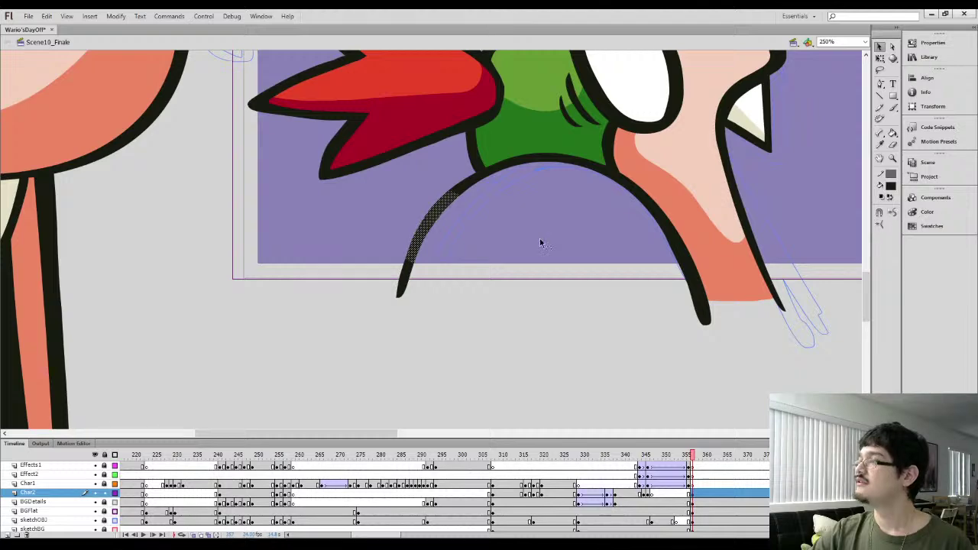
left_click(541, 242)
Paint a second black arc inside the bird's body using the sampled black
key("i")
left_click(467, 185)
key("space")
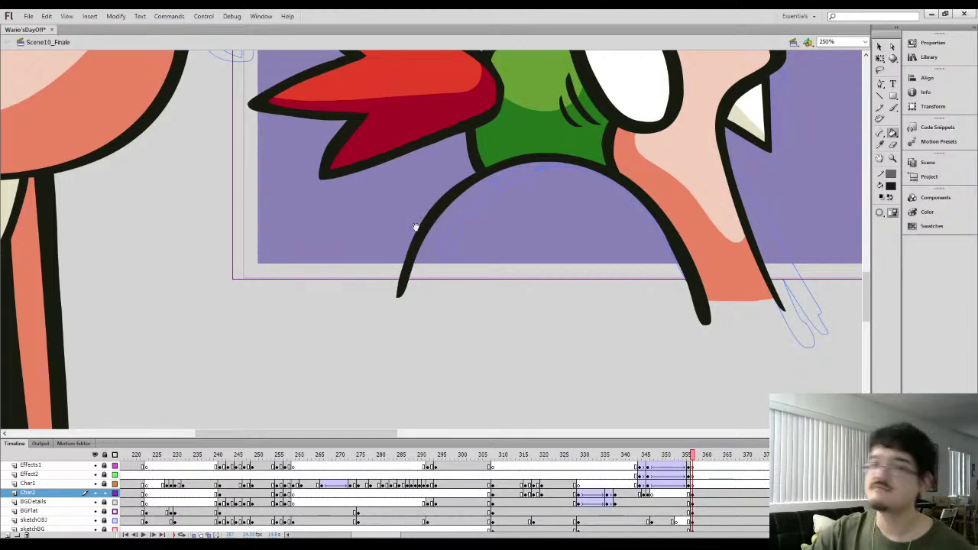
left_click_drag(444, 248, 370, 232)
key("b")
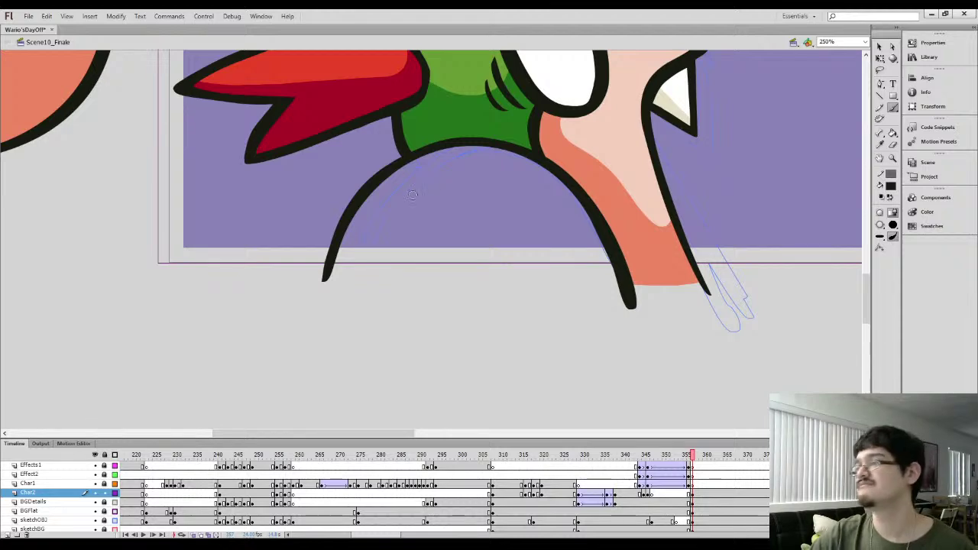
key("ctrl+minus")
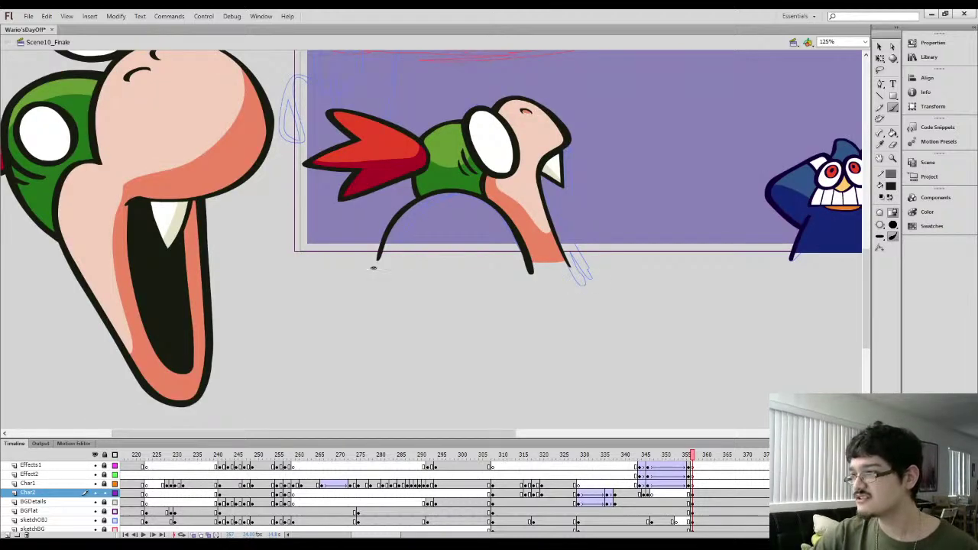
left_click_drag(478, 221, 504, 274)
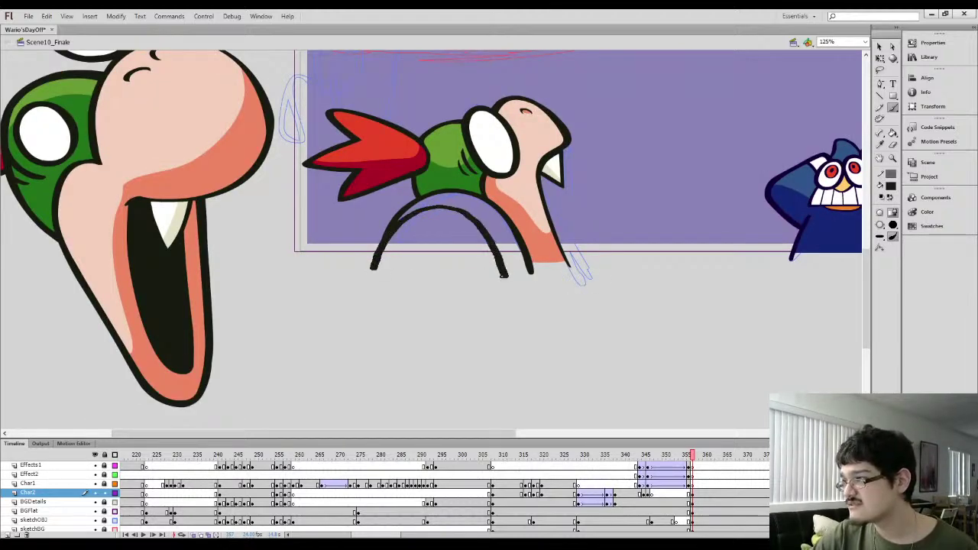
key("ctrl+equal")
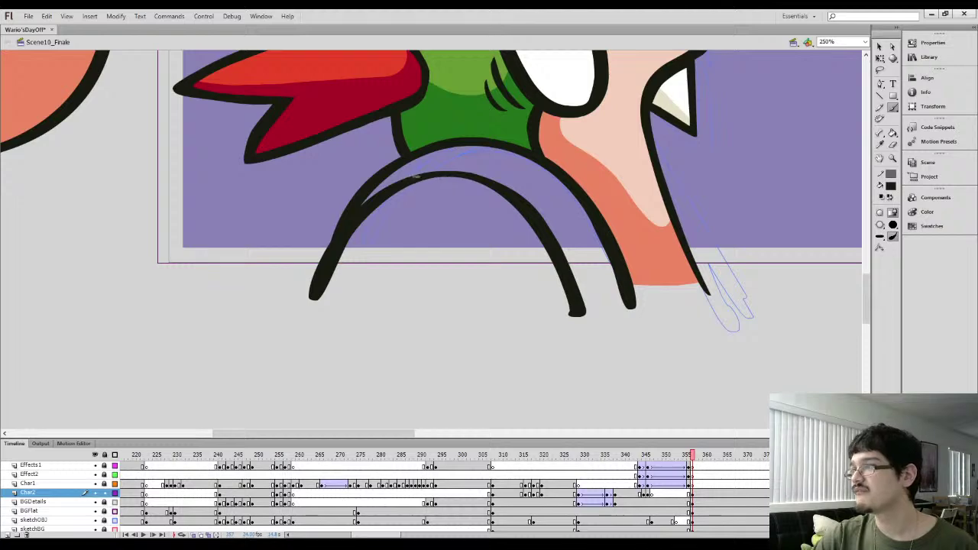
Smooth the top of the new inner arc
key("l")
mouse_move(444, 217)
left_mouse_down()
mouse_move(529, 208)
mouse_move(526, 217)
left_mouse_up()
left_click(880, 48)
left_click(892, 215)
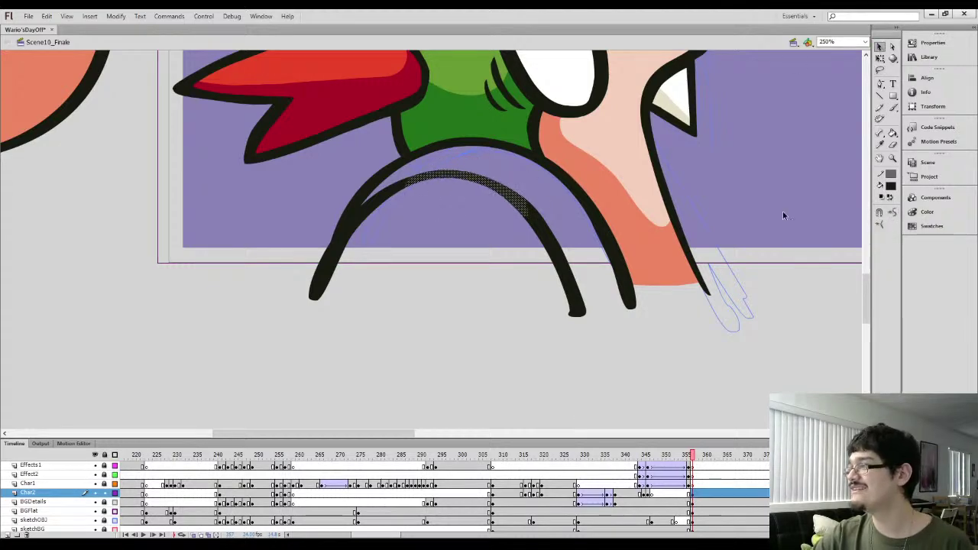
left_click(532, 183)
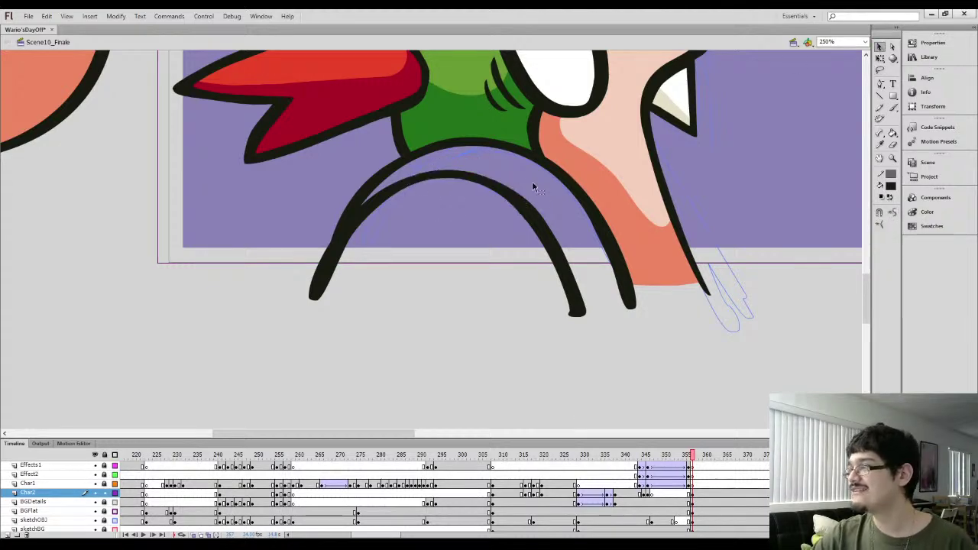
left_click(557, 245)
left_click(450, 258)
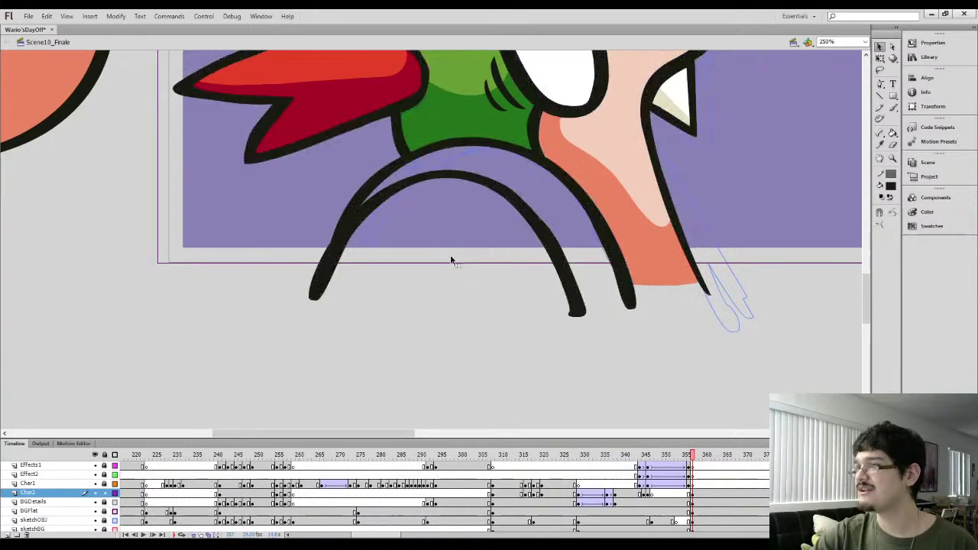
Erase part of the inner arc's left end
key("e")
mouse_move(319, 304)
left_mouse_down()
mouse_move(354, 238)
mouse_move(394, 197)
mouse_move(436, 182)
left_mouse_up()
key("l")
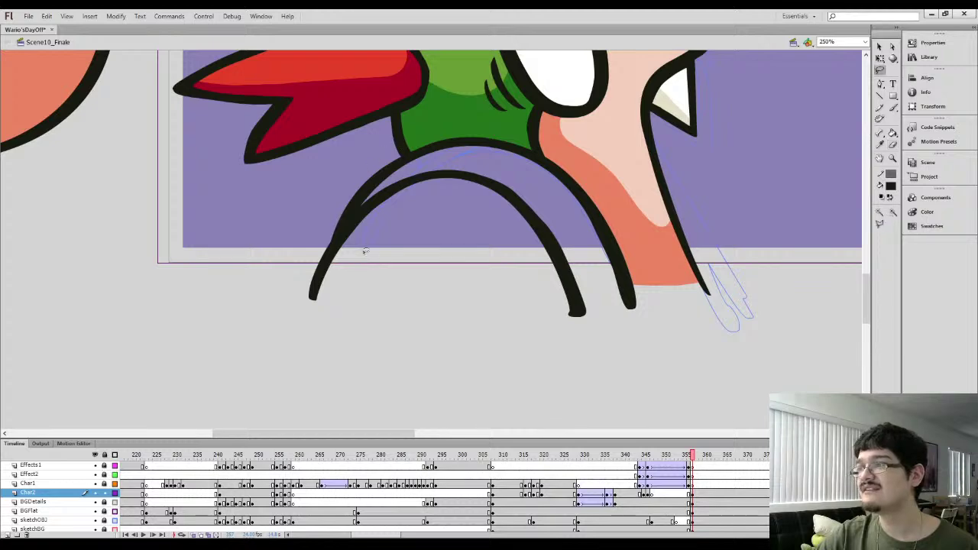
left_click_drag(303, 238, 305, 238)
mouse_move(493, 244)
left_mouse_down()
mouse_move(454, 175)
mouse_move(572, 281)
left_mouse_up()
left_click(881, 47)
left_click(380, 245)
Delete the black ink between the arcs at their junction and smooth both strokes
key("l")
mouse_move(378, 235)
left_mouse_down()
mouse_move(337, 214)
mouse_move(378, 177)
left_mouse_up()
key("ctrl+equal")
left_click(475, 172)
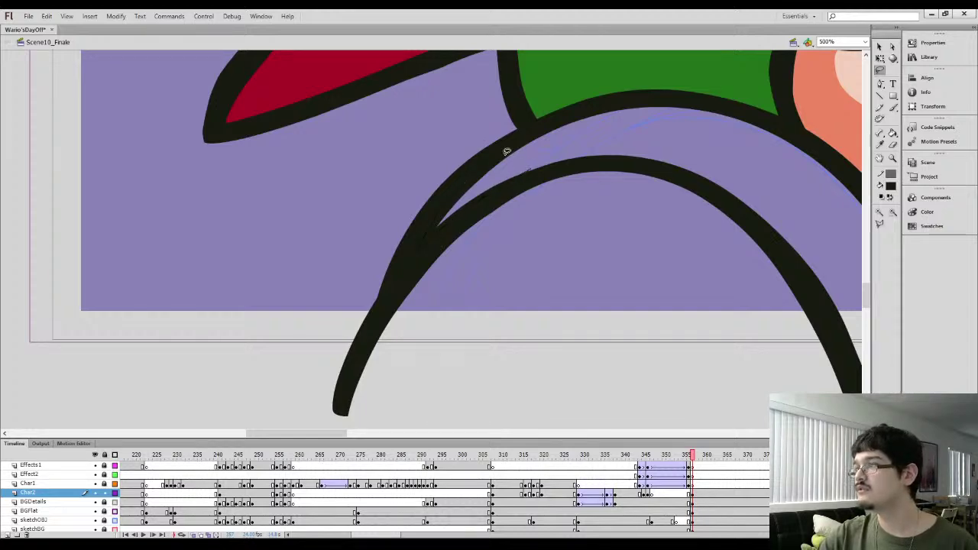
left_click_drag(558, 143, 528, 163)
key("Delete")
key("space")
left_click_drag(450, 174, 436, 186)
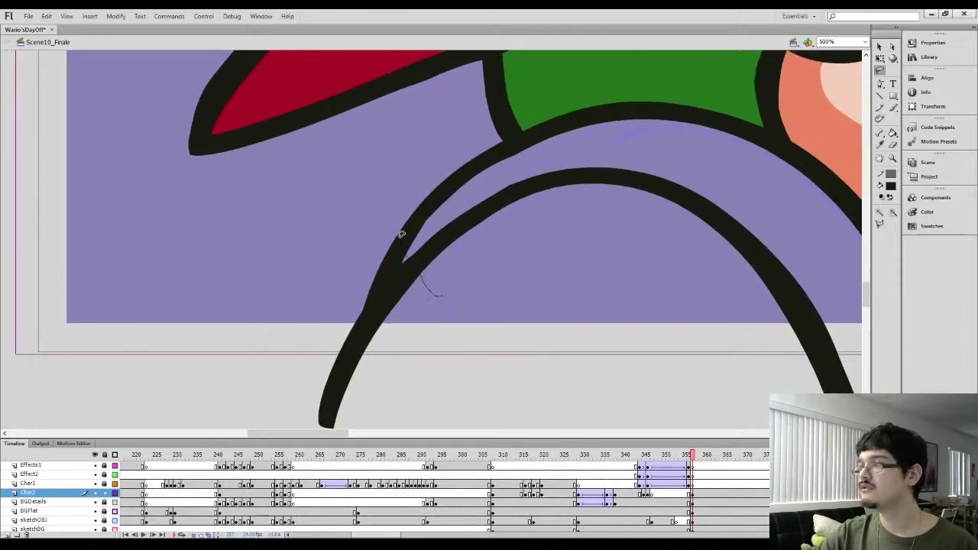
left_click_drag(521, 148, 518, 147)
key("v")
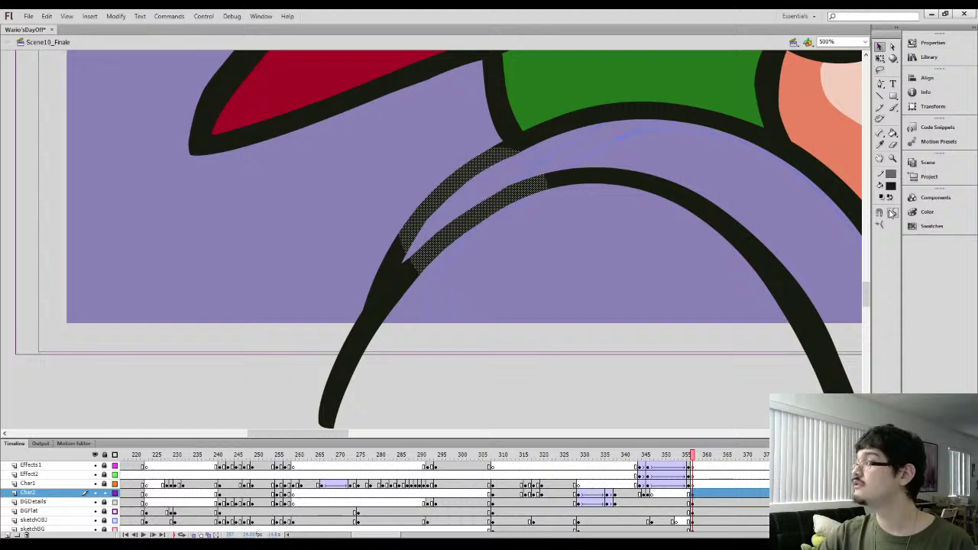
left_click(895, 215)
left_click(579, 288)
Trim the inner and outer edges of the bird's right leg with the Eraser
key("i")
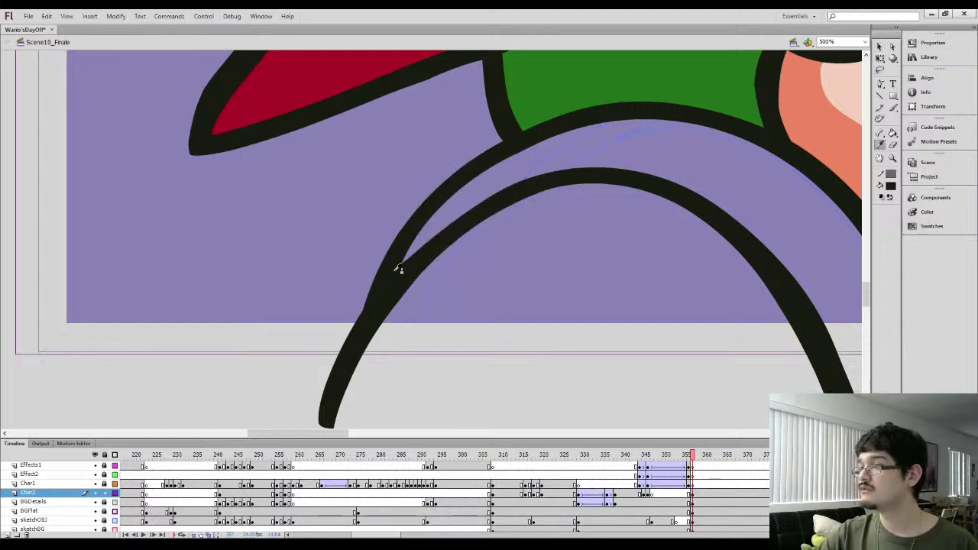
left_click(396, 270)
key("b")
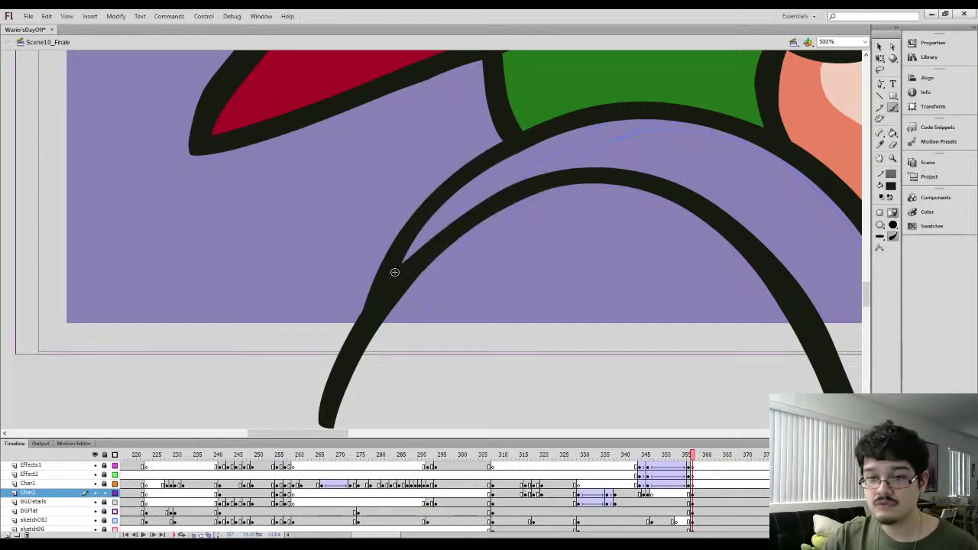
key("ctrl+minus")
key("i")
left_click(402, 260)
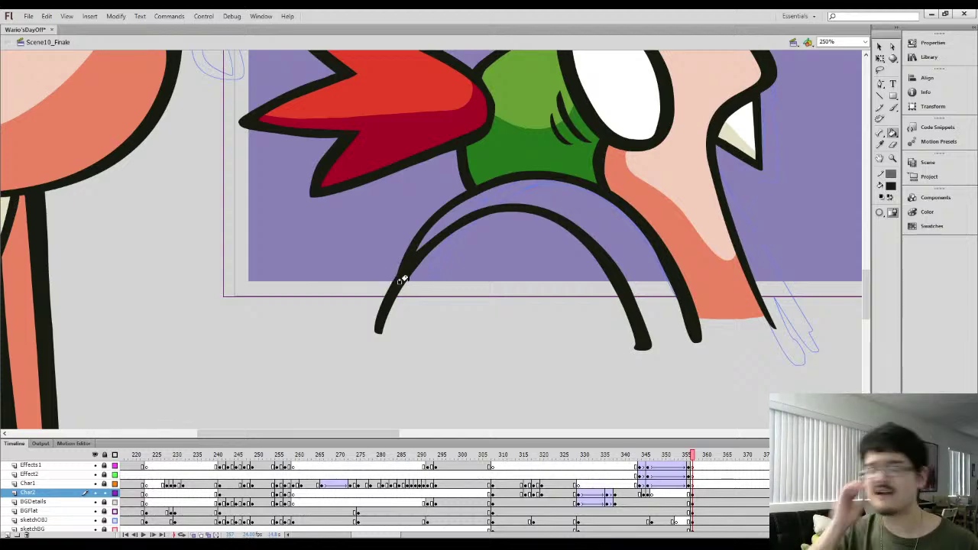
left_click_drag(503, 266, 418, 212)
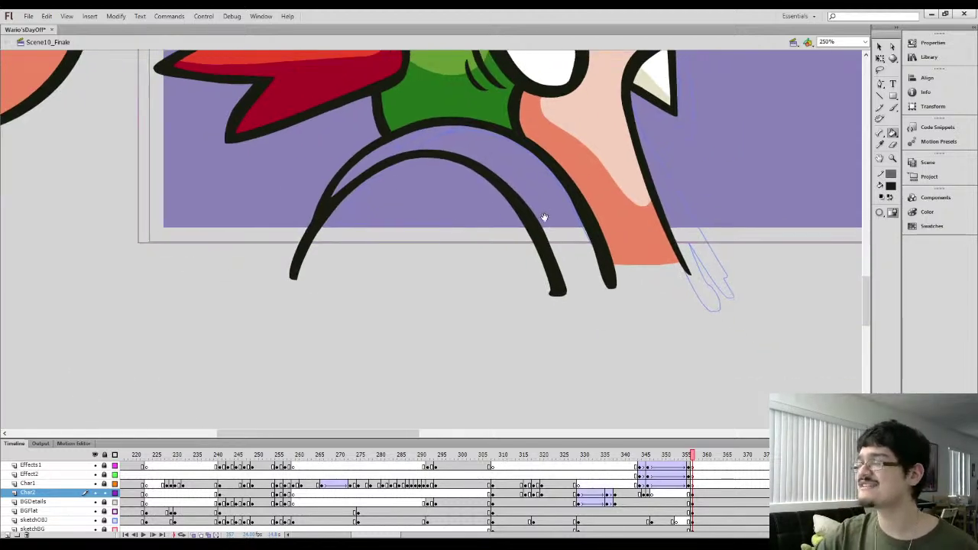
key("e")
mouse_move(521, 249)
left_mouse_down()
mouse_move(548, 311)
mouse_move(515, 224)
left_mouse_up()
left_click_drag(565, 310, 535, 199)
mouse_move(476, 177)
left_mouse_down()
mouse_move(552, 305)
mouse_move(513, 219)
mouse_move(537, 269)
left_mouse_up()
left_click_drag(478, 178, 545, 283)
Keep erasing along the right leg's edges, undoing misplaced strokes, until its outline is clean
key("ctrl+z")
mouse_move(465, 176)
left_mouse_down()
mouse_move(527, 240)
mouse_move(545, 289)
mouse_move(464, 175)
mouse_move(505, 207)
mouse_move(466, 179)
left_mouse_up()
key("ctrl+z")
key("ctrl+z")
mouse_move(450, 167)
left_mouse_down()
mouse_move(479, 179)
mouse_move(468, 175)
mouse_move(539, 289)
mouse_move(503, 209)
mouse_move(547, 310)
left_mouse_up()
mouse_move(573, 310)
left_mouse_down()
mouse_move(563, 268)
mouse_move(485, 174)
mouse_move(465, 175)
mouse_move(504, 205)
mouse_move(549, 298)
left_mouse_up()
left_click_drag(506, 207, 539, 262)
mouse_move(570, 310)
left_mouse_down()
mouse_move(548, 235)
mouse_move(487, 155)
left_mouse_up()
mouse_move(506, 193)
left_mouse_down()
mouse_move(533, 203)
mouse_move(579, 293)
mouse_move(580, 262)
mouse_move(568, 253)
mouse_move(590, 320)
left_mouse_up()
mouse_move(513, 180)
left_mouse_down()
mouse_move(561, 238)
mouse_move(533, 193)
mouse_move(544, 206)
mouse_move(584, 293)
mouse_move(564, 238)
mouse_move(596, 327)
left_mouse_up()
mouse_move(480, 196)
left_mouse_down()
mouse_move(541, 179)
mouse_move(491, 144)
mouse_move(486, 151)
left_mouse_up()
Brush a D-shaped loop inside the leg arch and close the gap in its top outline
key("l")
left_click(880, 47)
left_click(461, 259)
key("b")
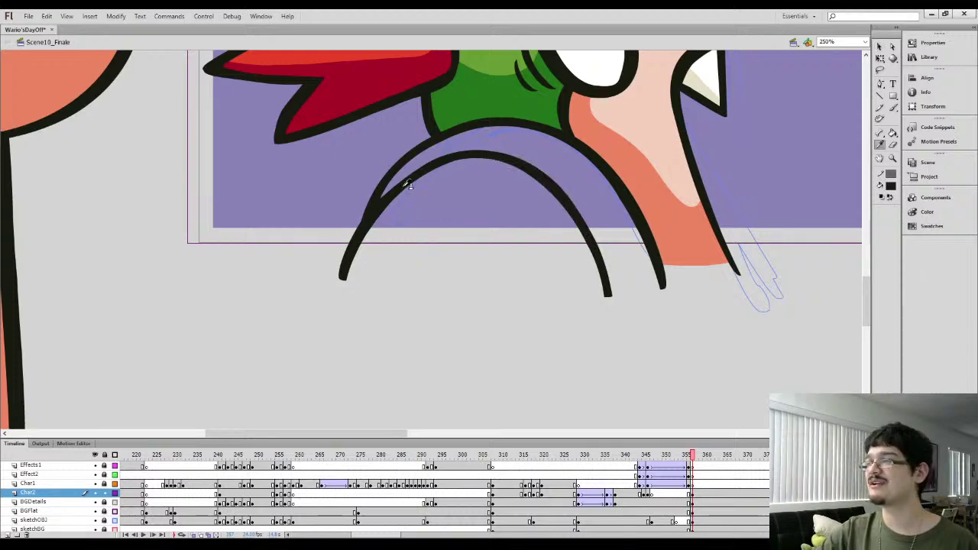
left_click_drag(433, 217, 421, 188)
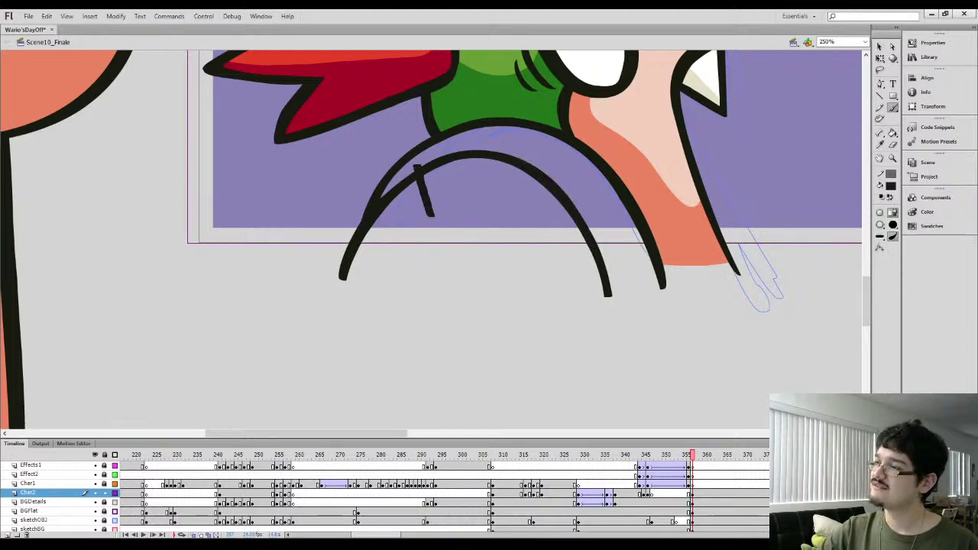
mouse_move(483, 168)
left_mouse_down()
mouse_move(469, 225)
mouse_move(444, 228)
mouse_move(420, 180)
mouse_move(435, 223)
mouse_move(430, 209)
mouse_move(441, 231)
left_mouse_up()
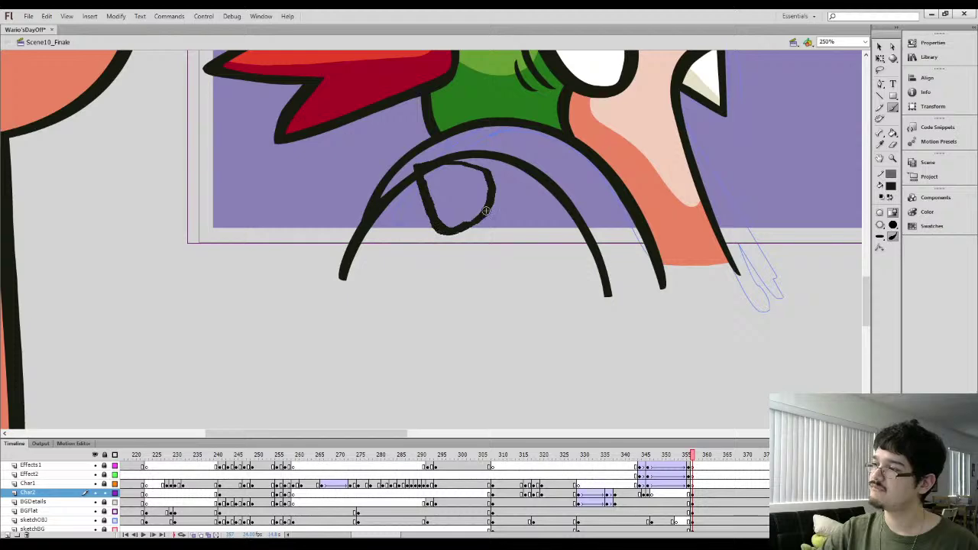
key("ctrl+equal")
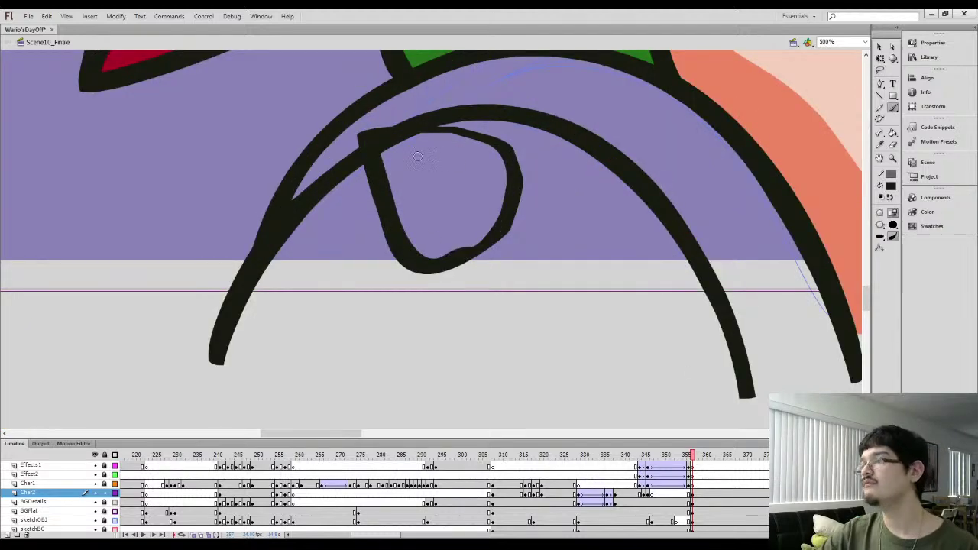
mouse_move(470, 141)
left_mouse_down()
mouse_move(504, 147)
mouse_move(439, 130)
mouse_move(501, 135)
mouse_move(517, 159)
left_mouse_up()
Thin the loop's lower and inner edges with the Eraser and thicken its left outline in black
key("k")
key("b")
mouse_move(469, 232)
left_mouse_down()
mouse_move(441, 254)
mouse_move(477, 238)
mouse_move(454, 253)
mouse_move(415, 252)
mouse_move(376, 149)
mouse_move(419, 144)
mouse_move(374, 142)
left_mouse_up()
key("b")
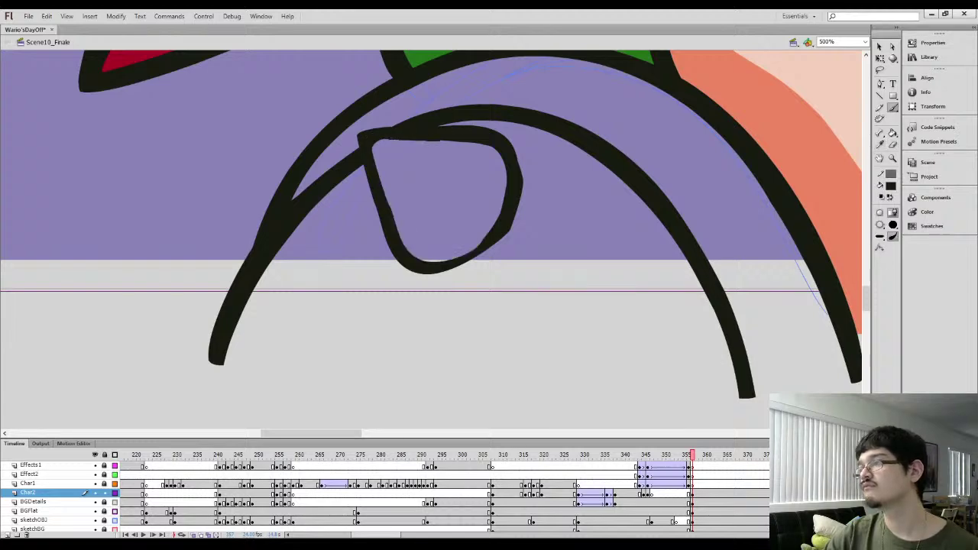
left_click_drag(366, 139, 399, 242)
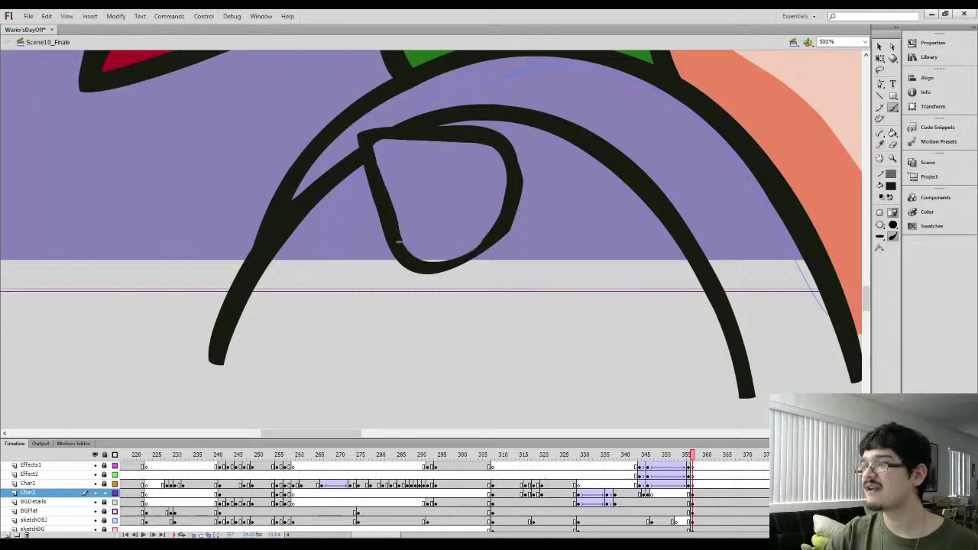
key("e")
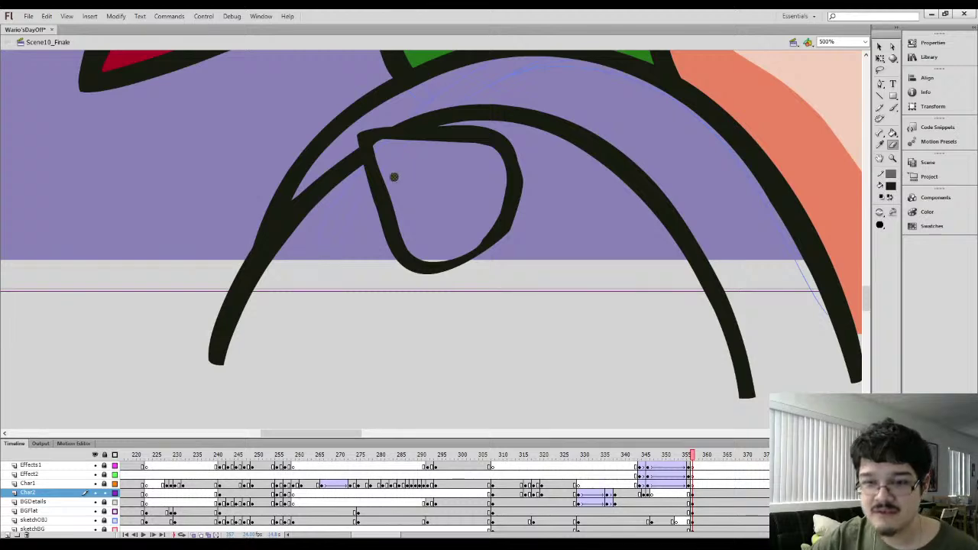
mouse_move(403, 214)
left_mouse_down()
mouse_move(413, 240)
mouse_move(375, 145)
left_mouse_up()
key("b")
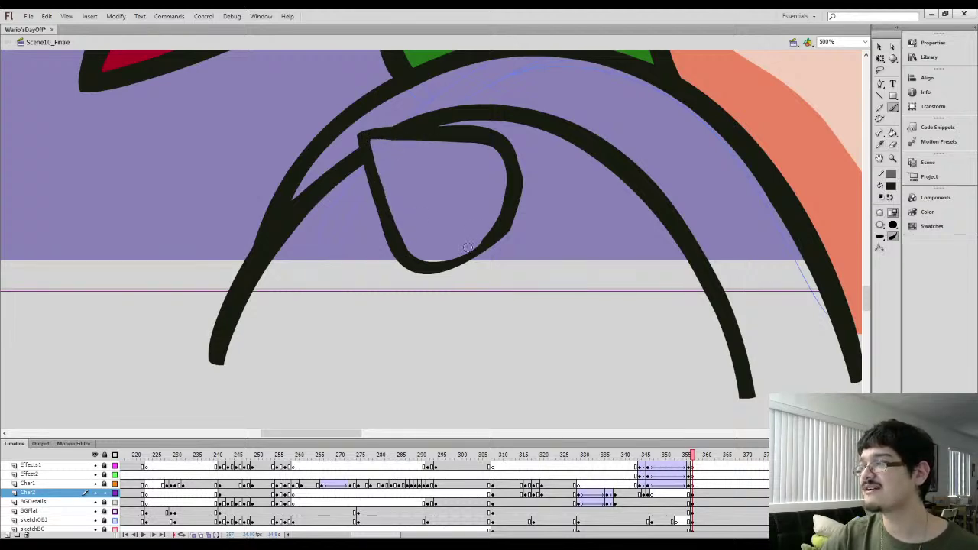
key("e")
mouse_move(451, 289)
left_mouse_down()
mouse_move(530, 221)
mouse_move(498, 251)
mouse_move(520, 197)
mouse_move(506, 225)
mouse_move(494, 147)
left_mouse_up()
key("b")
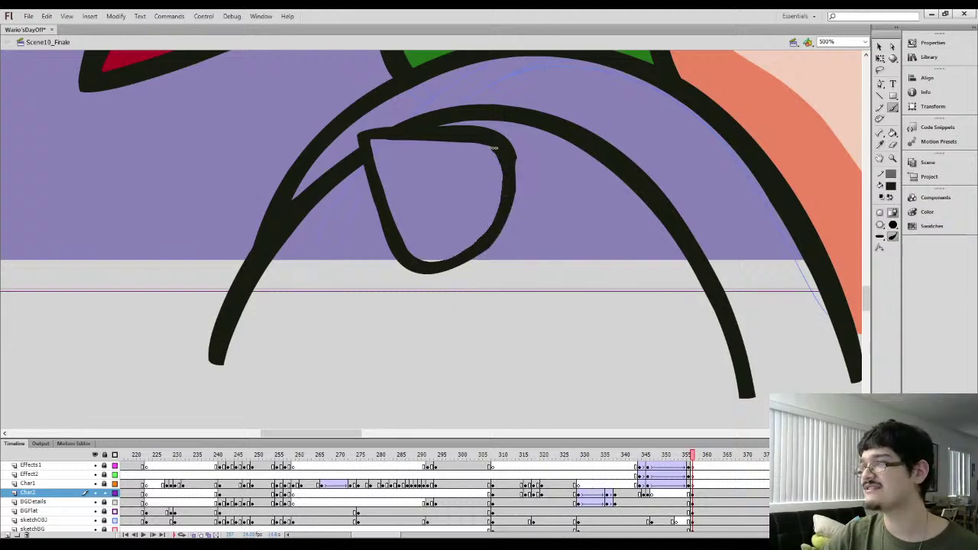
Lasso a section of the loop's right outline and smooth it twice
key("l")
left_click_drag(463, 203, 566, 190)
left_click(880, 47)
left_click(892, 214)
left_click(893, 214)
left_click(584, 238)
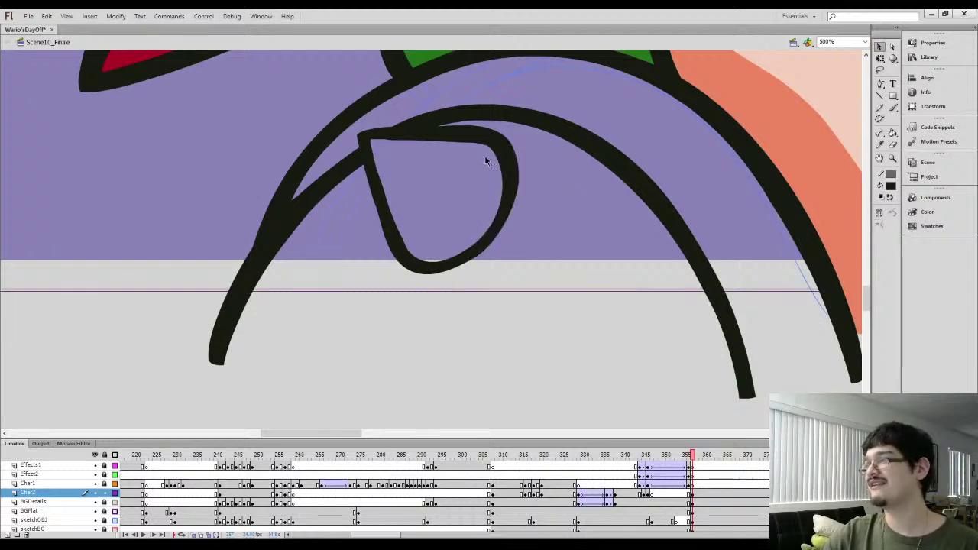
key("l")
key("i")
key("b")
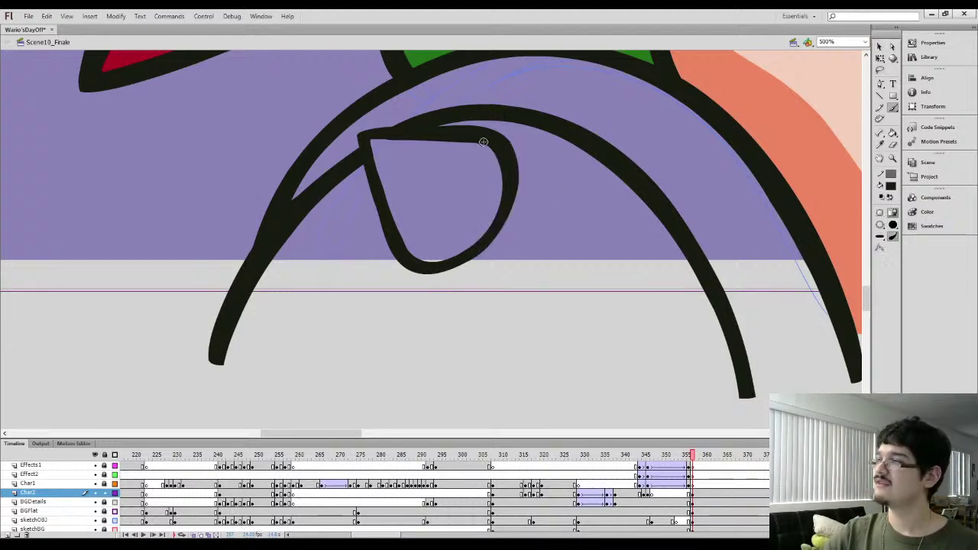
key("l")
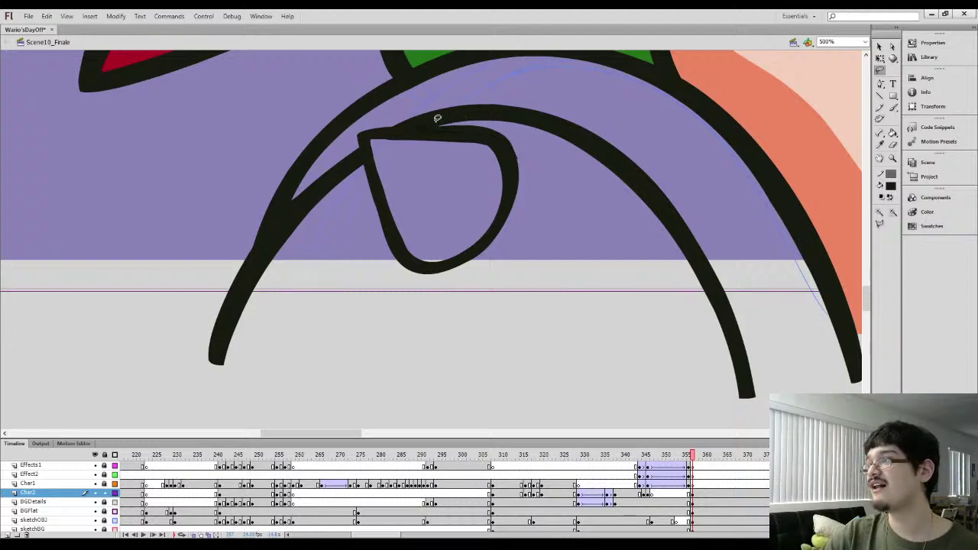
Delete a stray piece of the black outline and tidy the loop's right edge
left_click_drag(513, 118, 541, 162)
key("Delete")
mouse_move(475, 144)
left_mouse_down()
mouse_move(515, 145)
mouse_move(524, 184)
mouse_move(523, 155)
left_mouse_up()
key("e")
key("l")
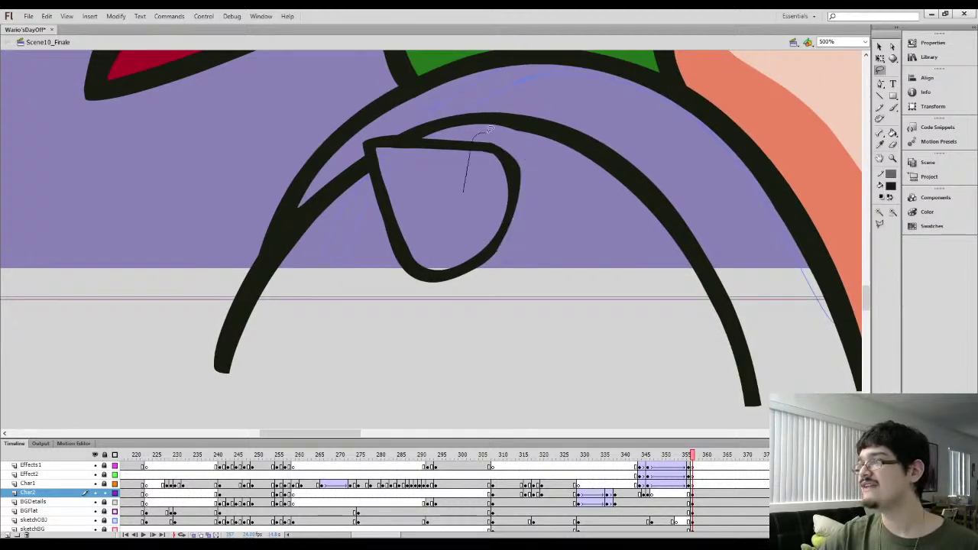
left_click_drag(490, 128, 470, 264)
left_click(880, 47)
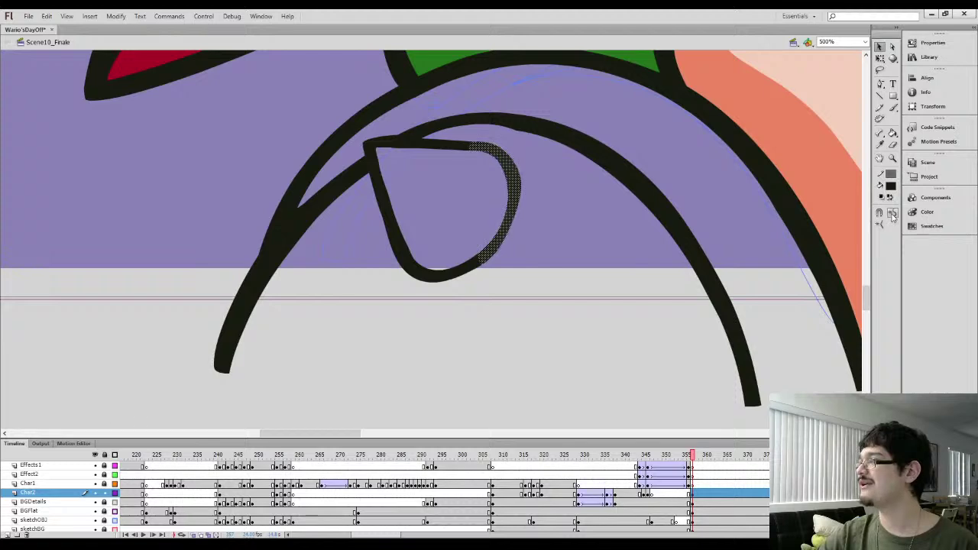
left_click(523, 140)
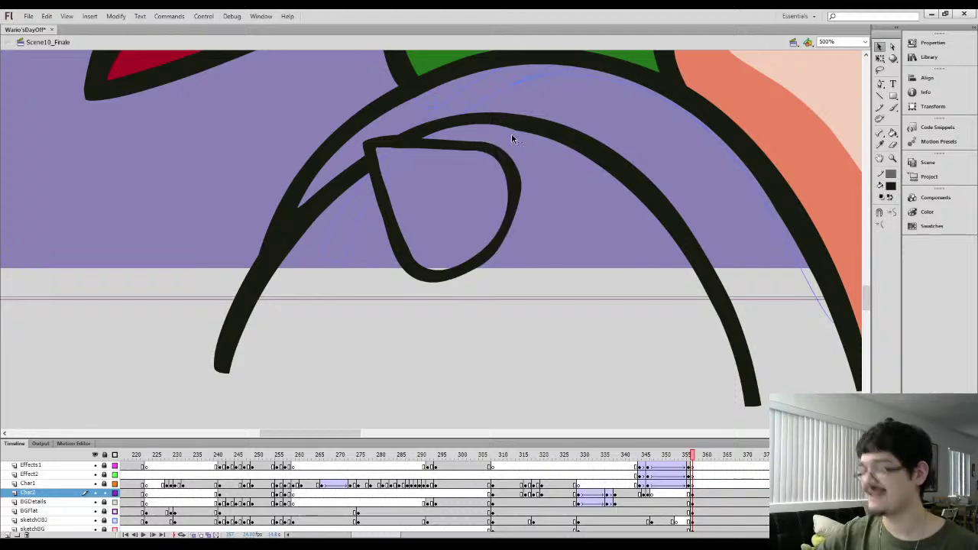
Trim the inner arc's underside and top edge with the Eraser, then zoom out to 125%
key("q")
key("e")
left_click_drag(481, 130, 567, 158)
left_click_drag(511, 209, 345, 153)
mouse_move(330, 78)
left_mouse_down()
mouse_move(397, 94)
mouse_move(388, 87)
mouse_move(468, 143)
mouse_move(524, 218)
mouse_move(502, 189)
mouse_move(566, 344)
mouse_move(364, 133)
left_mouse_up()
key("l")
mouse_move(418, 147)
left_mouse_down()
mouse_move(379, 90)
mouse_move(518, 169)
left_mouse_up()
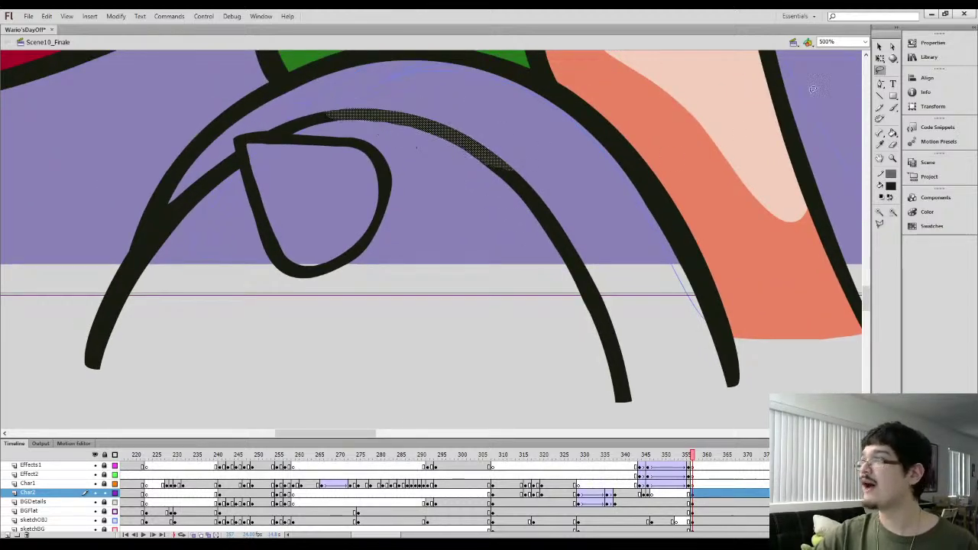
left_click(880, 47)
left_click(568, 154)
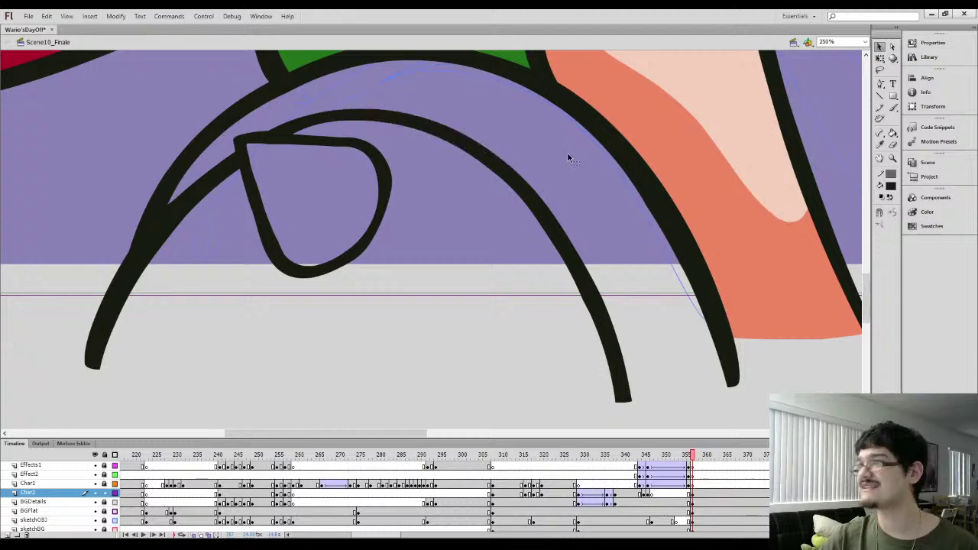
key("ctrl+minus")
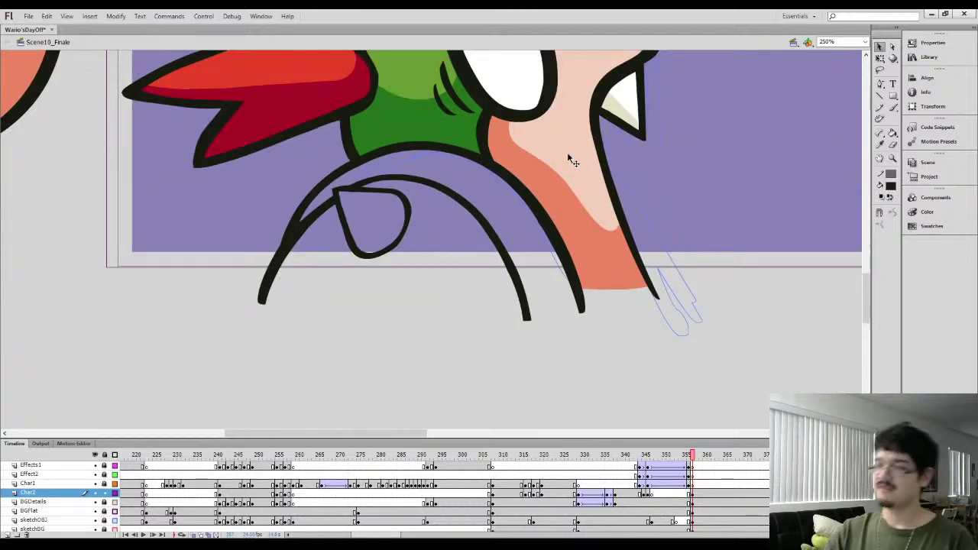
key("ctrl+minus")
mouse_move(331, 236)
left_mouse_down()
mouse_move(407, 277)
mouse_move(453, 267)
mouse_move(367, 244)
left_mouse_up()
Sample the cream colour, brush a highlight across the loop's corner and fill its lower part cream
key("i")
left_click(532, 186)
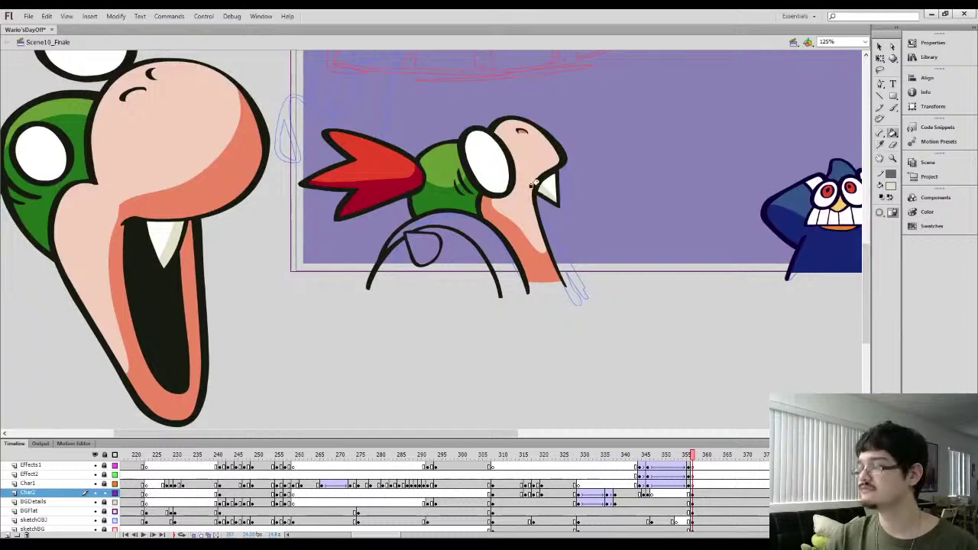
key("ctrl+equal")
key("ctrl+equal")
left_click_drag(366, 293, 349, 242)
key("b")
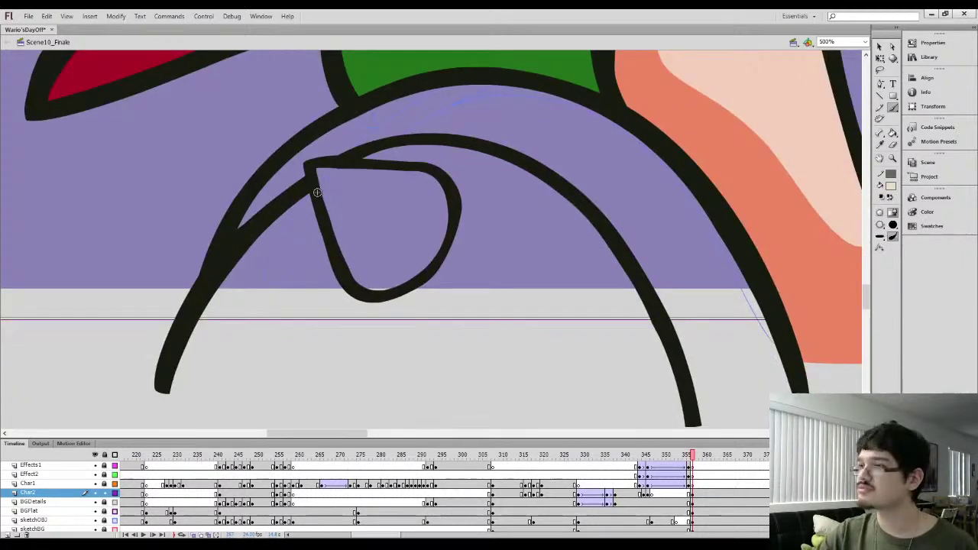
mouse_move(319, 201)
left_mouse_down()
mouse_move(377, 212)
mouse_move(437, 264)
left_mouse_up()
key("k")
left_click(391, 258)
Paint green along the bottom of the shell
key("ctrl+minus")
key("ctrl+minus")
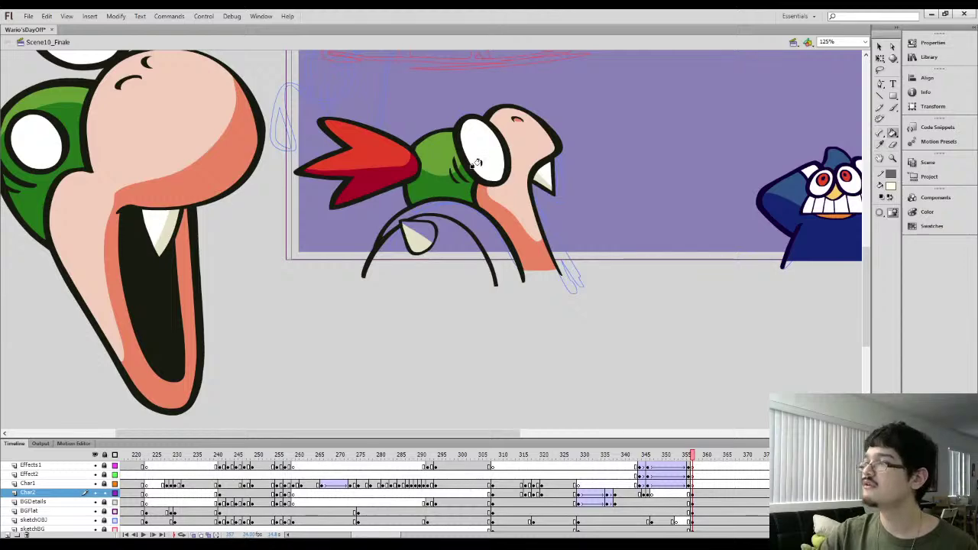
left_click_drag(450, 198, 462, 197)
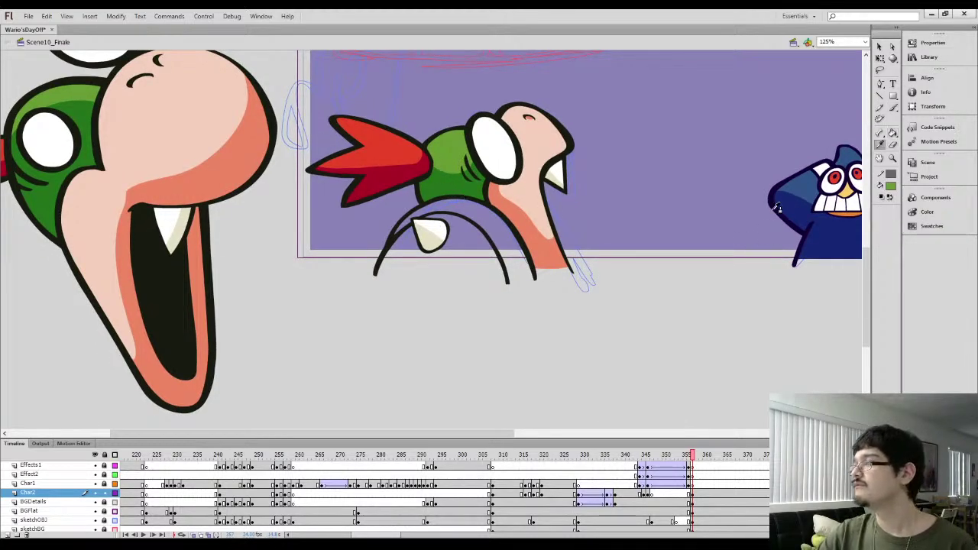
key("b")
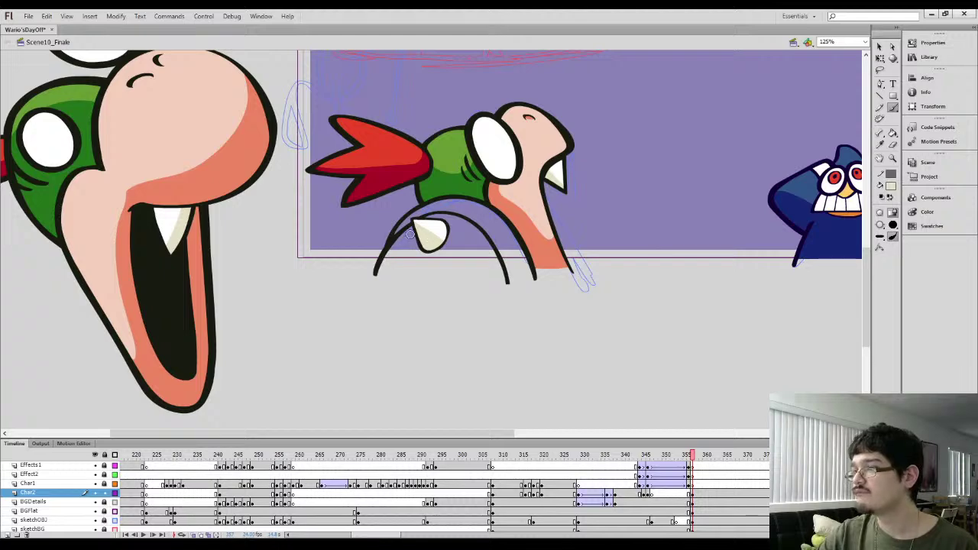
left_click_drag(376, 271, 495, 278)
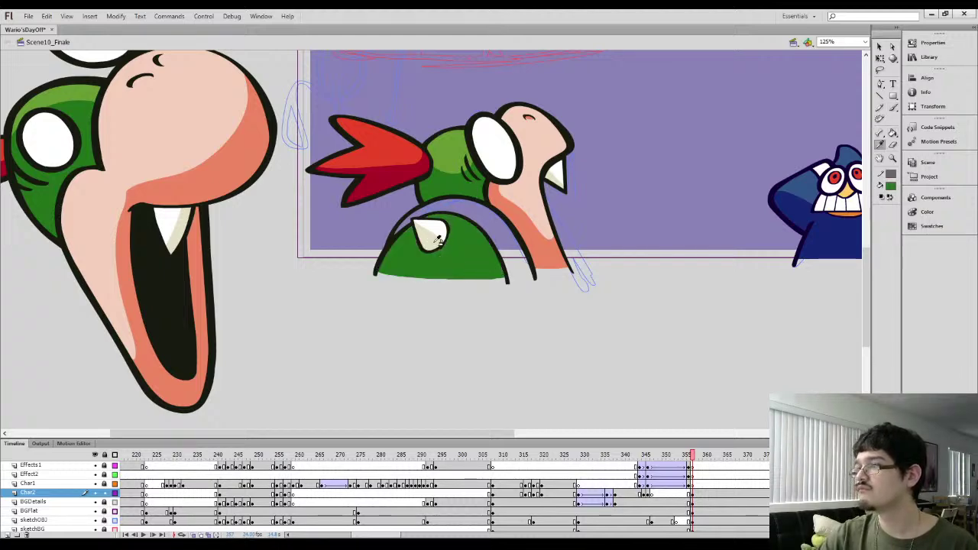
key("b")
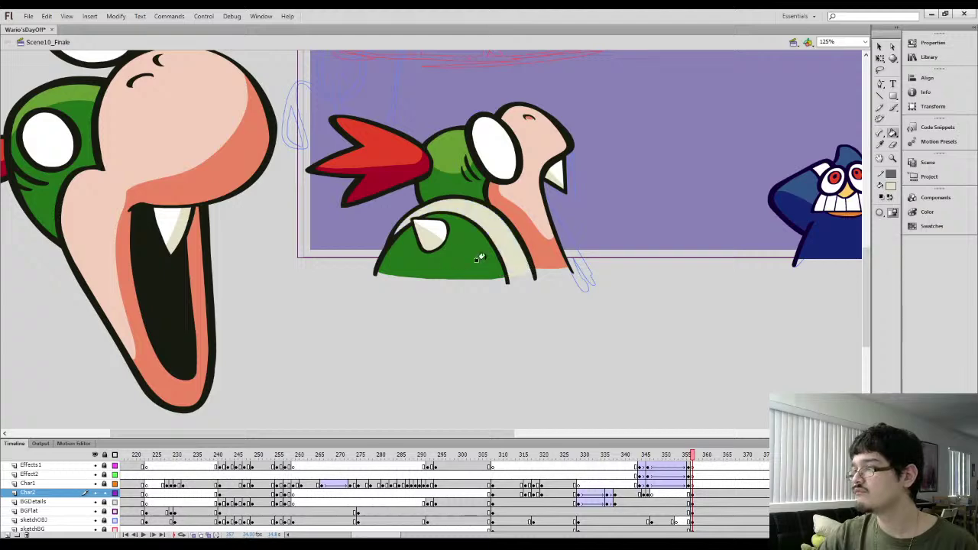
key("ctrl+minus")
Delete the large off-stage head and lasso-move the green and blue characters into place
key("l")
left_click_drag(185, 212, 162, 243)
key("Delete")
mouse_move(226, 208)
left_mouse_down()
mouse_move(205, 250)
mouse_move(210, 229)
left_mouse_up()
mouse_move(351, 235)
left_mouse_down()
mouse_move(394, 236)
mouse_move(382, 236)
left_mouse_up()
mouse_move(500, 140)
left_mouse_down()
mouse_move(465, 244)
mouse_move(476, 191)
left_mouse_up()
left_click_drag(534, 226, 548, 228)
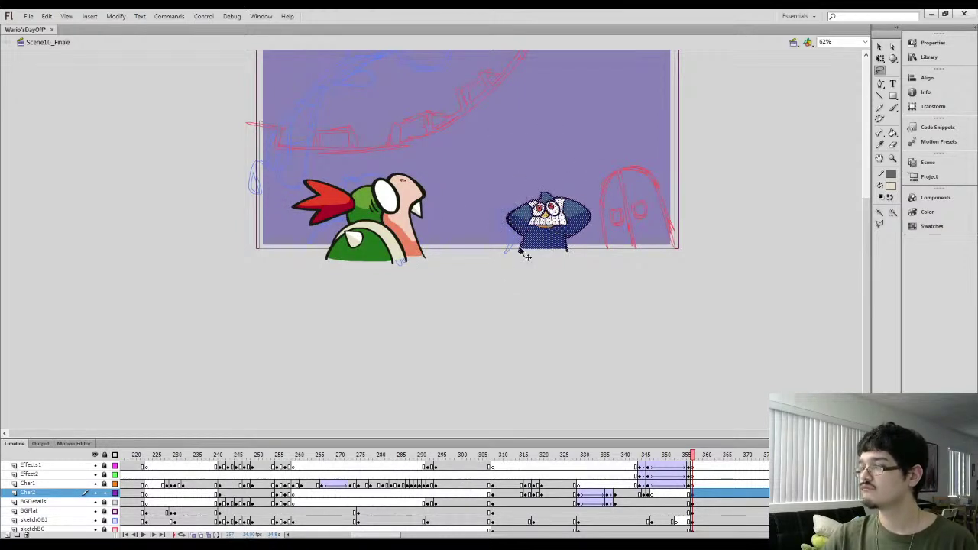
key("ctrl+minus")
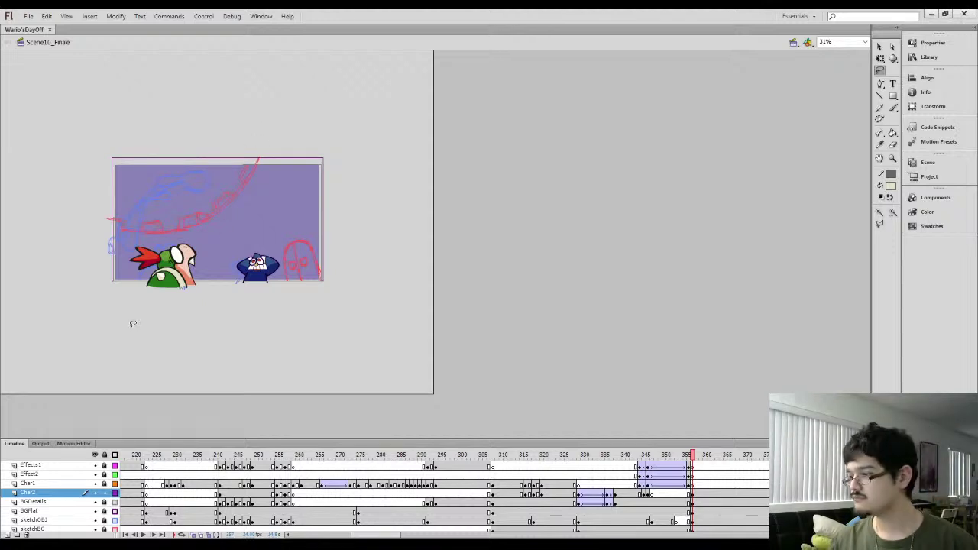
left_click(560, 457)
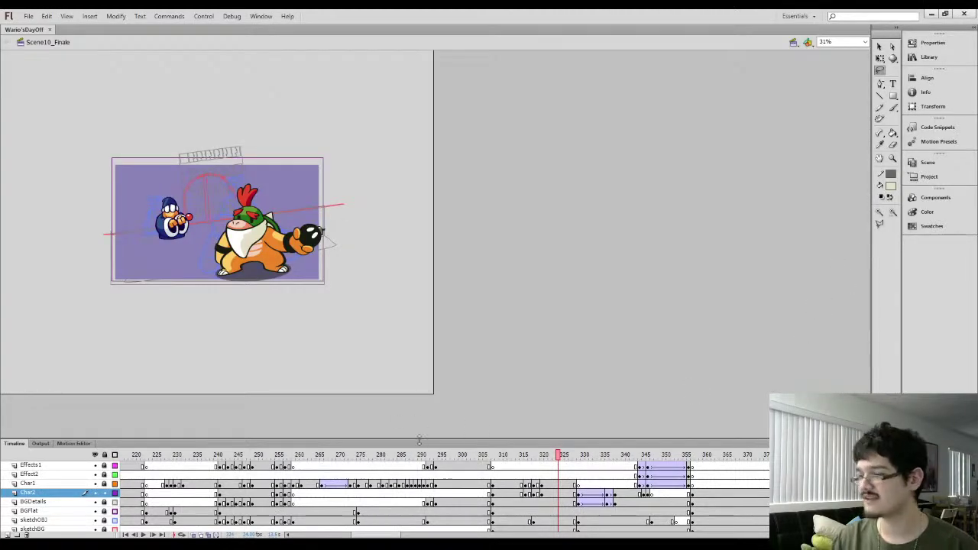
Scrub through the Wario shot starting from frame 316
key("ctrl+=")
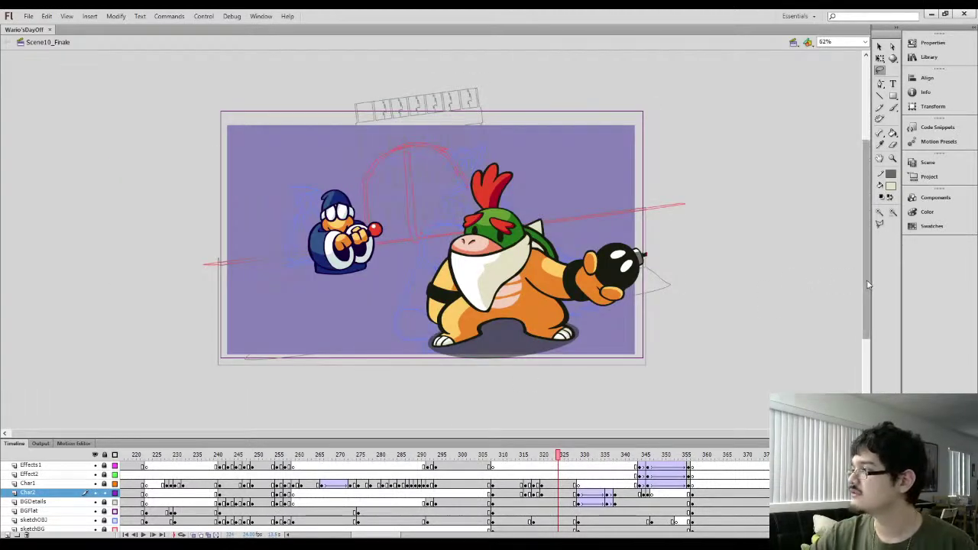
left_click_drag(869, 284, 868, 287)
left_click(530, 458)
left_click_drag(548, 456, 584, 446)
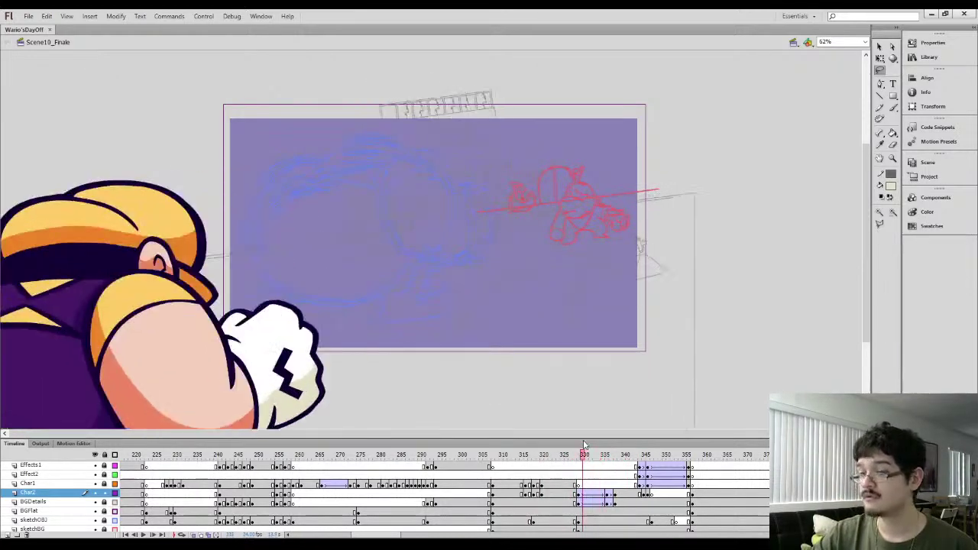
Show BGDetails and BGFlat in full colour, lock Char2, and play the animation
left_click_drag(114, 503, 114, 510)
left_click(104, 494)
key("Return")
key("comma")
key("comma")
key("comma")
key("comma")
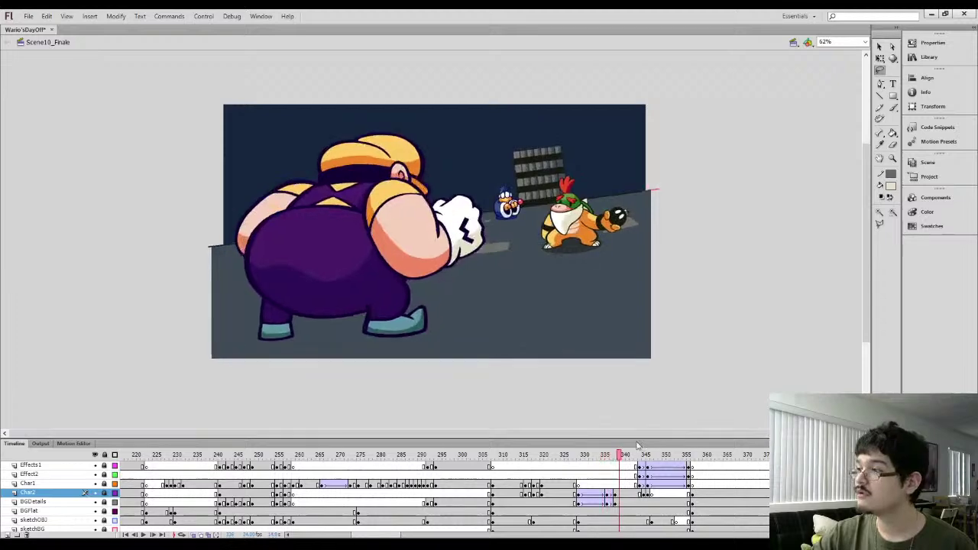
key("Return")
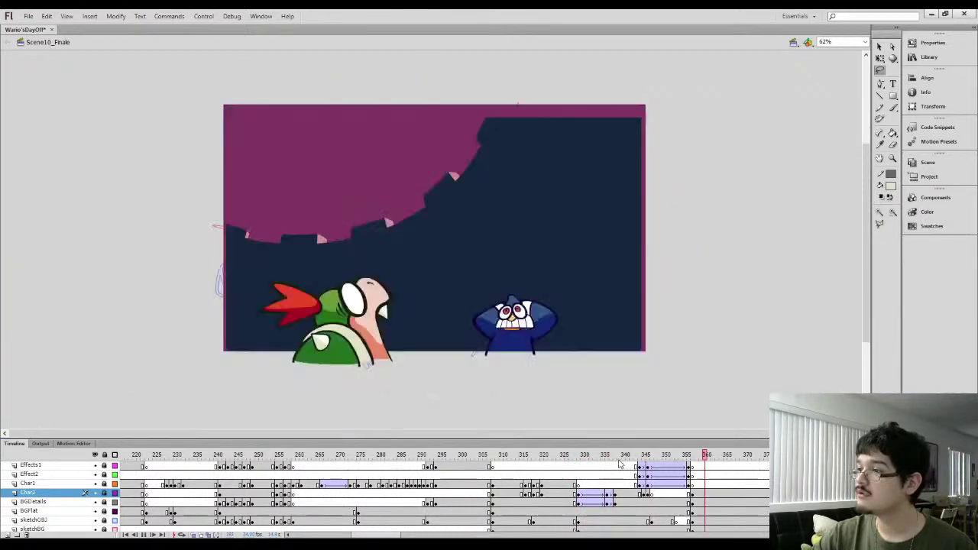
Scrub forward to the purple and navy shot, then return to frame 357
left_click(668, 455)
left_click_drag(671, 455, 712, 455)
left_click_drag(393, 536, 417, 535)
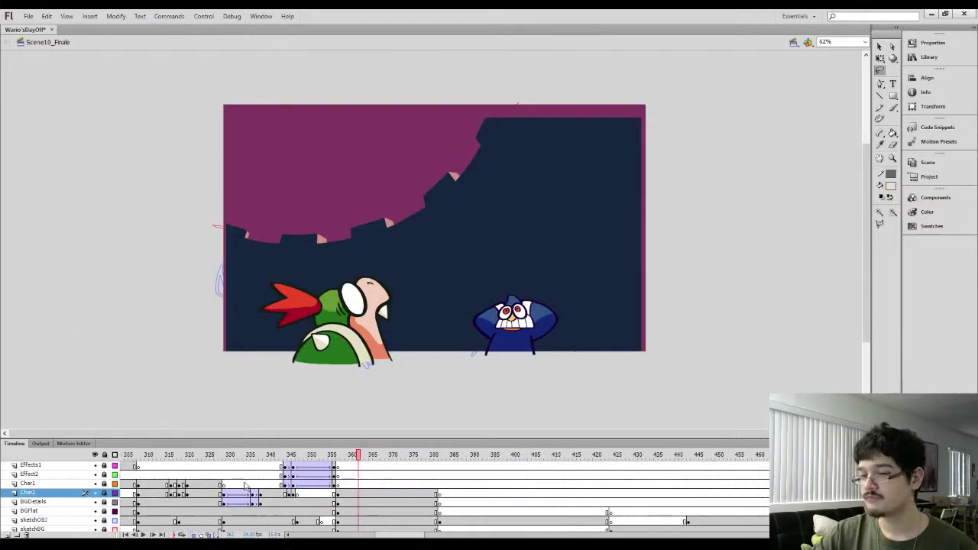
left_click(338, 493)
Unlock BGDetails and select the navy background artwork on frame 357
left_click(338, 503)
left_click(105, 502)
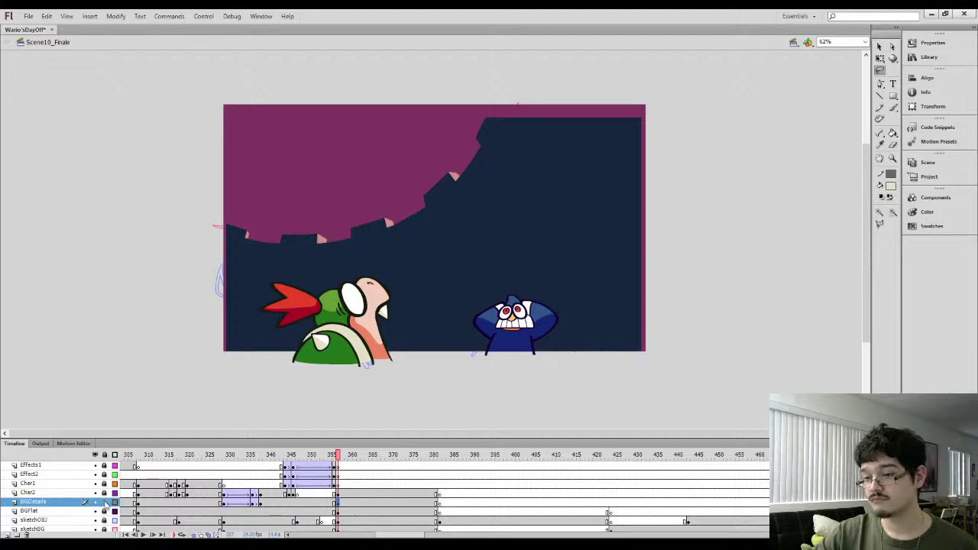
left_click(338, 504)
left_click(321, 503)
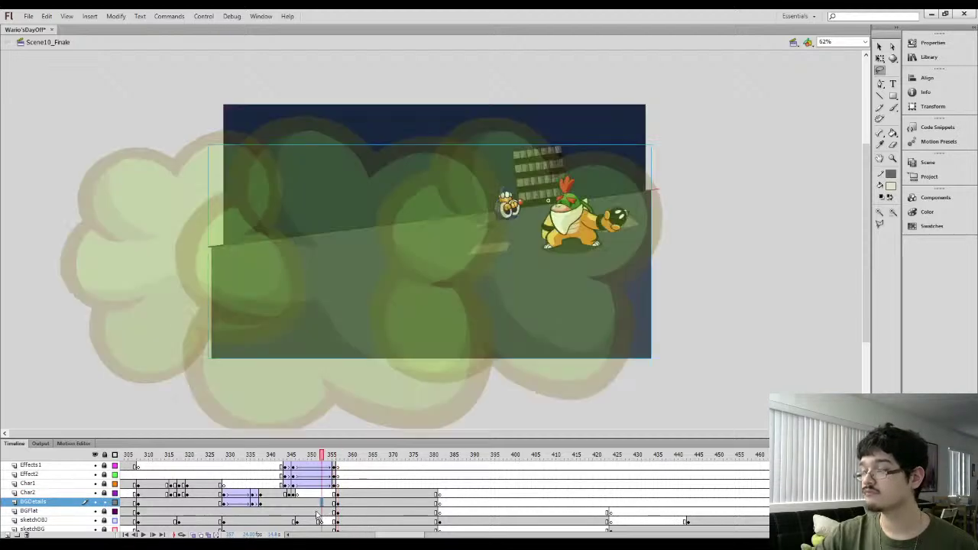
left_click(337, 503)
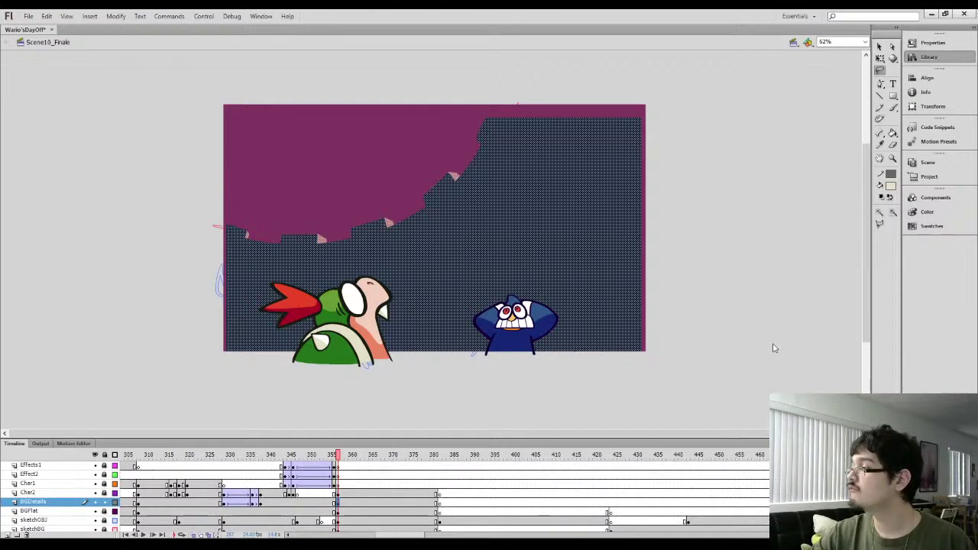
Paste the building-windows graphic, scale it into a small block right of the stage, and break it apart
key("ctrl+v")
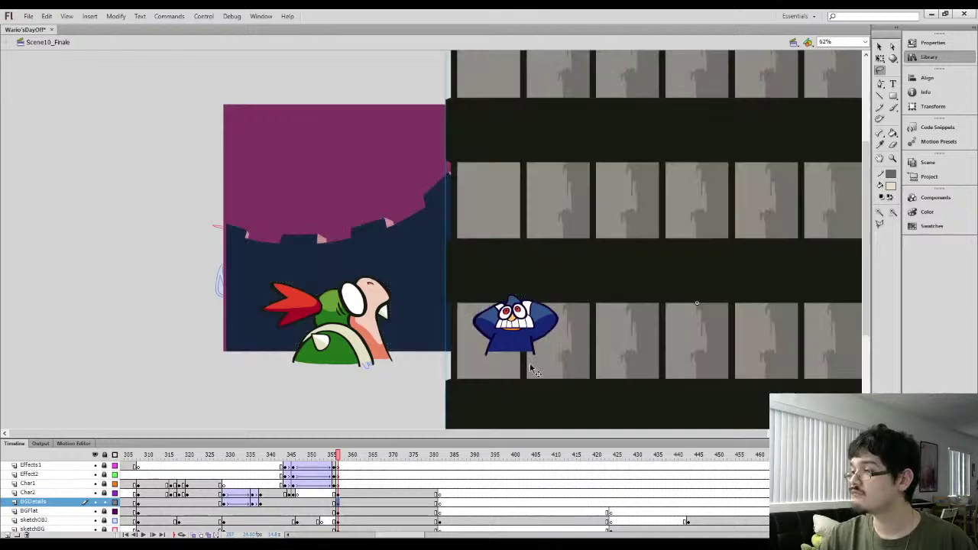
key("ctrl+minus")
left_click_drag(410, 283, 512, 277)
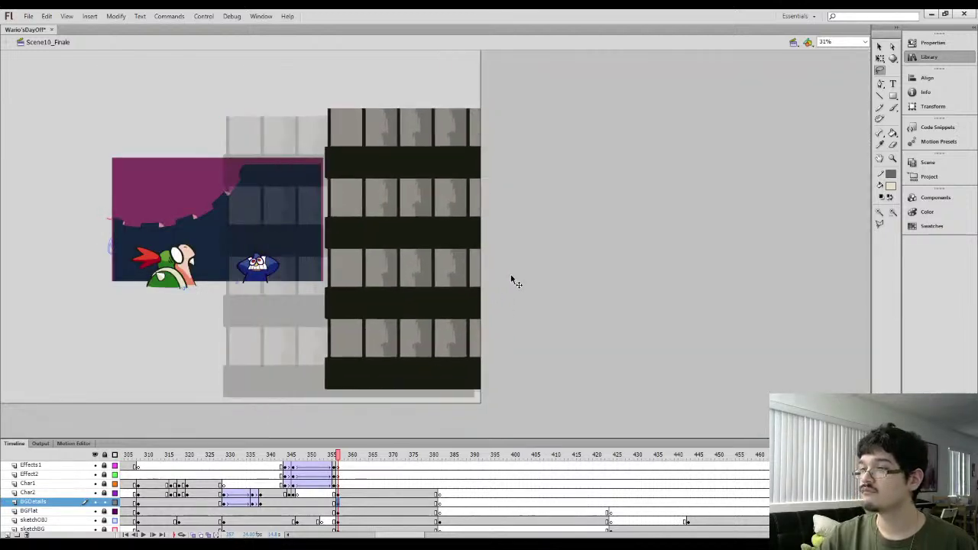
key("q")
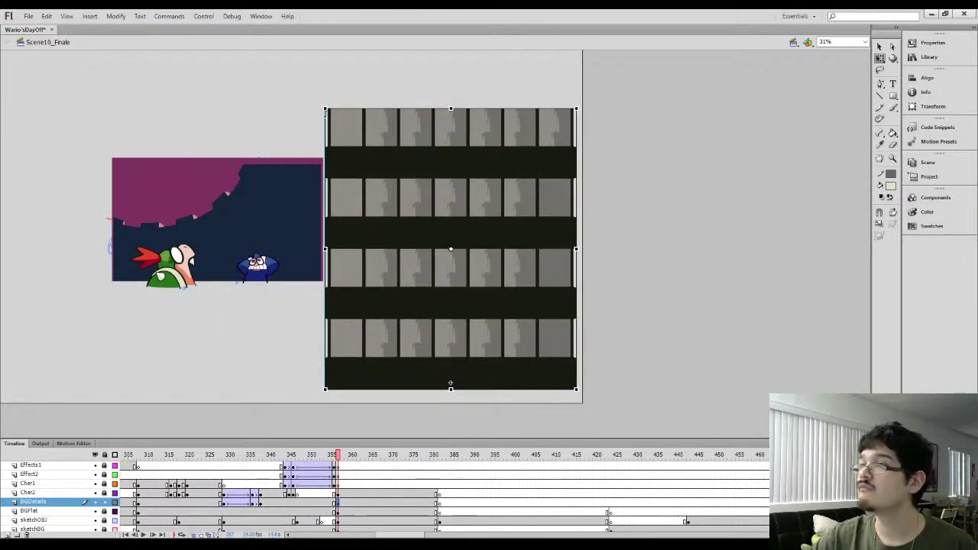
left_click_drag(325, 109, 425, 220)
left_click_drag(452, 262, 400, 285)
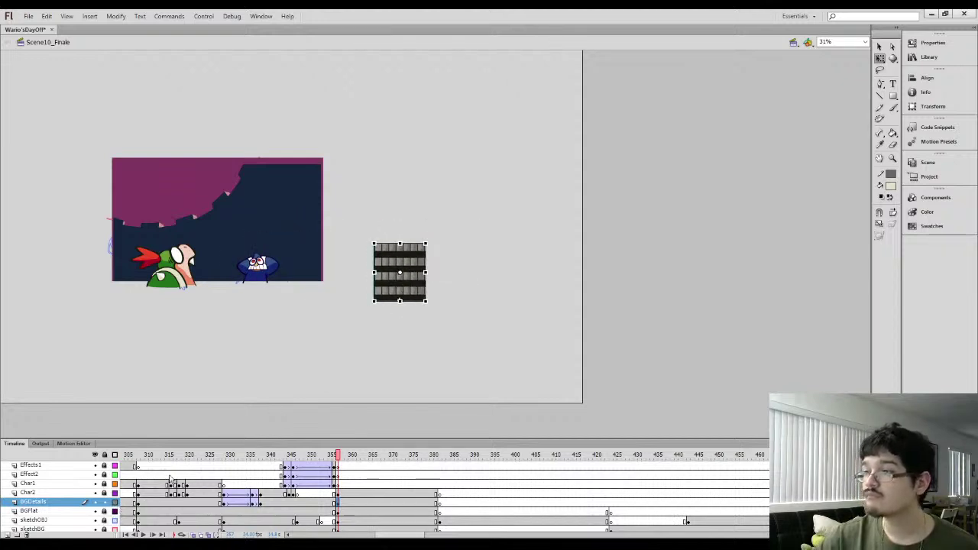
key("ctrl+b")
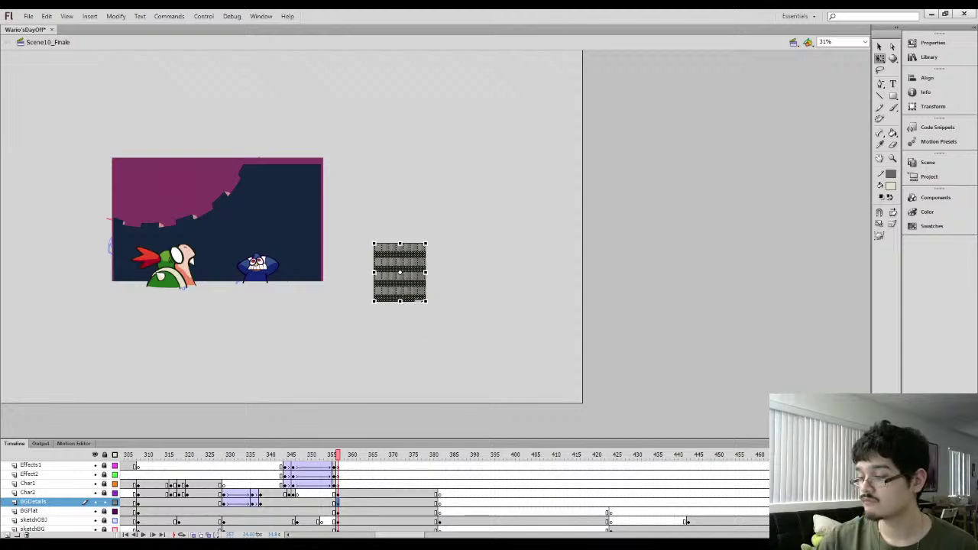
key("ctrl+=")
Move the building block left and up, then delete its dark bars
left_click_drag(688, 269, 563, 314)
left_click_drag(773, 290, 699, 270)
left_click(694, 353)
key("k")
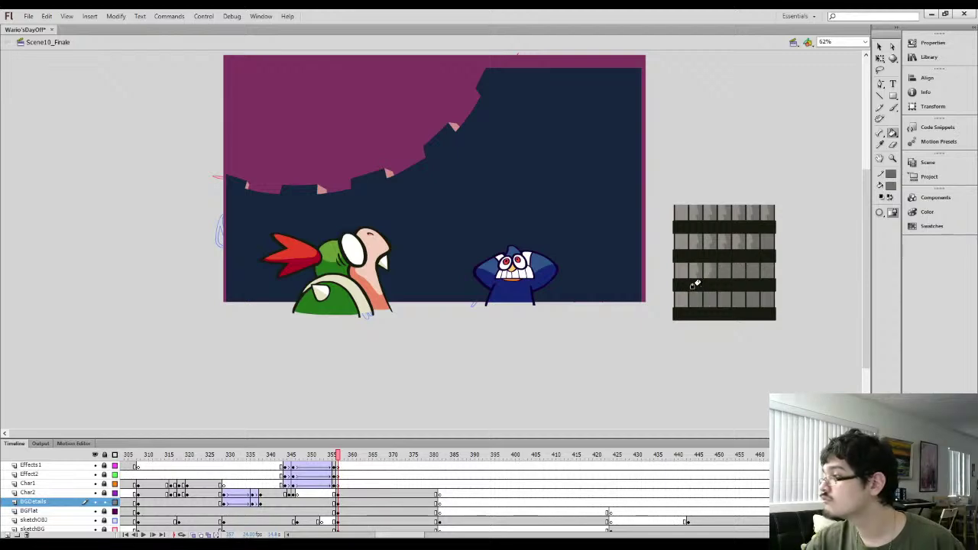
left_click(697, 292, "ctrl")
key("Delete")
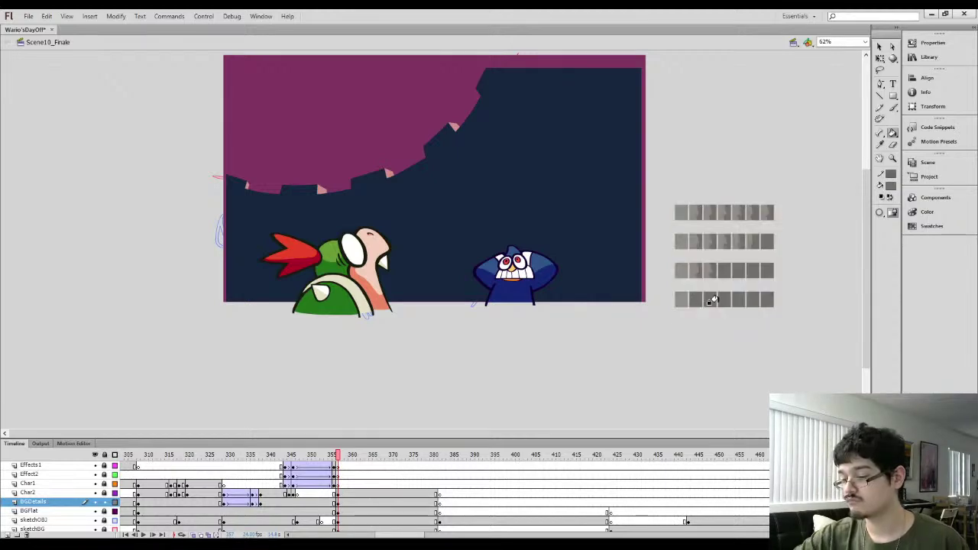
key("i")
left_click(728, 300)
Paste the dark bars back in place and zoom to 125% on the building's top
key("l")
mouse_move(663, 226)
left_mouse_down()
mouse_move(705, 345)
mouse_move(671, 308)
mouse_move(664, 230)
left_mouse_up()
key("k")
key("ctrl+shift+v")
key("q")
left_click(661, 357)
key("v")
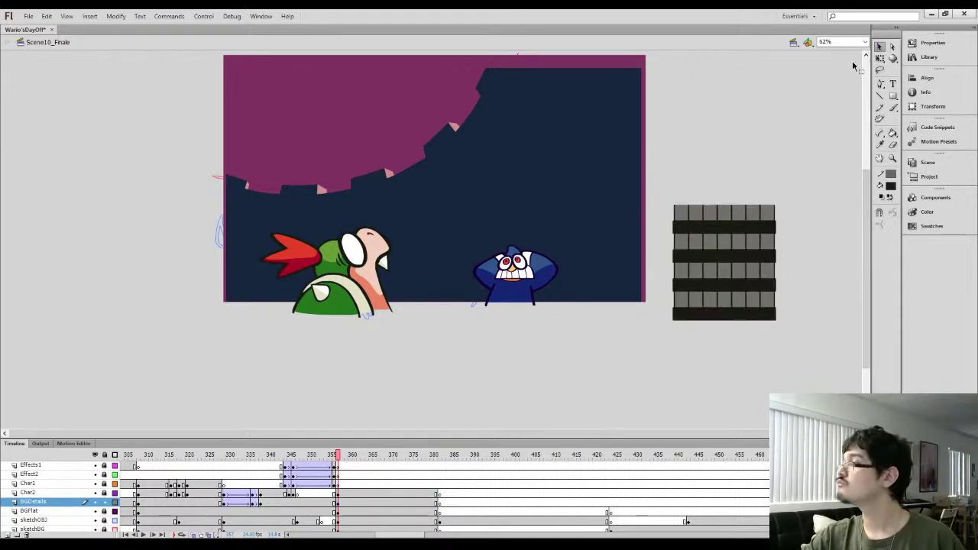
left_click_drag(661, 180, 789, 205)
left_click_drag(793, 214, 793, 211)
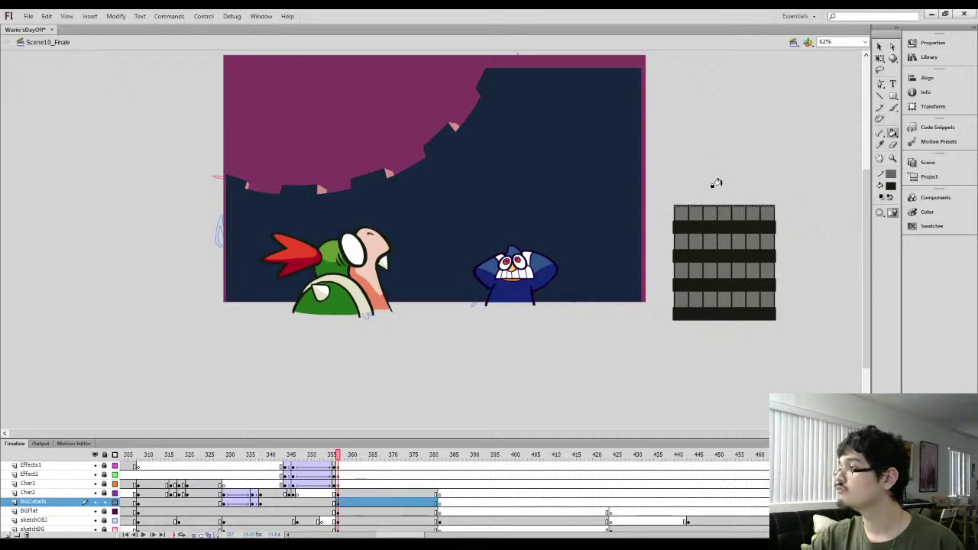
key("l")
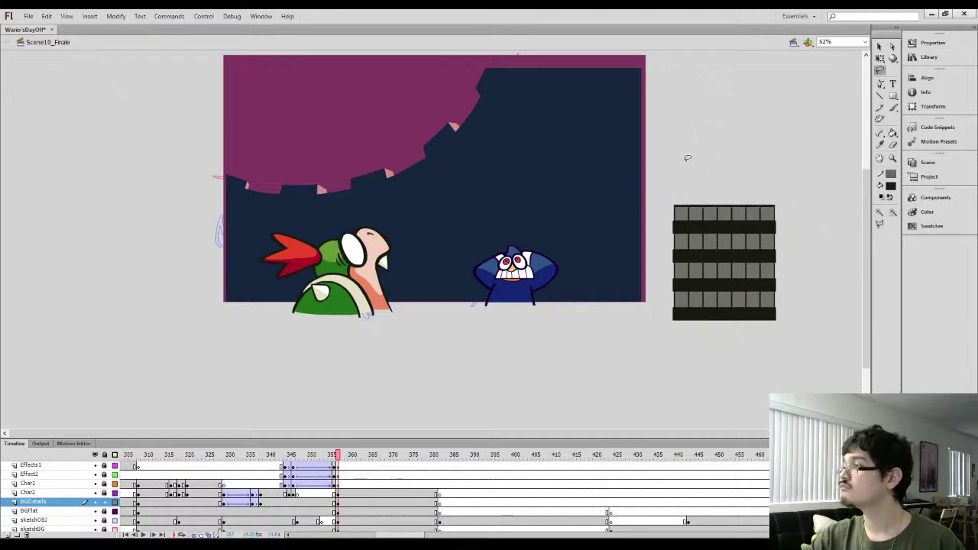
key("ctrl+=")
left_click_drag(701, 222, 270, 185)
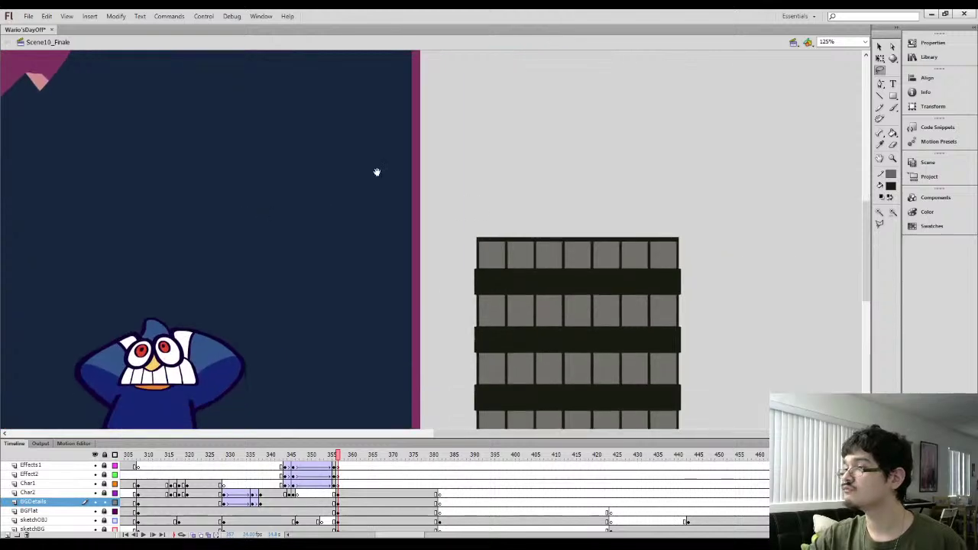
Select the building's top strip and nudge it, stretching it down to close the gap
key("v")
left_click_drag(453, 198, 719, 247)
key("ctrl+=")
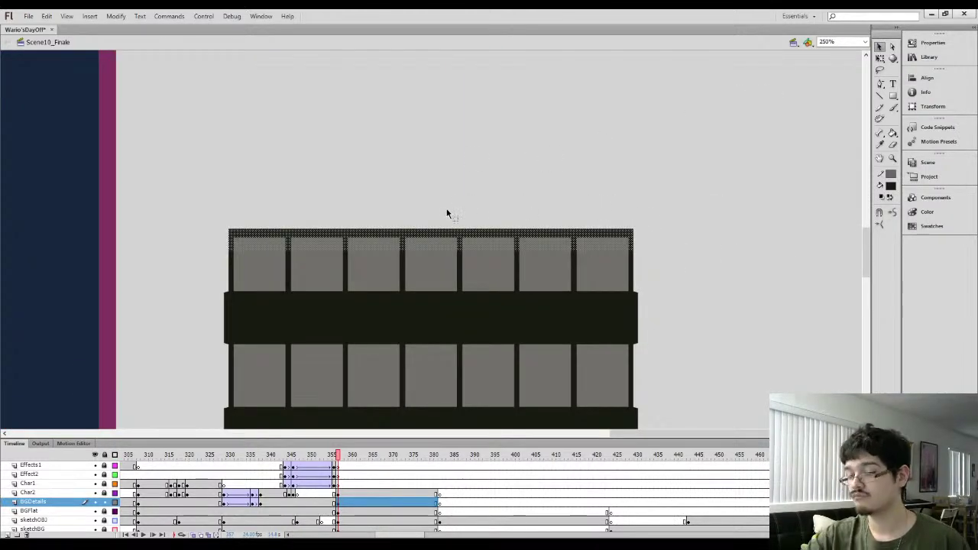
key("q")
left_click_drag(419, 248, 422, 241)
left_click(254, 246)
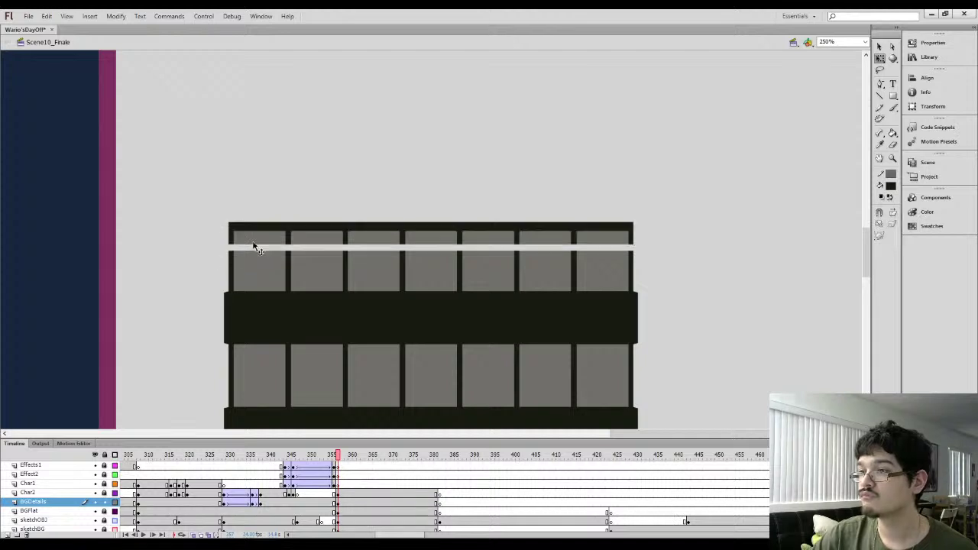
left_click_drag(220, 248, 658, 234)
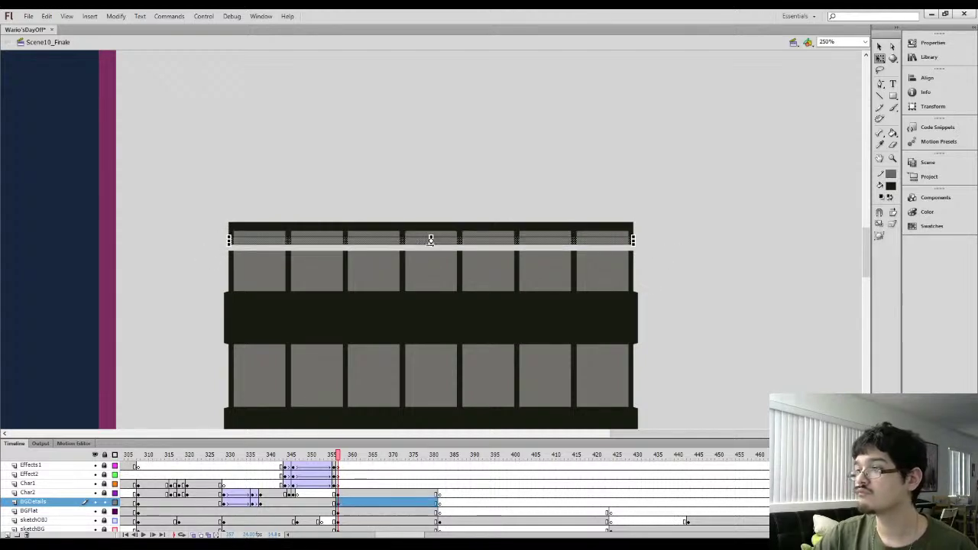
left_click_drag(431, 244, 421, 261)
left_click(256, 236)
Select all seven top-row windows and stretch them up to meet the top strip
left_click(263, 244)
left_click(325, 255, "shift")
left_click(378, 266, "shift")
left_click(443, 254, "shift")
left_click(501, 262, "shift")
left_click(565, 264, "shift")
left_click(581, 251, "shift")
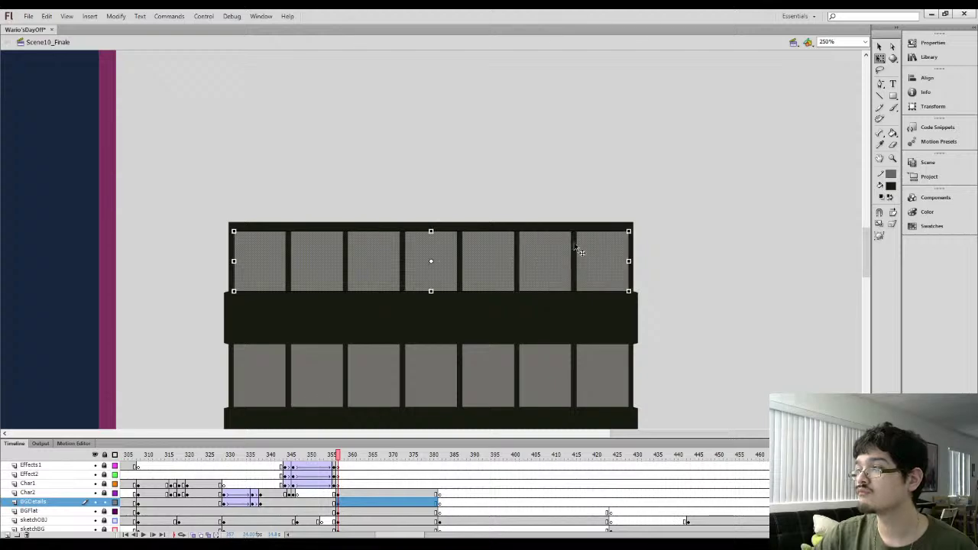
left_click_drag(430, 232, 430, 226)
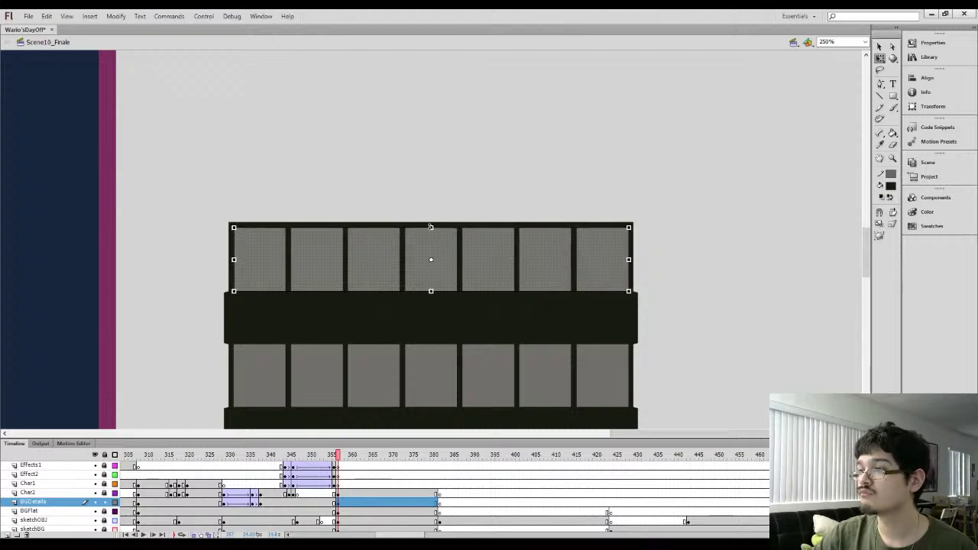
left_click(395, 197)
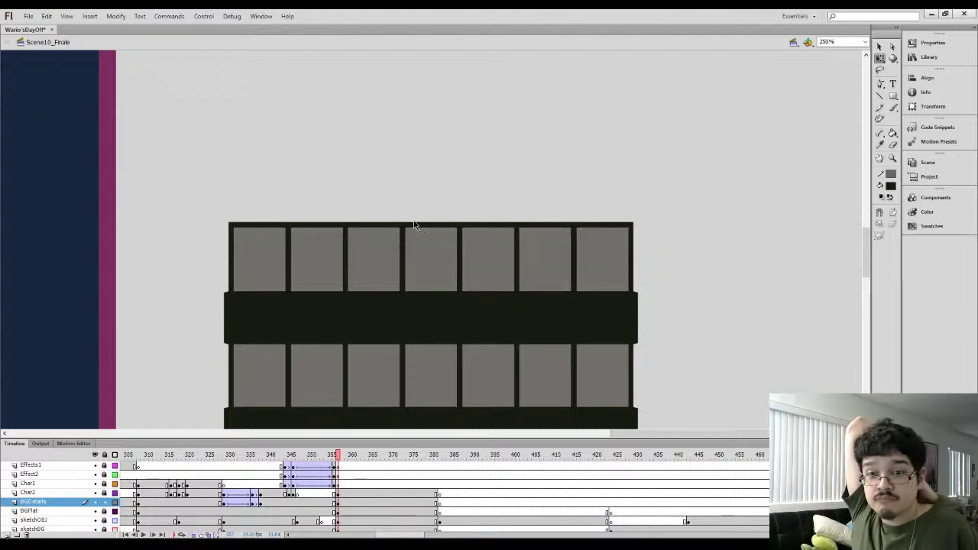
key("ctrl+2")
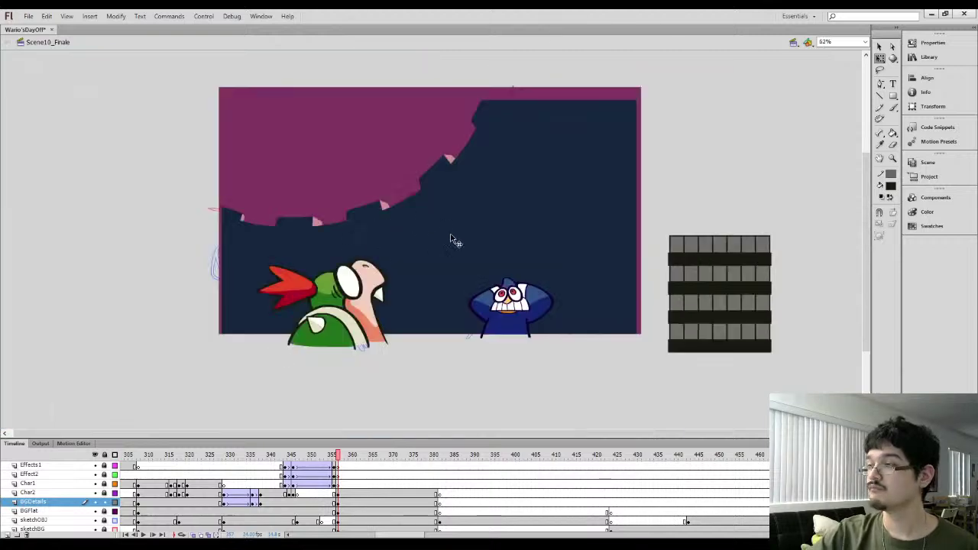
Lasso the window building, set BGFlat and BGdetails to outlines, and corner-distort it into a tilted perspective
mouse_move(676, 200)
left_mouse_down()
mouse_move(799, 256)
mouse_move(707, 378)
mouse_move(672, 209)
left_mouse_up()
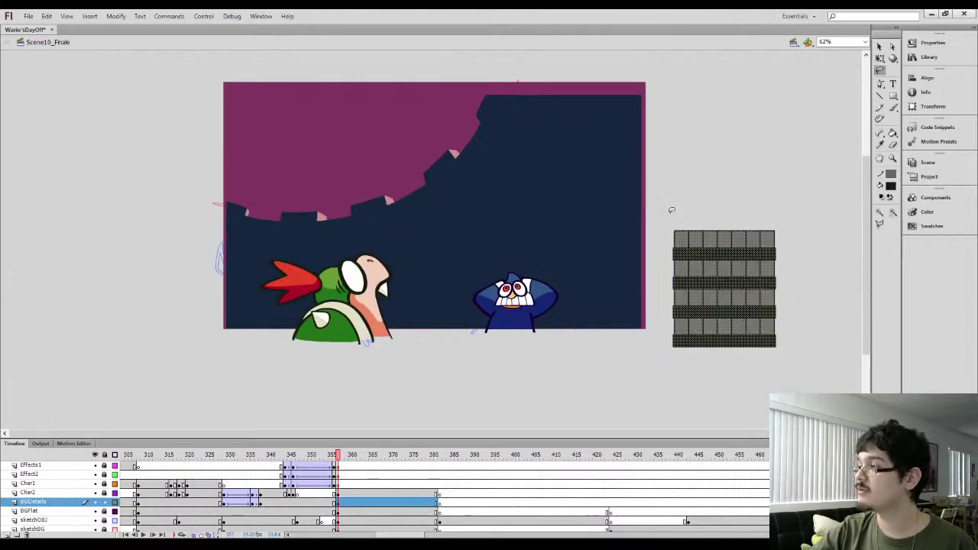
left_click(115, 512)
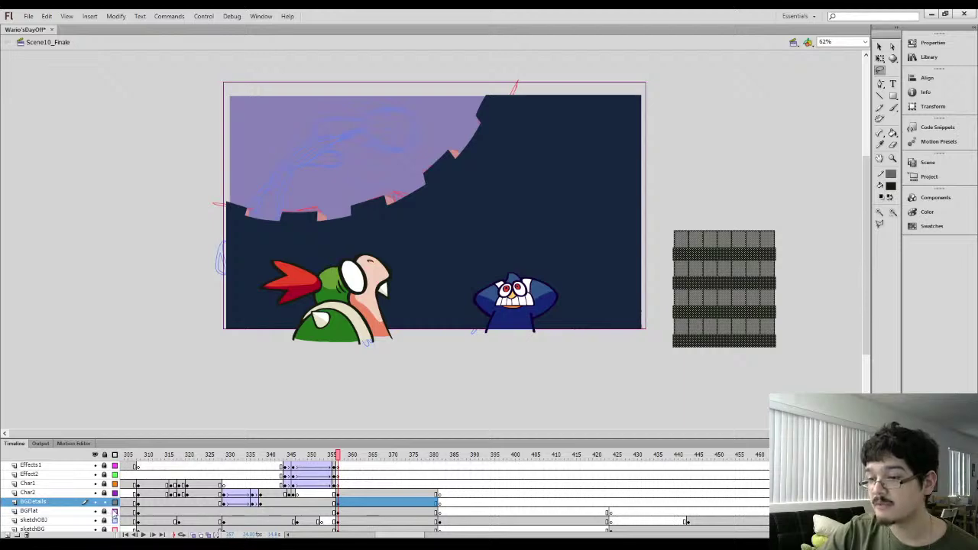
left_click(115, 503)
key("q")
left_click(695, 296)
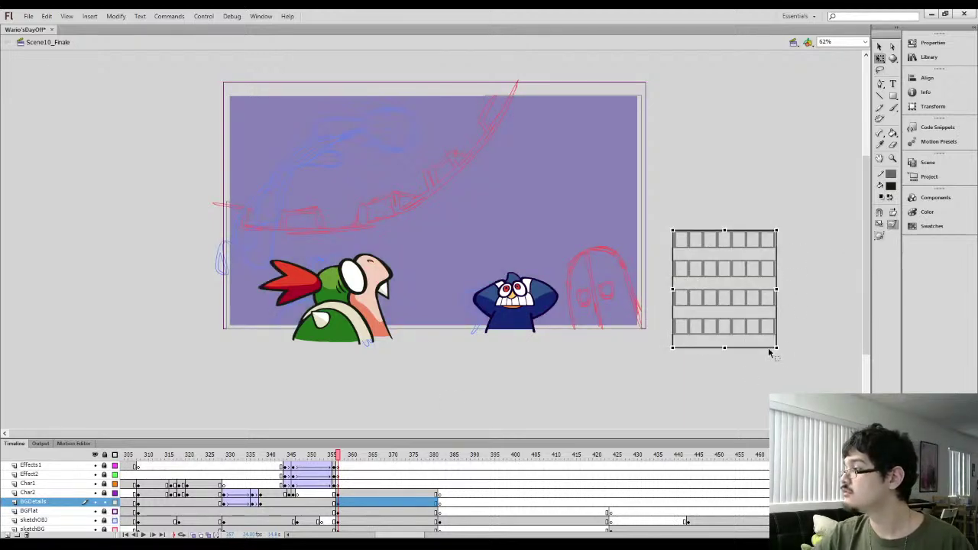
left_click_drag(776, 349, 788, 317)
left_click_drag(777, 230, 743, 208)
left_click_drag(673, 229, 662, 259)
left_click_drag(742, 208, 740, 192)
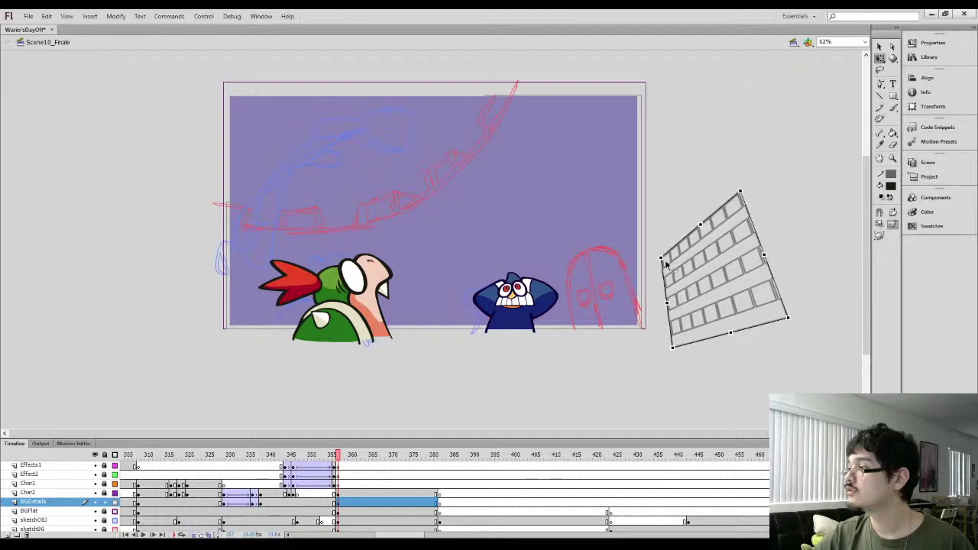
mouse_move(662, 259)
left_mouse_down()
mouse_move(659, 229)
mouse_move(665, 254)
left_mouse_up()
left_click_drag(740, 195, 735, 193)
left_click(671, 365)
Move the distorted building to the stage's lower right, skew it and rotate it slightly clockwise
mouse_move(662, 366)
left_mouse_down()
mouse_move(733, 199)
mouse_move(820, 149)
left_mouse_up()
mouse_move(718, 307)
left_mouse_down()
mouse_move(620, 354)
mouse_move(590, 320)
mouse_move(592, 311)
mouse_move(600, 317)
left_mouse_up()
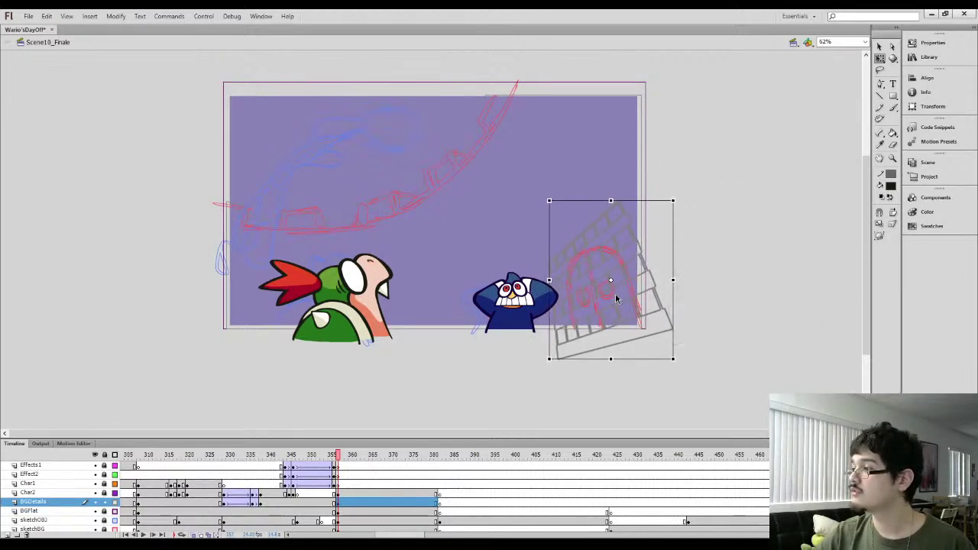
left_click_drag(673, 240, 673, 244)
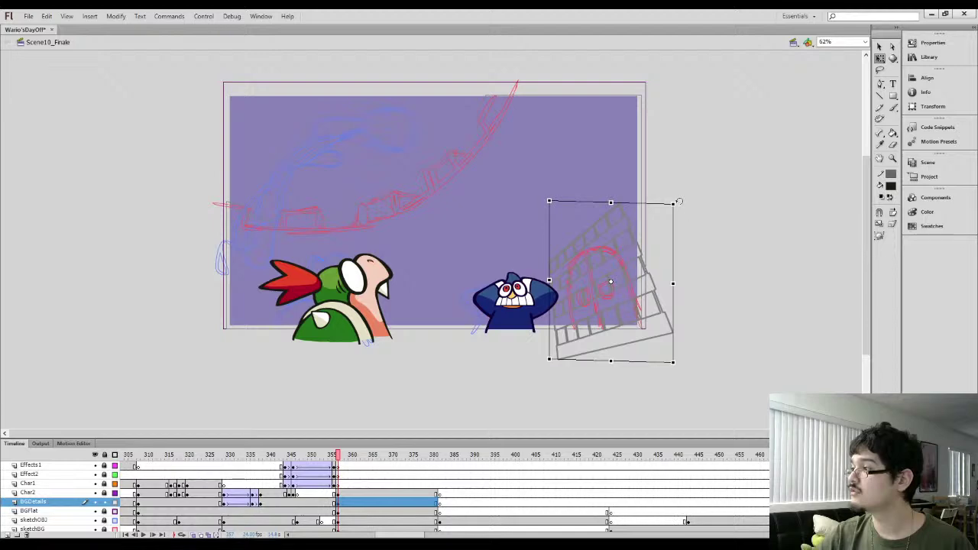
left_click_drag(680, 201, 679, 207)
mouse_move(554, 197)
left_mouse_down()
mouse_move(545, 191)
mouse_move(549, 198)
left_mouse_up()
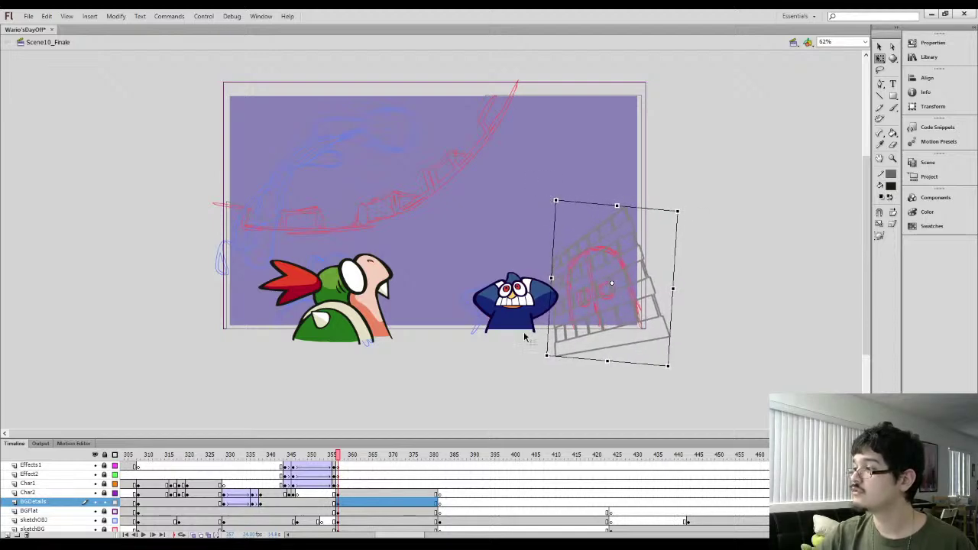
left_click(412, 413)
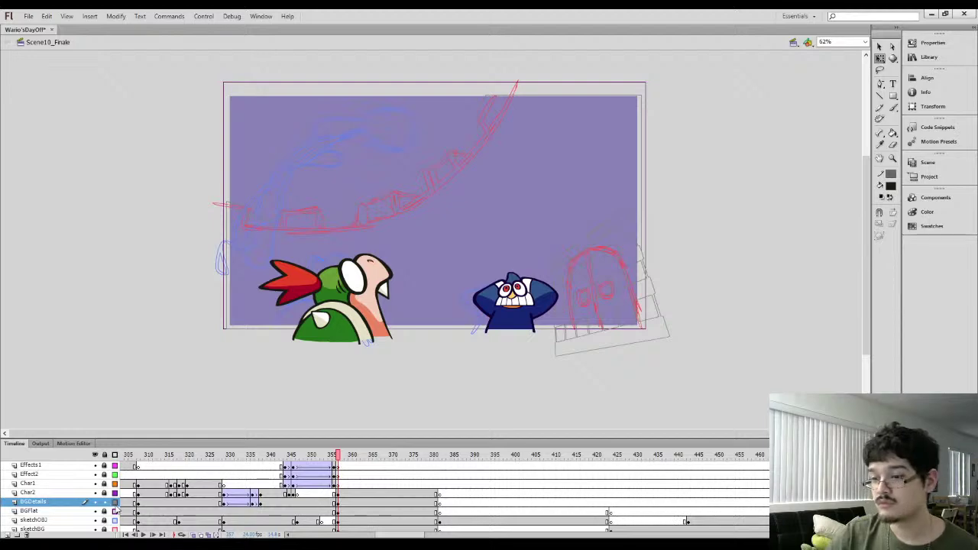
Show the background layers filled again after checking BGDetails, then jump to the earlier Char2 shot
left_click(115, 510)
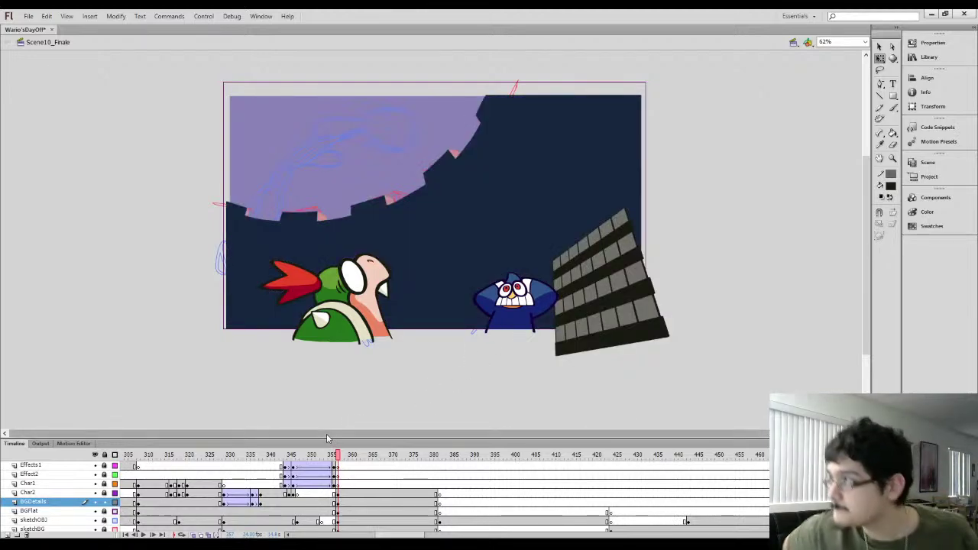
left_click(114, 502)
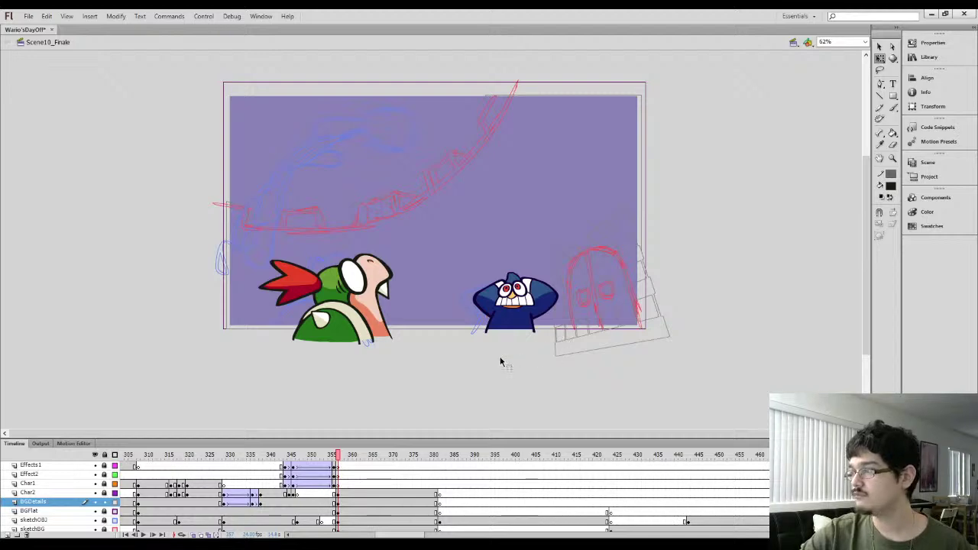
left_click(114, 502)
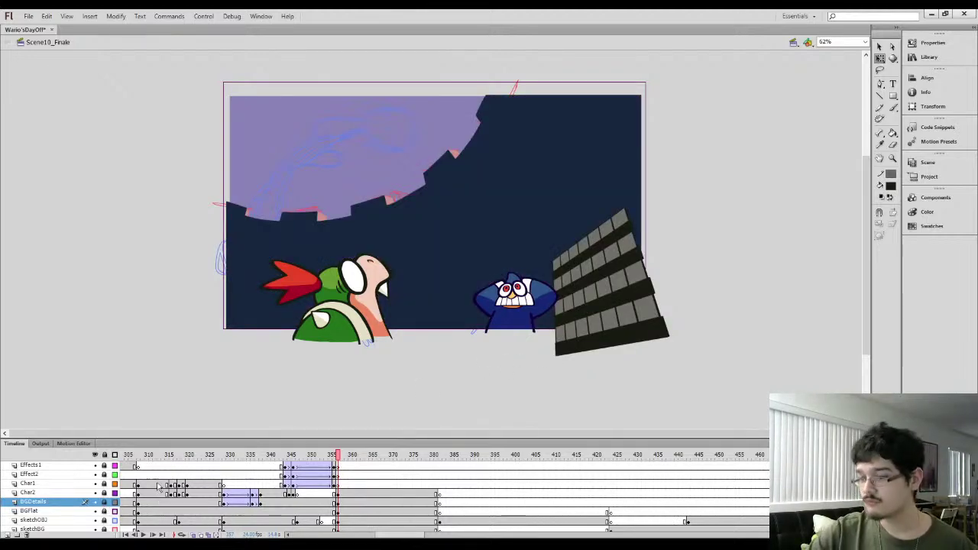
left_click(193, 495)
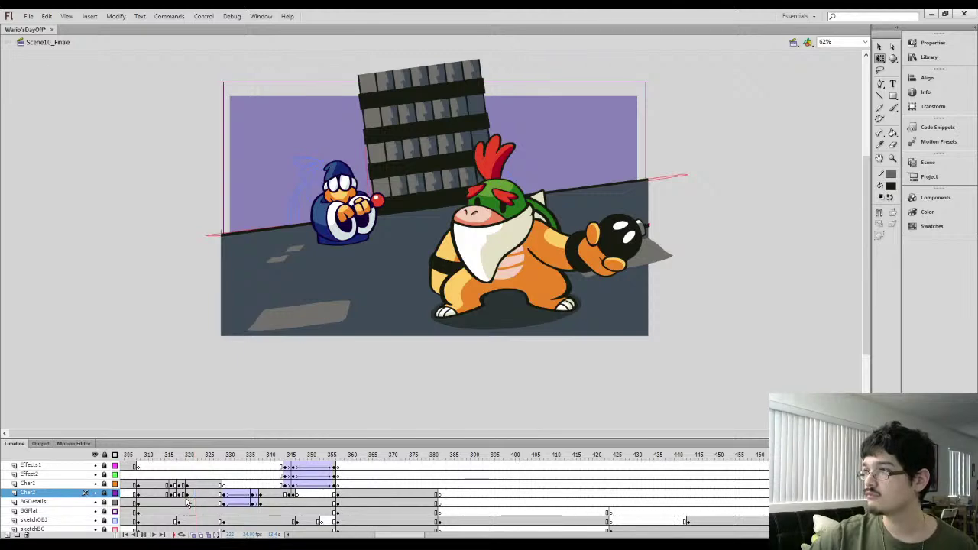
Review the animation, select both characters at Char2 frame 358, and group them with Ctrl+G
key("Return")
key("Return")
left_click(340, 497)
key("l")
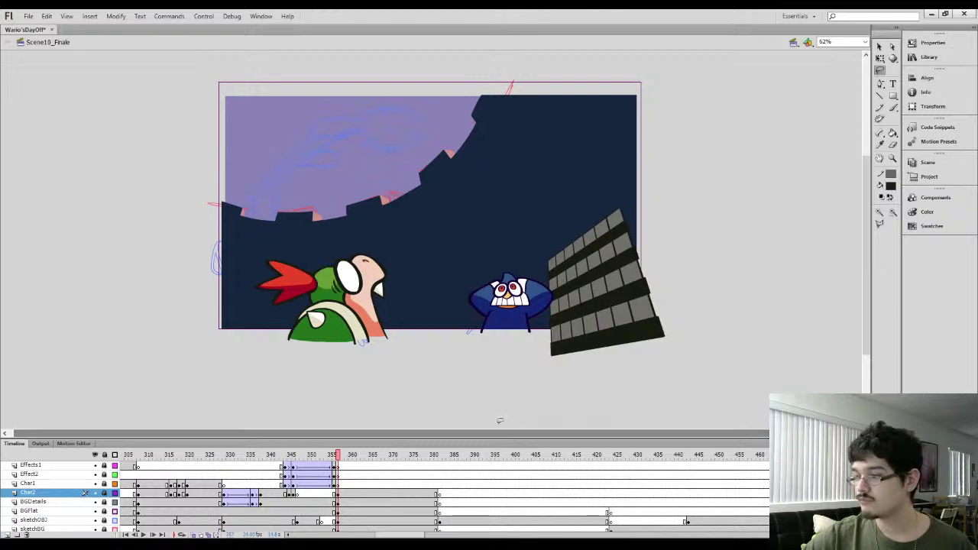
left_click(94, 494)
left_click(95, 494)
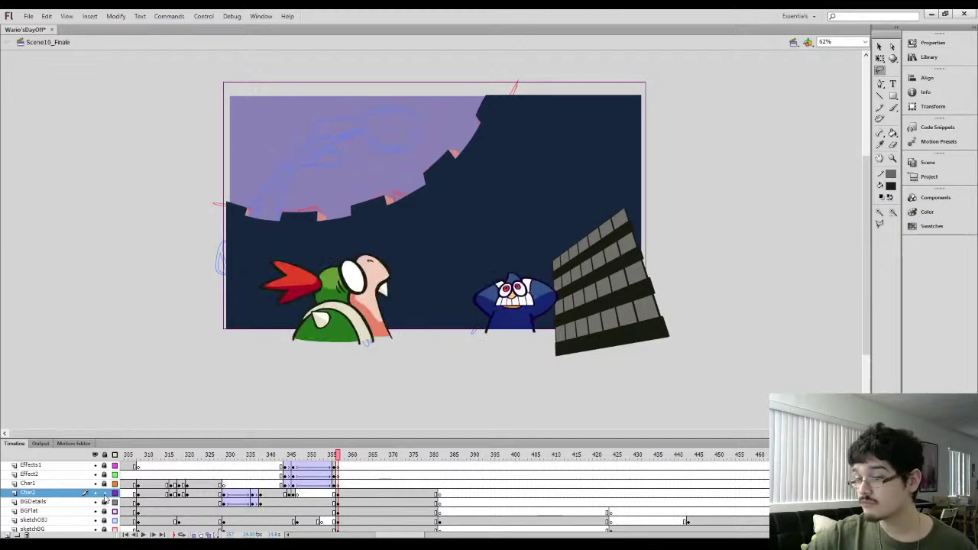
left_click(342, 496)
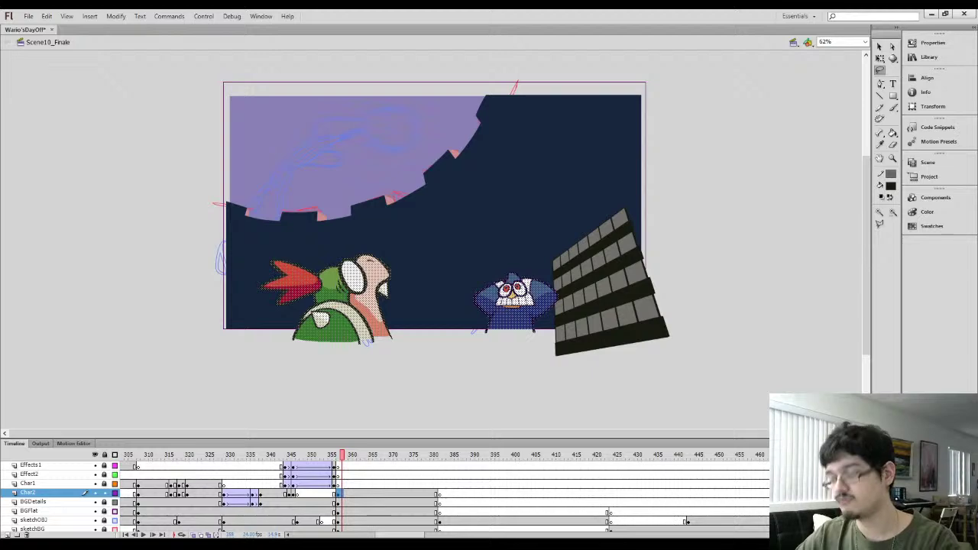
key("ctrl+g")
left_click(880, 46)
Inside the combined-characters symbol, nudge frame 1's characters one pixel left and compare with frame 2
double_click(531, 318)
left_click(127, 468)
left_click(129, 473)
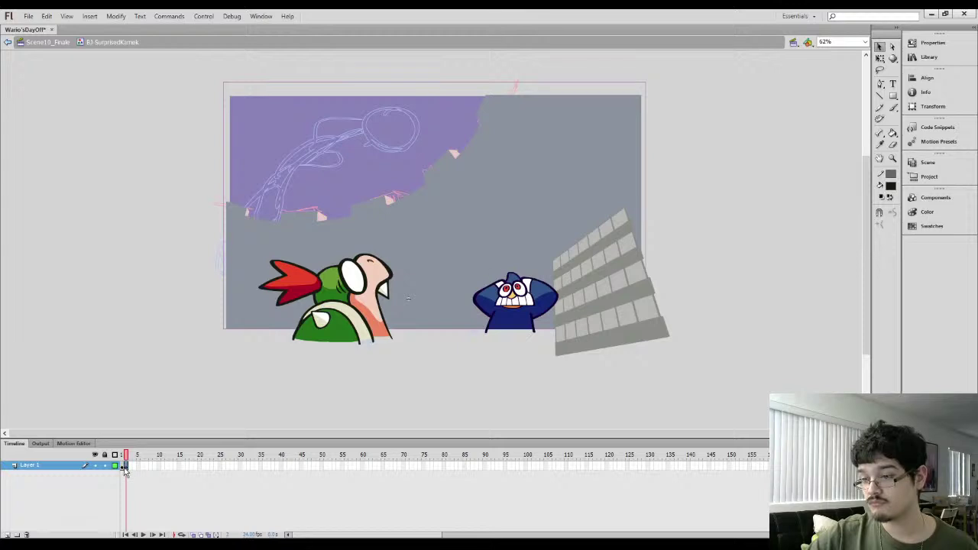
left_click(125, 469)
key("Left")
left_click(128, 468)
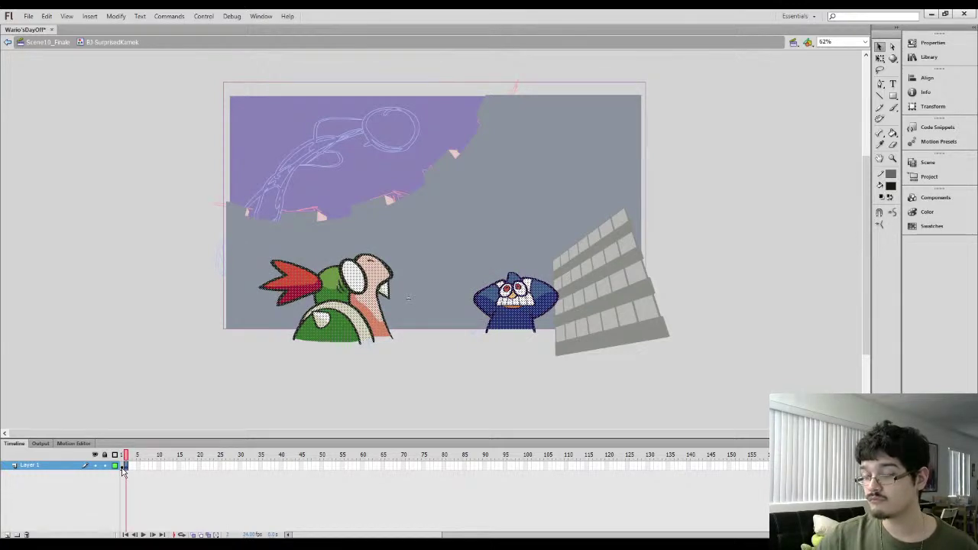
left_click(123, 471)
left_click(128, 471)
left_click(123, 468)
left_click(127, 468)
left_click(123, 468)
Nudge only the green character left on frame 1 and flip between frames to preview the jitter
left_click_drag(198, 411, 459, 204)
left_click_drag(216, 362, 431, 205)
key("Left")
left_click(124, 474)
left_click(122, 467)
left_click(127, 467)
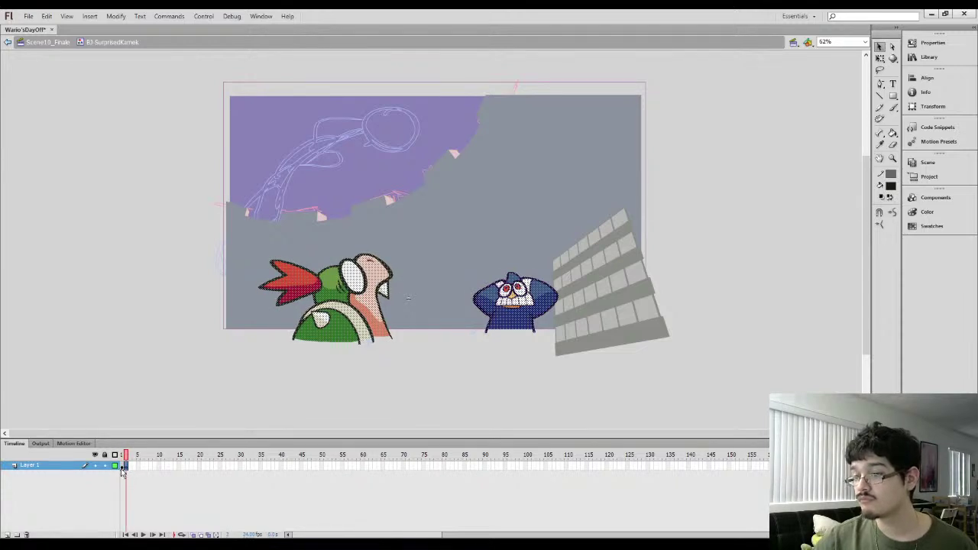
left_click_drag(123, 472, 127, 475)
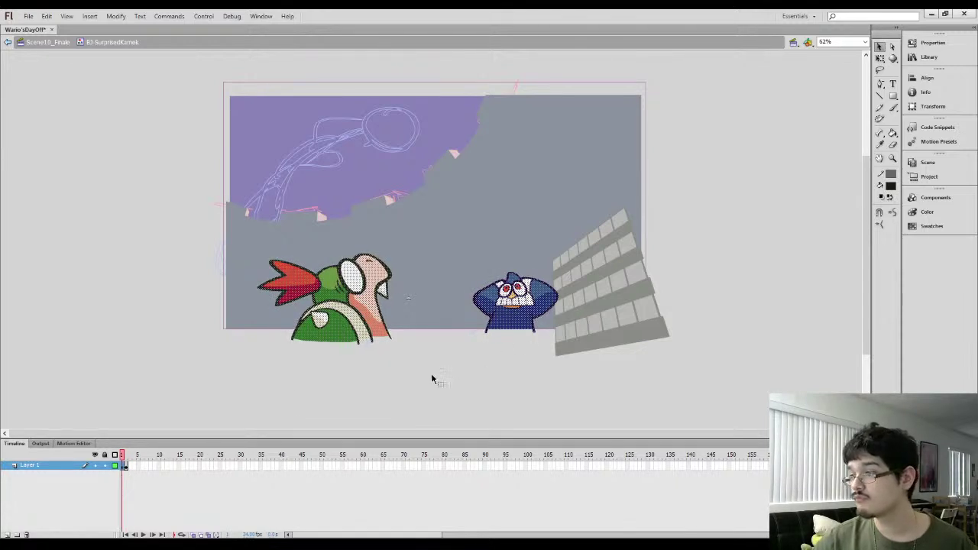
Nudge Kamek left on frame 2, preview the alternating frames, and return to Scene10_Finale
left_click(126, 468)
left_click_drag(444, 360, 600, 263)
key("Left")
key("Left")
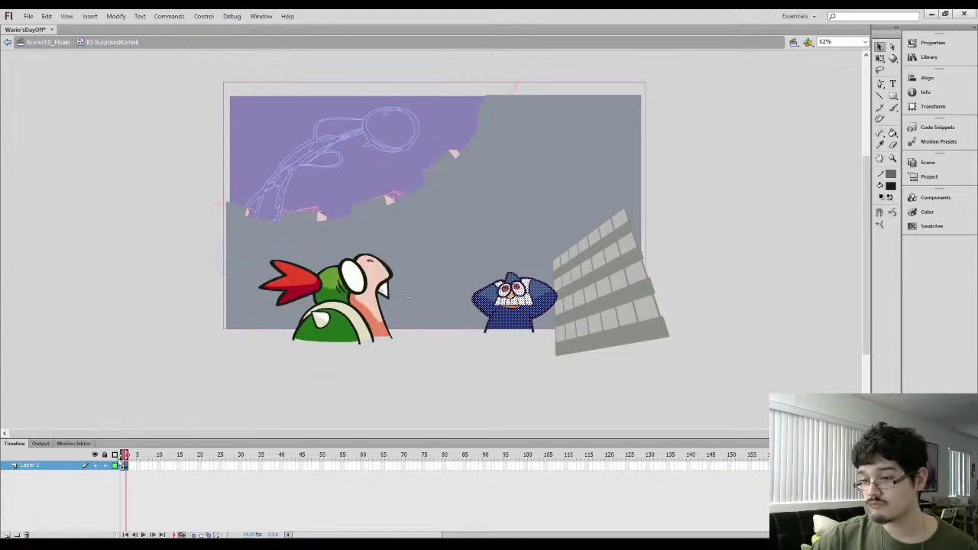
key("Return")
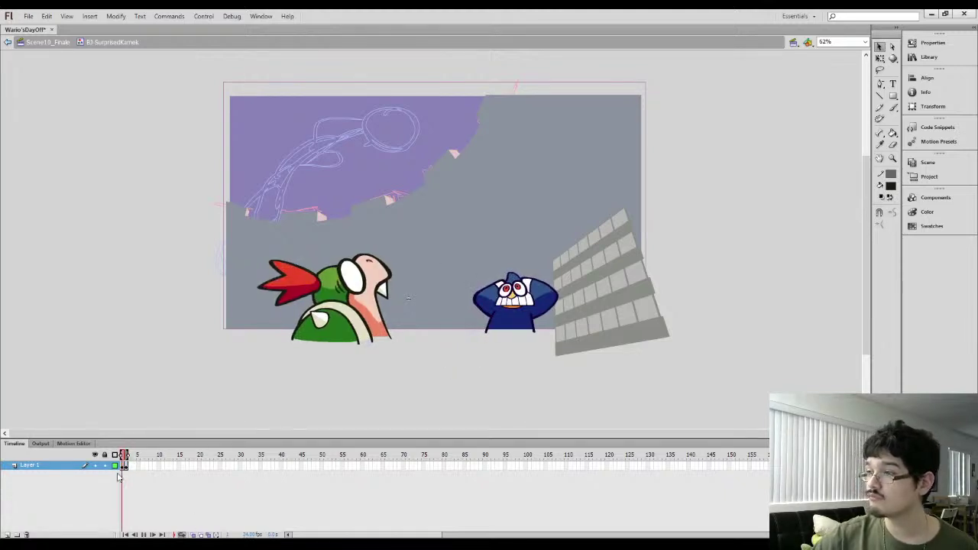
left_click(58, 42)
left_click_drag(406, 535, 399, 536)
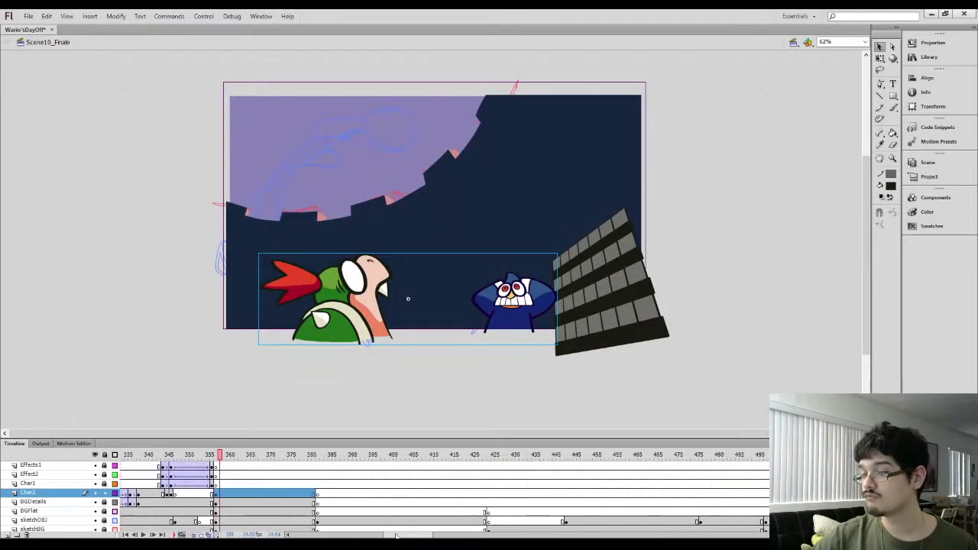
Move the two-character instance about 40 px right at frame 357 and lock the Char2 layer
left_click(215, 494)
left_click_drag(337, 332, 371, 334)
left_click(283, 393)
left_click(210, 495)
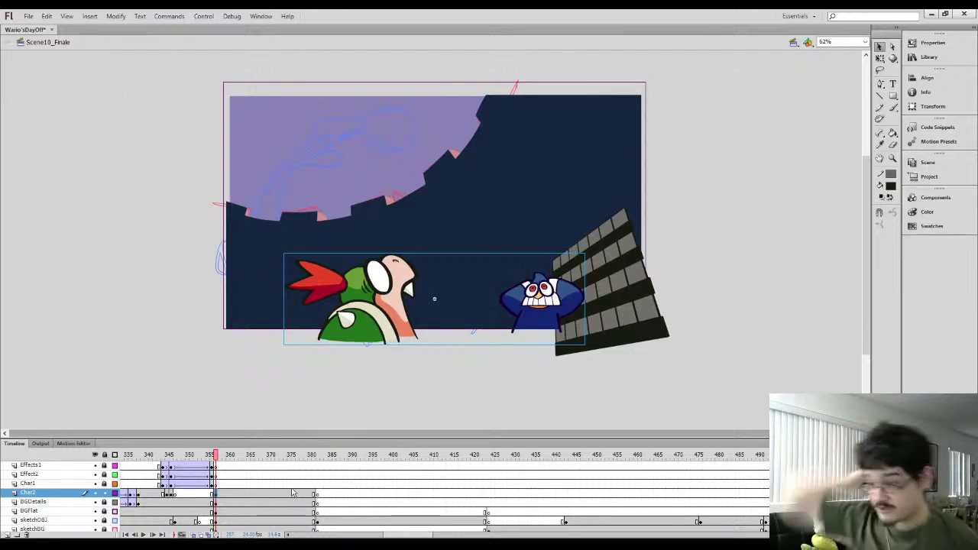
left_click(104, 493)
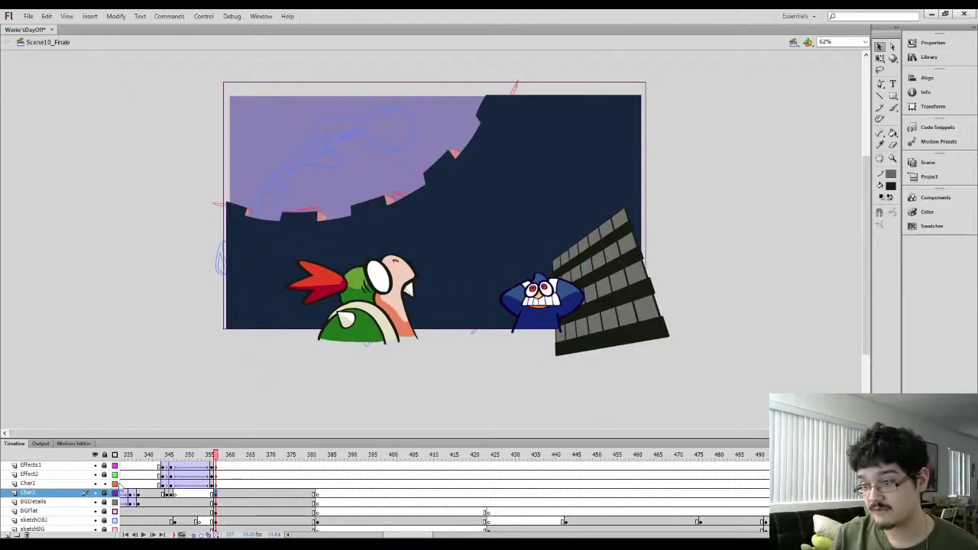
Step back through the frames to the Wario gas-cloud shot on the Effect2 layer
left_click(201, 496)
left_click(215, 484)
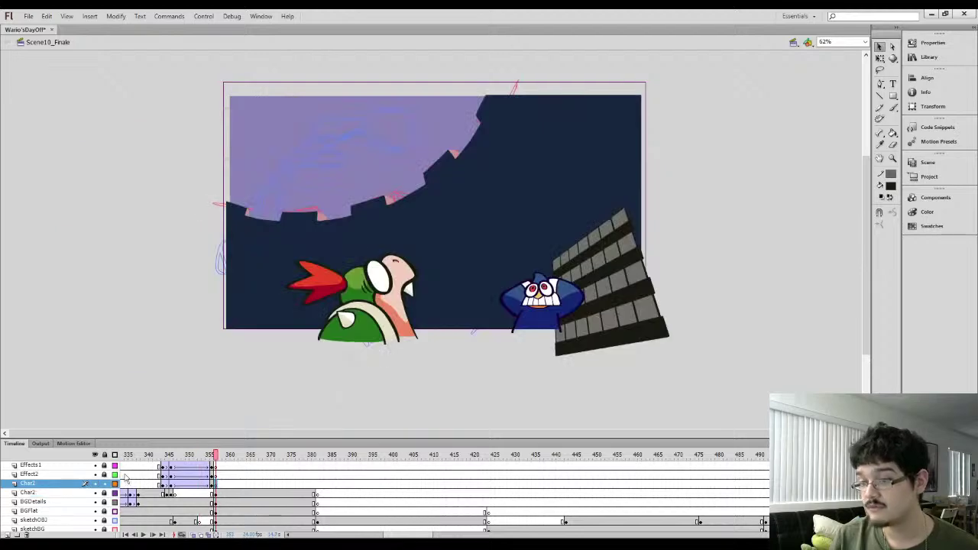
key("i")
key("comma")
left_click(163, 474)
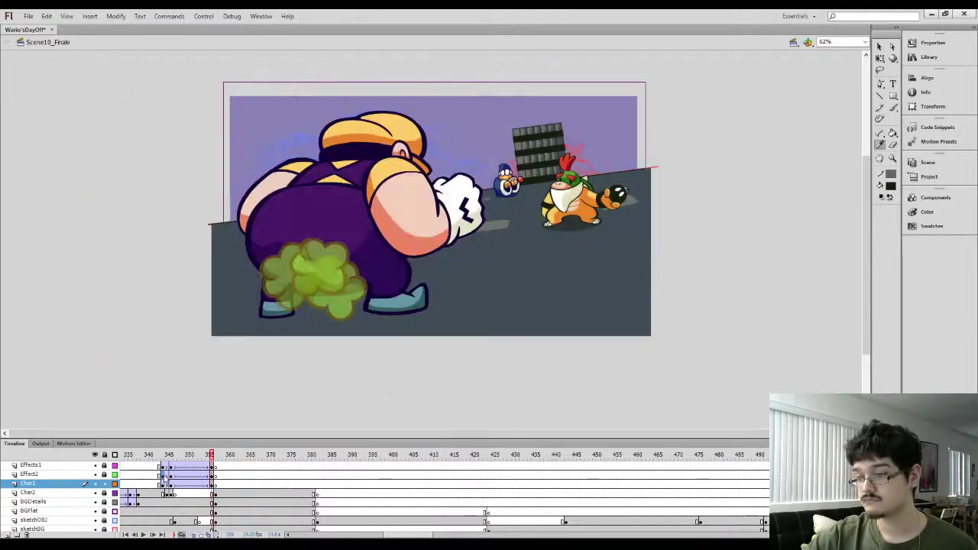
Select the gas cloud on the Char1 layer and paste it into the Kamek shot's first frame
key("period")
key("comma")
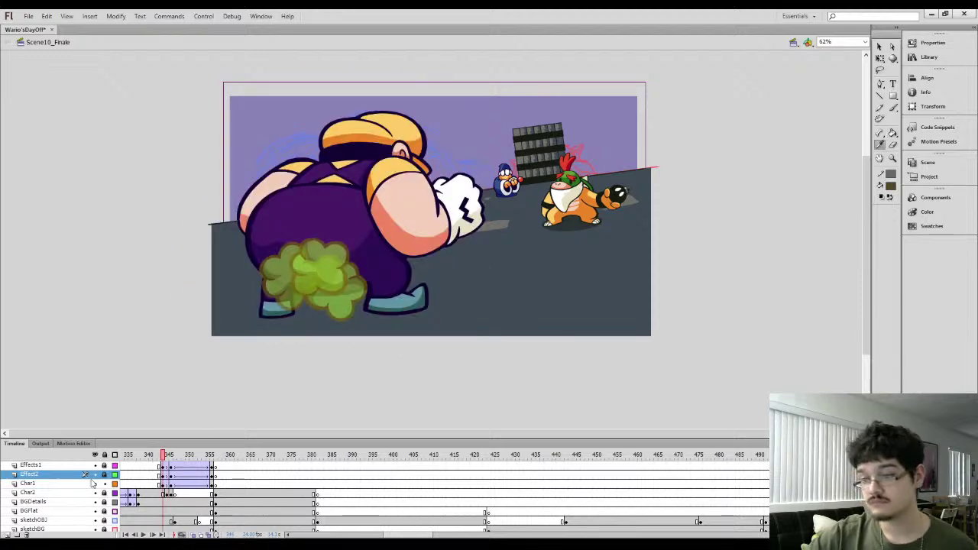
left_click(104, 483)
left_click(161, 487)
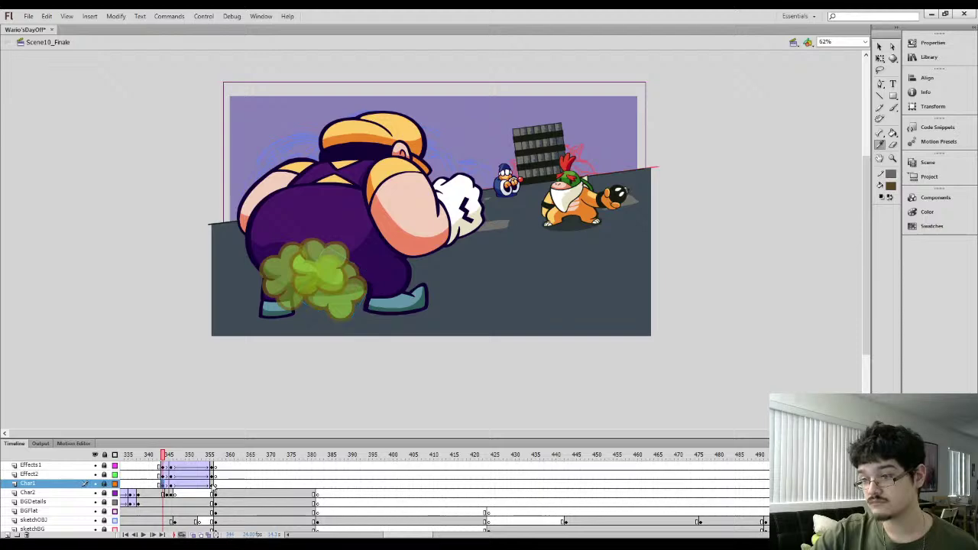
key("Return")
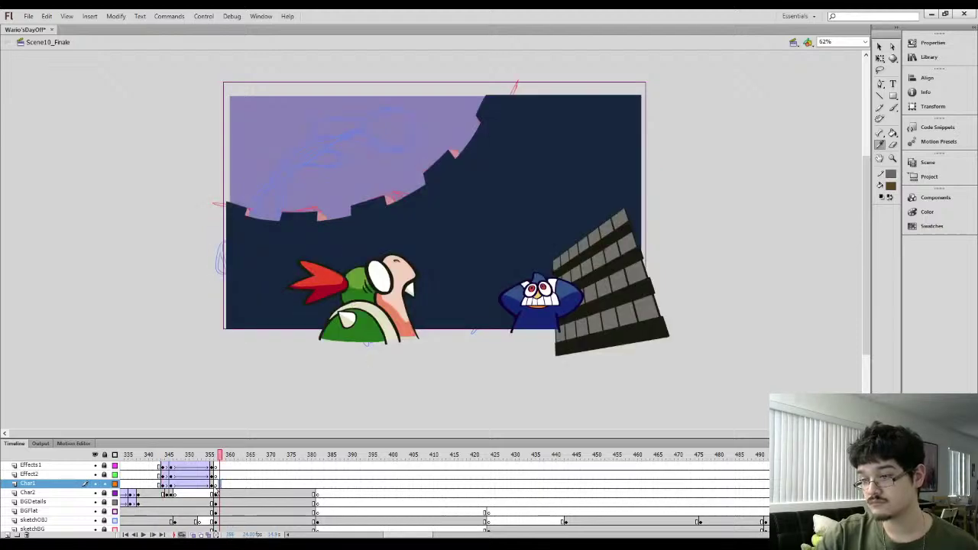
left_click(213, 495)
key("ctrl+v")
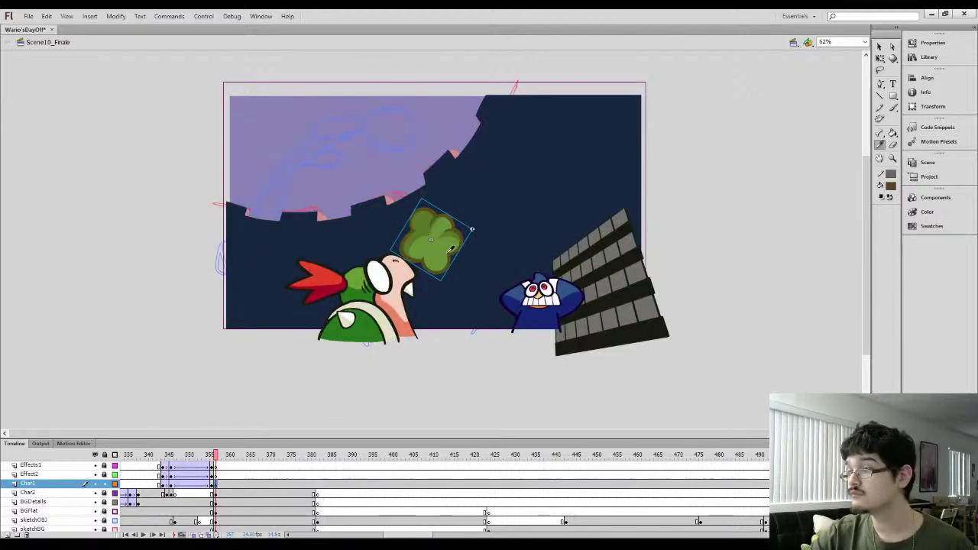
Move the pasted cloud just off the stage's left edge, break it apart, and end it at frame 381
key("q")
left_click_drag(440, 255, 174, 276)
left_click(160, 320)
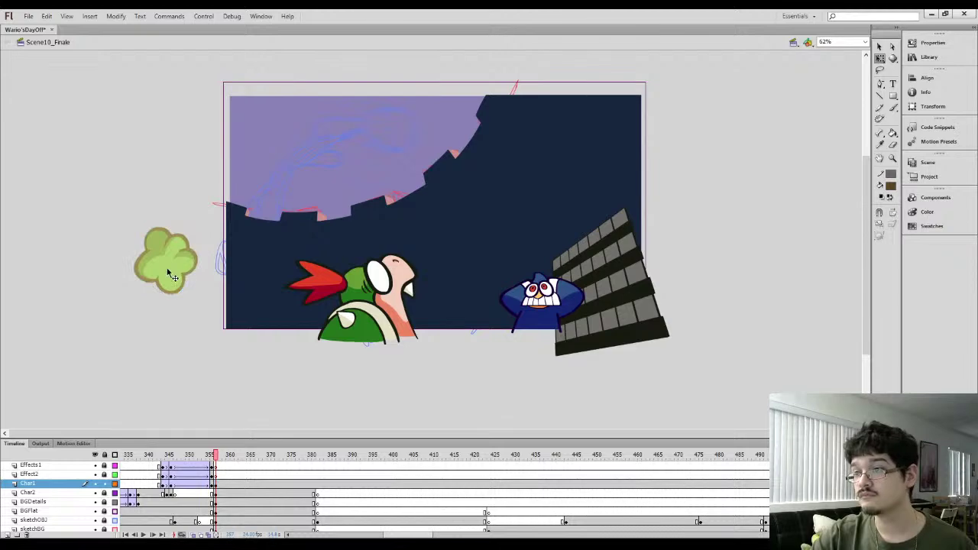
left_click(169, 273)
key("ctrl+b")
left_click(146, 324)
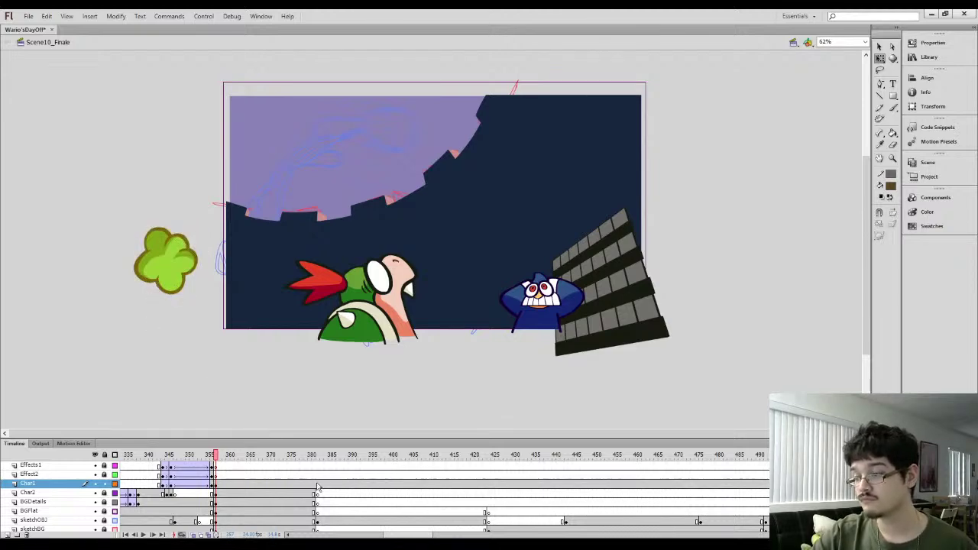
left_click(317, 484)
key("F7")
Zoom in on the cloud at frame 358 and sample its olive outline colour
left_click(220, 484)
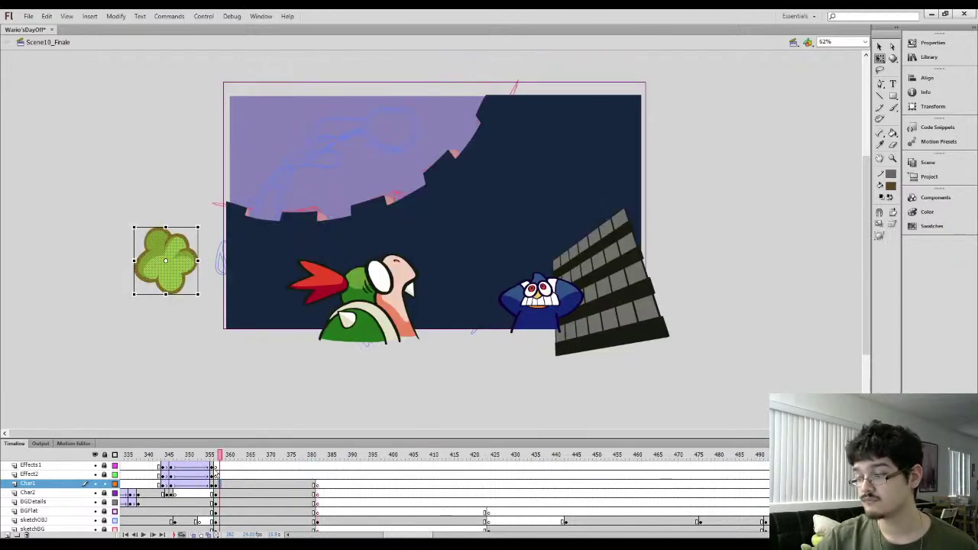
key("ctrl+equal")
left_click(214, 328)
key("l")
left_click_drag(350, 278, 175, 303)
key("i")
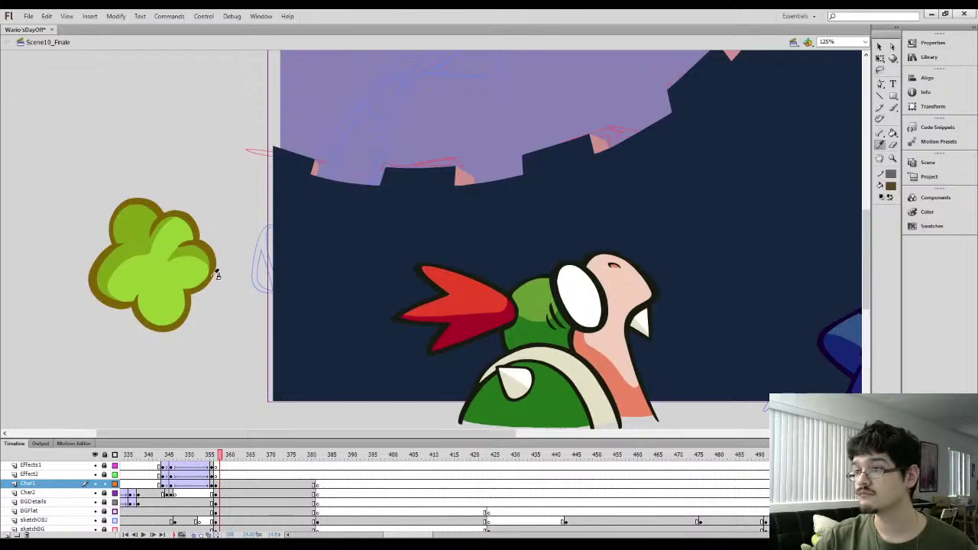
left_click(215, 272)
key("ctrl+minus")
left_click_drag(279, 296, 280, 298)
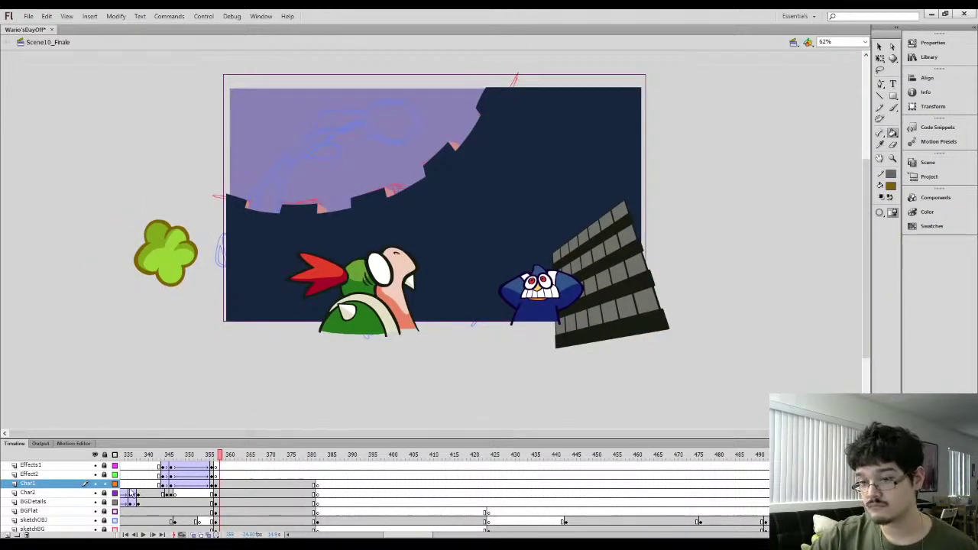
Check the Char2, Effect2 and Char1 layers, then re-sample the cloud's olive colour
left_click(215, 493)
left_click(216, 475)
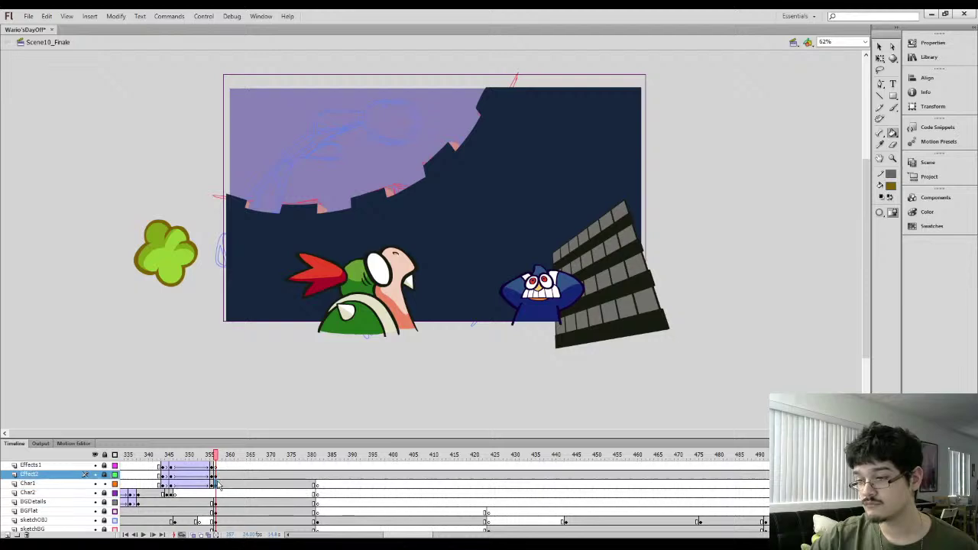
left_click(217, 484)
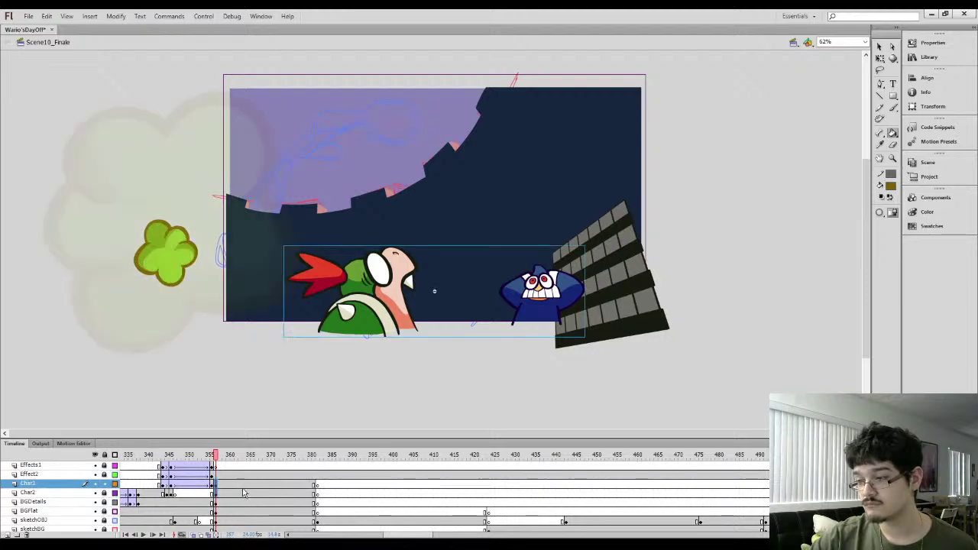
left_click(217, 475)
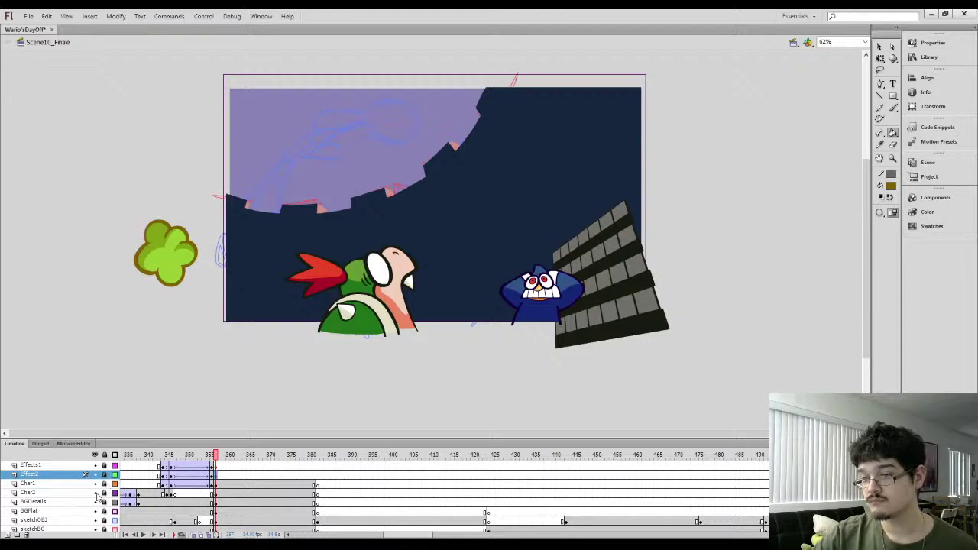
left_click(217, 493)
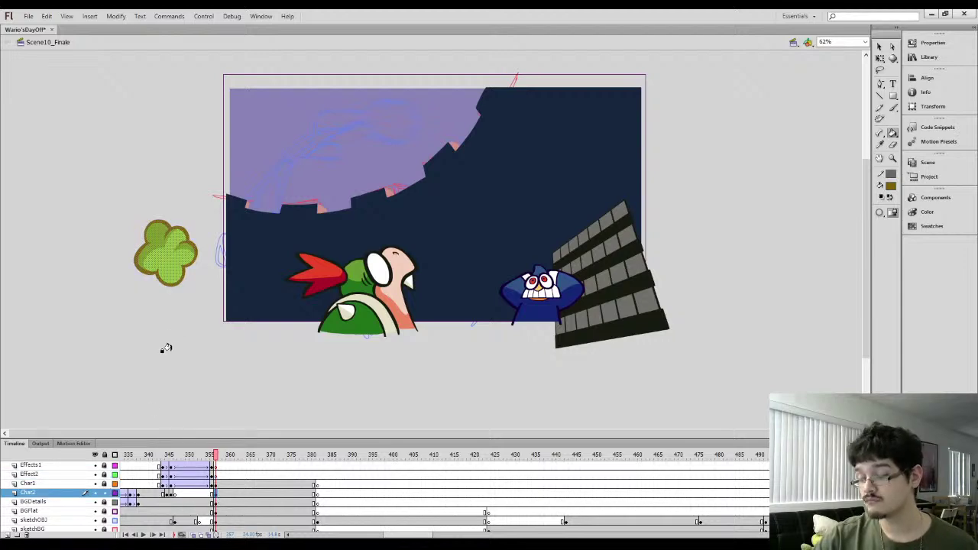
key("i")
key("l")
left_click(185, 304)
key("i")
left_click(187, 269)
Brush a wavy olive stream outline rising from the bottom left around the character
key("b")
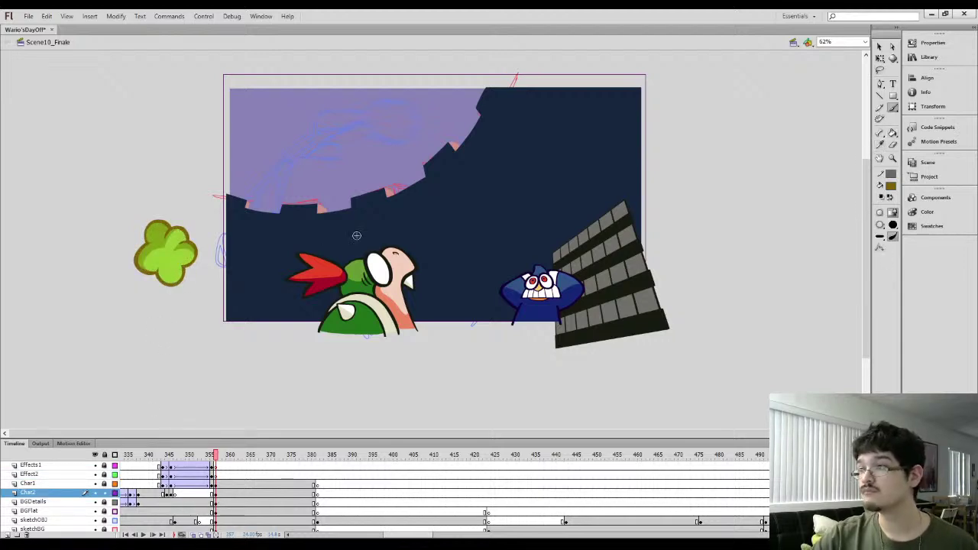
mouse_move(246, 298)
left_mouse_down()
mouse_move(256, 246)
mouse_move(247, 206)
mouse_move(271, 185)
mouse_move(276, 153)
mouse_move(347, 113)
mouse_move(406, 113)
left_mouse_up()
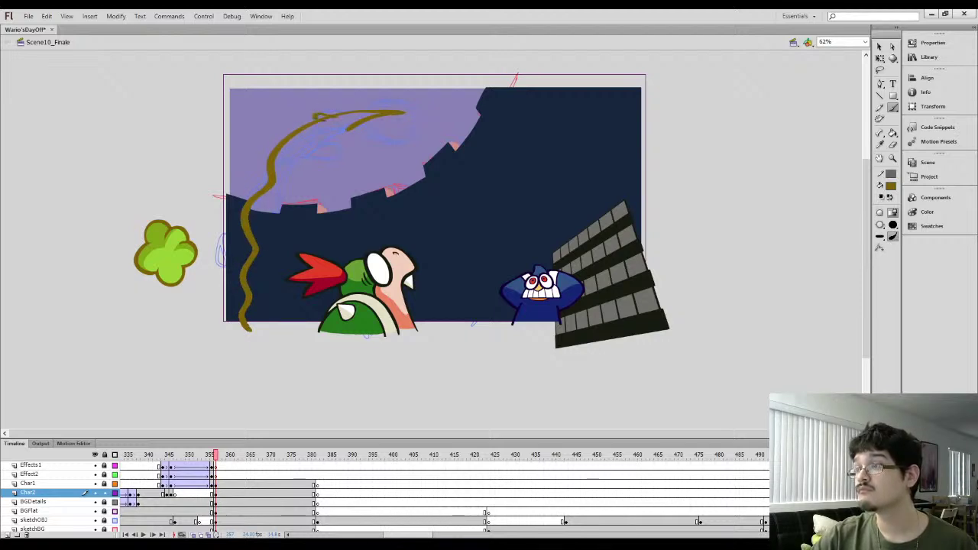
left_click_drag(264, 182, 247, 192)
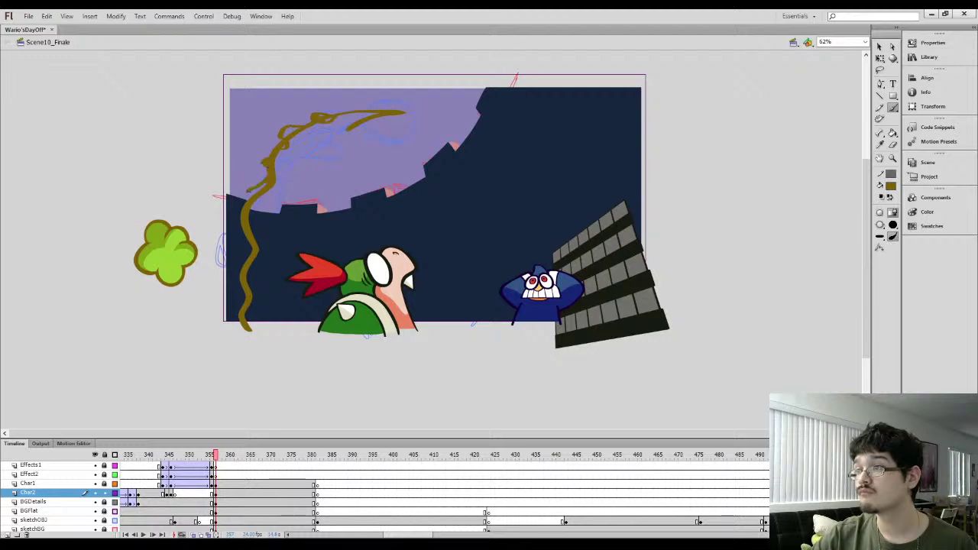
mouse_move(246, 299)
left_mouse_down()
mouse_move(253, 338)
mouse_move(277, 346)
mouse_move(386, 354)
mouse_move(442, 339)
mouse_move(440, 293)
mouse_move(417, 260)
mouse_move(374, 255)
mouse_move(335, 231)
mouse_move(316, 188)
left_mouse_up()
mouse_move(300, 157)
left_mouse_down()
mouse_move(352, 131)
mouse_move(352, 165)
left_mouse_up()
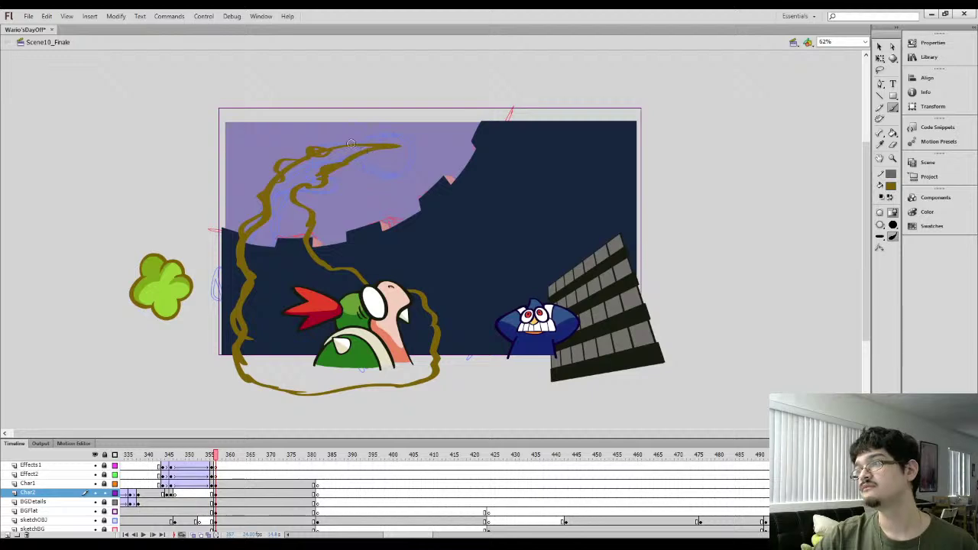
Thicken the olive outline's edges, add an inner loop, delete a stray fragment, and trace the sketch line
key("l")
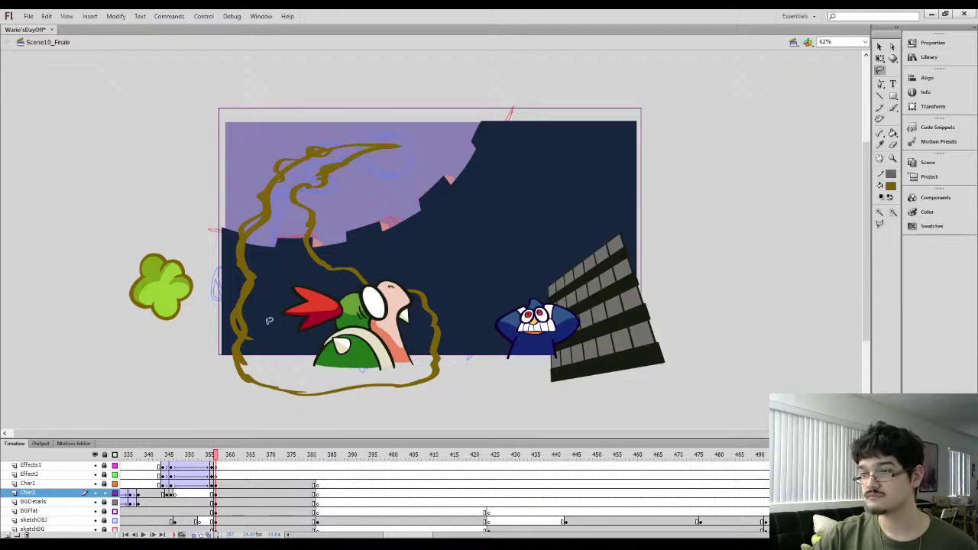
key("b")
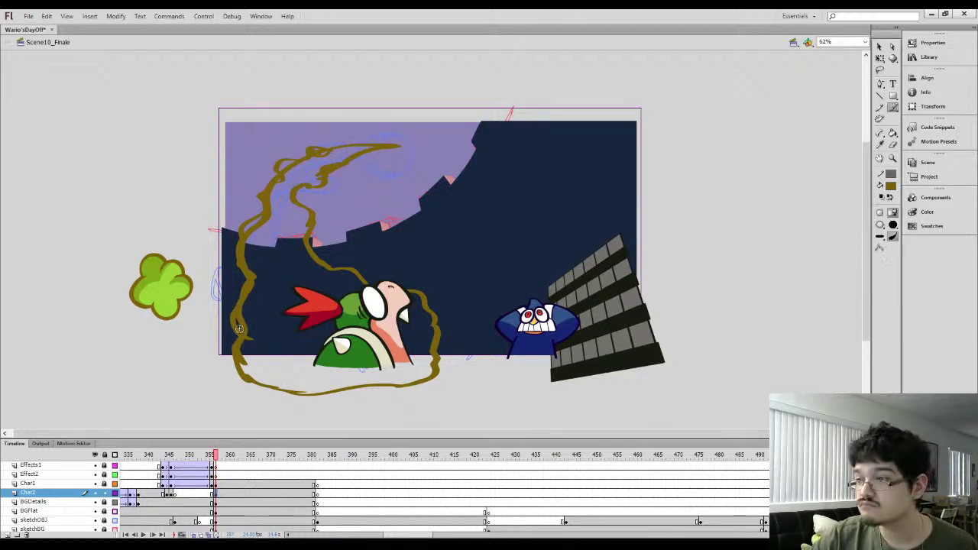
left_click_drag(234, 300, 250, 270)
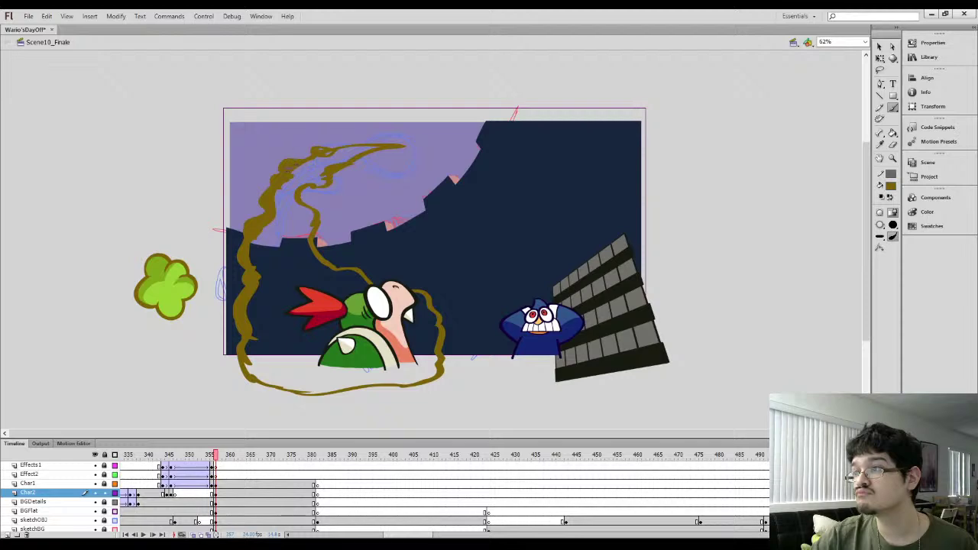
left_click_drag(306, 162, 334, 147)
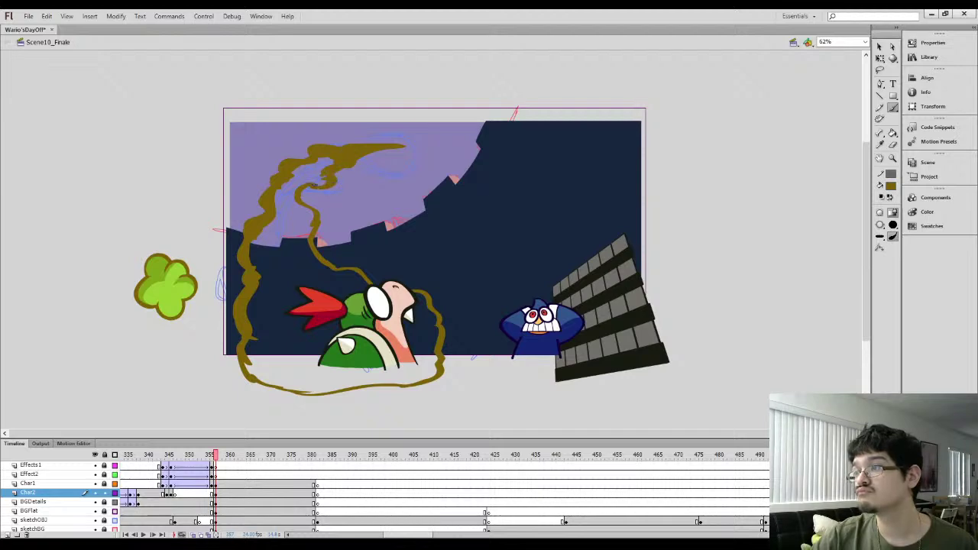
mouse_move(291, 195)
left_mouse_down()
mouse_move(310, 220)
mouse_move(315, 191)
left_mouse_up()
key("l")
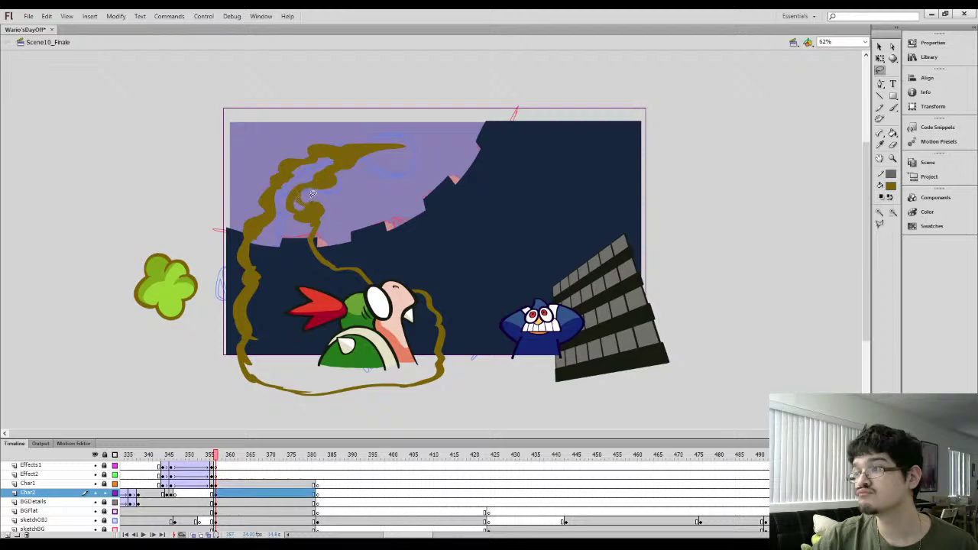
key("Delete")
key("b")
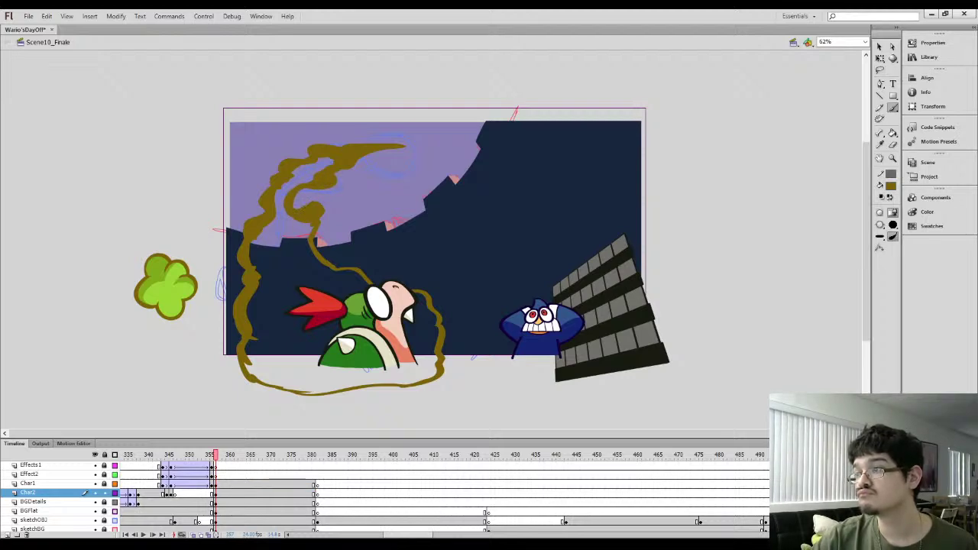
left_click_drag(313, 240, 361, 270)
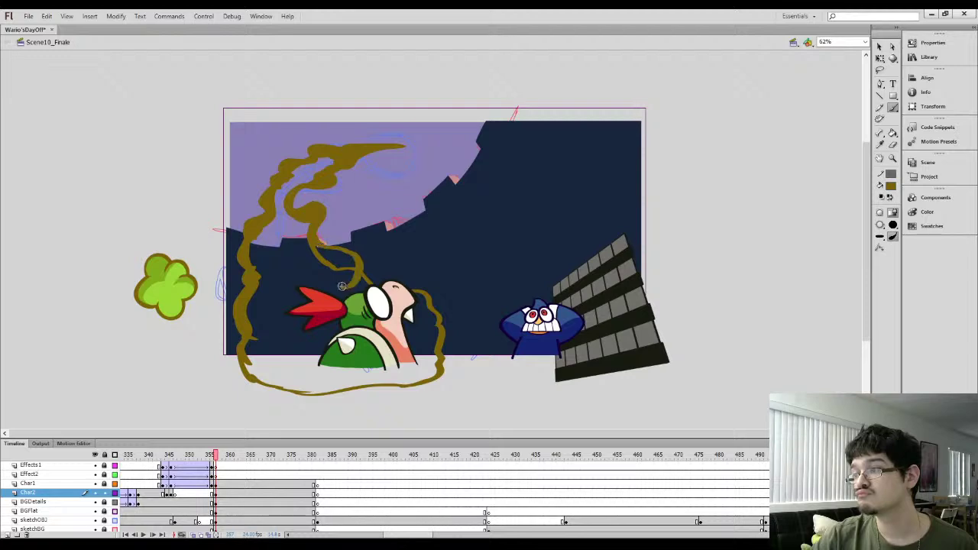
Fill the outline loop olive and add two filled bumps on the cloud's right edge
key("k")
left_click(386, 282)
key("b")
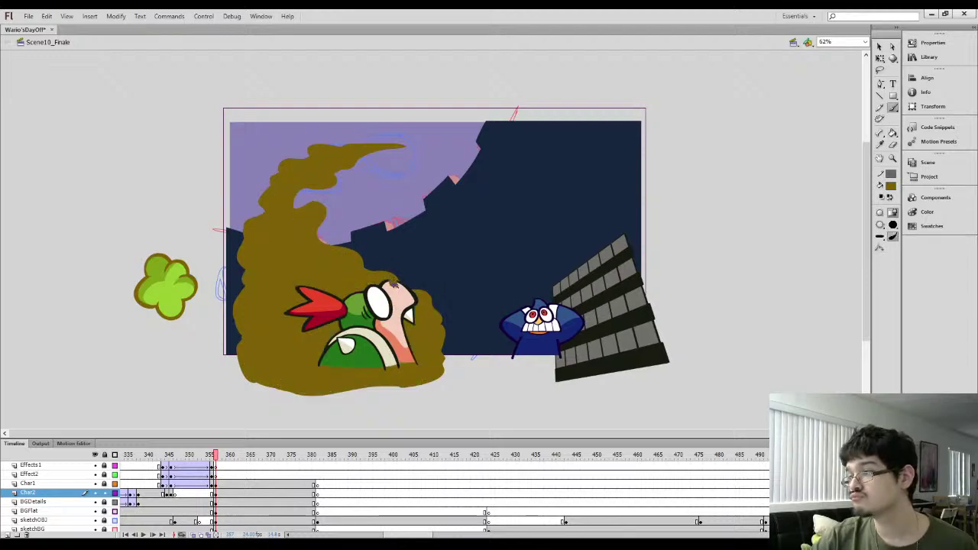
key("k")
key("b")
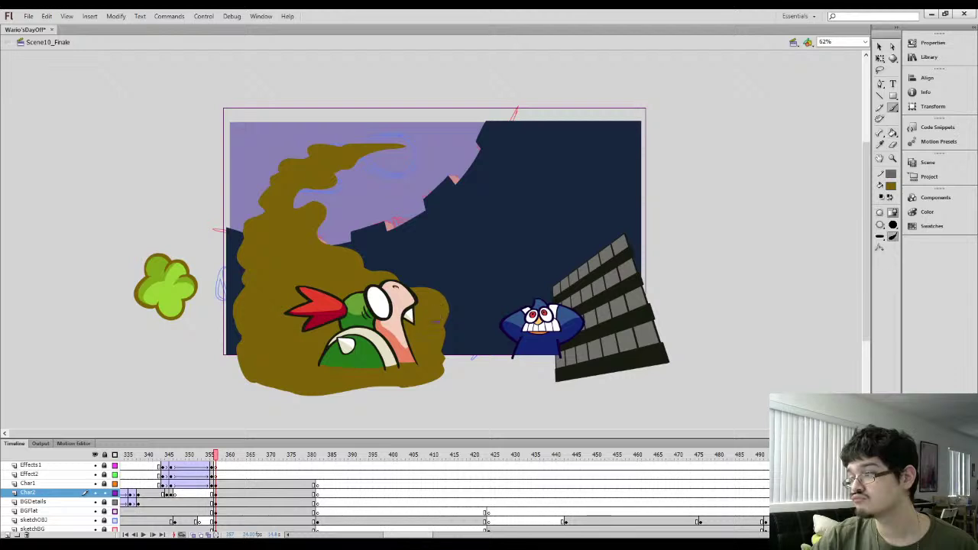
left_click_drag(441, 318, 444, 363)
key("k")
left_click(447, 344)
key("b")
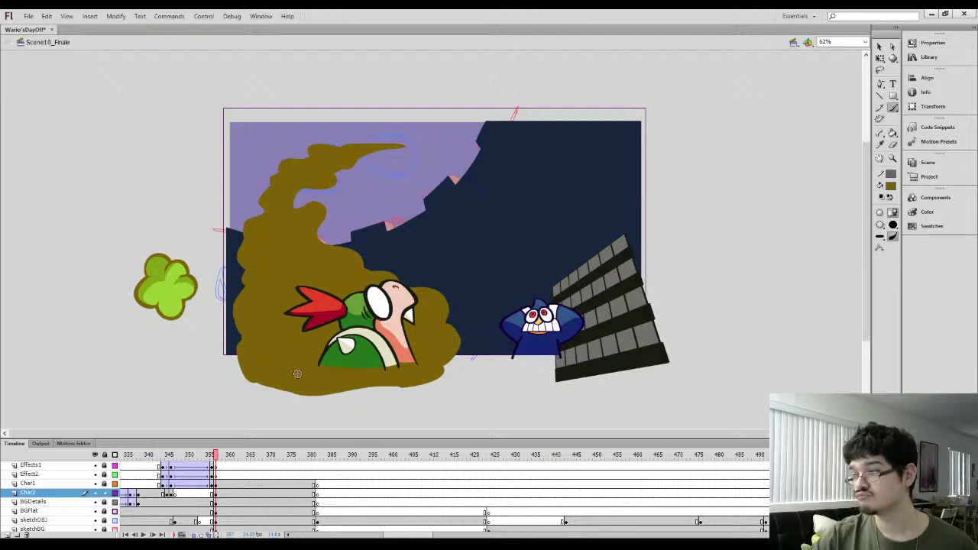
mouse_move(456, 356)
left_mouse_down()
mouse_move(454, 379)
mouse_move(412, 384)
left_mouse_up()
key("k")
left_click(446, 366)
Select and delete the strip along the cloud's lower edge
left_click(880, 47)
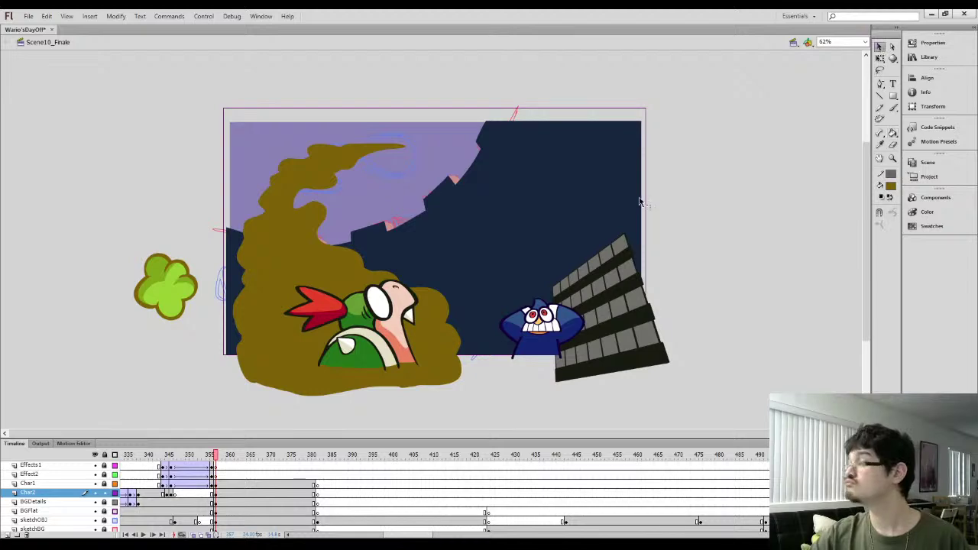
left_click_drag(221, 411, 520, 372)
key("Delete")
key("b")
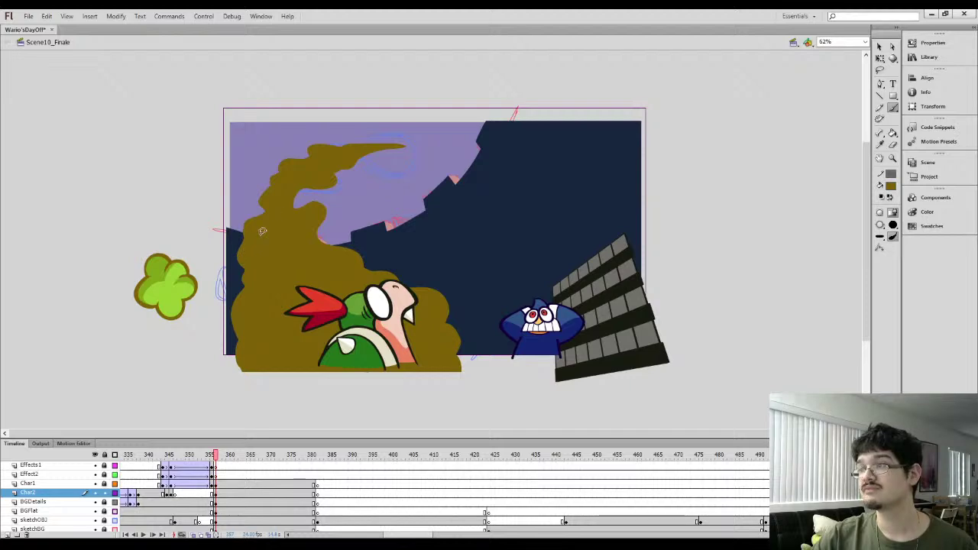
Lasso several pieces off the smoke's left edge and delete them
key("l")
left_click_drag(234, 281, 259, 256)
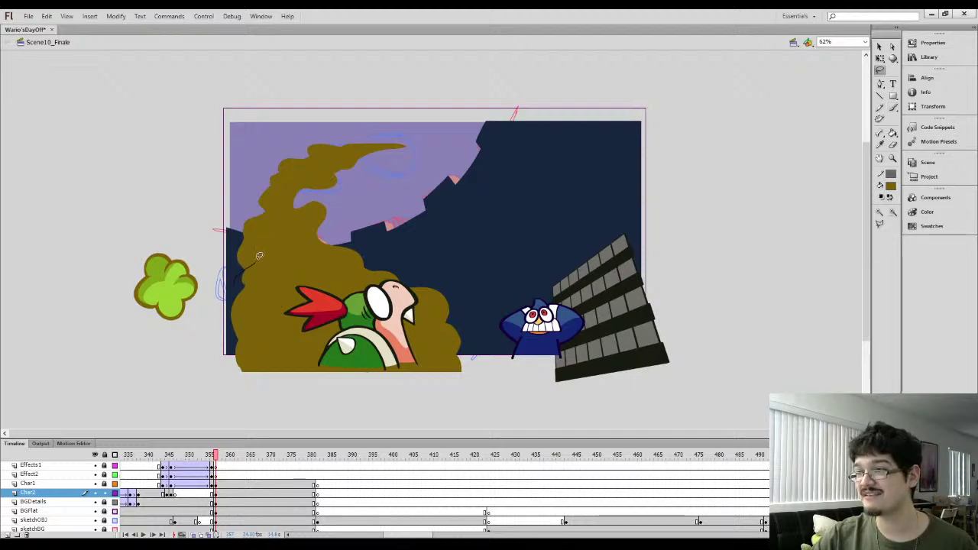
left_click_drag(248, 209, 253, 257)
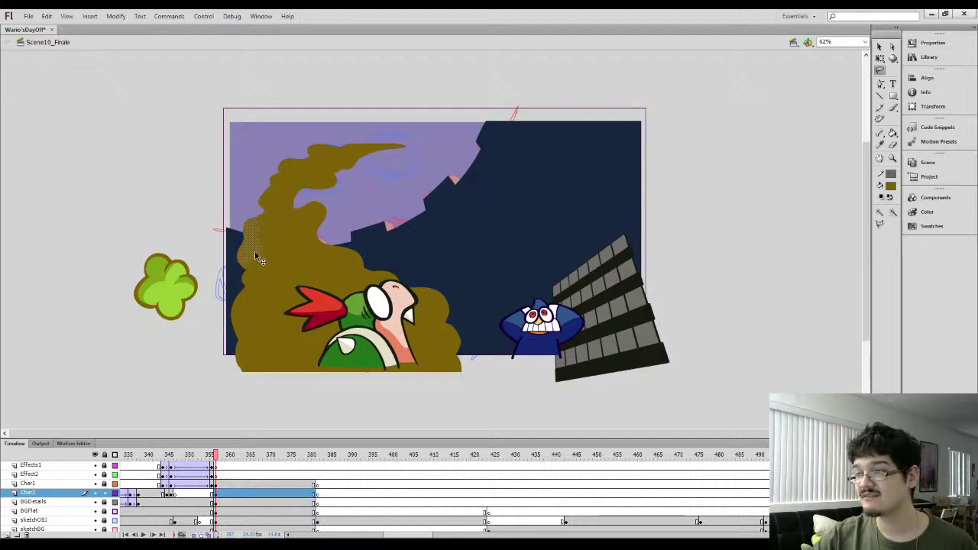
mouse_move(232, 315)
left_mouse_down()
mouse_move(274, 284)
mouse_move(273, 272)
mouse_move(251, 248)
mouse_move(260, 207)
mouse_move(224, 227)
mouse_move(222, 256)
mouse_move(240, 288)
mouse_move(283, 254)
mouse_move(234, 312)
mouse_move(242, 334)
mouse_move(261, 296)
mouse_move(247, 265)
mouse_move(285, 217)
mouse_move(272, 192)
mouse_move(292, 168)
mouse_move(315, 165)
mouse_move(292, 144)
left_mouse_up()
key("Delete")
Paint a new curved left edge on the smoke and fill the dark gap beneath it
key("b")
key("k")
left_click(254, 288)
key("b")
key("k")
left_click(255, 264)
Delete another left-edge piece, brush brown onto that edge, and lasso the upper plume
key("l")
key("Delete")
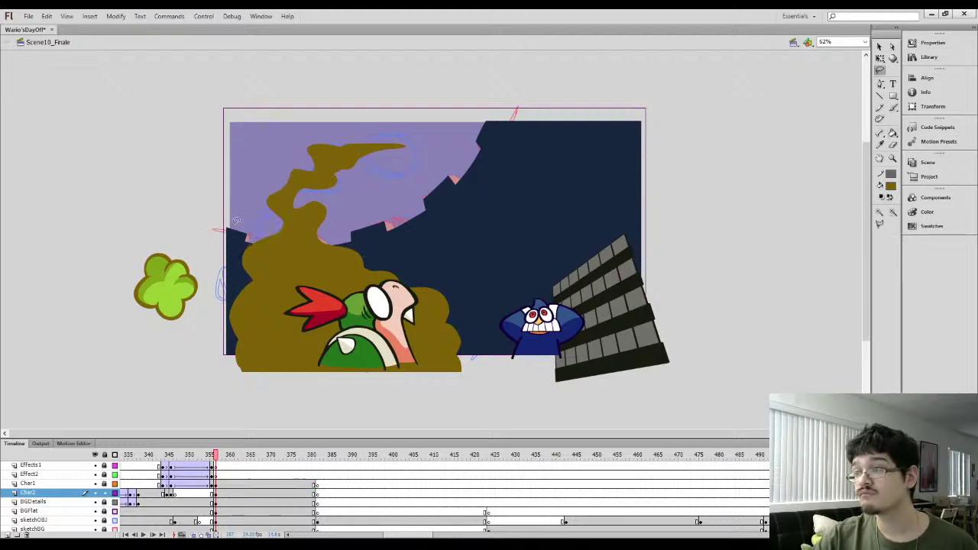
key("b")
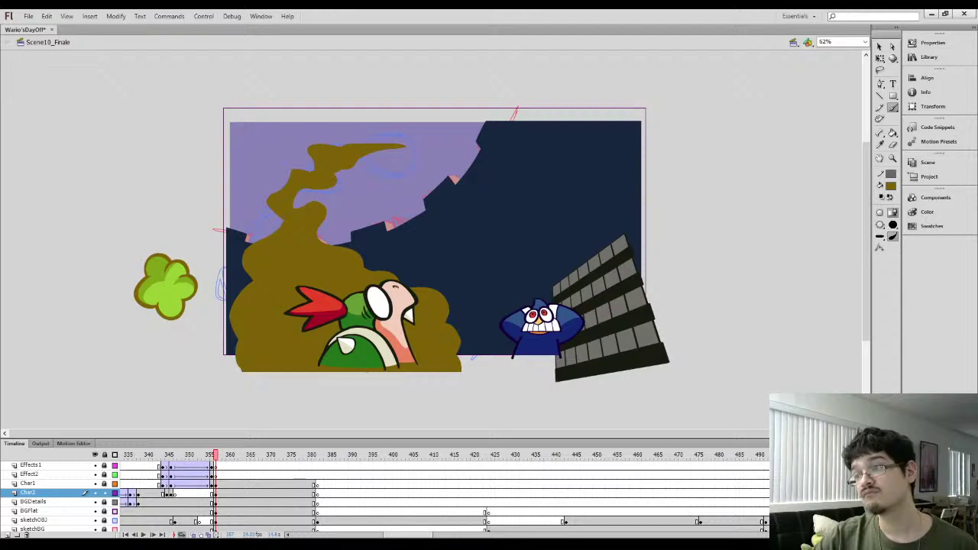
left_click_drag(273, 215, 270, 208)
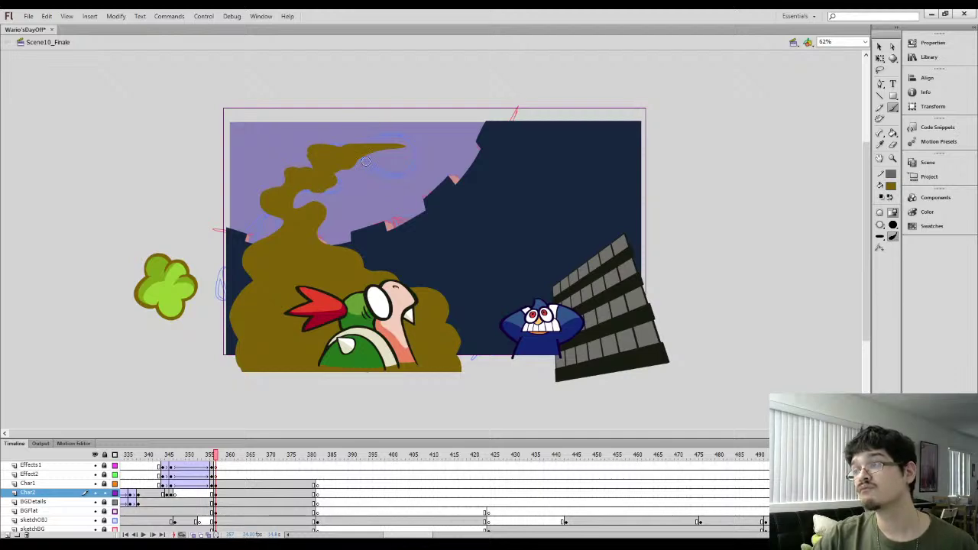
key("l")
mouse_move(323, 191)
left_mouse_down()
mouse_move(334, 156)
mouse_move(356, 148)
mouse_move(404, 157)
mouse_move(359, 172)
left_mouse_up()
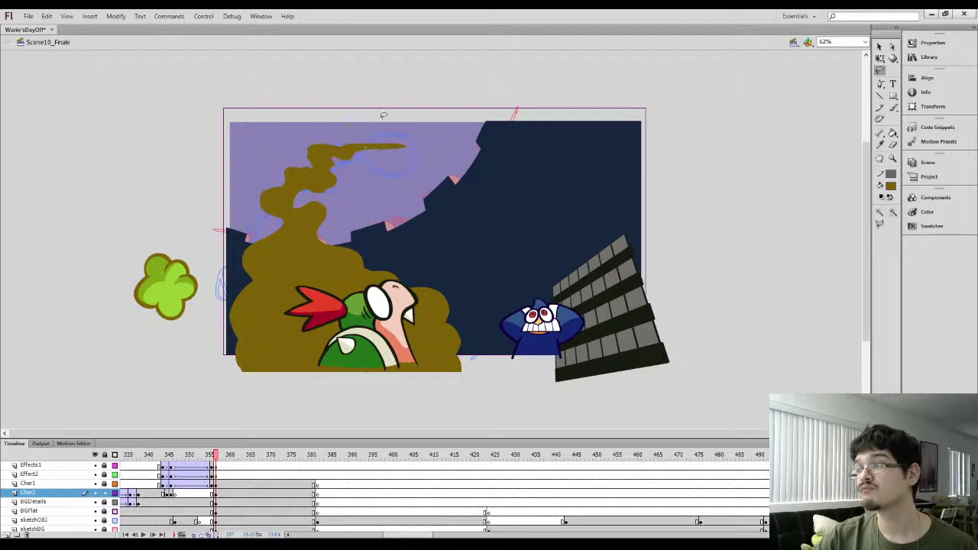
key("ctrl+=")
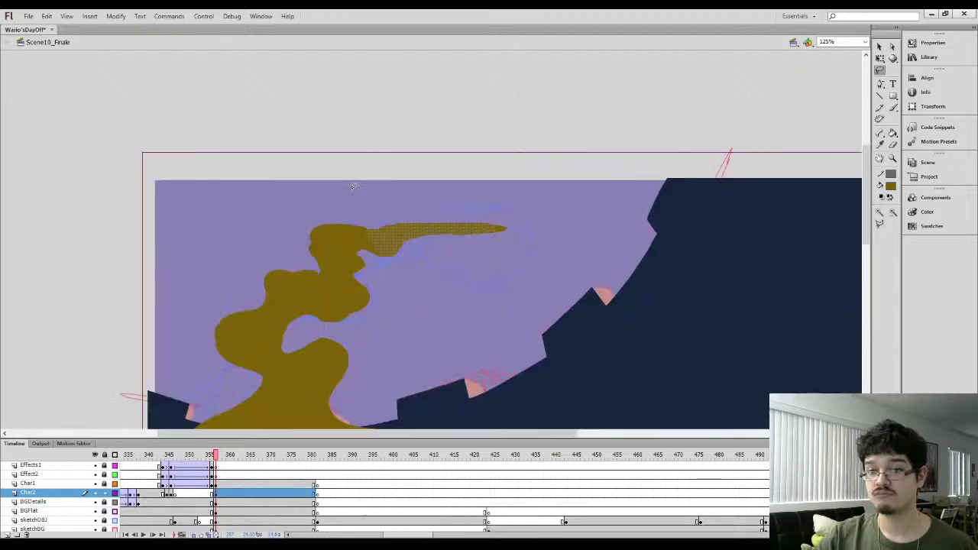
Carve a curve across the upper plume, delete its thin right tip, and extend the tail right
scroll(376, 236, "down", 1)
key("b")
mouse_move(369, 244)
left_mouse_down()
mouse_move(409, 226)
mouse_move(509, 223)
mouse_move(441, 224)
left_mouse_up()
key("l")
left_click_drag(459, 174, 465, 177)
key("Delete")
key("b")
mouse_move(394, 211)
left_mouse_down()
mouse_move(435, 214)
mouse_move(411, 222)
left_mouse_up()
Erase an S-shaped gap through the plume's upper part and fill the leftover gap brown
key("e")
key("b")
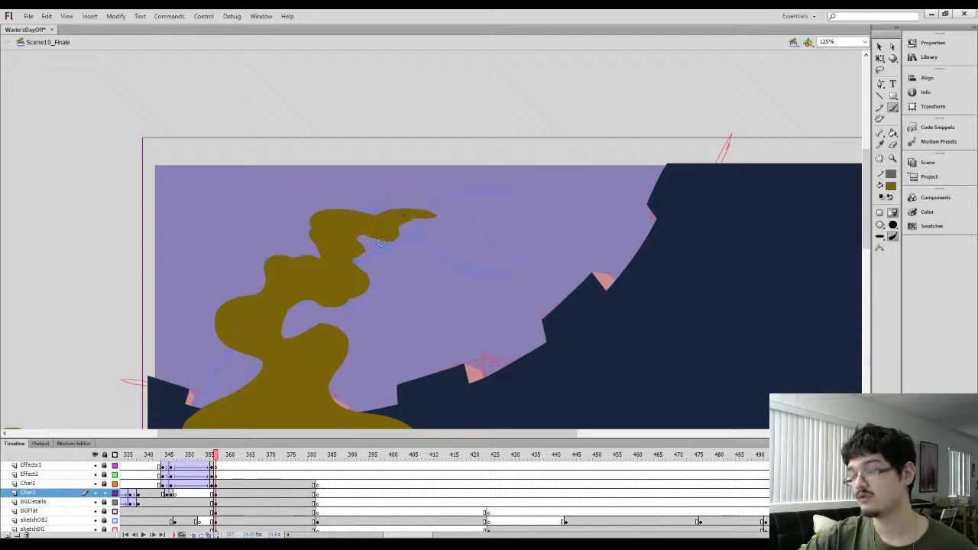
key("e")
mouse_move(368, 254)
left_mouse_down()
mouse_move(400, 224)
mouse_move(440, 219)
left_mouse_up()
mouse_move(371, 243)
left_mouse_down()
mouse_move(351, 259)
mouse_move(369, 278)
mouse_move(363, 291)
mouse_move(328, 310)
mouse_move(359, 297)
mouse_move(309, 305)
mouse_move(373, 257)
left_mouse_up()
key("b")
key("k")
left_click(343, 265)
key("b")
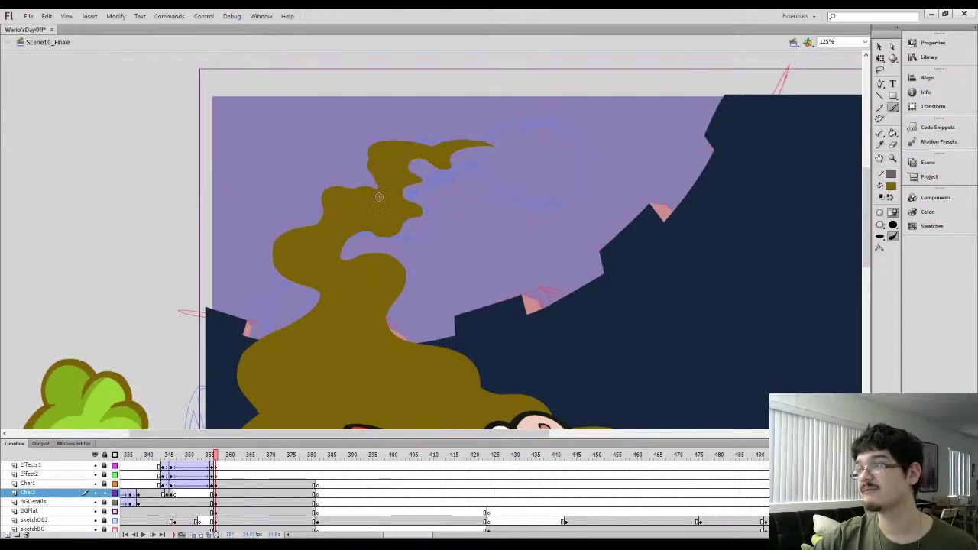
Delete the plume's top-left piece and repaint its upper-left edge and tip in olive
key("l")
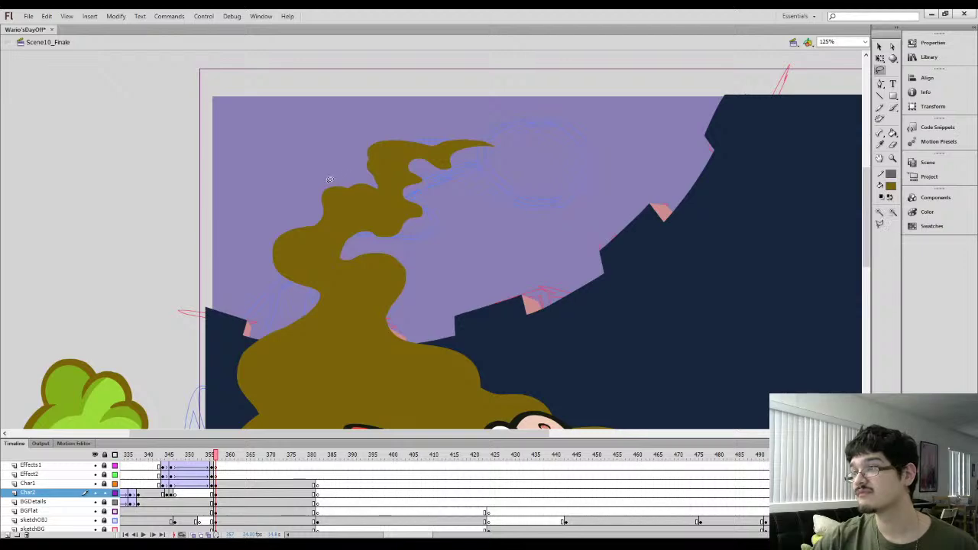
mouse_move(314, 198)
left_mouse_down()
mouse_move(335, 184)
mouse_move(387, 175)
left_mouse_up()
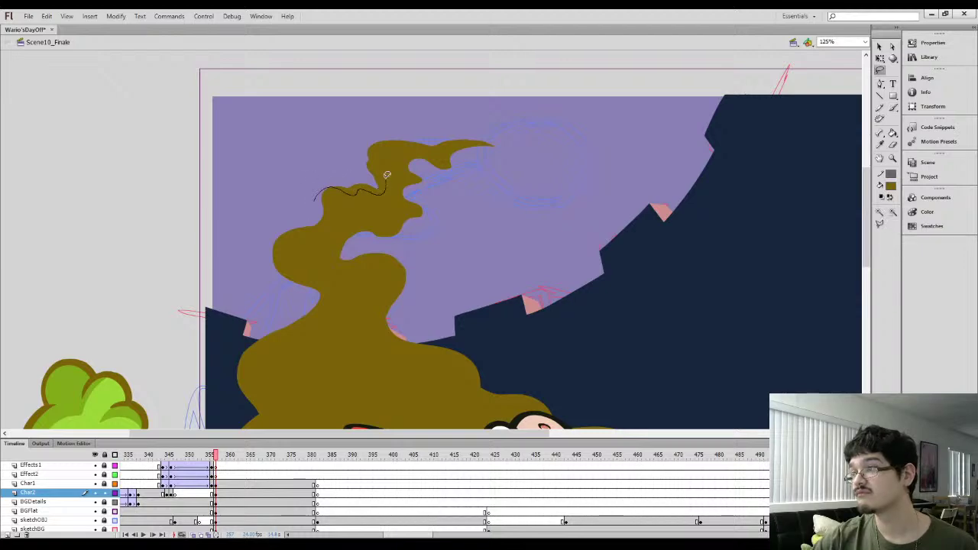
left_click_drag(397, 126, 394, 130)
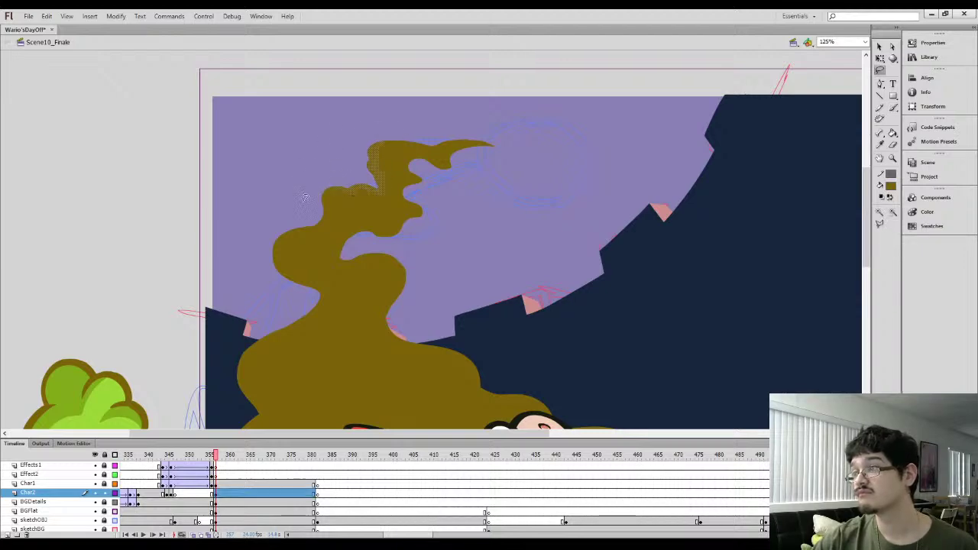
key("Delete")
key("b")
left_click_drag(330, 198, 369, 192)
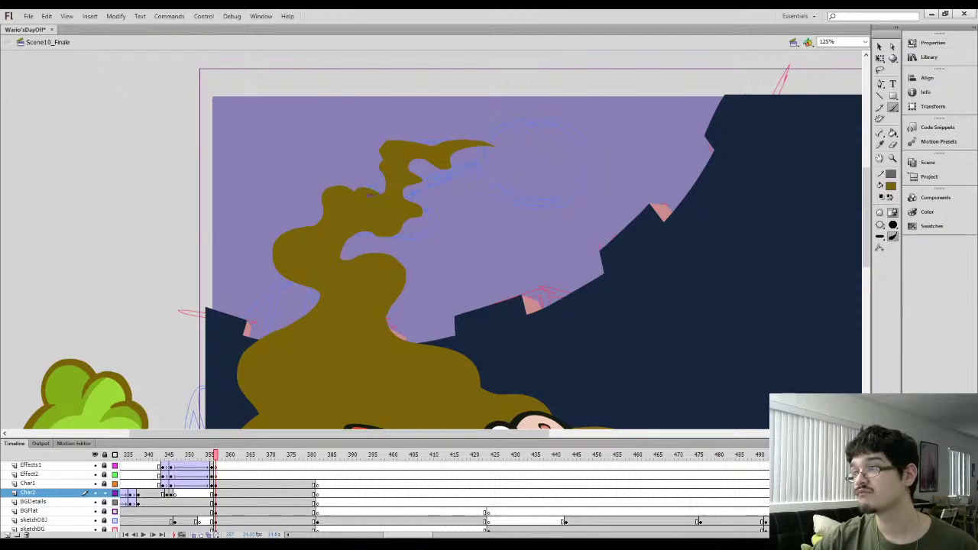
left_click_drag(386, 143, 384, 157)
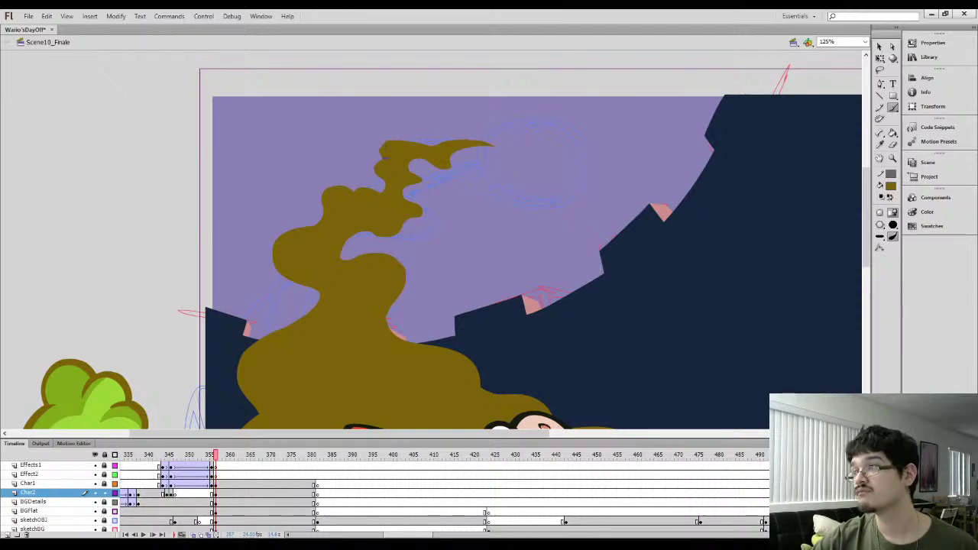
Lasso and delete a strip from the smoke's lower left edge
left_click_drag(353, 246, 402, 142)
left_click_drag(426, 253, 404, 162)
left_click_drag(286, 329, 302, 283)
key("l")
mouse_move(298, 362)
left_mouse_down()
mouse_move(282, 342)
mouse_move(289, 271)
mouse_move(272, 231)
mouse_move(302, 170)
mouse_move(258, 386)
mouse_move(296, 367)
left_mouse_up()
key("Delete")
left_click_drag(307, 280, 323, 285)
left_click_drag(329, 244, 347, 263)
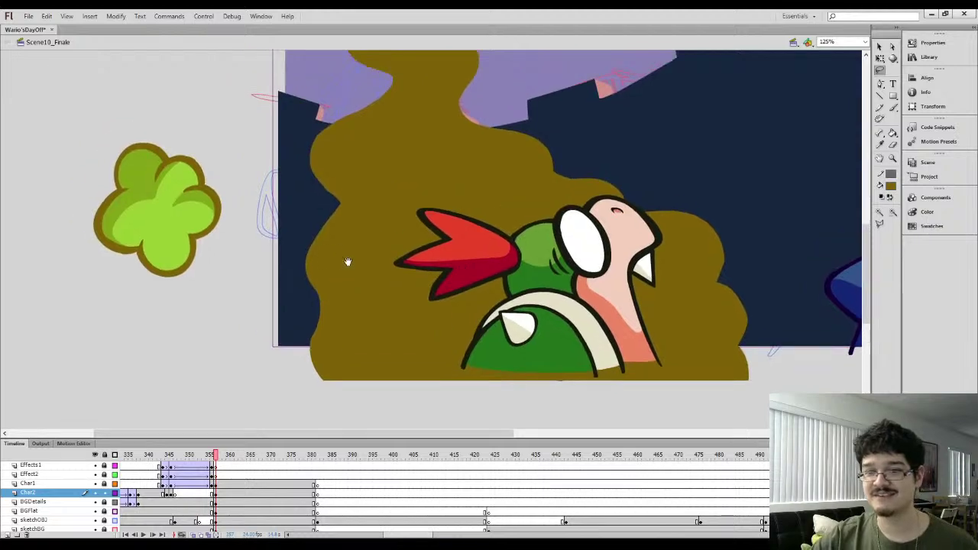
Smooth lassoed patches on the cloud's left and right edges
key("b")
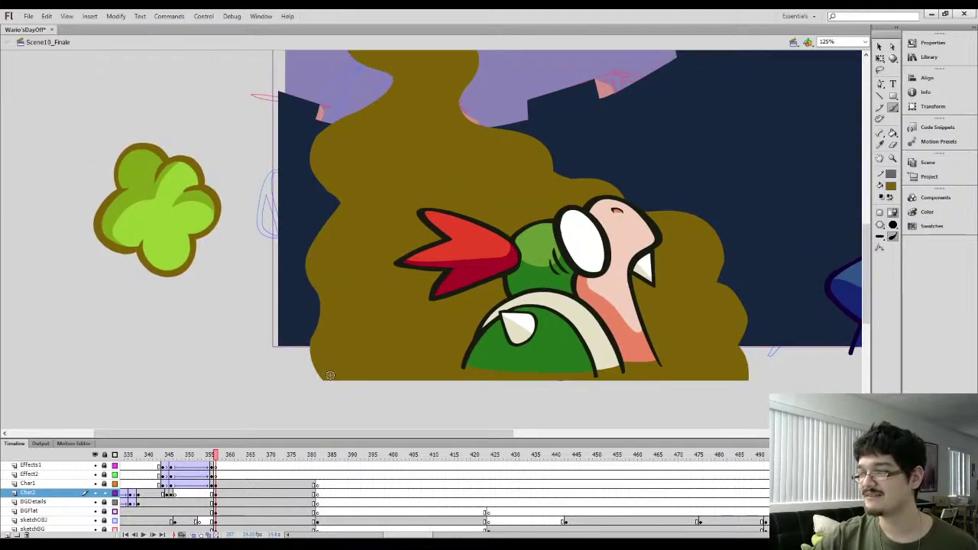
scroll(330, 375, "up", 3)
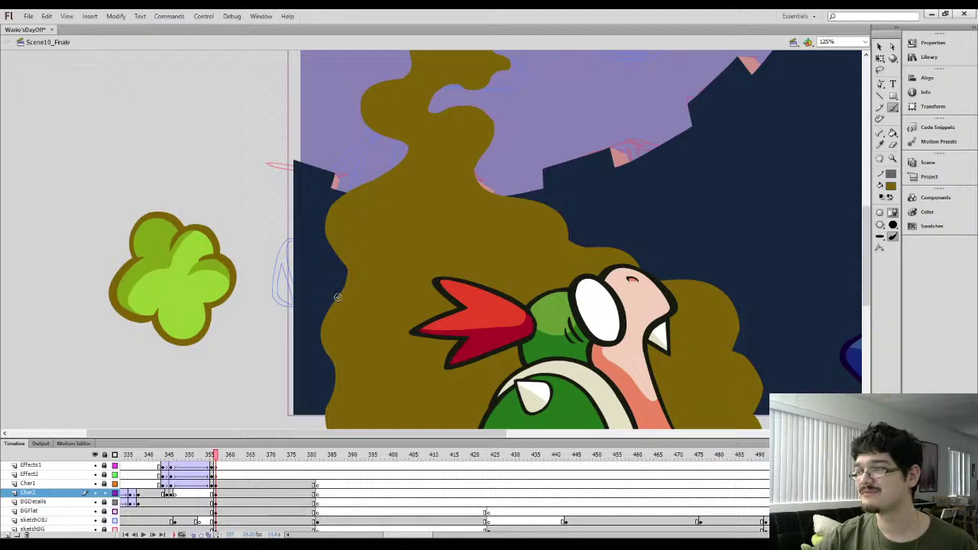
key("l")
left_click_drag(334, 252, 341, 324)
left_click(880, 47)
left_click(894, 214)
left_click(619, 226)
key("l")
left_click_drag(565, 216, 602, 251)
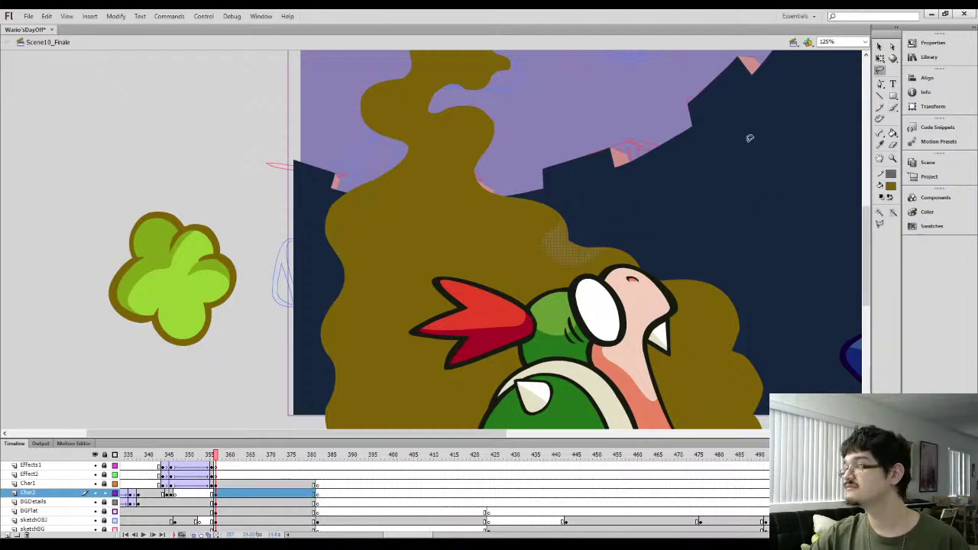
left_click(879, 47)
left_click(894, 213)
left_click(583, 229)
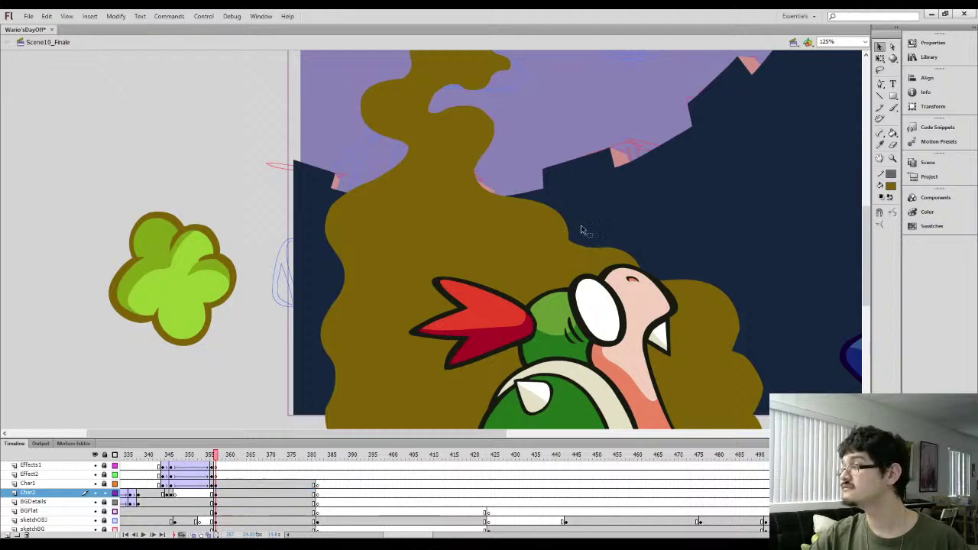
Smooth the brown patch near the character's head
key("b")
key("l")
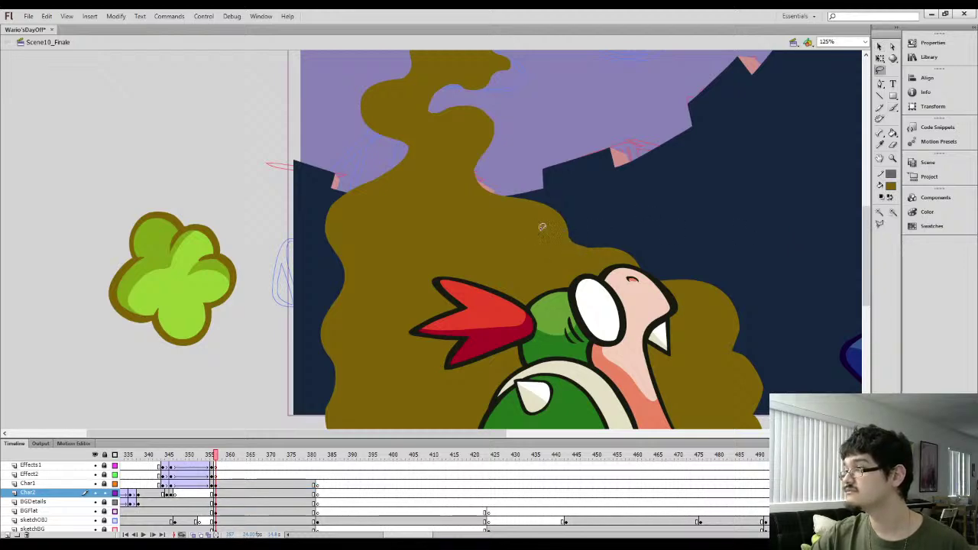
left_click_drag(542, 224, 547, 228)
left_click(879, 48)
left_click(894, 214)
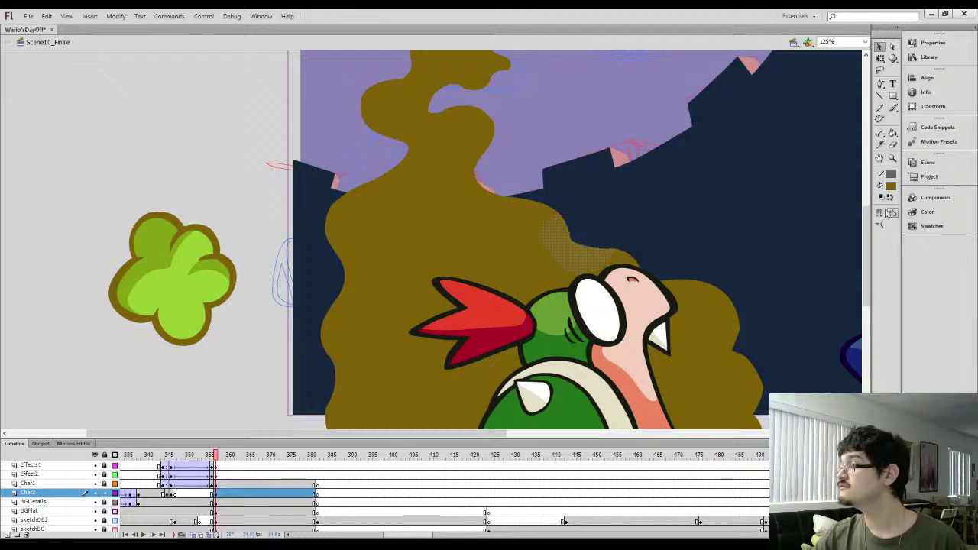
left_click(695, 227)
Zoom out, select everything, and group the smoke with the green cloud using Ctrl+G
key("ctrl+minus")
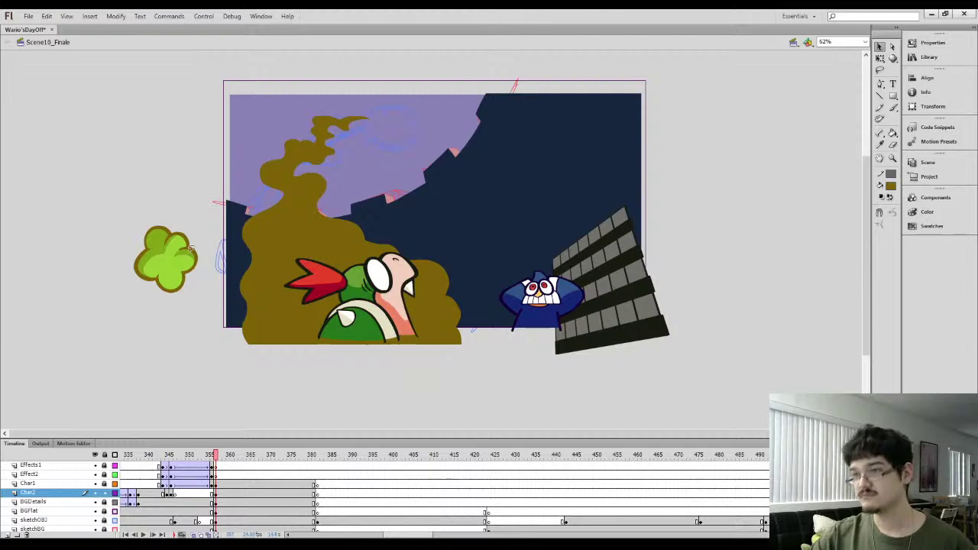
key("l")
key("ctrl+a")
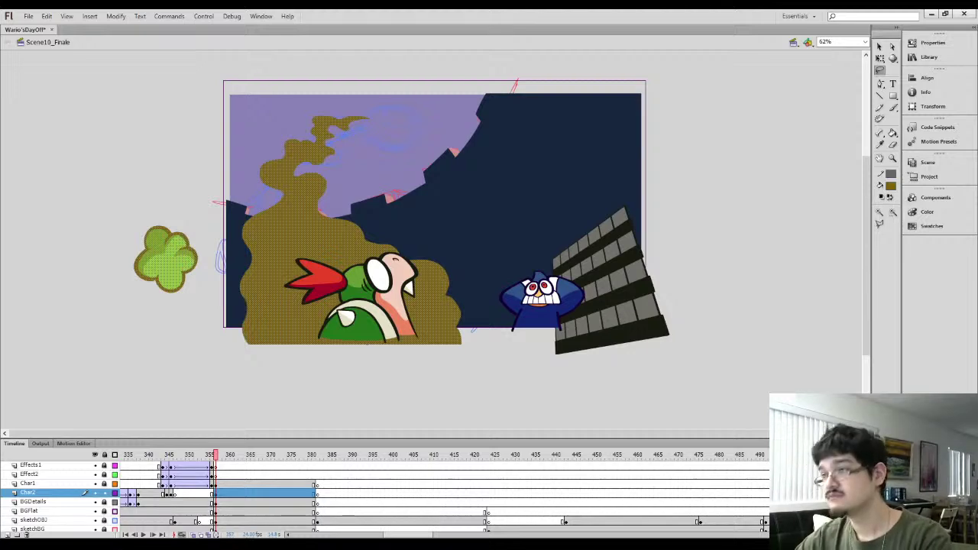
key("ctrl+g")
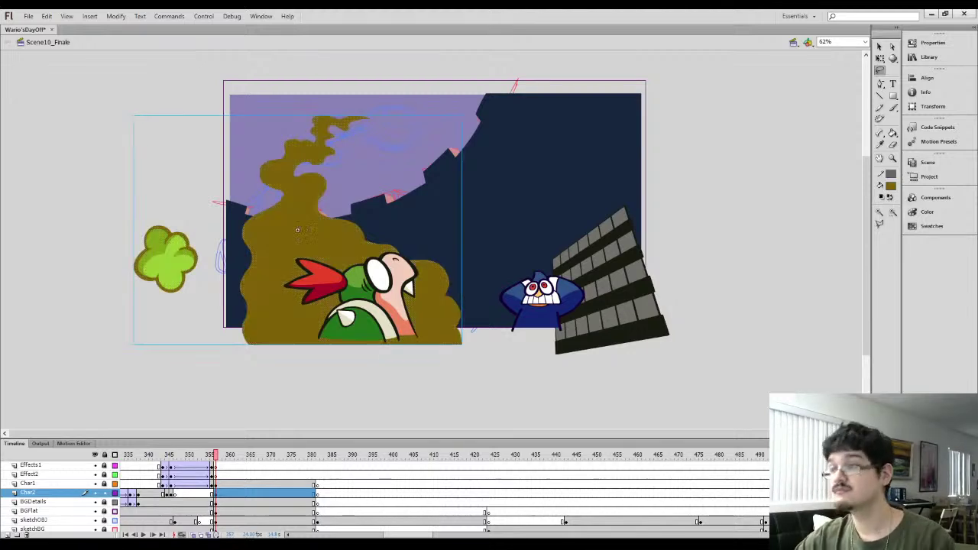
Enter the FX FartStream symbol, add a blank keyframe extended by one frame, and enable onion skin
key("v")
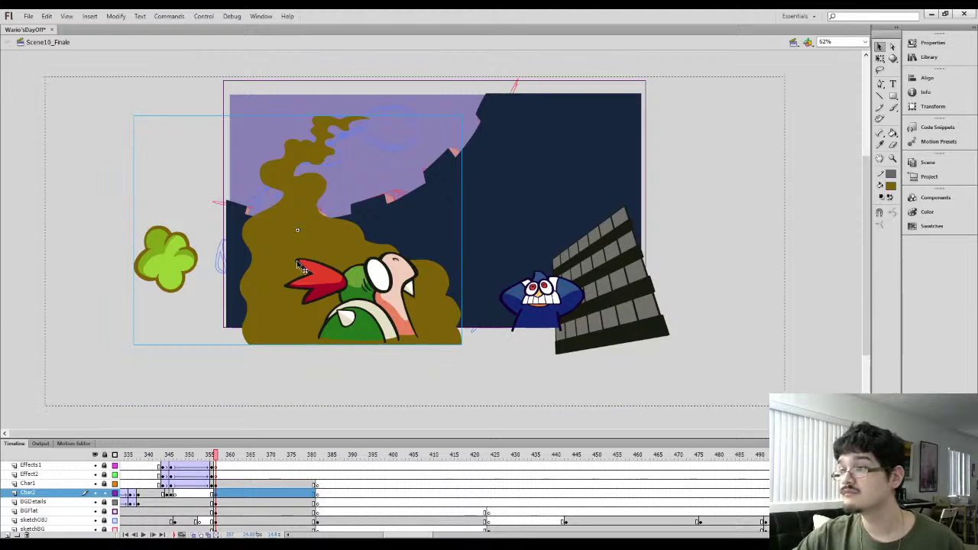
double_click(311, 262)
left_click(147, 334)
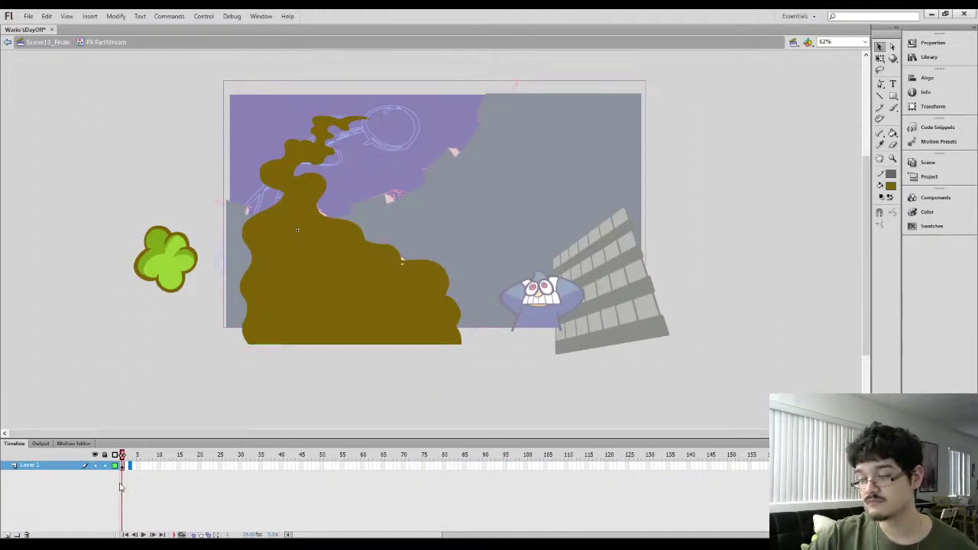
key("F7")
key("F5")
left_click(193, 534)
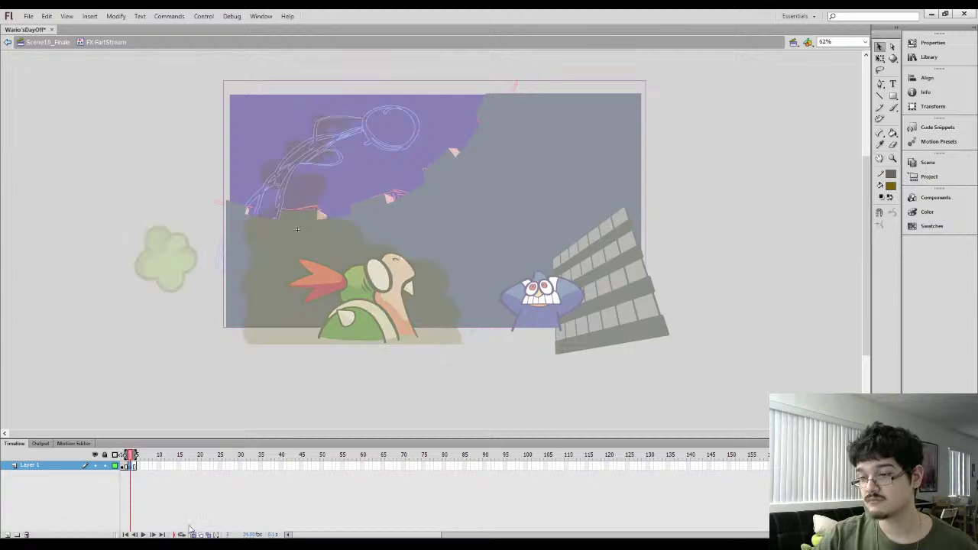
Compare the earlier smoke frames, then go to blank frame 3 zoomed in on the smoke
key("b")
key("comma")
key("period")
key("comma")
key("k")
key("period")
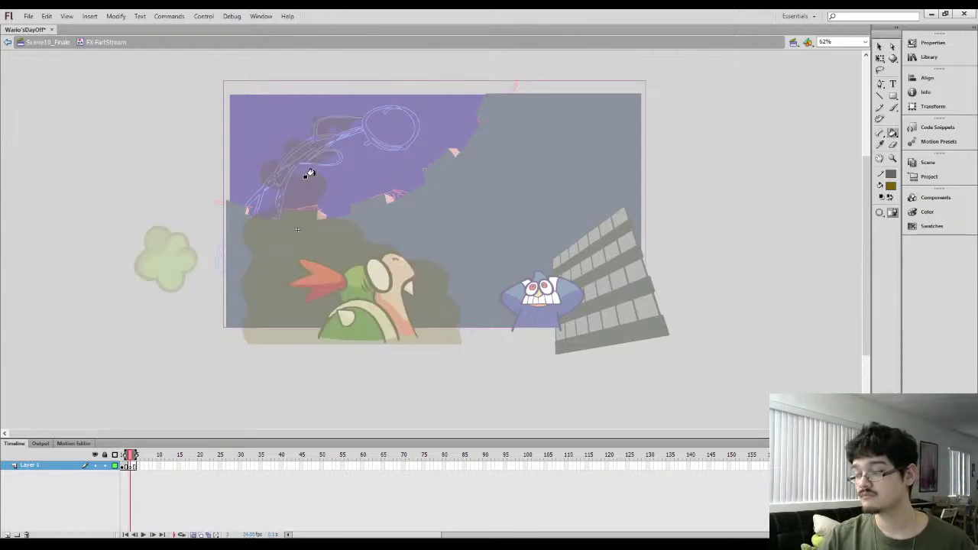
key("ctrl+equal")
mouse_move(378, 156)
left_mouse_down()
mouse_move(370, 203)
mouse_move(343, 219)
left_mouse_up()
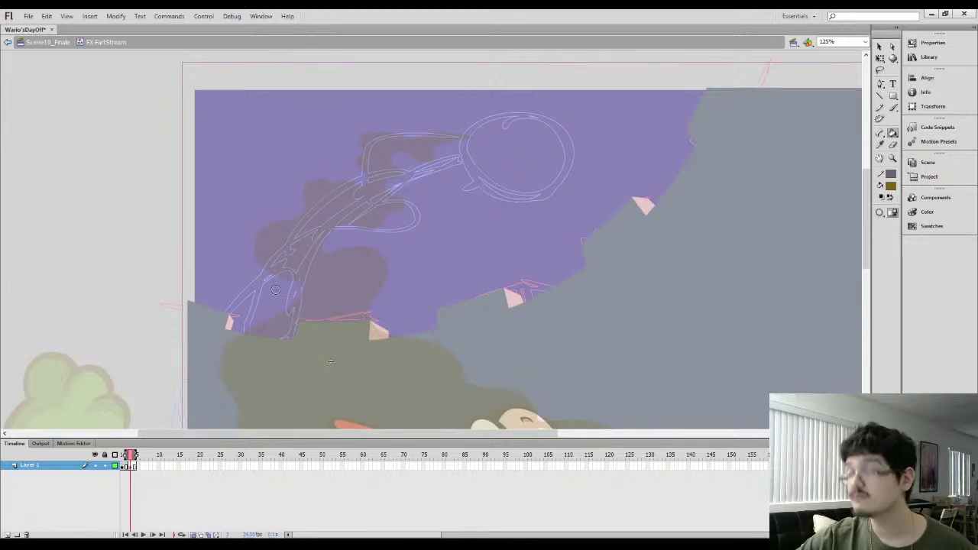
Brush the new smoke outline from the top, curving right over the head to the ground
mouse_move(424, 145)
left_mouse_down()
mouse_move(388, 157)
mouse_move(395, 180)
mouse_move(382, 190)
mouse_move(397, 201)
mouse_move(380, 220)
mouse_move(335, 233)
mouse_move(326, 254)
mouse_move(361, 252)
mouse_move(392, 279)
mouse_move(372, 348)
mouse_move(377, 245)
mouse_move(389, 257)
mouse_move(478, 270)
mouse_move(489, 313)
left_mouse_up()
mouse_move(488, 292)
left_mouse_down()
mouse_move(422, 216)
mouse_move(477, 268)
left_mouse_up()
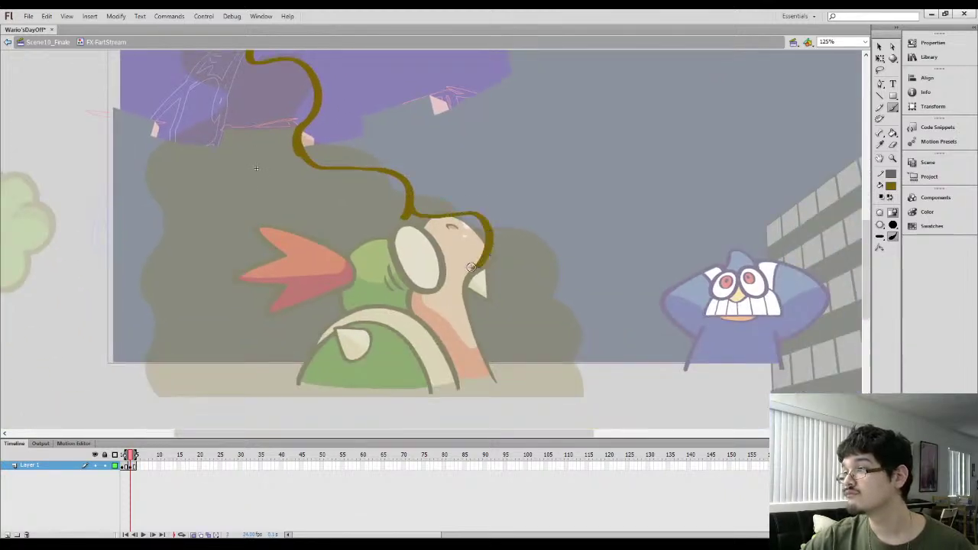
key("k")
key(".")
key("b")
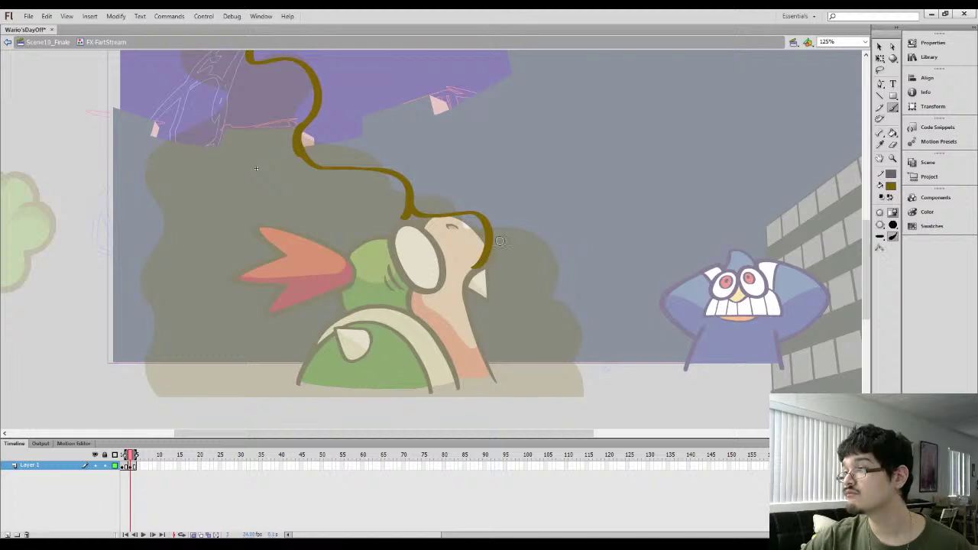
mouse_move(495, 258)
left_mouse_down()
mouse_move(593, 307)
mouse_move(547, 365)
left_mouse_up()
mouse_move(588, 319)
left_mouse_down()
mouse_move(583, 343)
mouse_move(590, 388)
left_mouse_up()
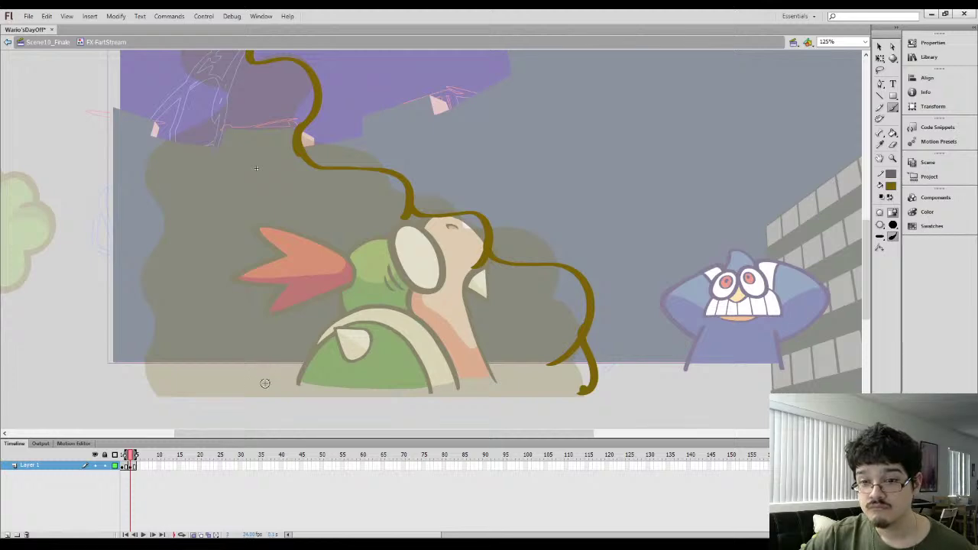
Add the ground base line, top stroke and left side, then fill the closed outline olive
left_click_drag(166, 393, 578, 382)
mouse_move(181, 349)
left_mouse_down()
mouse_move(337, 267)
mouse_move(367, 425)
left_mouse_up()
left_click_drag(417, 153, 411, 262)
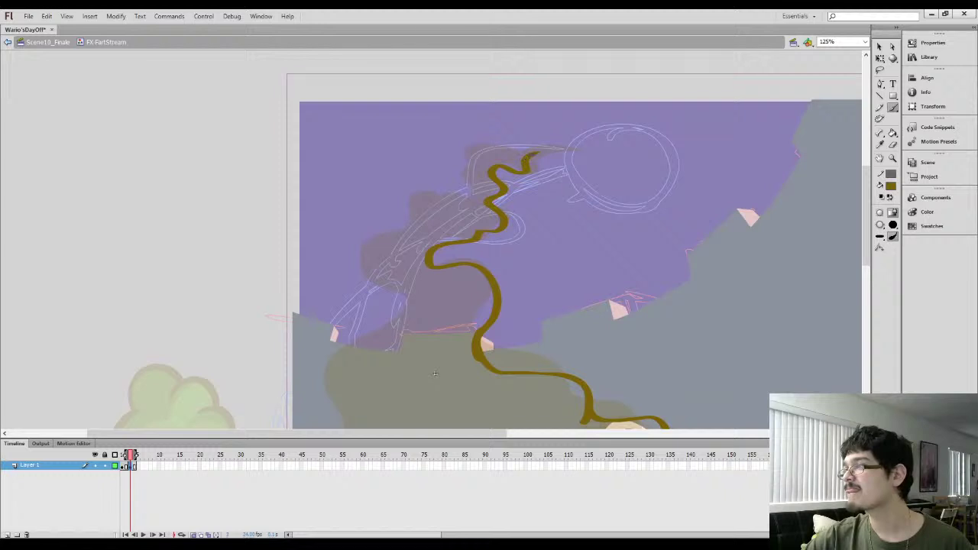
left_click_drag(524, 149, 495, 153)
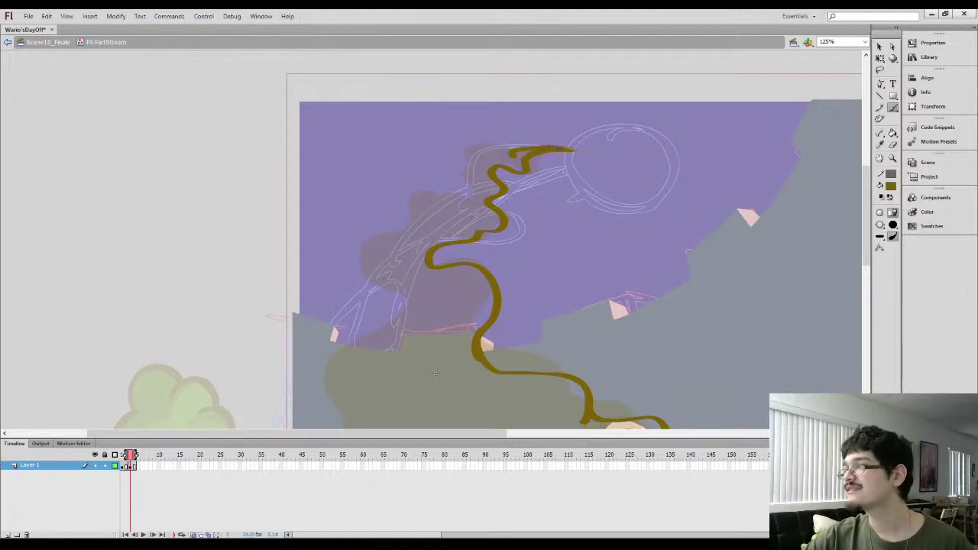
mouse_move(479, 152)
left_mouse_down()
mouse_move(466, 169)
mouse_move(457, 173)
mouse_move(469, 196)
mouse_move(390, 205)
mouse_move(380, 220)
mouse_move(399, 252)
mouse_move(360, 272)
mouse_move(346, 298)
mouse_move(434, 279)
mouse_move(431, 181)
mouse_move(366, 260)
mouse_move(385, 306)
mouse_move(366, 372)
mouse_move(371, 399)
left_mouse_up()
mouse_move(402, 370)
left_mouse_down()
mouse_move(419, 186)
mouse_move(397, 263)
left_mouse_up()
key("k")
left_click(420, 232)
Compare against the previous frame and move on to the next frame to draw
left_click_drag(438, 172, 298, 425)
key("comma")
key("period")
key("period")
left_click_drag(249, 326, 275, 289)
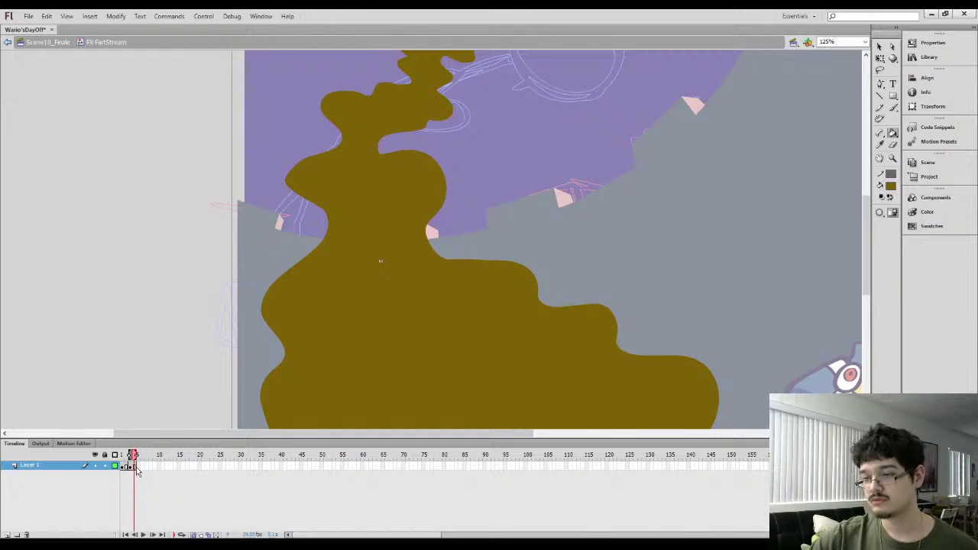
left_click(137, 468)
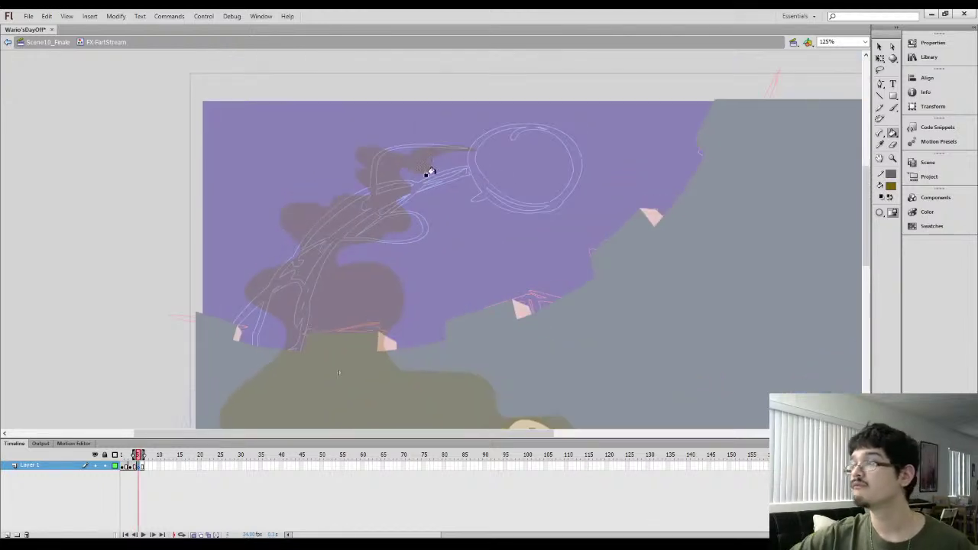
Brush the next frame's smoke outline: a thick top stroke looping over the head to the ground
key("b")
mouse_move(473, 149)
left_mouse_down()
mouse_move(438, 153)
mouse_move(386, 182)
left_mouse_up()
left_click_drag(442, 152, 468, 154)
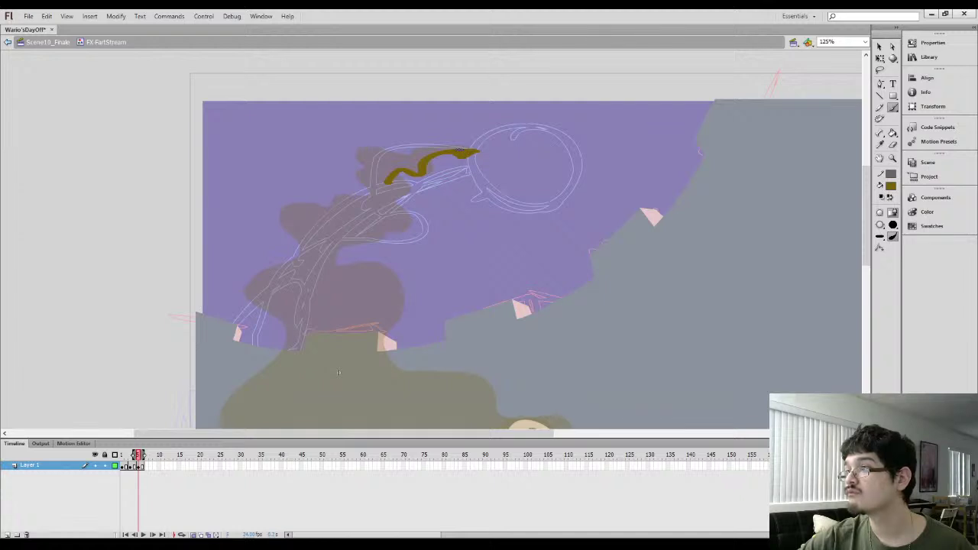
mouse_move(420, 146)
left_mouse_down()
mouse_move(342, 158)
mouse_move(387, 205)
mouse_move(399, 173)
mouse_move(397, 192)
mouse_move(374, 210)
mouse_move(399, 216)
mouse_move(389, 218)
mouse_move(392, 239)
mouse_move(352, 241)
mouse_move(339, 269)
mouse_move(288, 269)
mouse_move(274, 239)
mouse_move(282, 214)
mouse_move(318, 216)
mouse_move(371, 196)
left_mouse_up()
key("k")
key("b")
mouse_move(327, 253)
left_mouse_down()
mouse_move(327, 165)
mouse_move(353, 191)
mouse_move(401, 188)
mouse_move(373, 300)
left_mouse_up()
left_click_drag(433, 245, 424, 156)
mouse_move(402, 202)
left_mouse_down()
mouse_move(517, 230)
mouse_move(481, 298)
left_mouse_up()
mouse_move(512, 255)
left_mouse_down()
mouse_move(616, 292)
mouse_move(572, 341)
left_mouse_up()
mouse_move(619, 286)
left_mouse_down()
mouse_move(618, 250)
mouse_move(667, 266)
mouse_move(674, 315)
mouse_move(648, 343)
left_mouse_up()
left_click_drag(302, 192, 404, 185)
Close the outline with left-side strokes and a bottom line, fill it olive, and zoom out
mouse_move(314, 343)
left_mouse_down()
mouse_move(301, 327)
mouse_move(344, 183)
left_mouse_up()
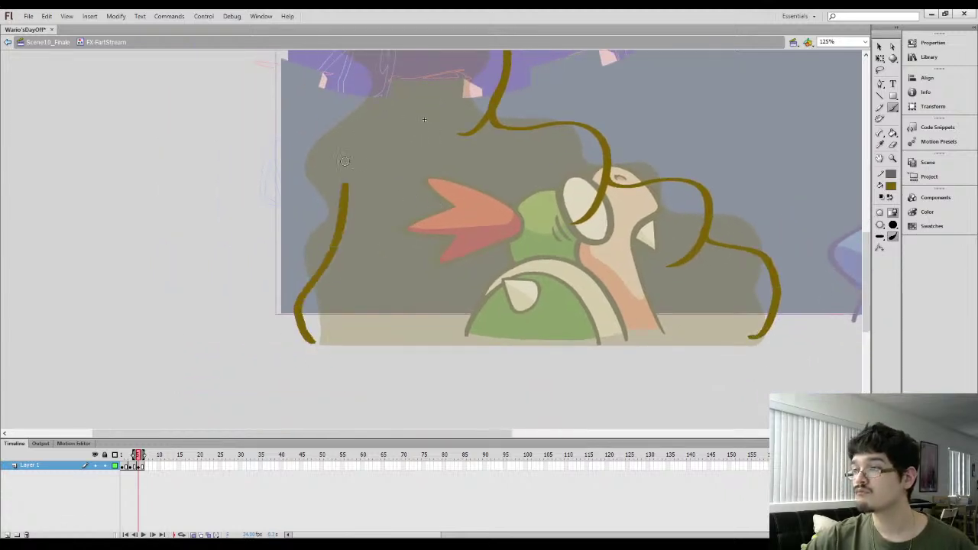
mouse_move(331, 264)
left_mouse_down()
mouse_move(322, 222)
mouse_move(308, 185)
mouse_move(396, 104)
left_mouse_up()
mouse_move(382, 107)
left_mouse_down()
mouse_move(345, 231)
mouse_move(329, 218)
mouse_move(327, 196)
mouse_move(370, 147)
mouse_move(372, 113)
left_mouse_up()
mouse_move(357, 152)
left_mouse_down()
mouse_move(360, 233)
mouse_move(350, 227)
mouse_move(368, 194)
mouse_move(359, 233)
mouse_move(367, 206)
mouse_move(353, 151)
left_mouse_up()
key("e")
key("b")
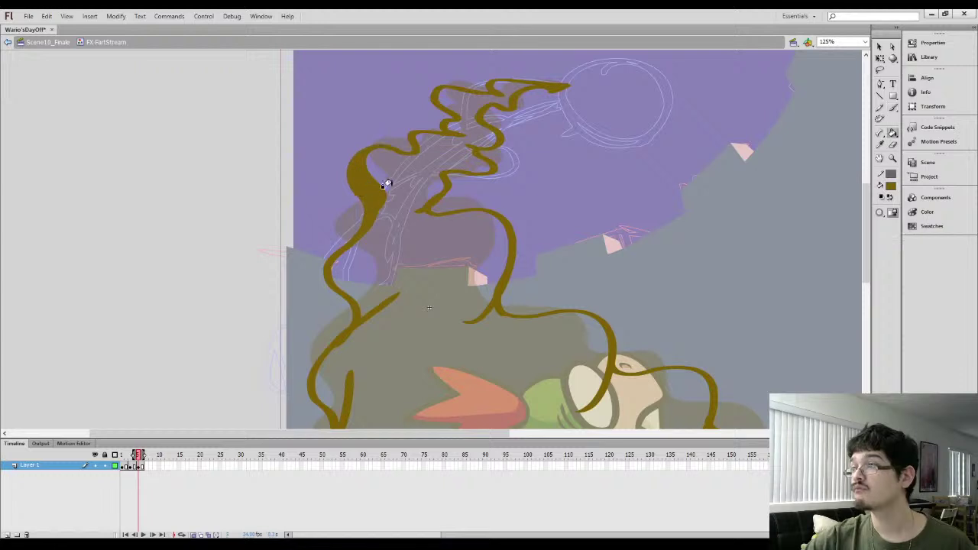
left_click_drag(382, 186, 374, 83)
mouse_move(333, 417)
left_mouse_down()
mouse_move(306, 313)
mouse_move(530, 296)
mouse_move(723, 294)
mouse_move(728, 302)
left_mouse_up()
key("b")
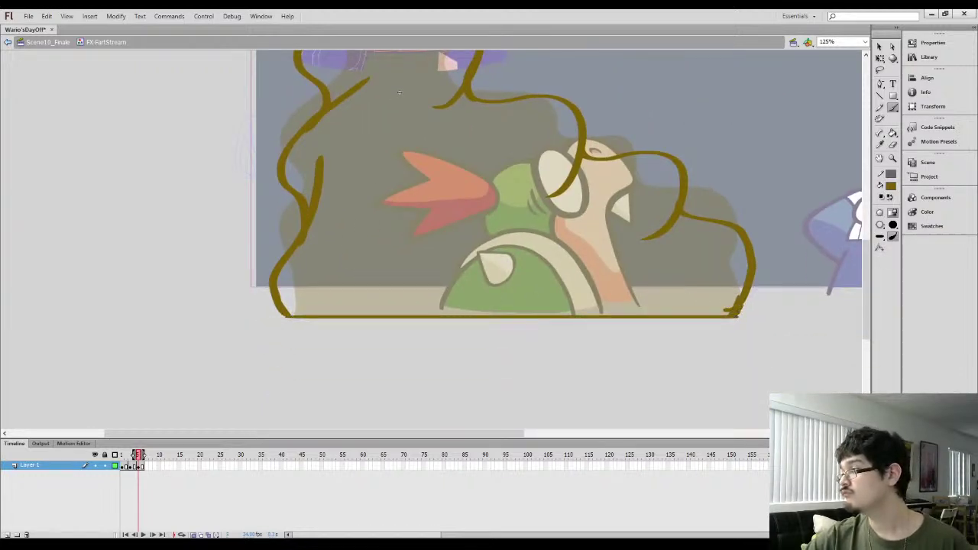
key("k")
left_click(635, 277)
key("ctrl+minus")
left_click_drag(221, 285, 219, 410)
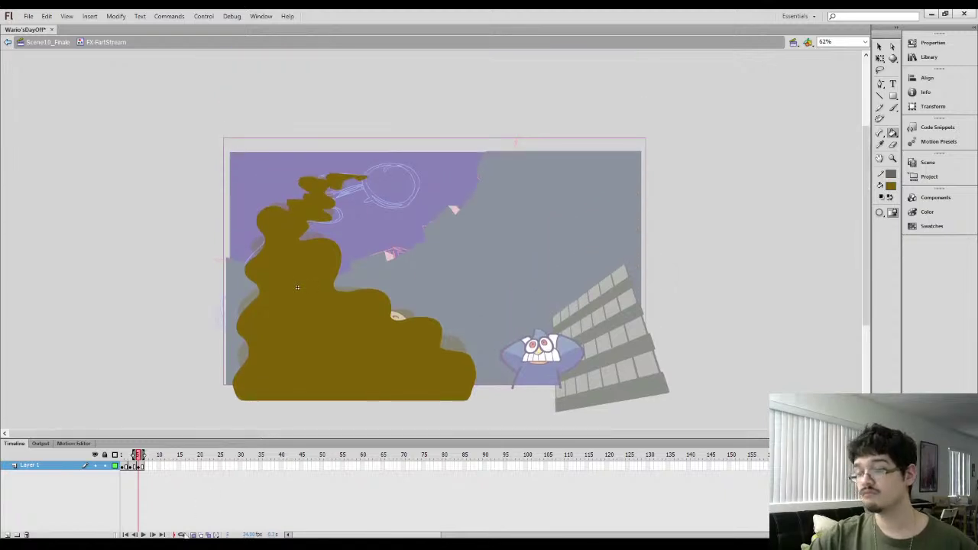
Preview the smoke loop, then select frame 9 for the new drawing
left_click(133, 466)
key("Return")
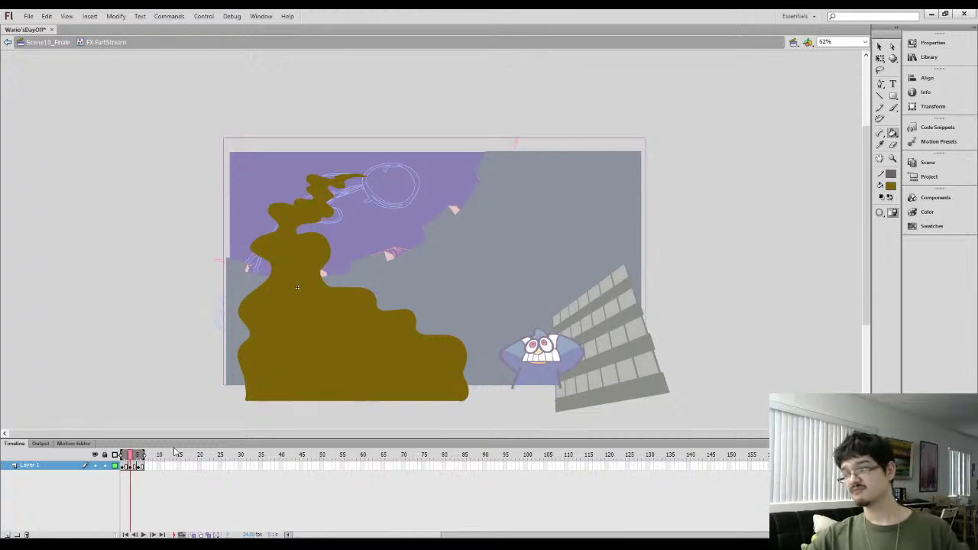
left_click_drag(124, 467, 141, 461)
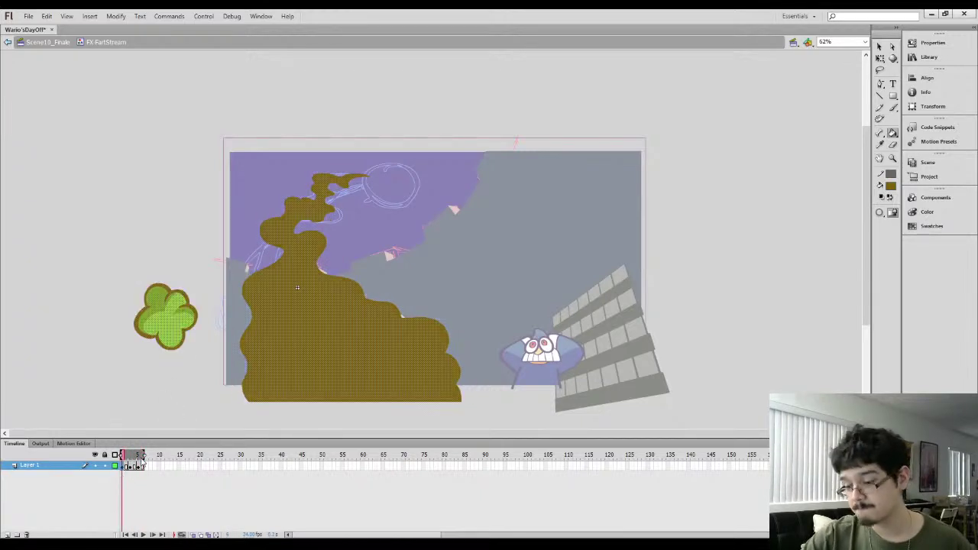
left_click(151, 467)
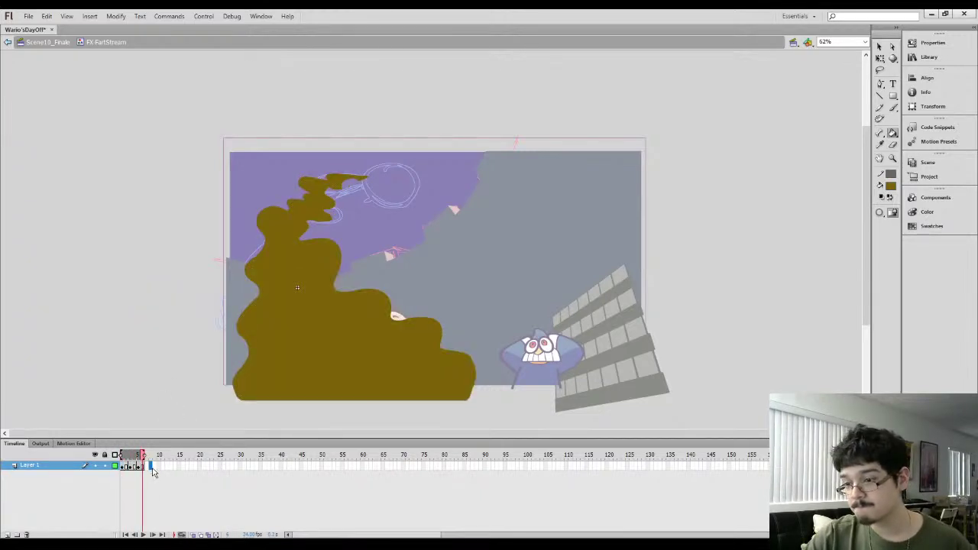
left_click(153, 469)
key("Return")
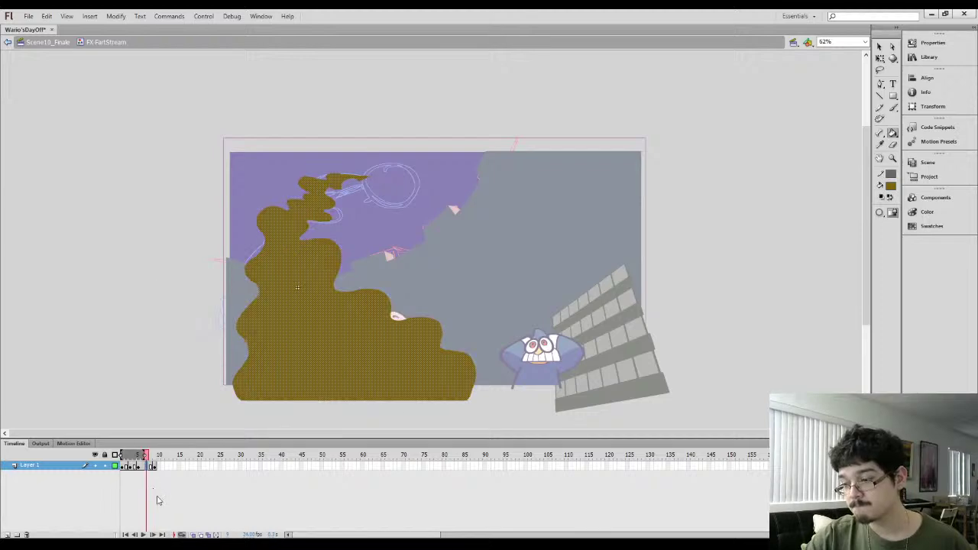
Zoom in and brush the left side of a new smoke outline up to the top
key("ctrl+equal")
mouse_move(289, 185)
left_mouse_down()
mouse_move(288, 255)
mouse_move(274, 182)
left_mouse_up()
left_click_drag(348, 231, 341, 238)
left_click_drag(322, 324, 331, 202)
key("n")
key("b")
mouse_move(315, 340)
left_mouse_down()
mouse_move(304, 320)
mouse_move(314, 165)
mouse_move(334, 140)
left_mouse_up()
scroll(330, 275, "up", 3)
mouse_move(320, 277)
left_mouse_down()
mouse_move(310, 230)
mouse_move(379, 122)
left_mouse_up()
Close the outline down the right side and along the bottom, then fill it olive
mouse_move(363, 148)
left_mouse_down()
mouse_move(332, 243)
mouse_move(326, 203)
mouse_move(383, 175)
mouse_move(424, 172)
left_mouse_up()
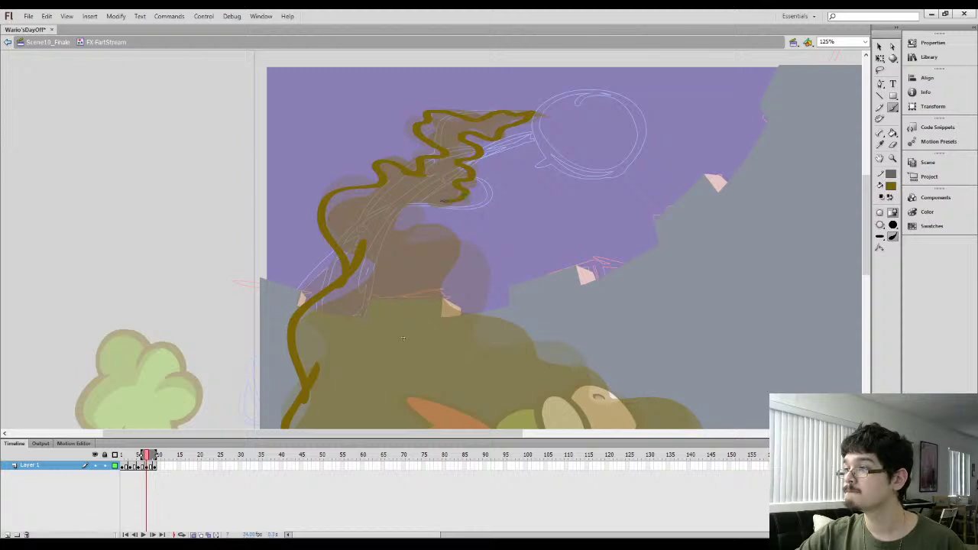
mouse_move(449, 231)
left_mouse_down()
mouse_move(461, 280)
mouse_move(410, 174)
mouse_move(451, 189)
mouse_move(524, 265)
mouse_move(606, 260)
mouse_move(642, 348)
left_mouse_up()
mouse_move(620, 313)
left_mouse_down()
mouse_move(581, 228)
mouse_move(627, 290)
mouse_move(626, 333)
mouse_move(614, 346)
mouse_move(183, 346)
left_mouse_up()
key("k")
left_click(234, 330)
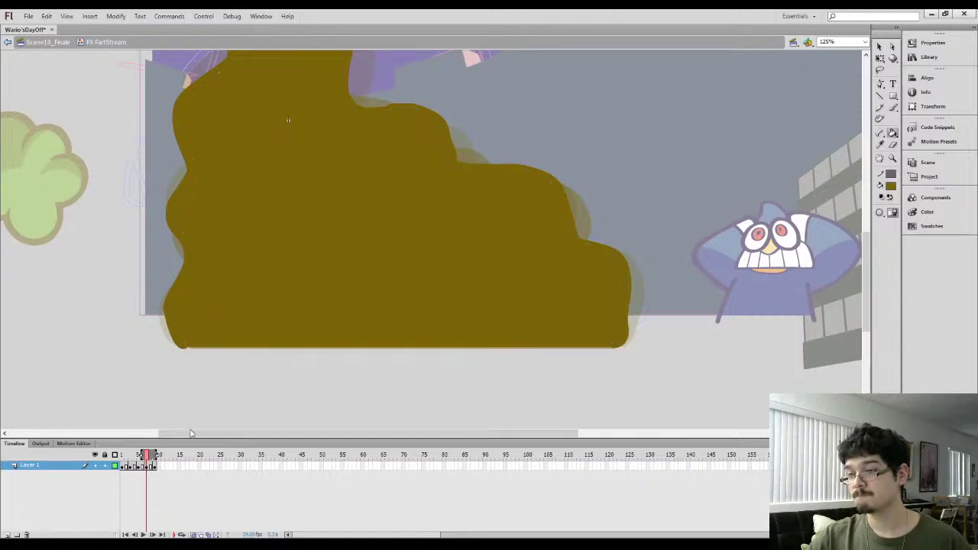
key("ctrl+minus")
Extend the loop range across all frames, play the animation, and return to frame 2
key(".")
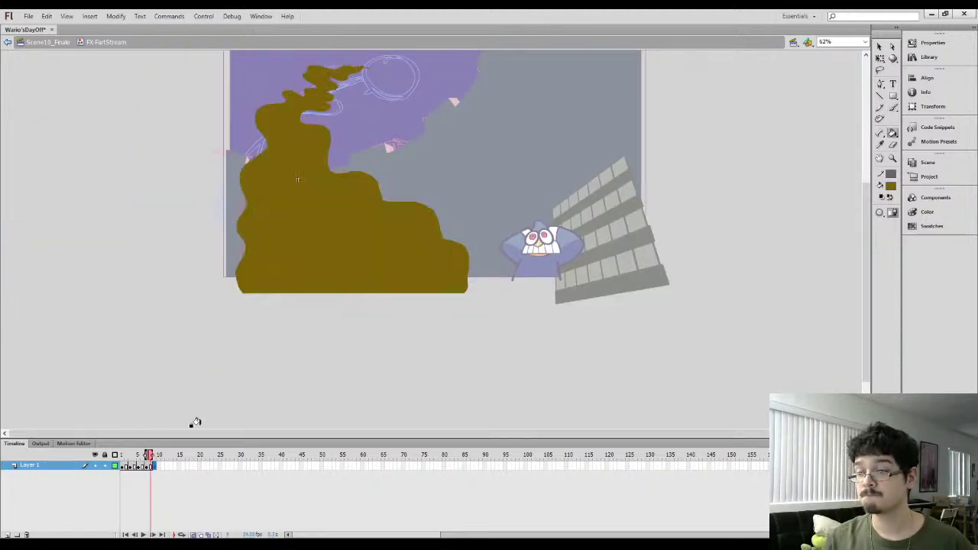
left_click(182, 535)
left_click(146, 466)
key("Return")
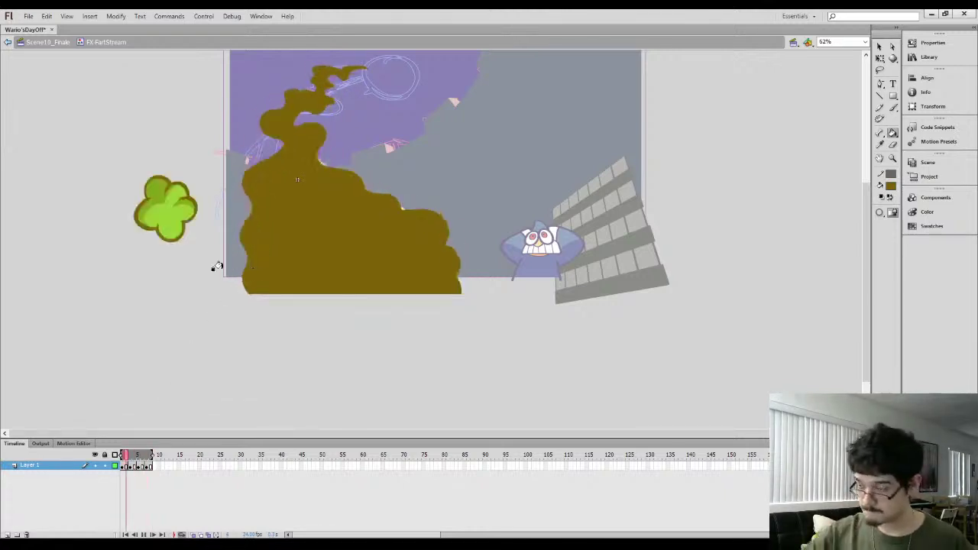
key("l")
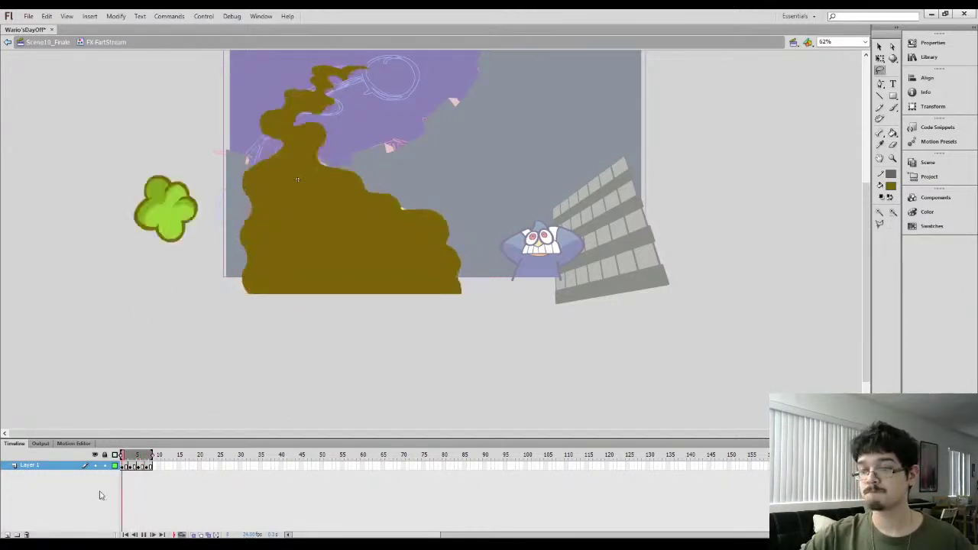
left_click(125, 467)
Sample the cloud's green and paint a first green stream line up the smoke
left_click(144, 298)
left_click_drag(144, 276, 144, 381)
key("i")
left_click(168, 322)
scroll(192, 275, "down", 2)
key("b")
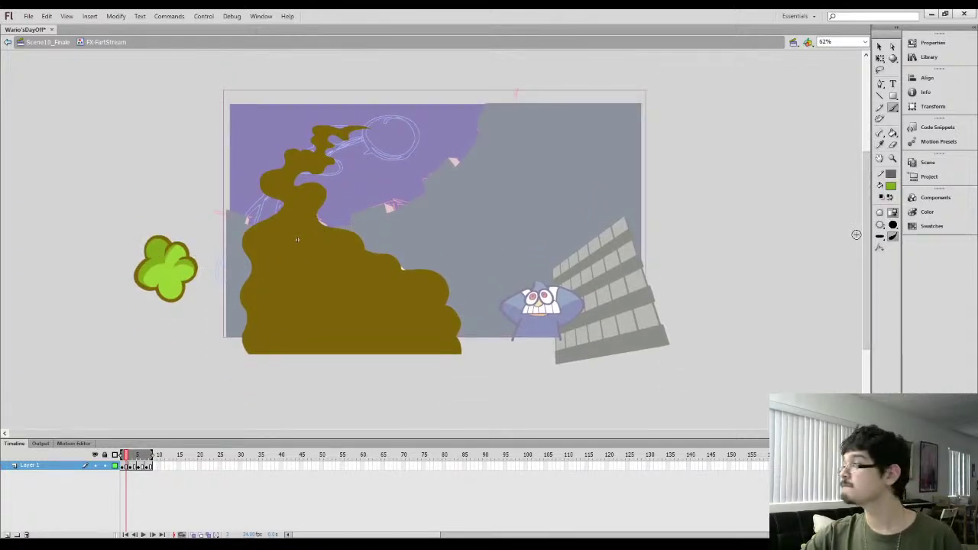
mouse_move(266, 351)
left_mouse_down()
mouse_move(260, 248)
mouse_move(309, 203)
left_mouse_up()
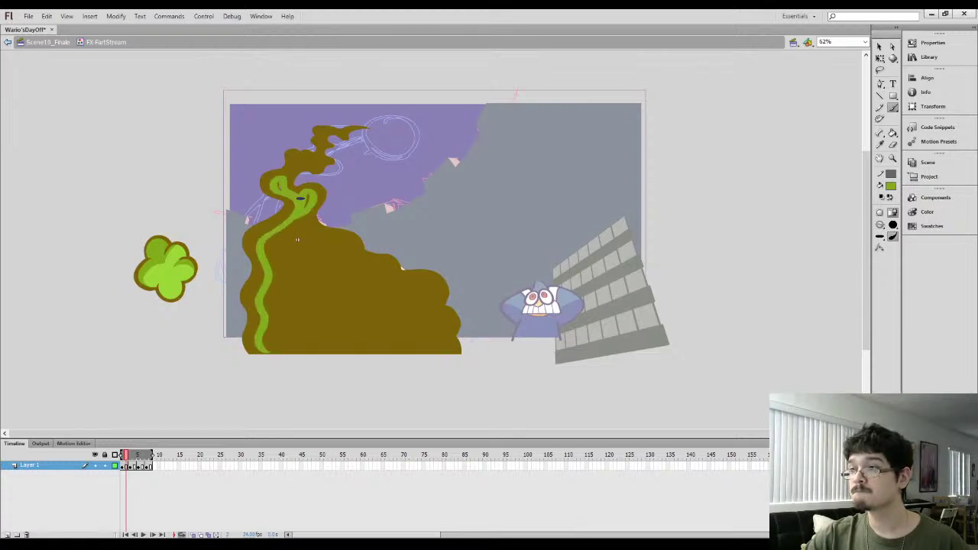
key("k")
left_click(305, 202)
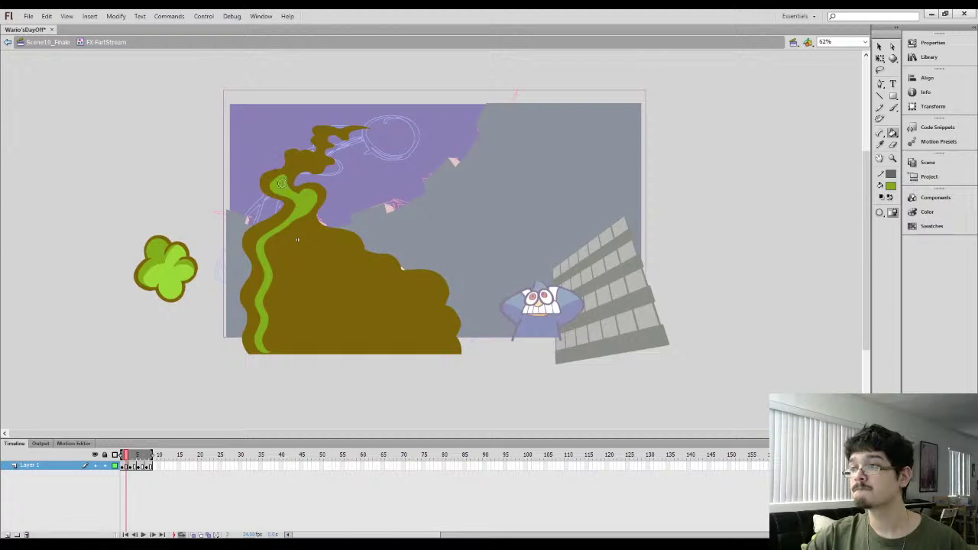
key("b")
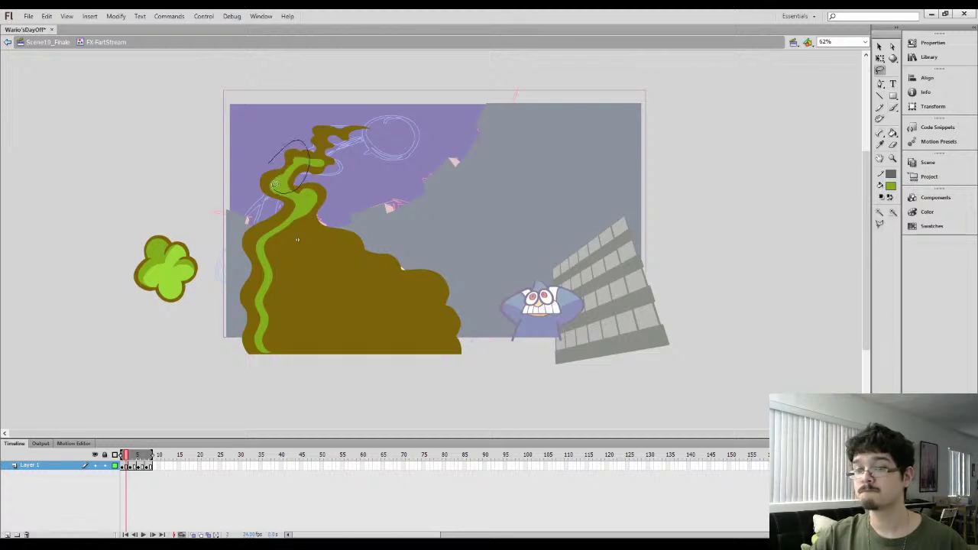
Extend and widen the green stream toward the top of the cloud
key("ctrl+=")
key("b")
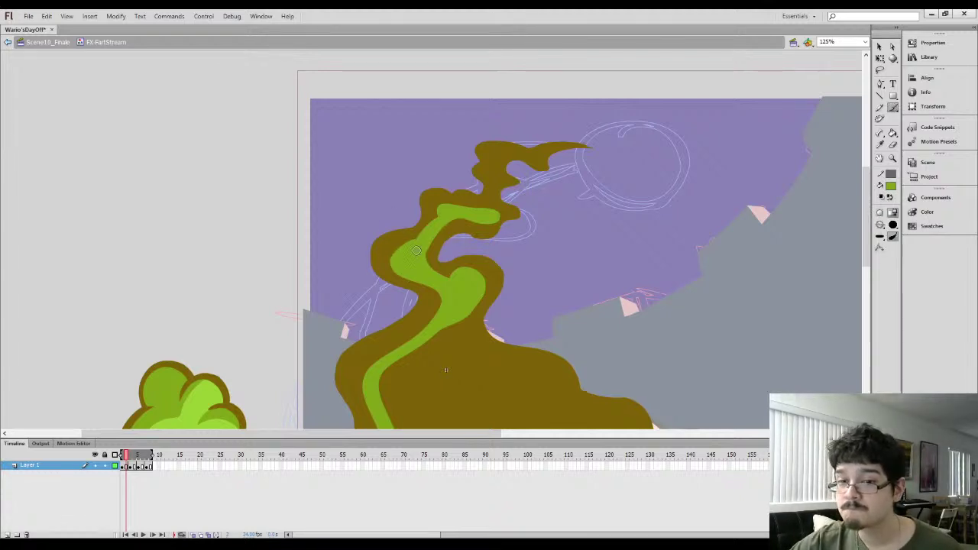
left_click_drag(393, 268, 407, 240)
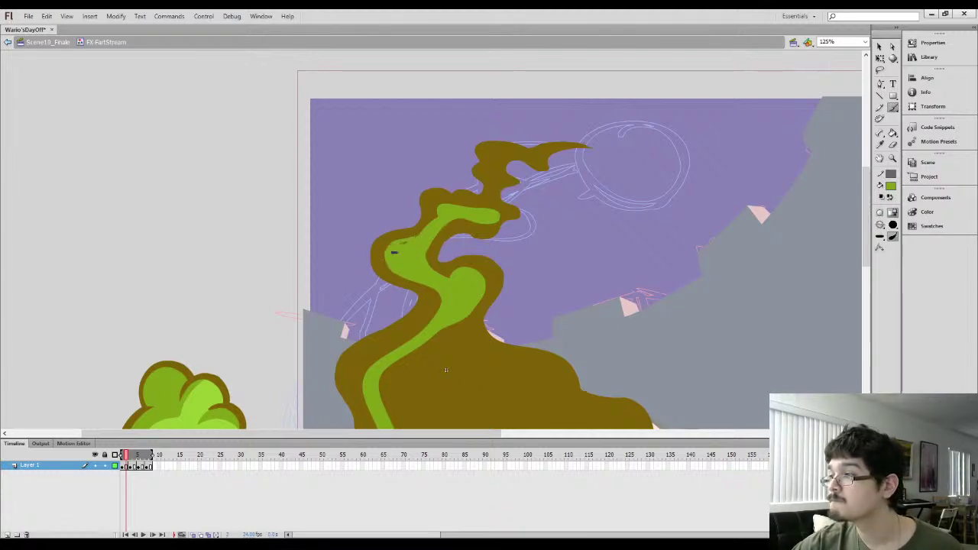
left_click_drag(433, 207, 453, 207)
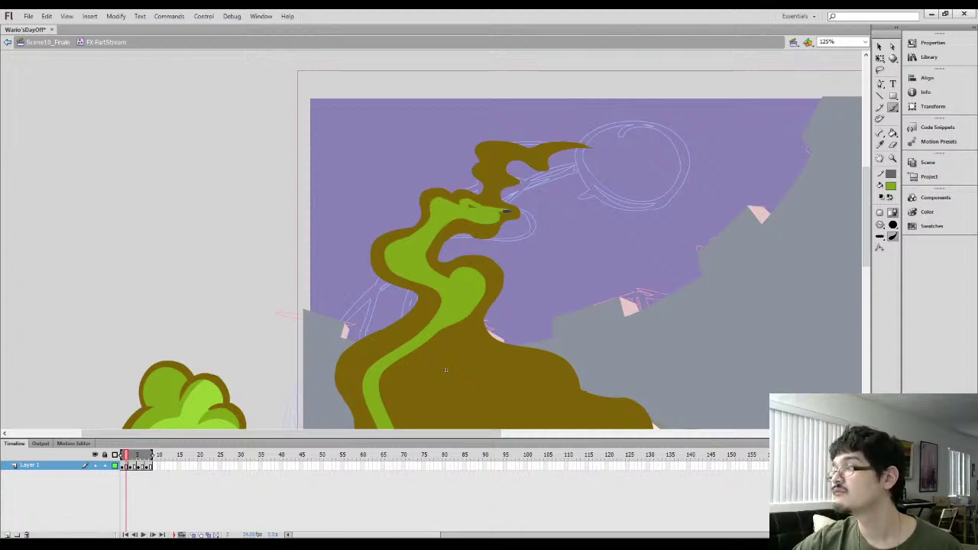
left_click_drag(492, 215, 501, 214)
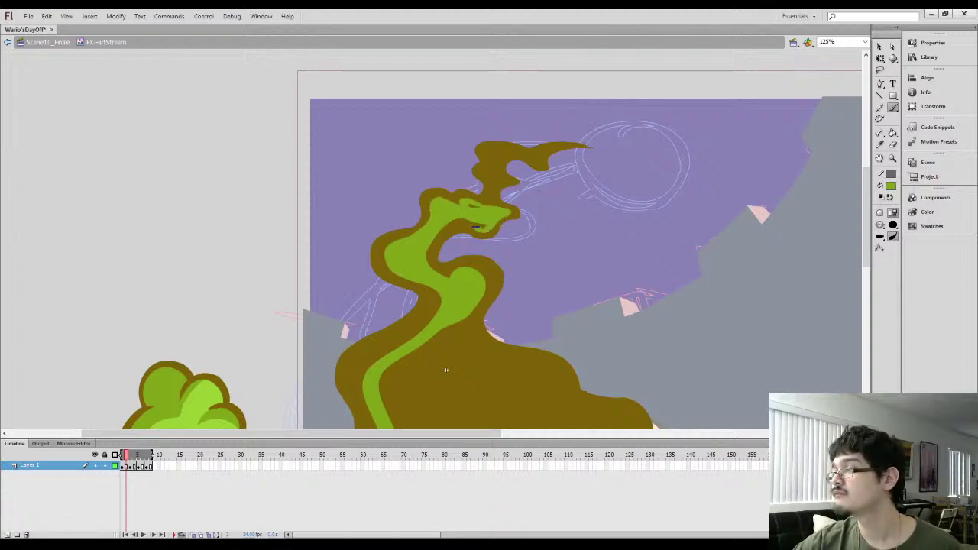
key("k")
left_click(487, 198, "alt")
left_click_drag(447, 222, 434, 158)
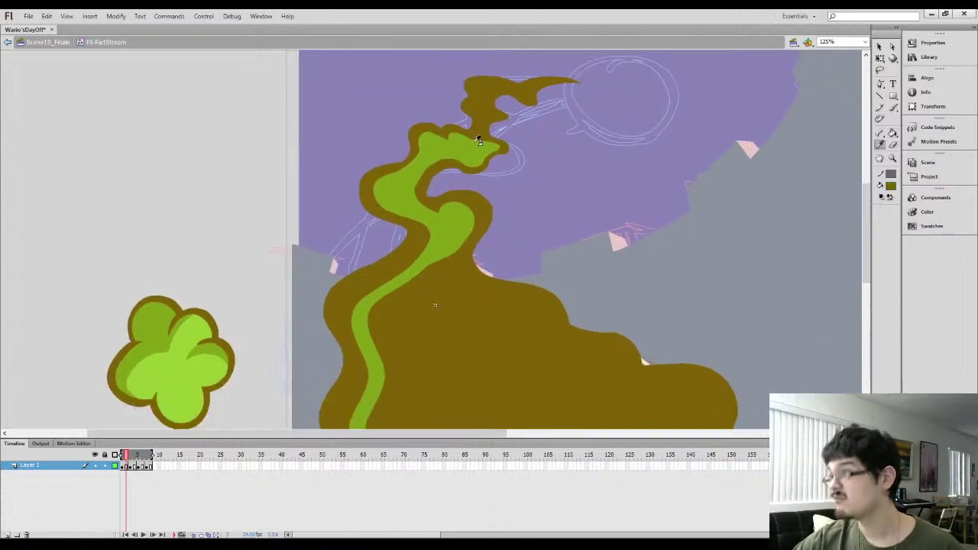
left_click_drag(436, 201, 455, 139)
key("b")
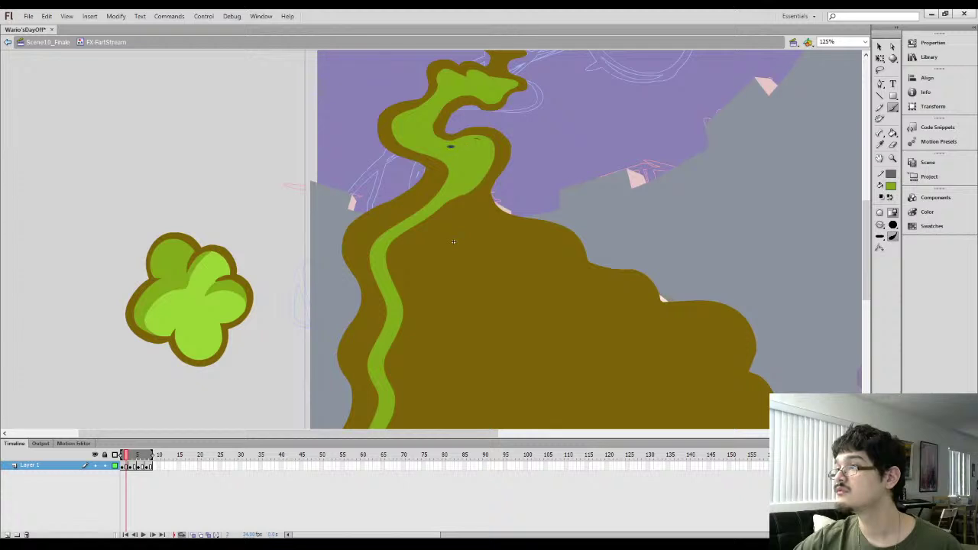
Paint a second green stream line beside the first stripe
mouse_move(442, 190)
left_mouse_down()
mouse_move(463, 142)
mouse_move(461, 105)
left_mouse_up()
key("i")
left_click(402, 193)
key("b")
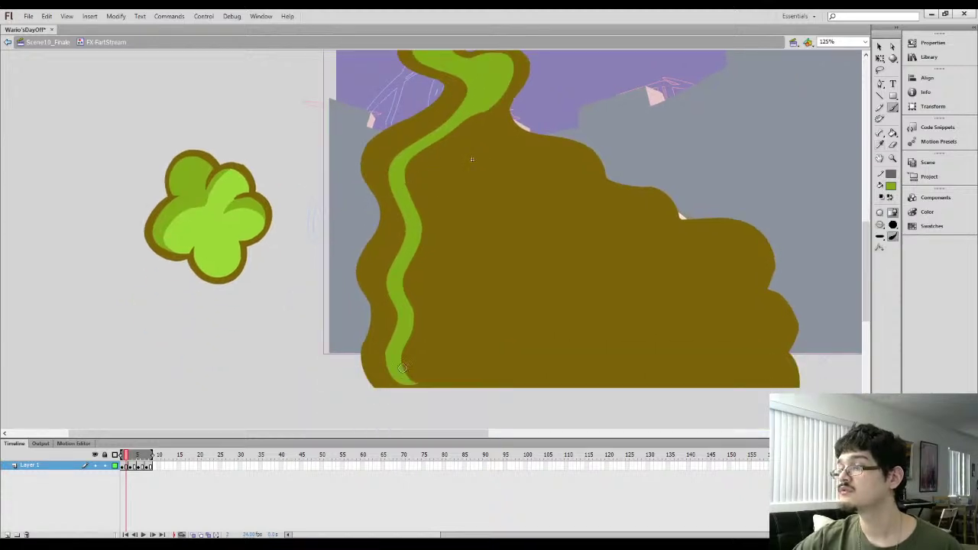
mouse_move(389, 373)
left_mouse_down()
mouse_move(393, 318)
mouse_move(384, 267)
mouse_move(393, 245)
mouse_move(381, 161)
left_mouse_up()
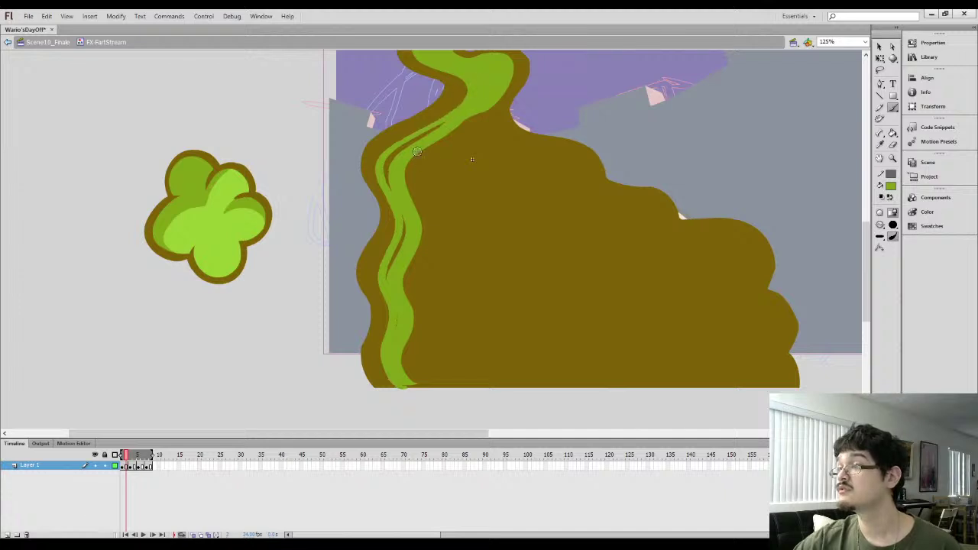
key("k")
scroll(390, 169, "down", 3)
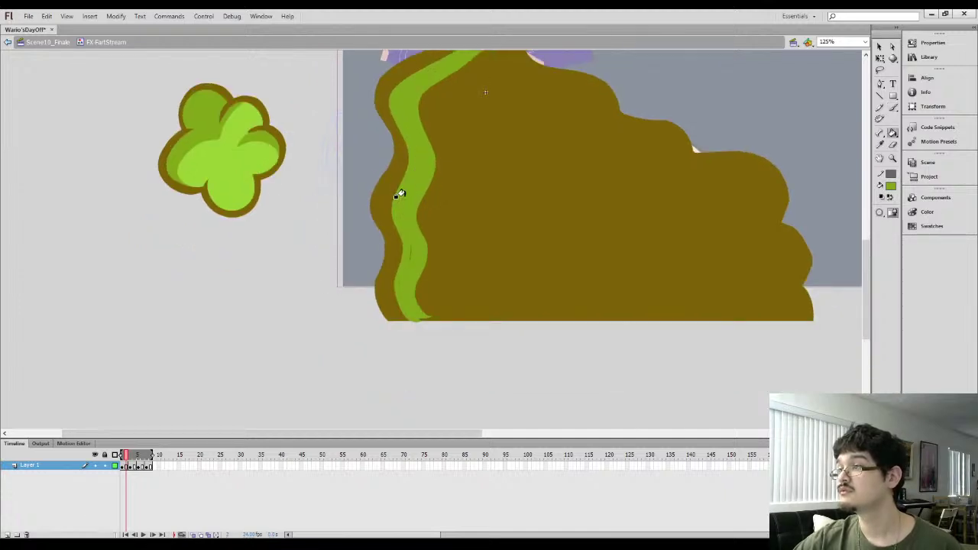
key("b")
left_click_drag(431, 286, 410, 261)
left_click_drag(509, 184, 395, 261)
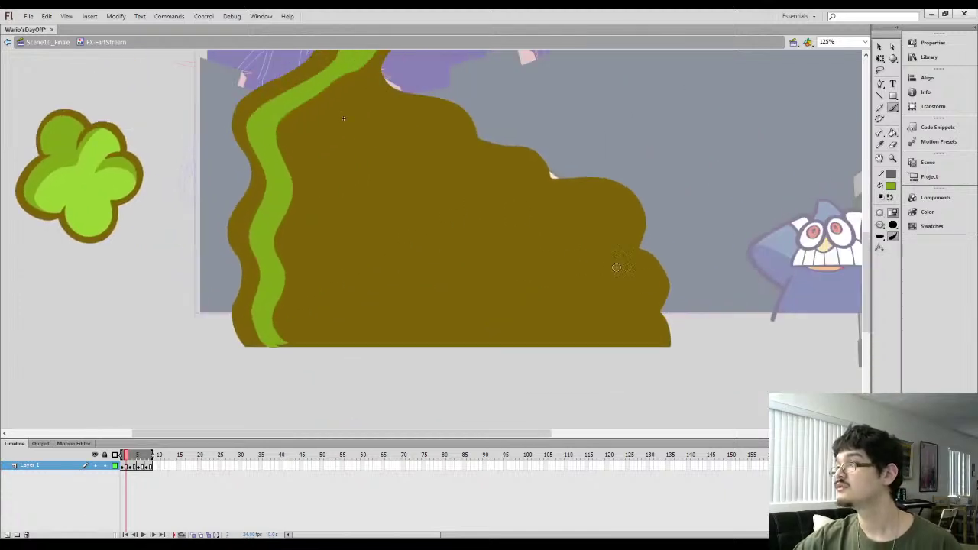
key("b")
key("b")
Paint stream lines across the cloud's right bumps and along its upper edge
mouse_move(652, 363)
left_mouse_down()
mouse_move(636, 301)
mouse_move(600, 257)
left_mouse_up()
left_click_drag(588, 206, 567, 269)
mouse_move(507, 259)
left_mouse_down()
mouse_move(548, 251)
mouse_move(587, 343)
left_mouse_up()
key("ctrl+z")
mouse_move(509, 252)
left_mouse_down()
mouse_move(592, 253)
mouse_move(579, 350)
left_mouse_up()
key("ctrl+z")
mouse_move(503, 255)
left_mouse_down()
mouse_move(572, 252)
mouse_move(586, 321)
left_mouse_up()
mouse_move(511, 255)
left_mouse_down()
mouse_move(495, 223)
mouse_move(406, 197)
left_mouse_up()
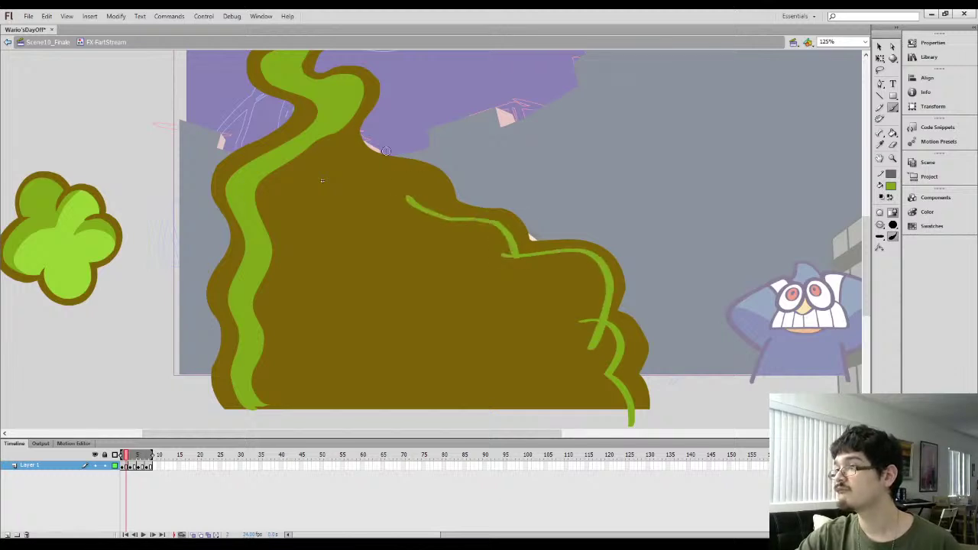
mouse_move(340, 132)
left_mouse_down()
mouse_move(342, 153)
mouse_move(425, 177)
mouse_move(455, 235)
left_mouse_up()
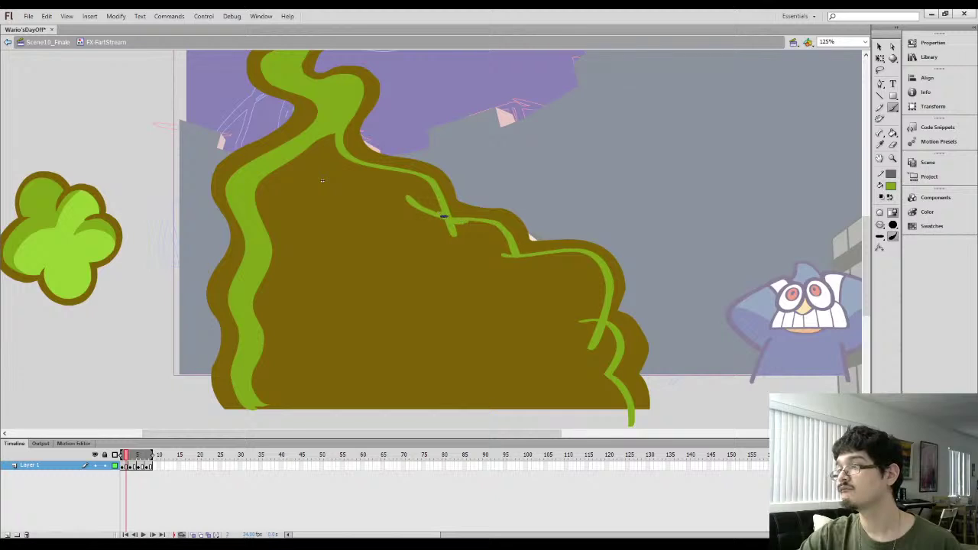
Fill the brown cloud body with green
key("k")
left_click(423, 268)
mouse_move(423, 268)
left_mouse_down()
mouse_move(426, 190)
mouse_move(494, 260)
mouse_move(487, 269)
left_mouse_up()
left_click_drag(398, 193, 494, 264)
Sample the flower's light green and brush highlight blobs inside the cloud
key("i")
left_click(247, 310)
left_click_drag(322, 198, 282, 283)
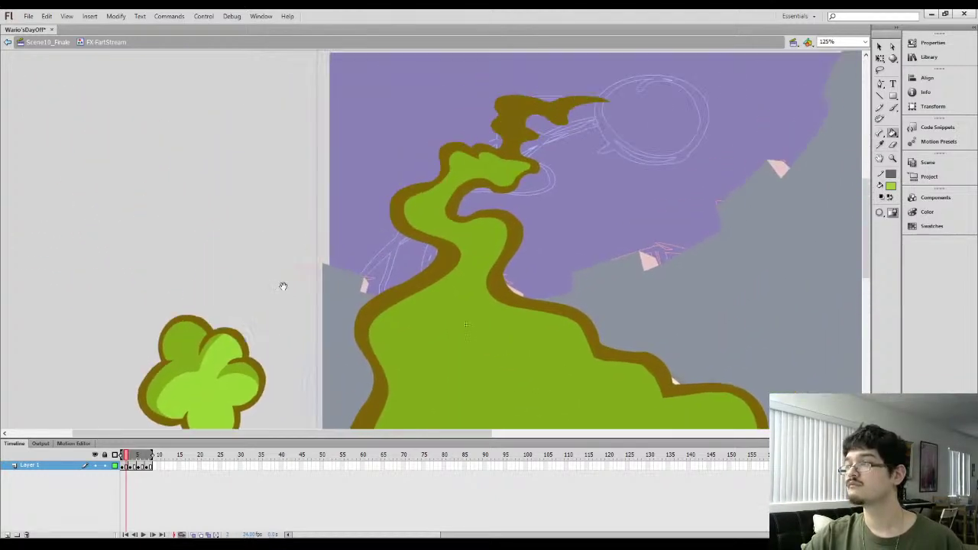
key("b")
left_click_drag(488, 237, 480, 228)
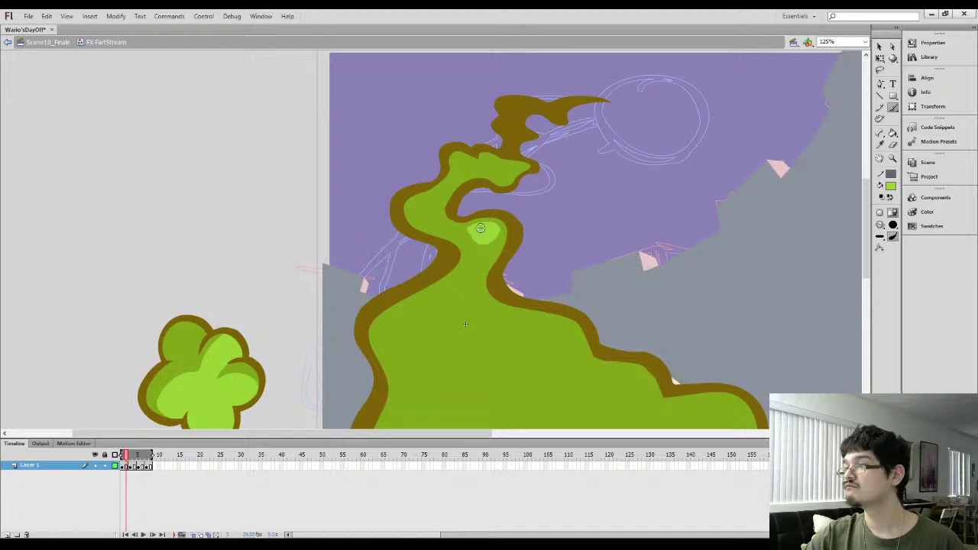
left_click_drag(425, 208, 426, 199)
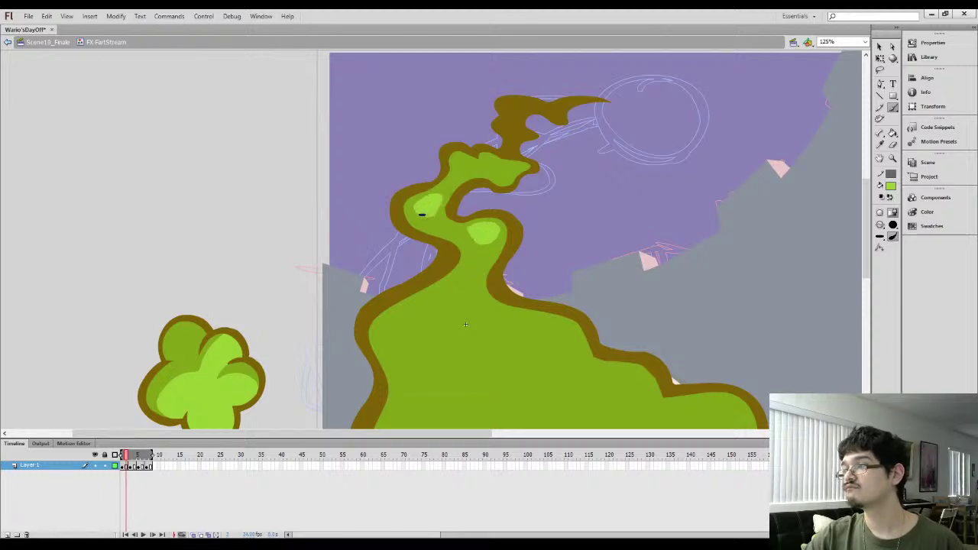
mouse_move(483, 283)
left_mouse_down()
mouse_move(485, 176)
mouse_move(473, 114)
left_mouse_up()
Select all the frame's artwork and zoom out to 62% to see the whole scene
key("y")
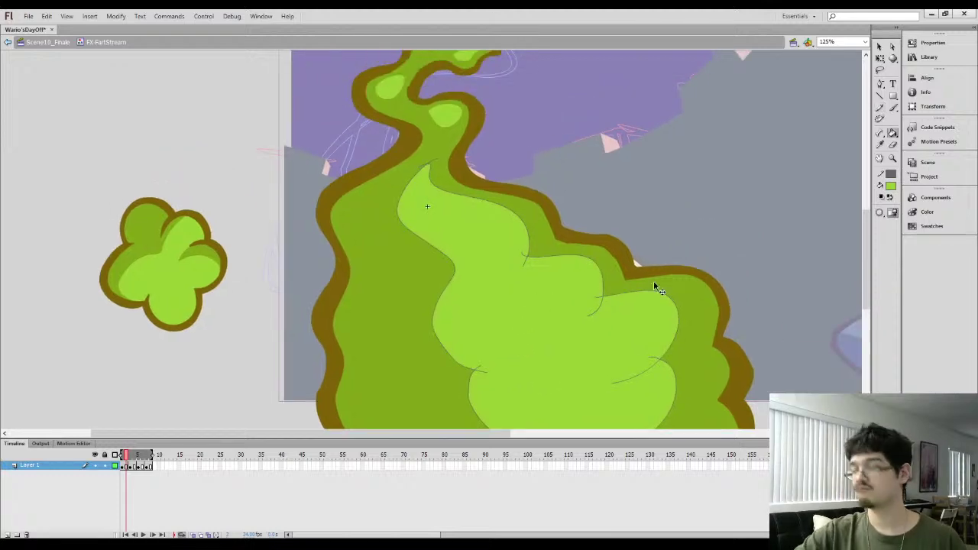
key("ctrl+a")
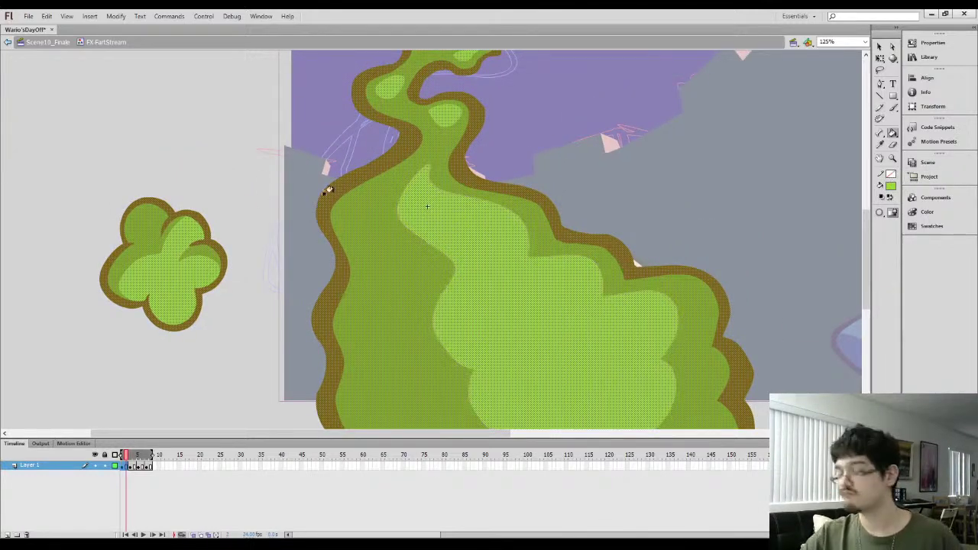
key("ctrl+2")
key("l")
mouse_move(113, 199)
left_mouse_down()
mouse_move(146, 181)
mouse_move(136, 206)
left_mouse_up()
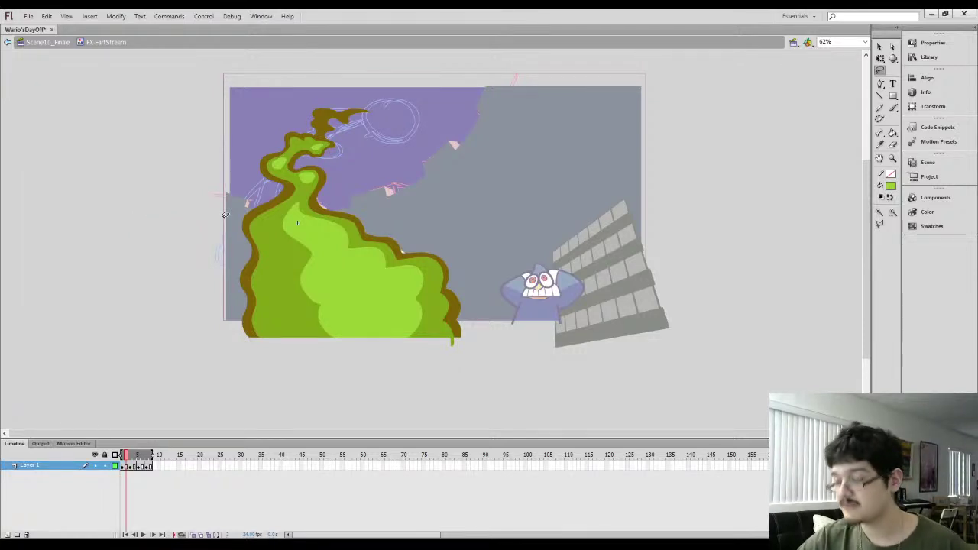
Sample the dark green from the artwork and move to frame 3 with the brown cloud
key("comma")
key("i")
key("period")
key("period")
key("comma")
left_click(267, 307)
key("period")
left_click(297, 227, "ctrl")
Brush a green stream line from the cloud's lower left up to its top
left_click_drag(246, 302, 254, 150)
key("b")
left_click_drag(363, 320, 351, 130)
scroll(577, 230, "up", 3)
left_click_drag(347, 229, 405, 111)
left_click_drag(394, 145, 384, 222)
mouse_move(346, 273)
left_mouse_down()
mouse_move(384, 218)
mouse_move(379, 188)
mouse_move(356, 172)
left_mouse_up()
left_click_drag(395, 142, 390, 103)
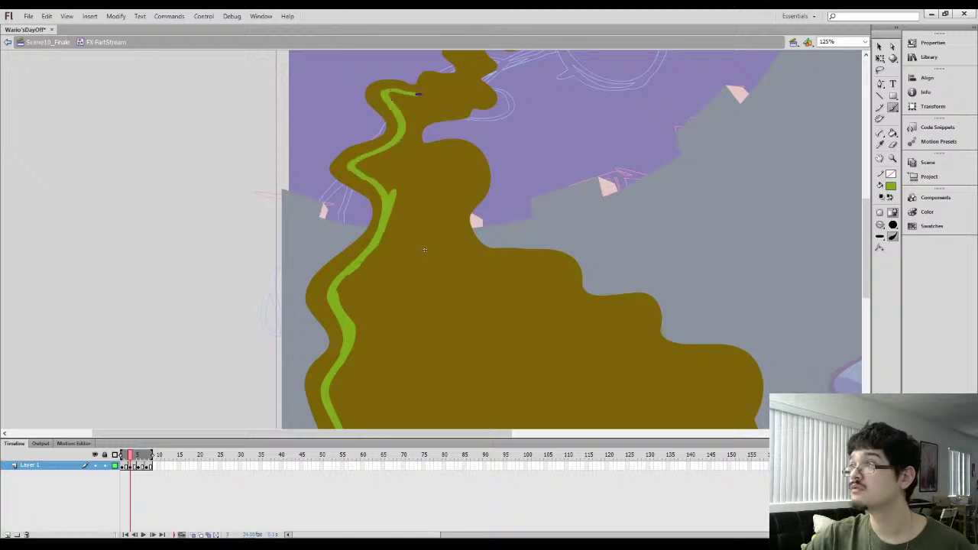
Brush more green stream lines down the cloud's bumps and right side, redoing one
mouse_move(457, 100)
left_mouse_down()
mouse_move(412, 123)
mouse_move(405, 151)
mouse_move(468, 155)
mouse_move(419, 225)
mouse_move(401, 109)
mouse_move(391, 139)
mouse_move(431, 172)
mouse_move(484, 179)
mouse_move(485, 233)
left_mouse_up()
mouse_move(436, 182)
left_mouse_down()
mouse_move(400, 175)
mouse_move(451, 175)
mouse_move(487, 210)
mouse_move(470, 246)
left_mouse_up()
left_click_drag(473, 227, 383, 159)
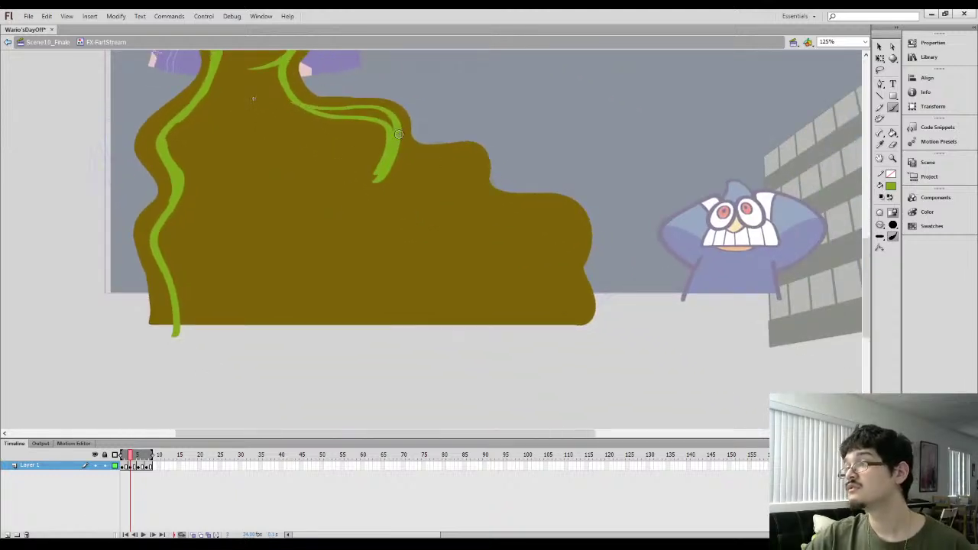
left_click_drag(473, 152, 464, 224)
left_click_drag(441, 209, 363, 182)
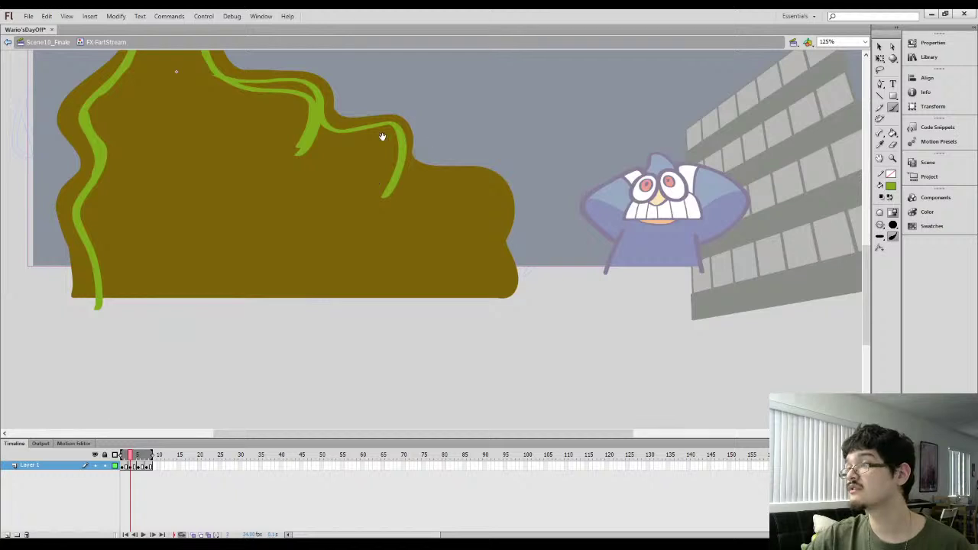
key("ctrl+z")
left_click_drag(399, 132, 375, 203)
mouse_move(420, 171)
left_mouse_down()
mouse_move(373, 146)
mouse_move(454, 178)
mouse_move(405, 246)
left_mouse_up()
mouse_move(413, 213)
left_mouse_down()
mouse_move(433, 160)
mouse_move(435, 182)
mouse_move(413, 243)
left_mouse_up()
left_click_drag(217, 102, 299, 247)
Bucket-fill the cloud interior and the remaining brown areas green
key("k")
left_click(297, 245)
left_click_drag(227, 130, 301, 289)
left_click(369, 314)
left_click(266, 169)
left_click_drag(255, 124, 304, 137)
key("comma")
key(".")
Brush light-green highlight rings on the cloud and fill one with light green
key("b")
left_click_drag(349, 165, 353, 165)
key("comma")
key("period")
left_click_drag(278, 230, 276, 234)
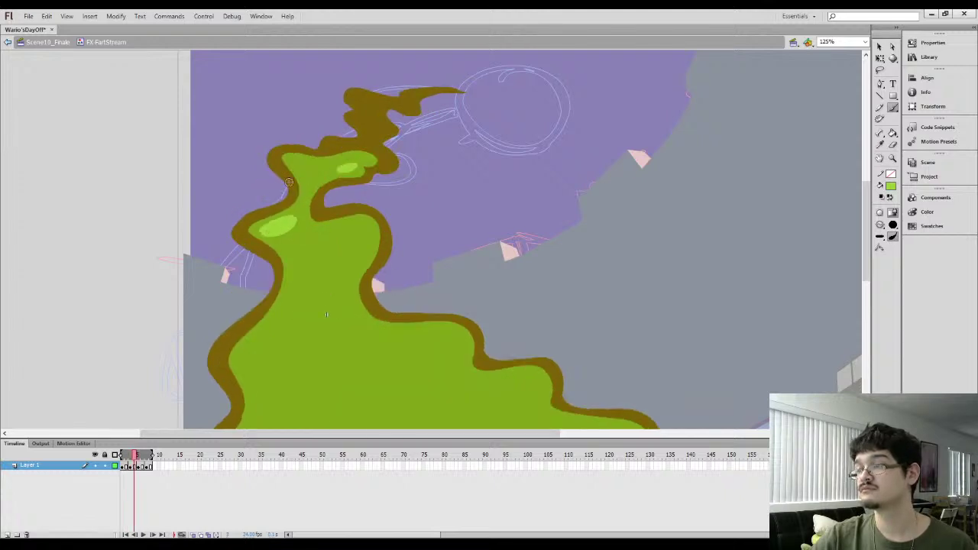
key("comma")
key("period")
key("k")
key("b")
left_click_drag(345, 228, 356, 224)
key("k")
left_click(351, 236)
Fill the leftover brown patch green and sample the light green from the artwork
key("i")
key("b")
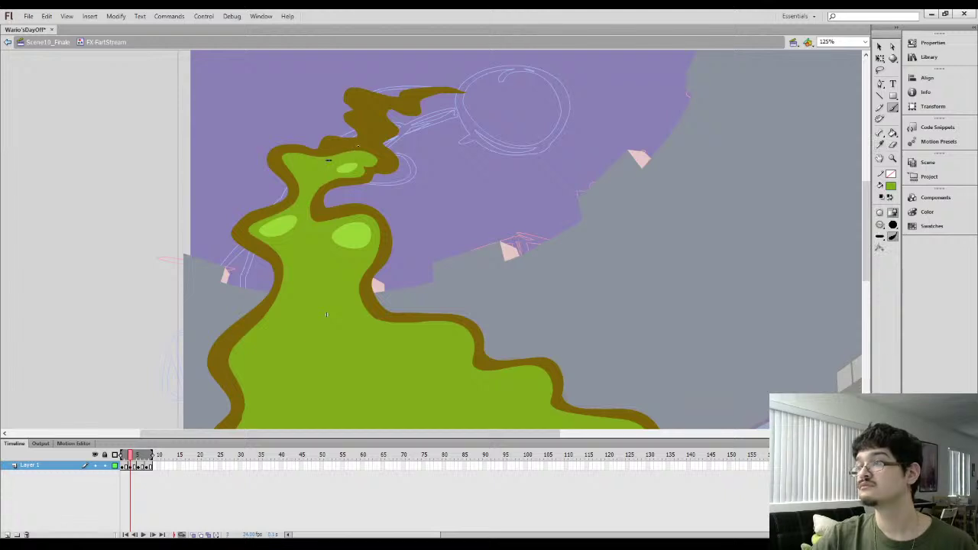
key("k")
left_click(343, 150)
key("b")
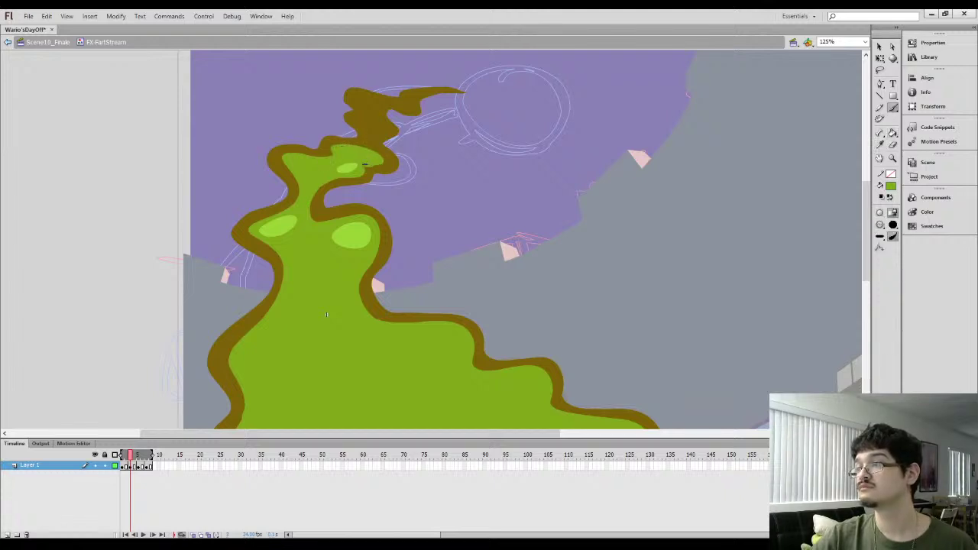
left_click_drag(363, 204, 364, 119)
key("i")
left_click(354, 142)
Brush light-green stream lines down the cloud and fill the outlined blob light green
key("comma")
mouse_move(345, 194)
left_mouse_down()
mouse_move(345, 83)
mouse_move(302, 164)
mouse_move(376, 205)
left_mouse_up()
key("period")
key("b")
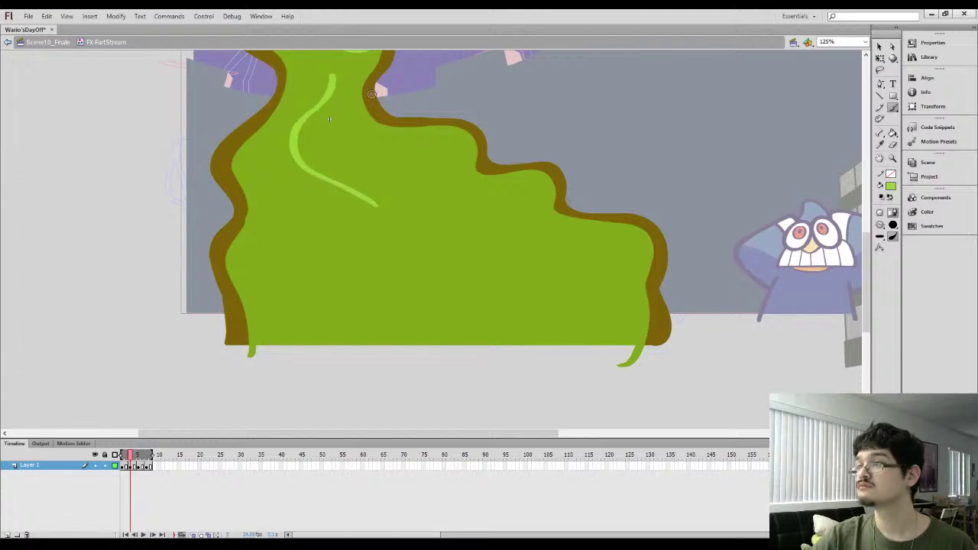
mouse_move(333, 76)
left_mouse_down()
mouse_move(345, 118)
mouse_move(461, 169)
mouse_move(461, 194)
mouse_move(500, 253)
mouse_move(546, 245)
mouse_move(591, 260)
mouse_move(549, 374)
left_mouse_up()
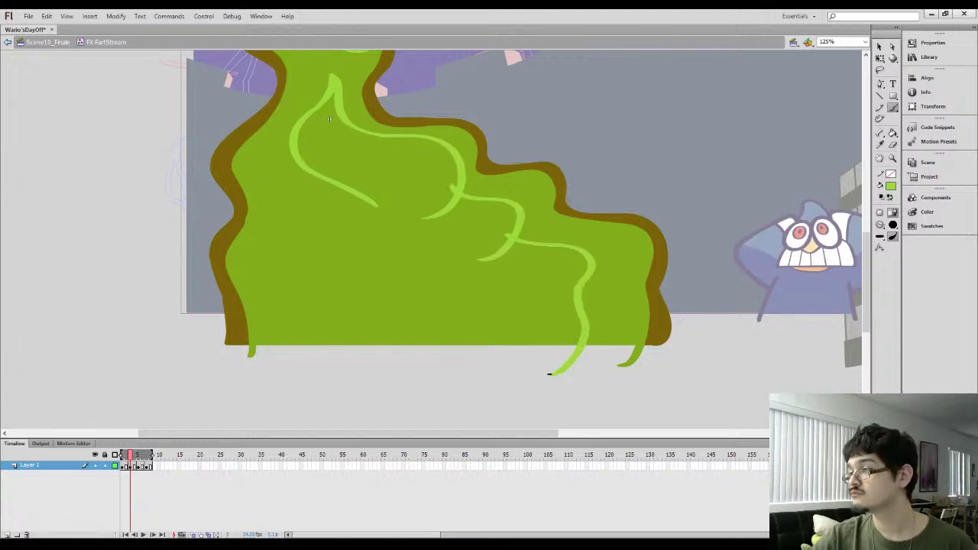
mouse_move(298, 163)
left_mouse_down()
mouse_move(327, 186)
mouse_move(305, 244)
mouse_move(373, 376)
left_mouse_up()
key("k")
left_click(410, 282)
left_click_drag(379, 180, 378, 271)
key("ctrl+minus")
Sample the darker green and step ahead to the next brown cloud frame
key("comma")
key("period")
key("i")
left_click(278, 268)
key("period")
key("period")
key("b")
Start a green stream line on the brown cloud and curl it up and back left
left_click_drag(260, 344, 254, 337)
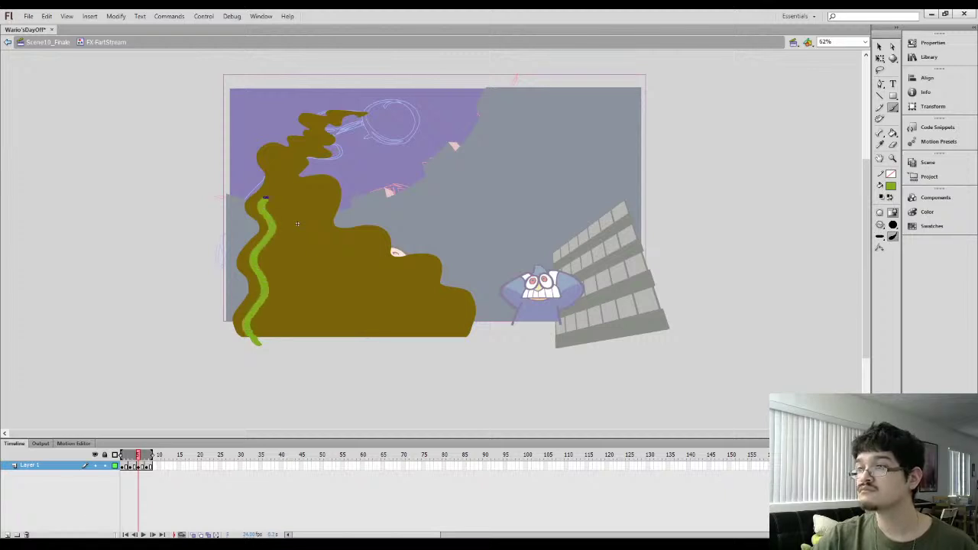
left_click_drag(299, 162, 279, 169)
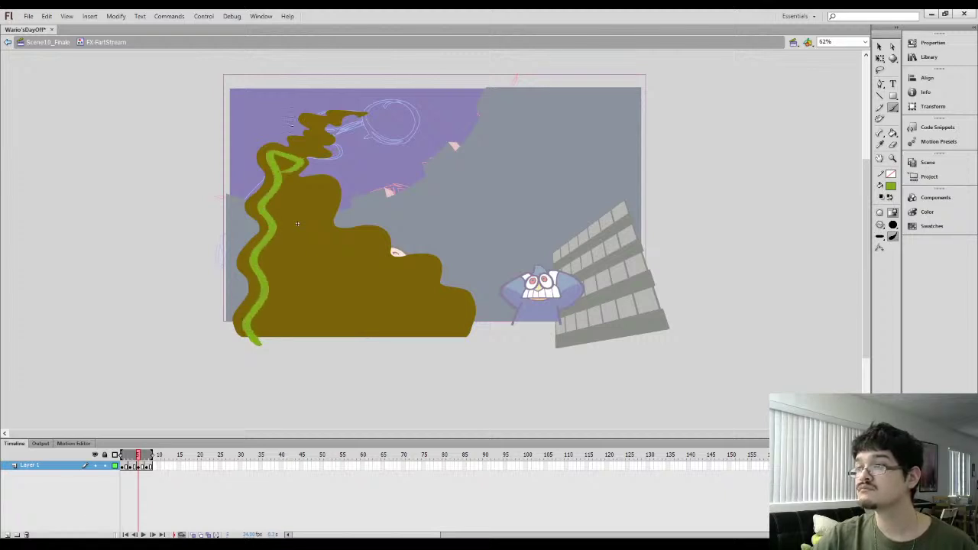
key("l")
key("ctrl+equal")
key("ctrl+equal")
key("b")
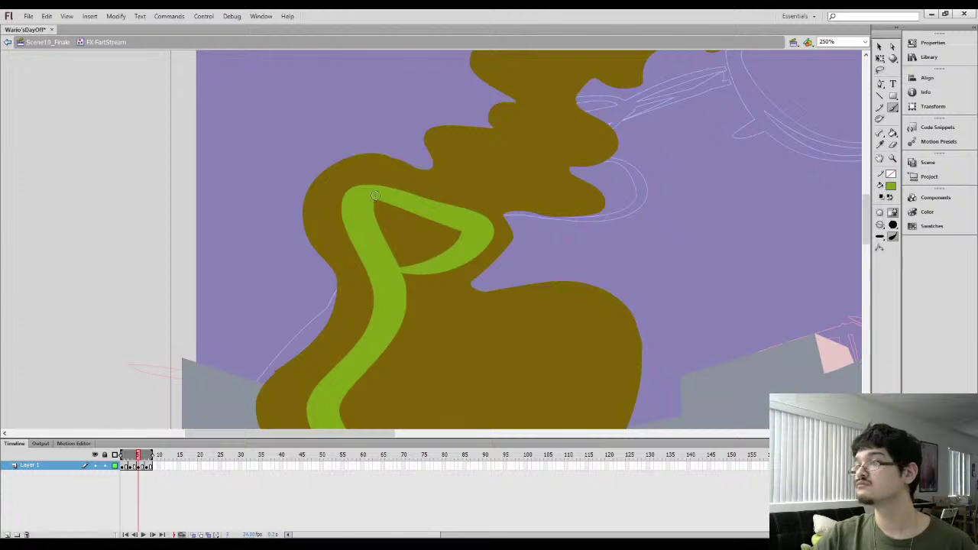
mouse_move(351, 246)
left_mouse_down()
mouse_move(341, 189)
mouse_move(367, 173)
mouse_move(445, 182)
mouse_move(446, 139)
mouse_move(511, 145)
mouse_move(508, 125)
mouse_move(528, 117)
mouse_move(417, 214)
left_mouse_up()
key("comma")
key("period")
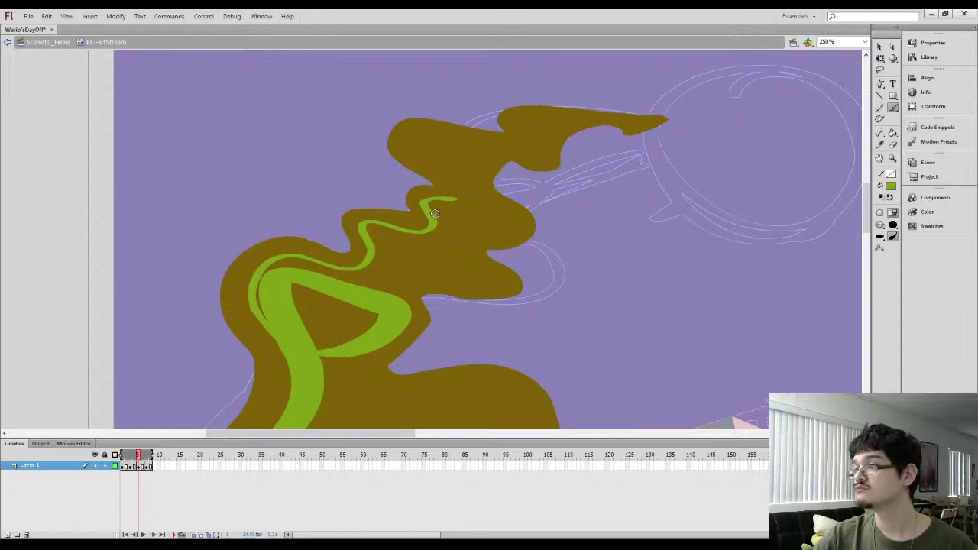
mouse_move(464, 246)
left_mouse_down()
mouse_move(497, 276)
mouse_move(419, 282)
left_mouse_up()
Add parallel green stream lines along the cloud's top edge and right edge
mouse_move(411, 314)
left_mouse_down()
mouse_move(382, 288)
mouse_move(425, 87)
left_mouse_up()
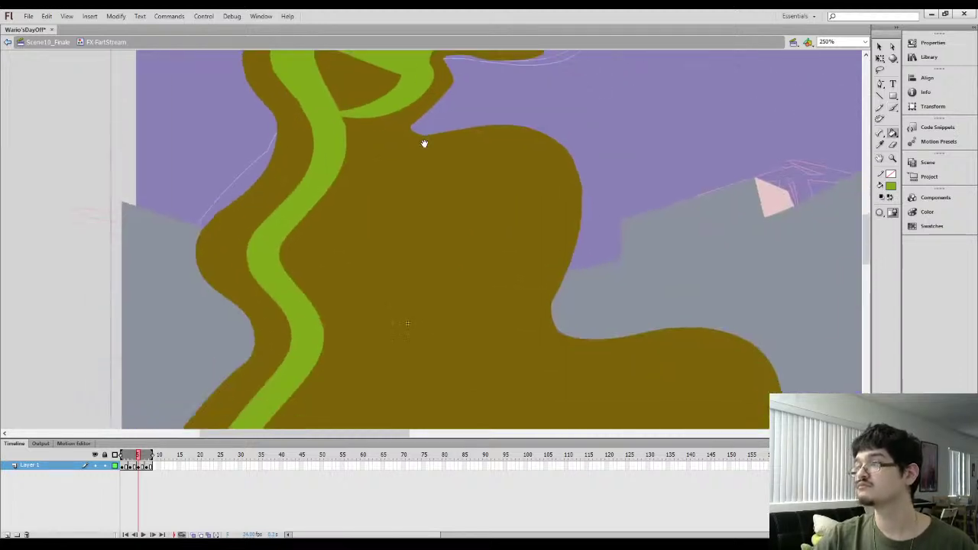
mouse_move(389, 122)
left_mouse_down()
mouse_move(429, 148)
mouse_move(512, 151)
mouse_move(509, 313)
left_mouse_up()
mouse_move(505, 145)
left_mouse_down()
mouse_move(549, 191)
mouse_move(489, 358)
left_mouse_up()
mouse_move(516, 314)
left_mouse_down()
mouse_move(472, 173)
mouse_move(483, 208)
mouse_move(559, 230)
left_mouse_up()
left_click_drag(486, 209, 426, 209)
key("ctrl+minus")
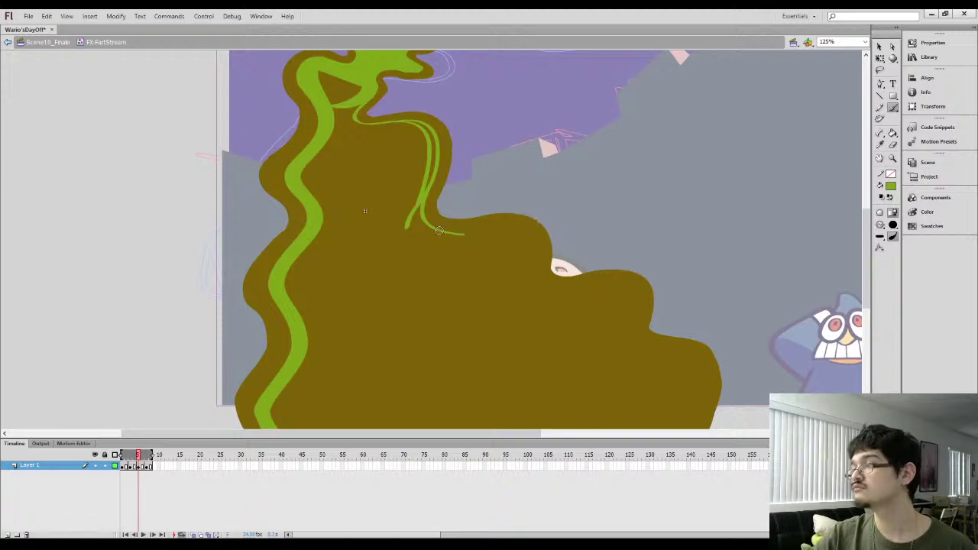
mouse_move(514, 227)
left_mouse_down()
mouse_move(519, 313)
mouse_move(447, 237)
left_mouse_up()
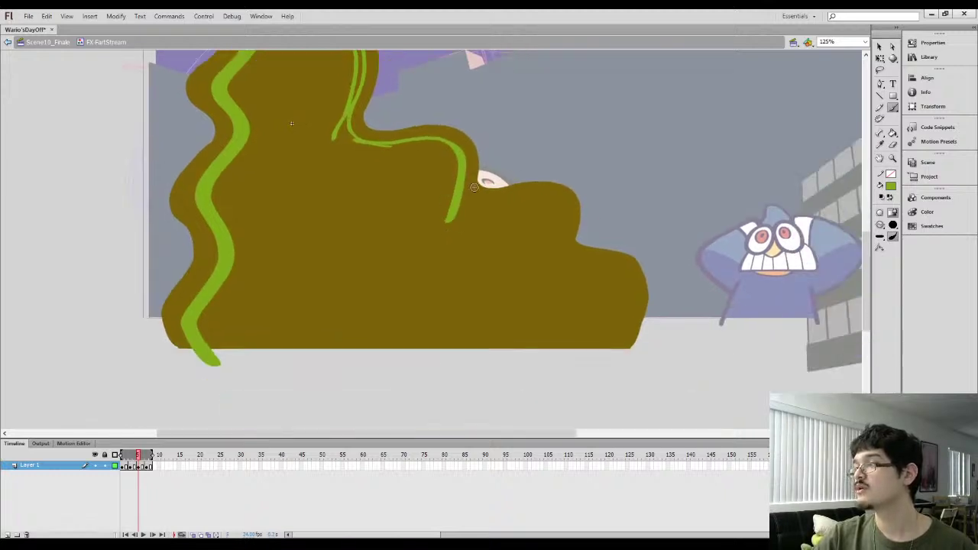
key("ctrl+z")
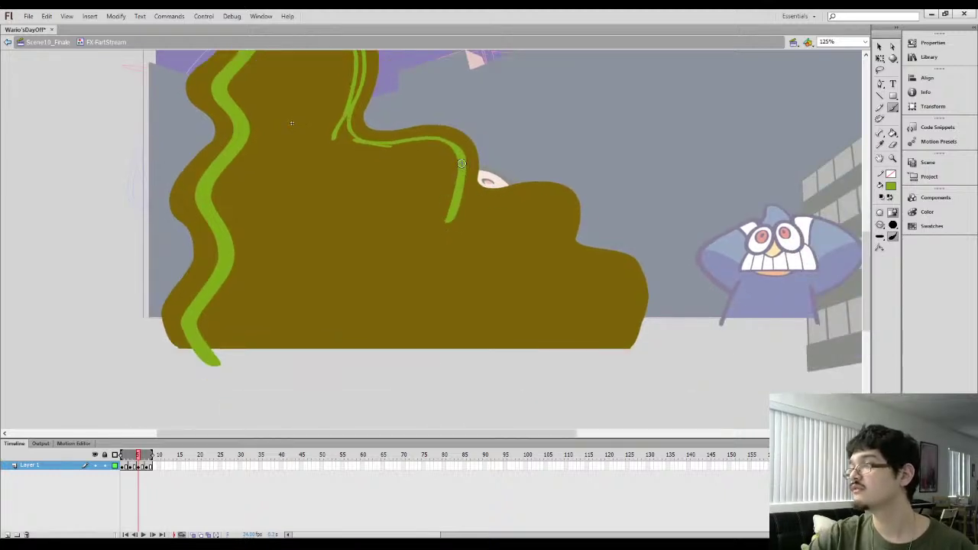
mouse_move(501, 197)
left_mouse_down()
mouse_move(556, 200)
mouse_move(538, 267)
mouse_move(503, 176)
mouse_move(527, 284)
left_mouse_up()
Bucket-fill the cloud interior, right brown strip and top-left dark triangle green
key("k")
left_click(465, 233)
left_click_drag(290, 129, 361, 237)
left_click_drag(300, 150, 370, 257)
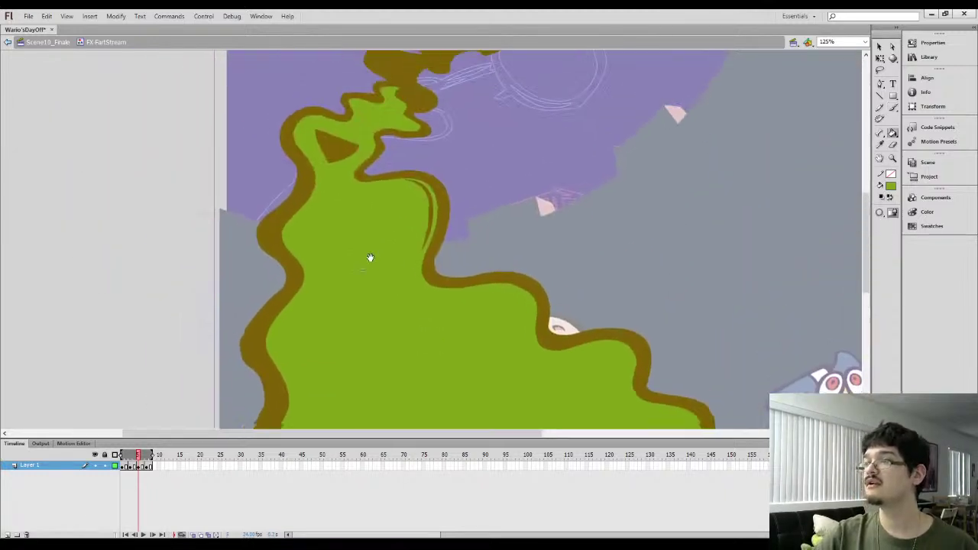
left_click(420, 194)
left_click(324, 143)
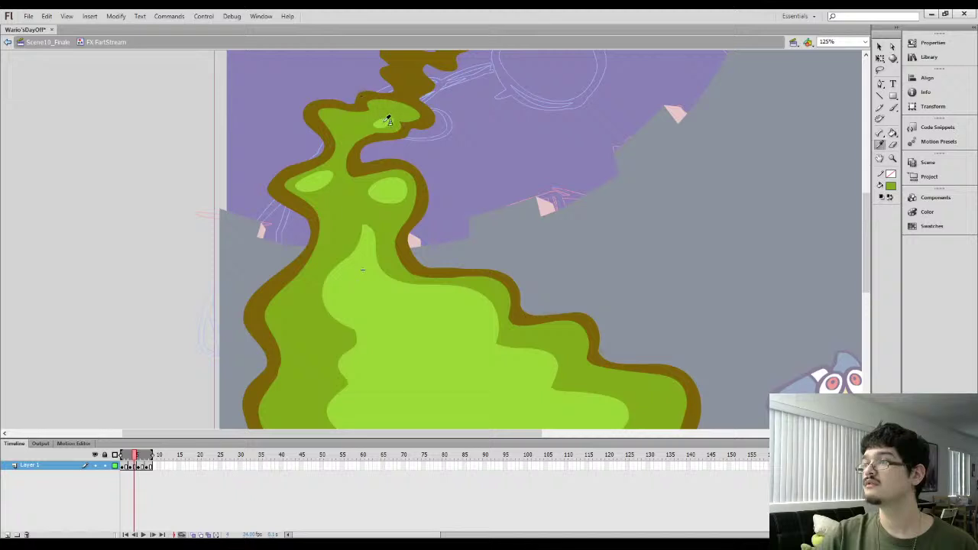
Brush light-green highlight strokes near the cloud's top, including a curved one
key("b")
left_click_drag(383, 121, 390, 122)
key("comma")
key("period")
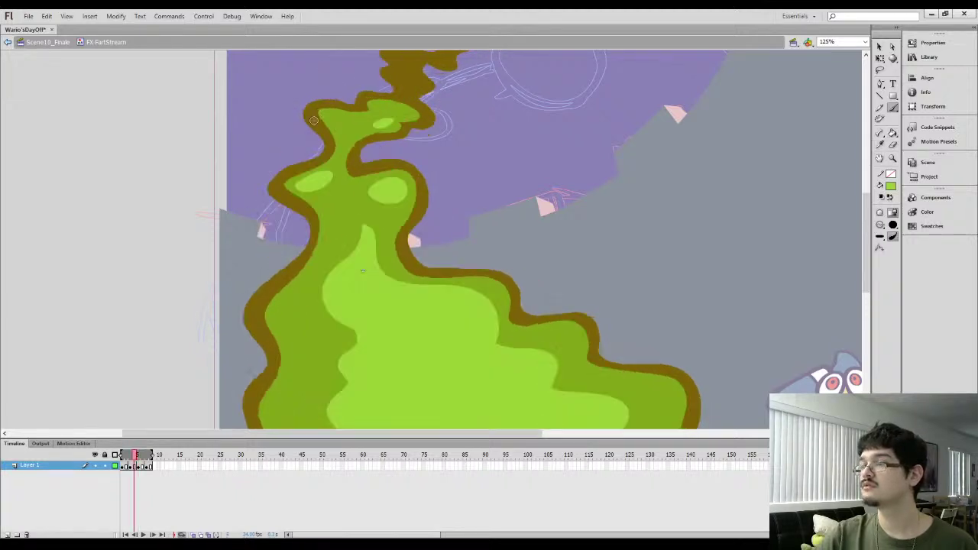
key(".")
left_click_drag(309, 137, 324, 175)
key(".")
mouse_move(423, 194)
left_mouse_down()
mouse_move(411, 228)
mouse_move(380, 208)
left_mouse_up()
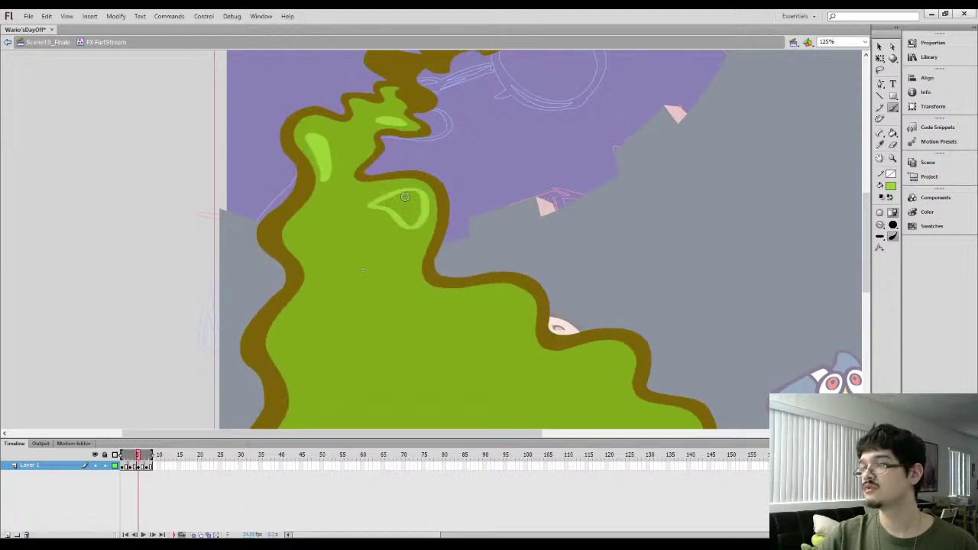
Outline a light-green highlight band down the right side and fill it light green
scroll(386, 128, "down", 3)
key(".")
mouse_move(358, 98)
left_mouse_down()
mouse_move(392, 116)
mouse_move(398, 153)
mouse_move(426, 174)
mouse_move(493, 171)
mouse_move(496, 202)
mouse_move(522, 239)
mouse_move(577, 231)
mouse_move(576, 269)
mouse_move(615, 285)
mouse_move(593, 386)
left_mouse_up()
mouse_move(398, 380)
left_mouse_down()
mouse_move(412, 338)
mouse_move(352, 201)
mouse_move(372, 162)
mouse_move(355, 138)
mouse_move(363, 101)
left_mouse_up()
key("k")
left_click(390, 158)
Move to the next olive frame, carrying the darker green sampled from the coloured frame
key("ctrl+minus")
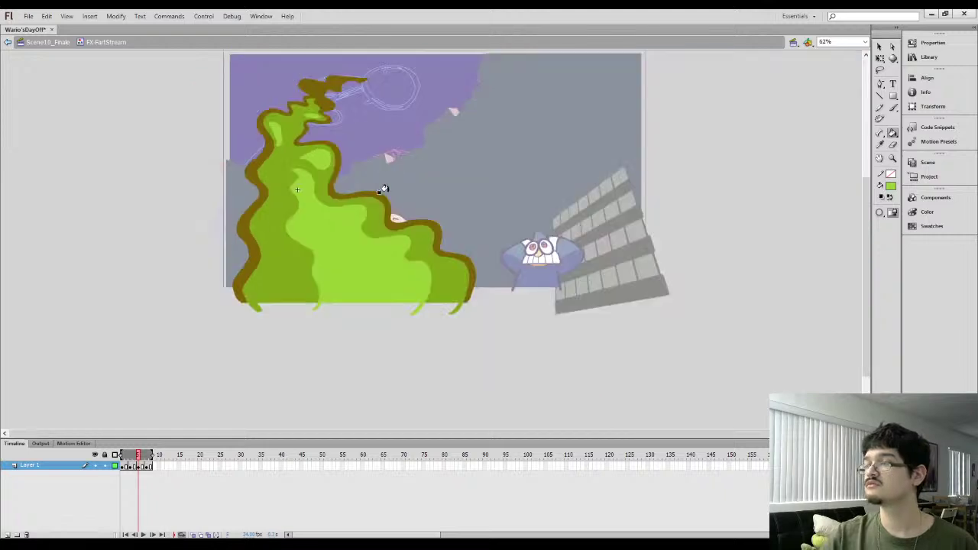
scroll(384, 188, "up", 3)
left_click(147, 464)
key("comma")
key("i")
left_click(283, 304)
key("period")
key("ctrl+equal")
left_click_drag(205, 321, 220, 206)
Brush a green stream line up the left edge of the olive cloud, checking the previous frame
key("b")
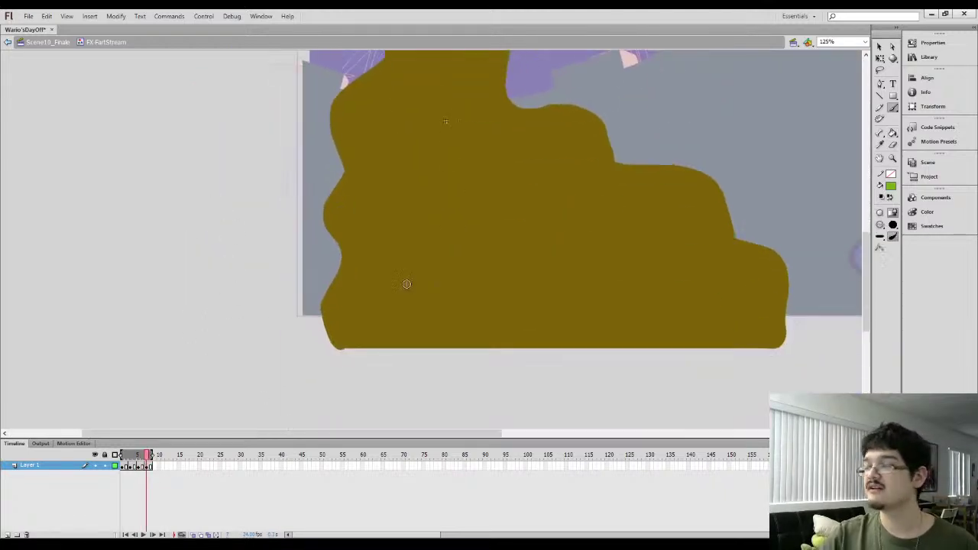
mouse_move(340, 323)
left_mouse_down()
mouse_move(357, 254)
mouse_move(343, 206)
mouse_move(385, 153)
left_mouse_up()
scroll(350, 287, "up", 3)
mouse_move(350, 287)
left_mouse_down()
mouse_move(339, 207)
mouse_move(422, 148)
left_mouse_up()
scroll(348, 281, "up", 3)
mouse_move(349, 282)
left_mouse_down()
mouse_move(369, 249)
mouse_move(346, 186)
mouse_move(418, 167)
left_mouse_up()
key("comma")
key("period")
key("period")
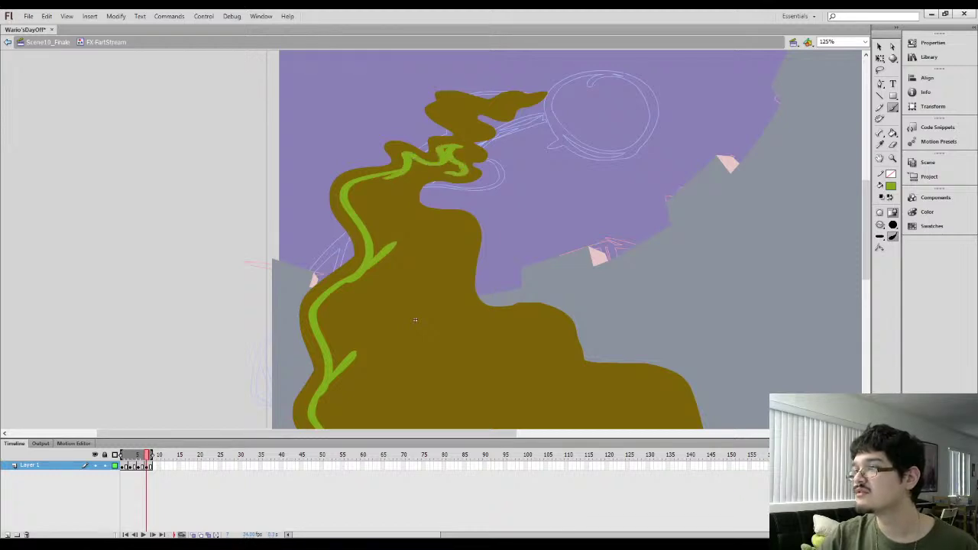
Undo a trial green fill and extend the green line down the cloud's right side
key("k")
left_click(435, 150)
key("ctrl+z")
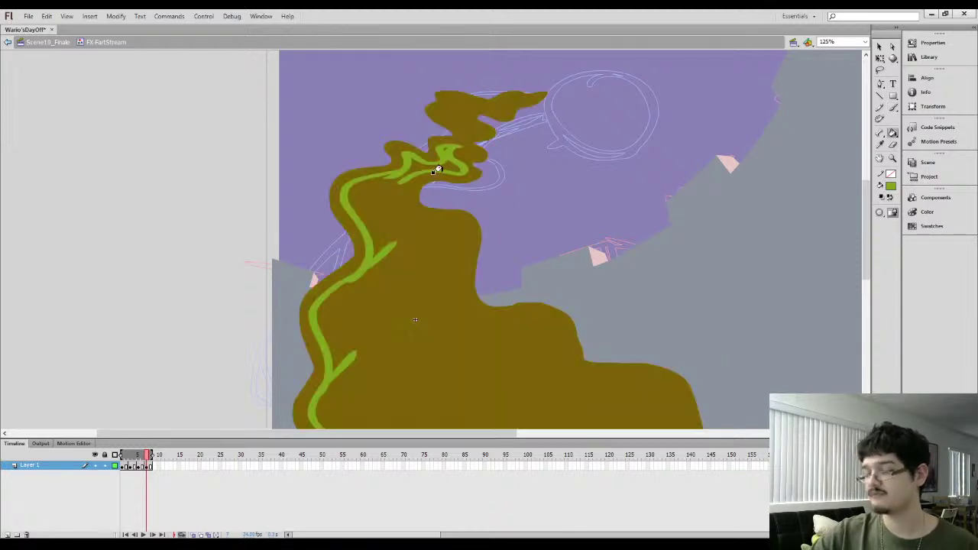
key("b")
scroll(448, 148, "down", 2)
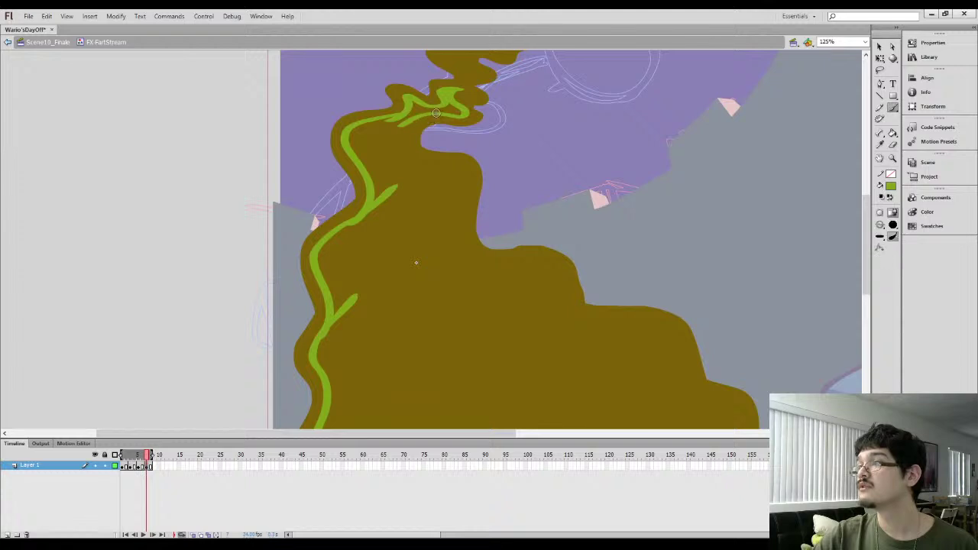
mouse_move(403, 140)
left_mouse_down()
mouse_move(449, 162)
mouse_move(462, 304)
left_mouse_up()
Select a rough part of the olive edge and smooth it
key("space")
mouse_move(481, 241)
left_mouse_down()
mouse_move(416, 176)
mouse_move(510, 227)
mouse_move(457, 191)
left_mouse_up()
key("l")
left_click(880, 46)
left_click(894, 214)
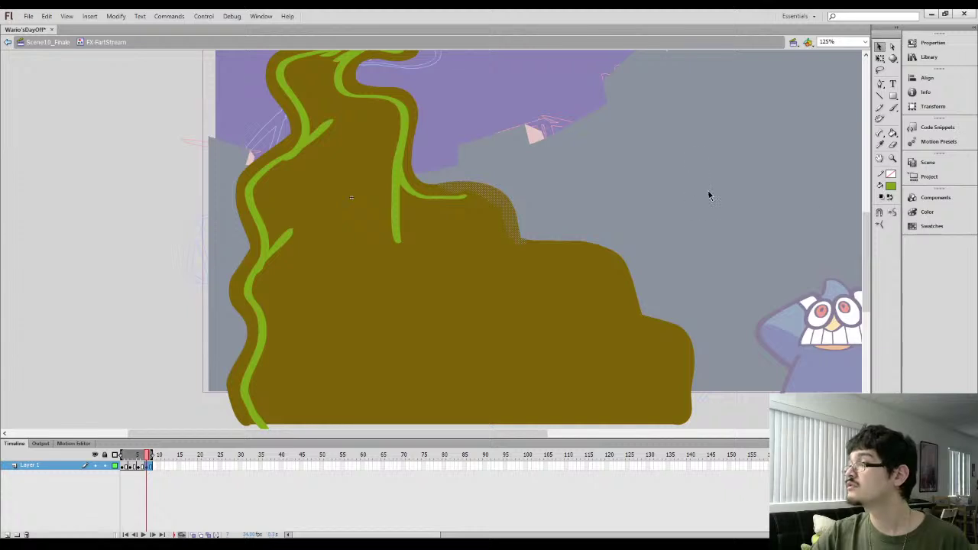
left_click(710, 194)
Continue the green stream line along the edges of the cloud's right-hand bumps
key("space")
left_click_drag(512, 161, 454, 125)
key("b")
mouse_move(386, 155)
left_mouse_down()
mouse_move(443, 186)
mouse_move(456, 237)
left_mouse_up()
left_click_drag(456, 193, 426, 159)
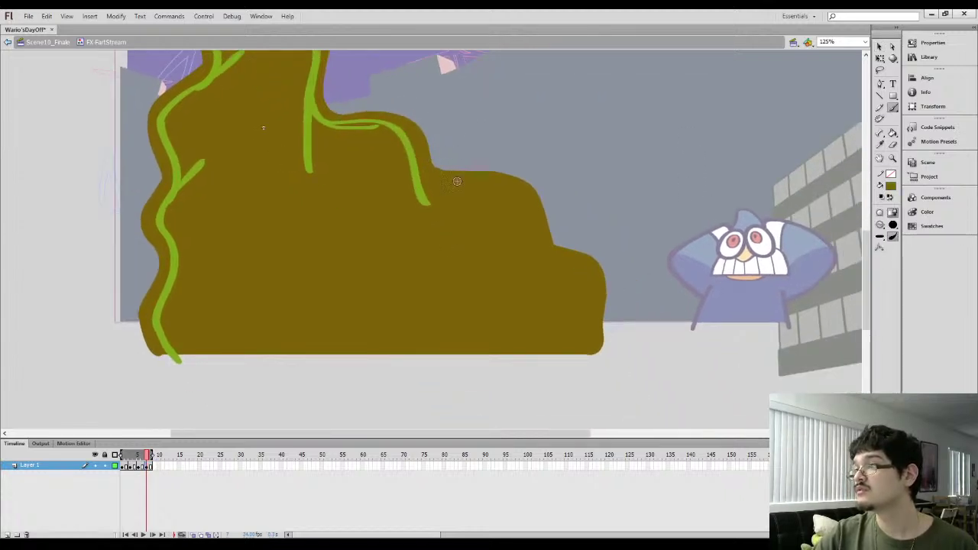
mouse_move(490, 181)
left_mouse_down()
mouse_move(537, 273)
mouse_move(492, 167)
mouse_move(543, 204)
mouse_move(539, 289)
left_mouse_up()
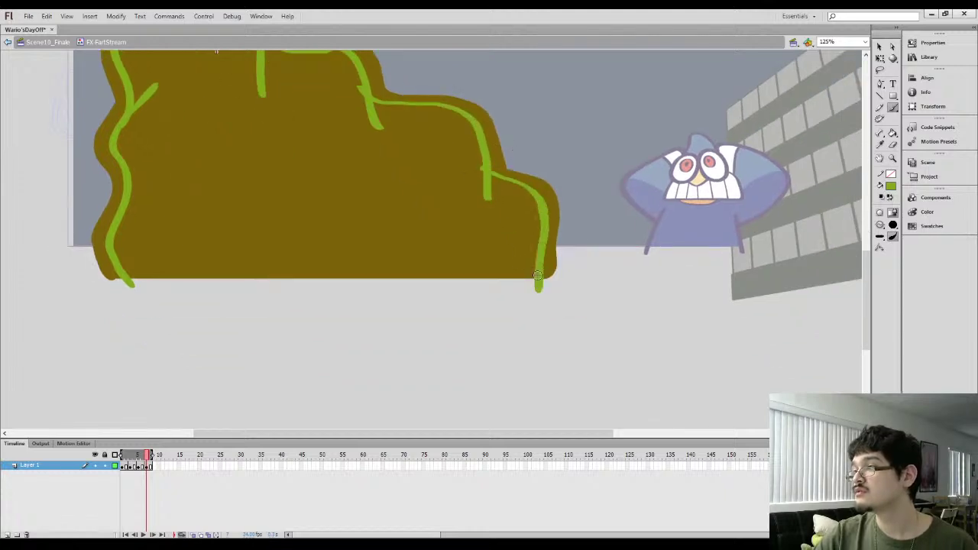
Fill the area inside the traced lines green
key("k")
left_click(329, 124)
left_click_drag(329, 125, 469, 428)
Sample the light and medium greens from neighbouring frames and fill the light patch medium green
key("comma")
key("i")
left_click(385, 206)
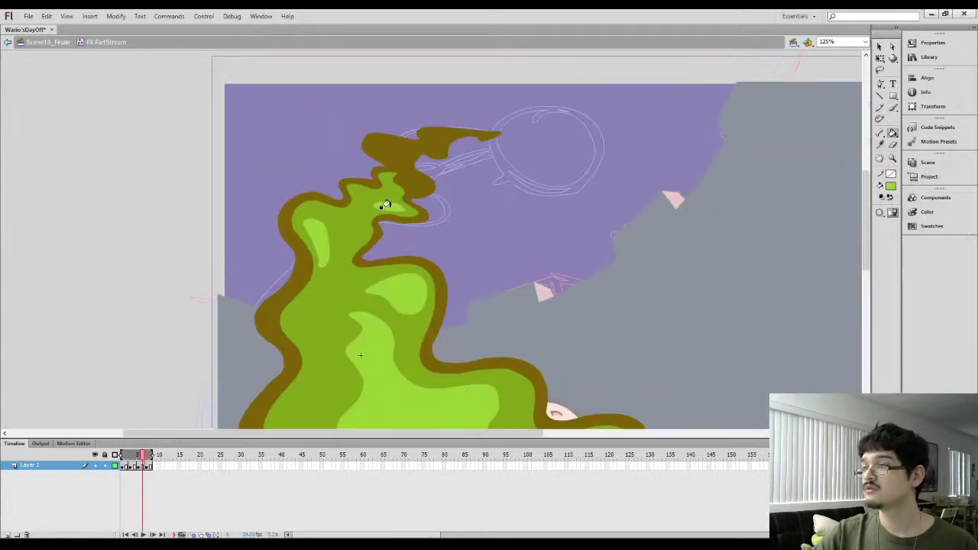
key("period")
key("b")
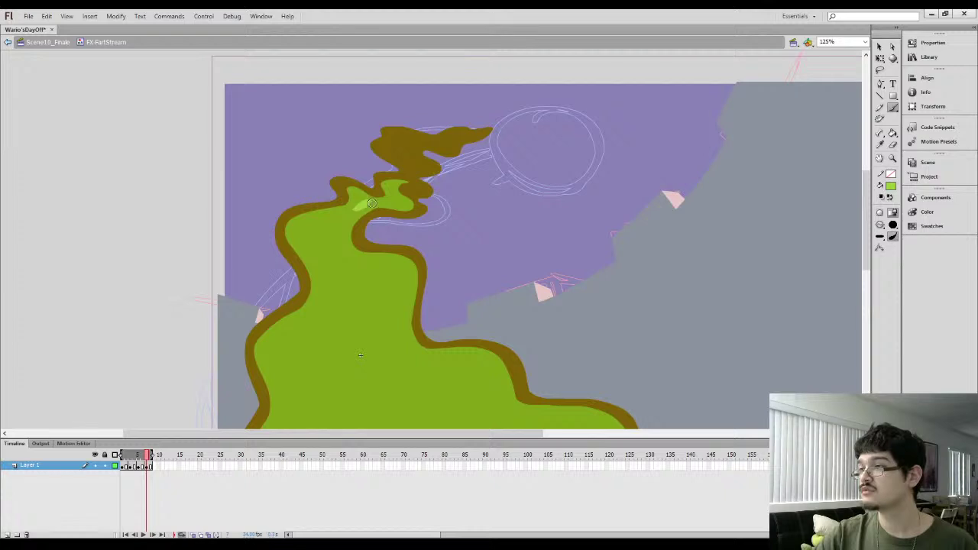
key("comma")
key("comma")
key("comma")
key("comma")
key("comma")
key("comma")
key("period")
key("period")
key("period")
key("period")
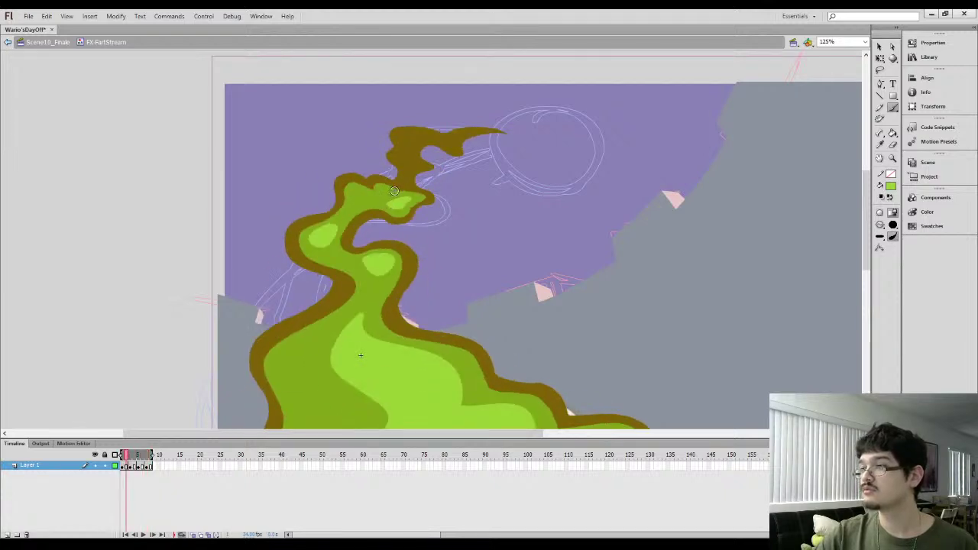
key("period")
key("period")
key("period")
key("i")
left_click(380, 199)
left_click(368, 212)
Paint a highlight loop on the cloud's neck and fill it light green
key("comma")
key("comma")
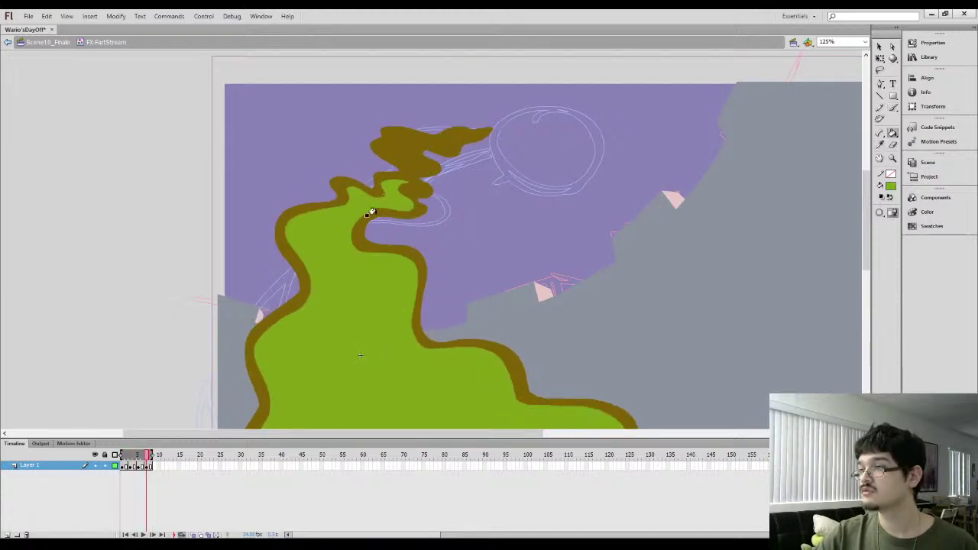
key("period")
key("b")
left_click_drag(341, 254, 369, 210)
key("comma")
key("period")
key("comma")
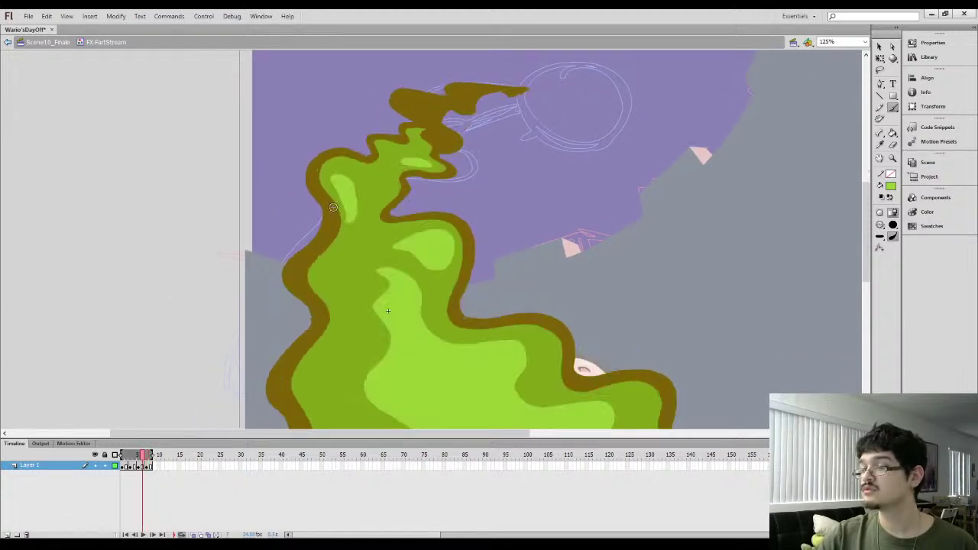
key("shift+comma")
key("period")
key("period")
key("period")
key("period")
key("period")
key("period")
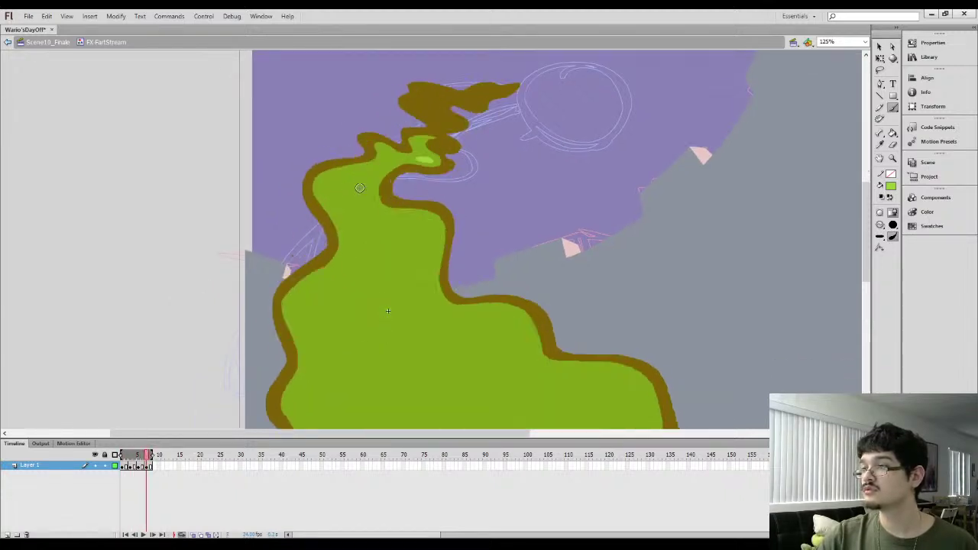
mouse_move(328, 180)
left_mouse_down()
mouse_move(350, 218)
mouse_move(329, 180)
left_mouse_up()
key("k")
left_click(335, 193)
Sample the darker green and compare highlights against the surrounding frames
left_click_drag(342, 242, 331, 159)
key("comma")
key("period")
key("i")
left_click(337, 101)
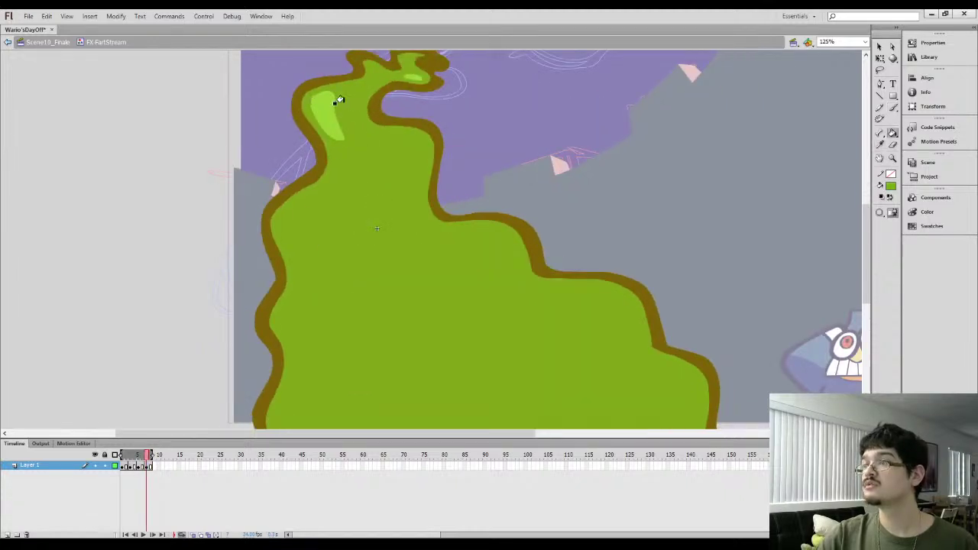
key("b")
key("comma")
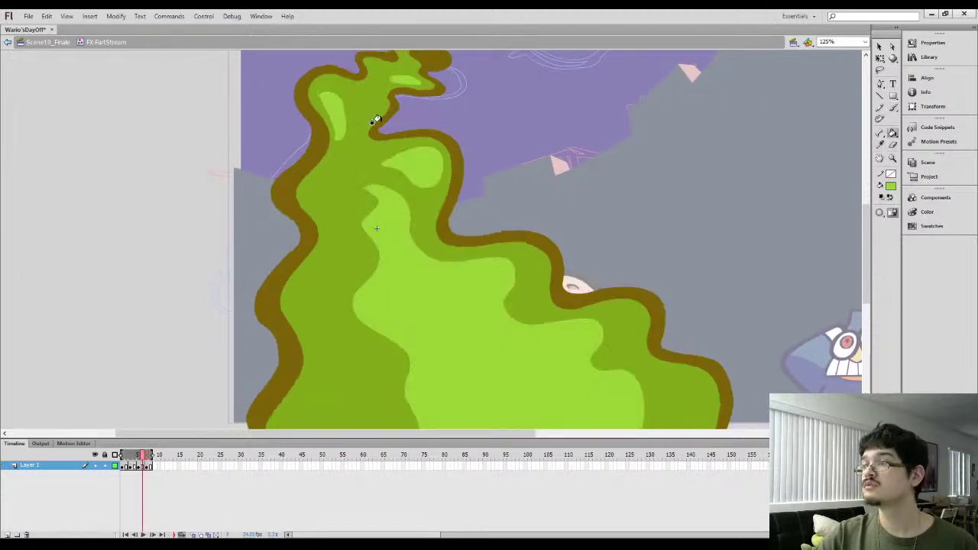
key("period")
key("comma")
key("period")
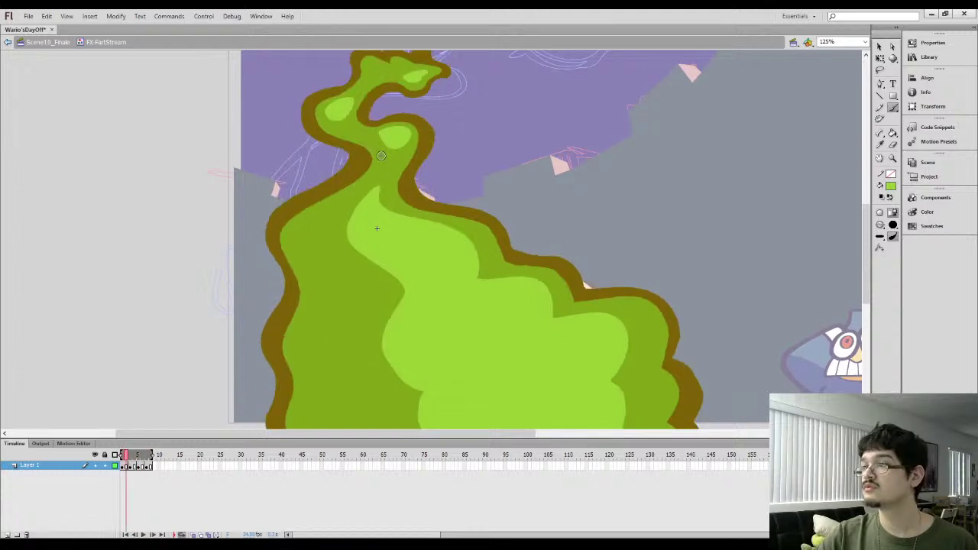
key("period")
key("period")
Brush light-green highlight lines down the cloud to its bottom and fill between them light green
key("k")
key("b")
mouse_move(388, 139)
left_mouse_down()
mouse_move(409, 135)
mouse_move(376, 148)
left_mouse_up()
key("ctrl+minus")
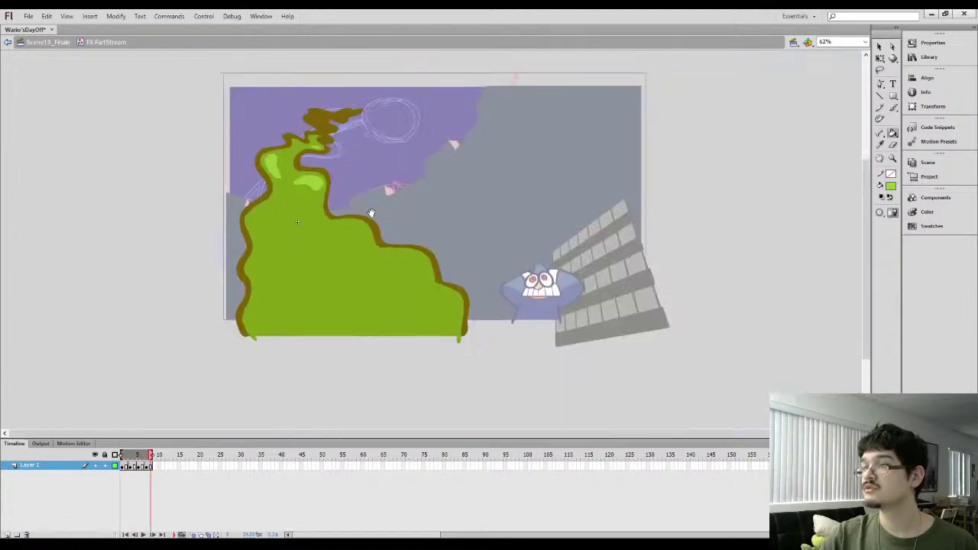
scroll(301, 156, "down", 2)
mouse_move(302, 199)
left_mouse_down()
mouse_move(302, 243)
mouse_move(325, 301)
left_mouse_up()
left_click_drag(300, 156, 358, 219)
mouse_move(417, 231)
left_mouse_down()
mouse_move(437, 291)
mouse_move(413, 310)
left_mouse_up()
key("k")
left_click(344, 241)
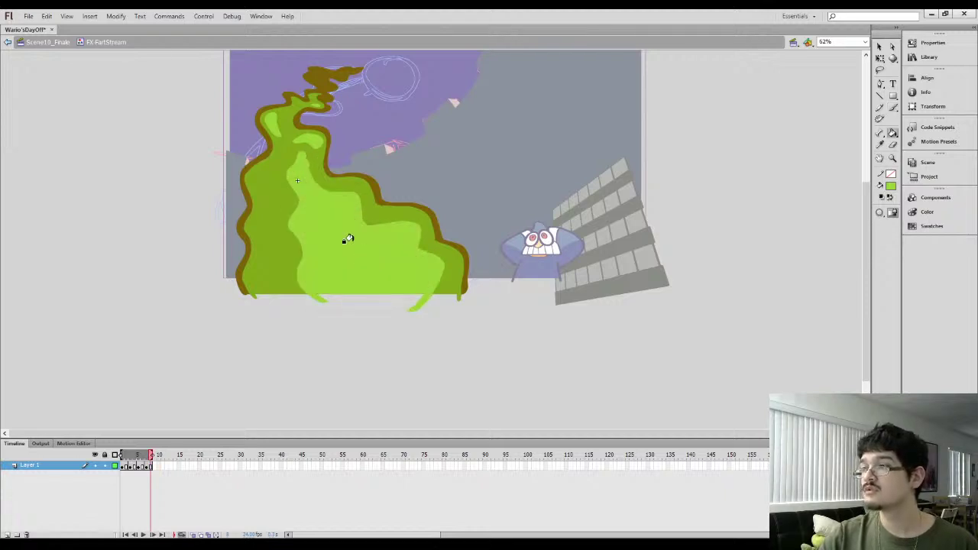
left_click(182, 534)
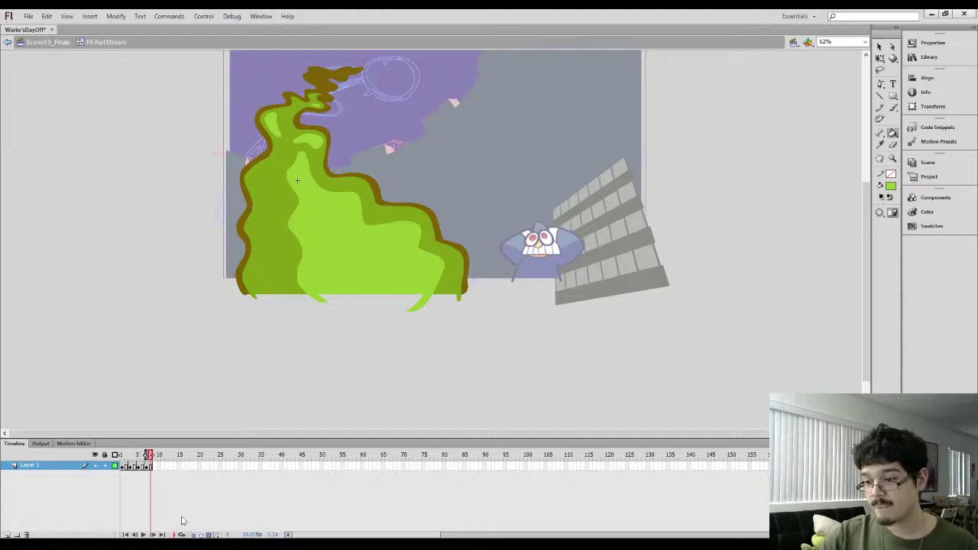
Extend onion skins back to the first frame and delete the cloud's bottom strip below the stage
left_click_drag(145, 456, 121, 455)
left_click(880, 47)
mouse_move(545, 374)
left_mouse_down()
mouse_move(212, 315)
mouse_move(203, 292)
left_mouse_up()
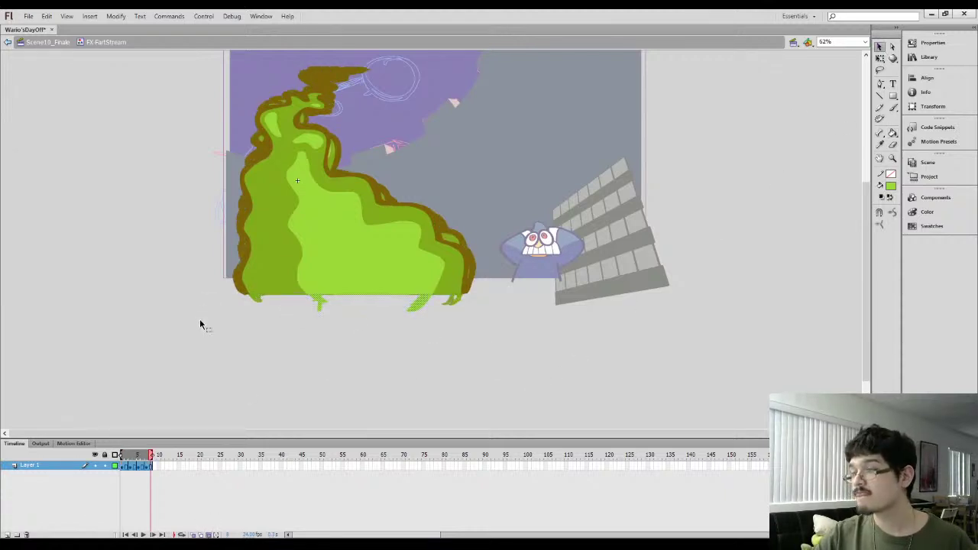
key("Delete")
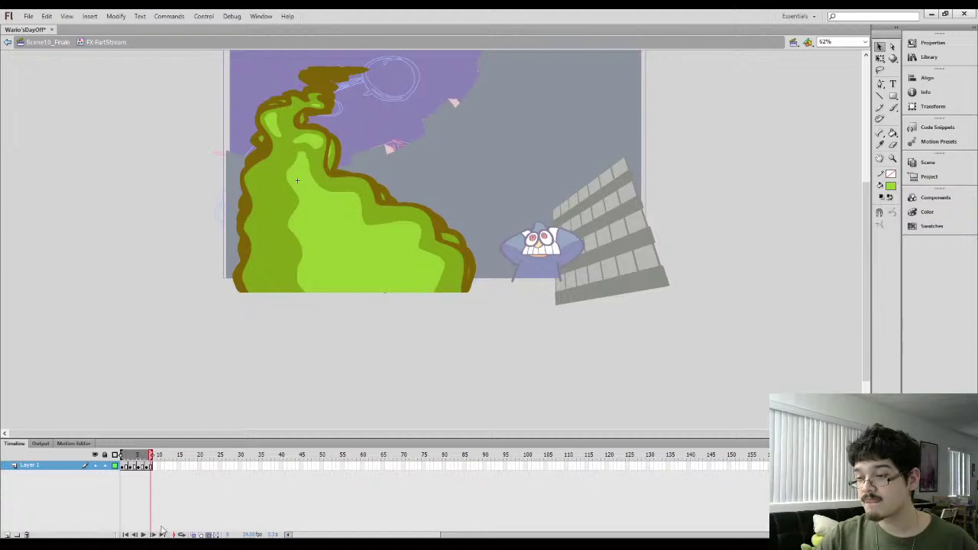
Turn off onion skinning and play and scrub the animation to review it
left_click(182, 535)
key("Return")
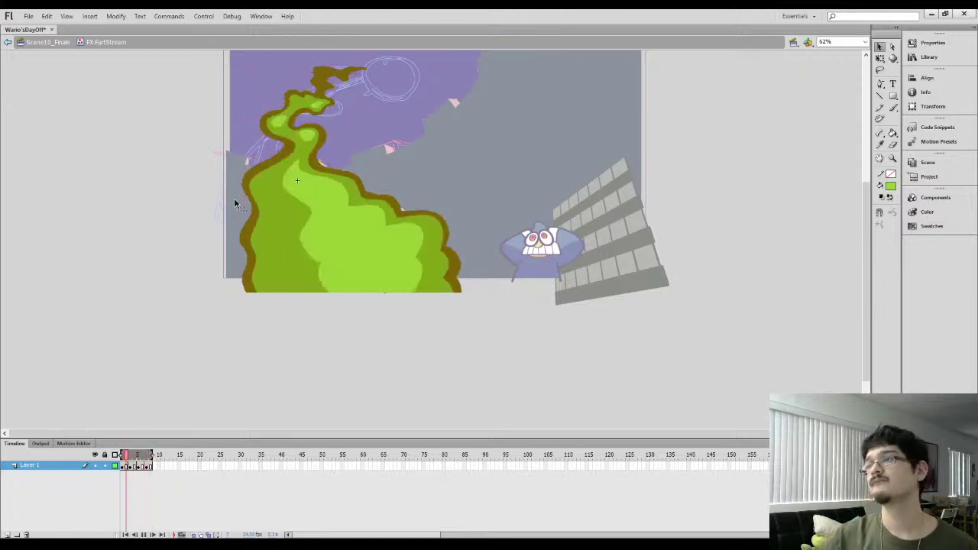
left_click(125, 468)
left_click_drag(127, 474, 161, 464)
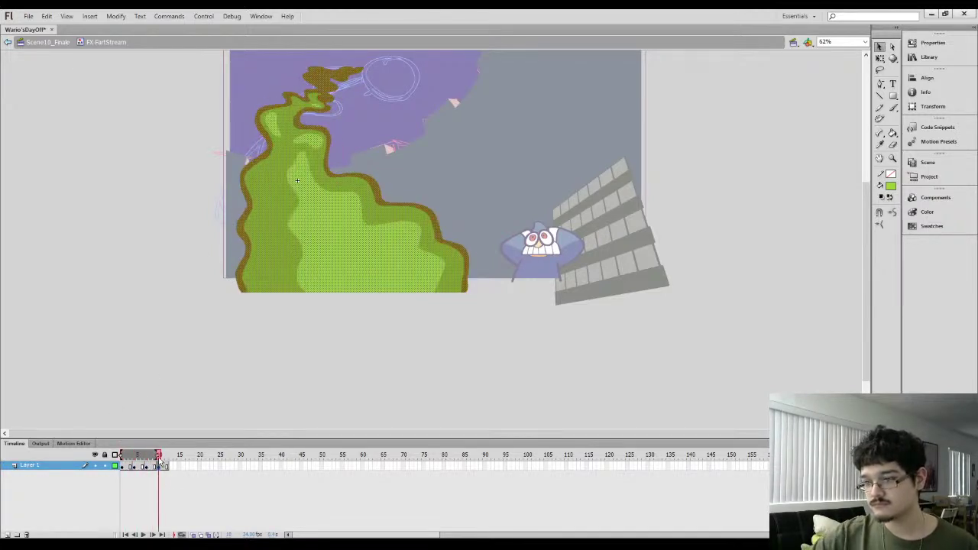
key("Return")
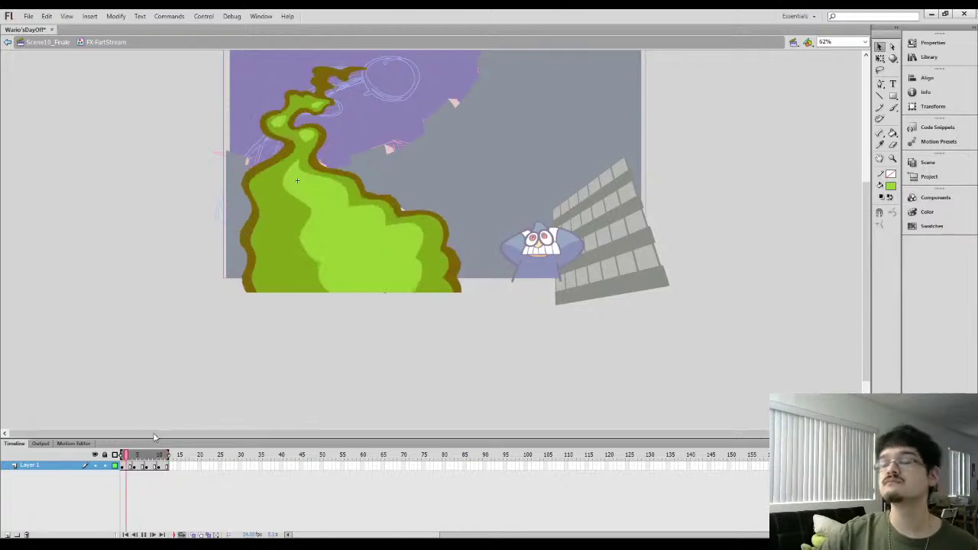
left_click(123, 467)
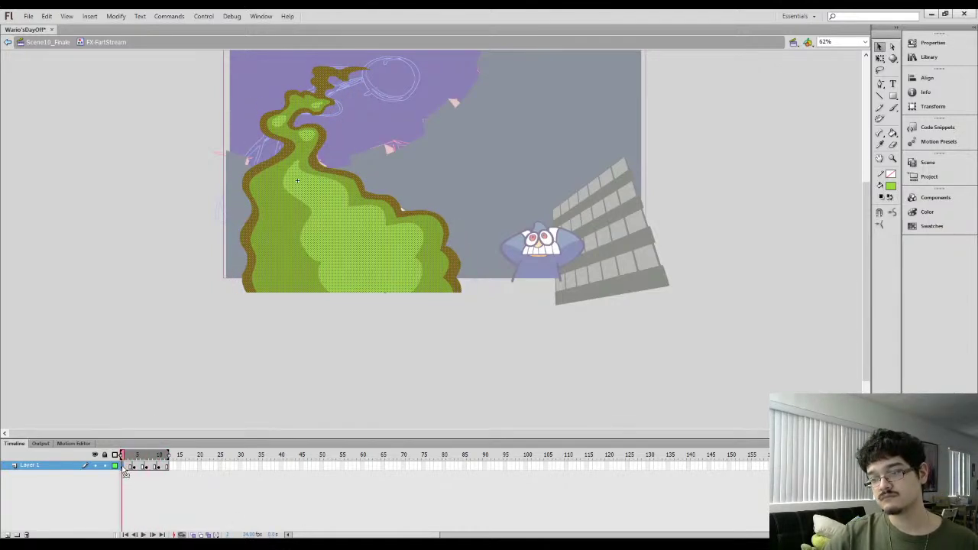
Move the opening keyframe to the end of the sequence at frame 13 and replay the animation
mouse_move(170, 468)
left_mouse_down()
mouse_move(143, 469)
mouse_move(173, 468)
mouse_move(161, 468)
left_mouse_up()
left_click(162, 480)
left_click(171, 467)
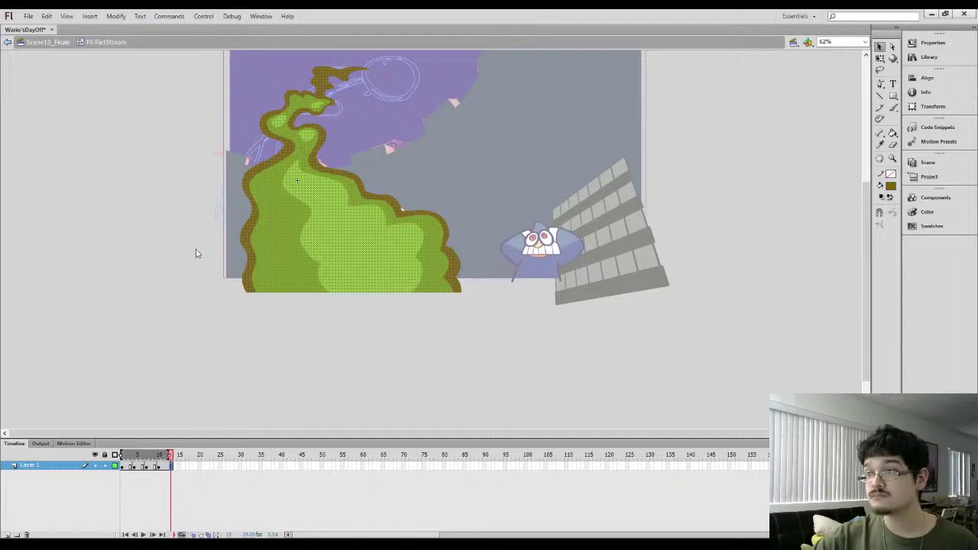
key("Return")
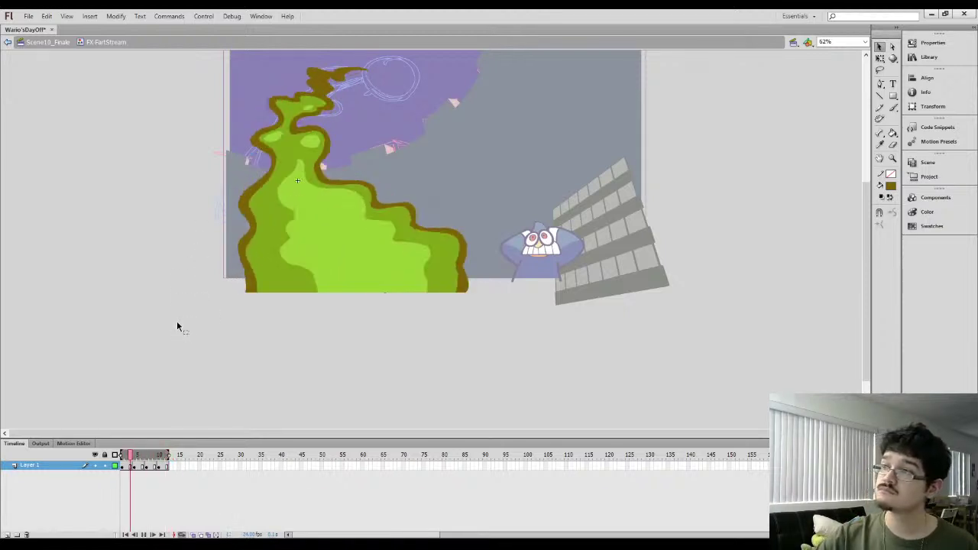
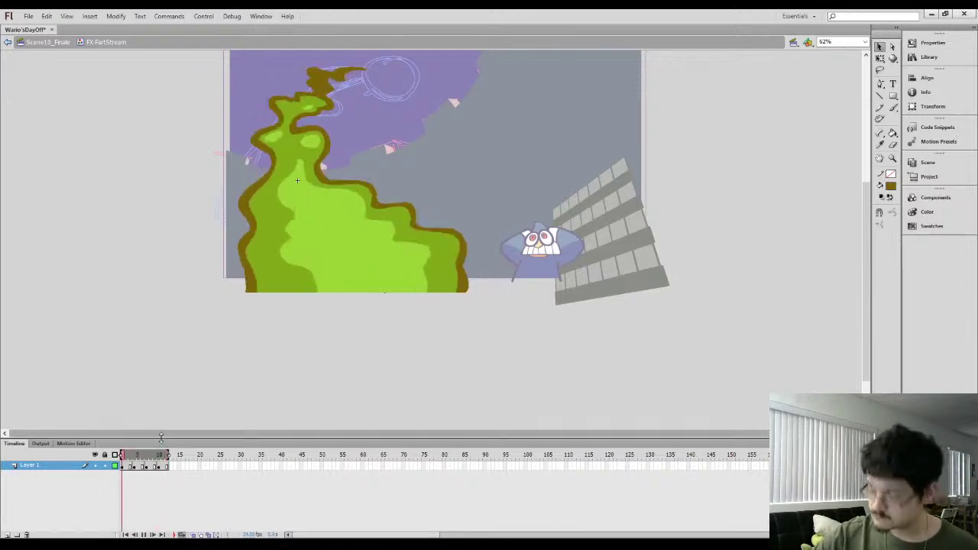
On the stream's first frame, sample the dark green and fill the left highlights with it
left_click(141, 468)
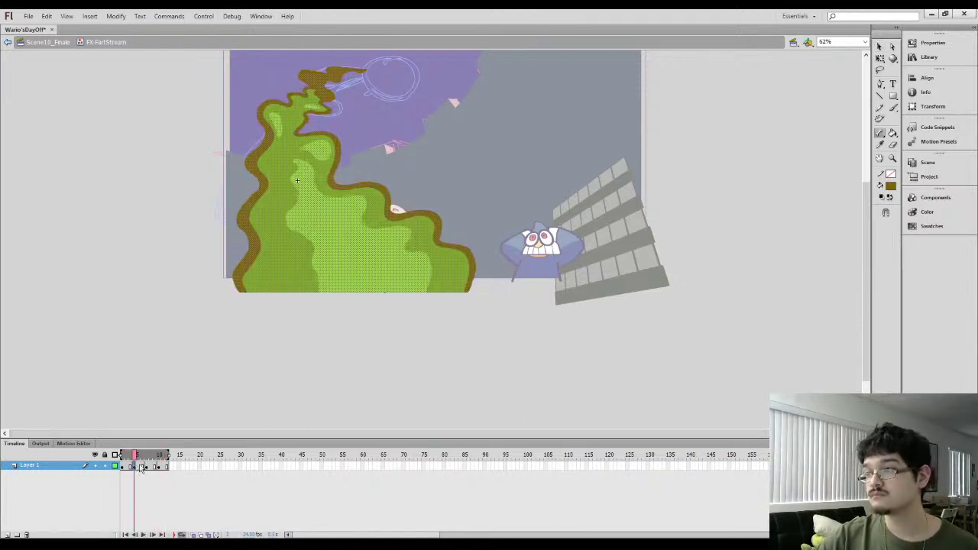
left_click(129, 467)
key("l")
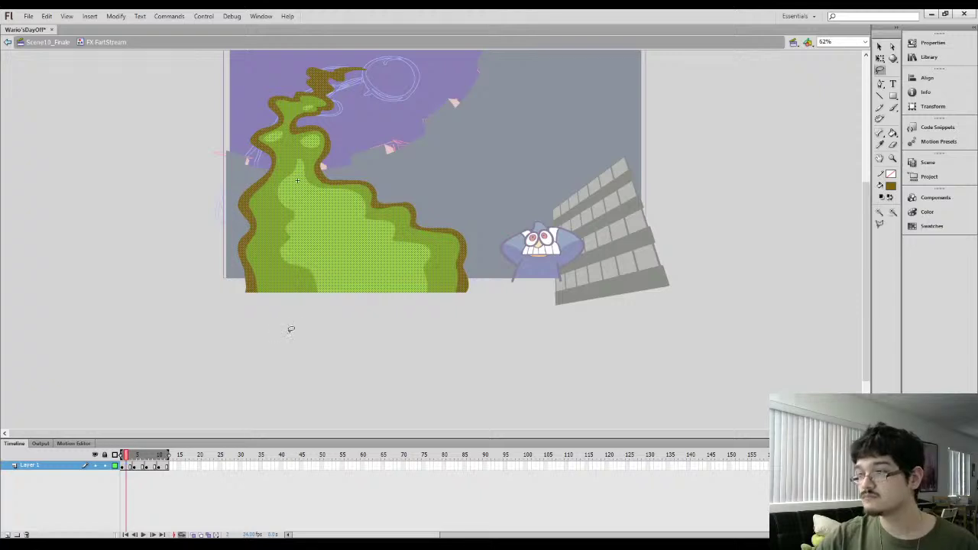
left_click(290, 330)
key("i")
left_click(299, 268)
key("b")
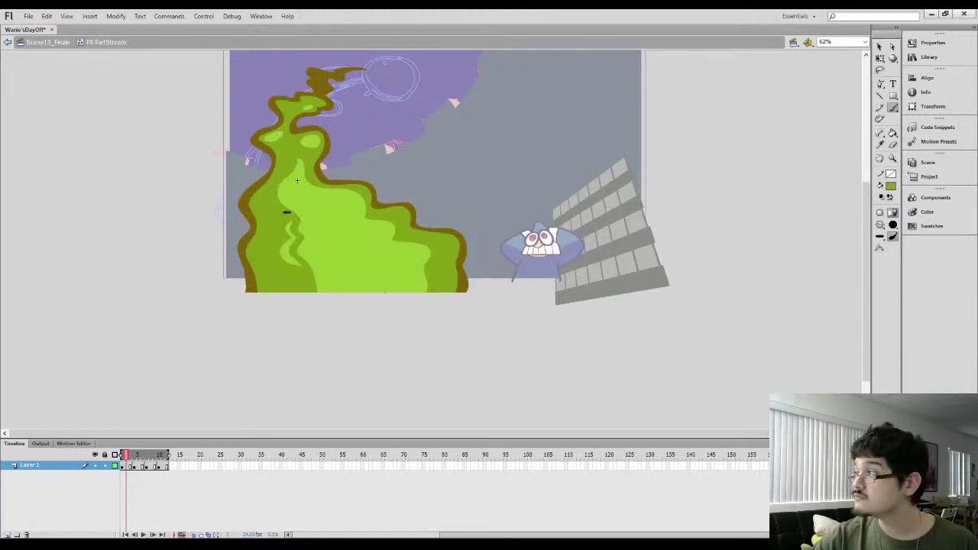
key("k")
left_click(288, 229)
Fill the leftover light-green sliver dark green as well
key("l")
key("i")
key("b")
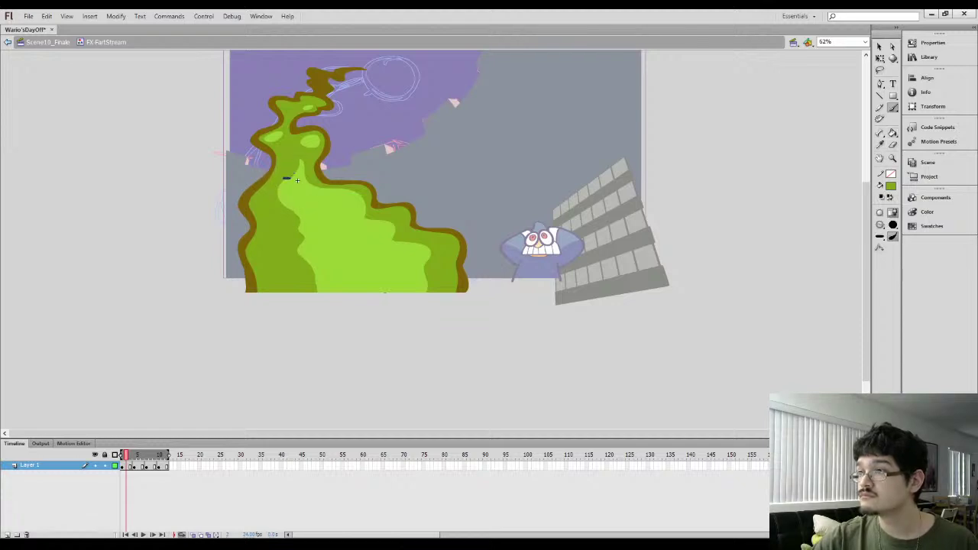
key("k")
left_click(282, 204)
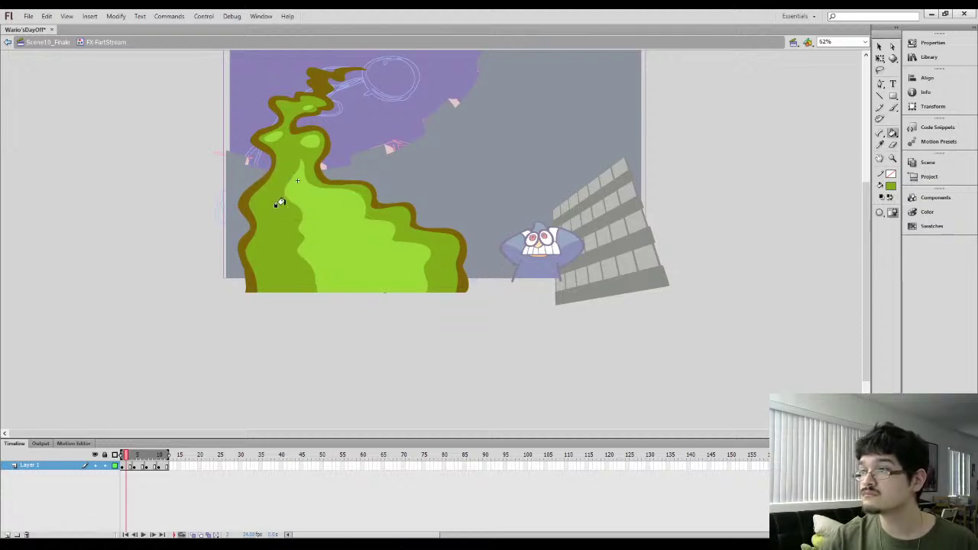
Play the stream animation to review it, then stop playback
key("Return")
key("Return")
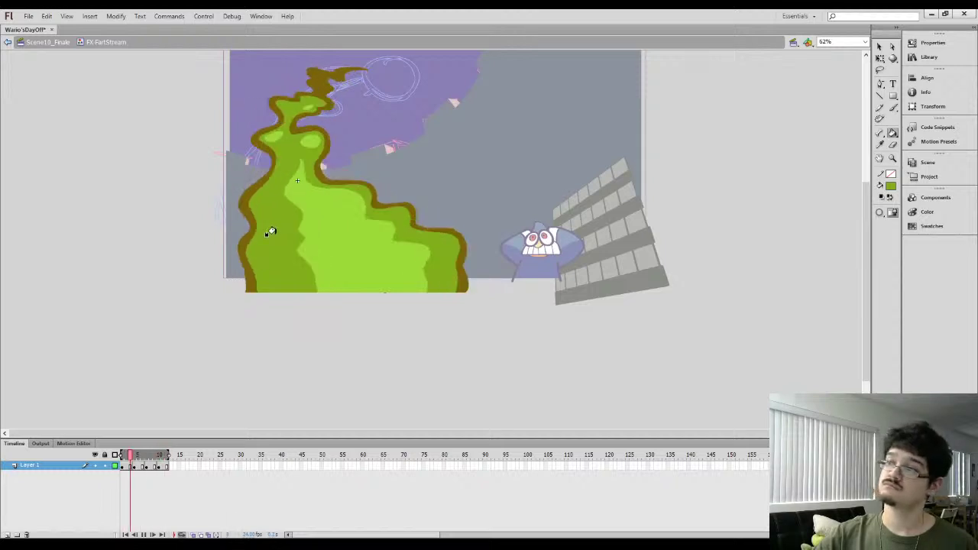
key("m")
left_click(114, 465)
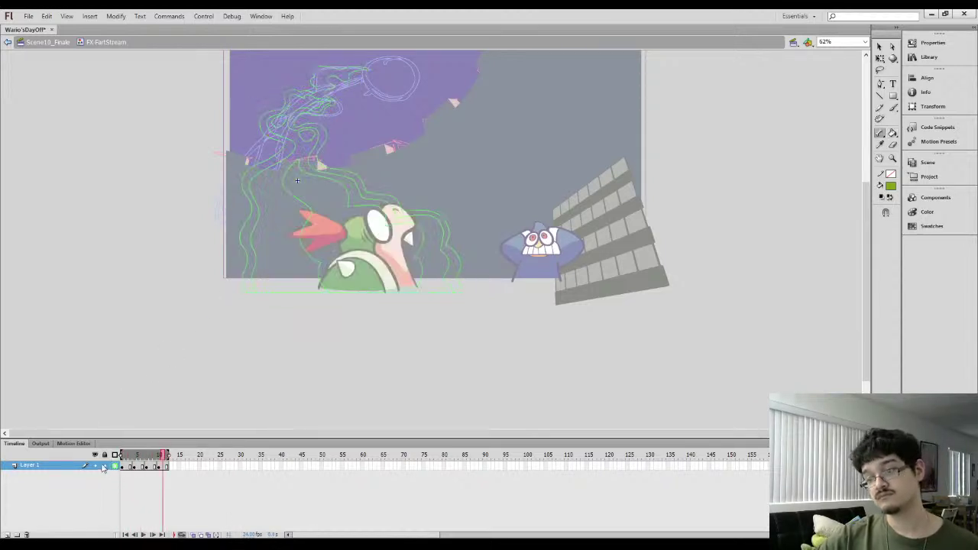
left_click(113, 466)
Rename Layer 1 to 'main' and return to Scene10_Finale
double_click(30, 468)
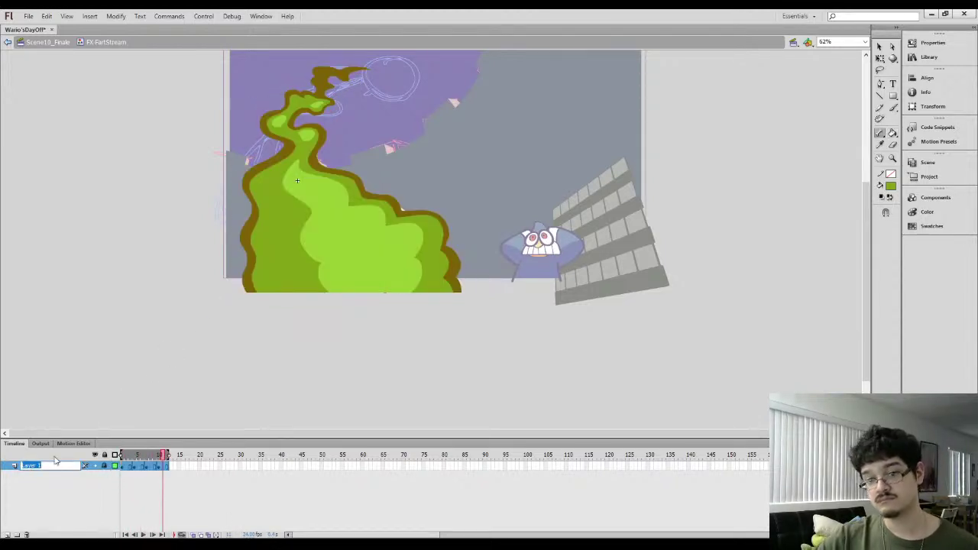
type("main")
key("Return")
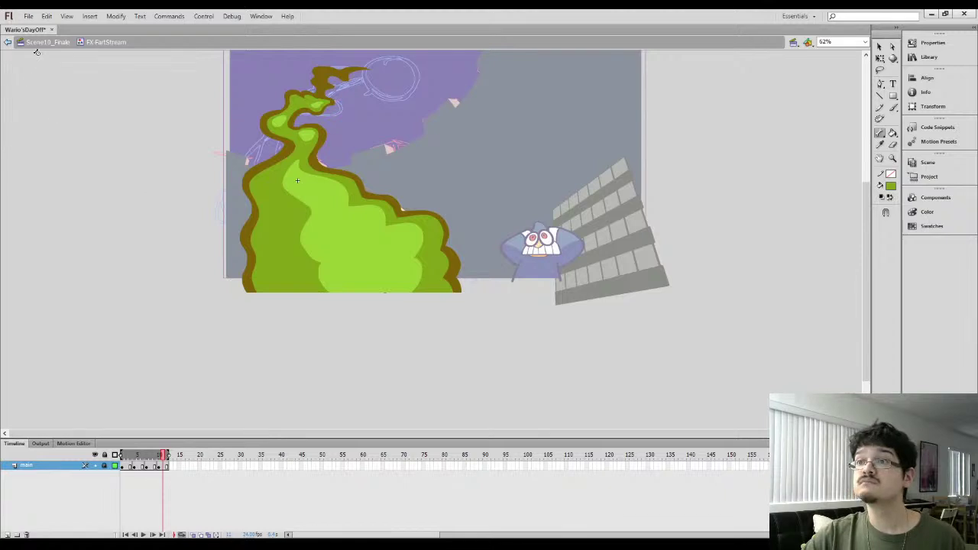
left_click(46, 42)
Scrub frames 352–387 to inspect the gas, and unlock the Char1 and Char2 layers
left_click_drag(429, 536, 419, 537)
left_click(256, 494)
left_click_drag(239, 457, 379, 445)
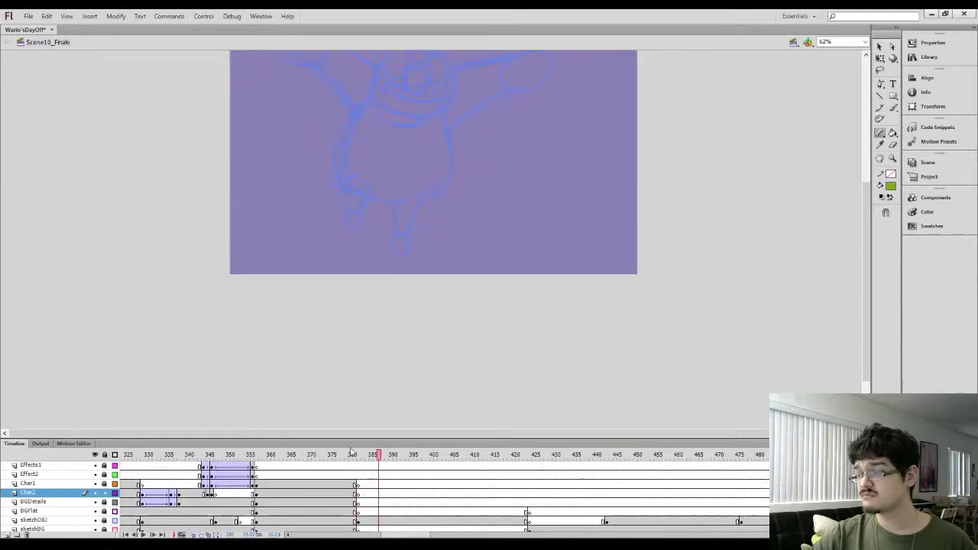
left_click(105, 484)
left_click(258, 491)
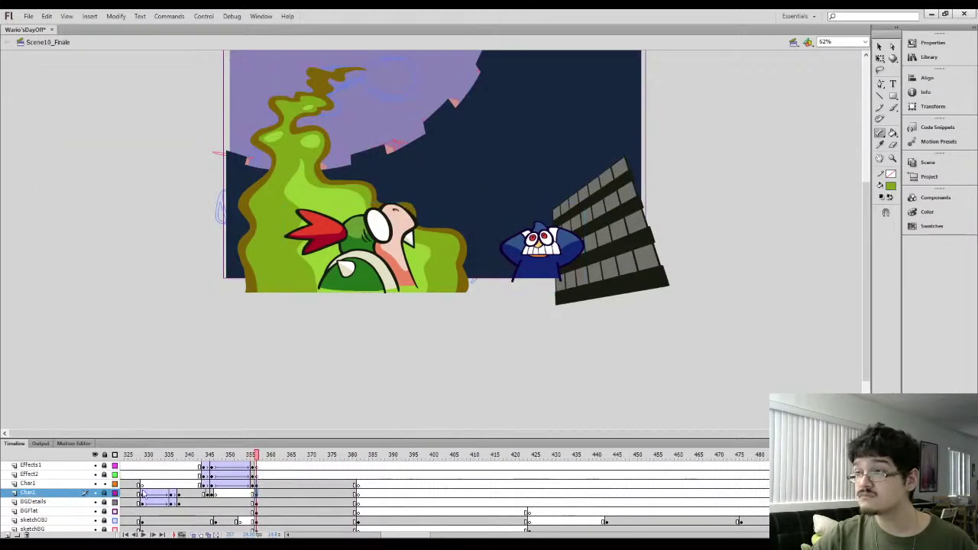
left_click(353, 497)
left_click(258, 495)
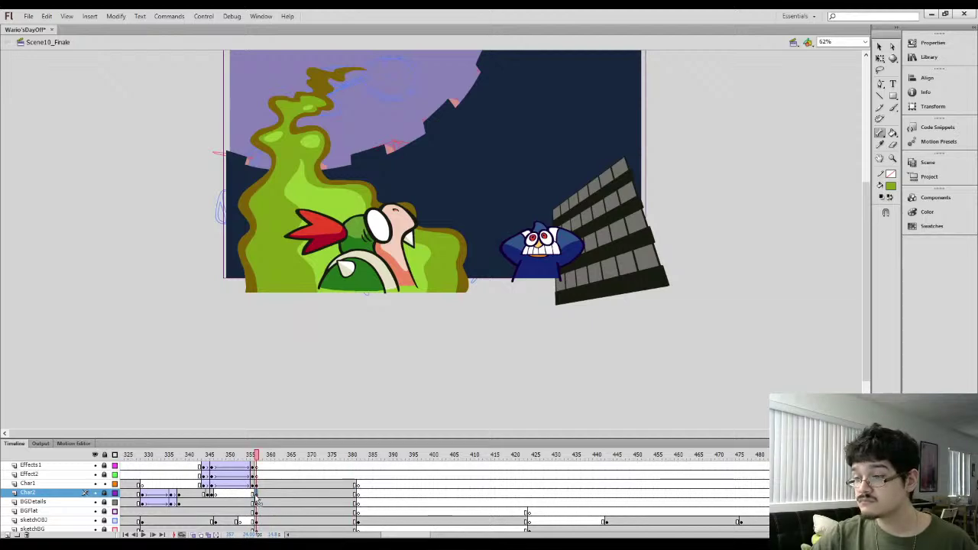
left_click(95, 494)
left_click(96, 495)
left_click(105, 494)
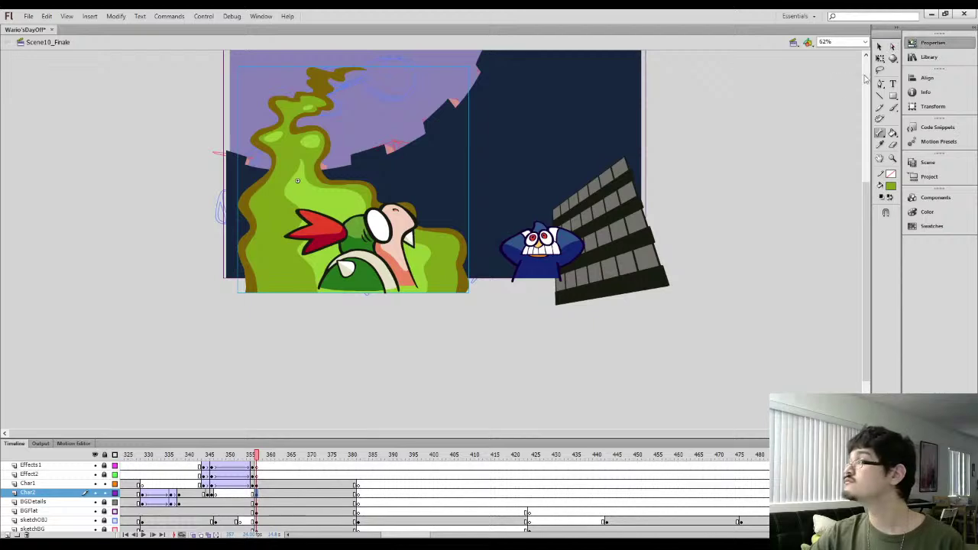
Make Char2's green gas semi-transparent and review frames 356–384
key("l")
mouse_move(246, 260)
left_mouse_down()
mouse_move(271, 334)
mouse_move(325, 288)
left_mouse_up()
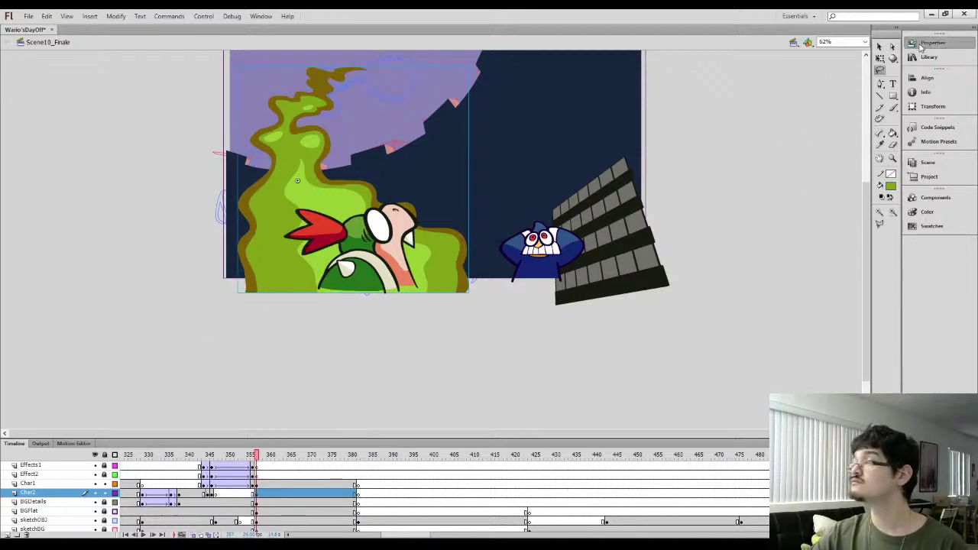
left_click(804, 211)
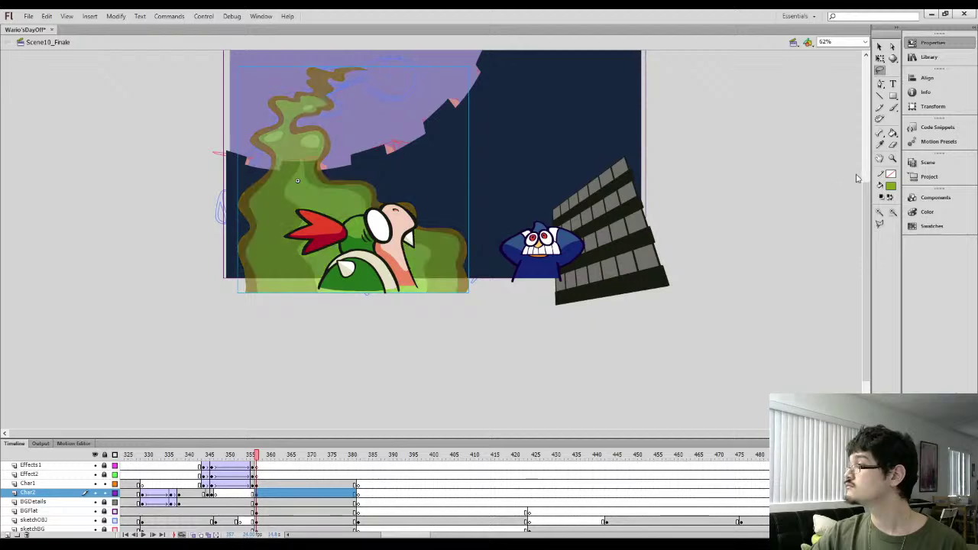
left_click(258, 495)
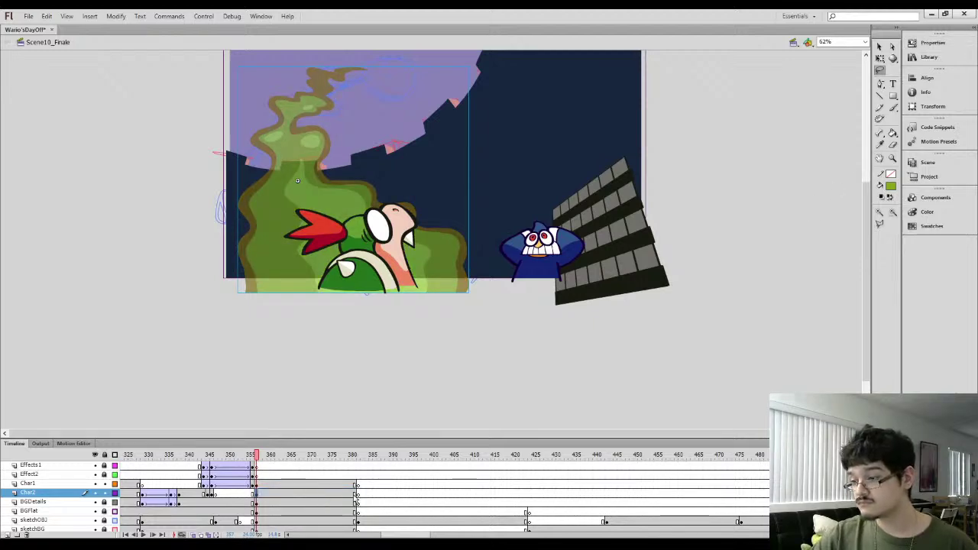
left_click(358, 495)
mouse_move(279, 456)
left_mouse_down()
mouse_move(369, 445)
mouse_move(441, 455)
mouse_move(295, 455)
mouse_move(352, 477)
left_mouse_up()
left_click(359, 495)
left_click(355, 495)
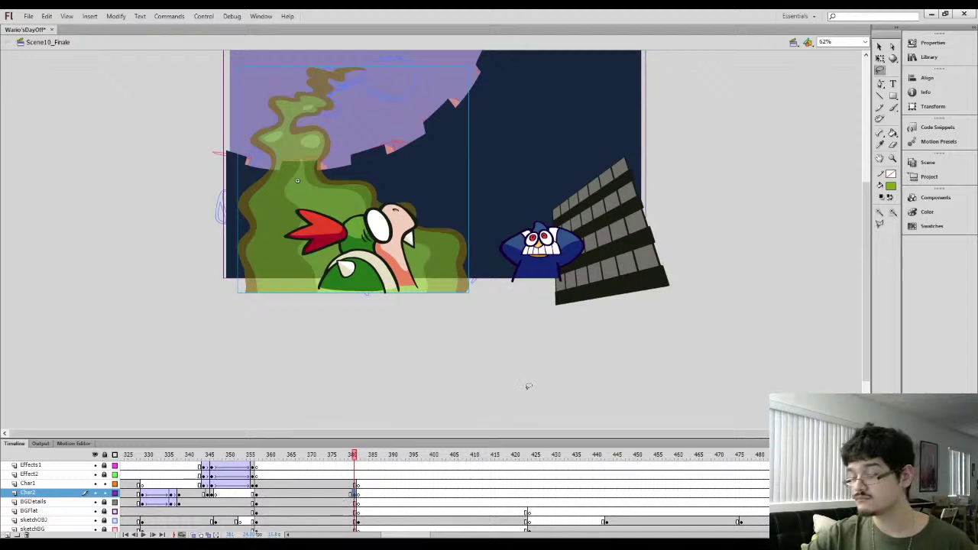
left_click_drag(258, 498, 279, 503)
Add a keyframe at frame 365 and make the smoke almost fully transparent at frame 380
left_click(289, 497)
key("F6")
left_click(355, 495)
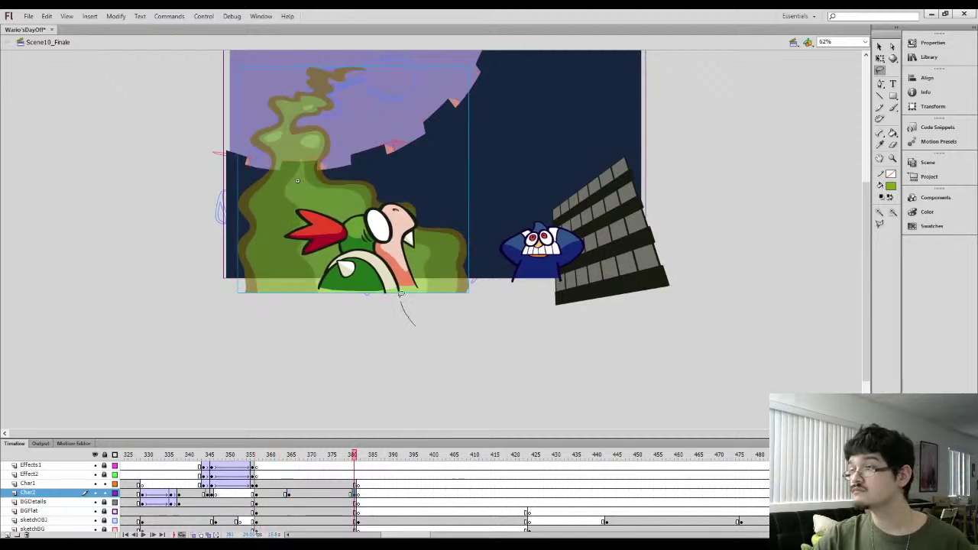
left_click_drag(400, 295, 465, 316)
left_click_drag(519, 112, 240, 151)
left_click_drag(187, 163, 189, 154)
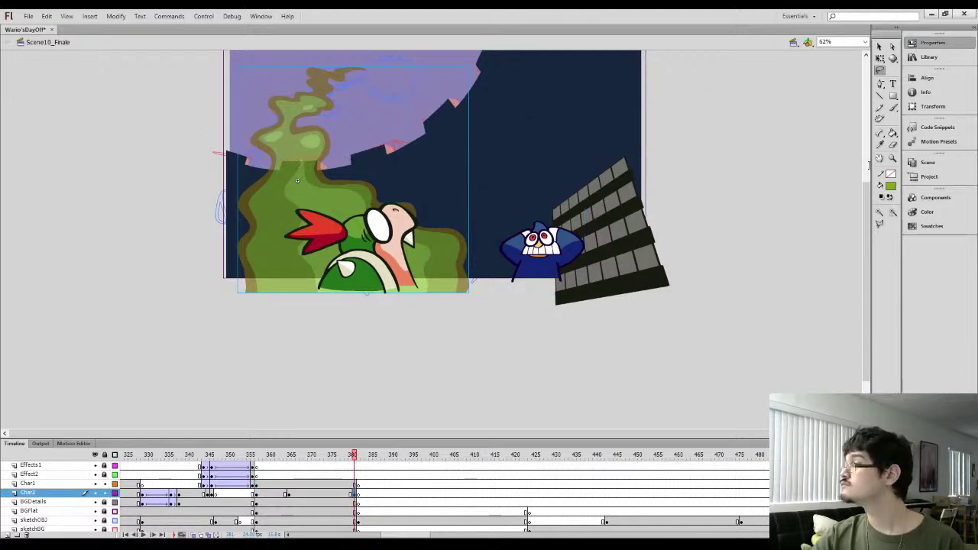
key("Return")
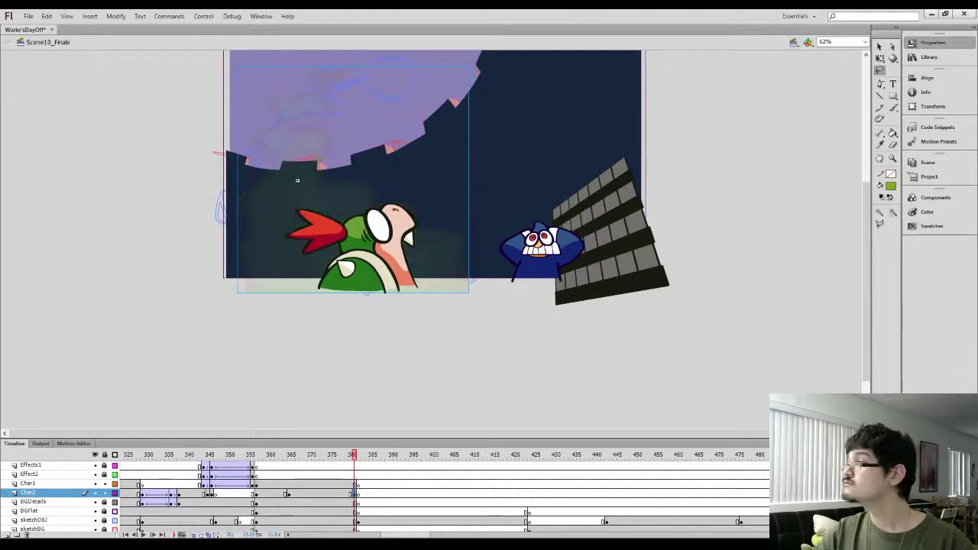
Create a classic tween on Char2 to fade the smoke, and play it back to review
left_click(341, 495)
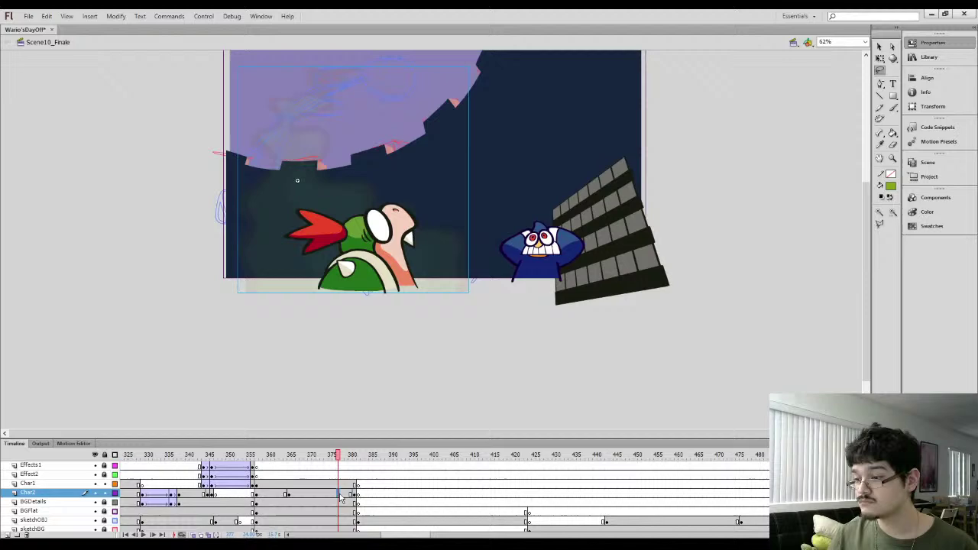
left_click(370, 256)
left_click(276, 495)
key("Return")
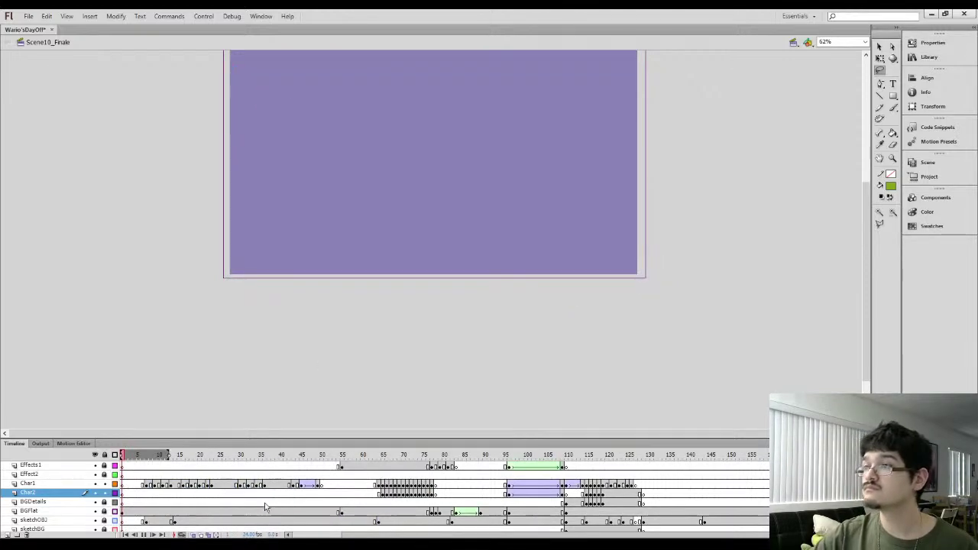
left_click_drag(186, 528, 395, 522)
left_click(342, 496)
key("Return")
key("Return")
left_click(329, 485)
key("period")
key("period")
key("period")
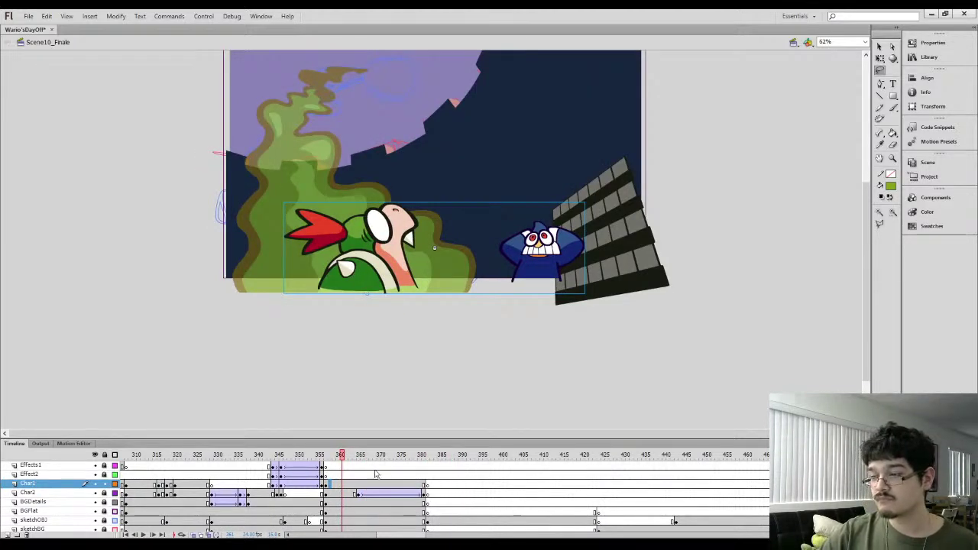
Lock the Char1 layer and insert a blank keyframe on Effect2 at frame 382
left_click(359, 496)
left_click(326, 485)
left_click(104, 484)
left_click(327, 475)
left_click(427, 475)
key("F7")
left_click(330, 476)
At 125% zoom, sample the dark navy colour and go to Effect2 frame 357
key("ctrl+equal")
left_click_drag(377, 159, 471, 332)
key("comma")
key("comma")
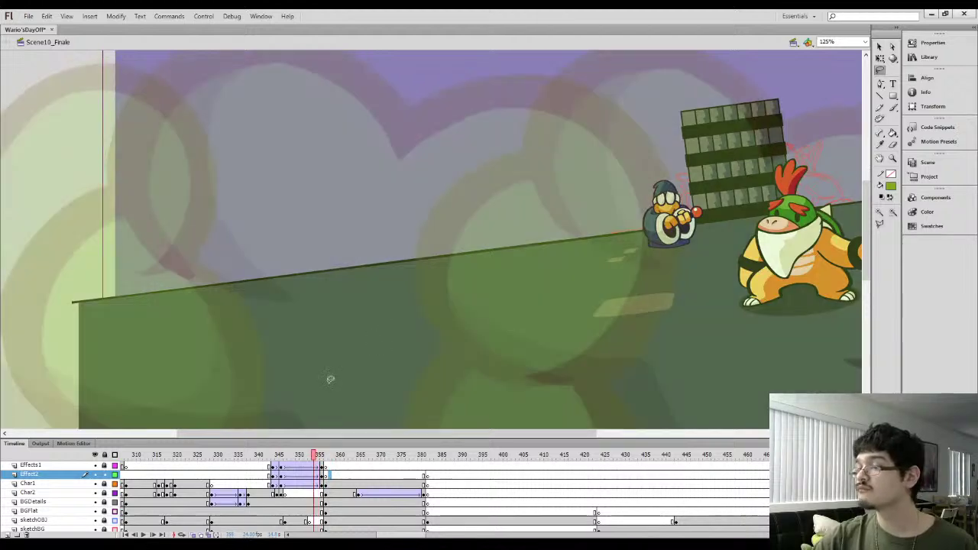
left_click(281, 495)
key("i")
left_click(410, 87)
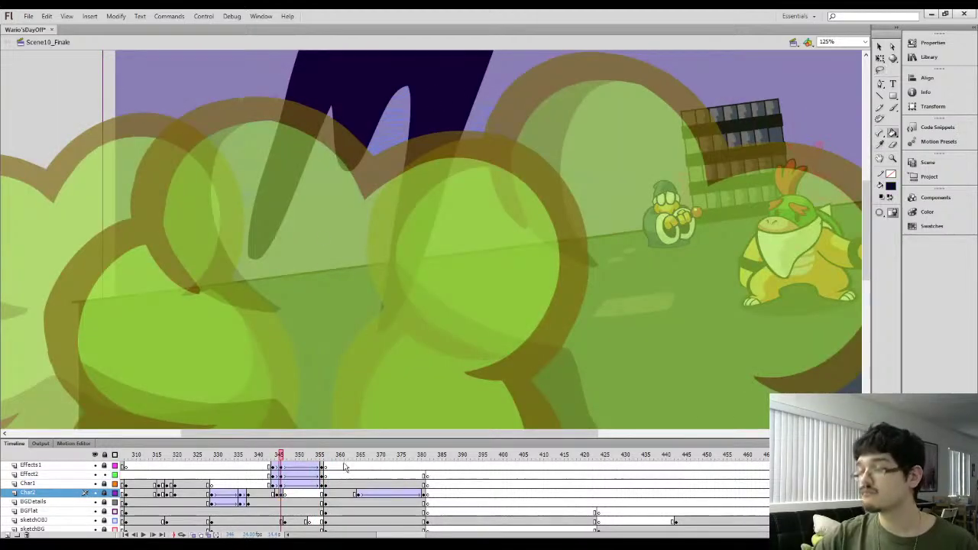
left_click(324, 476)
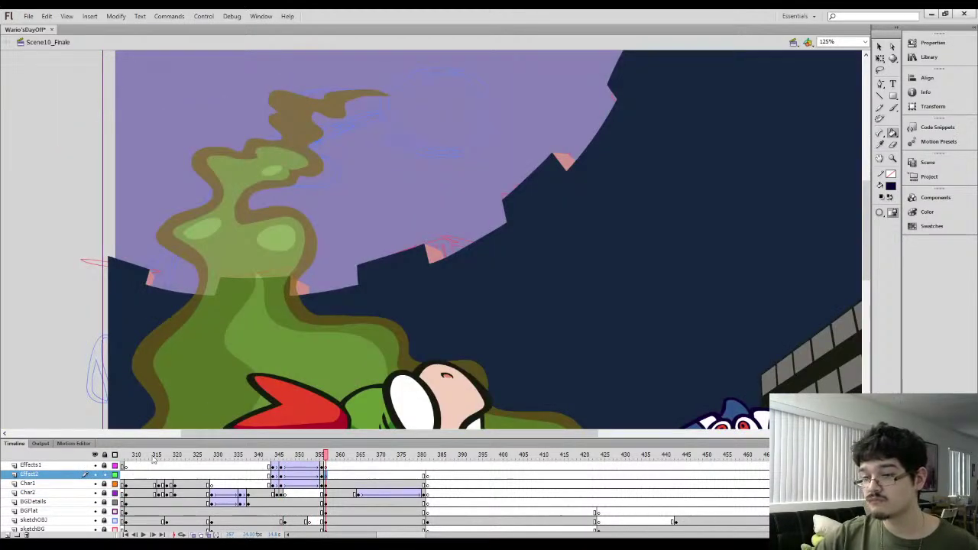
Brush a navy ring at the smoke tip, fill it solid and test small strokes off it
key("b")
scroll(436, 106, "up", 2)
mouse_move(391, 140)
left_mouse_down()
mouse_move(414, 136)
mouse_move(429, 155)
mouse_move(395, 168)
mouse_move(390, 143)
mouse_move(463, 244)
left_mouse_up()
key("k")
left_click(403, 157)
key("ctrl+equal")
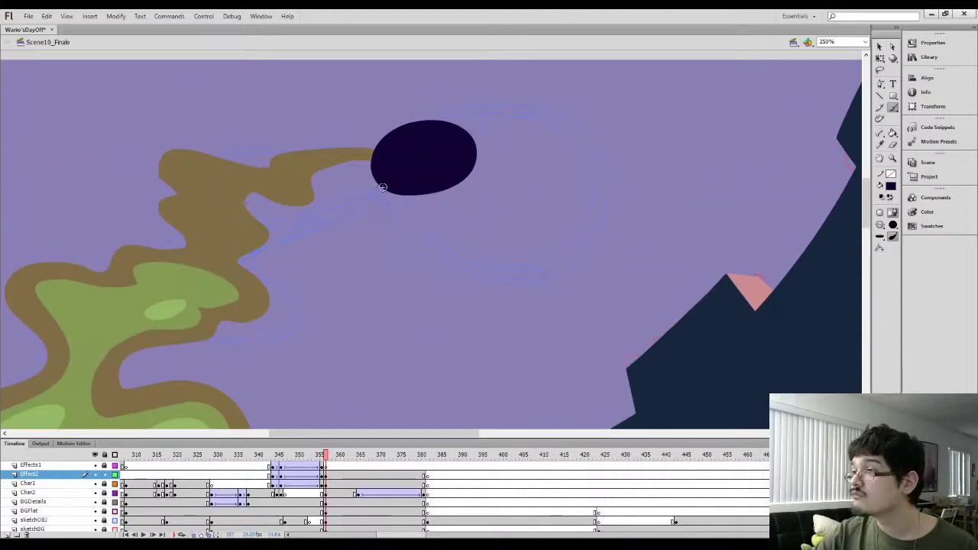
mouse_move(436, 128)
left_mouse_down()
mouse_move(435, 119)
mouse_move(500, 116)
left_mouse_up()
key("ctrl+z")
mouse_move(462, 182)
left_mouse_down()
mouse_move(462, 199)
mouse_move(451, 197)
mouse_move(468, 189)
mouse_move(455, 196)
left_mouse_up()
key("ctrl+z")
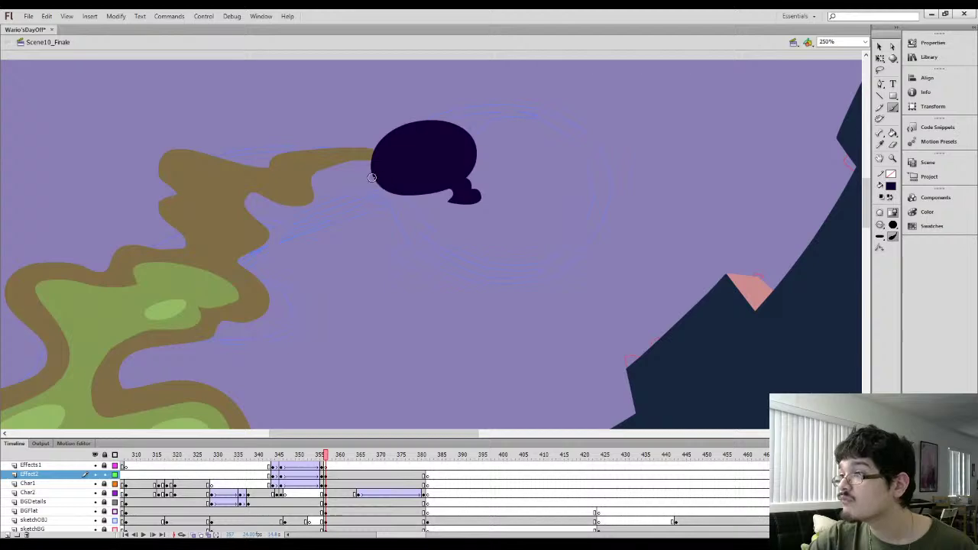
mouse_move(366, 178)
left_mouse_down()
mouse_move(360, 188)
mouse_move(351, 179)
left_mouse_up()
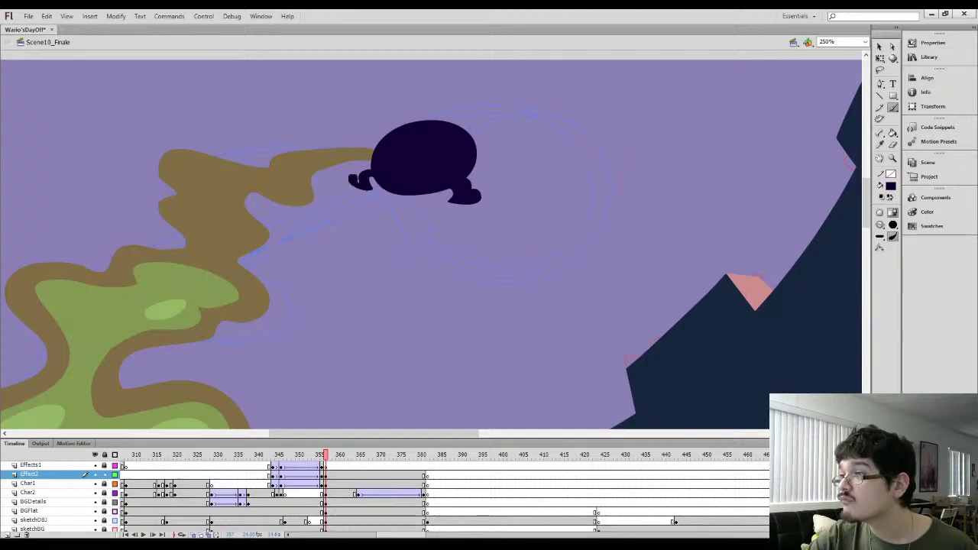
Erase the first dark blob and preview later frames before returning to frame 357
key("l")
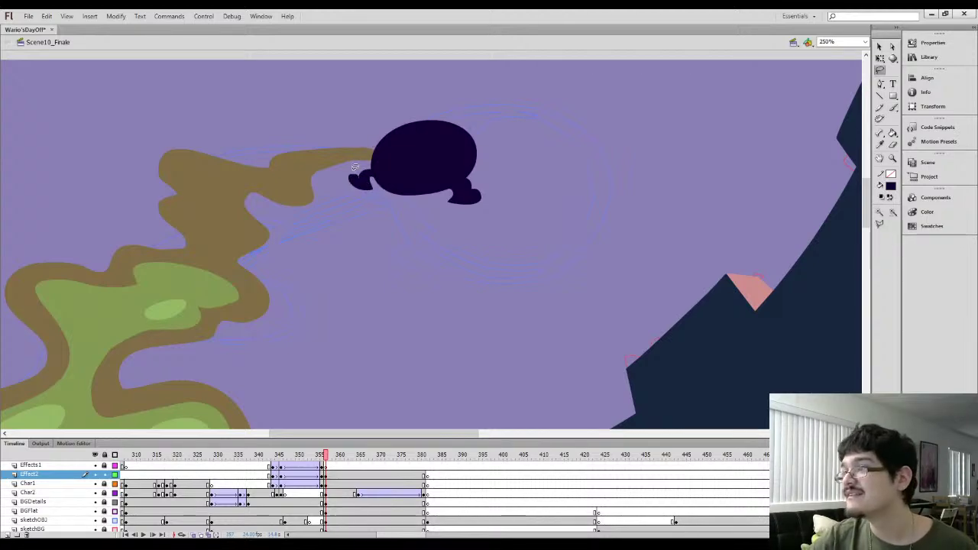
key("b")
left_click_drag(494, 105, 462, 126)
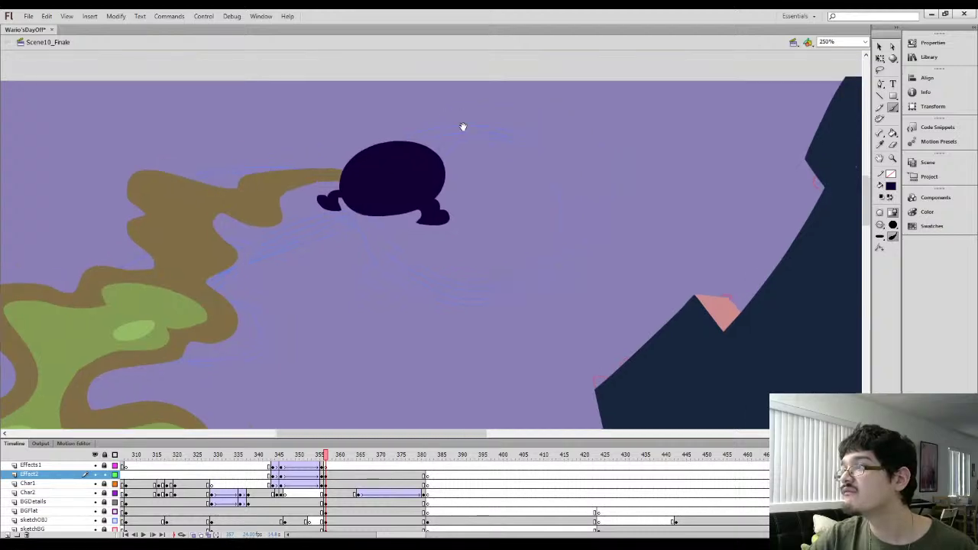
mouse_move(391, 143)
left_mouse_down()
mouse_move(409, 122)
mouse_move(456, 123)
left_mouse_up()
key("l")
mouse_move(360, 114)
left_mouse_down()
mouse_move(404, 96)
mouse_move(344, 126)
left_mouse_up()
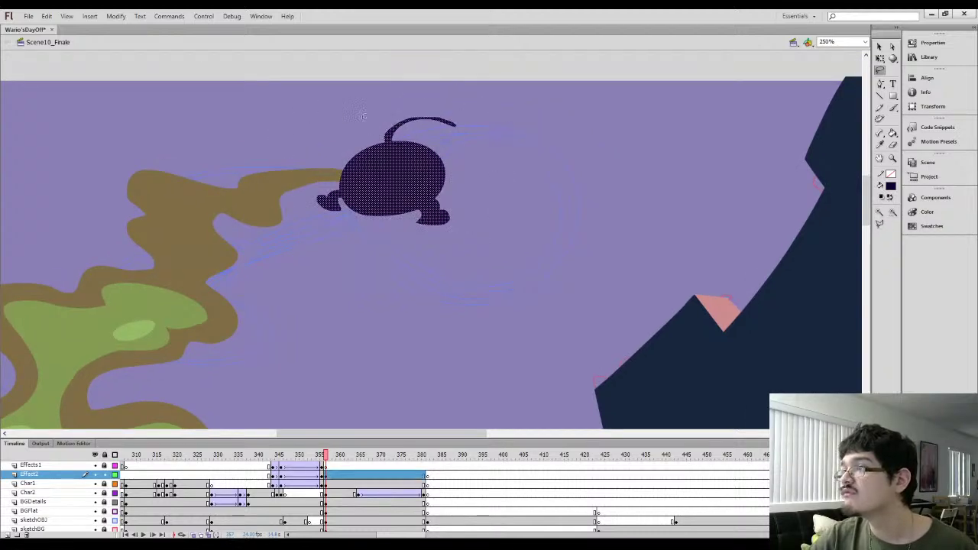
key("Delete")
key("b")
key("period")
key("period")
key("period")
key("period")
key("period")
key("period")
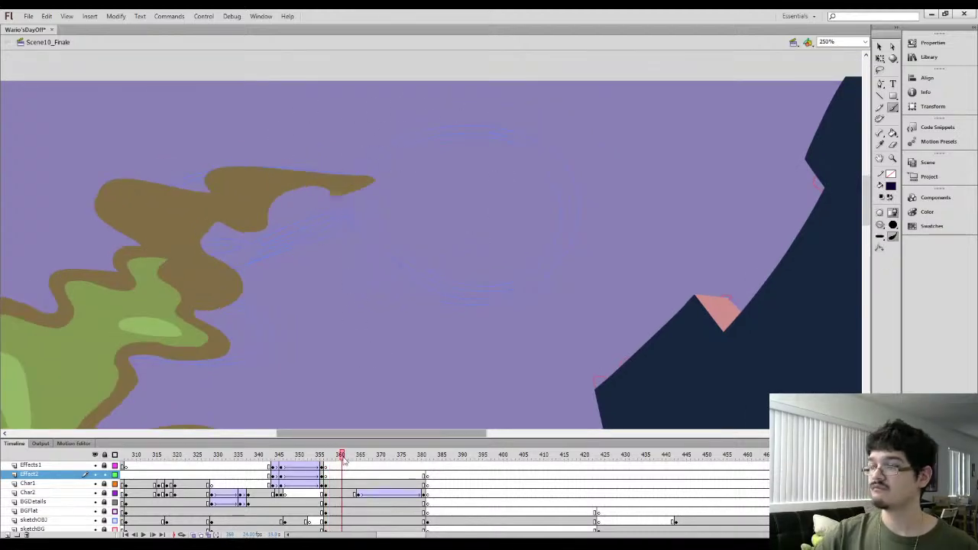
key("period")
key("period")
key("period")
key("period")
key("period")
left_click(327, 485)
On Effect2, paint a dark round outline with a hook and fill its enclosed areas
key("b")
key("b")
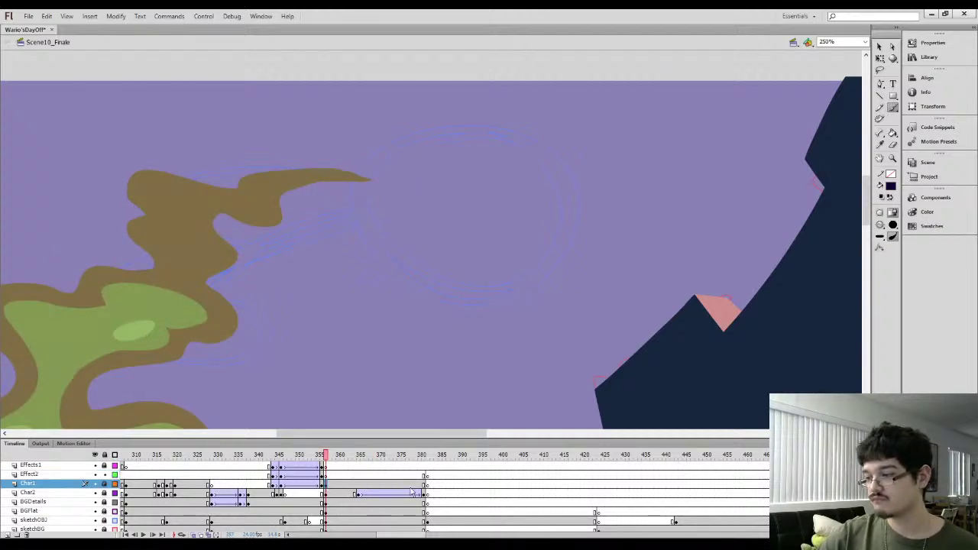
left_click(327, 474)
mouse_move(367, 150)
left_mouse_down()
mouse_move(437, 161)
mouse_move(390, 212)
mouse_move(350, 191)
mouse_move(364, 147)
mouse_move(393, 140)
left_mouse_up()
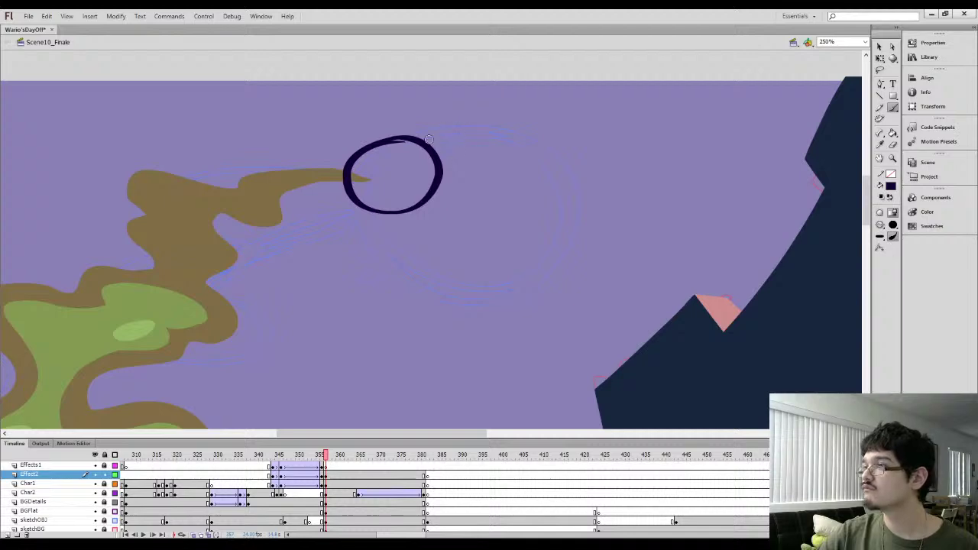
mouse_move(439, 181)
left_mouse_down()
mouse_move(457, 207)
mouse_move(470, 201)
left_mouse_up()
mouse_move(372, 143)
left_mouse_down()
mouse_move(437, 120)
mouse_move(429, 117)
mouse_move(421, 149)
mouse_move(454, 134)
mouse_move(433, 150)
left_mouse_up()
key("k")
left_click(454, 145)
left_click(432, 132)
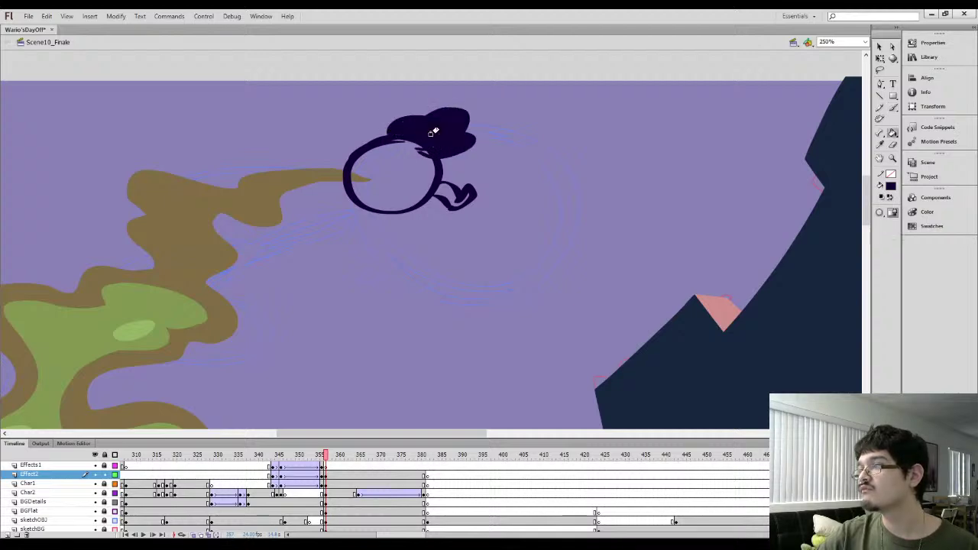
left_click(397, 163)
left_click(443, 192)
key("b")
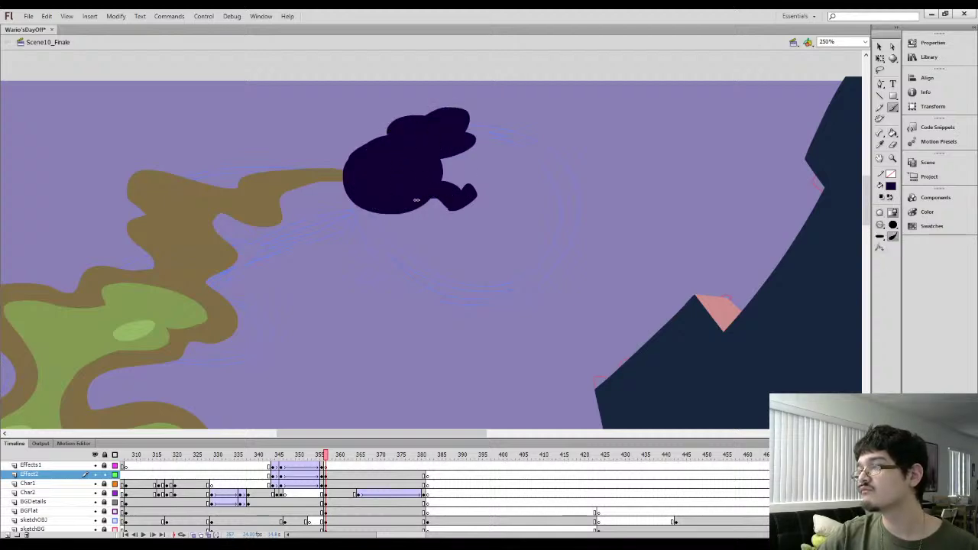
Join the cap to the leg with an arc, filling the gap and undoing one fill
left_click_drag(443, 157, 460, 188)
key("k")
left_click(449, 171)
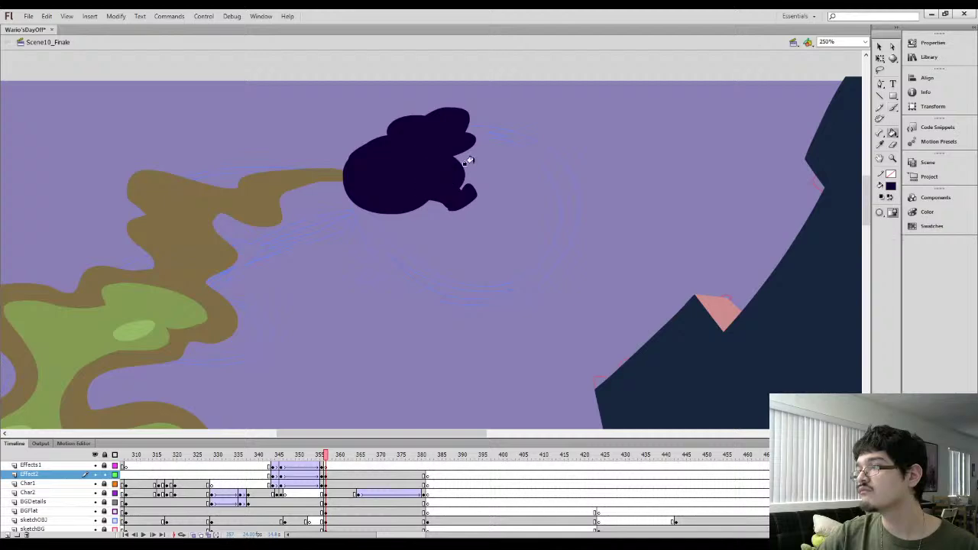
key("l")
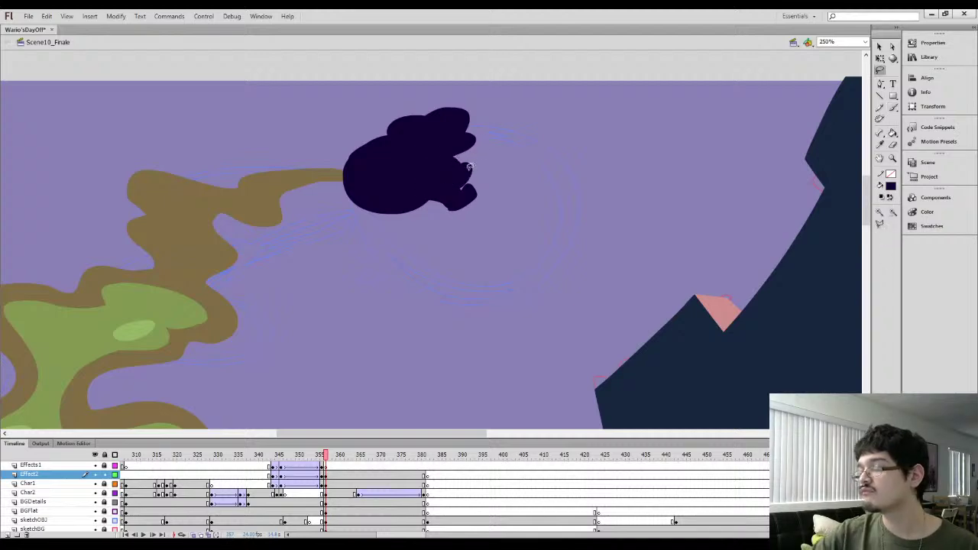
key("ctrl+z")
key("ctrl+z")
key("b")
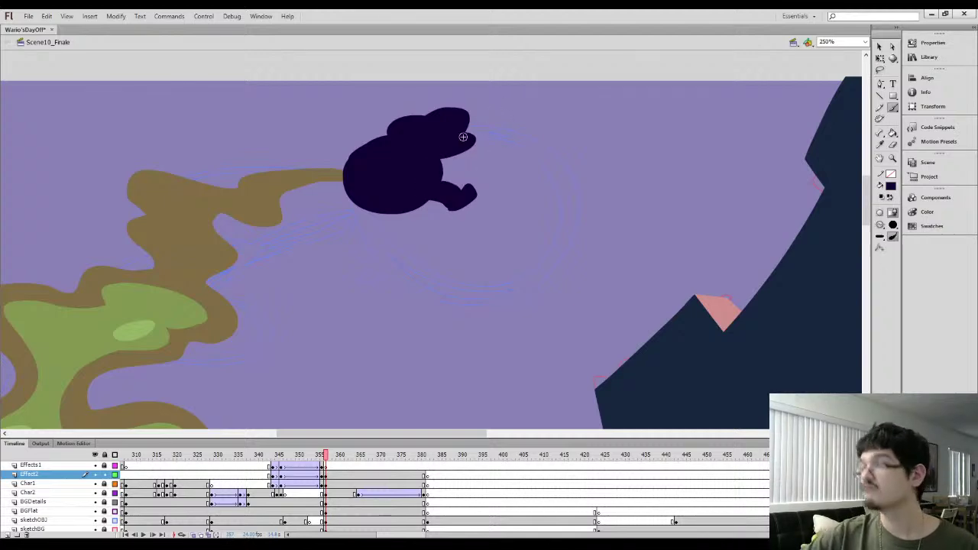
Paint an arm lobe reaching right and fill its outline and hand dark
mouse_move(466, 130)
left_mouse_down()
mouse_move(501, 138)
mouse_move(443, 170)
left_mouse_up()
key("k")
left_click(472, 148)
key("b")
mouse_move(486, 130)
left_mouse_down()
mouse_move(511, 126)
mouse_move(500, 159)
mouse_move(515, 134)
mouse_move(518, 147)
left_mouse_up()
key("k")
left_click(515, 132)
key("b")
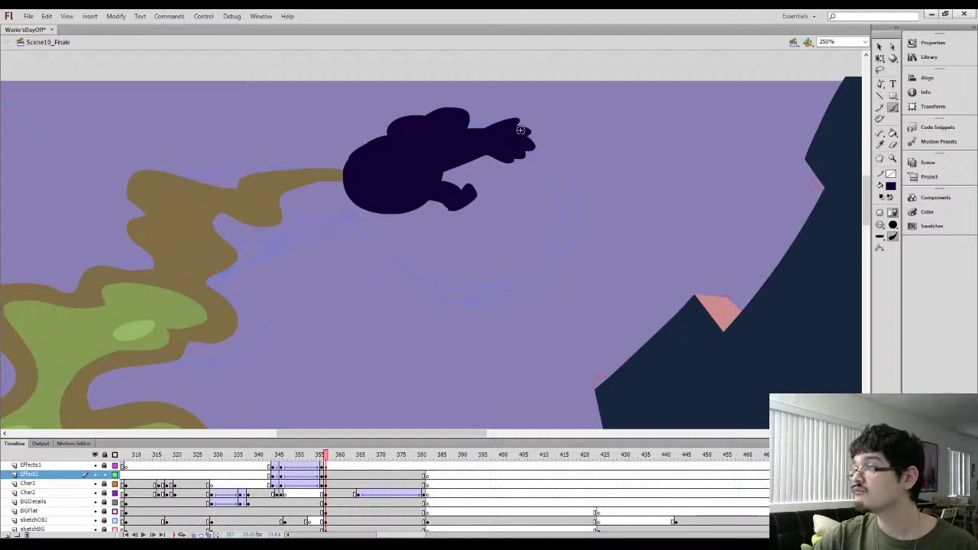
Replace the fingered hand with a rounded dark lobe
key("l")
mouse_move(484, 163)
left_mouse_down()
mouse_move(548, 142)
mouse_move(489, 164)
left_mouse_up()
key("Delete")
key("b")
mouse_move(475, 128)
left_mouse_down()
mouse_move(516, 142)
mouse_move(472, 162)
left_mouse_up()
key("k")
left_click(491, 144)
key("b")
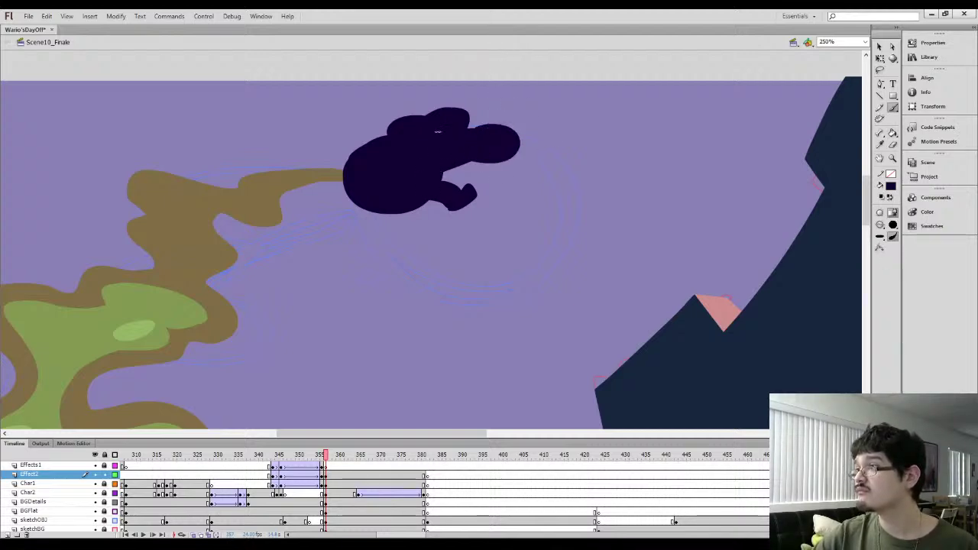
Round the thin antenna into a bump and fill out the right lobe and its notch
key("l")
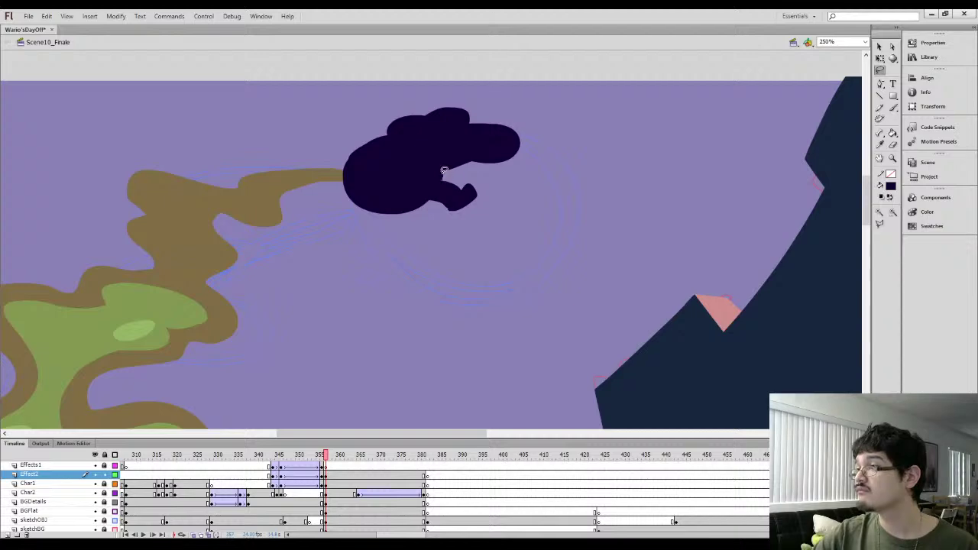
key("b")
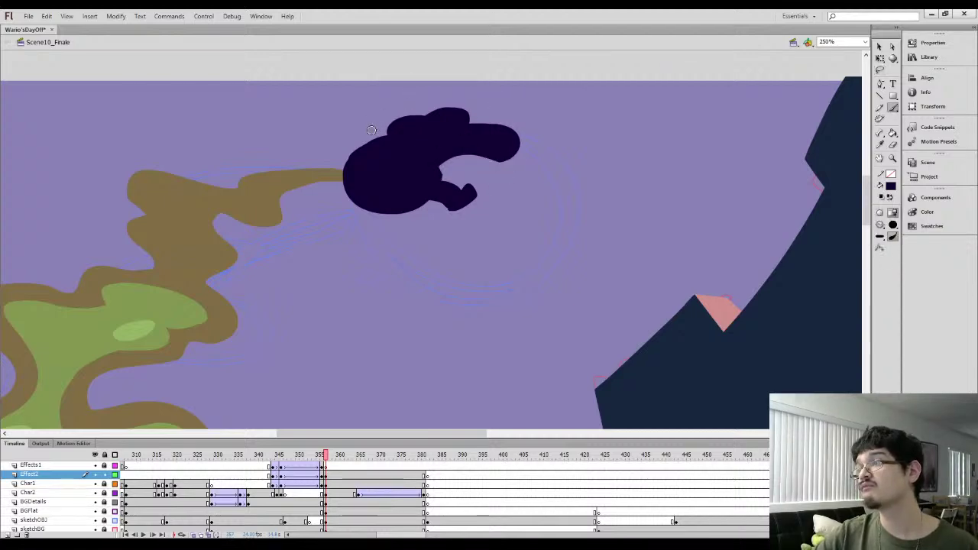
mouse_move(348, 122)
left_mouse_down()
mouse_move(364, 121)
mouse_move(339, 109)
mouse_move(348, 111)
left_mouse_up()
mouse_move(513, 128)
left_mouse_down()
mouse_move(506, 158)
mouse_move(489, 161)
left_mouse_up()
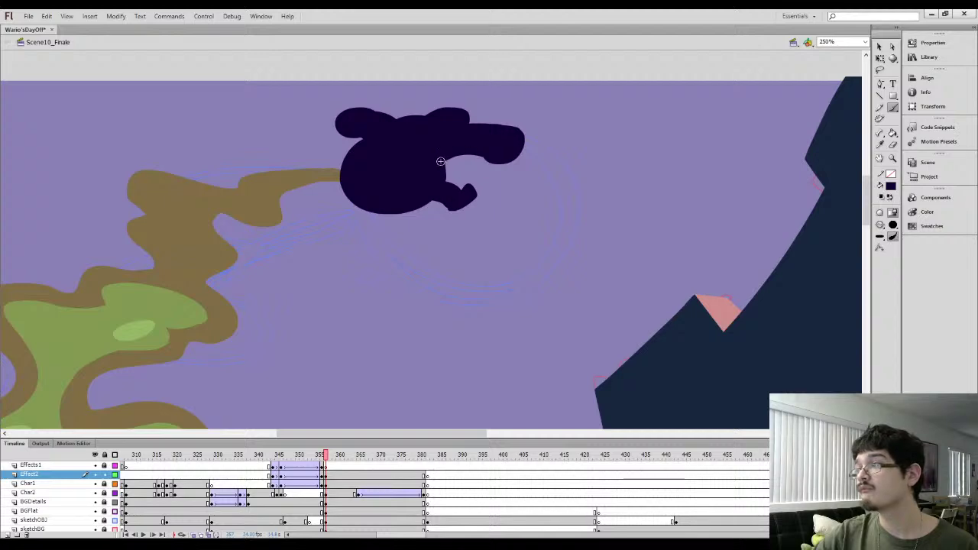
mouse_move(459, 151)
left_mouse_down()
mouse_move(408, 212)
mouse_move(450, 175)
mouse_move(439, 239)
left_mouse_up()
Delete the small foot and rebuild the lower-right edge with a trimmed curl
key("l")
key("Delete")
key("b")
left_click_drag(445, 170, 426, 205)
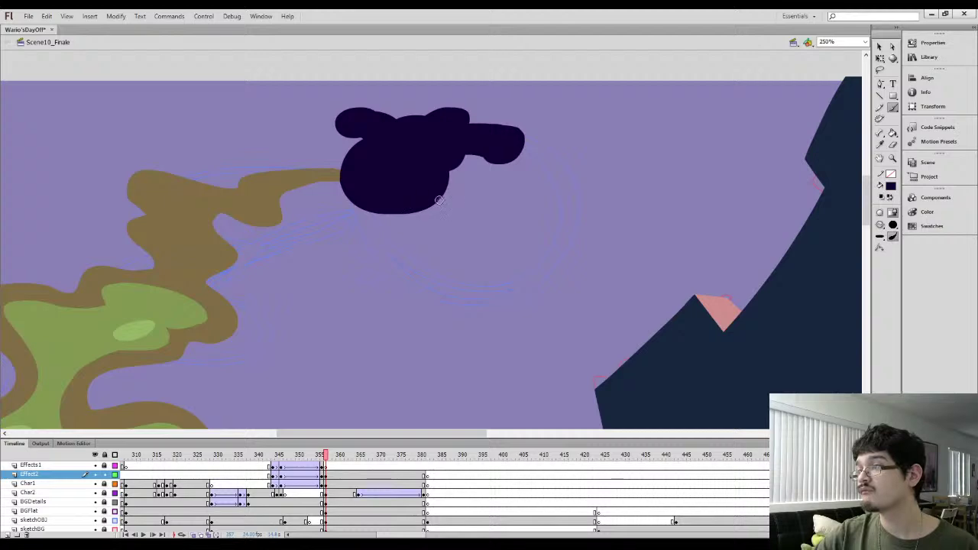
left_click_drag(420, 217, 442, 219)
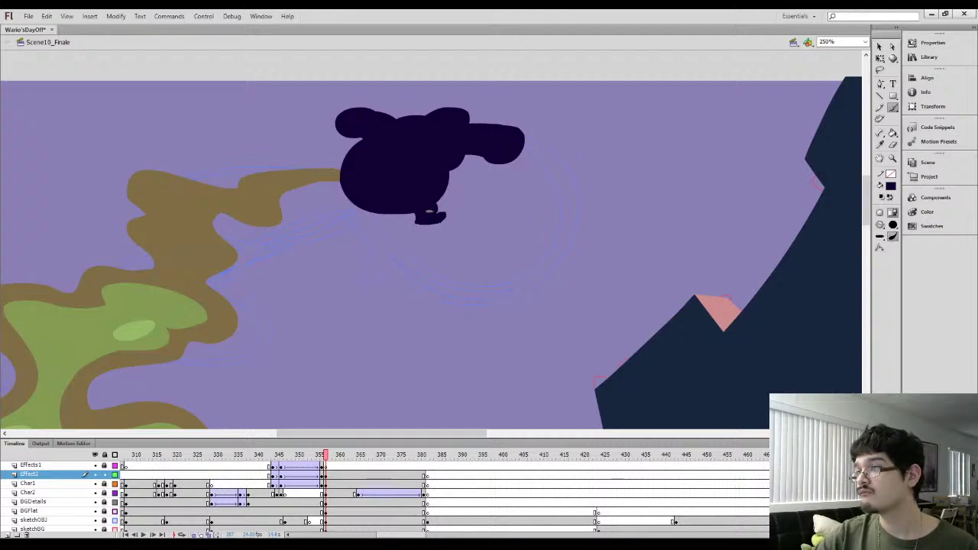
left_click_drag(445, 212, 435, 215)
key("l")
key("Delete")
key("b")
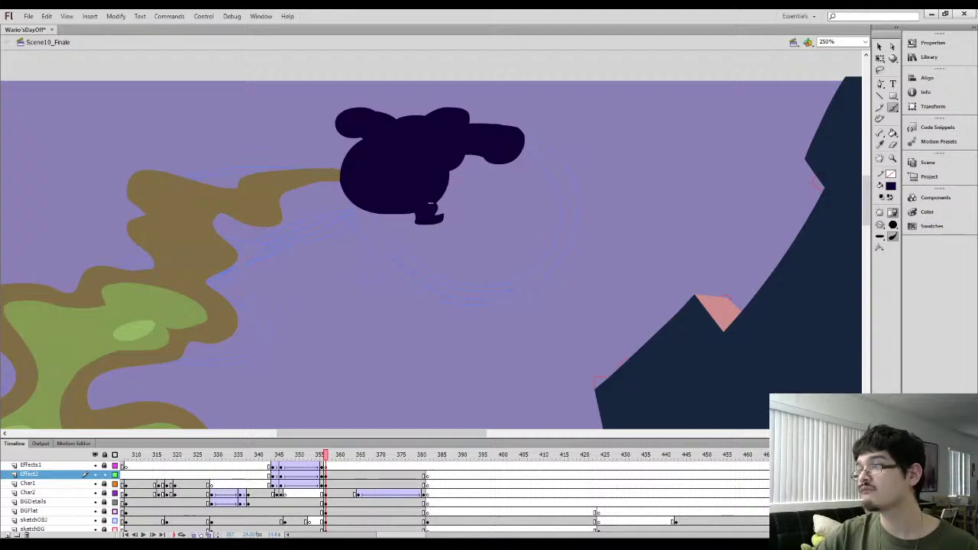
Add a thin arc, extend the cloud's right edge, then zoom out to 62%
key("ctrl+minus")
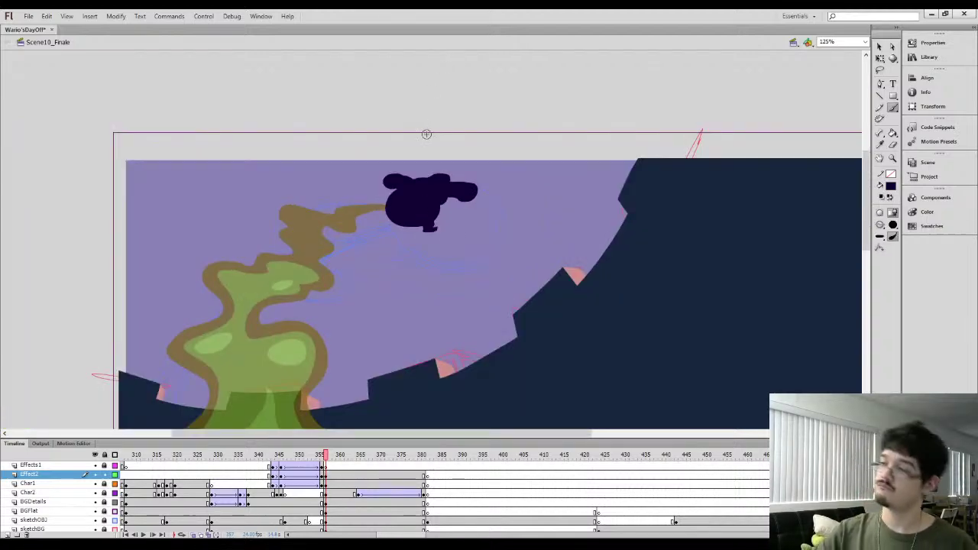
key("l")
left_click_drag(400, 153, 441, 132)
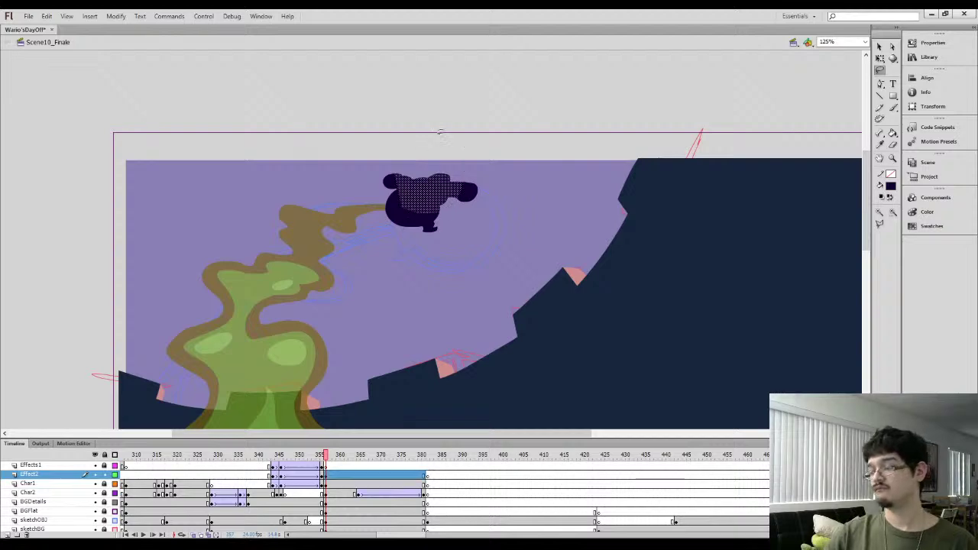
key("ctrl+equal")
left_click(419, 158)
key("b")
left_click_drag(402, 214, 433, 207)
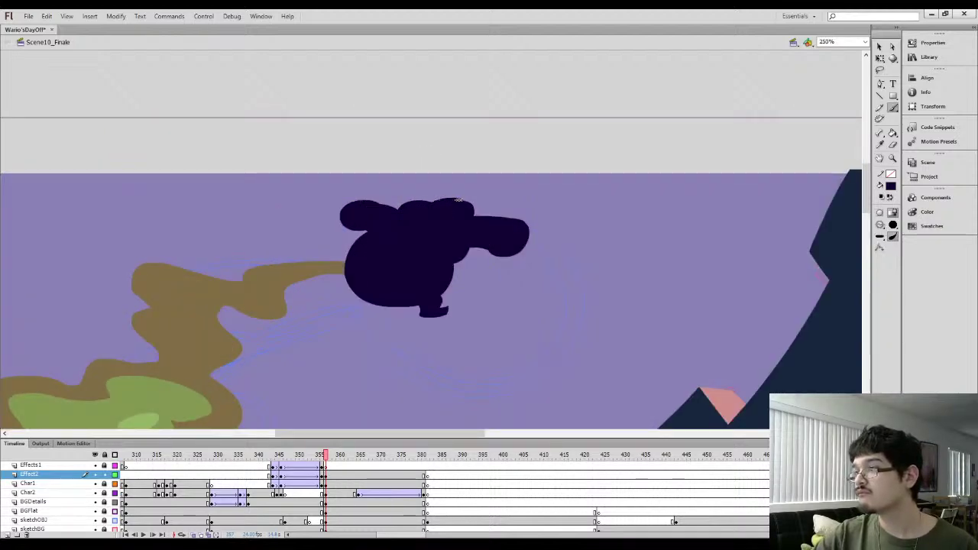
key("ctrl+minus")
left_click_drag(323, 272, 389, 153)
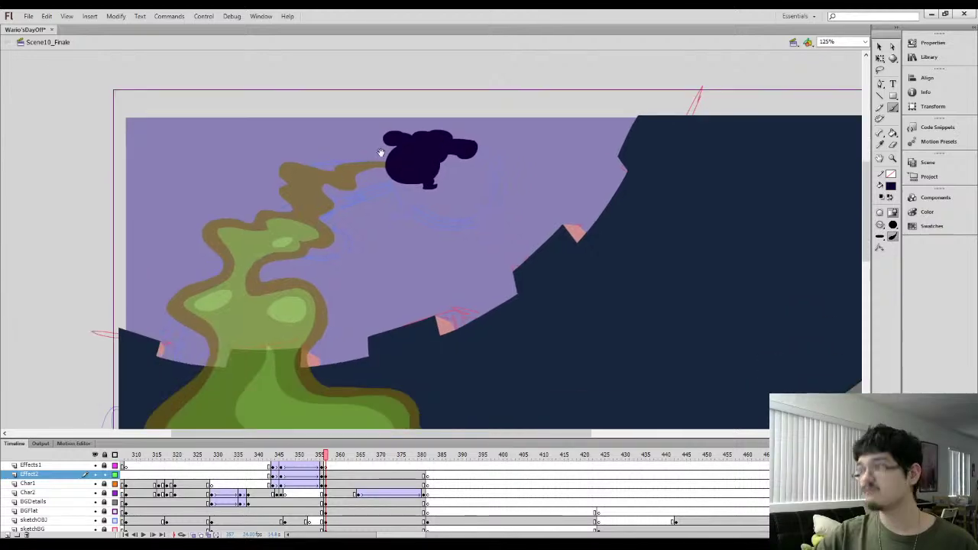
key("ctrl+equal")
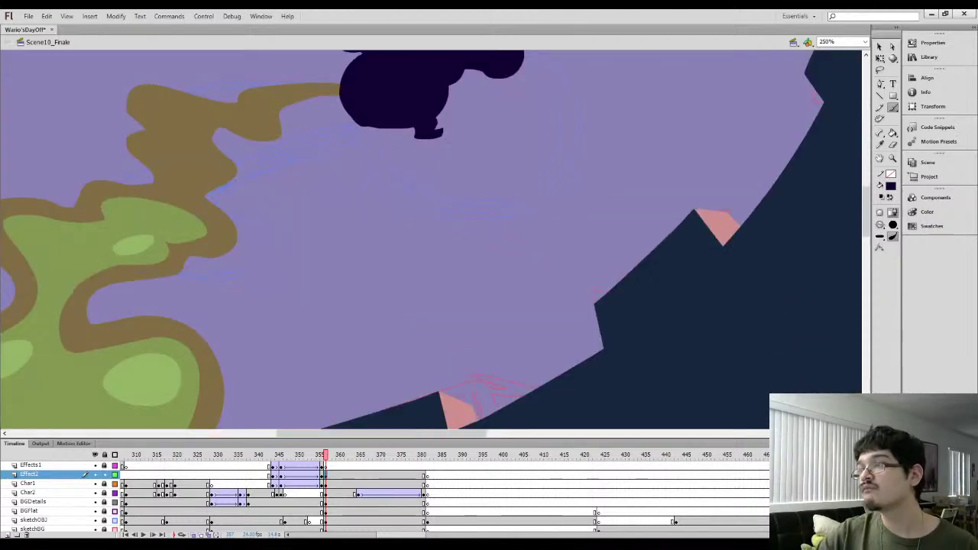
left_click_drag(449, 101, 414, 217)
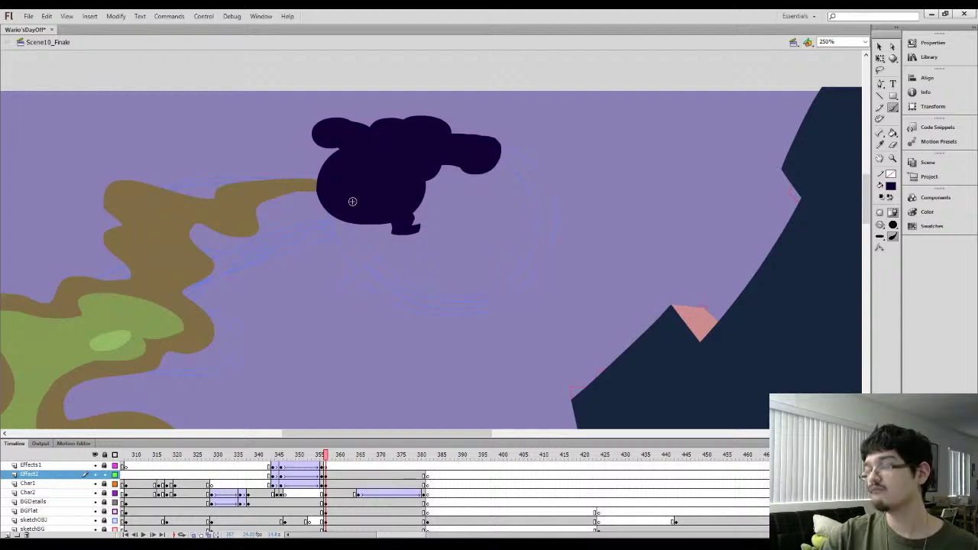
key("b")
key("b")
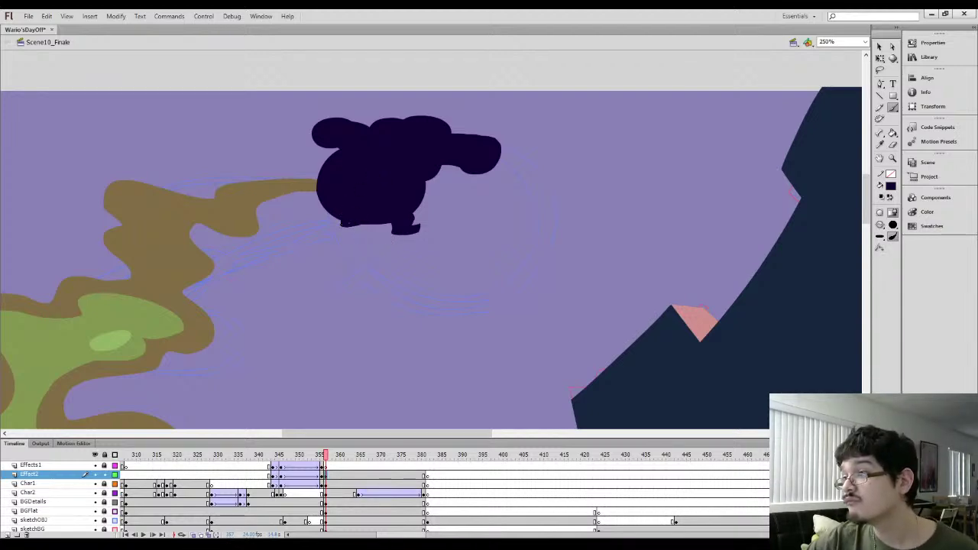
key("ctrl+minus")
key("ctrl+minus")
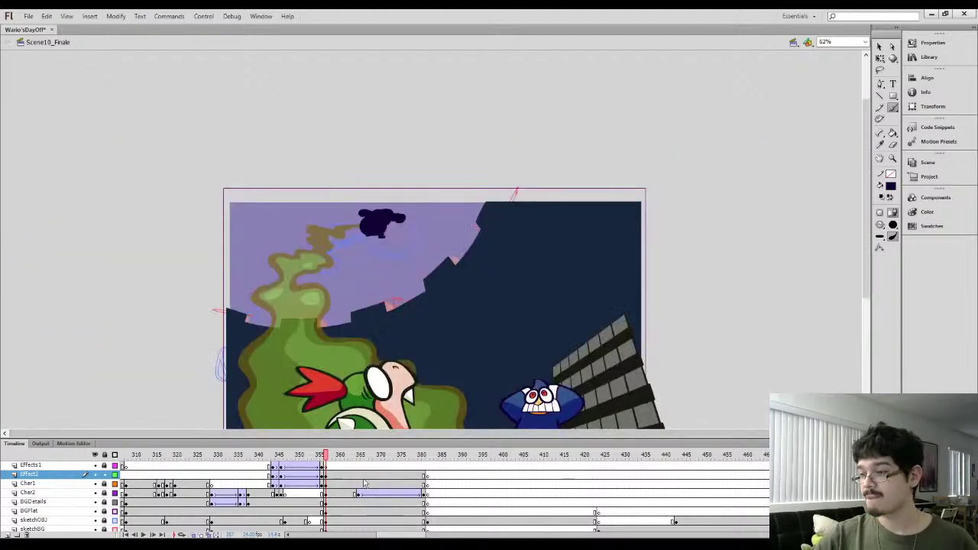
Rotate the cloud at frame 380 and try a shape tween from 357, then undo it
left_click(422, 476)
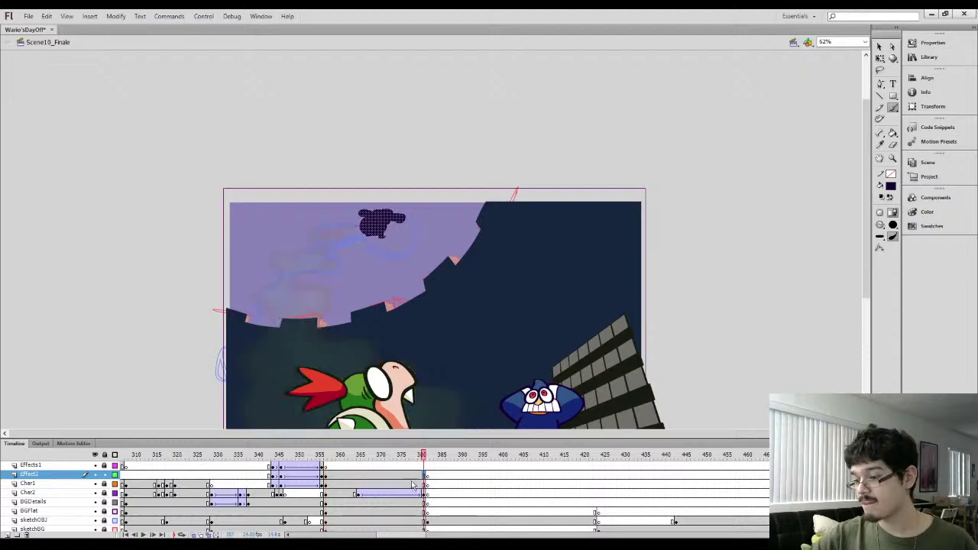
key("q")
left_click(382, 222)
left_click_drag(412, 206, 396, 225)
left_click(359, 476)
key("alt+i")
key("s")
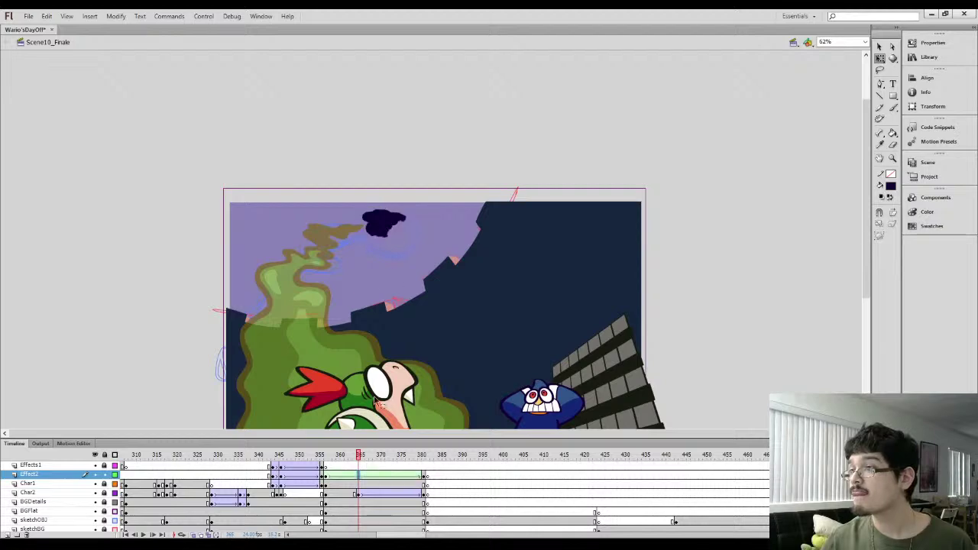
key("ctrl+z")
key("ctrl+z")
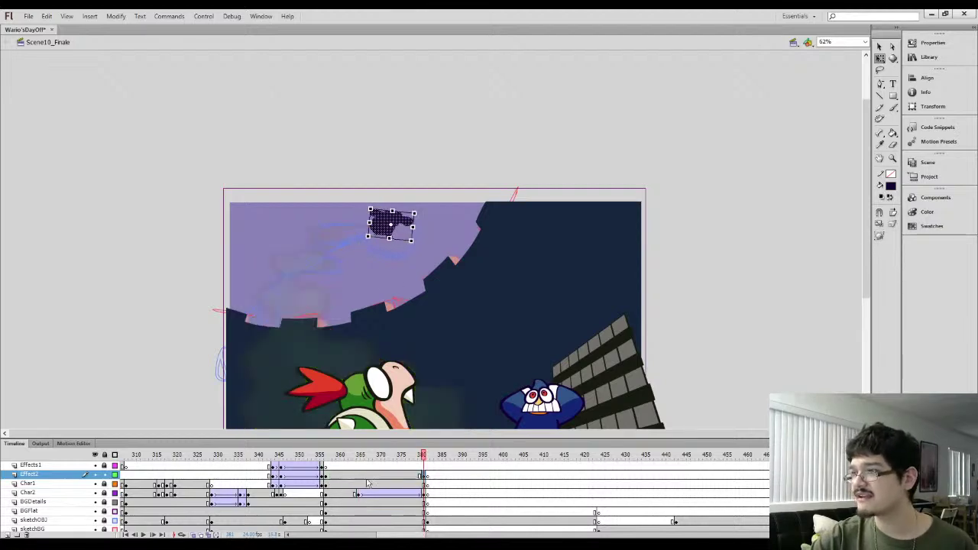
Play back the smoke animation from frame 357
left_click(326, 476)
left_click(422, 475)
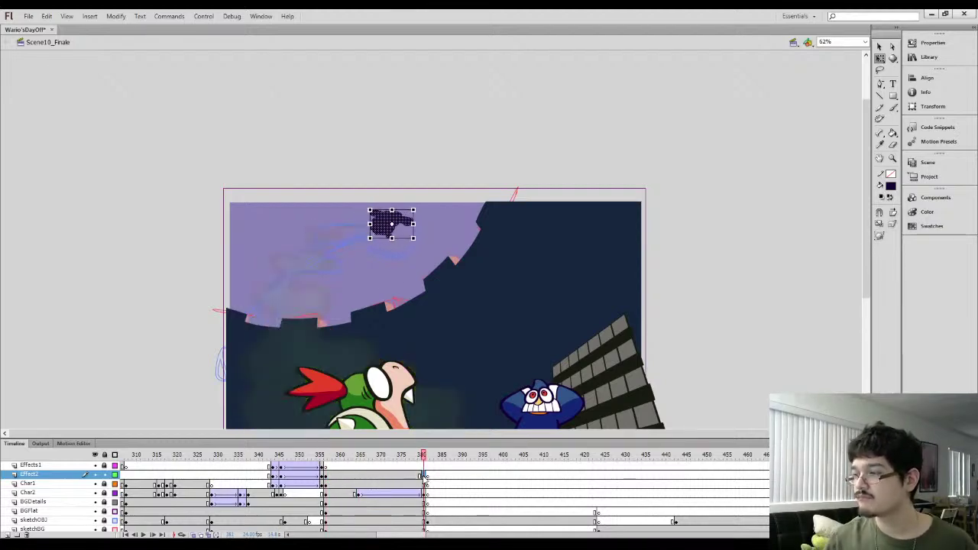
left_click(324, 475)
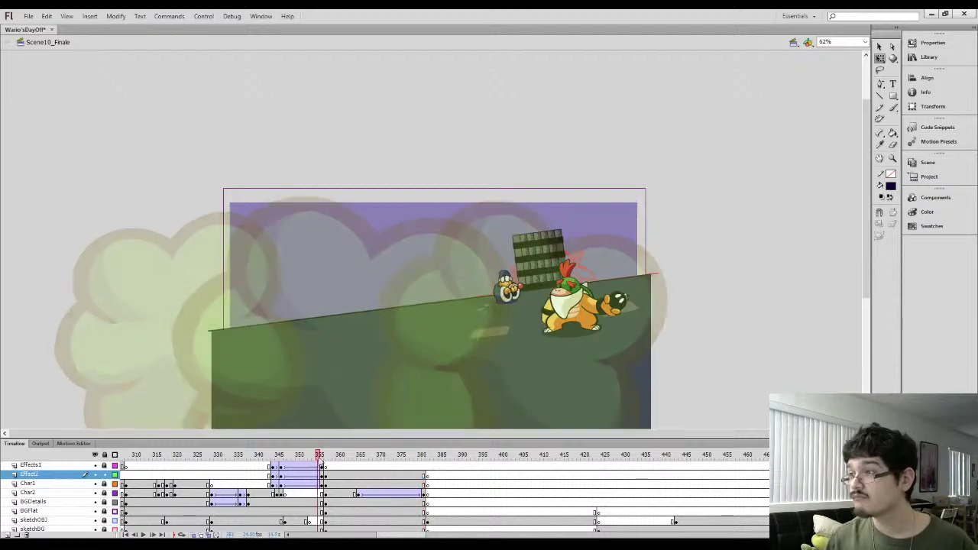
key("Return")
key("Return")
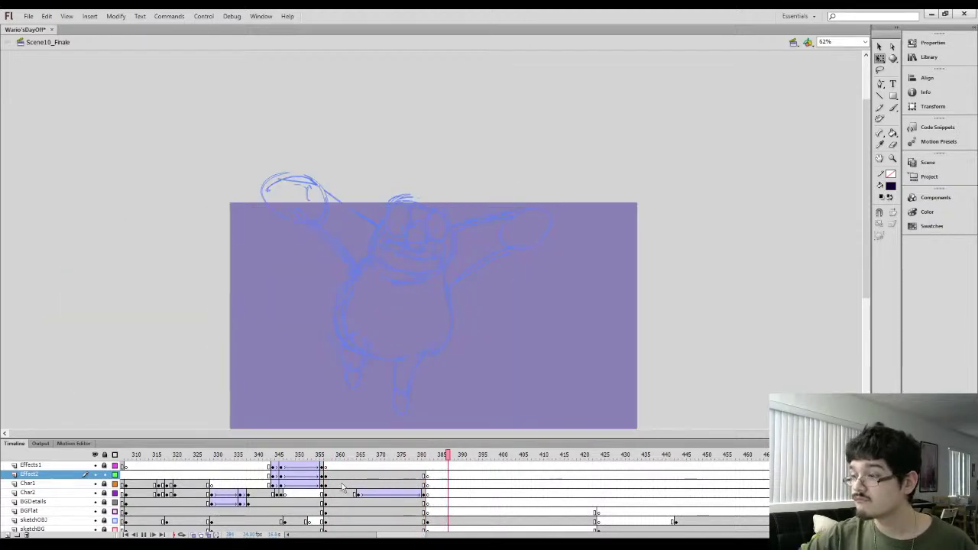
left_click(327, 475)
Adjust the cloud at frame 381, undo its rotation, and create the shape tween at frame 365
key("ctrl+equal")
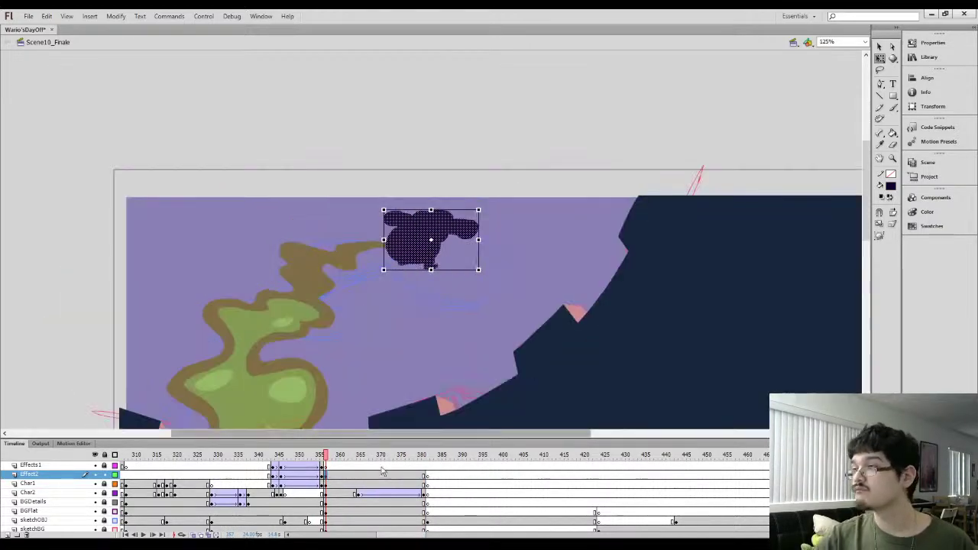
left_click(426, 475)
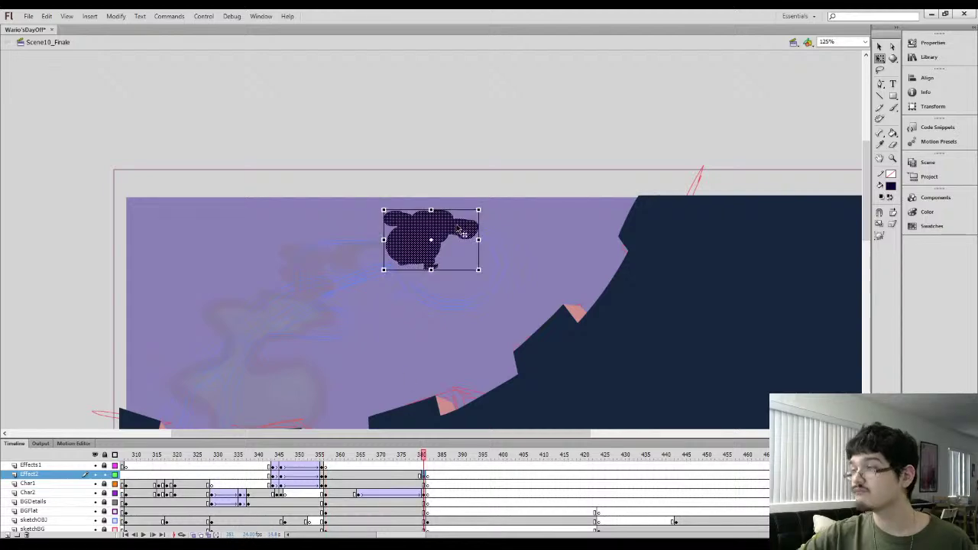
left_click_drag(483, 204, 450, 241)
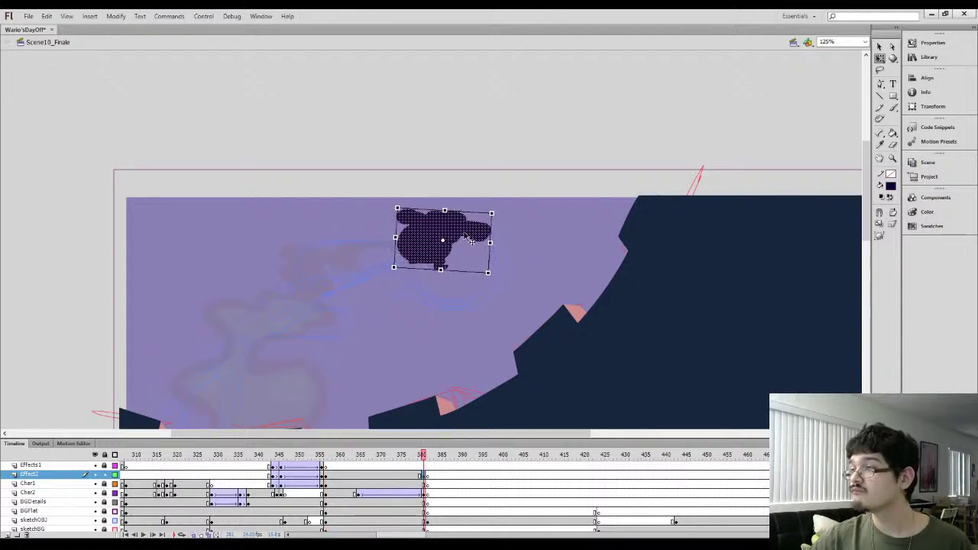
left_click_drag(493, 213, 490, 215)
key("ctrl+z")
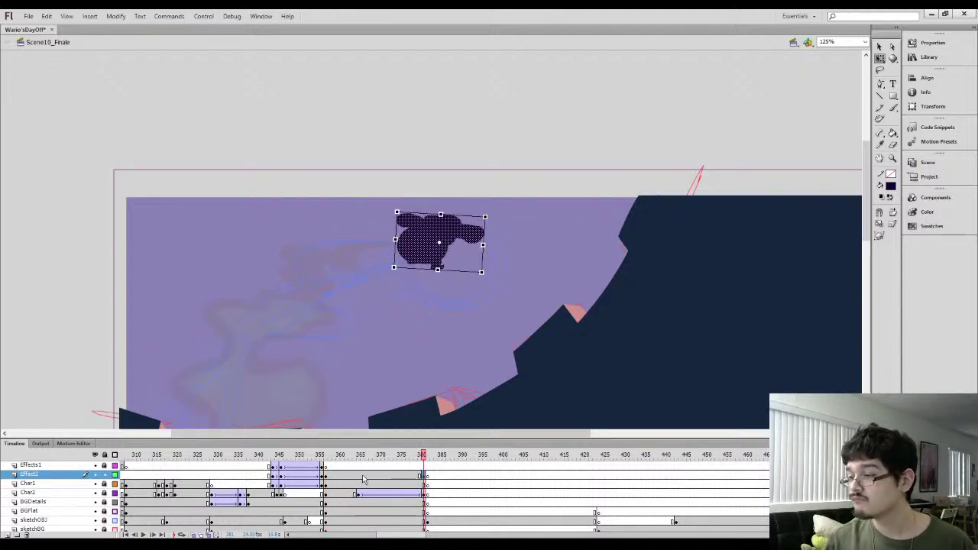
left_click(362, 475)
left_click(402, 231)
Replay the animation from around frame 354 to review the tween
left_click(327, 486)
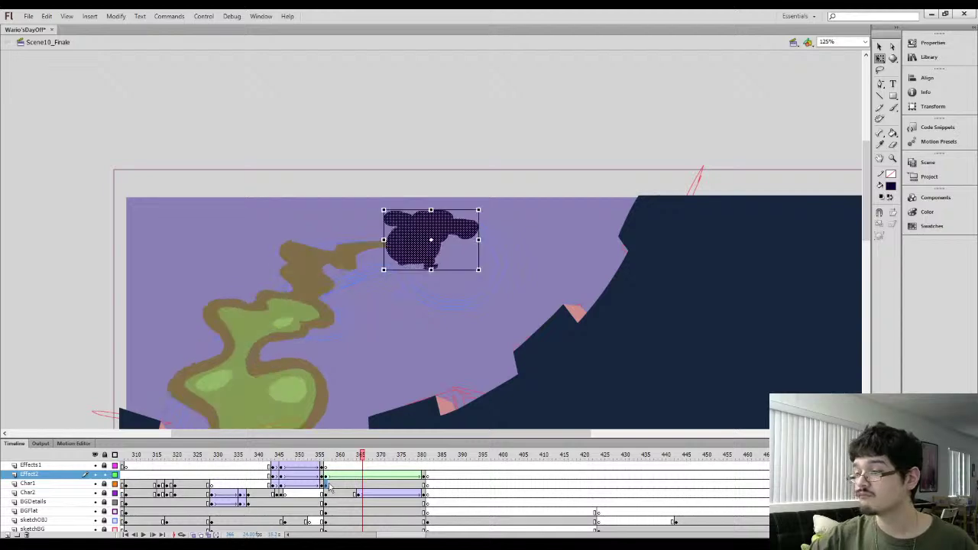
key("Return")
key("Return")
key("Return")
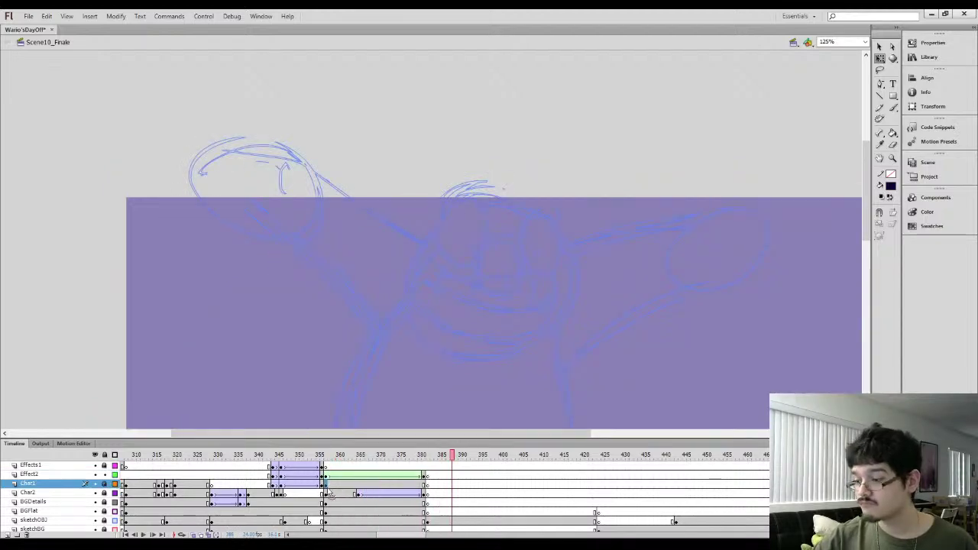
key("ctrl+minus")
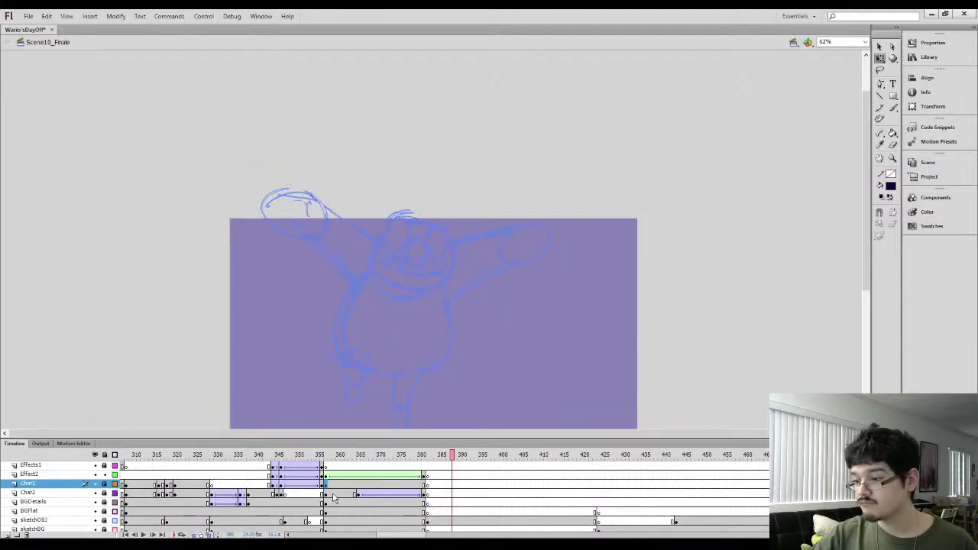
left_click(330, 494)
left_click(314, 486)
key("Return")
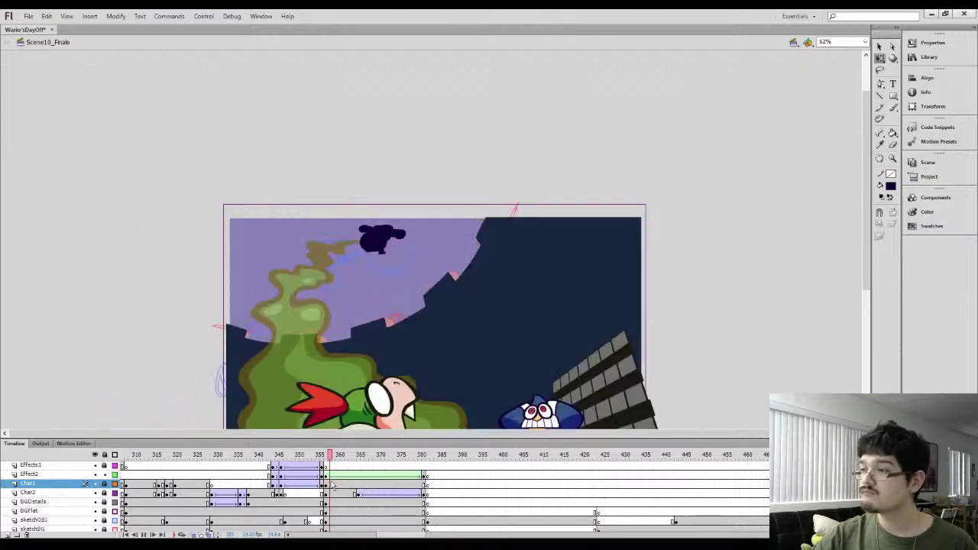
key("Return")
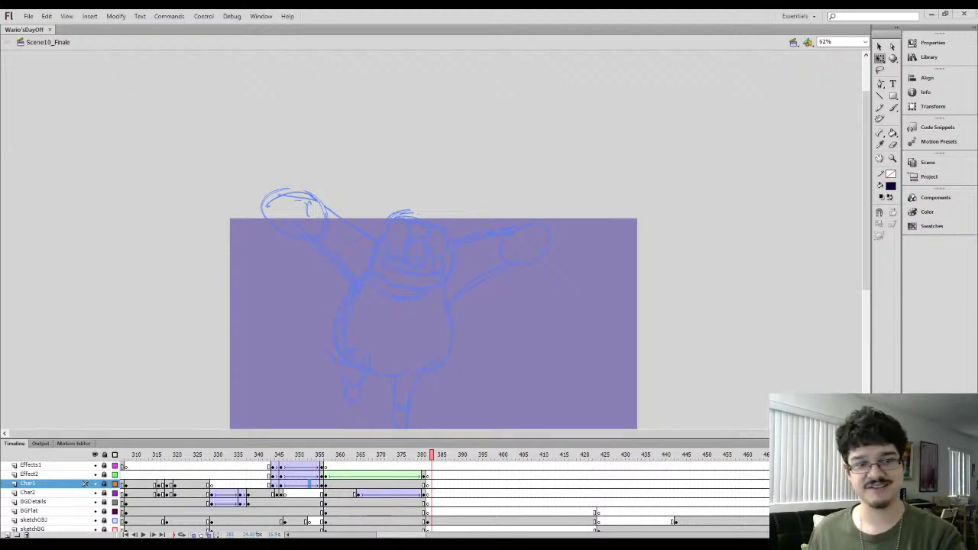
left_click_drag(358, 435, 366, 435)
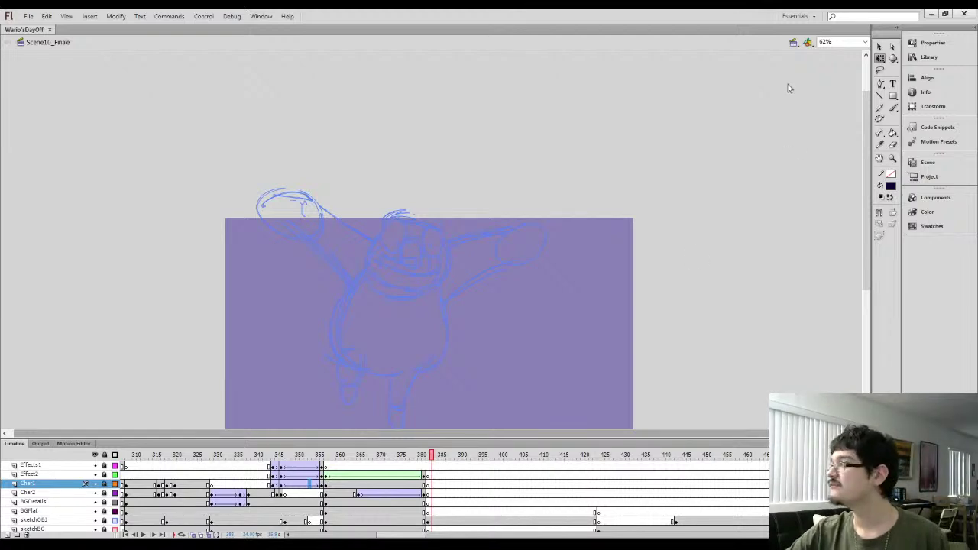
left_click(353, 493)
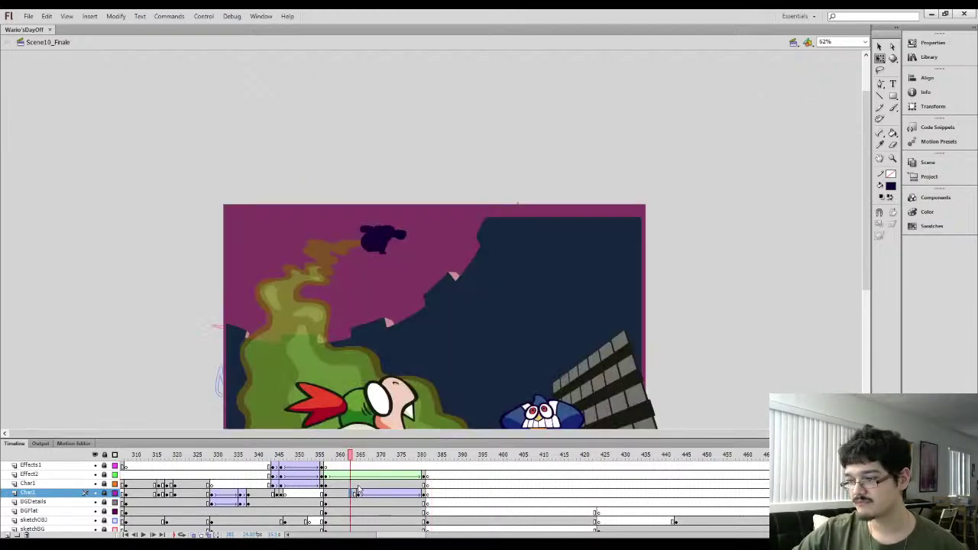
Scrub the Char and Effects layers between frames 357 and 381
left_click(342, 495)
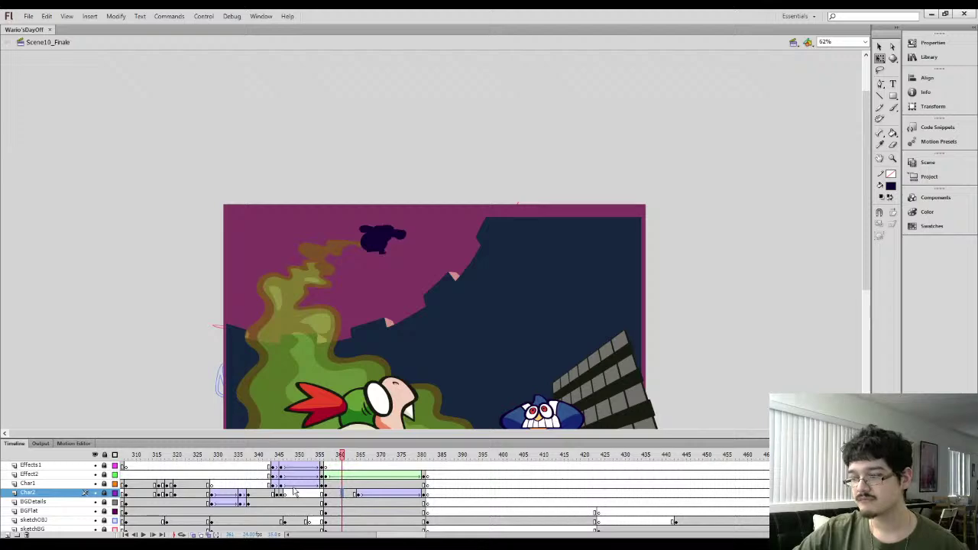
left_click(327, 486)
left_click(326, 467, "shift")
left_click(327, 466)
left_click(428, 466)
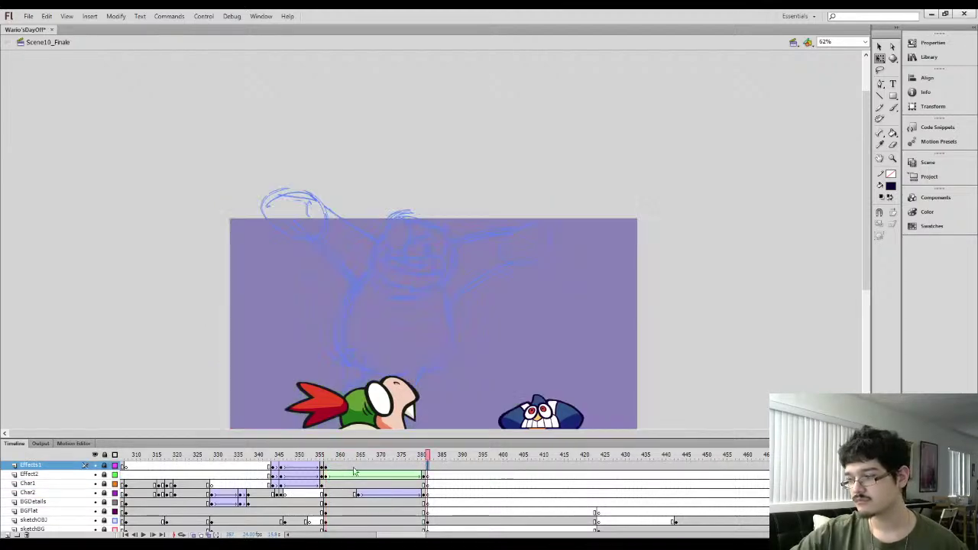
left_click(327, 493)
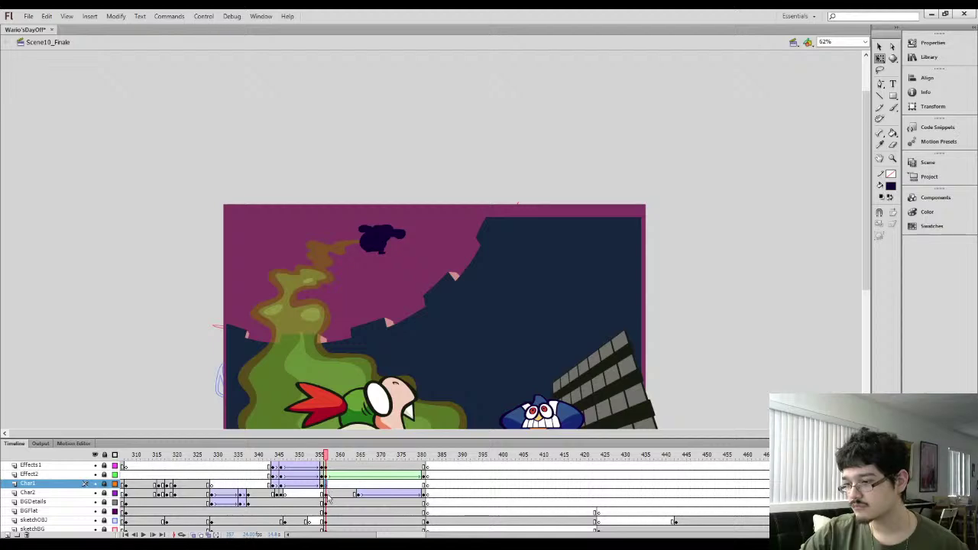
mouse_move(429, 497)
left_mouse_down()
mouse_move(323, 497)
mouse_move(337, 479)
mouse_move(428, 478)
mouse_move(393, 493)
left_mouse_up()
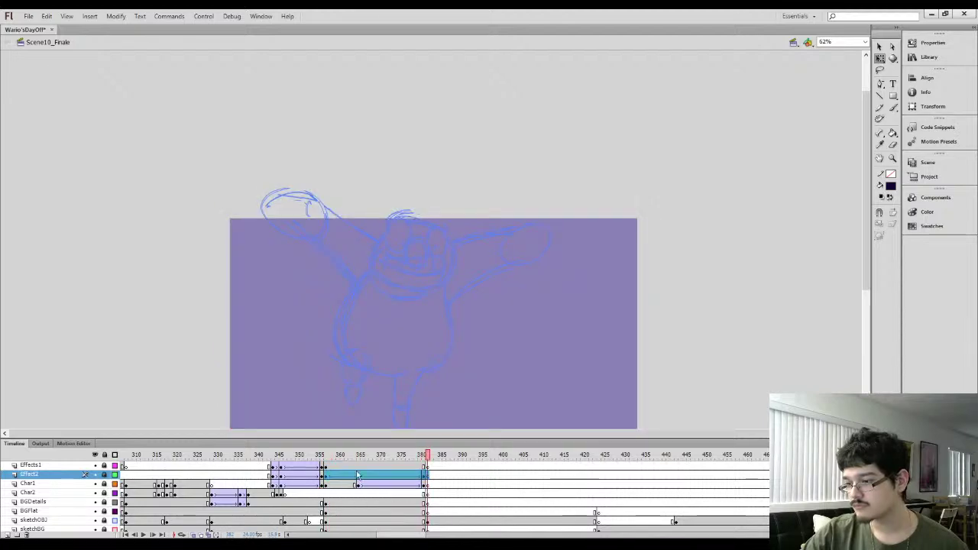
left_click(393, 496)
left_click(323, 497)
Play the scene from Char2 frame 357 and step through frames to review the smoke
left_click(323, 496)
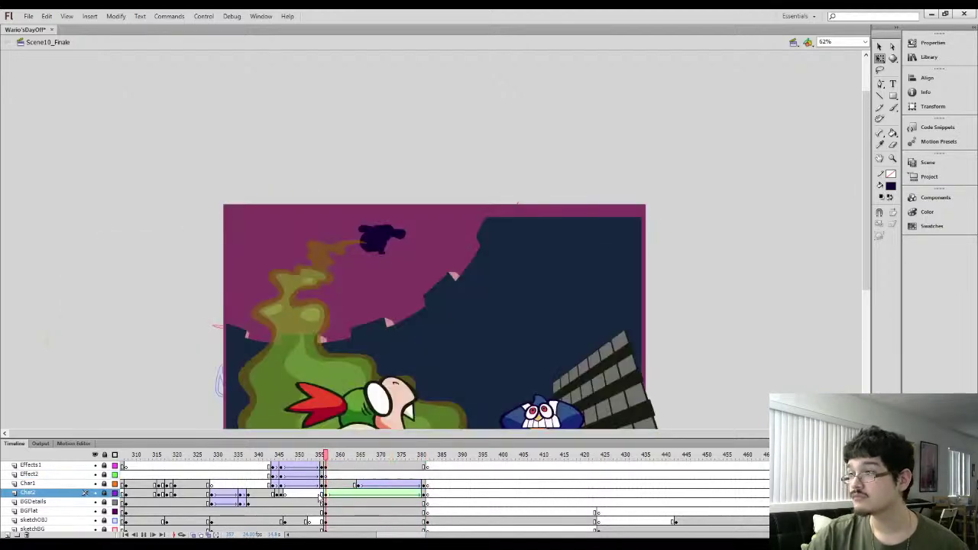
key("Return")
left_click(326, 497)
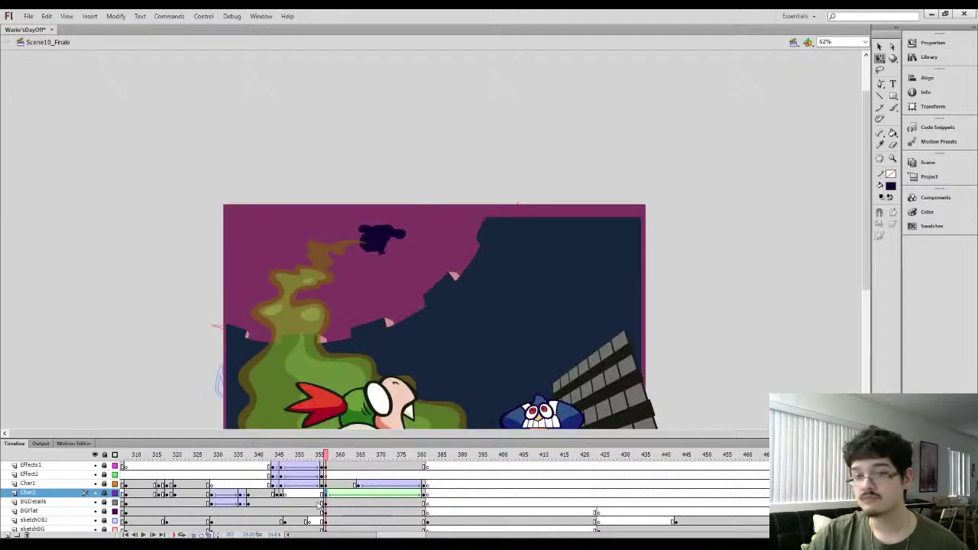
key("comma")
key("comma")
key("period")
key("period")
key("period")
key("period")
key("period")
key("period")
key("period")
key("period")
key("period")
key("period")
key("period")
key("period")
key("period")
key("period")
key("period")
key("period")
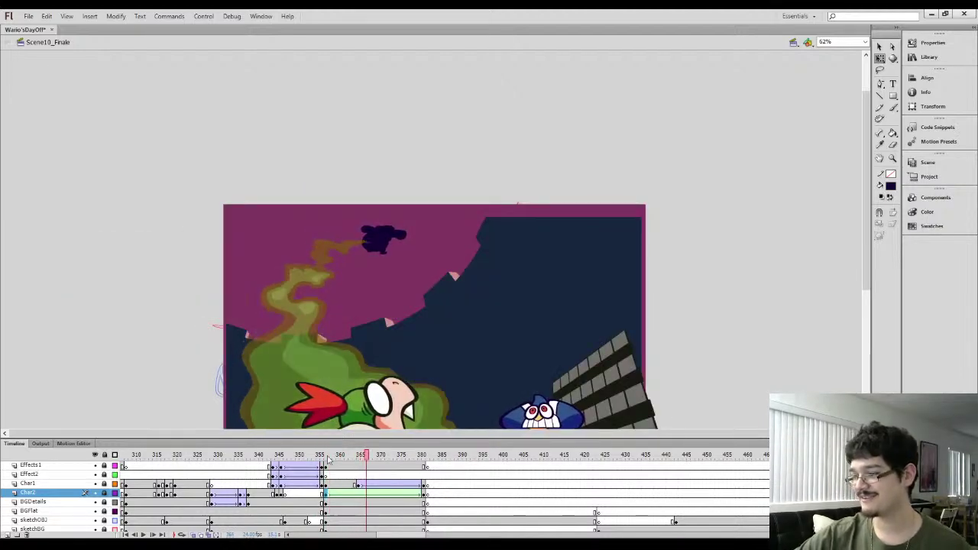
Replay from Effect2 frame 357, then open the Kamek character symbol B3 SurprisedKamek
left_click(327, 467)
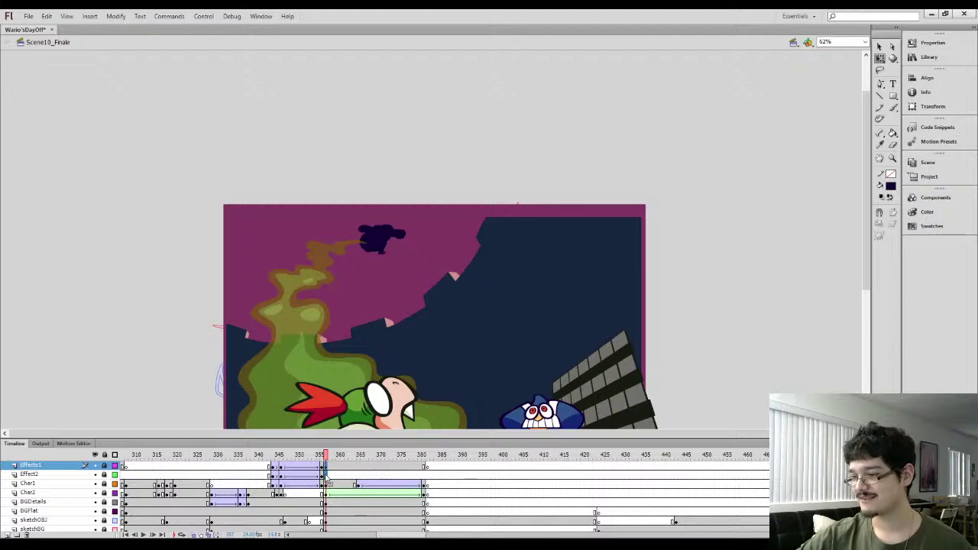
left_click(325, 474)
key("Return")
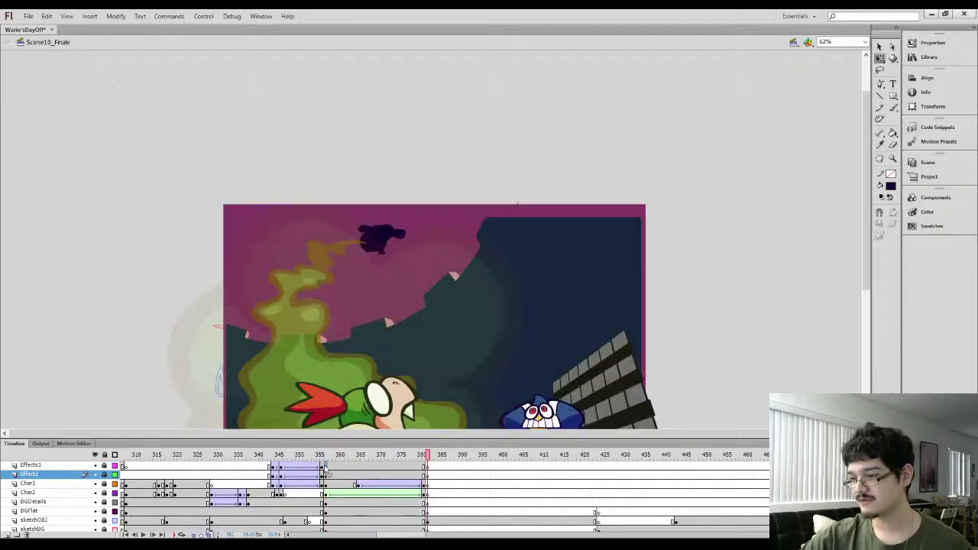
left_click(428, 468)
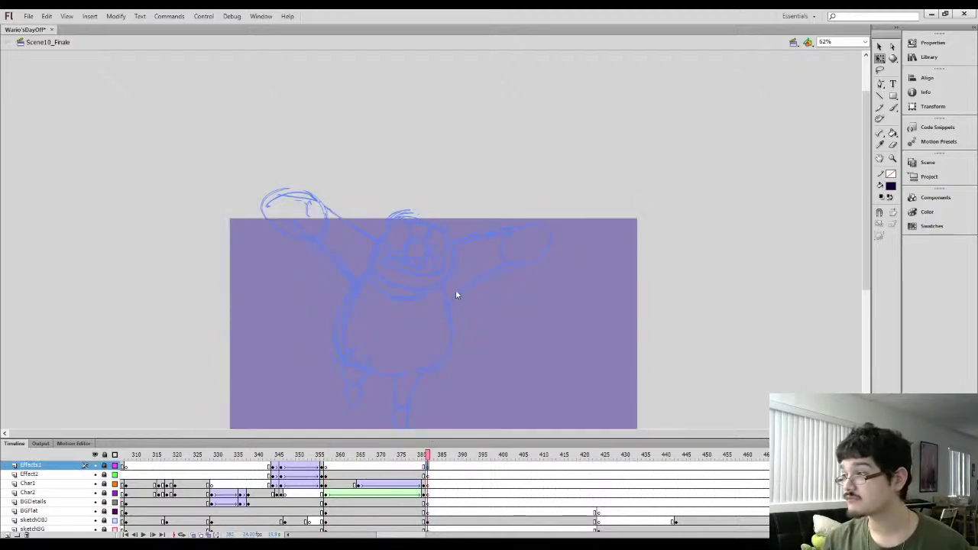
left_click(330, 475)
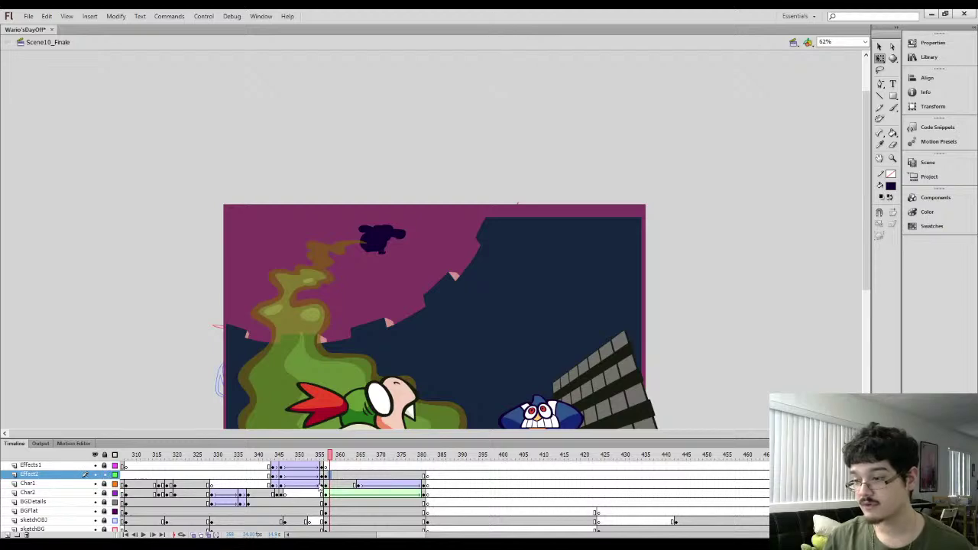
double_click(393, 417)
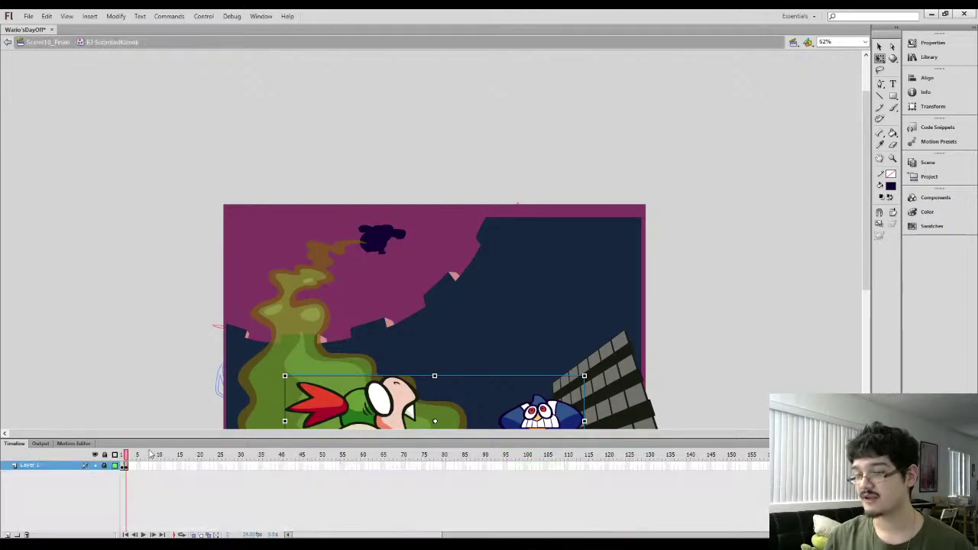
In the B3 SurprisedKamek symbol, extend frames 1 and 3 by one frame each
left_click(123, 467)
key("F5")
left_click(130, 468)
key("F5")
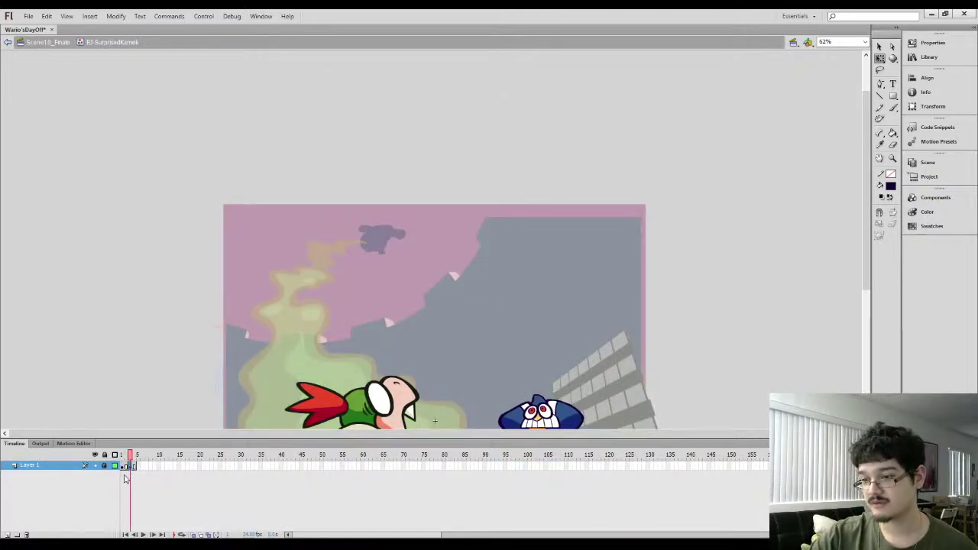
Return to Scene10_Finale and play back from frame 346, scrubbing frames 354–364 to review the timing
left_click(54, 43)
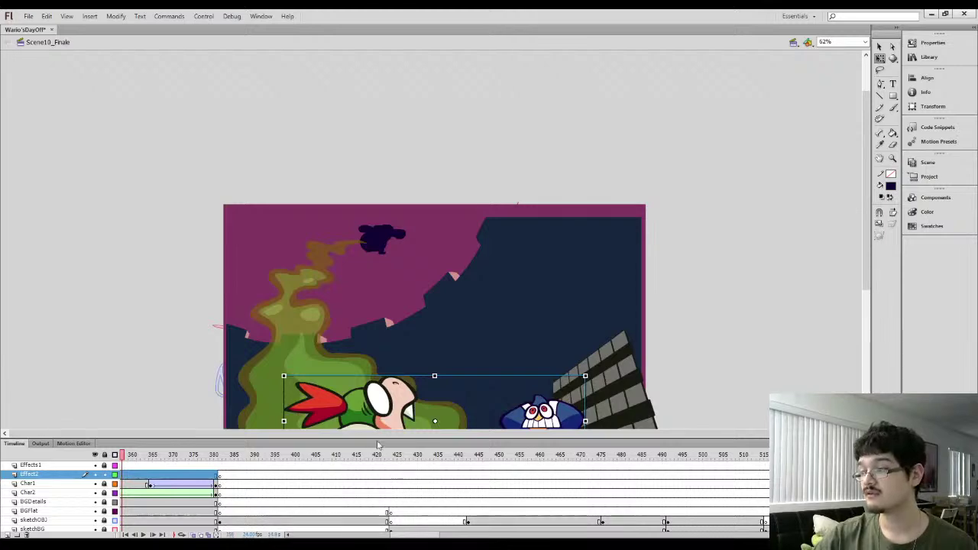
scroll(288, 345, "down", 2)
left_click_drag(405, 536, 380, 536)
left_click(450, 455)
key("Return")
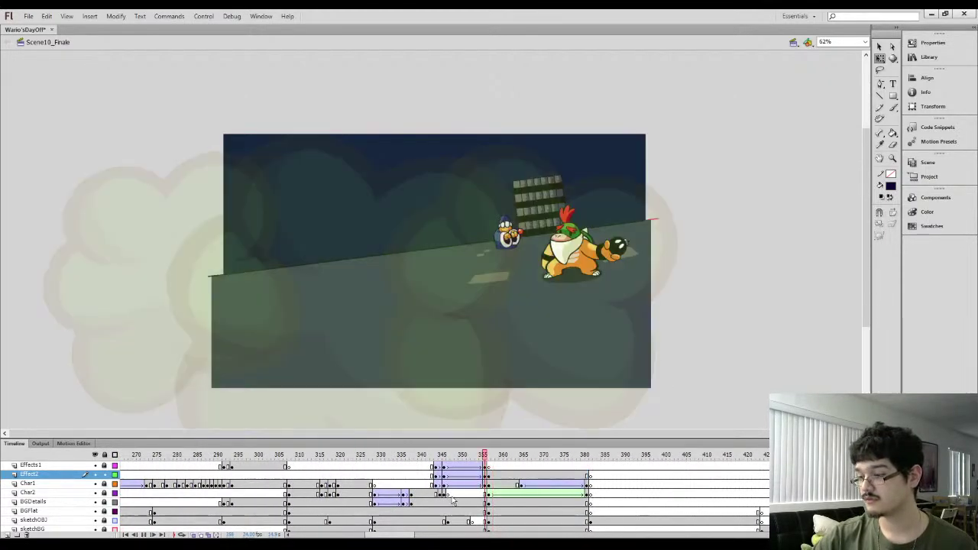
key("Return")
left_click_drag(482, 456, 575, 456)
left_click(493, 485)
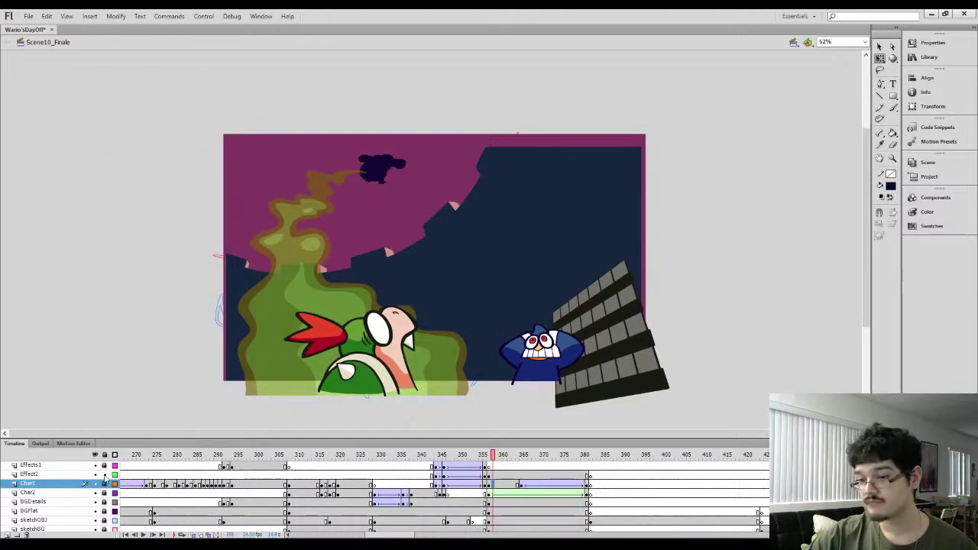
Enter the FX FartStream symbol on frame 1 and zoom in on the stream's top
key("F6")
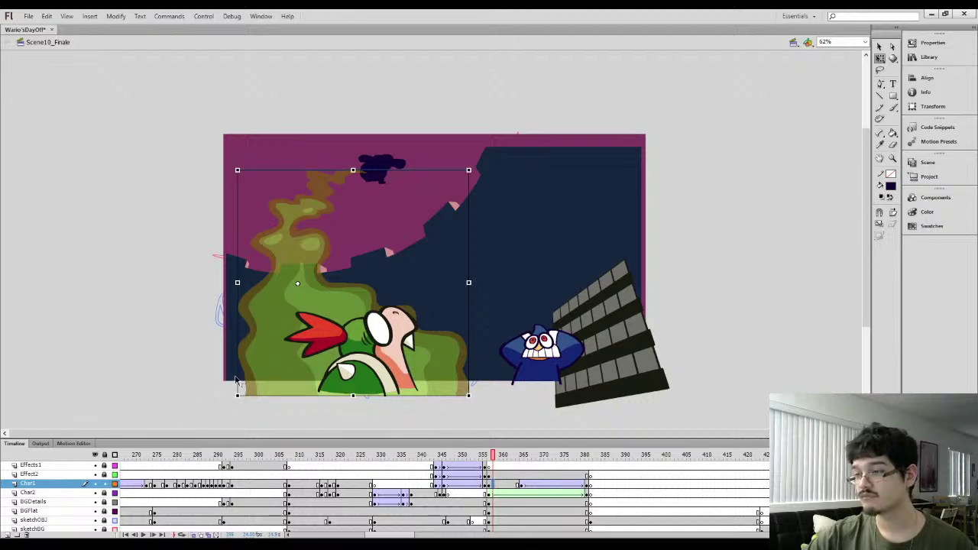
double_click(309, 237)
left_click(119, 468)
key("ctrl+equal")
key("ctrl+equal")
mouse_move(653, 134)
left_mouse_down()
mouse_move(487, 321)
mouse_move(481, 366)
left_mouse_up()
mouse_move(473, 112)
left_mouse_down()
mouse_move(487, 234)
mouse_move(447, 338)
left_mouse_up()
Lasso-select the stream's tip and smooth its outline twice
key("l")
left_click_drag(470, 209, 468, 222)
key("ctrl+equal")
left_click(437, 191)
left_click_drag(437, 189, 576, 193)
left_click(879, 47)
left_click(892, 213)
left_click(893, 214)
left_click(475, 252)
Lasso the tip again and smooth its edges once more
key("l")
mouse_move(375, 265)
left_mouse_down()
mouse_move(387, 229)
mouse_move(545, 227)
left_mouse_up()
key("v")
left_click(893, 214)
left_click(470, 224)
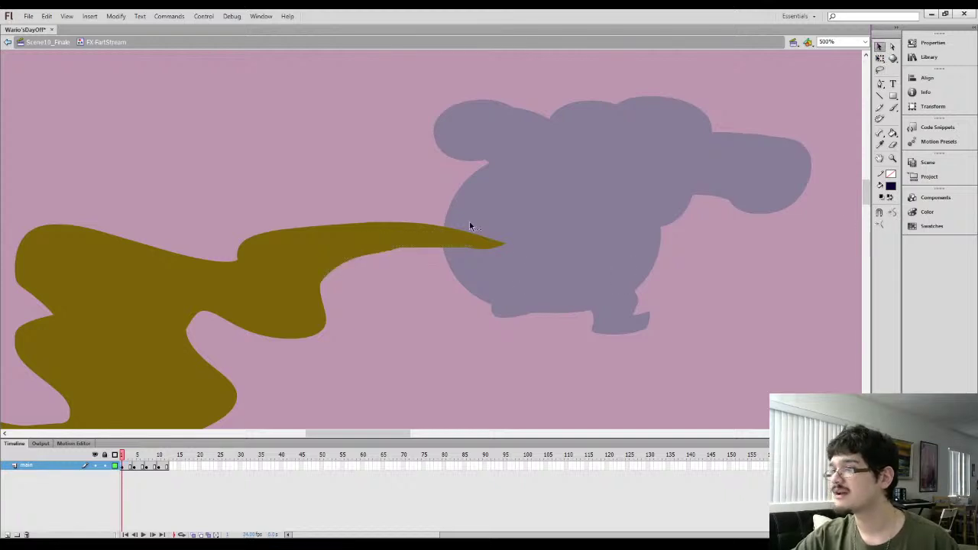
Sample the stream's olive, paint a stroke at the tip and fill the enclosed gap
key("i")
left_click(356, 249)
key("b")
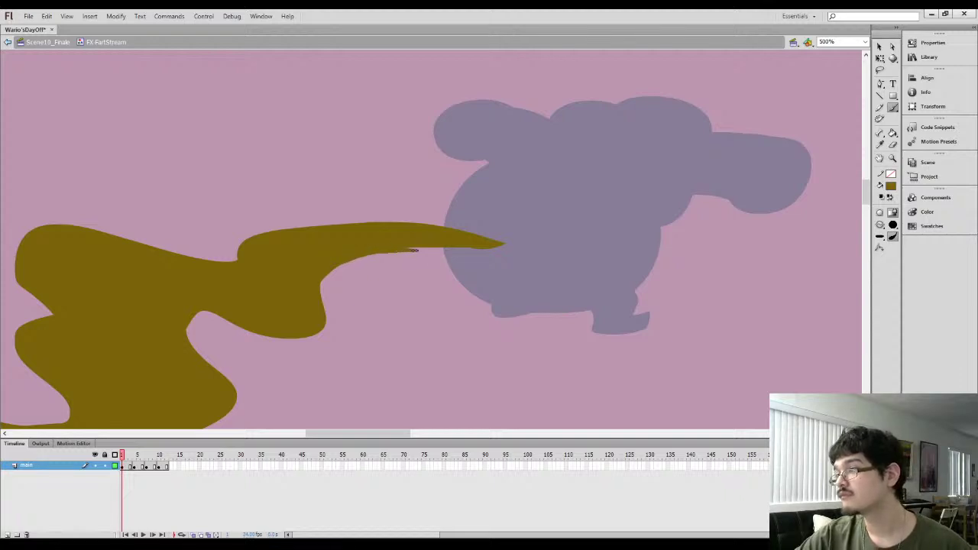
left_click_drag(491, 257, 501, 249)
key("k")
left_click(452, 248)
Erase a curve above the tip and delete the leftover olive slivers
key("e")
mouse_move(324, 217)
left_mouse_down()
mouse_move(502, 245)
mouse_move(521, 237)
left_mouse_up()
mouse_move(459, 239)
left_mouse_down()
mouse_move(463, 266)
mouse_move(478, 254)
mouse_move(451, 226)
left_mouse_up()
left_click(470, 237, "ctrl")
key("Delete")
left_click(433, 228, "ctrl")
key("Delete")
left_click(489, 256)
key("Delete")
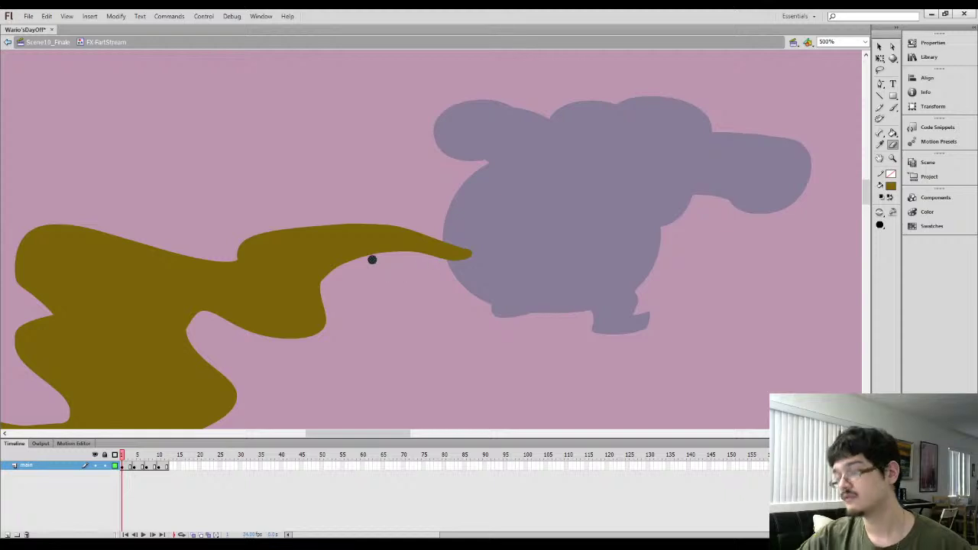
Paint a thin olive curve under the stream, then erase along its top edge and remove the leftover sliver
key("b")
mouse_move(330, 269)
left_mouse_down()
mouse_move(418, 293)
mouse_move(449, 295)
mouse_move(479, 279)
mouse_move(369, 252)
mouse_move(407, 255)
mouse_move(451, 281)
mouse_move(395, 253)
left_mouse_up()
key("e")
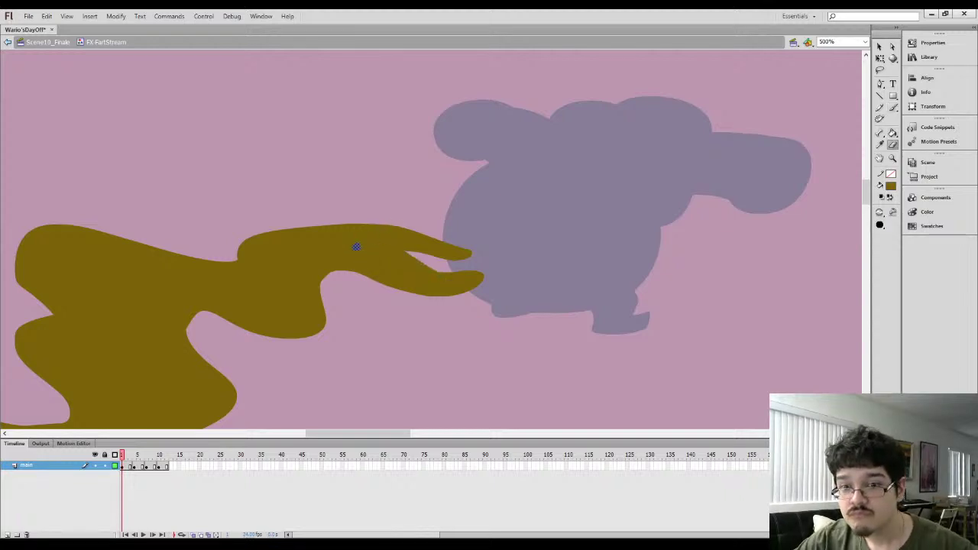
mouse_move(284, 217)
left_mouse_down()
mouse_move(372, 226)
mouse_move(296, 220)
mouse_move(380, 238)
mouse_move(444, 273)
mouse_move(493, 257)
left_mouse_up()
left_click(429, 248, "ctrl")
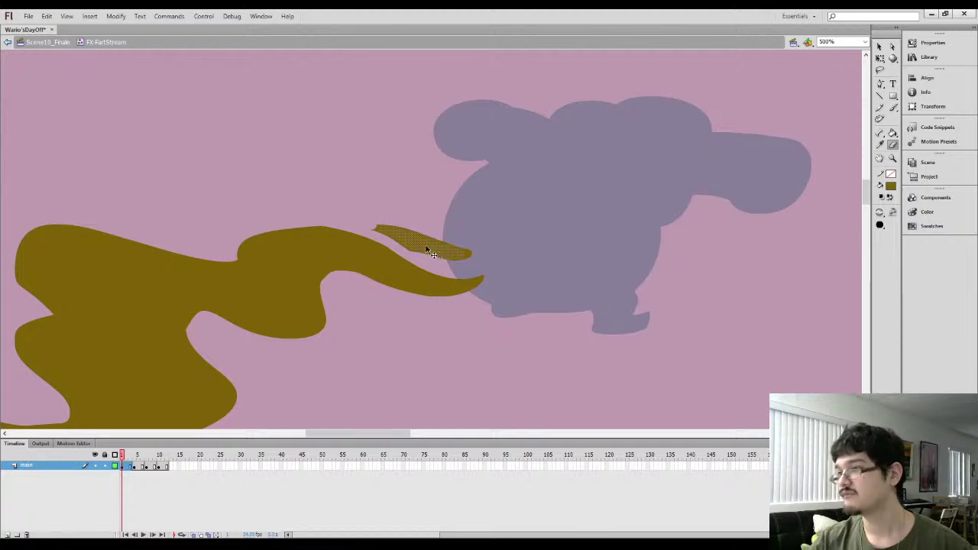
key("Delete")
Lasso the tip and smooth its lower edge into a clean point
key("l")
left_click_drag(315, 251, 367, 245)
left_click(880, 46)
left_click(821, 234)
key("l")
mouse_move(344, 329)
left_mouse_down()
mouse_move(356, 260)
mouse_move(476, 289)
left_mouse_up()
left_click(880, 46)
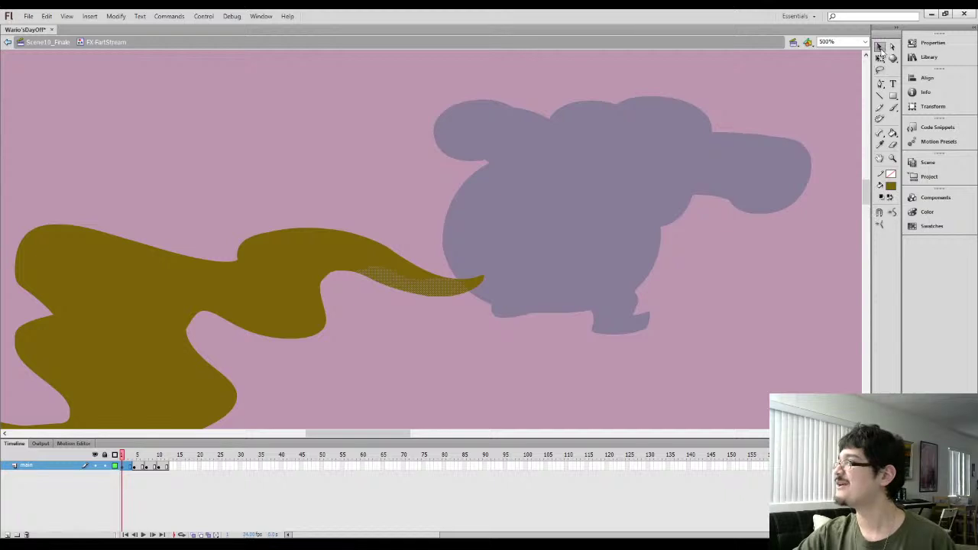
left_click(892, 214)
left_click(625, 309)
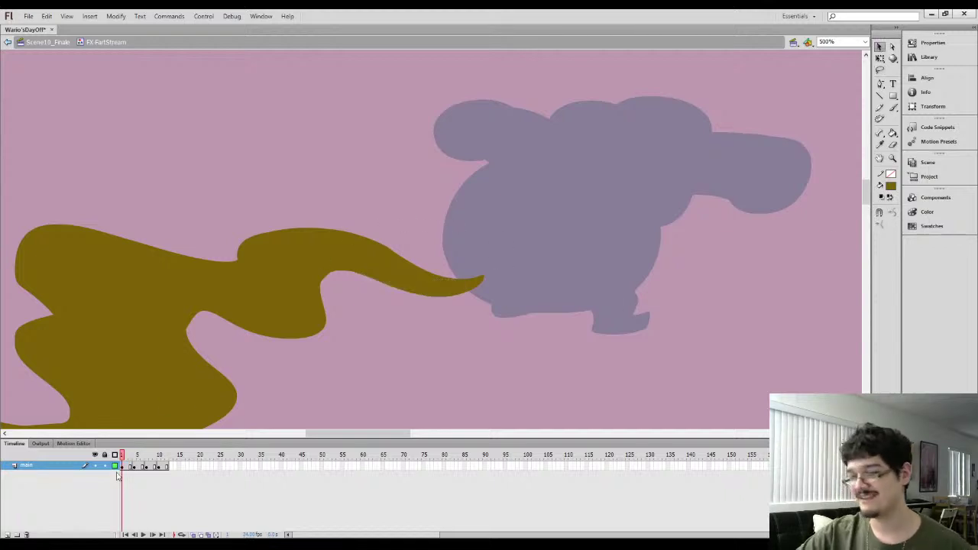
Go to frame 5 and turn on onion skinning showing only earlier frames
left_click(138, 465)
left_click(193, 535)
left_click_drag(151, 457, 140, 456)
left_click(192, 379)
mouse_move(191, 377)
left_mouse_down()
mouse_move(275, 306)
mouse_move(294, 303)
left_mouse_up()
Sample the olive and brush-widen the stream's right edge, then fill the enclosed region toward the character
key("i")
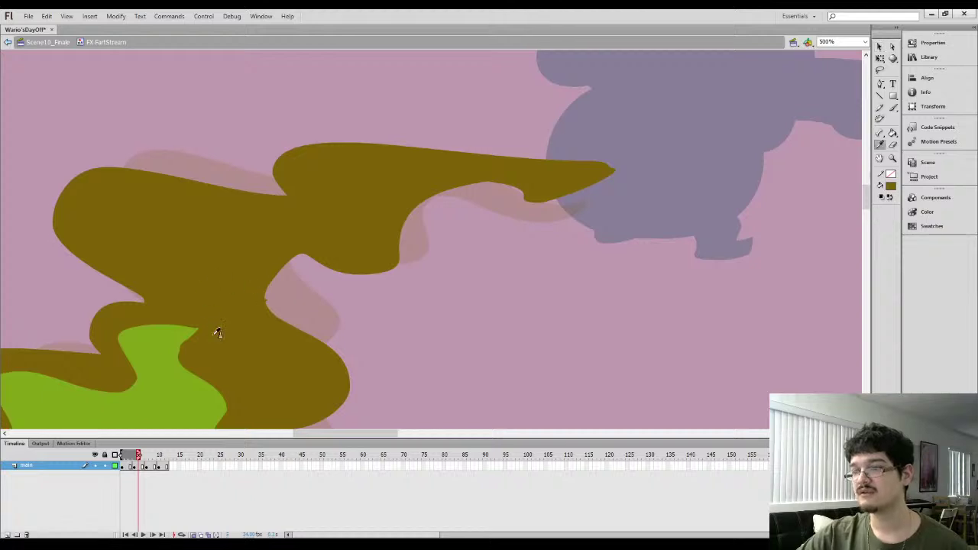
left_click(217, 333)
key("b")
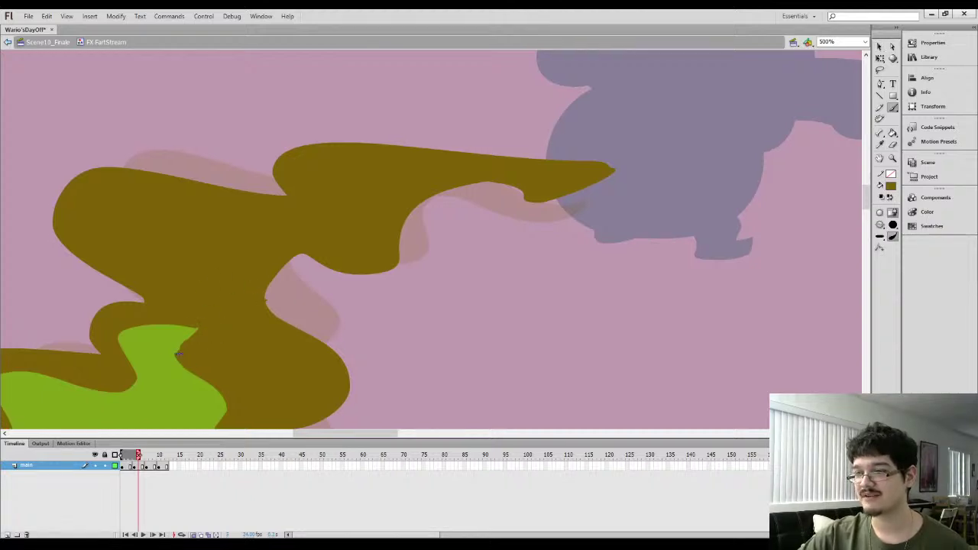
left_click_drag(274, 325, 267, 283)
mouse_move(276, 321)
left_mouse_down()
mouse_move(267, 289)
mouse_move(290, 258)
mouse_move(264, 302)
left_mouse_up()
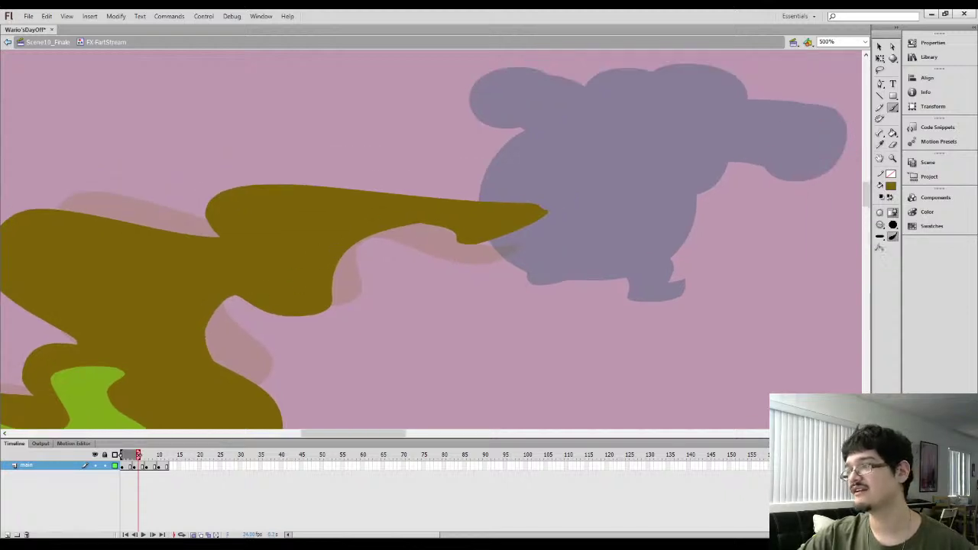
mouse_move(343, 252)
left_mouse_down()
mouse_move(446, 267)
mouse_move(512, 248)
mouse_move(458, 249)
mouse_move(407, 214)
mouse_move(368, 213)
mouse_move(470, 246)
mouse_move(515, 246)
mouse_move(486, 261)
mouse_move(350, 249)
left_mouse_up()
key("ctrl+z")
key("k")
left_click(404, 229)
Lasso and delete the stray upper prong at the top of the tip
key("l")
mouse_move(205, 221)
left_mouse_down()
mouse_move(236, 186)
mouse_move(318, 196)
mouse_move(453, 238)
mouse_move(510, 237)
mouse_move(572, 174)
mouse_move(289, 140)
left_mouse_up()
key("Delete")
key("b")
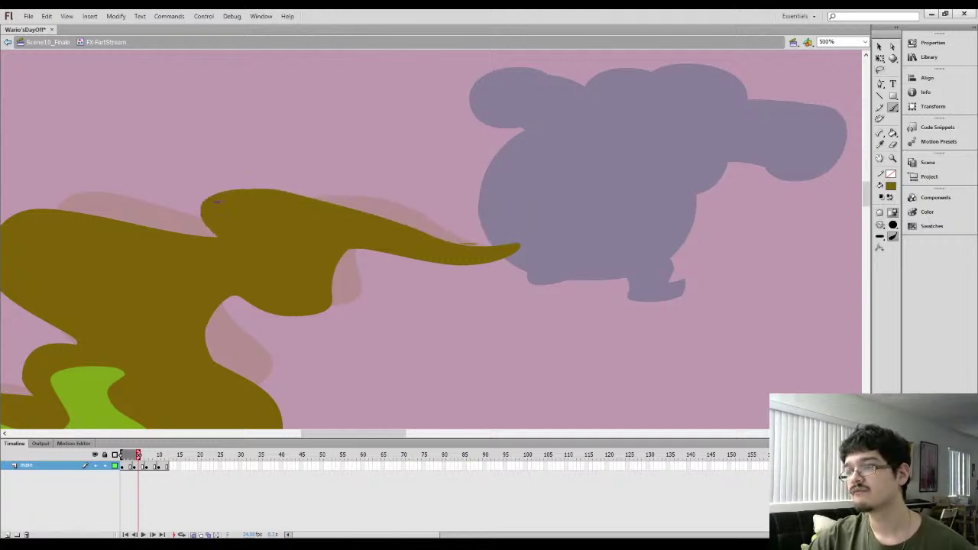
key("l")
mouse_move(208, 208)
left_mouse_down()
mouse_move(229, 169)
mouse_move(344, 229)
mouse_move(210, 205)
left_mouse_up()
left_click(880, 47)
Exit and re-enter the FX FartStream symbol, then step to the next keyframe
double_click(573, 201)
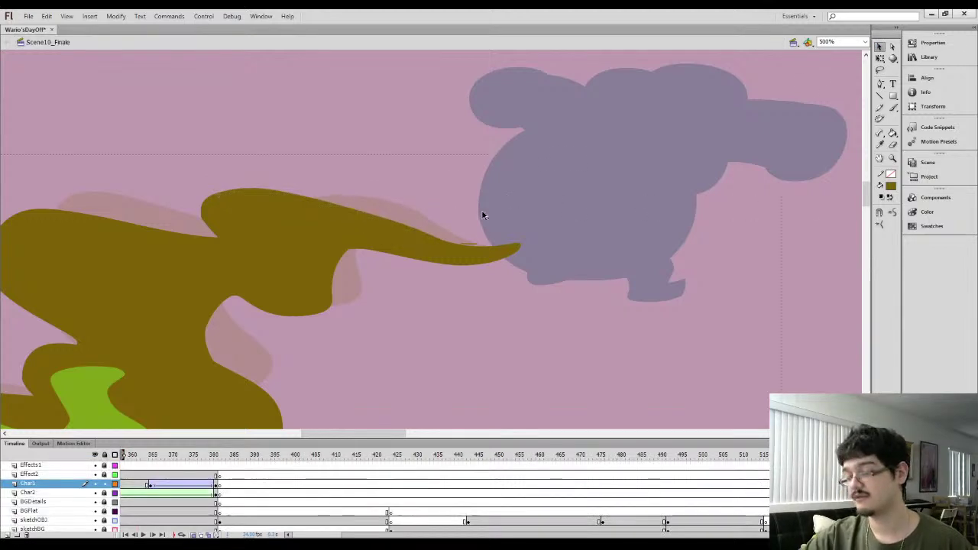
double_click(464, 257)
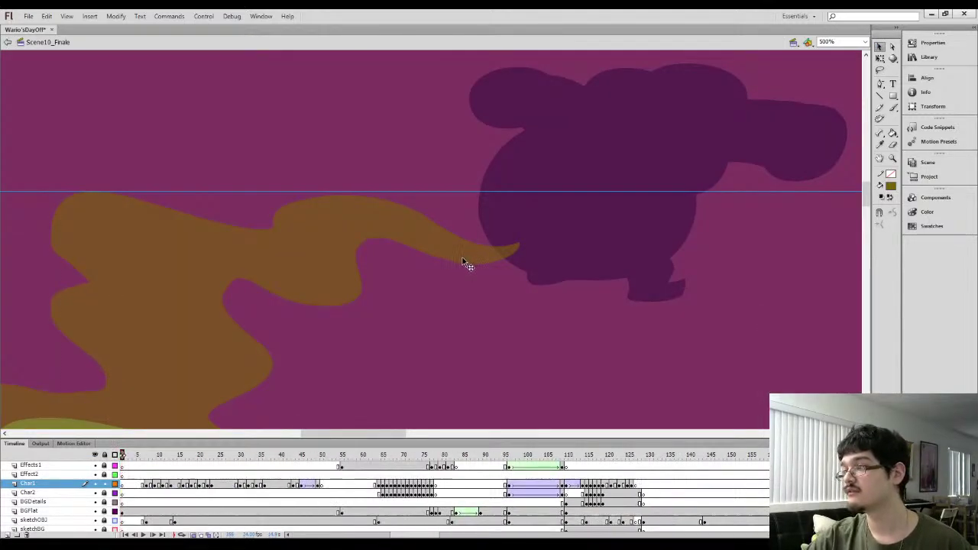
key("period")
key("period")
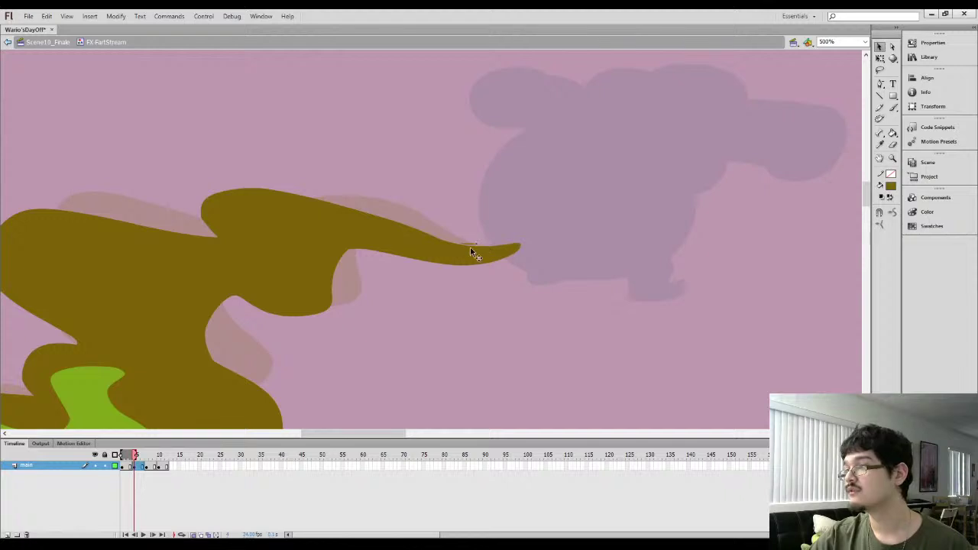
Lasso the upper stream, then move to frame 7 and lasso its top-left area
key("l")
mouse_move(484, 233)
left_mouse_down()
mouse_move(306, 212)
mouse_move(480, 183)
left_mouse_up()
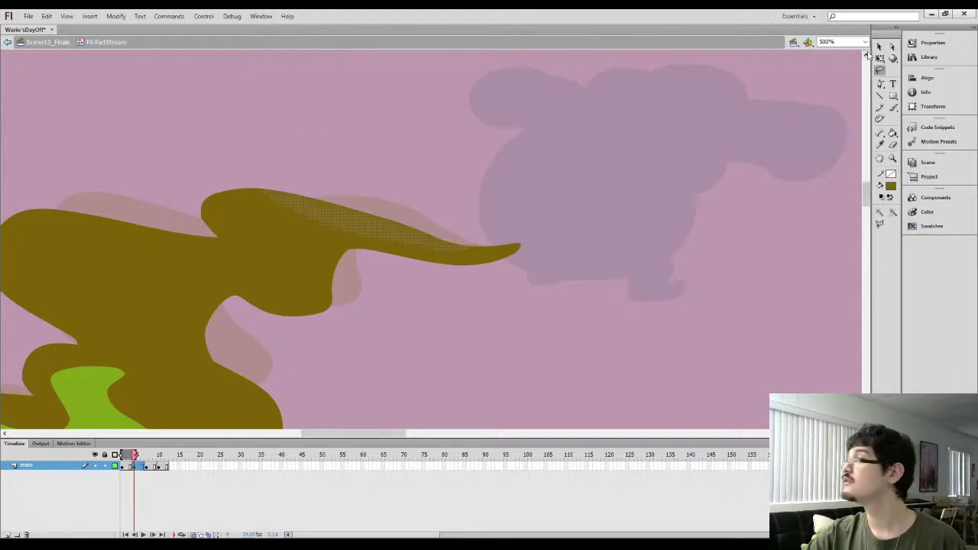
key("v")
key("period")
key("period")
key("period")
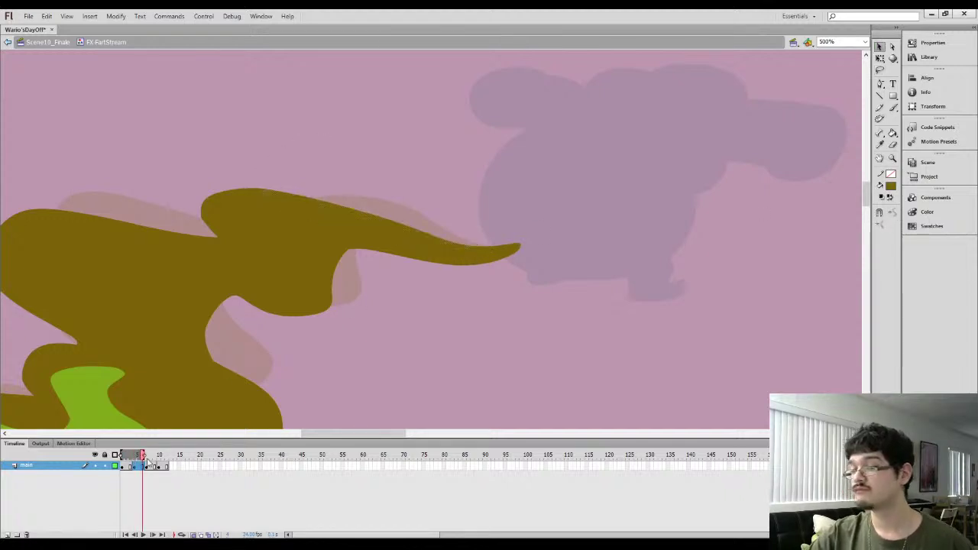
left_click(146, 467)
key("l")
left_click(470, 141)
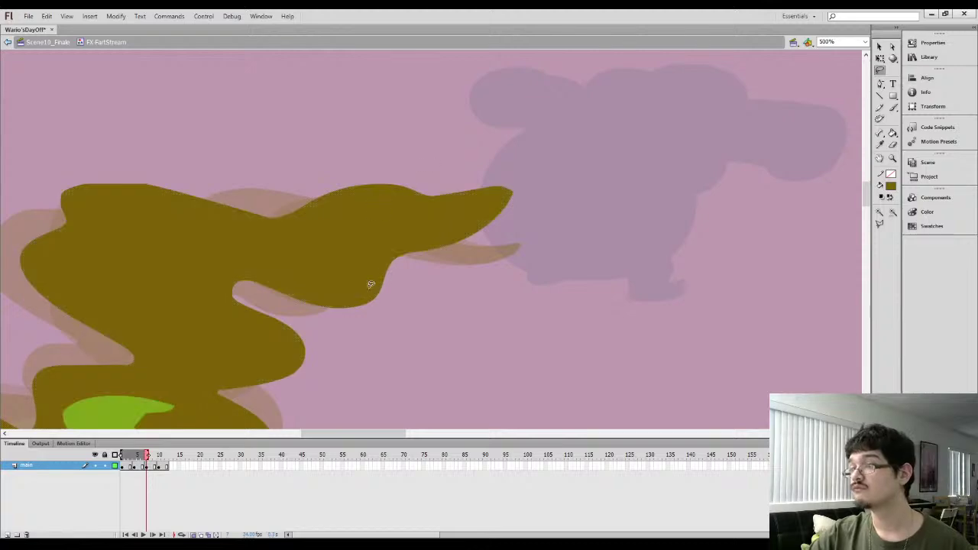
mouse_move(177, 185)
left_mouse_down()
mouse_move(53, 175)
mouse_move(201, 218)
left_mouse_up()
key("v")
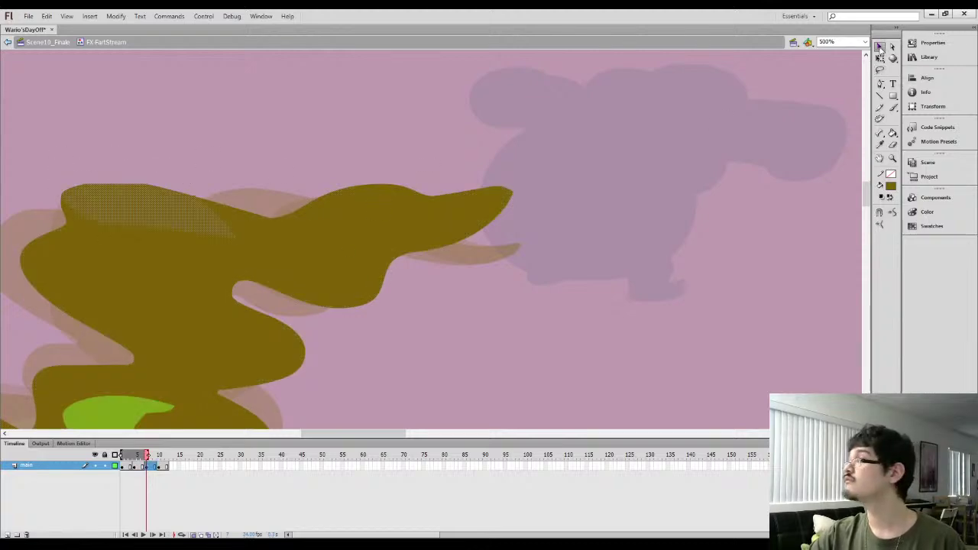
left_click(156, 152)
Paint an arc over the top-left, fill the gap olive, and delete part of the tip
key("b")
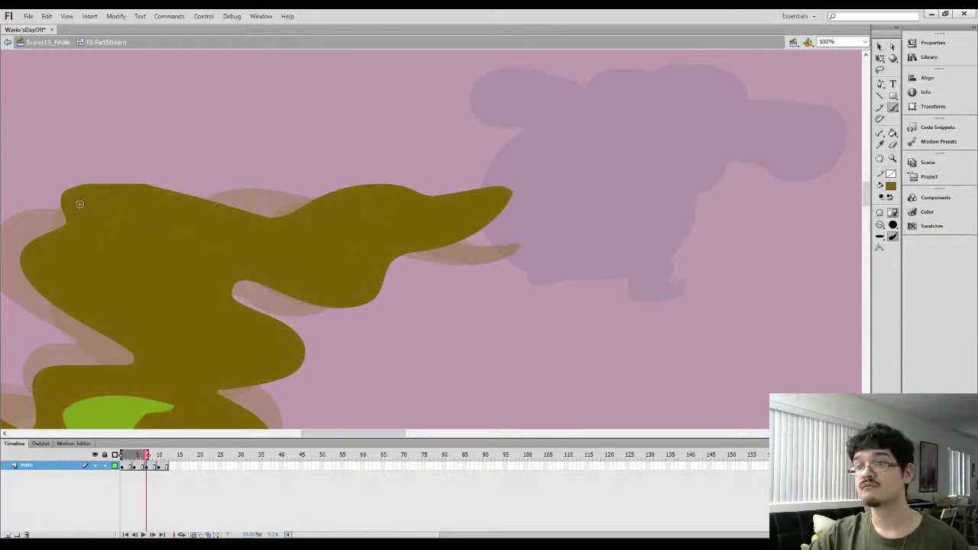
mouse_move(63, 198)
left_mouse_down()
mouse_move(153, 178)
mouse_move(249, 213)
mouse_move(535, 186)
mouse_move(450, 201)
left_mouse_up()
key("k")
left_click(109, 178)
key("l")
key("Delete")
Redraw the tip's top and lower outlines in olive and fill its interior
key("b")
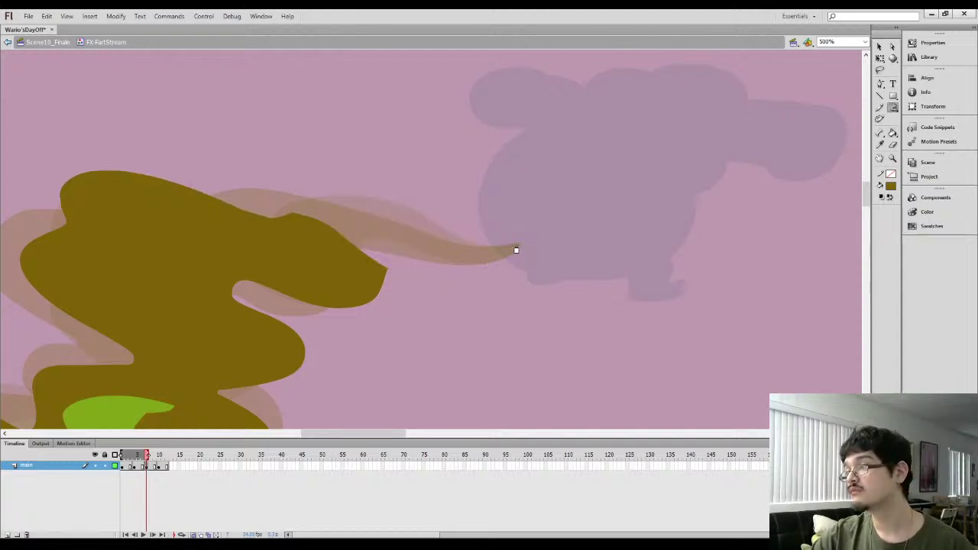
mouse_move(517, 244)
left_mouse_down()
mouse_move(365, 271)
mouse_move(353, 305)
mouse_move(447, 247)
left_mouse_up()
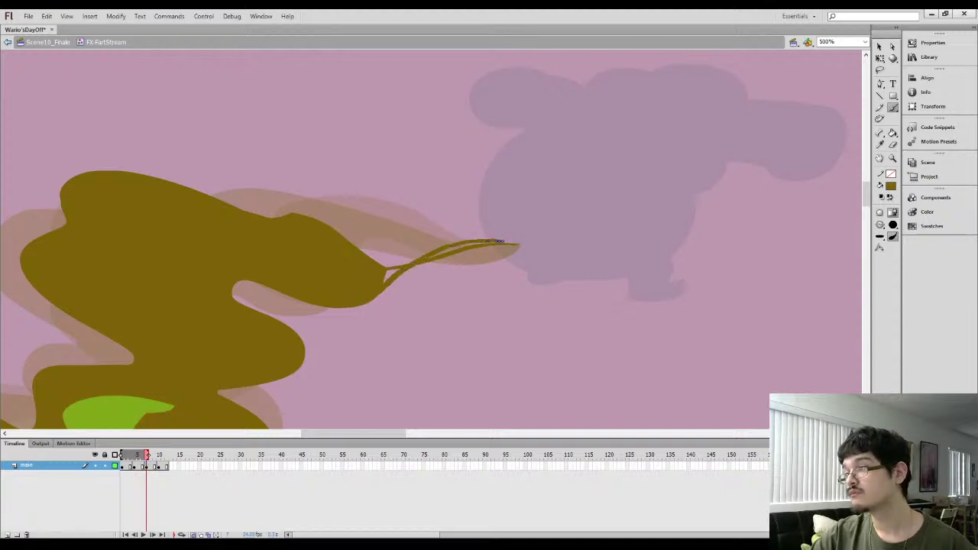
left_click_drag(511, 247, 409, 269)
key("k")
left_click(445, 251)
Extend the body's top edge with olive strokes, fill the enclosed gaps, and trace the snout top
key("b")
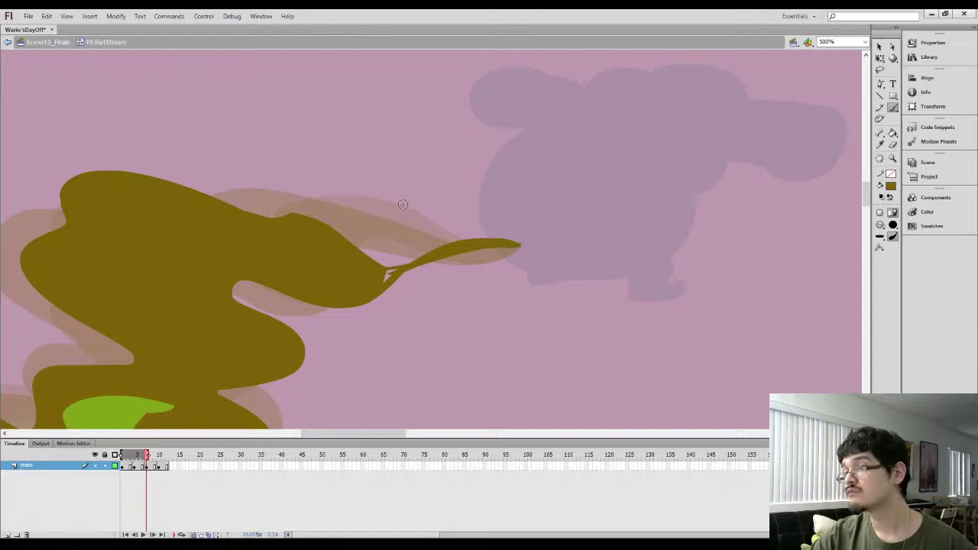
left_click_drag(258, 213, 355, 216)
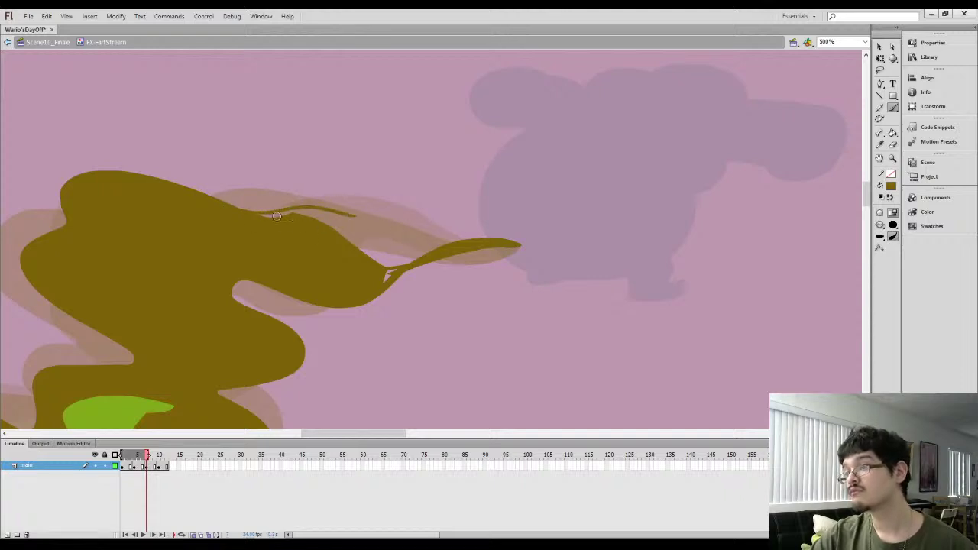
mouse_move(258, 211)
left_mouse_down()
mouse_move(362, 206)
mouse_move(486, 238)
left_mouse_up()
key("k")
left_click(401, 243)
left_click(384, 275)
key("b")
mouse_move(428, 225)
left_mouse_down()
mouse_move(504, 241)
mouse_move(448, 228)
mouse_move(513, 241)
left_mouse_up()
Smooth the notch below the snout
key("l")
mouse_move(440, 243)
left_mouse_down()
mouse_move(397, 327)
mouse_move(447, 256)
left_mouse_up()
key("v")
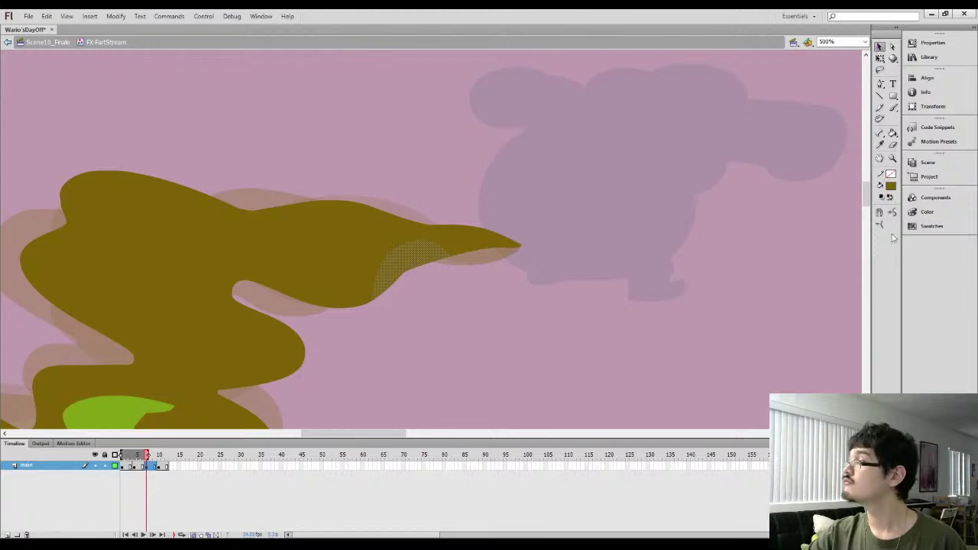
left_click(893, 213)
left_click(499, 344)
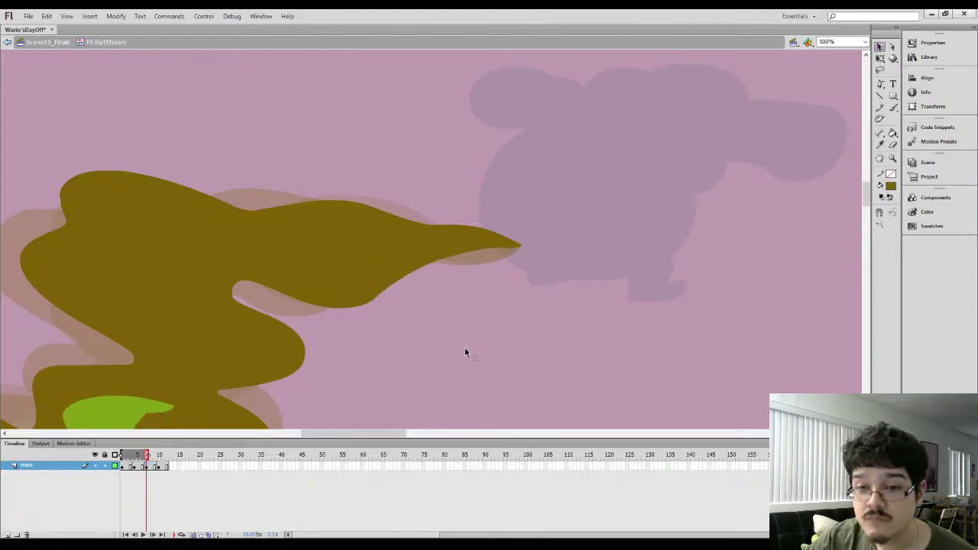
Erase along the snout's top edge and tidy the snout selection
key("i")
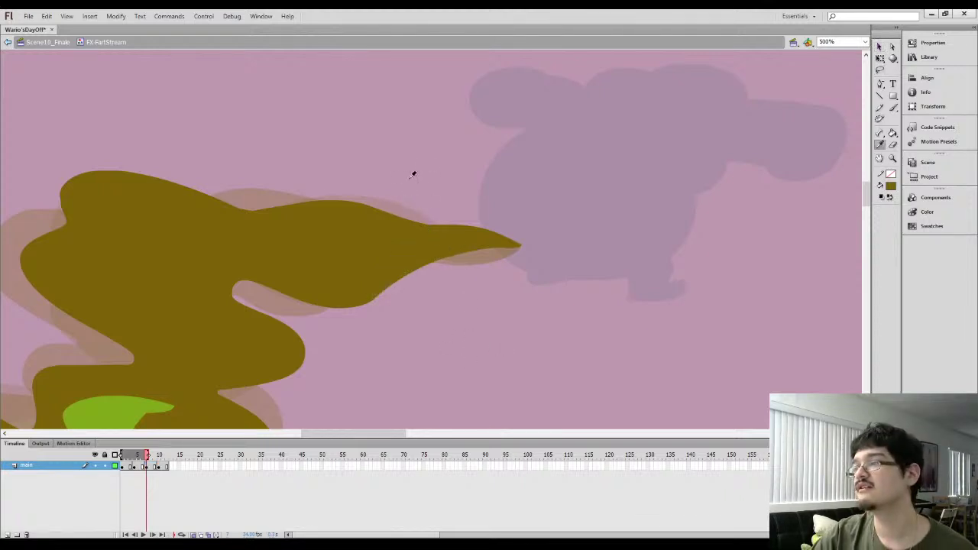
key("e")
mouse_move(334, 191)
left_mouse_down()
mouse_move(384, 201)
mouse_move(335, 193)
mouse_move(400, 218)
mouse_move(476, 226)
left_mouse_up()
key("l")
mouse_move(367, 216)
left_mouse_down()
mouse_move(360, 223)
mouse_move(365, 217)
left_mouse_up()
key("v")
left_click(481, 331)
On the next frame, sample the stream's olive and fill the white sliver near the tip
key(".")
key(".")
key(".")
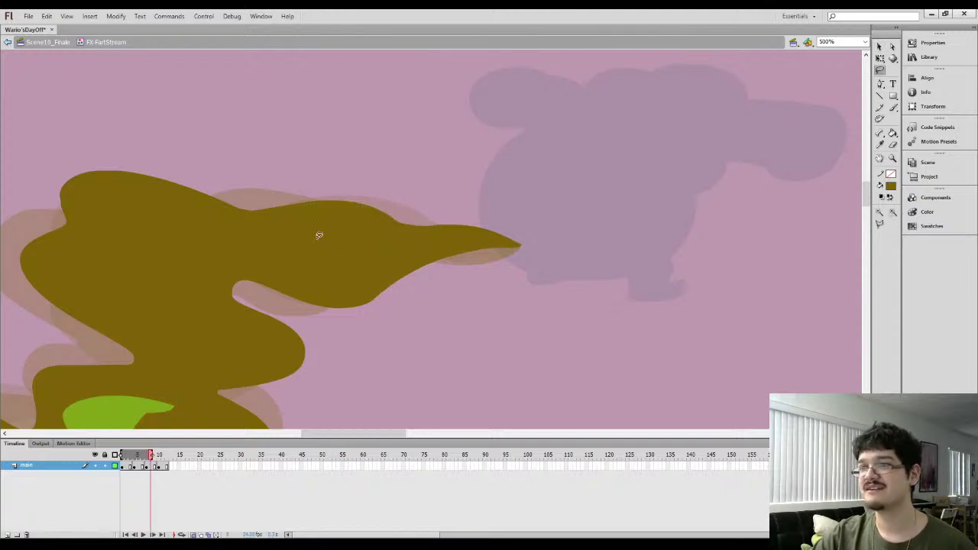
key("i")
left_click(315, 263)
key("b")
mouse_move(222, 290)
left_mouse_down()
mouse_move(291, 238)
mouse_move(348, 292)
mouse_move(277, 325)
left_mouse_up()
key("k")
left_click(314, 268)
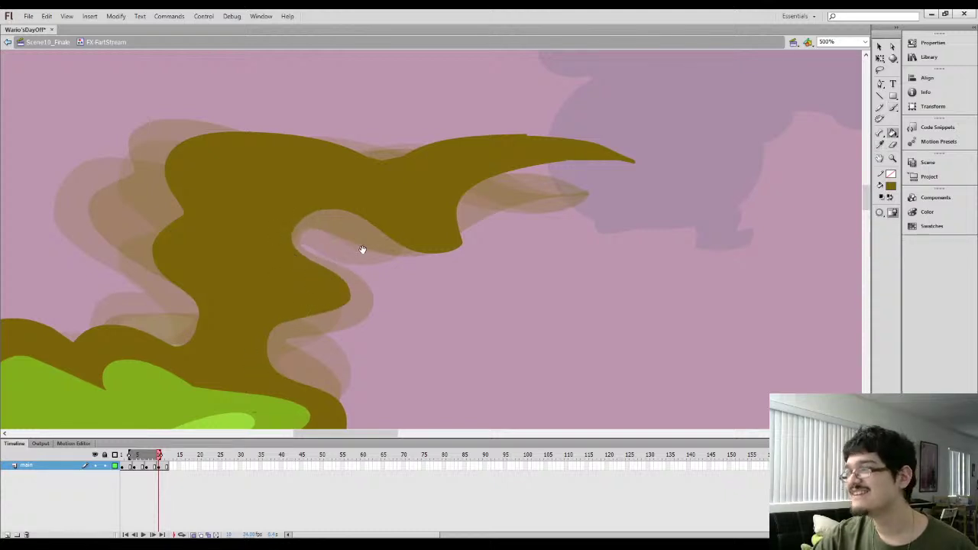
left_click_drag(362, 249, 318, 267)
Delete the shape's nose and compare it with the previous frame
key("l")
mouse_move(309, 160)
left_mouse_down()
mouse_move(447, 260)
mouse_move(641, 211)
left_mouse_up()
key("Delete")
key("i")
key("comma")
key("period")
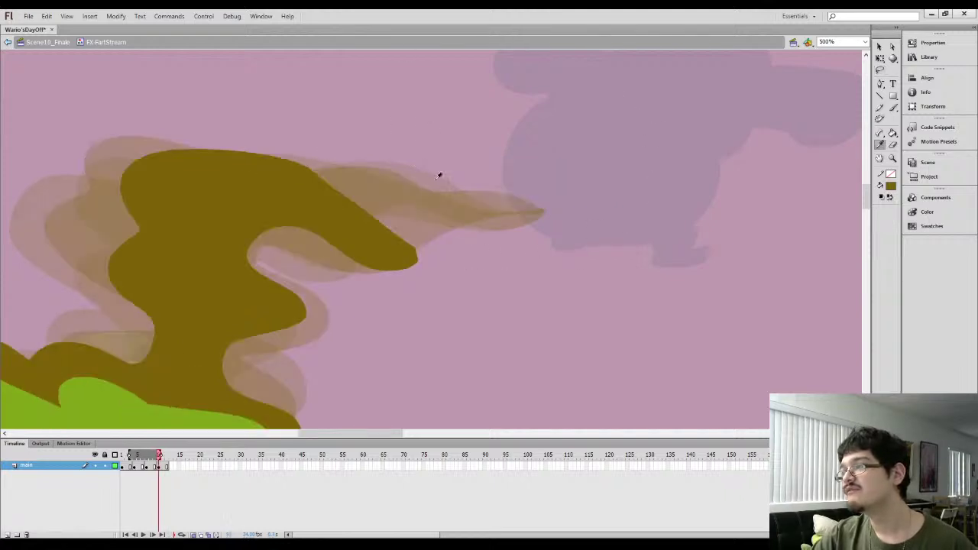
Add olive strokes at the smoke edge and along the tip's top, filling the gaps beneath
key("b")
mouse_move(377, 222)
left_mouse_down()
mouse_move(486, 196)
mouse_move(539, 209)
mouse_move(475, 219)
mouse_move(434, 245)
left_mouse_up()
key("k")
left_click(424, 230)
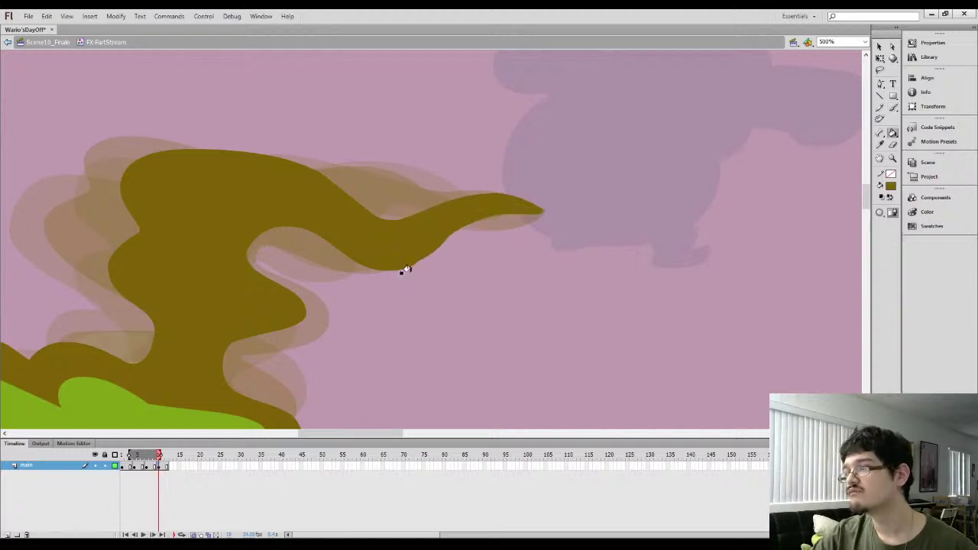
key("b")
left_click_drag(324, 177, 400, 205)
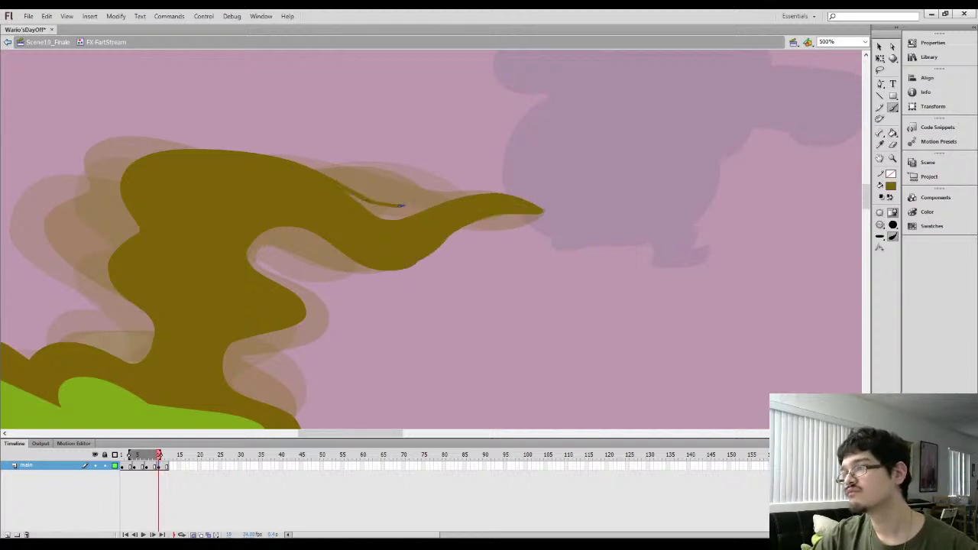
key("k")
left_click(414, 208)
Smooth the lower edge and the tip's top edge, then zoom out to the whole smoke
key("l")
mouse_move(422, 287)
left_mouse_down()
mouse_move(430, 219)
mouse_move(483, 220)
left_mouse_up()
left_click(880, 48)
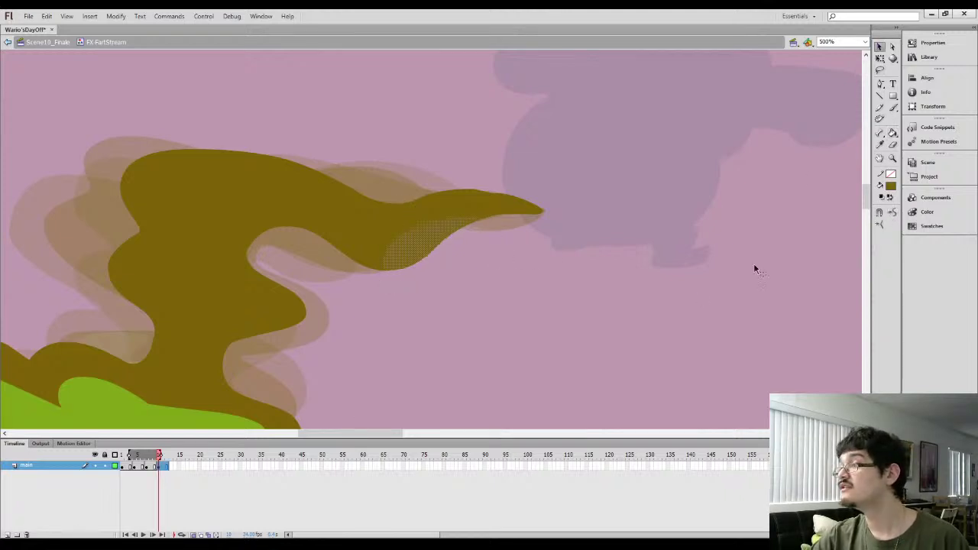
key("l")
mouse_move(412, 174)
left_mouse_down()
mouse_move(520, 177)
mouse_move(416, 204)
left_mouse_up()
left_click(880, 48)
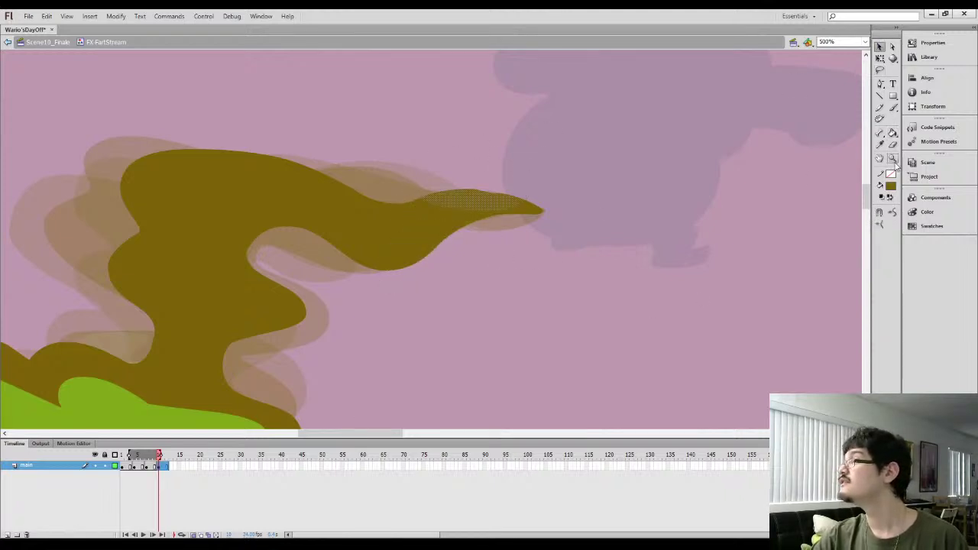
key("ctrl+minus")
key("ctrl+minus")
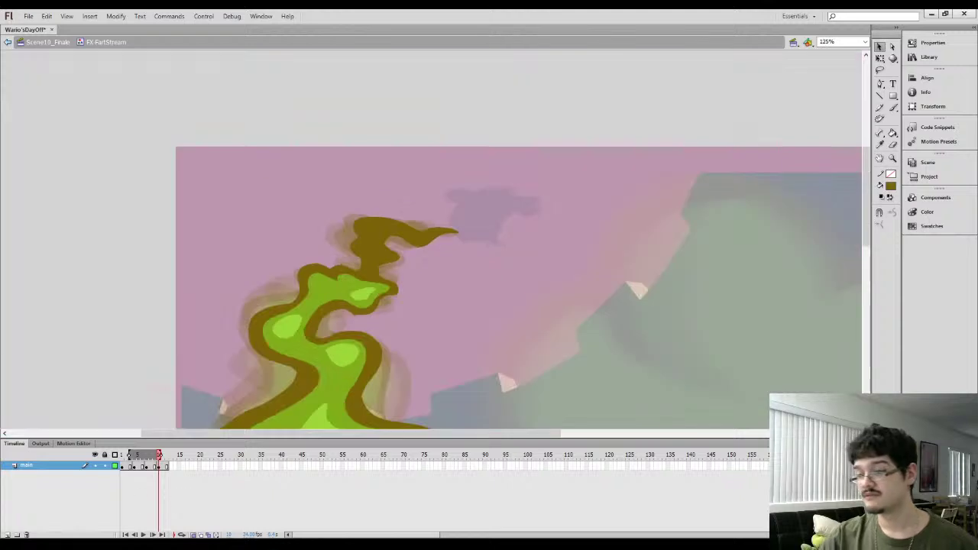
Play the smoke animation, lock the main layer, return to frame 1 and zoom in
key("Return")
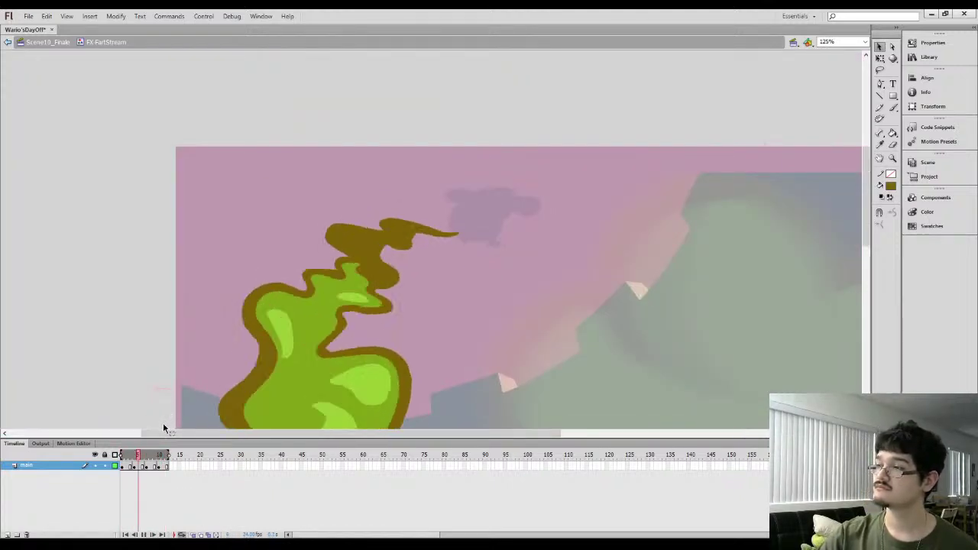
left_click(104, 466)
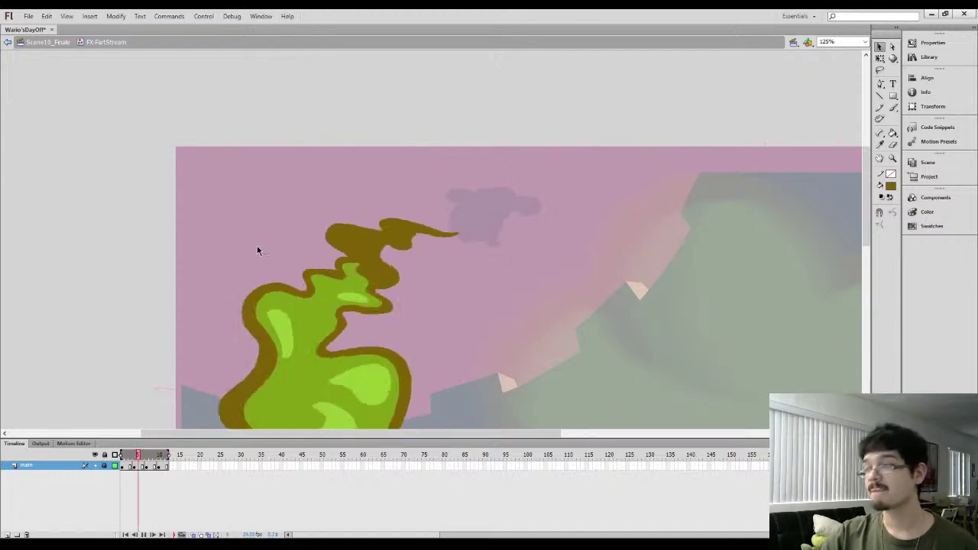
left_click(121, 466)
key("ctrl+=")
Clear the selection, pan across the smoke, and lasso part of the left outline
key("l")
left_click(388, 160)
mouse_move(263, 147)
left_mouse_down()
mouse_move(389, 174)
mouse_move(382, 240)
mouse_move(349, 188)
mouse_move(373, 172)
left_mouse_up()
key("b")
key("l")
left_click_drag(334, 275, 431, 238)
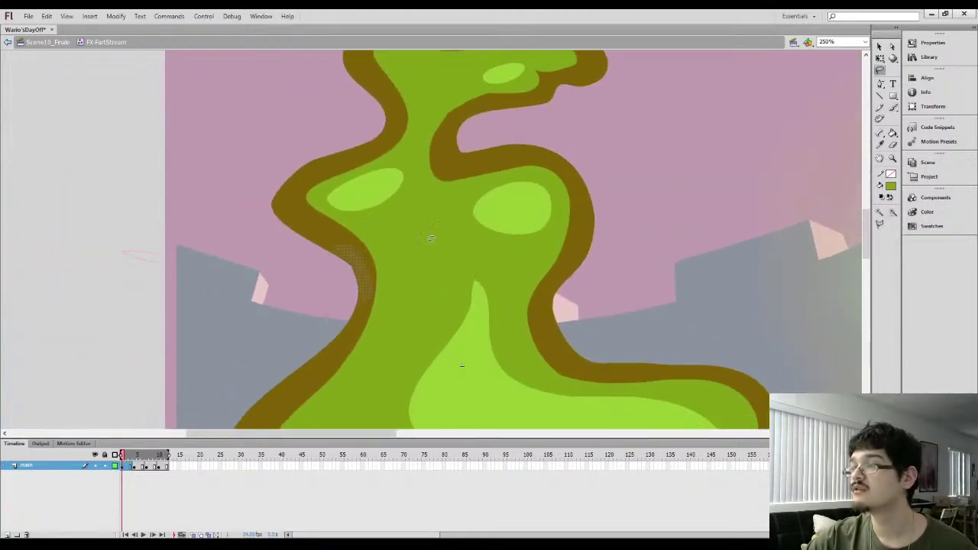
Select part of the upper green and brown outline, then zoom in to 500% on the notch
left_click(879, 48)
left_click(751, 217)
mouse_move(516, 105)
left_mouse_down()
mouse_move(524, 199)
mouse_move(486, 205)
left_mouse_up()
key("i")
key("l")
left_click(879, 47)
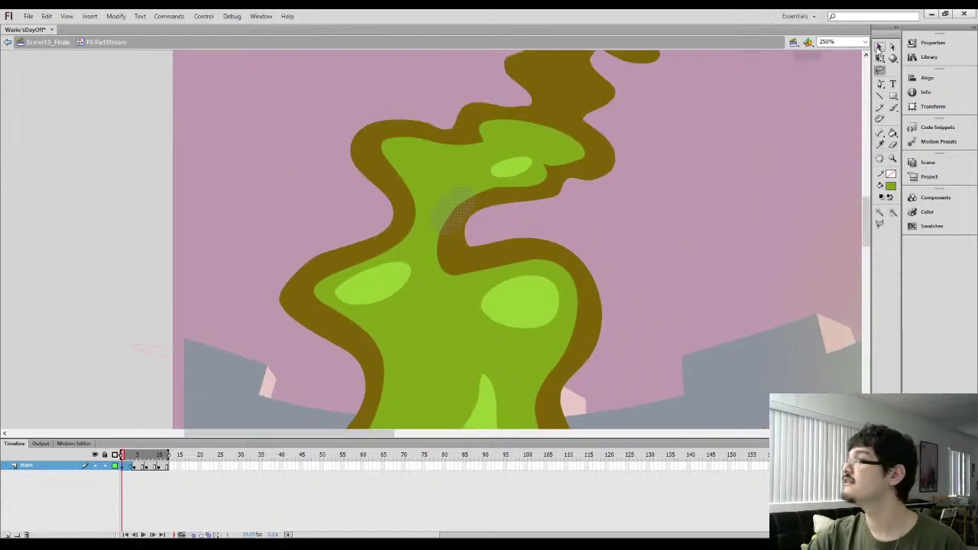
left_click(587, 189)
left_click_drag(575, 144, 538, 244)
key("i")
key("l")
key("ctrl+equal")
Paint green across the brown notch and fill the enclosed notch green
left_click(563, 290)
key("i")
key("b")
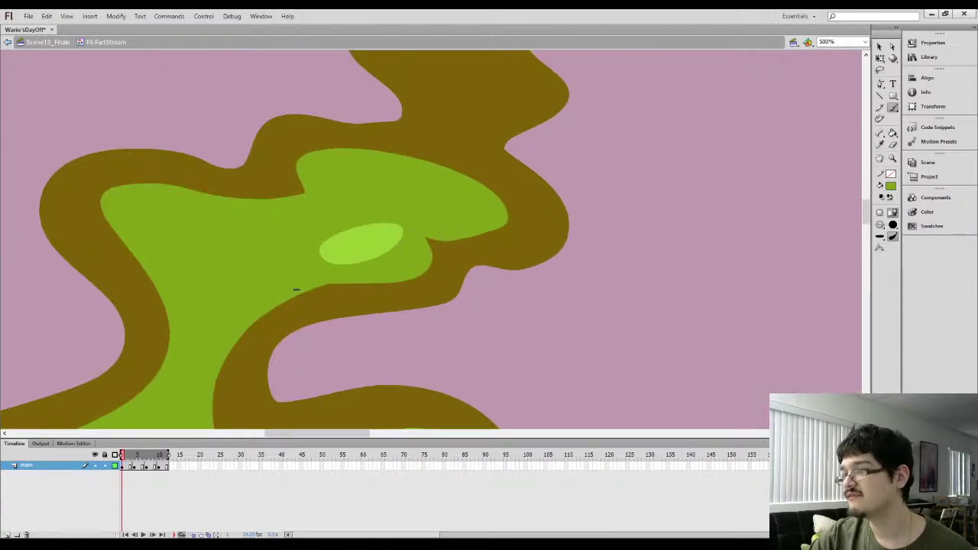
mouse_move(437, 256)
left_mouse_down()
mouse_move(470, 234)
mouse_move(430, 255)
left_mouse_up()
key("k")
left_click(429, 242)
key("b")
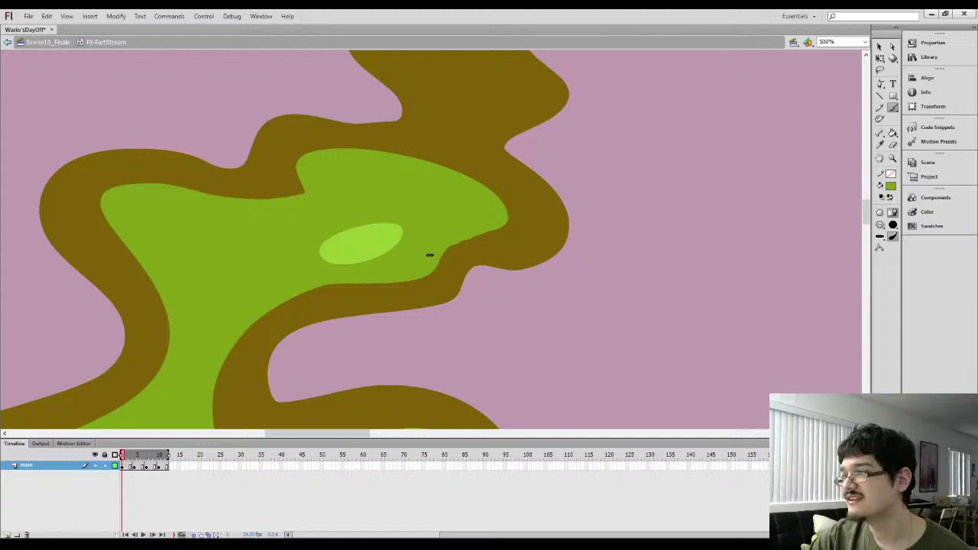
Paint a green stroke around a brown area and fill that area green
mouse_move(522, 223)
left_mouse_down()
mouse_move(468, 176)
mouse_move(451, 204)
mouse_move(397, 158)
left_mouse_up()
key("k")
left_click(492, 215)
key("l")
left_click(880, 47)
left_click_drag(902, 214, 900, 215)
left_click(652, 246)
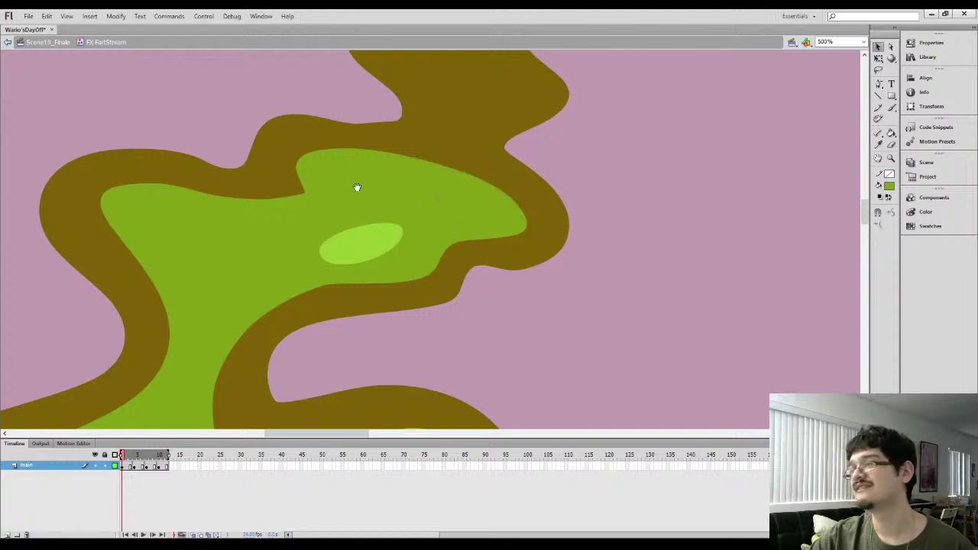
Erase along the top of the brown outline, curving a smooth notch into its edge
left_click_drag(358, 188, 463, 185)
key("i")
left_click(389, 211)
key("b")
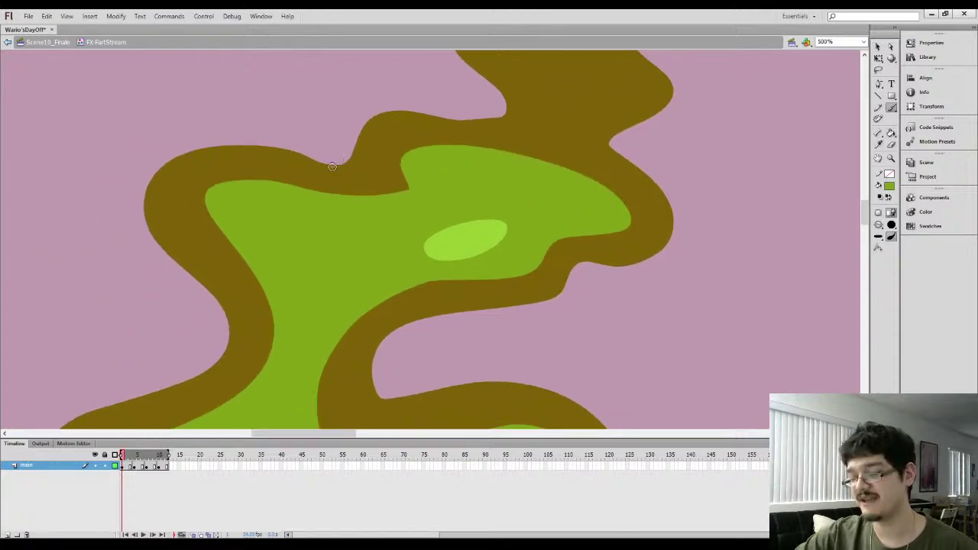
key("e")
mouse_move(271, 145)
left_mouse_down()
mouse_move(346, 166)
mouse_move(359, 162)
mouse_move(383, 111)
left_mouse_up()
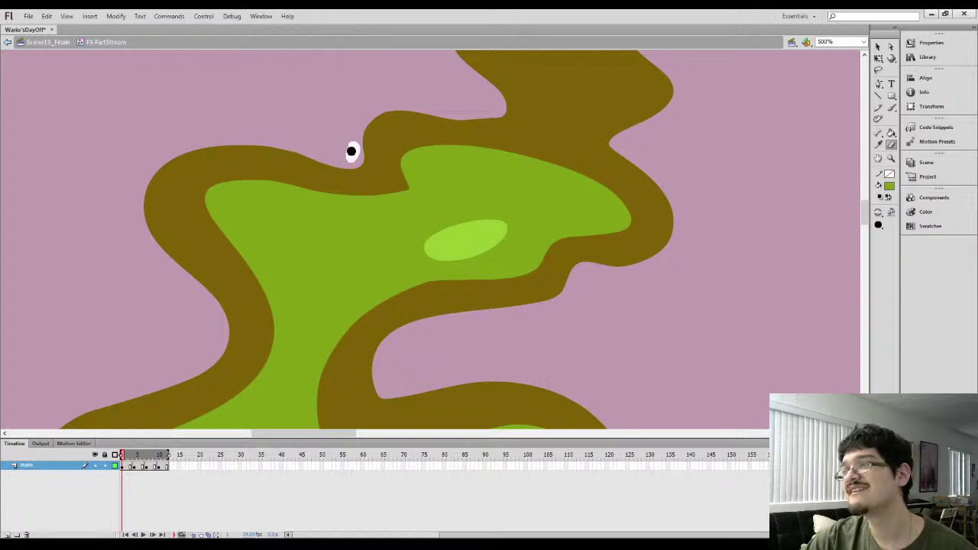
scroll(352, 156, "up", 3)
scroll(352, 157, "right", 3)
mouse_move(345, 175)
left_mouse_down()
mouse_move(420, 184)
mouse_move(425, 175)
mouse_move(405, 156)
left_mouse_up()
mouse_move(423, 149)
left_mouse_down()
mouse_move(413, 208)
mouse_move(337, 190)
left_mouse_up()
Select the brown patch beside the notch, then zoom out to 250%
key("l")
left_click_drag(424, 172, 435, 203)
left_click(879, 46)
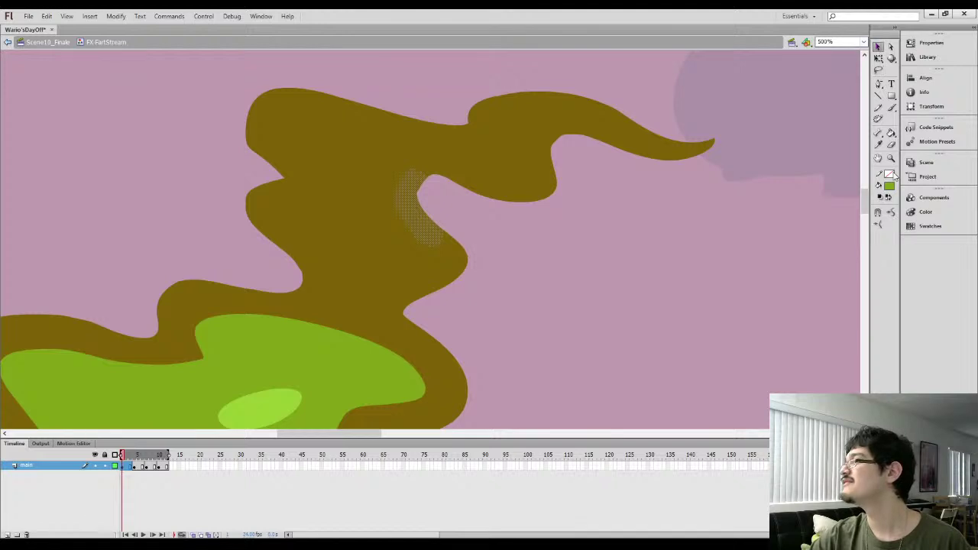
left_click(614, 291)
key("b")
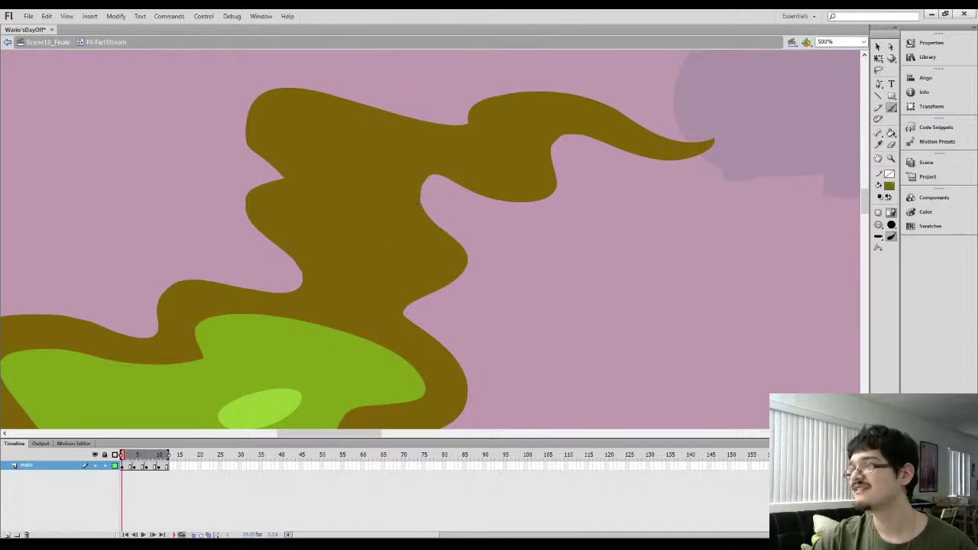
left_click_drag(409, 267, 460, 97)
key("ctrl+minus")
left_click_drag(349, 343, 412, 237)
scroll(413, 237, "down", 5)
scroll(413, 237, "right", 4)
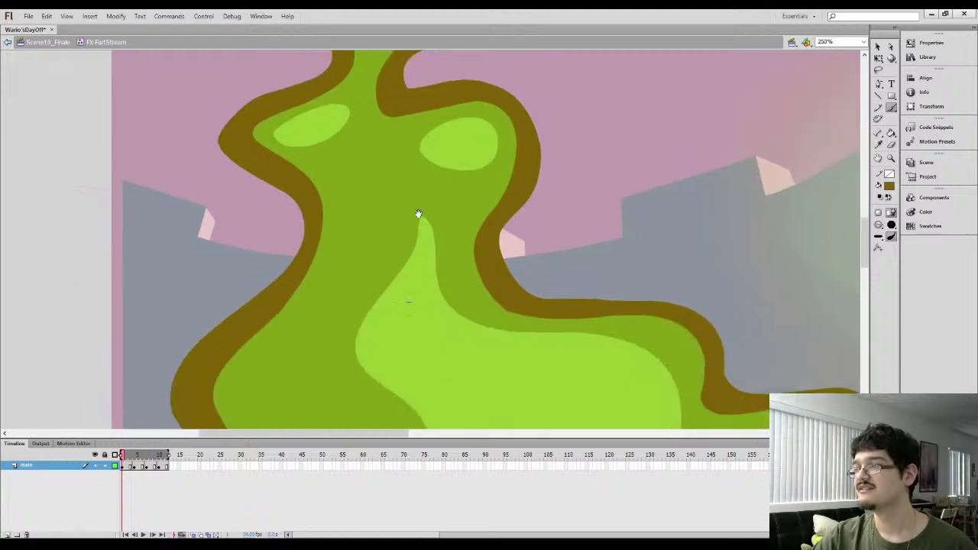
Select part of the brown outline and smooth it
key("l")
left_click_drag(469, 207, 511, 200)
left_click(879, 51)
left_click(893, 214)
left_click(712, 197)
left_click_drag(437, 193, 454, 146)
left_click_drag(557, 146, 451, 131)
Paint a thin brown stroke along the outline, fill the adjacent gap brown, and smooth it
key("i")
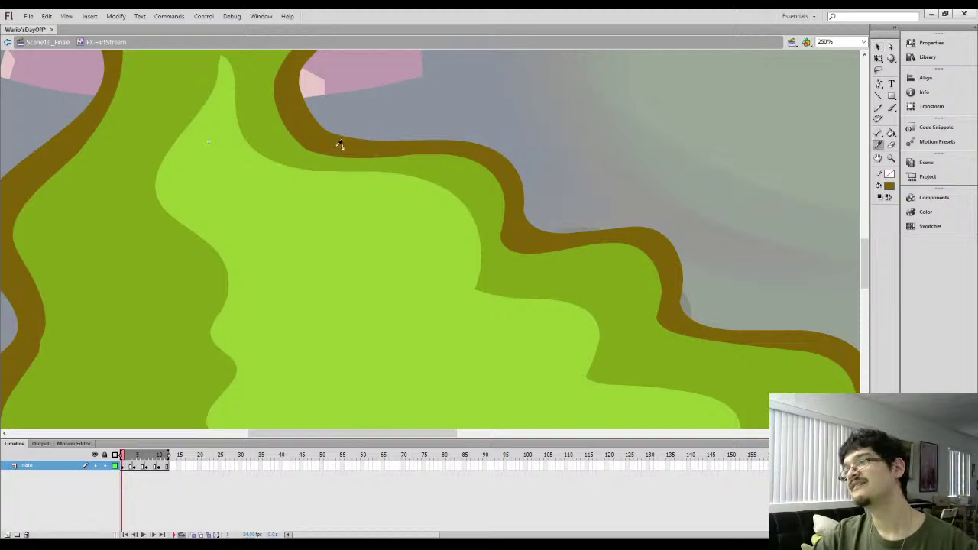
left_click(339, 146)
key("b")
mouse_move(365, 160)
left_mouse_down()
mouse_move(468, 168)
mouse_move(493, 184)
left_mouse_up()
key("k")
left_click(450, 162)
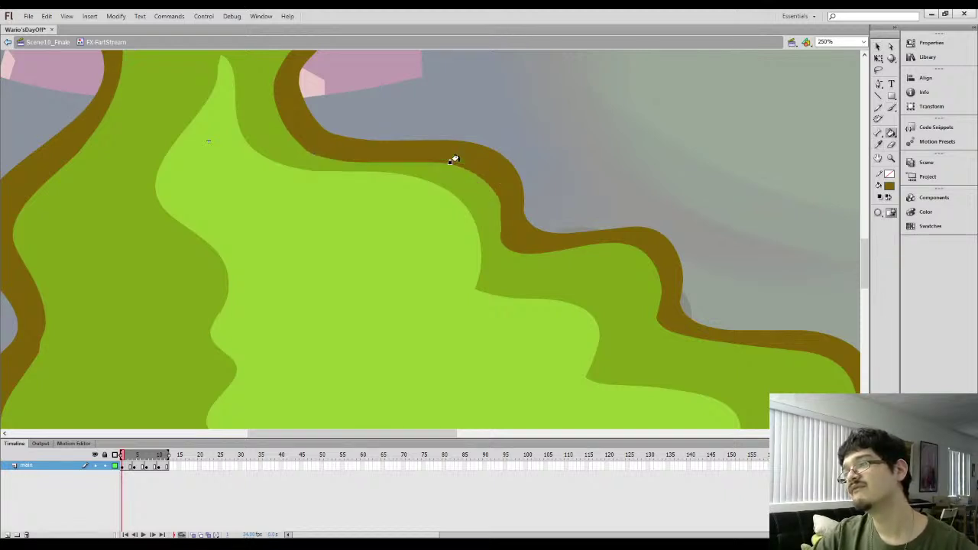
key("v")
left_click(501, 243)
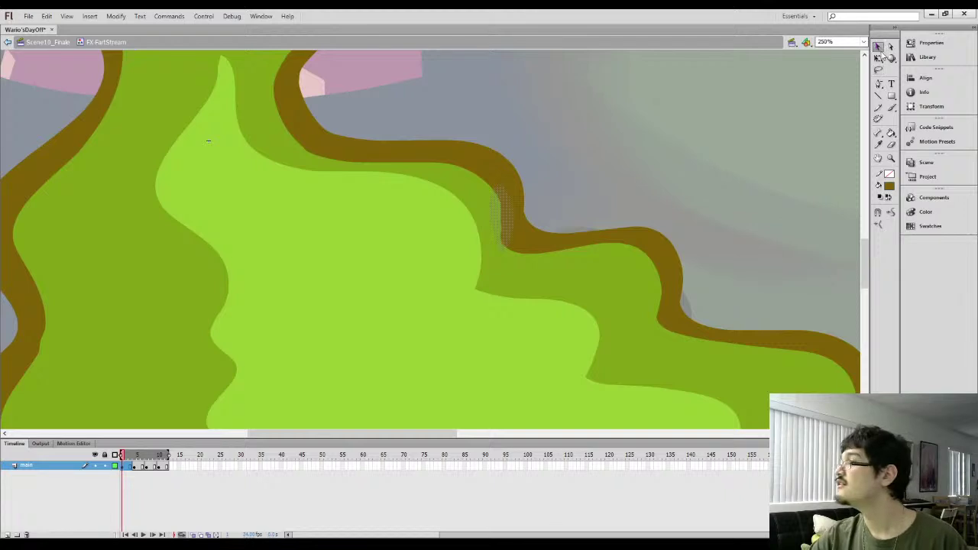
left_click(892, 213)
left_click(589, 186)
Zoom back to 500% and select the inner corner of the outline
key("ctrl+=")
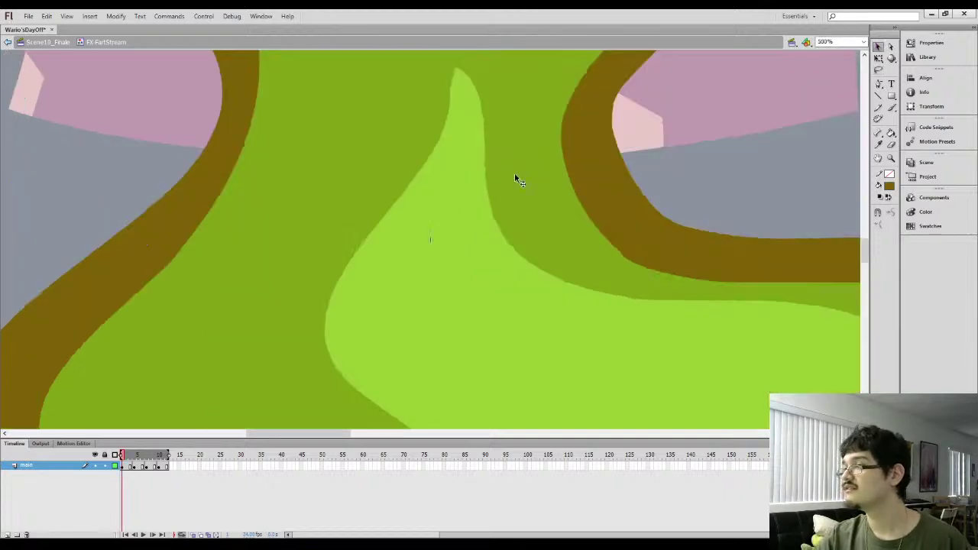
left_click_drag(591, 147, 462, 262)
mouse_move(557, 285)
left_mouse_down()
mouse_move(432, 155)
mouse_move(418, 90)
left_mouse_up()
key("l")
mouse_move(342, 198)
left_mouse_down()
mouse_move(393, 175)
mouse_move(389, 197)
left_mouse_up()
left_click(879, 47)
left_click(665, 133)
Paint brown down the green edge and fill the green sliver brown
left_click_drag(699, 219, 503, 97)
key("i")
left_click(545, 145)
key("b")
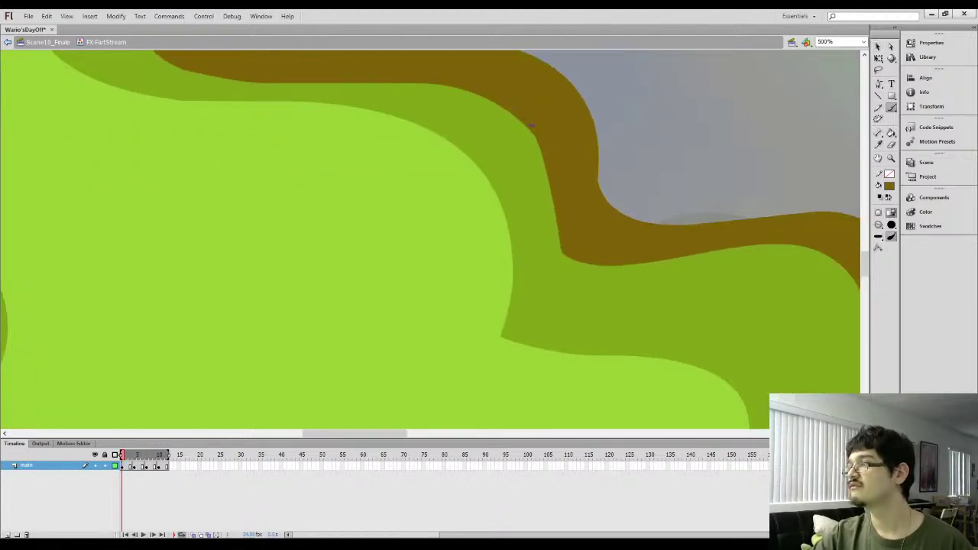
mouse_move(546, 182)
left_mouse_down()
mouse_move(550, 269)
mouse_move(542, 231)
left_mouse_up()
key("k")
left_click(551, 223)
key("l")
left_click(879, 48)
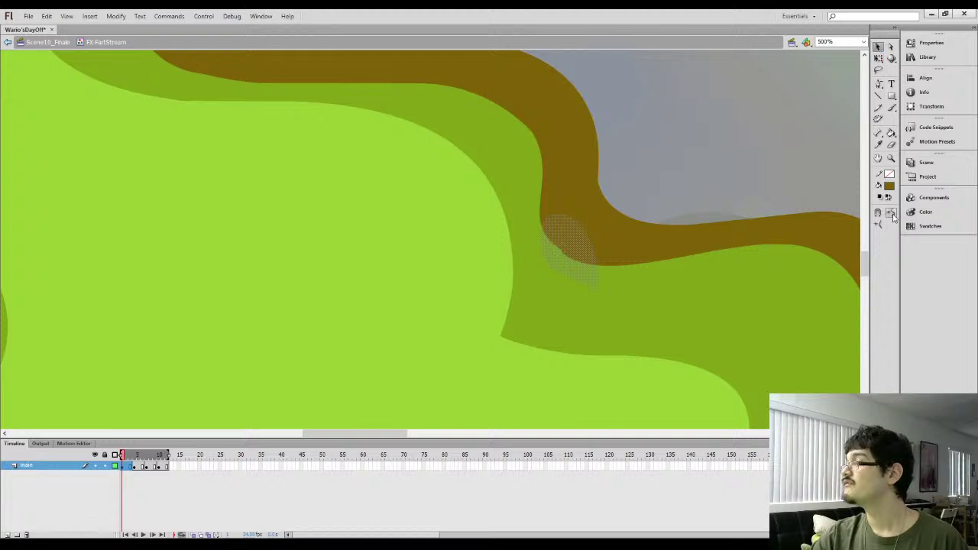
Round off the highlight corner in light green and fill the leftover dark sliver
left_click_drag(495, 286, 418, 179)
key("l")
left_click(589, 81)
key("i")
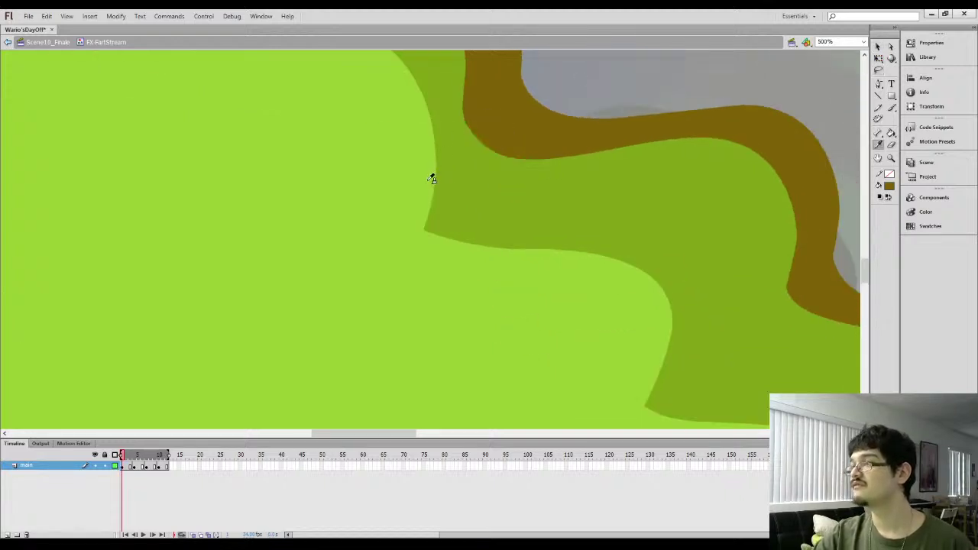
left_click(429, 179)
key("b")
mouse_move(436, 142)
left_mouse_down()
mouse_move(436, 215)
mouse_move(510, 253)
left_mouse_up()
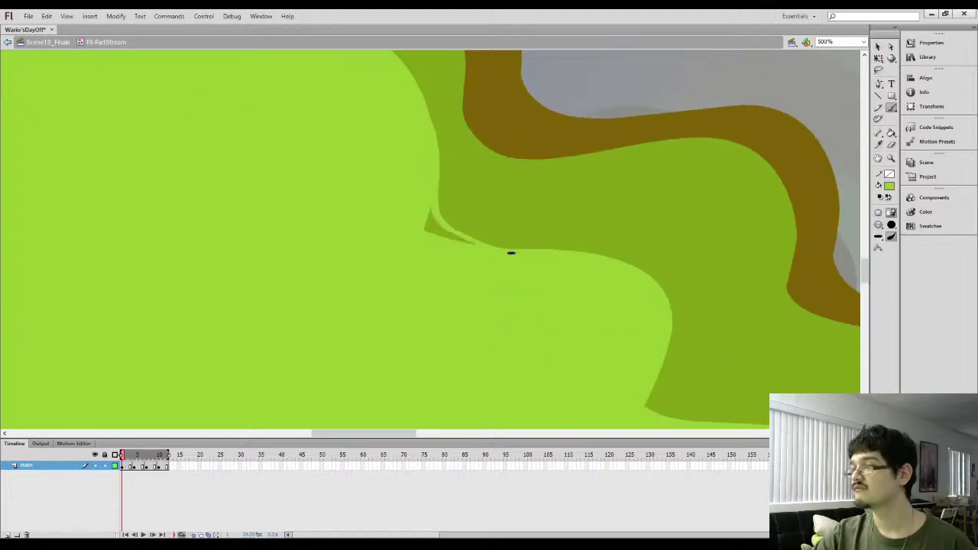
key("k")
left_click(431, 228)
Zoom out to 250% and smooth the corner fill patch
key("ctrl+minus")
key("l")
mouse_move(413, 158)
left_mouse_down()
mouse_move(406, 204)
mouse_move(422, 162)
left_mouse_up()
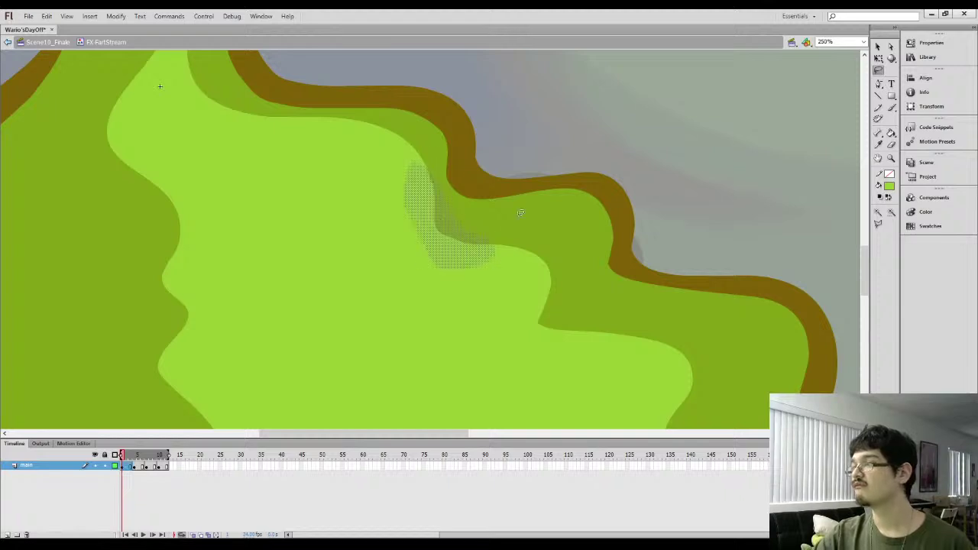
left_click(878, 48)
left_click(891, 213)
left_click(703, 209)
Sample the olive-brown outline colour and select a small patch of the outline
left_click_drag(649, 275, 517, 126)
key("b")
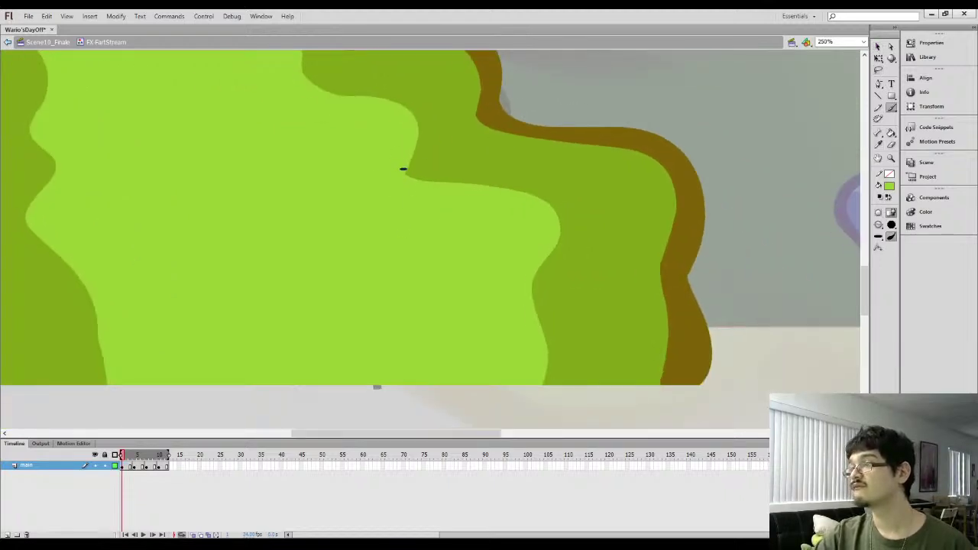
left_click_drag(485, 212, 419, 164)
left_click_drag(602, 166, 584, 194)
left_click_drag(449, 119, 488, 200)
key("l")
key("i")
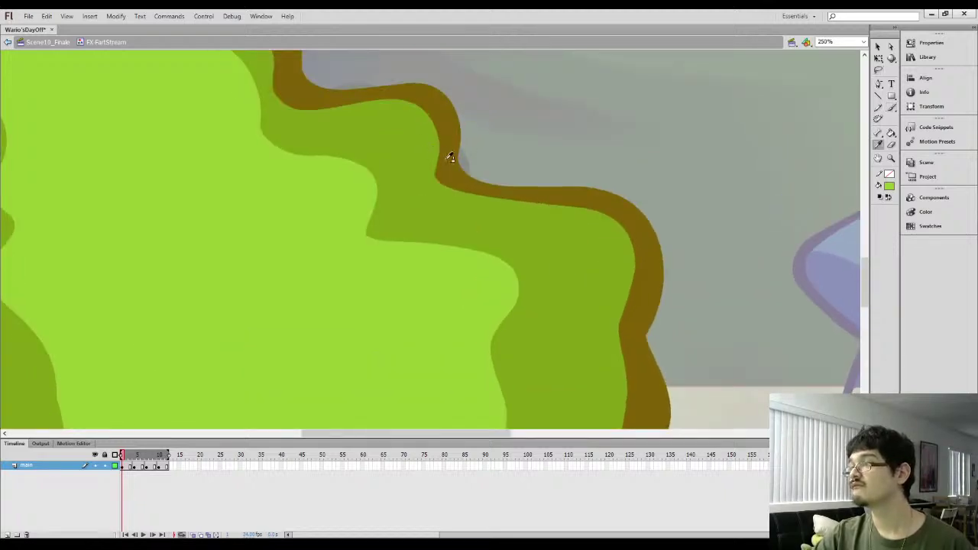
left_click(447, 159)
key("b")
key("l")
left_click_drag(448, 155, 453, 144)
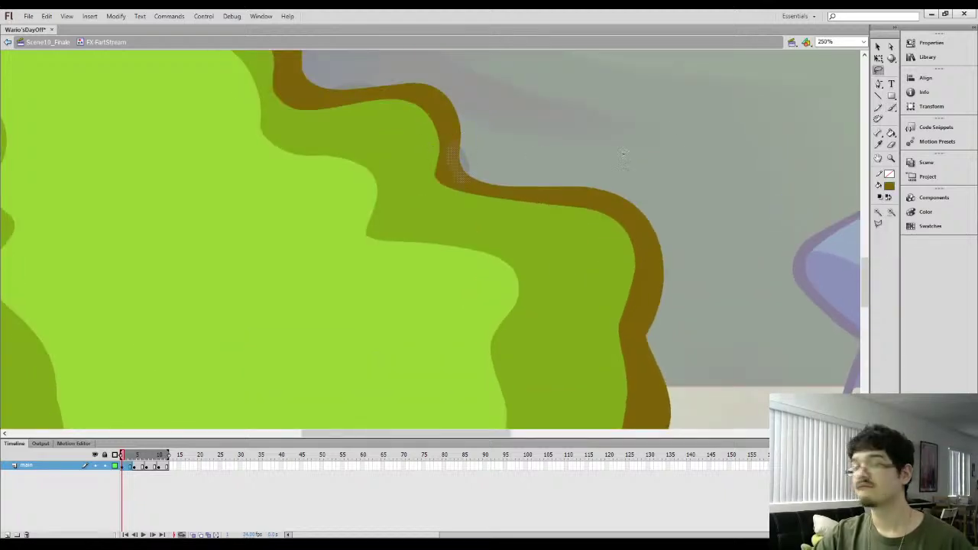
left_click(878, 47)
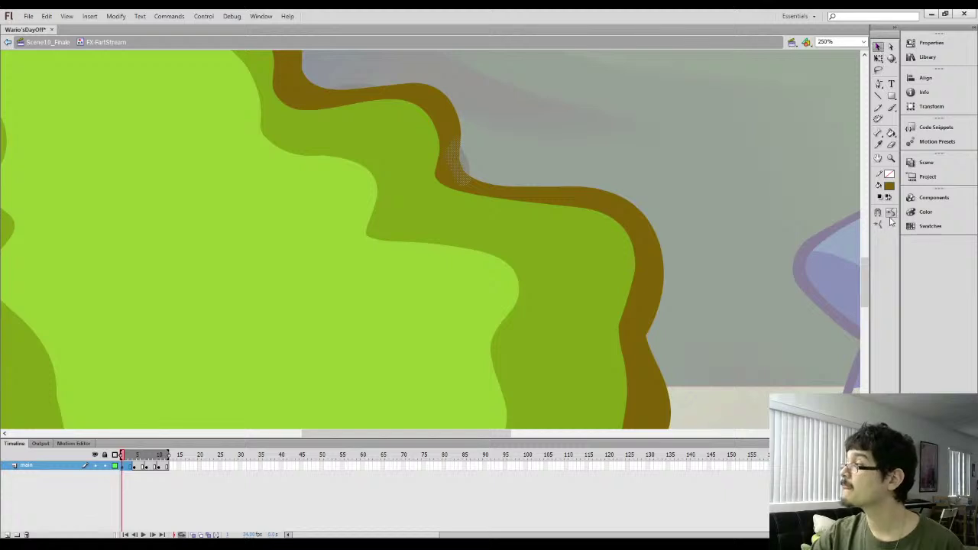
left_click(628, 157)
Zoom in closer on the outline notch and paint olive up its inner edge
left_click_drag(470, 181, 488, 197)
key("b")
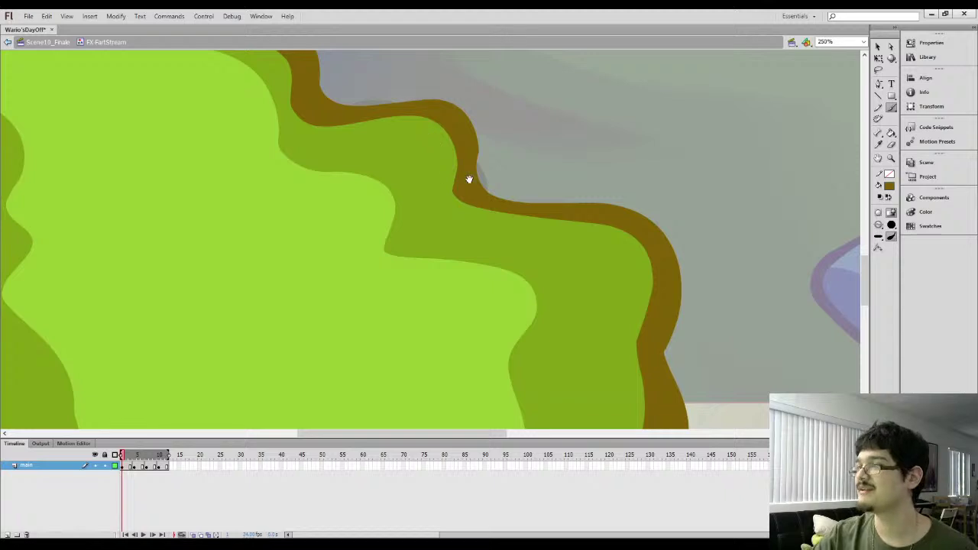
key("l")
left_click_drag(433, 175, 467, 159)
key("ctrl+equal")
left_click(456, 212)
key("i")
key("b")
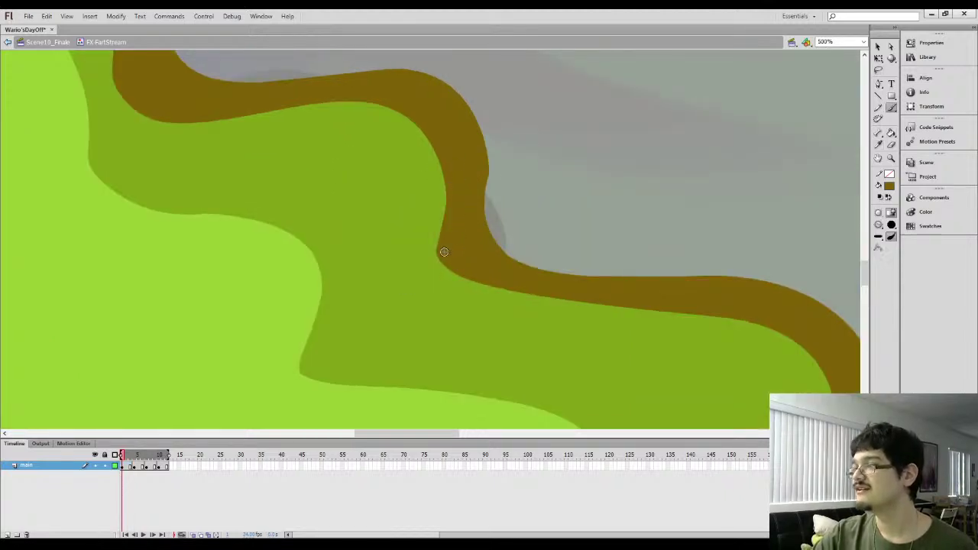
left_click_drag(435, 226, 433, 147)
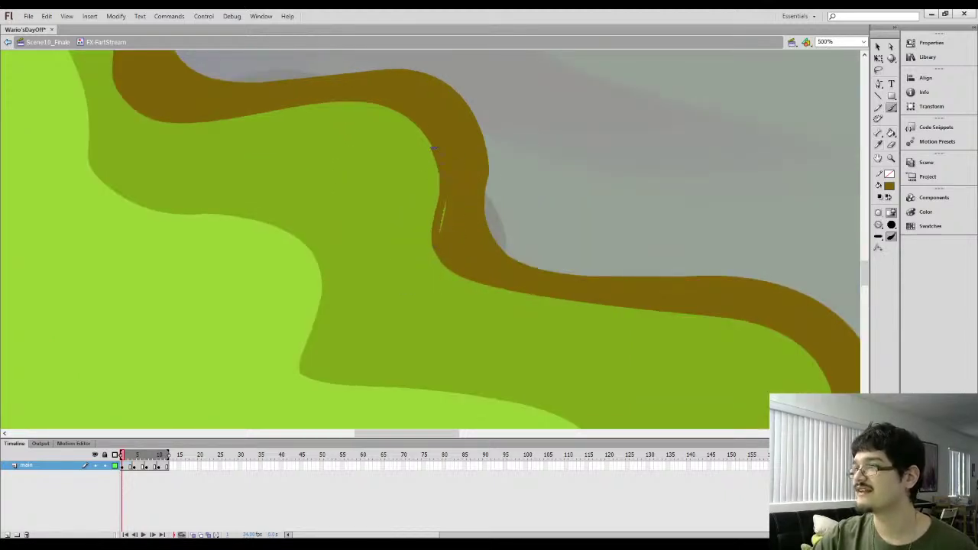
key("k")
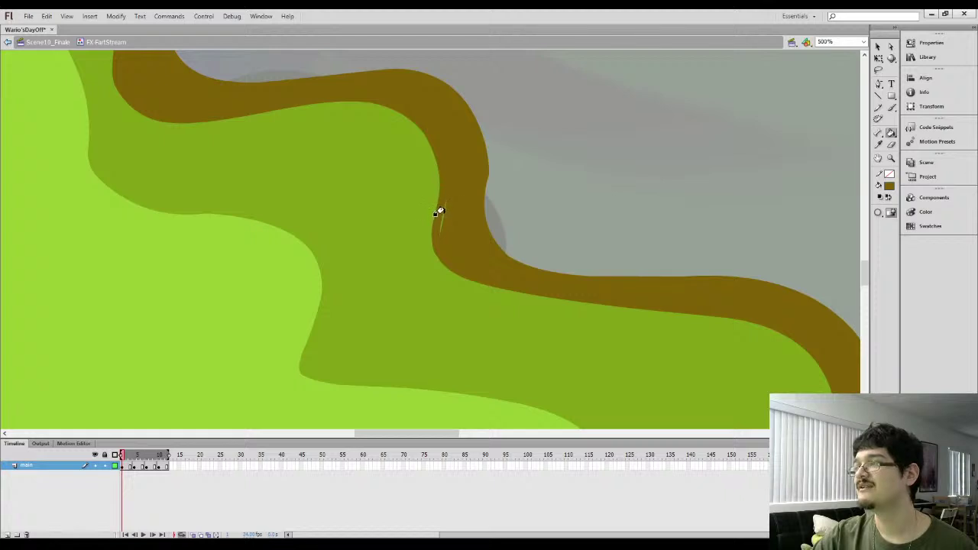
Erase along the notch's olive edge, trim the border below, and delete the stray olive fragment
key("l")
left_click_drag(408, 224, 468, 229)
left_click(879, 47)
left_click(582, 197)
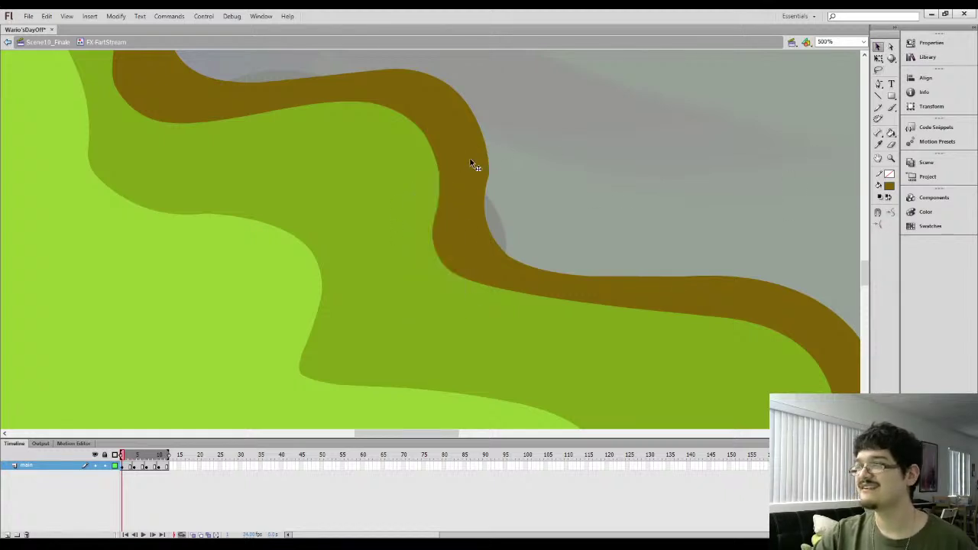
key("b")
left_click_drag(485, 218, 481, 87)
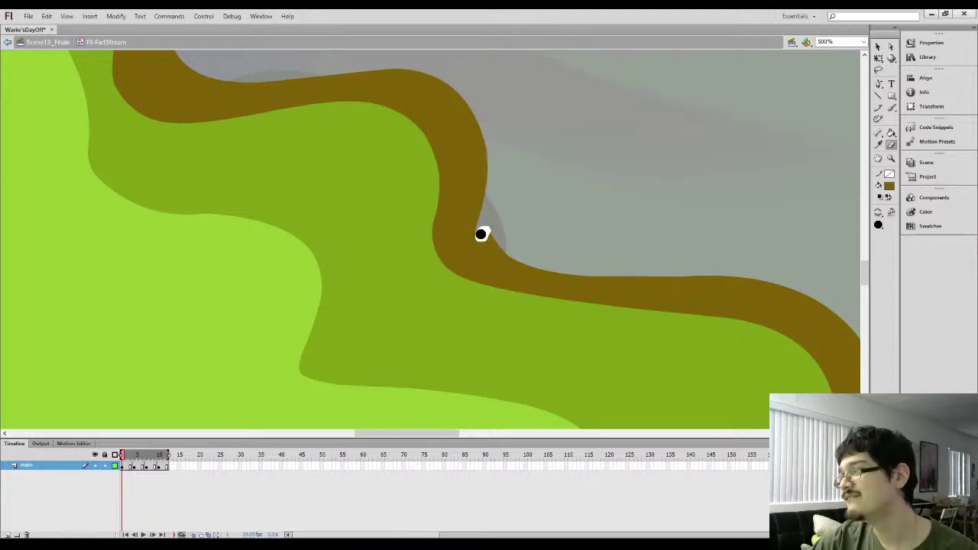
mouse_move(482, 232)
left_mouse_down()
mouse_move(487, 247)
mouse_move(577, 269)
left_mouse_up()
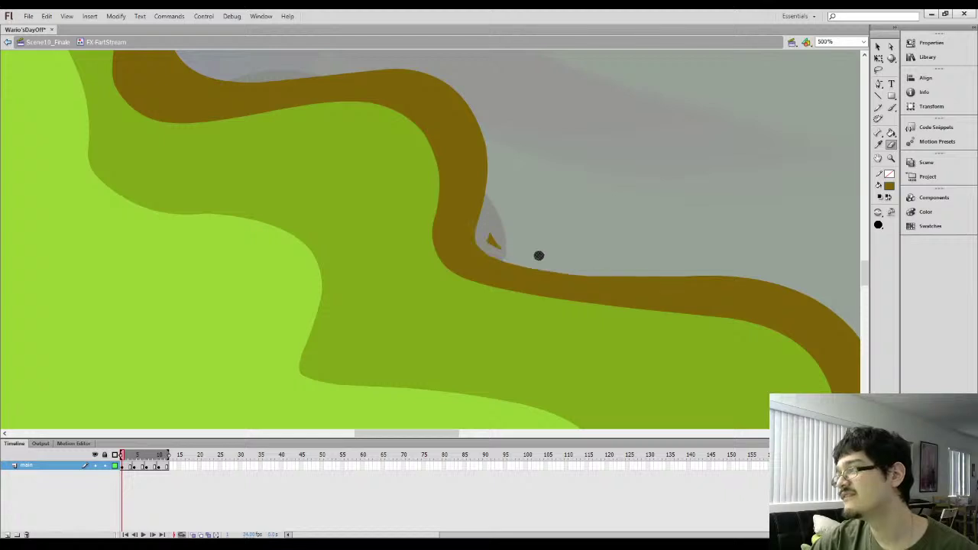
left_click(493, 244, "ctrl")
key("Delete")
Zoom out to frame the whole cloud, then select the olive tail's right part and zoom in
key("b")
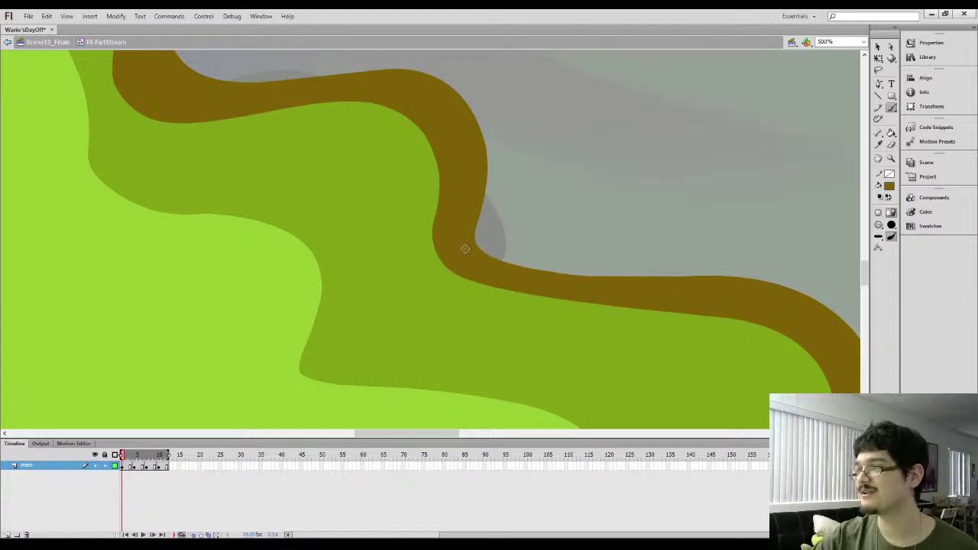
key("ctrl+minus")
mouse_move(515, 265)
left_mouse_down()
mouse_move(467, 158)
mouse_move(420, 87)
left_mouse_up()
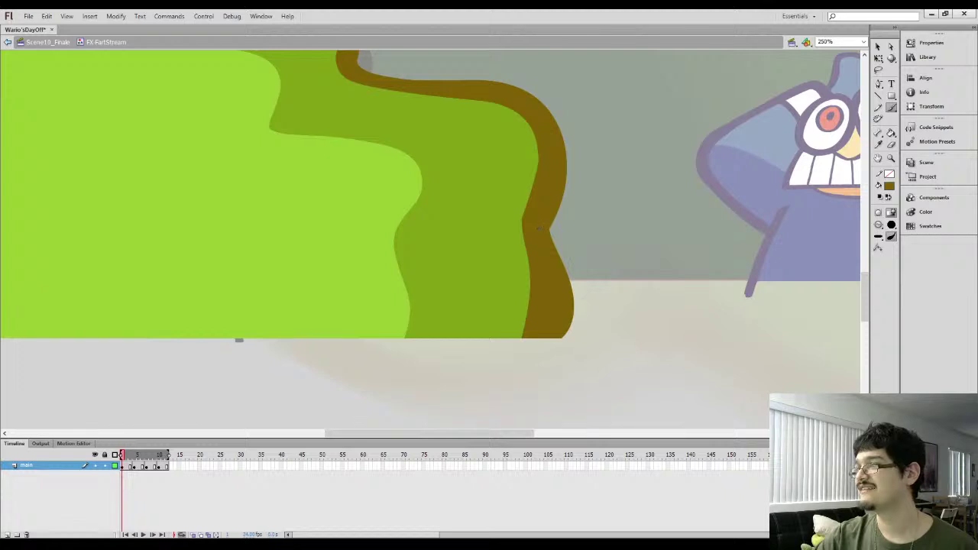
scroll(546, 213, "down", 3)
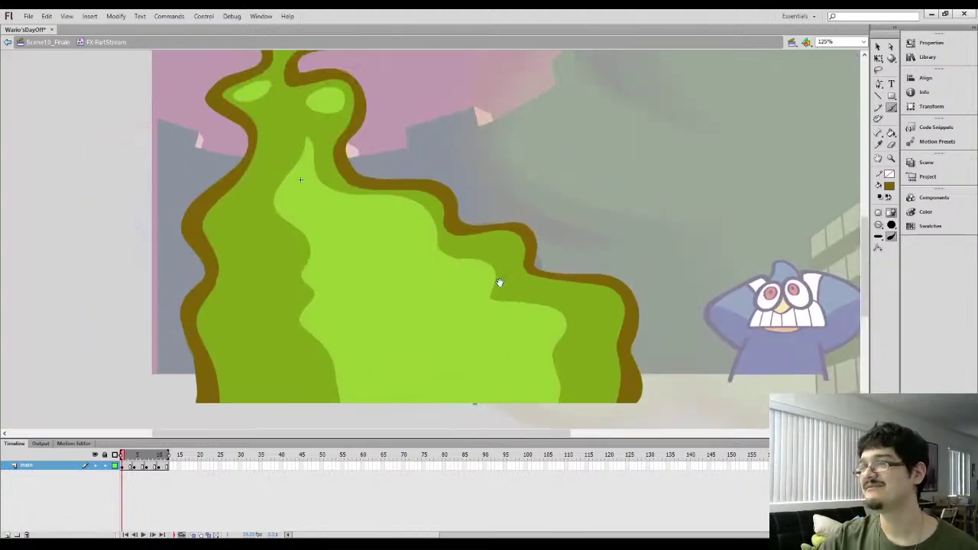
left_click_drag(291, 197, 410, 319)
mouse_move(413, 254)
left_mouse_down()
mouse_move(419, 308)
mouse_move(380, 303)
left_mouse_up()
key("l")
mouse_move(444, 141)
left_mouse_down()
mouse_move(522, 142)
mouse_move(454, 155)
left_mouse_up()
key("ctrl+equal")
On frame 4, zoom in on the cloud's inner edge and sample its mid green
left_click(439, 202)
key("period")
key("period")
key("period")
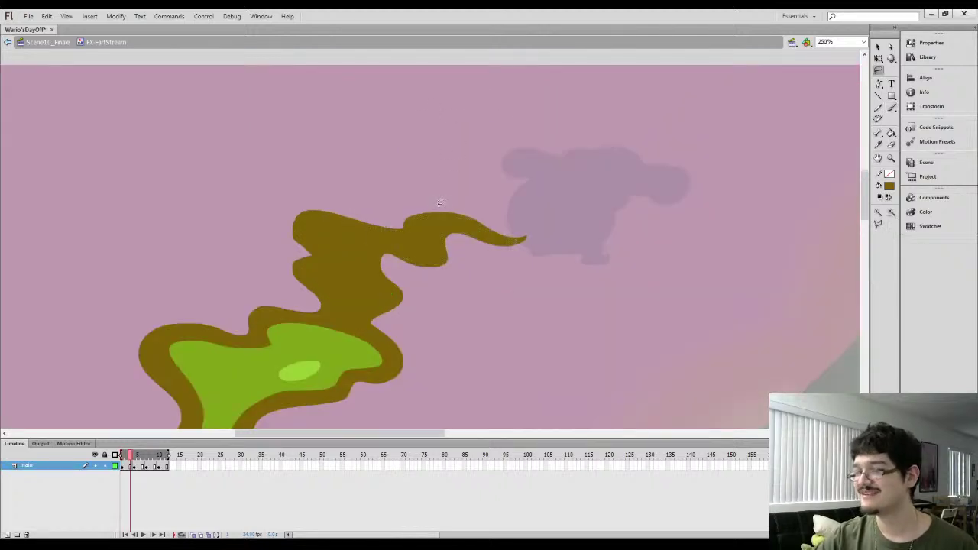
left_click_drag(383, 363, 465, 250)
left_click_drag(386, 277, 397, 145)
left_click_drag(353, 168, 350, 186)
key("ctrl+equal")
key("i")
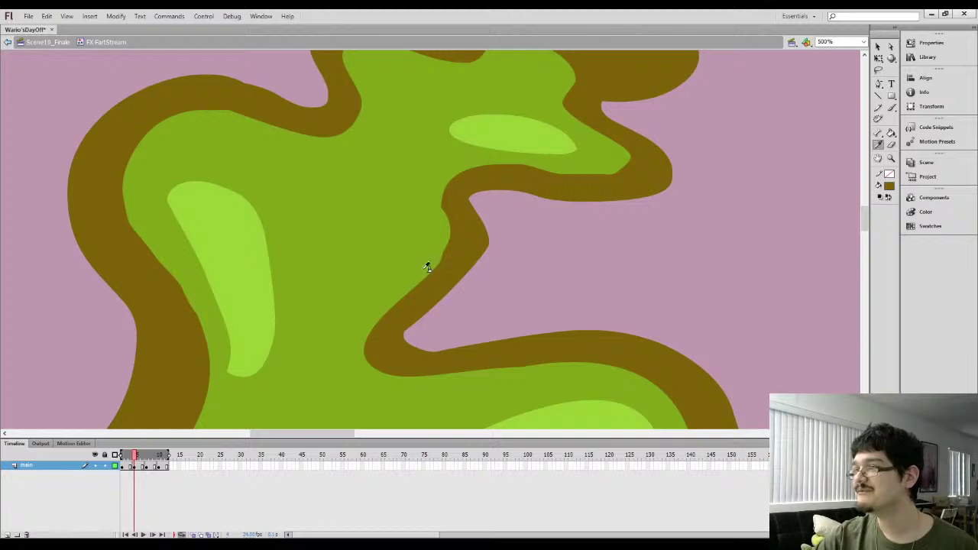
left_click(427, 267)
key("b")
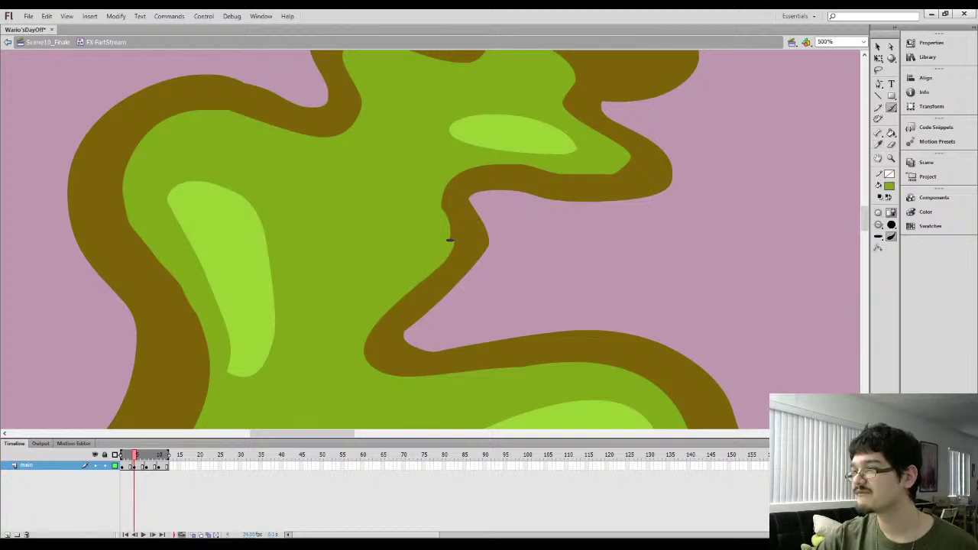
Brush green near the upper highlight and fill the olive sliver there with green
mouse_move(482, 166)
left_mouse_down()
mouse_move(444, 181)
mouse_move(548, 198)
left_mouse_up()
left_click_drag(582, 163, 567, 158)
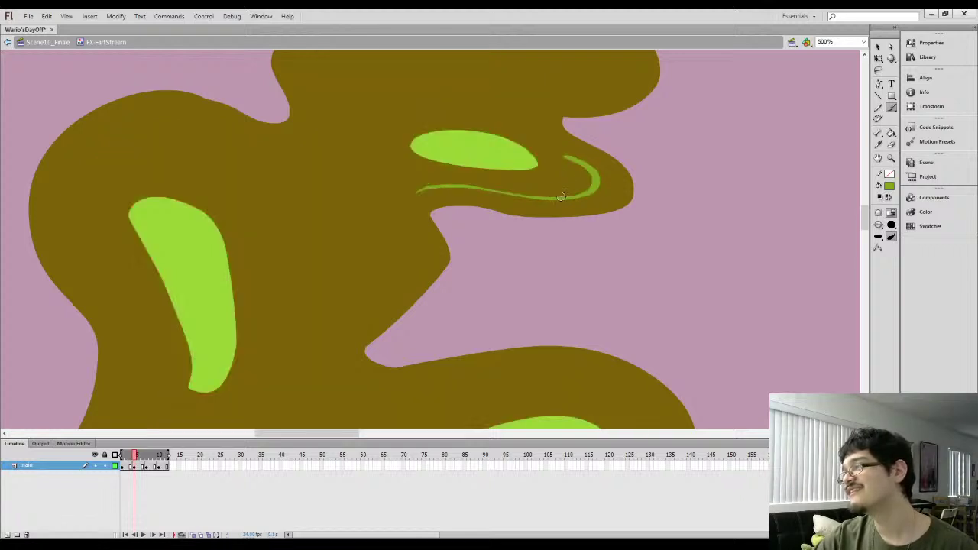
key("k")
key("ctrl+z")
key("b")
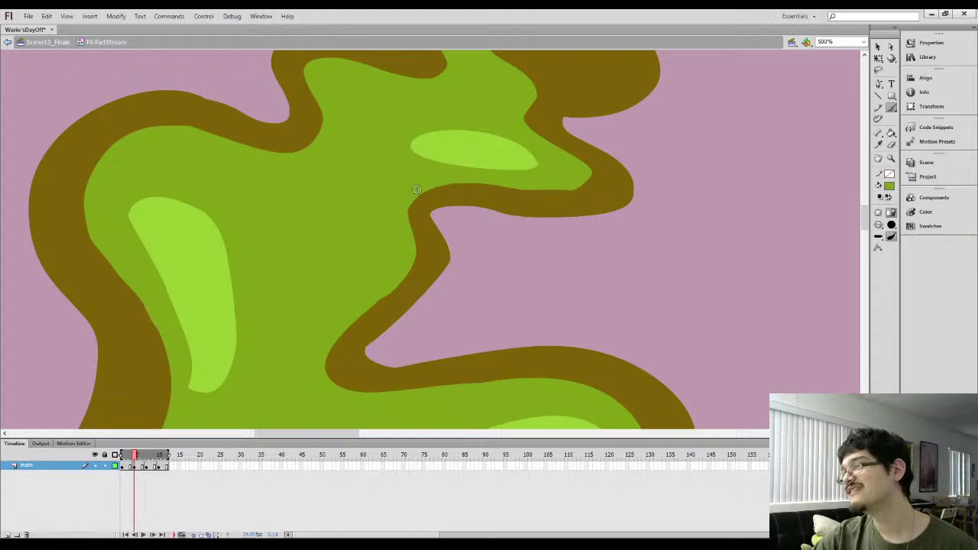
left_click_drag(440, 186, 478, 188)
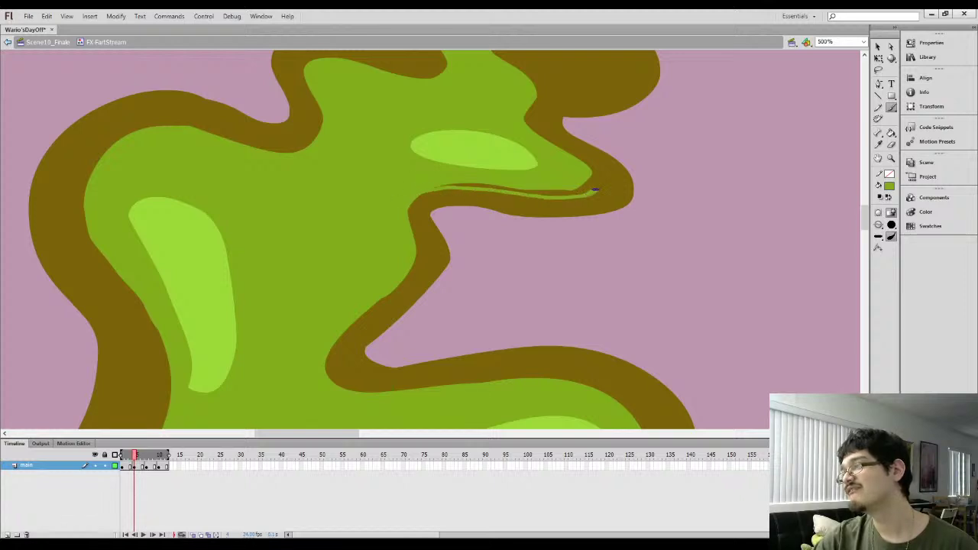
key("k")
left_click_drag(564, 152, 570, 152)
left_click(579, 190)
Lasso a patch of olive outline and green fill and apply Smooth to it
key("l")
left_click(878, 46)
left_click(640, 212)
left_click_drag(509, 182, 514, 187)
left_click_drag(456, 306, 519, 204)
key("l")
left_click_drag(448, 204, 439, 230)
left_click(878, 46)
left_click(892, 215)
left_click(574, 189)
Brush over the bump in the outline's corner and check part of the olive outline
key("b")
mouse_move(463, 255)
left_mouse_down()
mouse_move(444, 267)
mouse_move(472, 258)
mouse_move(430, 265)
mouse_move(500, 199)
left_mouse_up()
key("l")
mouse_move(426, 280)
left_mouse_down()
mouse_move(509, 280)
mouse_move(439, 289)
left_mouse_up()
key("v")
left_click(614, 205)
key("ctrl+minus")
Lasso the right olive outline piece and smooth it
key("l")
mouse_move(568, 283)
left_mouse_down()
mouse_move(523, 203)
mouse_move(567, 214)
left_mouse_up()
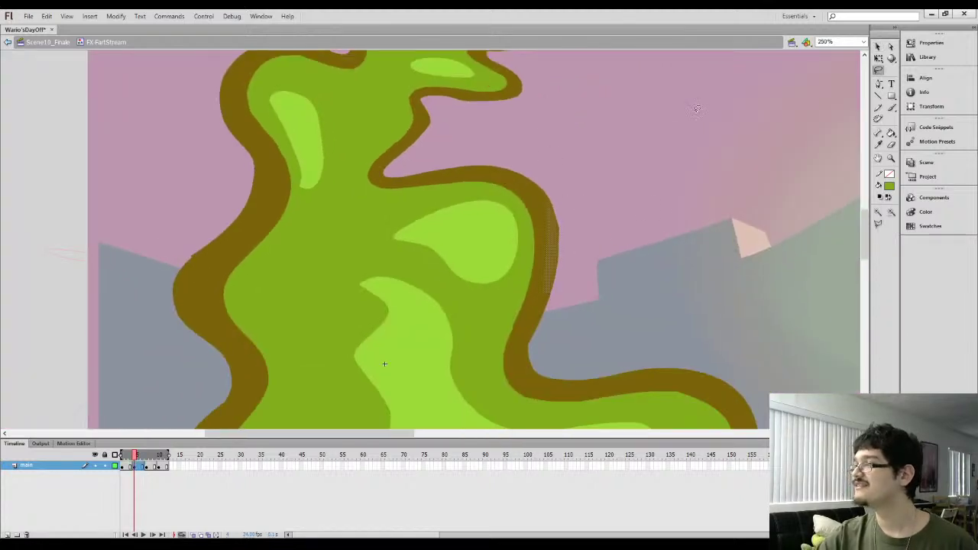
left_click(879, 45)
left_click(655, 219)
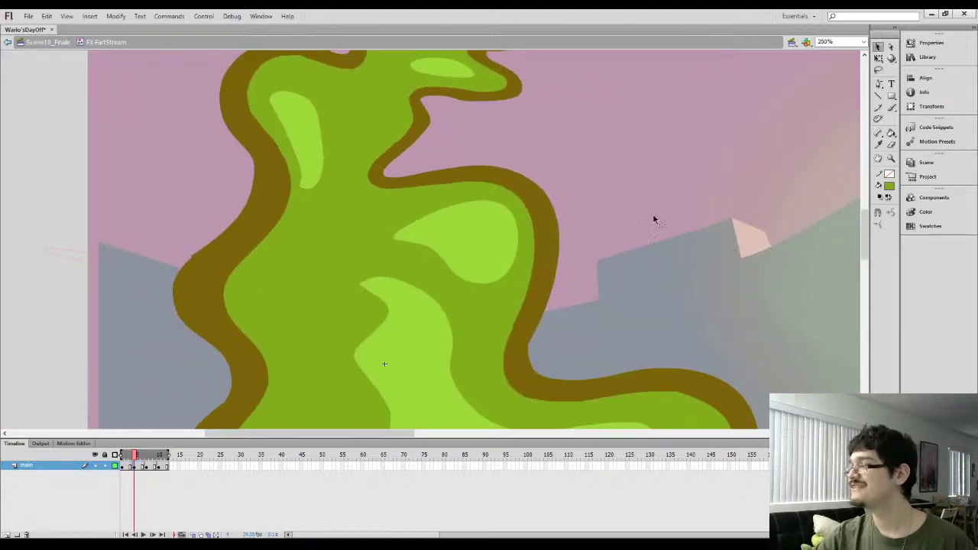
left_click_drag(650, 221, 656, 154)
key("l")
left_click_drag(535, 221, 523, 279)
key("ctrl+equal")
key("Escape")
key("b")
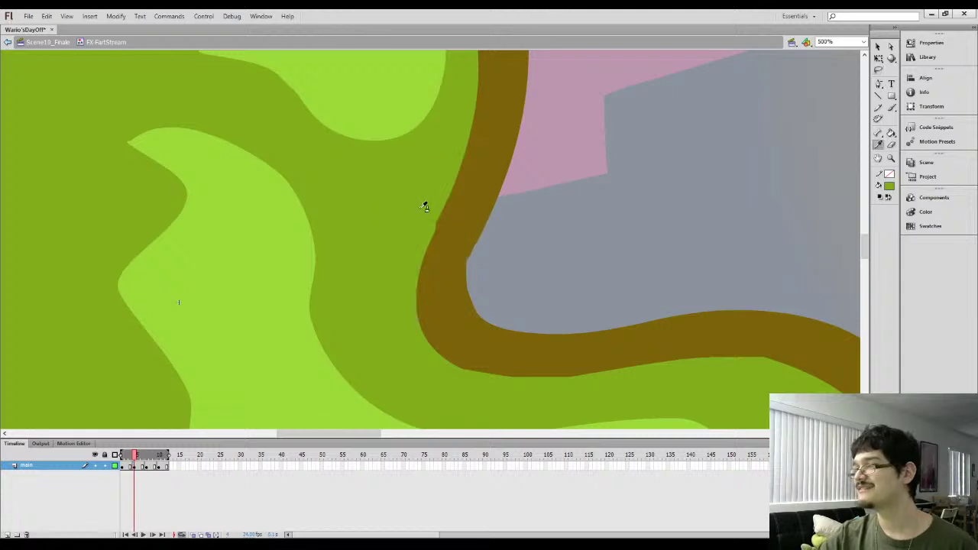
Lasso the outline's inner right edge and the area beneath the olive outline
key("l")
left_click_drag(451, 223, 475, 172)
mouse_move(537, 232)
left_mouse_down()
mouse_move(463, 296)
mouse_move(489, 206)
left_mouse_up()
left_click(878, 48)
key("Escape")
key("ctrl+minus")
key("l")
mouse_move(590, 300)
left_mouse_down()
mouse_move(559, 318)
mouse_move(474, 318)
mouse_move(448, 304)
mouse_move(523, 290)
mouse_move(618, 291)
left_mouse_up()
Zoom in on the outline's right edge near the character and select its green-olive edge
key("v")
key("Escape")
left_click_drag(677, 229, 506, 90)
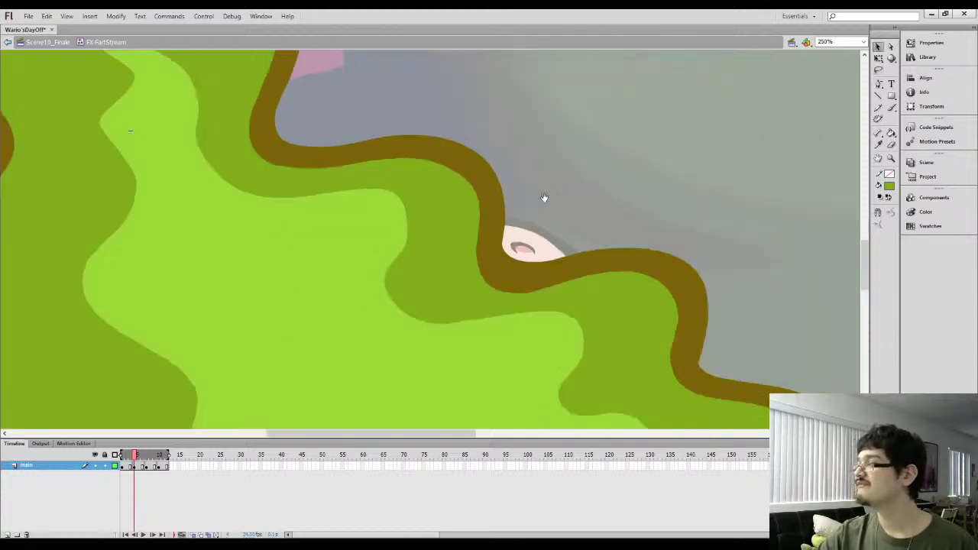
left_click_drag(543, 199, 427, 135)
mouse_move(487, 204)
left_mouse_down()
mouse_move(415, 125)
mouse_move(494, 224)
left_mouse_up()
key("l")
key("v")
key("ctrl+=")
key("Escape")
key("b")
key("b")
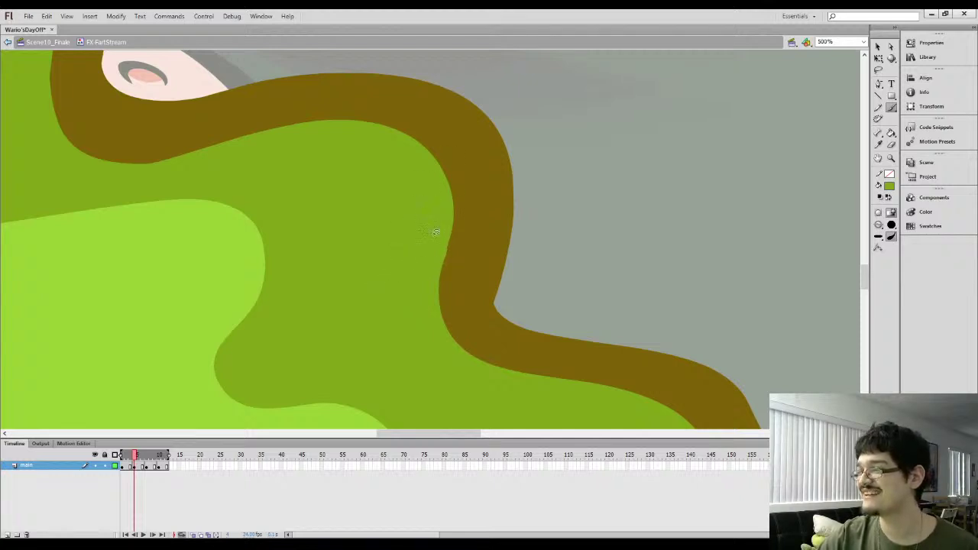
key("l")
left_click_drag(443, 196, 462, 196)
left_click(885, 46)
left_click(585, 219)
Sample the olive, thicken the outline's right edge, and fill the grey sliver inside
key("i")
left_click(498, 228)
key("b")
mouse_move(505, 229)
left_mouse_down()
mouse_move(509, 286)
mouse_move(573, 330)
left_mouse_up()
key("k")
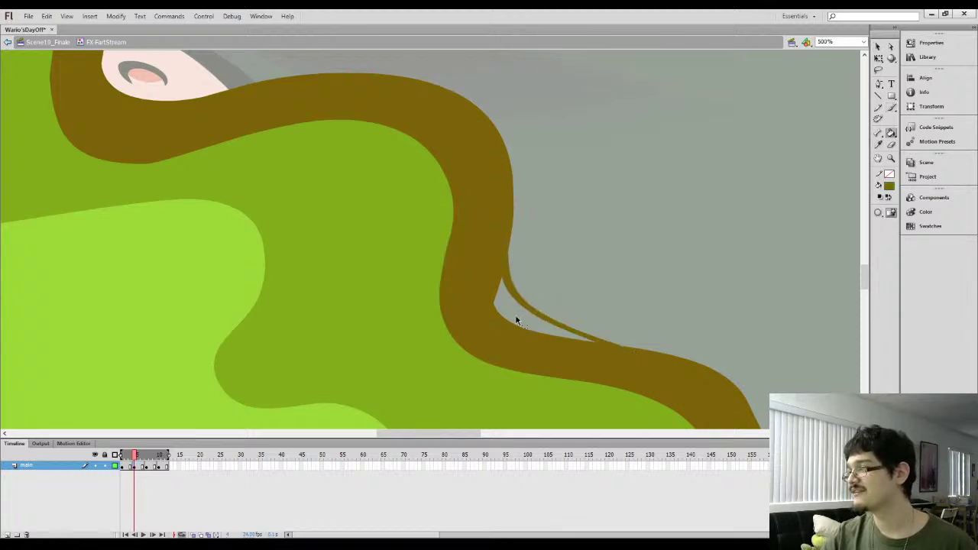
left_click(516, 317)
scroll(535, 279, "down", 2)
Lasso the lower-right olive edge near the character and smooth it twice
key("l")
mouse_move(487, 256)
left_mouse_down()
mouse_move(513, 284)
mouse_move(527, 336)
mouse_move(466, 337)
left_mouse_up()
key("v")
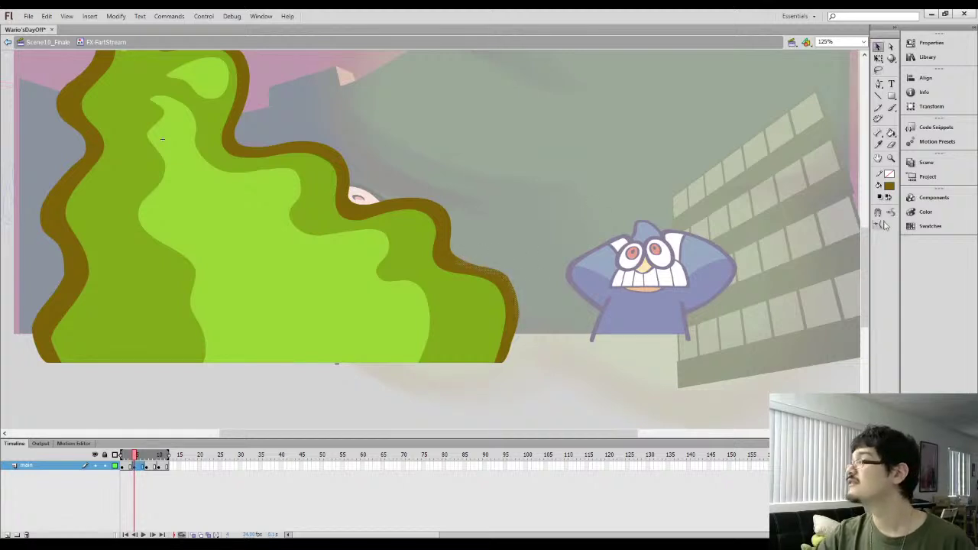
key("l")
key("ctrl+equal")
key("q")
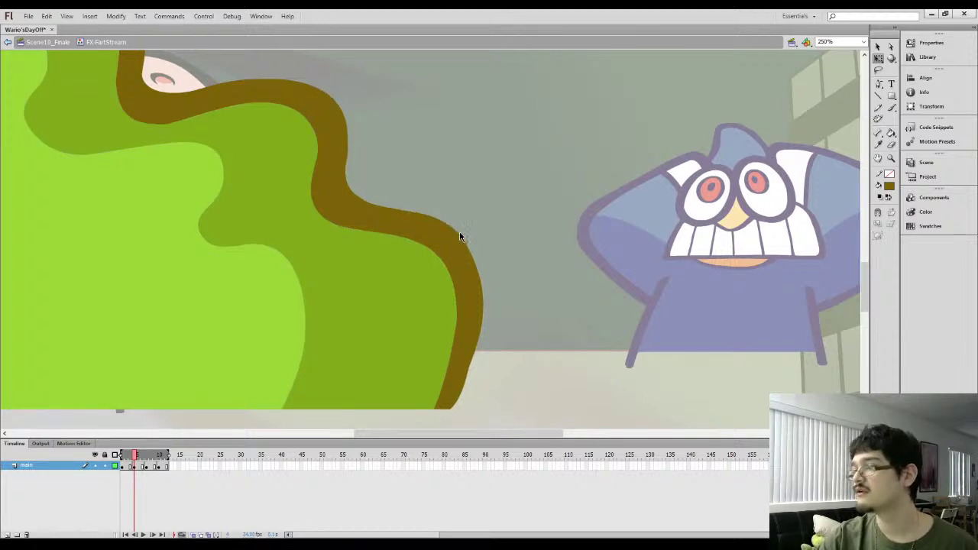
scroll(489, 230, "down", 3)
key("l")
mouse_move(484, 321)
left_mouse_down()
mouse_move(475, 260)
mouse_move(528, 161)
left_mouse_up()
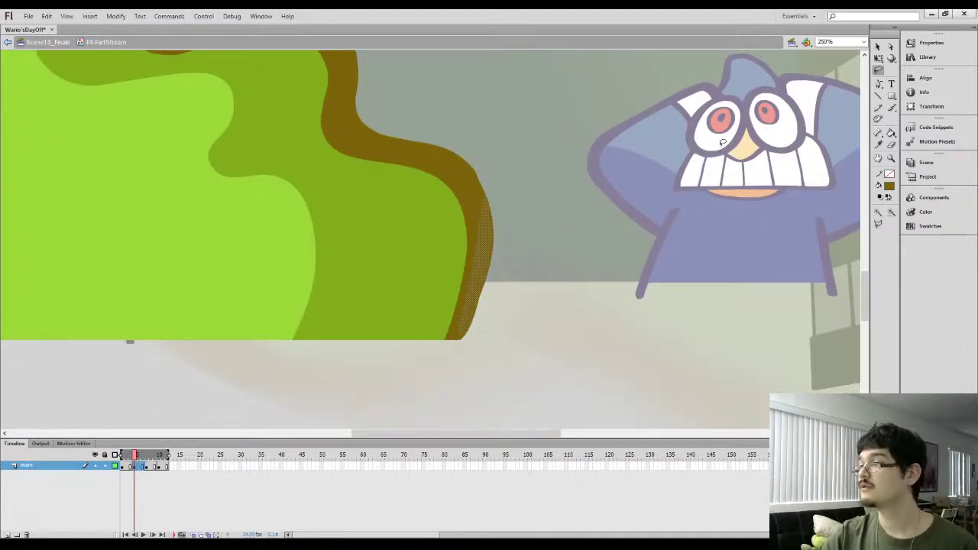
left_click(879, 48)
left_click(892, 215)
left_click(892, 215)
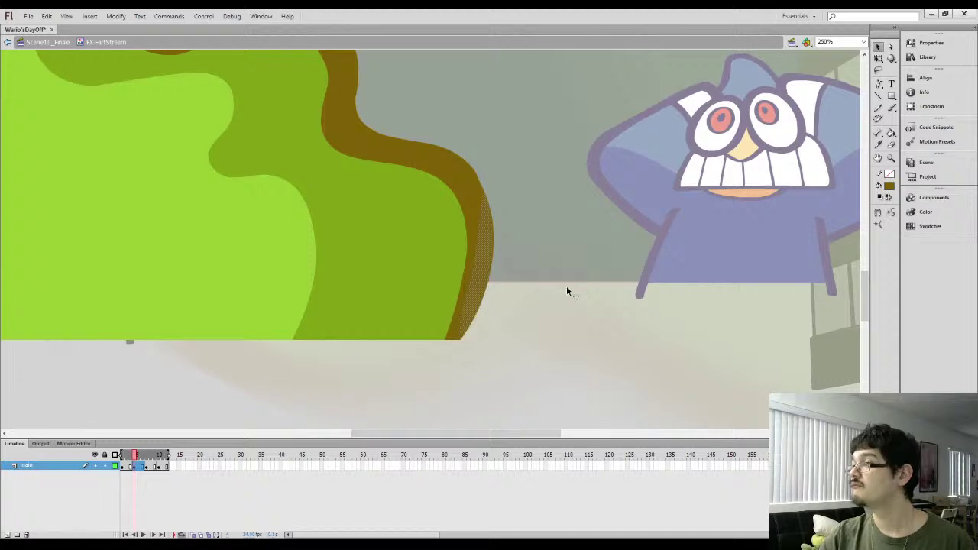
left_click(566, 286)
Select and smooth the upper olive curve, then view the whole cloud
key("l")
mouse_move(485, 139)
left_mouse_down()
mouse_move(428, 115)
mouse_move(481, 138)
left_mouse_up()
key("v")
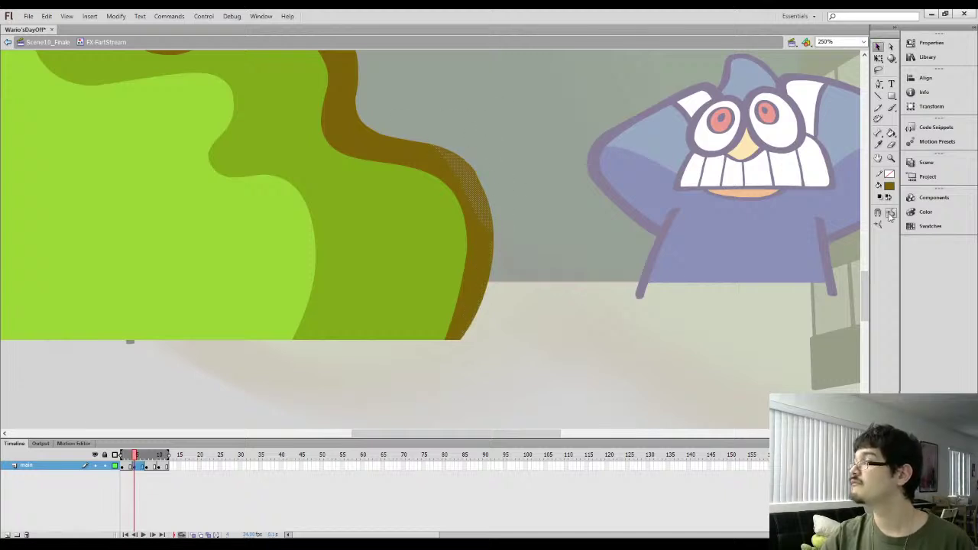
left_click(514, 177)
key("ctrl+minus")
left_click_drag(325, 136, 528, 262)
mouse_move(304, 179)
left_mouse_down()
mouse_move(379, 220)
mouse_move(442, 238)
mouse_move(430, 212)
mouse_move(404, 232)
mouse_move(448, 200)
mouse_move(465, 151)
left_mouse_up()
Brush along the olive edge, then advance to frame 7 of the smoke
key("l")
key("ctrl+equal")
key("b")
key("ctrl+minus")
left_click_drag(479, 110, 411, 175)
key("l")
key("period")
key("period")
key("period")
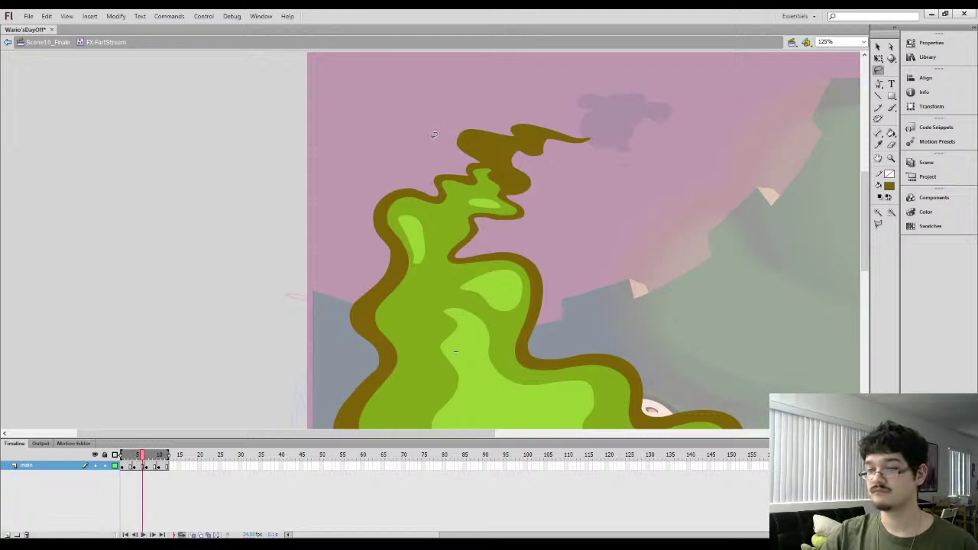
Lasso a section of the brown outline's left edge and smooth it
mouse_move(340, 292)
left_mouse_down()
mouse_move(401, 258)
mouse_move(342, 302)
left_mouse_up()
key("ctrl+equal")
left_click(376, 238)
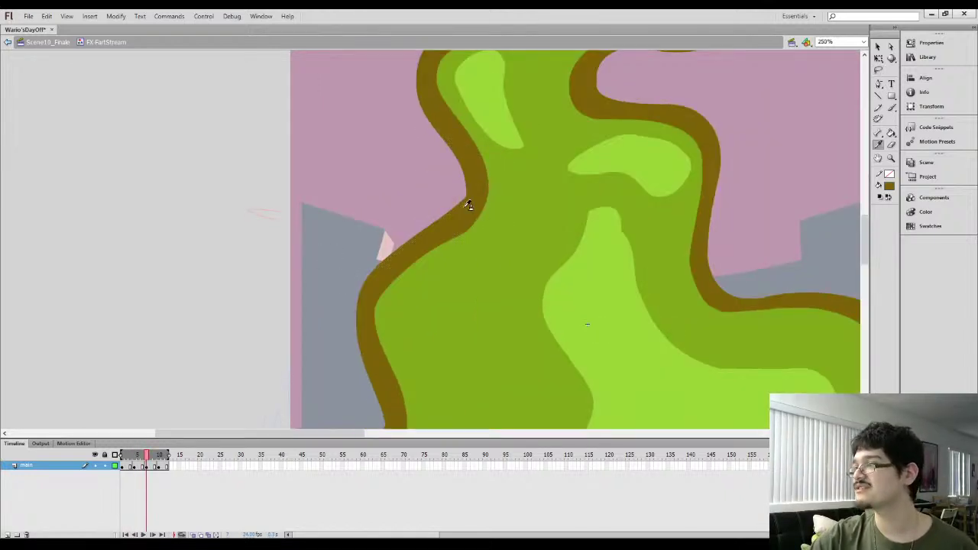
key("b")
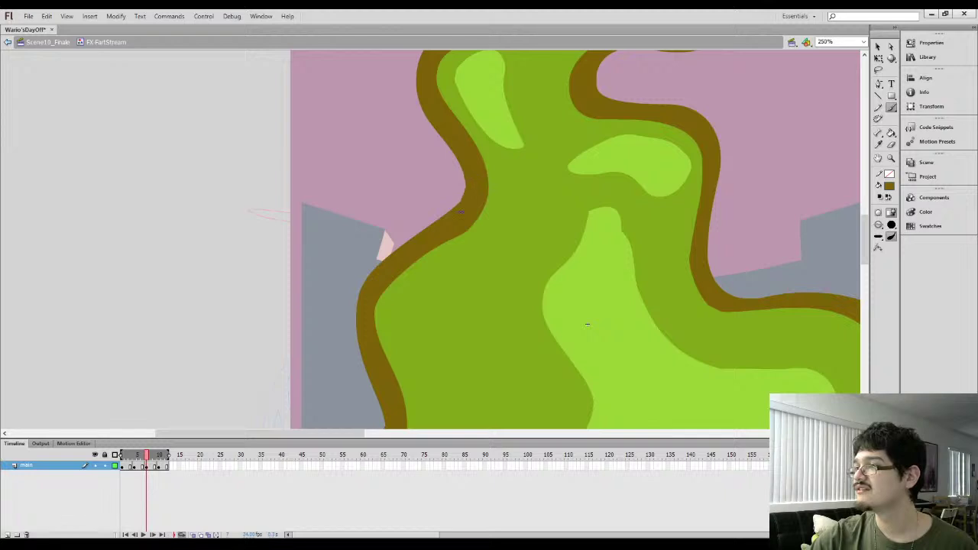
key("l")
mouse_move(453, 156)
left_mouse_down()
mouse_move(456, 280)
mouse_move(386, 275)
left_mouse_up()
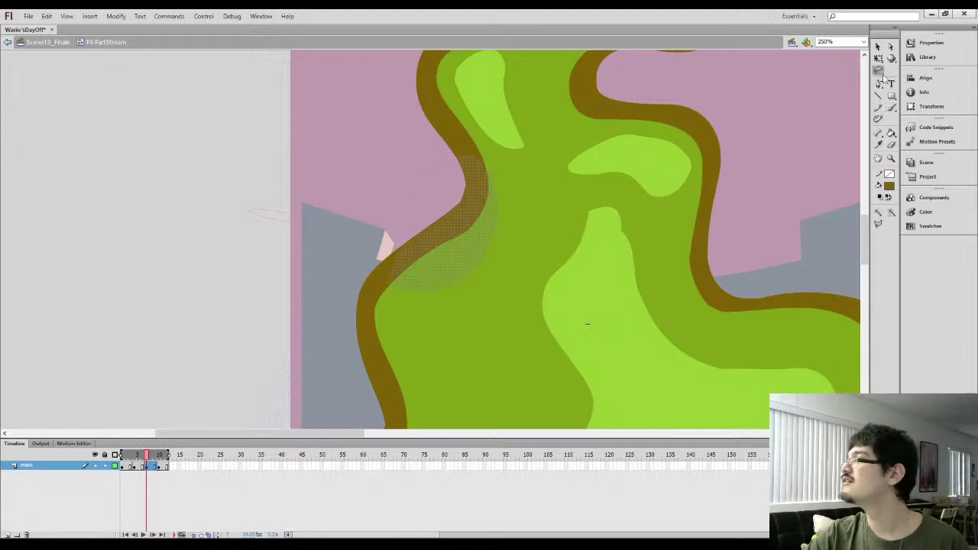
left_click(878, 48)
left_click(892, 212)
left_click(780, 216)
Sample the brown outline colour and thicken the outline's inner and upper edges with brush strokes
left_click_drag(490, 259, 518, 129)
key("i")
left_click(415, 245)
key("b")
left_click_drag(404, 173, 413, 235)
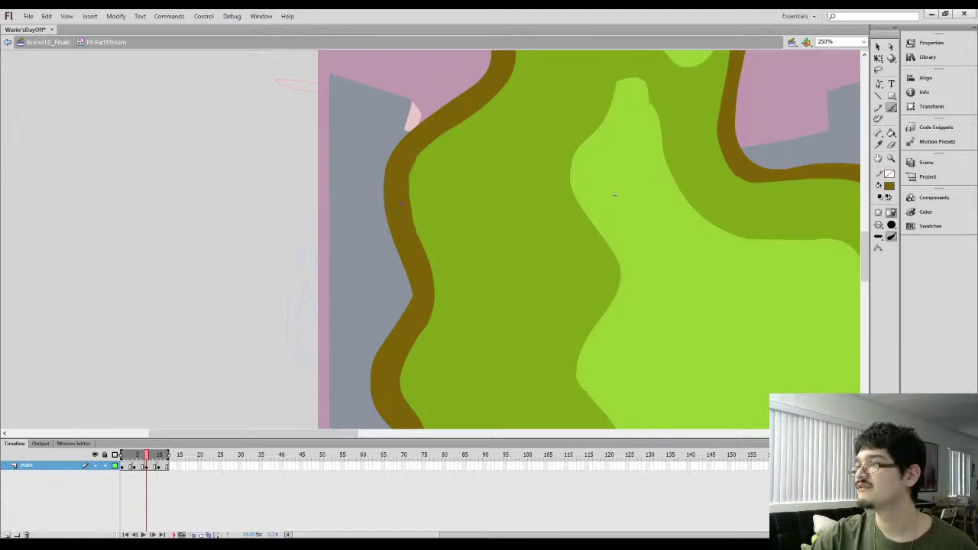
left_click_drag(409, 189, 440, 137)
Smooth the freshly repainted outline section
key("ctrl+minus")
key("l")
mouse_move(396, 188)
left_mouse_down()
mouse_move(463, 184)
mouse_move(405, 259)
left_mouse_up()
left_click(879, 47)
left_click(892, 214)
left_click(704, 175)
Zoom to 250% and smooth the next upper outline section
left_click_drag(487, 262, 542, 216)
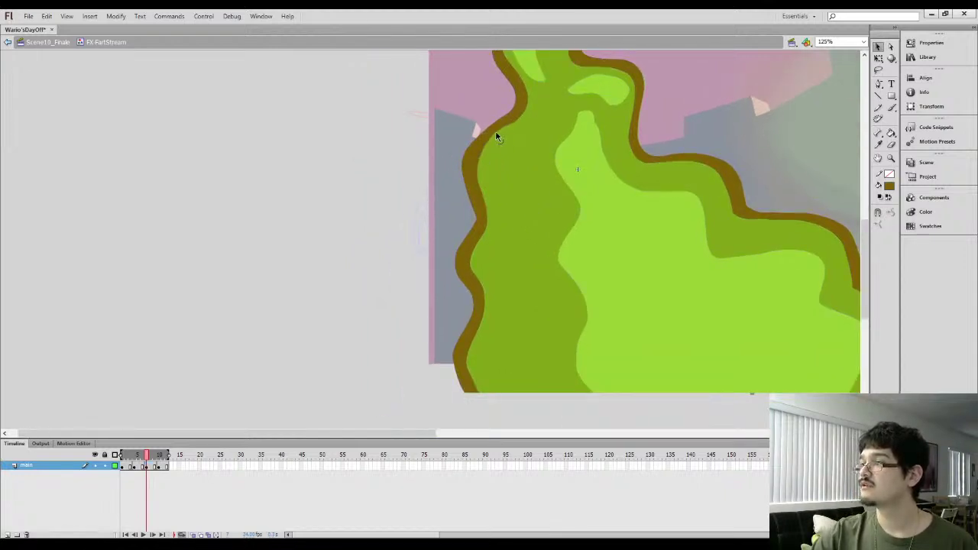
mouse_move(468, 208)
left_mouse_down()
mouse_move(479, 137)
mouse_move(461, 121)
left_mouse_up()
key("l")
key("ctrl+=")
key("ctrl+z")
mouse_move(431, 251)
left_mouse_down()
mouse_move(492, 127)
mouse_move(432, 239)
mouse_move(406, 143)
left_mouse_up()
key("b")
key("l")
key("v")
left_click(892, 214)
left_click(410, 235)
Select a small upper-left outline piece, then review the stream's left and upper artwork
left_click_drag(435, 231, 384, 113)
key("l")
mouse_move(405, 264)
left_mouse_down()
mouse_move(384, 286)
mouse_move(409, 306)
left_mouse_up()
left_click(878, 47)
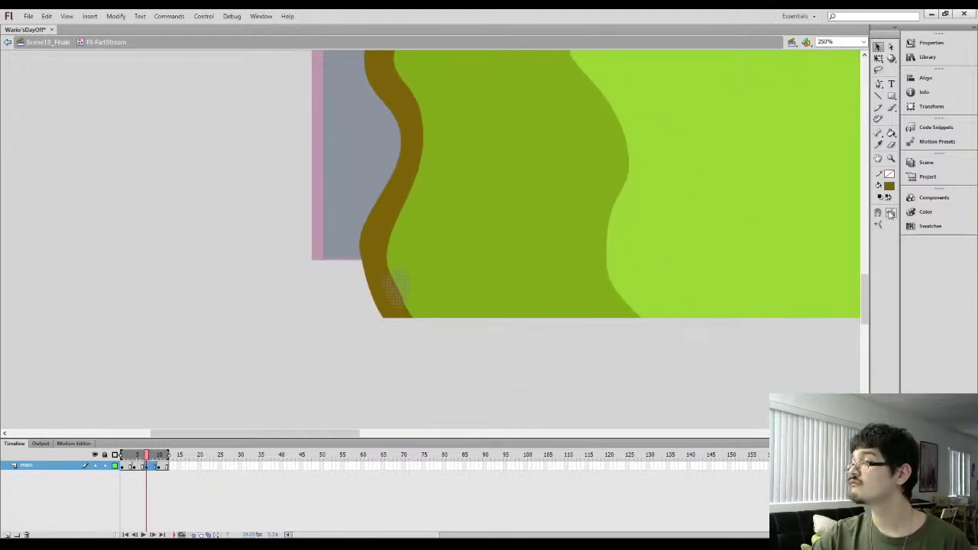
left_click(495, 362)
left_click_drag(517, 274, 349, 290)
mouse_move(506, 252)
left_mouse_down()
mouse_move(423, 257)
mouse_move(489, 240)
mouse_move(513, 273)
mouse_move(487, 240)
mouse_move(513, 302)
mouse_move(517, 290)
left_mouse_up()
left_click_drag(480, 161, 446, 349)
mouse_move(478, 130)
left_mouse_down()
mouse_move(463, 214)
mouse_move(479, 238)
left_mouse_up()
Sample the mid-green body colour and try a stroke along the highlight, then undo it
key("i")
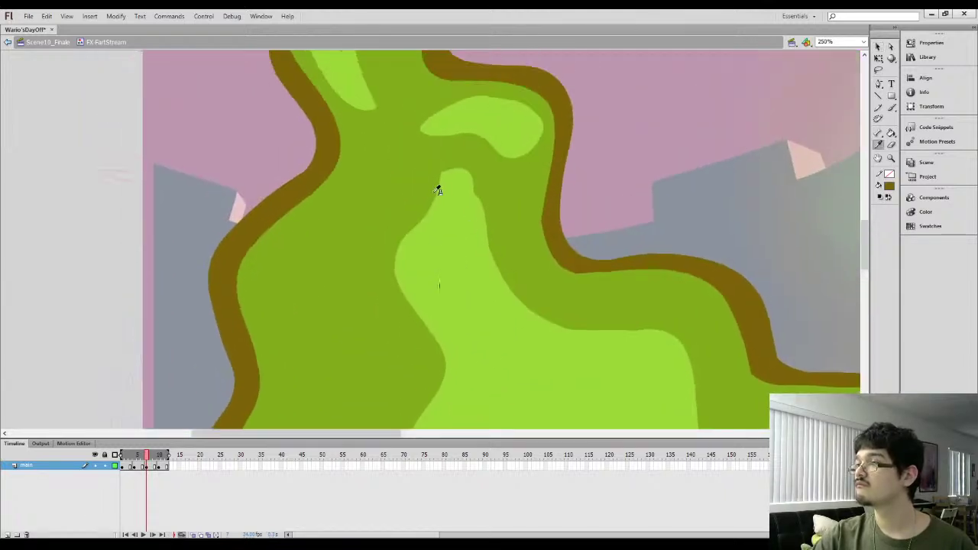
left_click(438, 190)
key("b")
mouse_move(439, 176)
left_mouse_down()
mouse_move(477, 190)
mouse_move(487, 265)
mouse_move(508, 300)
mouse_move(559, 326)
left_mouse_up()
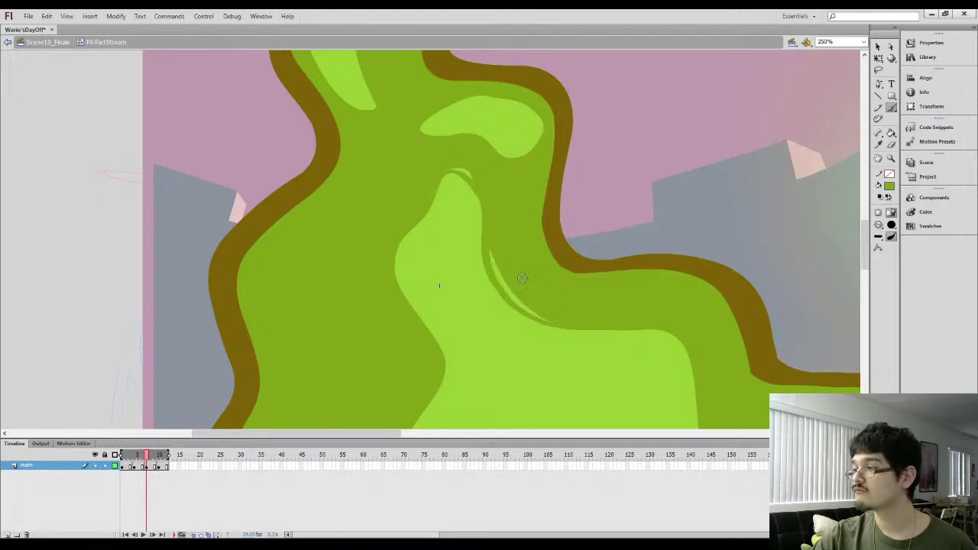
key("k")
key("ctrl+z")
Trim the upper highlight with dark-green strokes and fill its leftover sliver dark green
left_click_drag(480, 159, 497, 212)
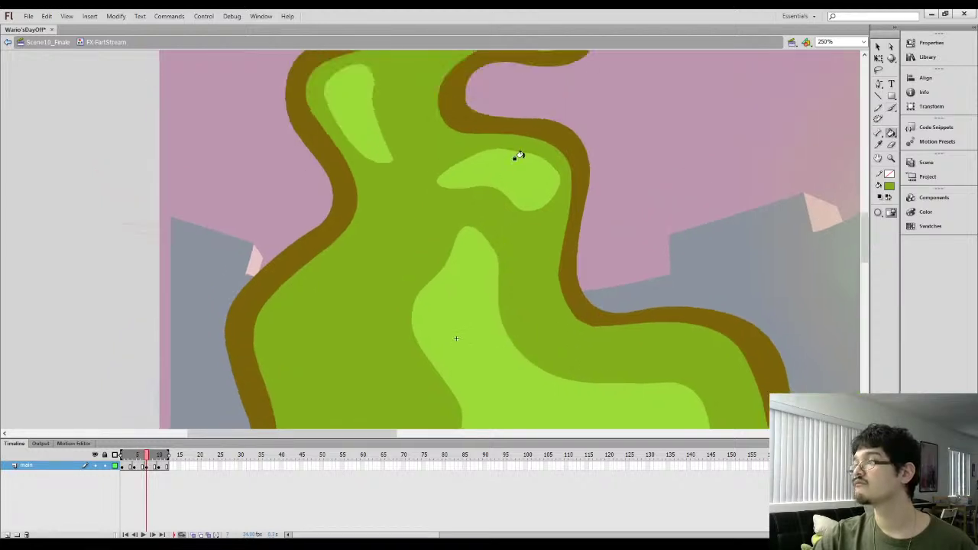
key("b")
mouse_move(458, 186)
left_mouse_down()
mouse_move(459, 169)
mouse_move(533, 160)
mouse_move(537, 207)
mouse_move(539, 187)
left_mouse_up()
key("k")
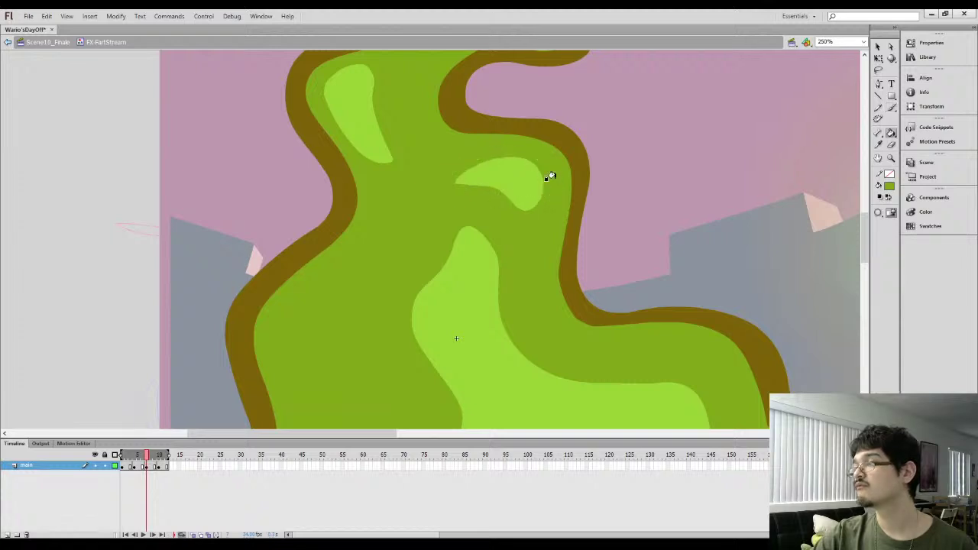
key("b")
mouse_move(456, 182)
left_mouse_down()
mouse_move(499, 182)
mouse_move(525, 213)
left_mouse_up()
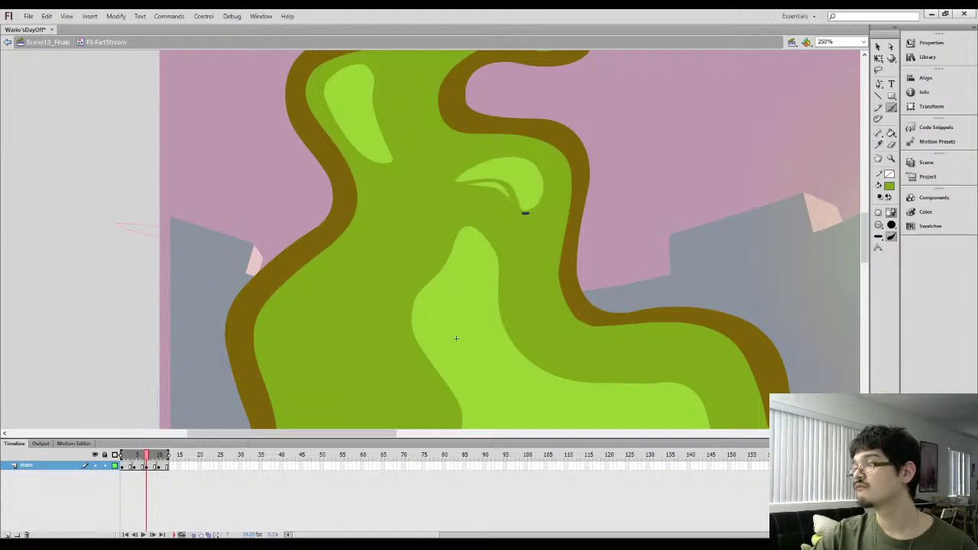
key("k")
left_click(494, 188)
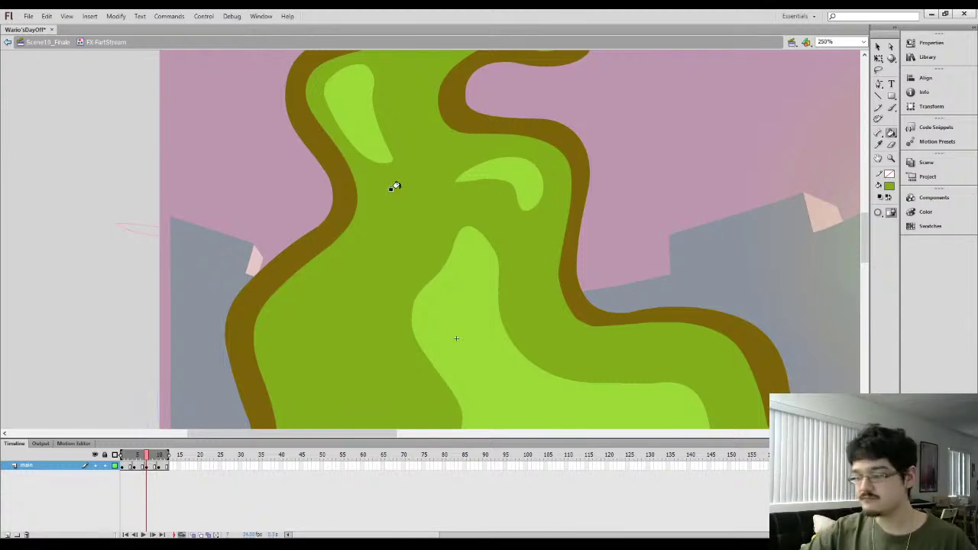
Cut into the left highlight with a dark stroke and fill the cut-off part dark green
scroll(321, 142, "up", 3)
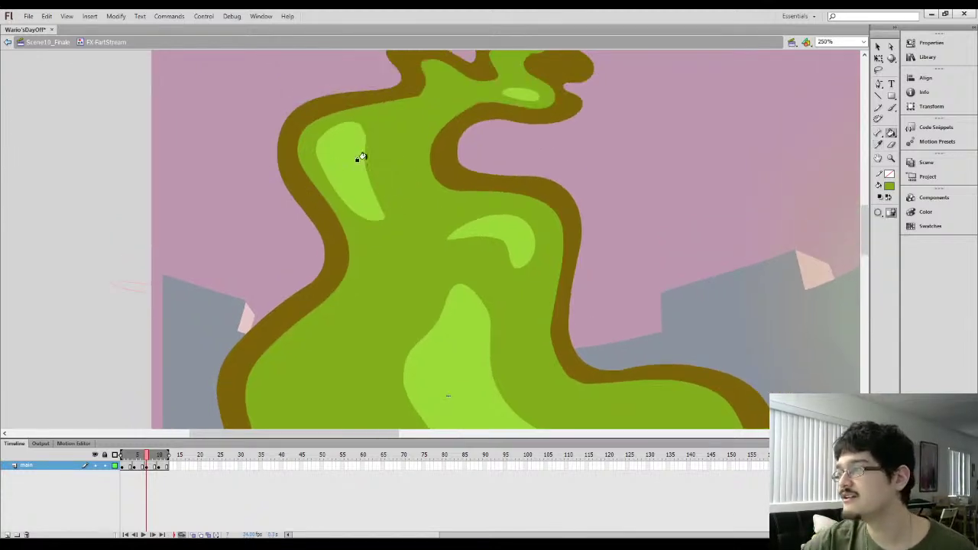
key("b")
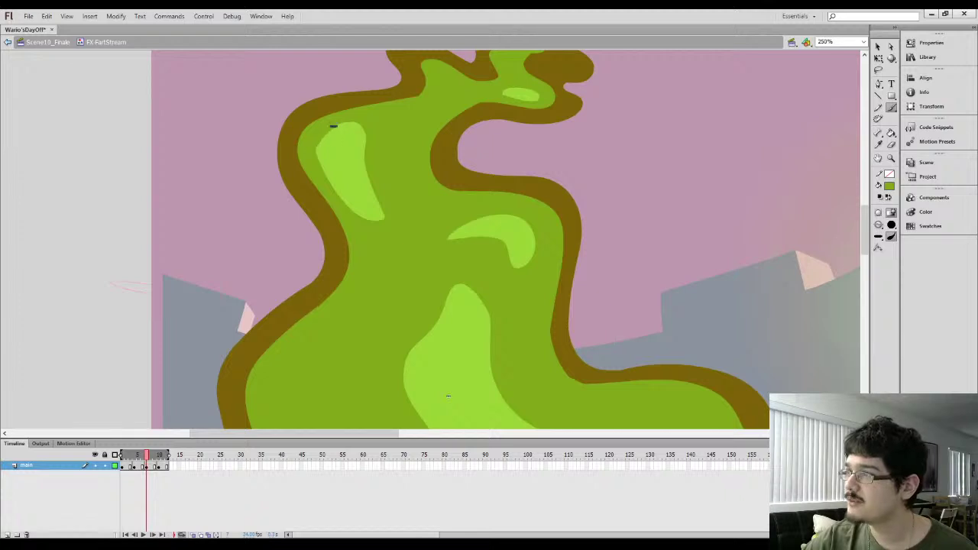
left_click_drag(318, 152, 368, 200)
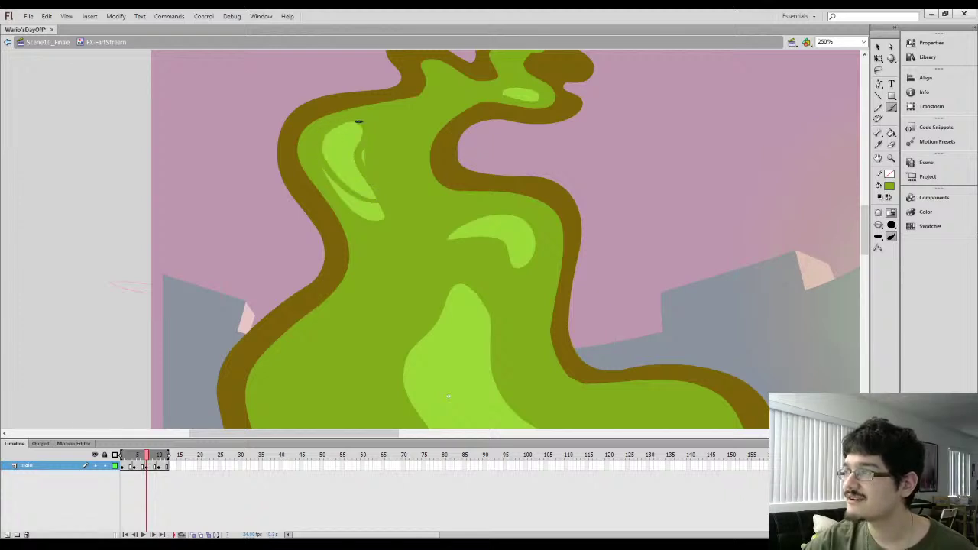
key("k")
left_click(350, 212)
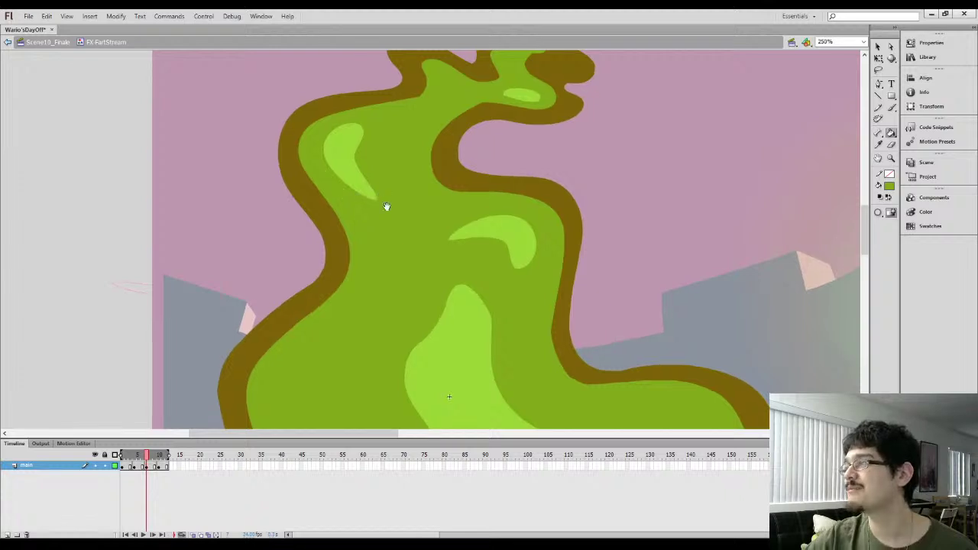
scroll(397, 199, "up", 5)
key("b")
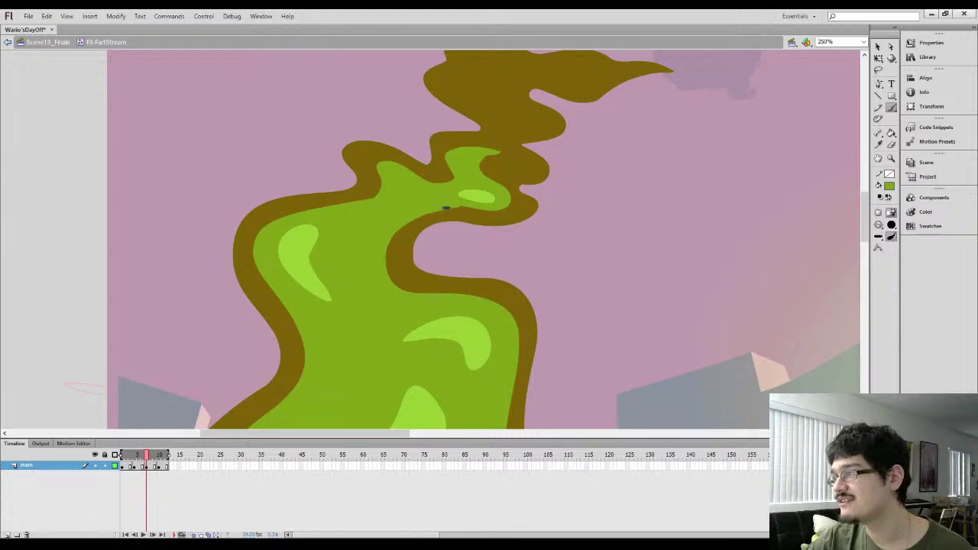
Sample the olive outline colour and zoom to 500% on the smoke tip
key("i")
left_click(508, 202)
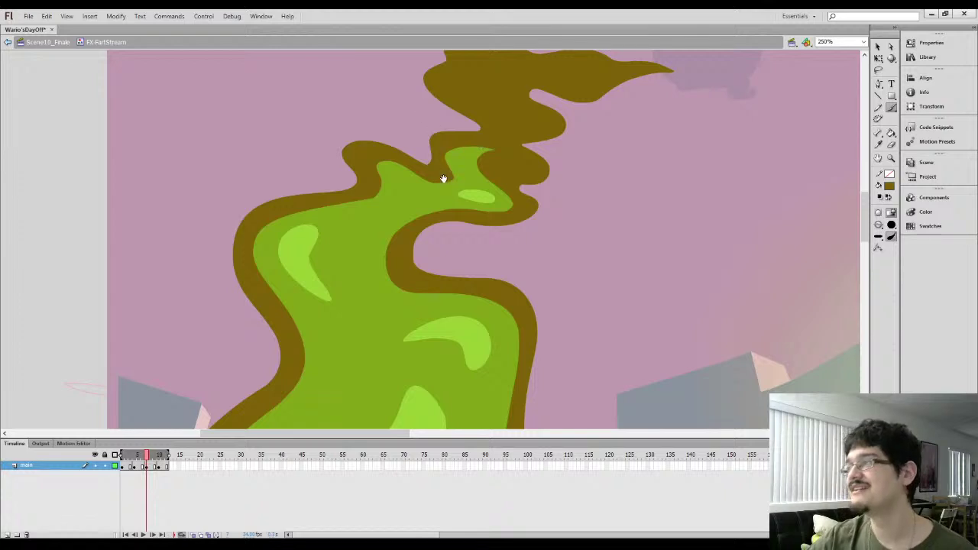
left_click_drag(443, 178, 397, 166)
key("l")
left_click_drag(457, 224, 474, 216)
key("ctrl+equal")
key("Escape")
Split the tip highlight with a mid-green stroke and fill its upper part green
key("i")
left_click(460, 248)
key("b")
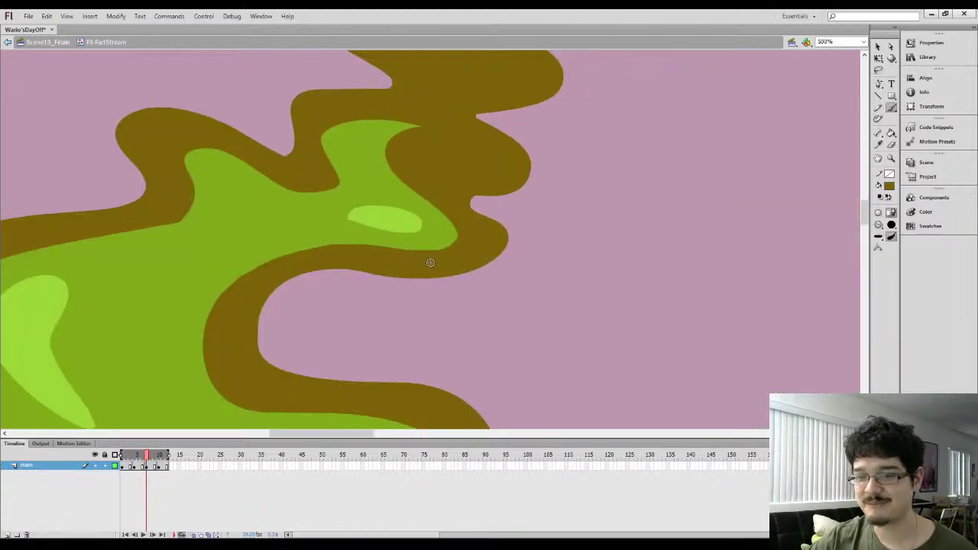
key("i")
left_click(421, 245)
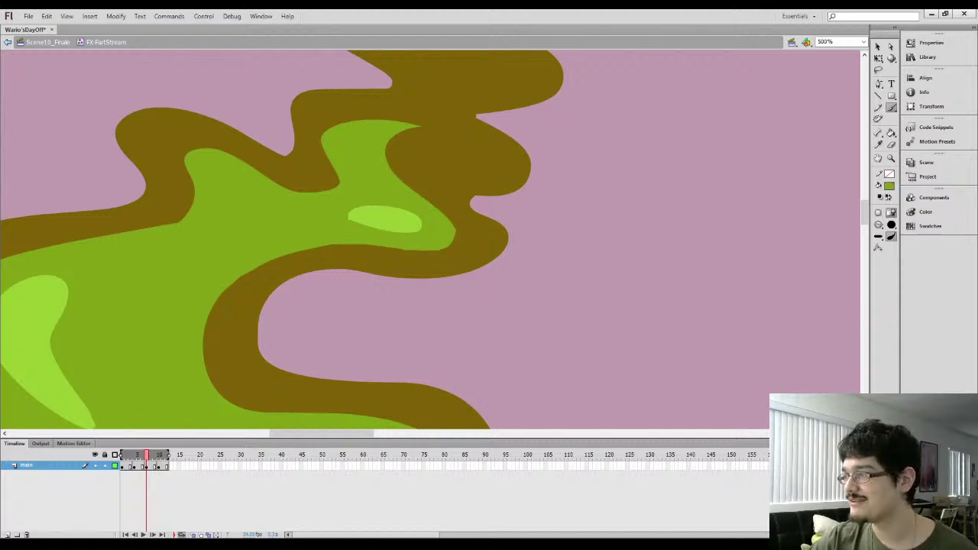
key("i")
left_click(376, 197)
key("b")
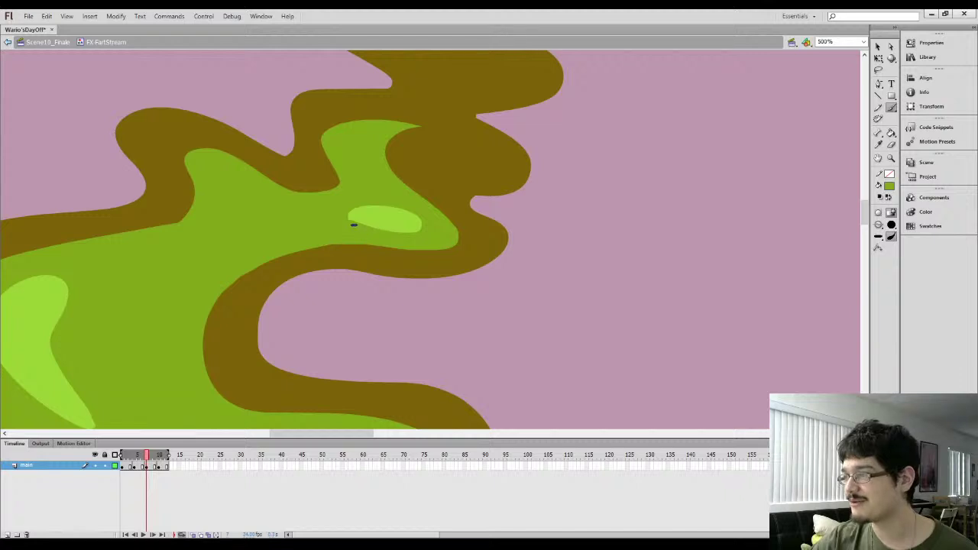
left_click_drag(358, 221, 428, 225)
key("k")
left_click(362, 207)
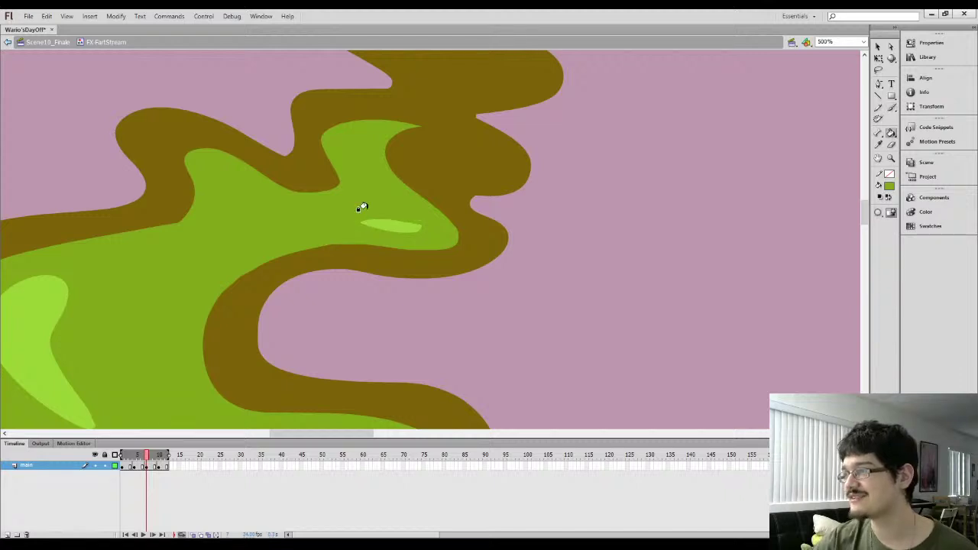
key("ctrl+minus")
key("ctrl+minus")
Zoom to 250% and compare the tip against the previous frame
key("l")
left_click_drag(388, 231, 440, 229)
mouse_move(367, 181)
left_mouse_down()
mouse_move(465, 210)
mouse_move(430, 205)
left_mouse_up()
key("ctrl+equal")
key("comma")
key("period")
key("comma")
key("period")
Sample the brown outline colour for the brush
mouse_move(434, 233)
left_mouse_down()
mouse_move(442, 154)
mouse_move(432, 134)
left_mouse_up()
mouse_move(450, 302)
left_mouse_down()
mouse_move(467, 218)
mouse_move(411, 103)
mouse_move(443, 183)
mouse_move(439, 135)
mouse_move(432, 259)
mouse_move(451, 277)
mouse_move(501, 273)
mouse_move(425, 130)
mouse_move(493, 100)
left_mouse_up()
key("i")
left_click(441, 180)
key("b")
Thicken the top edge of the brown outline at the lower bend
key("l")
left_click(878, 47)
left_click(577, 222)
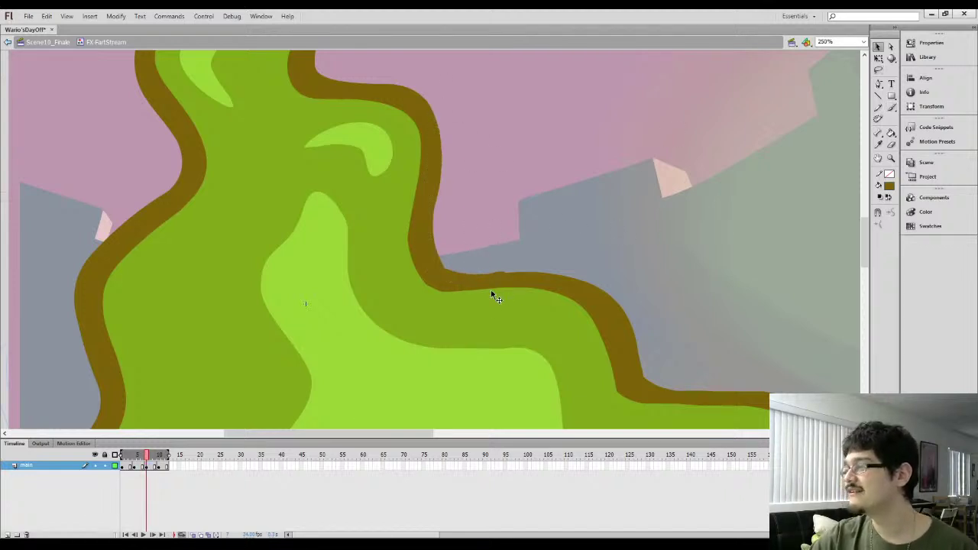
key("b")
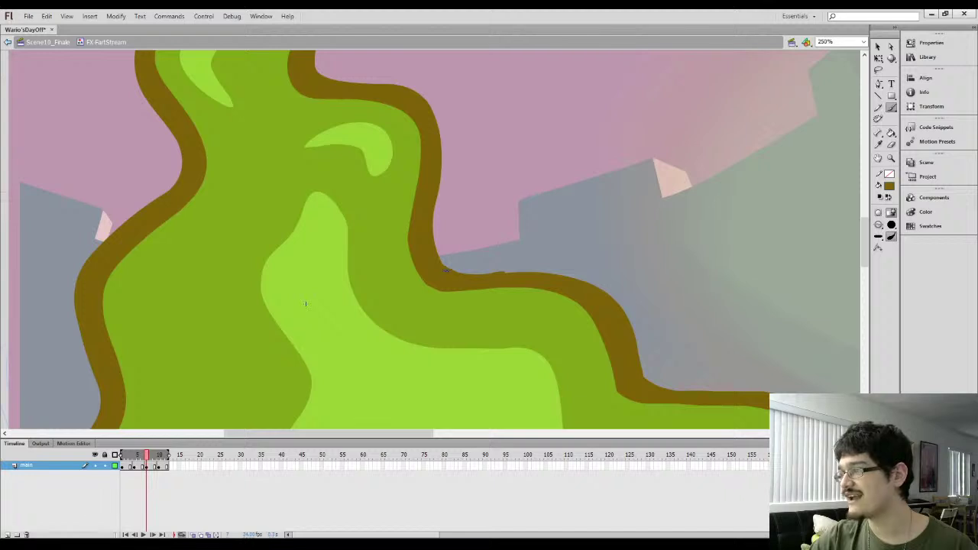
left_click_drag(495, 298, 425, 239)
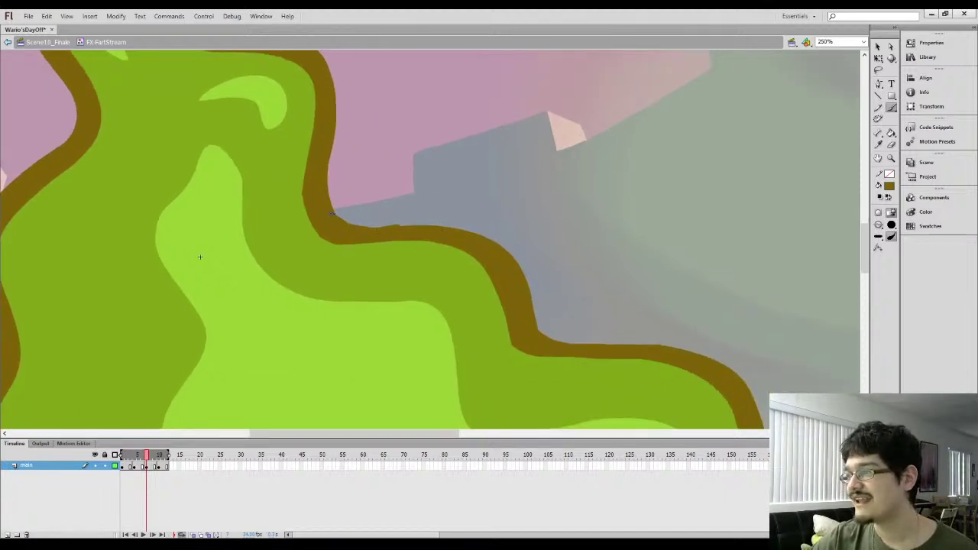
mouse_move(347, 224)
left_mouse_down()
mouse_move(461, 220)
mouse_move(383, 203)
left_mouse_up()
Erase the excess brown along the outline's top edge
key("e")
mouse_move(303, 167)
left_mouse_down()
mouse_move(408, 163)
mouse_move(387, 164)
mouse_move(443, 193)
left_mouse_up()
key("l")
mouse_move(262, 142)
left_mouse_down()
mouse_move(476, 201)
mouse_move(463, 243)
left_mouse_up()
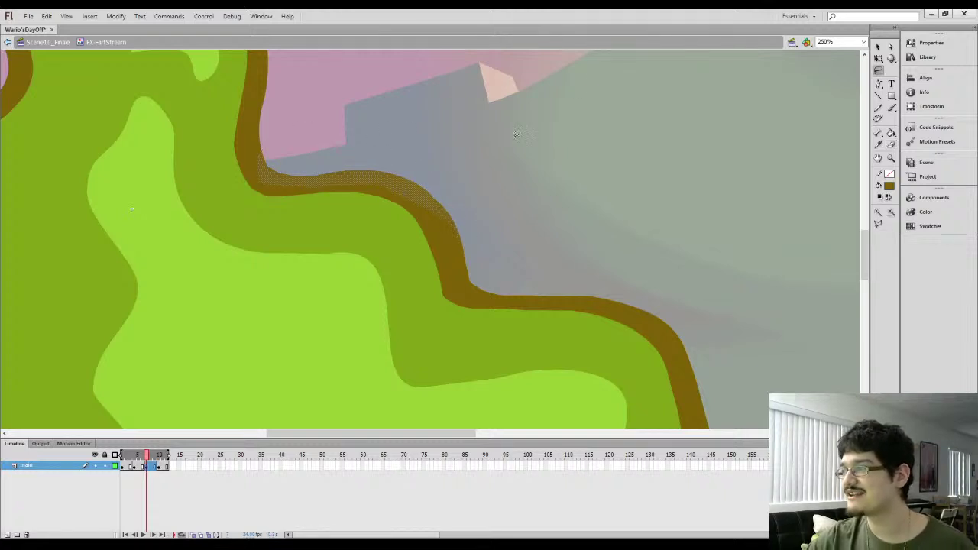
key("v")
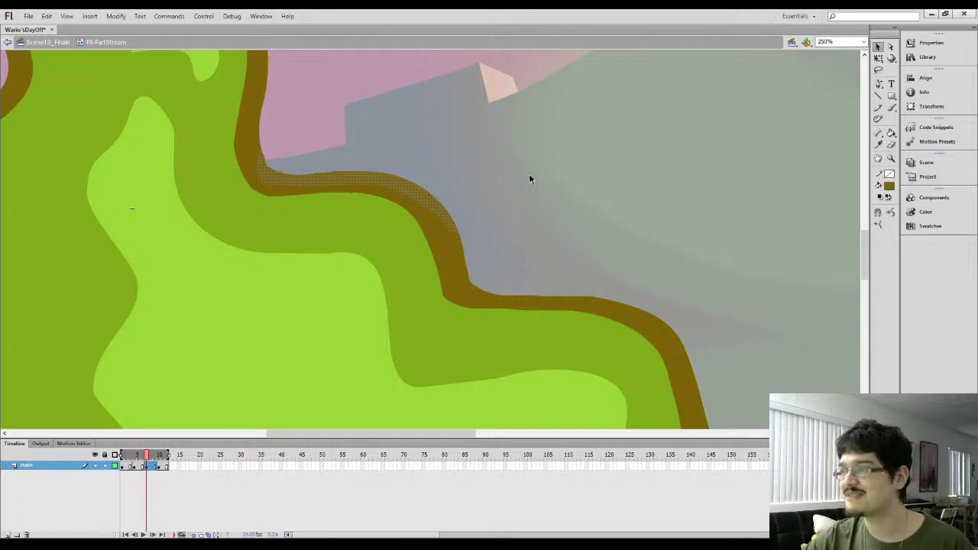
key("ctrl+shift+a")
key("b")
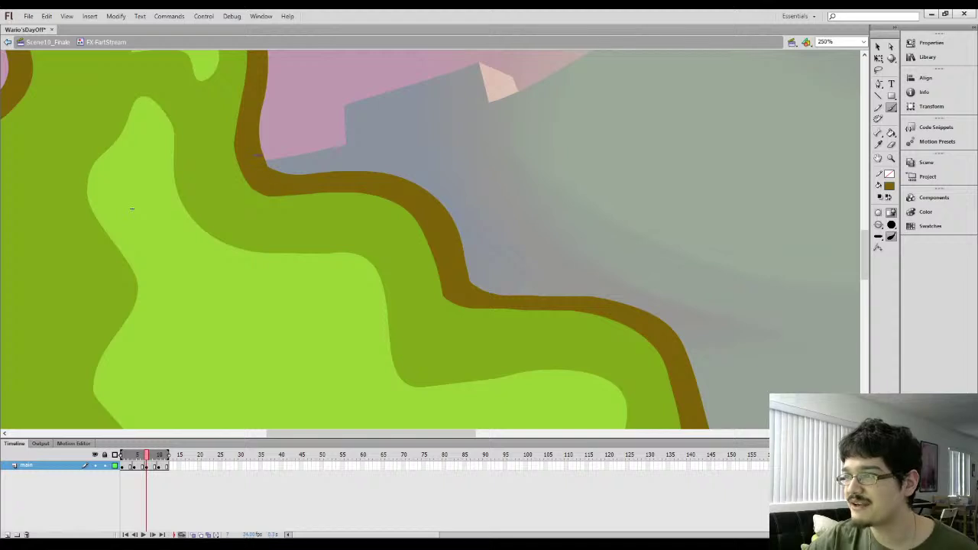
Smooth the outline's corner area
key("l")
left_click_drag(232, 191, 239, 207)
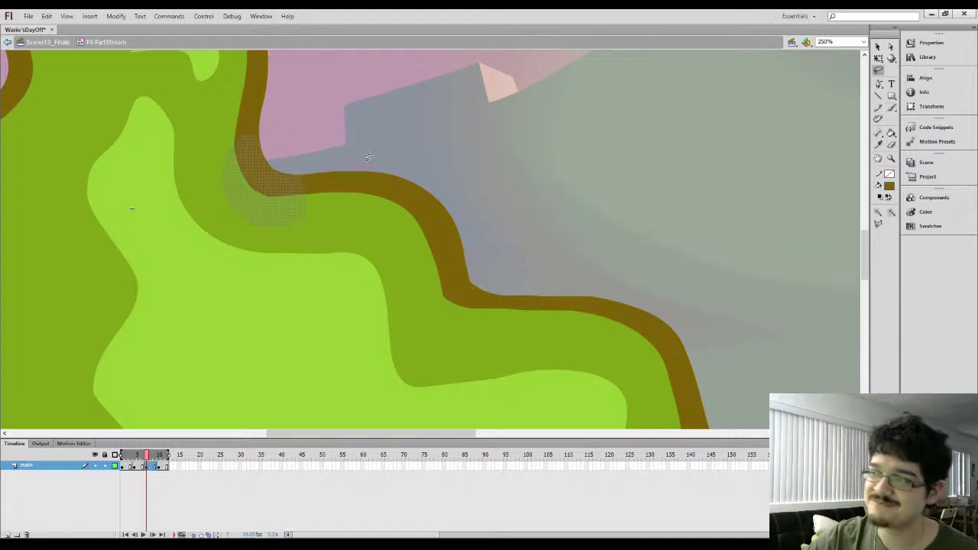
left_click(879, 48)
left_click(893, 216)
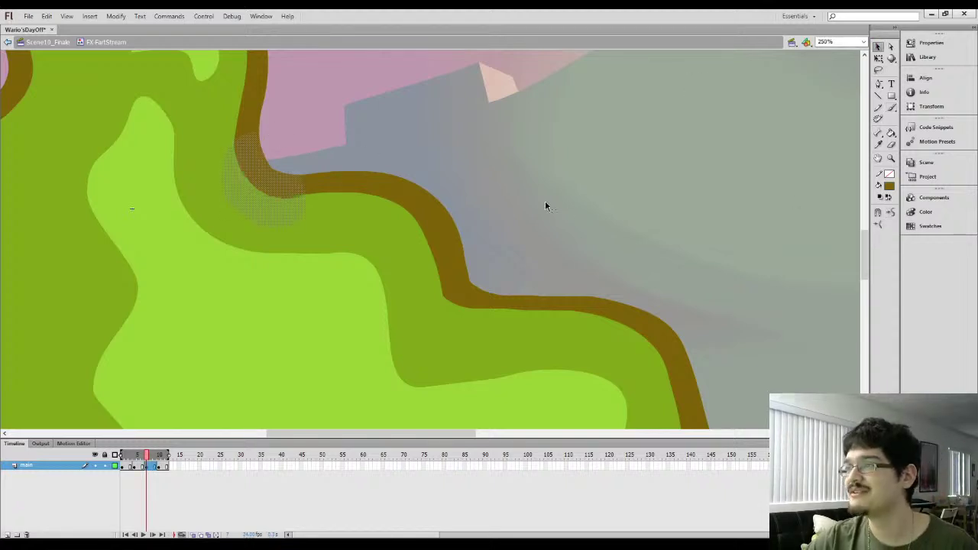
left_click(546, 206)
left_click_drag(402, 177, 491, 214)
key("b")
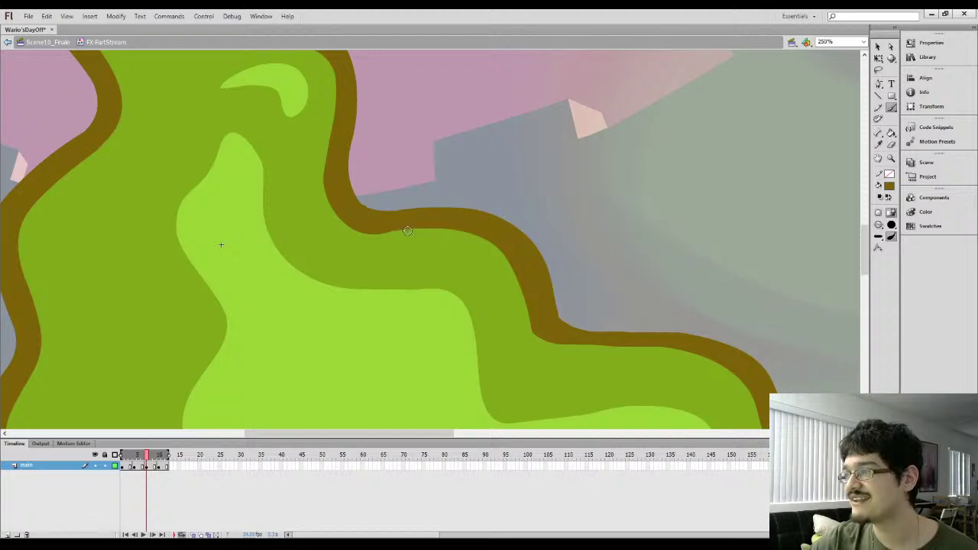
Thicken the outline's lower edge at the bend with brown
key("l")
mouse_move(408, 172)
left_mouse_down()
mouse_move(382, 218)
mouse_move(408, 174)
left_mouse_up()
key("v")
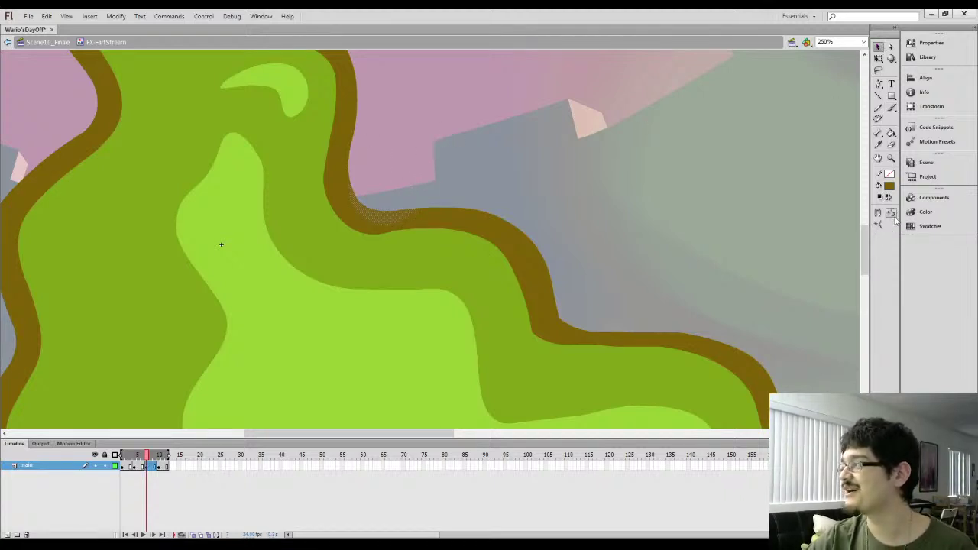
left_click(613, 196)
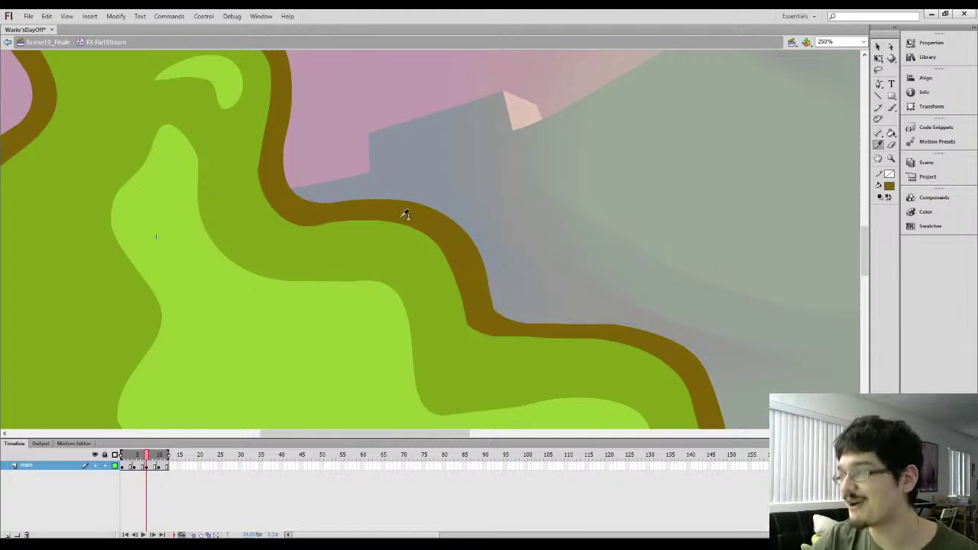
key("b")
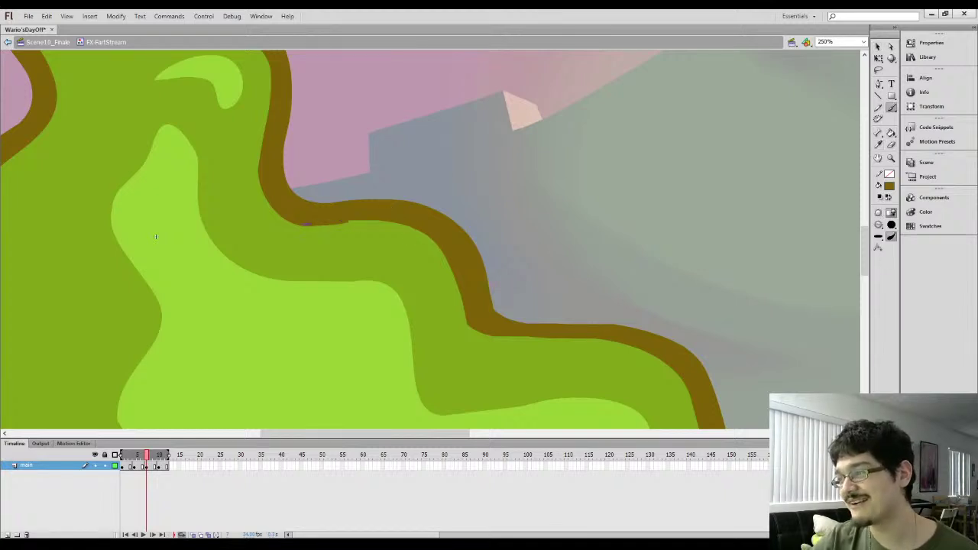
mouse_move(367, 223)
left_mouse_down()
mouse_move(414, 228)
mouse_move(341, 179)
mouse_move(361, 204)
mouse_move(426, 175)
left_mouse_up()
key("l")
left_click(878, 46)
left_click(570, 202)
Resample the brown and paint it along the outline's corner
key("i")
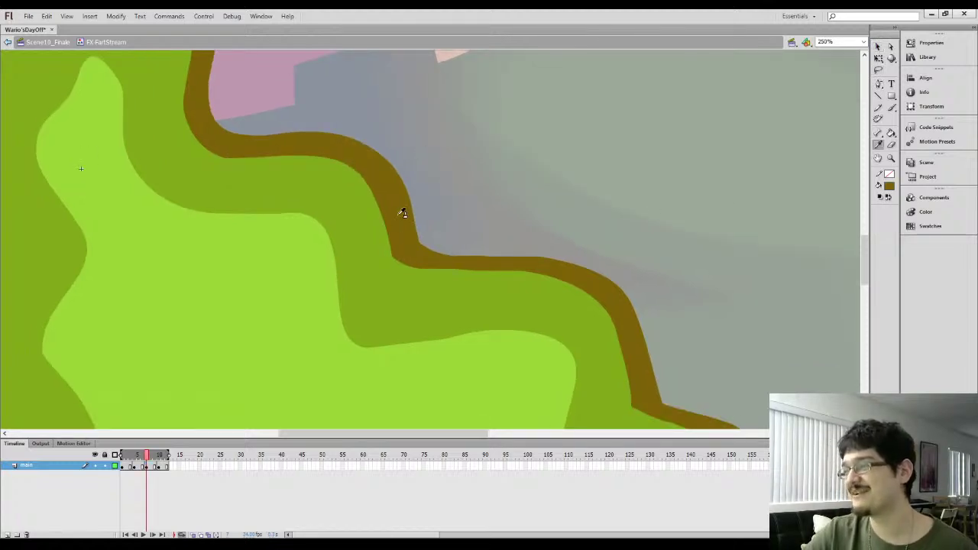
left_click(401, 214)
key("b")
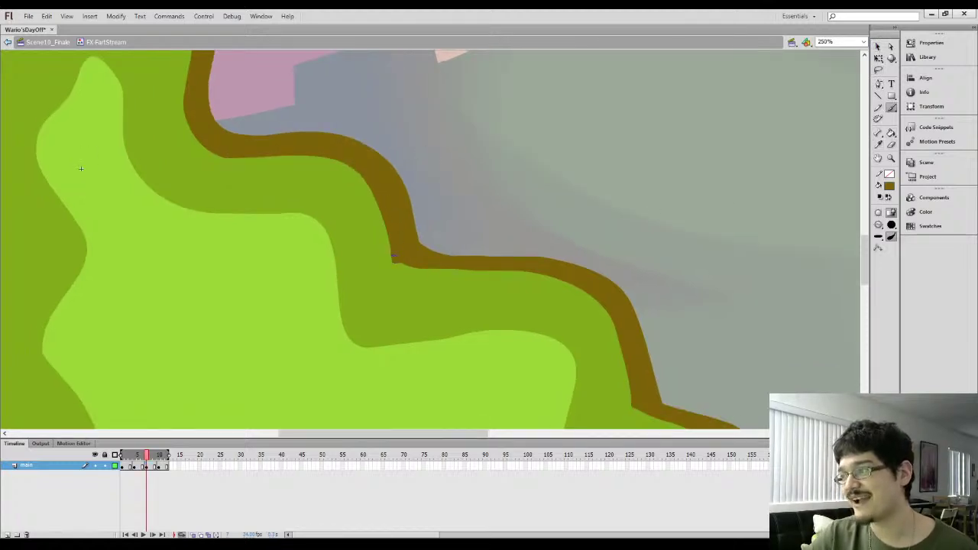
mouse_move(417, 275)
left_mouse_down()
mouse_move(465, 277)
mouse_move(458, 246)
left_mouse_up()
key("ctrl+z")
mouse_move(393, 245)
left_mouse_down()
mouse_move(426, 260)
mouse_move(581, 264)
mouse_move(489, 194)
mouse_move(411, 212)
mouse_move(501, 227)
mouse_move(497, 217)
mouse_move(527, 243)
left_mouse_up()
Fill the green slivers inside the outline brown
key("k")
left_click(438, 256)
key("b")
key("ctrl+z")
key("k")
left_click(468, 214)
Lasso a stretch of the lower outline for smoothing
key("l")
mouse_move(411, 238)
left_mouse_down()
mouse_move(332, 200)
mouse_move(504, 233)
left_mouse_up()
left_click(878, 46)
Smooth the selected outline piece, then straighten the outline's inner edge in brown beside the character
left_click(892, 213)
left_click(576, 247)
left_click_drag(576, 246, 475, 186)
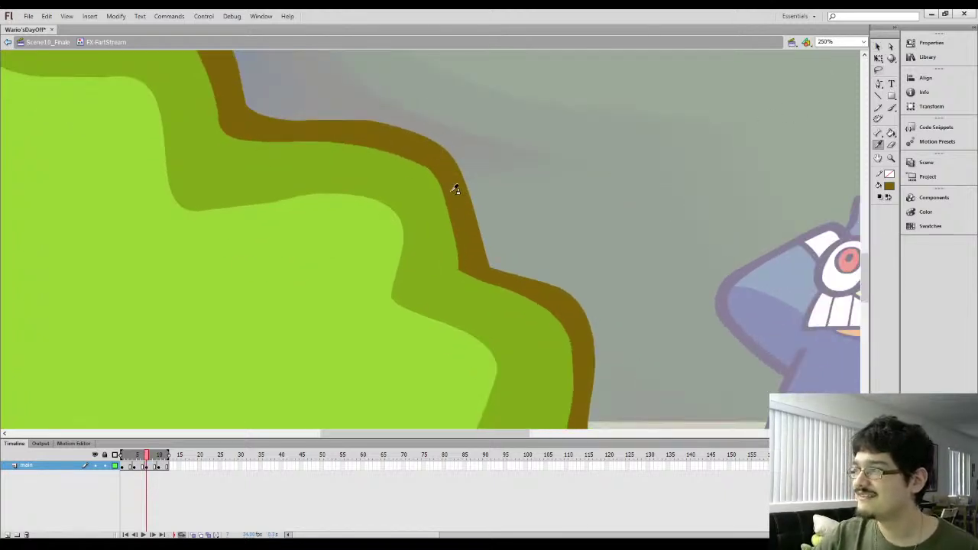
key("b")
left_click_drag(458, 254, 434, 173)
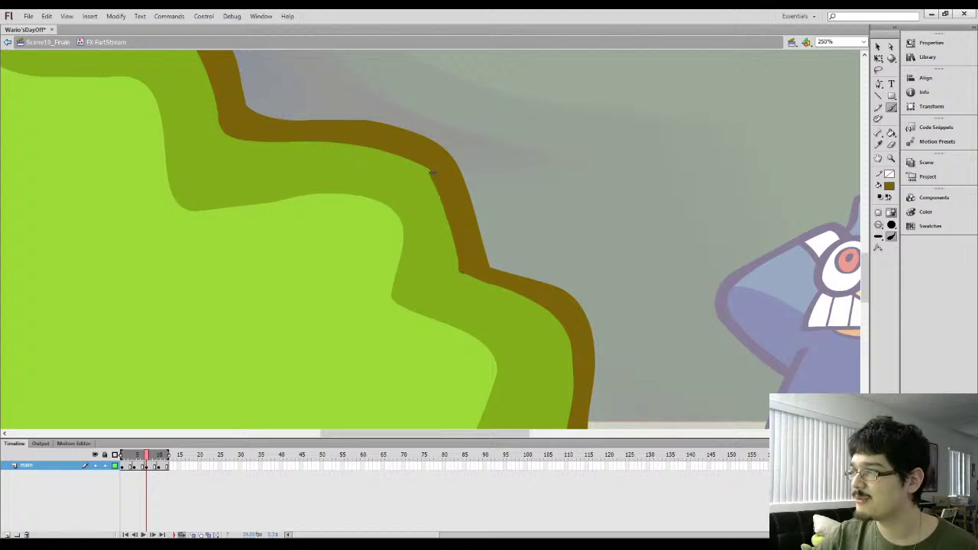
Extend brown down the outline's inner edge and fill the green sliver brown
left_click_drag(417, 212, 385, 167)
key("i")
left_click(431, 212)
key("b")
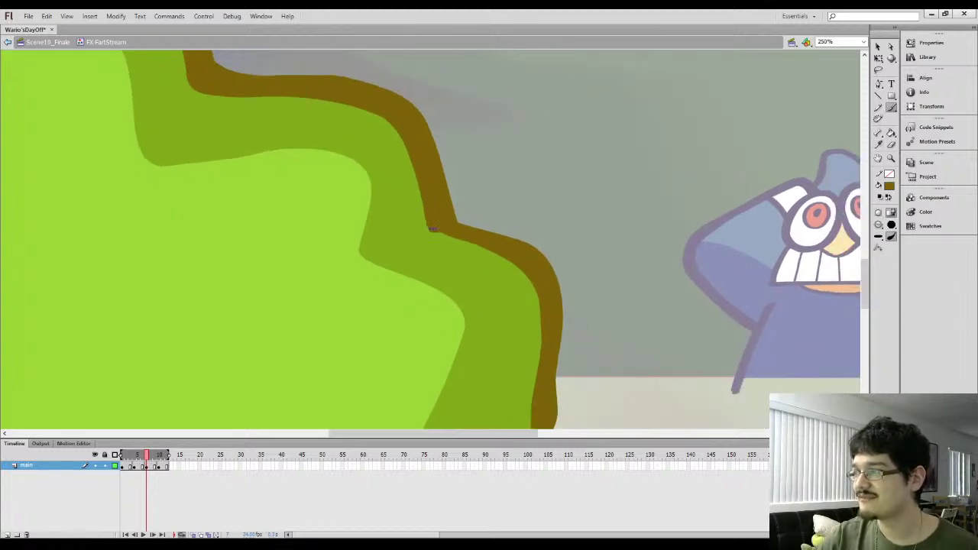
mouse_move(456, 245)
left_mouse_down()
mouse_move(540, 303)
mouse_move(542, 327)
left_mouse_up()
key("k")
left_click(460, 242)
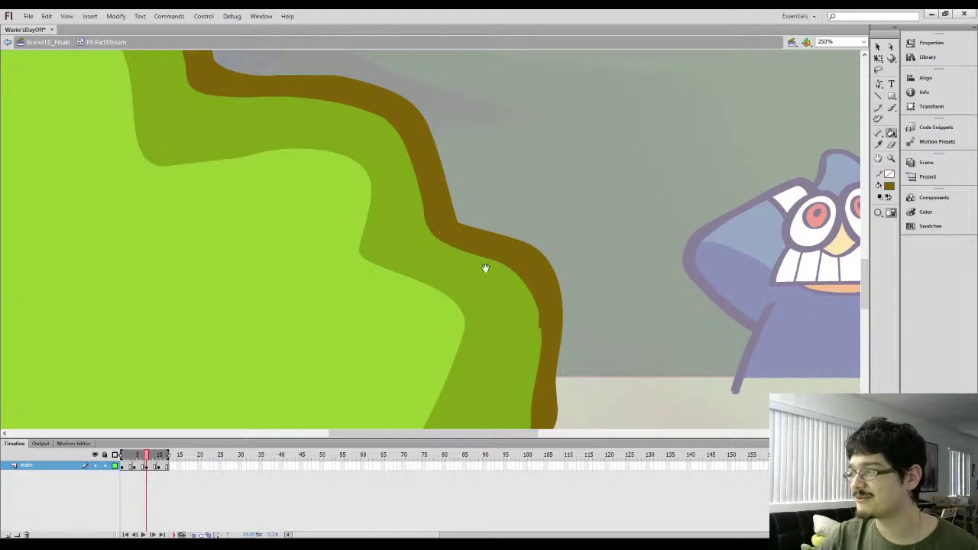
Smooth the outline's outer edge in brown and paint green along its inner edge
left_click_drag(485, 268, 446, 214)
key("b")
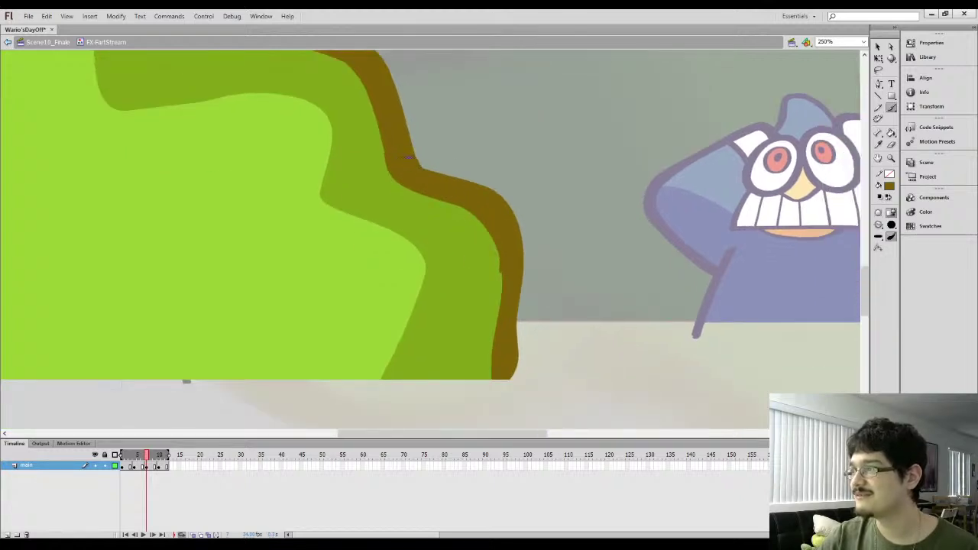
left_click_drag(456, 180, 402, 116)
key("i")
left_click(375, 168)
key("b")
left_click_drag(395, 182, 377, 145)
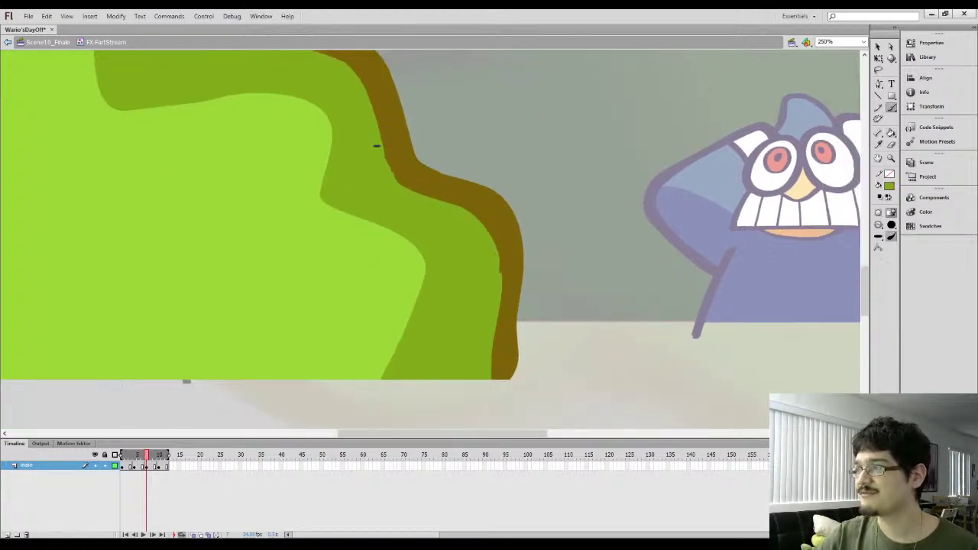
key("i")
left_click(417, 186)
key("b")
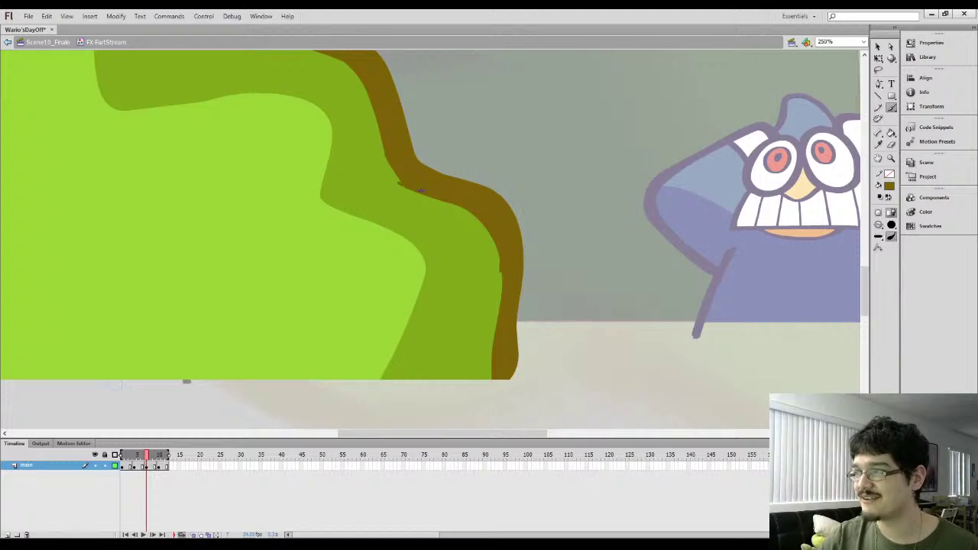
Draw a guide line up the outline's inner edge and fill the gap beside it brown
left_click_drag(381, 129, 369, 117)
key("i")
left_click(490, 300)
key("b")
key("y")
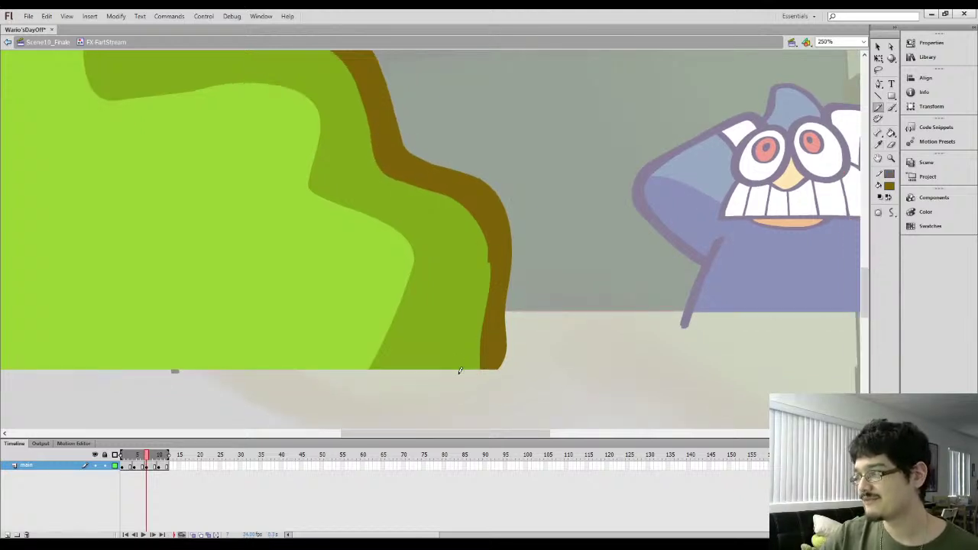
mouse_move(477, 322)
left_mouse_down()
mouse_move(476, 218)
mouse_move(449, 193)
left_mouse_up()
key("k")
left_click(480, 234)
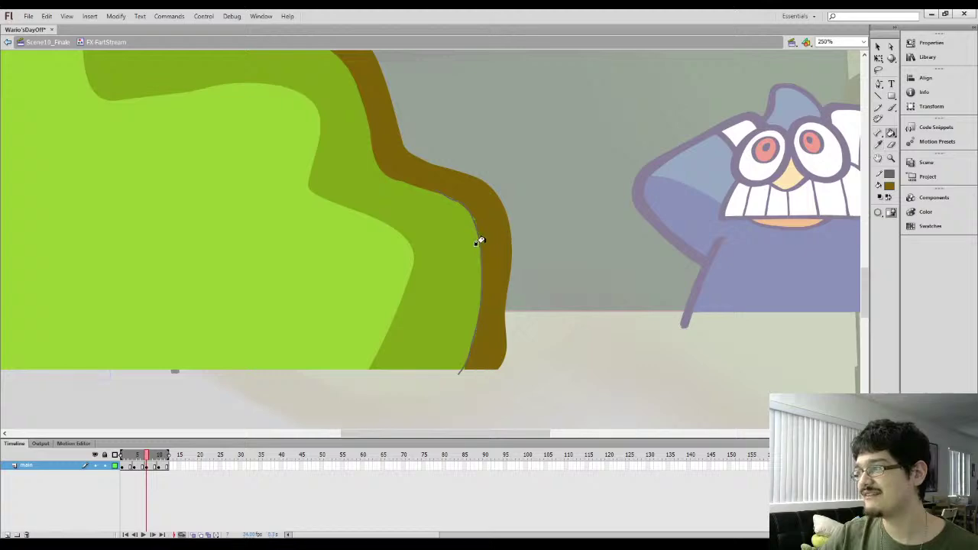
Remove the guide line's stroke and smooth a stretch of the brown edge
key("ctrl+a")
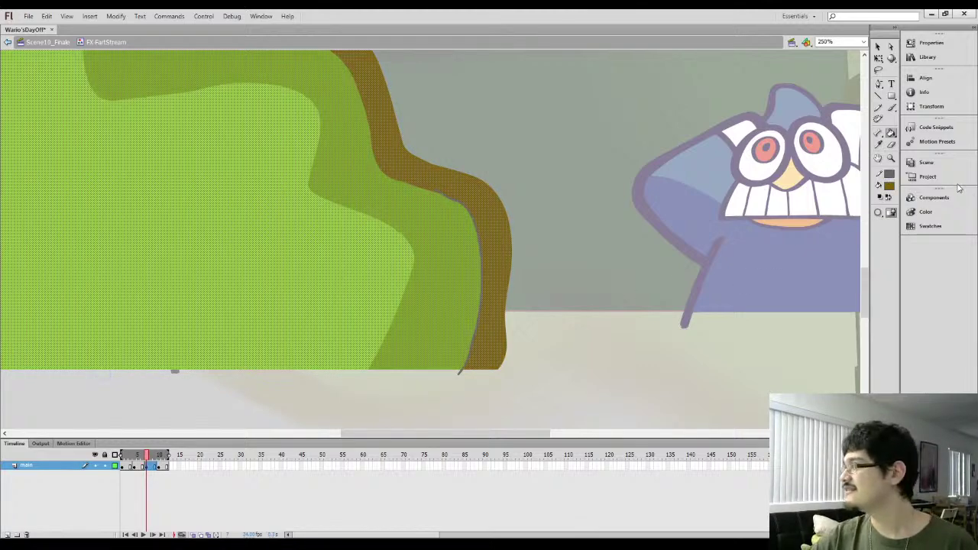
key("l")
left_click_drag(442, 208, 477, 147)
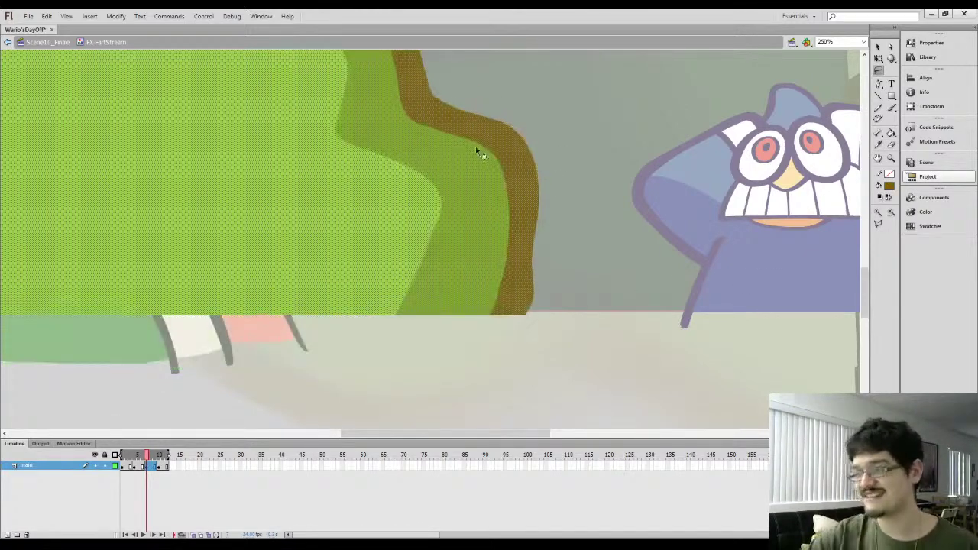
key("ctrl+z")
left_click(477, 143)
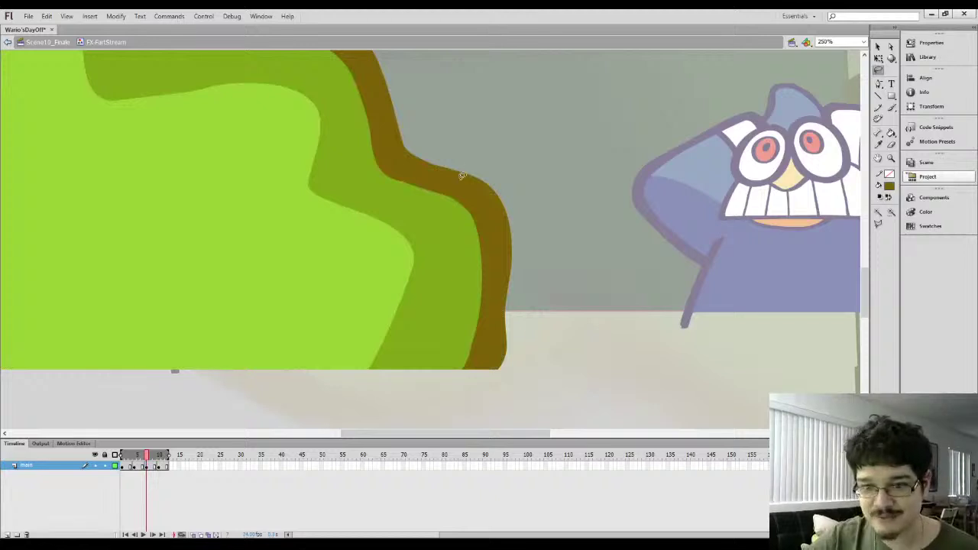
mouse_move(470, 130)
left_mouse_down()
mouse_move(375, 135)
mouse_move(467, 132)
left_mouse_up()
key("v")
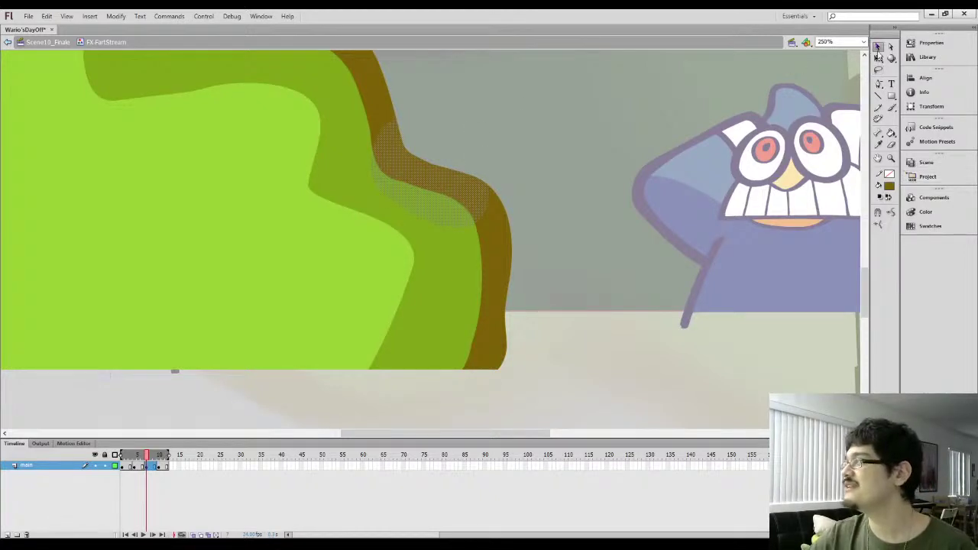
left_click(893, 215)
left_click(431, 141)
Zoom out to show the smoke and character, then step to frame 10
key("ctrl+minus")
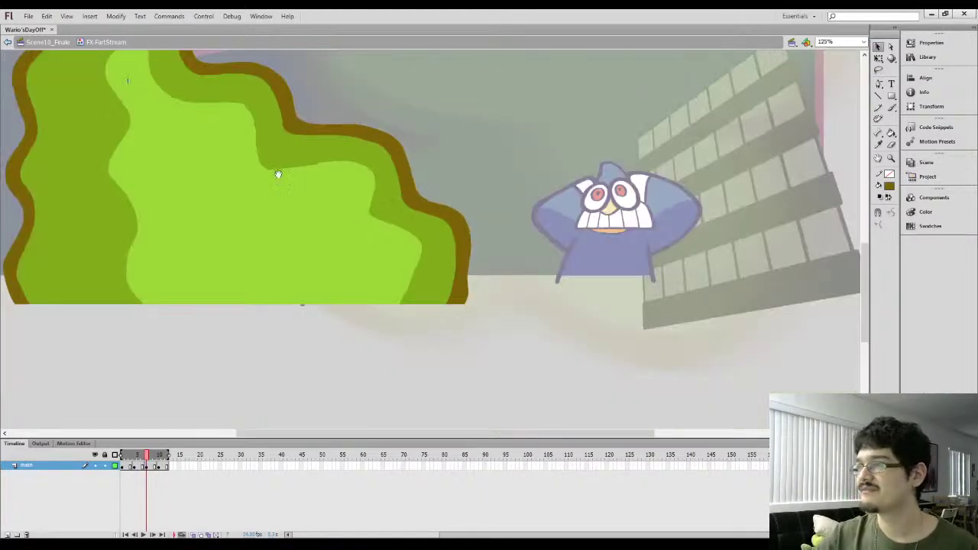
left_click_drag(279, 173, 450, 267)
mouse_move(346, 238)
left_mouse_down()
mouse_move(410, 299)
mouse_move(334, 206)
mouse_move(329, 219)
mouse_move(428, 325)
left_mouse_up()
key("comma")
key("comma")
key("period")
key("period")
key("period")
key("period")
key("period")
left_click_drag(307, 182, 324, 279)
key("l")
On frame 10 at 500%, paint brown up the outline's edge and fill the pink sliver
left_click_drag(357, 227, 341, 247)
key("ctrl+equal")
key("ctrl+equal")
key("Escape")
key("i")
key("b")
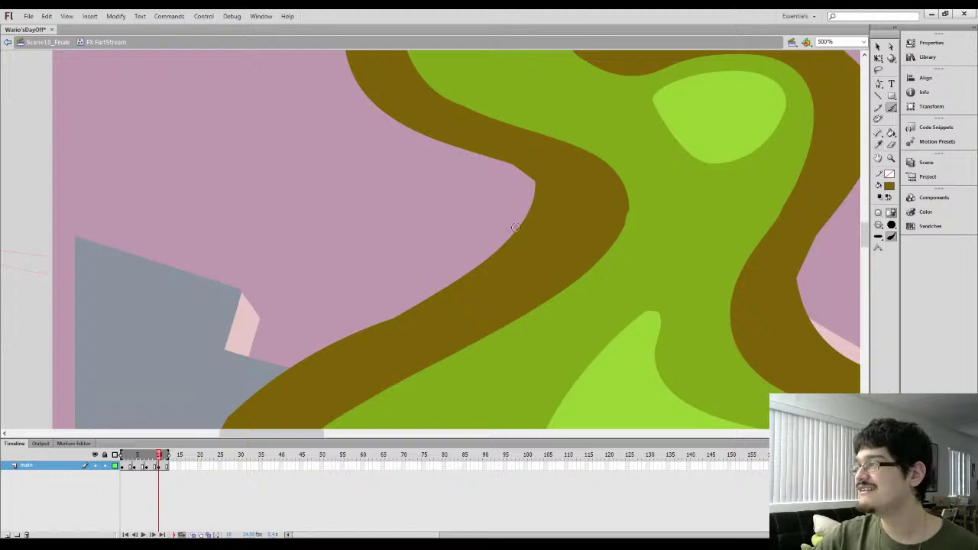
mouse_move(500, 249)
left_mouse_down()
mouse_move(529, 209)
mouse_move(515, 174)
mouse_move(451, 136)
left_mouse_up()
key("k")
left_click(527, 178)
Lasso a strip of the outline and smooth it
key("l")
mouse_move(466, 202)
left_mouse_down()
mouse_move(423, 179)
mouse_move(508, 167)
left_mouse_up()
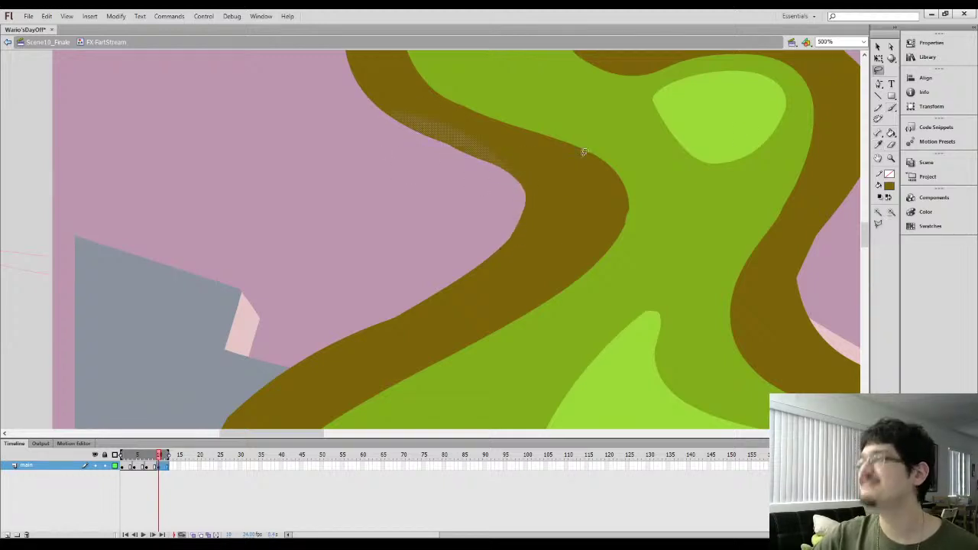
left_click(878, 48)
left_click(892, 214)
left_click(334, 230)
Paint green up the outline's inner edge and fill the stray brown sliver green
key("i")
left_click(626, 253)
key("b")
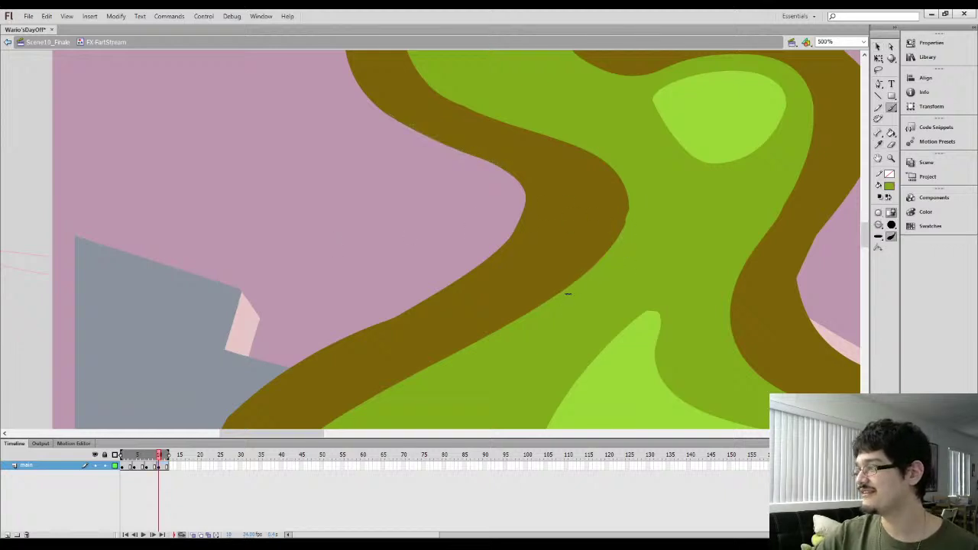
mouse_move(613, 246)
left_mouse_down()
mouse_move(618, 200)
mouse_move(605, 167)
left_mouse_up()
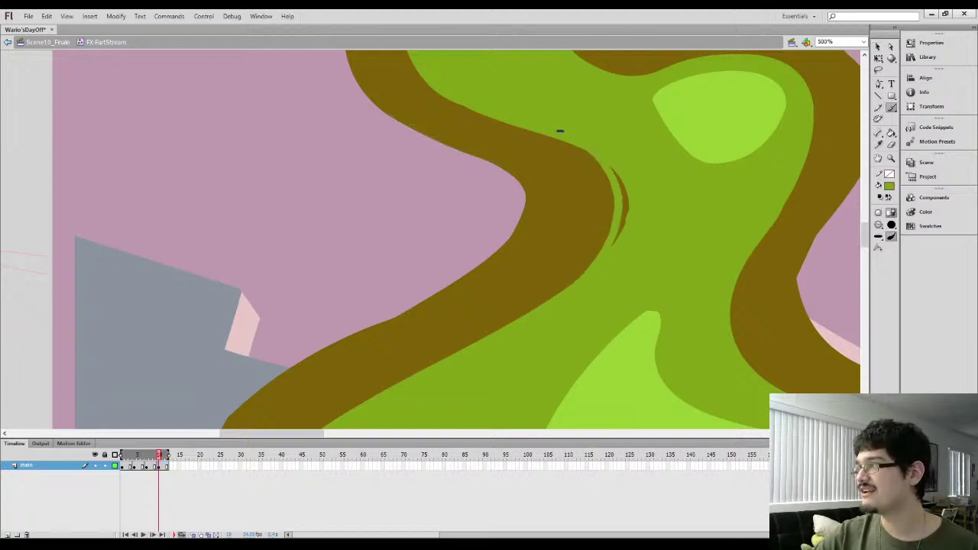
key("k")
left_click(625, 197)
Zoom back out to 250% and smooth a looped section of the brown outline
key("ctrl+minus")
mouse_move(340, 310)
left_mouse_down()
mouse_move(384, 240)
mouse_move(504, 200)
mouse_move(348, 264)
left_mouse_up()
key("l")
left_click(892, 214)
left_click(404, 196)
left_click_drag(450, 258, 393, 173)
left_click_drag(416, 302, 415, 188)
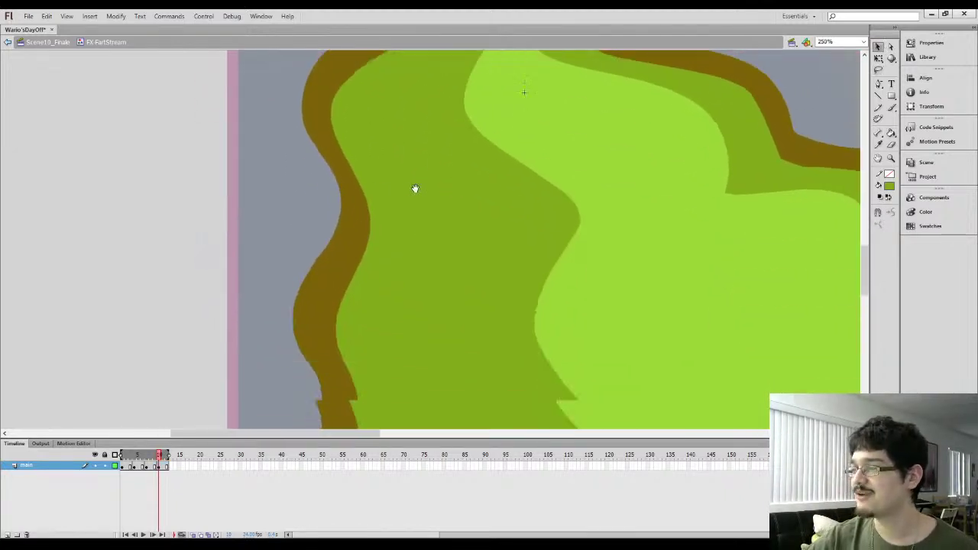
Brush over the olive outline's edge on the cloud's upper-right lobe
scroll(409, 195, "left", 1)
scroll(402, 202, "down", 4)
key("b")
mouse_move(310, 250)
left_mouse_down()
mouse_move(321, 214)
mouse_move(385, 234)
mouse_move(325, 291)
left_mouse_up()
Lasso part of the green edge for smoothing, then clear the selection
key("l")
left_click(879, 49)
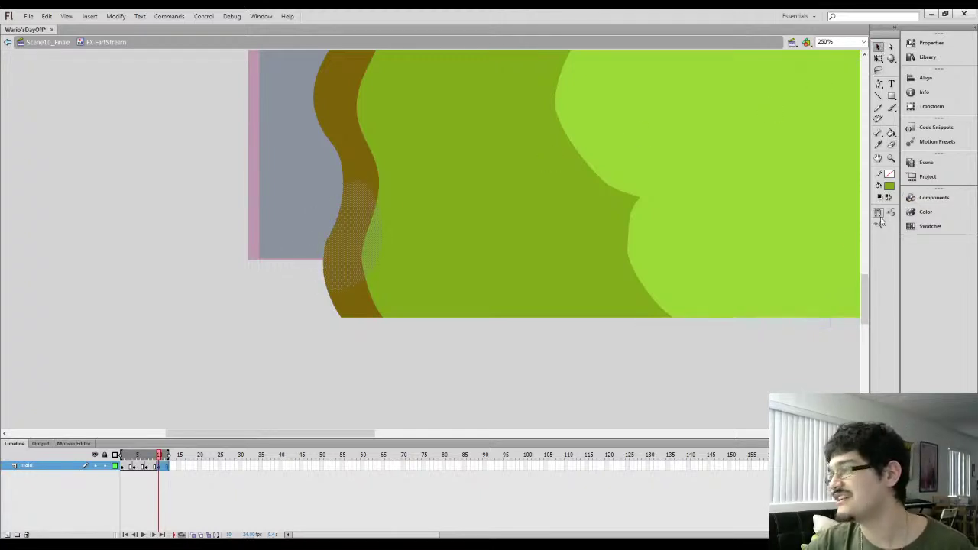
mouse_move(623, 228)
left_mouse_down()
mouse_move(401, 249)
mouse_move(320, 272)
mouse_move(353, 242)
left_mouse_up()
key("l")
left_click(879, 44)
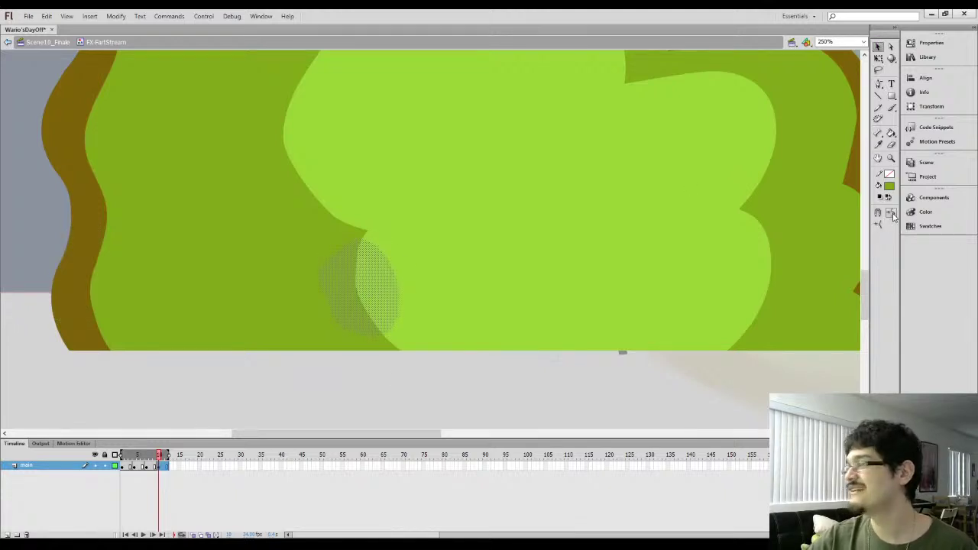
left_click(486, 384)
Move to the upper lobes and load the brush with the olive outline colour
left_click_drag(477, 220, 455, 333)
left_click_drag(397, 162, 414, 234)
left_click_drag(430, 184, 331, 253)
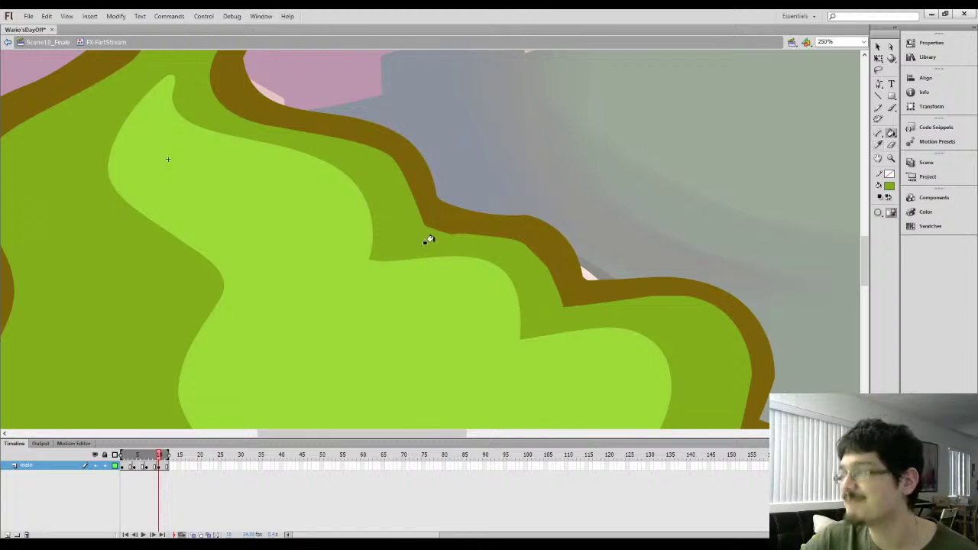
key("b")
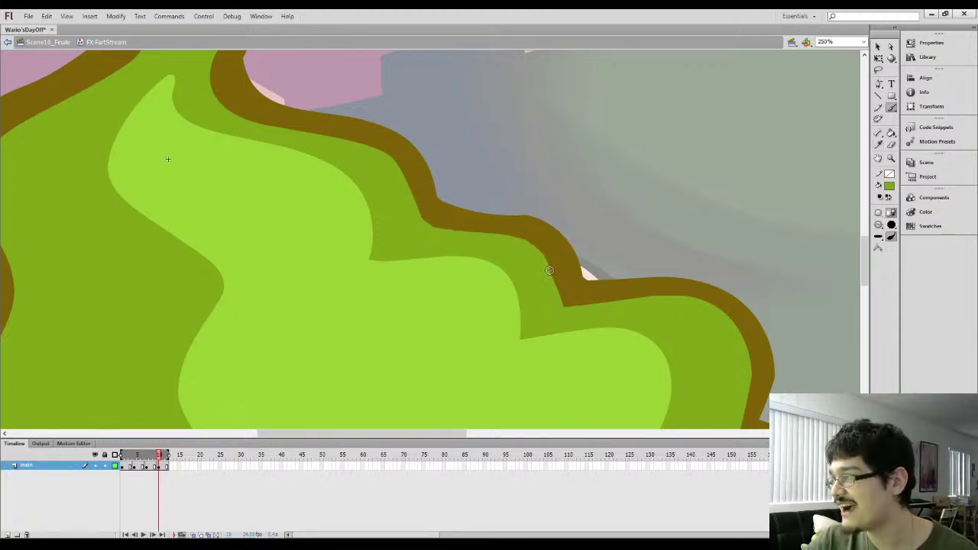
left_click_drag(550, 232, 455, 166)
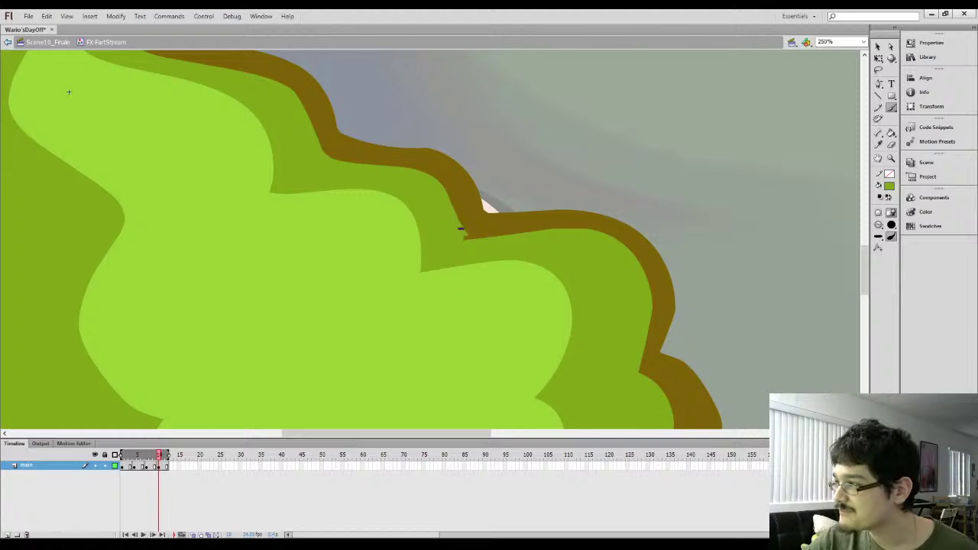
key("i")
left_click(467, 212)
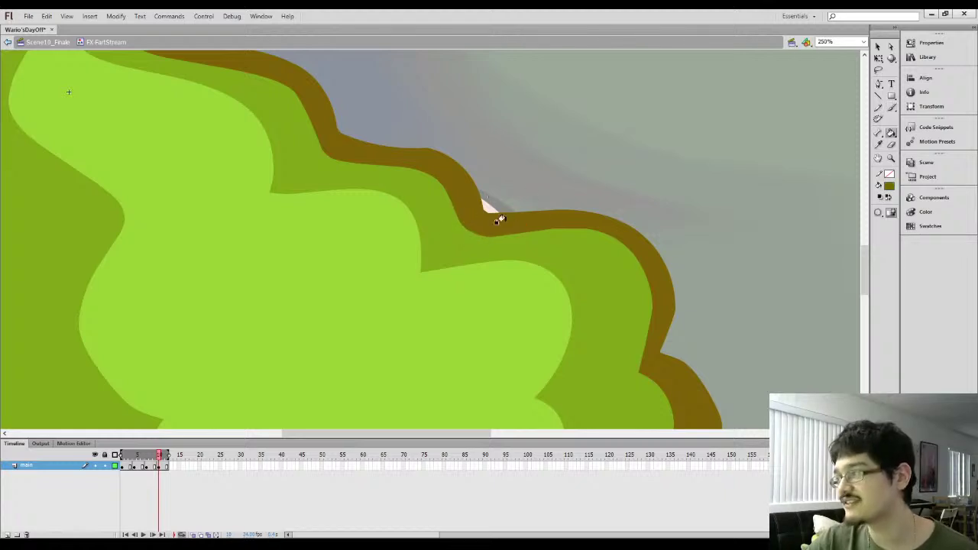
key("b")
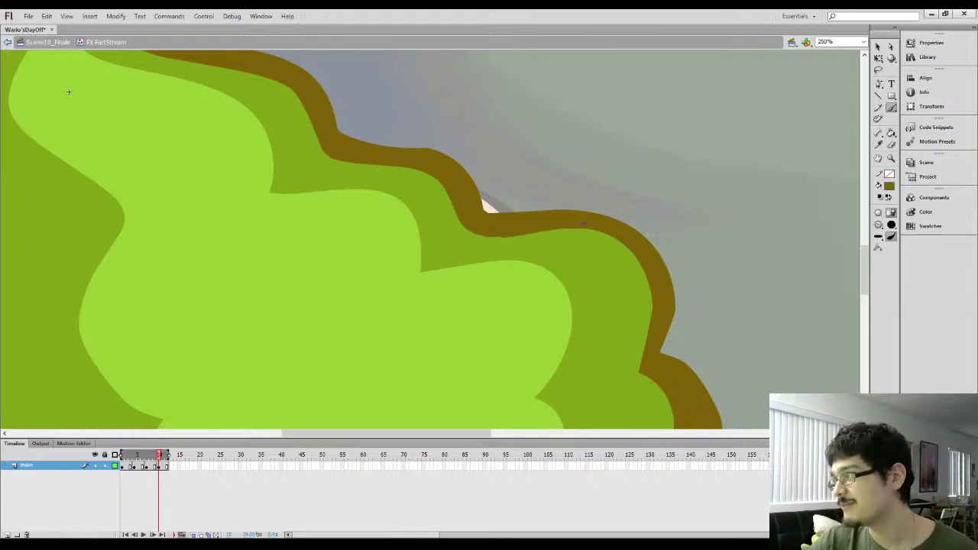
left_click_drag(598, 226, 491, 212)
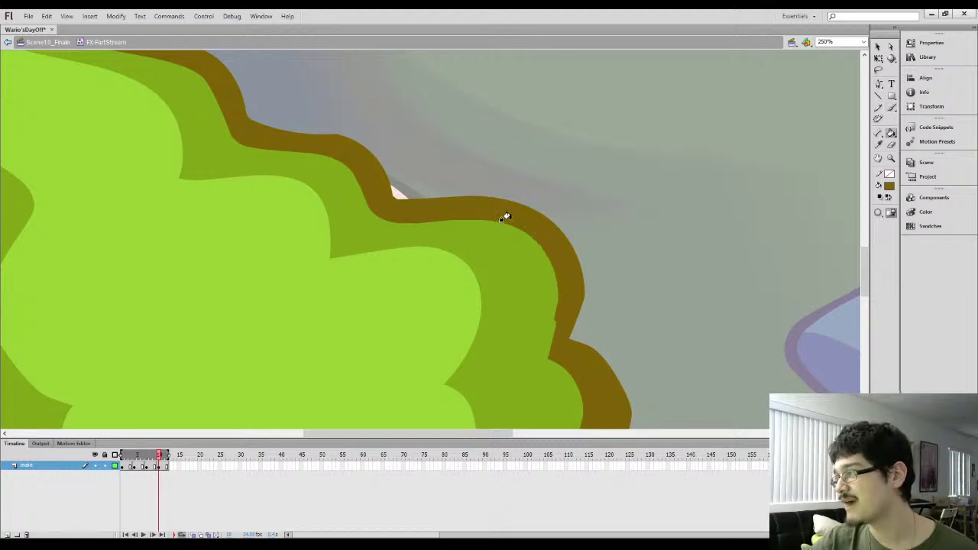
left_click_drag(541, 265, 490, 172)
Thicken and even out the olive outline along the right-side bulge
left_click_drag(497, 262, 512, 201)
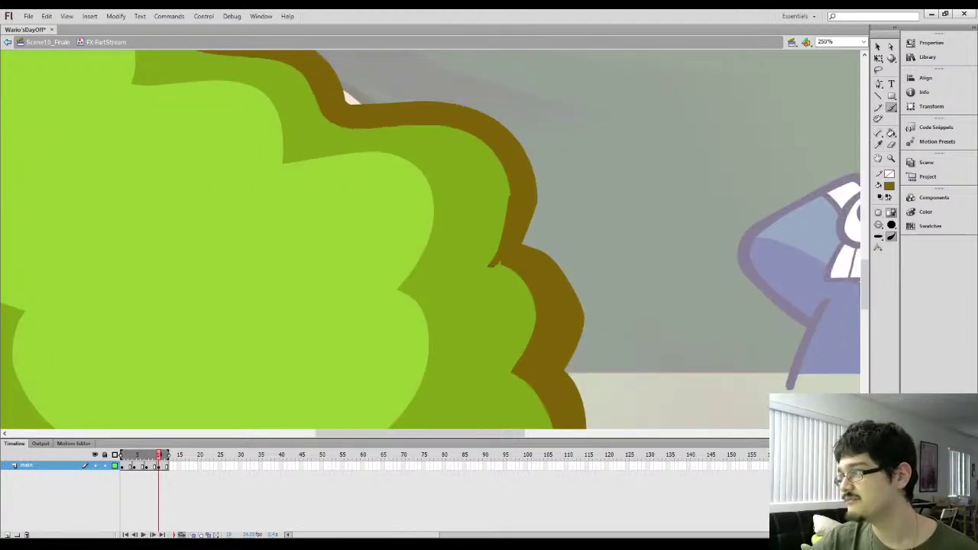
left_click_drag(479, 133, 461, 137)
mouse_move(510, 244)
left_mouse_down()
mouse_move(492, 223)
mouse_move(476, 124)
left_mouse_up()
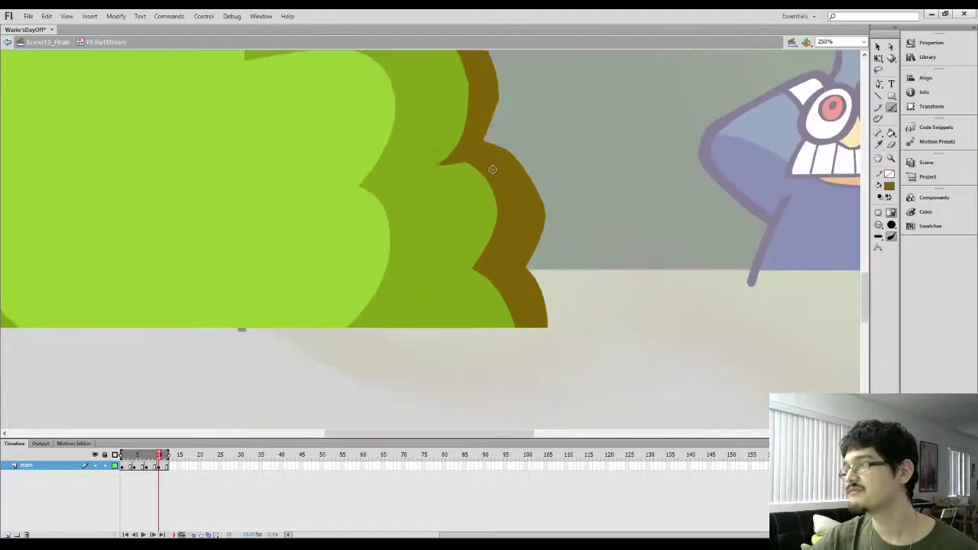
mouse_move(440, 160)
left_mouse_down()
mouse_move(477, 168)
mouse_move(502, 194)
mouse_move(474, 273)
left_mouse_up()
Fill the enclosed sliver green and paint green over the olive outline's inner edge
key("k")
left_click(494, 205)
left_click_drag(452, 181, 446, 182)
key("i")
key("b")
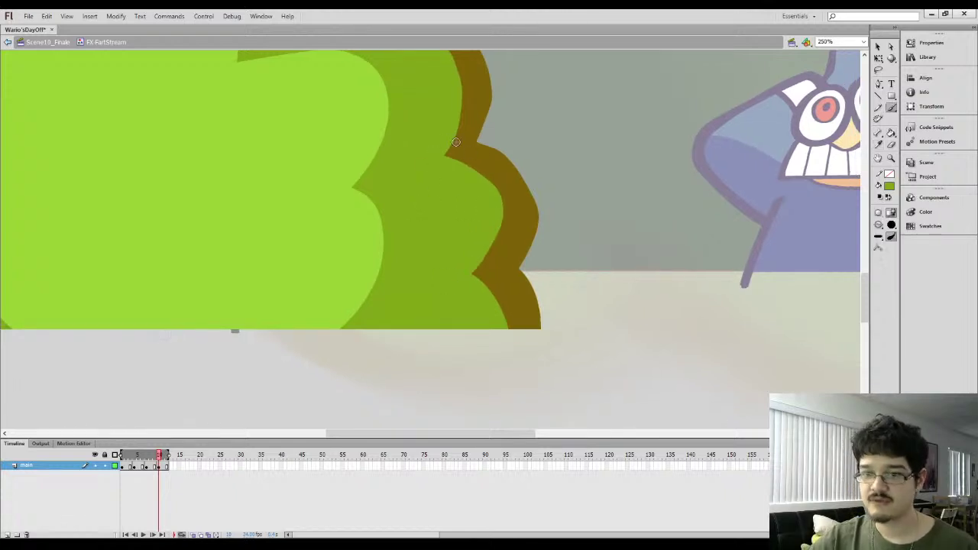
mouse_move(449, 159)
left_mouse_down()
mouse_move(499, 197)
mouse_move(501, 219)
mouse_move(474, 274)
left_mouse_up()
Pick up the olive outline colour and lasso a stretch of the cloud's right edge
mouse_move(483, 157)
left_mouse_down()
mouse_move(463, 195)
mouse_move(473, 183)
mouse_move(516, 243)
mouse_move(501, 310)
left_mouse_up()
key("i")
left_click(468, 196)
key("b")
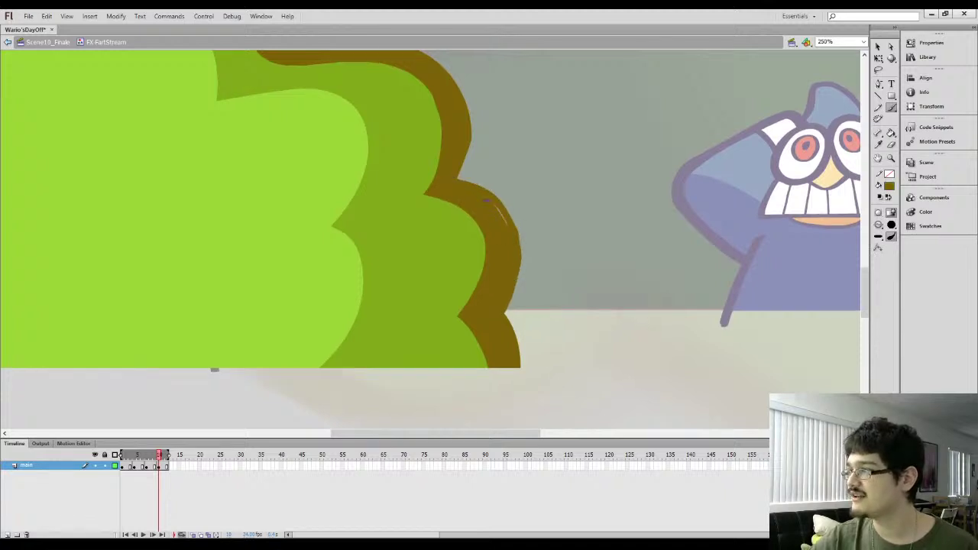
mouse_move(457, 182)
left_mouse_down()
mouse_move(495, 235)
mouse_move(500, 276)
mouse_move(489, 222)
left_mouse_up()
key("l")
mouse_move(538, 193)
left_mouse_down()
mouse_move(515, 302)
mouse_move(472, 188)
left_mouse_up()
left_click(879, 48)
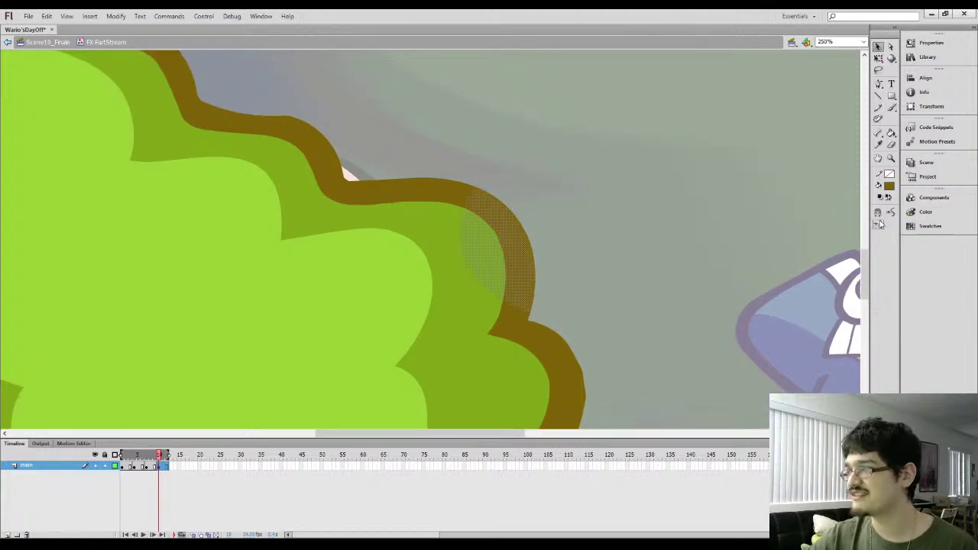
left_click(539, 182)
Lasso the notch in the olive outline and smooth it
left_click_drag(398, 165, 517, 229)
key("l")
mouse_move(565, 198)
left_mouse_down()
mouse_move(454, 277)
mouse_move(491, 175)
mouse_move(562, 196)
left_mouse_up()
left_click(879, 47)
left_click(891, 213)
left_click(622, 186)
Zoom in and bend the notch edge into a rounded corner
key("l")
key("ctrl+equal")
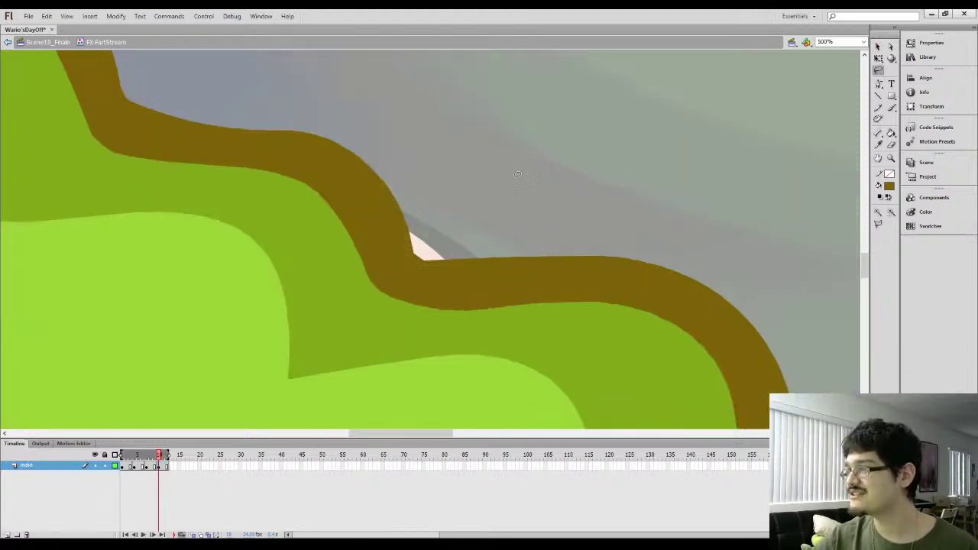
key("v")
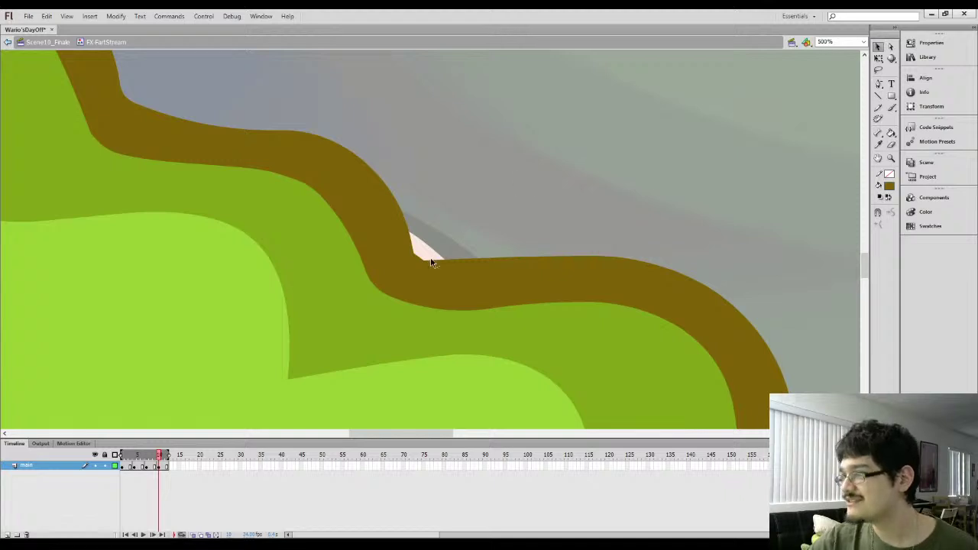
left_click_drag(416, 260, 416, 260)
key("space")
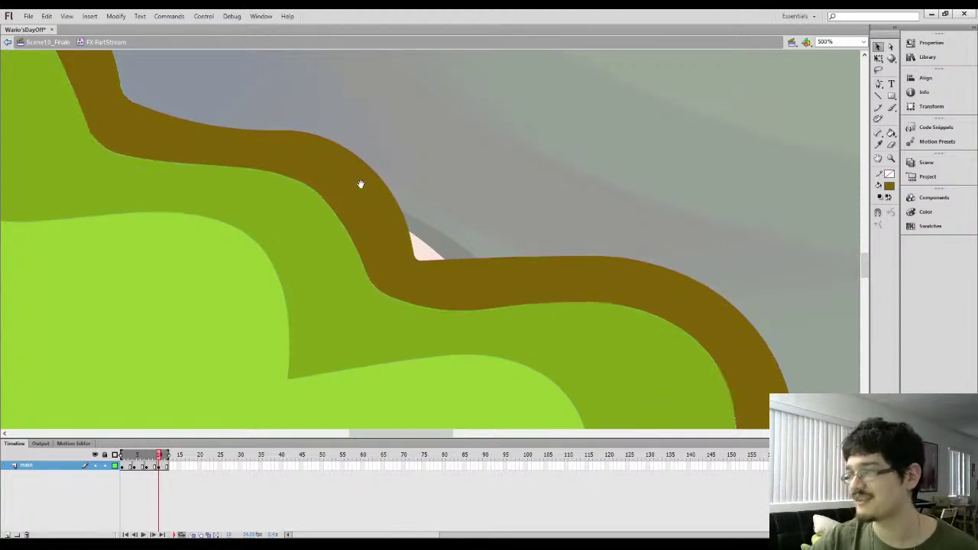
left_click_drag(361, 185, 534, 263)
key("i")
mouse_move(317, 158)
left_mouse_down()
mouse_move(412, 208)
mouse_move(398, 219)
mouse_move(395, 203)
mouse_move(413, 240)
mouse_move(649, 241)
left_mouse_up()
key("b")
Undo the stray strokes along the bend and smooth the selected outline stretch
key("ctrl+z")
key("ctrl+z")
key("l")
left_click(878, 47)
left_click(892, 213)
left_click(542, 216)
Zoom back out to 250% and smooth another lassoed stretch of the outline
mouse_move(311, 180)
left_mouse_down()
mouse_move(468, 252)
mouse_move(606, 344)
left_mouse_up()
key("ctrl+minus")
mouse_move(424, 163)
left_mouse_down()
mouse_move(445, 193)
mouse_move(408, 193)
mouse_move(465, 159)
left_mouse_up()
key("b")
key("l")
left_click(878, 47)
left_click(893, 215)
left_click(482, 222)
Lasso a section of the olive outline and tidy it with the Selection tool
key("l")
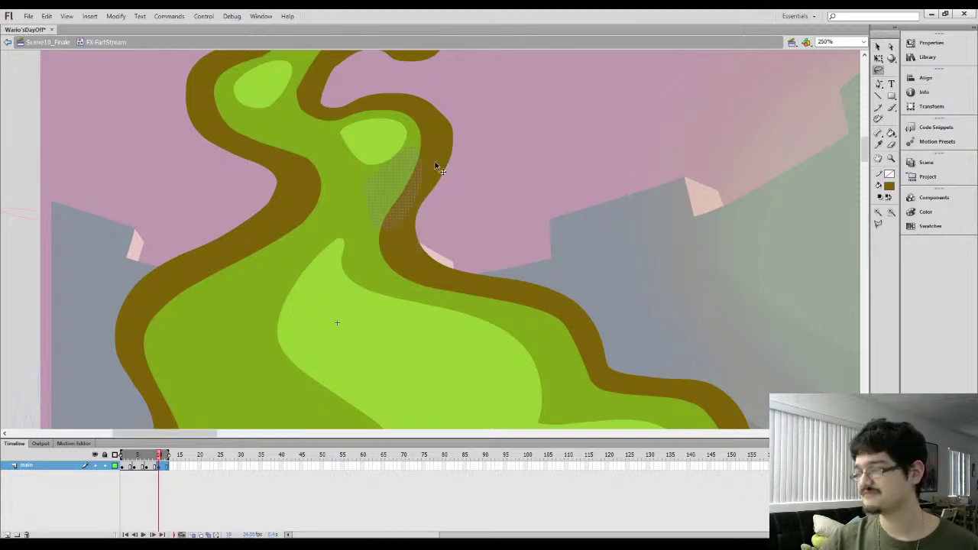
scroll(435, 161, "up", 3)
left_click_drag(440, 217, 428, 275)
left_click(878, 46)
left_click(613, 163)
Brush a mid-green edge across the middle light-green highlight and fill it into a crescent
left_click_drag(425, 121, 463, 184)
key("i")
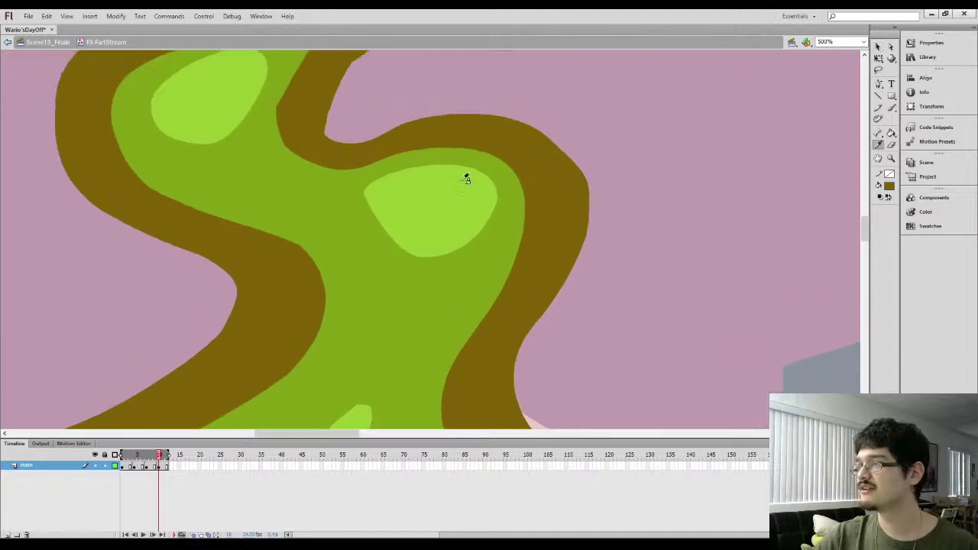
key("comma")
key("period")
left_click(399, 164)
key("b")
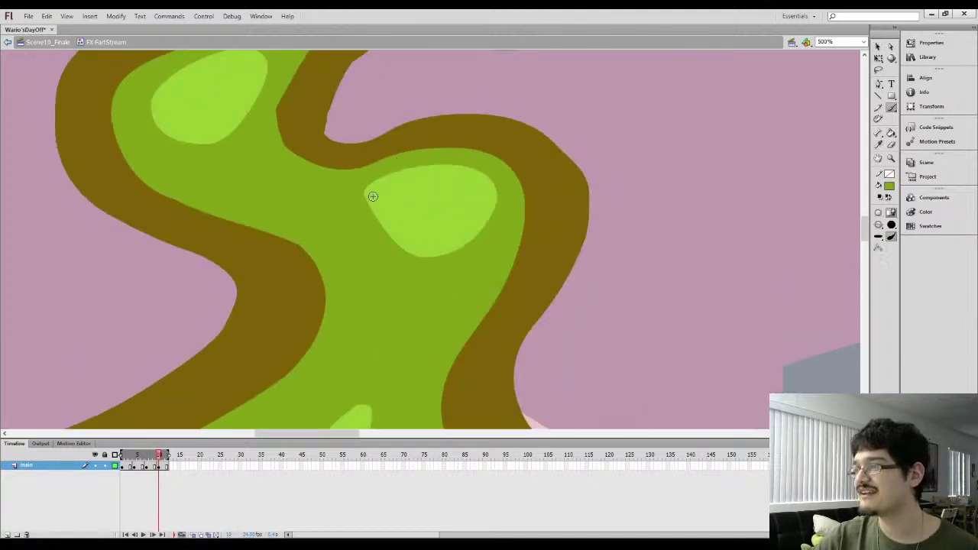
mouse_move(367, 200)
left_mouse_down()
mouse_move(437, 197)
mouse_move(445, 260)
left_mouse_up()
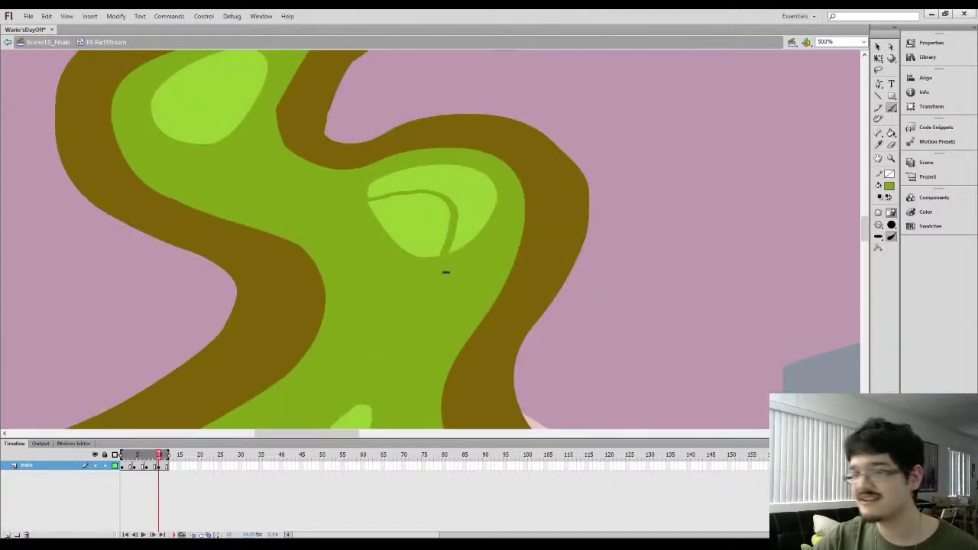
key("k")
left_click(420, 239)
Erase stray outline left around the reshaped middle highlight
left_click_drag(442, 208, 434, 222)
key("i")
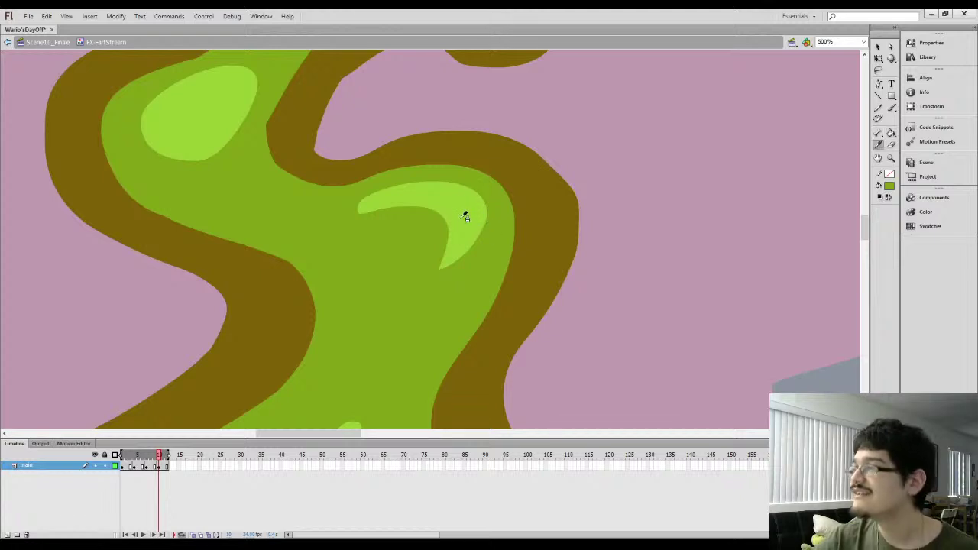
left_click_drag(412, 137, 470, 190)
mouse_move(370, 190)
left_mouse_down()
mouse_move(374, 221)
mouse_move(393, 234)
mouse_move(373, 228)
mouse_move(372, 195)
mouse_move(416, 146)
mouse_move(479, 122)
mouse_move(548, 160)
left_mouse_up()
key("e")
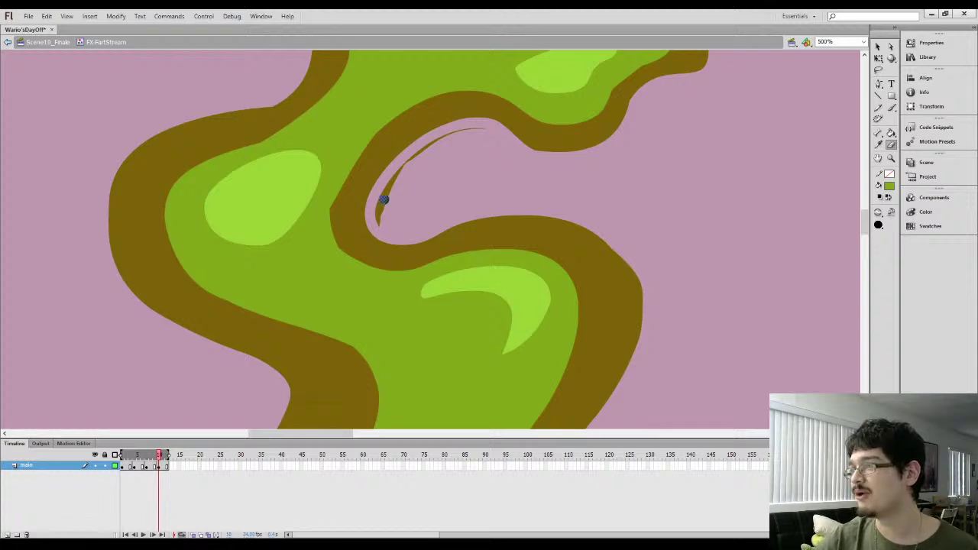
mouse_move(408, 183)
left_mouse_down()
mouse_move(349, 221)
mouse_move(425, 214)
left_mouse_up()
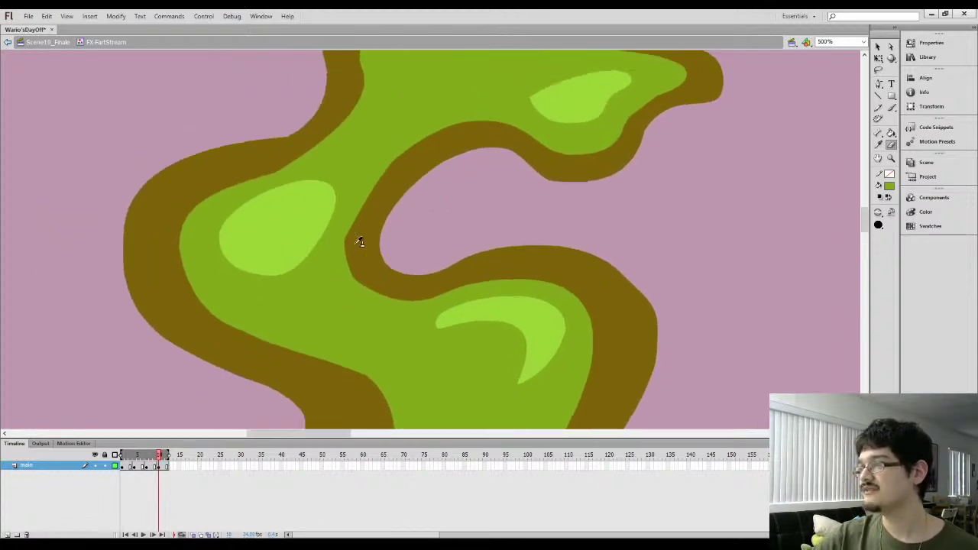
Lasso and smooth the inner olive outline at the stream's bend, returning to 250% zoom
key("i")
key("b")
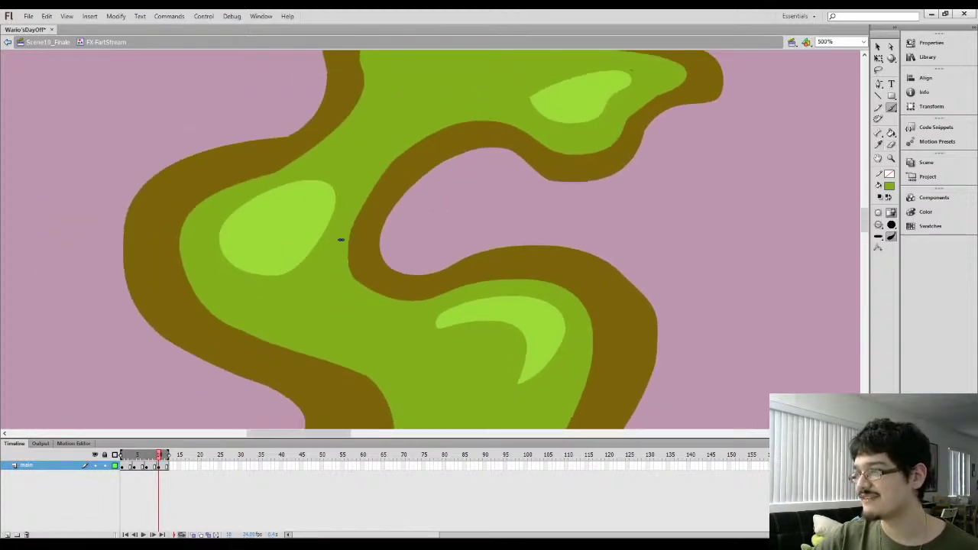
key("l")
left_click_drag(371, 173, 363, 197)
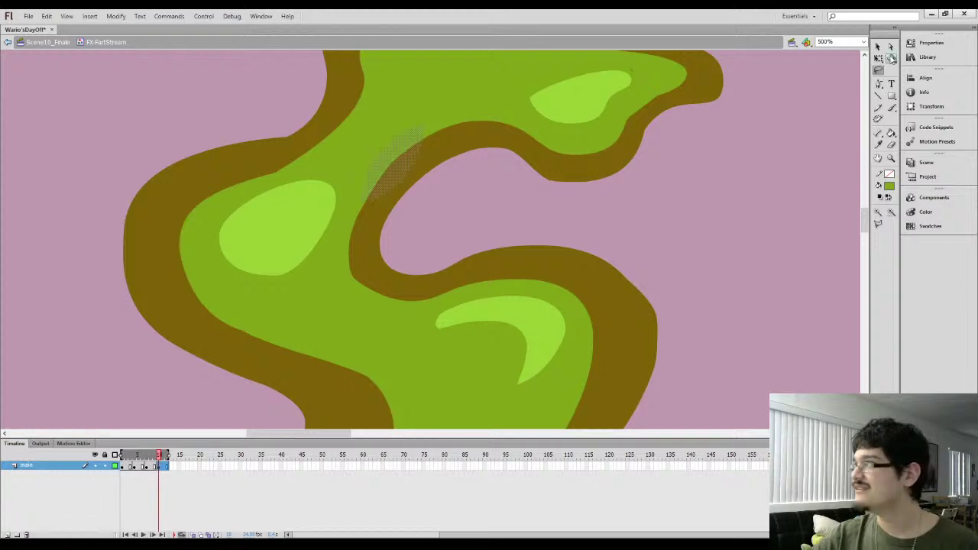
left_click(879, 47)
left_click(521, 234)
mouse_move(347, 230)
left_mouse_down()
mouse_move(376, 238)
mouse_move(494, 222)
left_mouse_up()
key("i")
key("l")
mouse_move(495, 301)
left_mouse_down()
mouse_move(464, 205)
mouse_move(475, 178)
left_mouse_up()
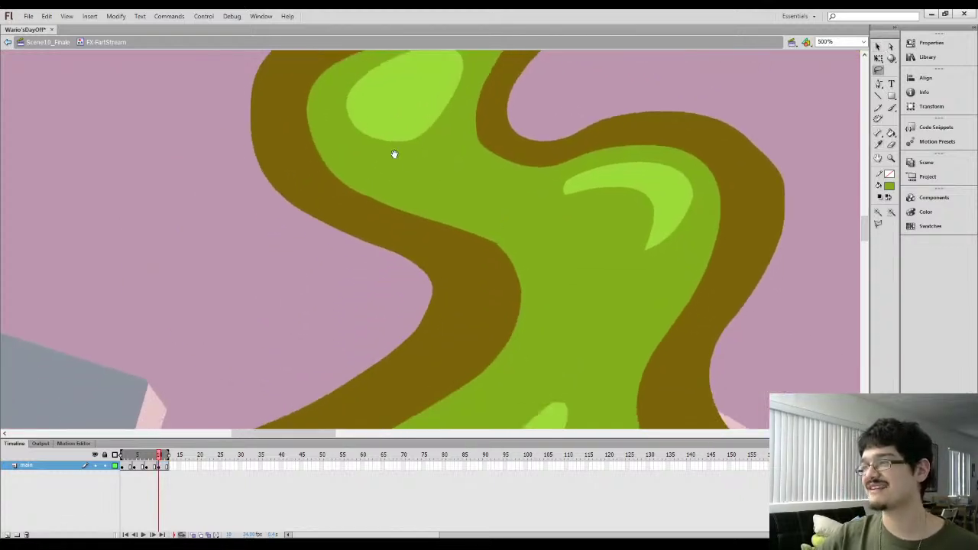
left_click_drag(398, 168, 488, 297)
key("ctrl+minus")
key("b")
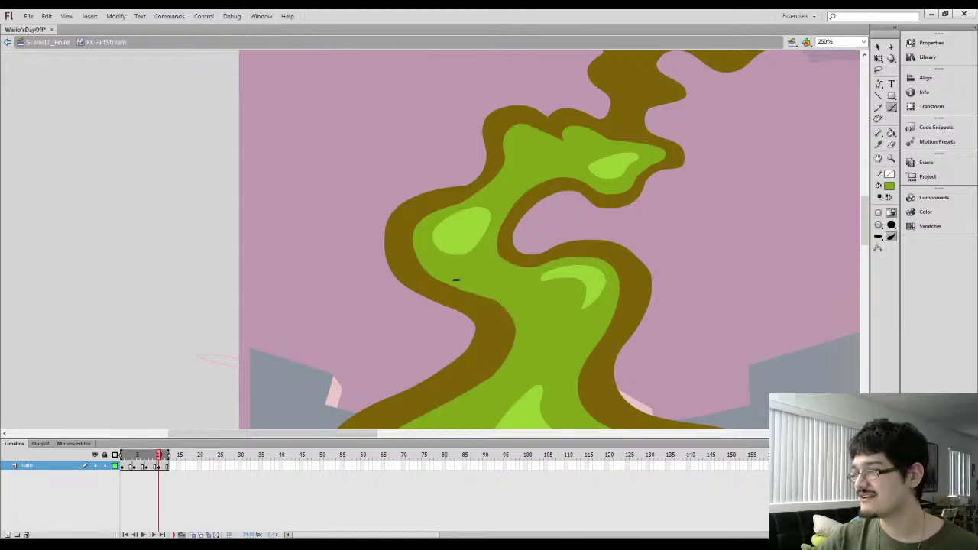
Paint green along the inner left olive edge and fill the leftover olive line green
mouse_move(411, 265)
left_mouse_down()
mouse_move(403, 230)
mouse_move(443, 203)
left_mouse_up()
key("k")
left_click(412, 222)
mouse_move(441, 242)
left_mouse_down()
mouse_move(409, 238)
mouse_move(407, 268)
left_mouse_up()
key(".")
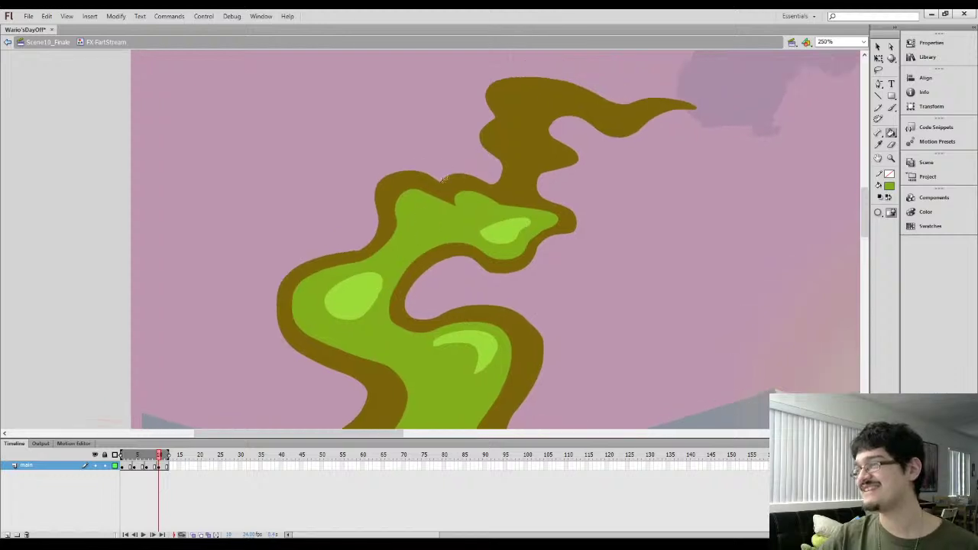
At 500% zoom with fill lock on, lasso and tidy a small crescent beside the upper highlight
key("l")
left_click_drag(434, 220, 473, 223)
key("ctrl+=")
left_click(404, 132)
left_click_drag(424, 203, 372, 127)
key("k")
key("i")
left_click(545, 232)
key("l")
left_click_drag(537, 243, 541, 268)
left_click(878, 47)
left_click(586, 272)
Brush a mid-green edge across the upper highlight and fill its top part mid-green
key("i")
left_click_drag(452, 246, 428, 291)
key("comma")
key("period")
key("b")
key("comma")
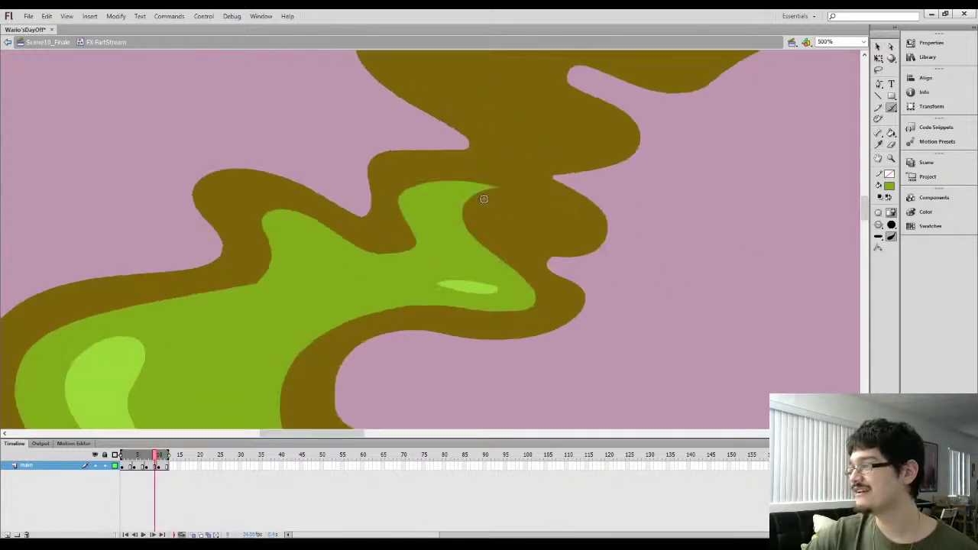
key("i")
key("period")
left_click(445, 259)
key("b")
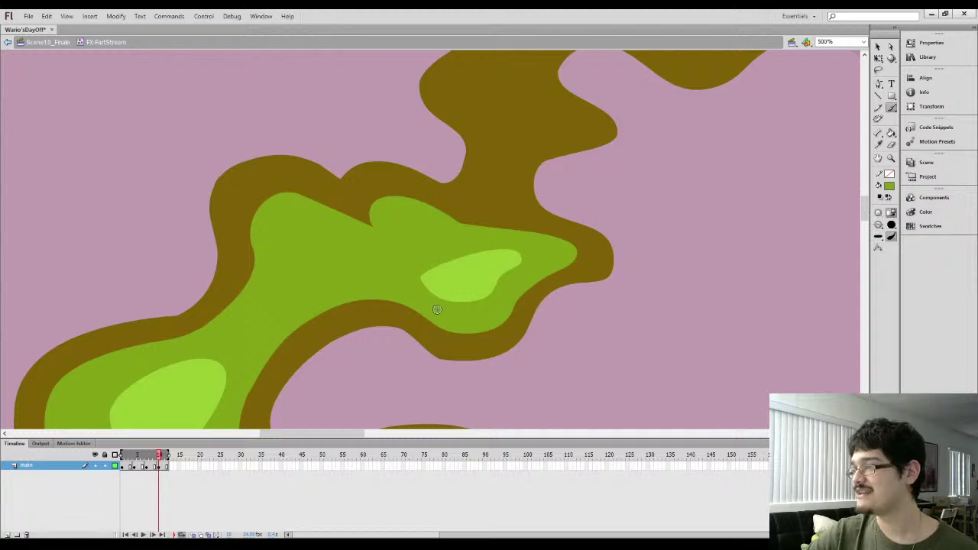
mouse_move(422, 275)
left_mouse_down()
mouse_move(448, 281)
mouse_move(514, 262)
left_mouse_up()
key("k")
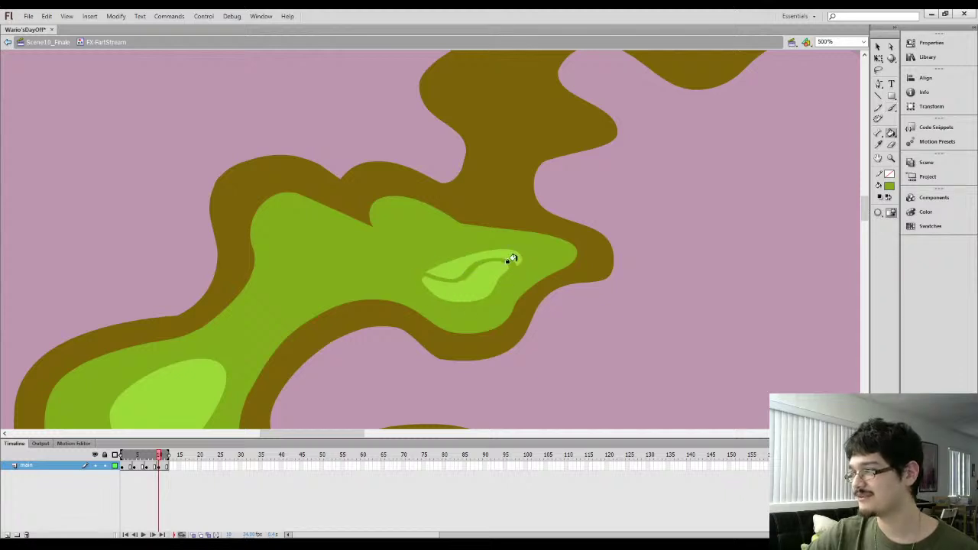
left_click(509, 259)
Trim the highlight's right edge green, then paint and smooth an olive edge along the patch's top
left_click_drag(491, 202, 503, 230)
key("b")
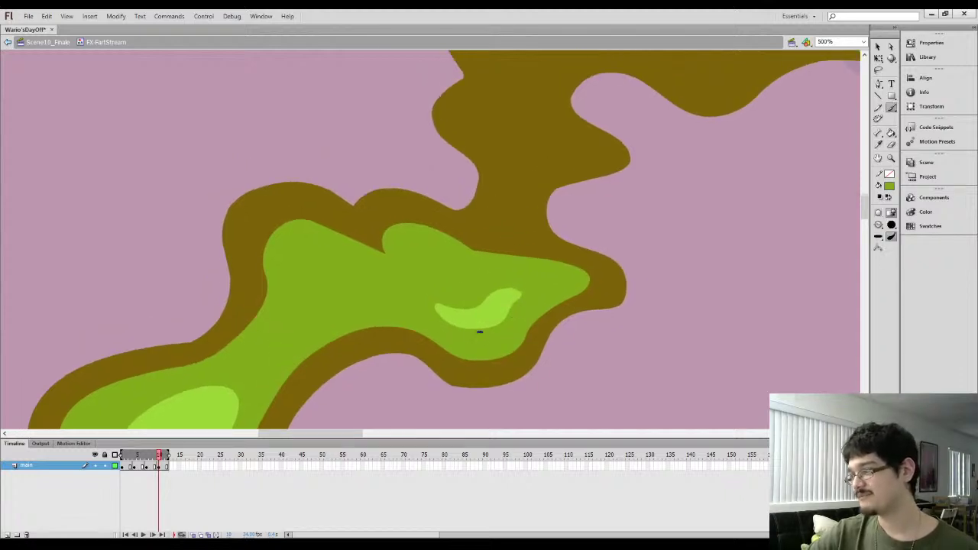
left_click_drag(505, 314, 527, 294)
left_click_drag(497, 215, 489, 288)
key("i")
left_click(479, 291)
key("b")
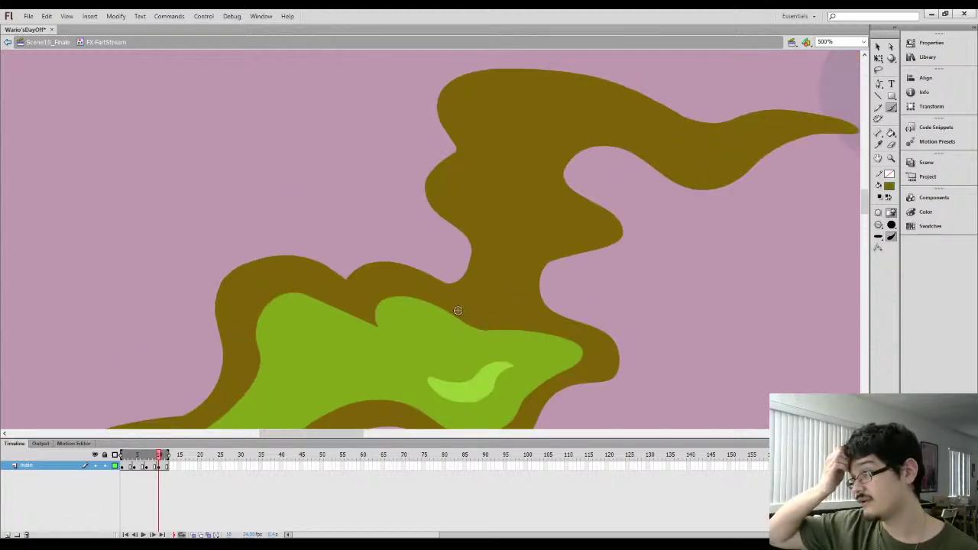
mouse_move(463, 322)
left_mouse_down()
mouse_move(500, 333)
mouse_move(547, 304)
mouse_move(539, 337)
left_mouse_up()
key("l")
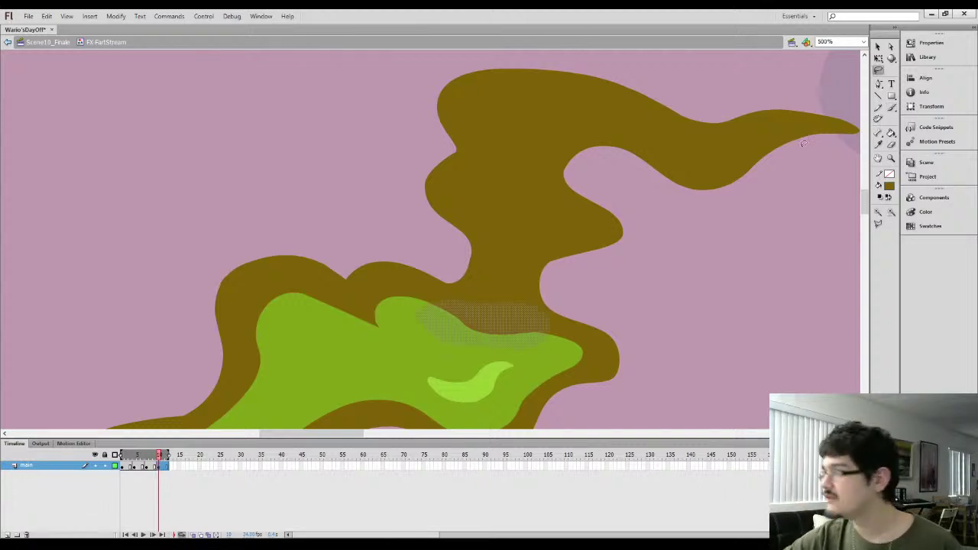
key("v")
left_click(892, 214)
left_click(676, 245)
Erase the stray olive sliver next to the green patch
left_click_drag(487, 230, 360, 261)
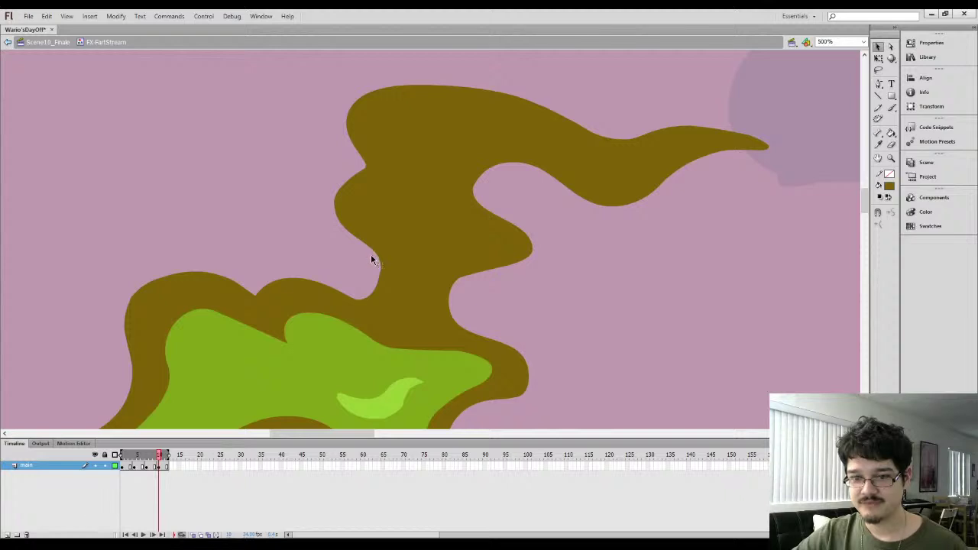
key("e")
mouse_move(349, 286)
left_mouse_down()
mouse_move(388, 287)
mouse_move(389, 268)
mouse_move(340, 218)
mouse_move(349, 179)
left_mouse_up()
left_click(376, 285, "ctrl")
key("Delete")
Zoom out to the whole stage, play the smoke animation, and return to Scene10_Finale
key("ctrl+minus")
left_click_drag(428, 266, 383, 209)
key("ctrl+minus")
key("ctrl+minus")
key("Return")
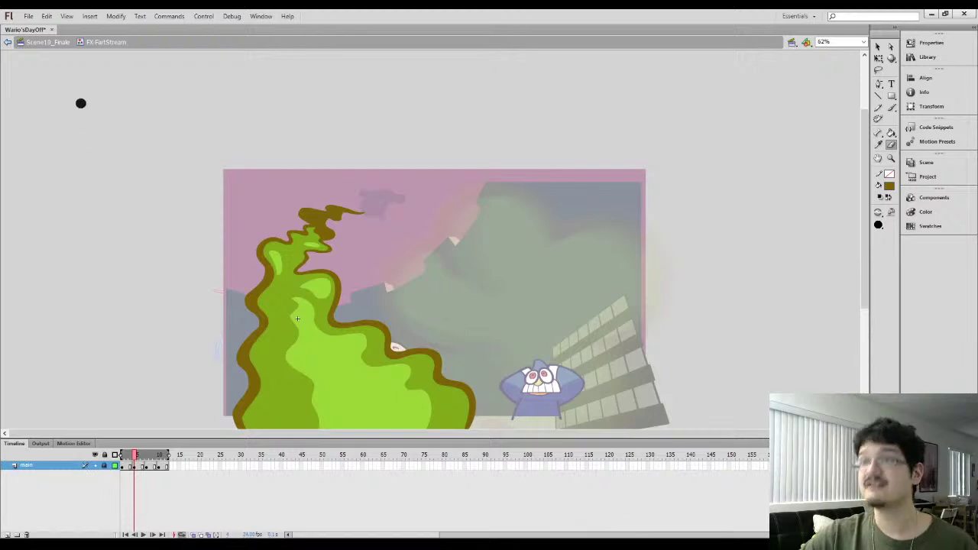
left_click(47, 43)
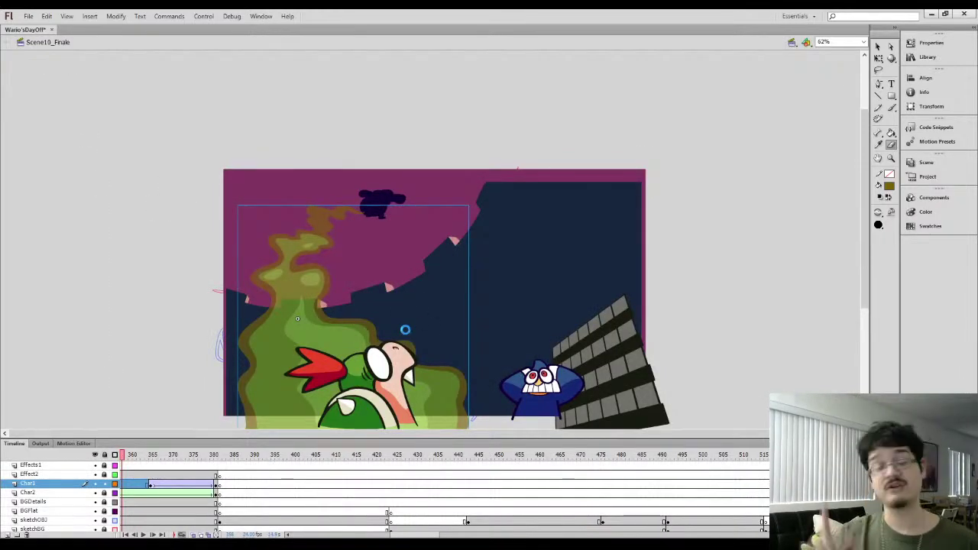
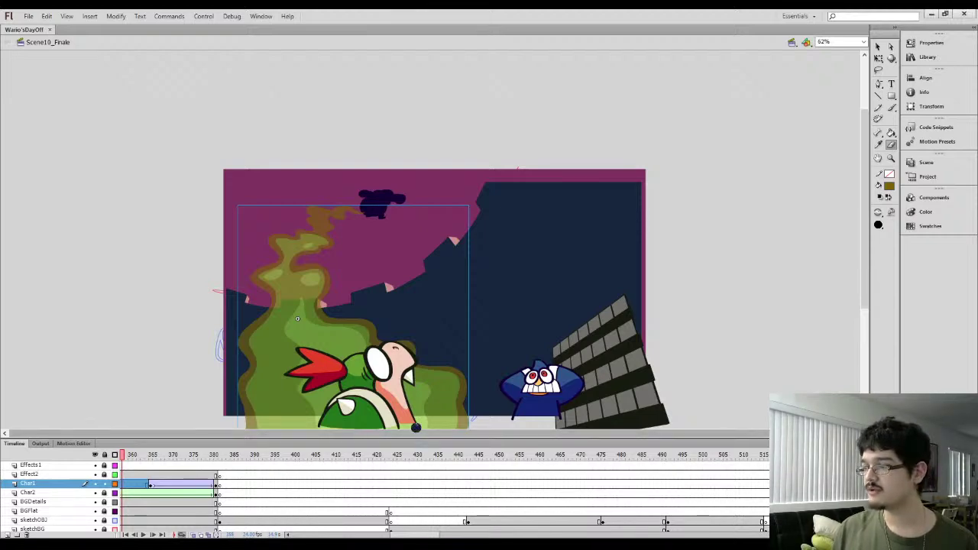
Scrub the timeline from frame 350 back to the first frame to review the animation
left_click_drag(299, 435, 300, 435)
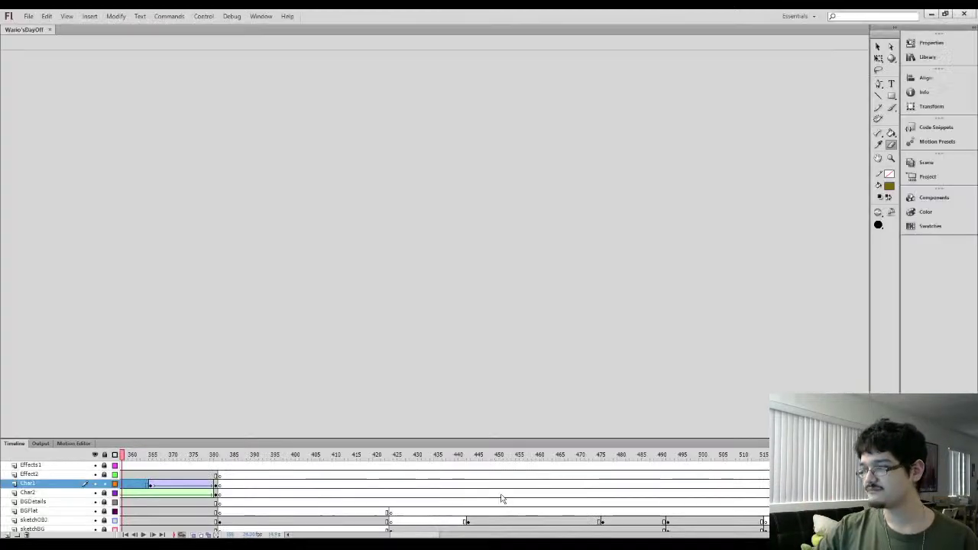
left_click_drag(865, 291, 866, 321)
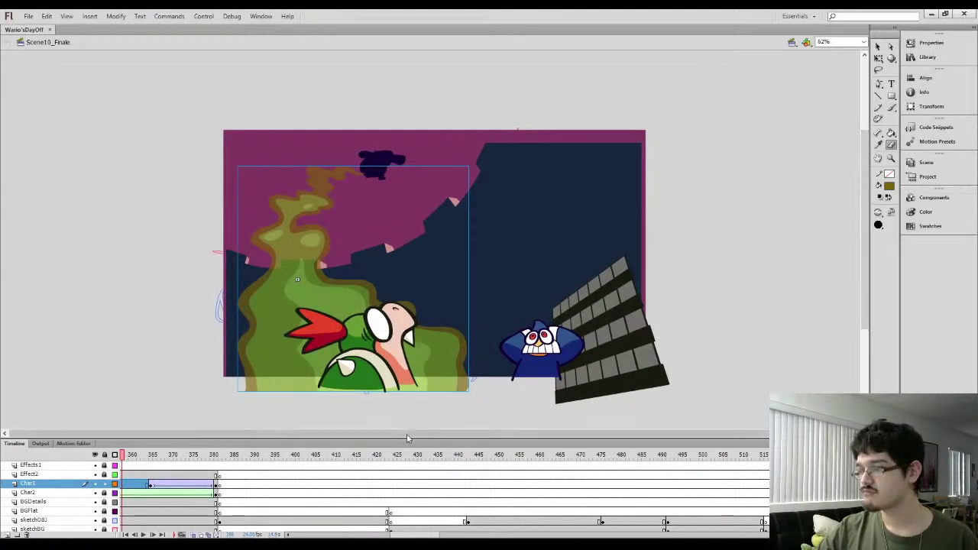
scroll(304, 477, "left", 5)
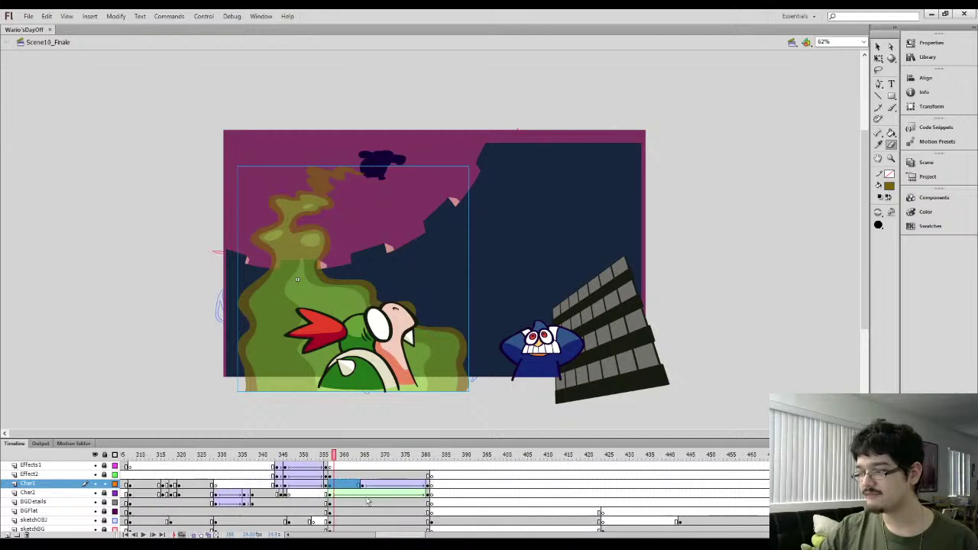
left_click(305, 480)
key("shift+comma")
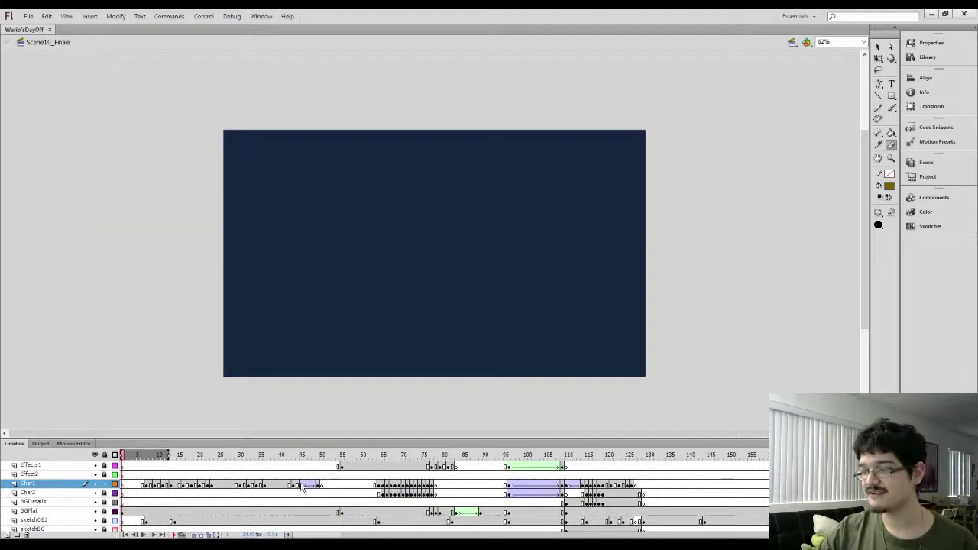
left_click_drag(327, 535, 407, 528)
left_click_drag(352, 457, 467, 455)
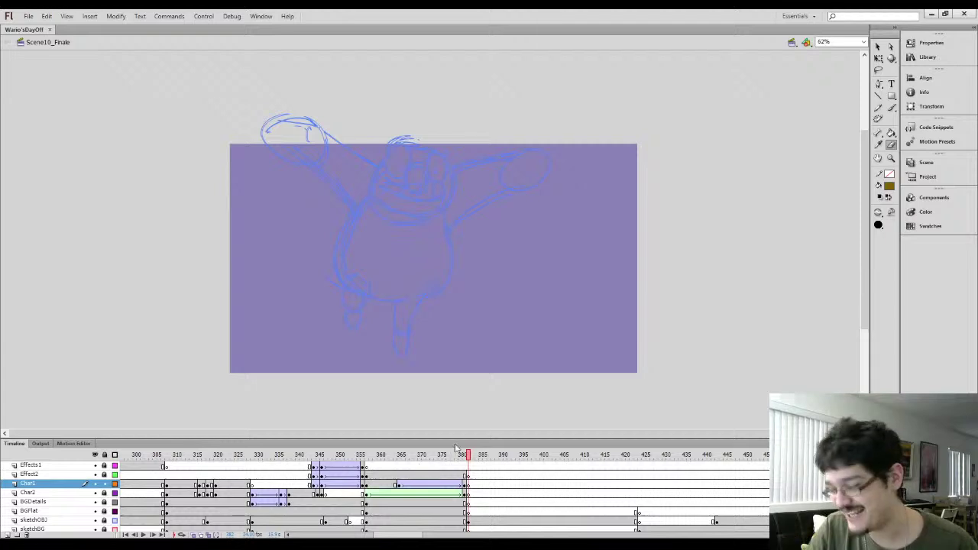
Step through the smoke frames around 375, then land on frame 381 of Char1 showing the sketch
left_click(442, 475)
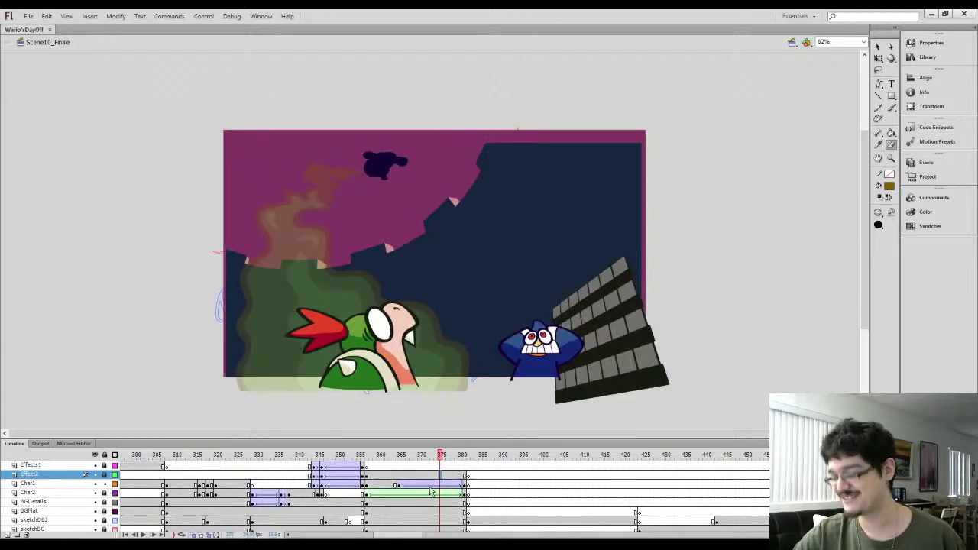
key("period")
key("period")
key("period")
key("period")
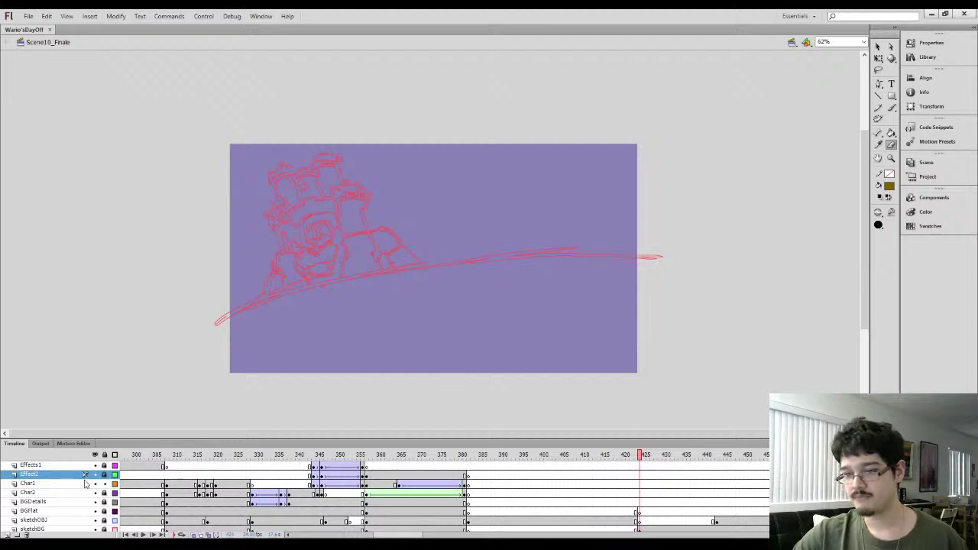
left_click(468, 484)
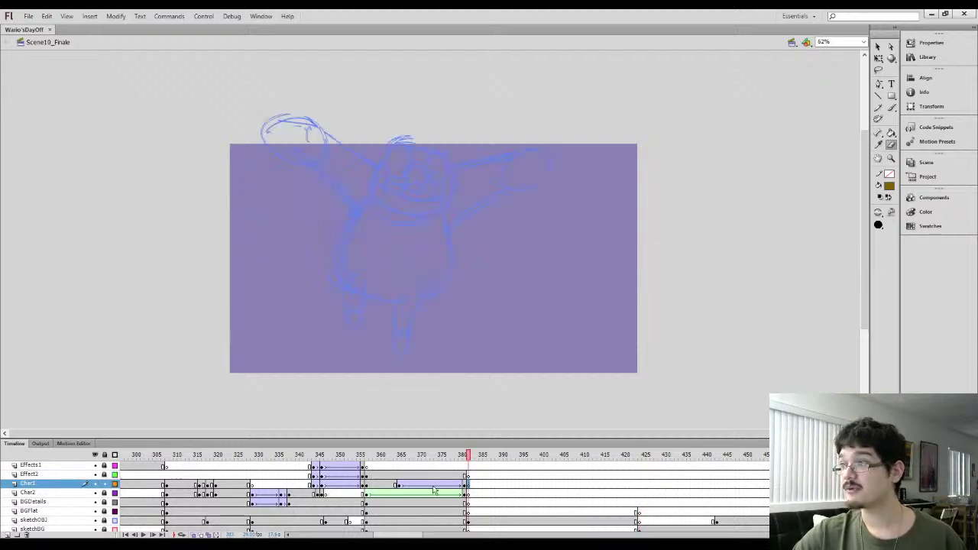
Paint a test brush stroke along the body's left side, then undo it
key("l")
key("b")
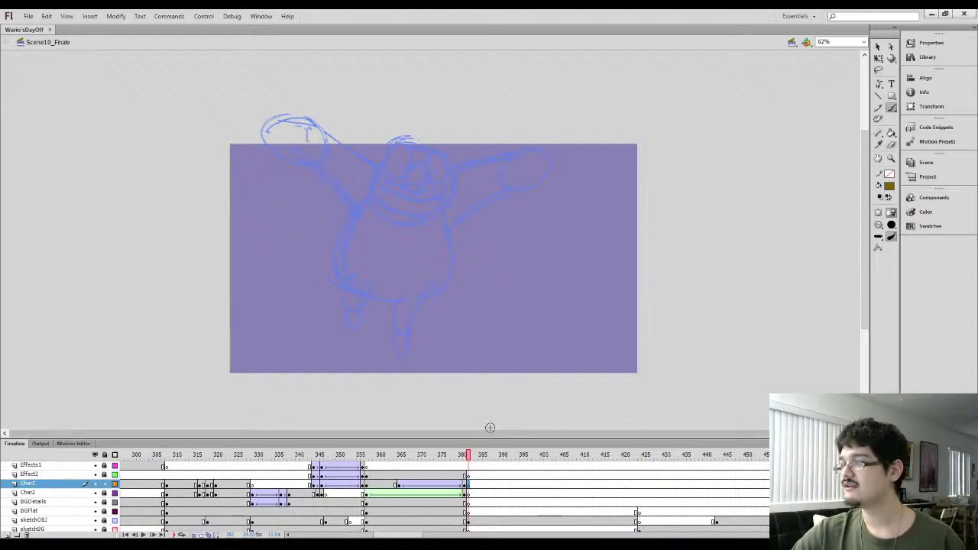
left_click_drag(490, 433, 495, 436)
key("b")
key("b")
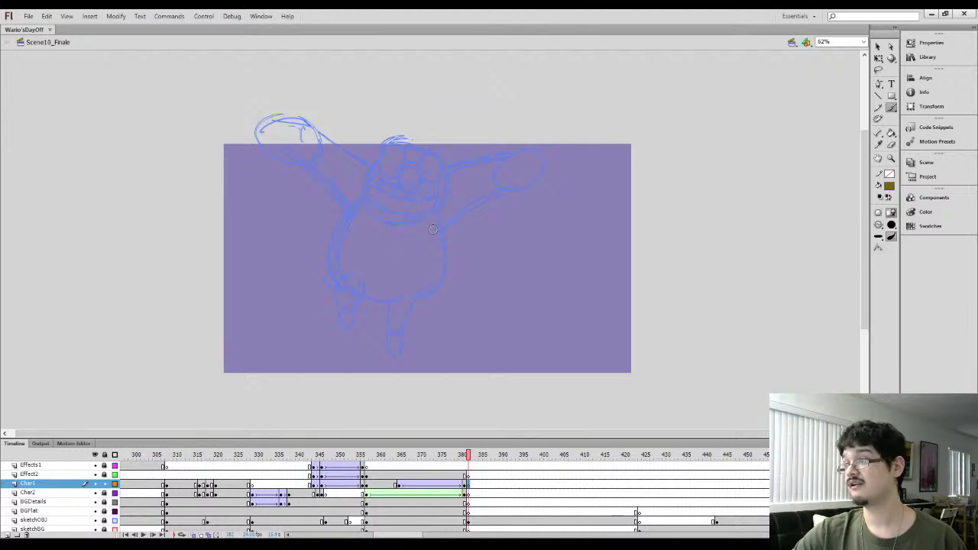
mouse_move(344, 202)
left_mouse_down()
mouse_move(330, 277)
mouse_move(339, 287)
left_mouse_up()
key("ctrl+z")
Paint a U-shaped test stroke over the belly on the sketch frame and undo it too
key("comma")
key("k")
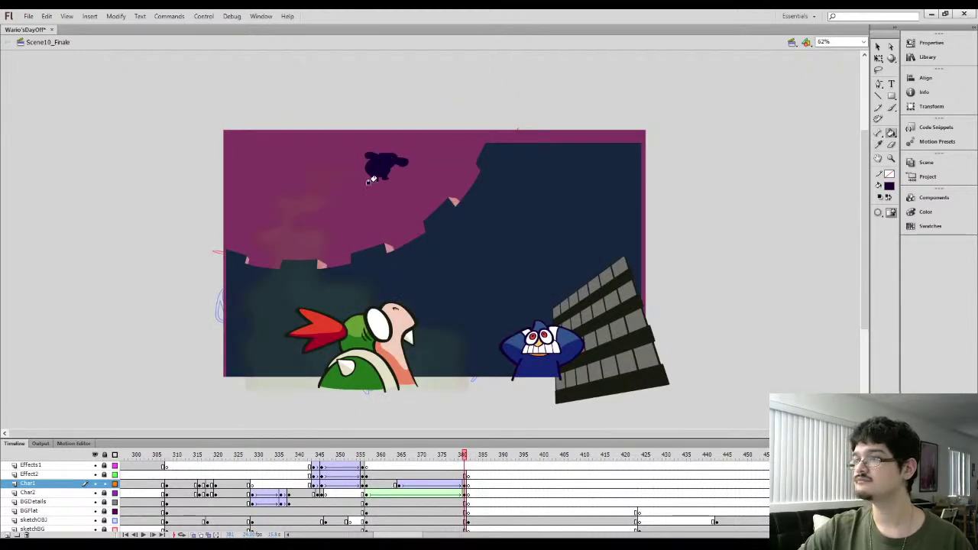
key("period")
key("period")
key("period")
key("b")
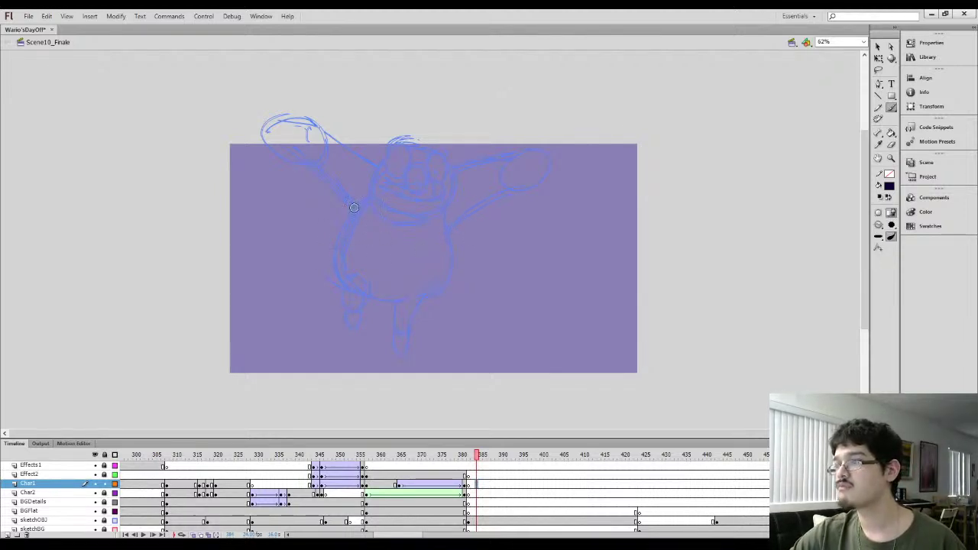
mouse_move(350, 210)
left_mouse_down()
mouse_move(336, 269)
mouse_move(352, 290)
mouse_move(415, 298)
mouse_move(454, 265)
left_mouse_up()
key("ctrl+z")
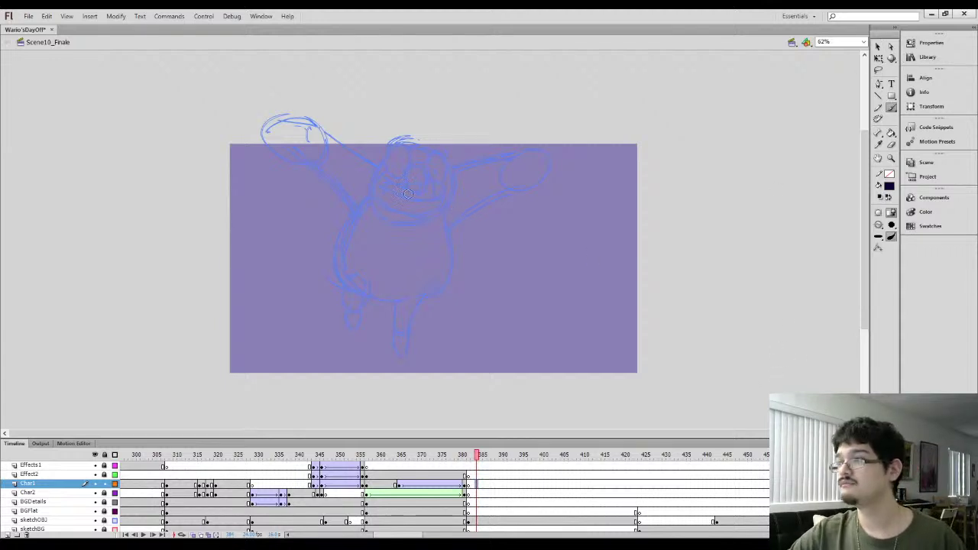
Zoom to 125% and paint one short dark stroke on the sketch, ready to lasso it
key("ctrl+equal")
mouse_move(378, 152)
left_mouse_down()
mouse_move(384, 184)
mouse_move(413, 138)
mouse_move(356, 207)
left_mouse_up()
key("l")
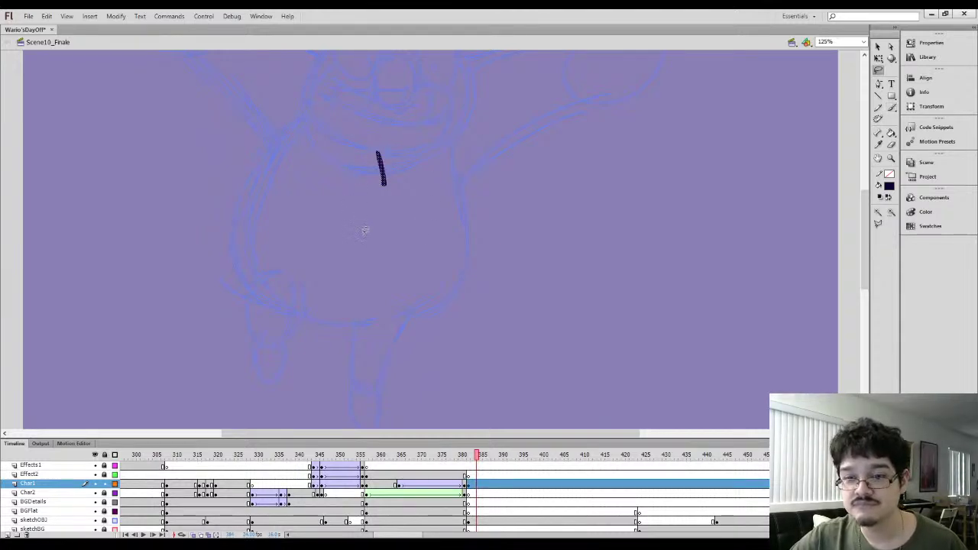
Delete the trial stroke and ink the nose's oval tip, trimming the extra part on its right
key("Delete")
mouse_move(385, 161)
left_mouse_down()
mouse_move(408, 192)
mouse_move(433, 272)
left_mouse_up()
key("b")
mouse_move(441, 167)
left_mouse_down()
mouse_move(462, 219)
mouse_move(465, 211)
mouse_move(447, 222)
mouse_move(437, 189)
mouse_move(448, 214)
mouse_move(460, 192)
mouse_move(448, 226)
mouse_move(413, 208)
left_mouse_up()
key("l")
key("b")
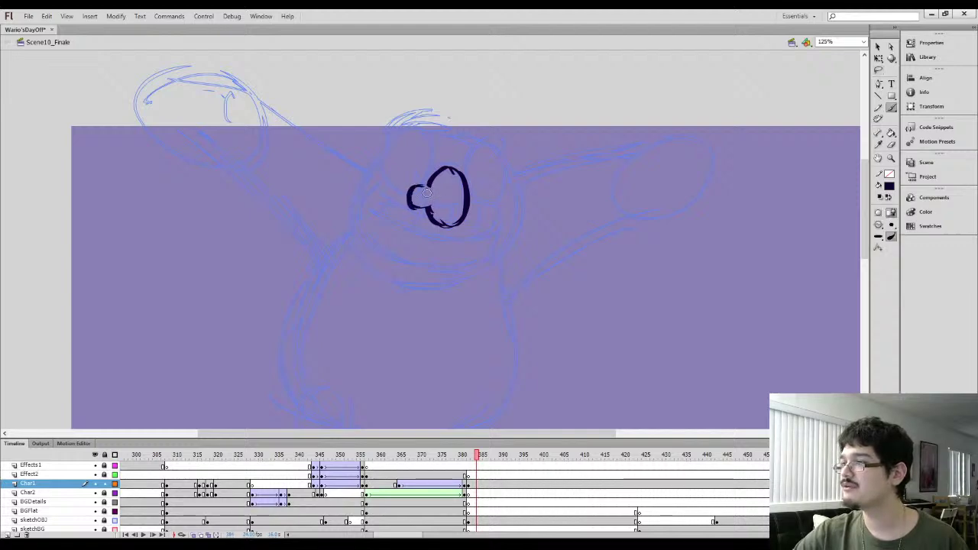
key("l")
mouse_move(456, 176)
left_mouse_down()
mouse_move(440, 213)
mouse_move(442, 202)
mouse_move(470, 211)
mouse_move(435, 223)
mouse_move(390, 197)
mouse_move(366, 211)
mouse_move(362, 237)
mouse_move(394, 271)
mouse_move(450, 280)
mouse_move(472, 278)
mouse_move(500, 230)
mouse_move(490, 212)
mouse_move(496, 241)
left_mouse_up()
key("Delete")
key("b")
Ink the mouth's upper outline under the nose, cutting away and erasing the lower excess
mouse_move(375, 208)
left_mouse_down()
mouse_move(407, 227)
mouse_move(499, 225)
left_mouse_up()
key("l")
mouse_move(368, 237)
left_mouse_down()
mouse_move(392, 278)
mouse_move(367, 249)
mouse_move(387, 275)
mouse_move(466, 284)
left_mouse_up()
key("Delete")
key("b")
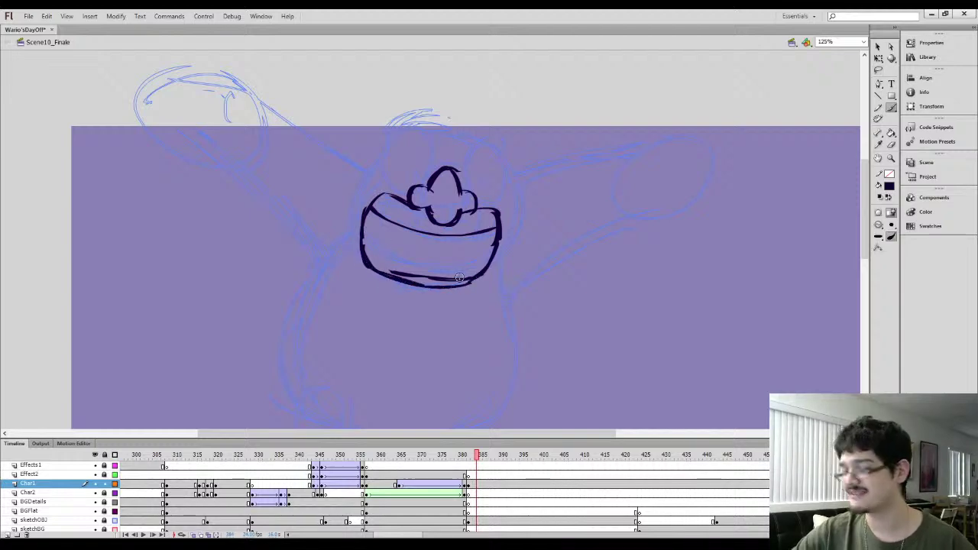
key("e")
mouse_move(389, 262)
left_mouse_down()
mouse_move(465, 275)
mouse_move(428, 278)
mouse_move(381, 263)
mouse_move(458, 277)
left_mouse_up()
key("b")
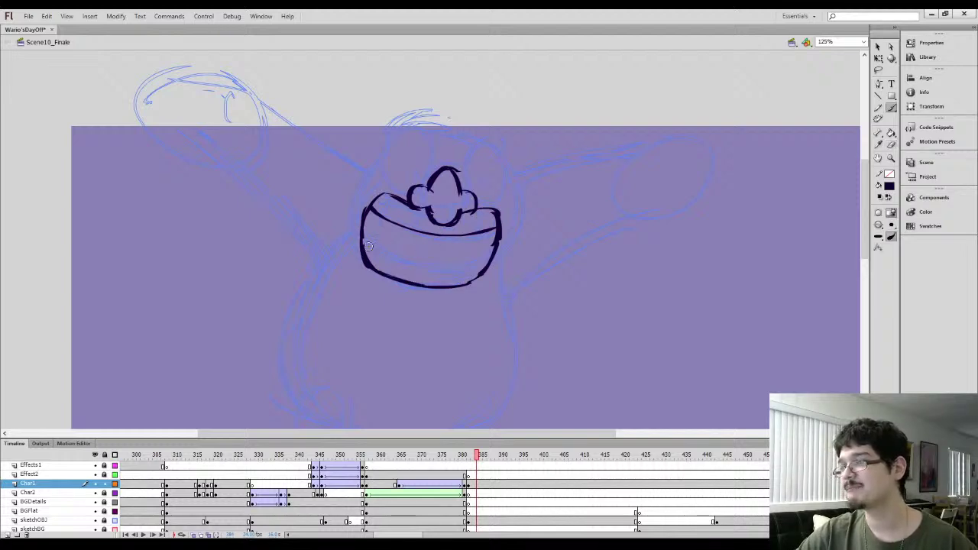
Draw the lower teeth line across the mouth and, zoomed closer, a first lower tooth divider
left_click_drag(364, 245, 470, 269)
key("ctrl+z")
left_click_drag(364, 245, 466, 270)
key("ctrl+z")
left_click_drag(365, 251, 448, 271)
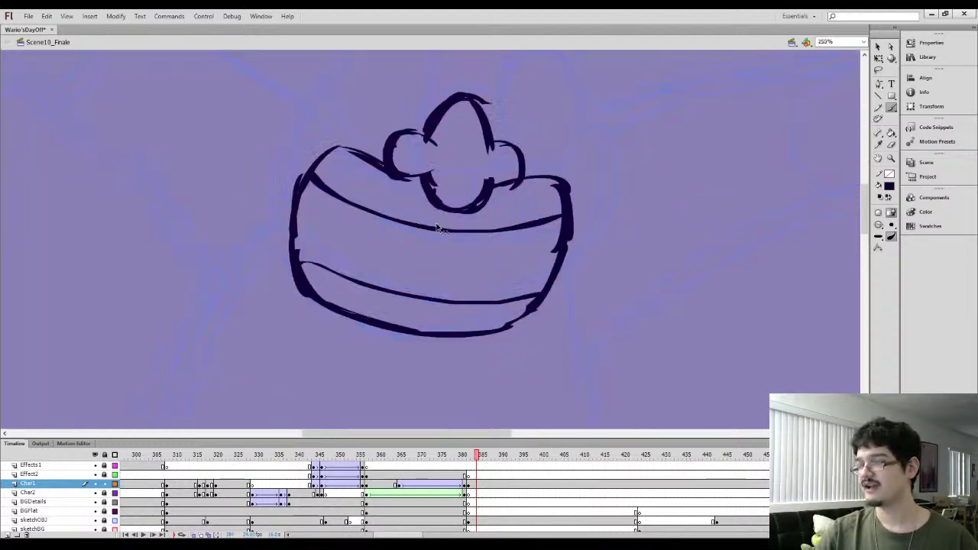
key("ctrl+equal")
scroll(430, 286, "up", 1)
left_click_drag(422, 318, 413, 348)
Fill the open mouth dark and brush in the remaining upper and lower tooth dividers
key("k")
left_click(413, 282)
key("b")
mouse_move(389, 237)
left_mouse_down()
mouse_move(405, 191)
mouse_move(344, 217)
left_mouse_up()
left_click_drag(376, 308, 371, 335)
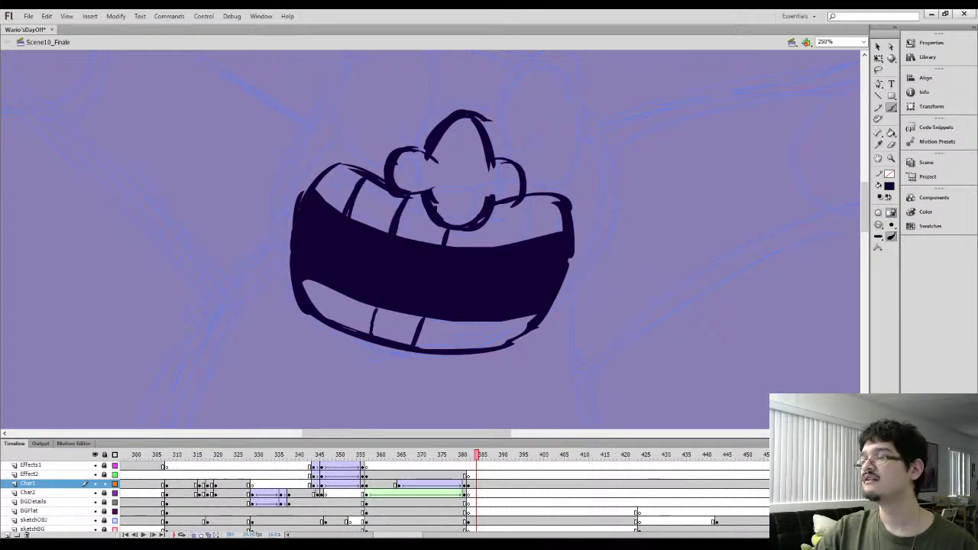
left_click_drag(341, 293, 337, 321)
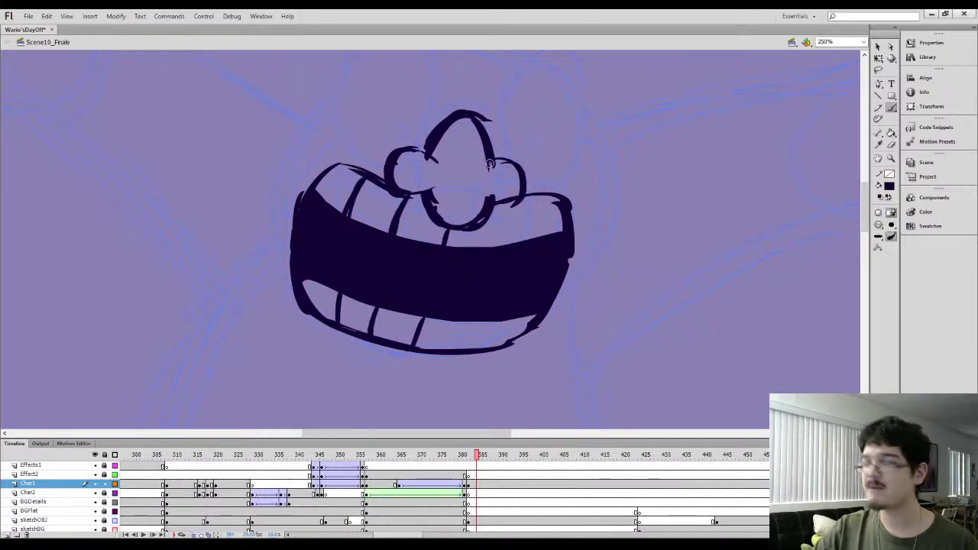
left_click_drag(490, 208, 485, 246)
left_click_drag(536, 198, 531, 238)
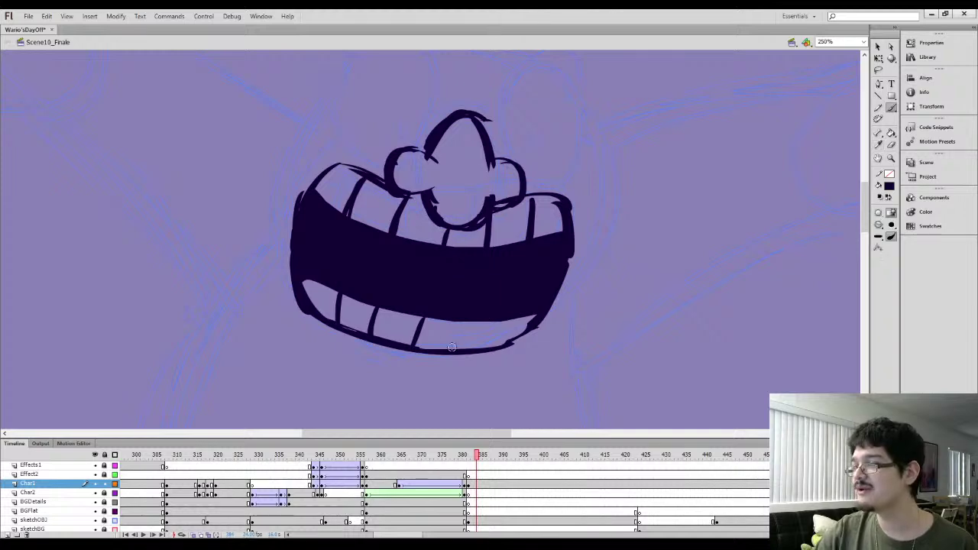
mouse_move(484, 348)
left_mouse_down()
mouse_move(492, 318)
mouse_move(433, 319)
left_mouse_up()
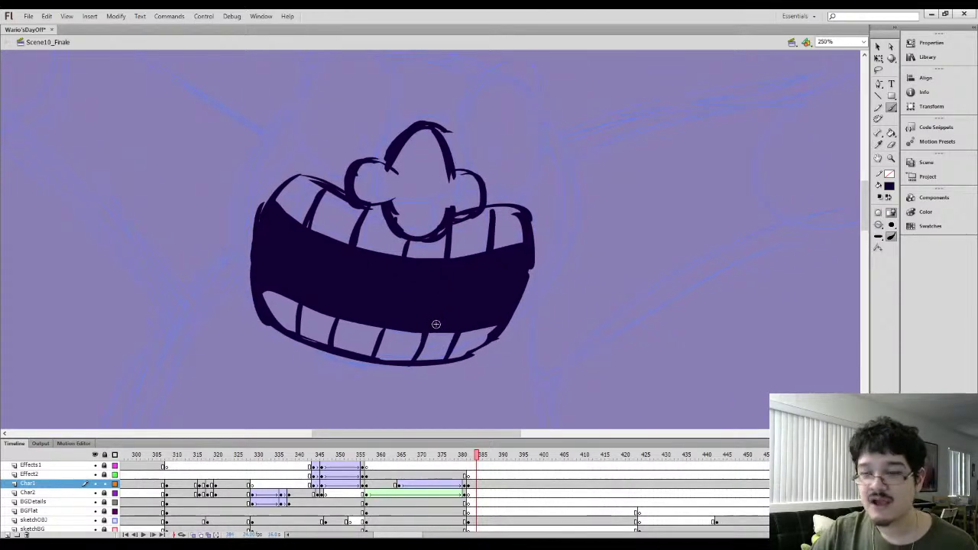
key("ctrl+minus")
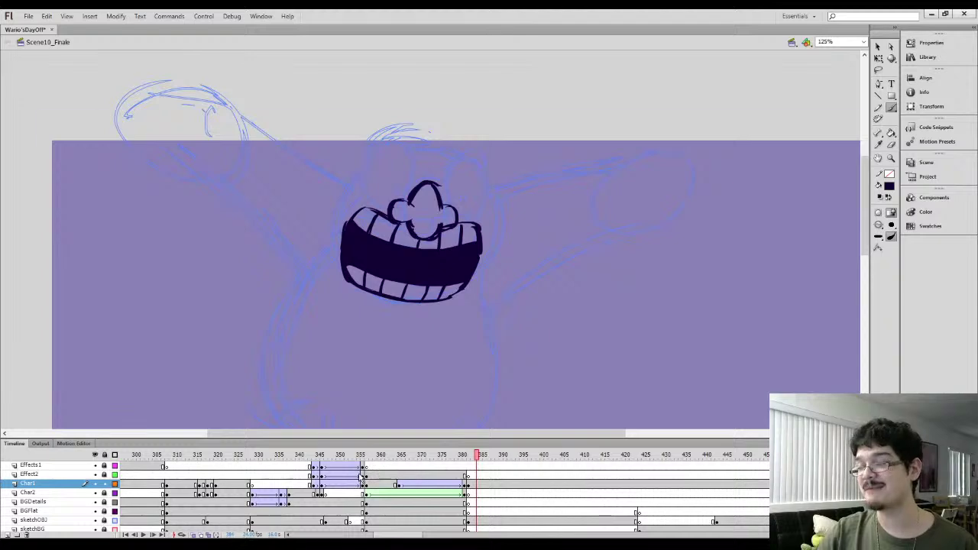
Play the scene from frame 352, then return to the Char1 drawing frame with the Brush
left_click(357, 476)
key("Return")
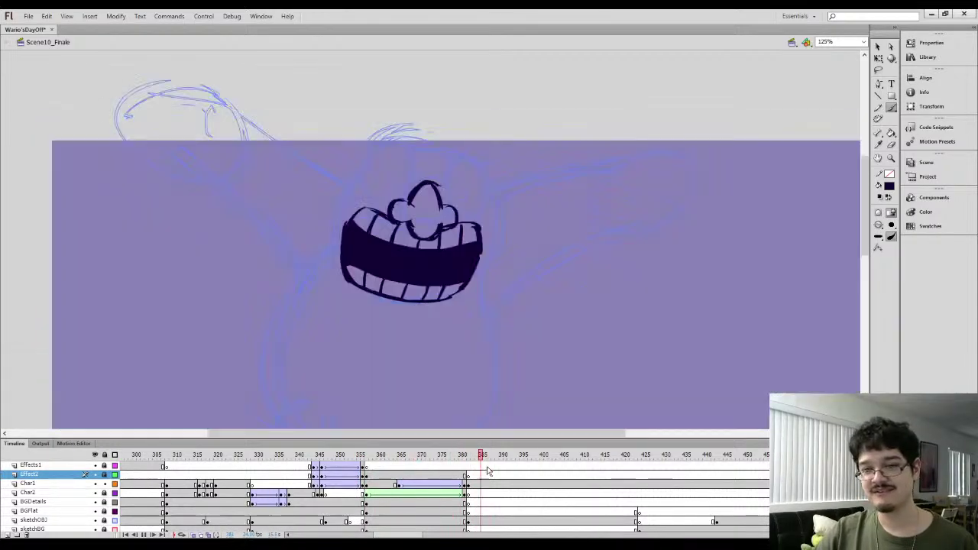
left_click(468, 484)
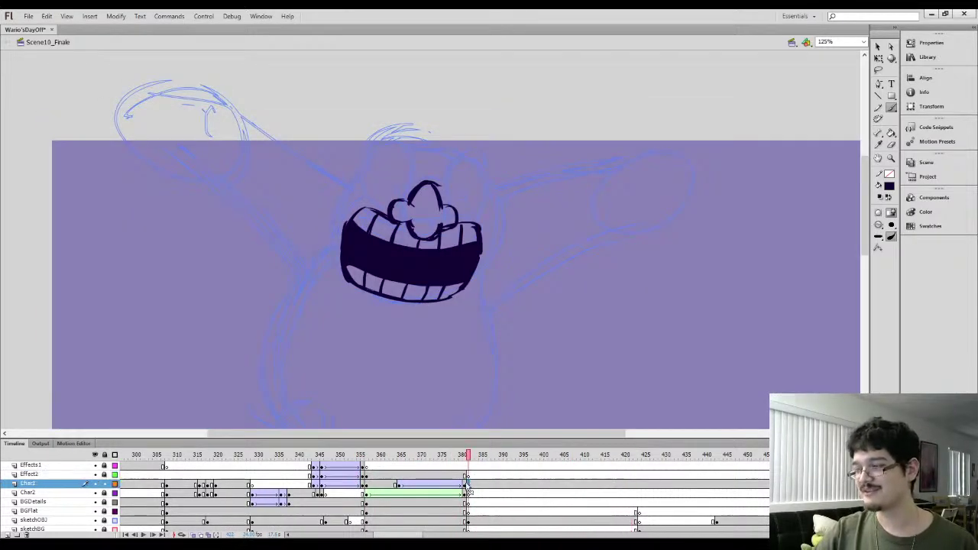
key("l")
key("b")
Ink and thicken the cheek line left of the mouth and the jaw outlines on both sides
mouse_move(339, 227)
left_mouse_down()
mouse_move(331, 222)
mouse_move(332, 272)
left_mouse_up()
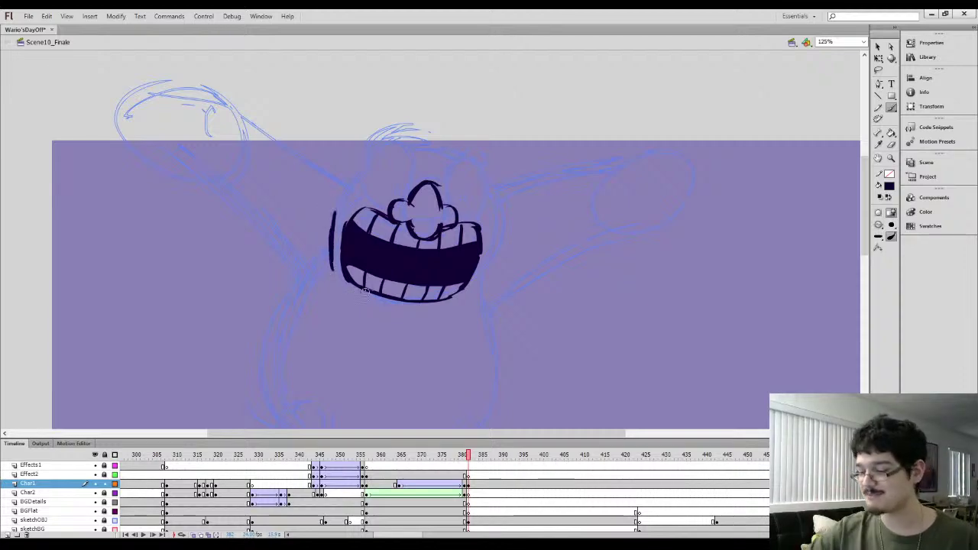
mouse_move(330, 216)
left_mouse_down()
mouse_move(327, 270)
mouse_move(375, 297)
mouse_move(367, 302)
left_mouse_up()
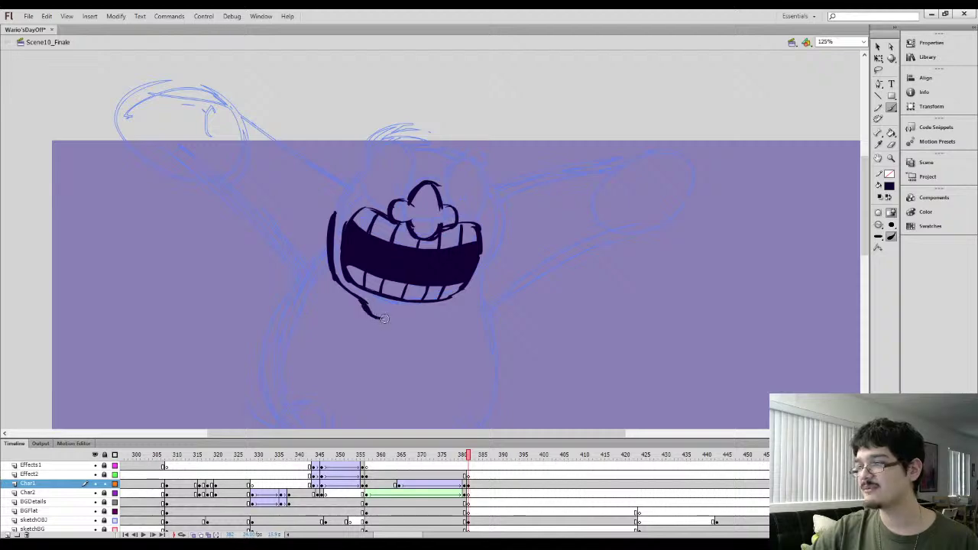
mouse_move(422, 317)
left_mouse_down()
mouse_move(467, 300)
mouse_move(428, 310)
mouse_move(468, 295)
mouse_move(460, 306)
mouse_move(493, 234)
left_mouse_up()
left_click_drag(473, 284, 495, 209)
mouse_move(332, 224)
left_mouse_down()
mouse_move(365, 180)
mouse_move(369, 223)
mouse_move(369, 177)
mouse_move(385, 167)
left_mouse_up()
key("l")
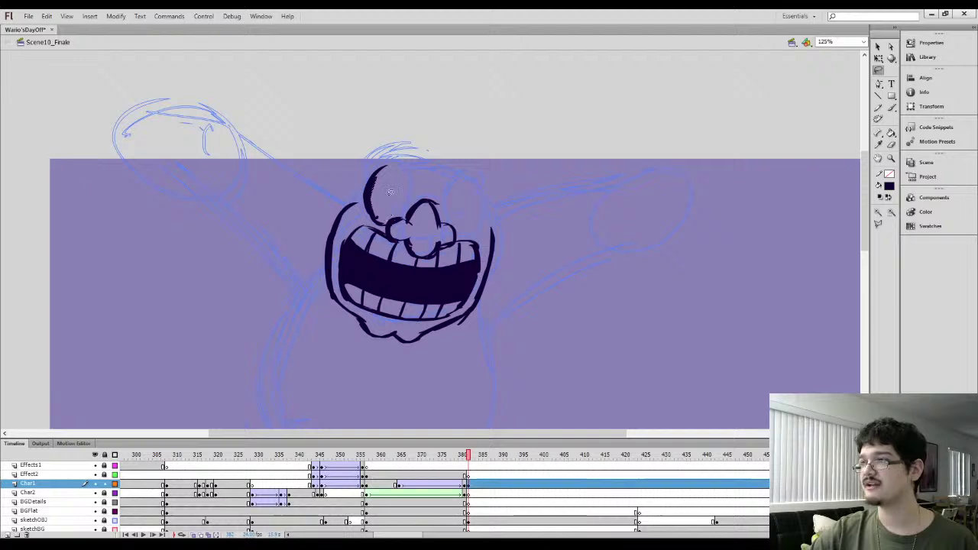
key("b")
Draw the left and right eye ovals, deleting an extra line inside the right eye
mouse_move(368, 217)
left_mouse_down()
mouse_move(393, 165)
mouse_move(420, 186)
mouse_move(400, 223)
left_mouse_up()
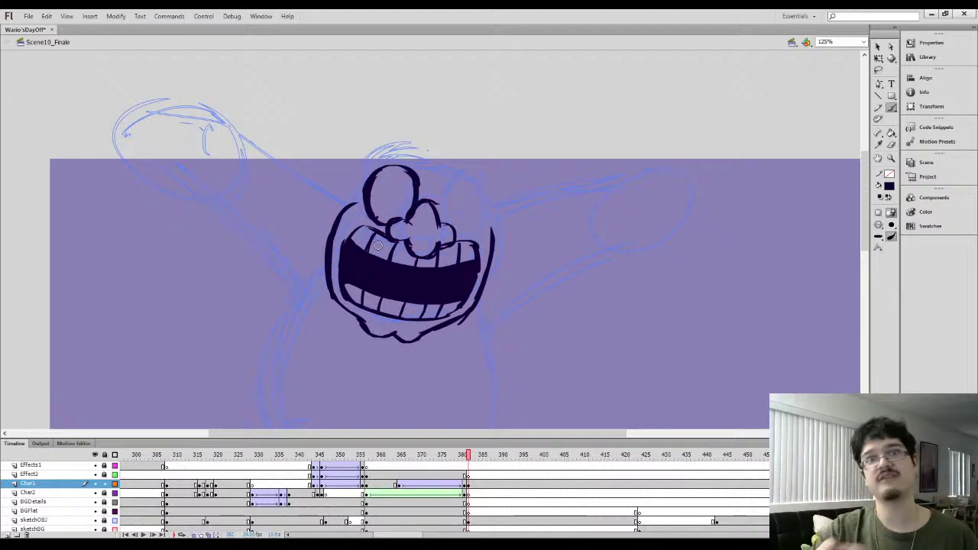
key("ctrl+=")
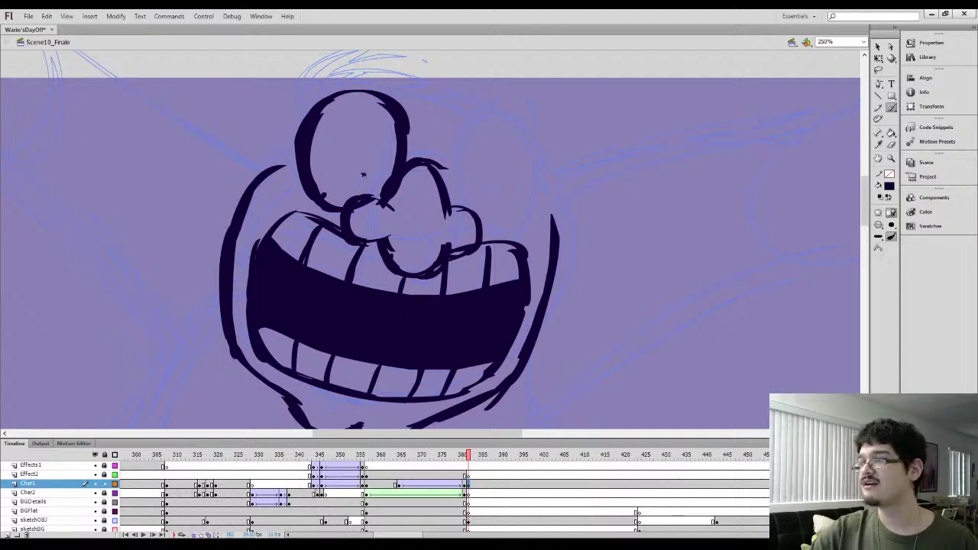
left_click_drag(445, 122, 427, 165)
mouse_move(425, 218)
left_mouse_down()
mouse_move(422, 164)
mouse_move(462, 143)
mouse_move(506, 218)
mouse_move(465, 271)
mouse_move(442, 149)
mouse_move(505, 243)
mouse_move(482, 268)
left_mouse_up()
key("l")
mouse_move(449, 162)
left_mouse_down()
mouse_move(477, 139)
mouse_move(484, 192)
mouse_move(459, 164)
left_mouse_up()
key("Delete")
key("b")
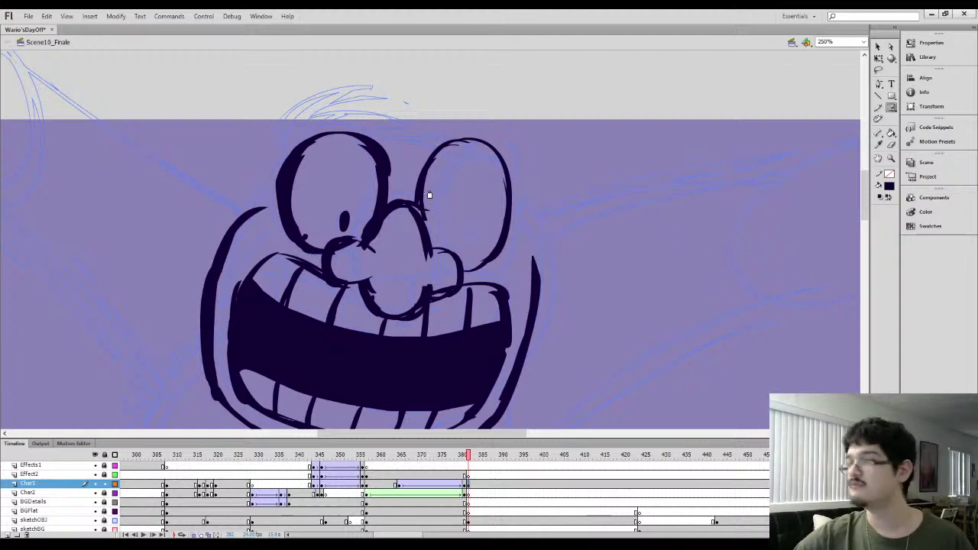
Thicken the right eye's outline, remove a misplaced pupil, and thicken the left-eye pupil
mouse_move(424, 168)
left_mouse_down()
mouse_move(450, 139)
mouse_move(505, 167)
left_mouse_up()
mouse_move(469, 139)
left_mouse_down()
mouse_move(510, 220)
mouse_move(487, 264)
left_mouse_up()
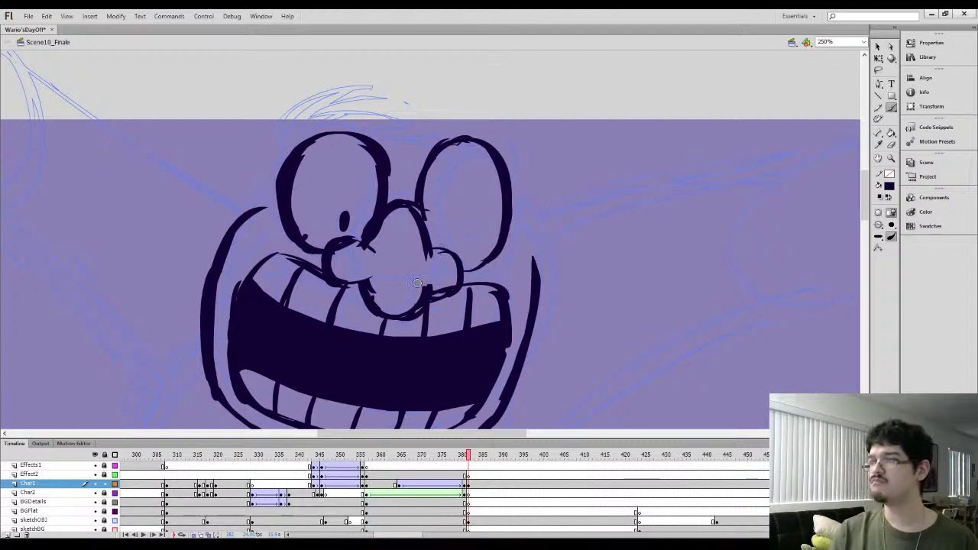
left_click_drag(451, 217, 445, 234)
key("l")
key("Delete")
key("b")
mouse_move(341, 215)
left_mouse_down()
mouse_move(393, 145)
mouse_move(344, 141)
left_mouse_up()
Extend the right cheek outline upward and, zoomed out, stroke up from the left cheek
left_click_drag(480, 162, 501, 191)
left_click_drag(366, 134, 420, 240)
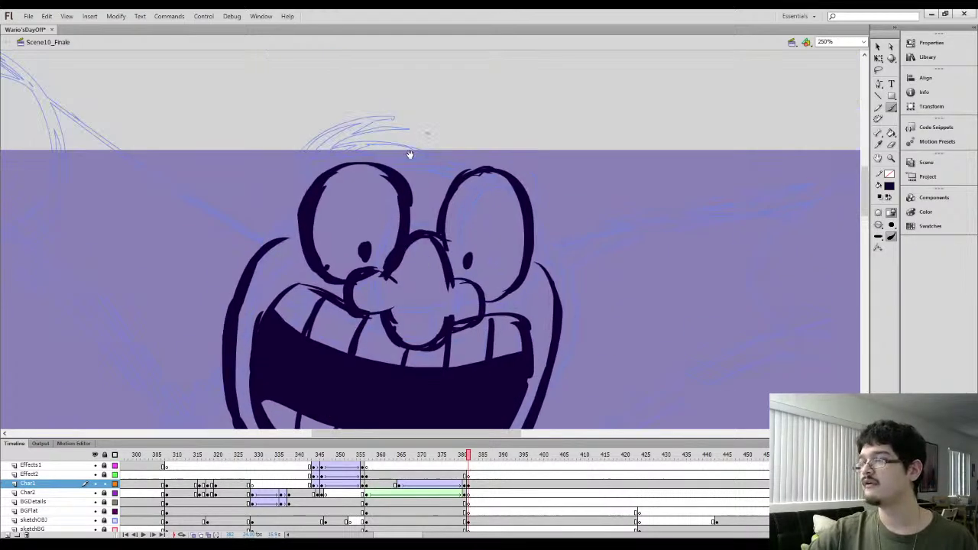
key("ctrl+minus")
mouse_move(337, 257)
left_mouse_down()
mouse_move(340, 202)
mouse_move(357, 225)
left_mouse_up()
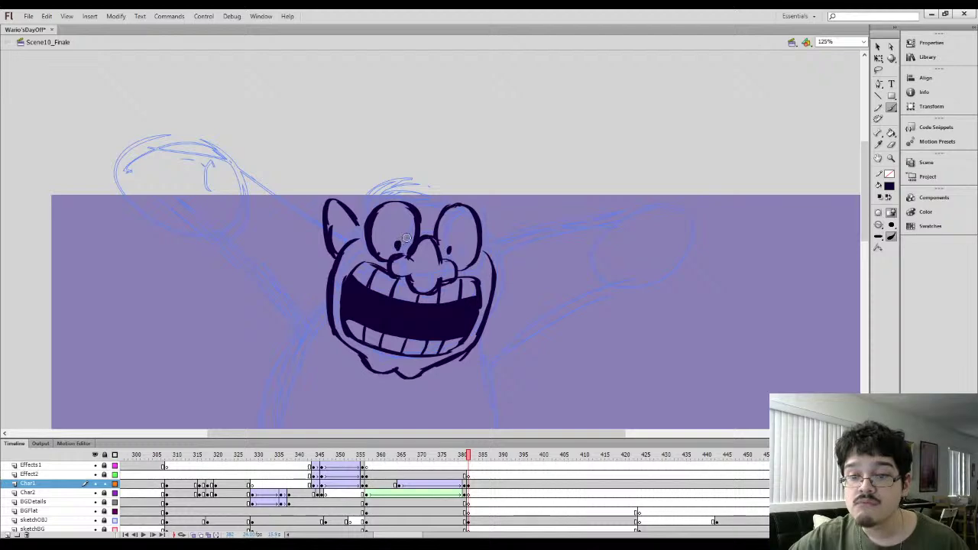
Brush an arc over the top of the head for the cap and delete its thick part
key("i")
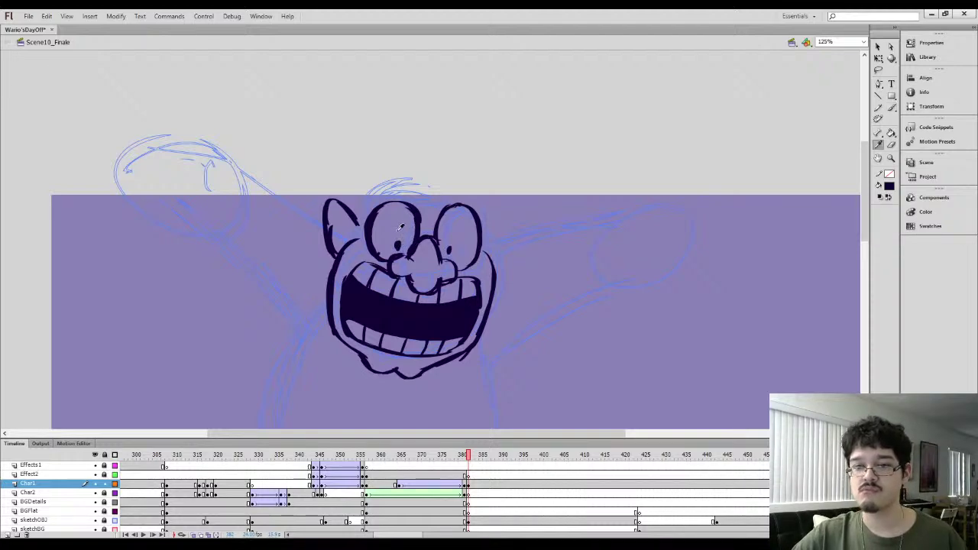
key("b")
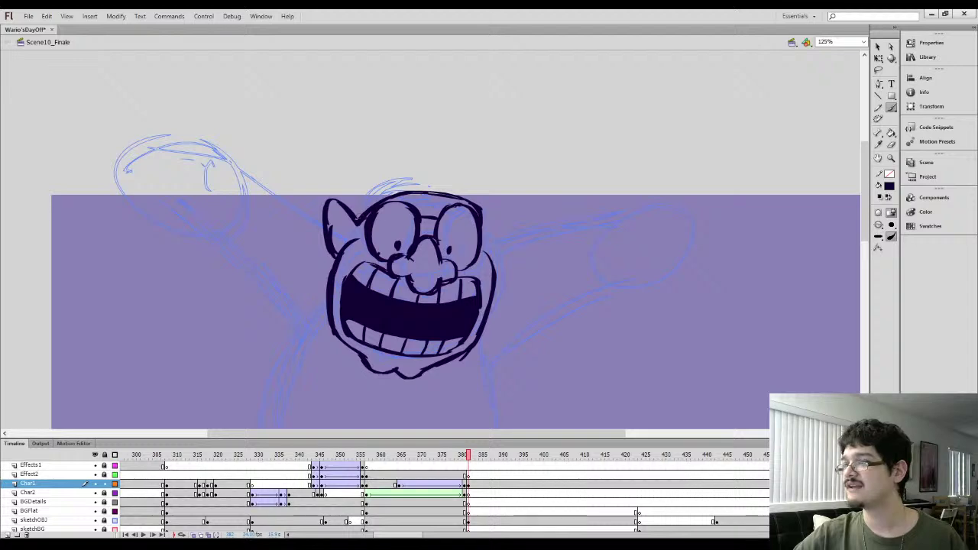
mouse_move(367, 196)
left_mouse_down()
mouse_move(418, 183)
mouse_move(412, 178)
mouse_move(492, 198)
mouse_move(489, 207)
mouse_move(407, 178)
mouse_move(448, 173)
mouse_move(488, 183)
mouse_move(485, 217)
mouse_move(457, 190)
mouse_move(426, 185)
mouse_move(446, 178)
mouse_move(419, 181)
mouse_move(483, 191)
mouse_move(487, 223)
left_mouse_up()
key("l")
key("Delete")
key("b")
Remove the dark stroke under the cap and draw a thick line along the head's top
key("l")
mouse_move(433, 191)
left_mouse_down()
mouse_move(384, 197)
mouse_move(472, 195)
left_mouse_up()
key("Delete")
key("b")
mouse_move(370, 211)
left_mouse_down()
mouse_move(418, 185)
mouse_move(474, 199)
mouse_move(465, 205)
left_mouse_up()
Outline the cap emblem on the forehead and fill it dark
left_click_drag(405, 203, 436, 197)
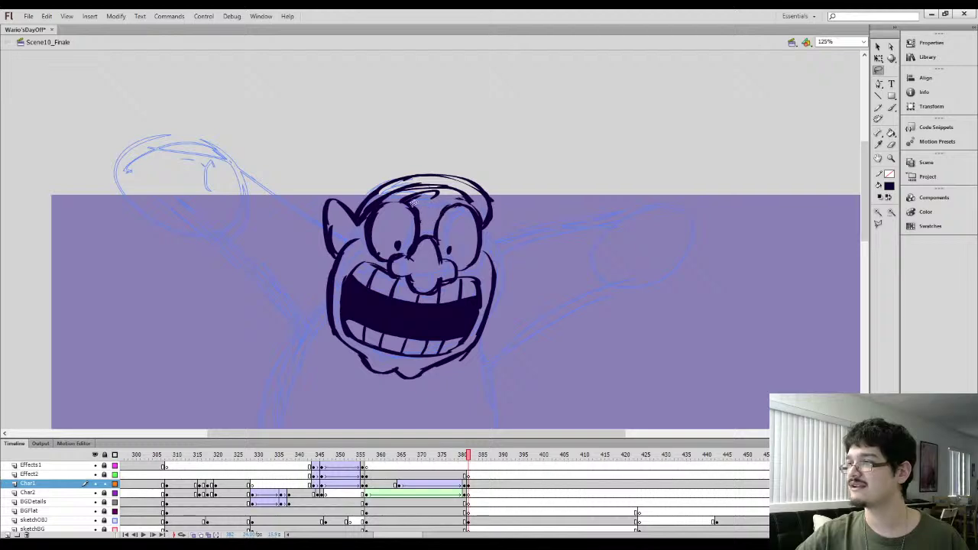
key("b")
left_click_drag(429, 202, 446, 205)
key("k")
left_click(432, 200)
Outline the right and left ears, removing a stray ear line
left_click_drag(408, 168, 421, 175)
key("b")
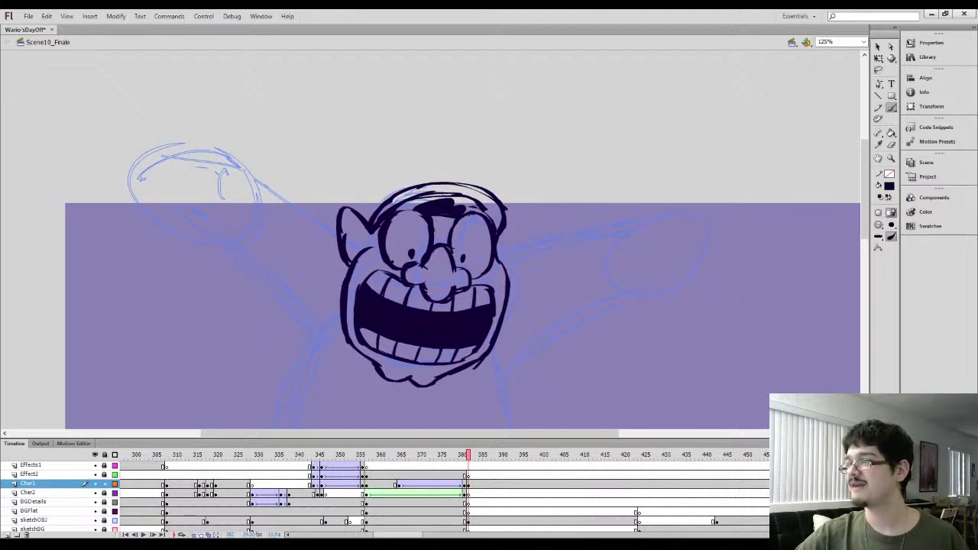
mouse_move(518, 244)
left_mouse_down()
mouse_move(510, 275)
mouse_move(502, 239)
mouse_move(503, 302)
left_mouse_up()
key("l")
key("Delete")
key("b")
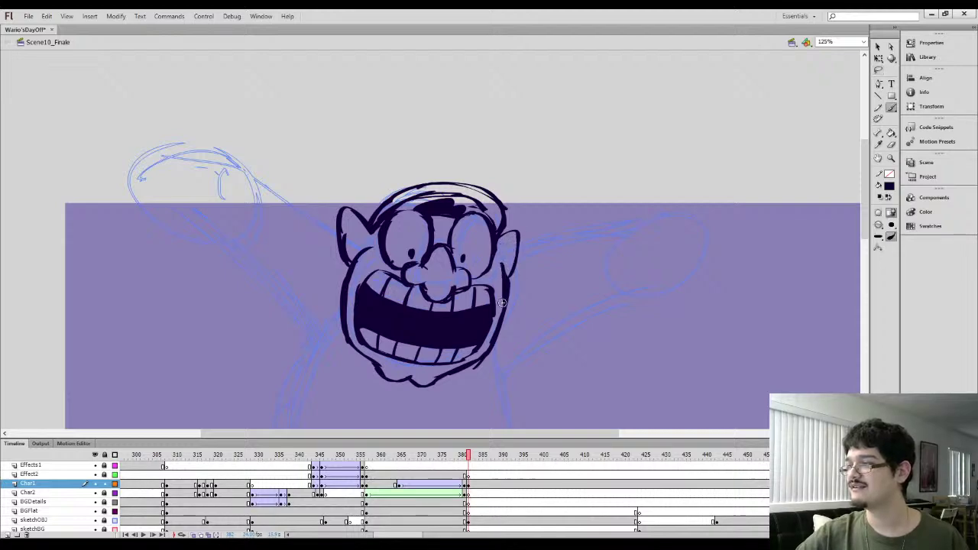
left_click_drag(348, 235, 354, 231)
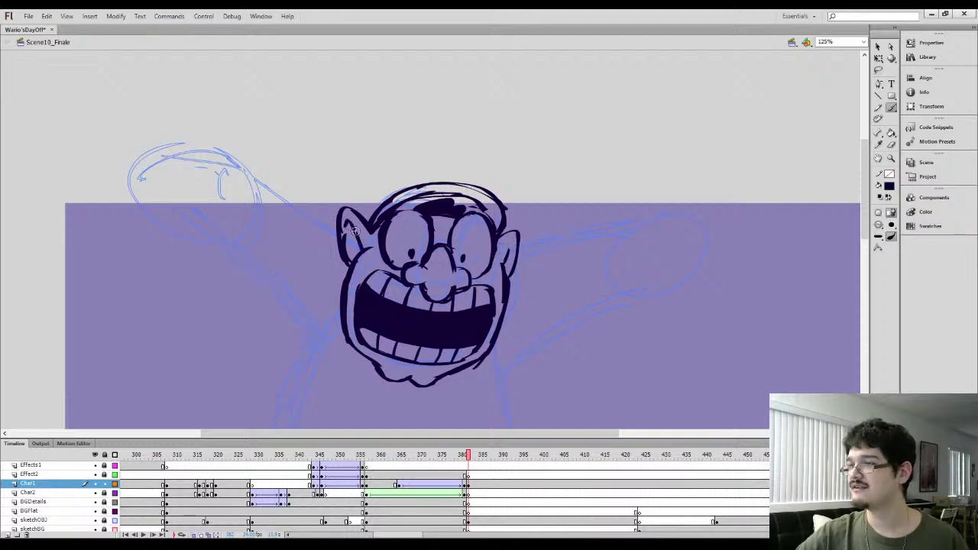
key("l")
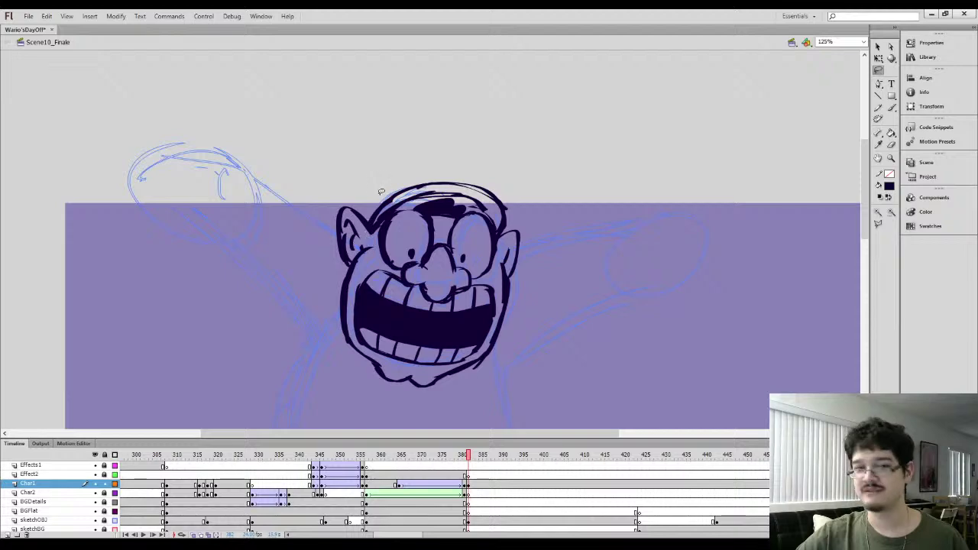
key("b")
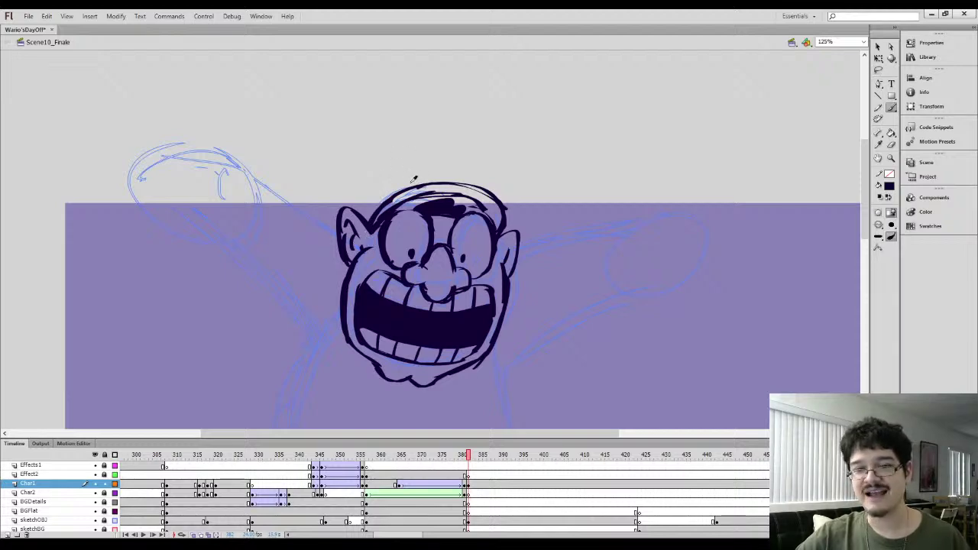
Try hair strokes curving up from the head, then undo and delete them
key("i")
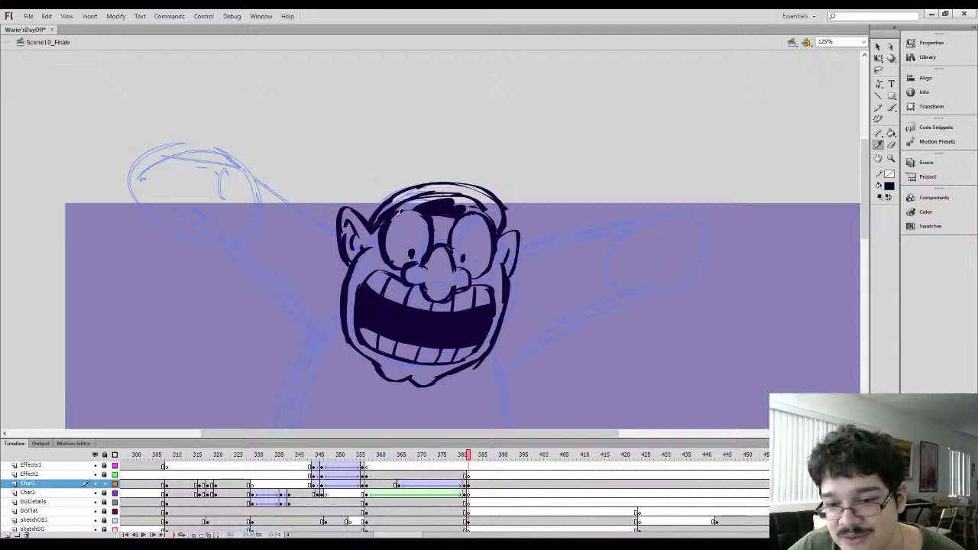
key("b")
left_click_drag(367, 206, 416, 152)
key("l")
key("ctrl+z")
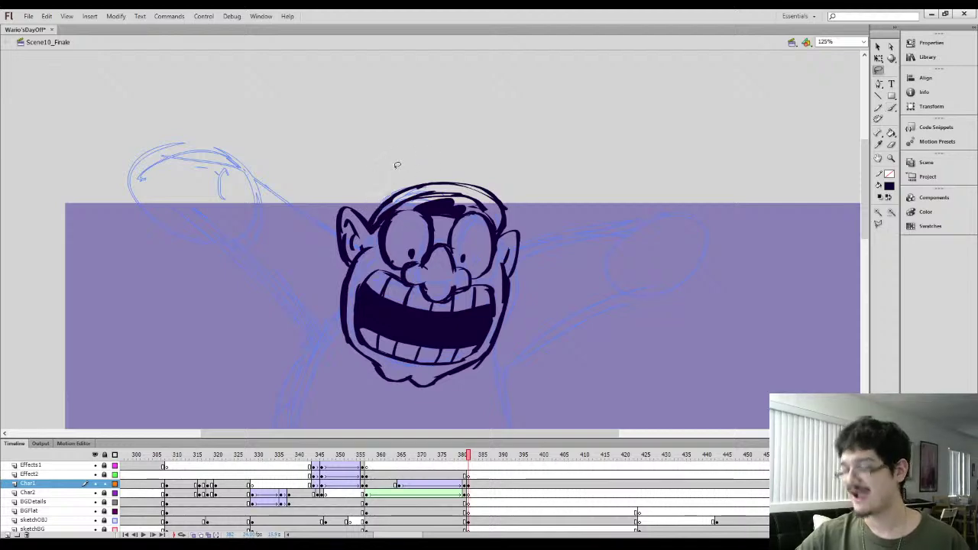
key("i")
key("b")
mouse_move(368, 207)
left_mouse_down()
mouse_move(399, 160)
mouse_move(414, 152)
mouse_move(370, 196)
mouse_move(410, 151)
mouse_move(432, 148)
mouse_move(472, 159)
mouse_move(504, 205)
left_mouse_up()
key("q")
left_click(373, 202)
key("Delete")
key("b")
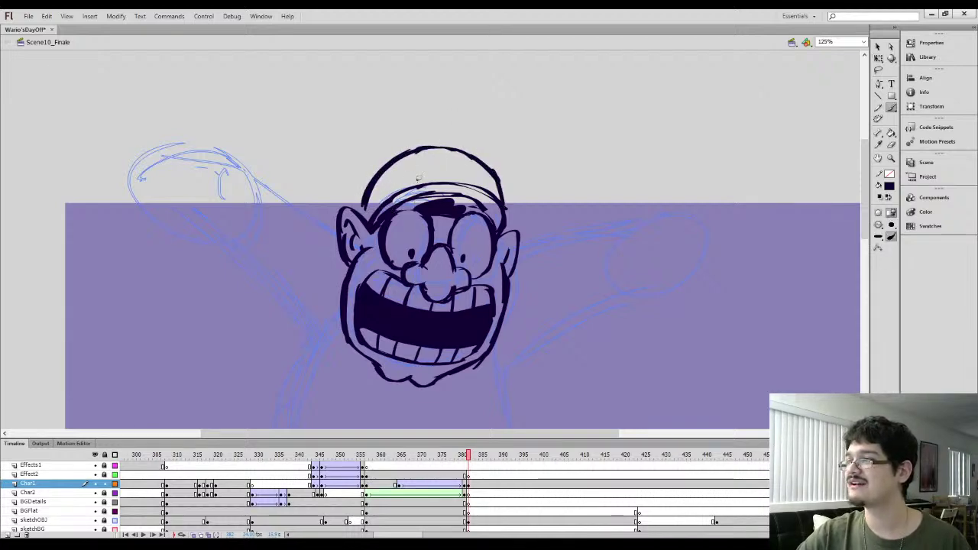
Raise the new cap arc slightly with Free Transform, then deselect it
key("l")
mouse_move(362, 201)
left_mouse_down()
mouse_move(410, 168)
mouse_move(473, 170)
mouse_move(509, 199)
mouse_move(402, 127)
left_mouse_up()
key("q")
left_click_drag(376, 181, 378, 173)
key("b")
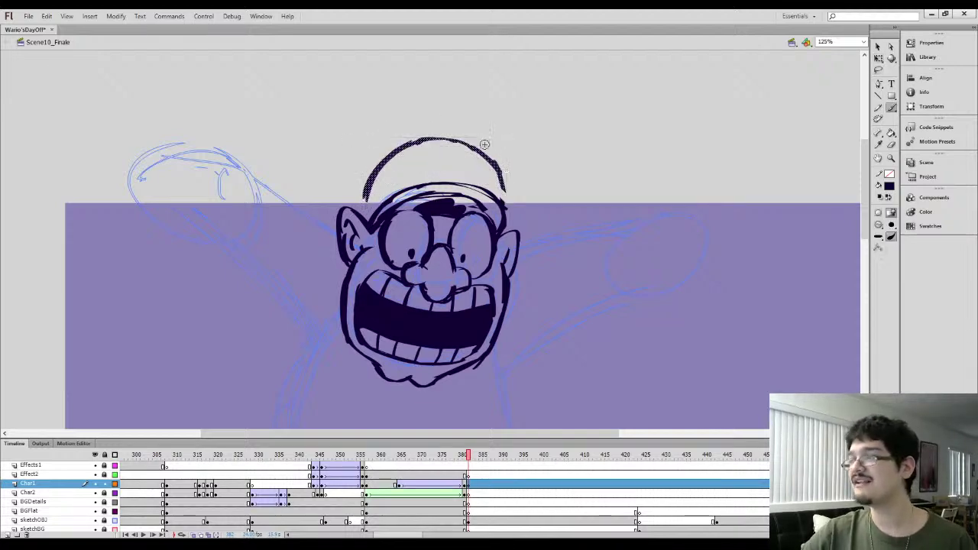
key("Escape")
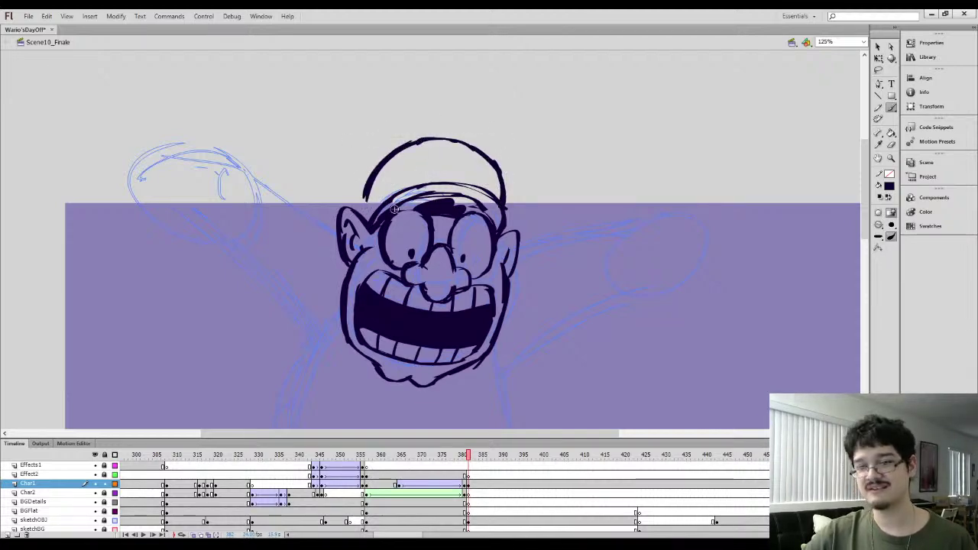
Connect the ear top to the cap edge and thicken the cap's left and top outlines
mouse_move(337, 216)
left_mouse_down()
mouse_move(364, 182)
mouse_move(340, 214)
mouse_move(364, 187)
mouse_move(368, 206)
mouse_move(412, 139)
mouse_move(448, 138)
left_mouse_up()
left_click_drag(379, 160, 470, 145)
left_click_drag(409, 140, 435, 141)
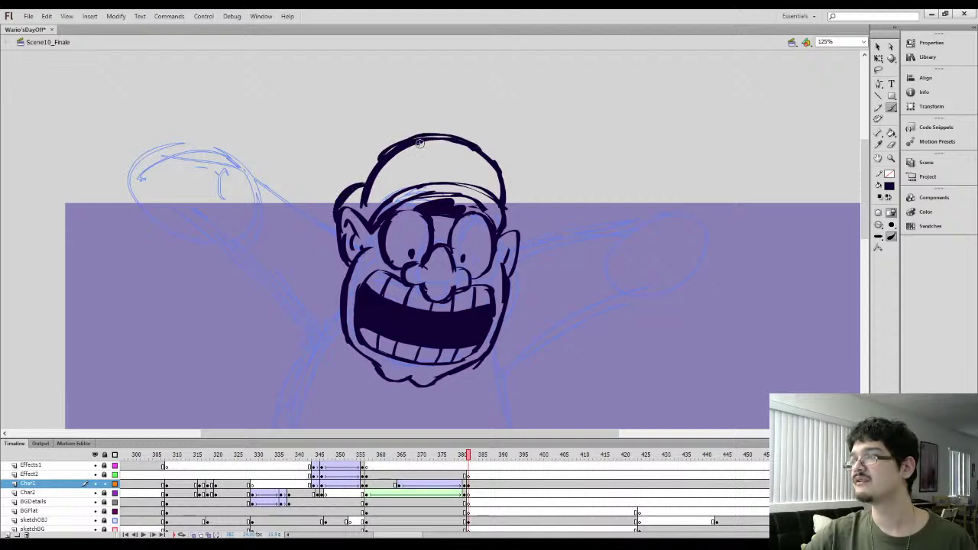
mouse_move(437, 226)
left_mouse_down()
mouse_move(416, 142)
mouse_move(427, 174)
left_mouse_up()
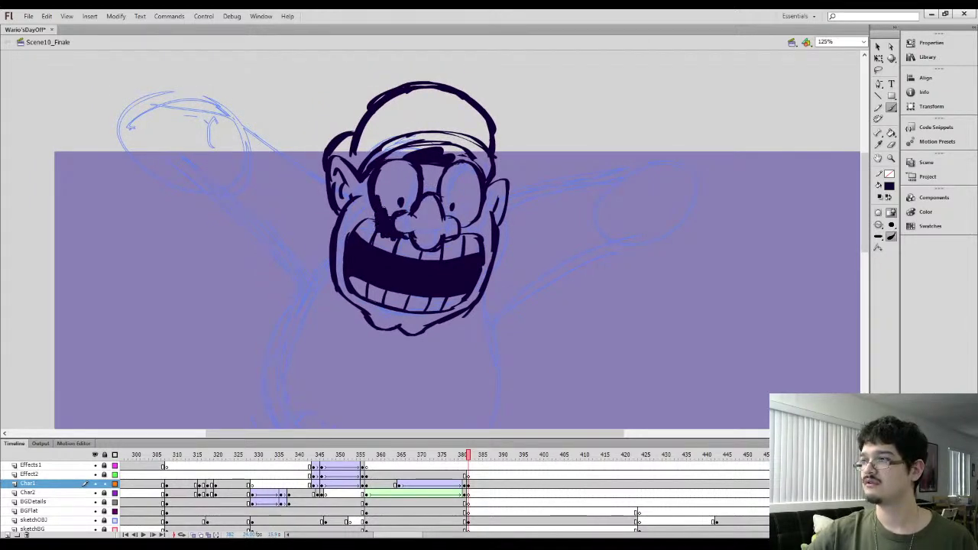
Draw the moustache's lower and left edges, darken the left sideburn and thicken the right ear
left_click_drag(381, 243, 411, 240)
left_click_drag(373, 206, 372, 219)
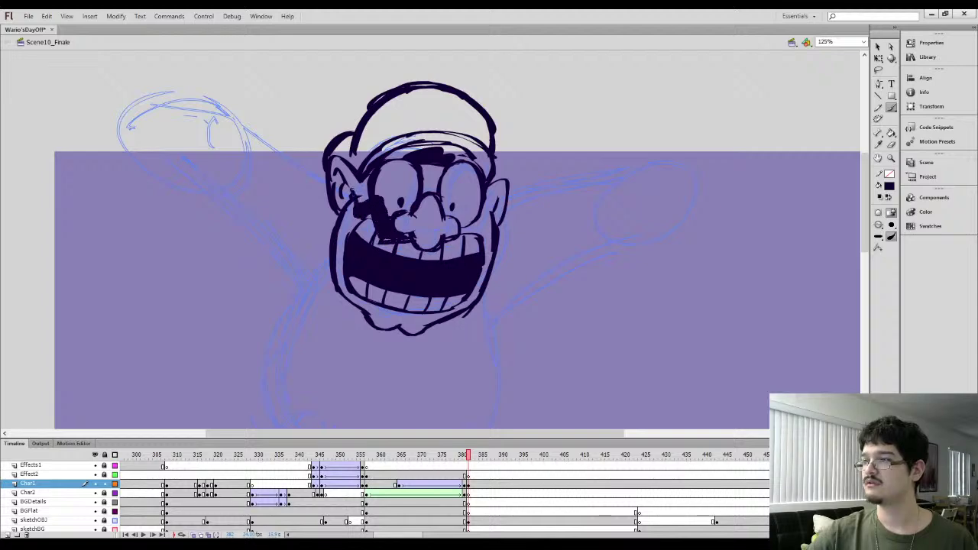
left_click_drag(341, 188, 330, 167)
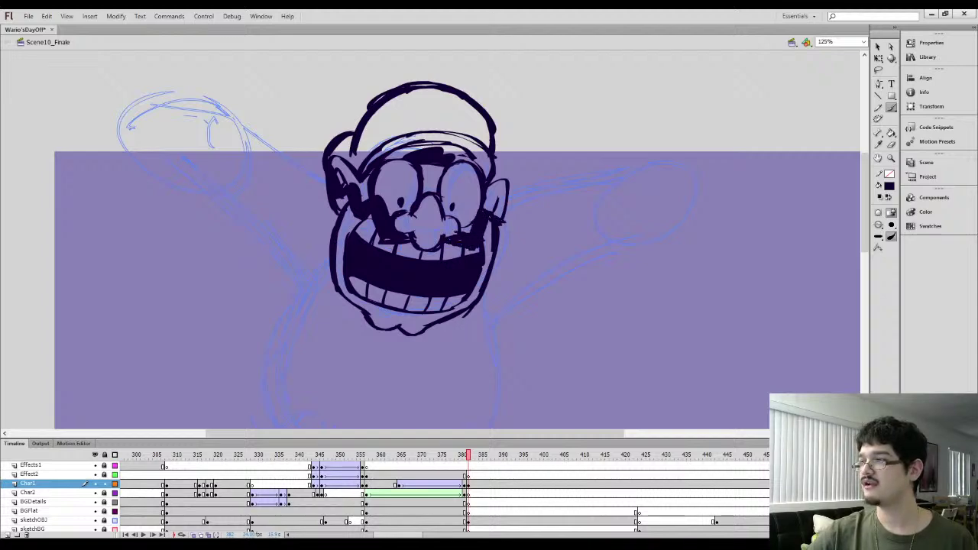
mouse_move(506, 201)
left_mouse_down()
mouse_move(510, 229)
mouse_move(520, 206)
left_mouse_up()
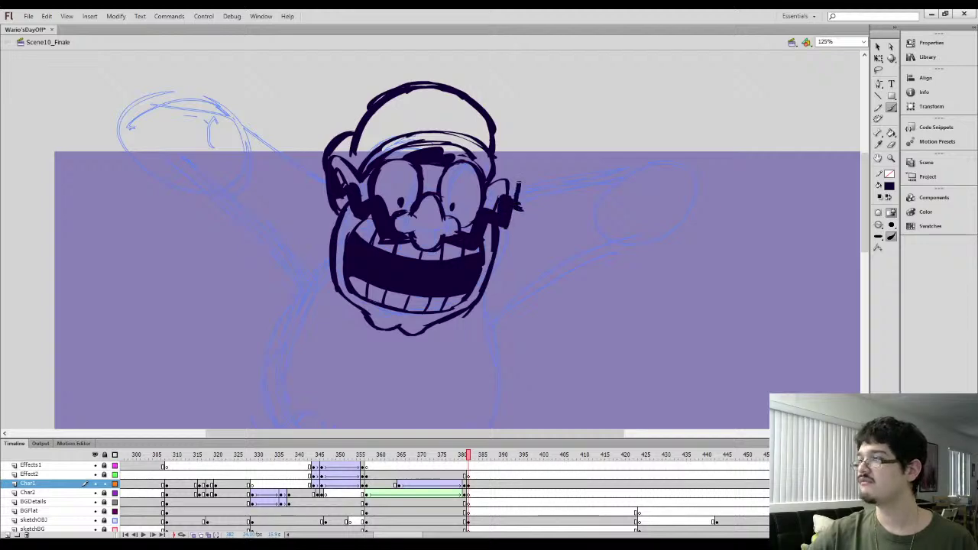
scroll(361, 188, "down", 3)
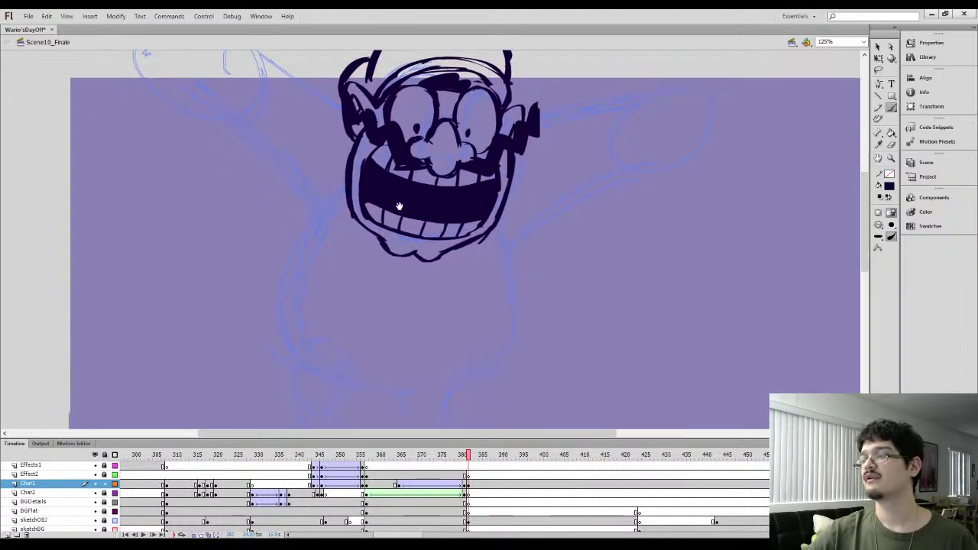
Draw the left overall strap below the chin, then delete its bottom and right side
scroll(425, 208, "left", 2)
left_click_drag(402, 222, 389, 261)
left_click_drag(390, 259, 409, 268)
left_click_drag(424, 235, 408, 270)
mouse_move(400, 225)
left_mouse_down()
mouse_move(397, 278)
mouse_move(413, 247)
mouse_move(414, 273)
mouse_move(402, 221)
left_mouse_up()
key("l")
key("Delete")
key("b")
Draw the right strap with a button and the overalls' top edge between the straps
mouse_move(522, 249)
left_mouse_down()
mouse_move(519, 278)
mouse_move(537, 281)
mouse_move(541, 229)
left_mouse_up()
left_click_drag(532, 267, 528, 277)
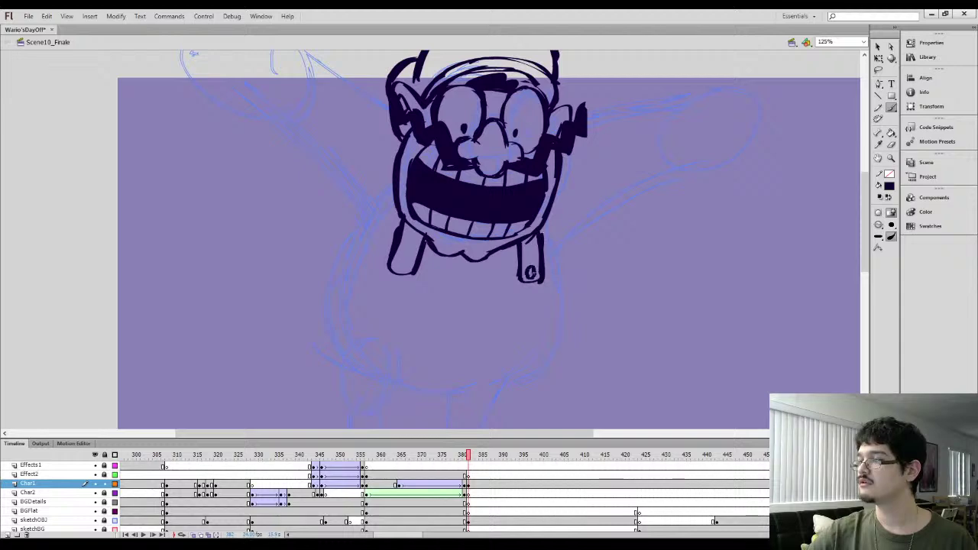
left_click_drag(418, 268, 521, 276)
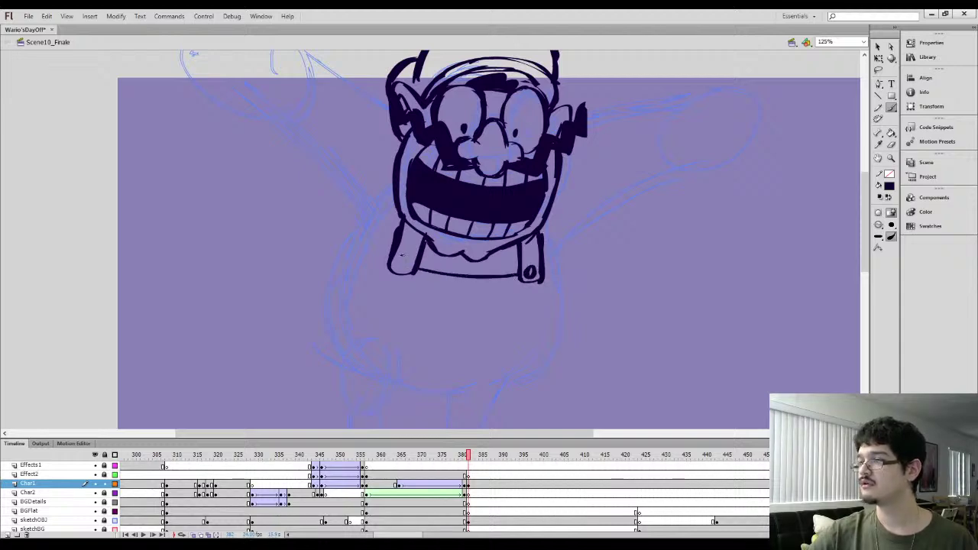
left_click_drag(386, 244, 387, 263)
Draw the raised left arm's upper and lower lines with a closed sleeve cuff
mouse_move(390, 280)
left_mouse_down()
mouse_move(357, 287)
mouse_move(357, 211)
mouse_move(315, 162)
left_mouse_up()
left_click_drag(357, 228, 279, 139)
left_click_drag(338, 115, 378, 179)
left_click_drag(429, 199, 353, 138)
mouse_move(352, 138)
left_mouse_down()
mouse_move(425, 195)
mouse_move(386, 261)
left_mouse_up()
left_click_drag(401, 240, 425, 196)
left_click_drag(373, 259, 306, 198)
mouse_move(411, 277)
left_mouse_down()
mouse_move(333, 217)
mouse_move(345, 191)
left_mouse_up()
left_click_drag(329, 235, 341, 214)
Finish the belly's right side and sketch a leg curve and hand at lower left
mouse_move(340, 269)
left_mouse_down()
mouse_move(351, 190)
mouse_move(318, 241)
mouse_move(340, 296)
mouse_move(468, 327)
mouse_move(493, 320)
mouse_move(535, 264)
mouse_move(528, 199)
left_mouse_up()
left_click_drag(504, 275, 520, 198)
mouse_move(356, 210)
left_mouse_down()
mouse_move(399, 197)
mouse_move(384, 273)
mouse_move(364, 223)
left_mouse_up()
mouse_move(406, 254)
left_mouse_down()
mouse_move(399, 288)
mouse_move(352, 284)
left_mouse_up()
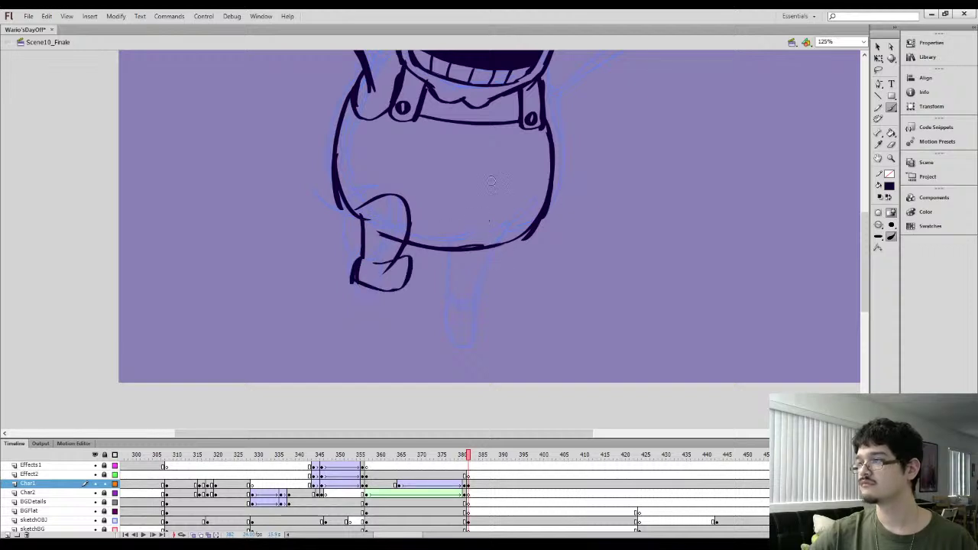
left_click_drag(491, 181, 448, 157)
Delete the hand and brush a new vertical stroke at the left
key("l")
mouse_move(321, 205)
left_mouse_down()
mouse_move(366, 280)
mouse_move(355, 173)
left_mouse_up()
key("Delete")
key("b")
mouse_move(309, 243)
left_mouse_down()
mouse_move(314, 181)
mouse_move(343, 174)
mouse_move(361, 245)
mouse_move(353, 267)
mouse_move(318, 278)
mouse_move(309, 231)
mouse_move(336, 253)
mouse_move(347, 282)
mouse_move(337, 264)
left_mouse_up()
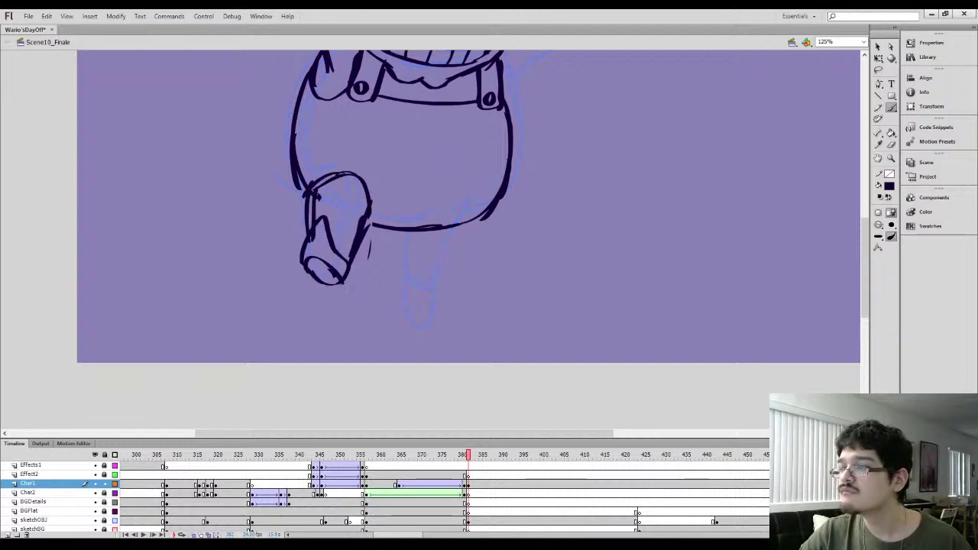
Move the left hand strokes slightly down-left and rotate them with Free Transform
left_click_drag(398, 197, 419, 253)
key("l")
mouse_move(335, 237)
left_mouse_down()
mouse_move(299, 309)
mouse_move(323, 254)
left_mouse_up()
left_click_drag(334, 293, 326, 303)
key("q")
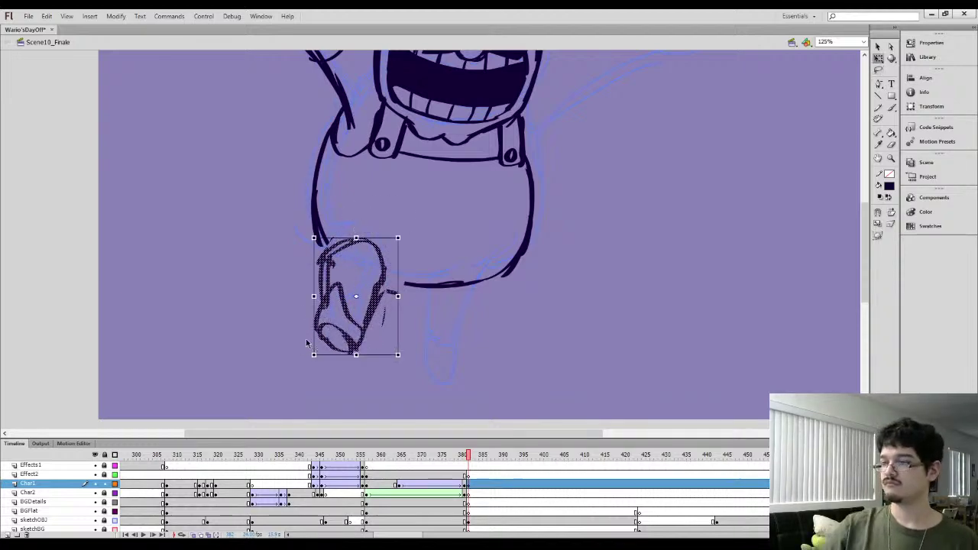
left_click_drag(314, 355, 303, 265)
left_click(304, 264)
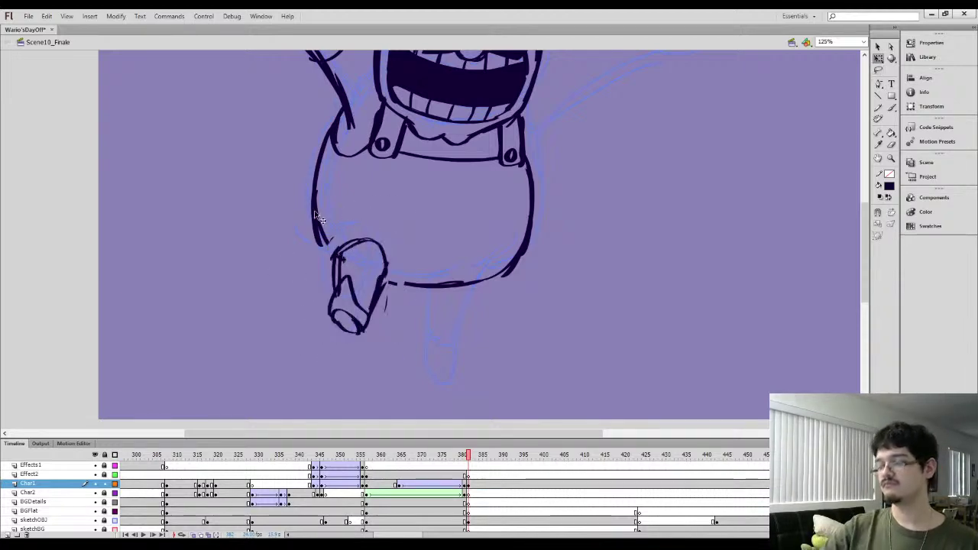
key("b")
Delete the leg's upper-right arc, thicken the wrist, and draw a booted leg below the body
key("l")
mouse_move(390, 269)
left_mouse_down()
mouse_move(357, 251)
mouse_move(364, 260)
left_mouse_up()
key("Delete")
key("b")
left_click_drag(374, 293, 389, 275)
mouse_move(490, 267)
left_mouse_down()
mouse_move(451, 234)
mouse_move(410, 314)
left_mouse_up()
mouse_move(393, 254)
left_mouse_down()
mouse_move(387, 304)
mouse_move(410, 313)
mouse_move(381, 323)
mouse_move(422, 348)
mouse_move(402, 367)
mouse_move(384, 320)
left_mouse_up()
left_click_drag(443, 151, 407, 381)
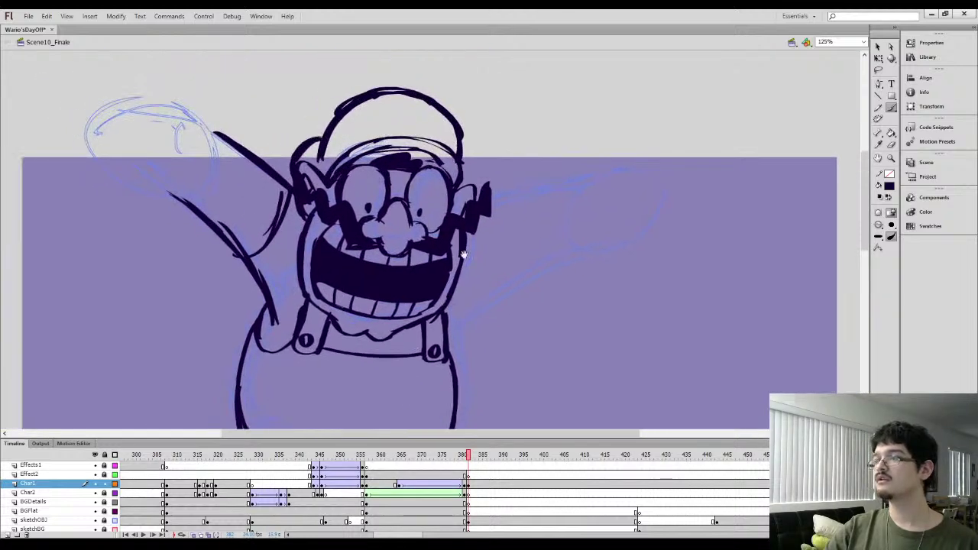
Ink the raised arm's lower curve and fist, replacing the thumb's right side with a wider outline
left_click_drag(223, 154, 312, 246)
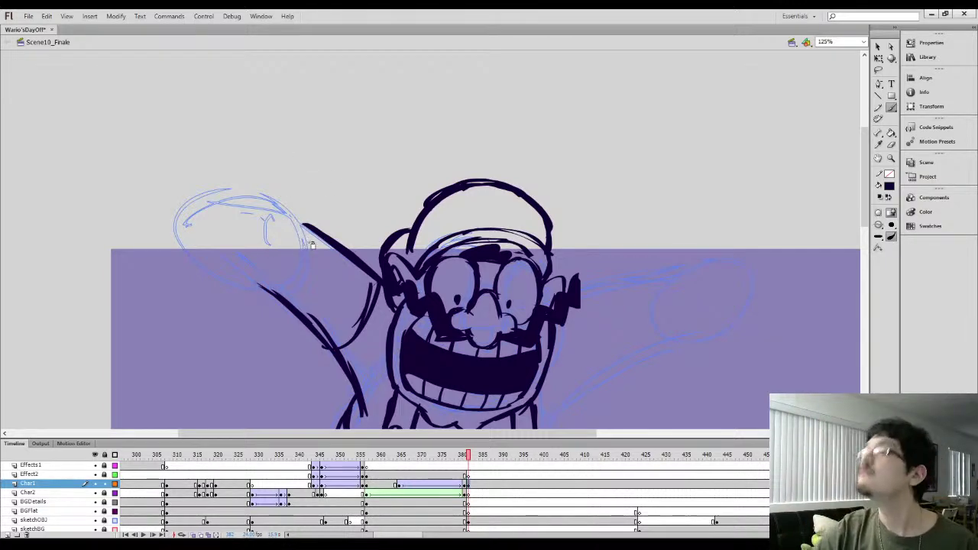
left_click_drag(307, 224, 274, 299)
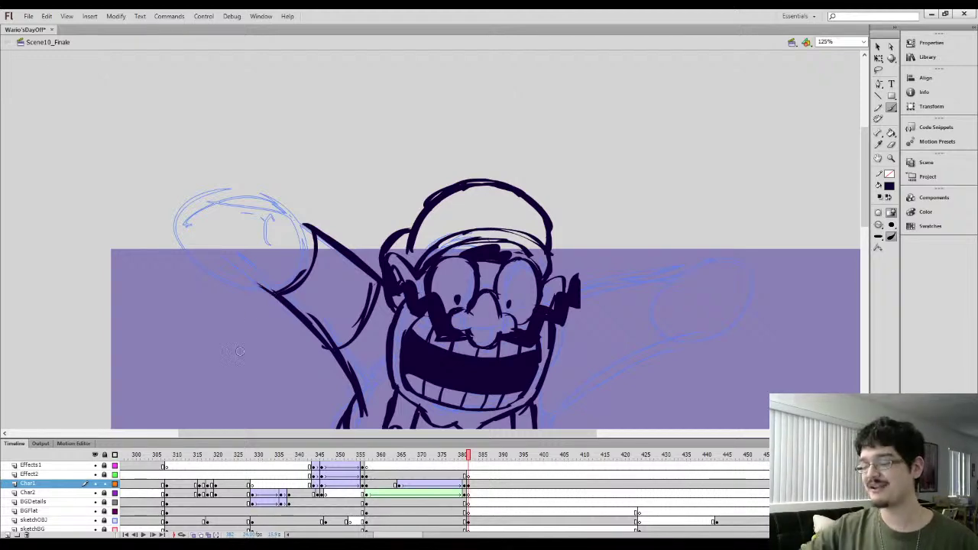
mouse_move(275, 233)
left_mouse_down()
mouse_move(306, 193)
mouse_move(304, 229)
left_mouse_up()
key("l")
key("Delete")
key("b")
mouse_move(303, 188)
left_mouse_down()
mouse_move(330, 200)
mouse_move(311, 240)
left_mouse_up()
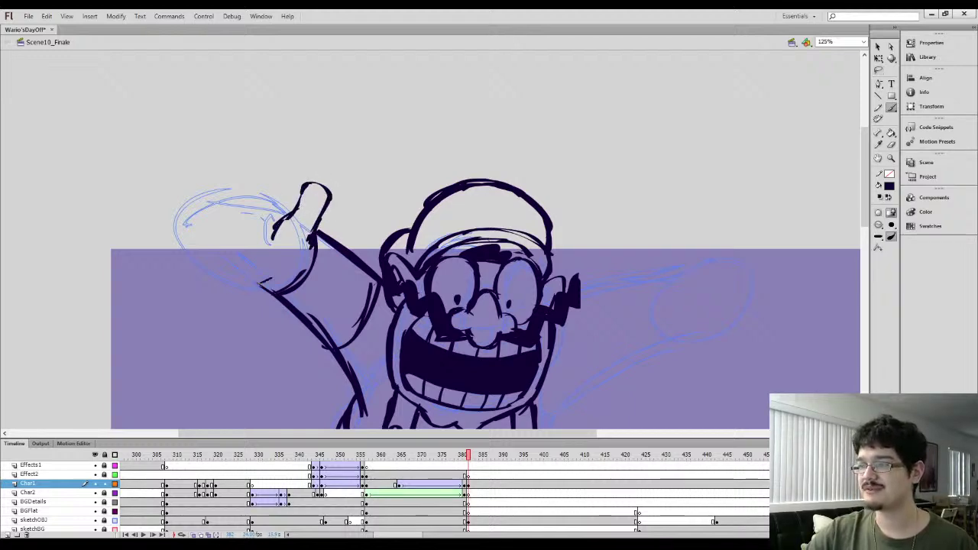
Draw the open raised hand's fingers, deleting the stray finger outlines and redrawing the finger's left edge thicker
mouse_move(199, 252)
left_mouse_down()
mouse_move(166, 249)
mouse_move(156, 222)
mouse_move(222, 233)
left_mouse_up()
mouse_move(284, 217)
left_mouse_down()
mouse_move(267, 170)
mouse_move(230, 159)
mouse_move(259, 218)
left_mouse_up()
key("l")
mouse_move(246, 174)
left_mouse_down()
mouse_move(263, 217)
mouse_move(233, 156)
mouse_move(266, 162)
mouse_move(255, 219)
mouse_move(231, 161)
left_mouse_up()
key("Delete")
key("b")
key("l")
key("Delete")
key("b")
mouse_move(251, 214)
left_mouse_down()
mouse_move(237, 170)
mouse_move(256, 218)
left_mouse_up()
Erase the finger's messy left edge and delete the leftover fingertip lines
key("e")
mouse_move(225, 158)
left_mouse_down()
mouse_move(251, 217)
mouse_move(234, 155)
mouse_move(247, 143)
mouse_move(289, 215)
mouse_move(268, 196)
mouse_move(266, 157)
left_mouse_up()
key("b")
key("l")
key("Delete")
key("b")
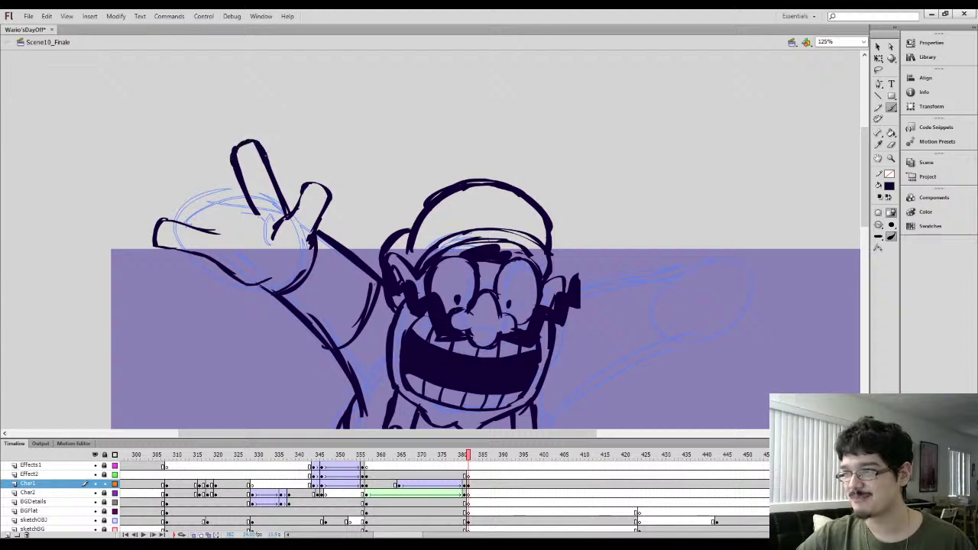
key("e")
key("b")
Draw a new finger on the hand's left with its edges and tip
left_click_drag(238, 224, 197, 165)
left_click_drag(222, 207, 196, 160)
mouse_move(196, 162)
left_mouse_down()
mouse_move(221, 146)
mouse_move(231, 179)
left_mouse_up()
left_click_drag(220, 145, 235, 180)
mouse_move(220, 234)
left_mouse_down()
mouse_move(179, 187)
mouse_move(191, 170)
left_mouse_up()
Delete the old pinky outline and stray palm strokes at the hand's lower left
key("l")
mouse_move(166, 201)
left_mouse_down()
mouse_move(147, 213)
mouse_move(192, 249)
mouse_move(220, 253)
left_mouse_up()
key("Delete")
key("b")
key("l")
key("Delete")
key("b")
Re-ink the hand's left edge, pinky underside and lower palm outline, adding a short palm stroke
left_click_drag(187, 215, 181, 238)
left_click_drag(185, 215, 226, 239)
left_click_drag(206, 249, 240, 285)
left_click_drag(223, 236, 251, 220)
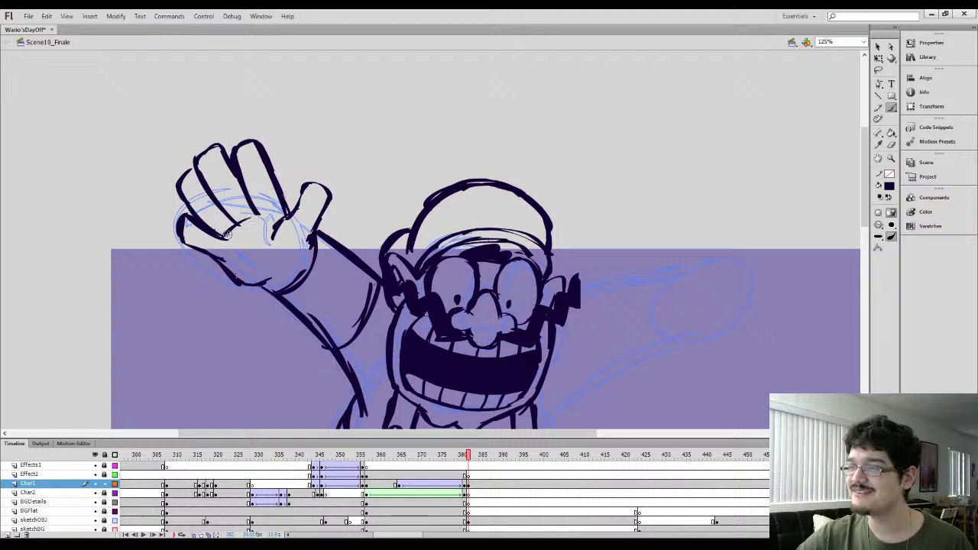
mouse_move(250, 253)
left_mouse_down()
mouse_move(234, 205)
mouse_move(264, 225)
mouse_move(344, 189)
mouse_move(130, 195)
mouse_move(229, 262)
left_mouse_up()
key("l")
Move the lassoed hand slightly up and rotate it counter-clockwise with Free Transform
key("q")
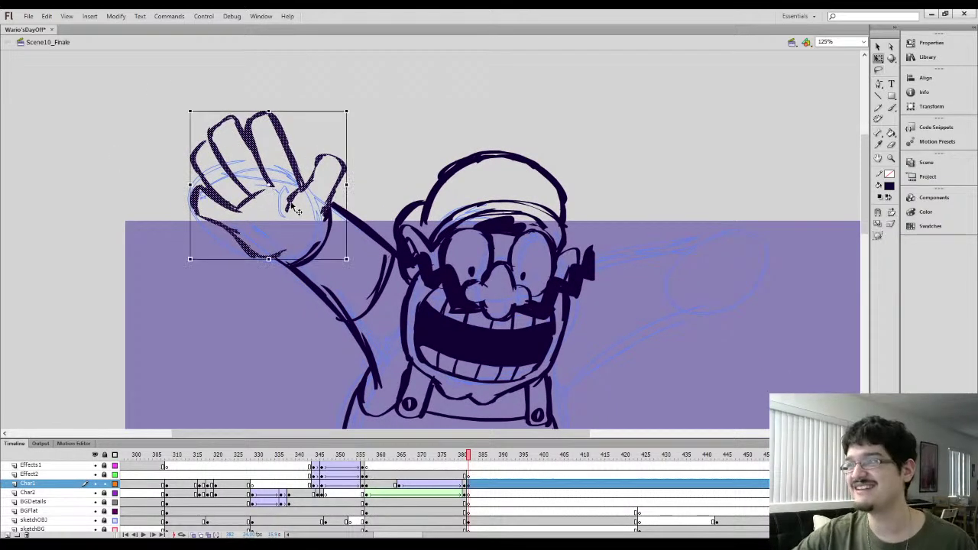
left_click_drag(298, 212, 294, 197)
left_click_drag(343, 98, 316, 91)
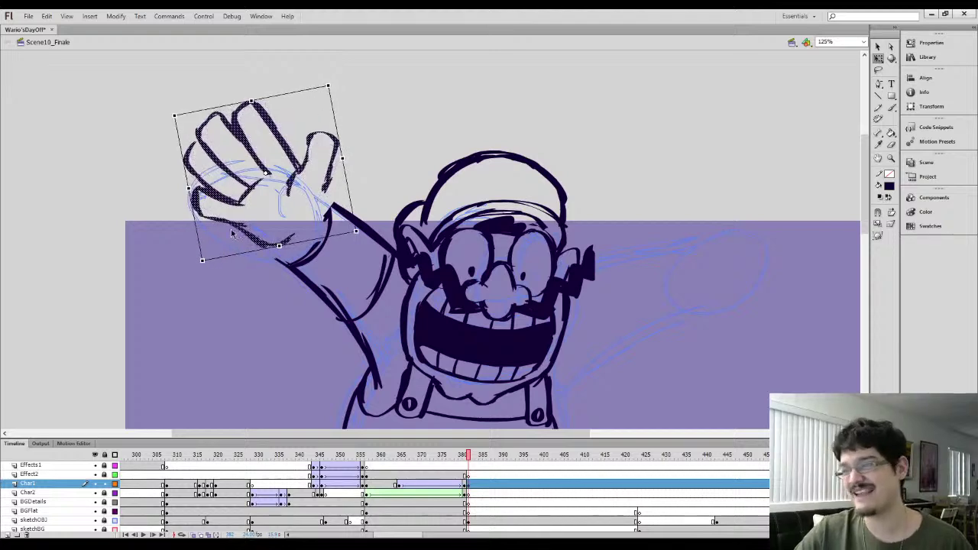
mouse_move(257, 253)
left_mouse_down()
mouse_move(286, 262)
mouse_move(328, 203)
mouse_move(295, 261)
left_mouse_up()
left_click(259, 297)
Delete part of the thick wrist stroke to thin the wrist line
key("b")
key("l")
key("Delete")
key("b")
key("l")
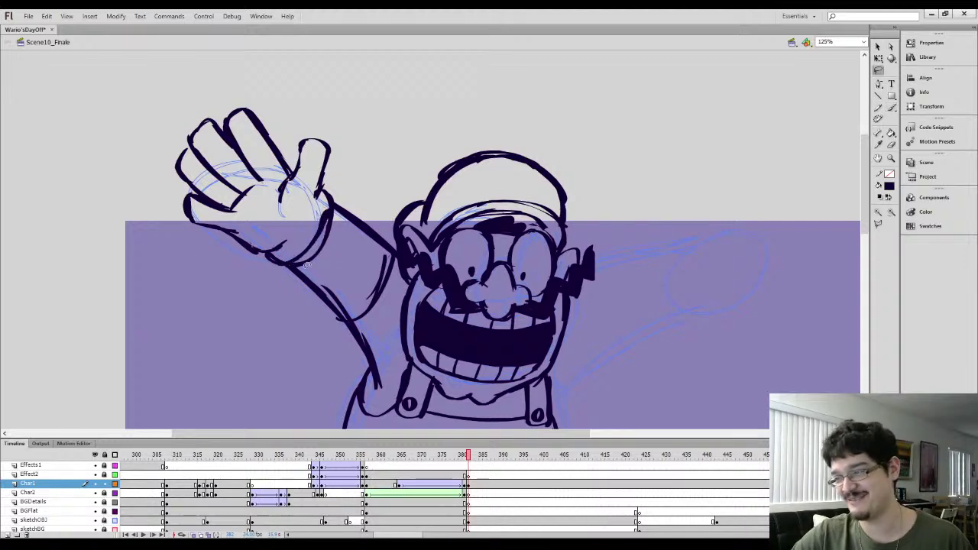
key("b")
mouse_move(289, 246)
left_mouse_down()
mouse_move(319, 238)
mouse_move(343, 270)
left_mouse_up()
Rotate the raised hand about 6° counter-clockwise and skew its bottom slightly left
key("l")
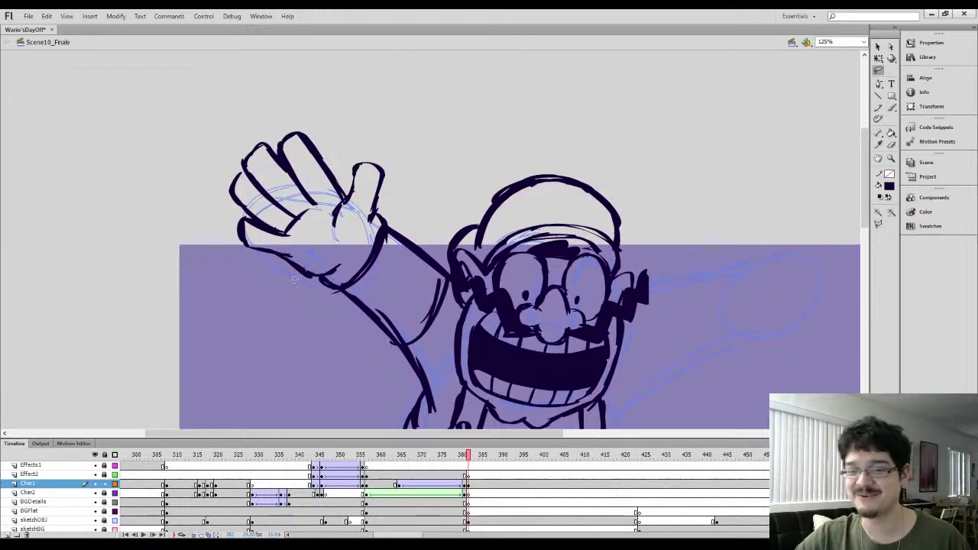
mouse_move(326, 216)
left_mouse_down()
mouse_move(283, 91)
mouse_move(223, 233)
left_mouse_up()
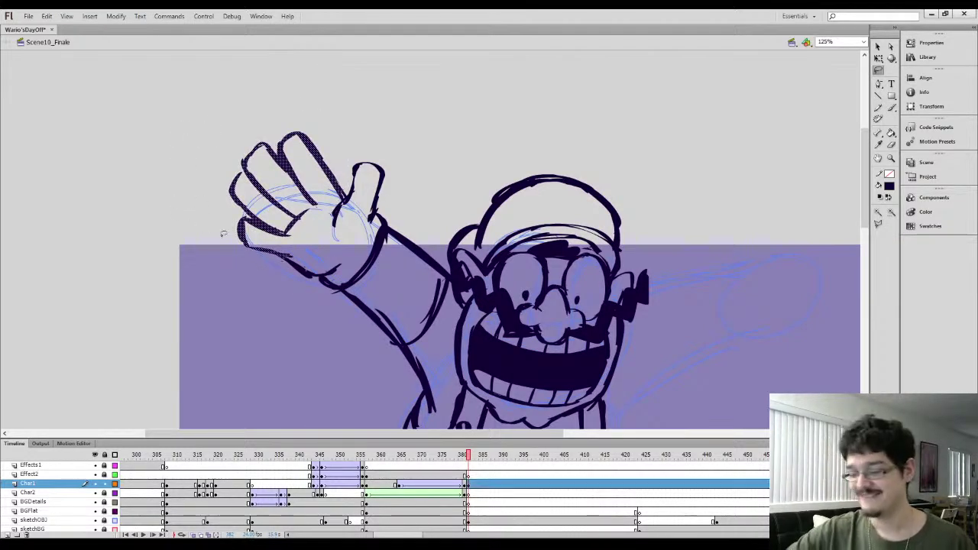
key("q")
left_click_drag(341, 123, 334, 118)
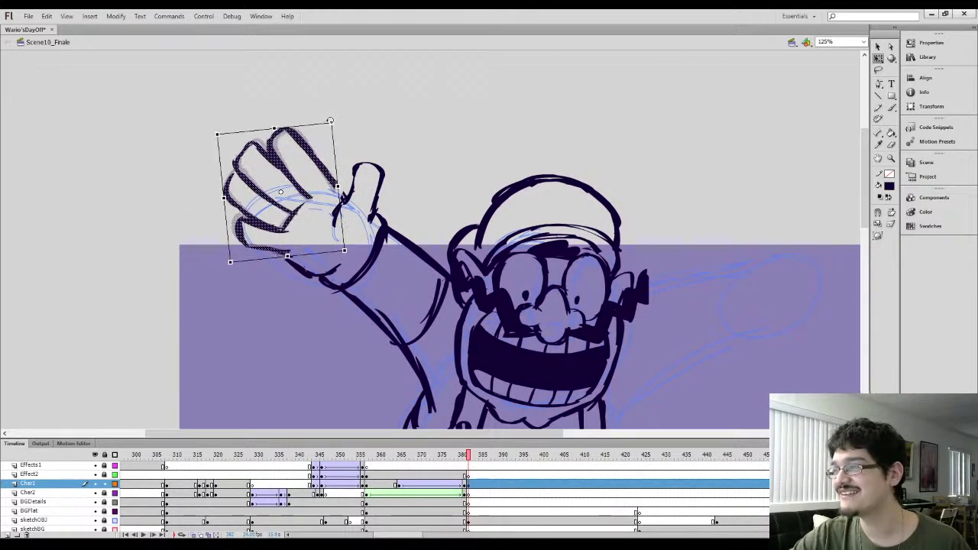
left_click_drag(261, 260, 254, 262)
left_click(244, 277)
key("b")
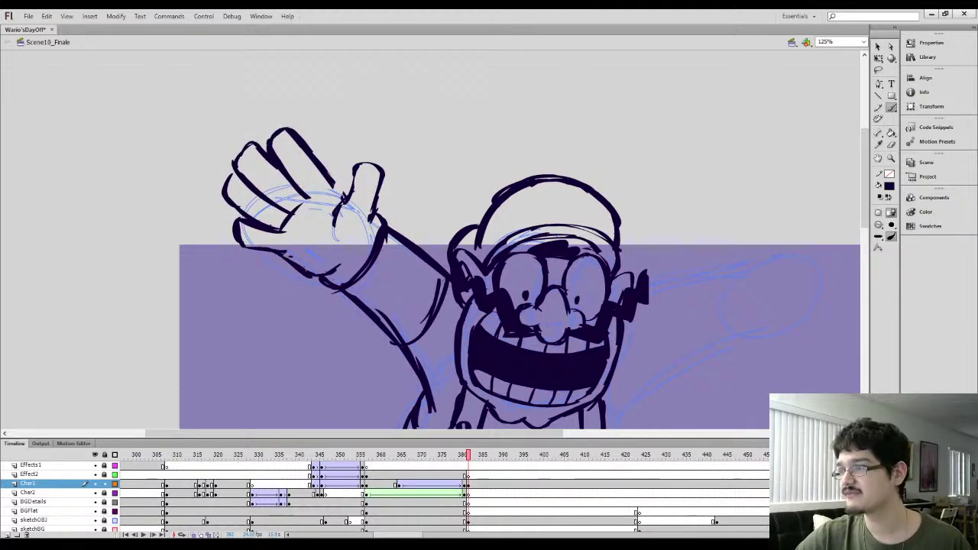
Delete the old thumb and redraw its outline down to the wrist, clearing excess ink and a stray dot
mouse_move(320, 199)
left_mouse_down()
mouse_move(287, 234)
mouse_move(292, 261)
mouse_move(349, 207)
mouse_move(336, 226)
mouse_move(314, 221)
mouse_move(335, 192)
mouse_move(356, 199)
left_mouse_up()
key("l")
key("Delete")
key("Delete")
key("b")
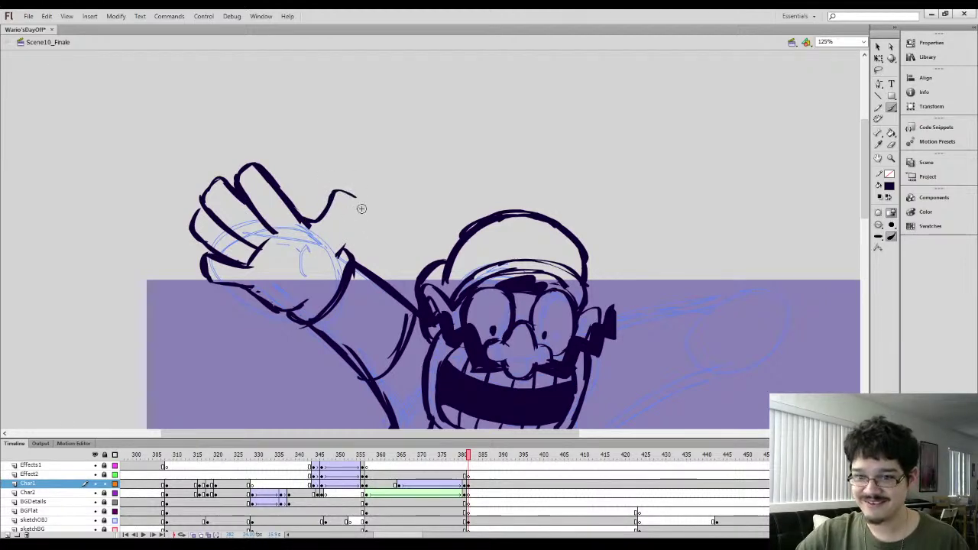
mouse_move(312, 223)
left_mouse_down()
mouse_move(336, 191)
mouse_move(363, 195)
mouse_move(336, 260)
left_mouse_up()
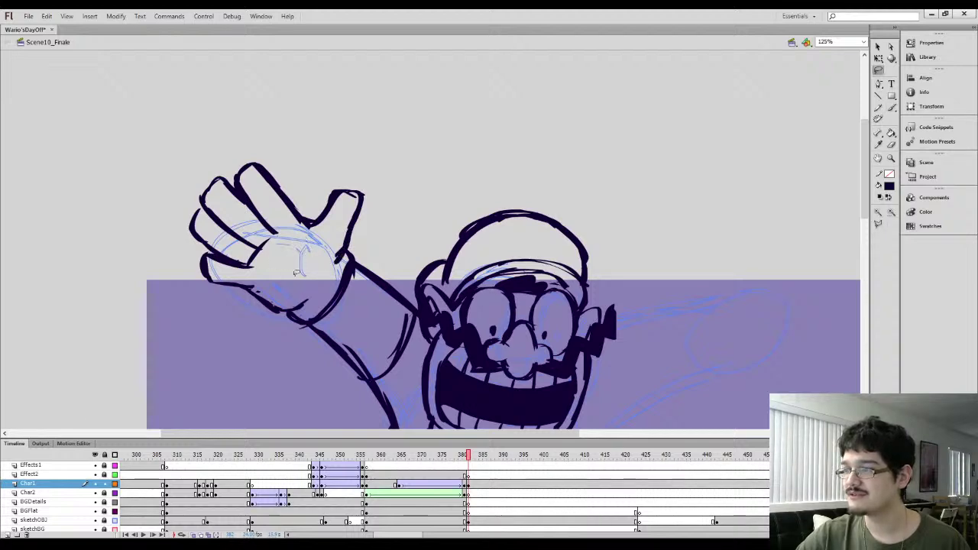
mouse_move(313, 223)
left_mouse_down()
mouse_move(369, 206)
mouse_move(315, 211)
mouse_move(346, 186)
mouse_move(355, 217)
mouse_move(341, 214)
mouse_move(368, 175)
mouse_move(370, 200)
left_mouse_up()
key("ctrl+z")
key("b")
key("l")
key("Delete")
key("Delete")
key("b")
Add a new thumb-base stroke and touch it up with the eraser
mouse_move(347, 242)
left_mouse_down()
mouse_move(326, 264)
mouse_move(330, 273)
mouse_move(342, 254)
left_mouse_up()
key("e")
key("b")
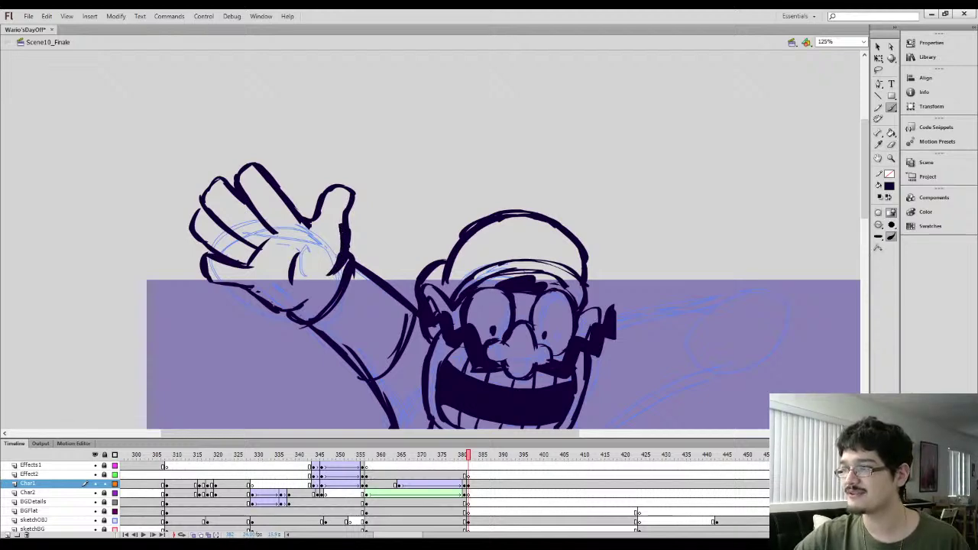
key("l")
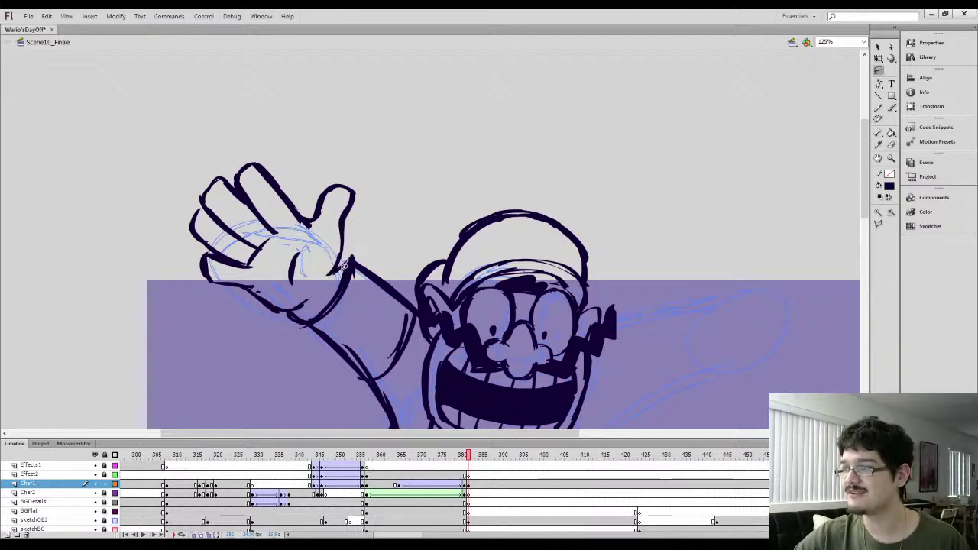
key("b")
Zoom out to 62% to show the body, then lasso the hand and nudge it up
left_click_drag(322, 226, 317, 164)
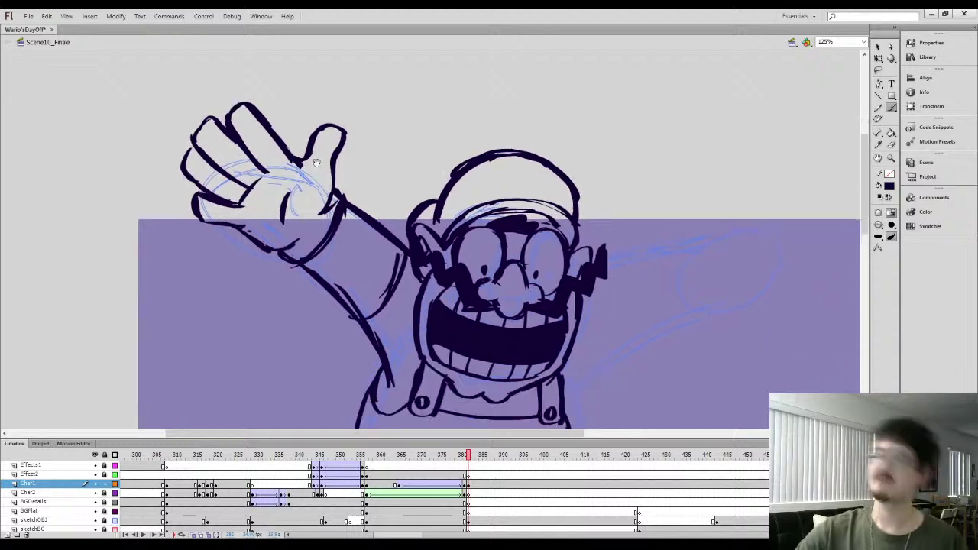
left_click_drag(366, 259, 359, 222)
key("ctrl+minus")
key("l")
mouse_move(274, 239)
left_mouse_down()
mouse_move(305, 236)
mouse_move(331, 195)
mouse_move(207, 203)
mouse_move(251, 238)
left_mouse_up()
key("Up")
key("Up")
key("Up")
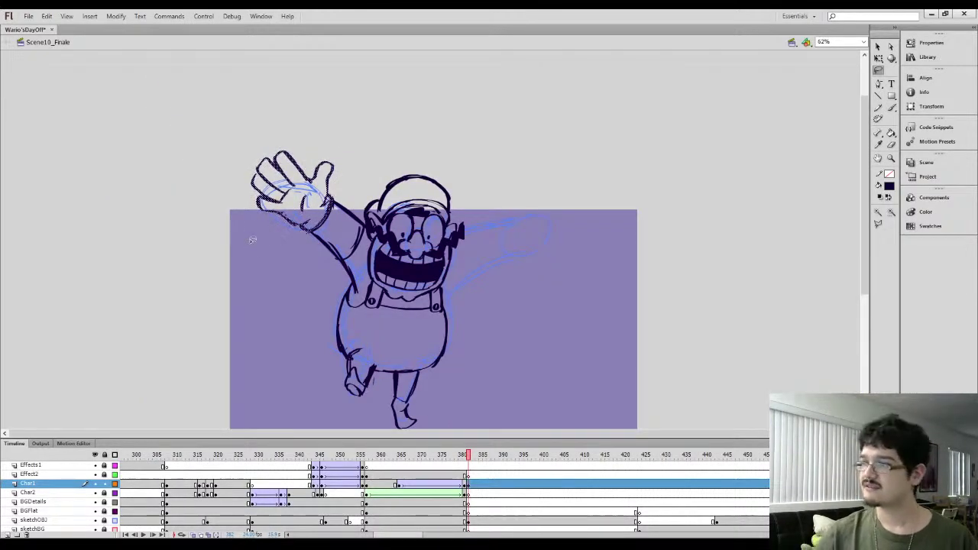
Copy the raised arm and paste a horizontally flipped copy on the character's right side
left_click(288, 276)
mouse_move(311, 252)
left_mouse_down()
mouse_move(348, 281)
mouse_move(365, 236)
mouse_move(316, 99)
mouse_move(273, 275)
left_mouse_up()
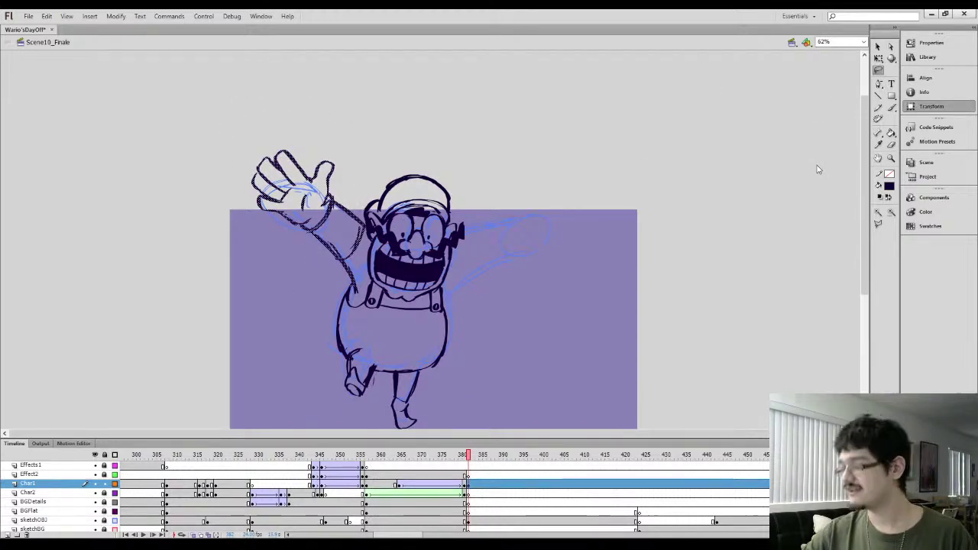
key("ctrl+c")
key("ctrl+shift+v")
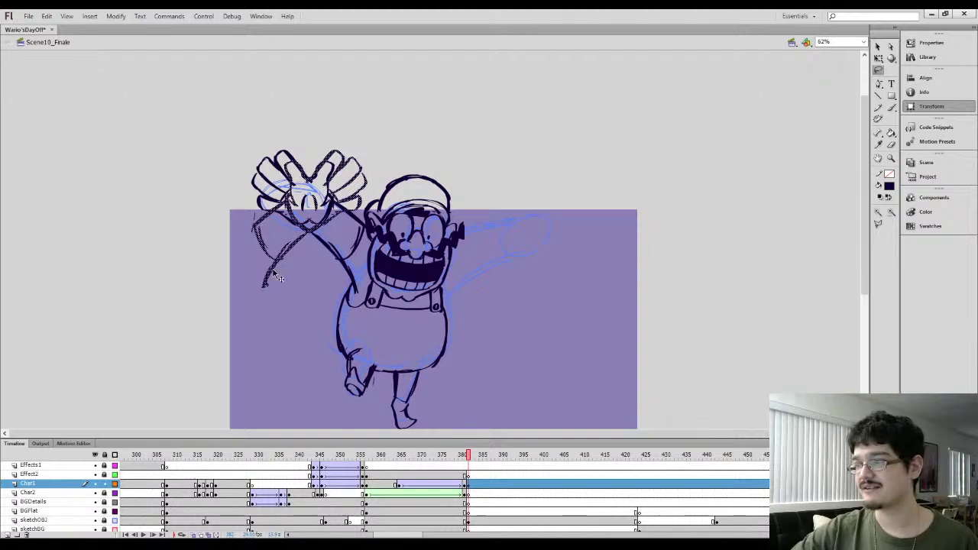
left_click_drag(277, 276, 480, 297)
Rotate the mirrored right arm about 13° clockwise and shift it slightly left and down
key("q")
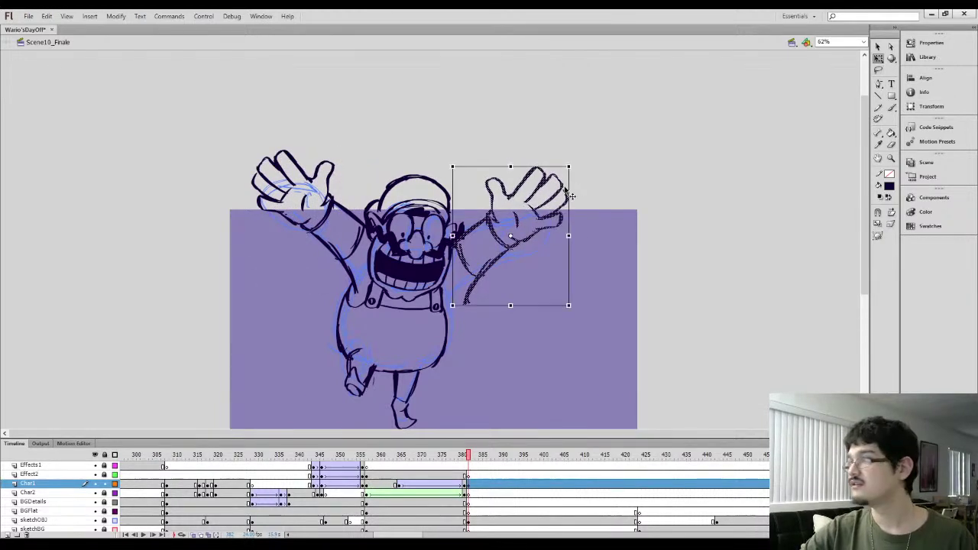
left_click_drag(577, 166, 592, 184)
left_click(458, 269)
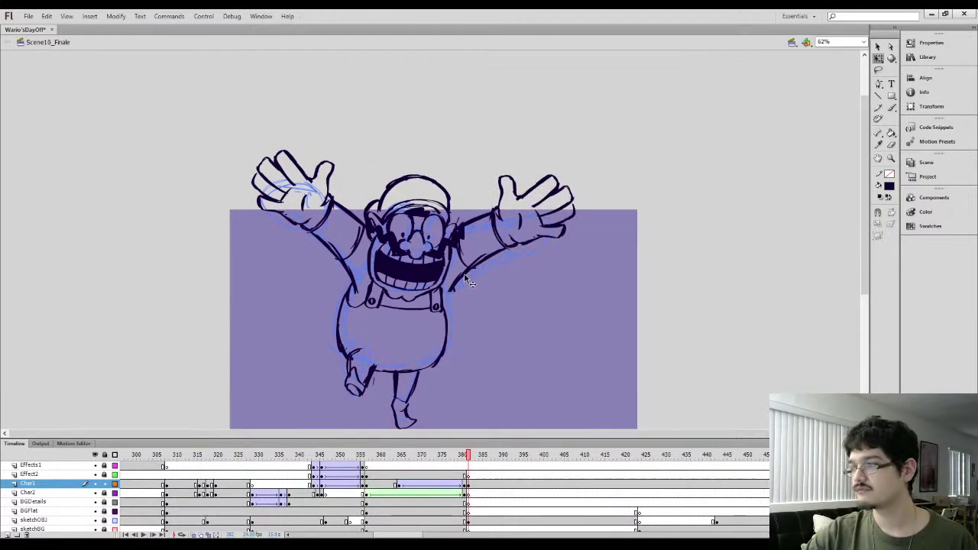
key("ctrl+z")
left_click_drag(464, 276, 458, 293)
left_click(476, 349)
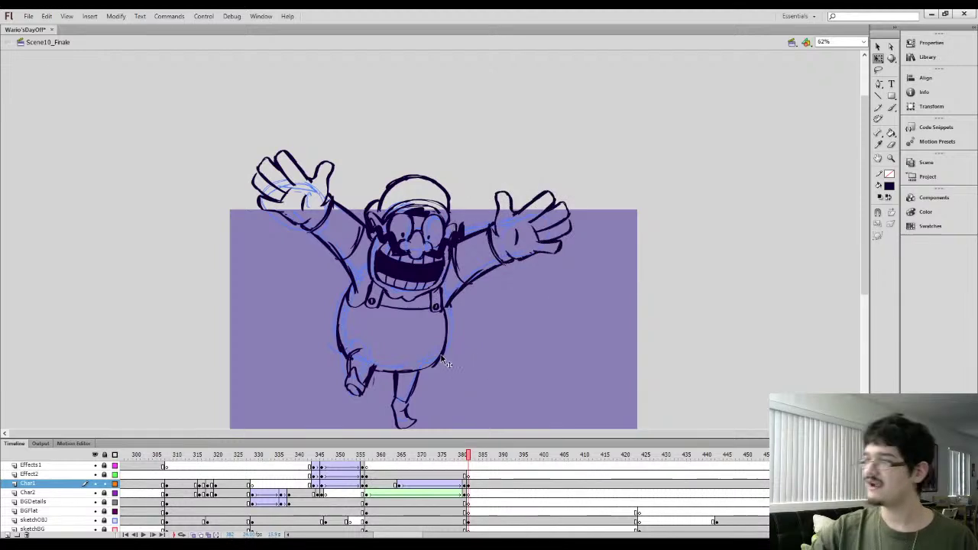
At 31% zoom, shrink the whole character slightly and tilt it to a more upright pose
key("ctrl+minus")
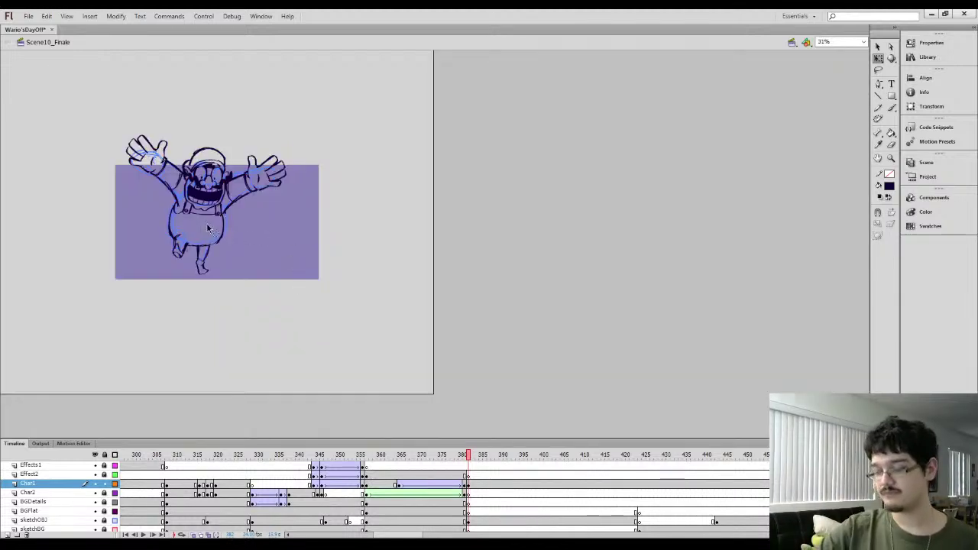
left_click(230, 178)
mouse_move(281, 132)
left_mouse_down()
mouse_move(258, 145)
mouse_move(269, 140)
left_mouse_up()
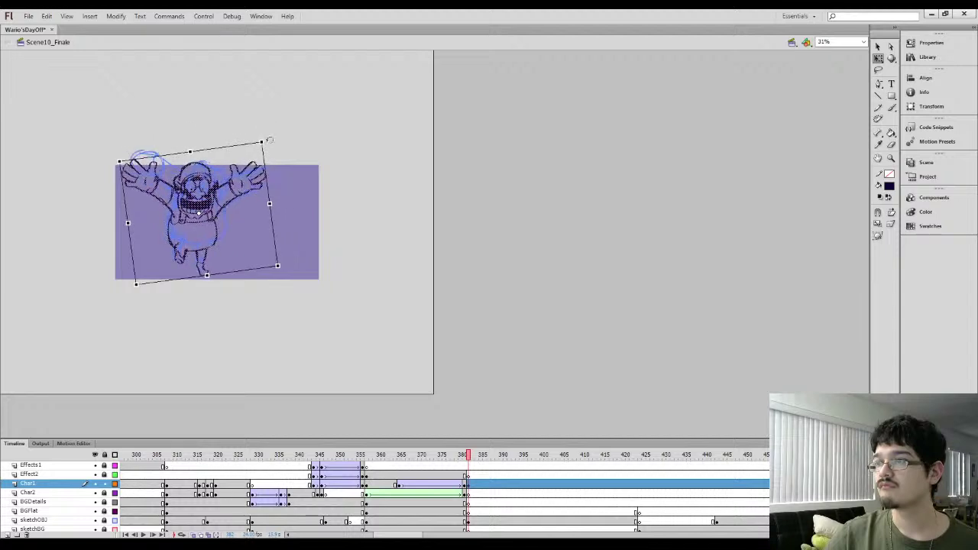
left_click_drag(196, 180, 209, 184)
left_click_drag(272, 138, 280, 148)
left_click_drag(210, 214, 205, 209)
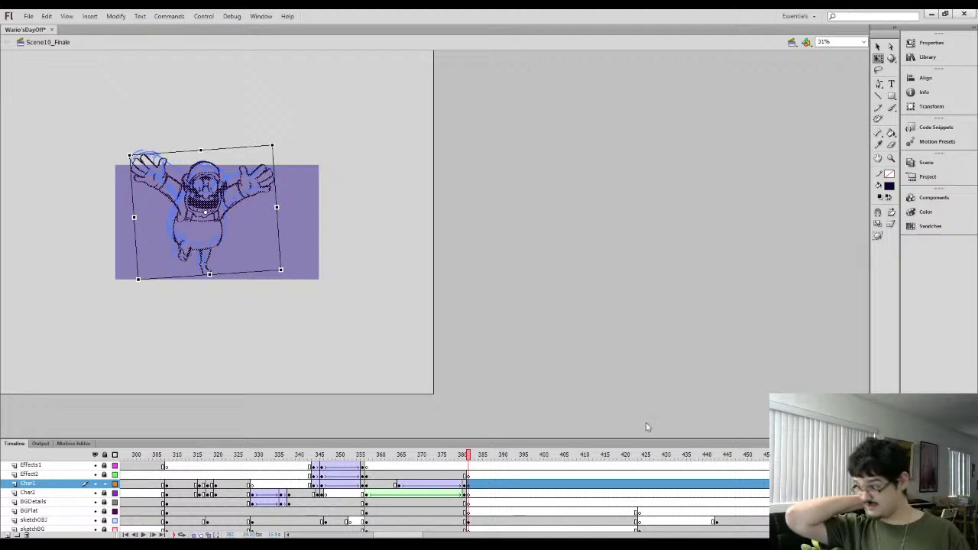
Insert a blank keyframe at frame 424 on Char1, then return to frame 382
left_click(639, 485)
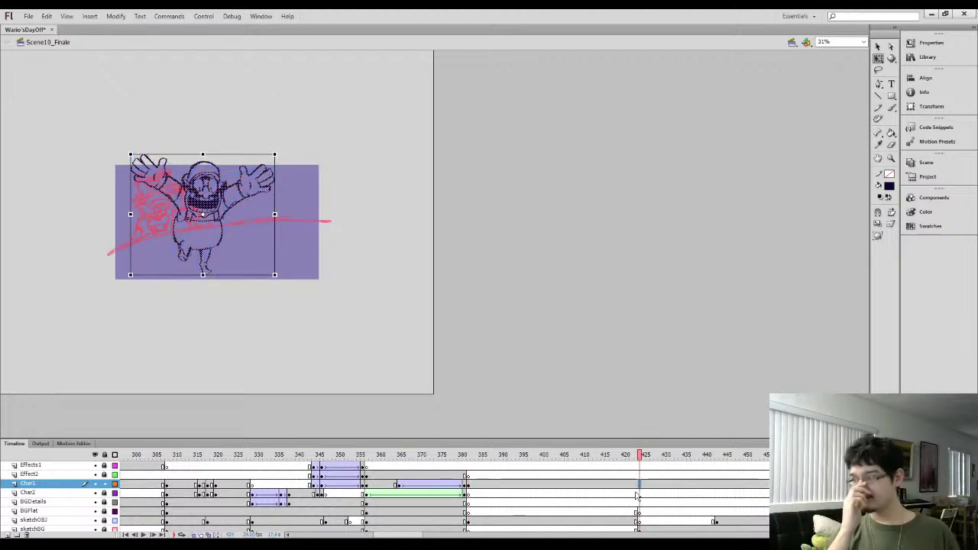
key("F7")
left_click(469, 485)
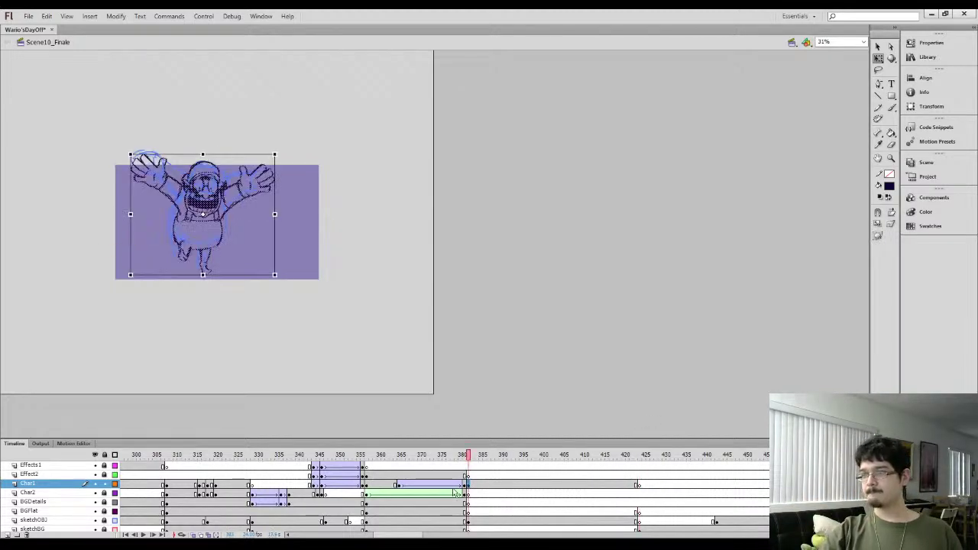
Convert the character drawing into the Wario-SlowFall symbol and open it for editing
key("ctrl+=")
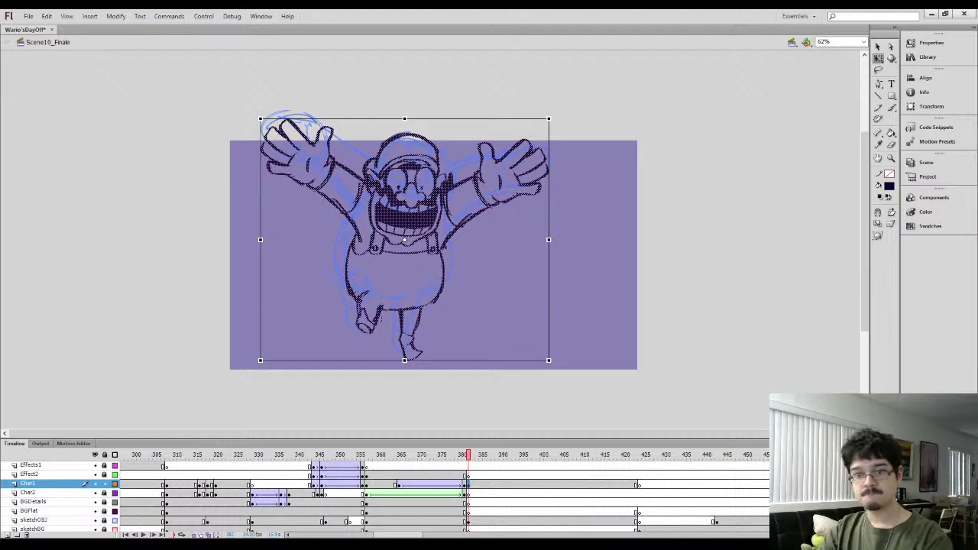
key("ctrl+g")
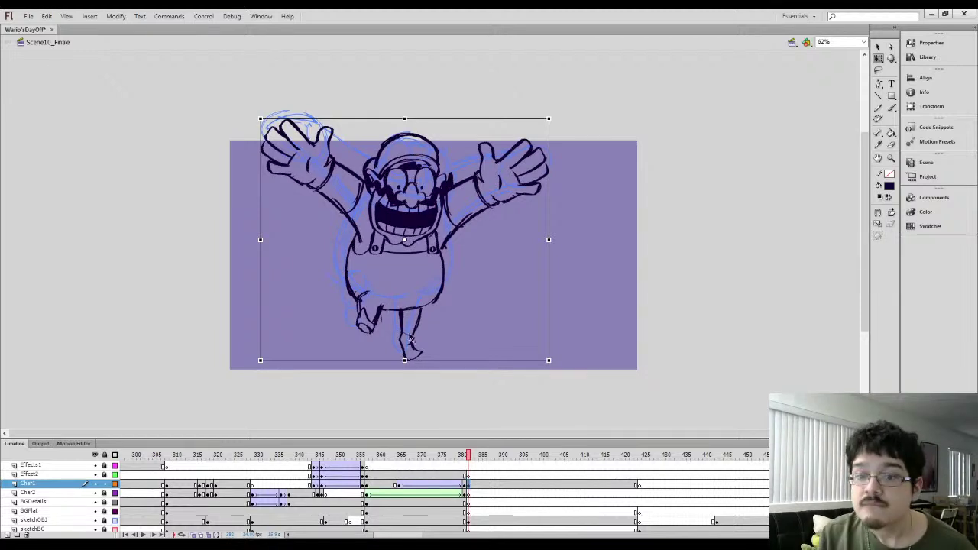
double_click(415, 233)
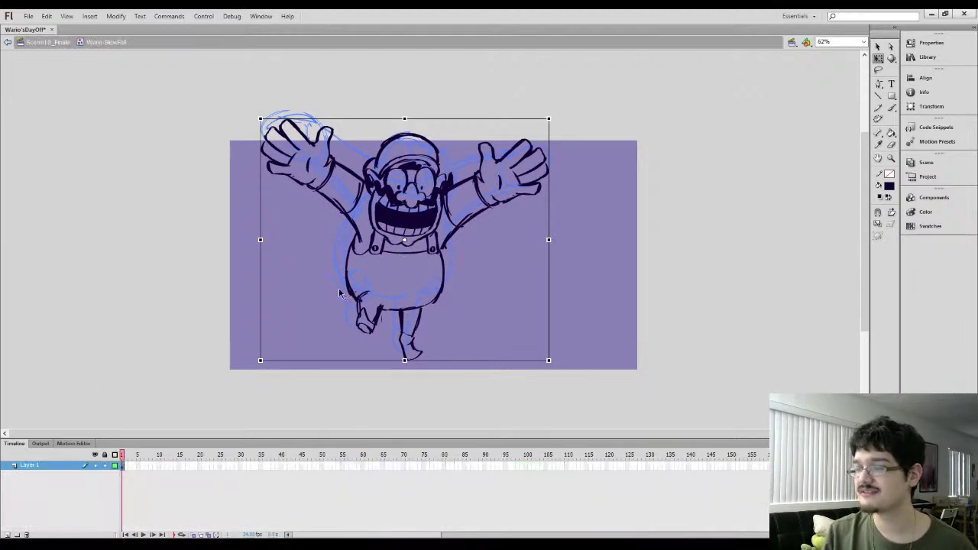
Rename Layer 1 to 'sketch' and add a new layer above it
double_click(29, 466)
type("sketch")
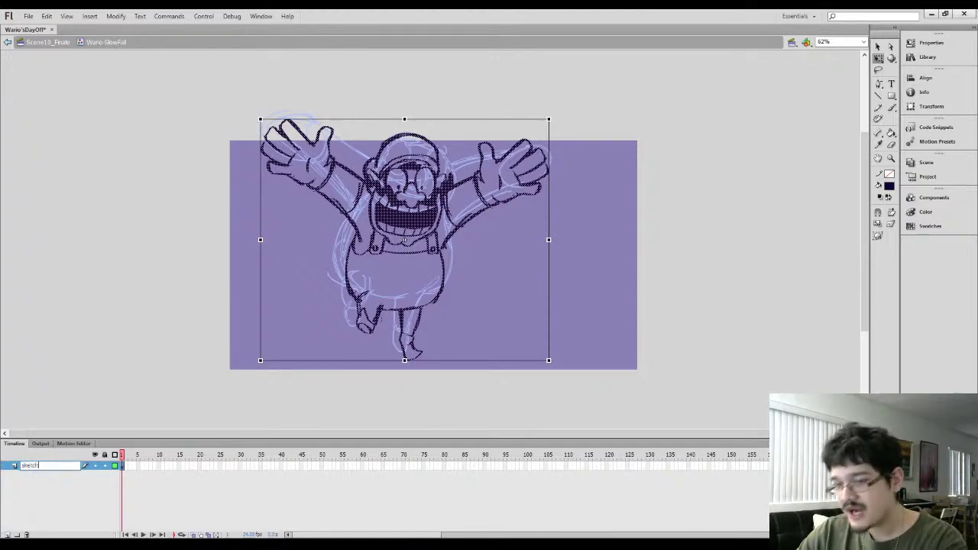
key("Return")
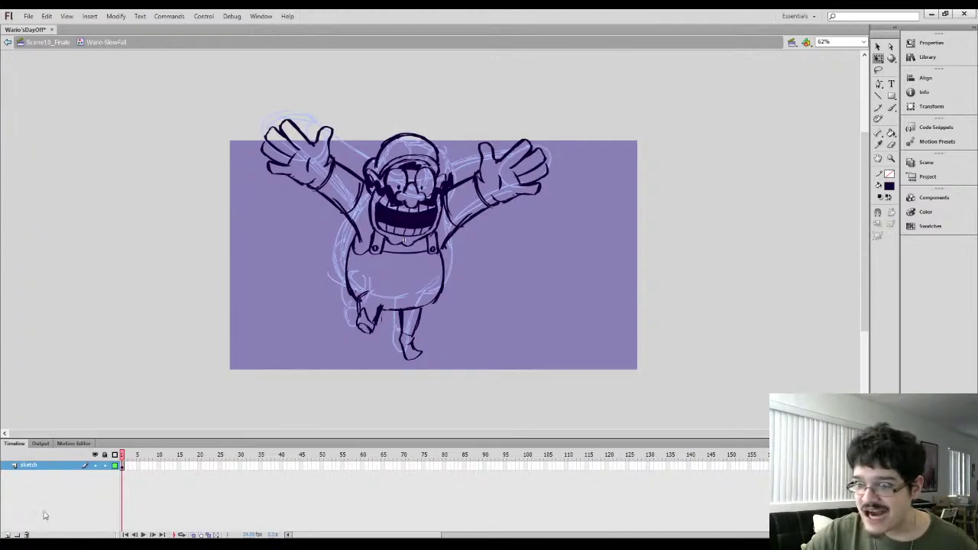
left_click(7, 534)
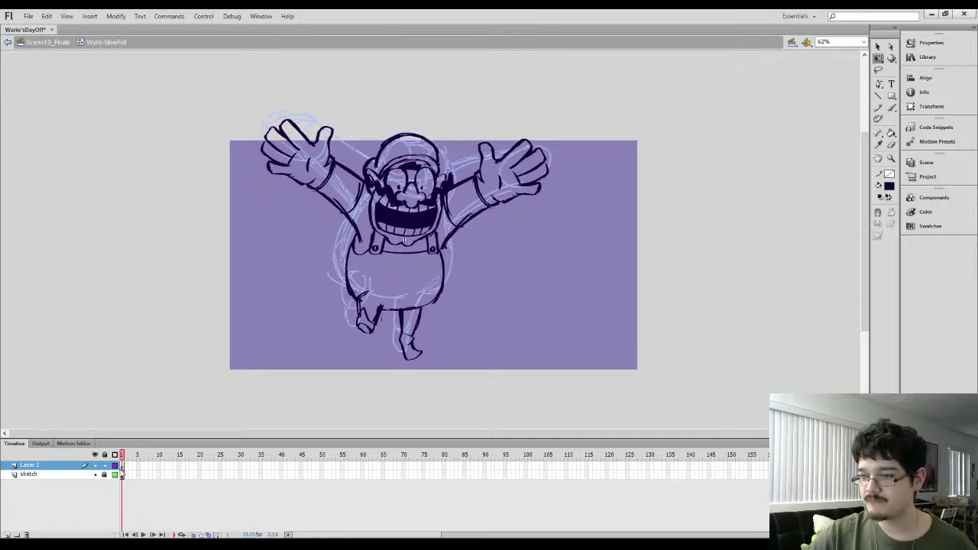
key("ctrl+equal")
left_click(116, 475)
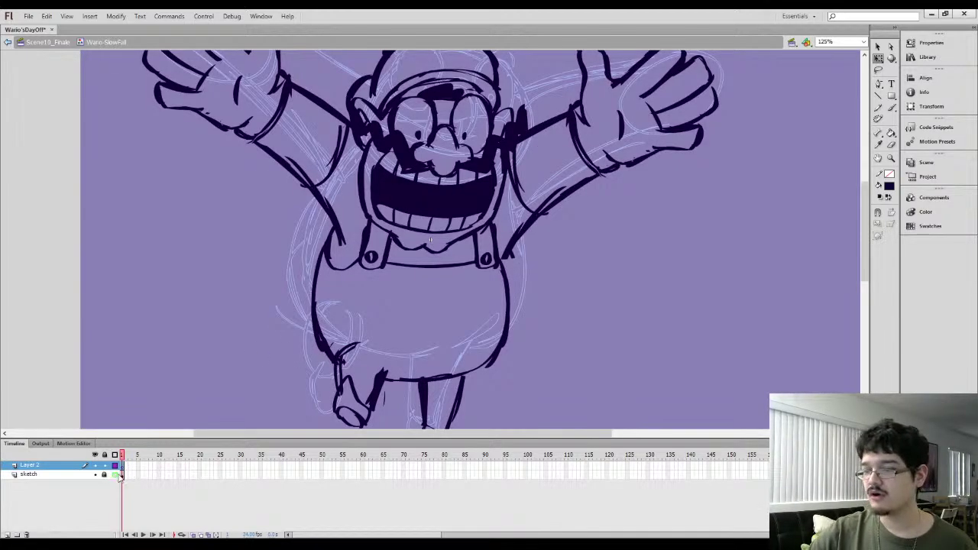
key("b")
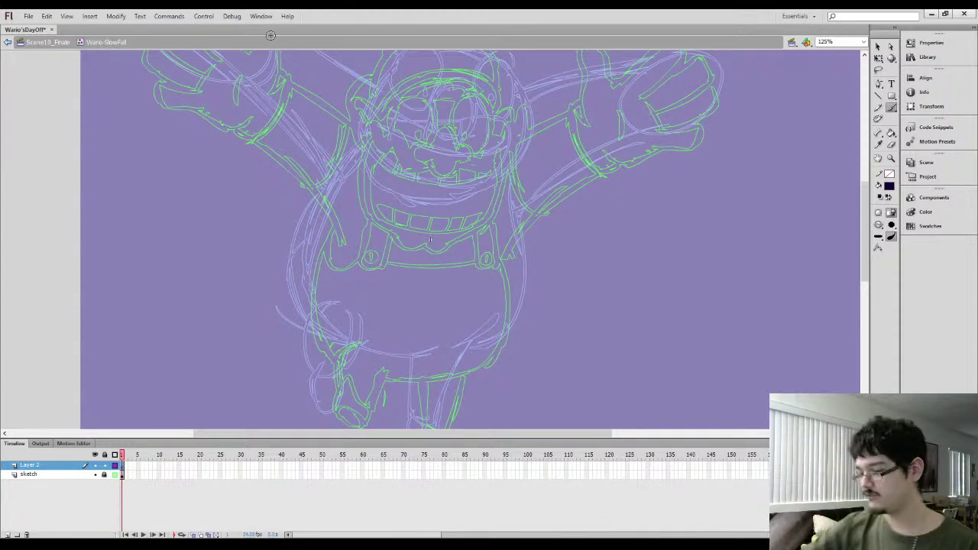
mouse_move(398, 143)
left_mouse_down()
mouse_move(333, 180)
mouse_move(323, 208)
left_mouse_up()
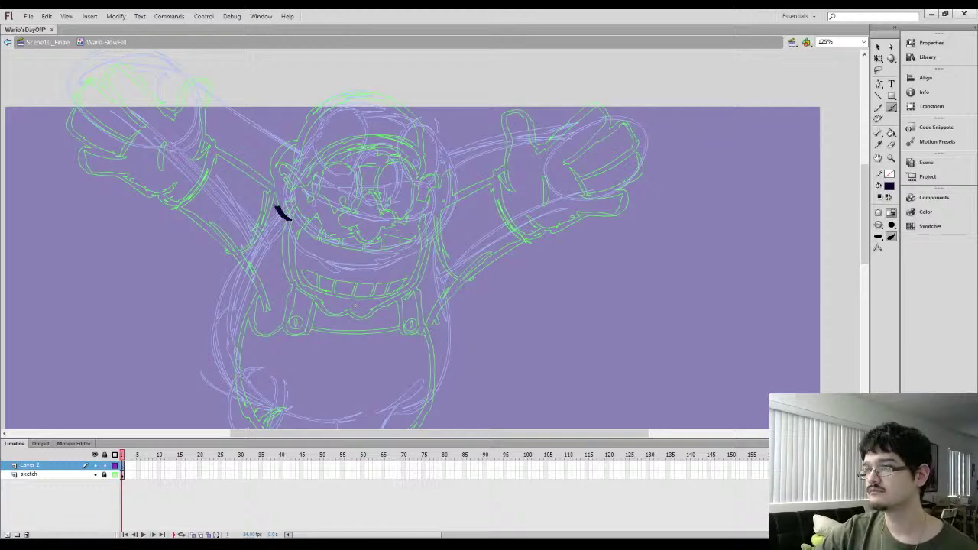
left_click_drag(272, 182, 285, 162)
key("ctrl+z")
key("ctrl+equal")
left_click_drag(291, 263, 323, 359)
mouse_move(390, 333)
left_mouse_down()
mouse_move(342, 304)
mouse_move(310, 248)
mouse_move(318, 147)
left_mouse_up()
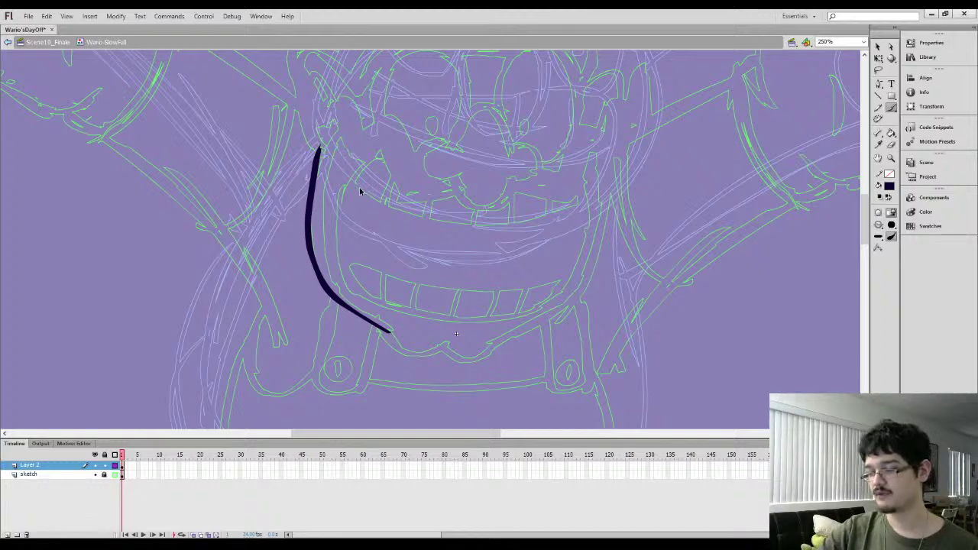
key("ctrl+z")
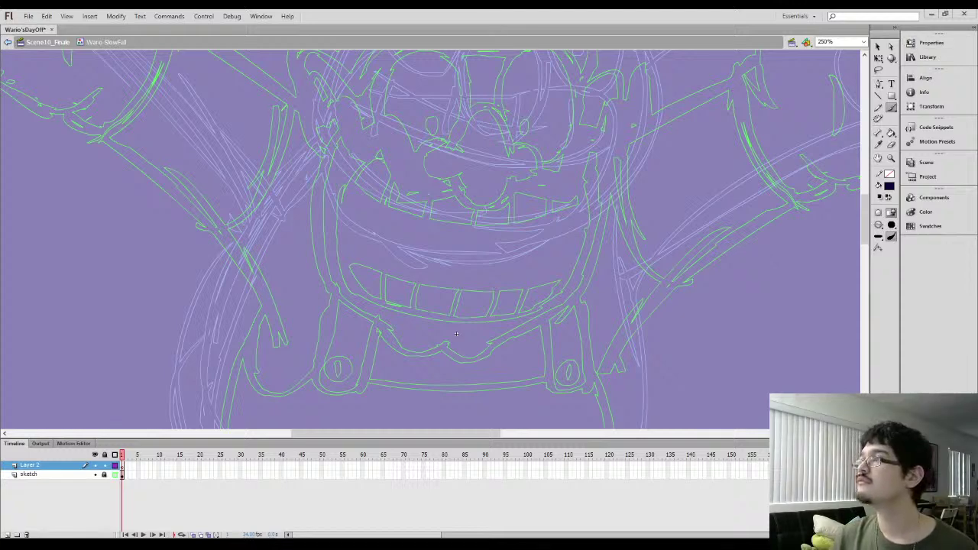
mouse_move(351, 188)
left_mouse_down()
mouse_move(353, 204)
mouse_move(344, 202)
left_mouse_up()
Delete a stray short stroke and brush the nose's left C-shaped curve
key("l")
left_click_drag(352, 166, 353, 165)
key("Delete")
key("space")
left_click_drag(406, 212, 366, 279)
key("b")
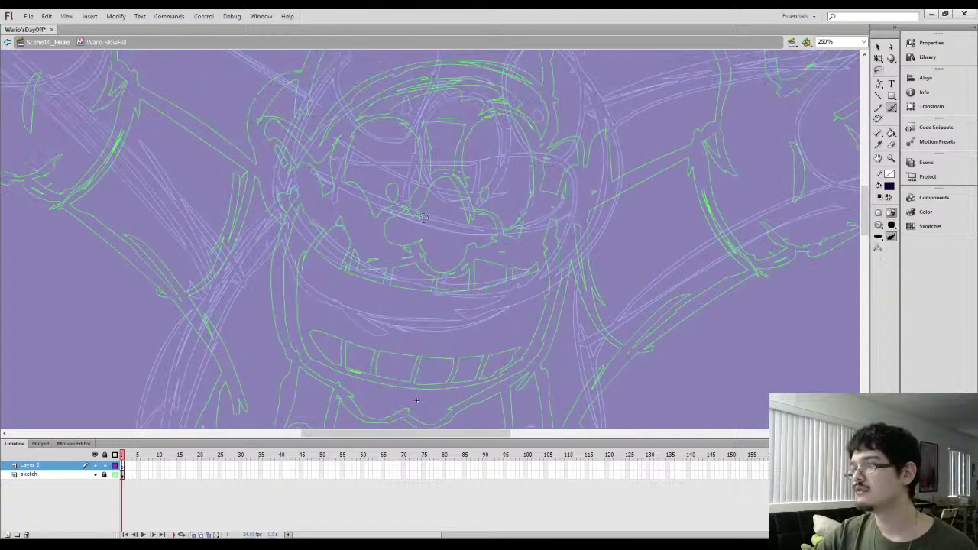
mouse_move(419, 242)
left_mouse_down()
mouse_move(386, 244)
mouse_move(383, 214)
mouse_move(418, 211)
mouse_move(443, 176)
mouse_move(468, 186)
mouse_move(476, 226)
left_mouse_up()
Inspect the stroke junction at 500% and erase the C curve's upper-left part
key("l")
mouse_move(419, 224)
left_mouse_down()
mouse_move(397, 208)
mouse_move(439, 172)
left_mouse_up()
key("ctrl+equal")
left_click(445, 256)
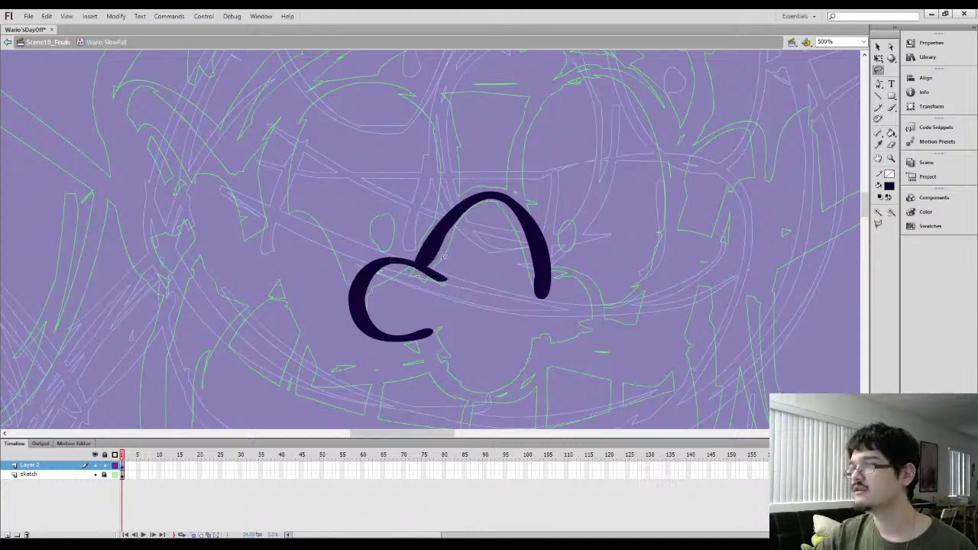
key("b")
key("e")
mouse_move(434, 291)
left_mouse_down()
mouse_move(464, 227)
mouse_move(444, 243)
mouse_move(462, 237)
mouse_move(444, 279)
mouse_move(531, 282)
mouse_move(536, 314)
left_mouse_up()
Thicken the nose arch's inner right side and top curve, then trim its right leg
key("b")
left_click_drag(519, 223, 538, 294)
left_click_drag(508, 206, 534, 258)
left_click_drag(504, 202, 466, 208)
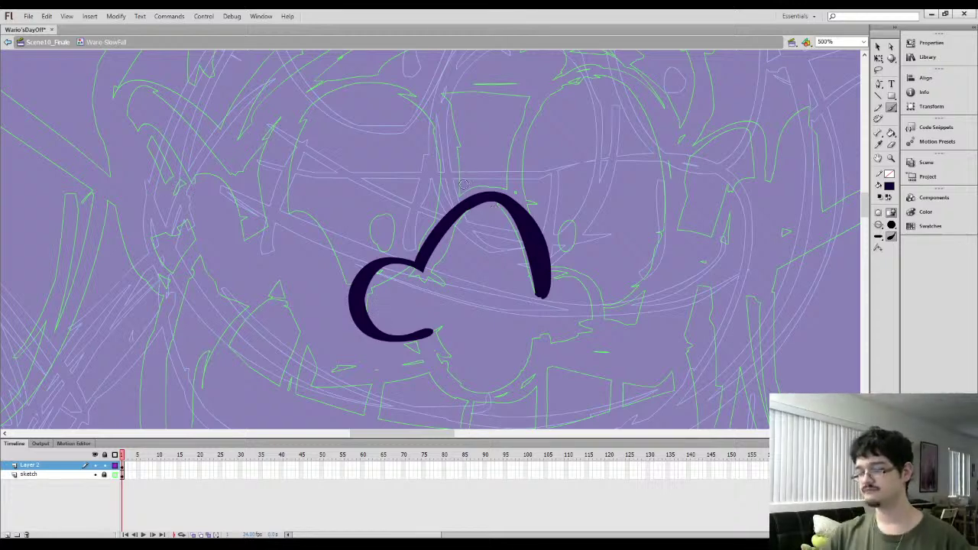
key("e")
mouse_move(542, 310)
left_mouse_down()
mouse_move(542, 225)
mouse_move(508, 170)
mouse_move(550, 309)
mouse_move(497, 160)
left_mouse_up()
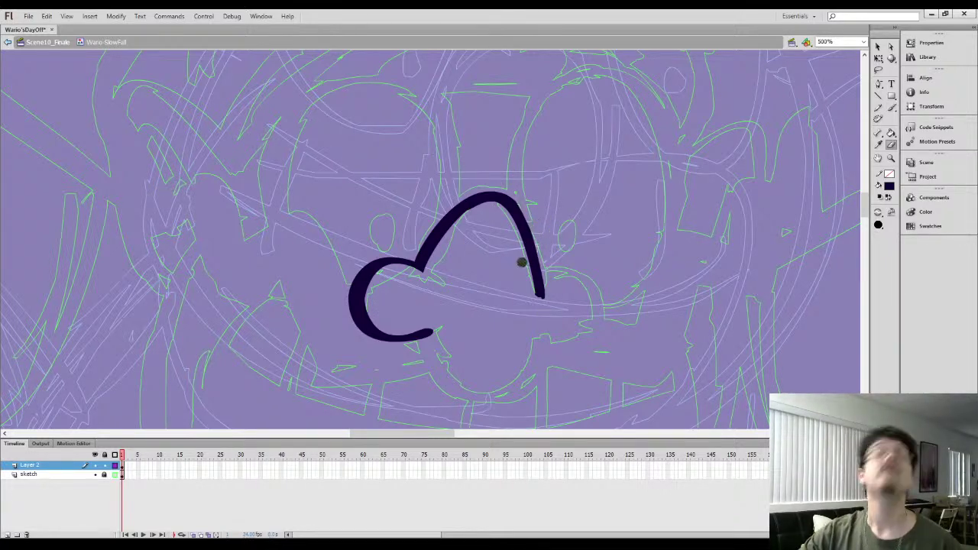
Brush the nose's lower loop and bottom curve and thicken the lower-left curve
left_click_drag(491, 255, 459, 210)
left_click_drag(400, 240, 400, 215)
key("b")
mouse_move(404, 257)
left_mouse_down()
mouse_move(387, 275)
mouse_move(390, 289)
mouse_move(436, 329)
mouse_move(495, 288)
mouse_move(508, 263)
left_mouse_up()
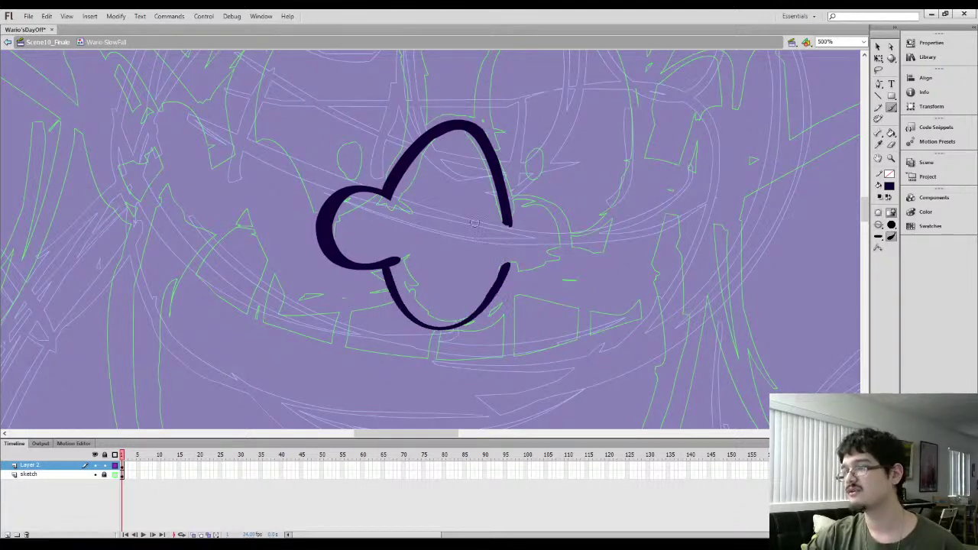
mouse_move(395, 261)
left_mouse_down()
mouse_move(411, 308)
mouse_move(435, 319)
mouse_move(469, 312)
mouse_move(506, 267)
left_mouse_up()
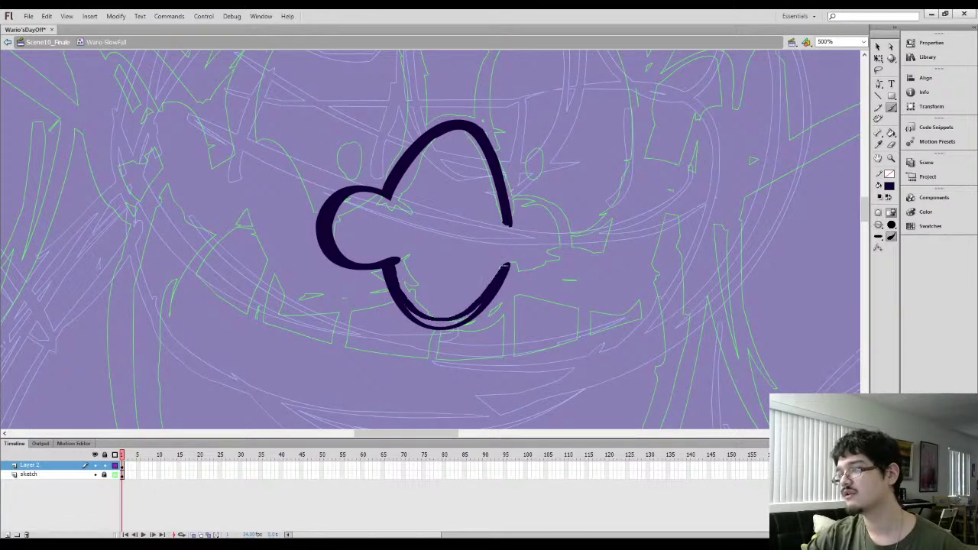
key("e")
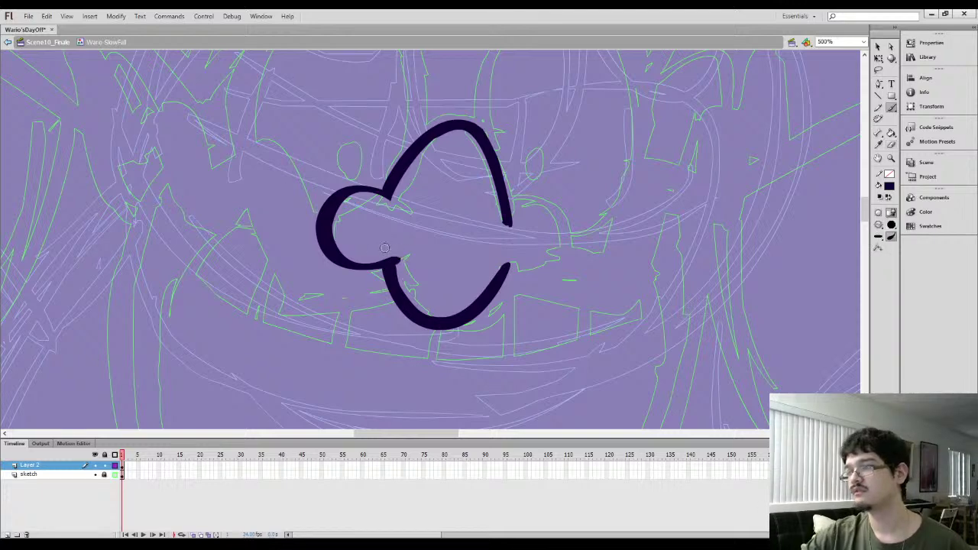
mouse_move(337, 252)
left_mouse_down()
mouse_move(374, 263)
mouse_move(423, 304)
left_mouse_up()
Smooth the nose's lower-left outline and thicken the right stroke near its tip
key("e")
key("l")
mouse_move(362, 298)
left_mouse_down()
mouse_move(322, 287)
mouse_move(357, 298)
left_mouse_up()
left_click(879, 48)
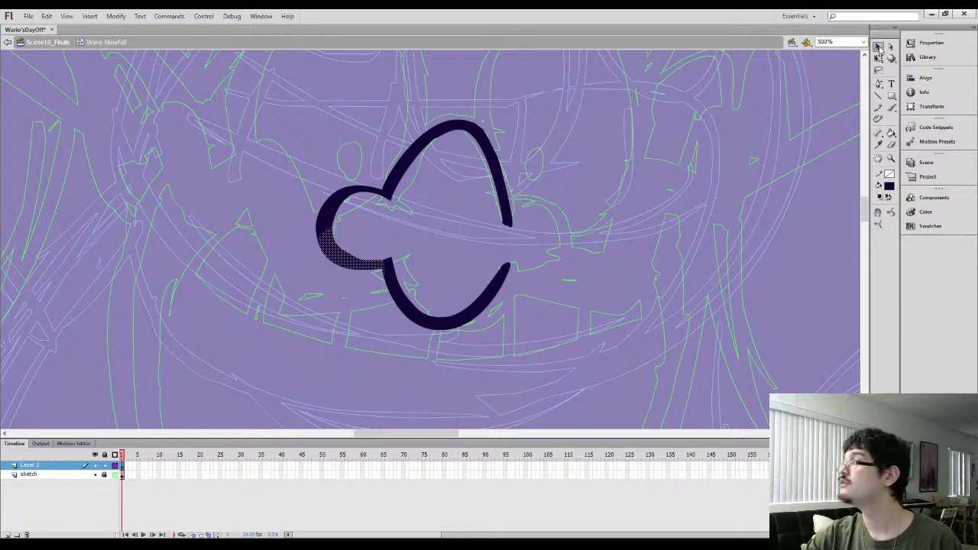
left_click(891, 213)
left_click(892, 213)
left_click(548, 201)
key("b")
mouse_move(509, 212)
left_mouse_down()
mouse_move(533, 201)
mouse_move(558, 217)
mouse_move(561, 246)
mouse_move(538, 271)
mouse_move(502, 280)
mouse_move(545, 278)
mouse_move(571, 239)
mouse_move(550, 205)
mouse_move(508, 202)
left_mouse_up()
Fill the gap at the right lobe's bottom, erase stray paint, and recentre at 250%
key("k")
left_click(507, 277)
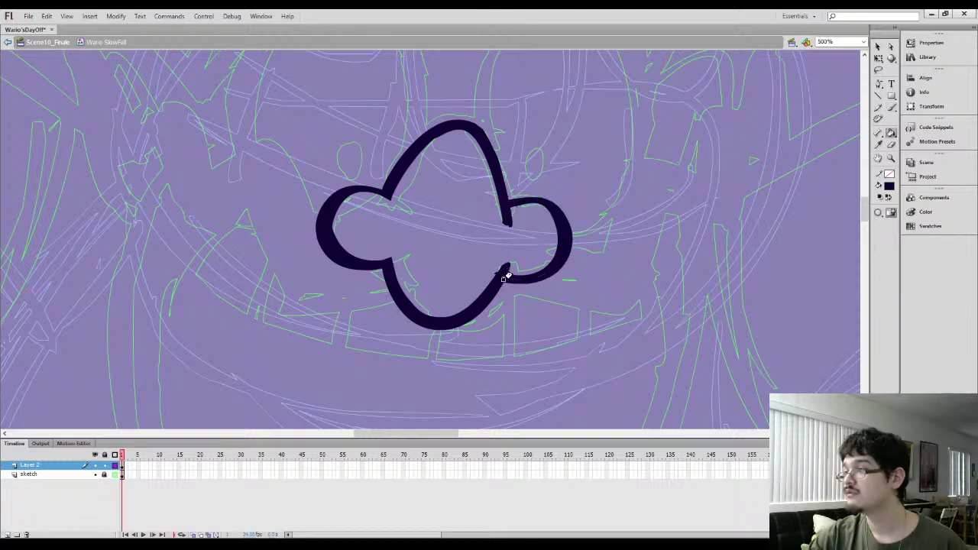
key("e")
mouse_move(495, 264)
left_mouse_down()
mouse_move(481, 279)
mouse_move(524, 268)
left_mouse_up()
mouse_move(506, 223)
left_mouse_down()
mouse_move(530, 210)
mouse_move(485, 215)
left_mouse_up()
key("b")
mouse_move(515, 167)
left_mouse_down()
mouse_move(474, 192)
mouse_move(445, 166)
mouse_move(516, 239)
left_mouse_up()
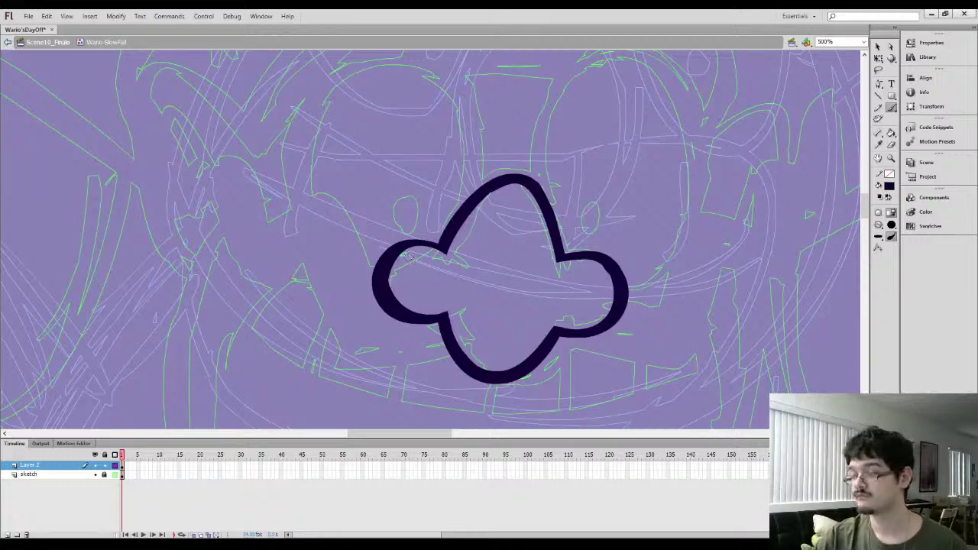
key("ctrl+minus")
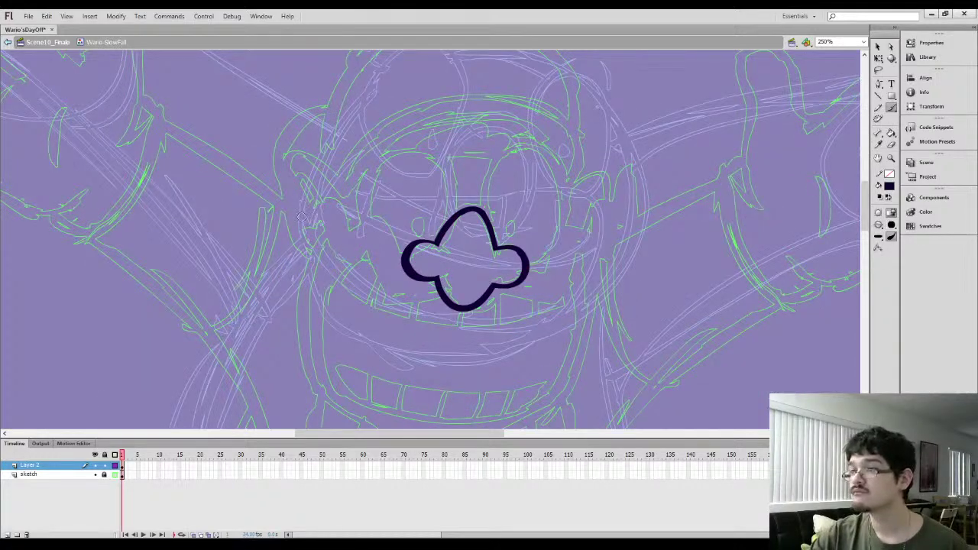
Brush a zigzag mustache outline left of the nose and fill it solid dark
mouse_move(304, 227)
left_mouse_down()
mouse_move(302, 184)
mouse_move(311, 191)
mouse_move(306, 229)
mouse_move(344, 218)
mouse_move(352, 245)
mouse_move(386, 220)
mouse_move(403, 267)
mouse_move(350, 224)
mouse_move(328, 253)
mouse_move(336, 258)
mouse_move(385, 246)
mouse_move(370, 243)
mouse_move(396, 299)
mouse_move(440, 293)
left_mouse_up()
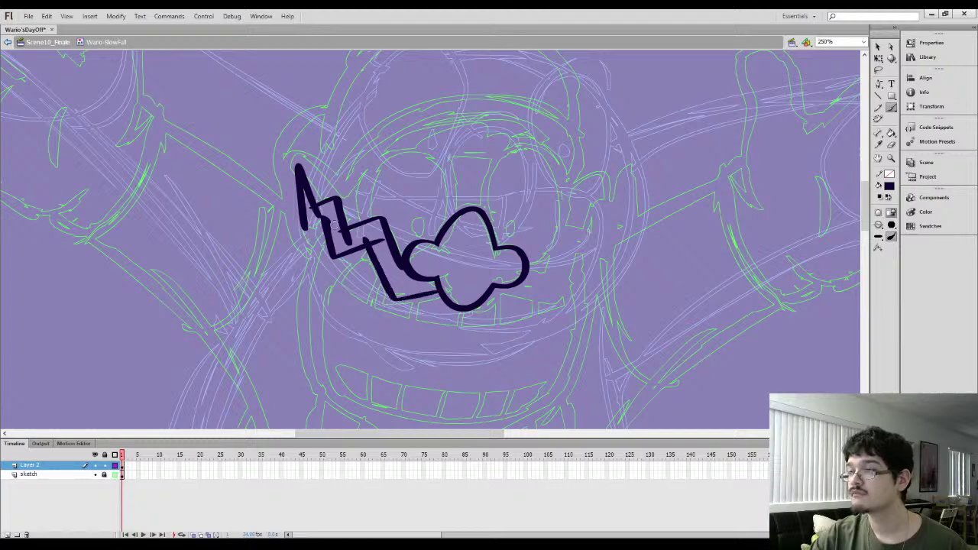
key("k")
left_click(309, 210)
left_click(319, 220)
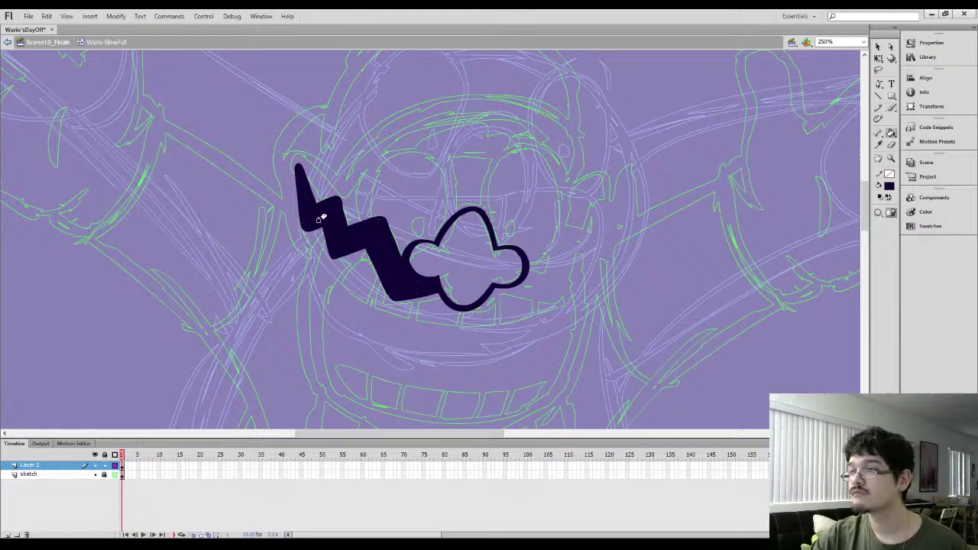
mouse_move(314, 179)
left_mouse_down()
mouse_move(369, 225)
mouse_move(330, 211)
mouse_move(333, 181)
mouse_move(343, 287)
mouse_move(335, 187)
mouse_move(343, 266)
mouse_move(352, 195)
mouse_move(353, 226)
left_mouse_up()
Zoom in on the mustache tip and erase along the mustache's left edge
key("e")
key("l")
key("e")
key("l")
key("ctrl+=")
key("b")
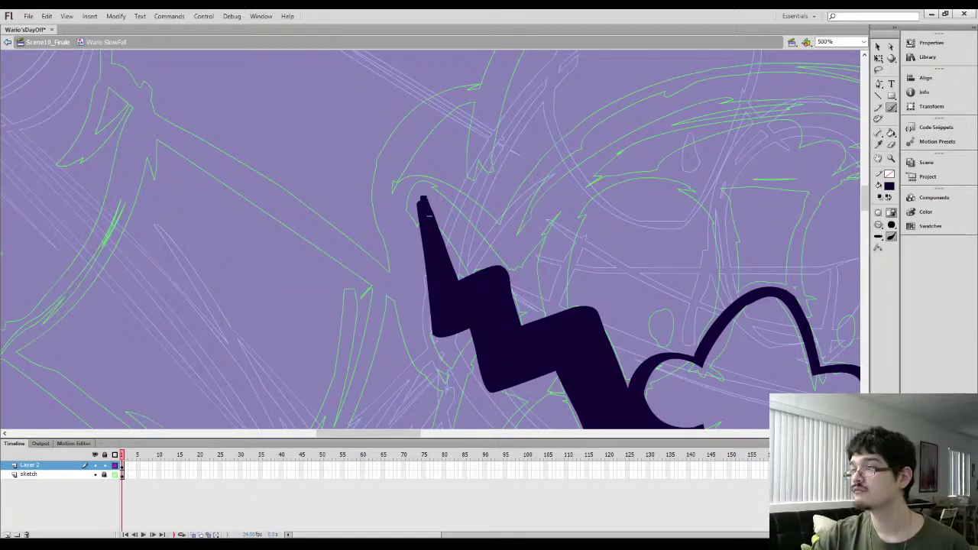
key("e")
mouse_move(413, 180)
left_mouse_down()
mouse_move(409, 241)
mouse_move(421, 273)
mouse_move(415, 183)
mouse_move(426, 396)
left_mouse_up()
left_click_drag(422, 256, 395, 131)
Try reshaping the mustache's outer outline, then undo the distorted corners
key("l")
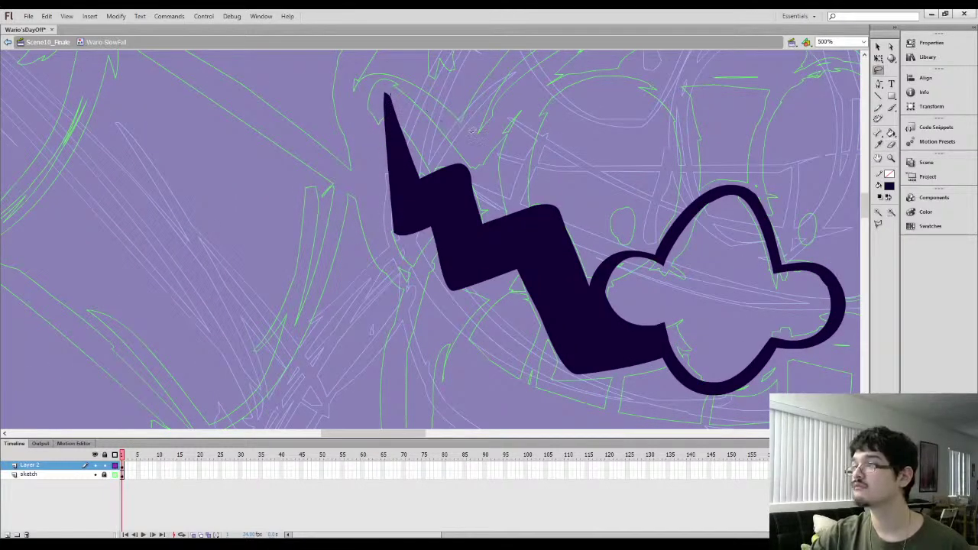
left_click(891, 47)
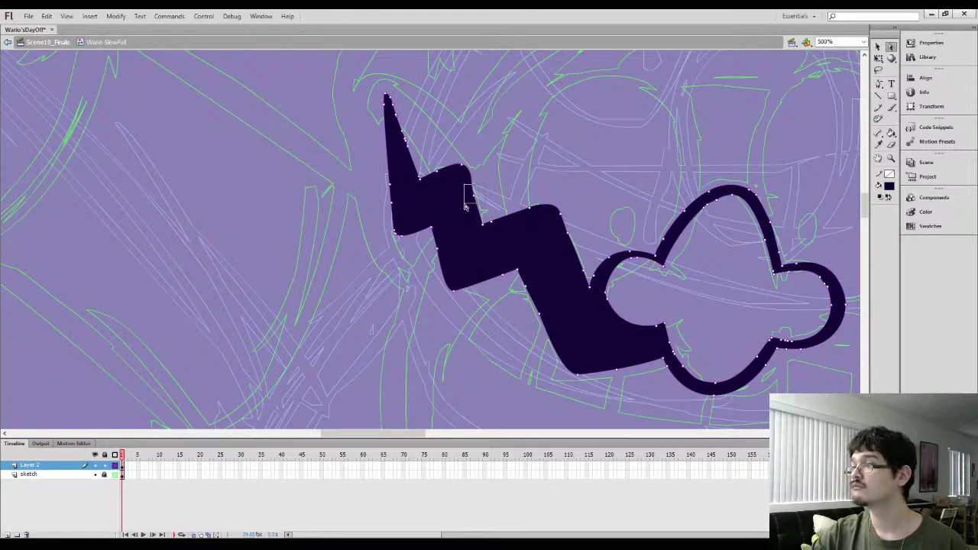
left_click(561, 217)
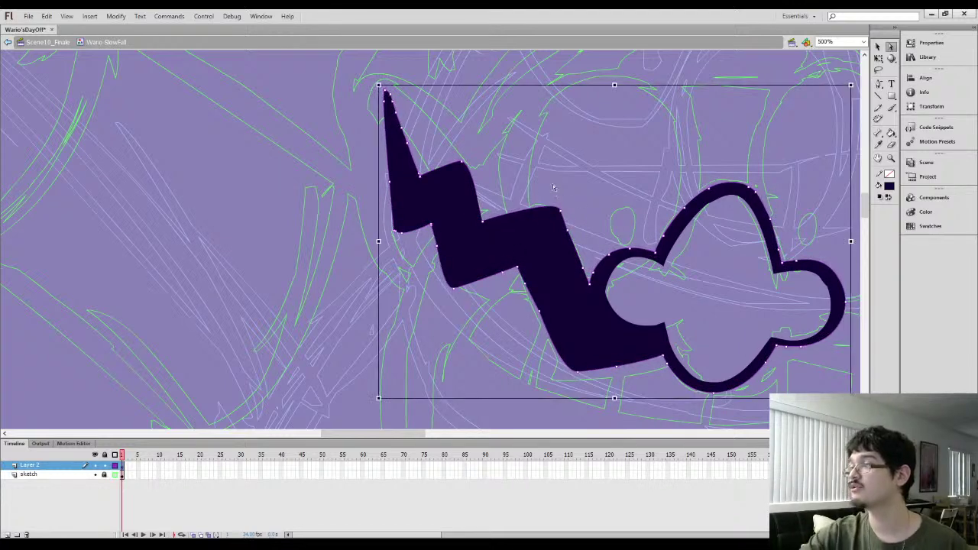
key("l")
mouse_move(581, 223)
left_mouse_down()
mouse_move(548, 239)
mouse_move(442, 193)
mouse_move(517, 130)
left_mouse_up()
left_click(879, 47)
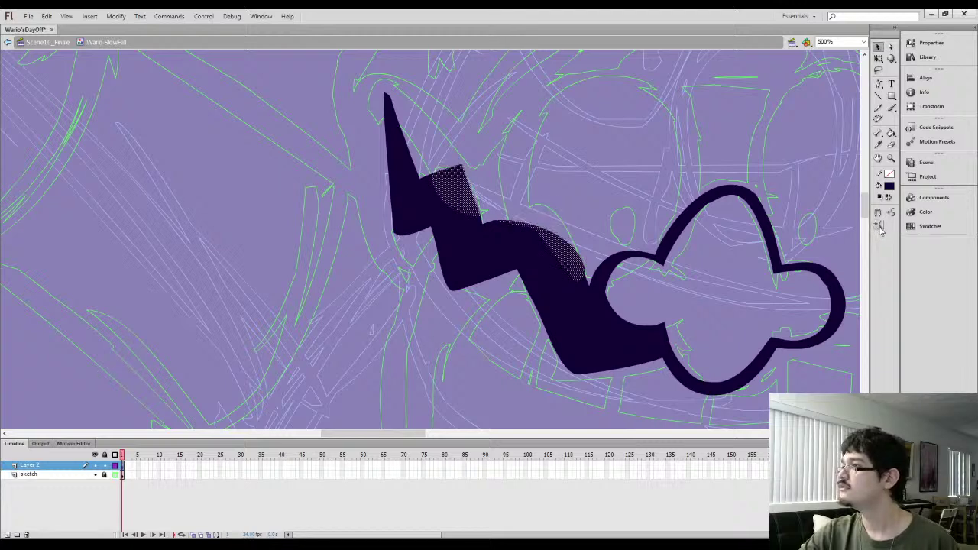
key("ctrl+z")
key("ctrl+z")
key("ctrl+z")
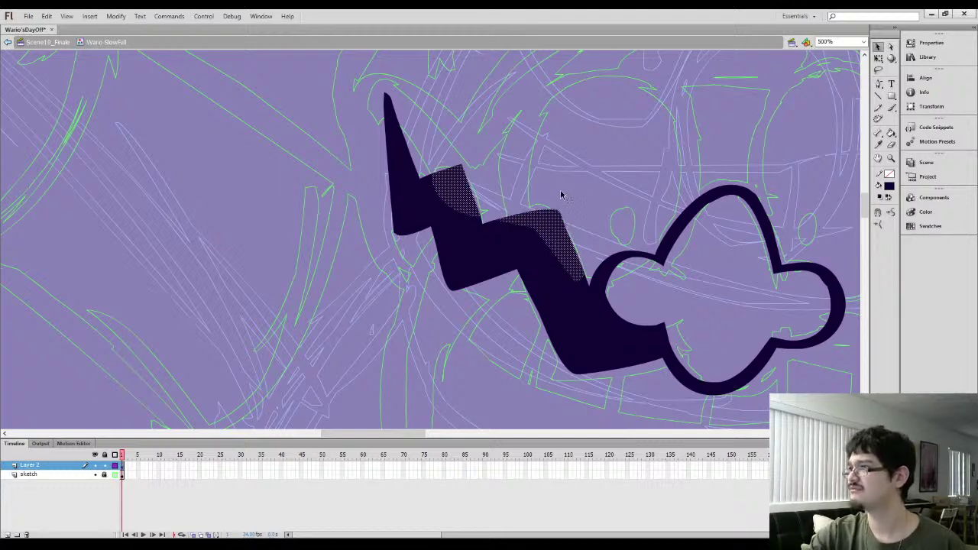
left_click(555, 188)
Raise the mustache's top-right corner anchor point
key("l")
mouse_move(411, 143)
left_mouse_down()
mouse_move(536, 161)
mouse_move(589, 218)
mouse_move(596, 277)
left_mouse_up()
left_click_drag(415, 184, 413, 180)
left_click(879, 48)
left_click(558, 170)
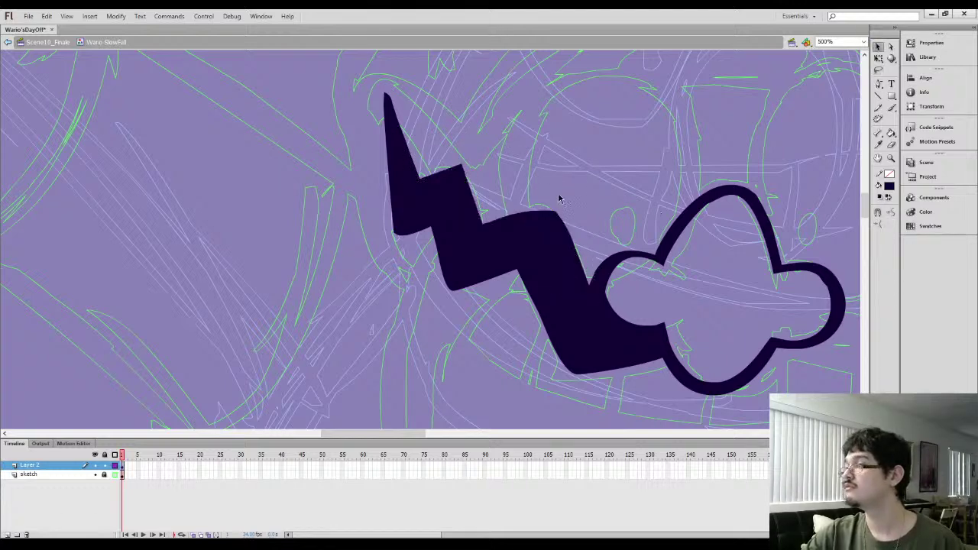
left_click(891, 48)
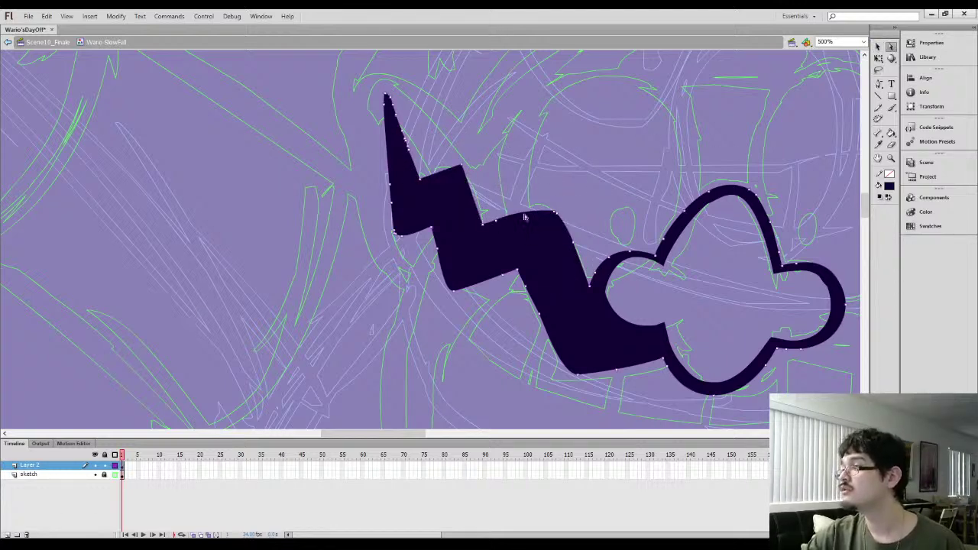
left_click_drag(556, 214, 556, 202)
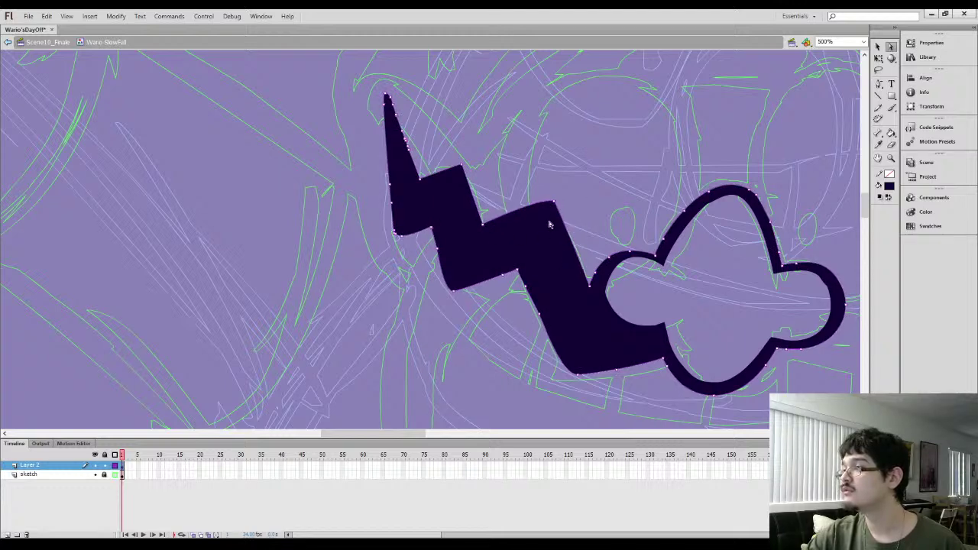
Straighten the curved edge of the mustache fill with the Straighten option
key("l")
left_click_drag(554, 171, 592, 272)
mouse_move(506, 235)
left_mouse_down()
mouse_move(452, 157)
mouse_move(550, 164)
left_mouse_up()
left_click(878, 47)
left_click(878, 228)
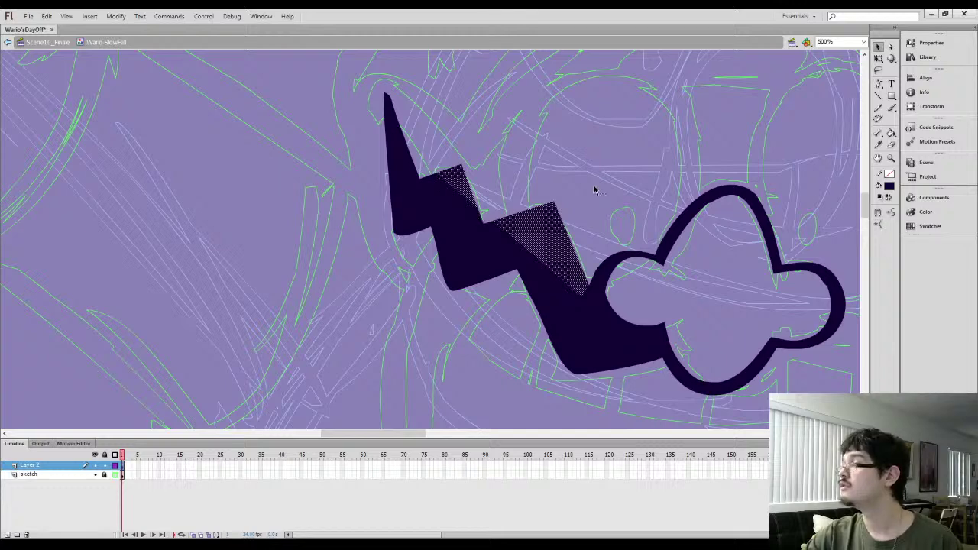
left_click(593, 187)
mouse_move(428, 211)
left_mouse_down()
mouse_move(454, 162)
mouse_move(459, 273)
mouse_move(413, 191)
left_mouse_up()
Delete the rough lower-left edge fill and tidy the mustache's lower-left band
key("l")
key("Delete")
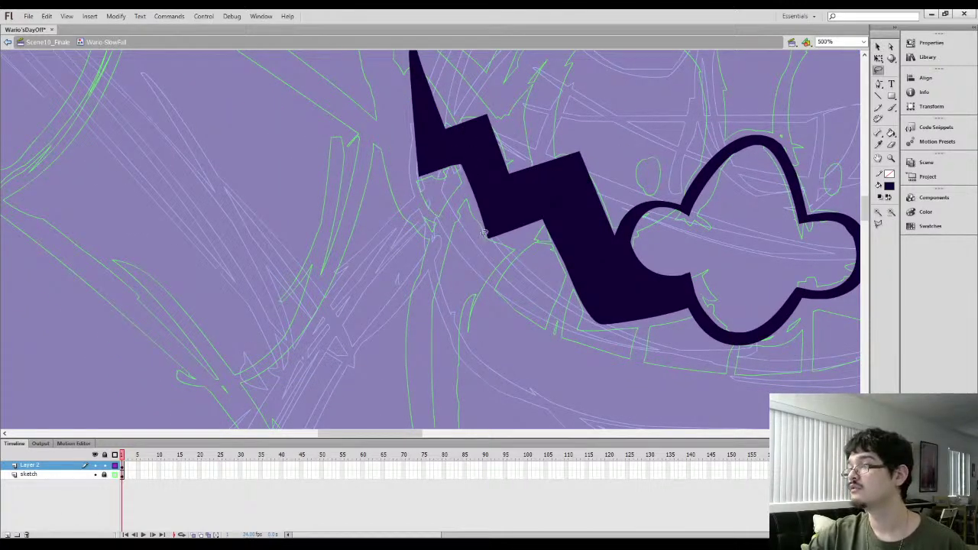
mouse_move(542, 208)
left_mouse_down()
mouse_move(594, 351)
mouse_move(472, 266)
left_mouse_up()
key("Delete")
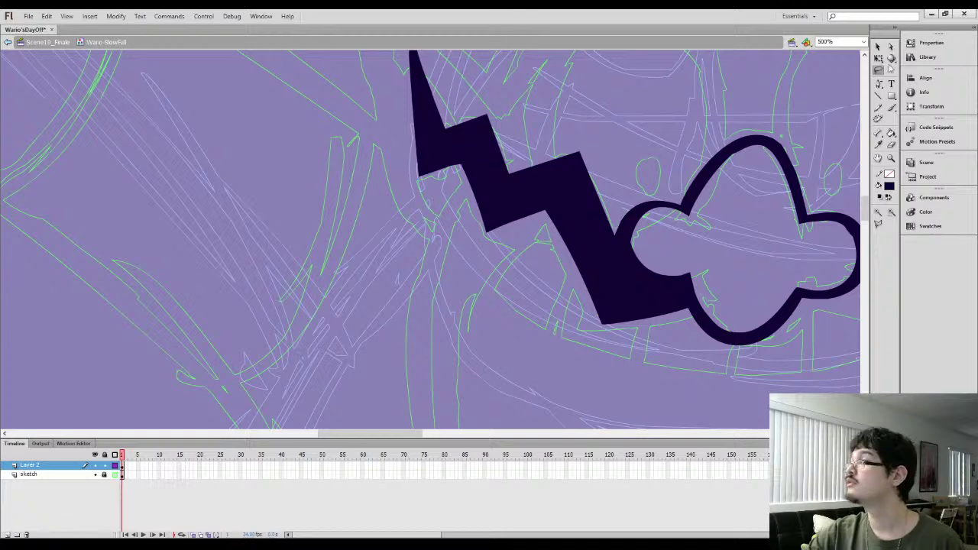
key("a")
key("l")
mouse_move(419, 177)
left_mouse_down()
mouse_move(406, 152)
mouse_move(532, 190)
mouse_move(469, 240)
left_mouse_up()
left_click(880, 47)
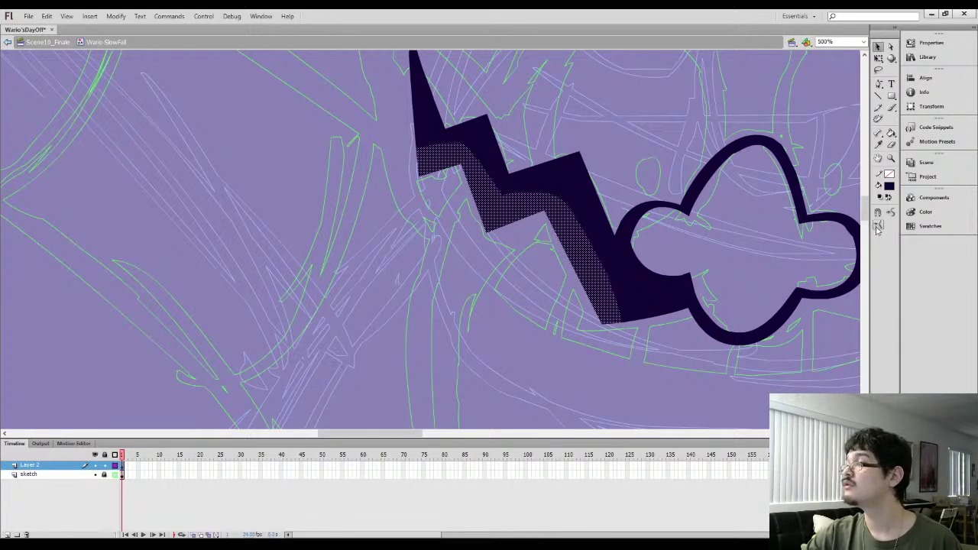
left_click(500, 296)
Select the nose's right lobe outline, then clear the selection
left_click_drag(516, 297, 428, 292)
left_click_drag(559, 280, 399, 313)
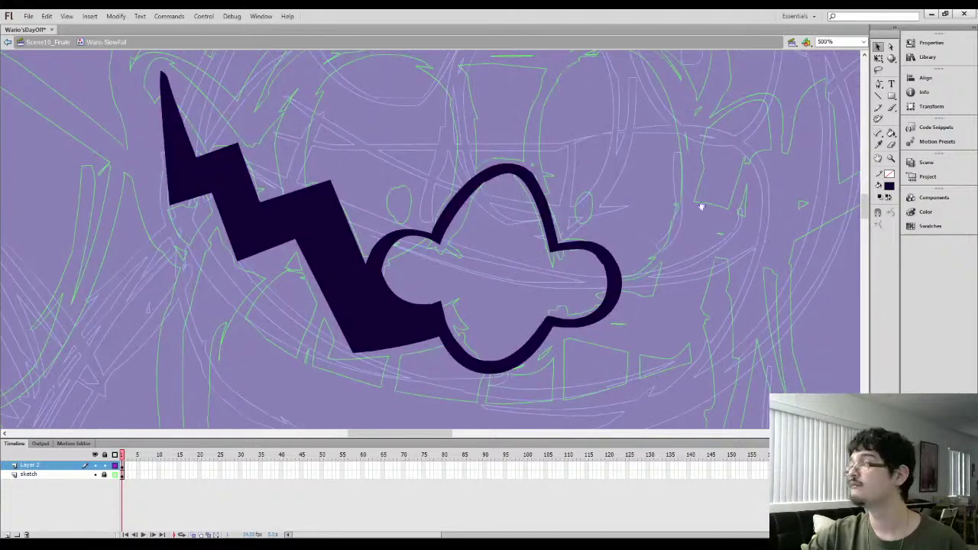
key("l")
left_click_drag(574, 277, 589, 249)
left_click(878, 47)
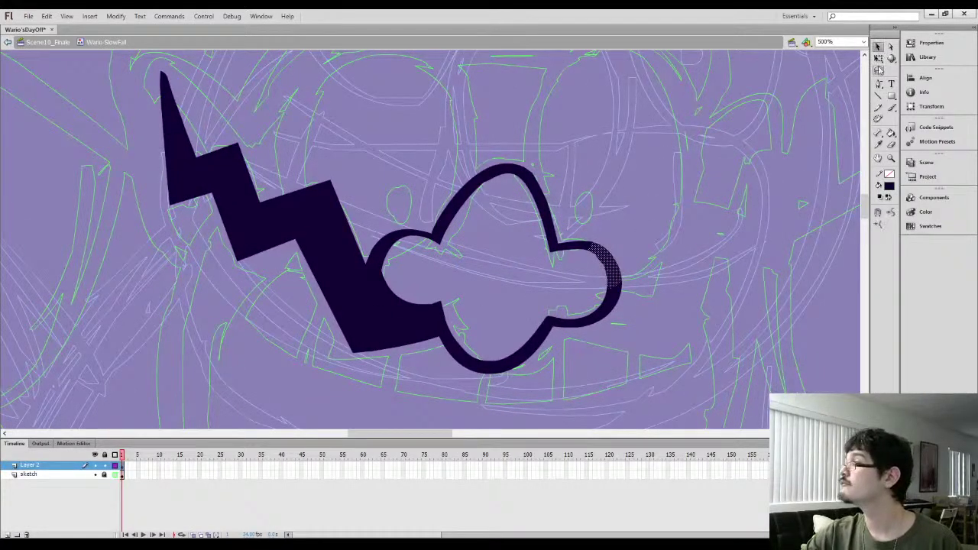
left_click(735, 236)
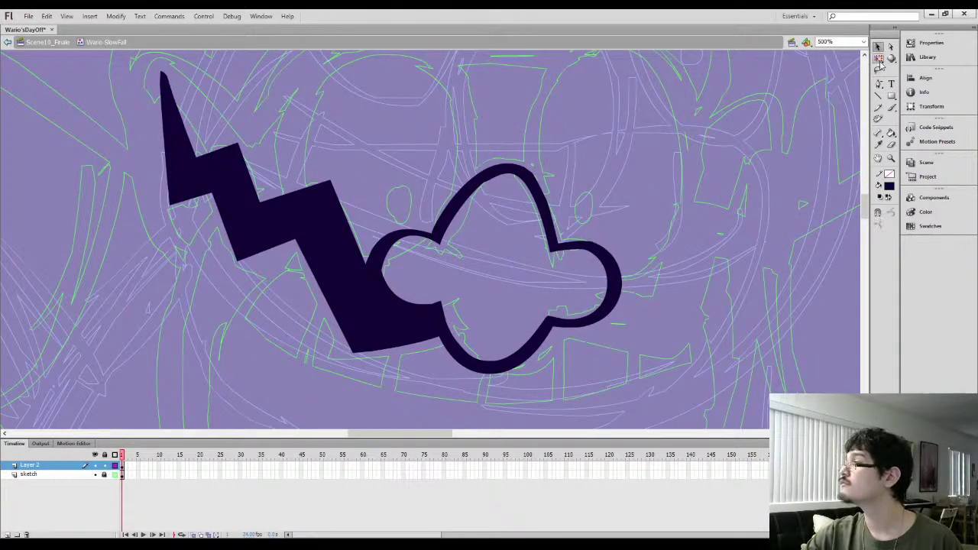
Outline the right zigzag half of the moustache with straight lines, undoing misplaced ones
left_click(879, 96)
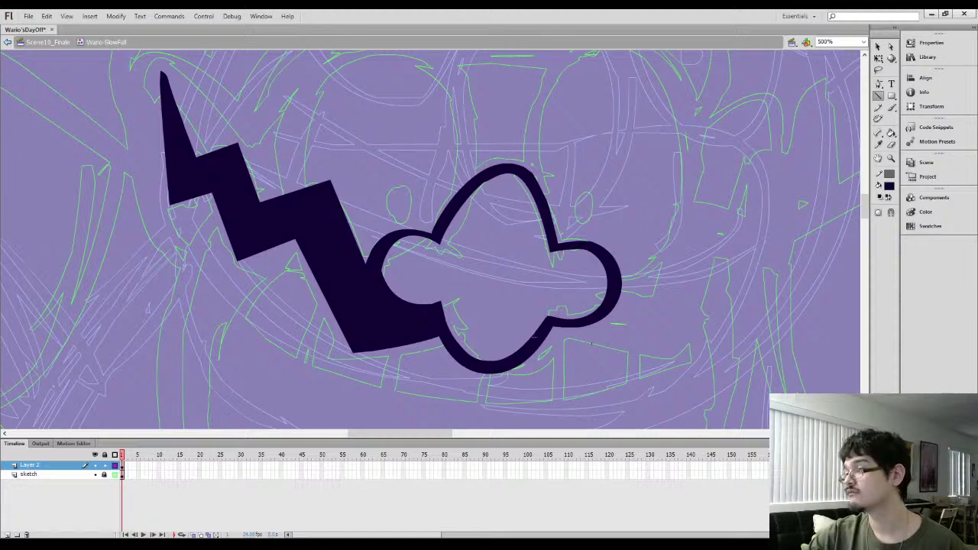
left_click_drag(652, 380, 654, 379)
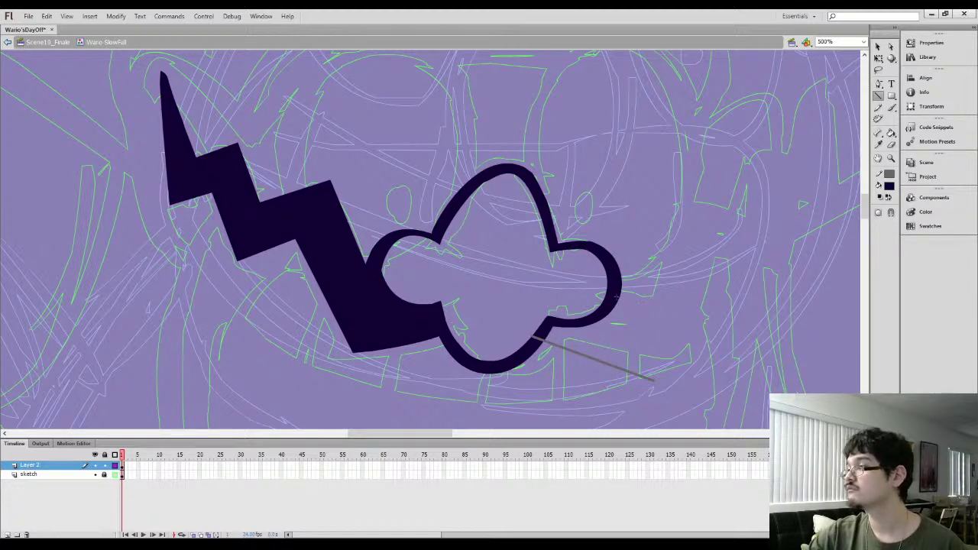
left_click_drag(650, 203, 653, 199)
mouse_move(702, 233)
left_mouse_down()
mouse_move(717, 243)
mouse_move(626, 269)
mouse_move(603, 249)
mouse_move(662, 309)
mouse_move(679, 185)
mouse_move(644, 174)
mouse_move(706, 222)
left_mouse_up()
key("ctrl+z")
left_click_drag(728, 119, 714, 270)
key("ctrl+z")
Fill the right zigzag regions dark and set all strokes to no colour
key("k")
left_click(675, 244)
left_click(648, 260)
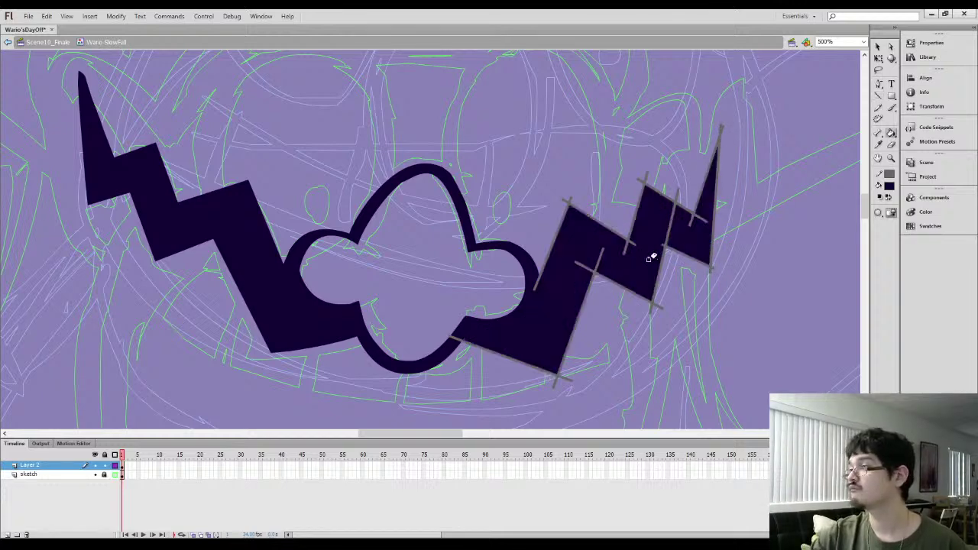
key("ctrl+minus")
key("ctrl+a")
left_click(890, 174)
left_click(958, 187)
Try a left cheek stroke below the moustache, undo it, and zoom back on the moustache
key("l")
left_click(400, 175)
key("k")
mouse_move(332, 229)
left_mouse_down()
mouse_move(375, 218)
mouse_move(382, 158)
left_mouse_up()
key("b")
mouse_move(380, 309)
left_mouse_down()
mouse_move(366, 222)
mouse_move(375, 195)
mouse_move(404, 181)
left_mouse_up()
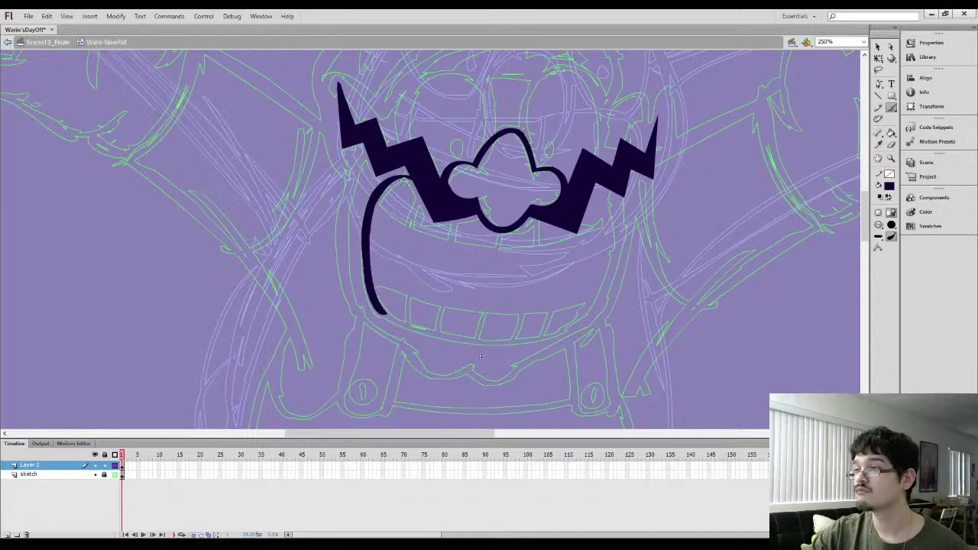
key("ctrl+z")
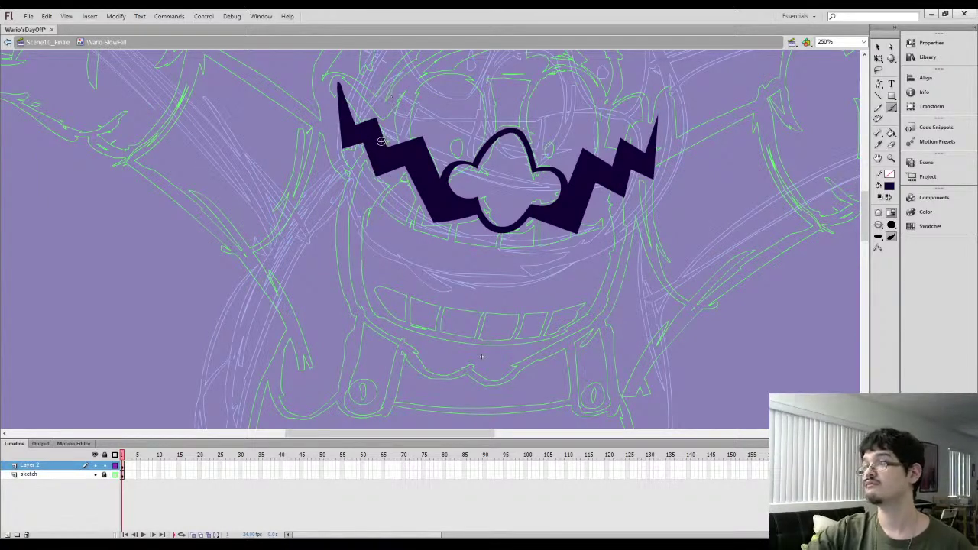
key("ctrl+equal")
left_click_drag(310, 181, 405, 298)
Lower the inner notch anchor points on both zigzag halves of the moustache
left_click(890, 48)
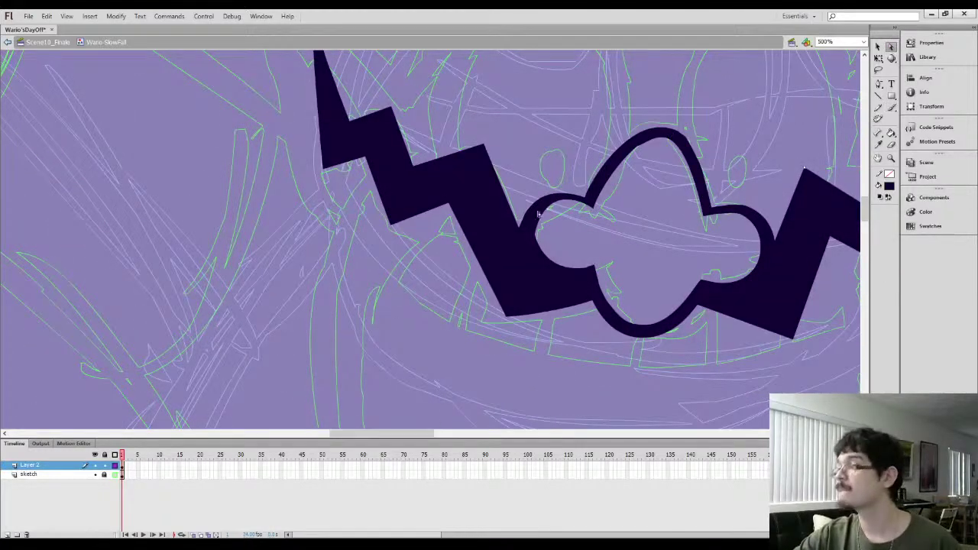
left_click(507, 320)
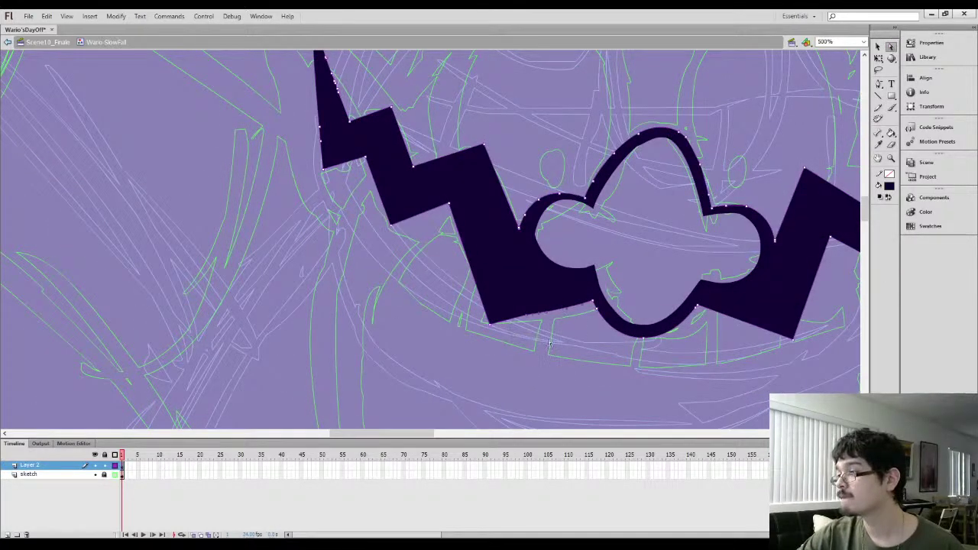
left_click_drag(449, 203, 451, 216)
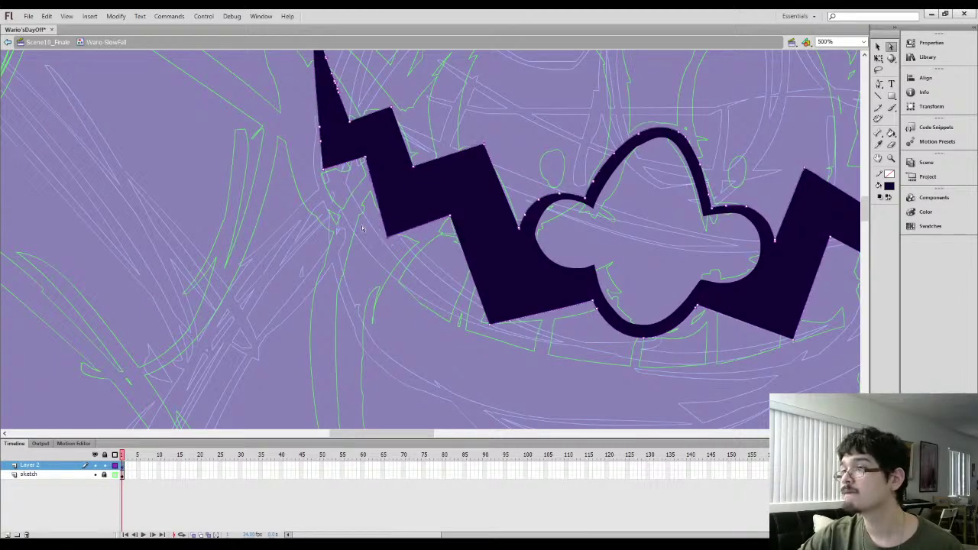
left_click_drag(397, 231, 327, 236)
left_click_drag(557, 225, 501, 222)
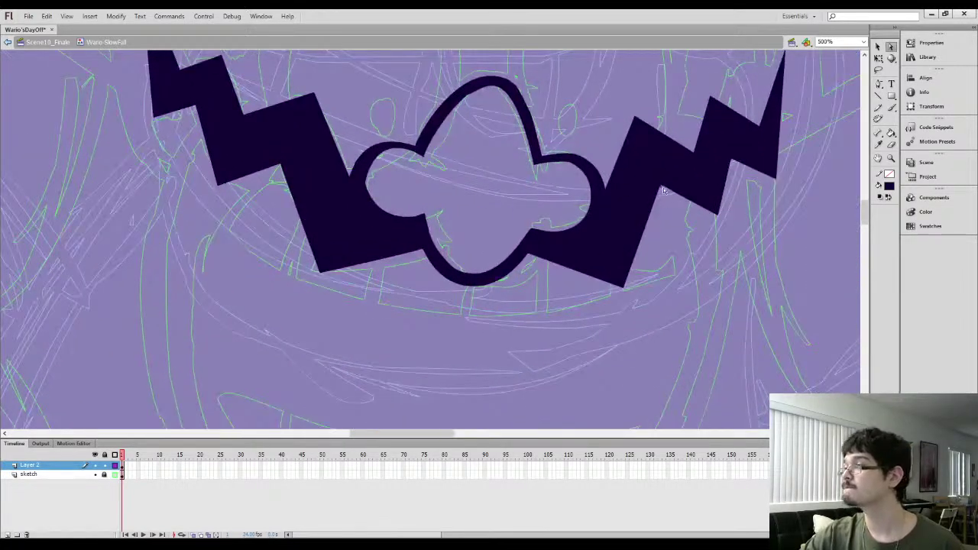
left_click_drag(662, 186, 661, 195)
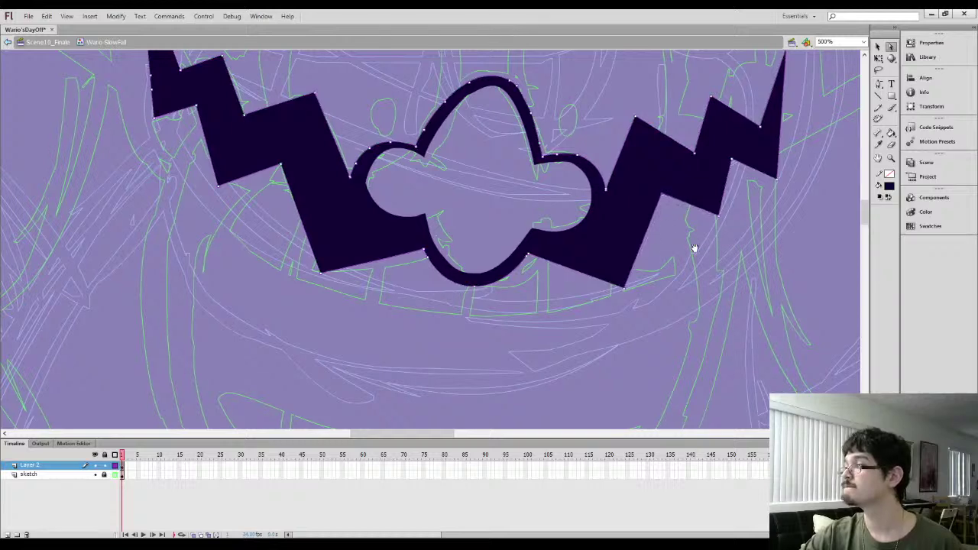
left_click_drag(694, 249, 700, 231)
key("ctrl+minus")
Brush the left cheek curve from the mouth corner and the jaw line under the teeth
key("b")
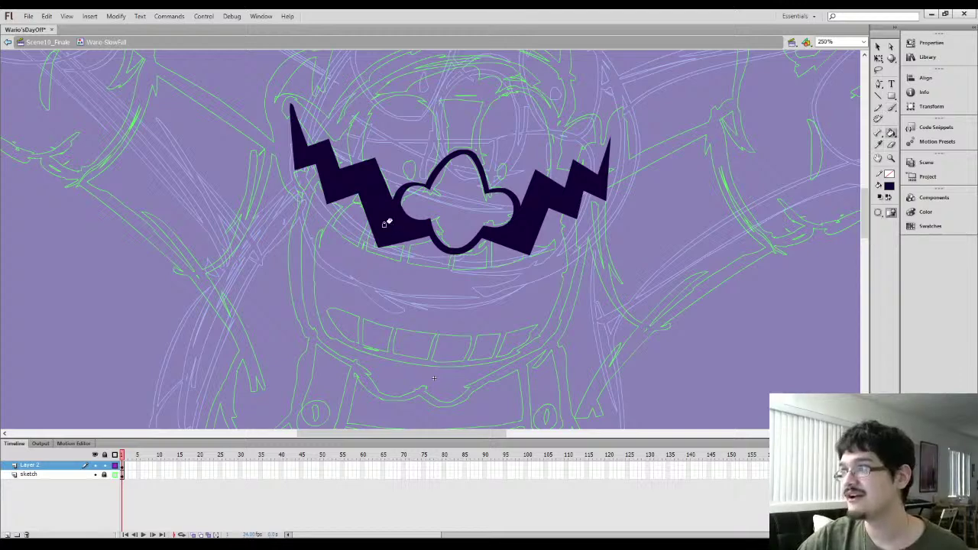
mouse_move(326, 329)
left_mouse_down()
mouse_move(313, 258)
mouse_move(321, 229)
mouse_move(370, 201)
left_mouse_up()
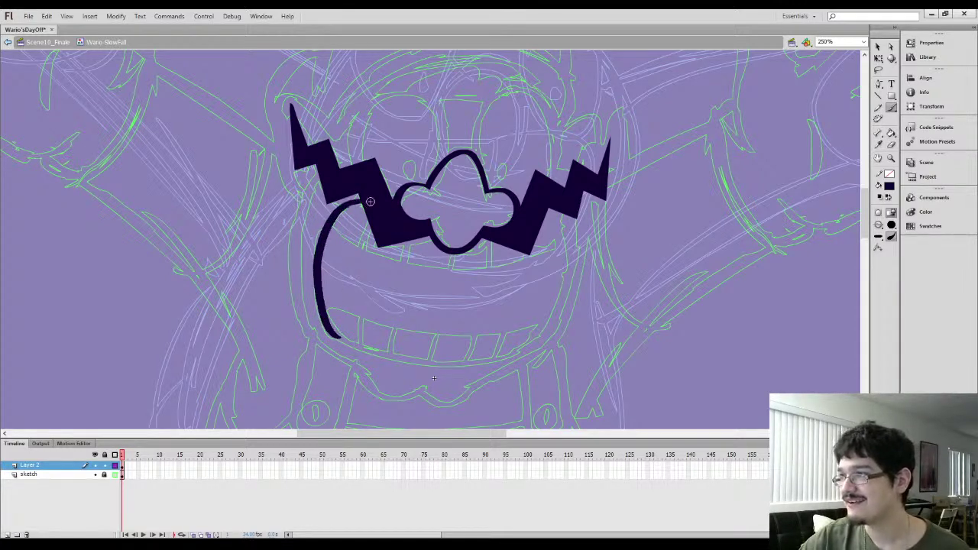
left_click_drag(369, 275, 362, 267)
mouse_move(328, 325)
left_mouse_down()
mouse_move(374, 349)
mouse_move(451, 361)
mouse_move(508, 353)
mouse_move(544, 318)
mouse_move(562, 269)
mouse_move(560, 226)
mouse_move(525, 197)
left_mouse_up()
Lasso a stretch of the jaw outline and smooth it twice
left_click_drag(520, 233, 524, 218)
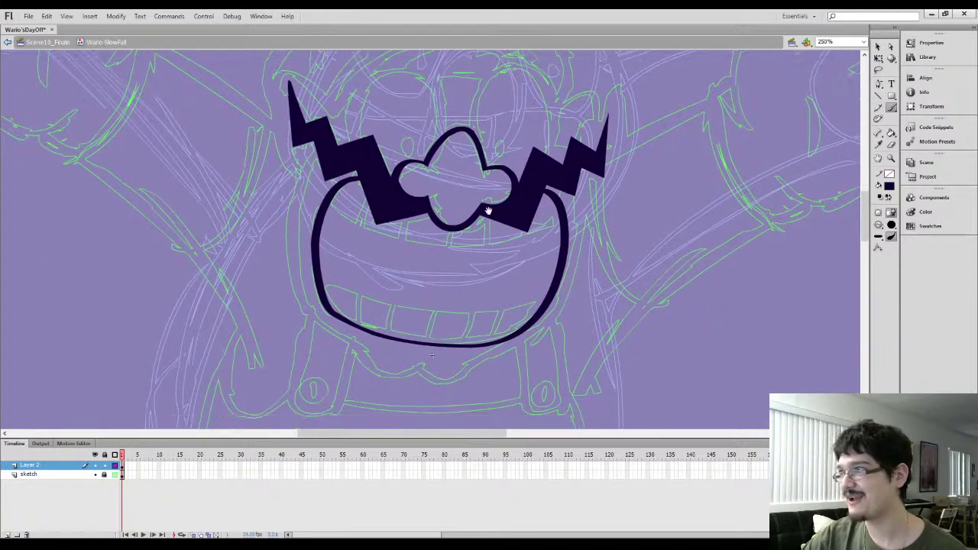
key("l")
left_click_drag(332, 356, 339, 356)
key("ctrl+equal")
mouse_move(425, 337)
left_mouse_down()
mouse_move(363, 248)
mouse_move(537, 304)
left_mouse_up()
left_click(878, 49)
left_click(891, 213)
left_click(891, 213)
left_click(536, 175)
Brush the upper lip curve under the moustache
left_click_drag(458, 139, 371, 284)
key("b")
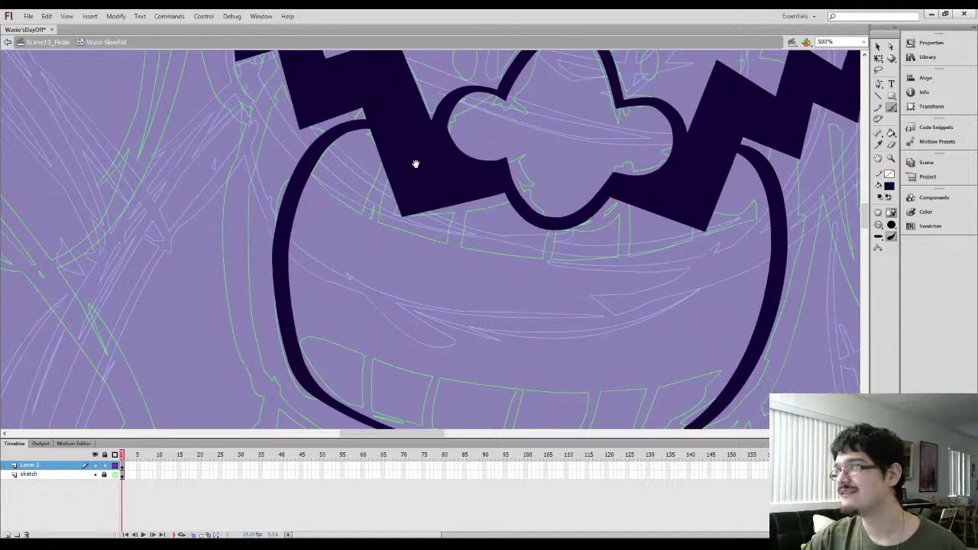
left_click_drag(524, 163, 426, 158)
key("ctrl+minus")
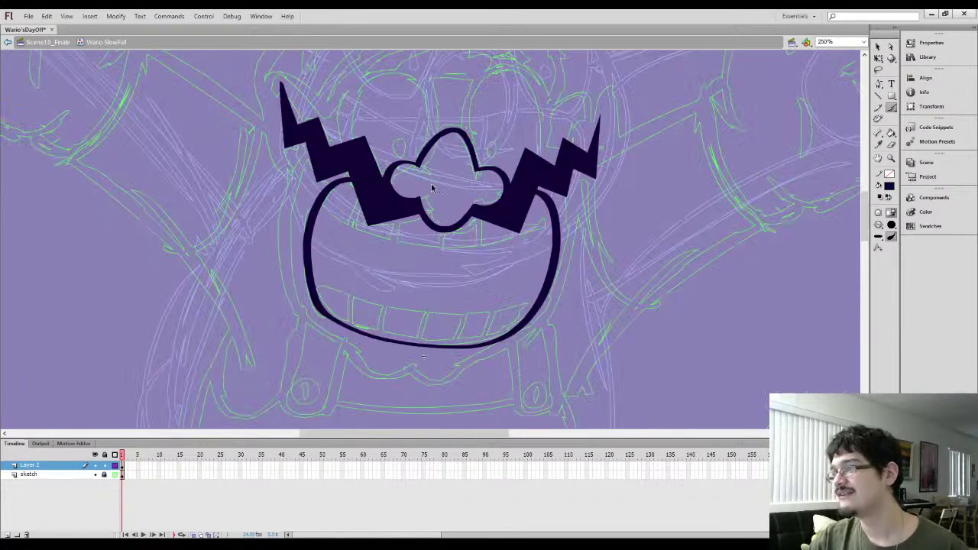
mouse_move(320, 208)
left_mouse_down()
mouse_move(362, 233)
mouse_move(430, 246)
mouse_move(537, 237)
left_mouse_up()
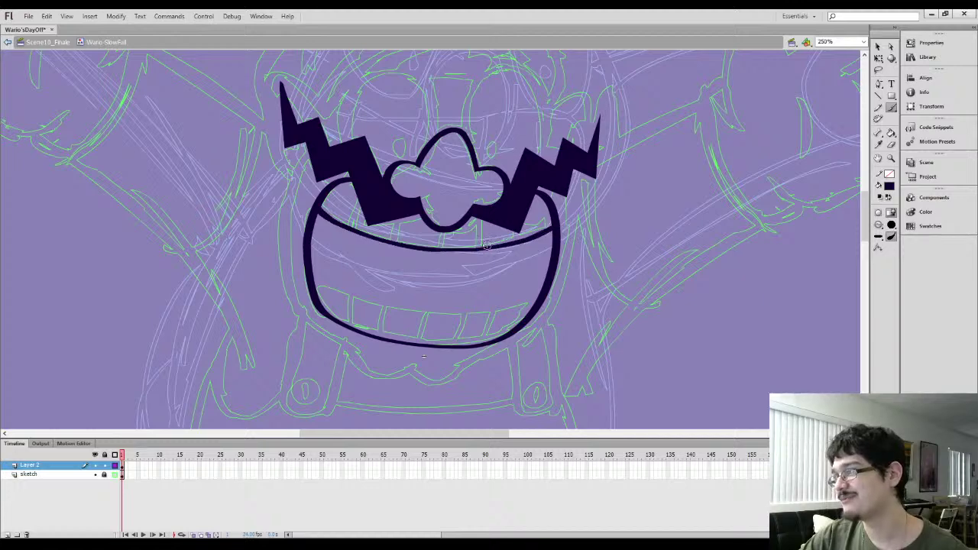
Delete the stray anchor point on the mouth's right edge
key("ctrl+equal")
left_click_drag(723, 153, 593, 376)
left_click(891, 47)
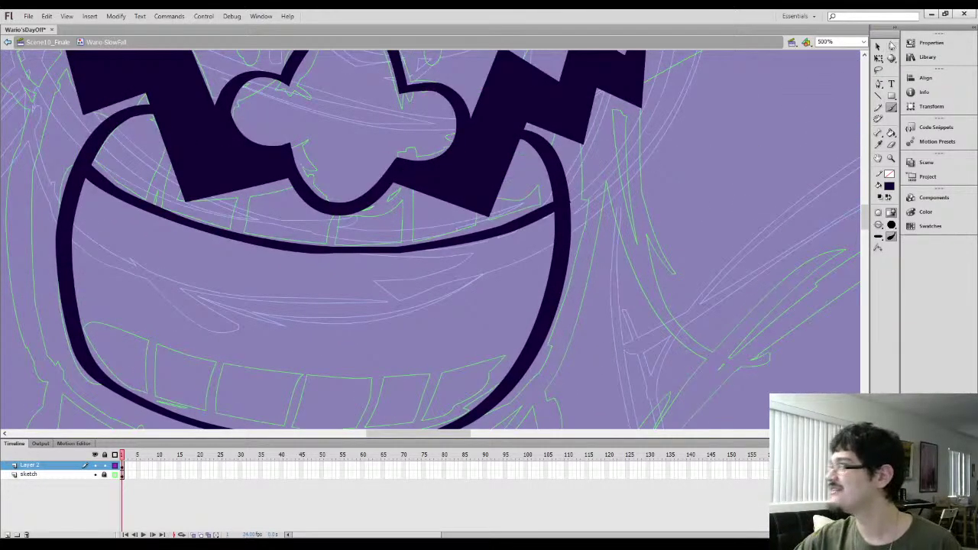
left_click(567, 218)
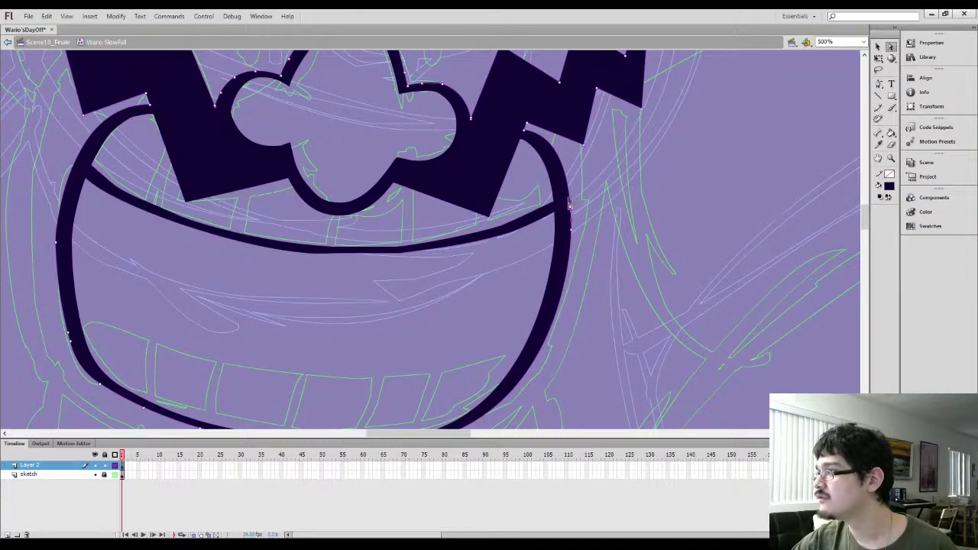
key("Delete")
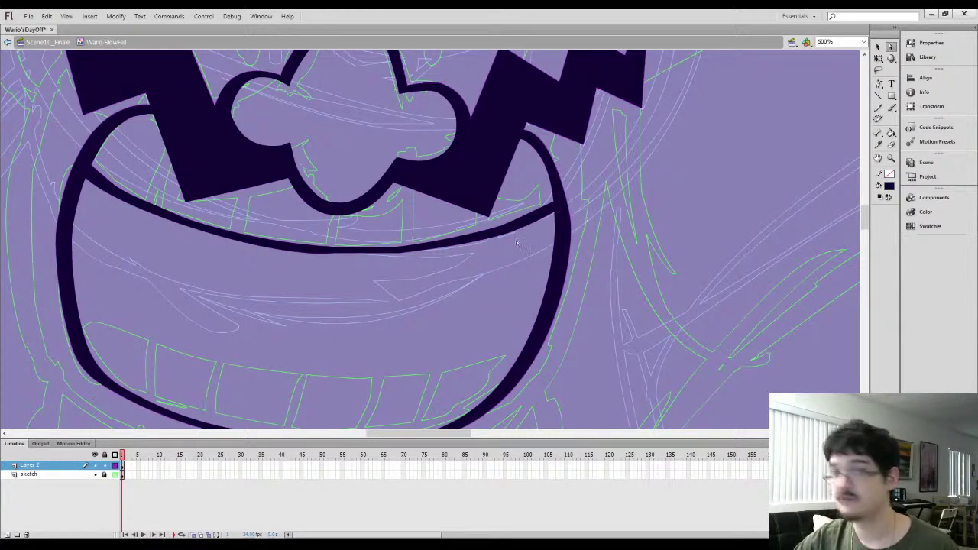
left_click_drag(448, 275, 492, 230)
Paint a dark line above the lower teeth and fill the mouth interior above it dark
key("i")
left_click(407, 202)
key("ctrl+minus")
key("i")
left_click(268, 242)
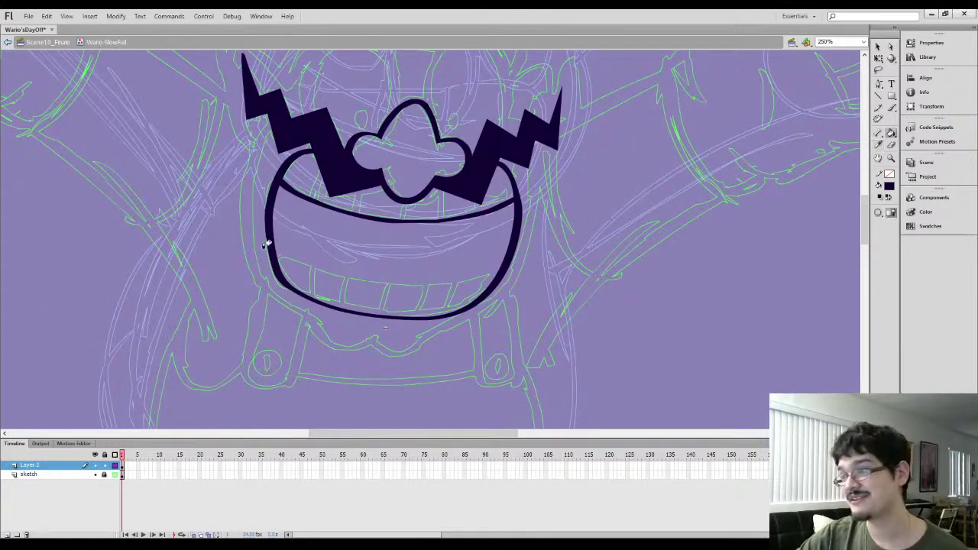
key("b")
left_click_drag(287, 257, 390, 280)
key("ctrl+z")
mouse_move(276, 255)
left_mouse_down()
mouse_move(402, 291)
mouse_move(497, 275)
left_mouse_up()
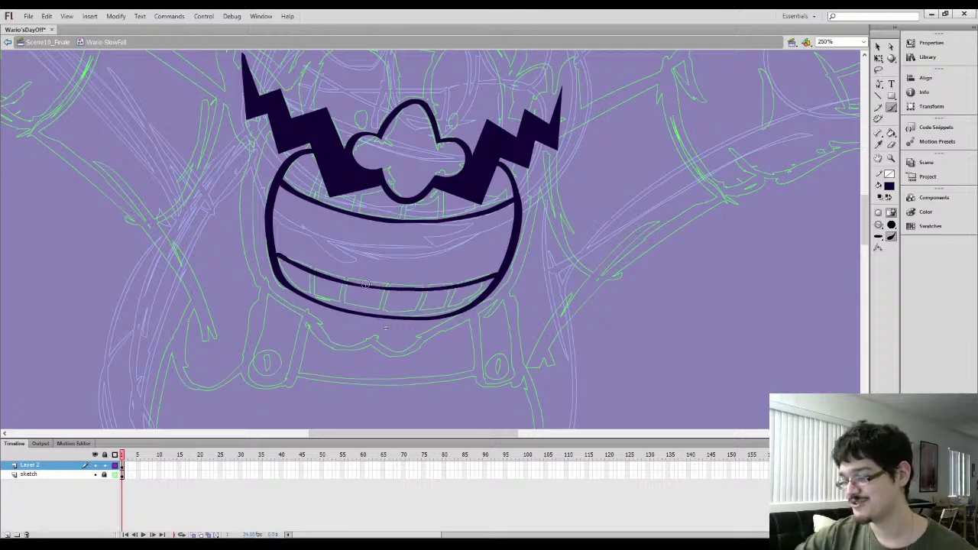
key("k")
left_click(370, 253)
mouse_move(339, 221)
left_mouse_down()
mouse_move(420, 208)
mouse_move(415, 232)
left_mouse_up()
Brush dark tooth dividers below the nose and between the upper-left teeth
key("l")
key("ctrl+equal")
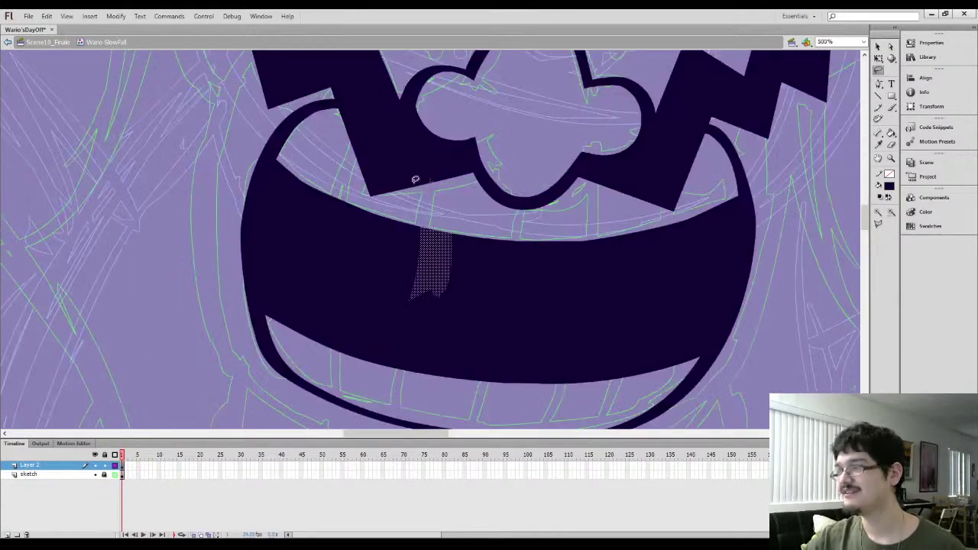
key("b")
left_click_drag(518, 205, 519, 240)
left_click_drag(496, 275, 515, 167)
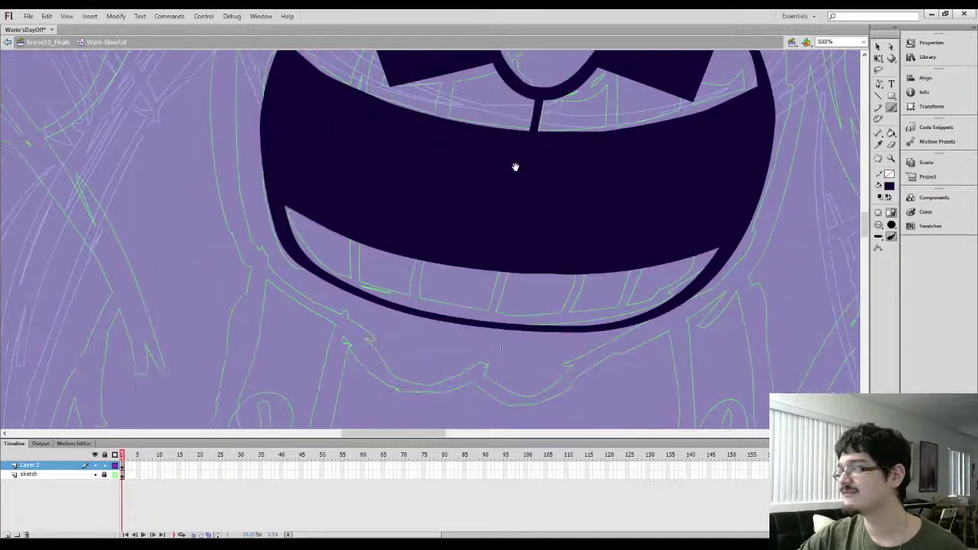
left_click_drag(489, 319, 505, 272)
scroll(476, 197, "up", 3)
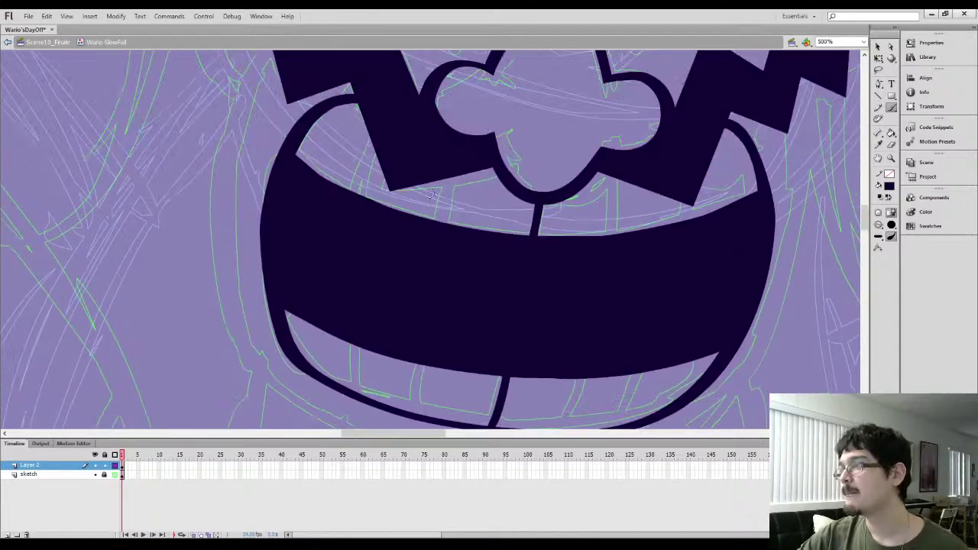
left_click_drag(353, 211, 376, 149)
left_click_drag(421, 186, 347, 203)
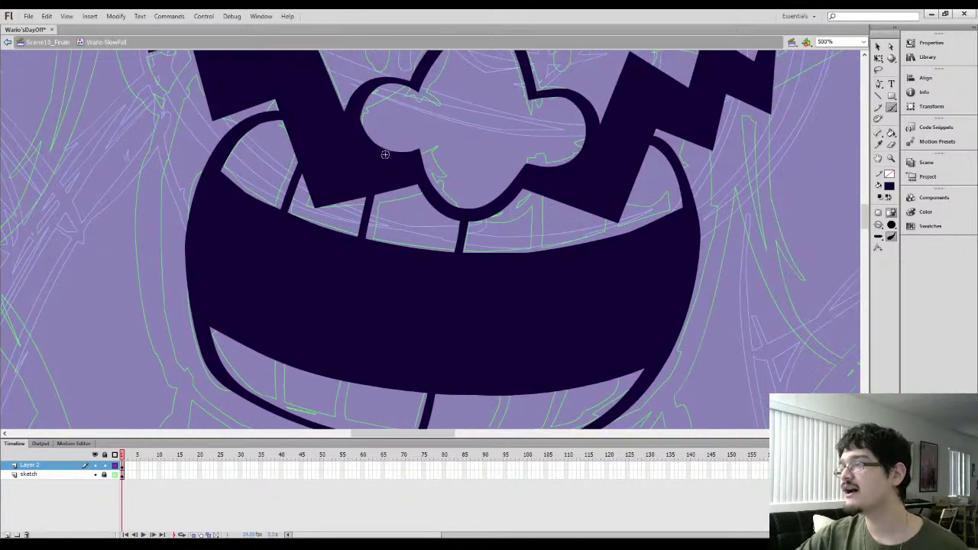
key("ctrl+z")
left_click_drag(277, 210, 303, 148)
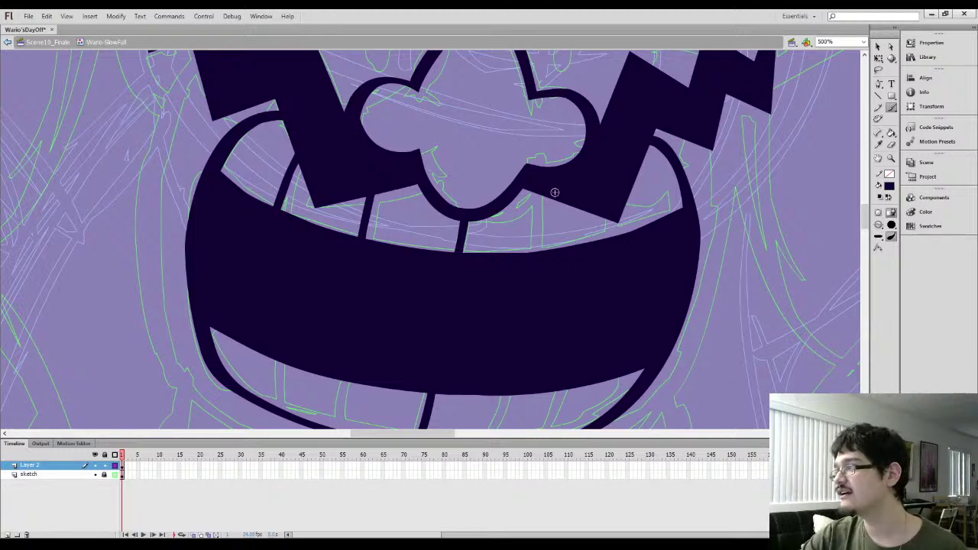
Brush dividers between the upper-right teeth, redoing misplaced ones
left_click_drag(555, 193, 553, 261)
left_click_drag(632, 180, 627, 262)
key("ctrl+z")
left_click_drag(616, 180, 626, 258)
key("ctrl+z")
left_click_drag(474, 259, 532, 171)
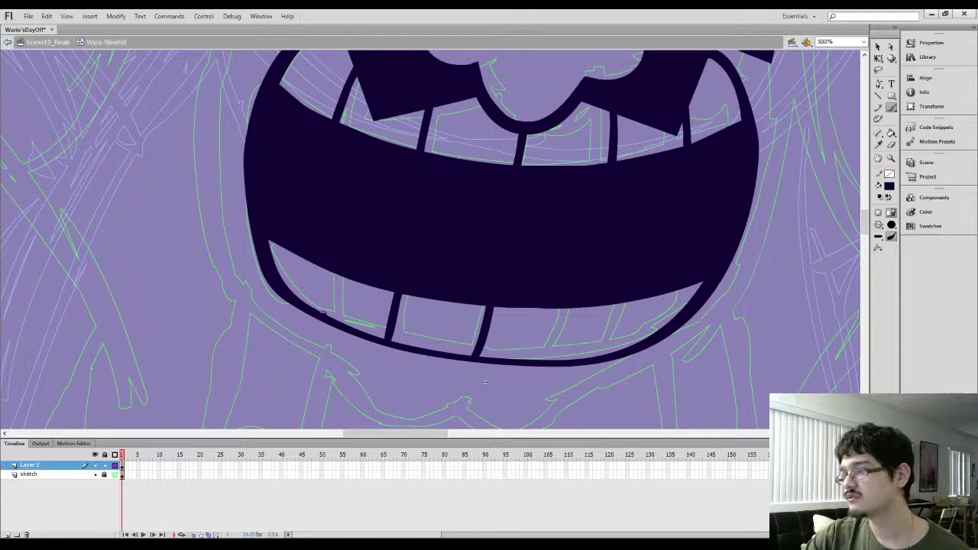
Brush three lower tooth dividers and a curved outline along the mouth's left side
left_click_drag(324, 313, 321, 266)
left_click_drag(534, 362, 570, 308)
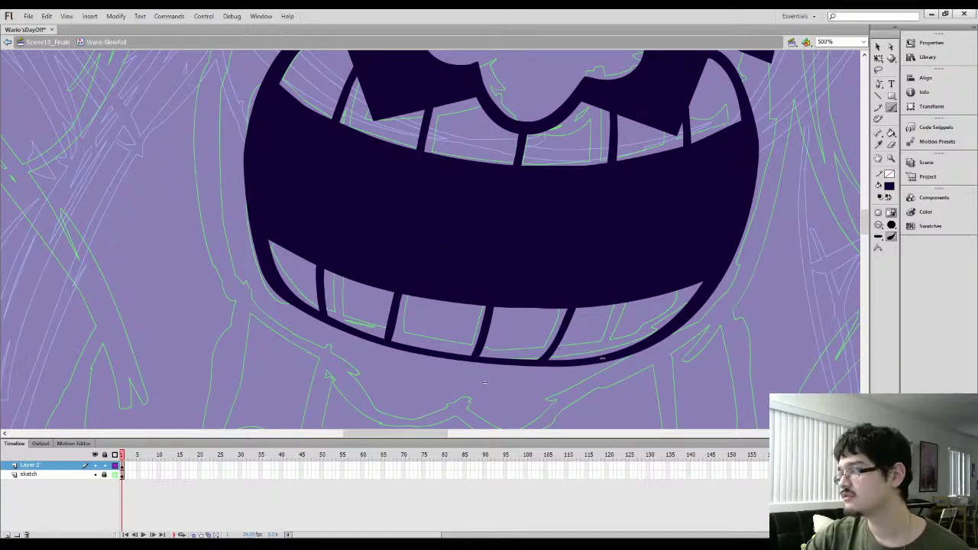
left_click_drag(602, 358, 641, 299)
key("ctrl+minus")
left_click_drag(367, 194, 391, 228)
mouse_move(419, 314)
left_mouse_down()
mouse_move(360, 283)
mouse_move(351, 258)
mouse_move(346, 161)
mouse_move(374, 107)
left_mouse_up()
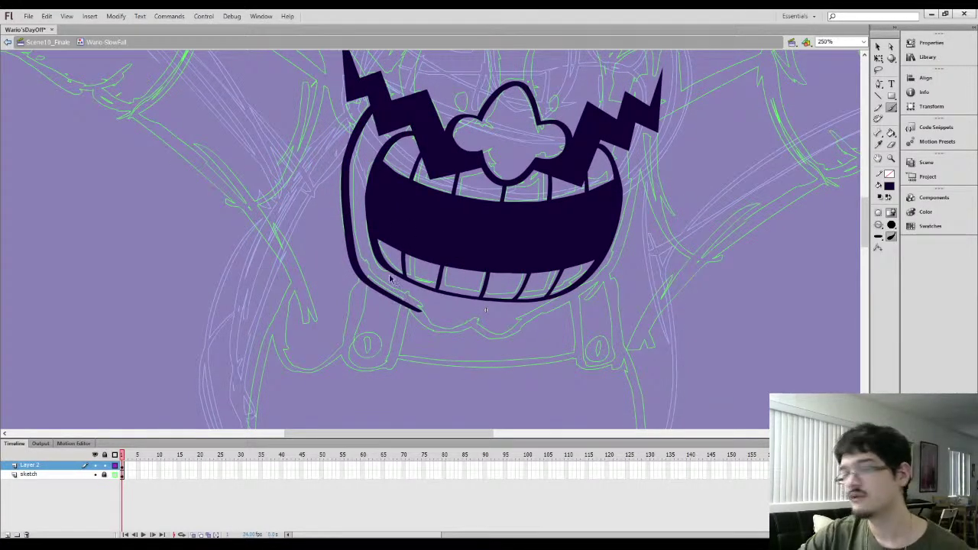
Try several jaw strokes along the mouth's left edge, undoing each one
key("ctrl+z")
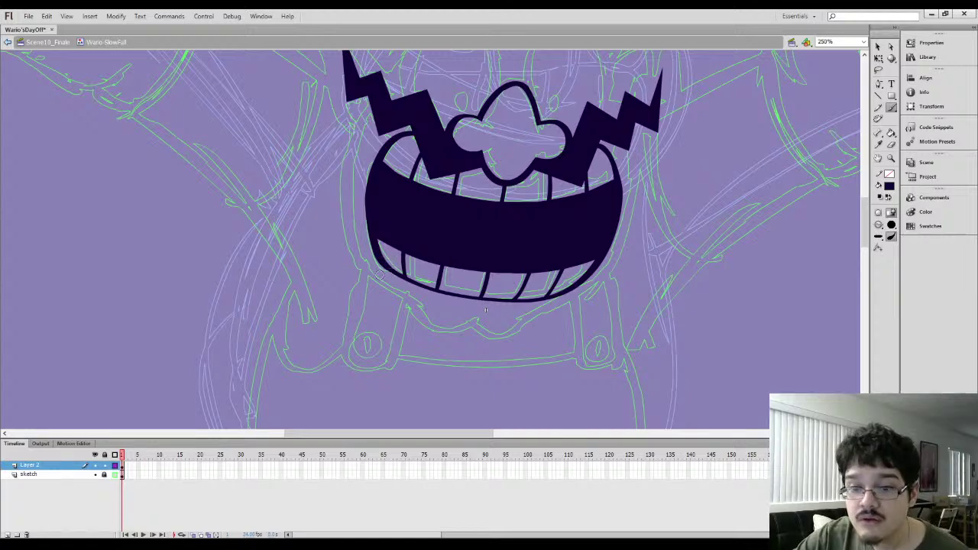
mouse_move(332, 248)
left_mouse_down()
mouse_move(301, 287)
mouse_move(305, 266)
left_mouse_up()
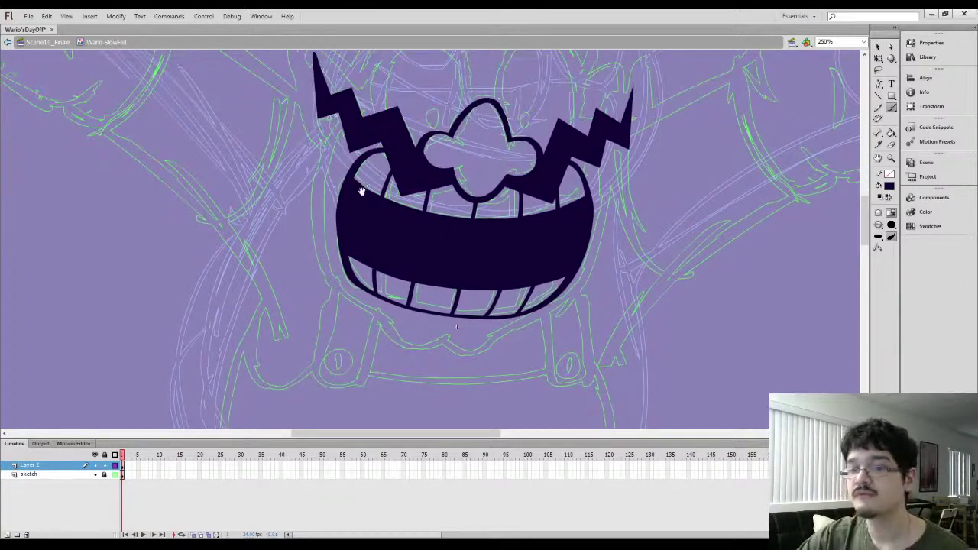
left_click_drag(363, 191, 382, 209)
left_click_drag(347, 301, 330, 222)
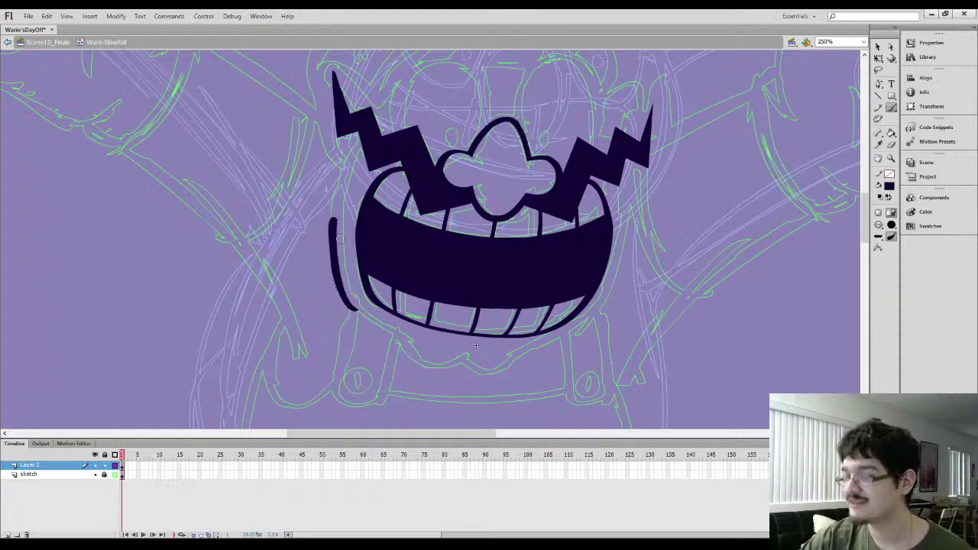
key("ctrl+z")
mouse_move(363, 319)
left_mouse_down()
mouse_move(338, 277)
mouse_move(334, 203)
left_mouse_up()
key("ctrl+z")
left_click_drag(344, 250, 349, 258)
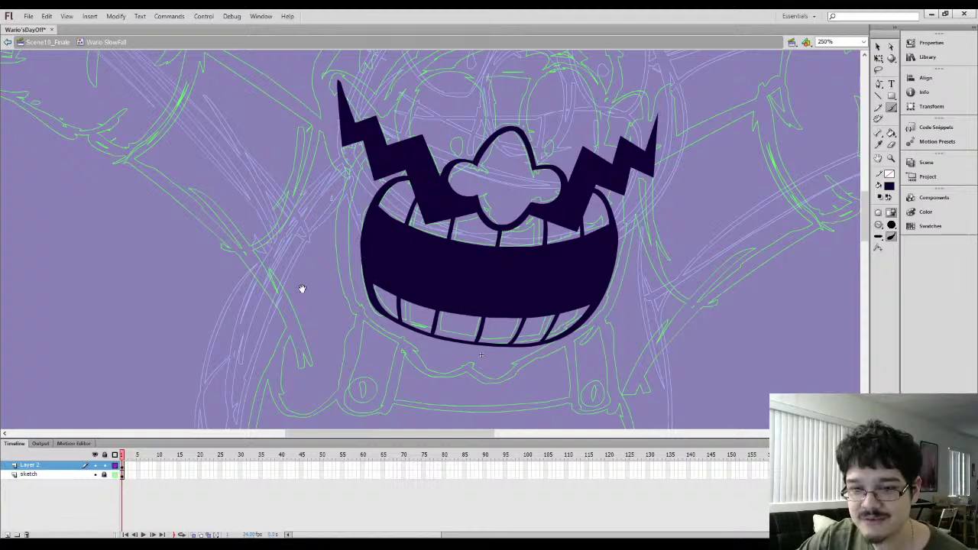
left_click_drag(302, 288, 294, 255)
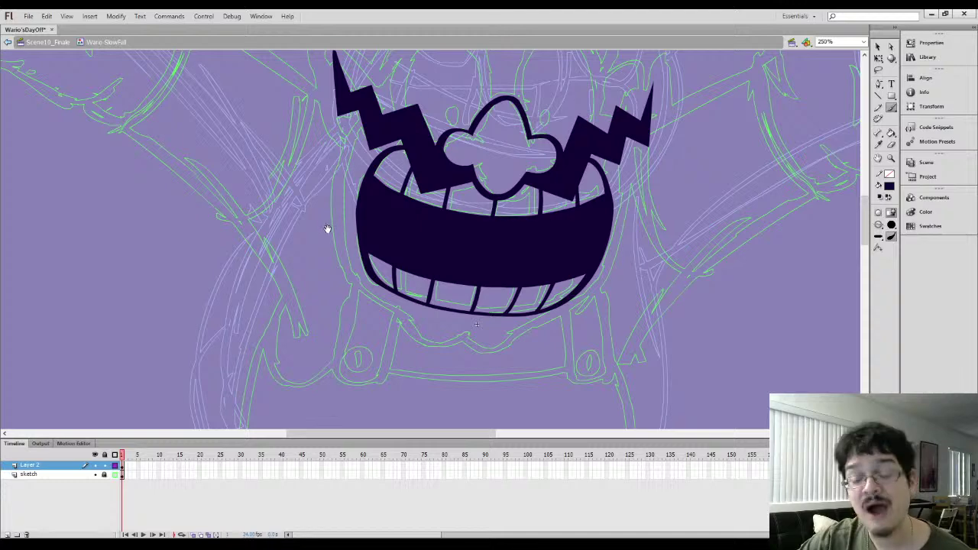
left_click_drag(352, 238, 360, 241)
Draw the cheek line up the mouth's left side and the chin line beneath it
mouse_move(426, 354)
left_mouse_down()
mouse_move(349, 284)
mouse_move(336, 240)
mouse_move(341, 166)
left_mouse_up()
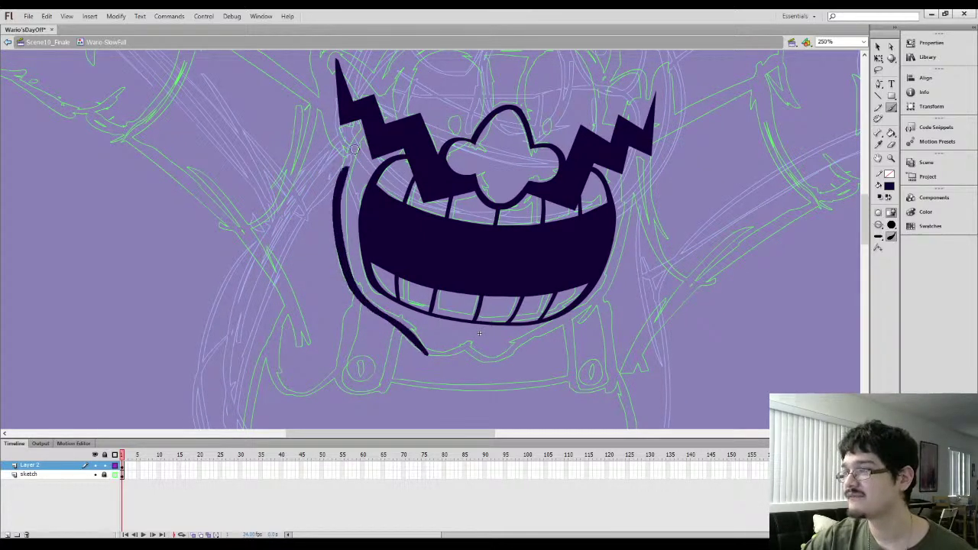
key("ctrl+z")
mouse_move(365, 301)
left_mouse_down()
mouse_move(340, 255)
mouse_move(336, 194)
mouse_move(362, 133)
left_mouse_up()
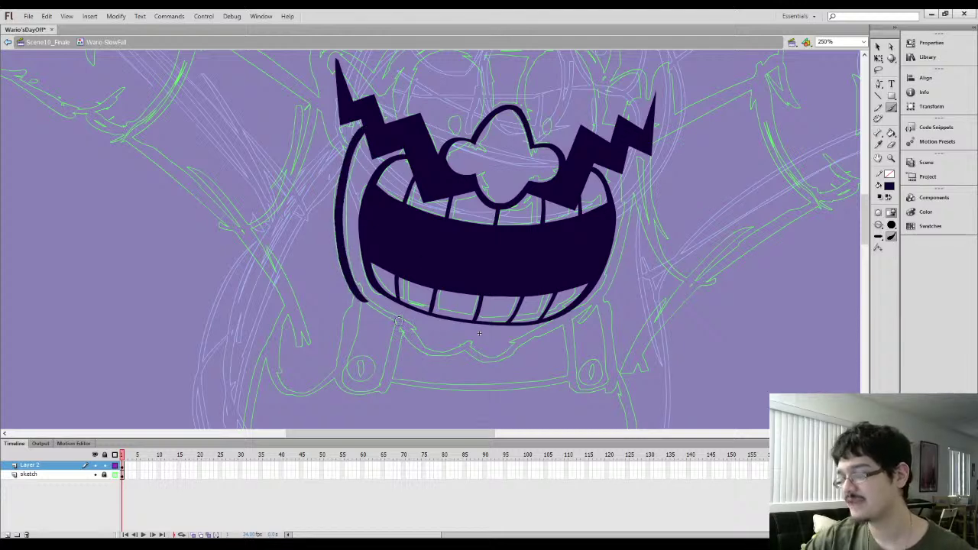
mouse_move(363, 303)
left_mouse_down()
mouse_move(428, 351)
mouse_move(468, 346)
mouse_move(420, 327)
left_mouse_up()
Smooth a piece of the jaw stroke and fill the small gap in the lip stroke
key("l")
left_click_drag(344, 258, 375, 299)
key("ctrl+=")
left_click_drag(435, 292, 466, 290)
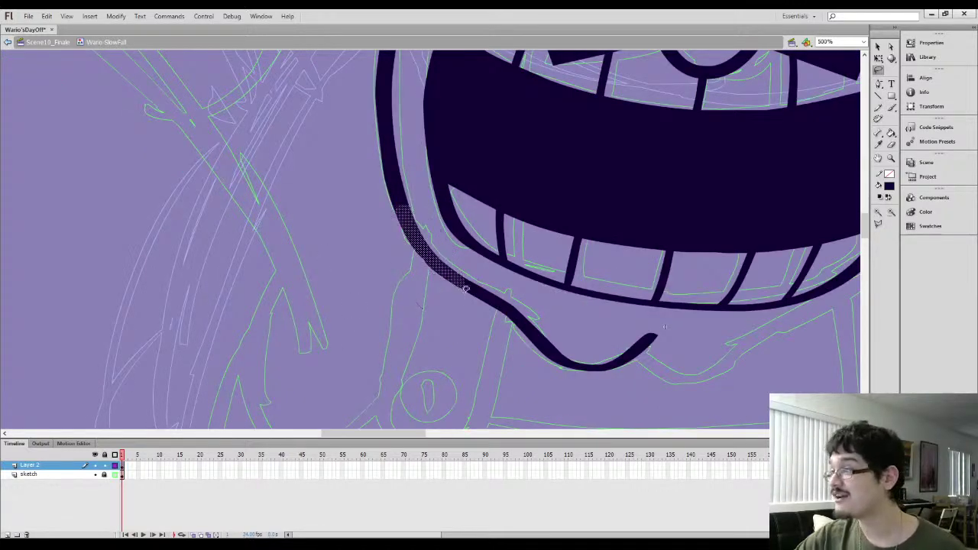
left_click(878, 47)
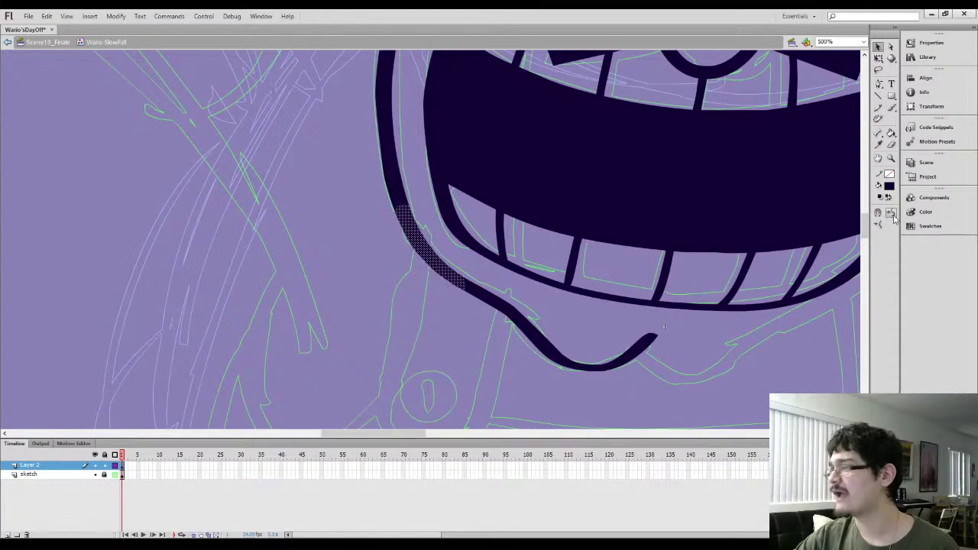
left_click(361, 367)
left_click_drag(451, 363, 342, 330)
key("i")
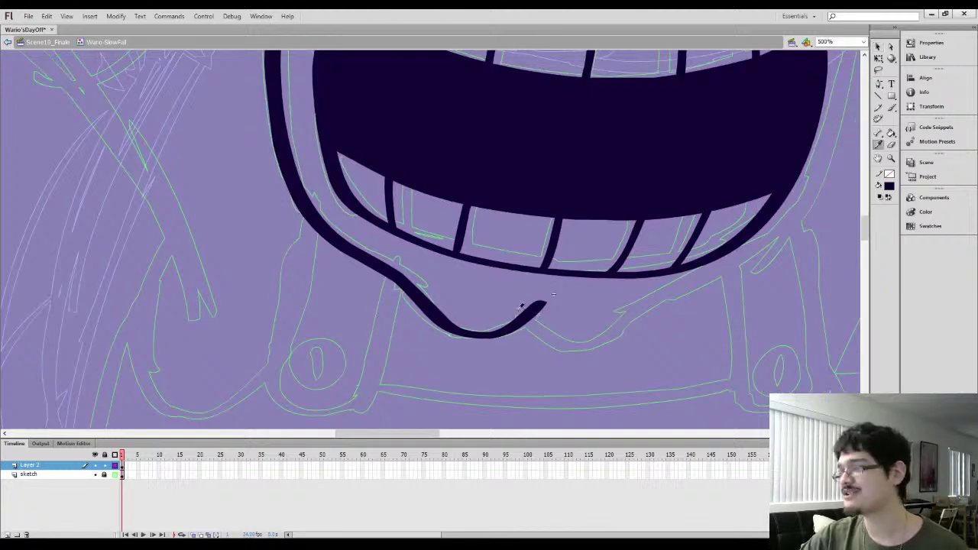
key("b")
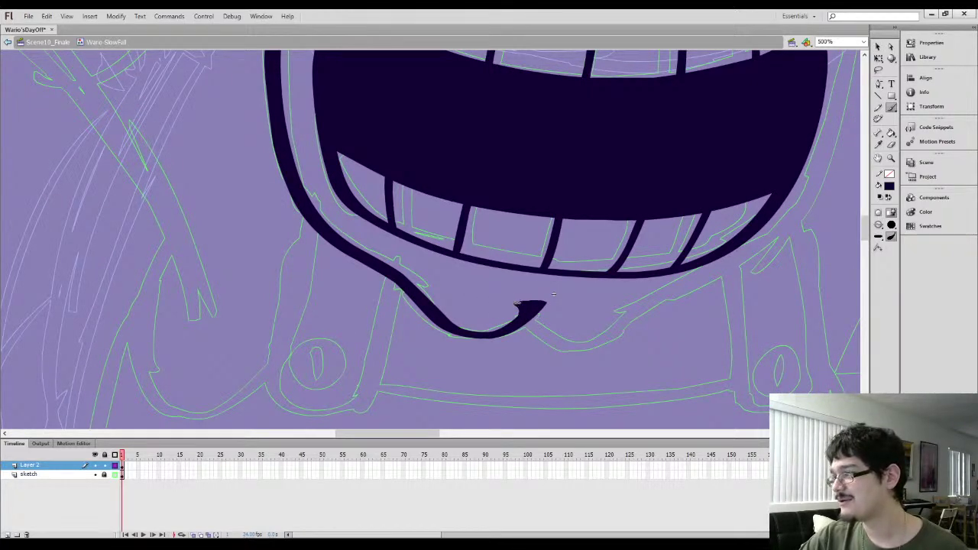
left_click(532, 314)
Draw the right jaw line rising from under the chin
left_click_drag(545, 299, 511, 273)
key("ctrl+minus")
mouse_move(441, 226)
left_mouse_down()
mouse_move(463, 326)
mouse_move(415, 288)
left_mouse_up()
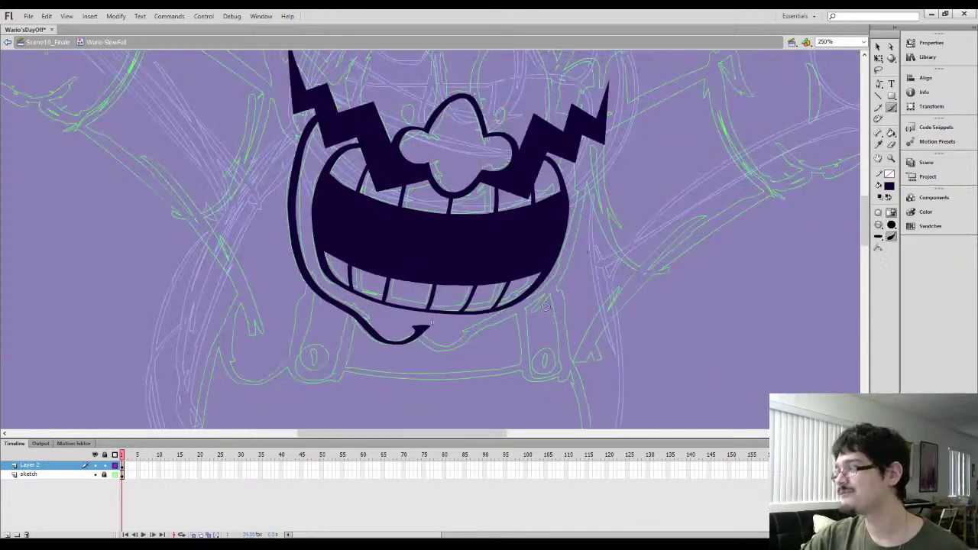
mouse_move(458, 347)
left_mouse_down()
mouse_move(534, 317)
mouse_move(573, 272)
mouse_move(588, 215)
mouse_move(595, 144)
left_mouse_up()
key("ctrl+z")
mouse_move(460, 348)
left_mouse_down()
mouse_move(543, 301)
mouse_move(587, 208)
mouse_move(505, 327)
mouse_move(556, 288)
mouse_move(589, 217)
left_mouse_up()
key("ctrl+z")
key("ctrl+z")
mouse_move(462, 352)
left_mouse_down()
mouse_move(533, 311)
mouse_move(567, 271)
mouse_move(590, 197)
mouse_move(581, 139)
left_mouse_up()
Draw the lower lip curve joining the right jaw stroke and smooth the join
left_click_drag(458, 297, 473, 263)
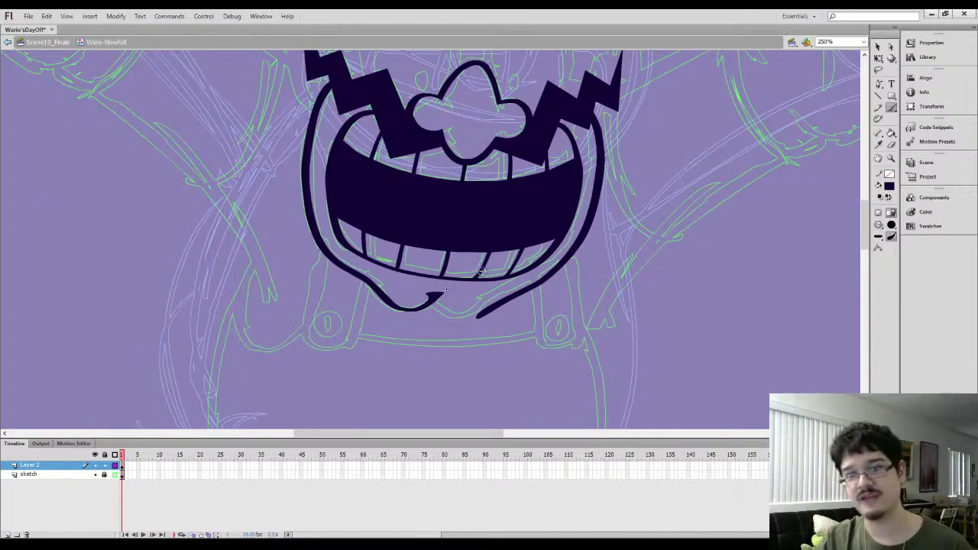
key("ctrl+equal")
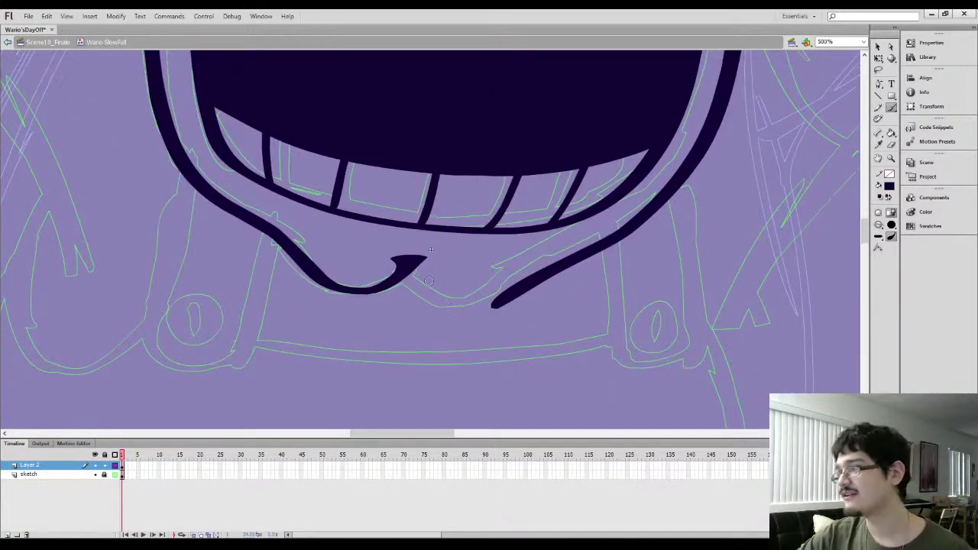
mouse_move(409, 271)
left_mouse_down()
mouse_move(441, 299)
mouse_move(634, 219)
mouse_move(575, 252)
left_mouse_up()
key("l")
left_click(878, 48)
left_click(891, 216)
left_click(607, 323)
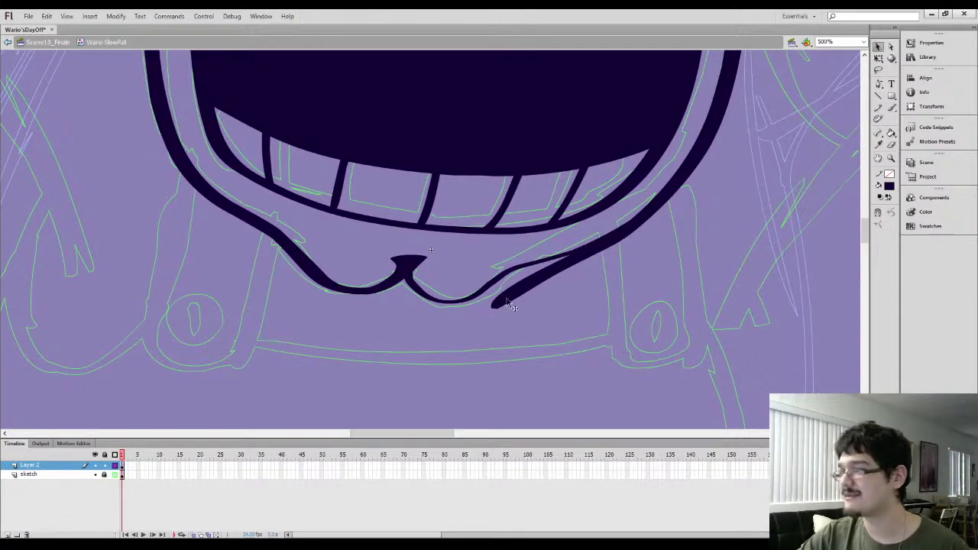
Erase the stray right jaw end, thicken the lip's lower edge, and smooth it
key("e")
mouse_move(480, 319)
left_mouse_down()
mouse_move(543, 282)
mouse_move(514, 287)
mouse_move(574, 266)
mouse_move(501, 277)
mouse_move(567, 259)
left_mouse_up()
key("b")
left_click_drag(497, 282, 662, 217)
key("l")
left_click(878, 47)
left_click(890, 216)
left_click(890, 216)
Paint along the lower lip curve in the dark lip colour and fill its gap dark
left_click(640, 301)
key("i")
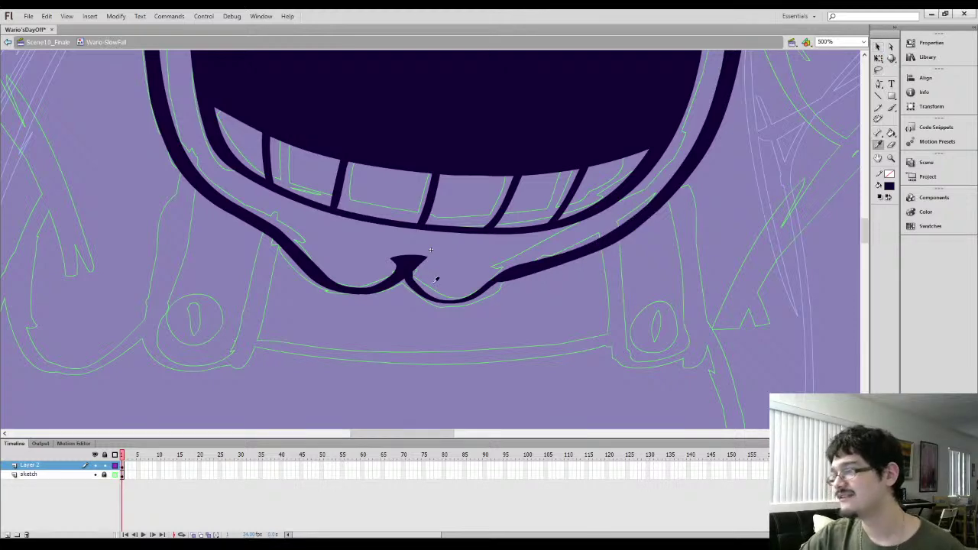
left_click(411, 276)
key("b")
mouse_move(401, 285)
left_mouse_down()
mouse_move(446, 306)
mouse_move(490, 295)
mouse_move(510, 277)
left_mouse_up()
key("k")
left_click(452, 301)
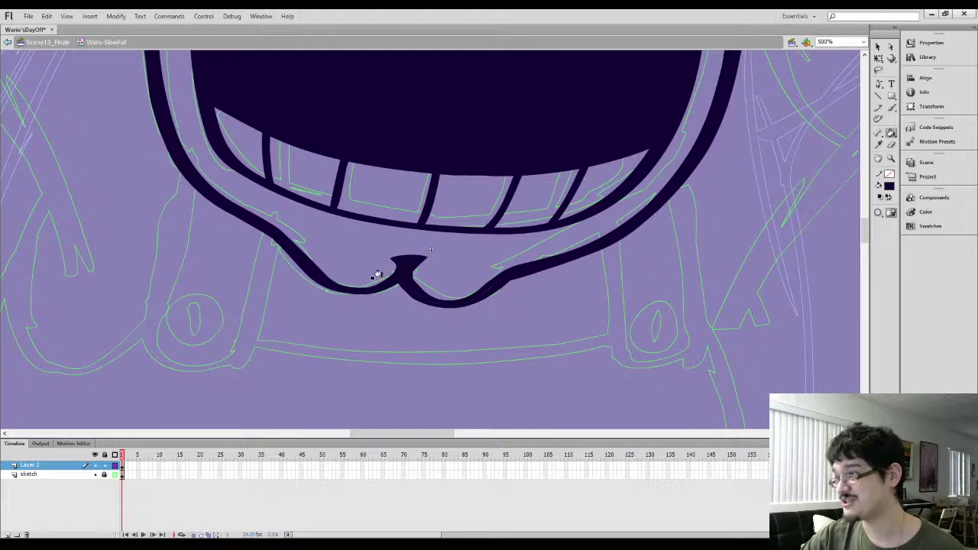
key("b")
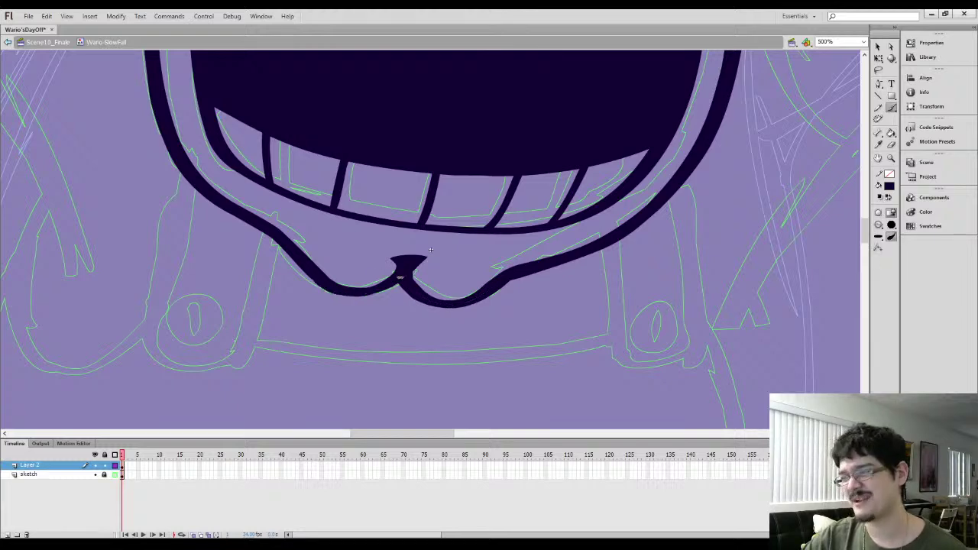
key("ctrl+minus")
left_click_drag(316, 194, 343, 286)
left_click_drag(371, 189, 367, 230)
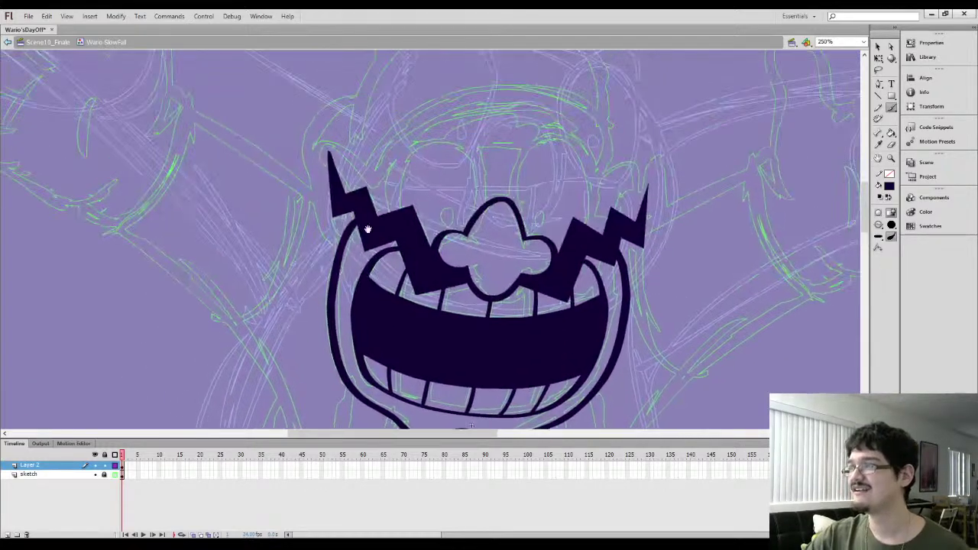
Draw the cap outline arc over the top of the head and smooth it
left_click_drag(353, 183, 368, 206)
mouse_move(347, 266)
left_mouse_down()
mouse_move(355, 269)
mouse_move(334, 240)
mouse_move(326, 194)
mouse_move(341, 163)
mouse_move(378, 191)
mouse_move(385, 220)
mouse_move(356, 240)
left_mouse_up()
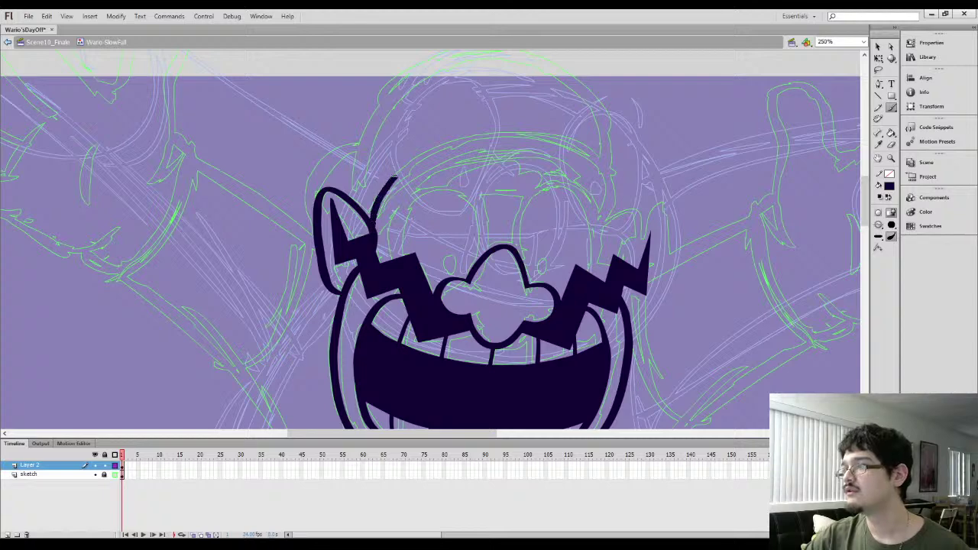
mouse_move(377, 201)
left_mouse_down()
mouse_move(411, 162)
mouse_move(459, 138)
mouse_move(556, 134)
mouse_move(611, 163)
mouse_move(595, 224)
left_mouse_up()
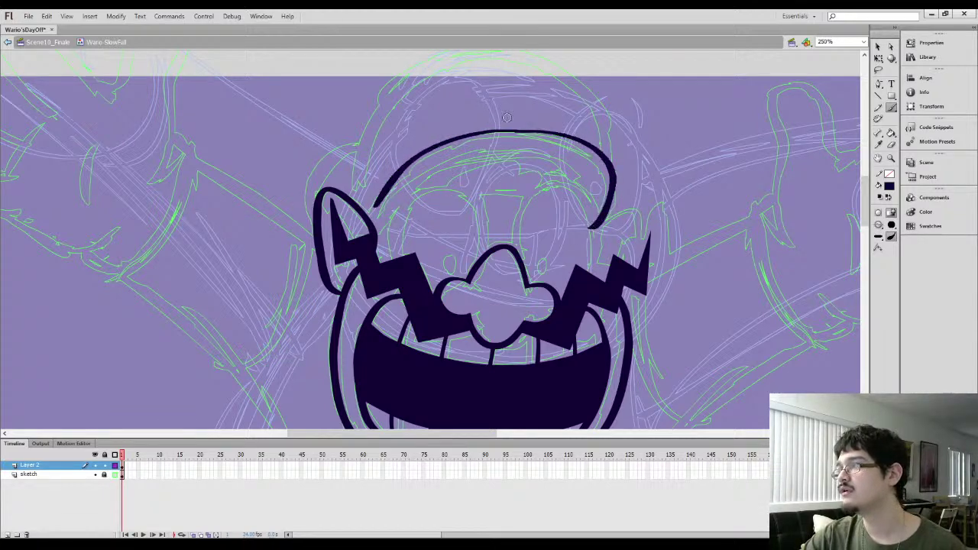
mouse_move(490, 178)
left_mouse_down()
mouse_move(454, 194)
mouse_move(500, 120)
mouse_move(605, 202)
left_mouse_up()
key("l")
left_click(879, 48)
left_click(895, 214)
left_click(895, 214)
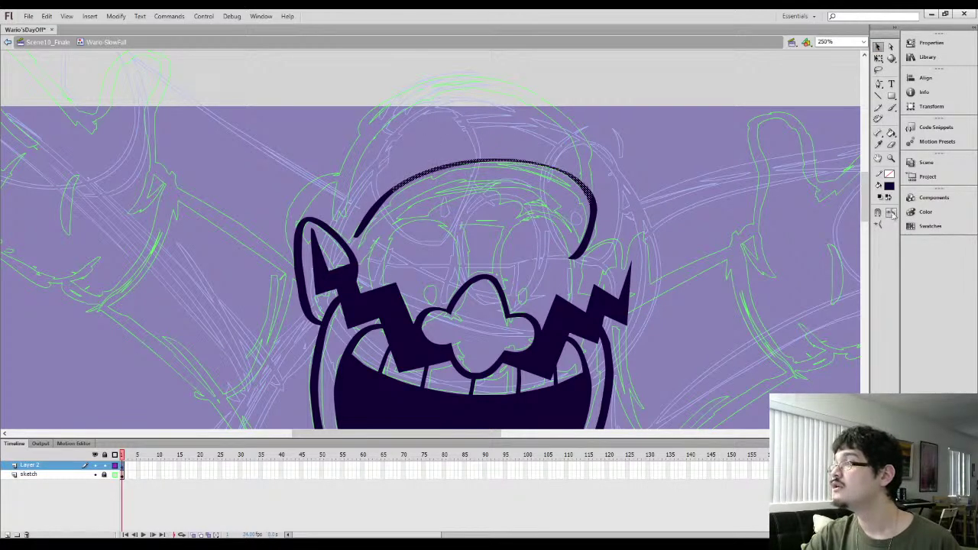
Pull the cap outline's lower edge down slightly and smooth the whole stroke again
key("ctrl+equal")
left_click(495, 235)
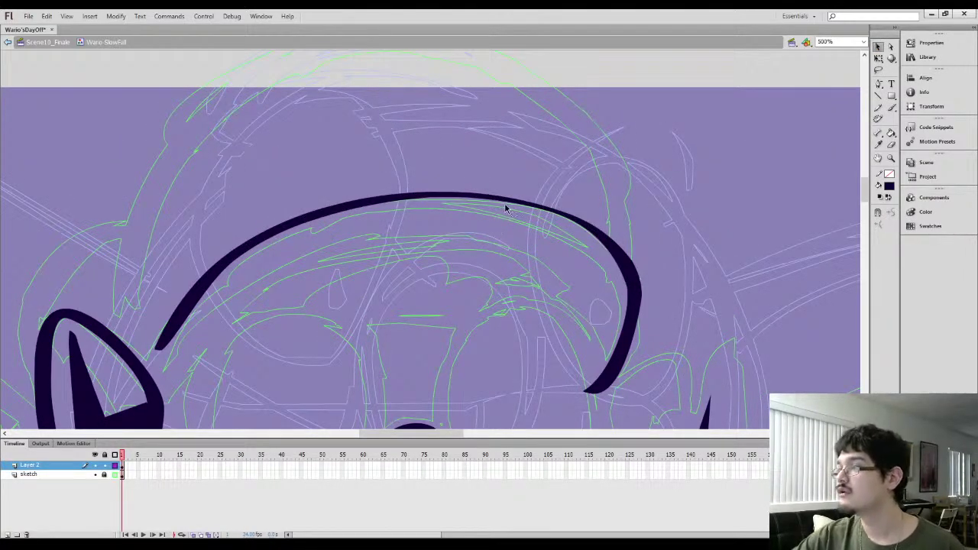
left_click_drag(505, 204, 505, 207)
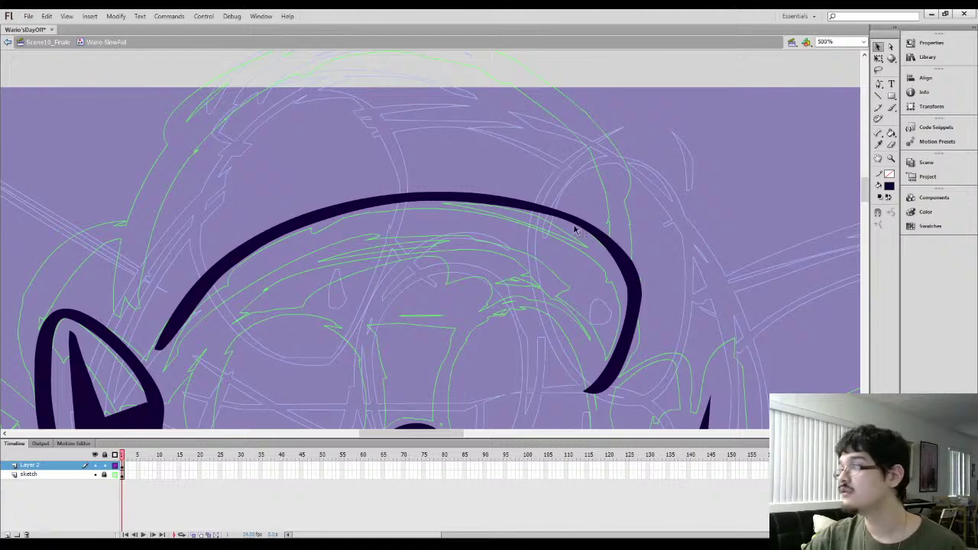
key("l")
mouse_move(413, 267)
left_mouse_down()
mouse_move(239, 201)
mouse_move(516, 136)
mouse_move(642, 272)
left_mouse_up()
key("v")
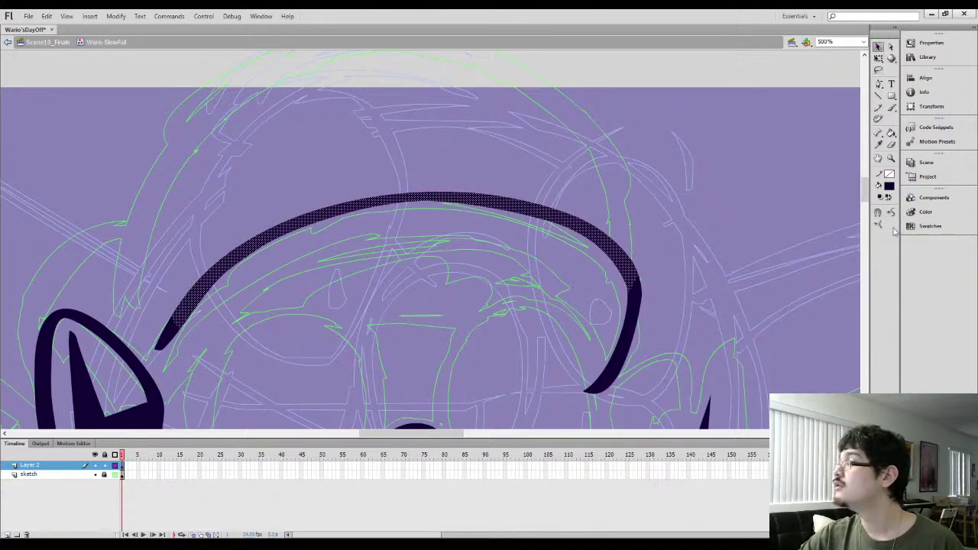
left_click(892, 215)
left_click(893, 214)
left_click(775, 233)
Erase the tip of the cap arc
mouse_move(469, 340)
left_mouse_down()
mouse_move(467, 240)
mouse_move(431, 226)
left_mouse_up()
key("e")
left_click_drag(547, 246, 544, 229)
Brush the right eye outline over the nose, discarding two earlier arch attempts
key("b")
mouse_move(396, 307)
left_mouse_down()
mouse_move(397, 255)
mouse_move(408, 230)
mouse_move(434, 196)
mouse_move(483, 187)
mouse_move(525, 208)
mouse_move(553, 242)
mouse_move(569, 373)
left_mouse_up()
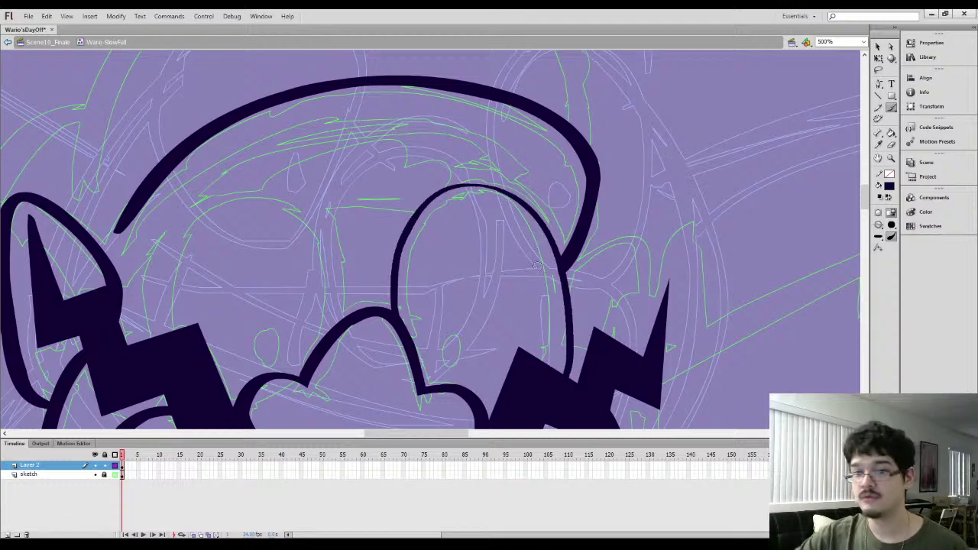
key("ctrl+z")
mouse_move(394, 308)
left_mouse_down()
mouse_move(409, 227)
mouse_move(440, 197)
mouse_move(486, 182)
mouse_move(519, 189)
mouse_move(550, 228)
mouse_move(565, 289)
mouse_move(560, 388)
left_mouse_up()
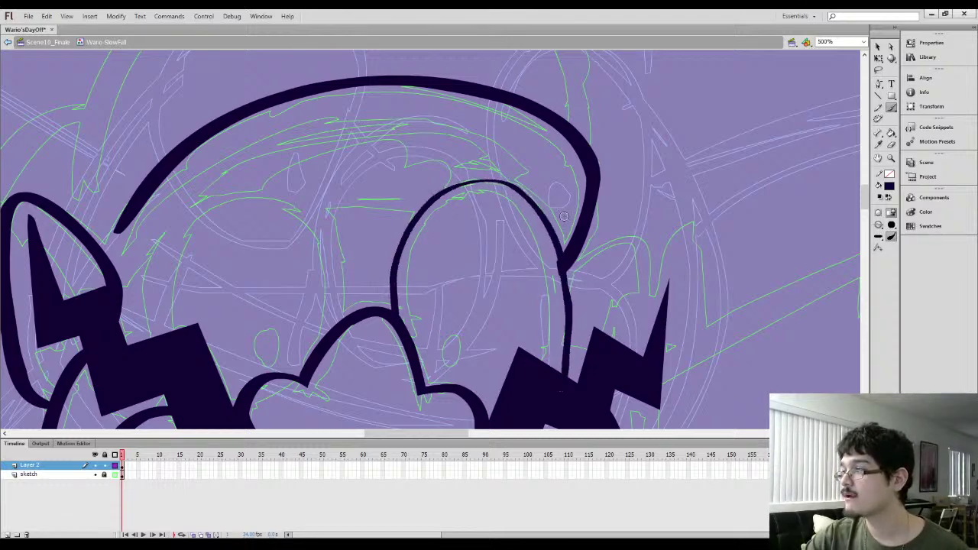
key("ctrl+z")
key("ctrl+minus")
mouse_move(413, 280)
left_mouse_down()
mouse_move(431, 220)
mouse_move(482, 219)
mouse_move(501, 277)
mouse_move(493, 304)
left_mouse_up()
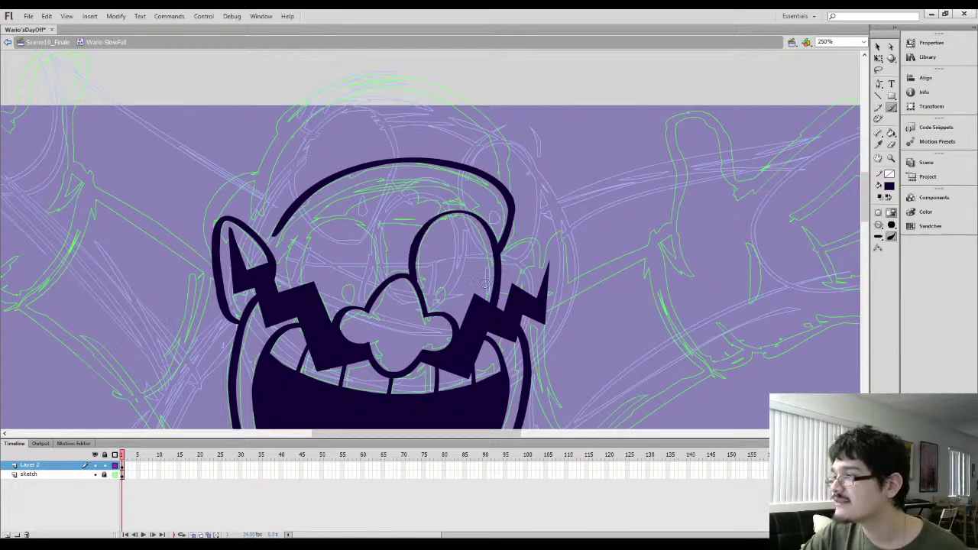
key("ctrl+equal")
left_click_drag(402, 231, 366, 504)
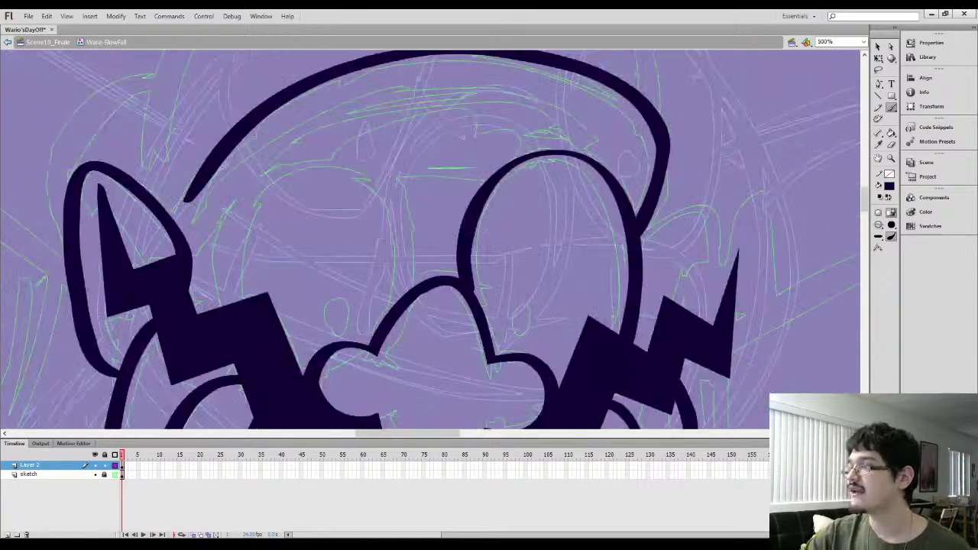
Erase a stray bit beside the right eye and fill the gap inside its outline
key("q")
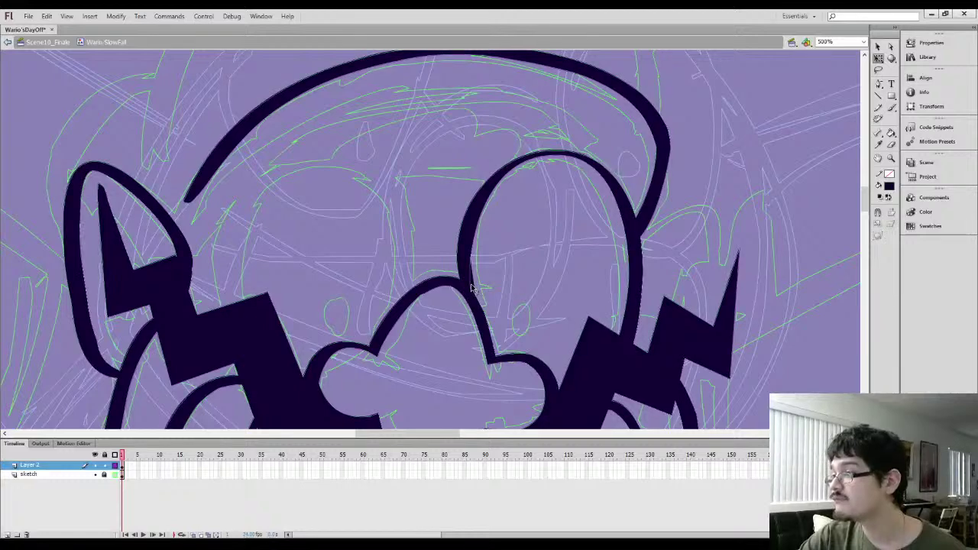
key("z")
left_click(467, 293)
key("b")
left_click_drag(440, 223, 467, 268)
key("b")
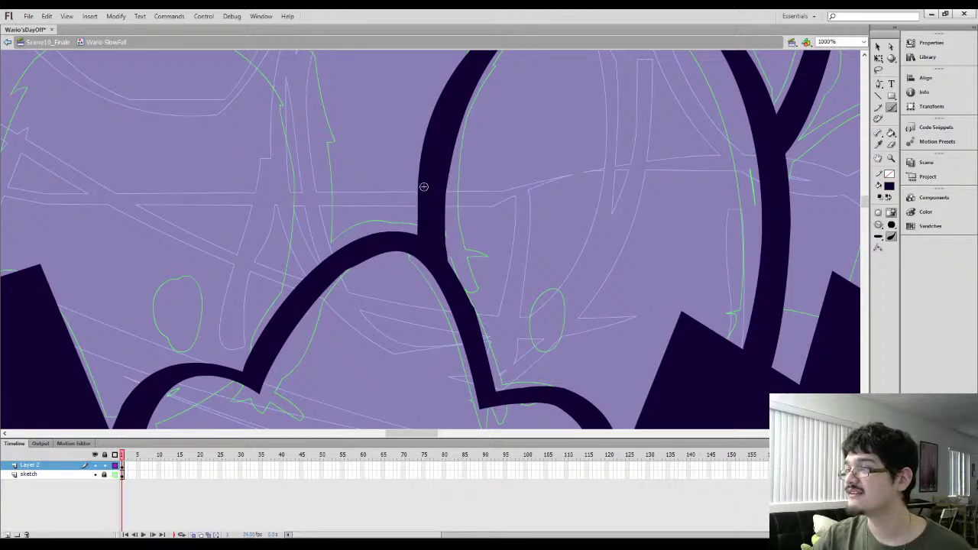
key("ctrl+minus")
mouse_move(454, 227)
left_mouse_down()
mouse_move(432, 242)
mouse_move(425, 200)
mouse_move(461, 155)
mouse_move(523, 146)
mouse_move(551, 324)
left_mouse_up()
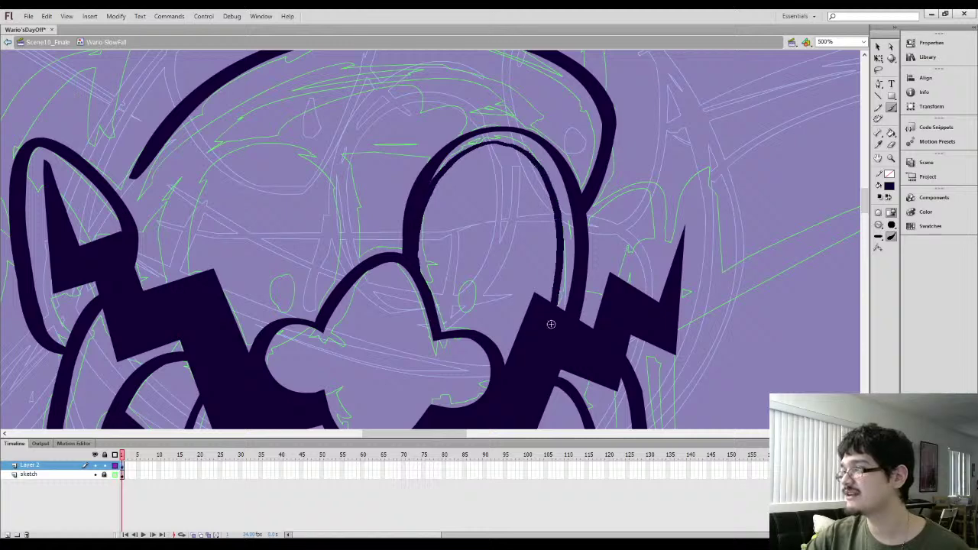
key("k")
left_click(561, 177)
Paint a short stroke for the left eye, replacing a thin arc that was undone
left_click_drag(470, 221, 500, 153)
key("b")
mouse_move(353, 210)
left_mouse_down()
mouse_move(400, 234)
mouse_move(474, 309)
left_mouse_up()
mouse_move(314, 310)
left_mouse_down()
mouse_move(311, 230)
mouse_move(371, 157)
mouse_move(497, 172)
mouse_move(518, 292)
left_mouse_up()
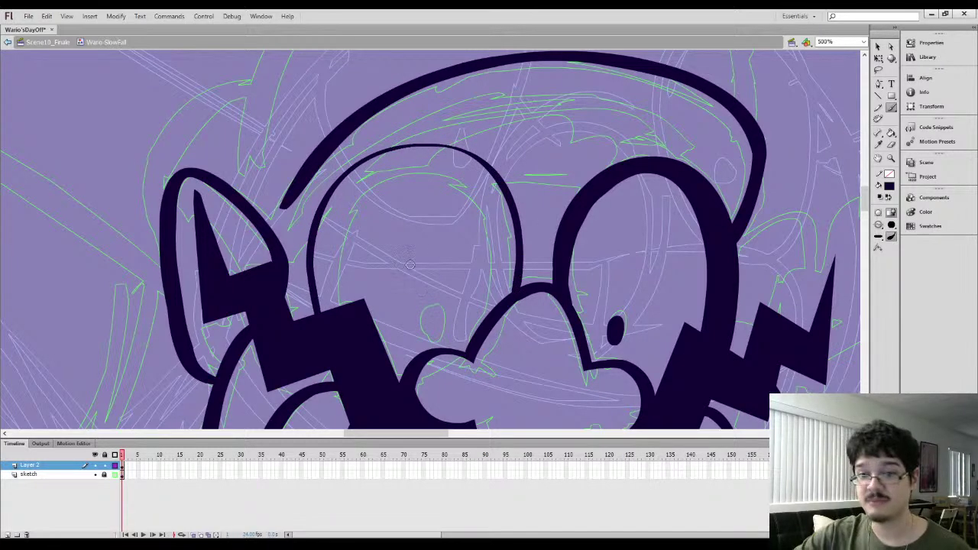
key("ctrl+z")
key("ctrl+minus")
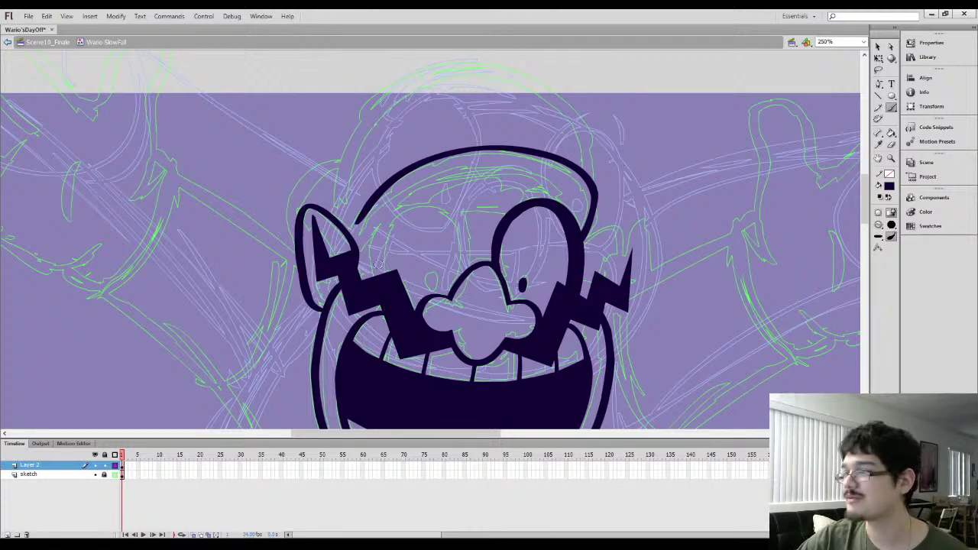
mouse_move(374, 273)
left_mouse_down()
mouse_move(377, 243)
mouse_move(433, 199)
mouse_move(477, 264)
mouse_move(426, 273)
left_mouse_up()
Thicken the left eye outline with an inner arc and fill the gap between strokes
key("l")
key("ctrl+=")
left_click(422, 273)
key("b")
left_click_drag(416, 239, 429, 235)
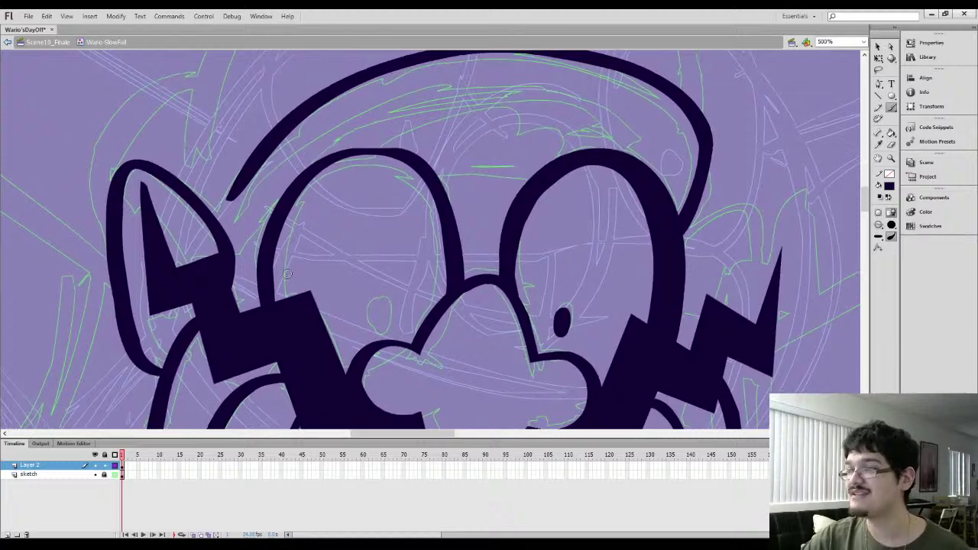
mouse_move(269, 262)
left_mouse_down()
mouse_move(277, 256)
mouse_move(283, 306)
left_mouse_up()
mouse_move(281, 249)
left_mouse_down()
mouse_move(312, 197)
mouse_move(368, 168)
mouse_move(425, 190)
mouse_move(444, 240)
mouse_move(449, 208)
left_mouse_up()
key("k")
left_click(361, 161)
key("b")
key("l")
left_click_drag(462, 277, 484, 307)
Inspect the dark outline shapes where the nose meets the eyes
key("ctrl+=")
left_click(445, 224)
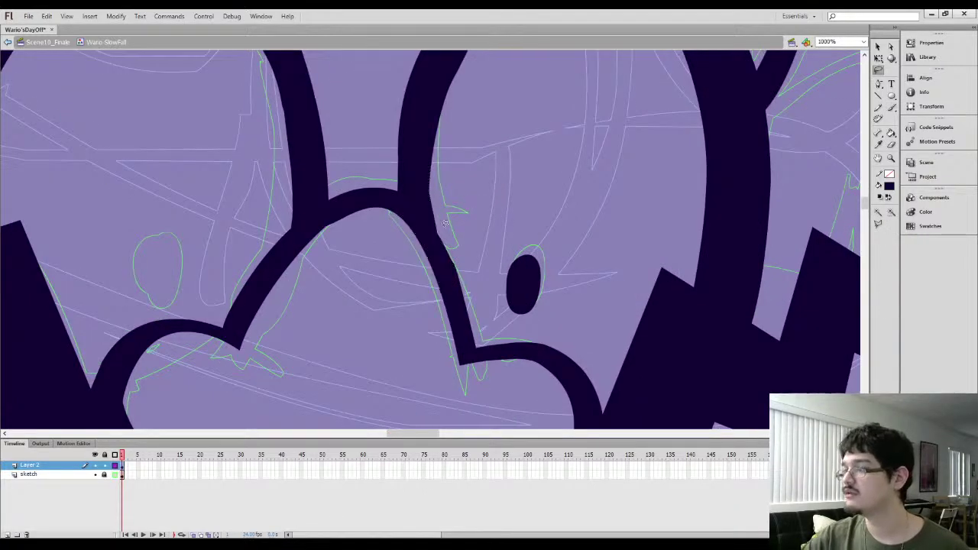
key("q")
left_click(434, 230)
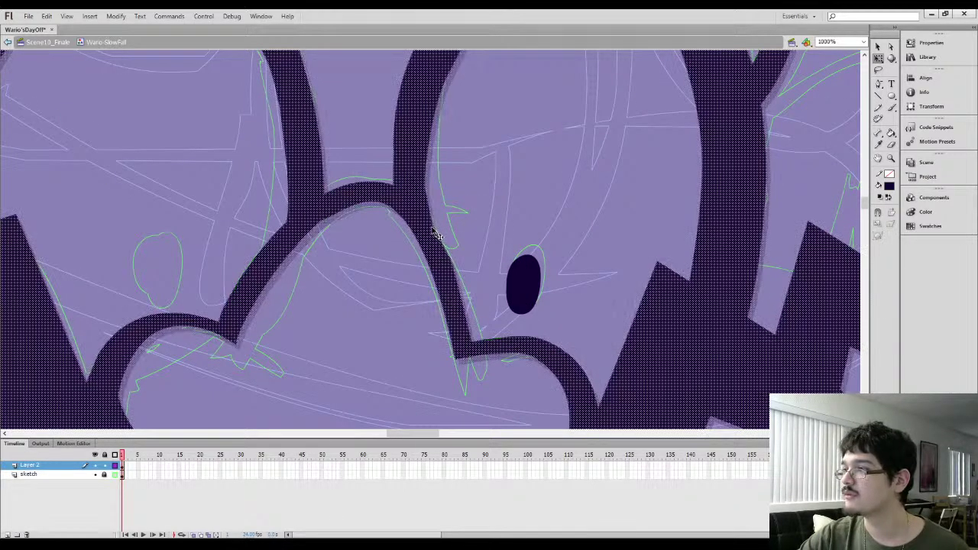
left_click(456, 225)
key("ctrl+a")
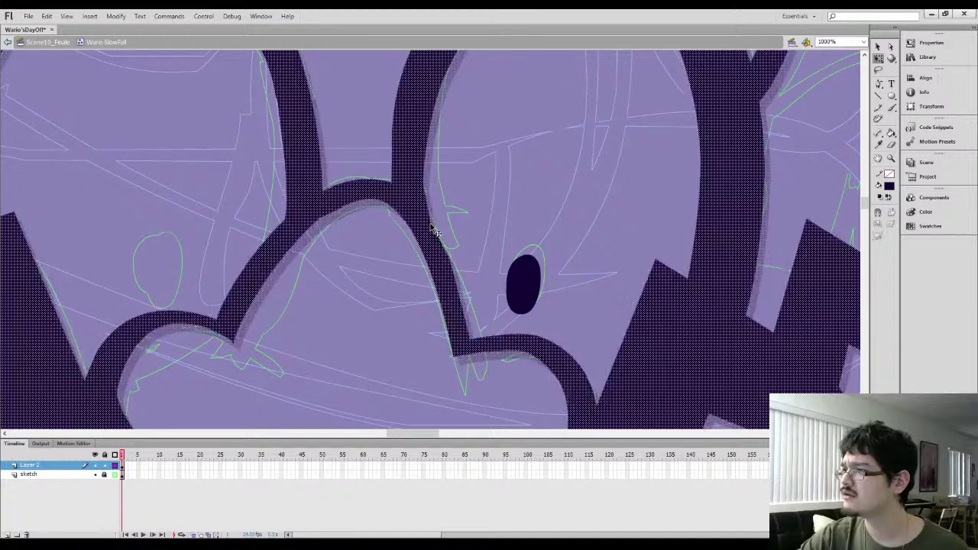
key("ctrl+shift+a")
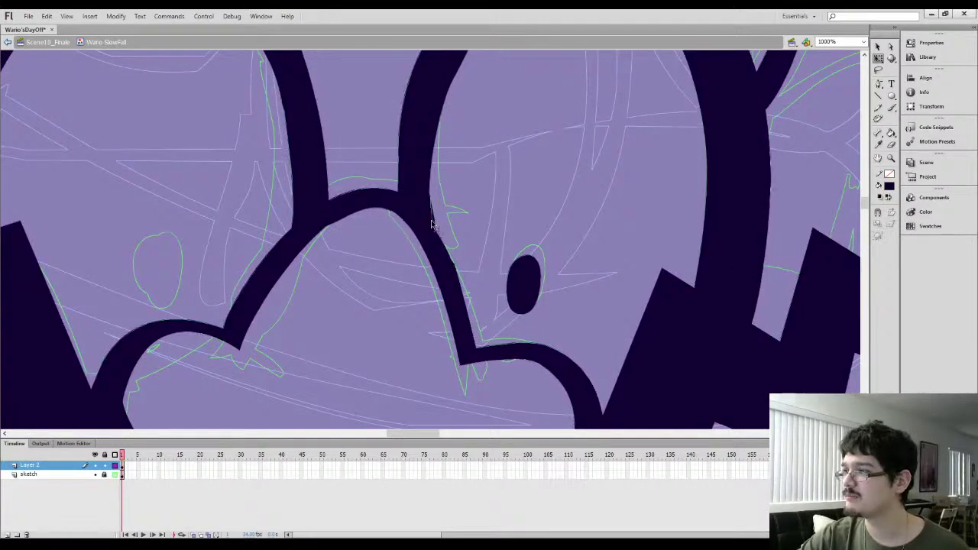
Lasso the nose and bridge outline segments and smooth them
key("l")
mouse_move(415, 228)
left_mouse_down()
mouse_move(400, 260)
mouse_move(432, 222)
left_mouse_up()
left_click(878, 47)
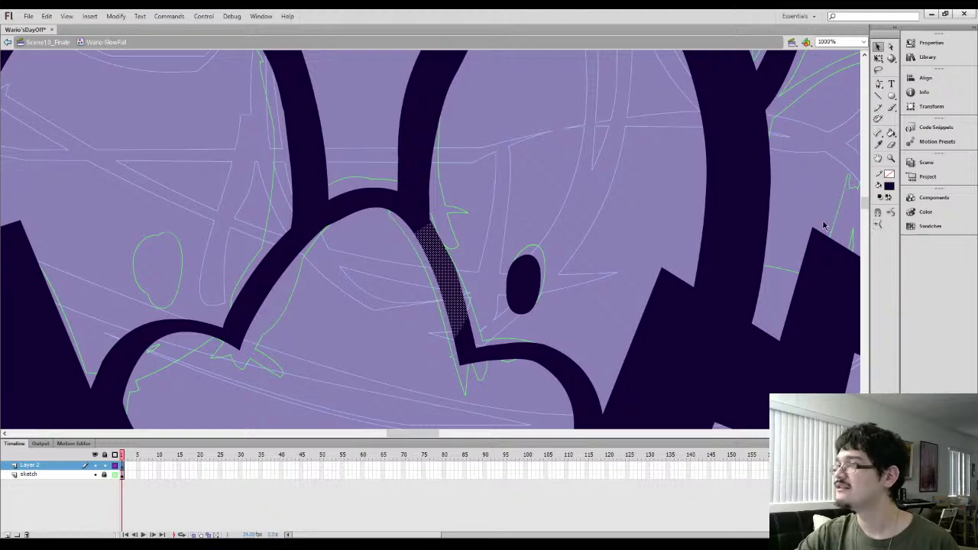
left_click(526, 211)
key("l")
key("v")
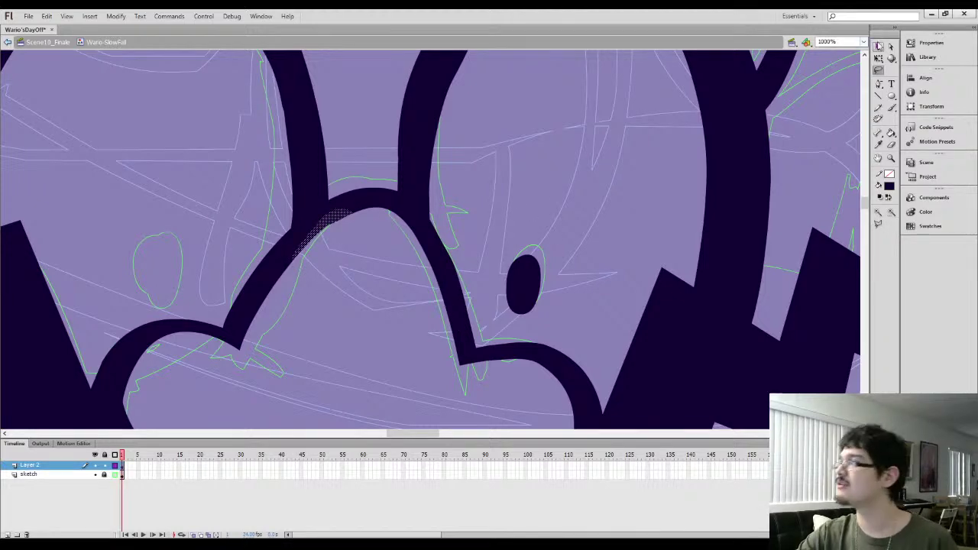
left_click(502, 216)
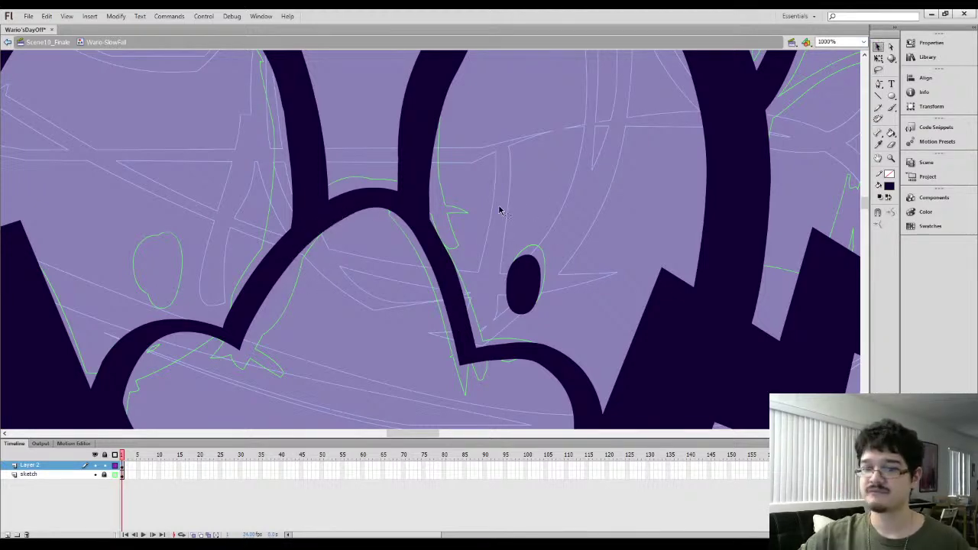
key("ctrl+minus")
Brush a small pupil inside the left eye
key("i")
key("b")
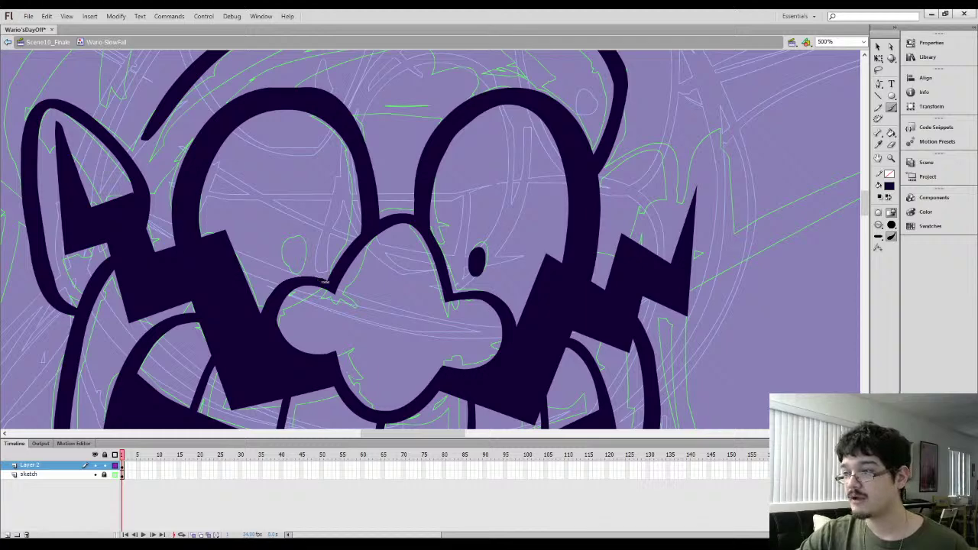
left_click_drag(297, 250, 299, 246)
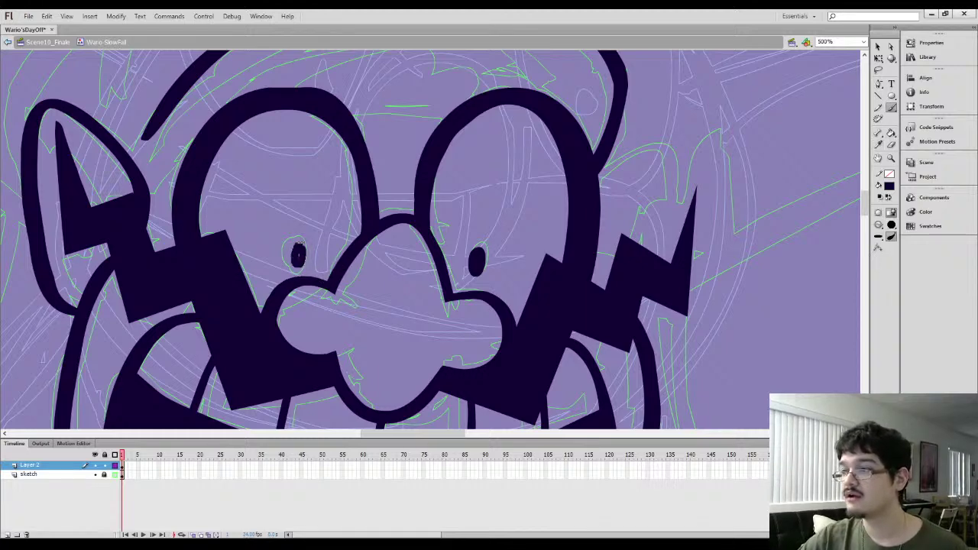
left_click(298, 255, "ctrl")
key("q")
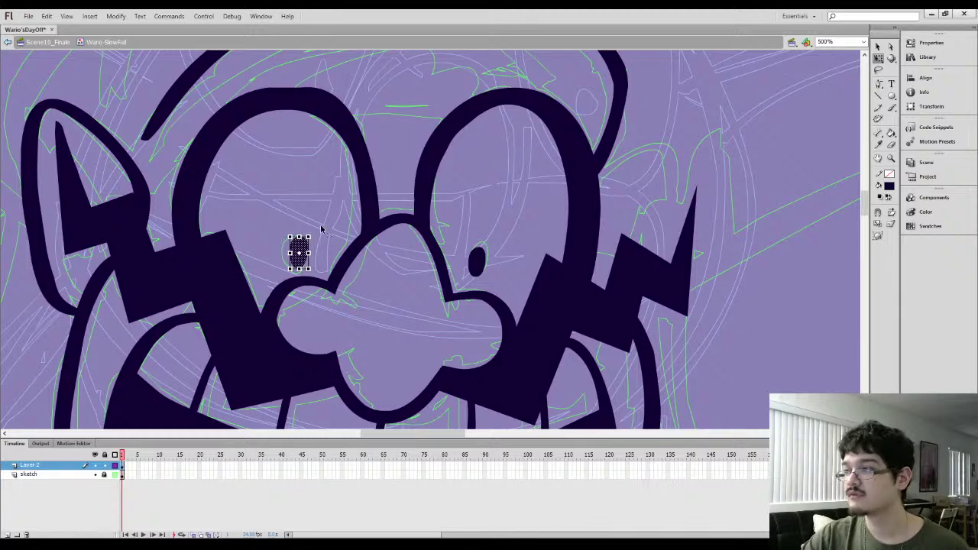
left_click(322, 229)
key("ctrl+minus")
left_click_drag(409, 129, 419, 186)
Sample the dark outline colour and select the top of the left eye outline
key("i")
left_click(381, 226)
key("b")
key("l")
mouse_move(338, 230)
left_mouse_down()
mouse_move(381, 203)
mouse_move(401, 236)
left_mouse_up()
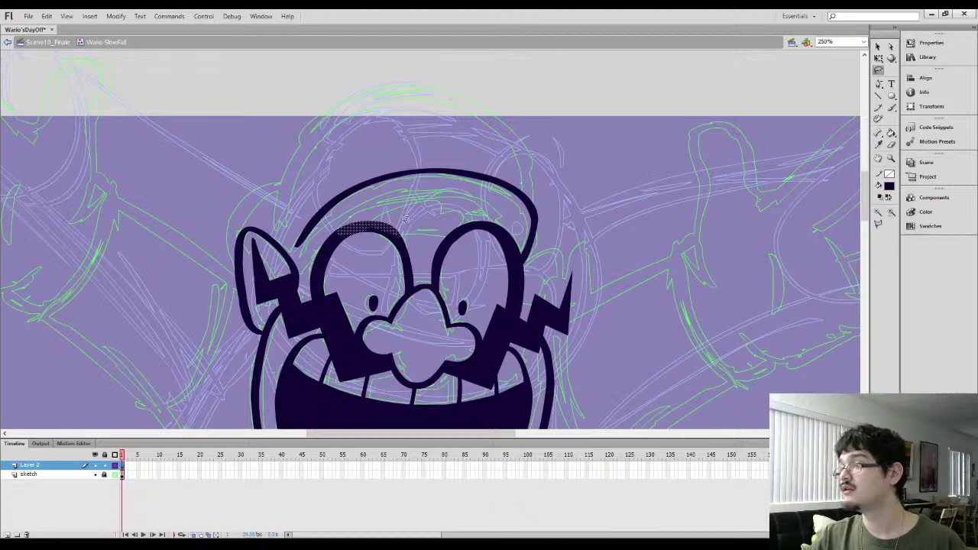
key("ctrl+equal")
left_click(467, 199)
Brush the hair's lower edge and first bump above the eyes, then fill it dark
key("b")
left_click_drag(500, 247, 593, 250)
mouse_move(442, 233)
left_mouse_down()
mouse_move(511, 191)
mouse_move(562, 184)
mouse_move(565, 226)
mouse_move(579, 208)
mouse_move(618, 233)
left_mouse_up()
key("k")
left_click(524, 213)
Select and reshape the arc beneath the hair tuft
key("l")
left_click_drag(496, 258, 579, 249)
key("v")
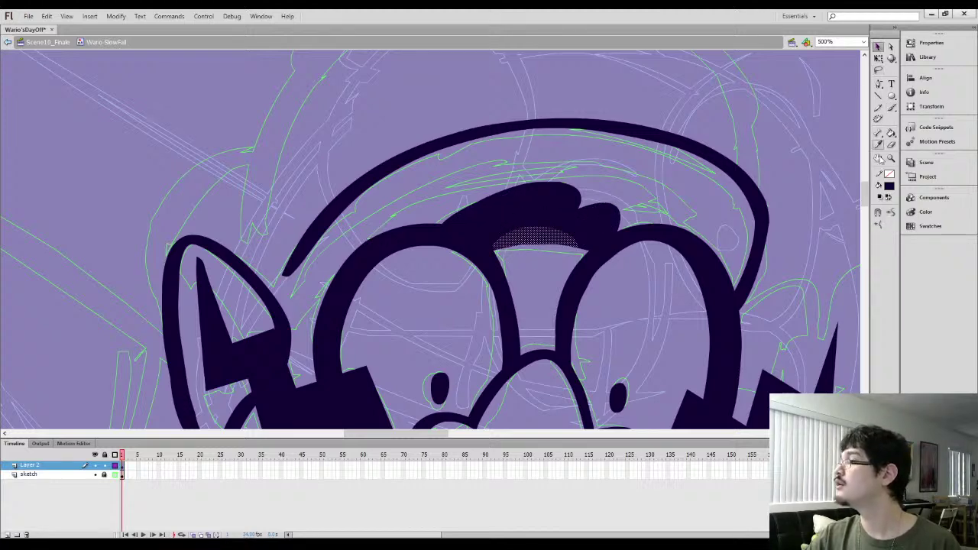
left_click(544, 279)
Brush the outline connecting the ear to the eye outline, undoing stray attempts
key("b")
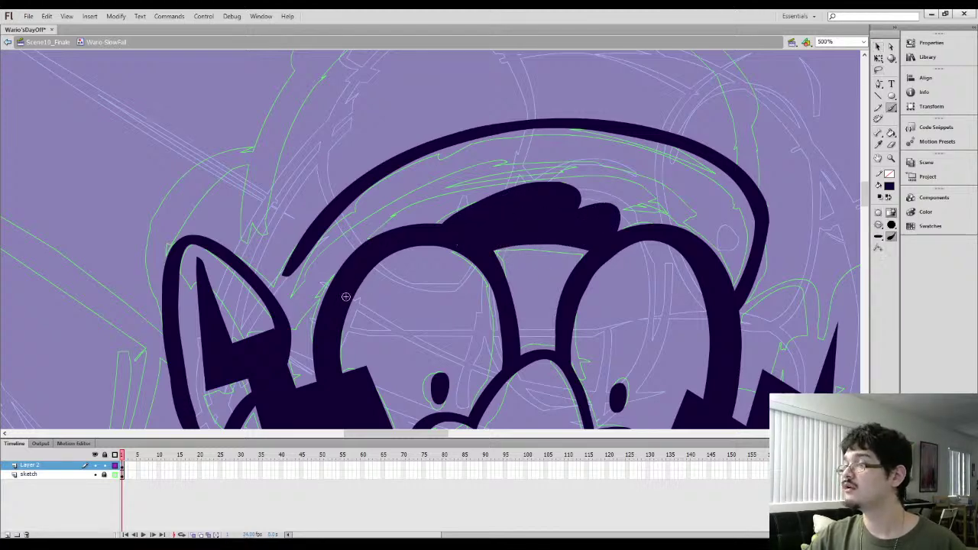
left_click_drag(286, 336, 377, 233)
key("ctrl+z")
left_click_drag(285, 344, 374, 241)
key("space")
left_click_drag(332, 297, 375, 210)
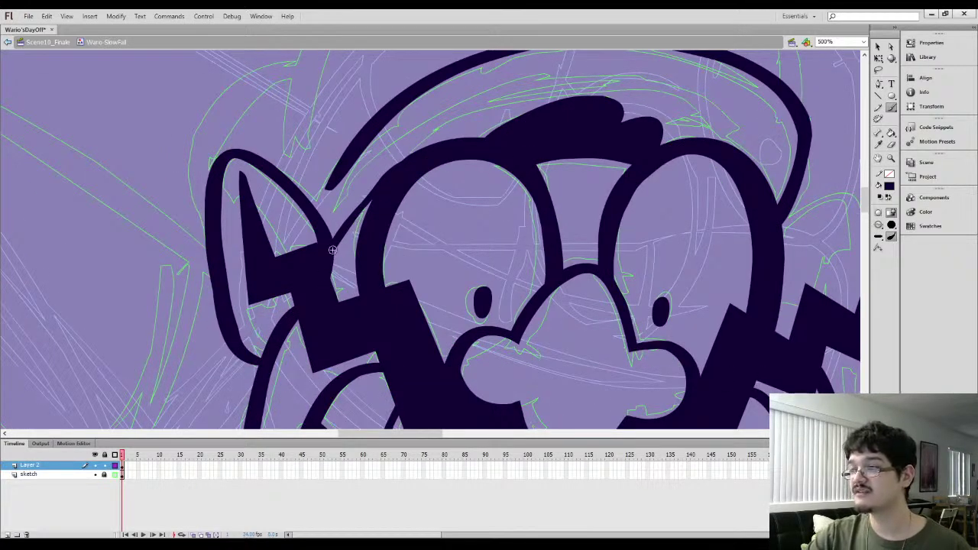
mouse_move(343, 284)
left_mouse_down()
mouse_move(347, 231)
mouse_move(338, 269)
mouse_move(341, 238)
left_mouse_up()
key("ctrl+z")
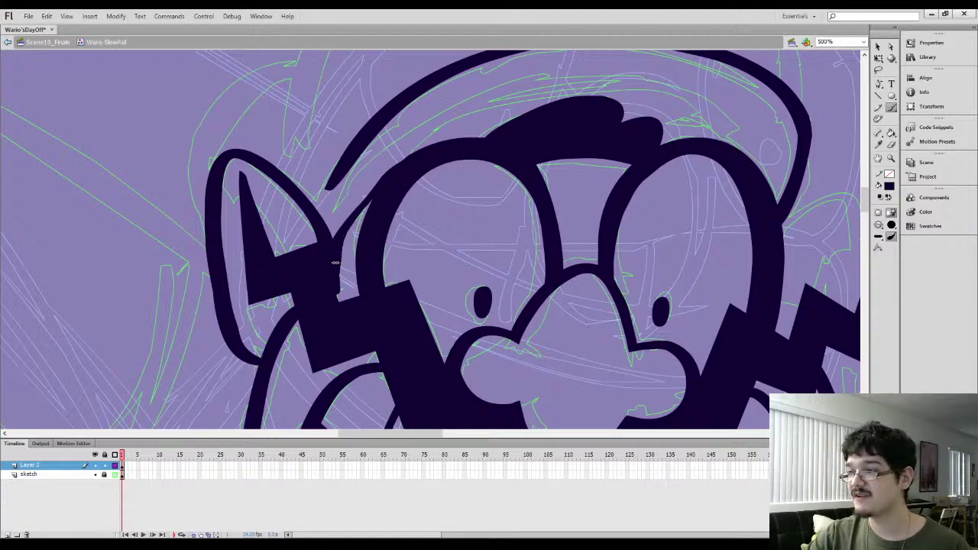
left_click_drag(333, 237, 387, 170)
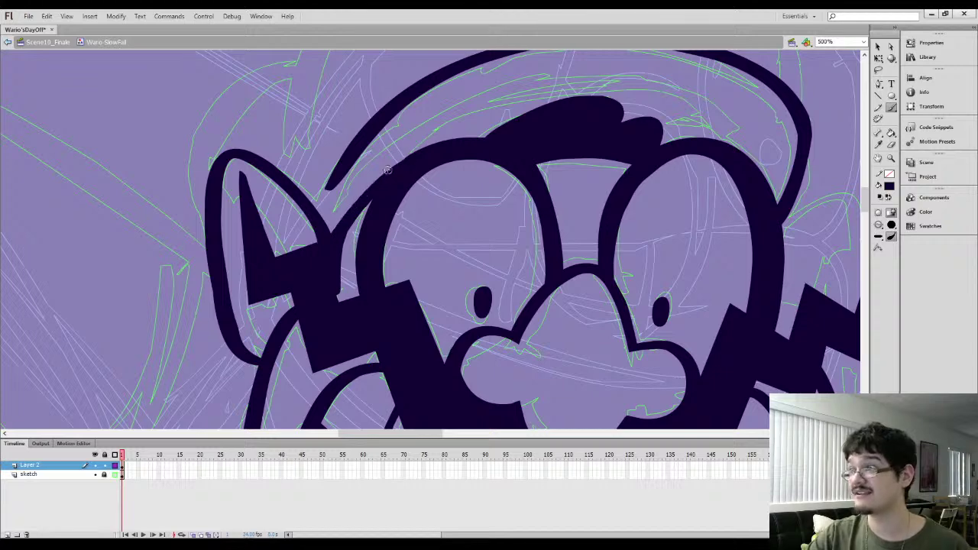
Smooth the new stroke beside the ear
key("l")
left_click_drag(350, 231, 352, 264)
left_click(879, 48)
left_click(896, 216)
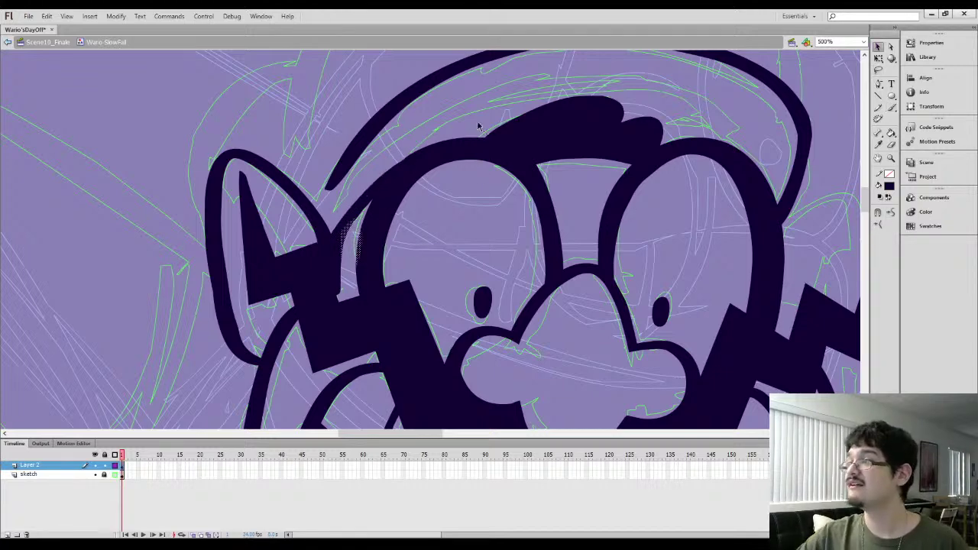
left_click(479, 126)
left_click_drag(481, 171, 397, 227)
Brush the thin inner cap brim line arcing above the brow
key("b")
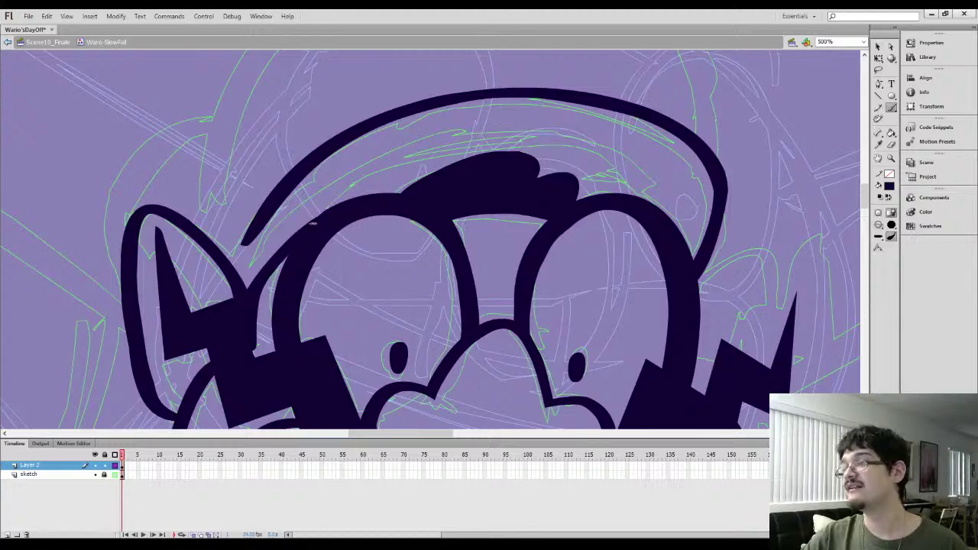
mouse_move(311, 226)
left_mouse_down()
mouse_move(400, 163)
mouse_move(472, 142)
mouse_move(605, 140)
mouse_move(665, 182)
left_mouse_up()
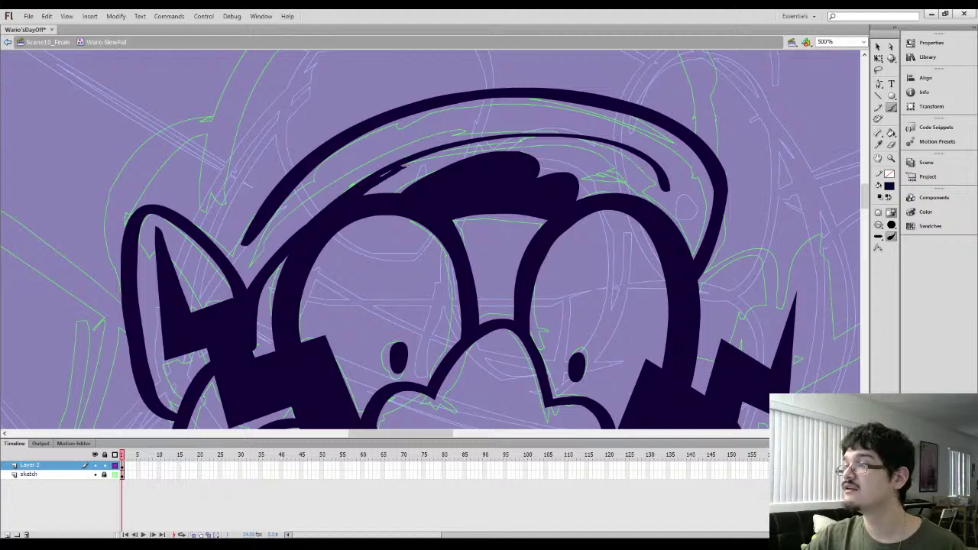
mouse_move(415, 171)
left_mouse_down()
mouse_move(340, 204)
mouse_move(406, 178)
mouse_move(358, 197)
mouse_move(421, 197)
mouse_move(475, 216)
left_mouse_up()
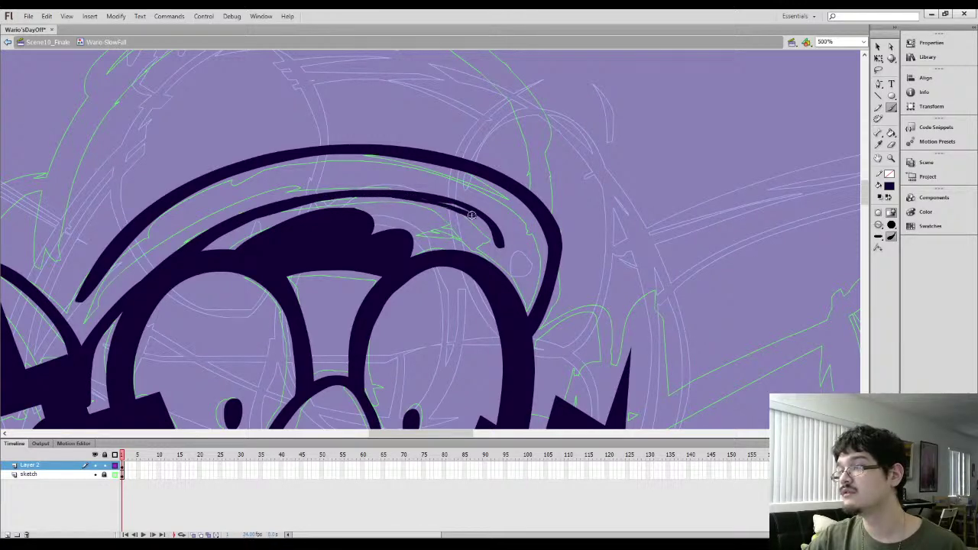
Thicken the inner brim arc above the hair, smooth it, and reshape its lower and upper edges
left_click_drag(411, 190, 378, 178)
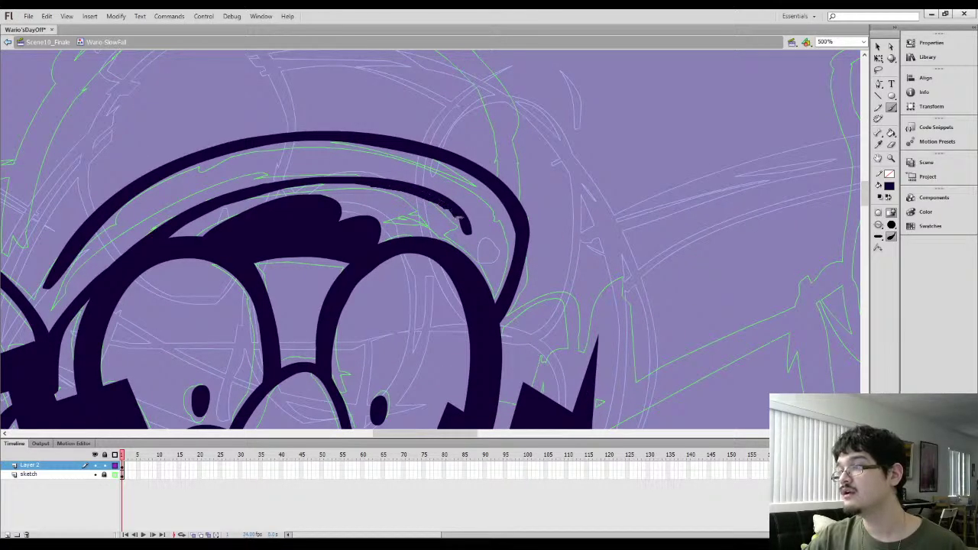
key("l")
mouse_move(226, 204)
left_mouse_down()
mouse_move(392, 158)
mouse_move(455, 196)
left_mouse_up()
left_click_drag(330, 188, 256, 198)
left_click(878, 47)
left_click(891, 214)
left_click(259, 200)
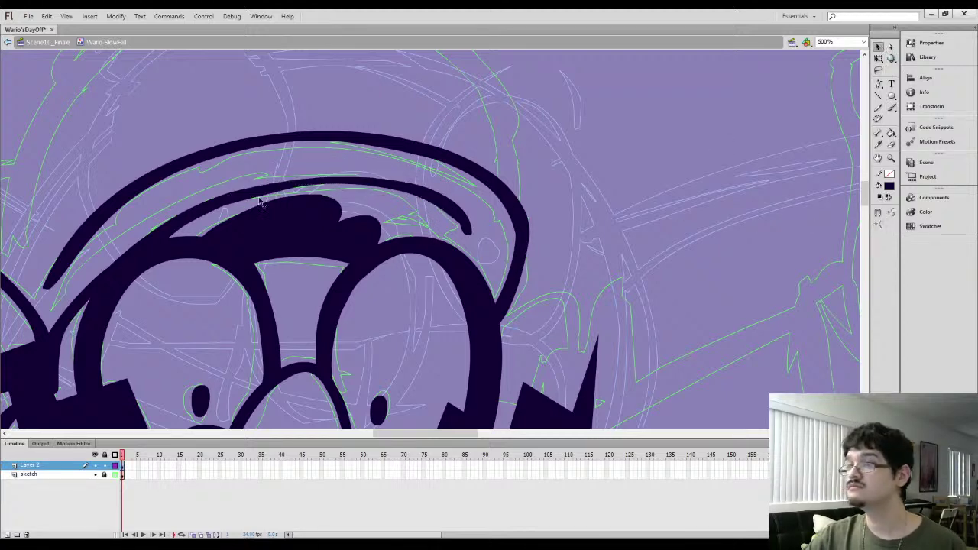
left_click_drag(247, 200, 258, 198)
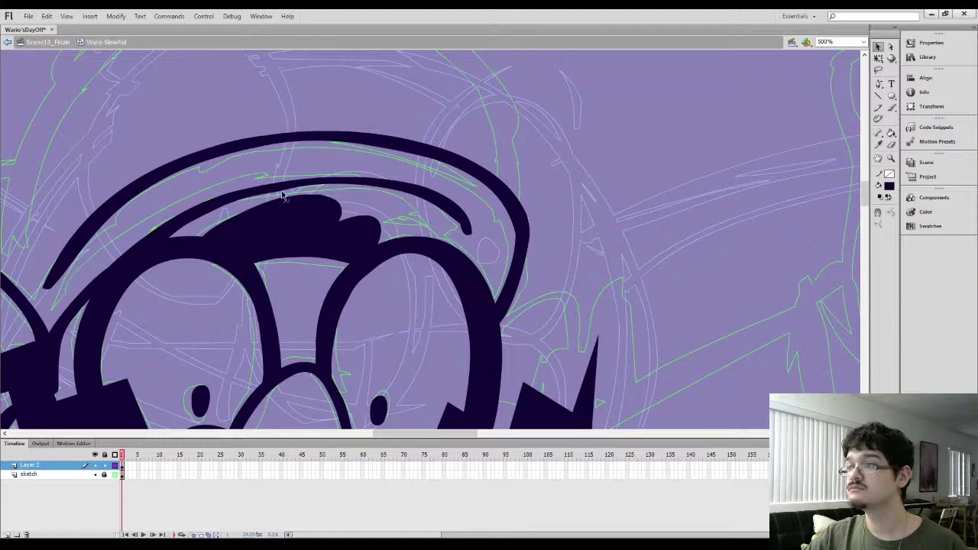
left_click(278, 193)
left_click(277, 192)
left_click(279, 182)
left_click_drag(280, 182, 292, 180)
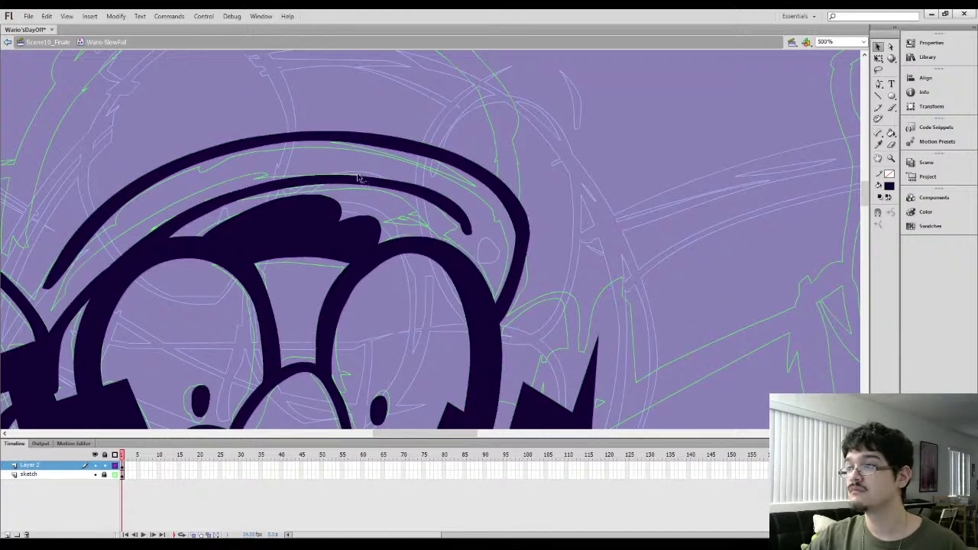
Smooth the inner brim stroke again and erase the rough edges beneath and along the arc
key("l")
mouse_move(388, 197)
left_mouse_down()
mouse_move(293, 175)
mouse_move(436, 171)
mouse_move(451, 221)
left_mouse_up()
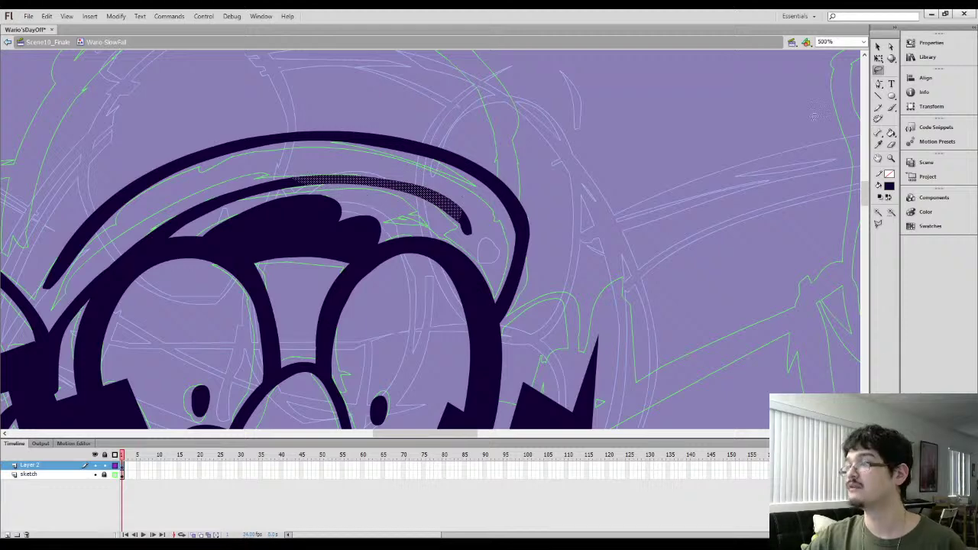
left_click(878, 47)
left_click(891, 214)
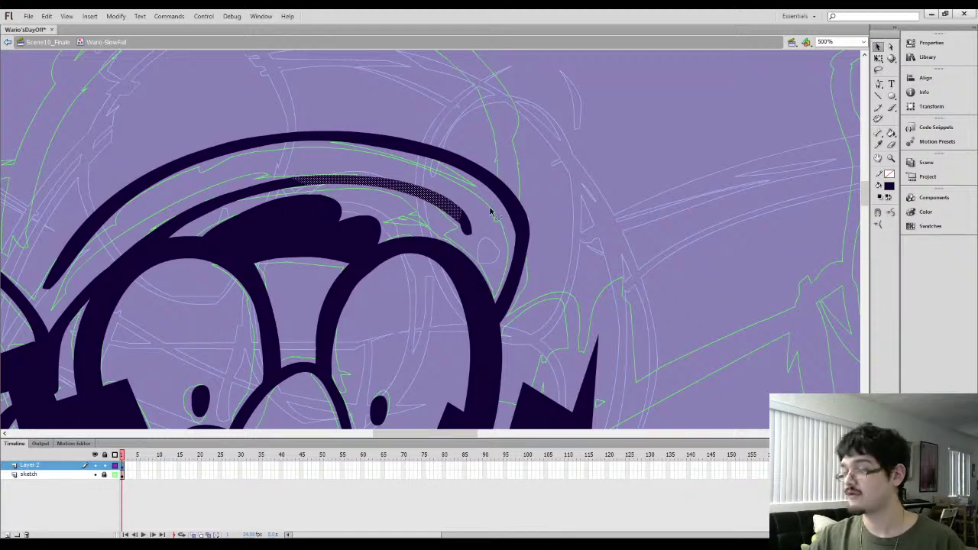
key("ctrl+=")
left_click(524, 198)
left_click_drag(499, 242, 456, 208)
key("e")
mouse_move(371, 191)
left_mouse_down()
mouse_move(462, 205)
mouse_move(402, 192)
mouse_move(553, 258)
mouse_move(518, 234)
mouse_move(576, 289)
mouse_move(579, 249)
left_mouse_up()
left_click(879, 225)
mouse_move(581, 286)
left_mouse_down()
mouse_move(551, 216)
mouse_move(558, 228)
mouse_move(453, 167)
mouse_move(545, 220)
mouse_move(315, 141)
mouse_move(465, 169)
mouse_move(368, 153)
mouse_move(498, 181)
mouse_move(356, 153)
mouse_move(535, 202)
mouse_move(359, 149)
mouse_move(519, 199)
mouse_move(369, 152)
mouse_move(497, 187)
mouse_move(379, 151)
left_mouse_up()
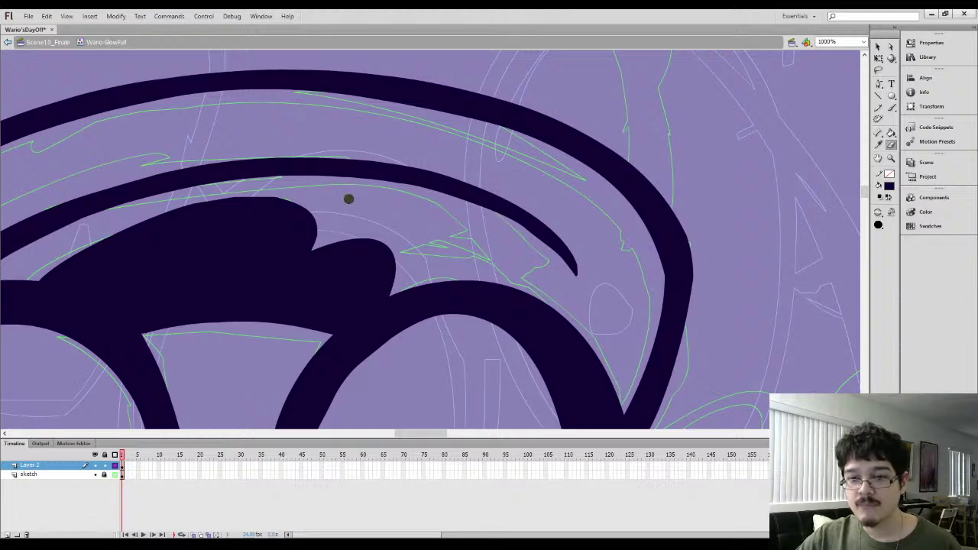
key("ctrl+minus")
Reselect the brim stroke and erase its rough end into a tidy tapered tip
key("l")
mouse_move(391, 215)
left_mouse_down()
mouse_move(319, 215)
mouse_move(385, 181)
mouse_move(506, 229)
left_mouse_up()
left_click(878, 48)
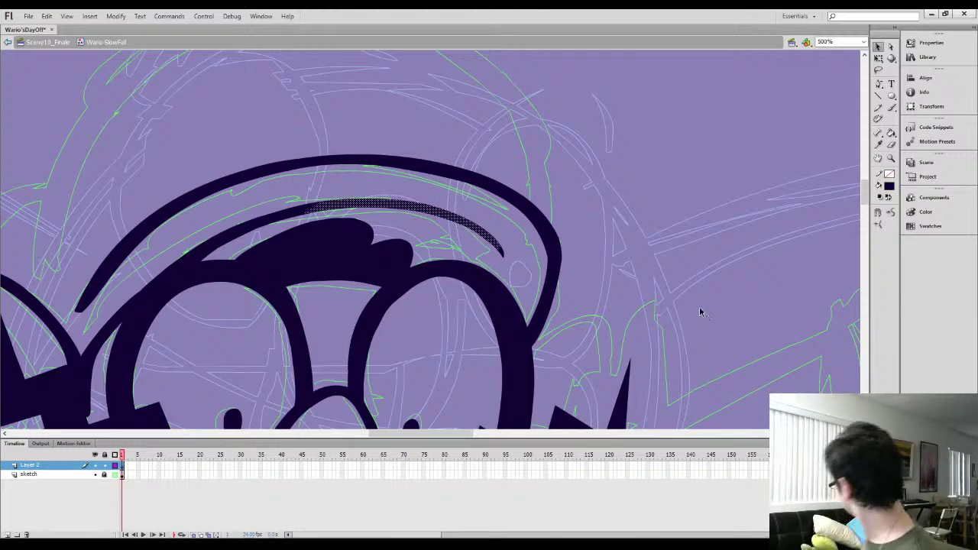
left_click(368, 186)
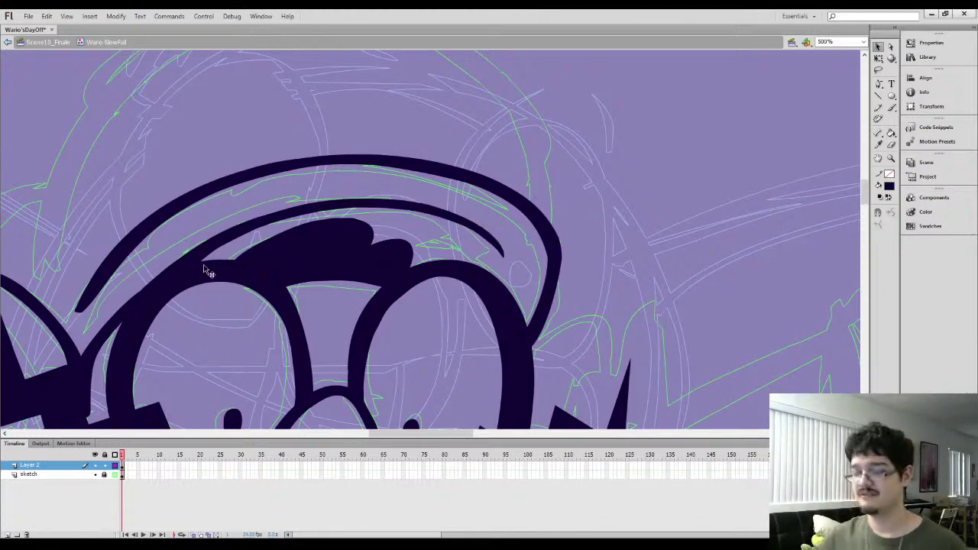
scroll(229, 279, "left", 5)
key("e")
mouse_move(208, 309)
left_mouse_down()
mouse_move(233, 247)
mouse_move(209, 297)
mouse_move(290, 193)
mouse_move(226, 261)
mouse_move(303, 185)
mouse_move(223, 263)
mouse_move(267, 221)
left_mouse_up()
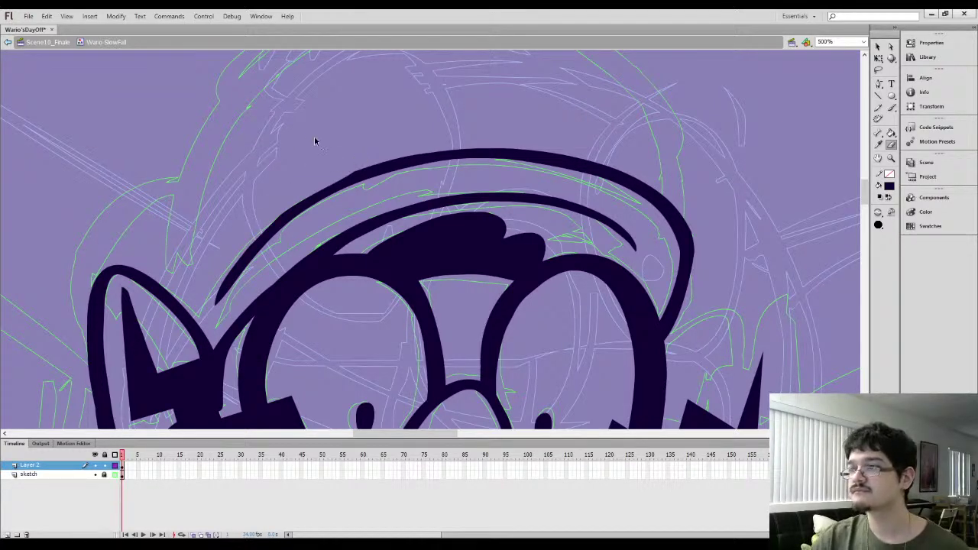
key("ctrl+minus")
key("l")
left_click_drag(340, 219, 422, 200)
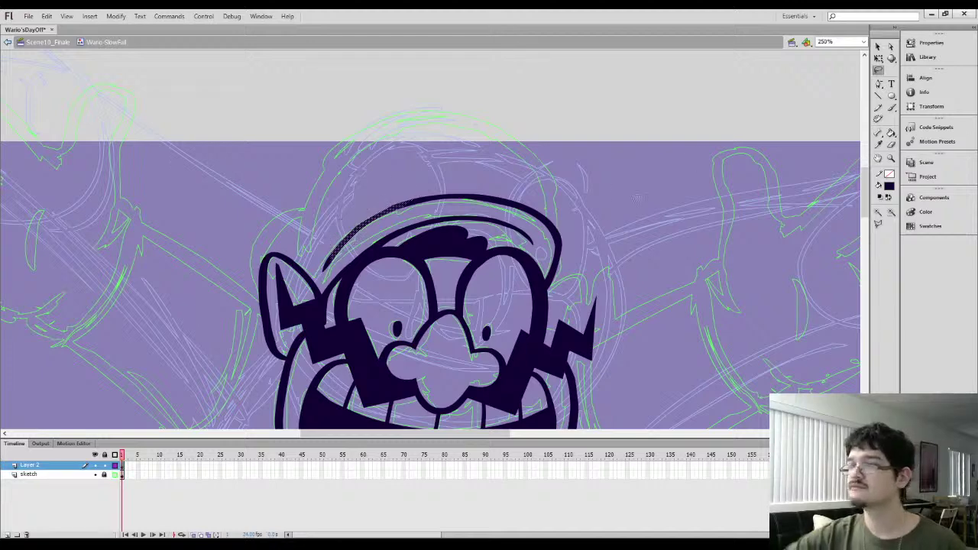
Try brushing a new arc along the cap, then undo it
left_click(878, 47)
left_click(339, 197)
left_click_drag(339, 197, 429, 158)
key("i")
key("b")
mouse_move(431, 207)
left_mouse_down()
mouse_move(423, 250)
mouse_move(385, 228)
mouse_move(425, 164)
mouse_move(471, 134)
left_mouse_up()
key("ctrl+z")
key("ctrl+minus")
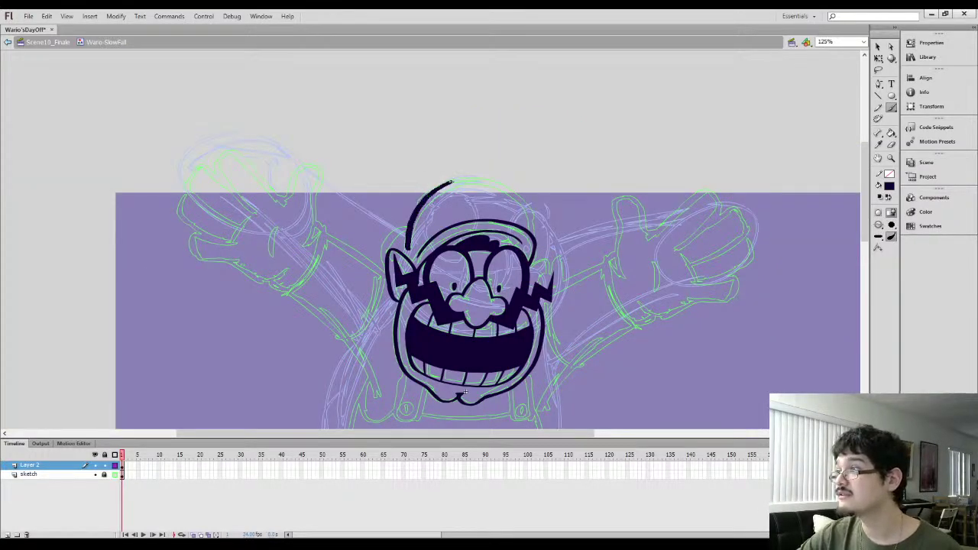
Close the gap at the hat line junction with a brush stroke and dark fill, then trim the arc's right edge
key("l")
left_click_drag(531, 227, 516, 233)
key("ctrl+equal")
key("ctrl+equal")
key("ctrl+equal")
left_click(517, 240)
key("b")
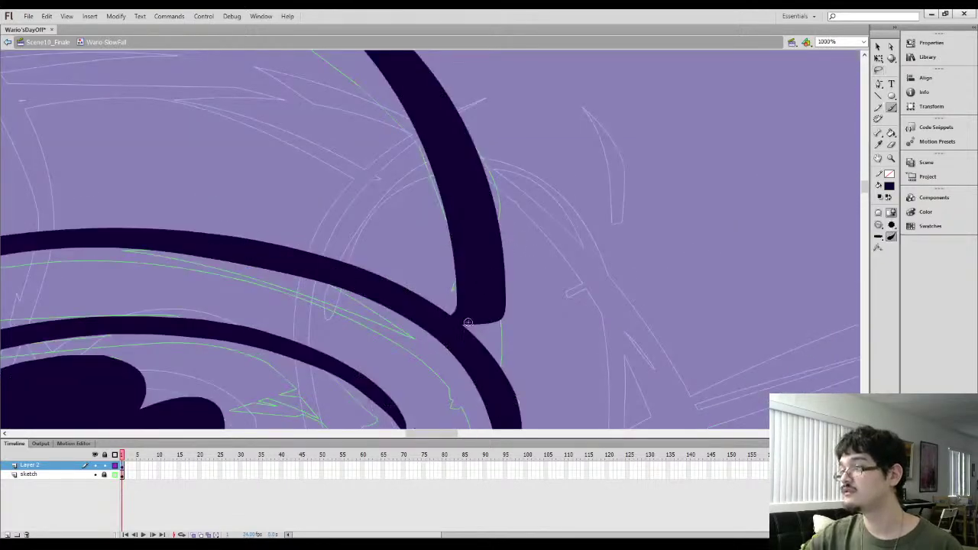
left_click_drag(488, 359, 490, 260)
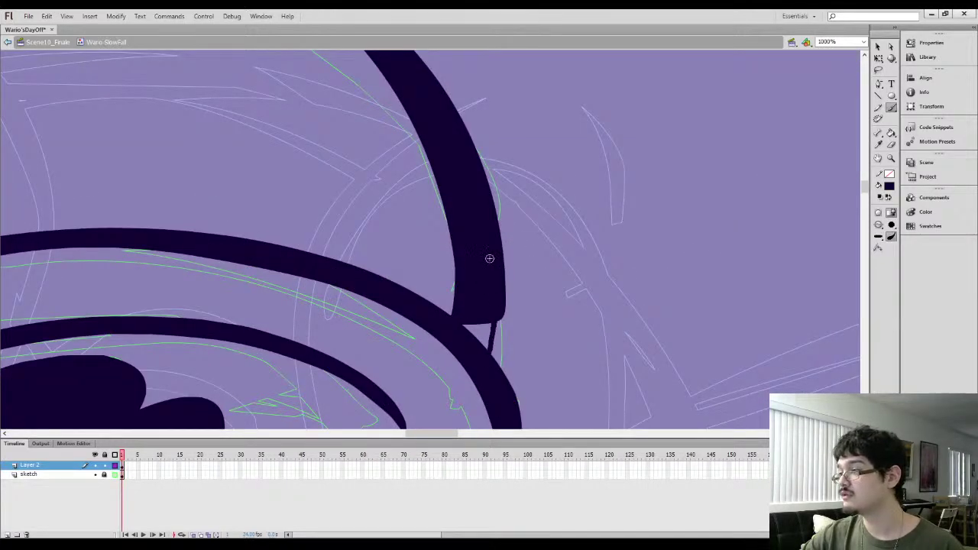
key("k")
left_click(478, 335)
key("e")
mouse_move(497, 330)
left_mouse_down()
mouse_move(506, 261)
mouse_move(501, 342)
mouse_move(495, 187)
left_mouse_up()
Smooth the rough sliver along the arc's edge and pull its inner edge into a smoother curve
key("l")
left_click_drag(490, 296, 462, 117)
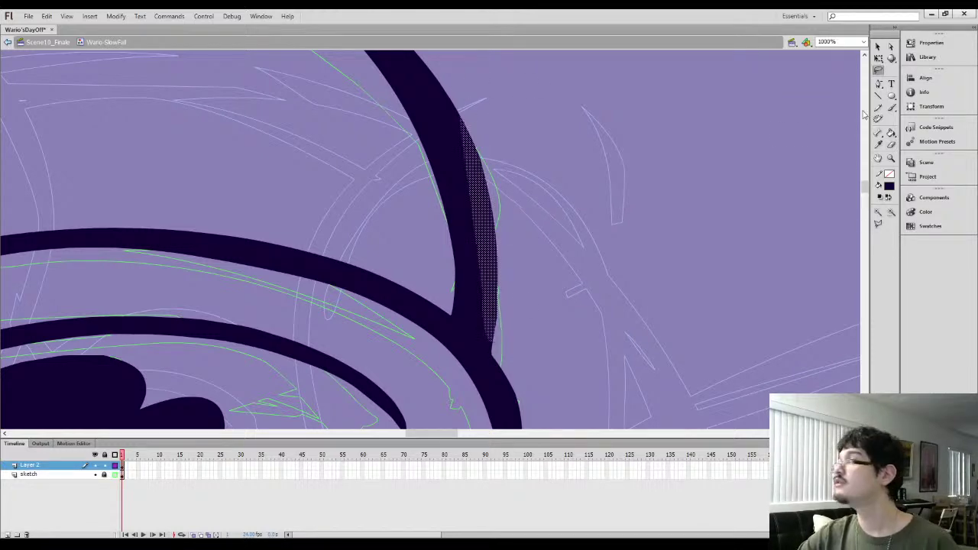
key("v")
left_click(892, 213)
left_click(892, 214)
key("ctrl+minus")
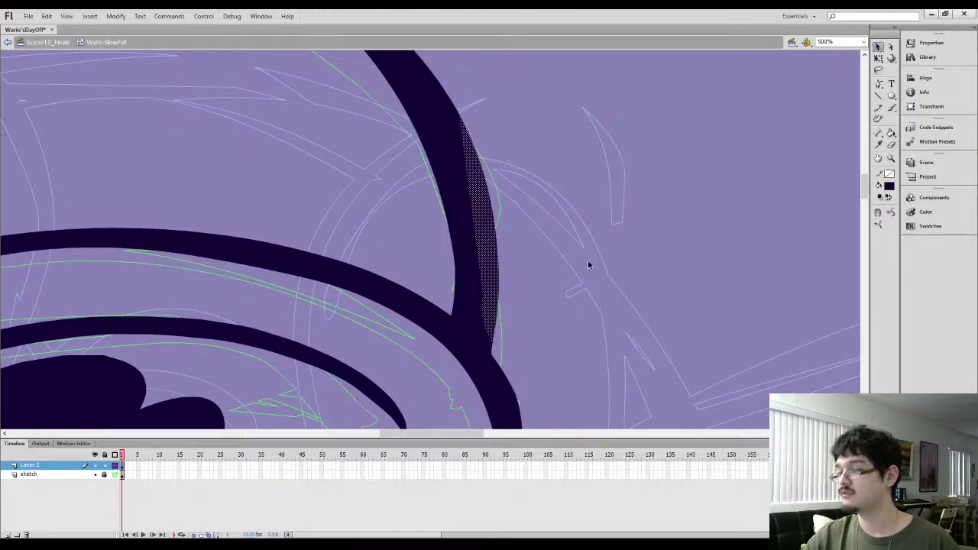
left_click(581, 279)
left_click_drag(356, 167, 573, 287)
key("q")
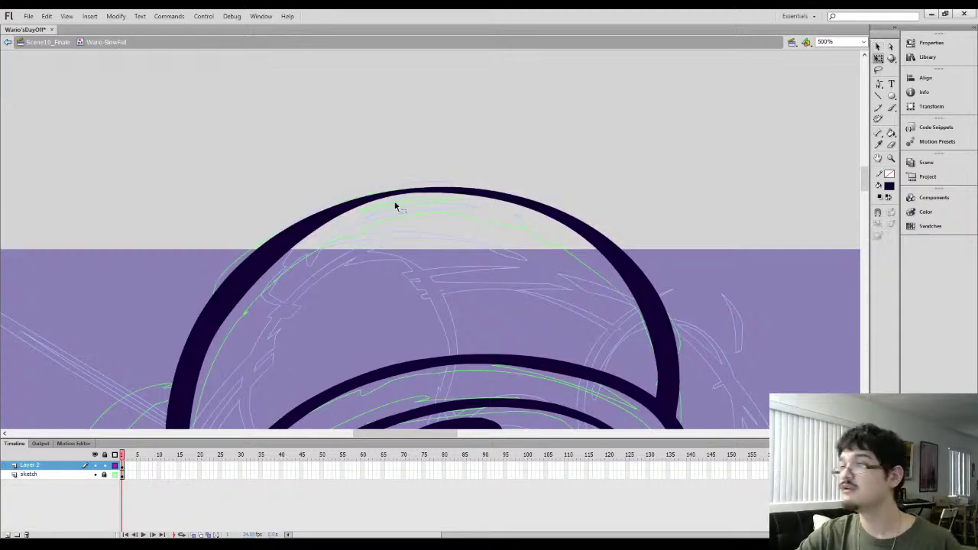
left_click_drag(403, 195, 392, 215)
Smooth the top of the cap arc twice and straighten the kink on its inner edge
key("l")
mouse_move(372, 249)
left_mouse_down()
mouse_move(616, 213)
mouse_move(616, 271)
left_mouse_up()
left_click(878, 46)
left_click(893, 216)
left_click(892, 216)
left_click(892, 215)
left_click(893, 215)
left_click(742, 183)
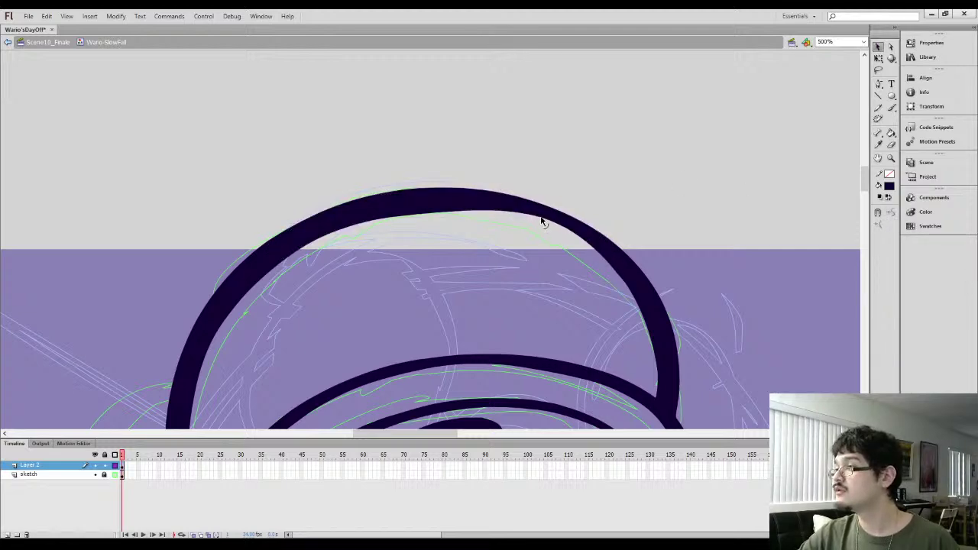
key("l")
mouse_move(569, 287)
left_mouse_down()
mouse_move(404, 145)
mouse_move(654, 302)
left_mouse_up()
key("v")
left_click(687, 165)
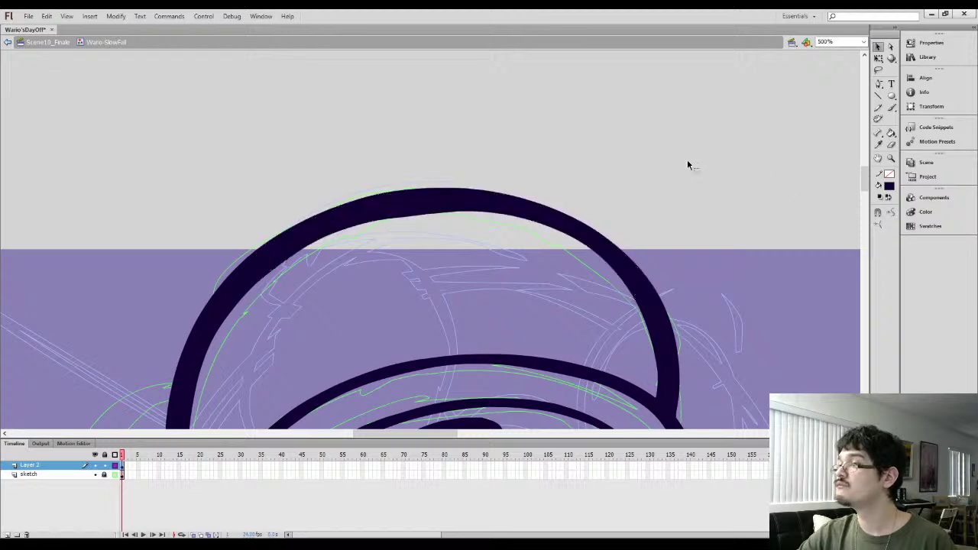
left_click_drag(407, 221, 350, 221)
left_click_drag(457, 212, 496, 211)
Erase excess along the cap arc's tip, outer edge and top-left edge
key("l")
mouse_move(206, 367)
left_mouse_down()
mouse_move(295, 175)
mouse_move(673, 271)
left_mouse_up()
left_click(879, 48)
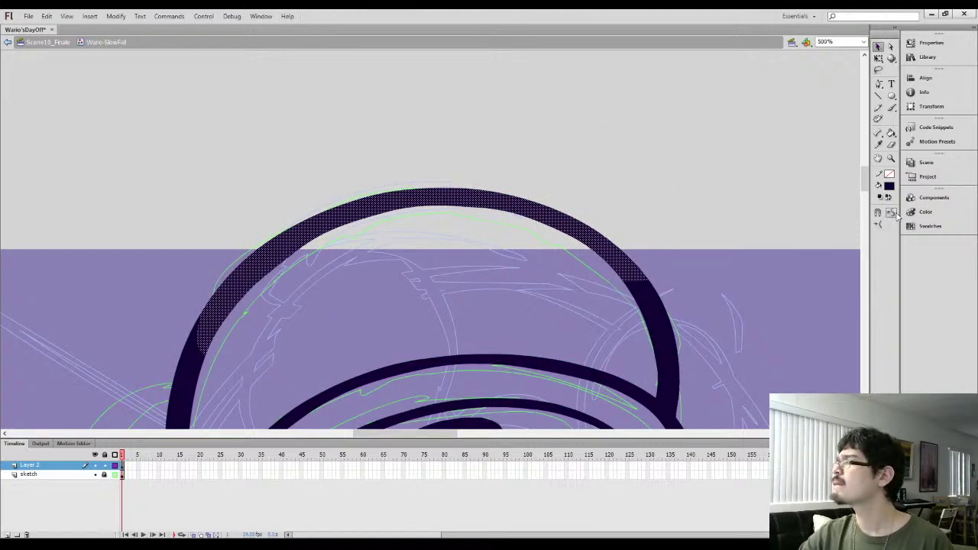
left_click(672, 157)
mouse_move(299, 345)
left_mouse_down()
mouse_move(452, 186)
mouse_move(499, 108)
left_mouse_up()
mouse_move(412, 173)
left_mouse_down()
mouse_move(445, 237)
mouse_move(415, 262)
left_mouse_up()
key("e")
scroll(405, 291, "down", 3)
mouse_move(414, 297)
left_mouse_down()
mouse_move(405, 227)
mouse_move(406, 261)
mouse_move(413, 280)
mouse_move(431, 284)
mouse_move(429, 300)
mouse_move(415, 288)
mouse_move(409, 249)
left_mouse_up()
left_click_drag(413, 203, 419, 238)
left_click_drag(410, 303, 426, 194)
key("ctrl+minus")
mouse_move(423, 271)
left_mouse_down()
mouse_move(415, 201)
mouse_move(413, 263)
mouse_move(448, 181)
left_mouse_up()
mouse_move(422, 223)
left_mouse_down()
mouse_move(463, 161)
mouse_move(537, 125)
left_mouse_up()
Smooth the top-left section of the cap arc and the dark vertical stroke
key("l")
left_click_drag(429, 245, 552, 143)
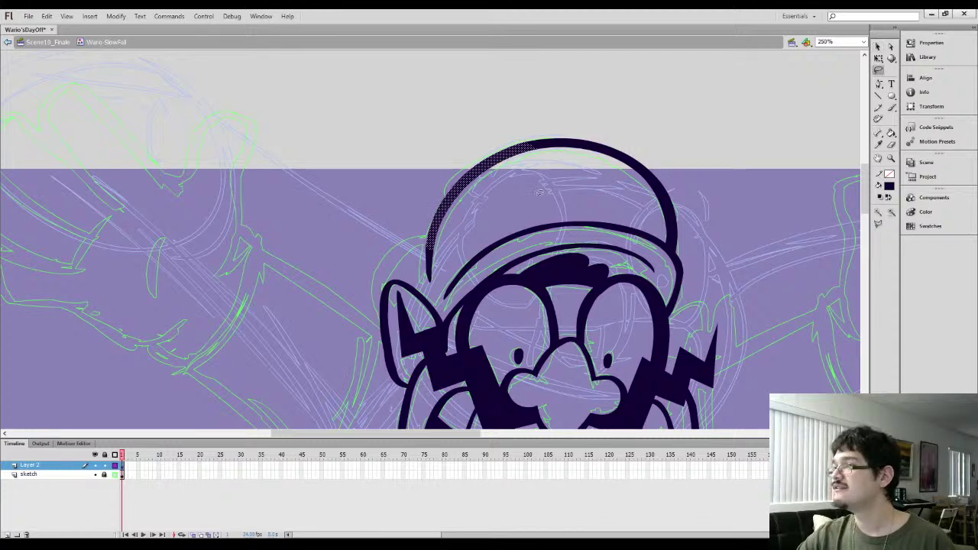
left_click_drag(453, 232, 426, 207)
key("ctrl+equal")
key("ctrl+equal")
mouse_move(369, 271)
left_mouse_down()
mouse_move(382, 360)
mouse_move(372, 291)
mouse_move(419, 184)
left_mouse_up()
key("v")
left_click(892, 214)
left_click(515, 231)
key("ctrl+minus")
Ink the ear's outer curve and inner edge and fill the gap between them dark
key("i")
key("b")
mouse_move(359, 347)
left_mouse_down()
mouse_move(337, 299)
mouse_move(360, 219)
mouse_move(451, 172)
left_mouse_up()
mouse_move(352, 291)
left_mouse_down()
mouse_move(375, 224)
mouse_move(451, 184)
left_mouse_up()
key("k")
left_click(380, 218)
key("ctrl+minus")
key("ctrl+minus")
left_click_drag(443, 342, 374, 300)
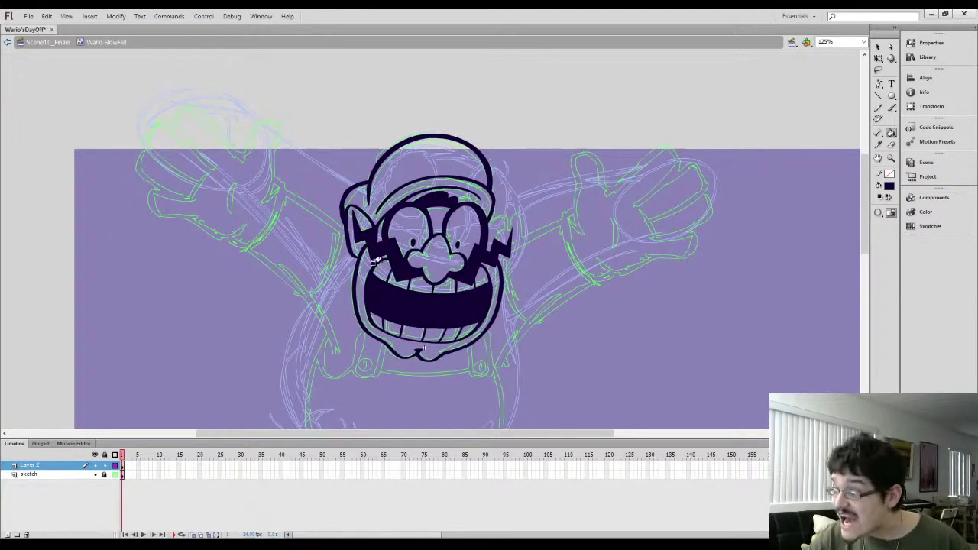
key("ctrl+minus")
key("ctrl+equal")
key("ctrl+equal")
left_click_drag(363, 156, 308, 316)
Brush a rounded emblem arc on the cap front in the dark line colour and smooth it
key("i")
left_click(349, 257)
key("ctrl+equal")
left_click_drag(352, 153, 362, 391)
left_click_drag(391, 66, 356, 227)
key("b")
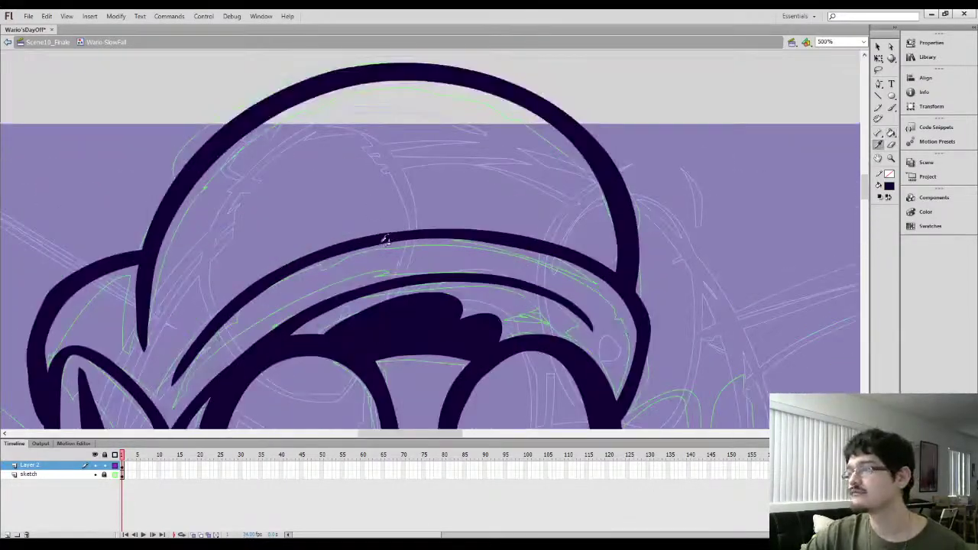
mouse_move(334, 242)
left_mouse_down()
mouse_move(350, 213)
mouse_move(390, 186)
mouse_move(445, 181)
mouse_move(484, 202)
mouse_move(503, 232)
left_mouse_up()
key("ctrl+z")
mouse_move(334, 245)
left_mouse_down()
mouse_move(357, 199)
mouse_move(417, 176)
mouse_move(464, 183)
mouse_move(495, 236)
left_mouse_up()
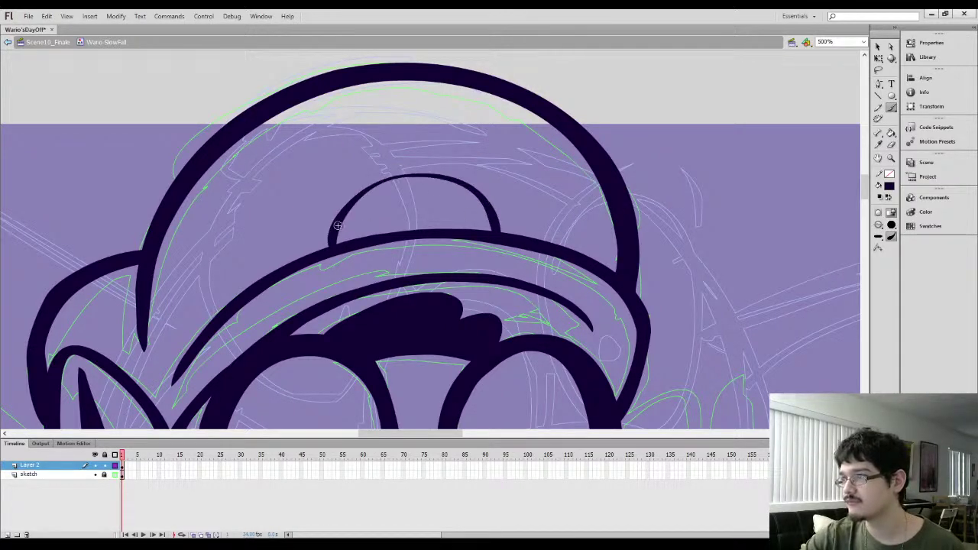
mouse_move(333, 228)
left_mouse_down()
mouse_move(354, 195)
mouse_move(388, 176)
mouse_move(449, 180)
left_mouse_up()
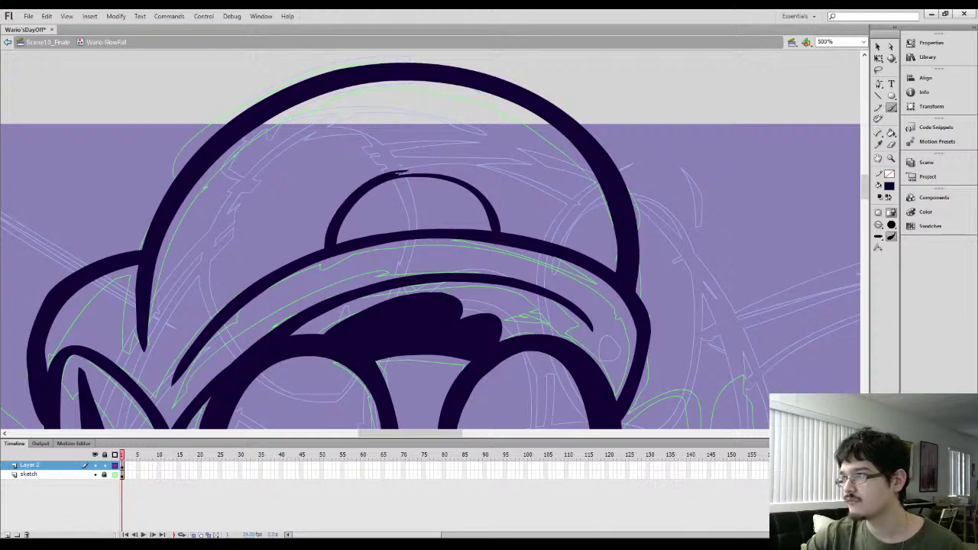
left_click_drag(493, 228, 496, 231)
key("v")
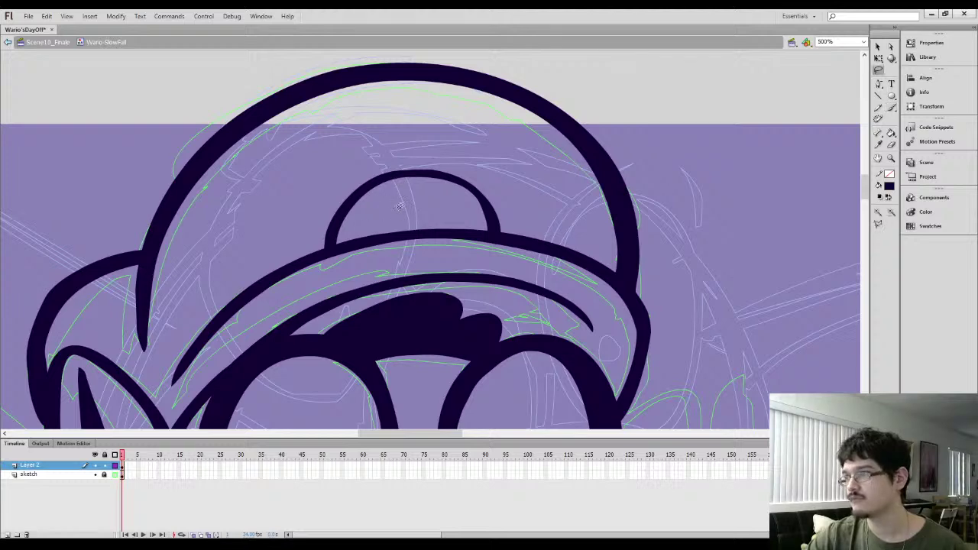
left_click(401, 178)
left_click(891, 214)
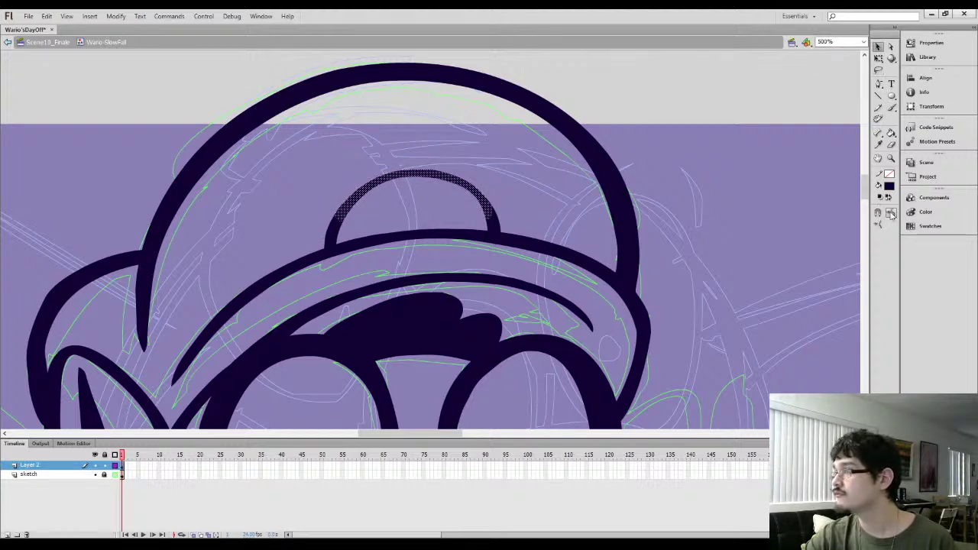
left_click(476, 174)
Draw five straight guide lines outlining the W zigzag inside the emblem
key("b")
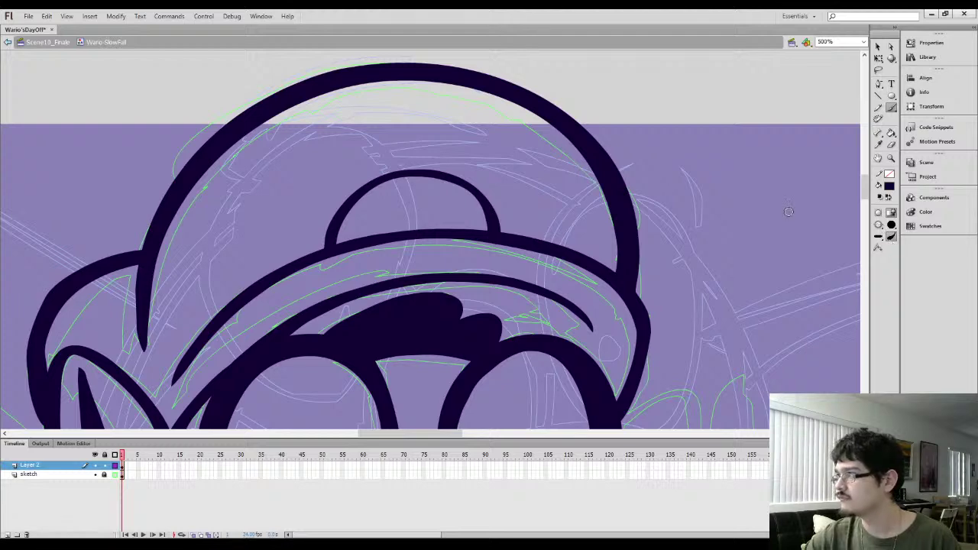
key("n")
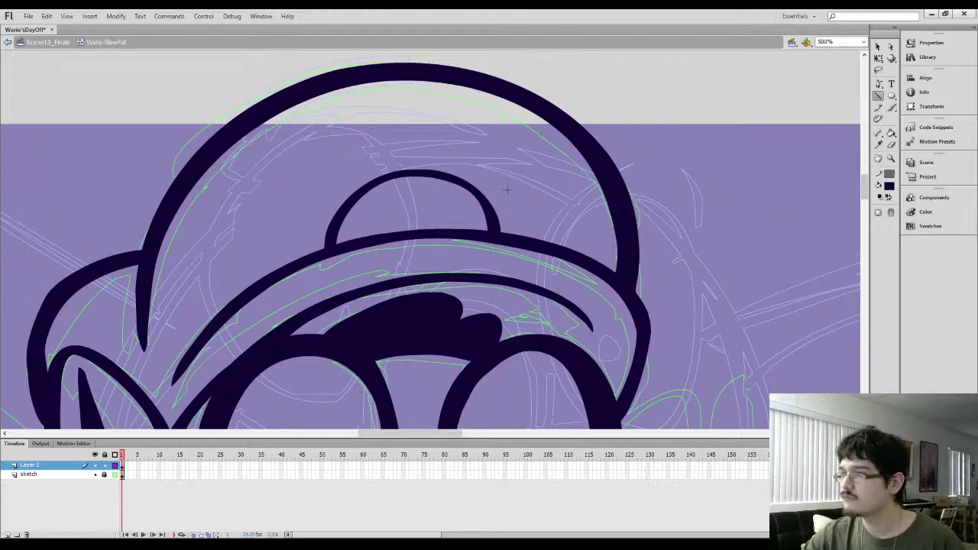
left_click_drag(321, 198, 366, 245)
left_click_drag(353, 170, 321, 203)
left_click_drag(395, 229, 425, 208)
left_click_drag(480, 189, 484, 182)
left_click_drag(509, 214, 485, 182)
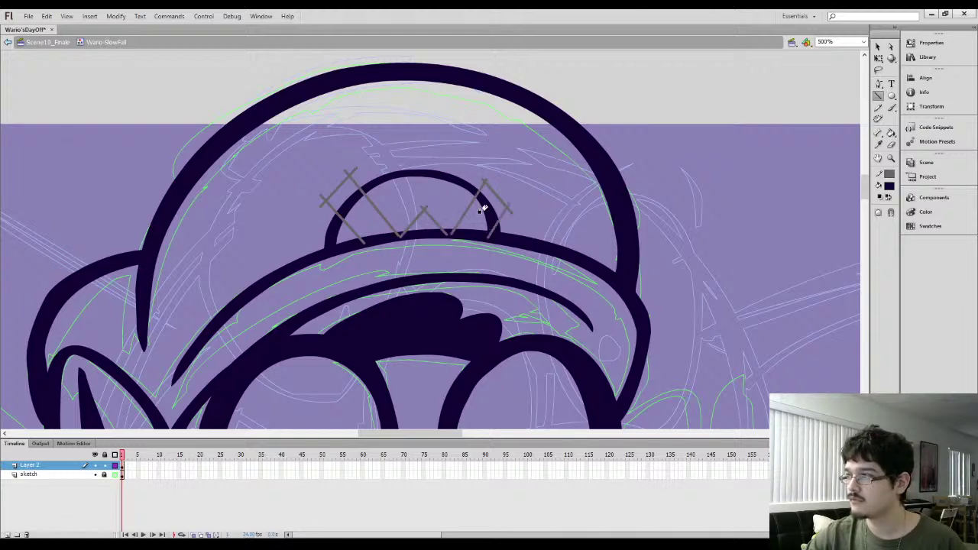
Fill the W's triangles and left stripe dark with the Paint Bucket
key("k")
left_click(483, 208)
left_click(425, 225)
left_click(358, 230)
left_click(336, 203)
key("ctrl+minus")
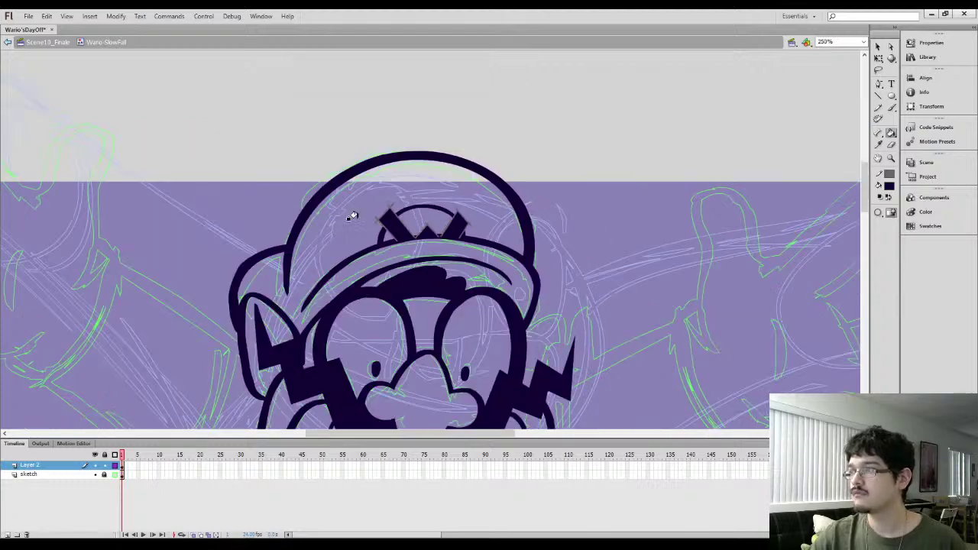
Remove the grey guide-line strokes from all the artwork and zoom out to 125%
key("ctrl+a")
left_click(965, 188)
key("l")
left_click(485, 258)
mouse_move(475, 347)
left_mouse_down()
mouse_move(484, 221)
mouse_move(423, 269)
left_mouse_up()
scroll(484, 222, "down", 2)
key("ctrl+minus")
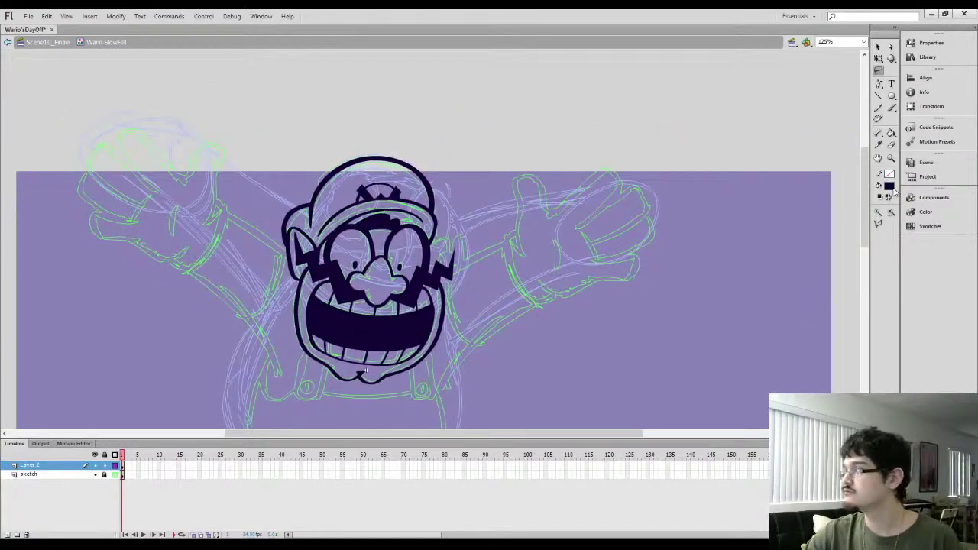
Fill the cap emblem and both eyes white with the Paint Bucket
key("k")
left_click(356, 195)
left_click(366, 192)
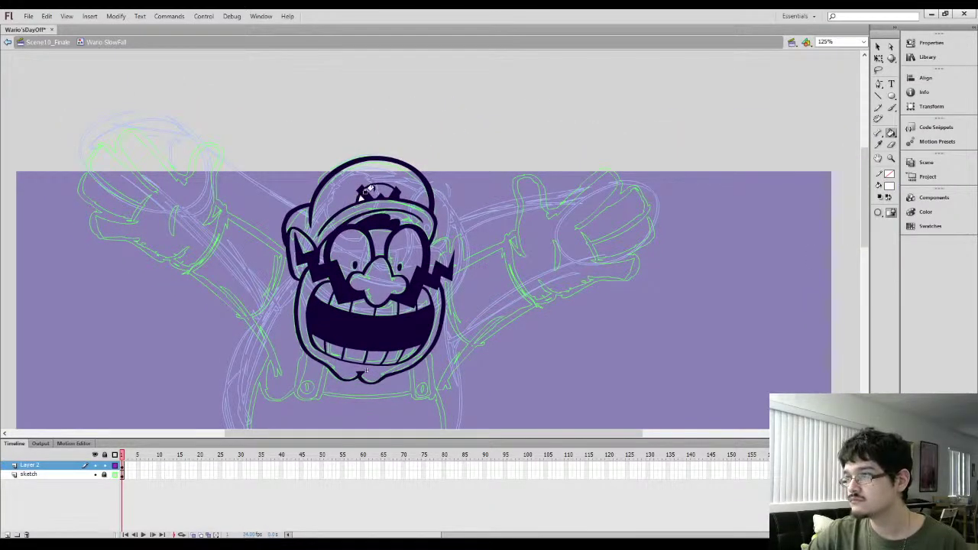
left_click(386, 191)
left_click(350, 252)
left_click(406, 252)
Fill every upper and lower tooth white
left_click(420, 303)
left_click(401, 309)
left_click(386, 308)
left_click(363, 308)
left_click(353, 309)
left_click(347, 357)
left_click(359, 356)
left_click(381, 356)
left_click(392, 356)
left_click(409, 353)
left_click(333, 352)
left_click(318, 345)
left_click(340, 303)
left_click(319, 294)
Re-ink the right ear's outline in the navy line colour at 500% zoom
mouse_move(366, 259)
left_mouse_down()
mouse_move(390, 249)
mouse_move(410, 276)
mouse_move(395, 280)
mouse_move(480, 251)
mouse_move(451, 316)
left_mouse_up()
key("l")
key("ctrl+equal")
key("ctrl+equal")
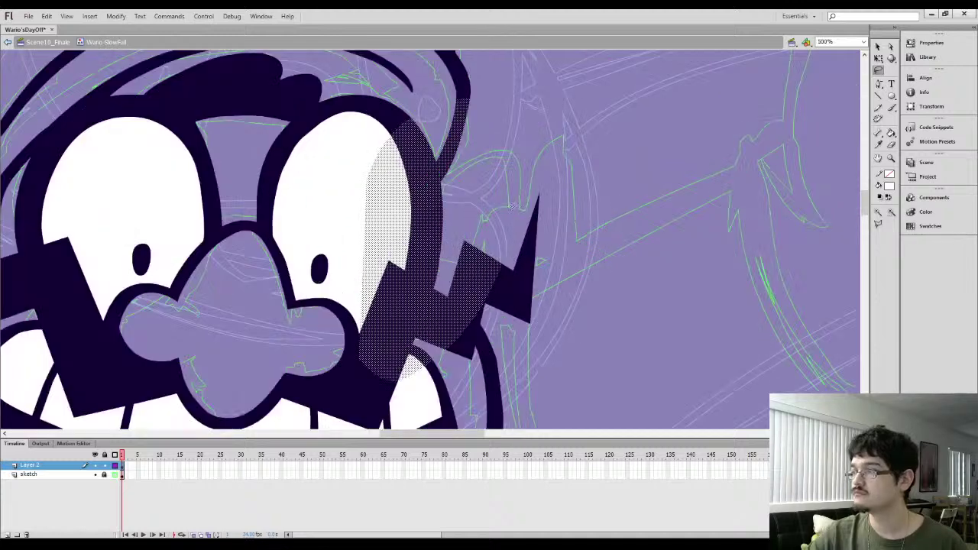
left_click(493, 192)
key("i")
left_click(437, 192)
key("b")
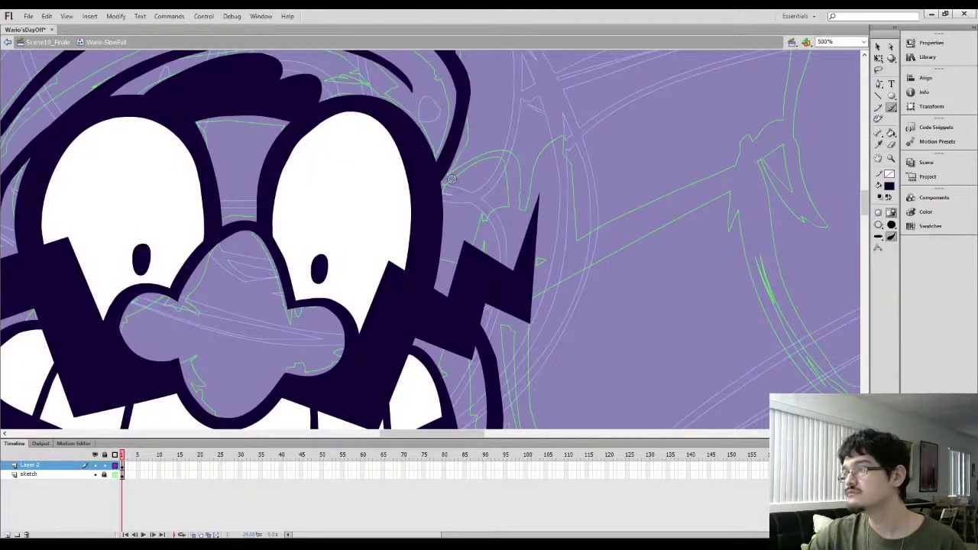
mouse_move(451, 163)
left_mouse_down()
mouse_move(484, 148)
mouse_move(490, 157)
mouse_move(478, 246)
left_mouse_up()
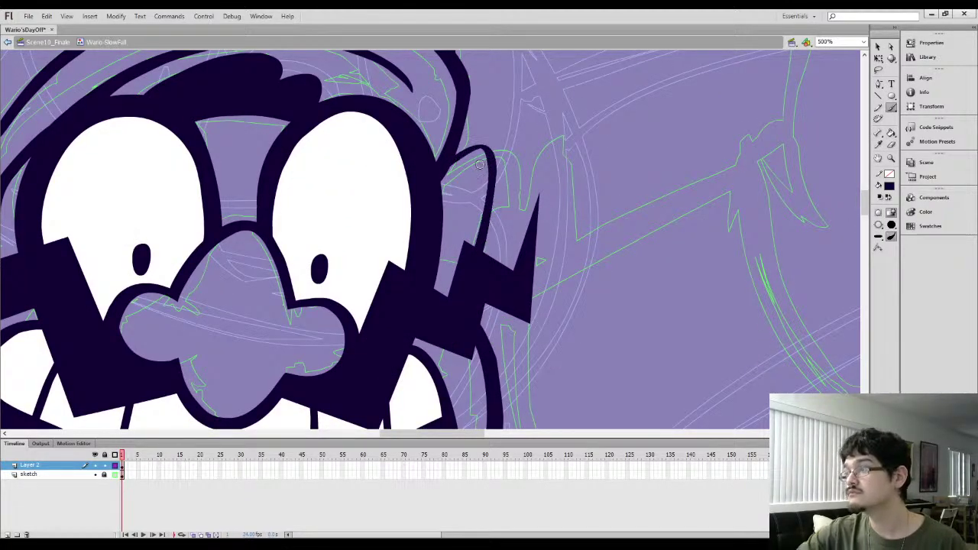
key("ctrl+z")
mouse_move(451, 168)
left_mouse_down()
mouse_move(483, 153)
mouse_move(498, 252)
left_mouse_up()
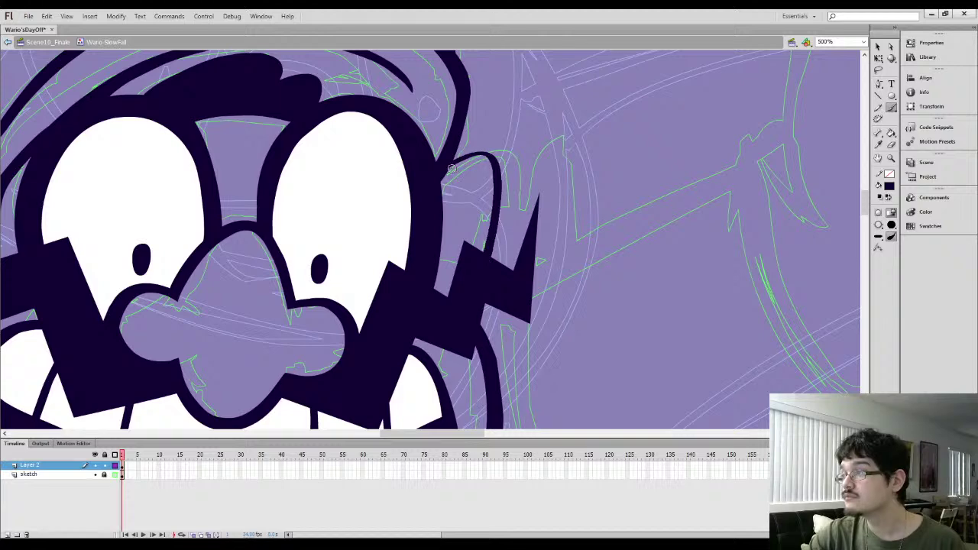
left_click_drag(495, 151, 498, 256)
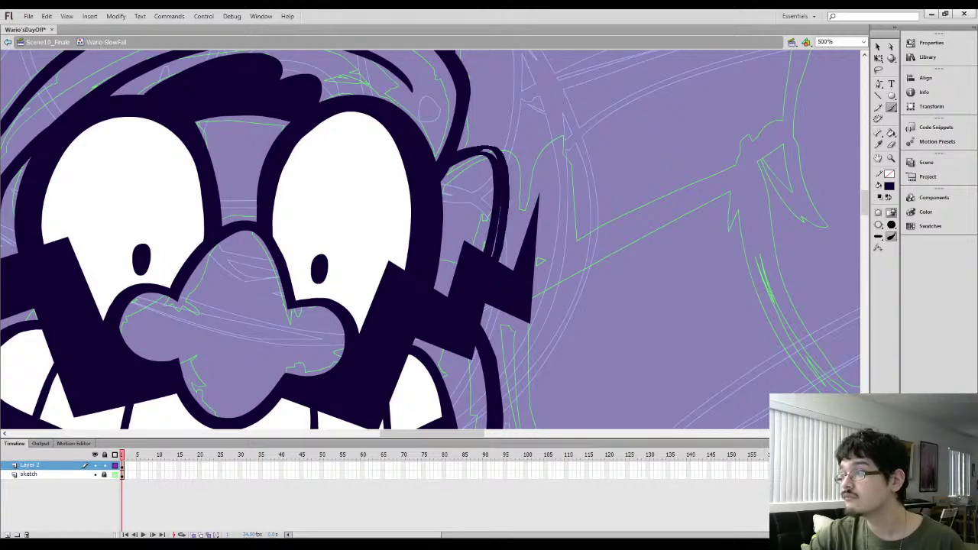
Zoom out so the coloured reference Wario appears beside the inked head
left_click_drag(467, 219, 495, 357)
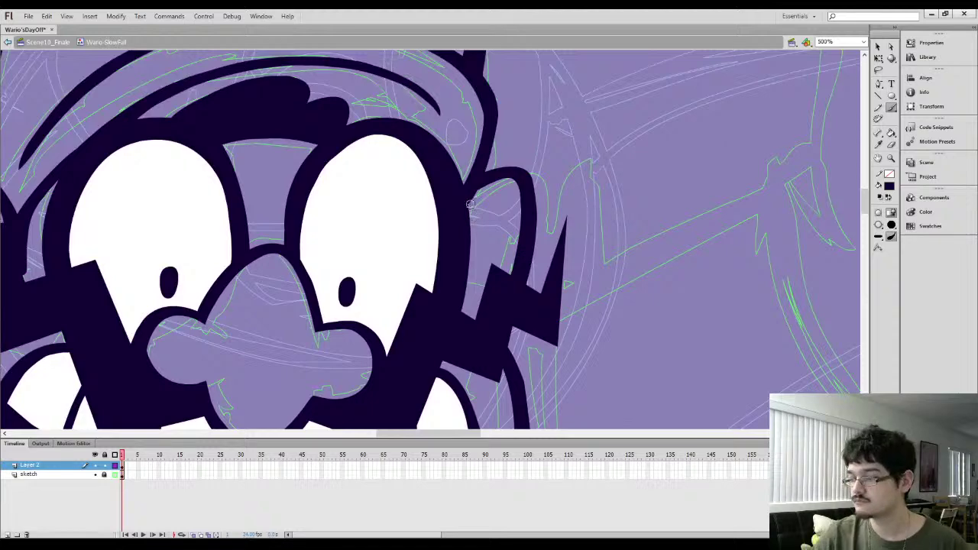
key("ctrl+minus")
left_click_drag(514, 240, 518, 212)
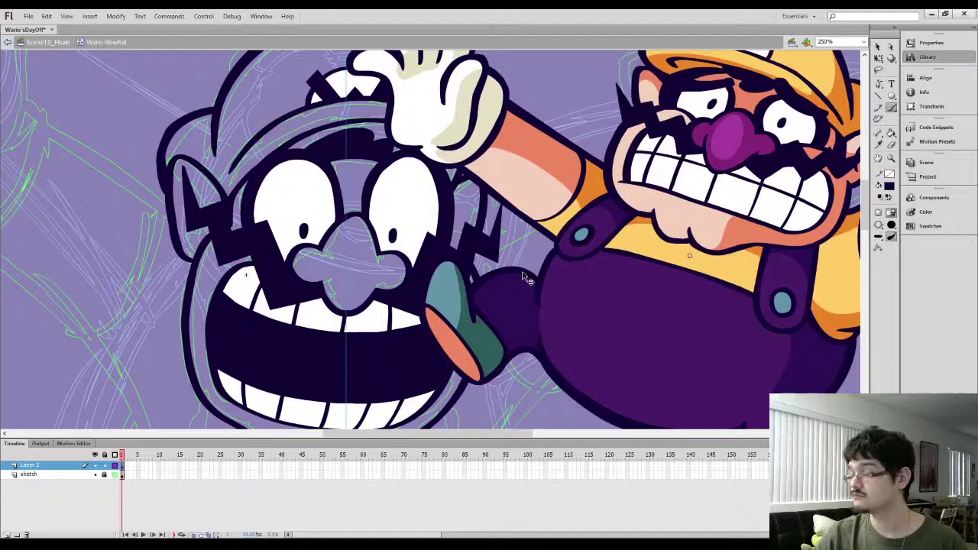
key("ctrl+minus")
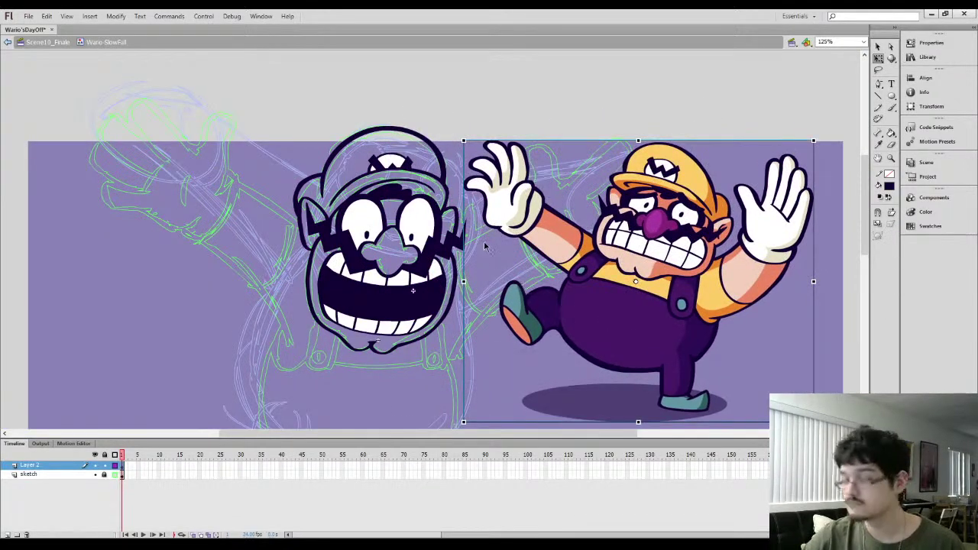
left_click(486, 256)
Paint the nose outline with the reference's purple and fill the nose magenta
key("i")
left_click(658, 220)
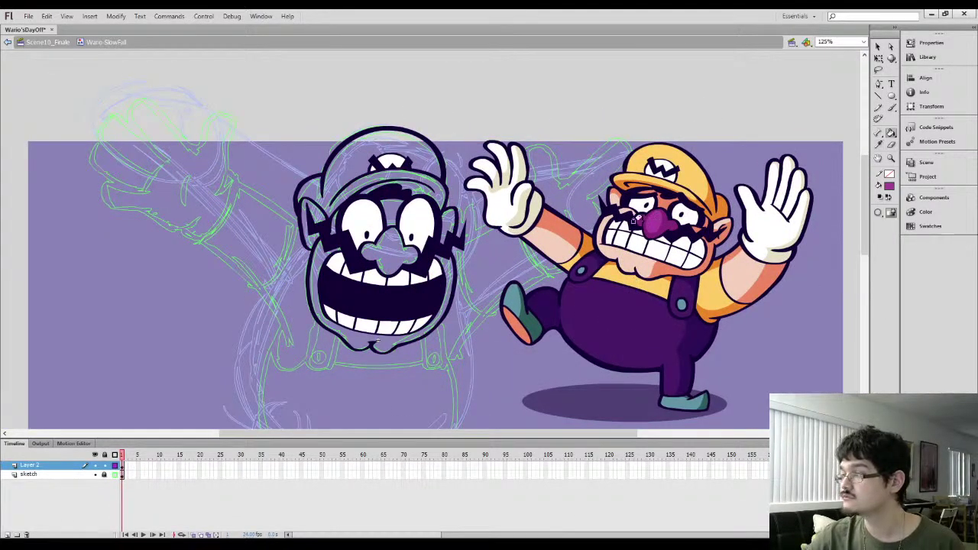
key("ctrl+equal")
key("ctrl+equal")
scroll(390, 191, "up", 5)
key("b")
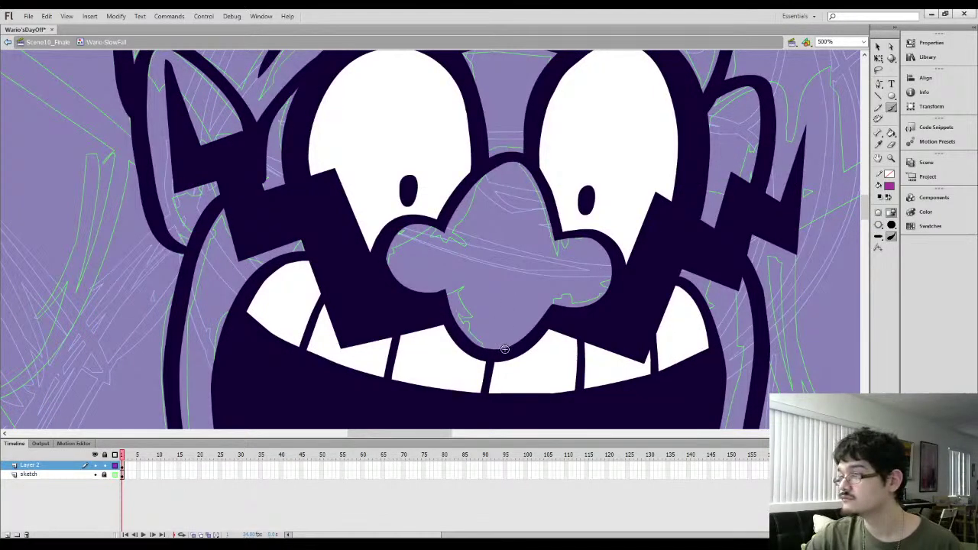
mouse_move(465, 333)
left_mouse_down()
mouse_move(466, 238)
mouse_move(511, 188)
mouse_move(541, 251)
mouse_move(508, 350)
left_mouse_up()
key("k")
left_click(509, 321)
Fill the nostril area around the nose with the reference's darker purple
key("ctrl+minus")
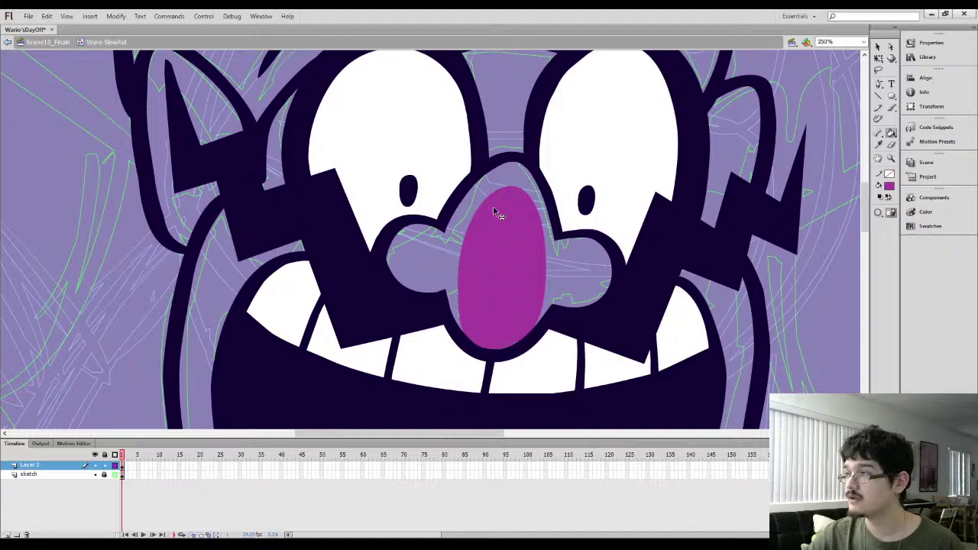
mouse_move(570, 285)
left_mouse_down()
mouse_move(383, 282)
mouse_move(313, 300)
left_mouse_up()
key("i")
left_click(707, 200)
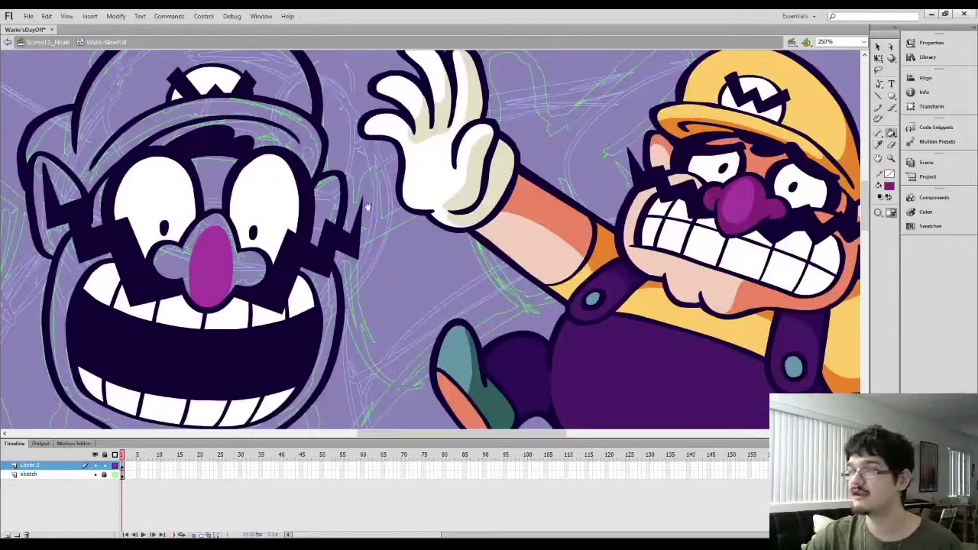
left_click_drag(367, 207, 424, 203)
left_click(228, 262)
left_click_drag(228, 262, 453, 203)
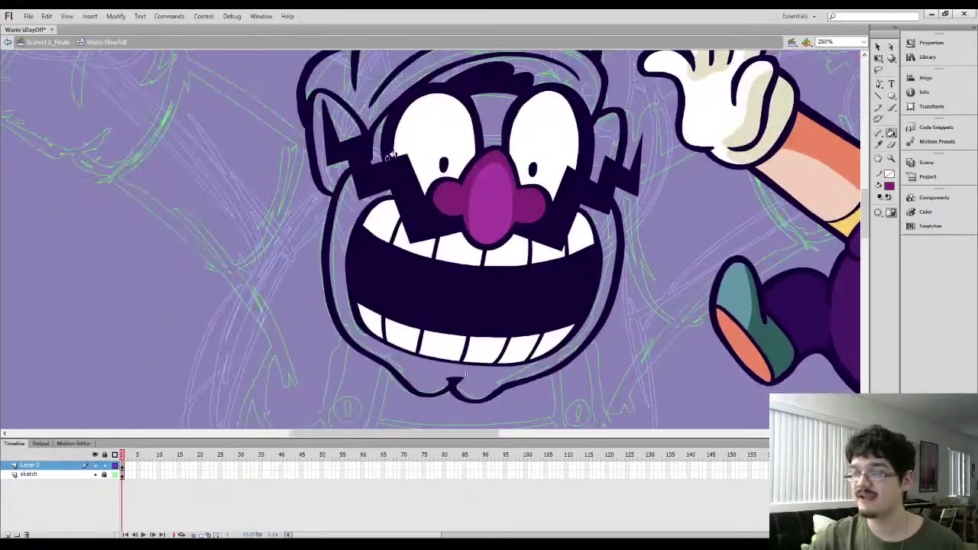
key("ctrl+minus")
Close the gap between the eyes and fill the forehead between them orange
key("i")
mouse_move(410, 156)
left_mouse_down()
mouse_move(376, 177)
mouse_move(398, 295)
mouse_move(341, 429)
left_mouse_up()
key("ctrl+equal")
key("ctrl+equal")
key("b")
left_click_drag(452, 207, 506, 203)
key("k")
left_click(483, 174)
mouse_move(342, 201)
left_mouse_down()
mouse_move(407, 209)
mouse_move(491, 165)
left_mouse_up()
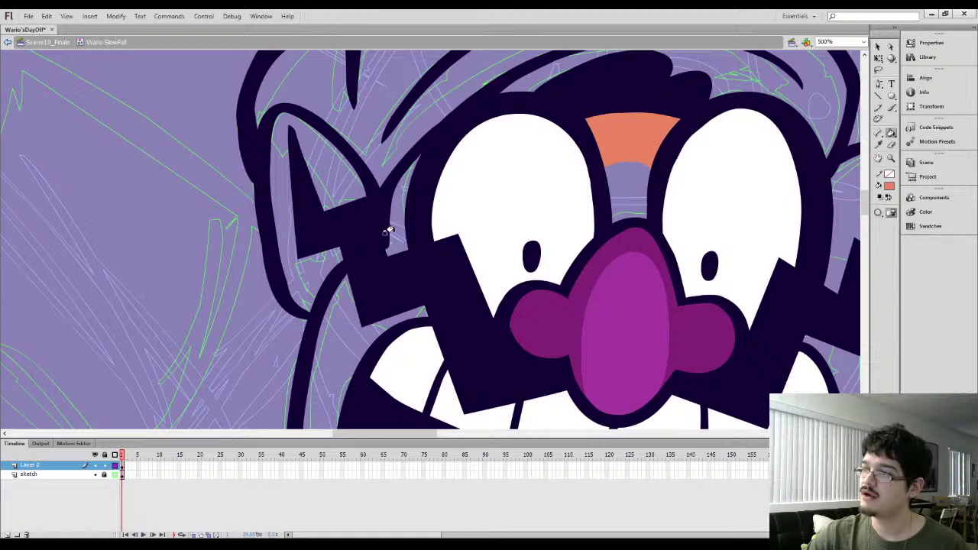
Fill the two areas beside the eye orange
key("b")
key("k")
left_click(397, 249)
left_click_drag(375, 249, 435, 234)
left_click(397, 232)
Brush orange along the horn's left edge and fill both left ear areas orange
key("b")
mouse_move(437, 182)
left_mouse_down()
mouse_move(338, 246)
mouse_move(391, 221)
left_mouse_up()
left_click_drag(312, 177, 329, 233)
left_click_drag(344, 271, 352, 219)
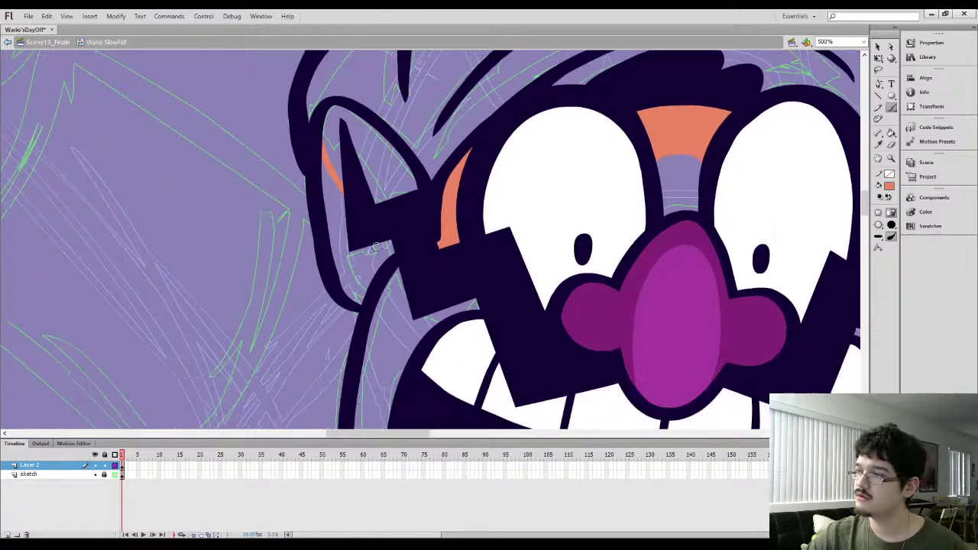
key("k")
left_click(367, 262)
left_click(380, 167)
Fill the lower area of the other ear orange
mouse_move(630, 275)
left_mouse_down()
mouse_move(513, 261)
mouse_move(401, 277)
left_mouse_up()
mouse_move(662, 260)
left_mouse_down()
mouse_move(490, 275)
mouse_move(490, 236)
mouse_move(530, 162)
left_mouse_up()
key("b")
key("k")
left_click(495, 254)
Brush orange along both cheeks and fill the jaw orange
left_click_drag(332, 322, 426, 146)
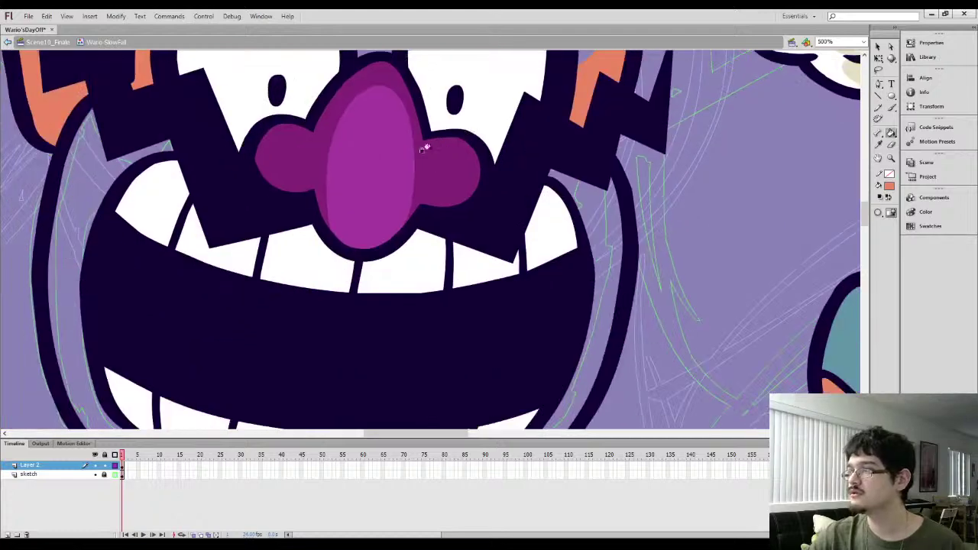
key("ctrl+minus")
mouse_move(260, 273)
left_mouse_down()
mouse_move(354, 200)
mouse_move(335, 213)
mouse_move(358, 240)
left_mouse_up()
key("b")
left_click_drag(596, 256, 599, 251)
left_click_drag(503, 292, 519, 283)
key("k")
left_click(520, 283)
key("ctrl+minus")
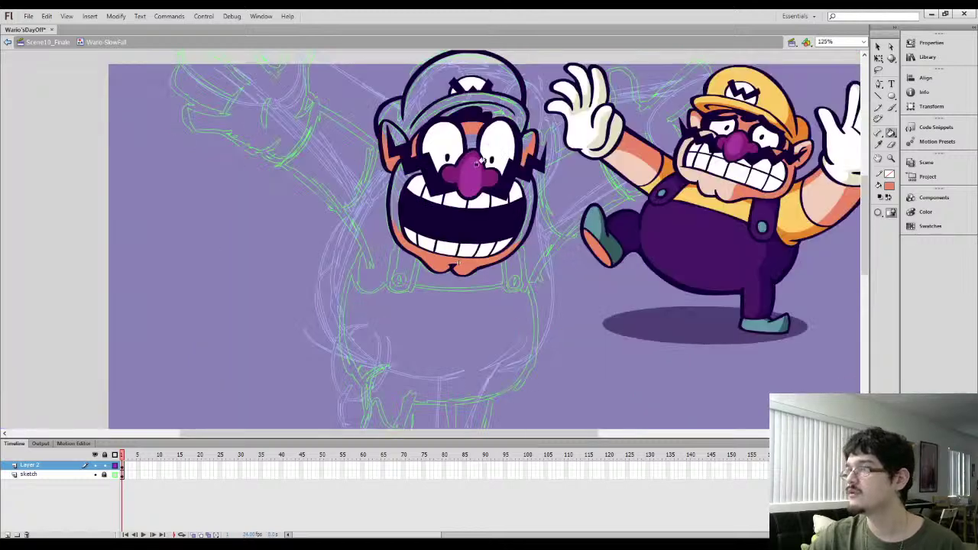
left_click_drag(480, 160, 404, 209)
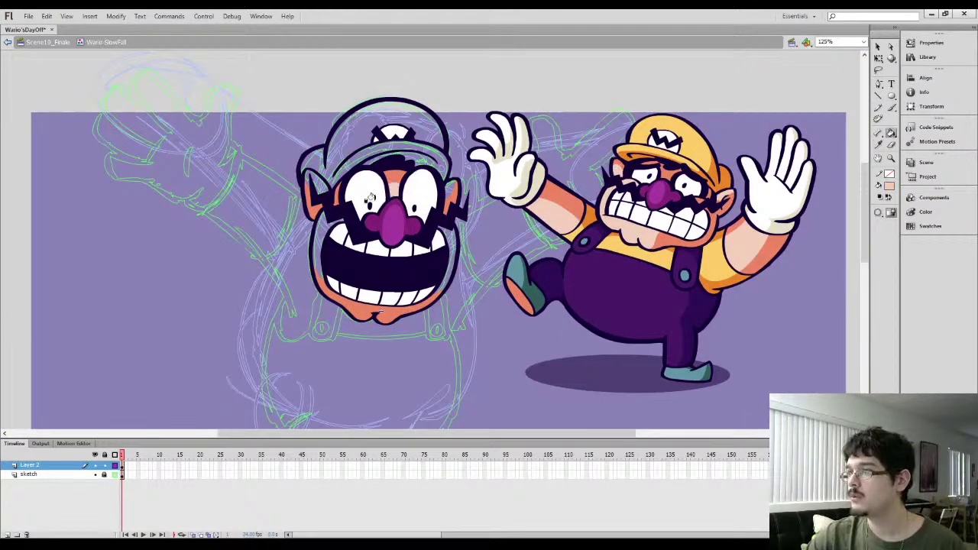
left_click_drag(434, 176, 448, 195)
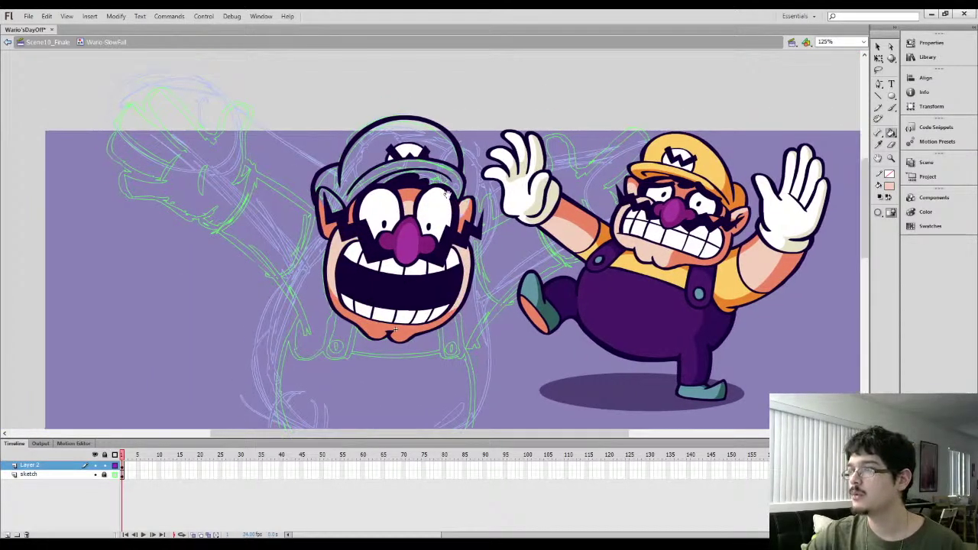
Brush and fill the forehead strip under the cap orange
key("b")
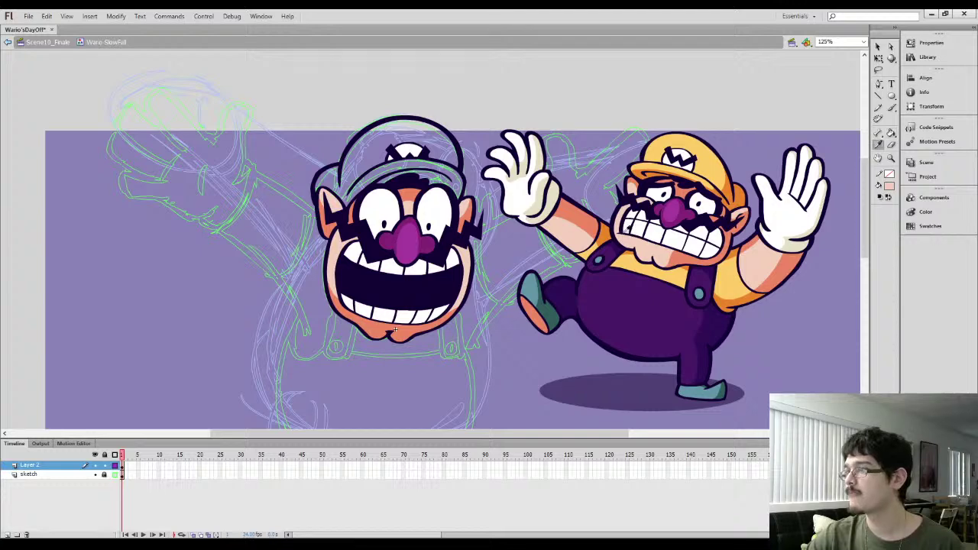
key("b")
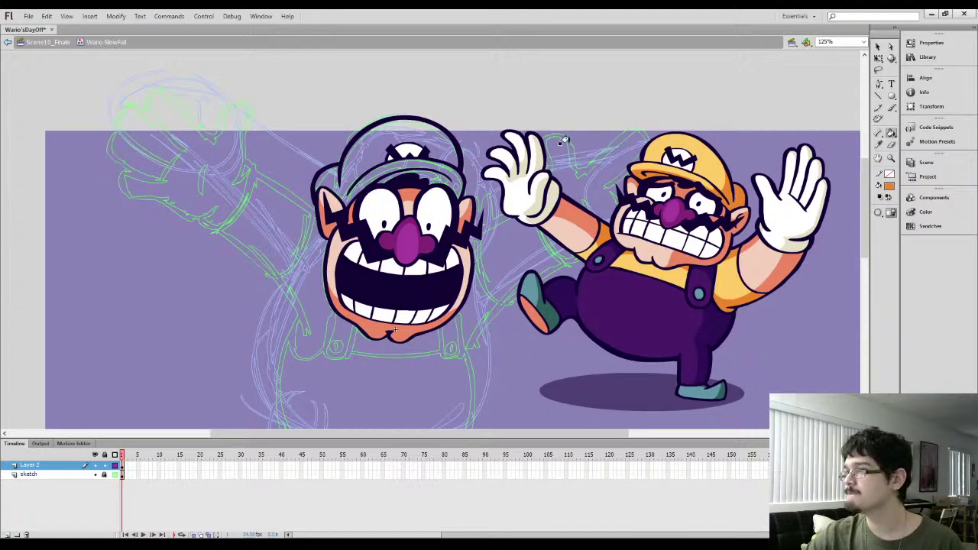
left_click_drag(350, 208, 371, 190)
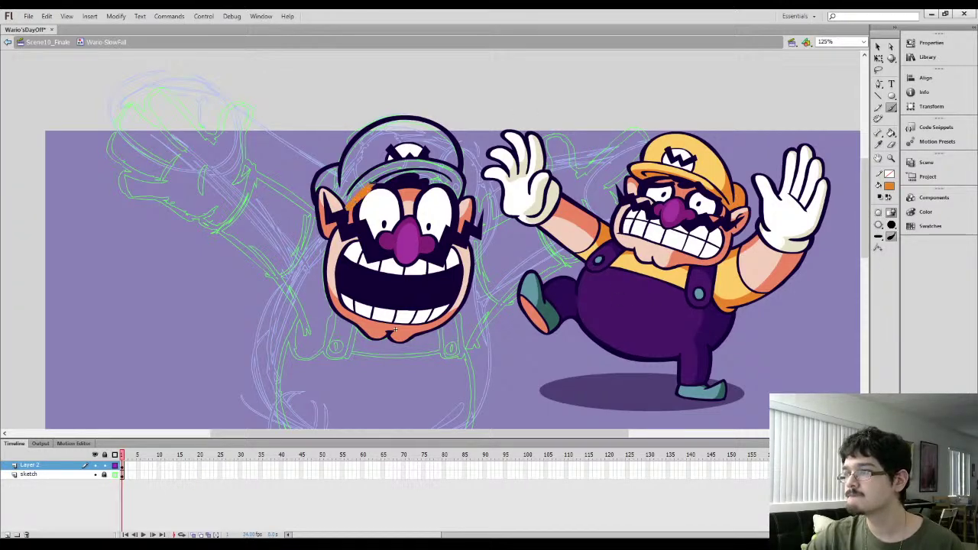
left_click_drag(450, 174, 455, 198)
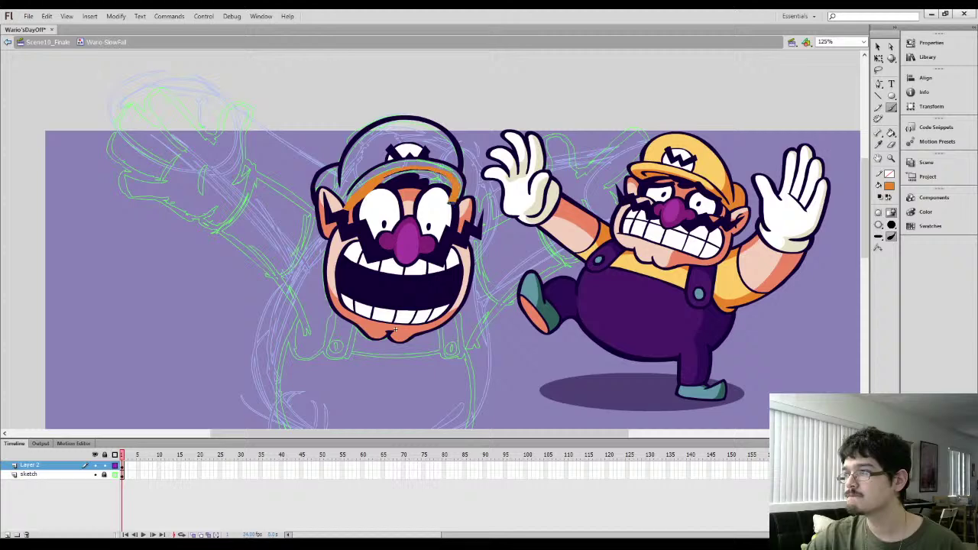
key("k")
left_click(432, 182)
Fill the cap with yellow sampled from the reference Wario's cap
left_click_drag(403, 154, 427, 173)
key("i")
left_click(685, 186)
left_click(388, 173)
left_click_drag(388, 238, 322, 209)
left_click_drag(190, 381, 203, 367)
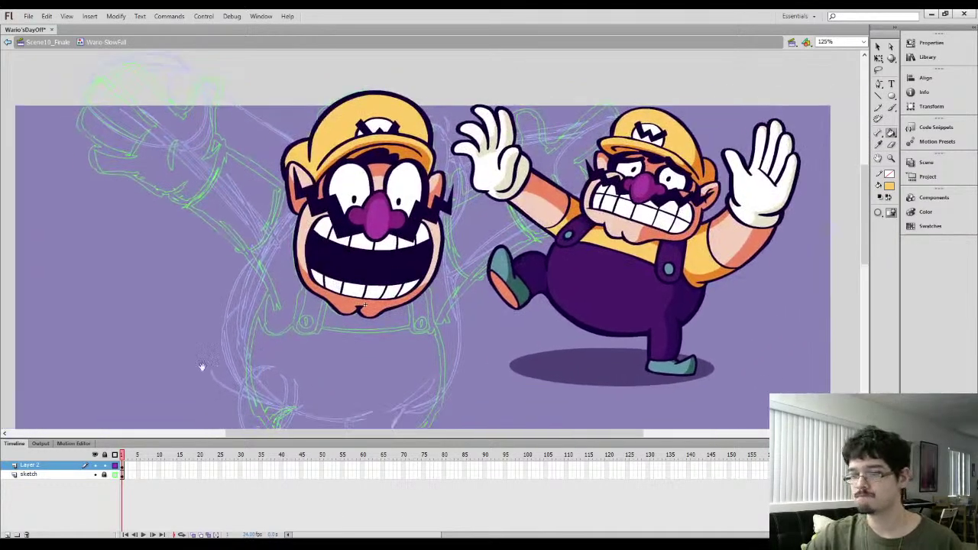
double_click(29, 466)
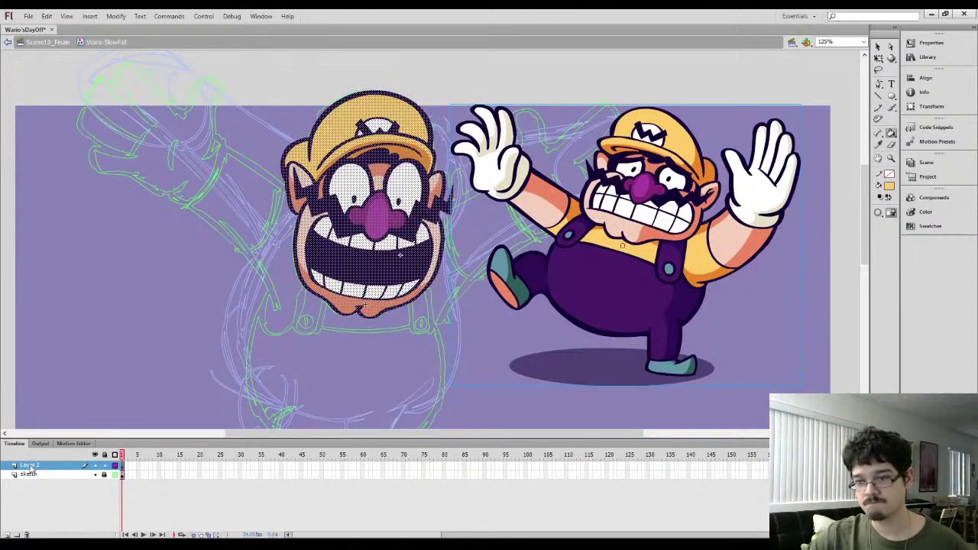
Name Layer 2 'head' and add a new layer named 'body' above the sketch
type("head")
left_click(60, 397)
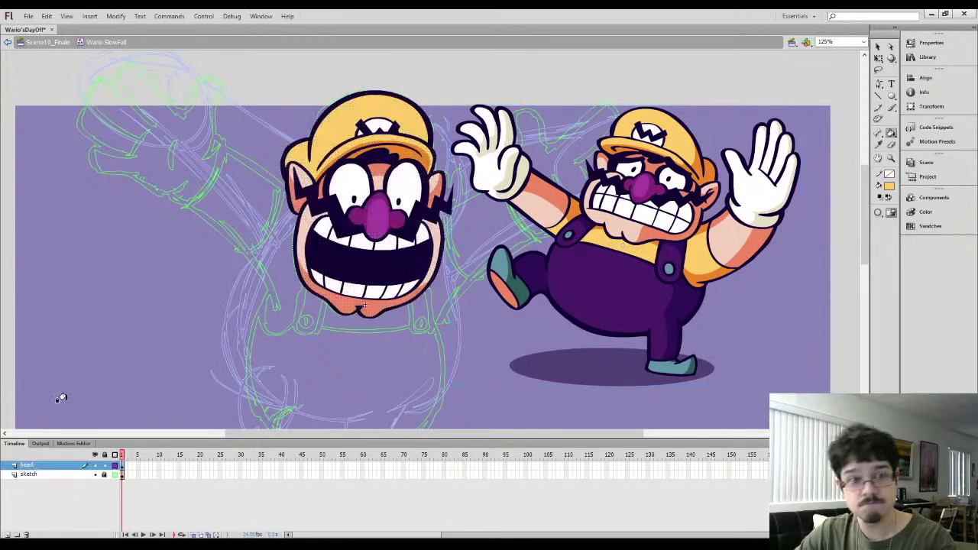
left_click(25, 474)
left_click(6, 534)
double_click(31, 474)
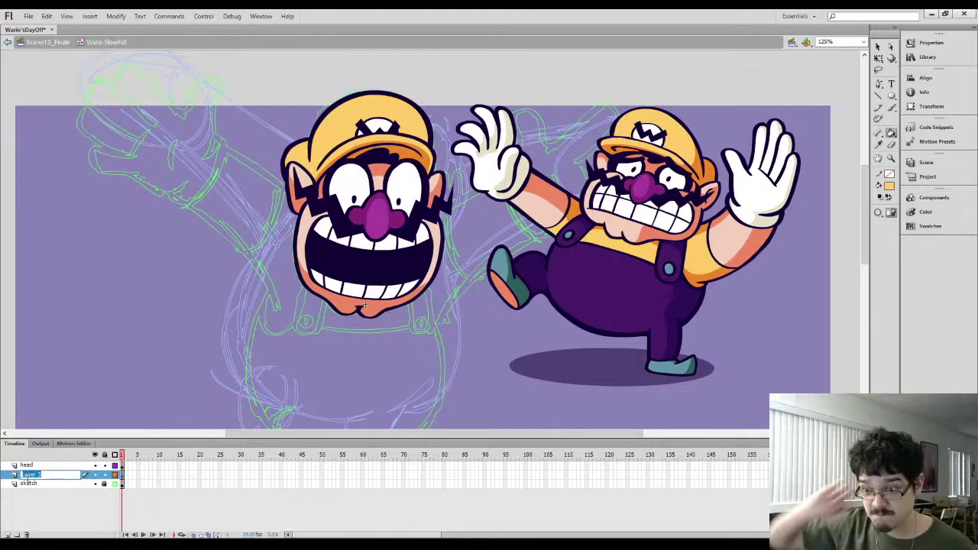
type("body")
key("Return")
Sample the dark purple outline colour and brush two strap lines below the mouth
mouse_move(281, 309)
left_mouse_down()
mouse_move(274, 190)
mouse_move(338, 222)
mouse_move(360, 259)
left_mouse_up()
key("i")
left_click(322, 188)
key("b")
key("ctrl+equal")
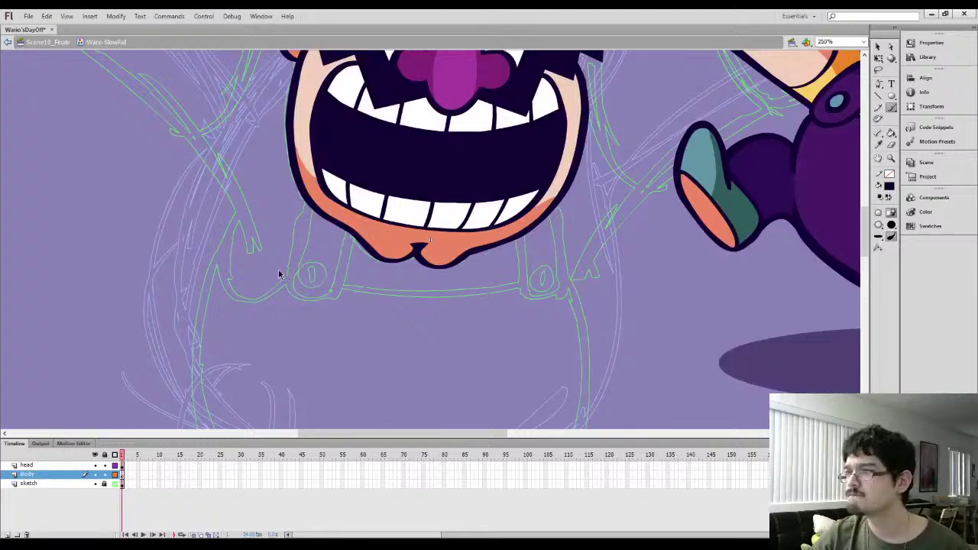
key("ctrl+minus")
key("b")
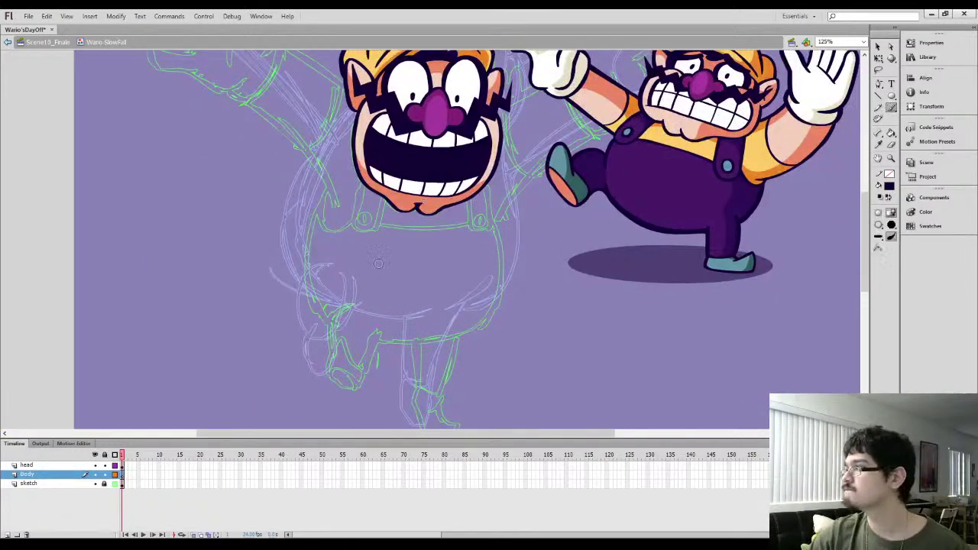
mouse_move(341, 338)
left_mouse_down()
mouse_move(314, 304)
mouse_move(307, 259)
mouse_move(324, 182)
mouse_move(373, 125)
left_mouse_up()
key("ctrl+z")
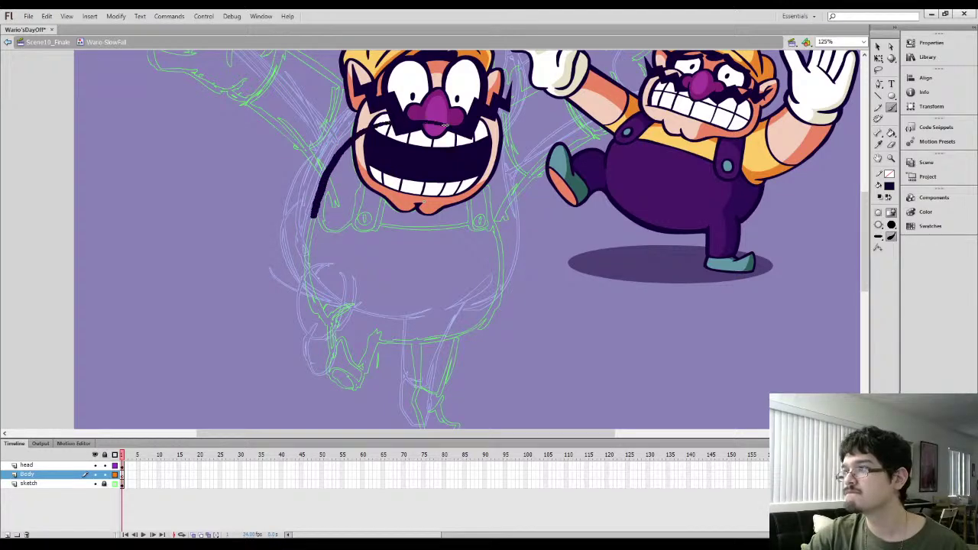
key("ctrl+z")
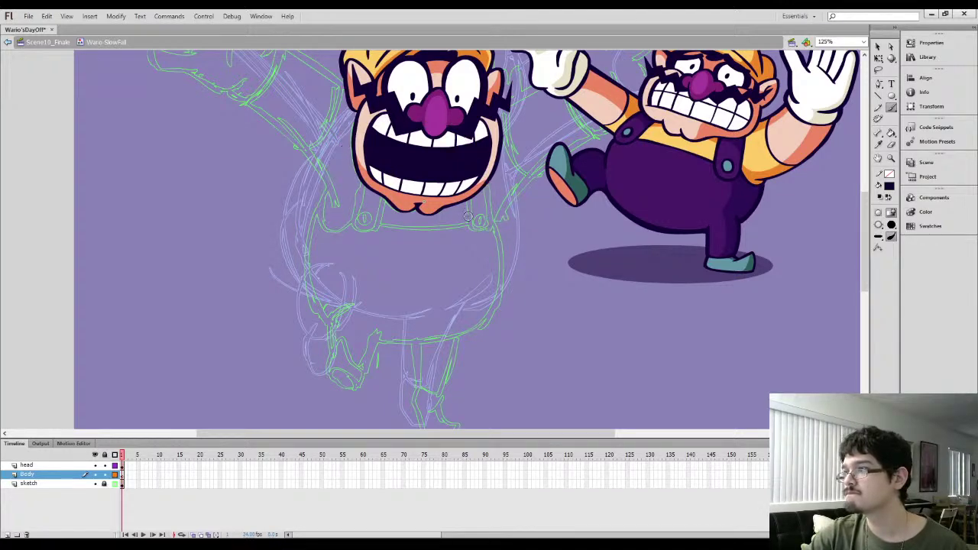
left_click_drag(468, 236, 462, 178)
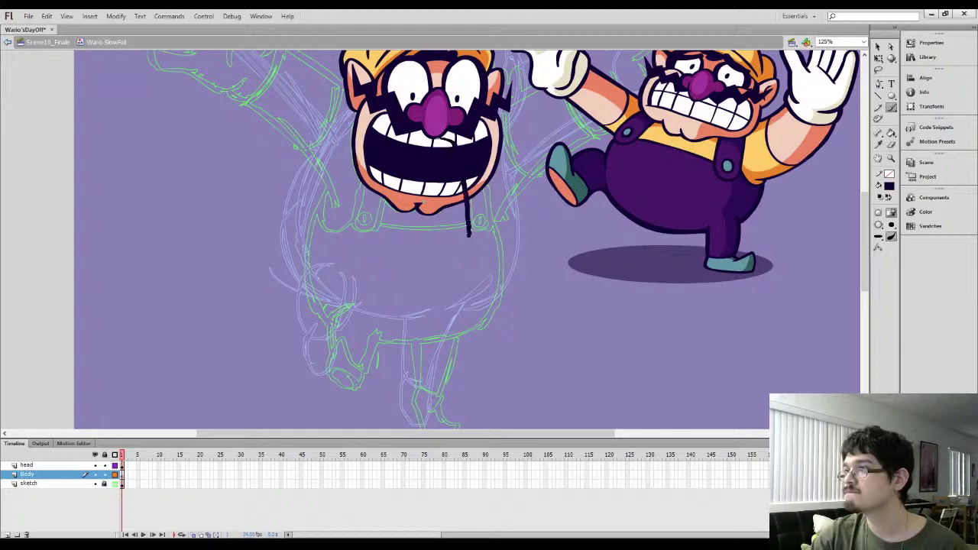
left_click_drag(383, 227, 392, 179)
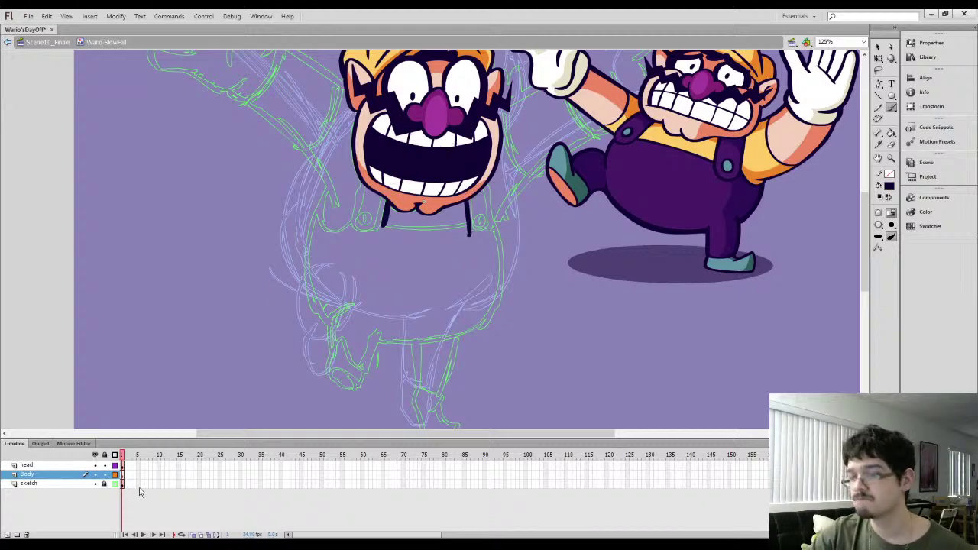
Show layers as outlines and brush a U-shaped overall strap over the body sketch
left_click(115, 455)
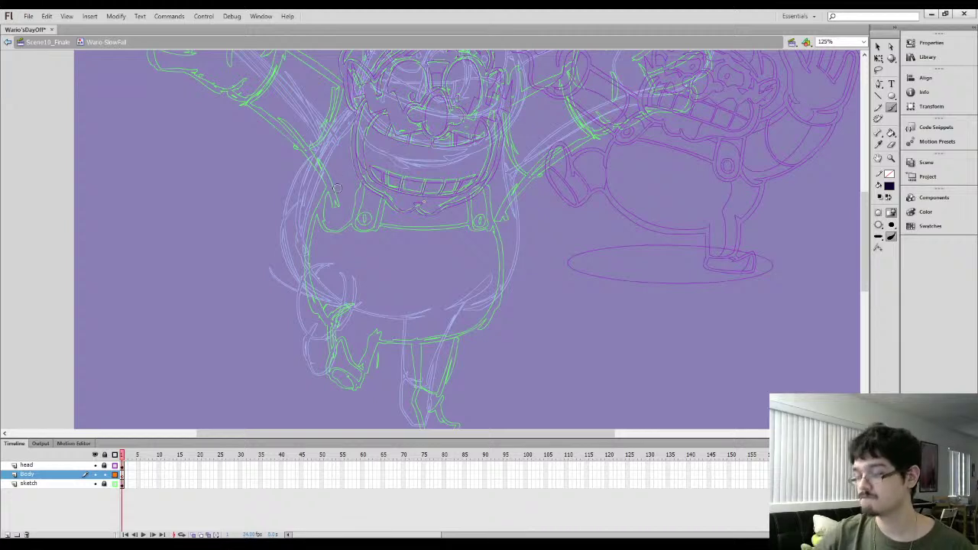
mouse_move(363, 166)
left_mouse_down()
mouse_move(348, 221)
mouse_move(366, 232)
mouse_move(385, 153)
left_mouse_up()
key("ctrl+z")
left_click_drag(353, 229, 369, 150)
mouse_move(353, 228)
left_mouse_down()
mouse_move(384, 224)
mouse_move(398, 145)
left_mouse_up()
key("l")
left_click_drag(341, 198, 347, 203)
key("ctrl+equal")
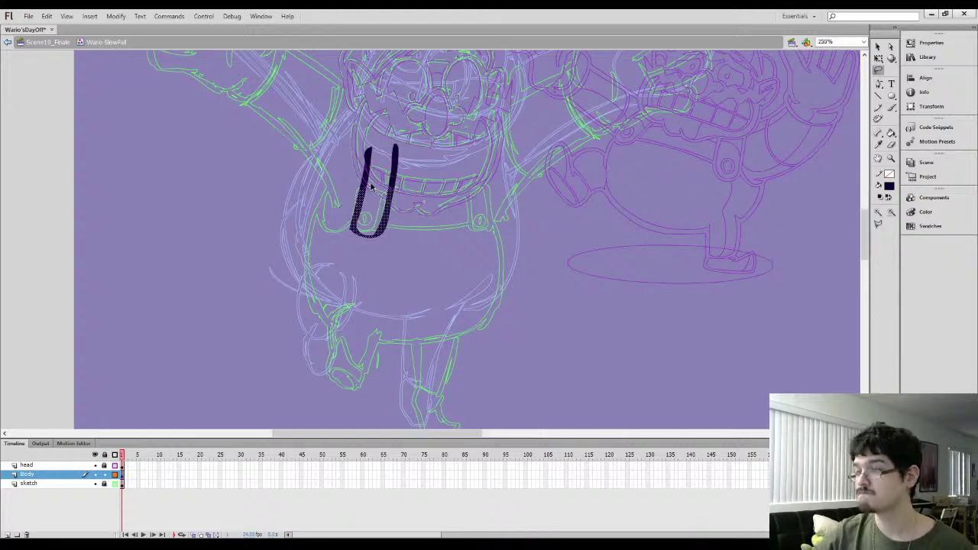
key("b")
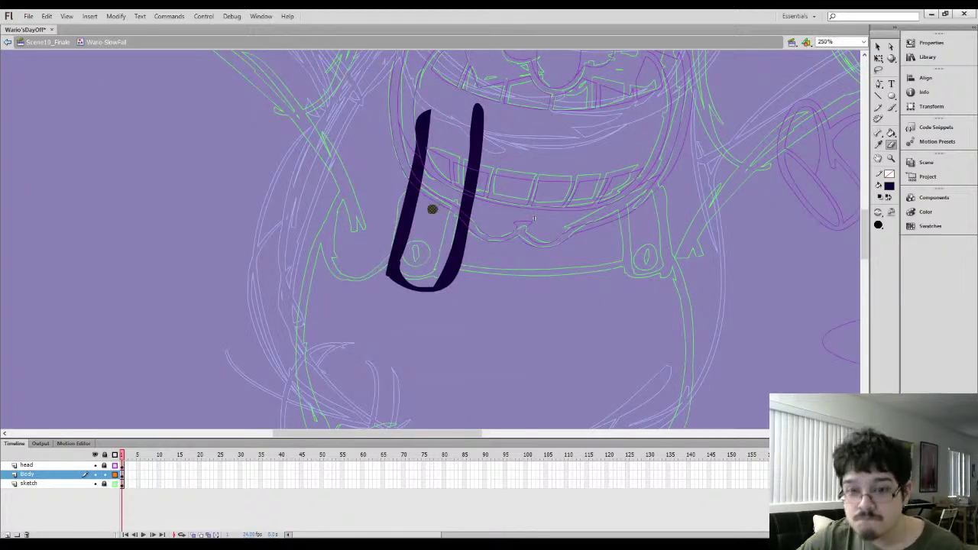
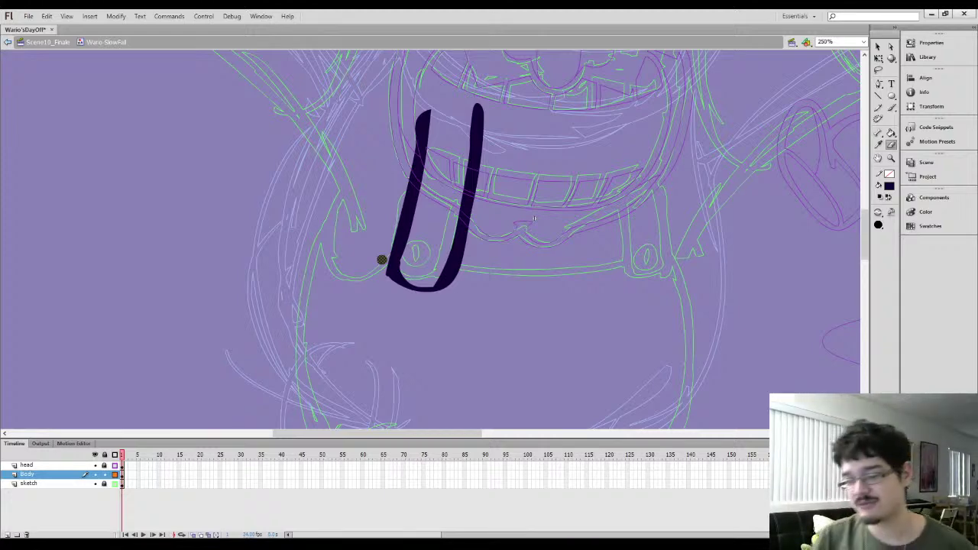
Erase the bottom and left edge of the U strap stroke to trim it
mouse_move(428, 277)
left_mouse_down()
mouse_move(448, 258)
mouse_move(440, 273)
mouse_move(463, 186)
mouse_move(465, 67)
mouse_move(407, 264)
left_mouse_up()
left_click_drag(406, 265, 430, 122)
mouse_move(380, 253)
left_mouse_down()
mouse_move(387, 284)
mouse_move(399, 156)
left_mouse_up()
key("space")
left_click_drag(398, 157, 394, 217)
mouse_move(386, 266)
left_mouse_down()
mouse_move(410, 174)
mouse_move(402, 231)
mouse_move(411, 151)
left_mouse_up()
Sample the dark ink colour and smooth the U's lower-left curve
key("i")
left_click(412, 242)
key("b")
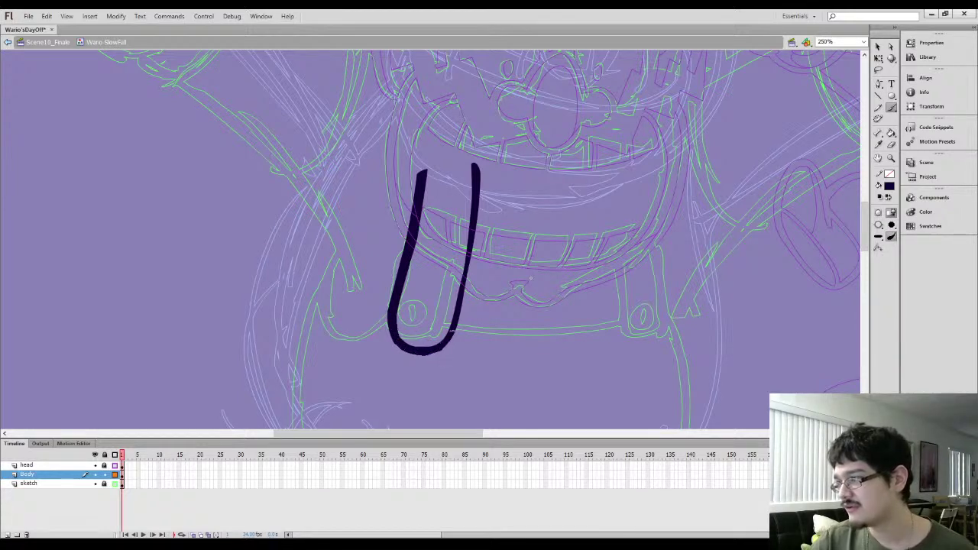
key("l")
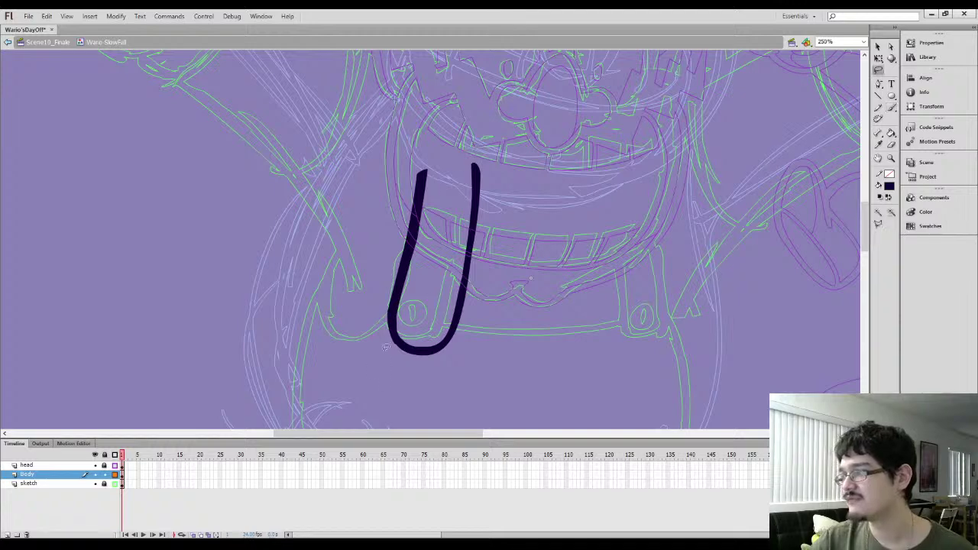
left_click_drag(401, 256, 420, 361)
key("v")
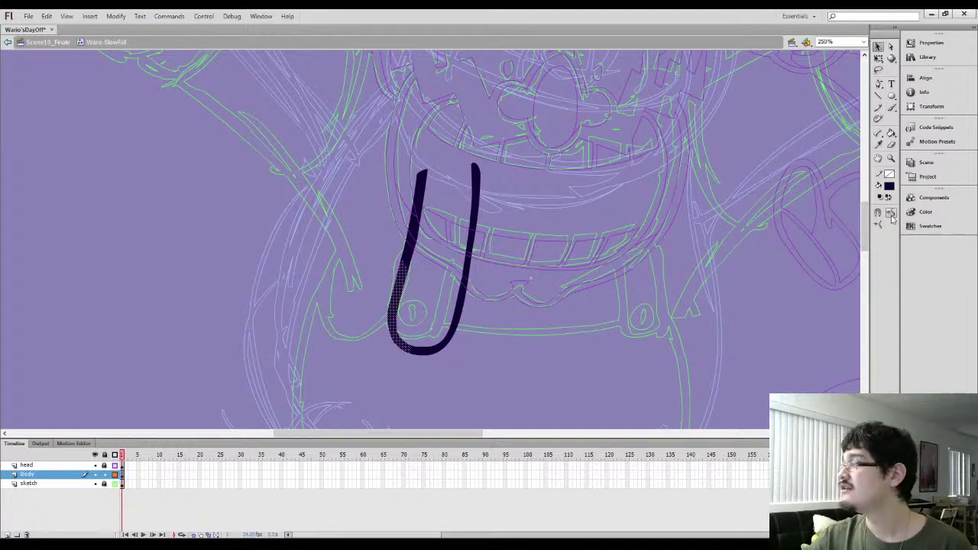
left_click(375, 185)
Brush a second loop to the left of the U and smooth it
key("b")
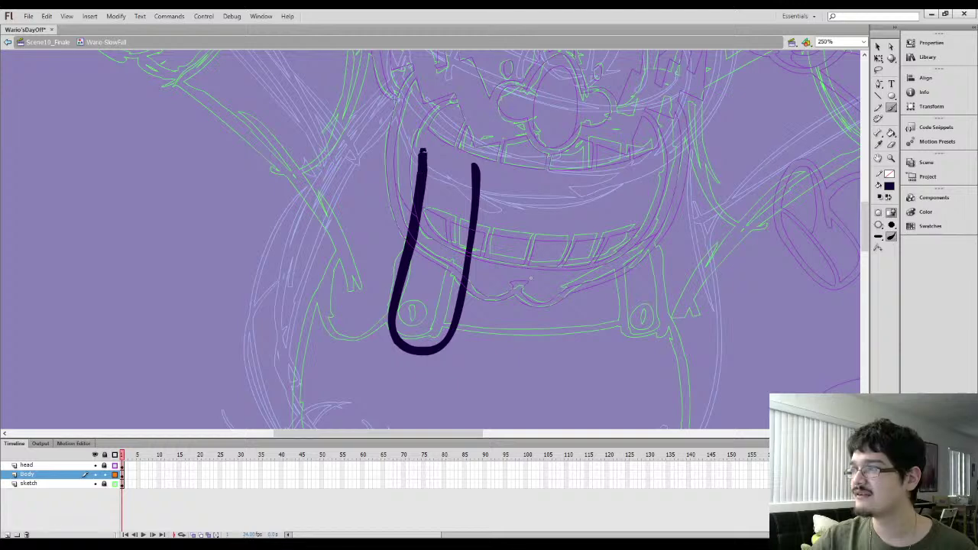
mouse_move(389, 322)
left_mouse_down()
mouse_move(356, 344)
mouse_move(314, 324)
mouse_move(314, 271)
mouse_move(342, 198)
mouse_move(387, 139)
mouse_move(422, 171)
mouse_move(418, 208)
mouse_move(390, 196)
mouse_move(371, 233)
left_mouse_up()
key("l")
left_click(878, 48)
left_click(892, 213)
left_click(891, 214)
left_click(546, 223)
Zoom to 500% on the lower strokes and show the U stroke's path points
key("l")
key("ctrl+=")
left_click(395, 183)
left_click_drag(395, 184, 397, 207)
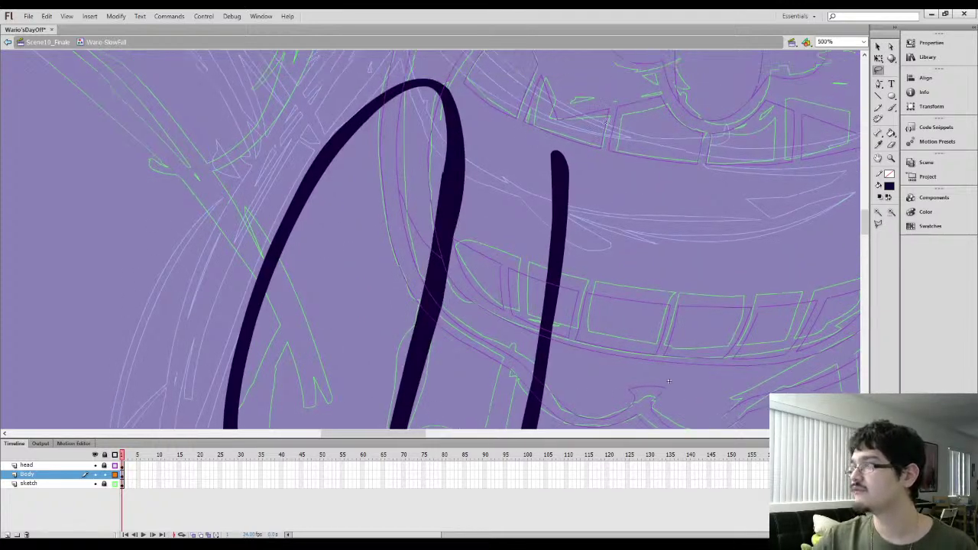
left_click(891, 46)
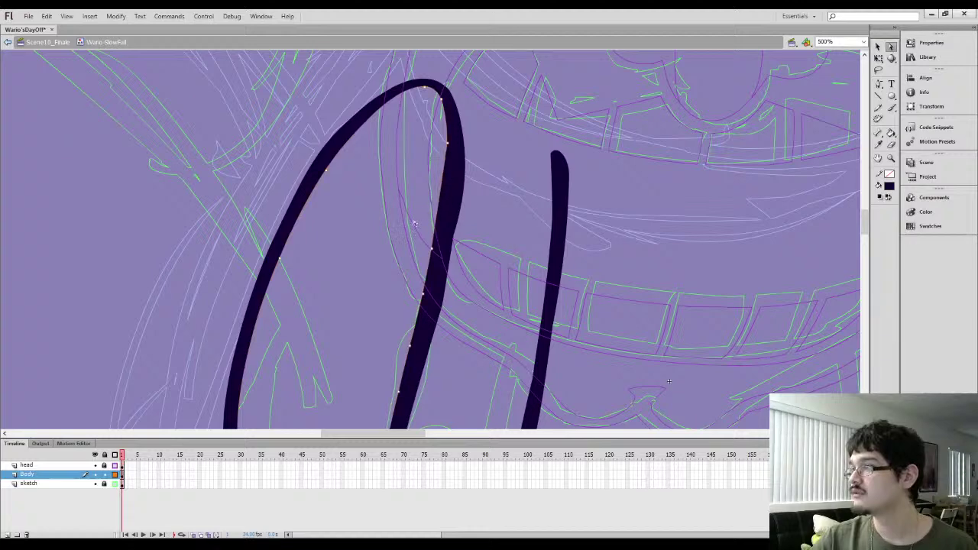
scroll(466, 267, "down", 2)
Erase the U's inner stem to trim it, viewing at 500%
key("e")
left_click_drag(437, 309, 457, 129)
key("l")
mouse_move(411, 254)
left_mouse_down()
mouse_move(405, 310)
mouse_move(450, 169)
left_mouse_up()
left_click(879, 48)
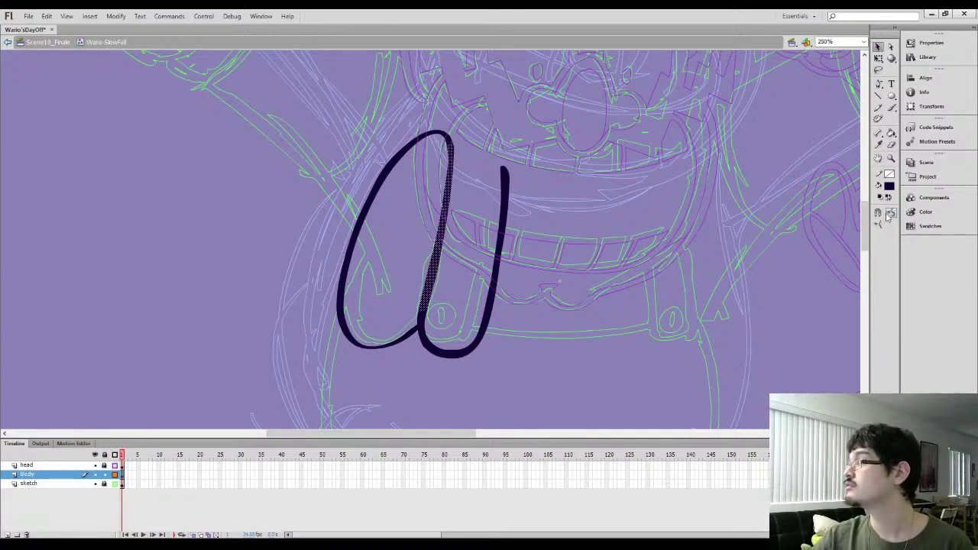
key("ctrl+=")
left_click(376, 310)
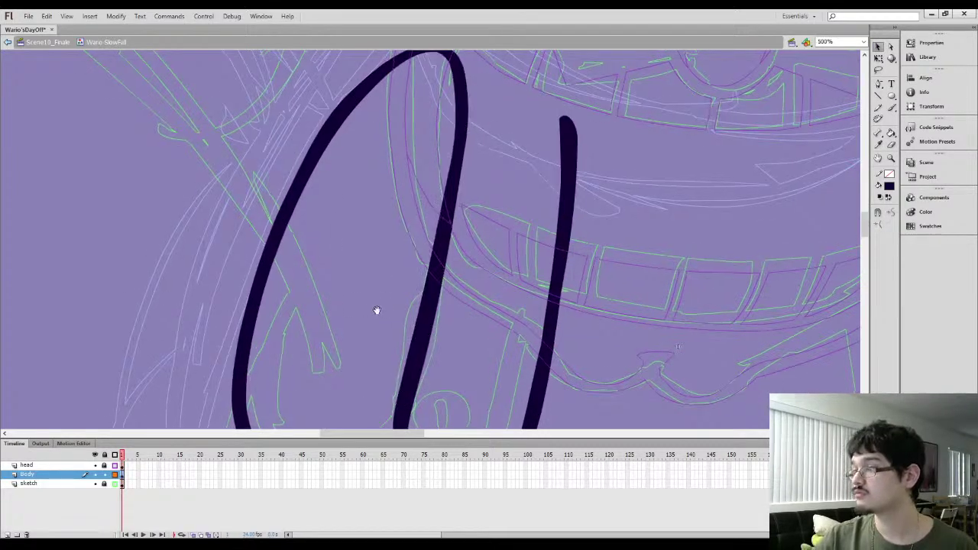
scroll(428, 275, "down", 3)
Smooth the U's bottom curve and thicken the left loop's bottom curve
key("l")
mouse_move(418, 297)
left_mouse_down()
mouse_move(528, 367)
mouse_move(421, 252)
left_mouse_up()
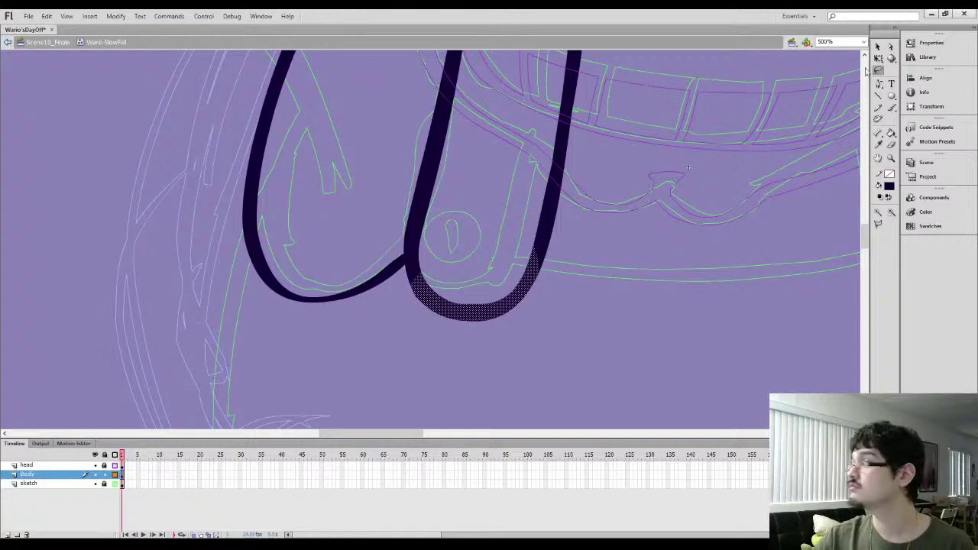
key("v")
left_click(631, 340)
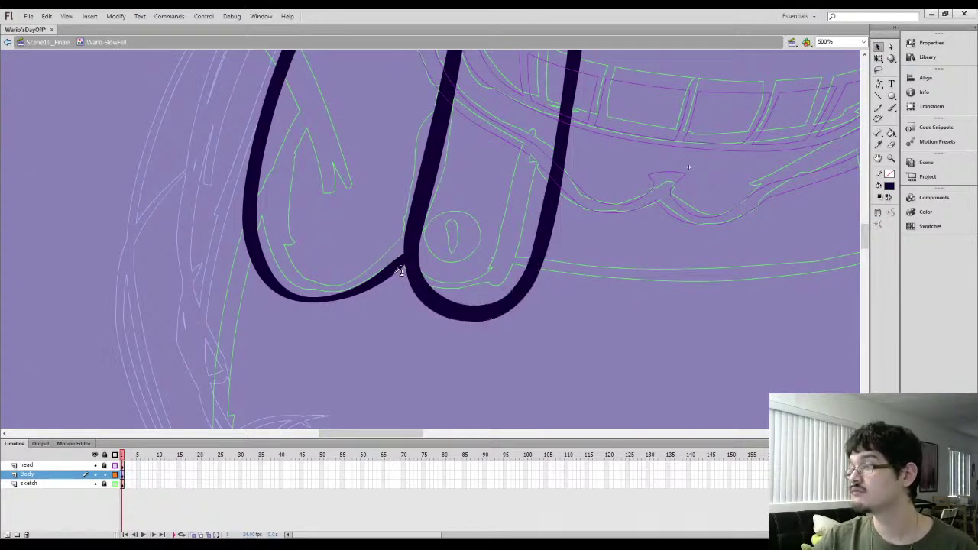
key("b")
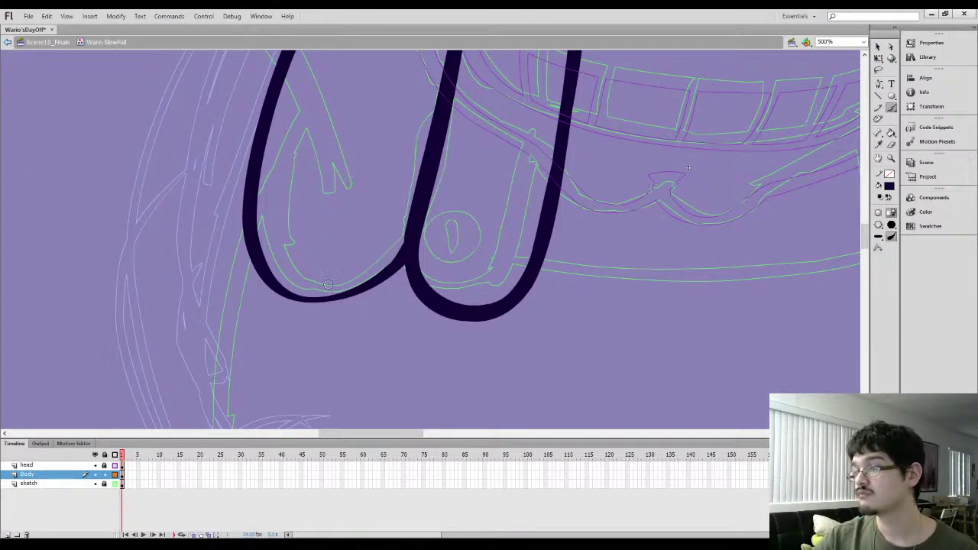
mouse_move(260, 275)
left_mouse_down()
mouse_move(322, 308)
mouse_move(356, 302)
mouse_move(413, 266)
left_mouse_up()
At 250% zoom, smooth the left loop's lower-left and upper-left curves
key("k")
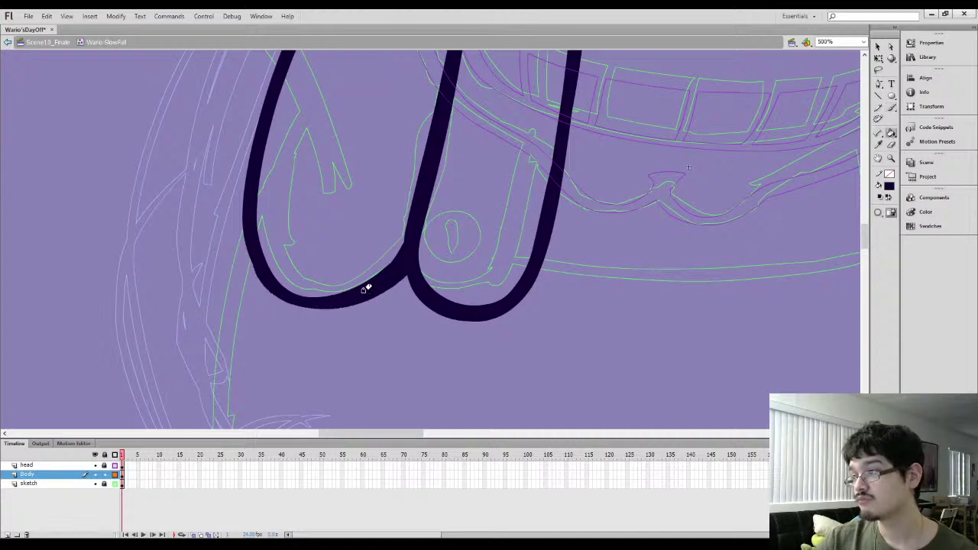
key("ctrl+minus")
key("l")
left_click_drag(358, 176, 377, 280)
left_click(879, 48)
left_click(623, 304)
left_click_drag(522, 192, 544, 239)
key("l")
mouse_move(365, 153)
left_mouse_down()
mouse_move(451, 158)
mouse_move(361, 256)
left_mouse_up()
left_click(879, 48)
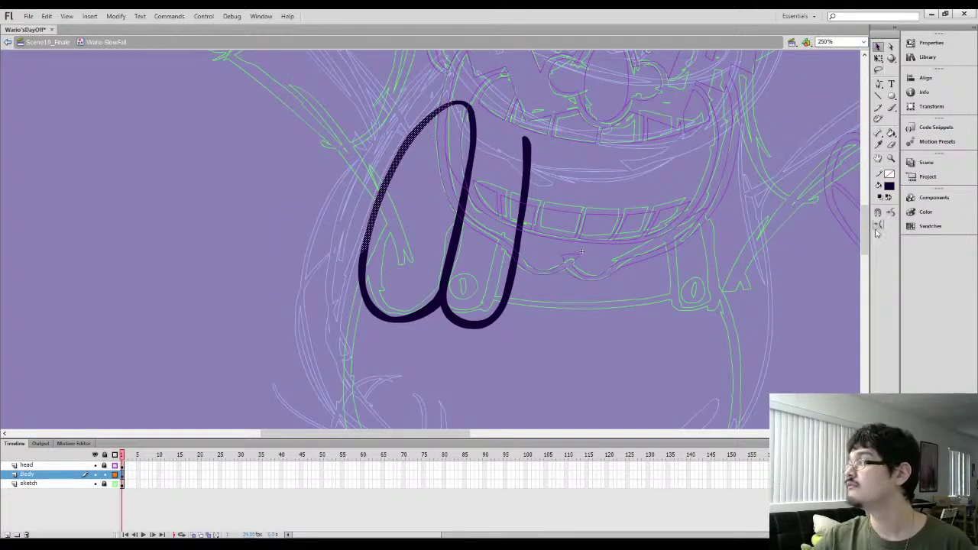
Zoom in on the right stroke and erase its top
key("l")
mouse_move(535, 229)
left_mouse_down()
mouse_move(505, 107)
mouse_move(509, 142)
left_mouse_up()
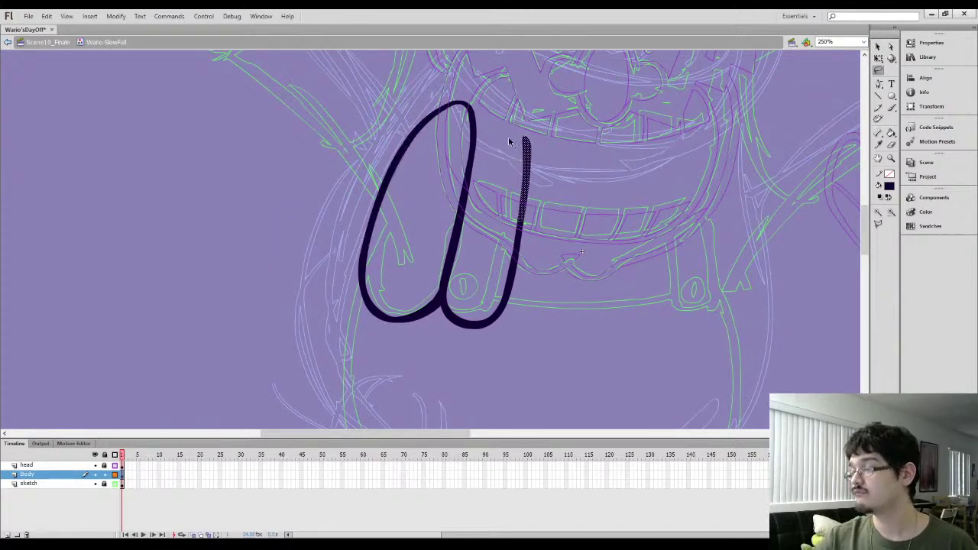
key("ctrl+equal")
left_click(400, 192)
key("e")
left_click_drag(422, 132, 406, 295)
scroll(423, 264, "up", 2)
Brush an arc joining the two strokes' tops and reinforce its underside
key("b")
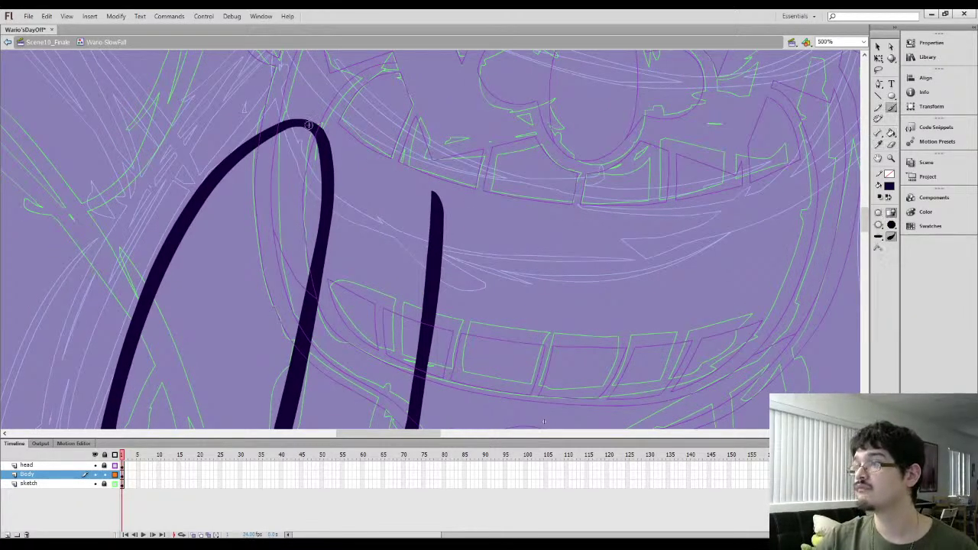
mouse_move(287, 124)
left_mouse_down()
mouse_move(342, 110)
mouse_move(411, 120)
mouse_move(438, 188)
mouse_move(433, 216)
left_mouse_up()
left_click_drag(432, 149, 427, 133)
mouse_move(433, 181)
left_mouse_down()
mouse_move(425, 136)
mouse_move(410, 126)
mouse_move(436, 187)
left_mouse_up()
key("ctrl+z")
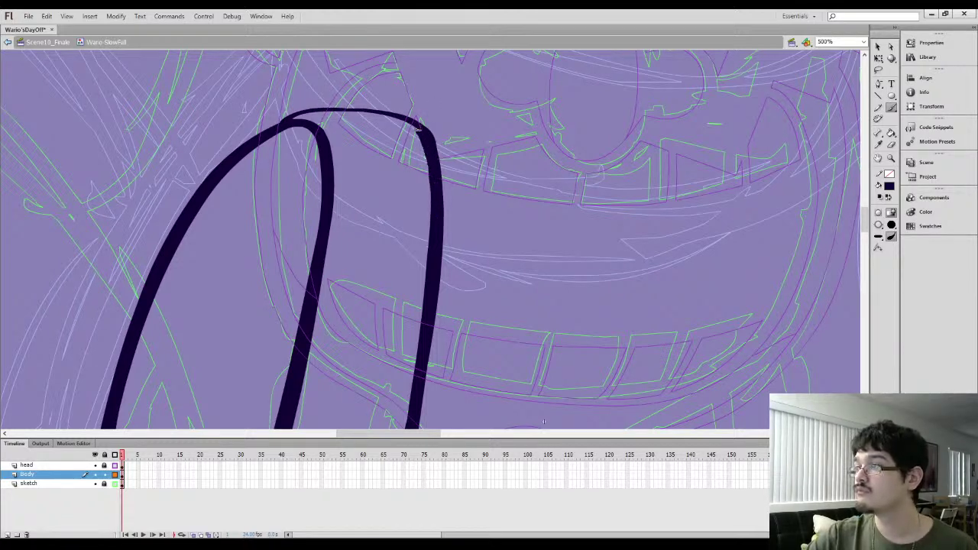
left_click_drag(304, 123, 408, 121)
Fill the gap under the top arc with the dark ink
key("k")
left_click(353, 114)
key("v")
left_click(353, 115)
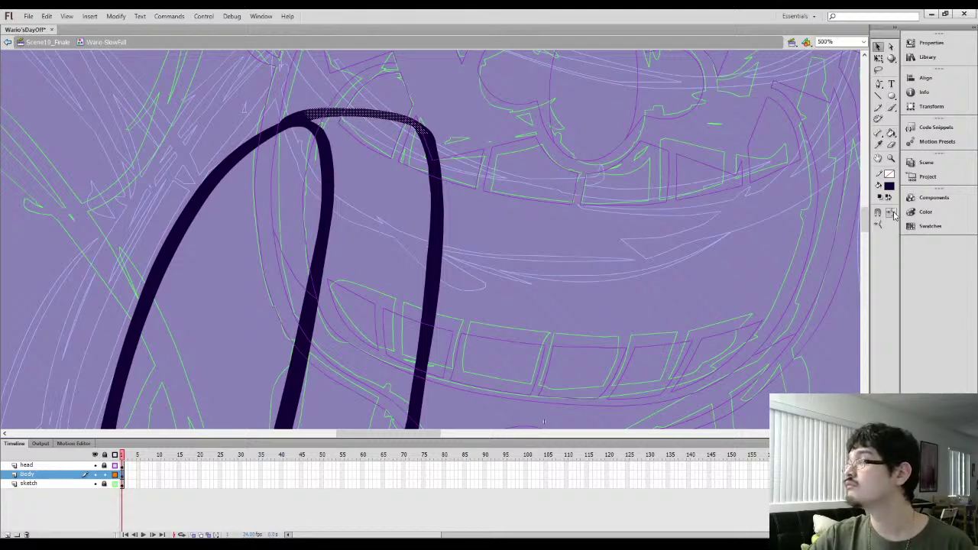
left_click(589, 179)
Smooth the upper right stroke twice, then zoom back out to 250%
key("l")
mouse_move(471, 142)
left_mouse_down()
mouse_move(391, 142)
mouse_move(462, 262)
left_mouse_up()
left_click(878, 49)
left_click(891, 214)
left_click(891, 214)
left_click(618, 221)
key("ctrl+minus")
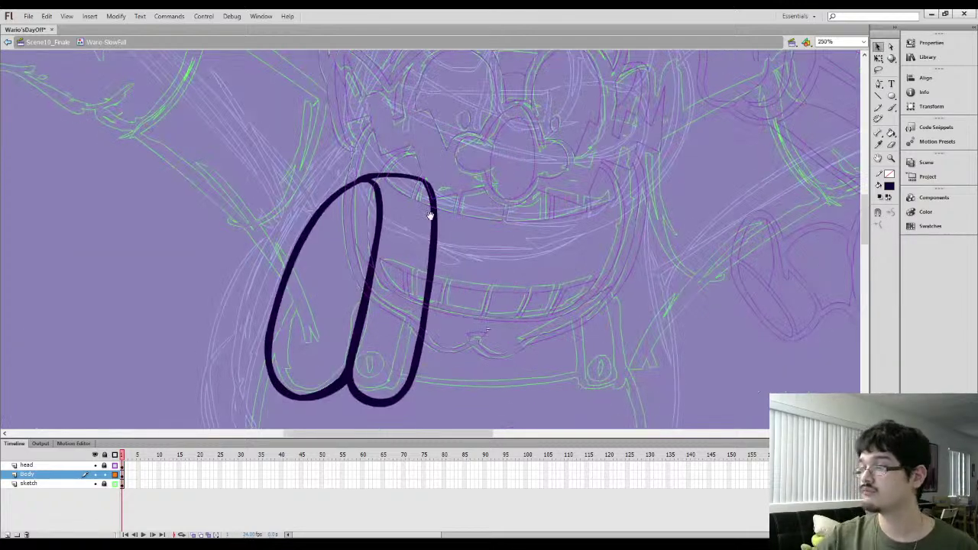
left_click_drag(430, 217, 437, 158)
Brush a bottom line from the shape that turns upward on the right
key("b")
left_click_drag(416, 327, 517, 334)
key("ctrl+z")
mouse_move(413, 330)
left_mouse_down()
mouse_move(501, 340)
mouse_move(585, 330)
mouse_move(577, 191)
mouse_move(550, 126)
left_mouse_up()
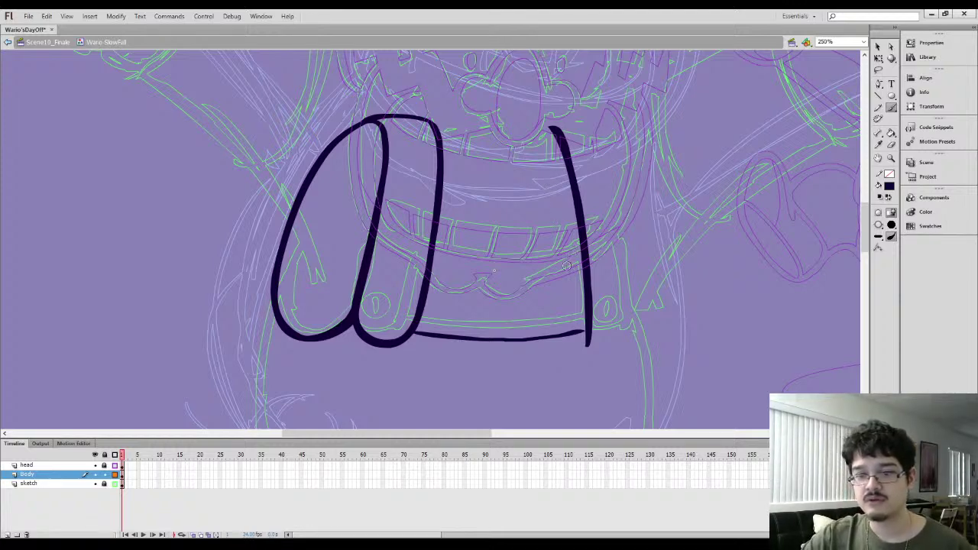
Erase the top of the right upright line and zoom in on the bottom line
key("e")
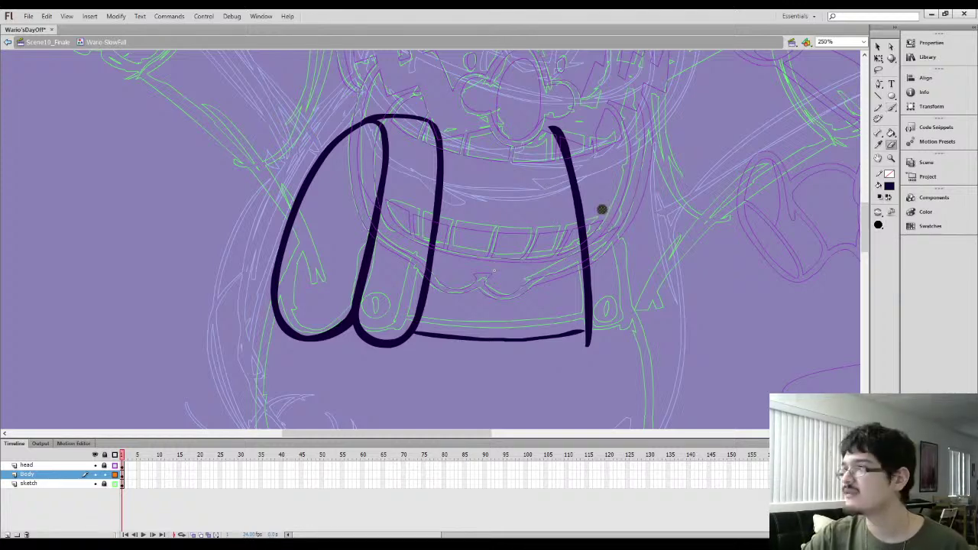
mouse_move(554, 112)
left_mouse_down()
mouse_move(580, 171)
mouse_move(566, 133)
mouse_move(545, 115)
mouse_move(570, 131)
left_mouse_up()
key("l")
mouse_move(562, 312)
left_mouse_down()
mouse_move(503, 330)
mouse_move(552, 334)
left_mouse_up()
key("ctrl+=")
key("b")
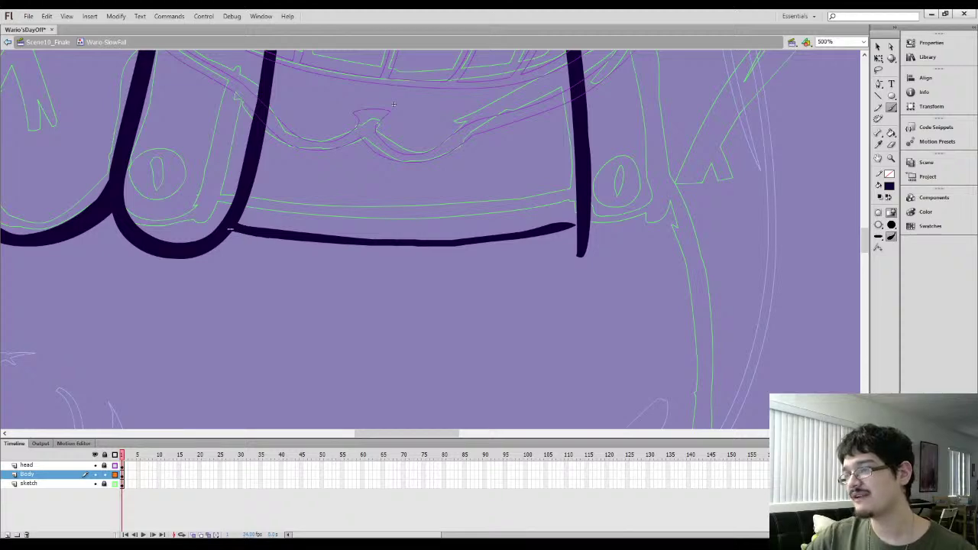
Smooth the middle of the bottom line and thicken its underside
key("l")
mouse_move(256, 265)
left_mouse_down()
mouse_move(287, 198)
mouse_move(451, 270)
left_mouse_up()
left_click(878, 50)
left_click(890, 214)
key("b")
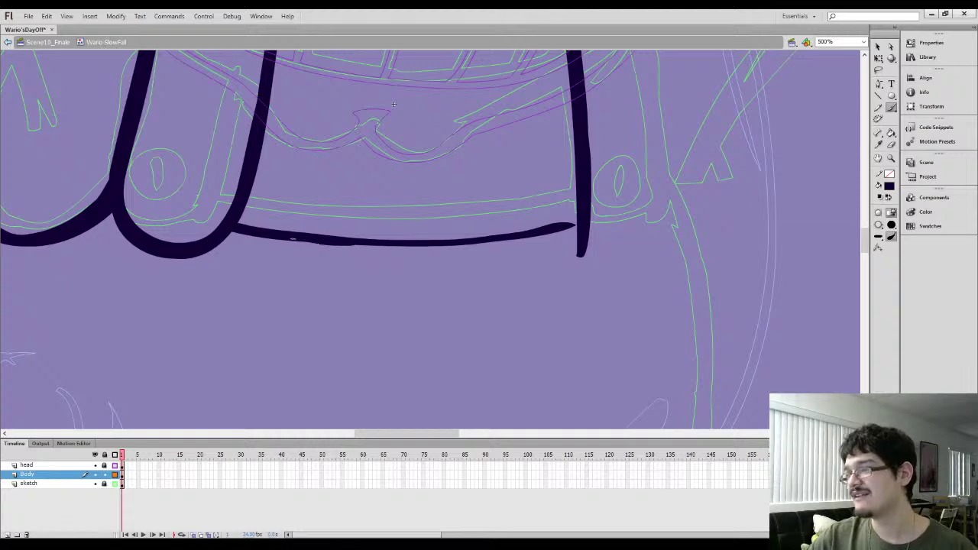
mouse_move(428, 246)
left_mouse_down()
mouse_move(474, 246)
mouse_move(456, 246)
left_mouse_up()
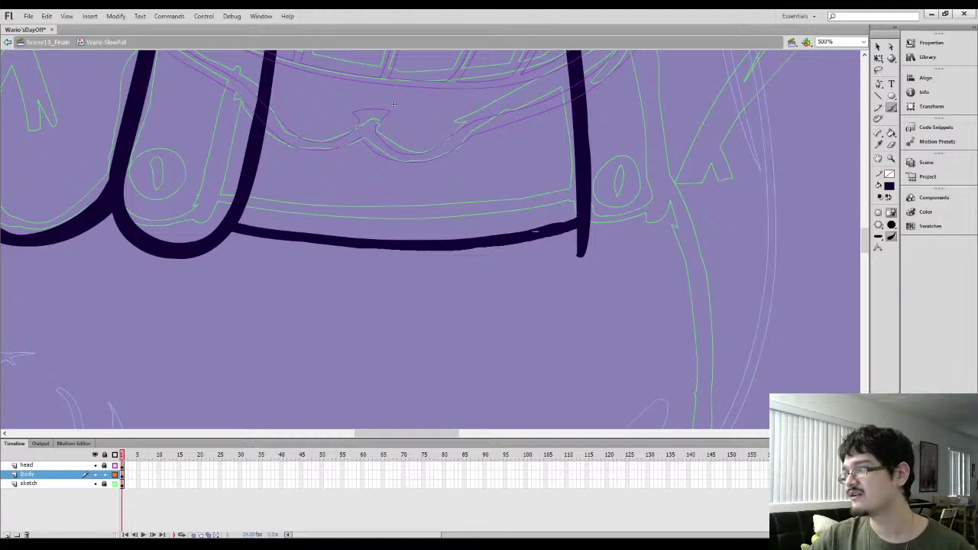
Smooth the bottom line's edges once more
key("l")
mouse_move(381, 211)
left_mouse_down()
mouse_move(518, 179)
mouse_move(460, 305)
mouse_move(277, 223)
left_mouse_up()
left_click(879, 50)
left_click(891, 215)
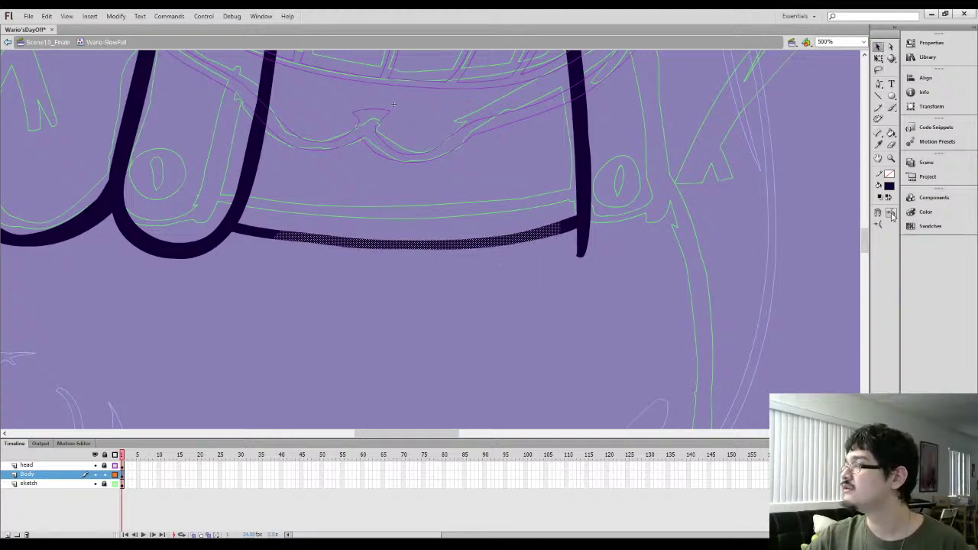
left_click(672, 280)
At 250% zoom, sample the dark ink and brush a tall stroke up from the bottom line's end
left_click_drag(570, 234, 594, 430)
left_click_drag(515, 71, 491, 73)
left_click_drag(560, 270, 527, 164)
key("ctrl+minus")
key("i")
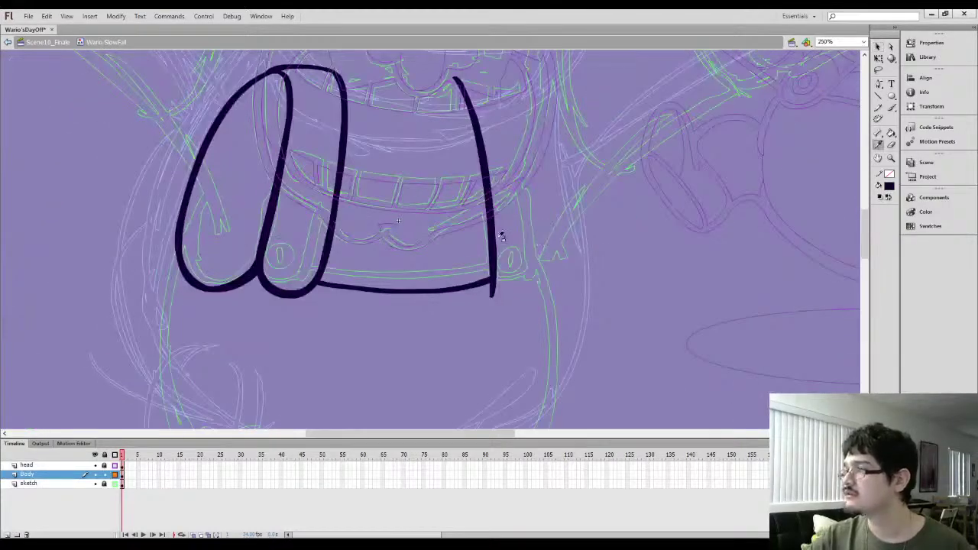
left_click(494, 242)
key("b")
mouse_move(505, 289)
left_mouse_down()
mouse_move(544, 274)
mouse_move(514, 108)
mouse_move(495, 75)
mouse_move(486, 128)
left_mouse_up()
Join the two strap tops with a thin brushed line, fill the gap and trim stray ink
key("l")
key("ctrl+equal")
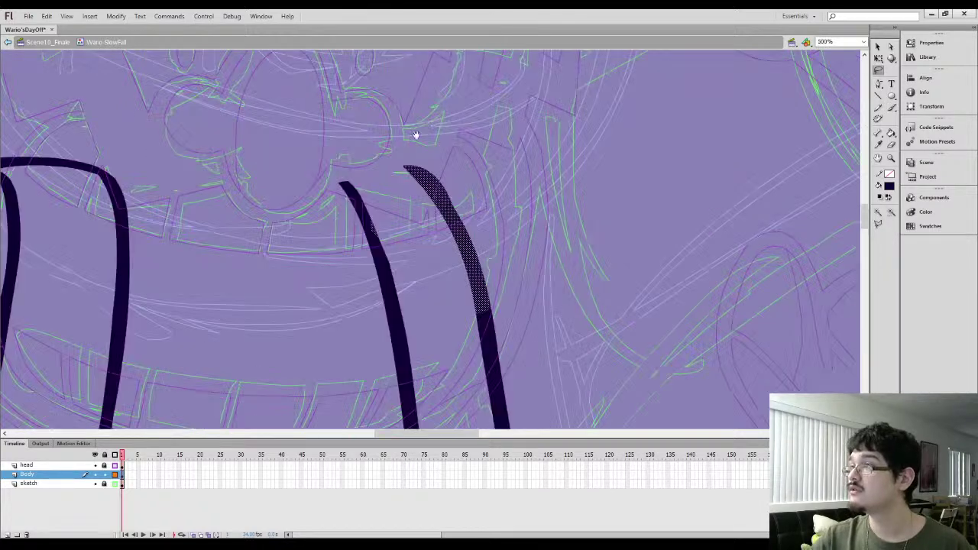
left_click_drag(416, 135, 429, 117)
key("b")
key("Escape")
key("e")
mouse_move(407, 151)
left_mouse_down()
mouse_move(447, 207)
mouse_move(415, 151)
mouse_move(476, 263)
mouse_move(424, 170)
mouse_move(452, 159)
mouse_move(437, 145)
mouse_move(474, 187)
left_mouse_up()
key("b")
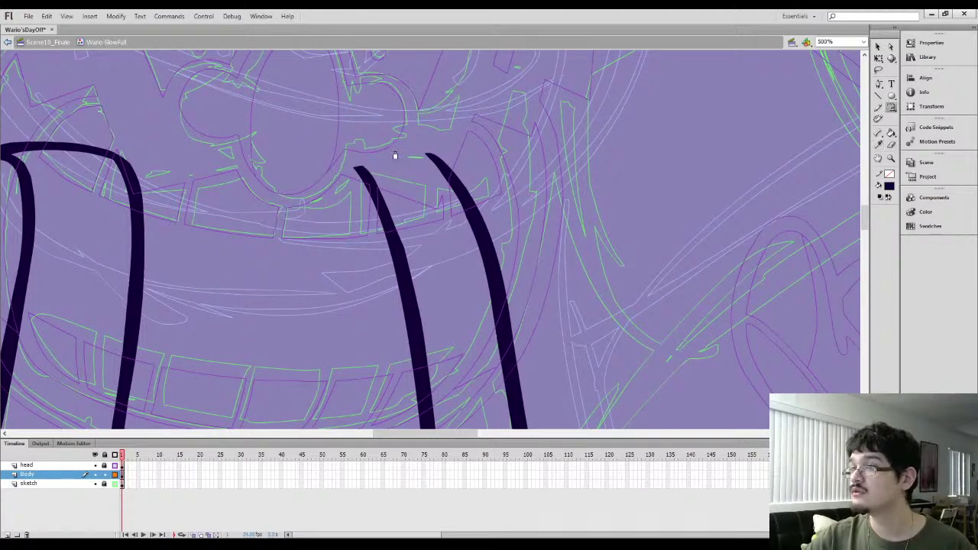
mouse_move(357, 168)
left_mouse_down()
mouse_move(421, 165)
mouse_move(440, 168)
mouse_move(383, 169)
mouse_move(449, 175)
left_mouse_up()
key("k")
left_click(381, 166)
key("e")
mouse_move(344, 176)
left_mouse_down()
mouse_move(353, 160)
mouse_move(352, 172)
mouse_move(430, 160)
mouse_move(468, 178)
left_mouse_up()
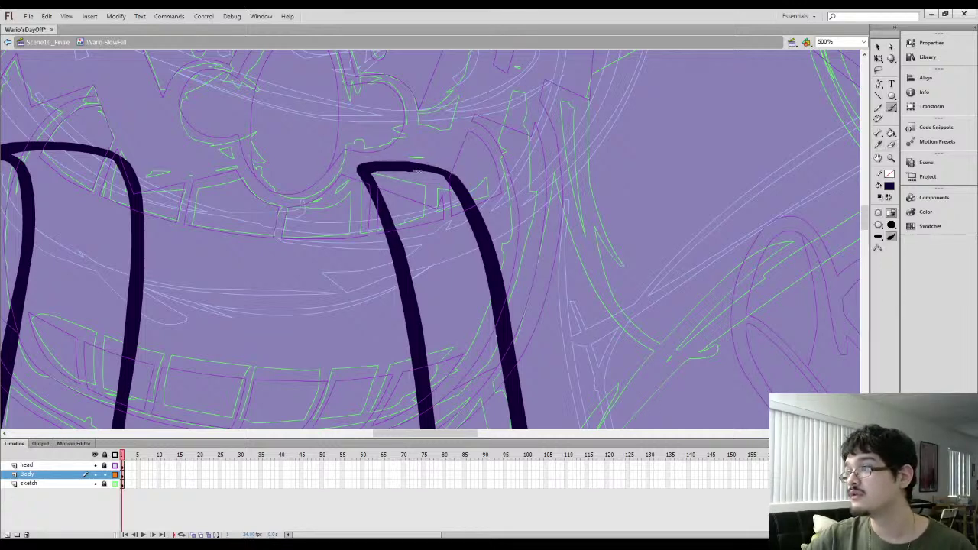
Paint a thick dark line across the top between the straps
left_click_drag(254, 190, 428, 191)
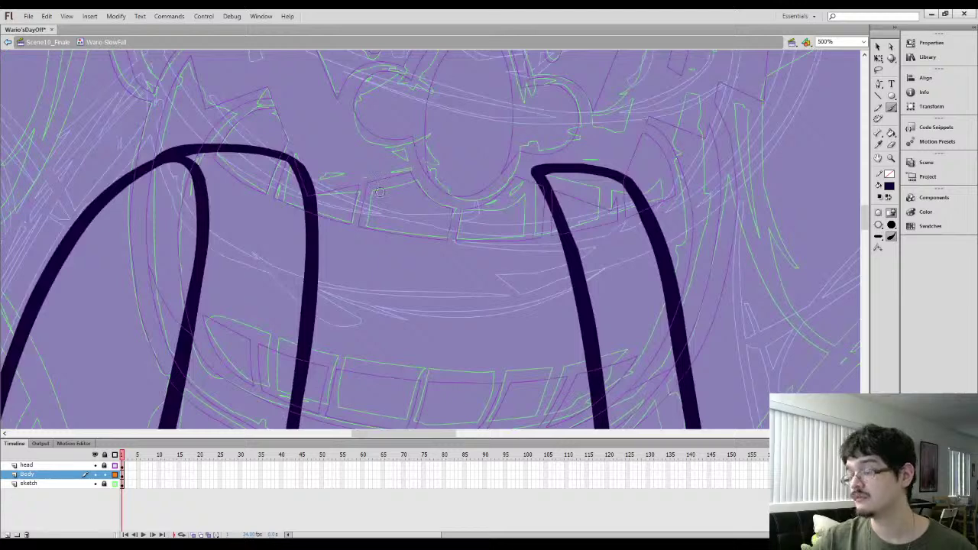
key("ctrl+minus")
left_click_drag(386, 200, 481, 208)
key("ctrl+z")
mouse_move(388, 199)
left_mouse_down()
mouse_move(457, 202)
mouse_move(419, 208)
mouse_move(459, 226)
left_mouse_up()
Brush over the thin stretch of the top outline to thicken it
key("l")
key("ctrl+equal")
left_click(394, 187)
key("i")
key("b")
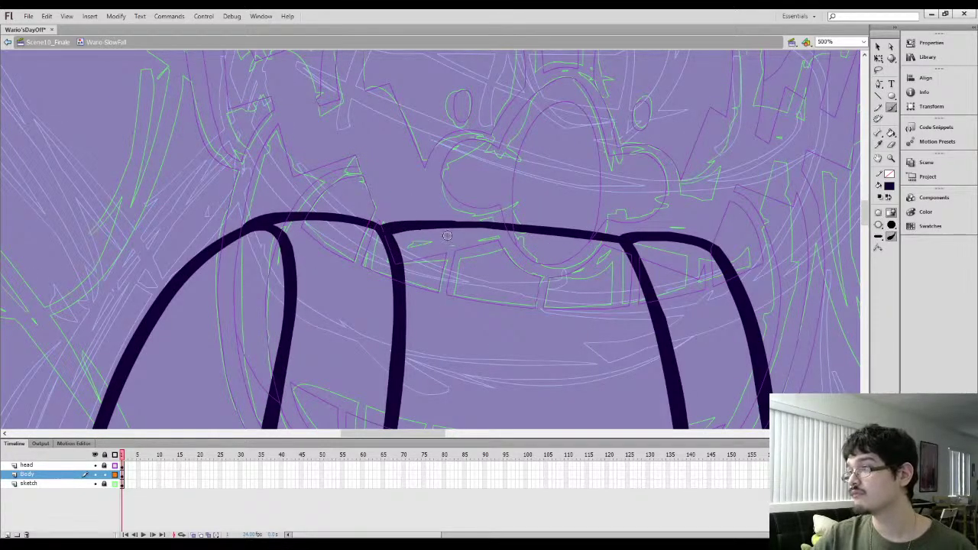
left_click_drag(399, 230, 513, 232)
key("ctrl+z")
left_click_drag(391, 238, 527, 233)
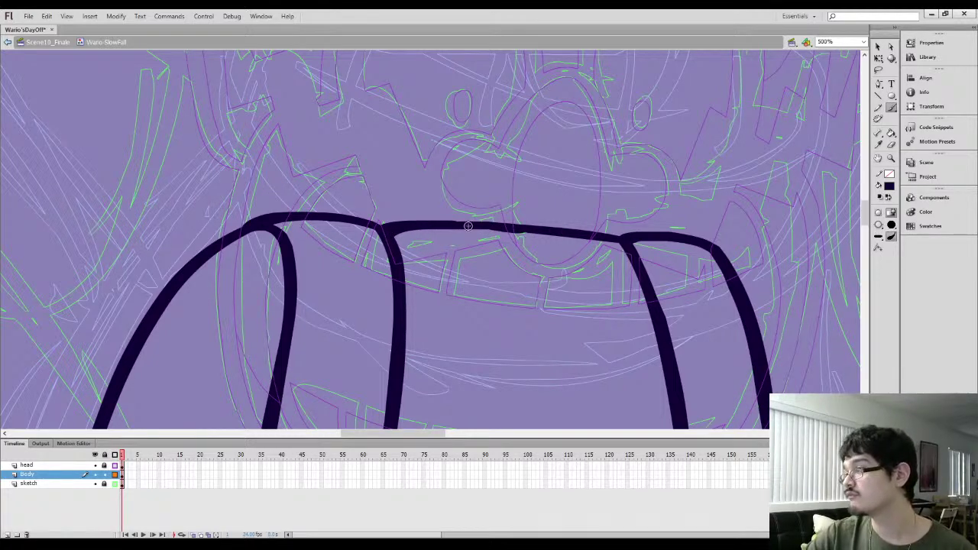
left_click_drag(589, 242, 620, 244)
key("ctrl+z")
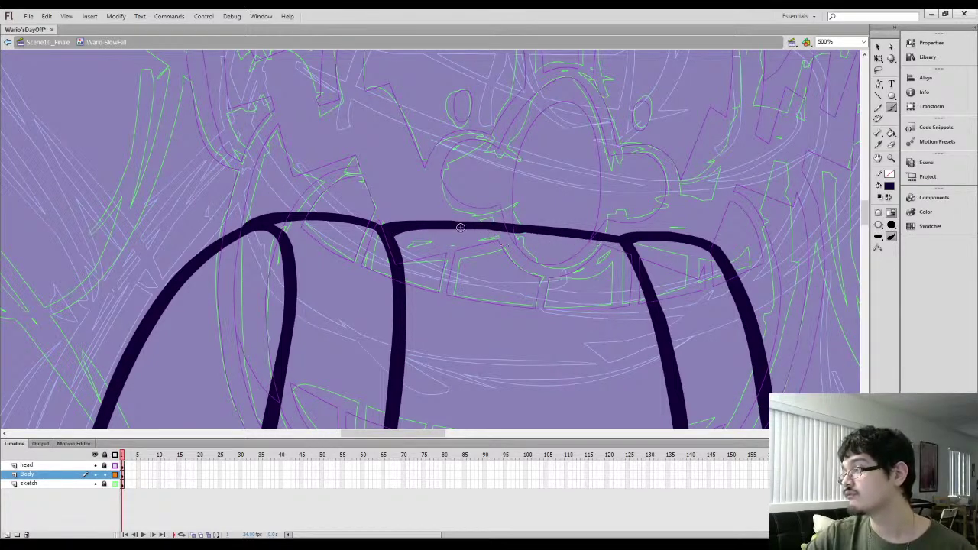
Lasso-select the top outline segment and smooth it twice
key("l")
mouse_move(596, 248)
left_mouse_down()
mouse_move(440, 188)
mouse_move(596, 218)
left_mouse_up()
left_click(878, 47)
left_click(892, 214)
left_click(892, 214)
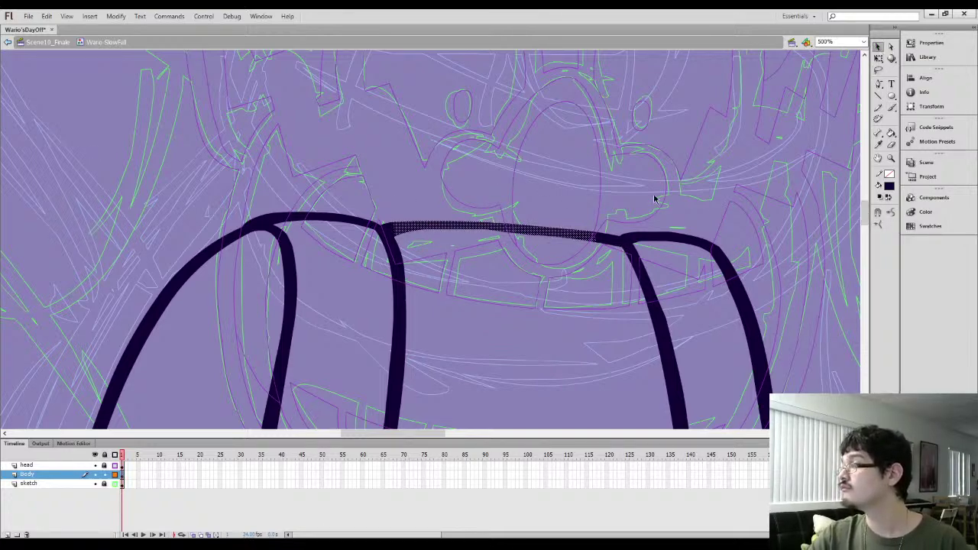
left_click(569, 177)
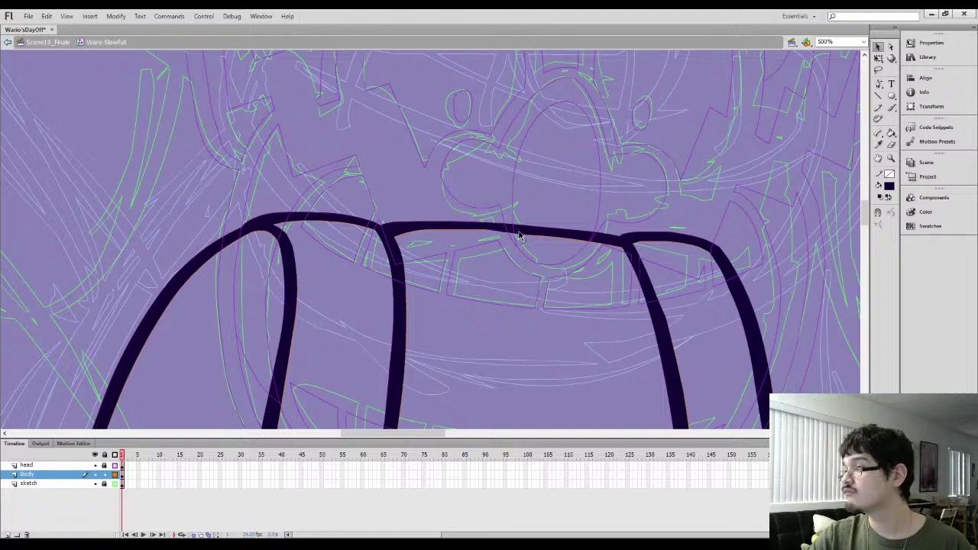
key("l")
mouse_move(550, 248)
left_mouse_down()
mouse_move(428, 252)
mouse_move(580, 184)
mouse_move(545, 245)
left_mouse_up()
key("v")
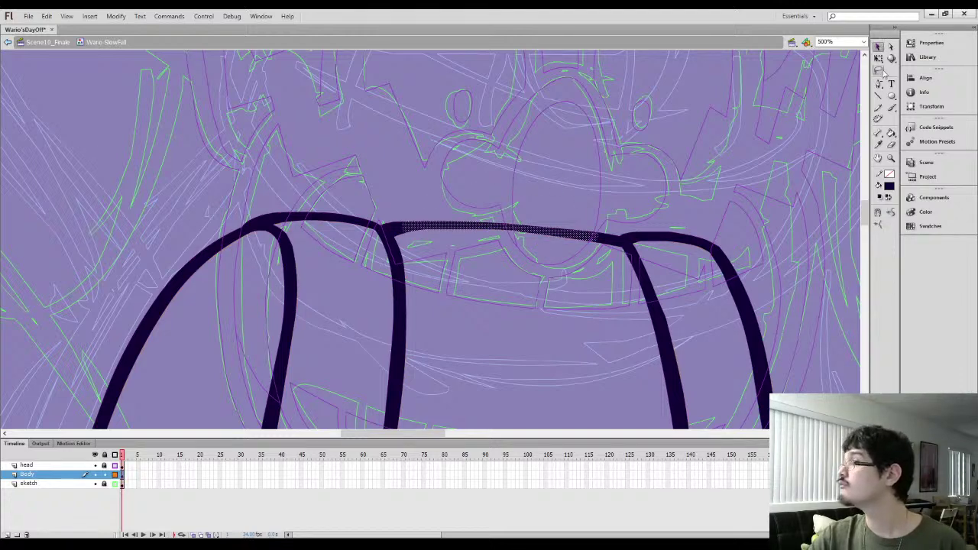
left_click(554, 187)
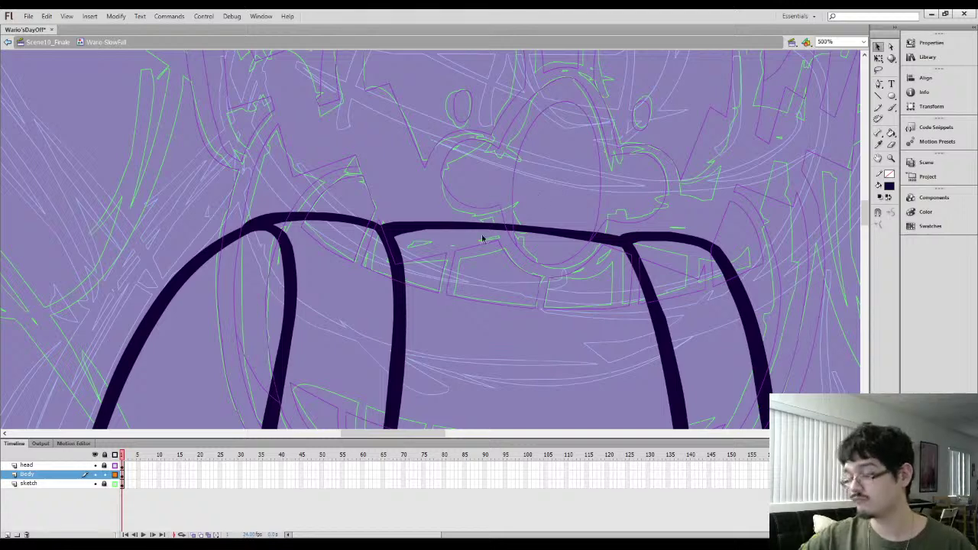
Thicken the left and right parts of the top line again, then smooth it
key("b")
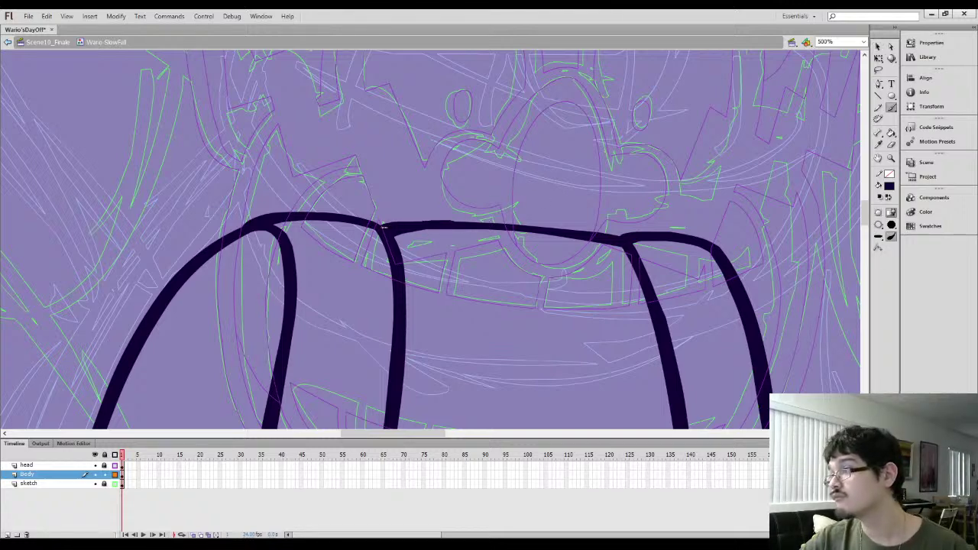
left_click_drag(400, 226, 544, 229)
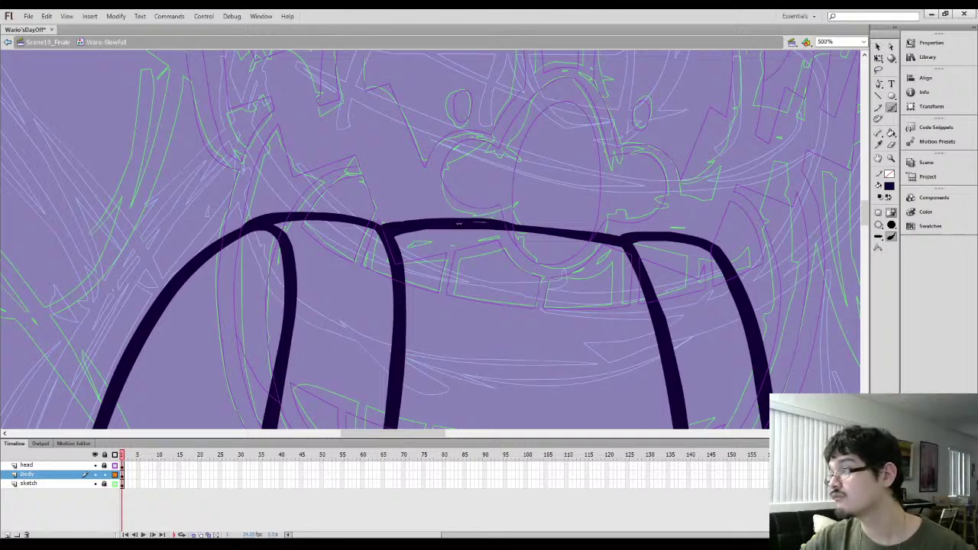
left_click_drag(478, 222, 596, 238)
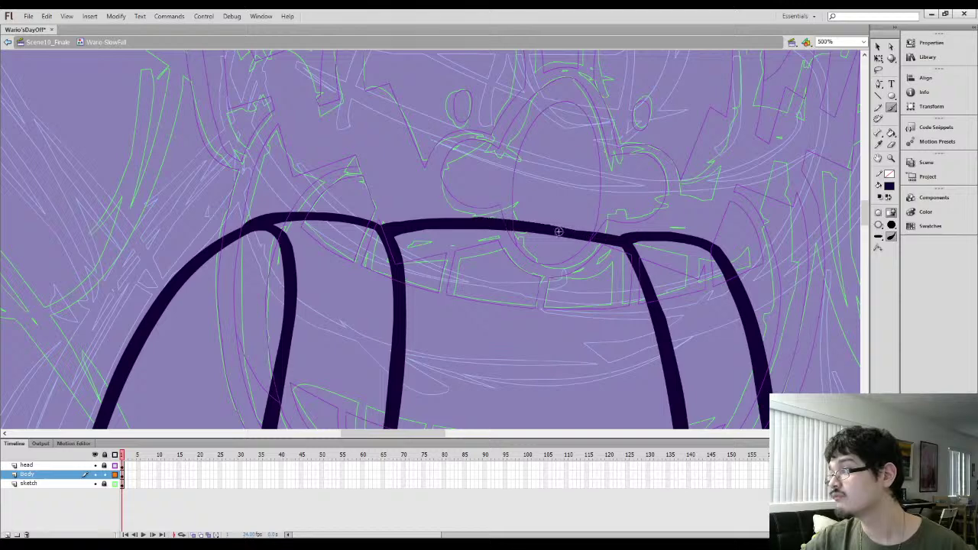
left_click(878, 70)
mouse_move(462, 257)
left_mouse_down()
mouse_move(538, 185)
mouse_move(603, 241)
left_mouse_up()
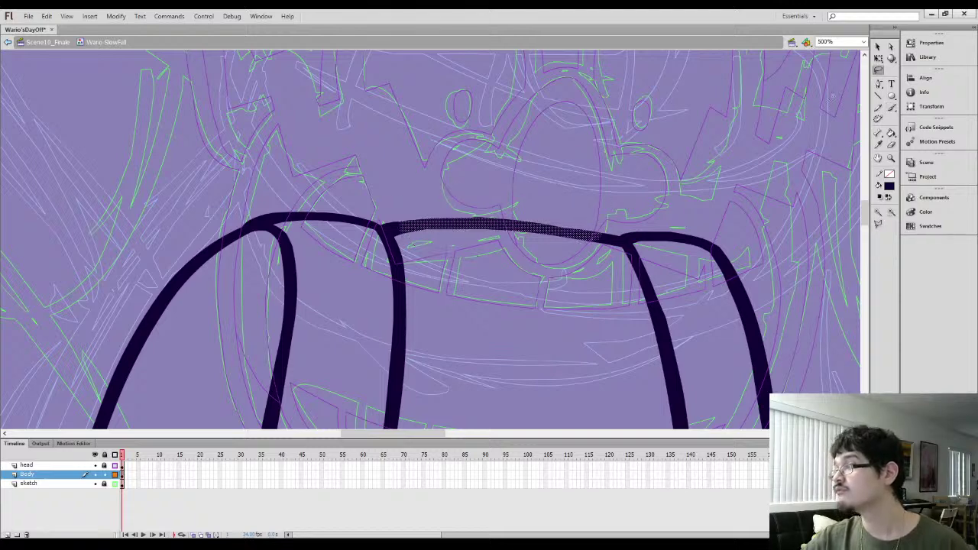
left_click(878, 49)
left_click(891, 212)
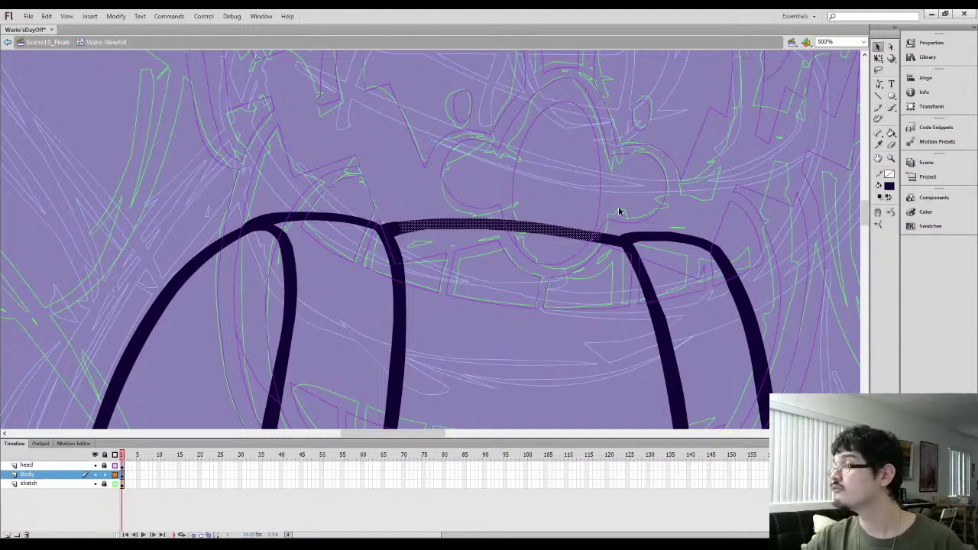
left_click(602, 198)
key("ctrl+minus")
key("ctrl+minus")
left_click_drag(374, 306, 382, 271)
Brush a button circle at the bottom of the left strap and fill it dark
key("l")
left_click_drag(356, 301, 367, 330)
key("ctrl+equal")
key("ctrl+equal")
left_click(545, 211)
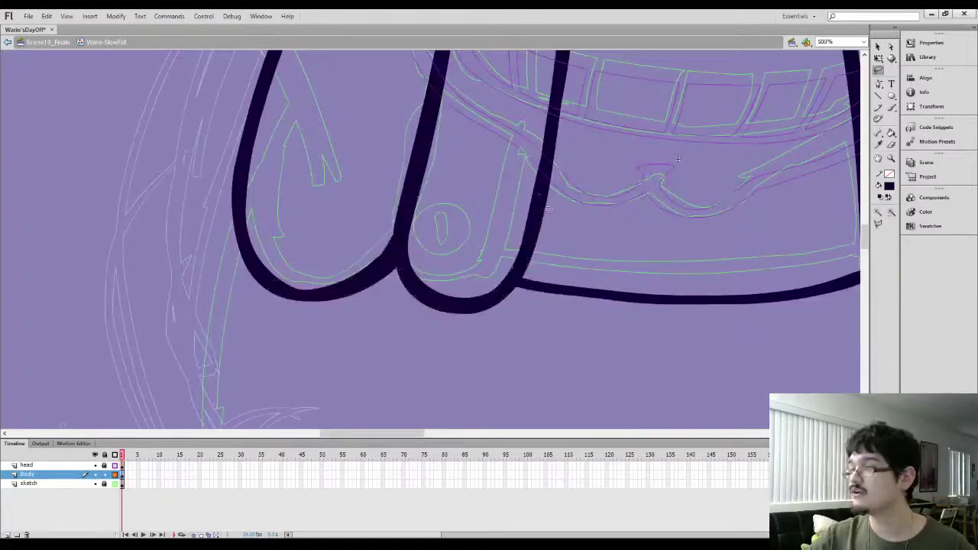
key("b")
mouse_move(448, 222)
left_mouse_down()
mouse_move(471, 210)
mouse_move(482, 275)
mouse_move(463, 214)
left_mouse_up()
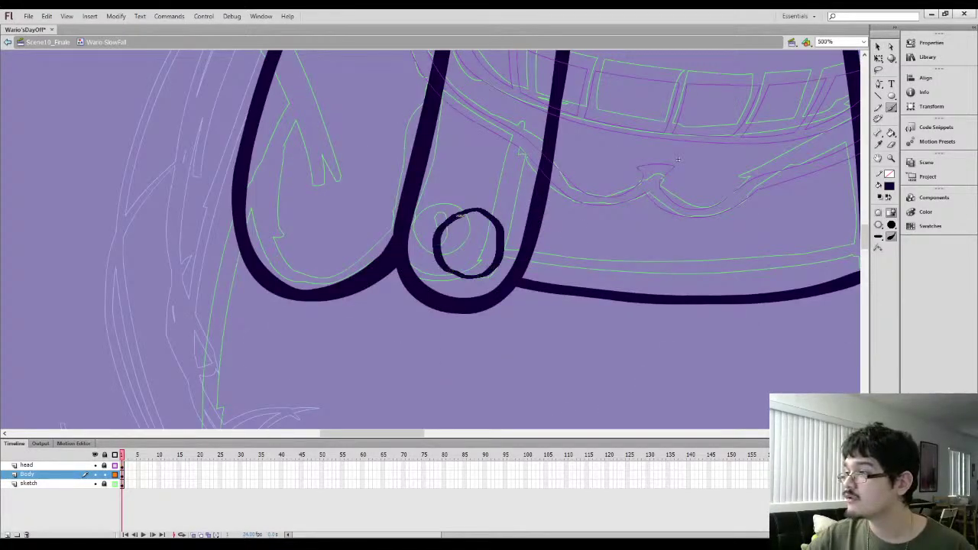
key("k")
left_click(462, 224)
Skew the button's bottom slightly and round off its top edge, filling leftover gaps
key("q")
left_click(467, 260)
left_click_drag(500, 278, 496, 278)
key("b")
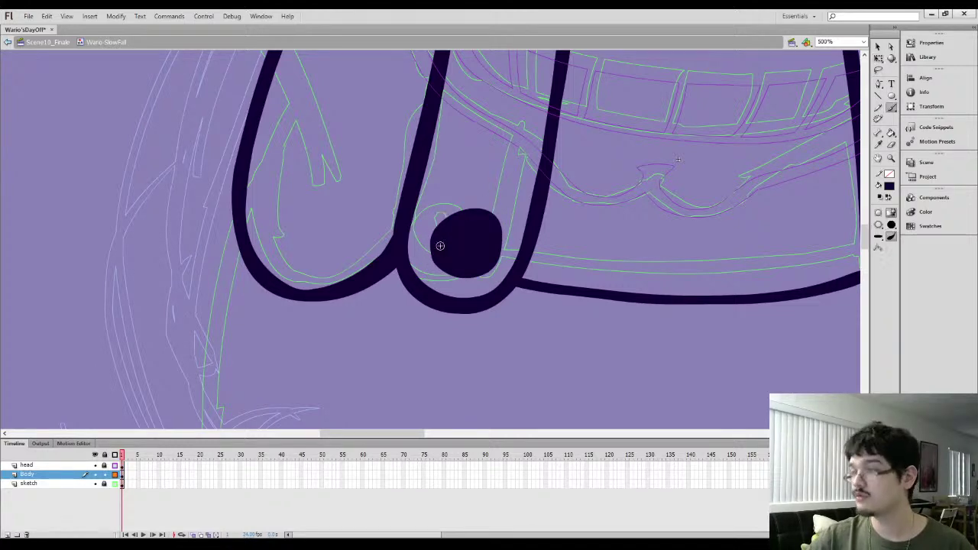
mouse_move(437, 227)
left_mouse_down()
mouse_move(459, 208)
mouse_move(491, 211)
mouse_move(503, 233)
mouse_move(487, 265)
left_mouse_up()
key("k")
left_click(460, 209)
Erase a hole in the button's centre to make it a ring
key("l")
left_click_drag(496, 227, 498, 264)
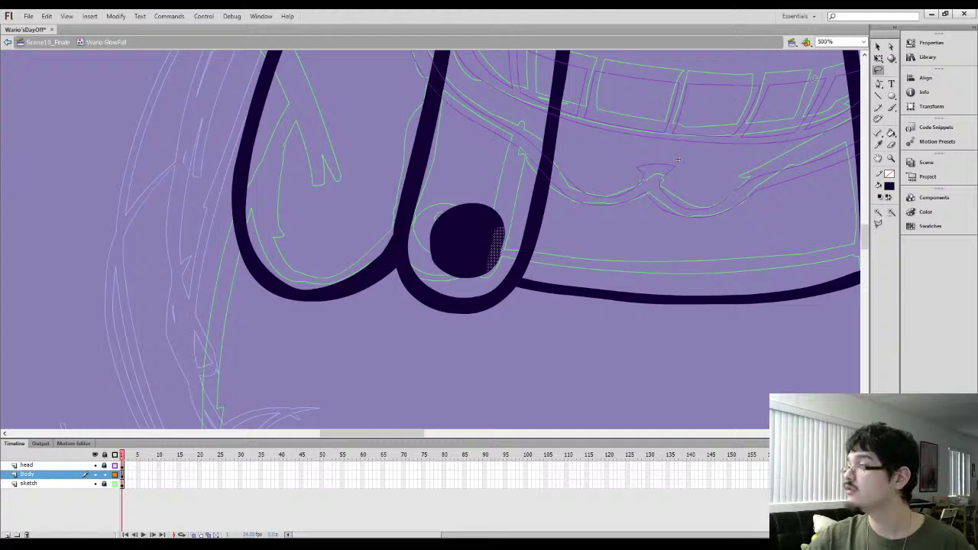
left_click(878, 47)
left_click(714, 221)
key("e")
mouse_move(472, 238)
left_mouse_down()
mouse_move(460, 257)
mouse_move(462, 232)
mouse_move(478, 228)
mouse_move(474, 237)
left_mouse_up()
Copy the ring onto the right strap and rotate it counter-clockwise
key("ctrl+minus")
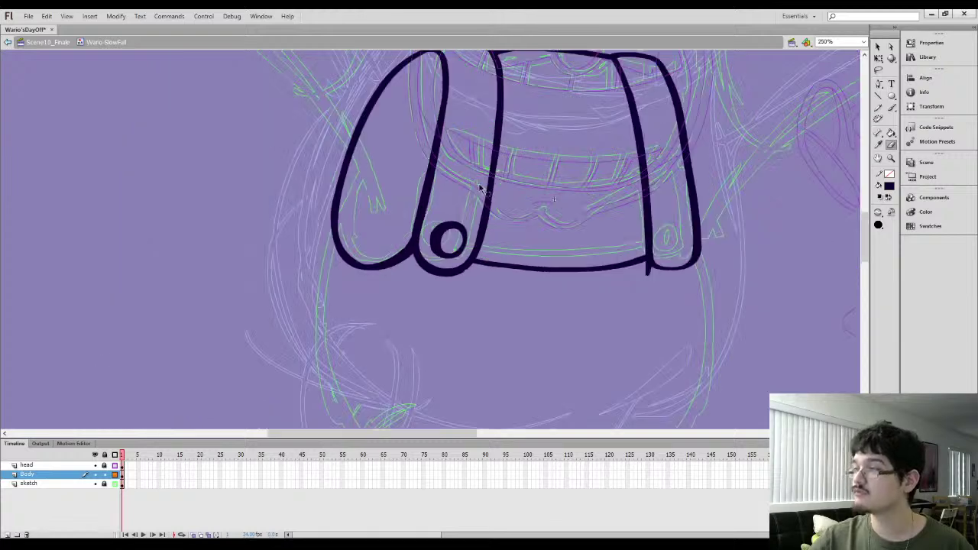
left_click(438, 247, "ctrl")
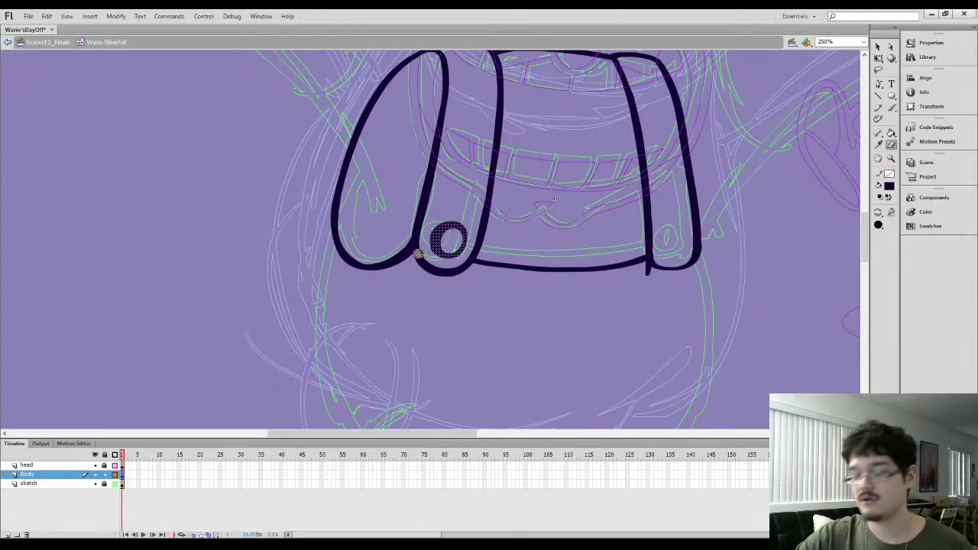
key("q")
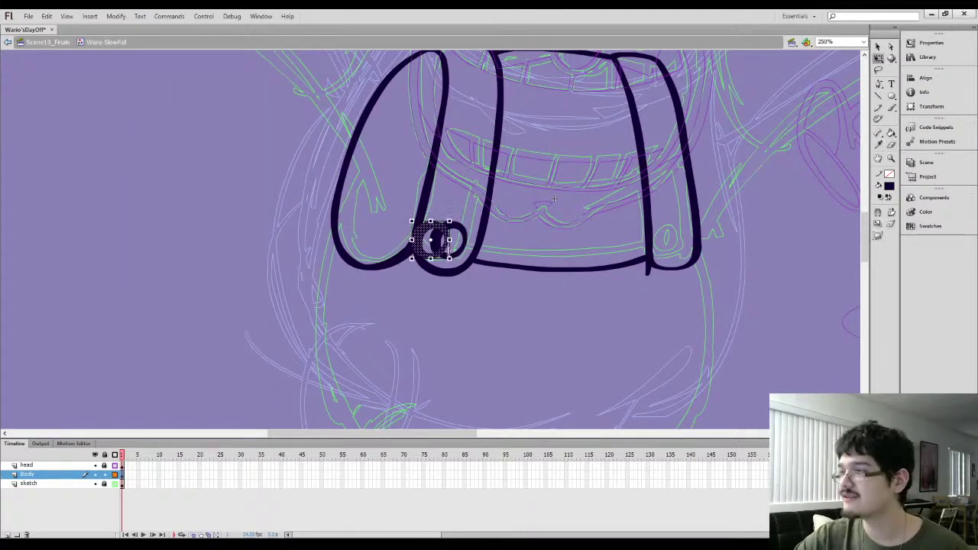
left_click_drag(428, 237, 659, 235)
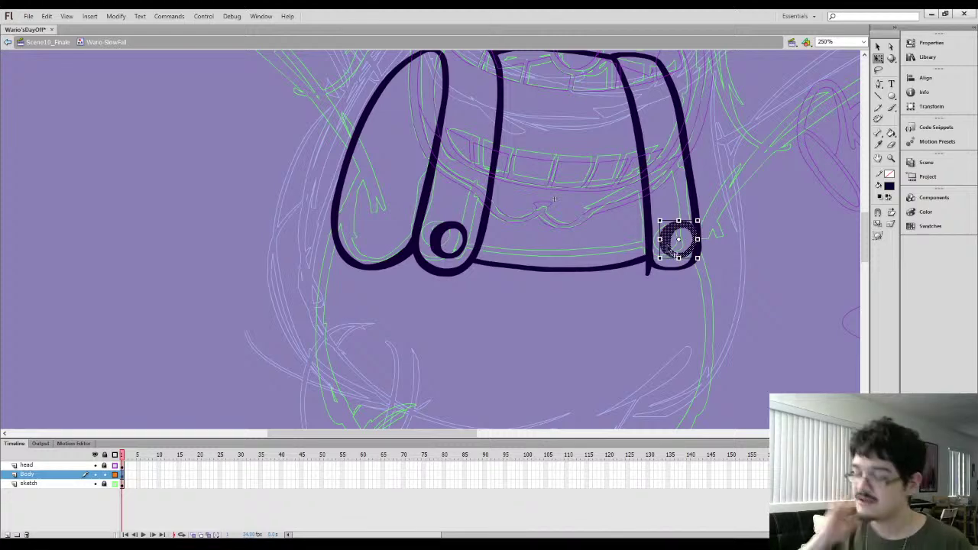
key("ctrl+equal")
left_click_drag(468, 202, 436, 226)
left_click(428, 188)
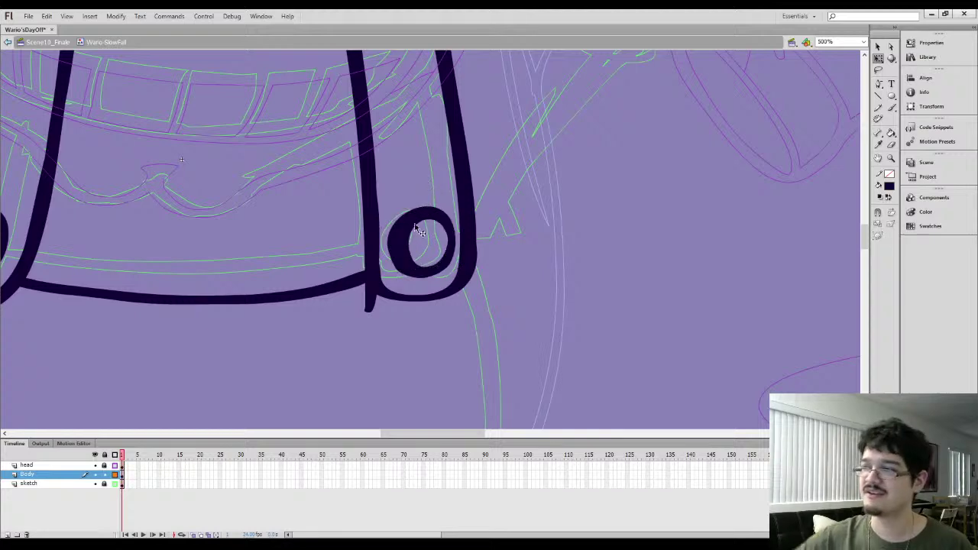
Skew the copied ring slightly and shrink it a little
left_click(421, 225)
left_click_drag(456, 235, 456, 237)
left_click_drag(457, 283, 411, 273)
left_click(403, 188)
left_click_drag(299, 128, 403, 140)
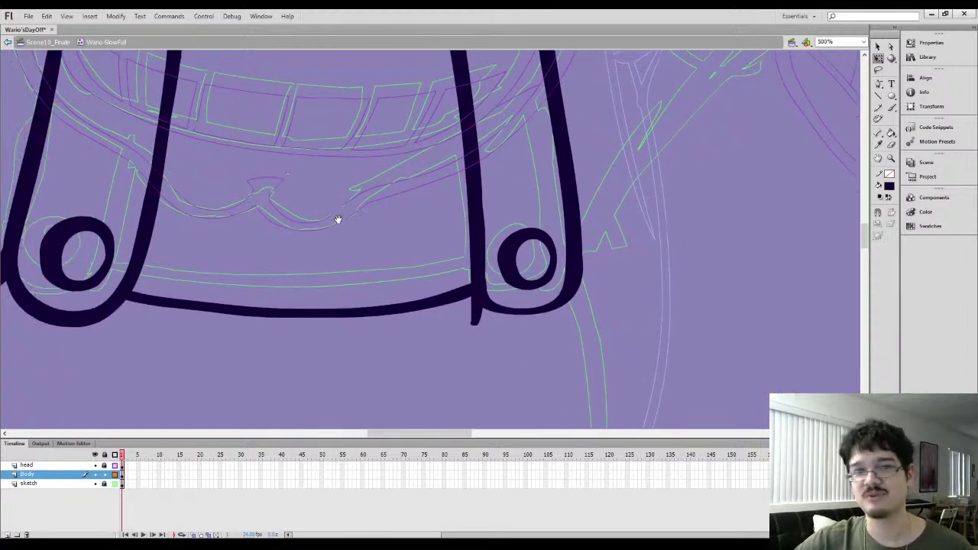
Inspect the stroke beside the right button and the left button ring
key("l")
left_click_drag(476, 277, 475, 229)
left_click(878, 47)
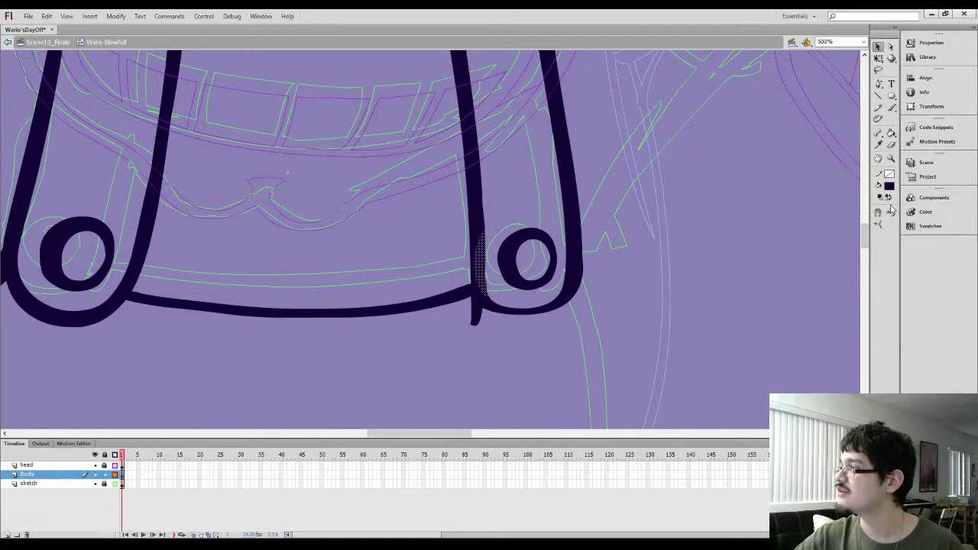
left_click(538, 271)
key("ctrl+minus")
left_click_drag(365, 222, 375, 223)
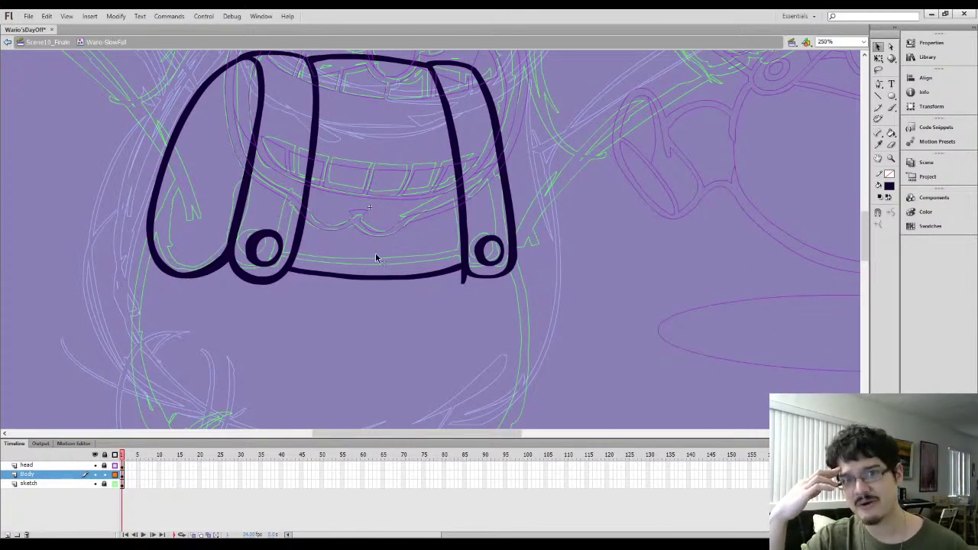
key("q")
left_click(269, 243)
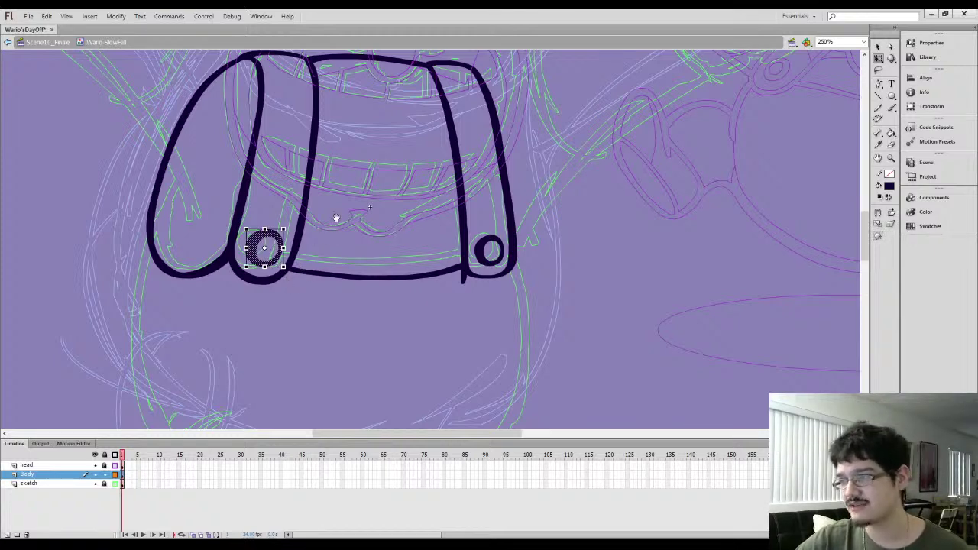
left_click_drag(337, 218, 345, 246)
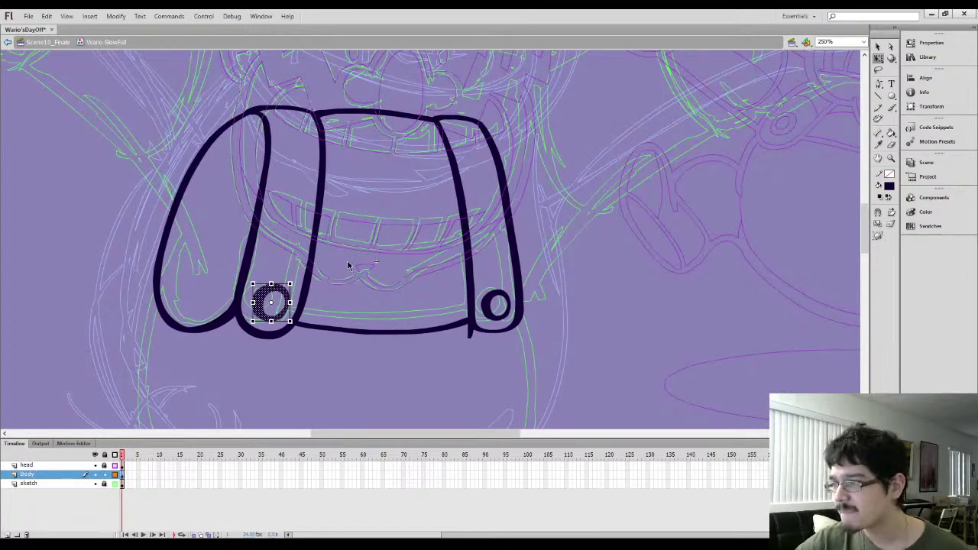
left_click(348, 265)
Redraw the right strap's bottom edge in the outline colour and fill its gap
key("l")
mouse_move(492, 308)
left_mouse_down()
mouse_move(464, 341)
mouse_move(496, 325)
left_mouse_up()
key("ctrl+equal")
left_click(447, 327)
key("i")
left_click(404, 244)
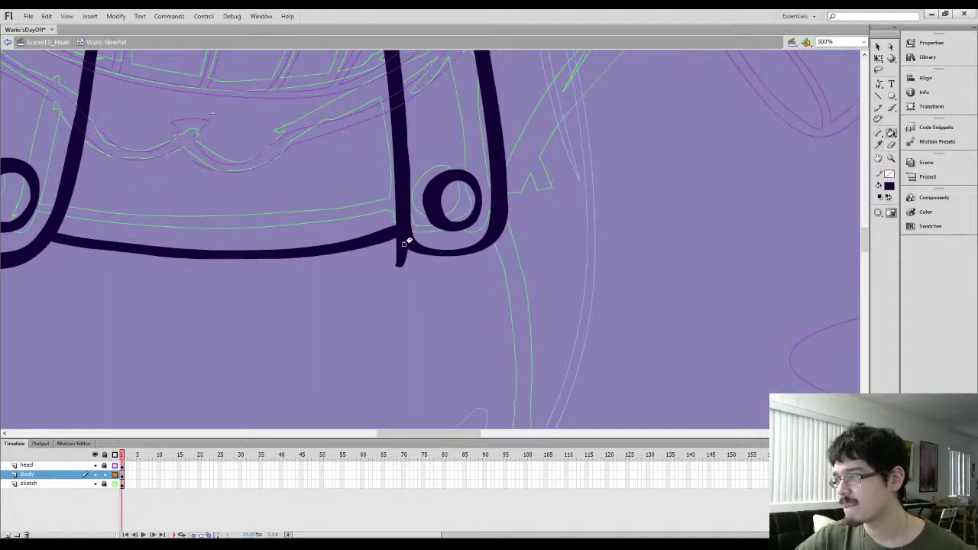
key("b")
mouse_move(419, 256)
left_mouse_down()
mouse_move(444, 260)
mouse_move(499, 235)
left_mouse_up()
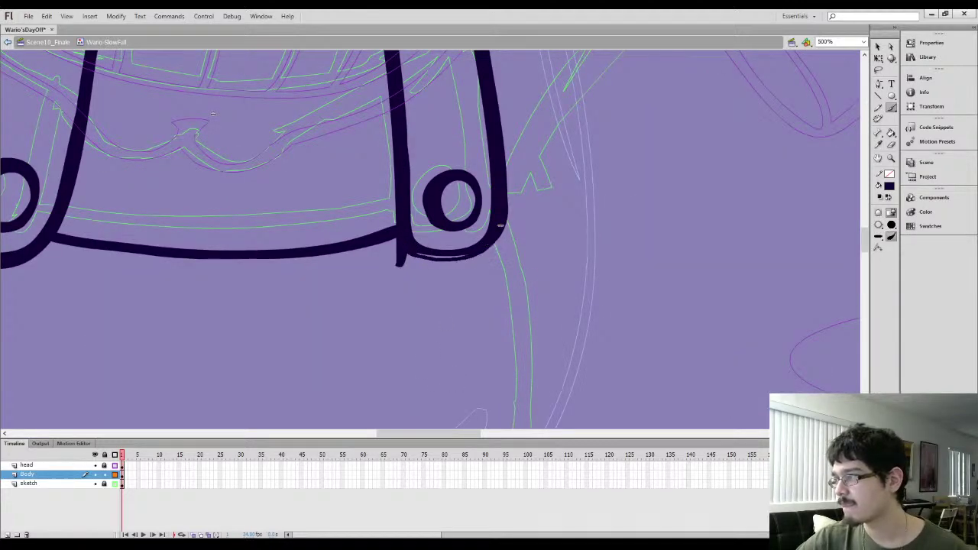
key("k")
left_click(437, 256)
Delete the stray stroke nub below the right strap
key("ctrl+minus")
key("ctrl+equal")
key("l")
mouse_move(609, 354)
left_mouse_down()
mouse_move(495, 275)
mouse_move(548, 304)
mouse_move(486, 297)
mouse_move(487, 285)
left_mouse_up()
key("Delete")
Try brushing a belly outline down from the strap, then undo the stray stroke
key("i")
left_click(491, 278)
key("b")
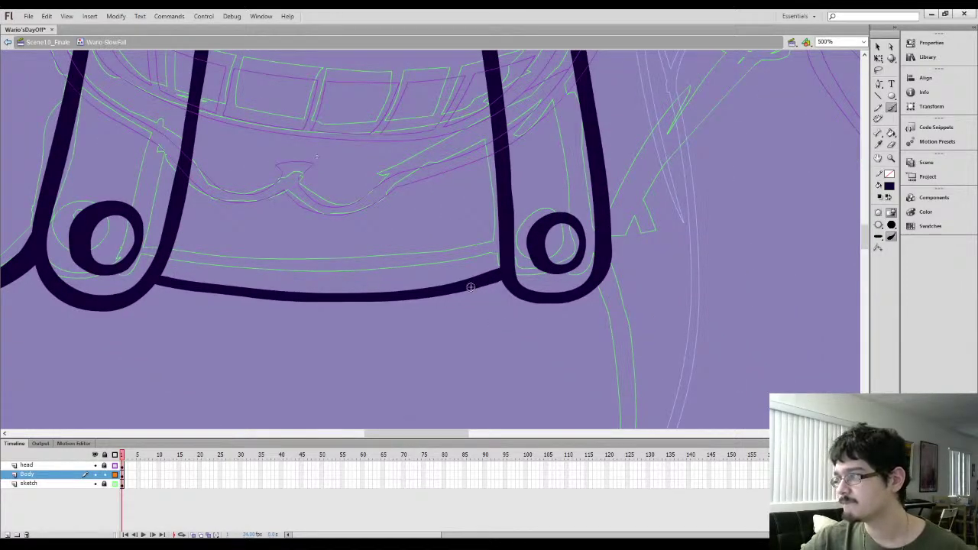
key("ctrl+minus")
key("ctrl+minus")
left_click_drag(320, 212, 367, 176)
key("i")
key("b")
mouse_move(318, 219)
left_mouse_down()
mouse_move(310, 282)
mouse_move(361, 351)
left_mouse_up()
key("ctrl+z")
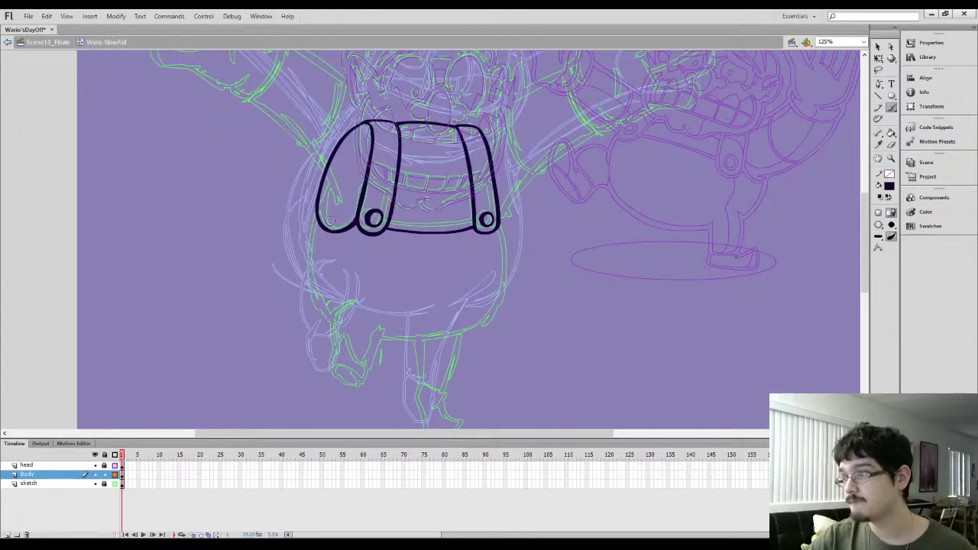
mouse_move(315, 222)
left_mouse_down()
mouse_move(320, 293)
mouse_move(358, 335)
mouse_move(421, 342)
mouse_move(463, 330)
left_mouse_up()
key("ctrl+z")
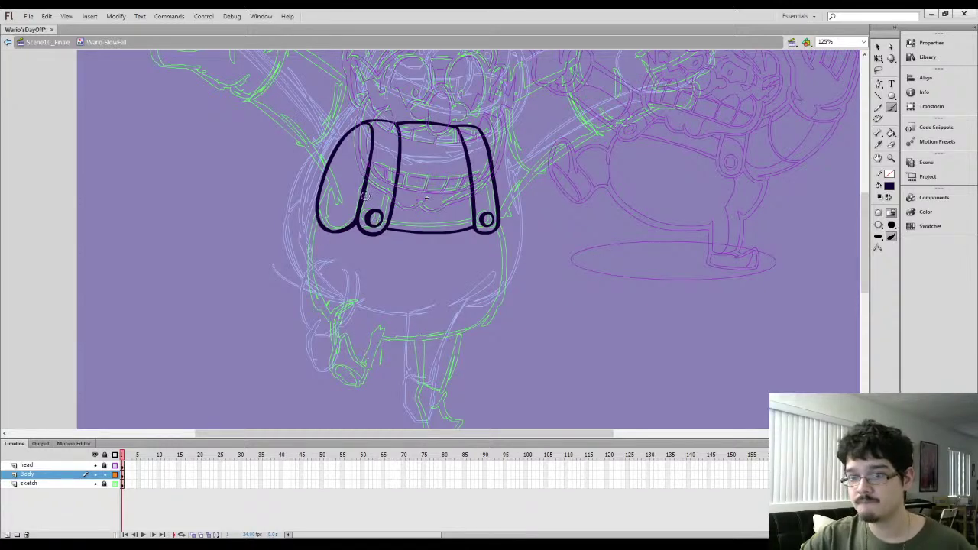
Display the head layer in full colour instead of outlines
left_click_drag(348, 223, 317, 267)
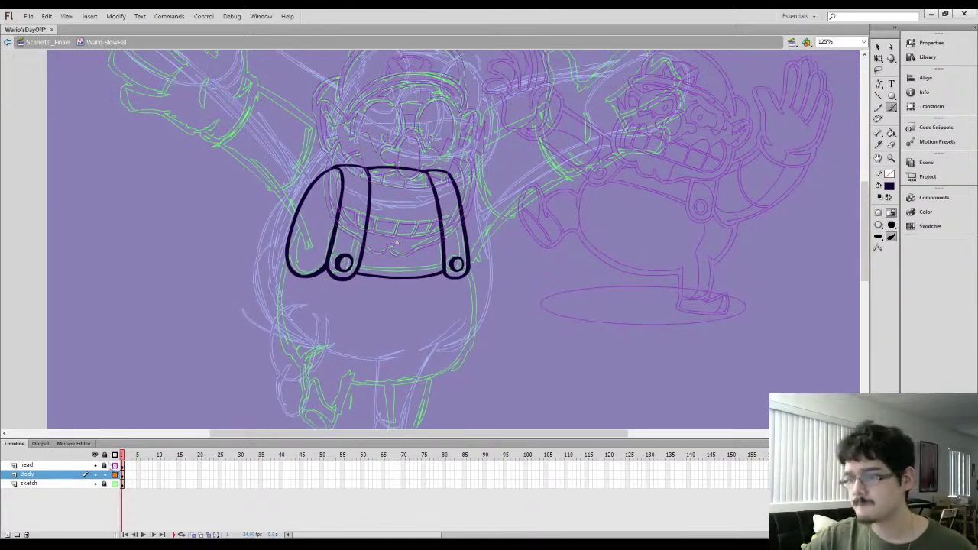
left_click(114, 465)
left_click_drag(555, 241, 453, 291)
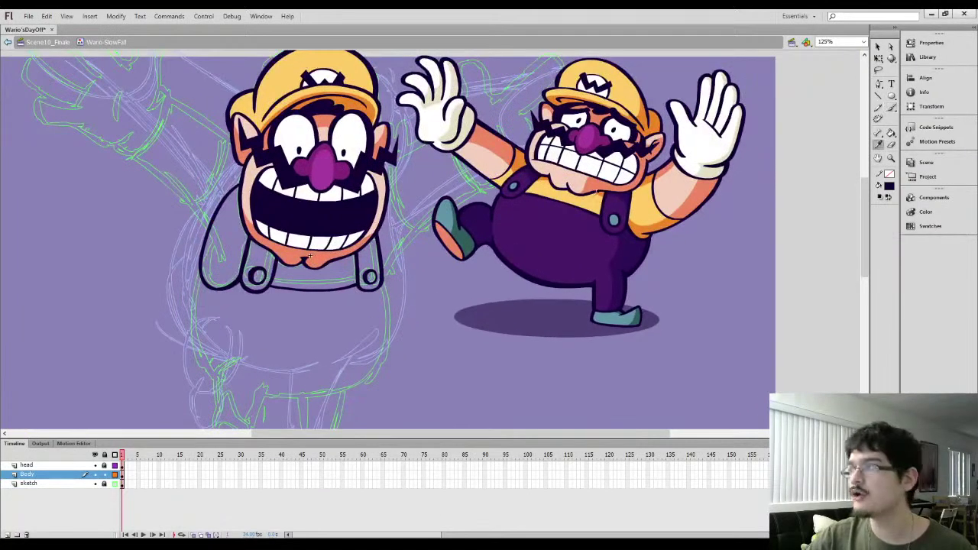
Fill the left Wario's shirt with orange sampled from the right Wario
left_click(651, 225)
left_click(214, 243)
left_click(290, 276)
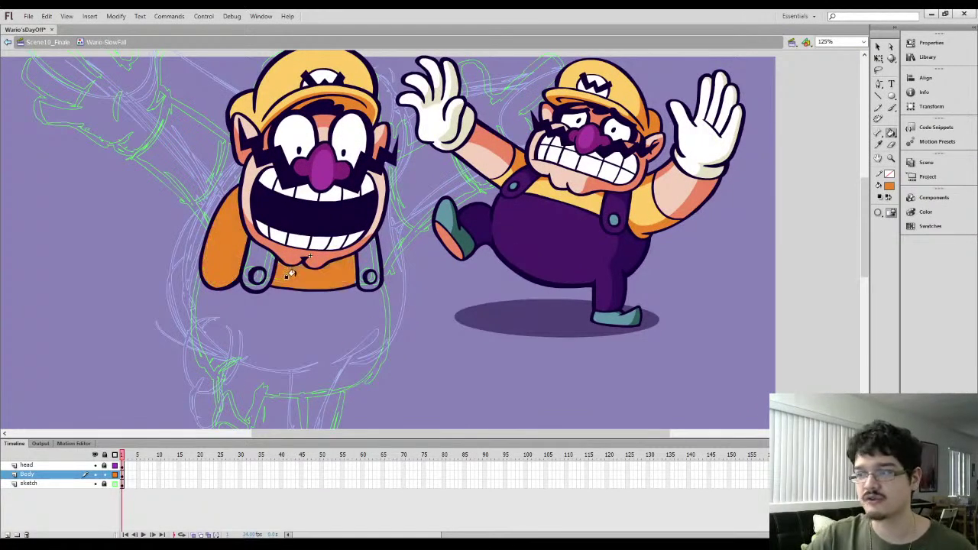
left_click_drag(309, 273, 348, 263)
Fill both overall straps dark purple and both buttons teal
key("b")
left_click(665, 235)
left_click(292, 247)
left_click(404, 246)
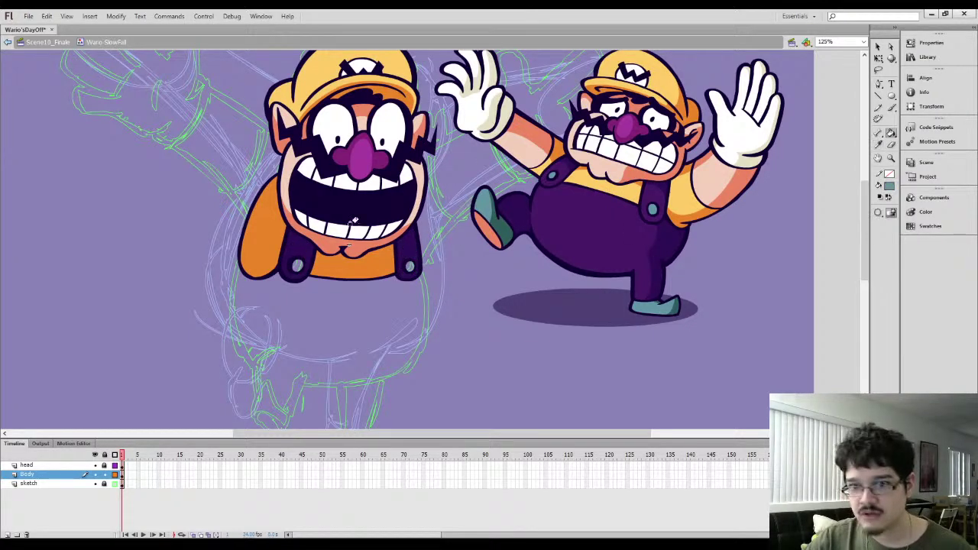
left_click(295, 267)
left_click(407, 267)
key("i")
left_click(396, 268)
Brush the left side of the belly outline curving downward
left_click_drag(390, 265, 411, 233)
key("b")
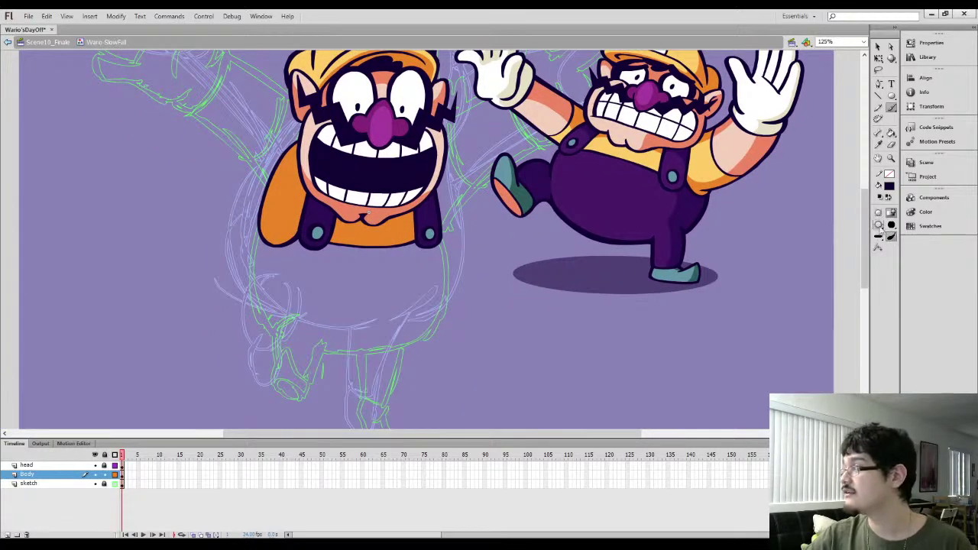
mouse_move(262, 226)
left_mouse_down()
mouse_move(253, 277)
mouse_move(262, 320)
mouse_move(300, 352)
mouse_move(327, 356)
left_mouse_up()
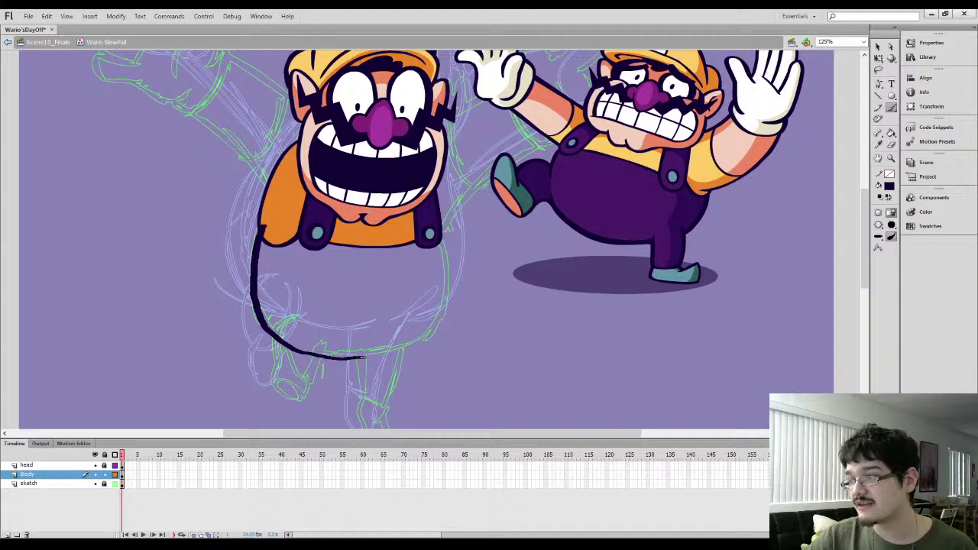
Finish the belly outline up the right side, then bend and thicken its bottom edge with Free Transform
mouse_move(398, 351)
left_mouse_down()
mouse_move(426, 335)
mouse_move(450, 301)
mouse_move(451, 262)
mouse_move(437, 233)
left_mouse_up()
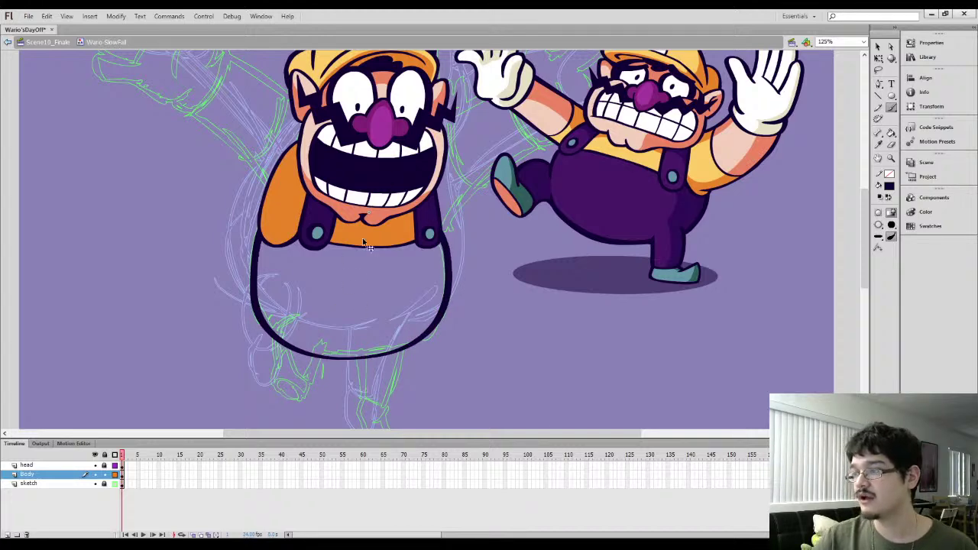
key("ctrl+equal")
left_click_drag(347, 344, 366, 163)
key("q")
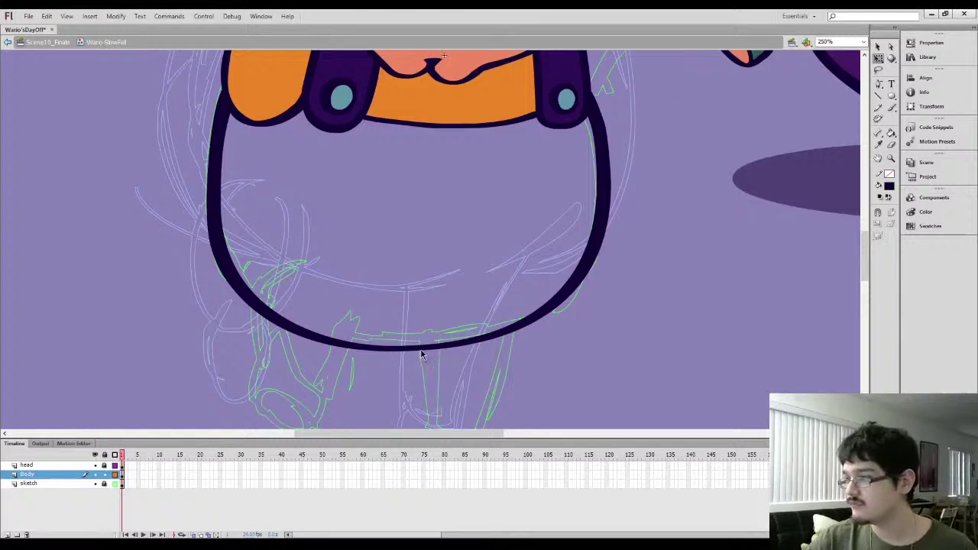
left_click_drag(416, 355, 450, 348)
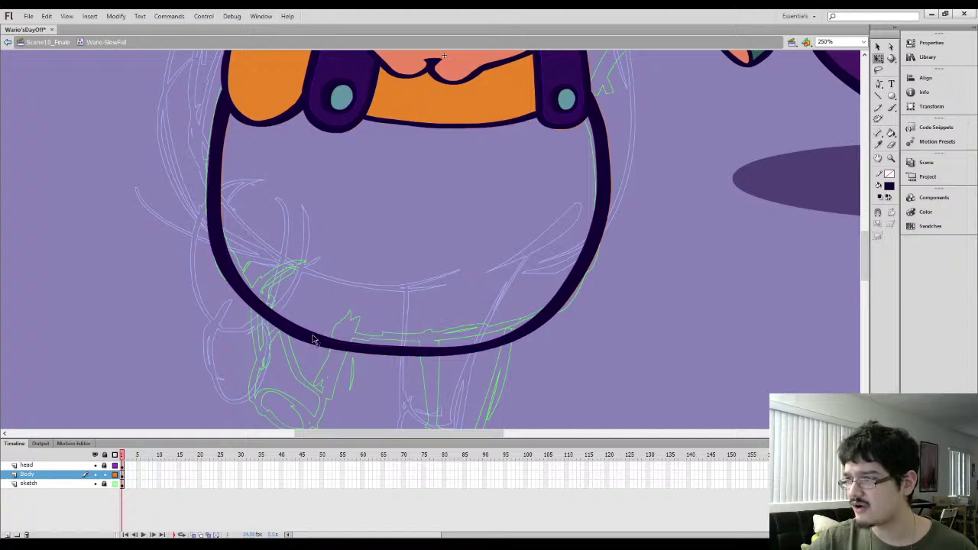
scroll(328, 252, "up", 2)
Check the lower belly outline by lasso-selecting its lower-left and bottom sections
key("l")
mouse_move(223, 363)
left_mouse_down()
mouse_move(210, 277)
mouse_move(270, 341)
left_mouse_up()
key("v")
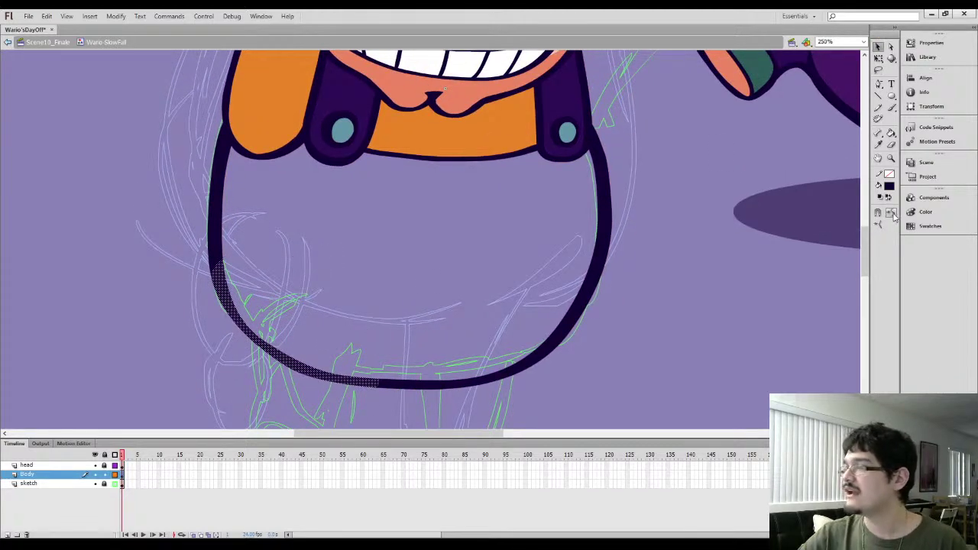
left_click(638, 334)
key("space")
mouse_move(501, 246)
left_mouse_down()
mouse_move(457, 269)
mouse_move(508, 240)
left_mouse_up()
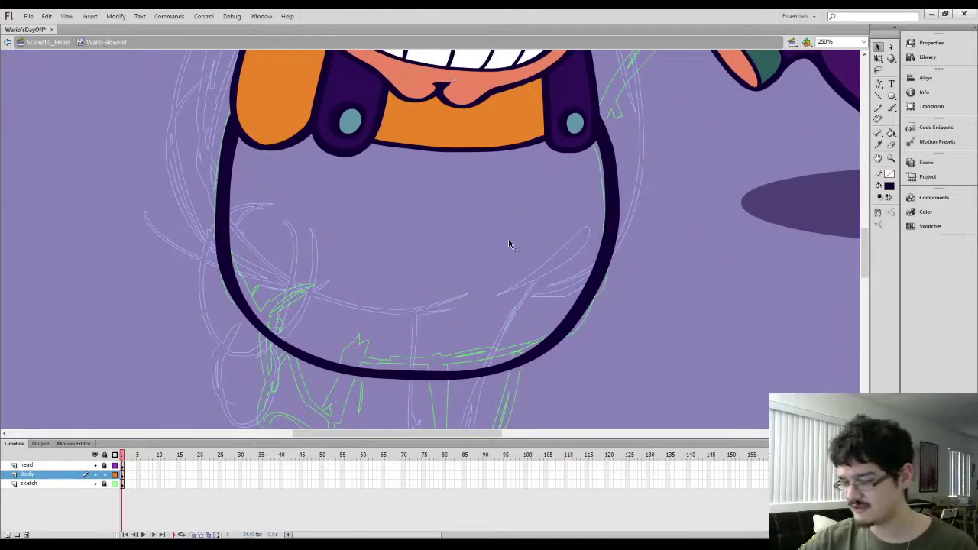
left_click_drag(280, 225, 294, 279)
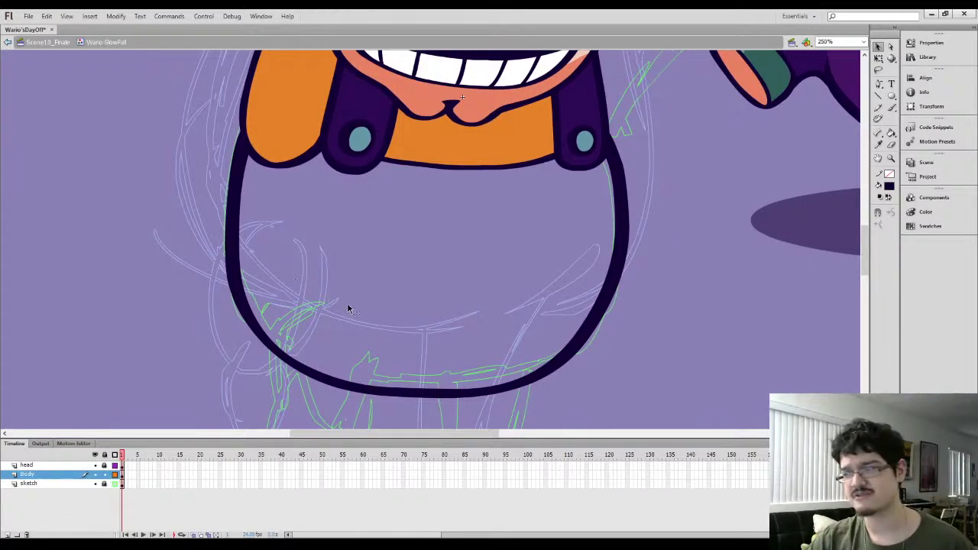
key("ctrl+minus")
key("l")
mouse_move(425, 336)
left_mouse_down()
mouse_move(309, 263)
mouse_move(381, 267)
mouse_move(489, 319)
left_mouse_up()
left_click(879, 47)
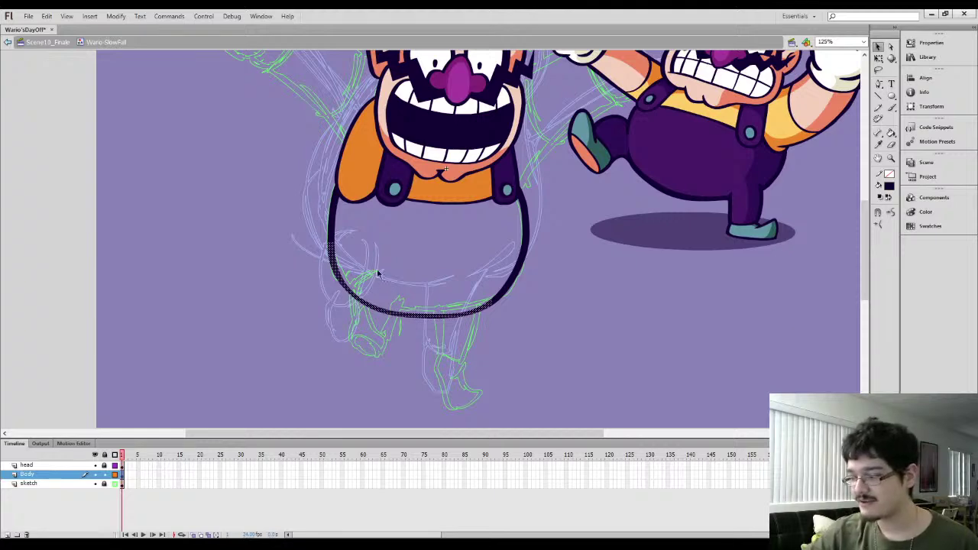
Sample the dark outline colour from the belly with the Eyedropper
key("l")
mouse_move(304, 271)
left_mouse_down()
mouse_move(390, 282)
mouse_move(310, 269)
left_mouse_up()
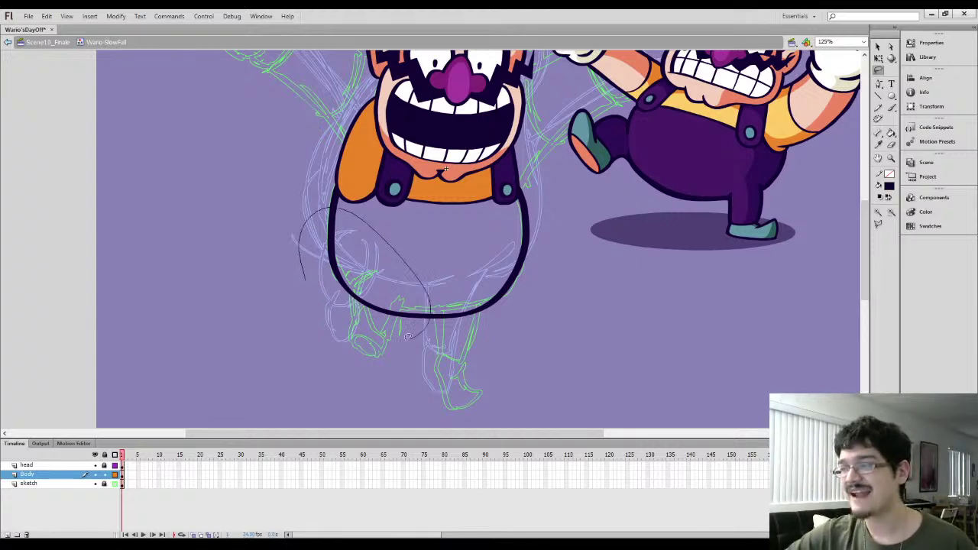
left_click_drag(316, 300, 331, 295)
key("ctrl+equal")
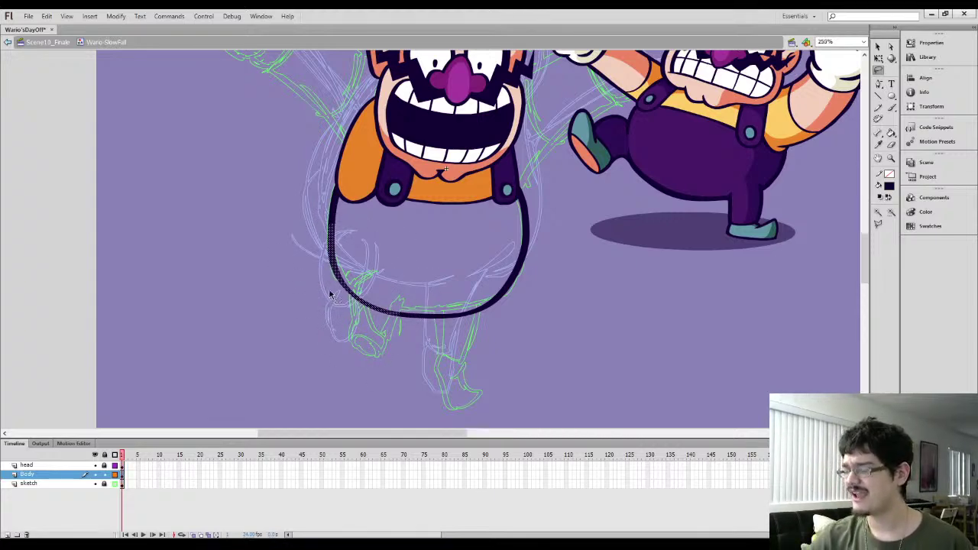
left_click(334, 283)
key("i")
left_click(377, 245)
key("b")
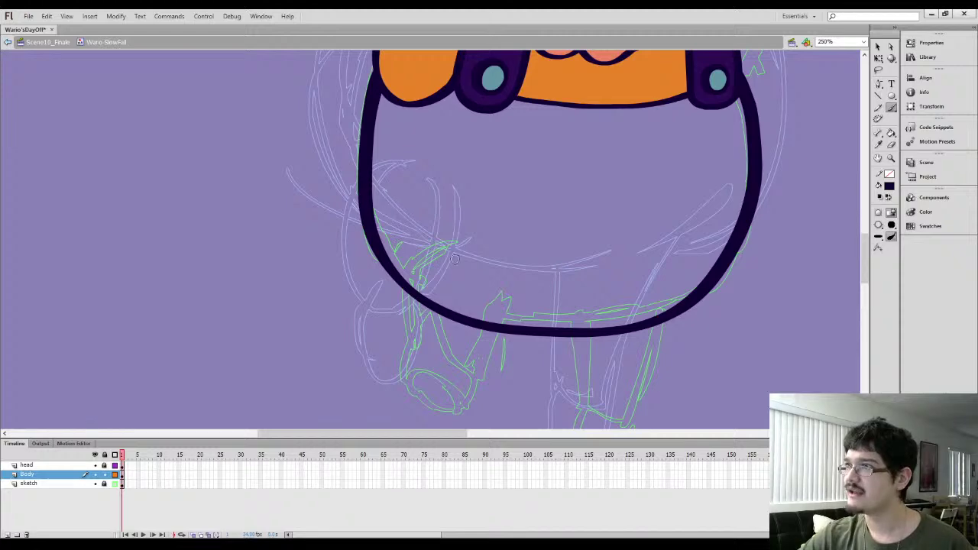
Try several curved shading strokes up the belly, undoing each attempt
scroll(394, 252, "down", 1)
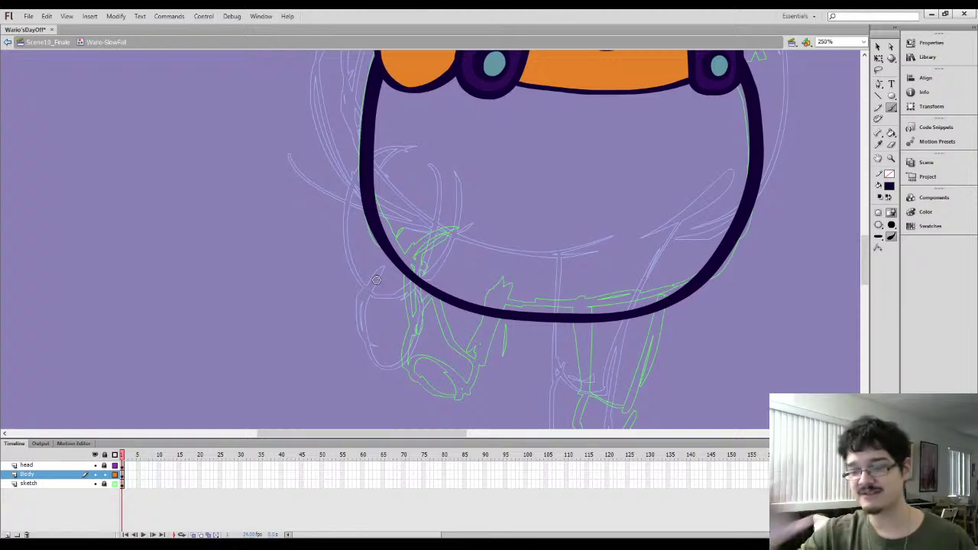
scroll(406, 264, "down", 2)
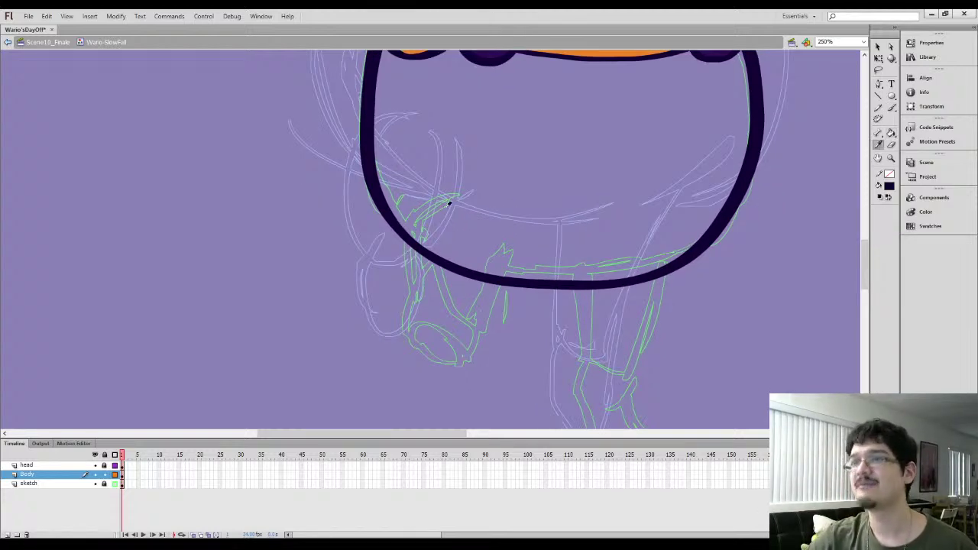
key("b")
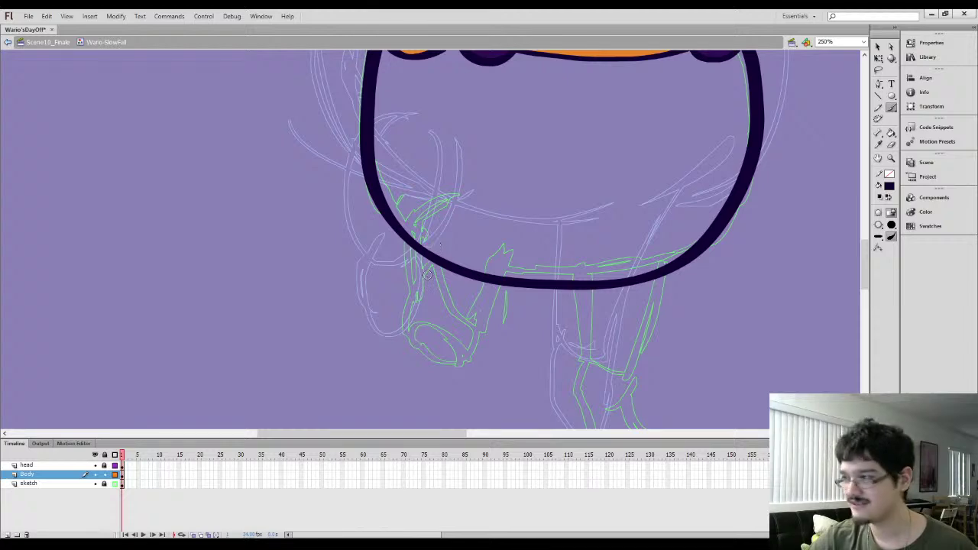
left_click_drag(417, 306, 431, 203)
key("ctrl+z")
mouse_move(412, 321)
left_mouse_down()
mouse_move(407, 302)
mouse_move(442, 191)
left_mouse_up()
key("ctrl+z")
mouse_move(411, 315)
left_mouse_down()
mouse_move(403, 244)
mouse_move(446, 195)
left_mouse_up()
key("ctrl+z")
Brush the overalls edges across the belly and down its right side
mouse_move(460, 269)
left_mouse_down()
mouse_move(380, 206)
mouse_move(369, 237)
left_mouse_up()
left_click_drag(435, 152, 451, 304)
key("ctrl+minus")
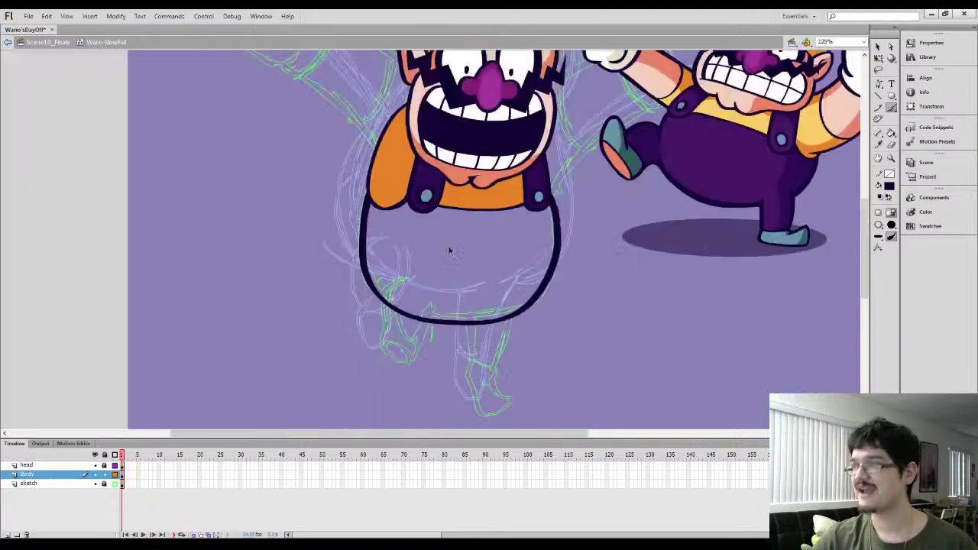
key("k")
left_click_drag(456, 224, 444, 276)
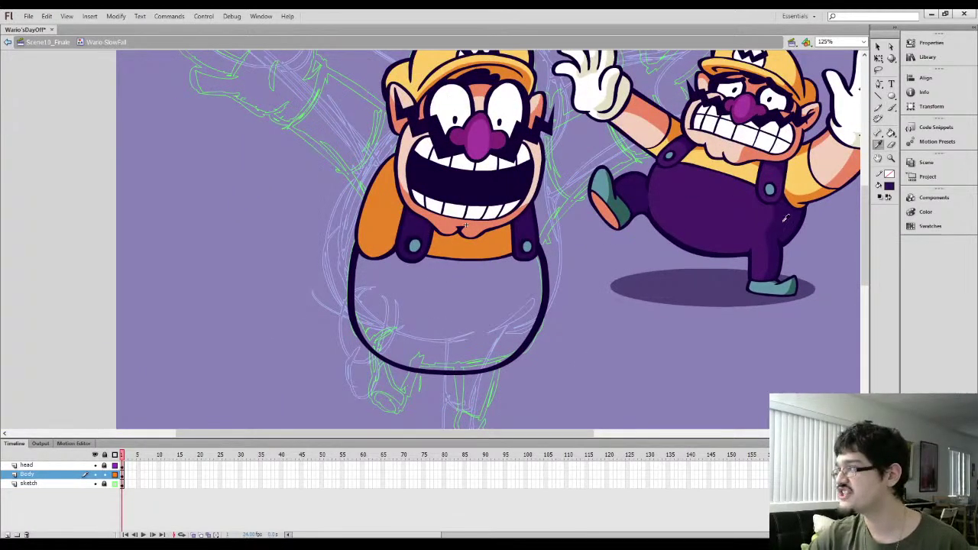
key("b")
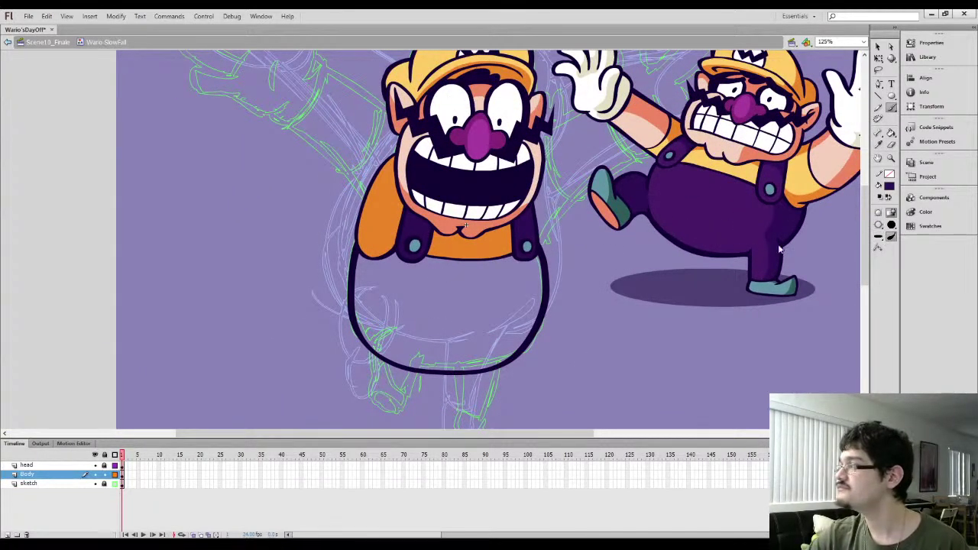
mouse_move(376, 285)
left_mouse_down()
mouse_move(420, 259)
mouse_move(464, 263)
mouse_move(420, 257)
mouse_move(485, 255)
mouse_move(437, 256)
mouse_move(467, 263)
mouse_move(512, 252)
mouse_move(465, 261)
mouse_move(517, 258)
left_mouse_up()
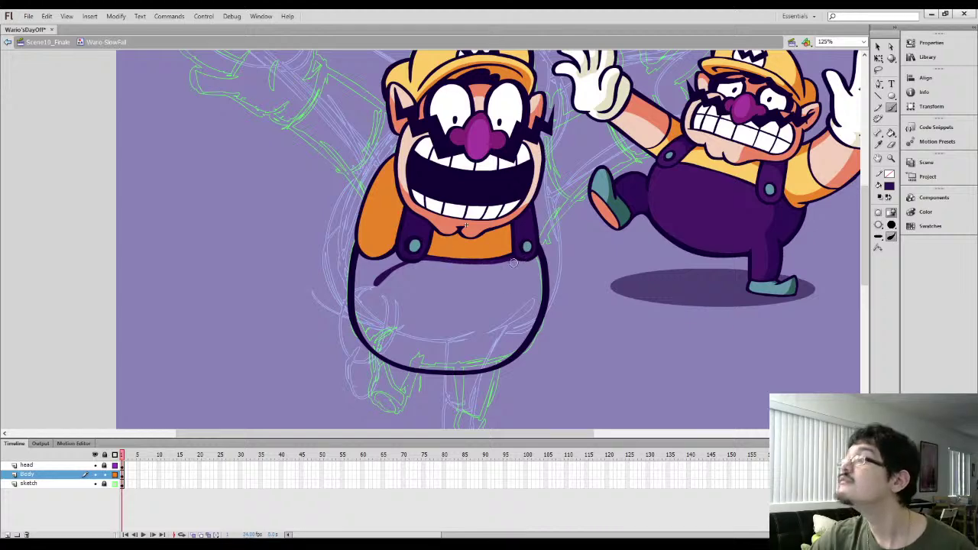
mouse_move(373, 320)
left_mouse_down()
mouse_move(396, 277)
mouse_move(434, 259)
left_mouse_up()
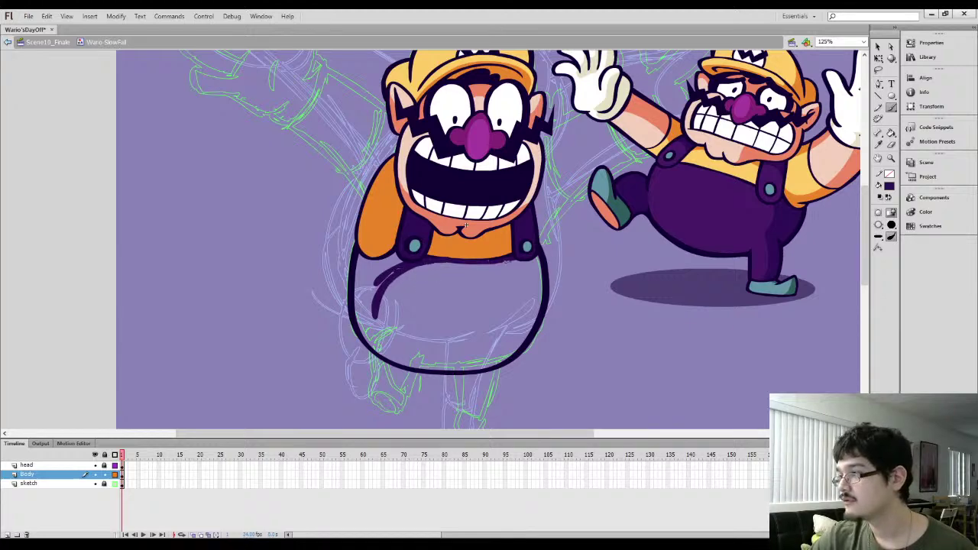
left_click_drag(532, 277, 544, 299)
Fill the strap gap and the left overalls area dark purple
key("k")
left_click(530, 267)
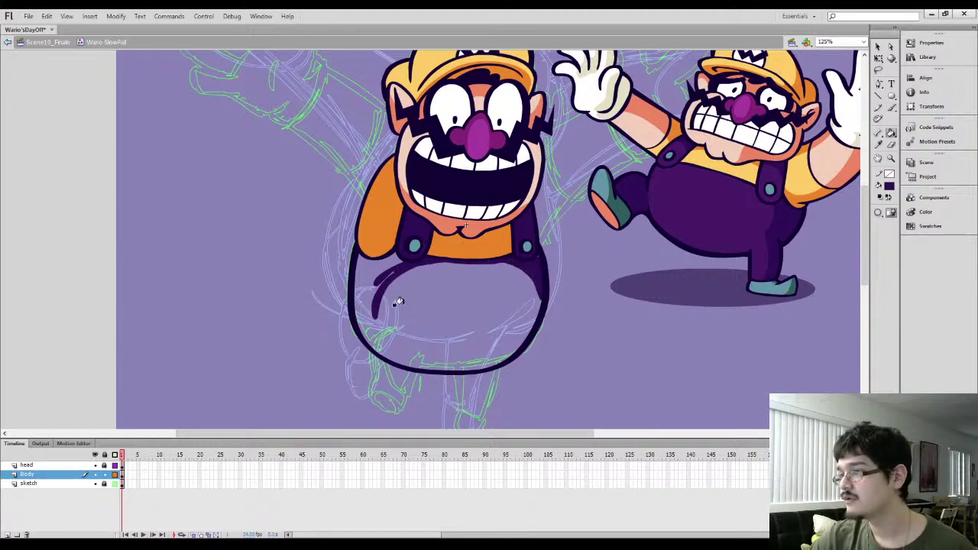
key("b")
mouse_move(381, 356)
left_mouse_down()
mouse_move(383, 280)
mouse_move(372, 342)
mouse_move(372, 308)
mouse_move(398, 377)
left_mouse_up()
key("k")
left_click(368, 277)
Delete the stray purple tail below the belly
key("b")
mouse_move(376, 284)
left_mouse_down()
mouse_move(392, 274)
mouse_move(393, 341)
left_mouse_up()
key("l")
key("v")
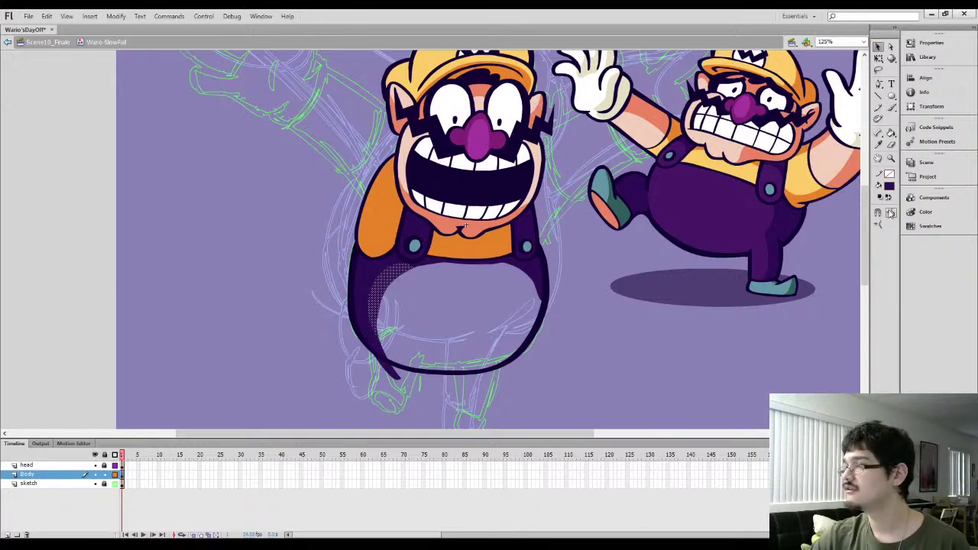
left_click(590, 313)
left_click(395, 374)
key("Delete")
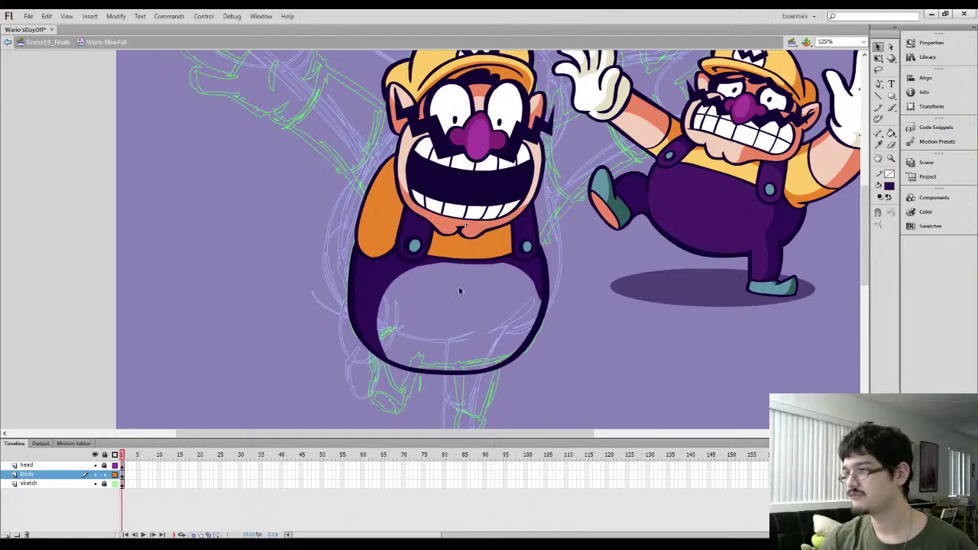
Brush over the body's inner right edge to thicken it
key("l")
key("ctrl+equal")
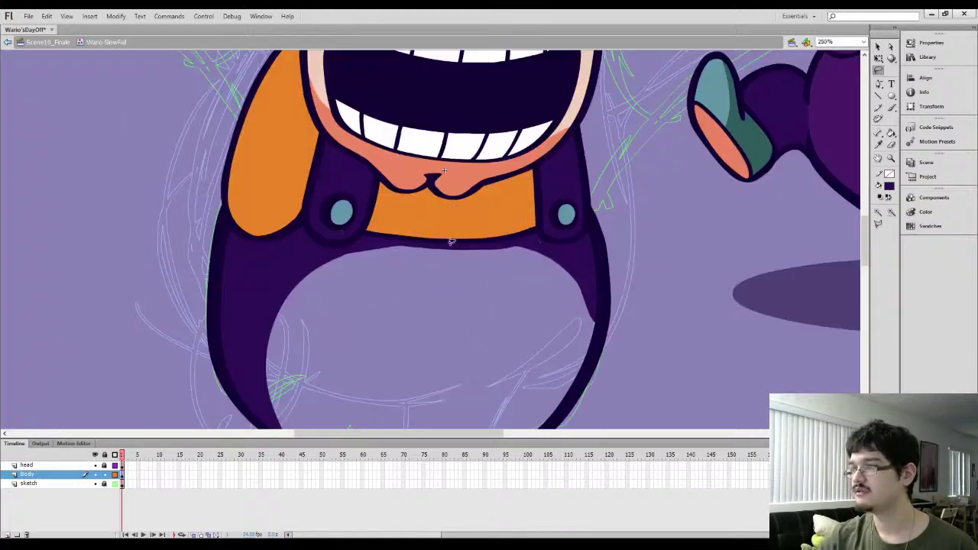
key("v")
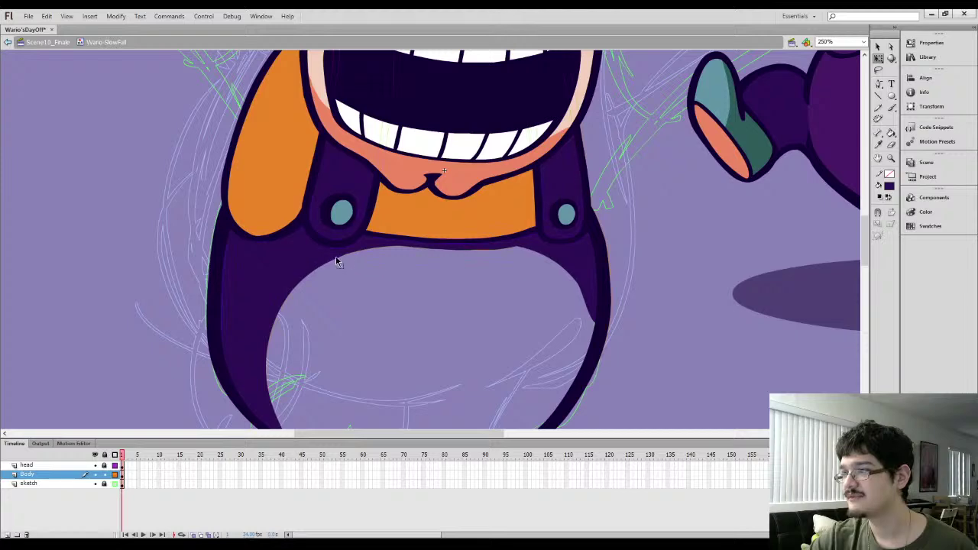
key("l")
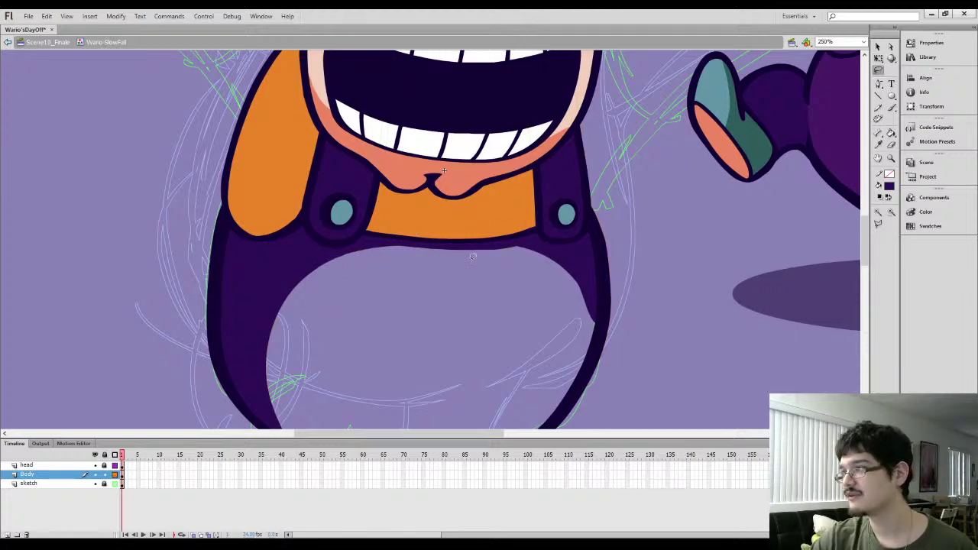
key("b")
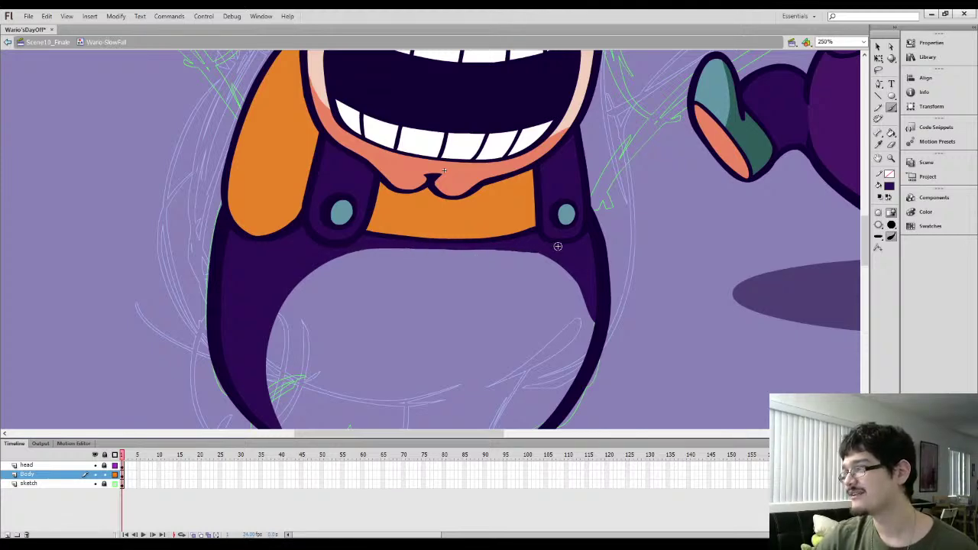
mouse_move(547, 253)
left_mouse_down()
mouse_move(507, 174)
mouse_move(556, 246)
mouse_move(555, 265)
left_mouse_up()
left_click_drag(525, 216, 524, 203)
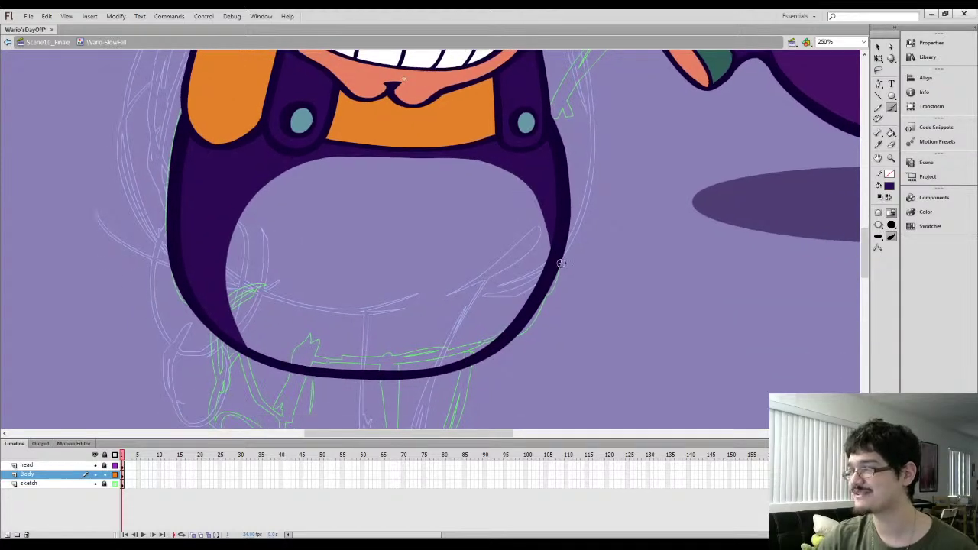
mouse_move(542, 285)
left_mouse_down()
mouse_move(549, 213)
mouse_move(493, 237)
left_mouse_up()
Select the thickened inner right edge and apply Smooth
key("ctrl+minus")
key("l")
left_click(879, 47)
left_click(892, 214)
left_click_drag(425, 224, 452, 220)
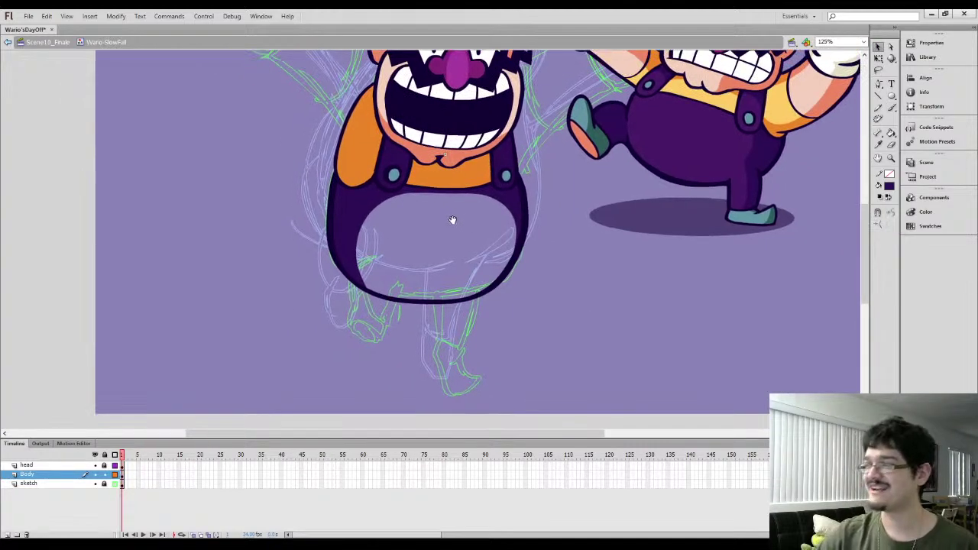
Fill the belly inside the overalls with dark purple using the Paint Bucket
key("k")
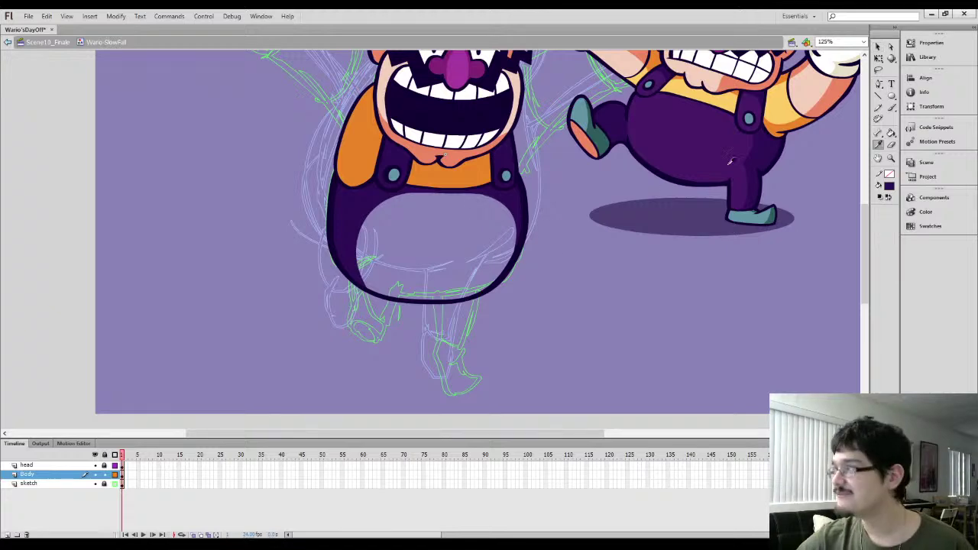
left_click(430, 252)
left_click_drag(409, 264, 418, 289)
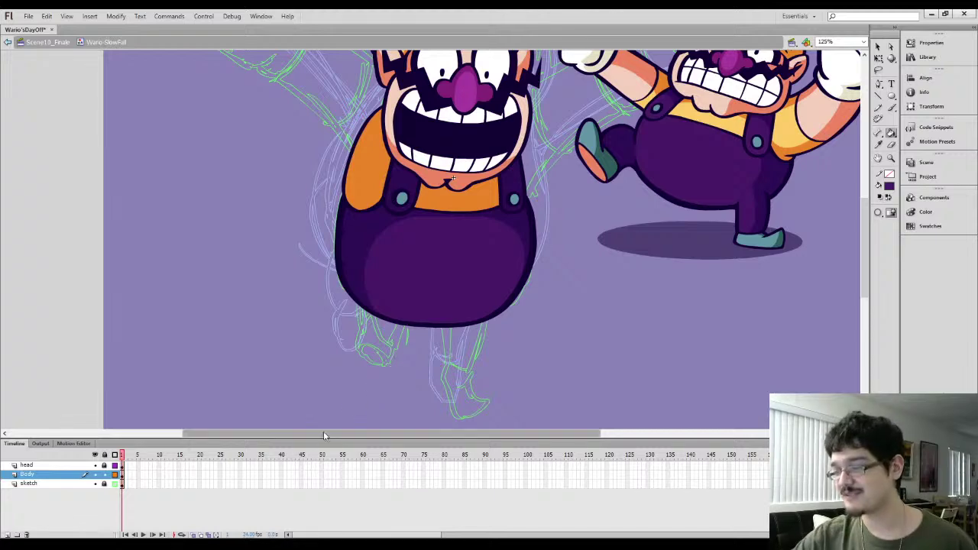
Lasso-select and inspect the fill pieces at the body's lower left
key("l")
mouse_move(338, 338)
left_mouse_down()
mouse_move(339, 232)
mouse_move(359, 336)
mouse_move(392, 352)
left_mouse_up()
left_click(333, 338)
left_click(392, 352)
key("q")
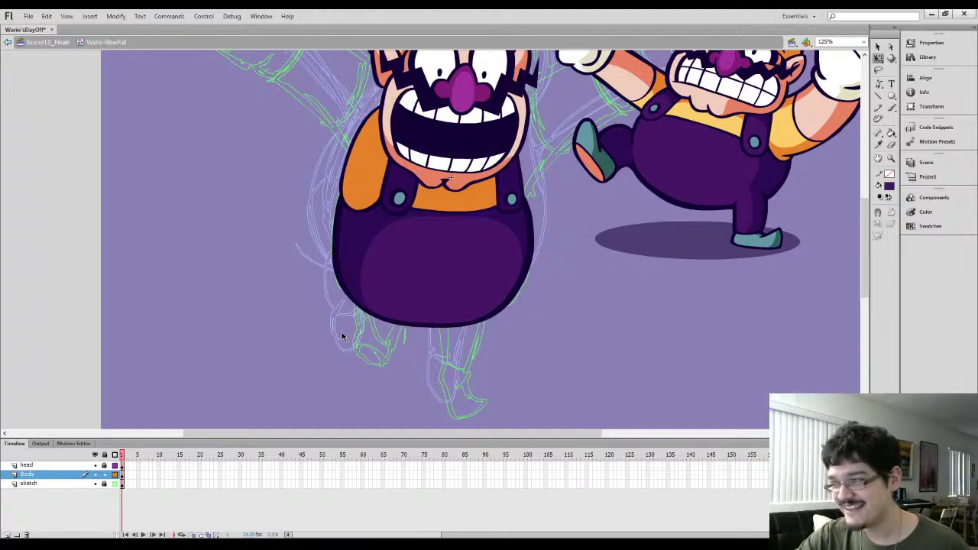
key("l")
left_click_drag(335, 332, 344, 319)
key("ctrl+=")
left_click(344, 314)
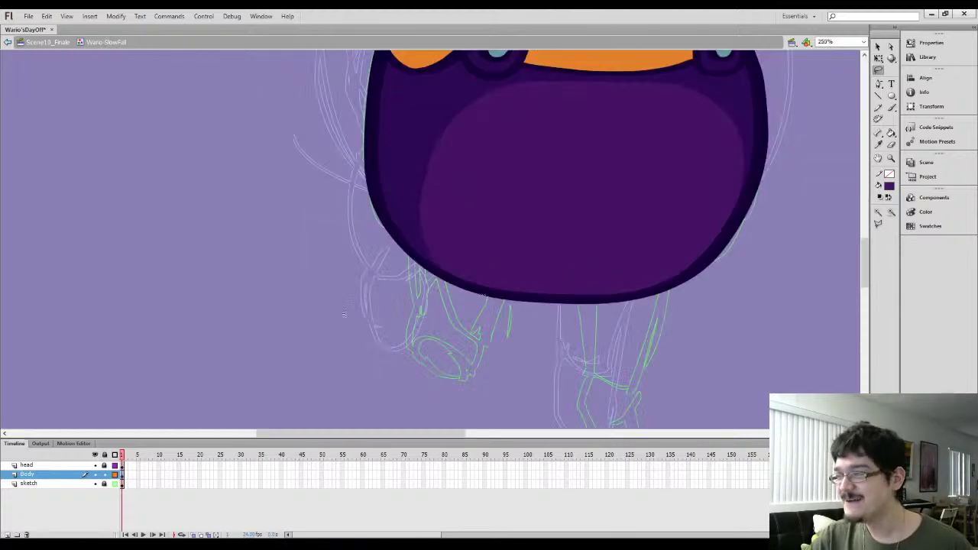
key("q")
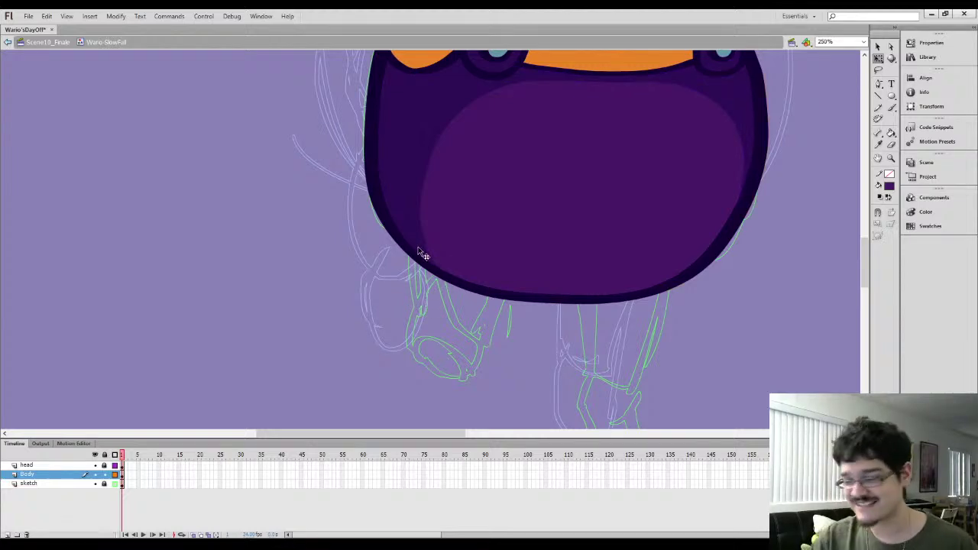
key("ctrl+=")
left_click_drag(279, 399, 400, 204)
left_click_drag(291, 416, 363, 244)
key("l")
mouse_move(248, 386)
left_mouse_down()
mouse_move(298, 260)
mouse_move(360, 402)
left_mouse_up()
left_click(879, 46)
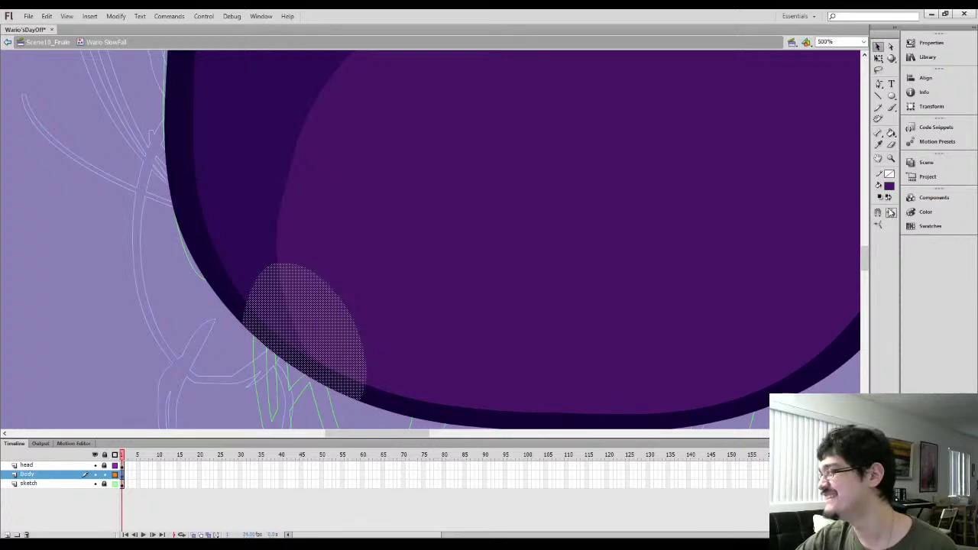
left_click(166, 371)
key("ctrl+minus")
left_click_drag(296, 214, 308, 301)
key("l")
left_click_drag(354, 339, 355, 344)
left_click(878, 46)
left_click(782, 229)
mouse_move(551, 222)
left_mouse_down()
mouse_move(473, 258)
mouse_move(515, 275)
left_mouse_up()
key("ctrl+minus")
key("l")
mouse_move(333, 228)
left_mouse_down()
mouse_move(350, 188)
mouse_move(335, 269)
mouse_move(368, 271)
mouse_move(335, 268)
left_mouse_up()
mouse_move(330, 261)
left_mouse_down()
mouse_move(387, 178)
mouse_move(338, 287)
left_mouse_up()
left_click(336, 276)
mouse_move(398, 257)
left_mouse_down()
mouse_move(334, 299)
mouse_move(380, 286)
left_mouse_up()
key("ctrl+2")
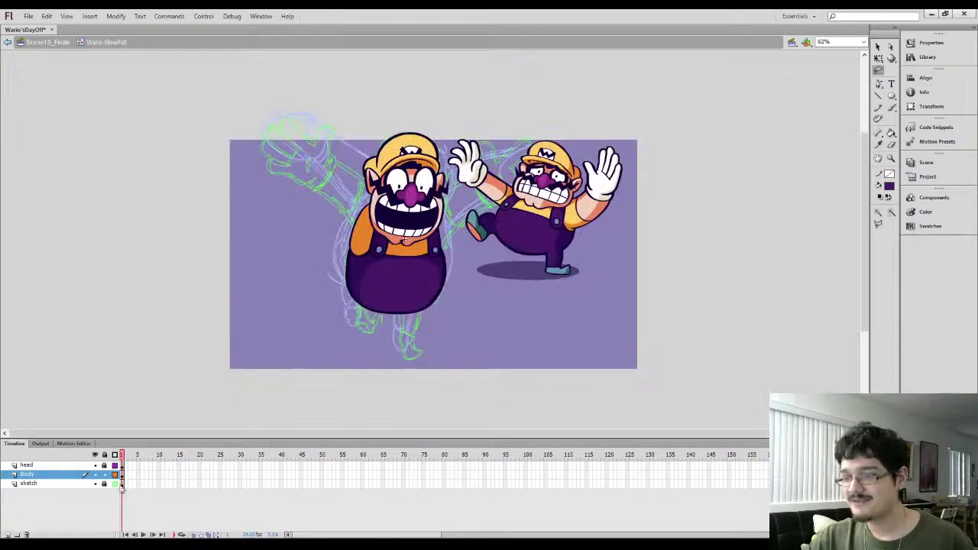
Rotate the body artwork a few degrees clockwise around a pivot at the mouth
left_click(121, 475)
key("q")
left_click_drag(388, 281, 393, 205)
left_click_drag(447, 313, 409, 308)
left_click(343, 356)
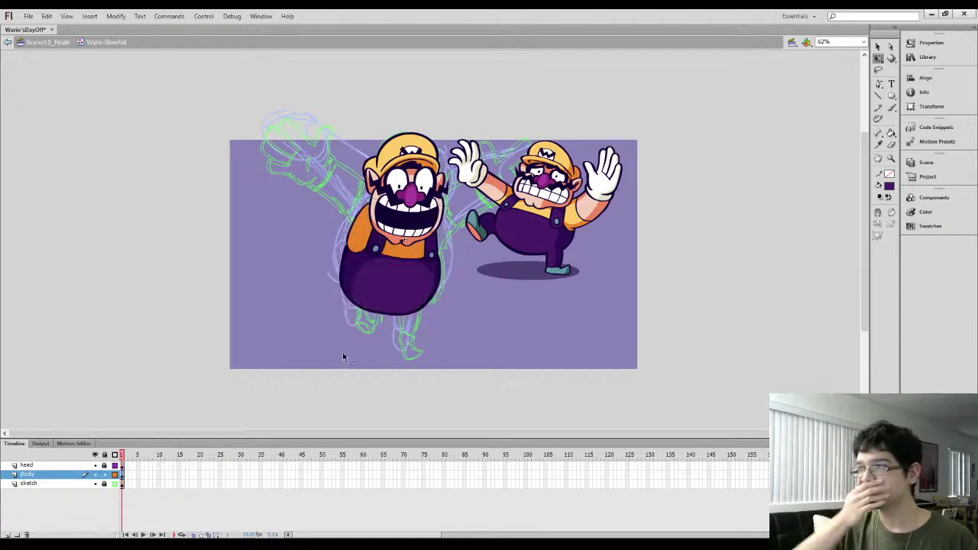
Lock the Body layer and add a new layer named Feet above it
left_click(105, 475)
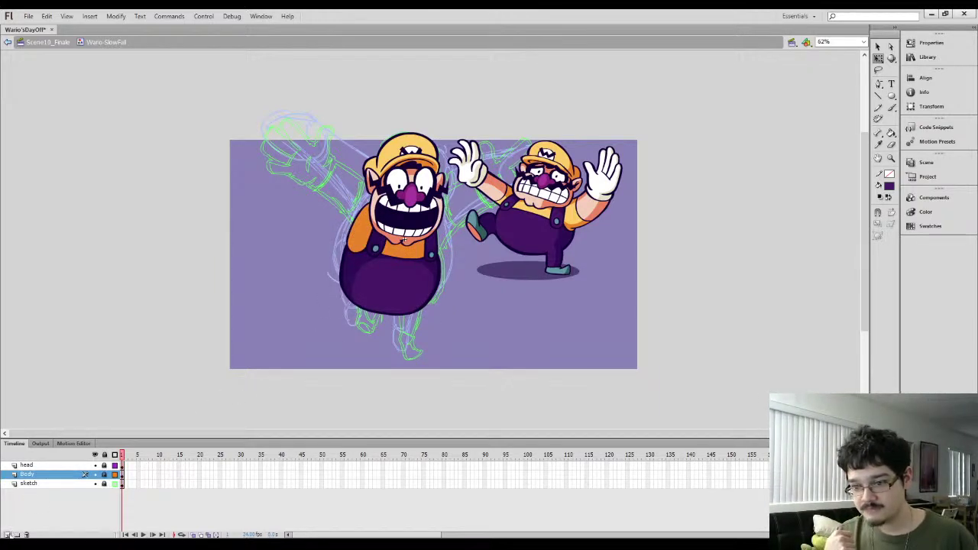
left_click(8, 535)
double_click(34, 475)
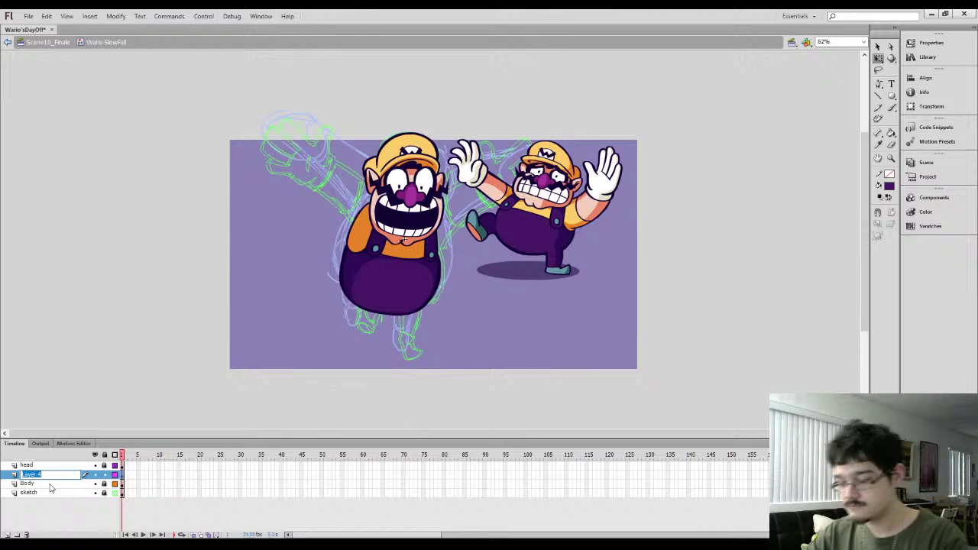
type("Feet")
key("Return")
key("ctrl+equal")
left_click_drag(315, 350, 391, 194)
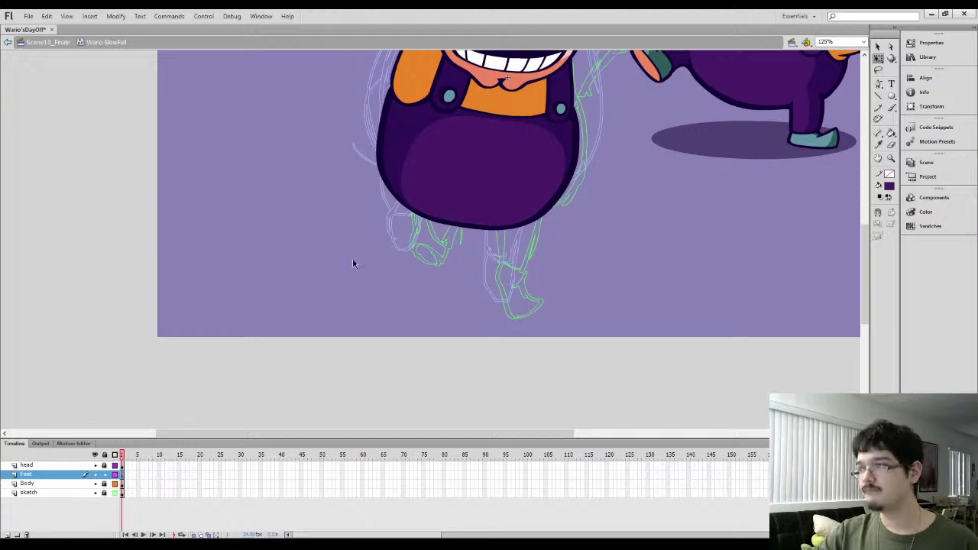
Show the Body layer as outlines and start a brushed outline on the left foot
key("b")
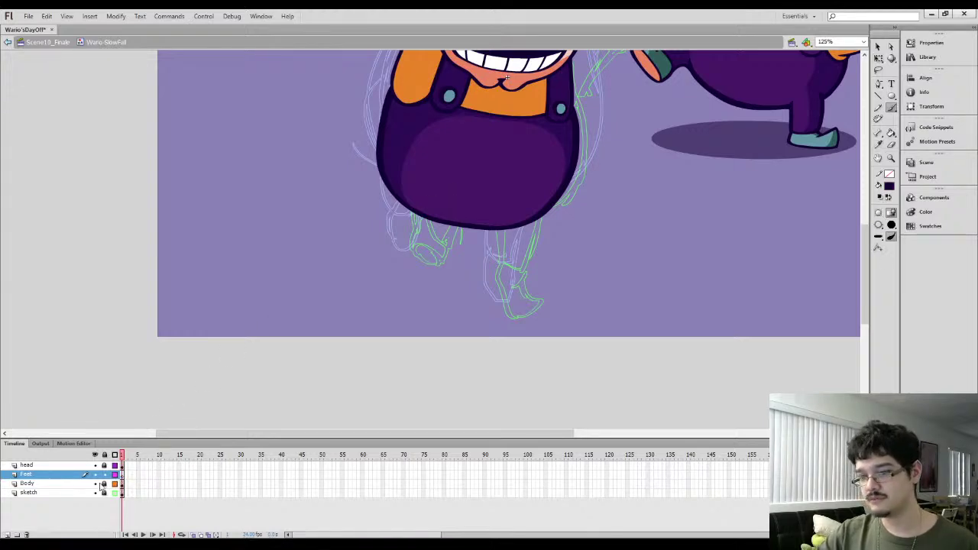
left_click(114, 485)
key("ctrl+equal")
left_click_drag(343, 292, 354, 213)
key("b")
key("b")
key("b")
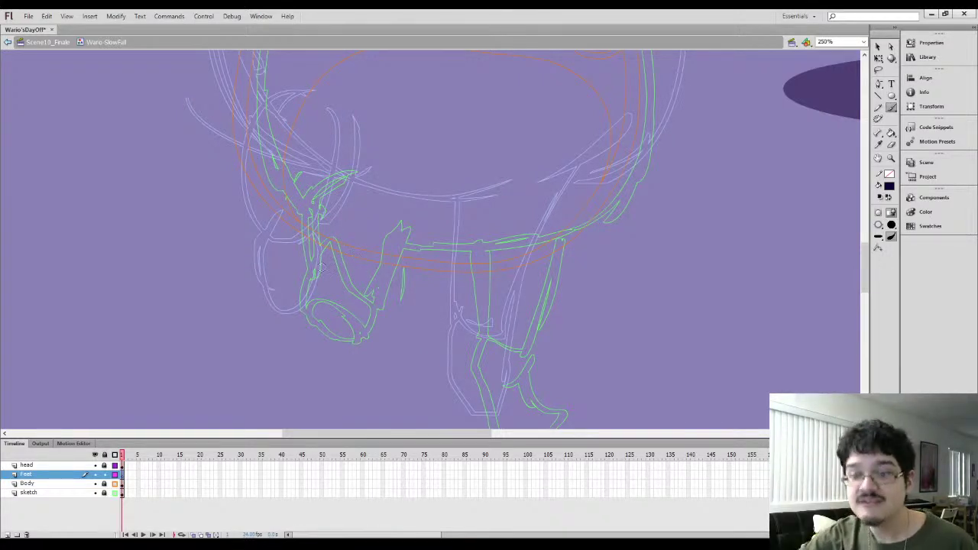
mouse_move(290, 310)
left_mouse_down()
mouse_move(344, 248)
mouse_move(364, 265)
mouse_move(371, 226)
mouse_move(393, 199)
mouse_move(437, 268)
mouse_move(433, 295)
mouse_move(398, 302)
mouse_move(363, 283)
mouse_move(369, 227)
mouse_move(396, 200)
mouse_move(403, 229)
mouse_move(440, 274)
mouse_move(431, 298)
mouse_move(400, 301)
mouse_move(364, 283)
mouse_move(359, 257)
mouse_move(364, 274)
mouse_move(375, 216)
mouse_move(394, 199)
mouse_move(412, 247)
mouse_move(432, 259)
mouse_move(434, 285)
mouse_move(419, 299)
mouse_move(359, 264)
left_mouse_up()
key("b")
key("b")
key("b")
key("b")
key("ctrl+z")
key("ctrl+z")
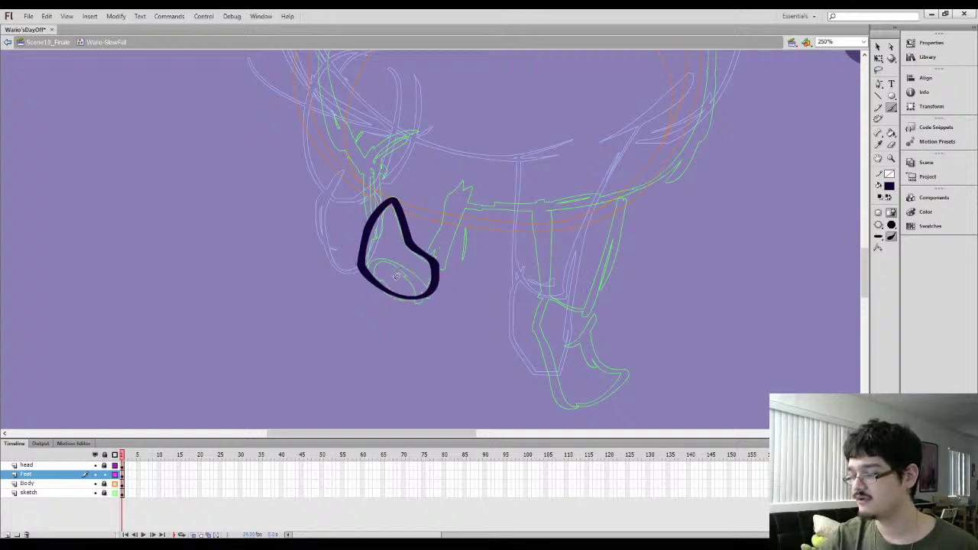
Reshape the foot outline's bottom edge outward with Free Transform
key("l")
key("ctrl+equal")
key("q")
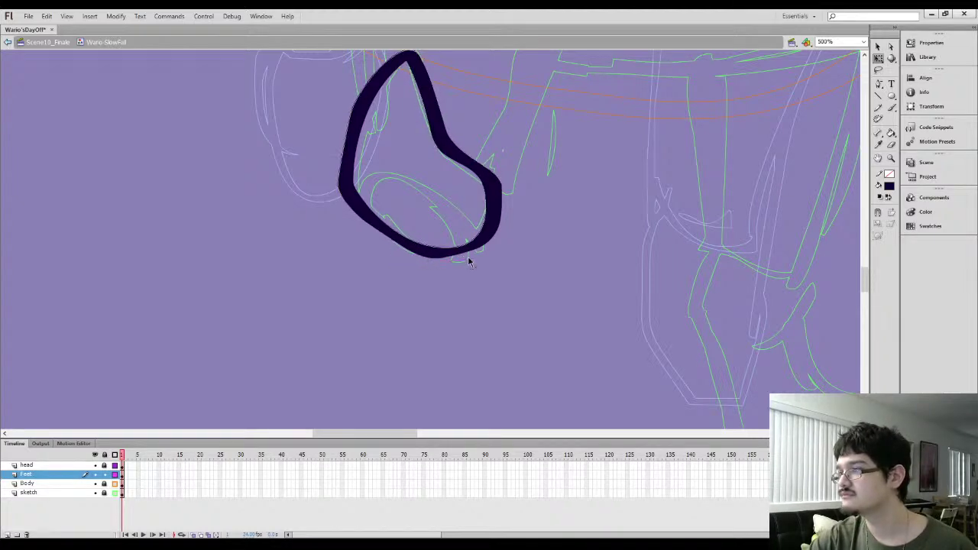
left_click_drag(467, 257, 469, 260)
key("l")
mouse_move(361, 257)
left_mouse_down()
mouse_move(476, 194)
mouse_move(489, 309)
left_mouse_up()
left_click(879, 48)
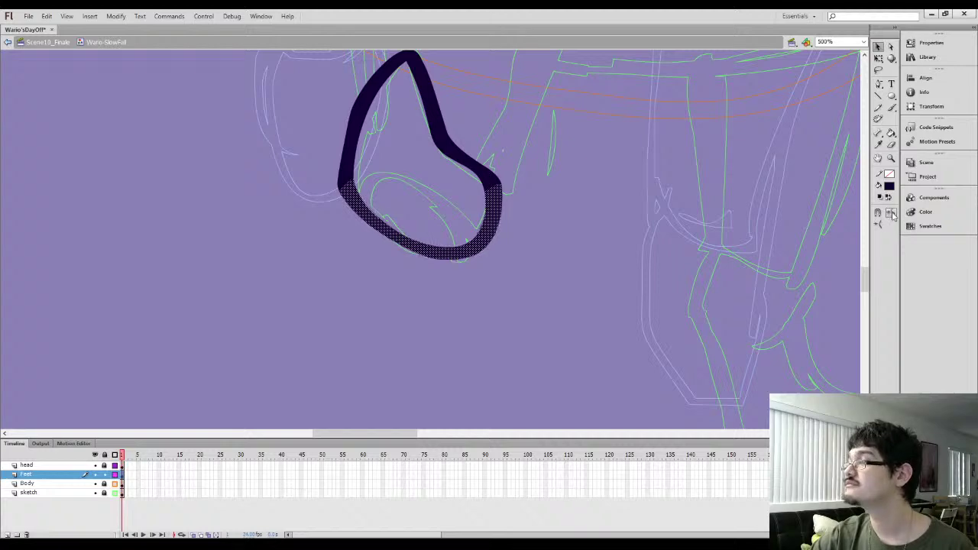
left_click(577, 282)
left_click_drag(413, 143, 434, 200)
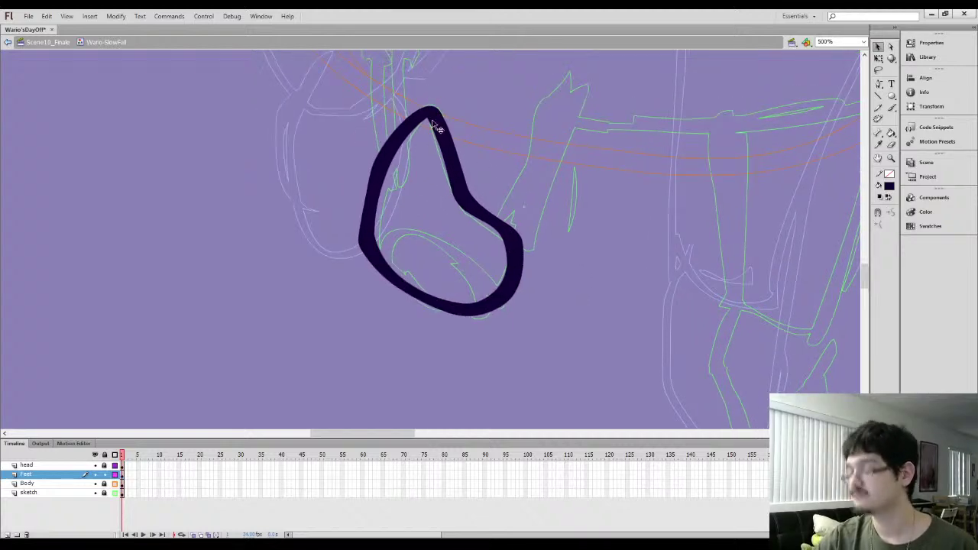
Thin the foot outline's left edge with the Eraser and smooth it
key("b")
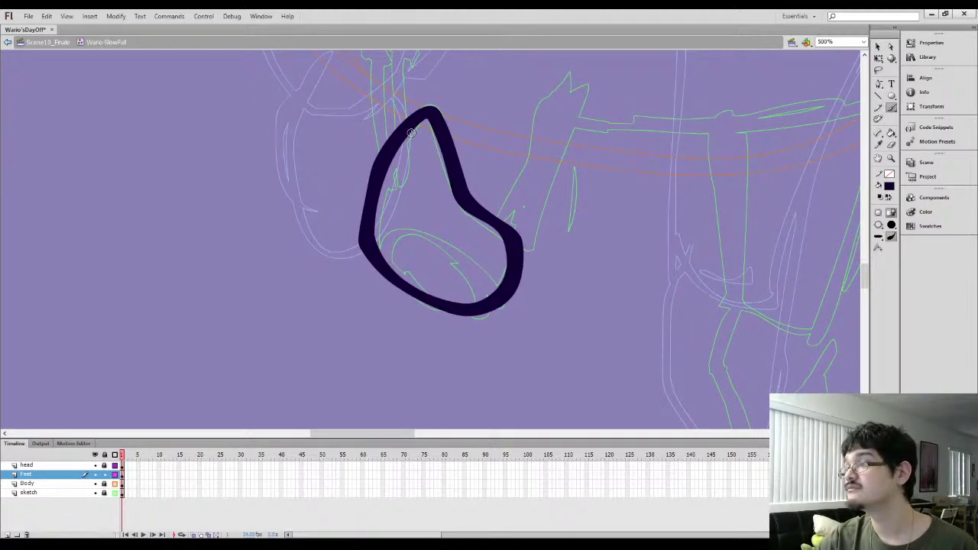
key("e")
mouse_move(357, 210)
left_mouse_down()
mouse_move(365, 277)
mouse_move(353, 208)
mouse_move(383, 292)
mouse_move(350, 224)
mouse_move(356, 151)
mouse_move(438, 212)
left_mouse_up()
key("l")
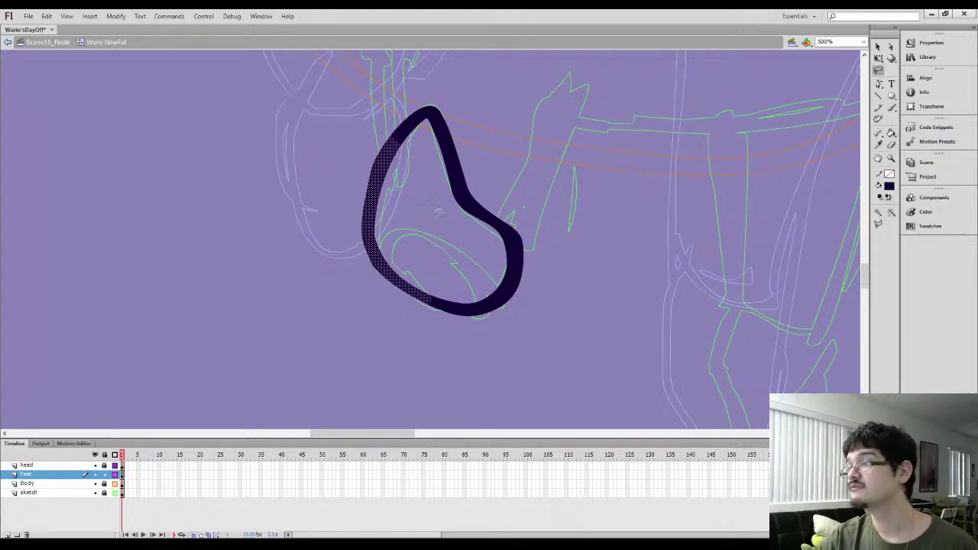
left_click(879, 47)
left_click(891, 213)
left_click(617, 200)
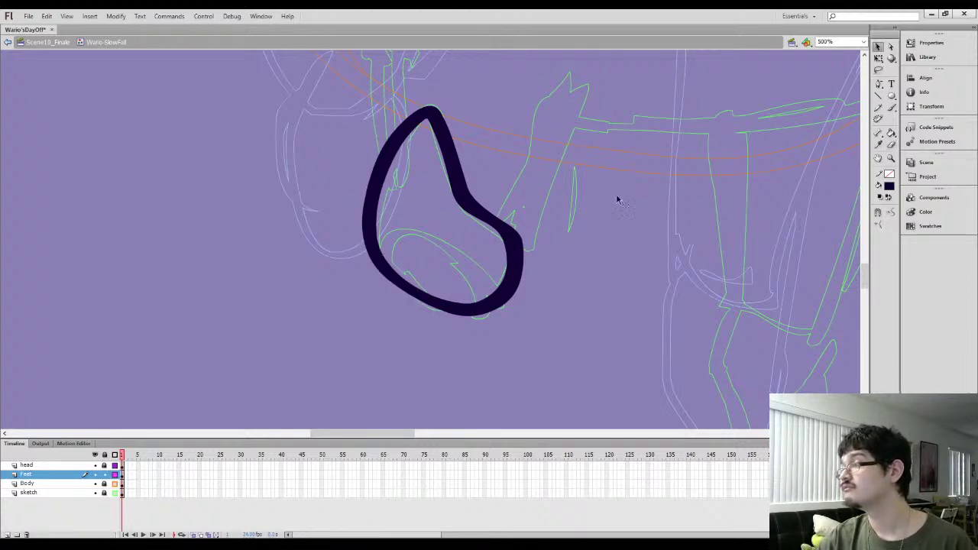
Draw a diagonal sole line across the foot
key("b")
mouse_move(376, 226)
left_mouse_down()
mouse_move(400, 217)
mouse_move(499, 293)
left_mouse_up()
mouse_move(377, 213)
left_mouse_down()
mouse_move(429, 228)
mouse_move(497, 288)
left_mouse_up()
key("k")
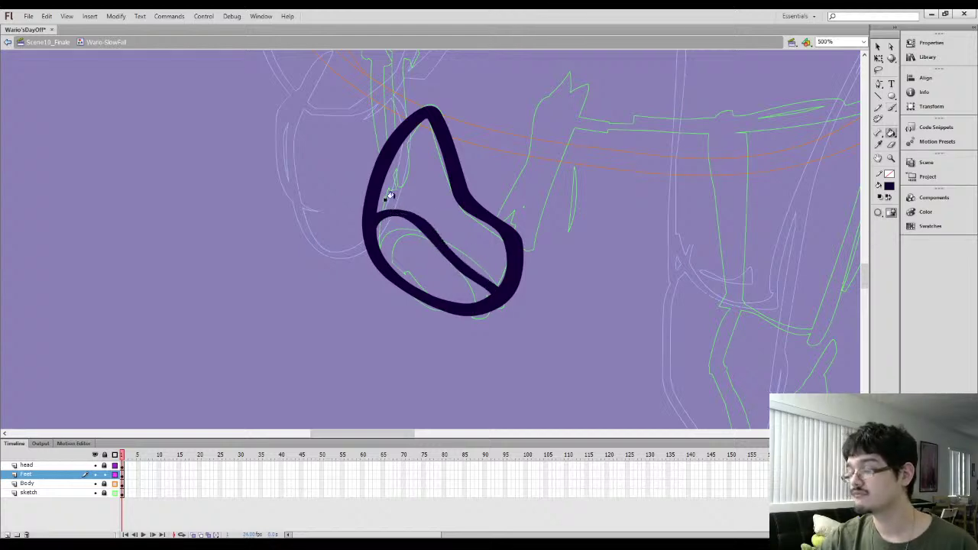
key("ctrl+minus")
Zoom in, erase to thin the foot's lower edge, and brush-thicken the sole band's edge
key("l")
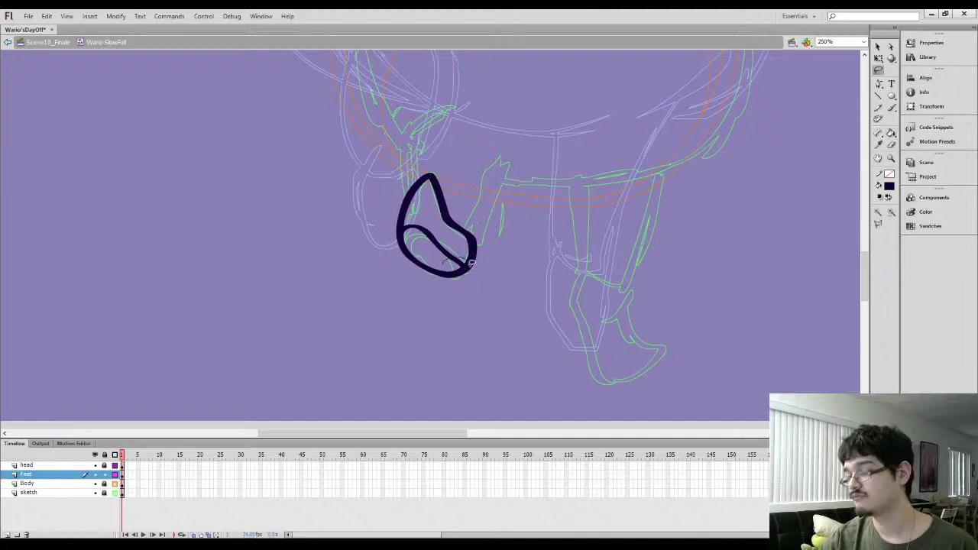
key("ctrl+equal")
key("ctrl+equal")
key("e")
mouse_move(360, 240)
left_mouse_down()
mouse_move(423, 258)
mouse_move(445, 255)
mouse_move(450, 242)
mouse_move(423, 245)
left_mouse_up()
key("b")
left_click_drag(410, 199, 455, 238)
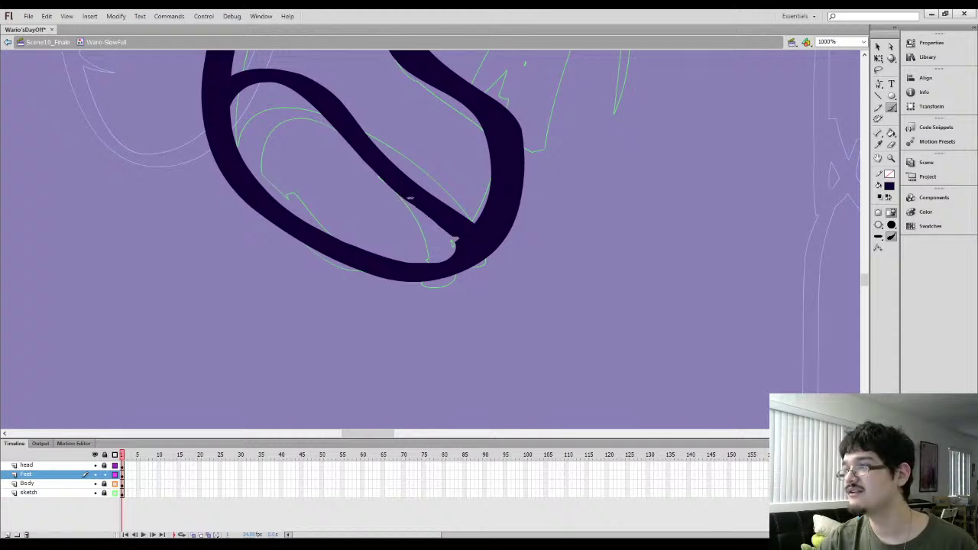
Lasso and delete the stray wedge of fill beside the sole band
key("l")
left_click_drag(370, 122, 436, 196)
left_click_drag(472, 110, 410, 115)
key("Delete")
mouse_move(417, 156)
left_mouse_down()
mouse_move(428, 194)
mouse_move(449, 177)
left_mouse_up()
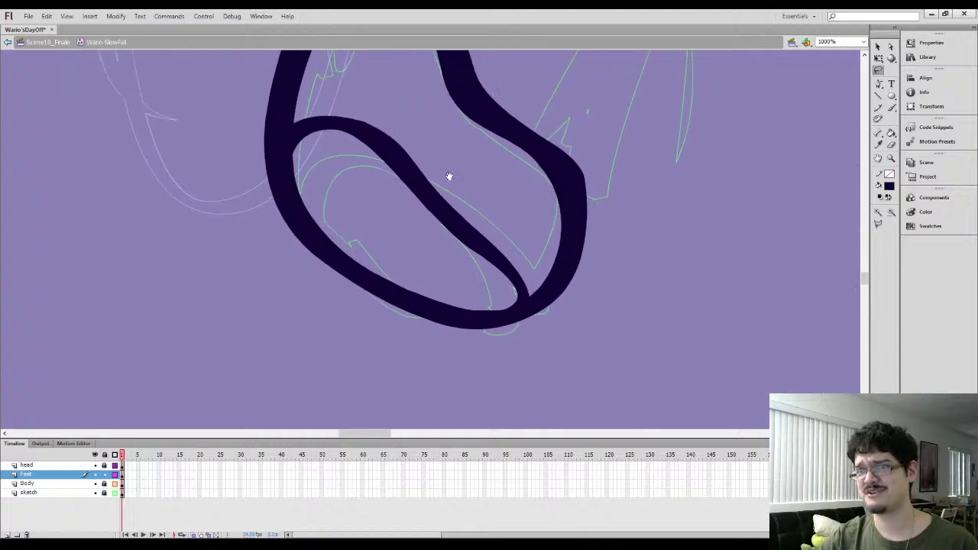
Trim the inner sole line with several short brush strokes, then zoom out
key("b")
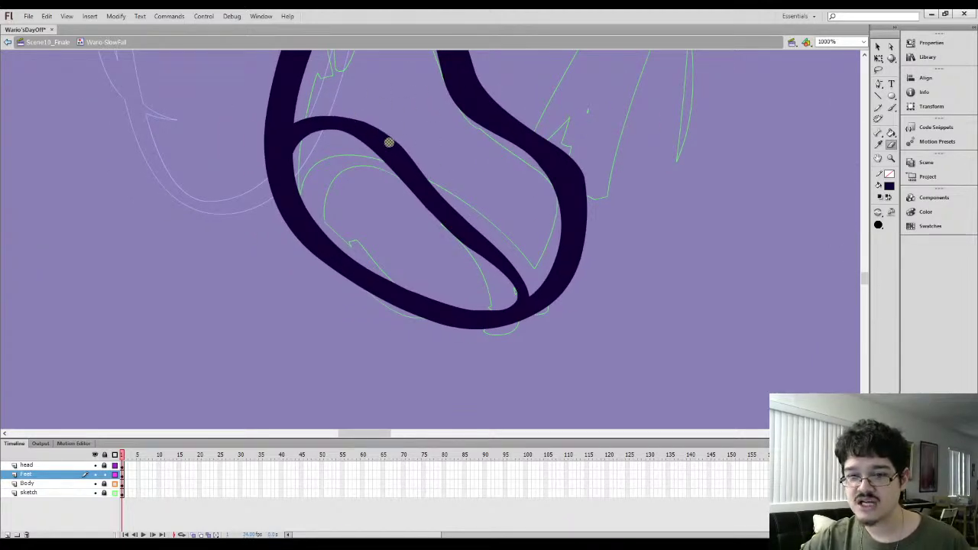
mouse_move(345, 102)
left_mouse_down()
mouse_move(425, 154)
mouse_move(359, 113)
mouse_move(435, 185)
mouse_move(357, 110)
mouse_move(533, 273)
left_mouse_up()
left_click_drag(393, 133, 404, 143)
mouse_move(349, 119)
left_mouse_down()
mouse_move(401, 140)
mouse_move(356, 124)
left_mouse_up()
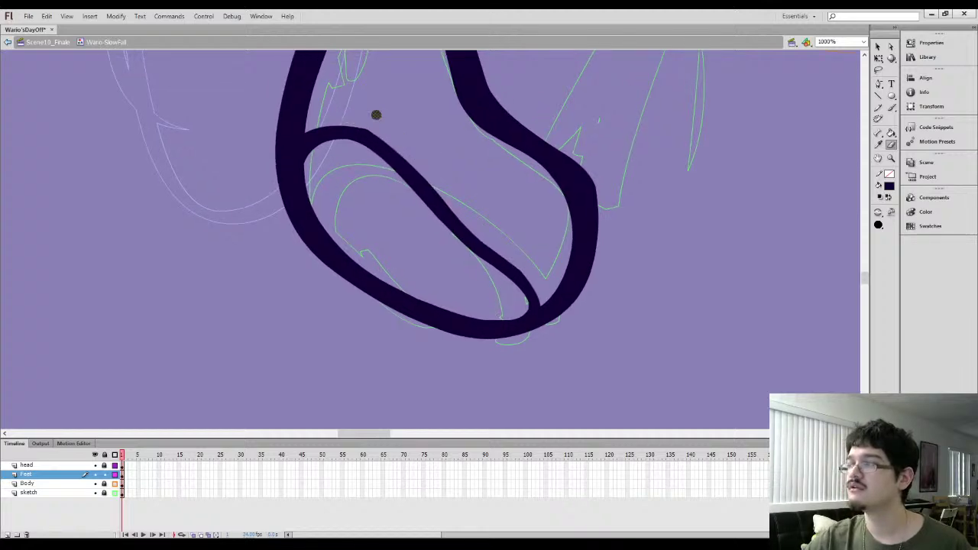
key("ctrl+minus")
key("ctrl+minus")
Lasso the foot's top edge, sample the dark outline colour, and select the whole shoe outline
key("l")
mouse_move(384, 181)
left_mouse_down()
mouse_move(443, 163)
mouse_move(390, 186)
left_mouse_up()
mouse_move(390, 161)
left_mouse_down()
mouse_move(425, 229)
mouse_move(409, 212)
mouse_move(404, 223)
left_mouse_up()
key("i")
left_click(425, 222)
key("b")
key("l")
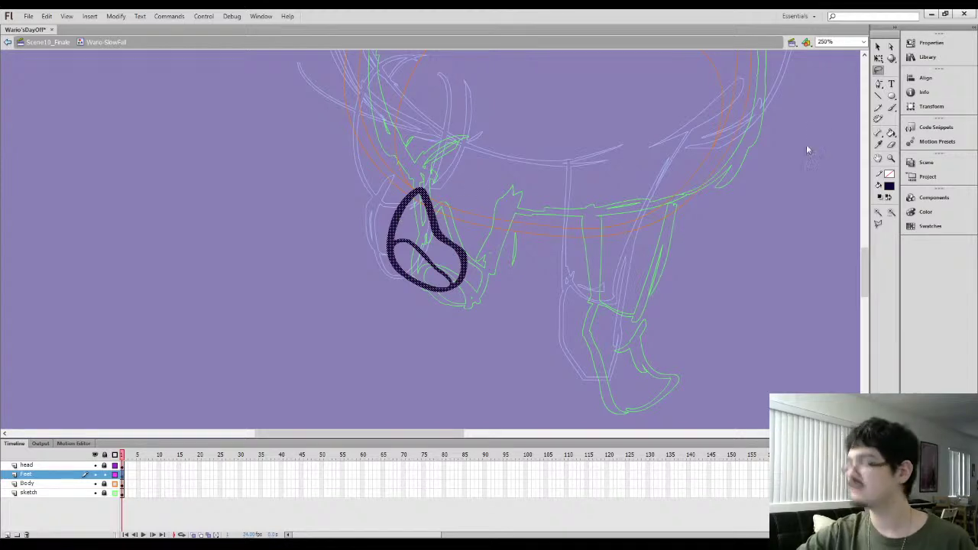
Deselect the foot outline and ink dark strokes along the foot's top and bottom
left_click(932, 106)
left_click(485, 174)
key("b")
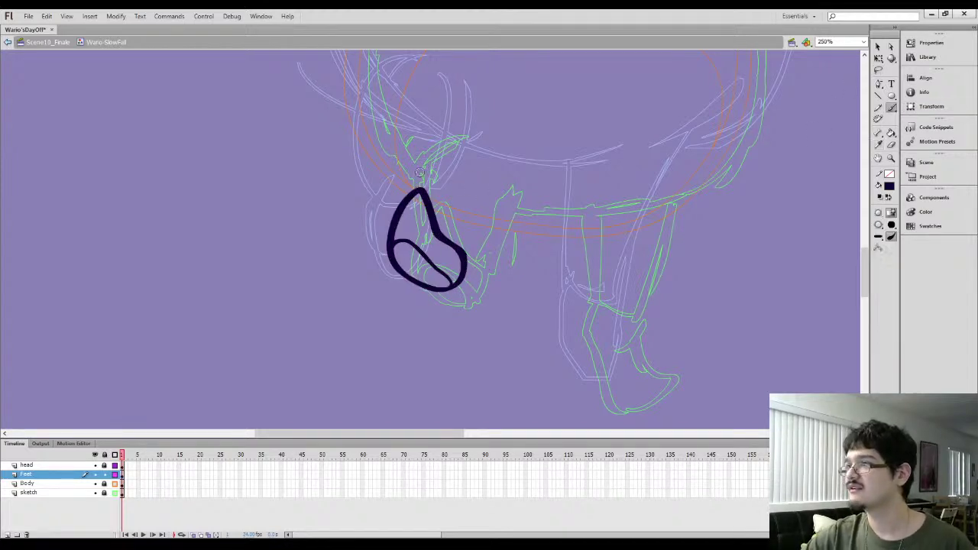
mouse_move(411, 194)
left_mouse_down()
mouse_move(421, 162)
mouse_move(462, 145)
left_mouse_up()
left_click_drag(468, 255, 499, 208)
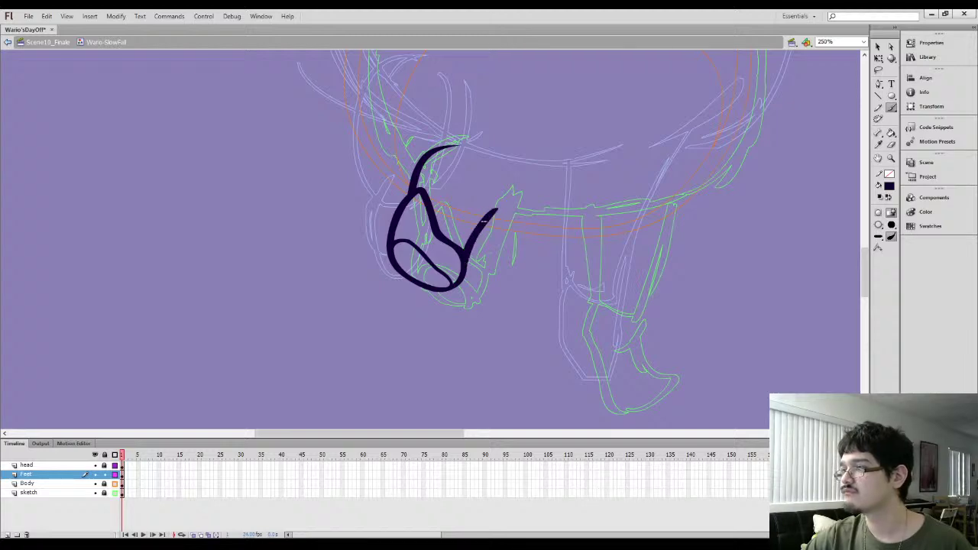
Zoom in on the foot and thicken the curve along the ankle's top
key("ctrl+equal")
left_click_drag(400, 157, 469, 282)
left_click_drag(476, 351, 515, 85)
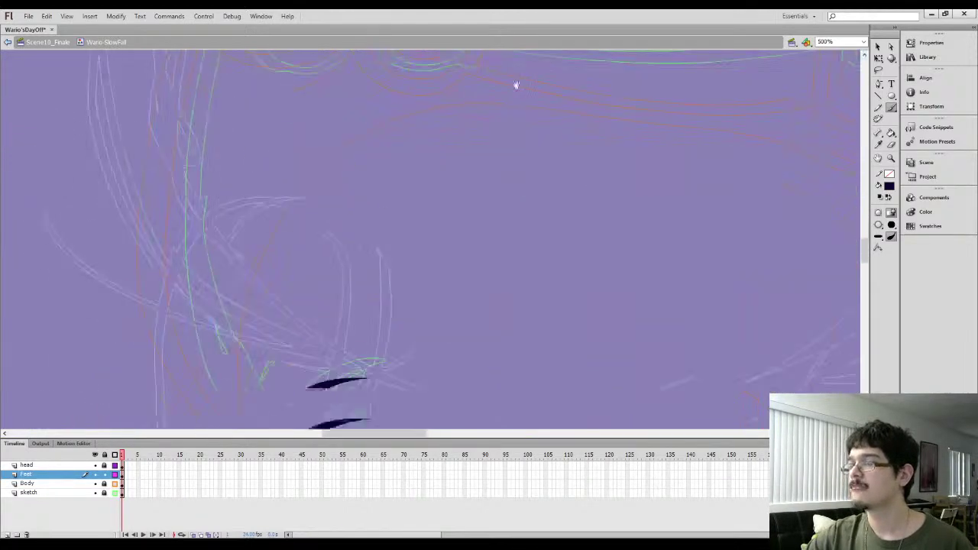
left_click_drag(444, 359, 477, 184)
mouse_move(338, 220)
left_mouse_down()
mouse_move(402, 188)
mouse_move(354, 207)
mouse_move(363, 201)
left_mouse_up()
Fill the curve's hollow tip and smooth the stroke at its upper tip
key("k")
left_click(375, 195)
key("l")
mouse_move(371, 156)
left_mouse_down()
mouse_move(366, 219)
mouse_move(382, 156)
left_mouse_up()
left_click(878, 46)
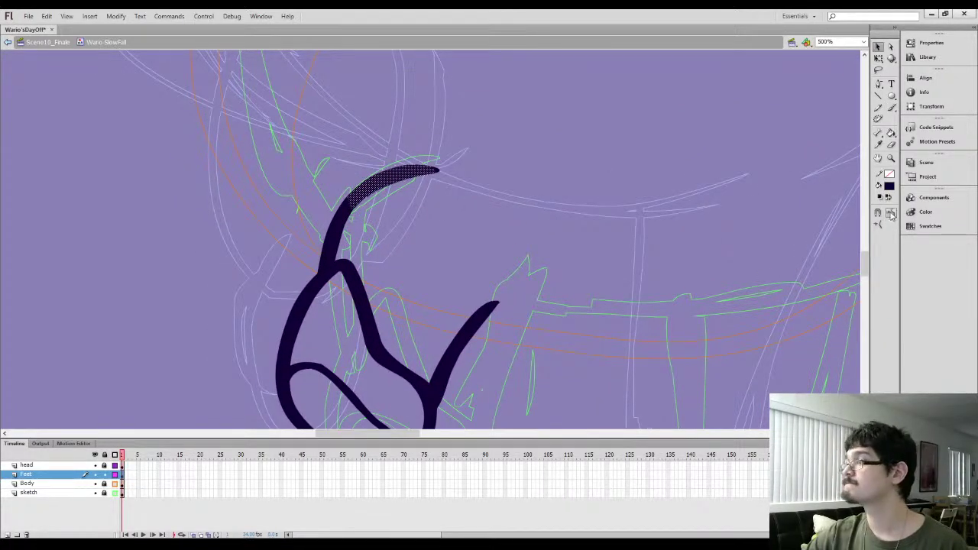
left_click(562, 240)
left_click_drag(440, 279, 528, 93)
left_click_drag(386, 400, 480, 168)
Select the foot's right stroke and smooth it twice
key("b")
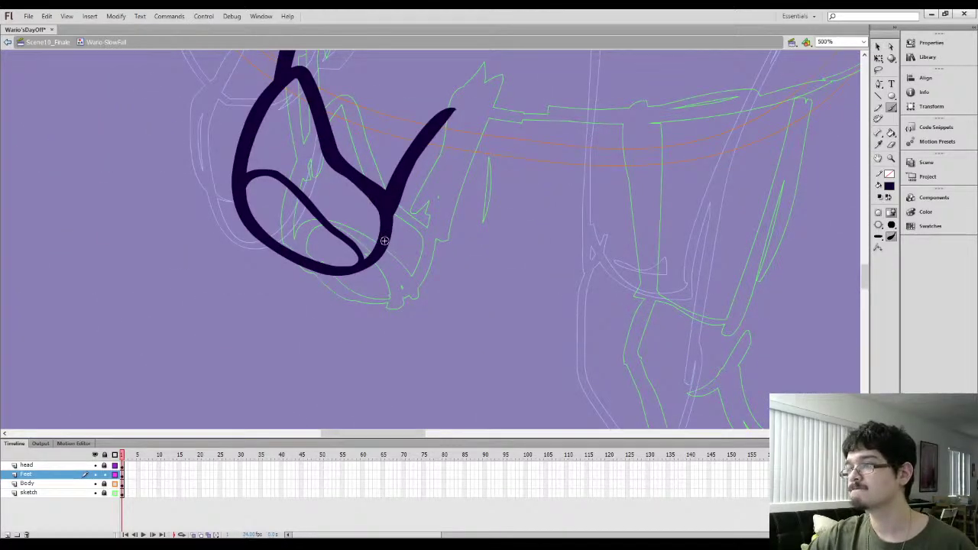
key("v")
left_click(413, 169)
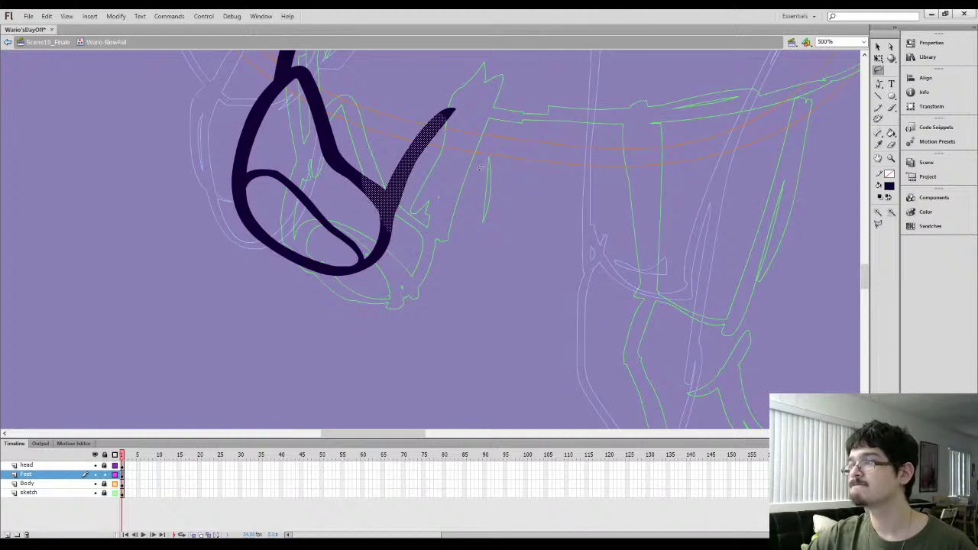
left_click(893, 216)
left_click(892, 216)
left_click(526, 245)
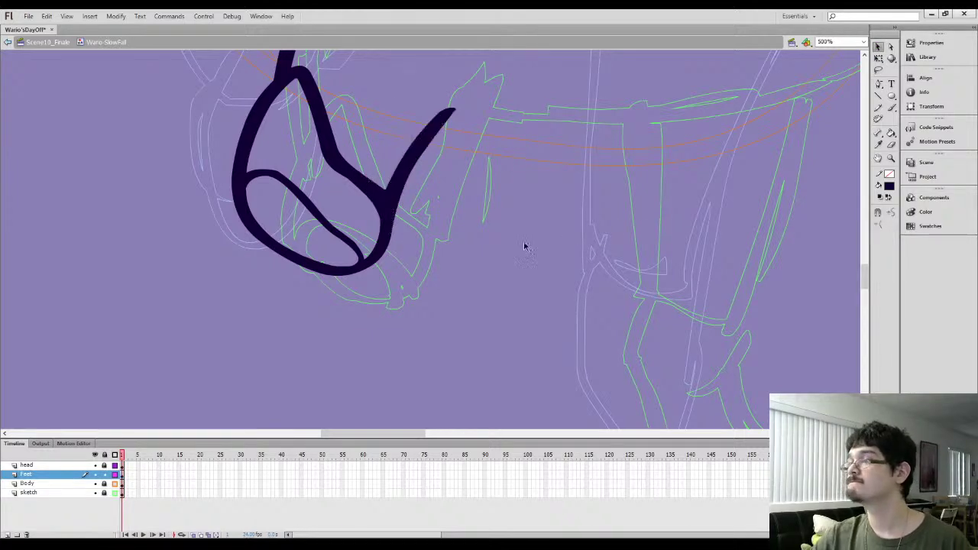
Sample the dark outline colour, ink a second arc above the ankle curve, and fill between the arcs
key("ctrl+minus")
mouse_move(517, 70)
left_mouse_down()
mouse_move(433, 295)
mouse_move(338, 351)
left_mouse_up()
key("i")
left_click(668, 184)
left_click_drag(316, 391, 574, 172)
key("b")
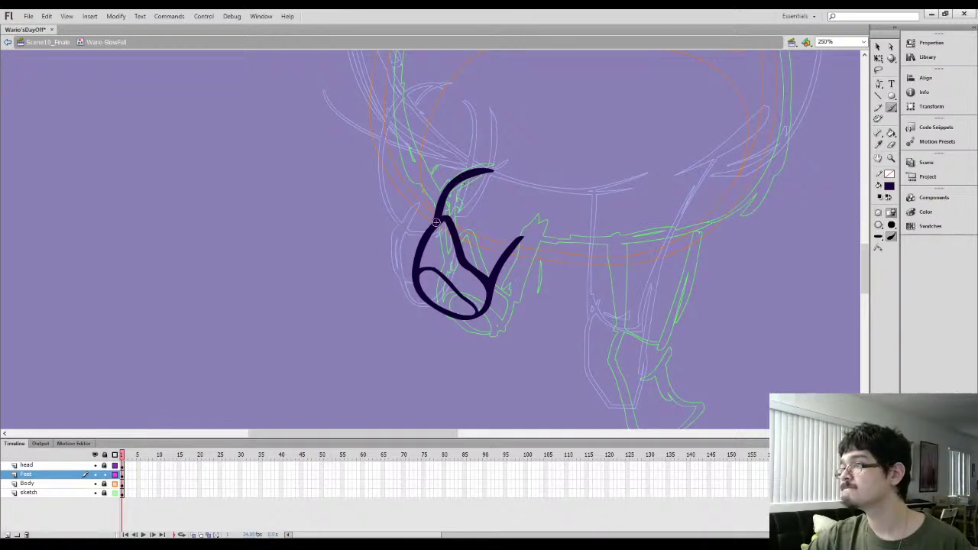
left_click_drag(440, 190, 478, 162)
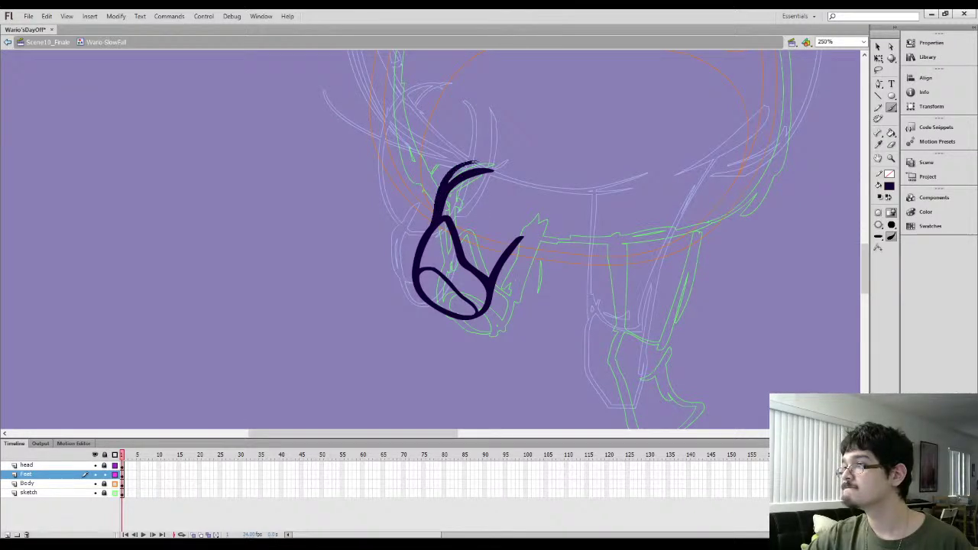
key("k")
left_click(459, 169)
Erase the stray ink near the ankle
key("e")
mouse_move(457, 204)
left_mouse_down()
mouse_move(478, 165)
mouse_move(483, 179)
mouse_move(455, 201)
mouse_move(325, 247)
left_mouse_up()
key("l")
left_click_drag(576, 139, 412, 284)
key("i")
left_click_drag(347, 361, 592, 173)
Ink the shoe top down its right side and fill the top loop dark purple
key("b")
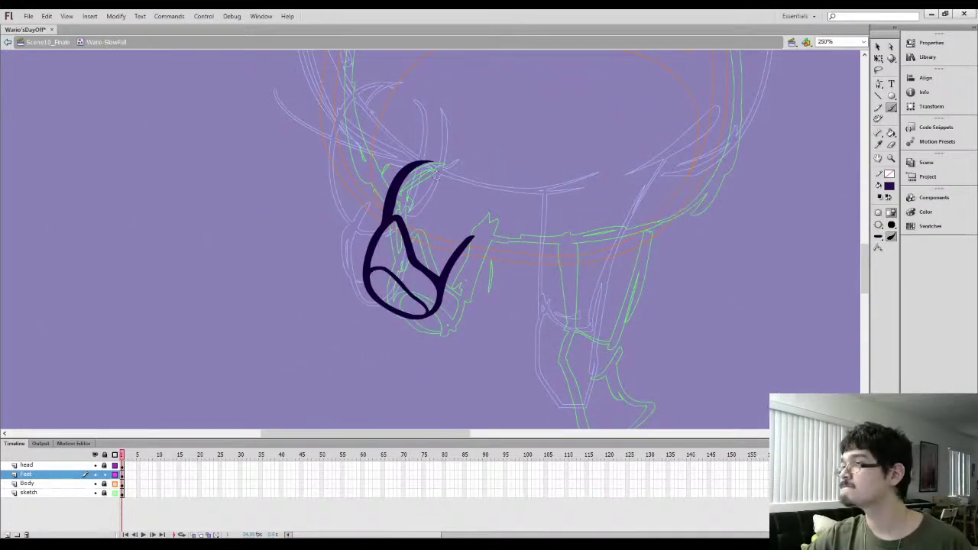
mouse_move(421, 164)
left_mouse_down()
mouse_move(460, 191)
mouse_move(463, 240)
mouse_move(437, 220)
mouse_move(453, 220)
left_mouse_up()
key("k")
left_click(434, 217)
key("l")
key("ctrl+equal")
left_click(489, 174)
left_click_drag(444, 165, 484, 190)
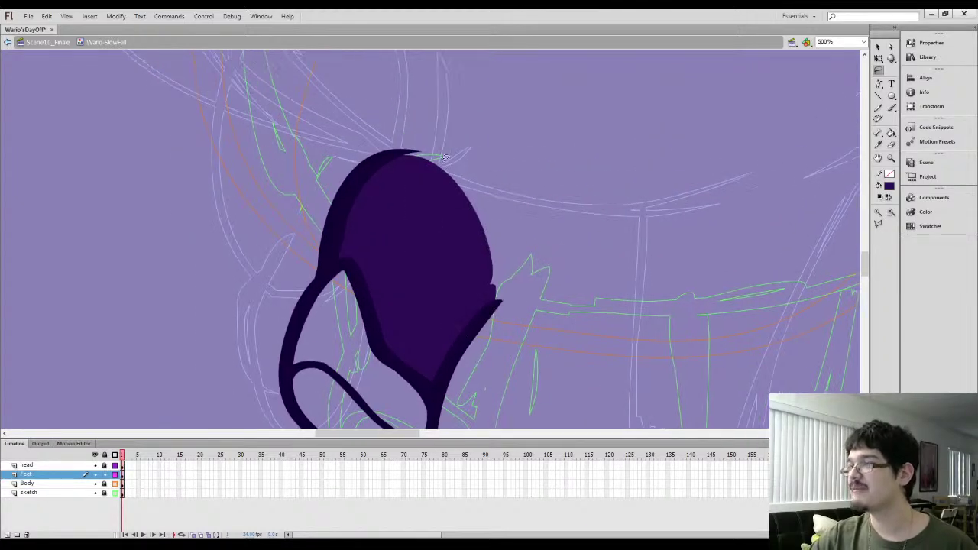
Ink the shoe top's right edge and fill the light gaps along it
key("b")
mouse_move(418, 154)
left_mouse_down()
mouse_move(447, 166)
mouse_move(475, 201)
mouse_move(495, 281)
left_mouse_up()
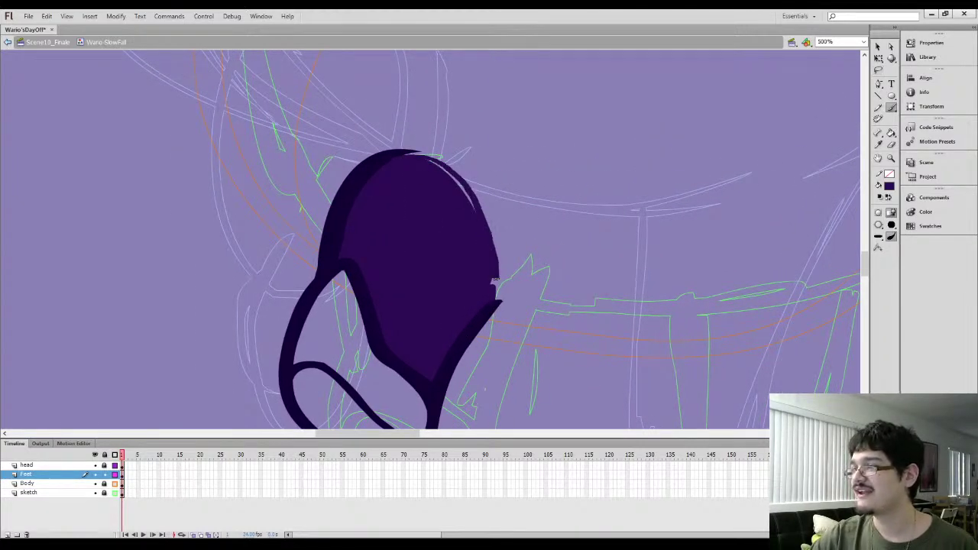
key("k")
left_click(453, 187)
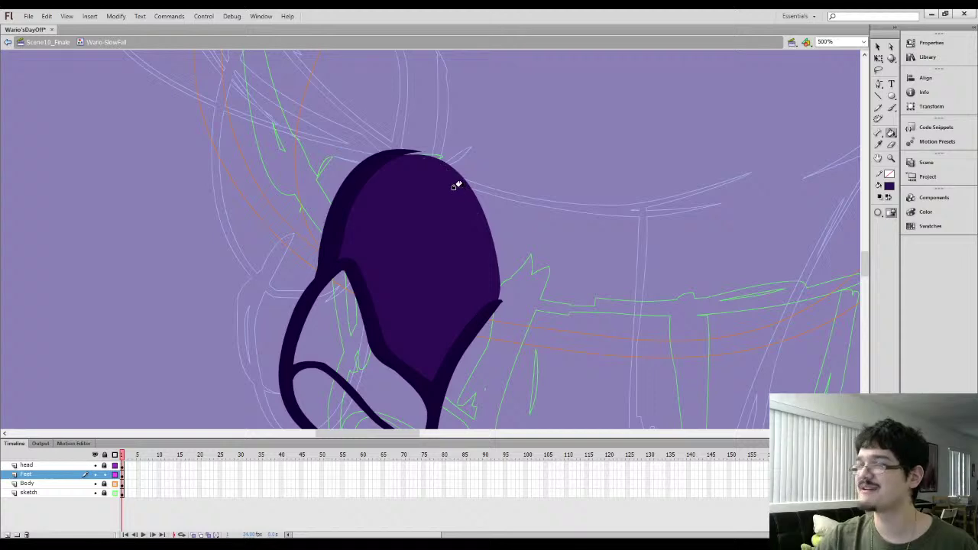
Sample orange from the reference Wario's shoe and fill the sole orange
key("ctrl+minus")
key("ctrl+minus")
left_click_drag(600, 187, 550, 207)
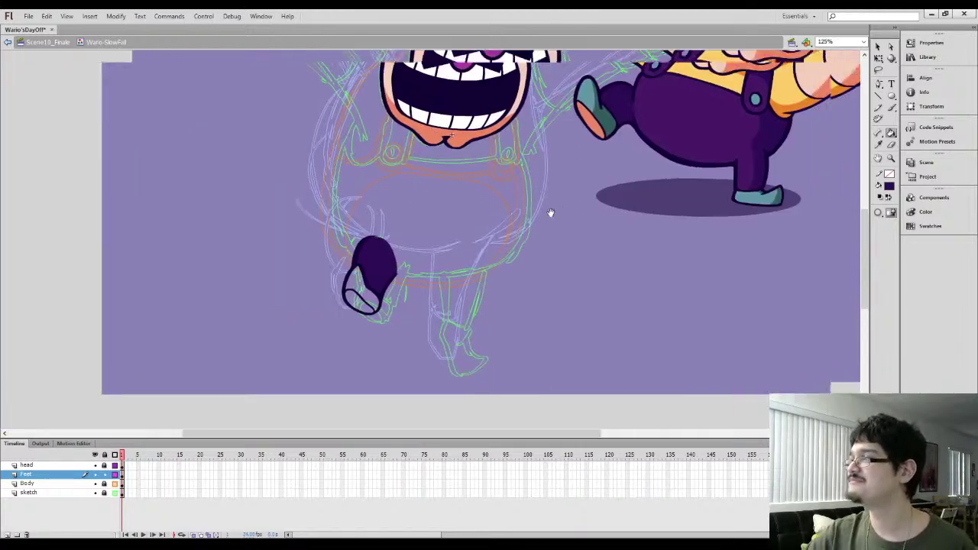
key("i")
left_click(592, 122)
left_click(357, 301)
Sample the reference teal, brush teal strokes on the shoe, and fill its middle teal
key("i")
left_click(603, 124)
key("l")
left_click_drag(288, 306, 360, 324)
key("ctrl+equal")
key("ctrl+equal")
left_click(408, 259)
key("b")
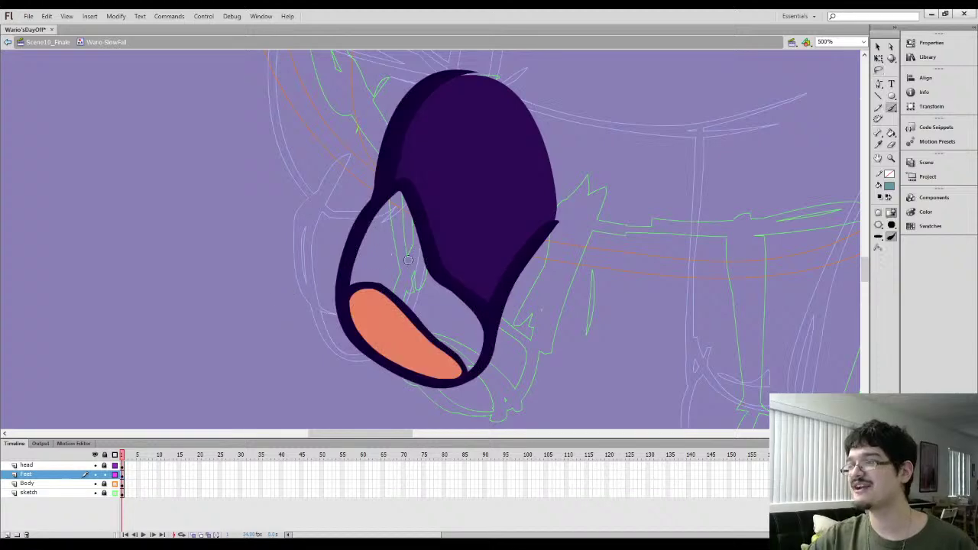
mouse_move(374, 255)
left_mouse_down()
mouse_move(382, 220)
mouse_move(407, 181)
left_mouse_up()
left_click_drag(428, 276, 410, 188)
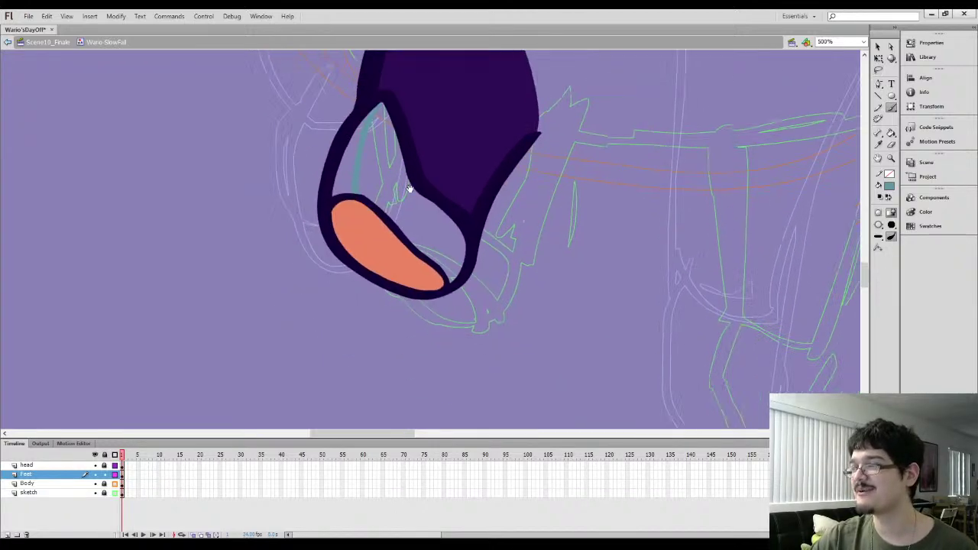
left_click_drag(434, 265, 448, 212)
key("k")
left_click(417, 218)
Sample dark teal from the reference shoe and shade the shoe's lower-right edge
key("ctrl+minus")
key("ctrl+minus")
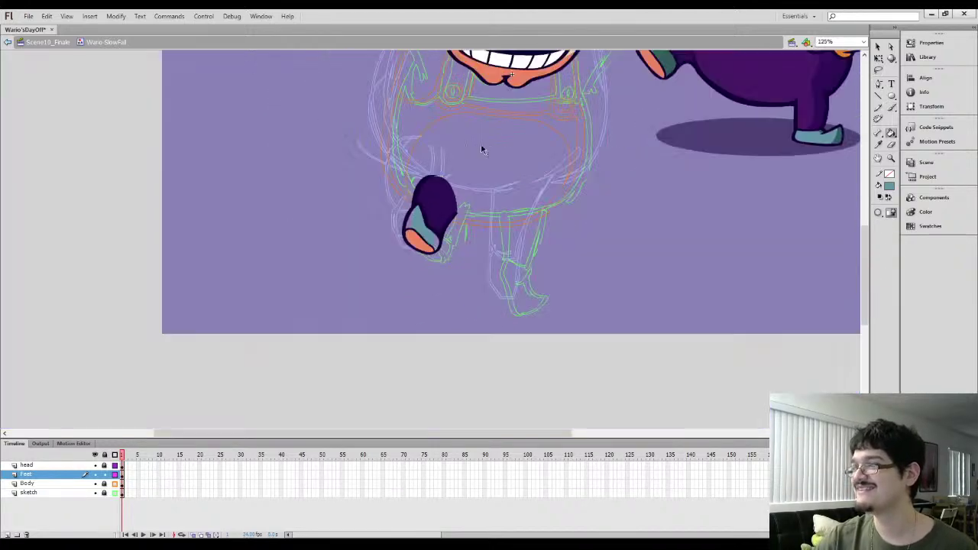
left_click_drag(552, 141, 512, 183)
key("i")
left_click(625, 104)
left_click(392, 286)
Zoom to 250% and draw a thin dividing line across the shoe top
left_click_drag(369, 196, 389, 168)
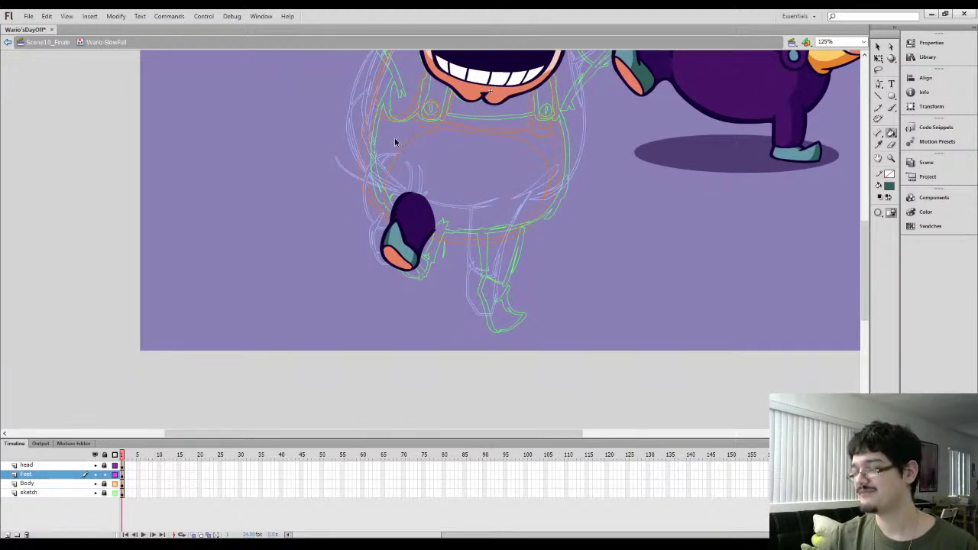
key("ctrl+equal")
mouse_move(263, 376)
left_mouse_down()
mouse_move(415, 168)
mouse_move(427, 120)
left_mouse_up()
key("y")
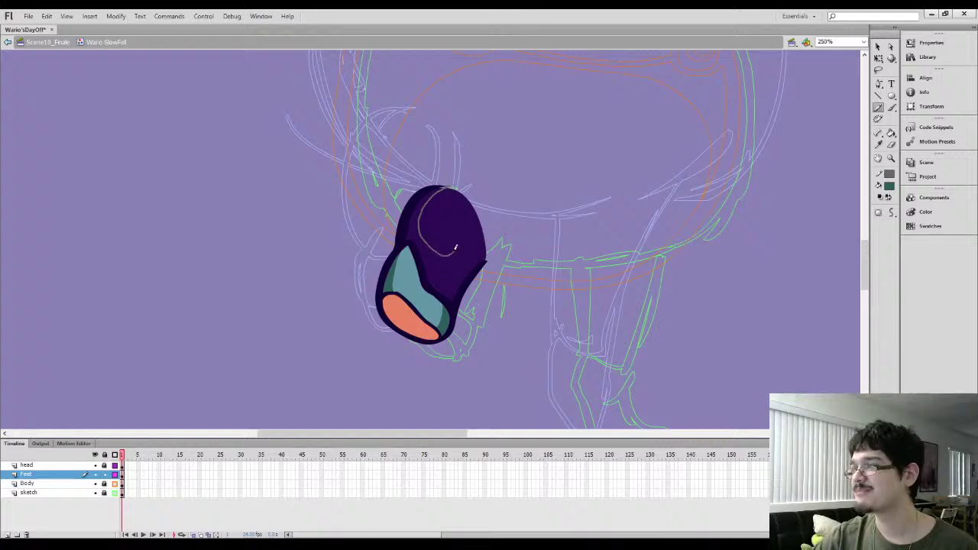
left_click_drag(485, 204, 485, 202)
Sample the purple from the reference Wario and select the whole coloured foot
key("ctrl+minus")
left_click_drag(461, 235, 368, 284)
key("i")
left_click(634, 156)
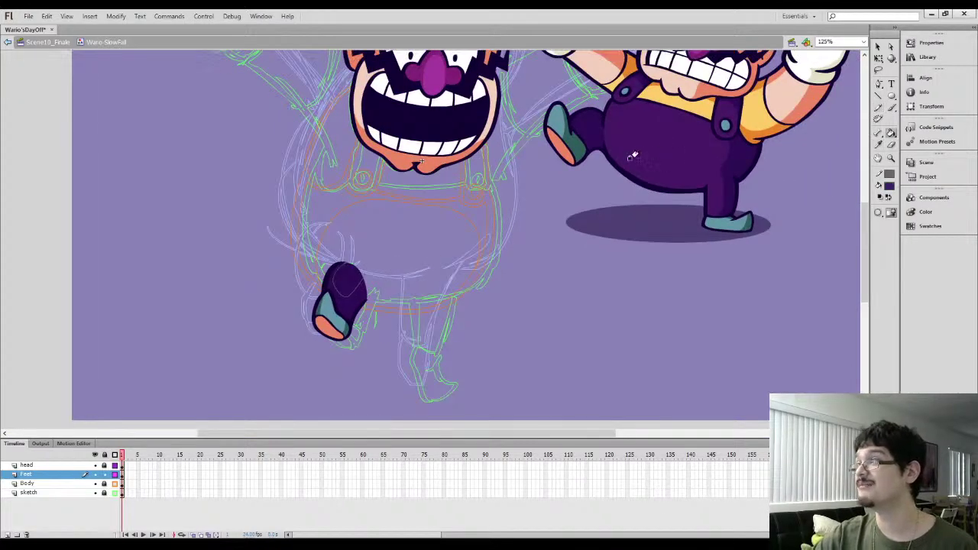
key("ctrl+a")
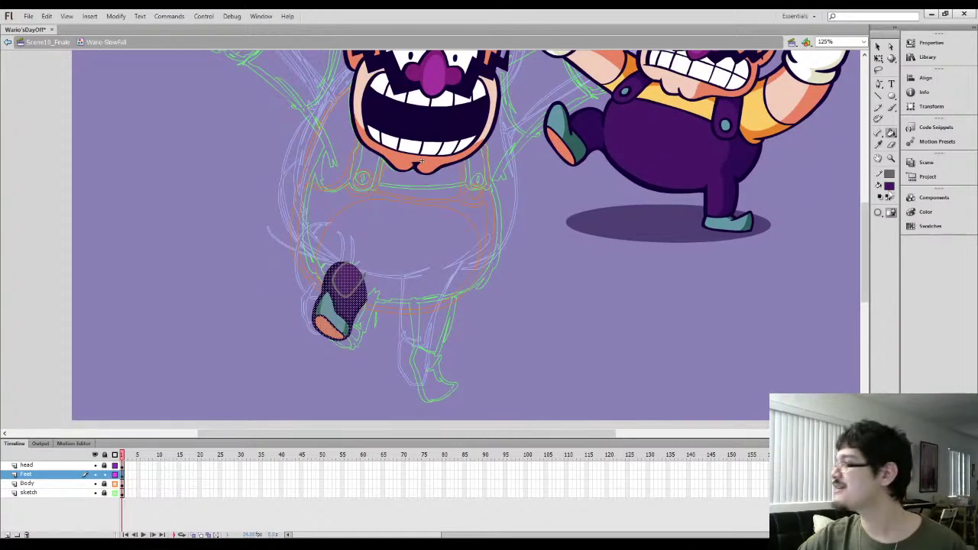
Show the Body layer in full colour and nudge the lassoed foot slightly left
left_click(114, 483)
key("l")
mouse_move(271, 281)
left_mouse_down()
mouse_move(323, 373)
mouse_move(313, 367)
left_mouse_up()
left_click_drag(334, 315, 327, 317)
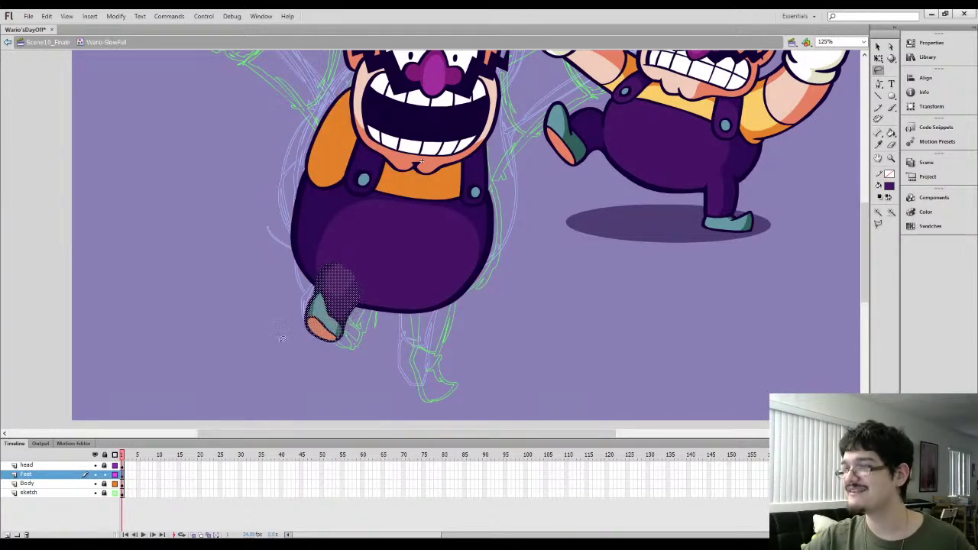
left_click(284, 324)
Reselect the foot, move it up-left under the overalls, and zoom out to check
mouse_move(294, 267)
left_mouse_down()
mouse_move(383, 329)
mouse_move(336, 262)
left_mouse_up()
left_click_drag(318, 321, 308, 318)
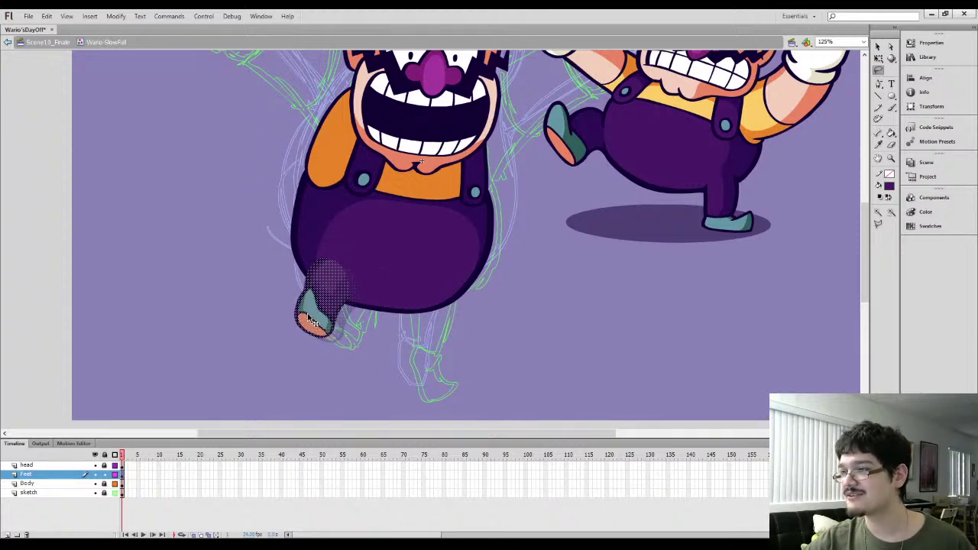
left_click(276, 329)
mouse_move(236, 324)
left_mouse_down()
mouse_move(266, 273)
mouse_move(278, 353)
mouse_move(288, 300)
mouse_move(388, 313)
mouse_move(302, 285)
left_mouse_up()
key("ctrl+minus")
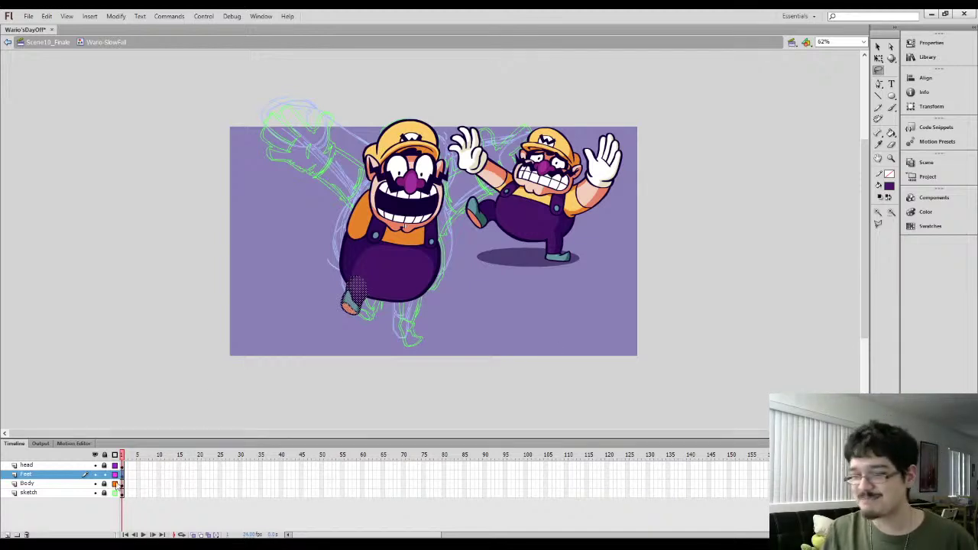
Use Free Transform to shift the foot slightly up-left beneath the belly, then deselect
key("ctrl+equal")
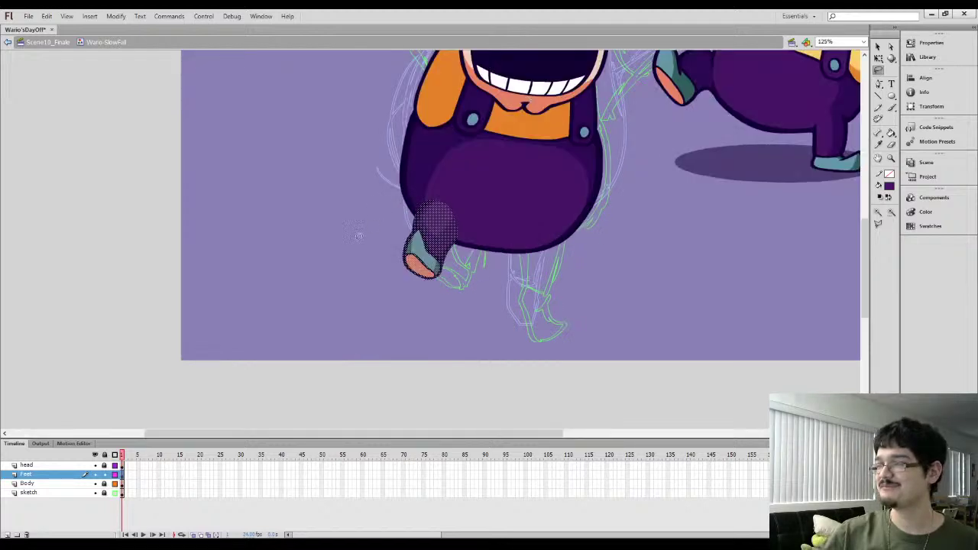
key("q")
left_click_drag(399, 163, 480, 319)
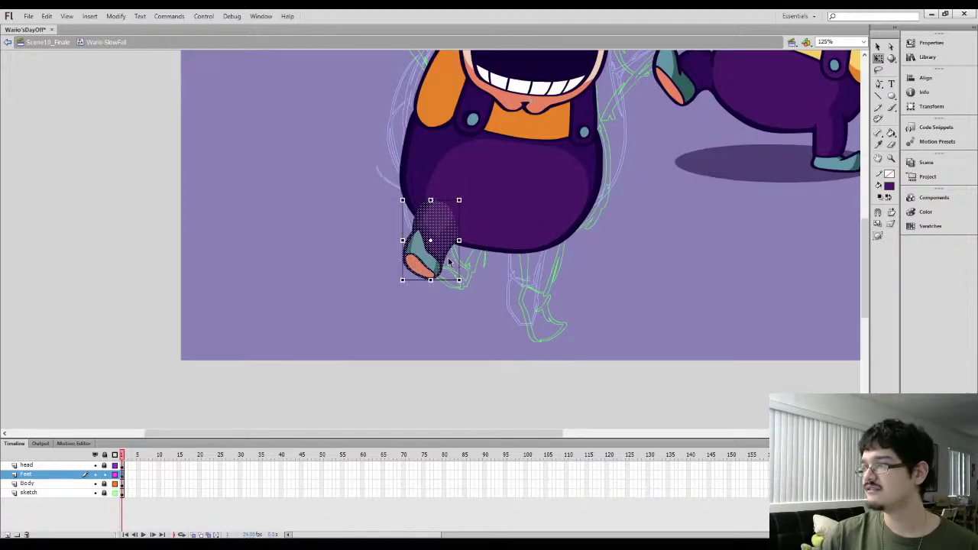
left_click_drag(441, 255, 465, 275)
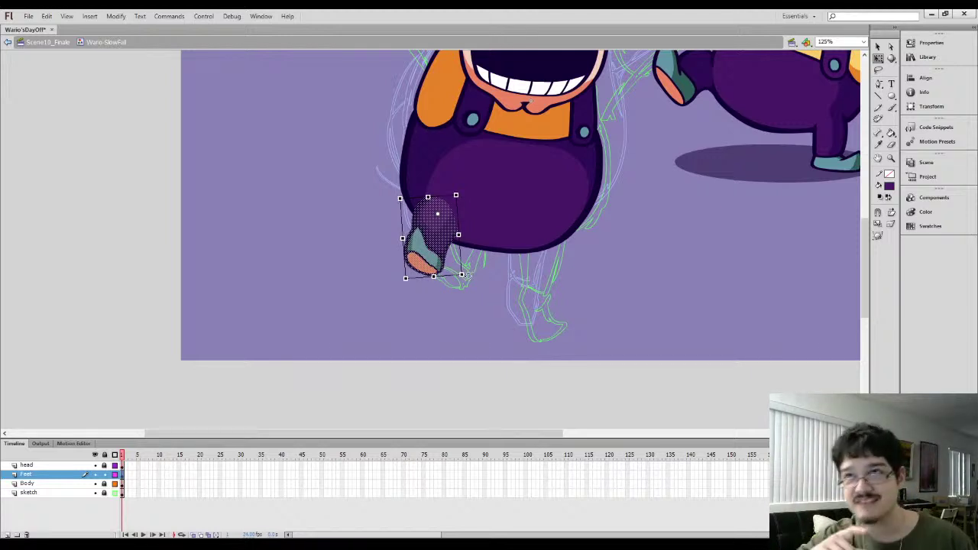
key("l")
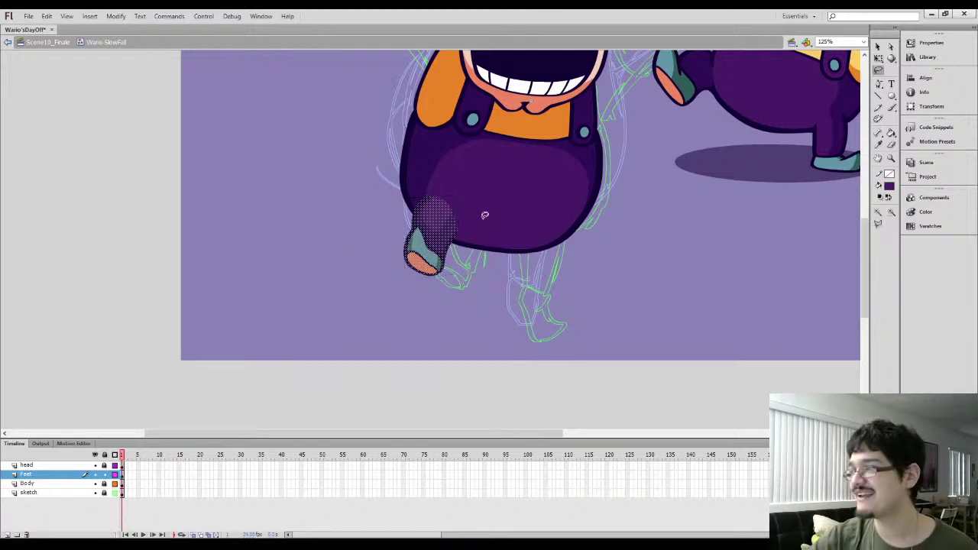
left_click(483, 216)
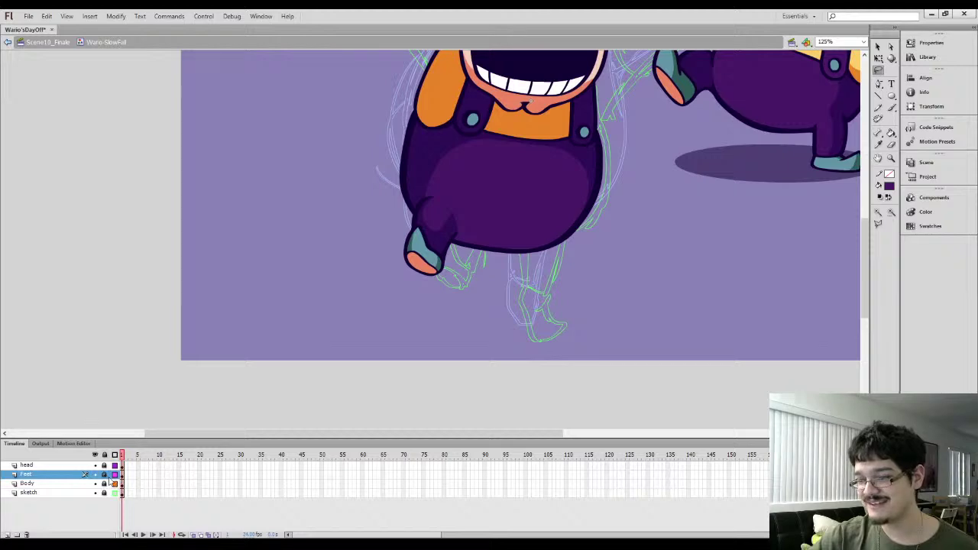
Select the leg artwork on the Feet layer and zoom in on the character
left_click(123, 476)
left_click(505, 279)
key("ctrl+=")
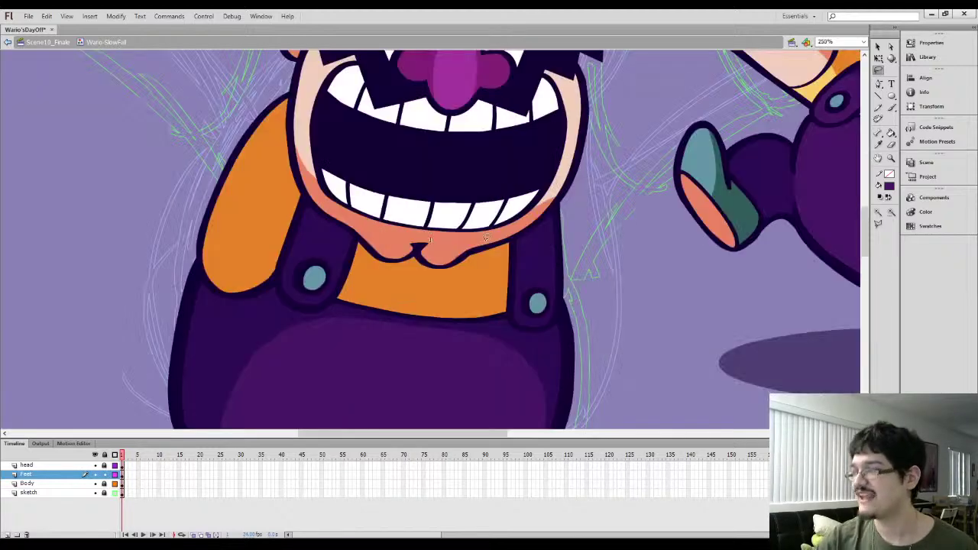
Brush the front and back outlines of the second leg, redoing the uneven back stroke
left_click_drag(478, 385, 482, 206)
key("b")
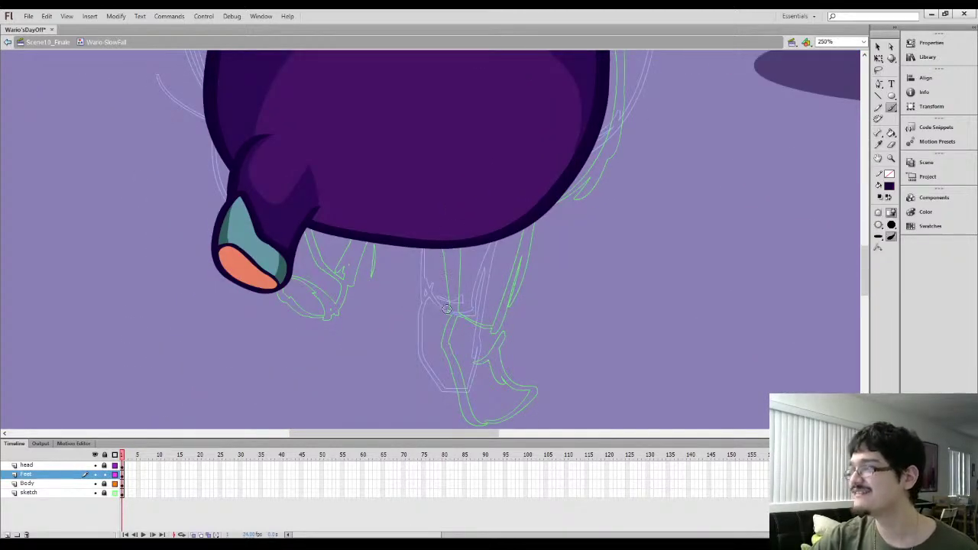
left_click_drag(450, 313, 440, 227)
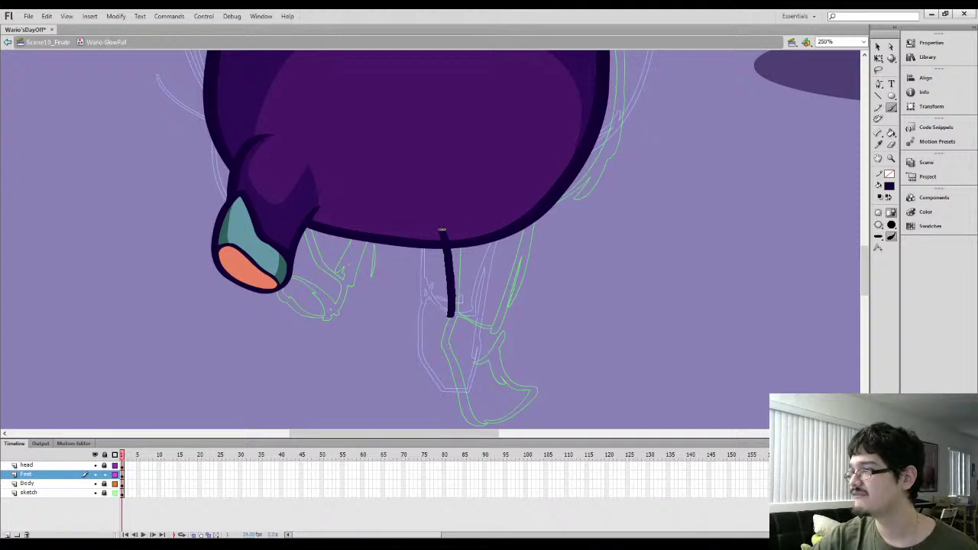
mouse_move(451, 308)
left_mouse_down()
mouse_move(495, 331)
mouse_move(505, 316)
mouse_move(516, 235)
mouse_move(516, 200)
left_mouse_up()
key("ctrl+z")
mouse_move(451, 308)
left_mouse_down()
mouse_move(481, 329)
mouse_move(514, 298)
mouse_move(528, 208)
left_mouse_up()
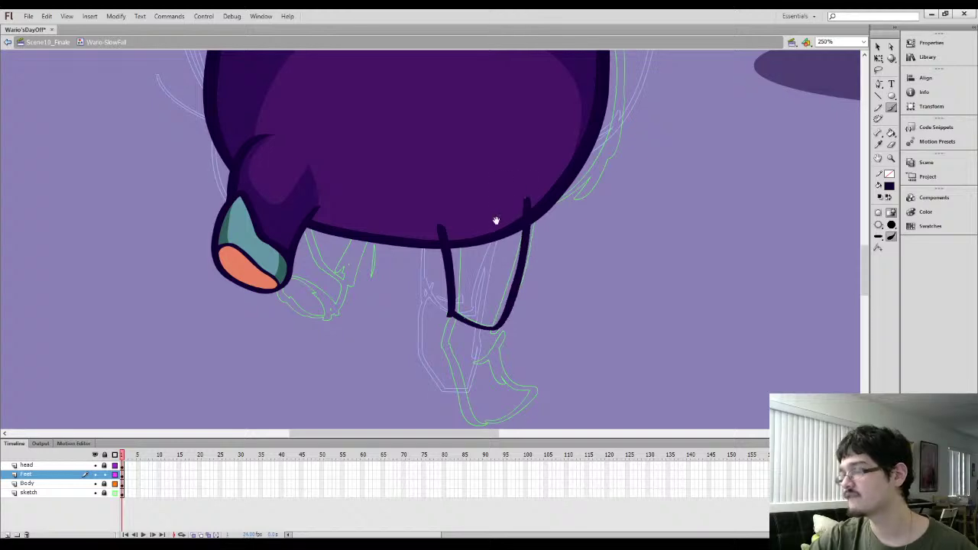
scroll(496, 219, "up", 1)
Tidy the ankle corner and leg outline using Lasso selection and Free Transform
key("e")
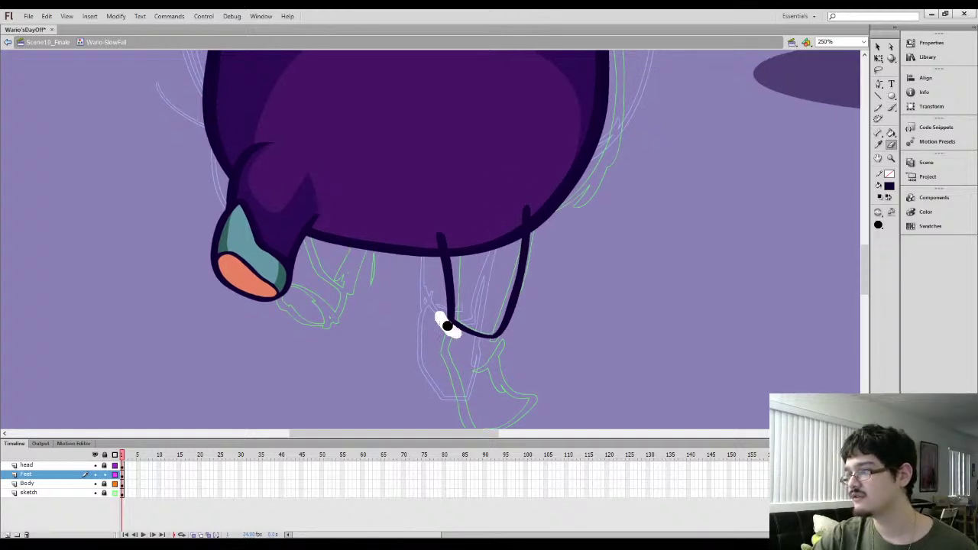
key("l")
left_click_drag(430, 323, 442, 306)
key("ctrl+=")
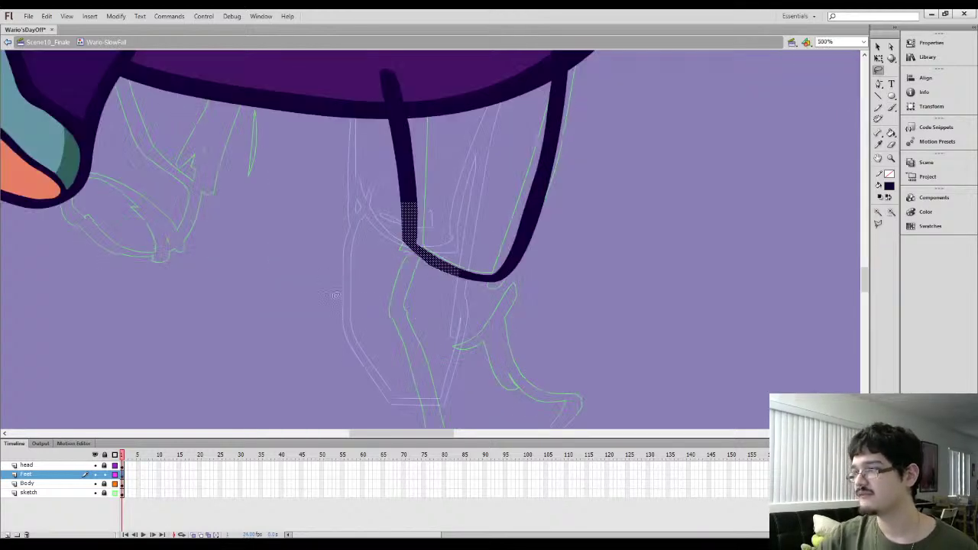
key("b")
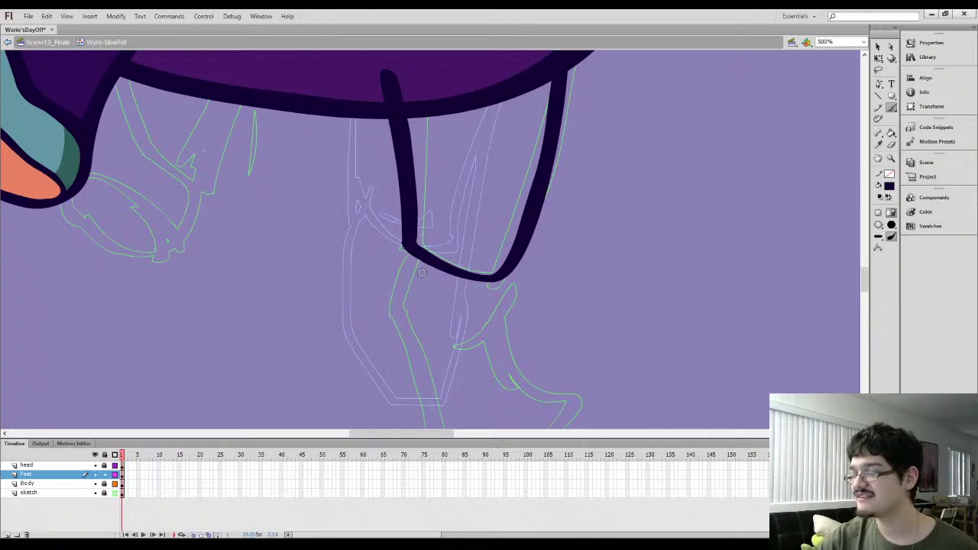
key("ctrl+minus")
scroll(419, 306, "up", 3)
scroll(405, 275, "down", 1)
key("l")
mouse_move(377, 224)
left_mouse_down()
mouse_move(397, 379)
mouse_move(374, 229)
left_mouse_up()
key("q")
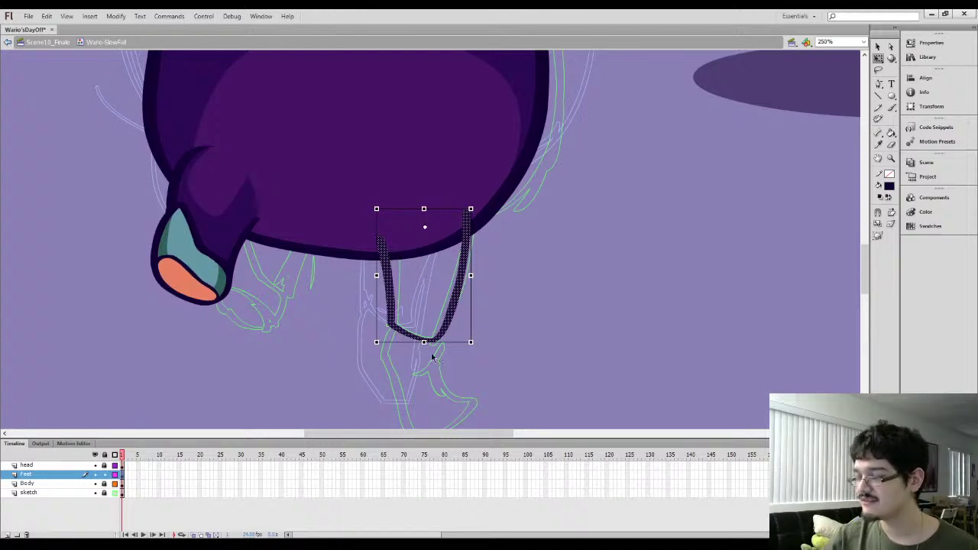
key("ctrl+equal")
scroll(343, 291, "down", 3)
Brush the foot outline and its top line over the shoe sketch, trimming the end
key("b")
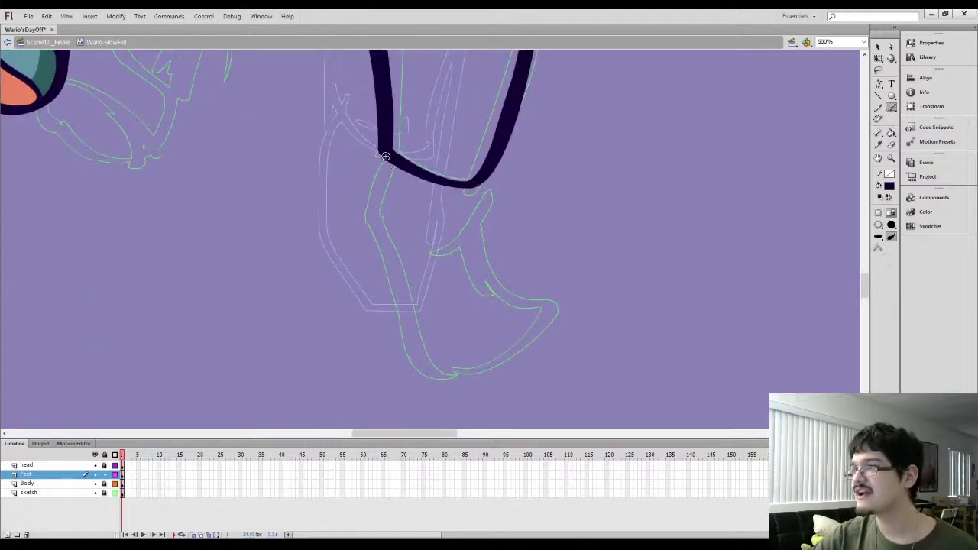
key("ctrl+minus")
mouse_move(398, 229)
left_mouse_down()
mouse_move(435, 288)
mouse_move(464, 280)
mouse_move(480, 242)
mouse_move(438, 244)
mouse_move(440, 217)
left_mouse_up()
key("l")
key("ctrl+equal")
left_click(439, 214)
key("b")
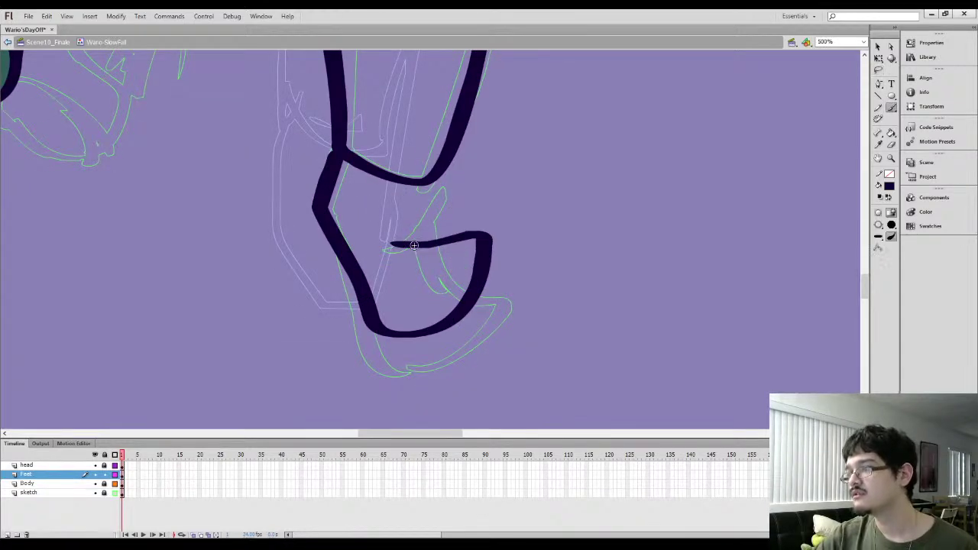
left_click_drag(387, 247, 457, 227)
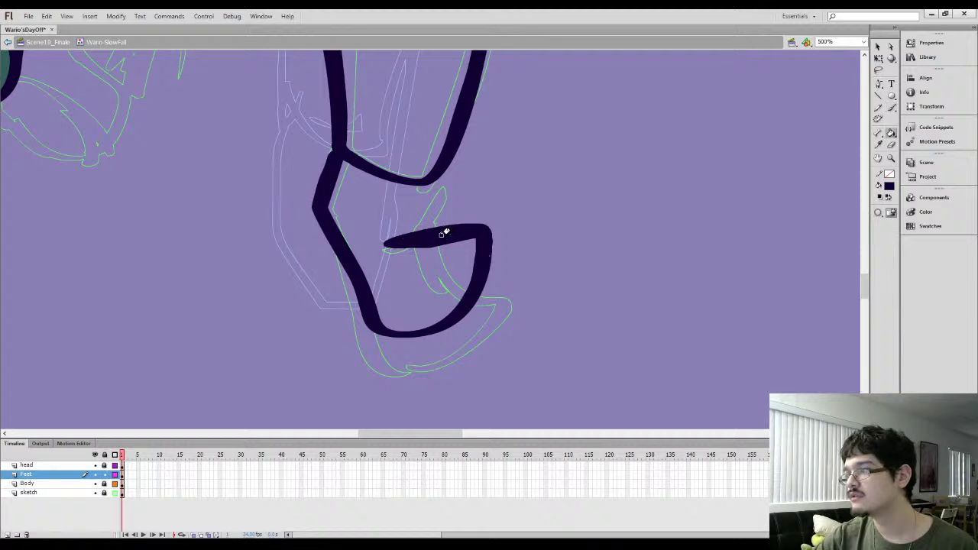
key("e")
mouse_move(382, 254)
left_mouse_down()
mouse_move(474, 244)
mouse_move(473, 277)
mouse_move(457, 267)
left_mouse_up()
Thicken the foot's lower curve and erase part of the outline's left edge
key("l")
left_click(879, 49)
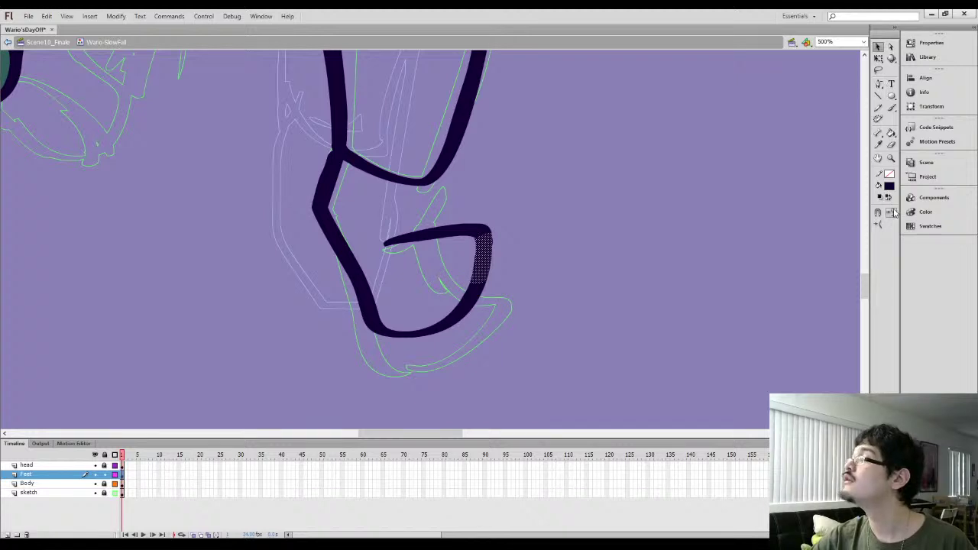
left_click(665, 265)
key("b")
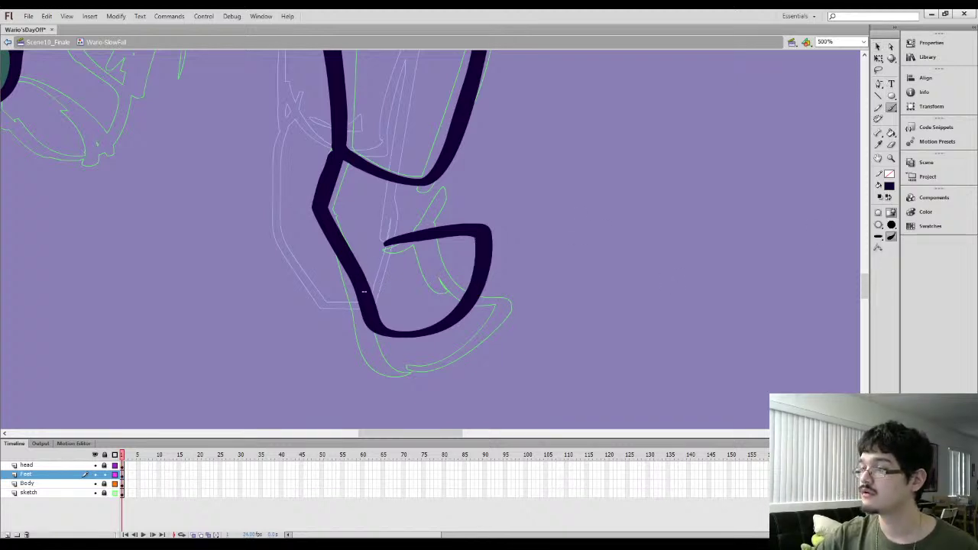
mouse_move(385, 320)
left_mouse_down()
mouse_move(405, 333)
mouse_move(428, 330)
mouse_move(504, 254)
left_mouse_up()
key("l")
left_click(877, 47)
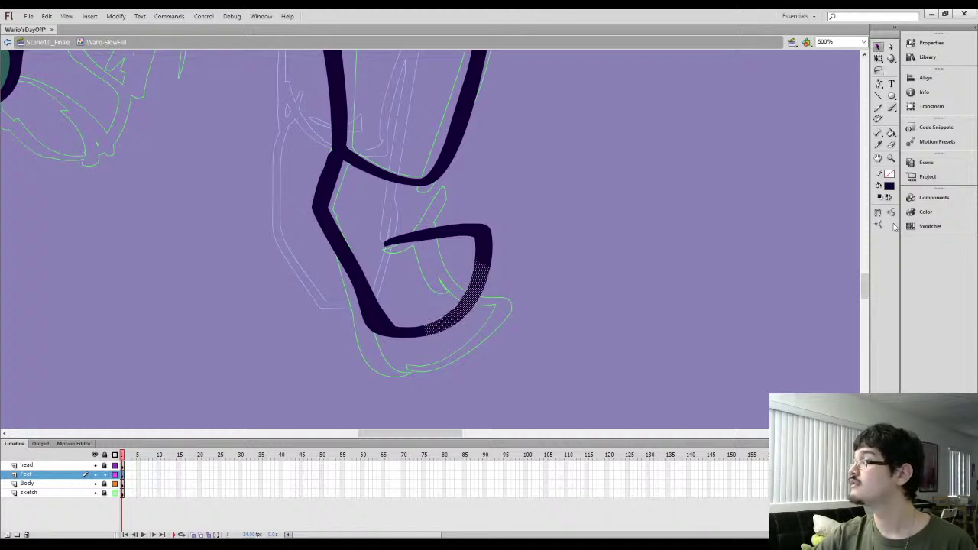
left_click(337, 294)
key("b")
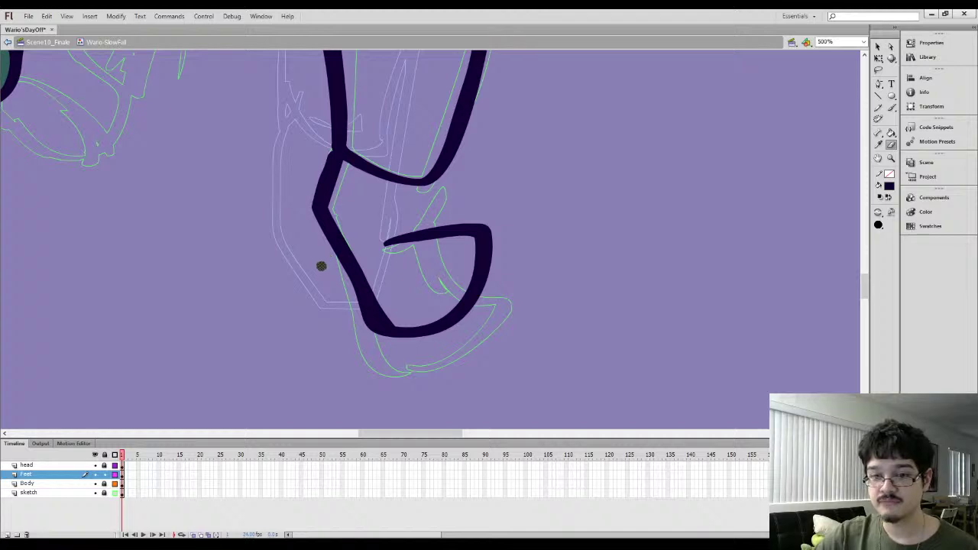
mouse_move(328, 277)
left_mouse_down()
mouse_move(334, 292)
mouse_move(332, 265)
mouse_move(368, 327)
mouse_move(343, 284)
left_mouse_up()
key("ctrl+z")
mouse_move(297, 232)
left_mouse_down()
mouse_move(373, 347)
mouse_move(319, 237)
mouse_move(395, 371)
mouse_move(333, 263)
mouse_move(375, 332)
left_mouse_up()
Select the outline's lower-left segment and thicken the ankle line down to the foot
key("l")
mouse_move(308, 247)
left_mouse_down()
mouse_move(347, 208)
mouse_move(381, 342)
left_mouse_up()
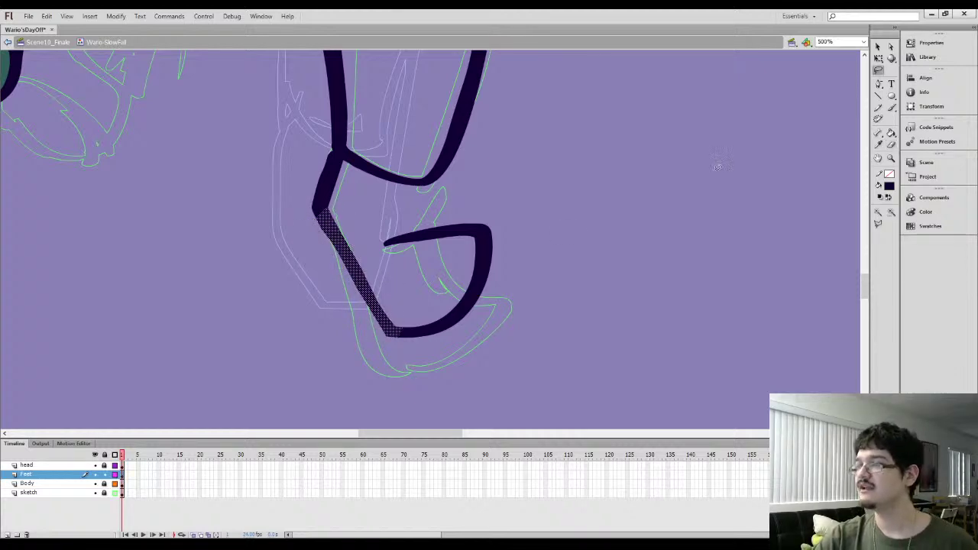
left_click(878, 47)
left_click(689, 258)
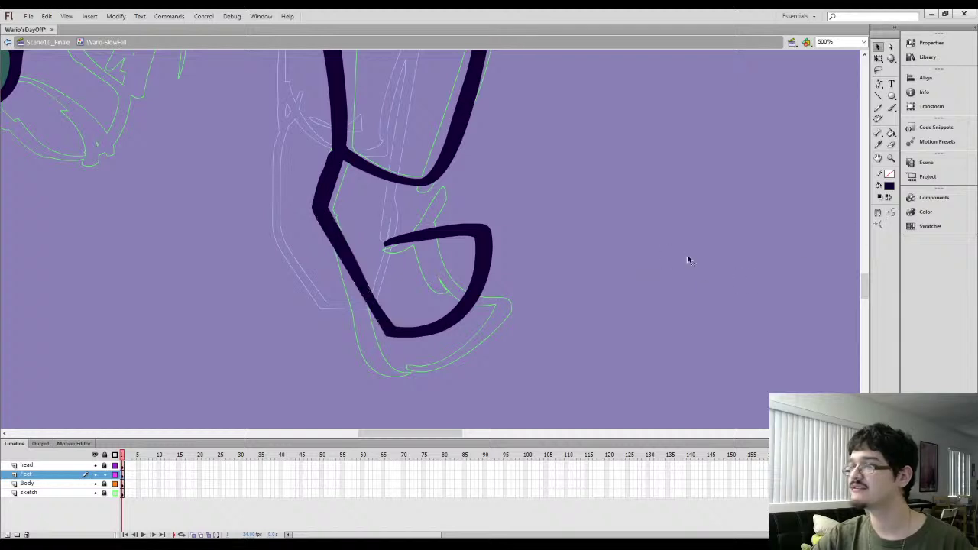
key("b")
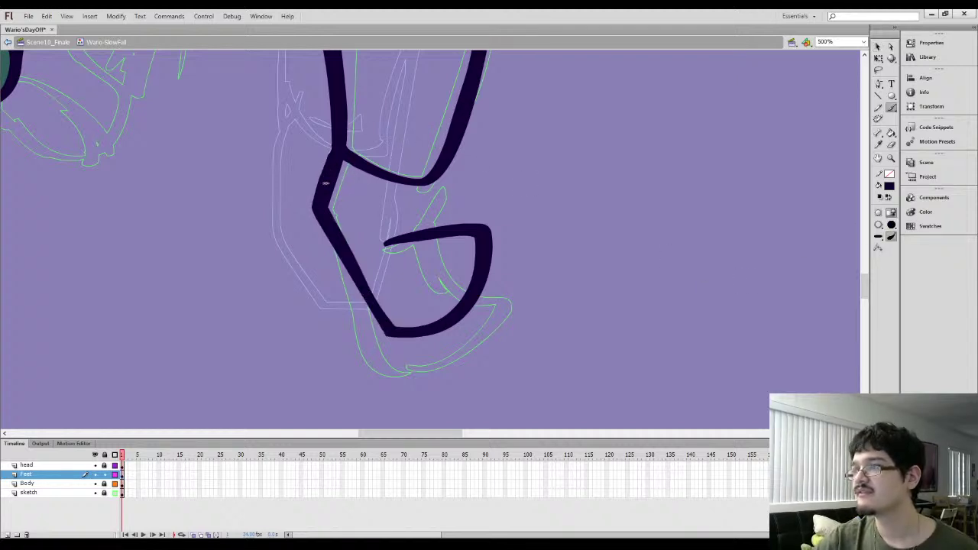
mouse_move(429, 185)
left_mouse_down()
mouse_move(434, 226)
mouse_move(436, 189)
left_mouse_up()
key("ctrl+minus")
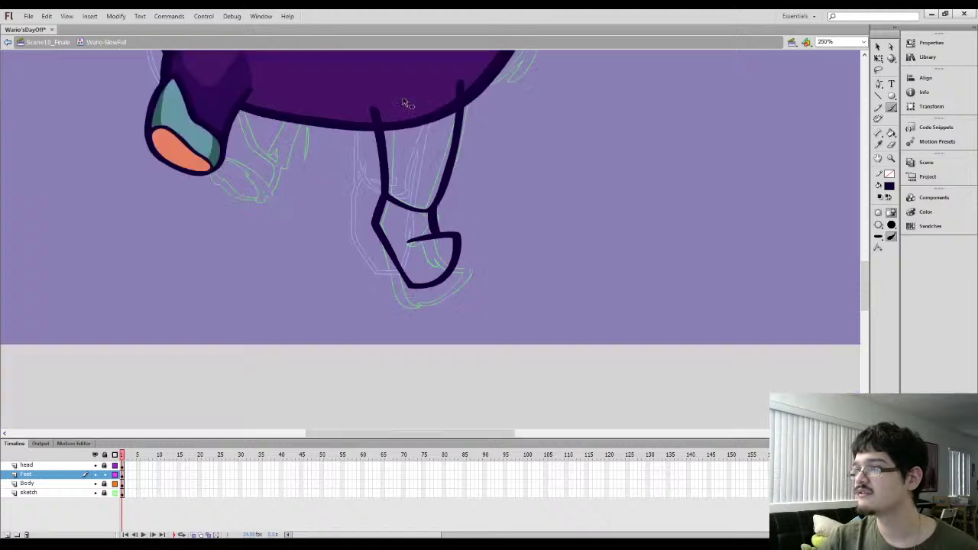
key("ctrl+minus")
Sample the dark purple, close the gap at the belly, and fill the leg purple
key("i")
left_click(329, 167)
key("ctrl+equal")
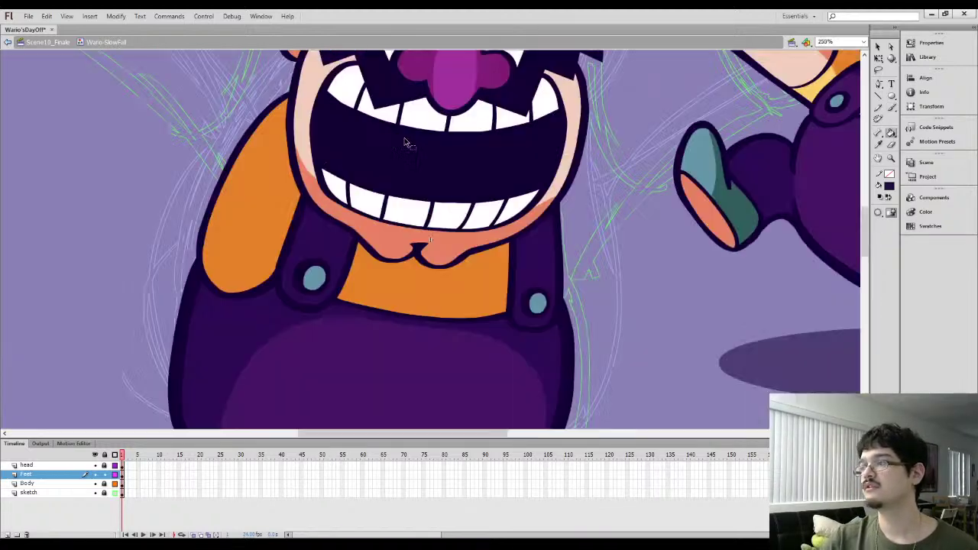
left_click_drag(417, 248, 426, 87)
left_click_drag(474, 331, 460, 159)
key("b")
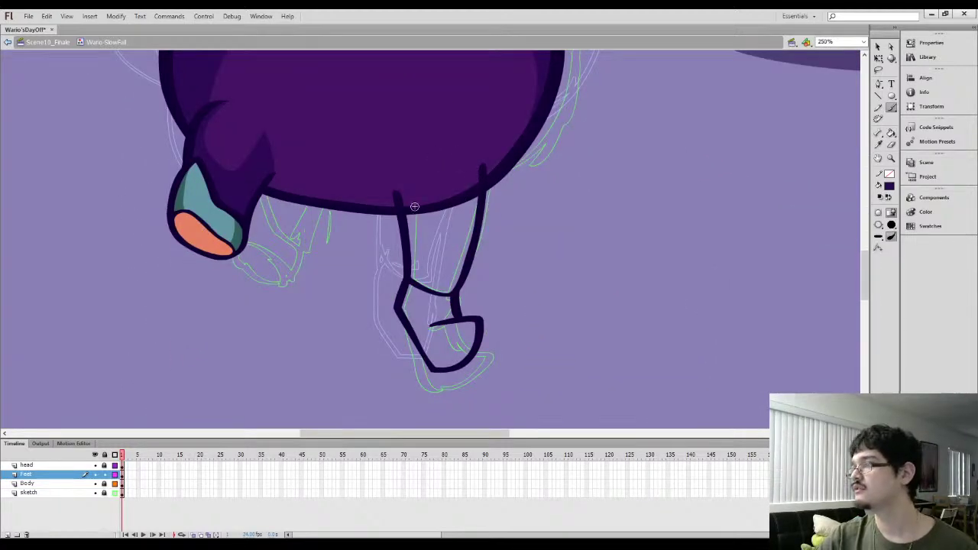
left_click_drag(400, 197, 454, 172)
key("k")
left_click(444, 226)
Fill the shoe's shaded area dark teal and the rest light teal, sampled from the other shoe
mouse_move(375, 273)
left_mouse_down()
mouse_move(449, 265)
mouse_move(488, 294)
mouse_move(504, 327)
left_mouse_up()
key("i")
left_click(315, 226)
key("b")
key("k")
left_click(508, 343)
key("i")
left_click(293, 208)
left_click(500, 293)
key("ctrl+minus")
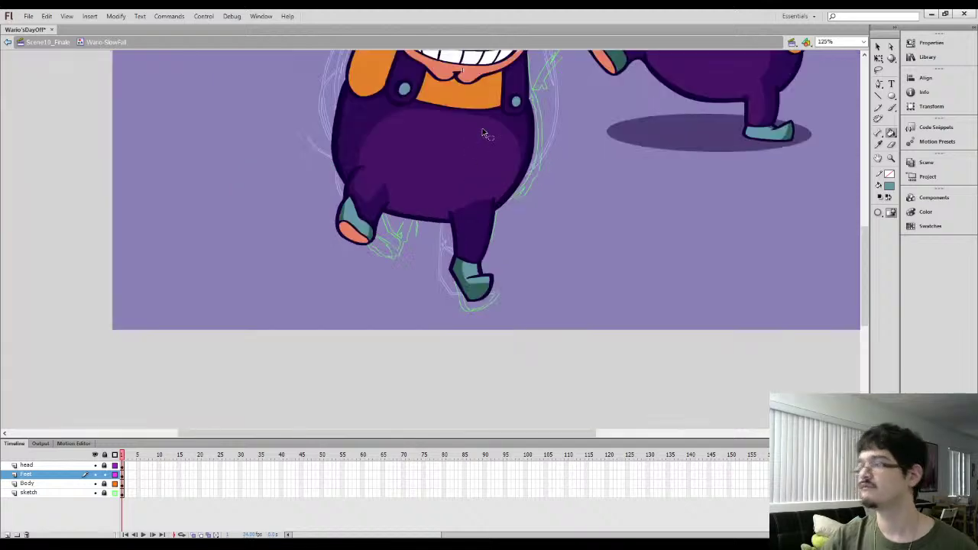
Tilt the lower leg and shoe slightly left with Free Transform
key("l")
mouse_move(434, 199)
left_mouse_down()
mouse_move(409, 282)
mouse_move(434, 200)
left_mouse_up()
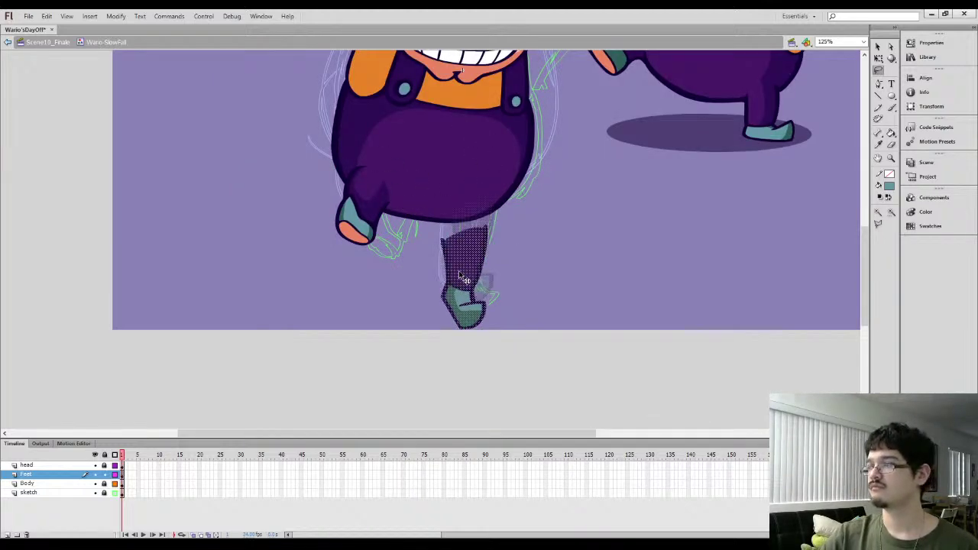
key("q")
left_click_drag(493, 191, 503, 272)
left_click(351, 257)
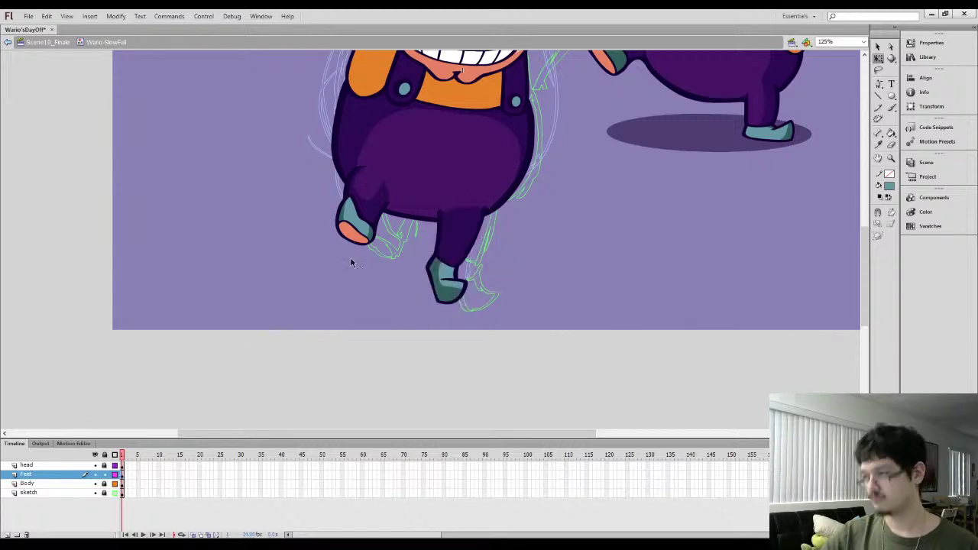
scroll(275, 299, "up", 2)
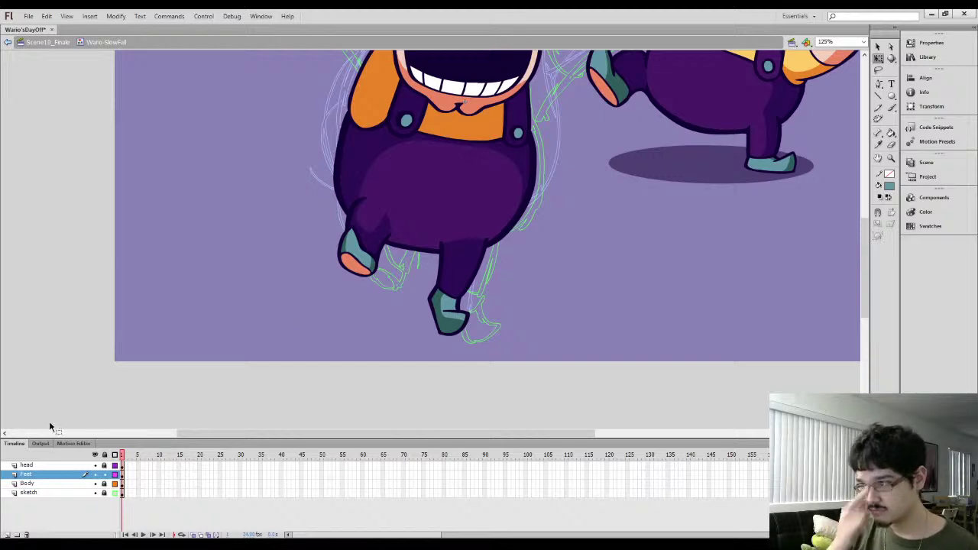
Rename the feet layer to 'FrontFoot' and cut the new leg out of it
double_click(27, 475)
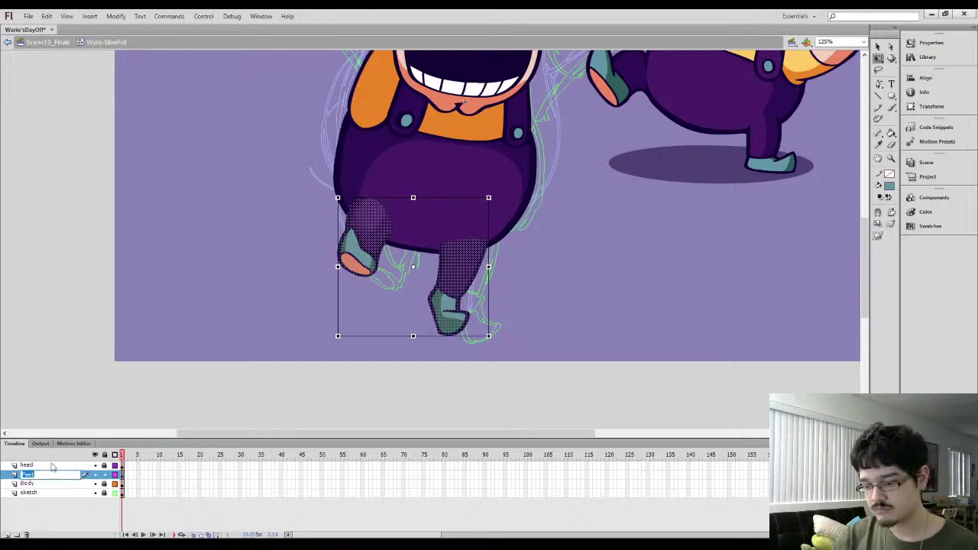
type("FrontFoot")
key("Return")
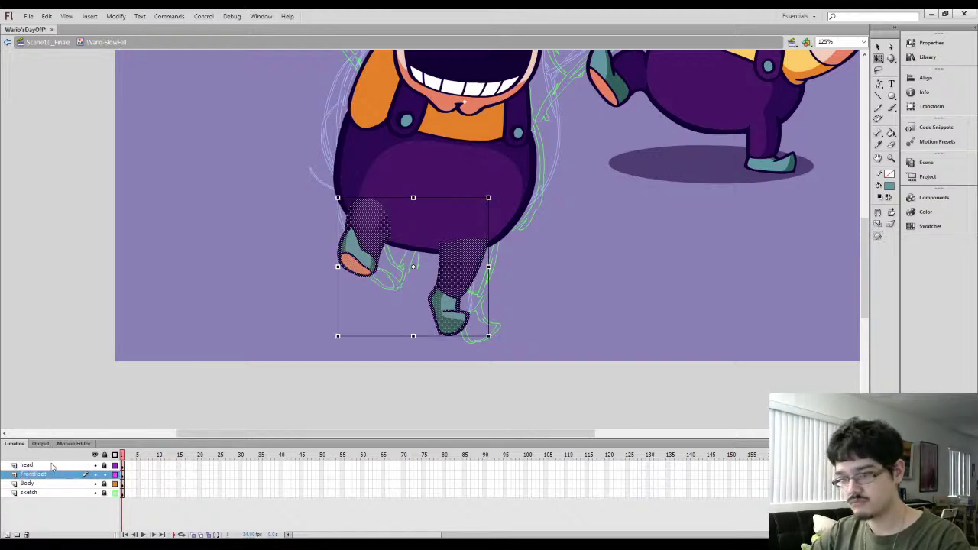
left_click(87, 517)
key("l")
left_click_drag(426, 298, 352, 325)
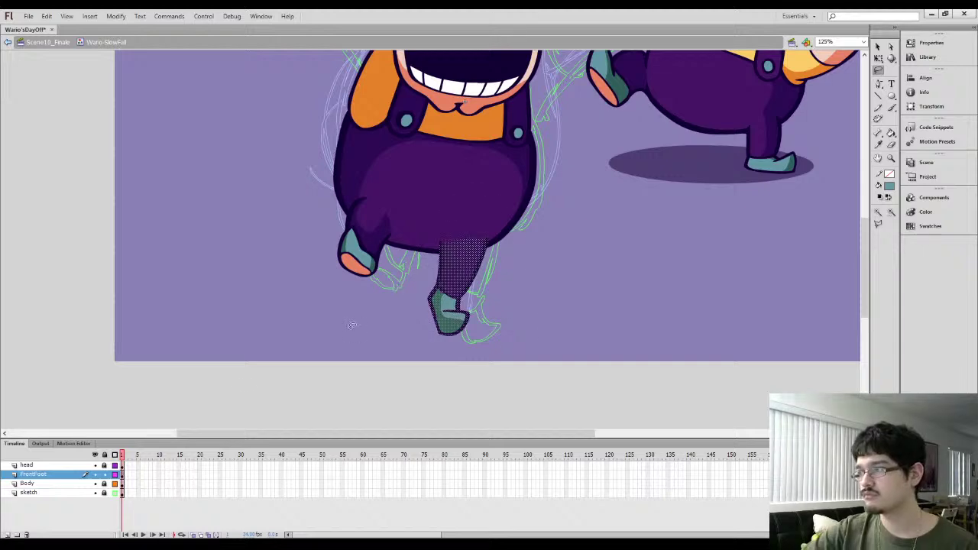
key("ctrl+x")
Add a layer named 'BackFoot' above sketch and paste the back leg in place
left_click(38, 493)
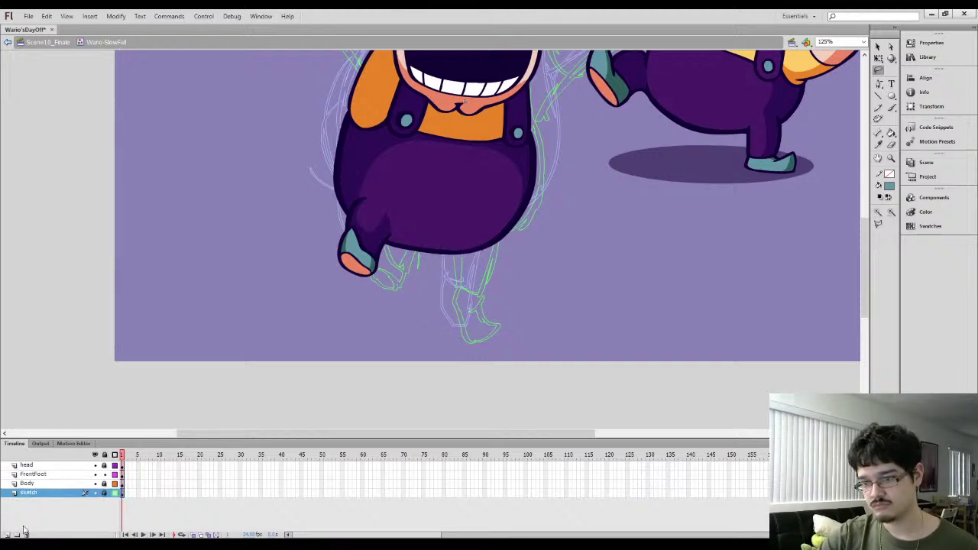
left_click(7, 534)
double_click(30, 493)
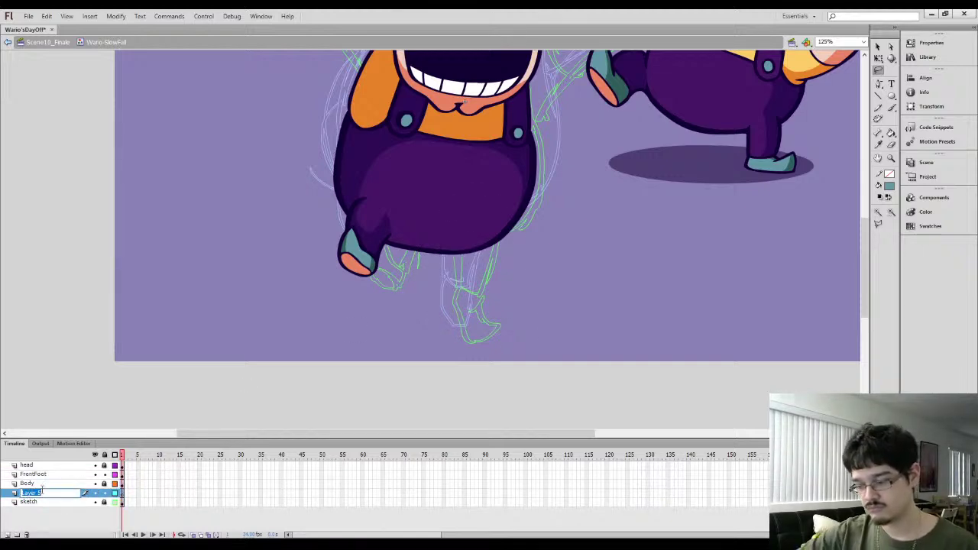
type("BackFoot")
key("Return")
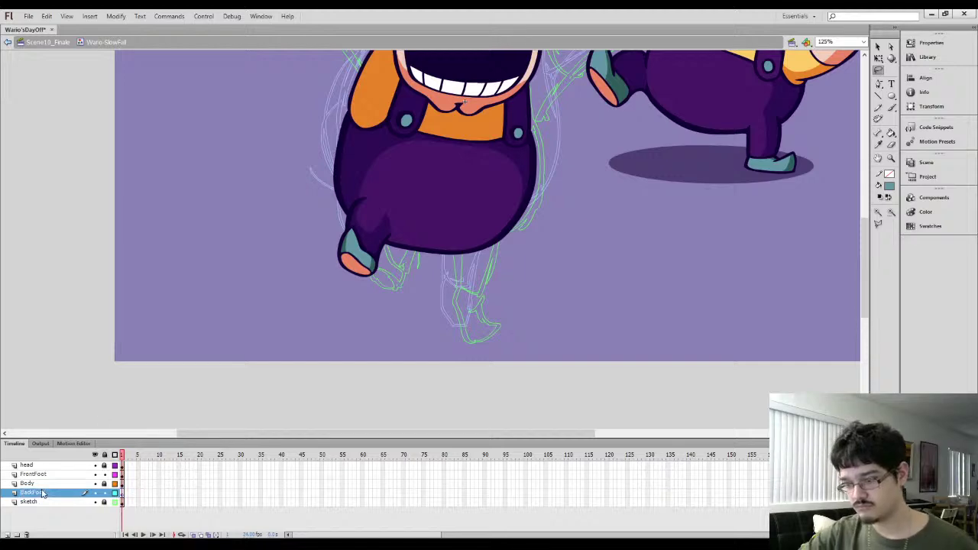
key("ctrl+shift+v")
Adjust the leg selections and lock the FrontFoot layer
key("q")
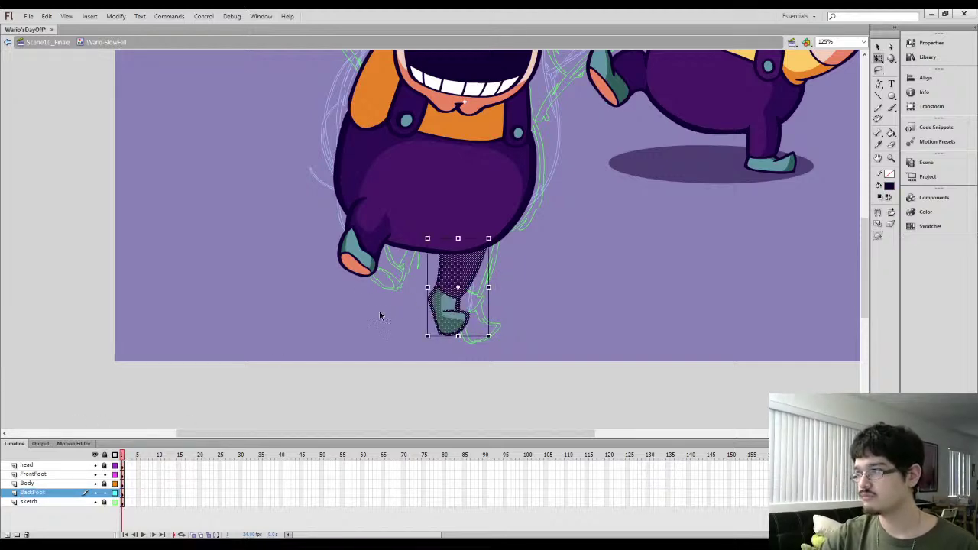
left_click(382, 317)
left_click(458, 275)
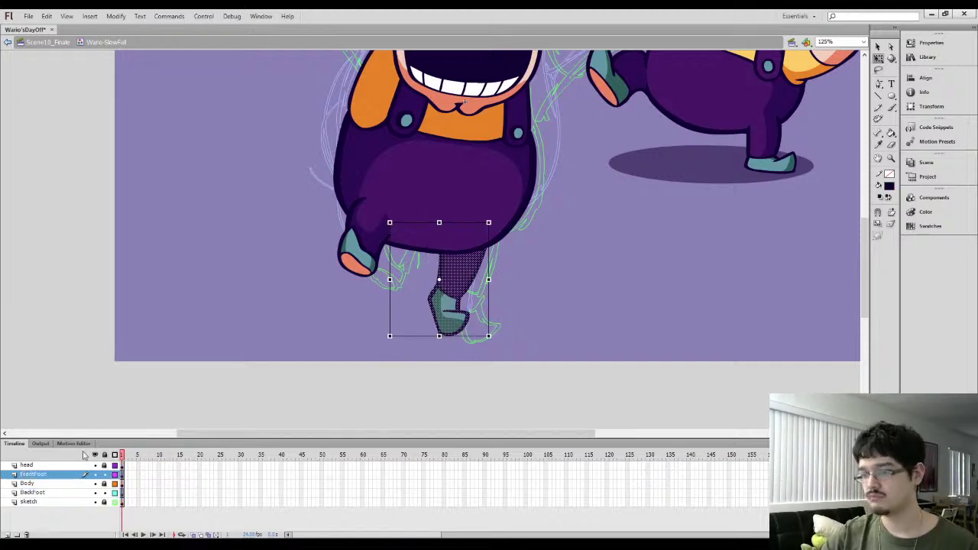
left_click_drag(404, 365, 589, 170)
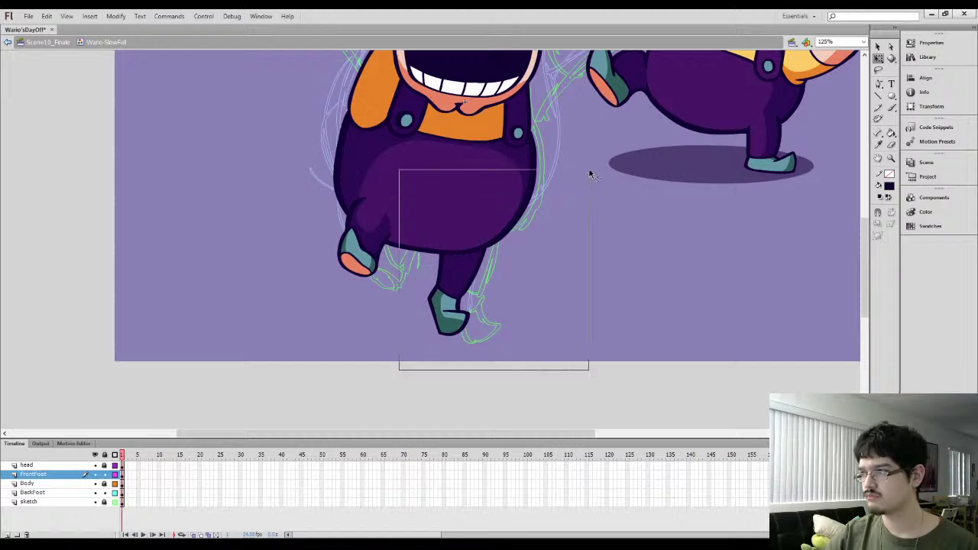
left_click(117, 474, "shift")
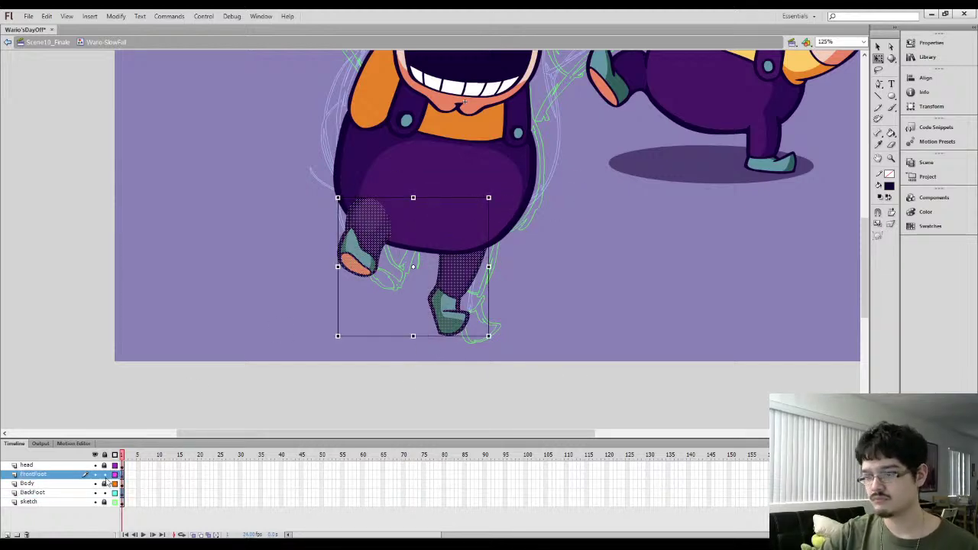
left_click(120, 476)
left_click(104, 476)
Hide every layer except BackFoot and zoom in on the back leg
left_click(122, 493)
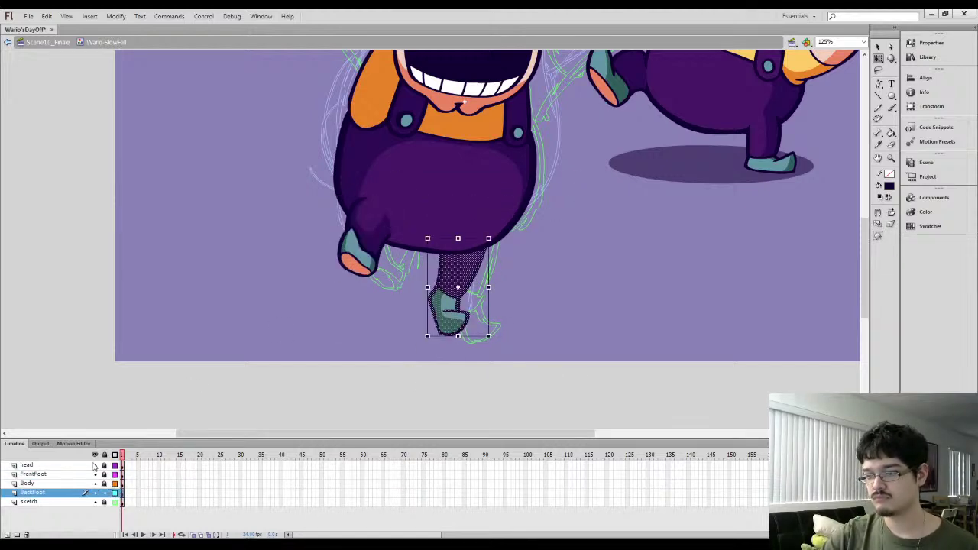
left_click(95, 455)
left_click(95, 493)
left_click(122, 494)
key("ctrl+equal")
key("i")
key("Escape")
Close the back leg's top with a rounded dark stroke, fill it purple, and thicken the outline
left_click(399, 154)
key("b")
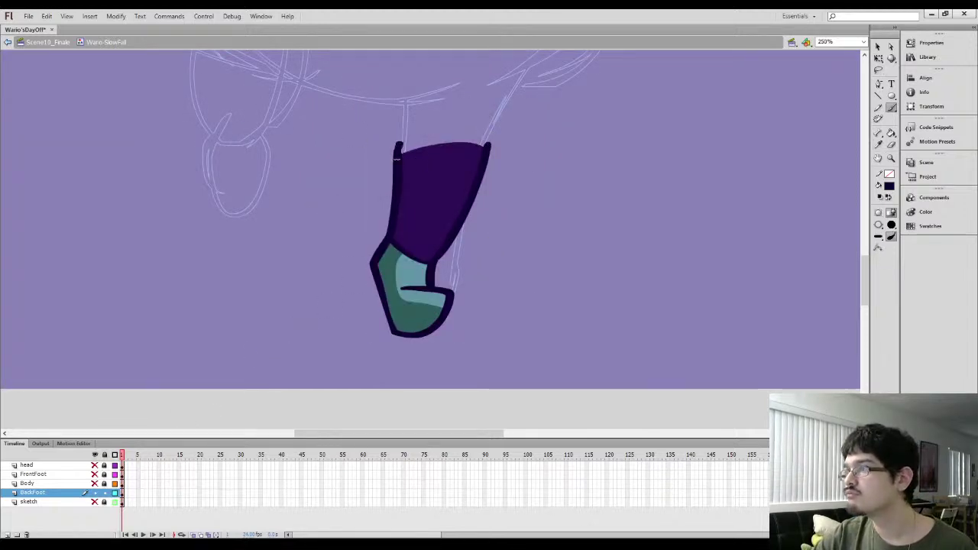
mouse_move(398, 142)
left_mouse_down()
mouse_move(460, 107)
mouse_move(486, 120)
mouse_move(489, 147)
left_mouse_up()
key("k")
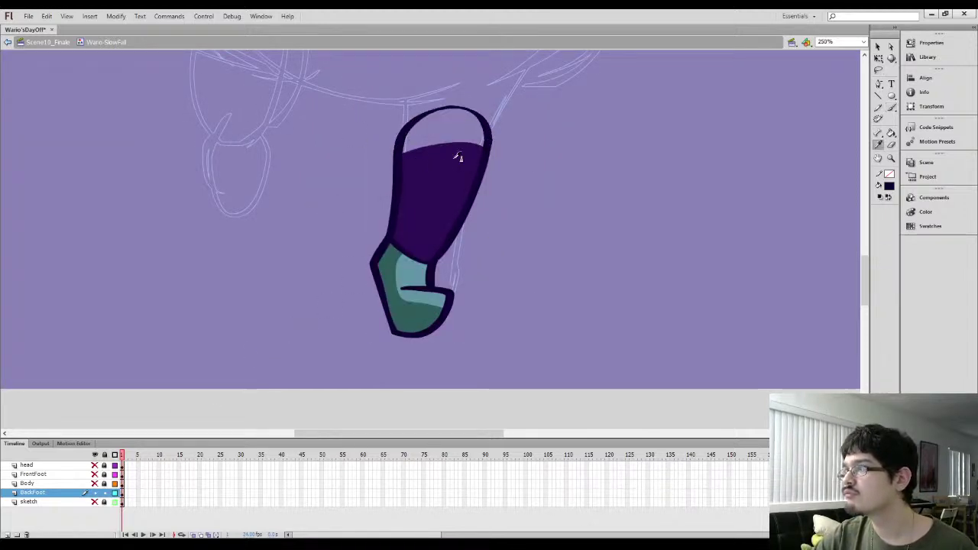
left_click(451, 131)
key("b")
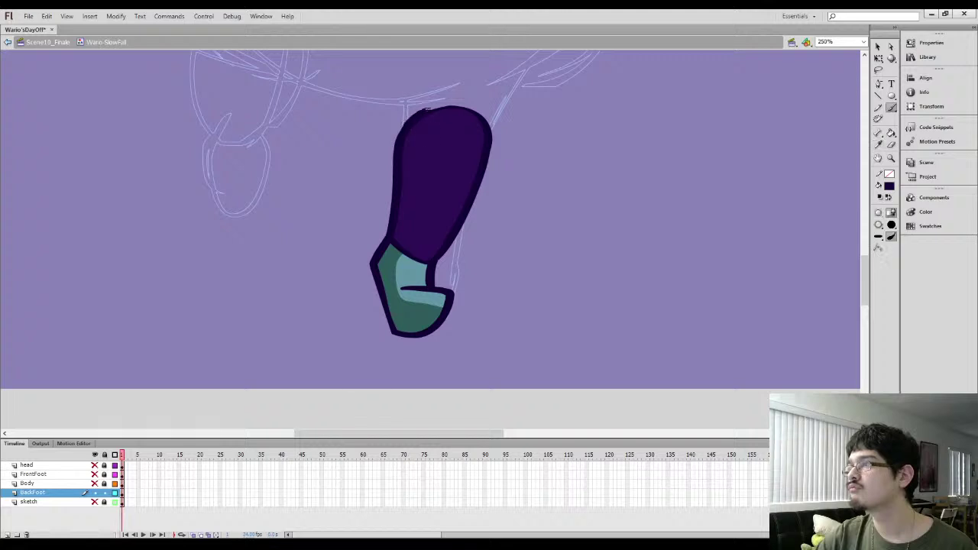
mouse_move(449, 107)
left_mouse_down()
mouse_move(463, 106)
mouse_move(458, 230)
mouse_move(386, 215)
left_mouse_up()
key("l")
key("v")
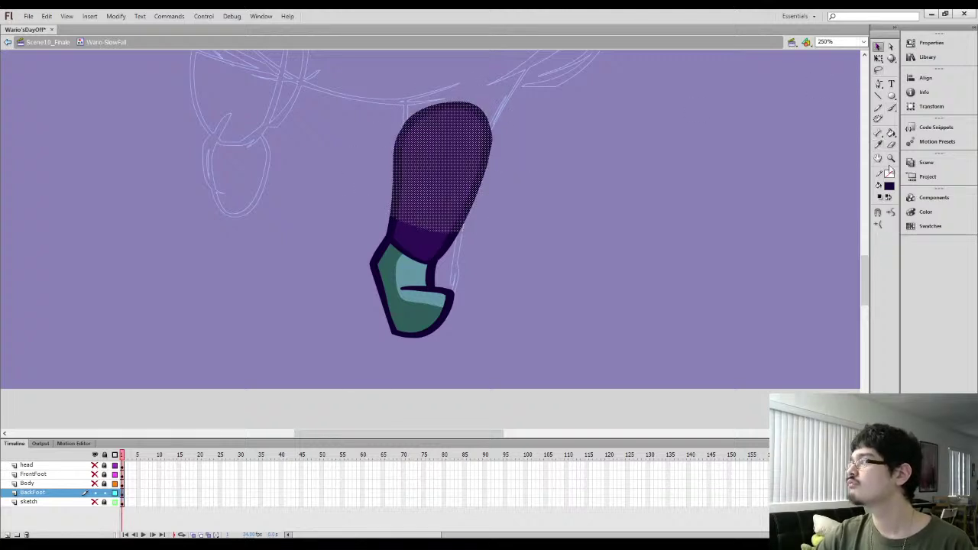
left_click(675, 215)
Unhide all layers including sketch, lock BackFoot, and unlock FrontFoot
key("ctrl+minus")
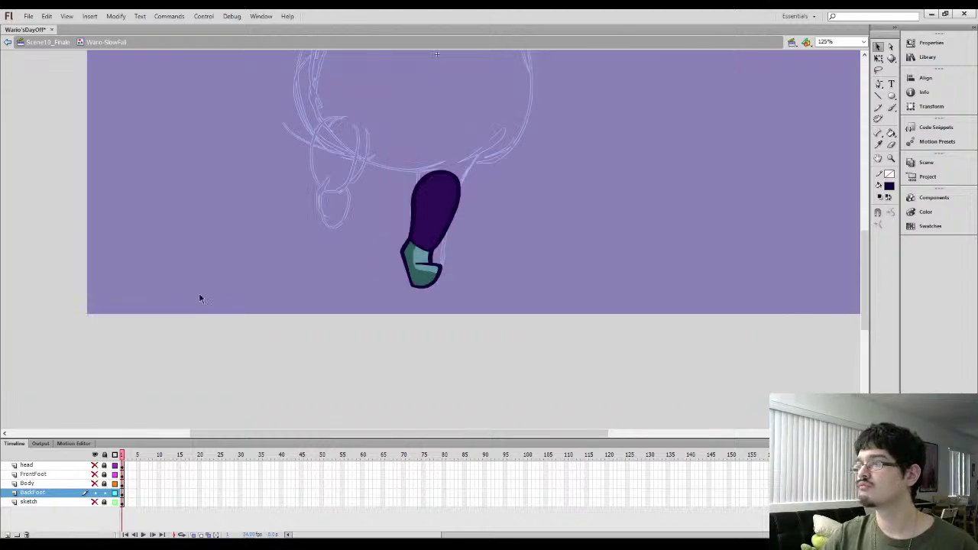
left_click_drag(95, 485, 94, 465)
left_click(95, 503)
key("ctrl+minus")
key("l")
left_click_drag(363, 252, 375, 293)
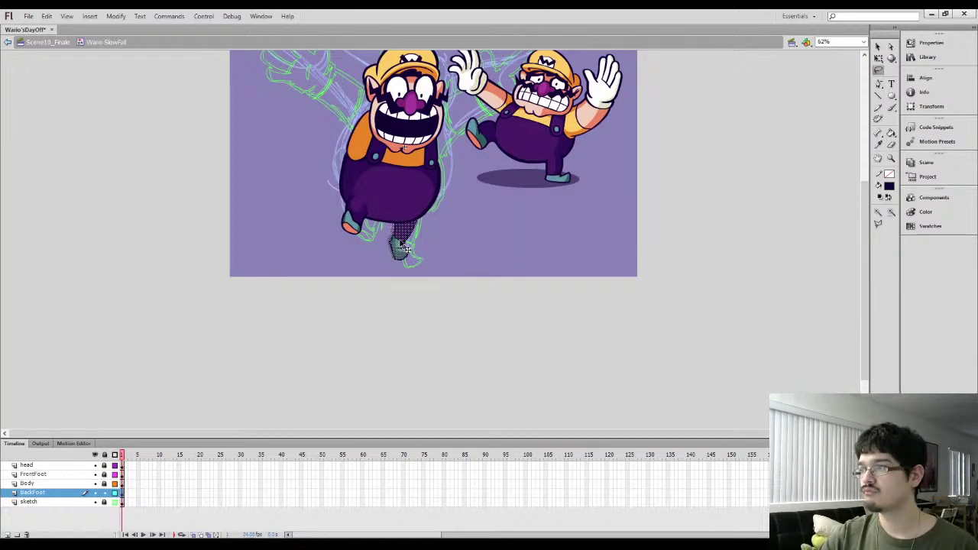
left_click(105, 493)
left_click(105, 475)
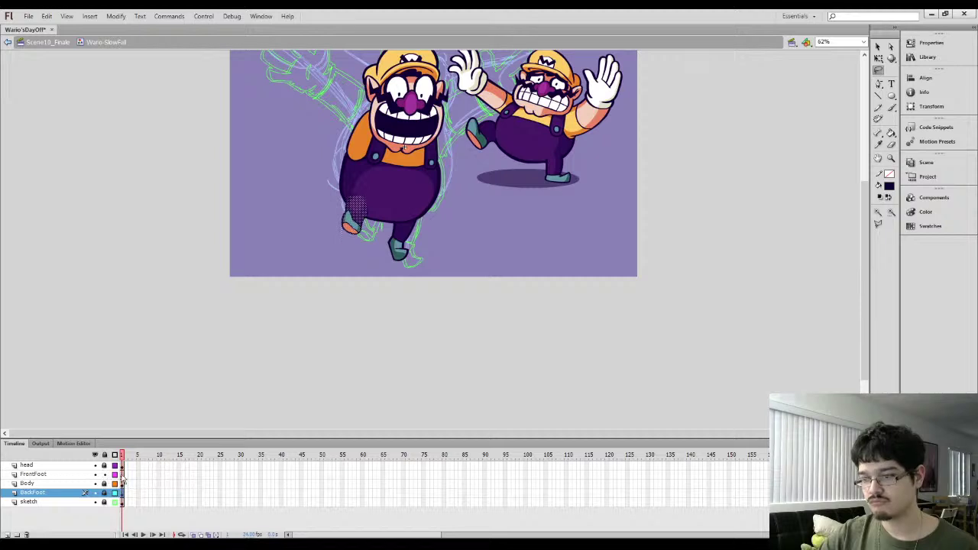
Rotate the front foot clockwise and nudge it up-left beneath Wario's belly
left_click(121, 475)
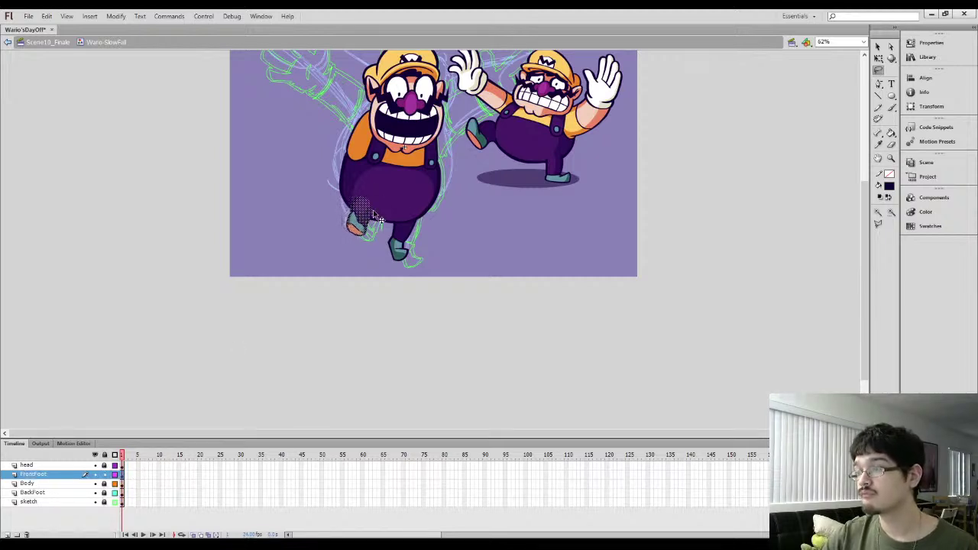
key("q")
left_click_drag(345, 238, 359, 238)
left_click(289, 265)
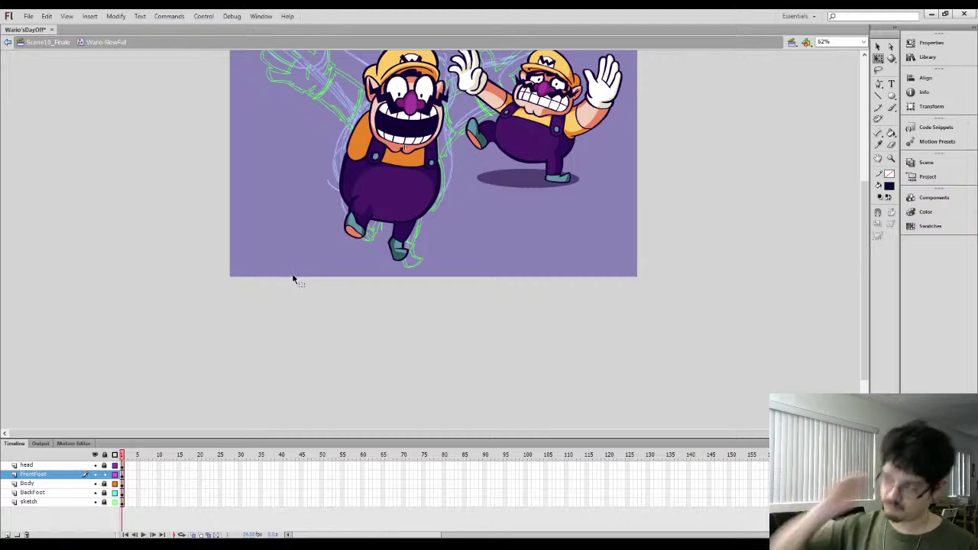
left_click(348, 230)
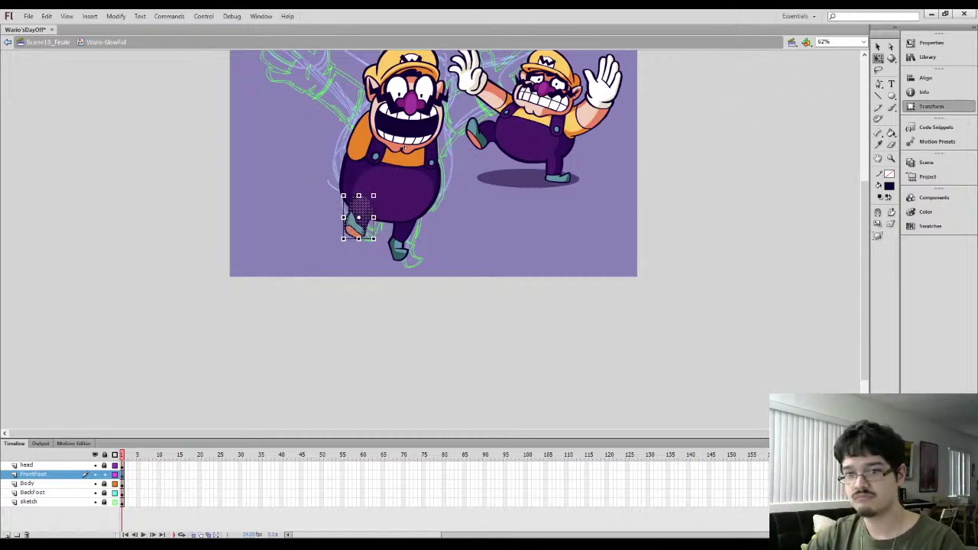
left_click_drag(374, 195, 361, 228)
left_click(301, 250)
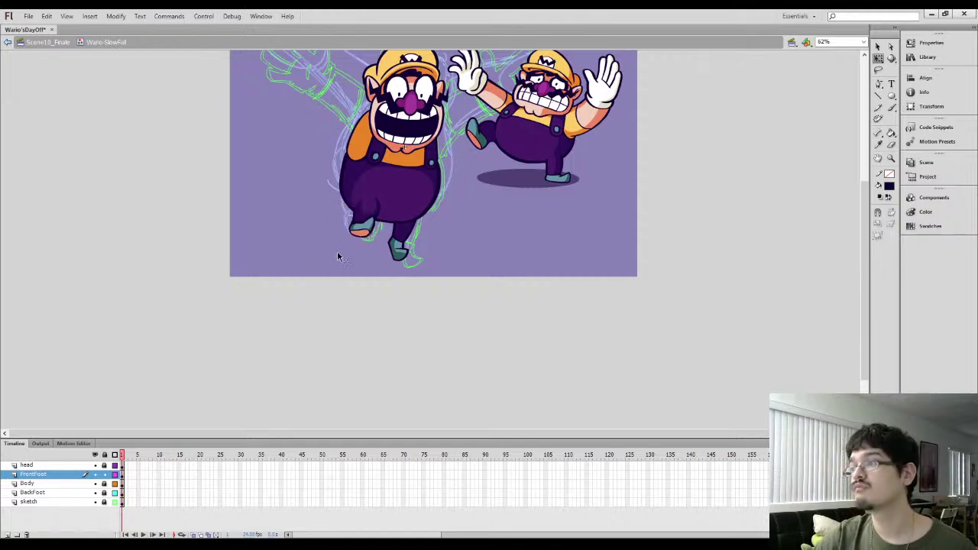
key("ctrl+=")
key("ctrl+=")
left_click_drag(290, 375, 423, 136)
Bring Wario's front foot into view and zoom in on it
left_click_drag(377, 293, 384, 221)
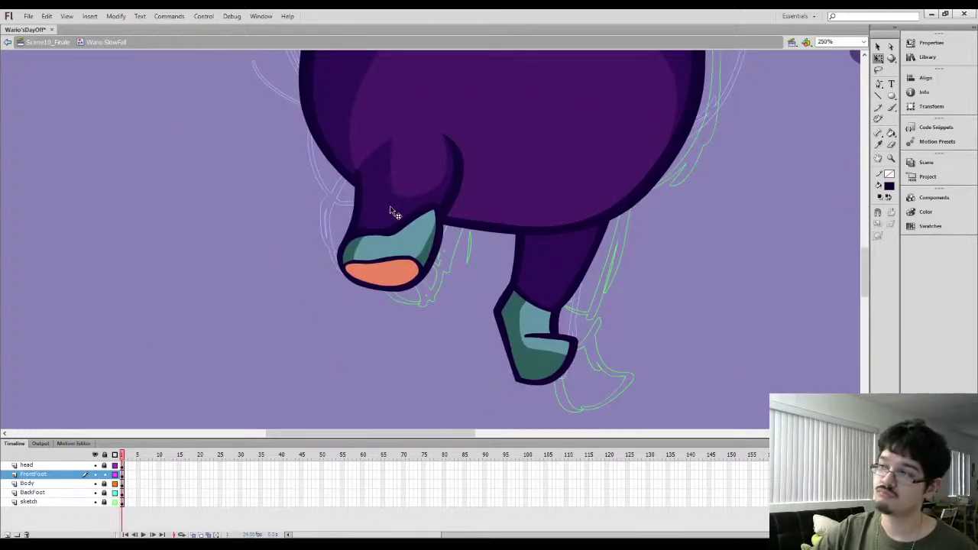
scroll(382, 208, "down", 1)
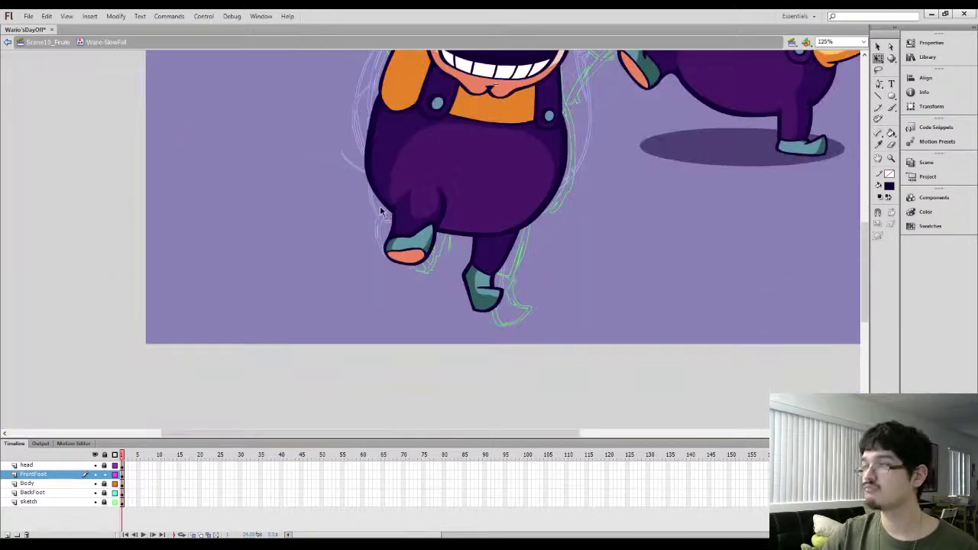
key("l")
mouse_move(370, 205)
left_mouse_down()
mouse_move(464, 260)
mouse_move(388, 254)
mouse_move(405, 241)
left_mouse_up()
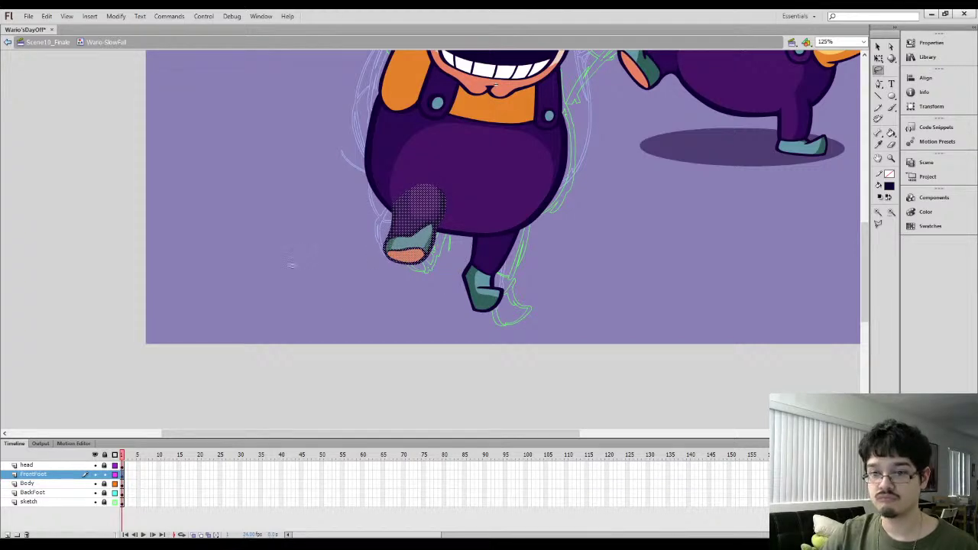
left_click(291, 265)
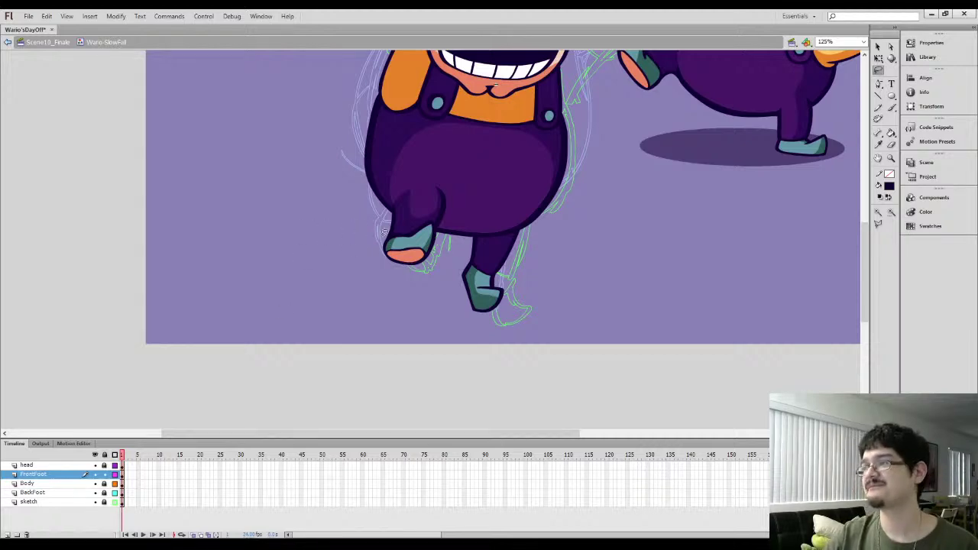
key("ctrl+minus")
key("ctrl+a")
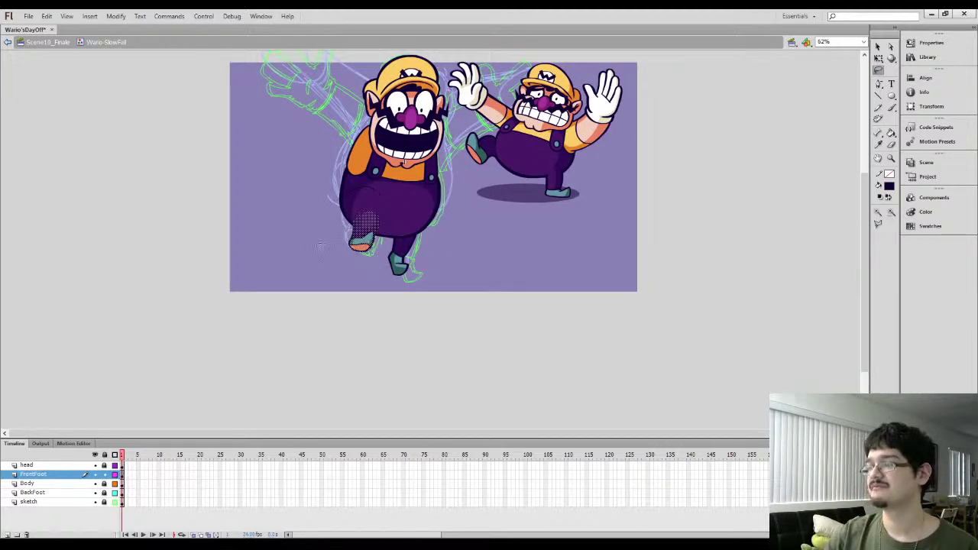
key("ctrl+equal")
key("ctrl+equal")
left_click(314, 237)
Draw a thin Pencil fold line on the front leg above the shoe
key("y")
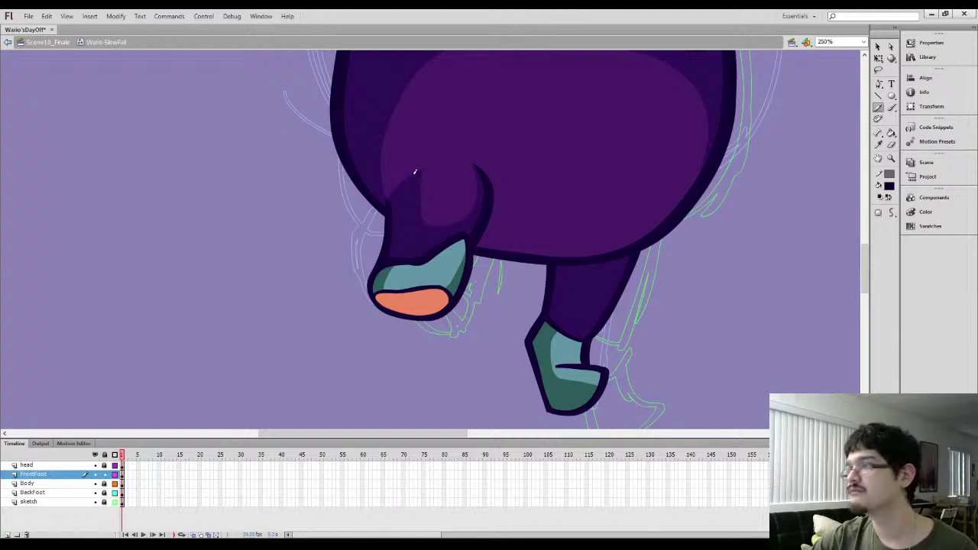
left_click_drag(410, 225, 422, 260)
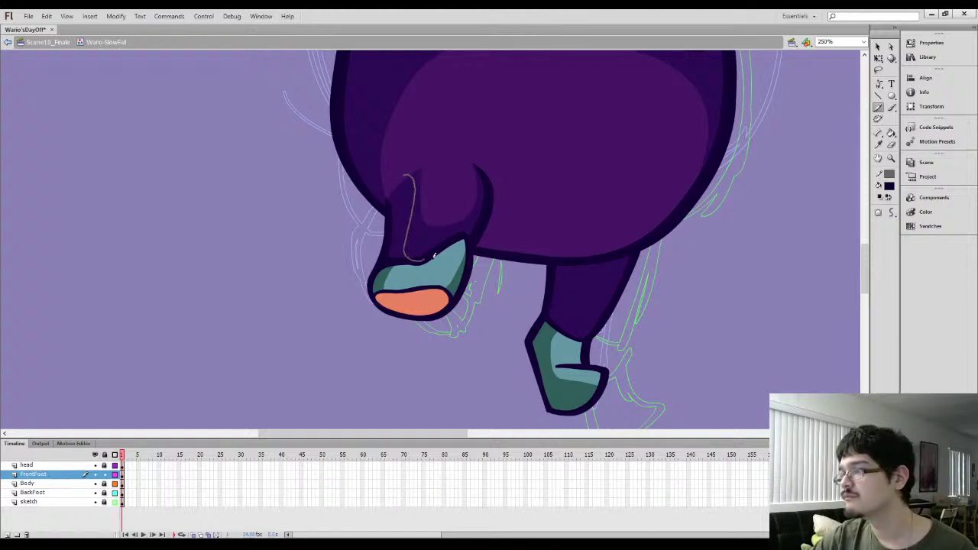
key("k")
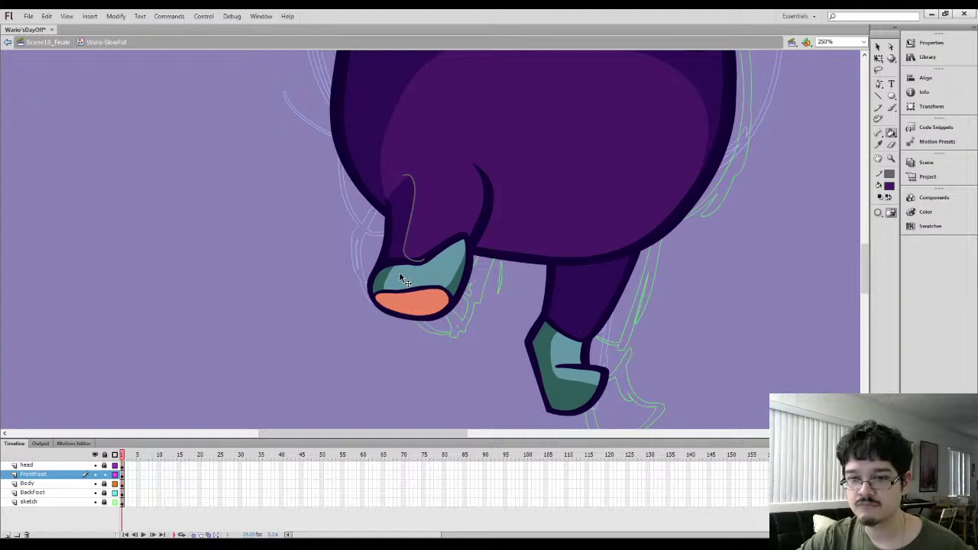
key("ctrl+a")
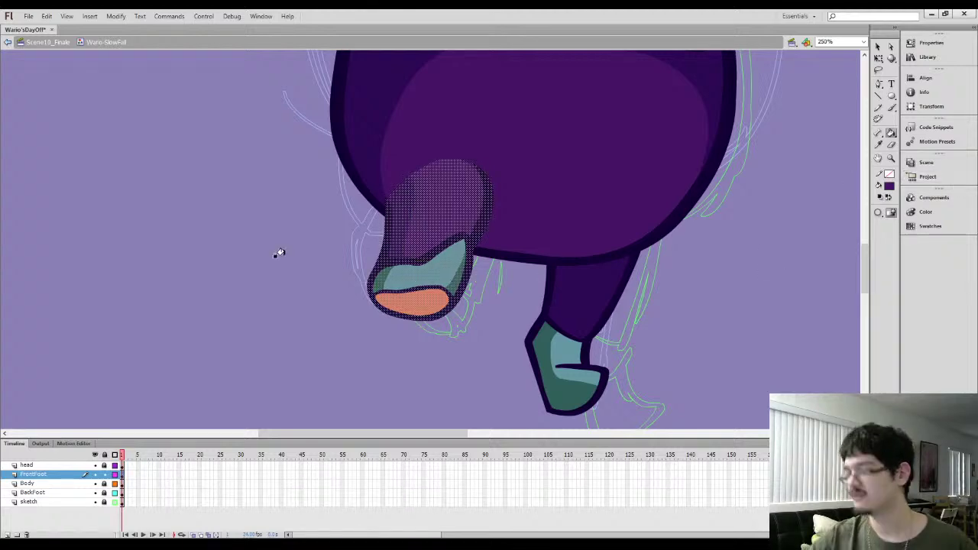
key("l")
left_click(287, 295)
Zoom out and add a new layer named 'FrontArm' above FrontFoot
key("ctrl+minus")
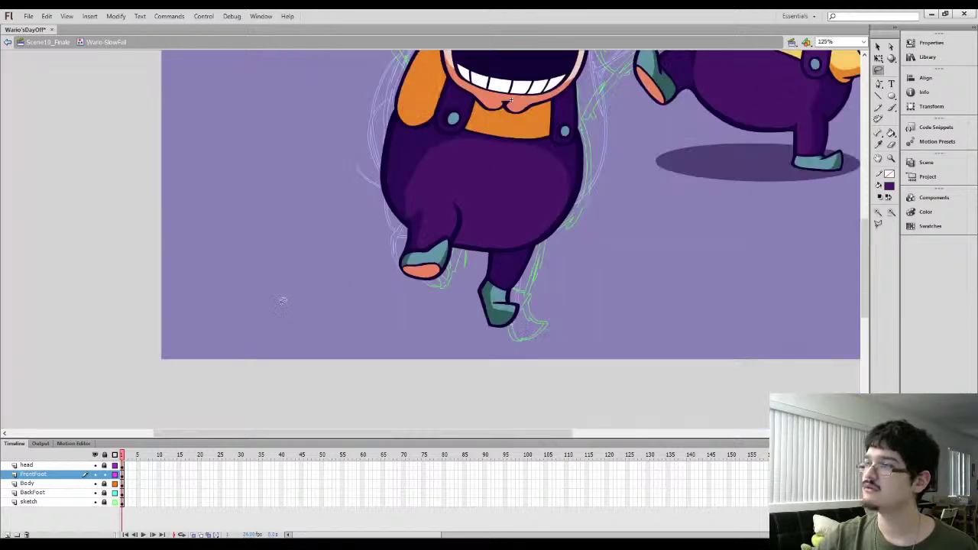
left_click_drag(314, 281, 306, 325)
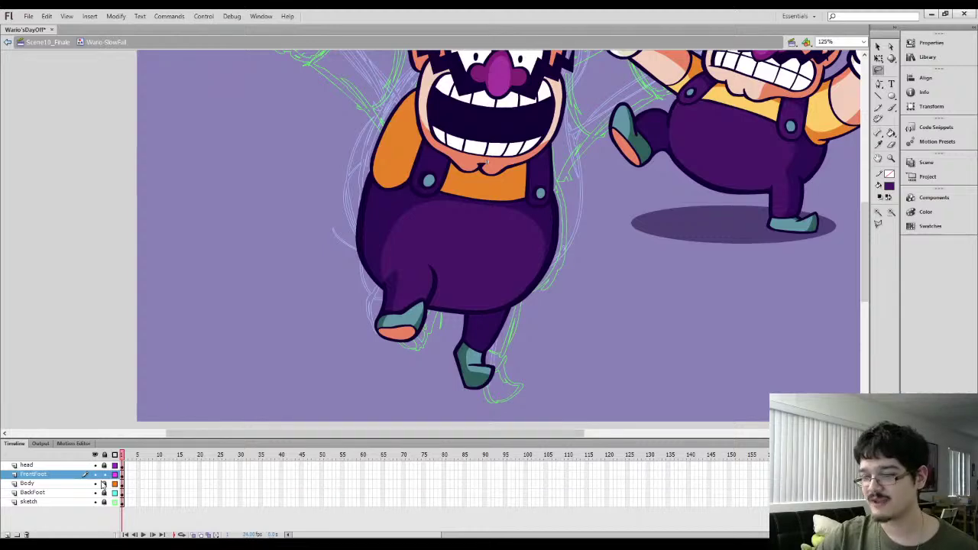
key("ctrl+minus")
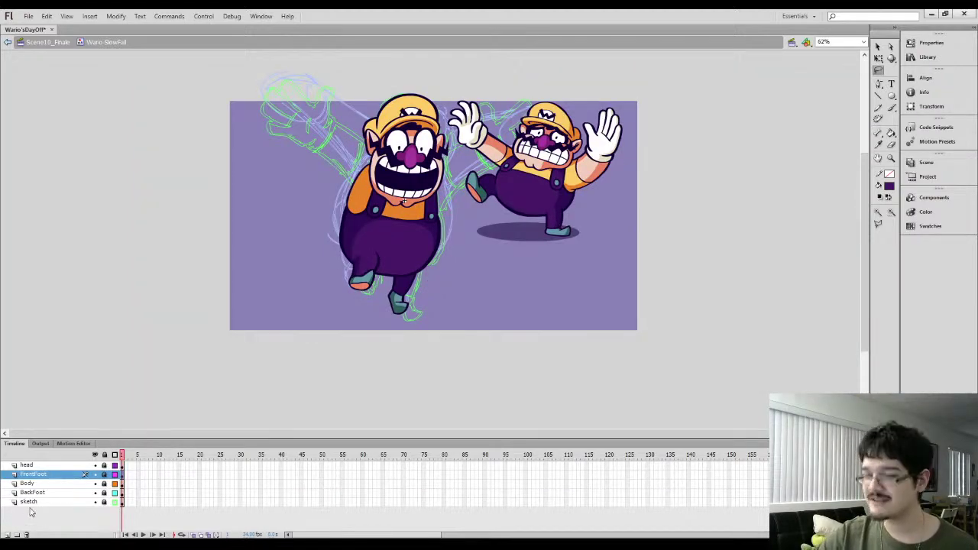
left_click(7, 535)
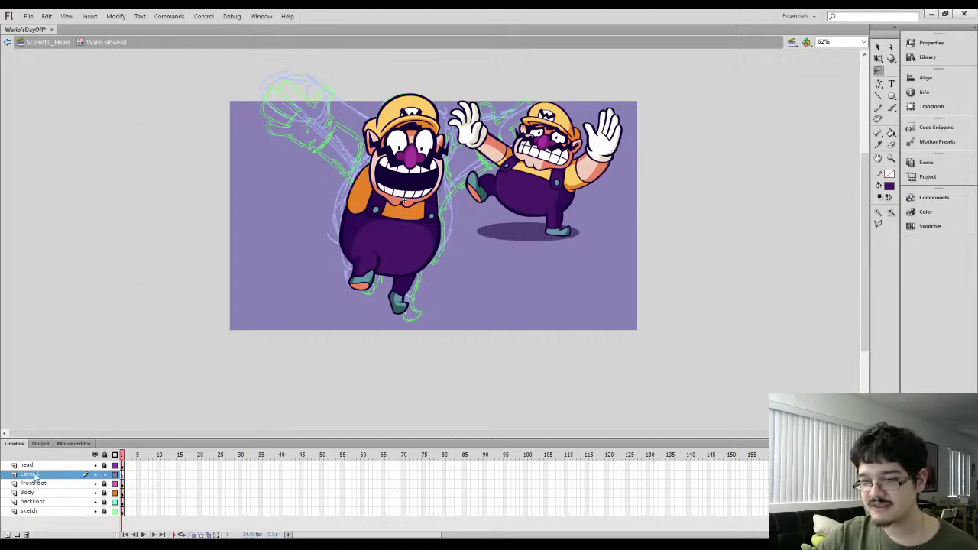
double_click(31, 474)
type("M")
key("BackSpace")
type("FrontArm")
Confirm the FrontArm name, then sample the dark outline colour near the raised hand
key("Return")
key("i")
left_click(348, 211)
key("ctrl+equal")
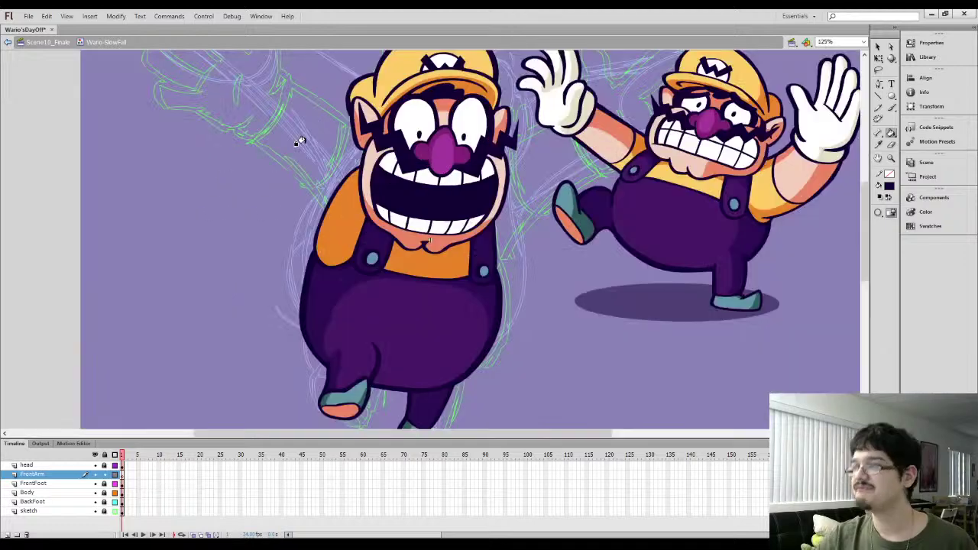
left_click_drag(291, 172, 359, 223)
left_click_drag(340, 180, 410, 233)
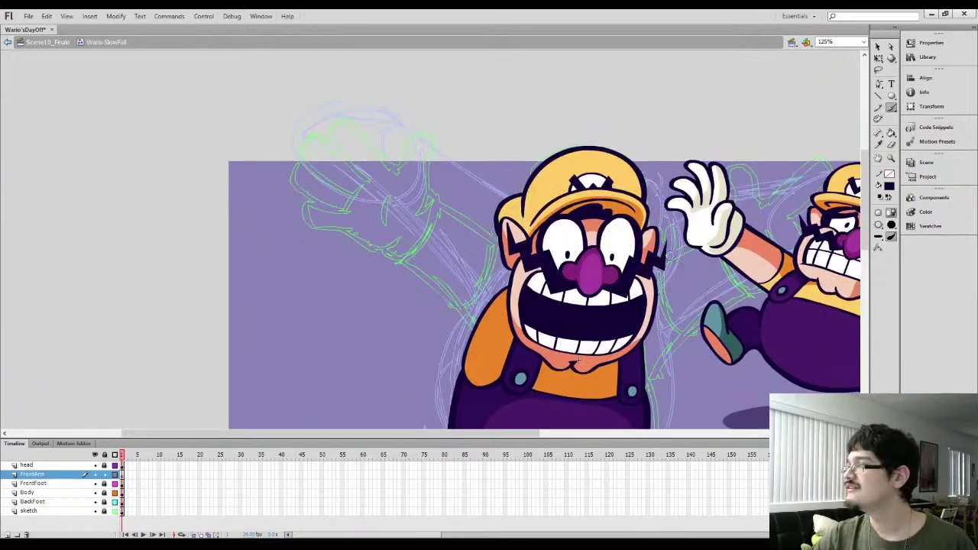
Brush dark ink outlines for the raised hand's first fingers over the sketch
key("b")
mouse_move(395, 172)
left_mouse_down()
mouse_move(399, 150)
mouse_move(439, 144)
mouse_move(412, 217)
mouse_move(382, 222)
left_mouse_up()
mouse_move(395, 166)
left_mouse_down()
mouse_move(355, 119)
mouse_move(370, 149)
left_mouse_up()
key("ctrl+z")
mouse_move(364, 182)
left_mouse_down()
mouse_move(337, 148)
mouse_move(335, 128)
mouse_move(355, 124)
mouse_move(378, 158)
left_mouse_up()
mouse_move(351, 191)
left_mouse_down()
mouse_move(325, 182)
mouse_move(299, 151)
mouse_move(331, 136)
mouse_move(352, 173)
mouse_move(329, 170)
mouse_move(362, 180)
left_mouse_up()
Extend the ink stroke under the hand leftward
key("l")
key("ctrl+=")
key("b")
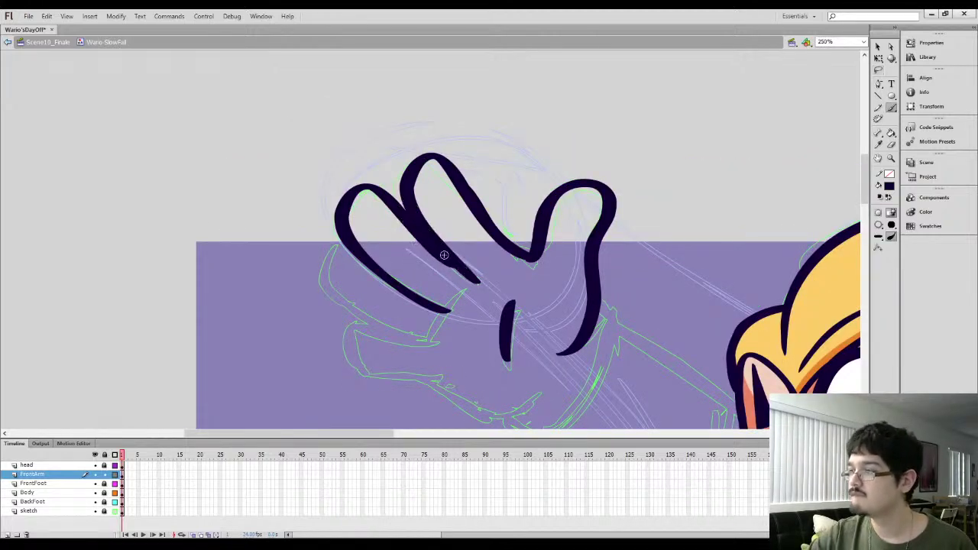
scroll(451, 252, "down", 3)
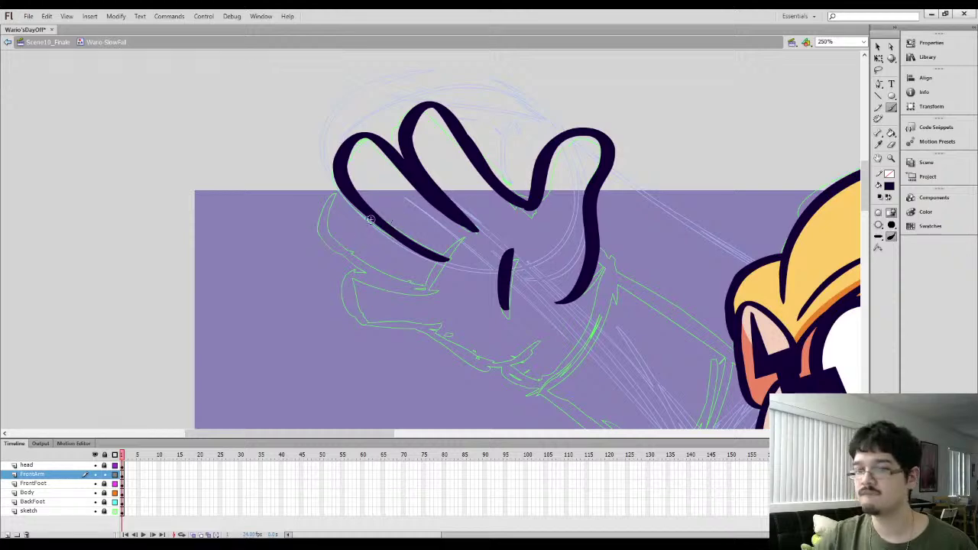
key("ctrl+minus")
mouse_move(417, 263)
left_mouse_down()
mouse_move(385, 247)
mouse_move(373, 223)
left_mouse_up()
Lasso part of the middle finger stroke and smooth it
key("l")
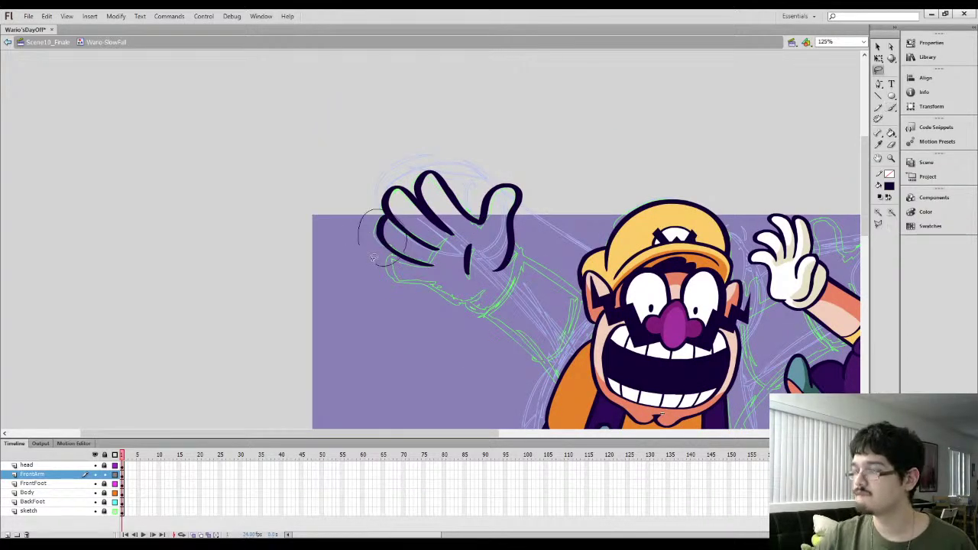
key("ctrl+equal")
key("b")
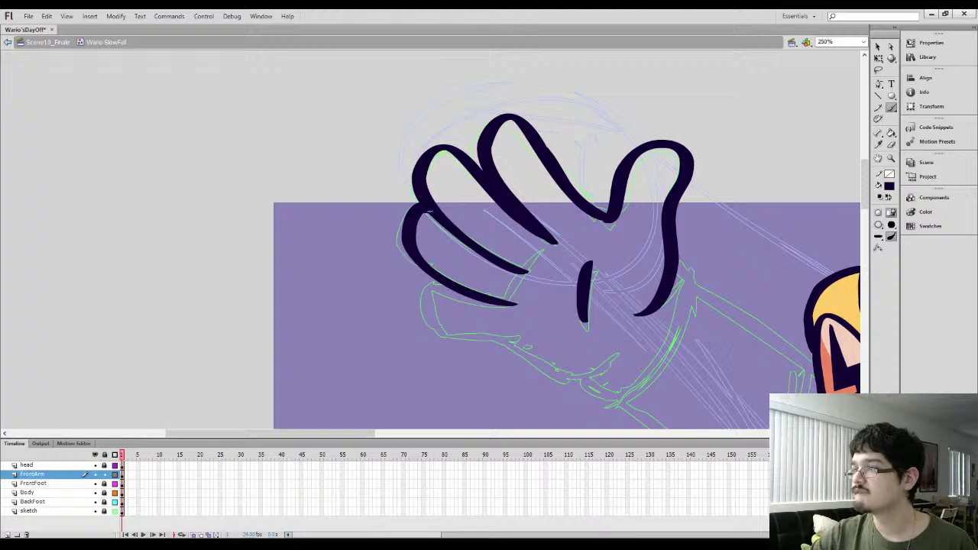
left_click_drag(483, 219, 444, 166)
mouse_move(499, 106)
left_mouse_down()
mouse_move(491, 138)
mouse_move(558, 146)
left_mouse_up()
key("l")
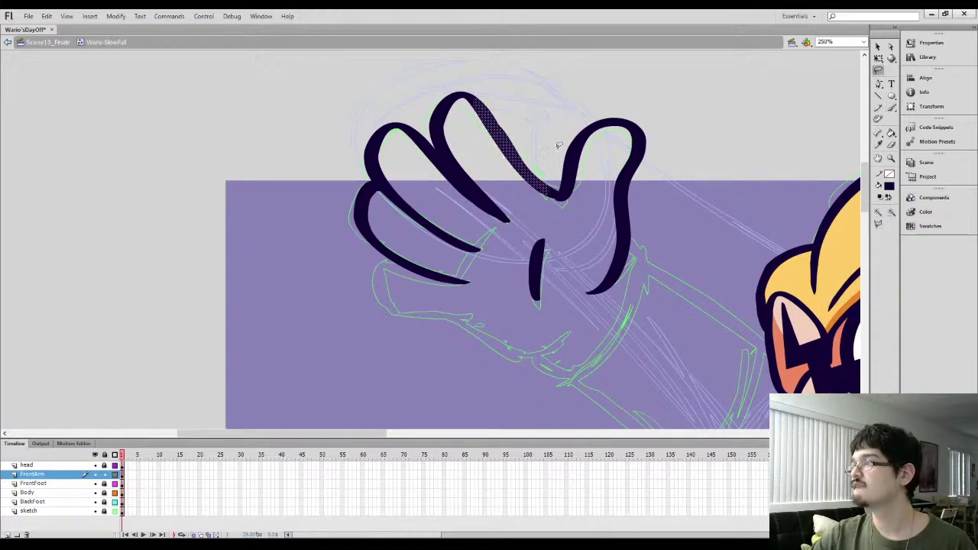
key("v")
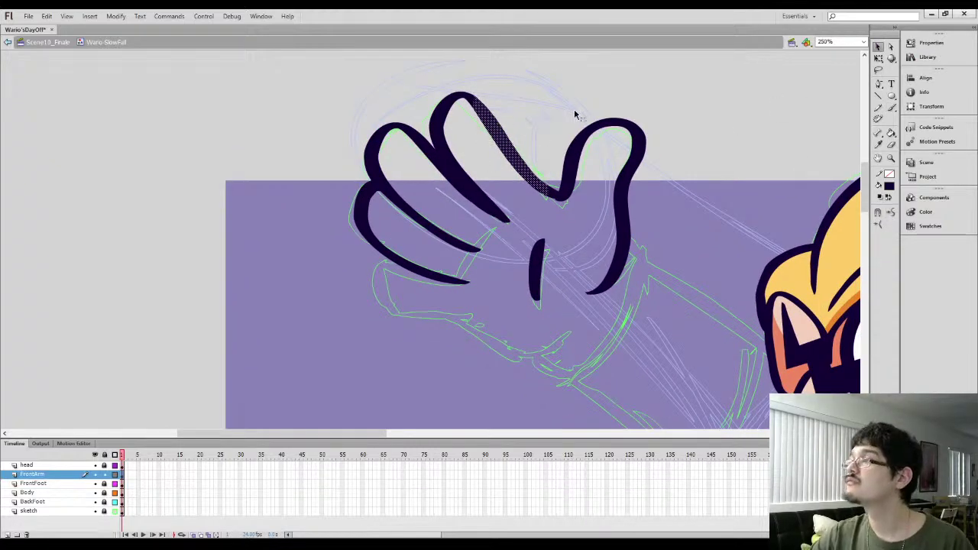
left_click(576, 112)
Ink the little finger and palm underside, thickening the left and lower palm outlines
key("b")
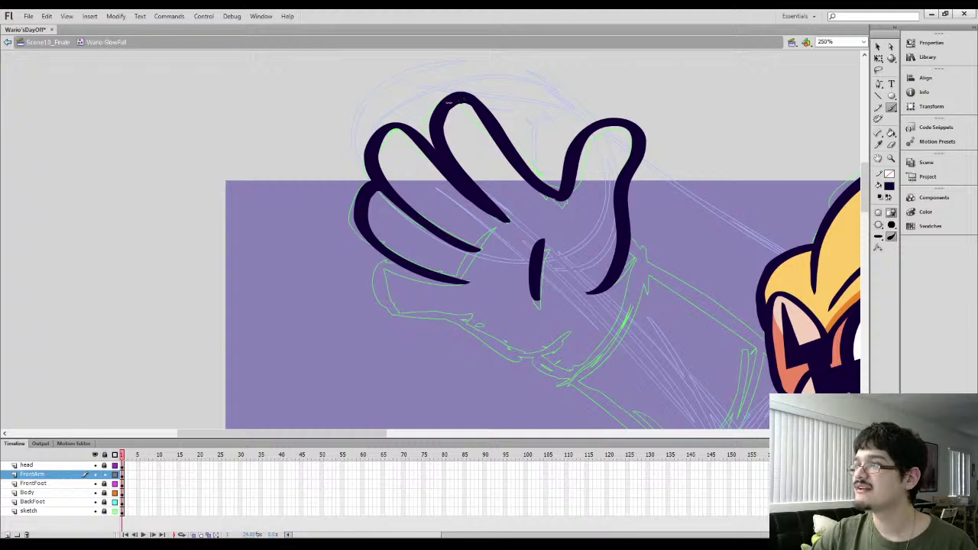
scroll(455, 107, "down", 3)
key("k")
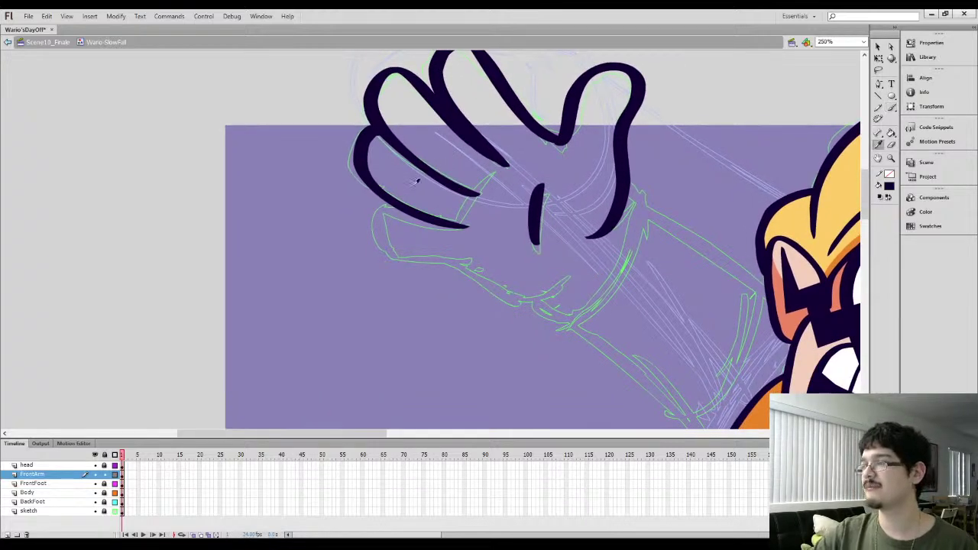
key("b")
mouse_move(462, 264)
left_mouse_down()
mouse_move(388, 258)
mouse_move(375, 236)
mouse_move(382, 217)
mouse_move(442, 226)
left_mouse_up()
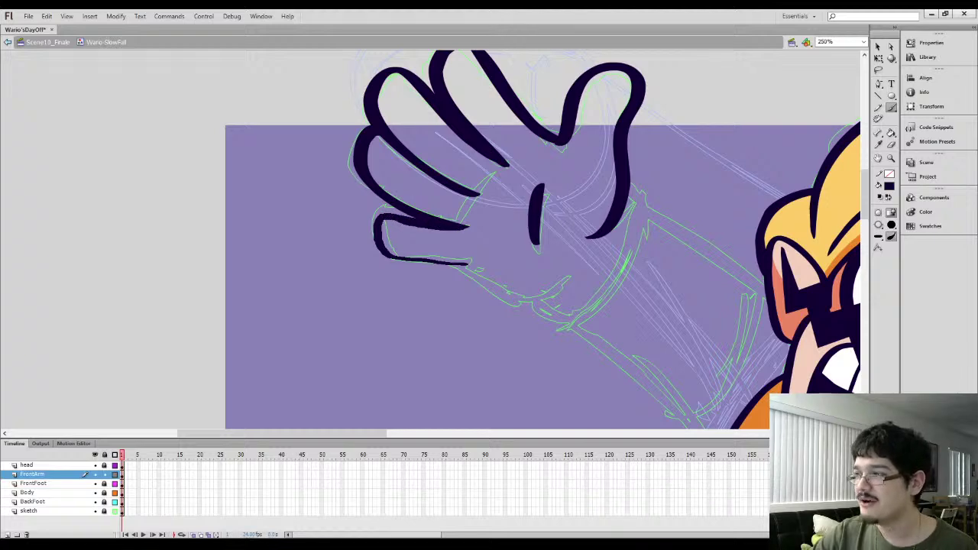
left_click_drag(382, 221, 425, 223)
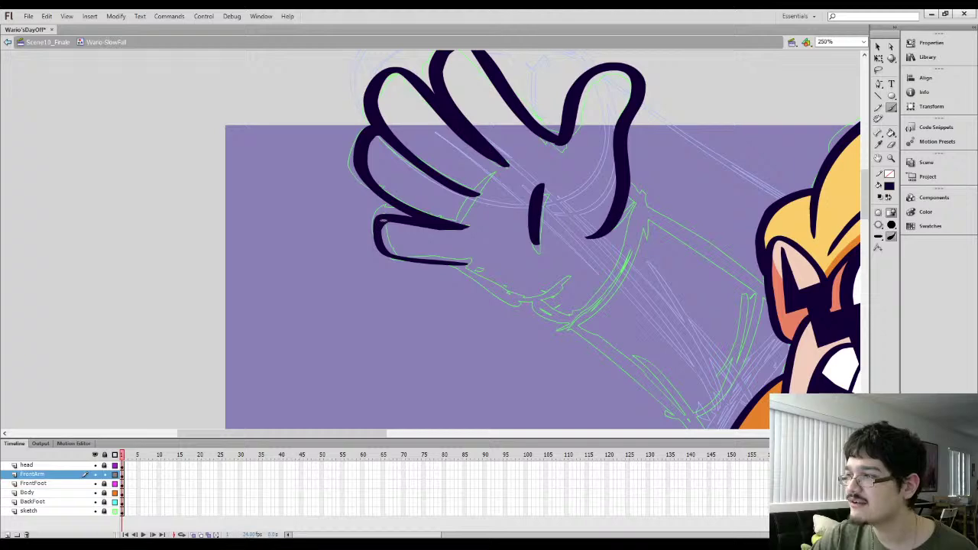
mouse_move(379, 222)
left_mouse_down()
mouse_move(380, 252)
mouse_move(444, 238)
mouse_move(397, 260)
left_mouse_up()
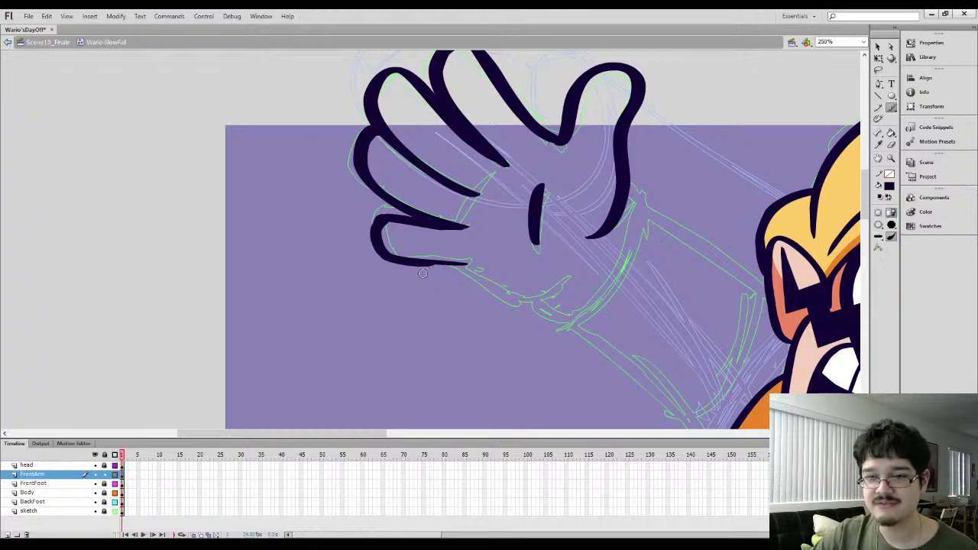
left_click_drag(428, 263, 455, 266)
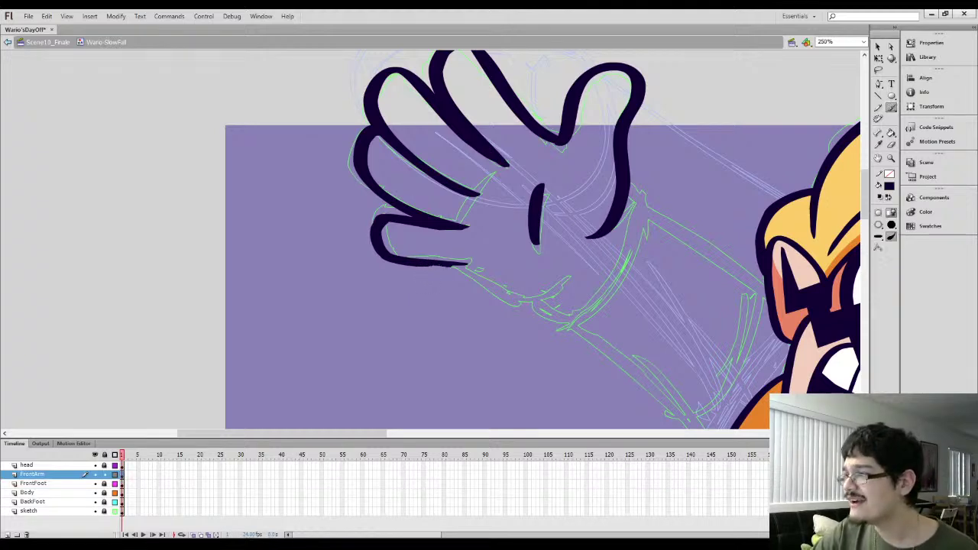
Smooth the little finger's tip outline
key("l")
mouse_move(356, 215)
left_mouse_down()
mouse_move(398, 256)
mouse_move(368, 269)
left_mouse_up()
left_click(878, 48)
left_click(891, 213)
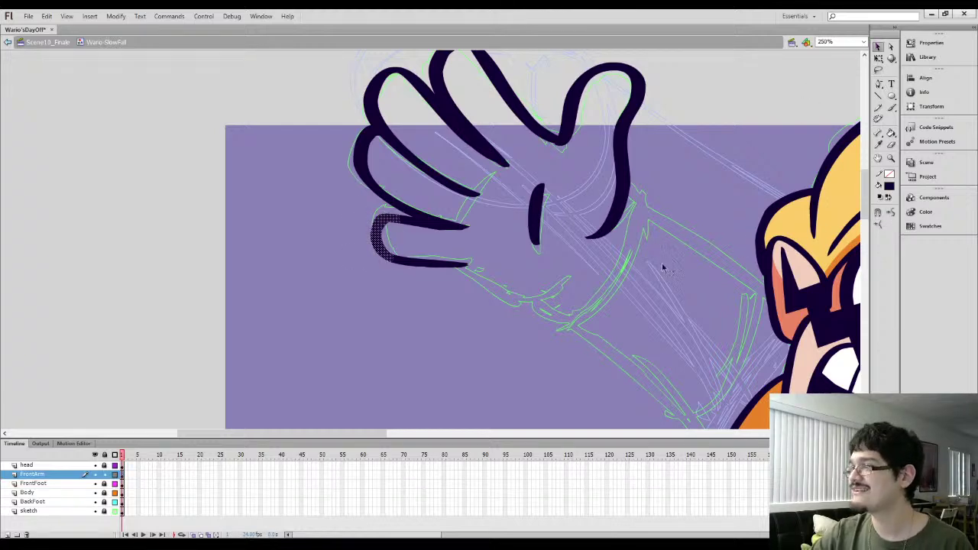
left_click(493, 310)
key("b")
Ink a thick curve under the thumb and thin its inside edge
left_click_drag(536, 232, 467, 221)
mouse_move(396, 260)
left_mouse_down()
mouse_move(430, 286)
mouse_move(488, 282)
mouse_move(505, 266)
left_mouse_up()
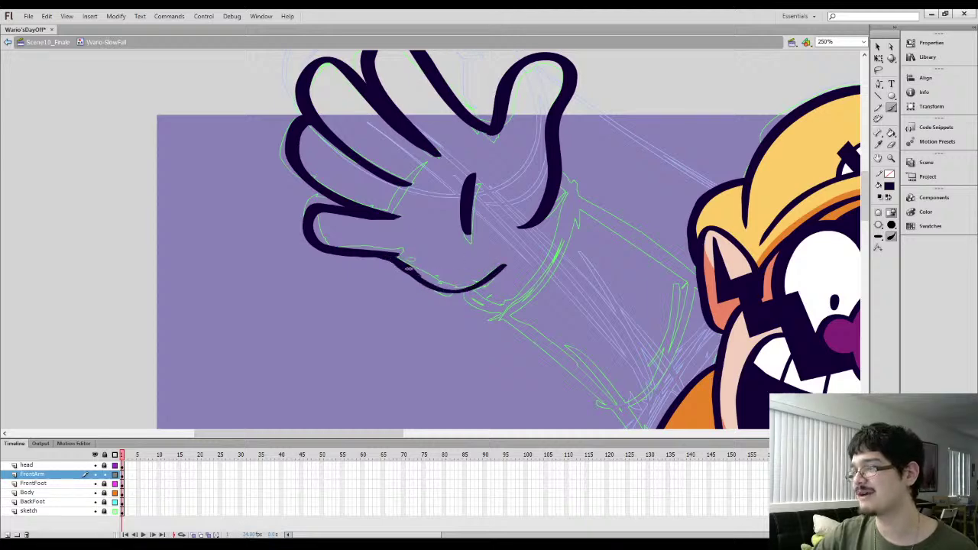
left_click_drag(451, 287, 507, 263)
mouse_move(375, 237)
left_mouse_down()
mouse_move(431, 275)
mouse_move(472, 279)
left_mouse_up()
Smooth the lower thumb stroke and return to the Scene10_Finale scene
key("l")
mouse_move(348, 289)
left_mouse_down()
mouse_move(453, 278)
mouse_move(448, 293)
left_mouse_up()
left_click(878, 46)
left_click(891, 213)
double_click(410, 295)
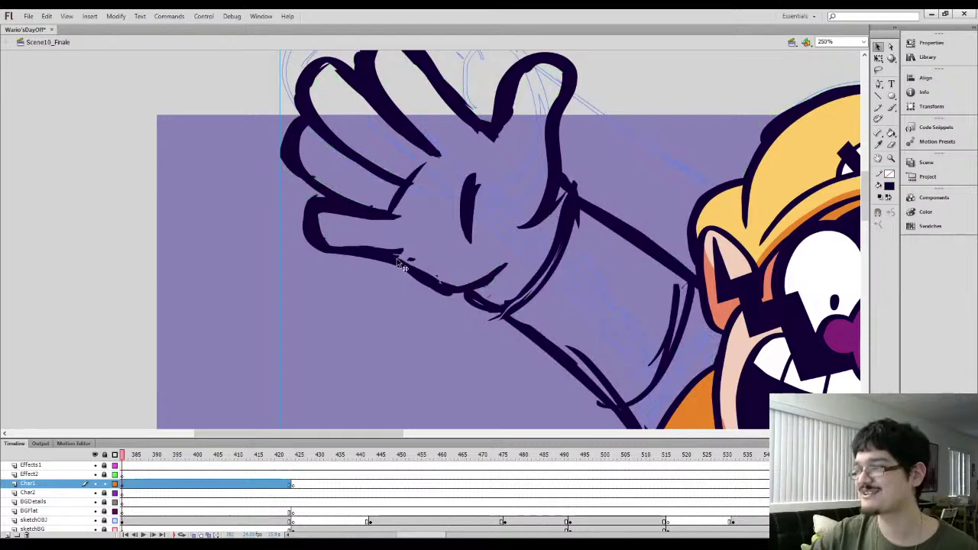
Re-enter the Wario symbol and brush over the lower hand outline
double_click(391, 270)
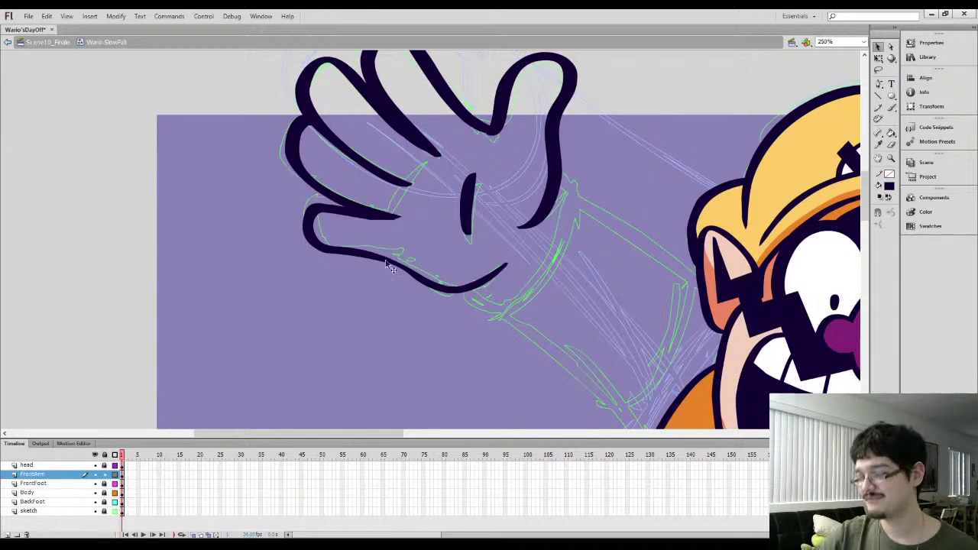
key("b")
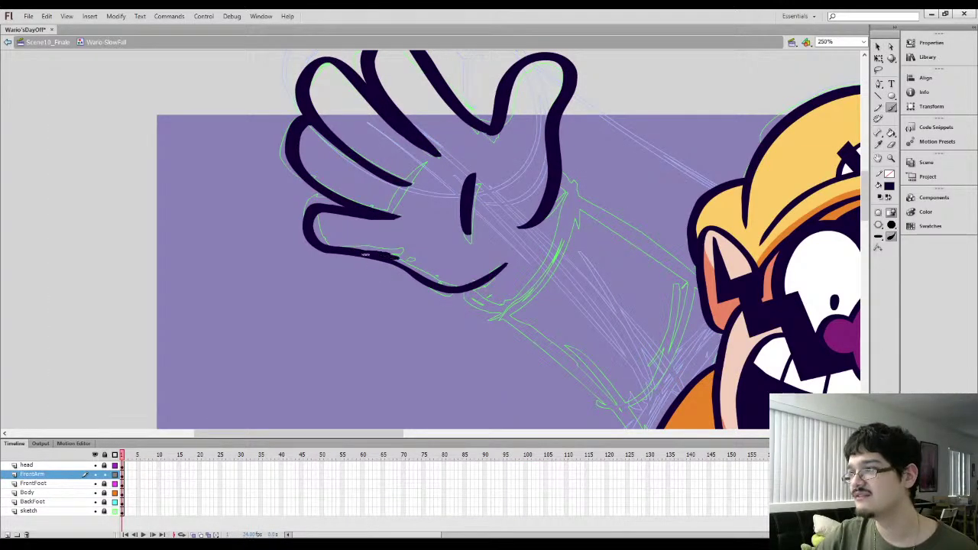
mouse_move(424, 281)
left_mouse_down()
mouse_move(392, 269)
mouse_move(431, 266)
mouse_move(253, 222)
mouse_move(338, 229)
left_mouse_up()
key("l")
key("ctrl+equal")
left_click(373, 293)
key("b")
Smooth the patched outline section twice
key("l")
mouse_move(262, 248)
left_mouse_down()
mouse_move(360, 200)
mouse_move(393, 240)
left_mouse_up()
left_click(879, 49)
left_click(894, 215)
left_click(894, 216)
left_click(421, 290)
left_click_drag(268, 240, 432, 327)
Erase excess ink along the arm's lower edge
key("e")
mouse_move(255, 249)
left_mouse_down()
mouse_move(375, 266)
mouse_move(421, 300)
left_mouse_up()
mouse_move(340, 272)
left_mouse_down()
mouse_move(227, 196)
mouse_move(319, 223)
mouse_move(316, 214)
left_mouse_up()
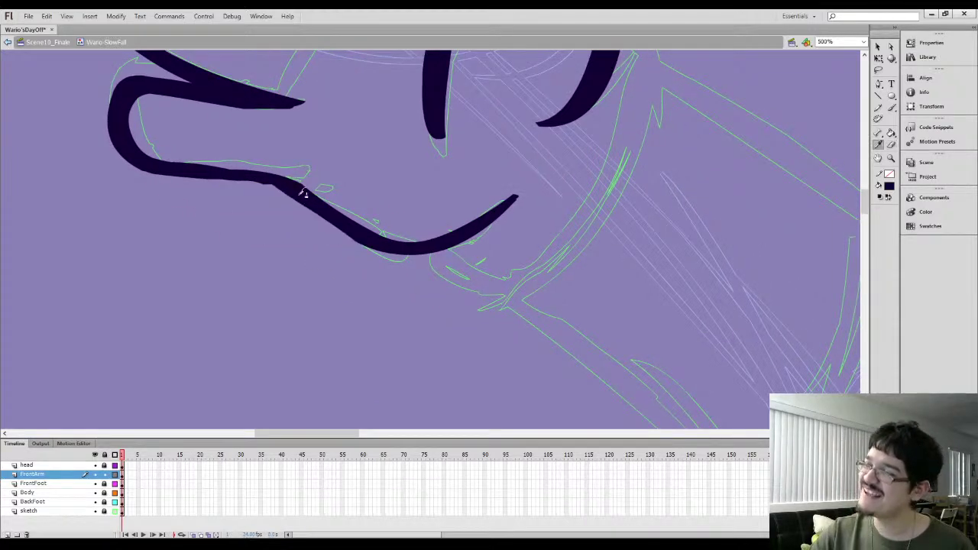
key("b")
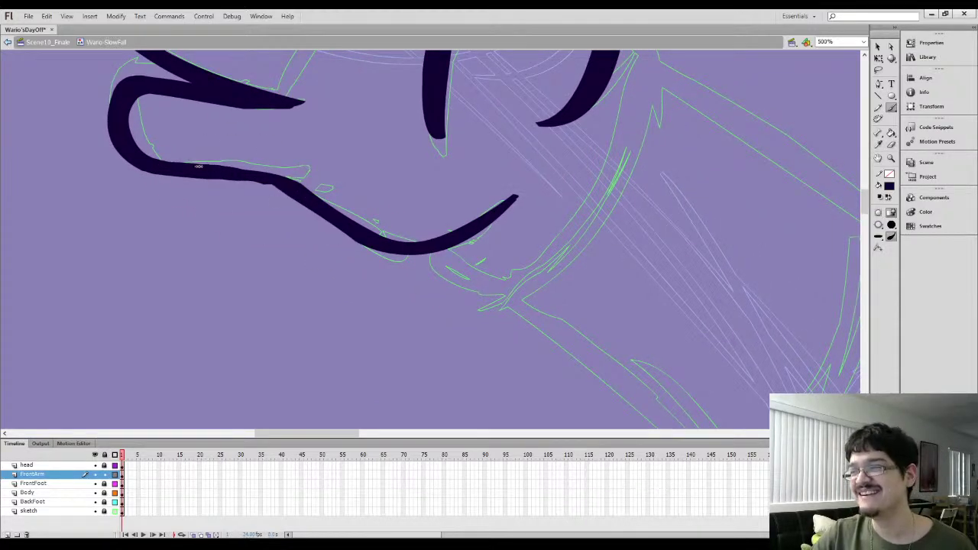
Smooth part of the lower hand stroke and recentre the view on the hand
key("l")
mouse_move(271, 146)
left_mouse_down()
mouse_move(175, 193)
mouse_move(159, 161)
left_mouse_up()
left_click(877, 47)
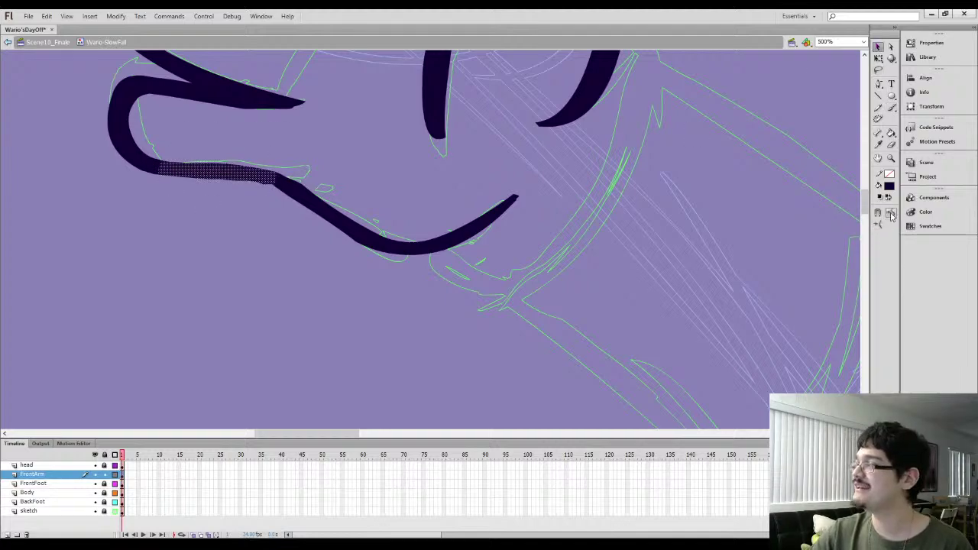
left_click(351, 303)
key("ctrl+minus")
key("ctrl+minus")
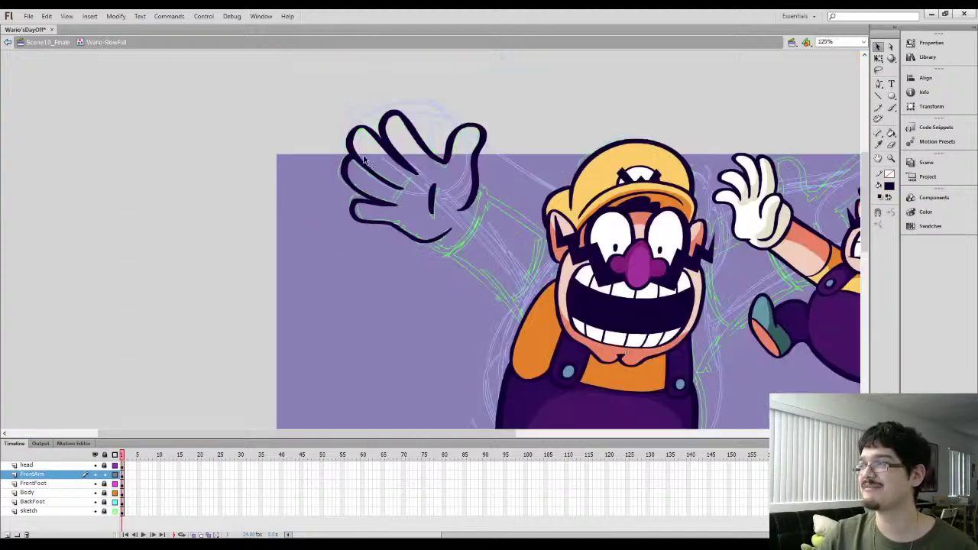
key("ctrl+equal")
left_click_drag(426, 179, 712, 428)
Thin the palm crease and ink the wrist cuff outline up to the thumb
key("e")
left_click_drag(349, 250, 355, 193)
key("b")
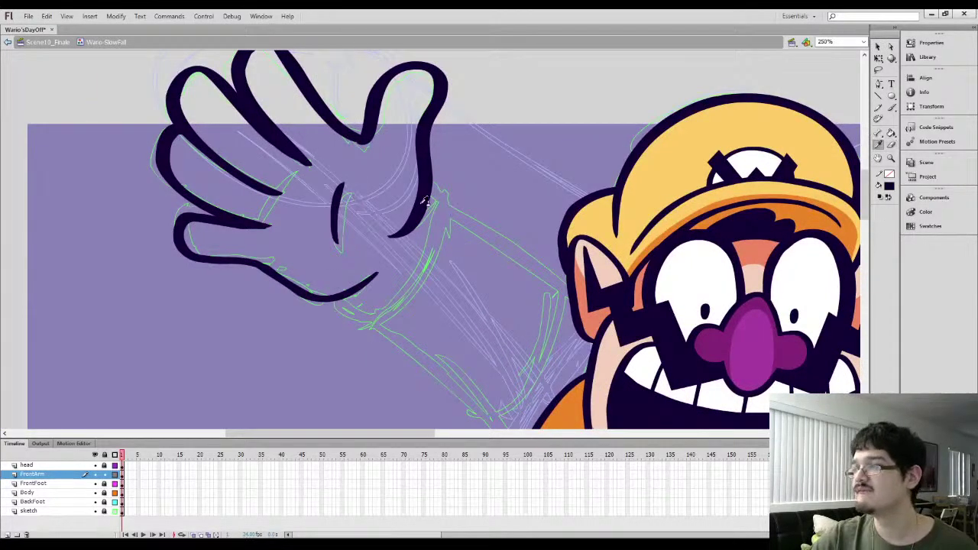
mouse_move(429, 187)
left_mouse_down()
mouse_move(449, 201)
mouse_move(443, 247)
mouse_move(410, 296)
mouse_move(373, 319)
mouse_move(332, 306)
mouse_move(388, 322)
mouse_move(412, 307)
mouse_move(451, 247)
left_mouse_up()
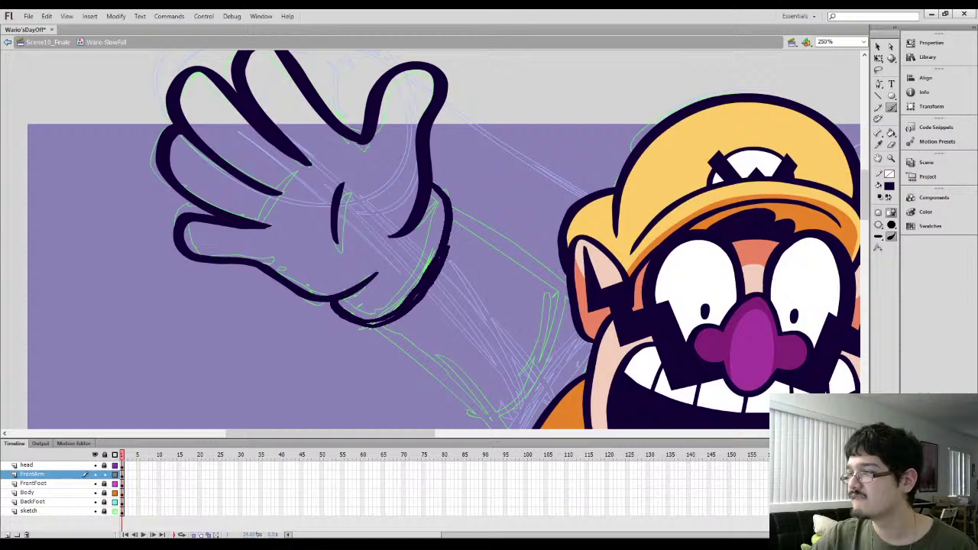
left_click_drag(444, 197, 425, 186)
Fill the gap in the cuff outline and thin it from the inside
key("k")
left_click(372, 323)
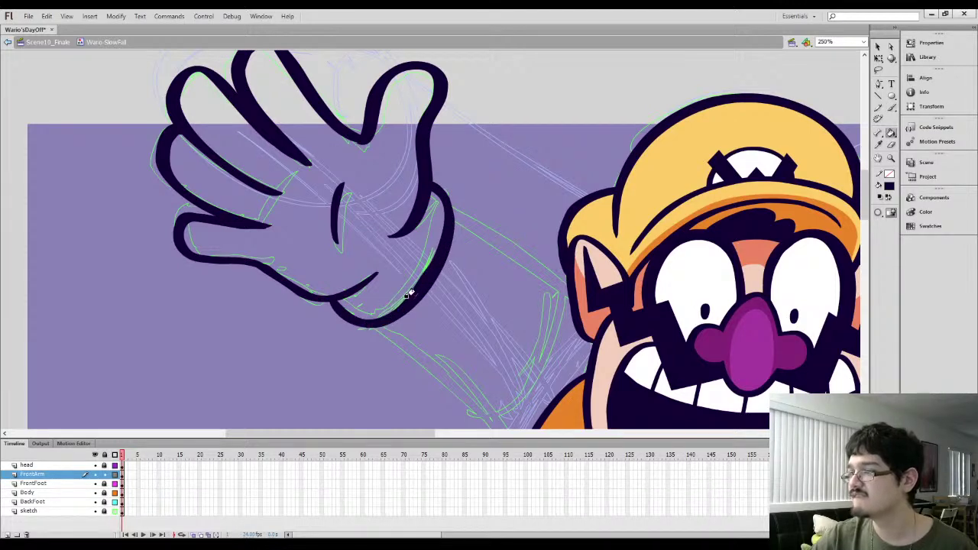
key("b")
mouse_move(409, 292)
left_mouse_down()
mouse_move(389, 305)
mouse_move(421, 277)
mouse_move(392, 304)
mouse_move(438, 212)
mouse_move(415, 268)
left_mouse_up()
Select and deselect the cuff outline, then pan toward Wario's face
key("l")
left_click_drag(444, 213, 395, 321)
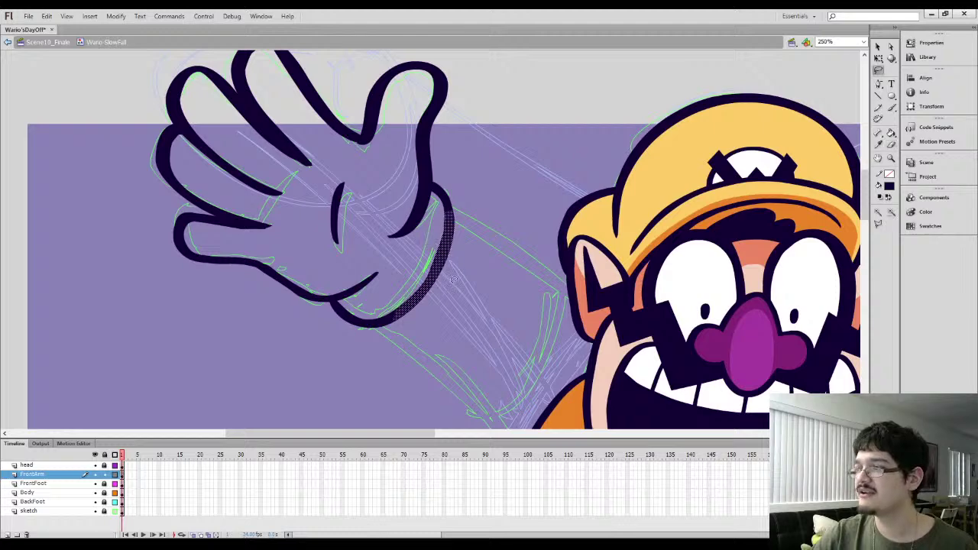
left_click(878, 47)
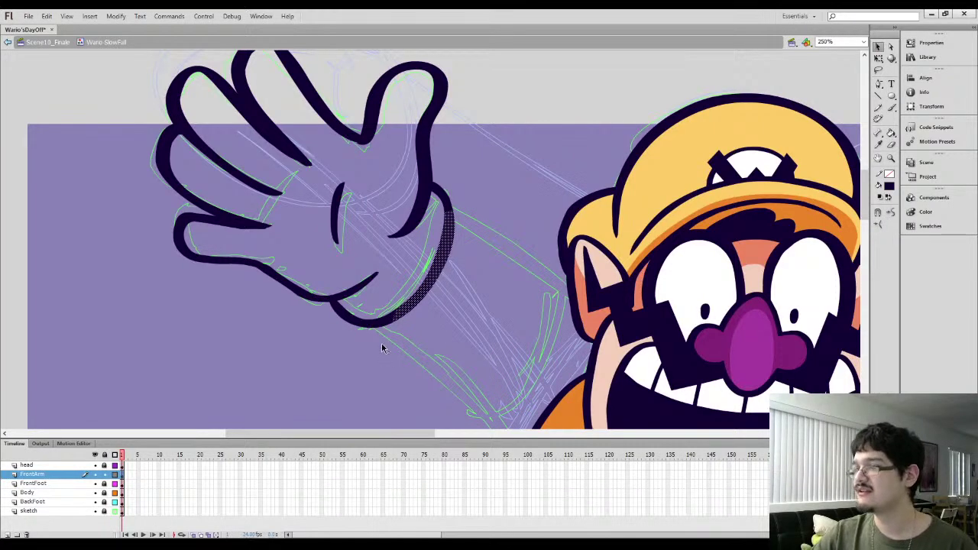
key("b")
key("Escape")
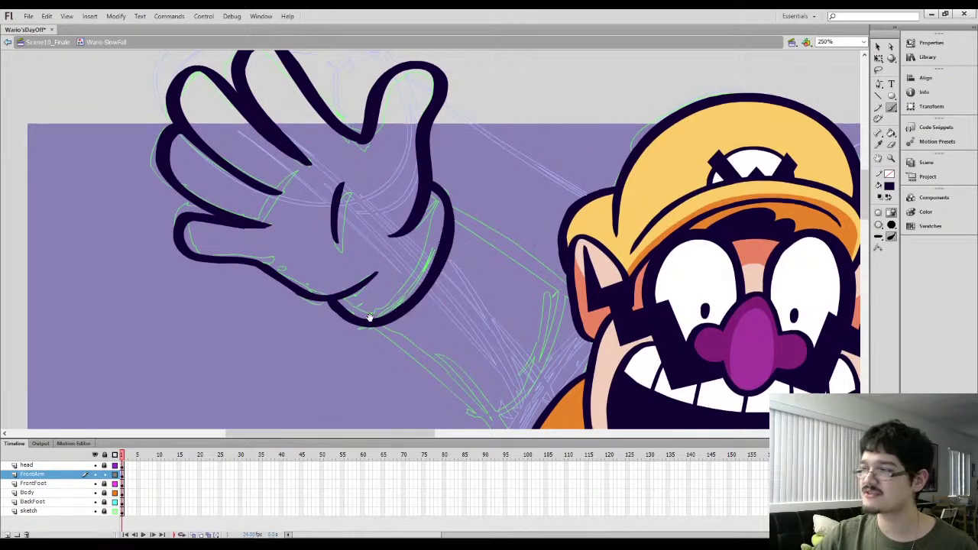
left_click_drag(369, 319, 309, 227)
left_click_drag(352, 283, 285, 291)
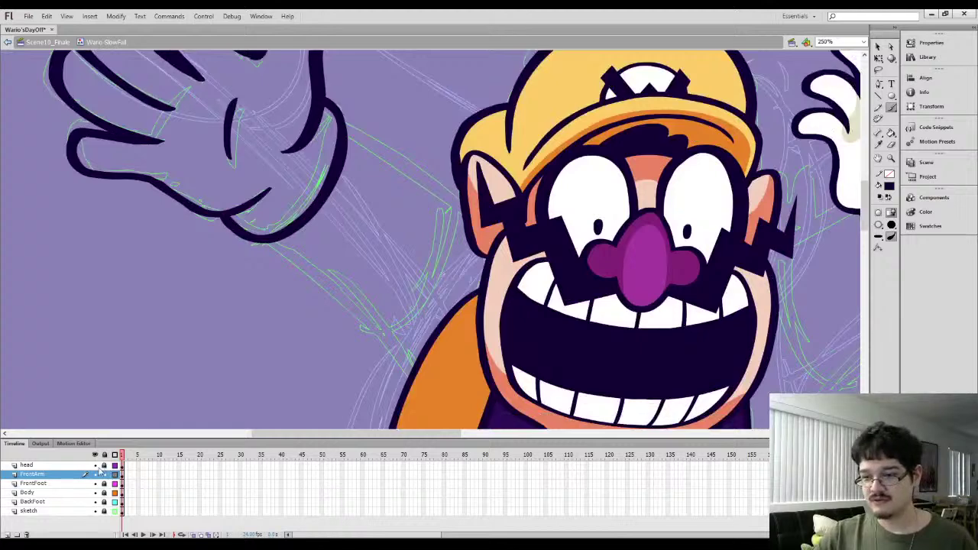
Hide the head layer and brush the forearm outline down into the sleeve
left_click(94, 465)
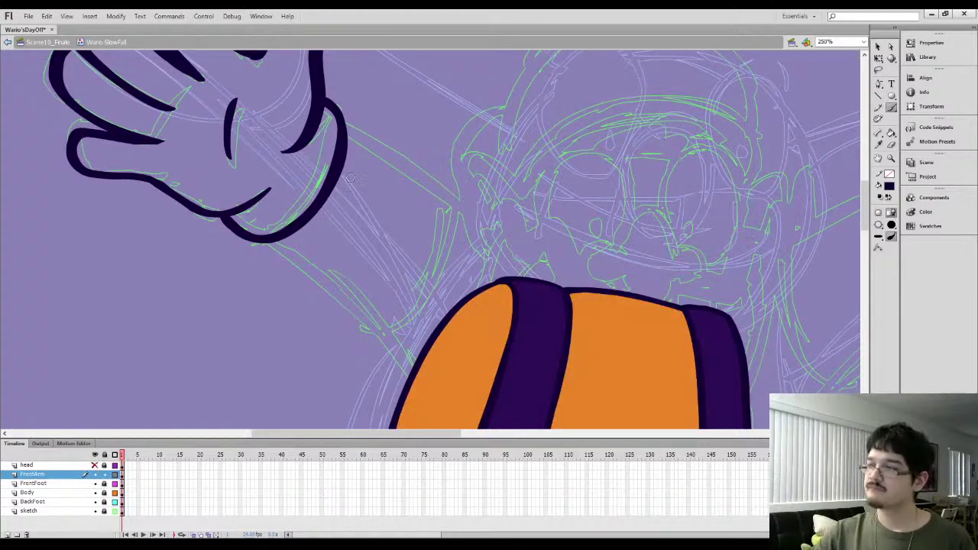
mouse_move(331, 157)
left_mouse_down()
mouse_move(375, 141)
mouse_move(438, 196)
mouse_move(482, 301)
mouse_move(485, 253)
mouse_move(460, 209)
mouse_move(332, 112)
mouse_move(450, 199)
mouse_move(476, 234)
mouse_move(488, 299)
mouse_move(461, 220)
mouse_move(364, 124)
mouse_move(420, 165)
mouse_move(494, 259)
left_mouse_up()
key("ctrl+z")
key("ctrl+z")
key("ctrl+z")
key("ctrl+z")
left_click_drag(331, 227, 323, 184)
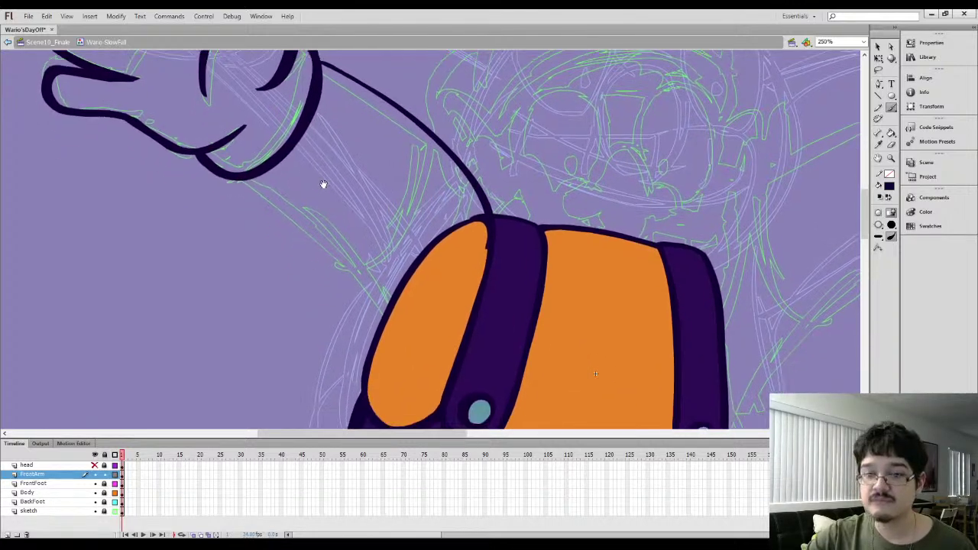
mouse_move(260, 185)
left_mouse_down()
mouse_move(329, 235)
mouse_move(420, 341)
mouse_move(252, 180)
mouse_move(421, 346)
left_mouse_up()
key("ctrl+z")
key("ctrl+z")
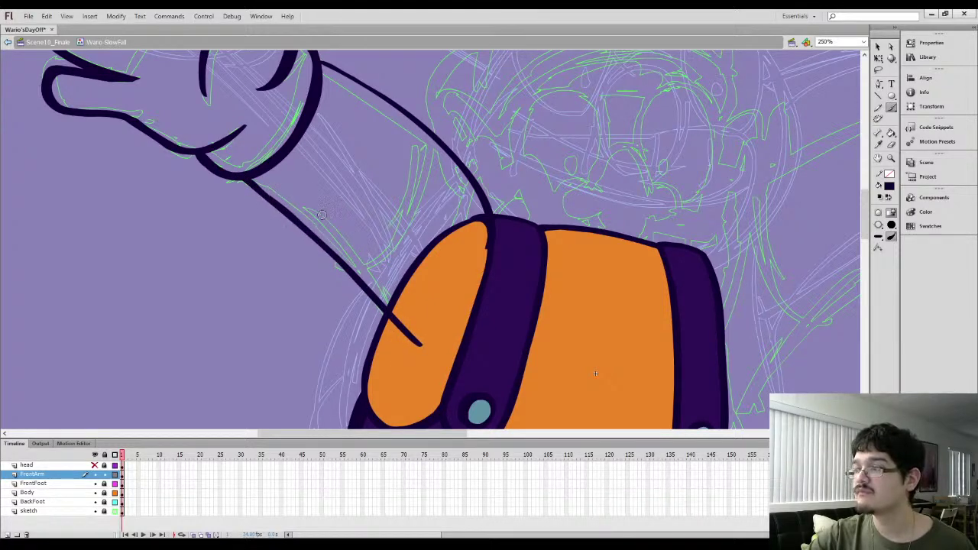
left_click_drag(291, 217, 420, 342)
mouse_move(248, 188)
left_mouse_down()
mouse_move(406, 348)
mouse_move(419, 344)
left_mouse_up()
Fill the sliver between the arm lines and erase the forearm line to a tapered tip
key("k")
left_click(378, 315)
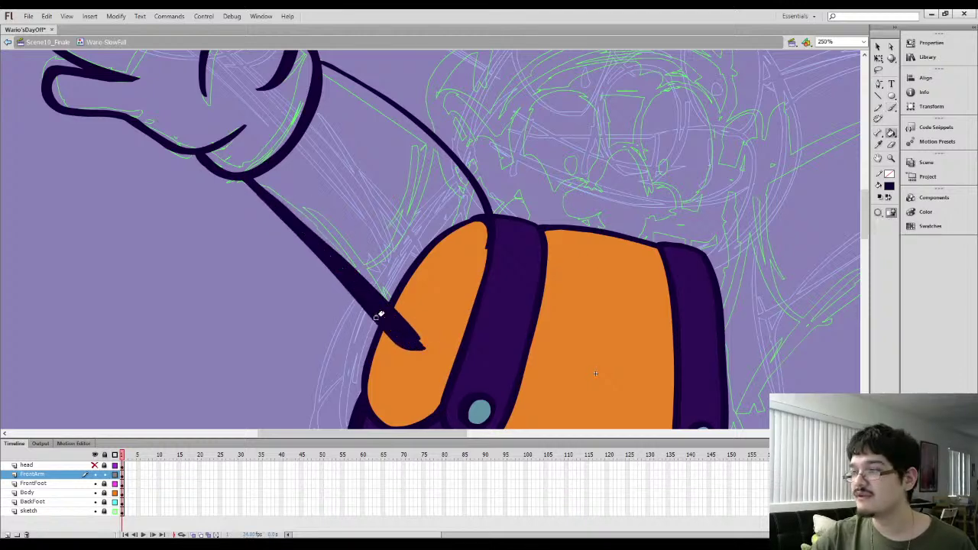
key("e")
mouse_move(272, 182)
left_mouse_down()
mouse_move(419, 340)
mouse_move(373, 278)
left_mouse_up()
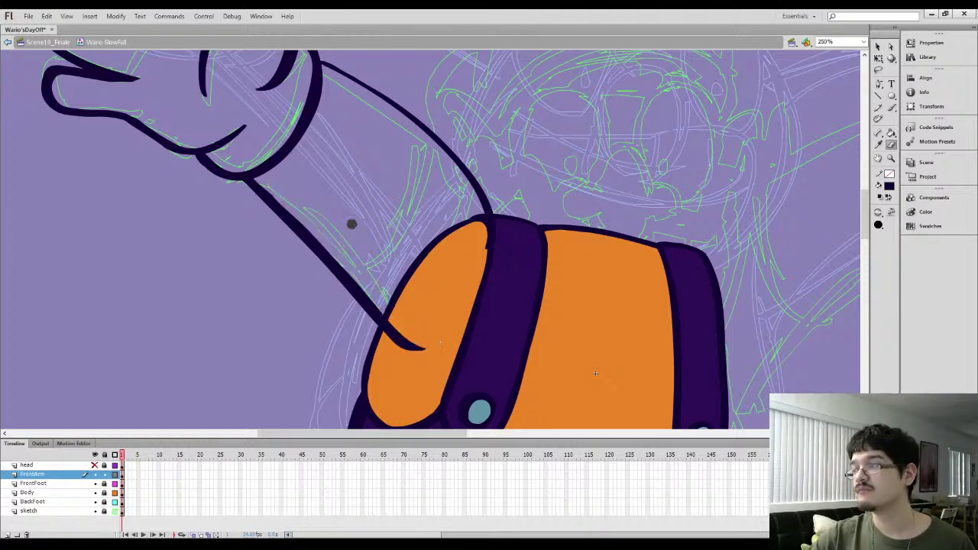
key("space")
left_click_drag(370, 220, 359, 240)
mouse_move(278, 152)
left_mouse_down()
mouse_move(365, 205)
mouse_move(454, 167)
mouse_move(409, 200)
left_mouse_up()
key("k")
Zoom in on the wrist junction and thicken the arm's upper outline there
key("l")
key("ctrl+equal")
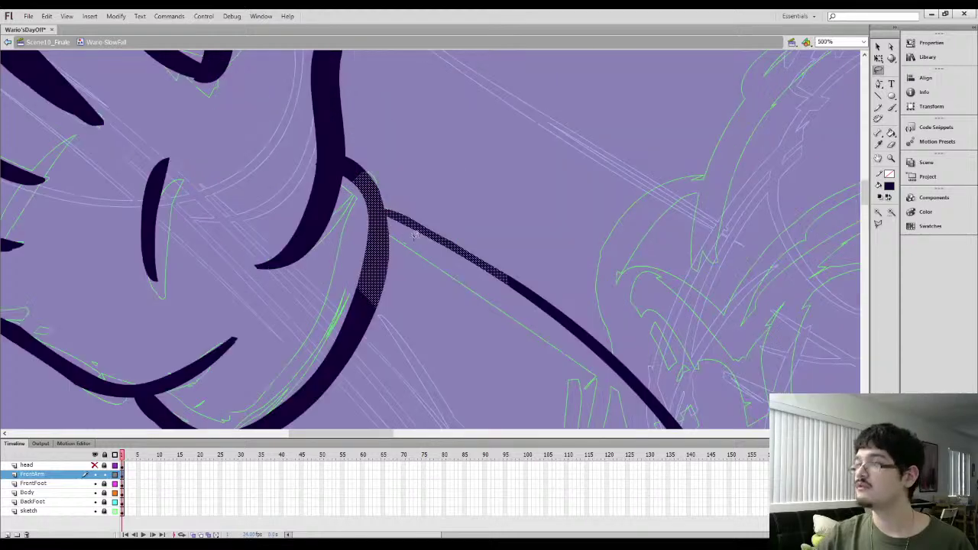
key("Escape")
key("space")
left_click_drag(447, 271, 334, 143)
key("b")
key("space")
mouse_move(253, 79)
left_mouse_down()
mouse_move(354, 201)
mouse_move(269, 119)
mouse_move(353, 157)
left_mouse_up()
mouse_move(271, 107)
left_mouse_down()
mouse_move(402, 186)
mouse_move(257, 101)
mouse_move(447, 229)
mouse_move(380, 186)
left_mouse_up()
Smooth the arm's upper outline stroke twice, then zoom back out to 250%
key("space")
key("l")
mouse_move(368, 232)
left_mouse_down()
mouse_move(473, 259)
mouse_move(471, 281)
left_mouse_up()
left_click(878, 47)
left_click(893, 214)
left_click(627, 237)
key("ctrl+minus")
Draw the inner arm outline up from the sleeve in the dark outline colour
key("space")
left_click_drag(402, 298, 413, 256)
key("i")
left_click(468, 218)
key("b")
mouse_move(336, 310)
left_mouse_down()
mouse_move(406, 287)
mouse_move(428, 255)
mouse_move(429, 184)
left_mouse_up()
key("ctrl+z")
mouse_move(348, 312)
left_mouse_down()
mouse_move(393, 296)
mouse_move(427, 253)
mouse_move(439, 186)
left_mouse_up()
key("ctrl+z")
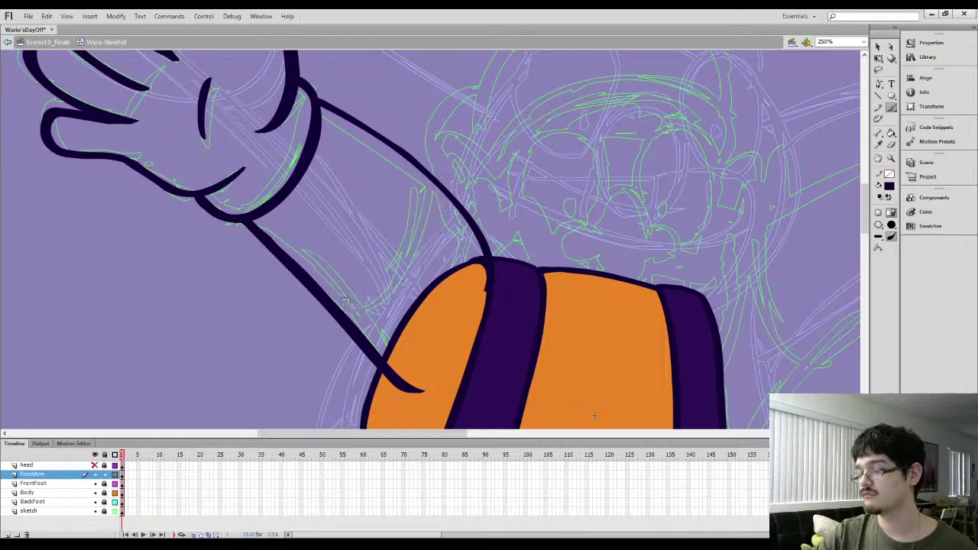
mouse_move(340, 308)
left_mouse_down()
mouse_move(370, 305)
mouse_move(409, 278)
mouse_move(427, 243)
mouse_move(413, 179)
left_mouse_up()
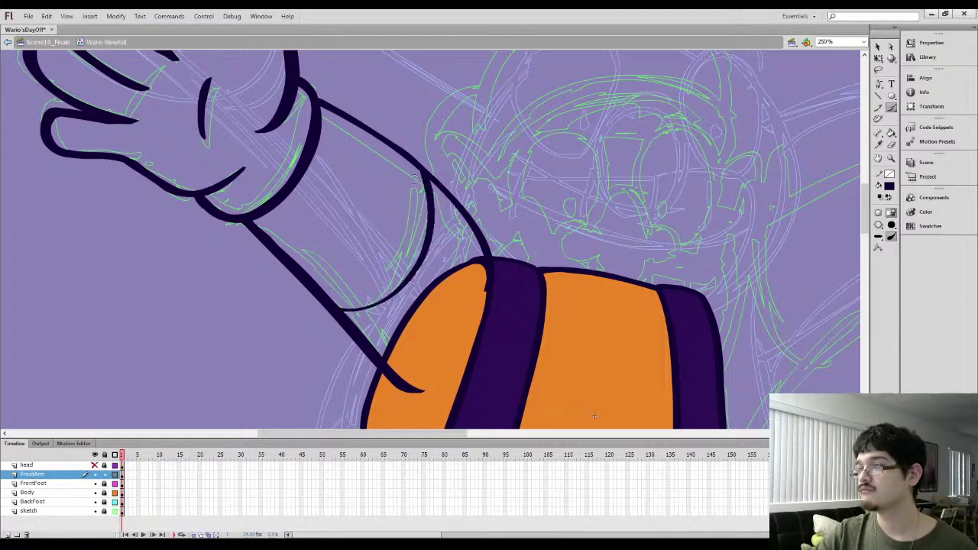
key("ctrl+z")
mouse_move(340, 310)
left_mouse_down()
mouse_move(388, 293)
mouse_move(420, 257)
mouse_move(440, 178)
left_mouse_up()
Extend the inner arm curve so it meets the outer outline
key("l")
mouse_move(368, 256)
left_mouse_down()
mouse_move(373, 320)
mouse_move(362, 245)
left_mouse_up()
key("ctrl+=")
left_click(330, 277)
key("b")
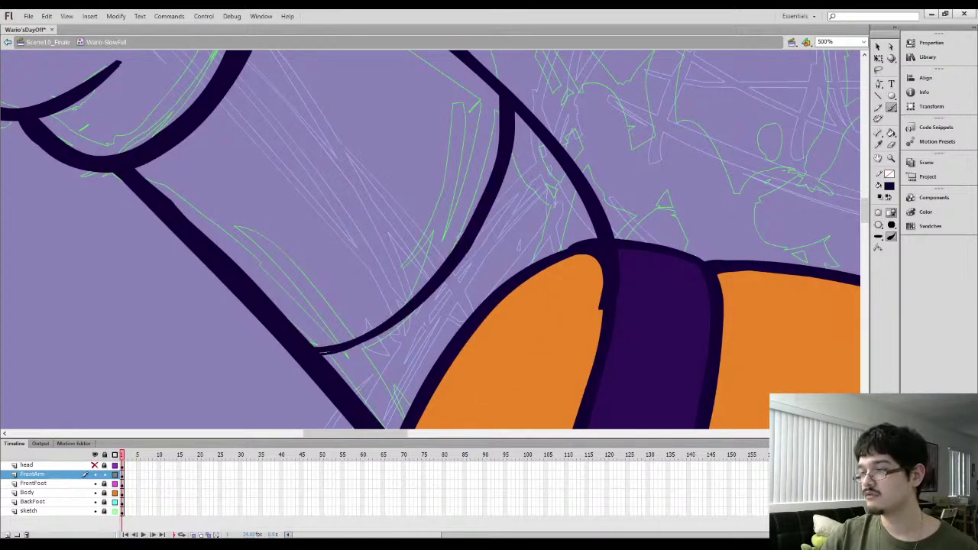
left_click_drag(352, 349, 401, 319)
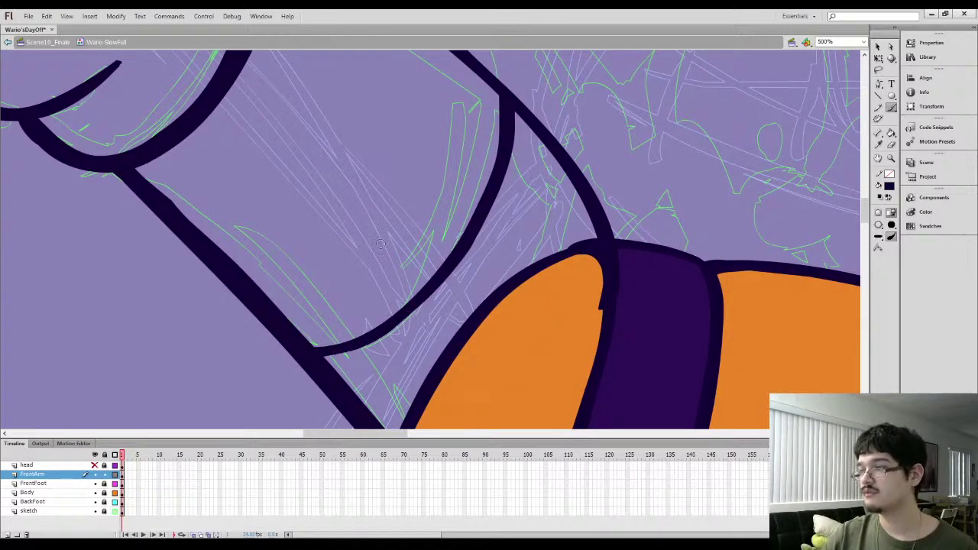
key("ctrl+minus")
key("ctrl+minus")
Inspect the hand up close with selection and Free Transform, then view the whole figure
mouse_move(318, 230)
left_mouse_down()
mouse_move(346, 249)
mouse_move(386, 230)
left_mouse_up()
key("l")
mouse_move(402, 195)
left_mouse_down()
mouse_move(367, 52)
mouse_move(256, 248)
left_mouse_up()
left_click(247, 269)
left_click_drag(292, 299, 245, 282)
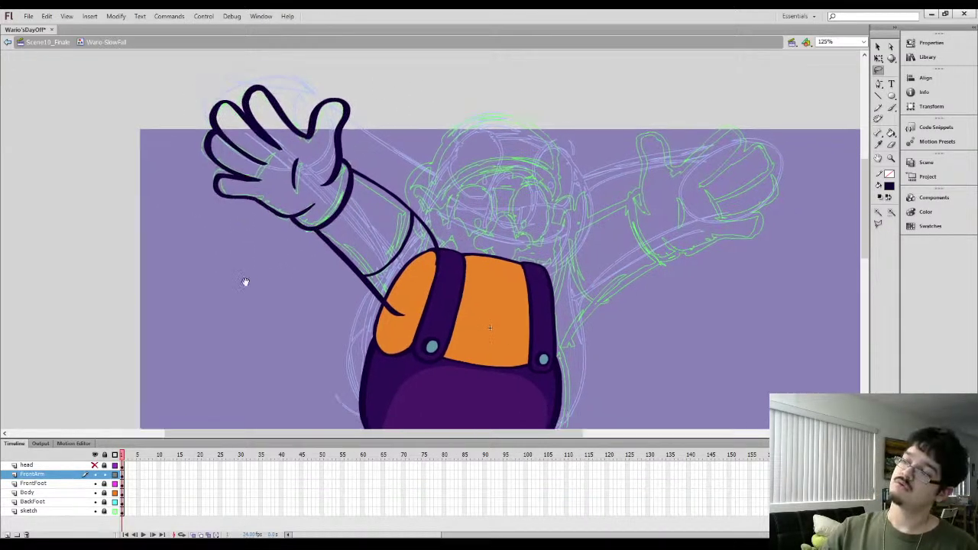
key("ctrl+equal")
left_click_drag(411, 333, 381, 301)
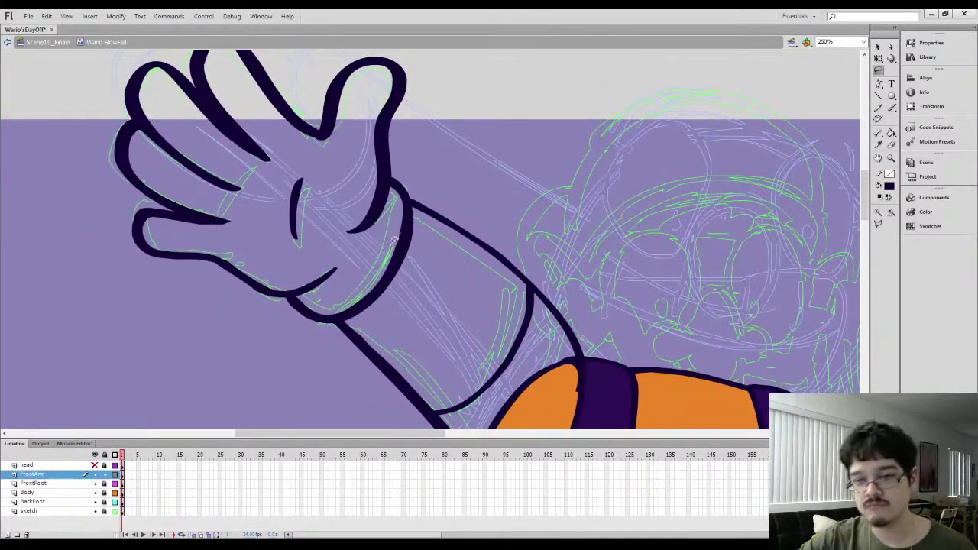
key("q")
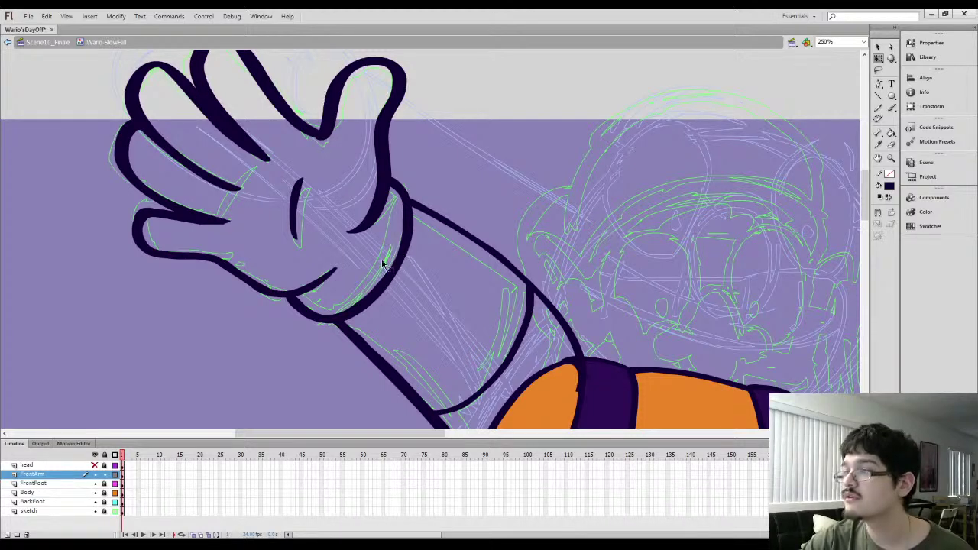
key("ctrl+minus")
left_click_drag(367, 255, 312, 188)
Fill the upper sleeve with the orange shirt colour and show the hidden layers again
key("i")
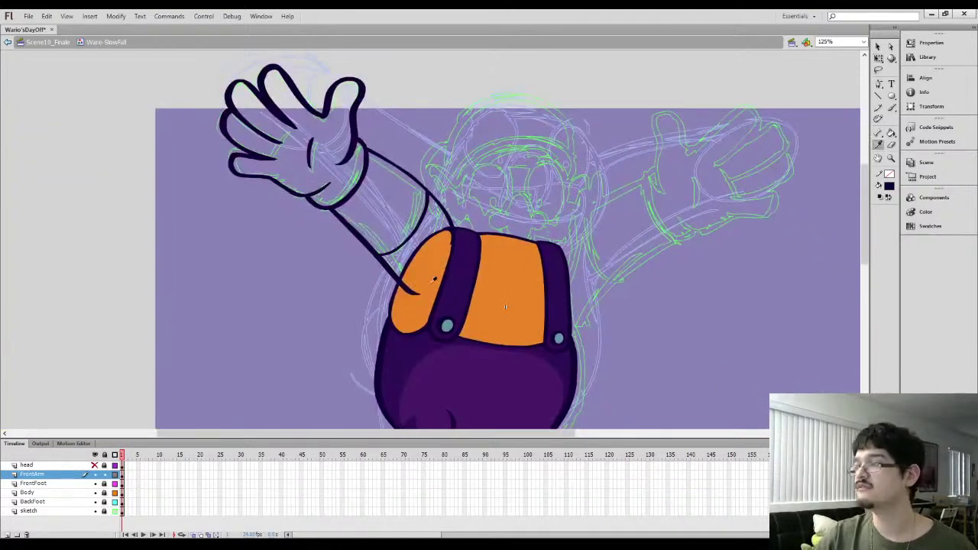
left_click(433, 278)
key("b")
key("ctrl+equal")
left_click_drag(342, 253, 432, 319)
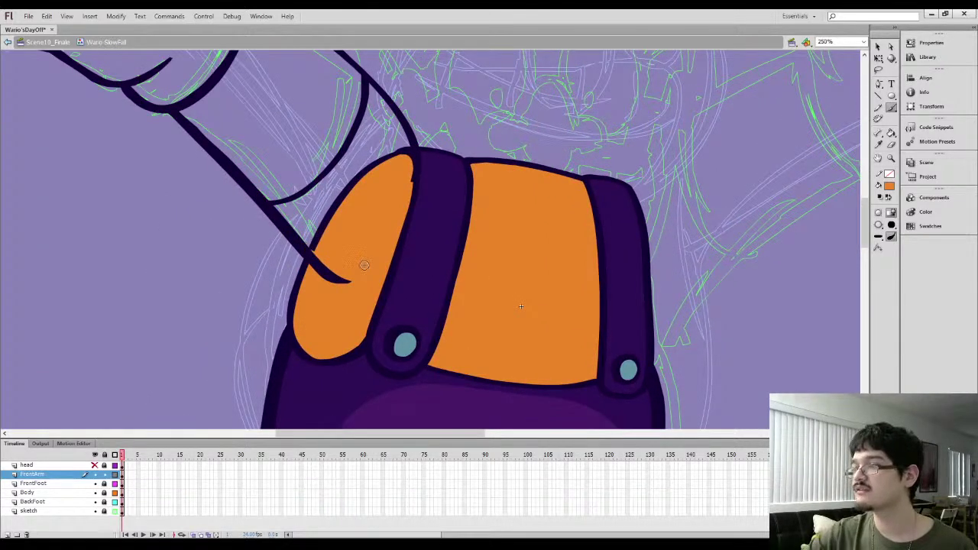
left_click_drag(410, 177, 407, 175)
key("k")
left_click(377, 150)
mouse_move(253, 91)
left_mouse_down()
mouse_move(354, 217)
mouse_move(337, 199)
left_mouse_up()
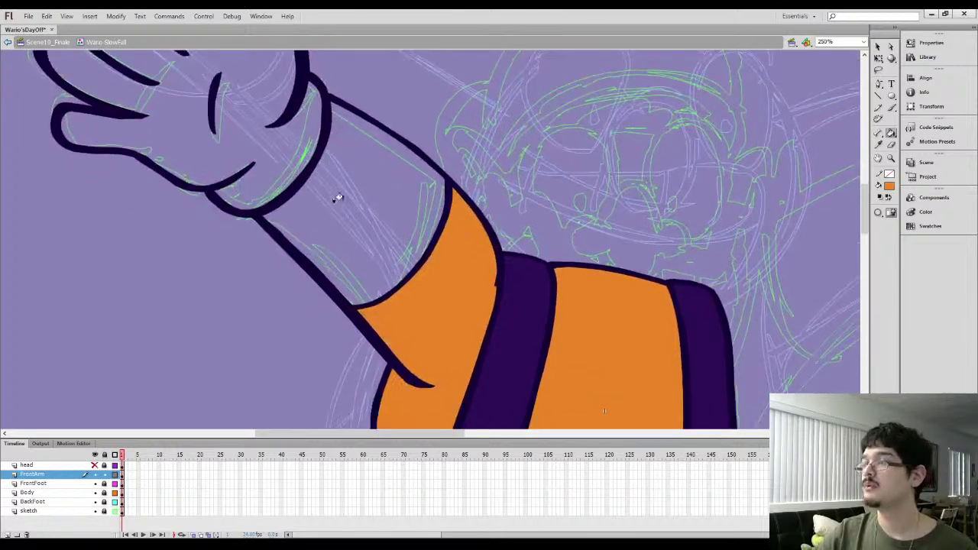
key("ctrl+minus")
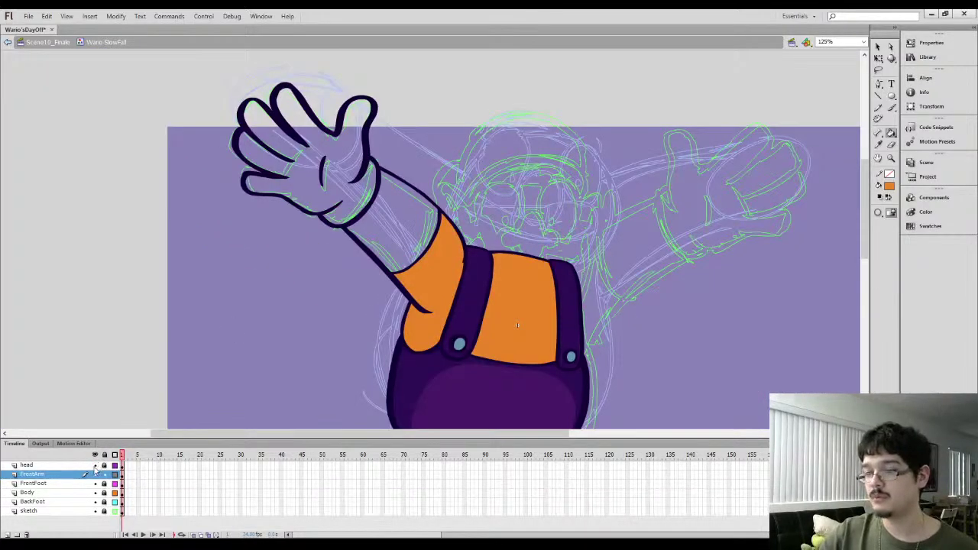
left_click(94, 467)
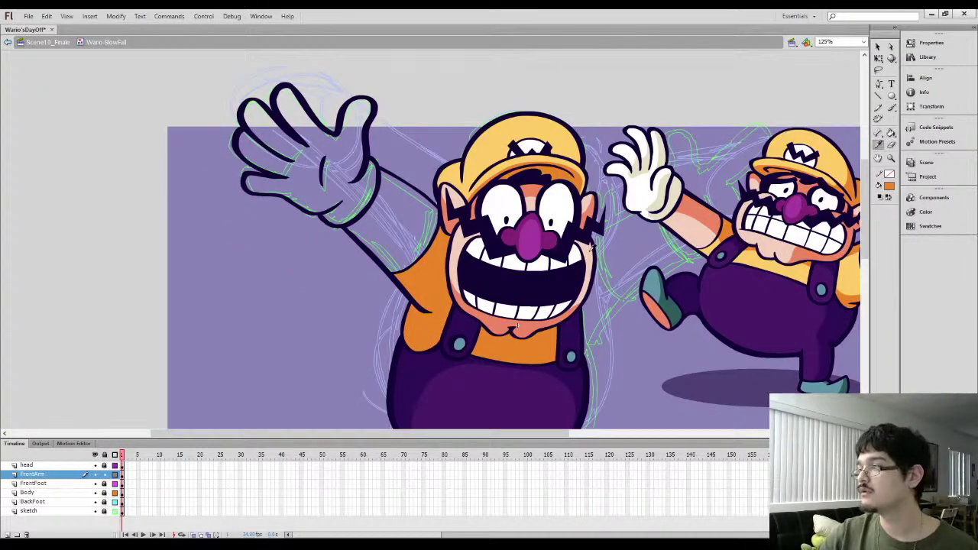
Fill the bare arm with salmon skin tone and the glove with cream
left_click(373, 211)
left_click(393, 238)
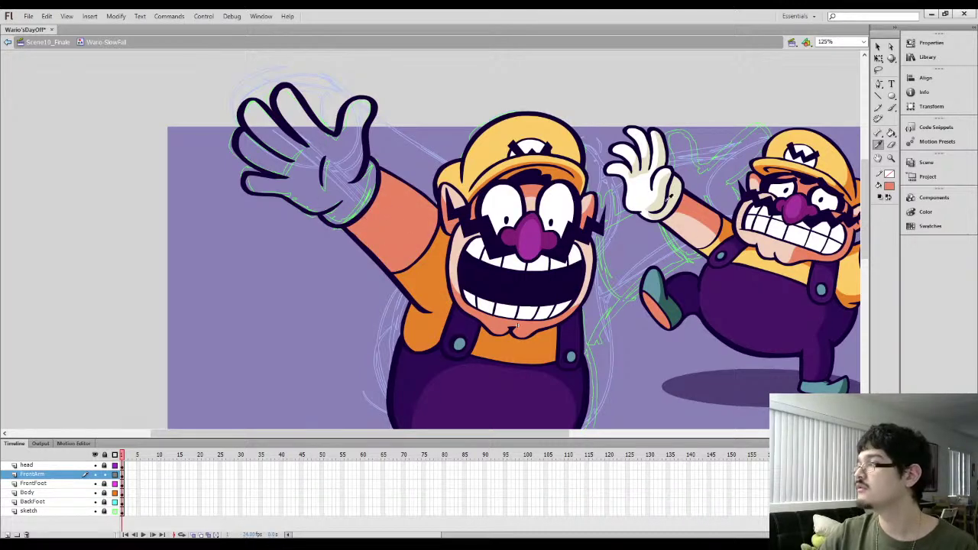
left_click(674, 198)
left_click(297, 192)
left_click_drag(296, 184, 320, 194)
Add pencil lines on the arm with the Pencil tool
key("y")
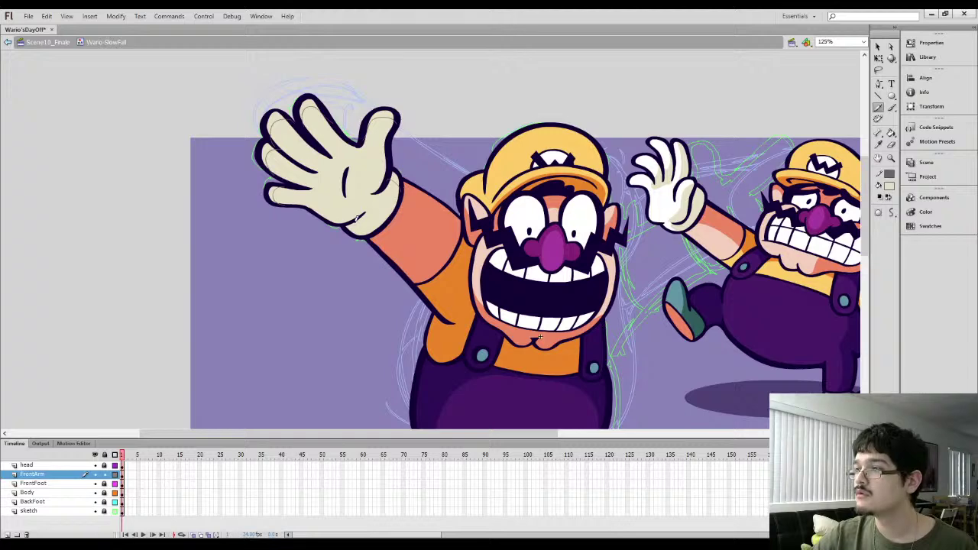
left_click_drag(370, 255, 325, 209)
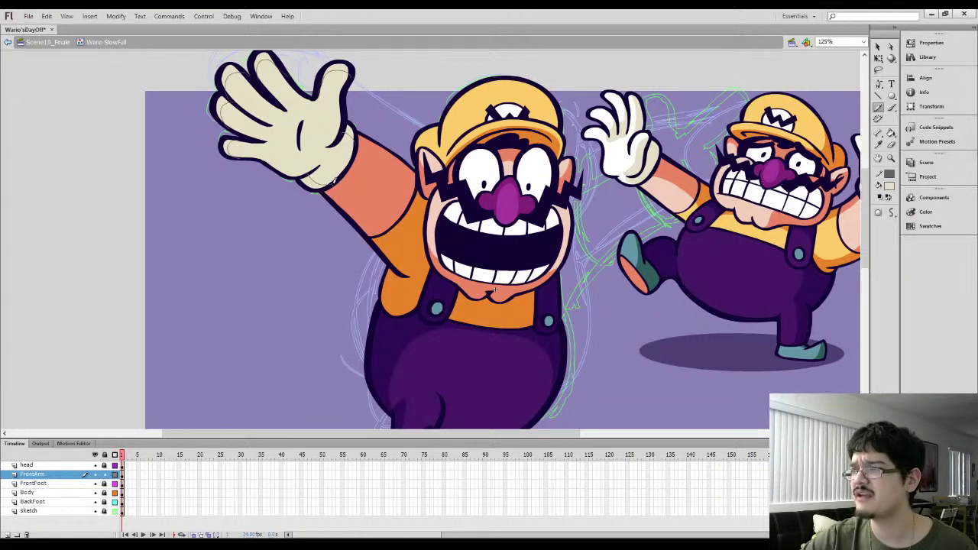
key("l")
left_click_drag(321, 212, 350, 220)
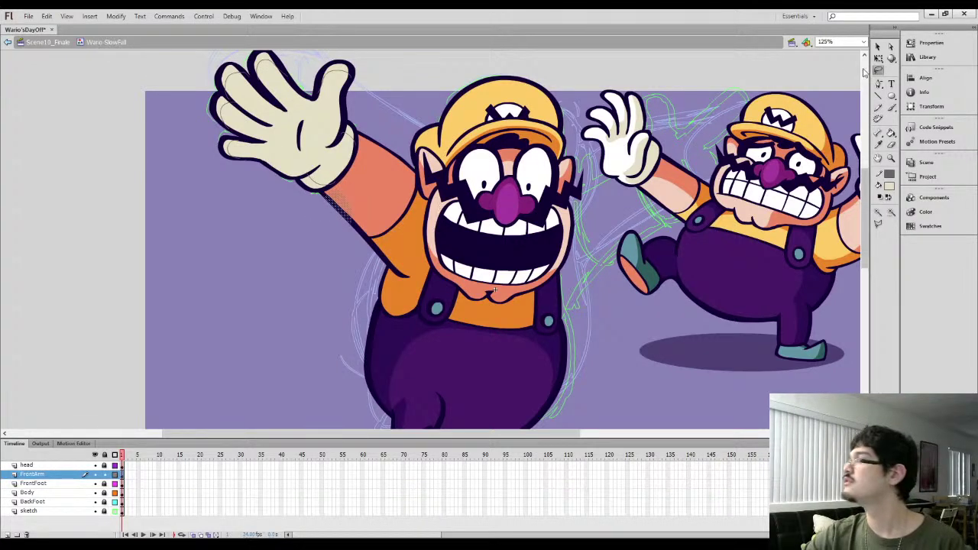
left_click(878, 47)
left_click(292, 306)
key("y")
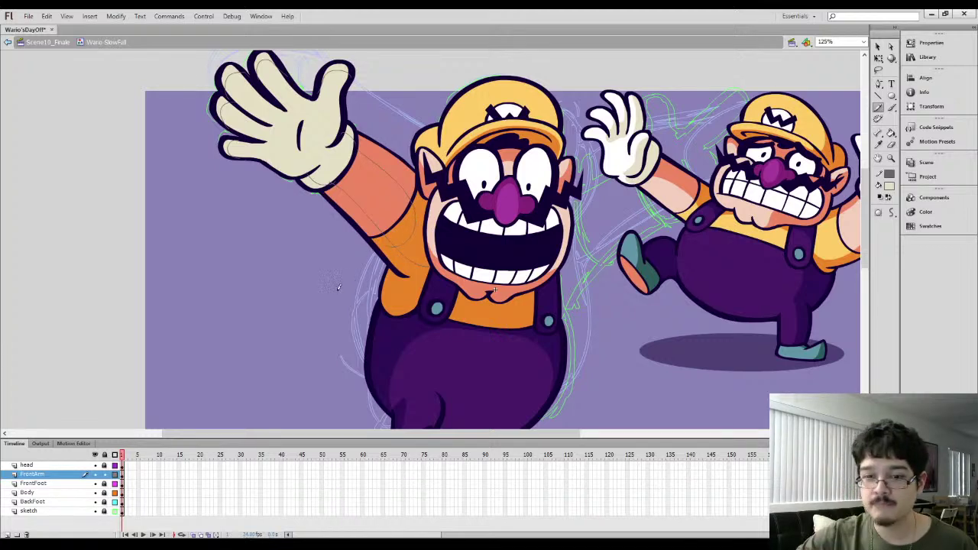
left_click_drag(322, 290, 322, 299)
Fill the inner forearm light skin, the glove white and the upper sleeve yellow
key("i")
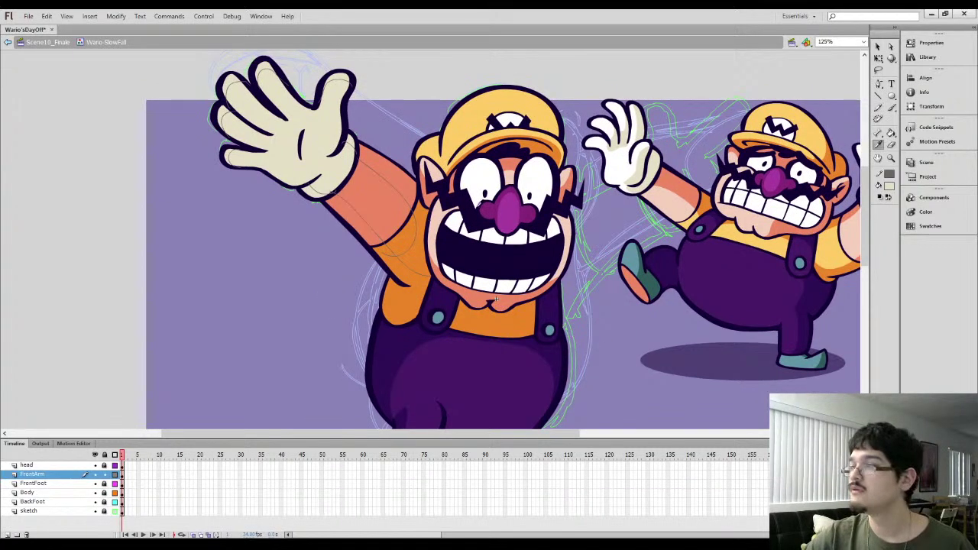
left_click(757, 220)
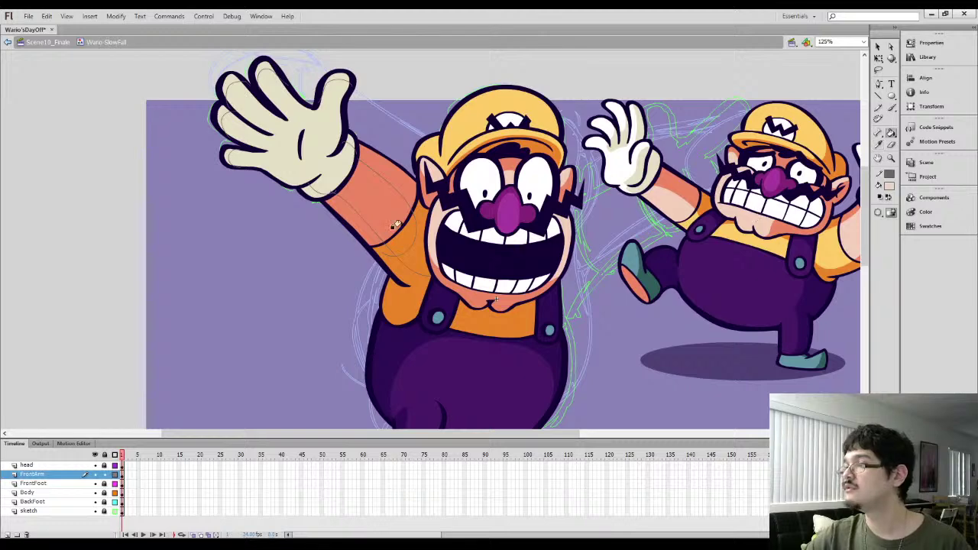
left_click(379, 215)
key("i")
left_click(465, 236)
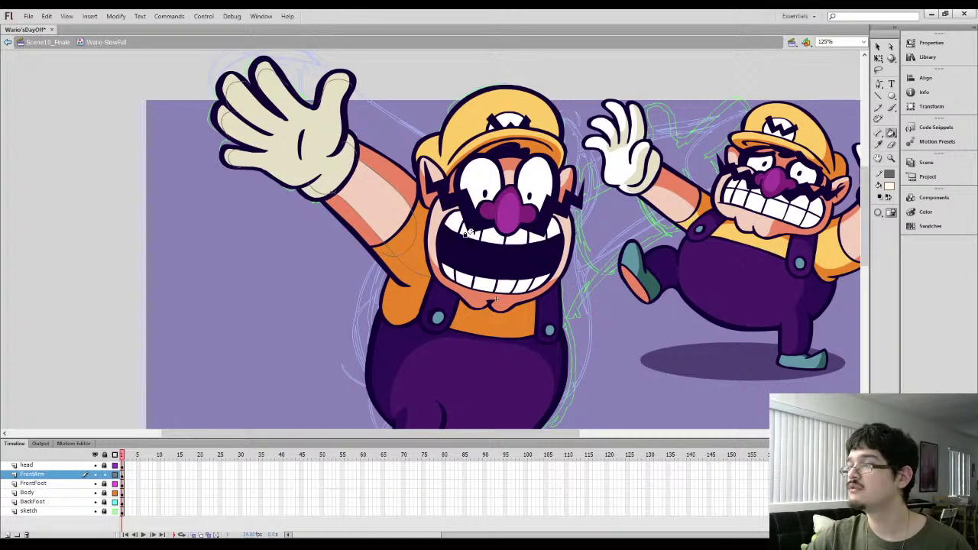
left_click(315, 144)
key("i")
left_click(699, 214)
left_click(396, 237)
Set the stroke colour to none on all FrontArm artwork, removing the grey outlines
key("ctrl+a")
left_click(893, 176)
left_click(945, 189)
key("l")
left_click_drag(361, 263, 347, 289)
key("ctrl+equal")
key("ctrl+equal")
left_click(307, 300)
Paint an orange edge across the yellow patch and fill the sleeve tip orange
key("i")
left_click(420, 227)
key("b")
mouse_move(407, 204)
left_mouse_down()
mouse_move(436, 221)
mouse_move(485, 221)
left_mouse_up()
key("ctrl+z")
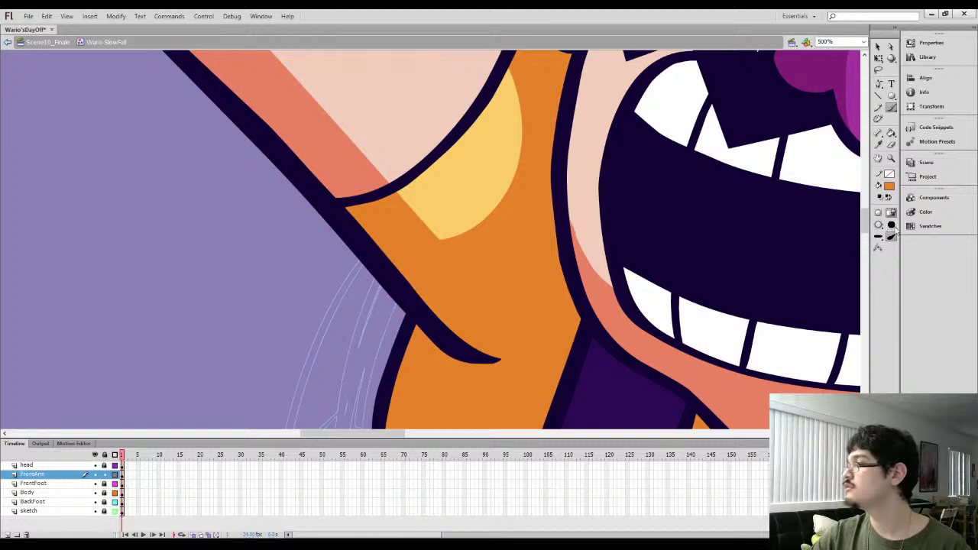
left_click_drag(405, 203, 487, 219)
key("k")
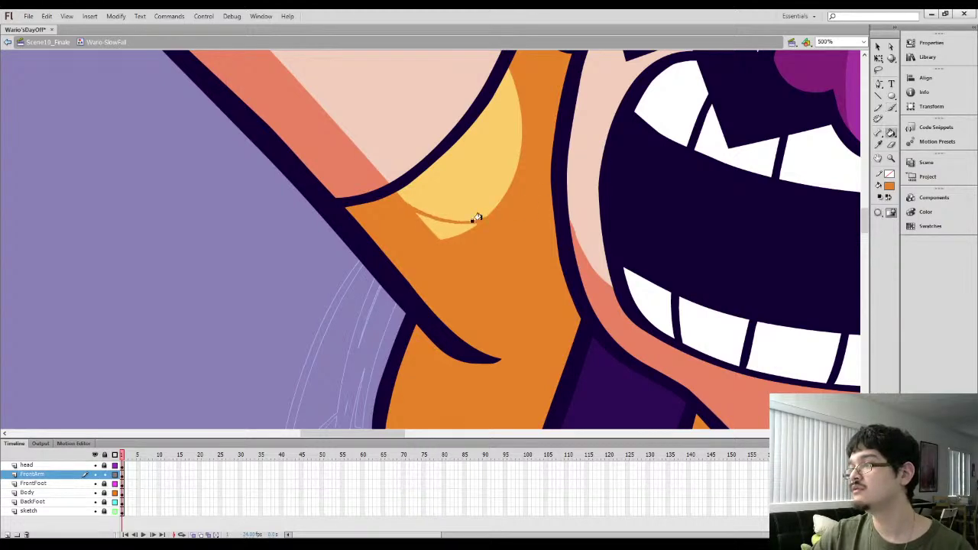
left_click(446, 231)
key("ctrl+minus")
key("ctrl+minus")
key("ctrl+minus")
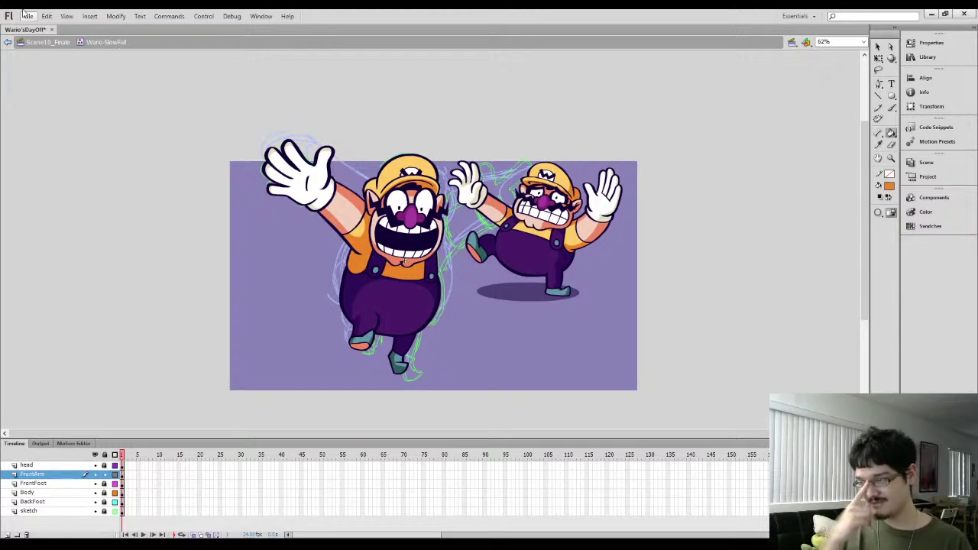
Lock FrontArm and add a new layer named 'BackArm' above BackFoot
left_click(123, 475)
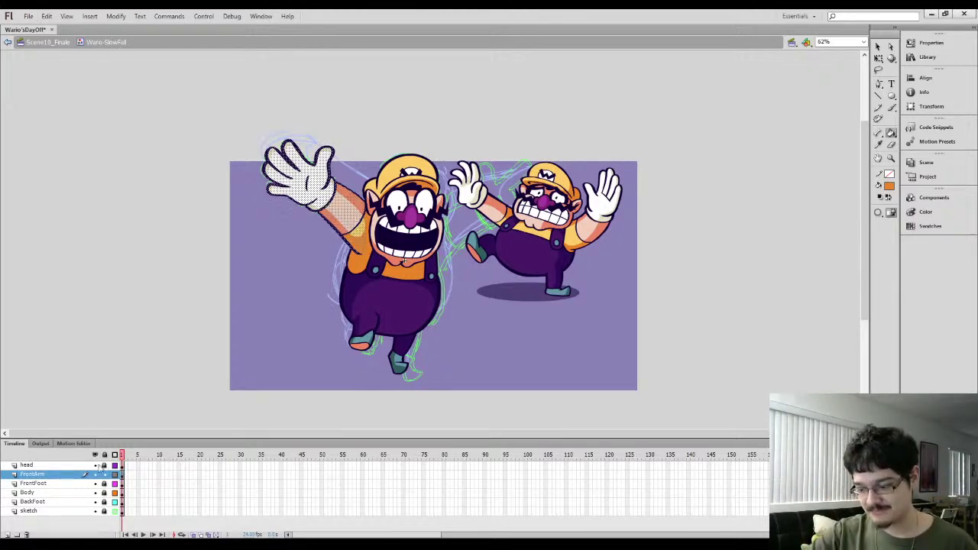
left_click(104, 474)
left_click(33, 501)
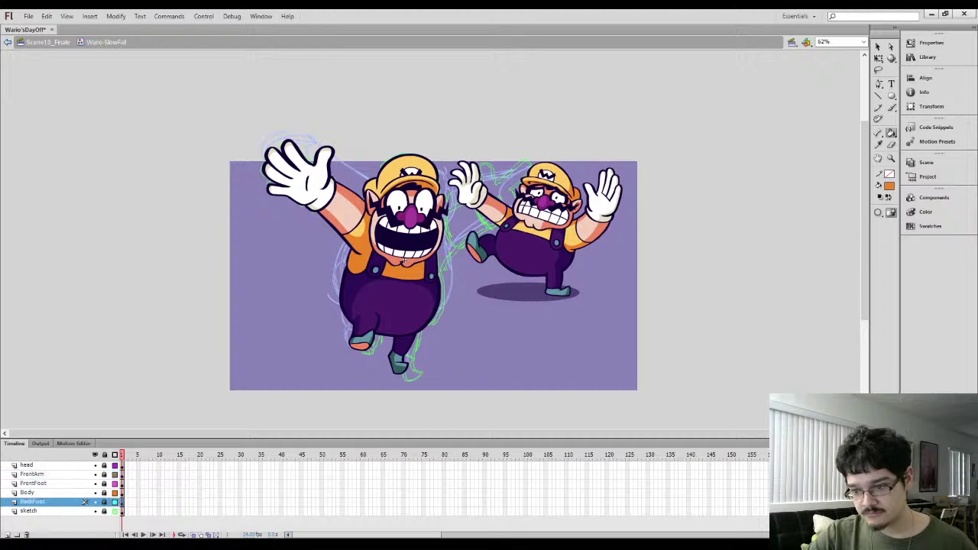
left_click(7, 535)
double_click(32, 503)
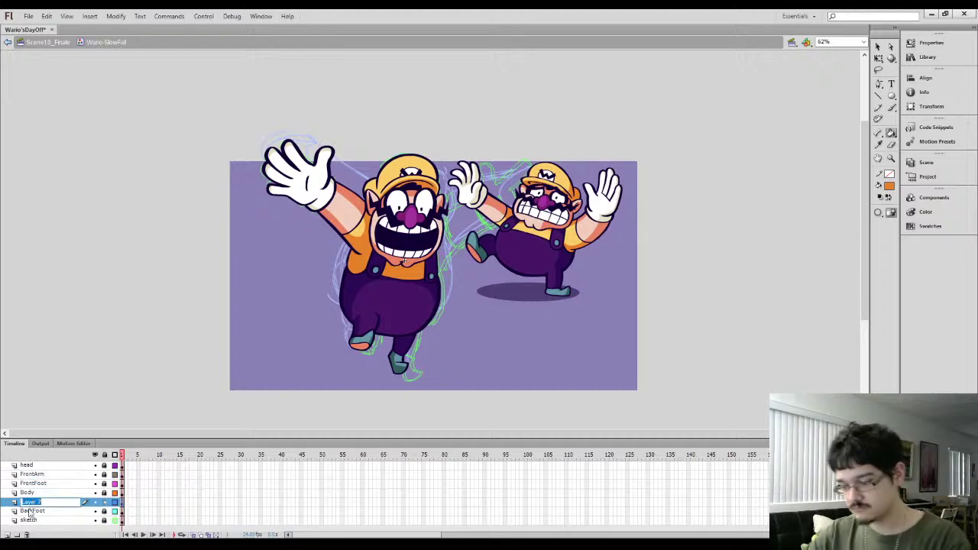
type("BackArm")
key("Return")
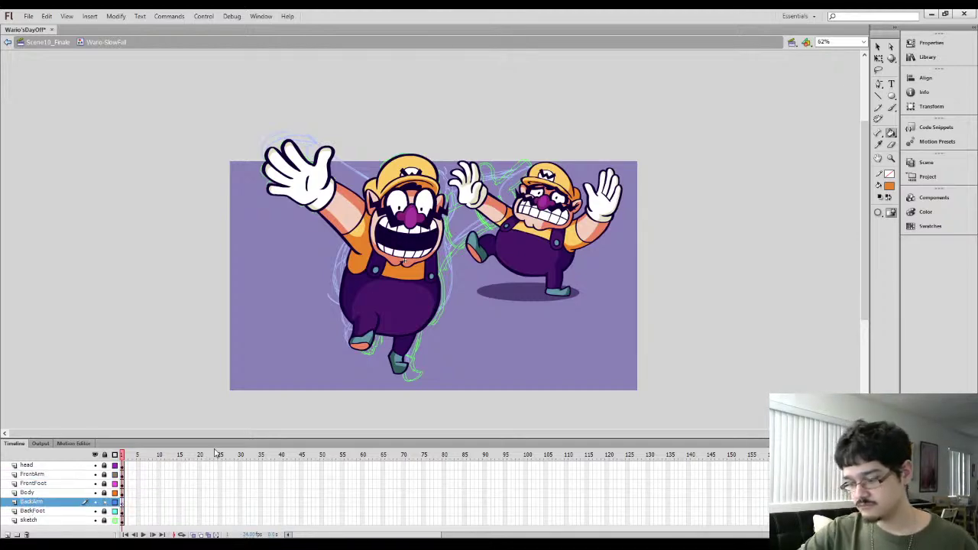
Paste the arm in place on BackArm, flip it horizontally, and lock the layer
key("ctrl+shift+v")
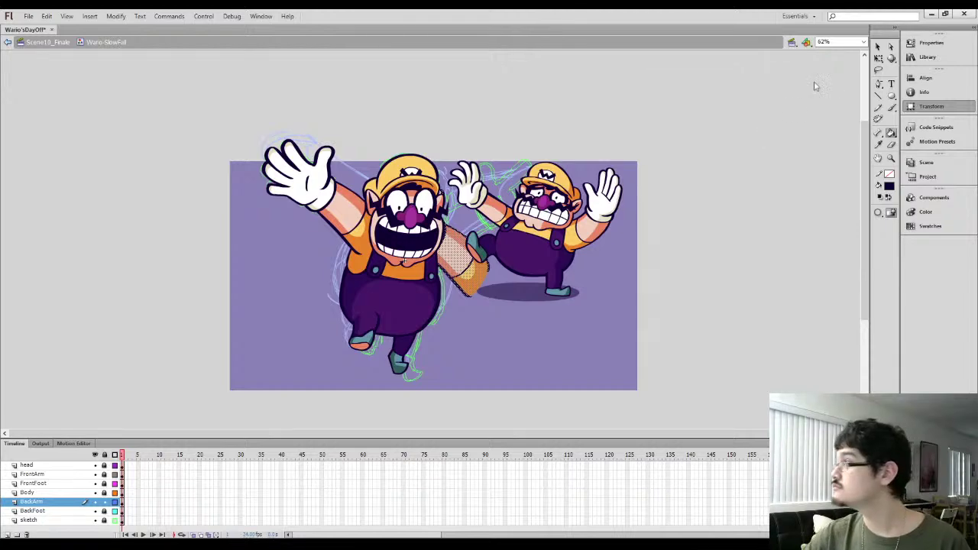
key("ctrl+shift+h")
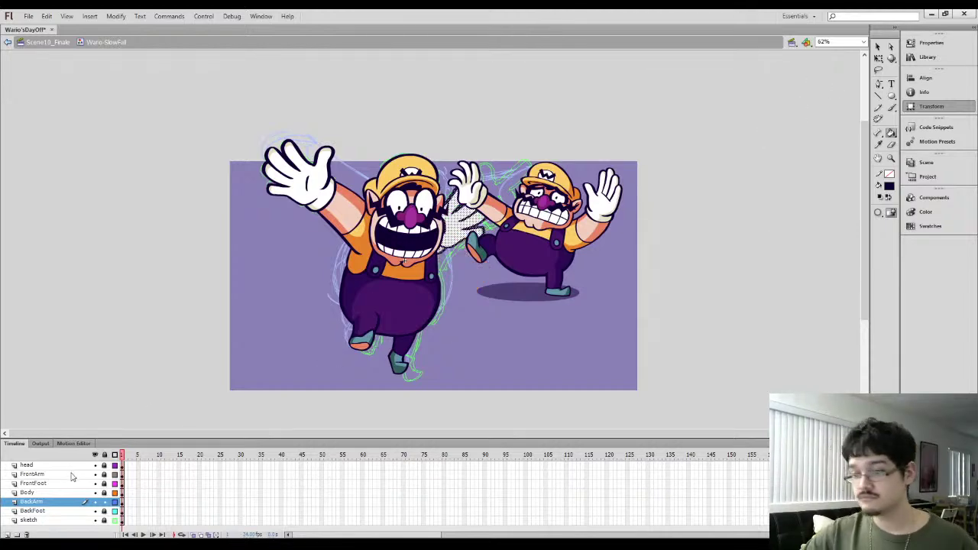
left_click(104, 456)
Delete the small reference Wario and toggle the layer locks
key("q")
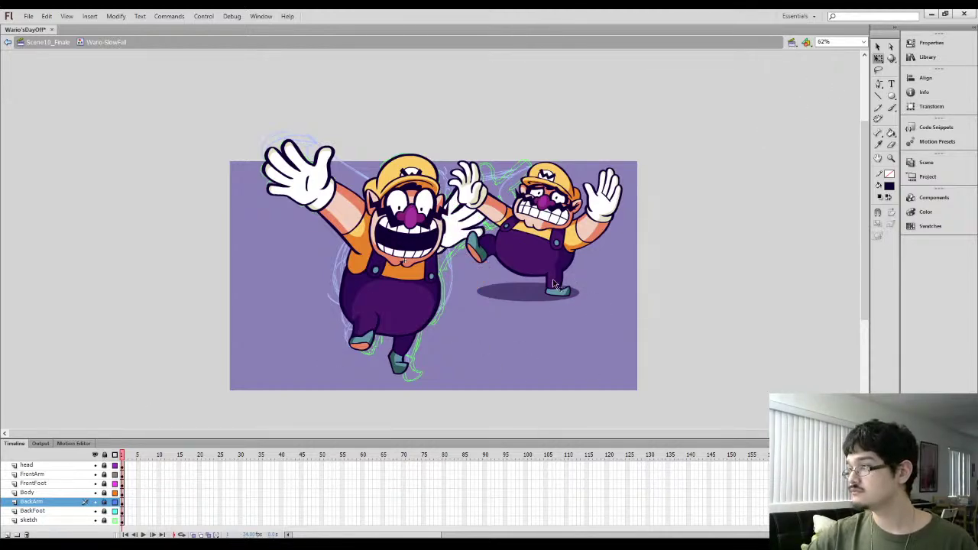
left_click(123, 474)
left_click(601, 286)
key("Delete")
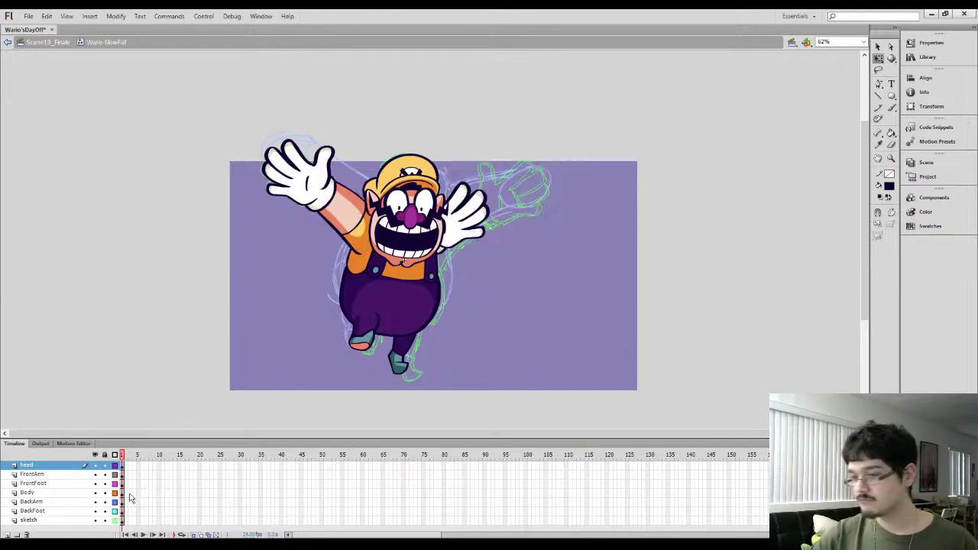
left_click(106, 456)
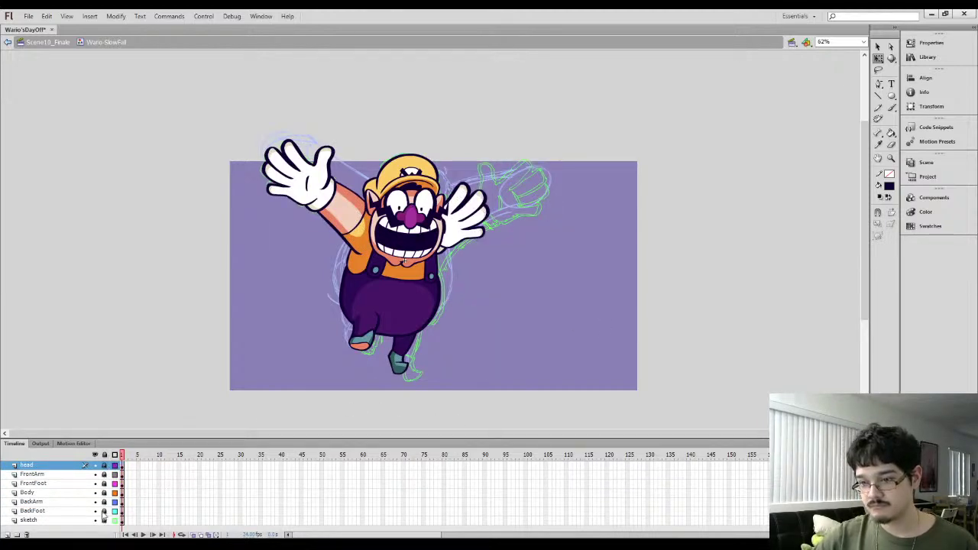
Move the back arm up and to the right and rotate it clockwise into a raised pose
left_click_drag(454, 227, 508, 204)
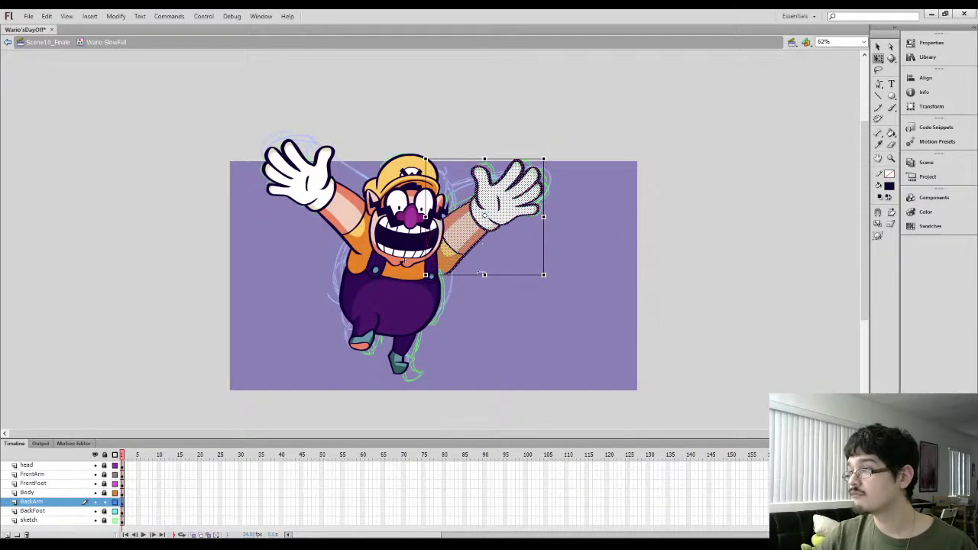
left_click_drag(547, 272, 530, 289)
left_click_drag(463, 255, 497, 249)
key("ctrl+equal")
key("ctrl+equal")
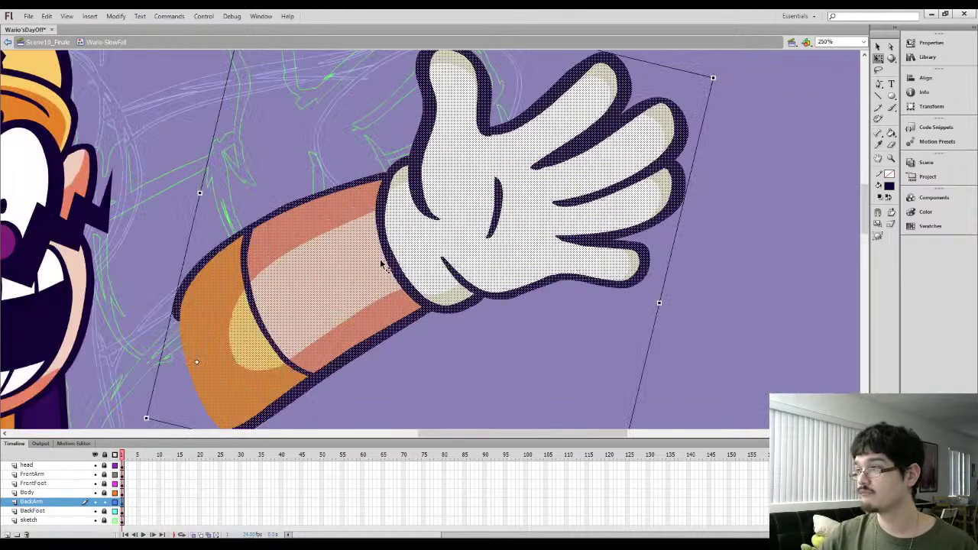
left_click_drag(306, 311, 450, 198)
key("l")
left_click(356, 183)
Brush a dark outline along the sleeve's left edge, fill the stray tip dark and the purple gap orange
key("i")
key("b")
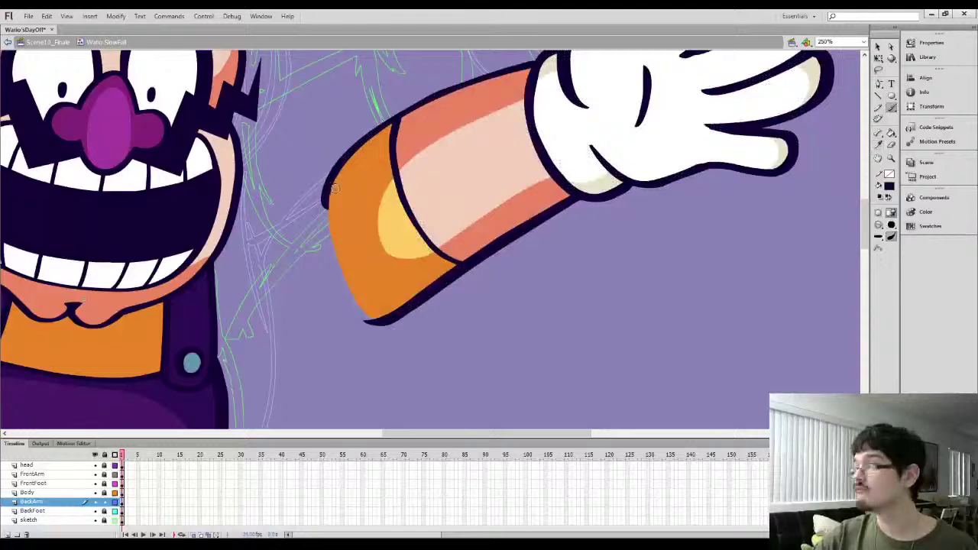
mouse_move(327, 182)
left_mouse_down()
mouse_move(315, 229)
mouse_move(336, 294)
mouse_move(393, 315)
left_mouse_up()
key("k")
left_click(369, 315)
key("i")
left_click(336, 241)
left_click(325, 234)
key("b")
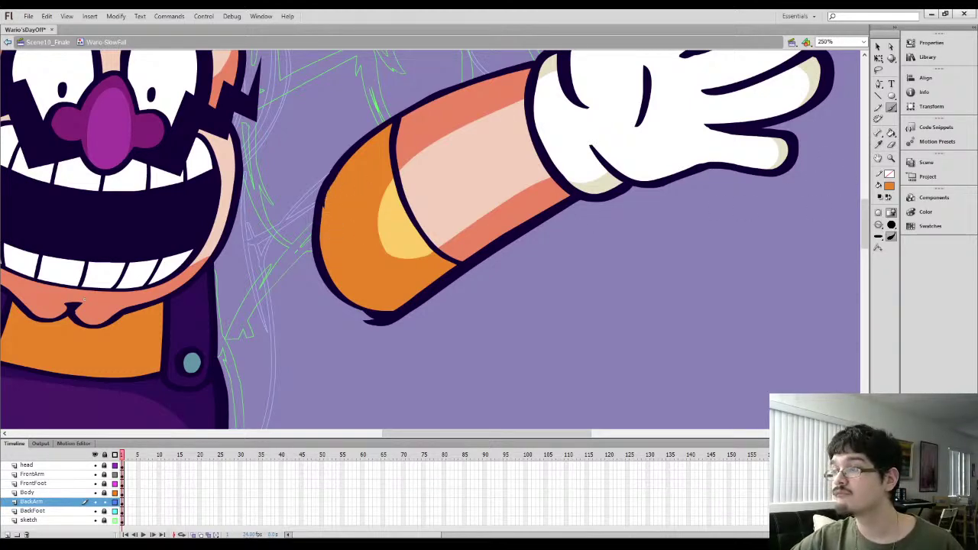
Clean up the rough area along the sleeve's left edge using a freehand selection
key("l")
mouse_move(311, 168)
left_mouse_down()
mouse_move(359, 153)
mouse_move(301, 221)
left_mouse_up()
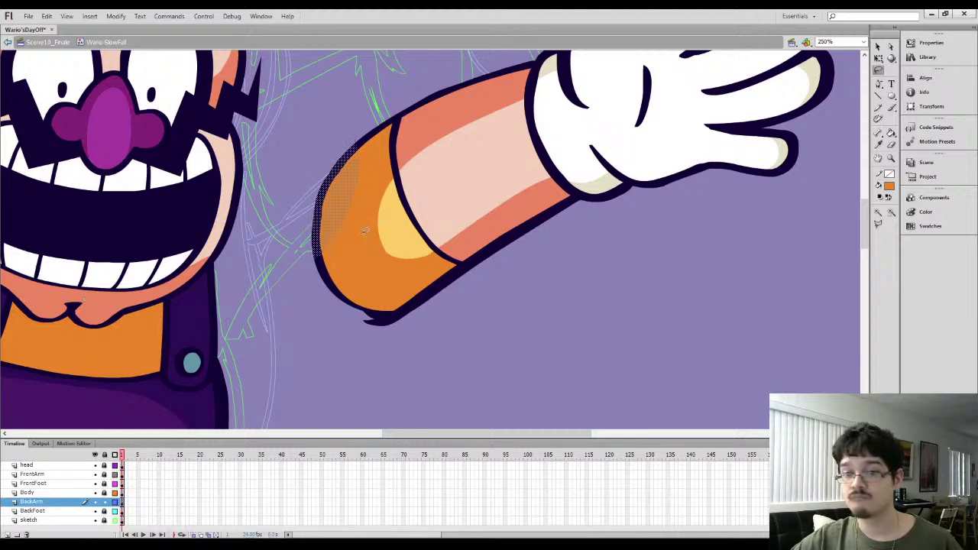
left_click(879, 49)
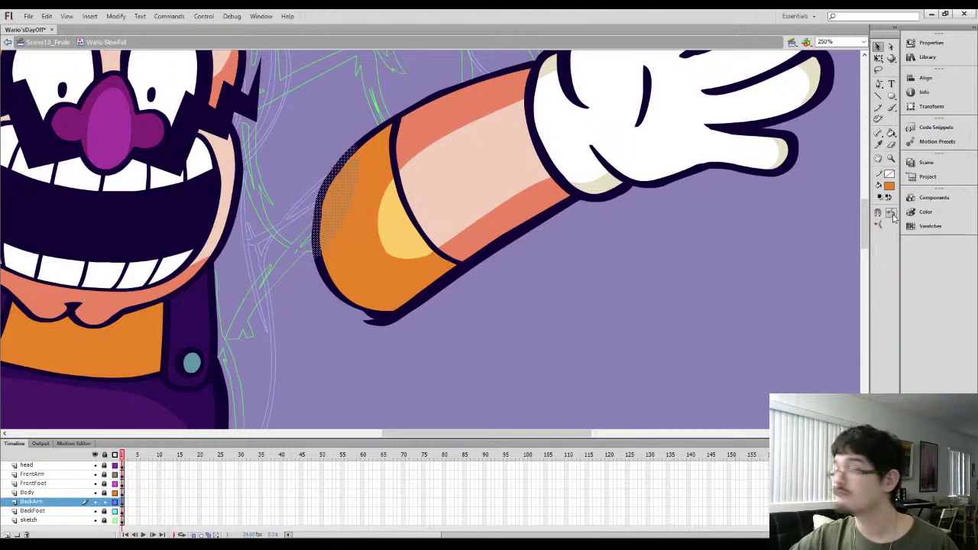
key("l")
left_click(360, 340)
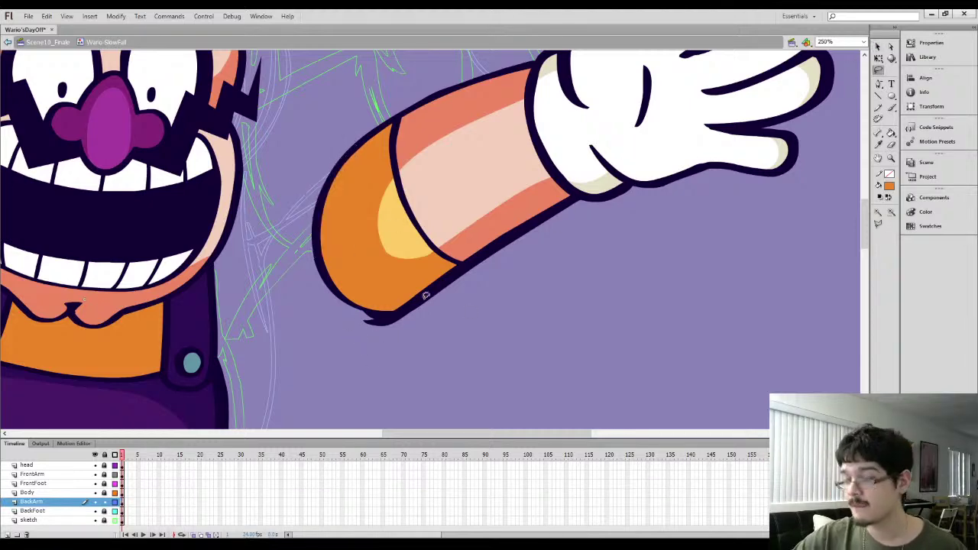
Thicken the dark outline along the sleeve's lower edge and trim it with the Eraser
key("i")
left_click(388, 316)
key("b")
mouse_move(335, 291)
left_mouse_down()
mouse_move(385, 316)
mouse_move(327, 291)
mouse_move(308, 230)
mouse_move(332, 268)
mouse_move(305, 255)
mouse_move(316, 284)
mouse_move(306, 251)
mouse_move(330, 305)
mouse_move(325, 296)
mouse_move(376, 323)
mouse_move(360, 320)
mouse_move(403, 322)
mouse_move(362, 320)
mouse_move(426, 306)
left_mouse_up()
key("e")
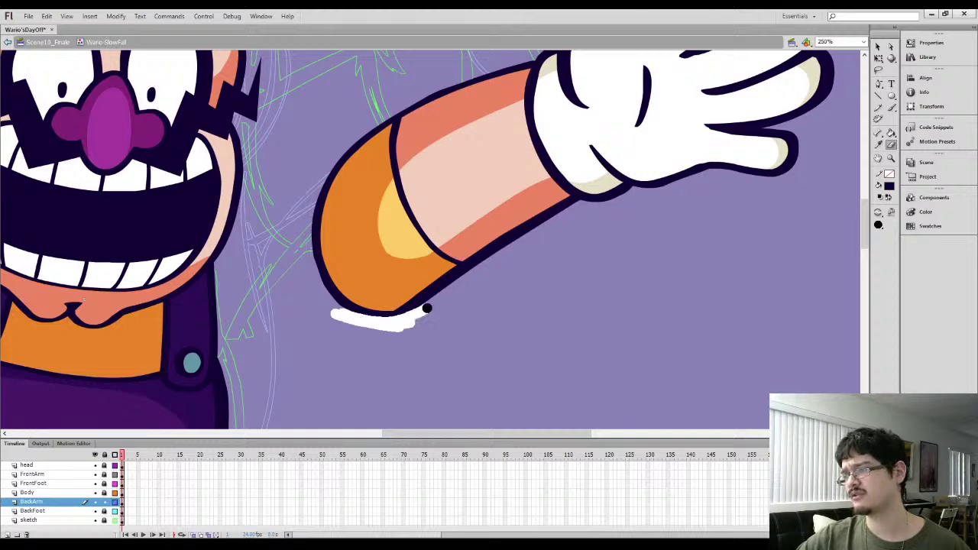
key("b")
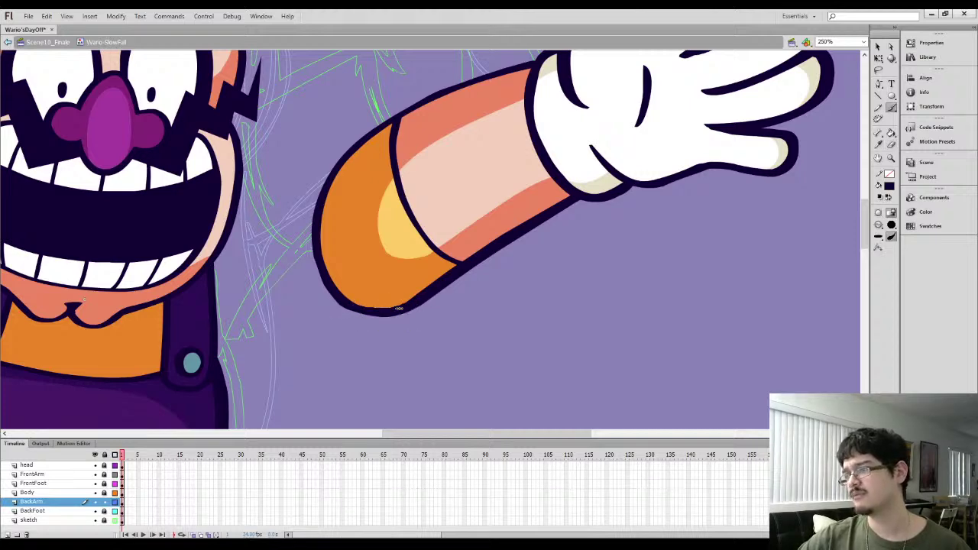
Shift the back arm slightly down-left, tilt it a bit downward, then lock the BackArm layer
key("l")
mouse_move(432, 281)
left_mouse_down()
mouse_move(356, 347)
mouse_move(395, 259)
left_mouse_up()
left_click(878, 46)
key("ctrl+minus")
key("l")
mouse_move(393, 128)
left_mouse_down()
mouse_move(579, 298)
mouse_move(368, 224)
mouse_move(373, 217)
left_mouse_up()
mouse_move(412, 233)
left_mouse_down()
mouse_move(338, 261)
mouse_move(317, 249)
left_mouse_up()
key("q")
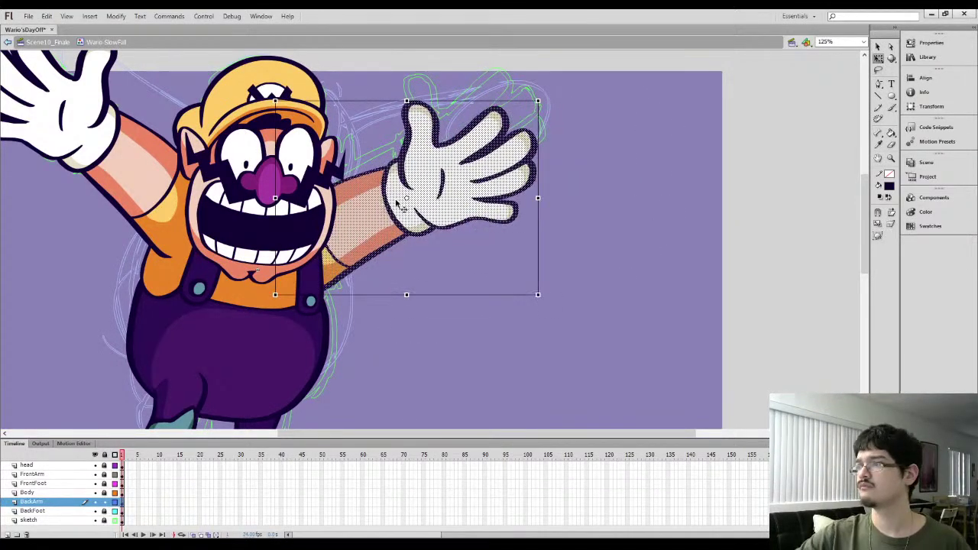
left_click_drag(545, 101, 565, 126)
left_click(392, 330)
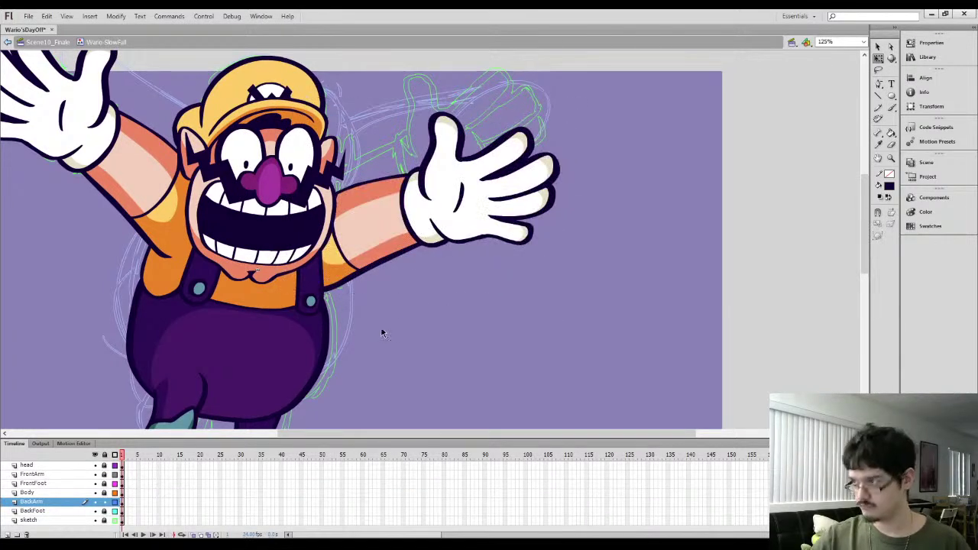
key("ctrl+minus")
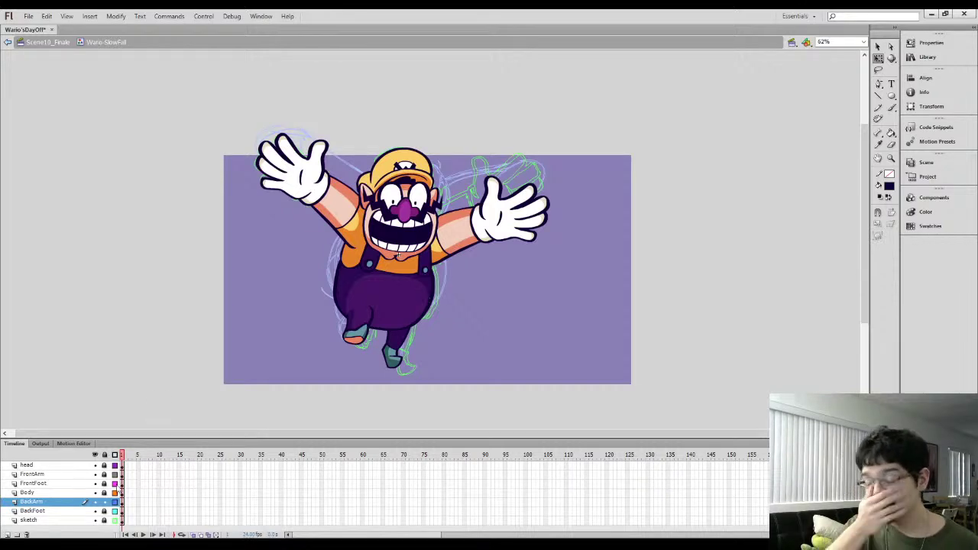
left_click(104, 502)
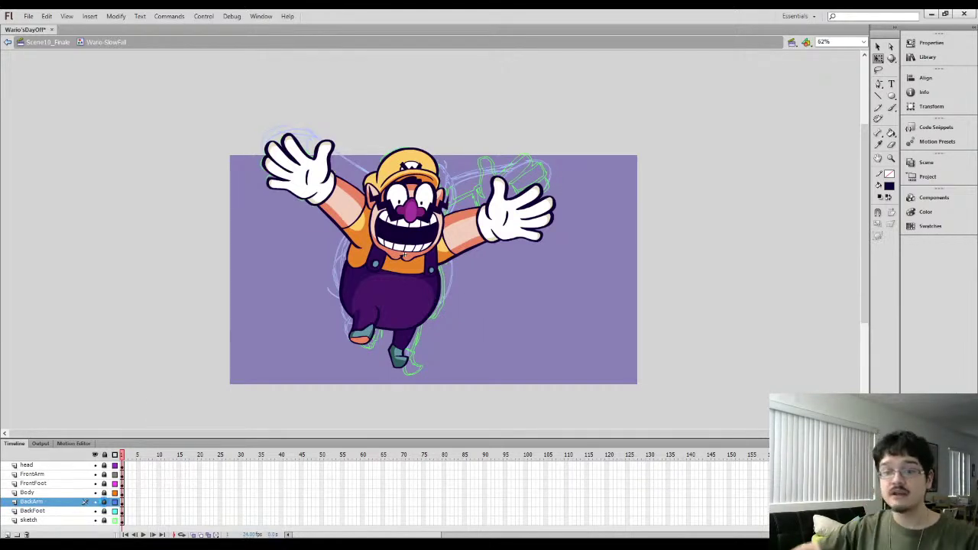
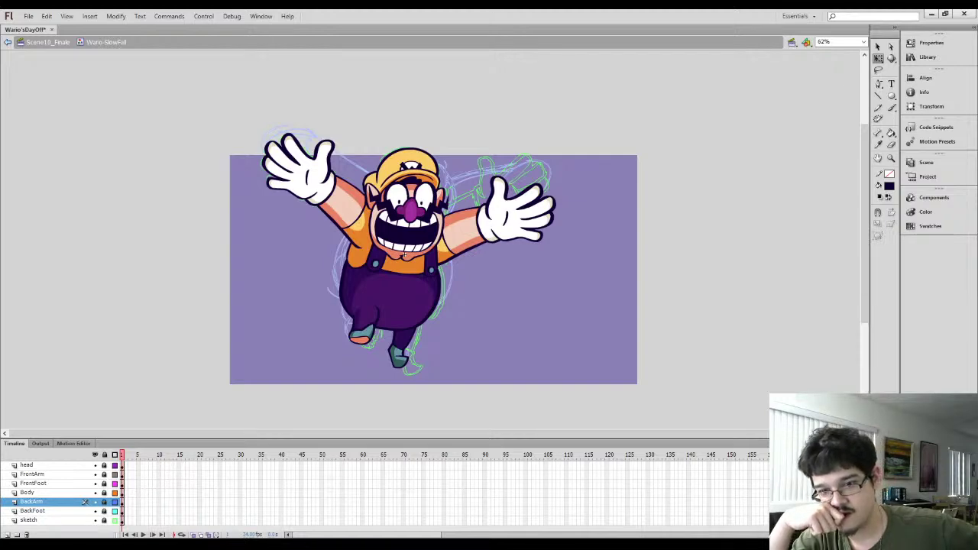
Save the file, return to Scene10_Finale and reopen the Wario-SlowFall symbol
key("ctrl+s")
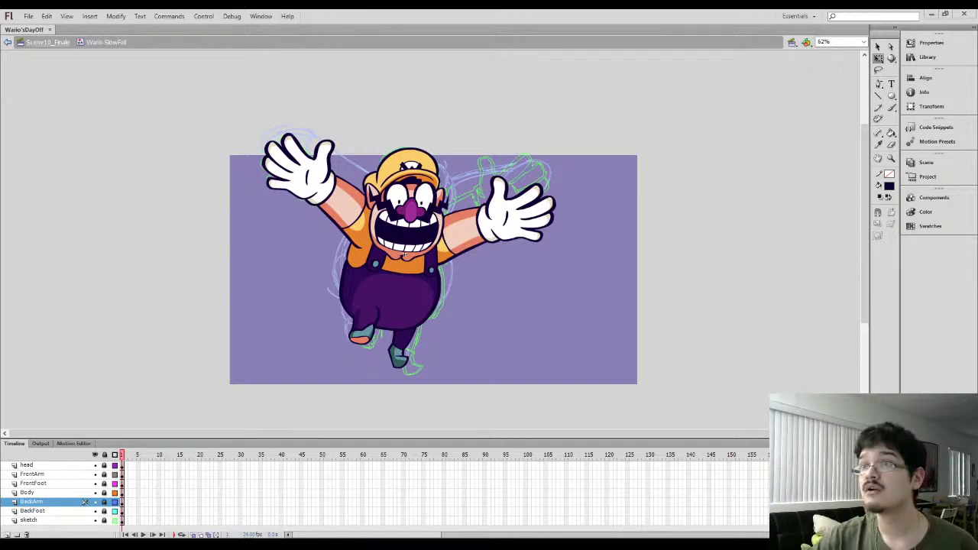
left_click(55, 43)
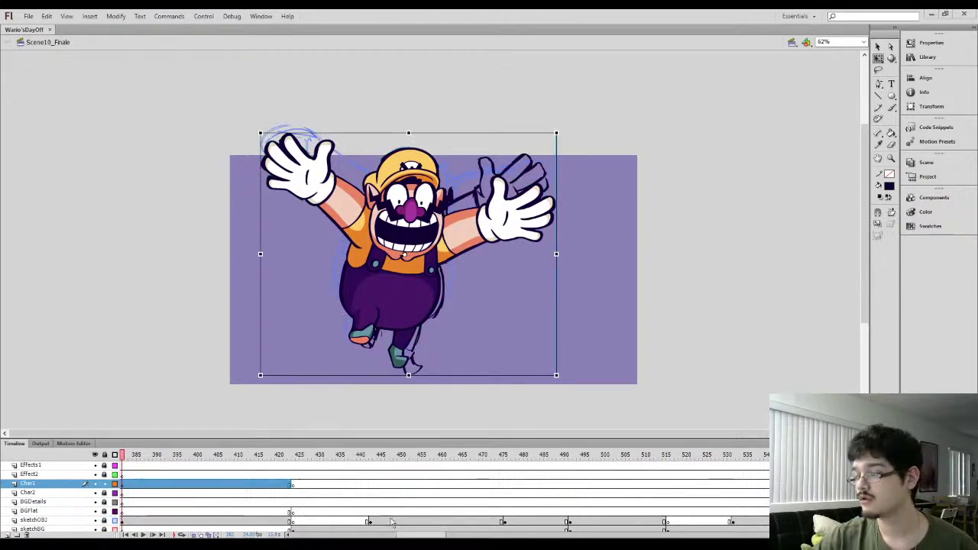
double_click(386, 330)
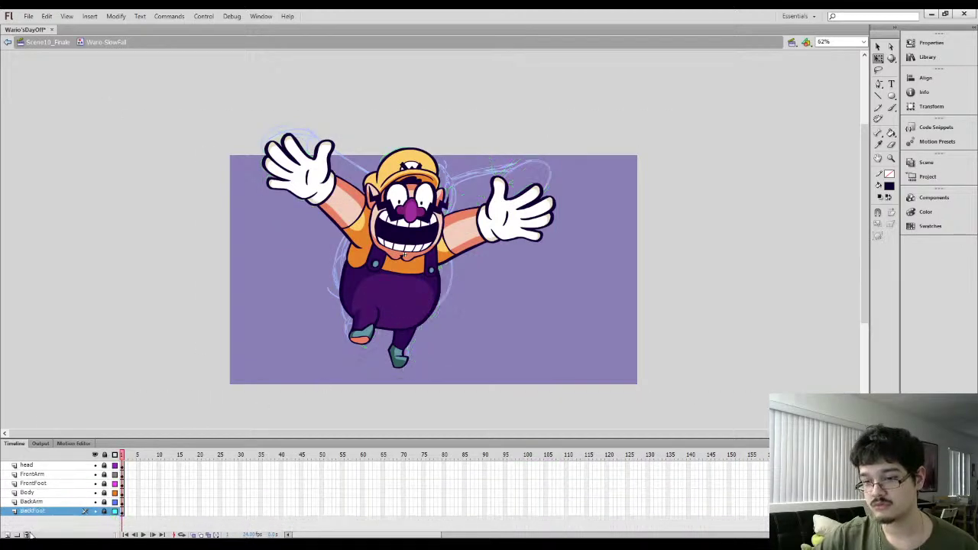
Back in Scene10_Finale, reposition Wario and rotate him nearly upright at Char1's keyframe near 422
left_click(59, 44)
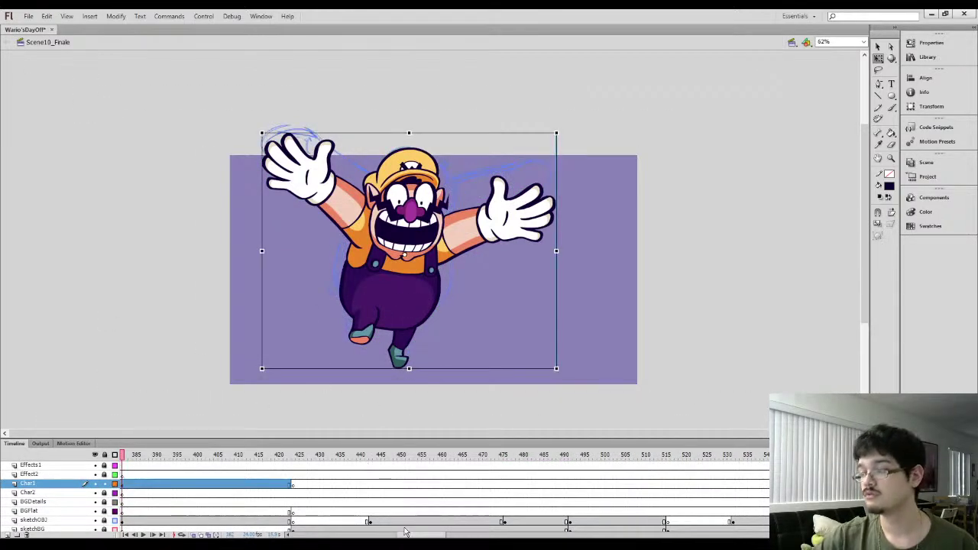
left_click_drag(408, 534, 401, 535)
left_click_drag(192, 454, 394, 451)
left_click(379, 486)
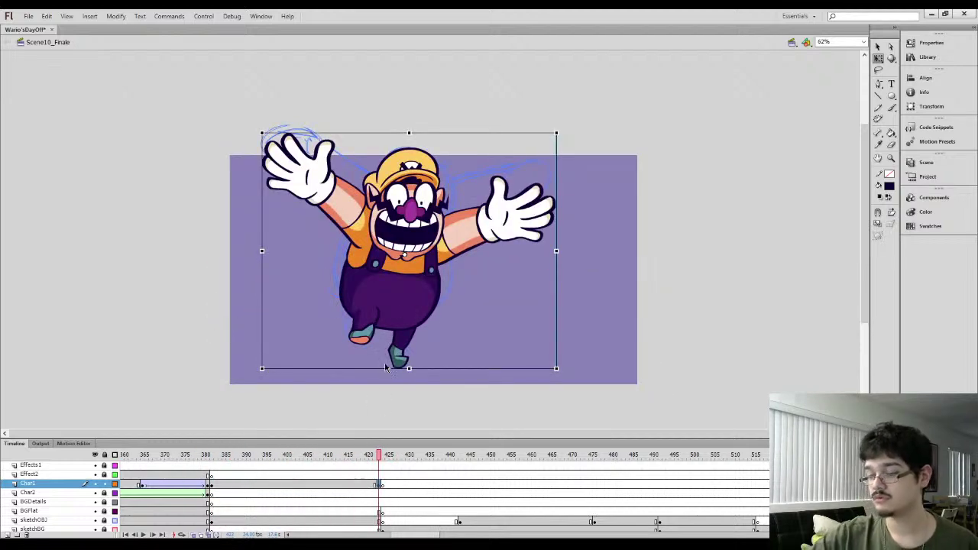
left_click_drag(404, 297, 426, 305)
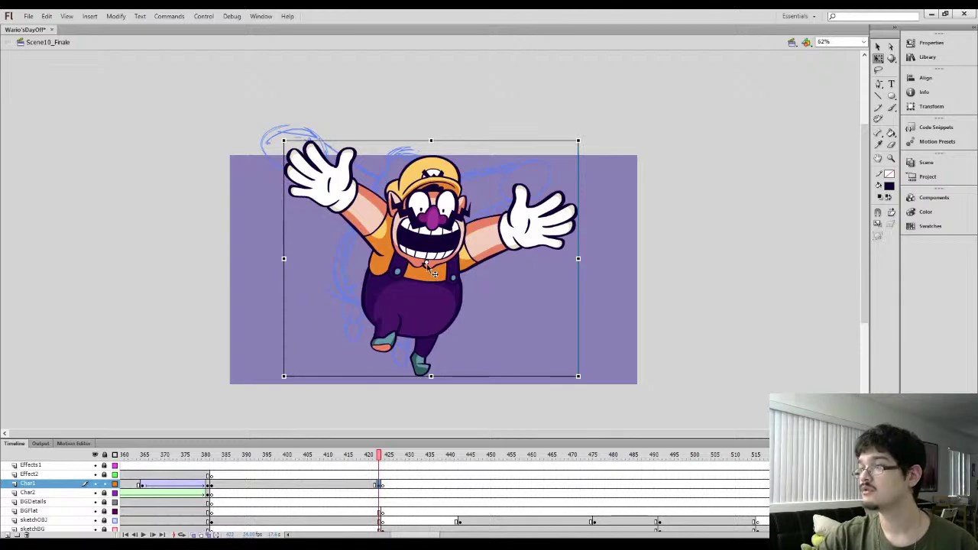
left_click_drag(427, 288, 399, 304)
left_click_drag(554, 150, 561, 158)
left_click_drag(513, 222, 528, 227)
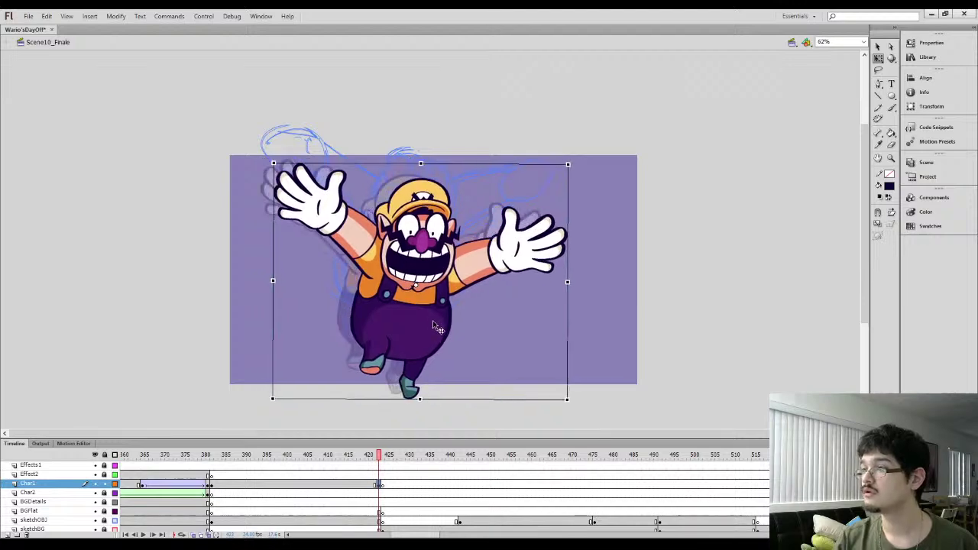
At frame 382, move Wario slightly right and up and tilt him counterclockwise
left_click(211, 486)
left_click_drag(405, 295, 416, 285)
left_click_drag(573, 118, 566, 111)
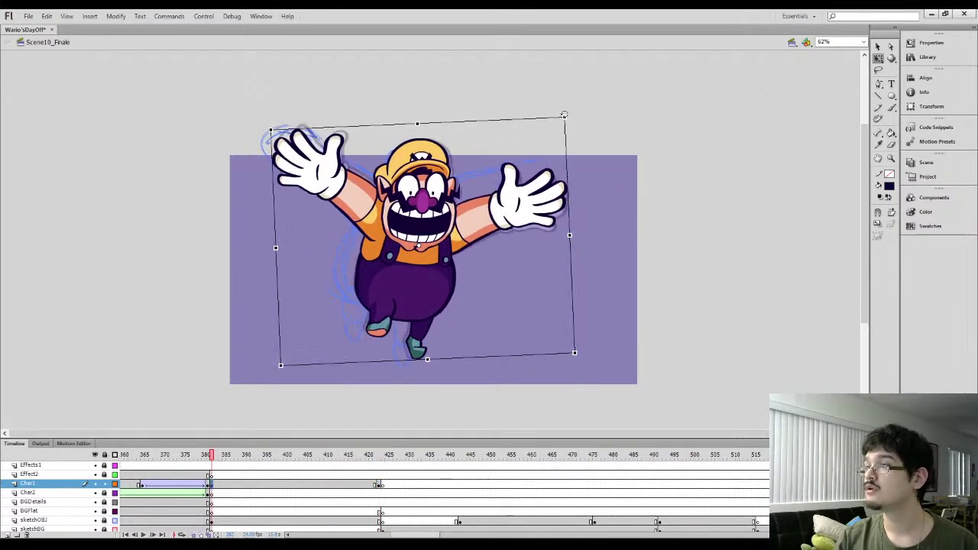
At frame 421, show the next pose with onion skin and fine-tune Wario's position and tilt
left_click(371, 486)
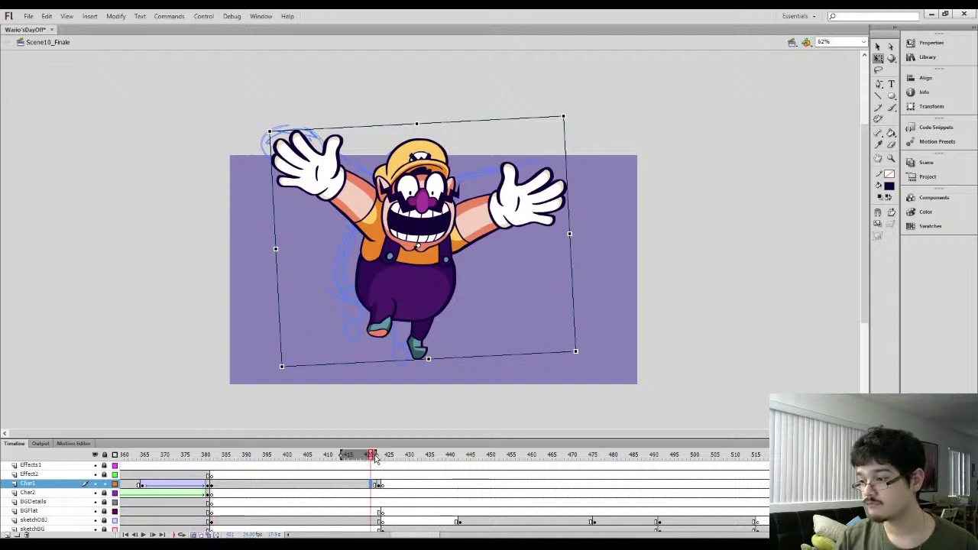
left_click_drag(372, 456, 380, 457)
left_click_drag(415, 264, 410, 251)
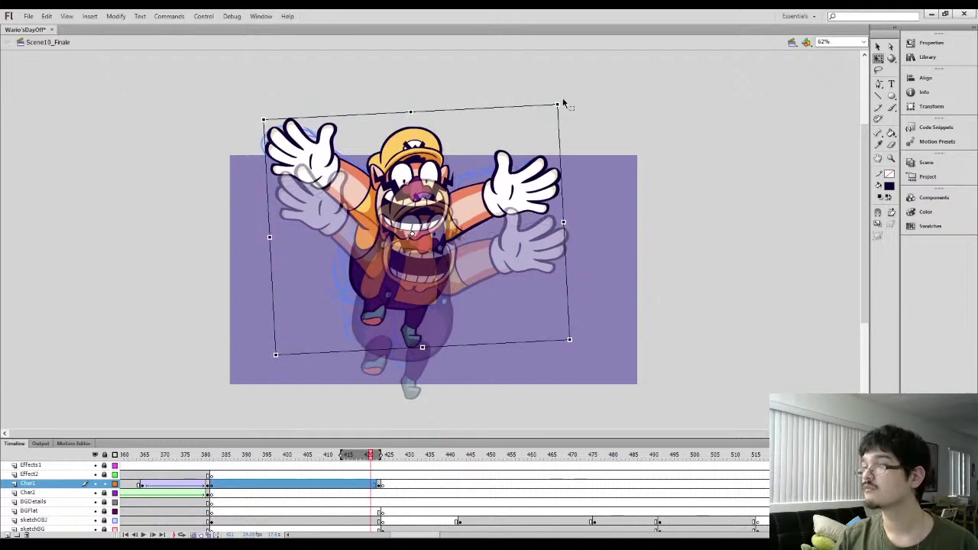
left_click_drag(564, 102, 561, 100)
left_click_drag(410, 249, 409, 255)
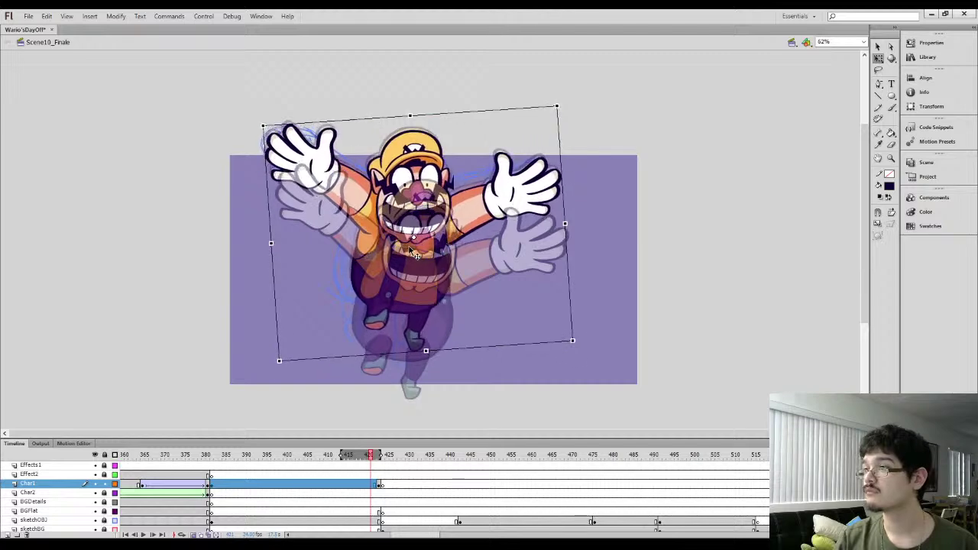
left_click_drag(560, 102, 561, 104)
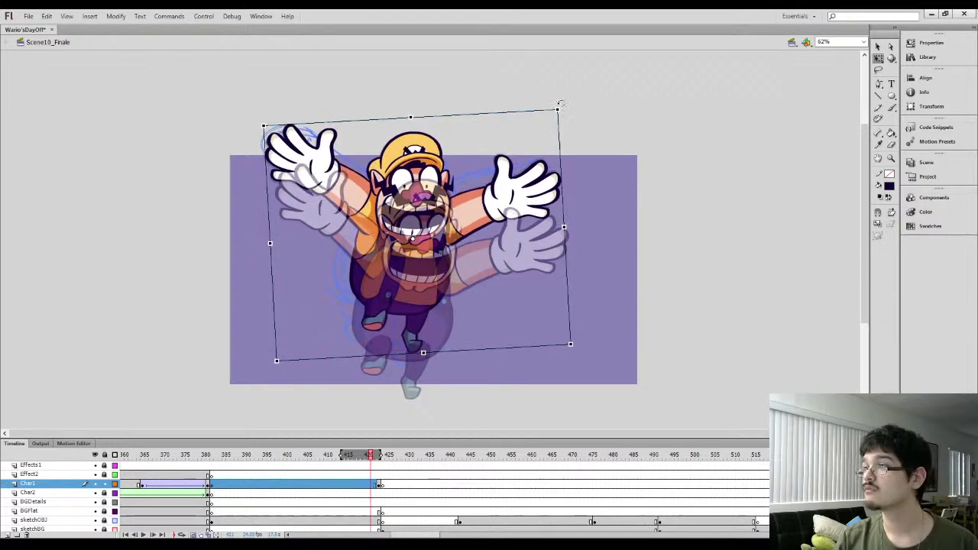
left_click_drag(419, 262, 419, 263)
Make Char1's span a classic tween, turn off onion skinning and preview from frame 382
left_click(288, 492)
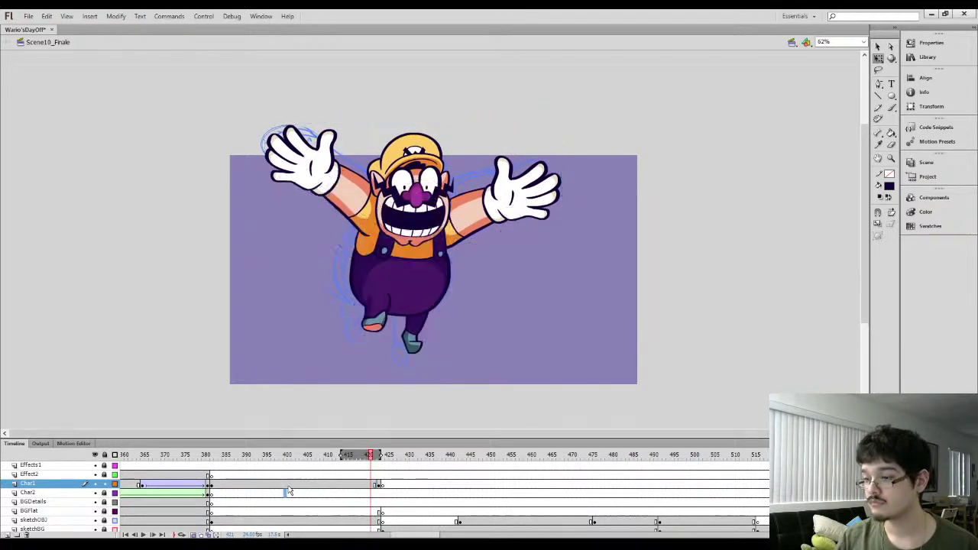
right_click(298, 485)
left_click(350, 241)
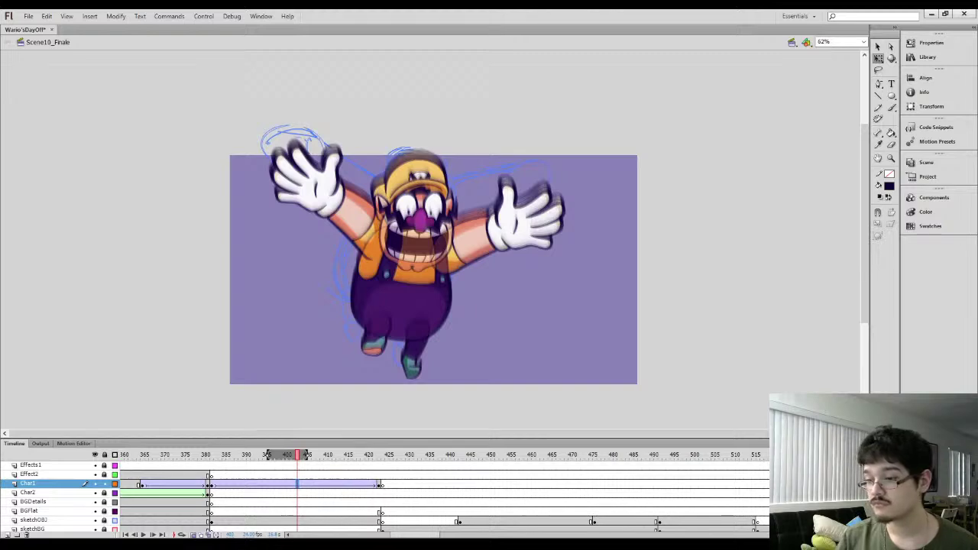
left_click(193, 533)
left_click(212, 495)
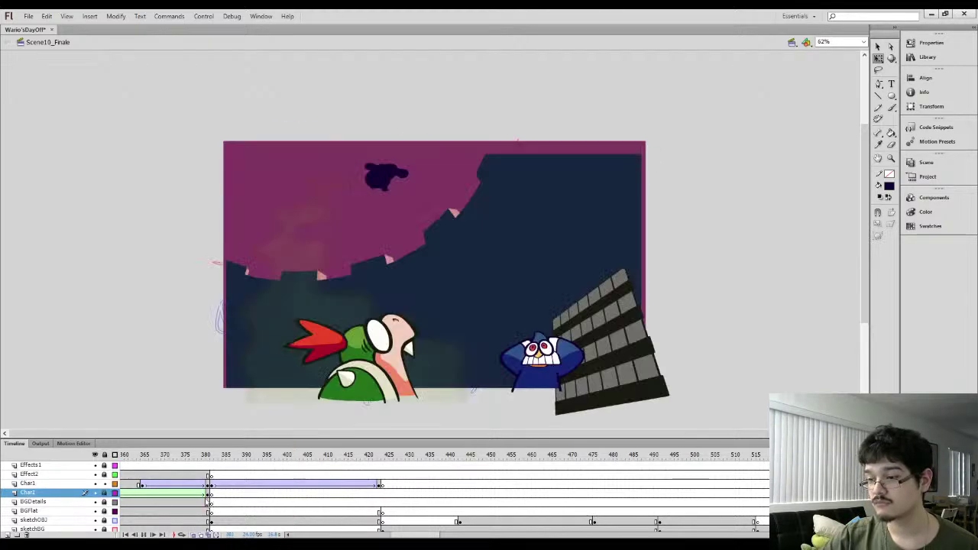
key("Return")
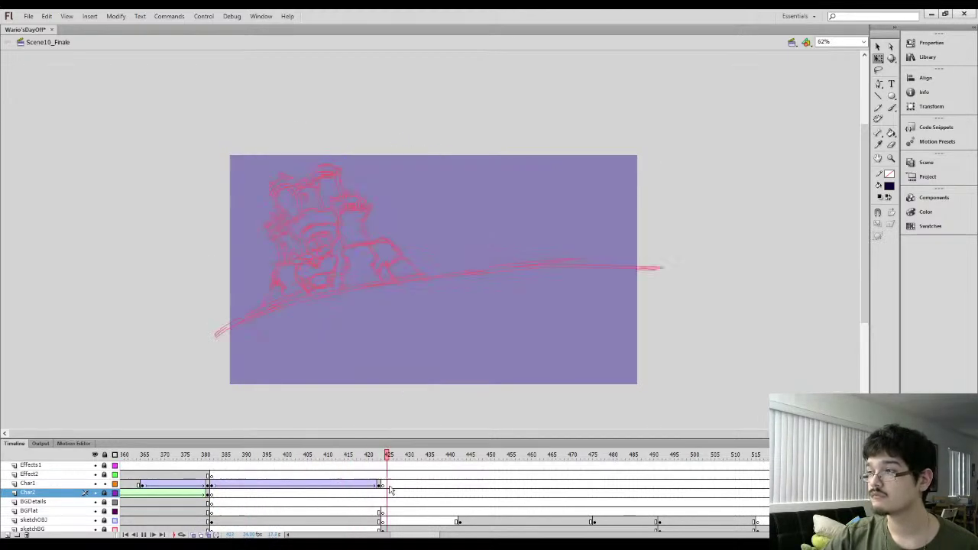
Tilt Wario counterclockwise and shift him right at frame 423, then re-rotate him at frame 380
left_click(379, 485)
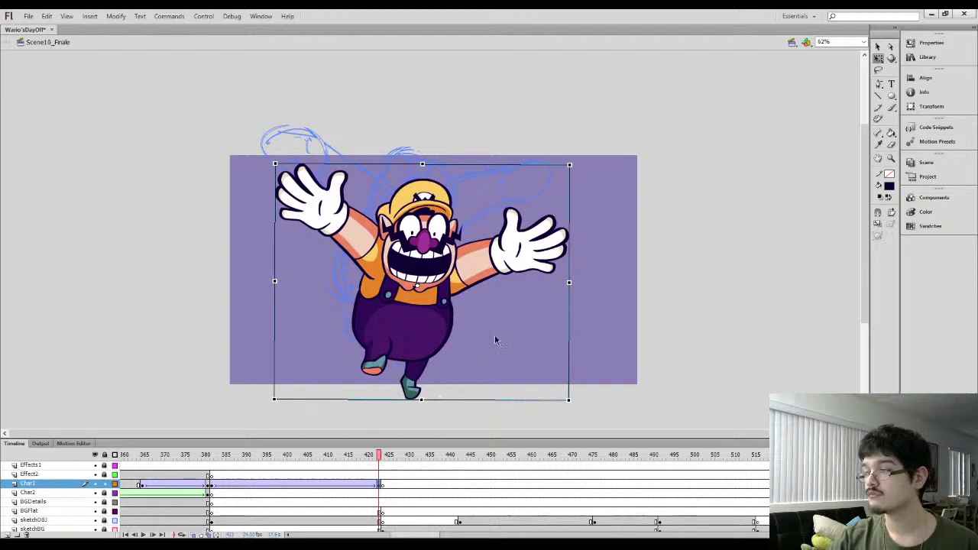
mouse_move(570, 164)
left_mouse_down()
mouse_move(580, 155)
mouse_move(571, 154)
left_mouse_up()
left_click_drag(412, 315, 418, 314)
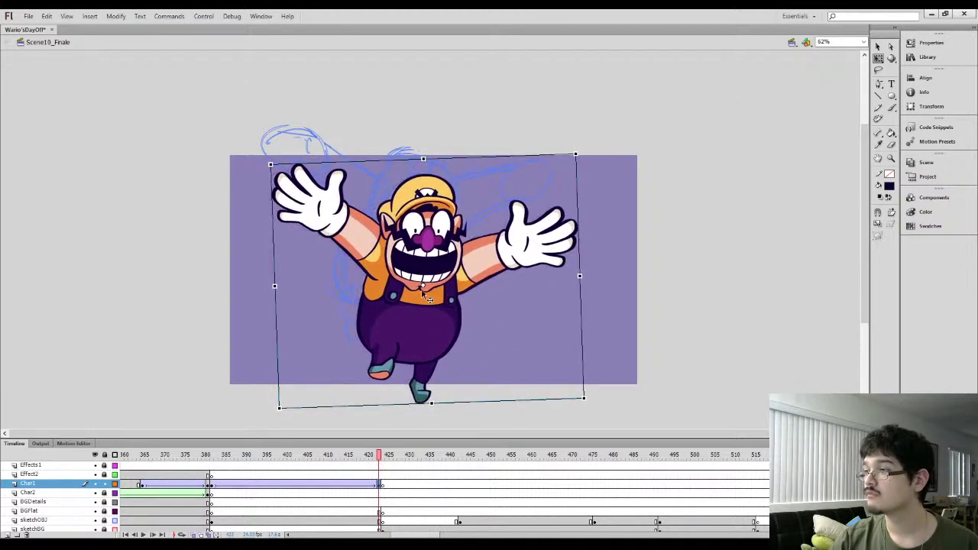
left_click_drag(580, 153, 576, 148)
left_click_drag(413, 332, 419, 332)
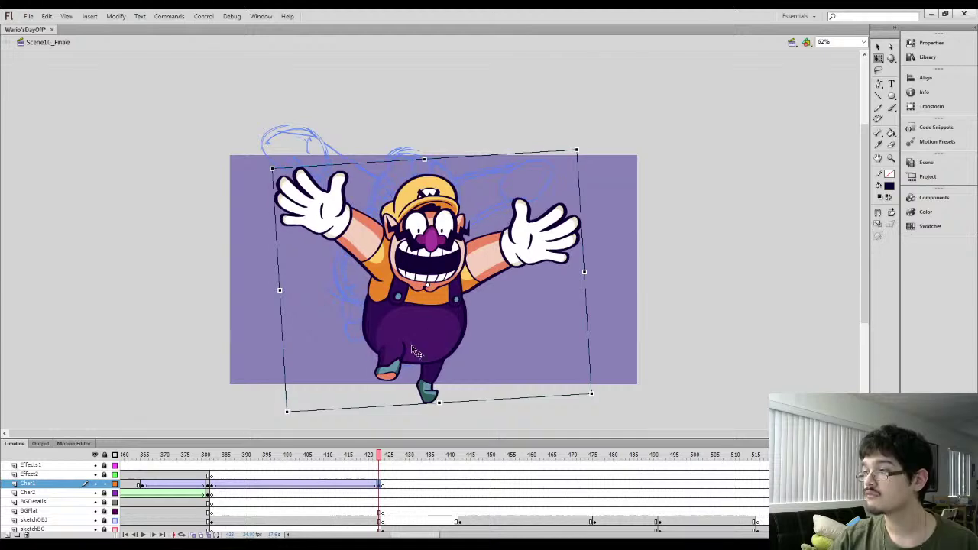
left_click(210, 486)
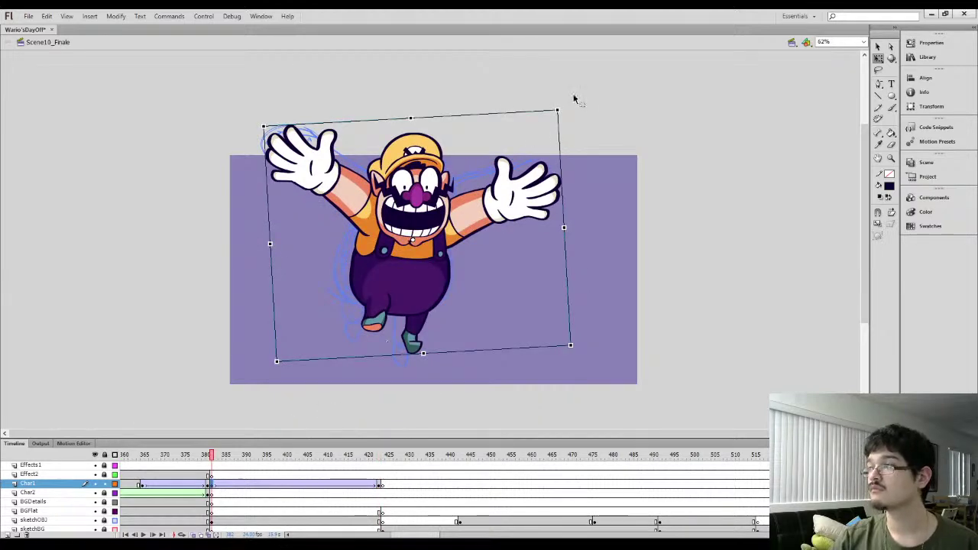
left_click_drag(562, 105, 547, 103)
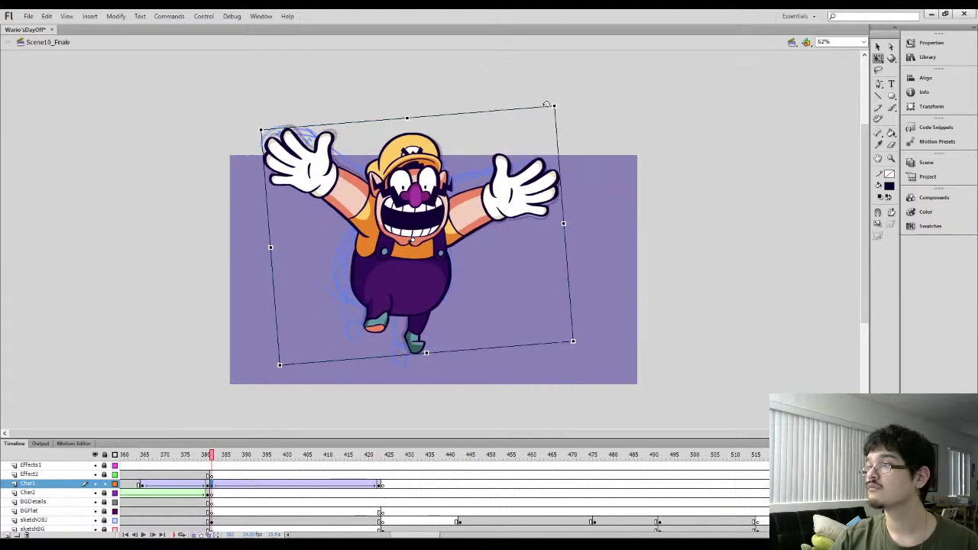
Preview and scrub Wario's fall, then open the Wario-SlowFall symbol from frame 380
left_click(210, 495)
key("Return")
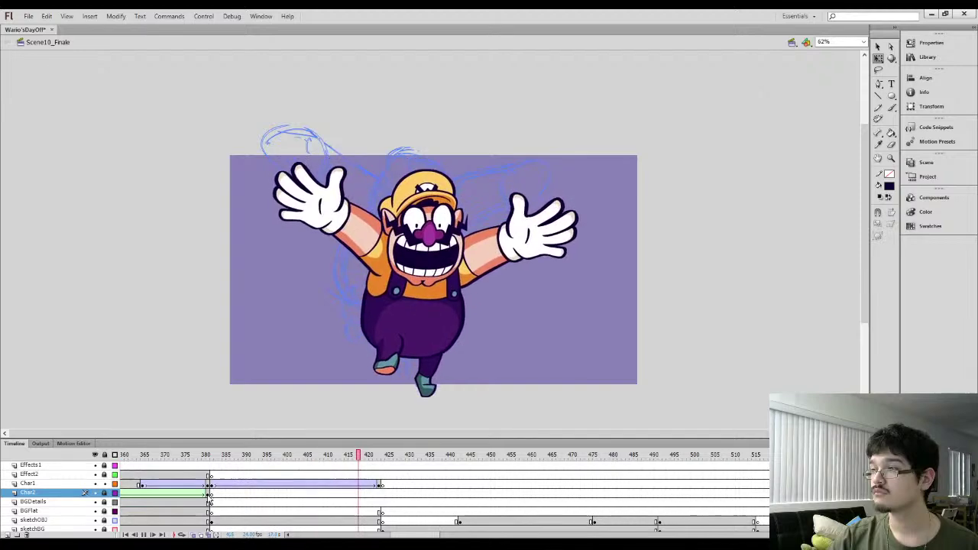
left_click_drag(215, 456, 303, 446)
left_click(210, 484)
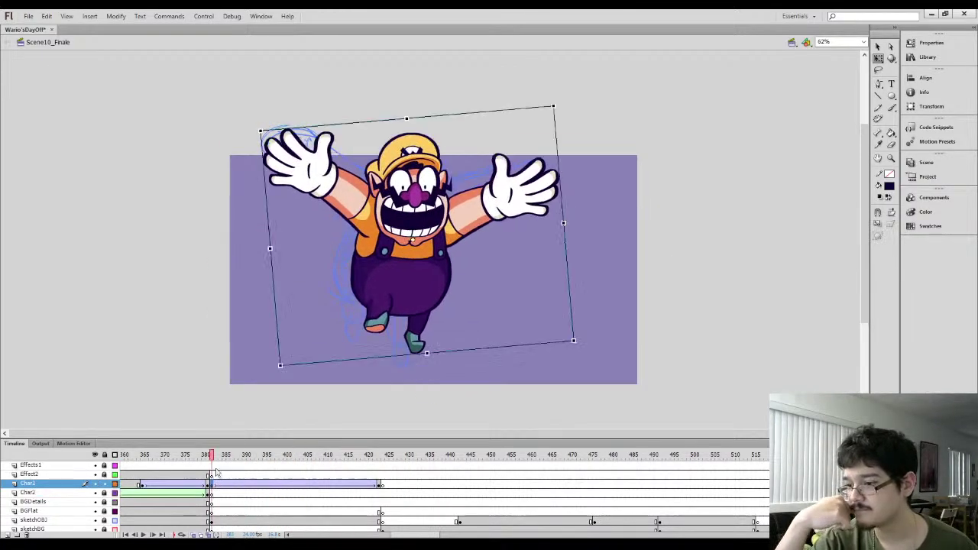
double_click(407, 298)
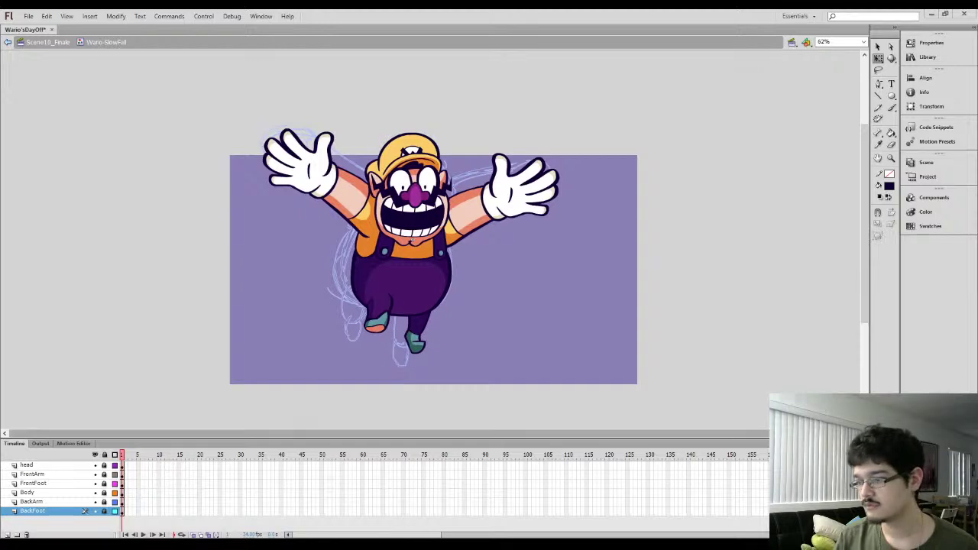
Return to Scene10_Finale and open the Wario-SlowFall symbol from frame 422 instead
left_click(47, 42)
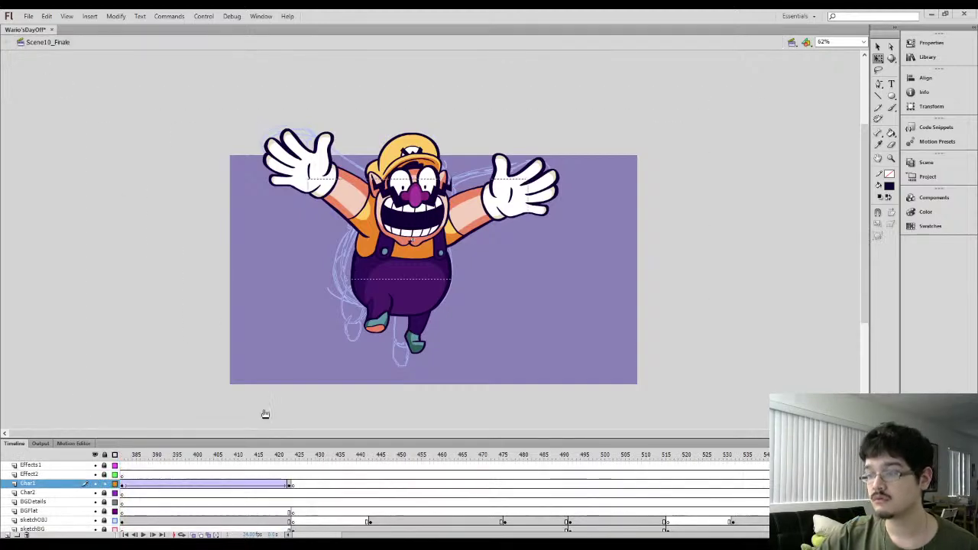
left_click_drag(422, 537, 404, 537)
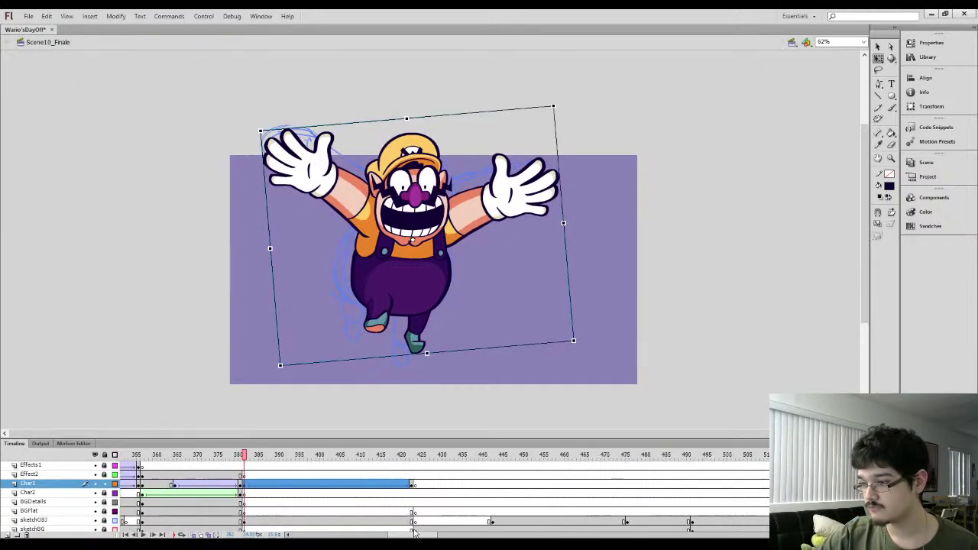
left_click(411, 485)
left_click(411, 486)
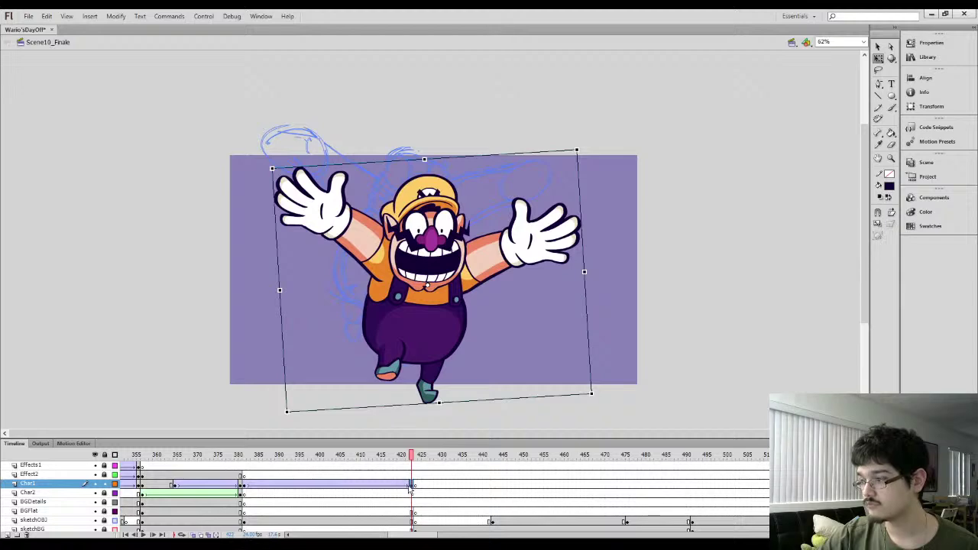
left_click(407, 485)
double_click(427, 342)
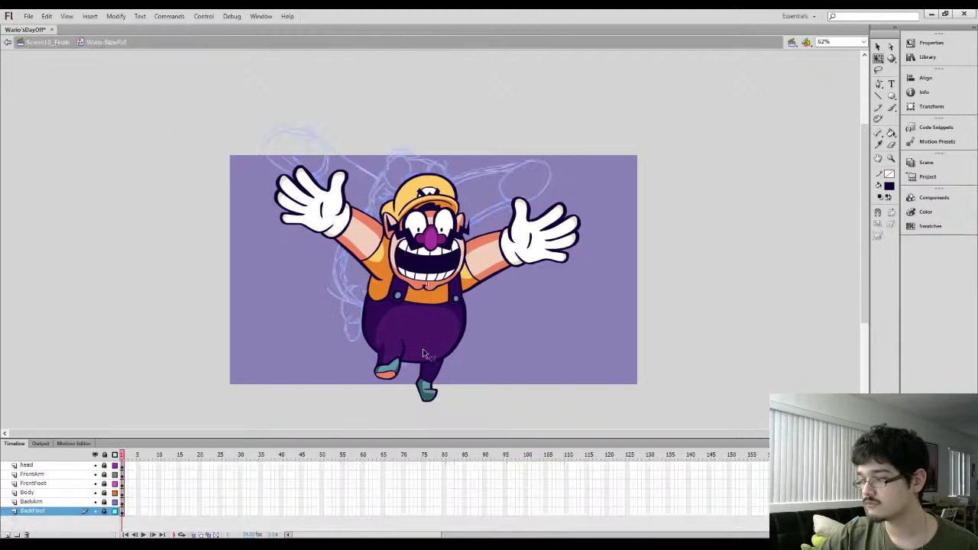
Extend all symbol layers to frame 75, then reopen the symbol from Scene10_Finale
left_click_drag(411, 471, 412, 511)
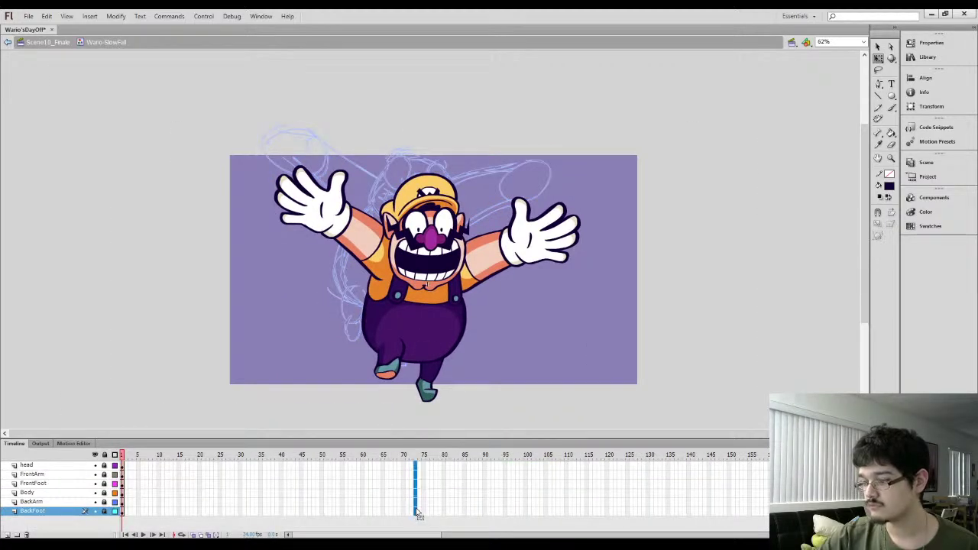
key("F5")
left_click(55, 46)
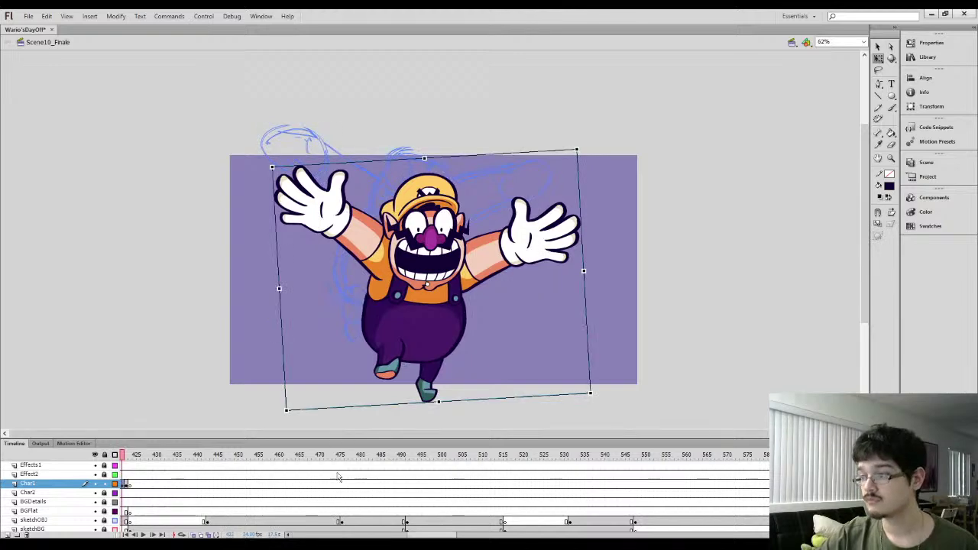
left_click_drag(434, 536, 418, 537)
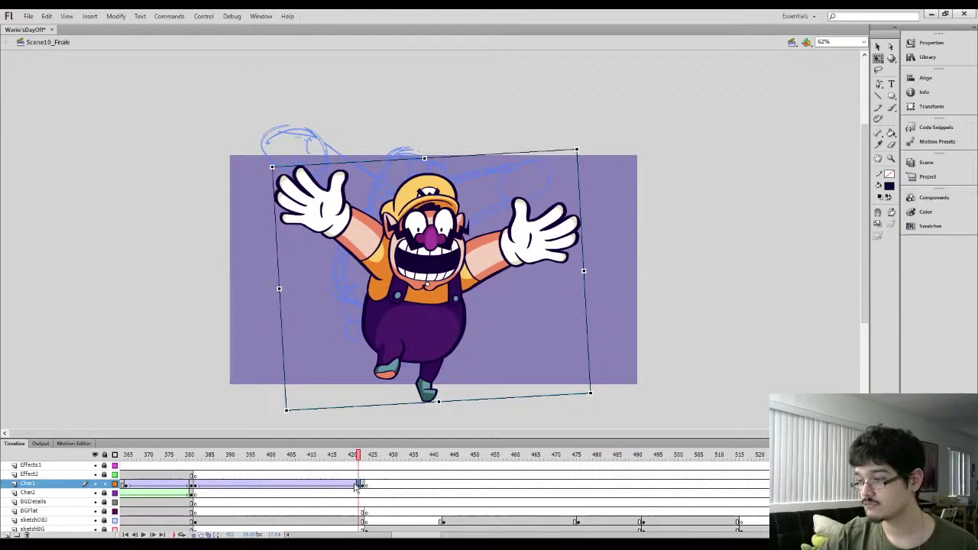
key("Escape")
double_click(396, 373)
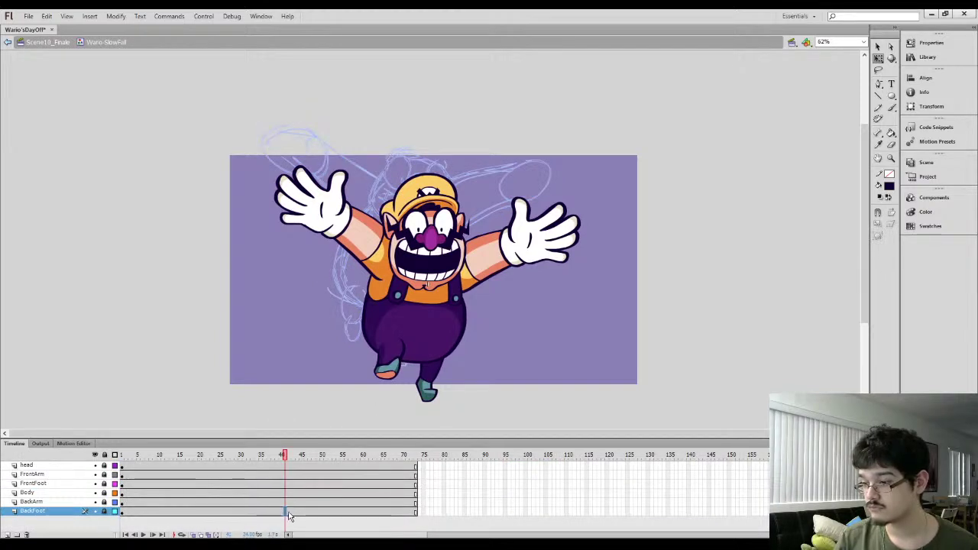
Remove frames 43–75 from all six layers so the timeline ends at frame 42
left_click_drag(292, 512, 393, 473)
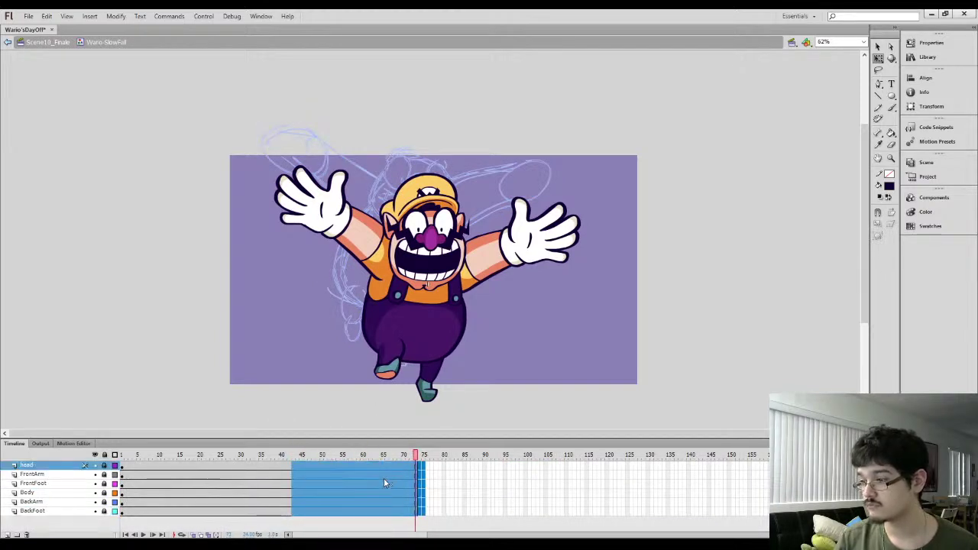
left_click(411, 266)
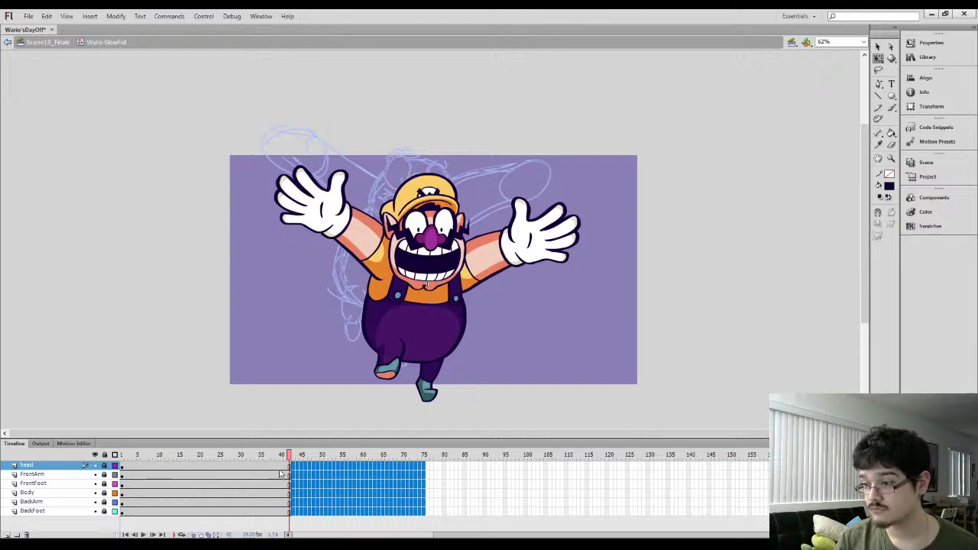
key("shift+F5")
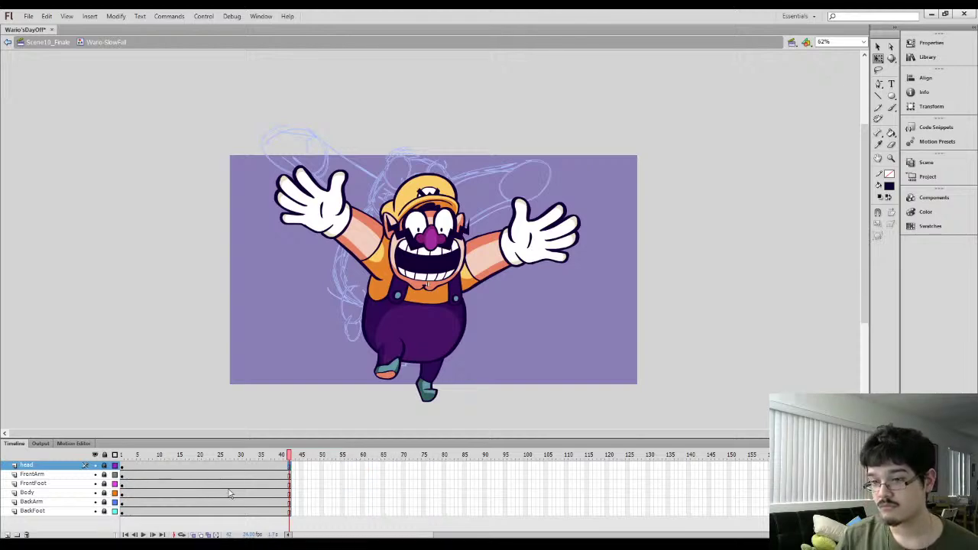
Rotate the front arm slightly counterclockwise at frame 42, trying and undoing a shape tween
left_click(289, 475)
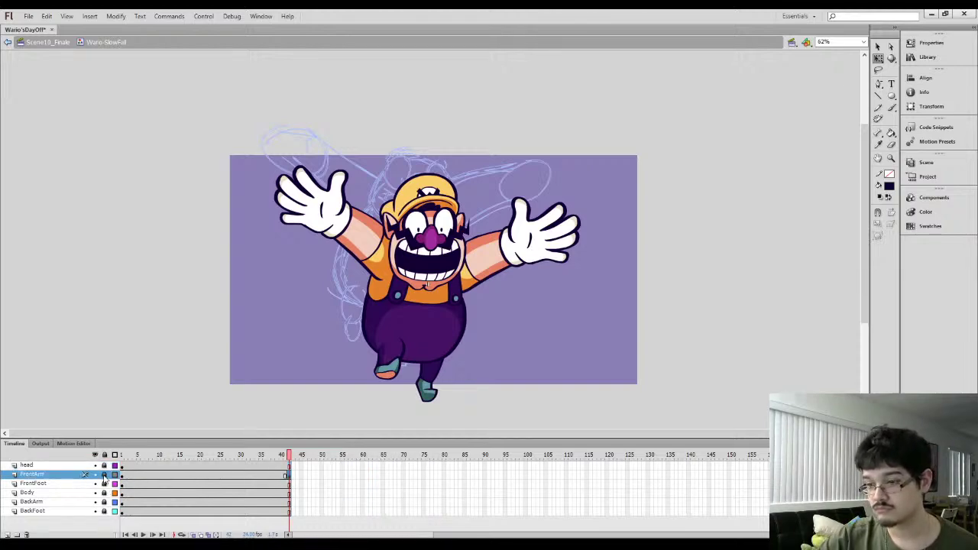
left_click(284, 475)
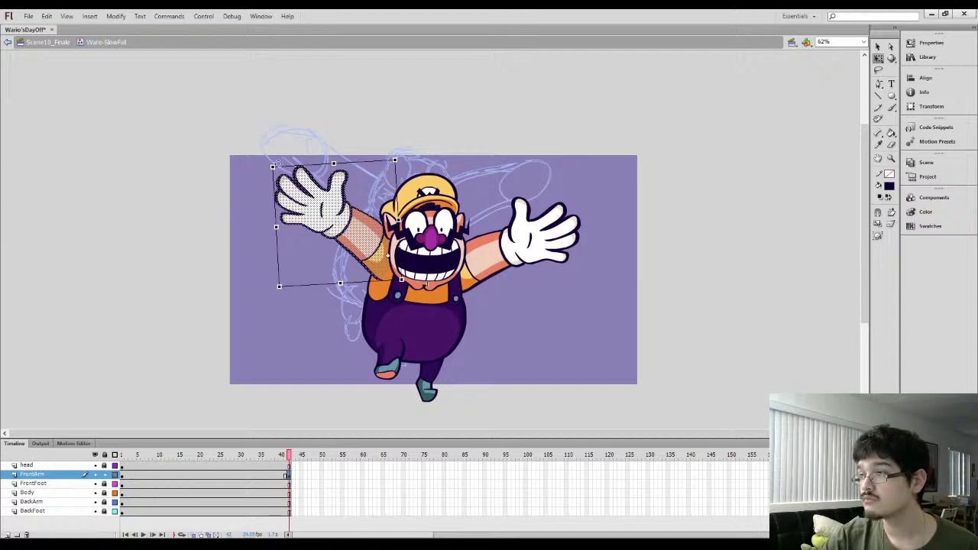
left_click_drag(271, 163, 267, 174)
left_click(222, 474)
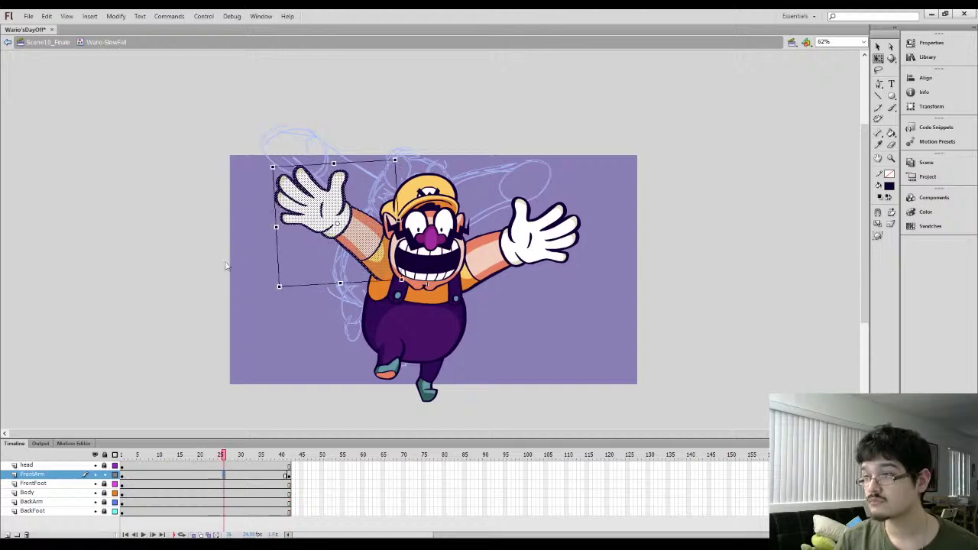
key("F3")
key("ctrl+z")
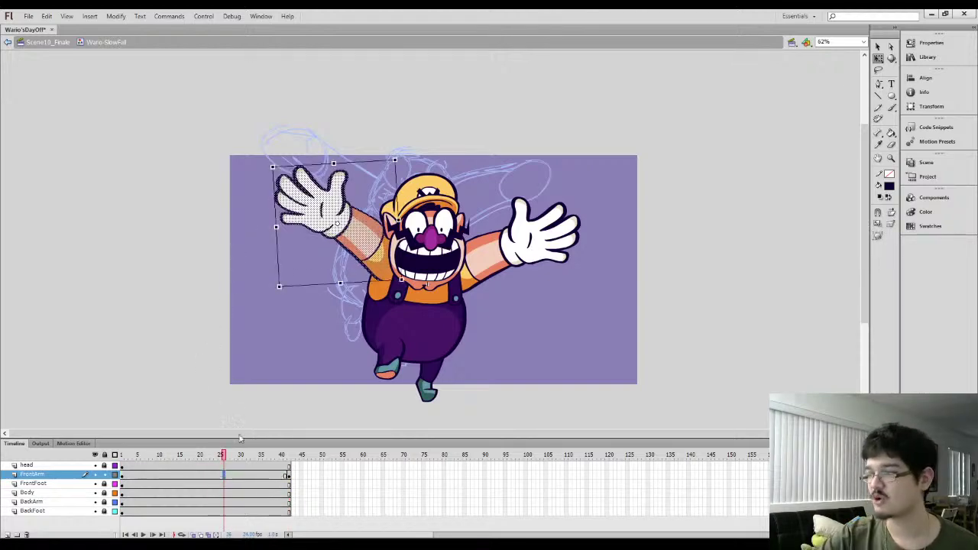
left_click(287, 475)
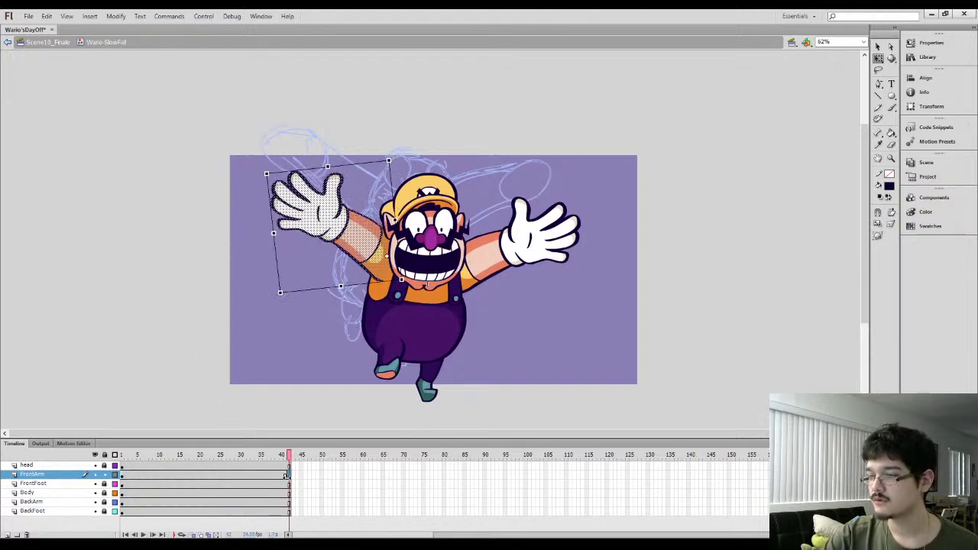
left_click(285, 477)
left_click(289, 477)
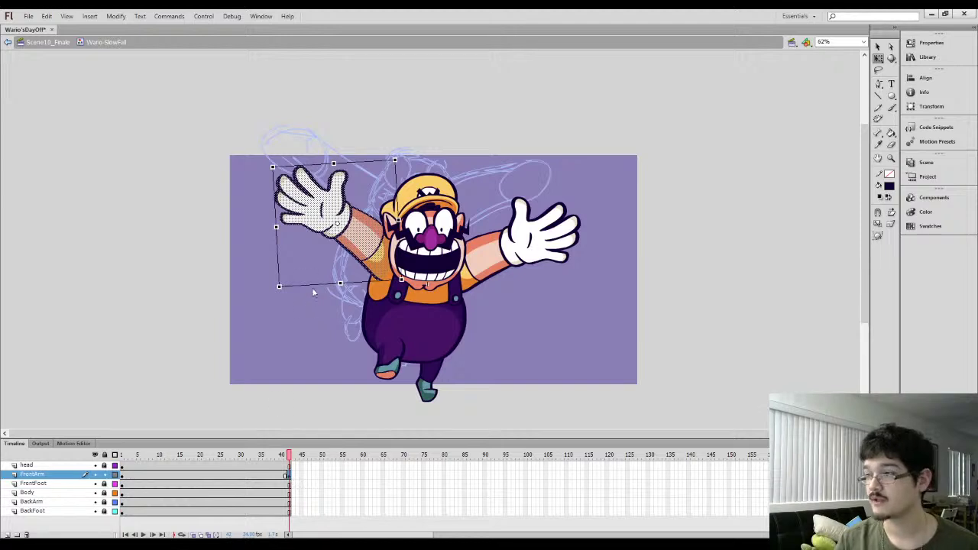
left_click(307, 371)
left_click(288, 476)
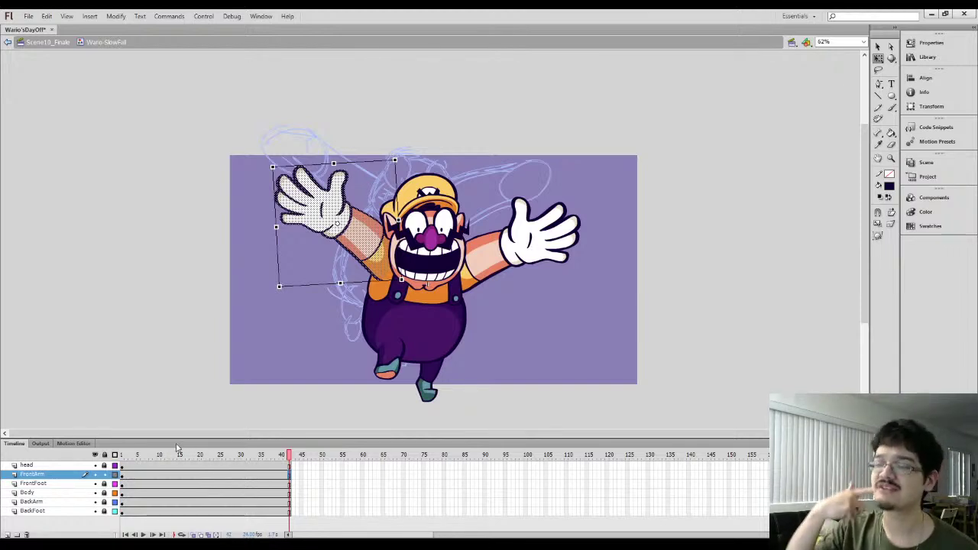
Compare front arm poses across frames 1–42, then convert the arm into a single symbol
left_click(265, 474)
left_click(218, 476)
left_click(122, 475)
left_click(289, 477)
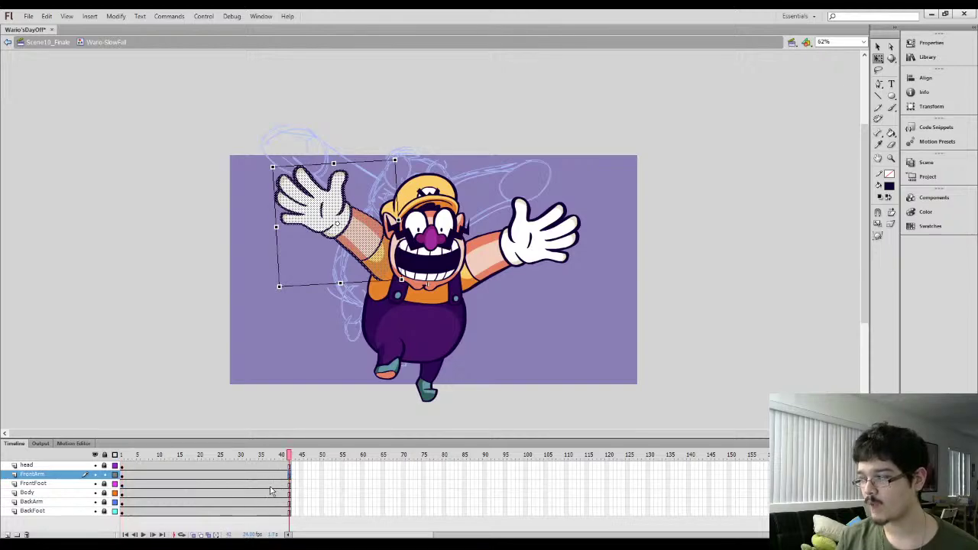
left_click(280, 474)
left_click(288, 476)
left_click(286, 476)
left_click(290, 477)
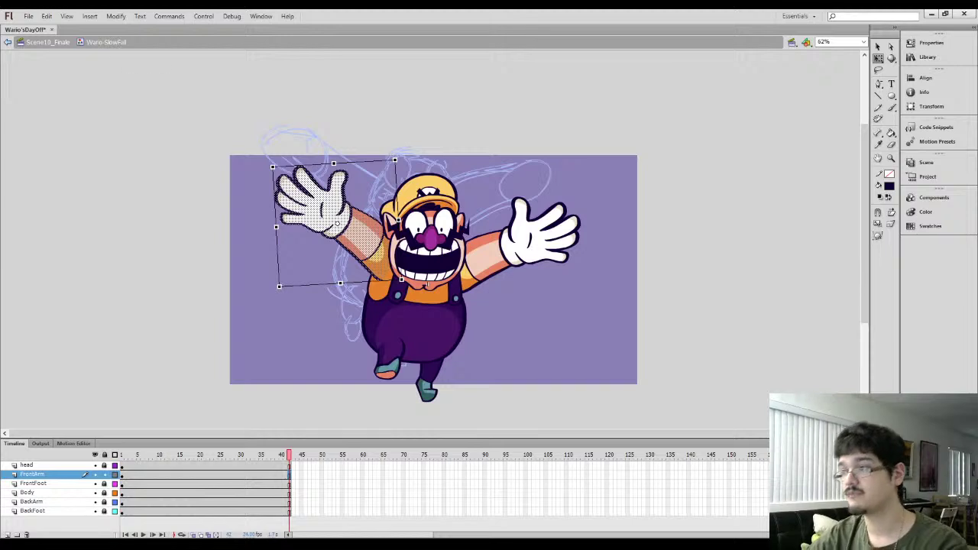
key("Return")
left_click(119, 475)
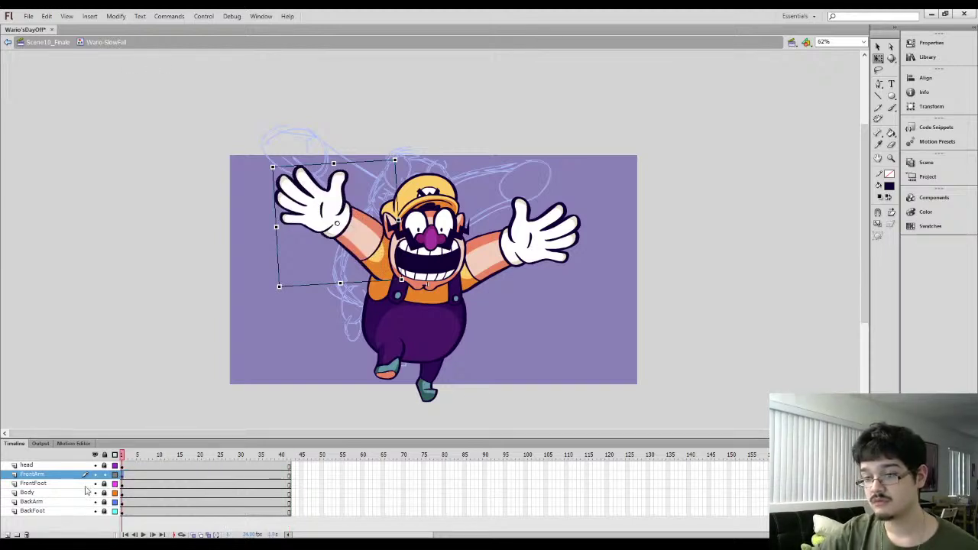
Lock FrontArm, flip the back arm horizontally and place it rotated beside the head on the right
left_click(105, 475)
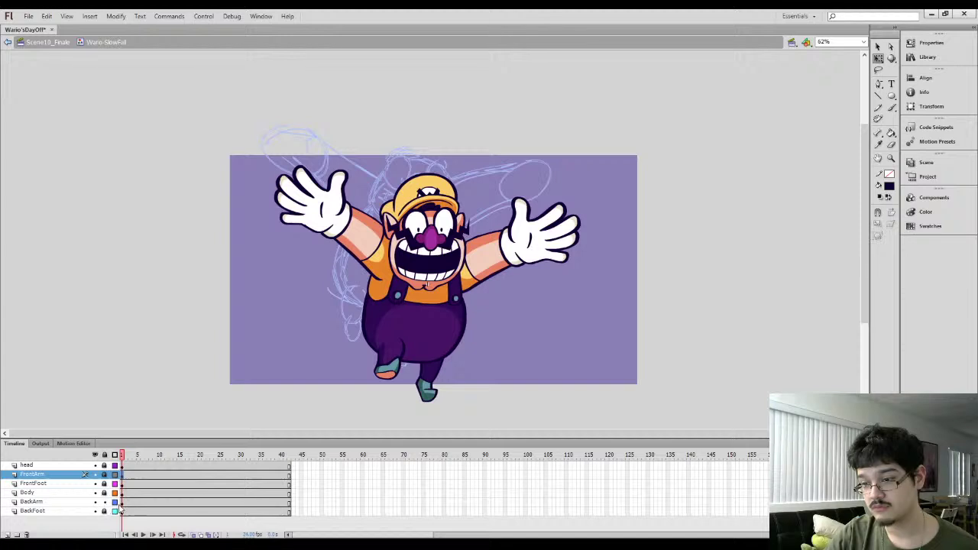
left_click(120, 502)
key("Delete")
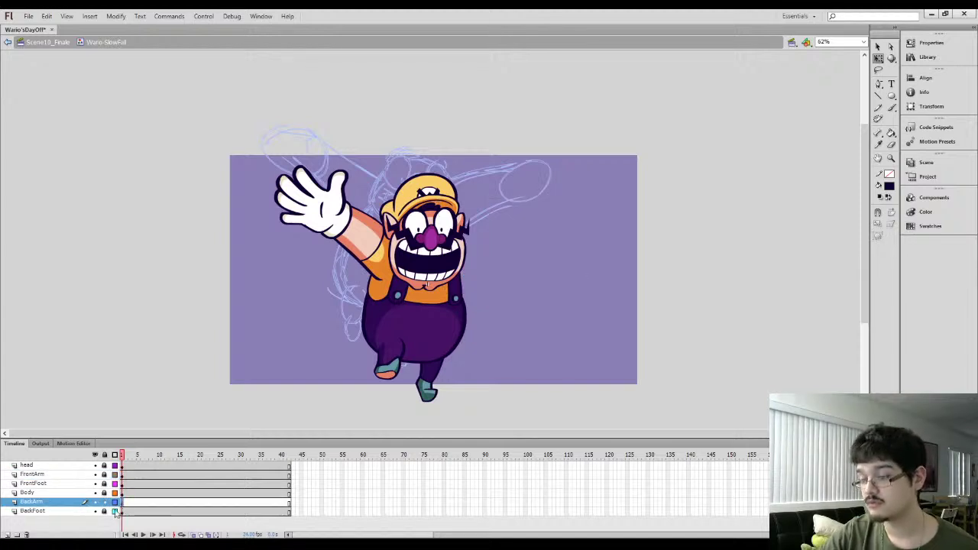
key("ctrl+z")
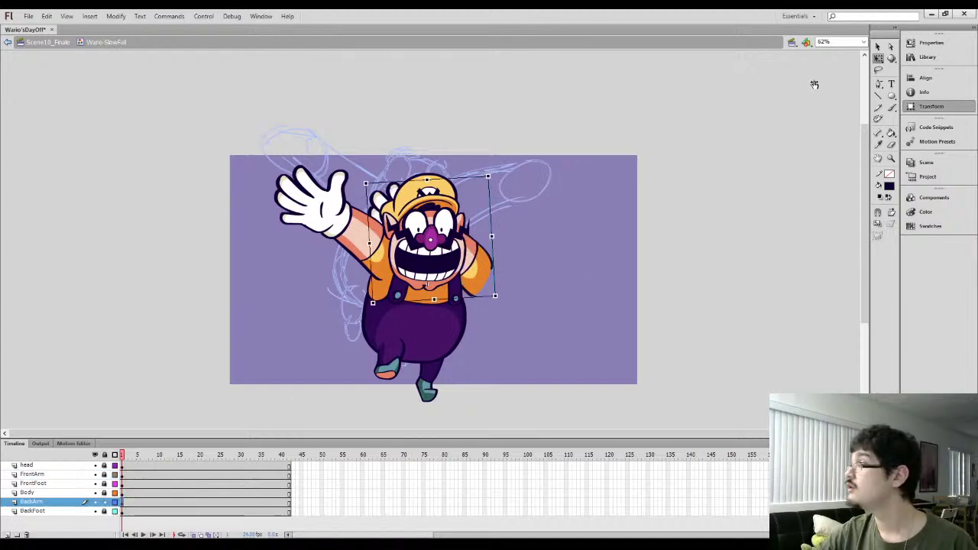
key("Return")
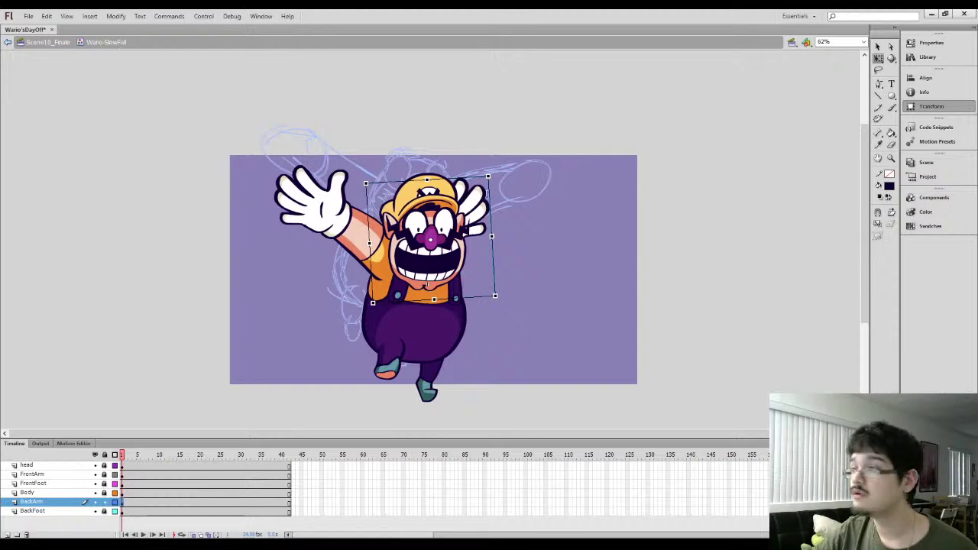
left_click_drag(460, 227, 533, 219)
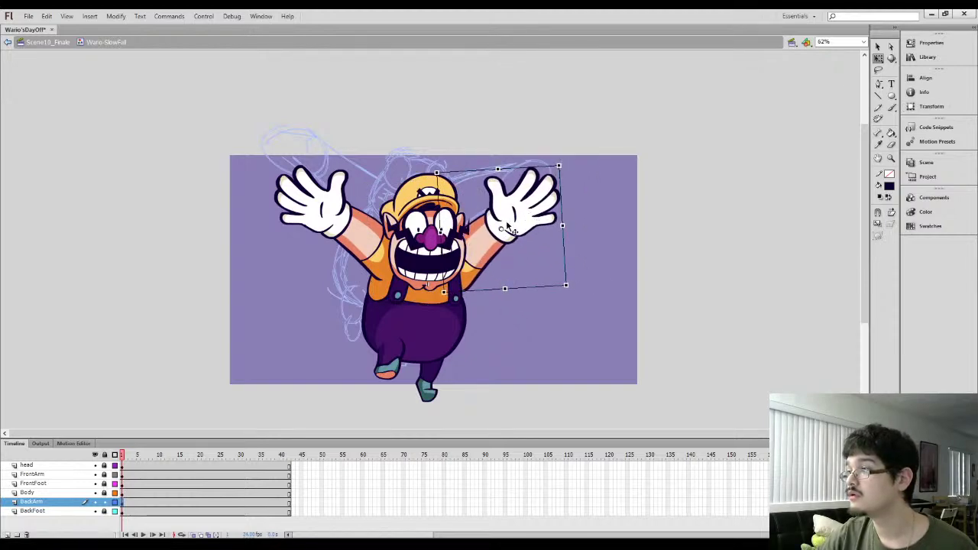
left_click_drag(564, 162, 580, 187)
left_click_drag(484, 259, 478, 259)
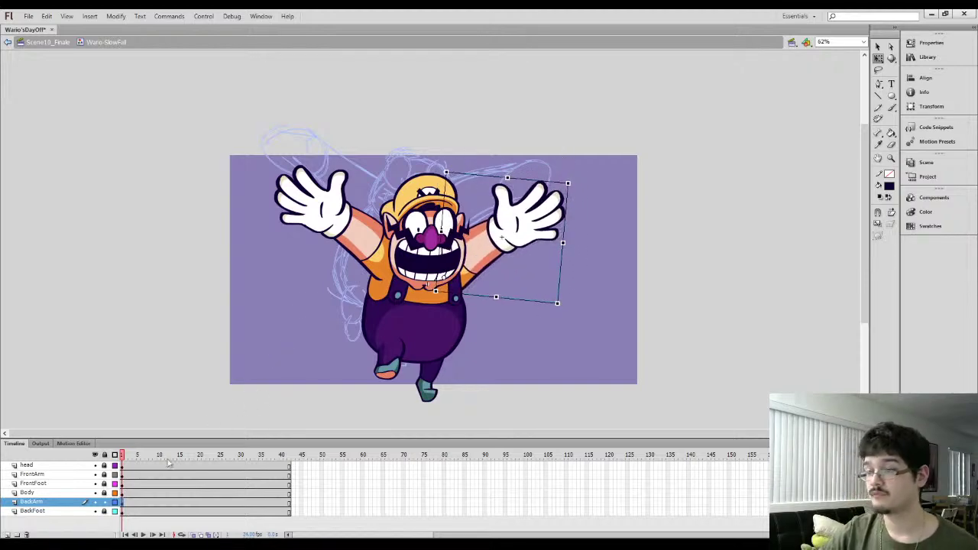
Shift the front arm left and re-tilt it around its shoulder pivot, then relock FrontArm
left_click(105, 475)
left_click(334, 230)
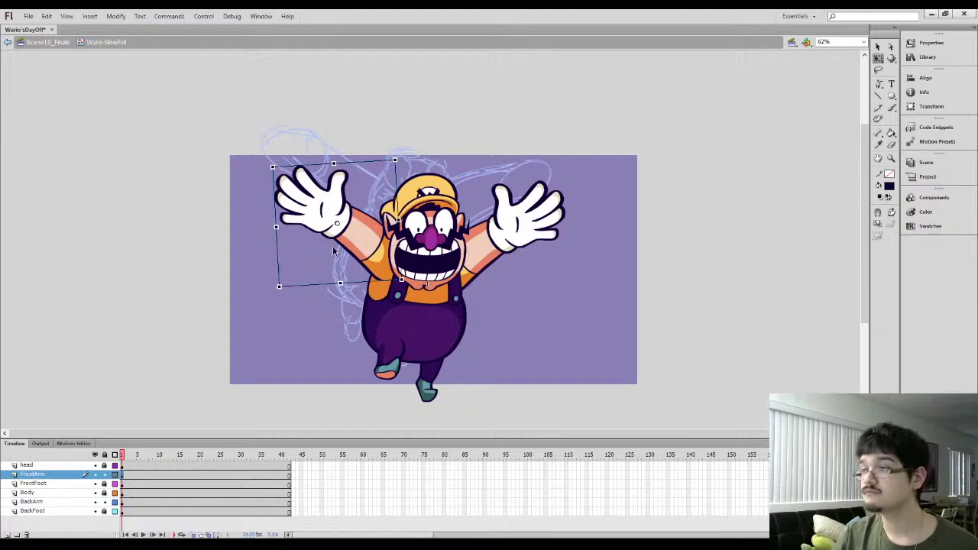
left_click_drag(355, 234, 386, 262)
left_click(95, 465)
left_click_drag(266, 165, 262, 170)
left_click_drag(264, 210, 267, 227)
left_click(94, 464)
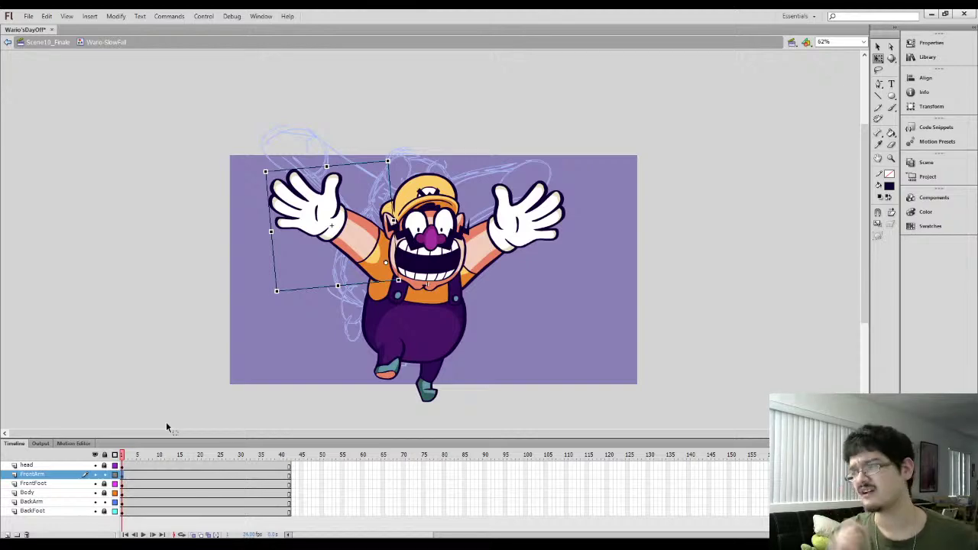
left_click(104, 475)
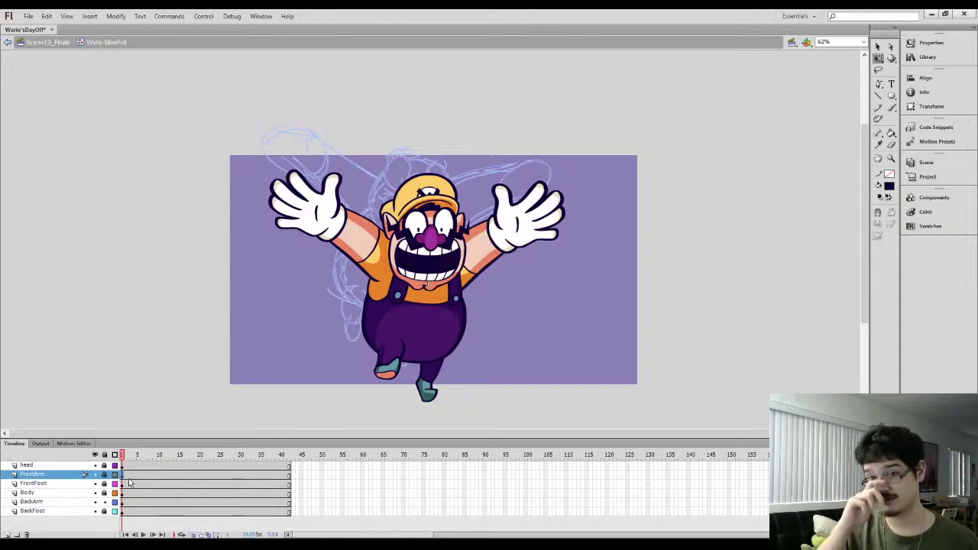
key("period")
key("period")
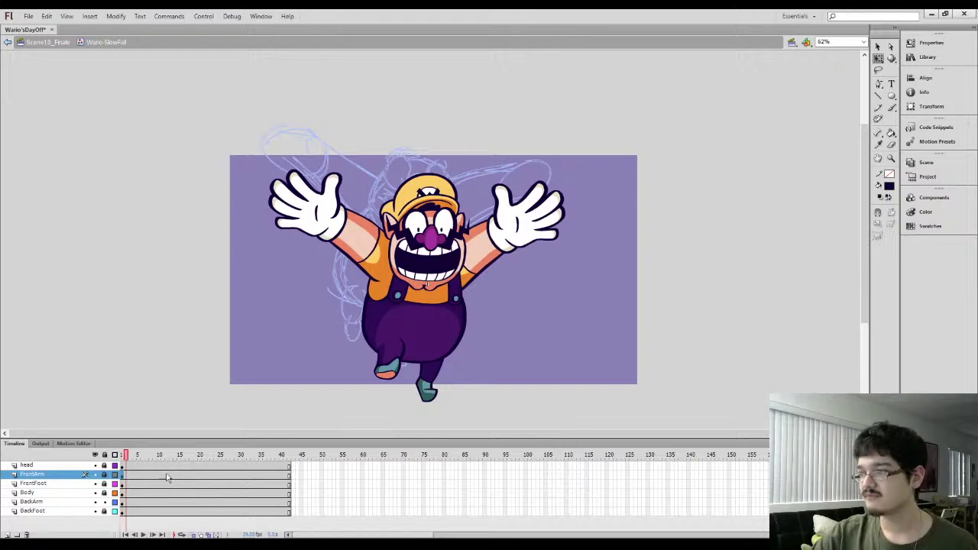
At frame 42, tilt the front arm and rotate the back arm to new angles
left_click(122, 504)
left_click(121, 503)
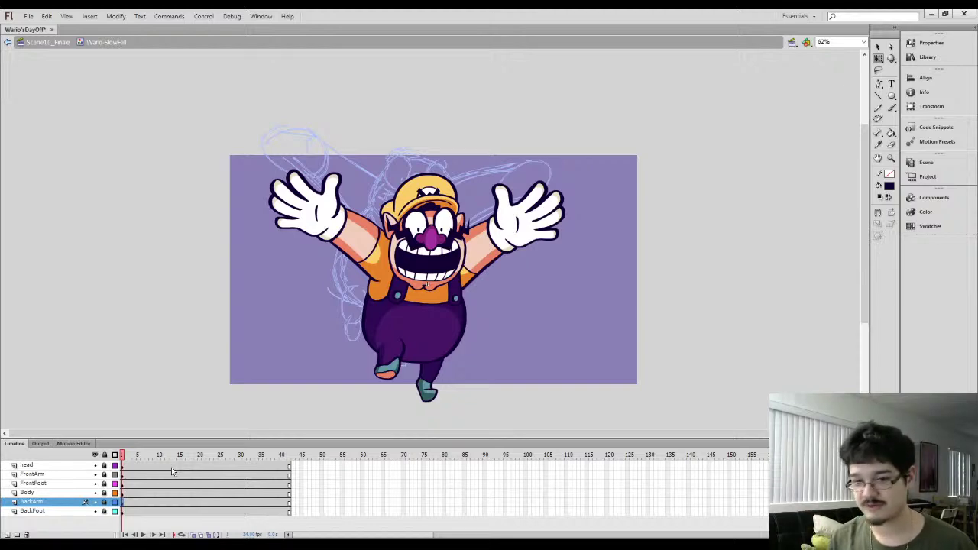
left_click(289, 502)
left_click(289, 475)
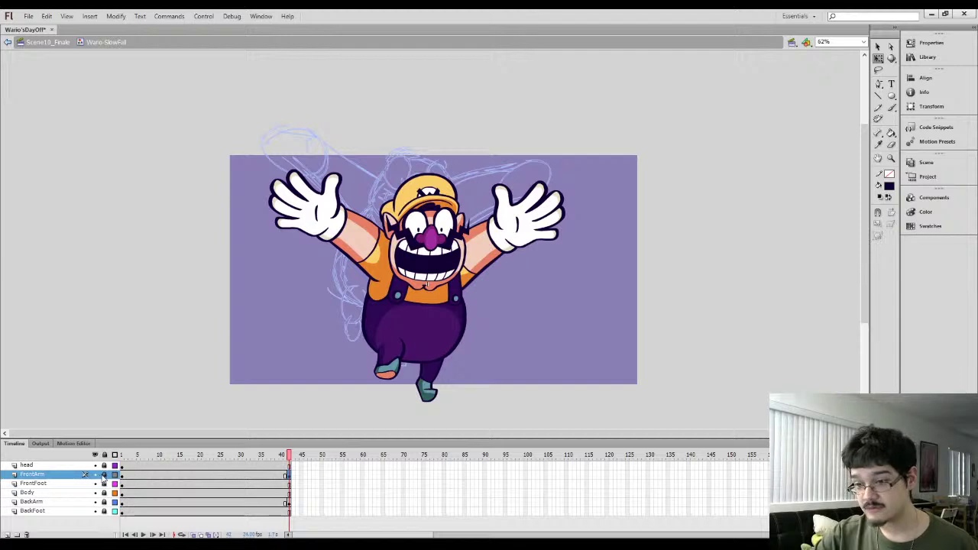
left_click(290, 503)
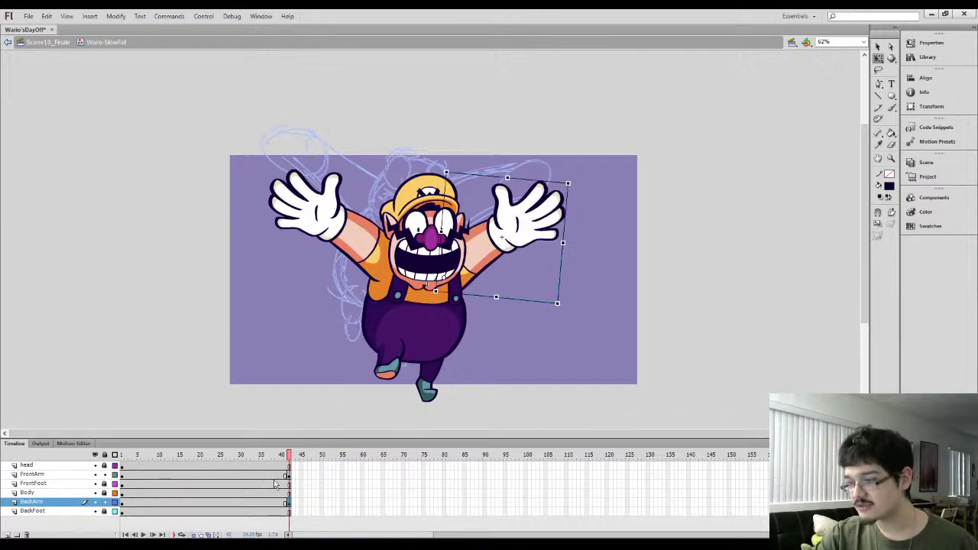
left_click(288, 476)
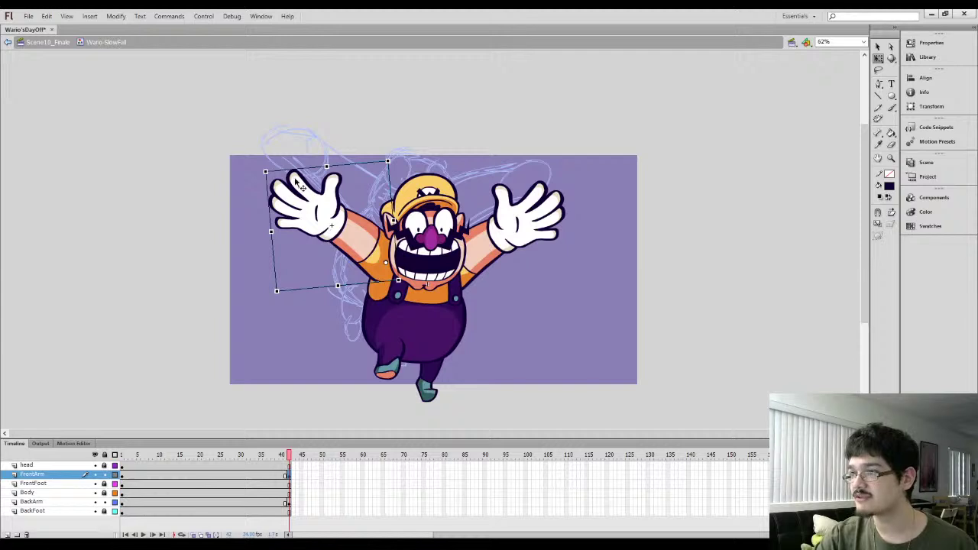
left_click_drag(264, 170, 259, 184)
left_click(289, 502)
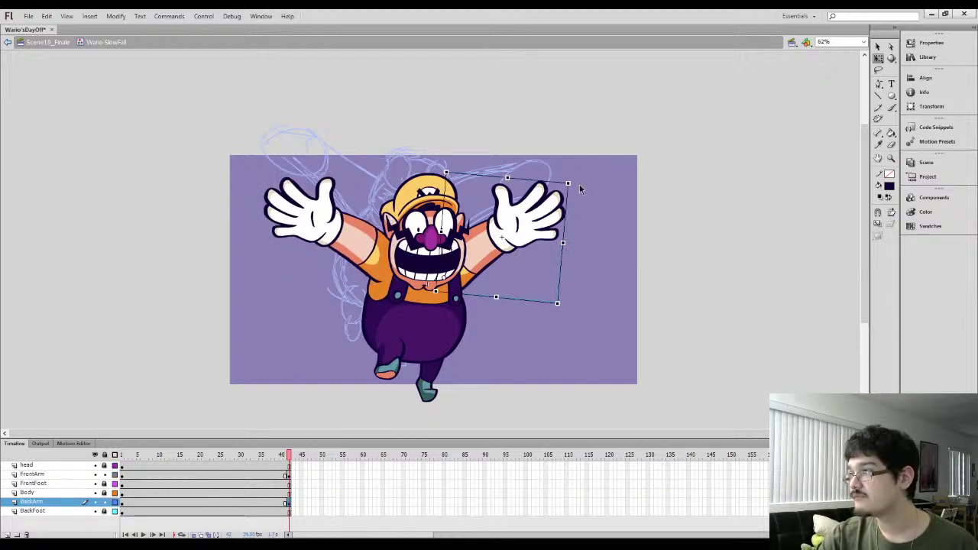
left_click_drag(575, 182, 575, 200)
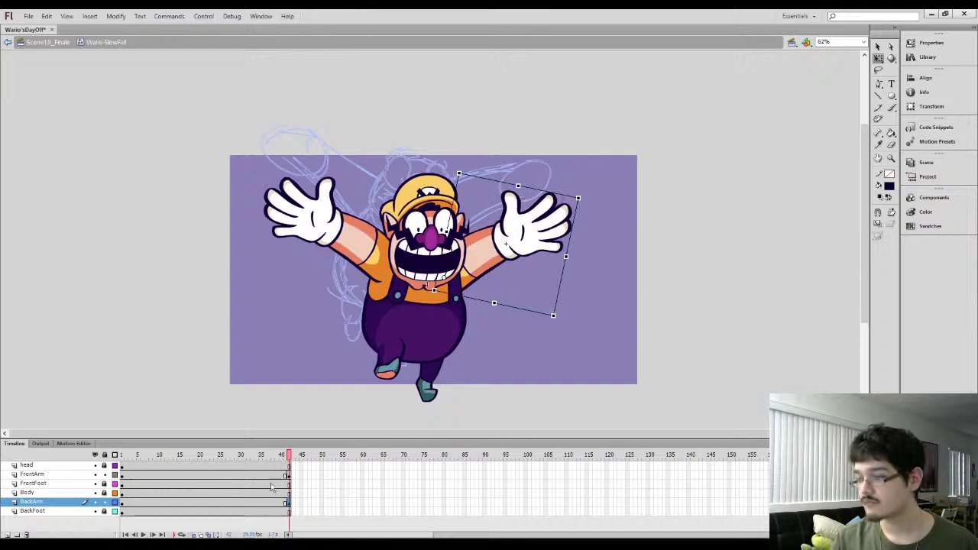
Add classic tweens to the FrontArm and BackArm spans and preview the arm animation
left_click(268, 475)
right_click(270, 476)
left_click(325, 236)
left_click(232, 501)
left_click(232, 503)
left_click(278, 261)
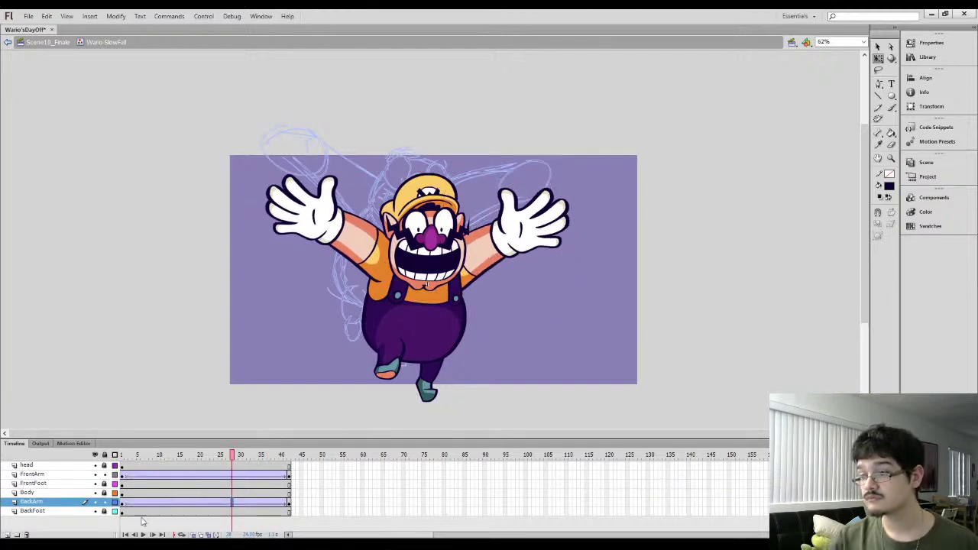
left_click(132, 495)
key("Return")
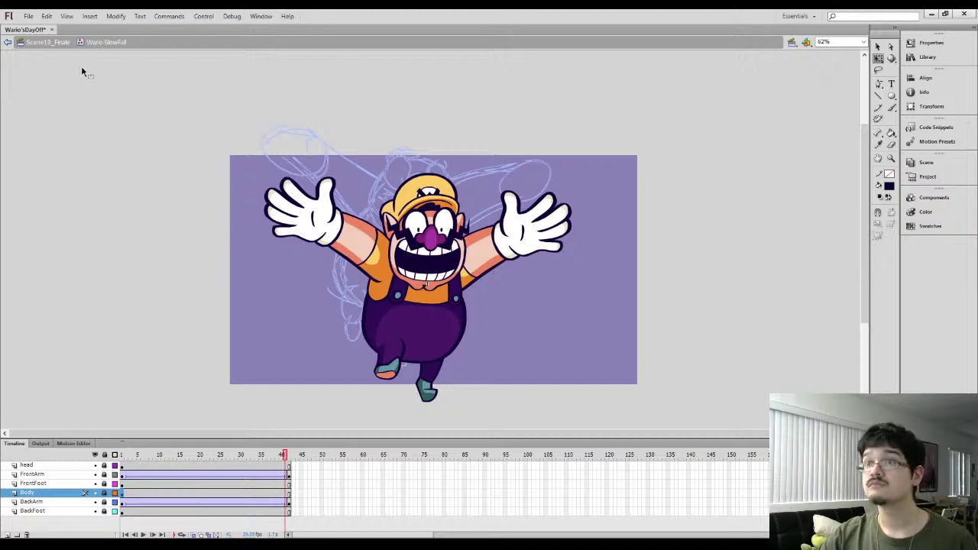
In Scene10_Finale, lower Wario's pivot point and tilt him counterclockwise at frame 380
left_click(47, 42)
left_click_drag(442, 535, 428, 535)
mouse_move(189, 455)
left_mouse_down()
mouse_move(339, 456)
mouse_move(183, 456)
left_mouse_up()
left_click(175, 485)
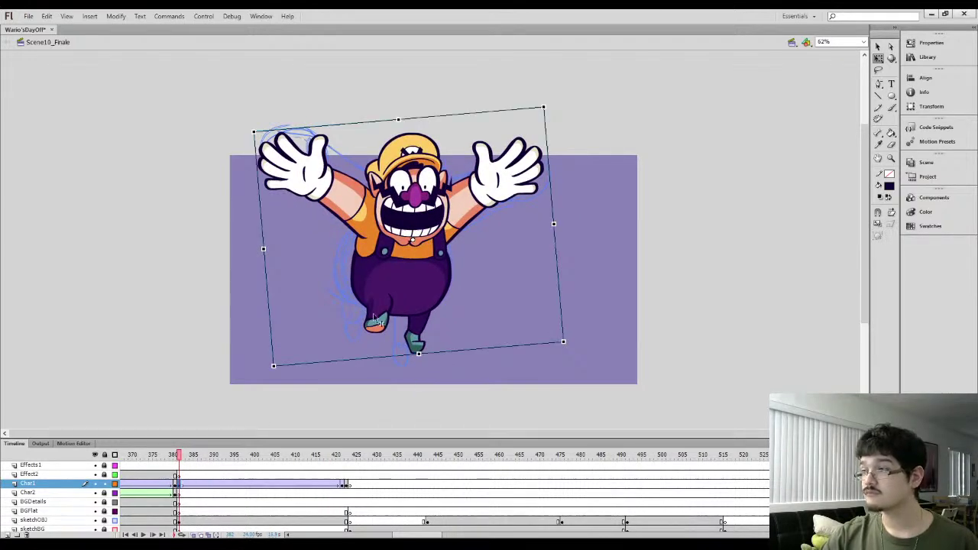
left_click_drag(411, 243, 392, 266)
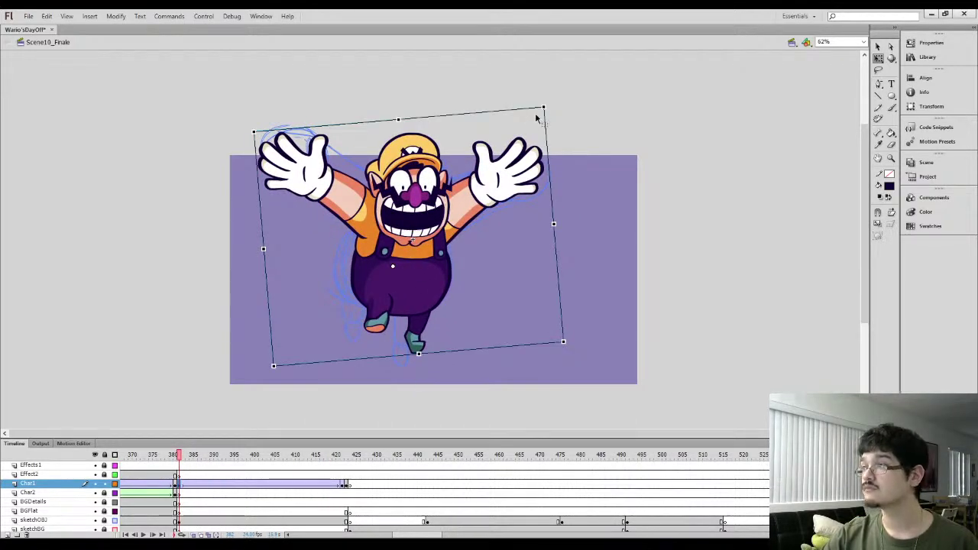
left_click_drag(547, 102, 538, 95)
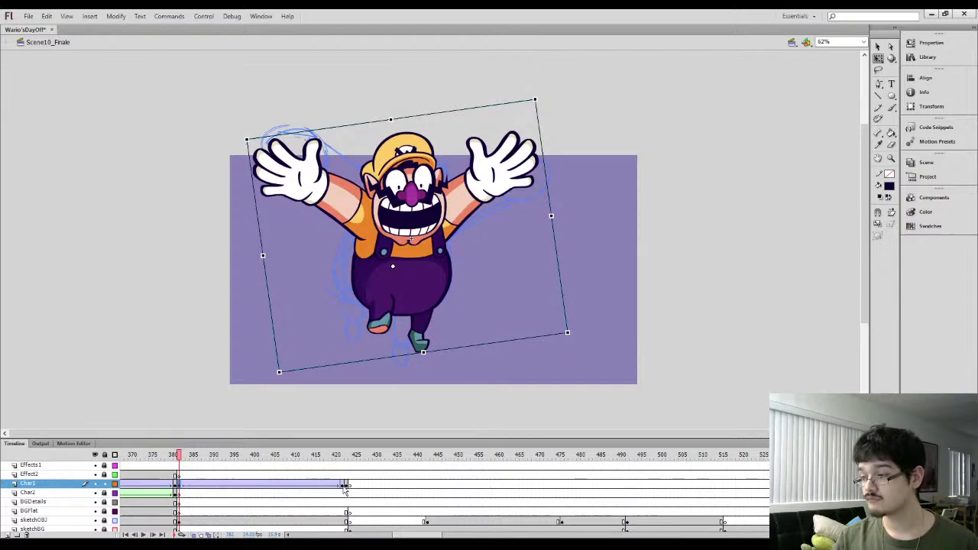
At the tween's end, tilt Wario clockwise and shift him down-right, then preview the shot
left_click_drag(342, 486, 346, 486)
key("shift+F6")
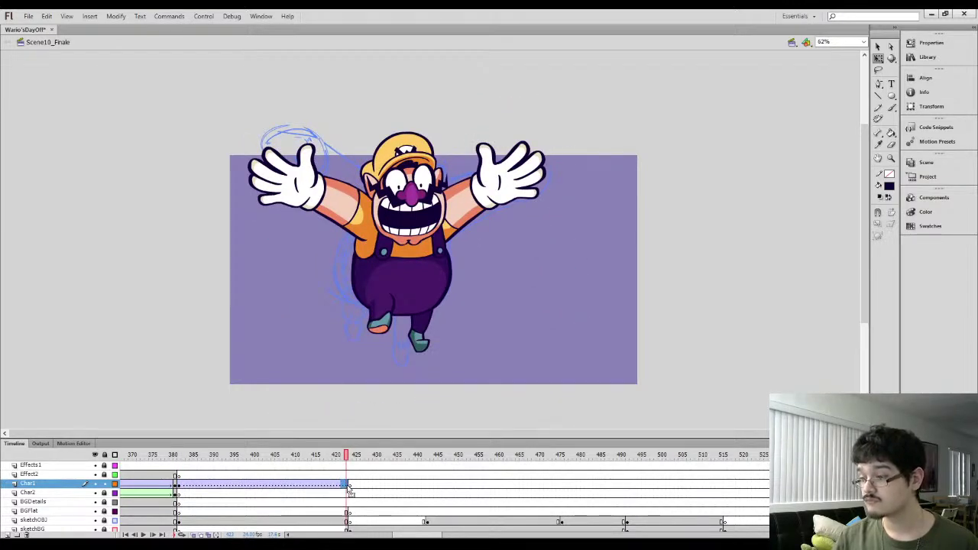
key("ctrl+z")
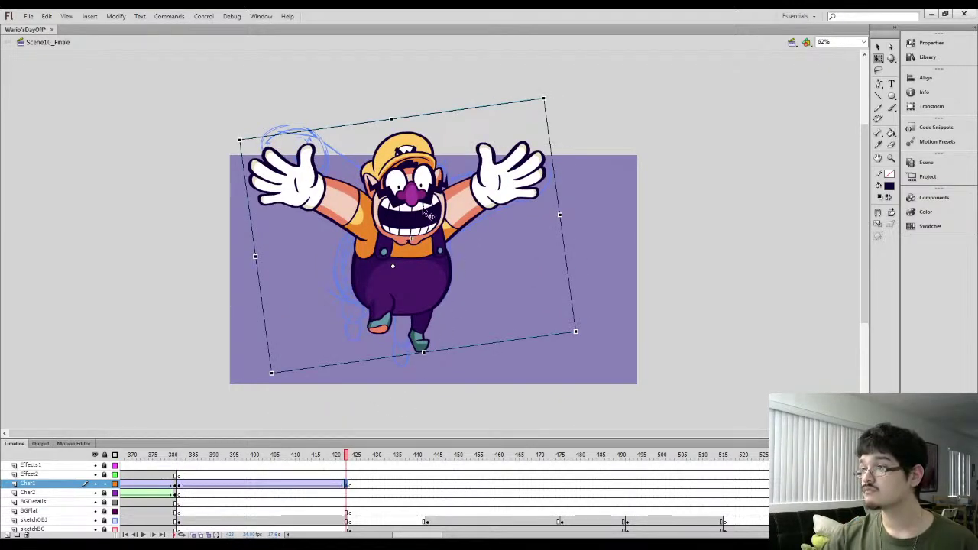
left_click_drag(553, 95, 555, 99)
left_click_drag(411, 296, 419, 323)
left_click_drag(555, 127, 557, 129)
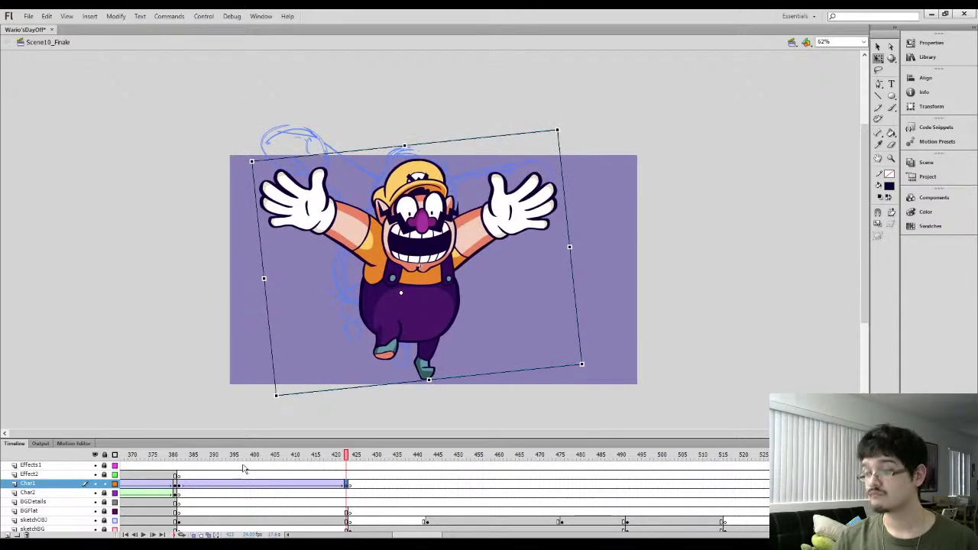
left_click(175, 493)
key("Return")
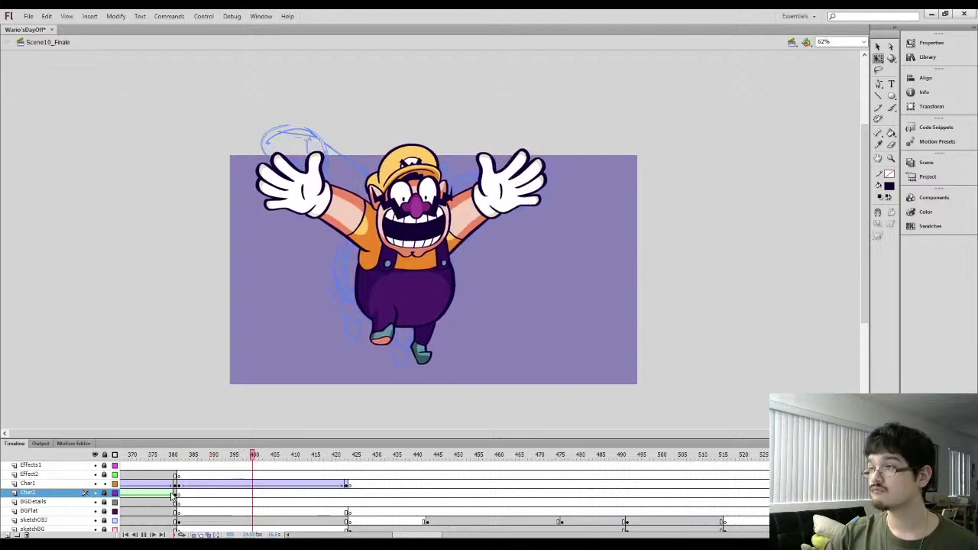
Enlarge Wario at frame 423 and replay the shot from frame 380
left_click(345, 483)
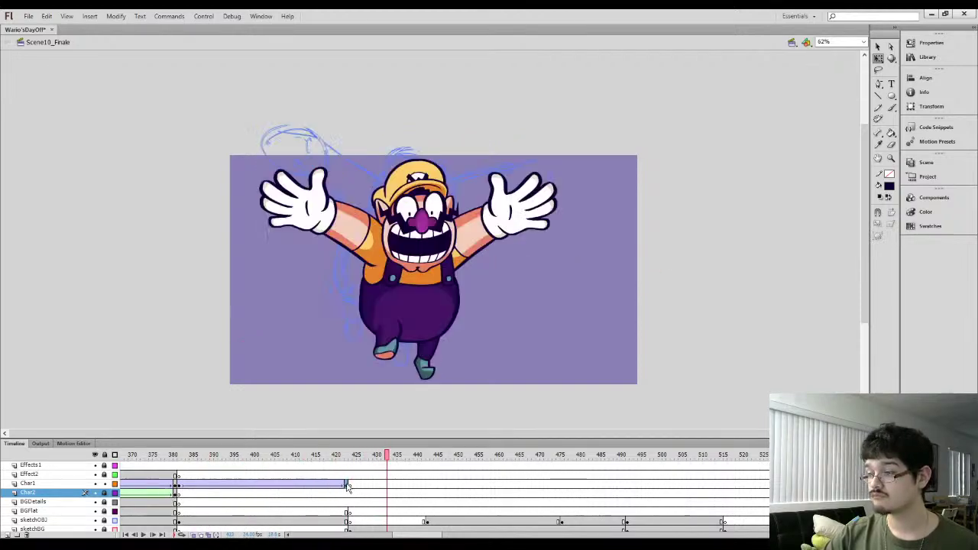
left_click_drag(582, 363, 602, 379)
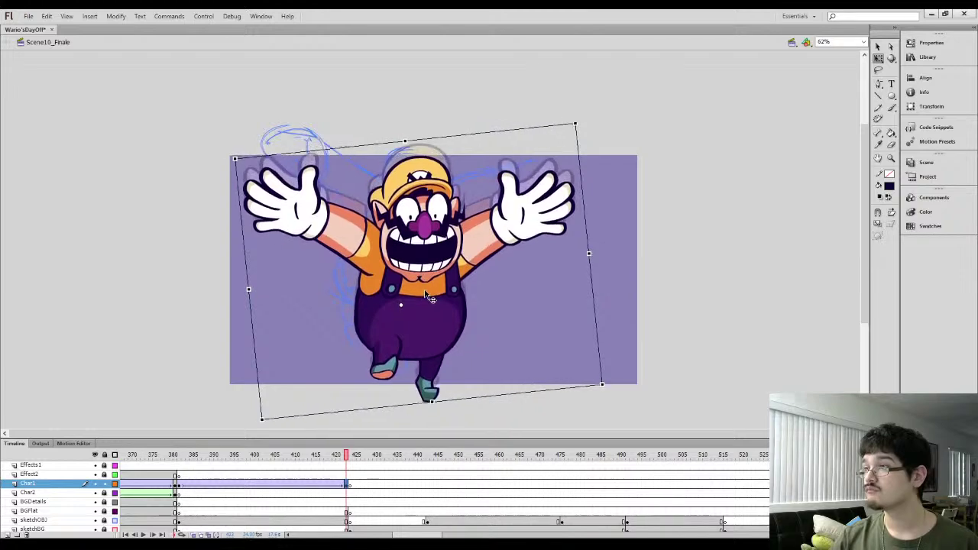
left_click(174, 493)
key("Return")
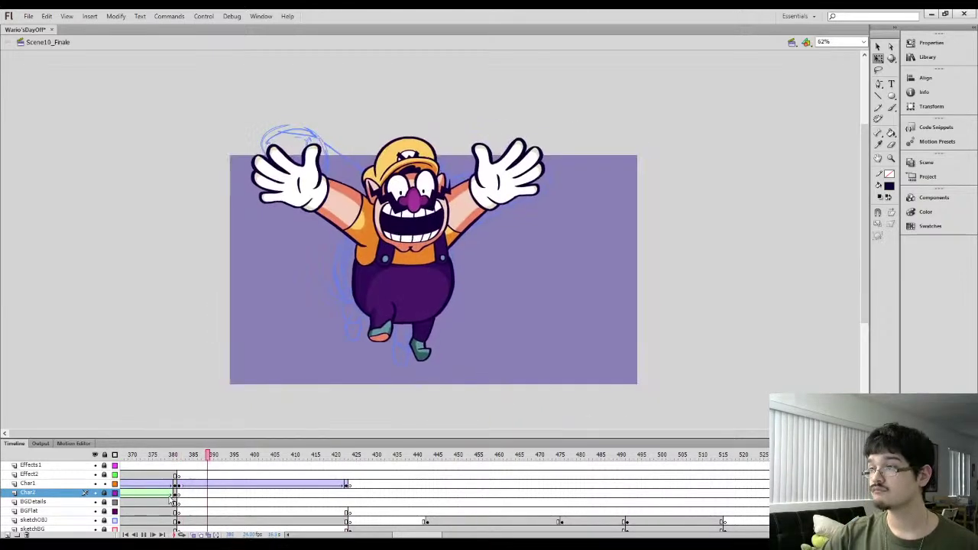
key("Return")
key("comma")
key("comma")
key("comma")
key("comma")
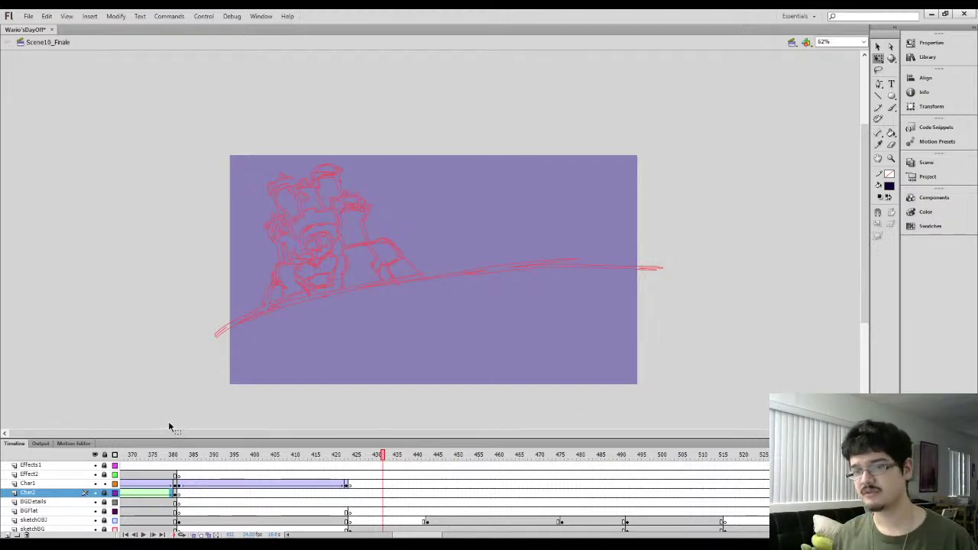
Play the shot from frame 380, then show BGFlat's full fill and sample its maroon colour
left_click(173, 483)
key("Return")
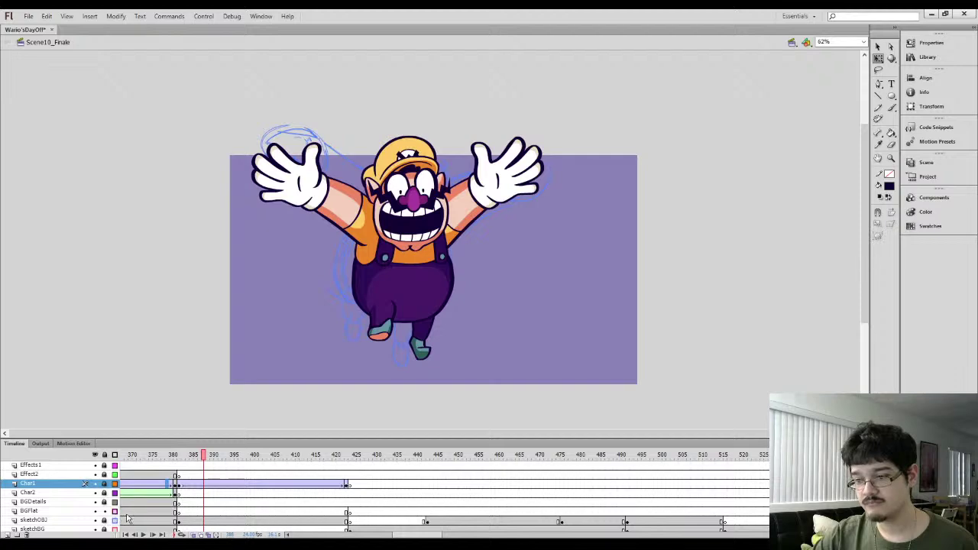
left_click(132, 511)
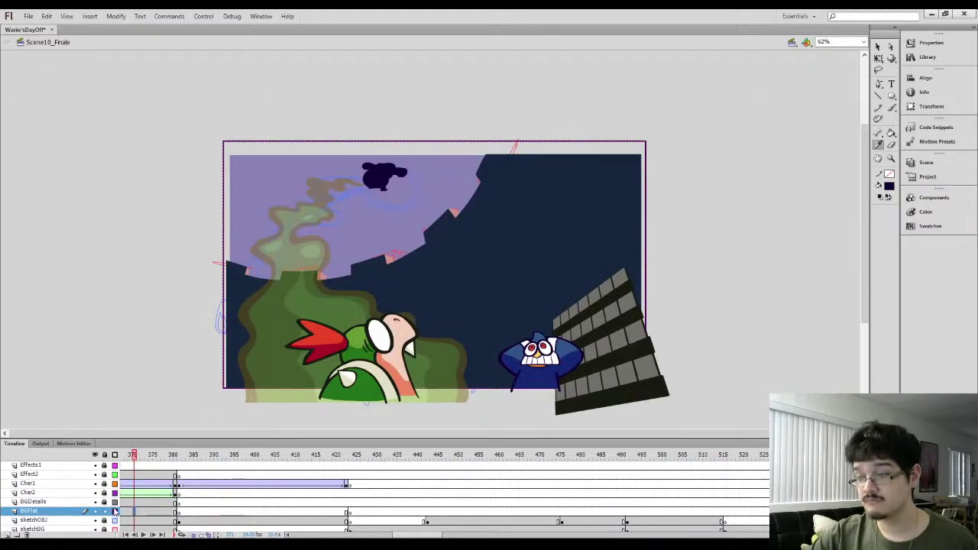
left_click(115, 511)
left_click(386, 244)
Check the background across frames 382 to 491, settling on Wario's frame 384
left_click(178, 513)
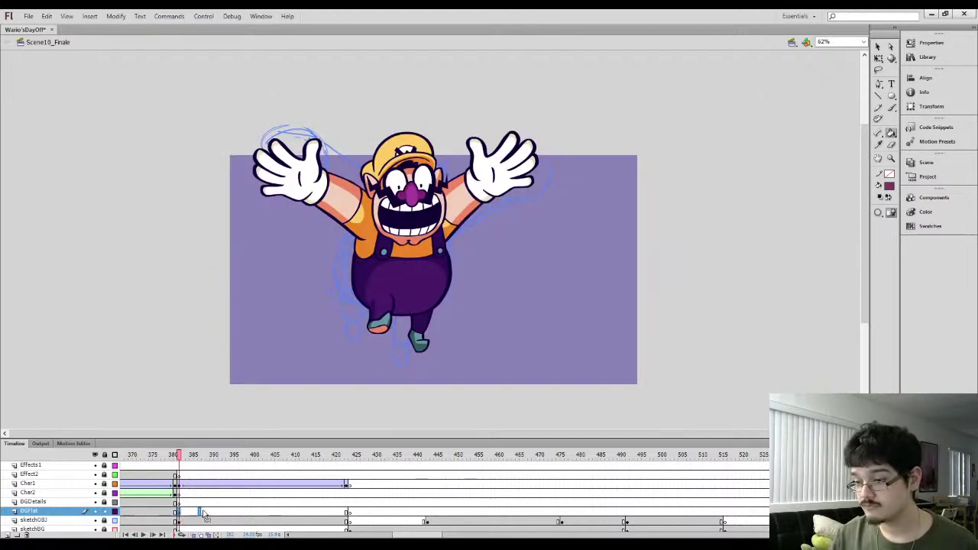
left_click(349, 512)
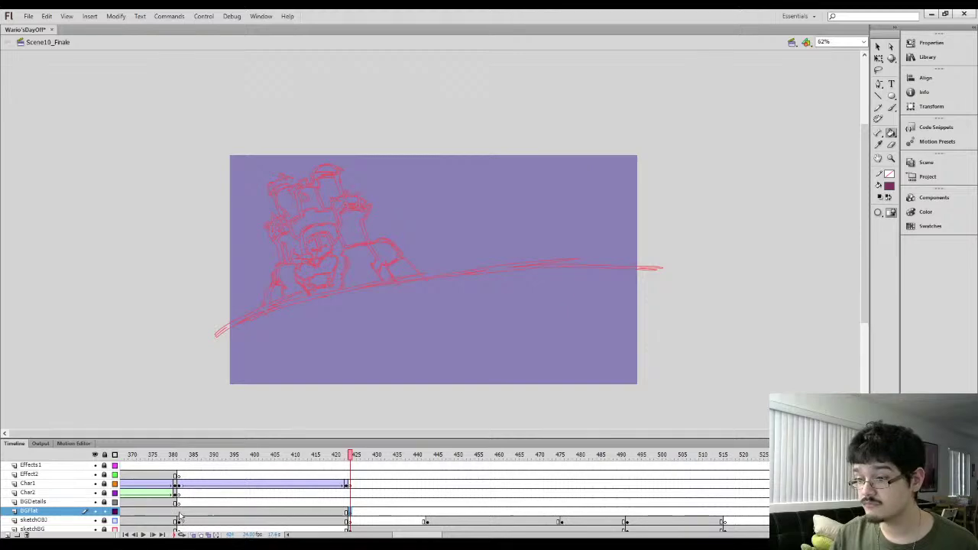
left_click(178, 516)
left_click(353, 517)
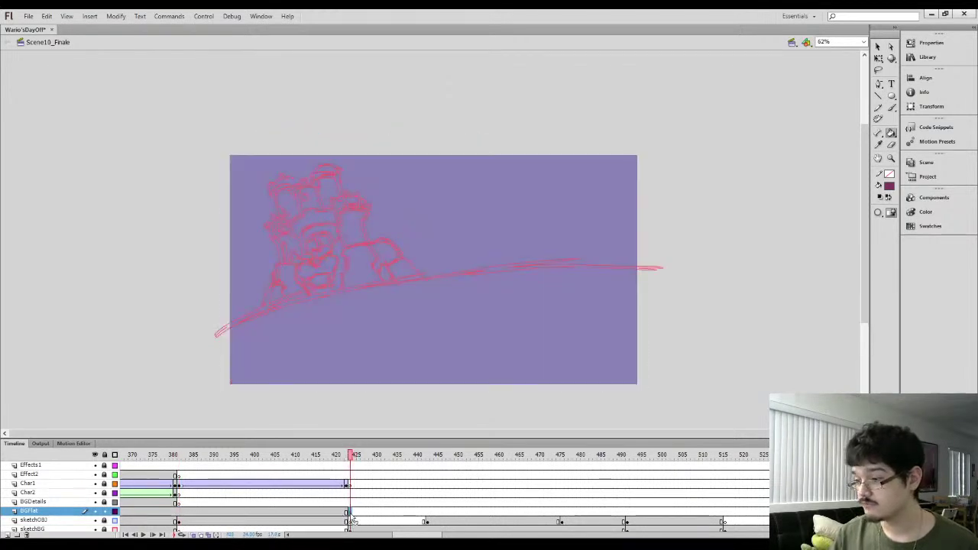
left_click(562, 517)
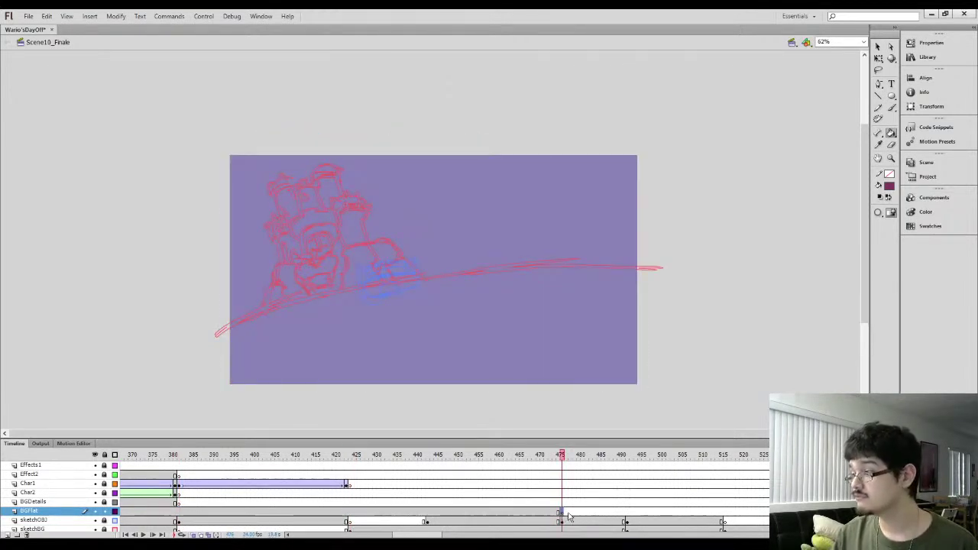
left_click(639, 522)
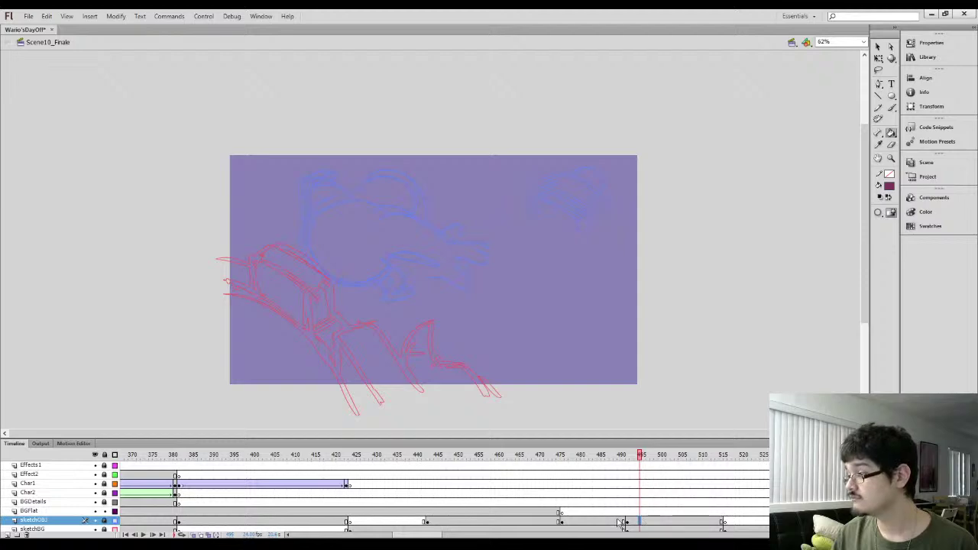
left_click(561, 512)
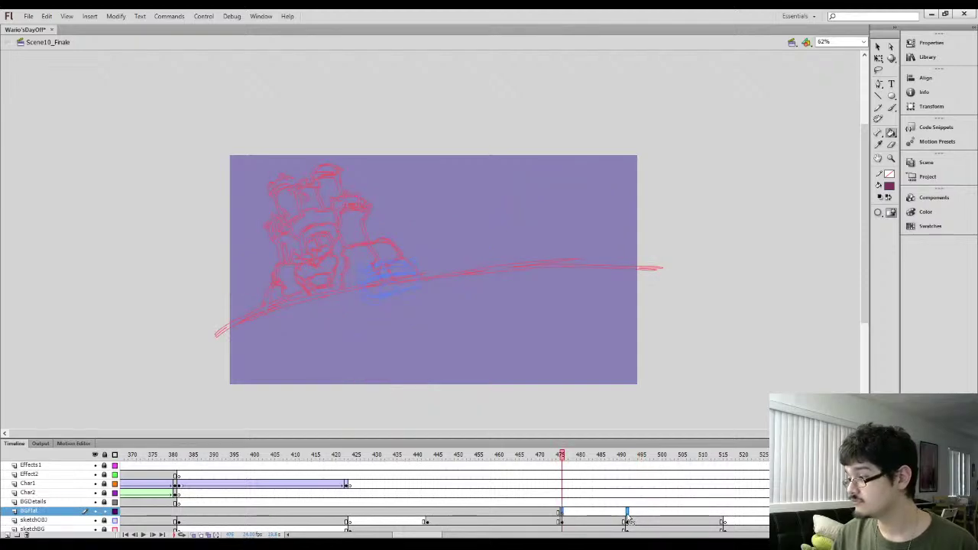
left_click(625, 510)
left_click(179, 511)
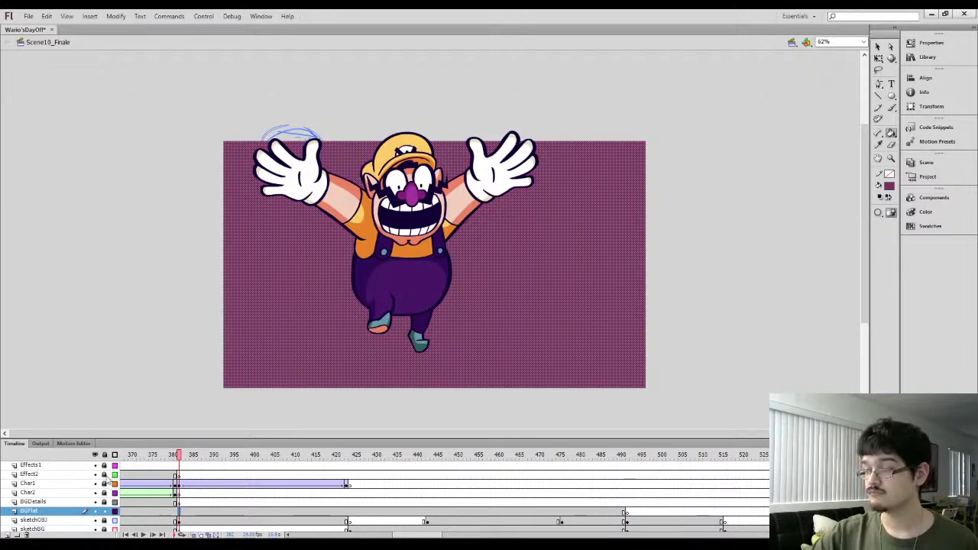
key("comma")
key("comma")
key("comma")
key("period")
key("period")
key("period")
key("period")
key("period")
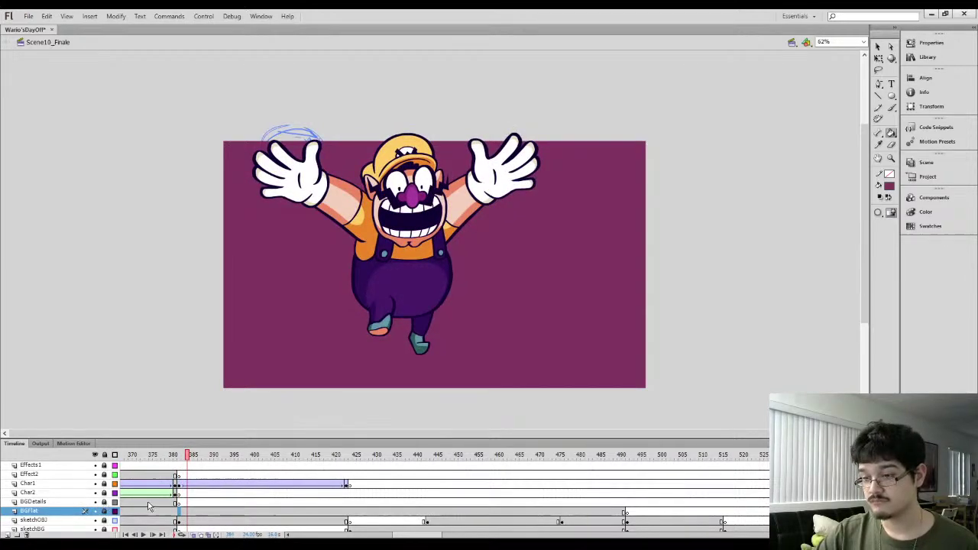
Insert a blank keyframe at frame 423 on BGDetails and return to Wario's frame 382
left_click(148, 503)
left_click(181, 503)
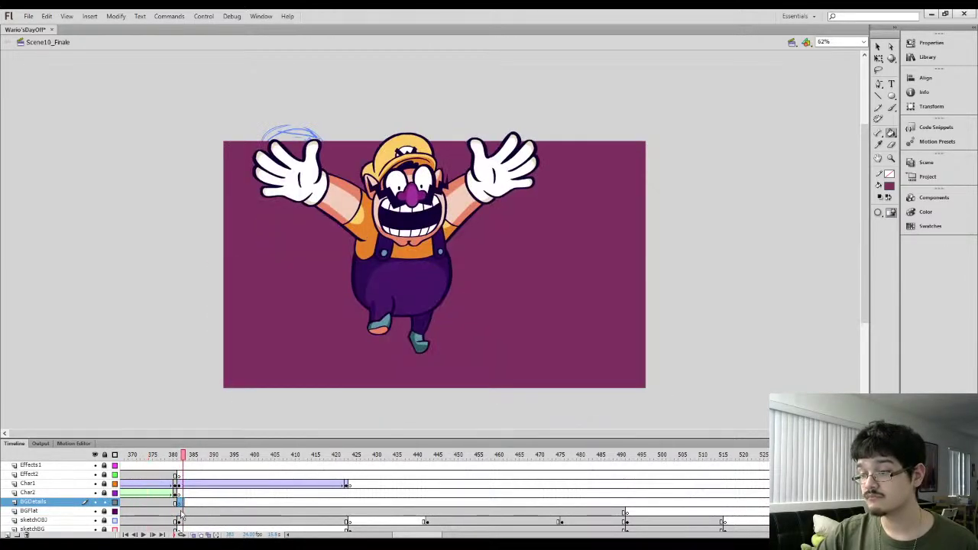
left_click(350, 503)
key("F7")
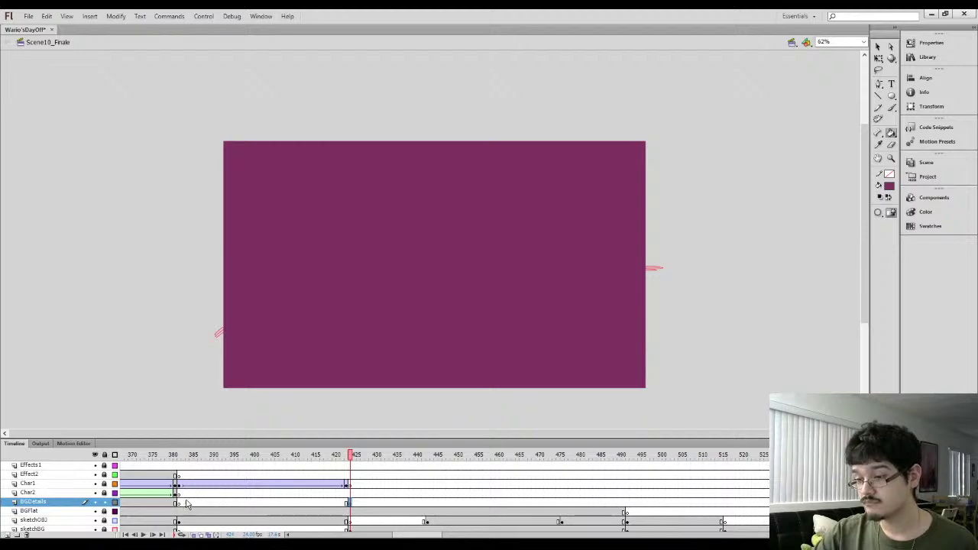
left_click(180, 503)
key("b")
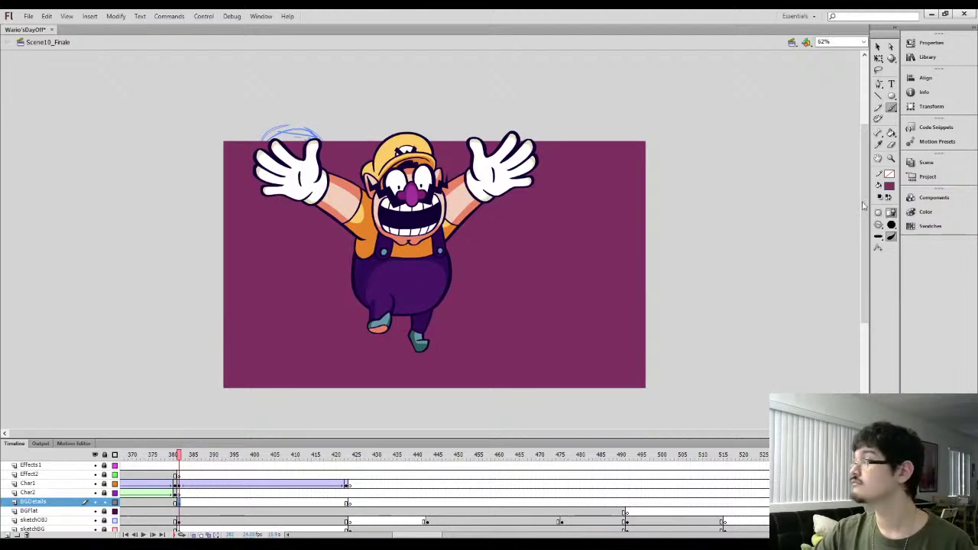
key("comma")
key("period")
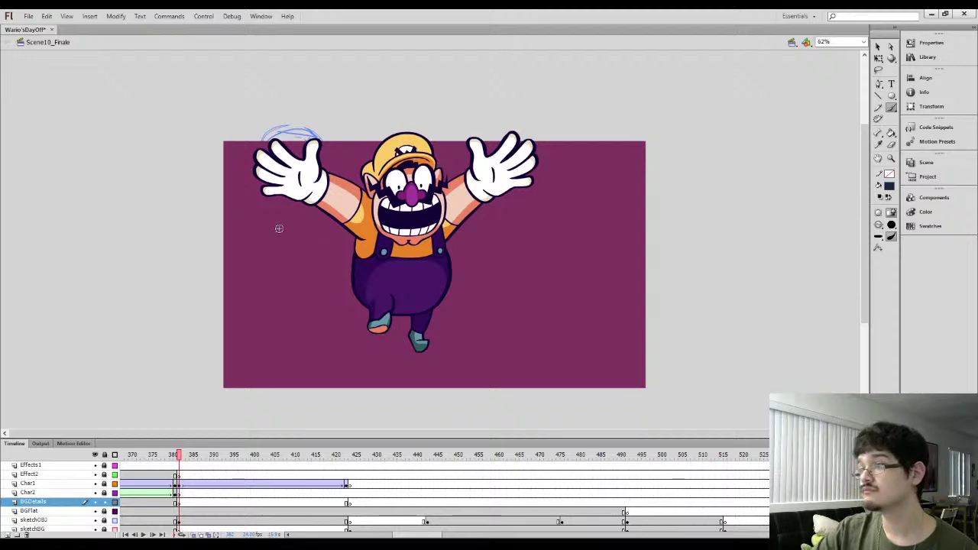
Draw a test stroke and straight guide lines across the stage, then select all and delete them
mouse_move(218, 234)
left_mouse_down()
mouse_move(284, 234)
mouse_move(292, 268)
mouse_move(311, 264)
left_mouse_up()
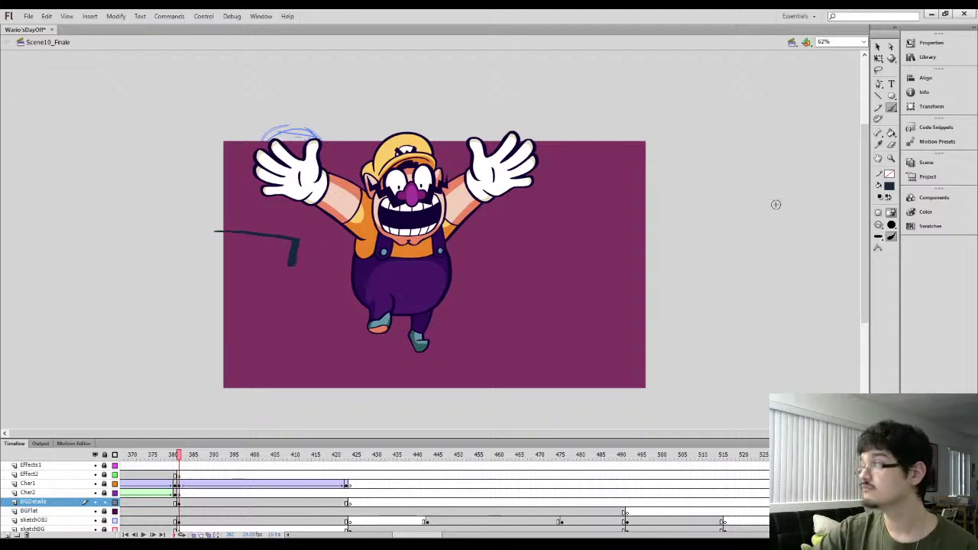
key("ctrl+z")
key("n")
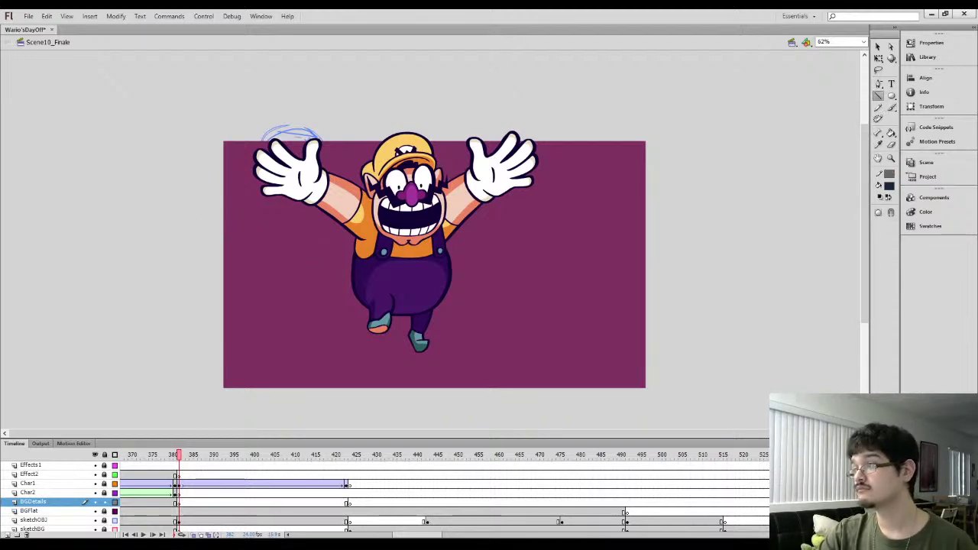
left_click_drag(197, 224, 575, 261)
key("q")
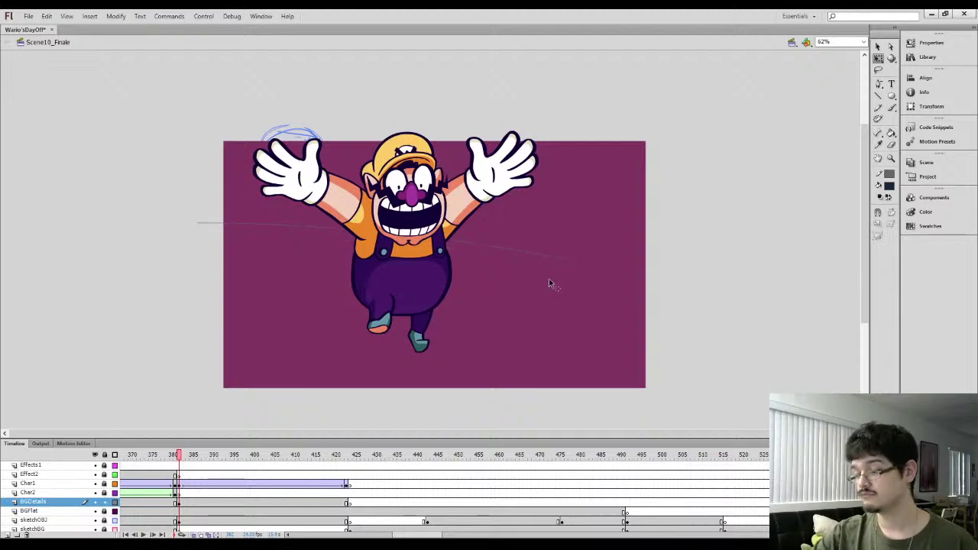
key("n")
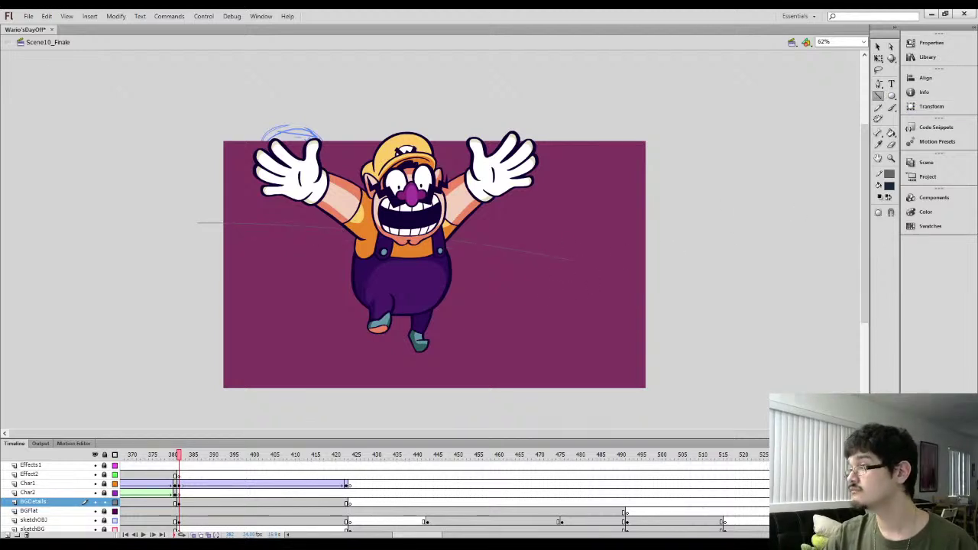
left_click_drag(571, 260, 567, 352)
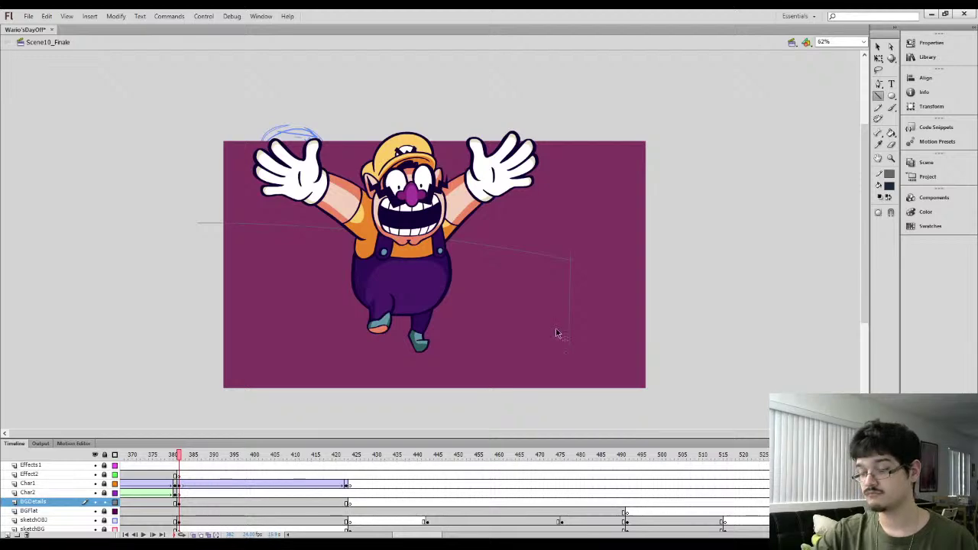
key("ctrl+a")
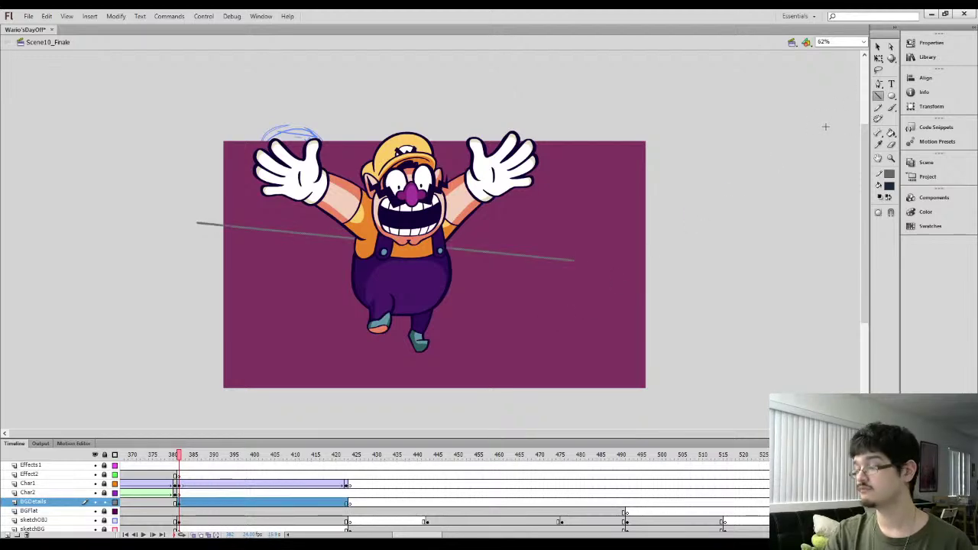
key("Delete")
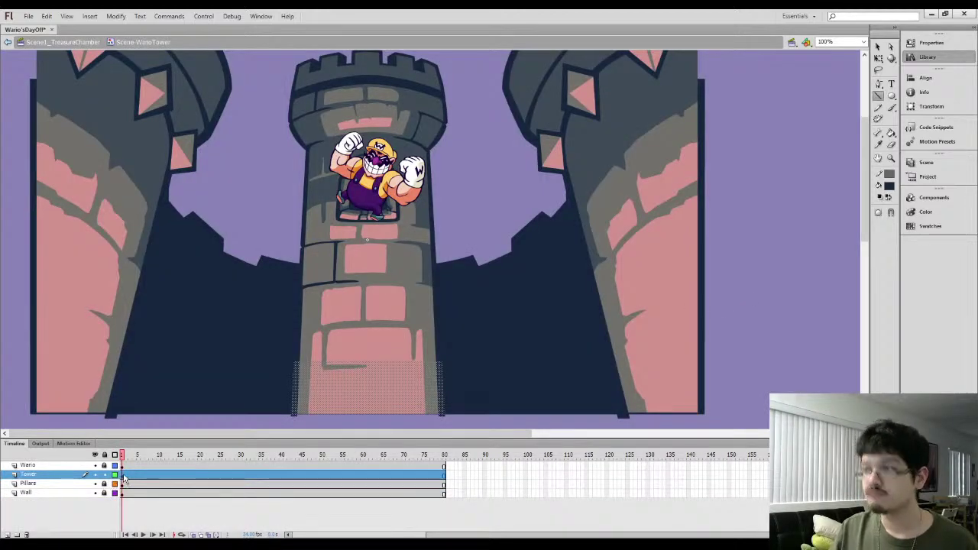
Lock the Tower layer, paste the tower artwork into the finale scene and shift it down-right
left_click(124, 479)
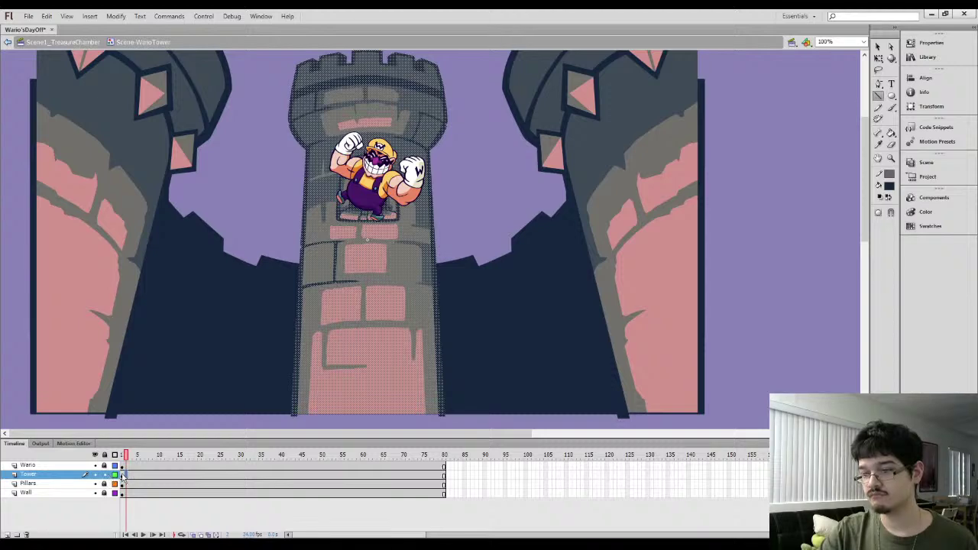
left_click(106, 475)
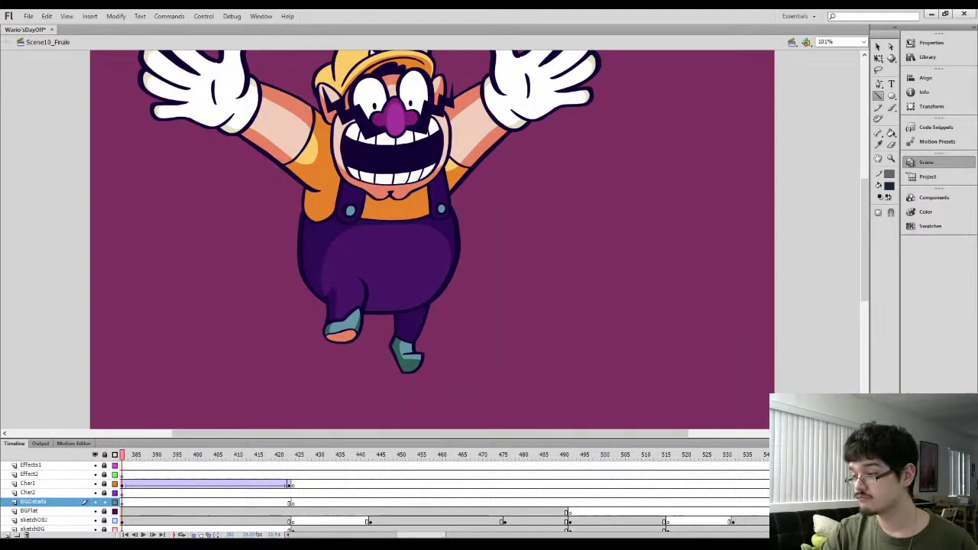
scroll(173, 517, "left", 3)
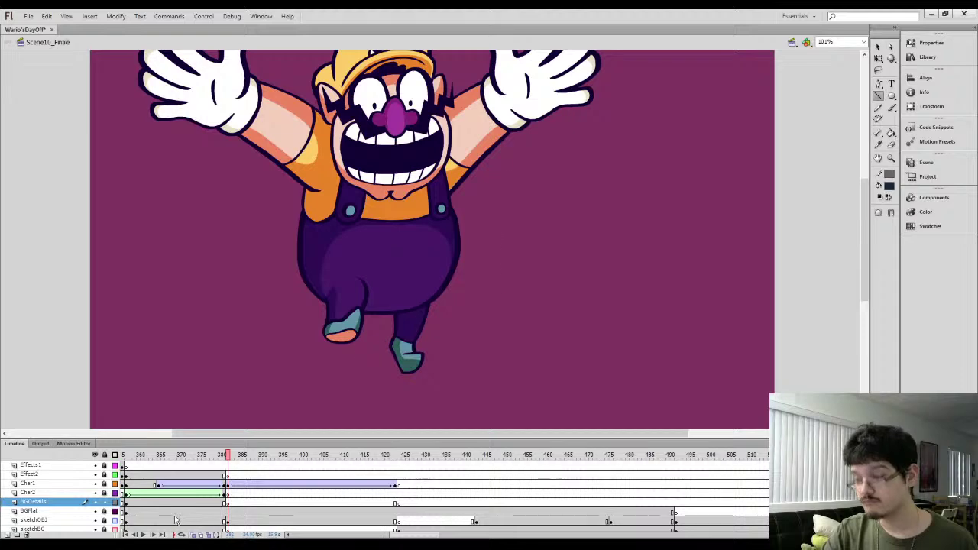
key("ctrl+v")
key("ctrl+minus")
key("q")
left_click_drag(376, 296, 479, 401)
left_click(548, 341)
left_click_drag(464, 318, 464, 237)
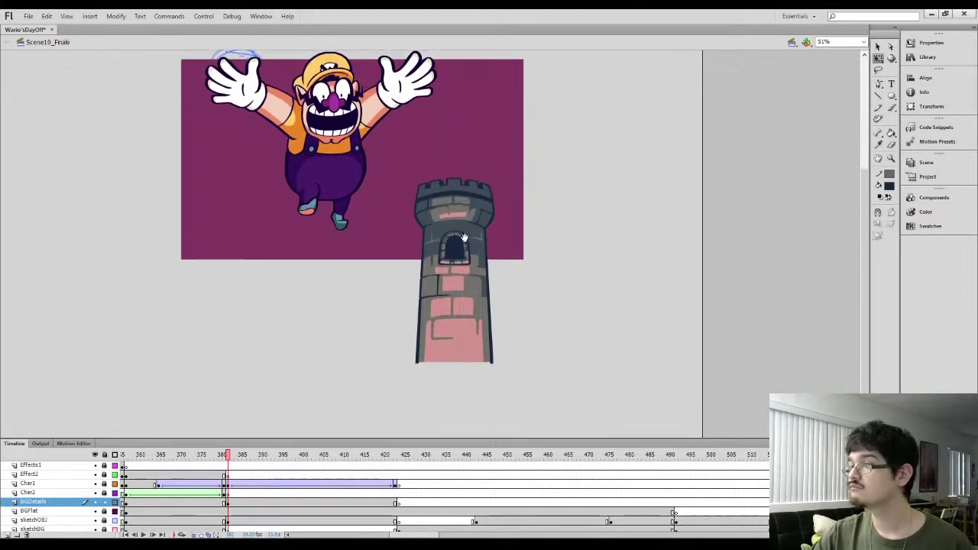
Delete the tower body, move the remaining top onto the stage, and show the maroon backdrop as outlines
left_click_drag(419, 370, 545, 209)
key("Delete")
left_click_drag(384, 240, 539, 152)
left_click_drag(471, 197, 480, 232)
left_click(453, 296)
left_click_drag(356, 284, 486, 215)
left_click_drag(456, 251, 236, 214)
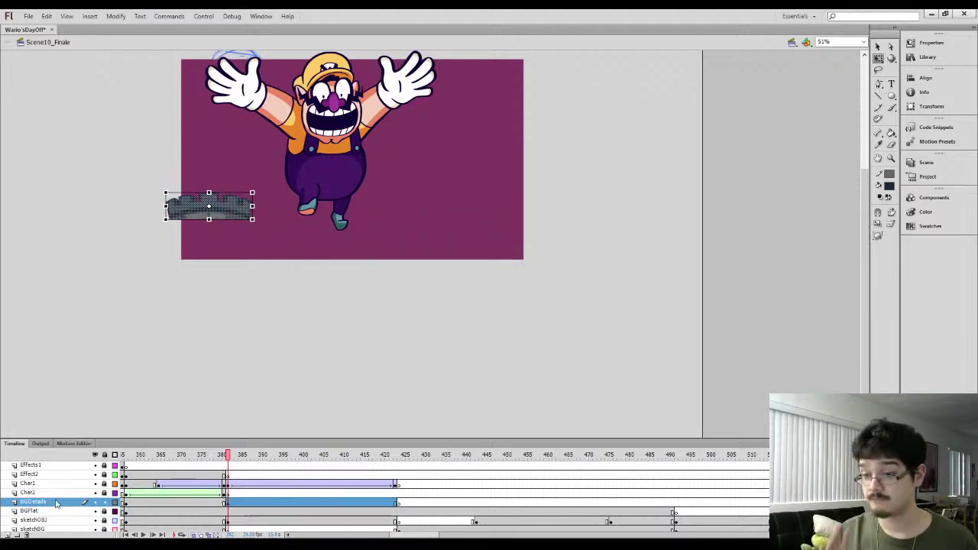
left_click(115, 512)
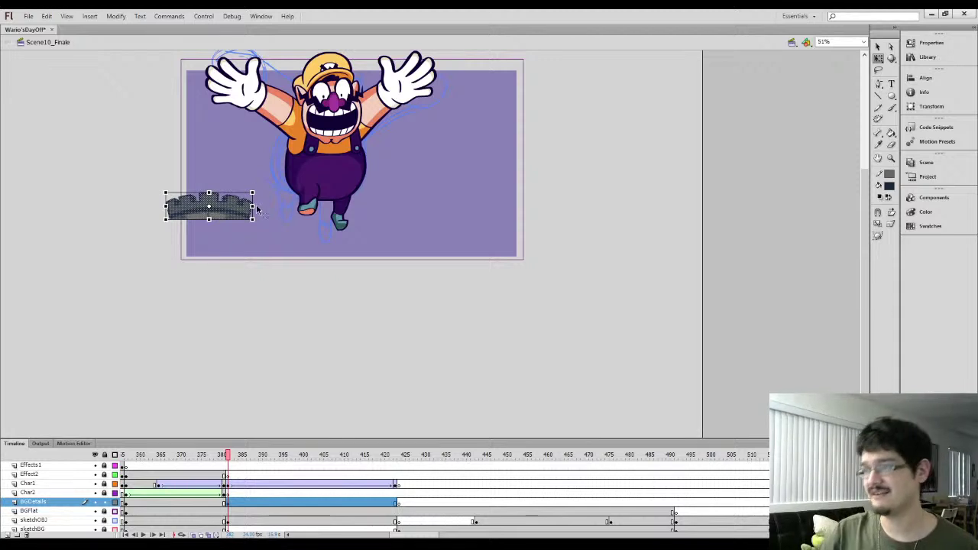
Rotate, enlarge and corner-distort the tower top to widen it
left_click_drag(263, 189, 469, 87)
left_click_drag(383, 203, 372, 221)
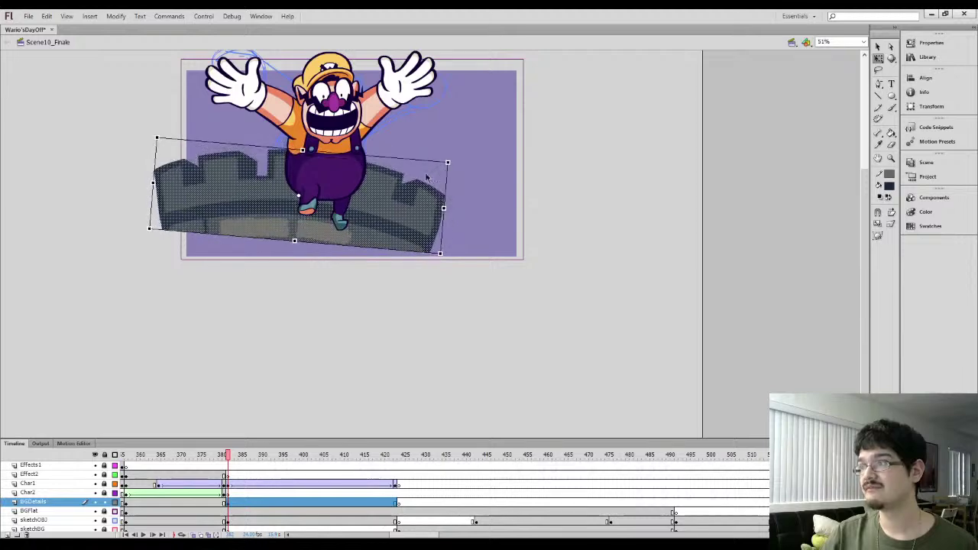
left_click_drag(451, 158, 449, 153)
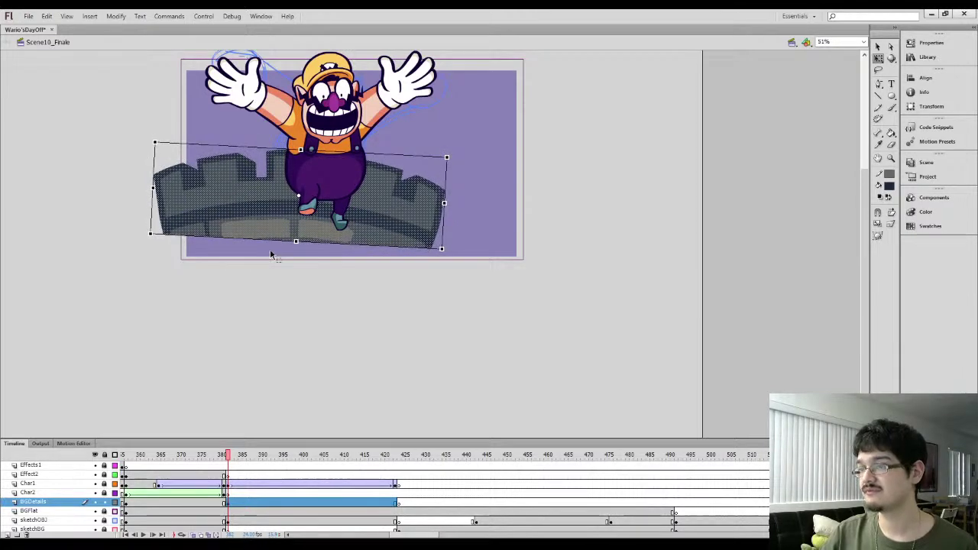
left_click(891, 224)
left_click_drag(151, 233, 130, 237)
left_click_drag(447, 253, 463, 245)
left_click(308, 274)
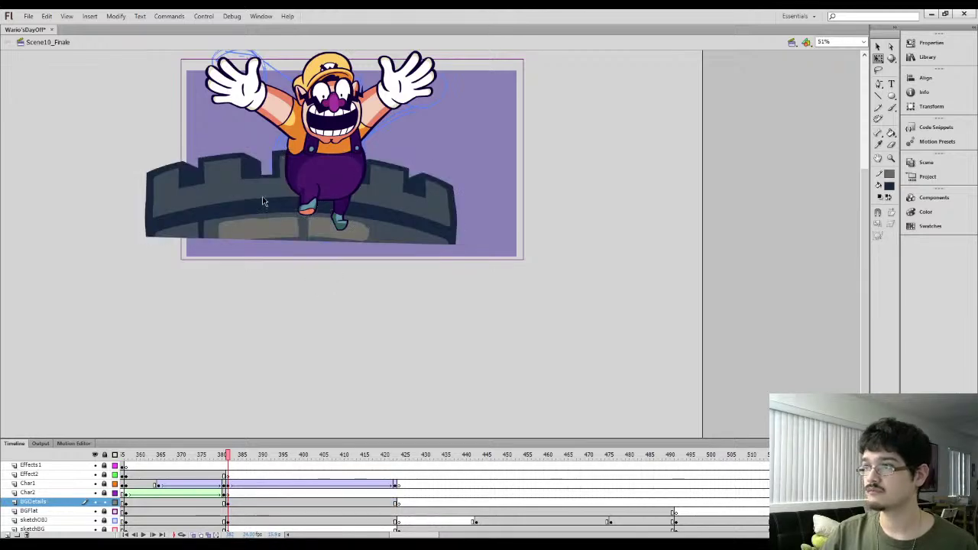
left_click_drag(107, 285, 494, 161)
Move the tower top below the stage as reference and brush a stepped battlement line across the stage
left_click_drag(397, 210, 415, 342)
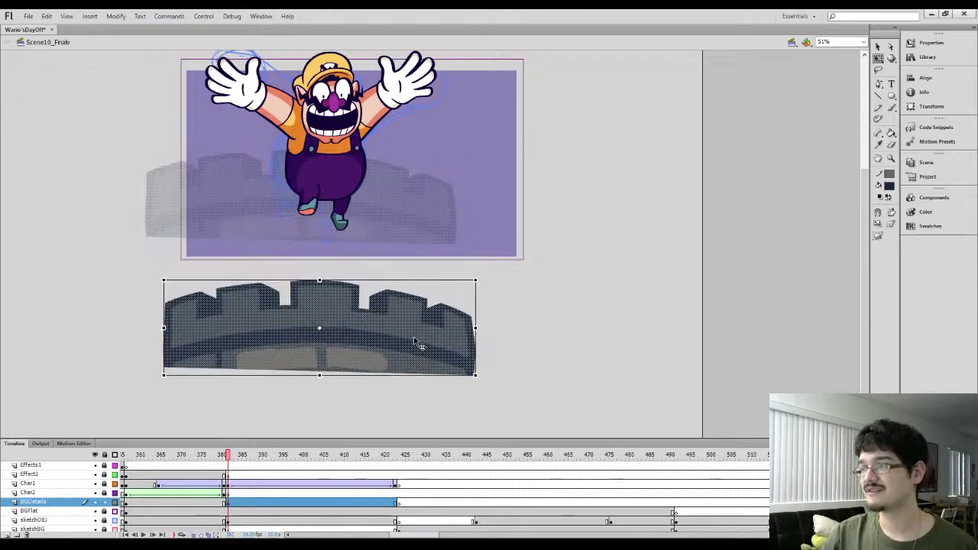
left_click(293, 260)
key("b")
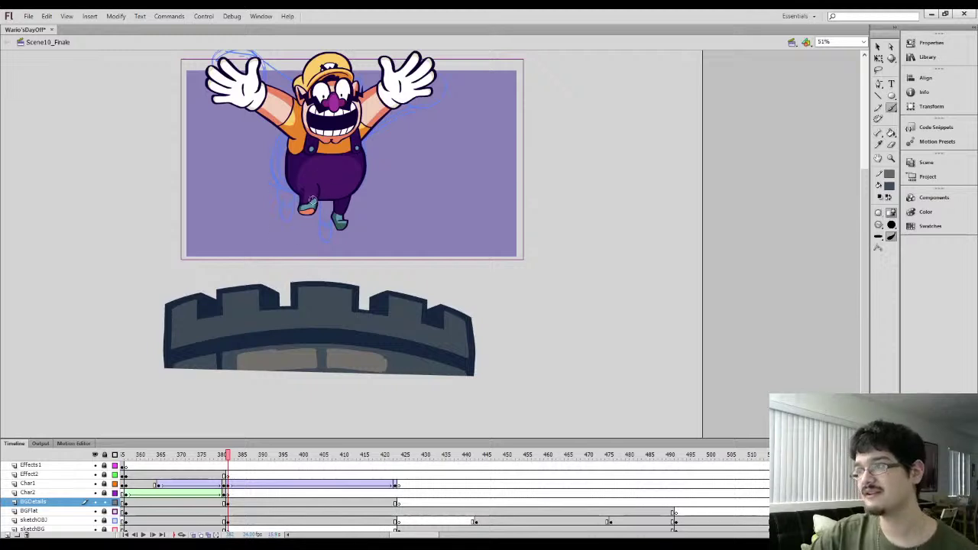
mouse_move(185, 163)
left_mouse_down()
mouse_move(262, 166)
mouse_move(249, 166)
mouse_move(245, 185)
mouse_move(331, 198)
mouse_move(302, 192)
mouse_move(307, 171)
mouse_move(422, 203)
mouse_move(422, 184)
mouse_move(463, 189)
mouse_move(421, 183)
mouse_move(468, 200)
mouse_move(466, 274)
left_mouse_up()
Hide the Char1 layer and brush the battlement outline's right side, steps, left side and bottom edge
mouse_move(474, 208)
left_mouse_down()
mouse_move(472, 267)
mouse_move(470, 230)
left_mouse_up()
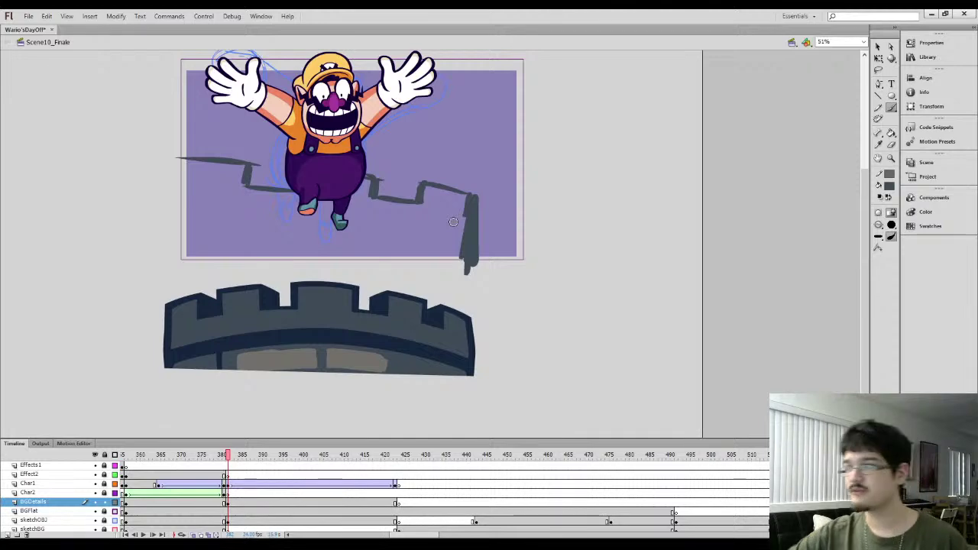
key("e")
mouse_move(464, 231)
left_mouse_down()
mouse_move(461, 214)
mouse_move(461, 229)
left_mouse_up()
left_click_drag(478, 183, 472, 253)
key("b")
left_click_drag(470, 197, 469, 272)
left_click_drag(175, 154, 231, 159)
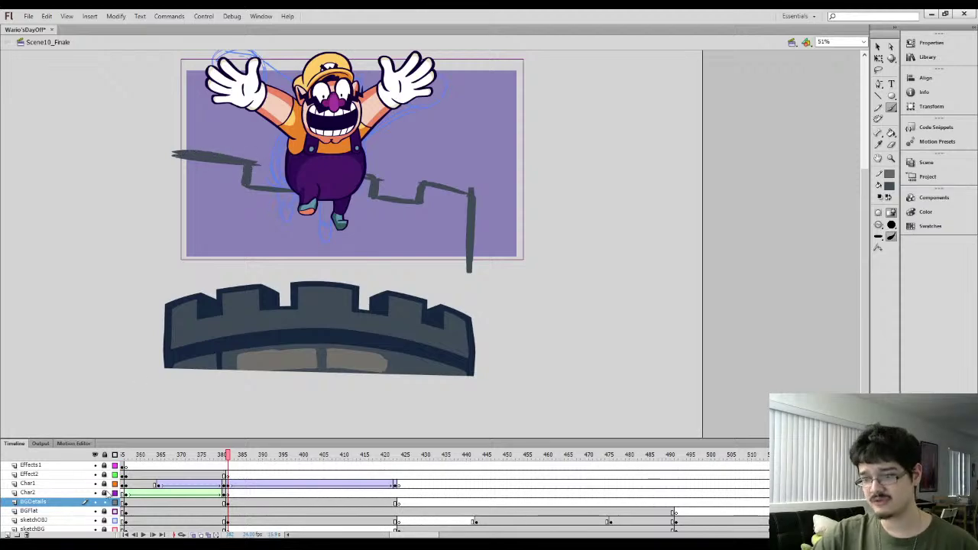
left_click(95, 484)
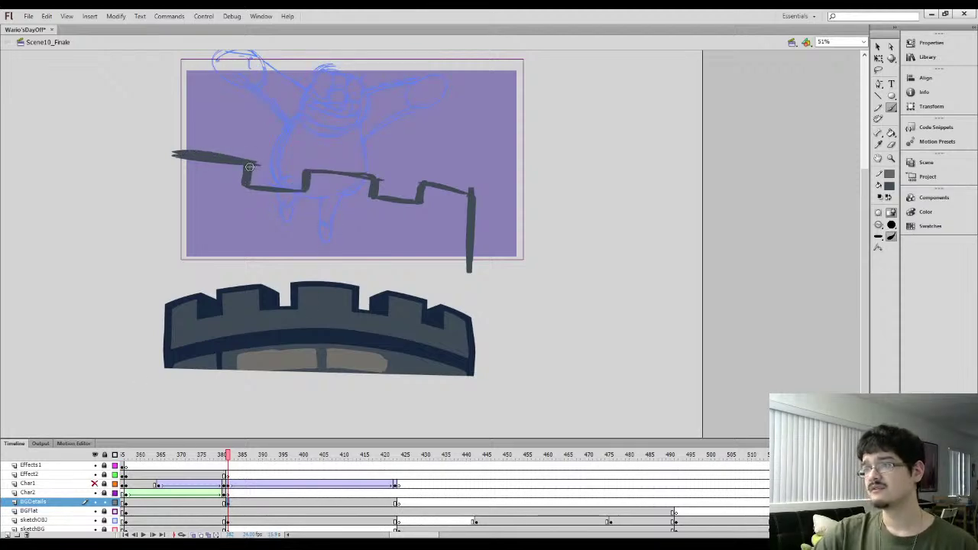
mouse_move(301, 192)
left_mouse_down()
mouse_move(298, 166)
mouse_move(351, 170)
left_mouse_up()
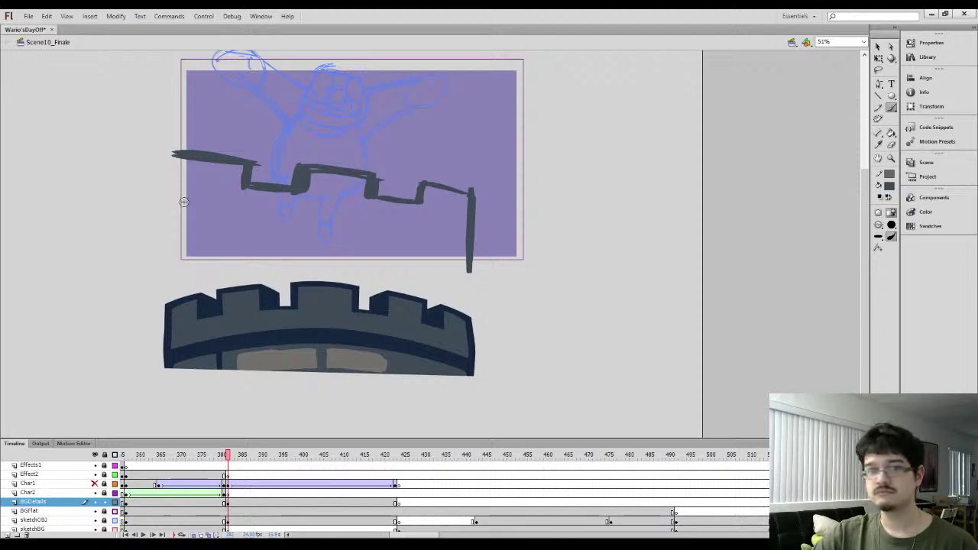
mouse_move(180, 164)
left_mouse_down()
mouse_move(180, 271)
mouse_move(445, 259)
mouse_move(468, 267)
left_mouse_up()
Fill the enclosed wall dark grey and trim the middle tower's top edge with eraser and lasso
key("k")
left_click(406, 223)
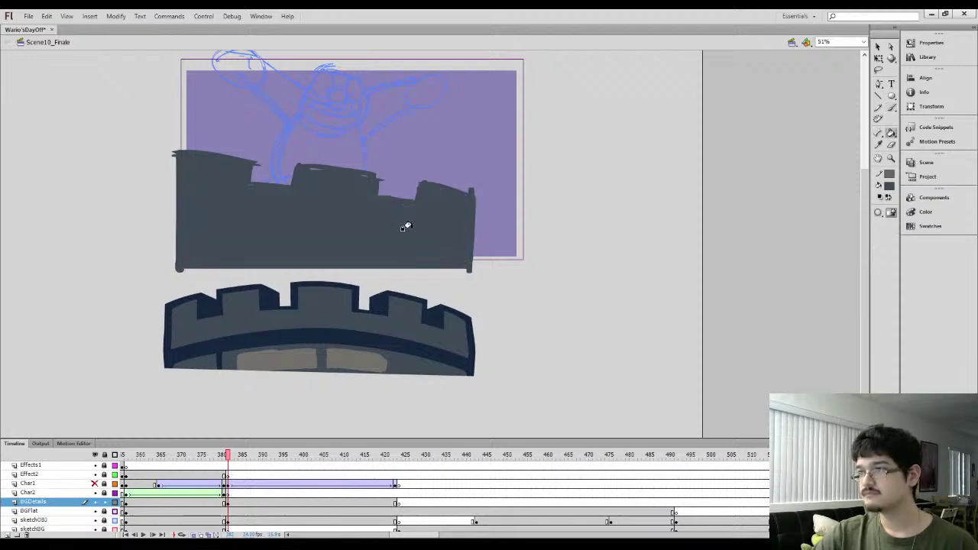
key("b")
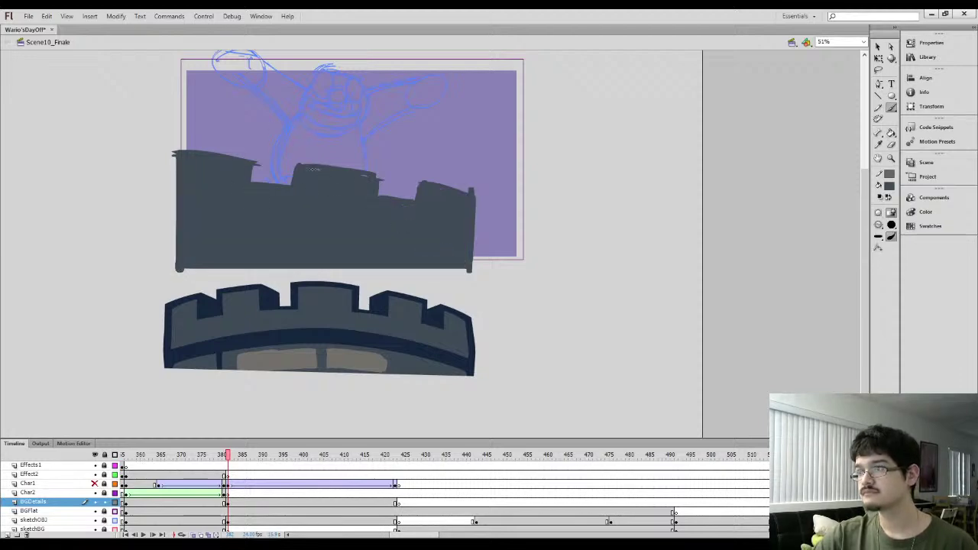
key("e")
mouse_move(280, 162)
left_mouse_down()
mouse_move(398, 175)
mouse_move(366, 185)
mouse_move(401, 195)
mouse_move(430, 167)
mouse_move(370, 211)
left_mouse_up()
key("l")
key("Delete")
Fill the purple notch at the middle tower dark and reshape the right tower's top
key("b")
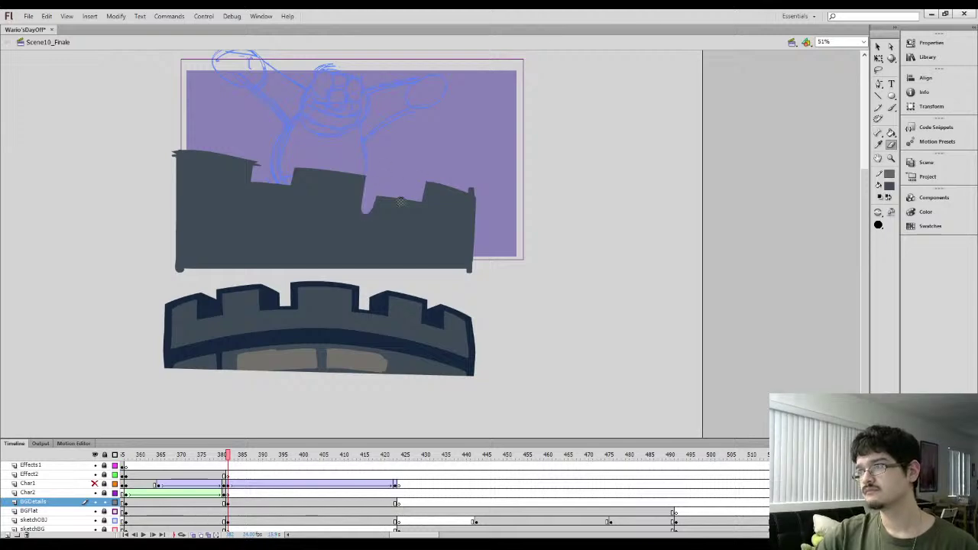
key("k")
left_click(367, 201)
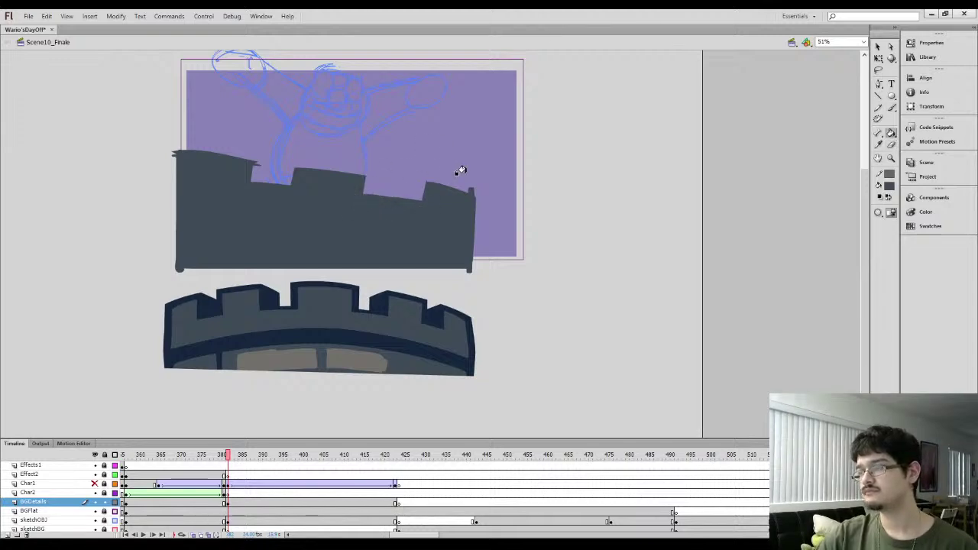
key("b")
mouse_move(411, 177)
left_mouse_down()
mouse_move(473, 184)
mouse_move(410, 177)
mouse_move(476, 188)
mouse_move(425, 176)
mouse_move(479, 221)
mouse_move(481, 169)
mouse_move(462, 289)
left_mouse_up()
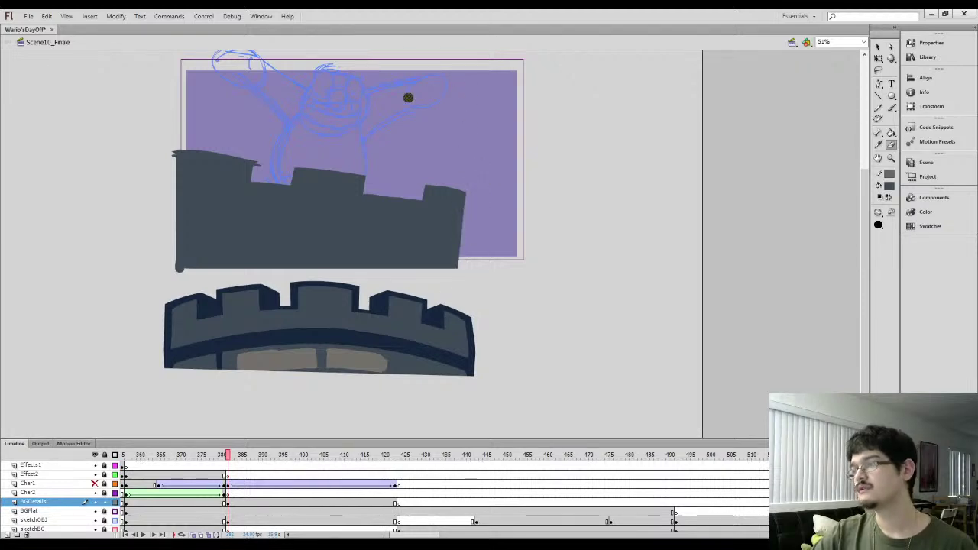
key("l")
left_click_drag(360, 216, 359, 221)
Lasso and delete a notch from the left tower's top edge
key("v")
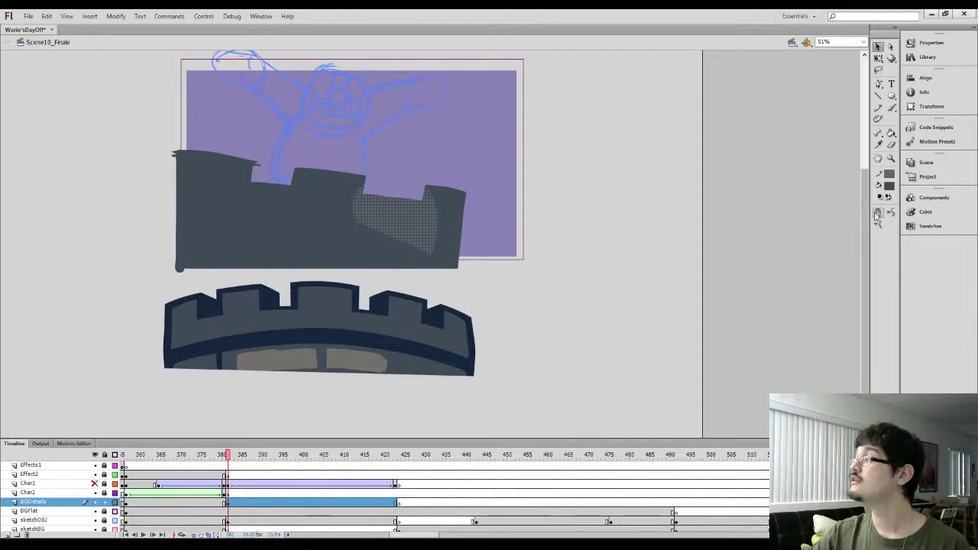
left_click(448, 187)
scroll(448, 187, "up", 1)
key("l")
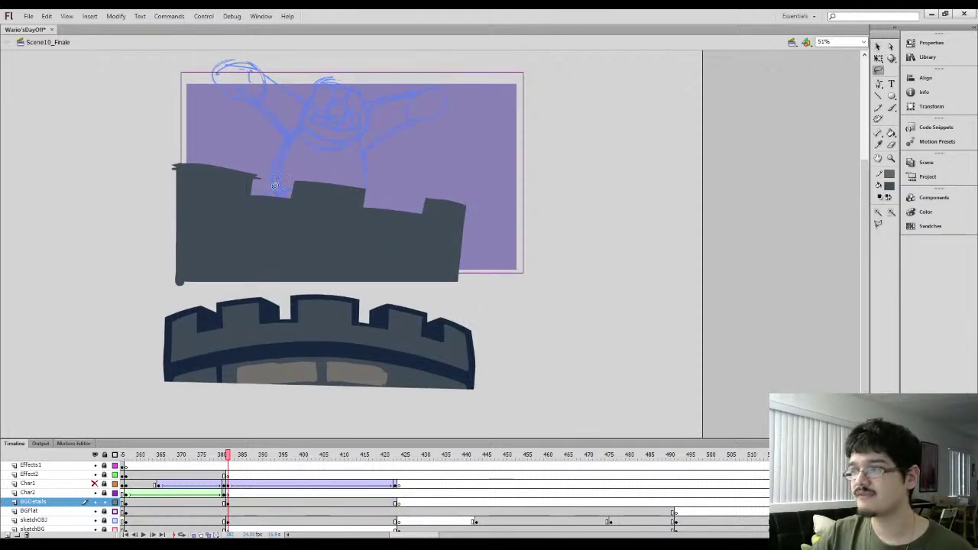
key("b")
mouse_move(258, 187)
left_mouse_down()
mouse_move(256, 160)
mouse_move(245, 197)
mouse_move(270, 193)
mouse_move(230, 188)
mouse_move(295, 200)
mouse_move(256, 183)
left_mouse_up()
key("ctrl+z")
key("e")
key("l")
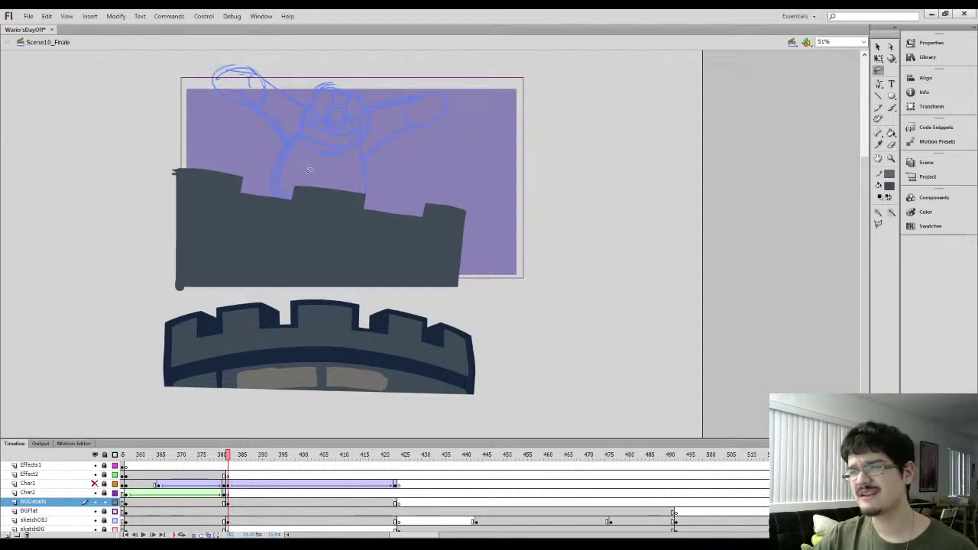
left_click_drag(298, 197, 298, 197)
mouse_move(239, 173)
left_mouse_down()
mouse_move(235, 193)
mouse_move(298, 202)
mouse_move(305, 182)
left_mouse_up()
key("Delete")
Sample the wall's dark grey, smooth the notch's bottom edge, and erase a U-shaped notch further right
key("i")
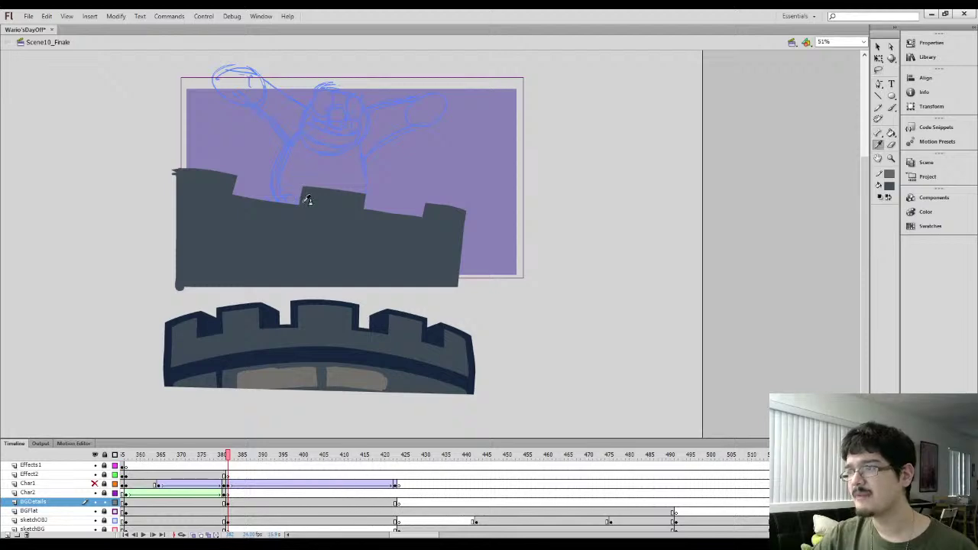
left_click(308, 200)
key("b")
left_click_drag(224, 196, 294, 204)
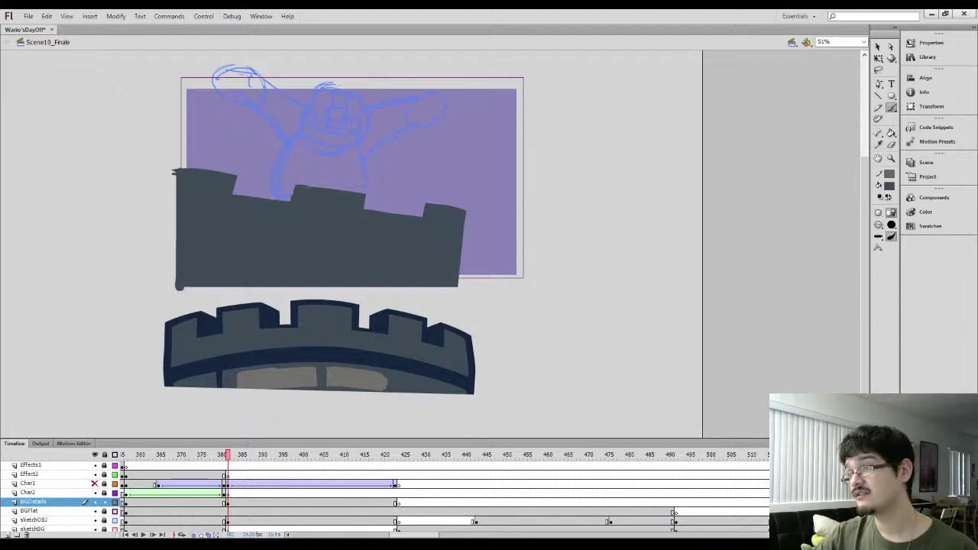
key("e")
mouse_move(295, 182)
left_mouse_down()
mouse_move(341, 186)
mouse_move(294, 181)
mouse_move(380, 188)
mouse_move(295, 179)
mouse_move(373, 190)
mouse_move(324, 184)
left_mouse_up()
key("l")
key("e")
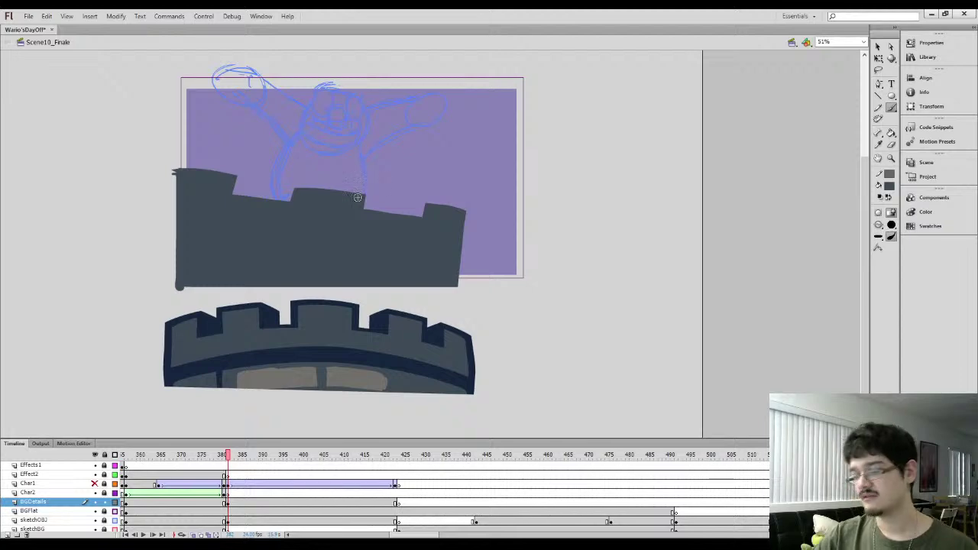
key("b")
mouse_move(379, 197)
left_mouse_down()
mouse_move(374, 177)
mouse_move(389, 212)
mouse_move(421, 188)
left_mouse_up()
Patch the notch edge dark grey, then erase the crenellations into a sloped top and select a loose fragment
key("i")
left_click(407, 235)
key("b")
left_click_drag(365, 212, 421, 219)
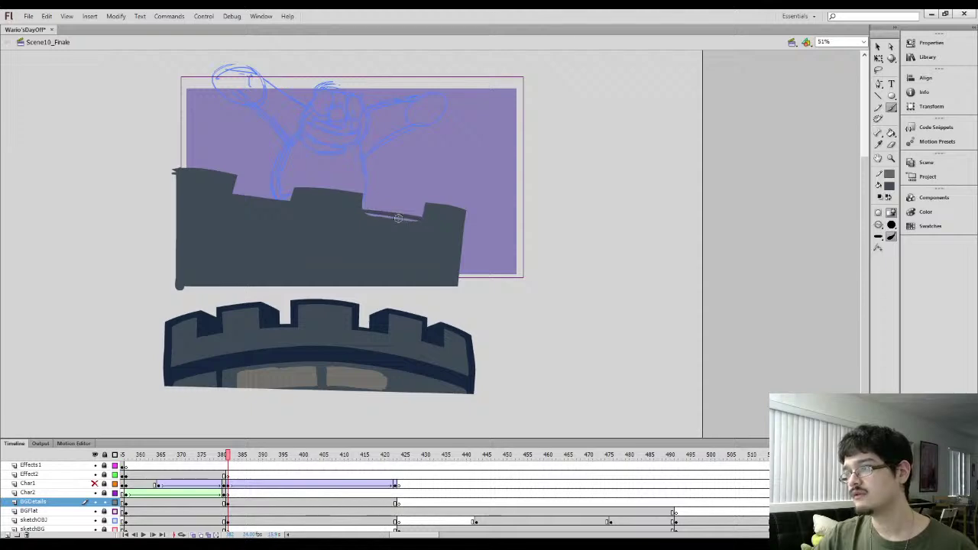
key("k")
left_click(395, 217)
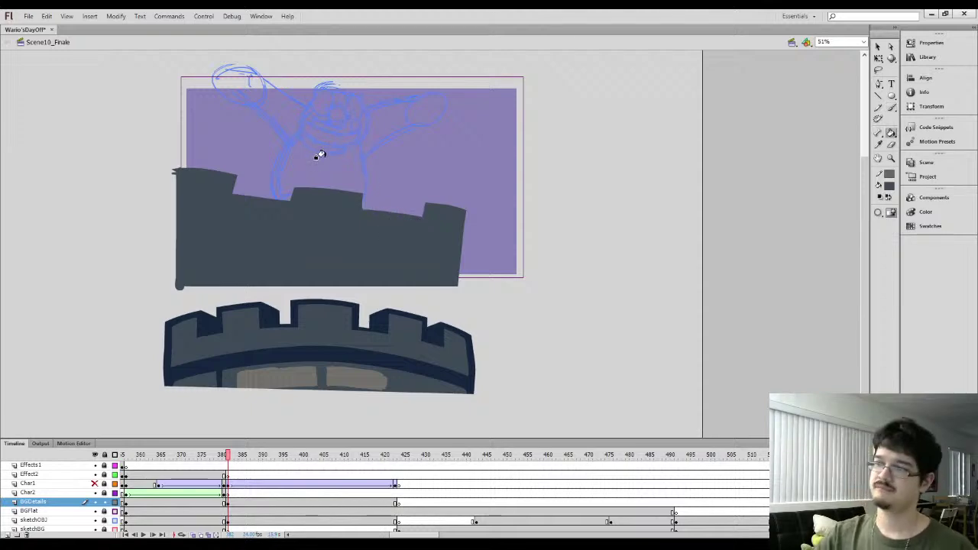
key("l")
key("b")
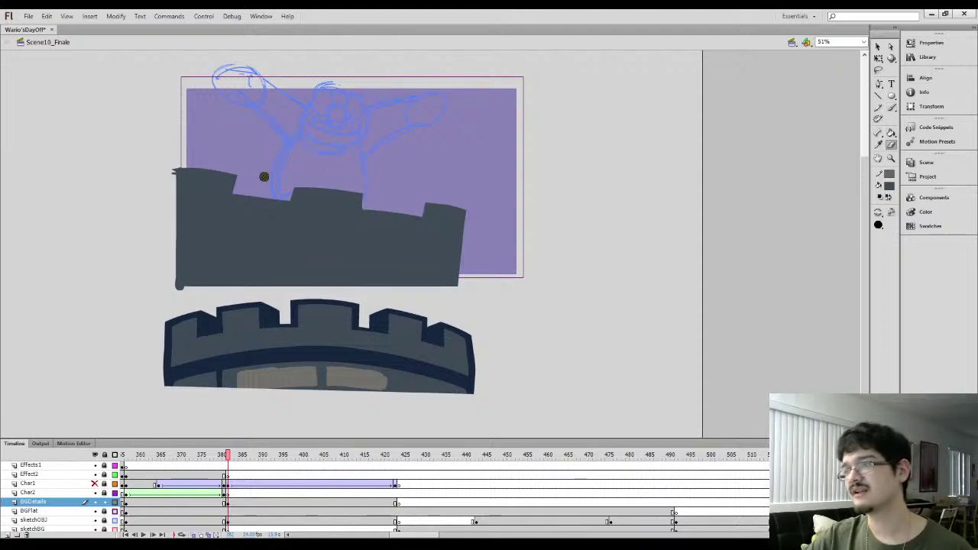
mouse_move(155, 187)
left_mouse_down()
mouse_move(391, 216)
mouse_move(462, 237)
left_mouse_up()
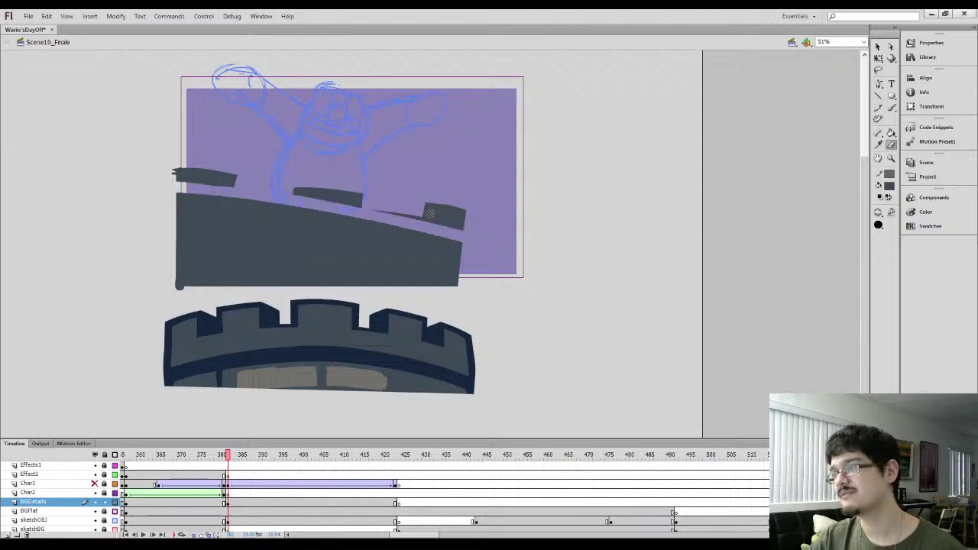
key("v")
left_click(425, 211)
Delete the loose right, middle and left tower-top fragments
key("Delete")
left_click(324, 200)
key("Delete")
left_click(221, 186)
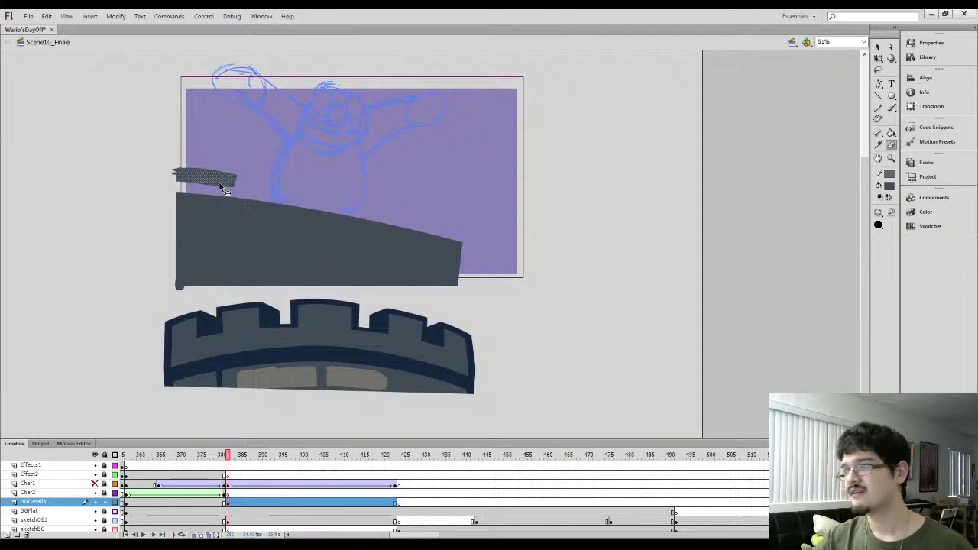
key("Delete")
key("q")
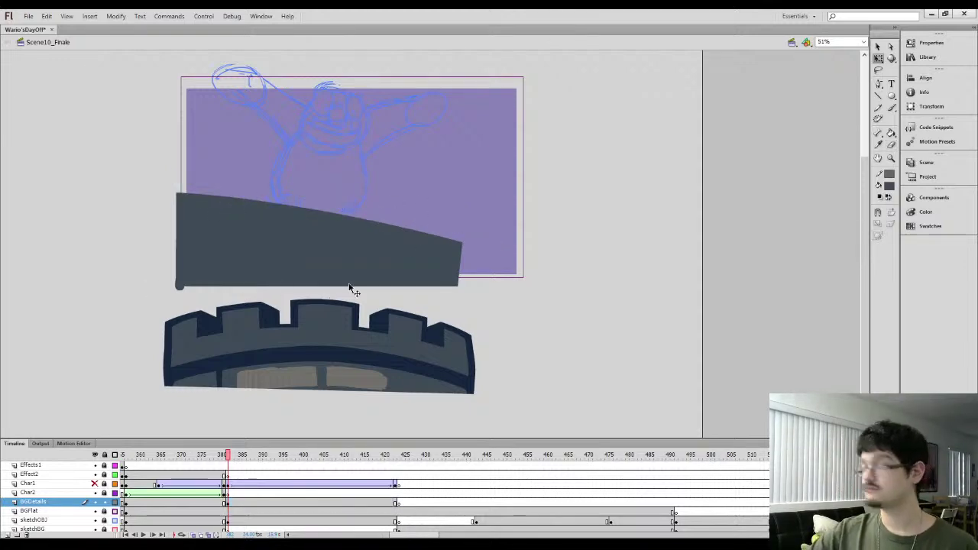
Trim the block's bottom strip and thin left strip using marquee selections
key("v")
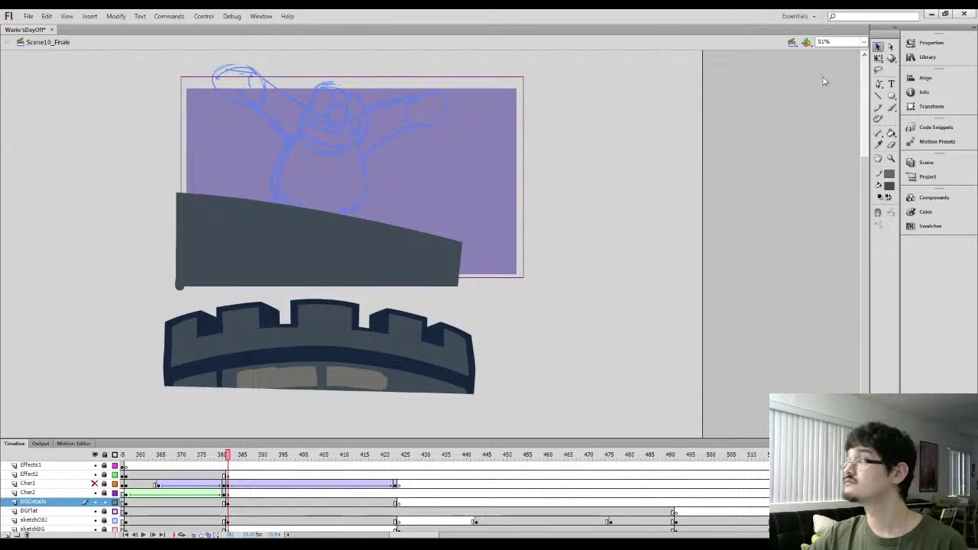
left_click_drag(157, 283, 498, 288)
key("Delete")
left_click_drag(112, 298, 184, 155)
key("Delete")
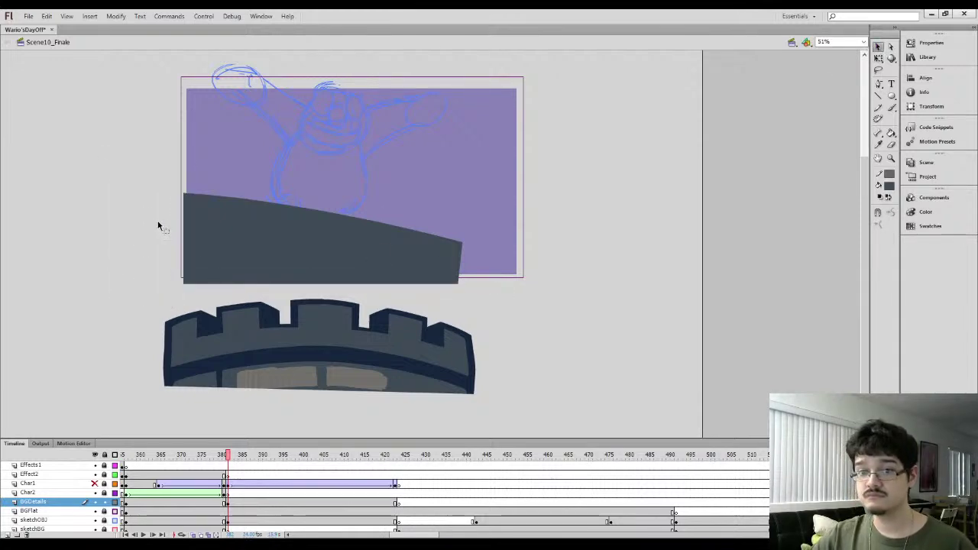
Recolour the grey tower block with the lower tower's navy using the Eyedropper
left_click(307, 266)
key("q")
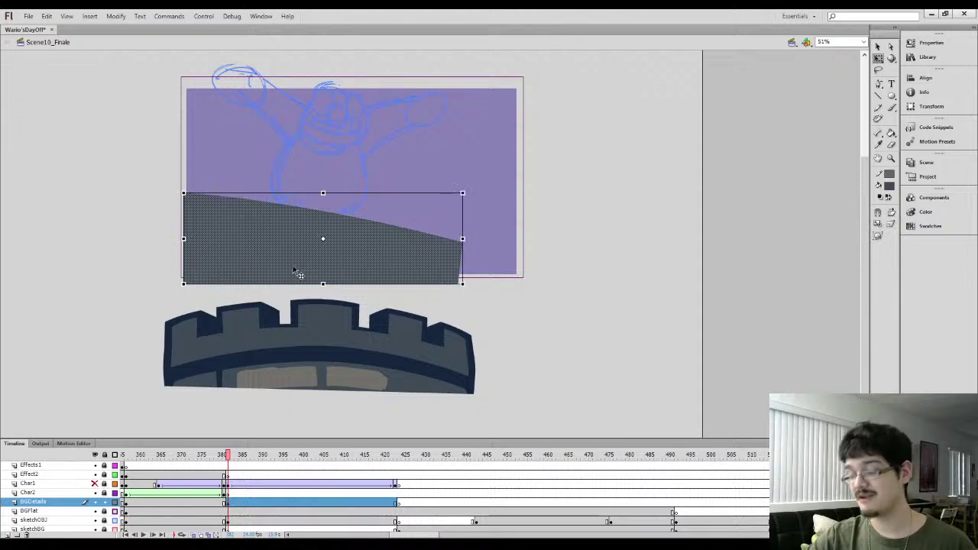
key("k")
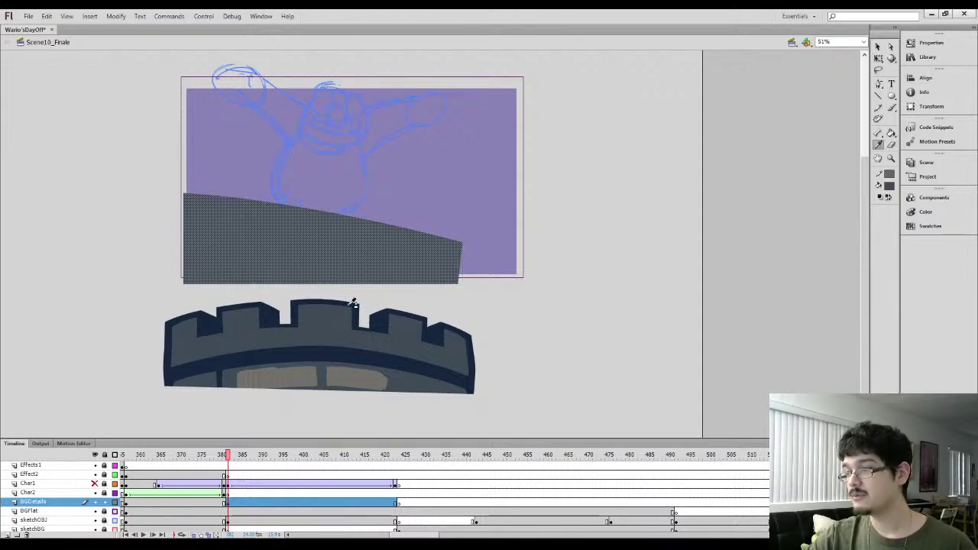
left_click(354, 303)
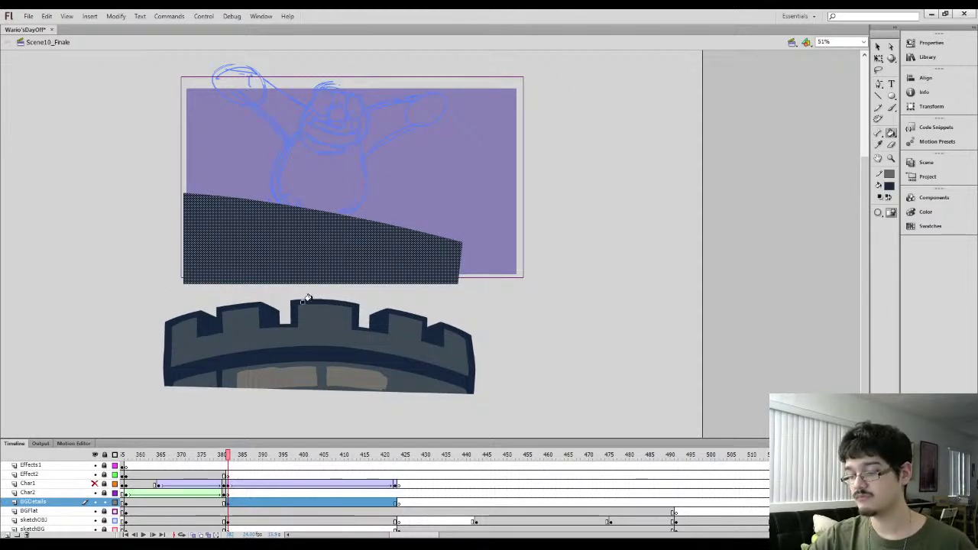
Nudge the navy block into place and stretch it further left and down with Free Transform
key("q")
left_click_drag(324, 262, 333, 222)
key("ctrl+z")
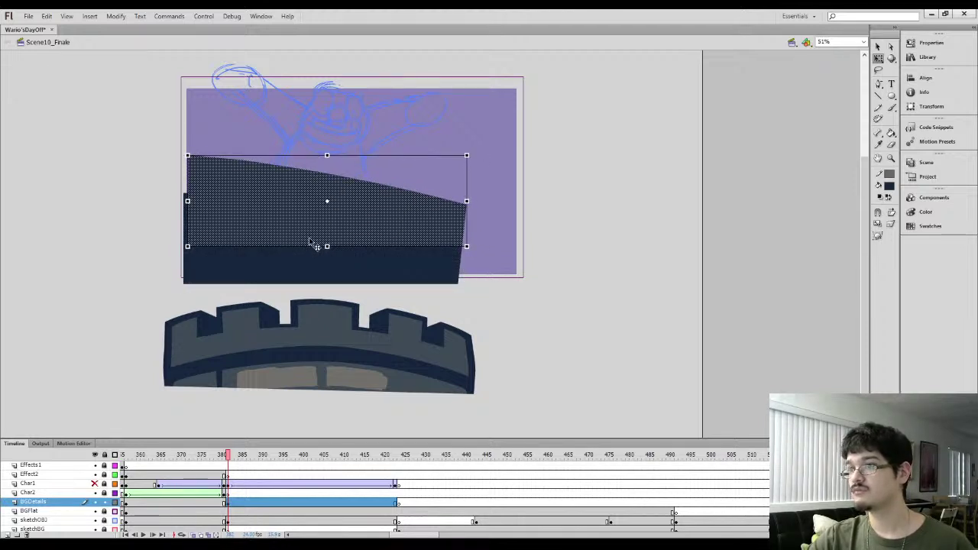
key("Right")
key("Down")
key("Right")
key("Left")
left_click_drag(187, 246, 174, 252)
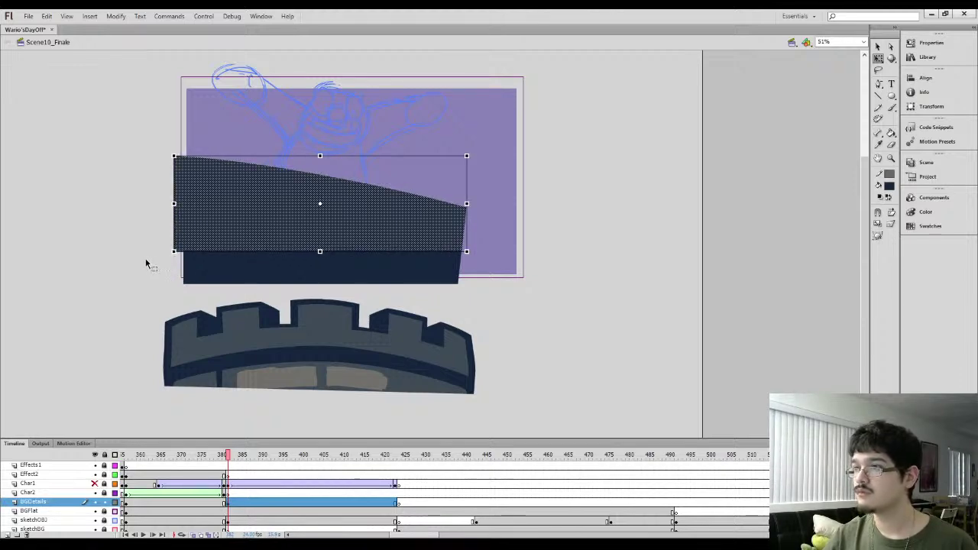
left_click(145, 257)
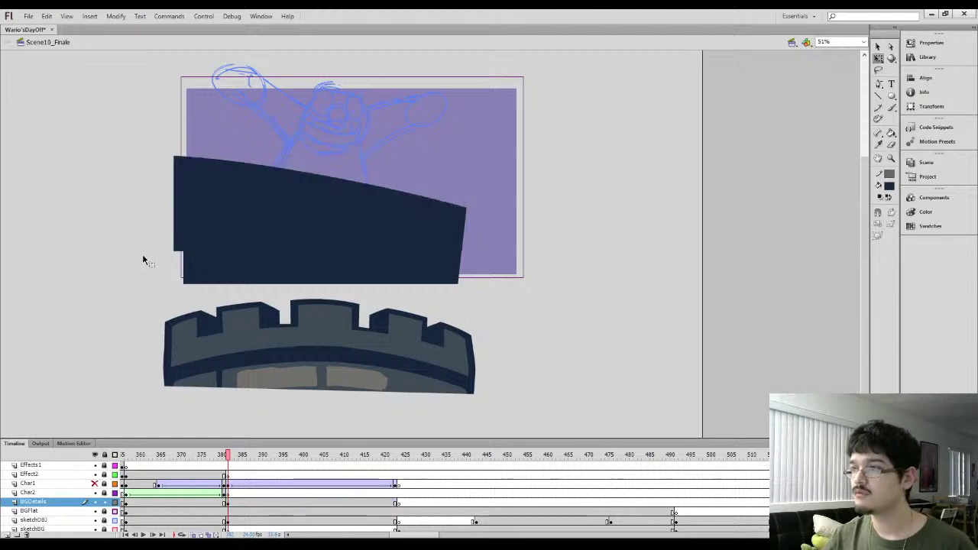
Square off the block's left edge by deleting the small stepped protrusion
left_click(891, 46)
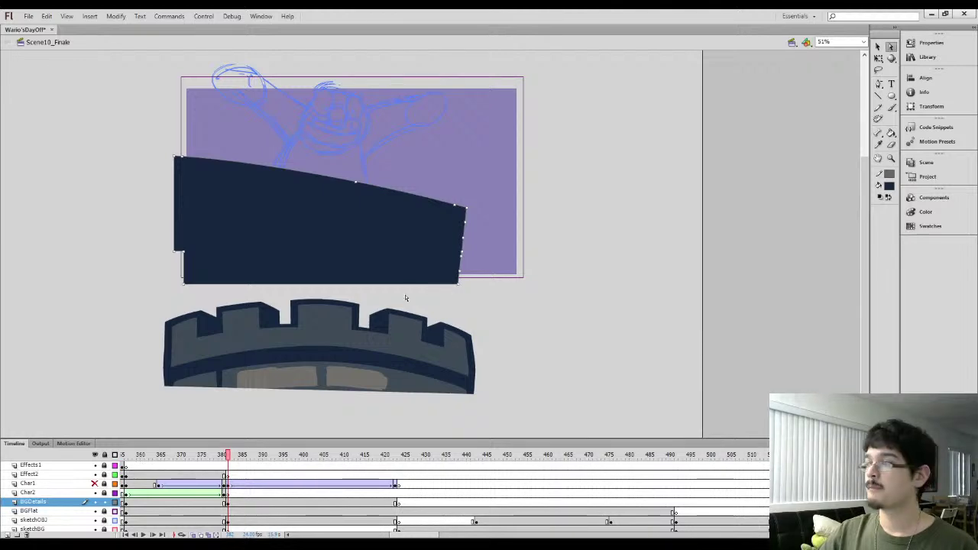
left_click_drag(455, 272, 457, 278)
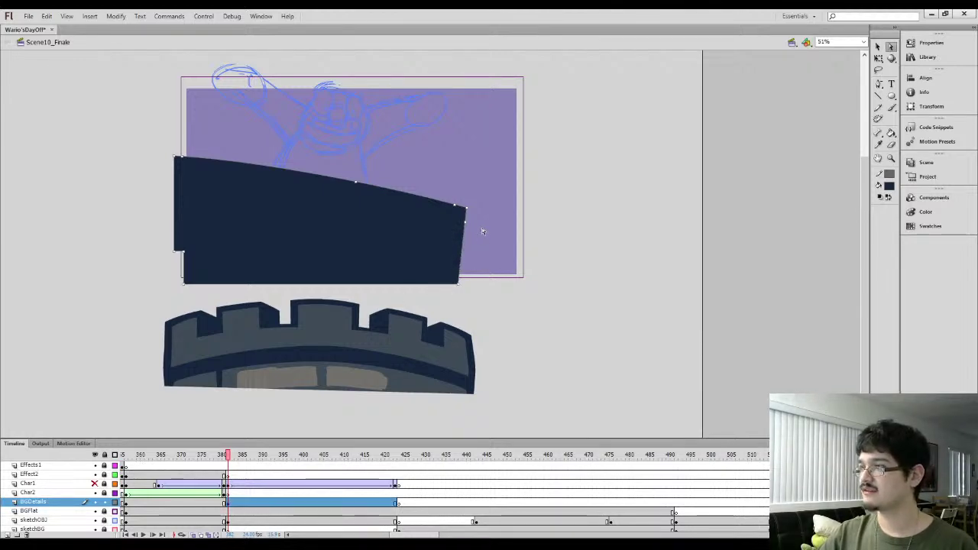
left_click(473, 262)
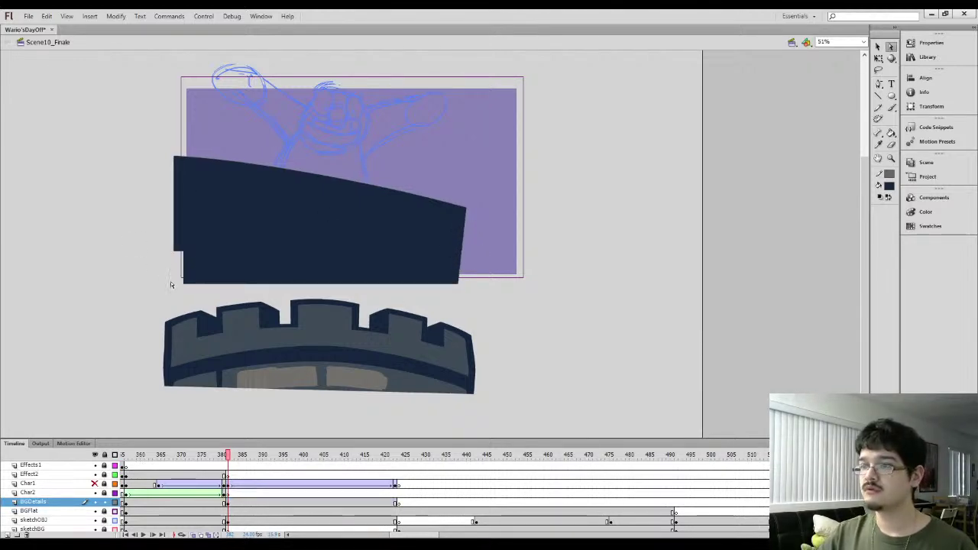
key("v")
left_click_drag(132, 294, 144, 262)
key("q")
left_click_drag(127, 135, 177, 300)
key("Delete")
key("n")
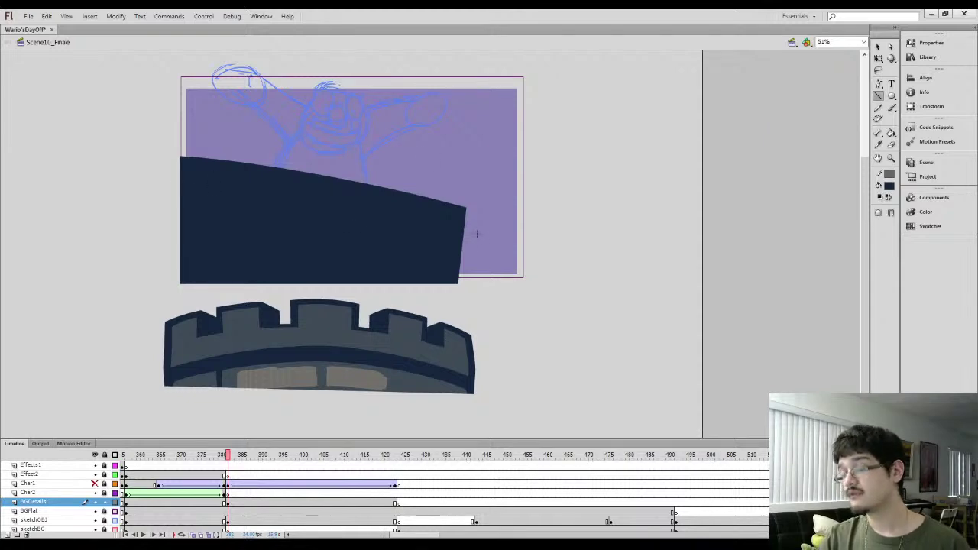
key("v")
left_click(284, 213)
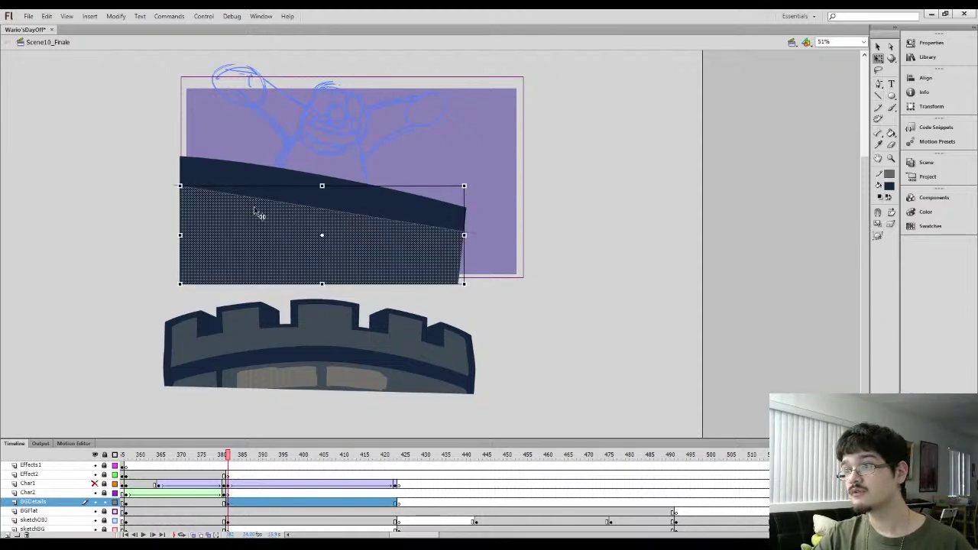
Draw a guide line parallel to the tower's sloped top
left_click(154, 173)
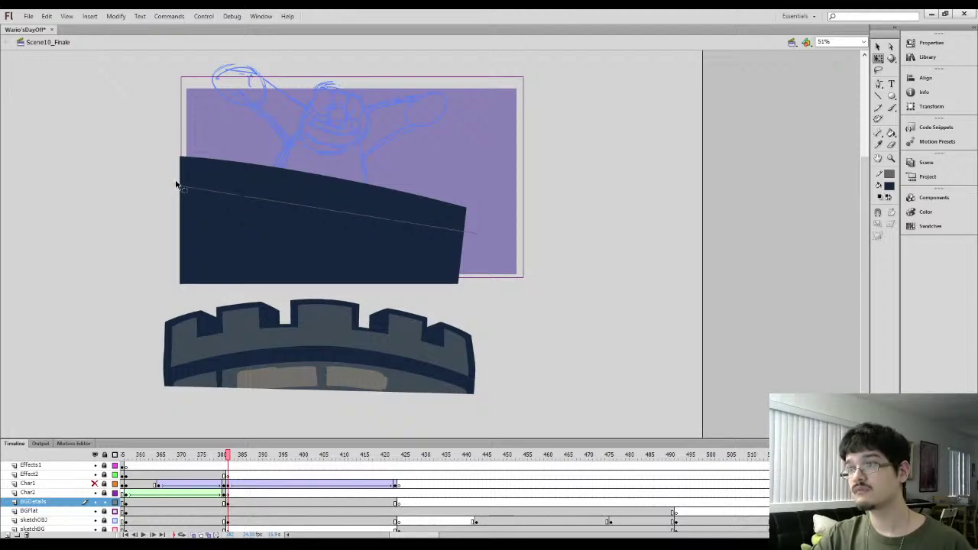
left_click(178, 185)
left_click(714, 165)
key("n")
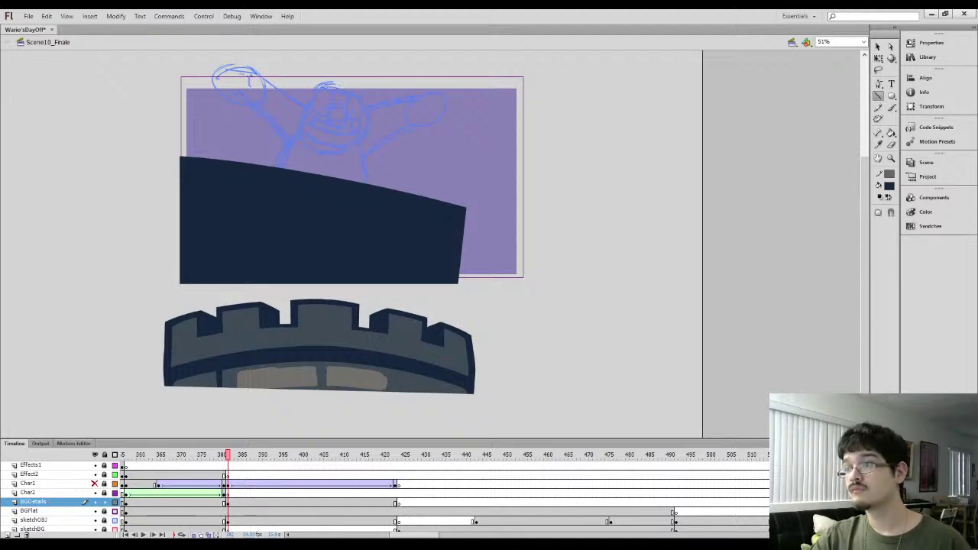
left_click_drag(467, 226, 179, 174)
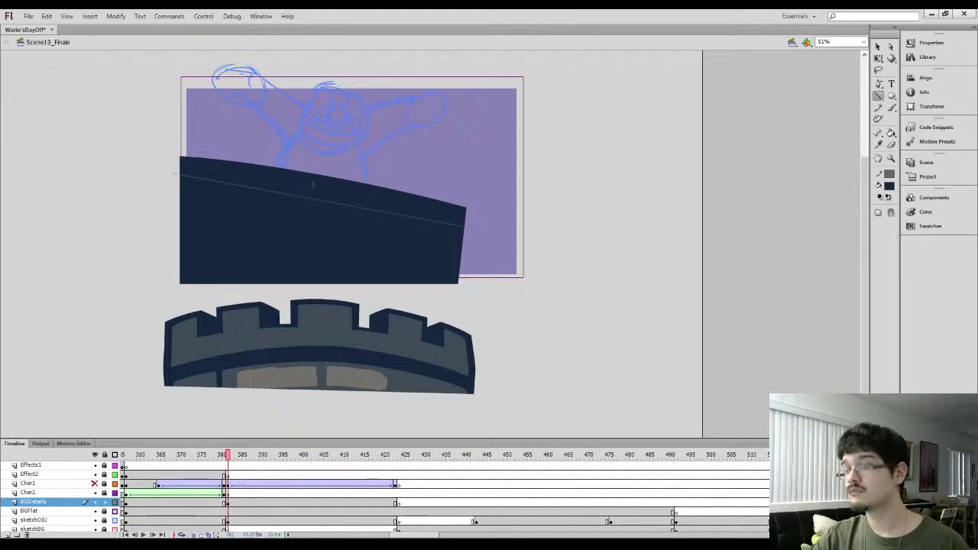
Cut notches into the sloped top by deleting the right and middle fill segments above the guide
key("v")
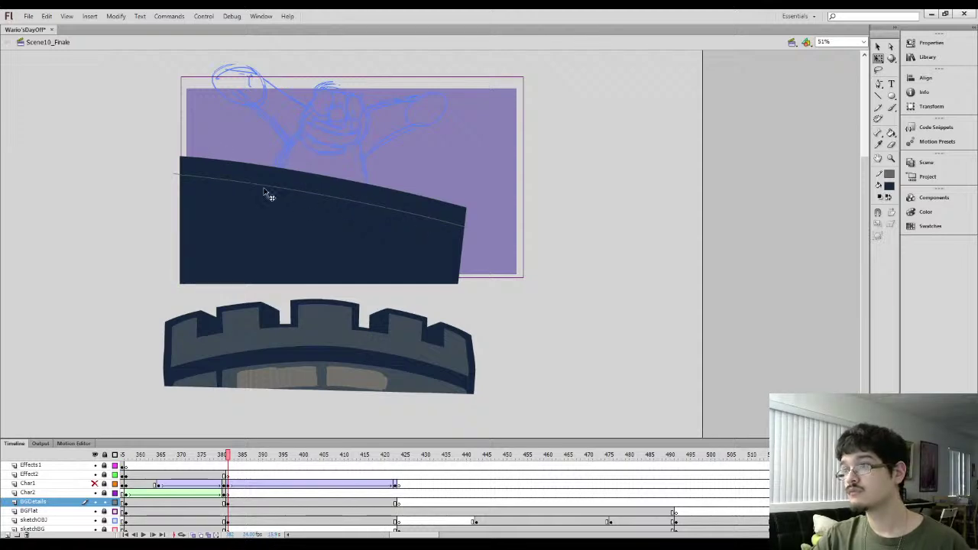
key("ctrl+=")
left_click_drag(244, 188, 346, 207)
left_click(878, 96)
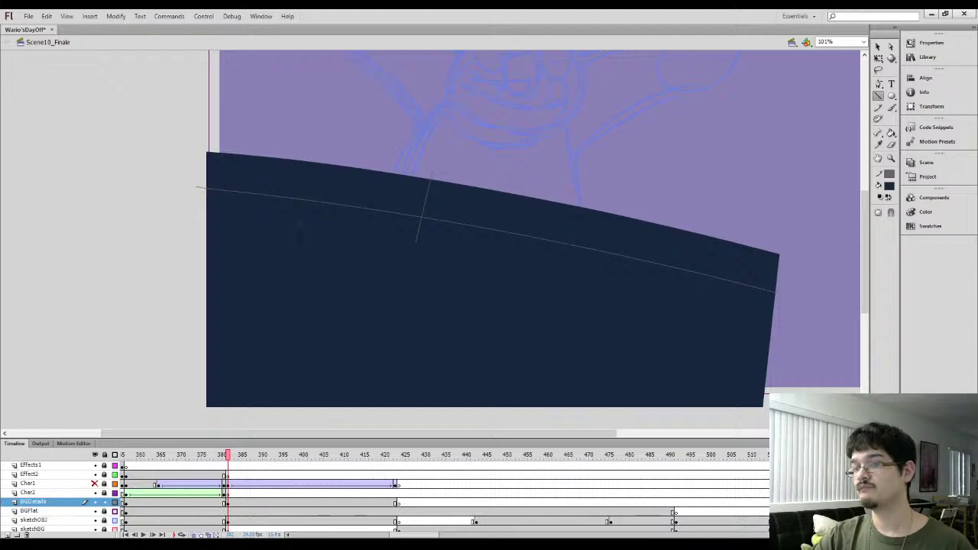
left_click_drag(594, 239, 497, 205)
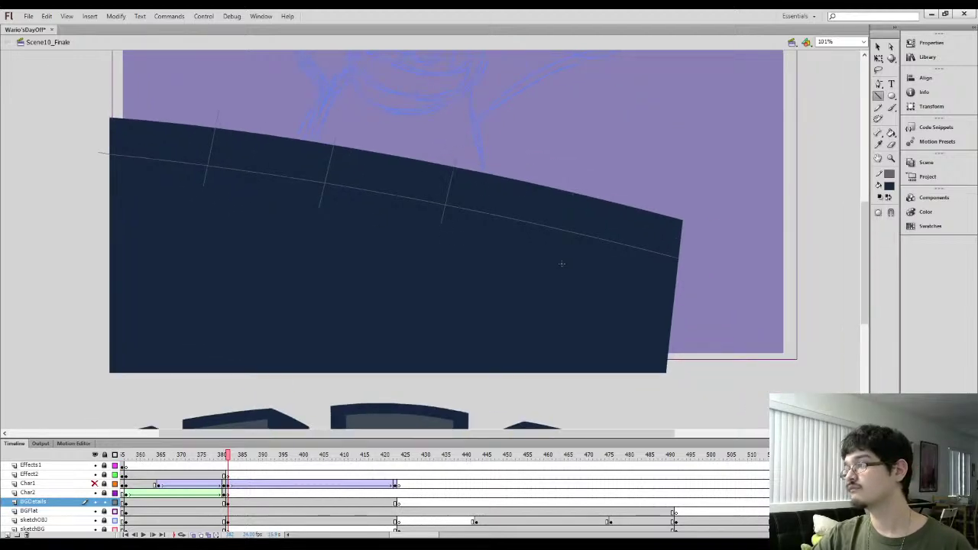
left_click(504, 199, "ctrl")
key("ctrl+x")
left_click(307, 160, "ctrl")
key("ctrl+x")
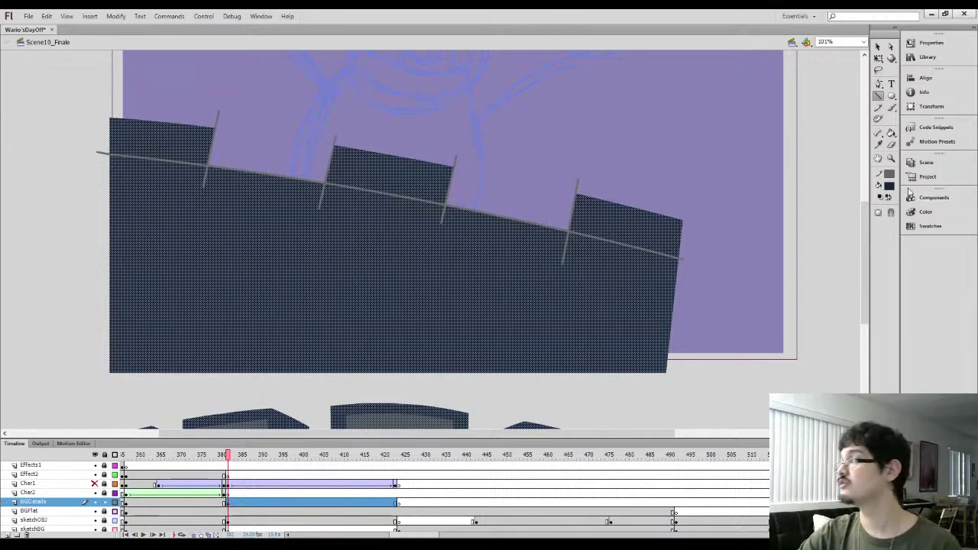
Remove the grey guide lines and zoom back out to the whole scene
left_click(892, 177)
left_click(959, 186)
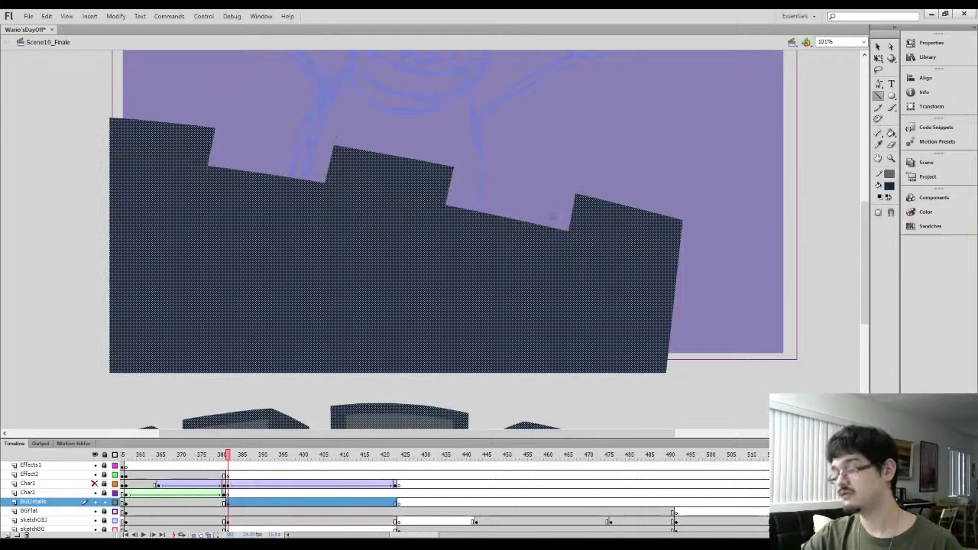
key("l")
left_click(552, 176)
left_click_drag(490, 200, 520, 154)
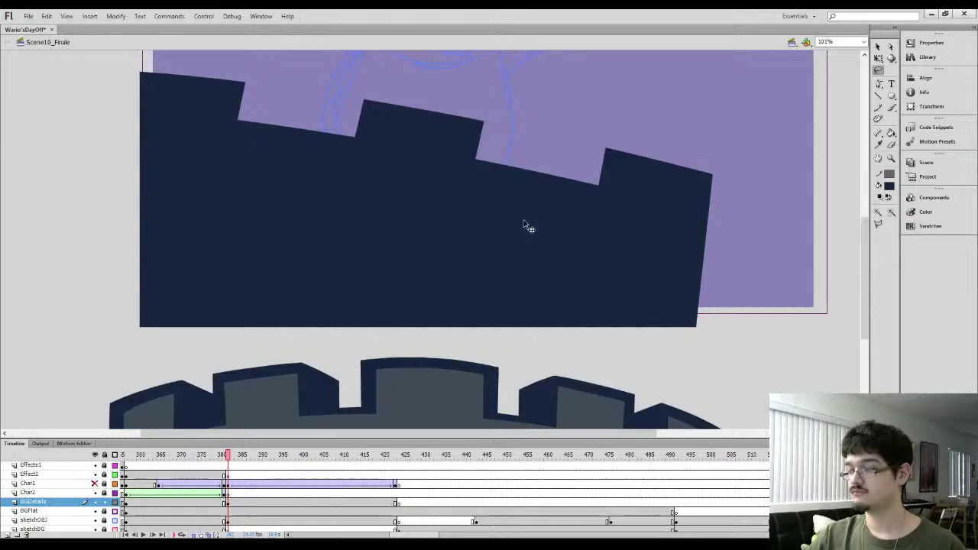
key("ctrl+minus")
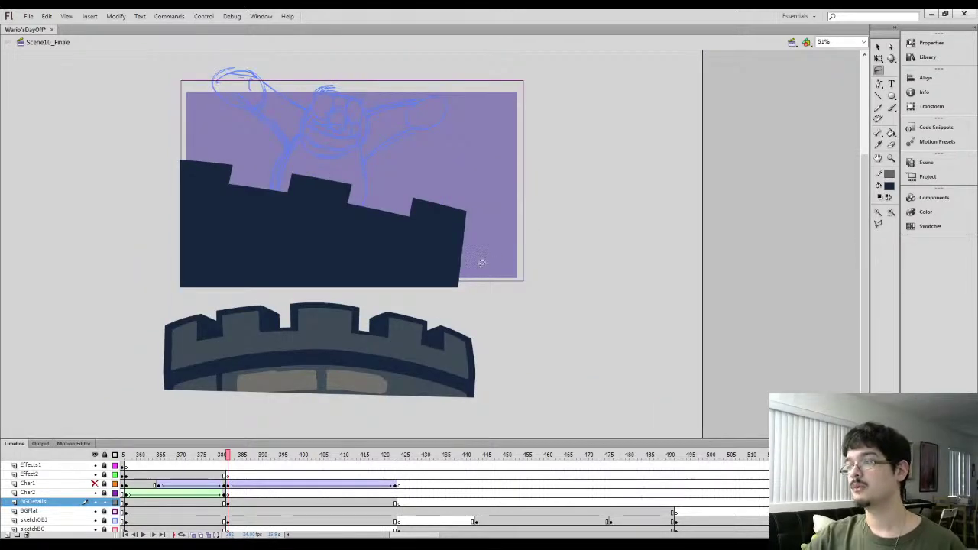
Draw a gently curved guide line across the dark castle below the battlements
key("b")
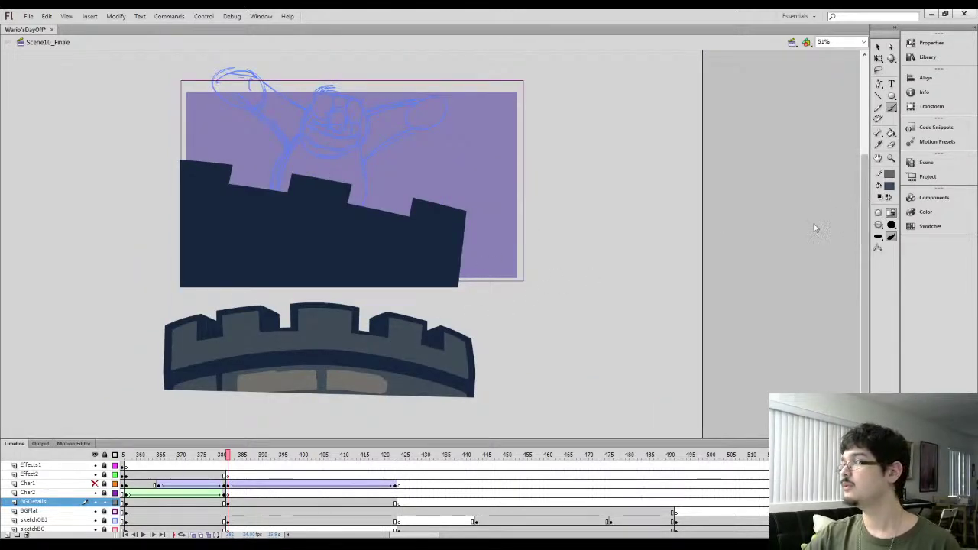
key("i")
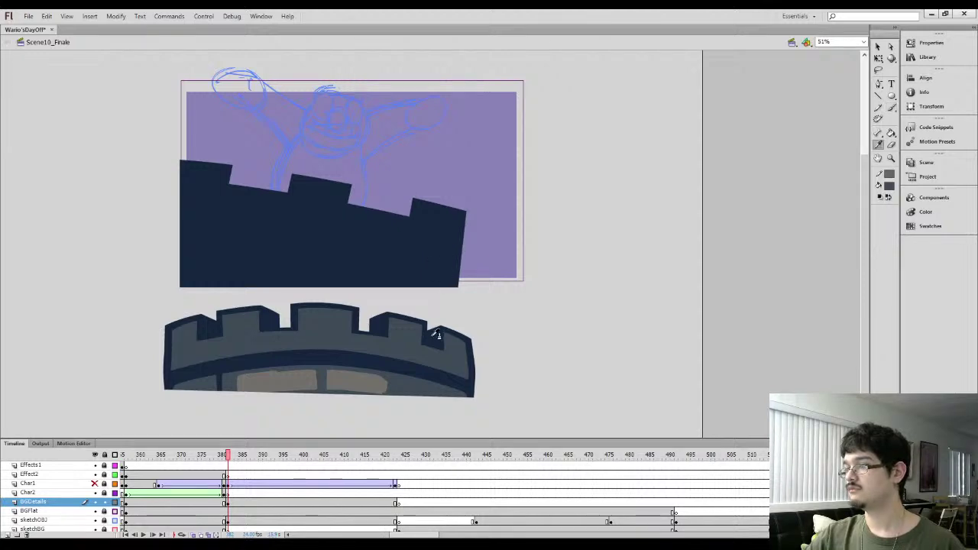
key("n")
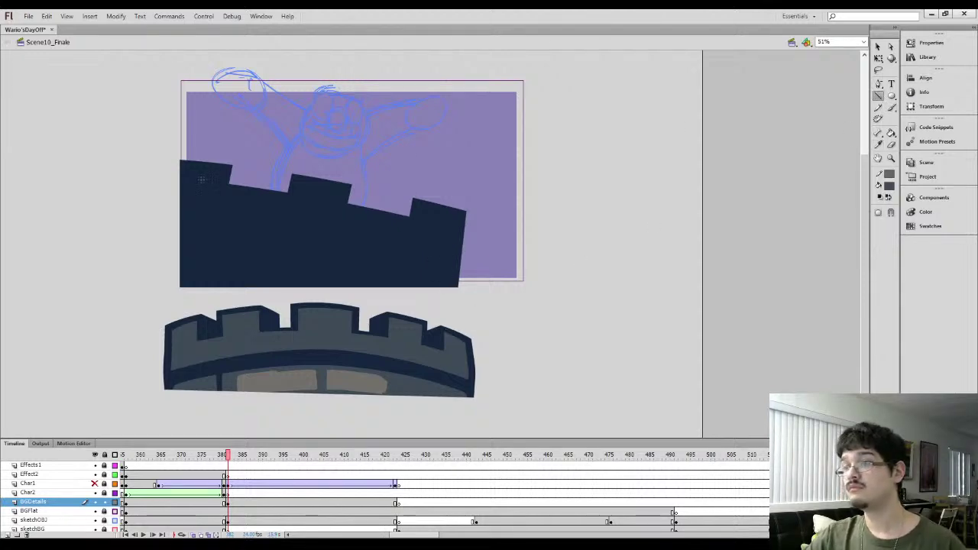
key("i")
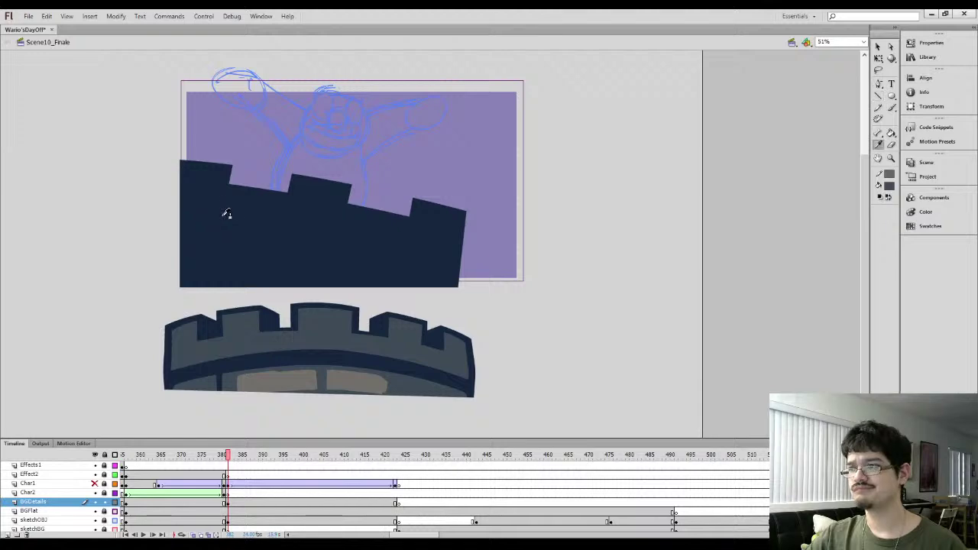
key("q")
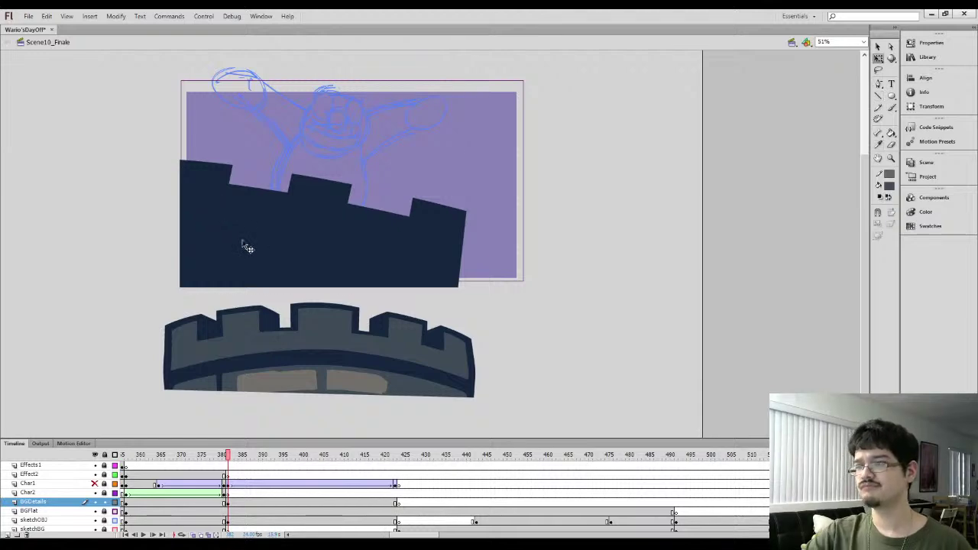
left_click(230, 243)
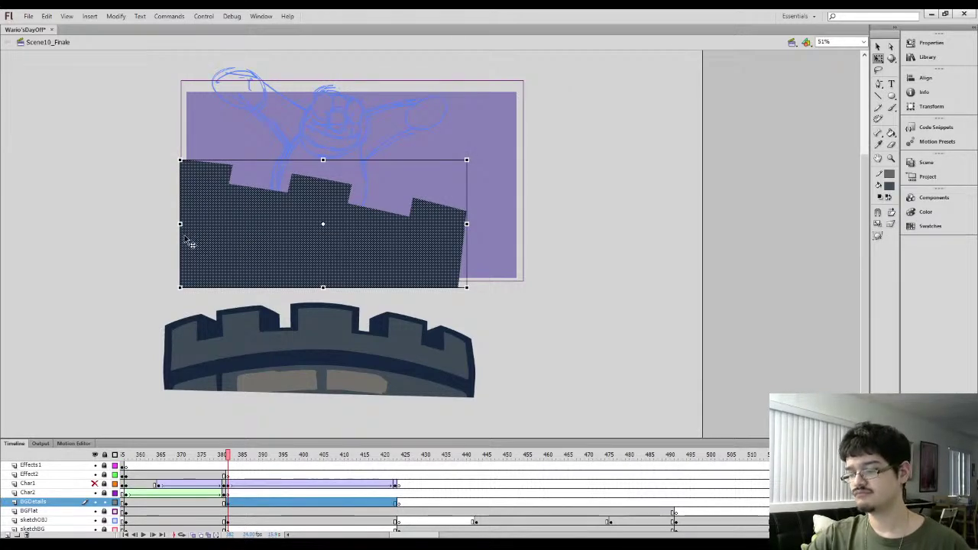
left_click(157, 243)
left_click(881, 98)
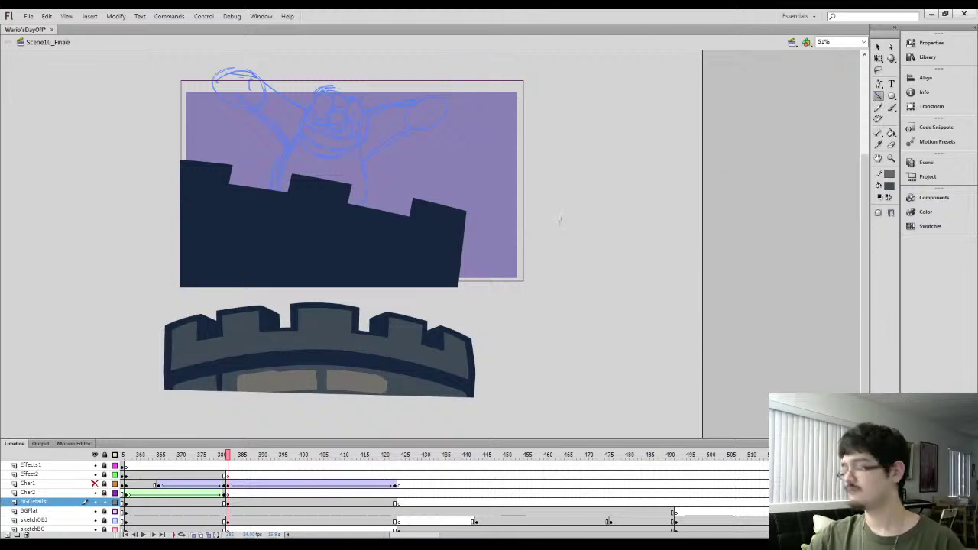
key("ctrl+equal")
left_click_drag(228, 258, 371, 267)
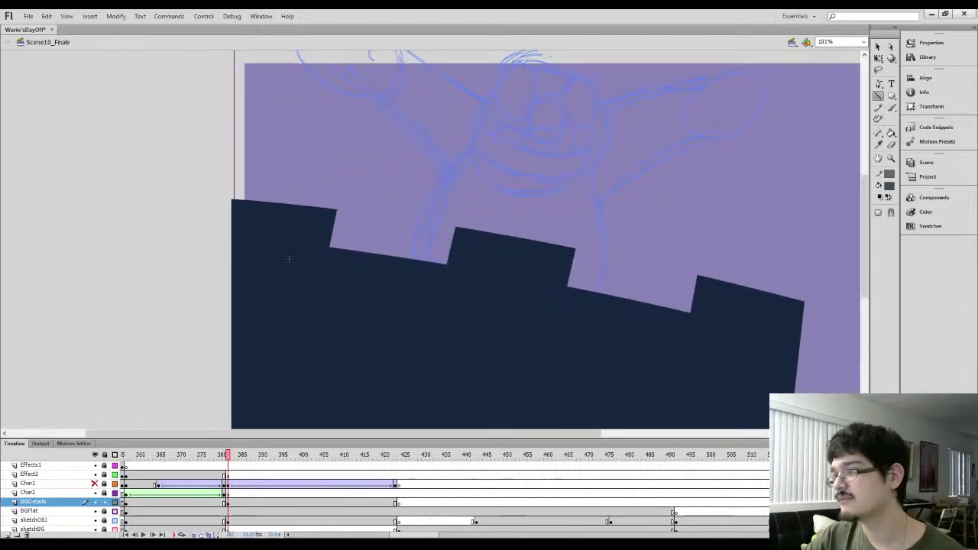
left_click_drag(717, 336, 289, 260)
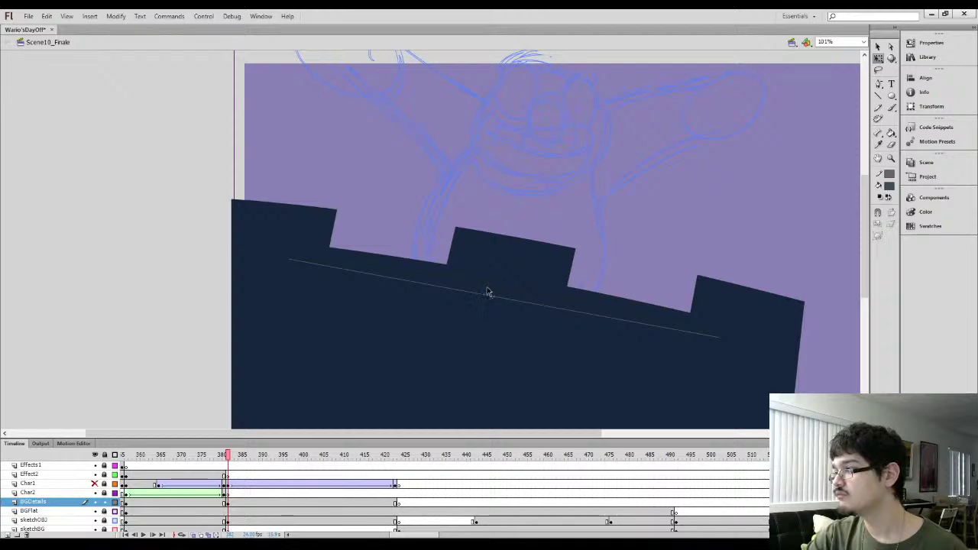
left_click_drag(486, 292, 424, 272)
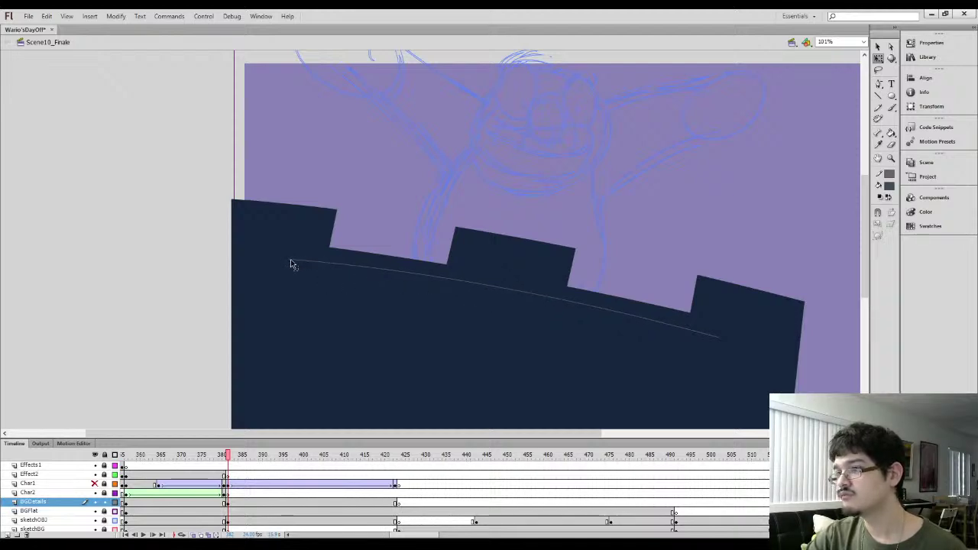
Draw guide lines along the middle and left merlon tops, bending the middle one upward
left_click_drag(718, 339, 719, 333)
key("ctrl+z")
left_click(714, 246)
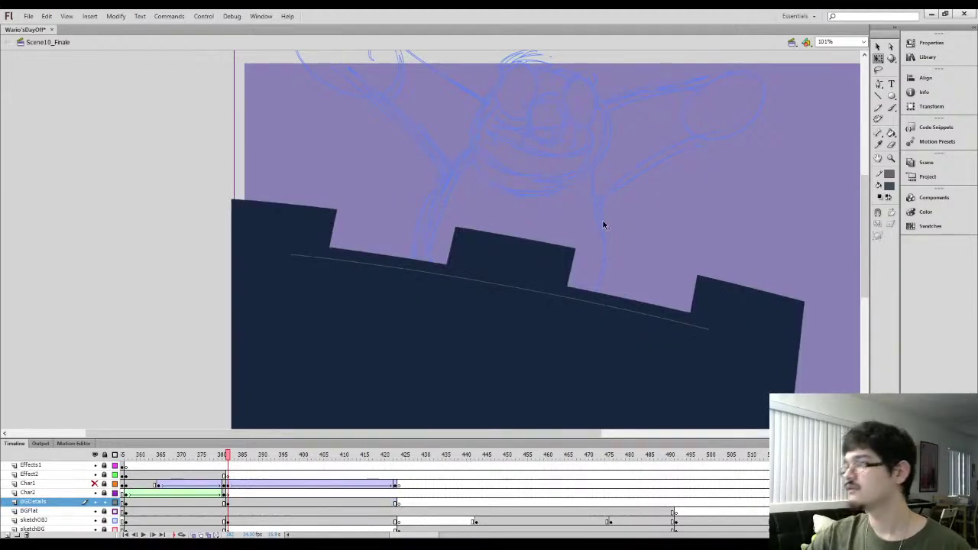
left_click_drag(423, 274, 452, 236)
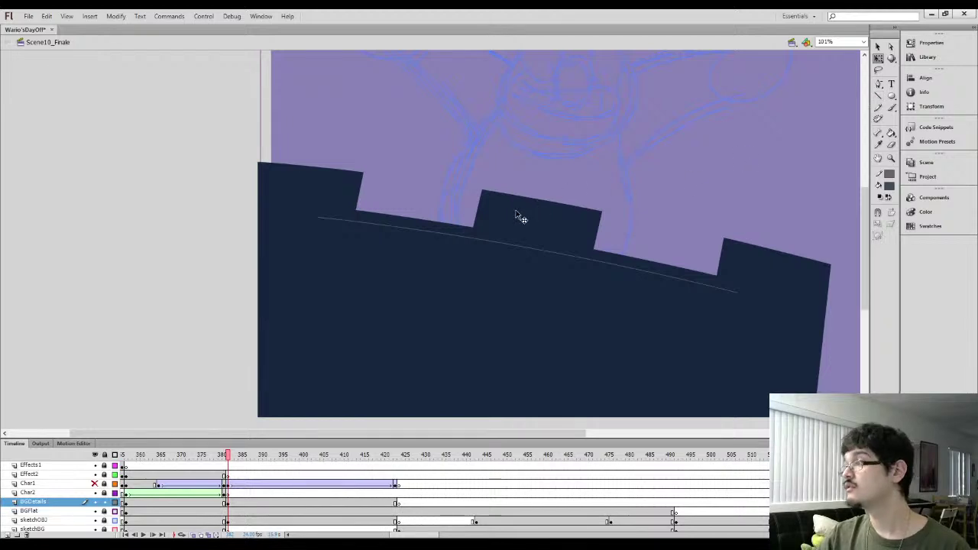
left_click(878, 97)
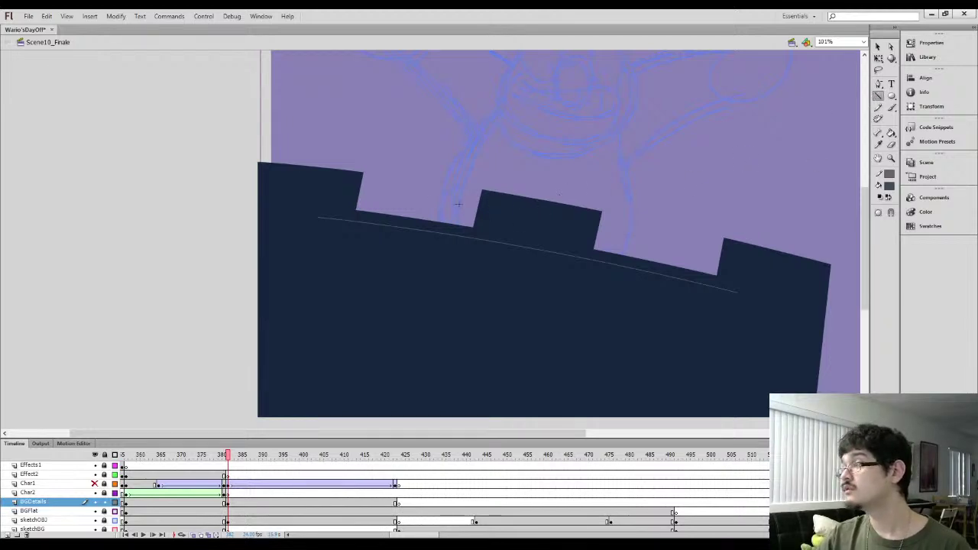
left_click_drag(593, 221, 489, 205)
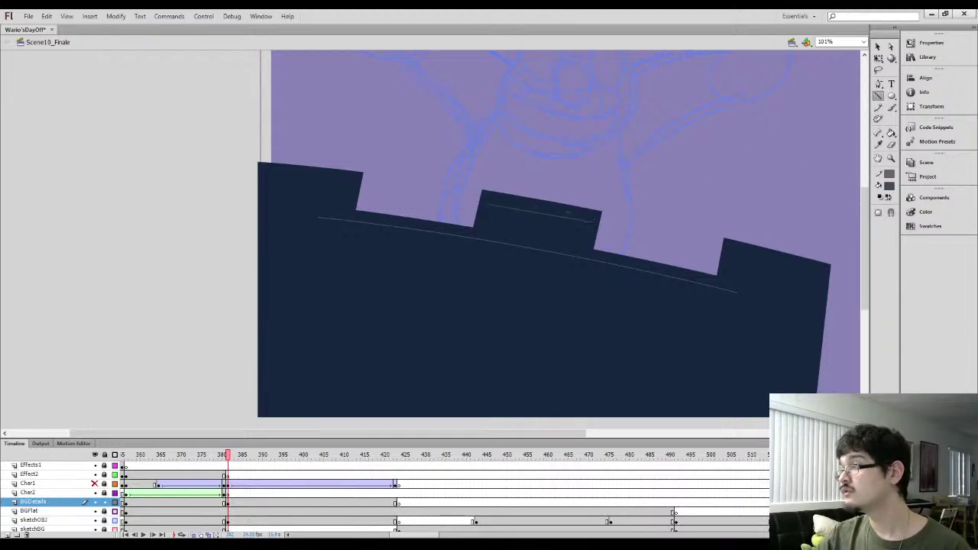
key("ctrl+z")
left_click_drag(592, 220, 489, 201)
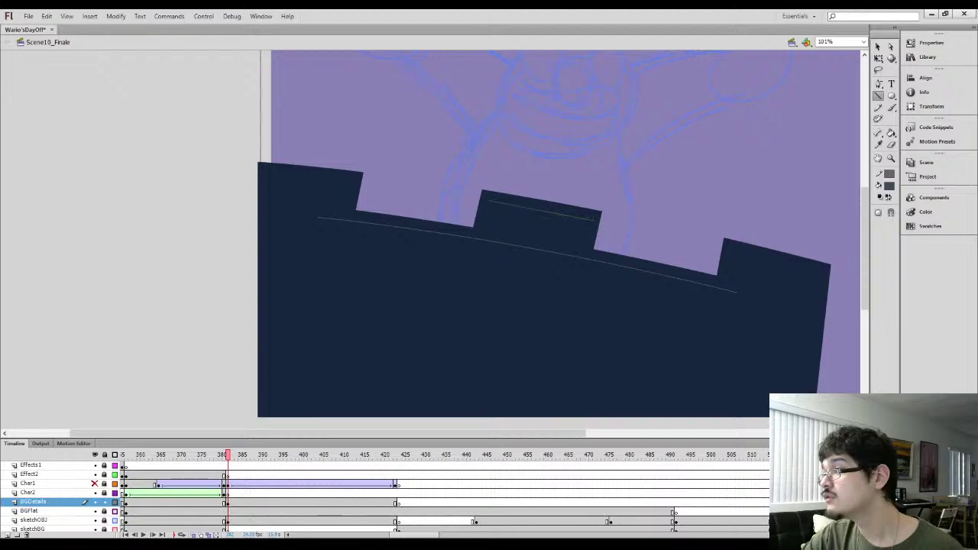
left_click_drag(236, 170, 355, 181)
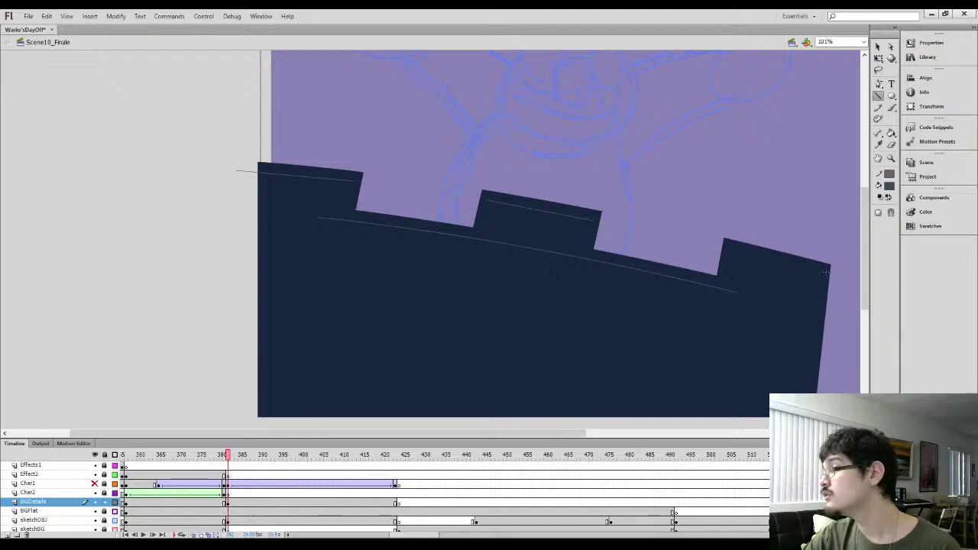
key("q")
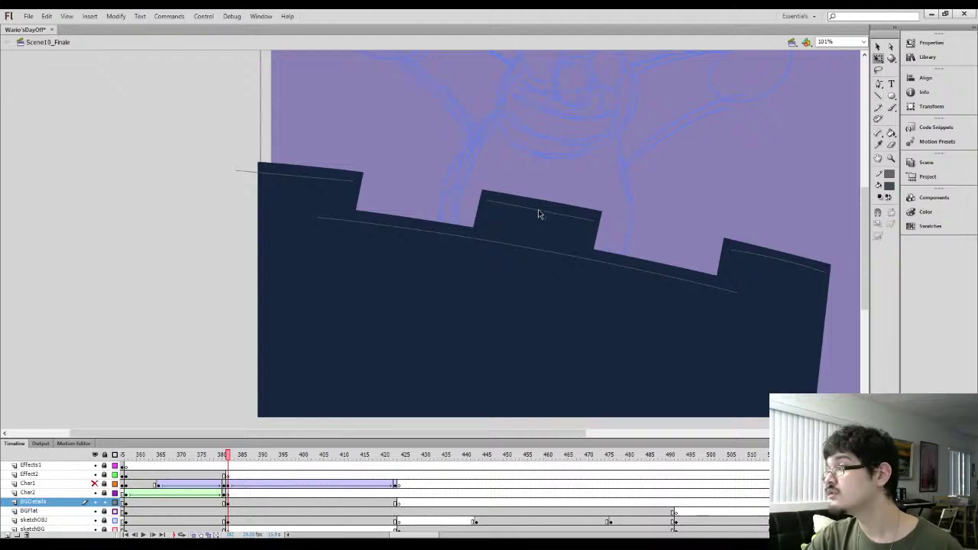
left_click_drag(541, 208, 540, 205)
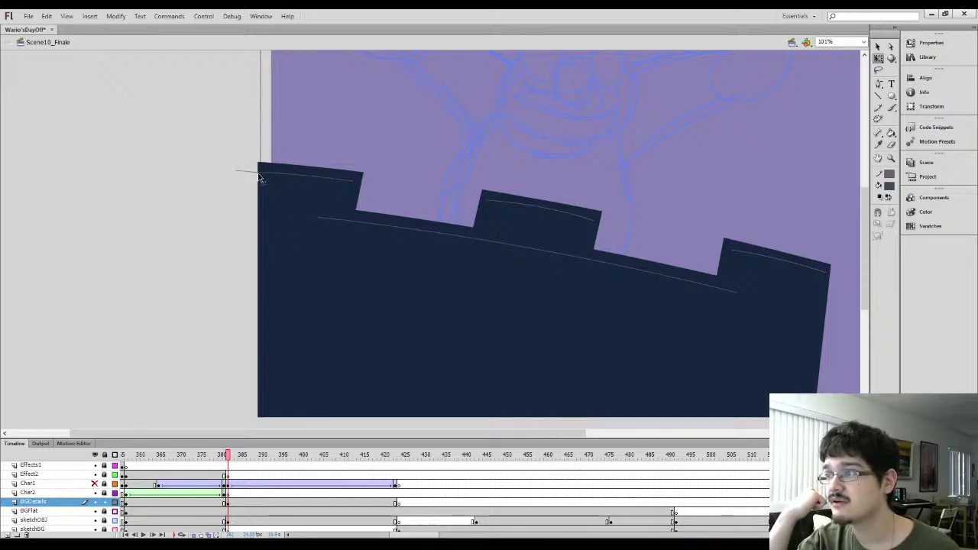
Add a line down the right merlon's left edge and fill the upper castle with the lower castle's grey
key("n")
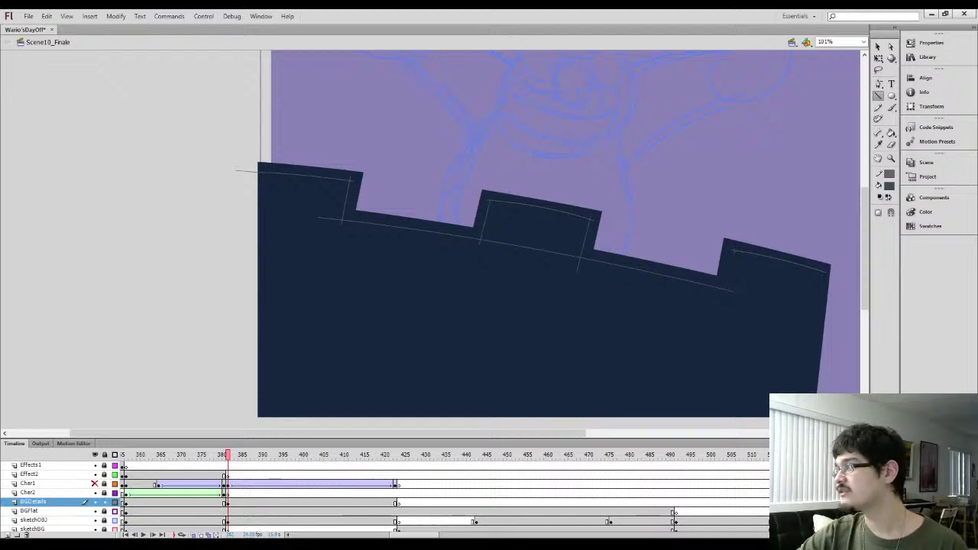
left_click_drag(725, 298, 733, 251)
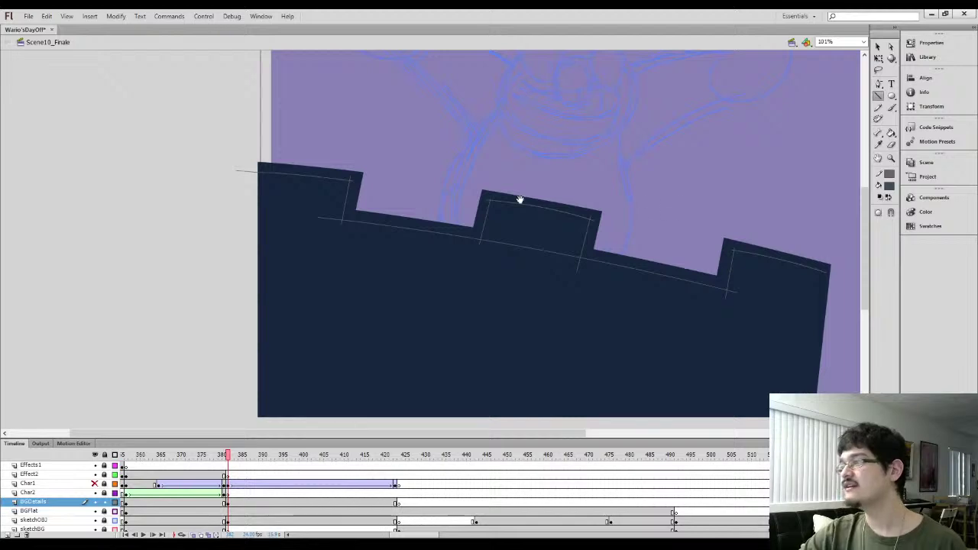
left_click_drag(251, 296, 272, 291)
key("ctrl+minus")
left_click_drag(321, 268, 355, 261)
key("i")
left_click(338, 328)
left_click(314, 214)
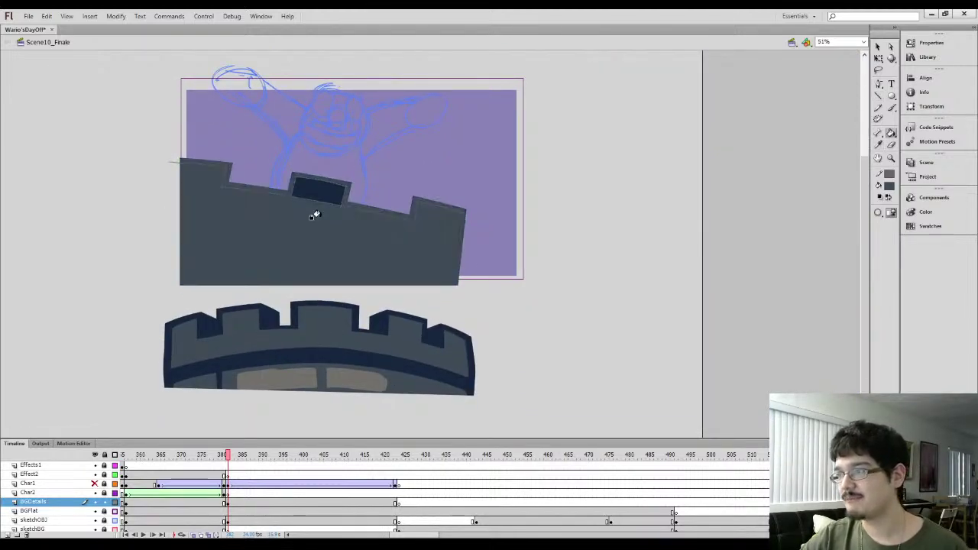
Fill the middle merlon and castle body grey, then restore the middle merlon to dark navy
left_click(311, 201)
key("ctrl+z")
key("ctrl+z")
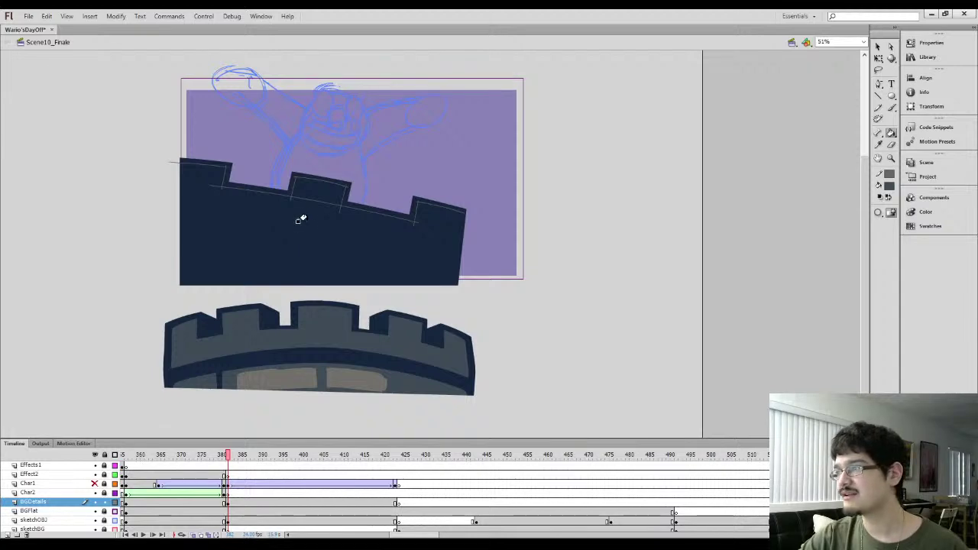
left_click(315, 191)
left_click(301, 226)
key("ctrl+z")
key("n")
key("v")
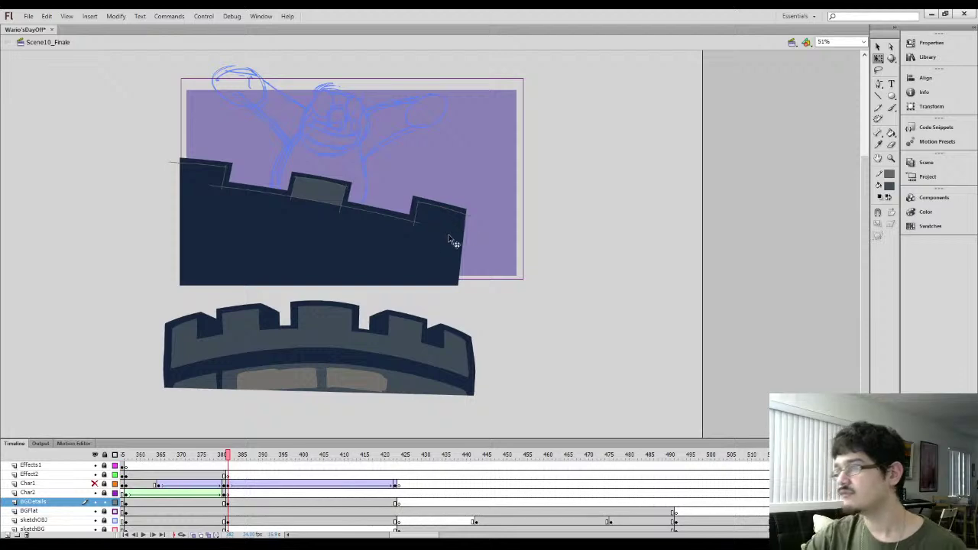
key("i")
left_click(277, 218)
Delete the guide strokes from the castle and unhide the Char1 layer
left_click(295, 183)
left_click(295, 227)
key("ctrl+a")
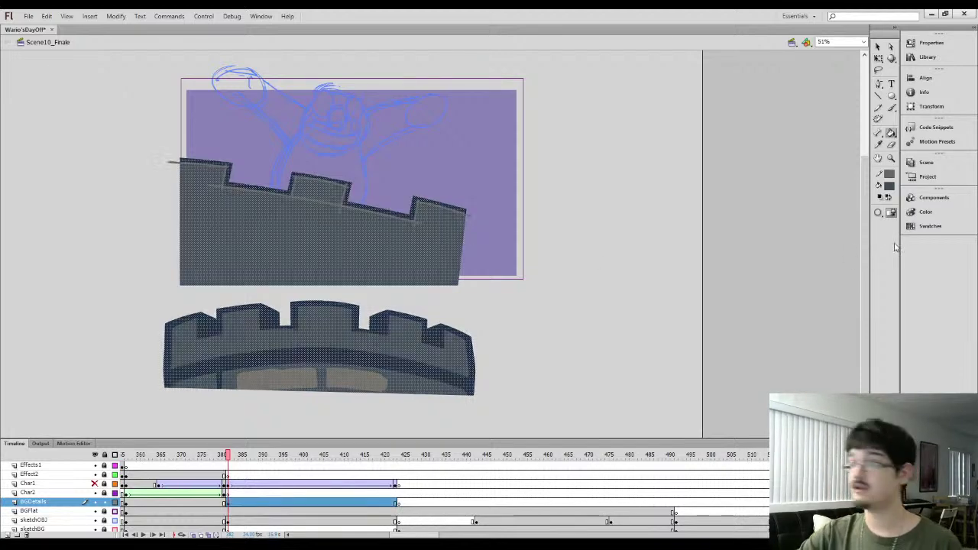
left_click(953, 190)
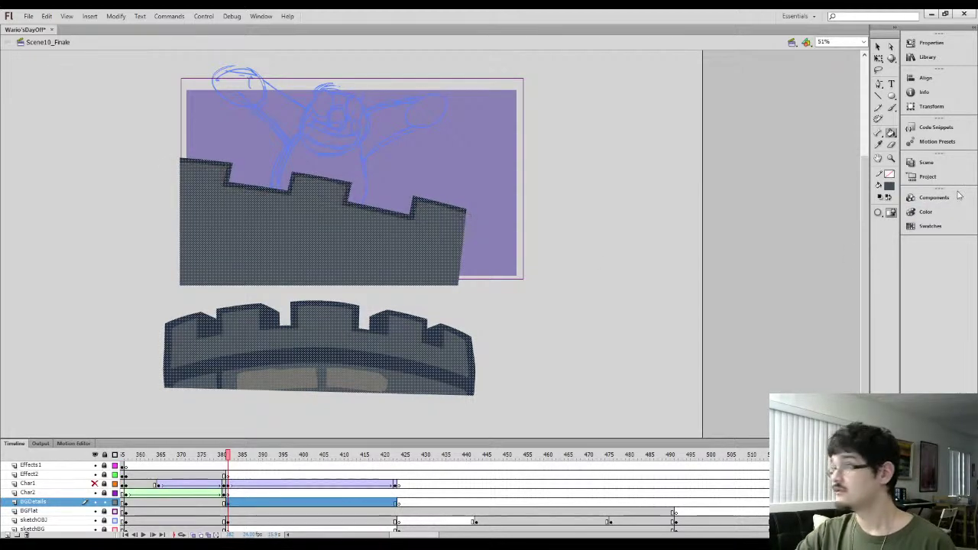
key("l")
left_click(81, 305)
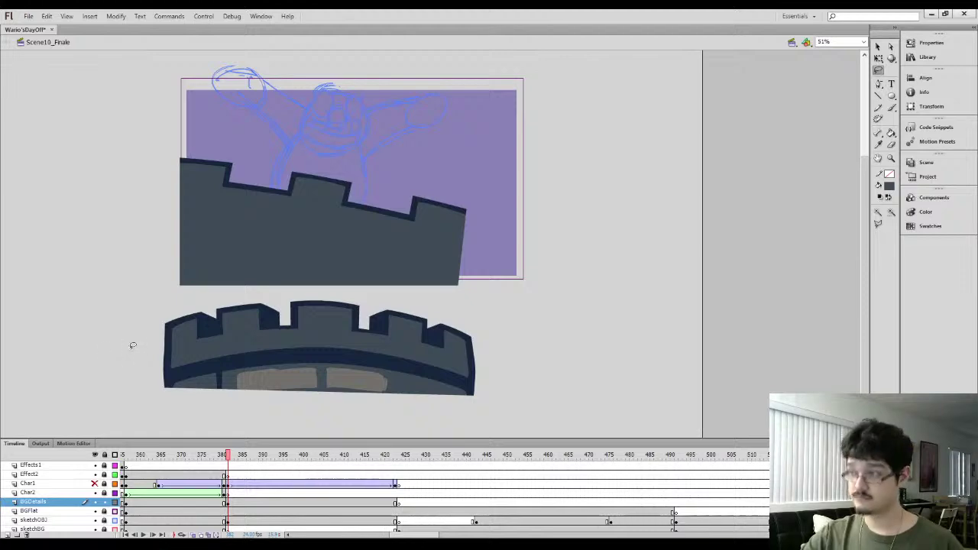
left_click(94, 483)
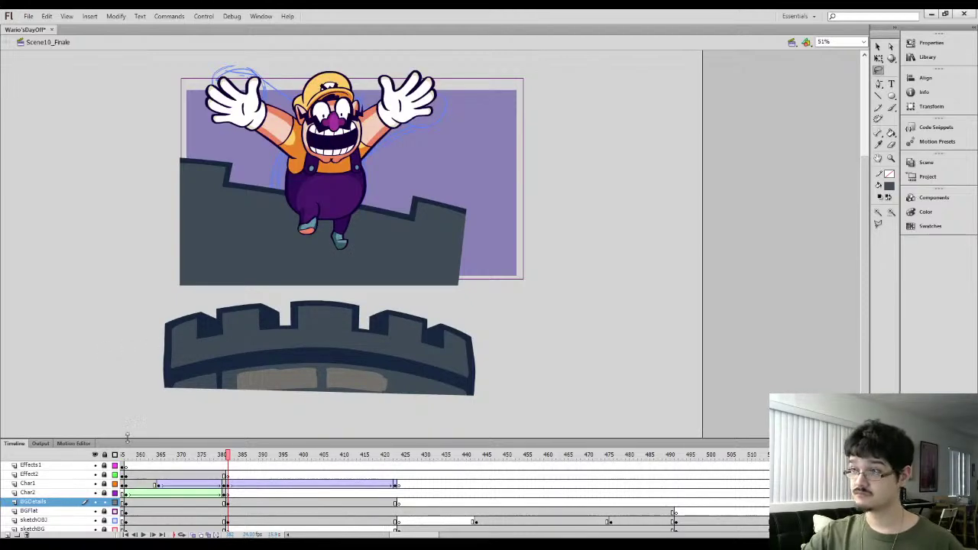
Lasso the lower castle and delete it
mouse_move(193, 299)
left_mouse_down()
mouse_move(335, 292)
mouse_move(457, 306)
mouse_move(515, 399)
mouse_move(248, 419)
mouse_move(132, 395)
left_mouse_up()
left_click_drag(140, 336, 142, 330)
key("Delete")
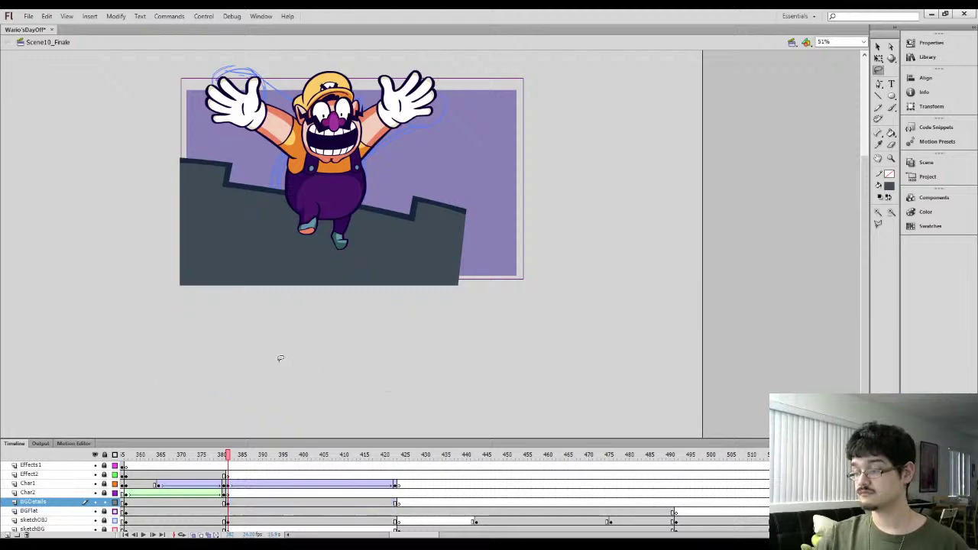
Close off the right battlement corner with a line and fill that side navy
key("ctrl+equal")
left_click_drag(570, 251, 576, 227)
key("n")
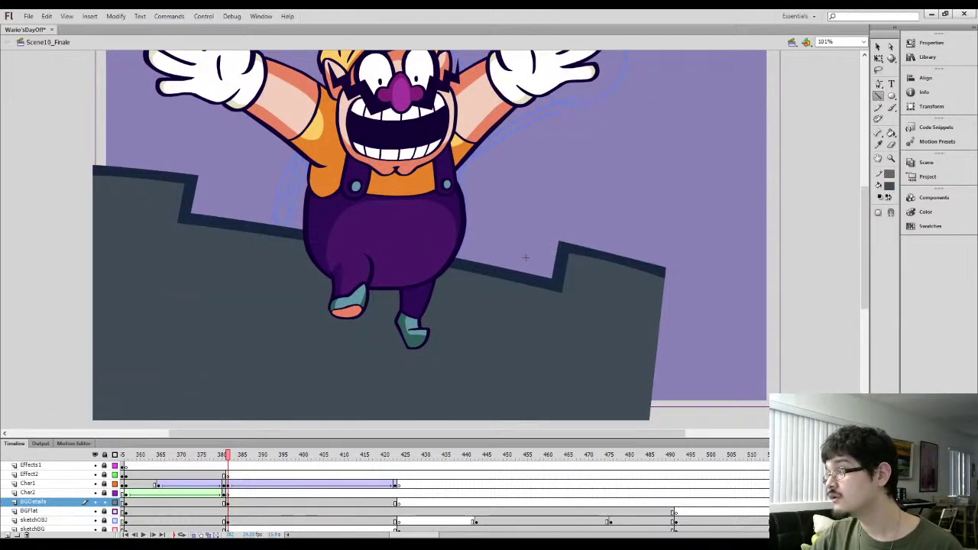
mouse_move(560, 242)
left_mouse_down()
mouse_move(528, 257)
mouse_move(540, 256)
left_mouse_up()
key("i")
left_click(558, 263)
left_click(541, 264)
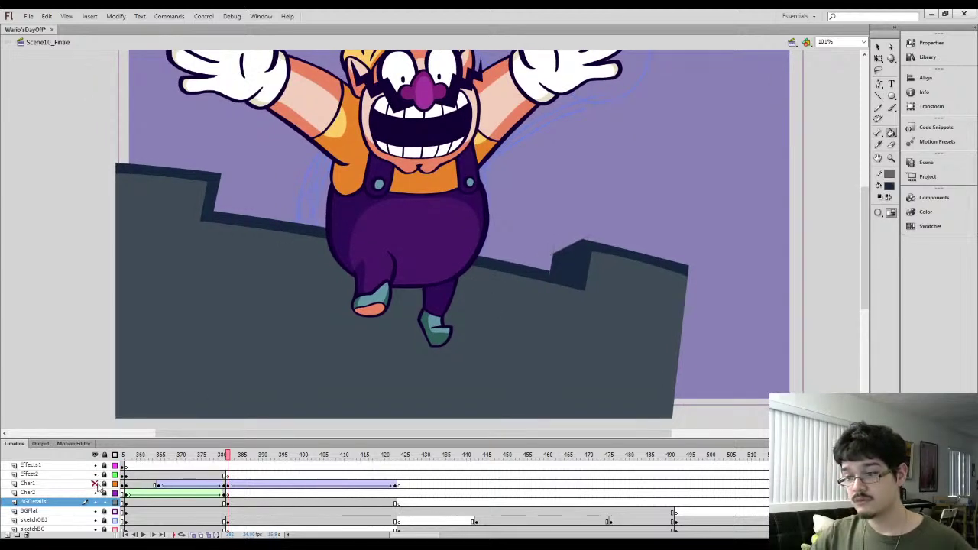
Hide Wario's layer and fill the middle battlement's side navy, removing a stray line stub
left_click(95, 483)
left_click(878, 95)
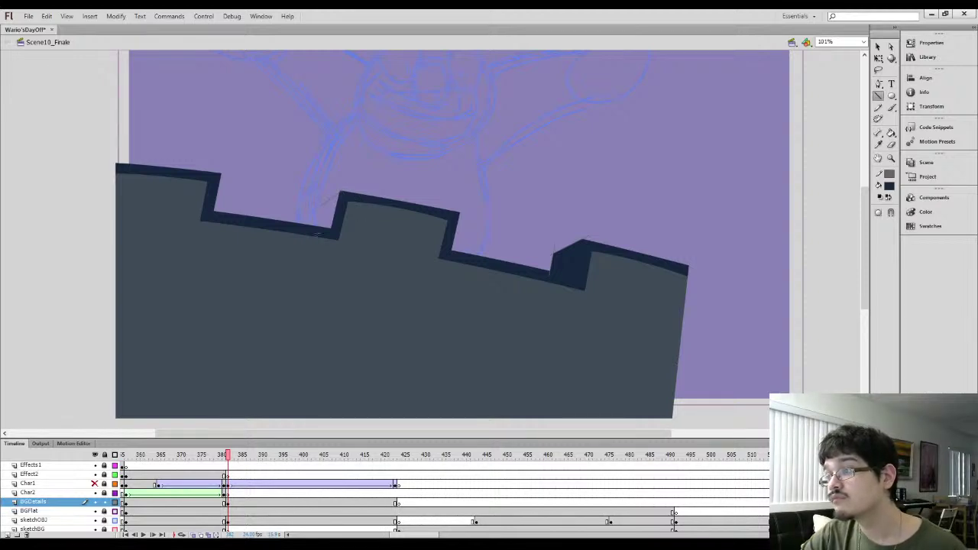
key("k")
left_click(322, 219)
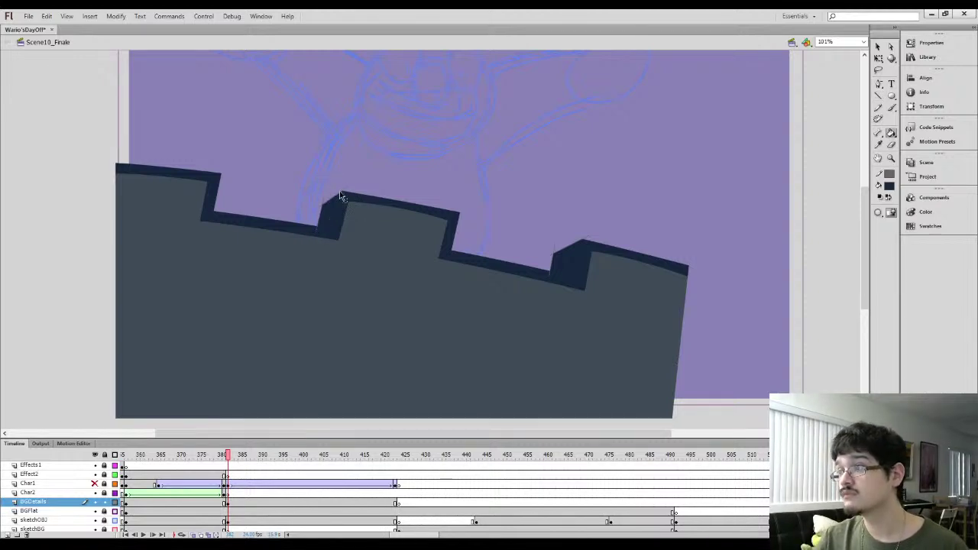
left_click(343, 195, "ctrl")
key("Delete")
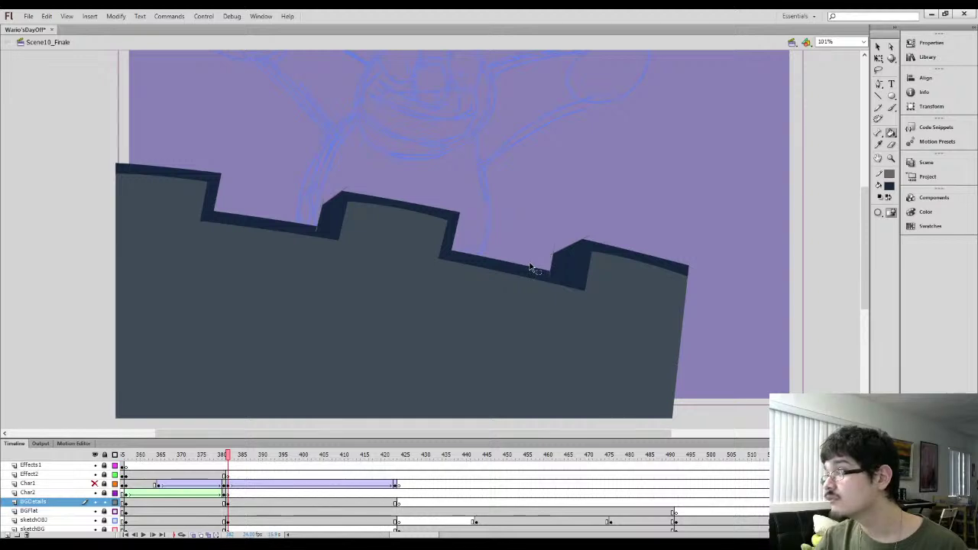
left_click(878, 95)
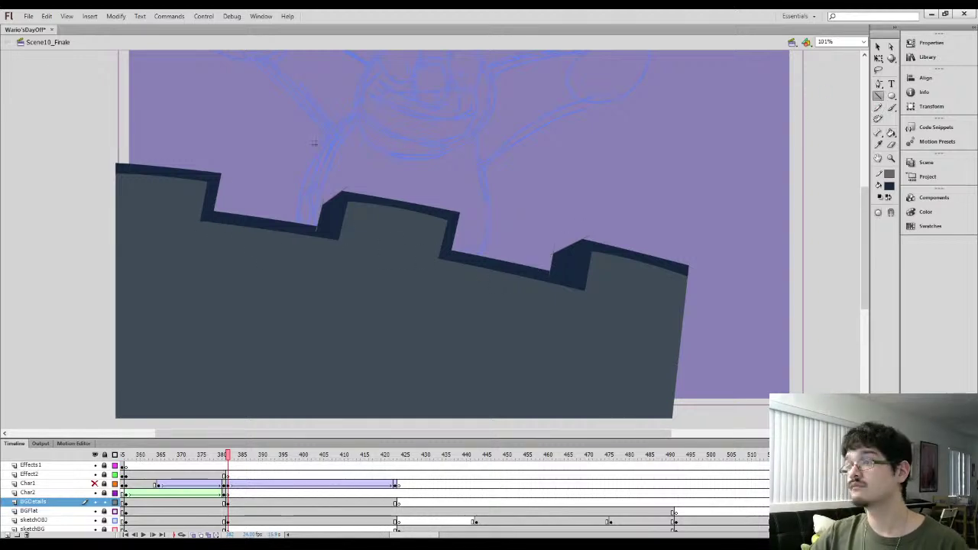
Draw a line along the castle's right edge and fill that strip navy
key("ctrl+a")
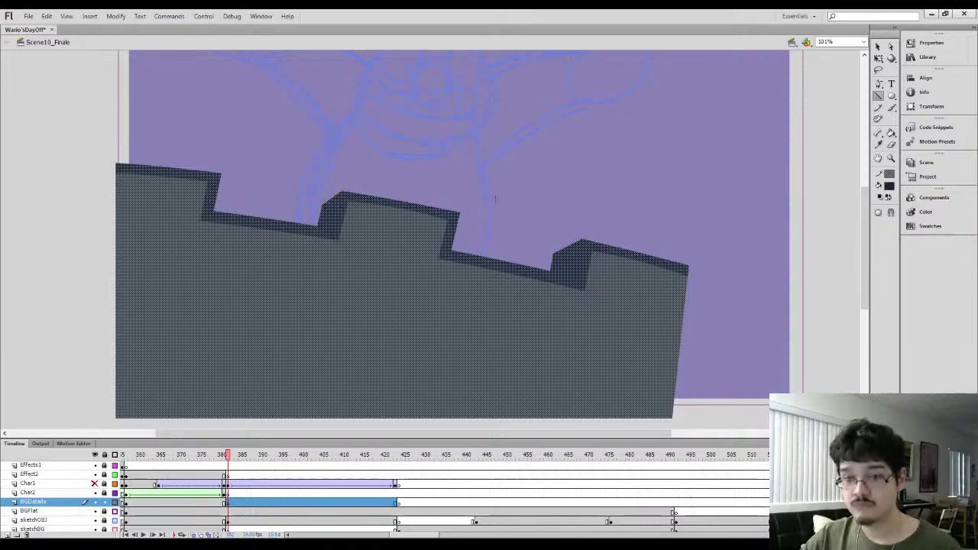
key("l")
left_click(474, 210)
key("space")
mouse_move(491, 262)
left_mouse_down()
mouse_move(441, 212)
mouse_move(459, 244)
left_mouse_up()
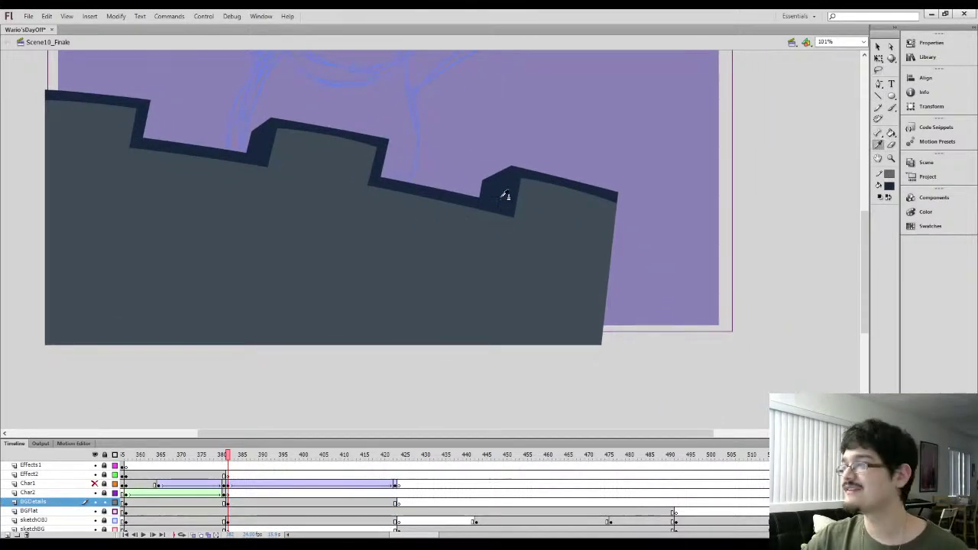
left_click(878, 96)
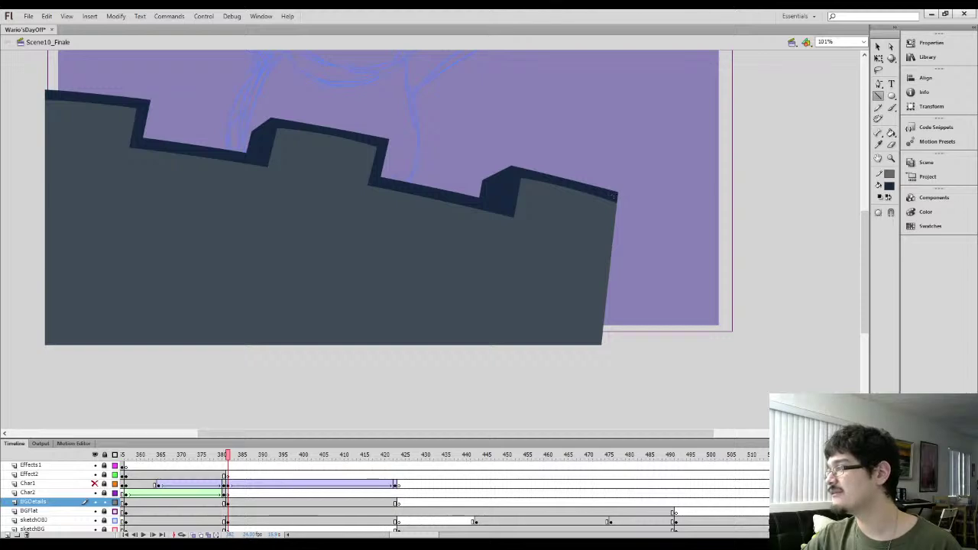
left_click_drag(591, 349, 609, 196)
key("i")
left_click(613, 197)
left_click(611, 202)
Zoom out and show the Char1 and BGFlat background layers again
key("ctrl+a")
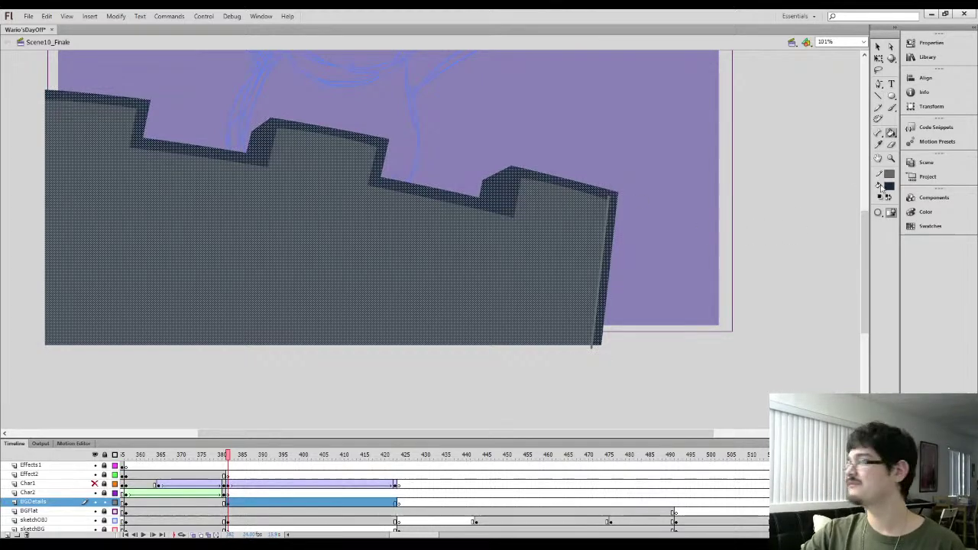
key("ctrl+minus")
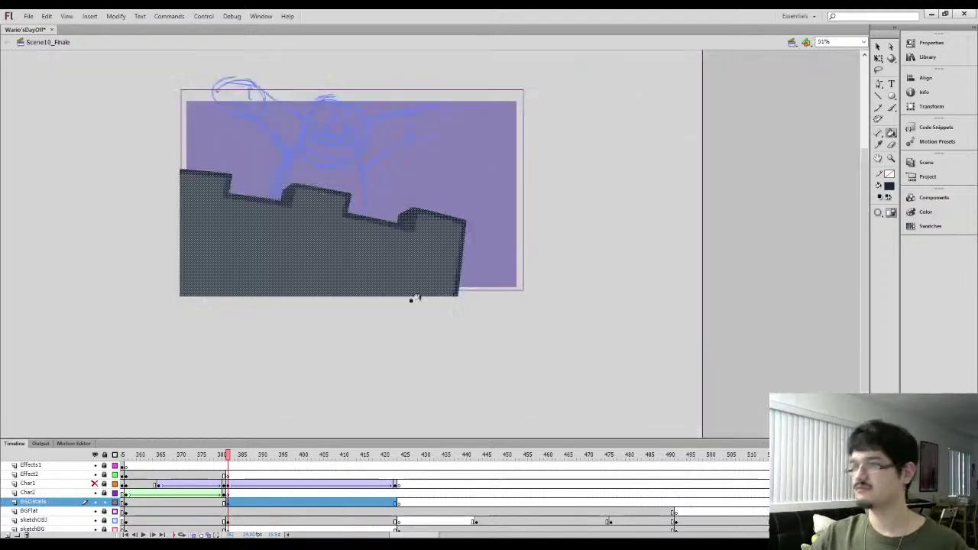
key("l")
left_click(262, 371)
left_click(95, 483)
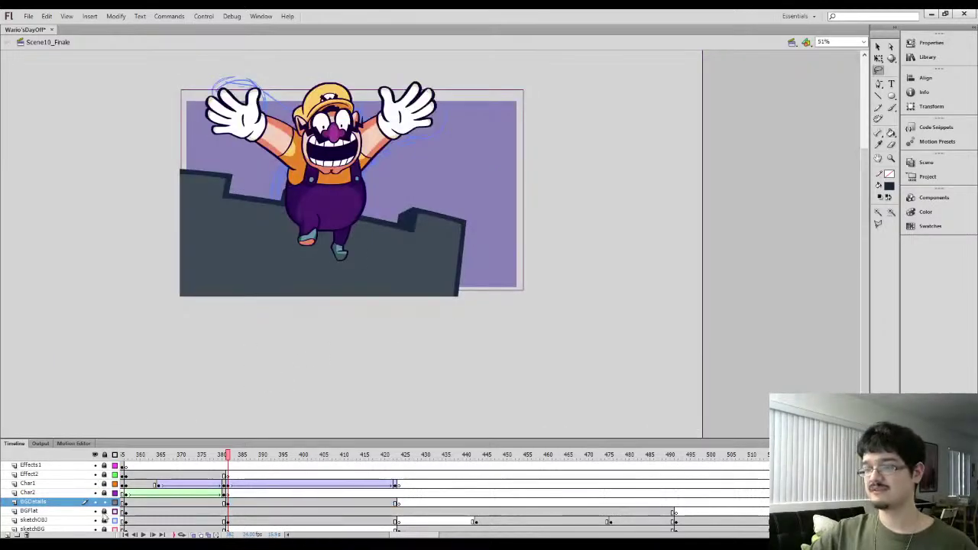
left_click(100, 511)
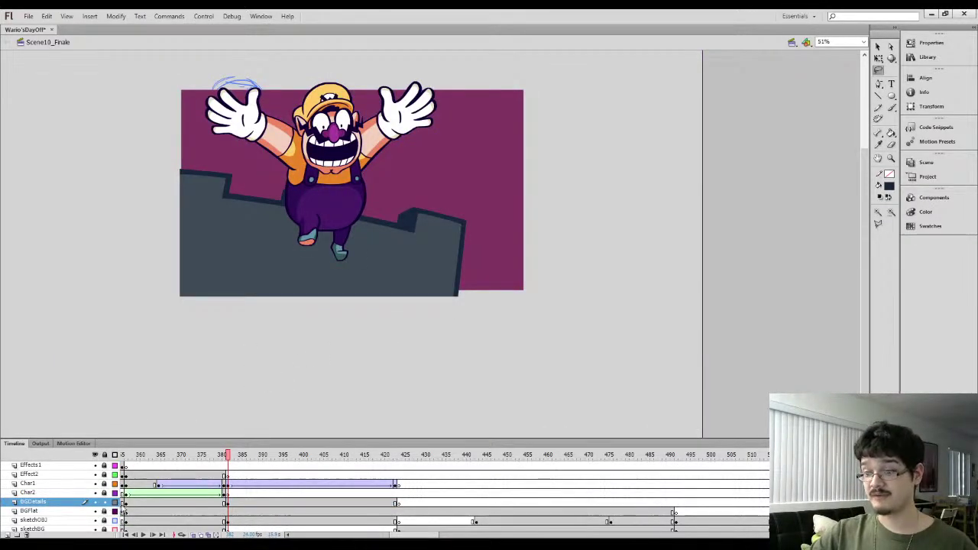
Enlarge the grey castle toward the top-right with Free Transform and preview the animation
left_click(228, 502)
key("q")
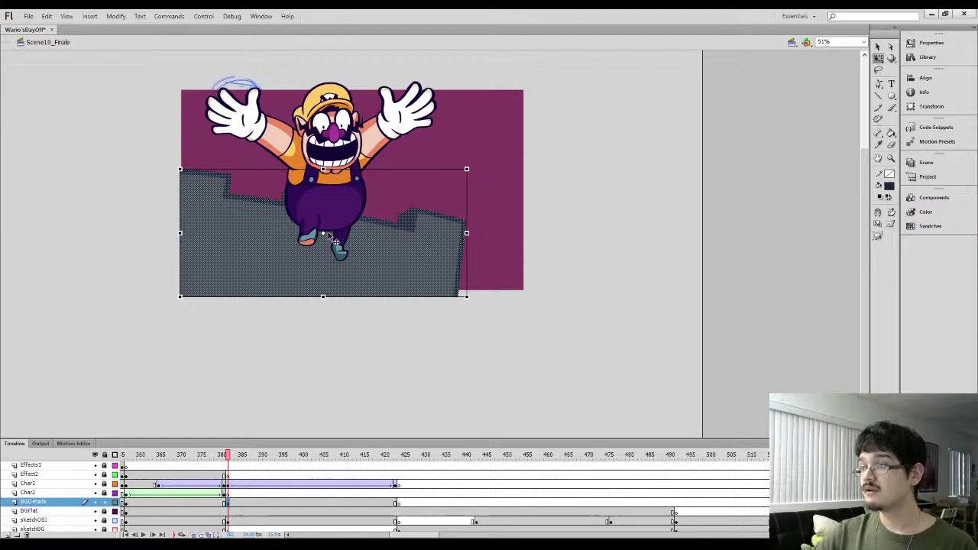
left_click_drag(467, 167, 495, 155)
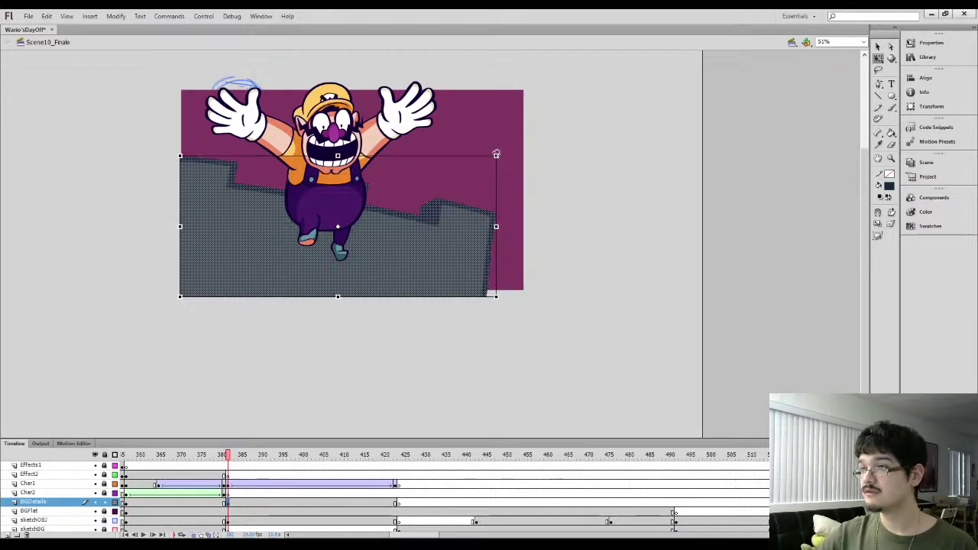
left_click(396, 326)
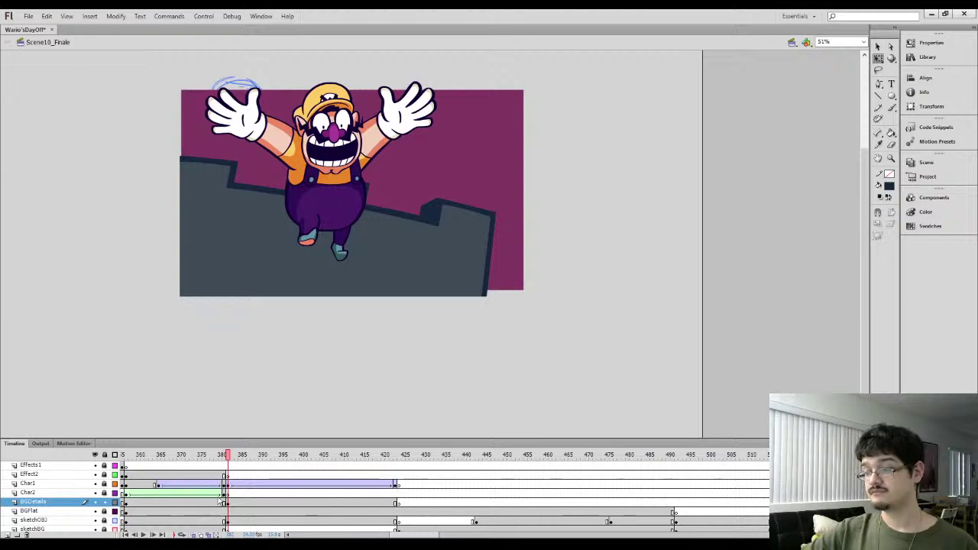
left_click(223, 493)
key("Return")
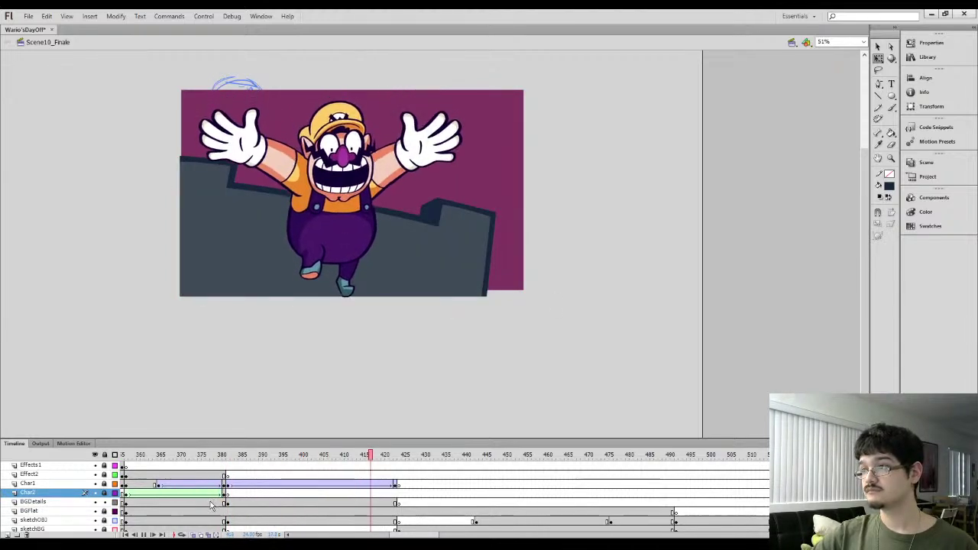
Show the background layer as outlines and centre the red castle sketch at 100% on frame 424
left_click(398, 512)
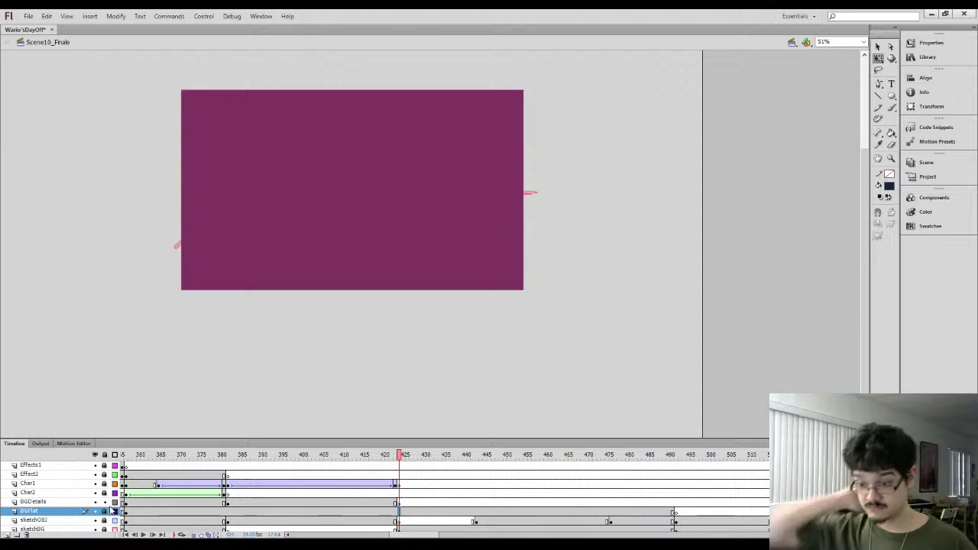
left_click(115, 511)
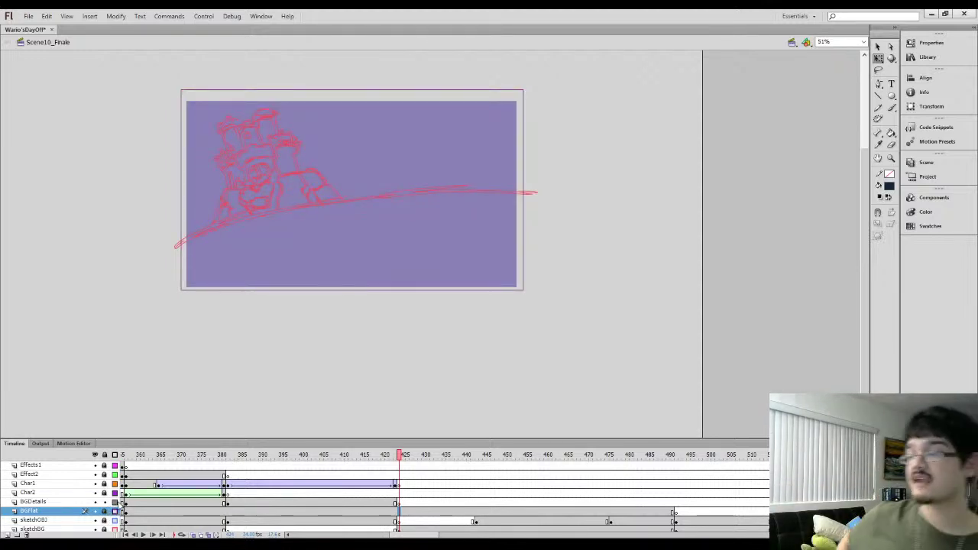
left_click(398, 502)
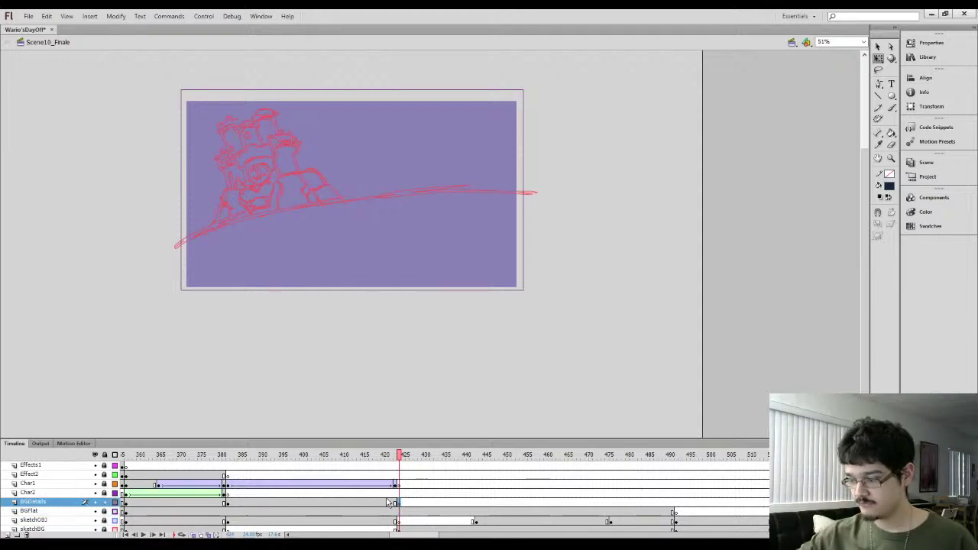
key("ctrl+2")
left_click_drag(308, 276, 372, 234)
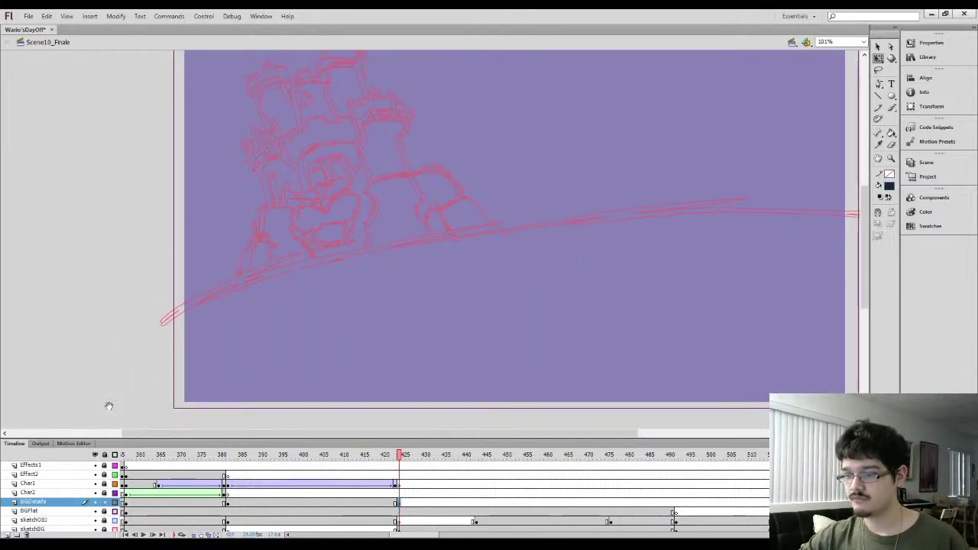
key("comma")
key("period")
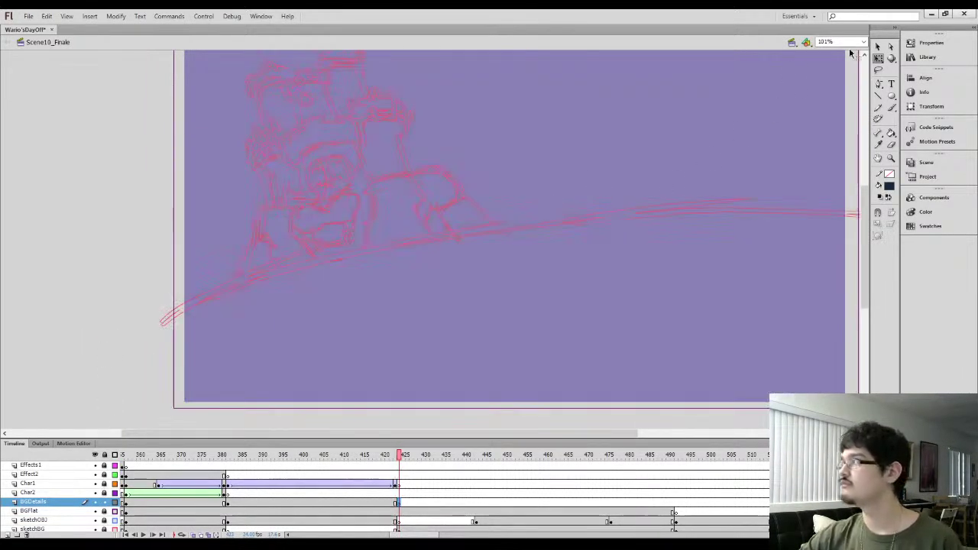
Zoom to 203% on the left tower and paint the first navy Brush stroke over it
left_click(923, 61)
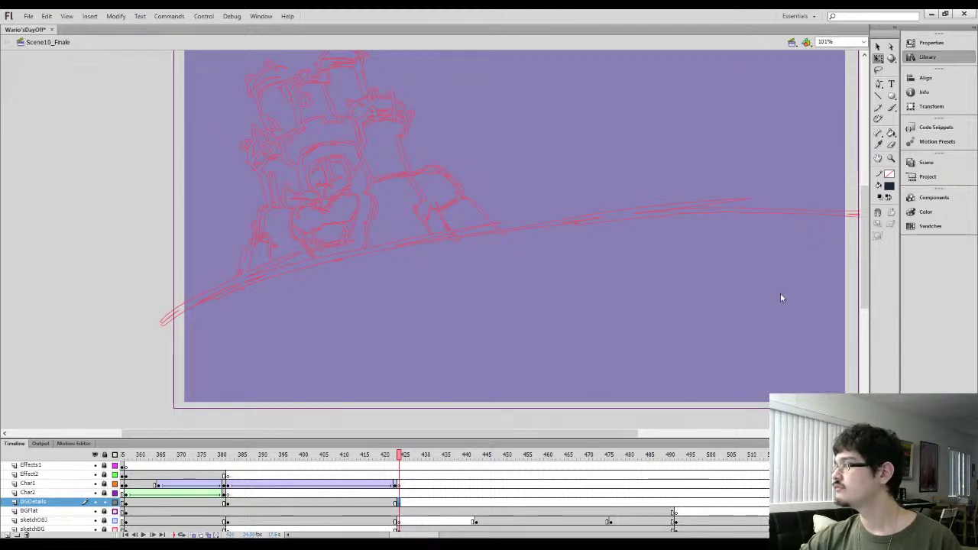
left_click(281, 237)
key("b")
left_click_drag(294, 182, 357, 247)
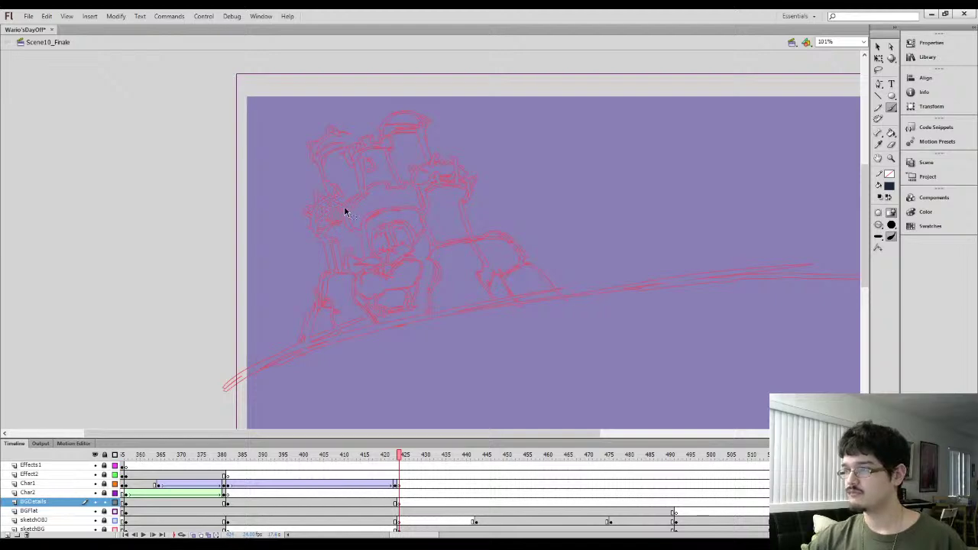
key("ctrl+equal")
mouse_move(295, 232)
left_mouse_down()
mouse_move(380, 239)
mouse_move(353, 237)
mouse_move(344, 177)
mouse_move(354, 238)
left_mouse_up()
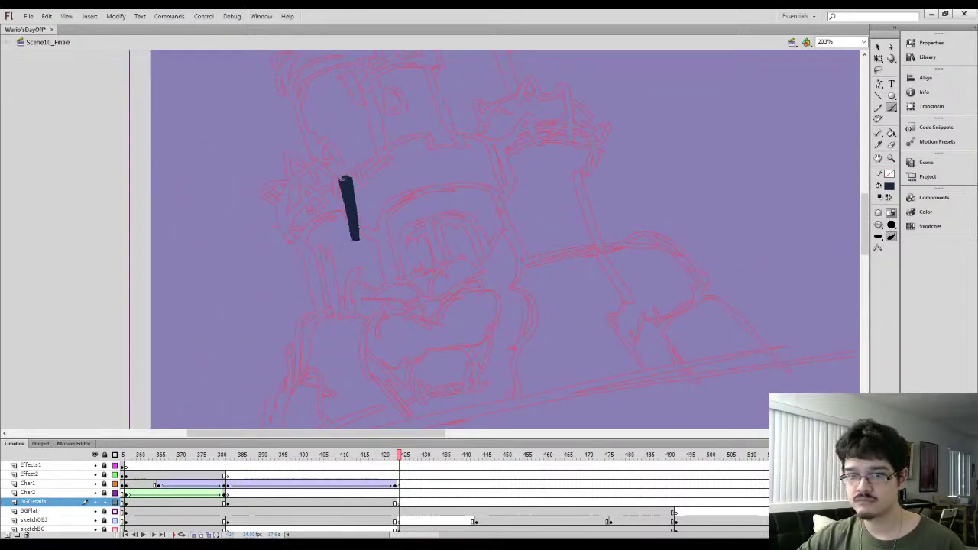
left_click_drag(343, 179, 354, 227)
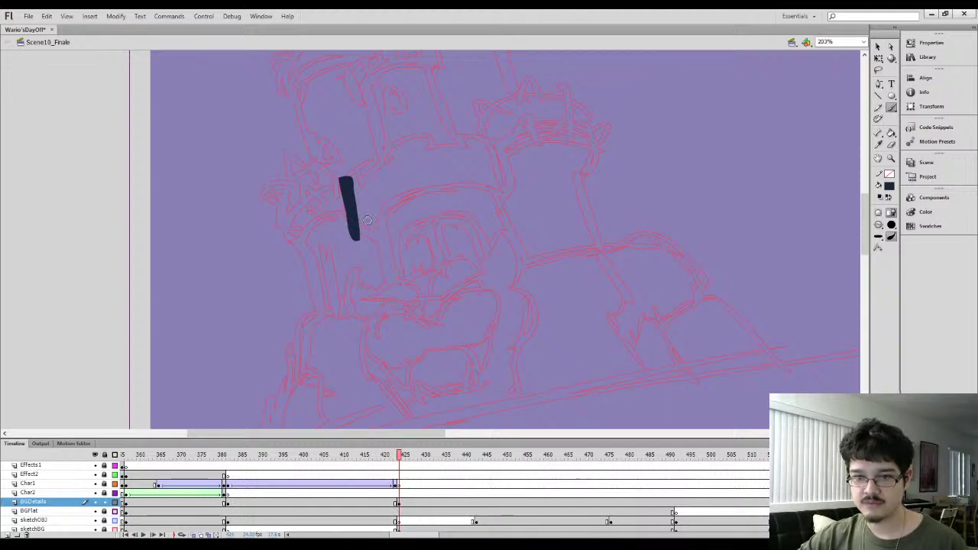
Thin the first navy tower stroke with the Eraser, zooming in to 405% on it
key("e")
left_click_drag(349, 157, 365, 247)
key("l")
mouse_move(327, 180)
left_mouse_down()
mouse_move(320, 201)
mouse_move(323, 181)
left_mouse_up()
key("ctrl+equal")
left_click(322, 182)
mouse_move(426, 221)
left_mouse_down()
mouse_move(415, 190)
mouse_move(419, 246)
mouse_move(392, 148)
mouse_move(415, 277)
mouse_move(420, 266)
mouse_move(444, 276)
mouse_move(403, 254)
left_mouse_up()
key("b")
key("e")
scroll(412, 206, "up", 2)
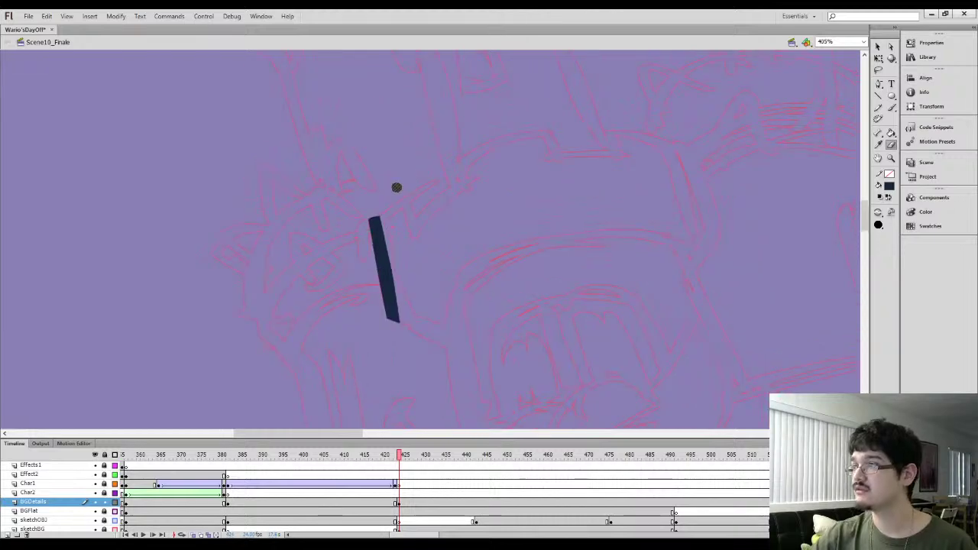
key("b")
Build up the stroke's top end into a hook, trim its top and thicken the upper arm
mouse_move(382, 219)
left_mouse_down()
mouse_move(386, 210)
mouse_move(374, 217)
left_mouse_up()
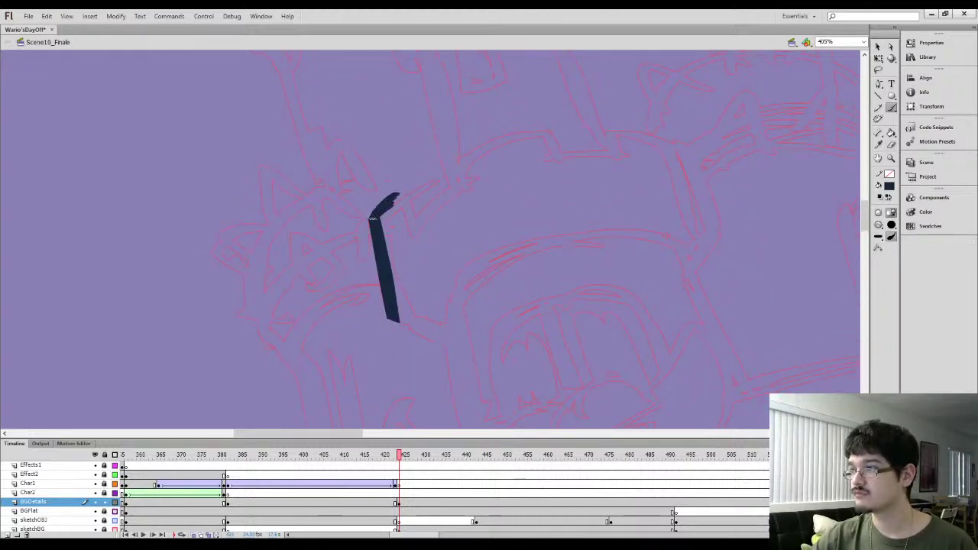
mouse_move(376, 209)
left_mouse_down()
mouse_move(399, 191)
mouse_move(400, 222)
left_mouse_up()
key("e")
mouse_move(393, 172)
left_mouse_down()
mouse_move(415, 237)
mouse_move(458, 182)
left_mouse_up()
key("b")
mouse_move(395, 227)
left_mouse_down()
mouse_move(452, 185)
mouse_move(392, 223)
mouse_move(389, 205)
mouse_move(373, 217)
mouse_move(389, 200)
mouse_move(360, 208)
mouse_move(413, 179)
mouse_move(384, 181)
mouse_move(380, 222)
mouse_move(369, 172)
left_mouse_up()
Extend a tapering navy line to the right, then zoom to 810% on the shape's left corner
key("e")
key("b")
left_click_drag(369, 219, 451, 190)
left_click_drag(361, 240, 413, 188)
key("l")
left_click_drag(316, 197, 313, 169)
key("ctrl+equal")
left_click(314, 170)
Close the outline down to the lower band, fill it navy, and trim and smooth the arch edges
key("b")
left_click_drag(480, 185, 490, 213)
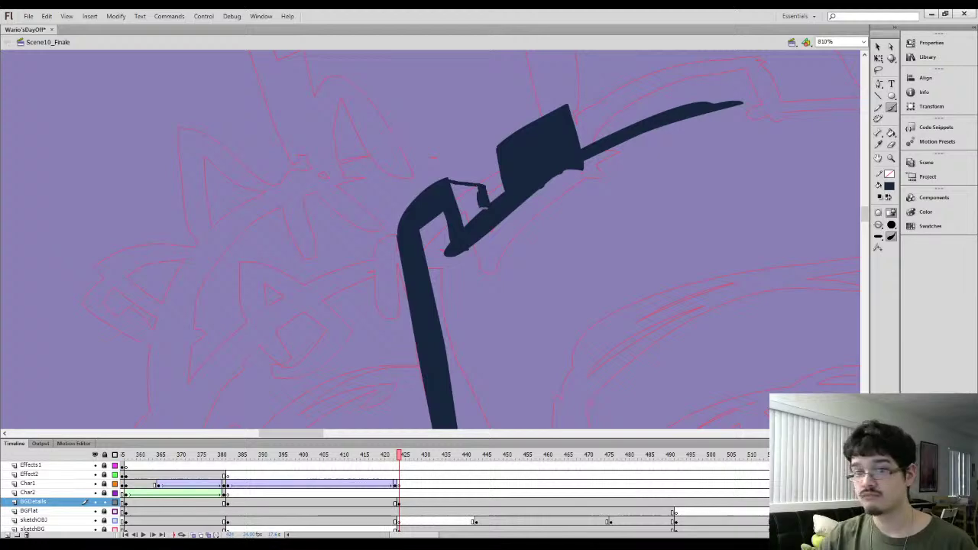
key("k")
left_click(464, 210)
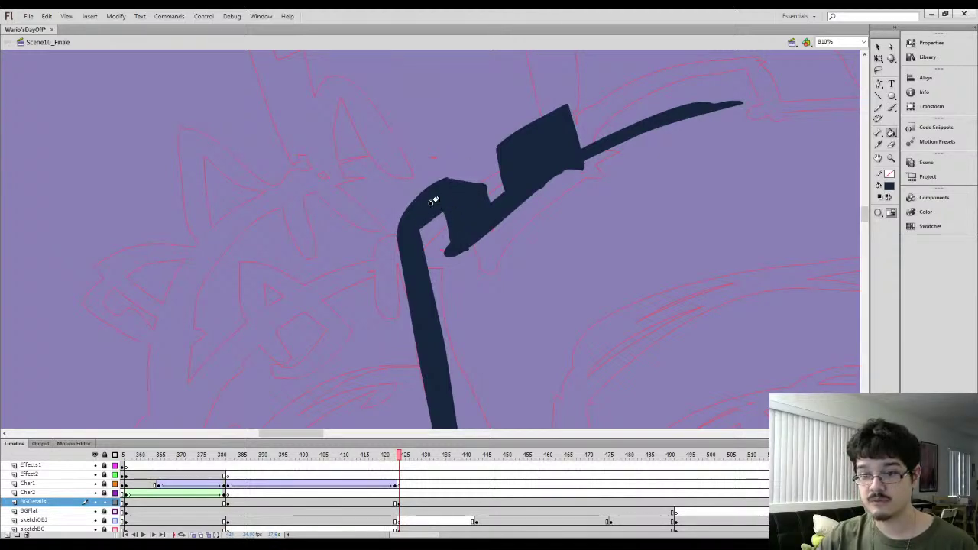
key("e")
mouse_move(417, 224)
left_mouse_down()
mouse_move(412, 195)
mouse_move(384, 250)
mouse_move(445, 165)
mouse_move(378, 248)
mouse_move(460, 159)
mouse_move(380, 256)
mouse_move(398, 228)
left_mouse_up()
key("b")
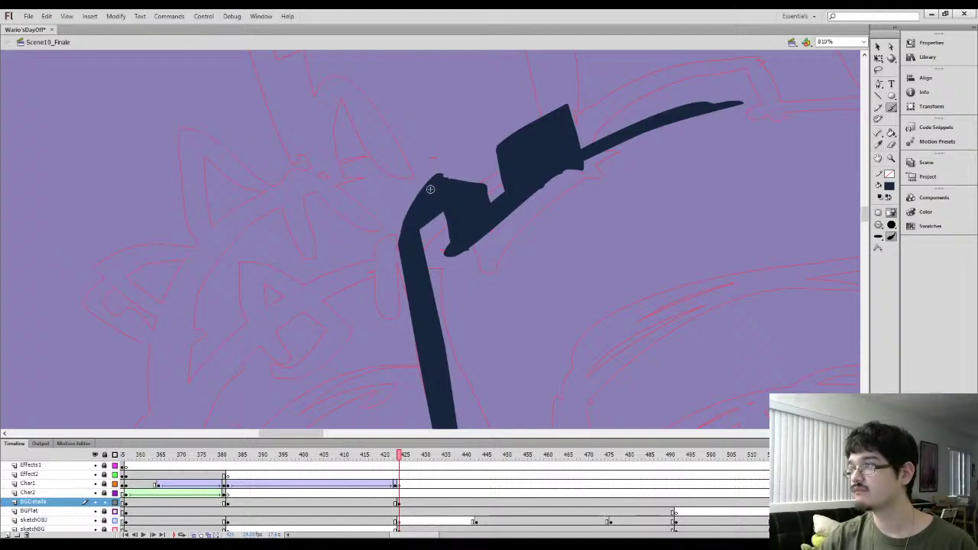
left_click_drag(477, 180, 440, 174)
Lasso-delete the arch's right bump and fill the upper-left notch with navy
key("l")
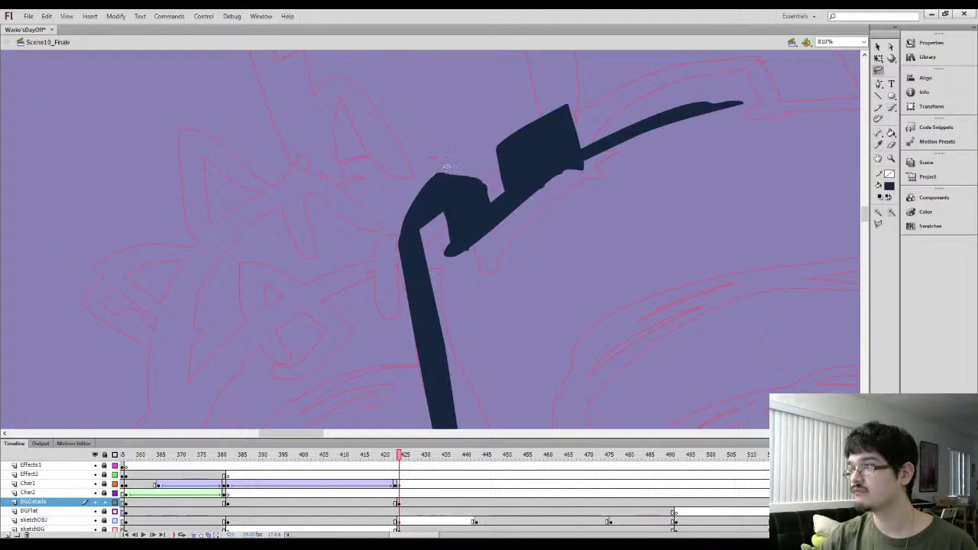
mouse_move(480, 212)
left_mouse_down()
mouse_move(510, 190)
mouse_move(497, 136)
mouse_move(425, 130)
left_mouse_up()
key("Delete")
left_click_drag(431, 175, 427, 147)
key("b")
mouse_move(389, 236)
left_mouse_down()
mouse_move(371, 219)
mouse_move(389, 229)
mouse_move(383, 251)
mouse_move(406, 226)
left_mouse_up()
key("k")
left_click(383, 223)
Erase along the arch's left leg, undoing an overlong erase and an accidental shape move
key("l")
left_click_drag(381, 355, 382, 316)
key("e")
left_click_drag(416, 384, 380, 211)
key("ctrl+z")
mouse_move(396, 291)
left_mouse_down()
mouse_move(384, 221)
mouse_move(406, 336)
mouse_move(372, 178)
mouse_move(382, 159)
mouse_move(402, 172)
mouse_move(393, 153)
mouse_move(396, 197)
left_mouse_up()
key("space")
left_click_drag(389, 176, 398, 243)
key("v")
left_click_drag(410, 201, 421, 227)
key("ctrl+z")
key("b")
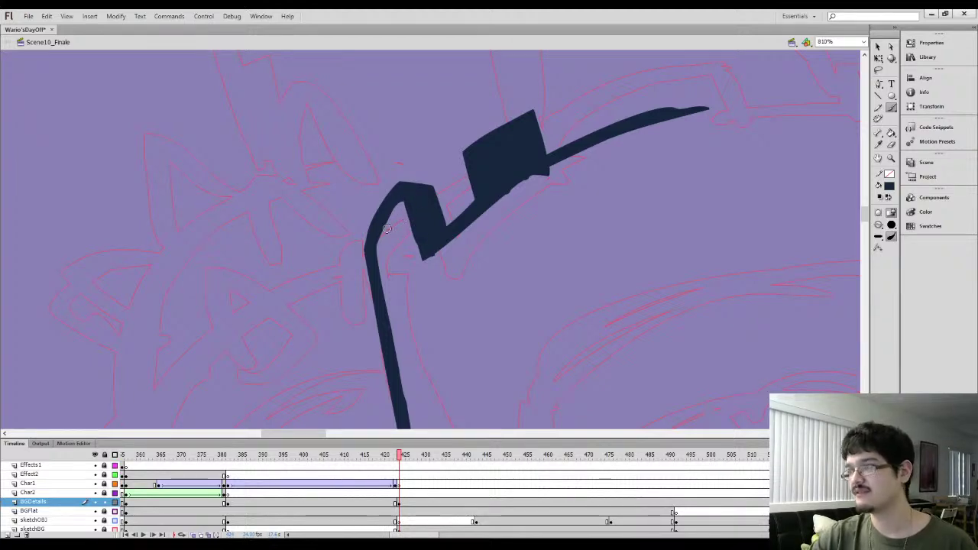
Lasso-select small parts of the navy shape's corner and clear each selection
key("l")
left_click_drag(366, 204, 368, 207)
left_click(878, 47)
left_click(561, 299)
key("l")
left_click_drag(425, 228, 422, 233)
left_click(878, 46)
left_click(584, 280)
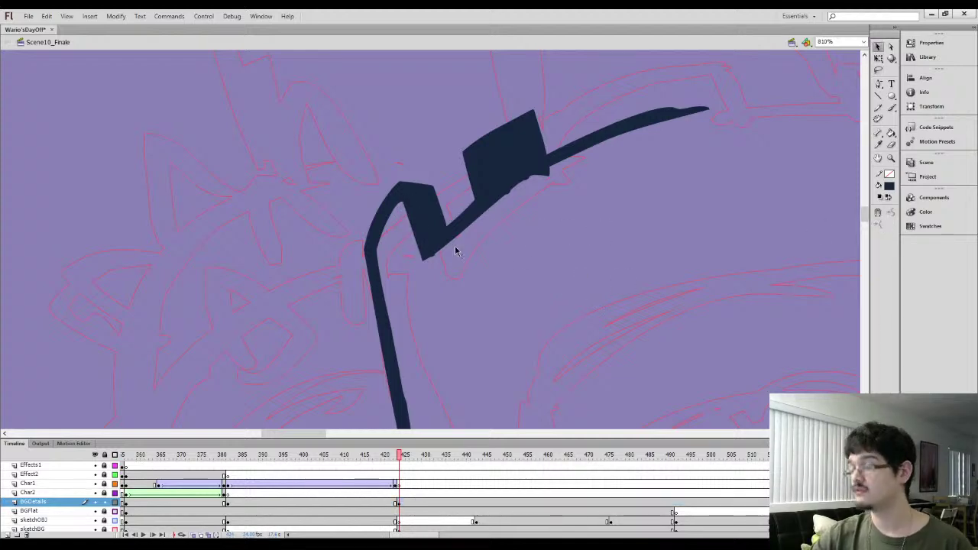
Brush over the gaps in the navy shape and delete a stray block of dark fill
key("b")
mouse_move(425, 264)
left_mouse_down()
mouse_move(468, 248)
mouse_move(490, 206)
mouse_move(527, 187)
left_mouse_up()
key("b")
mouse_move(453, 233)
left_mouse_down()
mouse_move(473, 200)
mouse_move(447, 232)
mouse_move(436, 192)
mouse_move(451, 243)
left_mouse_up()
key("l")
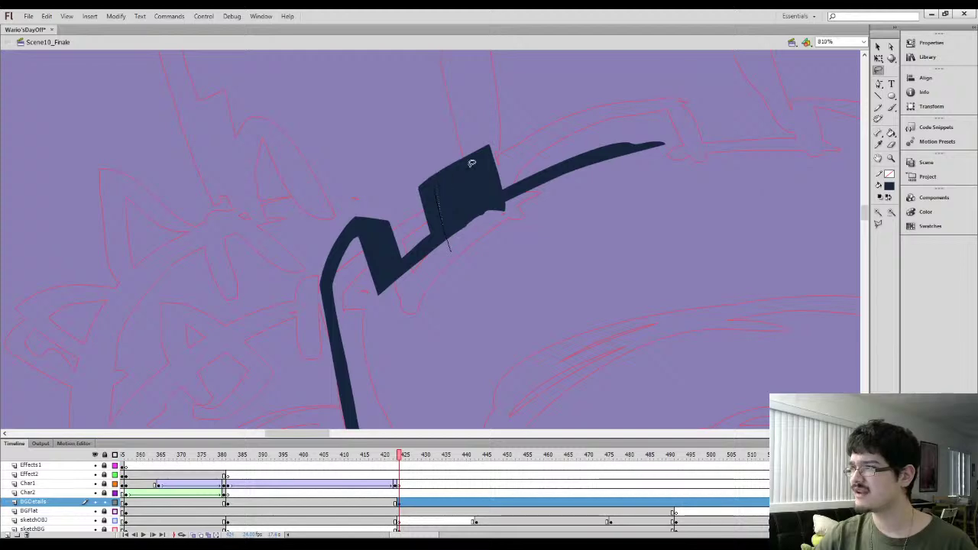
key("Delete")
Thicken the zigzag's upper-left corner, top and left edges, and add a short stroke at its tip
key("b")
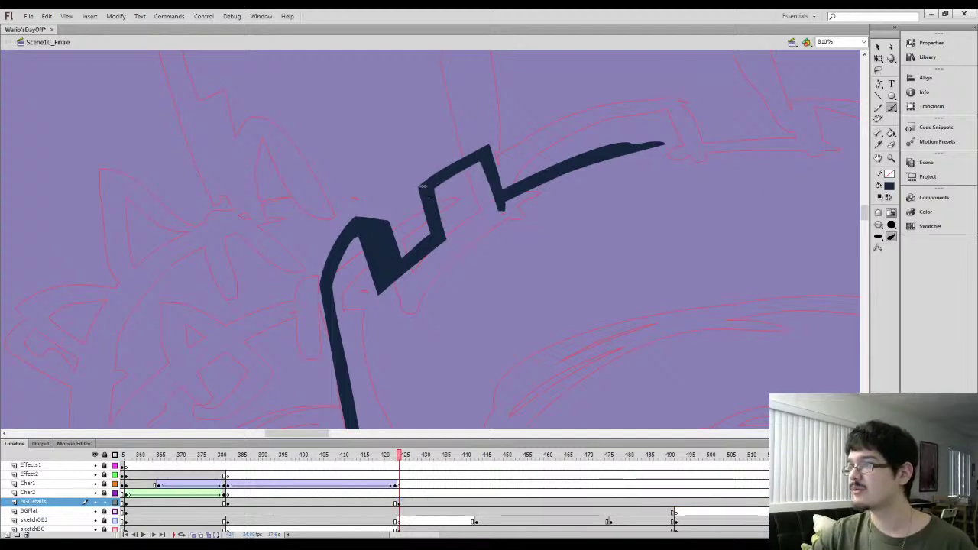
mouse_move(420, 185)
left_mouse_down()
mouse_move(481, 147)
mouse_move(437, 173)
mouse_move(459, 146)
left_mouse_up()
mouse_move(404, 191)
left_mouse_down()
mouse_move(426, 170)
mouse_move(506, 131)
mouse_move(414, 169)
mouse_move(441, 147)
left_mouse_up()
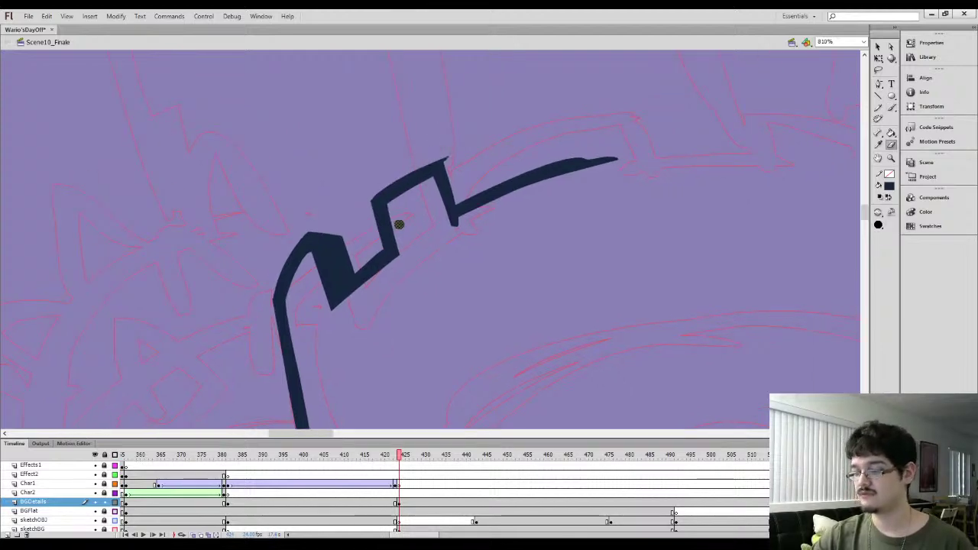
key("b")
mouse_move(390, 260)
left_mouse_down()
mouse_move(371, 199)
mouse_move(425, 162)
mouse_move(398, 190)
mouse_move(419, 172)
left_mouse_up()
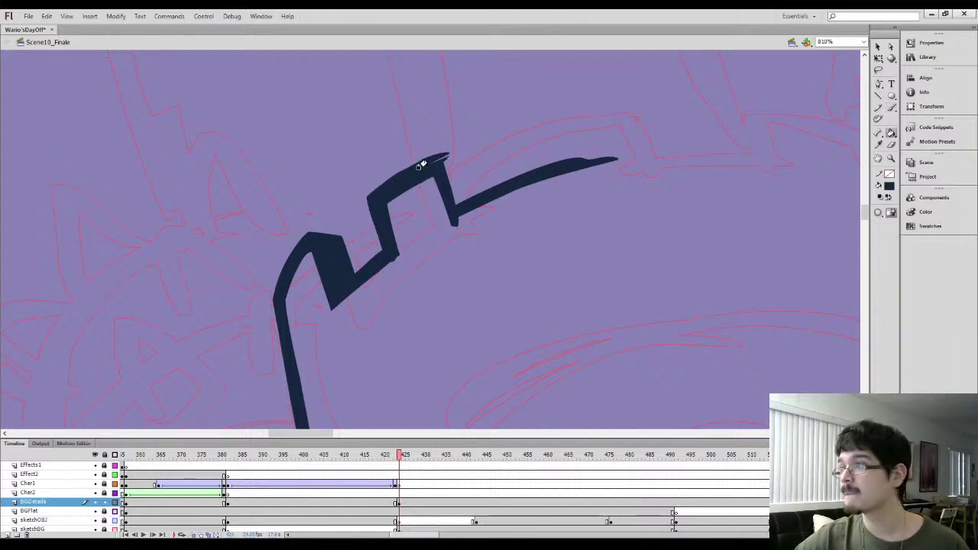
key("b")
Curve the inner edge of the zigzag's top tip using the Selection tool
key("b")
key("b")
key("b")
key("b")
key("b")
mouse_move(445, 158)
left_mouse_down()
mouse_move(468, 175)
mouse_move(468, 201)
mouse_move(444, 168)
mouse_move(447, 176)
mouse_move(462, 158)
mouse_move(474, 163)
mouse_move(422, 146)
mouse_move(473, 166)
mouse_move(425, 146)
mouse_move(464, 156)
mouse_move(459, 150)
mouse_move(474, 196)
mouse_move(433, 190)
mouse_move(419, 152)
mouse_move(463, 206)
left_mouse_up()
key("e")
key("b")
key("e")
key("b")
key("l")
key("v")
left_click(878, 225)
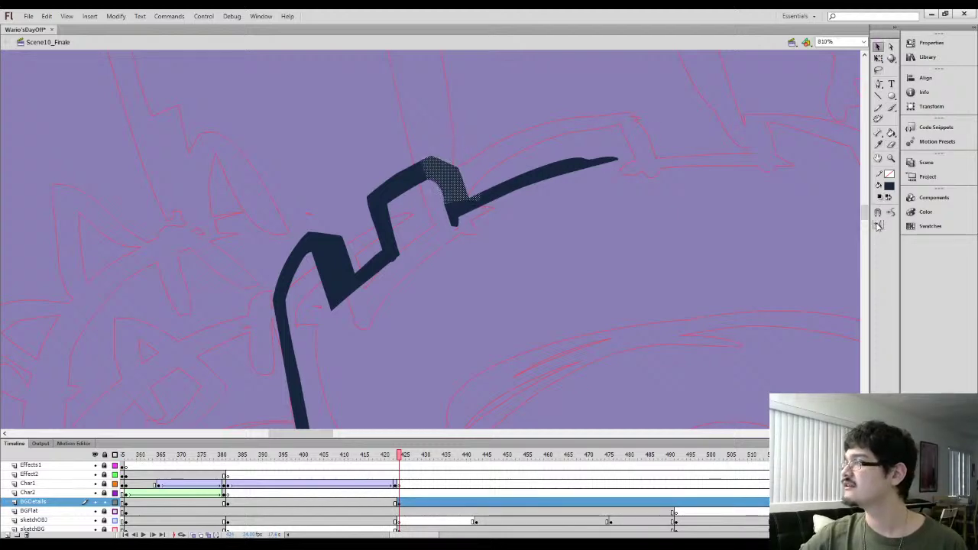
left_click(503, 264)
key("b")
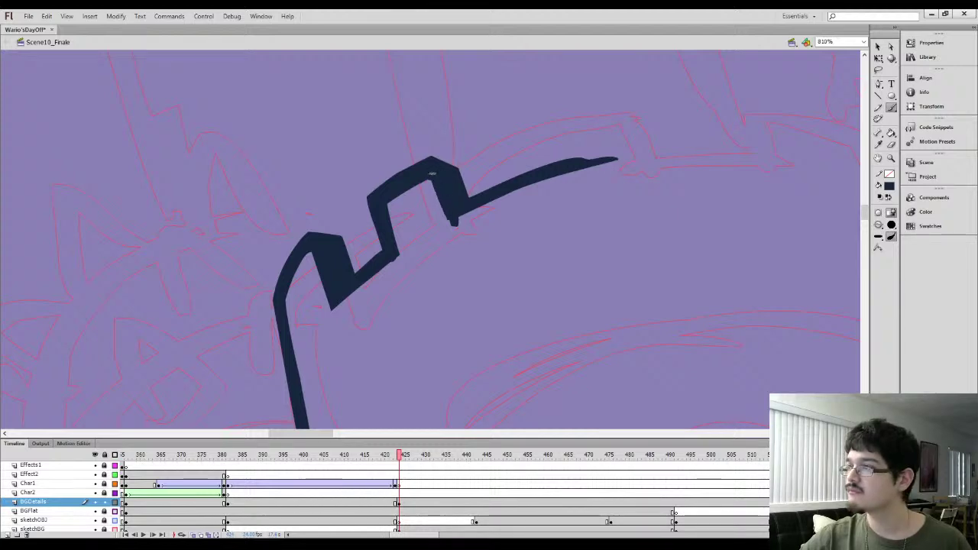
Delete the zigzag's inner-edge slivers and erase along its lower arm, then zoom out
key("l")
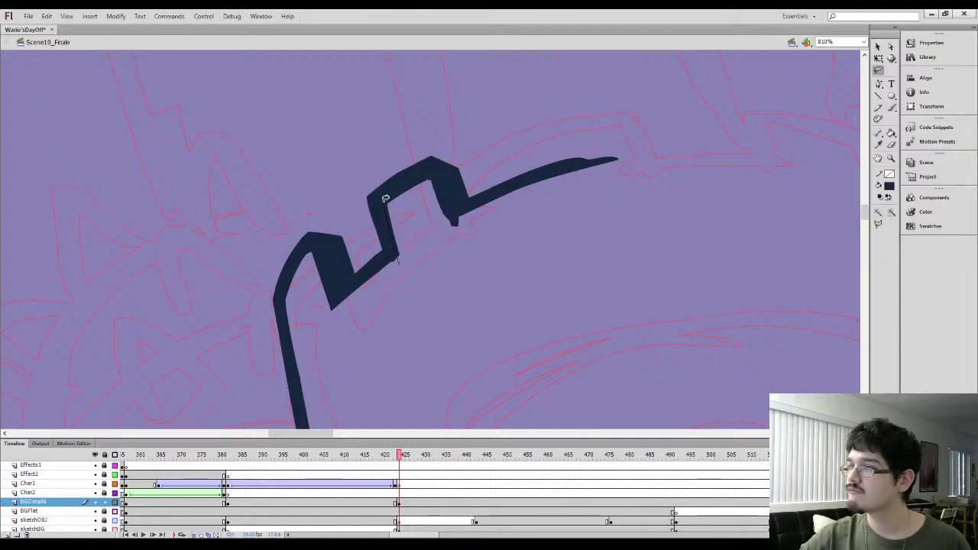
mouse_move(419, 176)
left_mouse_down()
mouse_move(444, 194)
mouse_move(450, 223)
left_mouse_up()
key("Delete")
key("b")
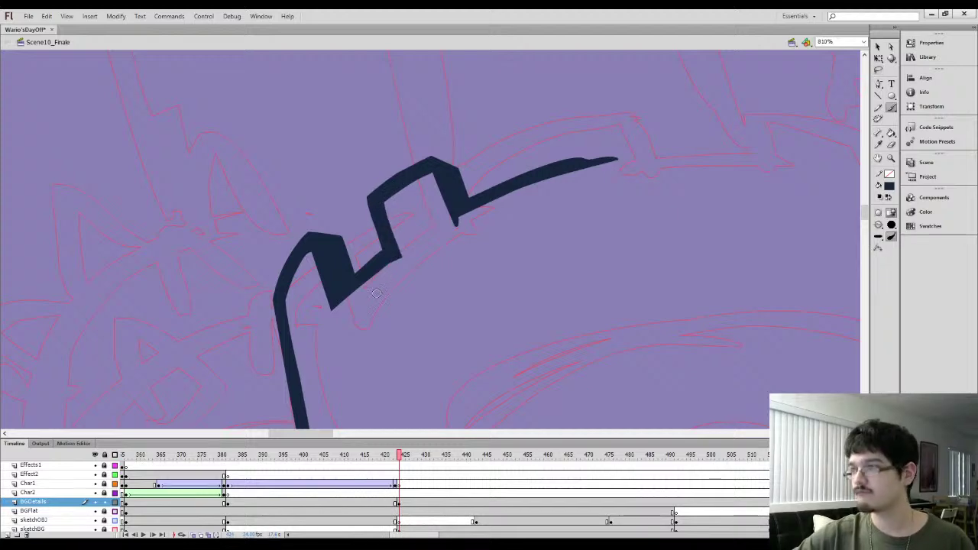
key("e")
left_click_drag(326, 323, 413, 252)
mouse_move(332, 328)
left_mouse_down()
mouse_move(343, 304)
mouse_move(428, 237)
mouse_move(376, 261)
mouse_move(485, 218)
left_mouse_up()
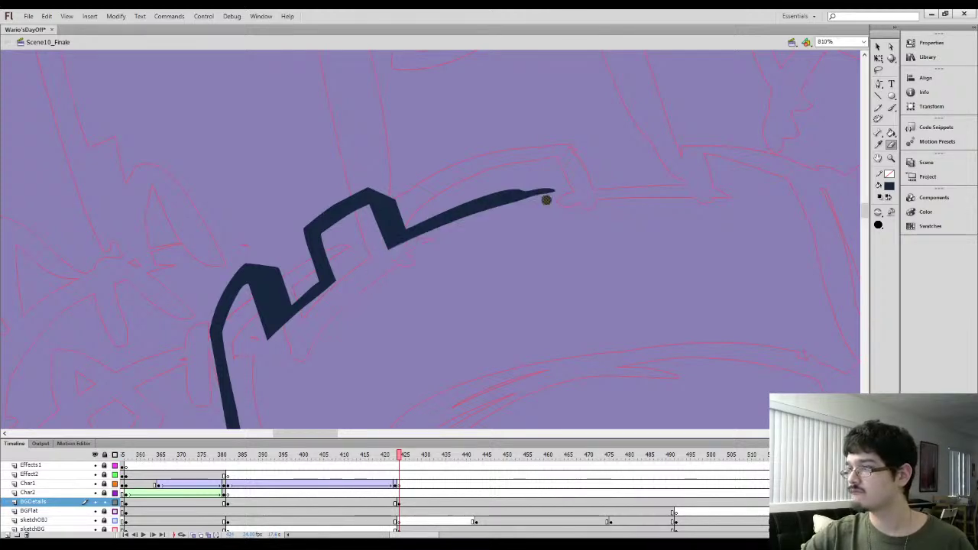
left_click_drag(358, 222, 369, 192)
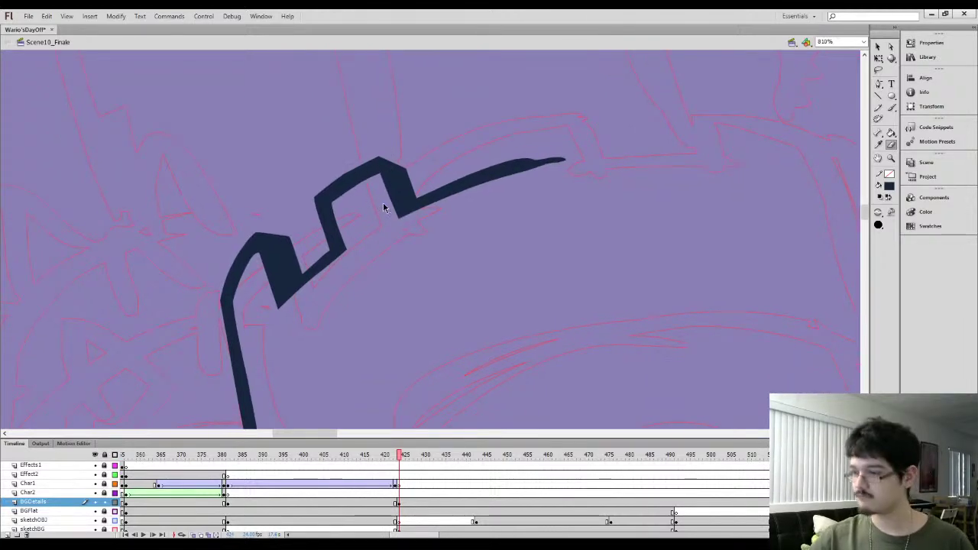
key("ctrl+minus")
Zoom in on the new strokes and lasso-delete the lower prong
key("l")
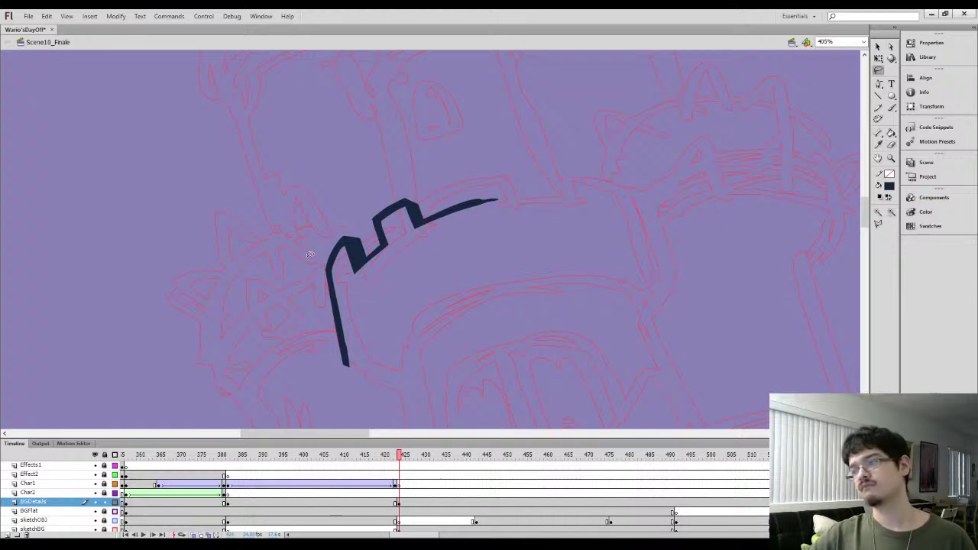
mouse_move(438, 204)
left_mouse_down()
mouse_move(362, 228)
mouse_move(369, 213)
mouse_move(402, 198)
left_mouse_up()
key("b")
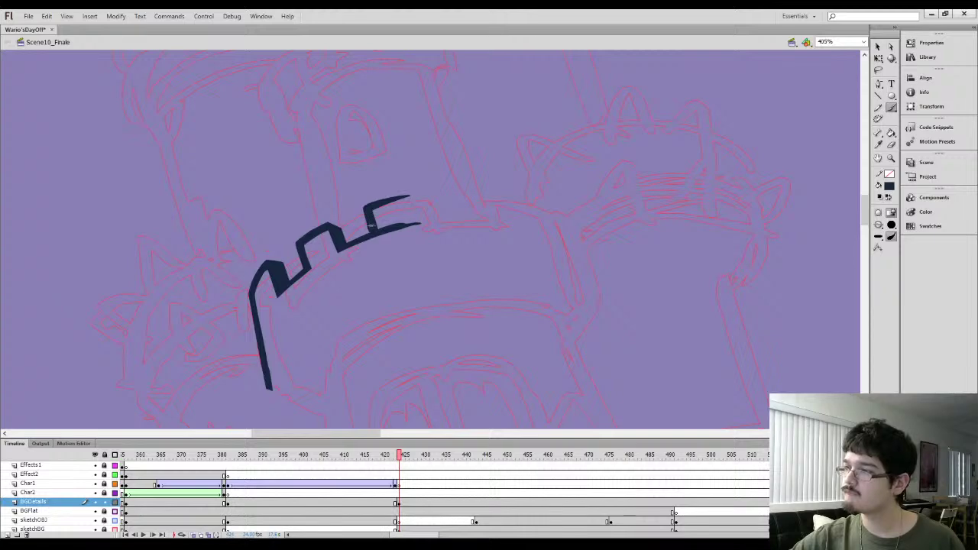
key("l")
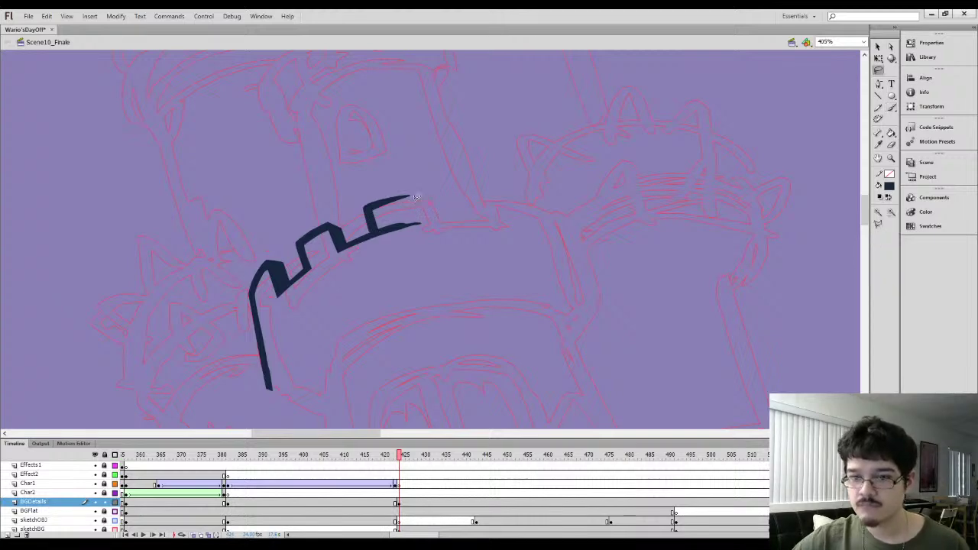
key("z")
left_click(382, 215)
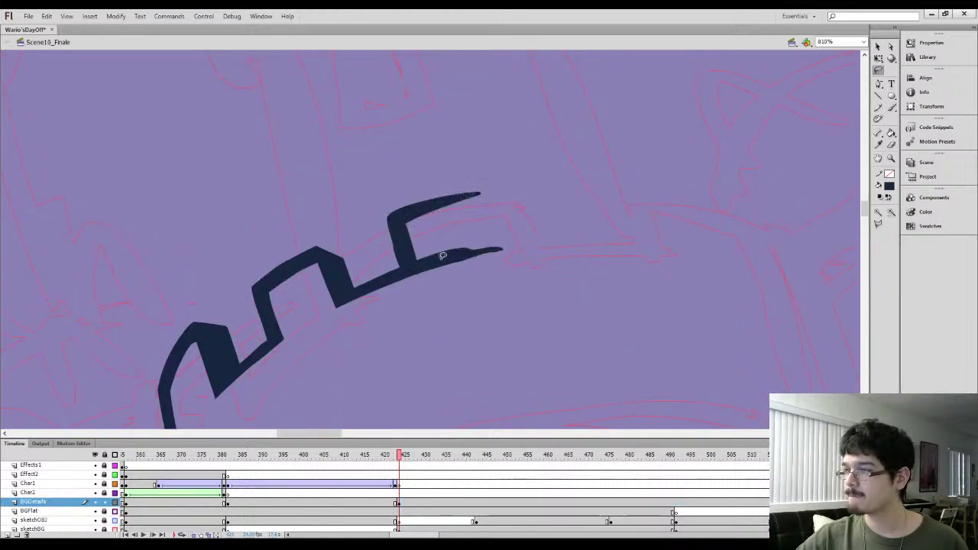
mouse_move(474, 189)
left_mouse_down()
mouse_move(487, 304)
mouse_move(447, 198)
mouse_move(397, 211)
mouse_move(461, 192)
mouse_move(389, 220)
left_mouse_up()
key("Delete")
Widen the vertical stroke's left edge and erase across the hook's tip to taper it
key("b")
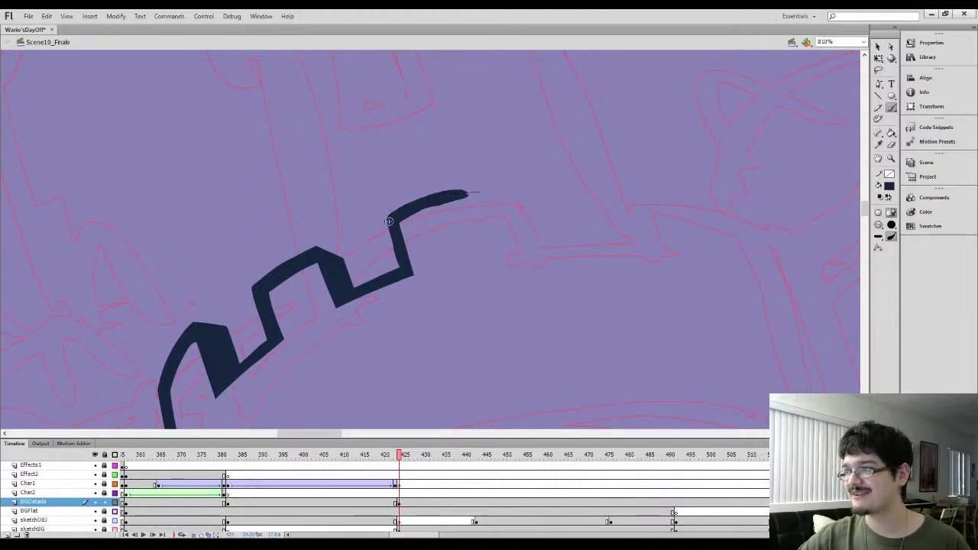
mouse_move(397, 264)
left_mouse_down()
mouse_move(381, 218)
mouse_move(467, 194)
mouse_move(431, 232)
left_mouse_up()
key("l")
left_click(877, 49)
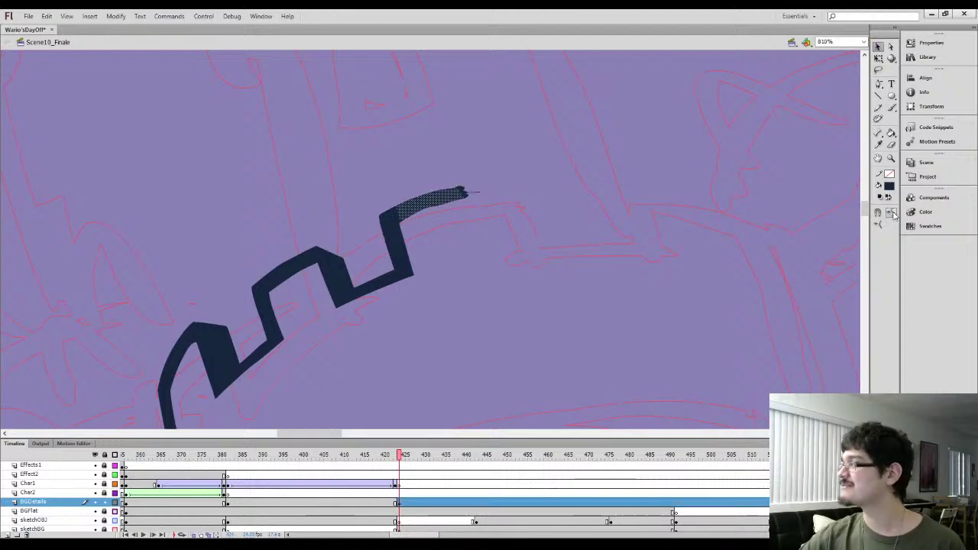
left_click(474, 211)
key("e")
mouse_move(456, 228)
left_mouse_down()
mouse_move(436, 169)
mouse_move(489, 171)
left_mouse_up()
Paste a horizontally flipped copy of the zigzag stroke and rotate it to join the left zigzag
key("q")
left_click(392, 258)
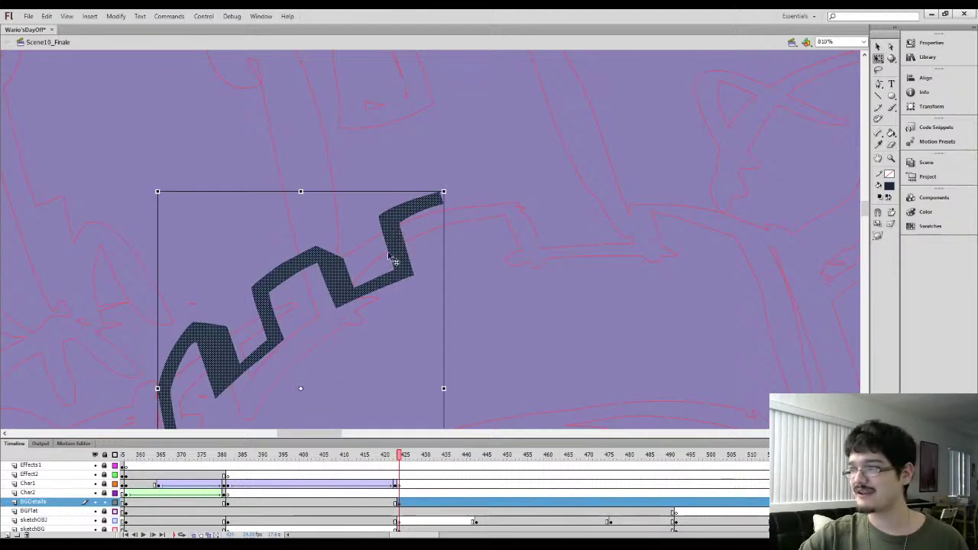
key("ctrl+v")
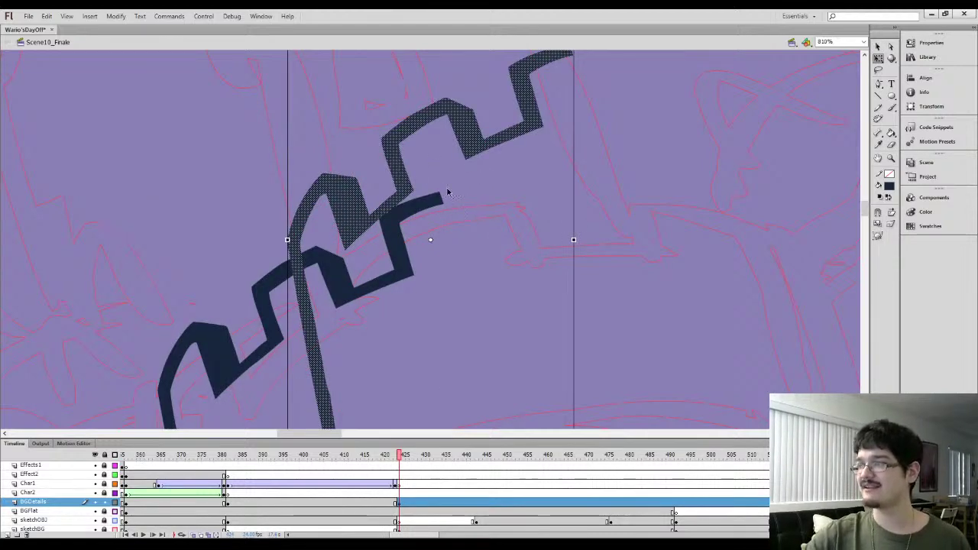
key("ctrl+t")
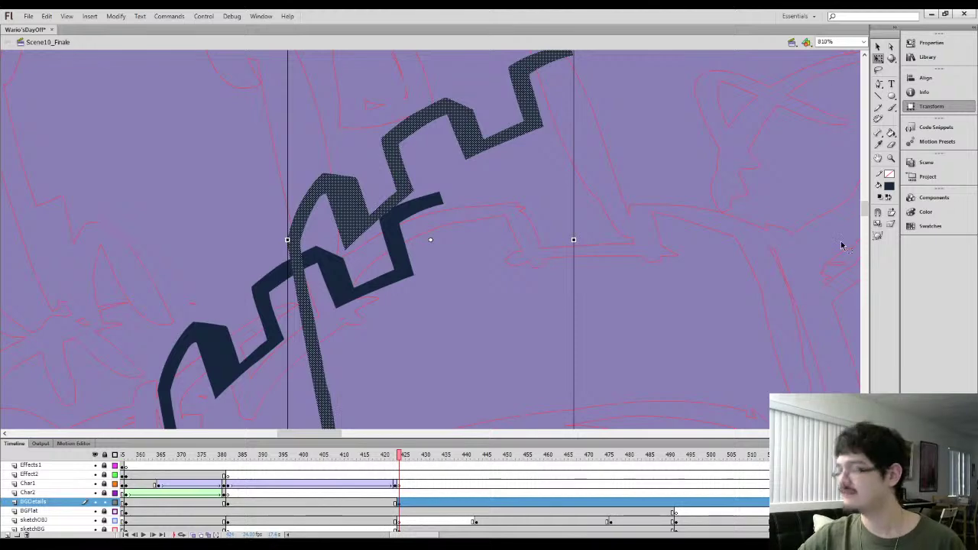
key("Return")
mouse_move(472, 203)
left_mouse_down()
mouse_move(658, 250)
mouse_move(645, 285)
left_mouse_up()
key("ctrl+minus")
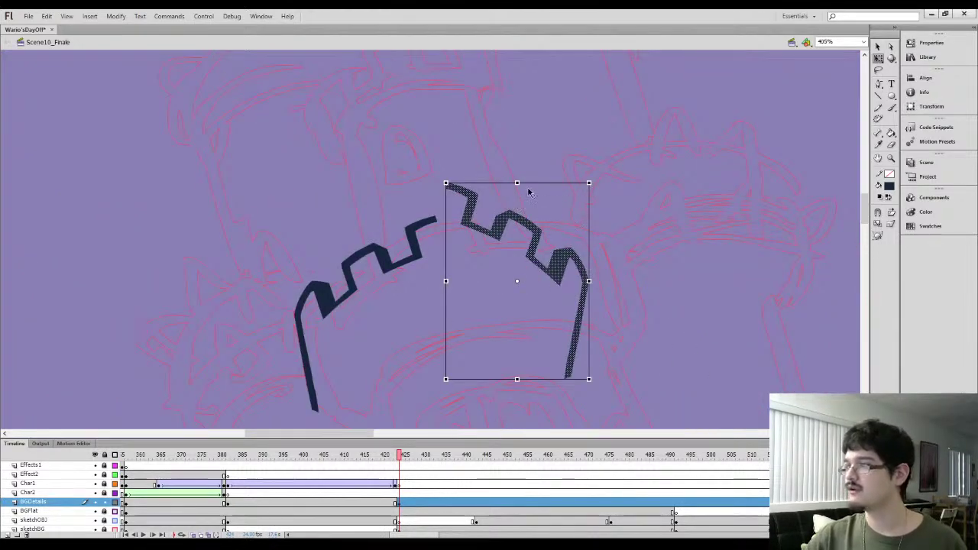
left_click_drag(518, 283, 451, 187)
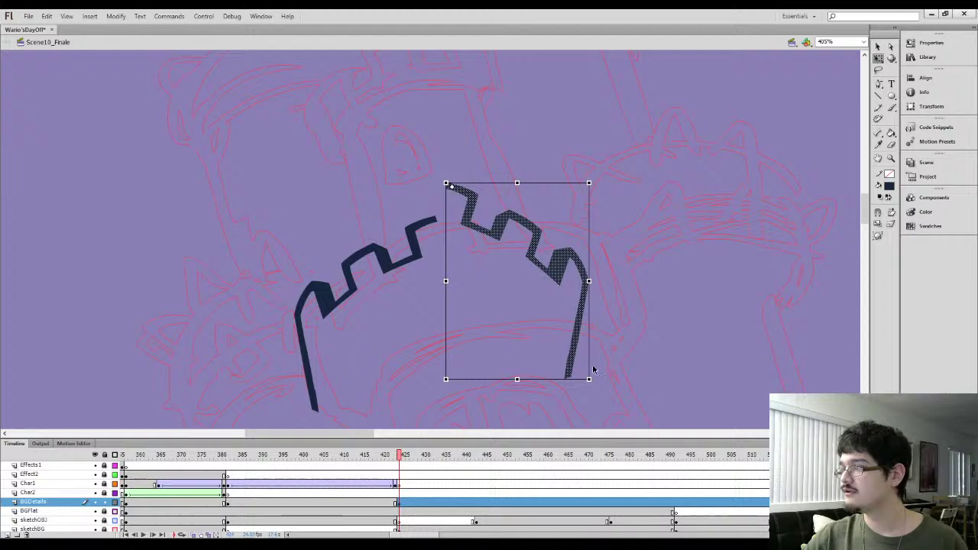
left_click_drag(596, 375, 679, 256)
left_click_drag(505, 211, 488, 245)
left_click_drag(669, 300, 661, 318)
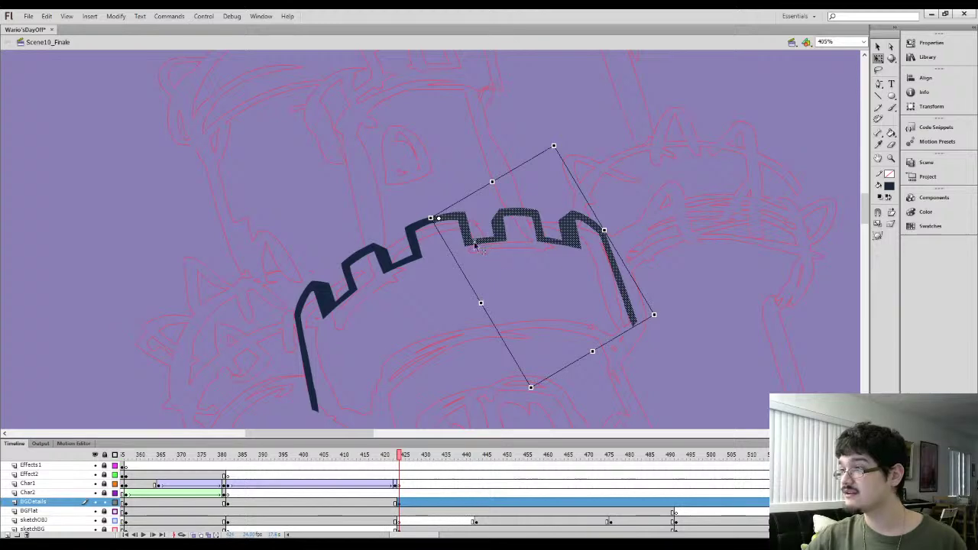
Lasso the whole crenellated outline, shift it up-right and rotate it slightly clockwise
left_click(478, 243)
left_click(430, 276)
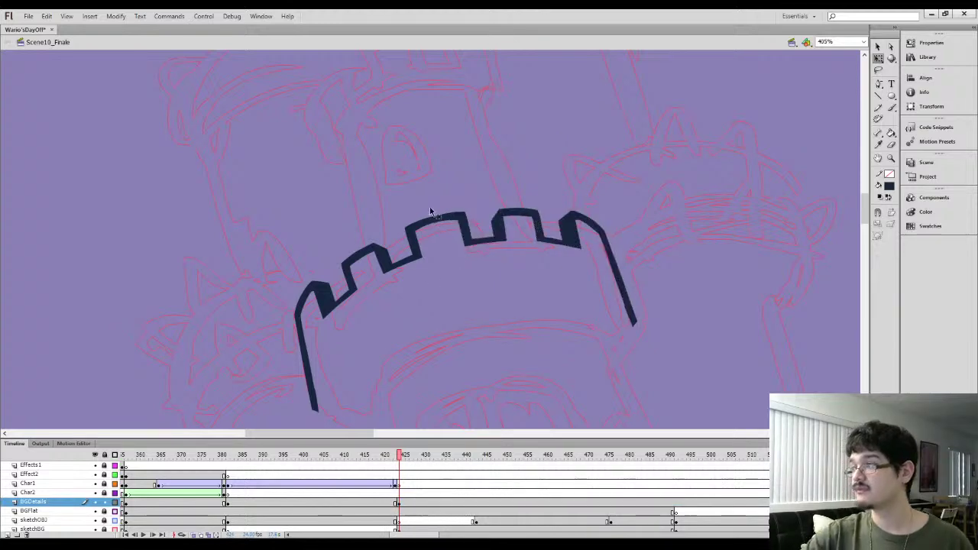
key("ctrl+equal")
key("b")
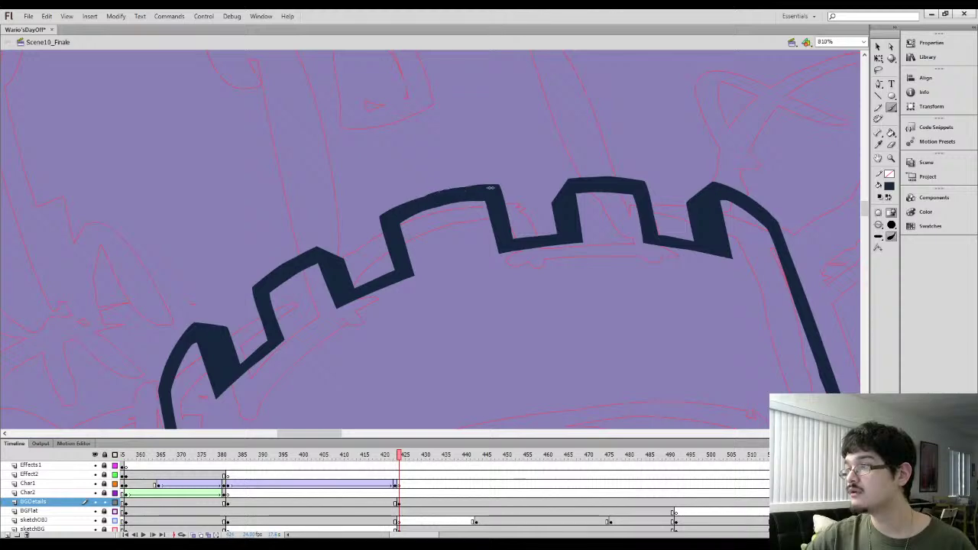
key("ctrl+minus")
left_click_drag(351, 298, 316, 191)
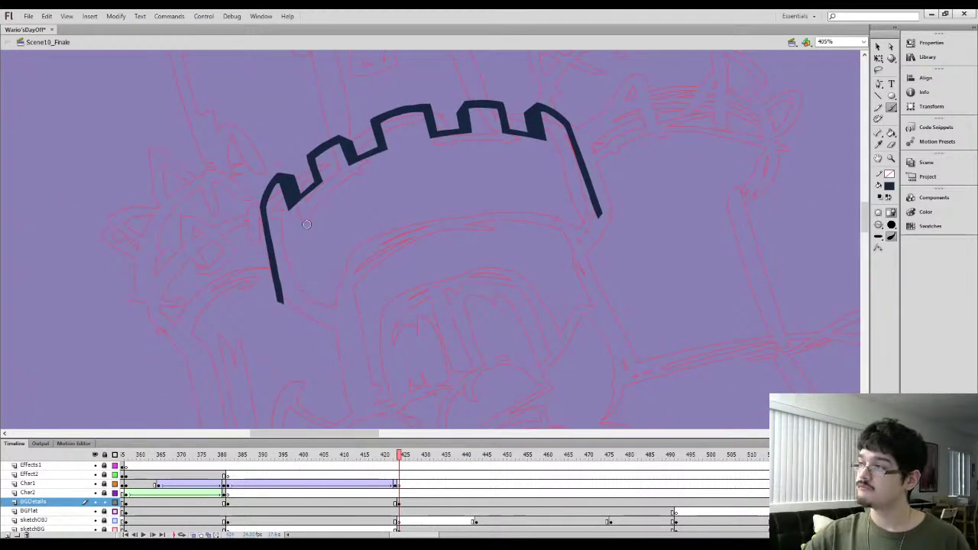
key("k")
key("l")
mouse_move(229, 233)
left_mouse_down()
mouse_move(439, 84)
mouse_move(222, 306)
left_mouse_up()
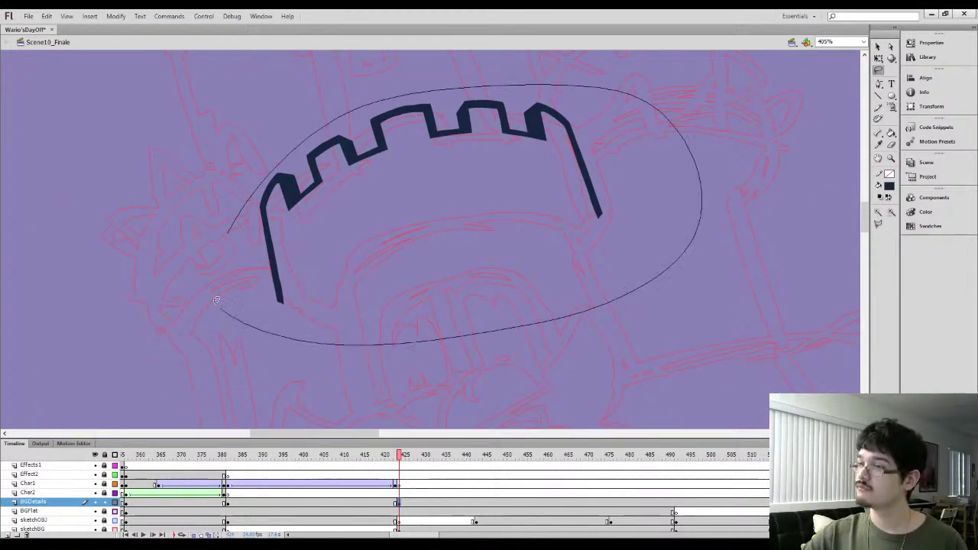
mouse_move(321, 197)
left_mouse_down()
mouse_move(417, 174)
mouse_move(400, 194)
left_mouse_up()
key("q")
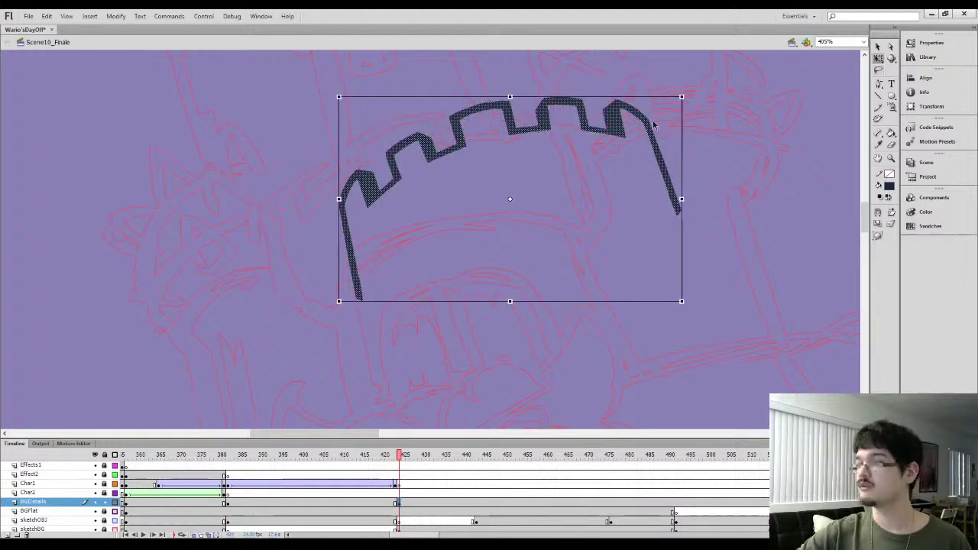
left_click_drag(686, 92, 696, 143)
Replace the crown's right half with a horizontally flipped copy of the left half, moved into place
left_click_drag(734, 95, 509, 291)
key("Delete")
key("ctrl+a")
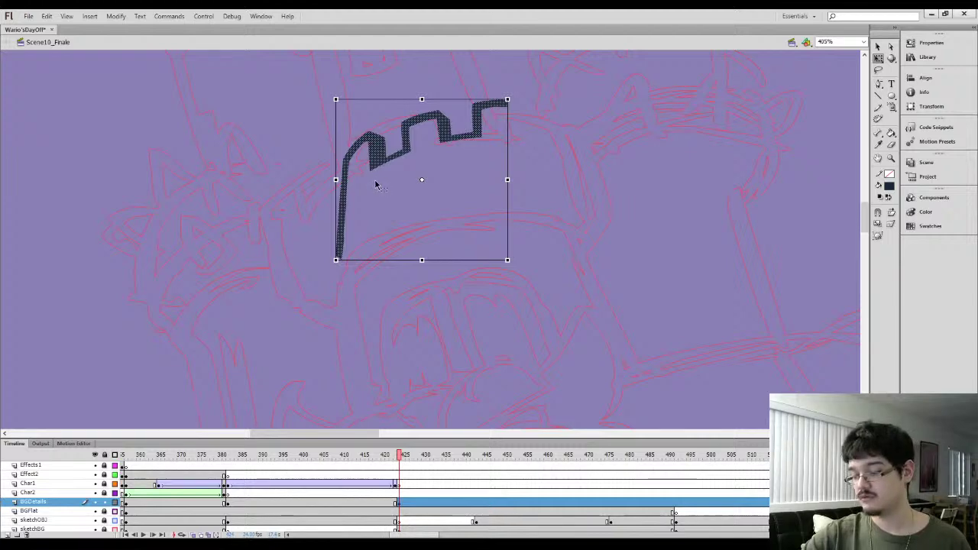
key("ctrl+t")
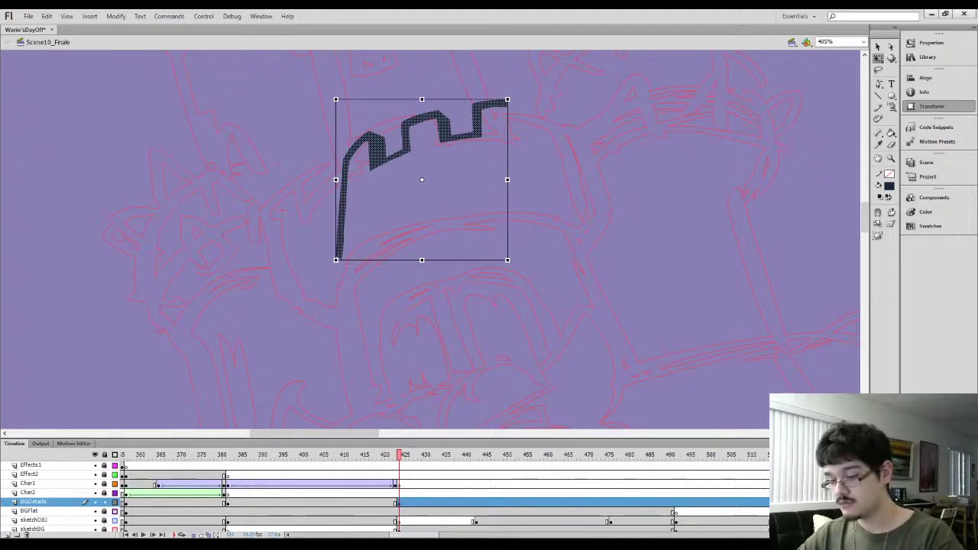
key("Return")
left_click_drag(377, 138, 547, 139)
left_click(499, 94)
left_click(500, 103)
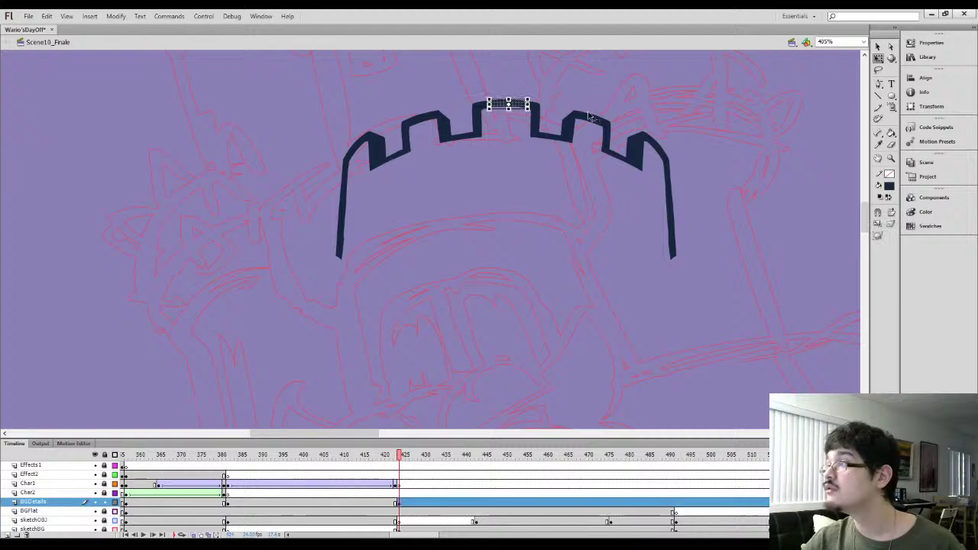
left_click(878, 47)
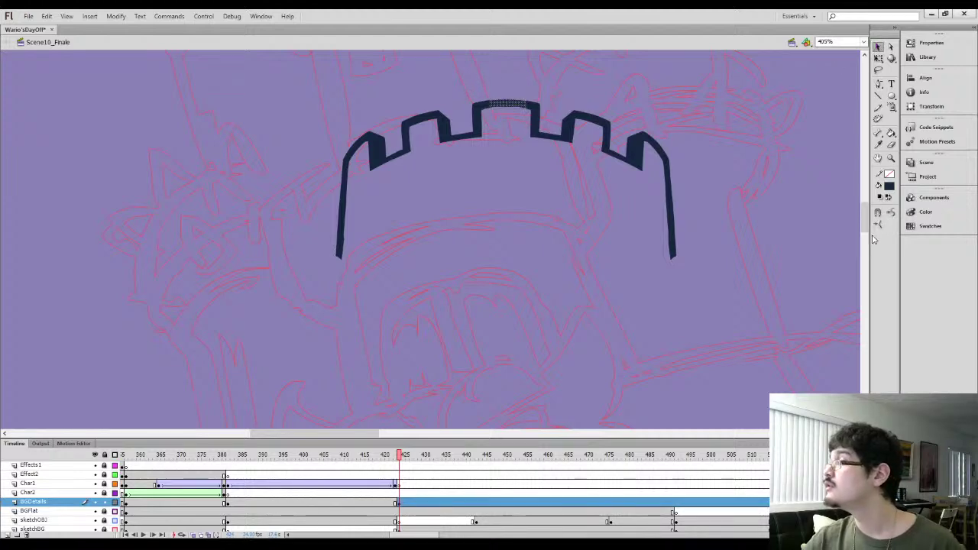
left_click(574, 257)
scroll(481, 186, "down", 3)
Brush a diagonal tail from the crown's left end and erase its corner's lower diagonal edge
key("b")
key("b")
mouse_move(356, 203)
left_mouse_down()
mouse_move(360, 281)
mouse_move(349, 246)
left_mouse_up()
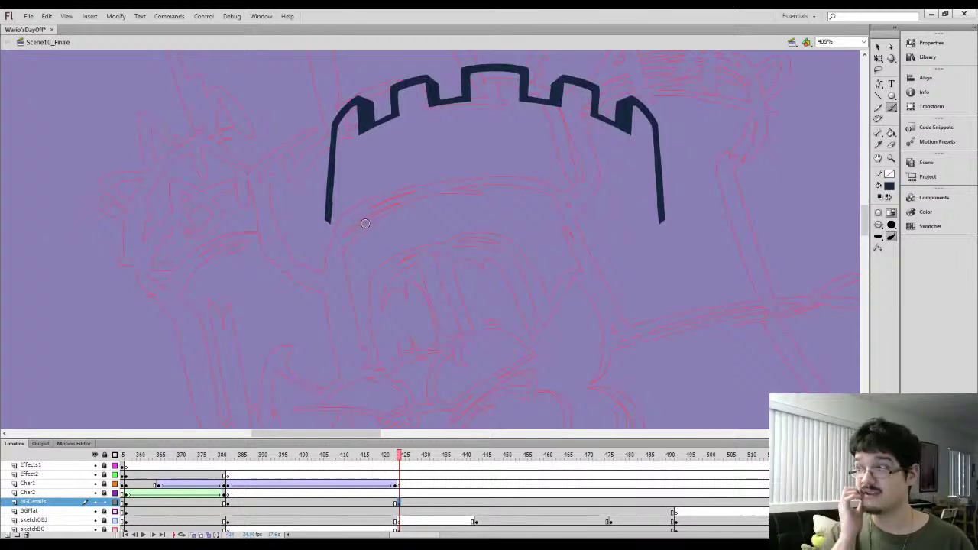
mouse_move(330, 211)
left_mouse_down()
mouse_move(367, 253)
mouse_move(343, 219)
mouse_move(289, 215)
left_mouse_up()
key("e")
key("b")
key("l")
key("ctrl+equal")
left_click(282, 222)
key("b")
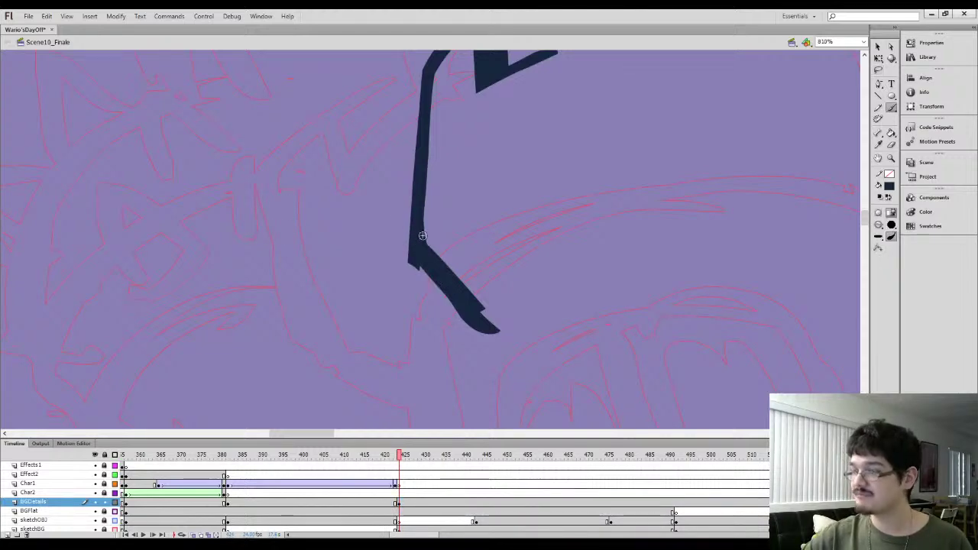
mouse_move(421, 257)
left_mouse_down()
mouse_move(399, 251)
mouse_move(461, 321)
mouse_move(483, 327)
left_mouse_up()
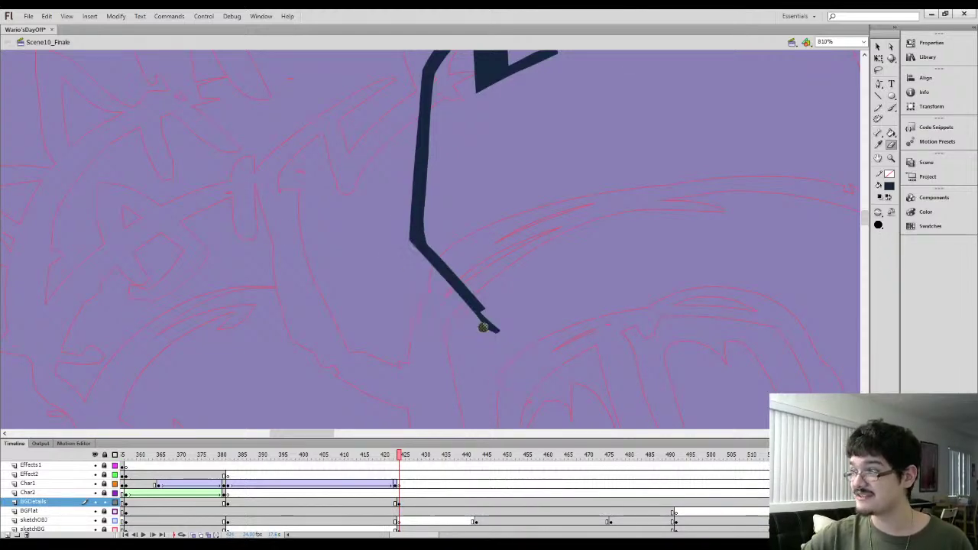
left_click_drag(397, 232, 413, 267)
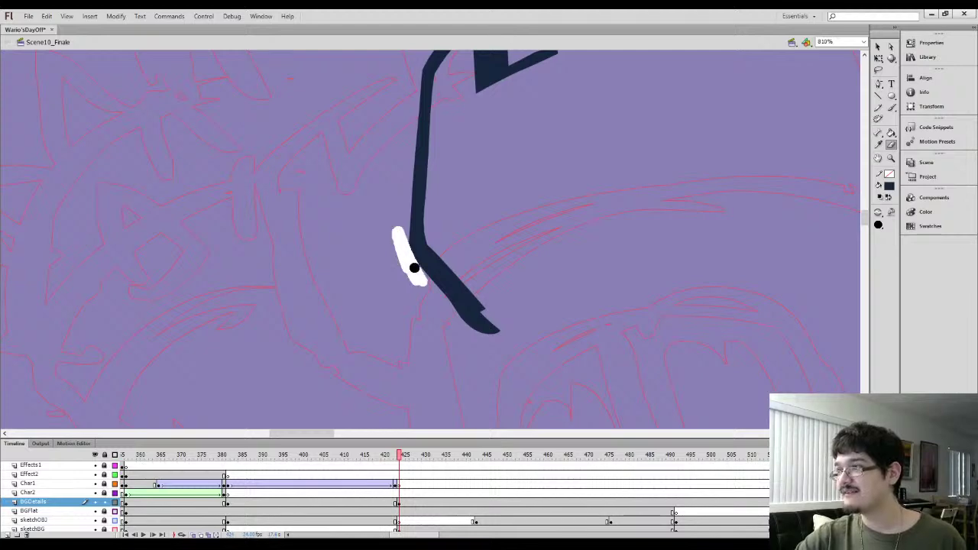
mouse_move(397, 226)
left_mouse_down()
mouse_move(418, 274)
mouse_move(440, 296)
mouse_move(400, 239)
mouse_move(474, 326)
mouse_move(394, 230)
left_mouse_up()
Repaint the tail's bend and extend and thicken its lower tip
key("b")
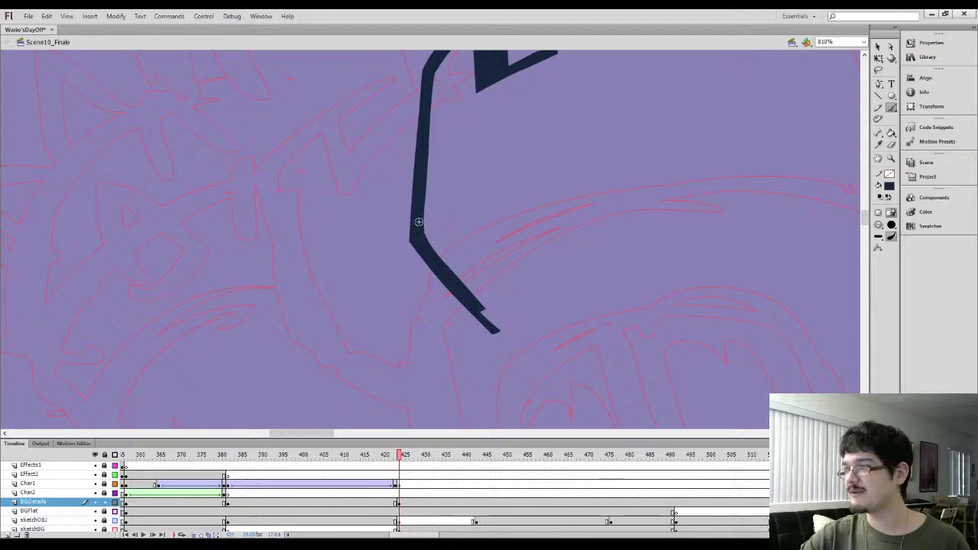
key("l")
left_click_drag(397, 220, 417, 263)
left_click(878, 47)
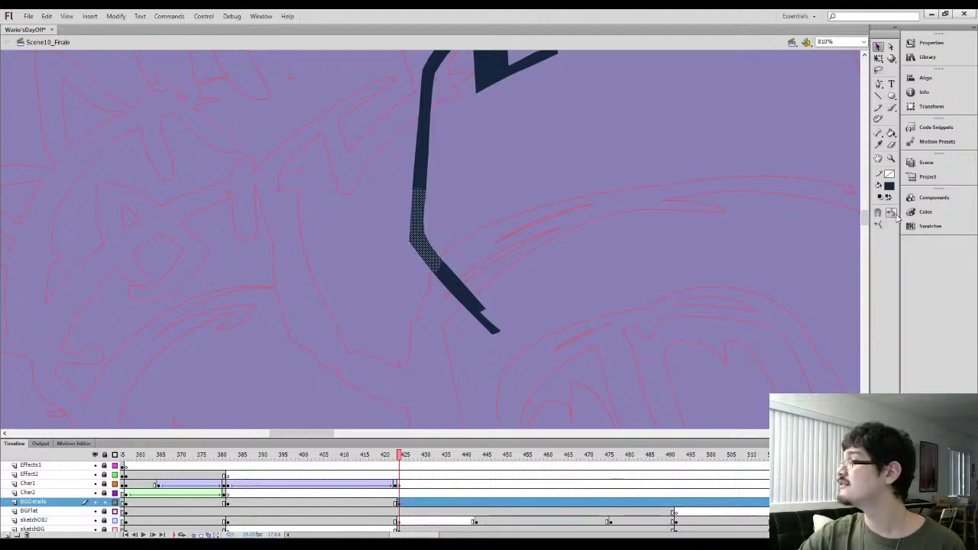
left_click(450, 225)
key("b")
mouse_move(400, 207)
left_mouse_down()
mouse_move(412, 265)
mouse_move(402, 212)
mouse_move(429, 280)
mouse_move(390, 269)
left_mouse_up()
key("l")
mouse_move(366, 215)
left_mouse_down()
mouse_move(387, 212)
mouse_move(374, 205)
left_mouse_up()
left_click(492, 199)
left_click_drag(433, 233, 390, 148)
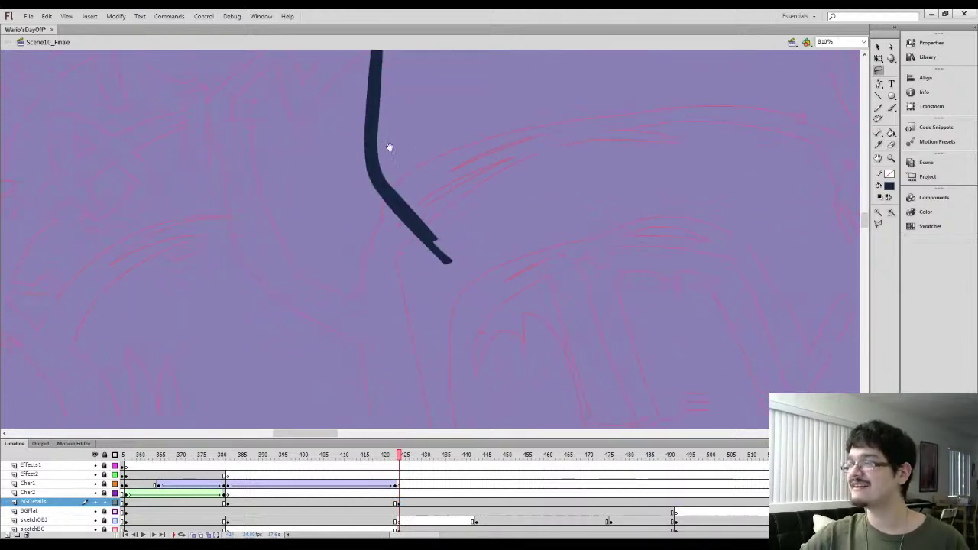
key("b")
mouse_move(442, 244)
left_mouse_down()
mouse_move(459, 266)
mouse_move(449, 263)
left_mouse_up()
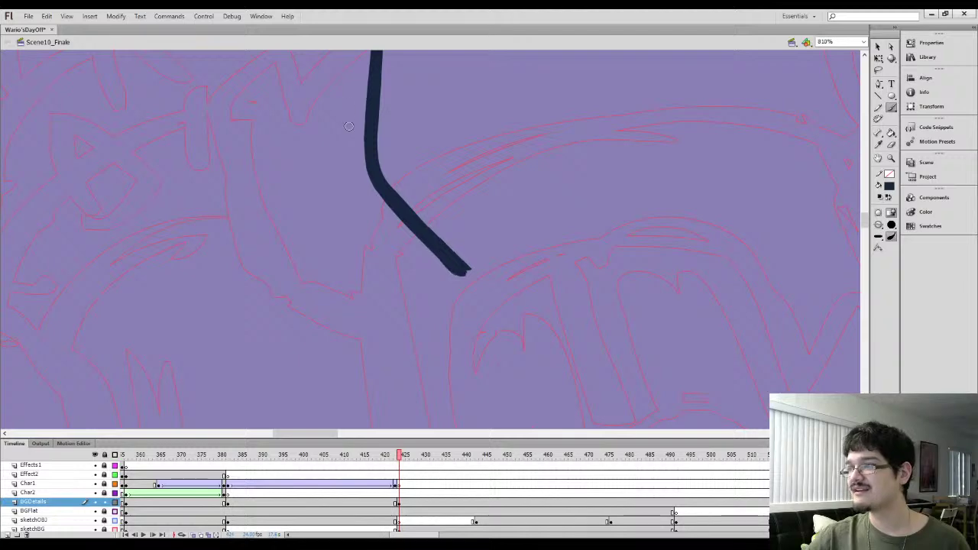
Erase the end of the tail's lower tip so it tapers
key("ctrl+minus")
key("e")
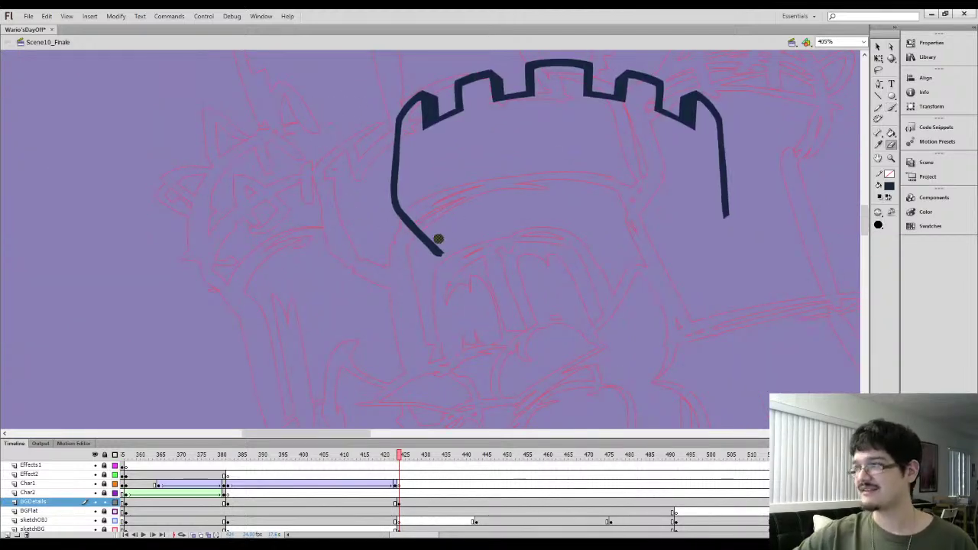
mouse_move(391, 221)
left_mouse_down()
mouse_move(384, 214)
mouse_move(448, 254)
left_mouse_up()
key("b")
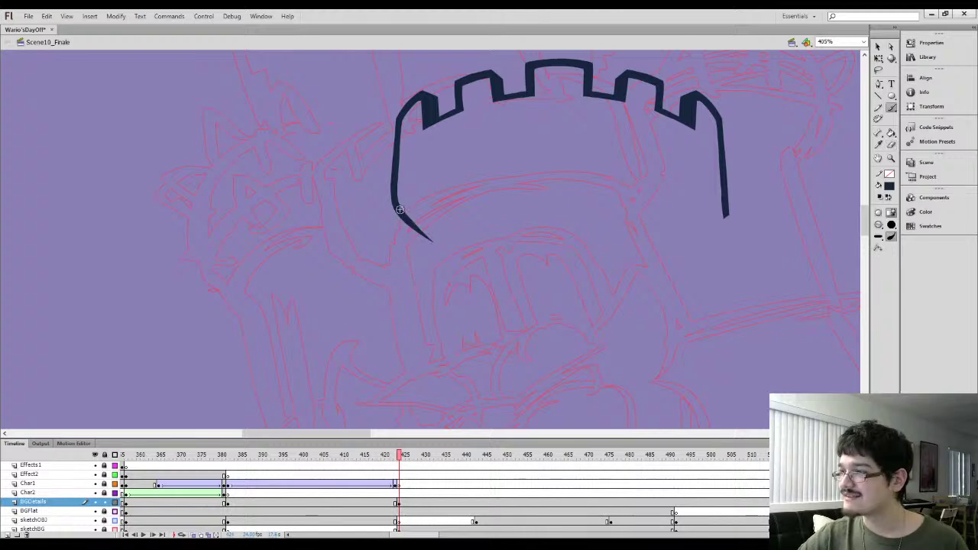
key("l")
key("ctrl+=")
mouse_move(386, 223)
left_mouse_down()
mouse_move(429, 237)
mouse_move(485, 291)
mouse_move(399, 213)
left_mouse_up()
left_click(367, 244)
key("e")
key("l")
key("ctrl+minus")
key("b")
Try brushing a left wall stroke below the crown, undoing each attempt
mouse_move(417, 254)
left_mouse_down()
mouse_move(423, 259)
mouse_move(418, 212)
left_mouse_up()
scroll(428, 198, "down", 2)
key("b")
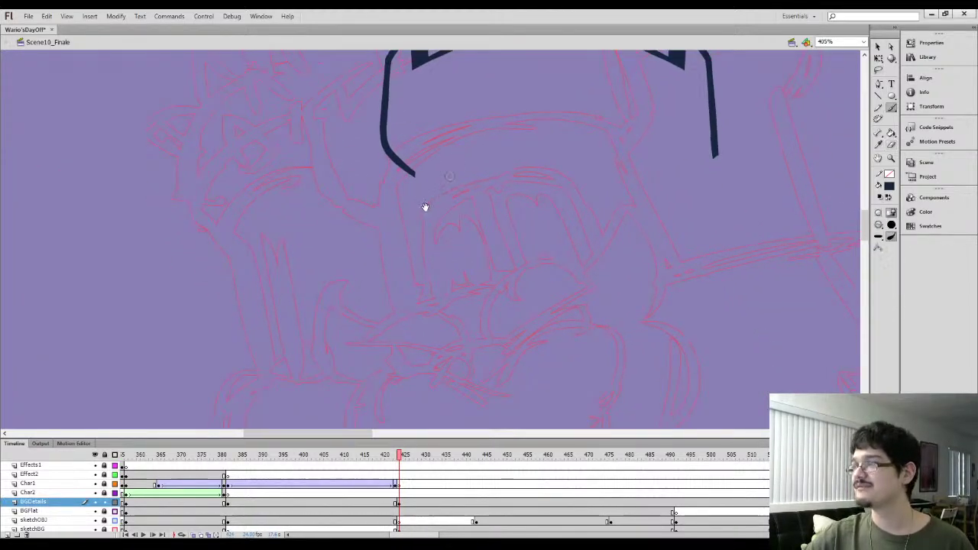
scroll(425, 206, "up", 2)
left_click_drag(407, 382, 420, 223)
key("ctrl+z")
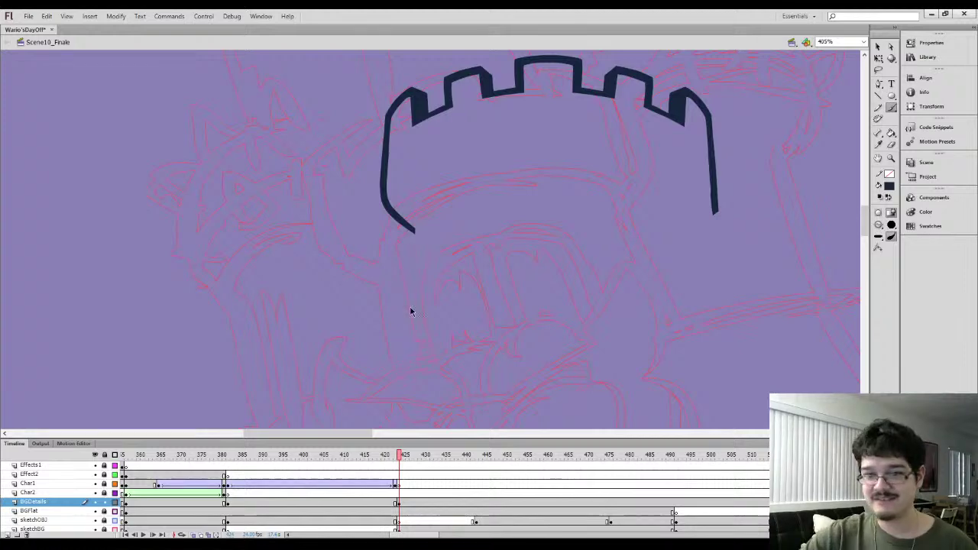
scroll(403, 321, "down", 1)
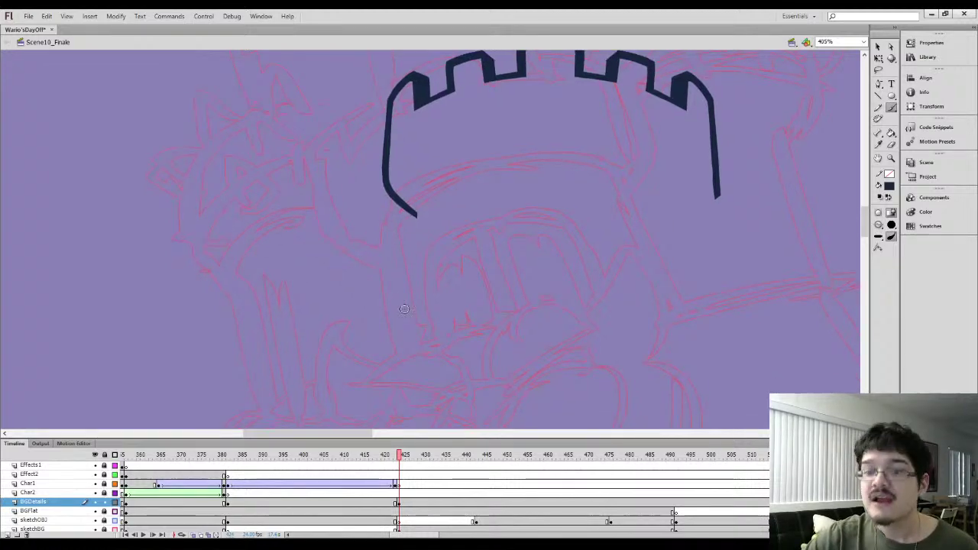
left_click_drag(415, 362, 434, 186)
key("ctrl+z")
Brush the long vertical left wall and a curved ledge sweeping right, filling the corner notch
left_click_drag(403, 373, 420, 188)
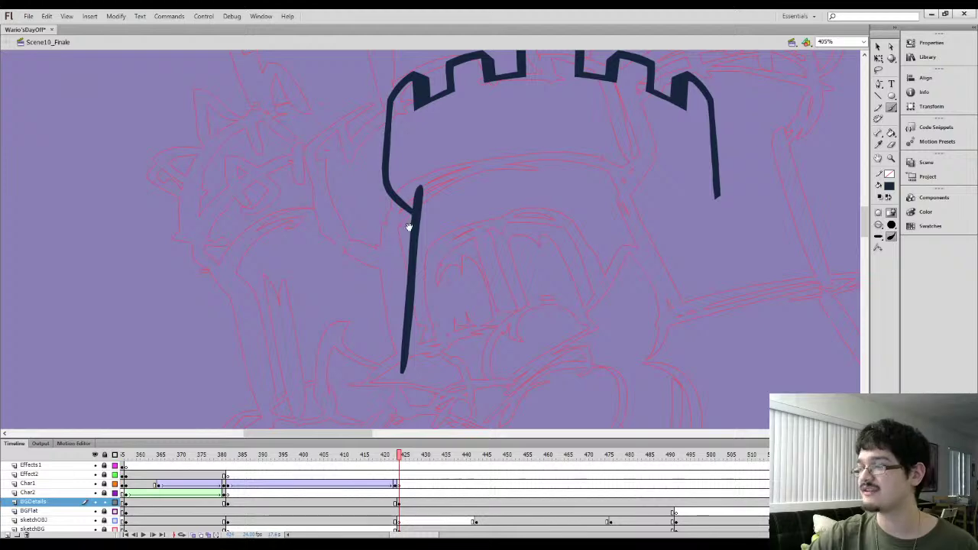
left_click_drag(409, 227, 408, 260)
left_click_drag(417, 226, 488, 200)
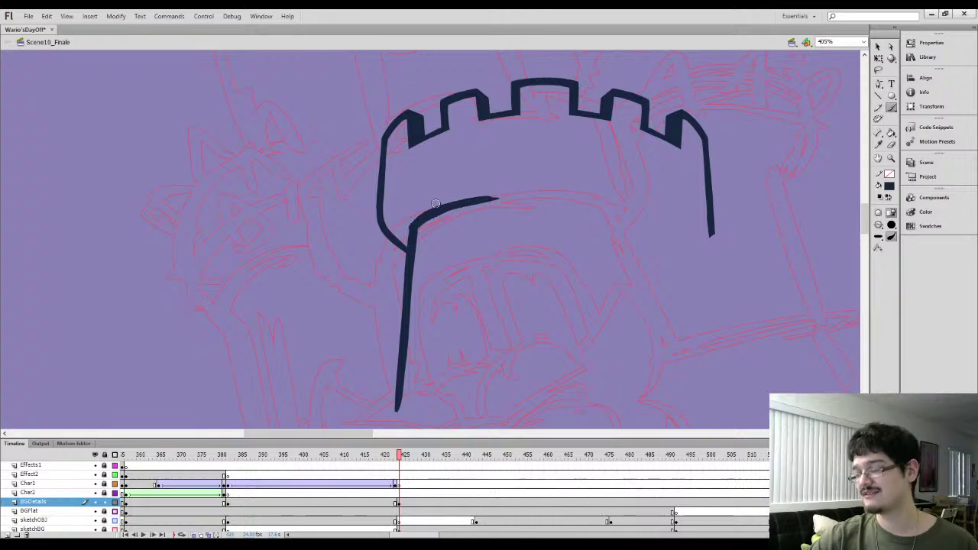
key("l")
mouse_move(436, 200)
left_mouse_down()
mouse_move(441, 216)
mouse_move(410, 266)
left_mouse_up()
key("ctrl+=")
key("b")
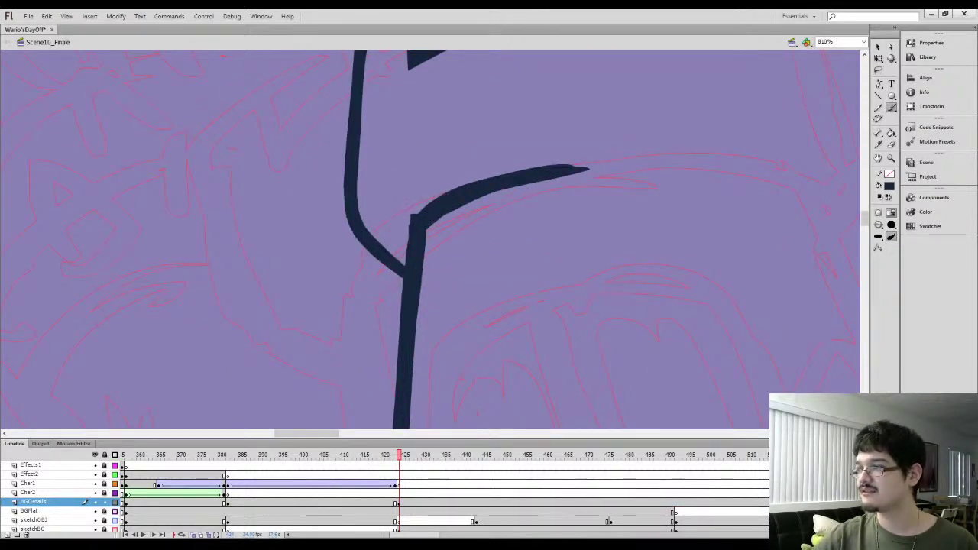
left_click_drag(415, 214, 446, 194)
left_click_drag(445, 210, 401, 234)
Trim the excess at the corner and fill the notches where the ledge meets the wall
key("e")
mouse_move(393, 268)
left_mouse_down()
mouse_move(387, 254)
mouse_move(450, 218)
mouse_move(549, 200)
left_mouse_up()
mouse_move(475, 215)
left_mouse_down()
mouse_move(391, 250)
mouse_move(438, 227)
mouse_move(483, 223)
left_mouse_up()
key("b")
left_click_drag(387, 297, 474, 157)
left_click_drag(441, 230, 491, 189)
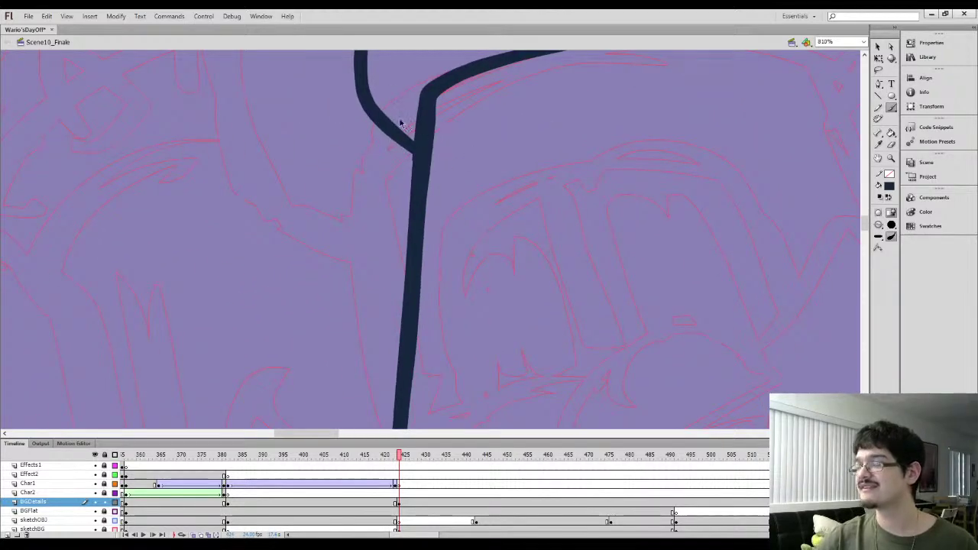
mouse_move(400, 133)
left_mouse_down()
mouse_move(417, 138)
mouse_move(367, 127)
mouse_move(405, 153)
left_mouse_up()
key("e")
key("b")
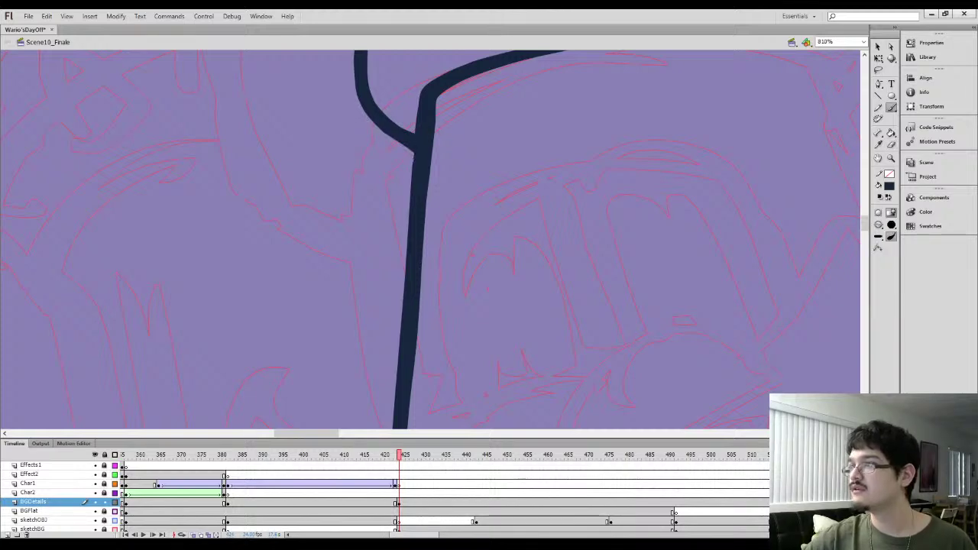
key("ctrl+minus")
key("l")
mouse_move(419, 200)
left_mouse_down()
mouse_move(430, 179)
mouse_move(462, 272)
left_mouse_up()
Delete the right half of the navy tower outline
left_click(878, 47)
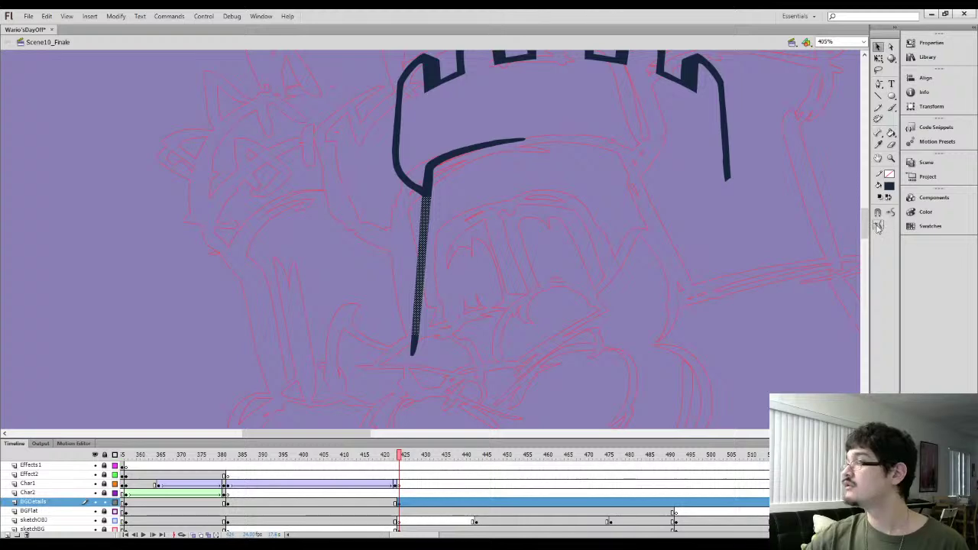
left_click(572, 306)
mouse_move(530, 160)
left_mouse_down()
mouse_move(426, 237)
mouse_move(434, 242)
mouse_move(453, 220)
left_mouse_up()
key("b")
key("l")
mouse_move(367, 220)
left_mouse_down()
mouse_move(411, 258)
mouse_move(478, 234)
left_mouse_up()
left_click(879, 48)
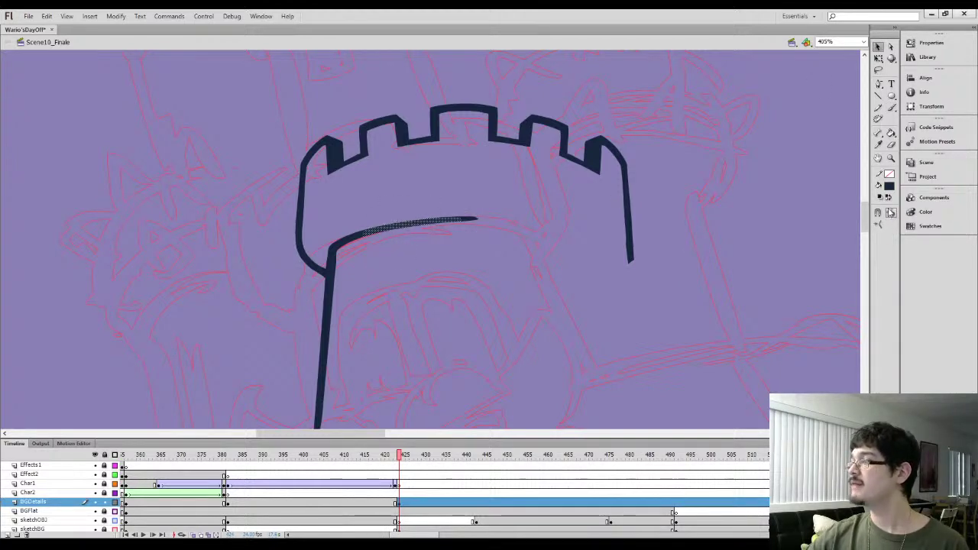
left_click(592, 215)
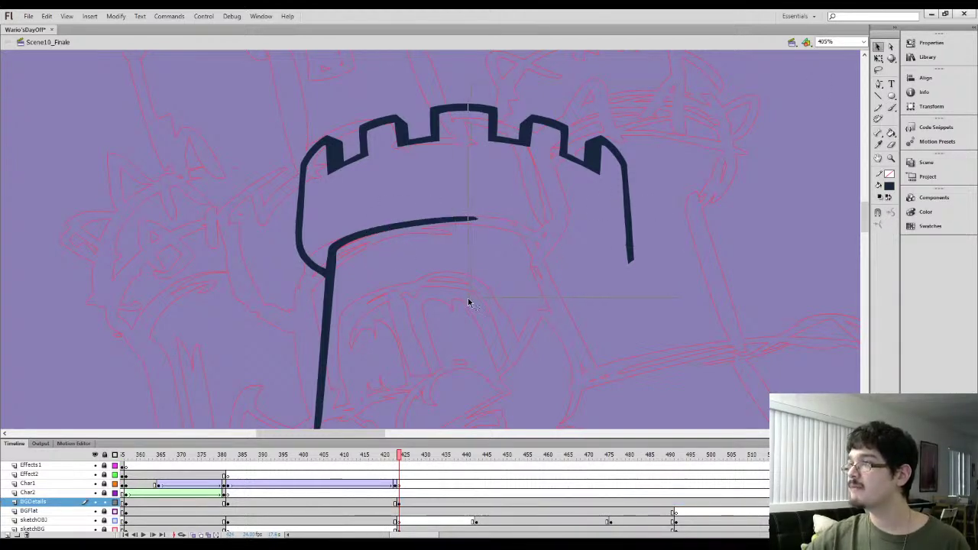
key("Delete")
Mirror the left half with Flip Horizontal and move the copy right to complete the tower
key("q")
left_click(323, 289)
key("ctrl+minus")
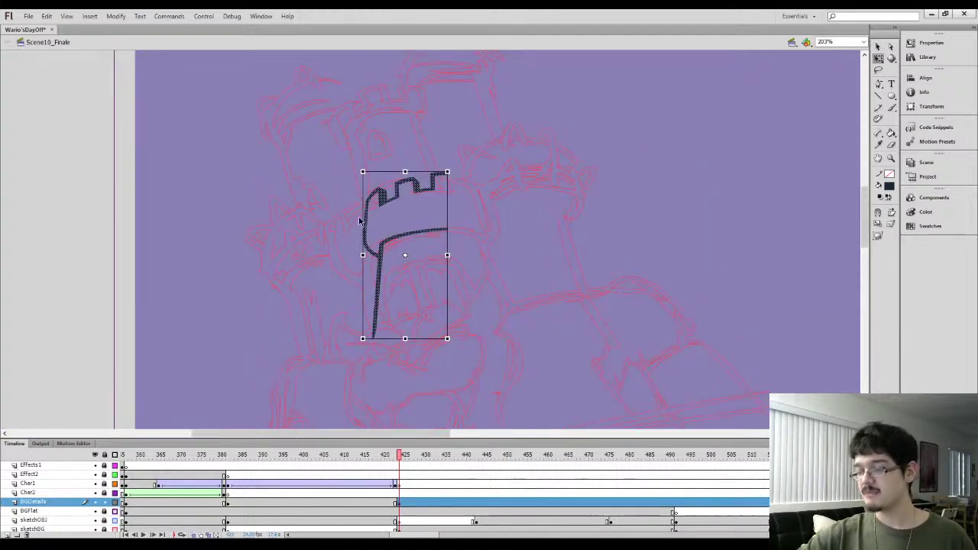
key("ctrl+t")
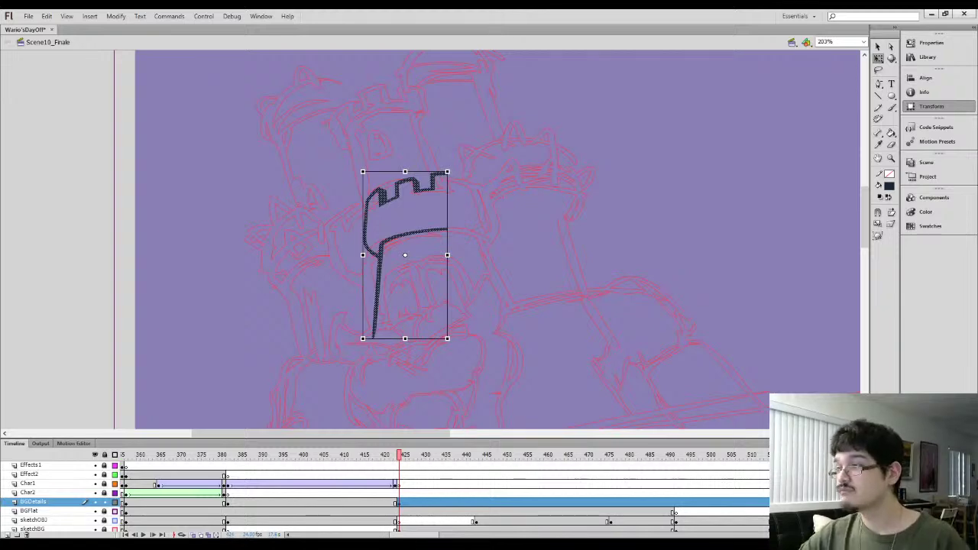
key("ctrl+shift+v")
key("ctrl+shift+h")
left_click_drag(386, 237, 458, 250)
left_click(408, 276)
left_click(879, 47)
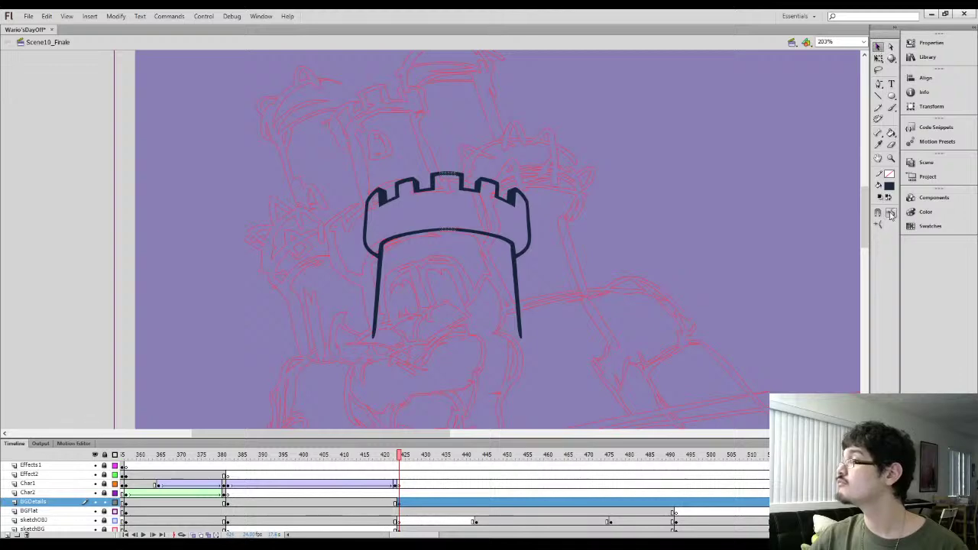
left_click(421, 296)
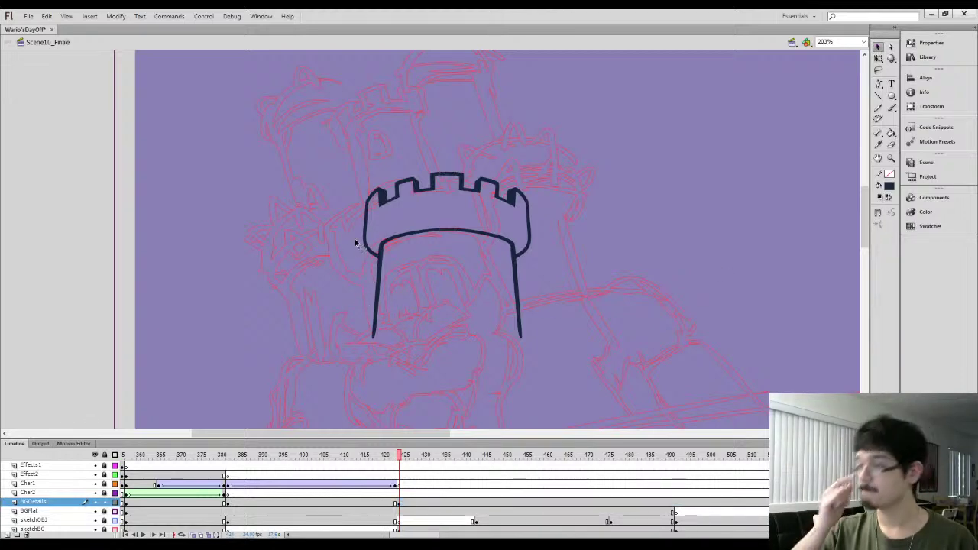
Duplicate the tower below the original and enlarge the lower copy to about 170%
key("ctrl+a")
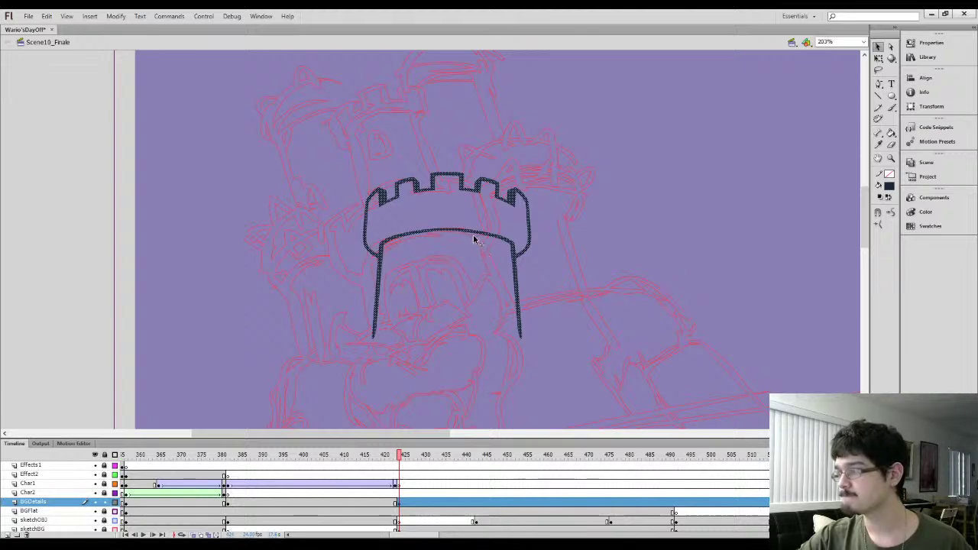
left_click_drag(441, 235, 411, 303)
key("ctrl+z")
left_click_drag(365, 281, 349, 164)
left_click_drag(388, 126, 383, 296)
key("ctrl+t")
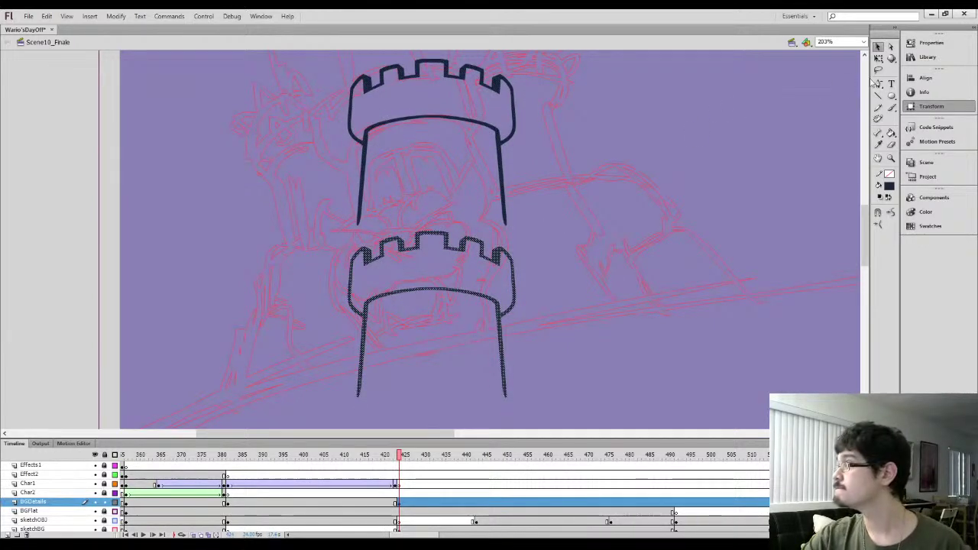
mouse_move(855, 86)
left_mouse_down()
mouse_move(881, 83)
mouse_move(872, 83)
left_mouse_up()
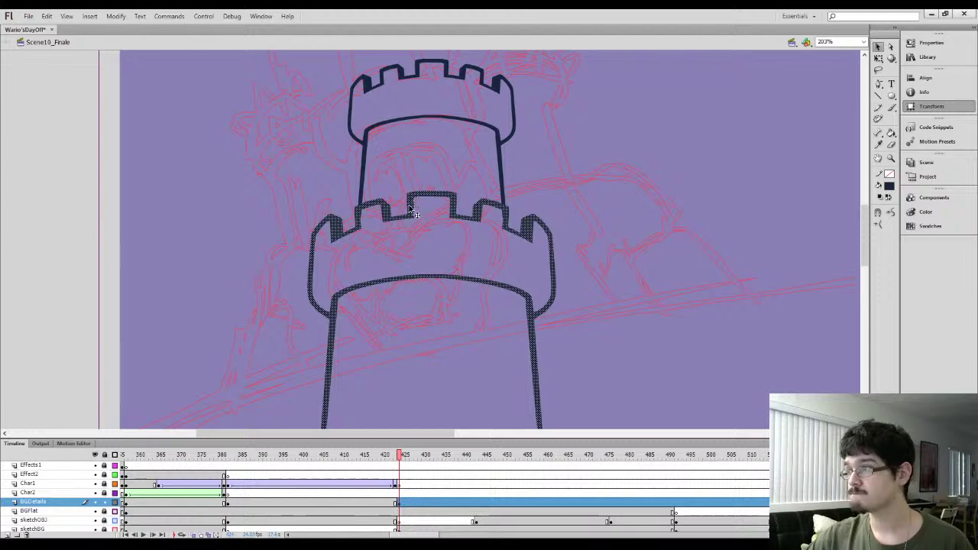
left_click_drag(409, 203, 399, 240)
Narrow the upper tower horizontally with the Transform panel
left_click(363, 181)
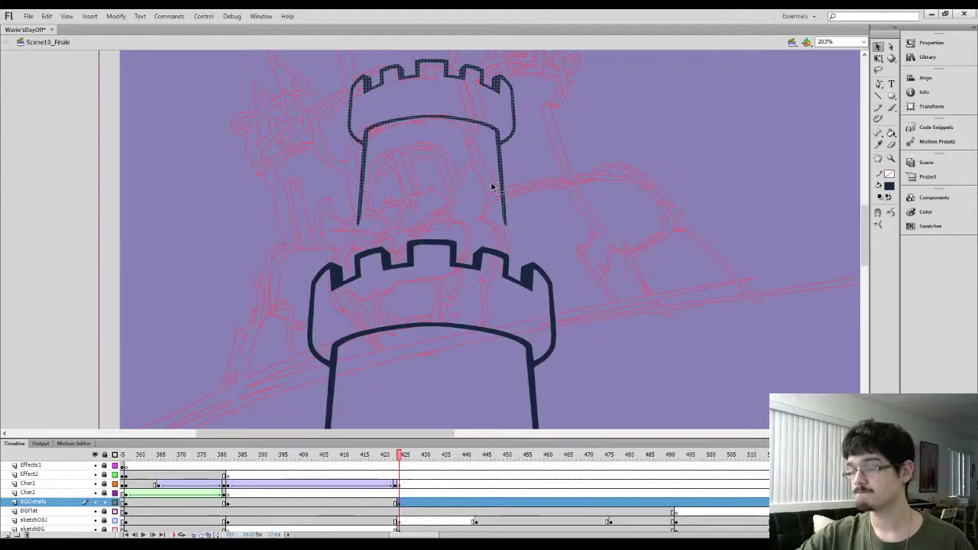
key("q")
key("ctrl+t")
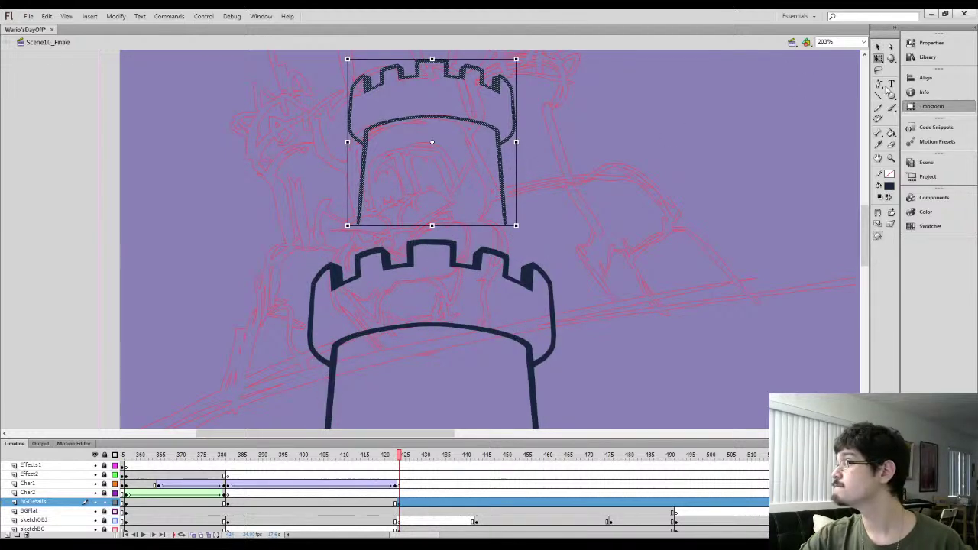
left_click_drag(804, 84, 802, 84)
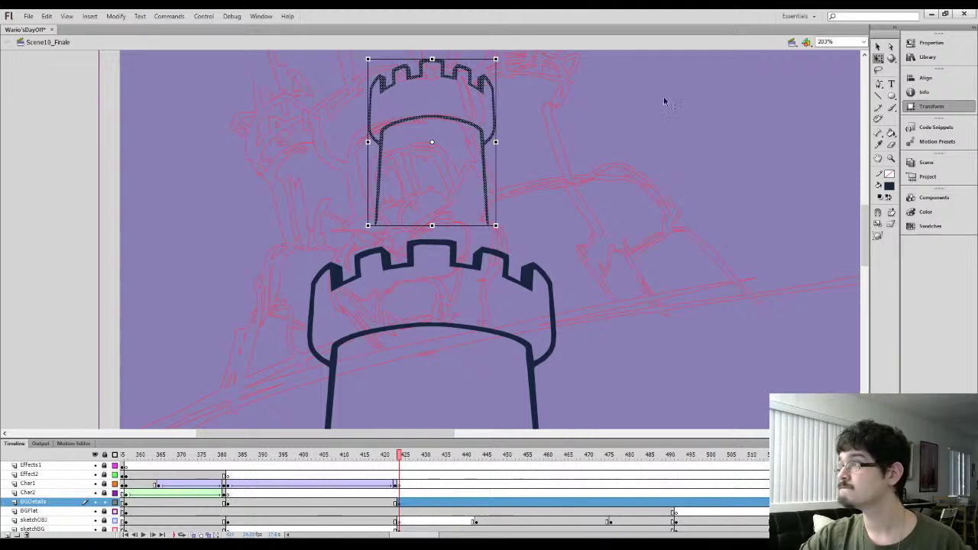
left_click(581, 133)
left_click_drag(538, 100, 541, 99)
left_click(333, 198)
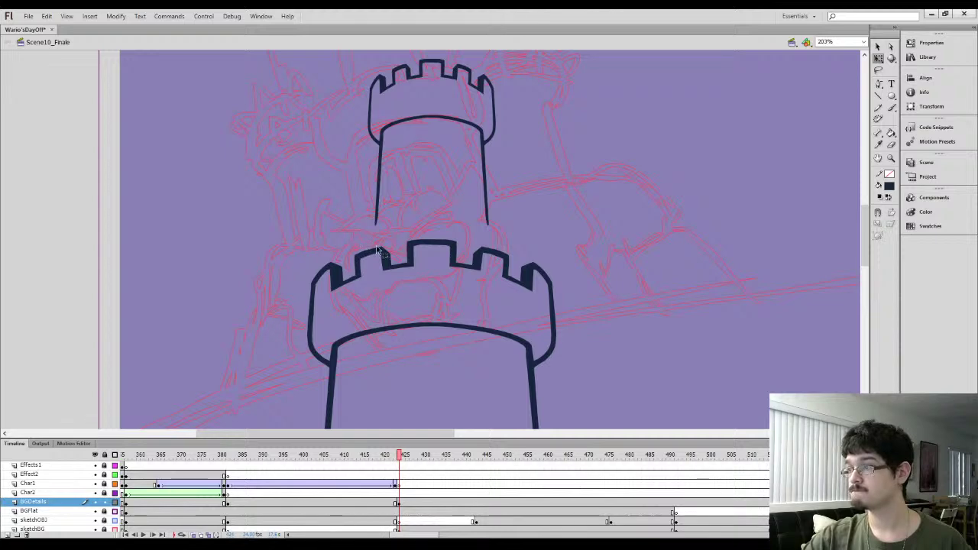
Move the lower tower up under the turret and delete the leftover battlement fill
key("k")
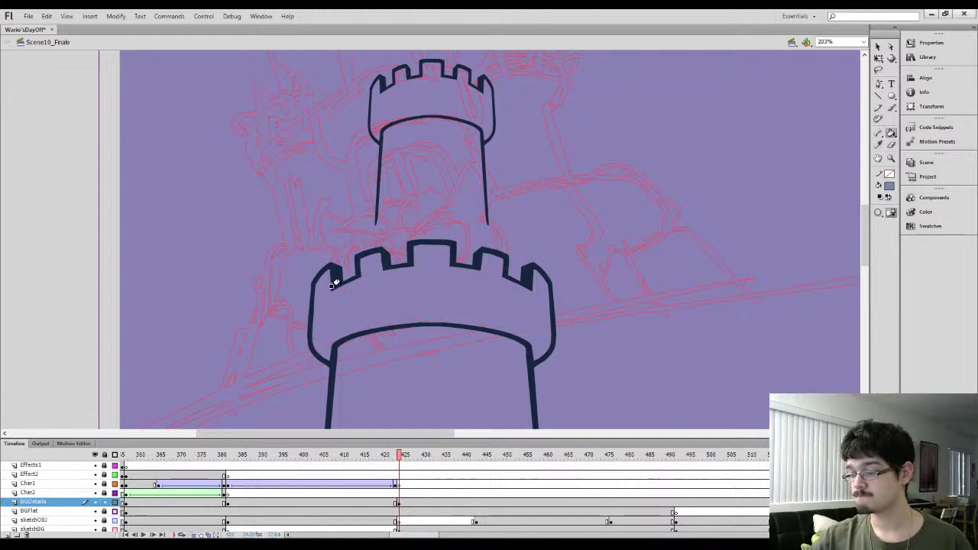
double_click(371, 267)
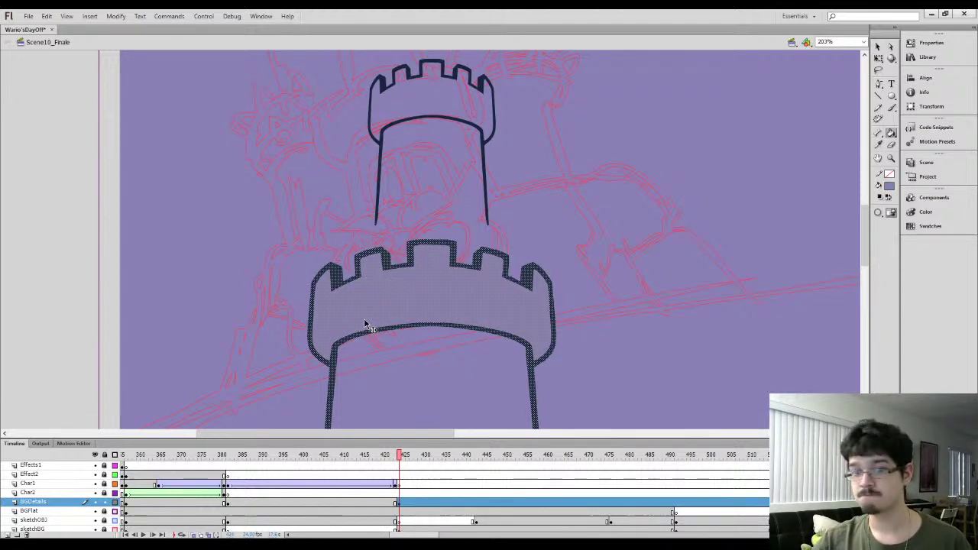
left_click_drag(365, 314, 369, 265)
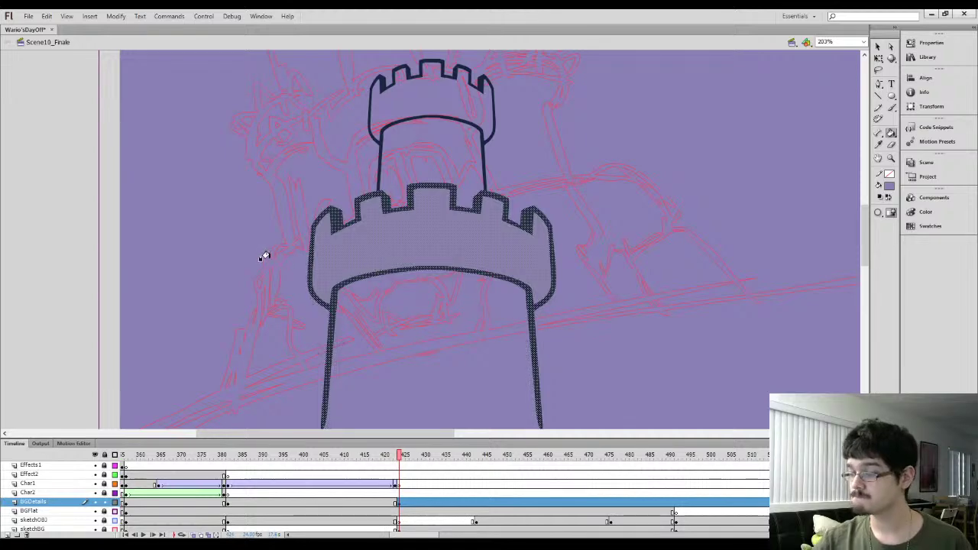
key("q")
left_click(271, 308)
left_click(340, 263)
key("Delete")
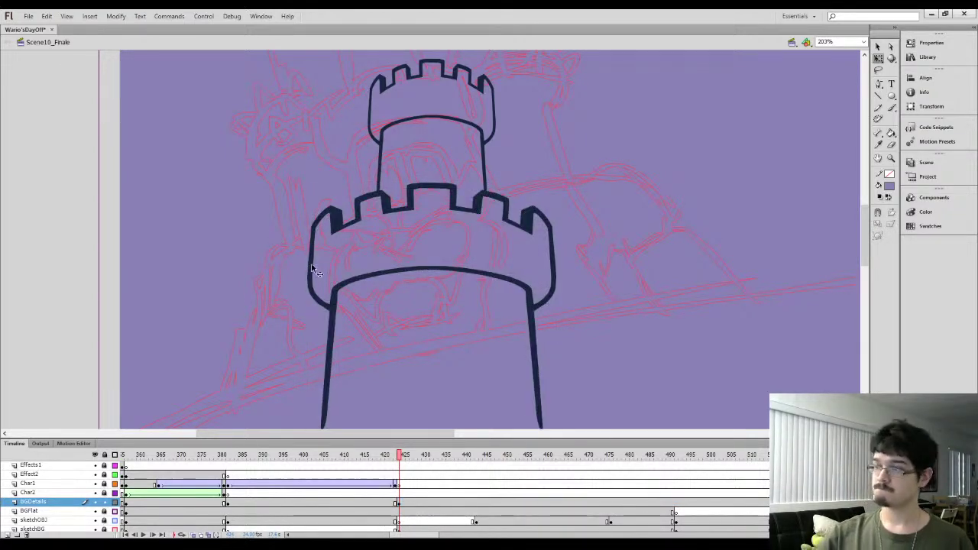
key("ctrl+minus")
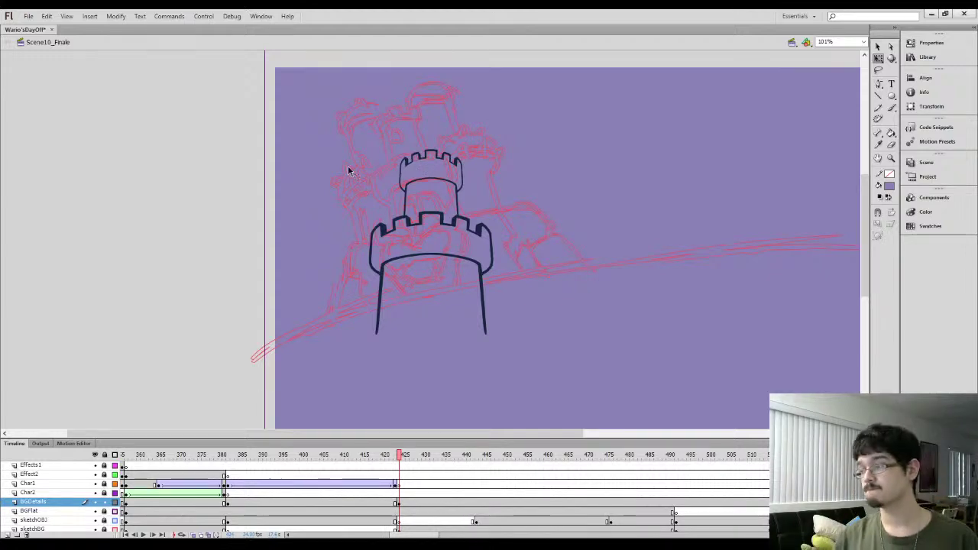
Draw a straight line inside the tower's left wall stroke
key("l")
mouse_move(344, 201)
left_mouse_down()
mouse_move(417, 132)
mouse_move(360, 186)
left_mouse_up()
key("ctrl+equal")
key("ctrl+equal")
key("ctrl+equal")
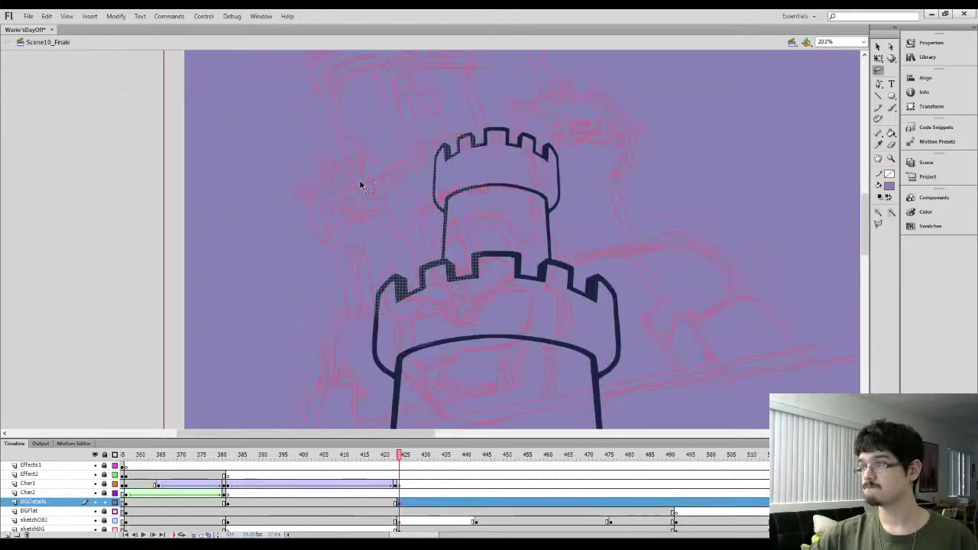
left_click(347, 199)
key("b")
key("n")
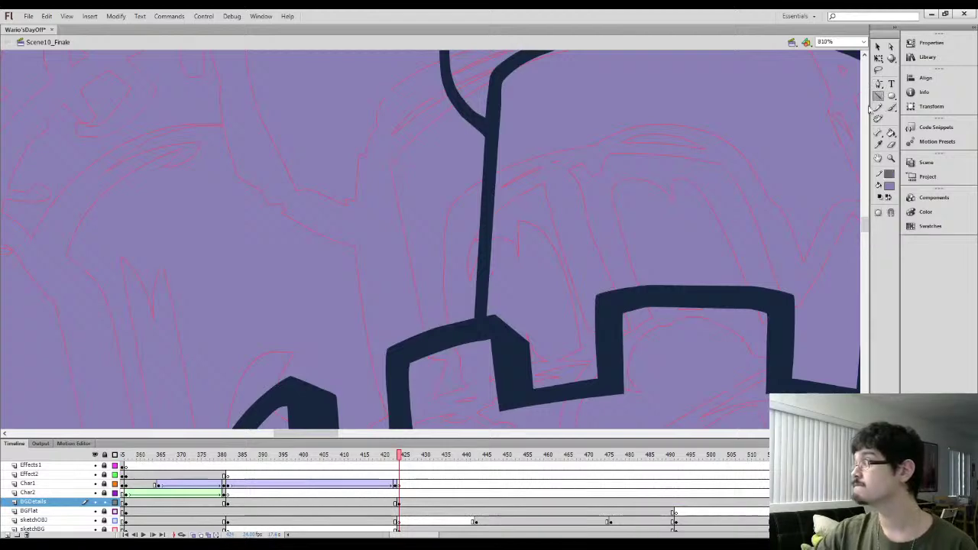
left_click_drag(466, 327, 480, 123)
key("k")
key("ctrl+minus")
key("ctrl+minus")
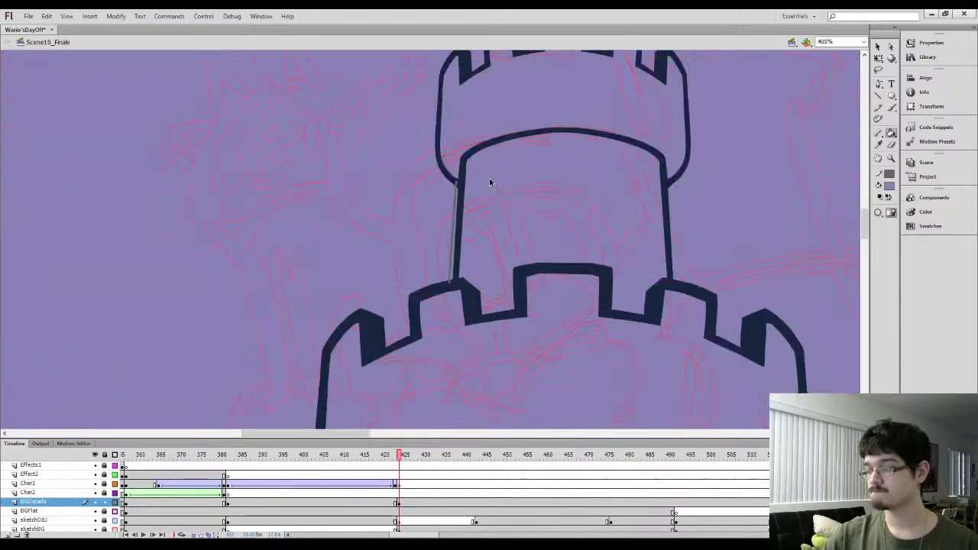
left_click_drag(701, 191, 683, 151)
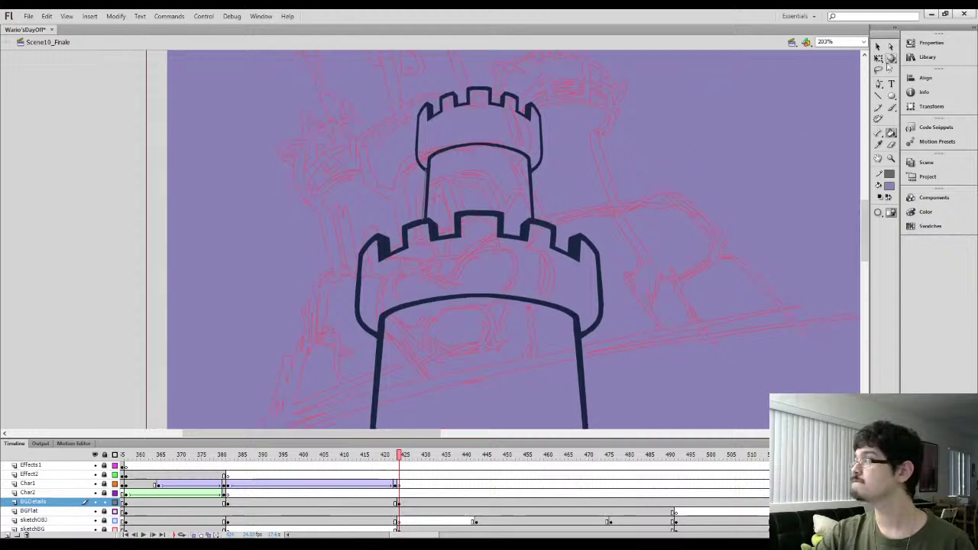
Squash the upper turret's battlements shorter with Free Transform
key("v")
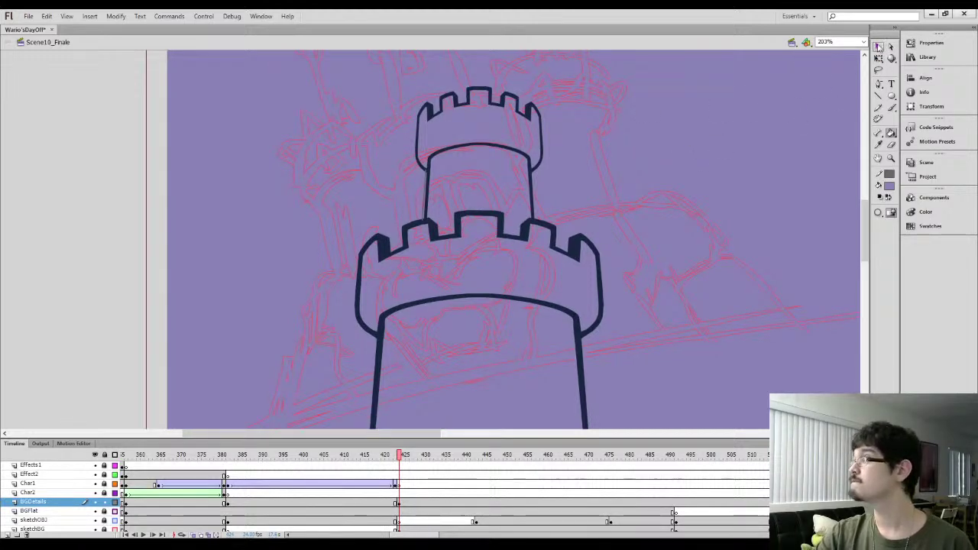
left_click_drag(597, 130, 598, 130)
key("q")
left_click_drag(479, 87, 479, 93)
left_click(404, 131)
left_click_drag(381, 191, 386, 156)
key("ctrl+minus")
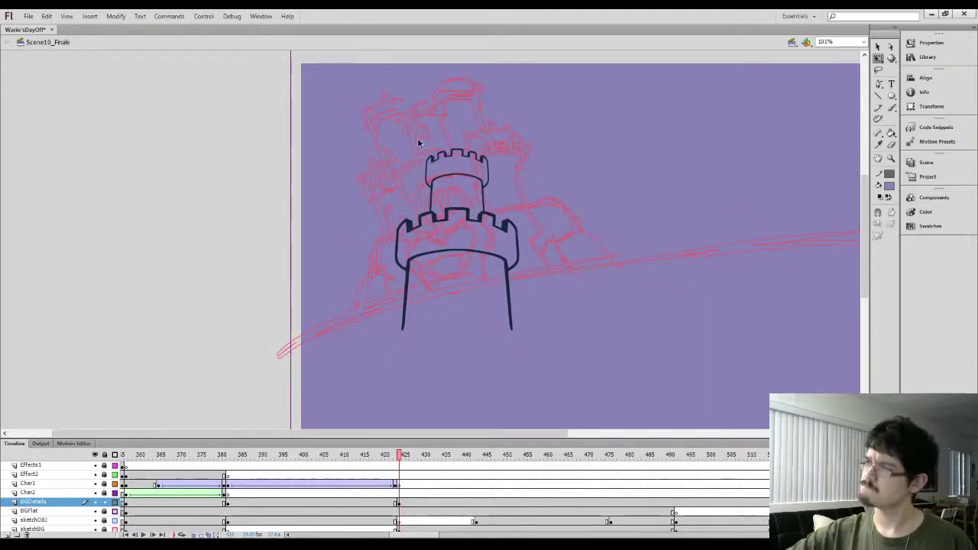
Delete the tower's right half and sample the navy outline colour
left_click_drag(494, 317, 456, 352)
key("Delete")
key("ctrl+=")
key("ctrl+=")
key("ctrl+=")
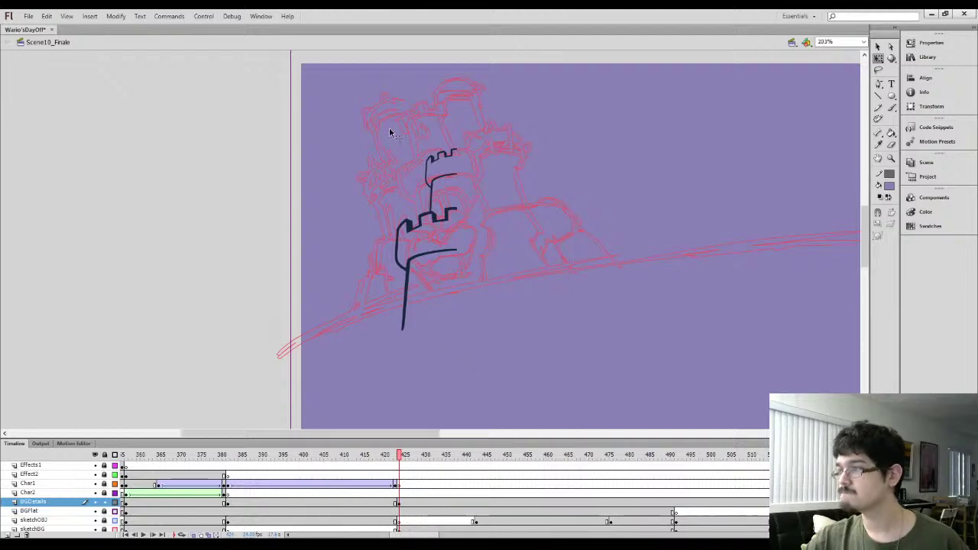
left_click_drag(382, 128, 452, 360)
mouse_move(512, 97)
left_mouse_down()
mouse_move(507, 188)
mouse_move(518, 268)
left_mouse_up()
key("i")
left_click(506, 189)
Fill the sliver beside the line navy and brush the left wall to an even thickness
left_click(495, 170)
key("b")
left_click_drag(483, 239, 477, 188)
mouse_move(483, 203)
left_mouse_down()
mouse_move(514, 331)
mouse_move(509, 287)
left_mouse_up()
mouse_move(508, 328)
left_mouse_down()
mouse_move(504, 206)
mouse_move(485, 349)
mouse_move(512, 354)
mouse_move(497, 321)
mouse_move(489, 332)
mouse_move(508, 180)
left_mouse_up()
key("e")
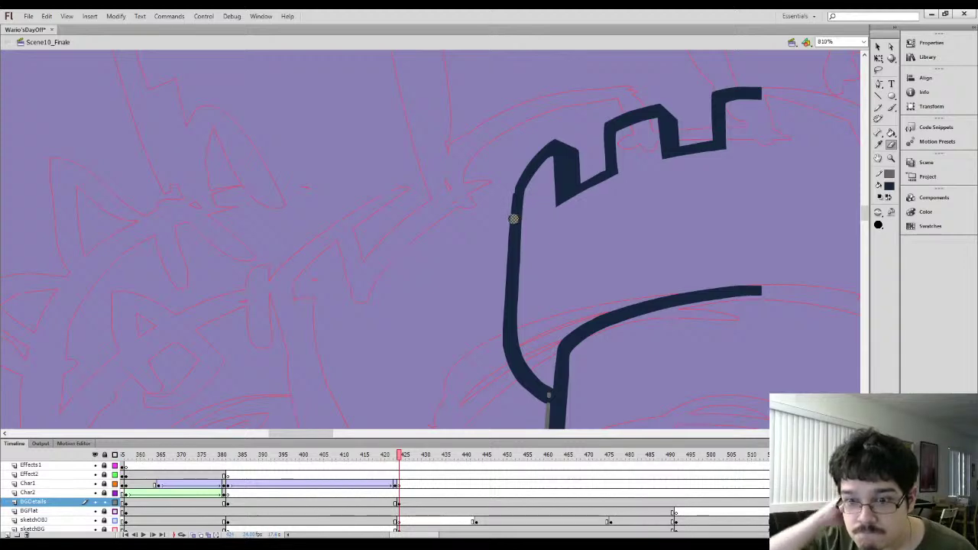
key("b")
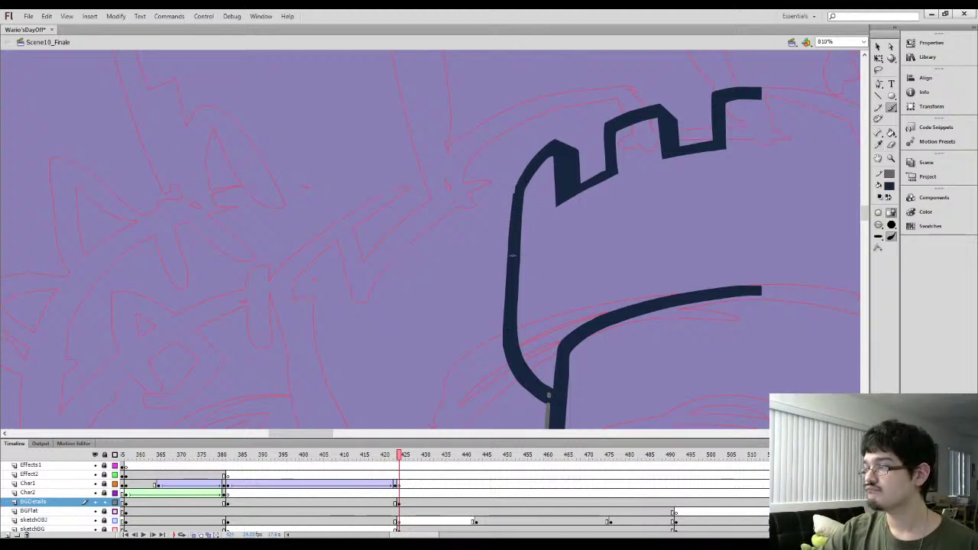
mouse_move(514, 194)
left_mouse_down()
mouse_move(513, 216)
mouse_move(497, 222)
mouse_move(502, 175)
mouse_move(496, 273)
mouse_move(509, 170)
left_mouse_up()
key("e")
key("b")
Smooth the lassoed section of the left wall so its edge is clean
key("l")
mouse_move(486, 234)
left_mouse_down()
mouse_move(504, 201)
mouse_move(501, 283)
left_mouse_up()
left_click(878, 49)
left_click(877, 225)
left_click(561, 243)
key("b")
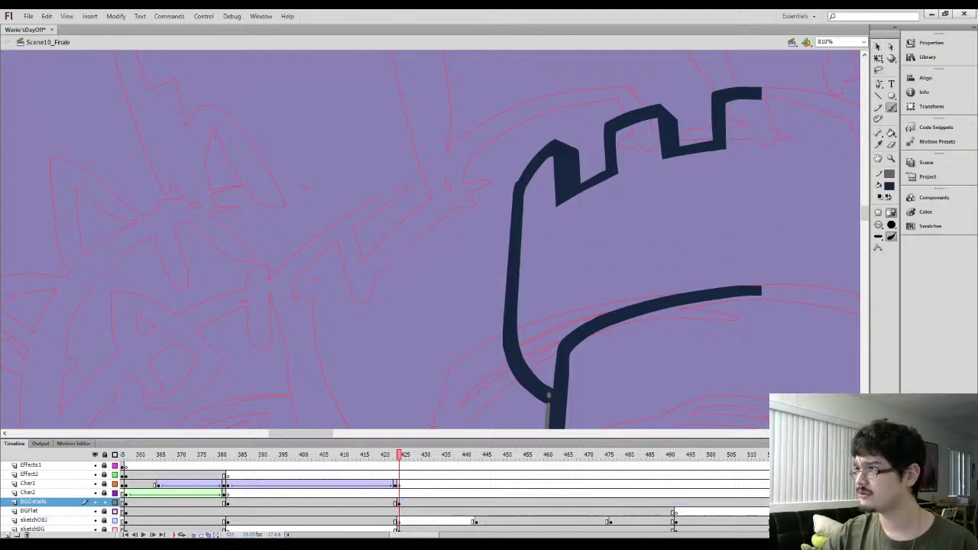
left_click_drag(545, 163, 488, 208)
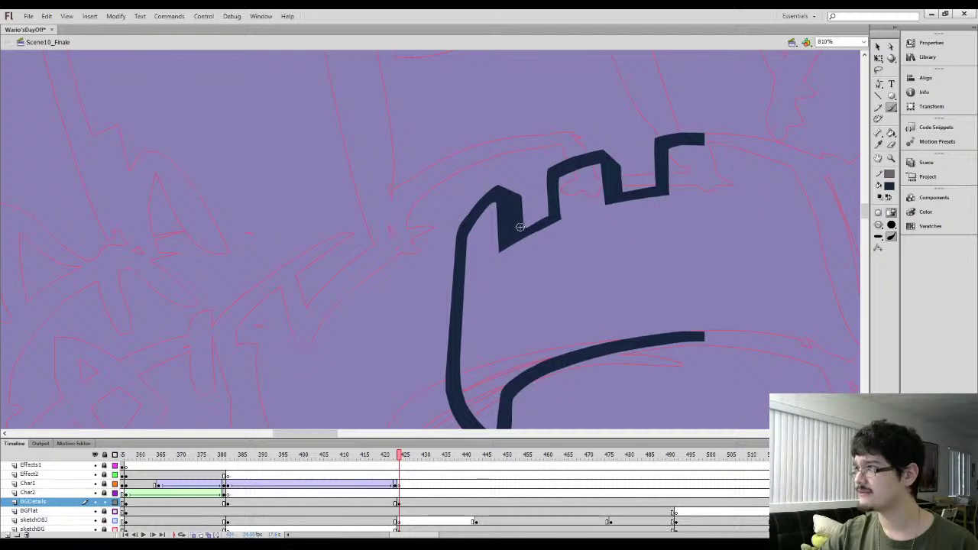
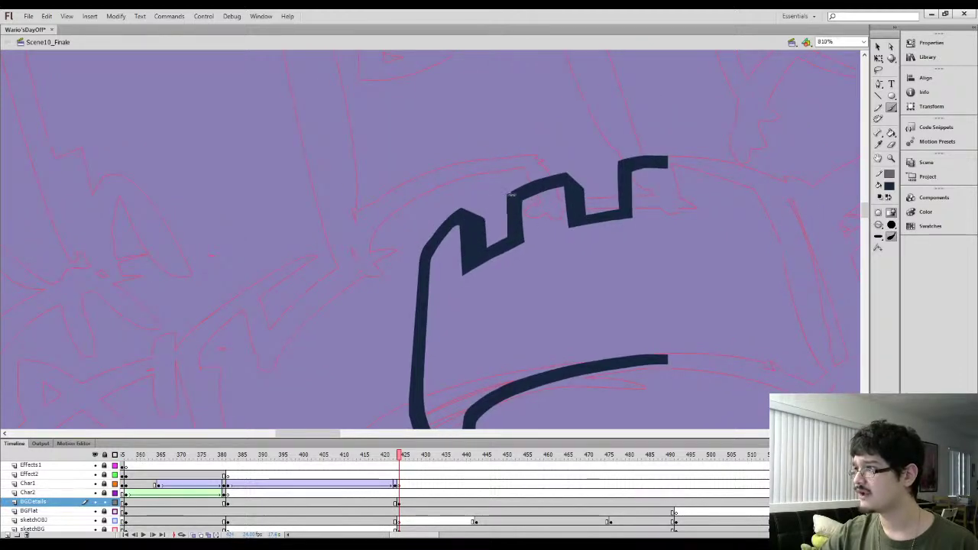
Thicken the middle merlon's top edge and lasso a sliver along its left edge at 2000%
left_click_drag(526, 184, 551, 175)
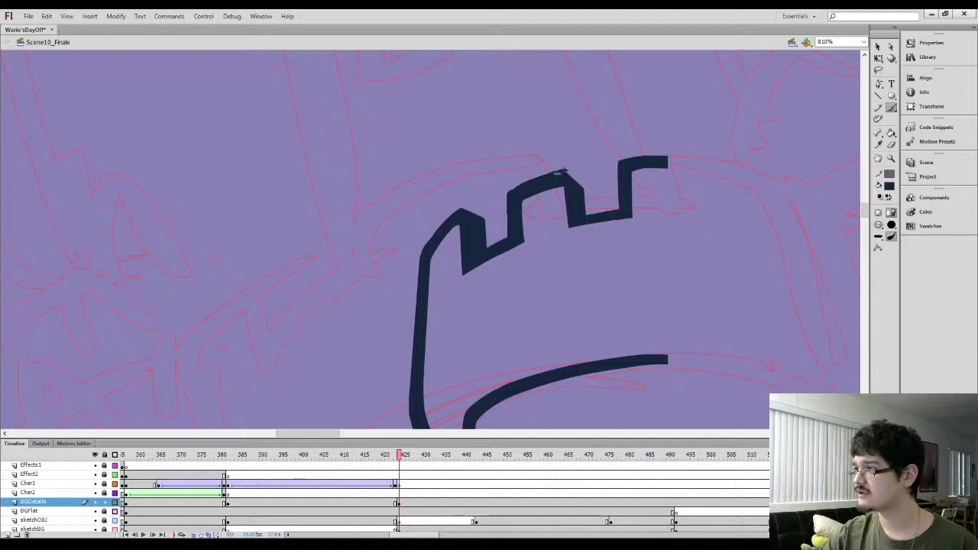
key("l")
left_click_drag(503, 207, 570, 191)
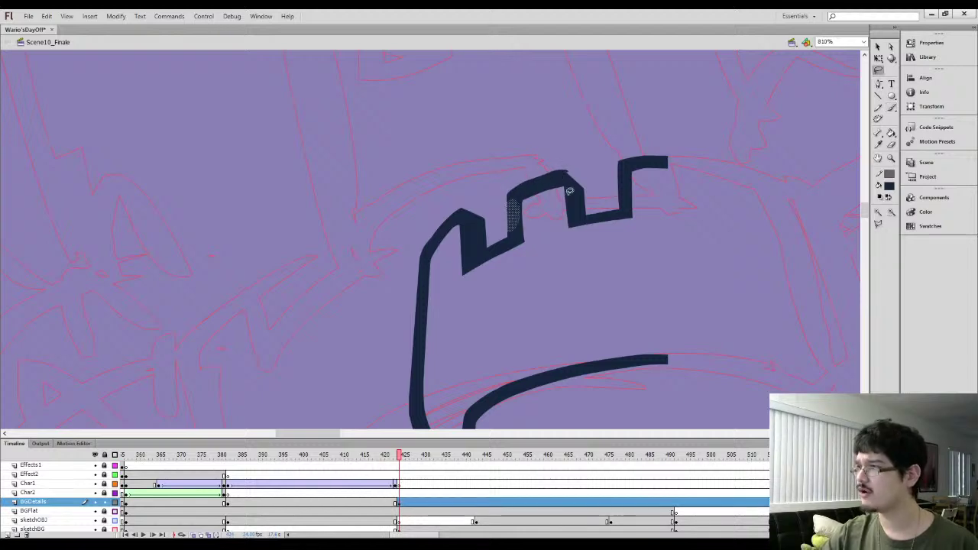
left_click(878, 47)
key("l")
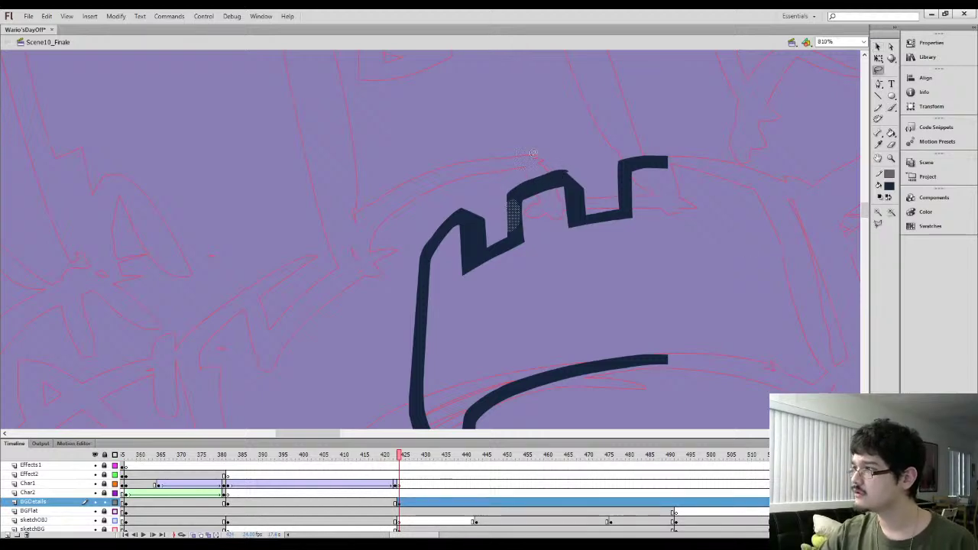
scroll(539, 165, "up", 2)
left_click(319, 205)
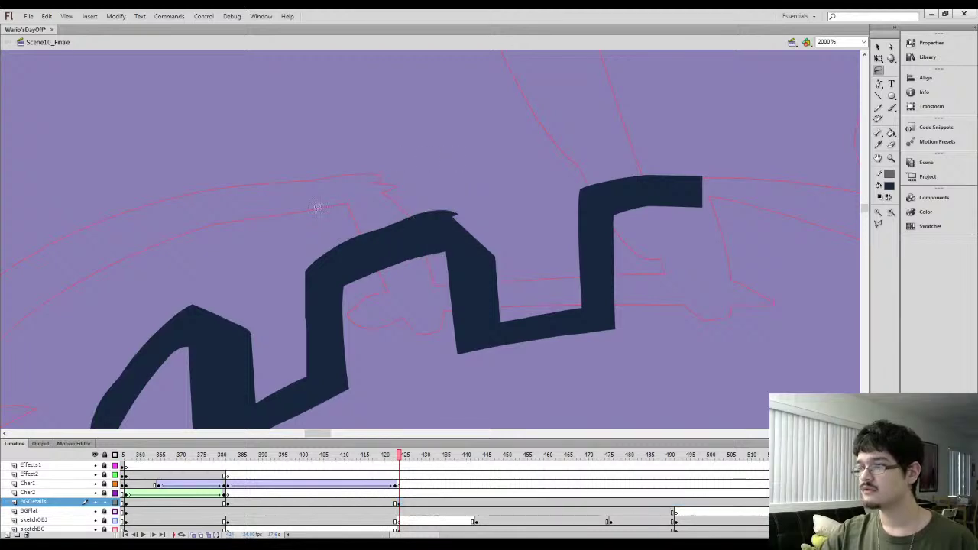
Erase stray paint beside the merlon, touch up its upper-left edge, and raise the connecting segment
key("e")
mouse_move(295, 284)
left_mouse_down()
mouse_move(295, 344)
mouse_move(295, 253)
mouse_move(298, 361)
mouse_move(297, 251)
mouse_move(298, 353)
mouse_move(293, 256)
mouse_move(299, 342)
left_mouse_up()
key("b")
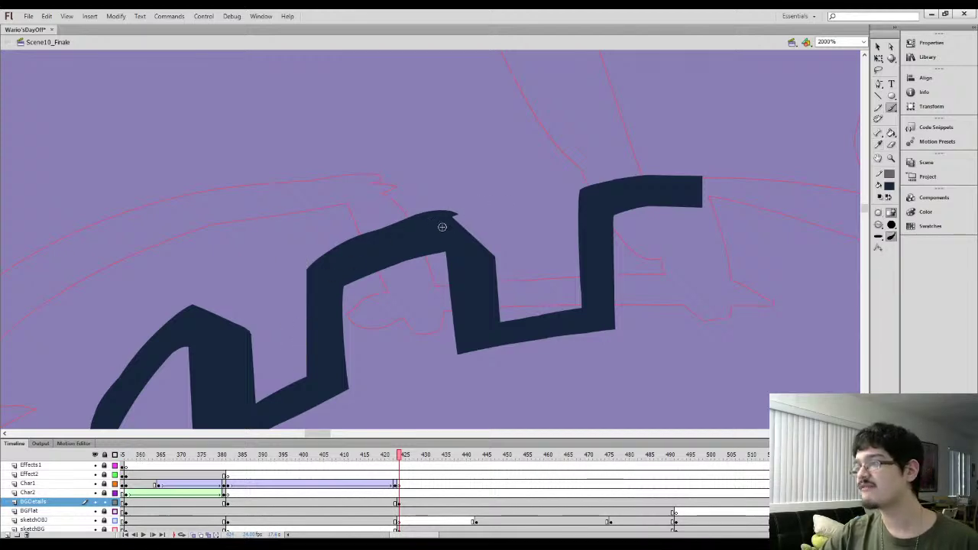
mouse_move(289, 277)
left_mouse_down()
mouse_move(415, 209)
mouse_move(335, 237)
mouse_move(439, 204)
mouse_move(341, 238)
mouse_move(482, 202)
mouse_move(509, 258)
left_mouse_up()
key("e")
left_click_drag(514, 325, 589, 307)
mouse_move(571, 273)
left_mouse_down()
mouse_move(522, 292)
mouse_move(517, 306)
left_mouse_up()
scroll(520, 271, "down", 5)
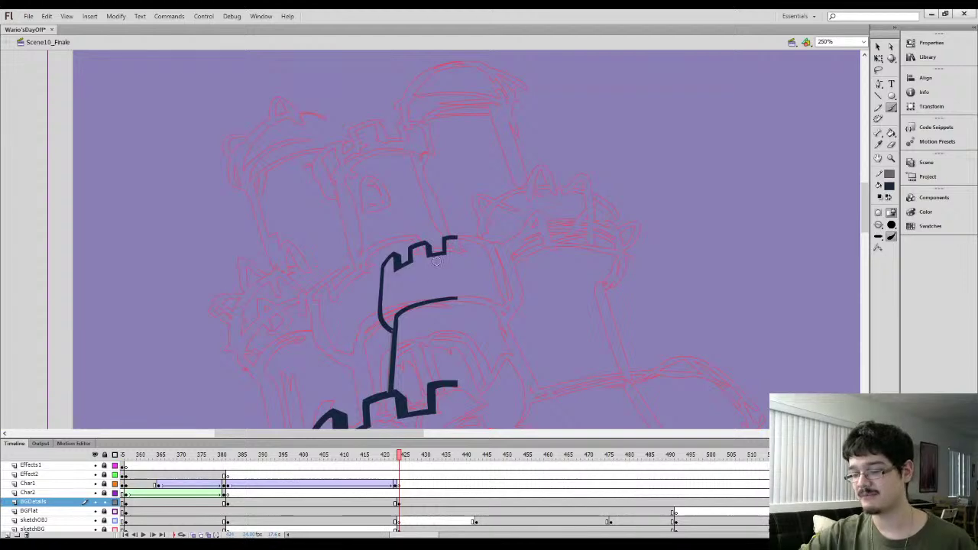
Pan up toward the lower tower and sample the navy line colour with the Eyedropper
key("ctrl+a")
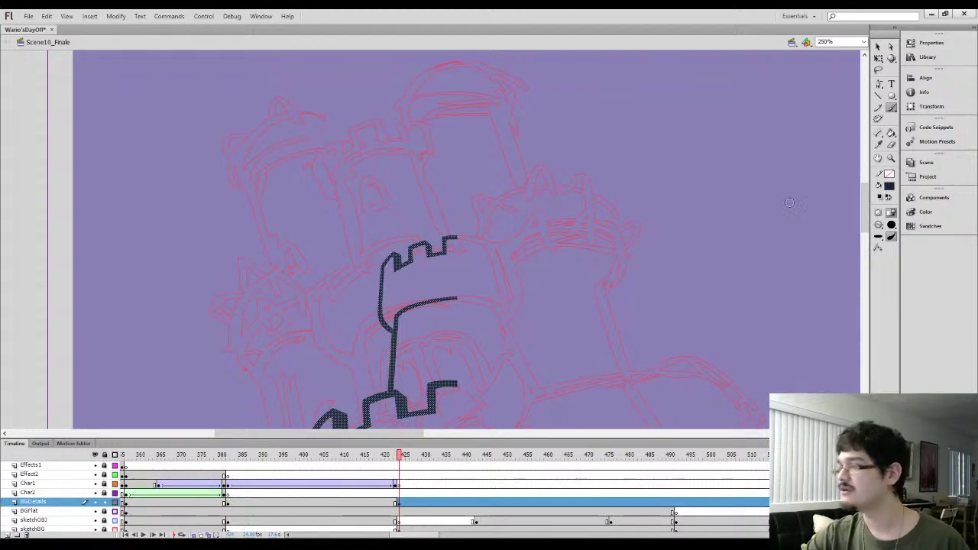
key("l")
left_click(327, 301)
left_click_drag(329, 367, 334, 222)
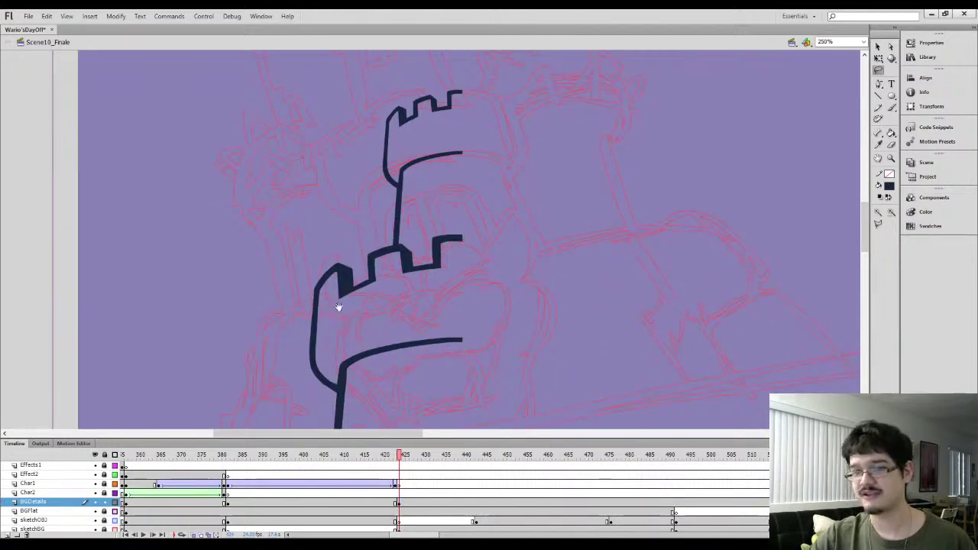
left_click_drag(334, 301, 334, 208)
left_click_drag(353, 273, 354, 251)
key("i")
left_click(405, 233)
left_click_drag(373, 293, 394, 198)
scroll(380, 278, "up", 2)
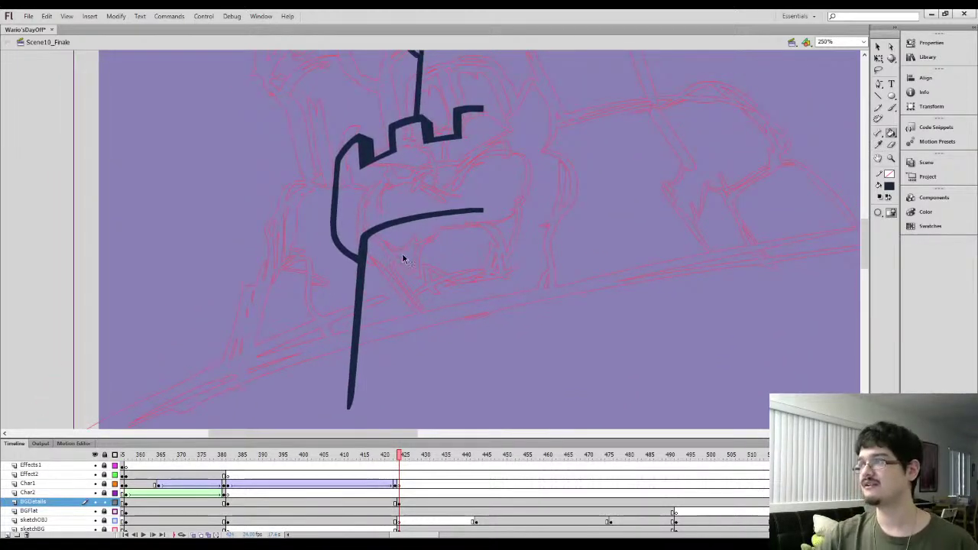
Zoom out to 125% with the Brush active and open the Library
key("ctrl+minus")
key("b")
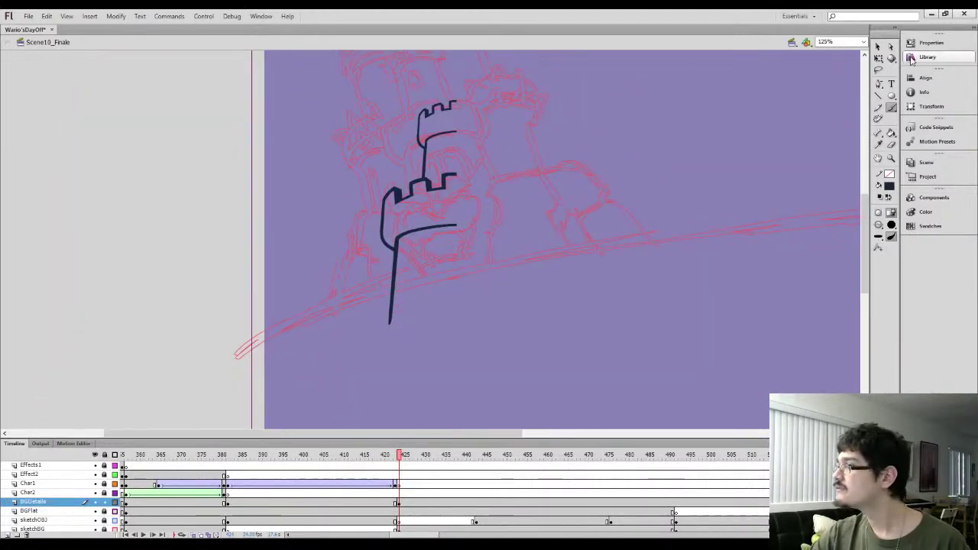
left_click(916, 61)
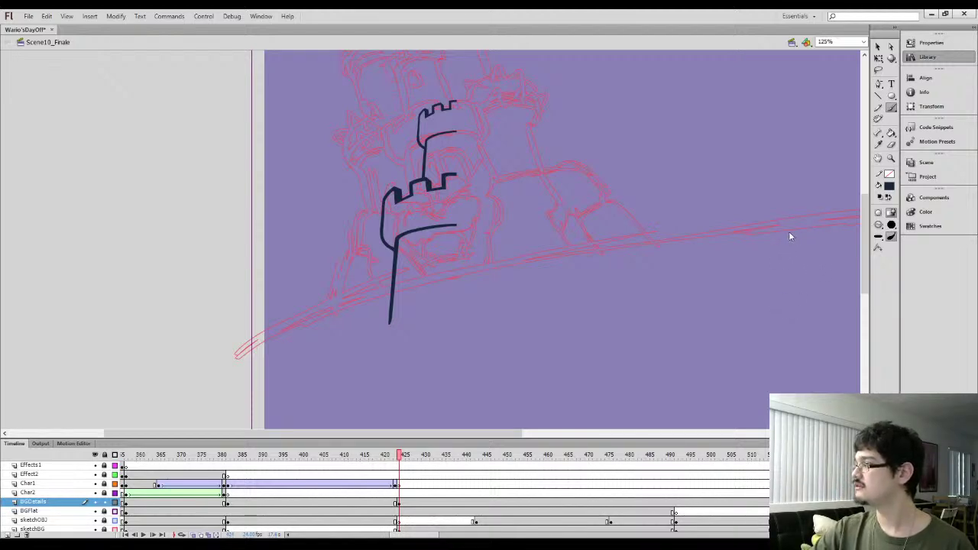
Paste the grey window-grid graphic, then shrink it and move it right with Free Transform
key("ctrl+v")
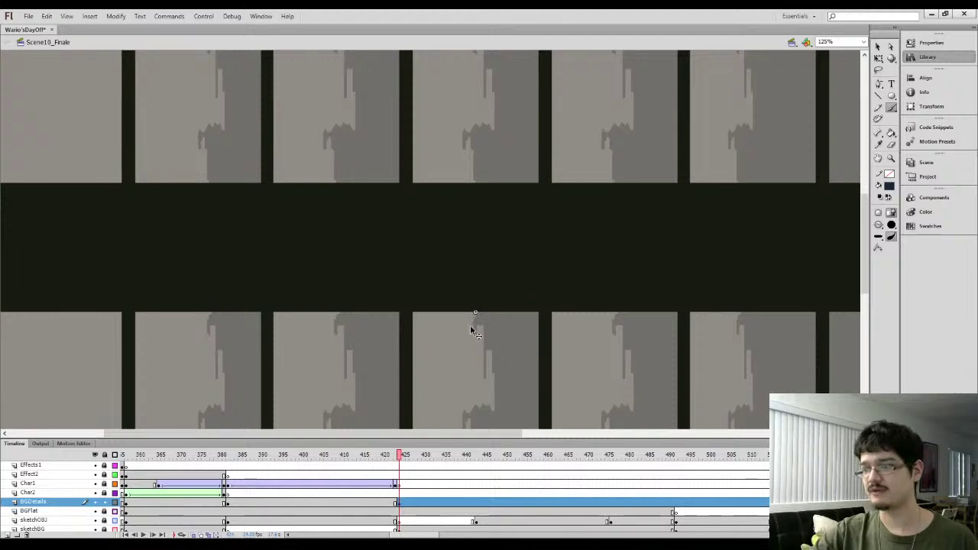
key("q")
key("ctrl+minus")
key("ctrl+minus")
left_click_drag(43, 104, 211, 252)
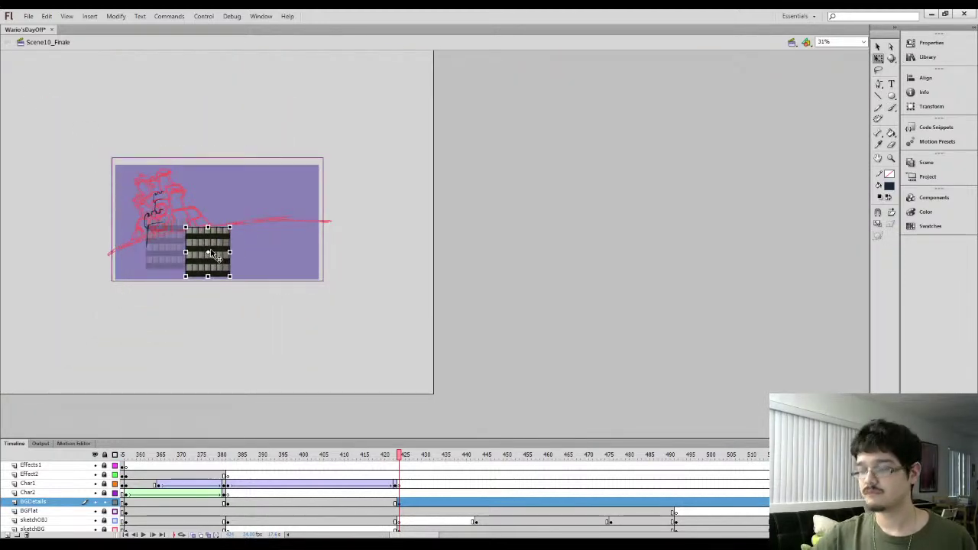
key("ctrl+equal")
key("ctrl+equal")
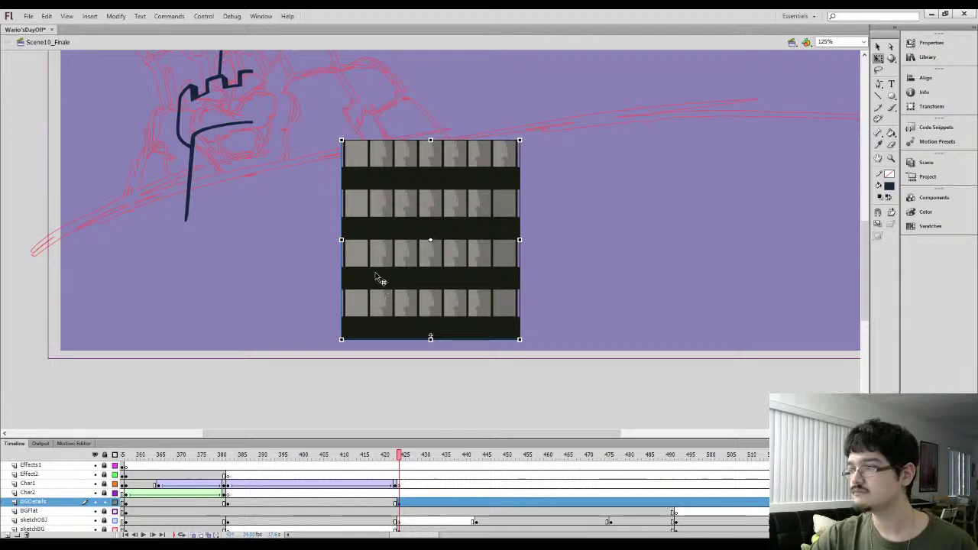
left_click(351, 123)
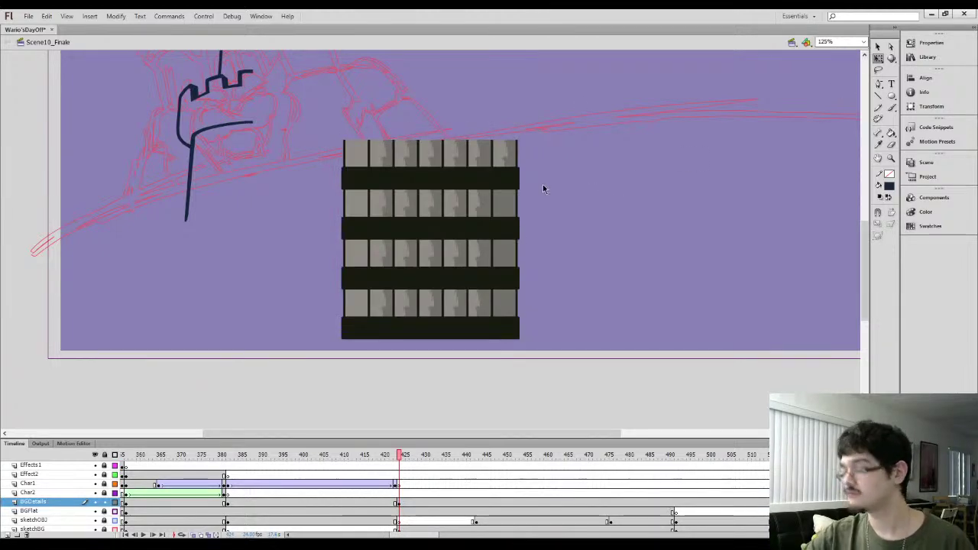
Paint Bucket every window pane across all four rows to a flat grey
key("k")
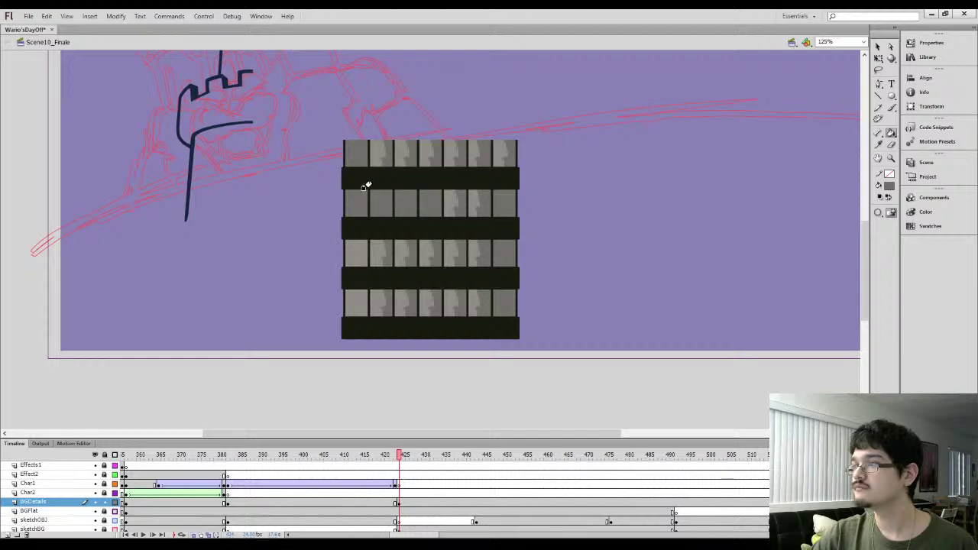
left_click(397, 157)
left_click(421, 153)
left_click(448, 155)
left_click(470, 156)
left_click(494, 157)
left_click(471, 201)
left_click(448, 202)
left_click(471, 251)
left_click(447, 253)
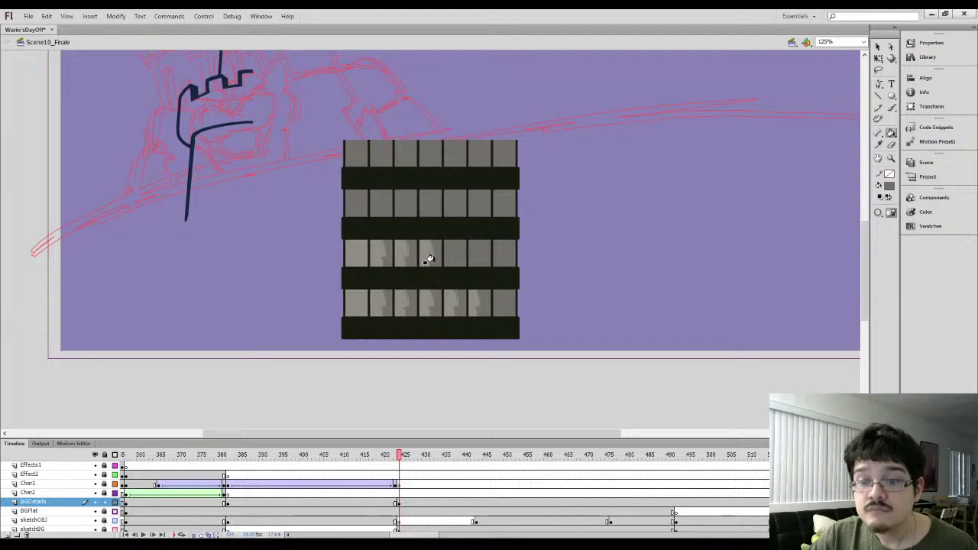
left_click(420, 257)
left_click(425, 299)
left_click(456, 299)
left_click(472, 300)
left_click(397, 303)
left_click(376, 302)
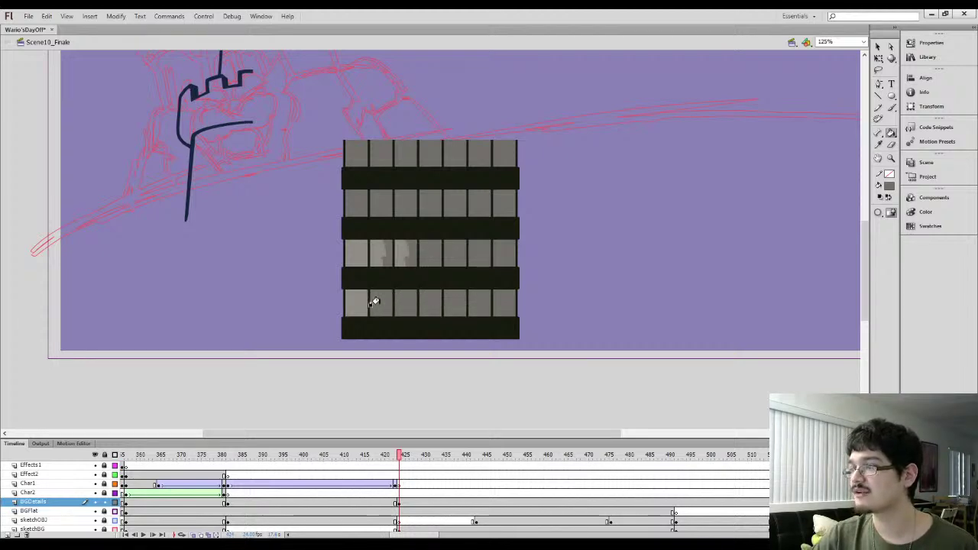
left_click(356, 302)
left_click(353, 254)
left_click(380, 254)
left_click(403, 253)
Sample the dark outline colour and ink the building's top edge with it
left_click(878, 46)
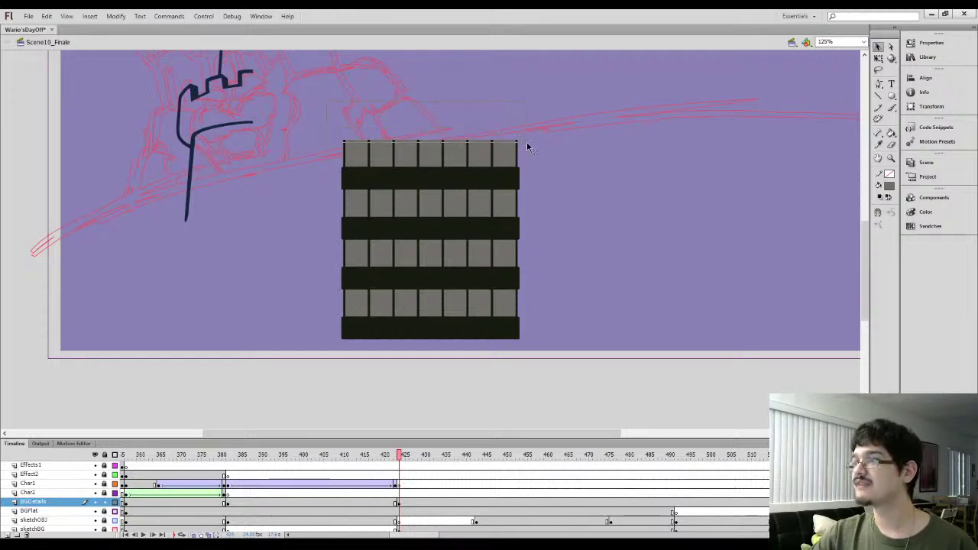
left_click(500, 159)
key("ctrl+=")
key("i")
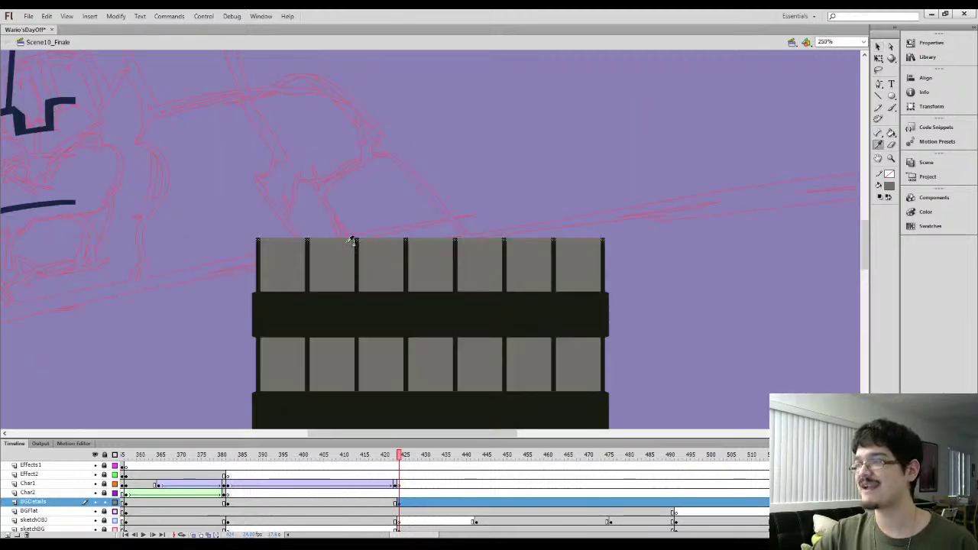
left_click(358, 244)
left_click(350, 243)
Zoom back to 125% and lasso the whole building for resizing
key("l")
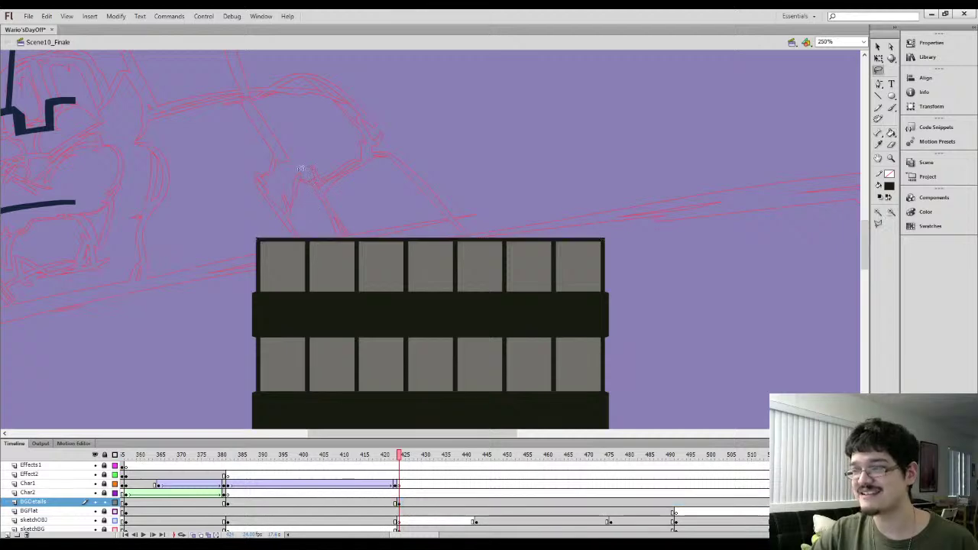
key("ctrl+minus")
scroll(323, 221, "down", 3)
mouse_move(324, 186)
left_mouse_down()
mouse_move(353, 129)
mouse_move(315, 383)
mouse_move(329, 291)
left_mouse_up()
key("q")
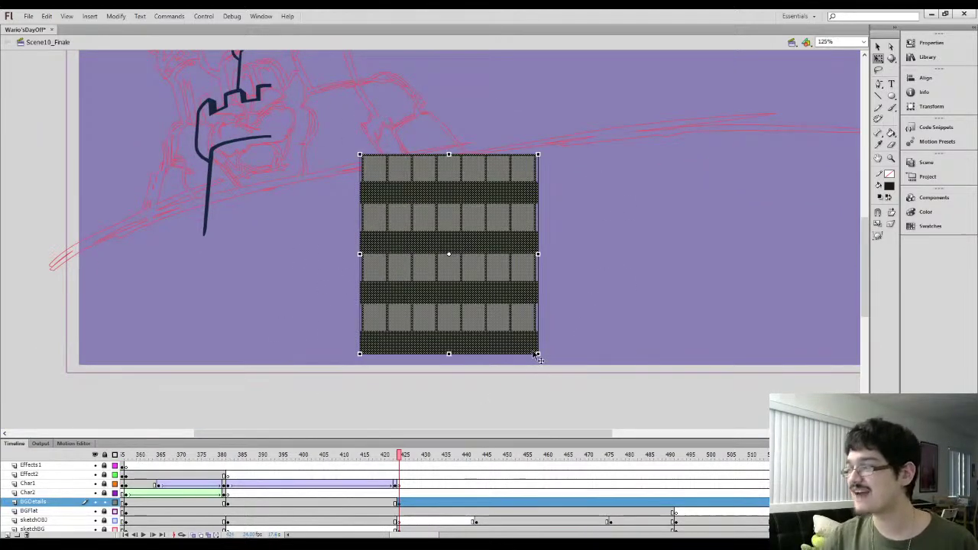
Shrink the building beside the tower, undo a trial perspective taper, and shorten it from the top
left_click_drag(538, 354, 296, 239)
left_click(892, 224)
left_click_drag(233, 157, 242, 162)
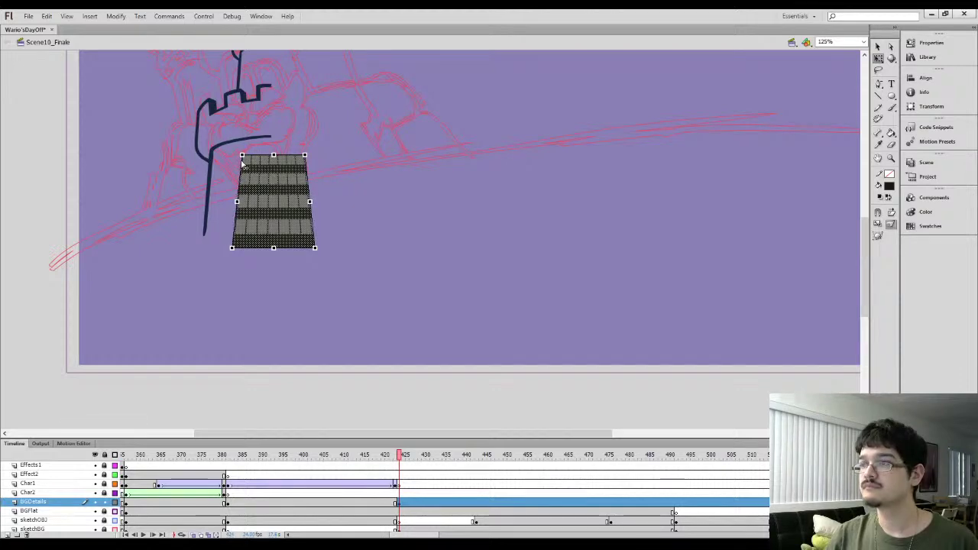
left_click_drag(242, 162, 239, 164)
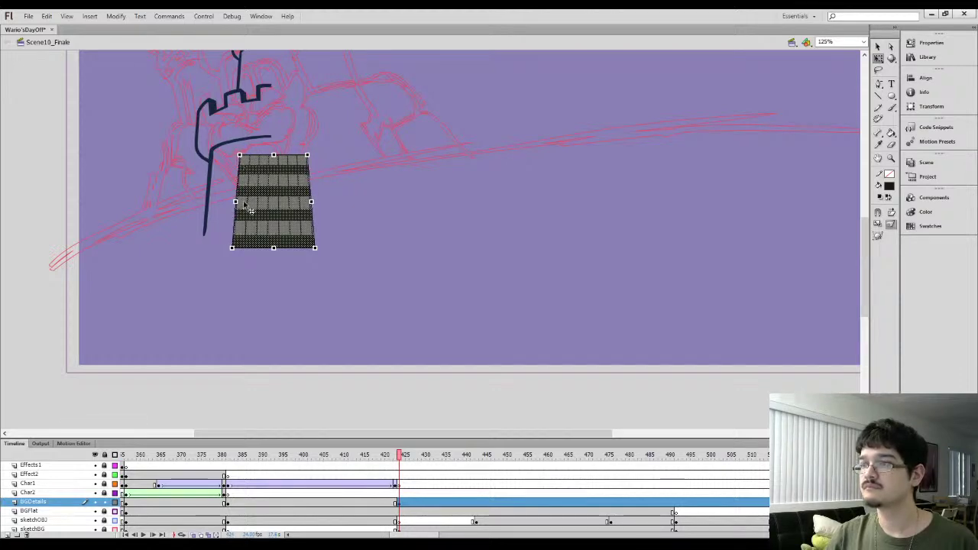
left_click_drag(235, 253, 239, 252)
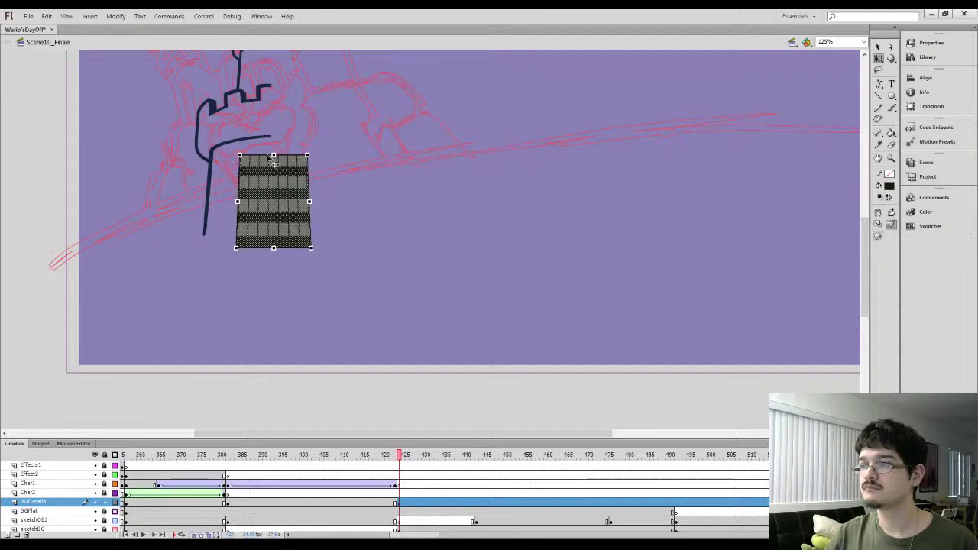
key("ctrl+z")
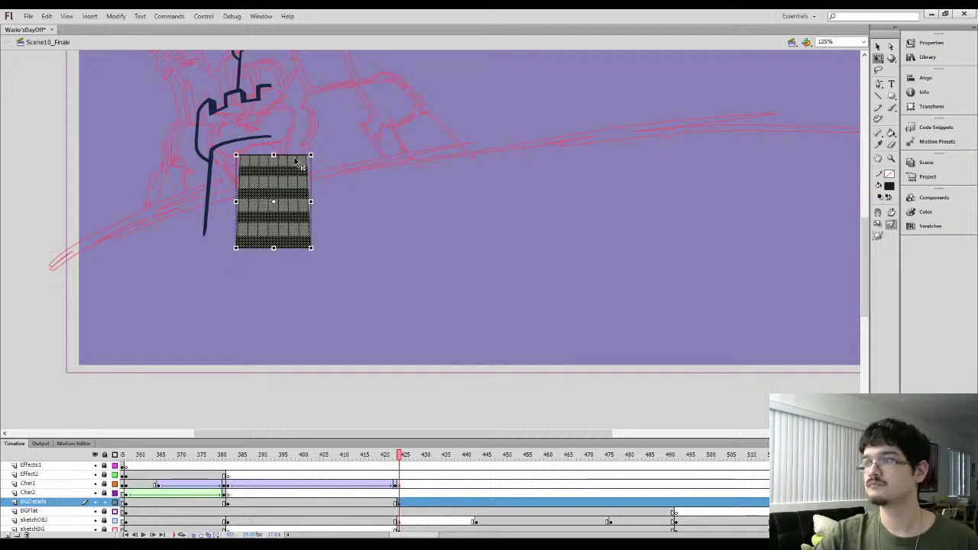
left_click_drag(274, 155, 274, 169)
left_click_drag(265, 204, 266, 199)
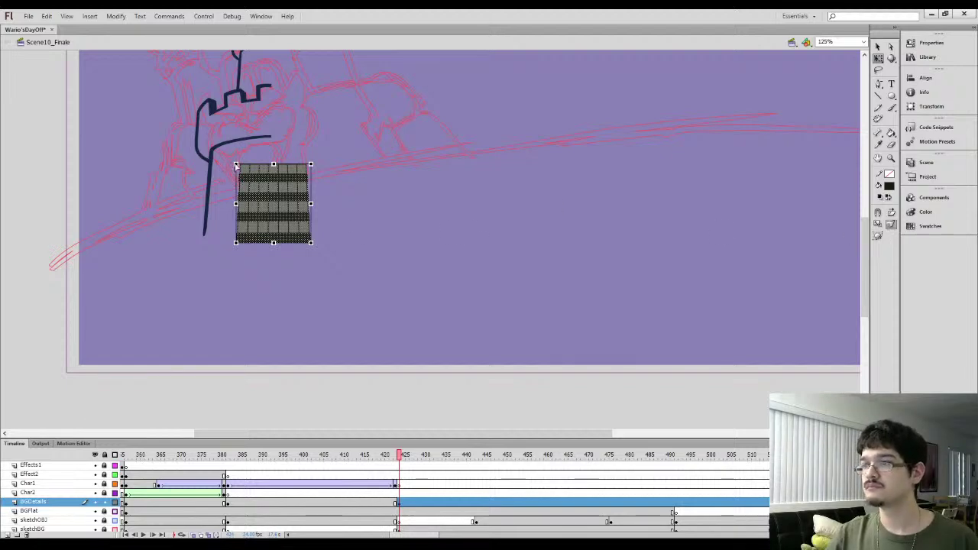
left_click(227, 198)
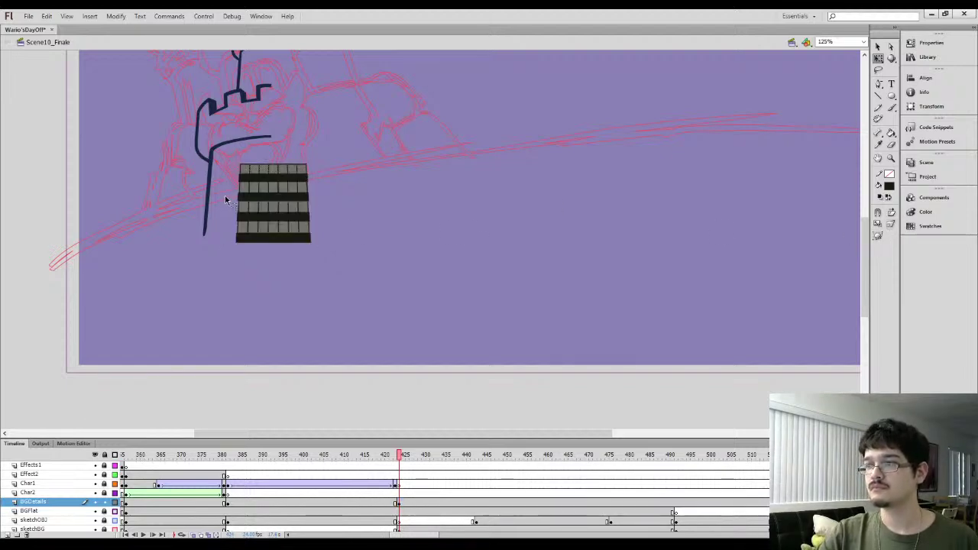
Move the building block down below the tower, then select the half-tower outline
key("space")
left_click_drag(344, 220, 374, 294)
key("ctrl+equal")
key("space")
left_click_drag(246, 268, 464, 213)
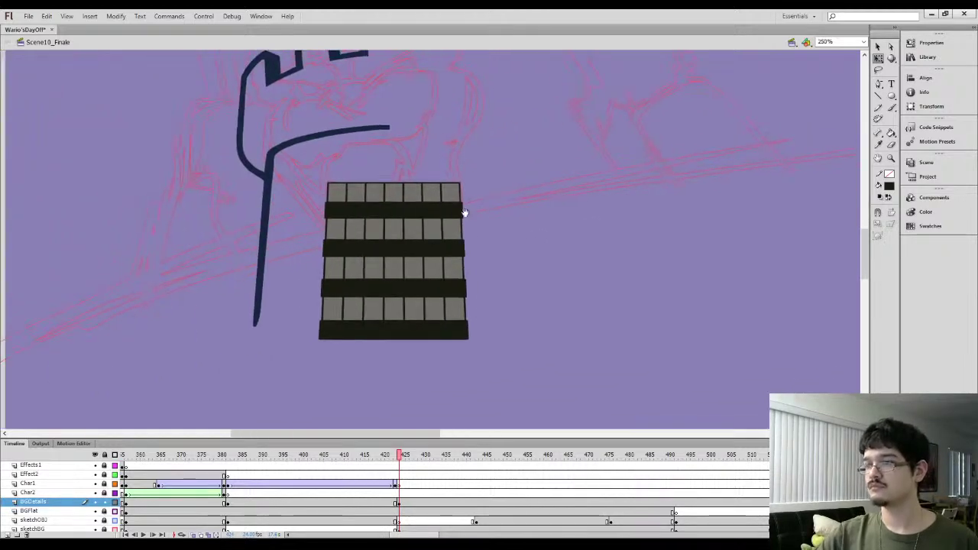
key("ctrl+minus")
key("space")
mouse_move(360, 199)
left_mouse_down()
mouse_move(333, 245)
mouse_move(403, 353)
mouse_move(332, 273)
mouse_move(344, 248)
left_mouse_up()
key("l")
left_click_drag(370, 296, 371, 388)
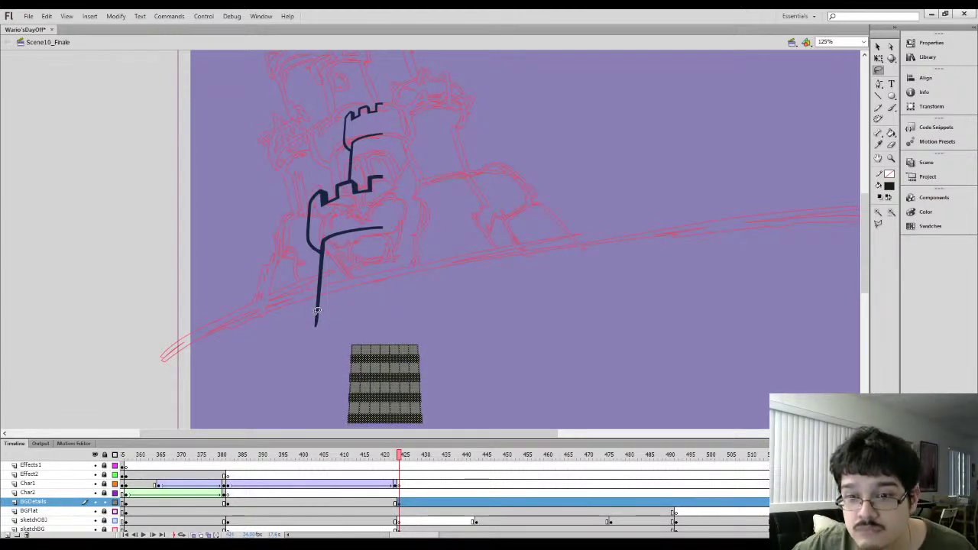
key("q")
left_click(310, 254)
Flip a copy of the half tower horizontally and move it right to complete the tower
left_click(318, 256)
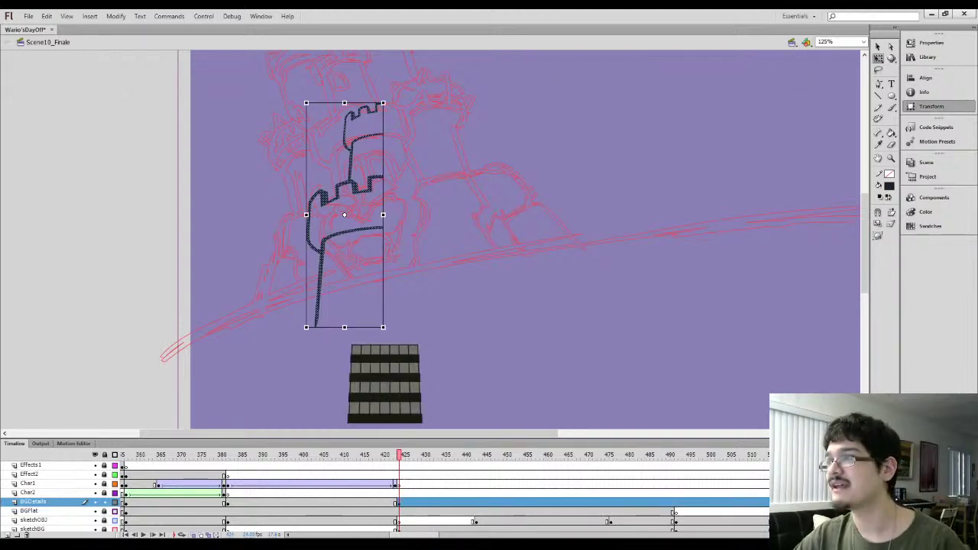
key("Return")
left_click_drag(334, 189, 417, 193)
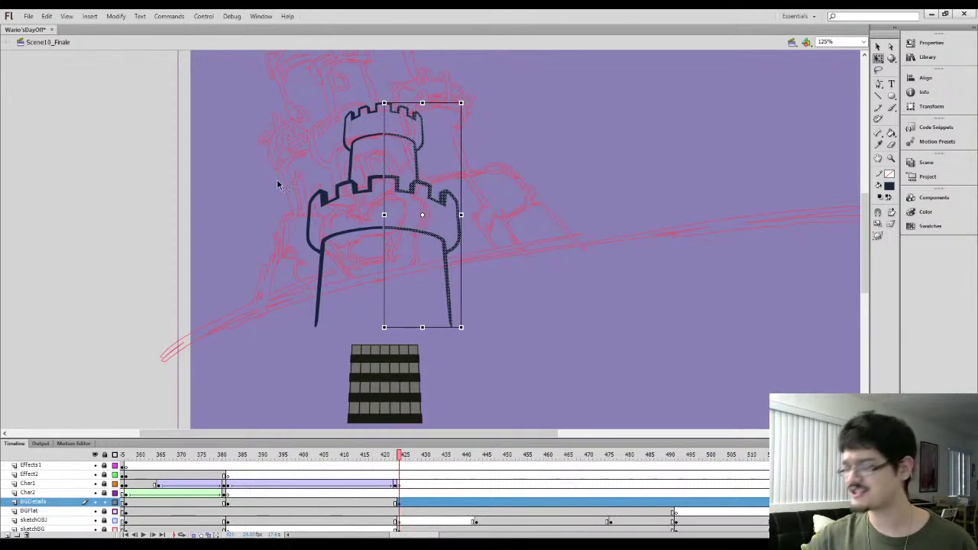
key("ctrl+equal")
key("ctrl+equal")
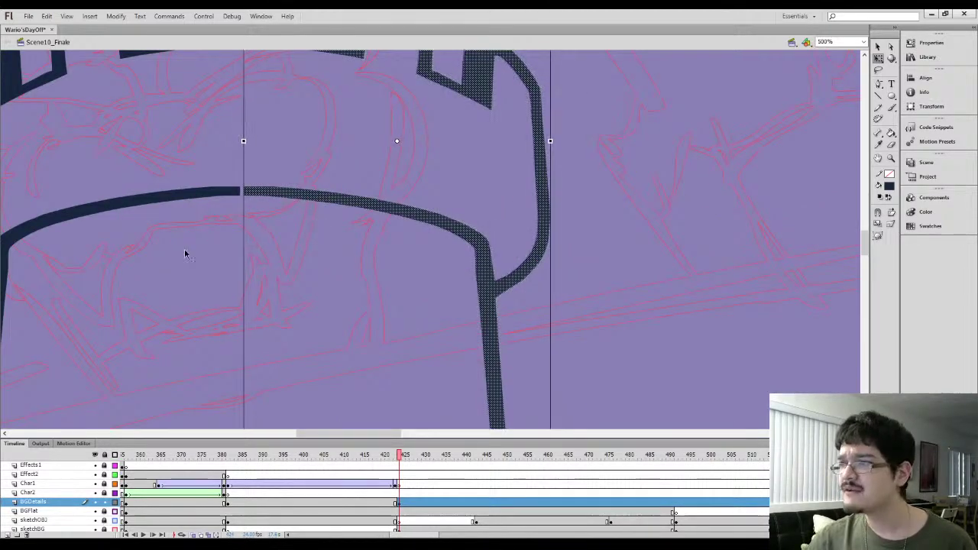
left_click(193, 233)
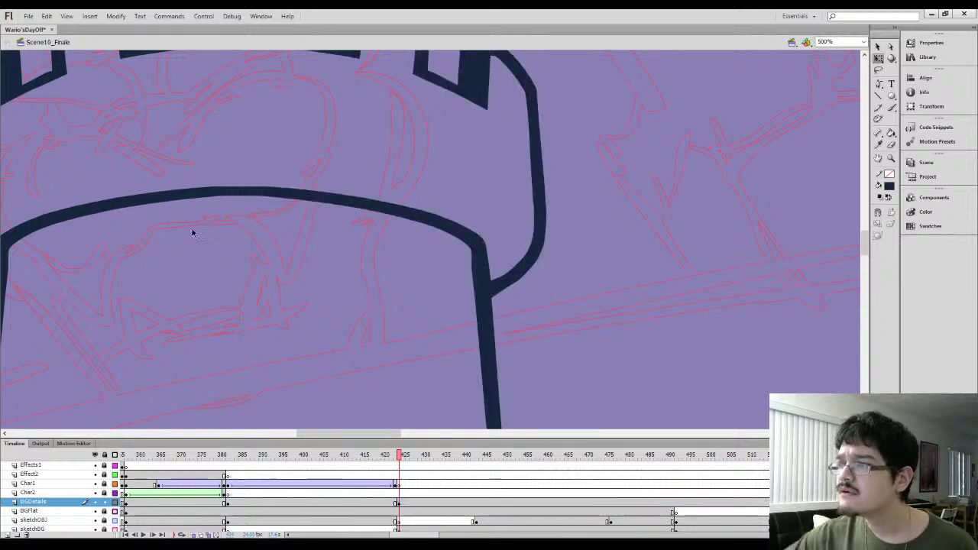
Clean up the stroke and lasso the top of the middle merlon where the halves join
left_click_drag(201, 138, 308, 276)
left_click(341, 127)
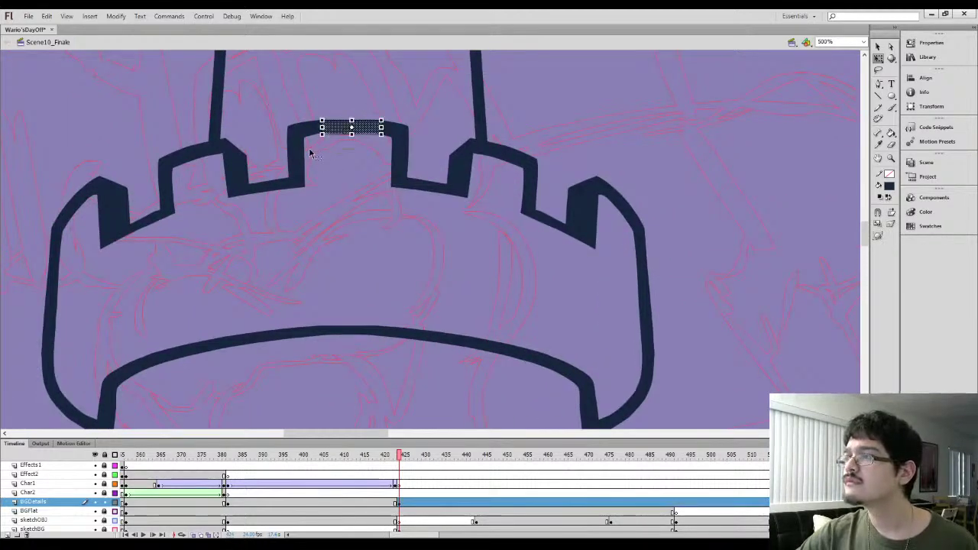
left_click(879, 47)
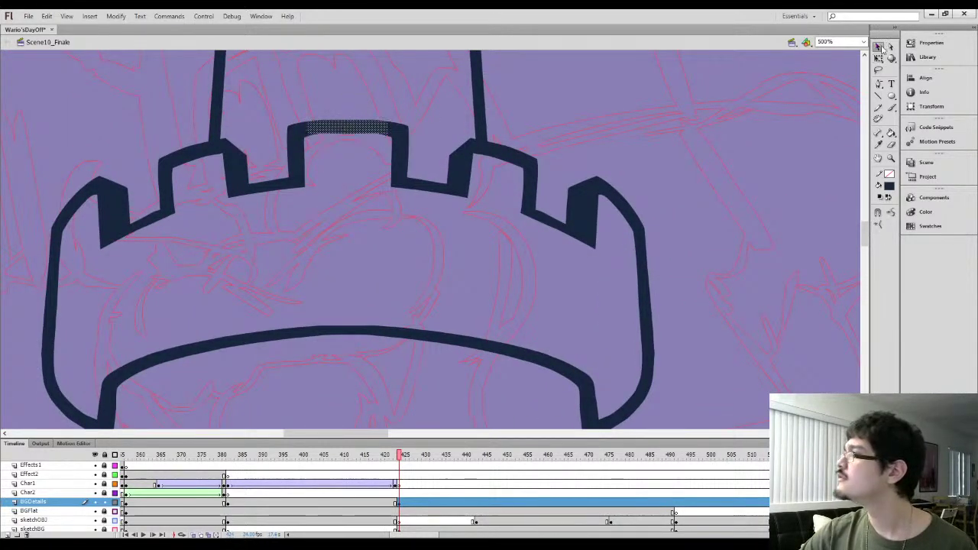
left_click(337, 136)
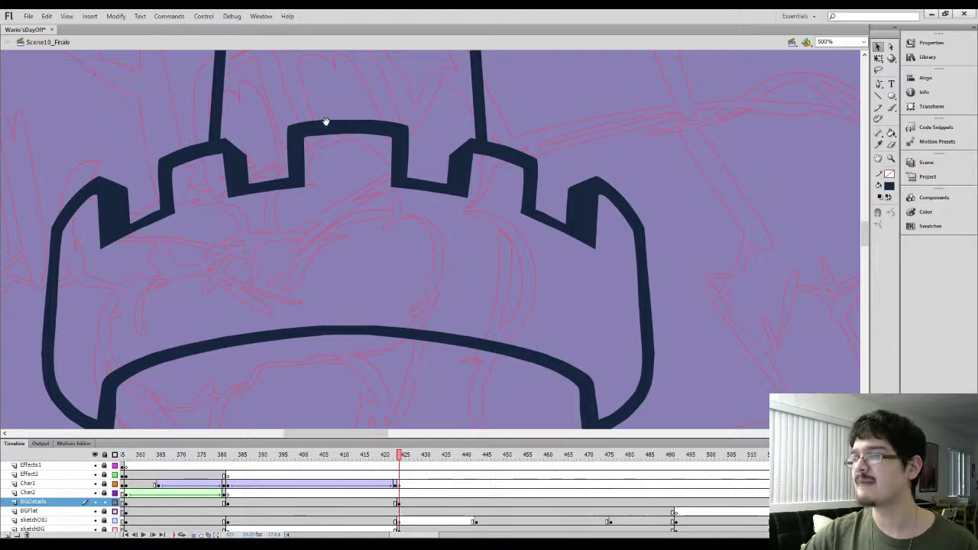
left_click_drag(323, 125, 356, 191)
left_click_drag(344, 134, 359, 231)
key("l")
mouse_move(342, 296)
left_mouse_down()
mouse_move(406, 259)
mouse_move(419, 306)
left_mouse_up()
left_click(878, 46)
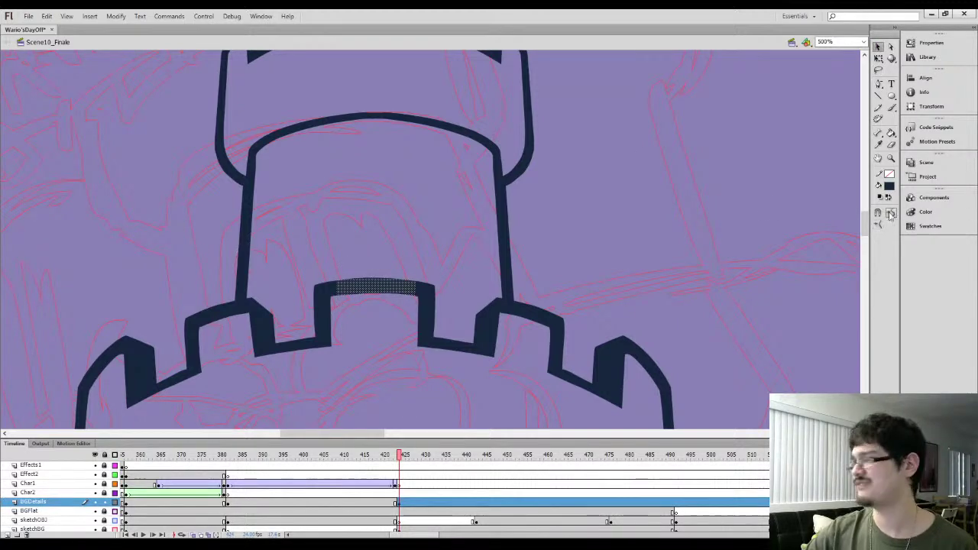
left_click(317, 222)
Tidy the upper tier's arc stroke and the top of its middle merlon
scroll(354, 229, "up", 3)
left_click(324, 201)
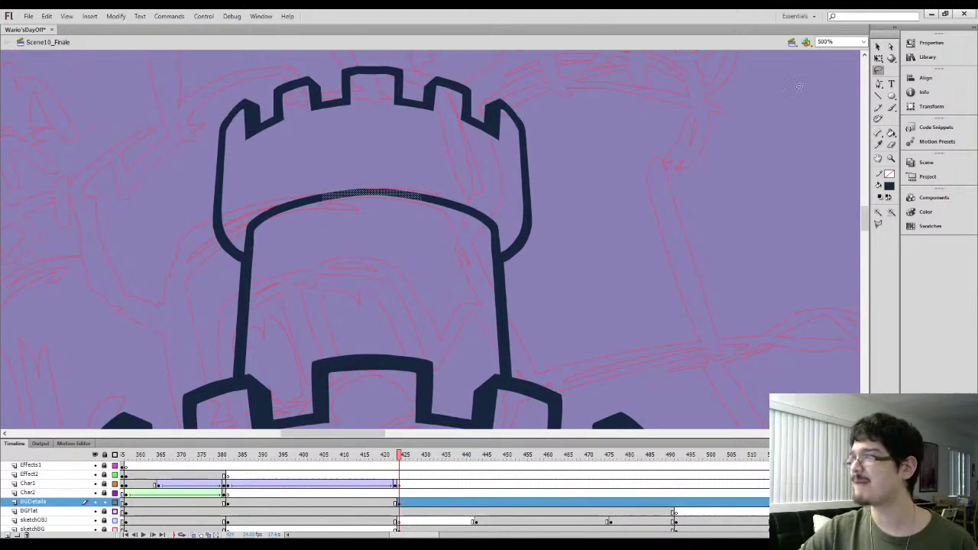
left_click(371, 264)
scroll(367, 203, "up", 2)
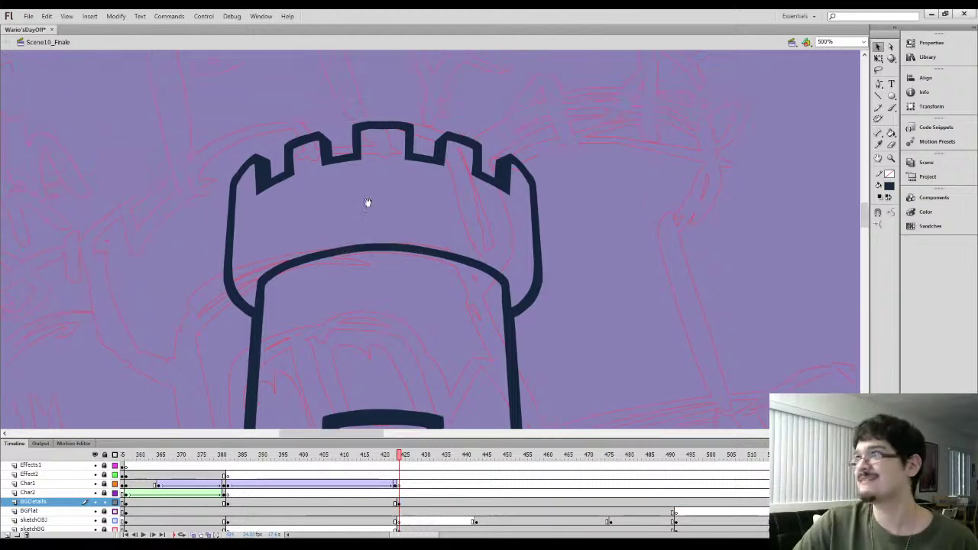
key("l")
left_click_drag(400, 134, 399, 136)
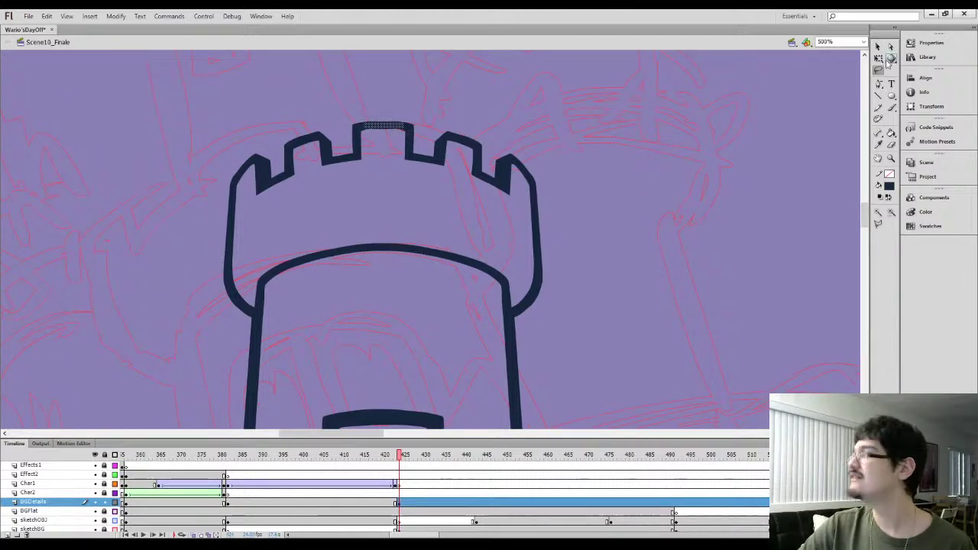
key("v")
left_click(614, 219)
Lasso-fix the seam in the lower tier's arc stroke, then zoom out to the whole tower
mouse_move(373, 203)
left_mouse_down()
mouse_move(421, 242)
mouse_move(427, 229)
left_mouse_up()
left_click_drag(374, 261, 372, 253)
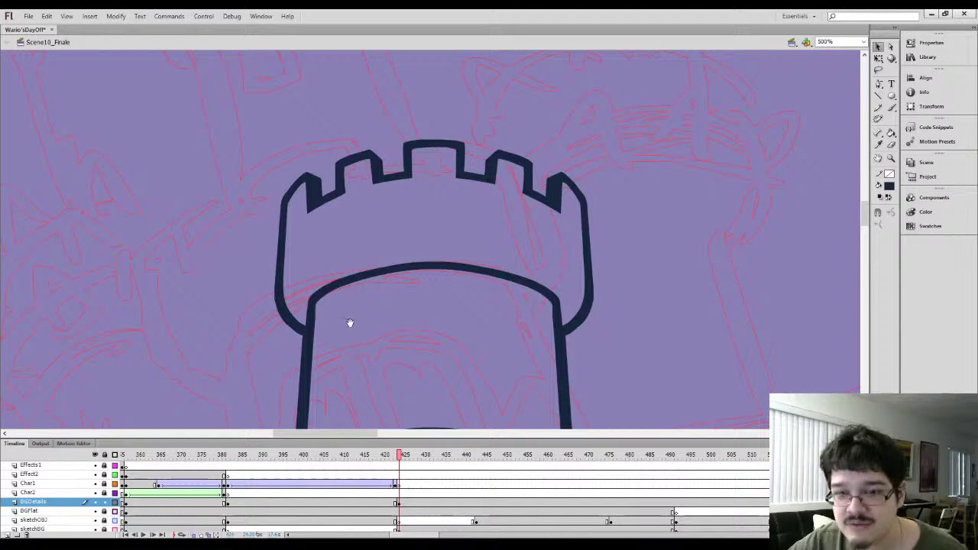
scroll(349, 322, "down", 3)
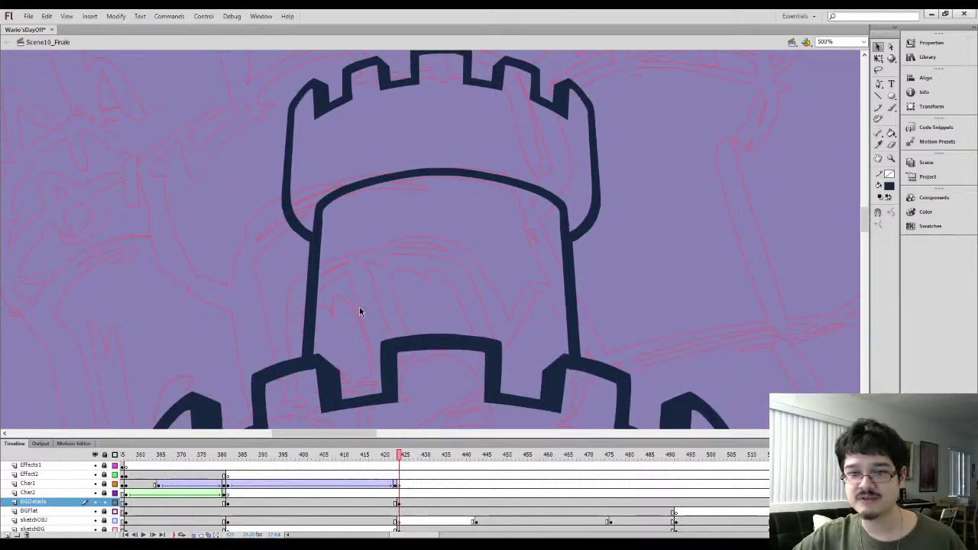
left_click_drag(371, 355, 376, 160)
mouse_move(401, 321)
left_mouse_down()
mouse_move(395, 227)
mouse_move(367, 176)
left_mouse_up()
key("l")
left_click_drag(401, 241, 481, 214)
left_click(878, 46)
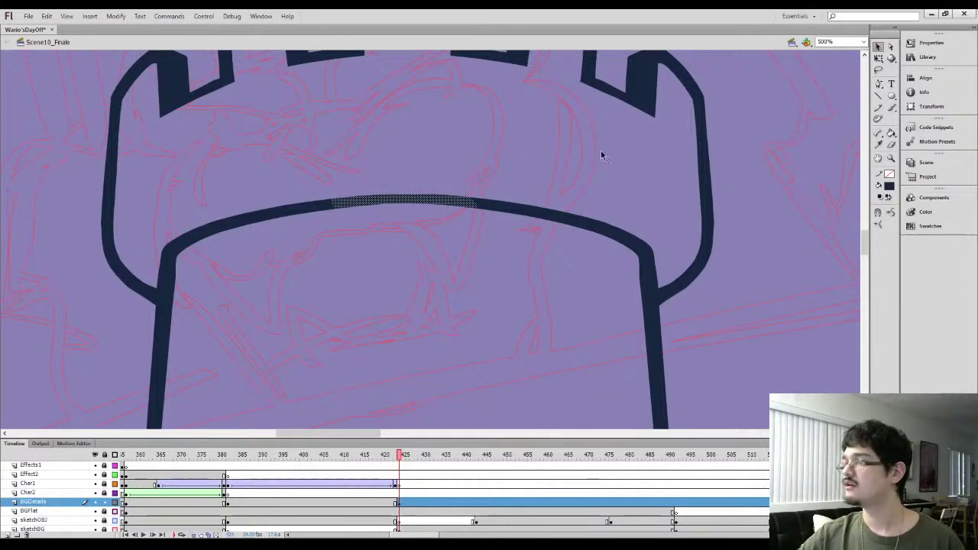
key("ctrl+minus")
key("ctrl+minus")
Lasso the brick grid and move it into the tower's base beneath the arch
left_click_drag(372, 282, 370, 205)
key("l")
mouse_move(383, 259)
left_mouse_down()
mouse_move(455, 246)
mouse_move(363, 340)
mouse_move(382, 260)
left_mouse_up()
mouse_move(415, 332)
left_mouse_down()
mouse_move(405, 236)
mouse_move(366, 287)
left_mouse_up()
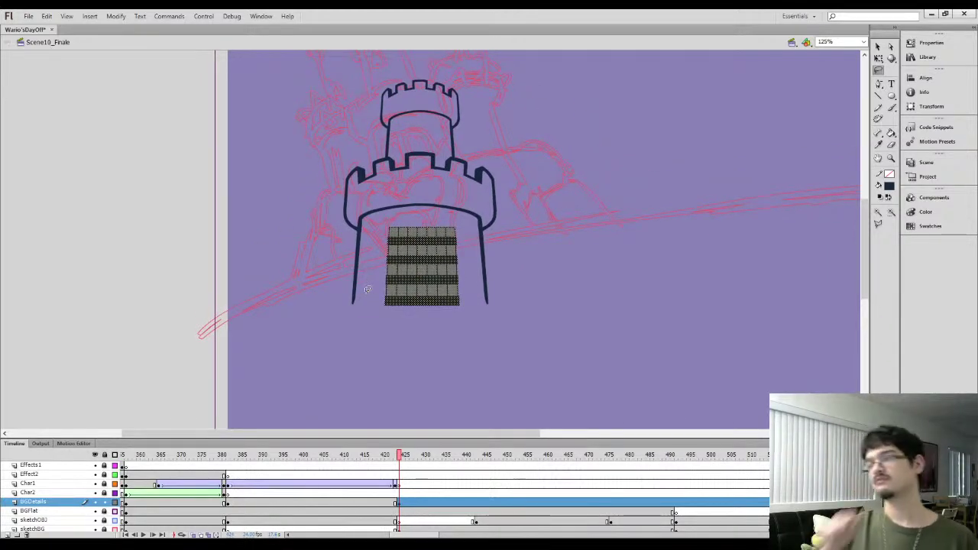
key("q")
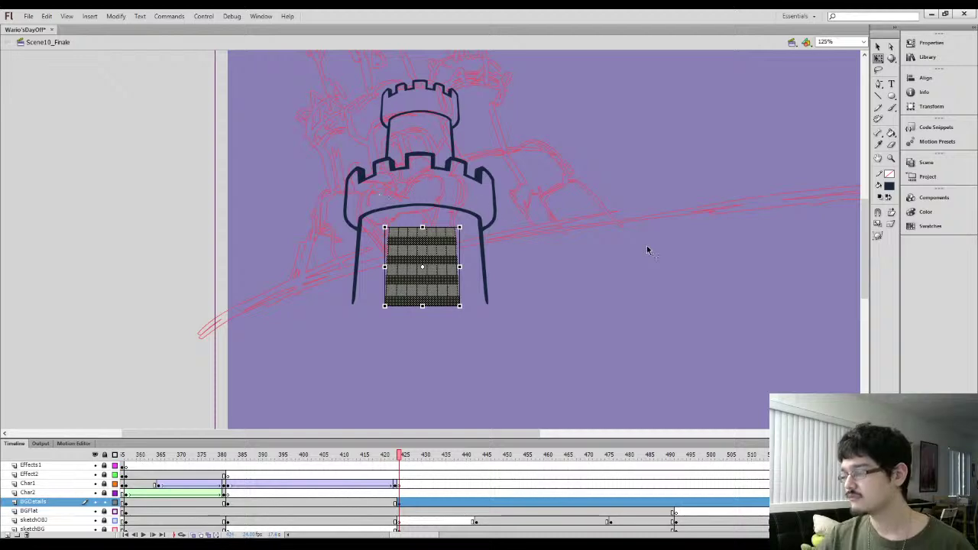
key("ctrl+=")
key("ctrl+=")
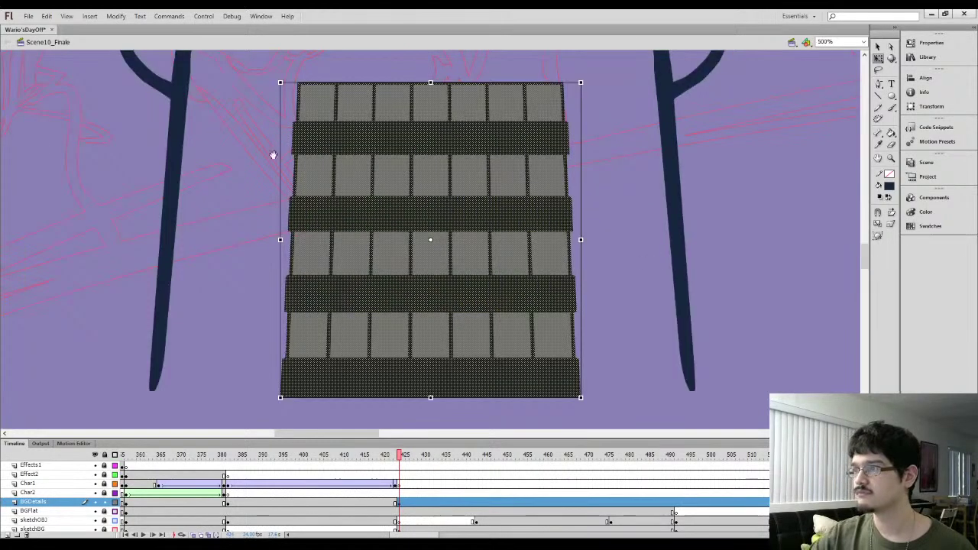
left_click_drag(270, 153, 268, 181)
key("ctrl+minus")
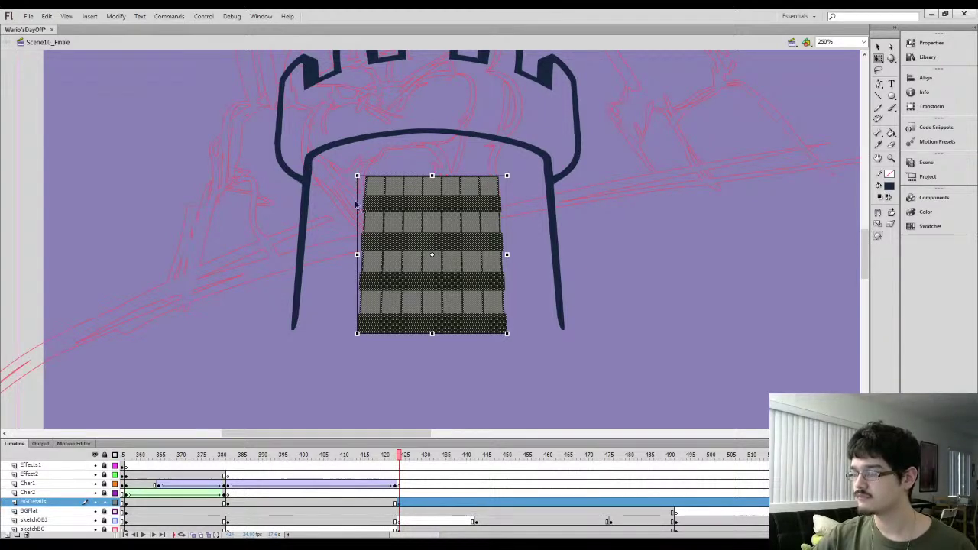
Move the brick grid down so it sits below the tower
left_click_drag(408, 254, 730, 255)
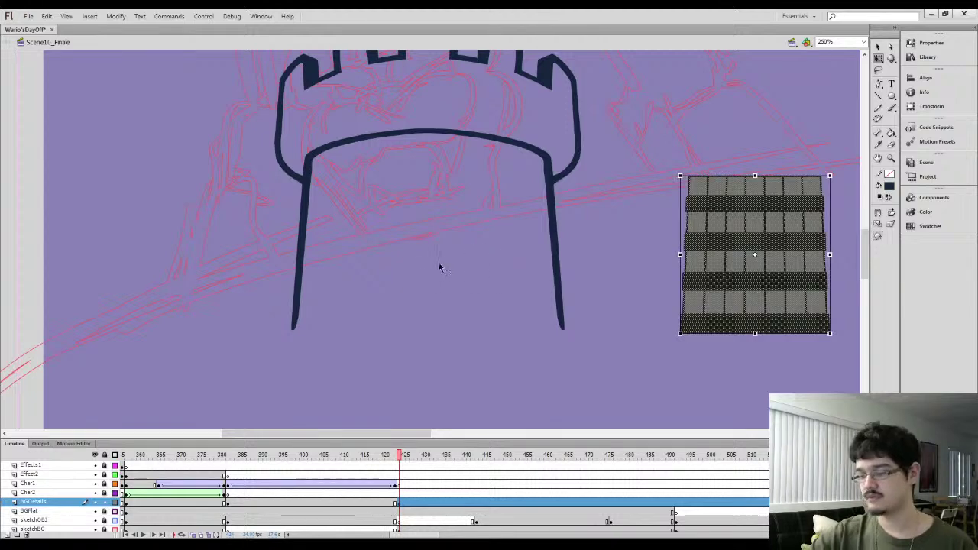
key("ctrl+z")
left_click_drag(430, 258, 416, 405)
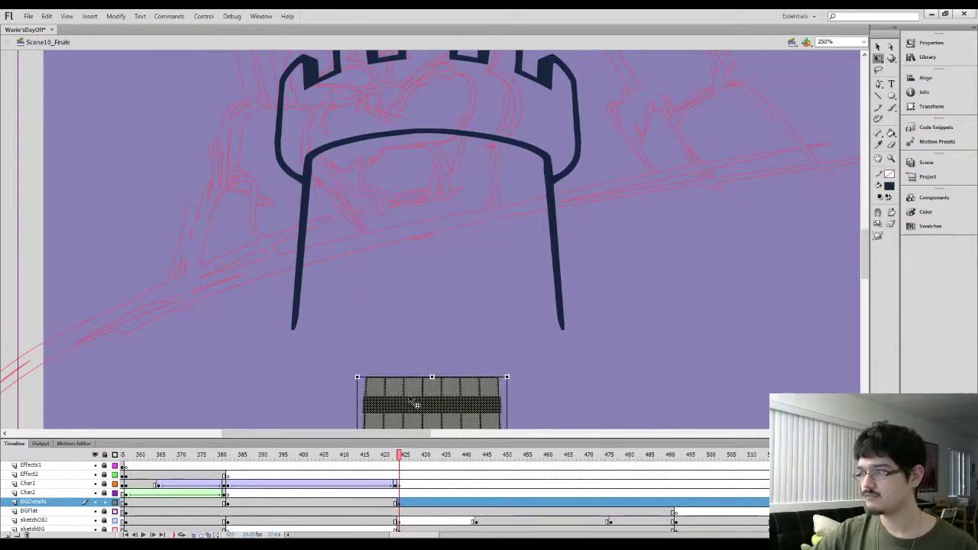
left_click(394, 272)
Draw a navy circle in the tower's centre and delete its lower half
left_click(891, 96)
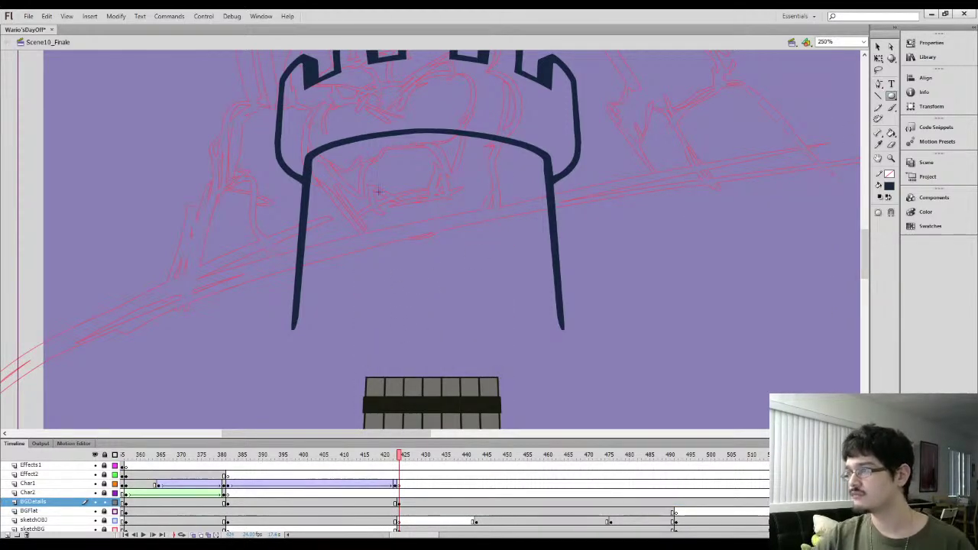
left_click_drag(483, 267, 371, 171)
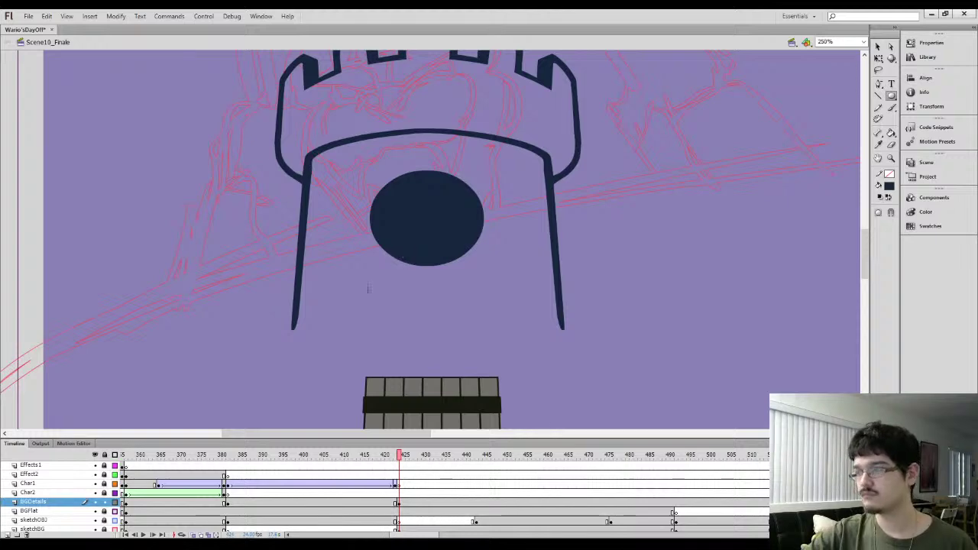
left_click_drag(356, 304, 512, 217)
key("ctrl+z")
left_click(878, 47)
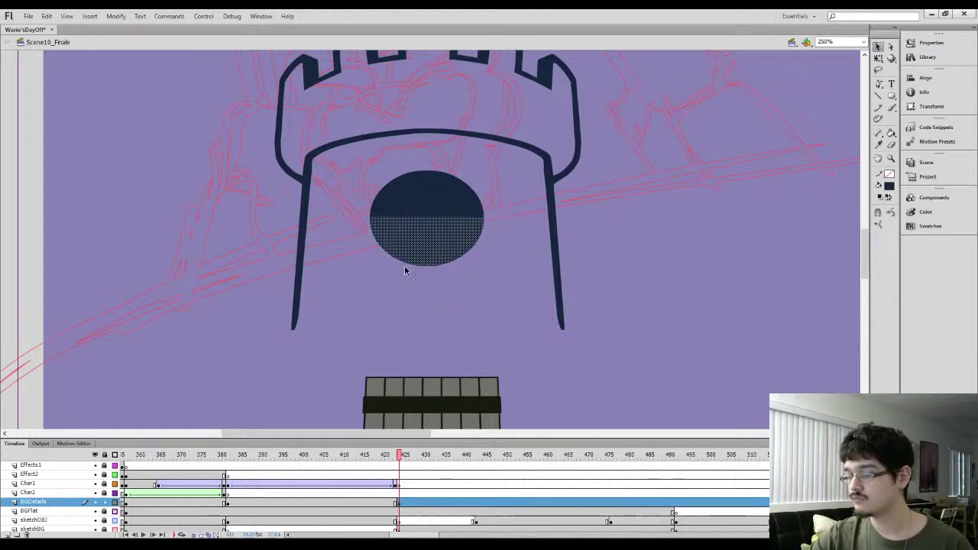
key("q")
key("Delete")
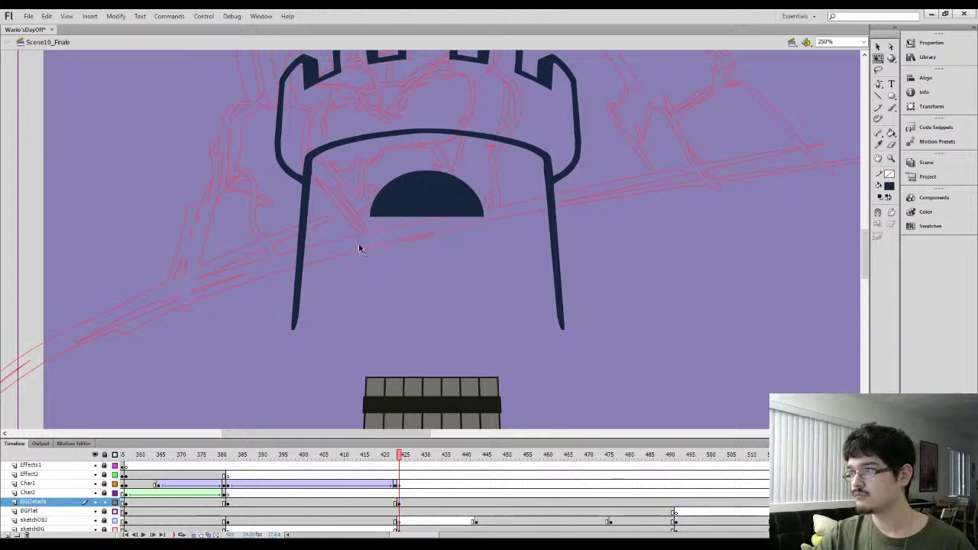
Stretch the navy half-dome downward into a tall arched door
left_click(475, 213)
left_click_drag(426, 216, 427, 328)
left_click(356, 235)
left_click_drag(356, 235, 489, 196)
left_click(877, 46)
left_click(891, 213)
left_click(514, 217)
left_click(403, 261)
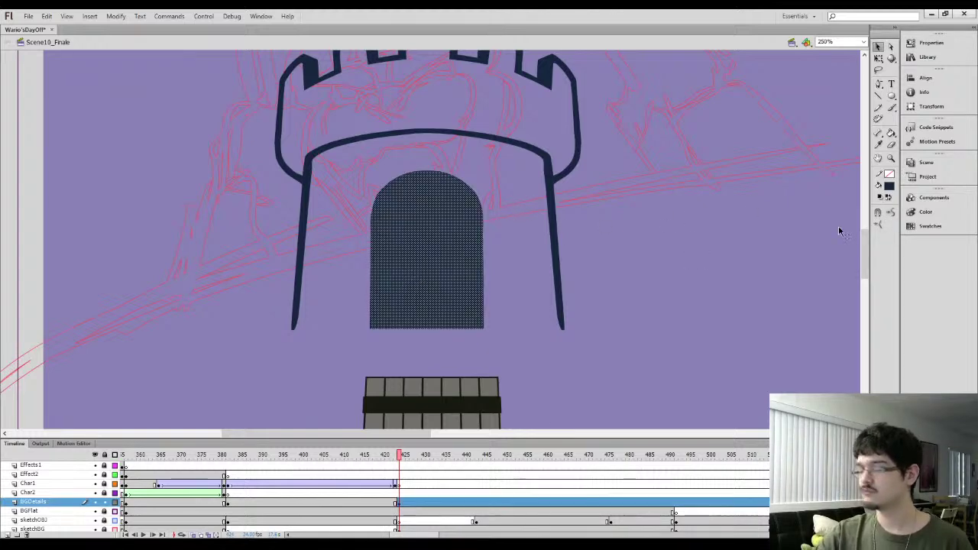
Taper the door wider at its base and lower its top slightly
key("q")
left_click_drag(483, 340, 503, 331)
left_click(516, 289)
left_click(493, 281)
left_click_drag(351, 328, 358, 330)
left_click(324, 246)
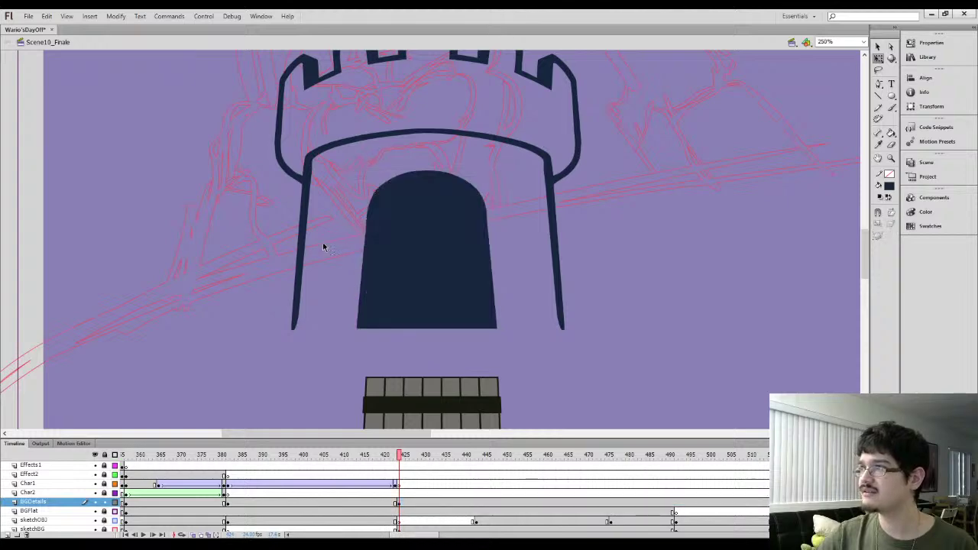
left_click(398, 286)
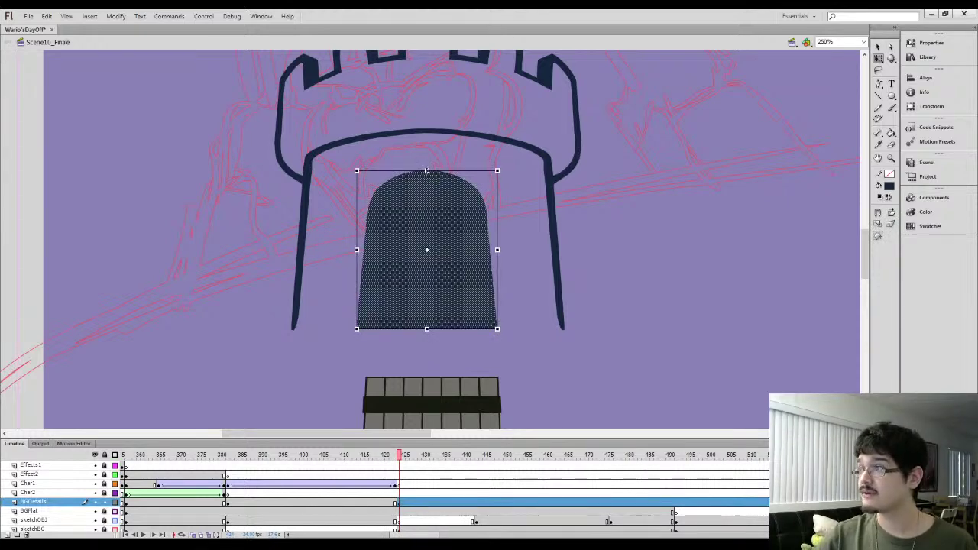
left_click_drag(426, 169, 426, 181)
key("ctrl+minus")
left_click(321, 296)
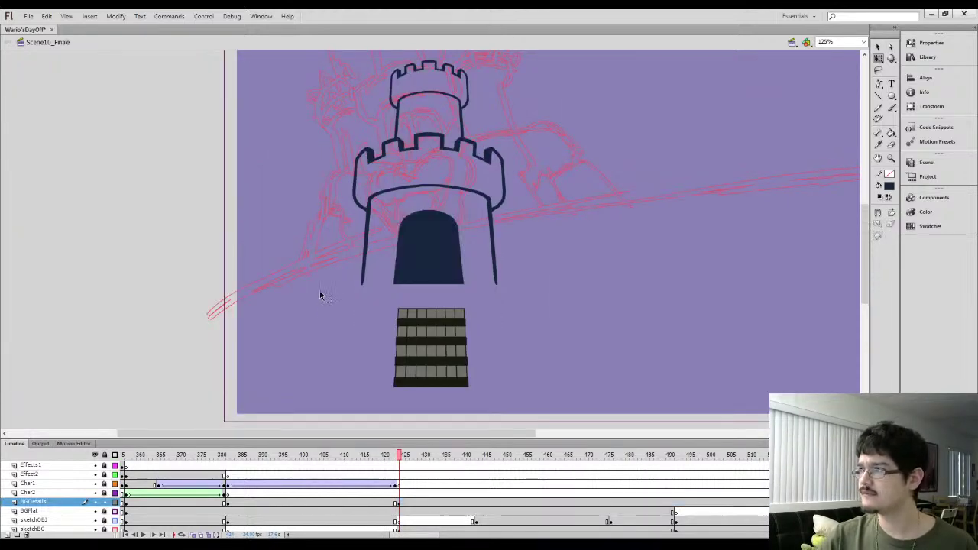
Pull the door's bottom corners inward with corner distortion
left_click(424, 261)
key("ctrl+equal")
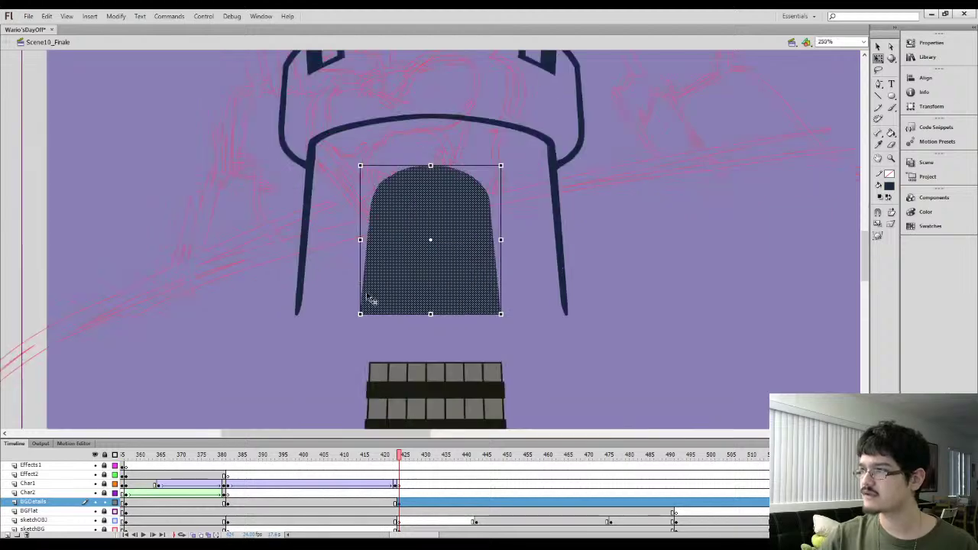
left_click(891, 223)
left_click_drag(360, 313, 345, 312)
left_click(345, 311)
left_click(393, 290)
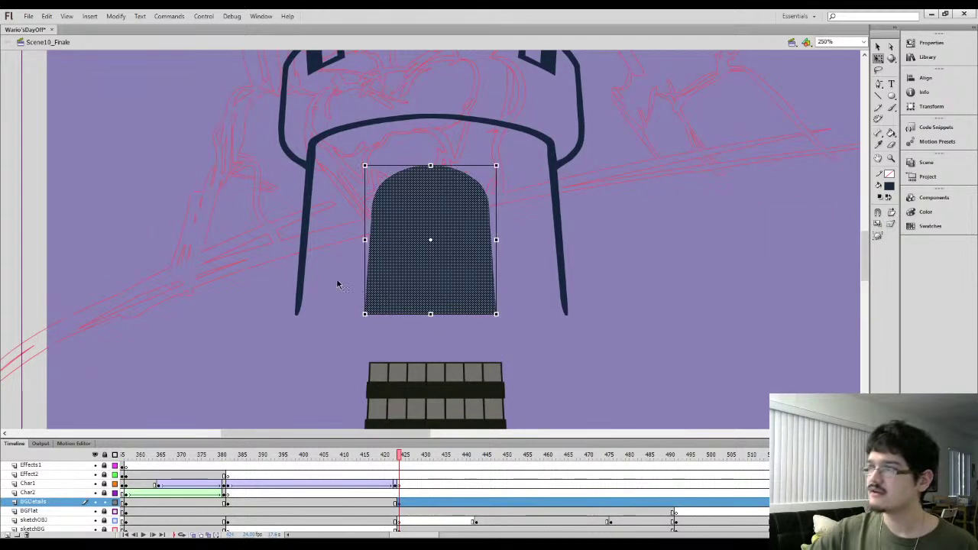
left_click_drag(347, 244, 326, 283)
scroll(319, 281, "up", 3)
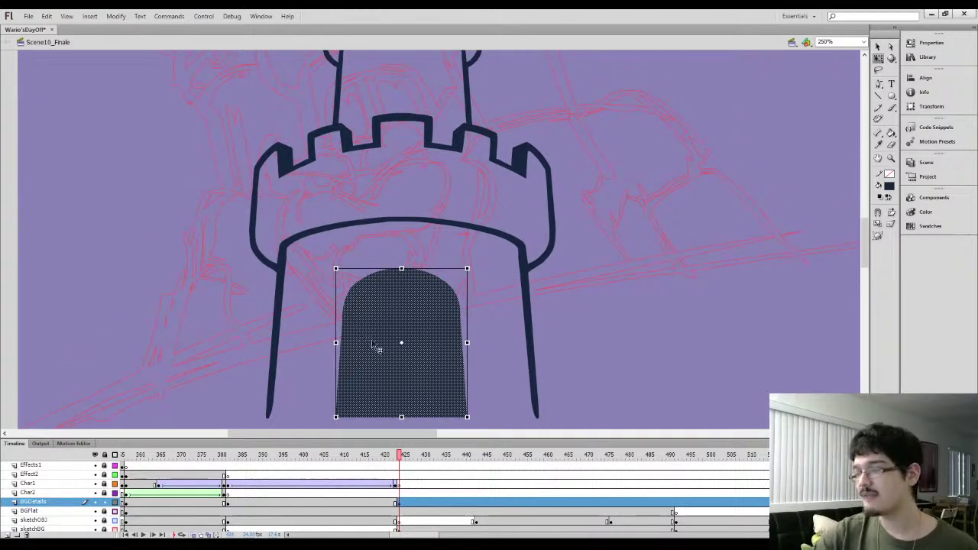
Place a copy of the door on the upper tower and shrink its height into a window
left_click_drag(384, 374, 379, 159)
left_click_drag(372, 215, 356, 240)
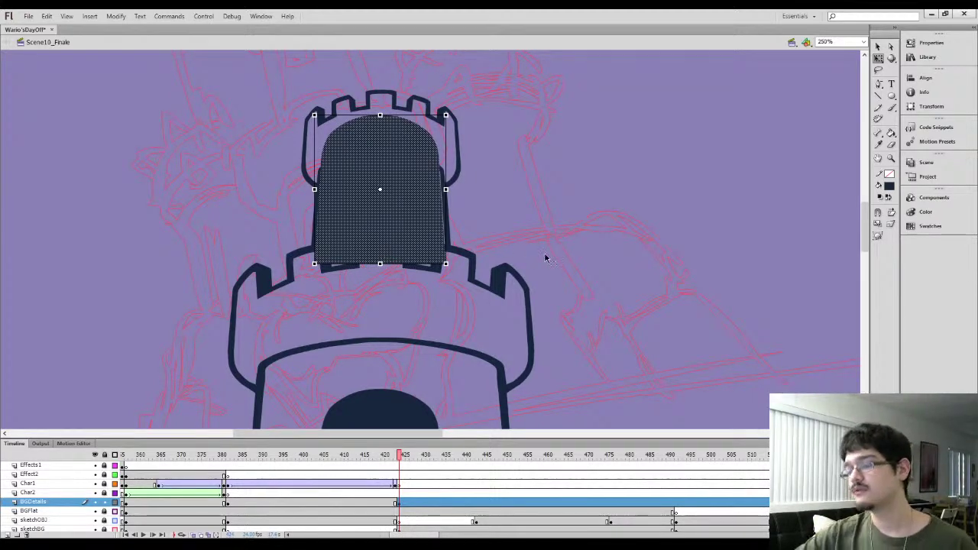
key("ctrl+t")
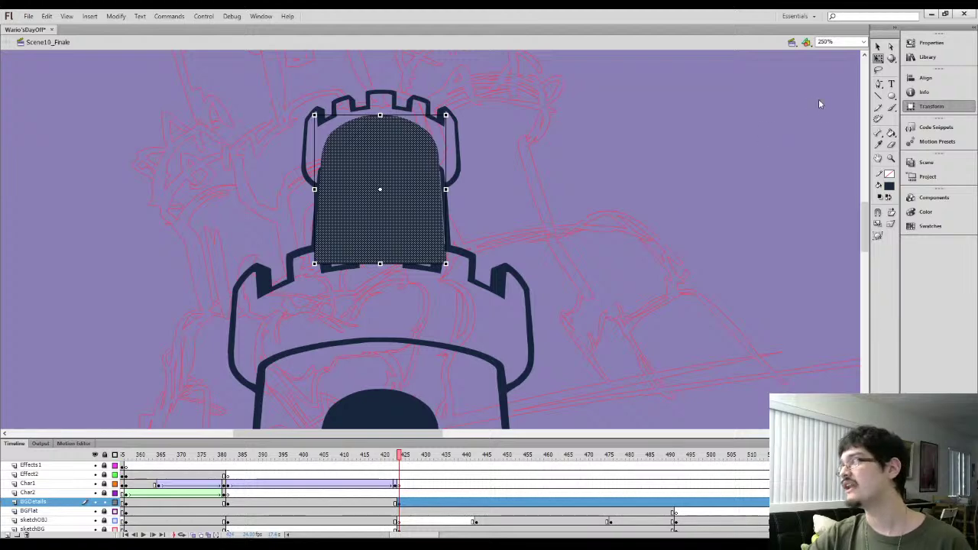
left_click_drag(835, 86, 811, 91)
left_click_drag(379, 166, 380, 170)
left_click(343, 201)
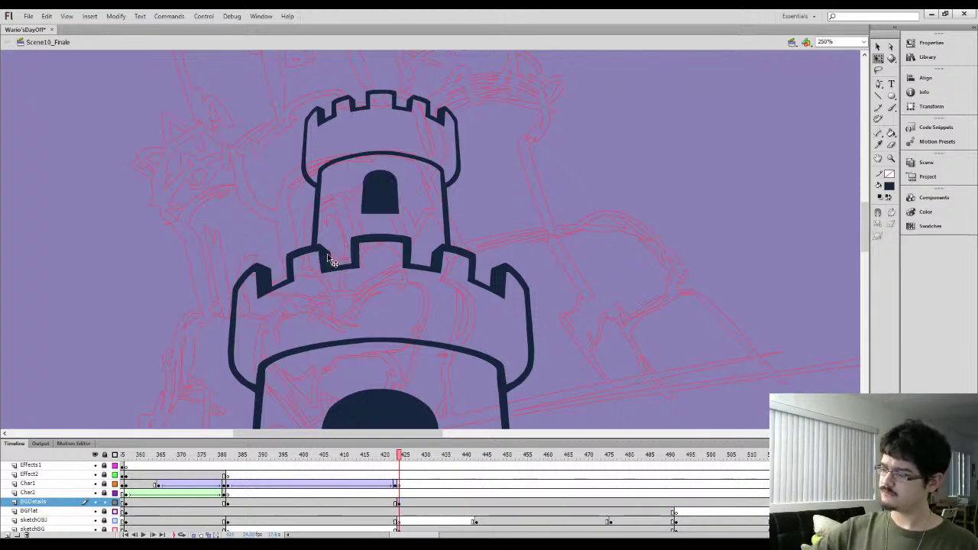
Delete content at frame 490 of the BGDetails layer and return to frame 424
key("ctrl+equal")
left_click_drag(335, 245, 342, 255)
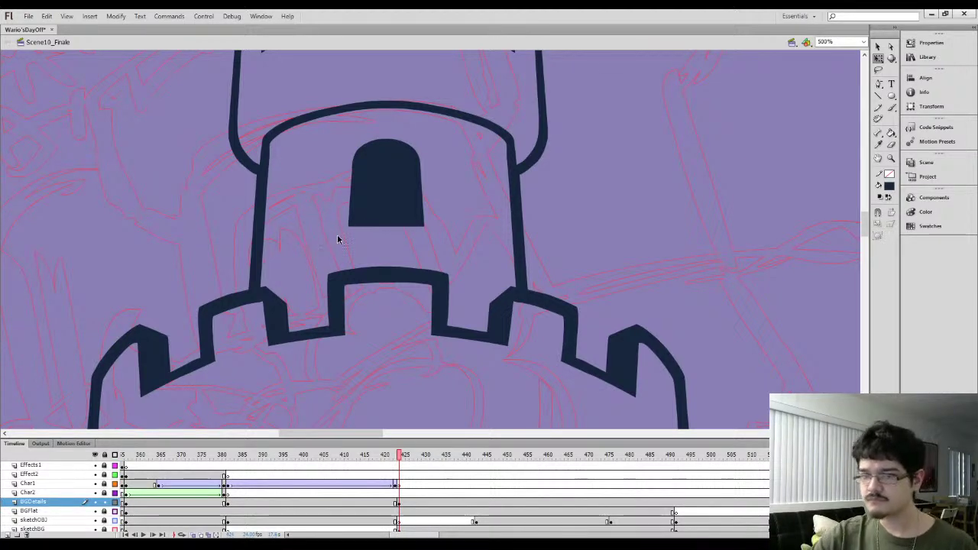
left_click(364, 224)
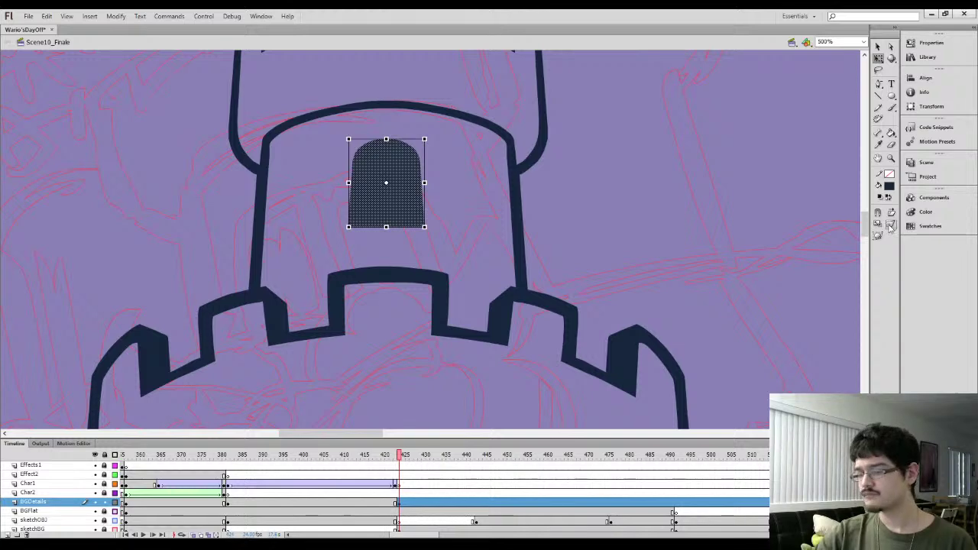
left_click(676, 504)
key("Delete")
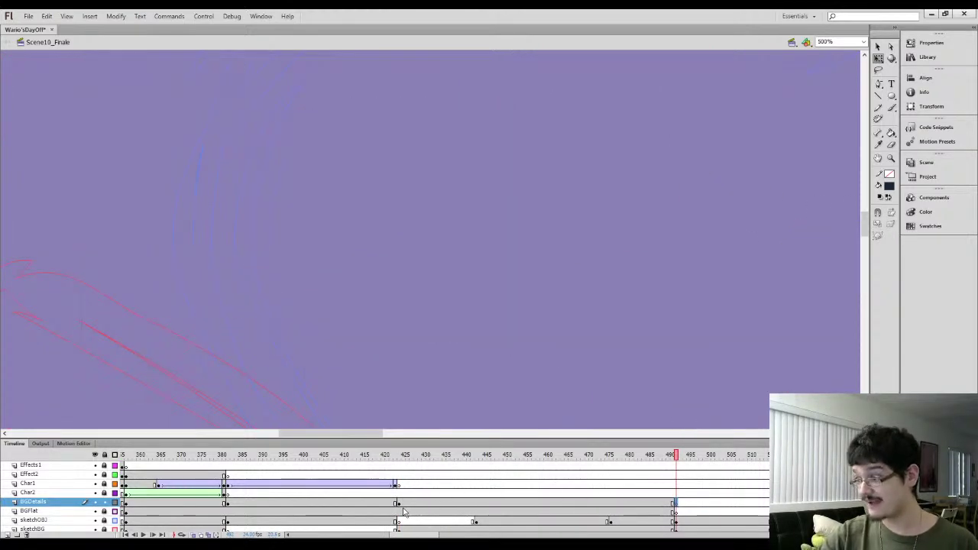
left_click(399, 513)
key("ctrl+minus")
key("ctrl+minus")
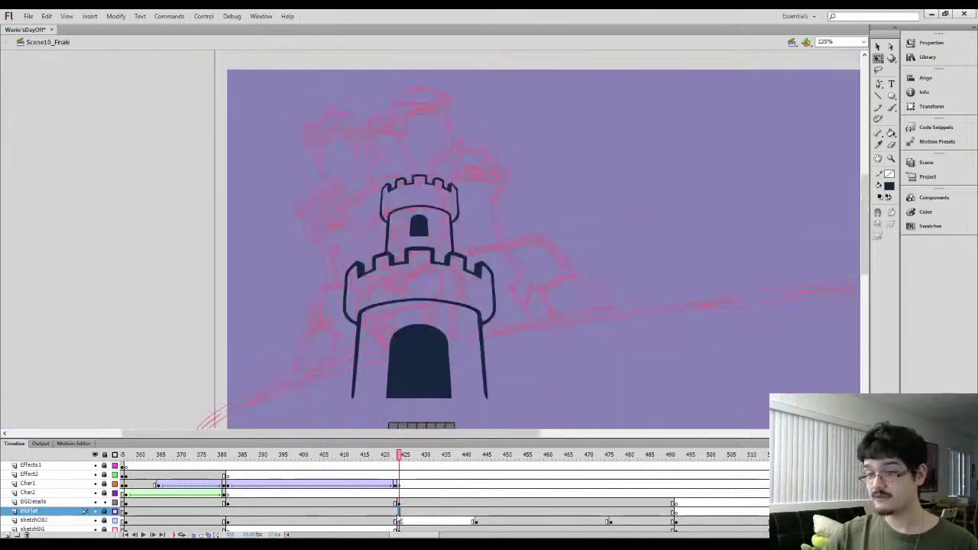
left_click(398, 503)
left_click(609, 504)
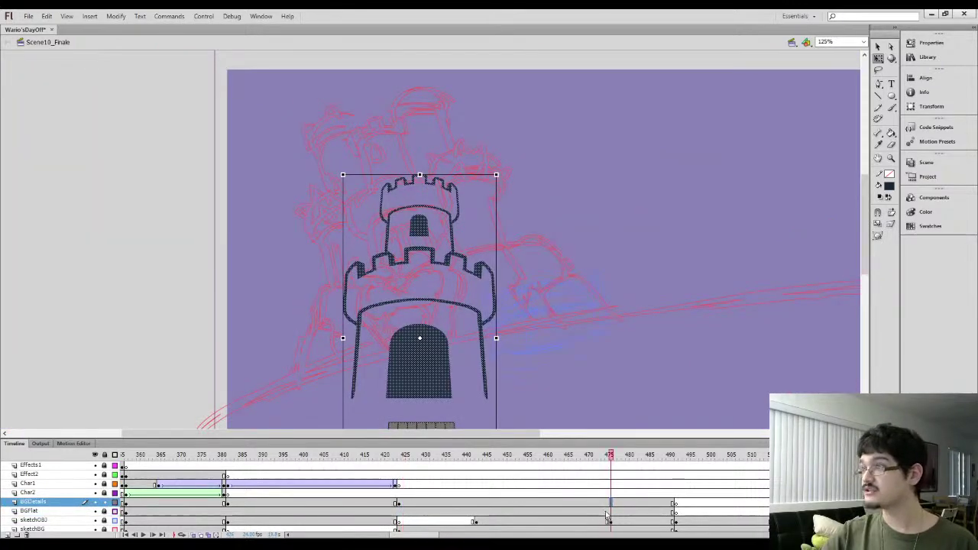
left_click(654, 511)
left_click(398, 503)
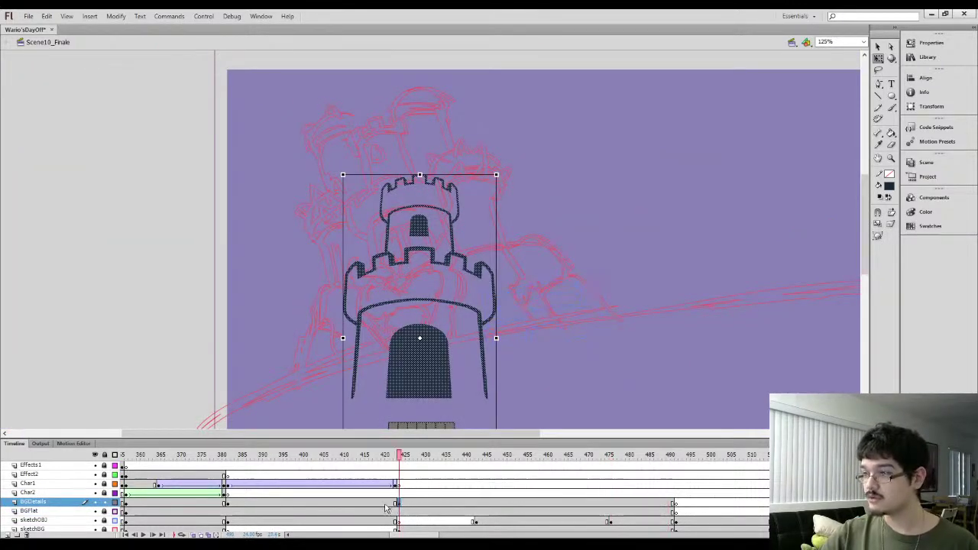
Zoom in on the upper tower and select the small window with Free Transform
key("l")
left_click(310, 330)
left_click(302, 342)
mouse_move(323, 327)
left_mouse_down()
mouse_move(308, 250)
mouse_move(249, 277)
mouse_move(304, 260)
left_mouse_up()
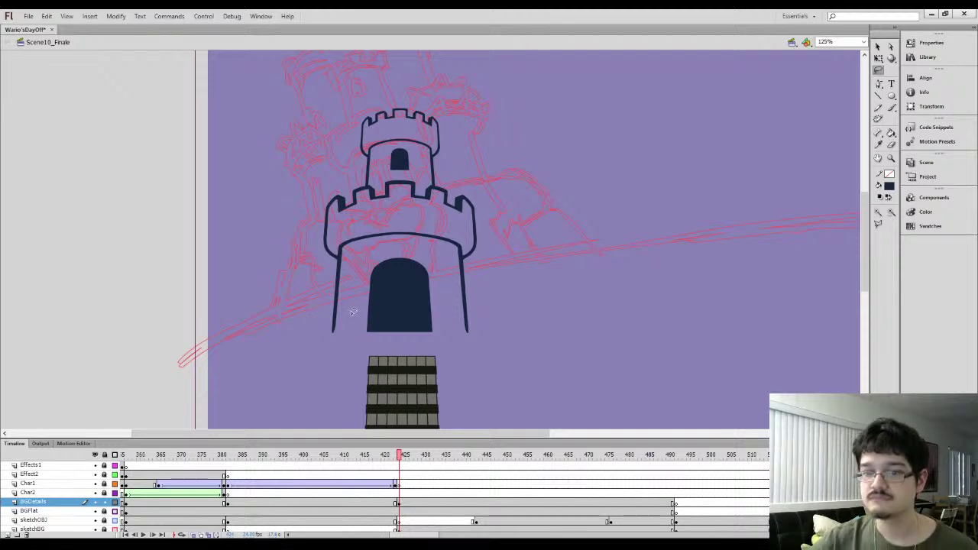
key("ctrl+equal")
left_click_drag(310, 140, 348, 320)
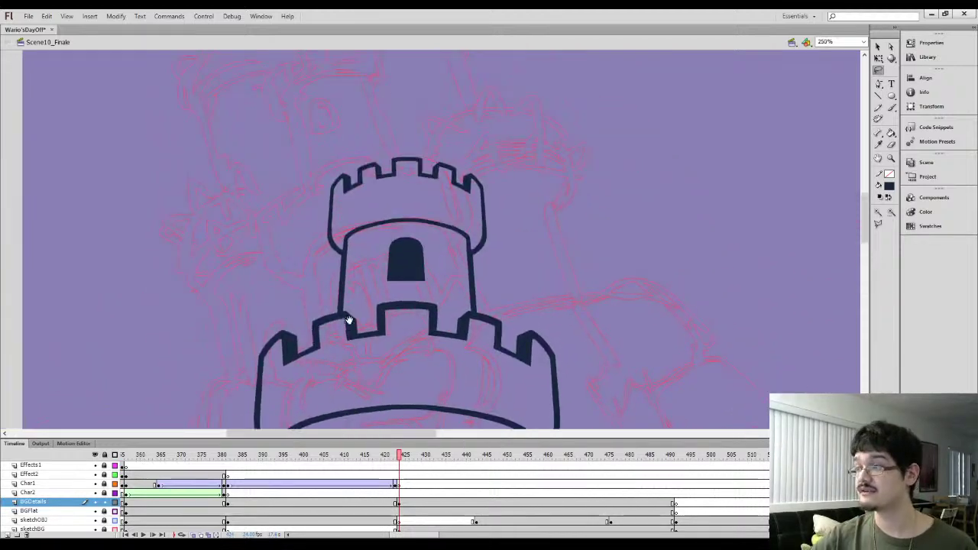
key("q")
left_click(394, 285)
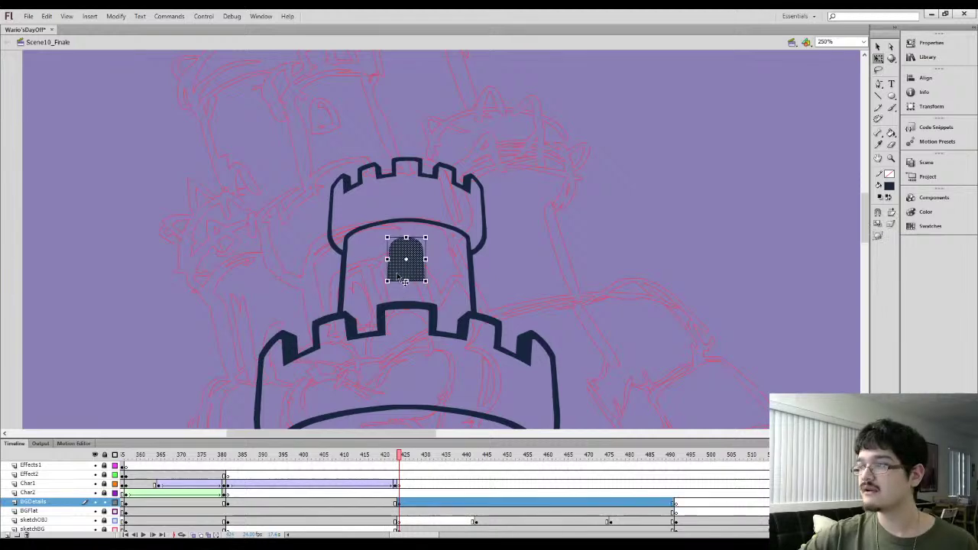
Adjust the window's height and width in the Transform panel
key("ctrl+equal")
key("ctrl+equal")
left_click(305, 290)
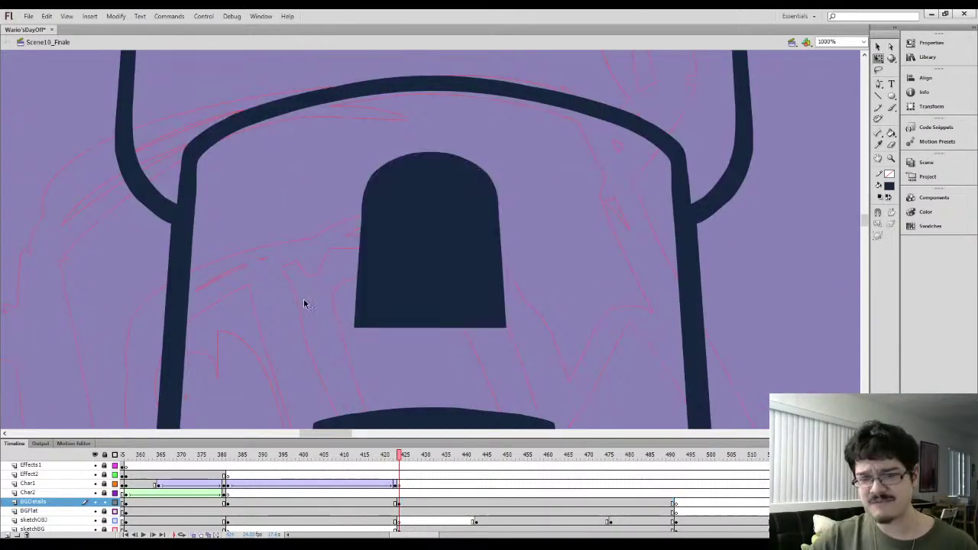
left_click(366, 313)
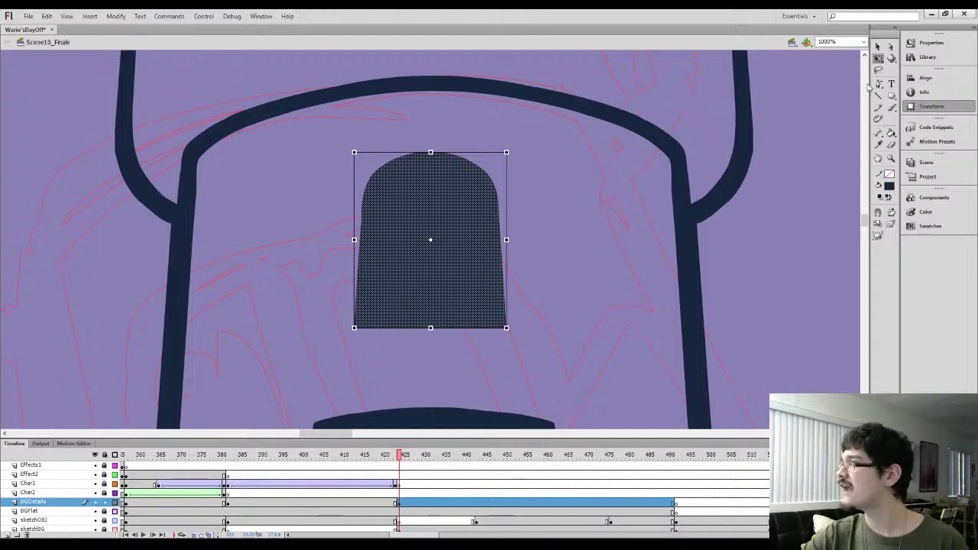
mouse_move(849, 85)
left_mouse_down()
mouse_move(808, 83)
mouse_move(845, 81)
left_mouse_up()
Give the window a navy outline and delete its fill
key("i")
left_click(570, 256)
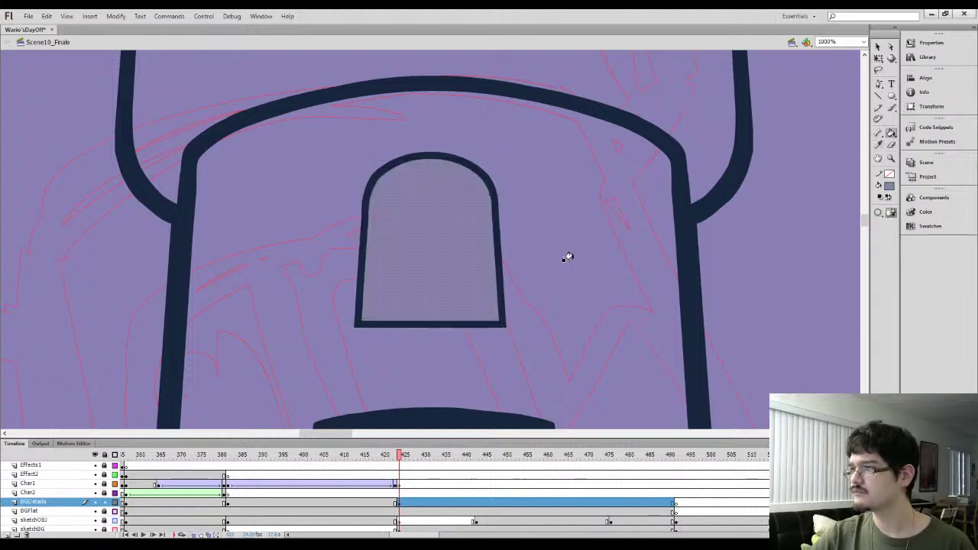
key("q")
key("Delete")
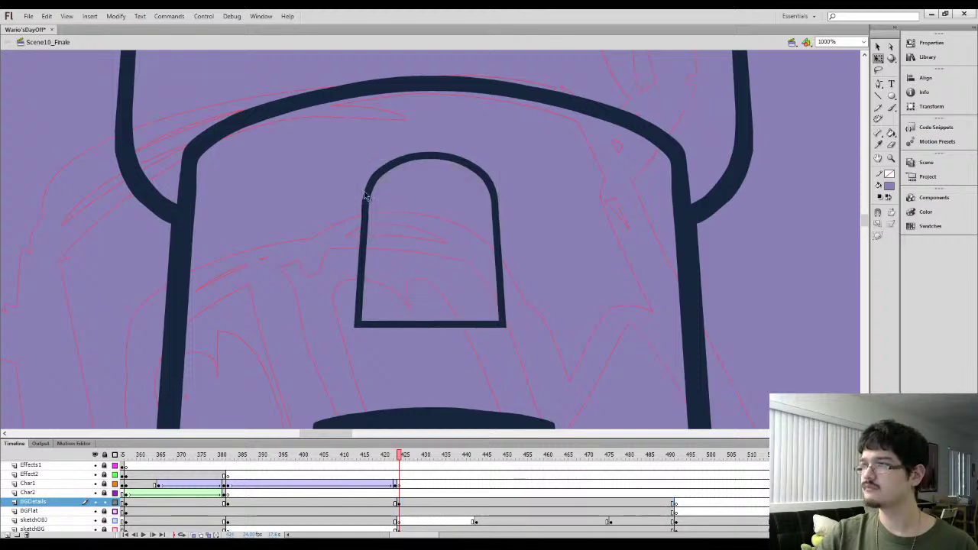
left_click(367, 196)
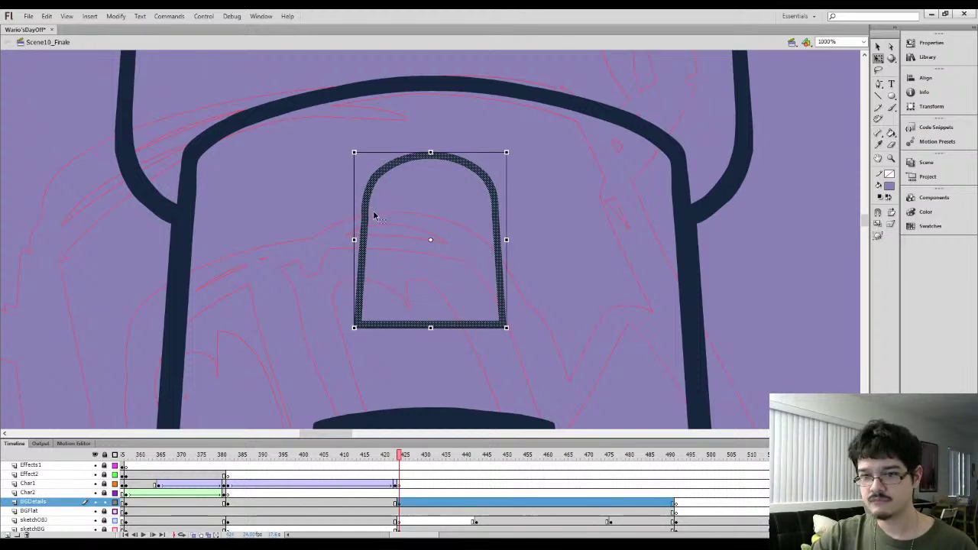
Scale a smaller copy of the outline inside it and fill the inner arch navy
key("ctrl+t")
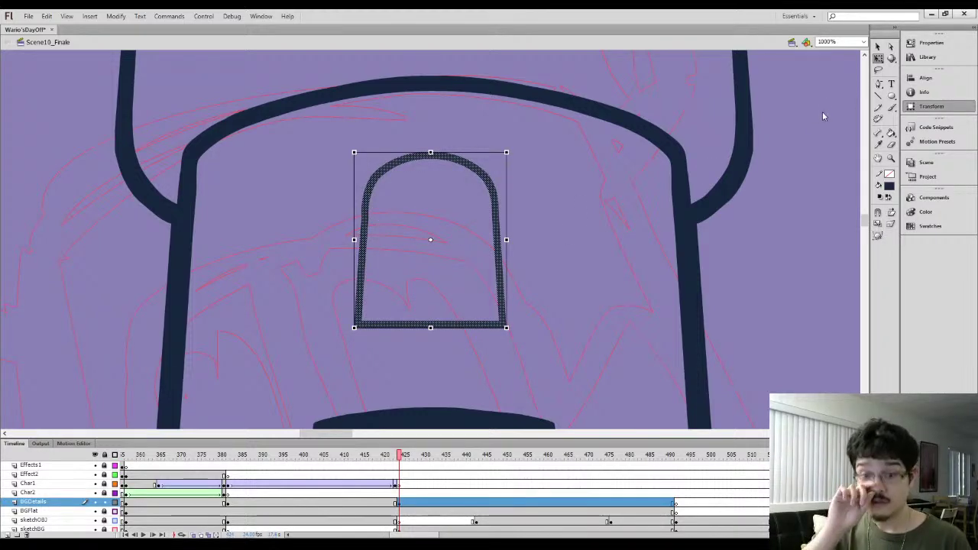
left_click_drag(848, 87, 789, 85)
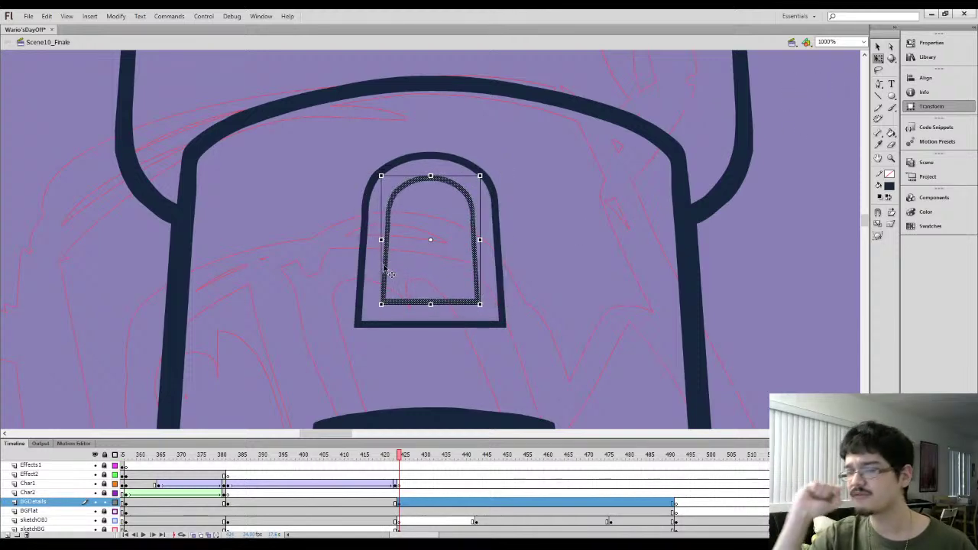
left_click(537, 249)
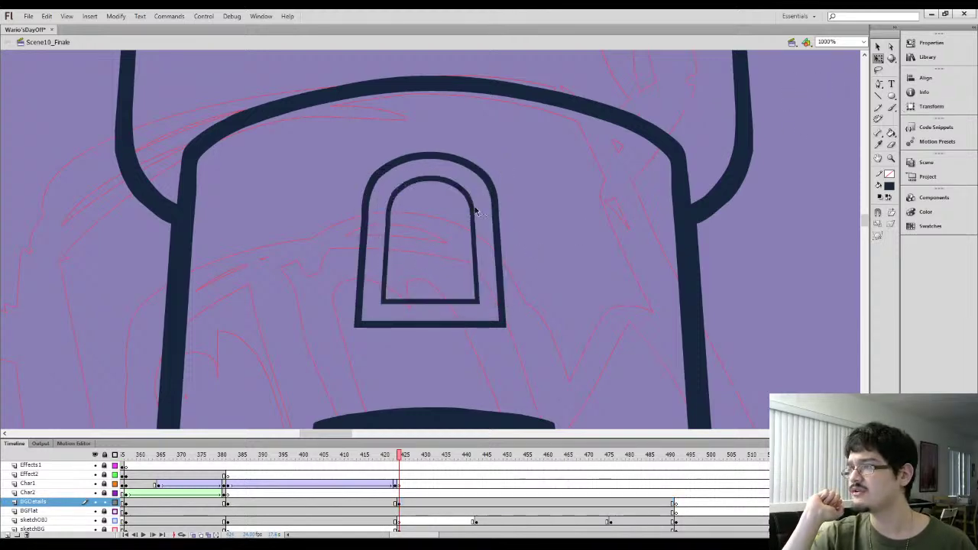
left_click(429, 185)
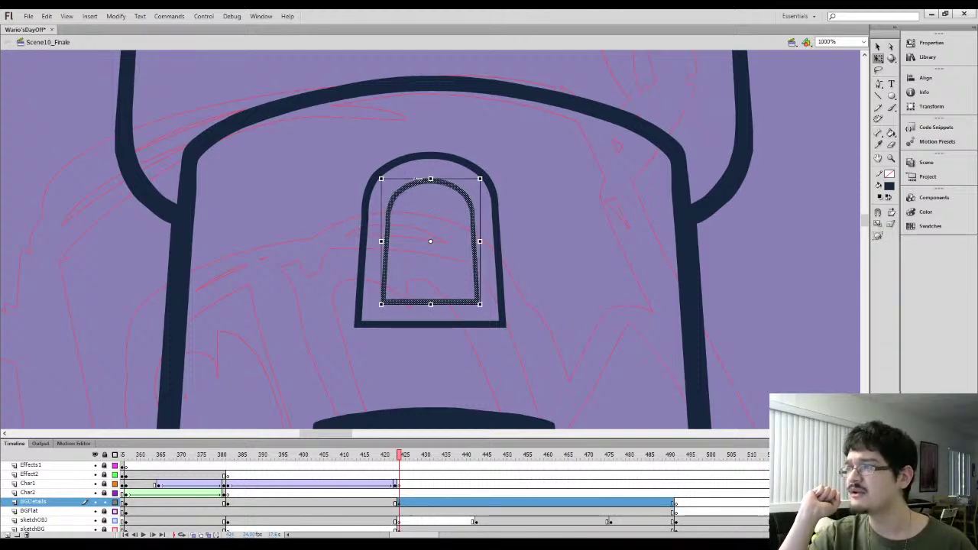
left_click(299, 211)
key("k")
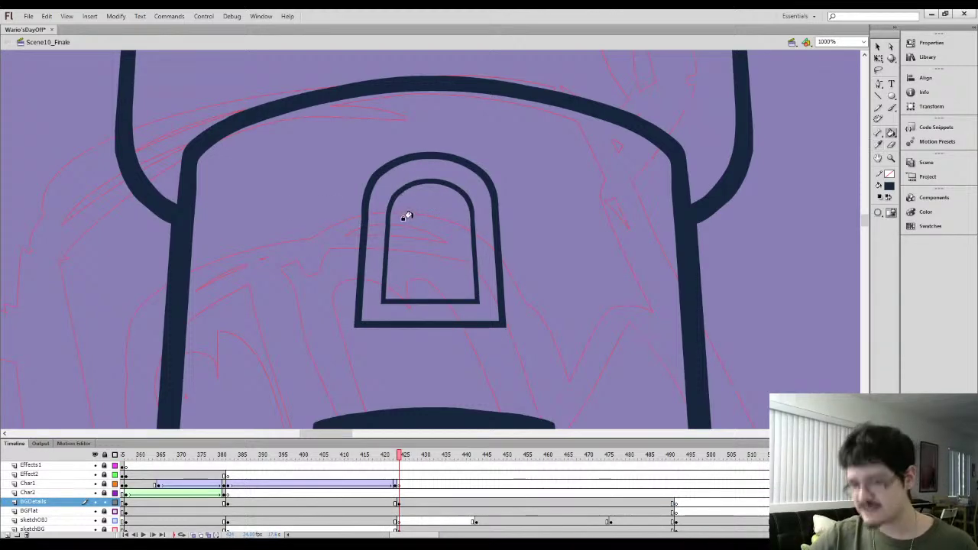
left_click(401, 207)
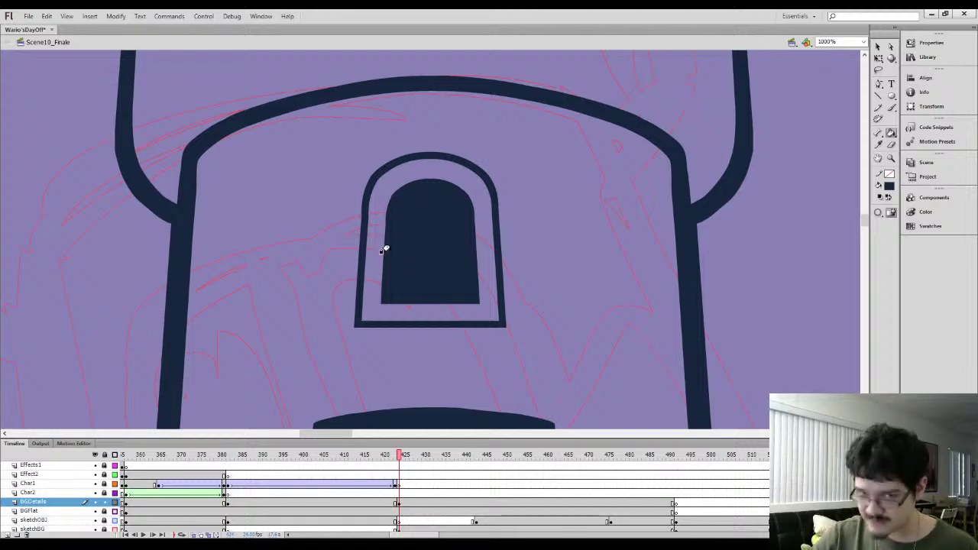
Paint small brush strokes at the window's lower-left and lower-right corners
key("l")
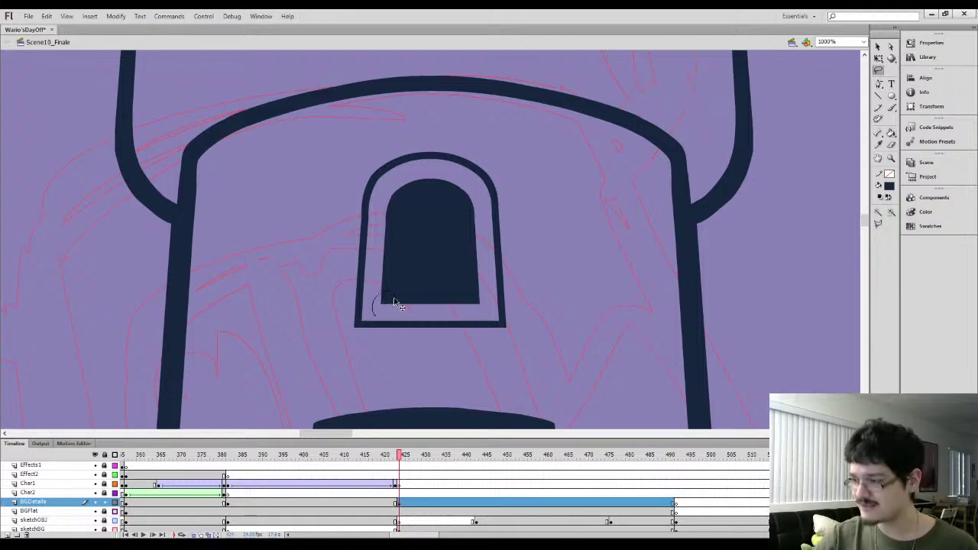
key("ctrl+equal")
scroll(362, 283, "down", 3)
key("b")
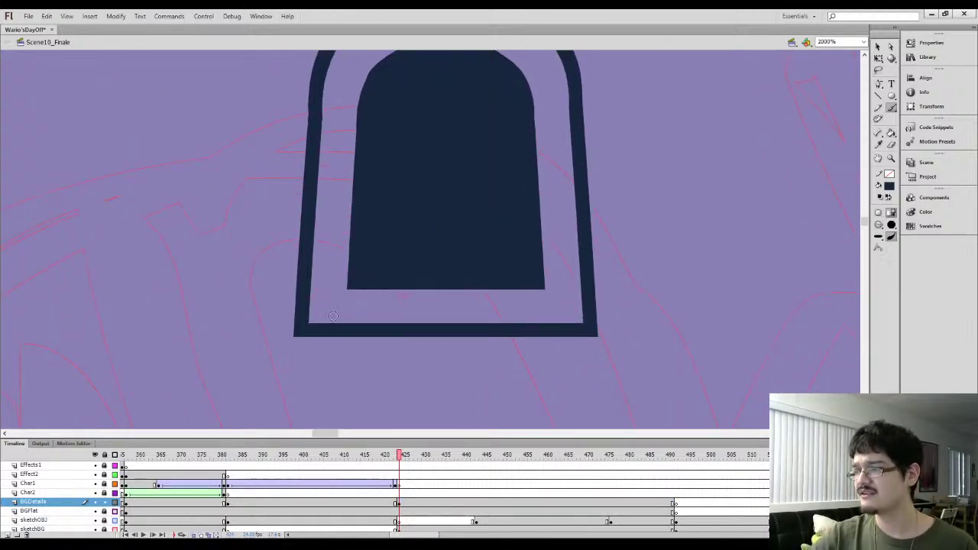
mouse_move(308, 322)
left_mouse_down()
mouse_move(350, 287)
mouse_move(312, 308)
left_mouse_up()
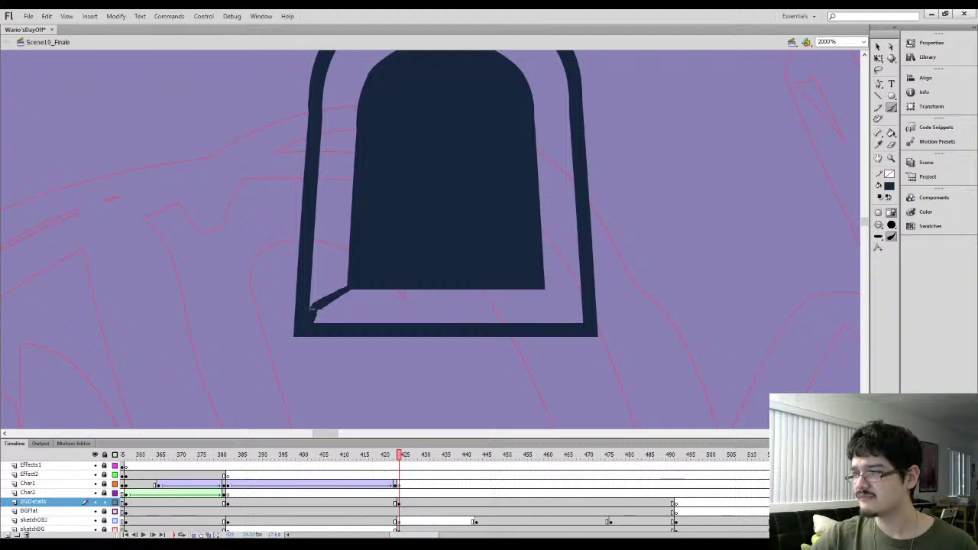
left_click_drag(445, 322, 451, 291)
scroll(445, 319, "up", 5)
Lasso-select the outer arch's rough left and upper-right edges and smooth them twice
key("l")
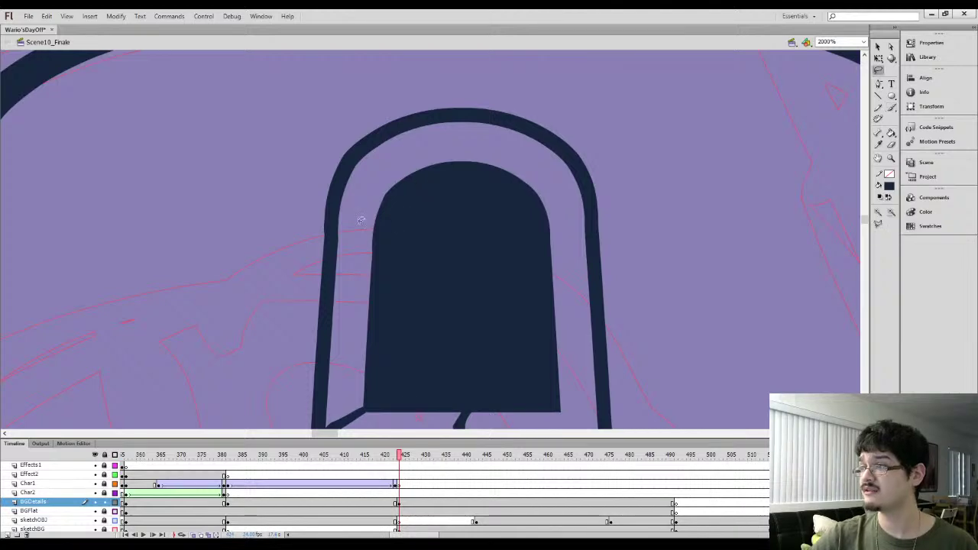
left_click_drag(361, 219, 364, 224)
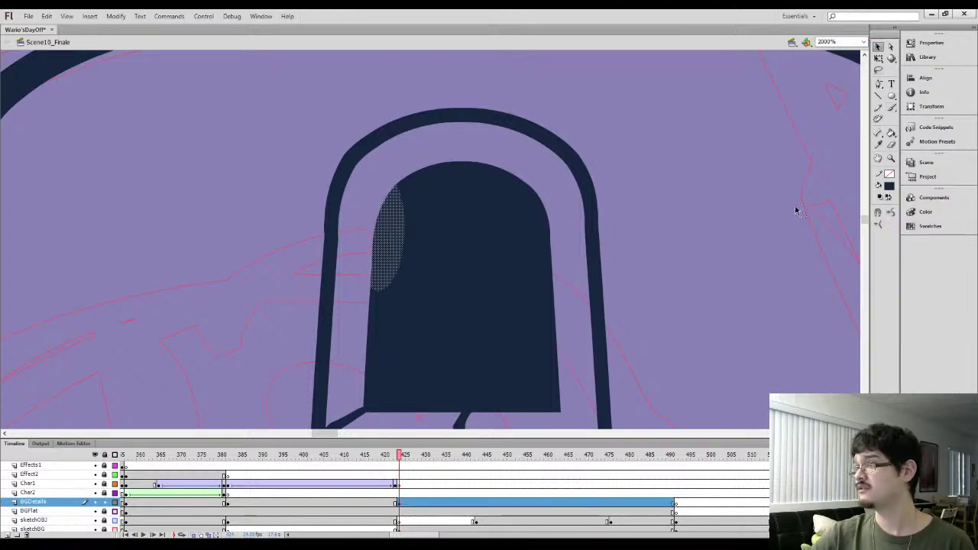
mouse_move(544, 154)
left_mouse_down()
mouse_move(550, 293)
mouse_move(519, 184)
left_mouse_up()
left_click(878, 46)
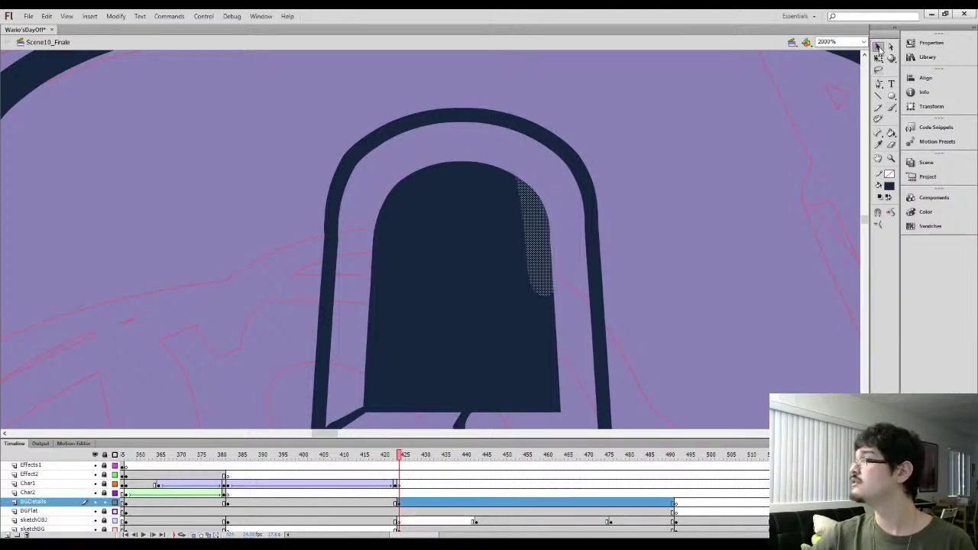
left_click(785, 254)
key("l")
mouse_move(298, 195)
left_mouse_down()
mouse_move(363, 117)
mouse_move(309, 308)
left_mouse_up()
left_click(879, 47)
left_click(892, 213)
left_click(892, 214)
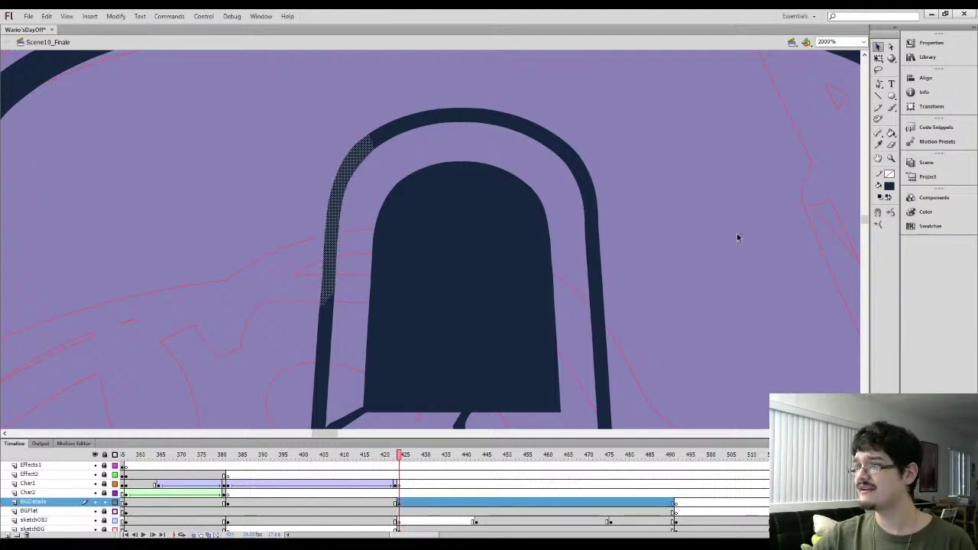
left_click(718, 215)
key("l")
mouse_move(565, 246)
left_mouse_down()
mouse_move(623, 298)
mouse_move(567, 252)
left_mouse_up()
left_click(878, 47)
left_click(894, 213)
left_click(727, 245)
left_click_drag(332, 238, 337, 232)
Sample the navy fill and brush cracks linking the arch's left side to the pane
key("l")
key("i")
left_click(403, 191)
key("b")
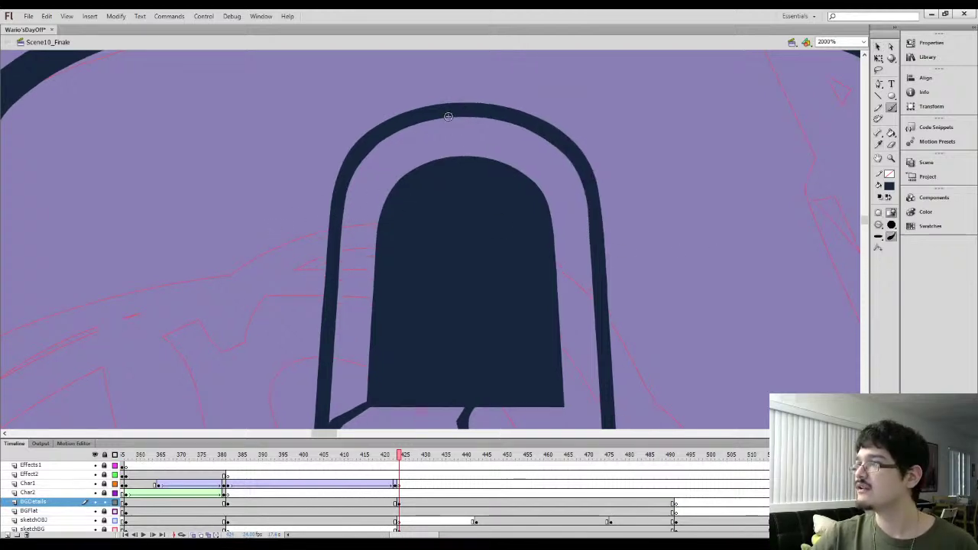
left_click_drag(460, 137, 461, 156)
left_click_drag(462, 156, 448, 125)
mouse_move(379, 205)
left_mouse_down()
mouse_move(398, 143)
mouse_move(365, 143)
mouse_move(397, 109)
mouse_move(394, 84)
left_mouse_up()
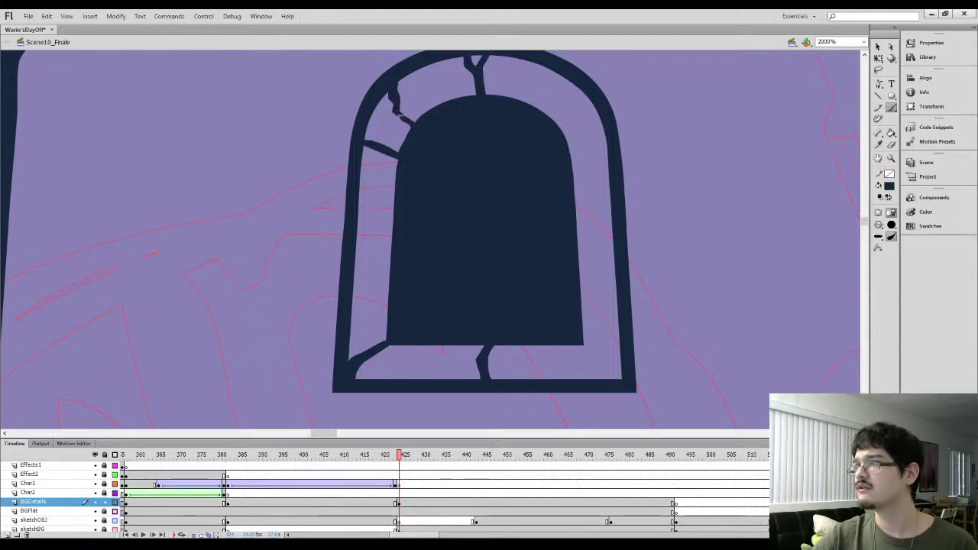
scroll(399, 169, "down", 1)
scroll(399, 169, "left", 1)
left_click_drag(378, 186, 410, 192)
left_click_drag(365, 253, 402, 252)
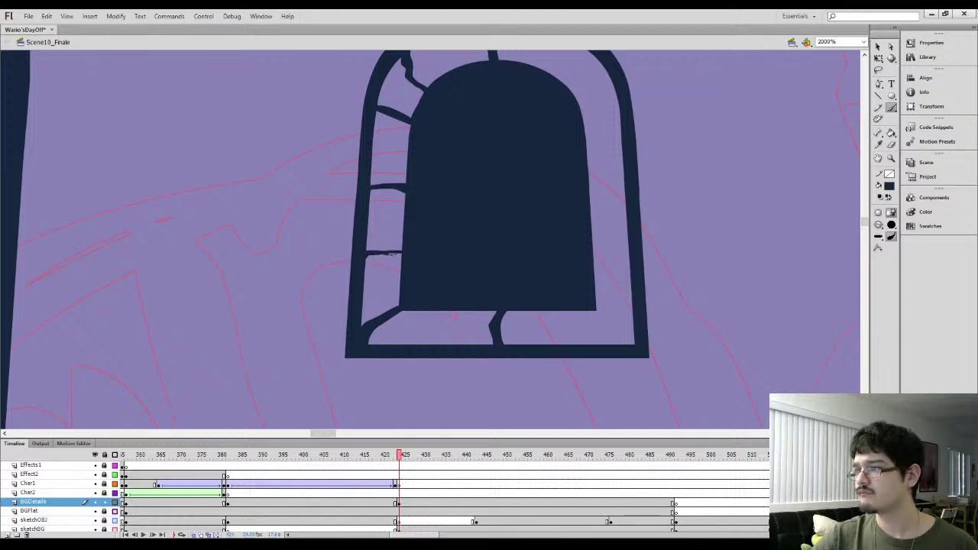
Brush cracks from the pane's top-right, right side and bottom-right corner to the frame
left_click_drag(566, 70, 484, 130)
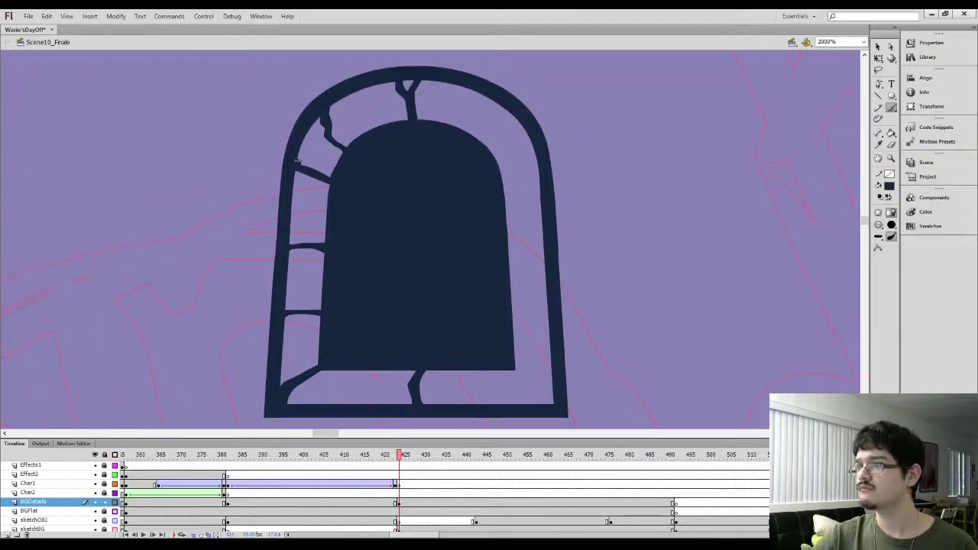
left_click_drag(296, 184, 328, 191)
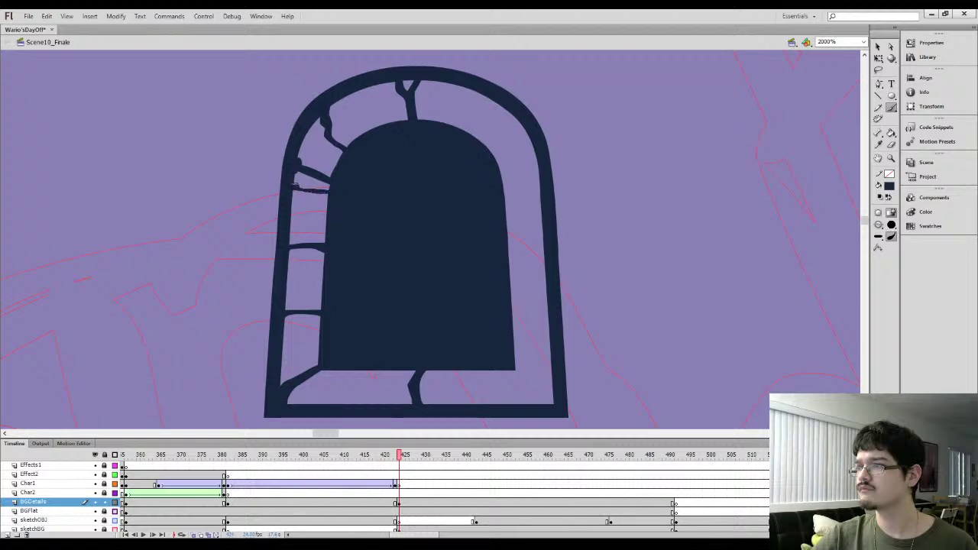
mouse_move(490, 118)
left_mouse_down()
mouse_move(459, 143)
mouse_move(437, 130)
mouse_move(447, 116)
left_mouse_up()
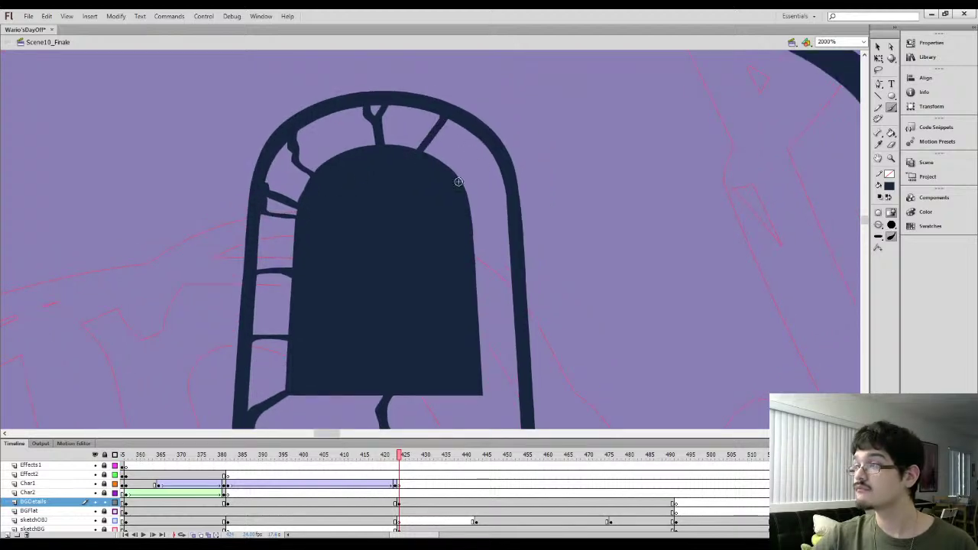
left_click_drag(461, 174, 489, 149)
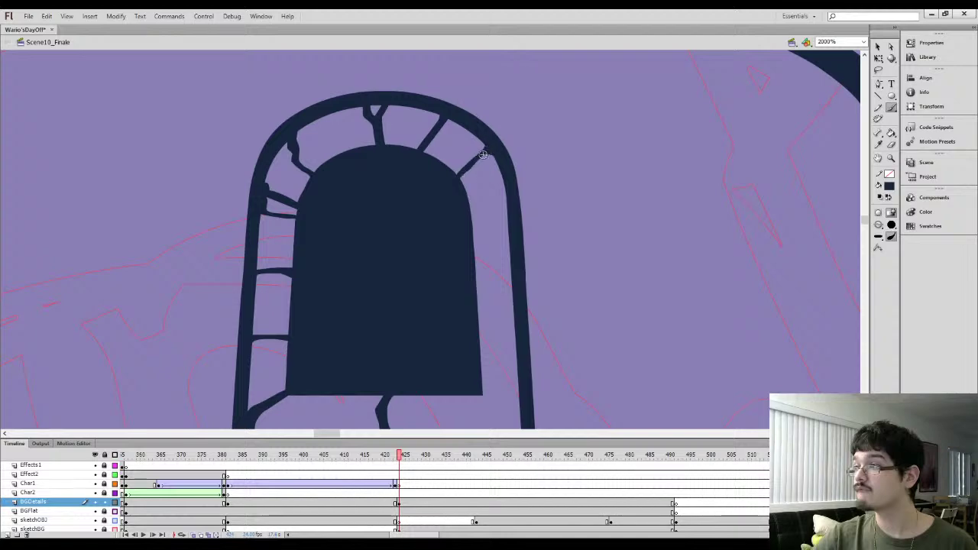
left_click_drag(469, 235, 510, 233)
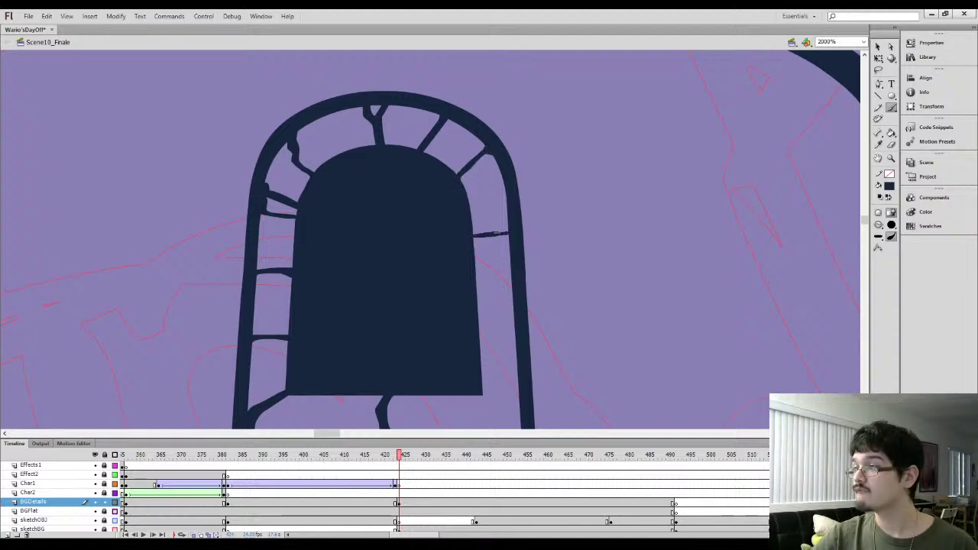
scroll(484, 235, "down", 5)
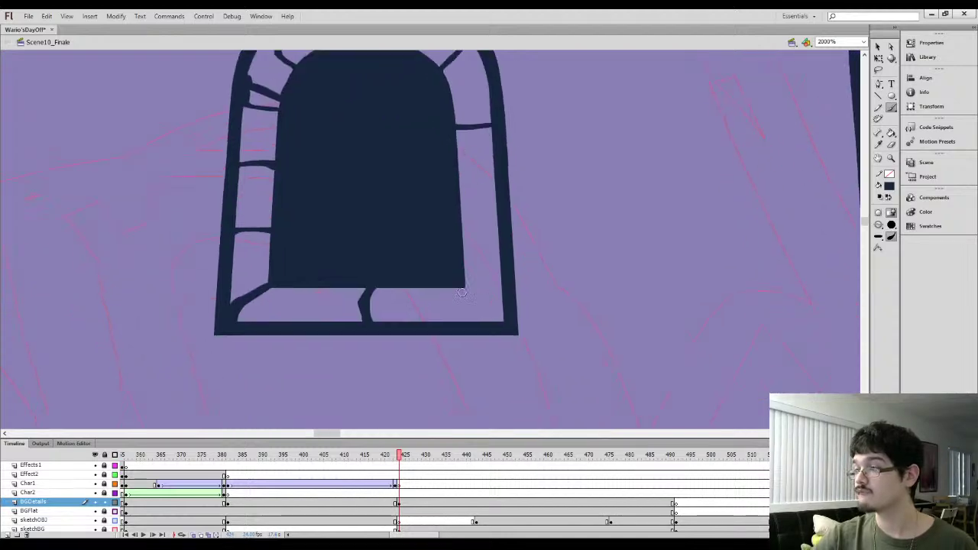
left_click_drag(470, 290, 500, 322)
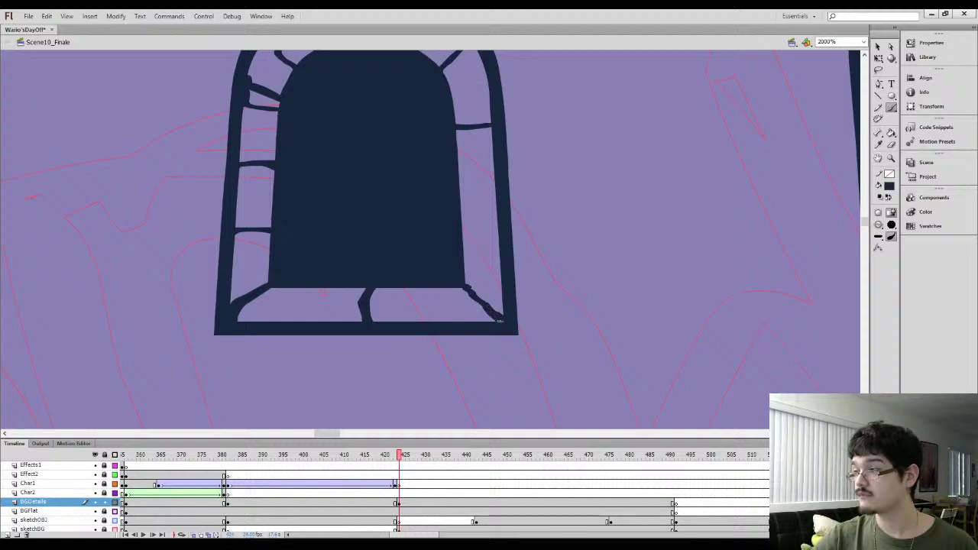
left_click_drag(464, 286, 468, 286)
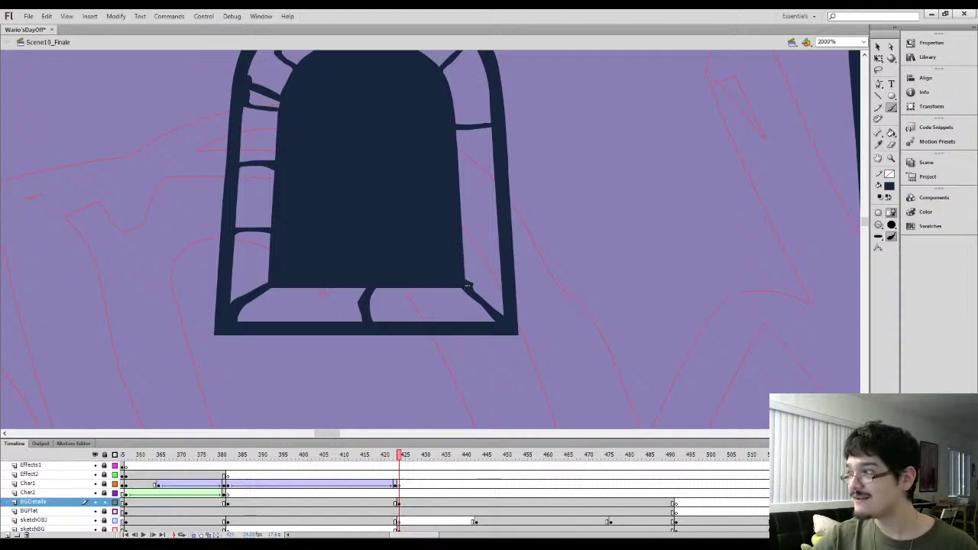
Undo the bottom-left crack stroke, then zoom out to view the whole tower
key("l")
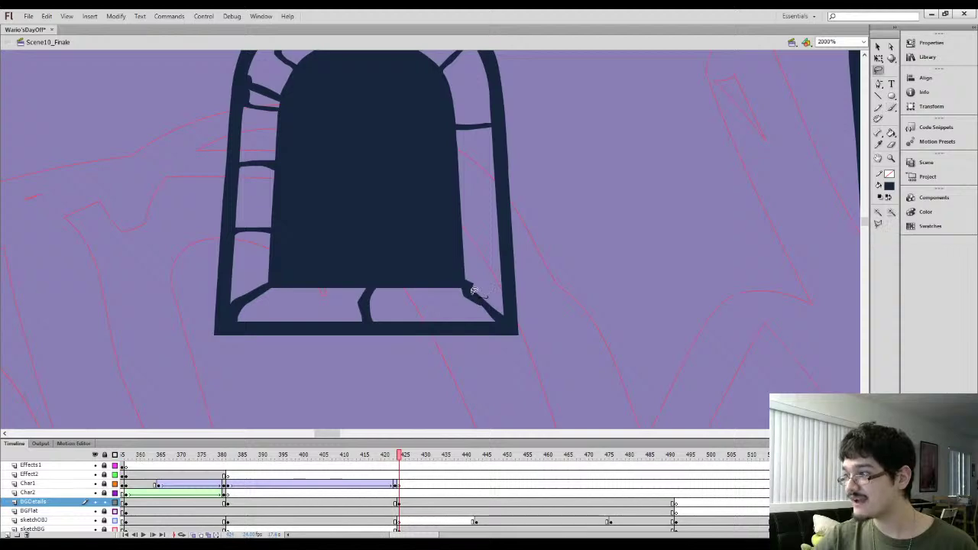
key("b")
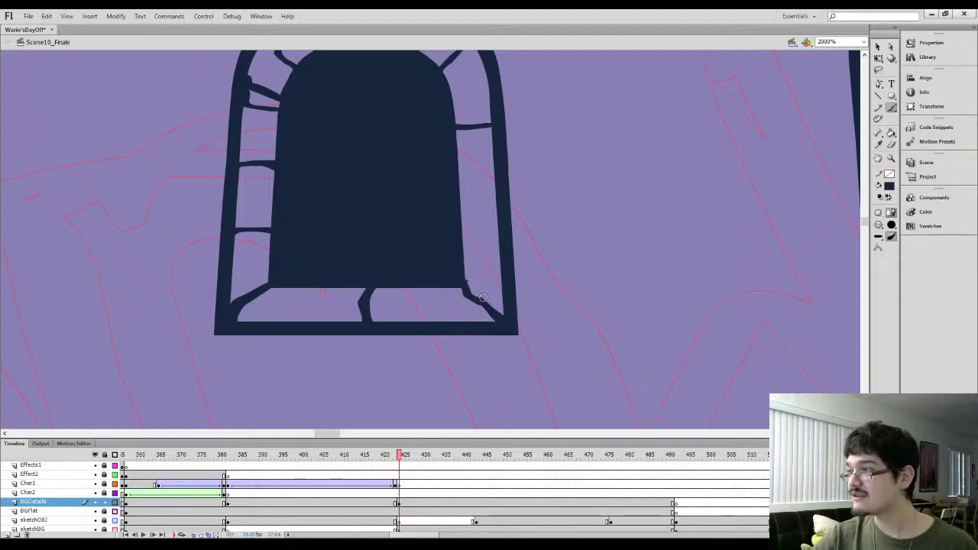
key("l")
key("b")
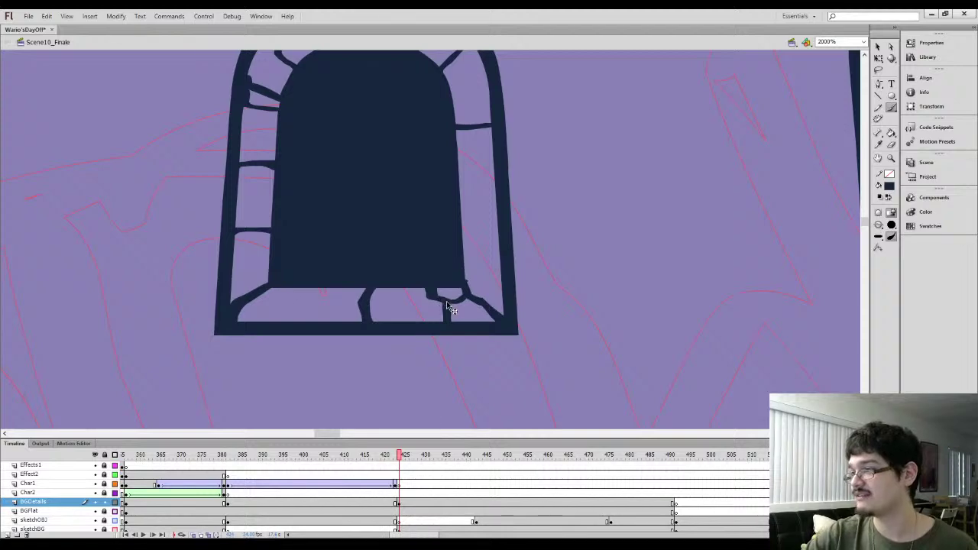
left_click_drag(474, 189, 470, 234)
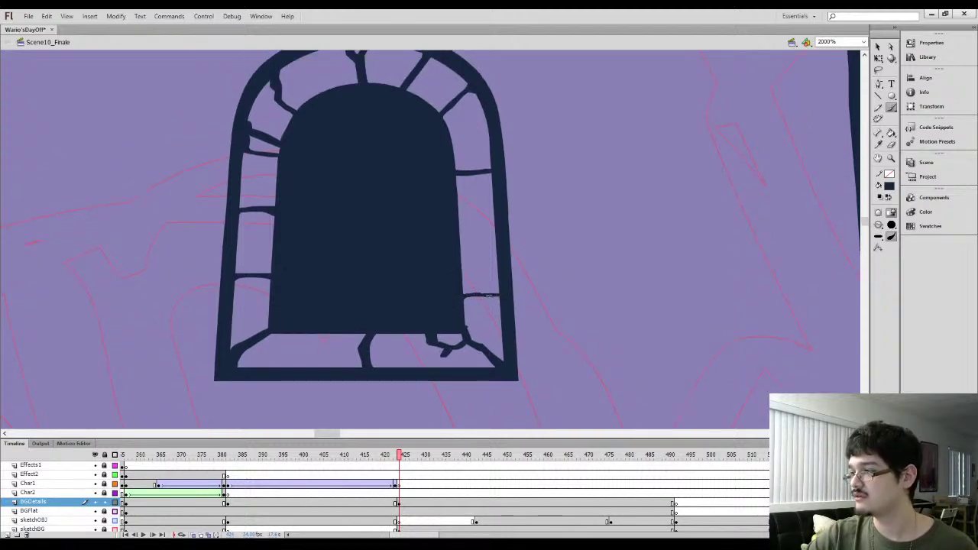
mouse_move(367, 321)
left_mouse_down()
mouse_move(348, 292)
mouse_move(340, 327)
mouse_move(340, 299)
mouse_move(337, 312)
mouse_move(339, 333)
mouse_move(369, 272)
mouse_move(339, 334)
mouse_move(338, 308)
left_mouse_up()
key("ctrl+z")
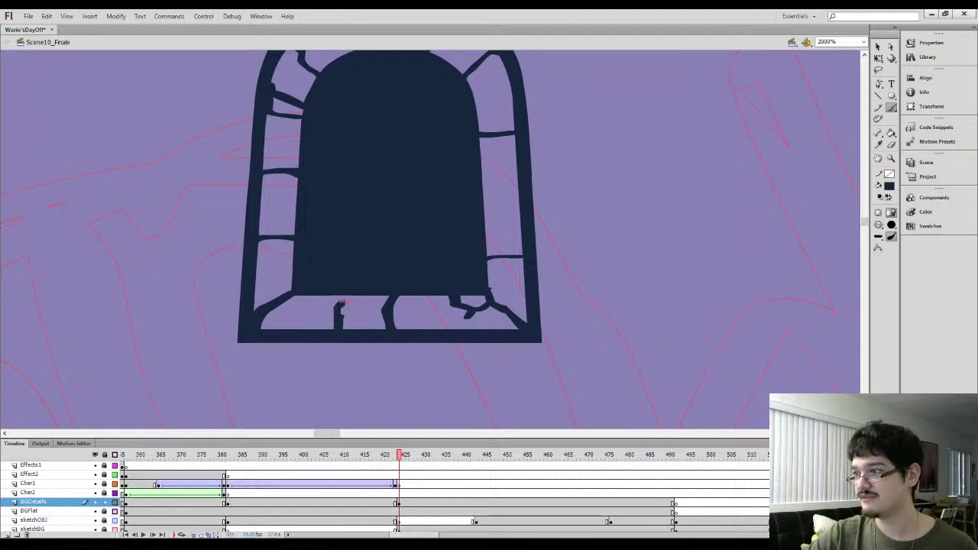
left_click_drag(393, 206, 347, 266)
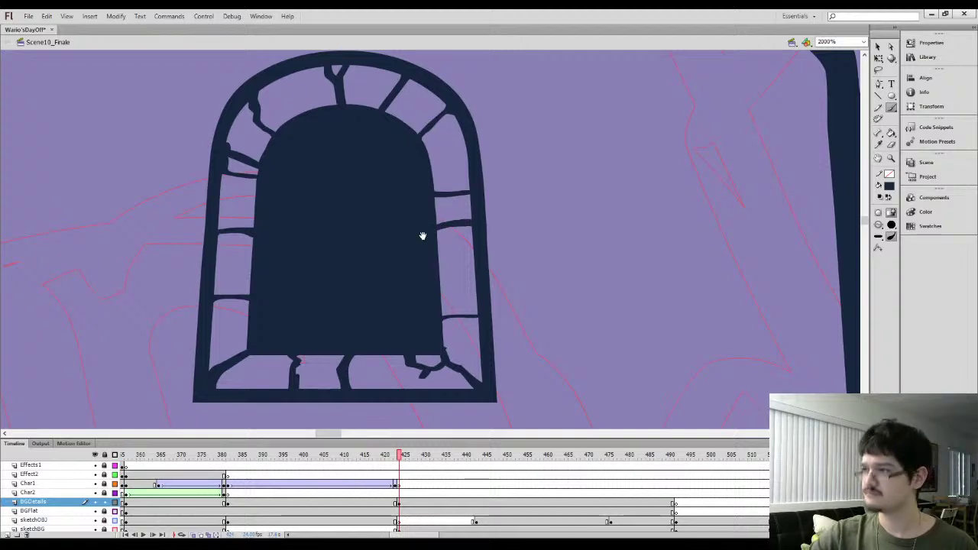
key("ctrl+minus")
key("ctrl+minus")
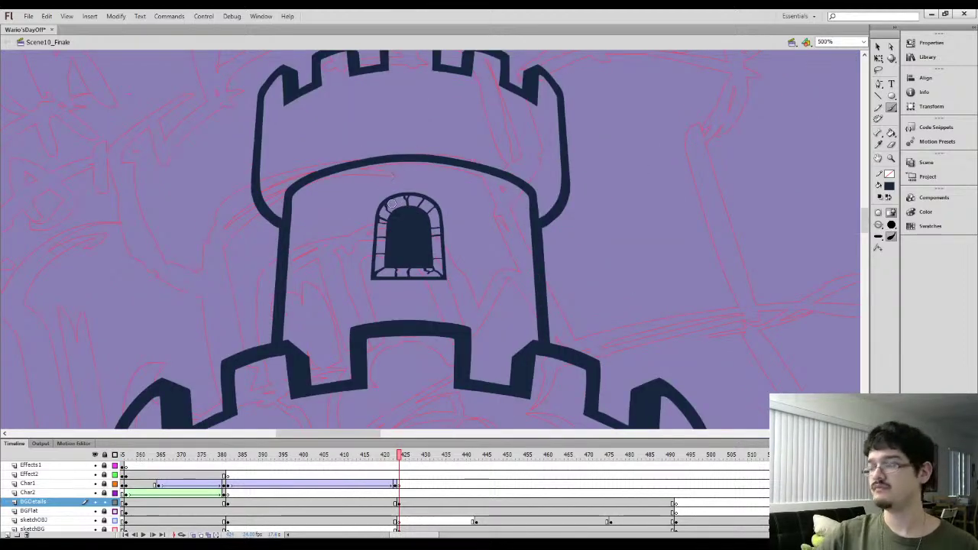
Shrink a copy of the door shape to about 90% and recolour it purple
key("ctrl+minus")
scroll(372, 181, "down", 6)
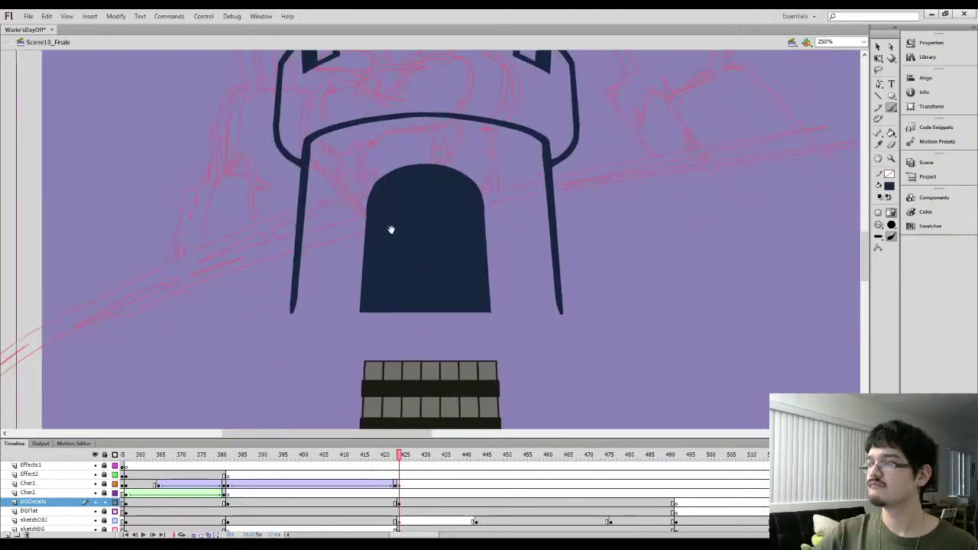
left_click_drag(391, 230, 389, 275)
left_click(425, 283)
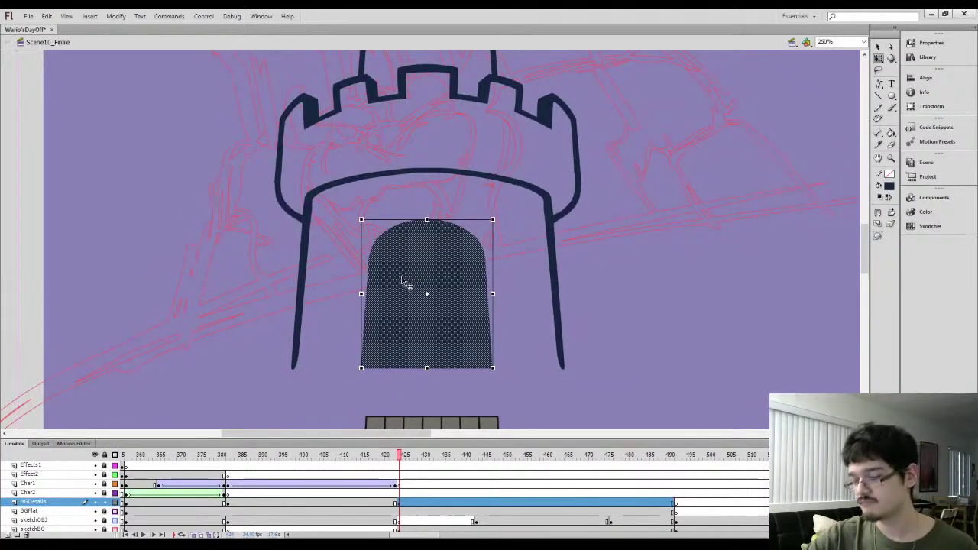
left_click_drag(811, 82, 845, 81)
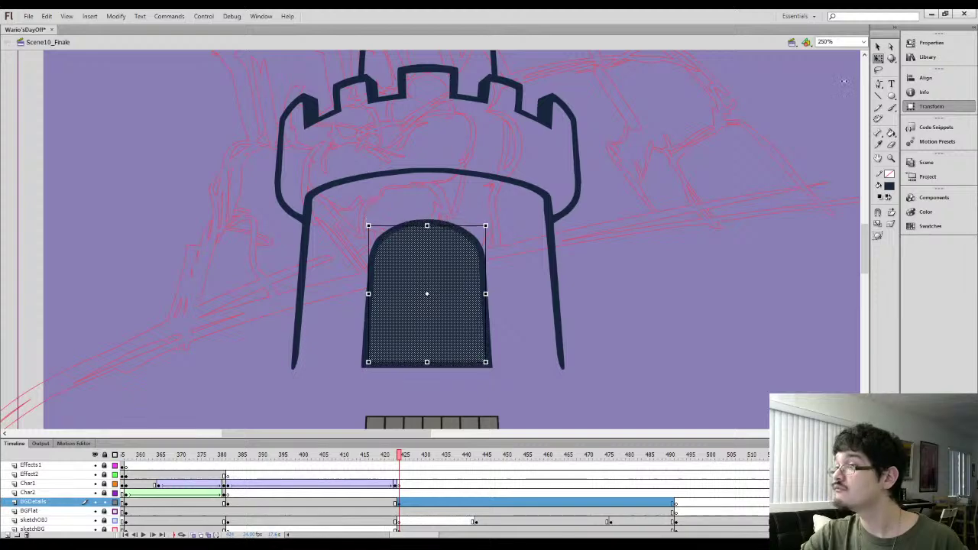
key("i")
left_click(333, 241)
Stretch the door shape slightly taller, then undo back to the selected door fill
key("q")
left_click(357, 306)
left_click(397, 331)
left_click_drag(429, 364, 428, 371)
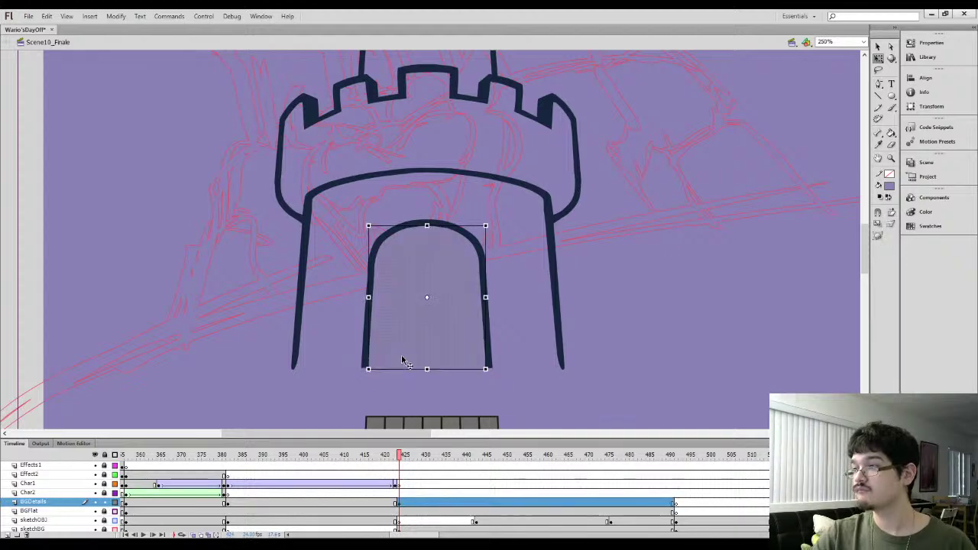
left_click(353, 370)
key("ctrl+z")
left_click(363, 372)
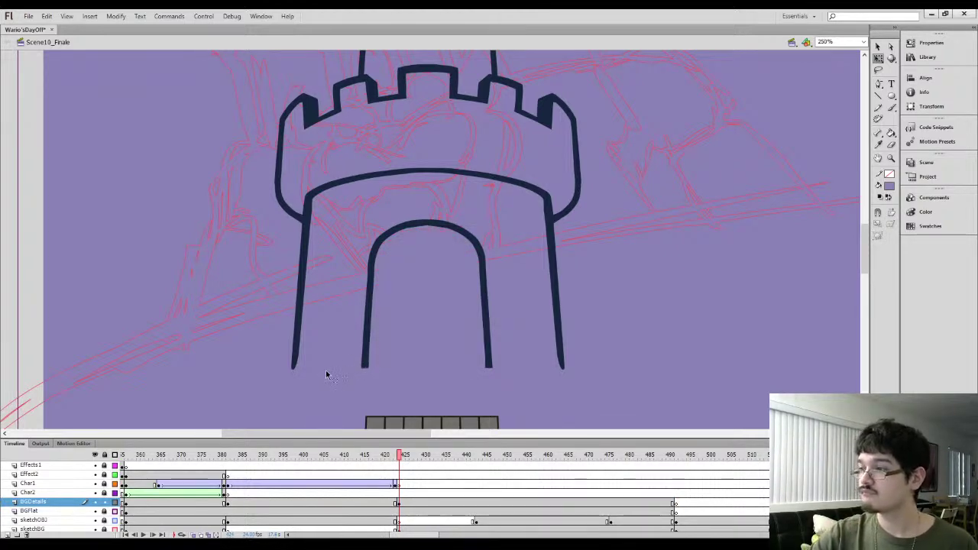
Shrink an arch copy to about 86%, stretch it to the tower base, and fill the gap navy
left_click(367, 275)
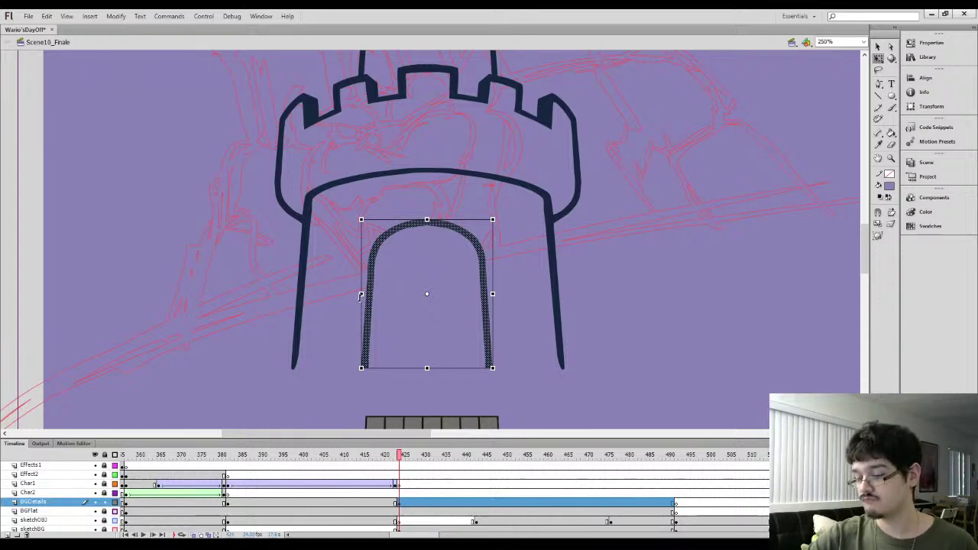
left_click_drag(853, 86, 844, 85)
left_click_drag(426, 357, 426, 369)
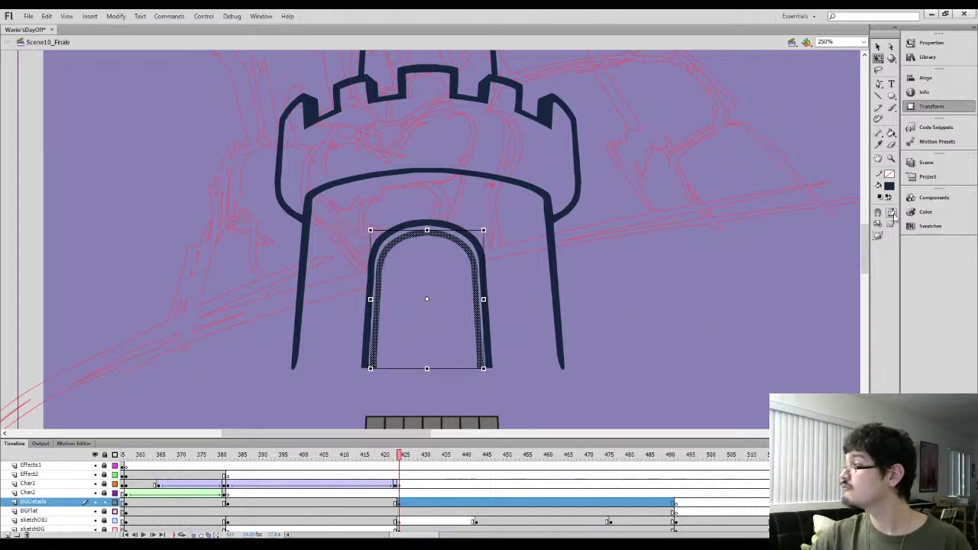
left_click_drag(484, 370, 487, 372)
left_click(417, 282)
key("k")
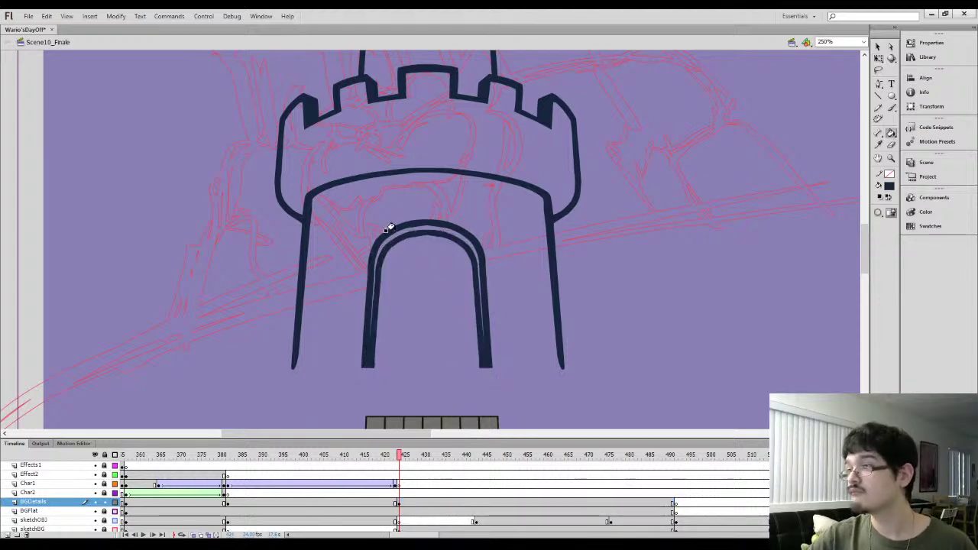
left_click(388, 228)
Delete the arch's interior fill after undoing a trial dark navy fill
key("l")
mouse_move(356, 252)
left_mouse_down()
mouse_move(521, 331)
mouse_move(399, 390)
mouse_move(339, 302)
left_mouse_up()
key("k")
left_click(364, 335)
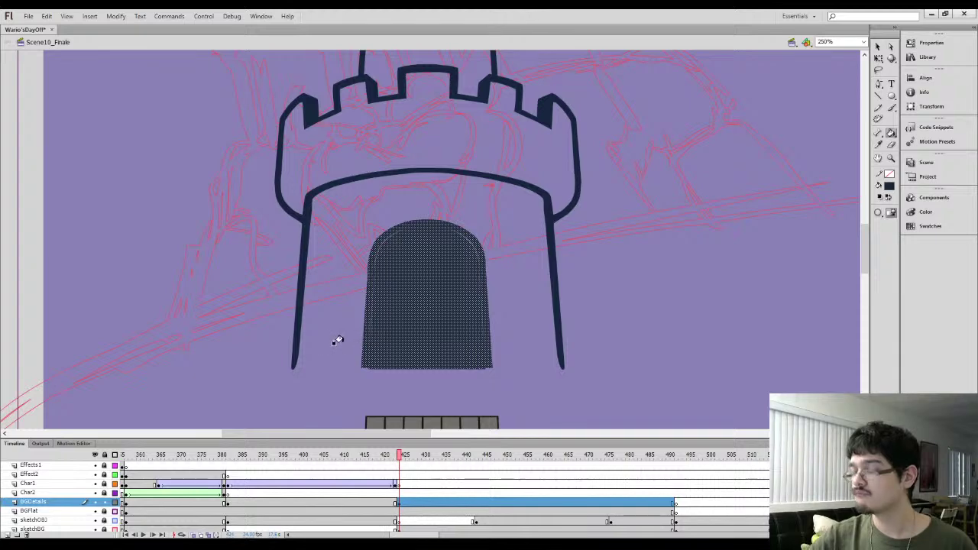
key("ctrl+z")
key("q")
left_click(335, 344)
left_click(400, 333)
key("Delete")
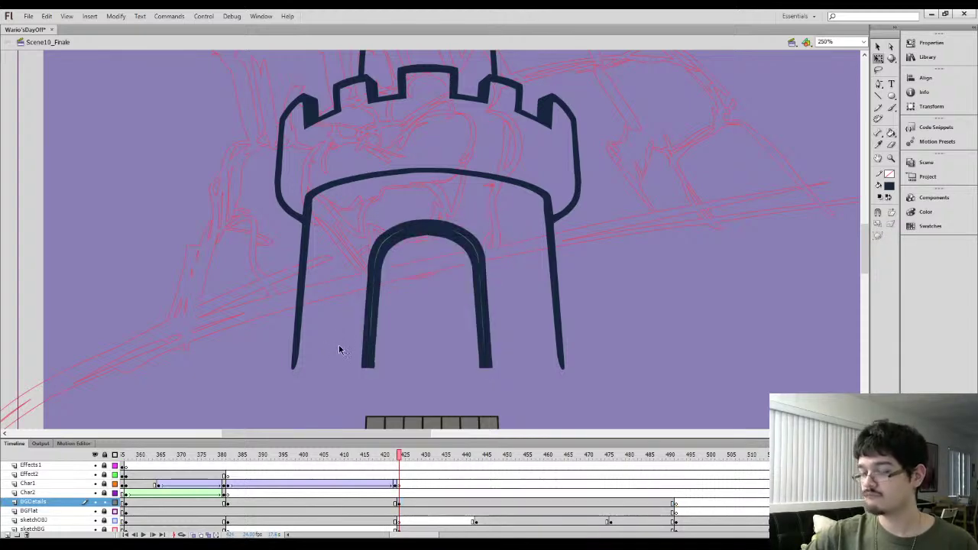
Lasso-select the left inner stroke of the door arch
key("l")
mouse_move(335, 281)
left_mouse_down()
mouse_move(361, 226)
mouse_move(510, 368)
mouse_move(328, 310)
mouse_move(335, 283)
left_mouse_up()
key("i")
key("l")
key("i")
key("k")
key("l")
left_click(347, 317)
key("k")
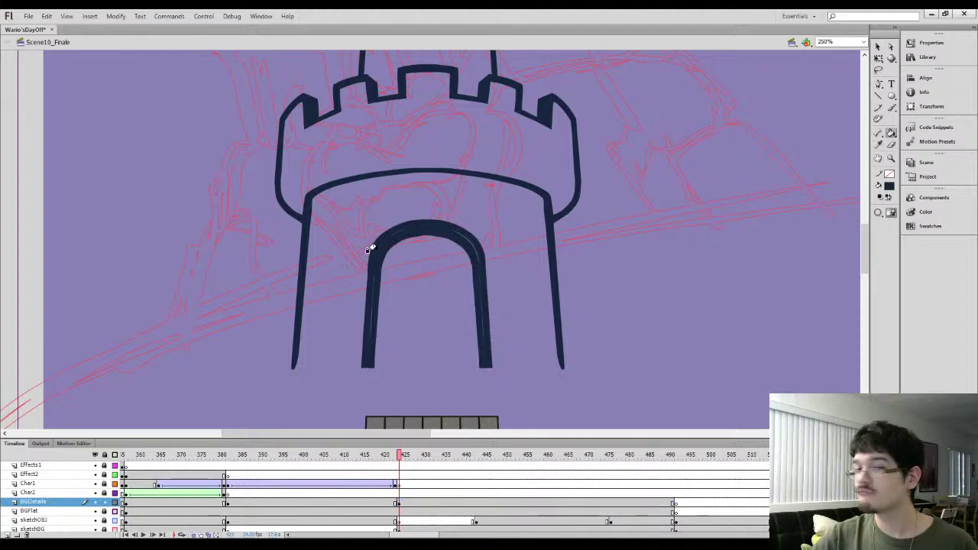
key("l")
mouse_move(386, 264)
left_mouse_down()
mouse_move(342, 300)
mouse_move(360, 330)
left_mouse_up()
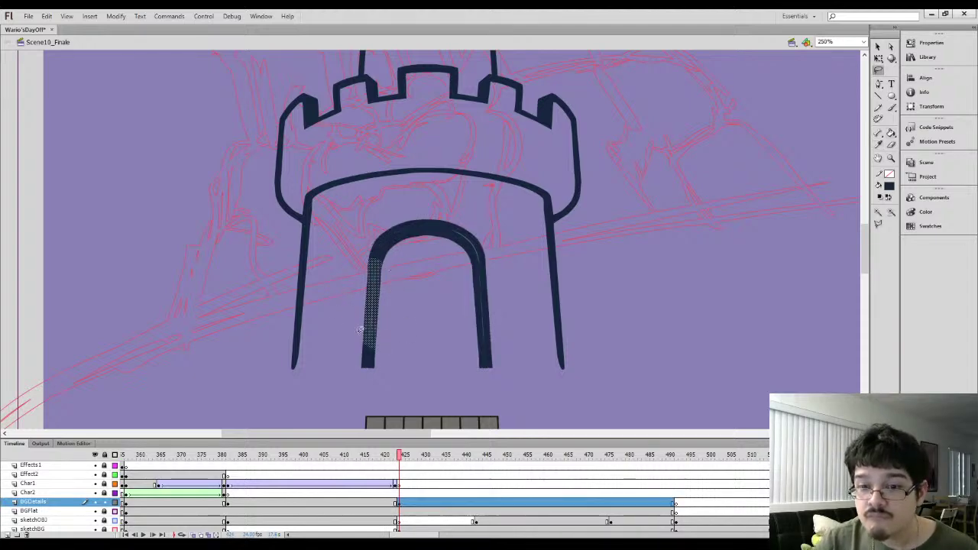
Fill the light seams in the arch's left leg and along its top with navy
key("ctrl+equal")
left_click(345, 311)
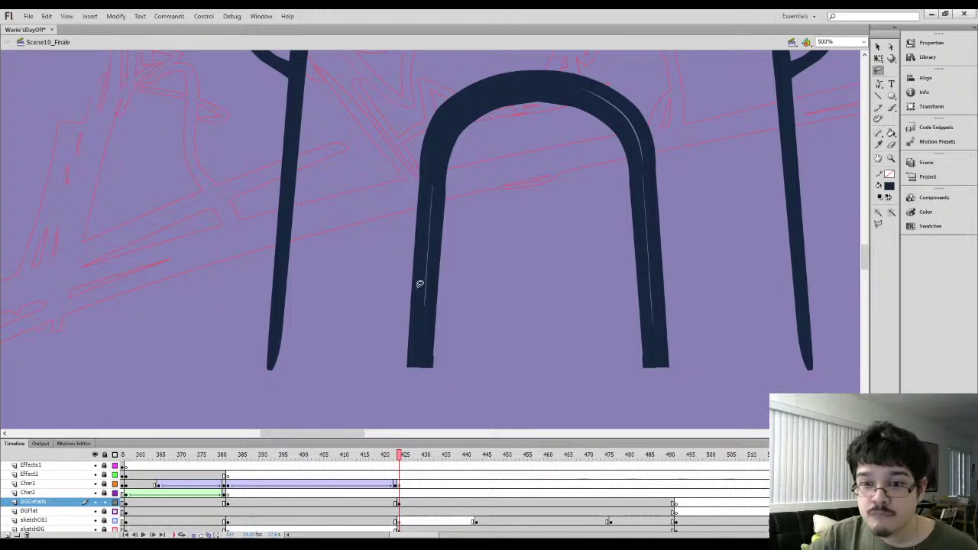
key("k")
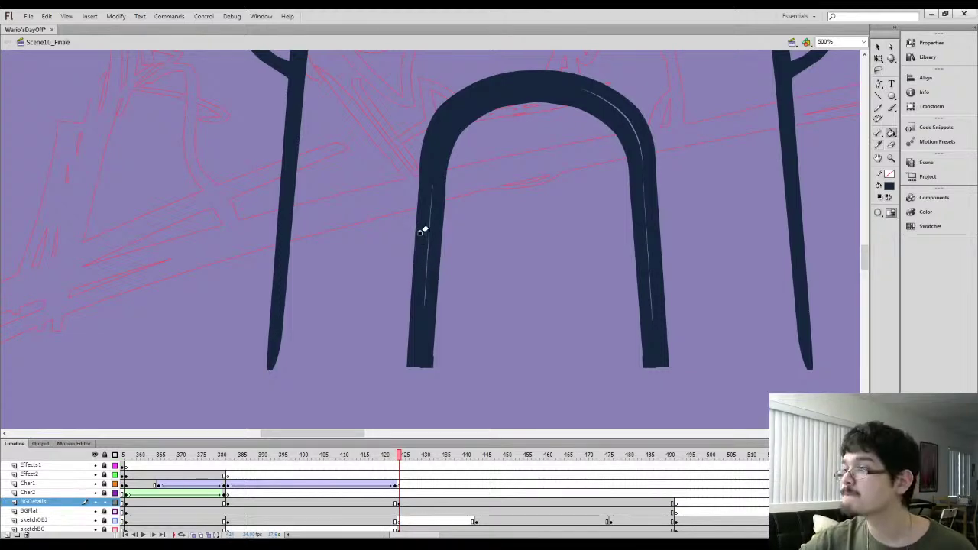
left_click(421, 230)
scroll(420, 237, "right", 2)
scroll(421, 237, "up", 2)
left_click(545, 175)
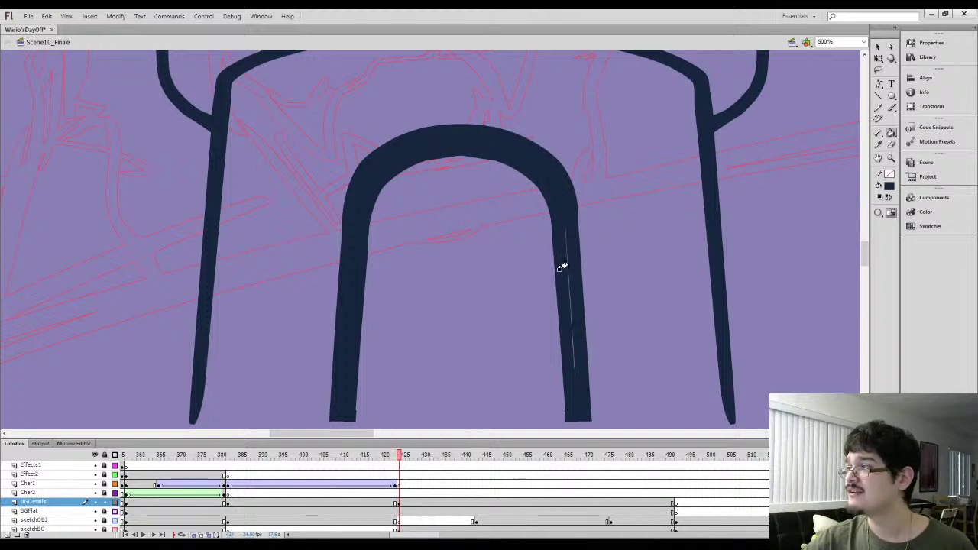
Brush over the light line in the arch's right leg
key("l")
left_click_drag(543, 258, 519, 229)
key("b")
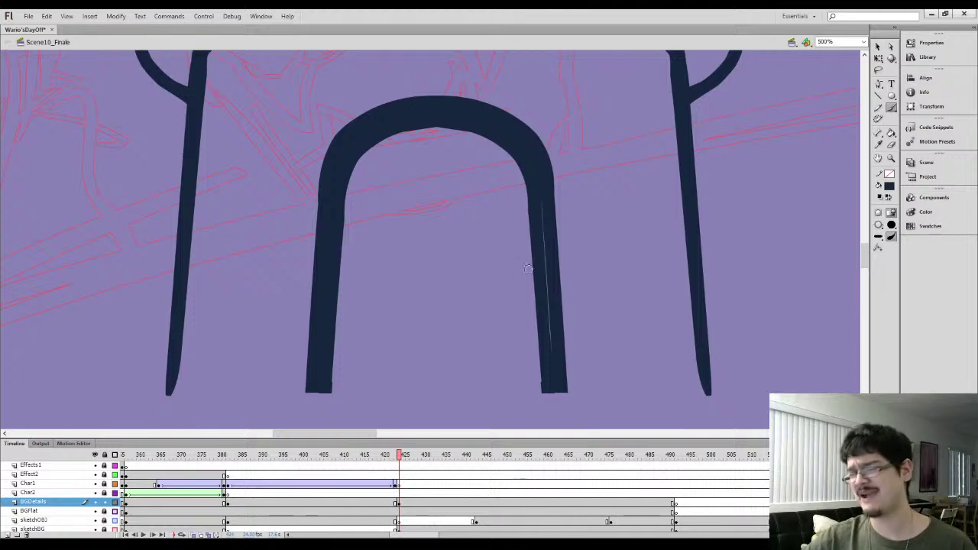
left_click_drag(553, 353, 548, 309)
left_click_drag(545, 223, 542, 198)
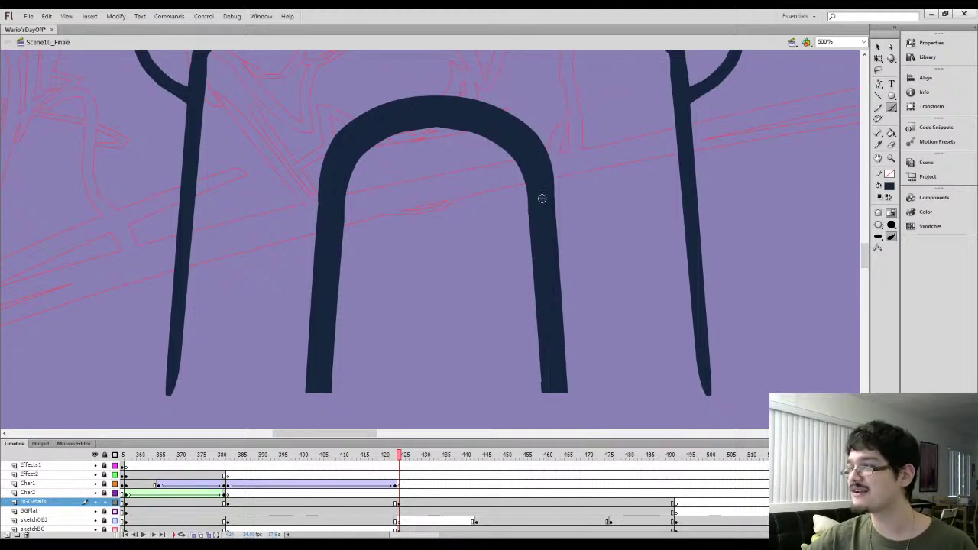
key("l")
Inspect the arch's anchor points with the Subselection tool at its bottom and top
left_click_drag(518, 330, 506, 254)
left_click(891, 47)
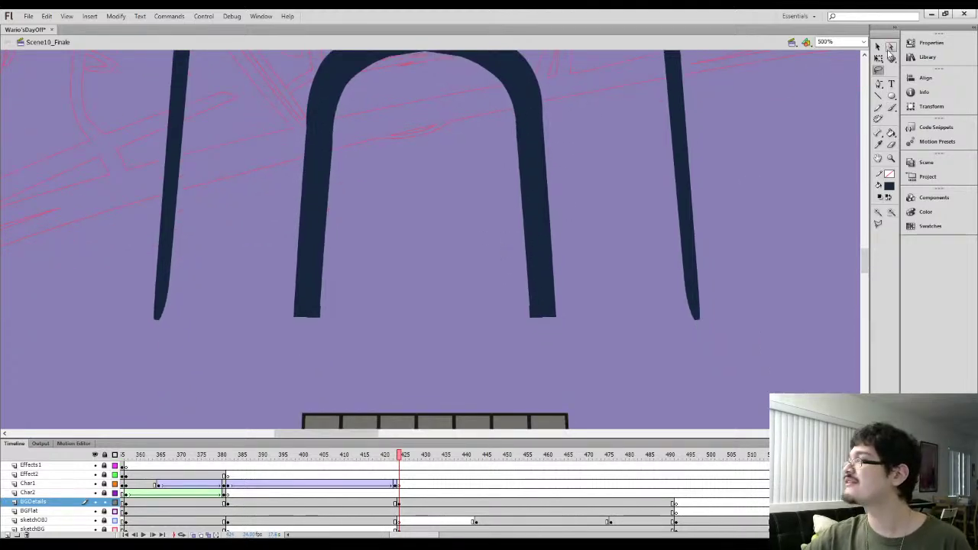
left_click(318, 308)
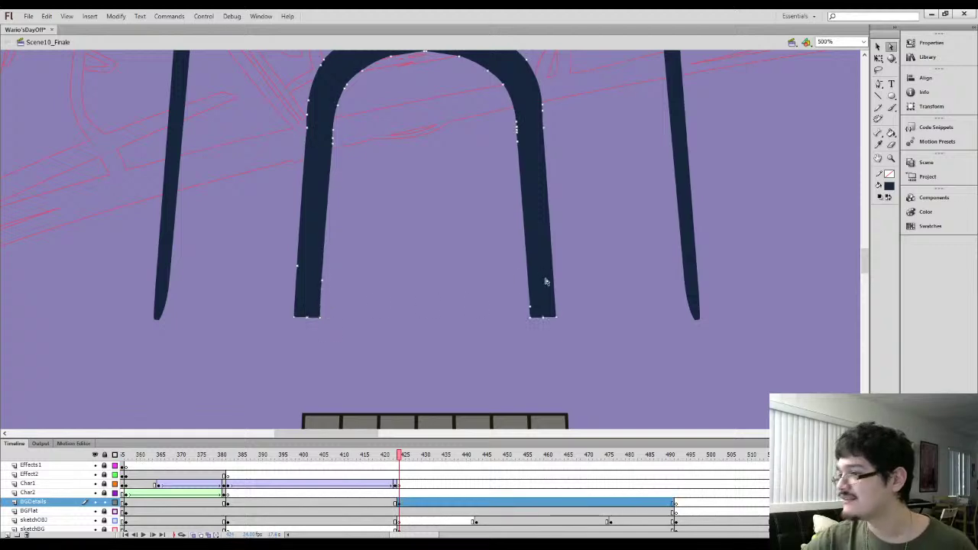
left_click(415, 229)
left_click_drag(424, 170, 435, 214)
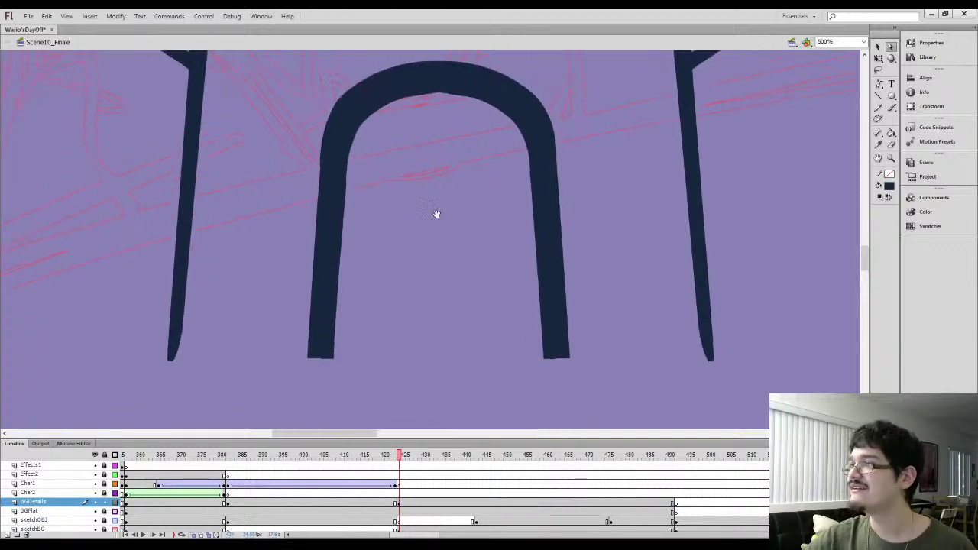
left_click(347, 195)
left_click(513, 182)
Re-check the anchor points along the arch top and bottom
left_click(532, 186)
left_click(512, 200)
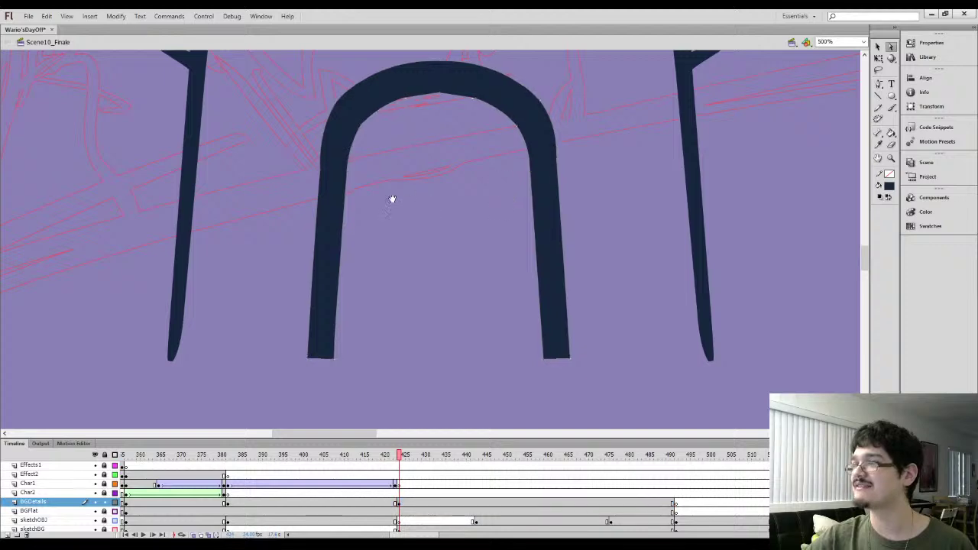
left_click(535, 171)
left_click(502, 193)
left_click_drag(399, 239, 415, 189)
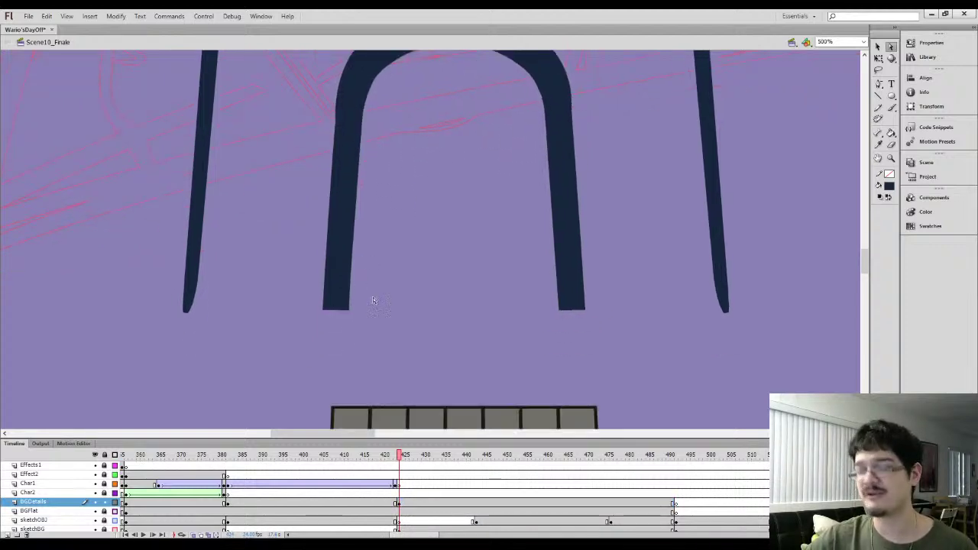
left_click_drag(328, 311, 338, 307)
left_click(337, 309)
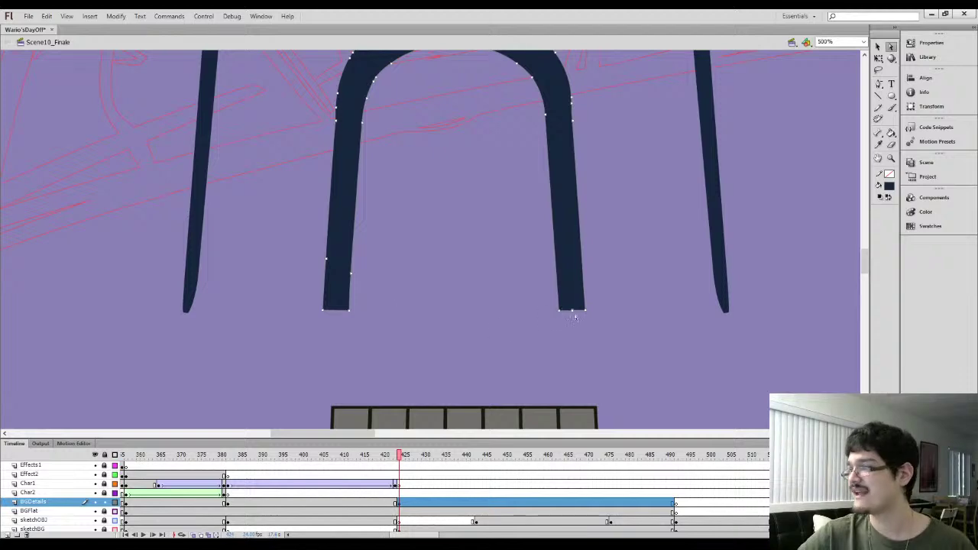
left_click(515, 301)
left_click_drag(418, 176, 432, 285)
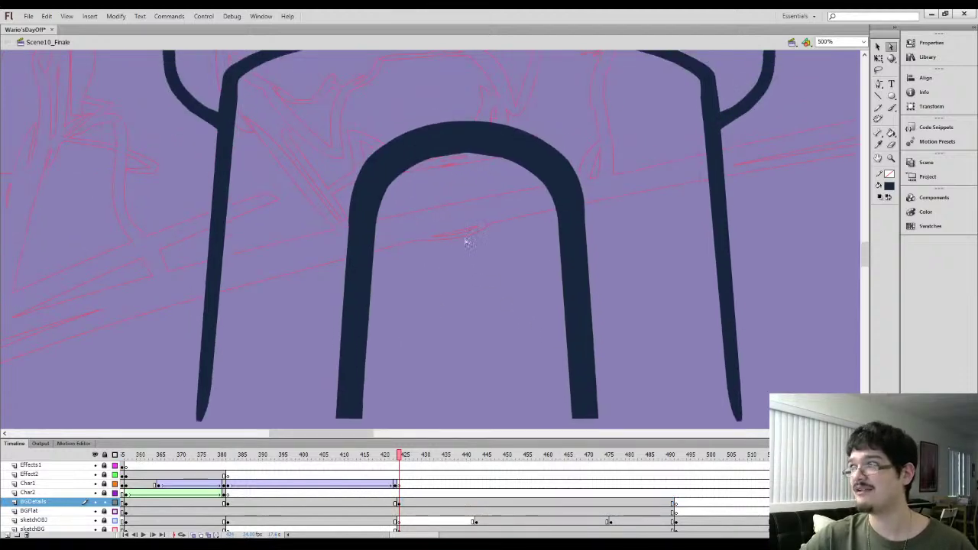
Select and inspect the arch's top section, then zoom back out to 250%
key("l")
left_click_drag(430, 194, 392, 191)
left_click(451, 176)
left_click(879, 47)
left_click_drag(393, 110, 537, 188)
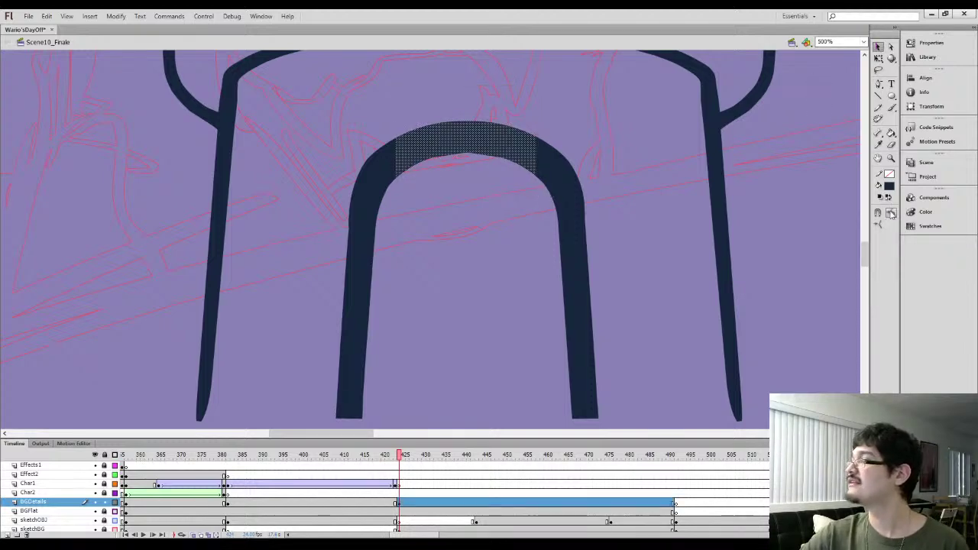
left_click(524, 184)
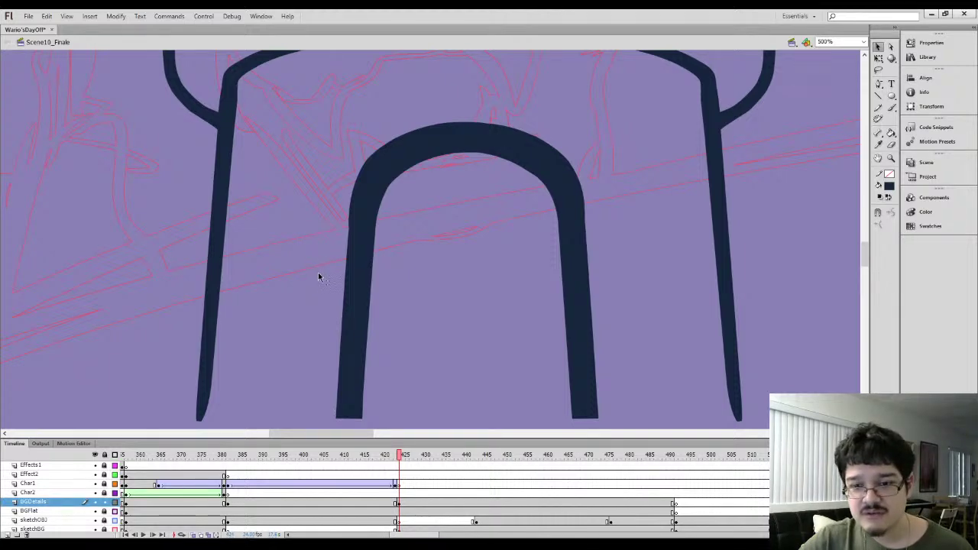
key("ctrl+minus")
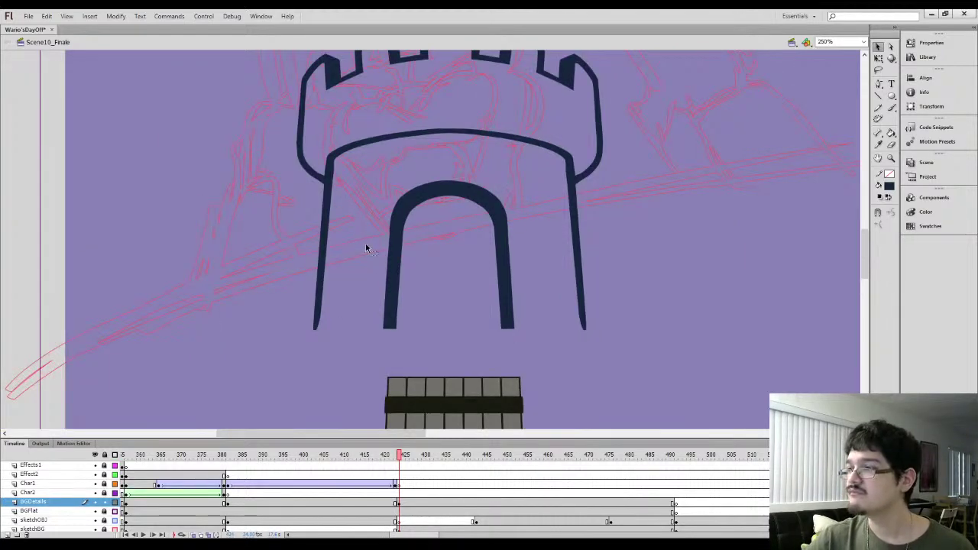
Scale the door arch in the Transform panel to make a smaller copy inside it
left_click(397, 269)
left_click(356, 280)
left_click(398, 226)
left_click(398, 226)
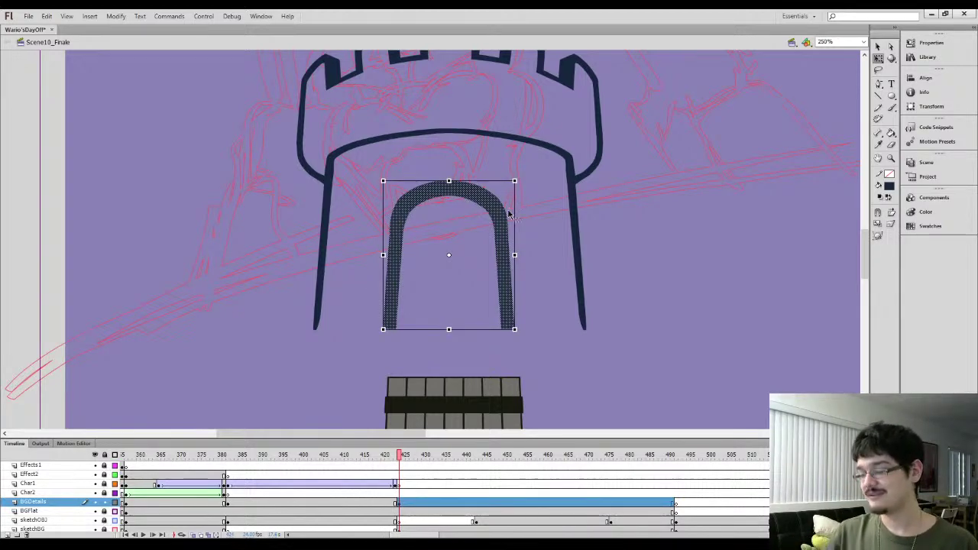
key("ctrl+t")
left_click_drag(819, 84, 826, 85)
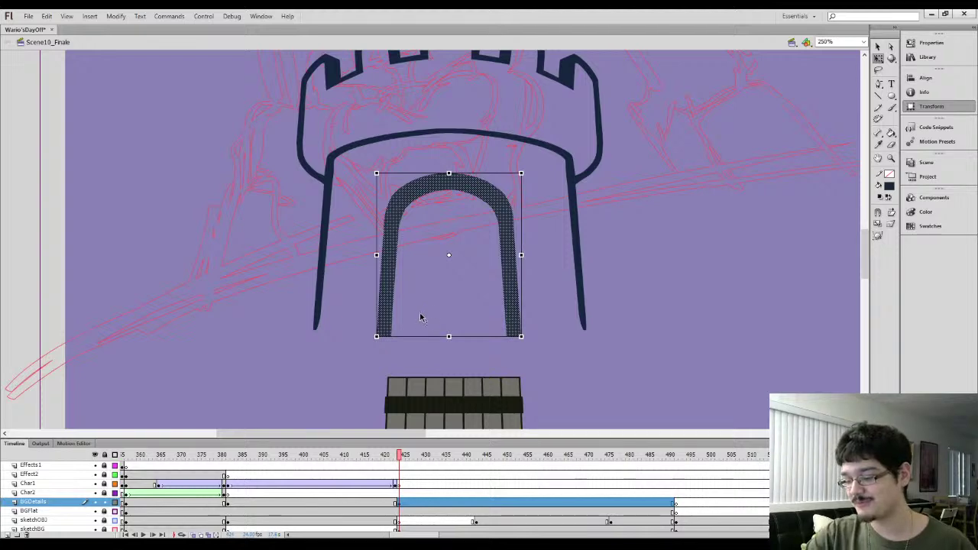
left_click_drag(845, 82, 841, 83)
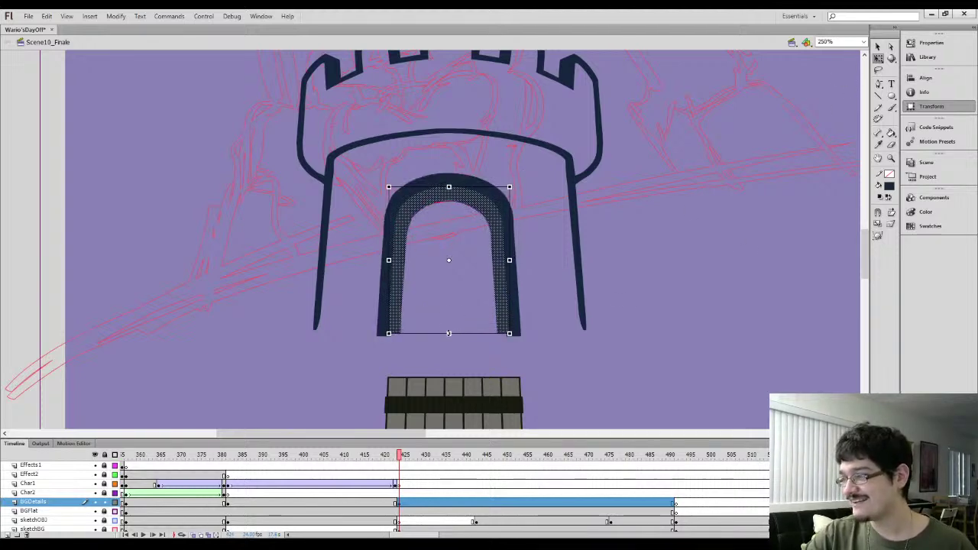
Delete the bottom ends of the tower walls
left_click(294, 344)
left_click_drag(294, 343, 643, 318)
key("Delete")
key("ctrl+minus")
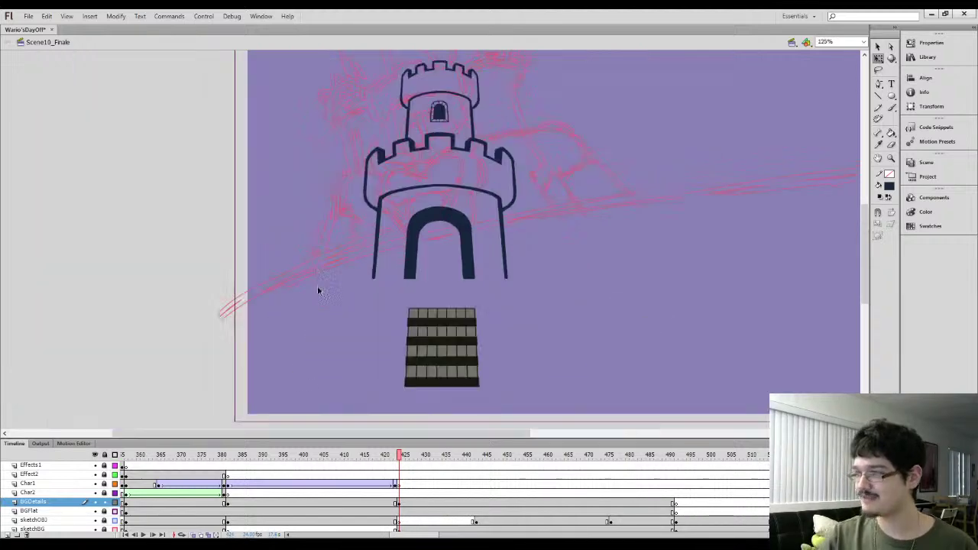
Move the stairs up into the doorway and resize them to fit
key("q")
left_click(417, 237)
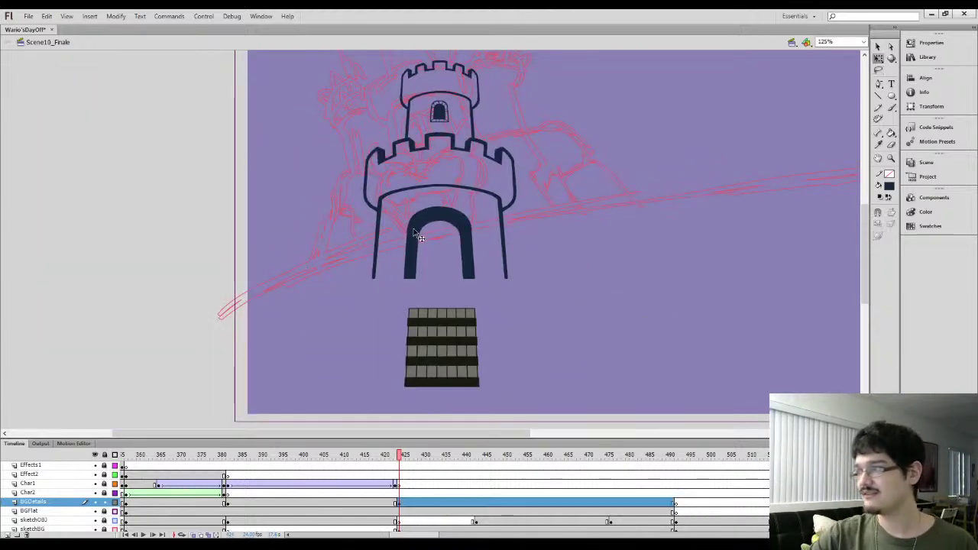
left_click(390, 309)
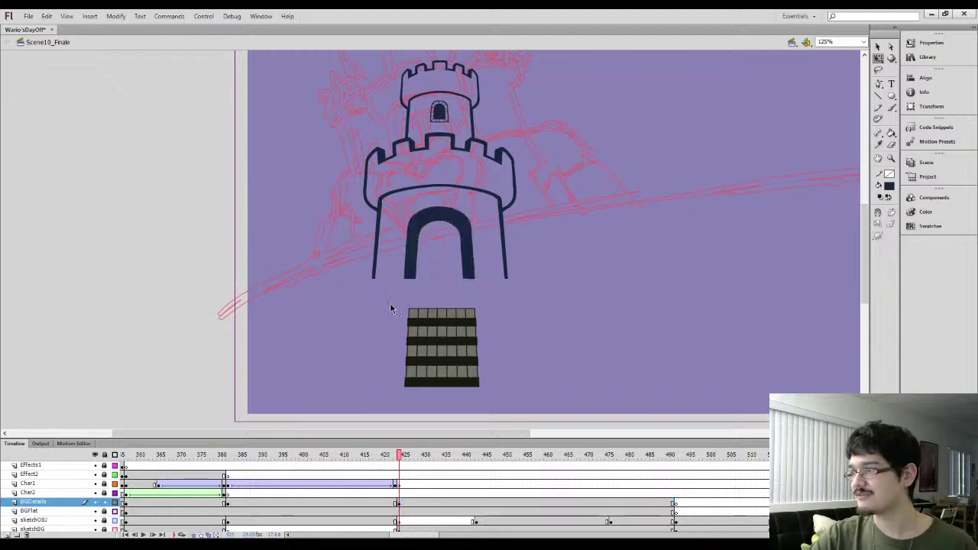
left_click(447, 367)
left_click_drag(447, 367, 444, 256)
key("ctrl+=")
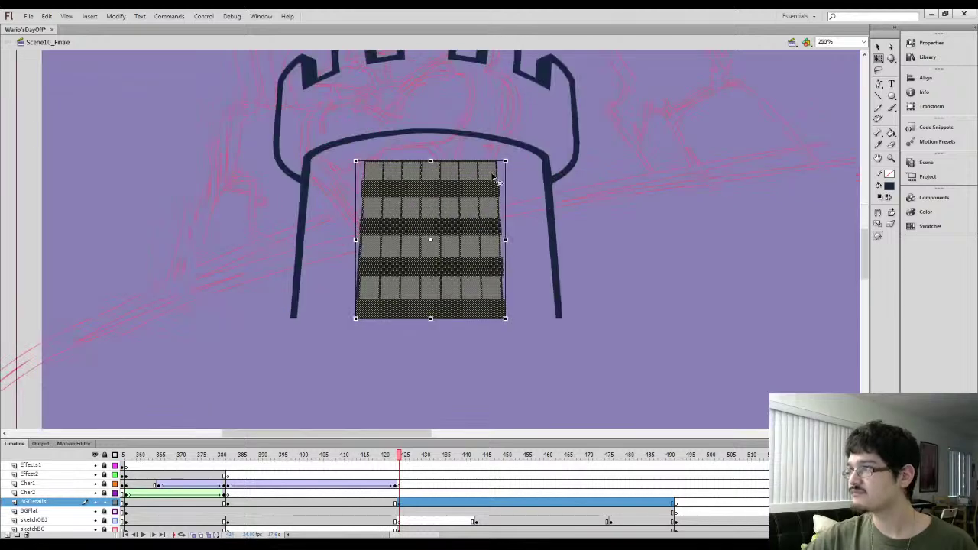
left_click_drag(504, 162, 497, 180)
left_click_drag(356, 182, 365, 191)
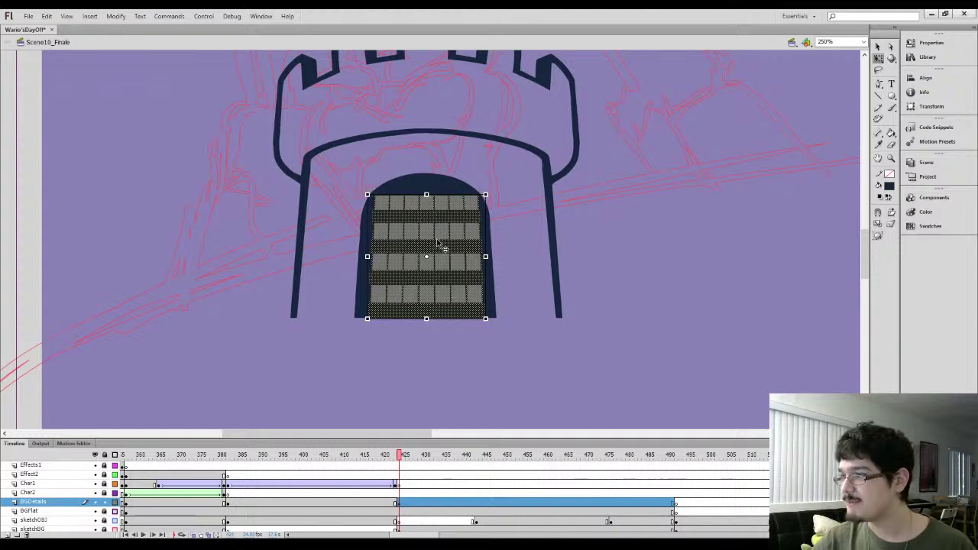
left_click_drag(484, 197, 478, 200)
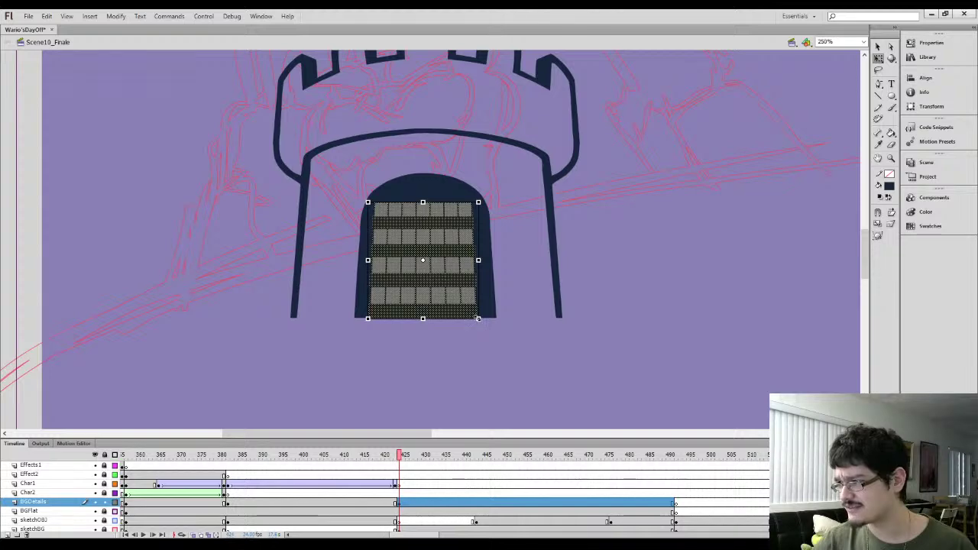
left_click_drag(477, 203, 482, 197)
left_click(395, 356)
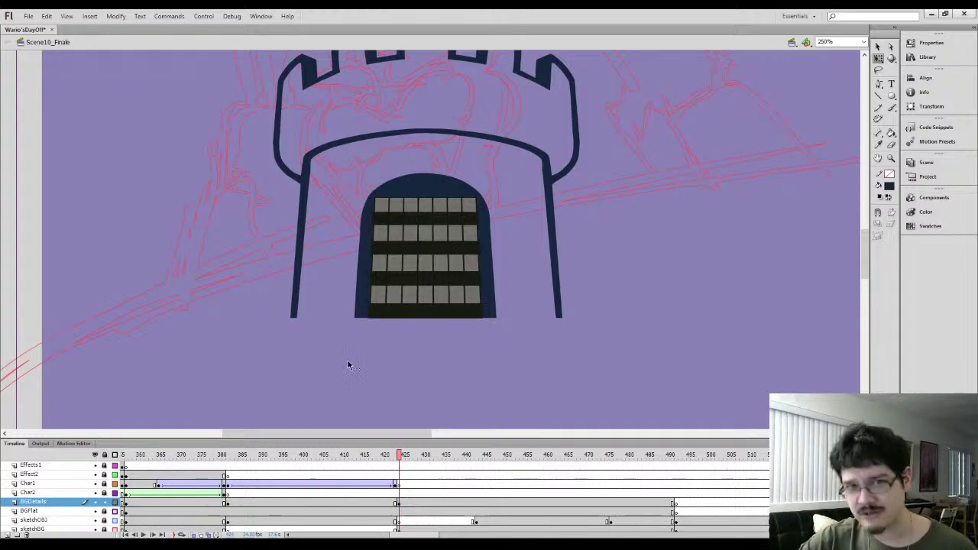
Taper the top of the stairs inward to match the doorway
key("ctrl+a")
left_click(337, 369)
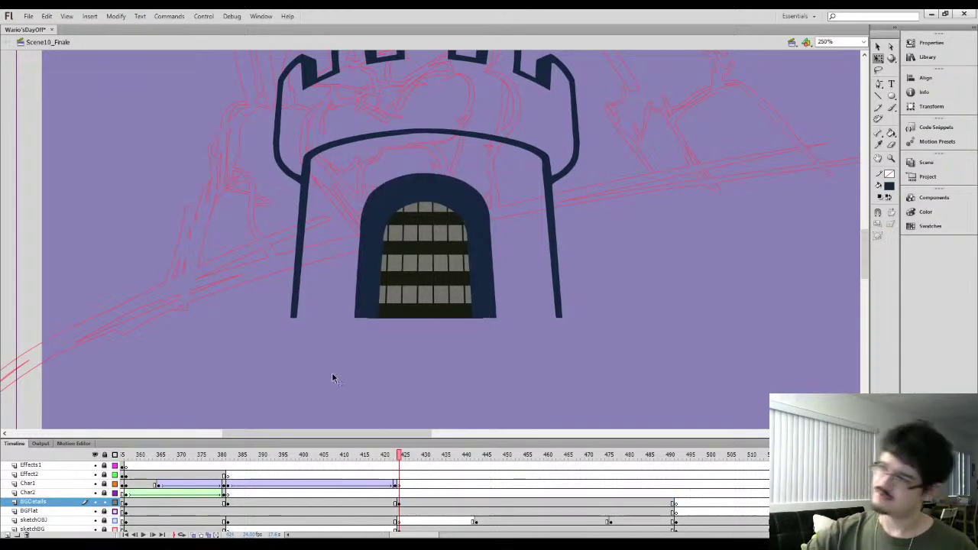
key("ctrl+a")
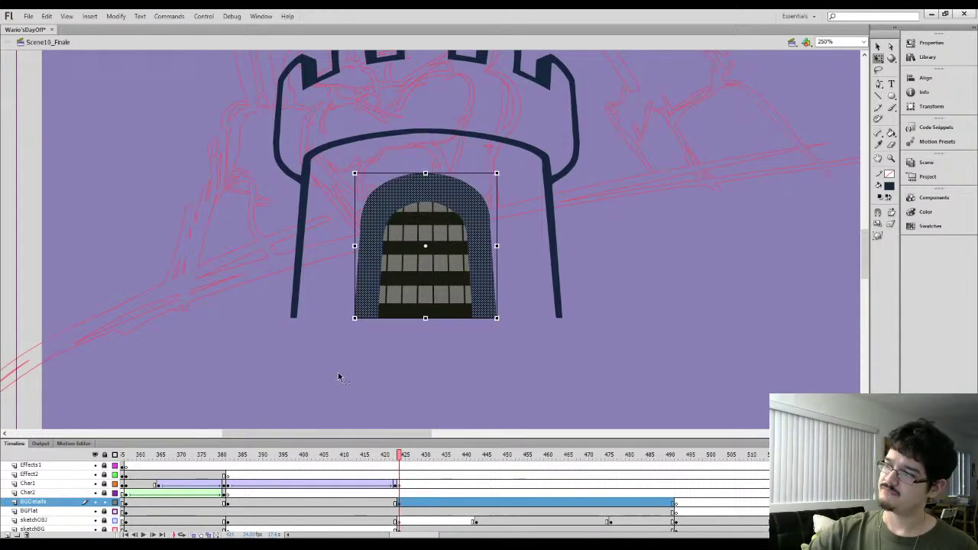
key("ctrl+z")
key("ctrl+z")
key("ctrl+z")
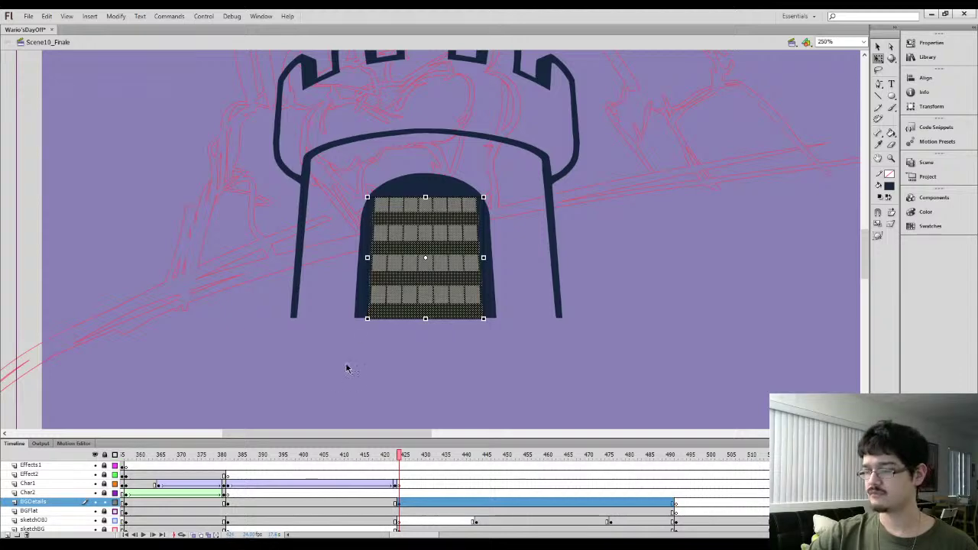
left_click_drag(483, 198, 473, 200)
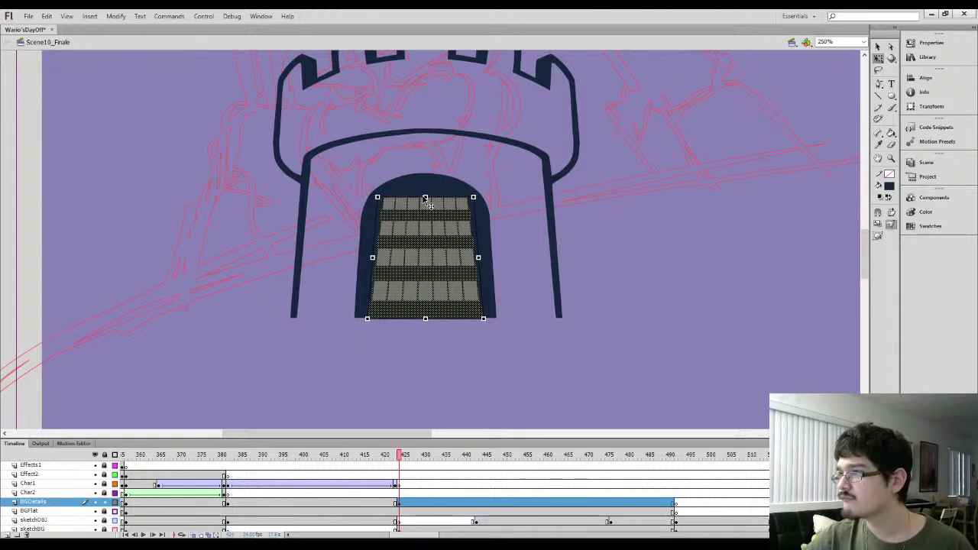
left_click(334, 261)
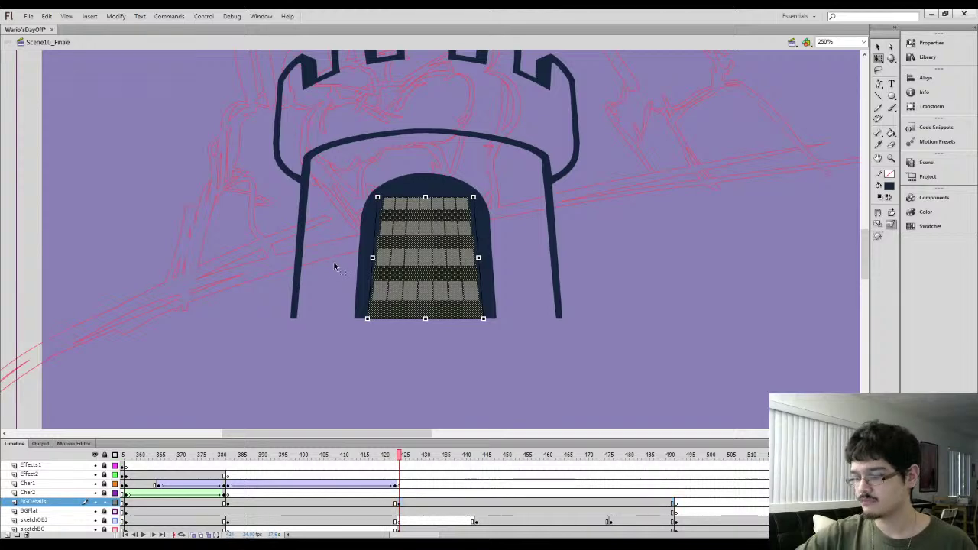
Paste the arch in place over the stairs and make the stairs slightly shorter
key("ctrl+shift+v")
left_click(332, 296)
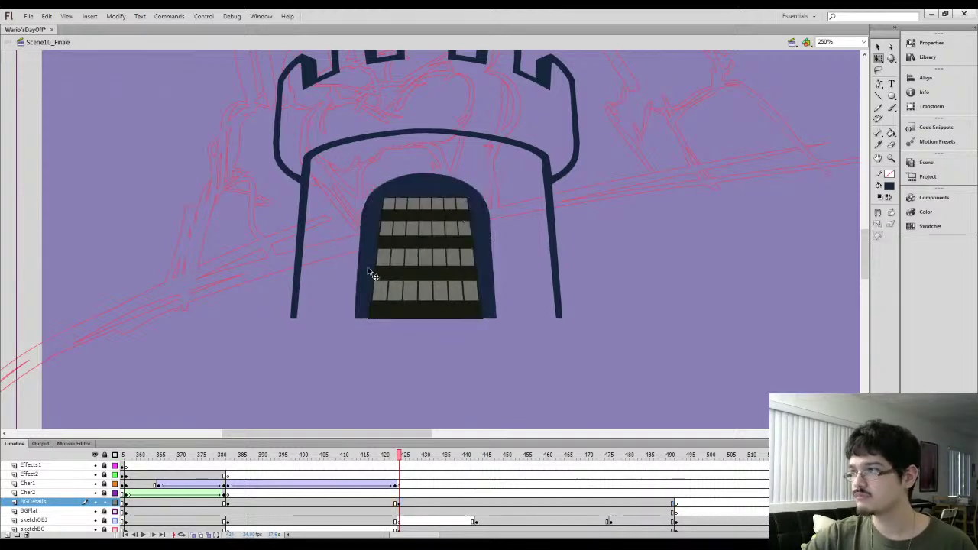
left_click(425, 203)
mouse_move(425, 198)
left_mouse_down()
mouse_move(425, 212)
mouse_move(425, 201)
left_mouse_up()
left_click(384, 338)
key("ctrl+shift+v")
left_click(352, 349)
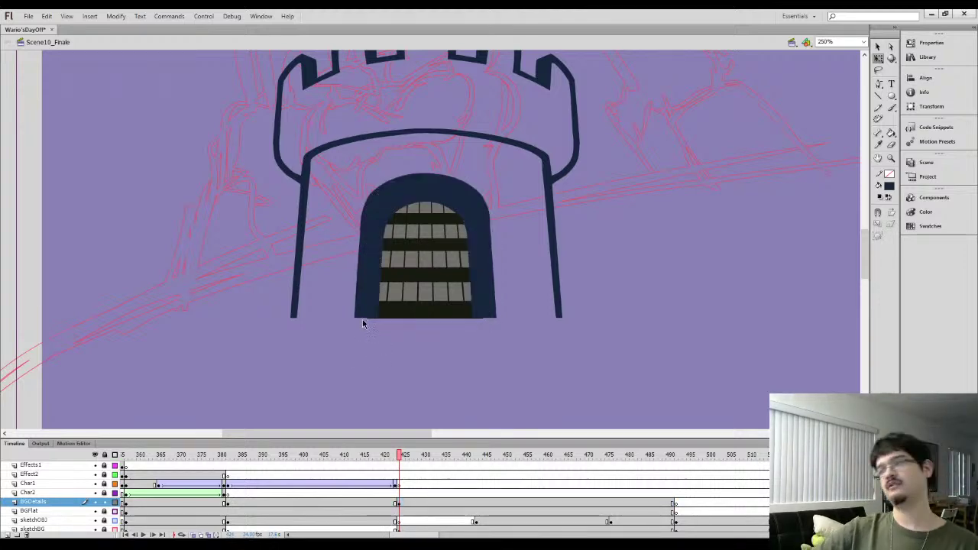
Fill the five top-row window panes dark with the Paint Bucket
key("ctrl+equal")
key("k")
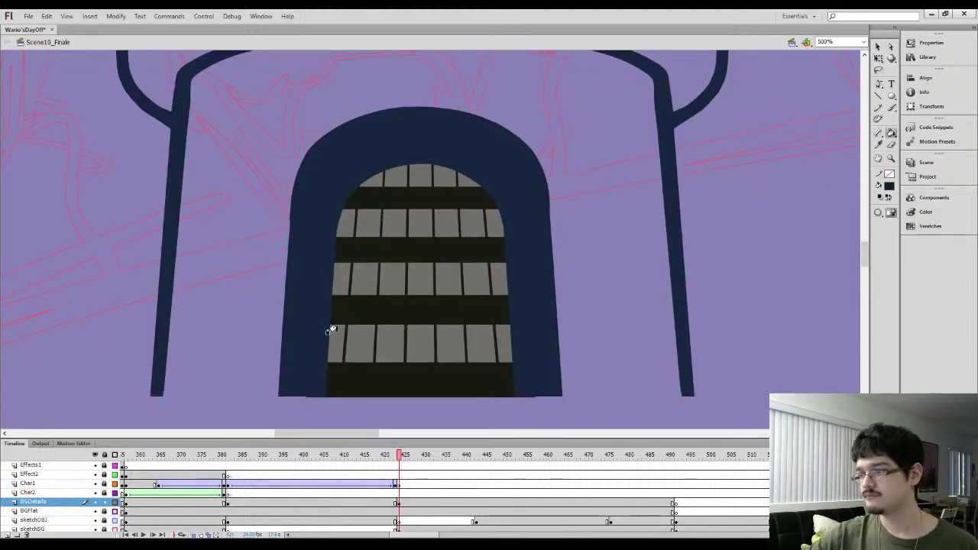
left_click(371, 180)
left_click(396, 177)
left_click(421, 177)
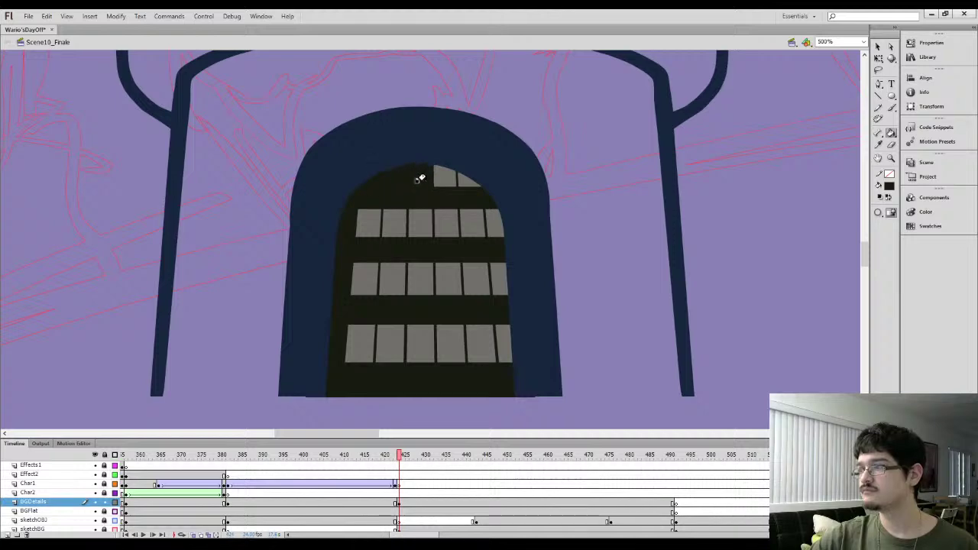
left_click(445, 177)
left_click(468, 185)
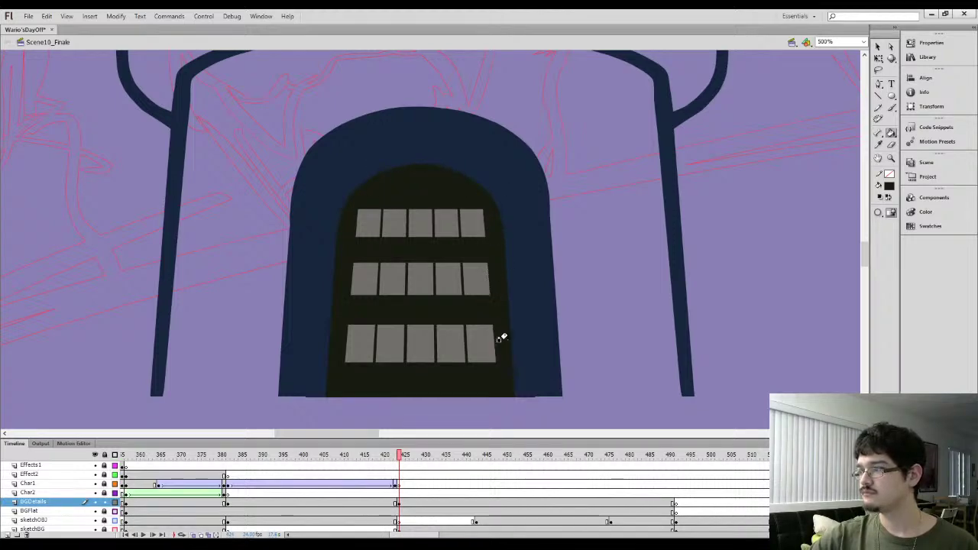
Delete the strip along the doorway's bottom and zoom out to the whole castle
scroll(554, 291, "down", 3)
key("v")
left_click_drag(214, 329, 584, 275)
key("Delete")
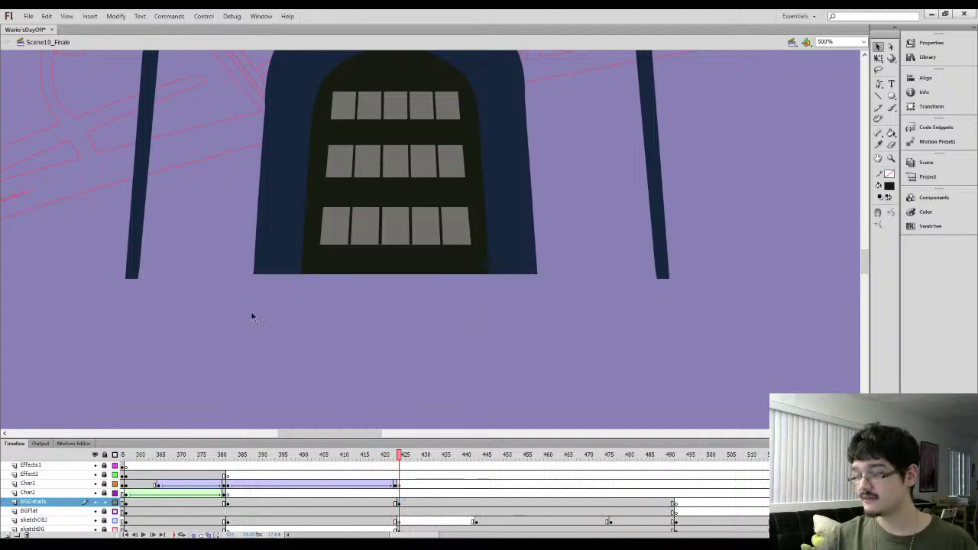
key("ctrl+minus")
key("ctrl+minus")
key("space")
left_click_drag(279, 260, 285, 326)
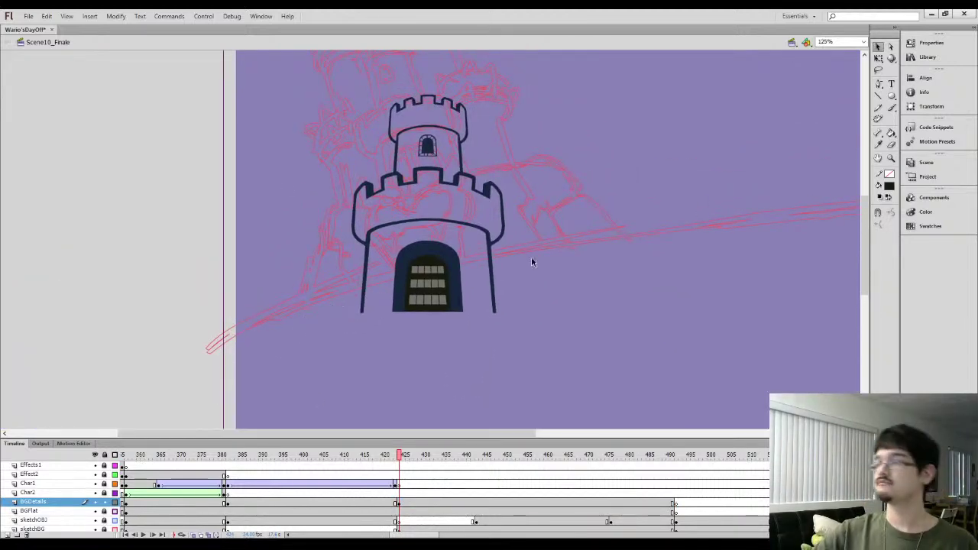
Paste the brick tower artwork onto the stage and move it to the right
left_click(914, 61)
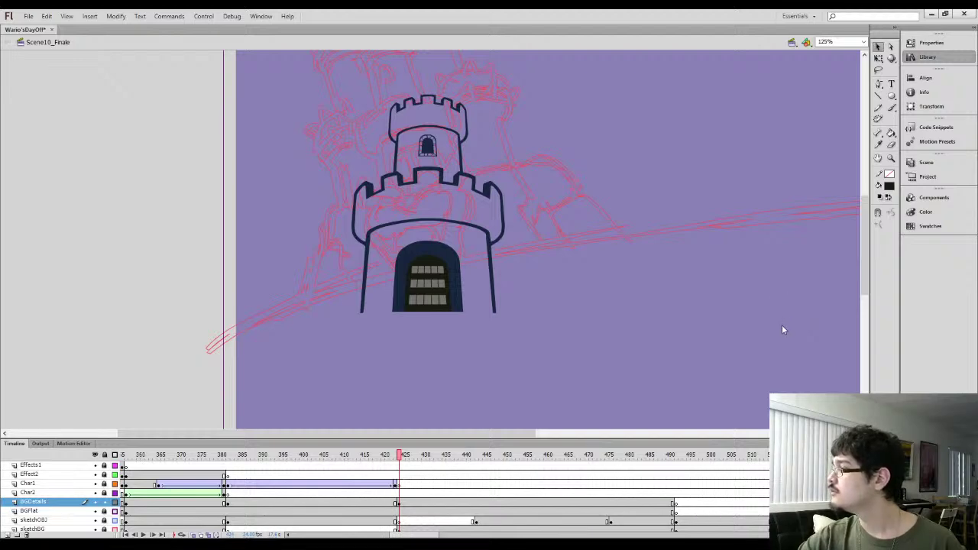
key("ctrl+shift+v")
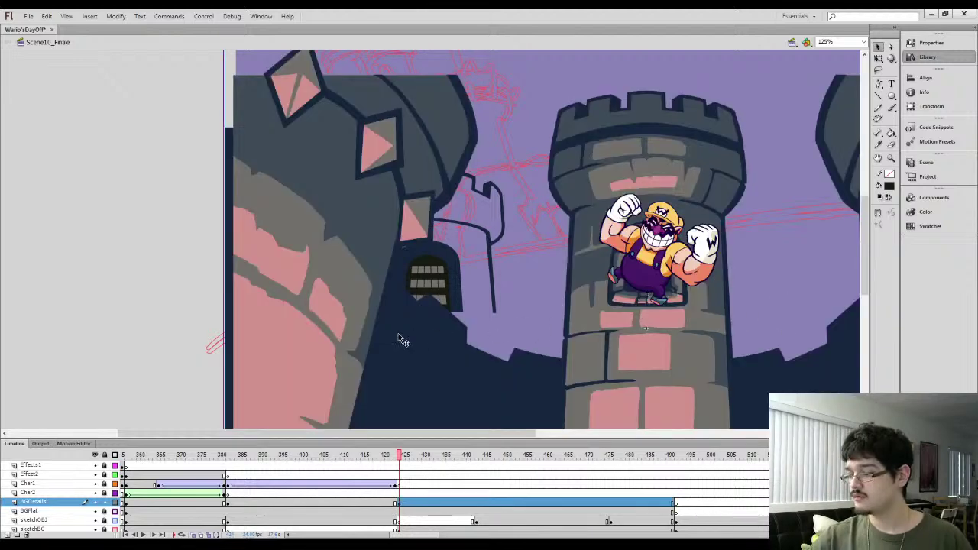
key("ctrl+minus")
left_click_drag(430, 324, 601, 322)
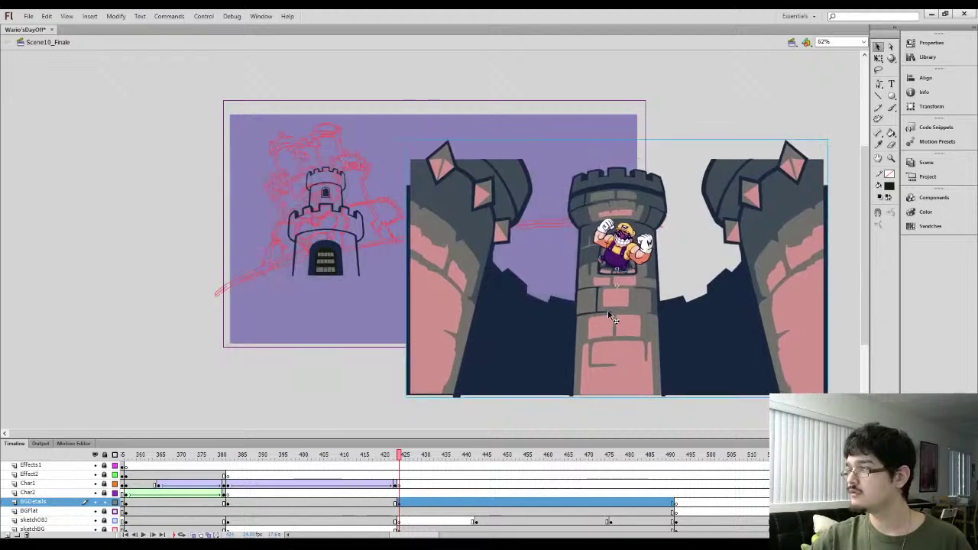
Lock the Tower layer inside WarioTower, return to Scene10_Finale, then delete and restore the instance
double_click(600, 323)
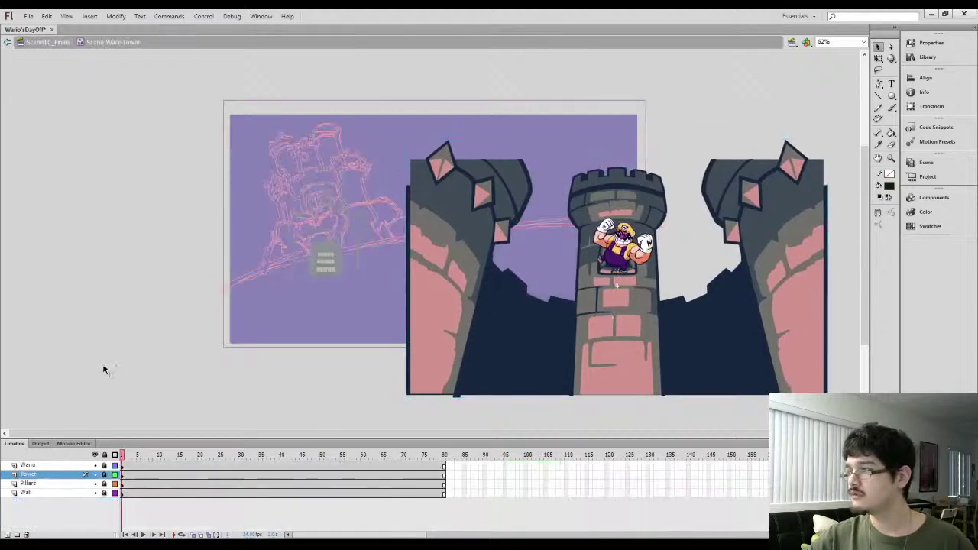
left_click(124, 474)
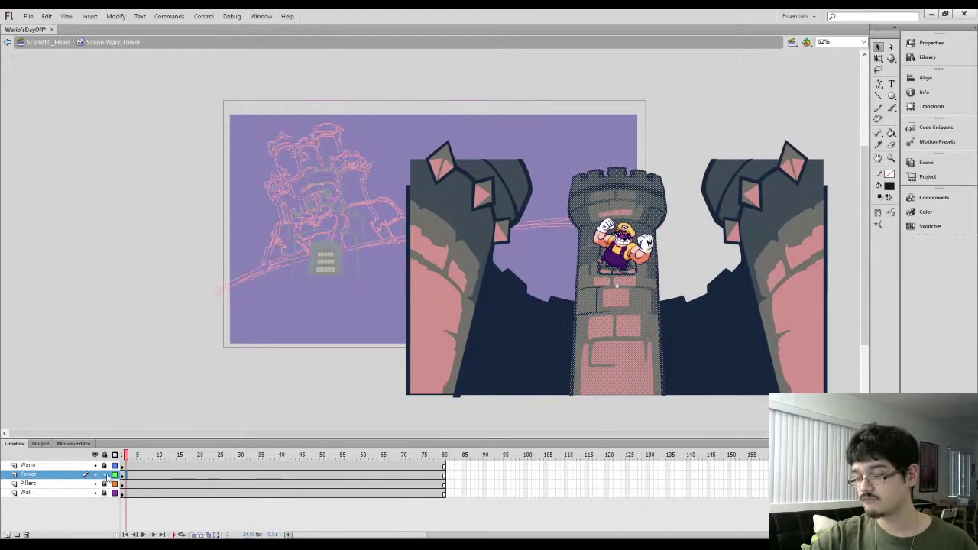
left_click(104, 474)
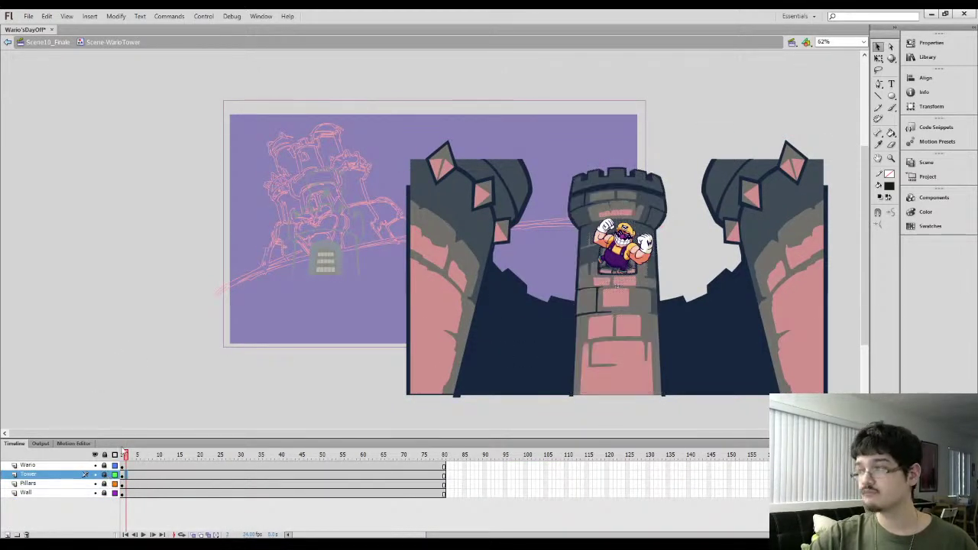
left_click(47, 43)
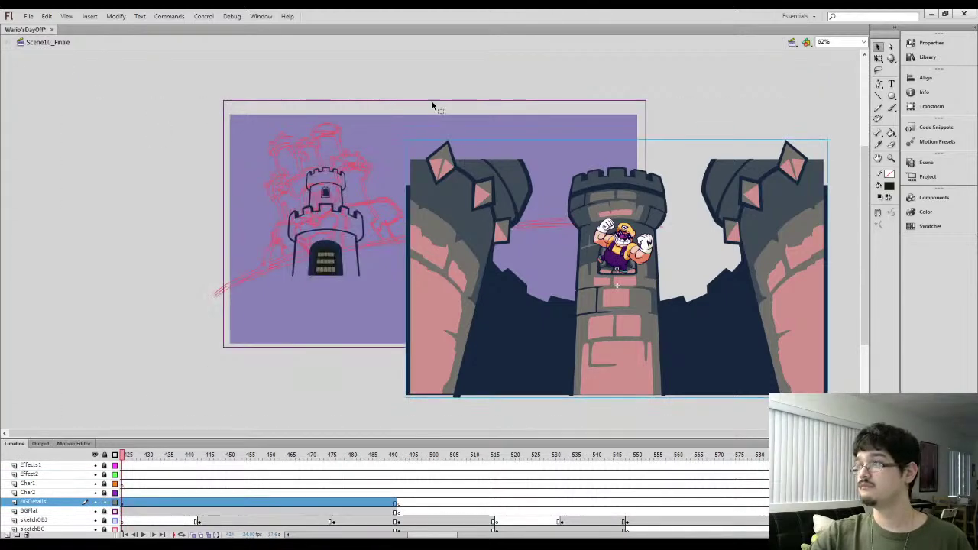
key("Delete")
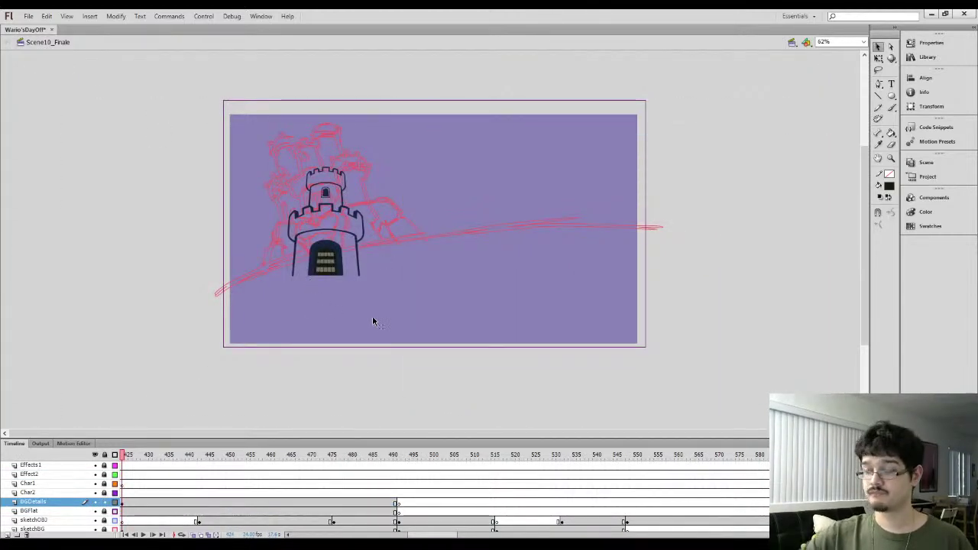
key("ctrl+z")
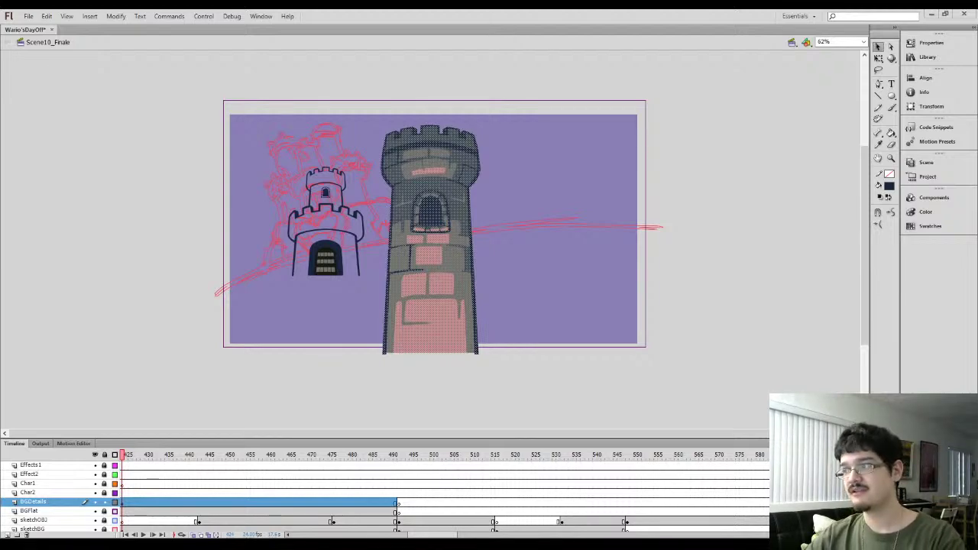
Deselect the brick tower and select the BGDetails artwork at frame 424
left_click(323, 345)
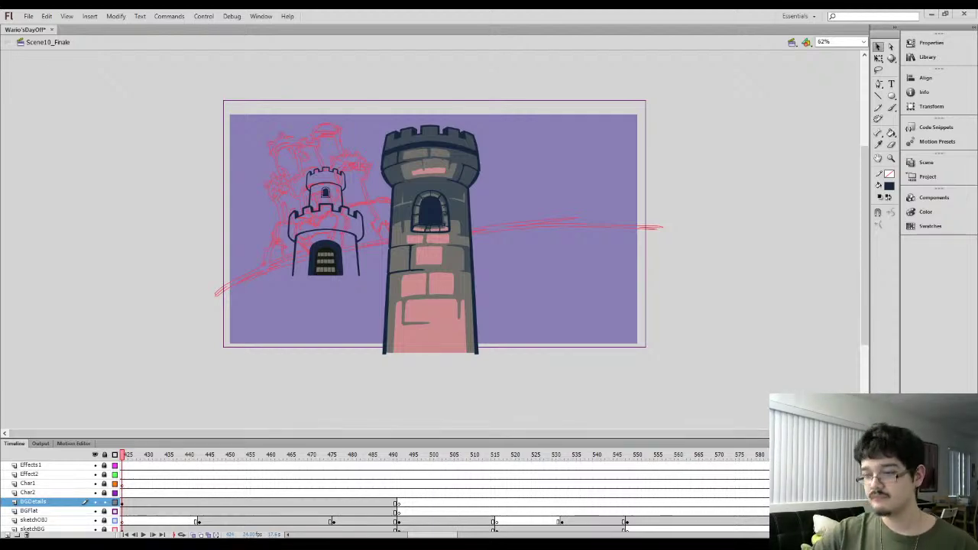
left_click(122, 502)
left_click_drag(420, 535, 410, 535)
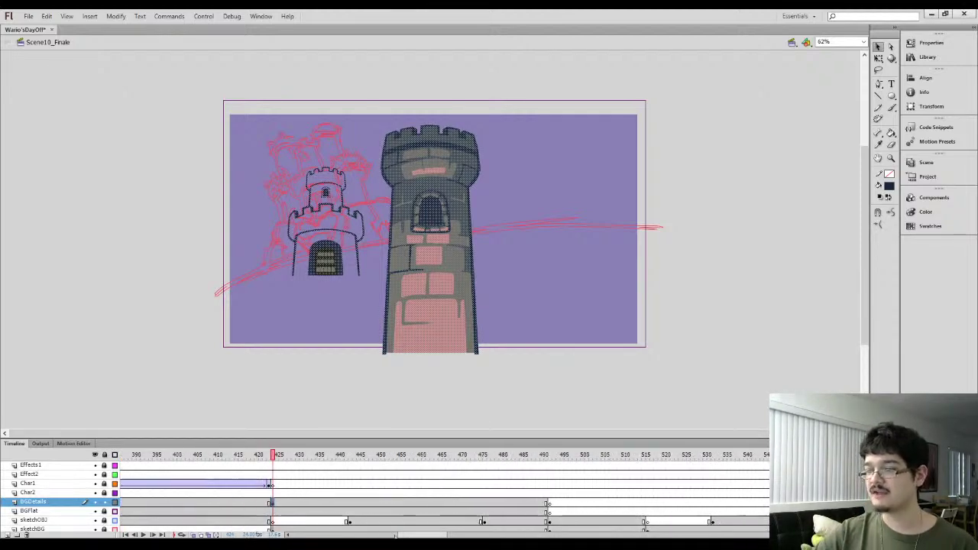
Inside the WarioTower symbol, select both pillar shapes on the Pillars layer
key("l")
left_click(373, 294)
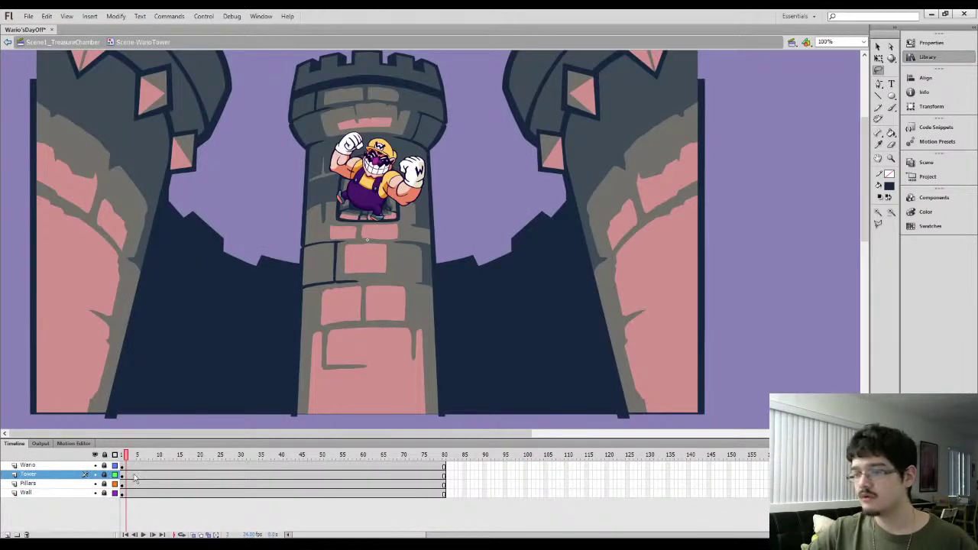
left_click(104, 475)
left_click(123, 475)
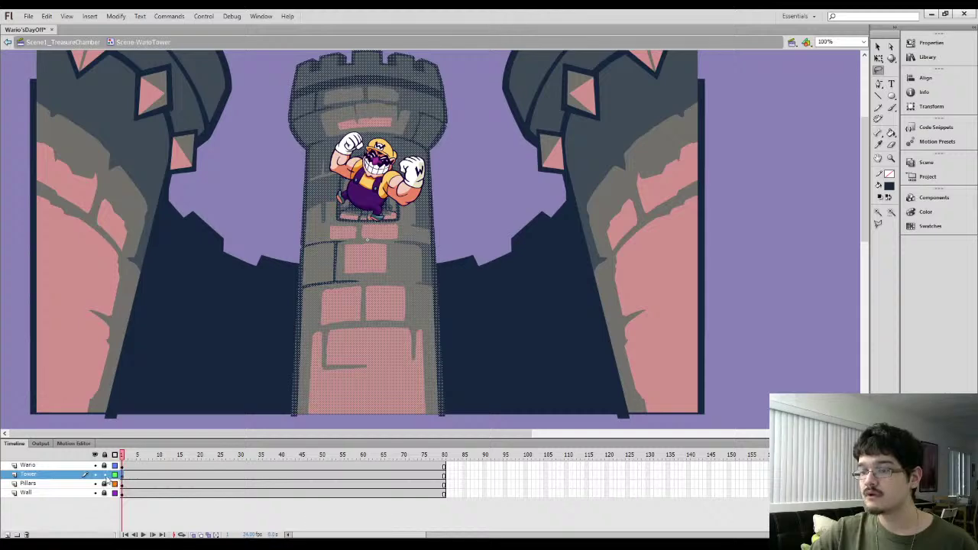
left_click(105, 475)
left_click(105, 484)
left_click(126, 484)
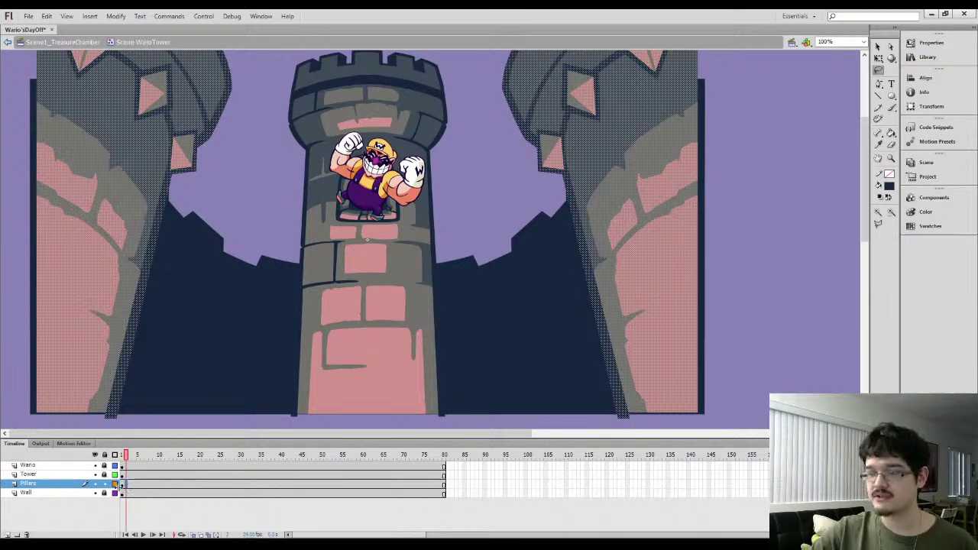
left_click(105, 484)
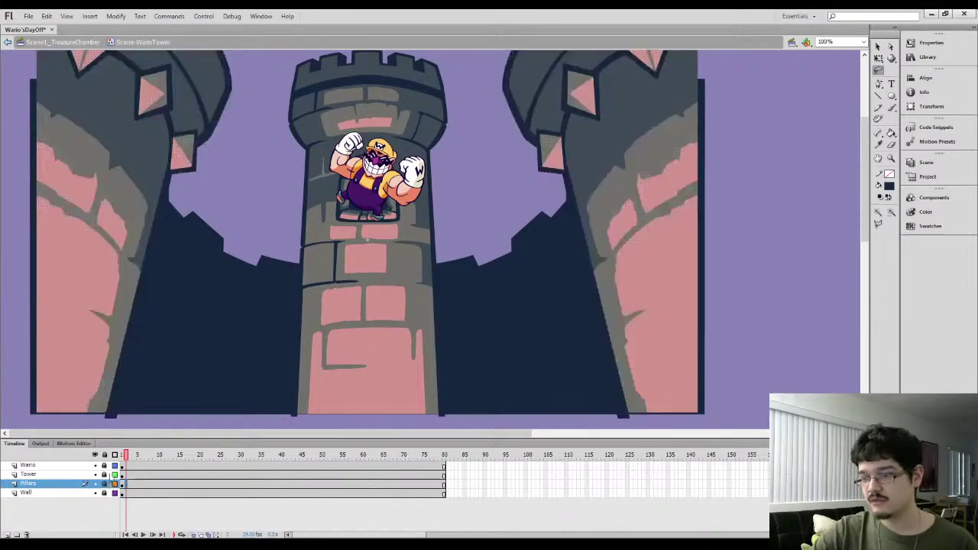
Switch to Scene10_Finale and paste the pillars in place at the BGDetails keyframe, frame 424
left_click(67, 44)
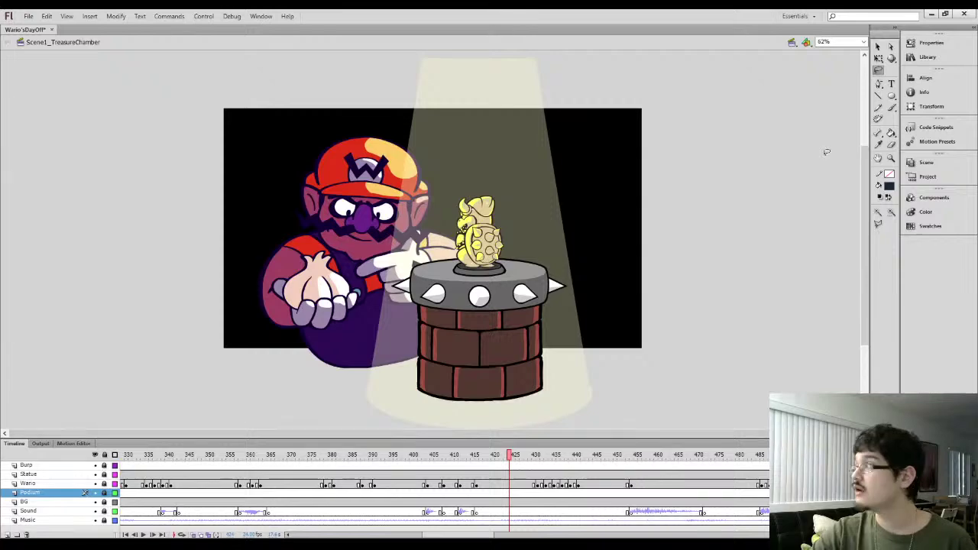
left_click(927, 162)
left_click(833, 257)
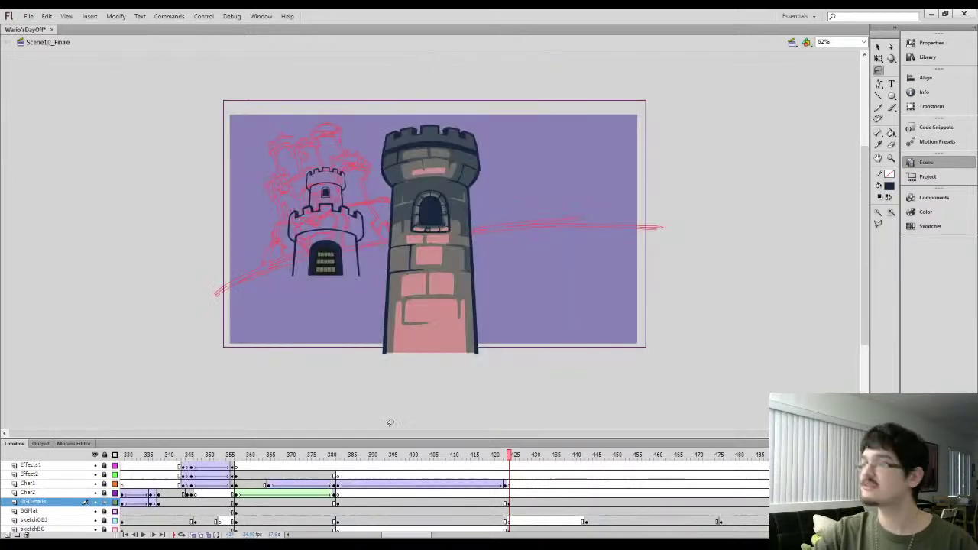
left_click(509, 503)
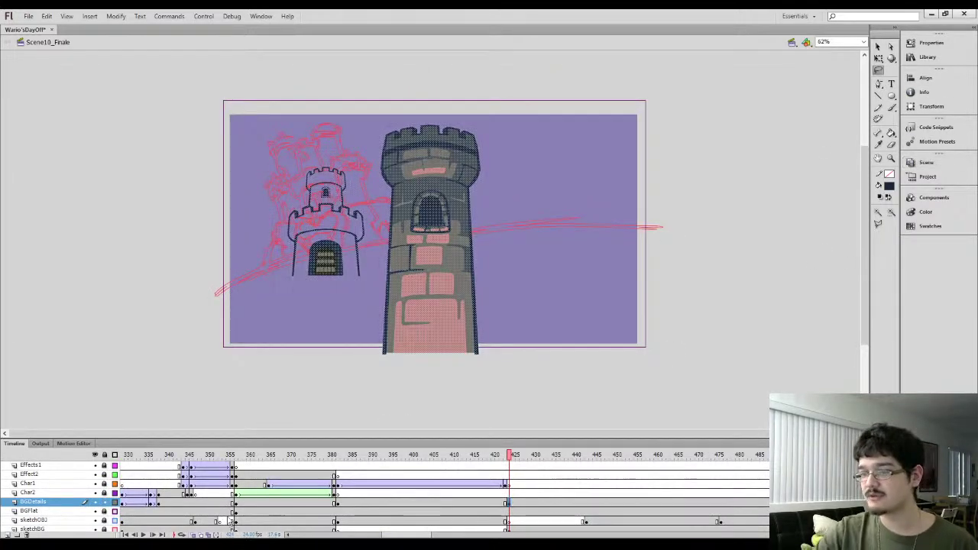
key("ctrl+shift+v")
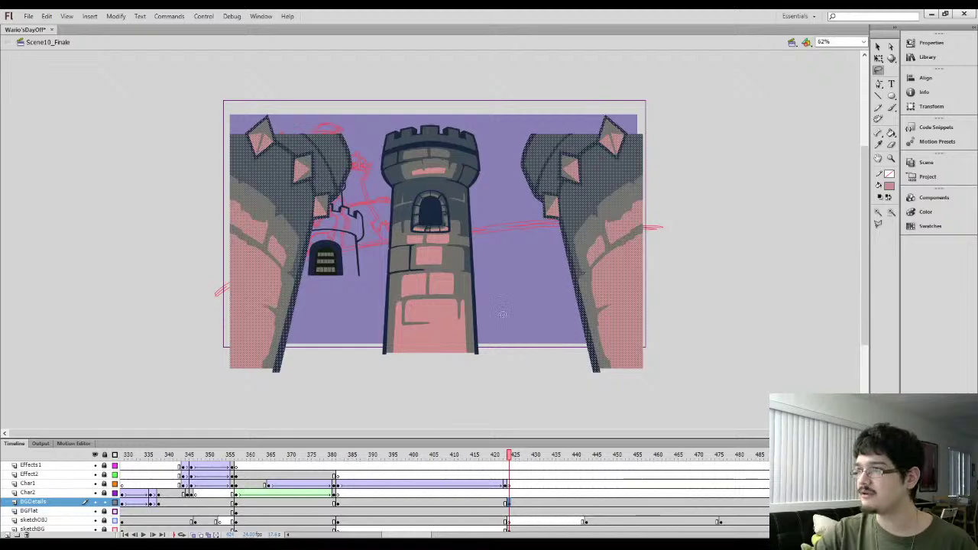
Move the pillars beside the brick tower, delete the right-hand pillar and reposition the other
left_click_drag(293, 224, 566, 203)
left_click_drag(610, 231, 525, 230)
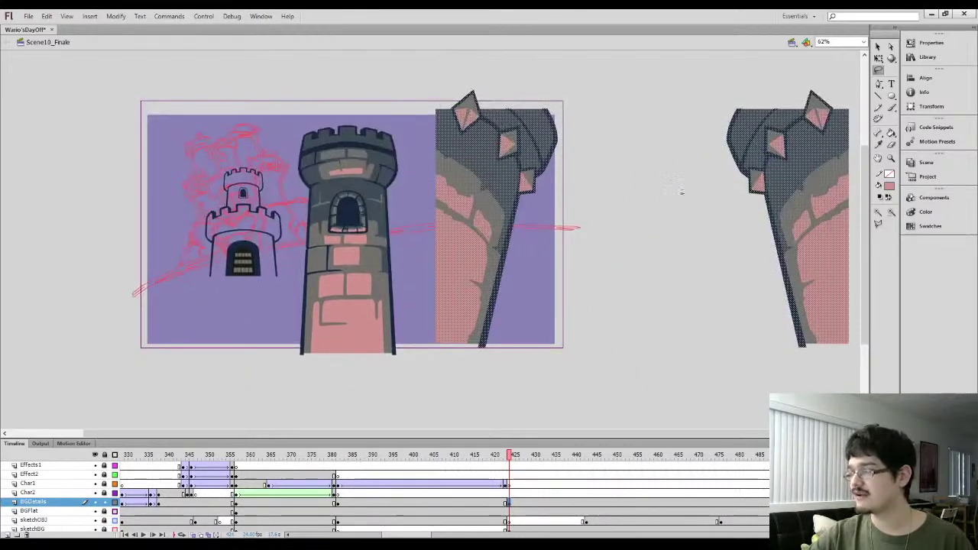
mouse_move(694, 120)
left_mouse_down()
mouse_move(852, 83)
mouse_move(672, 161)
mouse_move(692, 122)
left_mouse_up()
key("Delete")
mouse_move(426, 375)
left_mouse_down()
mouse_move(405, 51)
mouse_move(439, 376)
mouse_move(563, 360)
mouse_move(674, 53)
mouse_move(428, 65)
left_mouse_up()
mouse_move(475, 198)
left_mouse_down()
mouse_move(527, 254)
mouse_move(510, 241)
left_mouse_up()
Try tilting the remaining pillar with Free Transform, then reset it upright
key("q")
left_click_drag(601, 131, 571, 110)
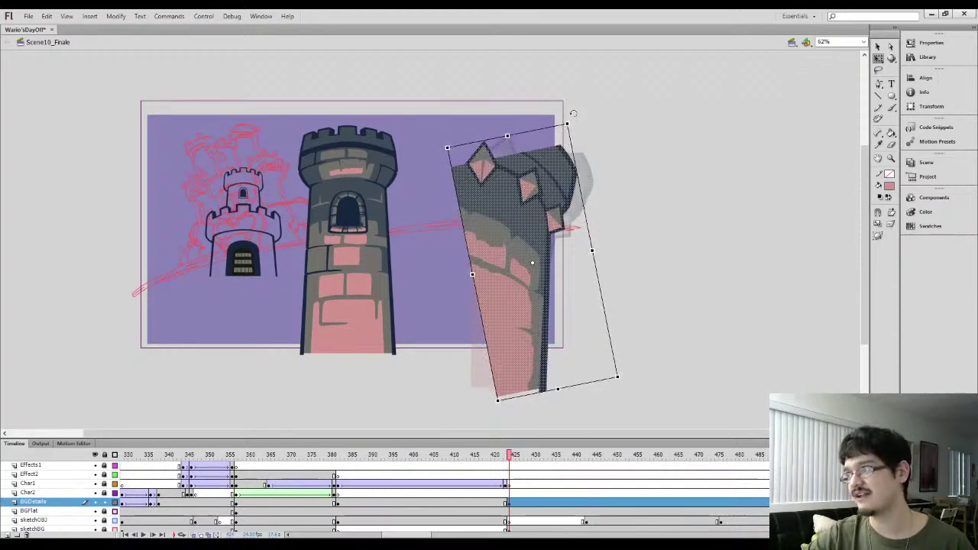
left_click_drag(526, 208, 625, 195)
key("ctrl+shift+z")
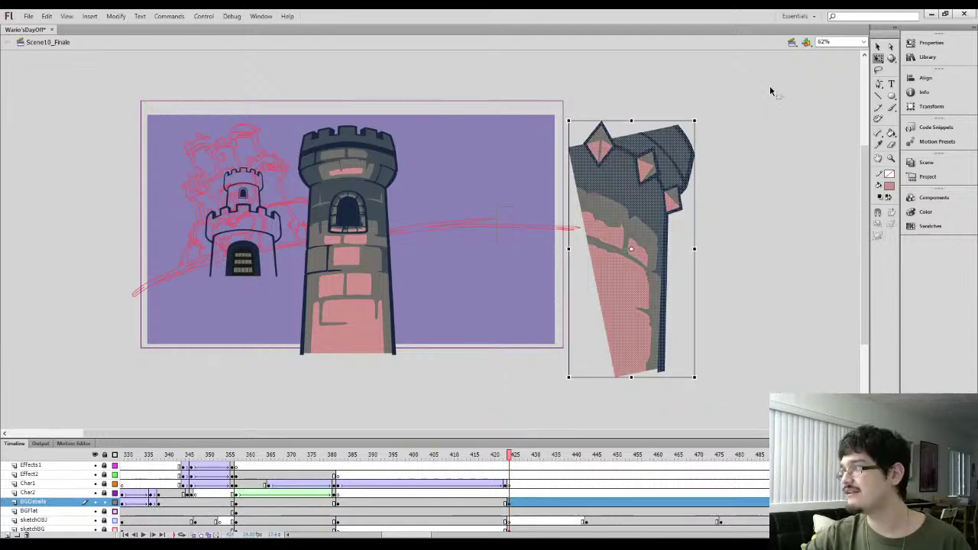
Flip the copied tower half horizontally (180) and place it left of the original
key("ctrl+t")
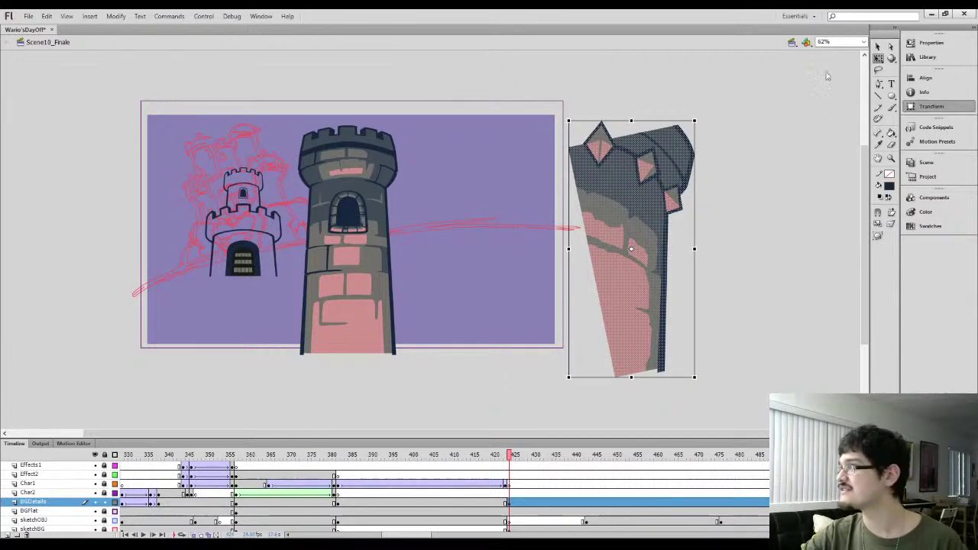
left_click(848, 110)
type("180")
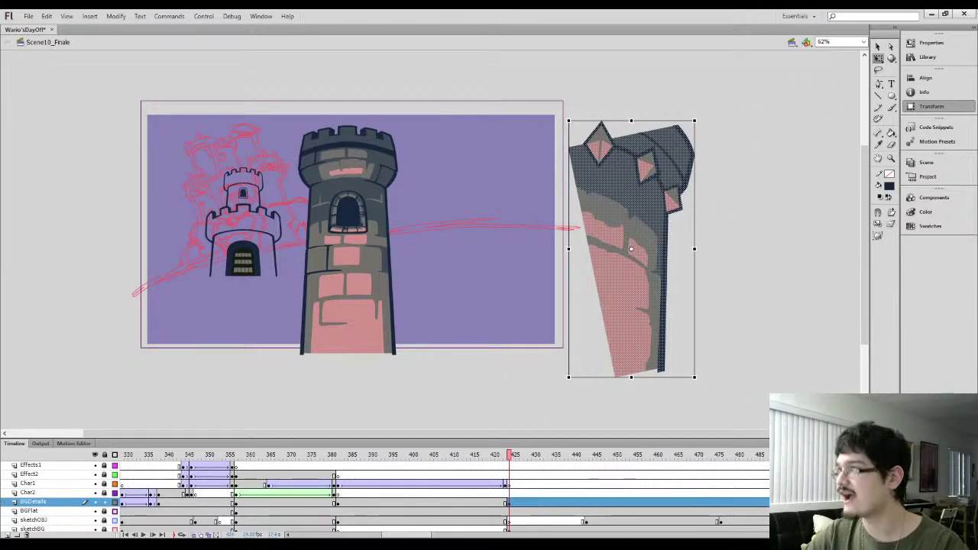
key("Return")
left_click_drag(646, 237, 524, 238)
key("Left")
key("Left")
key("Left")
key("Left")
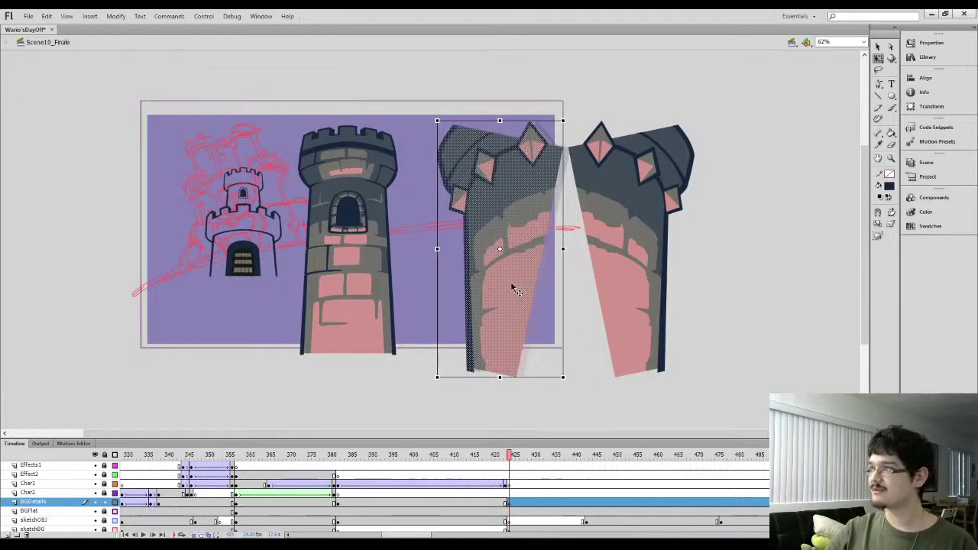
Slide the left half against the right half and rotate it slightly so they join
left_click(462, 388)
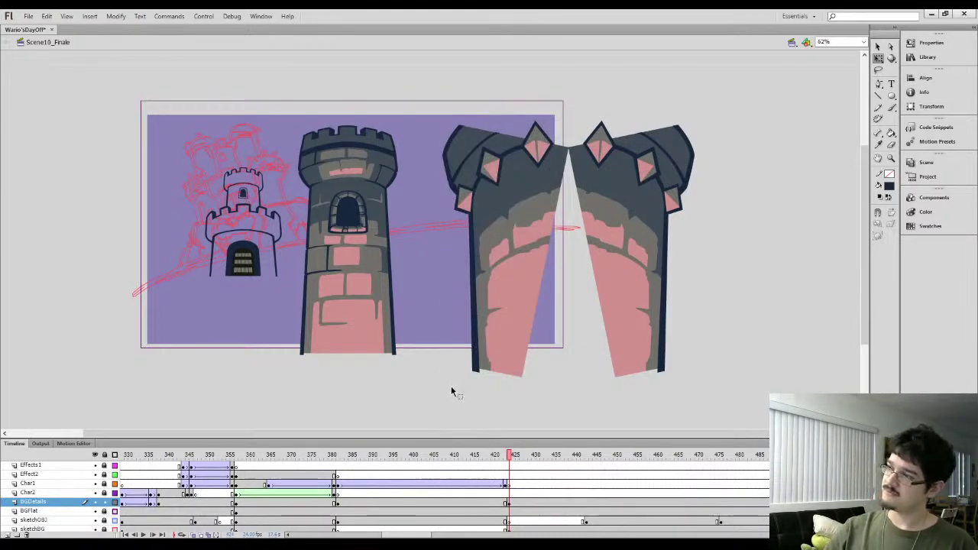
left_click(504, 373)
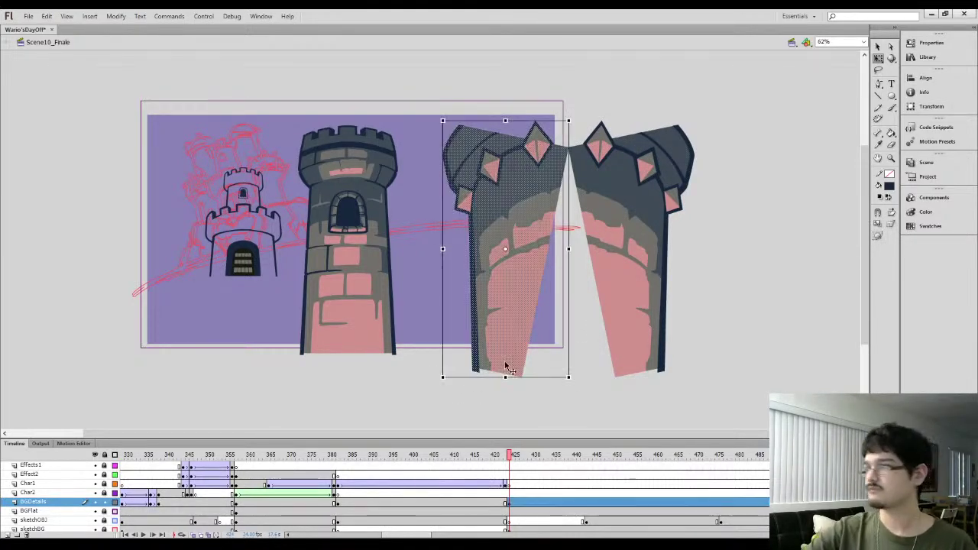
left_click(483, 402)
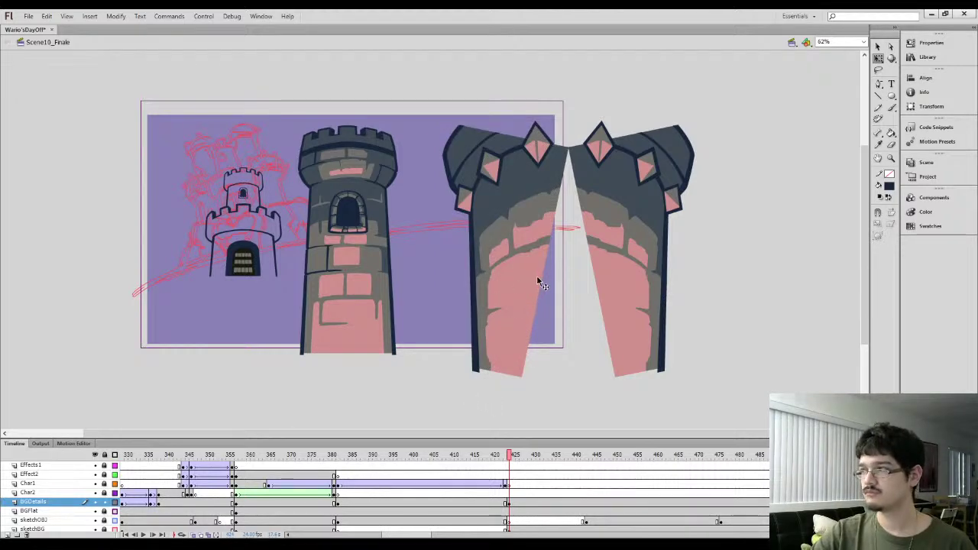
left_click(523, 297)
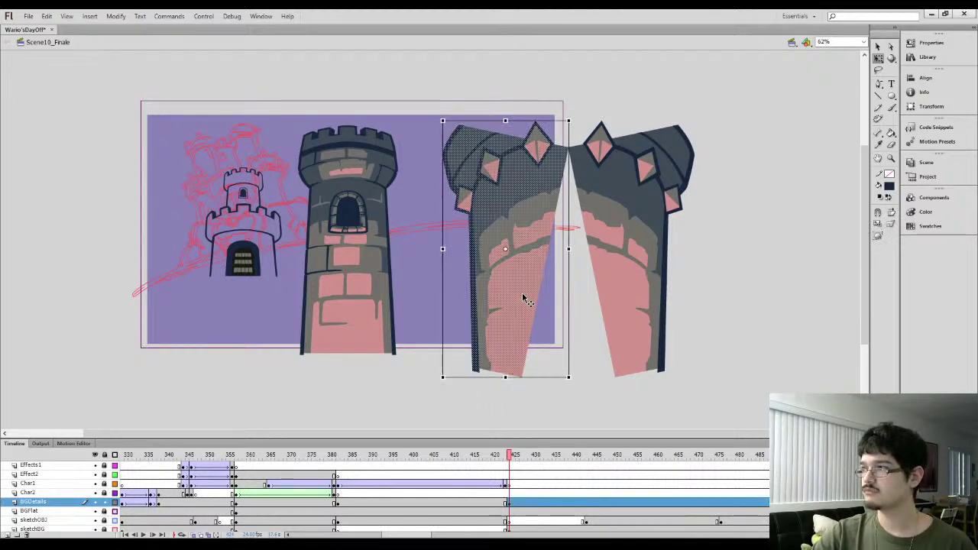
mouse_move(523, 299)
left_mouse_down()
mouse_move(573, 298)
mouse_move(520, 297)
left_mouse_up()
key("ctrl+z")
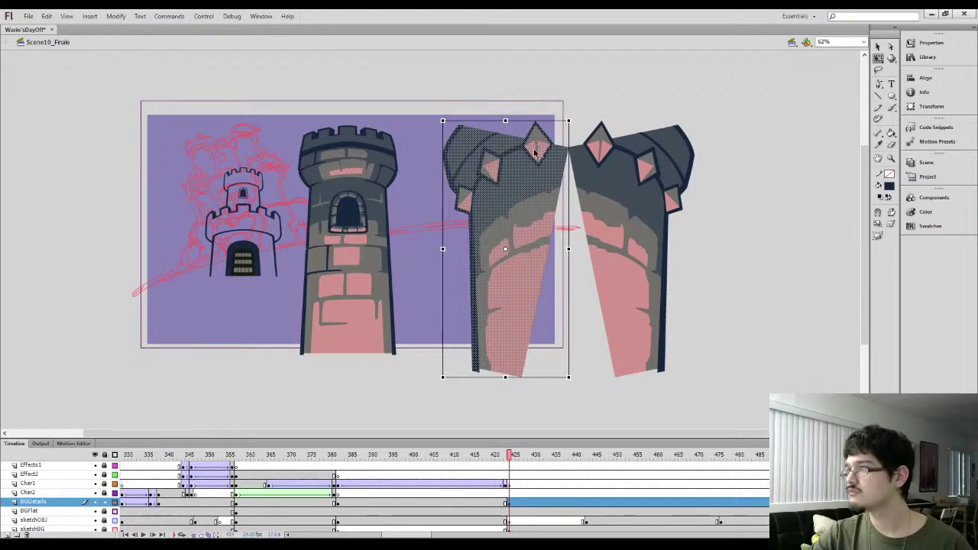
left_click_drag(533, 188, 598, 182)
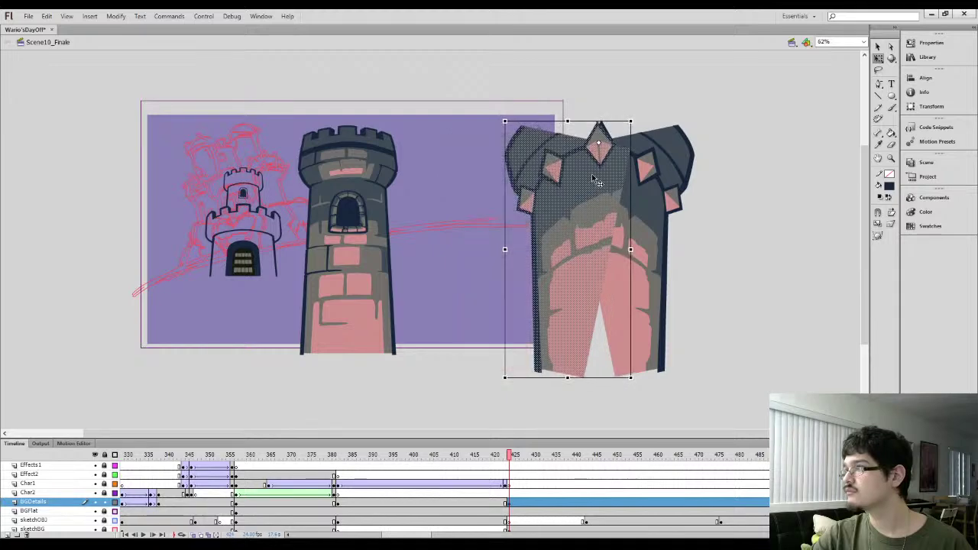
mouse_move(506, 114)
left_mouse_down()
mouse_move(514, 96)
mouse_move(509, 108)
left_mouse_up()
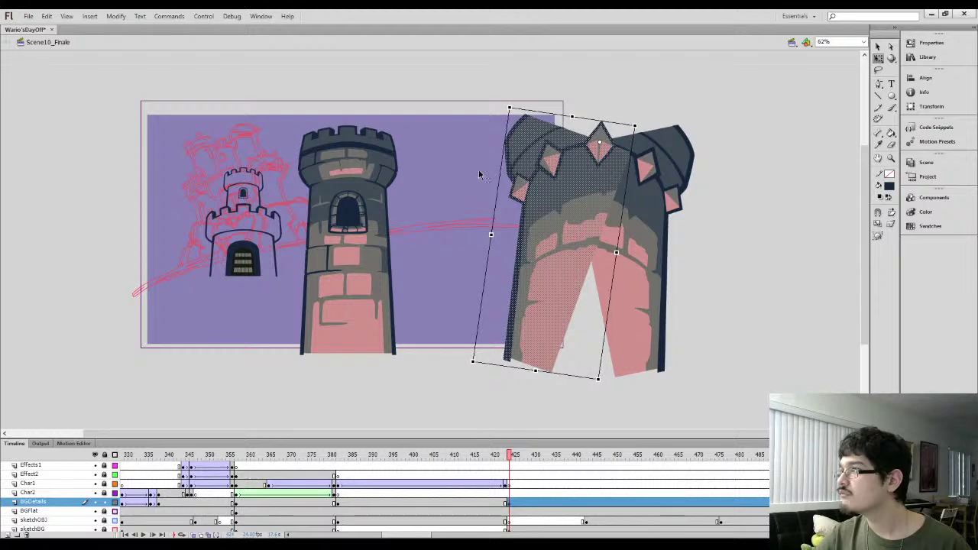
left_click(468, 192)
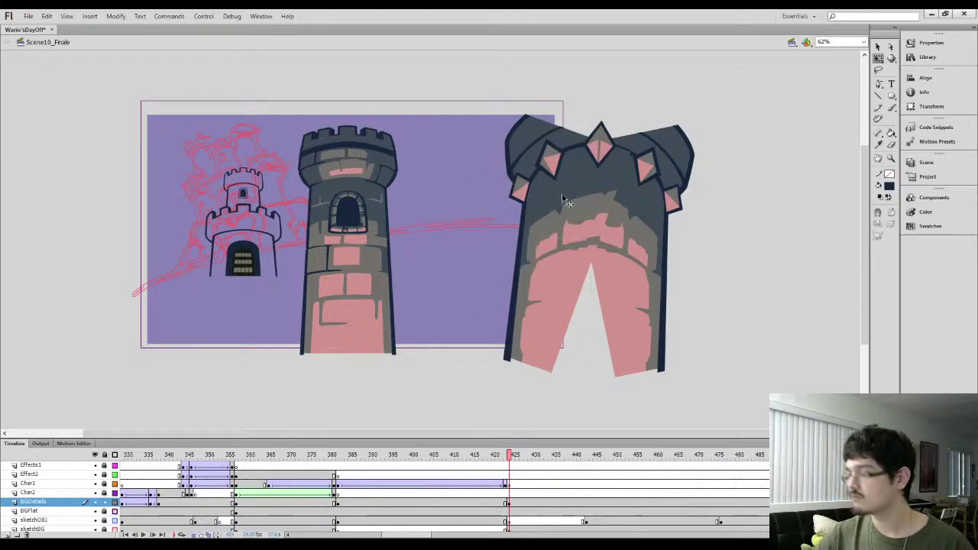
key("l")
mouse_move(567, 171)
left_mouse_down()
mouse_move(575, 181)
mouse_move(567, 171)
left_mouse_up()
Lasso-select the whole right tower and test a slight rotation, then undo it
key("ctrl+equal")
key("ctrl+equal")
left_click(509, 148)
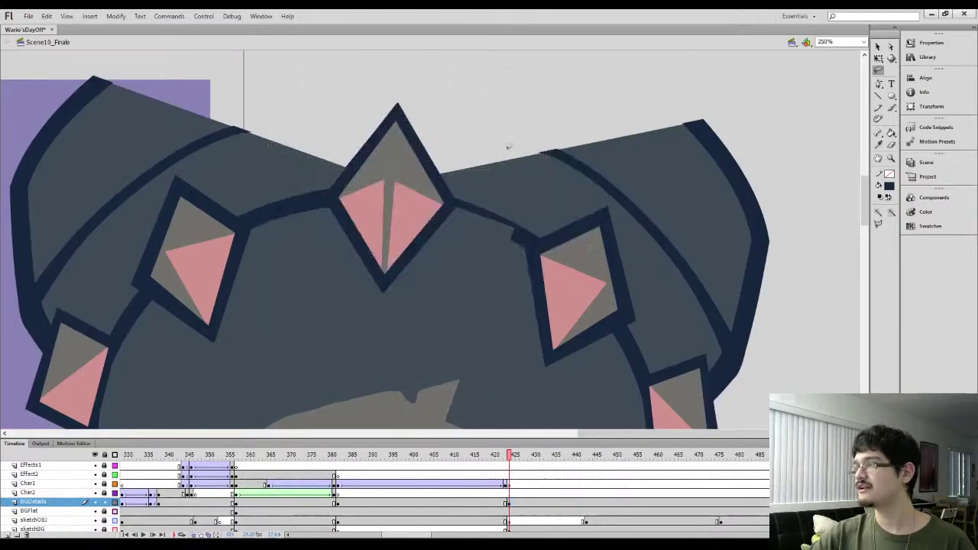
key("b")
key("ctrl+minus")
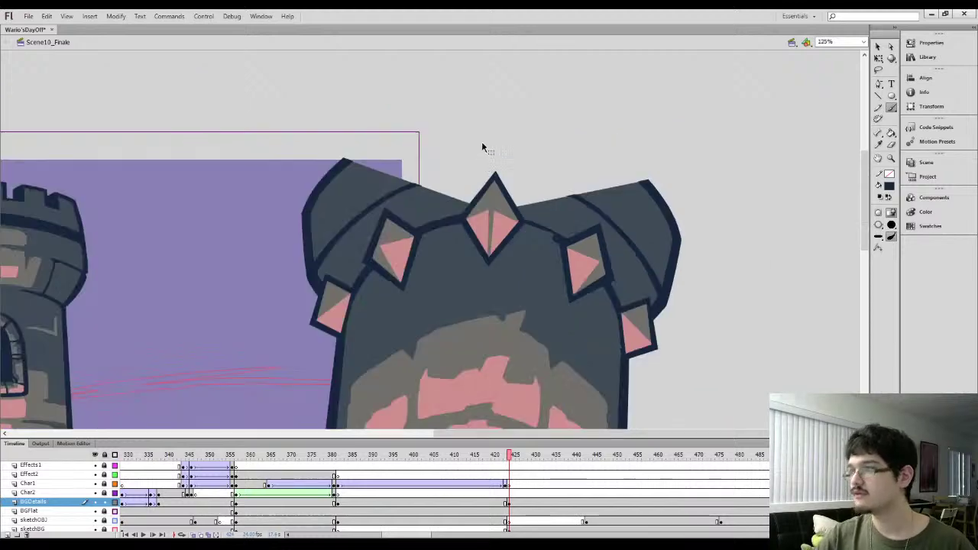
key("ctrl+minus")
key("ctrl+minus")
key("l")
mouse_move(283, 168)
left_mouse_down()
mouse_move(372, 114)
mouse_move(314, 316)
mouse_move(279, 216)
mouse_move(284, 165)
left_mouse_up()
key("q")
left_click_drag(391, 159, 387, 156)
key("ctrl+z")
Delete the tower's right half and create a flipped copy of the remaining half
key("v")
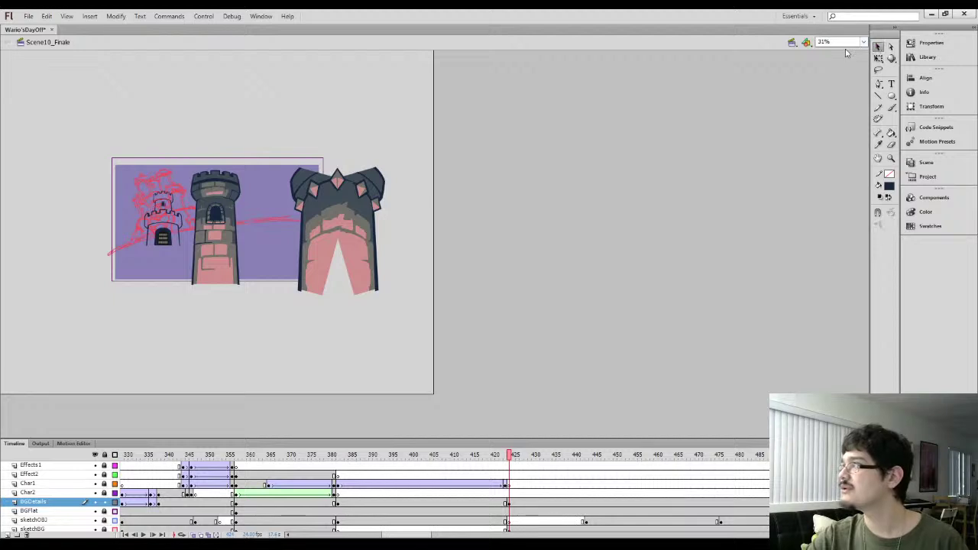
left_click_drag(408, 118, 337, 331)
key("Delete")
left_click_drag(271, 320, 396, 131)
key("ctrl+t")
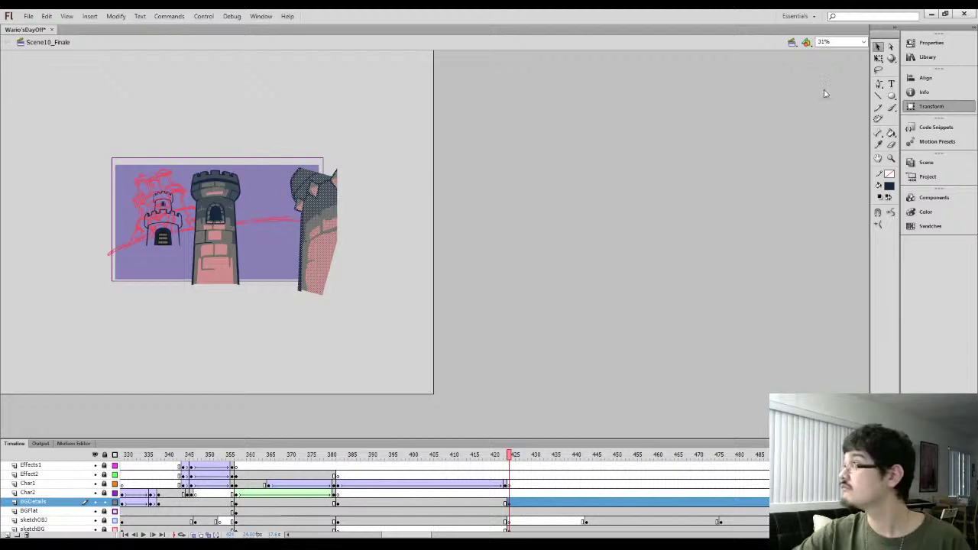
key("Return")
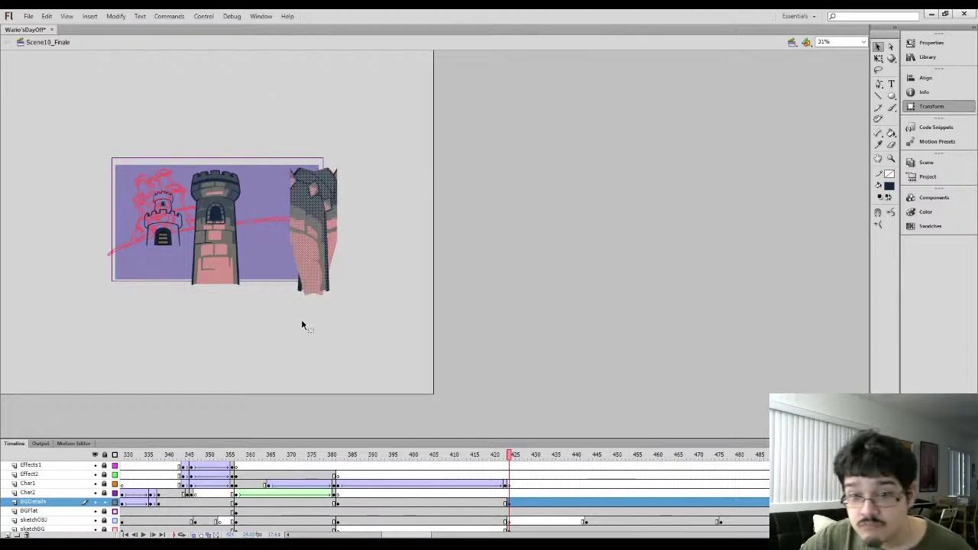
key("ctrl+z")
key("ctrl+z")
key("ctrl+z")
key("ctrl+z")
key("ctrl+z")
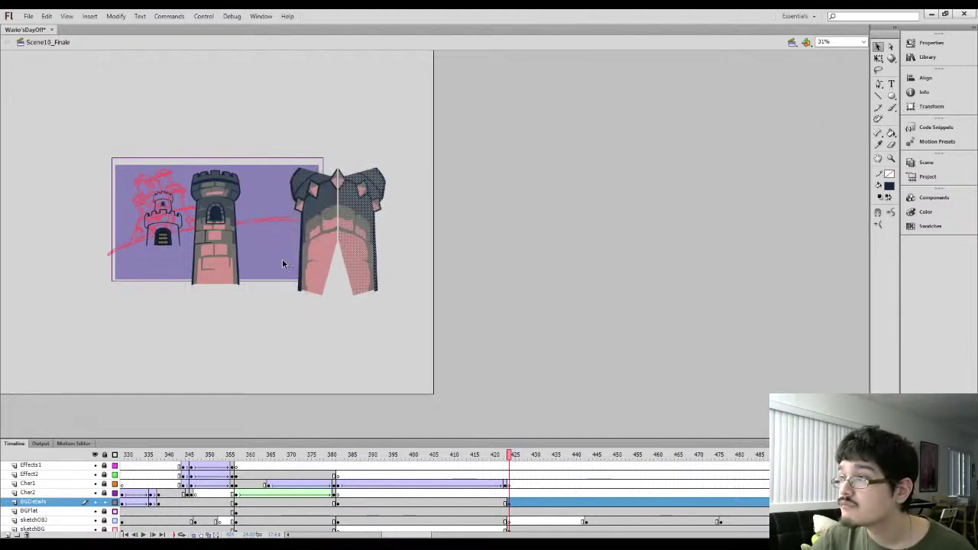
key("Left")
key("Right")
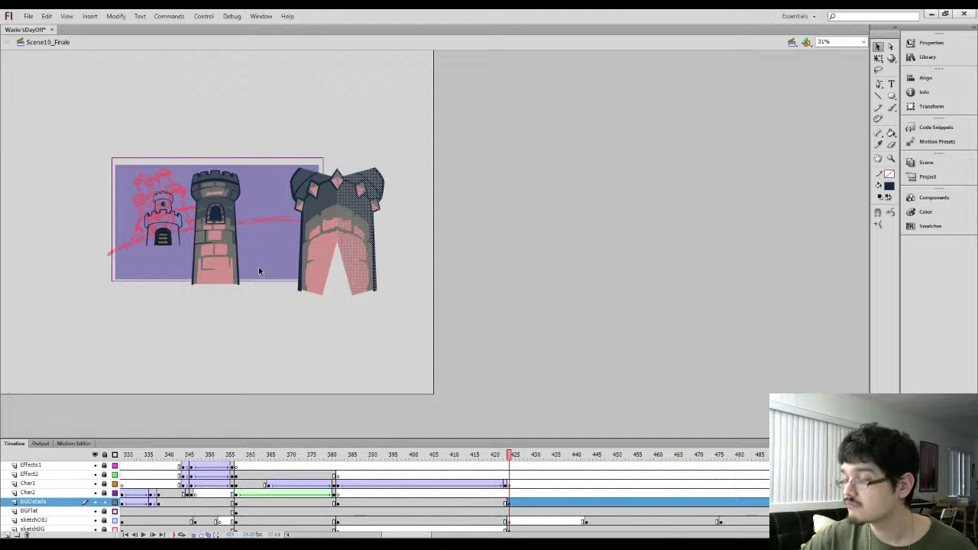
Nudge the mirrored half left to close the centre seam
key("ctrl+equal")
key("ctrl+equal")
key("ctrl+equal")
key("Left")
key("Left")
key("Escape")
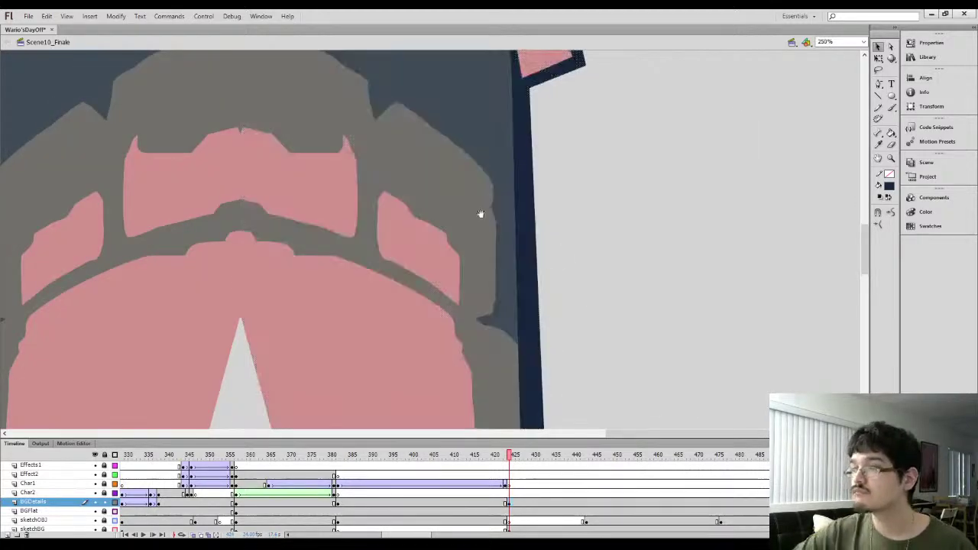
left_click_drag(480, 214, 620, 428)
scroll(402, 177, "up", 5)
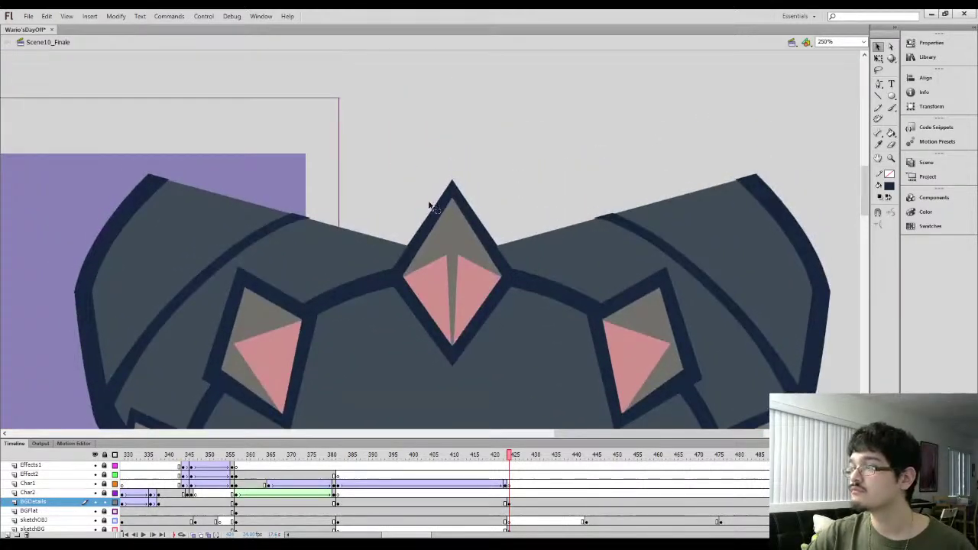
key("ctrl+minus")
scroll(367, 246, "down", 10)
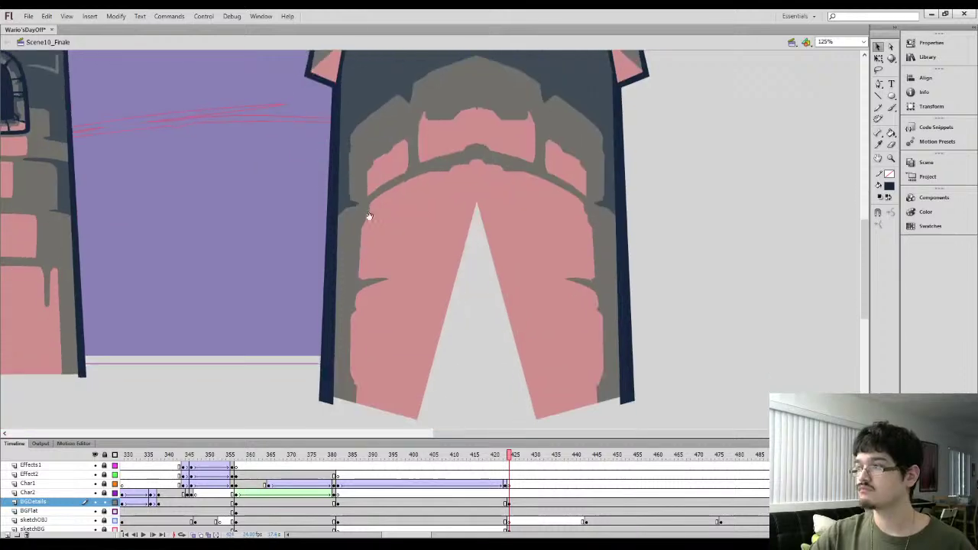
Delete the tower's lower part and remove the bottom notch point to close the gap
left_click(878, 47)
left_click_drag(294, 388, 672, 331)
key("Delete")
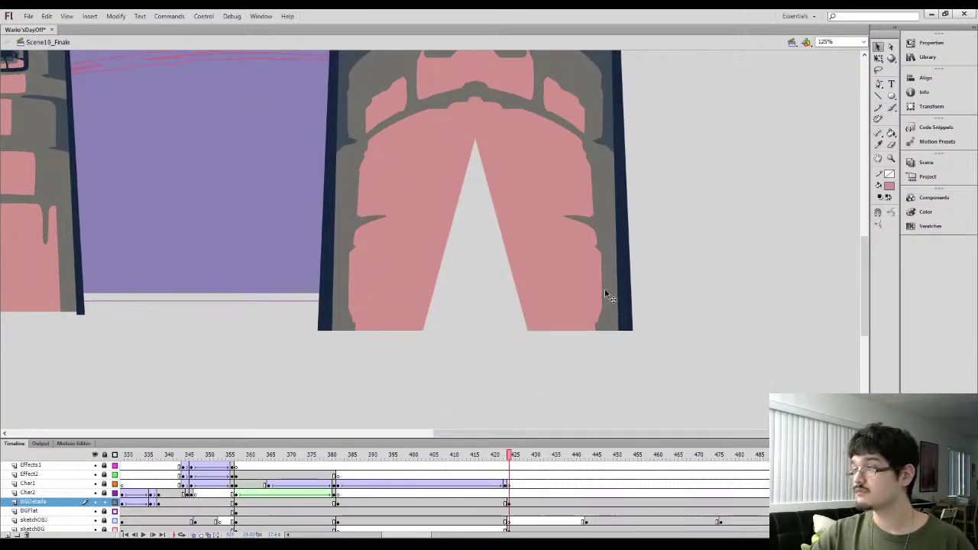
left_click(891, 47)
left_click_drag(457, 161, 491, 124)
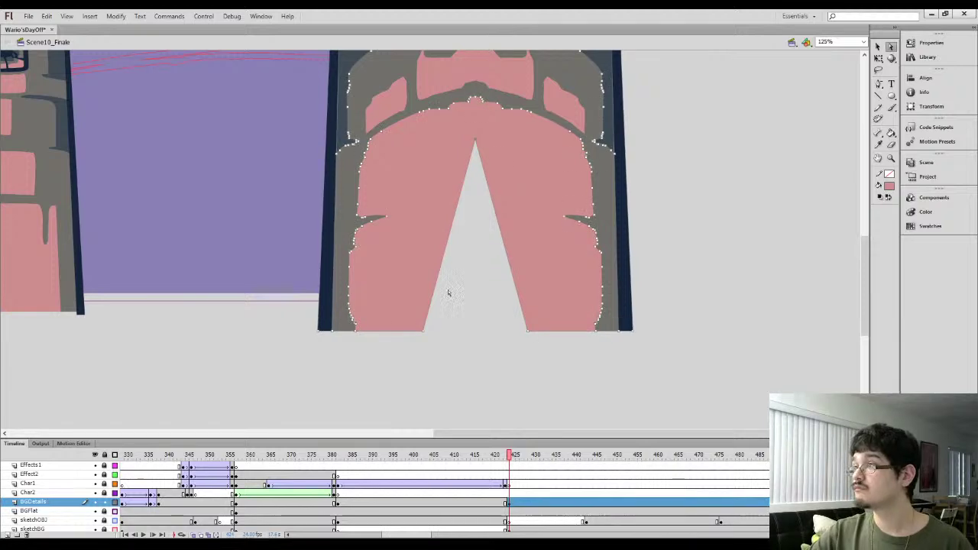
key("Delete")
left_click(459, 359)
scroll(382, 229, "up", 3)
Sample the grey stone colour and fill the four pink brick patches with it
key("i")
left_click(397, 178)
left_click(441, 193)
left_click(384, 212)
left_click(431, 267)
left_click(561, 215)
left_click_drag(409, 209, 452, 307)
key("ctrl+minus")
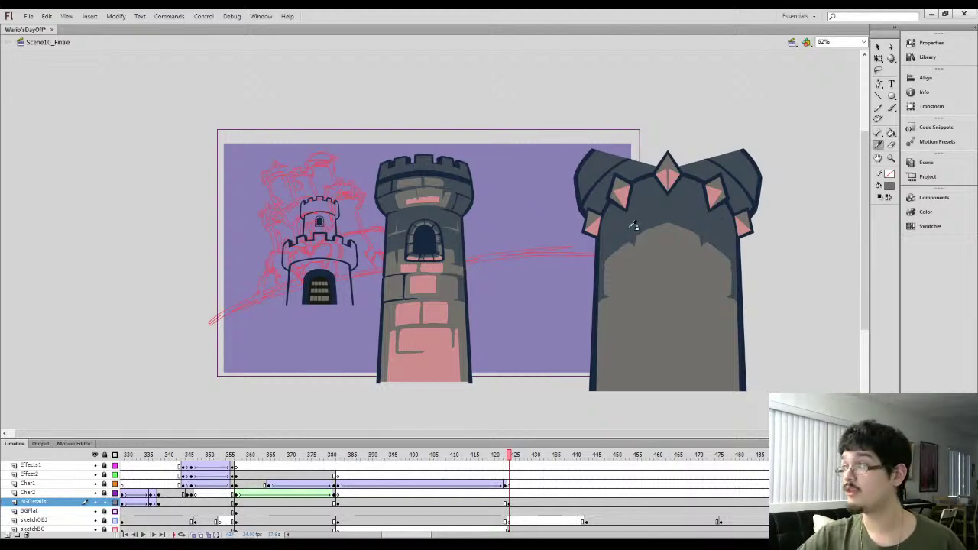
Fill the tower interior dark slate and delete the fills inside both horns
left_click(621, 292)
left_click_drag(537, 276, 530, 304)
key("l")
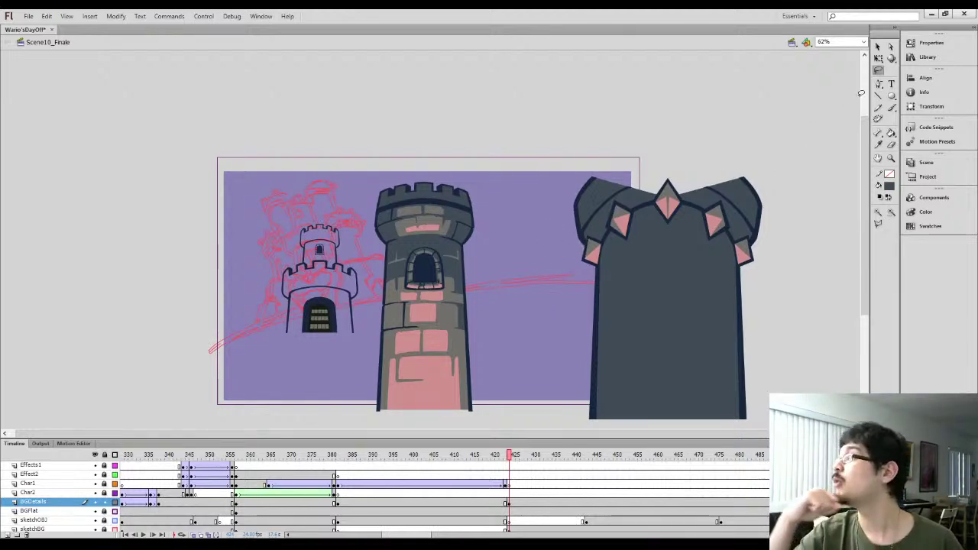
left_click_drag(559, 180, 565, 179)
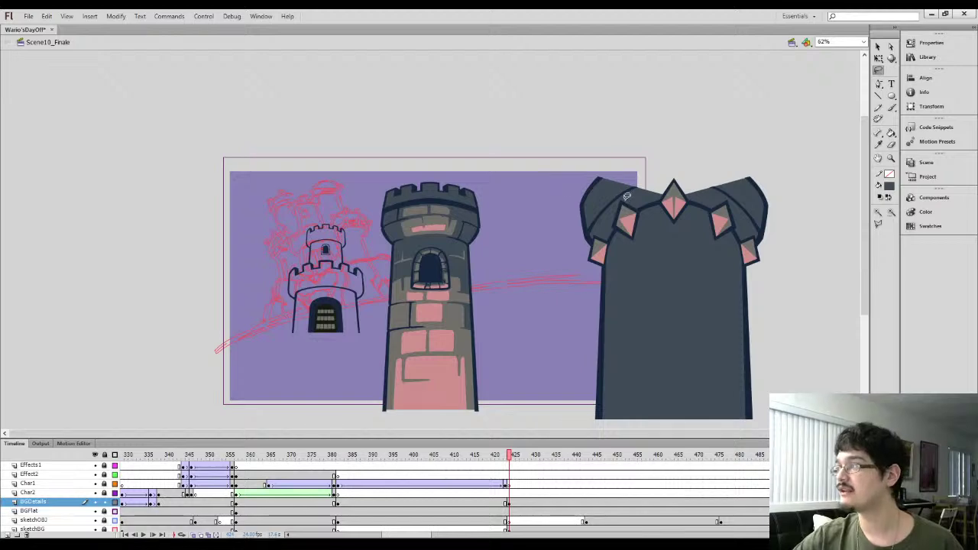
left_click(641, 199, "ctrl")
key("Delete")
left_click(608, 194, "ctrl")
key("Delete")
left_click(726, 197, "ctrl")
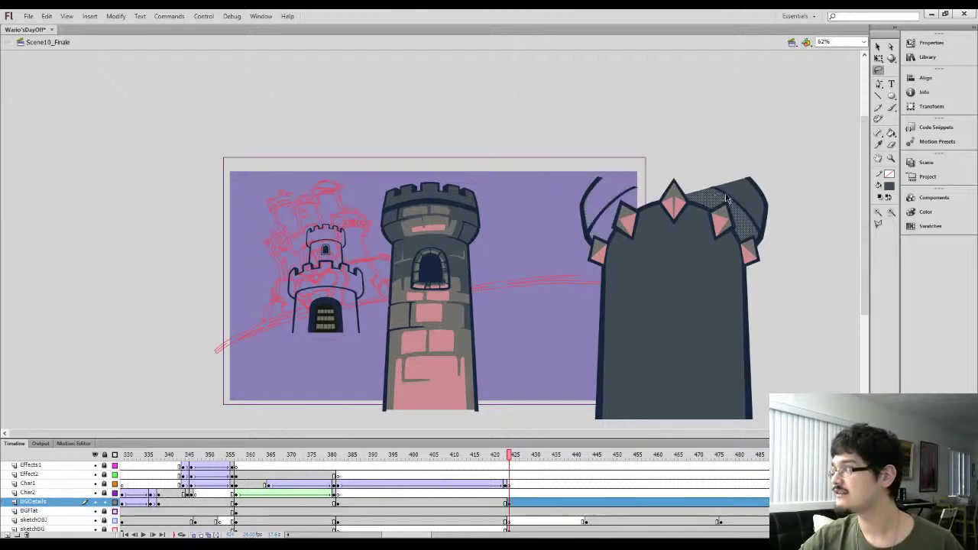
key("Delete")
Bend the horn arcs with an Envelope distortion, pulling the top middle down and curving each side
key("v")
mouse_move(638, 207)
left_mouse_down()
mouse_move(799, 297)
mouse_move(806, 280)
left_mouse_up()
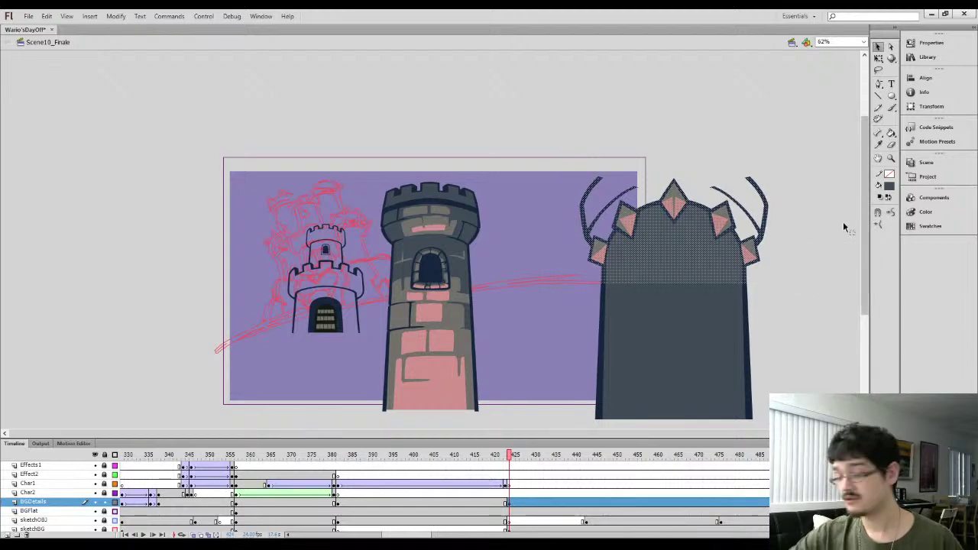
key("q")
left_click_drag(675, 177, 672, 209)
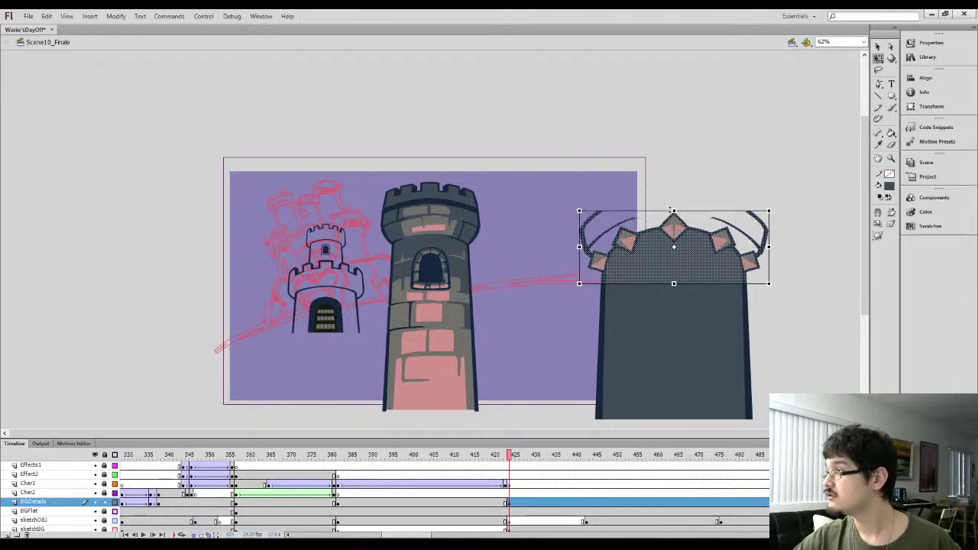
key("ctrl+z")
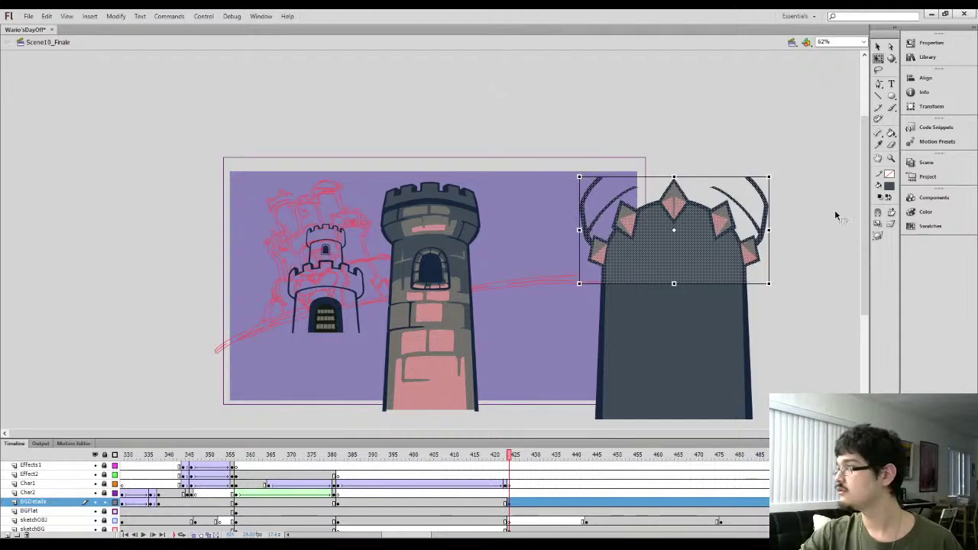
left_click(879, 237)
left_click_drag(674, 177, 676, 202)
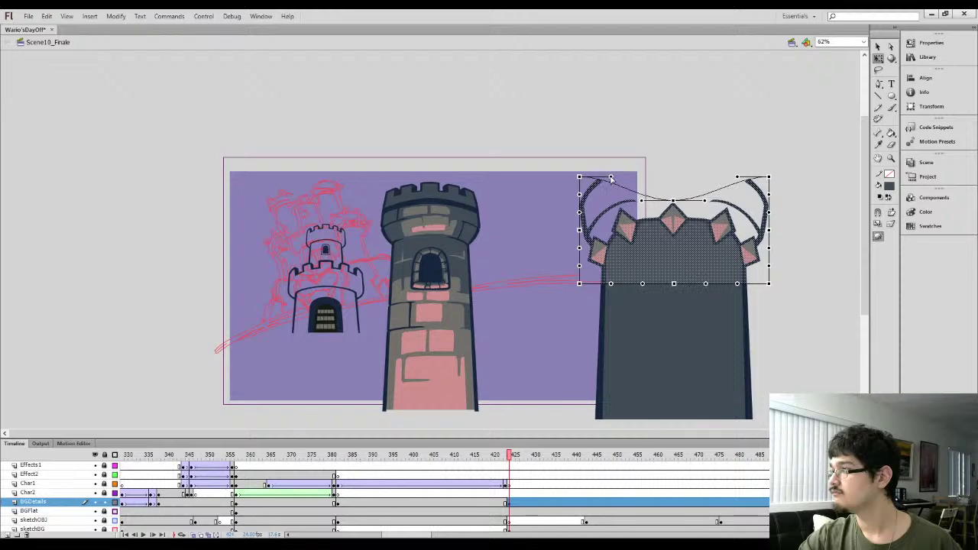
left_click_drag(612, 178, 605, 189)
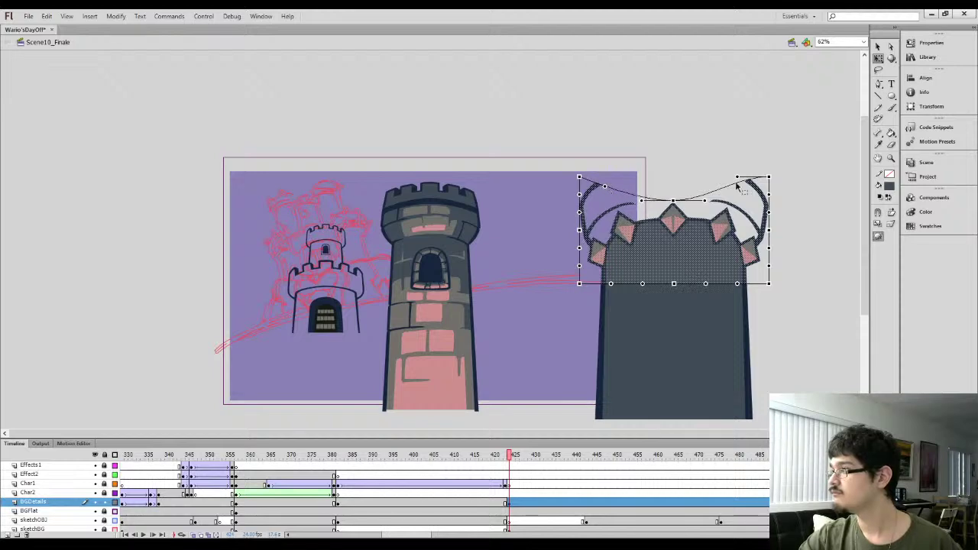
left_click_drag(737, 178, 743, 188)
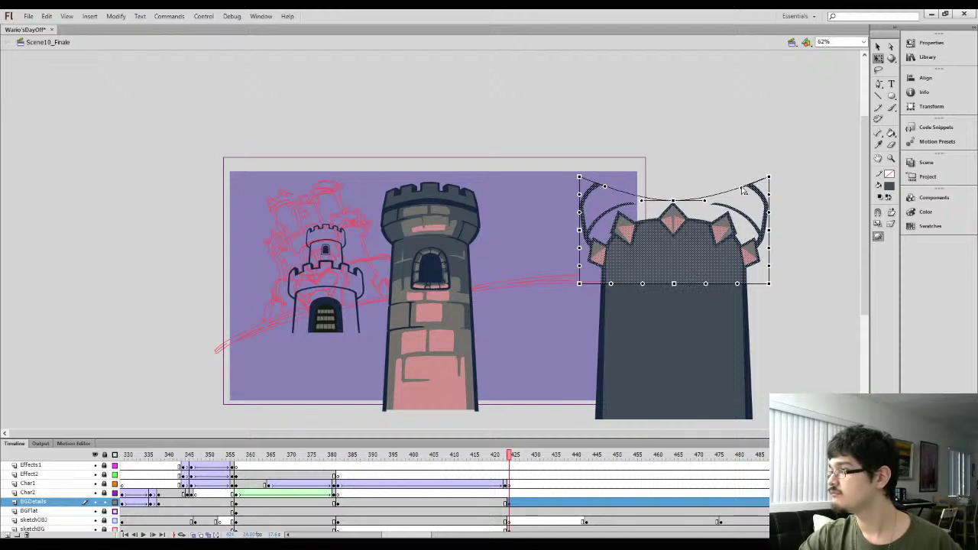
left_click(723, 159)
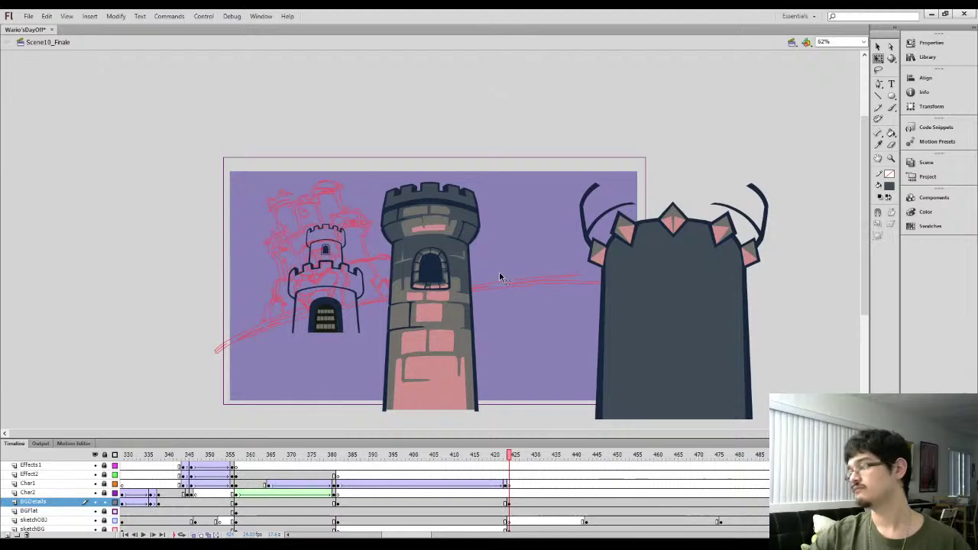
key("ctrl+=")
Erase the inner tips of the left and right horns with a smaller eraser
left_click_drag(535, 240, 321, 279)
left_click_drag(620, 190, 397, 265)
key("i")
key("e")
key("bracketleft")
key("bracketleft")
left_click_drag(388, 212, 428, 198)
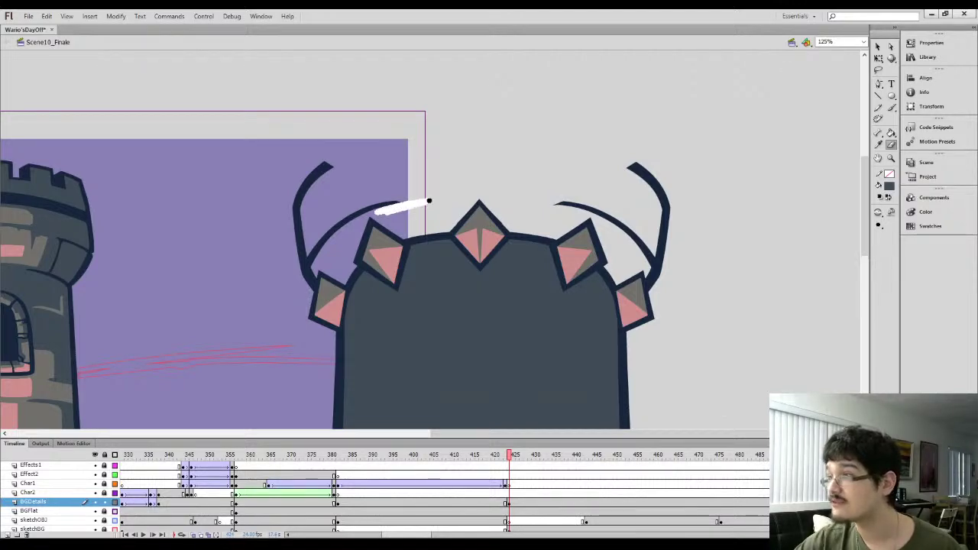
mouse_move(538, 209)
left_mouse_down()
mouse_move(569, 208)
mouse_move(542, 204)
left_mouse_up()
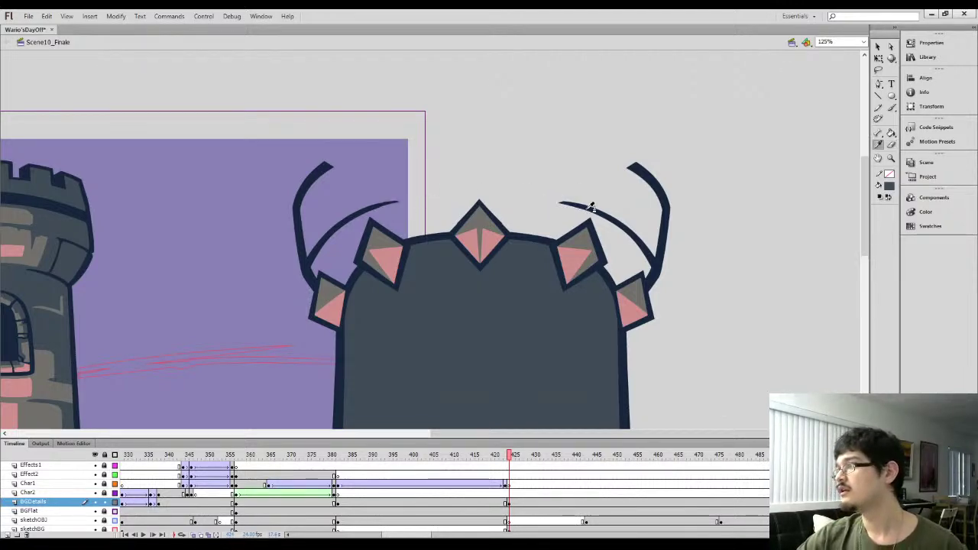
Brush a thicker stroke along the left inner horn, erase its excess, and extend it rightward
key("b")
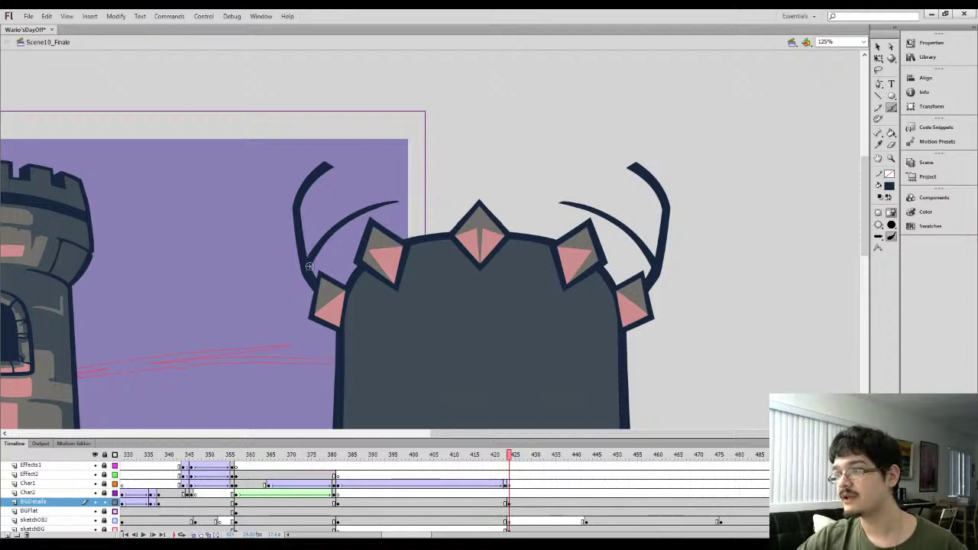
left_click_drag(349, 218, 393, 202)
key("ctrl+z")
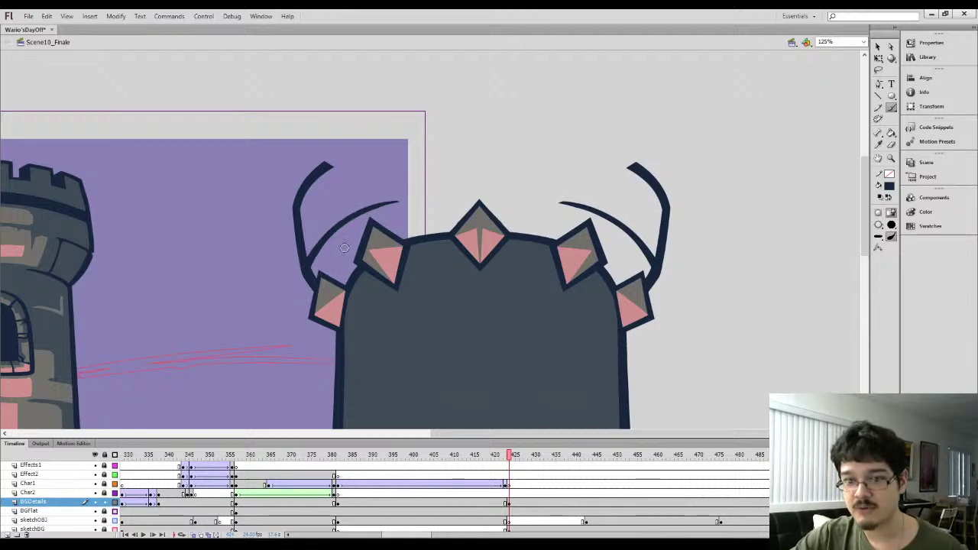
left_click_drag(354, 217, 456, 186)
key("e")
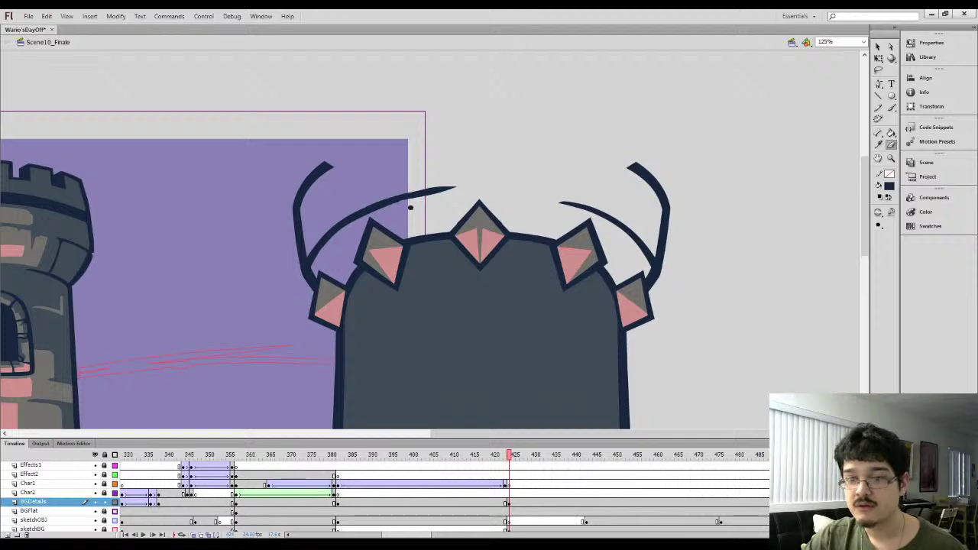
mouse_move(399, 208)
left_mouse_down()
mouse_move(434, 199)
mouse_move(394, 202)
mouse_move(530, 188)
left_mouse_up()
key("b")
mouse_move(458, 188)
left_mouse_down()
mouse_move(497, 193)
mouse_move(509, 210)
mouse_move(422, 225)
left_mouse_up()
Delete the central diamond's upper-left edge points and raise the spike's tip to touch the arc
key("l")
key("ctrl+=")
left_click(892, 47)
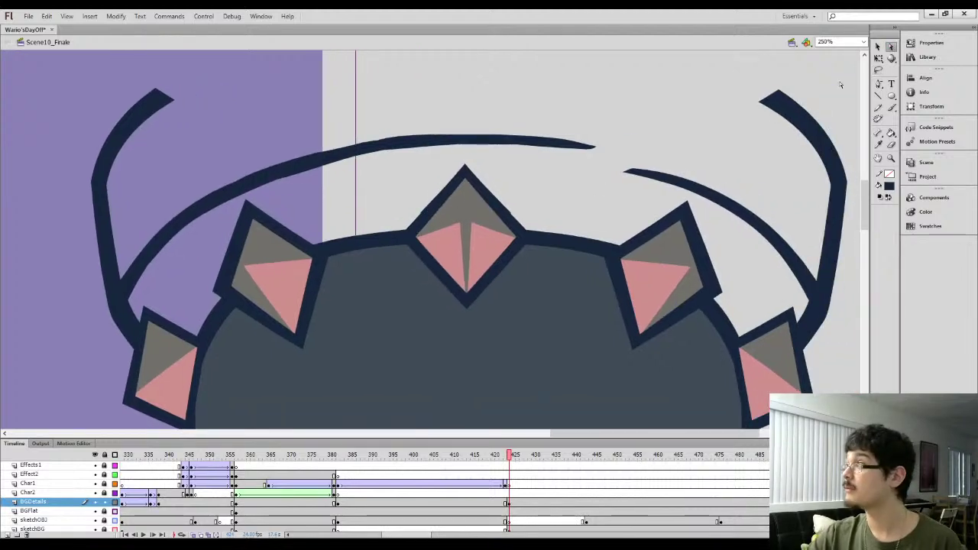
left_click(417, 214)
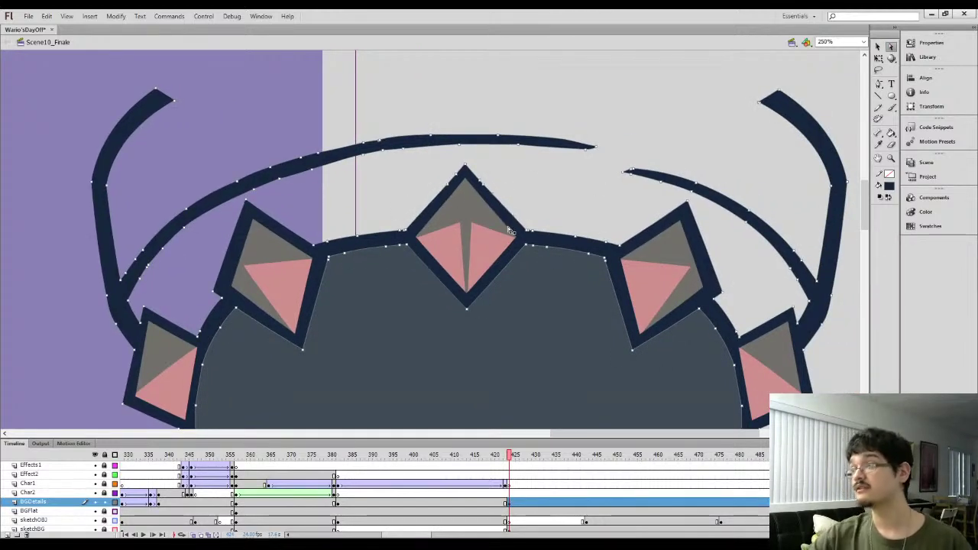
left_click_drag(430, 166, 478, 190)
key("Delete")
left_click(454, 169)
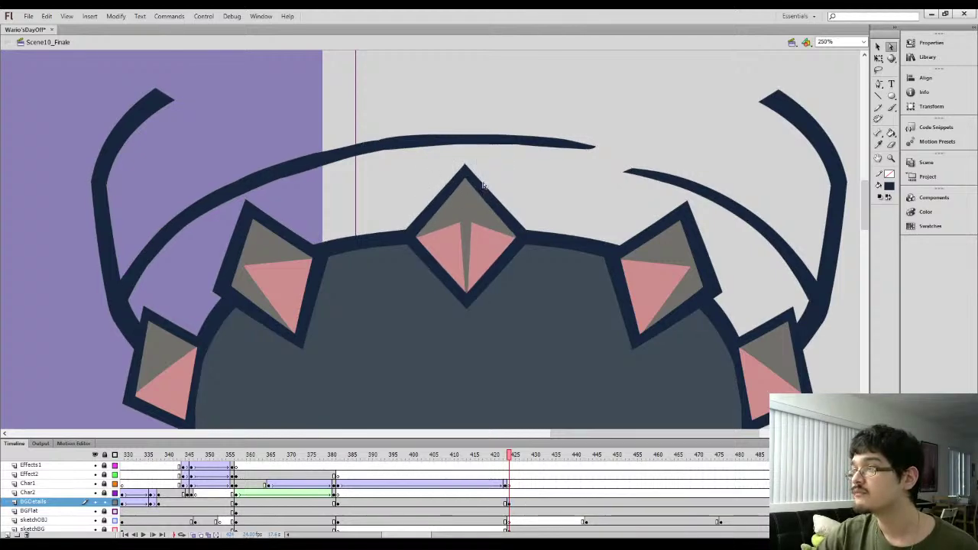
left_click(483, 186)
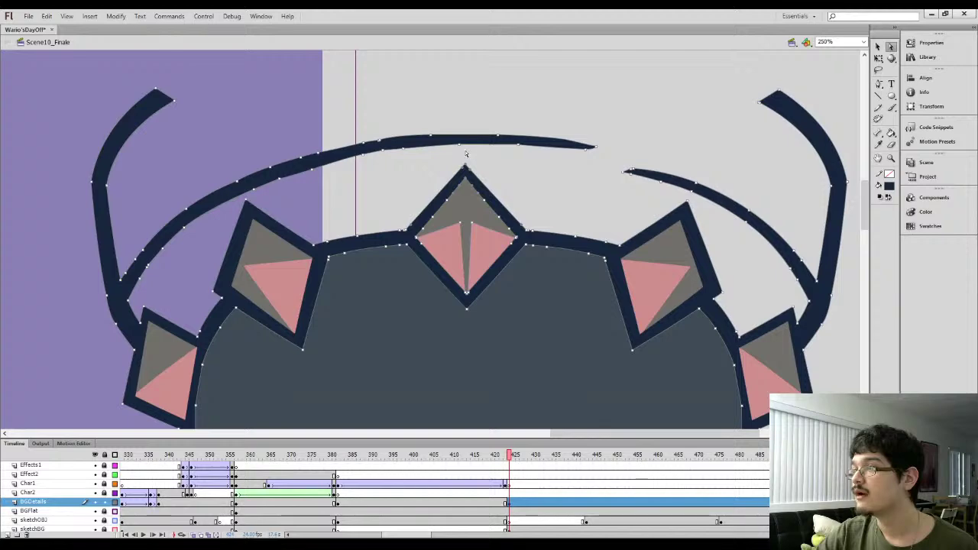
left_click_drag(465, 154, 465, 150)
Move the central diamond's pink inner tips slightly upward
left_click(435, 198)
left_click(448, 200)
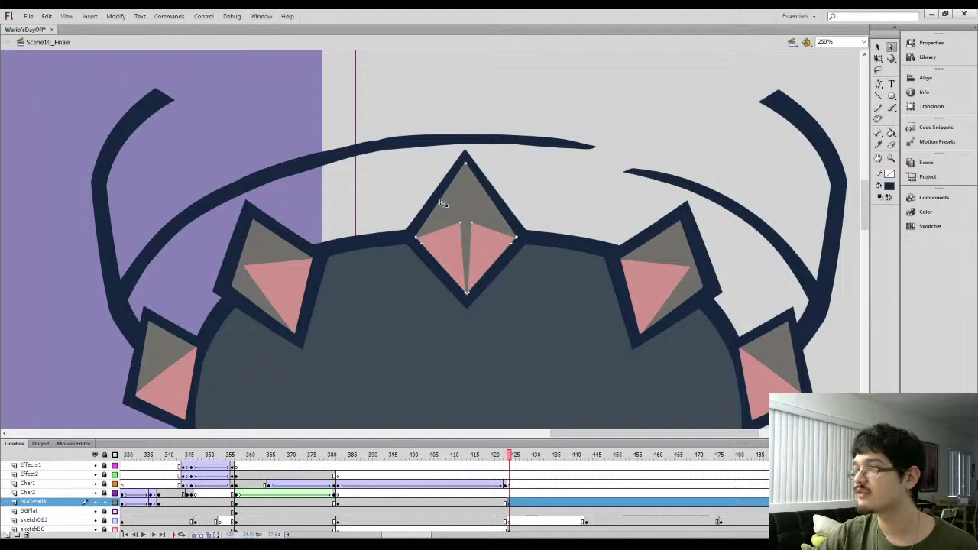
left_click(425, 163)
left_click_drag(426, 164, 408, 208)
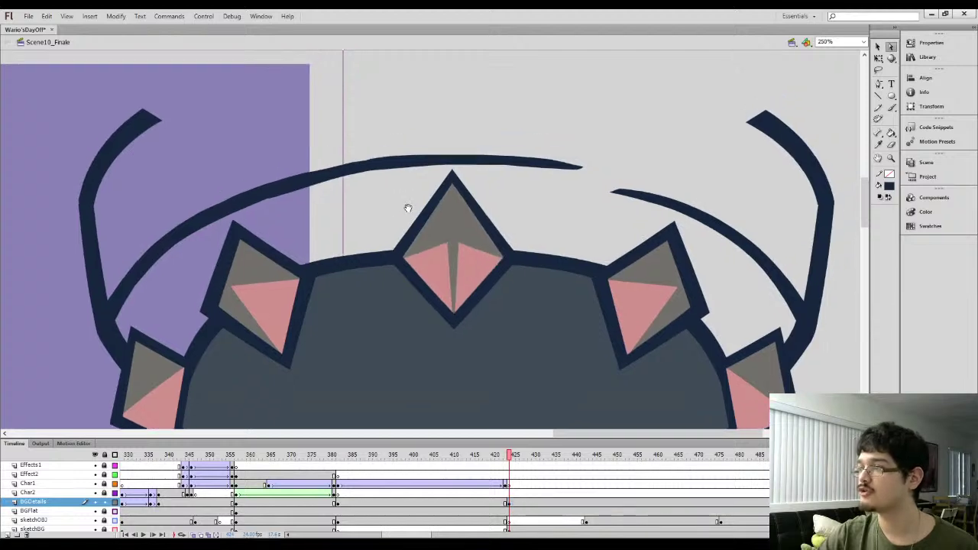
left_click(451, 248)
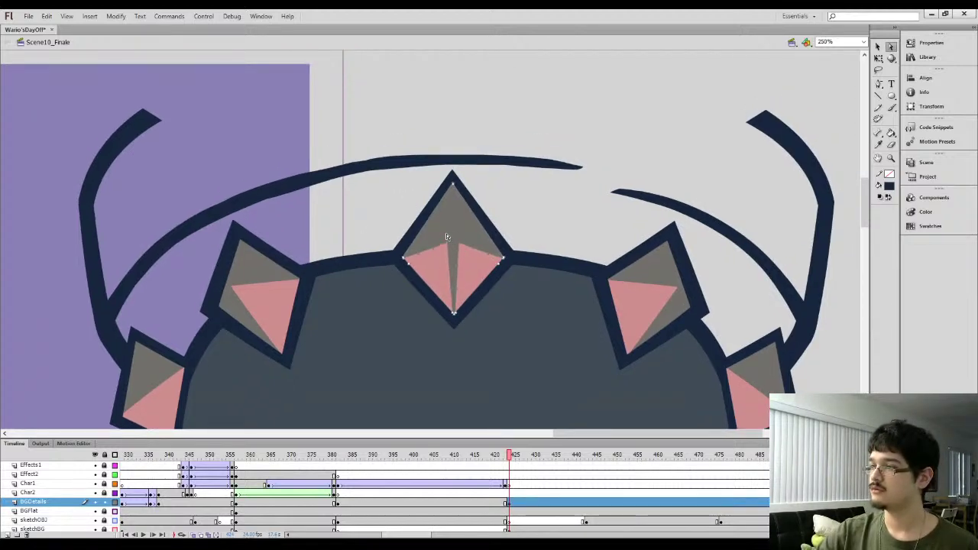
left_click_drag(447, 234, 448, 233)
left_click(399, 235)
Sample the dark line colour and brush the arc across the gap to the right curve
left_click_drag(463, 163, 415, 219)
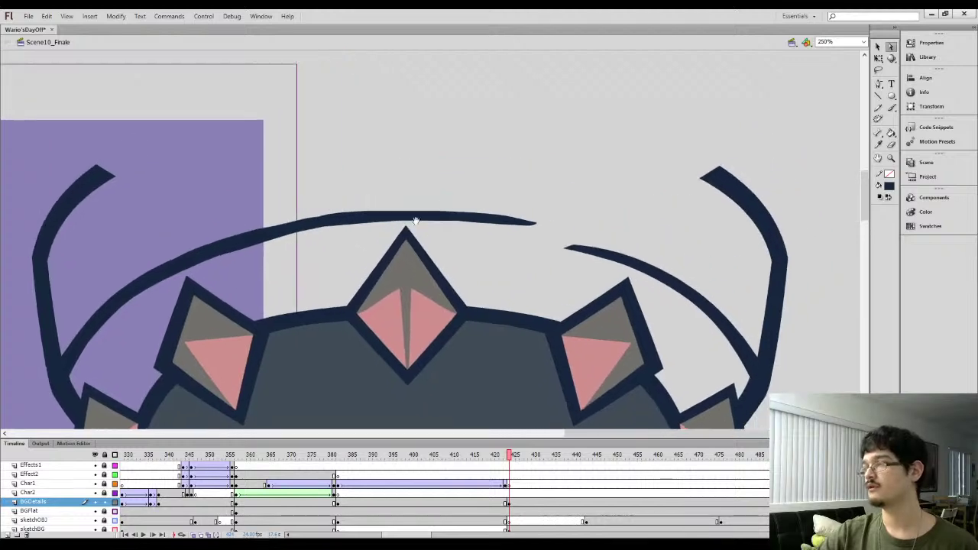
left_click_drag(458, 242, 471, 196)
key("i")
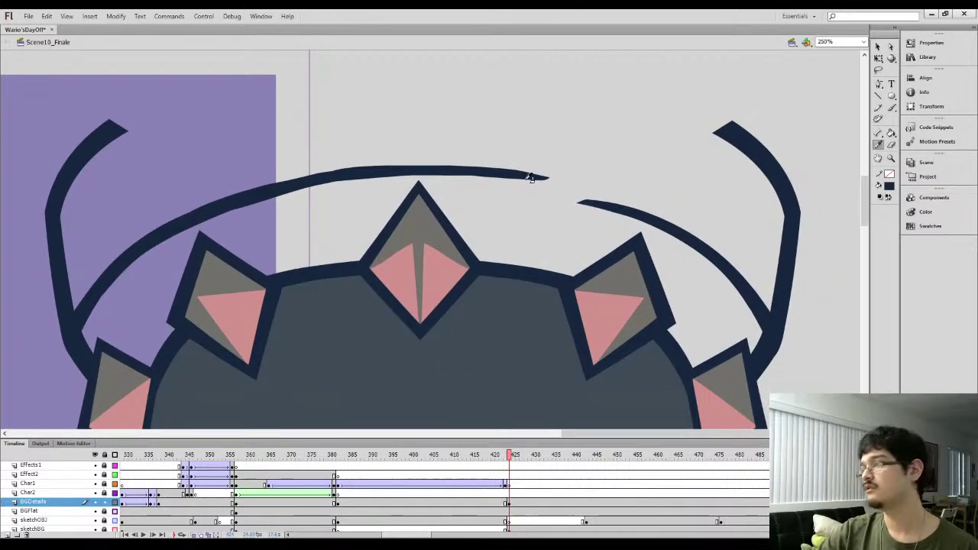
left_click(525, 179)
key("b")
left_click_drag(524, 178, 620, 198)
left_click_drag(559, 187, 641, 209)
key("ctrl+minus")
key("ctrl+minus")
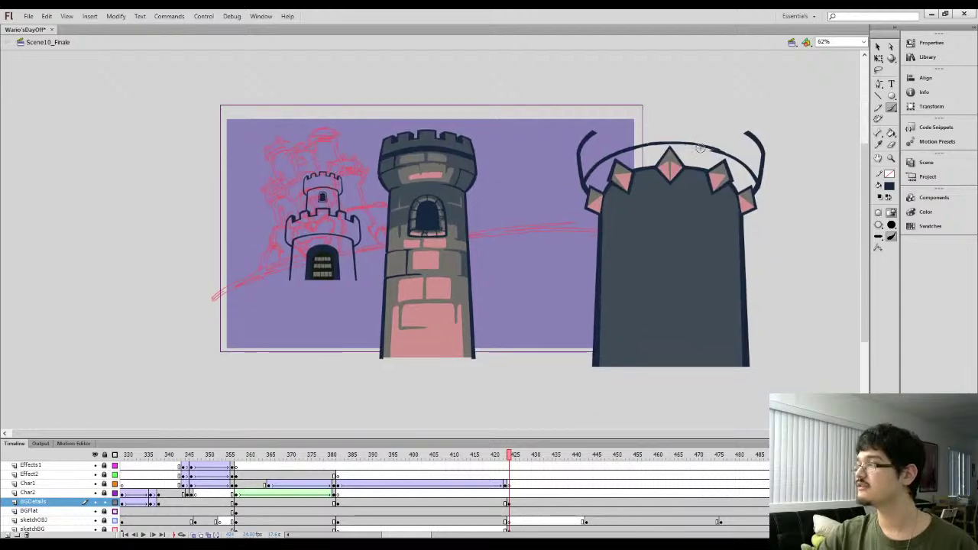
left_click(879, 46)
Delete the grey brick tower and shrink the spiked navy tower into mid-stage
left_click_drag(800, 78, 671, 397)
key("Delete")
left_click_drag(377, 110, 634, 236)
key("Delete")
key("q")
left_click_drag(625, 320, 455, 260)
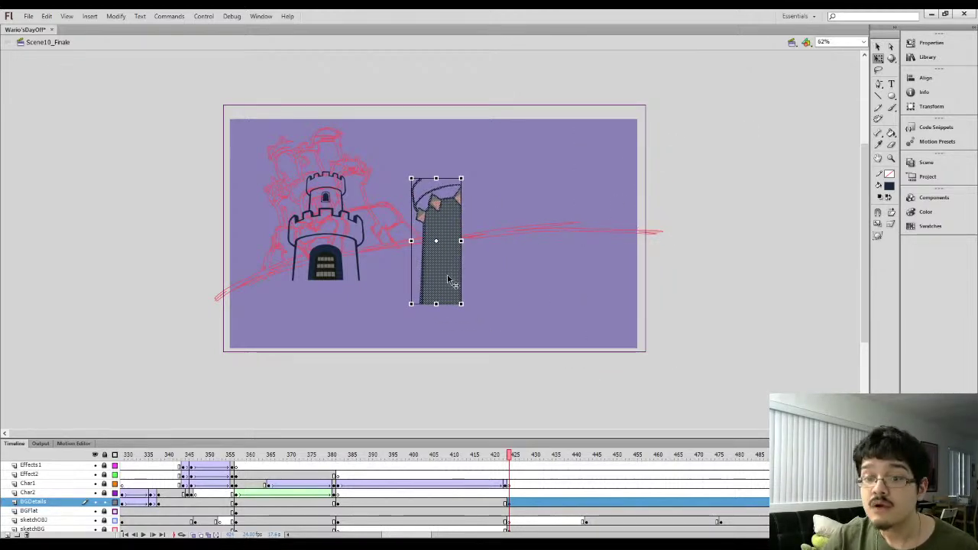
Delete the stray grey fill to the right of the tower's pole
key("ctrl+equal")
key("ctrl+equal")
left_click(305, 253)
left_click_drag(341, 297, 352, 144)
left_click(457, 233)
key("Delete")
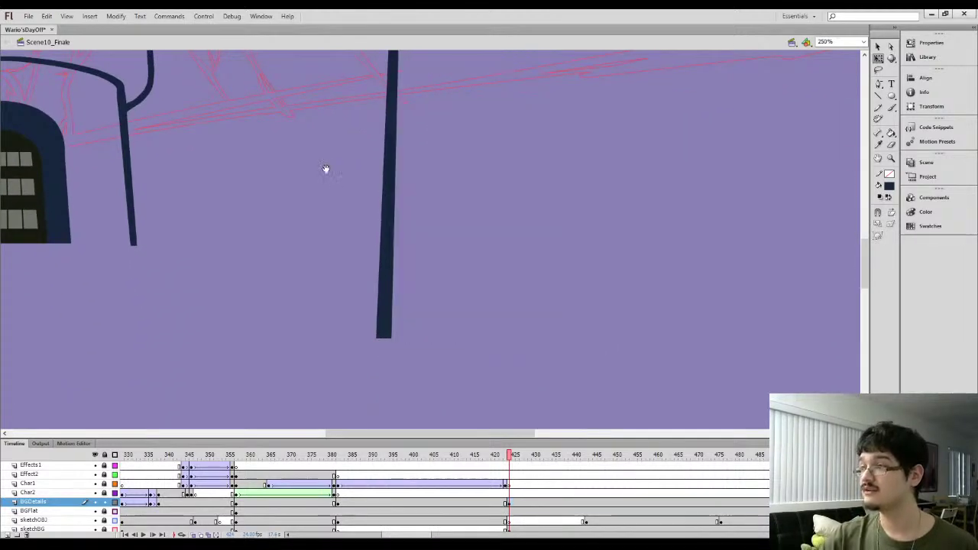
Nudge the pole's bottom points right and delete the pole's lower section
left_click_drag(316, 108, 344, 223)
left_click_drag(405, 375, 388, 255)
key("a")
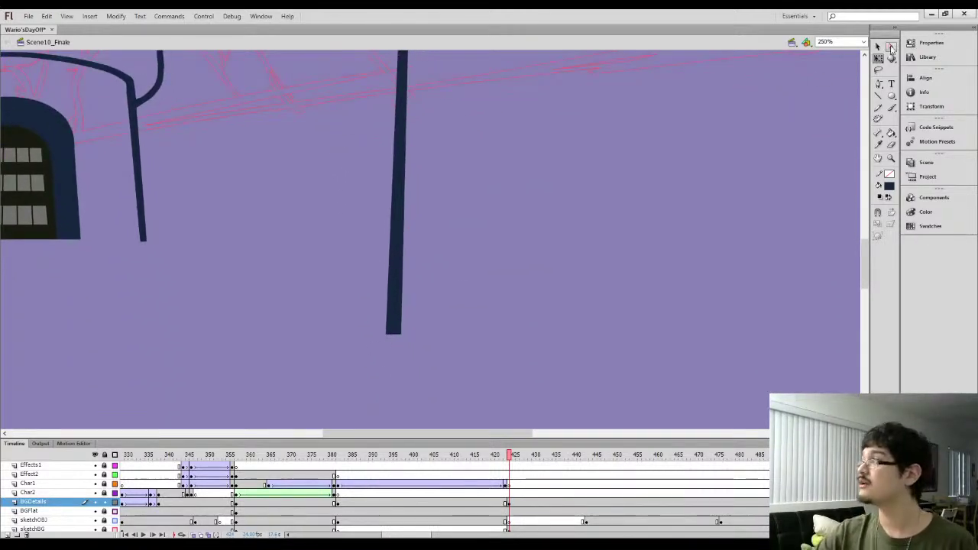
left_click(398, 334)
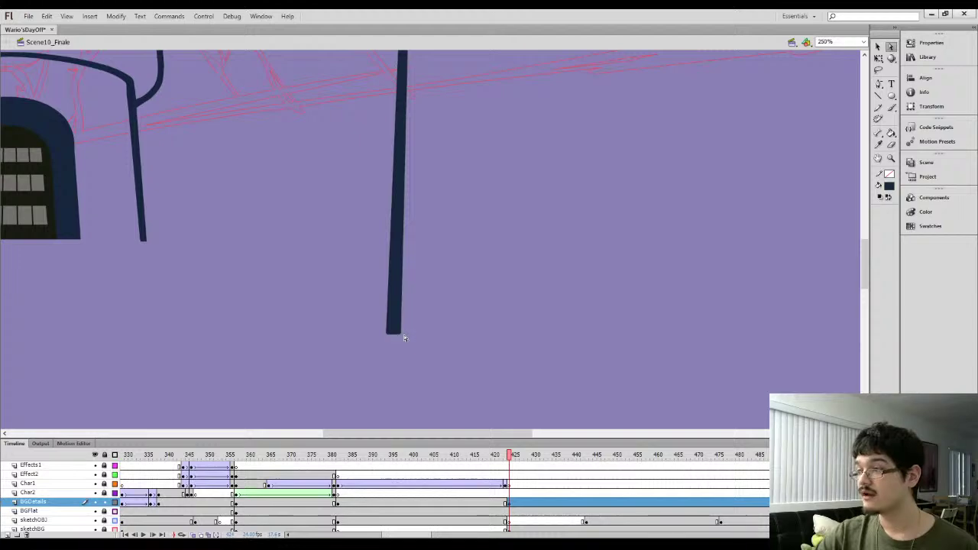
key("shift+Right")
left_click_drag(366, 250, 375, 272)
key("Delete")
left_click_drag(377, 126, 373, 309)
left_click(390, 276)
mouse_move(397, 267)
left_mouse_down()
mouse_move(390, 299)
mouse_move(404, 308)
mouse_move(361, 339)
left_mouse_up()
Select the crown's top arc and reshape its lower edge into a smooth curve
key("l")
left_click_drag(367, 192, 368, 194)
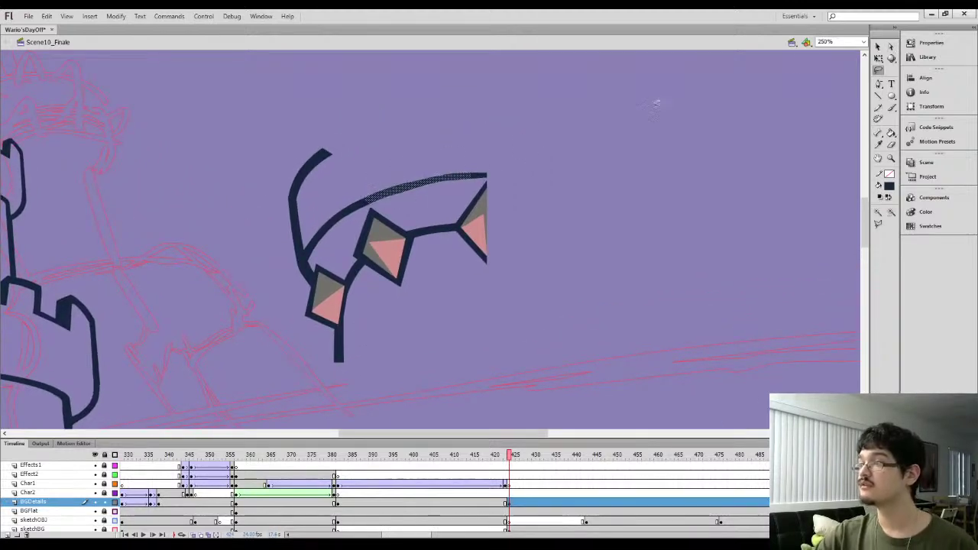
left_click(878, 46)
left_click(686, 234)
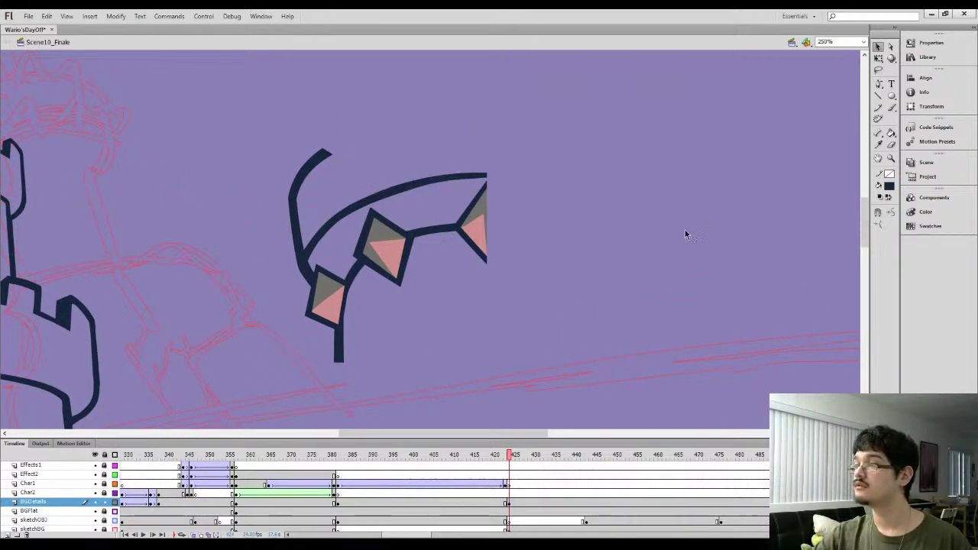
key("l")
mouse_move(413, 207)
left_mouse_down()
mouse_move(424, 170)
mouse_move(420, 188)
left_mouse_up()
key("ctrl+equal")
left_click(402, 140)
key("q")
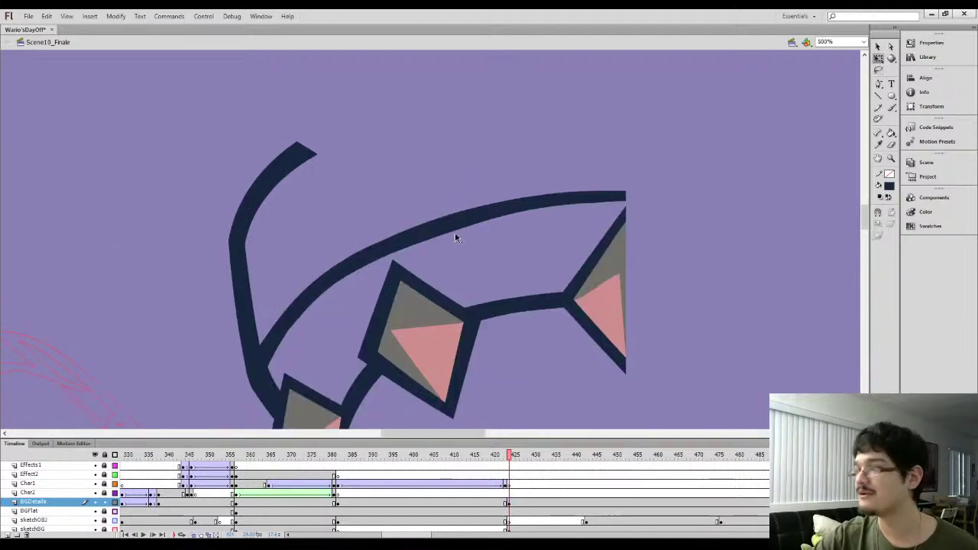
left_click_drag(384, 257, 377, 254)
left_click_drag(489, 220, 487, 215)
left_click_drag(592, 203, 599, 202)
left_click(594, 177)
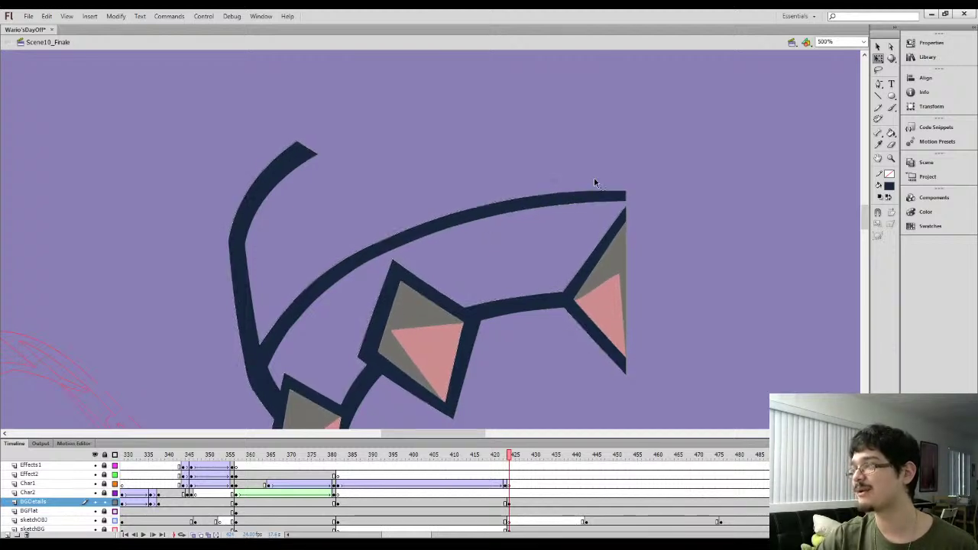
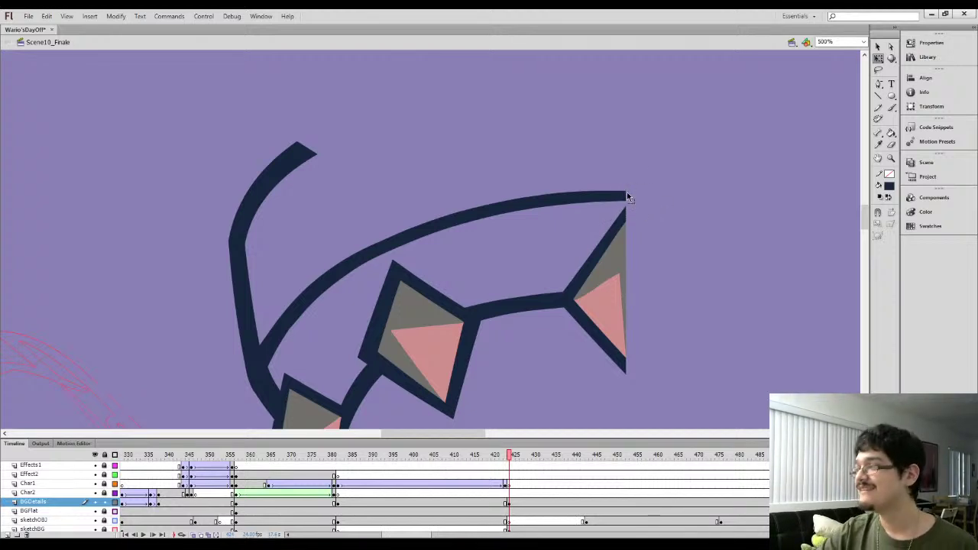
Extend the crown's top curve stroke further up and to the right
left_click_drag(626, 191, 625, 189)
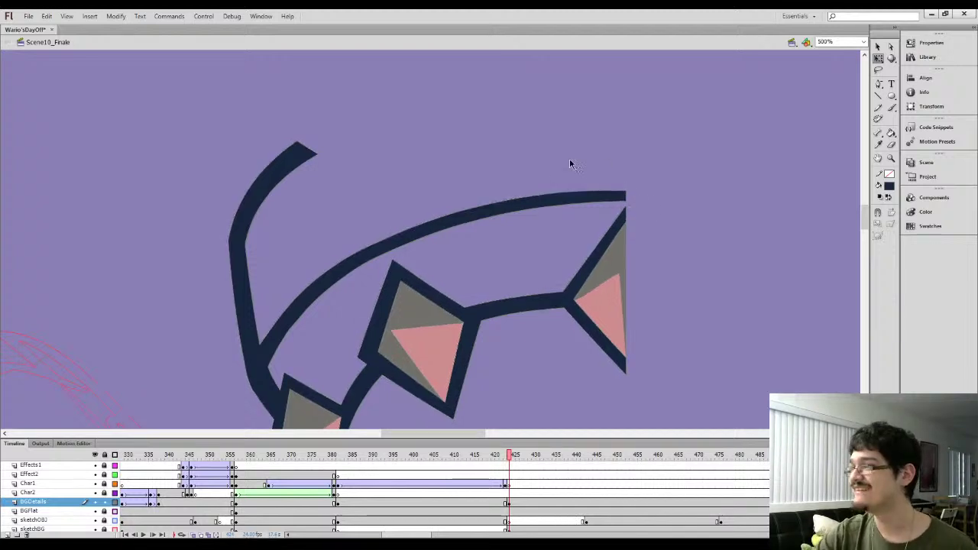
key("ctrl+minus")
key("b")
mouse_move(371, 203)
left_mouse_down()
mouse_move(397, 179)
mouse_move(364, 197)
mouse_move(413, 173)
mouse_move(358, 200)
mouse_move(400, 172)
mouse_move(375, 189)
mouse_move(487, 159)
left_mouse_up()
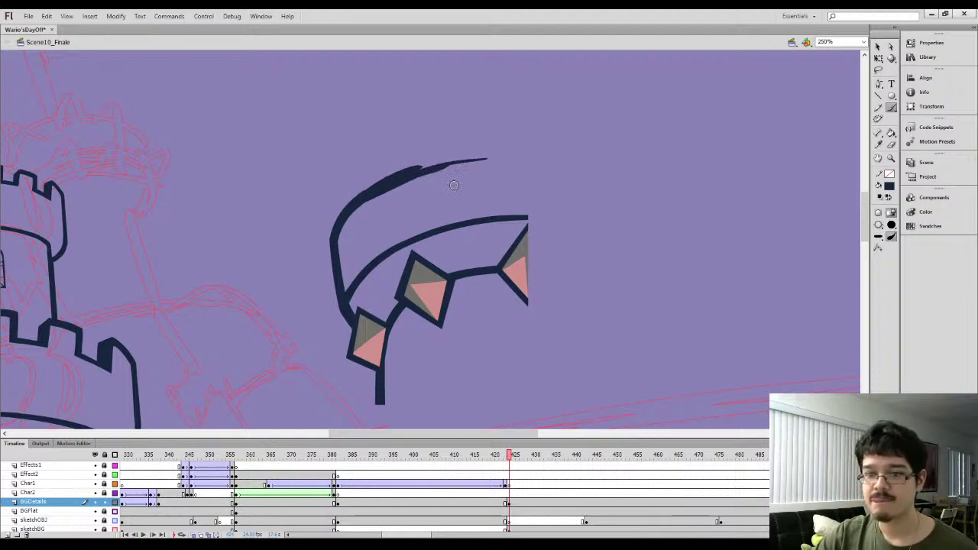
mouse_move(411, 176)
left_mouse_down()
mouse_move(524, 153)
mouse_move(437, 164)
left_mouse_up()
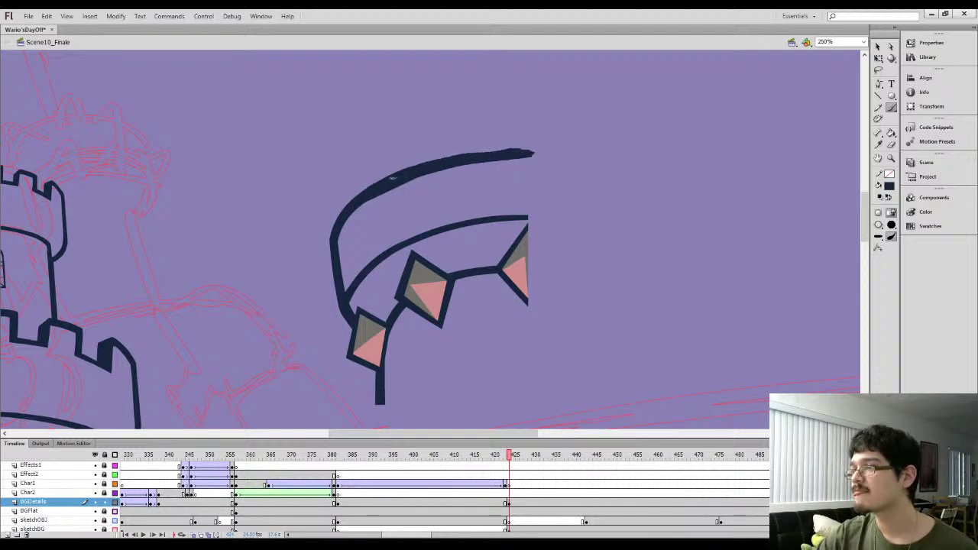
key("l")
mouse_move(348, 216)
left_mouse_down()
mouse_move(490, 119)
mouse_move(527, 182)
left_mouse_up()
left_click(878, 46)
left_click(683, 224)
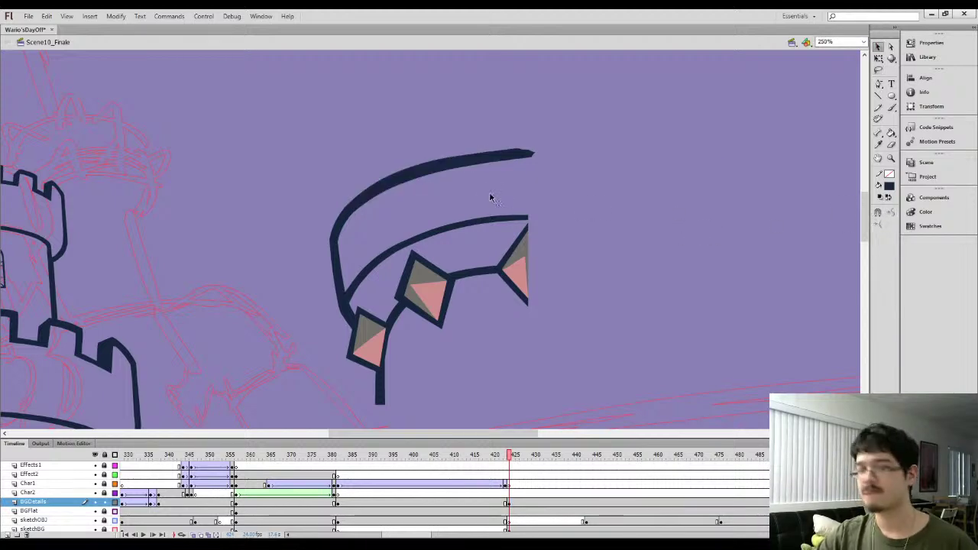
key("b")
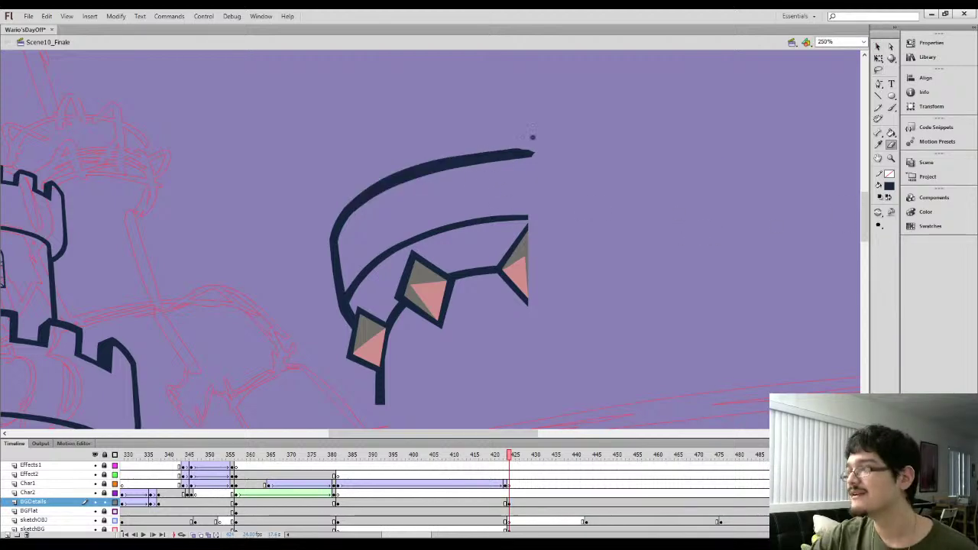
mouse_move(501, 143)
left_mouse_down()
mouse_move(554, 142)
mouse_move(537, 147)
mouse_move(540, 177)
mouse_move(513, 143)
left_mouse_up()
Lengthen the top stroke's tip rightward and erase it to a clean end
key("l")
key("ctrl+equal")
left_click(555, 138)
key("b")
left_click_drag(439, 232, 480, 228)
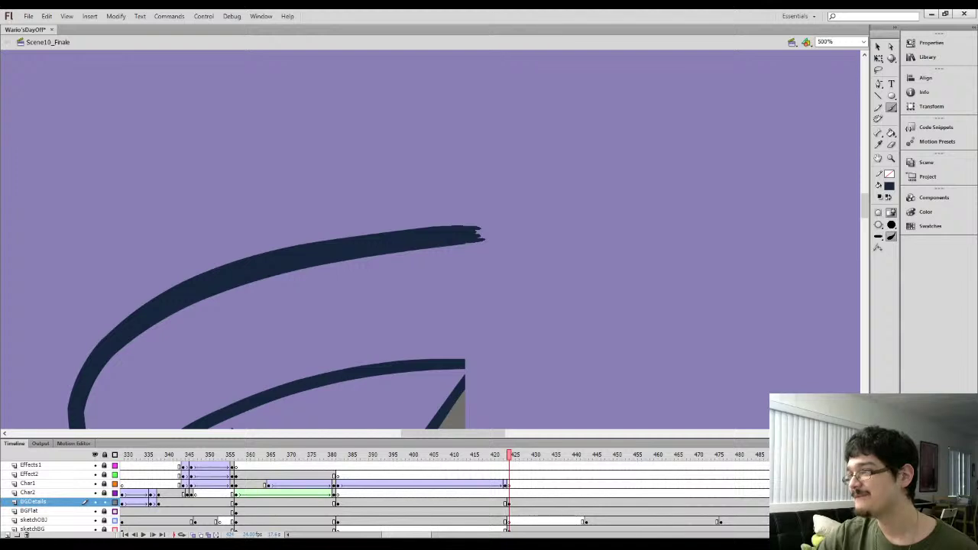
key("ctrl+minus")
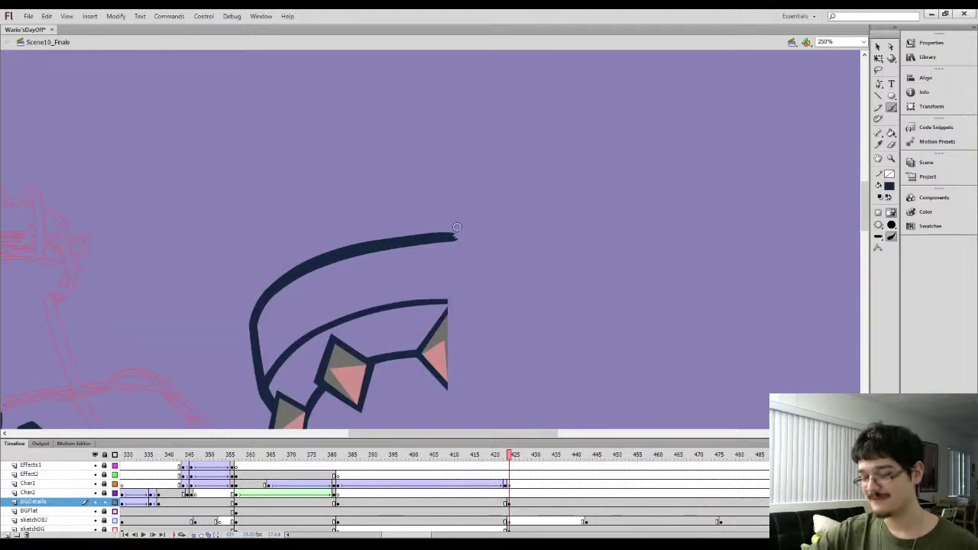
key("e")
mouse_move(452, 262)
left_mouse_down()
mouse_move(452, 203)
mouse_move(453, 284)
mouse_move(460, 223)
mouse_move(457, 253)
left_mouse_up()
Smooth the upper brush stroke twice and recentre the view on the crown
key("l")
mouse_move(259, 260)
left_mouse_down()
mouse_move(268, 307)
mouse_move(332, 272)
mouse_move(444, 246)
mouse_move(382, 180)
left_mouse_up()
left_click(878, 47)
left_click(892, 213)
left_click(892, 213)
left_click(662, 278)
left_click_drag(476, 254, 508, 151)
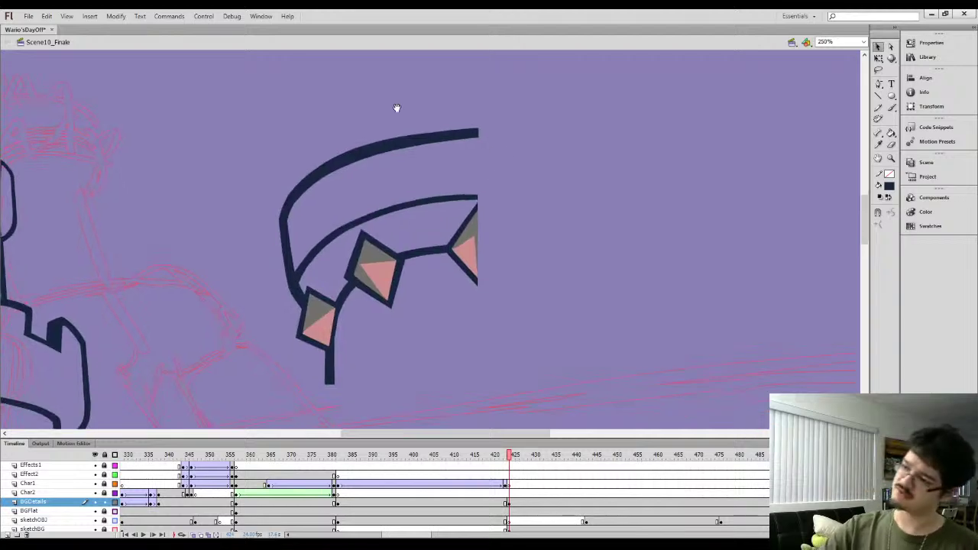
left_click_drag(393, 155, 442, 211)
Brush a smooth new curve above the crown's top arc and close the band's right side
key("i")
key("b")
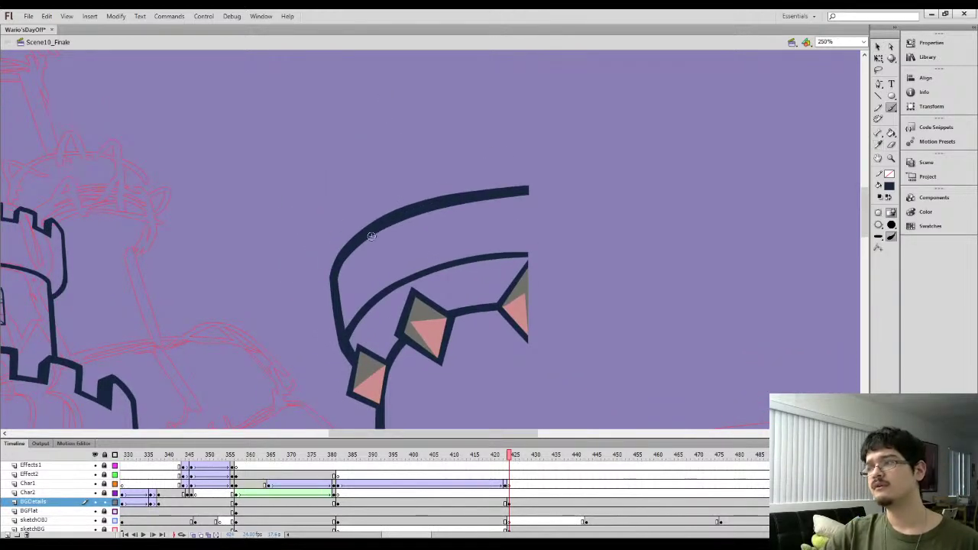
mouse_move(346, 250)
left_mouse_down()
mouse_move(389, 173)
mouse_move(450, 133)
mouse_move(518, 112)
left_mouse_up()
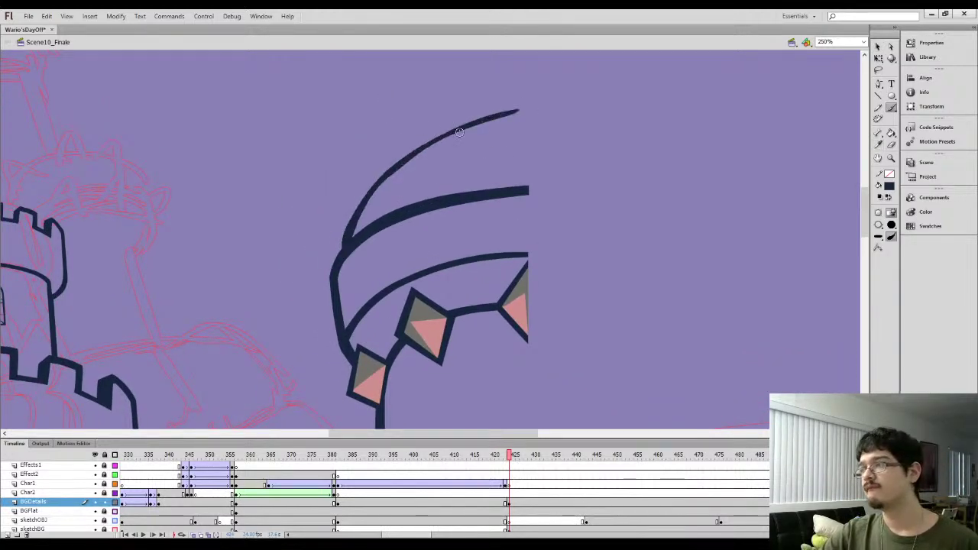
key("ctrl+z")
mouse_move(345, 251)
left_mouse_down()
mouse_move(374, 179)
mouse_move(436, 133)
mouse_move(490, 117)
mouse_move(535, 120)
left_mouse_up()
left_click_drag(523, 190, 523, 121)
left_click_drag(518, 189, 525, 118)
Fill the upper band solid dark navy and smooth its upper-left edge
key("k")
left_click(491, 168)
key("l")
mouse_move(349, 186)
left_mouse_down()
mouse_move(360, 216)
mouse_move(373, 104)
mouse_move(351, 153)
left_mouse_up()
left_click(879, 48)
left_click(892, 213)
key("Escape")
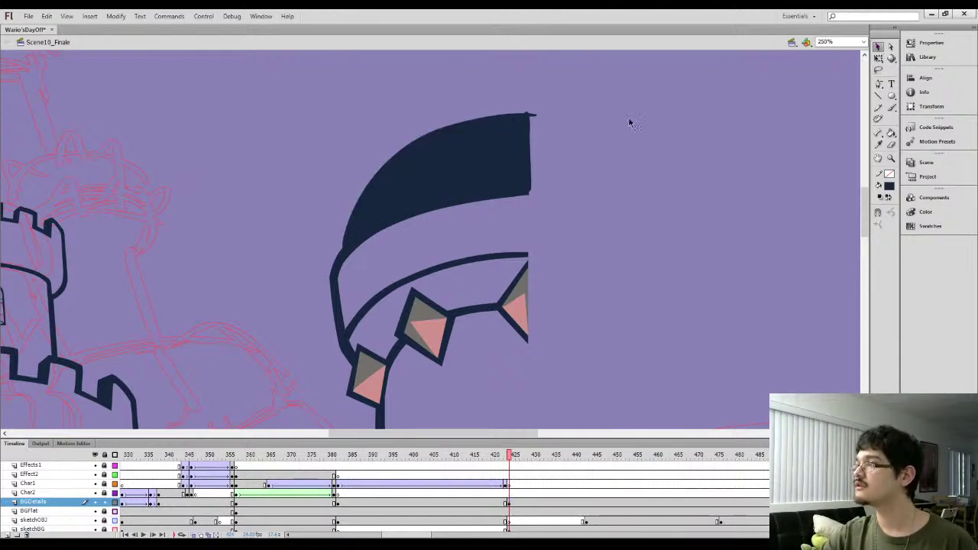
Delete the band's right slice for a straight edge and raise its top-right corner point
left_click_drag(533, 381, 528, 385)
key("Delete")
left_click(891, 47)
left_click_drag(526, 115, 527, 112)
left_click(539, 125)
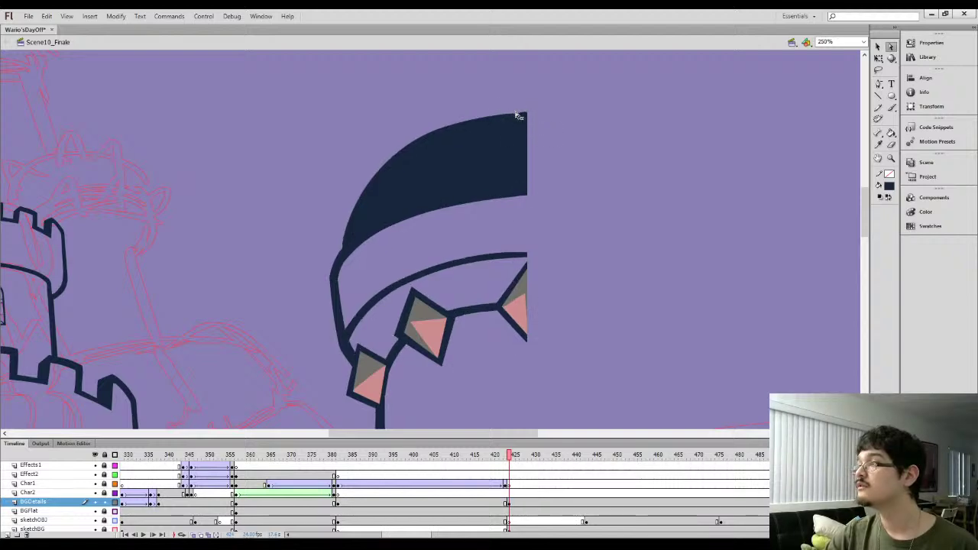
Remove the kinked anchor from the band's top edge, then zoom back out to 250%
key("l")
mouse_move(500, 101)
left_mouse_down()
mouse_move(524, 99)
mouse_move(506, 100)
left_mouse_up()
left_click(878, 47)
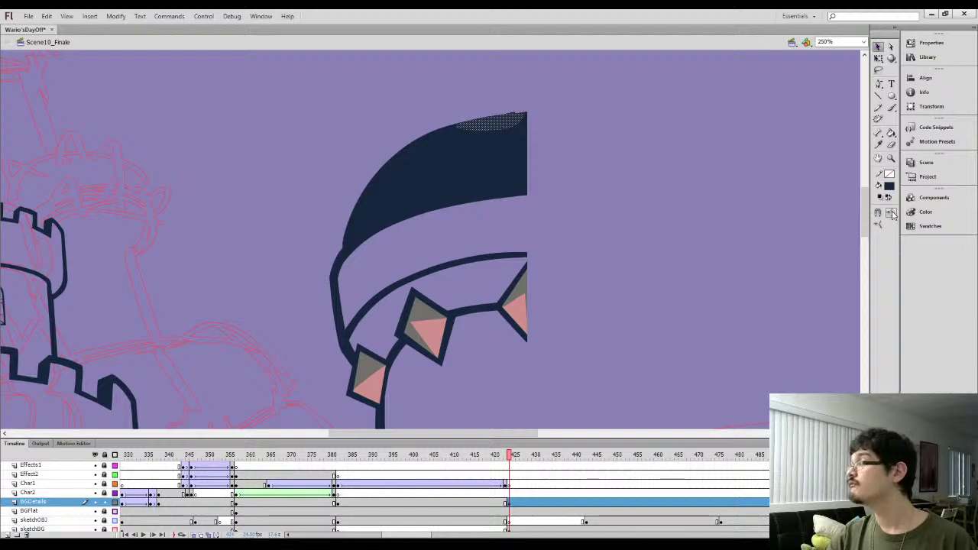
key("ctrl+equal")
left_click(611, 190)
key("i")
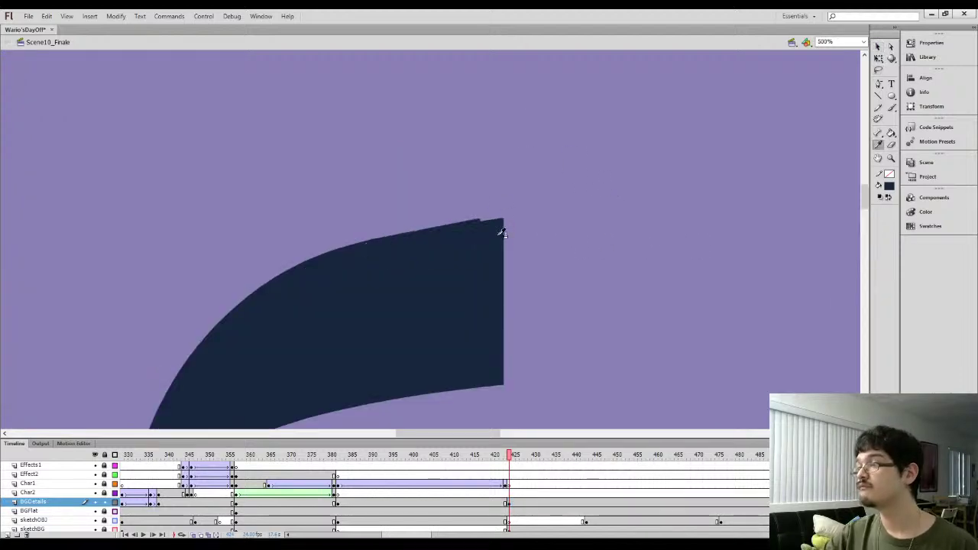
left_click(889, 47)
left_click_drag(468, 205, 486, 221)
key("Delete")
left_click(430, 188)
key("ctrl+minus")
mouse_move(361, 259)
left_mouse_down()
mouse_move(402, 159)
mouse_move(452, 127)
left_mouse_up()
Brush two pointed spike outlines rising from the navy band's top
key("b")
mouse_move(382, 183)
left_mouse_down()
mouse_move(365, 160)
mouse_move(387, 149)
mouse_move(413, 155)
left_mouse_up()
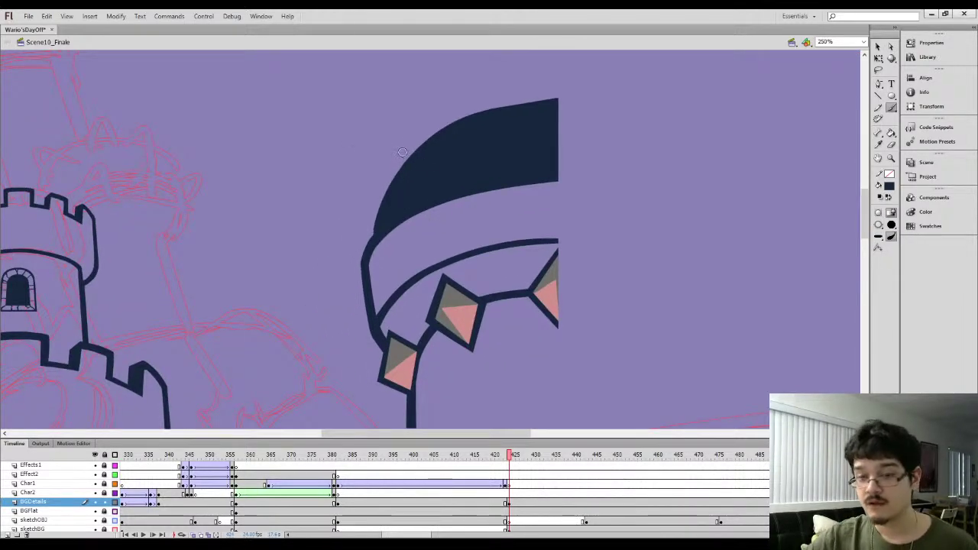
mouse_move(387, 190)
left_mouse_down()
mouse_move(367, 150)
mouse_move(428, 143)
mouse_move(468, 98)
mouse_move(497, 87)
mouse_move(523, 105)
left_mouse_up()
left_click_drag(482, 123, 476, 158)
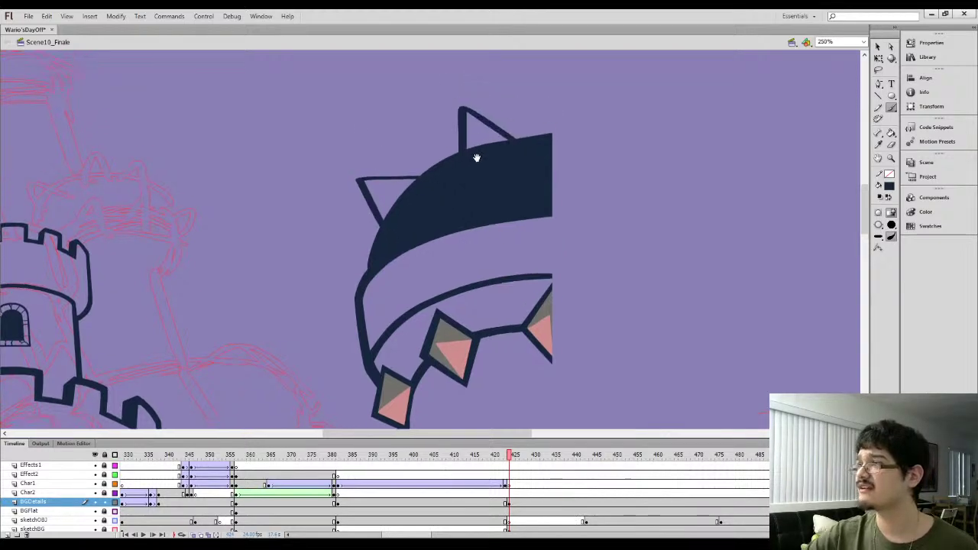
Undo the top spike stroke and cut a smooth U-shaped window into the dark band
key("ctrl+z")
key("l")
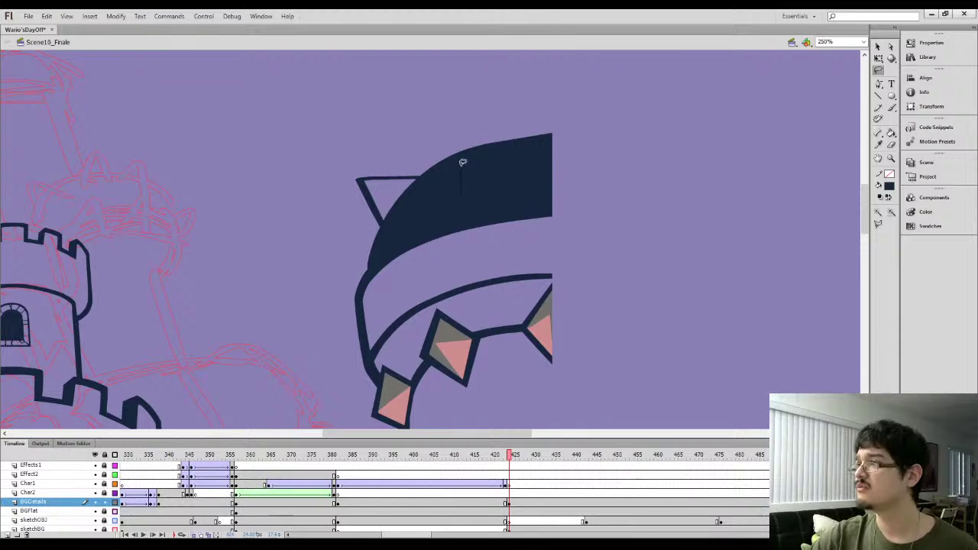
left_click_drag(528, 174, 480, 144)
key("Delete")
key("b")
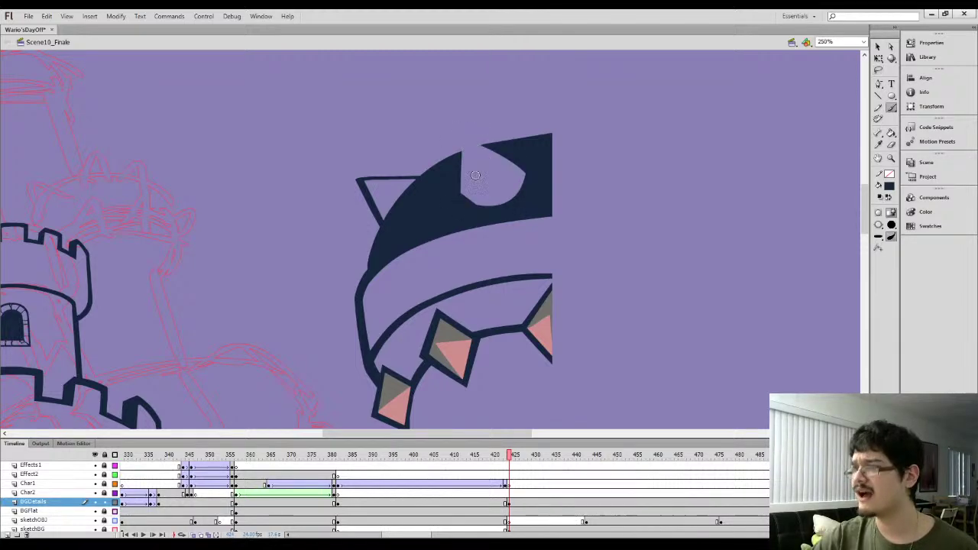
mouse_move(464, 196)
left_mouse_down()
mouse_move(486, 207)
mouse_move(508, 197)
mouse_move(517, 178)
mouse_move(467, 189)
left_mouse_up()
key("b")
left_click_drag(460, 144, 455, 190)
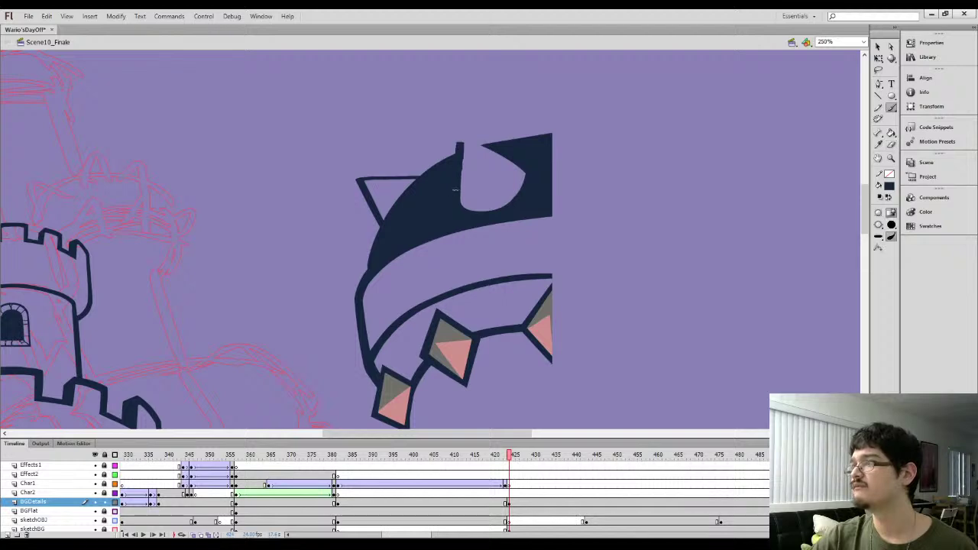
mouse_move(458, 133)
left_mouse_down()
mouse_move(528, 174)
mouse_move(461, 133)
left_mouse_up()
Erase along the spike's left edge and straighten the dark strip beside it
key("l")
mouse_move(473, 188)
left_mouse_down()
mouse_move(436, 146)
mouse_move(443, 187)
left_mouse_up()
key("ctrl+equal")
left_click(398, 138)
key("e")
mouse_move(388, 229)
left_mouse_down()
mouse_move(391, 192)
mouse_move(395, 240)
mouse_move(404, 212)
mouse_move(405, 222)
left_mouse_up()
key("space")
left_click_drag(413, 229, 409, 169)
key("l")
mouse_move(440, 174)
left_mouse_down()
mouse_move(425, 175)
mouse_move(447, 260)
left_mouse_up()
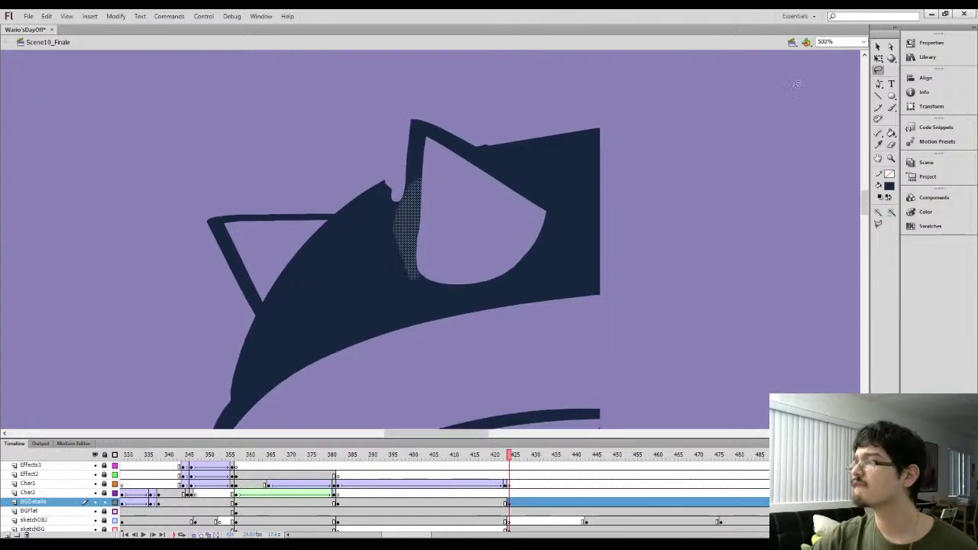
left_click(878, 48)
left_click(879, 223)
left_click(802, 263)
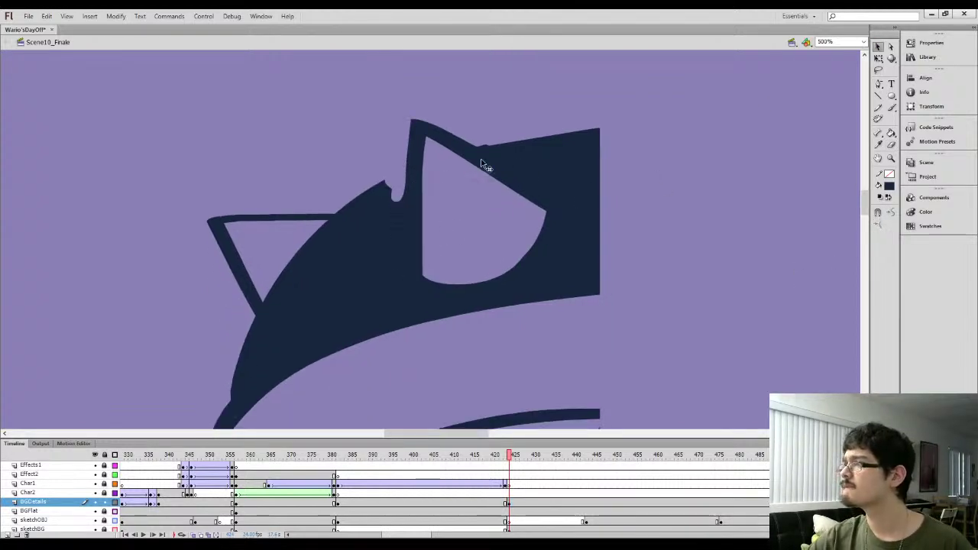
Paint the notches beside the spike and the spike's top edge dark navy
key("b")
mouse_move(384, 191)
left_mouse_down()
mouse_move(397, 180)
mouse_move(375, 192)
mouse_move(395, 195)
left_mouse_up()
mouse_move(486, 119)
left_mouse_down()
mouse_move(438, 145)
mouse_move(468, 166)
left_mouse_up()
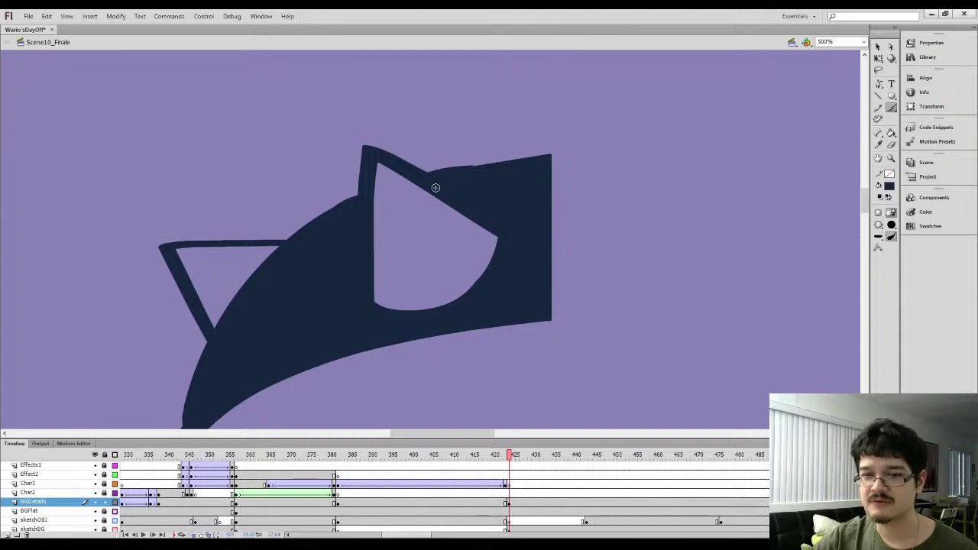
left_click_drag(427, 175, 550, 156)
key("l")
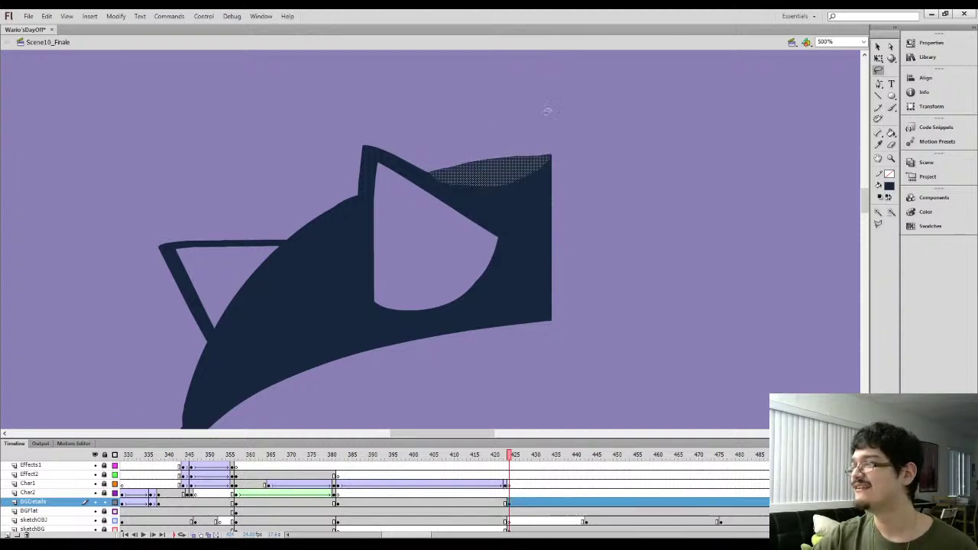
left_click(878, 47)
left_click(732, 219)
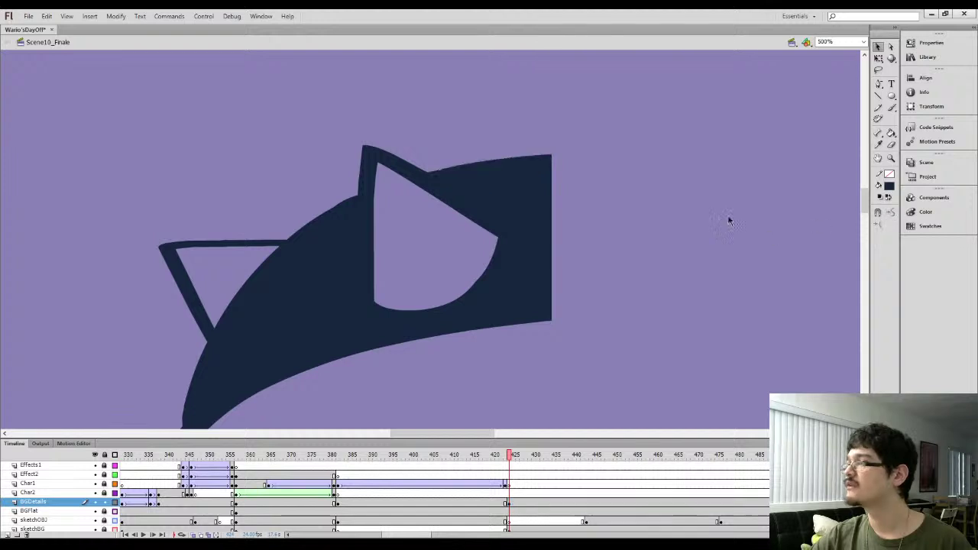
key("l")
left_click_drag(352, 197, 306, 242)
left_click(878, 47)
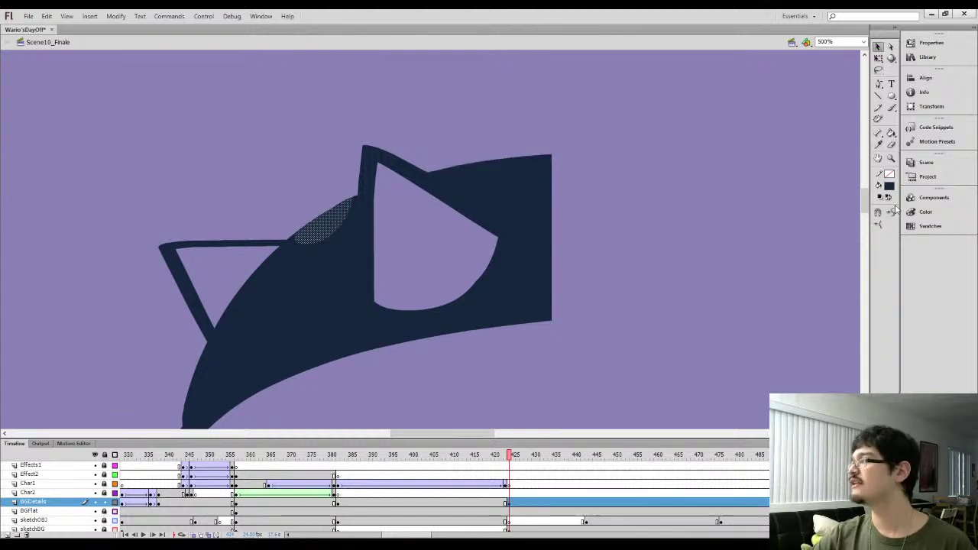
left_click(439, 240)
Paint the left spike's side and upper edge into a clean straight line
left_click_drag(216, 290, 362, 204)
key("i")
key("b")
left_click_drag(374, 257, 346, 202)
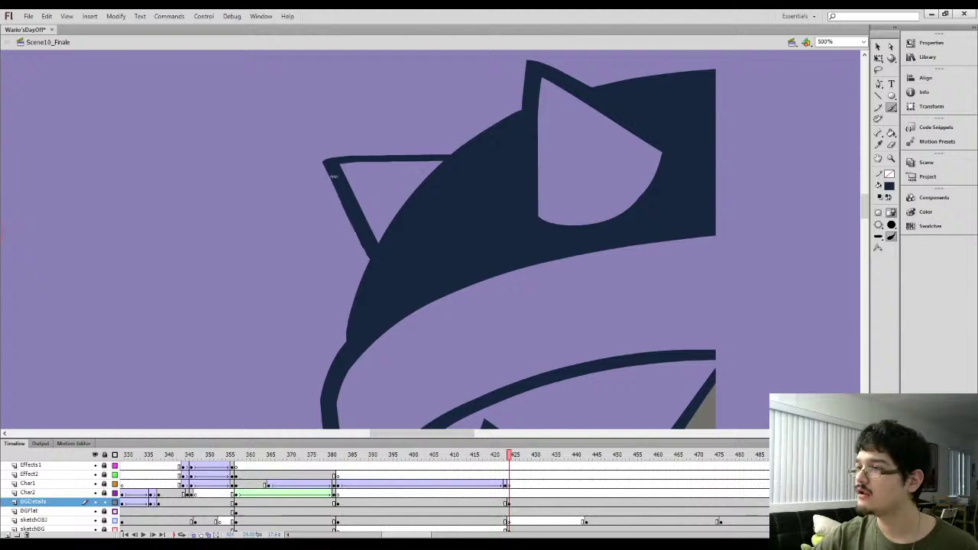
key("e")
mouse_move(298, 149)
left_mouse_down()
mouse_move(314, 158)
mouse_move(306, 138)
mouse_move(328, 179)
left_mouse_up()
key("b")
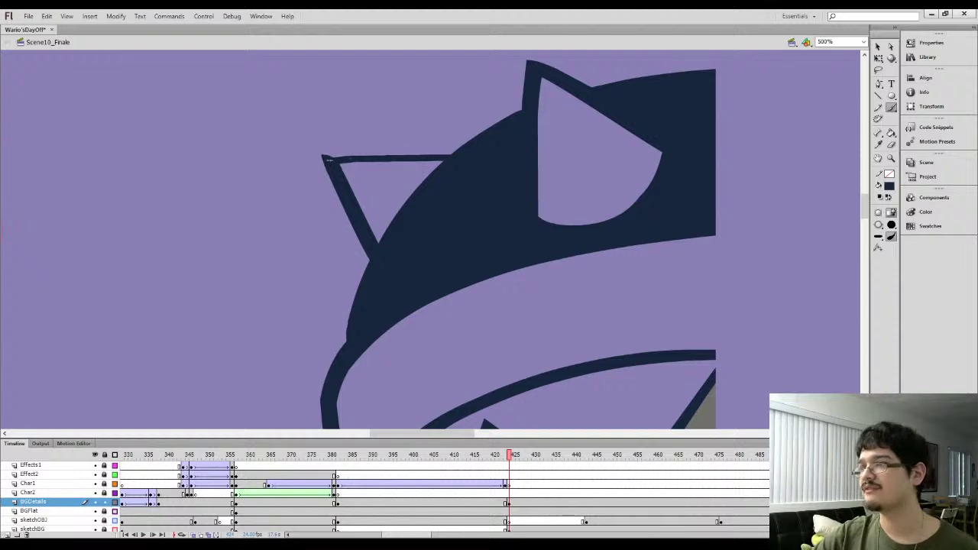
left_click_drag(324, 157, 441, 155)
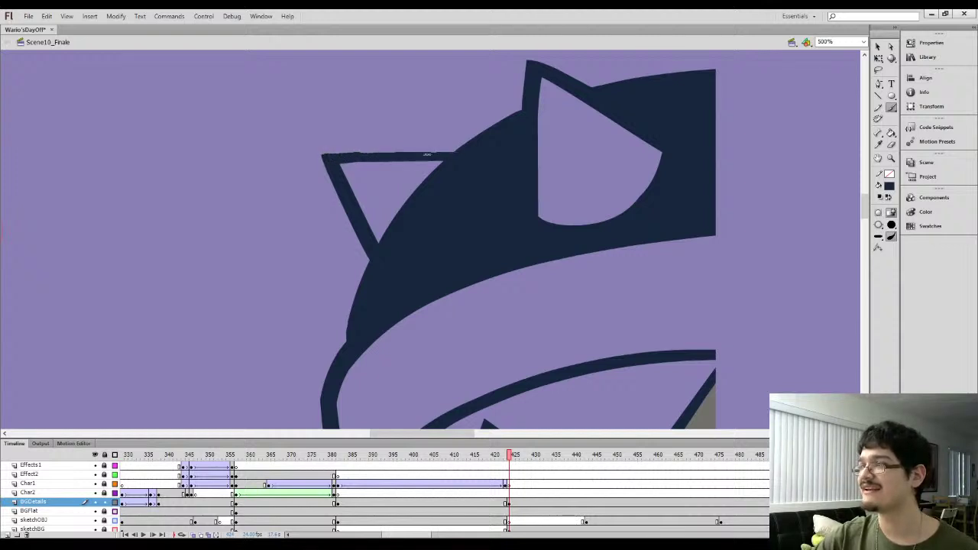
key("l")
mouse_move(338, 158)
left_mouse_down()
mouse_move(407, 130)
mouse_move(434, 158)
mouse_move(394, 159)
left_mouse_up()
left_click(879, 48)
left_click(697, 252)
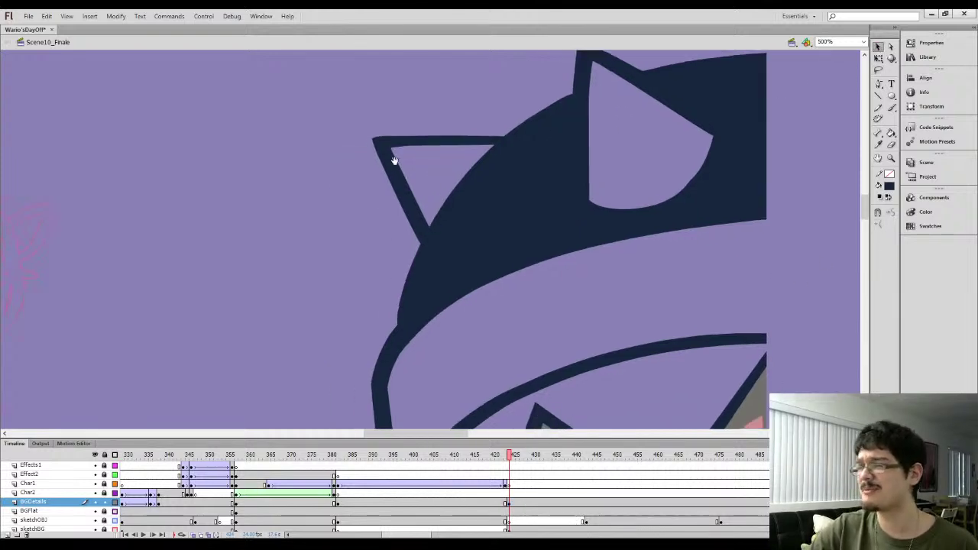
Erase a stray bit of spike outline and zoom out to 250% showing helmet and tower
scroll(395, 159, "down", 4)
key("e")
left_click_drag(366, 248, 430, 168)
key("l")
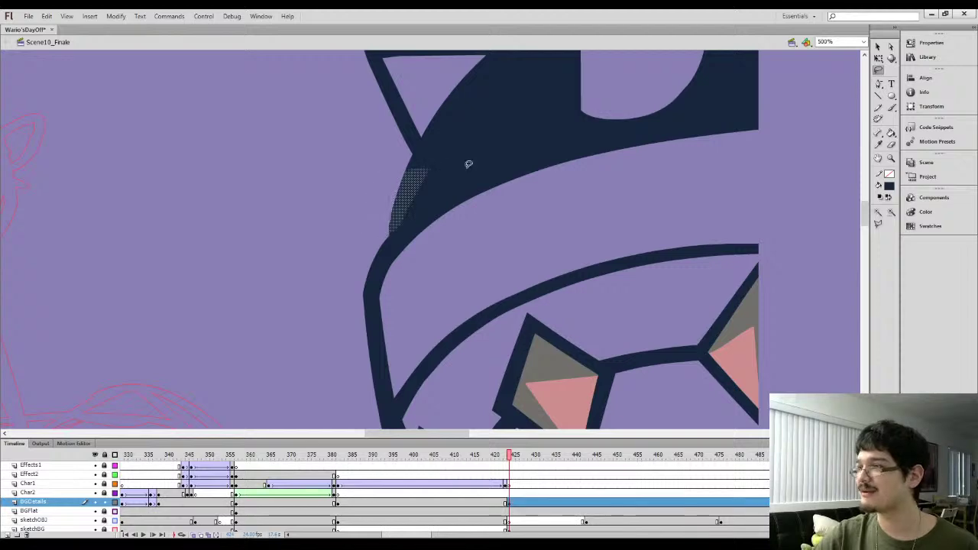
left_click(879, 47)
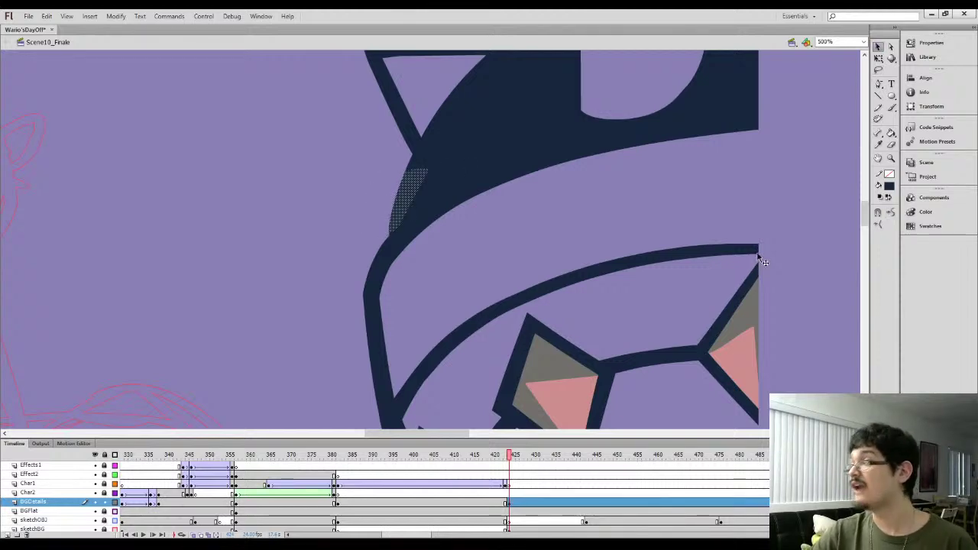
left_click(734, 236)
key("ctrl+minus")
left_click_drag(435, 180, 379, 221)
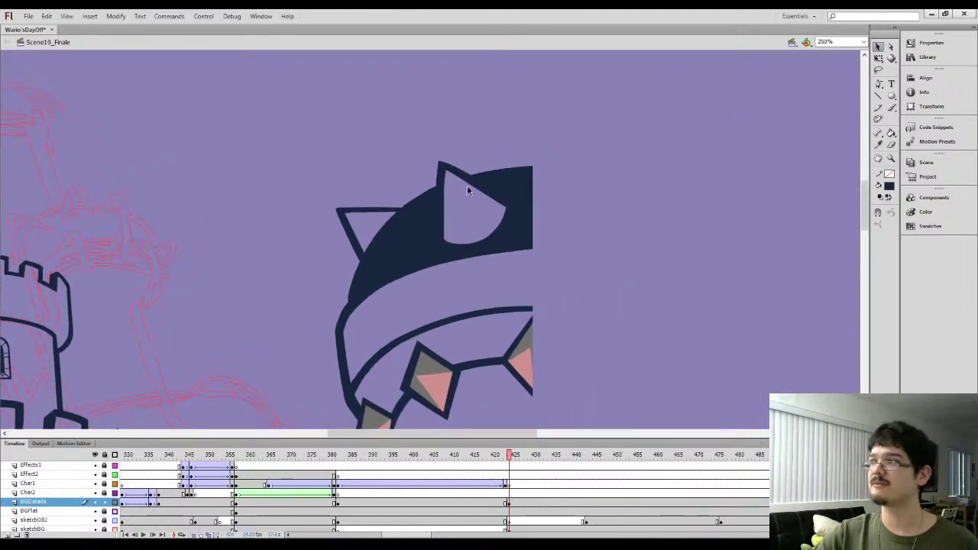
Lasso the top spike's edge and straighten it
key("l")
key("ctrl+equal")
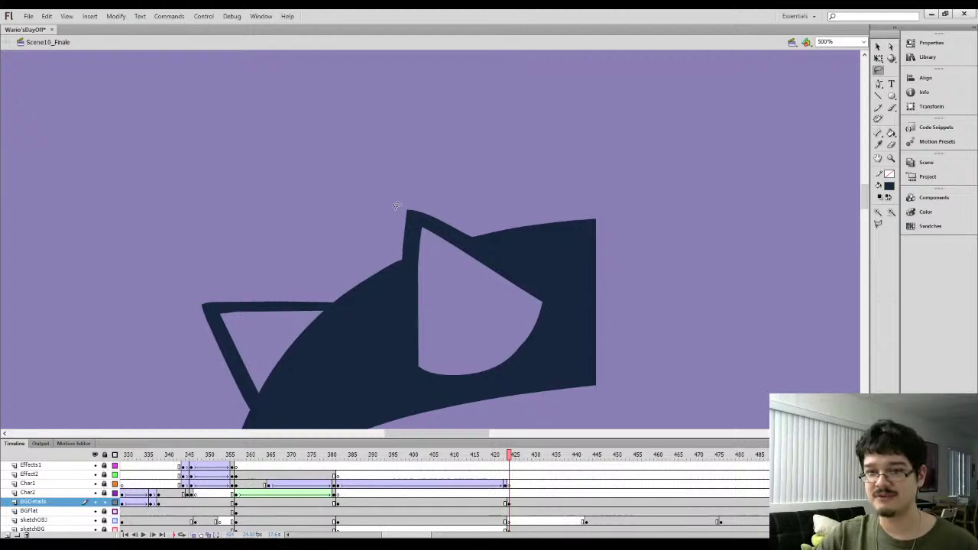
mouse_move(369, 199)
left_mouse_down()
mouse_move(382, 186)
mouse_move(465, 212)
mouse_move(450, 272)
left_mouse_up()
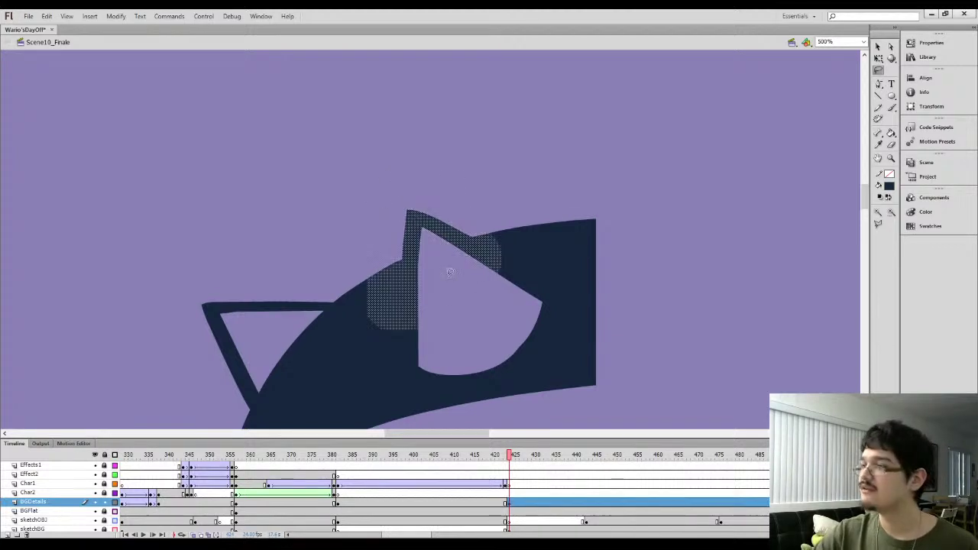
mouse_move(382, 211)
left_mouse_down()
mouse_move(413, 264)
mouse_move(474, 263)
mouse_move(374, 163)
left_mouse_up()
left_click(878, 46)
left_click(879, 226)
left_click(791, 274)
Reshape the left spike's inner corner and top edge with Free Transform
left_click_drag(470, 237, 493, 162)
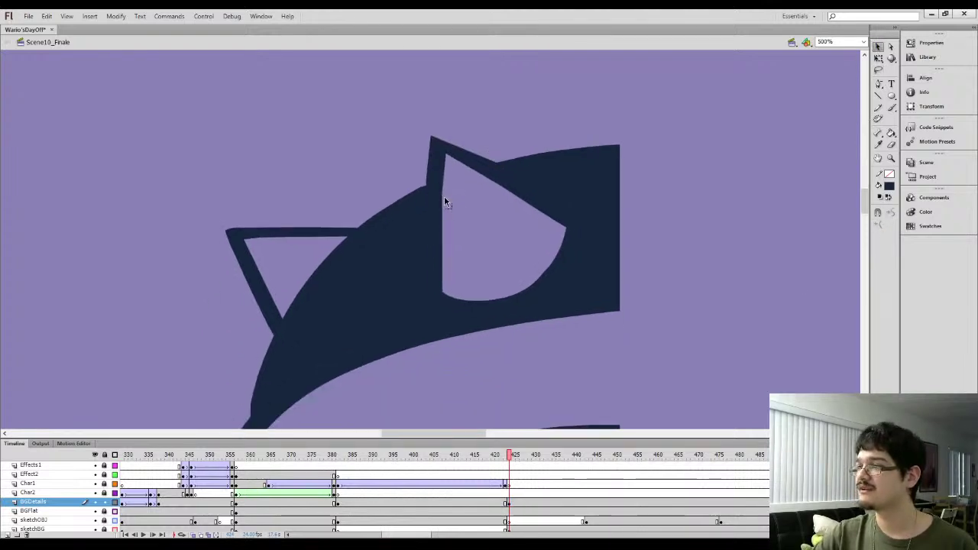
key("ctrl+minus")
mouse_move(461, 195)
left_mouse_down()
mouse_move(465, 166)
mouse_move(531, 166)
left_mouse_up()
key("l")
mouse_move(424, 151)
left_mouse_down()
mouse_move(401, 179)
mouse_move(418, 153)
left_mouse_up()
key("ctrl+equal")
left_click(496, 207)
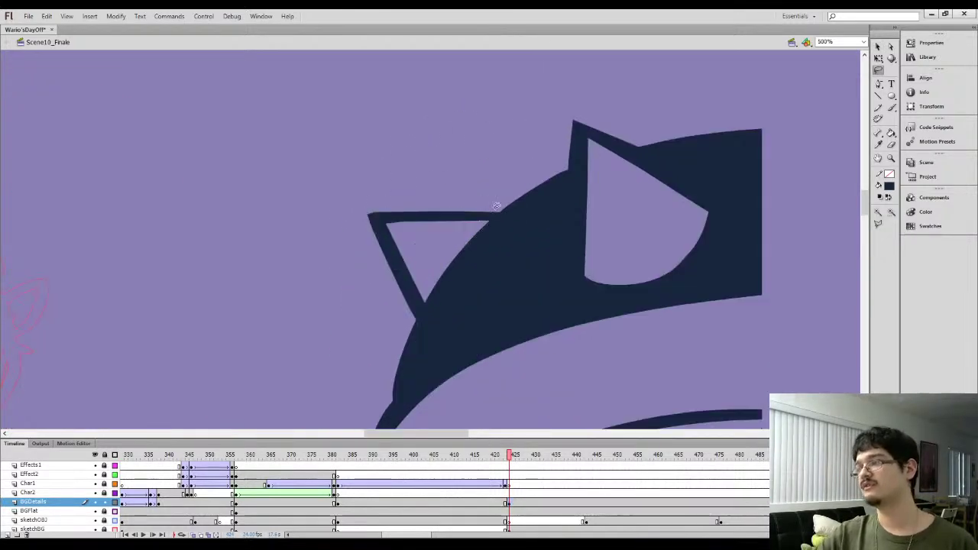
key("q")
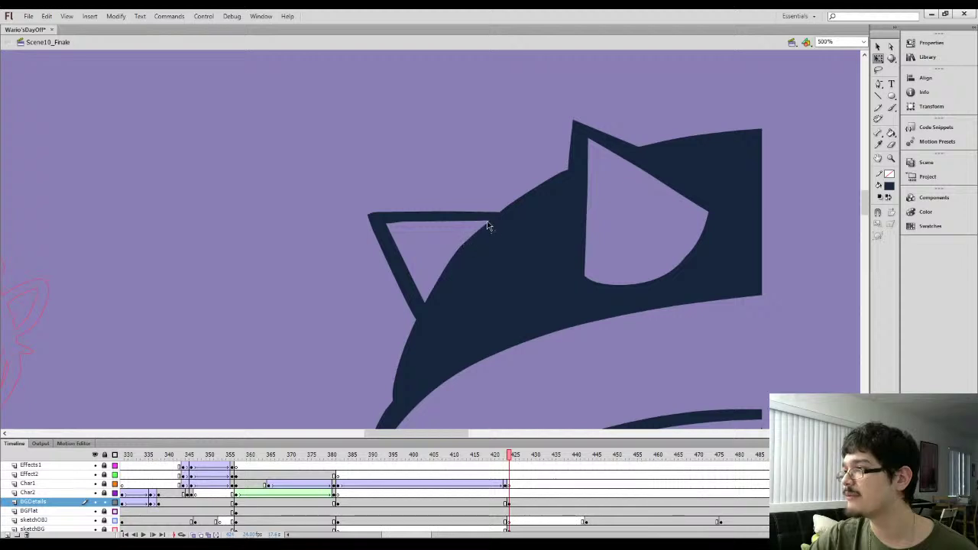
left_click_drag(473, 231, 475, 232)
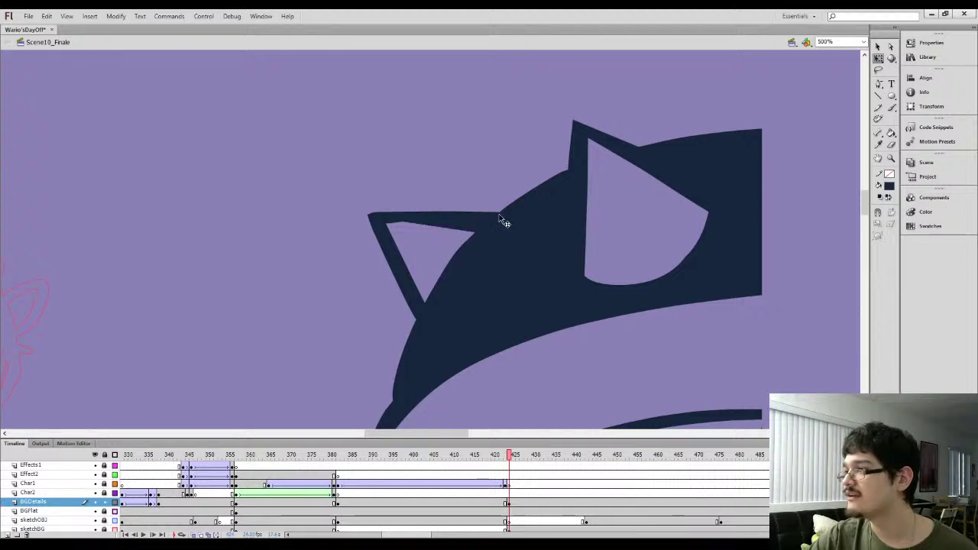
left_click(500, 213)
left_click(480, 194)
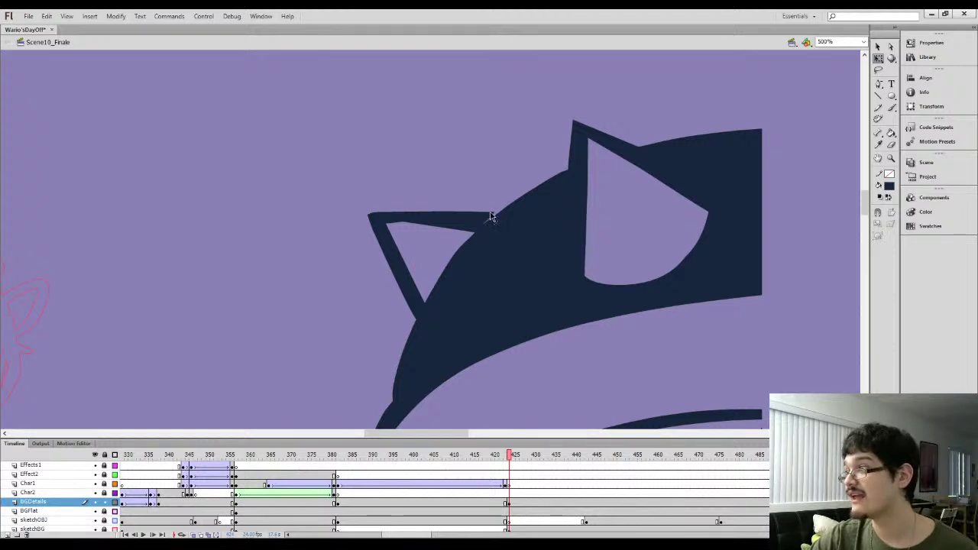
left_click_drag(493, 217, 451, 232)
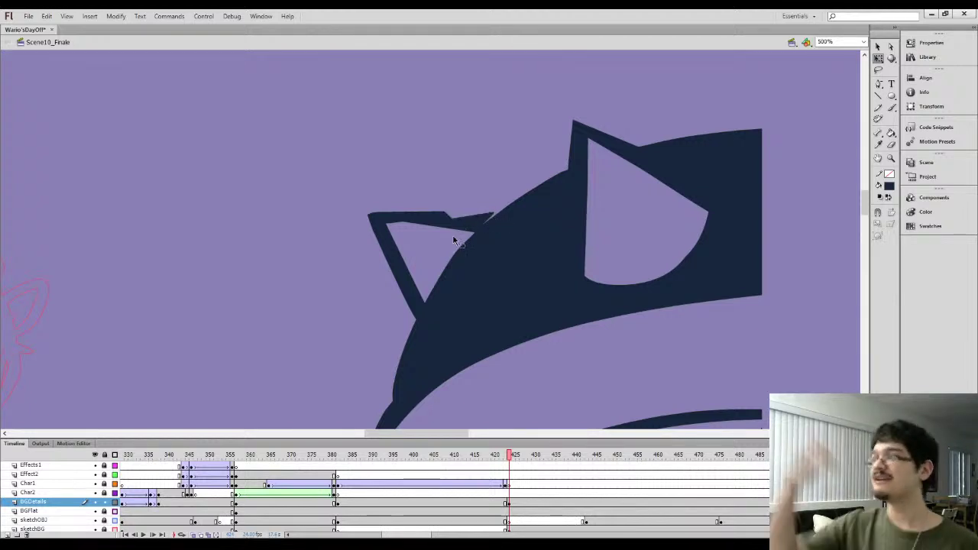
Brush navy along the spike's inner edge and fill the gap between spike and head
key("b")
key("i")
key("b")
mouse_move(394, 225)
left_mouse_down()
mouse_move(436, 225)
mouse_move(378, 221)
mouse_move(361, 208)
mouse_move(484, 222)
mouse_move(411, 210)
left_mouse_up()
key("e")
key("i")
key("b")
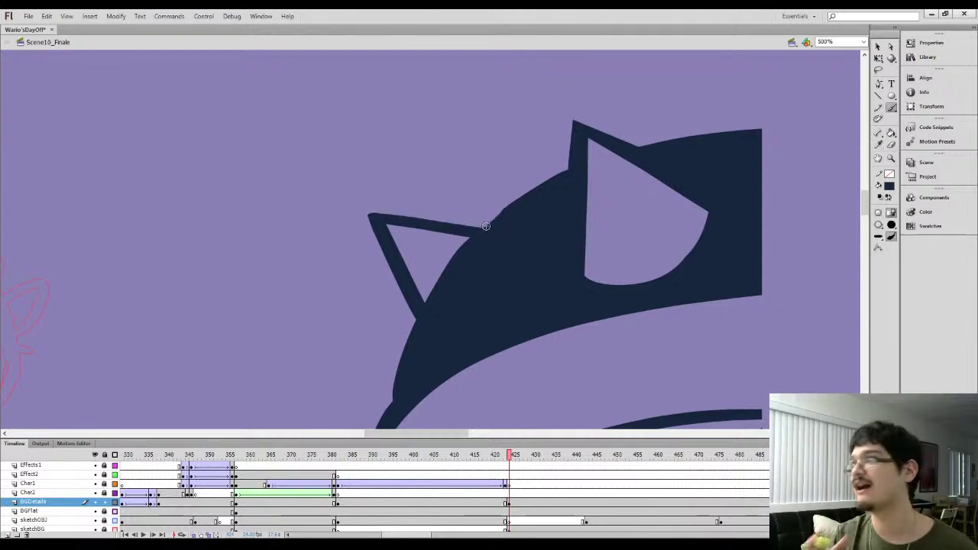
left_click_drag(482, 235, 506, 209)
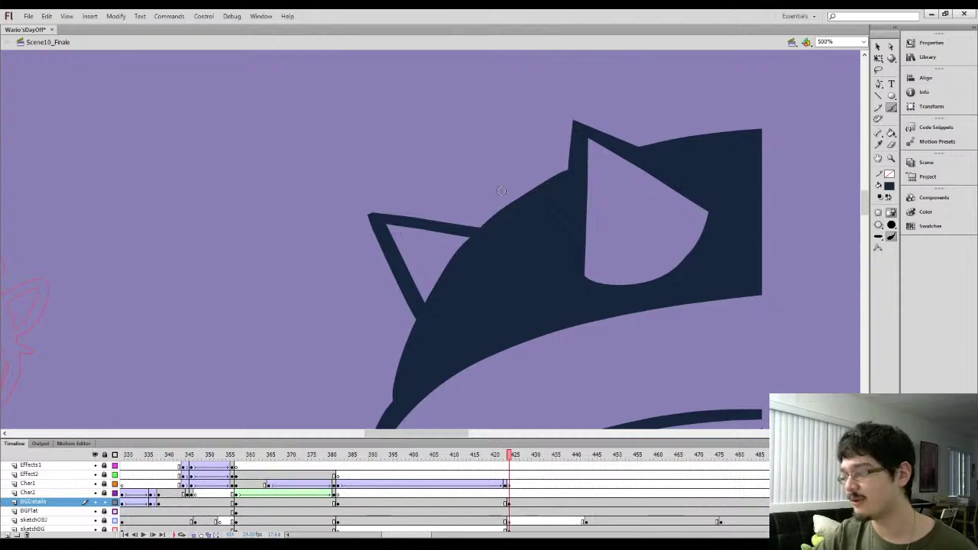
key("l")
left_click_drag(465, 184, 559, 179)
left_click(879, 46)
left_click(408, 171)
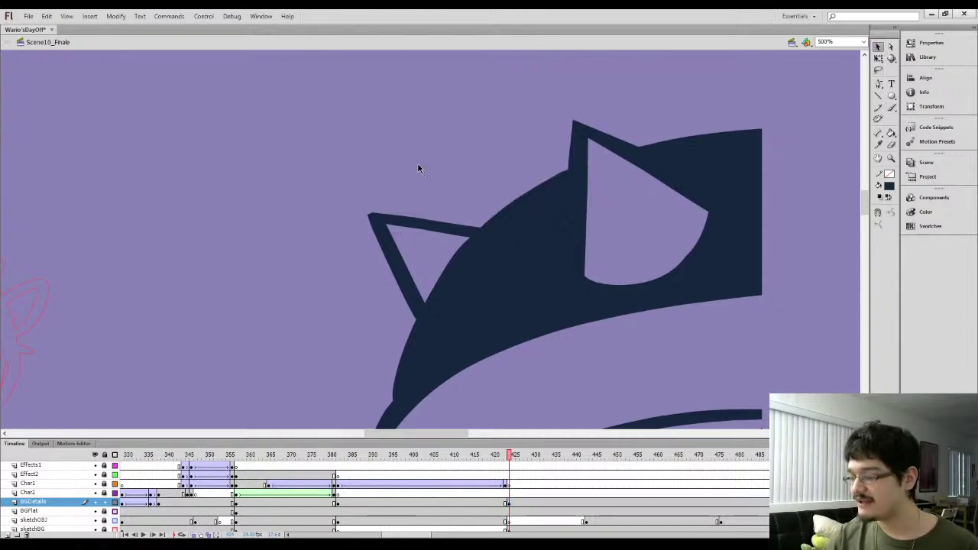
key("ctrl+minus")
mouse_move(445, 218)
left_mouse_down()
mouse_move(426, 184)
mouse_move(428, 226)
left_mouse_up()
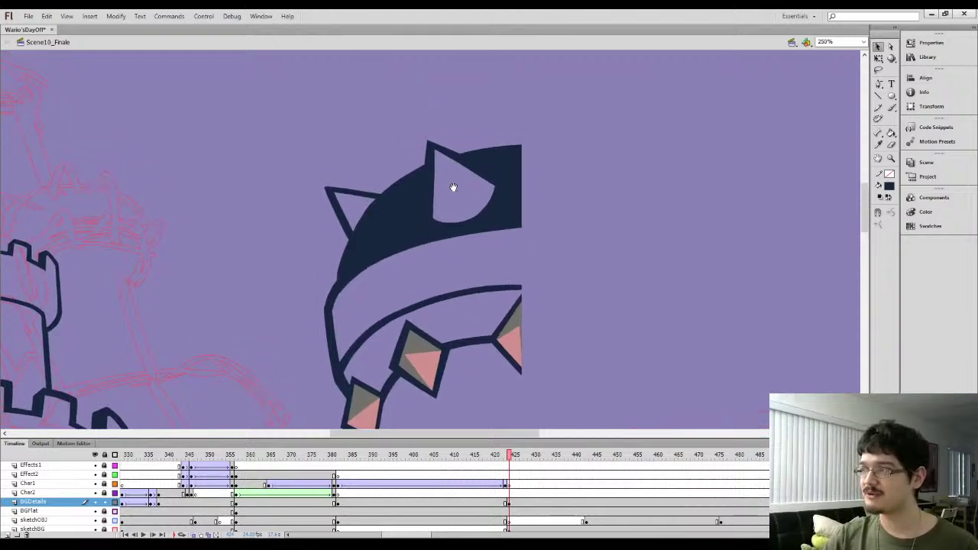
Reshape the eye hole into a rounded teardrop using navy brush, fill and eraser
key("b")
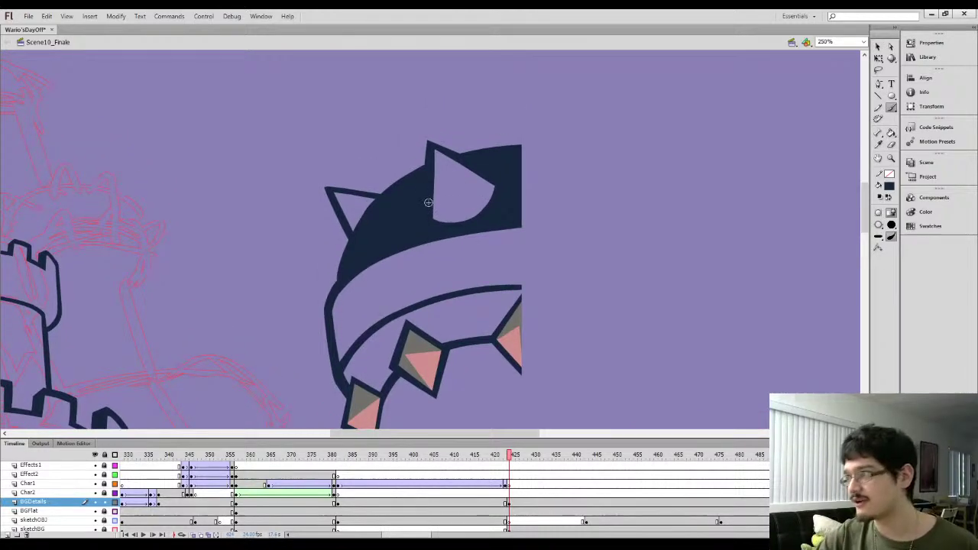
mouse_move(434, 218)
left_mouse_down()
mouse_move(468, 219)
mouse_move(484, 200)
mouse_move(480, 177)
left_mouse_up()
key("k")
left_click(489, 191)
key("l")
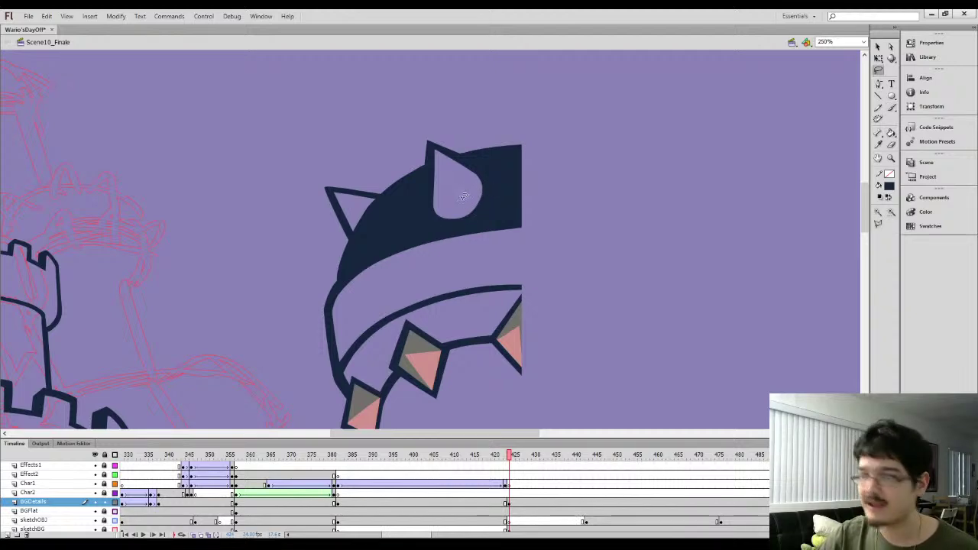
left_click_drag(463, 172, 457, 203)
key("ctrl+equal")
left_click(388, 223)
key("e")
mouse_move(391, 272)
left_mouse_down()
mouse_move(406, 279)
mouse_move(397, 282)
mouse_move(419, 274)
mouse_move(443, 238)
mouse_move(421, 203)
mouse_move(434, 264)
left_mouse_up()
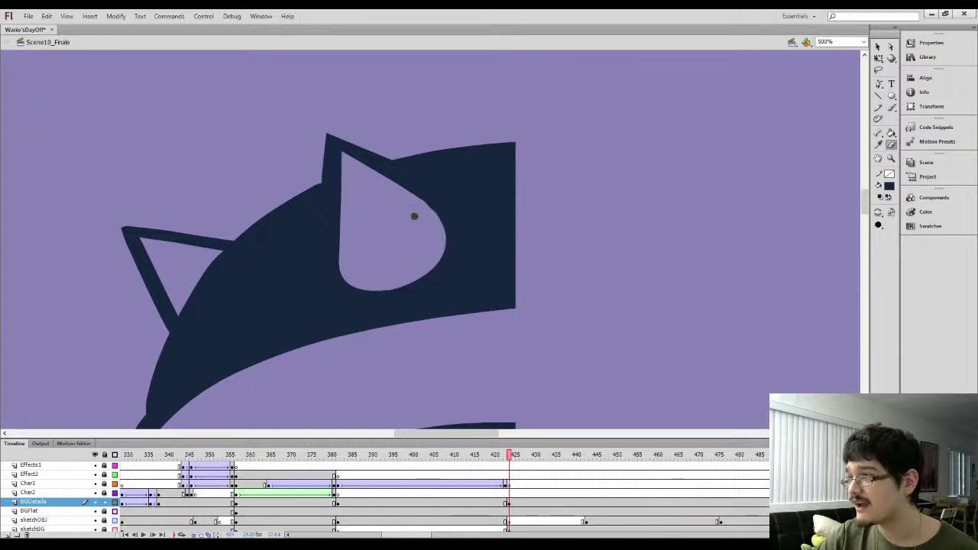
key("l")
left_click_drag(416, 228, 444, 228)
left_click(878, 47)
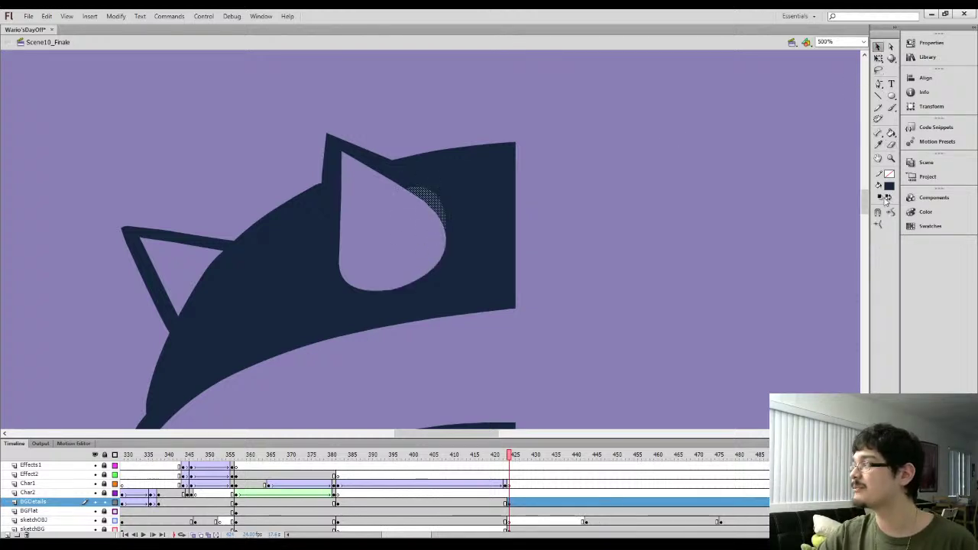
left_click(548, 220)
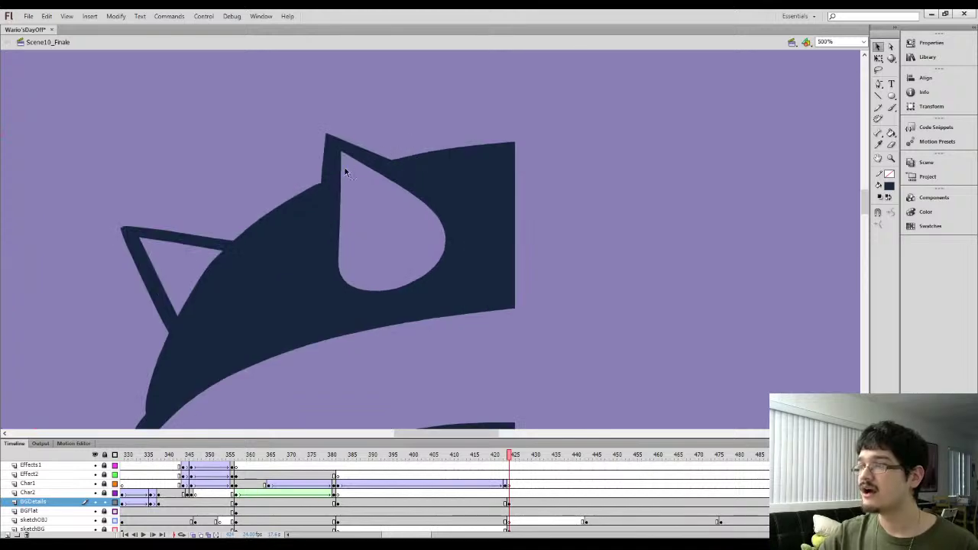
Darken the spike's upper inner edge and corner with the navy brush
key("b")
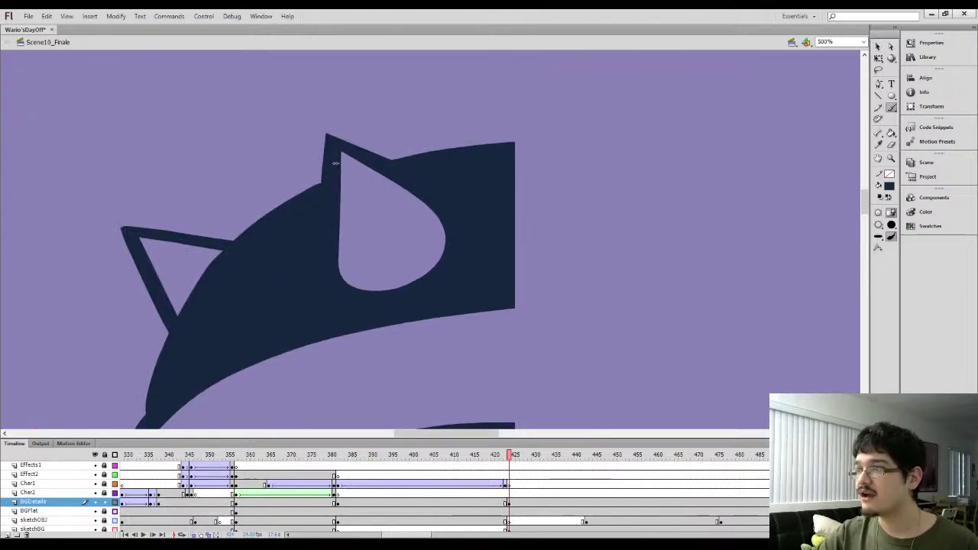
mouse_move(344, 153)
left_mouse_down()
mouse_move(360, 161)
mouse_move(345, 156)
left_mouse_up()
key("l")
mouse_move(363, 206)
left_mouse_down()
mouse_move(317, 164)
mouse_move(364, 205)
left_mouse_up()
left_click(879, 46)
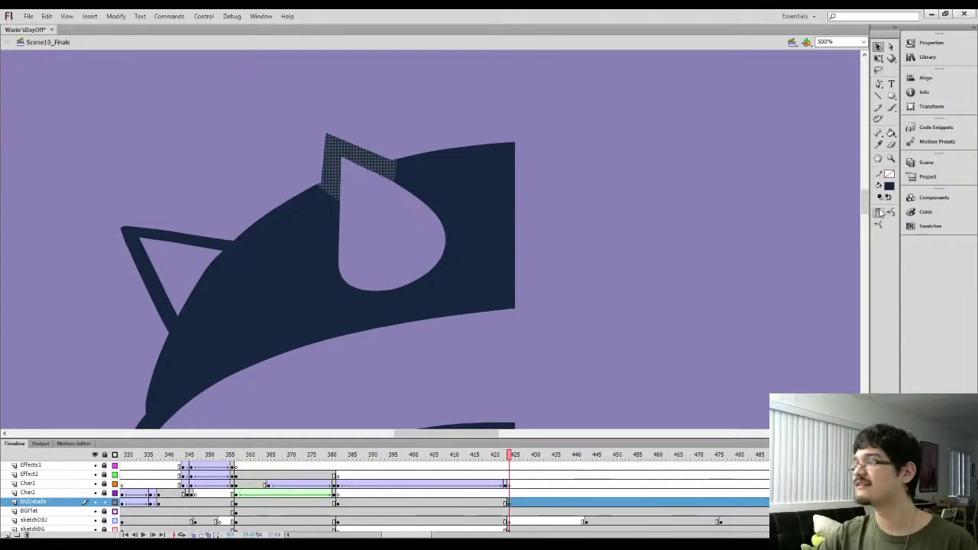
left_click(646, 254)
Lasso the whole helmet half and make a horizontally flipped copy
key("ctrl+minus")
key("ctrl+minus")
left_click_drag(394, 179, 405, 131)
key("l")
mouse_move(343, 176)
left_mouse_down()
mouse_move(437, 392)
mouse_move(380, 171)
left_mouse_up()
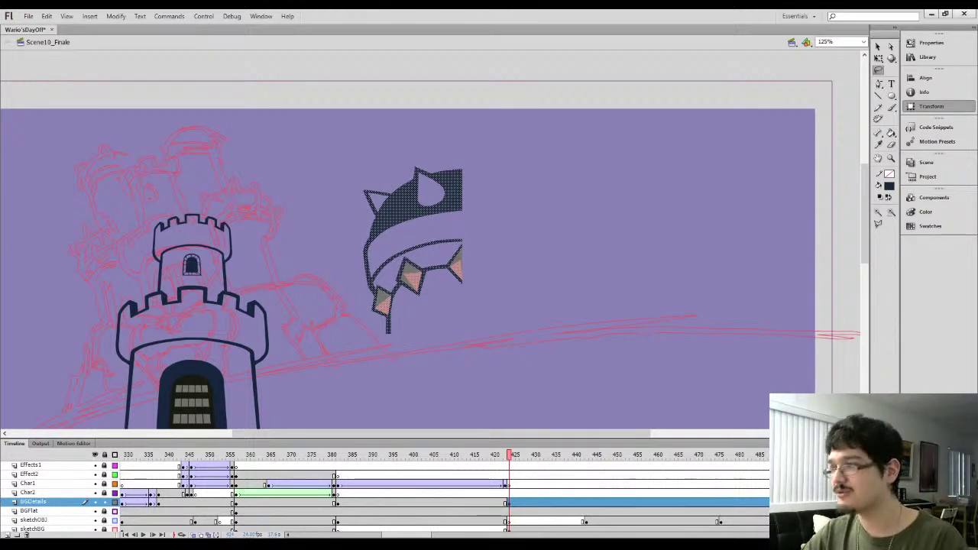
key("ctrl+shift+h")
left_click_drag(429, 221, 526, 221)
left_click(483, 135)
key("ctrl+equal")
key("ctrl+equal")
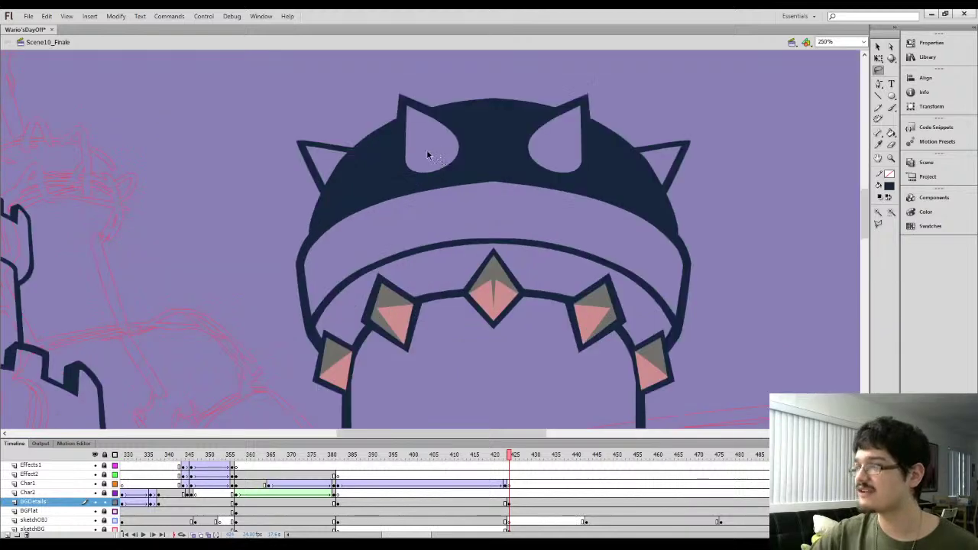
left_click(552, 298)
left_click(483, 301)
left_click_drag(502, 281, 483, 246)
left_click(542, 264)
left_click(878, 47)
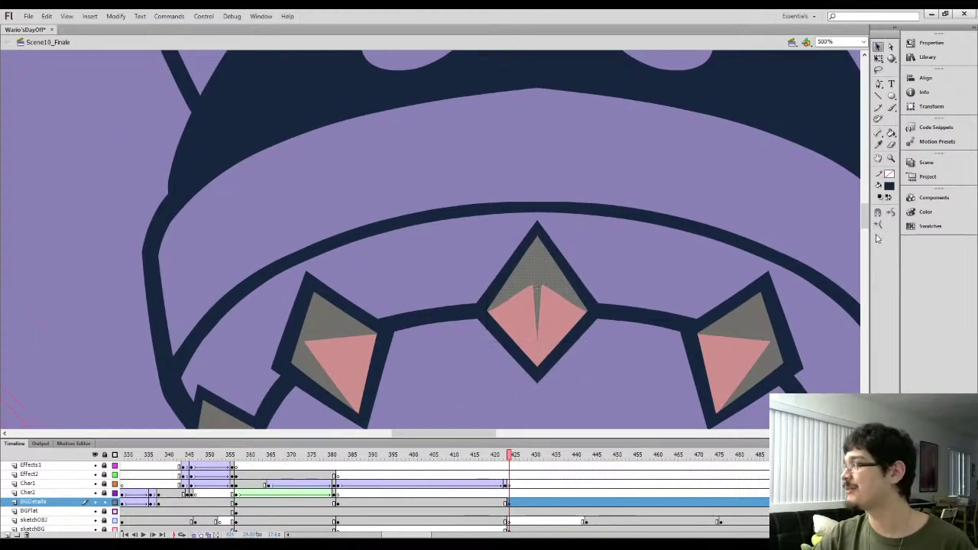
left_click(456, 253)
scroll(457, 253, "up", 5)
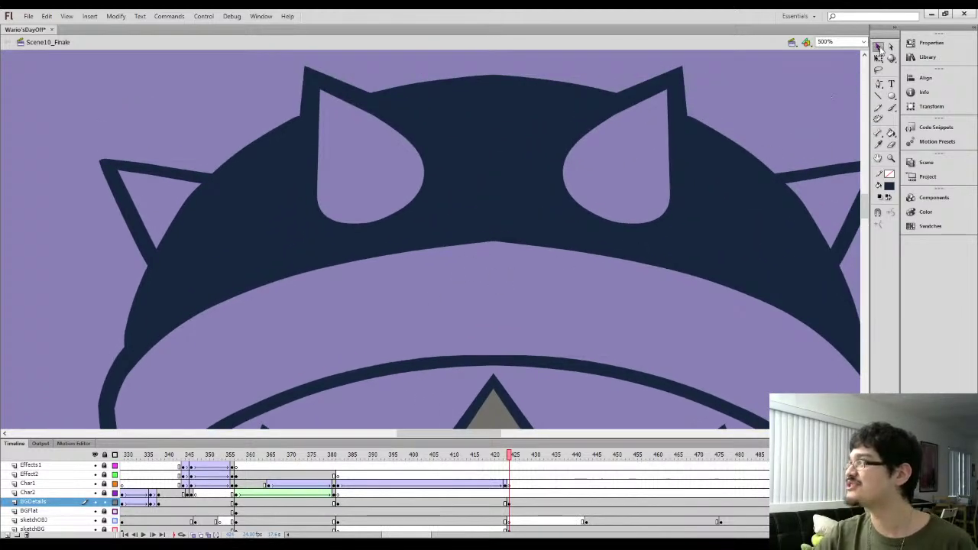
left_click_drag(436, 291, 543, 223)
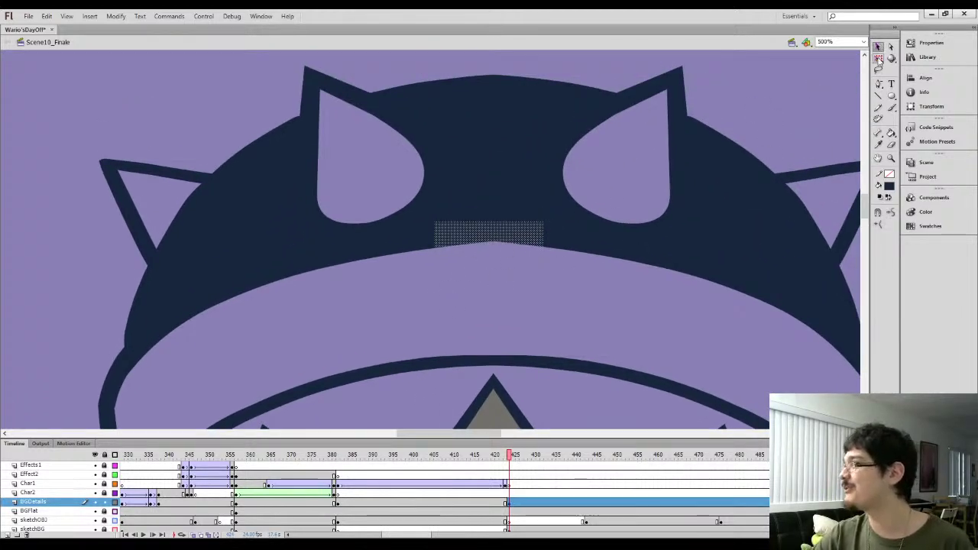
left_click(496, 260)
key("ctrl+minus")
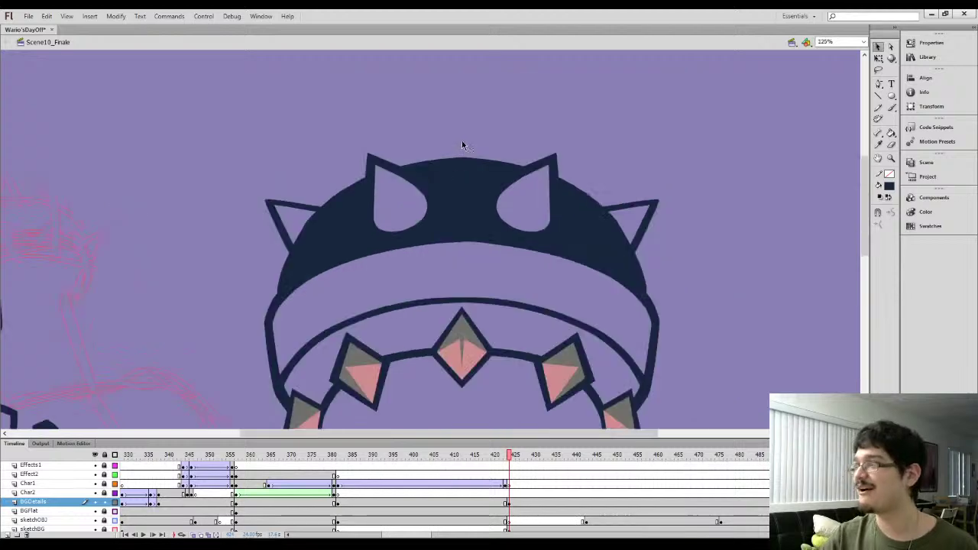
key("ctrl+minus")
scroll(444, 144, "down", 1)
key("l")
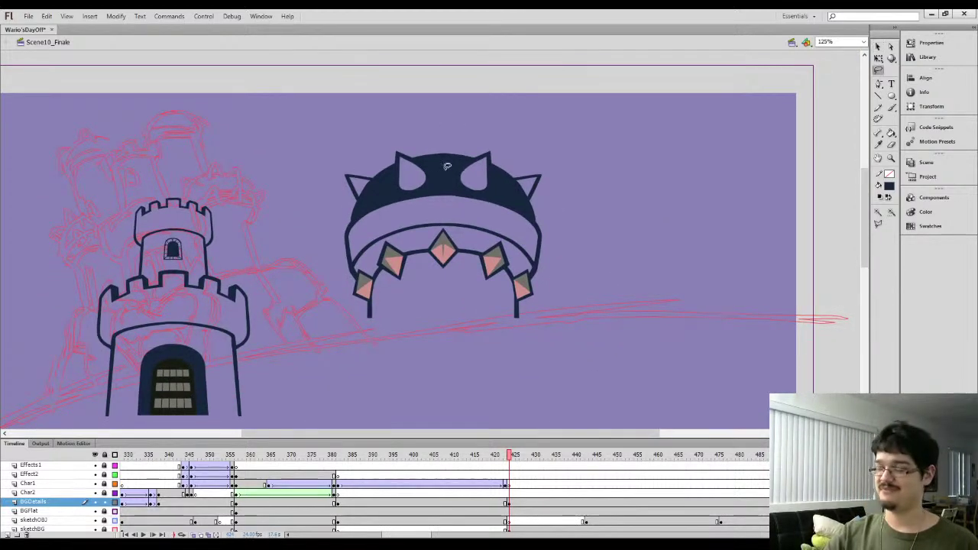
left_click(449, 164)
left_click_drag(449, 158, 459, 162)
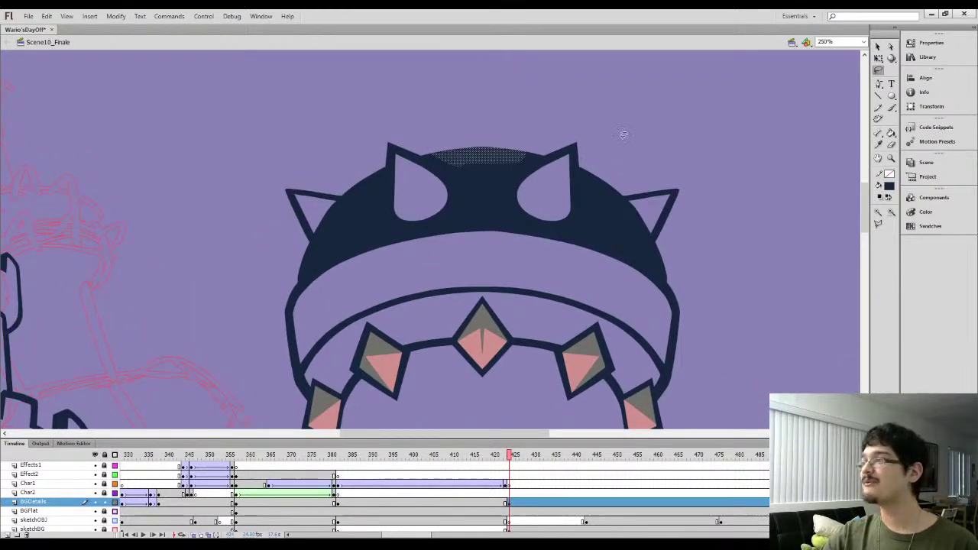
left_click(878, 47)
left_click(603, 119)
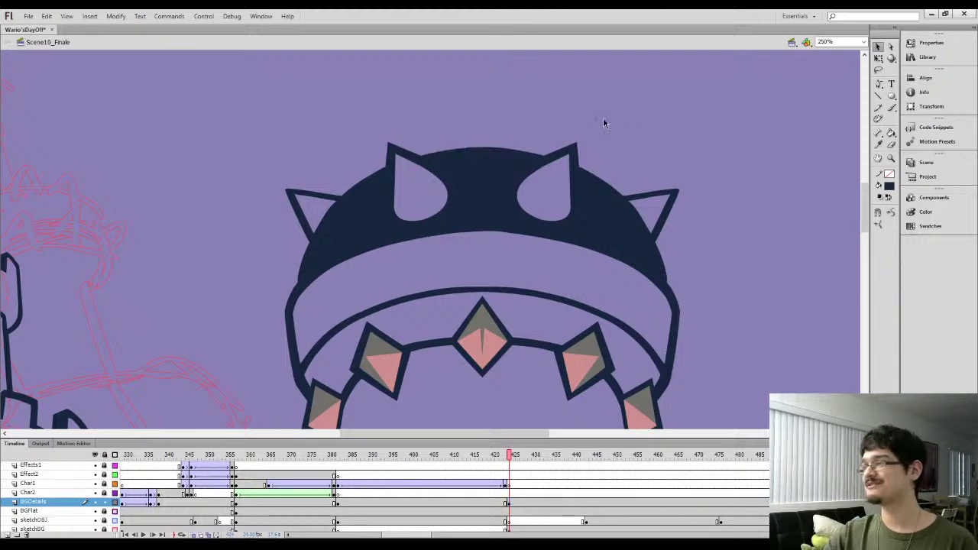
key("n")
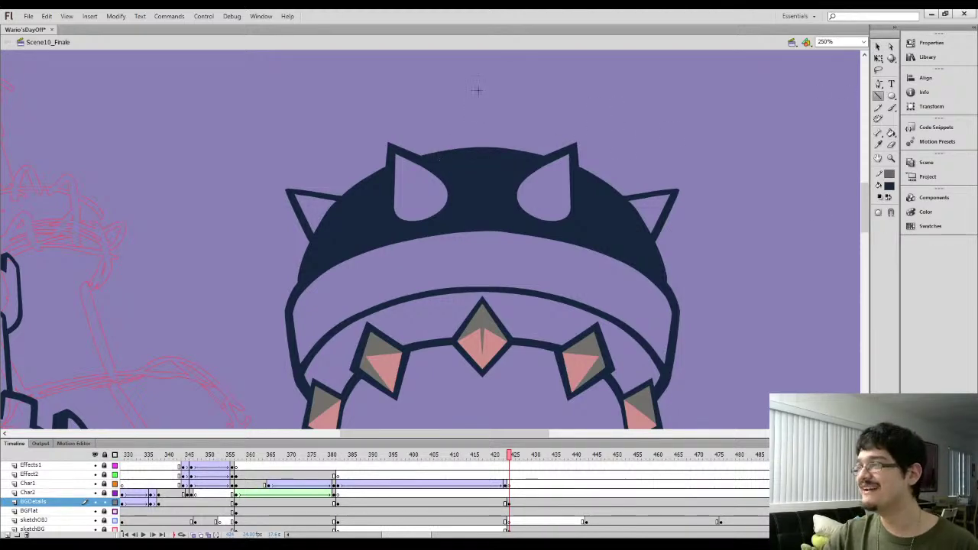
Draw a chevron peak from parallel diagonal lines closed by a horizontal base line
mouse_move(437, 158)
left_mouse_down()
mouse_move(486, 86)
mouse_move(466, 130)
mouse_move(428, 157)
left_mouse_up()
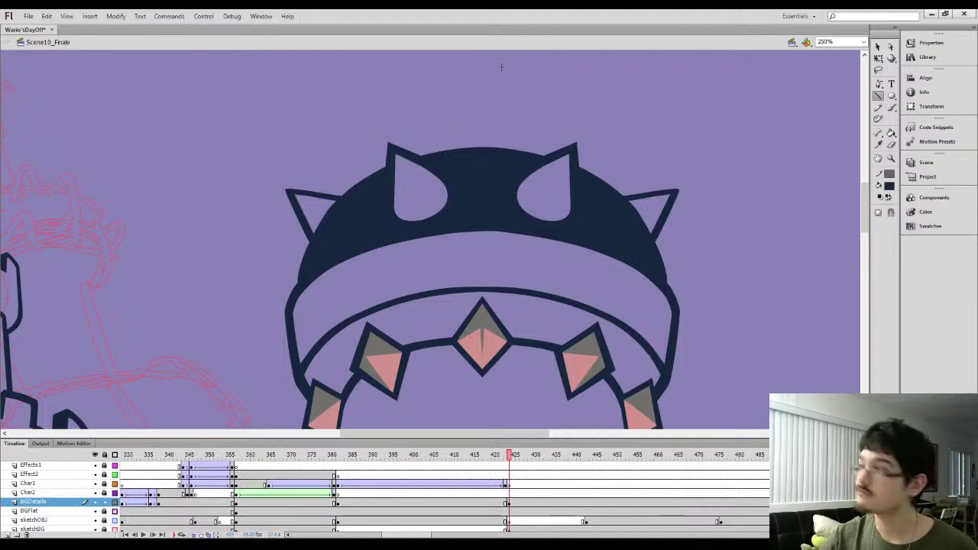
left_click_drag(504, 65, 447, 126)
left_click_drag(509, 71, 455, 131)
left_click_drag(509, 71, 456, 132)
left_click_drag(557, 125, 496, 68)
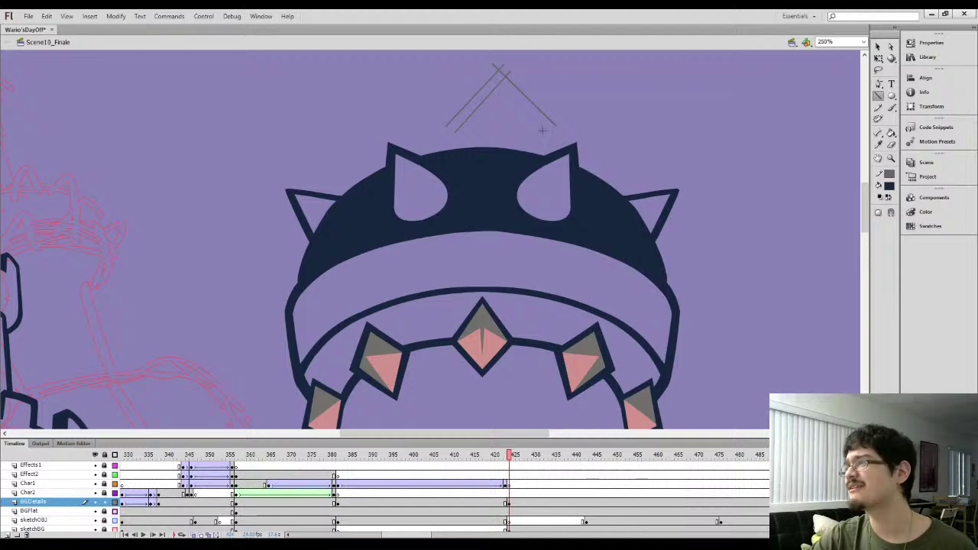
left_click_drag(547, 131, 498, 73)
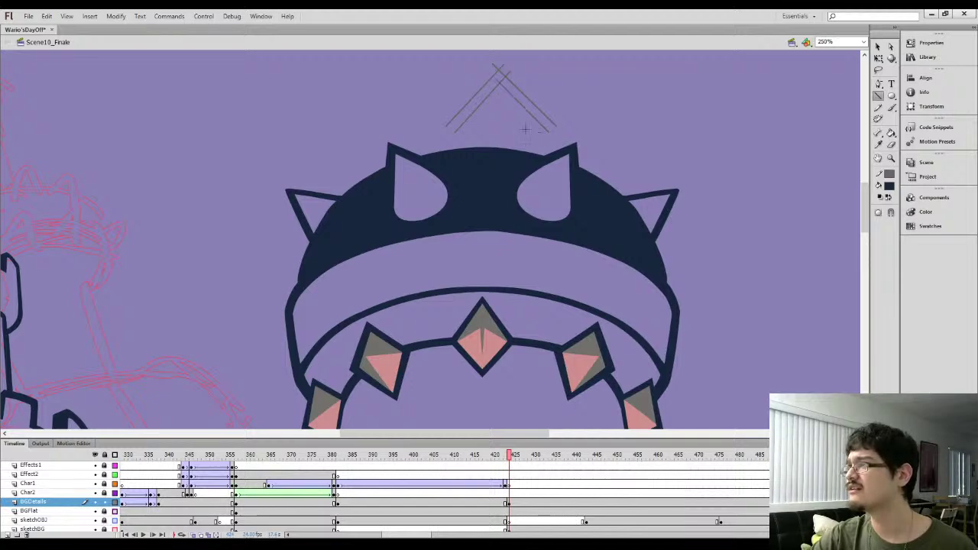
left_click_drag(567, 120, 447, 120)
Fill both chevron bands dark navy and remove the grey outline strokes
key("k")
left_click(524, 105)
left_click(481, 90)
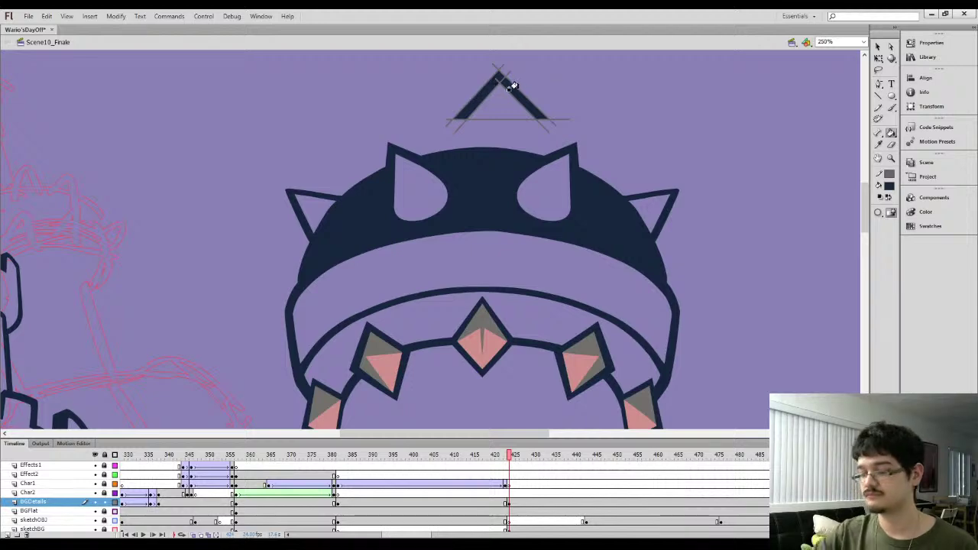
key("ctrl+a")
left_click(888, 175)
left_click(957, 188)
Move the chevron onto the dome top and distort its bottom corners inward
key("q")
left_click(434, 104)
left_click_drag(465, 113, 453, 140)
left_click(376, 76)
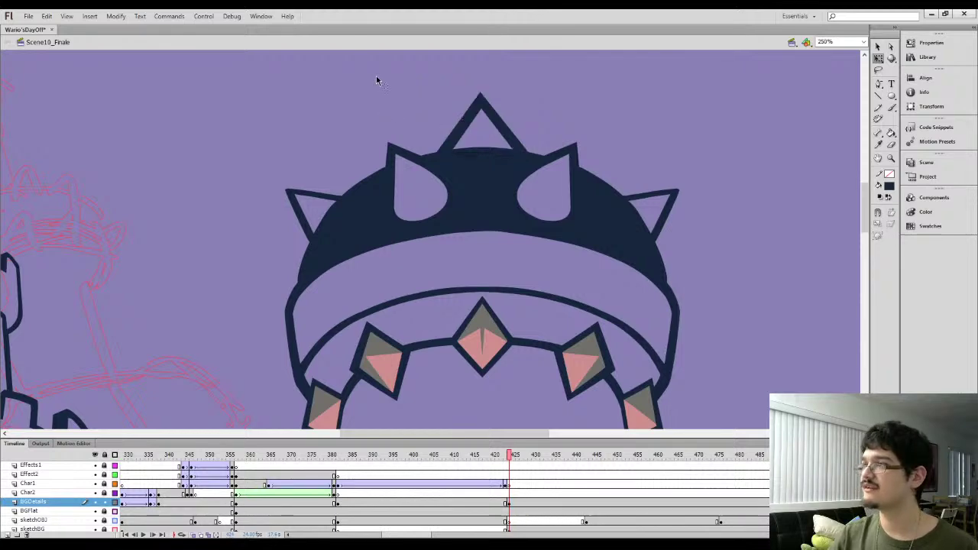
left_click(451, 114)
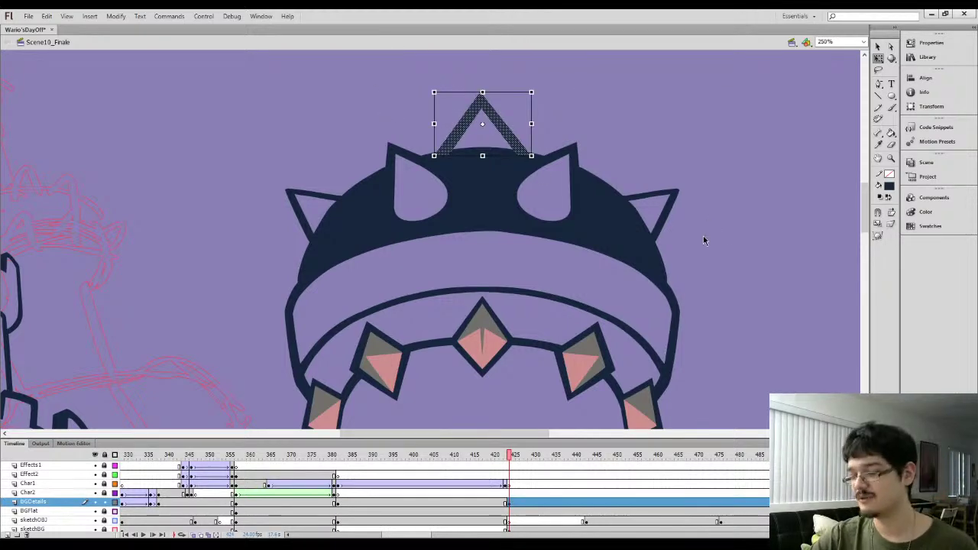
left_click(931, 106)
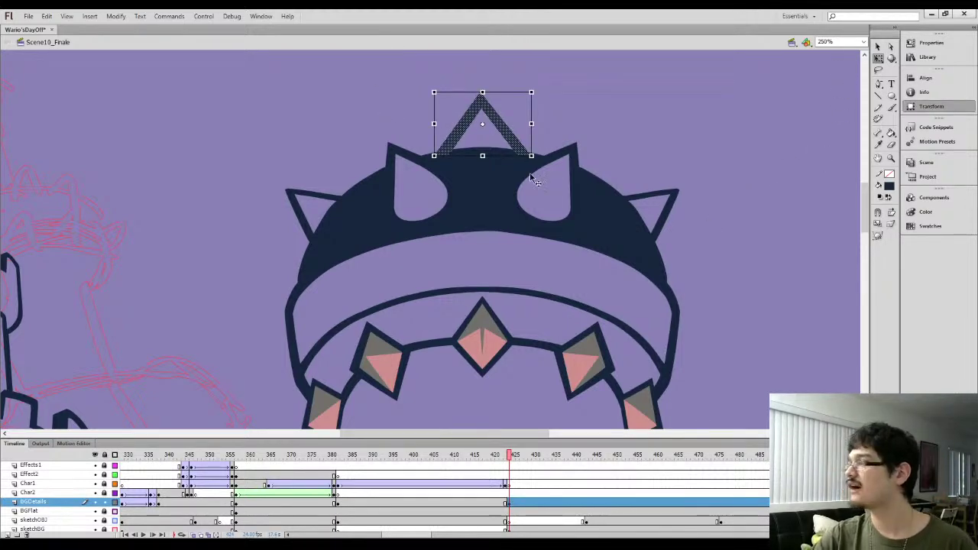
left_click(892, 224)
left_click_drag(531, 156, 531, 157)
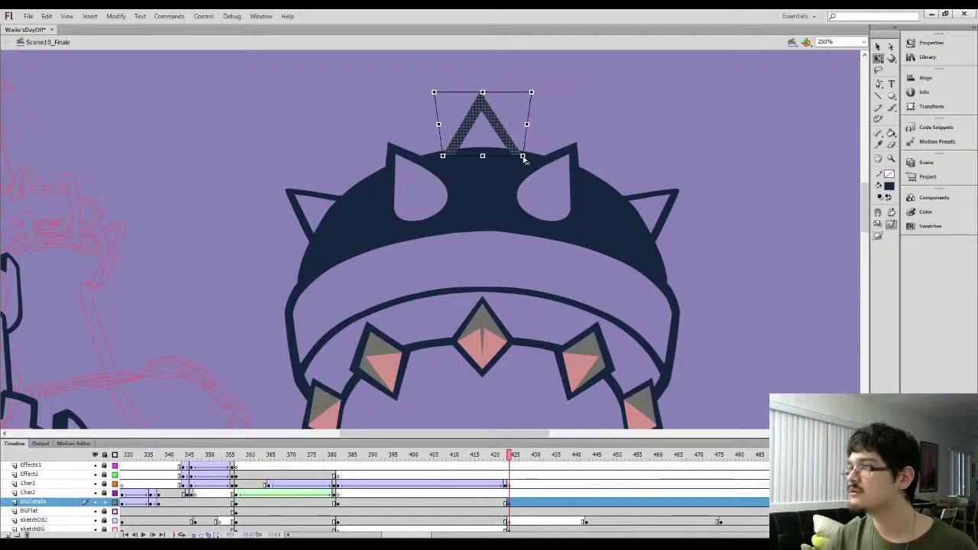
left_click(555, 137)
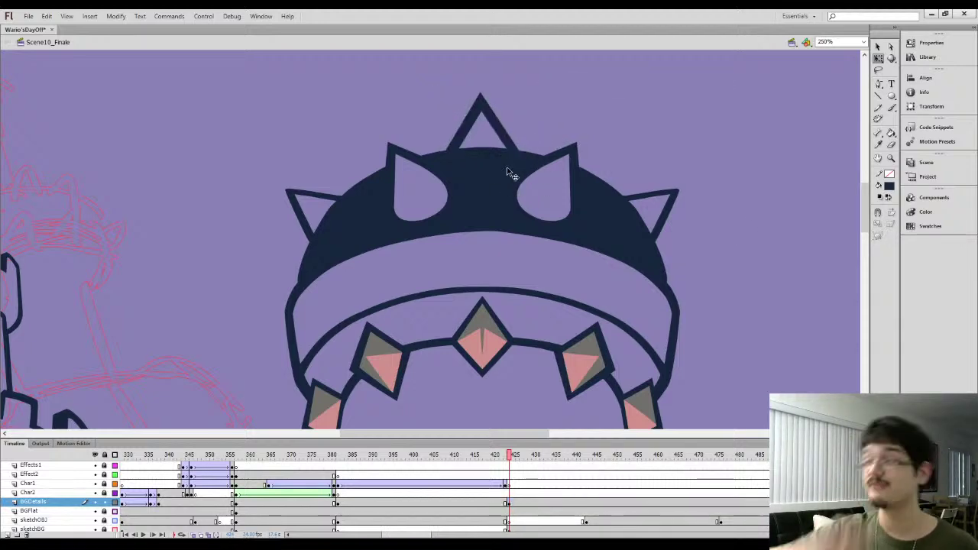
key("ctrl+minus")
left_click_drag(380, 175, 391, 116)
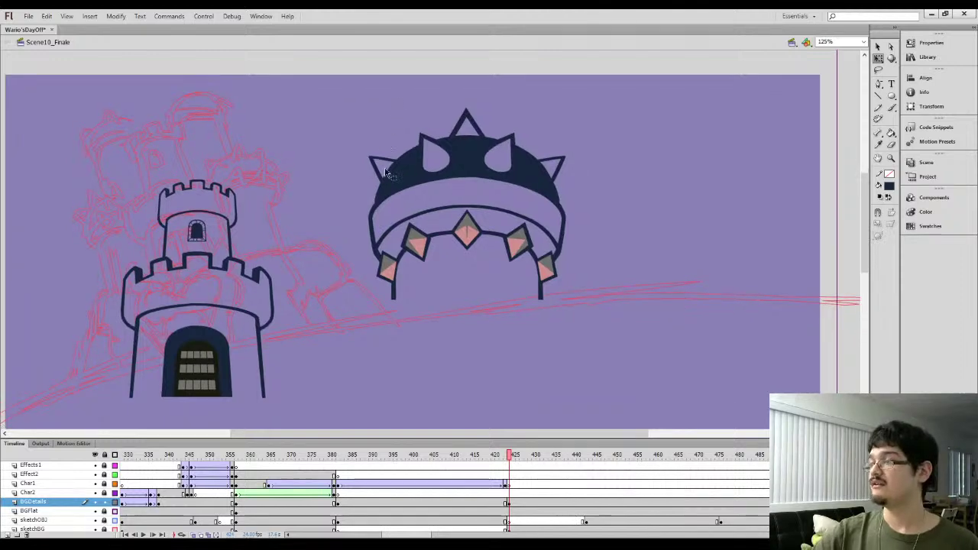
key("l")
mouse_move(467, 189)
left_mouse_down()
mouse_move(441, 188)
mouse_move(485, 185)
left_mouse_up()
left_click(494, 148)
left_click(878, 46)
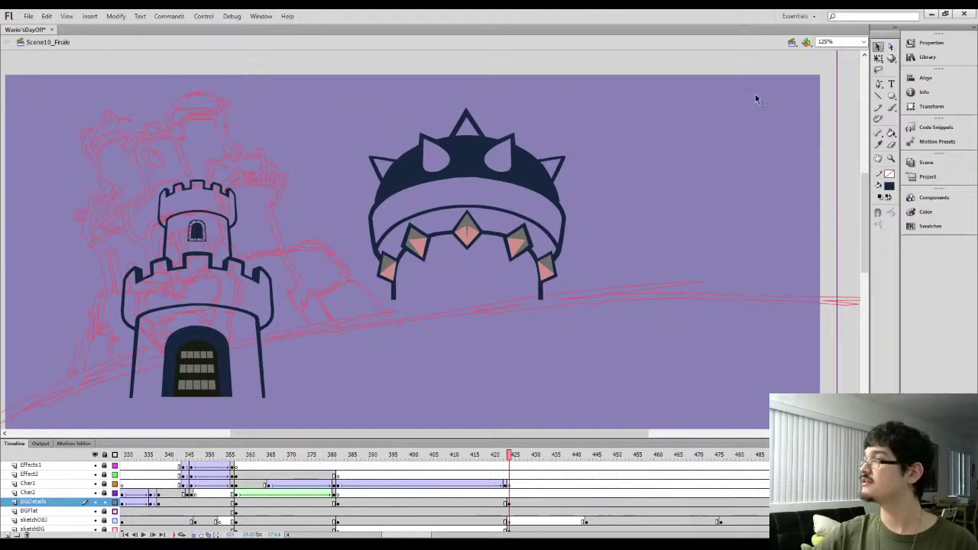
left_click(452, 188)
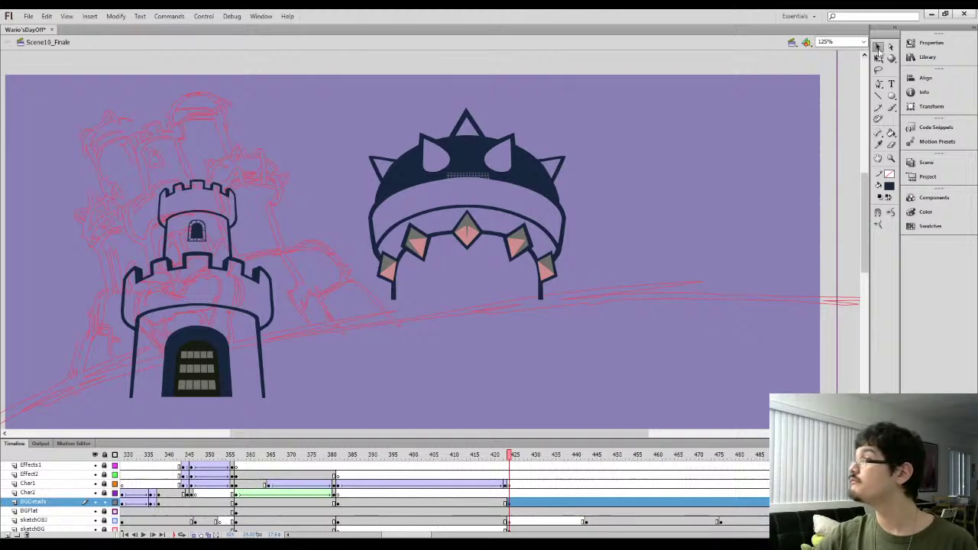
left_click(682, 243)
key("l")
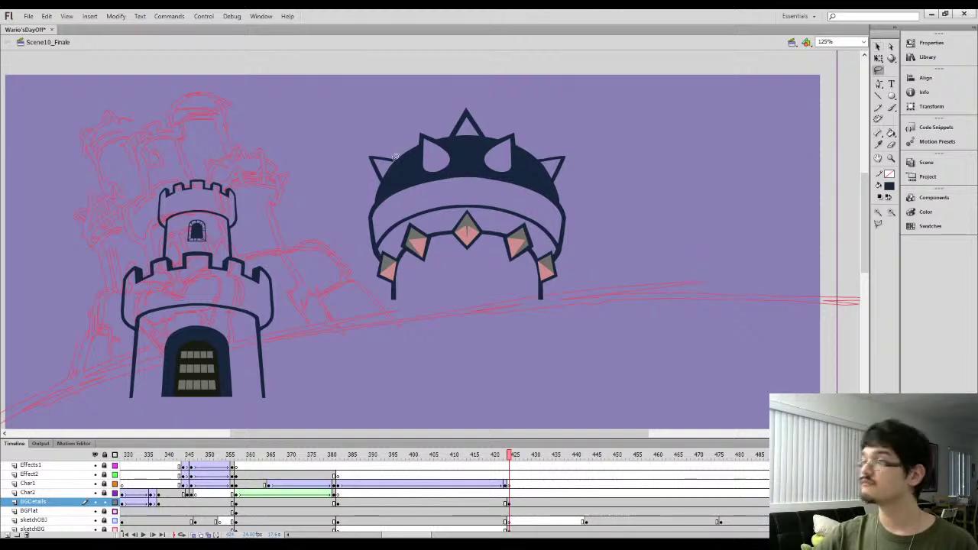
mouse_move(357, 231)
left_mouse_down()
mouse_move(375, 169)
mouse_move(420, 182)
mouse_move(427, 189)
mouse_move(402, 170)
mouse_move(389, 193)
mouse_move(410, 201)
left_mouse_up()
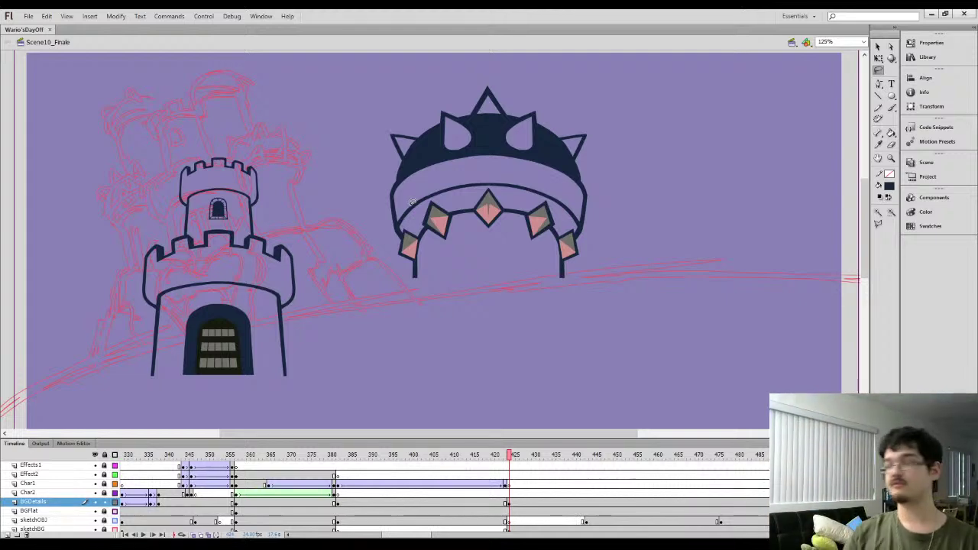
Drag the slit's lower anchor up to the top vertex, closing the centre tooth's slit
mouse_move(485, 257)
left_mouse_down()
mouse_move(509, 257)
mouse_move(486, 249)
left_mouse_up()
key("ctrl+equal")
key("ctrl+equal")
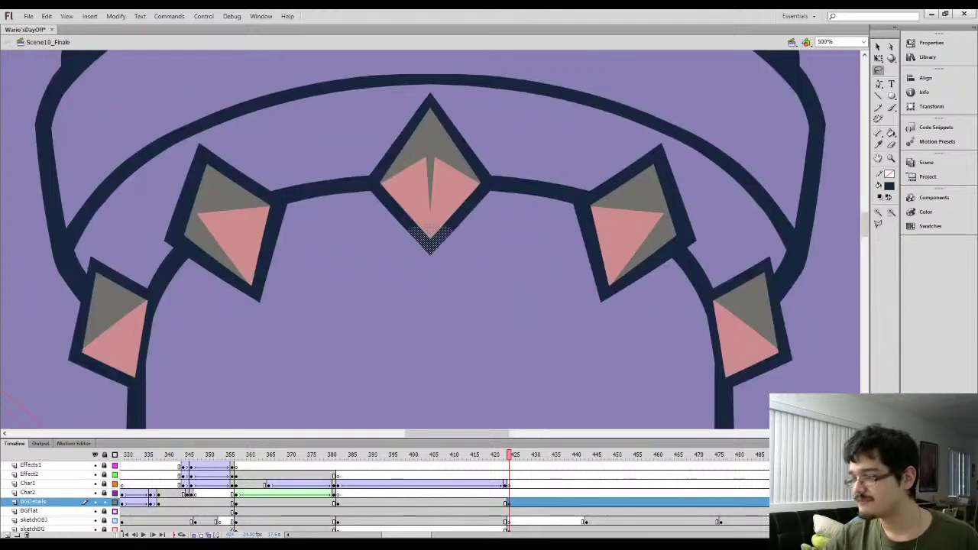
left_click_drag(410, 536, 420, 535)
left_click(425, 290)
left_click_drag(438, 283, 449, 312)
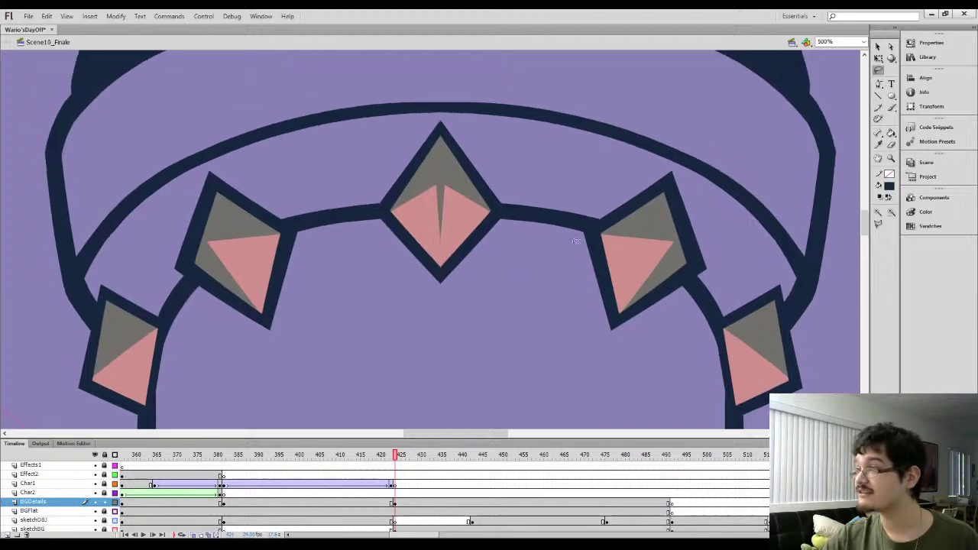
left_click(891, 47)
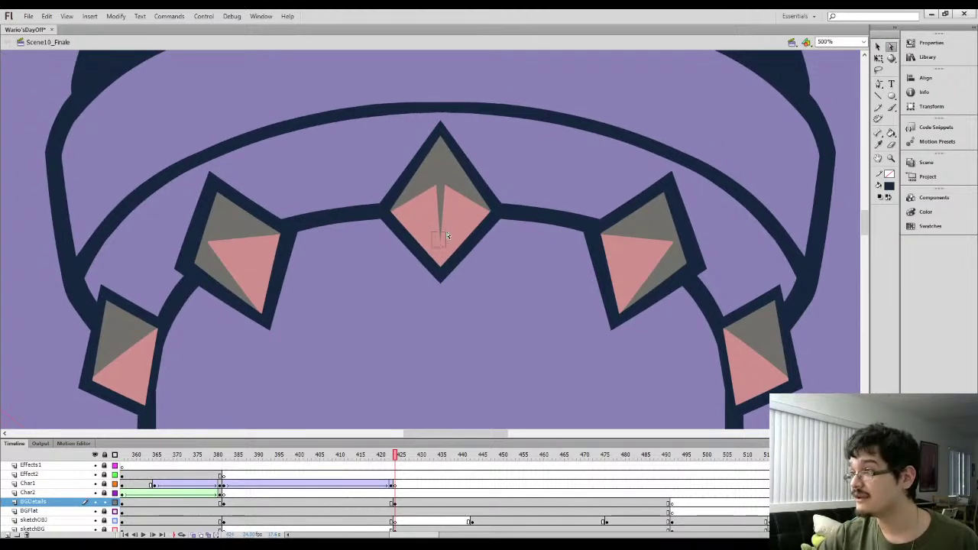
left_click(424, 254)
left_click_drag(441, 243, 439, 189)
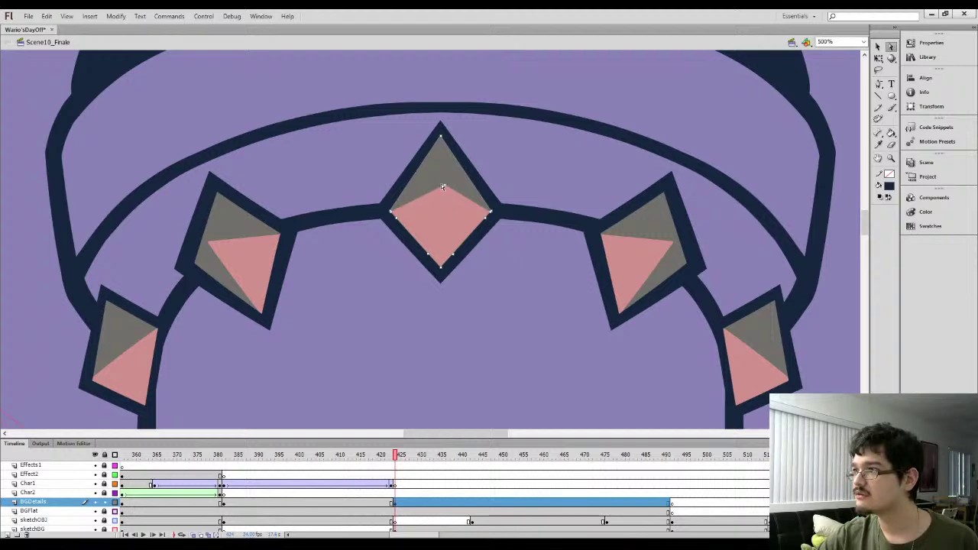
left_click(357, 297)
key("ctrl+minus")
key("ctrl+minus")
Reframe the crown and sample the gem's pink colour
left_click_drag(413, 313, 441, 324)
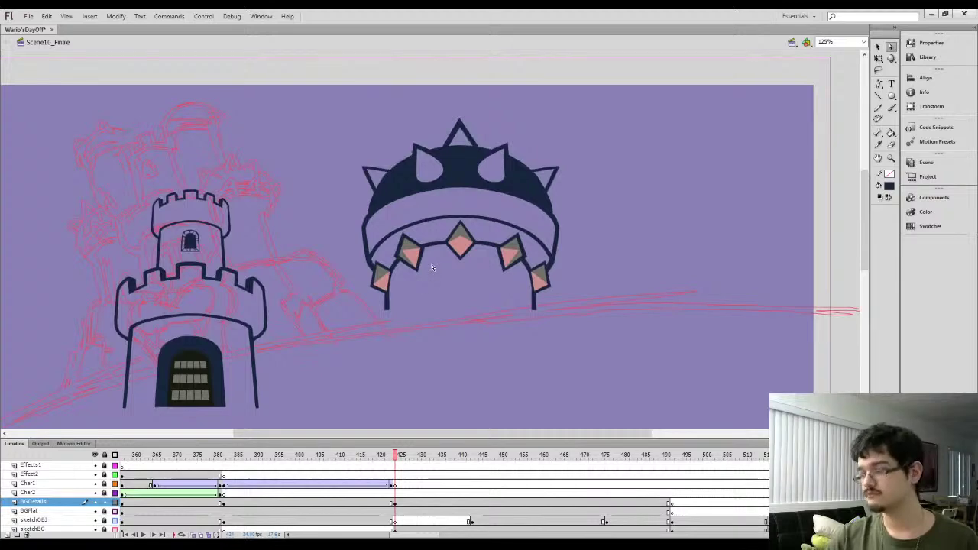
scroll(432, 268, "up", 3)
left_click_drag(436, 280, 489, 364)
mouse_move(441, 264)
left_mouse_down()
mouse_move(396, 197)
mouse_move(395, 260)
mouse_move(419, 283)
left_mouse_up()
key("i")
left_click(518, 329)
left_click(878, 95)
Split both eye holes with diagonal lines, filling lower parts pink and upper parts grey-brown
left_click_drag(428, 145, 483, 200)
mouse_move(542, 199)
left_mouse_down()
mouse_move(612, 143)
mouse_move(552, 190)
left_mouse_up()
key("k")
left_click(469, 179)
left_click(469, 197)
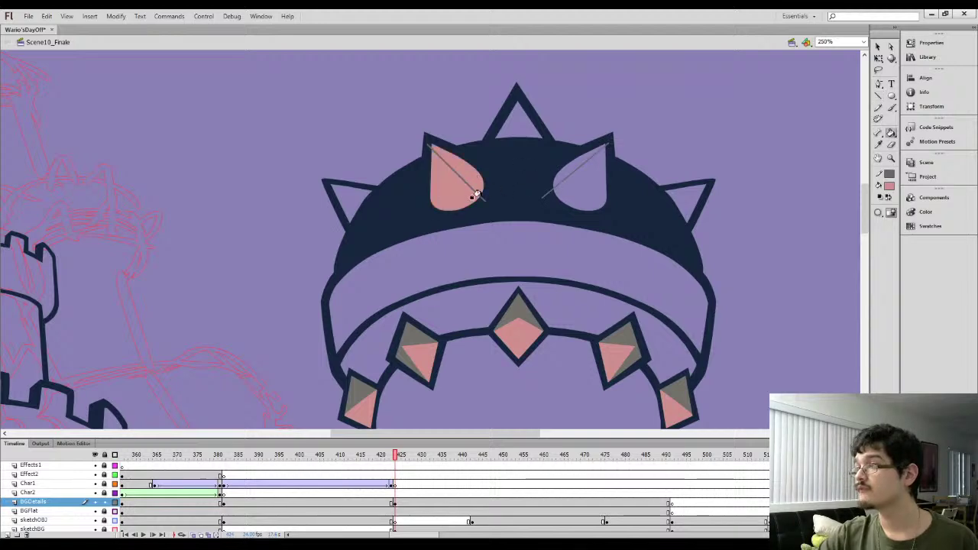
left_click(573, 191)
key("i")
left_click(523, 303)
left_click(461, 169)
left_click(566, 169)
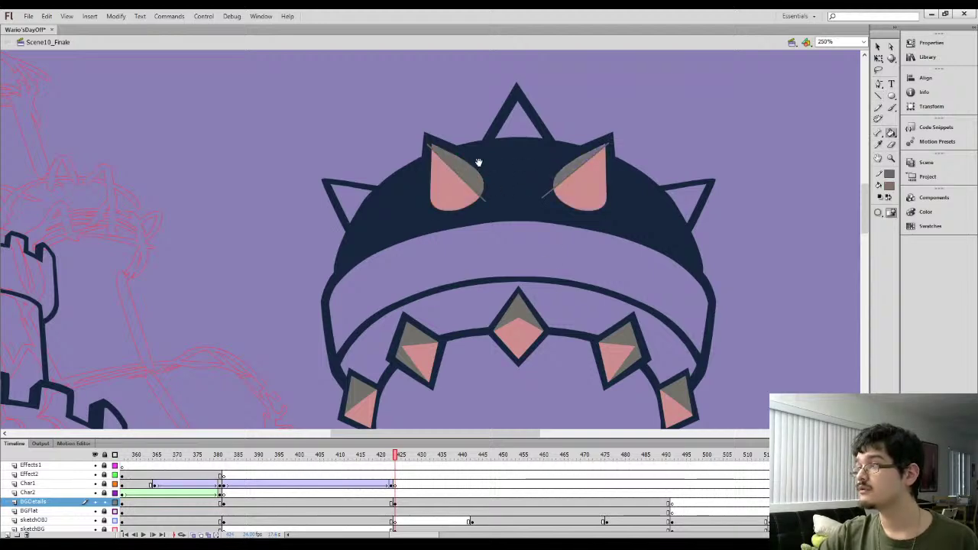
left_click_drag(480, 162, 507, 167)
Fill the left spike's halves grey-brown and pink
left_click(878, 96)
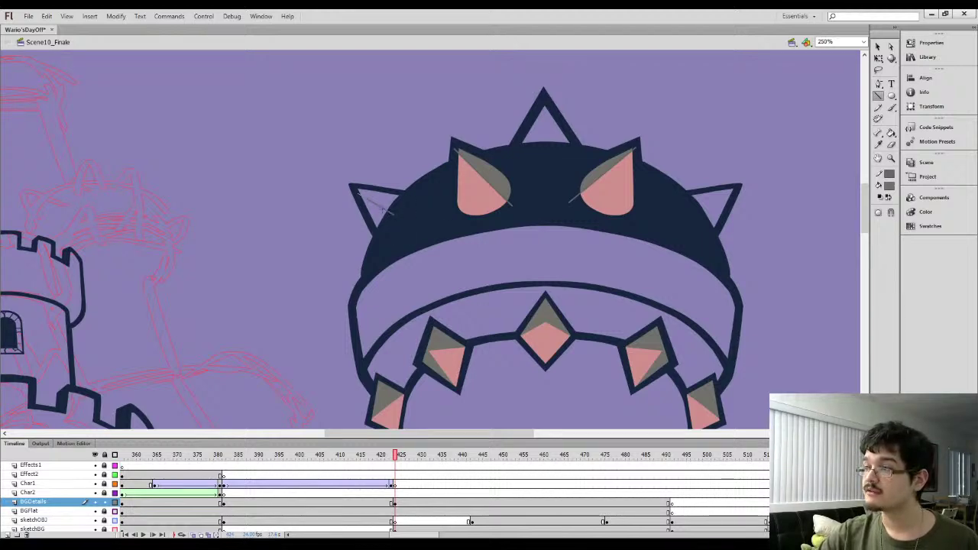
key("k")
left_click(370, 211)
left_click(381, 200)
key("i")
left_click(461, 195)
left_click(369, 210)
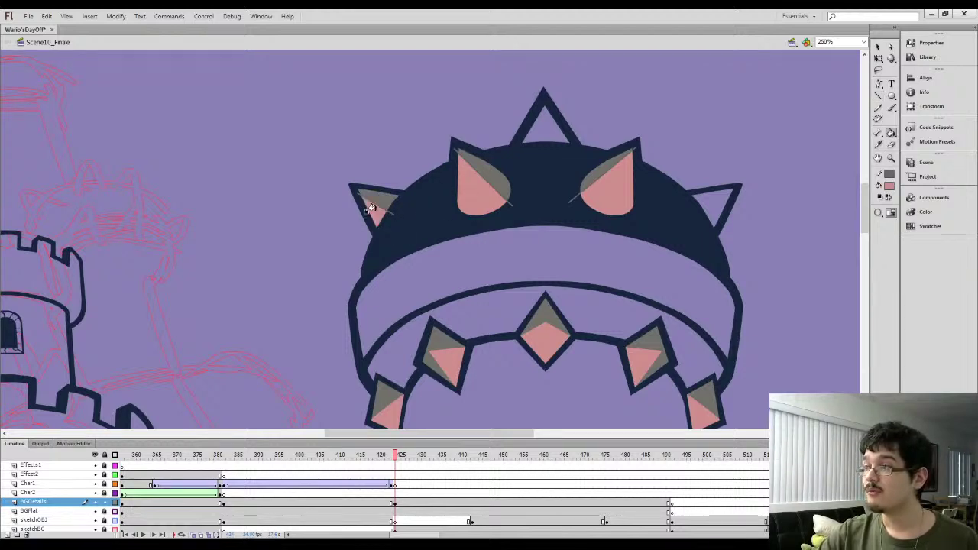
left_click(878, 95)
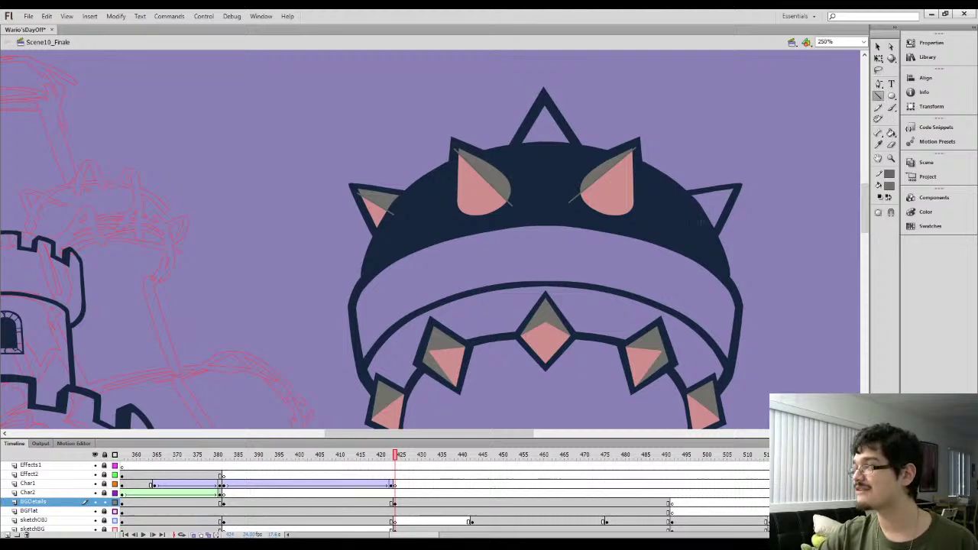
Fill the inner triangles of the right and top spikes grey
key("i")
left_click(601, 186)
left_click(695, 200)
key("i")
left_click(619, 197)
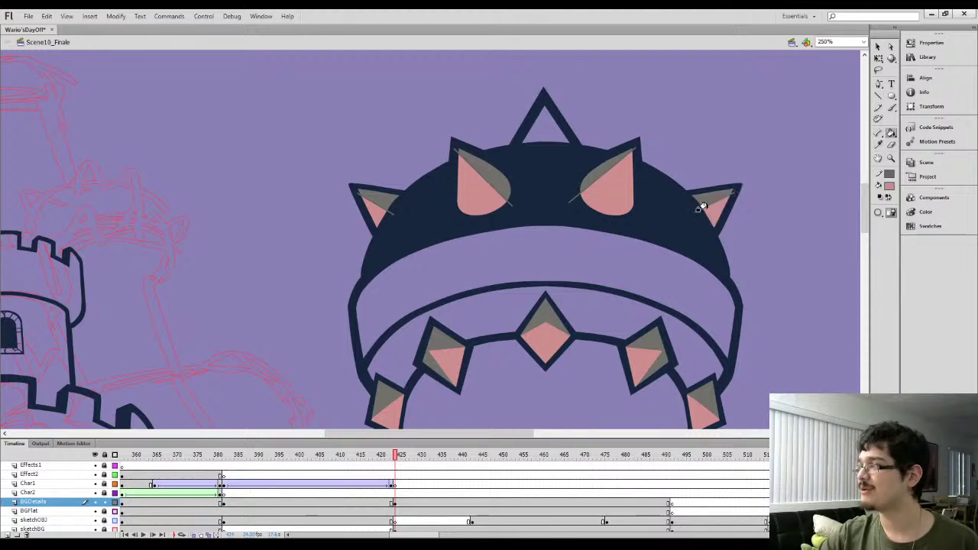
key("i")
left_click(585, 177)
left_click(541, 126)
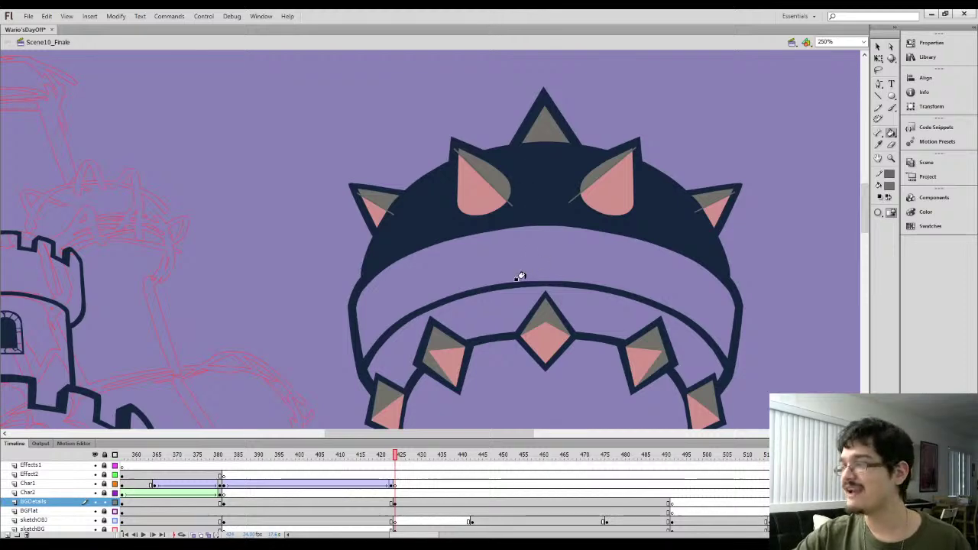
key("ctrl+a")
Strip the thin grey stroke lines from the artwork and zoom out to the whole scene
left_click(891, 175)
left_click(950, 177)
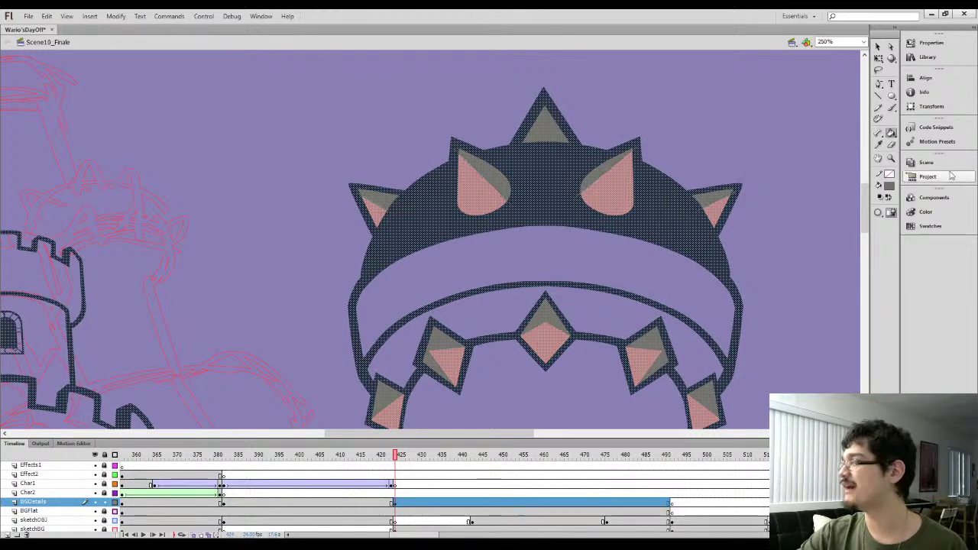
key("l")
left_click(305, 281)
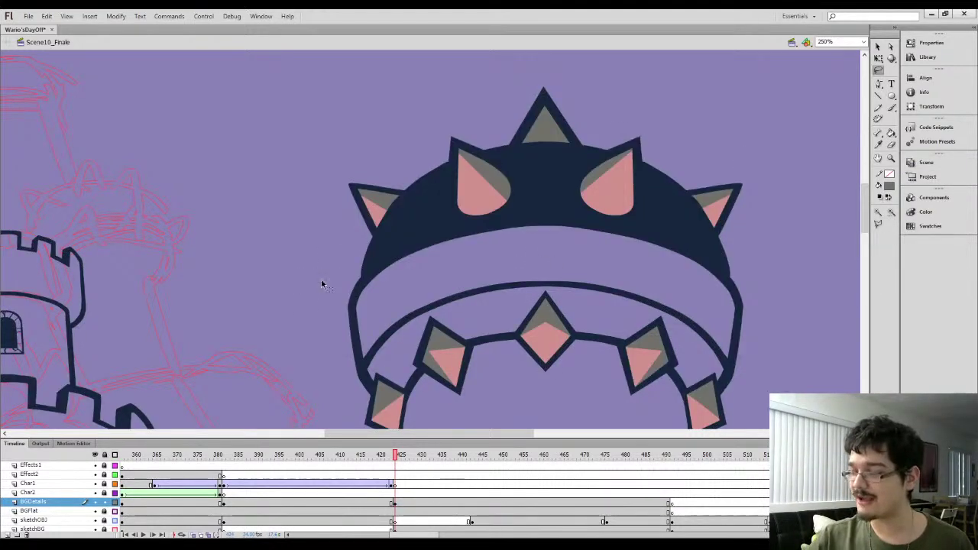
key("ctrl+minus")
left_click_drag(403, 365, 396, 318)
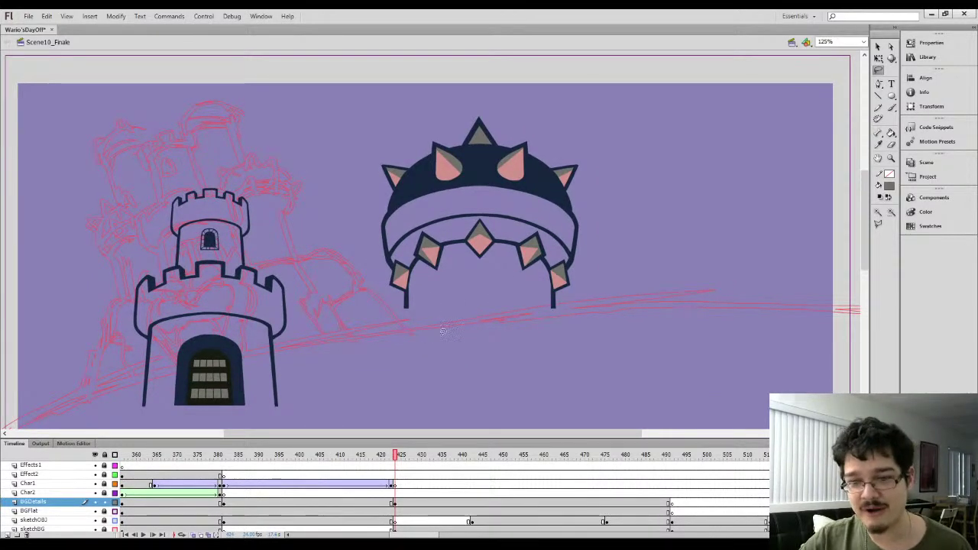
Try lasso selections on the crown's outline at 125% zoom, then clear them
mouse_move(455, 341)
left_mouse_down()
mouse_move(360, 240)
mouse_move(367, 201)
mouse_move(359, 222)
left_mouse_up()
left_click(363, 268)
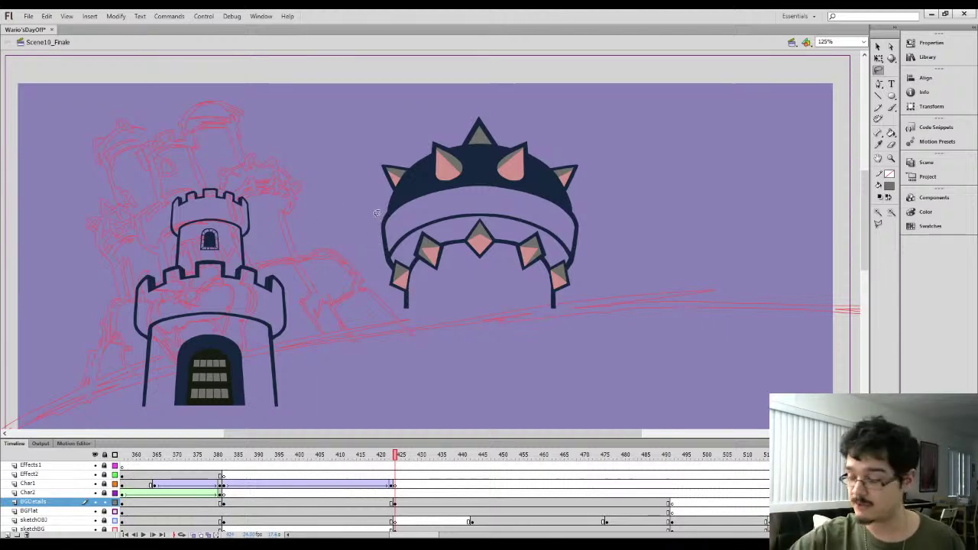
key("ctrl+equal")
left_click_drag(327, 227, 372, 262)
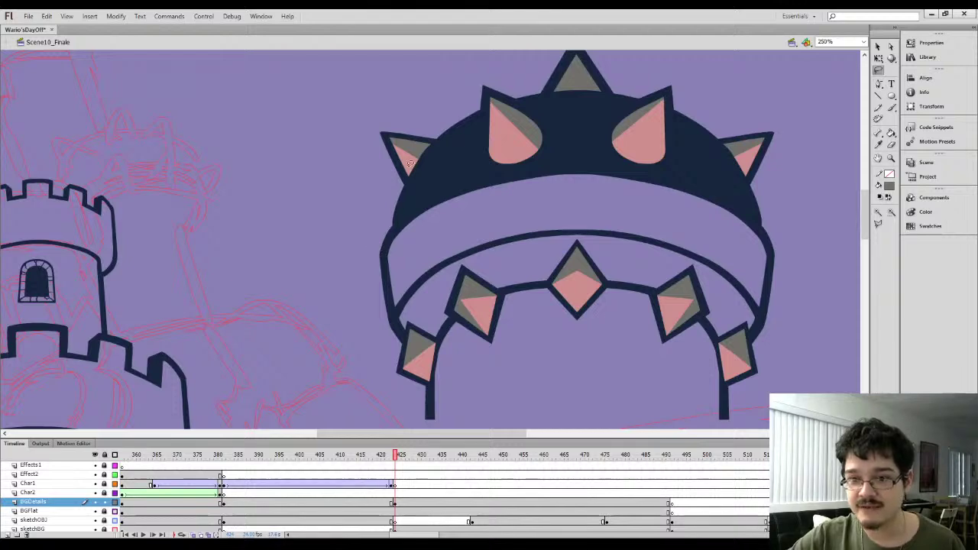
key("y")
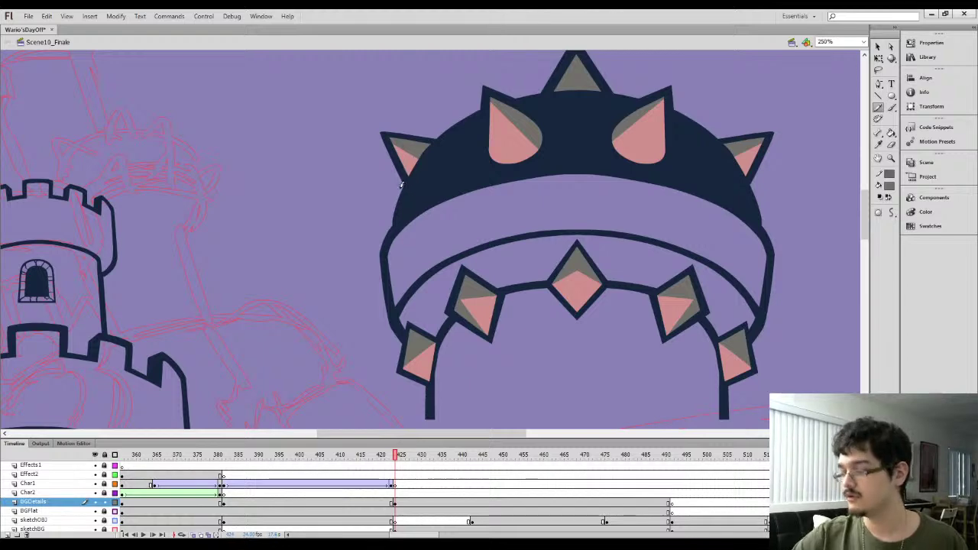
key("ctrl+minus")
key("l")
mouse_move(378, 191)
left_mouse_down()
mouse_move(650, 331)
mouse_move(401, 348)
mouse_move(368, 254)
mouse_move(390, 268)
left_mouse_up()
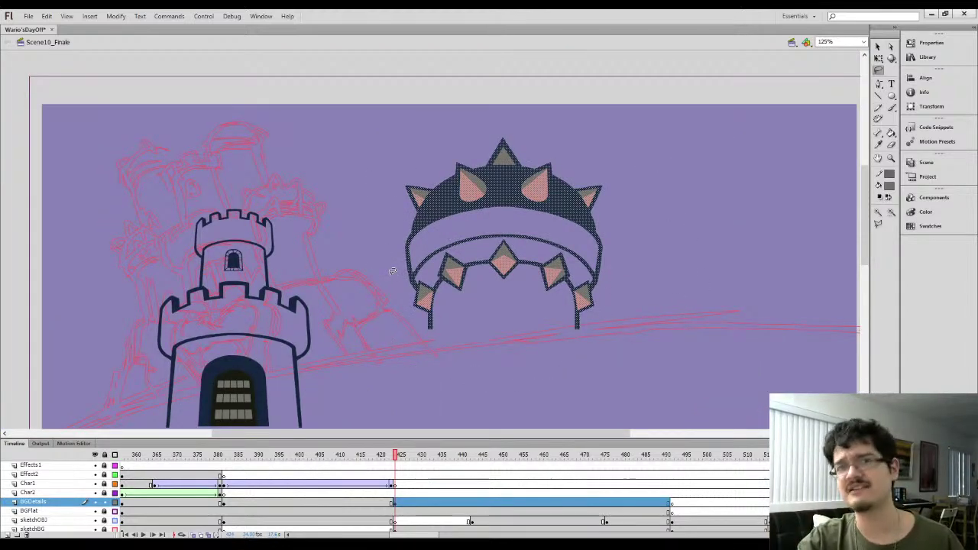
left_click(508, 327)
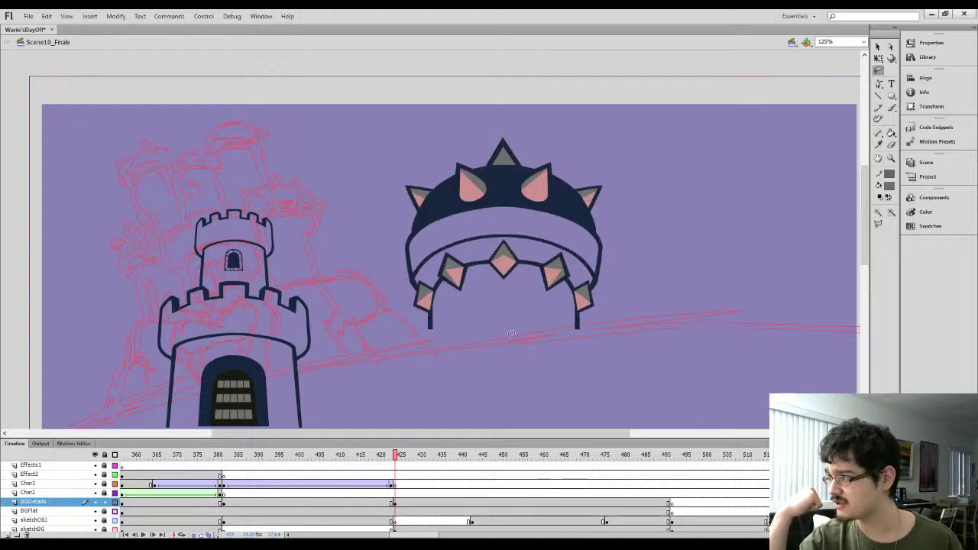
Stretch the crown's bottom lines downward with Free Transform
key("v")
left_click_drag(405, 374, 635, 324)
key("q")
left_click_drag(503, 337, 504, 424)
Lengthen the tower's two lower wall lines, then bring up the treasure chamber clash scene
left_click_drag(383, 382, 586, 234)
left_click_drag(502, 276, 502, 311)
left_click(427, 339)
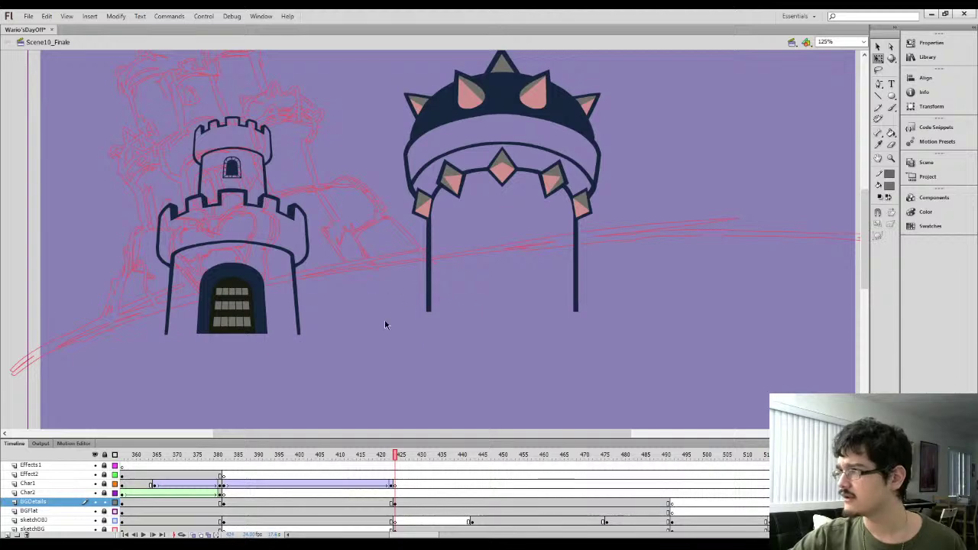
scroll(409, 289, "up", 2)
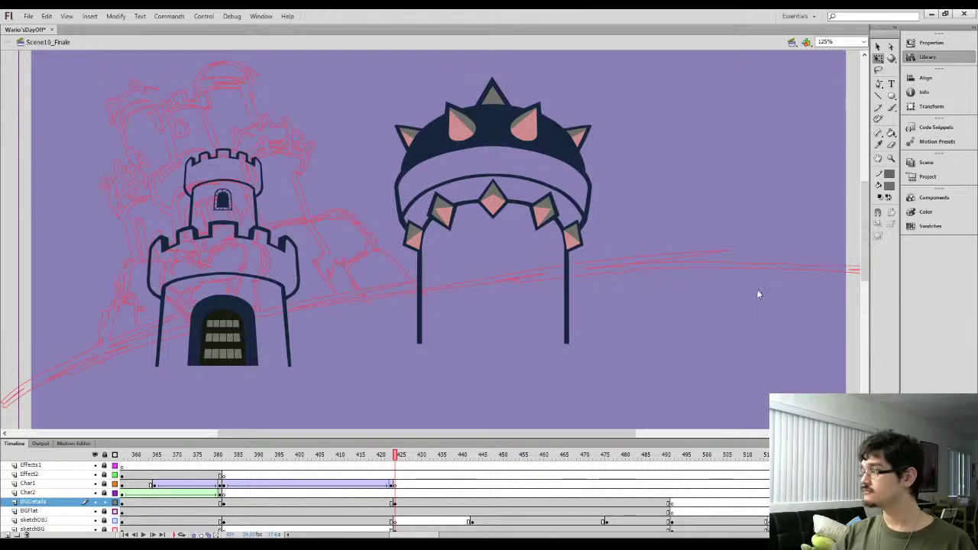
key("ctrl+z")
On BJ layer frame 2, brush the first grey dabs using colours sampled from the clash art
key("i")
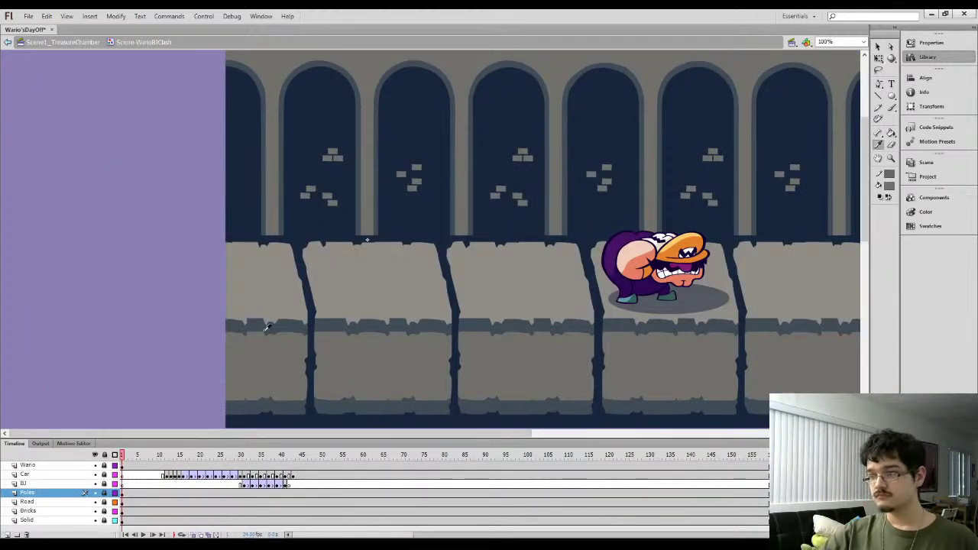
left_click(293, 405)
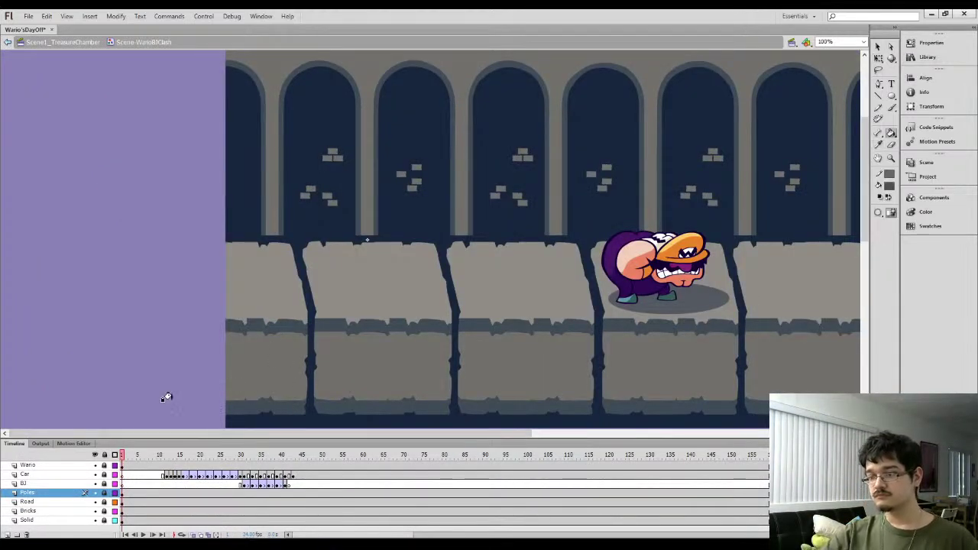
left_click(126, 483)
key("b")
mouse_move(144, 338)
left_mouse_down()
mouse_move(149, 347)
mouse_move(156, 319)
left_mouse_up()
key("i")
left_click(288, 348)
key("b")
key("i")
left_click(240, 315)
Resample the dark grey-blue and grey colours and widen the middle grey dab
key("b")
key("i")
left_click(247, 327)
key("b")
key("i")
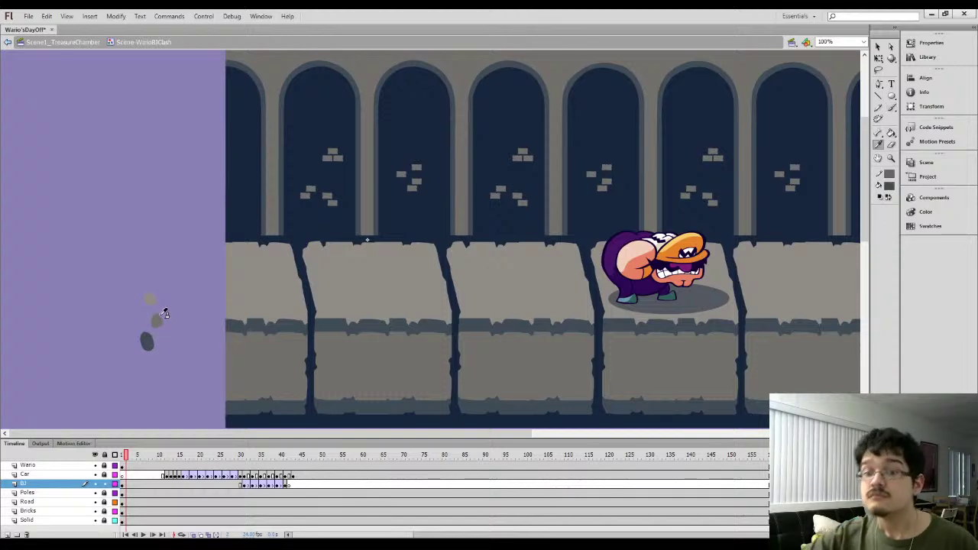
left_click(158, 319)
key("b")
left_click_drag(152, 320, 146, 306)
Sample a dark navy colour and paint the fourth dab
key("i")
left_click(234, 299)
key("b")
key("space")
key("i")
mouse_move(175, 356)
left_mouse_down()
mouse_move(187, 323)
mouse_move(159, 329)
left_mouse_up()
left_click(253, 391)
key("b")
Cut the four colour dabs, lock the BJ layer, and return to Scene1_TreasureChamber's timeline
key("l")
mouse_move(110, 291)
left_mouse_down()
mouse_move(184, 290)
mouse_move(162, 348)
left_mouse_up()
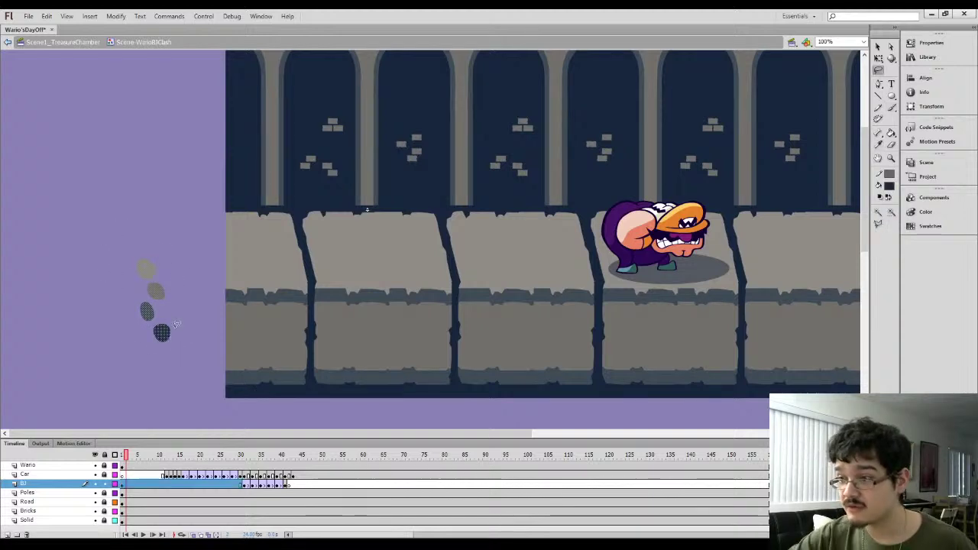
key("ctrl+x")
left_click(105, 485)
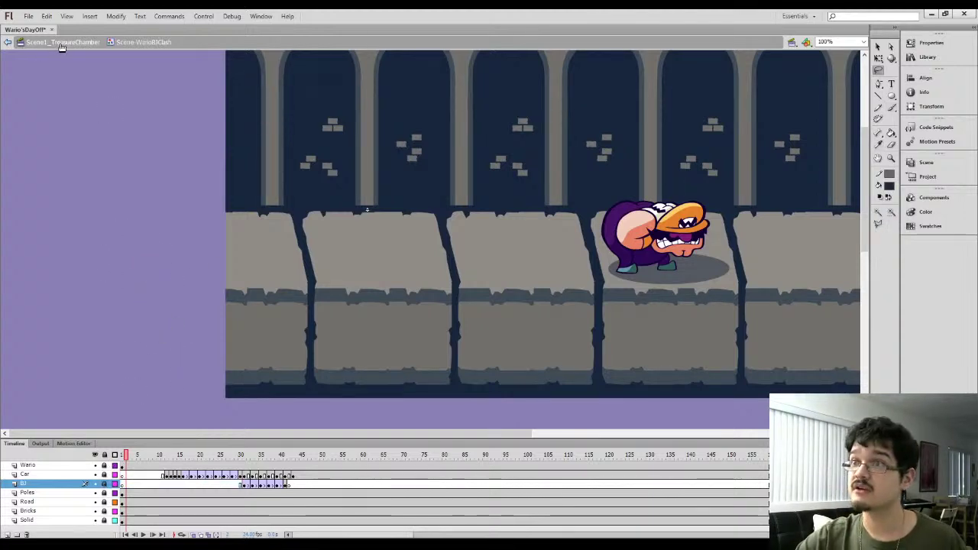
left_click(64, 42)
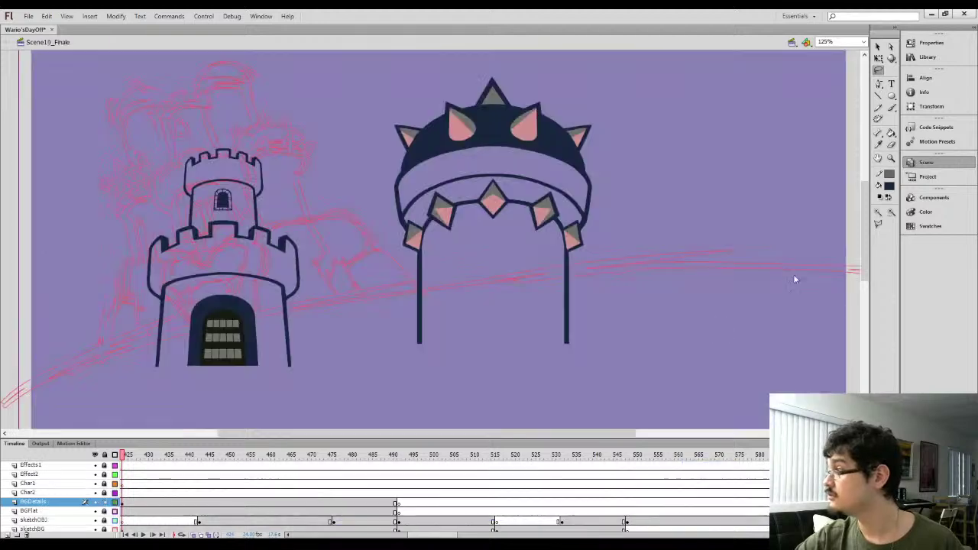
Paste the colour dabs into the castle scene at frame 425 and place them right of the arch
left_click_drag(443, 535, 436, 535)
left_click(227, 500)
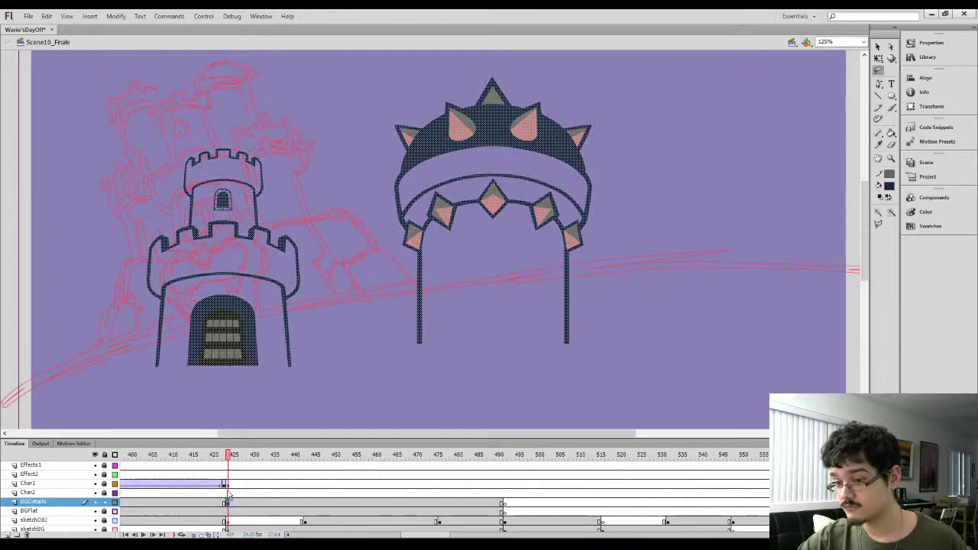
key("ctrl+v")
left_click_drag(444, 282, 689, 300)
left_click(633, 306)
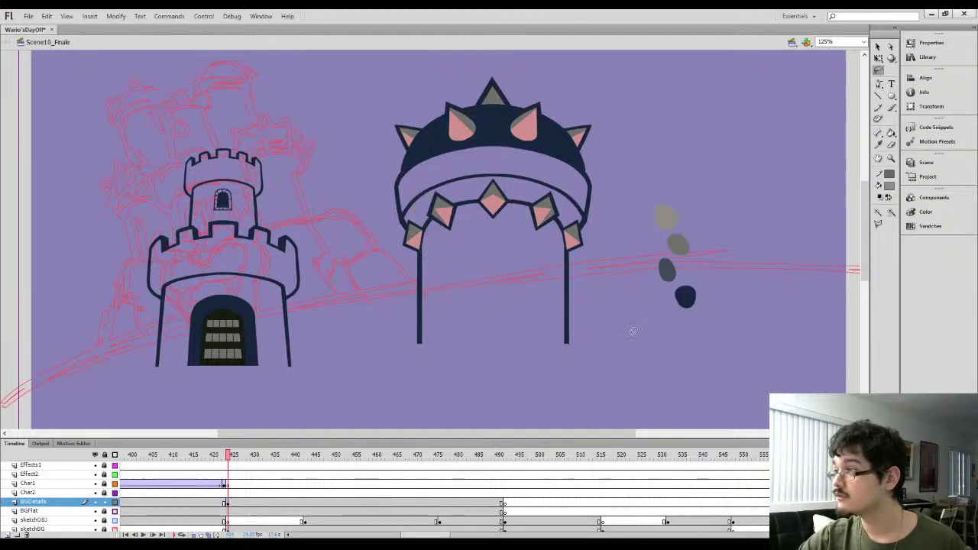
Sample the magenta background colour from the BGFlat layer and paint a magenta dab beside the palette
key("b")
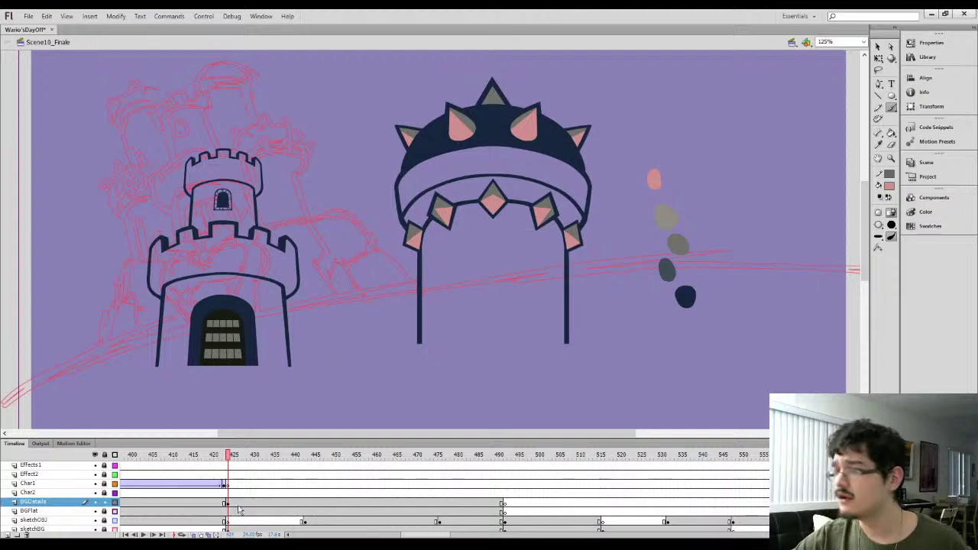
key("comma")
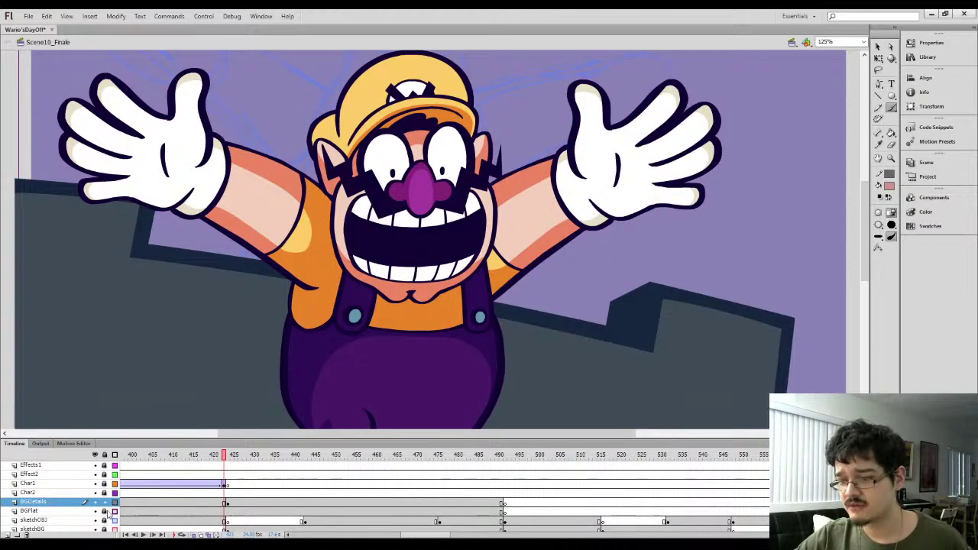
left_click(115, 511)
key("i")
left_click(287, 160)
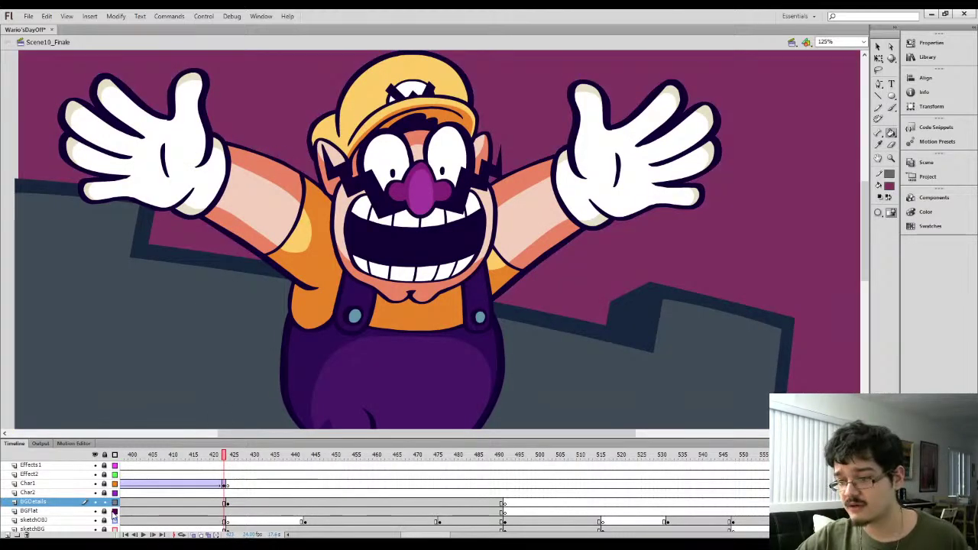
left_click(114, 512)
key("period")
key("b")
left_click(681, 183)
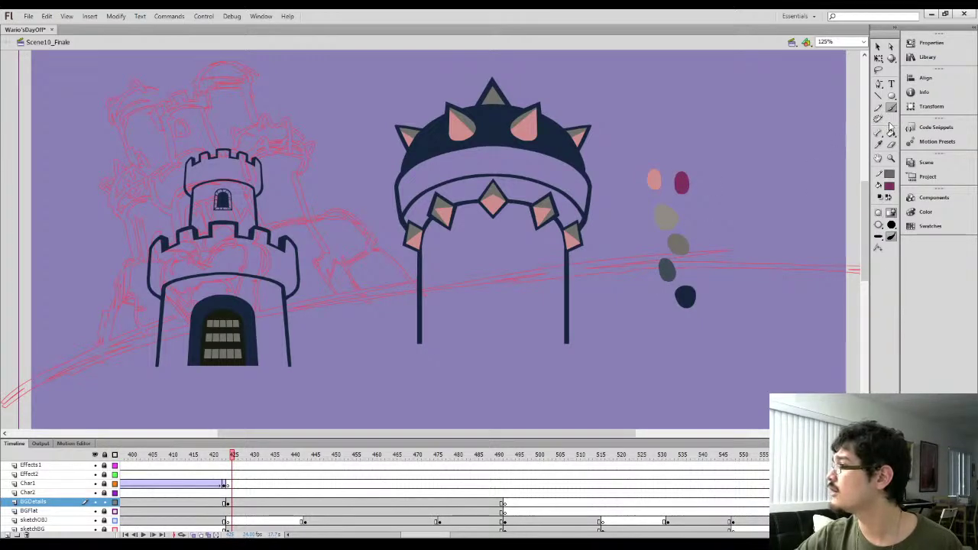
Browse the scene list past Scene7_FireWario and Scene10_Finale, ending on Scene9_AlmostThere
left_click_drag(398, 435, 484, 433)
left_click(921, 162)
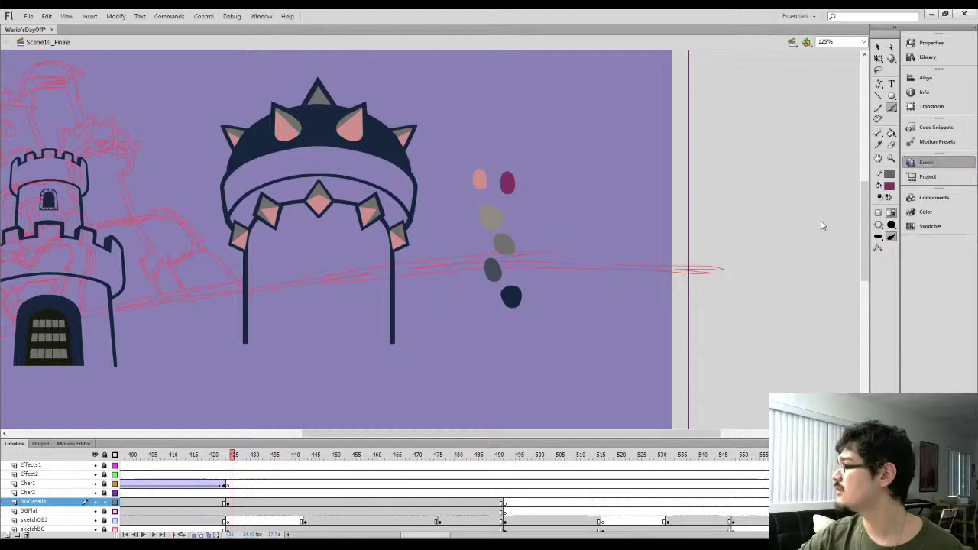
left_click(830, 225)
left_click(840, 253)
left_click(837, 235)
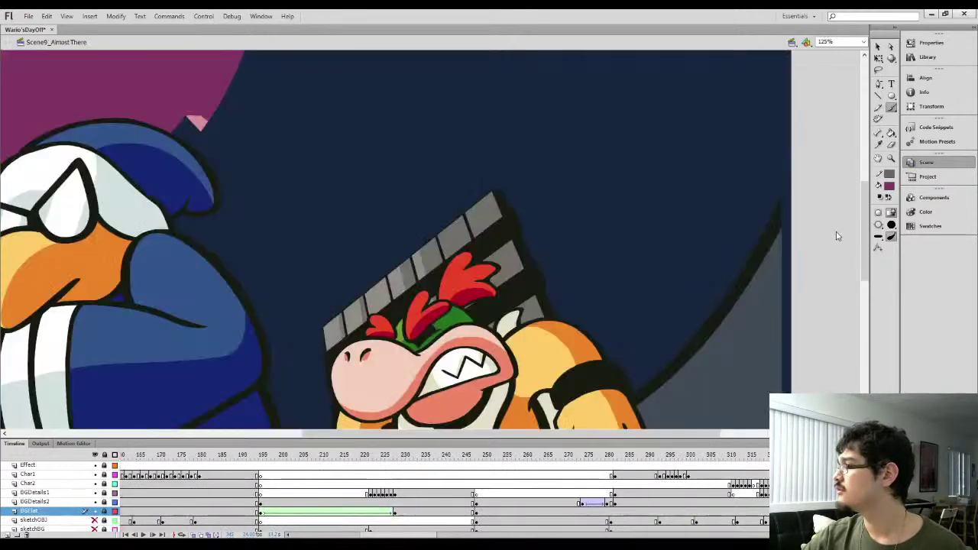
Step to Scene8_WaluigiTime, then back to Scene10_Finale with the scene shortcuts
key("shift+Page_Up")
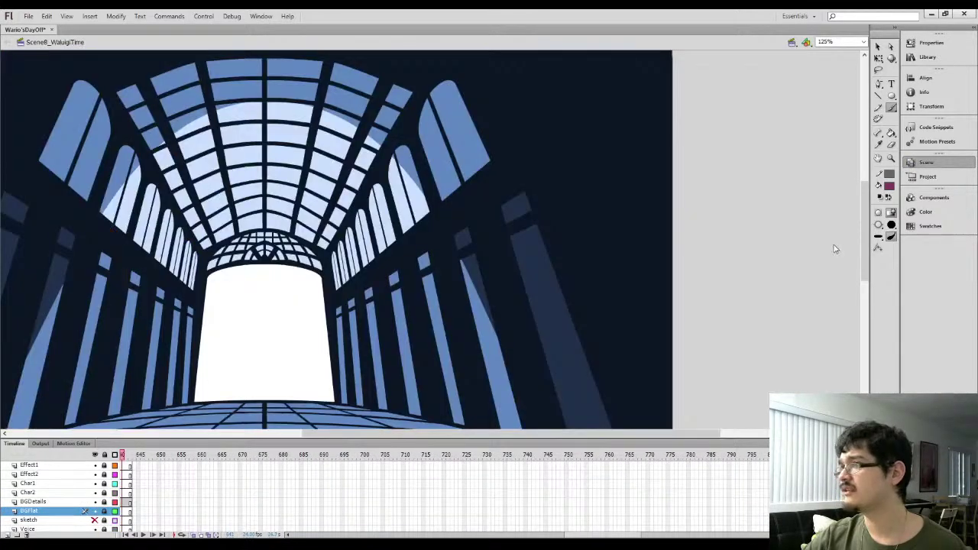
key("shift+Page_Down")
key("shift+Page_Down")
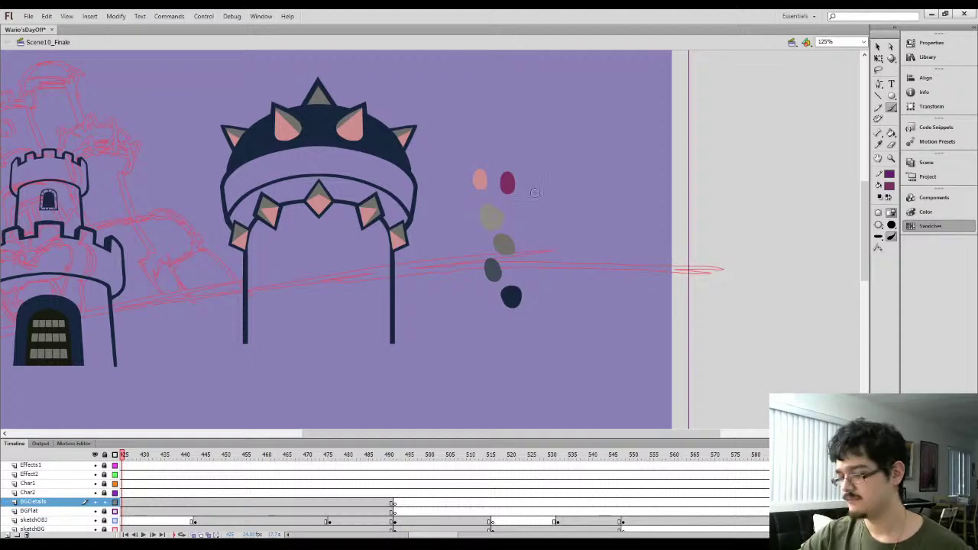
Brush a new dab, fill it dark purple, and move it beside the palette swatches
left_click_drag(535, 187, 531, 197)
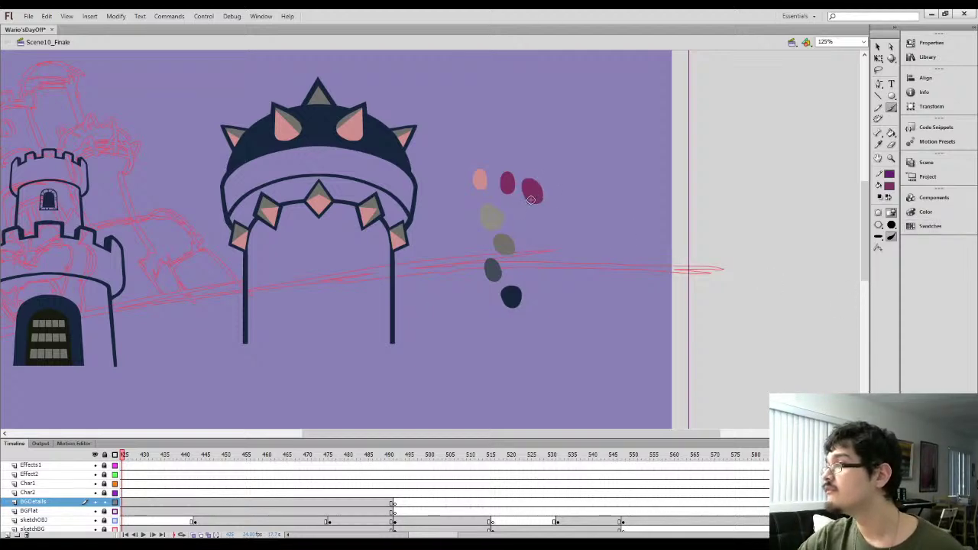
key("ctrl+z")
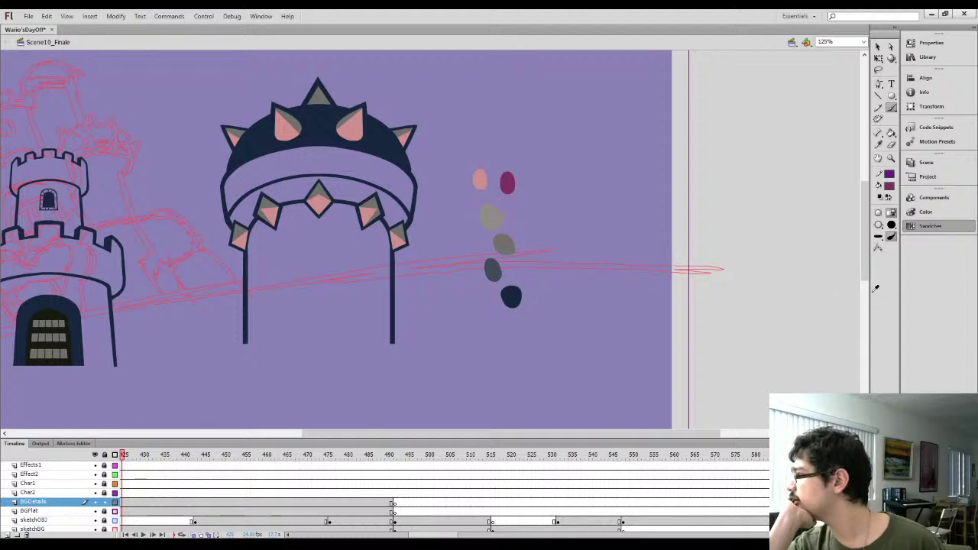
left_click_drag(564, 180, 551, 186)
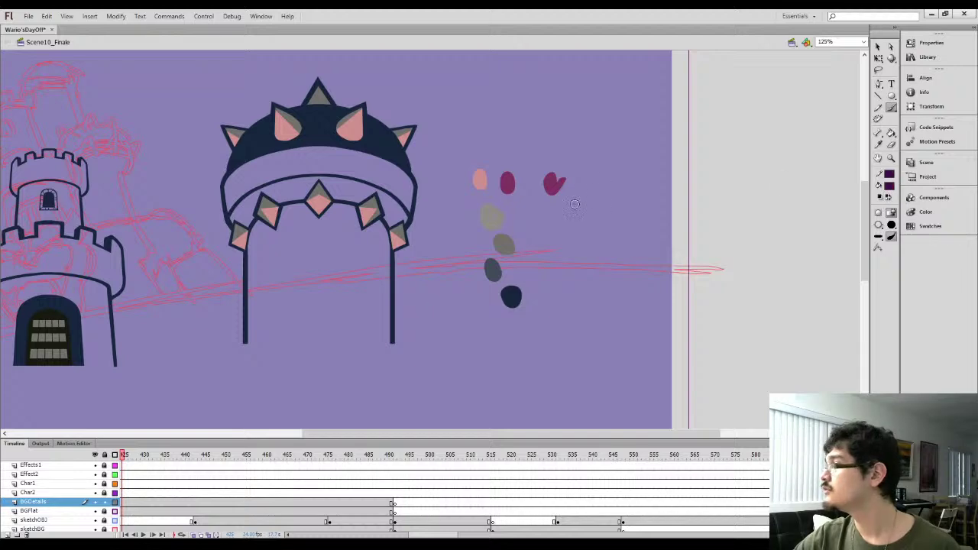
key("k")
left_click(547, 188)
key("l")
mouse_move(537, 193)
left_mouse_down()
mouse_move(536, 165)
mouse_move(535, 180)
left_mouse_up()
left_click_drag(554, 191, 535, 188)
left_click(533, 148)
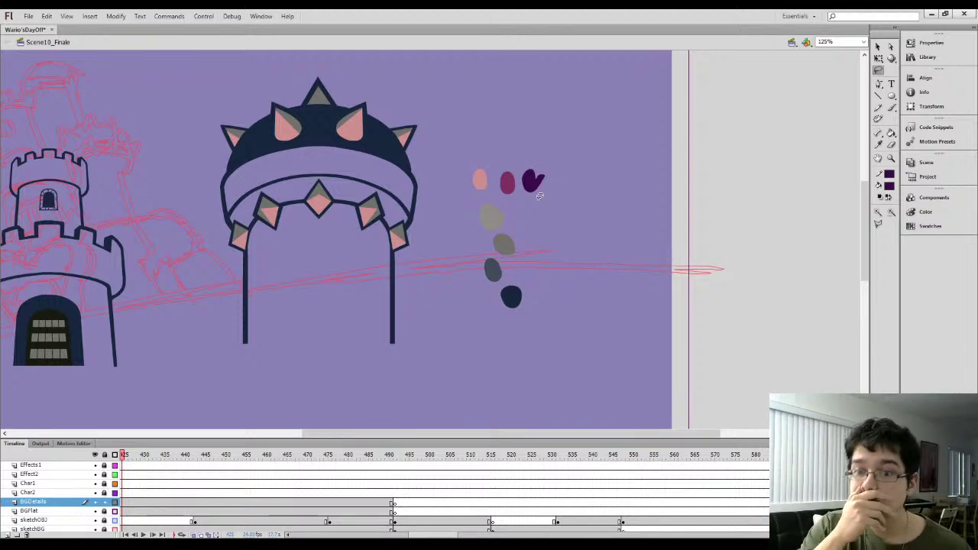
Erase the dark purple dab's right lobe into an oval, then pan to the upper tower
key("e")
mouse_move(536, 153)
left_mouse_down()
mouse_move(545, 199)
mouse_move(533, 157)
left_mouse_up()
key("l")
key("space")
left_click_drag(434, 196, 554, 178)
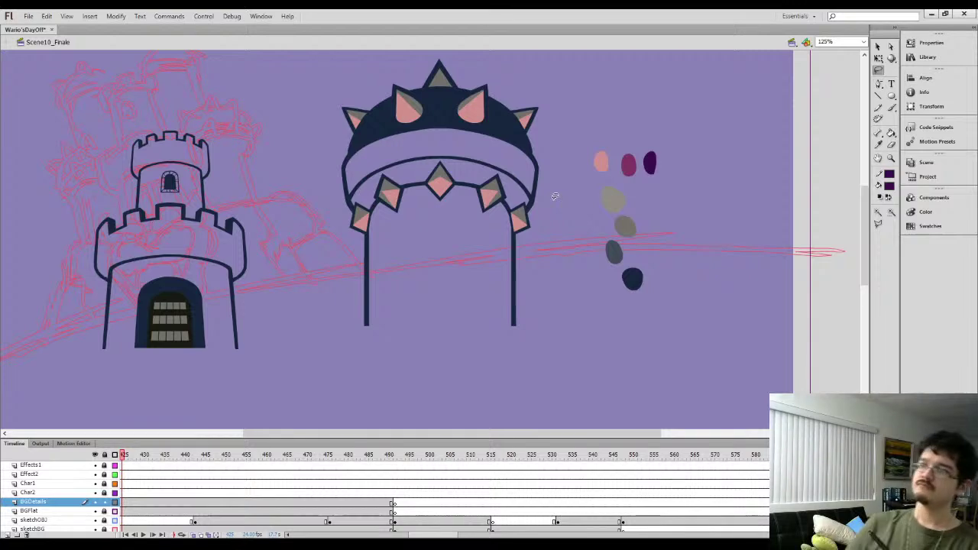
mouse_move(388, 294)
left_mouse_down()
mouse_move(497, 271)
mouse_move(492, 277)
mouse_move(503, 283)
left_mouse_up()
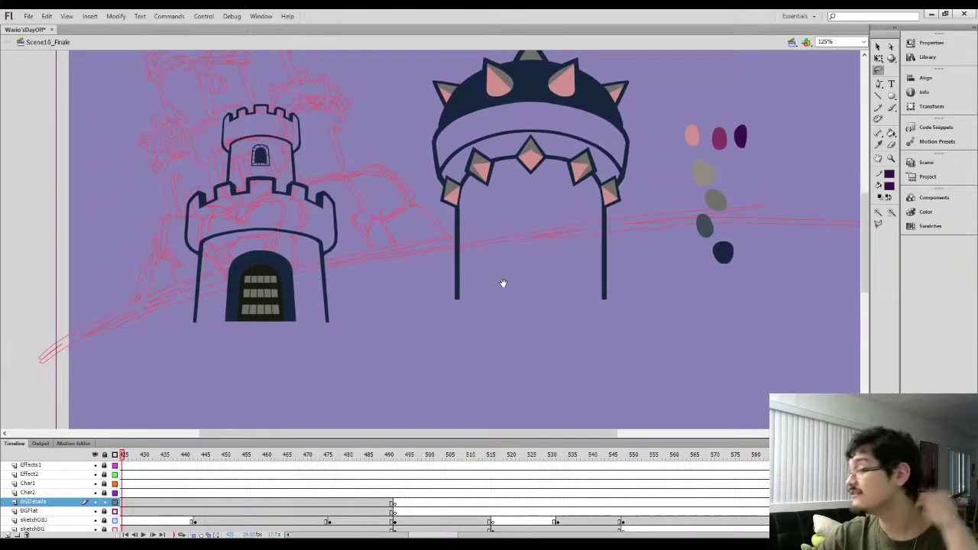
left_click_drag(321, 174, 444, 277)
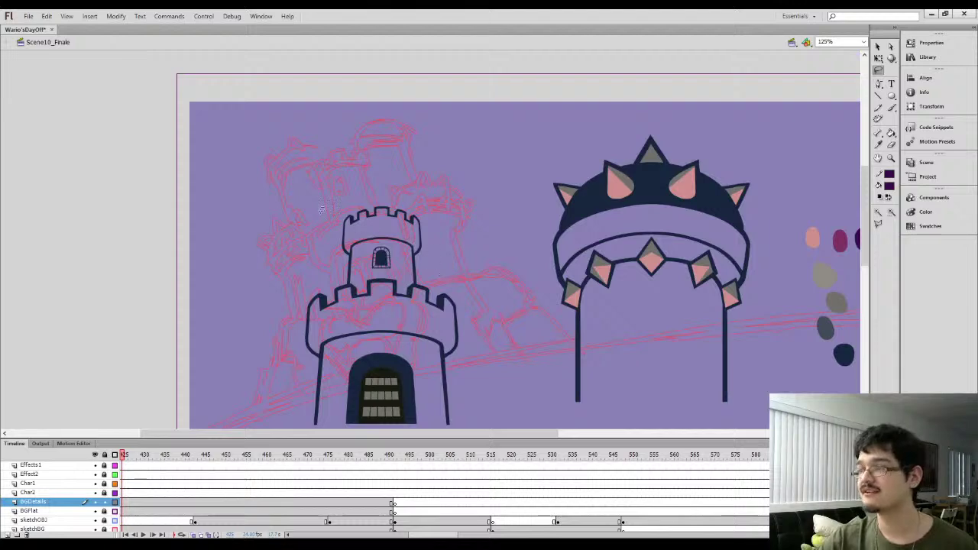
Move the upper tower's crenellated top down slightly and widen it a little
left_click_drag(321, 214, 325, 243)
key("ctrl+equal")
key("ctrl+equal")
left_click(267, 221)
key("v")
left_click_drag(651, 182, 650, 181)
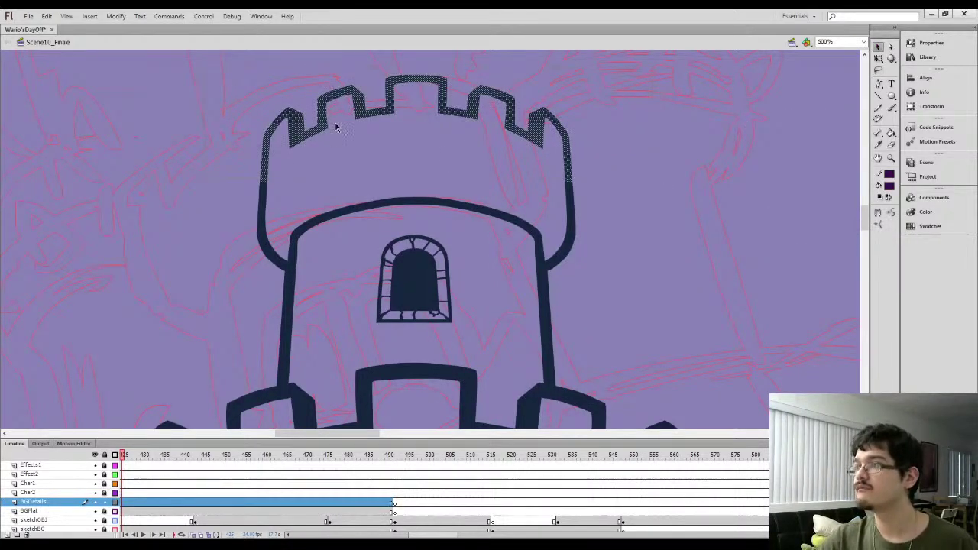
left_click_drag(334, 124, 326, 156)
key("q")
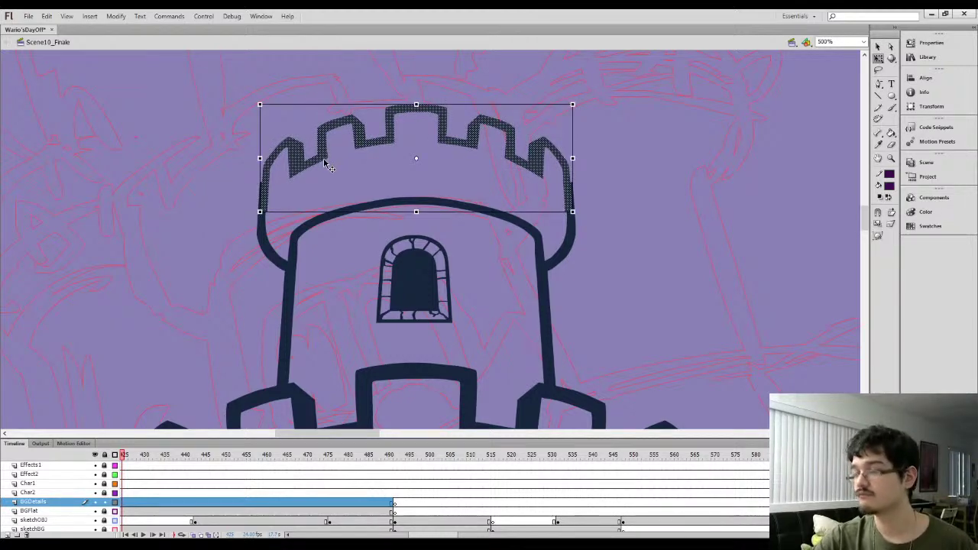
key("ctrl+t")
left_click_drag(816, 83, 816, 83)
left_click(648, 145)
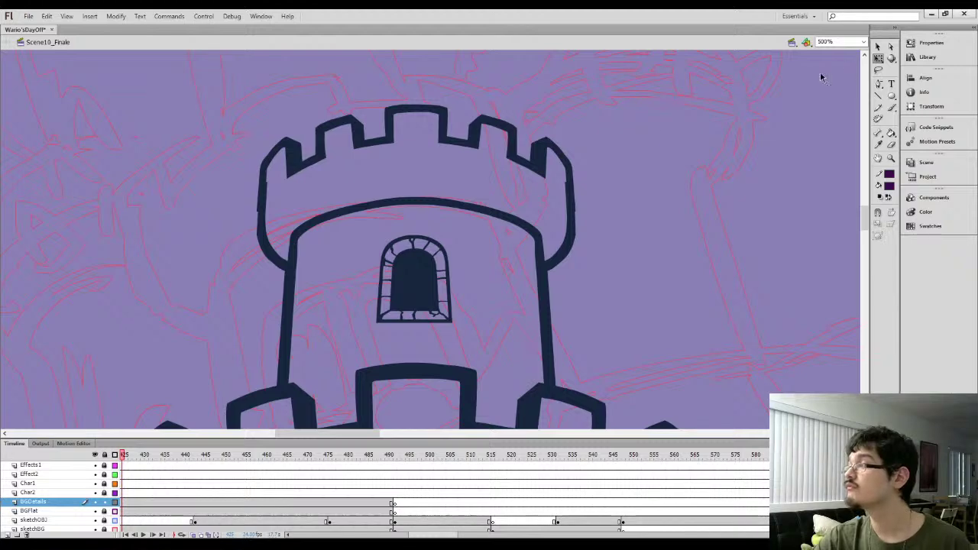
Inspect the anchor points of the crown's outer contour and inner arch path
left_click(891, 48)
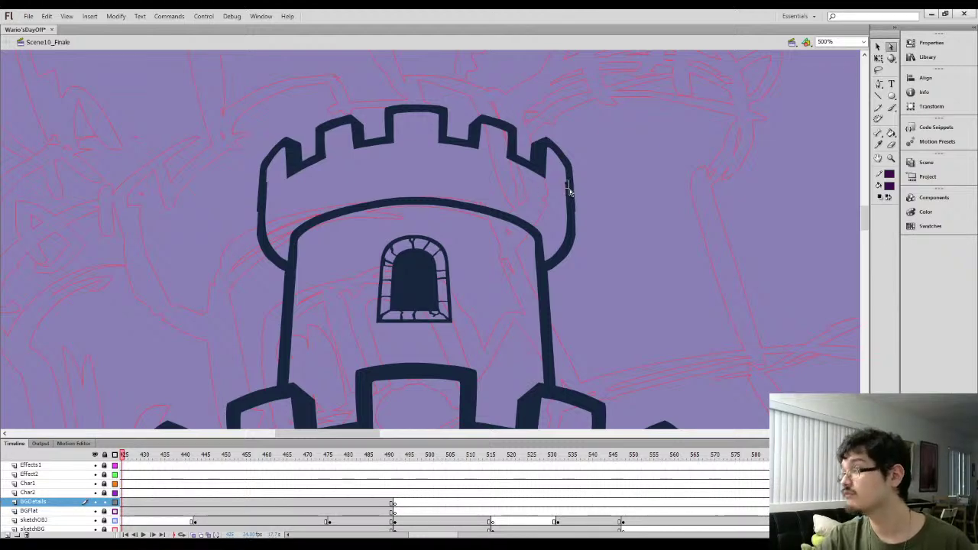
left_click(569, 192)
left_click(576, 220)
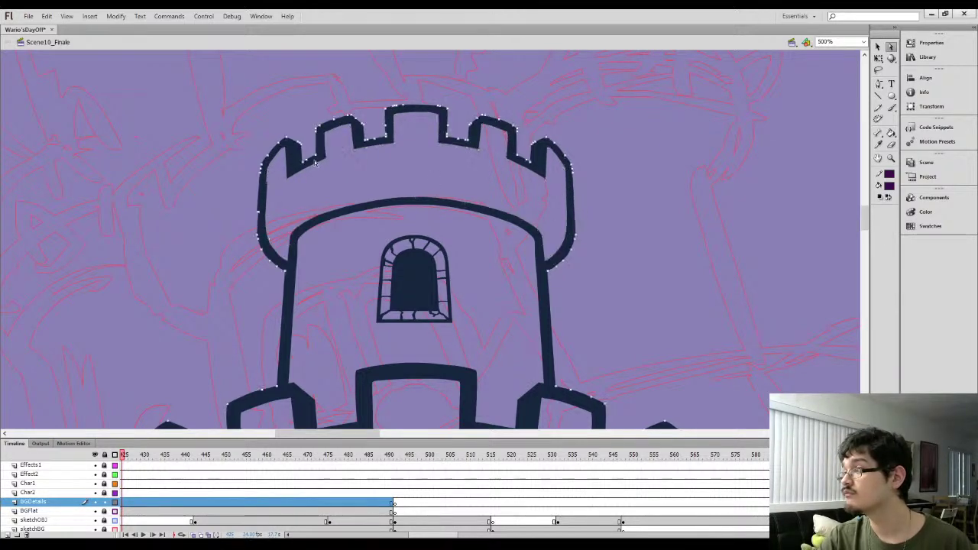
left_click(267, 191)
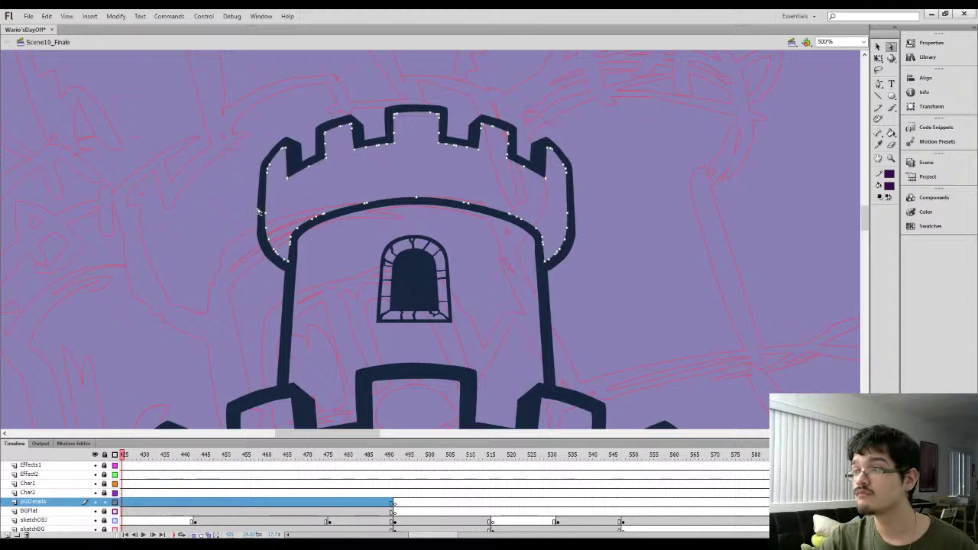
left_click(226, 236)
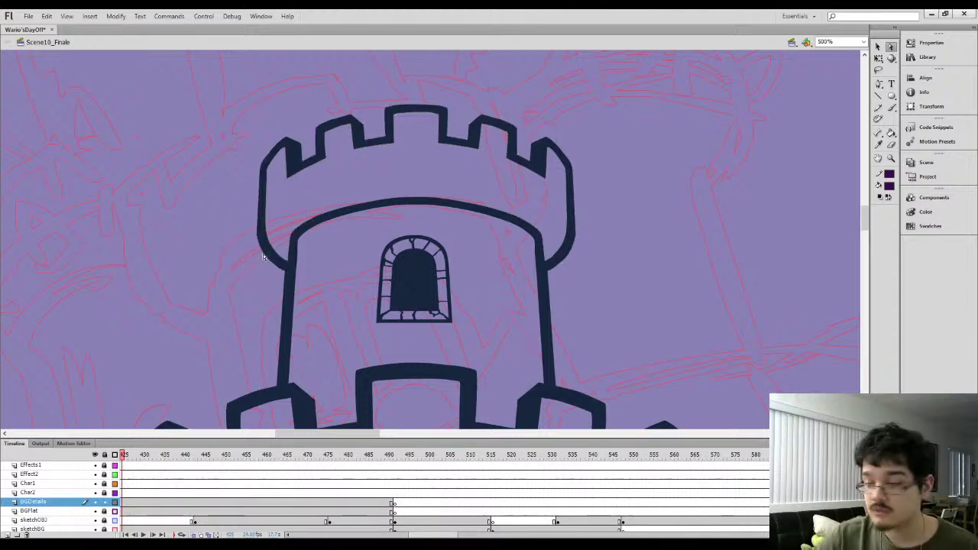
Select the upper turret artwork and nudge it down slightly
key("ctrl+minus")
mouse_move(267, 251)
left_mouse_down()
mouse_move(260, 227)
mouse_move(256, 239)
left_mouse_up()
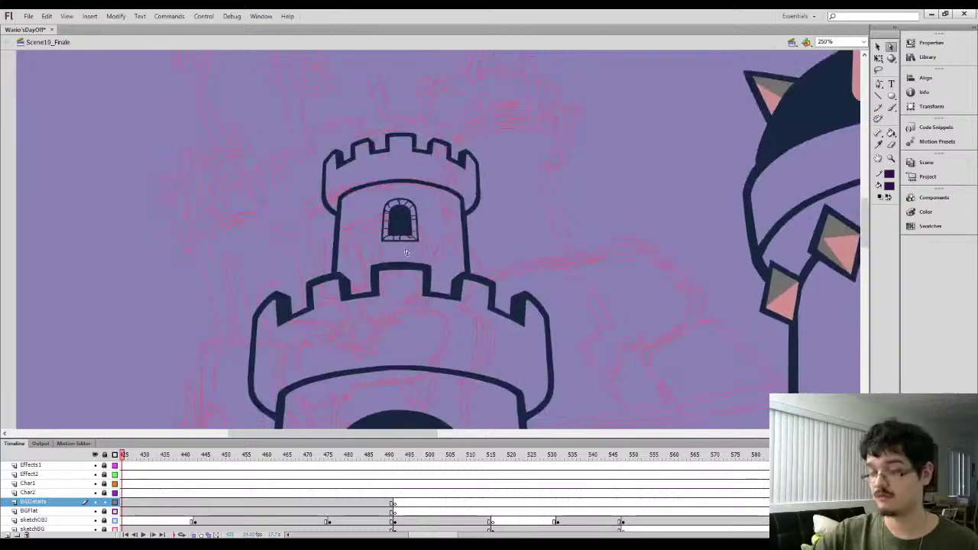
key("q")
left_click(399, 218)
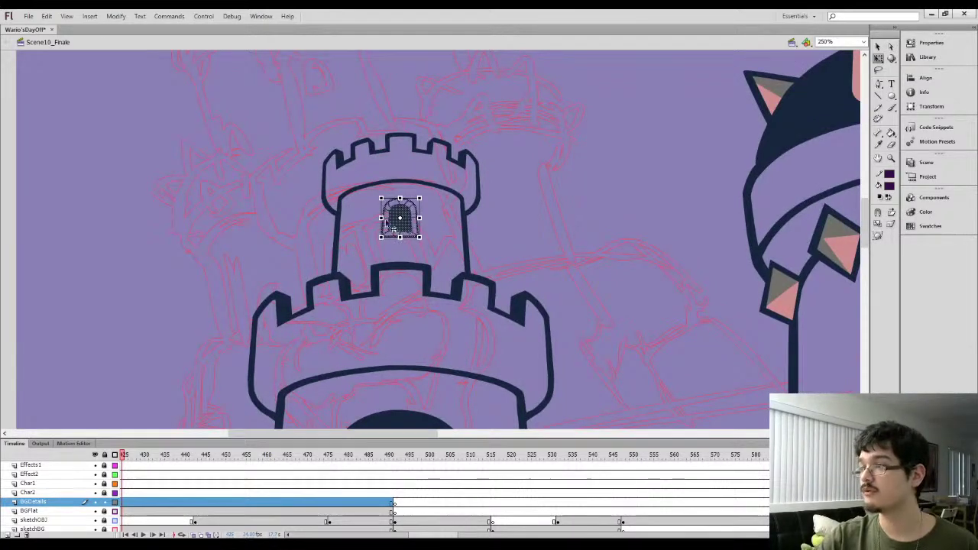
left_click(306, 220)
key("l")
mouse_move(305, 222)
left_mouse_down()
mouse_move(374, 197)
mouse_move(307, 223)
left_mouse_up()
key("v")
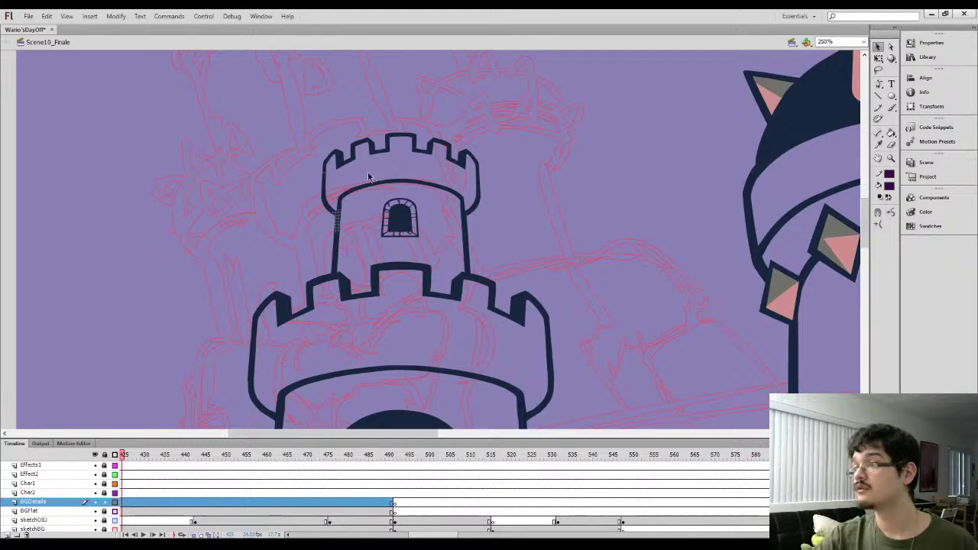
left_click_drag(535, 248, 537, 248)
mouse_move(337, 231)
left_mouse_down()
mouse_move(337, 244)
mouse_move(308, 241)
left_mouse_up()
left_click(289, 246)
Zoom in close on the turret wall's notch and window
key("l")
key("ctrl+=")
key("ctrl+=")
left_click(288, 241)
left_click(891, 48)
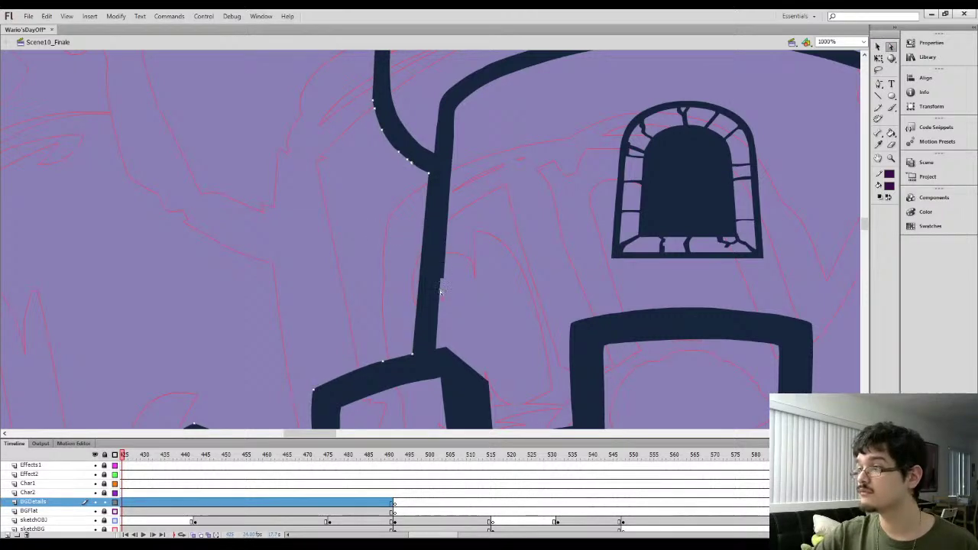
left_click_drag(626, 222, 202, 256)
Delete the anchor points of the wall outline's two small notches and zoom out
left_click_drag(538, 254, 522, 331)
key("Delete")
key("Delete")
left_click(580, 298)
key("ctrl+-")
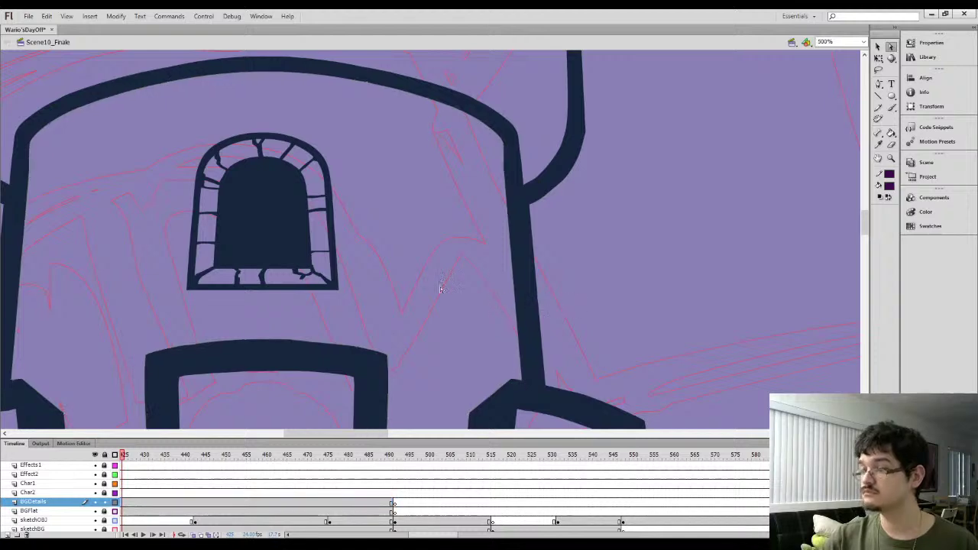
key("ctrl+-")
key("ctrl+-")
Check the turret window, then pan the stage to show the colour swatches
key("q")
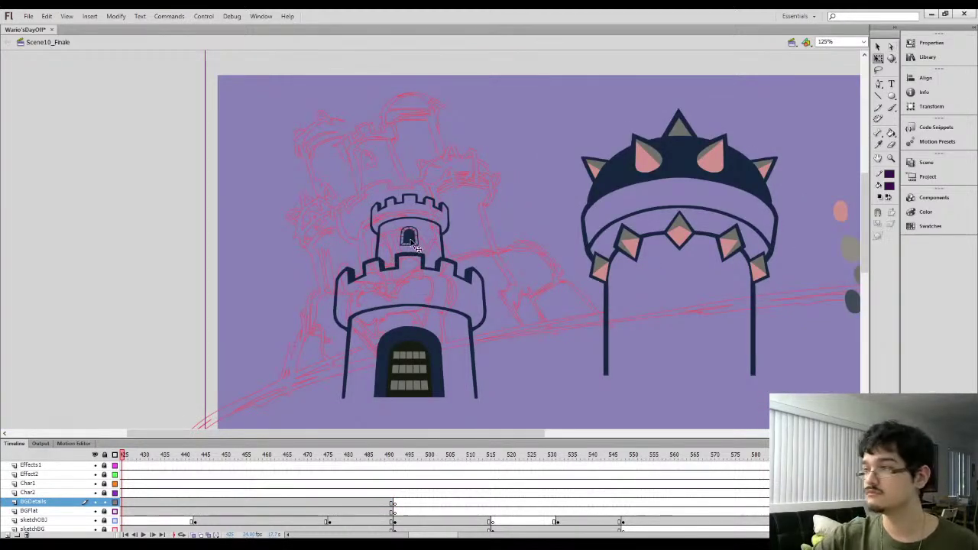
left_click(413, 245)
left_click(335, 242)
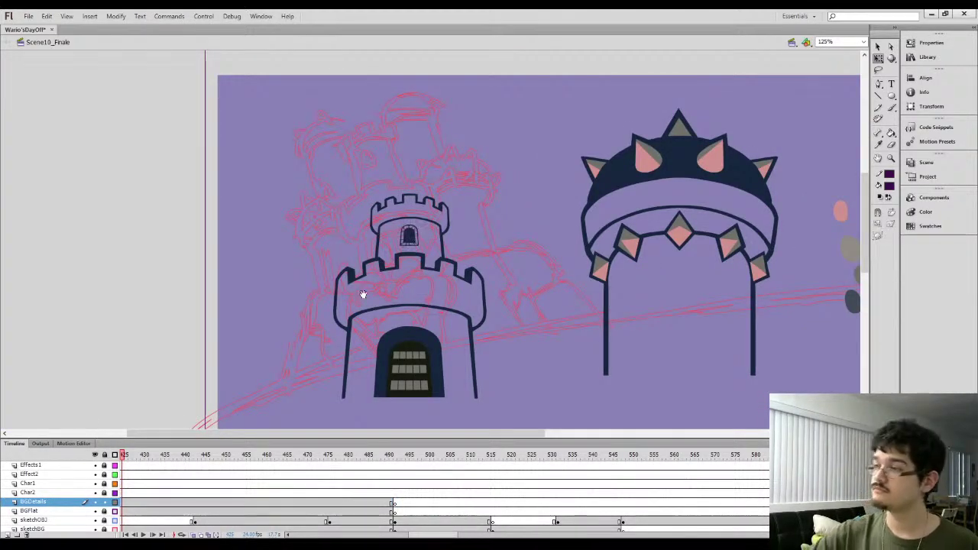
left_click_drag(365, 322, 347, 245)
left_click_drag(453, 242, 382, 297)
mouse_move(456, 297)
left_mouse_down()
mouse_move(389, 273)
mouse_move(380, 298)
left_mouse_up()
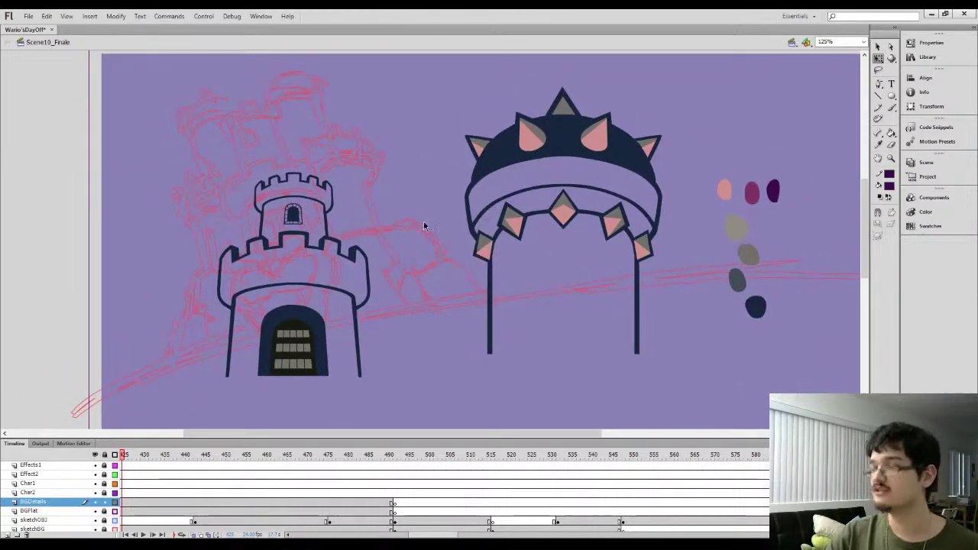
Zoom in on the lower tower's base
key("l")
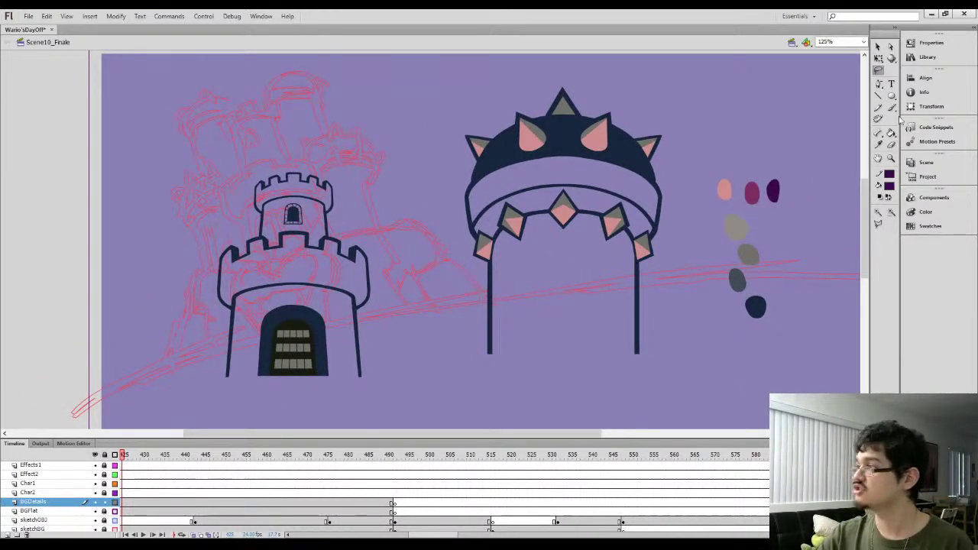
left_click(879, 96)
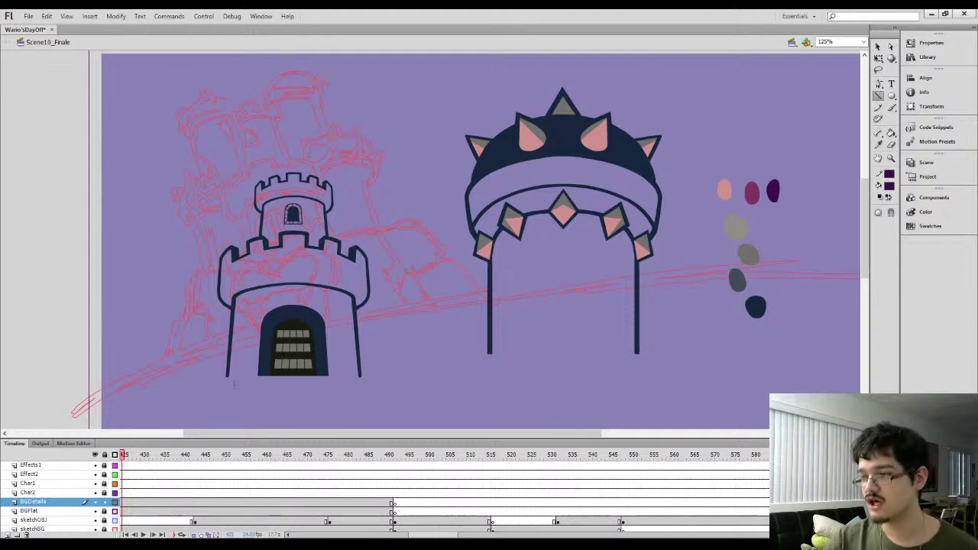
key("ctrl+=")
left_click_drag(273, 365, 454, 173)
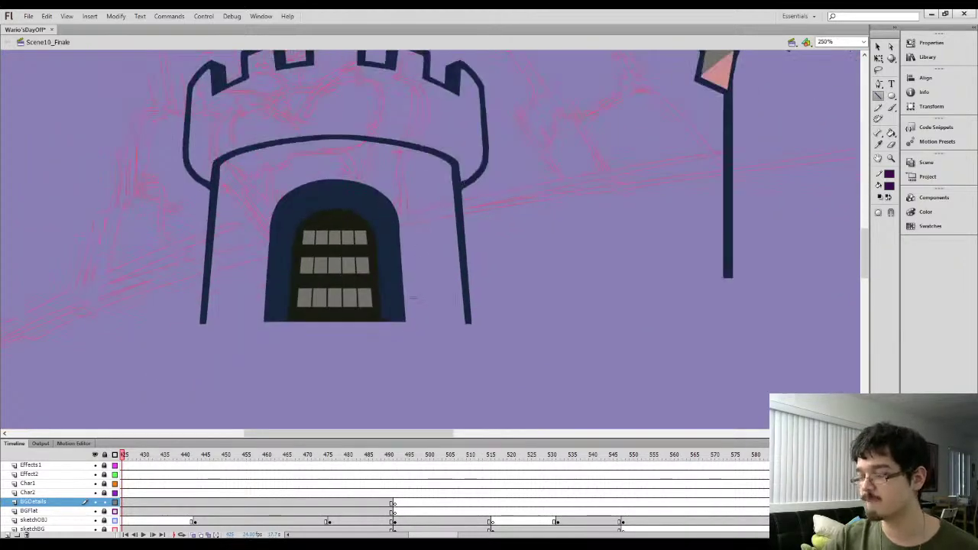
Draw two lines across the tower base and fill the strip with sampled dark blue
key("i")
left_click(879, 97)
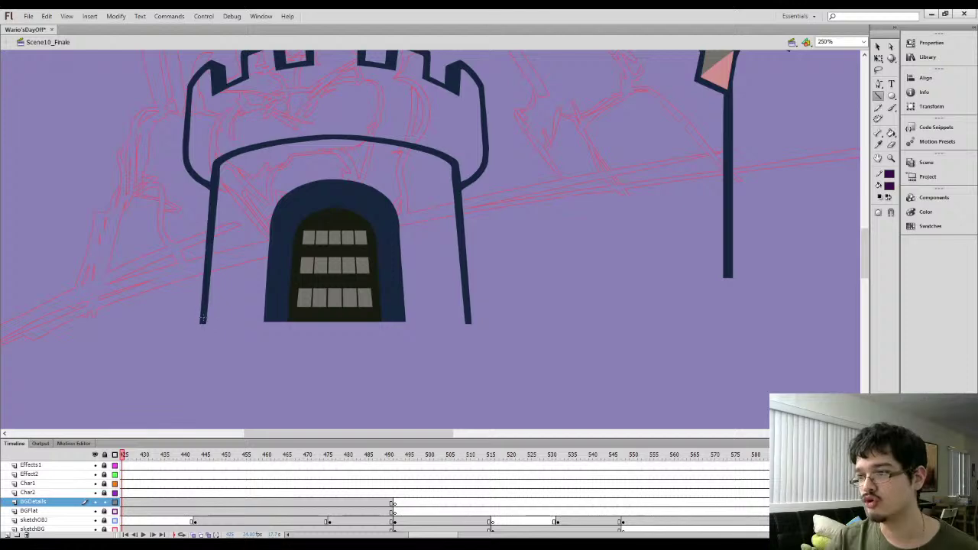
left_click_drag(467, 305, 497, 316)
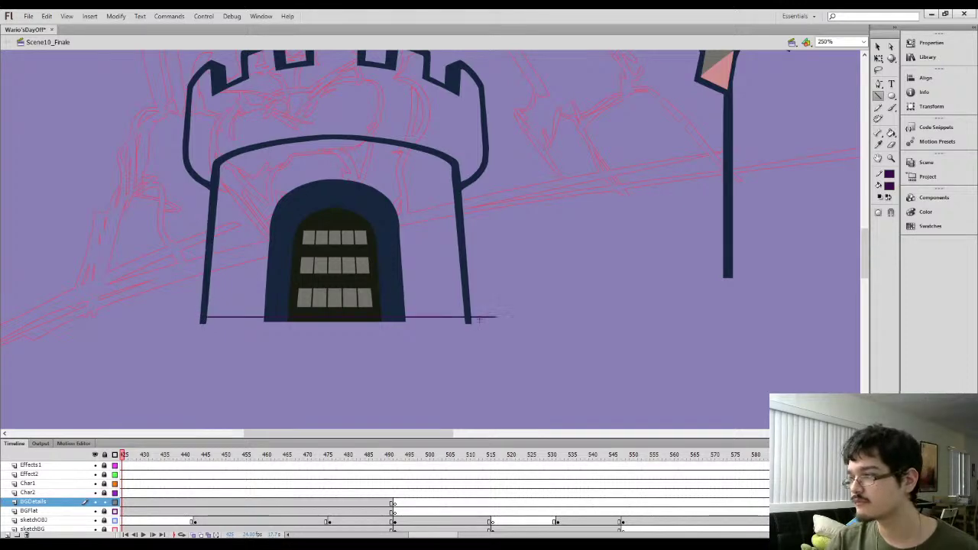
left_click_drag(164, 323, 480, 323)
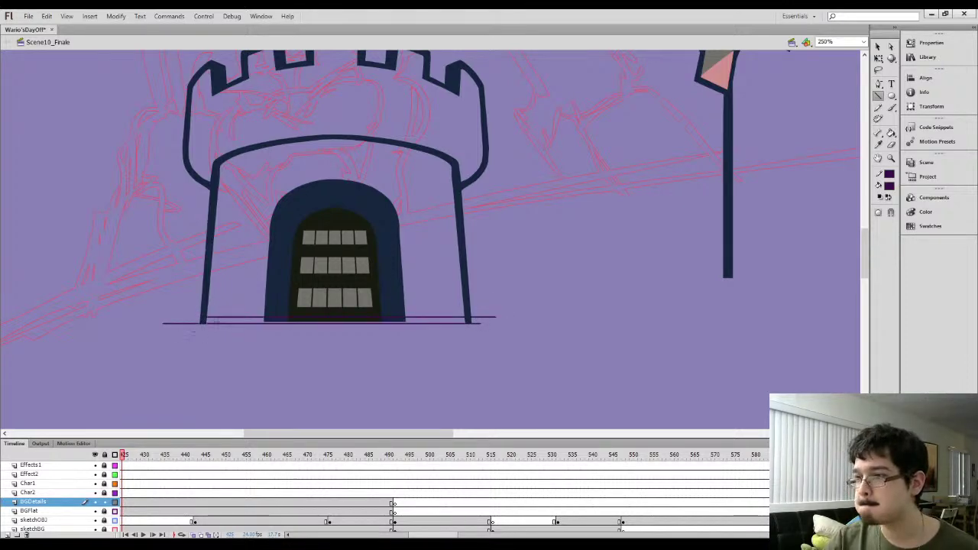
key("i")
left_click(204, 315)
left_click(212, 319)
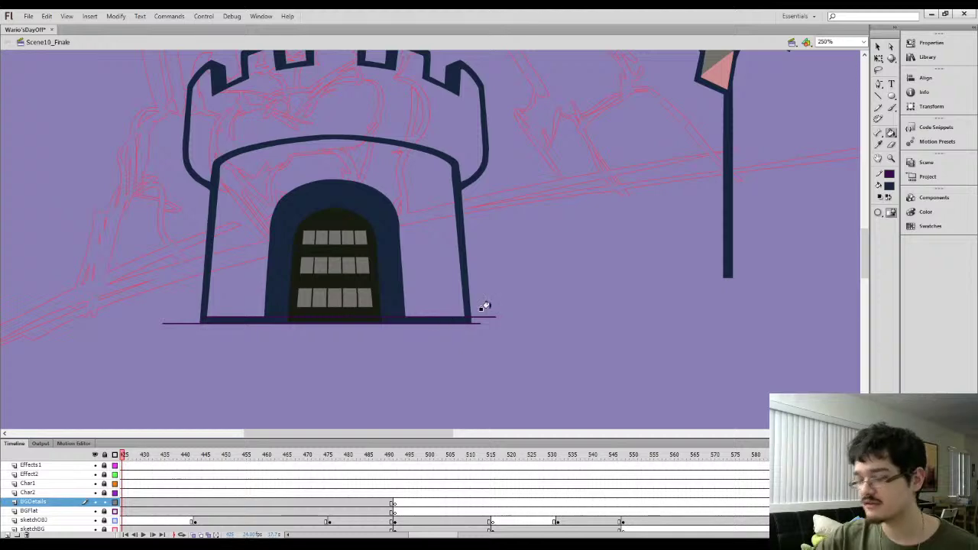
Marquee-select the extra lower strip beneath the base and delete it
key("ctrl+a")
key("v")
left_click(345, 363)
left_click_drag(152, 376, 554, 321)
key("Delete")
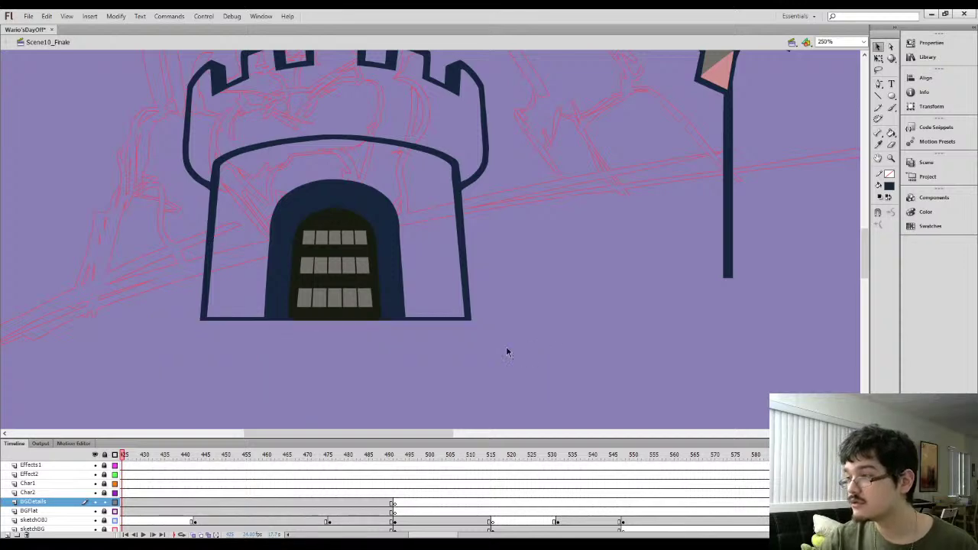
Zoom in, draw a line beneath the door, and fill the left and right base strips dark blue
key("ctrl+equal")
key("space")
left_click_drag(271, 332, 416, 227)
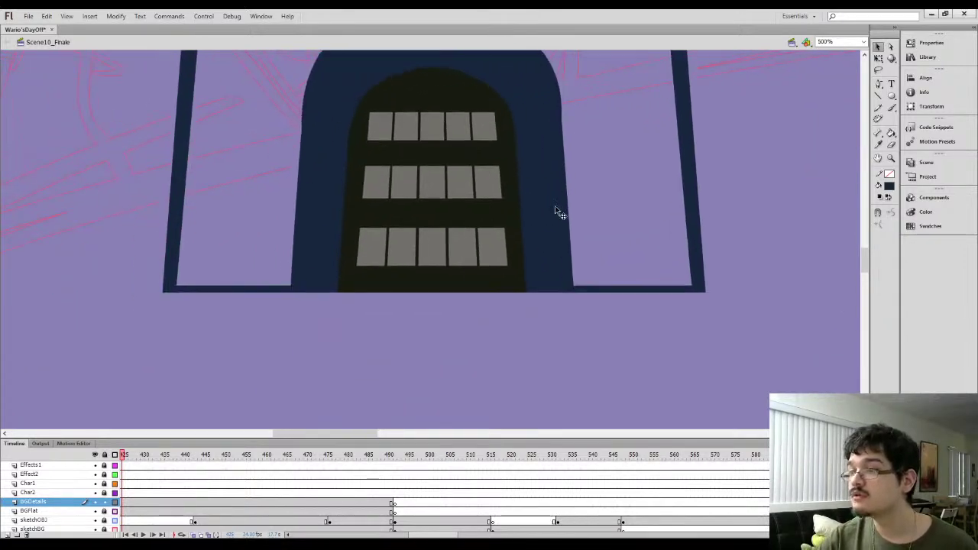
left_click(878, 96)
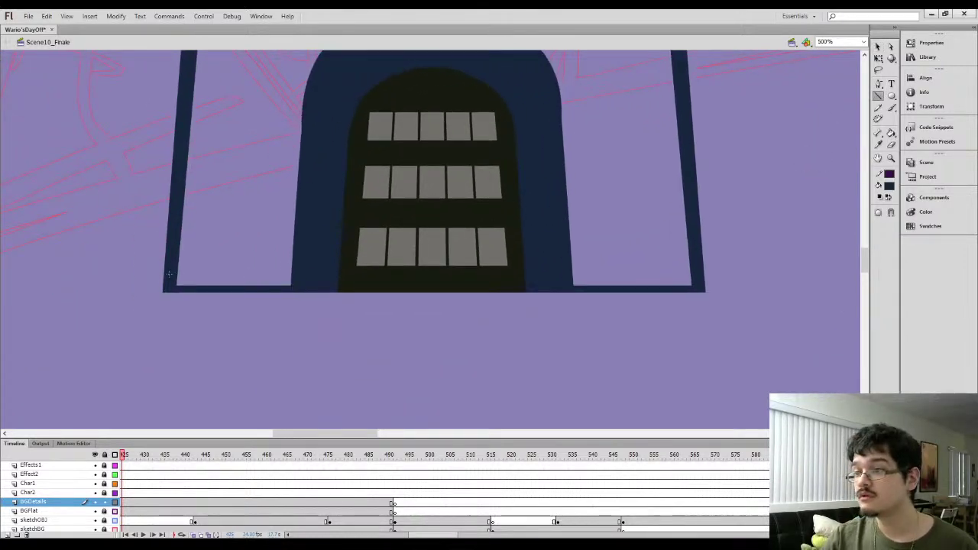
left_click_drag(703, 278, 176, 276)
key("k")
left_click(677, 282)
left_click(236, 279)
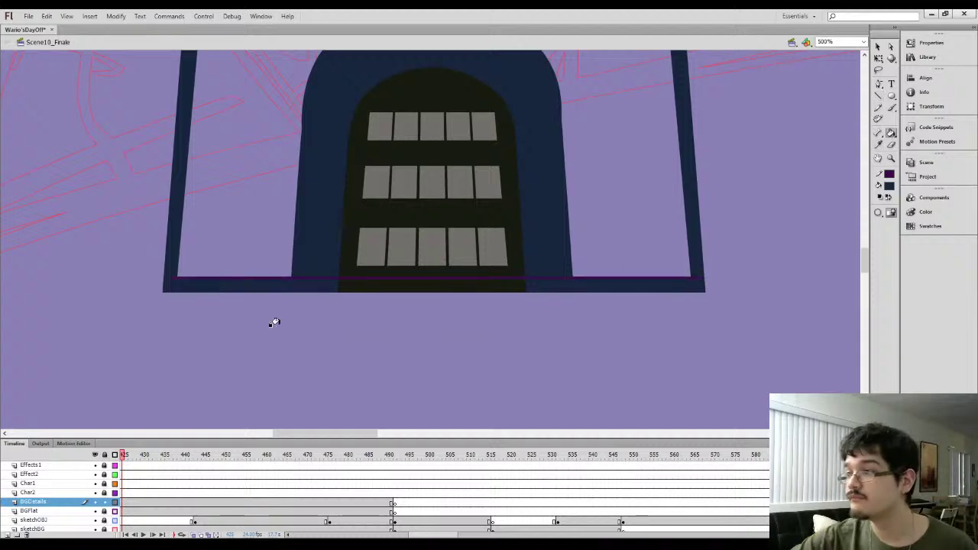
Try shortening the door with Free Transform, undo it, and zoom back out to the castle
key("ctrl+a")
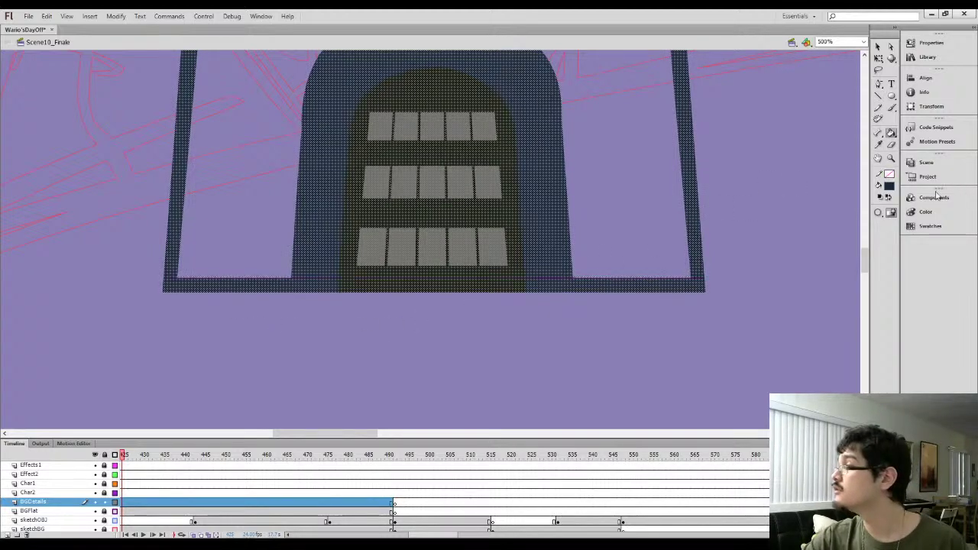
left_click(414, 344)
key("q")
left_click(405, 283)
left_click_drag(431, 293, 433, 264)
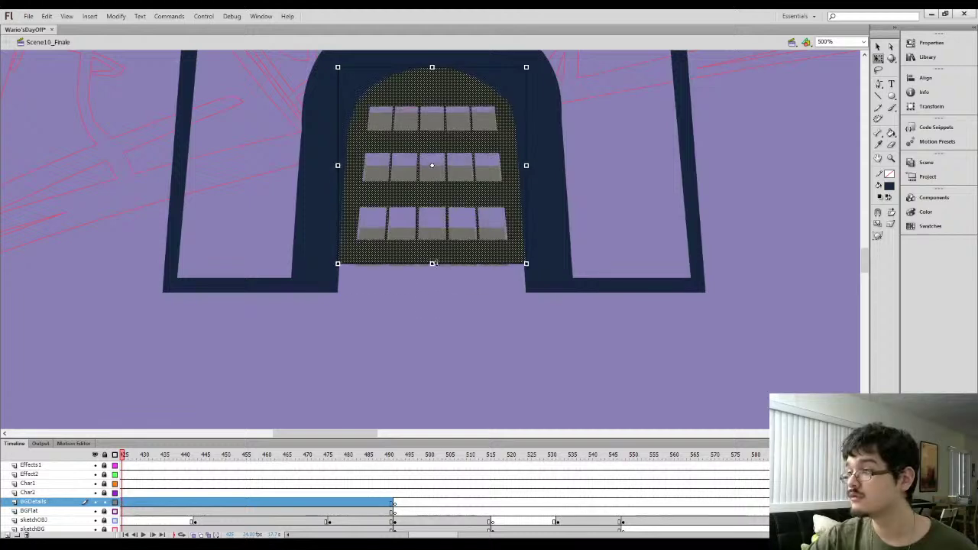
key("ctrl+z")
left_click(355, 327)
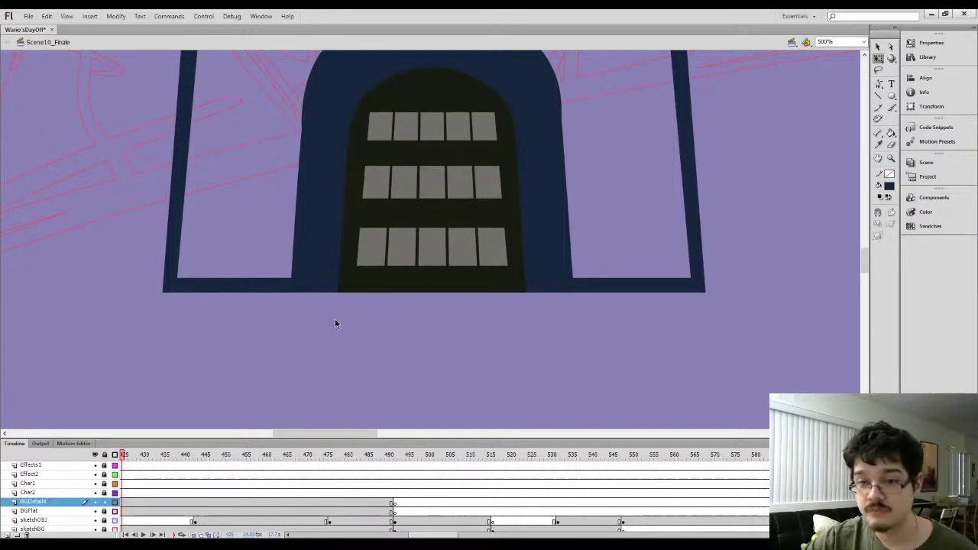
key("ctrl+minus")
key("space")
left_click_drag(368, 314, 311, 339)
left_click_drag(382, 332, 322, 350)
left_click_drag(378, 349, 386, 371)
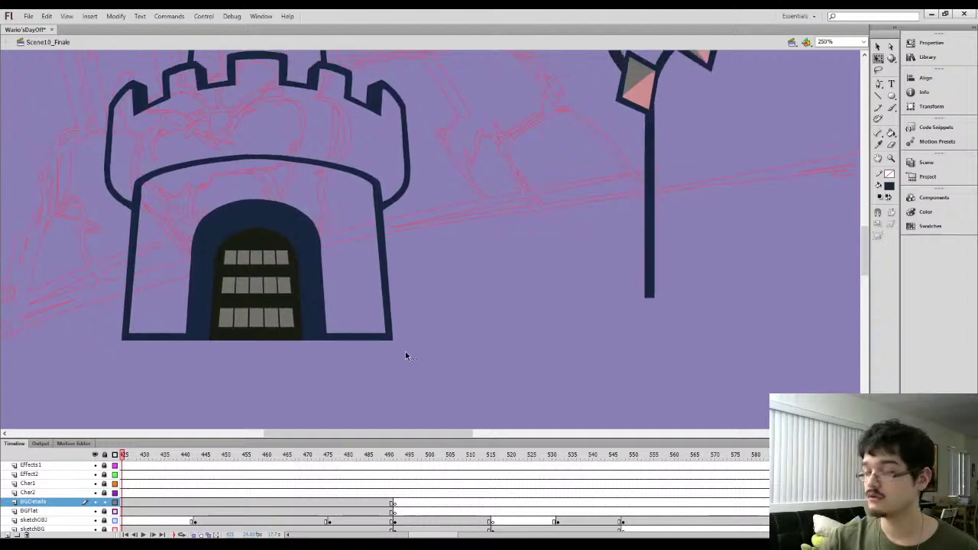
Zoom in on the upper tower and erase the overlap along its edge and the battlement
key("ctrl+minus")
left_click_drag(396, 276, 383, 324)
key("l")
left_click_drag(355, 287, 484, 327)
key("ctrl+equal")
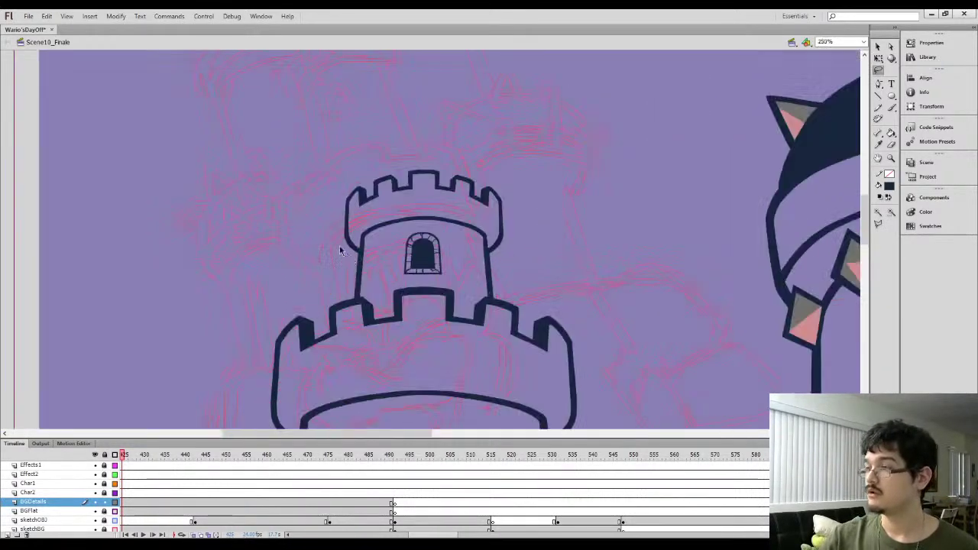
key("ctrl+equal")
left_click_drag(259, 298, 324, 253)
key("e")
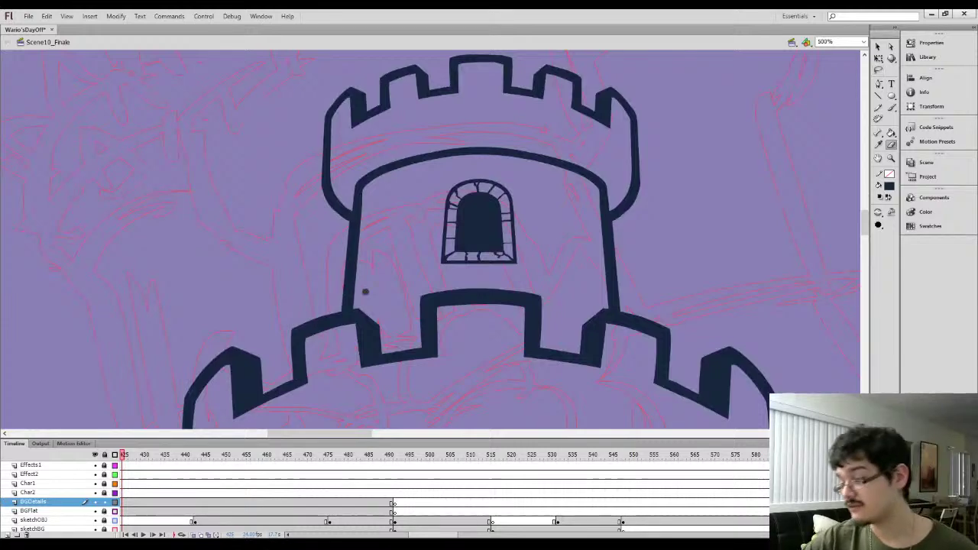
left_click_drag(357, 303, 330, 307)
mouse_move(327, 308)
left_mouse_down()
mouse_move(364, 304)
mouse_move(319, 312)
mouse_move(368, 302)
mouse_move(312, 316)
mouse_move(372, 299)
mouse_move(322, 313)
left_mouse_up()
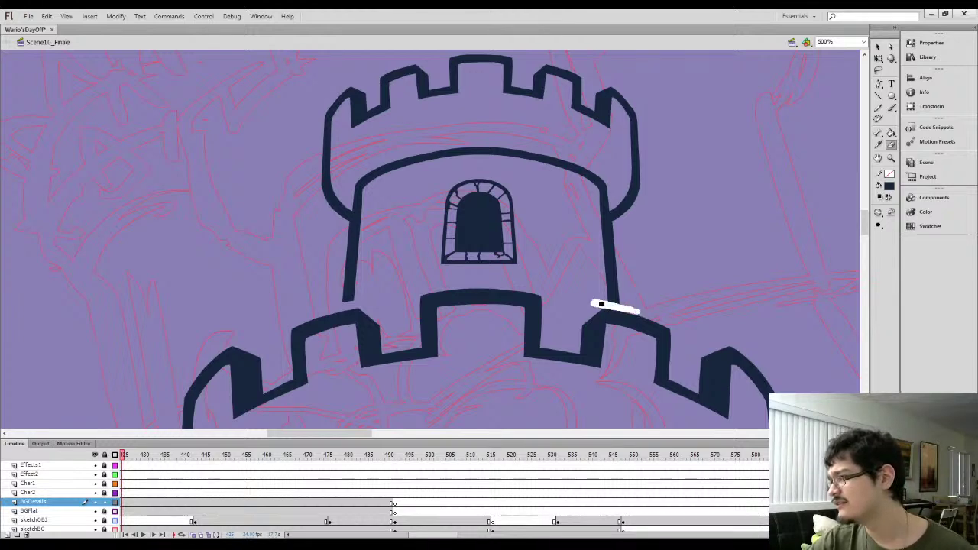
mouse_move(588, 299)
left_mouse_down()
mouse_move(591, 291)
mouse_move(644, 312)
left_mouse_up()
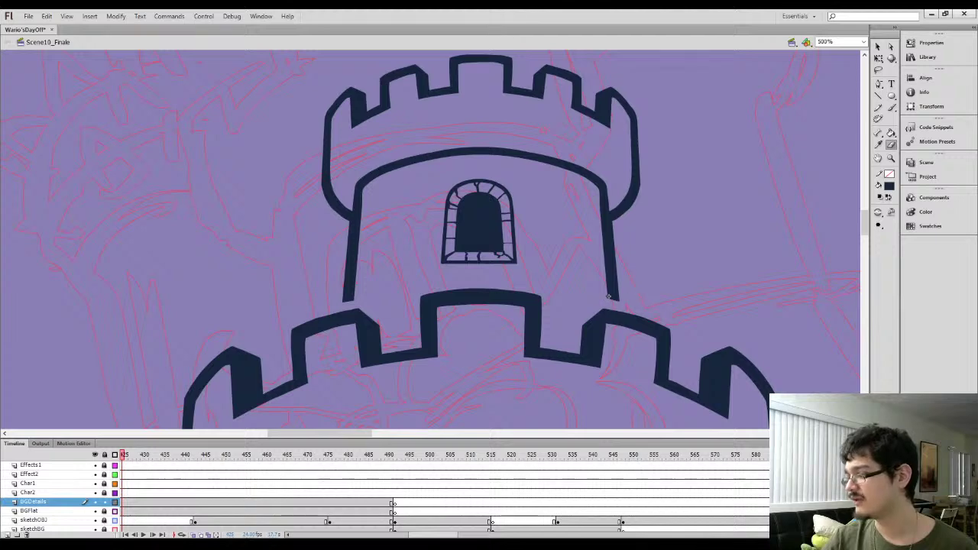
Narrow the upper tower in the Transform panel and squash it shorter with Free Transform
key("ctrl+a")
key("q")
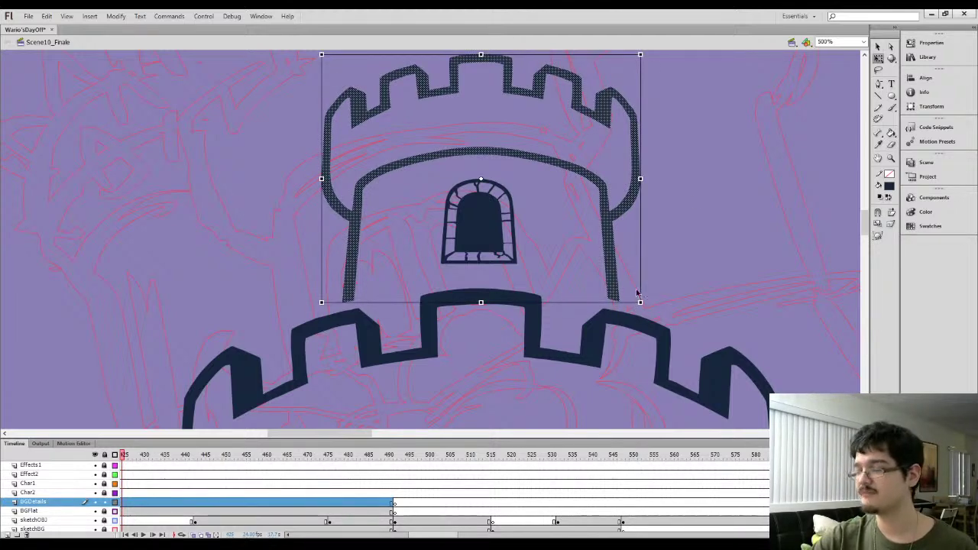
key("ctrl+t")
left_click_drag(810, 85, 789, 84)
left_click_drag(488, 135, 491, 187)
left_click(520, 171)
left_click_drag(460, 91, 468, 130)
left_click(468, 131)
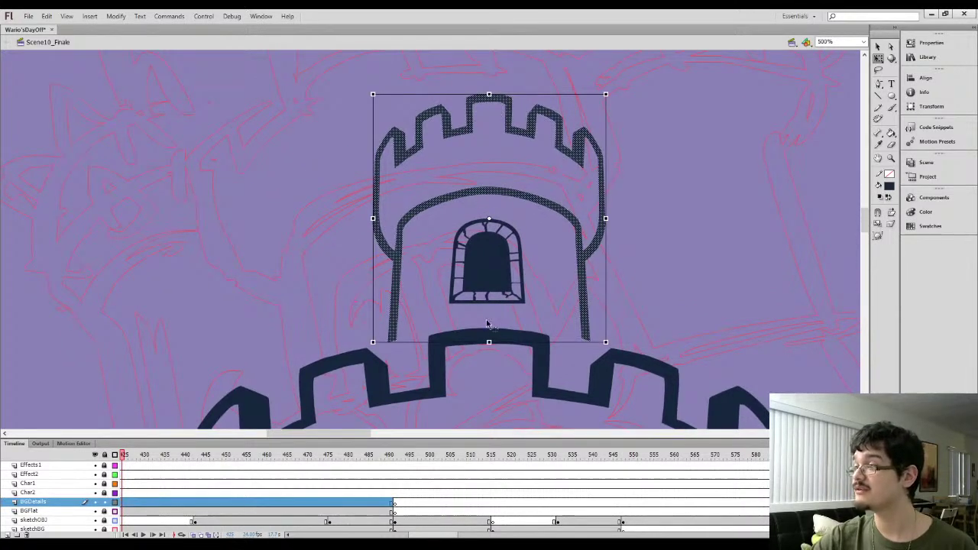
left_click_drag(489, 343, 489, 304)
left_click(387, 306)
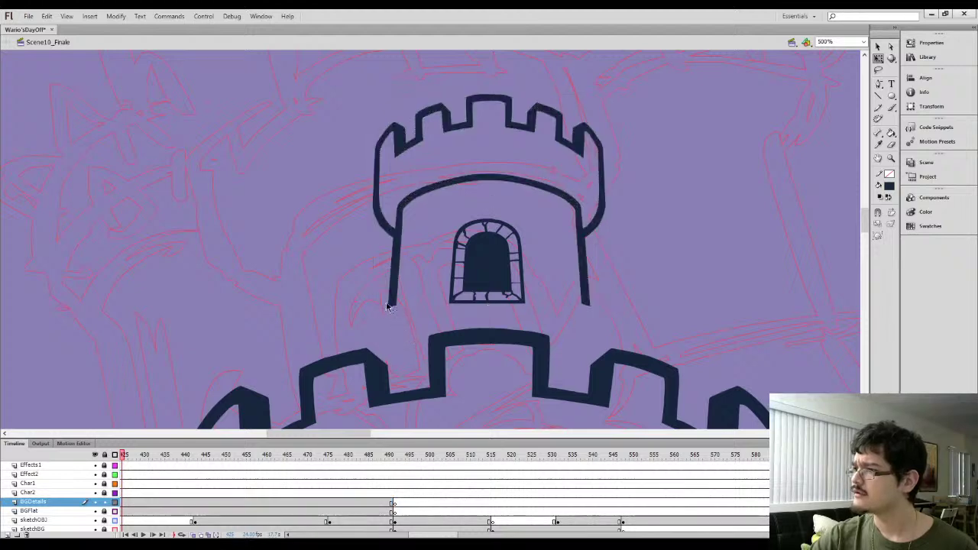
Stretch the side walls' lower pieces down to the lower battlements, then inspect the left wall join
left_click_drag(373, 317, 411, 276)
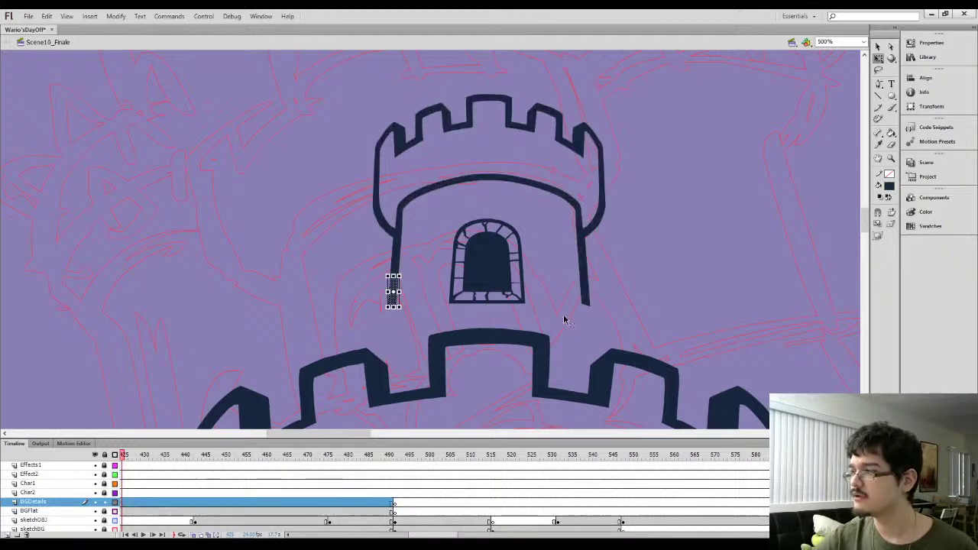
left_click_drag(618, 264, 618, 263)
mouse_move(490, 308)
left_mouse_down()
mouse_move(489, 405)
mouse_move(486, 343)
mouse_move(520, 335)
left_mouse_up()
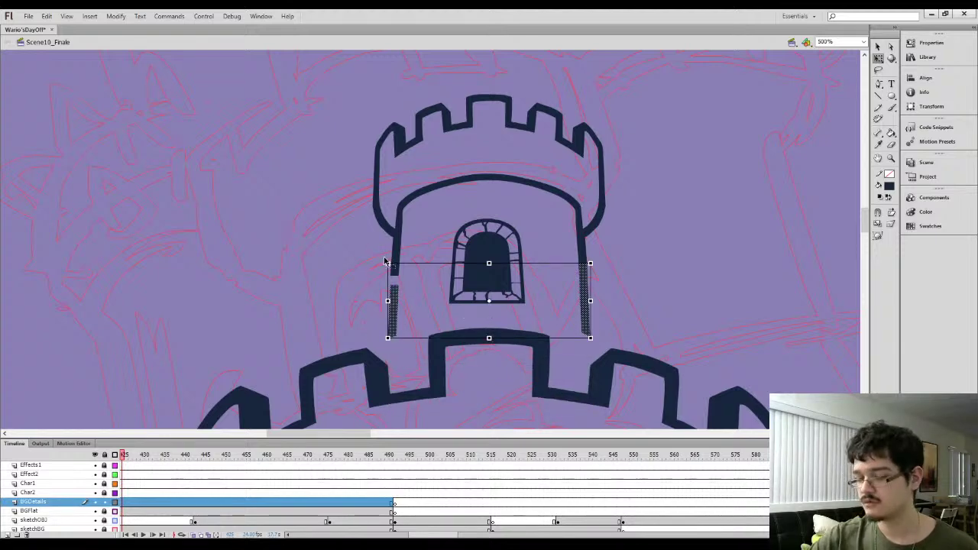
left_click(373, 313)
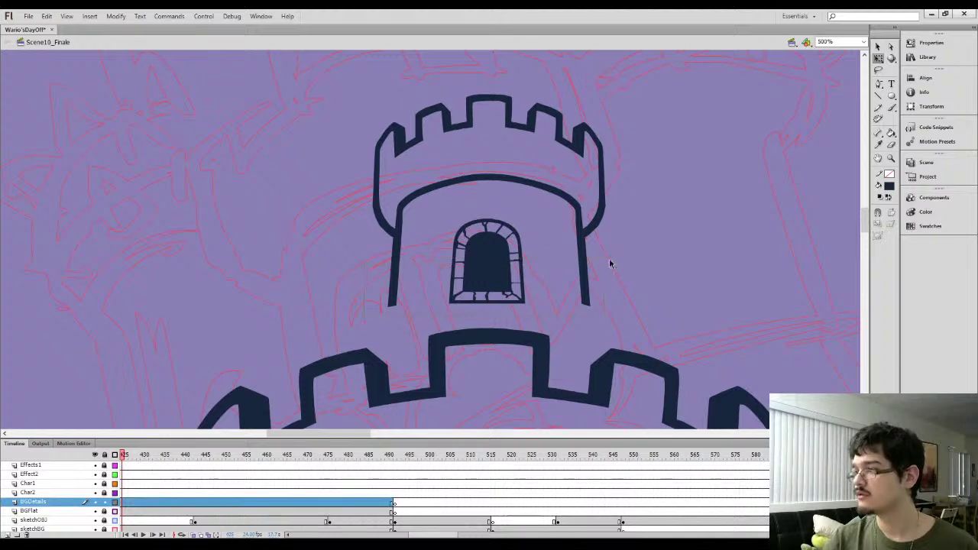
left_click_drag(594, 255, 387, 309)
left_click_drag(488, 307, 488, 404)
left_click(615, 334)
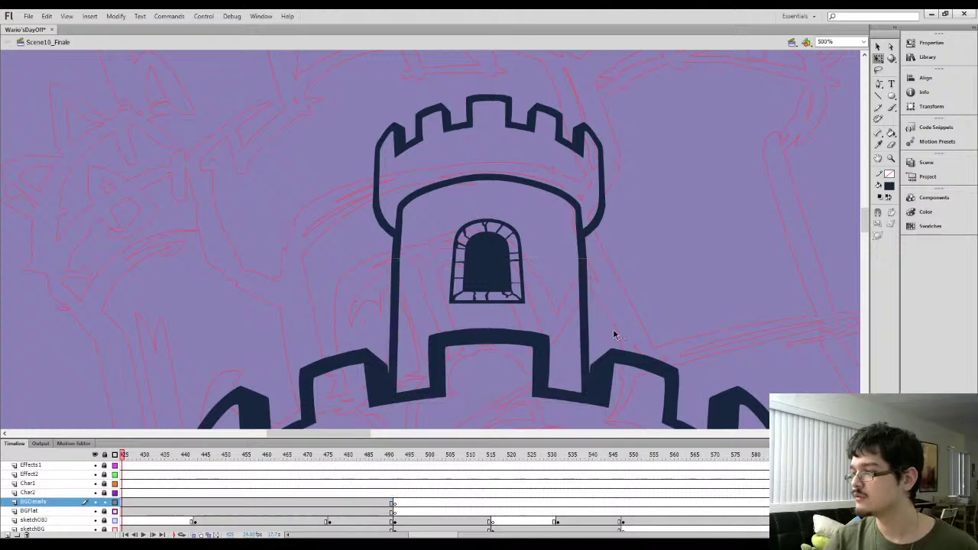
key("l")
left_click_drag(367, 268, 367, 277)
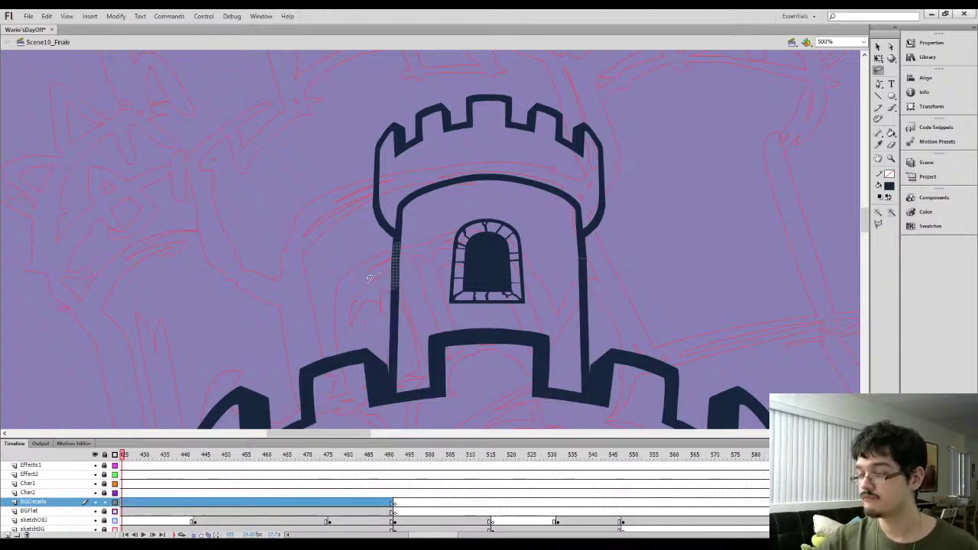
key("ctrl+=")
left_click(324, 269)
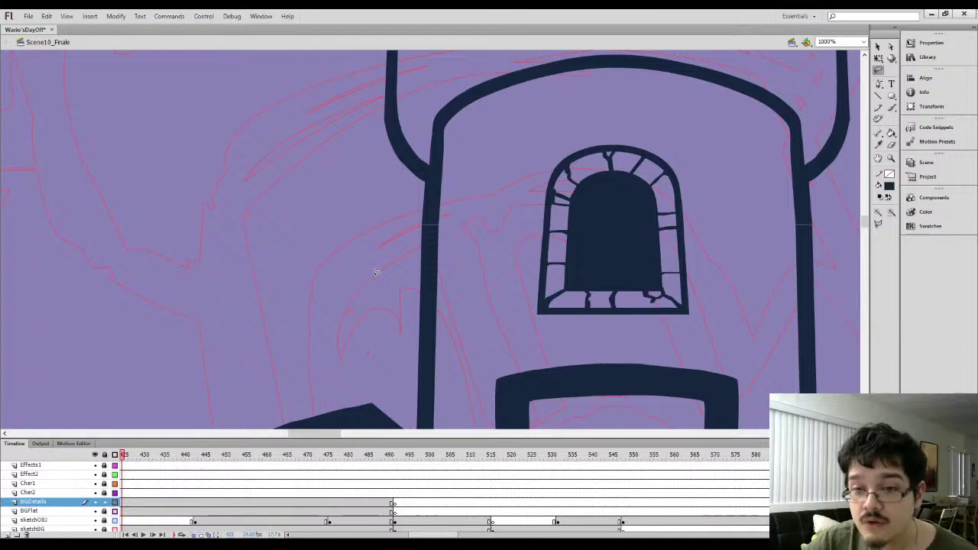
Show the tower outline's anchor points with the Subselection tool and bring the right wall into view
mouse_move(370, 268)
left_mouse_down()
mouse_move(372, 281)
mouse_move(393, 273)
mouse_move(374, 288)
left_mouse_up()
key("i")
key("b")
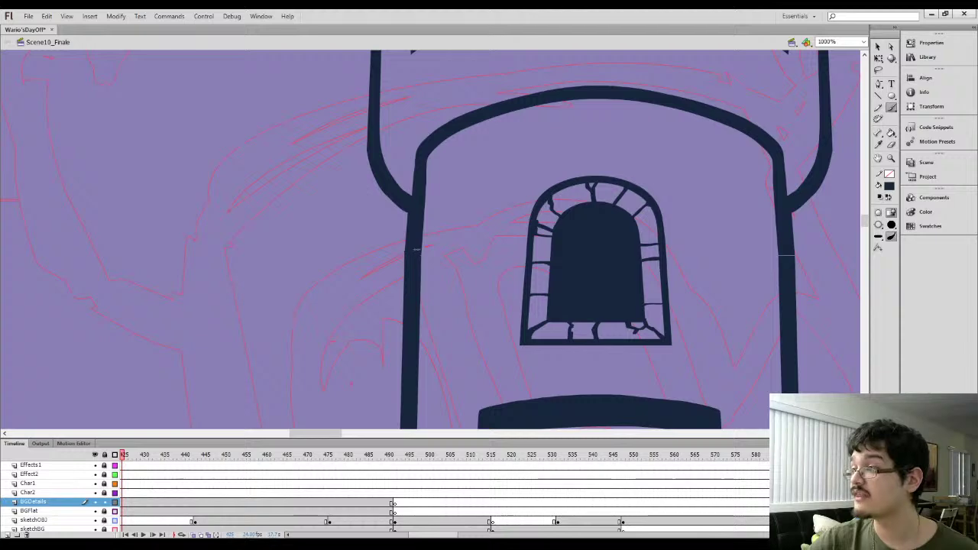
key("l")
left_click(891, 46)
left_click(404, 262)
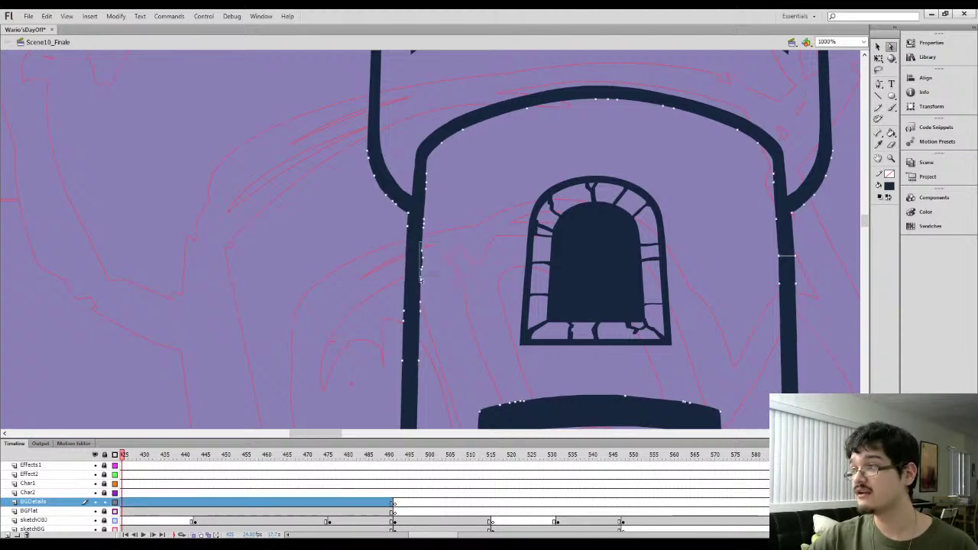
left_click(449, 305)
left_click_drag(450, 305, 394, 266)
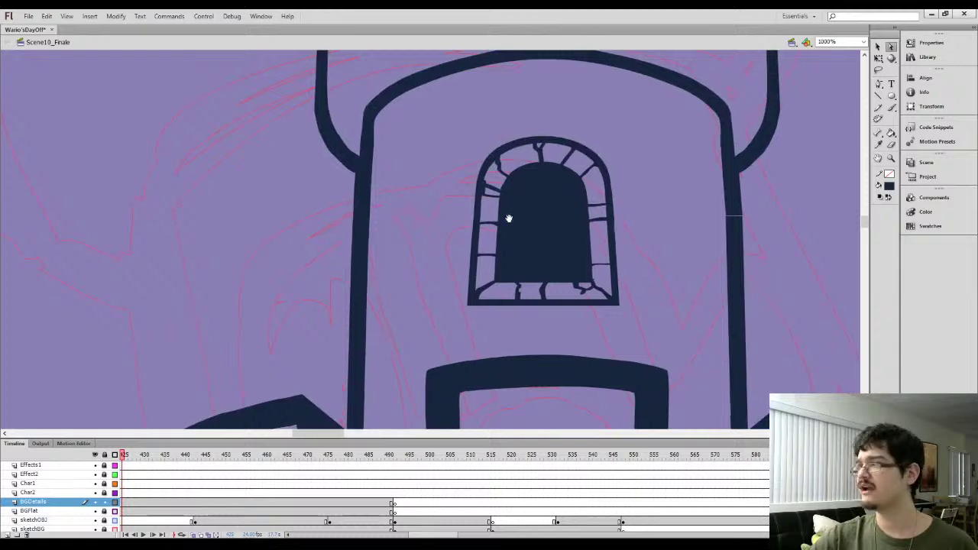
left_click_drag(607, 223, 449, 234)
Marquee the bump on the right wall, delete it, and zoom out to 125%
key("b")
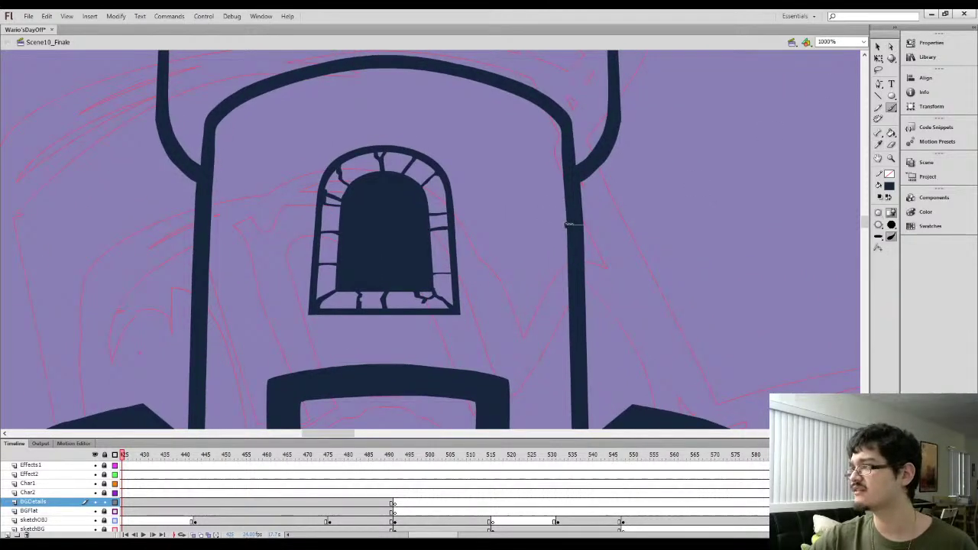
left_click(891, 48)
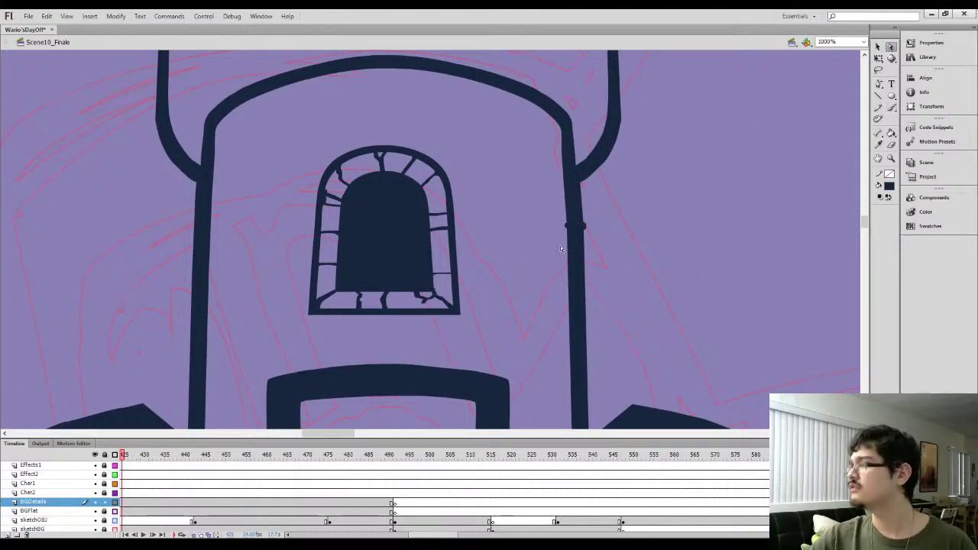
left_click(566, 225)
left_click_drag(582, 239, 586, 242)
key("Delete")
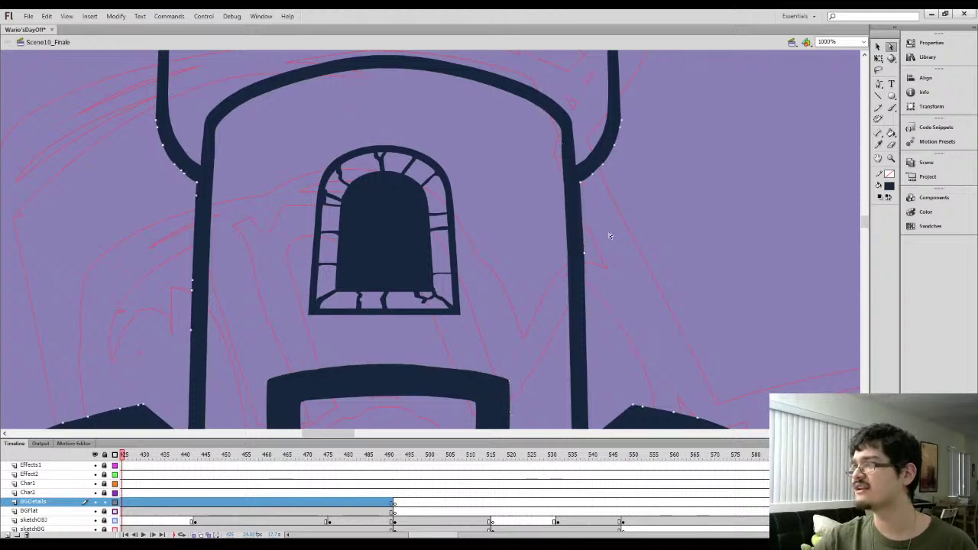
left_click(609, 234)
key("ctrl+minus")
key("ctrl+minus")
key("ctrl+minus")
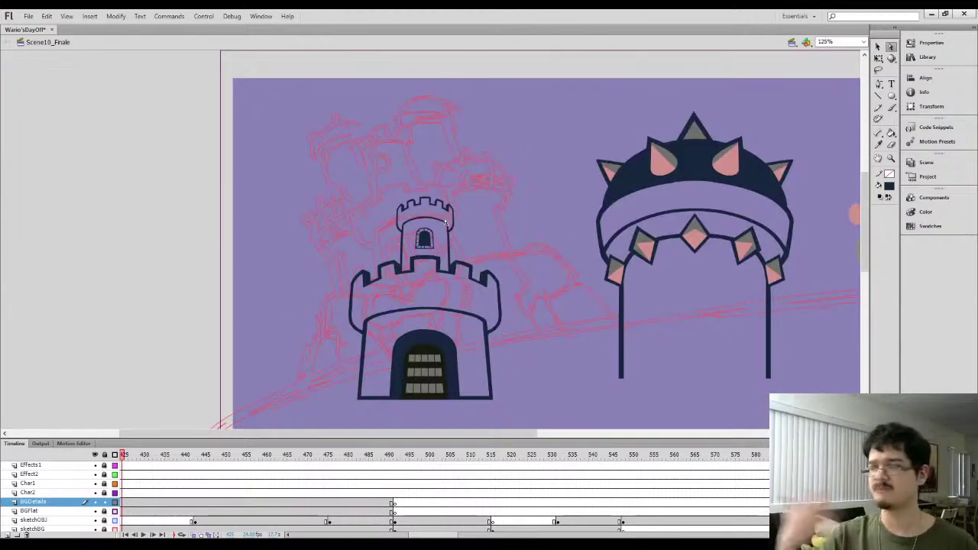
Make the upper tower window slightly shorter with Free Transform
key("q")
left_click(428, 243)
left_click_drag(425, 250, 425, 246)
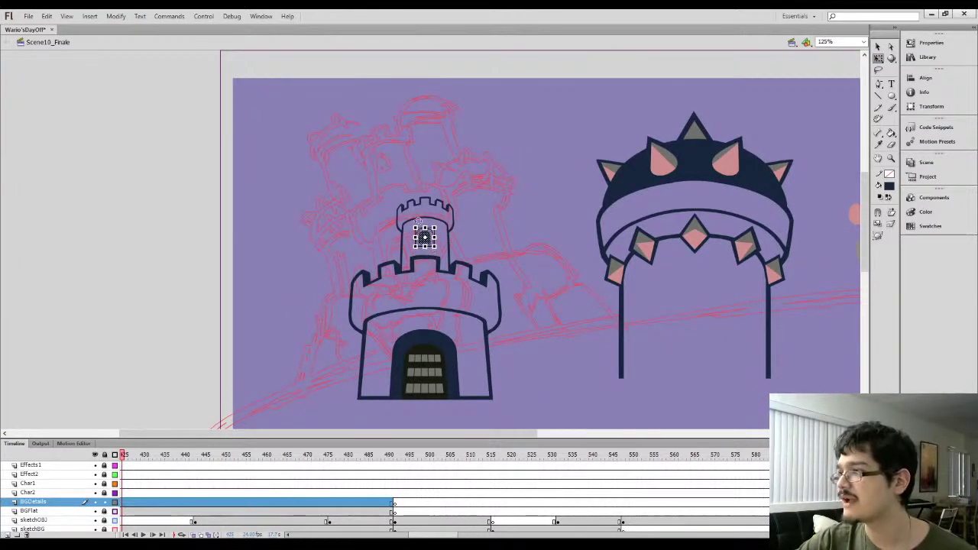
left_click(350, 246)
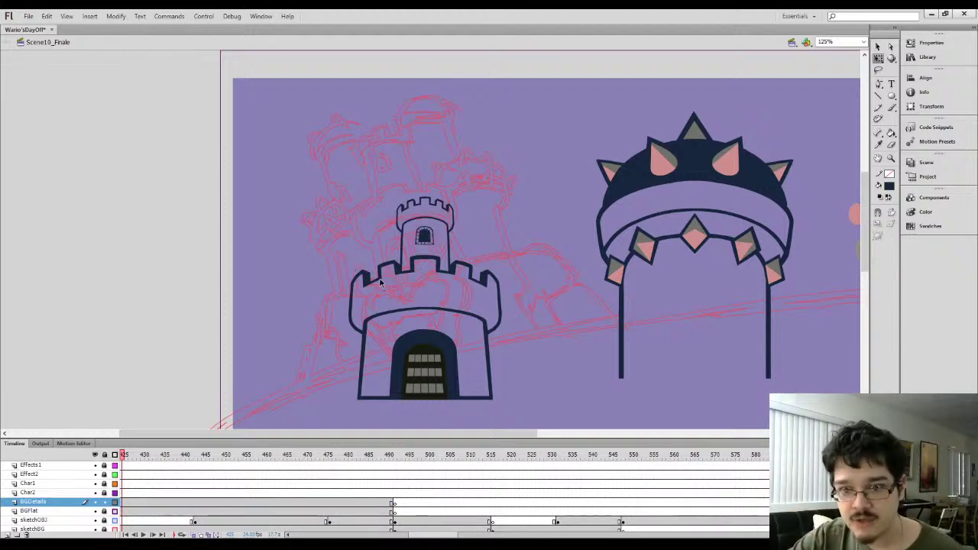
left_click(433, 239)
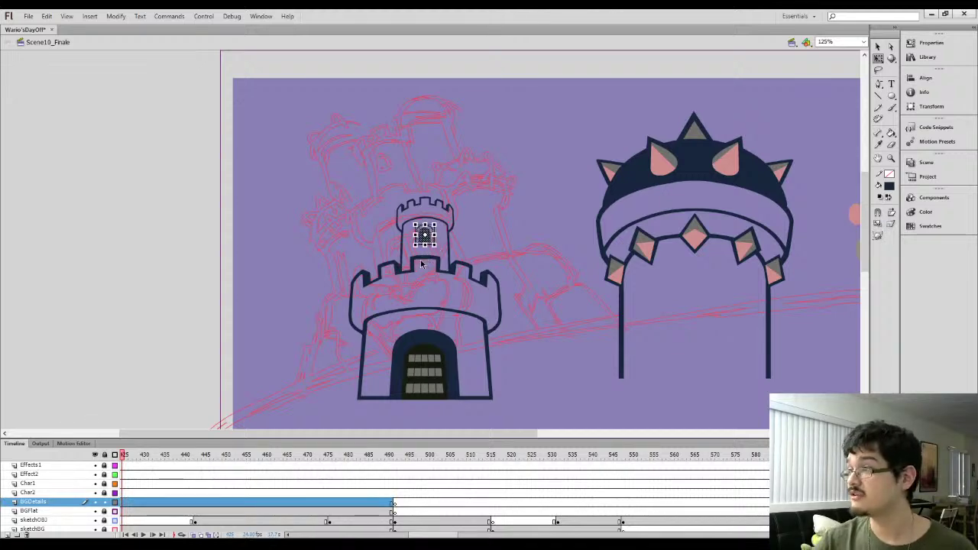
left_click(472, 238)
Sample the navy swatch, paint a test scribble beside the swatches, then undo it
left_click_drag(489, 262, 337, 240)
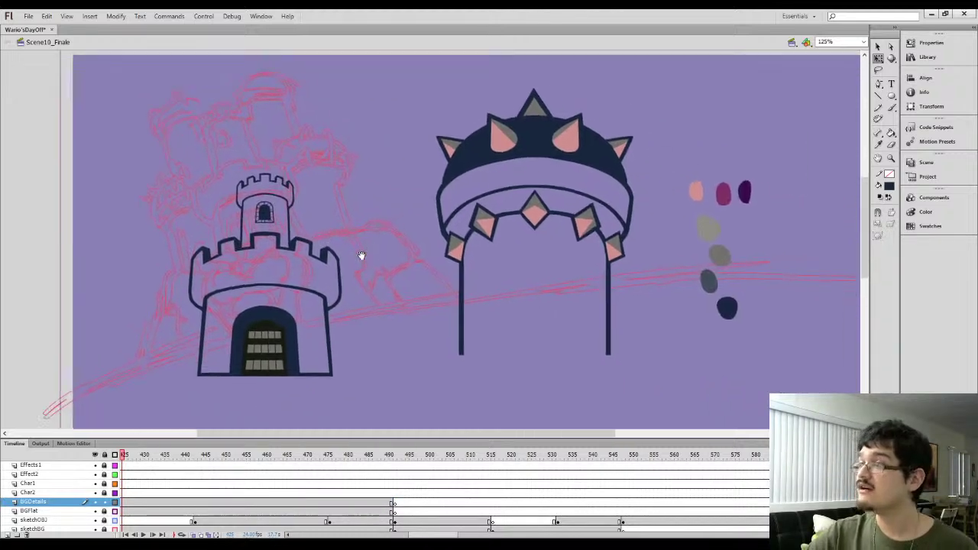
left_click_drag(449, 264, 376, 258)
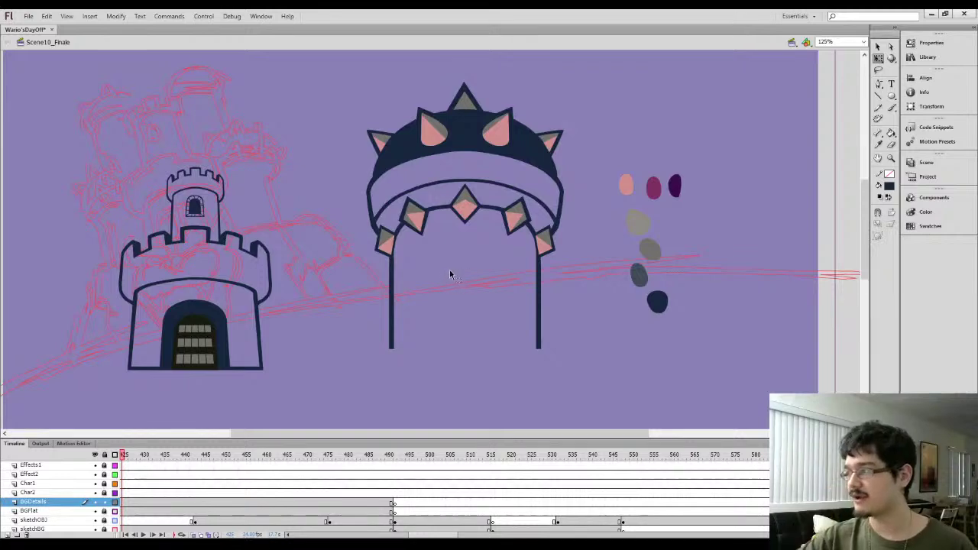
key("i")
left_click(661, 296)
key("b")
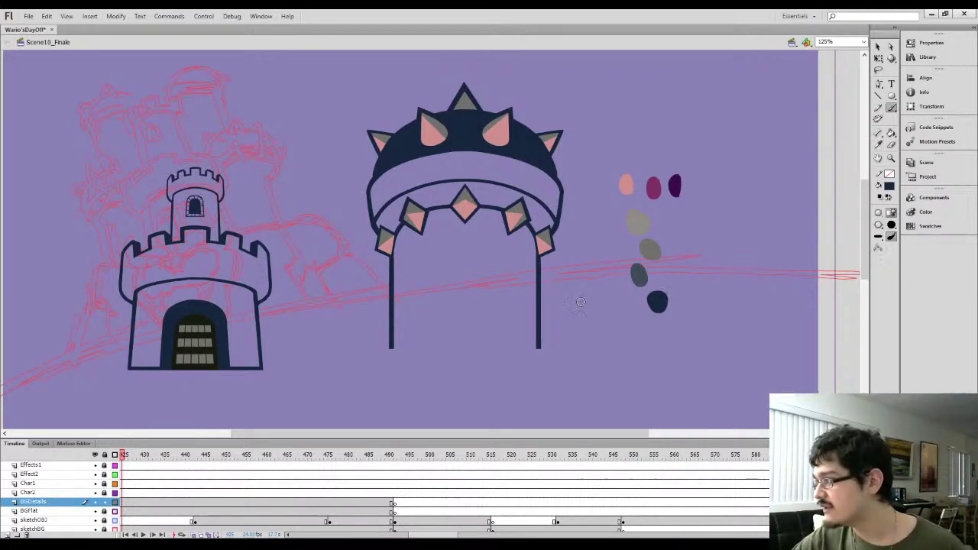
left_click_drag(595, 300, 604, 332)
key("ctrl+z")
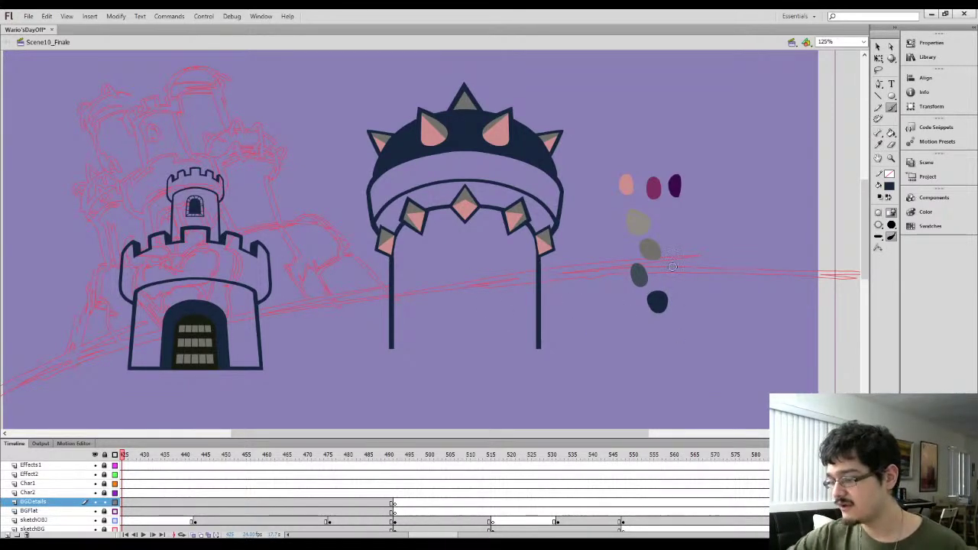
Test light grey and dark grey brush strokes from the swatches, deleting the grey scribble
key("i")
left_click(642, 224)
key("b")
mouse_move(578, 259)
left_mouse_down()
mouse_move(589, 303)
mouse_move(592, 285)
mouse_move(568, 263)
mouse_move(606, 253)
mouse_move(567, 269)
left_mouse_up()
key("l")
key("Delete")
key("b")
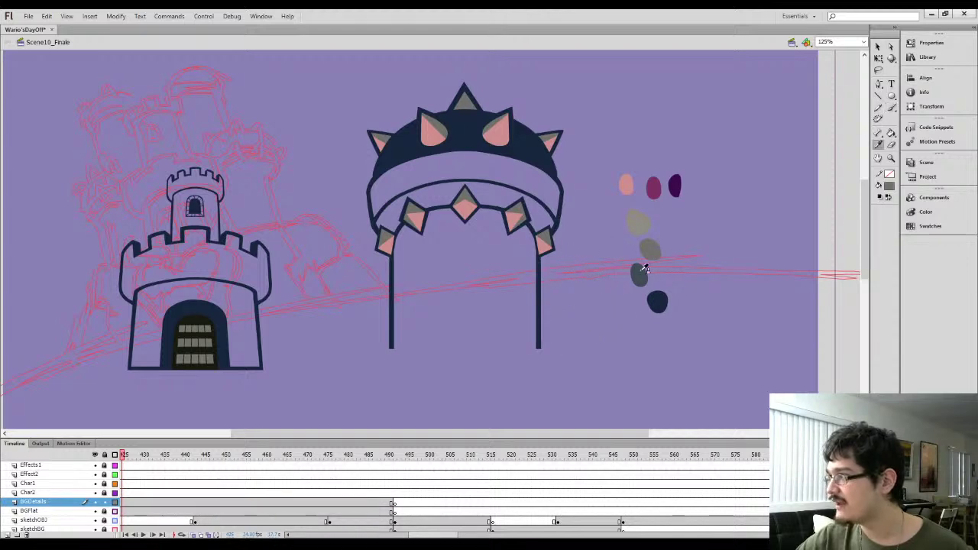
mouse_move(582, 311)
left_mouse_down()
mouse_move(594, 293)
mouse_move(581, 283)
mouse_move(587, 273)
mouse_move(596, 319)
mouse_move(590, 267)
mouse_move(602, 340)
mouse_move(558, 260)
left_mouse_up()
key("i")
left_click(650, 250)
key("b")
Clear the test strokes and brush a navy ellipse outline beside the swatches
key("i")
left_click(657, 302)
key("b")
key("l")
key("Delete")
key("b")
mouse_move(735, 243)
left_mouse_down()
mouse_move(700, 294)
mouse_move(745, 243)
left_mouse_up()
Fill the test ellipse dark grey with a lighter grey highlight, then delete it
key("i")
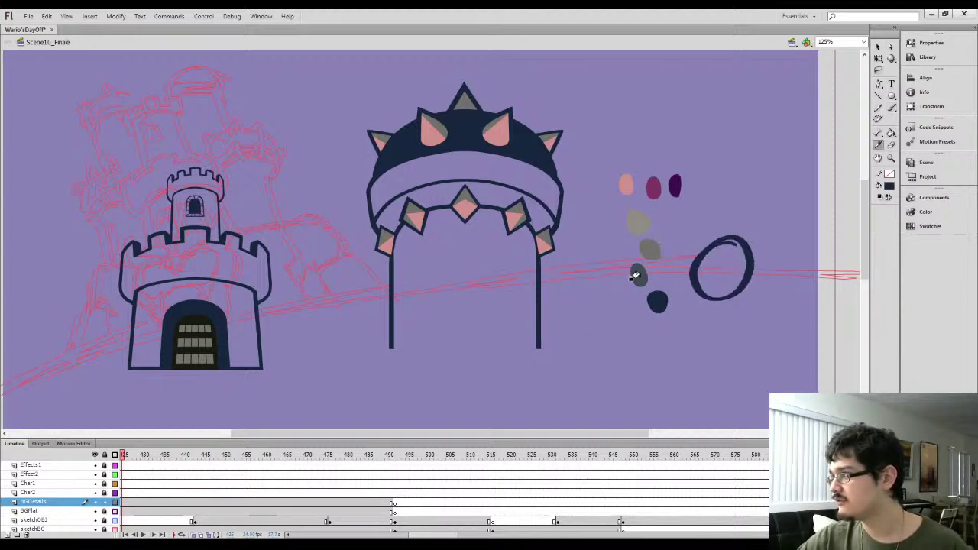
left_click(636, 276)
left_click(723, 268)
key("b")
mouse_move(717, 264)
left_mouse_down()
mouse_move(708, 258)
mouse_move(729, 246)
mouse_move(713, 263)
mouse_move(726, 217)
mouse_move(683, 236)
left_mouse_up()
key("i")
left_click(645, 224)
key("b")
key("l")
key("Delete")
Reposition the view on the castle and crown and check the tower window
left_click_drag(574, 291, 568, 305)
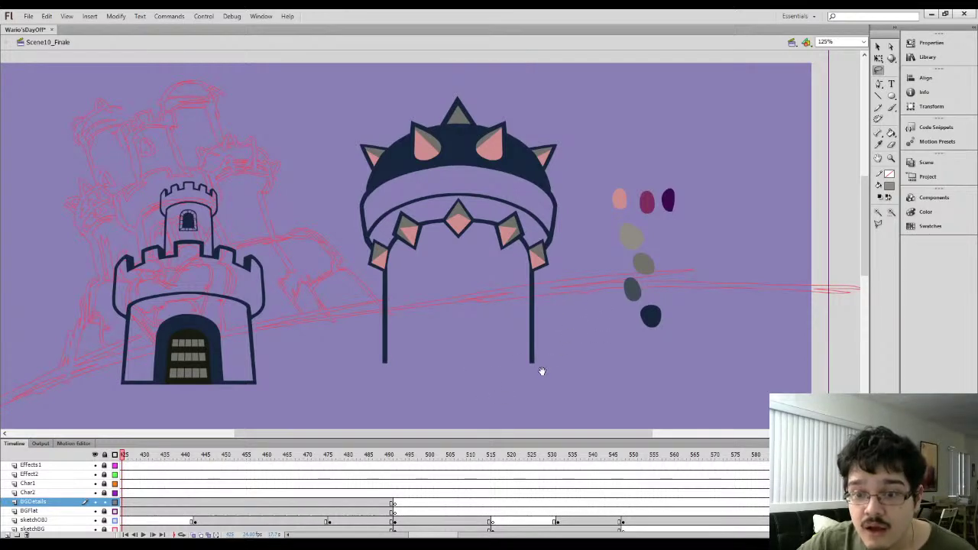
left_click_drag(577, 338, 567, 335)
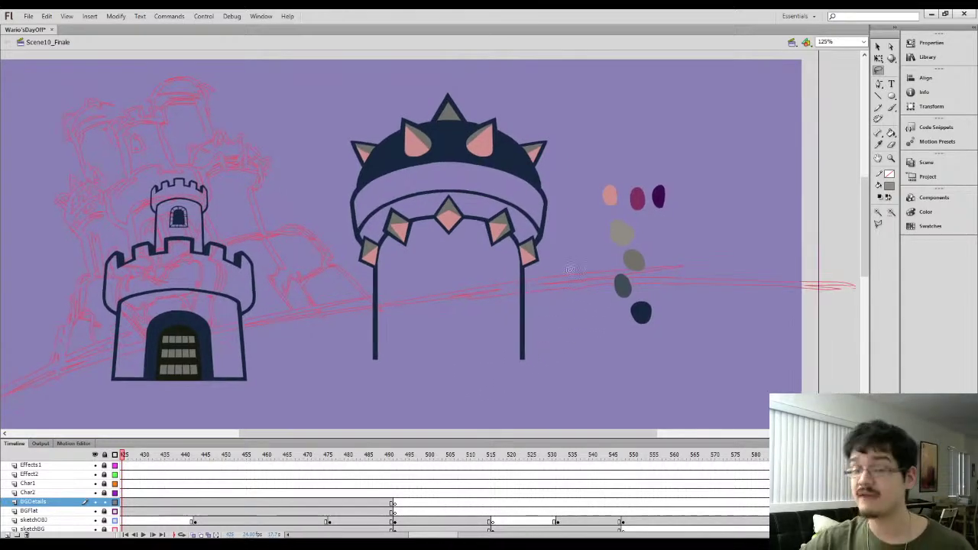
mouse_move(371, 297)
left_mouse_down()
mouse_move(489, 274)
mouse_move(439, 279)
mouse_move(465, 282)
left_mouse_up()
key("v")
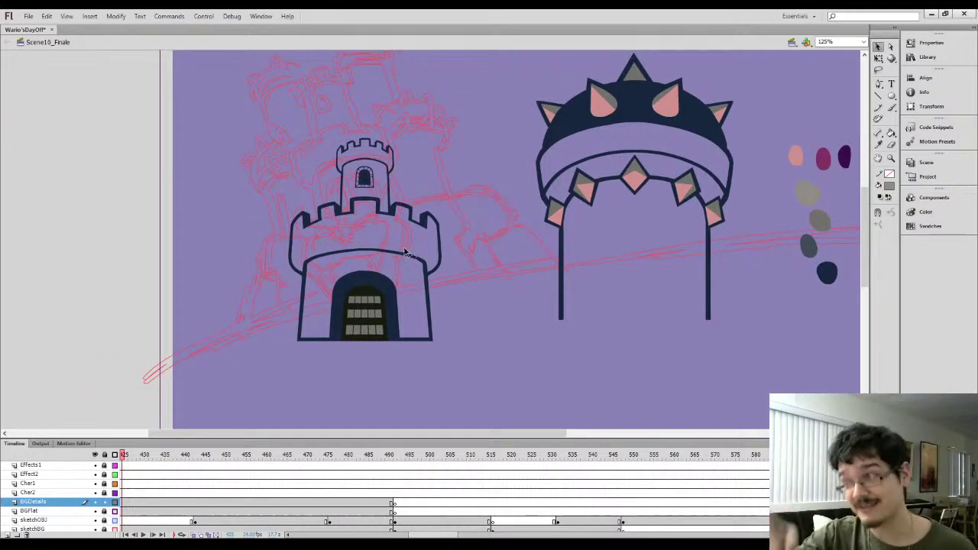
left_click_drag(513, 312, 492, 328)
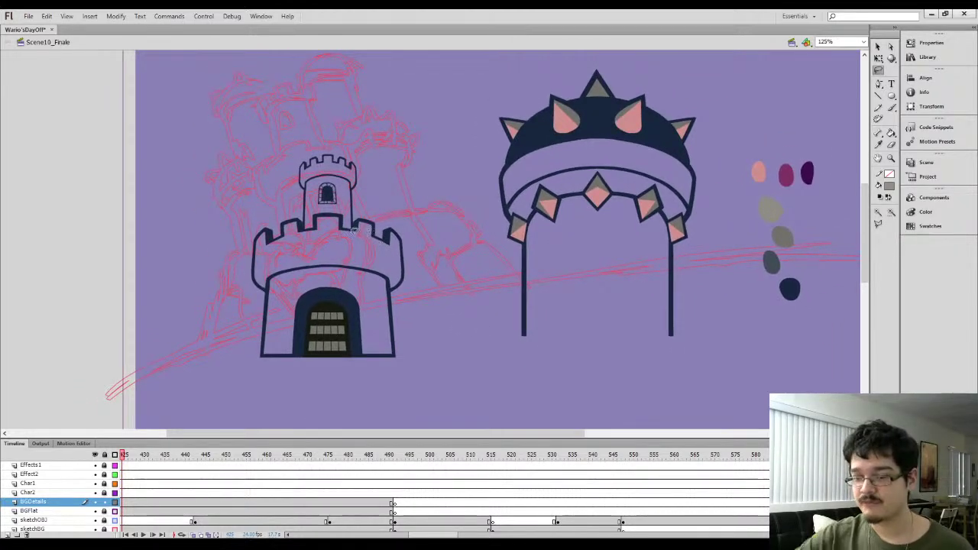
key("q")
left_click(327, 187)
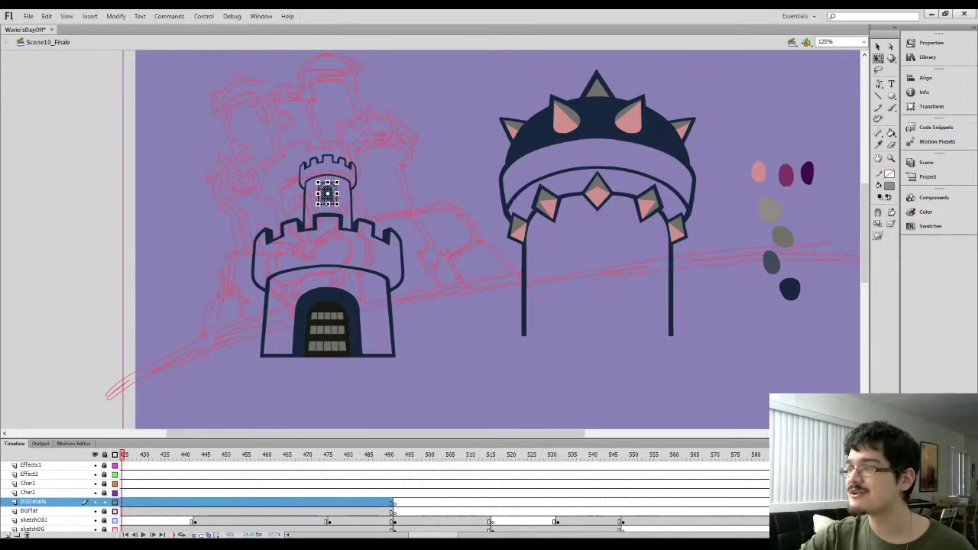
left_click(386, 197)
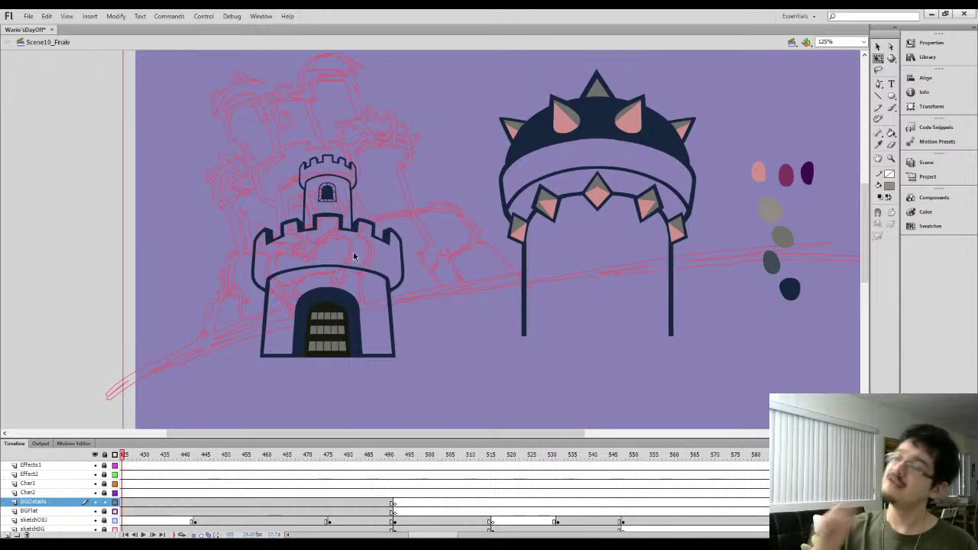
Lasso the crown and arches, shrink them to about half size, and move them down-left
key("l")
scroll(455, 252, "right", 2)
mouse_move(419, 264)
left_mouse_down()
mouse_move(474, 68)
mouse_move(631, 54)
mouse_move(655, 156)
mouse_move(644, 332)
mouse_move(423, 323)
mouse_move(420, 235)
mouse_move(466, 237)
mouse_move(402, 217)
mouse_move(387, 239)
left_mouse_up()
key("q")
left_click_drag(564, 356, 466, 248)
left_click_drag(380, 166, 463, 257)
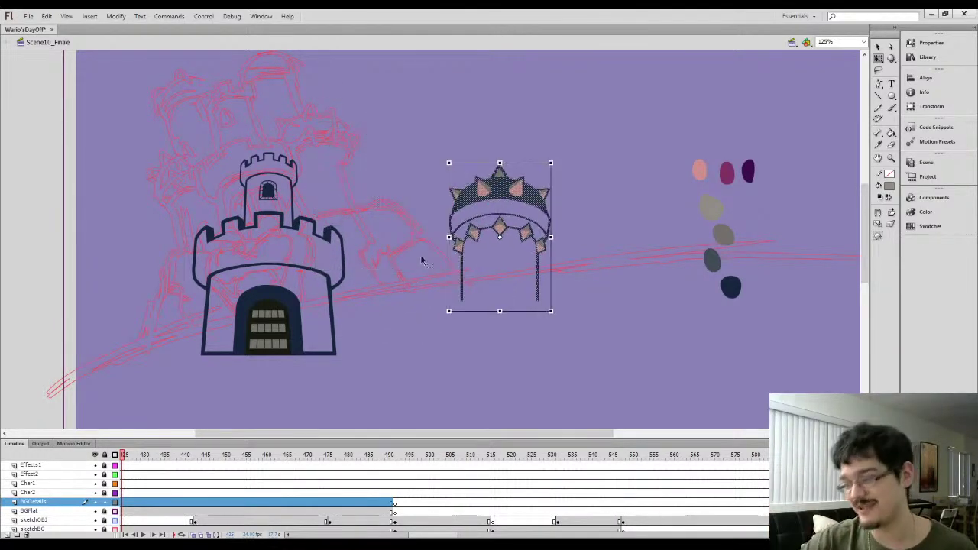
Sample the dark grey swatch and fill the castle body, upper wall, tower and crenellated top, with a darker turret window
left_click(393, 296)
key("i")
left_click(712, 260)
left_click(278, 278)
left_click(273, 242)
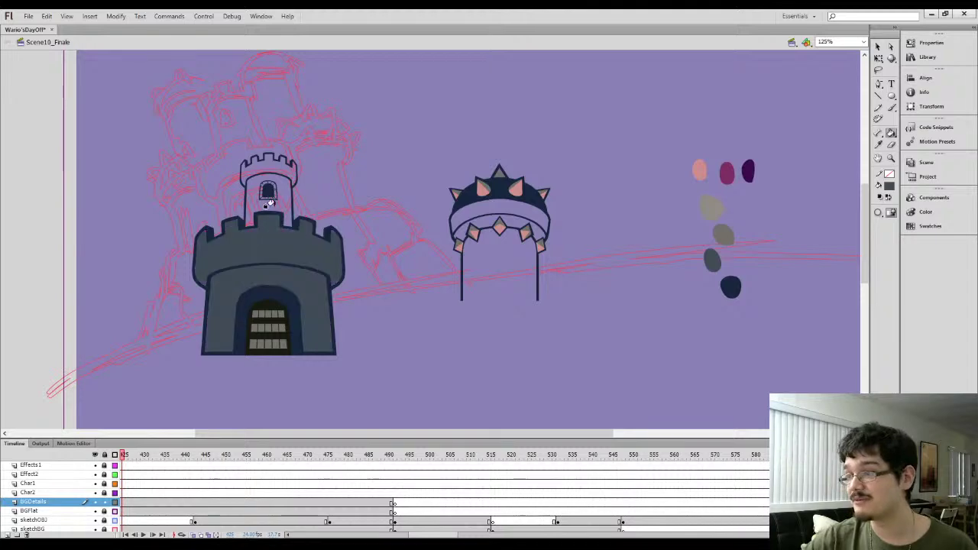
left_click(269, 205)
left_click(276, 164)
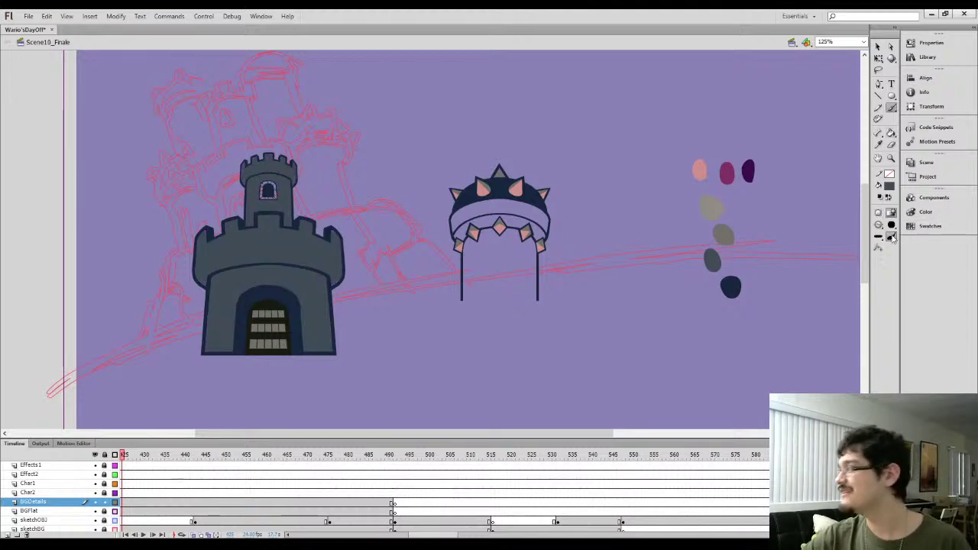
left_click(269, 188)
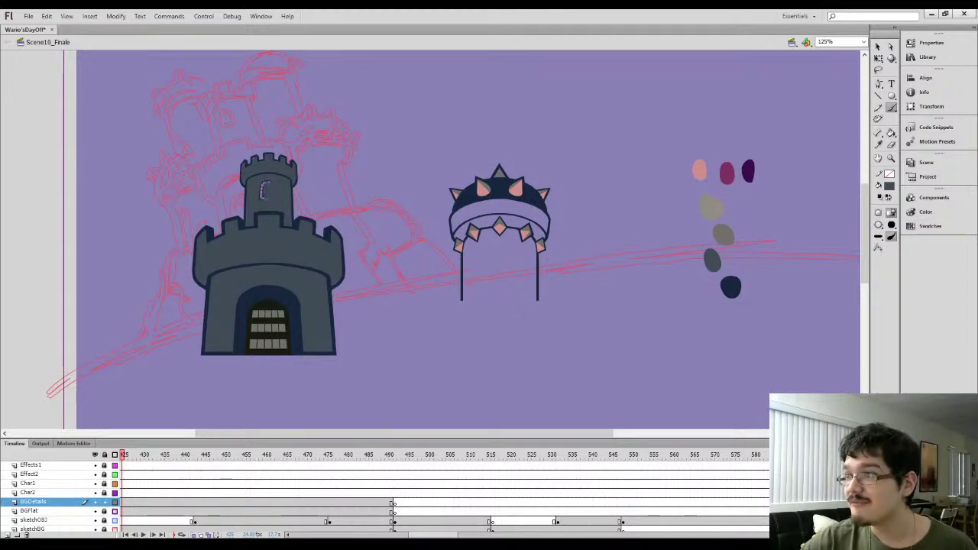
left_click(268, 191)
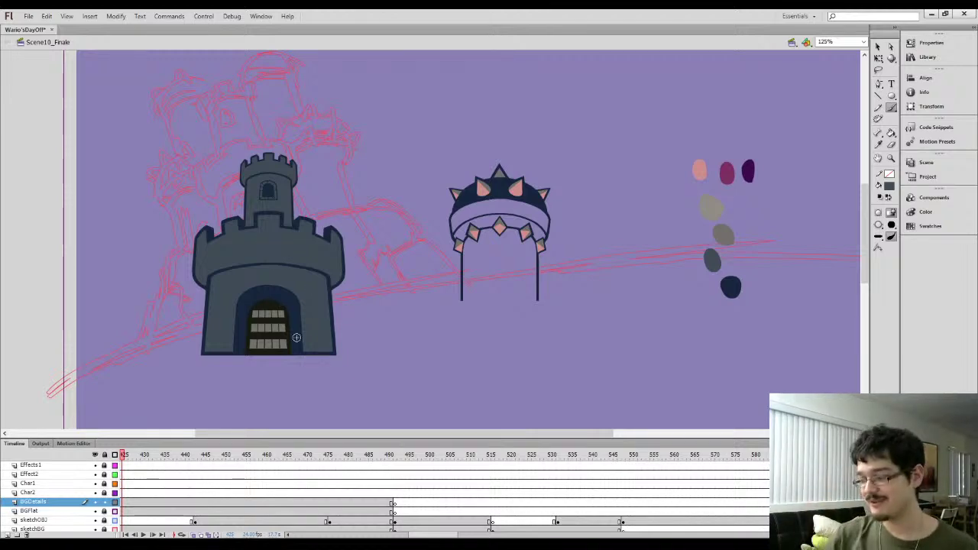
Reframe the view on the castle and zoom in on the left battlement area
key("ctrl+equal")
left_click_drag(280, 242, 520, 256)
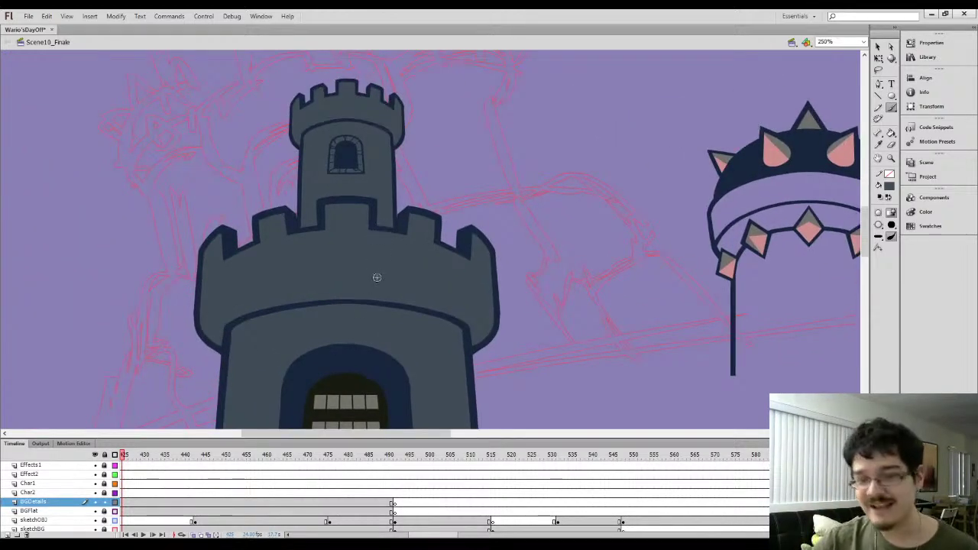
key("ctrl+minus")
left_click_drag(454, 286, 366, 254)
left_click_drag(531, 288, 543, 286)
key("i")
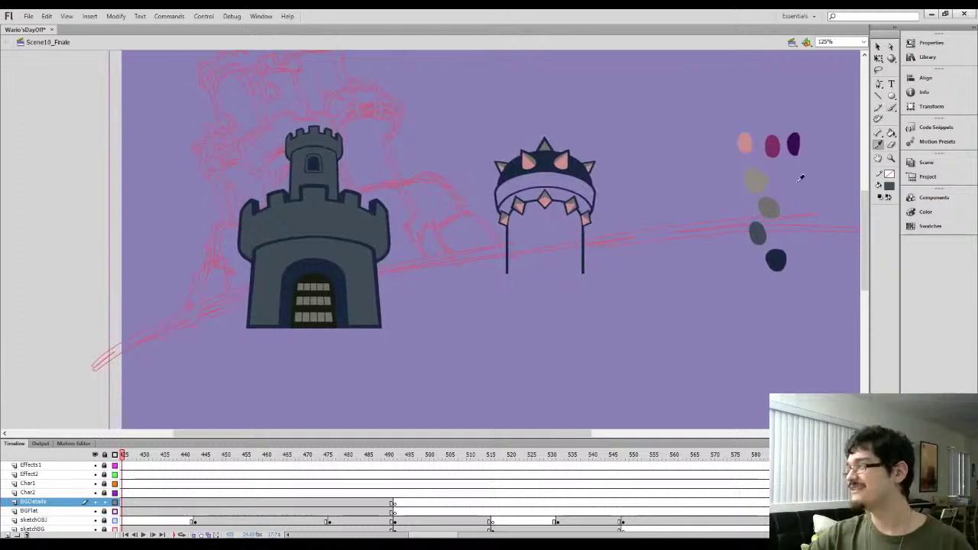
key("b")
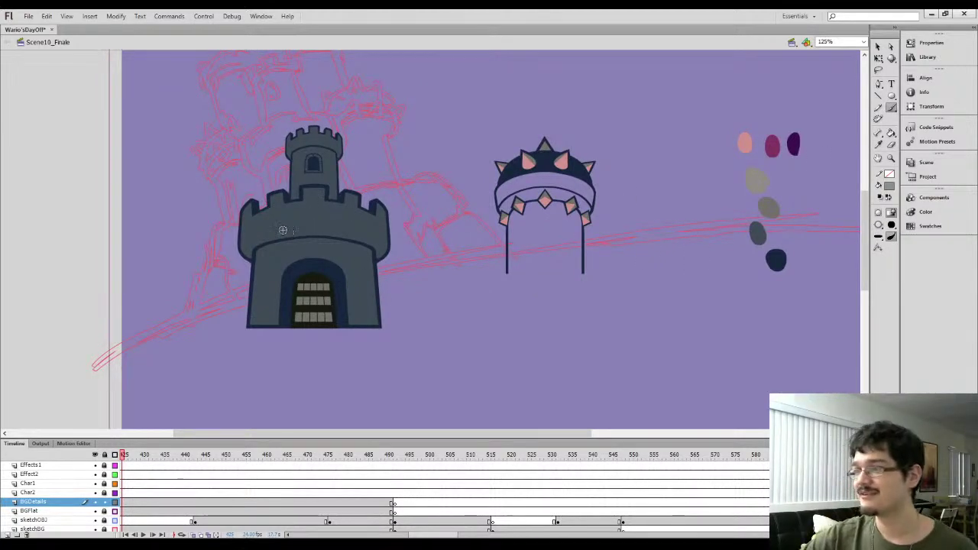
key("l")
left_click_drag(223, 228, 225, 235)
key("ctrl+equal")
key("Escape")
Draw a curved pencil line across the battlements
key("y")
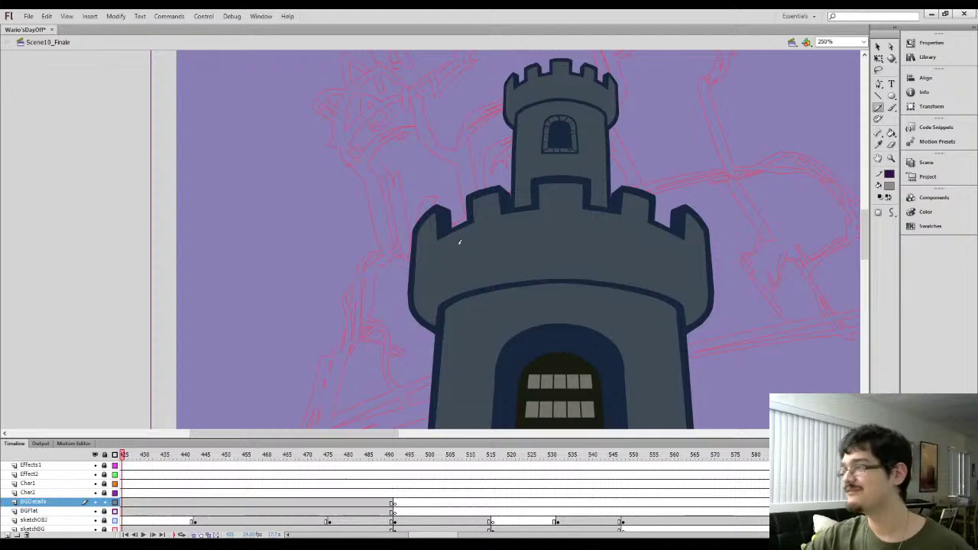
key("ctrl+z")
left_click_drag(398, 270, 416, 241)
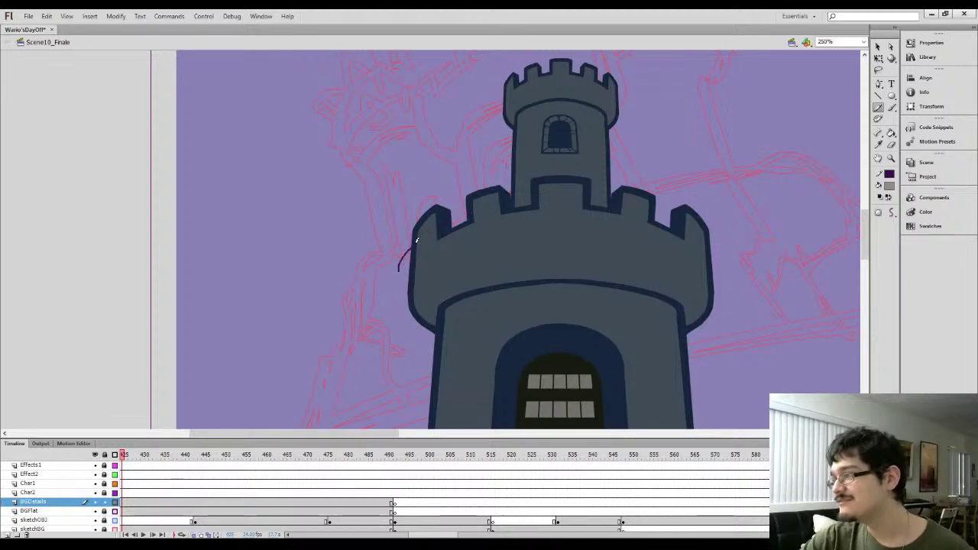
mouse_move(609, 192)
left_mouse_down()
mouse_move(670, 208)
mouse_move(742, 261)
left_mouse_up()
key("ctrl+z")
mouse_move(398, 275)
left_mouse_down()
mouse_move(476, 202)
mouse_move(507, 222)
mouse_move(462, 213)
mouse_move(520, 196)
left_mouse_up()
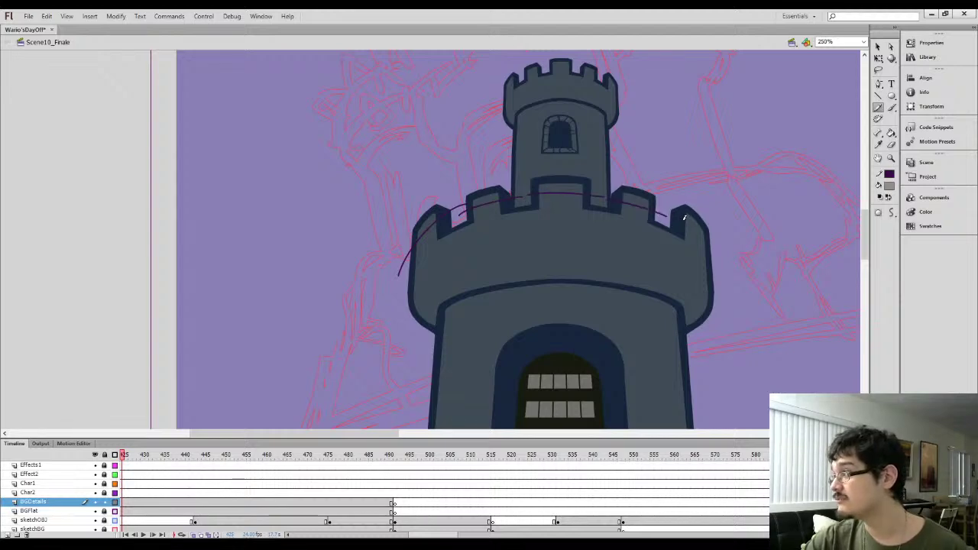
Fill three battlement tops light grey
key("k")
left_click(634, 201)
left_click(690, 223)
left_click(562, 190)
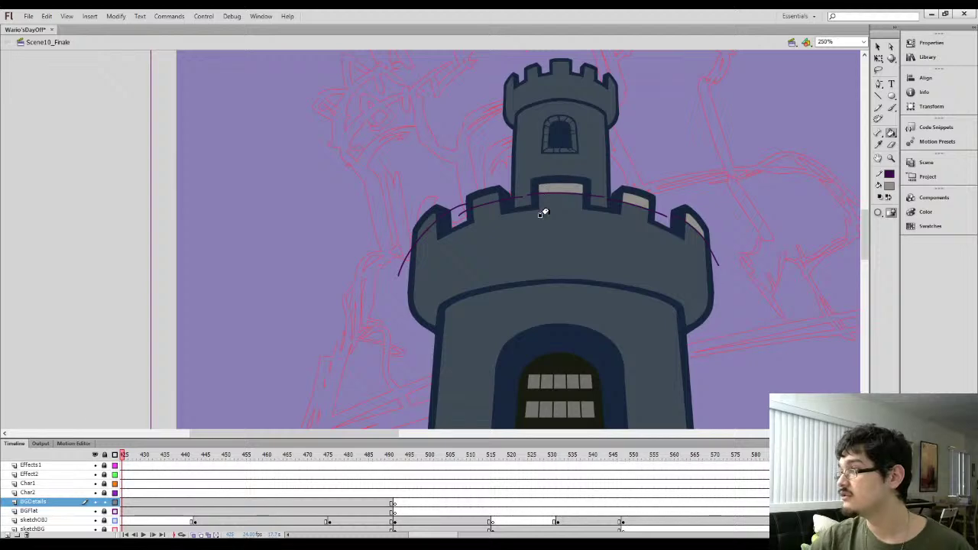
key("ctrl+minus")
left_click_drag(677, 278, 402, 216)
Sample the darker grey swatch and zoom in on the small tower
key("i")
left_click(678, 168)
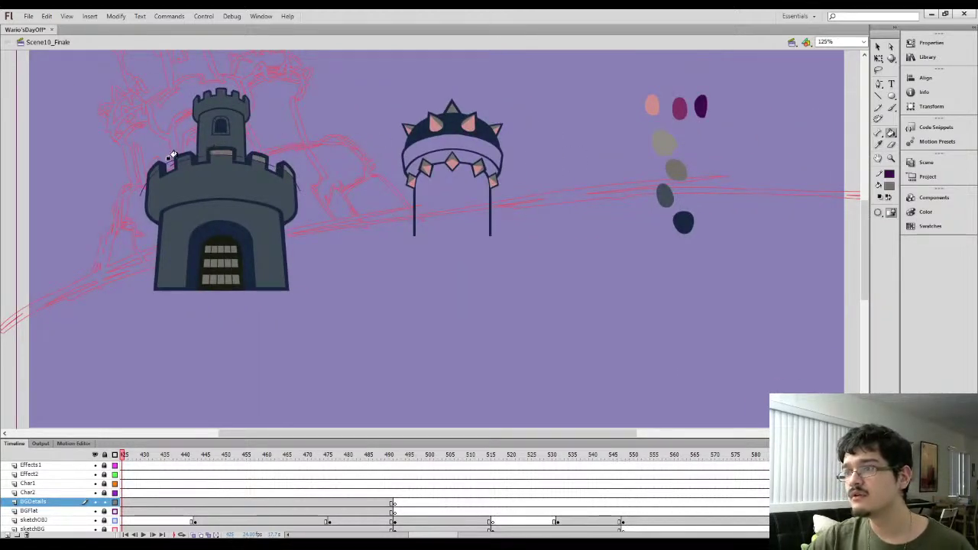
left_click_drag(182, 196, 385, 285)
key("l")
mouse_move(367, 216)
left_mouse_down()
mouse_move(421, 200)
mouse_move(415, 234)
left_mouse_up()
key("ctrl+equal")
left_click(367, 255)
left_click_drag(356, 286, 382, 127)
Draw a curved shading line across the small tower's top
key("y")
left_click_drag(413, 207, 419, 252)
left_click_drag(419, 218, 358, 293)
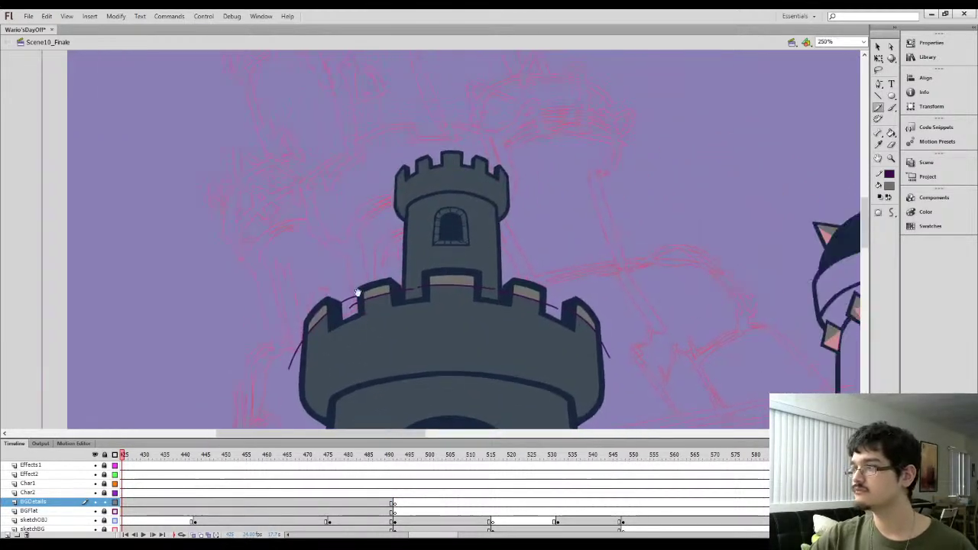
left_click_drag(403, 266, 486, 256)
key("k")
left_click(475, 241)
key("ctrl+equal")
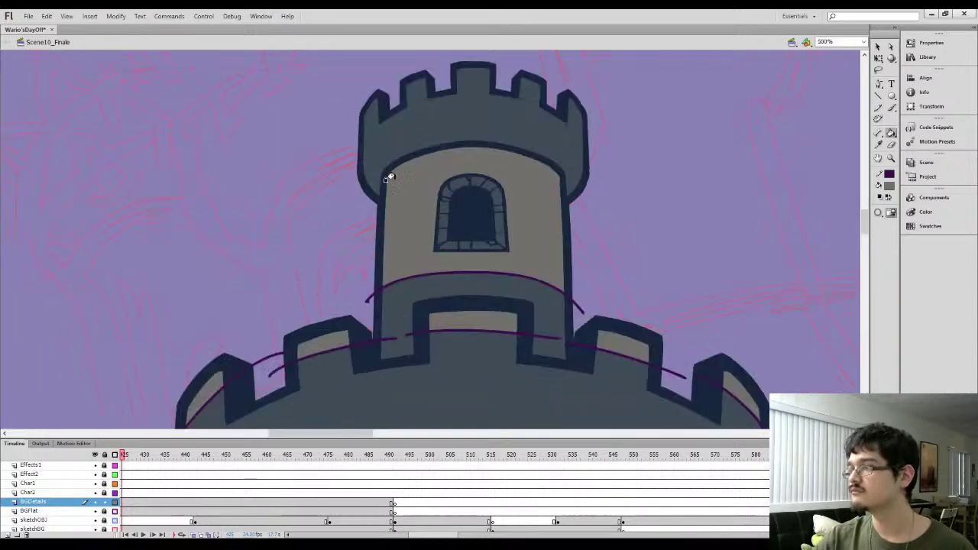
key("ctrl+z")
Fill the tower's upper wall tan and draw a dividing line across it
key("y")
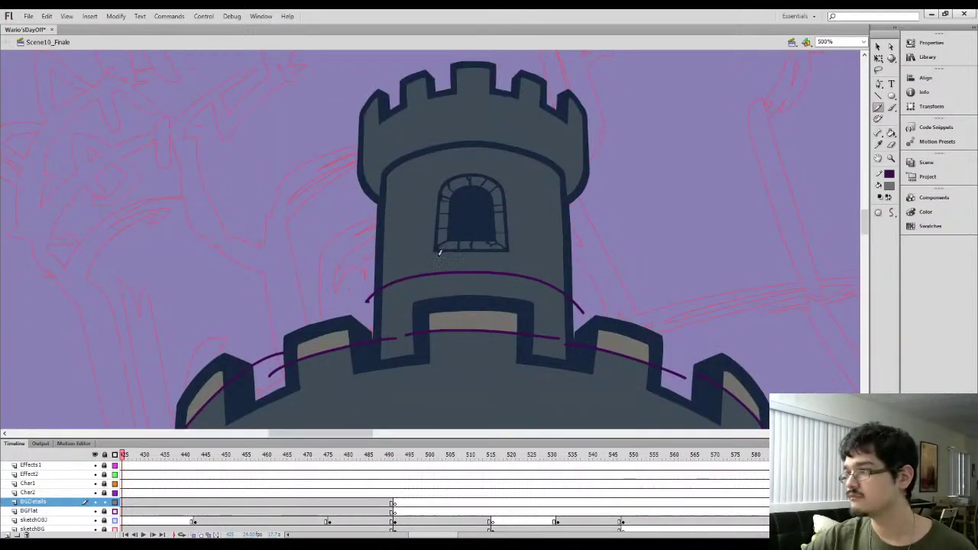
key("k")
left_click(507, 242)
left_click_drag(448, 226, 470, 243)
key("y")
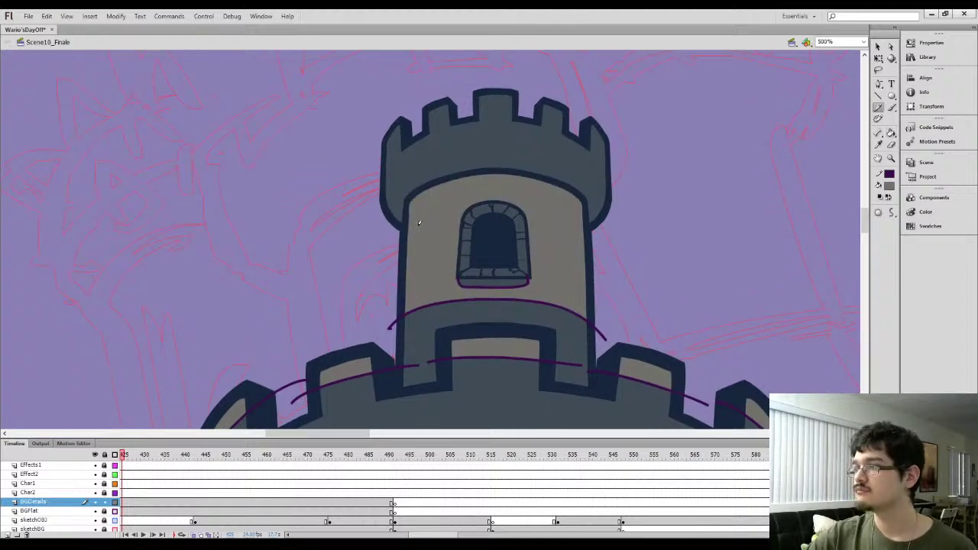
left_click_drag(409, 224, 491, 194)
left_click_drag(561, 212, 595, 243)
Fill the strip above the dividing line with the battlement grey
key("i")
left_click(585, 177)
left_click(555, 197)
left_click_drag(474, 240, 468, 257)
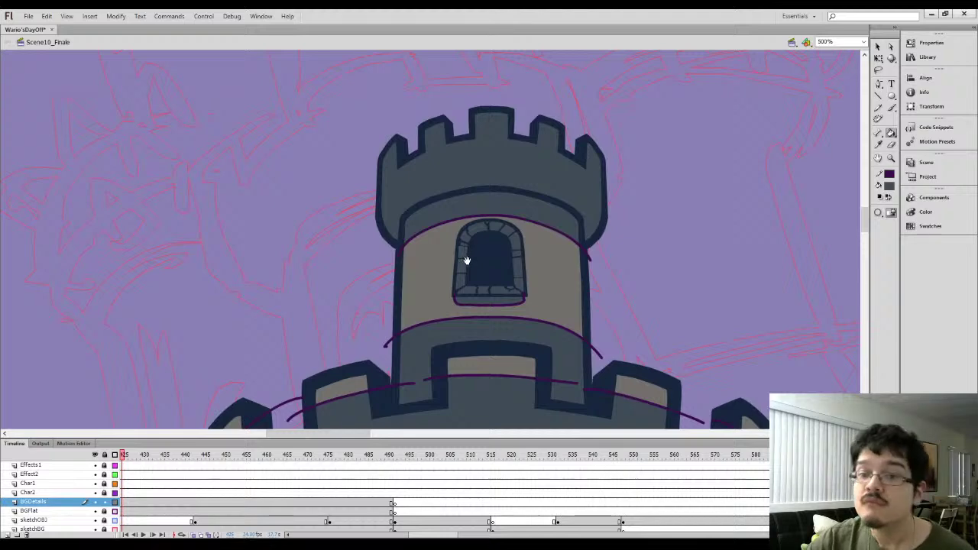
key("ctrl+a")
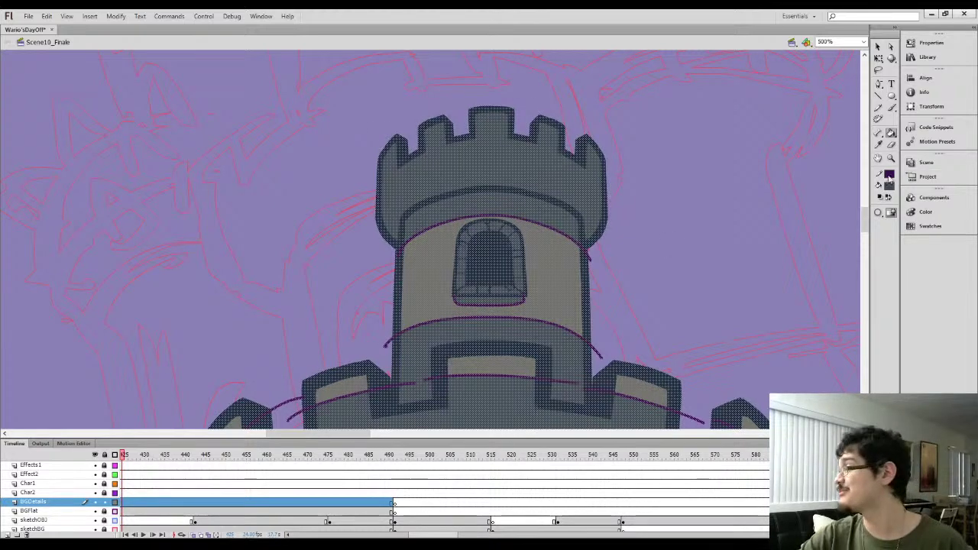
Draw a line along the turret's upper ring
key("b")
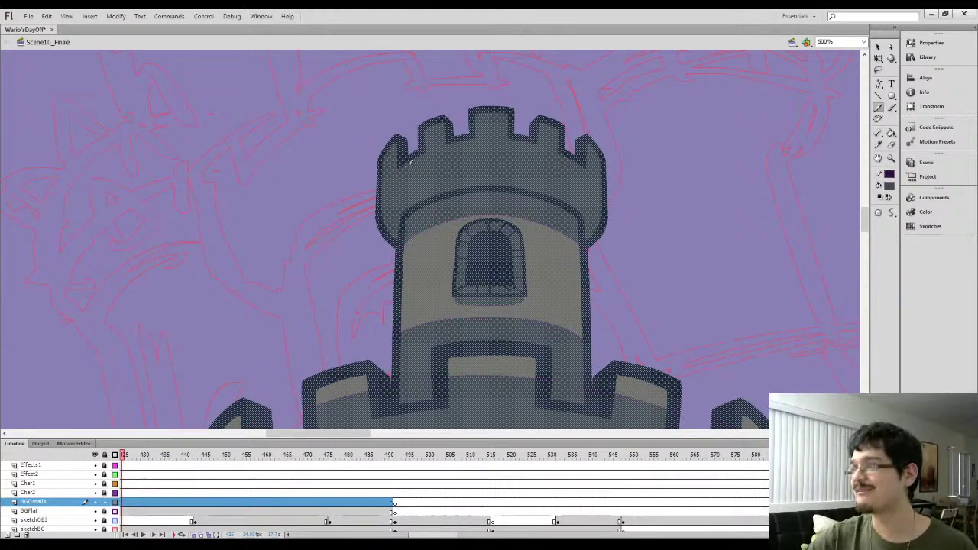
left_click_drag(377, 184, 413, 153)
key("ctrl+z")
mouse_move(372, 193)
left_mouse_down()
mouse_move(417, 140)
mouse_move(493, 124)
left_mouse_up()
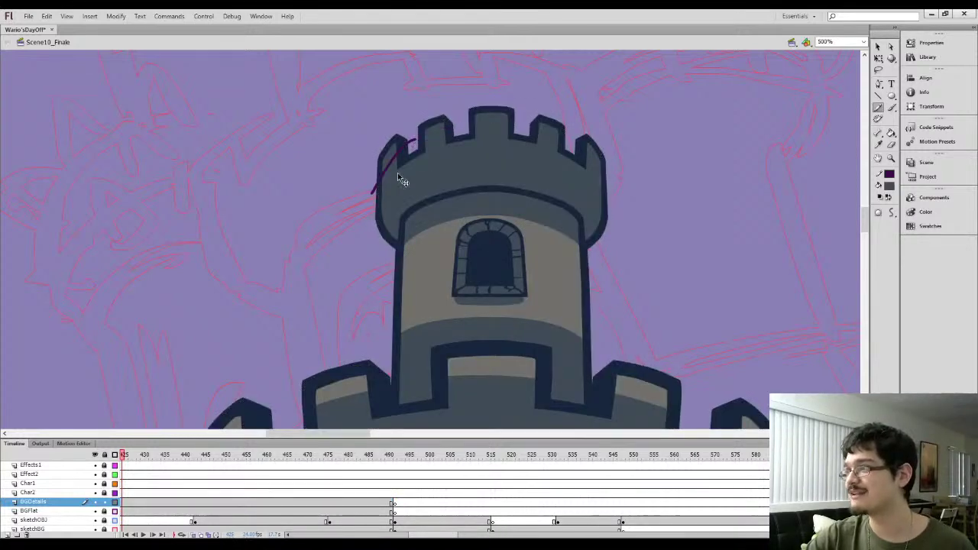
key("ctrl+z")
mouse_move(376, 214)
left_mouse_down()
mouse_move(397, 189)
mouse_move(447, 168)
mouse_move(535, 164)
mouse_move(597, 200)
mouse_move(609, 243)
left_mouse_up()
Fill the band under the battlements beige and remove the purple guide lines from the tower
key("k")
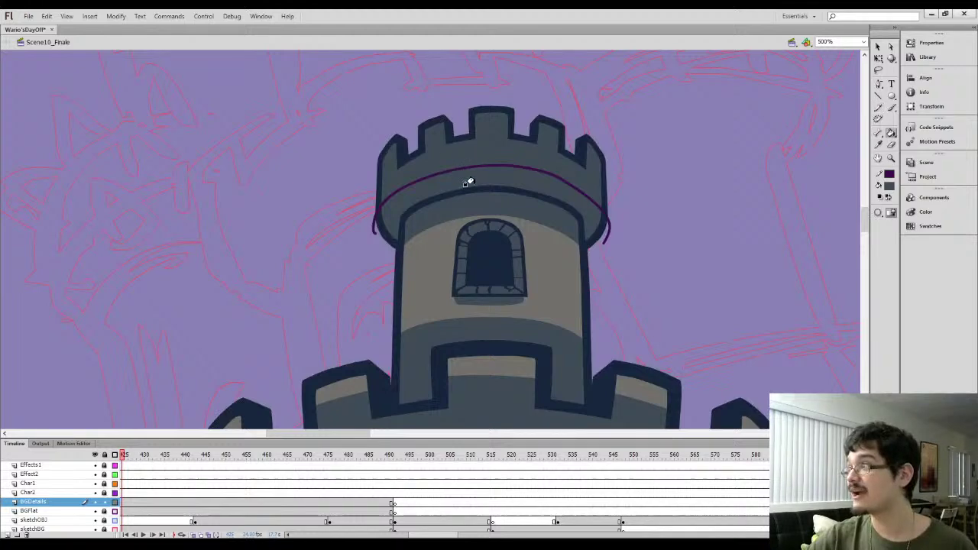
left_click(519, 164)
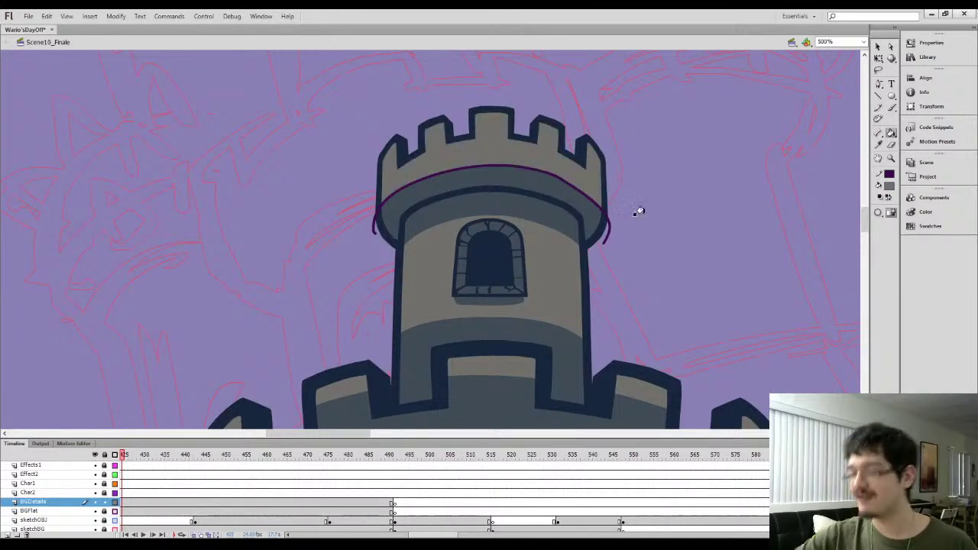
key("ctrl+a")
left_click(958, 189)
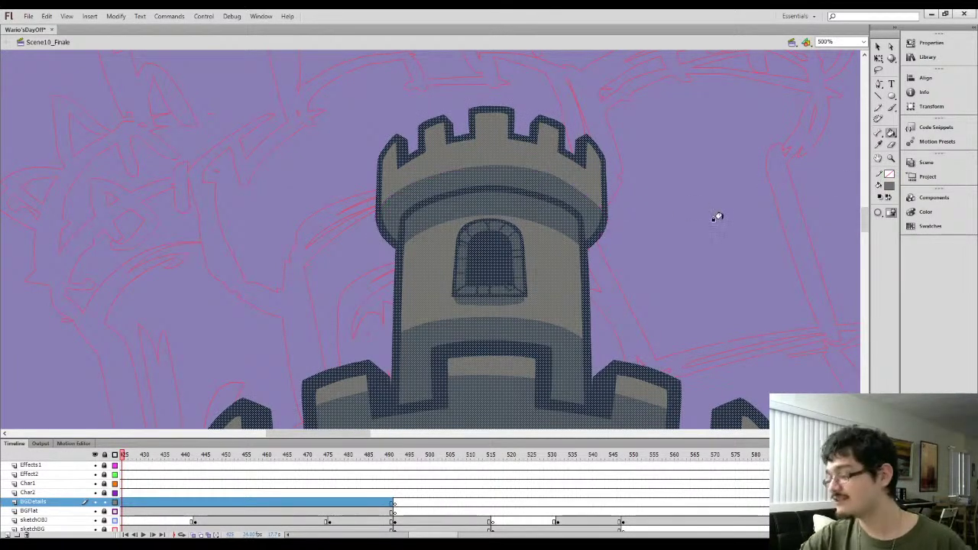
key("l")
left_click(716, 216)
key("v")
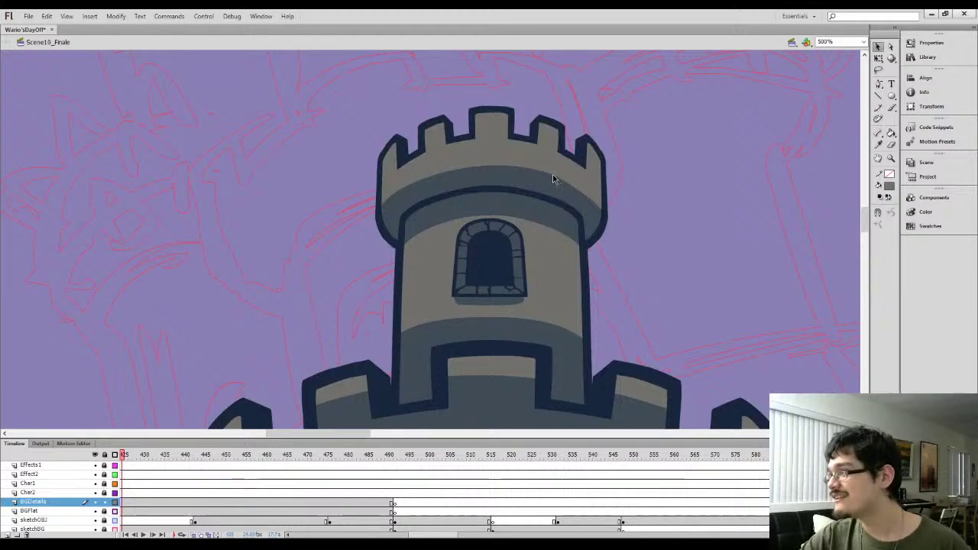
key("l")
left_click_drag(377, 230, 300, 209)
Zoom in on the turret window and try a flat fill on the window area, then undo it
key("ctrl+equal")
left_click_drag(357, 253, 383, 222)
key("i")
key("y")
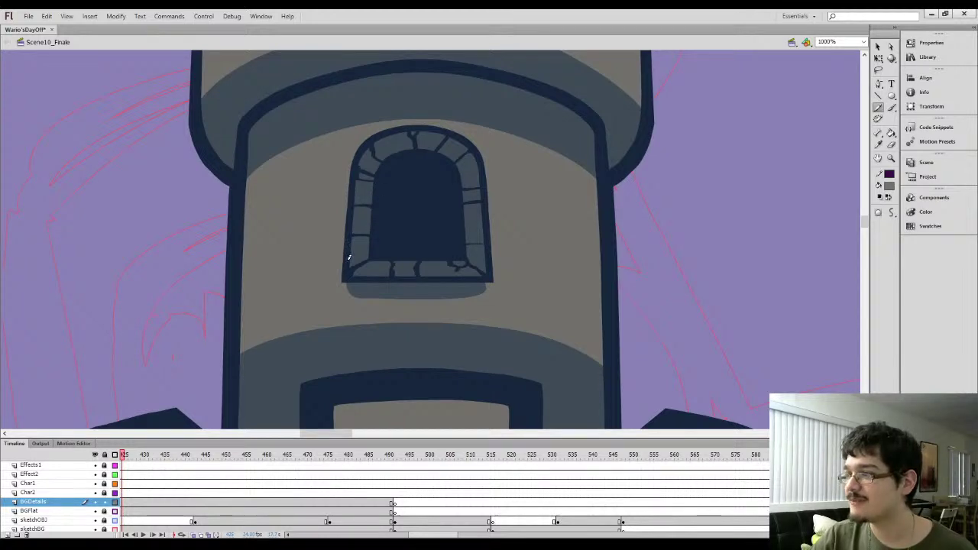
key("k")
left_click(345, 277)
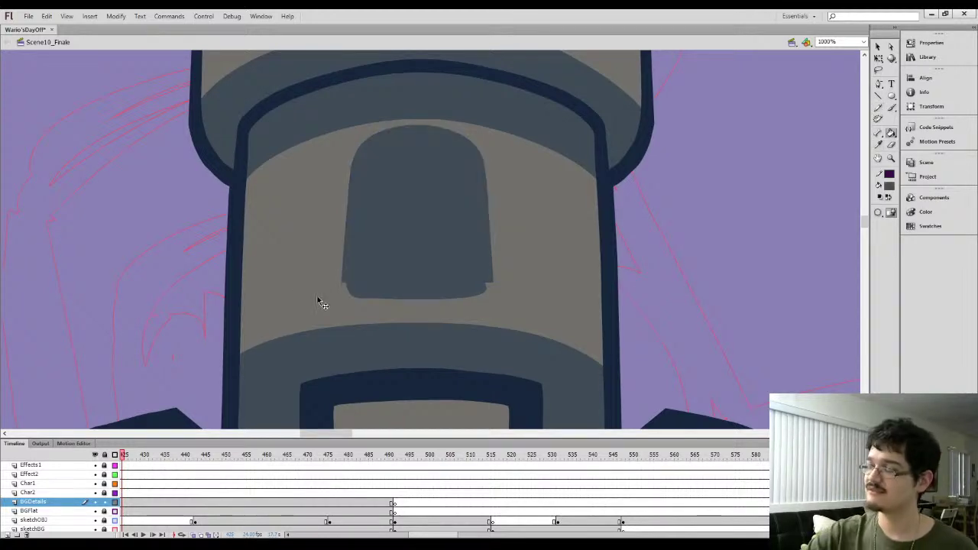
key("ctrl+z")
key("i")
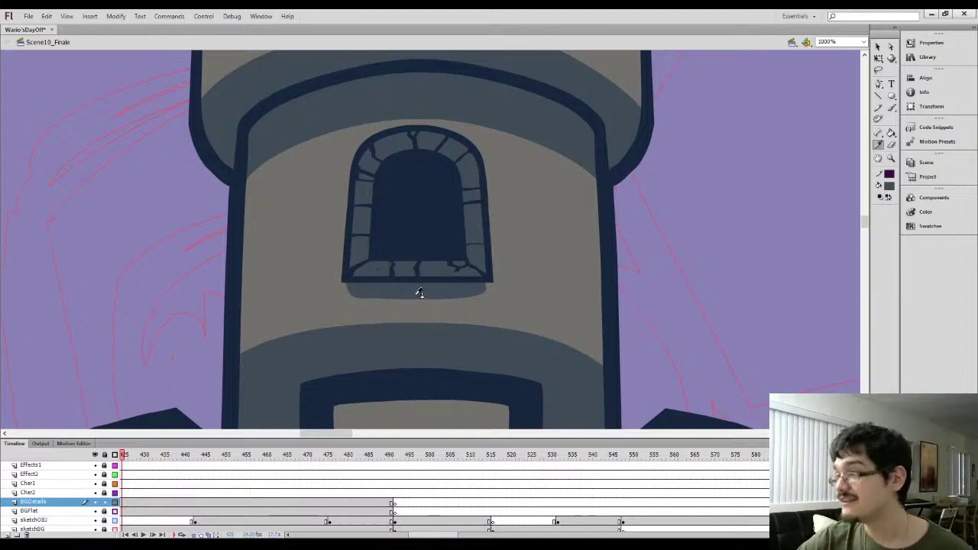
key("y")
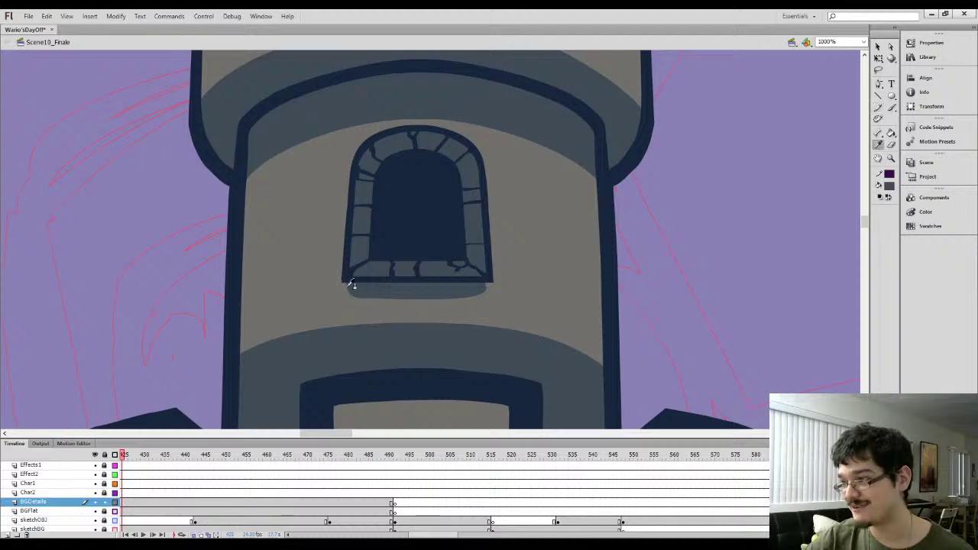
key("b")
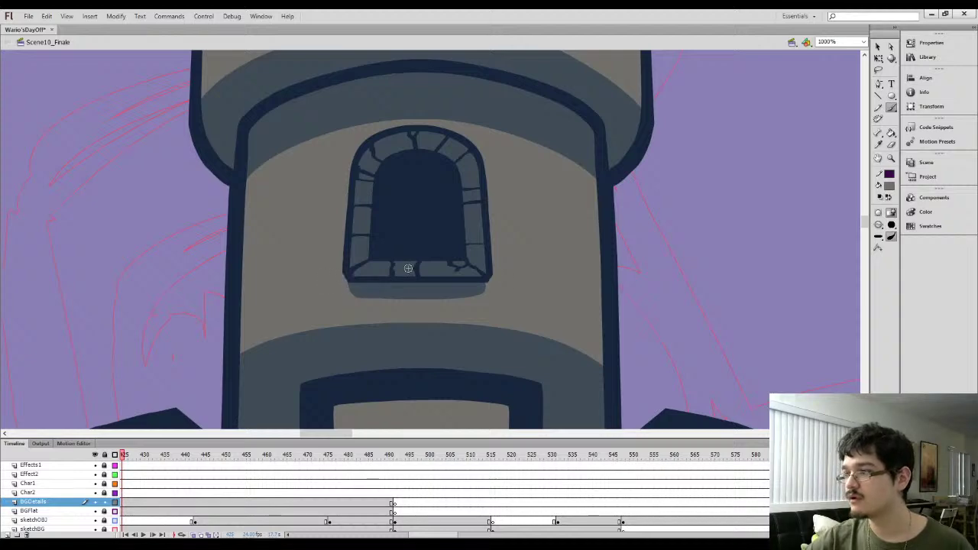
Temporarily cut the dark window fill, test grey arch shading, then paste the fill back in place
left_click_drag(463, 158, 474, 170)
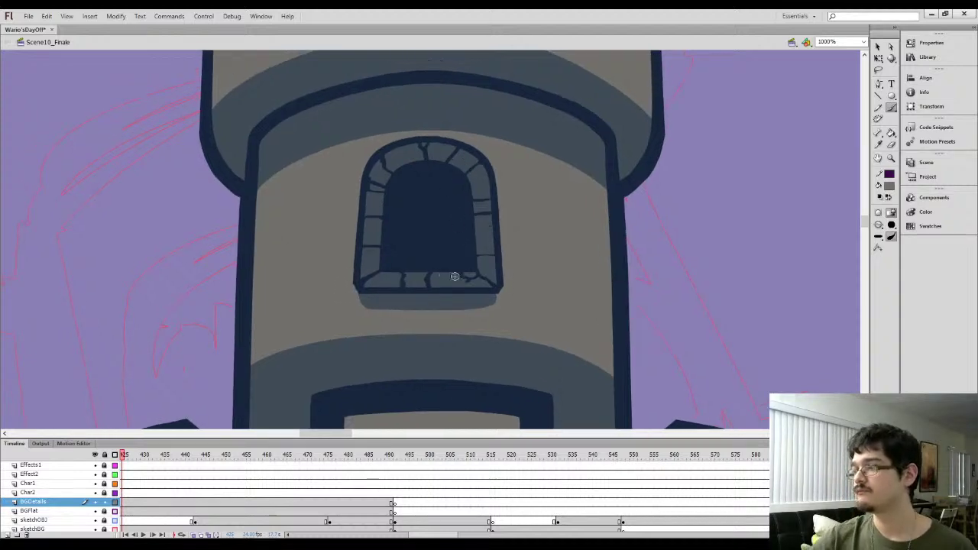
key("ctrl+a")
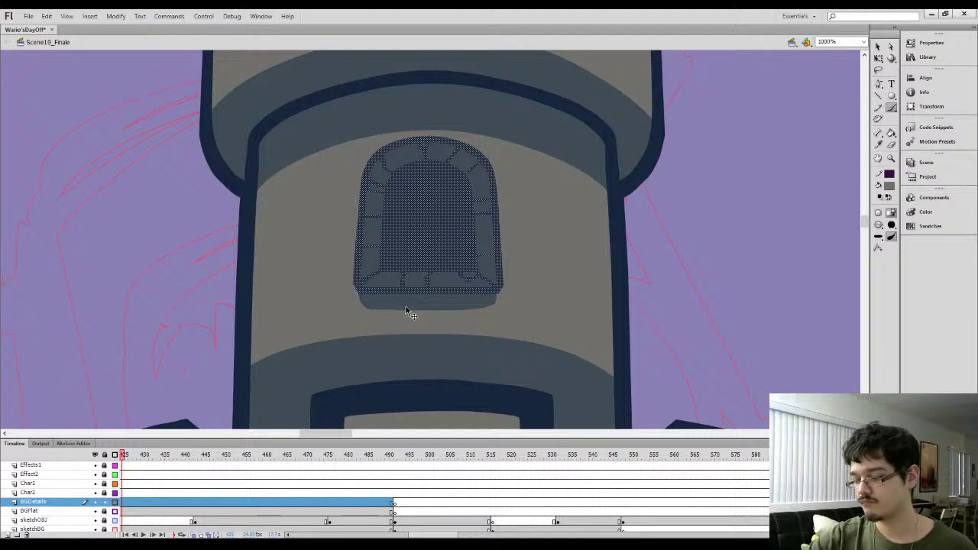
key("Delete")
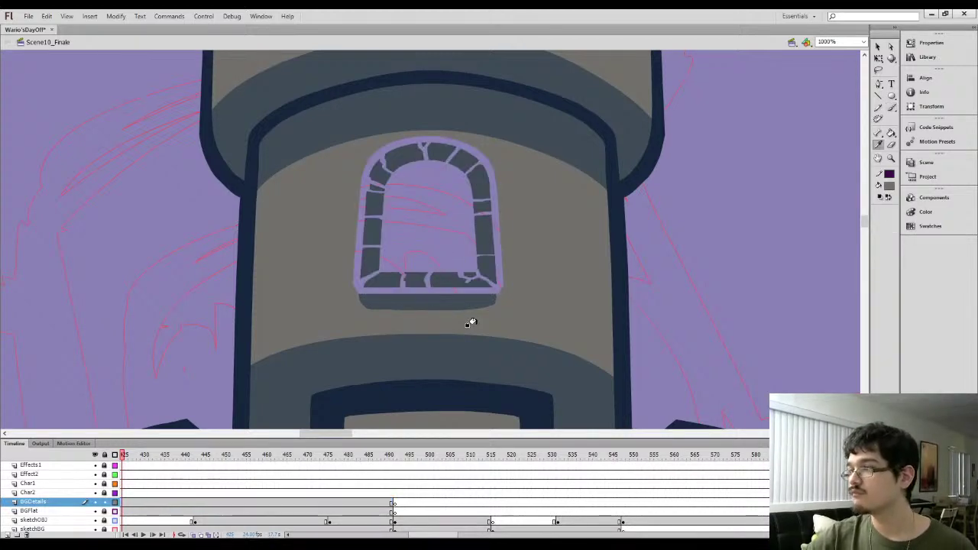
mouse_move(370, 238)
left_mouse_down()
mouse_move(374, 185)
mouse_move(390, 162)
mouse_move(432, 151)
mouse_move(459, 155)
mouse_move(483, 184)
mouse_move(493, 241)
left_mouse_up()
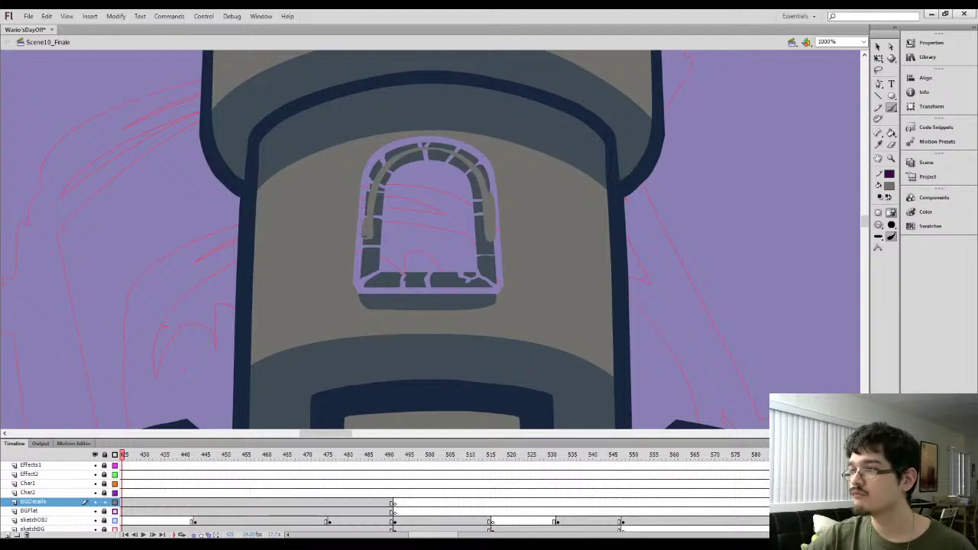
key("ctrl+z")
key("ctrl+z")
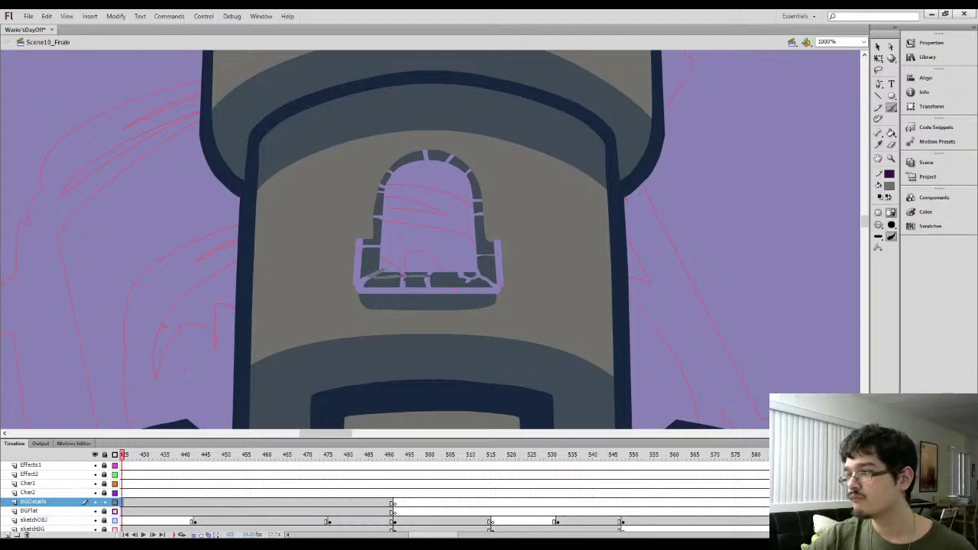
key("k")
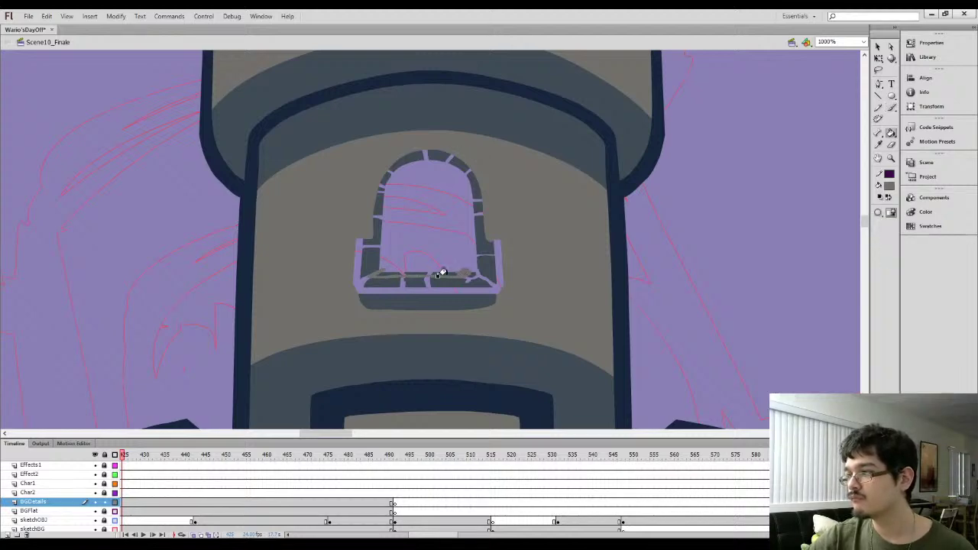
key("ctrl+shift+v")
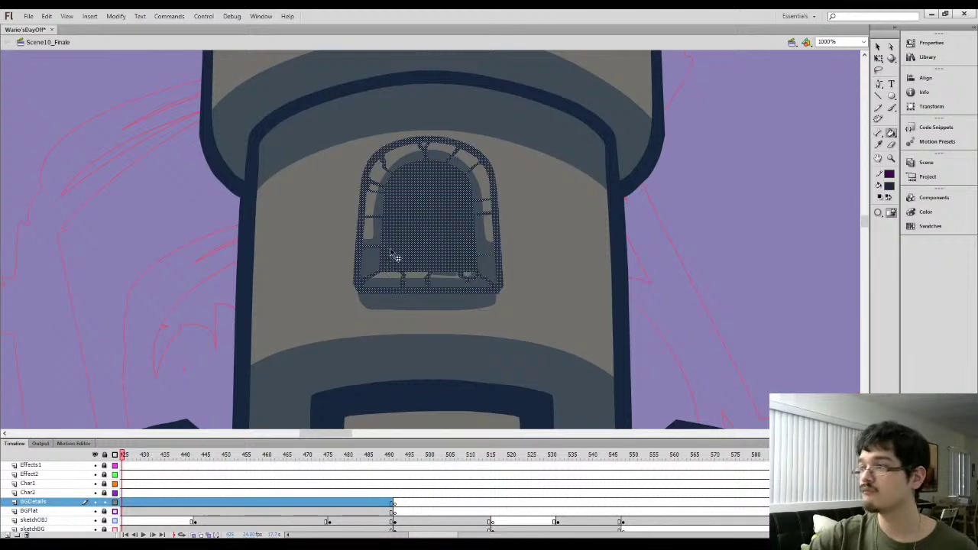
key("q")
left_click(190, 298)
Sample the sill's fill colour and draw a line along the sill's light strip
key("ctrl+minus")
key("ctrl+minus")
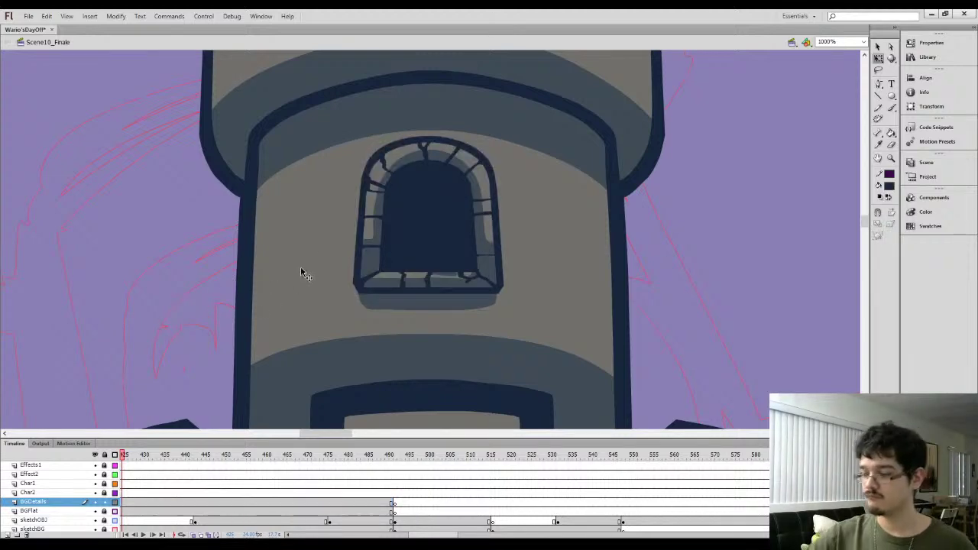
key("l")
left_click_drag(429, 261, 430, 264)
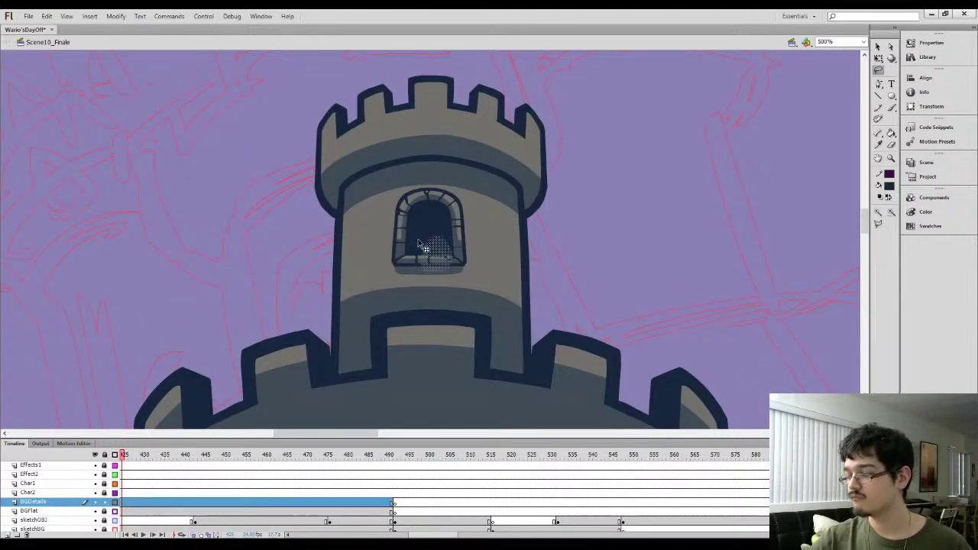
key("ctrl+equal")
key("ctrl+equal")
left_click(786, 268)
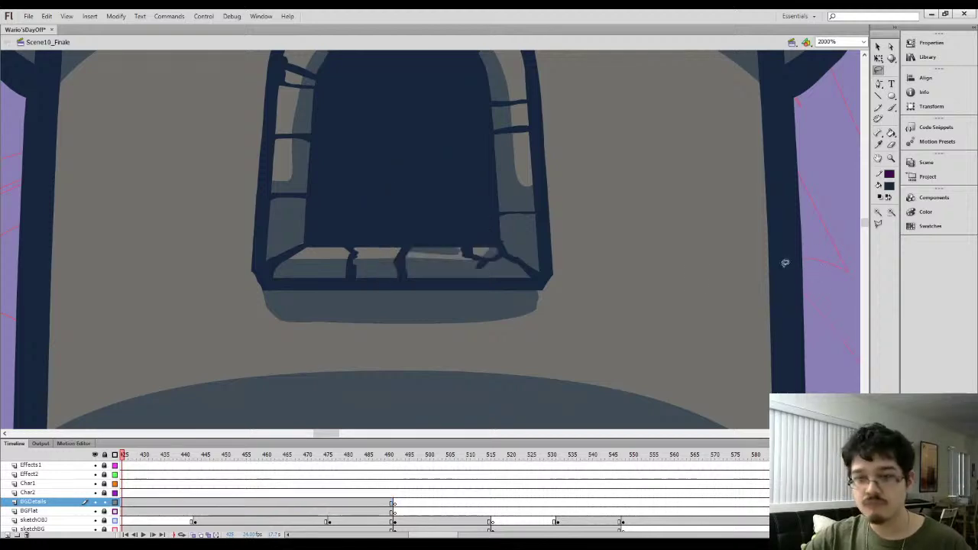
key("i")
left_click(423, 253)
scroll(419, 258, "right", 2)
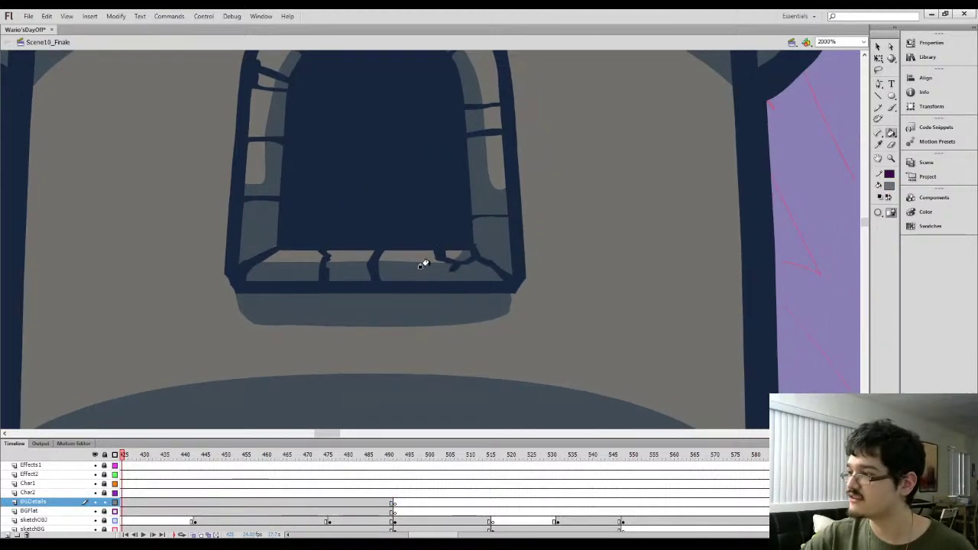
key("b")
left_click_drag(408, 261, 431, 258)
key("ctrl+z")
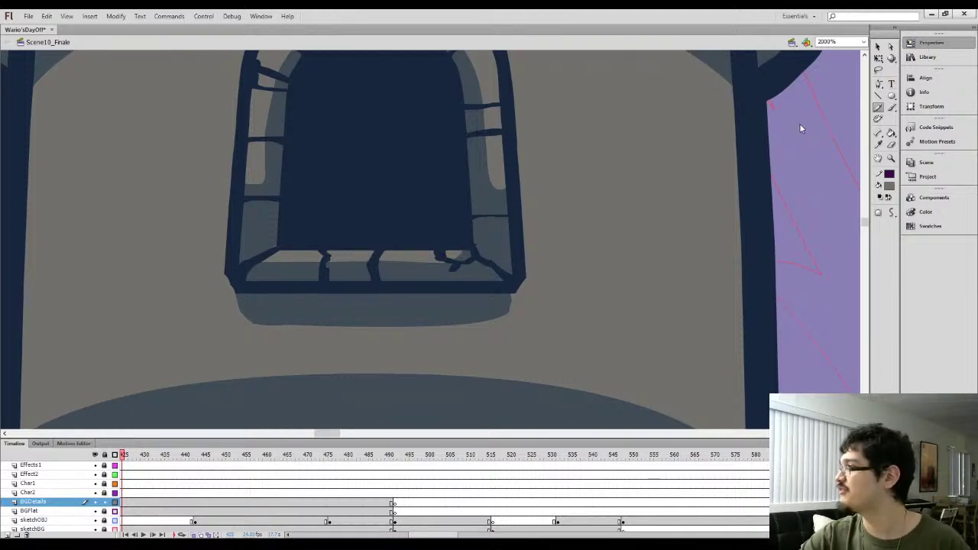
left_click_drag(425, 261, 441, 256)
Fill the sill sliver with the stone colour and set all strokes on the layer to none
key("k")
left_click(428, 257)
key("ctrl+z")
key("y")
key("i")
left_click(449, 265)
left_click(452, 261)
key("ctrl+a")
left_click(889, 176)
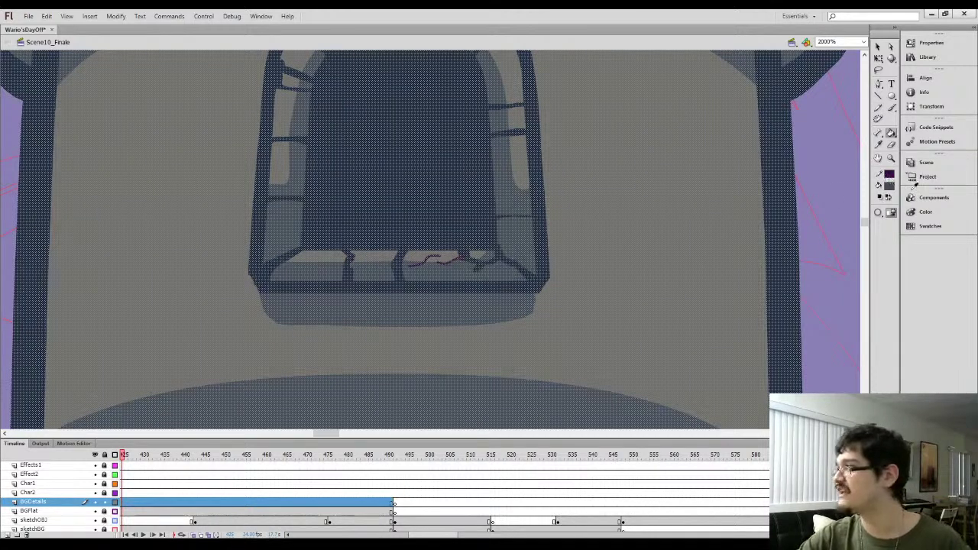
left_click(961, 191)
key("l")
left_click(802, 206)
Extend the pencil line along the arch's inner edge near its top
key("k")
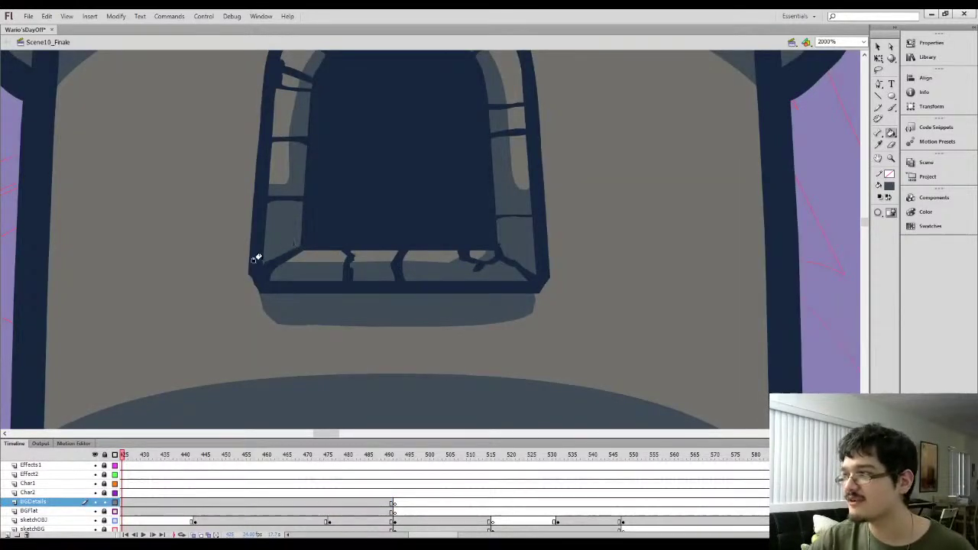
key("b")
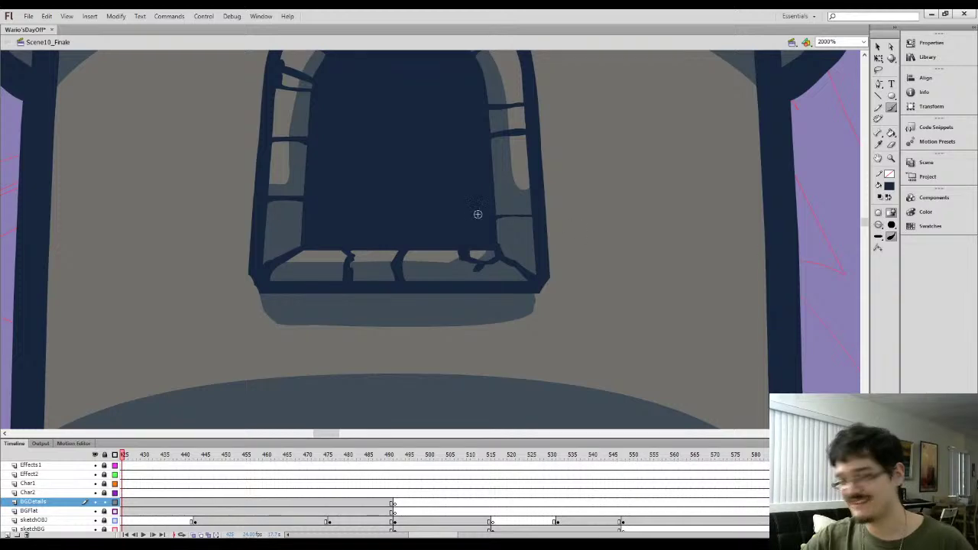
key("i")
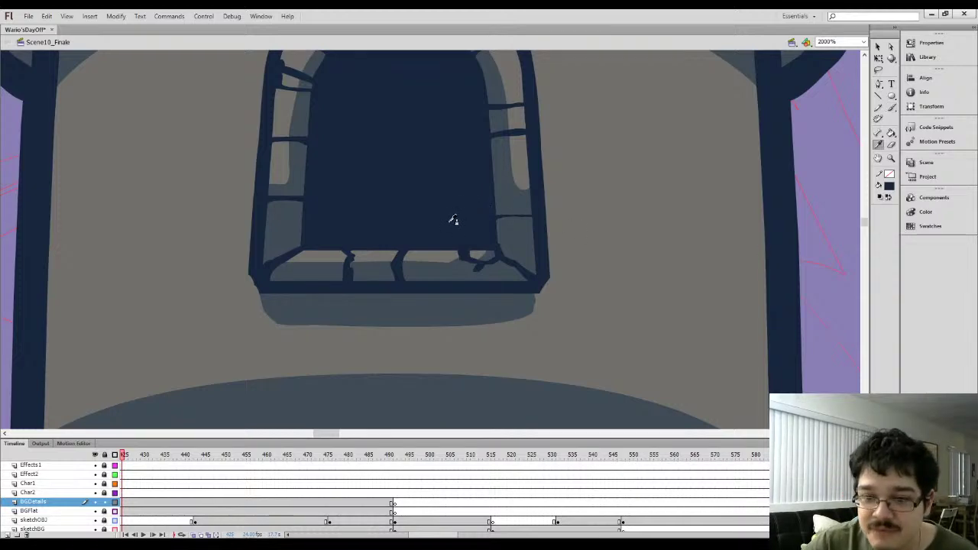
key("b")
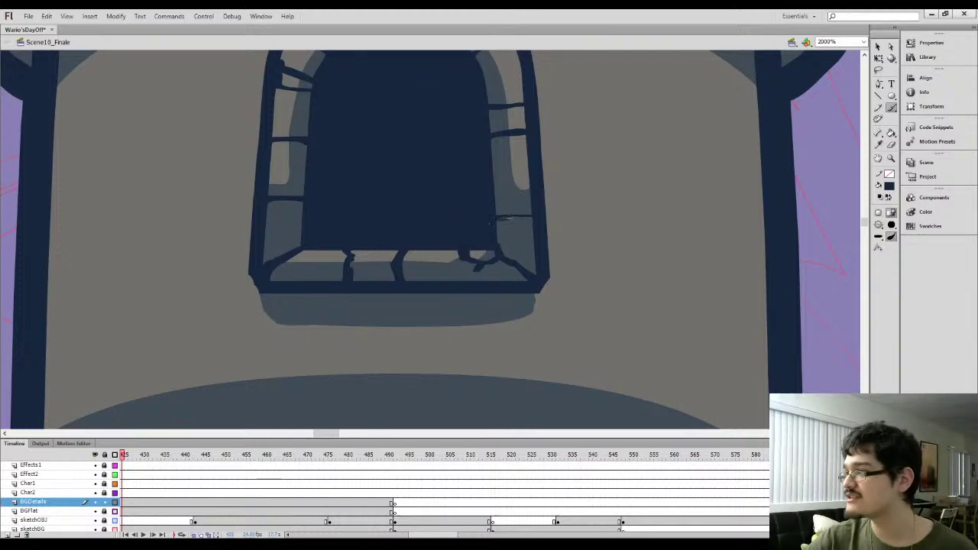
key("ctrl+minus")
key("ctrl+minus")
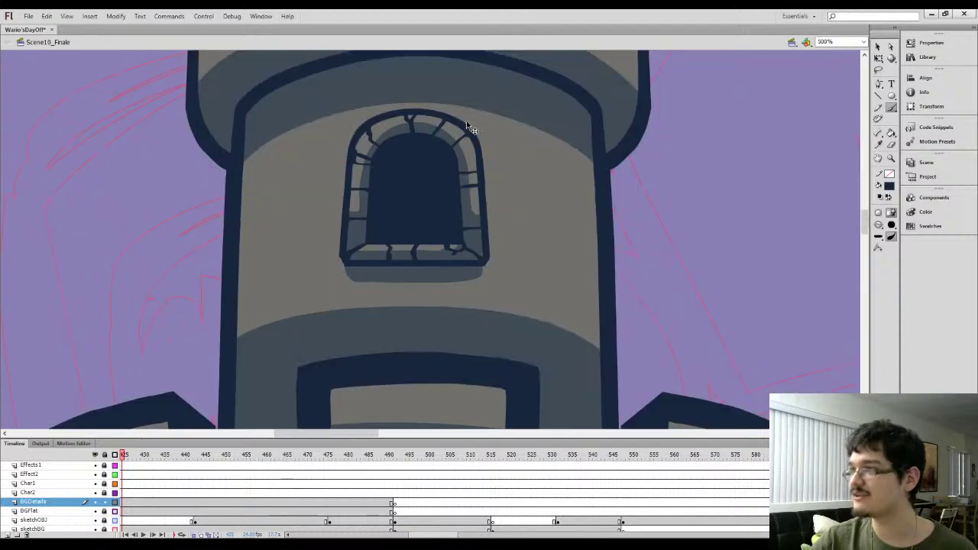
left_click_drag(446, 226, 453, 257)
key("l")
mouse_move(399, 212)
left_mouse_down()
mouse_move(441, 191)
mouse_move(403, 230)
left_mouse_up()
key("ctrl+equal")
key("ctrl+equal")
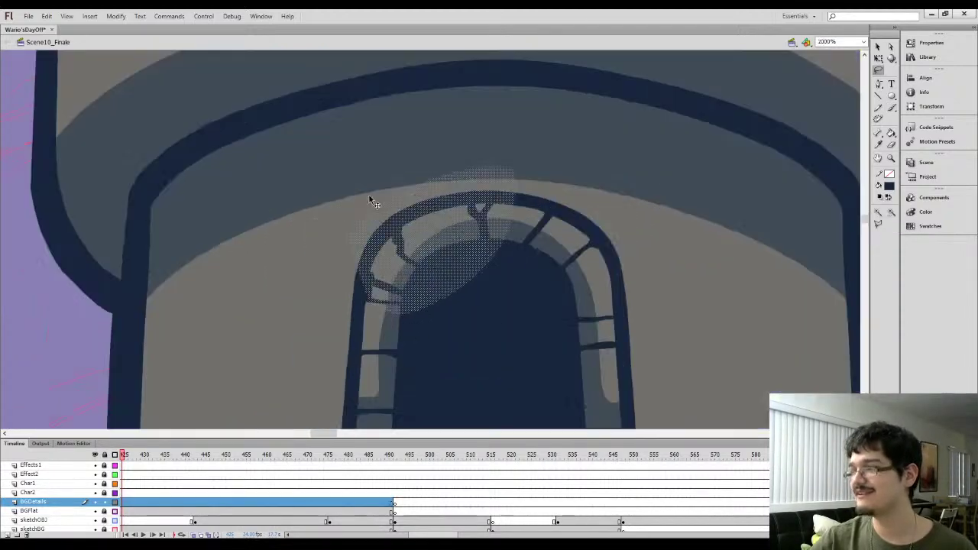
left_click(295, 273)
key("y")
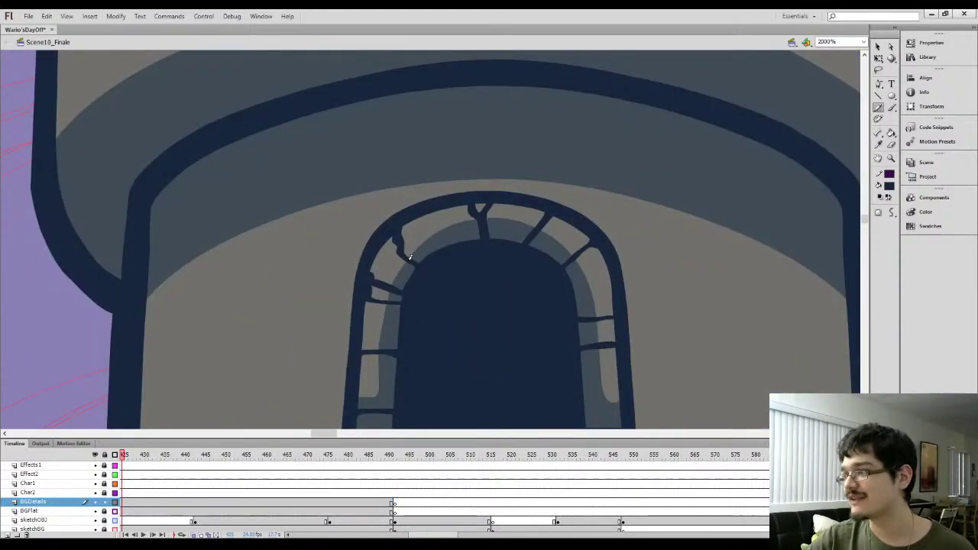
mouse_move(432, 240)
left_mouse_down()
mouse_move(470, 215)
mouse_move(483, 223)
left_mouse_up()
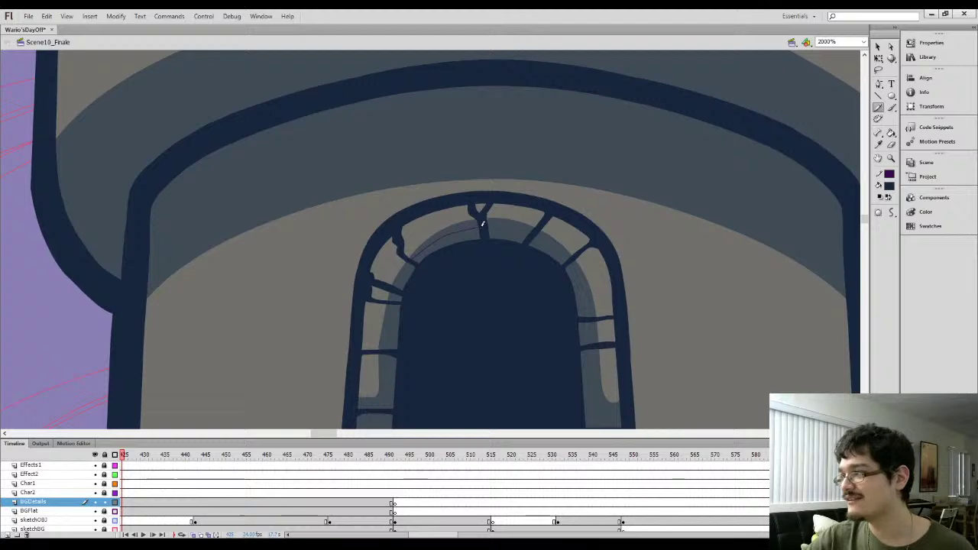
Fill two shaded arch sections with the tan wall colour and remove all outline strokes
key("i")
left_click(516, 215)
left_click(509, 224)
left_click(446, 227)
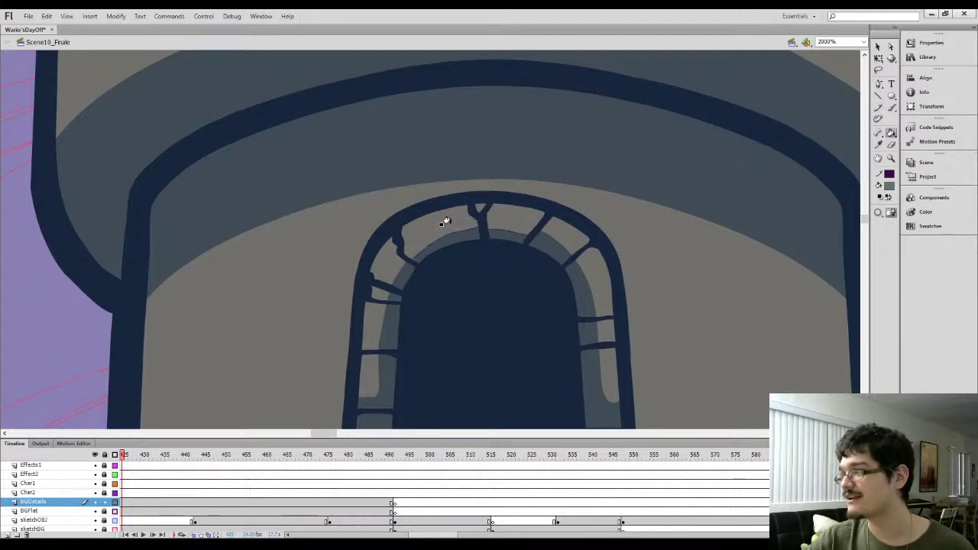
key("ctrl+minus")
key("ctrl+a")
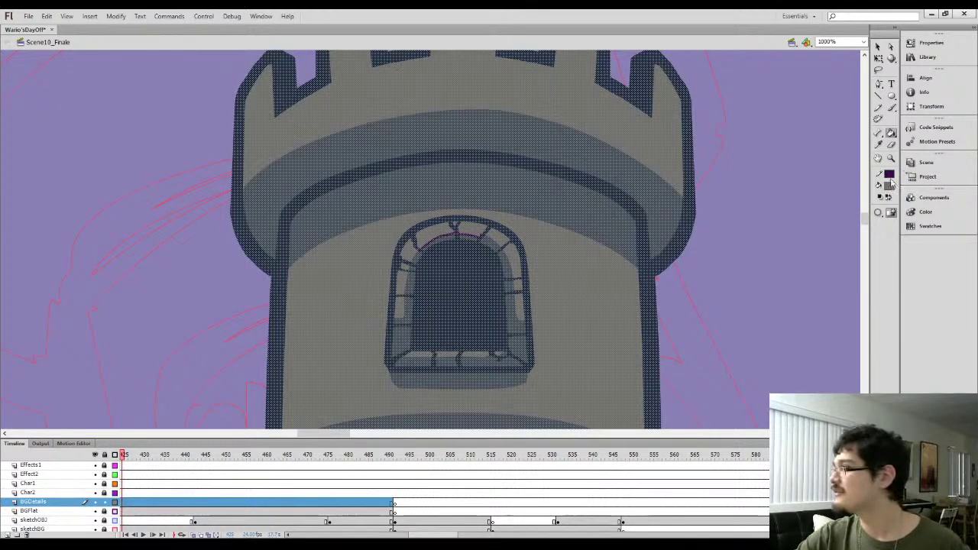
left_click(889, 173)
left_click(944, 188)
key("l")
left_click(200, 285)
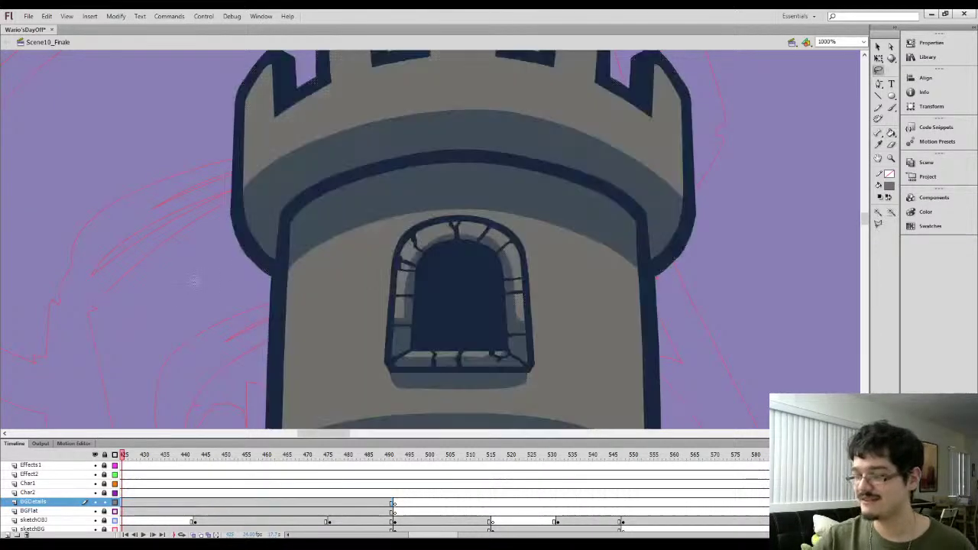
key("ctrl+minus")
key("ctrl+minus")
Paint a dark stone patch on the turret wall below the window
left_click_drag(324, 254, 316, 199)
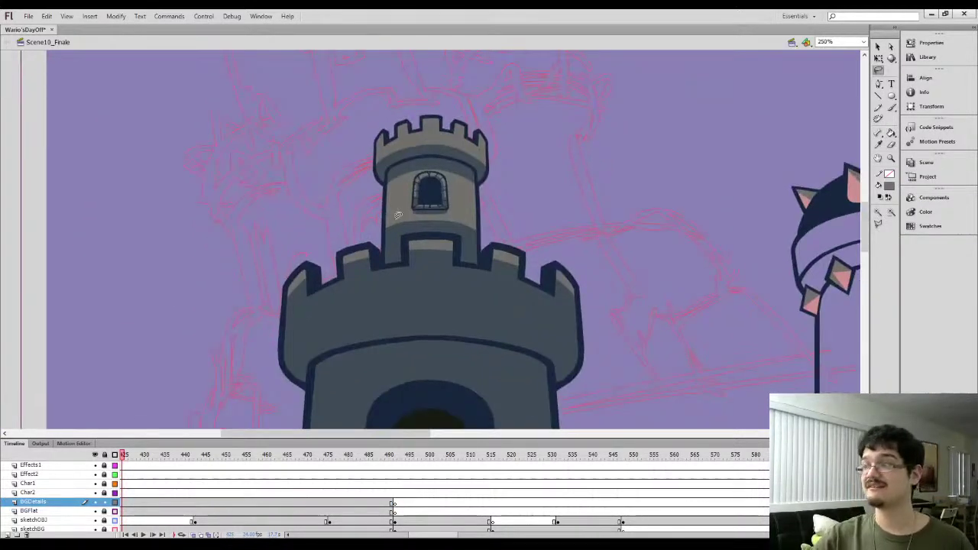
scroll(316, 202, "up", 2)
key("b")
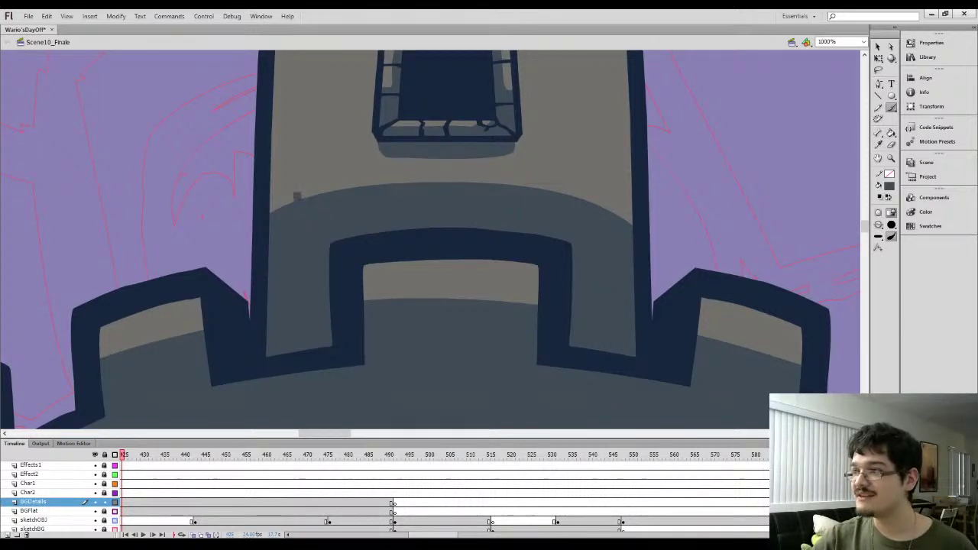
mouse_move(301, 187)
left_mouse_down()
mouse_move(340, 169)
mouse_move(344, 188)
mouse_move(366, 151)
mouse_move(333, 158)
left_mouse_up()
key("ctrl+z")
key("ctrl+z")
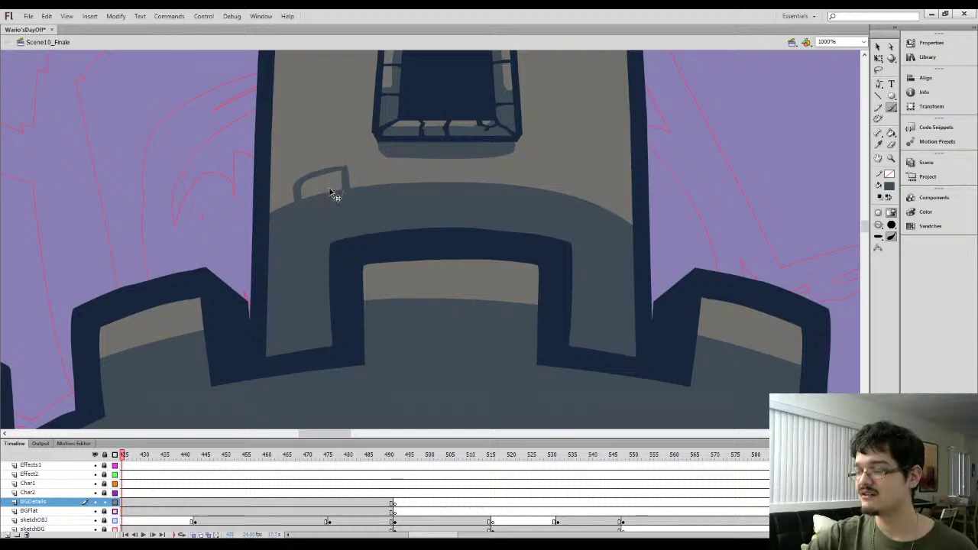
key("ctrl+z")
key("i")
key("b")
mouse_move(295, 191)
left_mouse_down()
mouse_move(325, 187)
mouse_move(311, 174)
mouse_move(316, 157)
mouse_move(355, 150)
mouse_move(336, 144)
mouse_move(317, 170)
left_mouse_up()
Pick the light tower wall colour and trim the dark patch's bottom edge
key("i")
left_click(303, 173)
key("b")
key("i")
left_click(318, 192)
key("b")
key("i")
left_click(310, 157)
key("b")
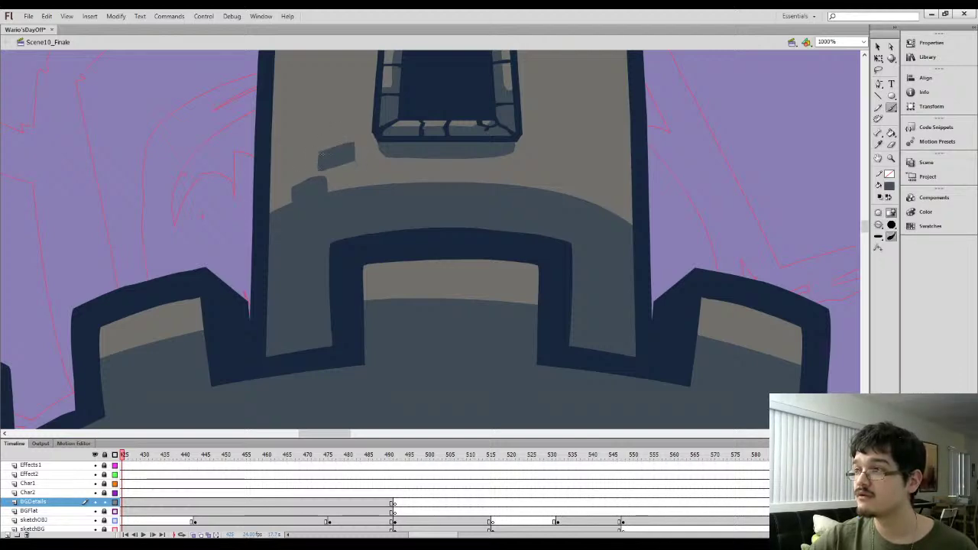
key("i")
left_click(333, 177)
key("b")
left_click_drag(307, 176, 369, 162)
Paint a crack with a small branch to the right of the window
scroll(320, 151, "up", 5)
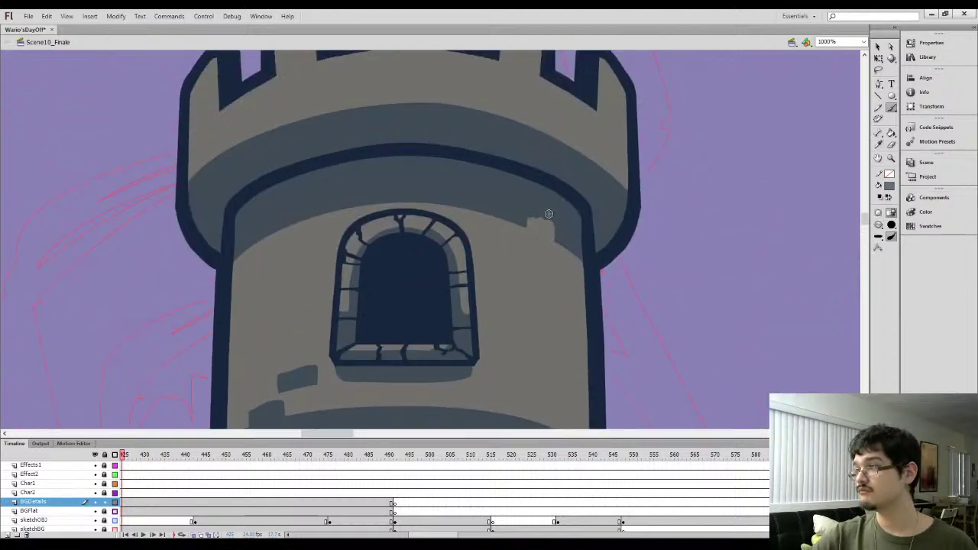
scroll(512, 219, "down", 2)
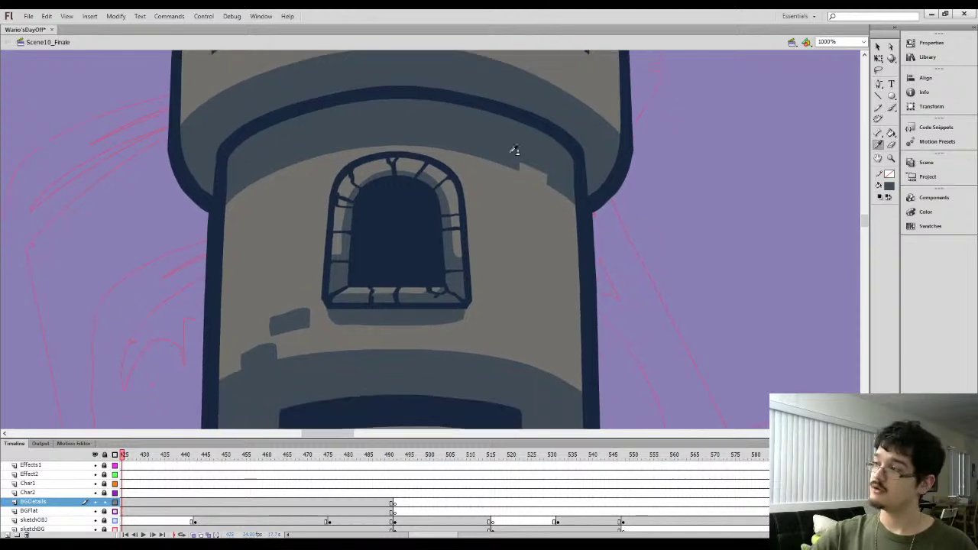
mouse_move(533, 209)
left_mouse_down()
mouse_move(535, 194)
mouse_move(557, 226)
left_mouse_up()
left_click_drag(543, 199, 538, 215)
key("i")
left_click(556, 208)
key("b")
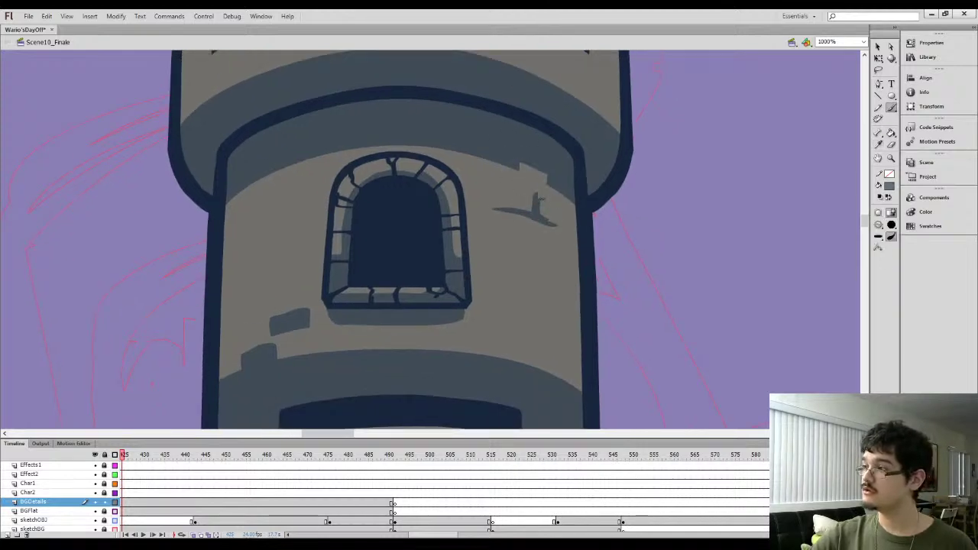
Paint a chip along the lower band edge and sample the slate and grey wall colours
scroll(544, 216, "down", 4)
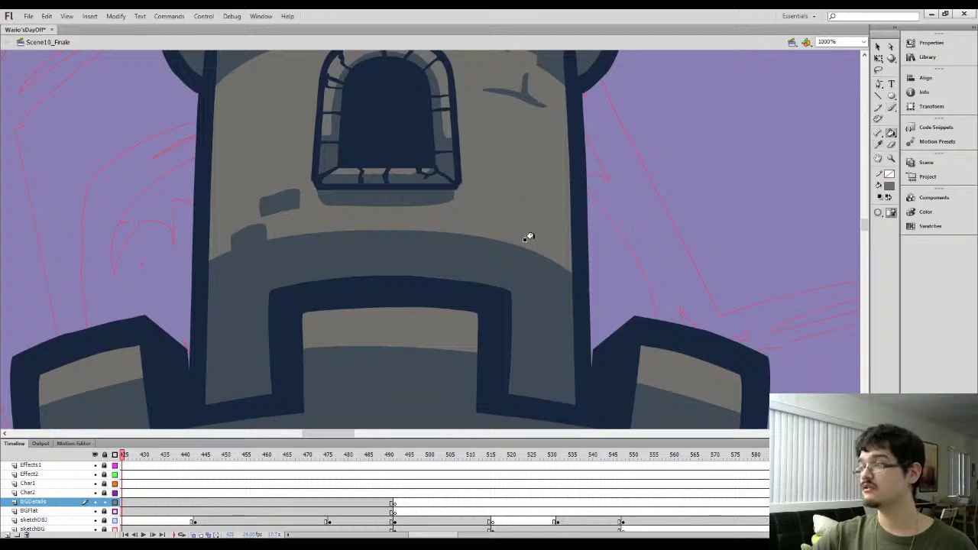
left_click_drag(535, 248, 535, 268)
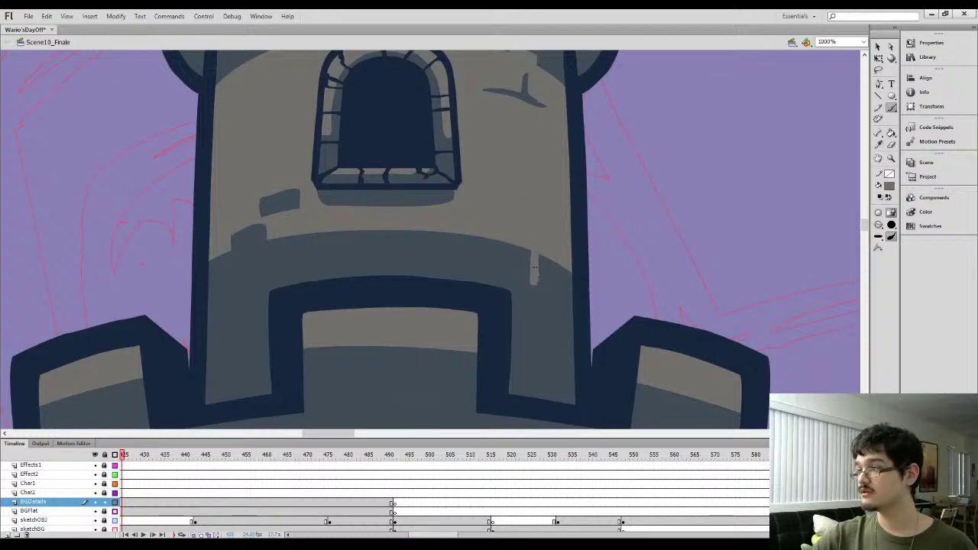
key("i")
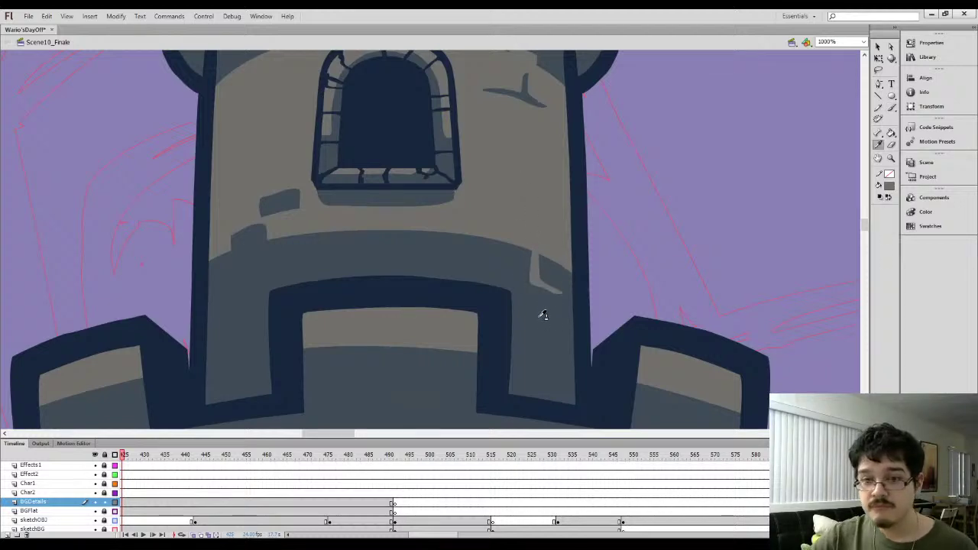
left_click(542, 327)
key("i")
left_click(553, 276)
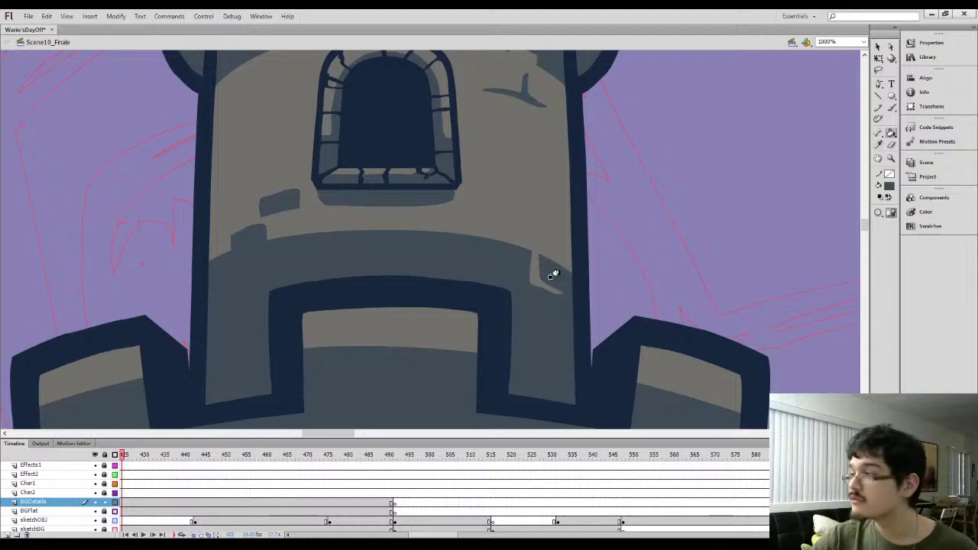
key("b")
key("i")
key("b")
key("i")
left_click(537, 262)
key("b")
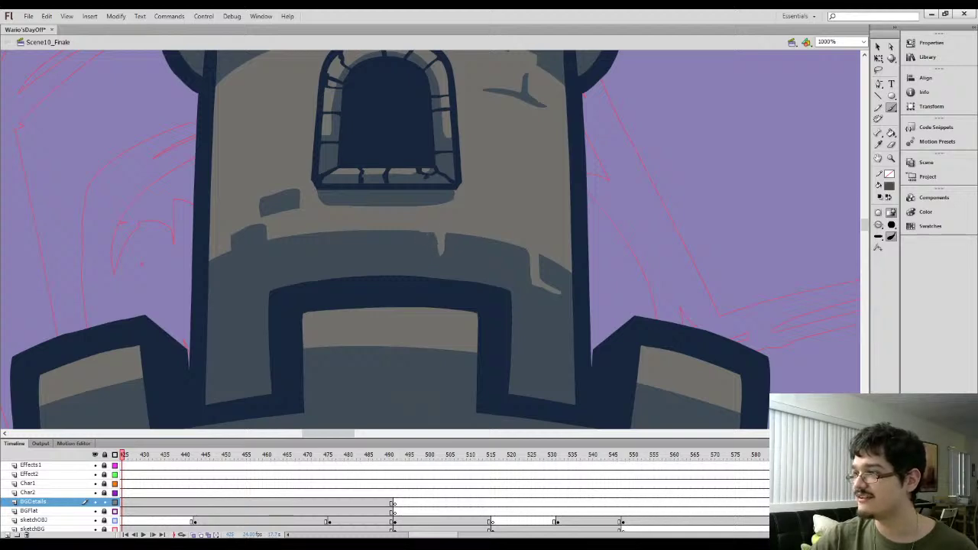
Shift the stone patch below the window left and fill the leftover purple gaps with wall colour
key("ctrl+minus")
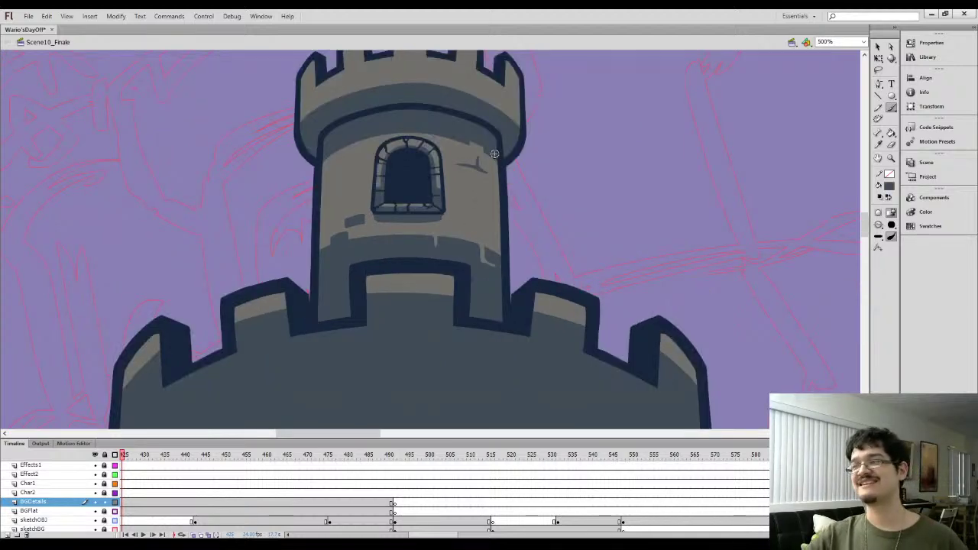
key("l")
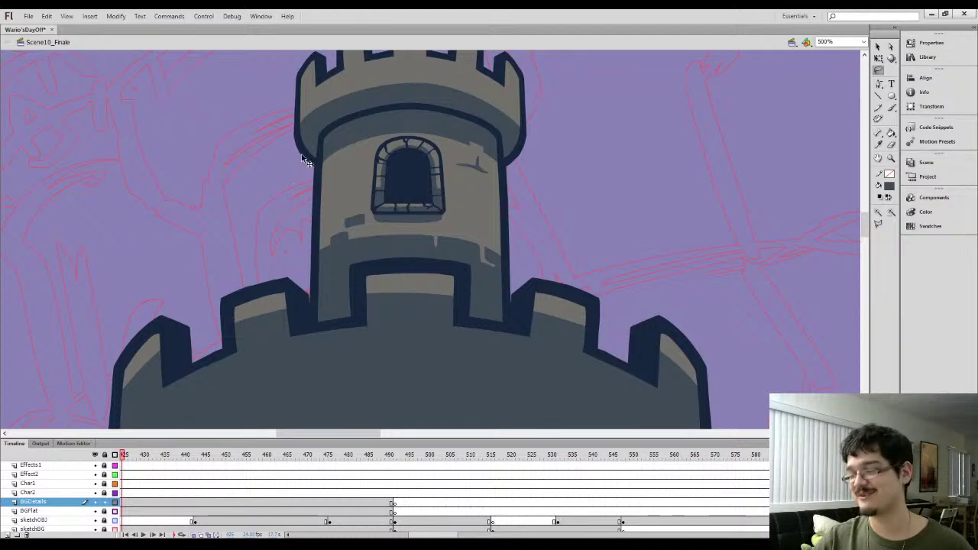
key("ctrl+equal")
key("i")
mouse_move(333, 245)
left_mouse_down()
mouse_move(369, 288)
mouse_move(356, 301)
left_mouse_up()
key("l")
left_click(237, 323)
key("i")
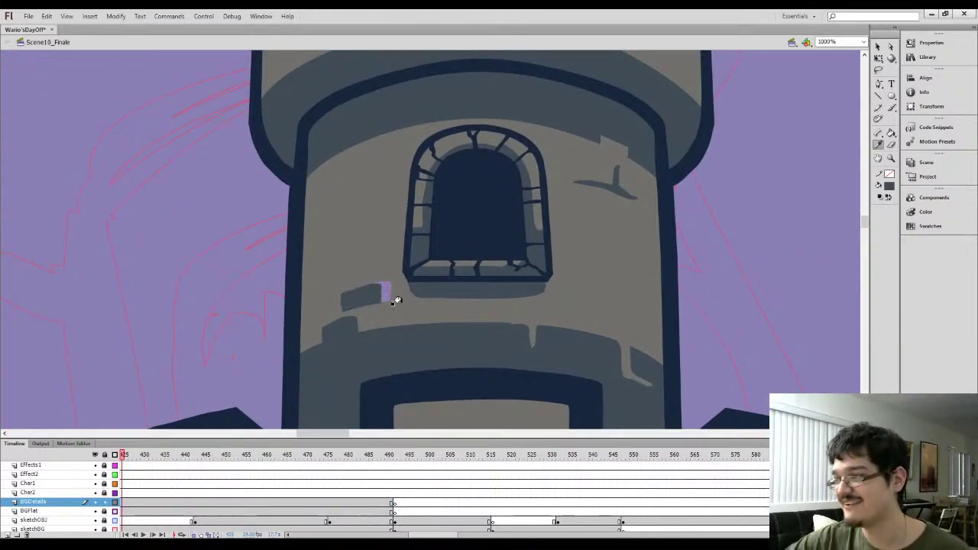
left_click(395, 300)
left_click(387, 293)
left_click_drag(362, 215, 386, 280)
Paint a light edge along the patch's lower side and sample the dark slate colour above it
key("b")
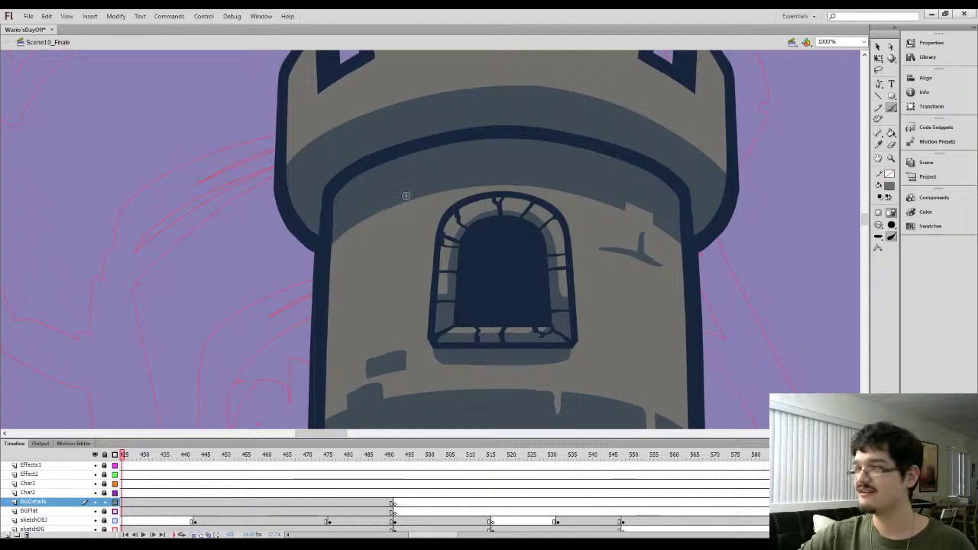
mouse_move(447, 182)
left_mouse_down()
mouse_move(432, 191)
mouse_move(421, 183)
mouse_move(449, 215)
mouse_move(448, 236)
mouse_move(476, 277)
left_mouse_up()
key("i")
left_click(435, 175)
key("b")
Sample the darker slate colour and paint a small crack on the battlement wall left of centre
key("i")
left_click(447, 197)
key("b")
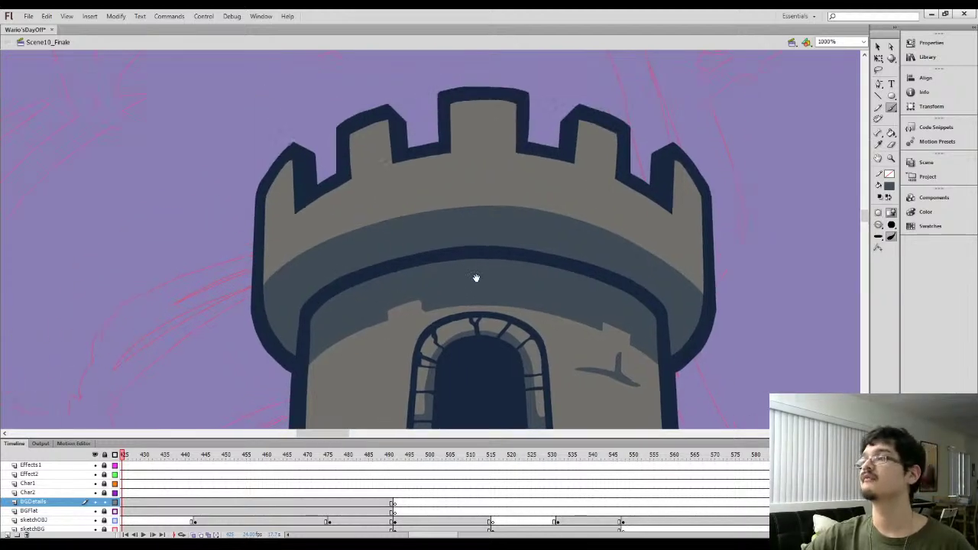
left_click_drag(367, 226, 365, 206)
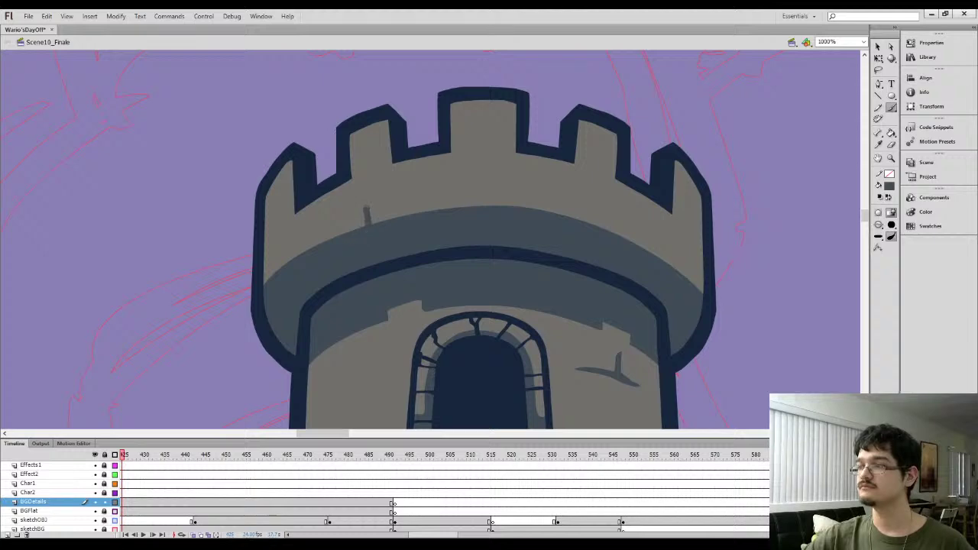
key("ctrl+z")
key("ctrl+minus")
mouse_move(349, 273)
left_mouse_down()
mouse_move(363, 189)
mouse_move(367, 239)
left_mouse_up()
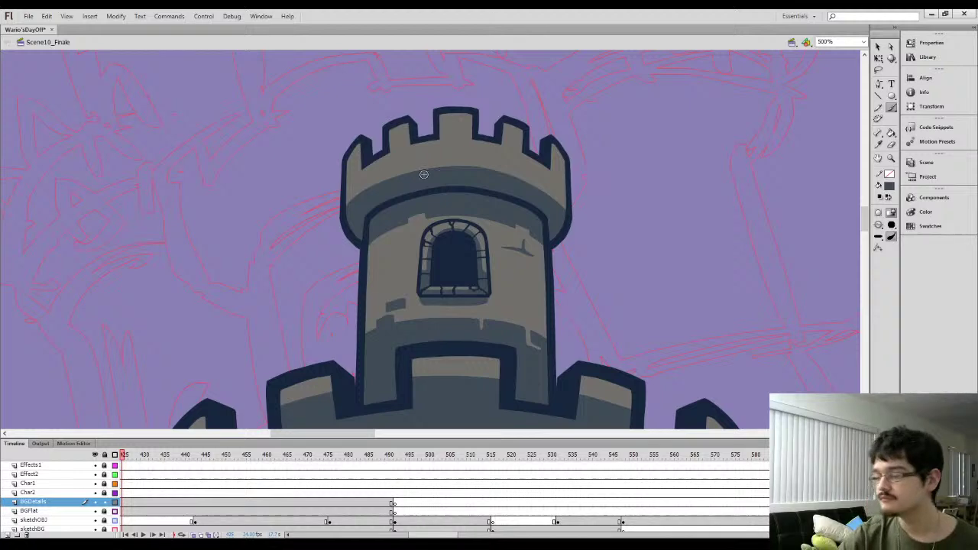
key("ctrl+equal")
left_click_drag(385, 232, 383, 365)
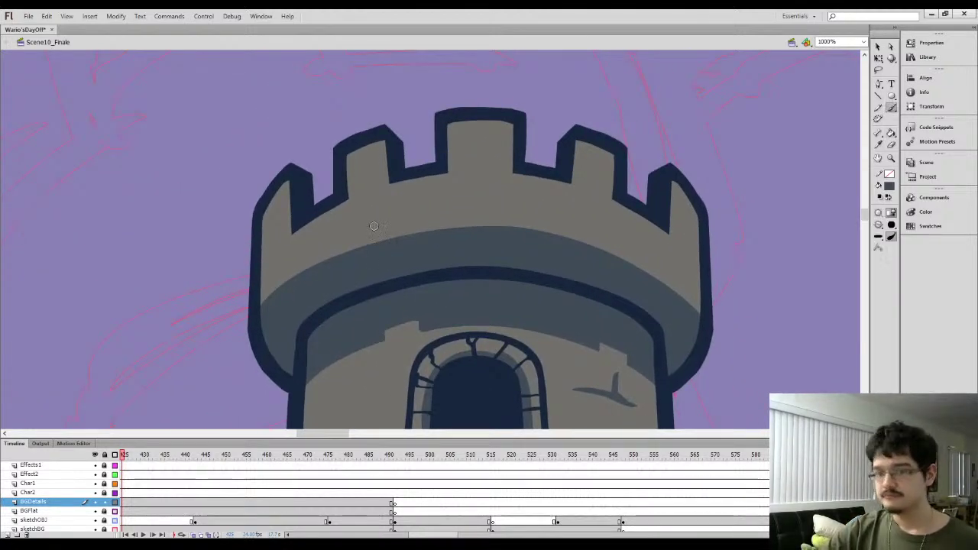
key("i")
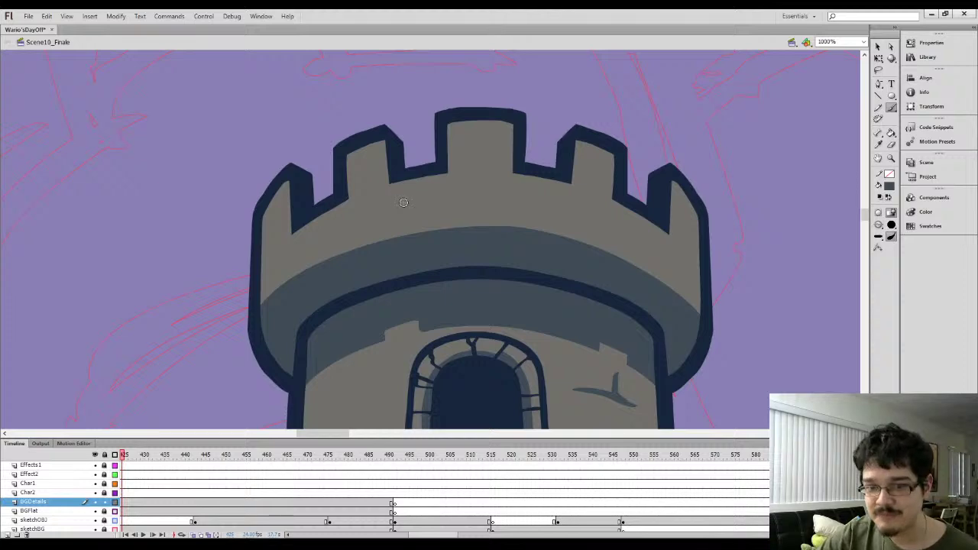
left_click_drag(380, 243, 379, 215)
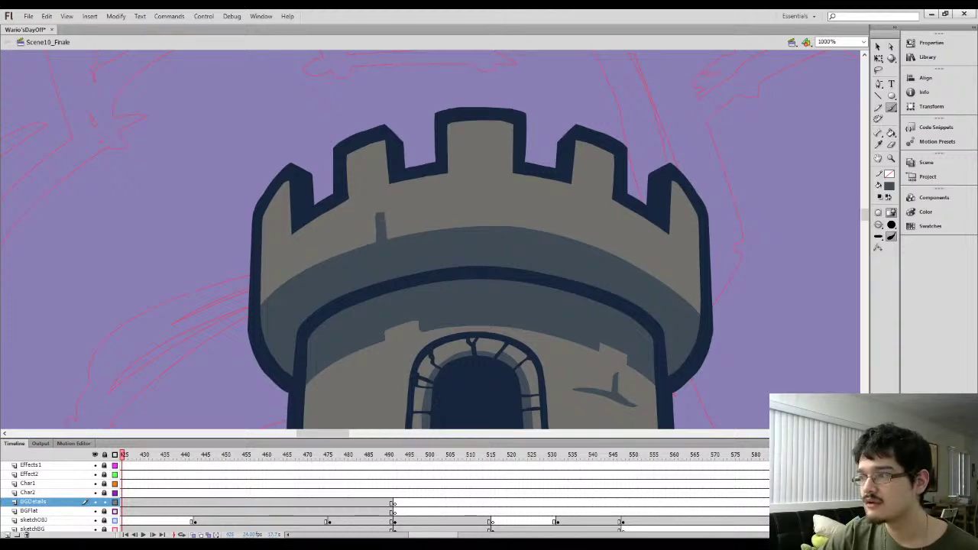
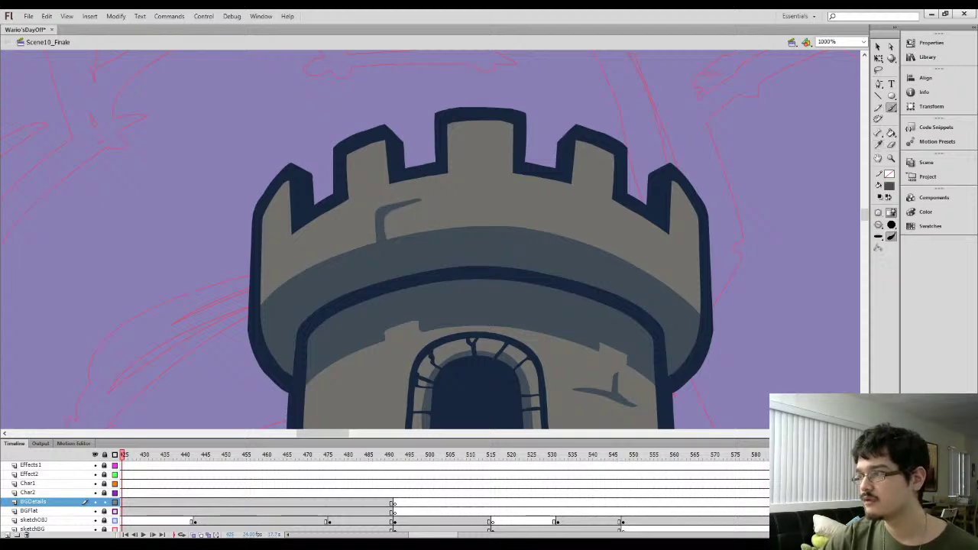
Paint a crack on the turret wall plus a vertical and a horizontal brick mark under the middle merlon
left_click_drag(432, 199, 434, 221)
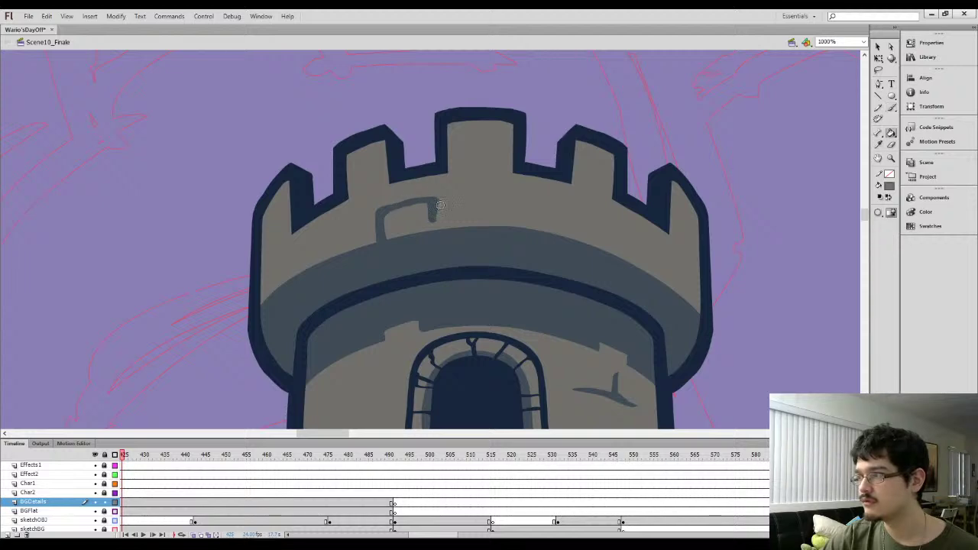
key("k")
key("b")
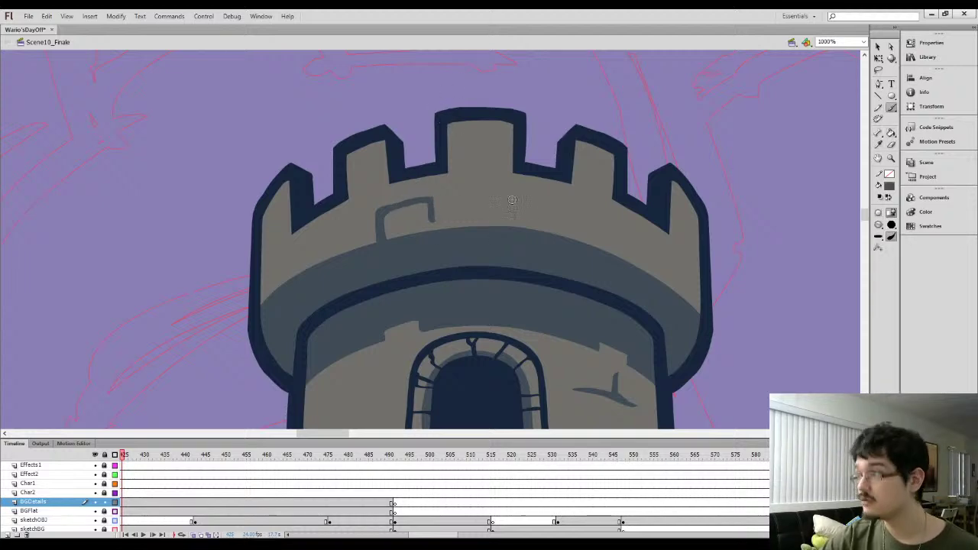
left_click_drag(497, 205, 499, 227)
left_click_drag(463, 166, 504, 165)
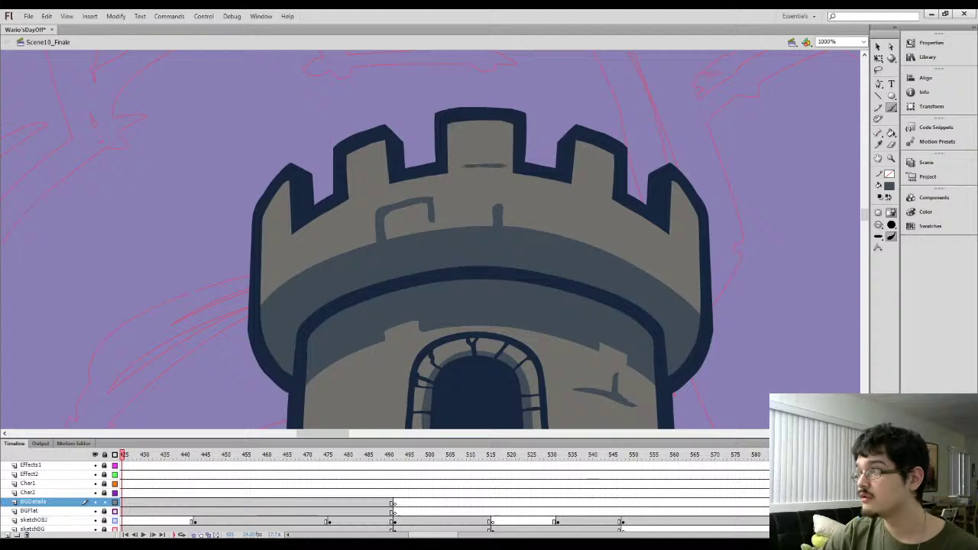
key("ctrl+z")
left_click_drag(463, 167, 504, 168)
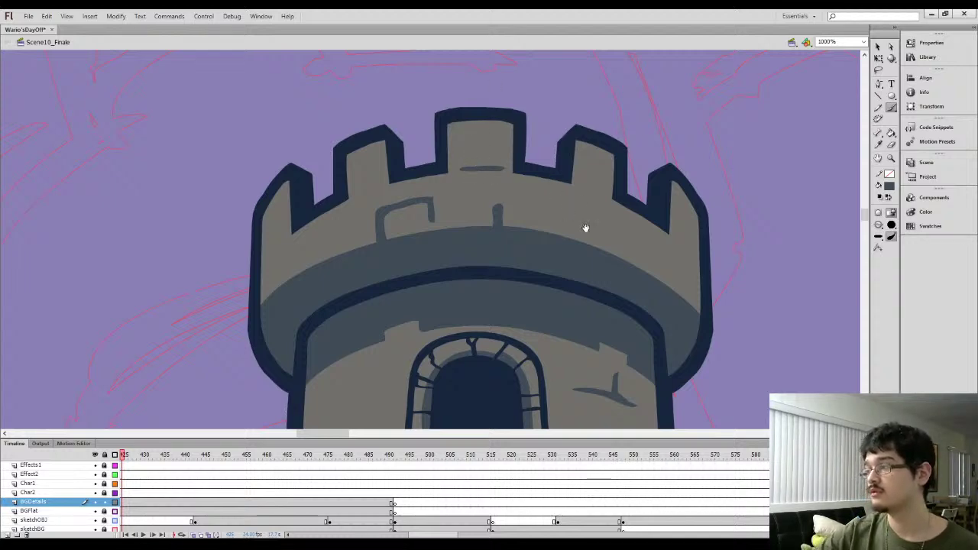
Paint light grey highlights on the battlement band and along the left ledge, then sample dark grey
left_click_drag(586, 228, 510, 209)
mouse_move(516, 255)
left_mouse_down()
mouse_move(527, 233)
mouse_move(520, 226)
left_mouse_up()
left_click(513, 239, "alt")
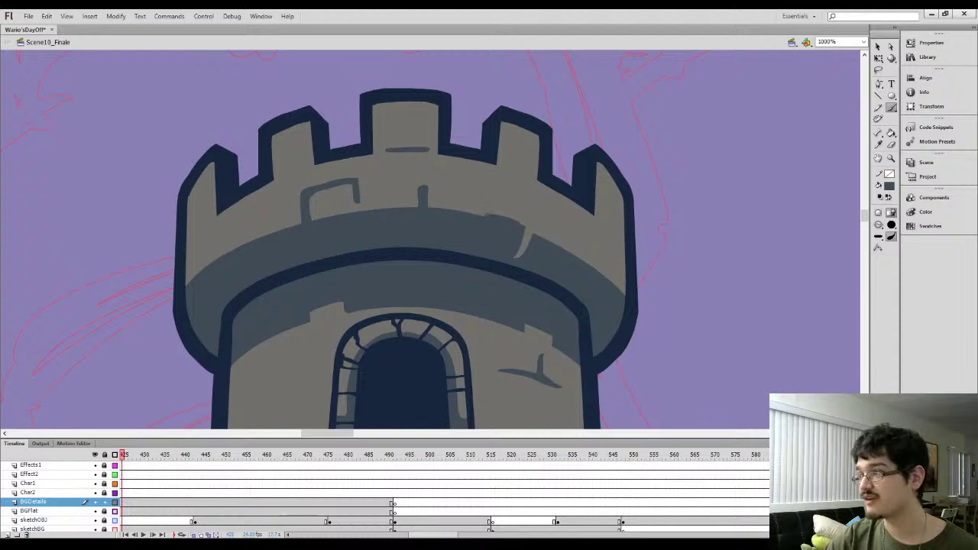
left_click_drag(485, 241, 583, 214)
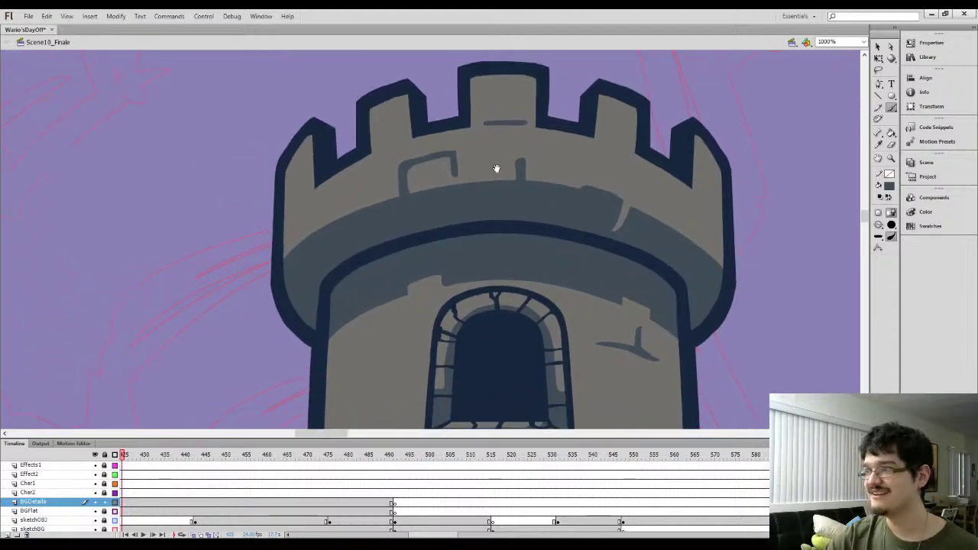
left_click(319, 207, "alt")
mouse_move(324, 234)
left_mouse_down()
mouse_move(357, 218)
mouse_move(349, 214)
mouse_move(337, 223)
mouse_move(378, 219)
mouse_move(362, 217)
mouse_move(374, 184)
left_mouse_up()
left_click(374, 221, "alt")
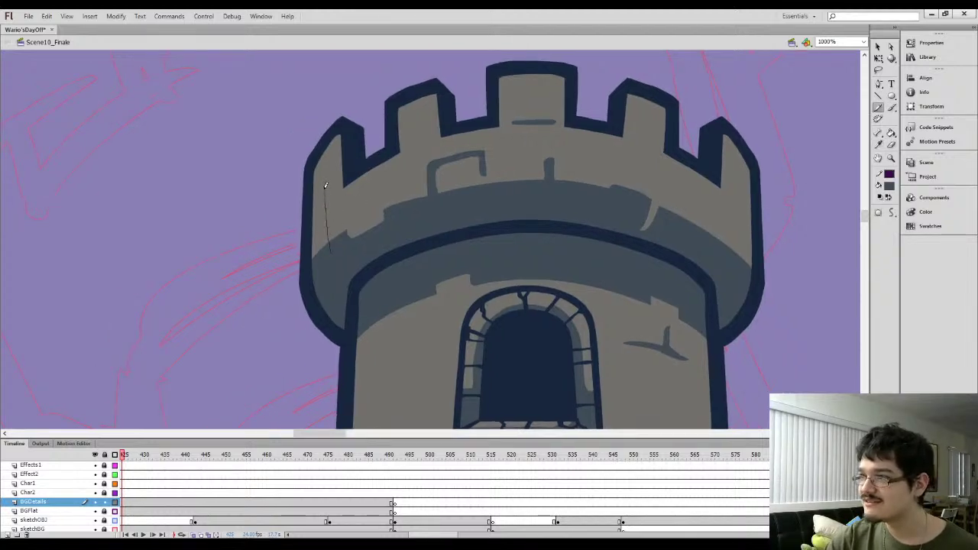
Fill the left and right battlement edges with dark grey shading
key("k")
left_click(316, 231)
key("y")
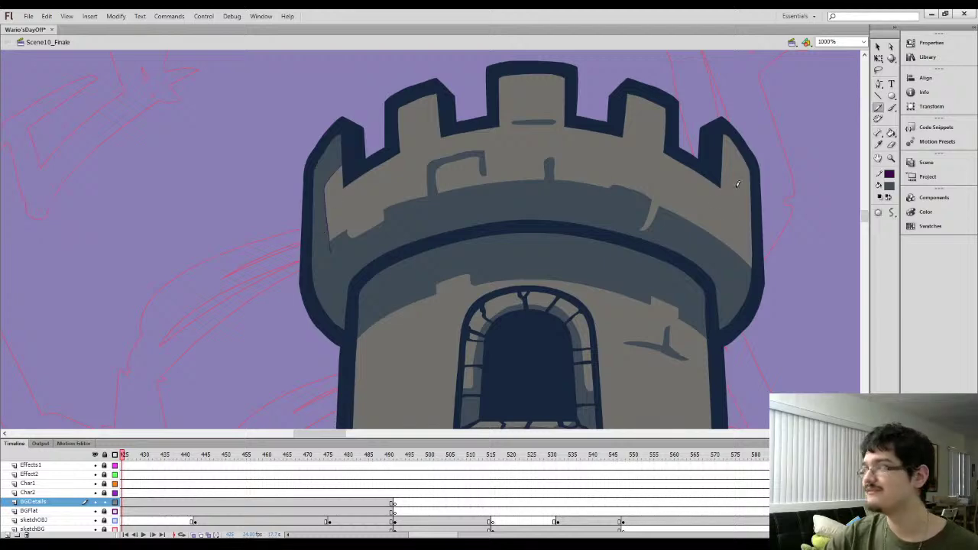
mouse_move(739, 262)
left_mouse_down()
mouse_move(733, 157)
mouse_move(744, 200)
left_mouse_up()
key("i")
left_click(740, 263)
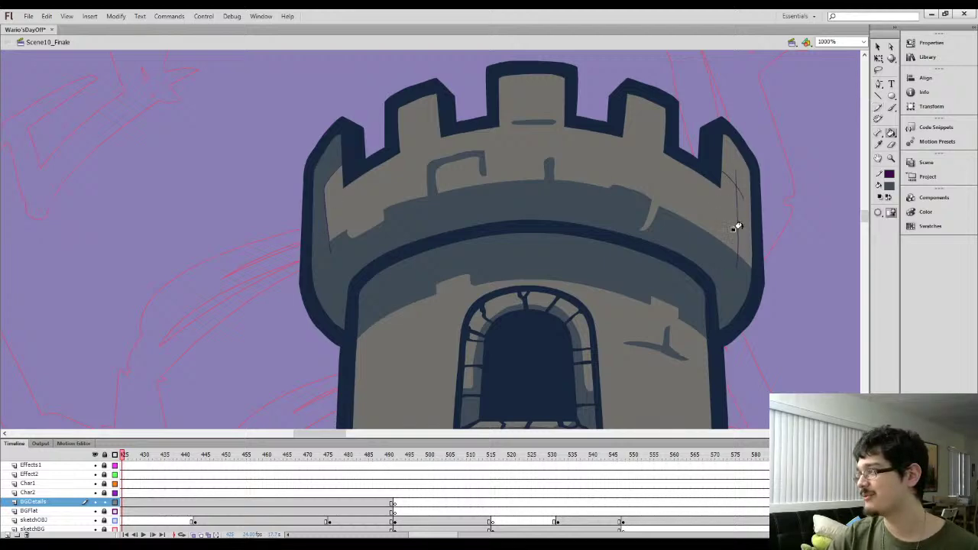
left_click(742, 224)
Remove the purple helper lines by setting the line colour to none, then zoom out to the turret
key("ctrl+a")
left_click(891, 175)
left_click(959, 191)
key("l")
left_click(737, 93)
key("y")
key("ctrl+minus")
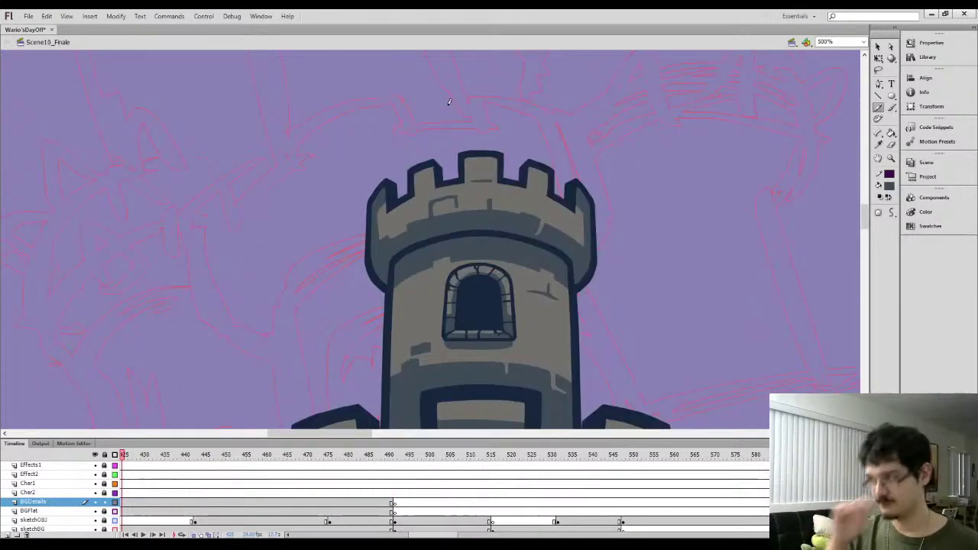
Delete the stray crevice point from the lower battlement's navy outline with Subselection
key("l")
left_click_drag(371, 291, 348, 131)
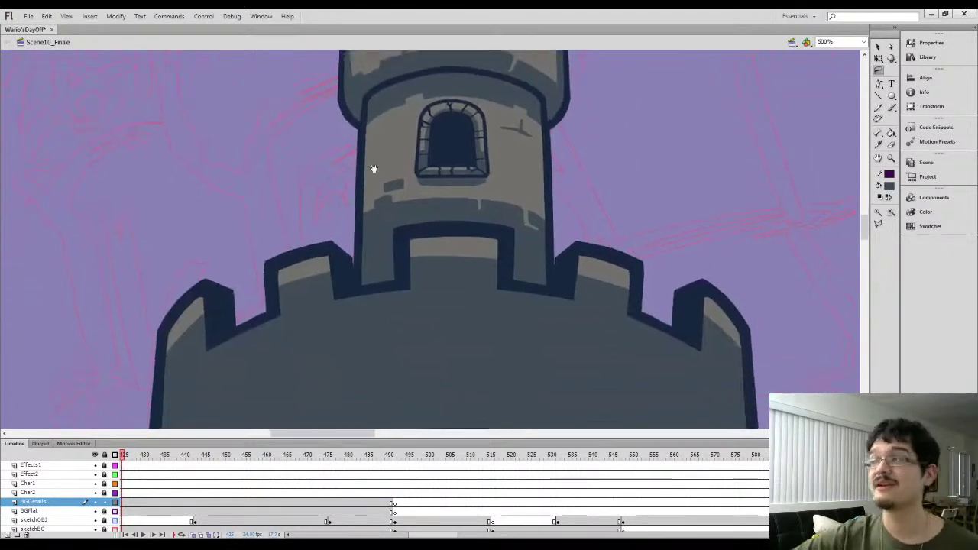
left_click_drag(392, 251, 406, 187)
key("i")
left_click(354, 212)
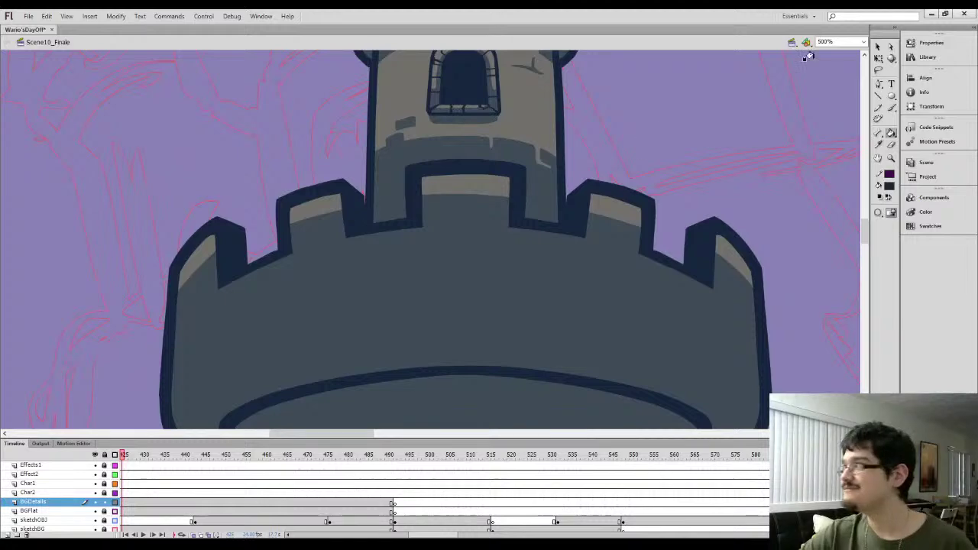
left_click(891, 47)
key("ctrl+=")
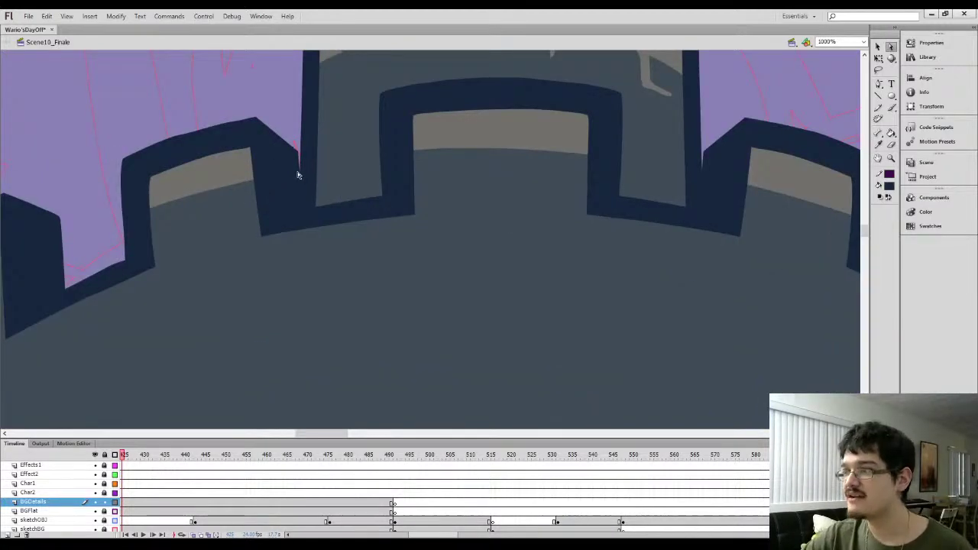
left_click(299, 173)
key("Delete")
Check the navy outline's edge points, then zoom back out to show the whole tower
left_click_drag(281, 94, 297, 177)
left_click_drag(307, 140, 331, 181)
left_click(276, 112)
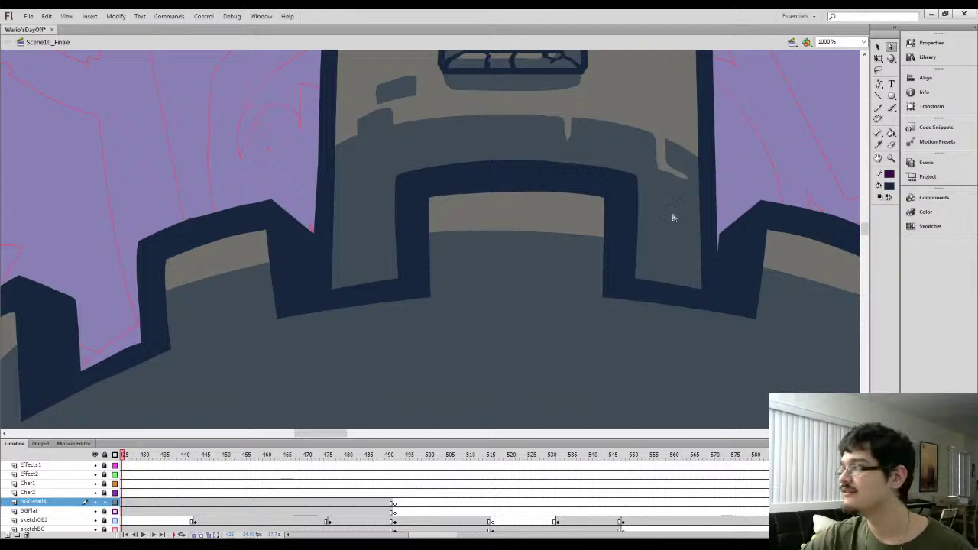
left_click(717, 261)
key("ctrl+minus")
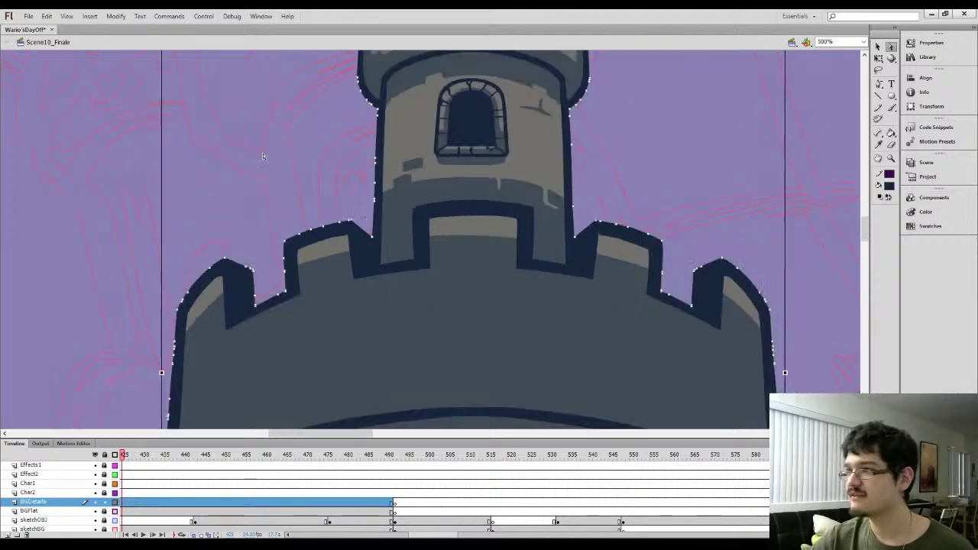
left_click(264, 156)
left_click_drag(280, 211, 300, 105)
left_click_drag(266, 175, 321, 163)
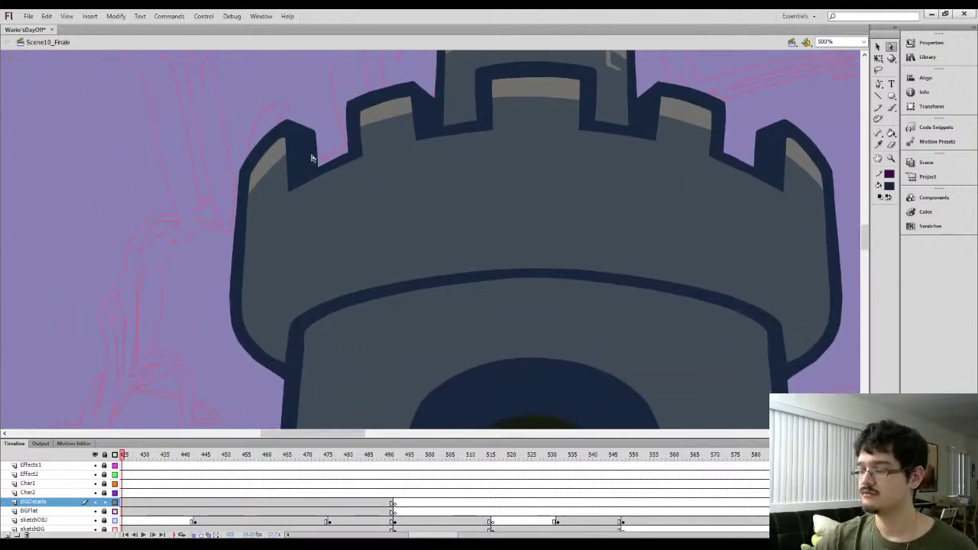
key("ctrl+minus")
Paint light grey bricks on the lower battlement band and trim their right end with dark slate
key("b")
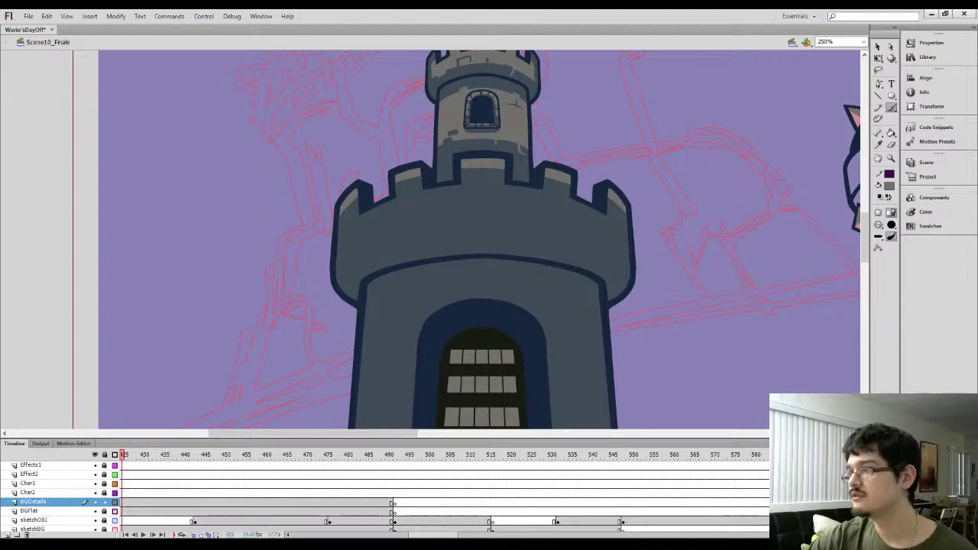
mouse_move(424, 200)
left_mouse_down()
mouse_move(470, 197)
mouse_move(474, 213)
mouse_move(494, 215)
mouse_move(490, 223)
mouse_move(500, 201)
mouse_move(525, 200)
mouse_move(495, 194)
left_mouse_up()
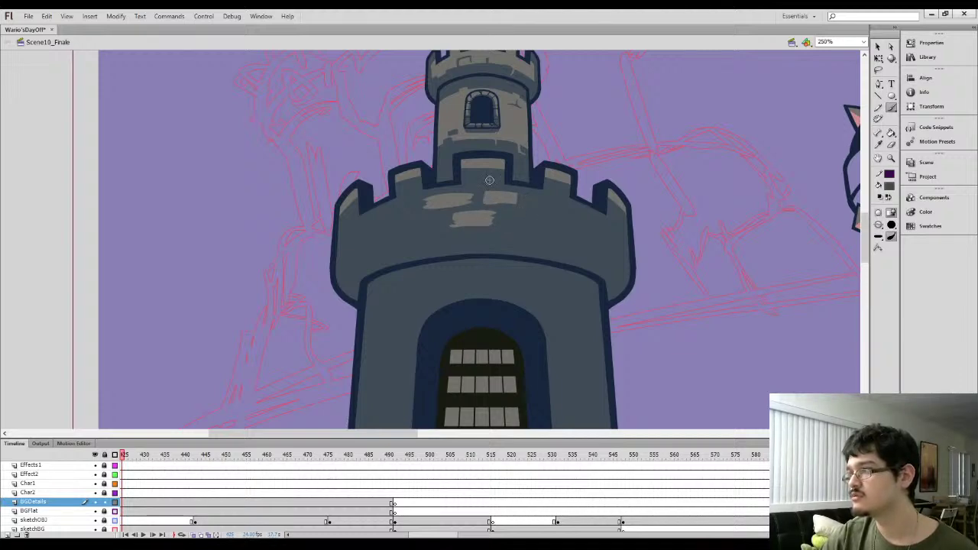
key("i")
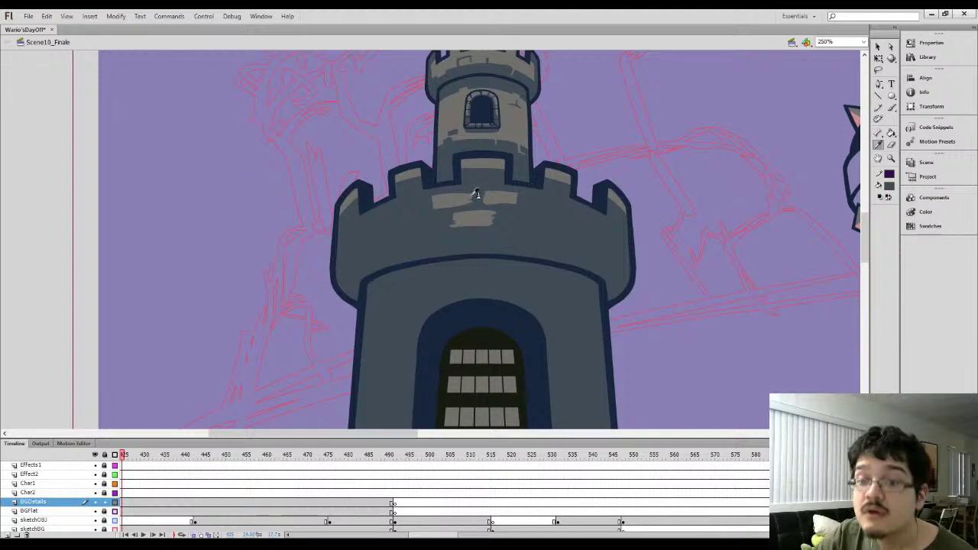
key("b")
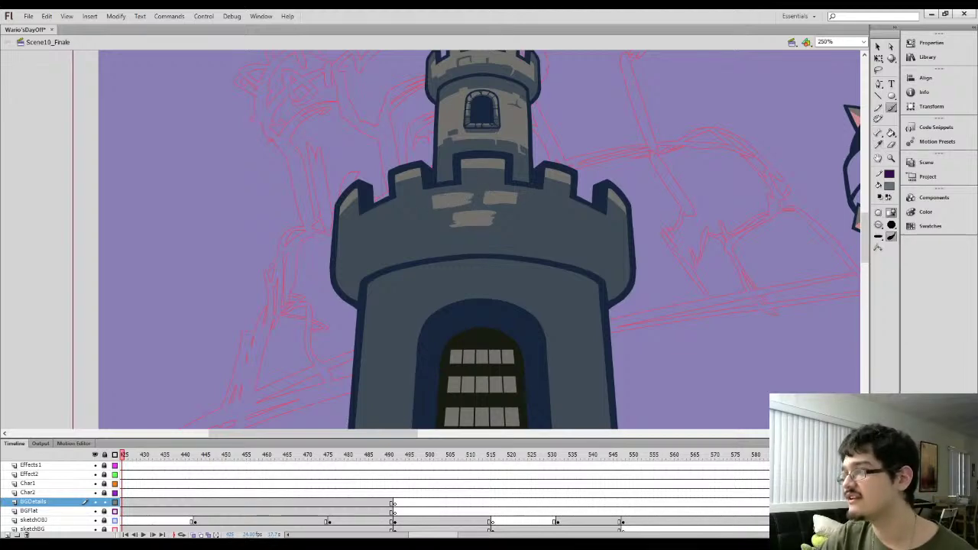
key("i")
left_click(465, 192)
key("b")
mouse_move(473, 191)
left_mouse_down()
mouse_move(474, 206)
mouse_move(490, 197)
mouse_move(517, 205)
left_mouse_up()
left_click(494, 199)
key("b")
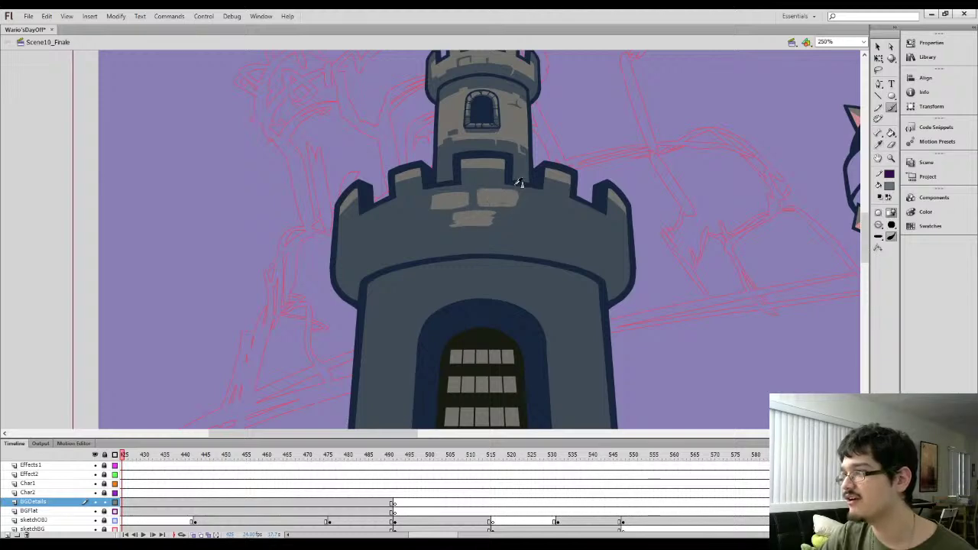
Set the line colour of all the tower artwork to none and clear the selection
key("y")
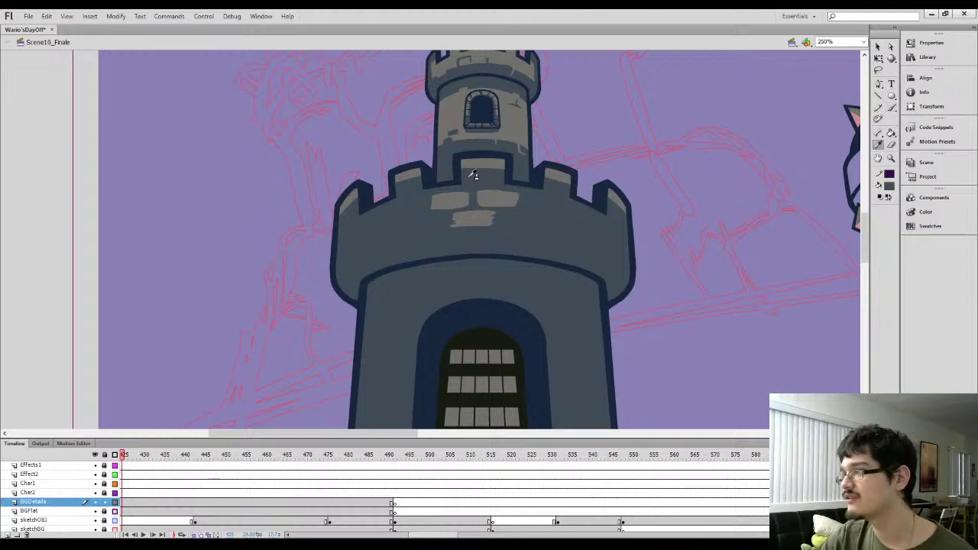
key("k")
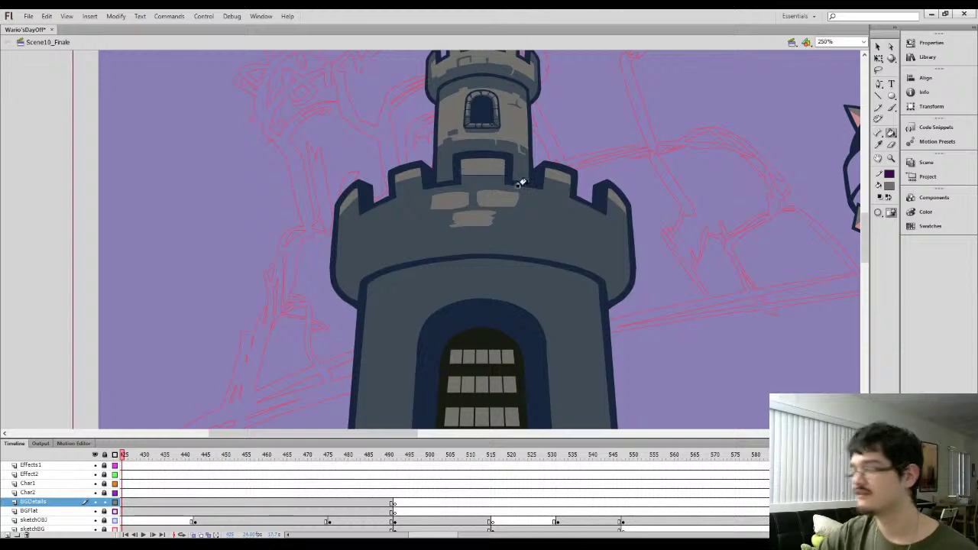
key("ctrl+a")
left_click(889, 175)
left_click(960, 191)
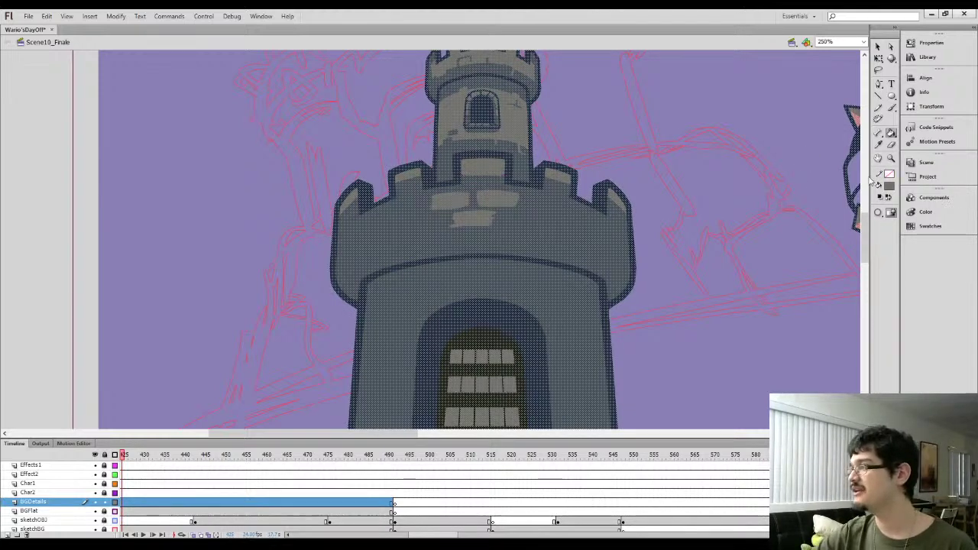
key("l")
left_click(666, 156)
left_click_drag(441, 214, 434, 249)
key("ctrl+=")
left_click(123, 306)
Shorten a brick's right edge with dark slate, recentre the tower, and sample the light brick grey
key("i")
left_click(471, 214)
key("b")
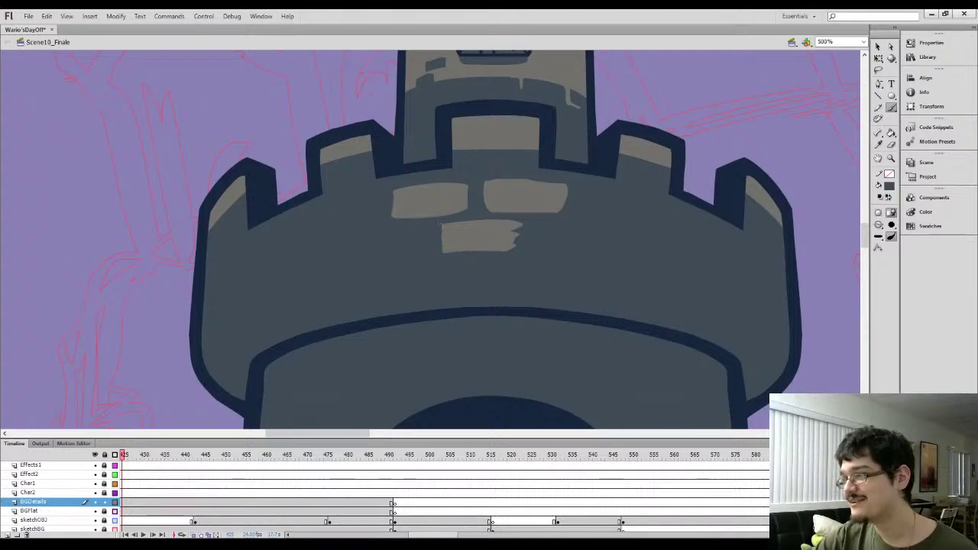
left_click_drag(513, 249, 518, 222)
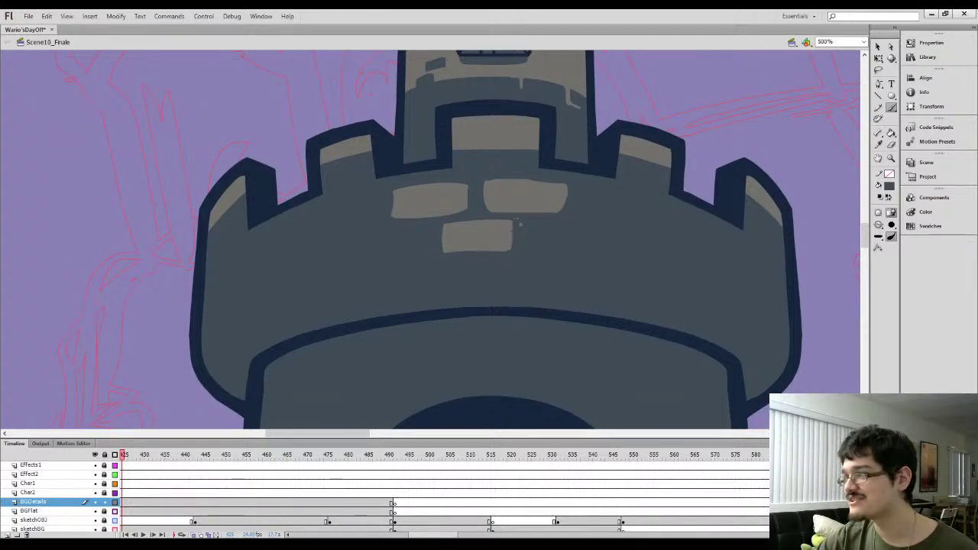
key("ctrl+minus")
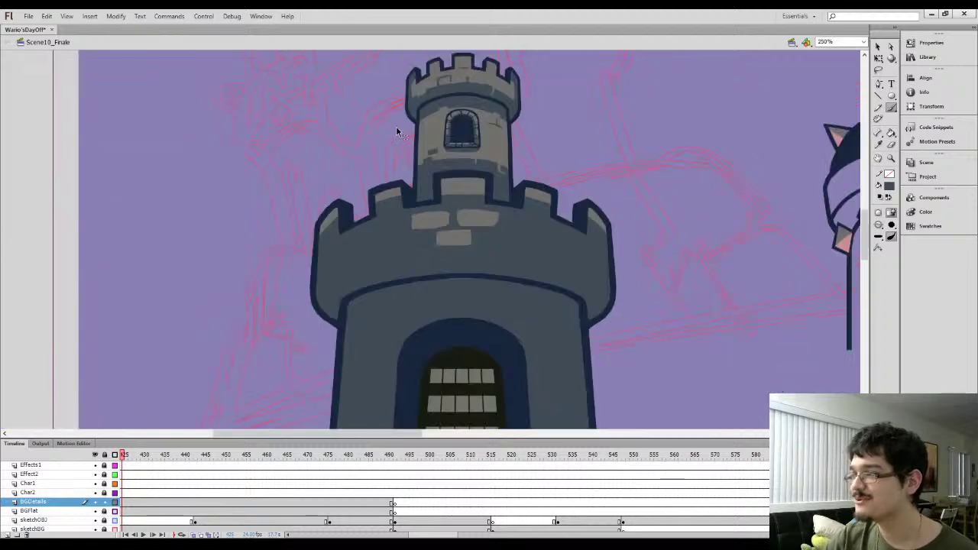
left_click_drag(424, 224, 446, 201)
key("i")
left_click(471, 214)
Paint light highlights on the left battlement band and the tower's right side
key("b")
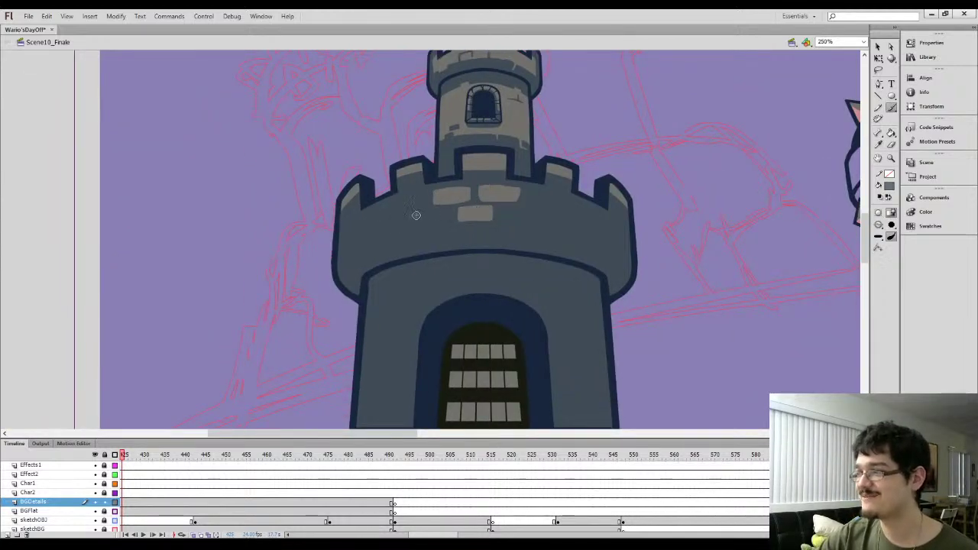
left_click_drag(375, 227, 399, 210)
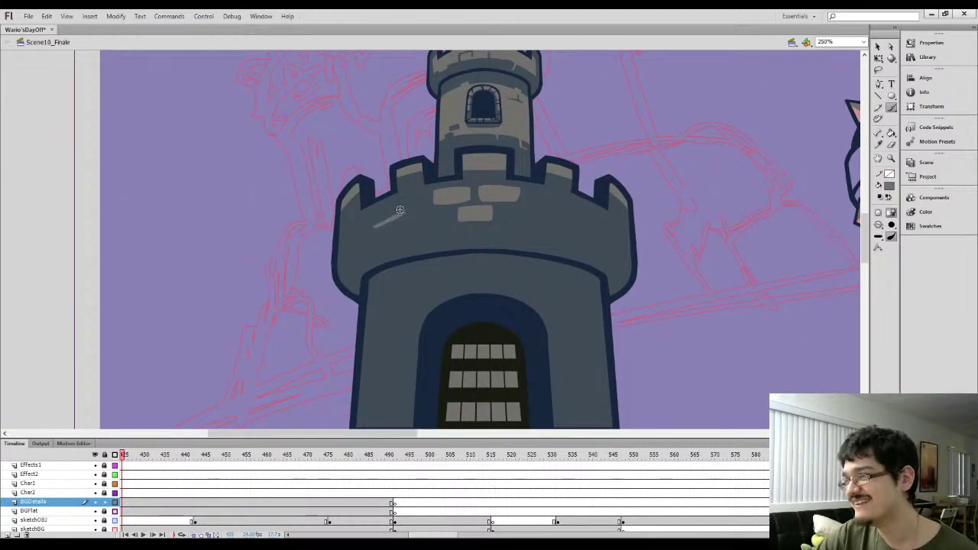
key("k")
key("b")
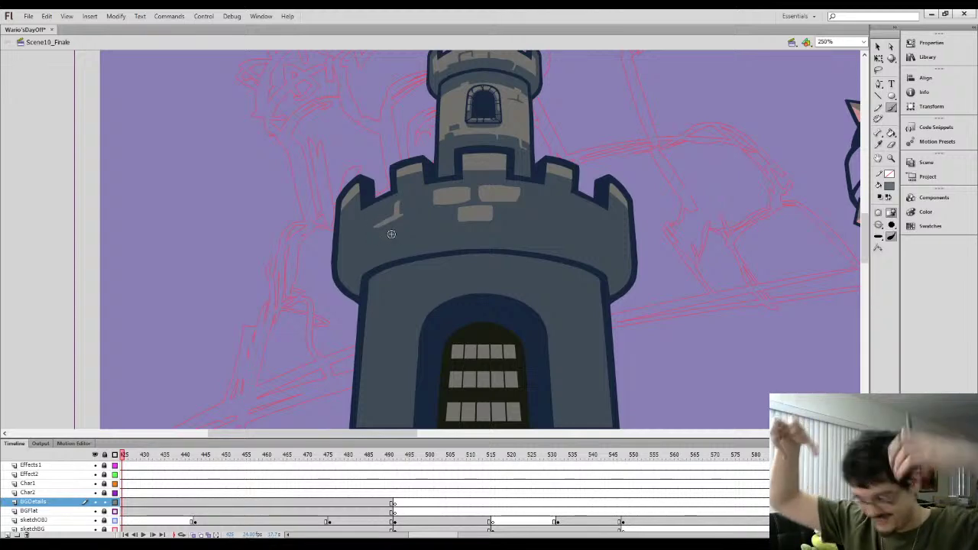
mouse_move(579, 206)
left_mouse_down()
mouse_move(577, 229)
mouse_move(555, 229)
left_mouse_up()
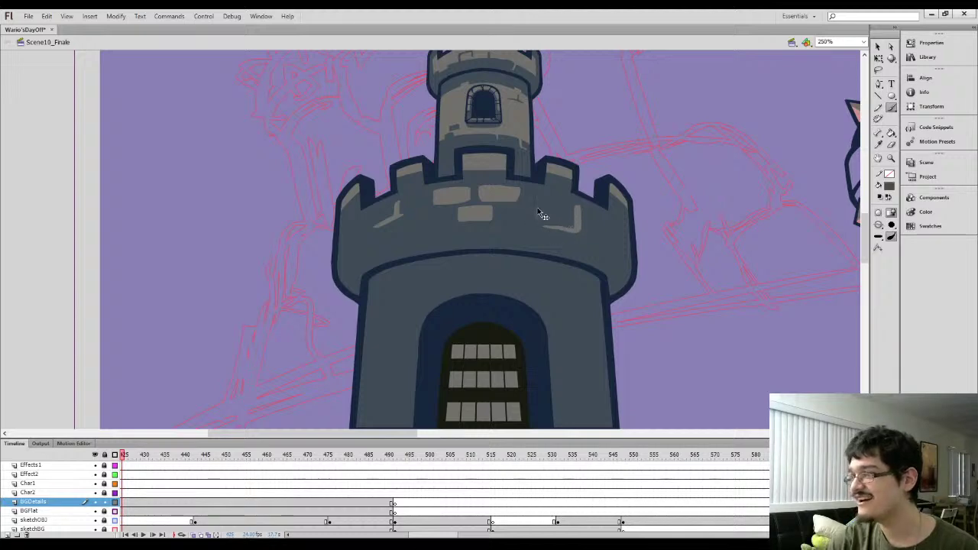
key("ctrl+minus")
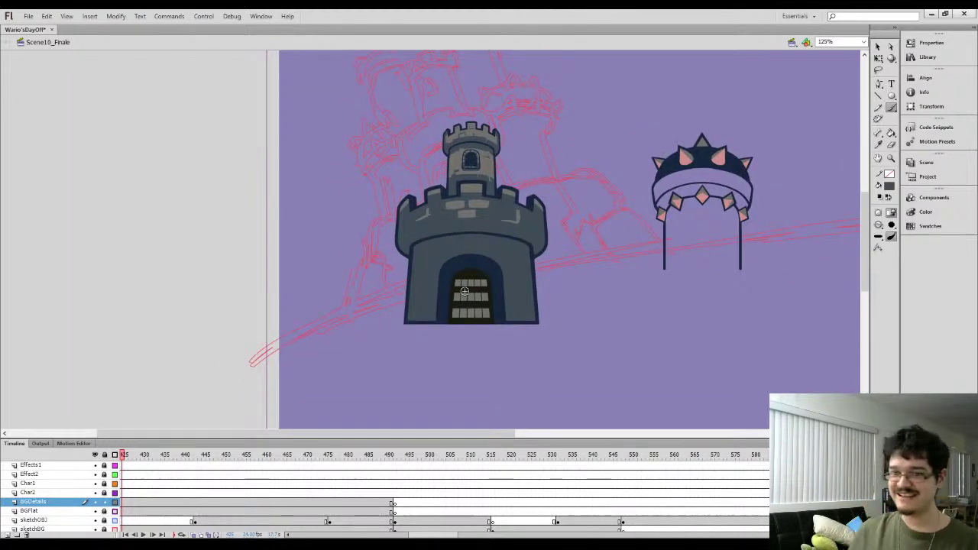
key("ctrl+equal")
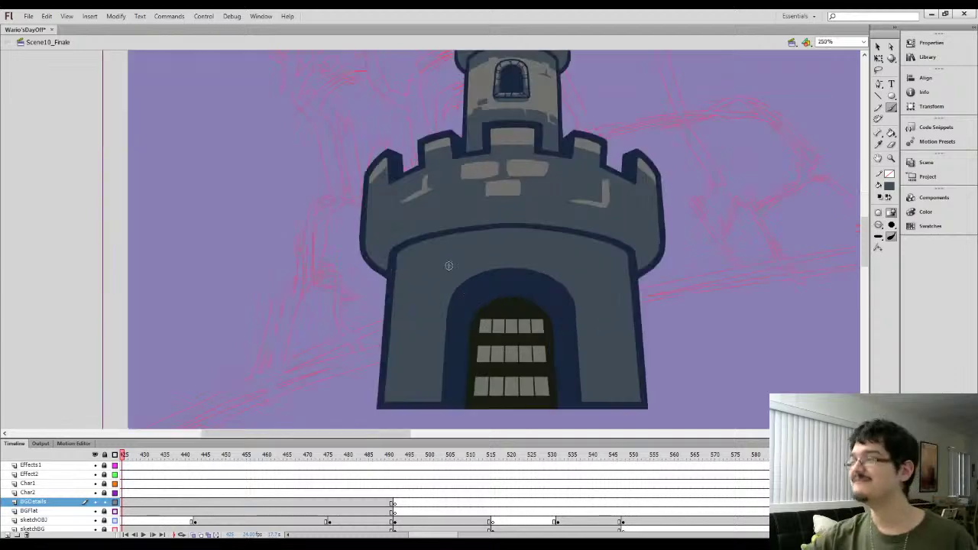
key("k")
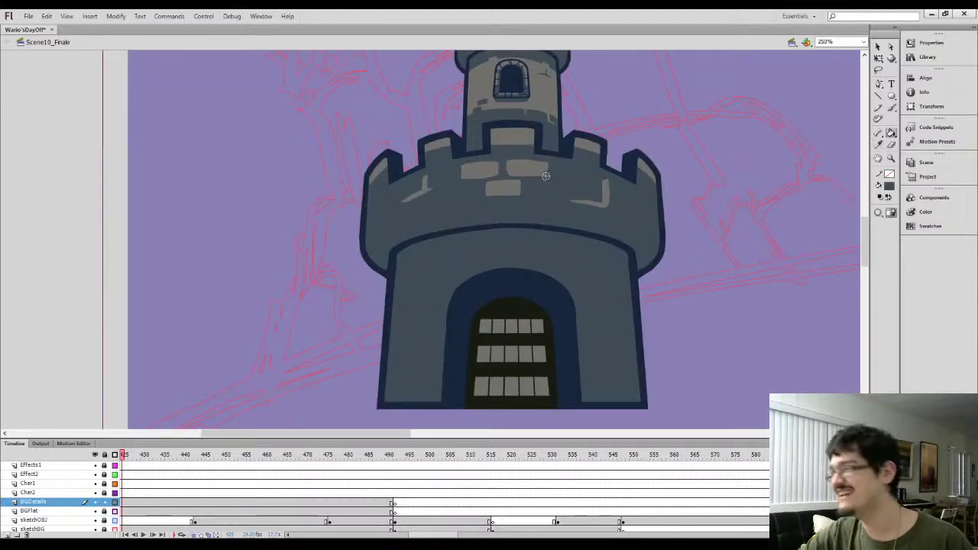
key("b")
Paint a new light-grey brick below the top row of bricks and touch up its lower-right edge
key("i")
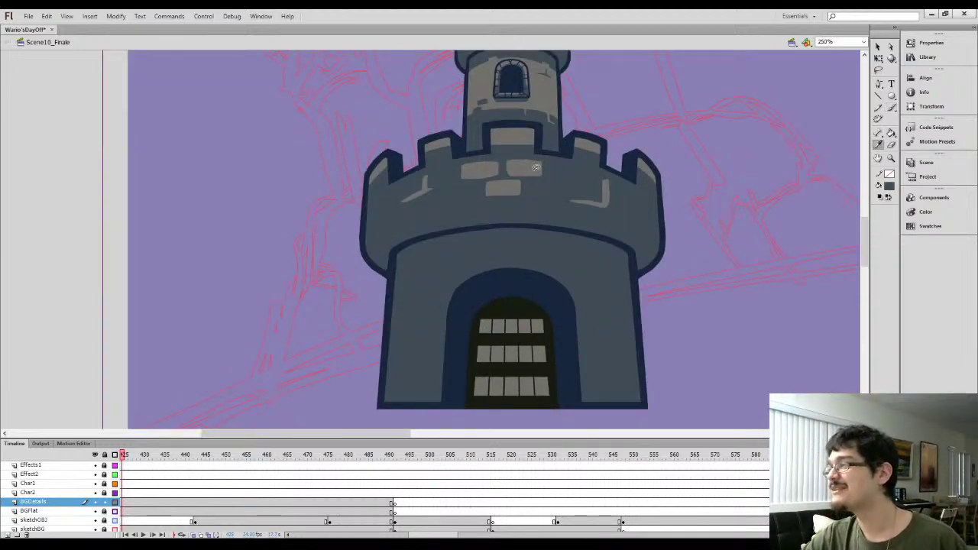
key("l")
left_click_drag(529, 175, 530, 191)
key("ctrl+equal")
left_click(603, 108)
key("k")
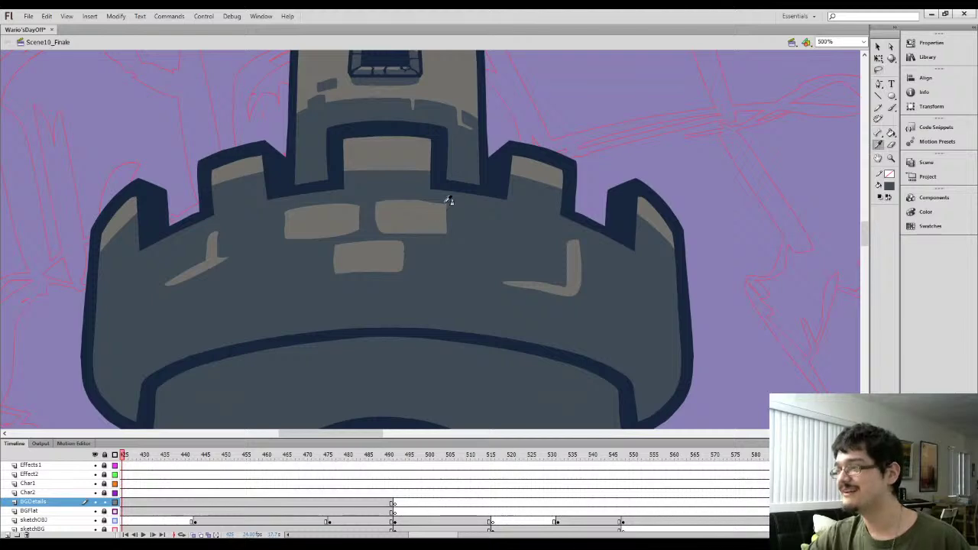
key("b")
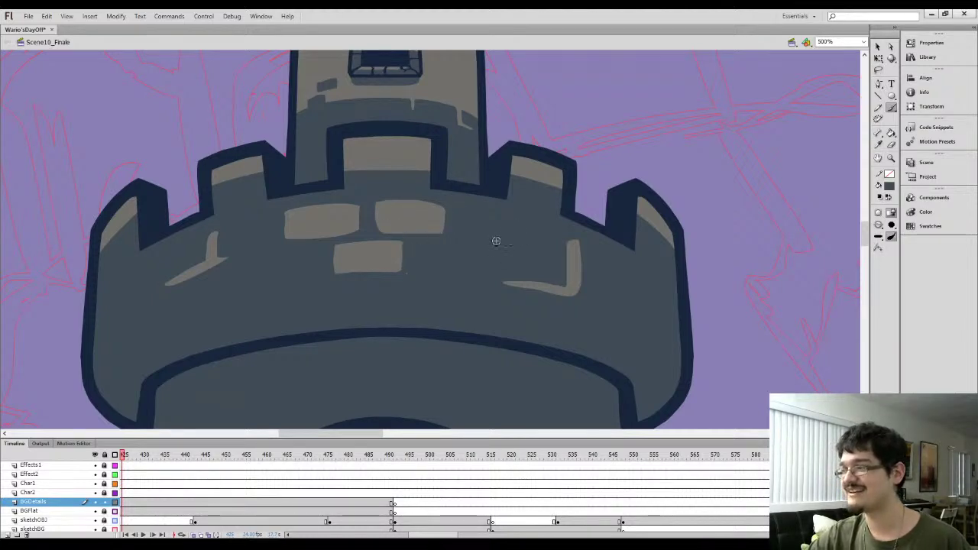
mouse_move(412, 257)
left_mouse_down()
mouse_move(438, 260)
mouse_move(440, 271)
left_mouse_up()
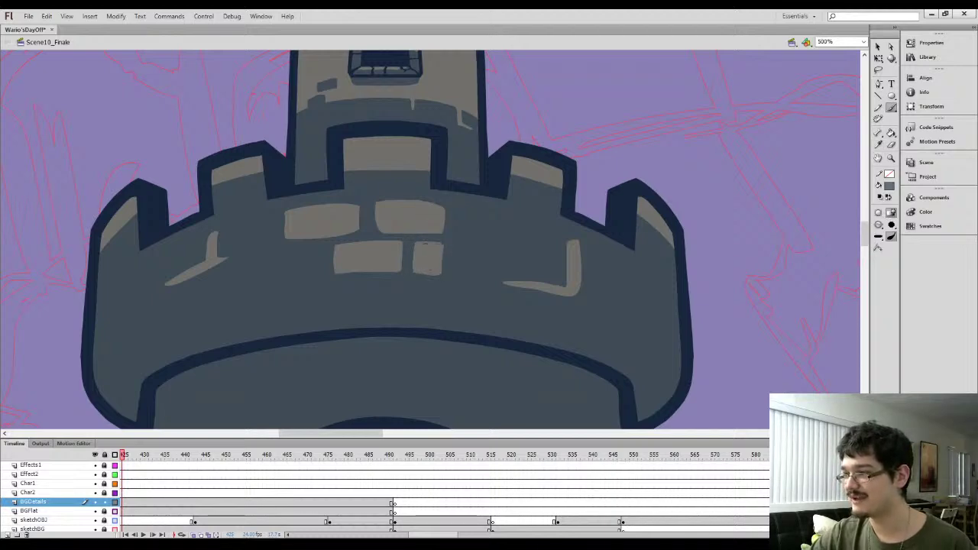
left_click_drag(443, 264, 443, 272)
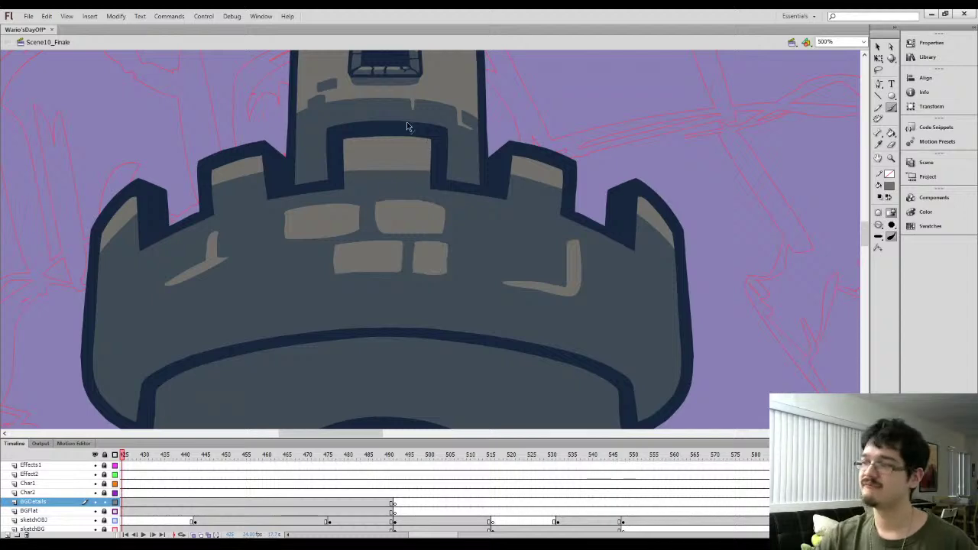
key("ctrl+minus")
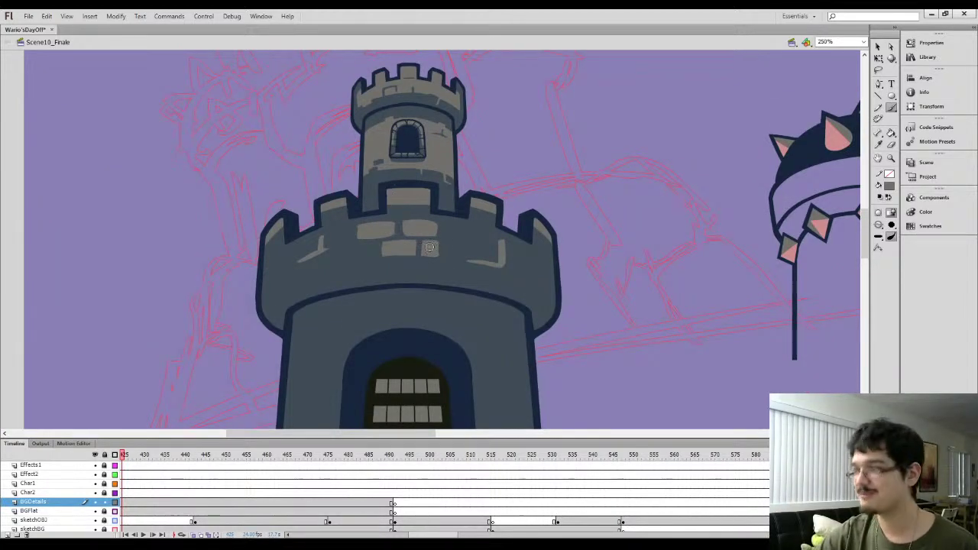
Sample a darker grey from the keep, then pick up the brick's light grey again
key("i")
left_click(408, 262)
left_click_drag(408, 262, 394, 268)
key("l")
scroll(416, 263, "up", 2)
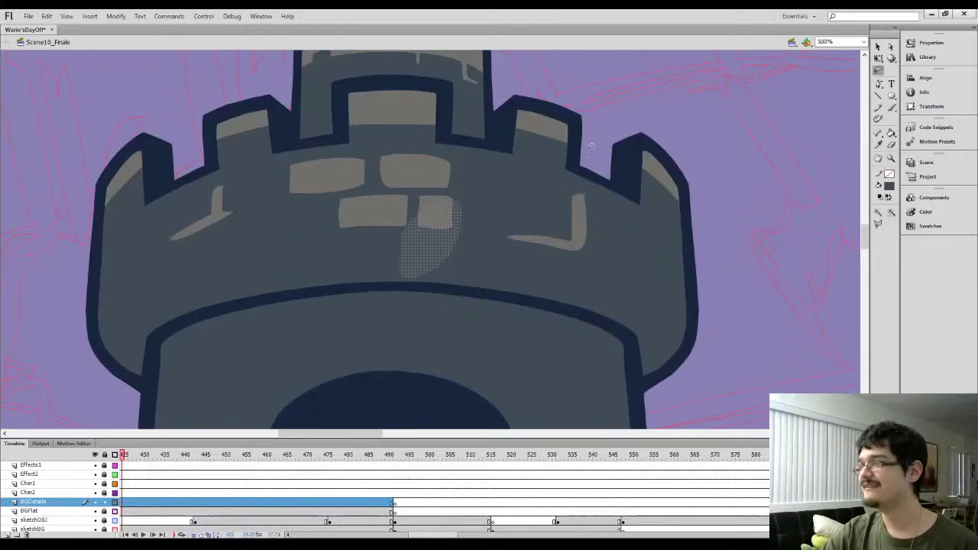
key("b")
left_click(448, 220)
key("b")
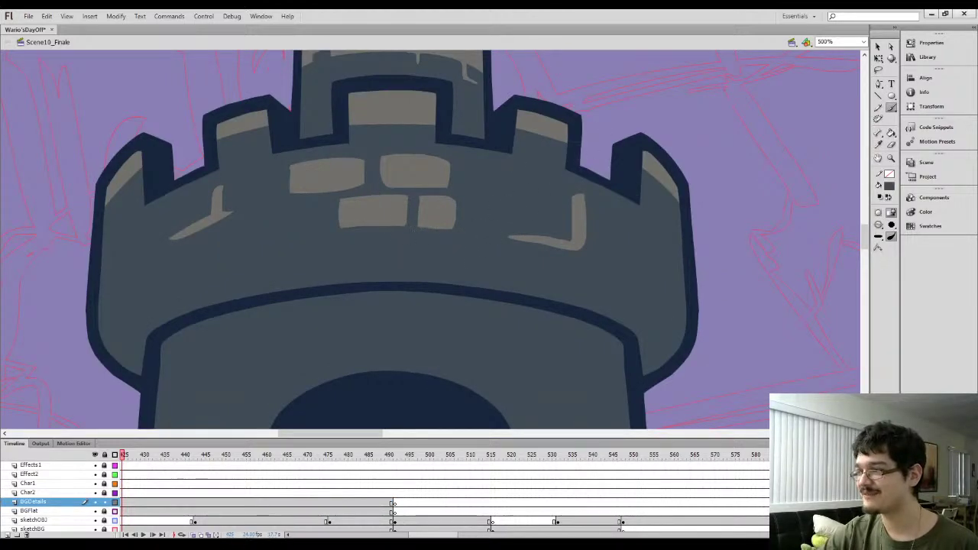
Zoom out to the whole scene and pan the castle and colour swatches into view
key("ctrl+minus")
key("ctrl+minus")
left_click_drag(387, 182, 418, 156)
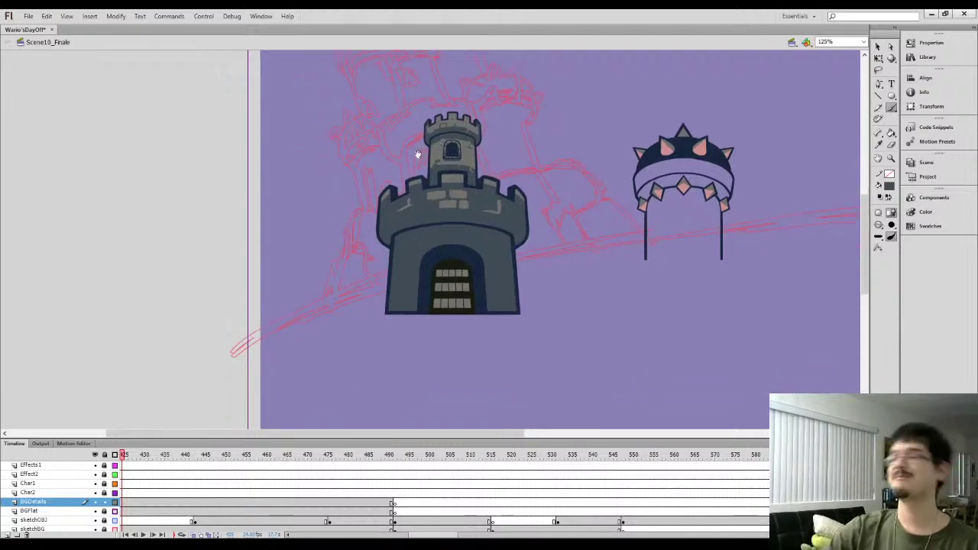
key("l")
key("i")
key("k")
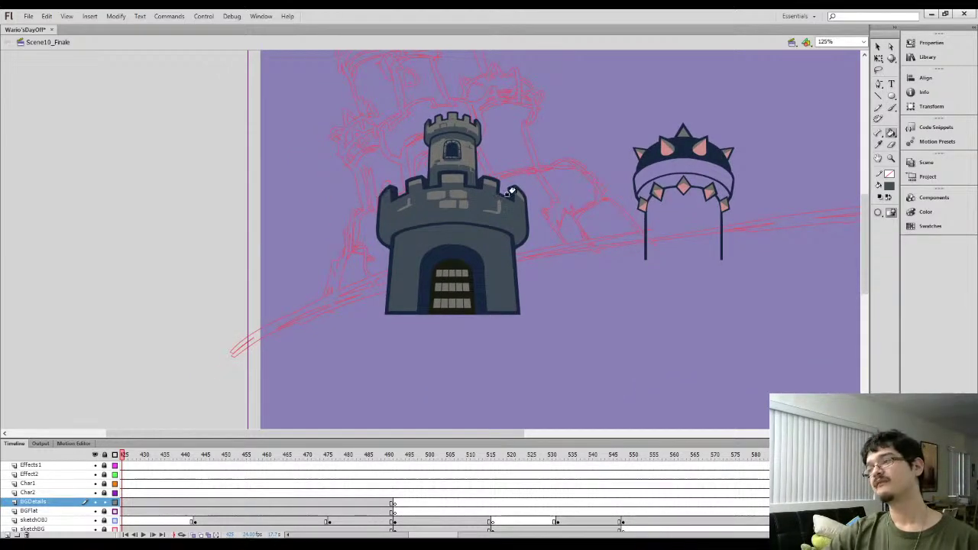
key("l")
left_click_drag(544, 201, 465, 251)
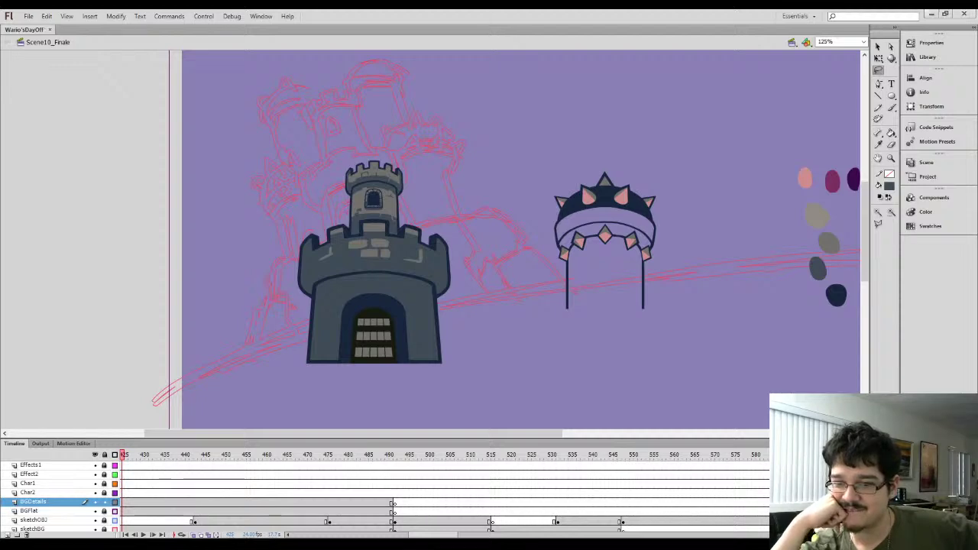
scroll(484, 366, "right", 3)
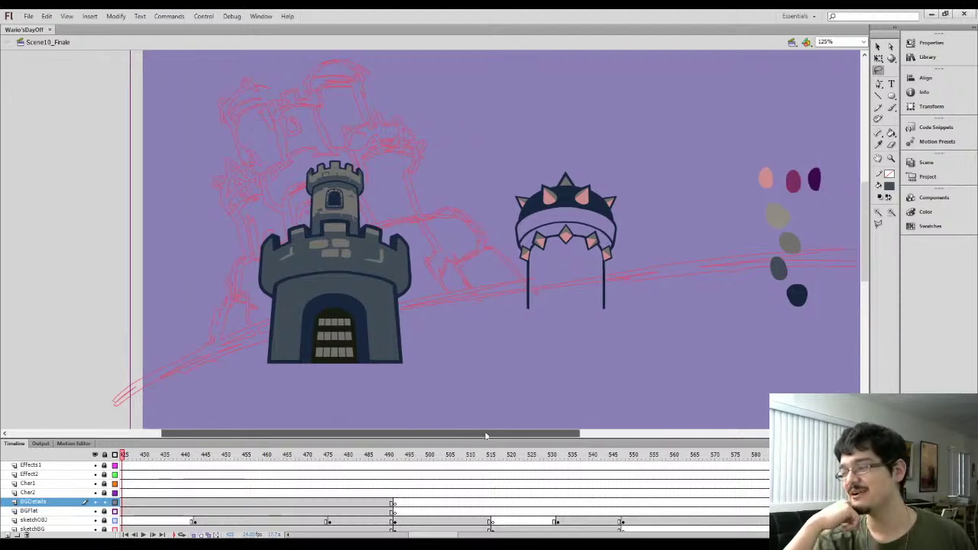
Sample the castle grey and recolour the four top crown spikes grey
key("k")
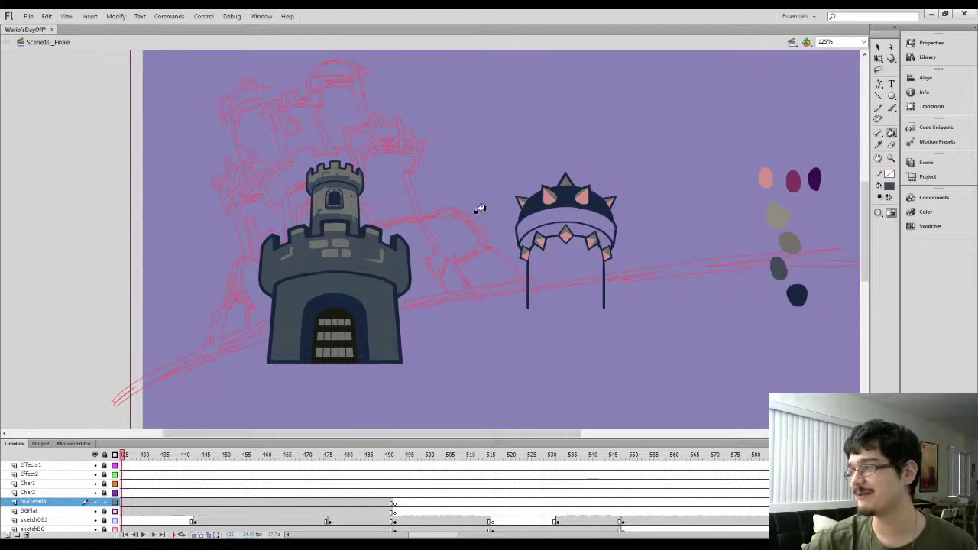
key("i")
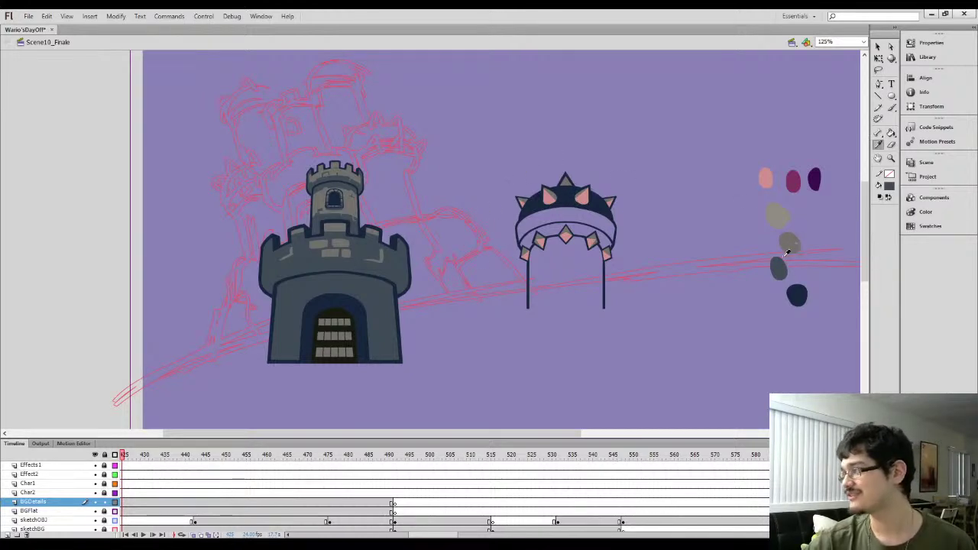
left_click(390, 263)
left_click(548, 195)
left_click(583, 197)
left_click(606, 202)
left_click(521, 201)
Recolour the five lower crown spikes grey, then zoom in on the crown
left_click(539, 241)
left_click(523, 253)
left_click(566, 236)
left_click(591, 242)
left_click(603, 253)
key("l")
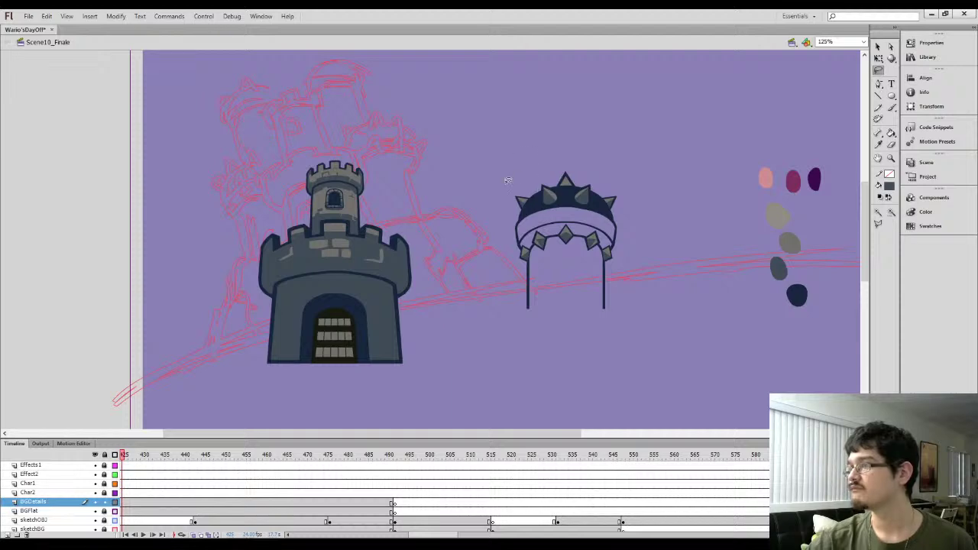
key("i")
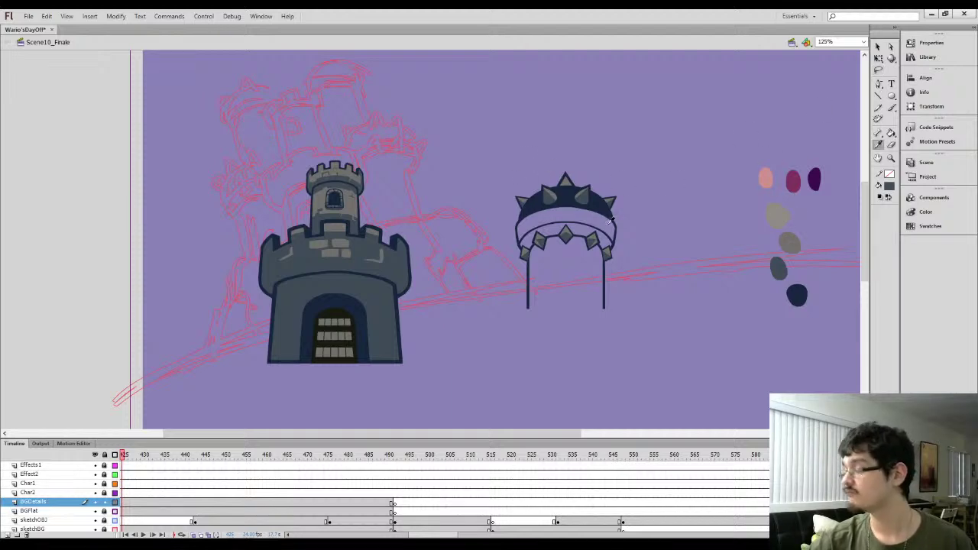
key("ctrl+equal")
key("l")
left_click_drag(567, 256, 505, 259)
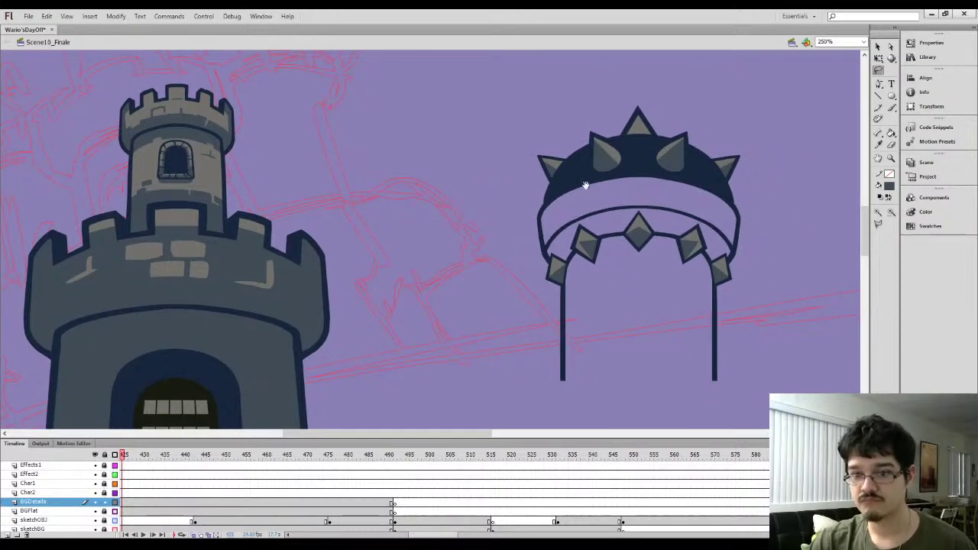
Fill the crown's lower and upper bands with the spike's grey, removing a stray brush stroke
left_click_drag(525, 252, 357, 281)
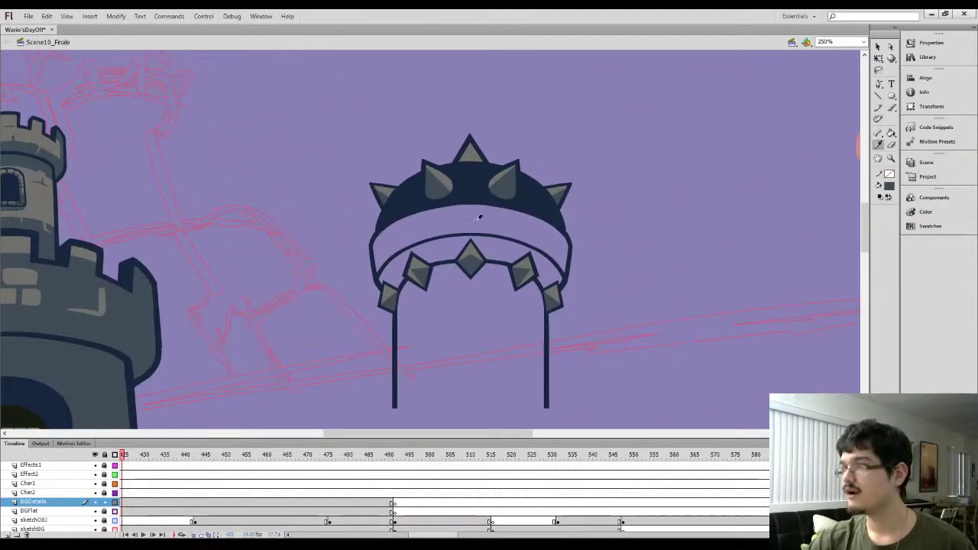
key("k")
left_click(506, 253)
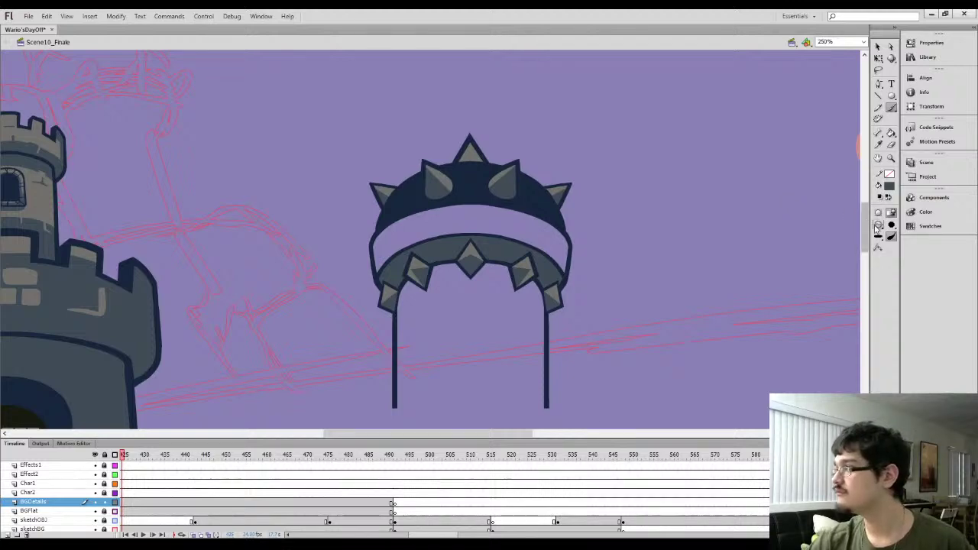
mouse_move(370, 281)
left_mouse_down()
mouse_move(380, 258)
mouse_move(409, 236)
mouse_move(466, 223)
mouse_move(541, 243)
mouse_move(570, 271)
left_mouse_up()
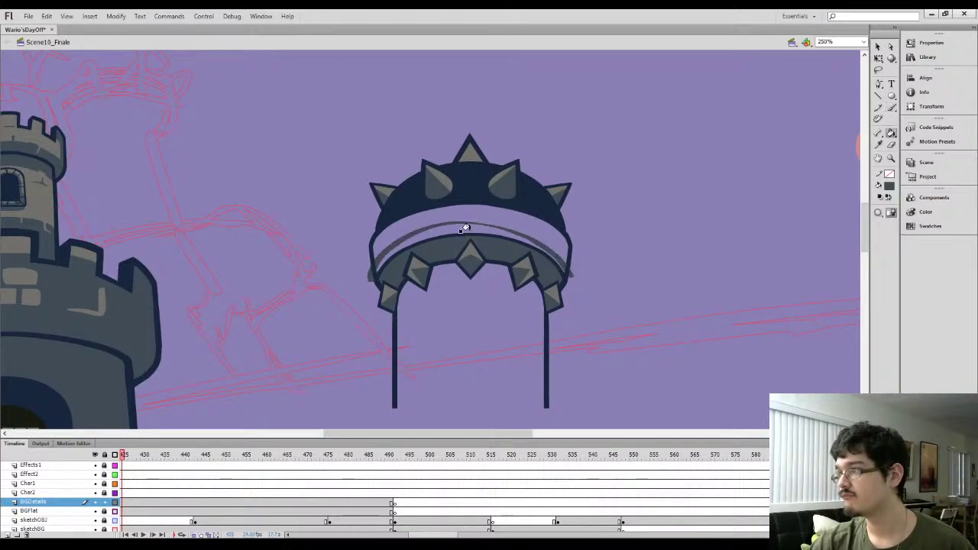
mouse_move(464, 224)
left_mouse_down()
mouse_move(537, 237)
mouse_move(569, 265)
mouse_move(568, 126)
mouse_move(338, 288)
mouse_move(372, 275)
left_mouse_up()
left_click(368, 282, "ctrl")
key("Delete")
mouse_move(483, 270)
left_mouse_down()
mouse_move(380, 278)
mouse_move(411, 221)
mouse_move(428, 214)
left_mouse_up()
key("i")
left_click(368, 260)
left_click(366, 227)
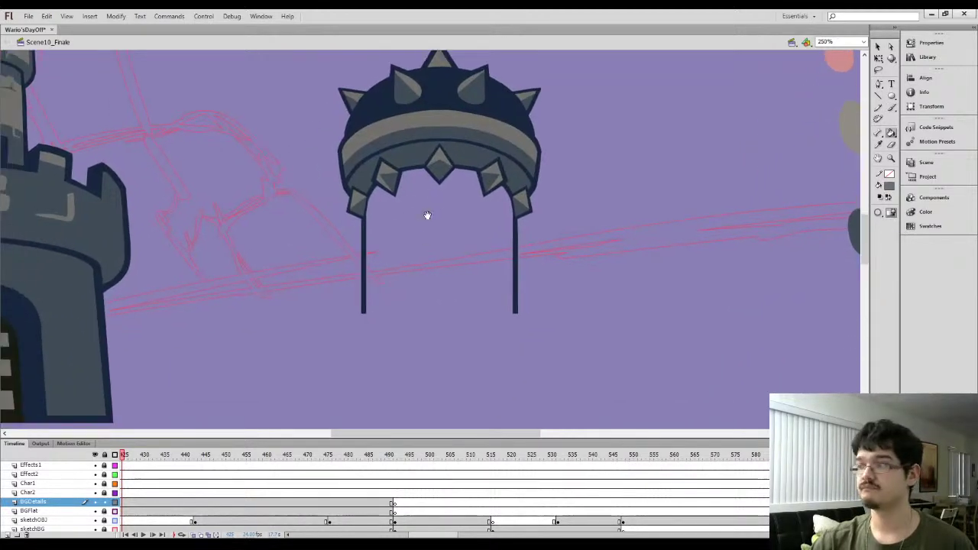
Brush a line closing the legs, fill the enclosed body grey, and delete leftover strokes
key("b")
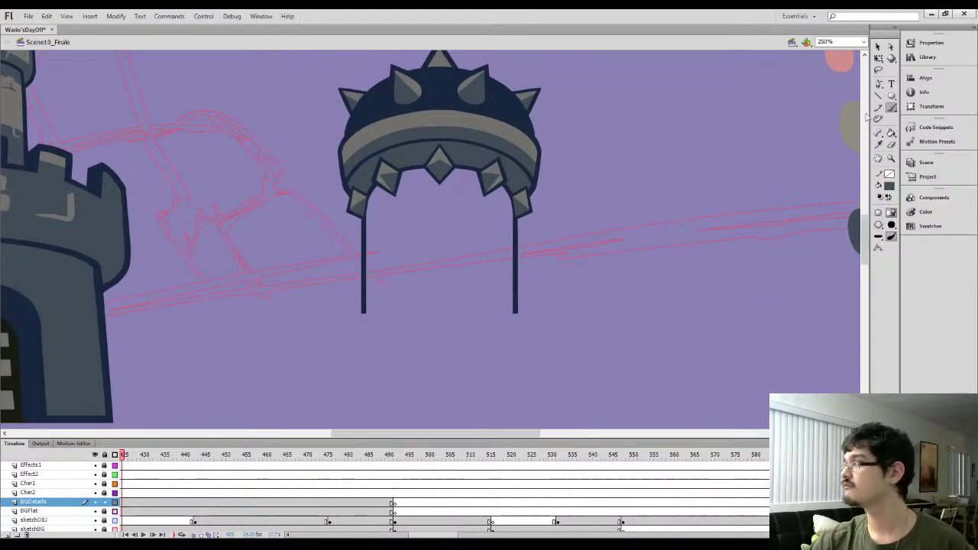
left_click_drag(367, 295, 514, 294)
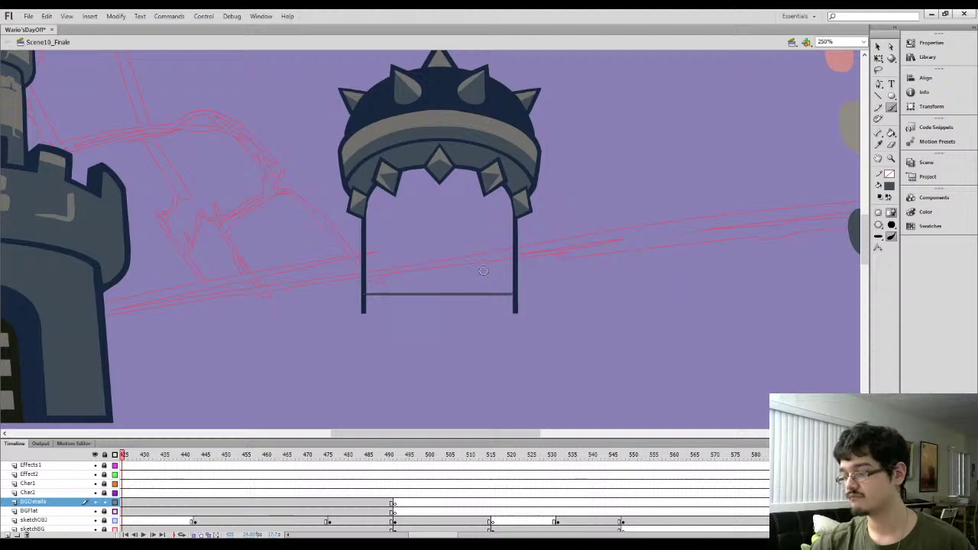
key("k")
left_click(444, 244)
key("v")
mouse_move(328, 334)
left_mouse_down()
mouse_move(527, 283)
mouse_move(559, 296)
left_mouse_up()
key("Delete")
Lasso-select the castle, spiked crown and colour swatches together
key("ctrl+2")
key("l")
left_click_drag(249, 215, 317, 346)
mouse_move(268, 202)
left_mouse_down()
mouse_move(385, 130)
mouse_move(228, 283)
mouse_move(233, 275)
left_mouse_up()
left_click_drag(524, 258, 531, 231)
mouse_move(513, 157)
left_mouse_down()
mouse_move(517, 334)
mouse_move(569, 139)
left_mouse_up()
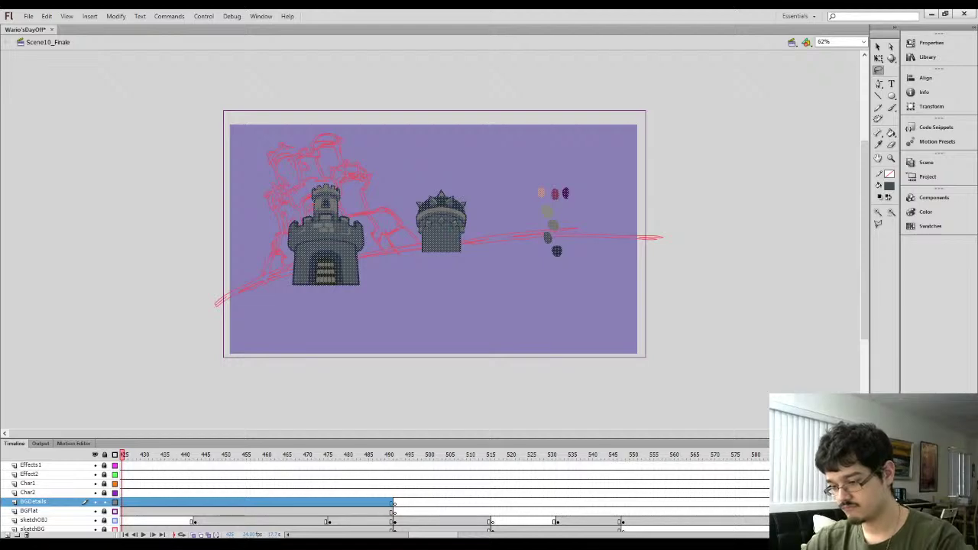
Inside the fort symbol, rename Layer 1 to 'Middle'
key("Escape")
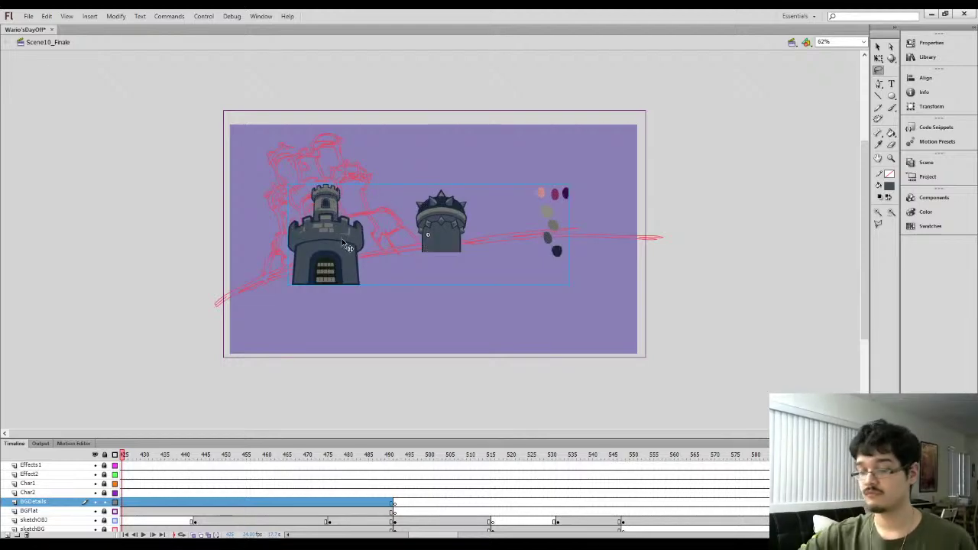
left_click(344, 234)
double_click(343, 243)
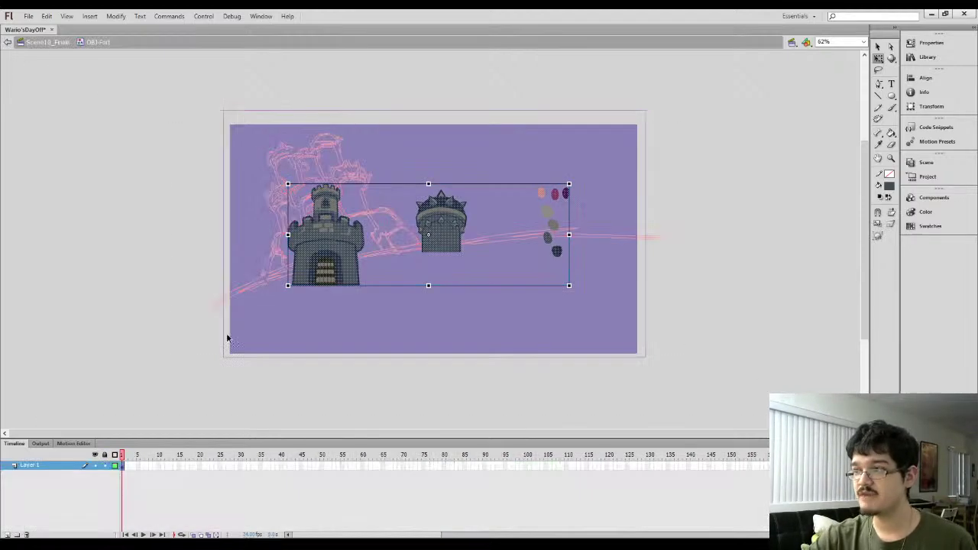
double_click(30, 466)
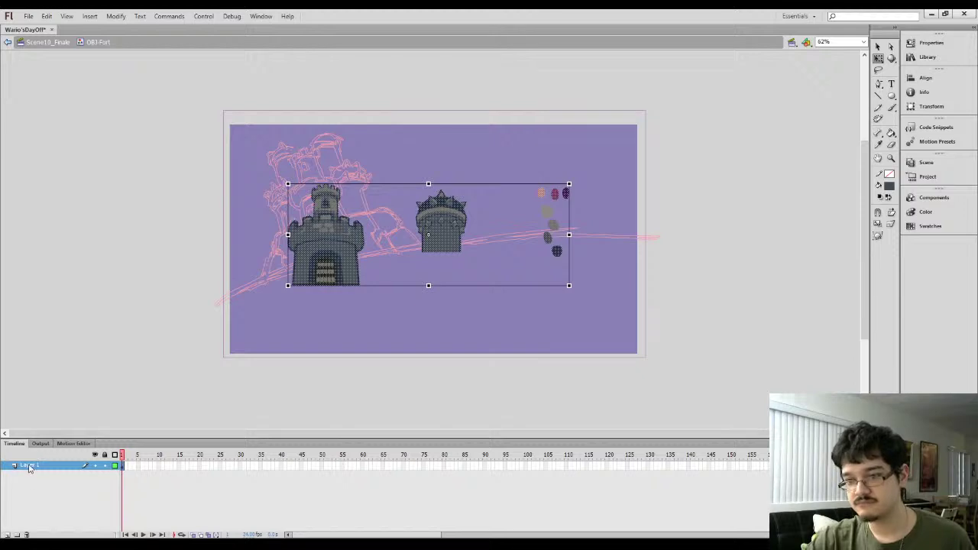
left_click(47, 486)
double_click(32, 467)
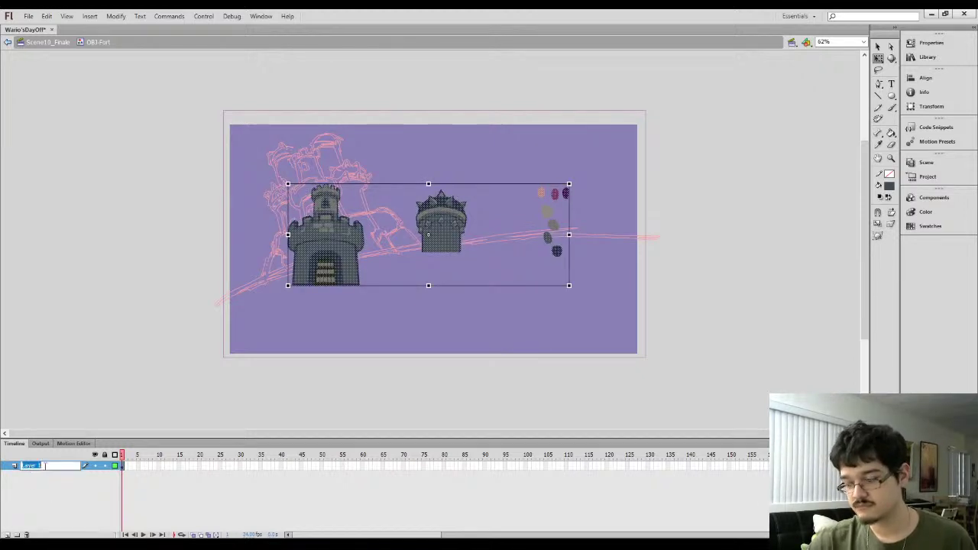
type("Middle")
key("Return")
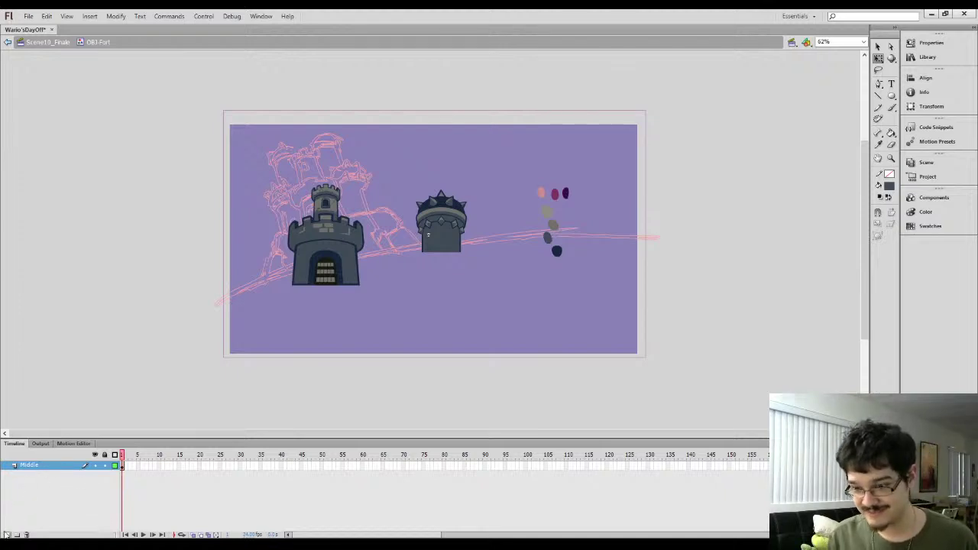
Add a new layer below Middle and name it Towers
left_click(7, 534)
left_click_drag(40, 466, 36, 477)
double_click(36, 475)
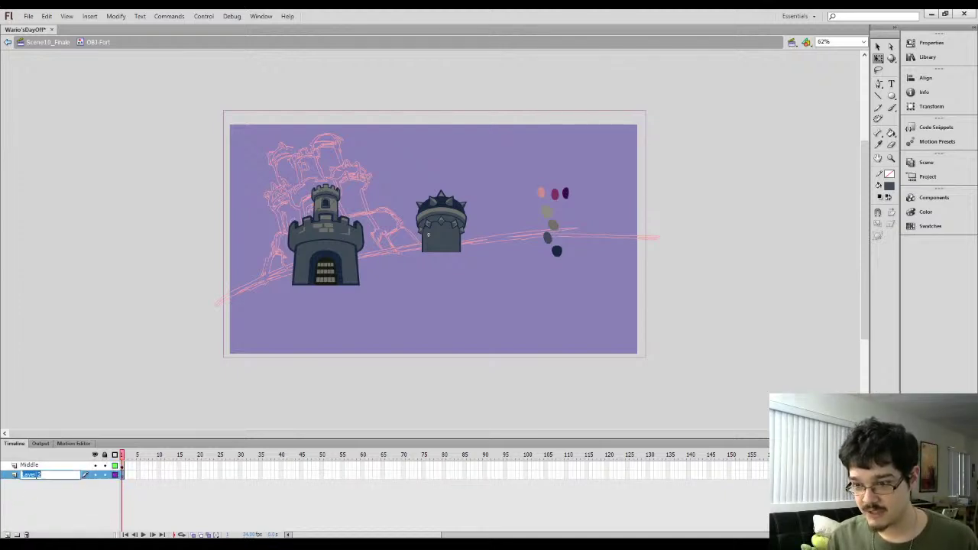
type("Towers")
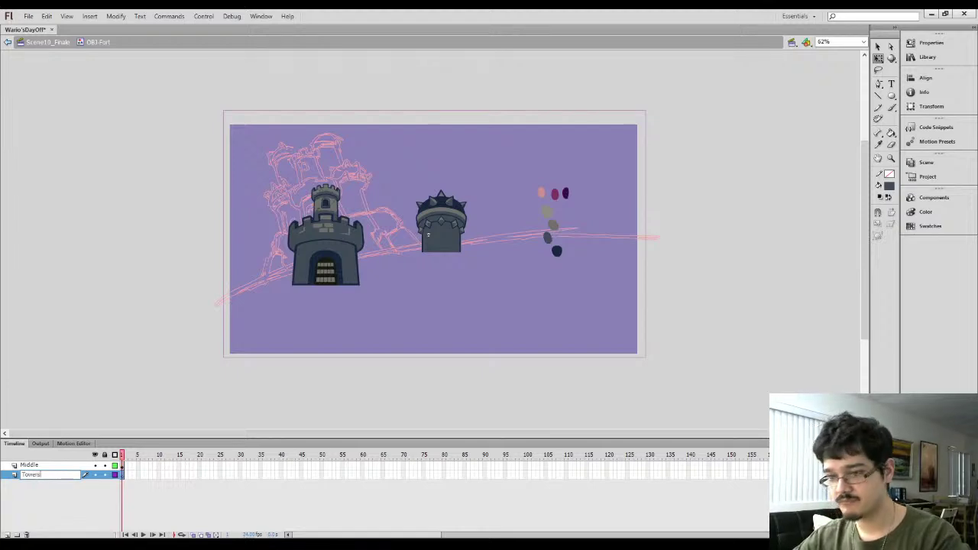
key("Return")
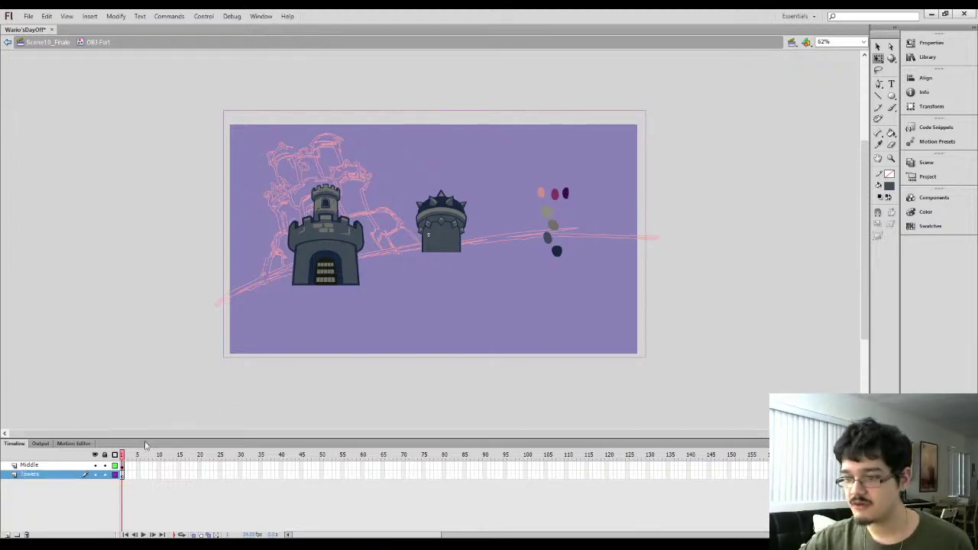
Cut the right-hand spiked tower, paste it in place on Towers, and move it toward the keep
left_click(122, 466)
key("l")
mouse_move(409, 295)
left_mouse_down()
mouse_move(405, 281)
mouse_move(431, 270)
left_mouse_up()
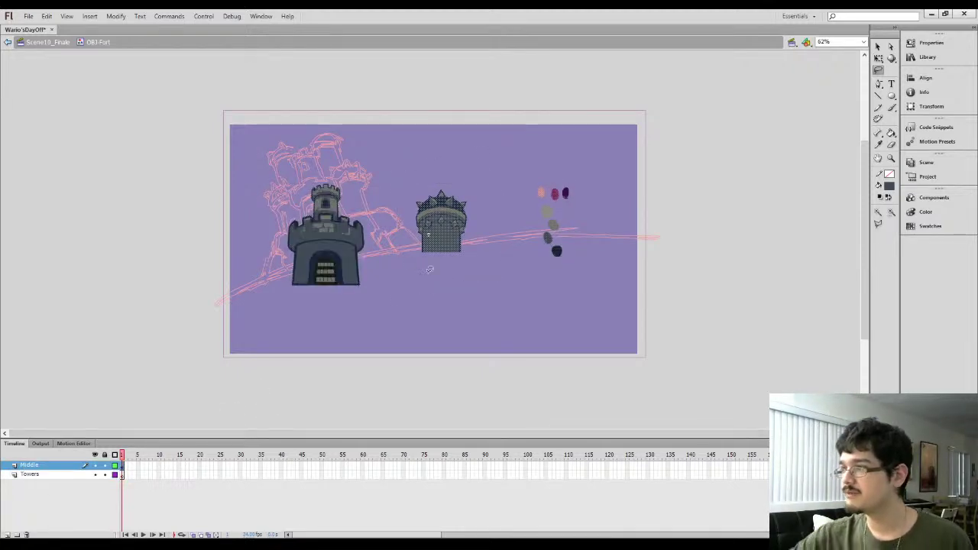
key("ctrl+x")
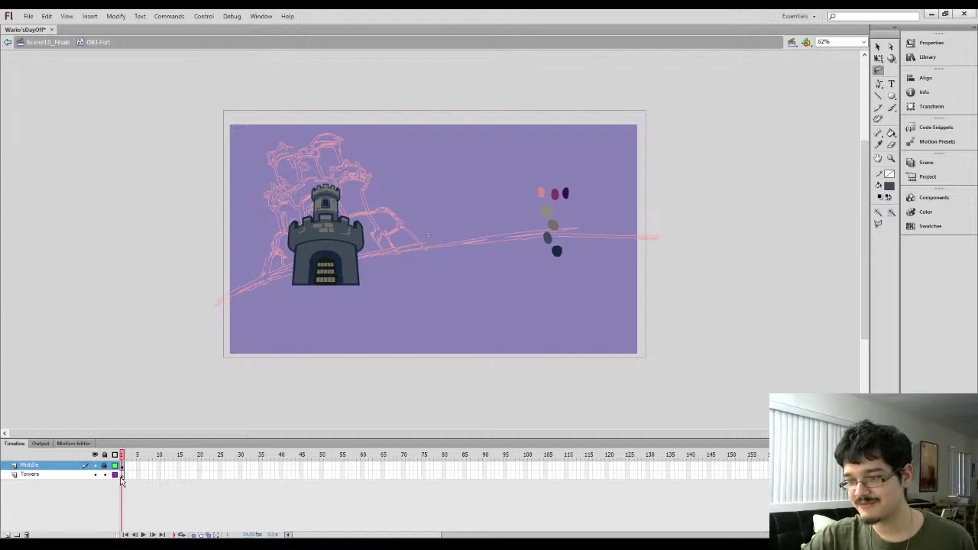
left_click(121, 474)
key("ctrl+shift+v")
key("q")
left_click_drag(464, 230, 398, 227)
Shrink the tower, raise it beside the keep, and stretch its bottom edge downward
left_click_drag(399, 186, 389, 198)
left_click_drag(378, 237, 377, 215)
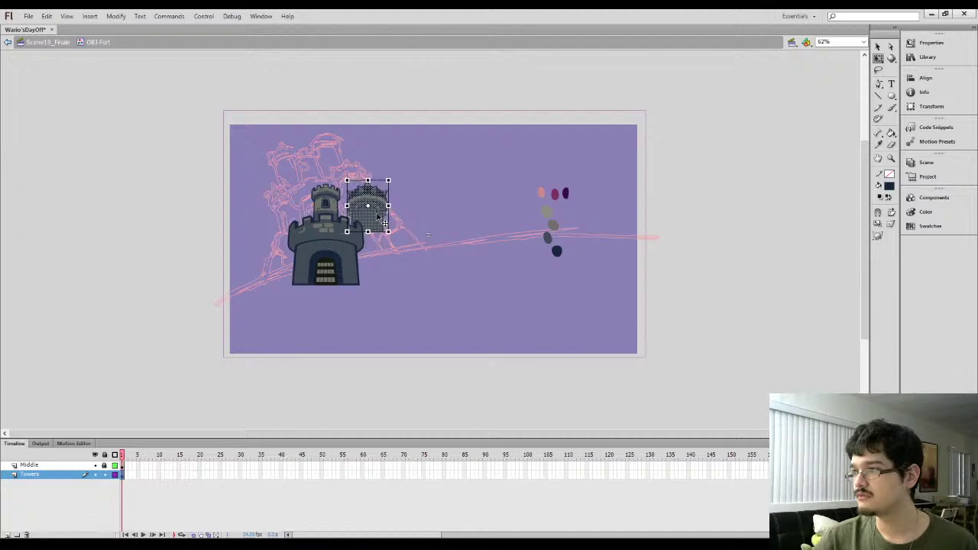
key("ctrl+equal")
key("ctrl+equal")
left_click_drag(493, 363, 499, 290)
left_click_drag(347, 324, 522, 242)
left_click_drag(474, 315, 493, 233)
left_click_drag(457, 189, 460, 368)
Pull the tower's bottom edge up slightly and fill its base strip dark navy
left_click(441, 425)
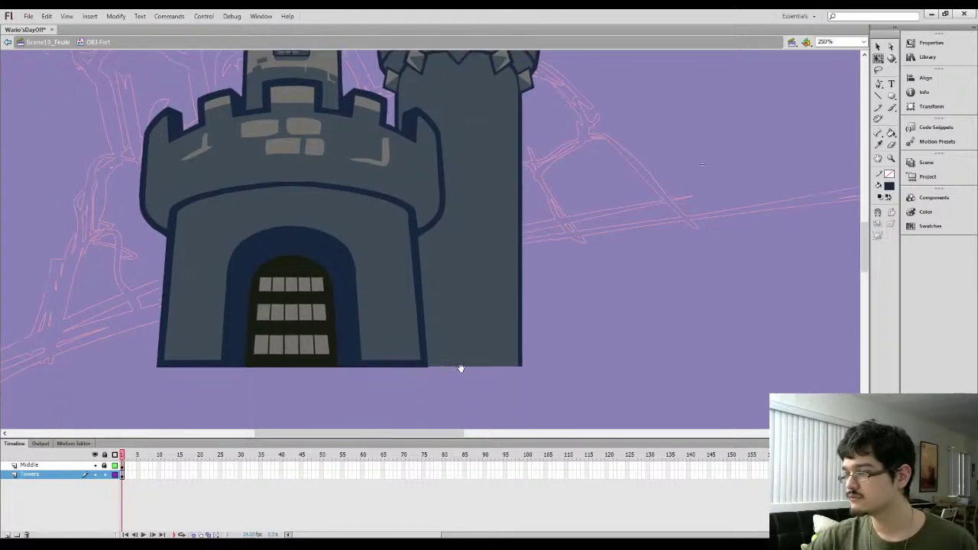
left_click_drag(527, 382, 370, 310)
left_click_drag(458, 366, 458, 361)
mouse_move(536, 383)
left_mouse_down()
mouse_move(358, 349)
mouse_move(358, 359)
left_mouse_up()
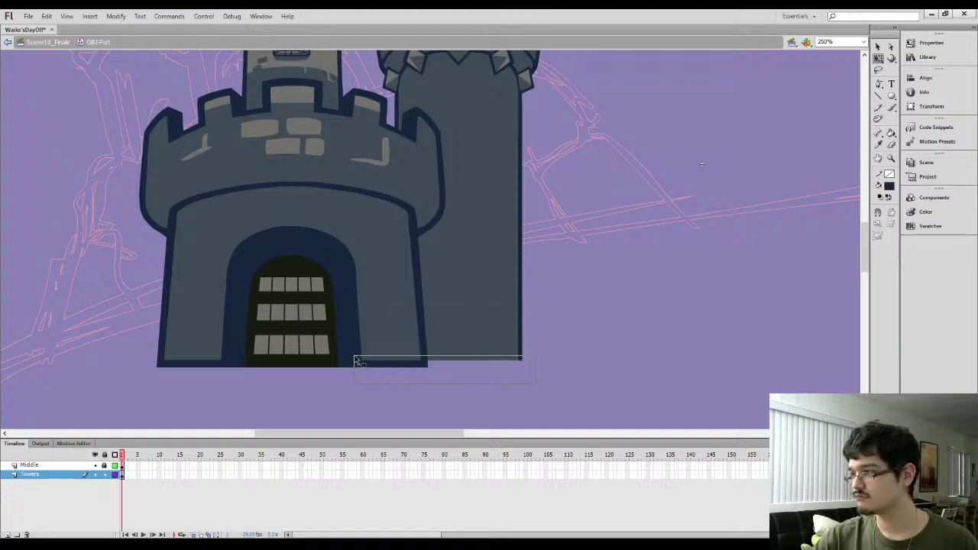
key("k")
left_click(506, 358)
Duplicate the tower onto the keep's left side
key("l")
mouse_move(456, 197)
left_mouse_down()
mouse_move(420, 356)
mouse_move(429, 338)
left_mouse_up()
key("ctrl+minus")
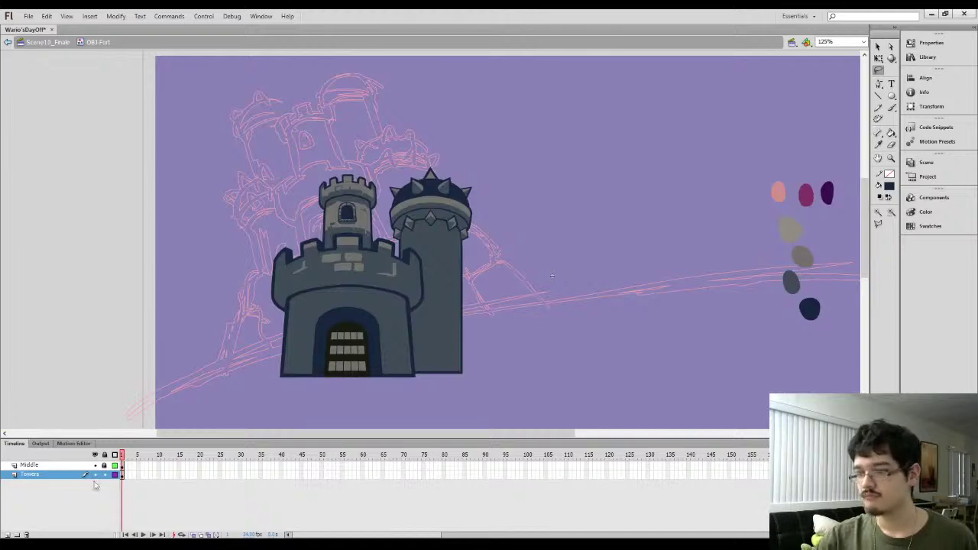
left_click(120, 475)
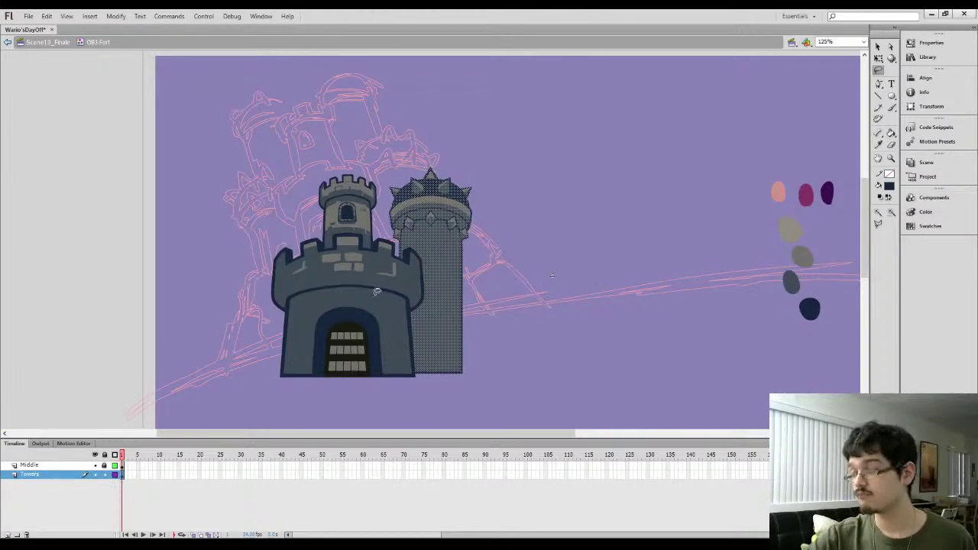
left_click_drag(451, 281, 281, 290)
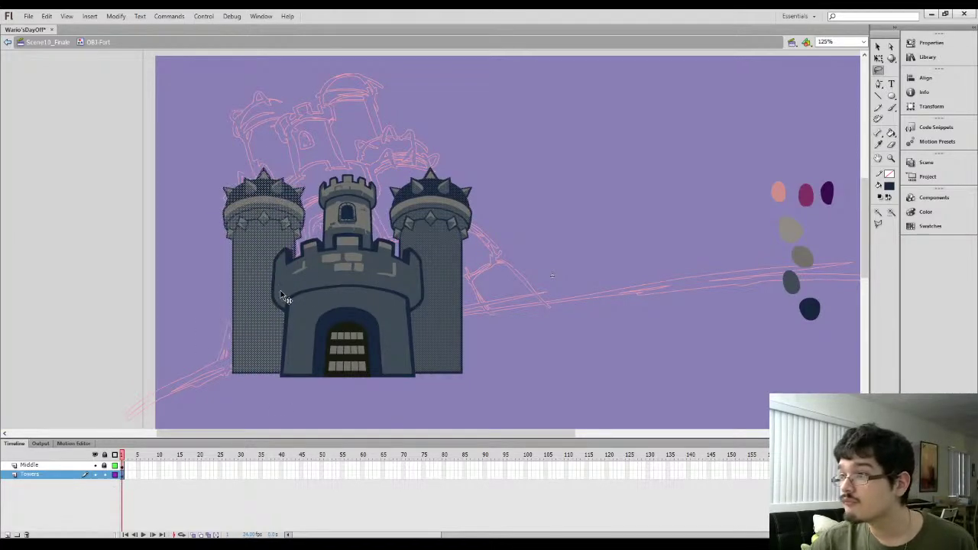
key("q")
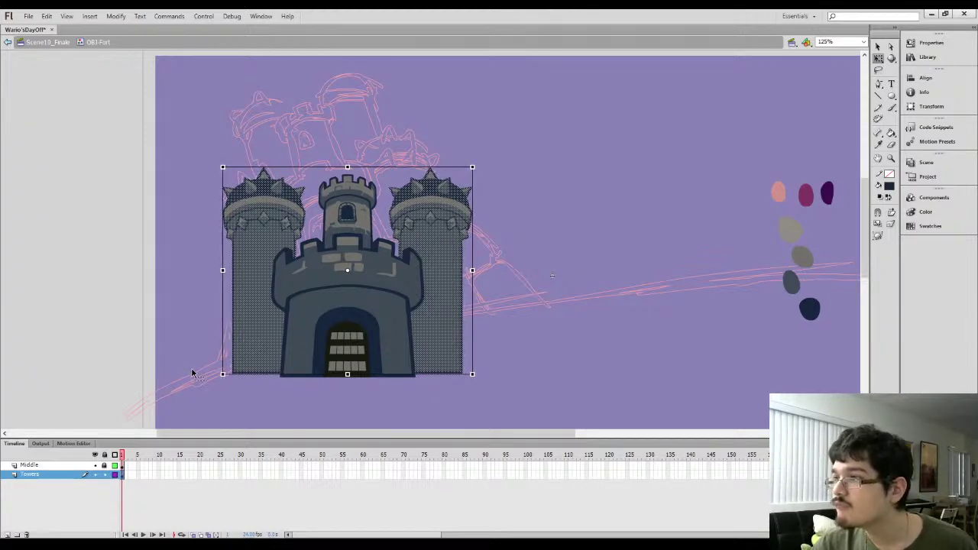
Toggle Middle's outline view and the Towers lock while checking the Middle layer's content
left_click(114, 466)
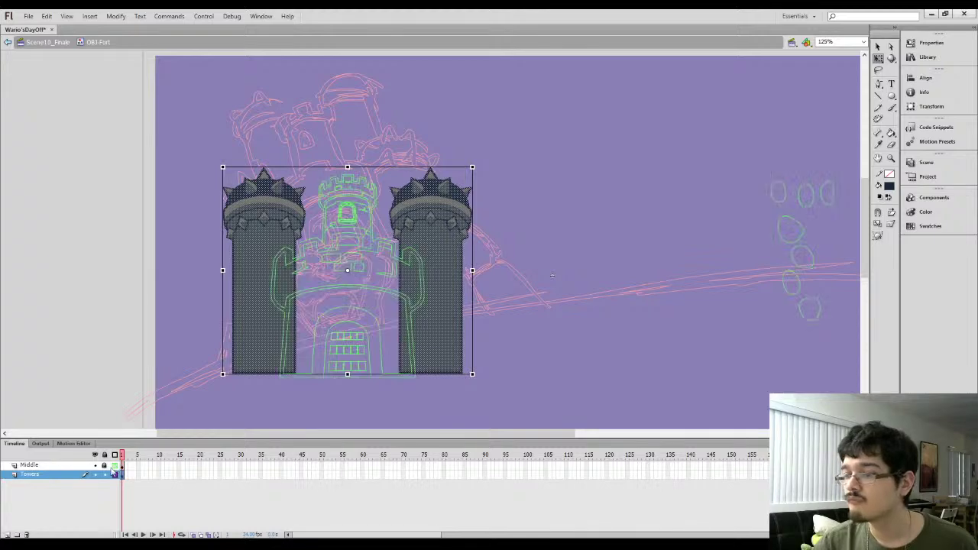
left_click(104, 474)
left_click(115, 465)
left_click(29, 465)
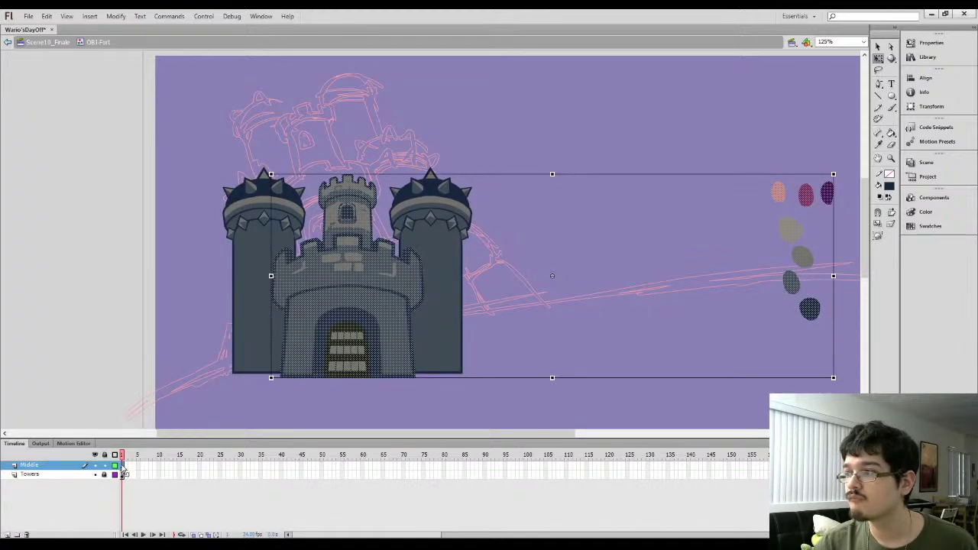
left_click(687, 251)
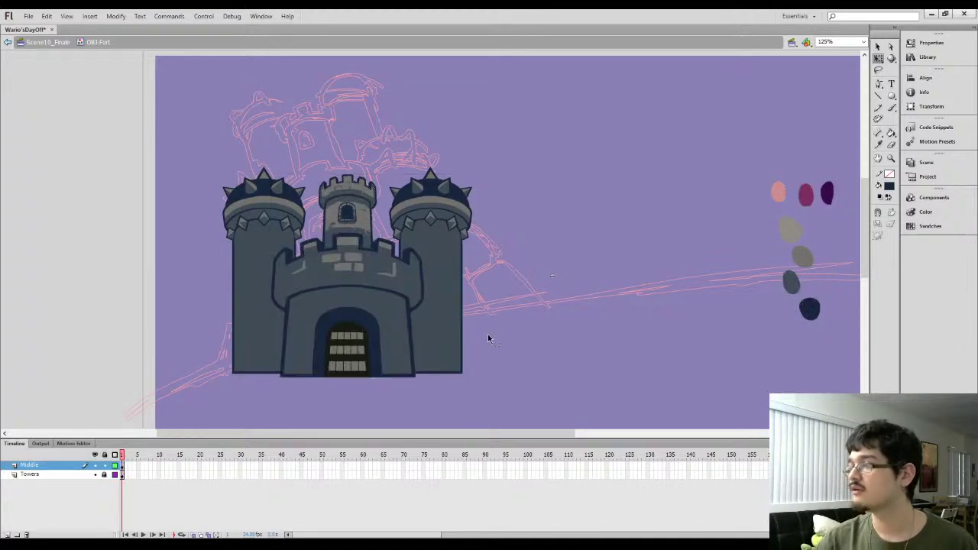
left_click(104, 475)
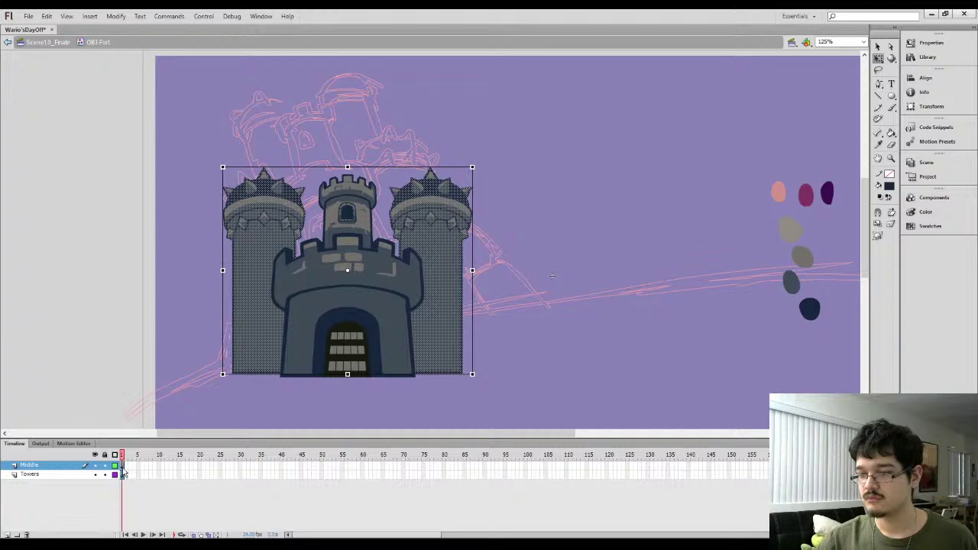
Move the castle right, bring the colour swatches onto the stage, and fine-tune the castle's position
left_click(122, 474)
left_click_drag(339, 328, 535, 327)
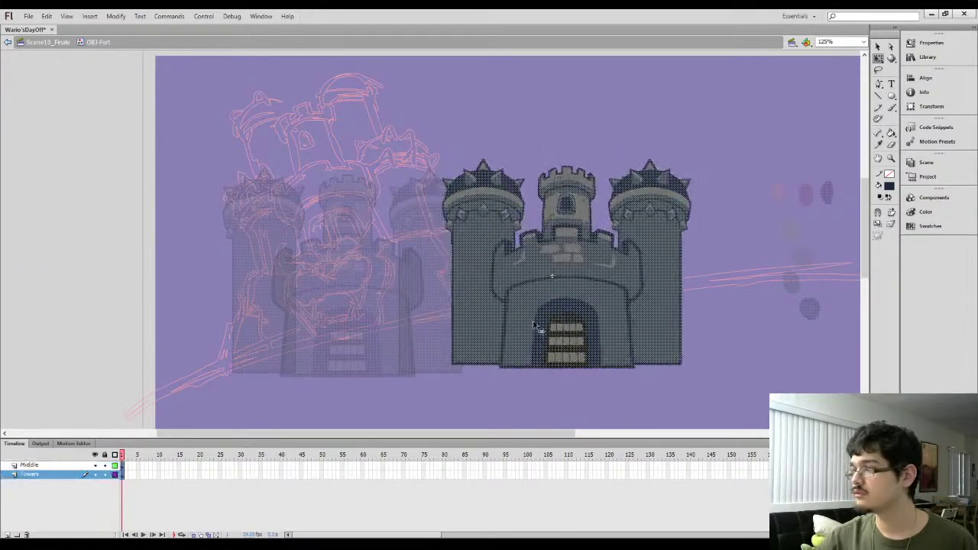
scroll(459, 336, "right", 5)
left_click(760, 192)
left_click_drag(759, 192, 534, 170)
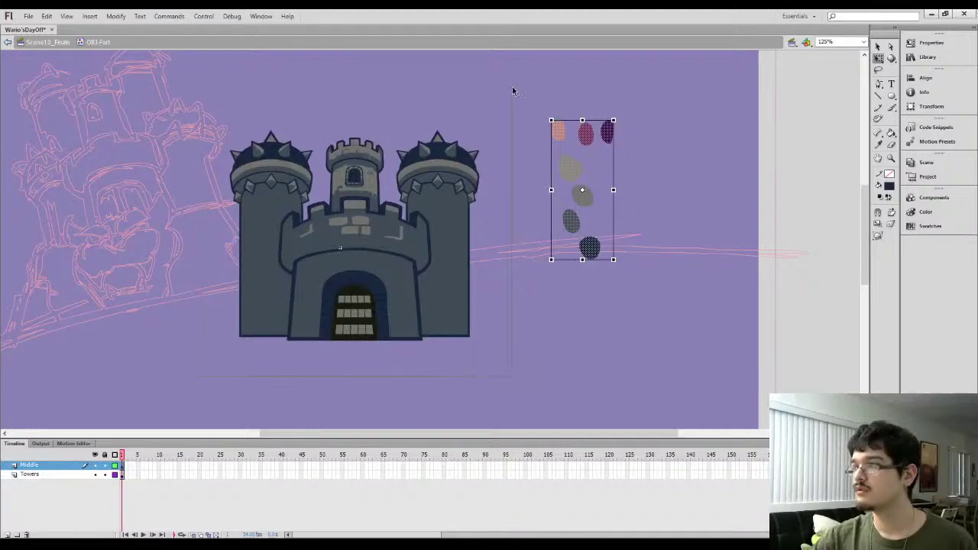
left_click(340, 311)
left_click_drag(340, 312, 321, 328)
Nudge the castle into its final spot with the arrow keys and a small drag
key("Right")
key("Right")
key("Right")
key("Right")
key("Right")
key("Right")
key("Right")
key("Right")
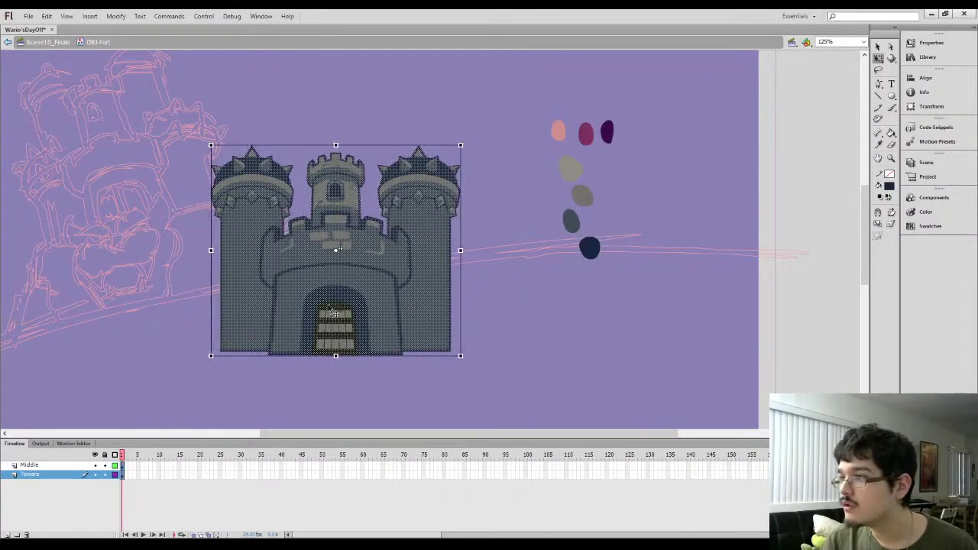
key("Up")
key("Up")
key("Up")
key("Up")
key("Up")
key("Left")
left_click_drag(330, 308, 330, 311)
Zoom in on the keep's bricks, inspect one brick's anchor points, then zoom back out
key("ctrl+=")
key("ctrl+=")
key("ctrl+=")
key("ctrl+=")
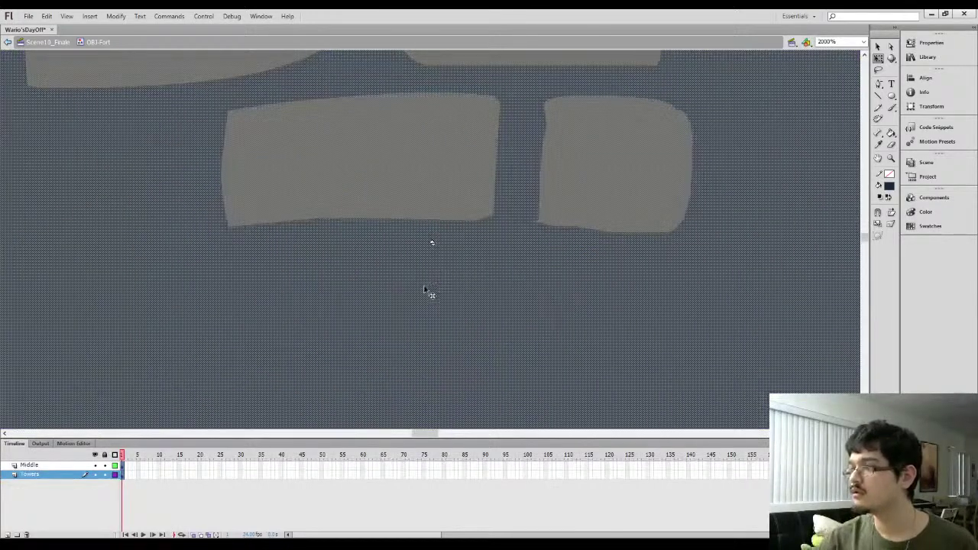
left_click(120, 466)
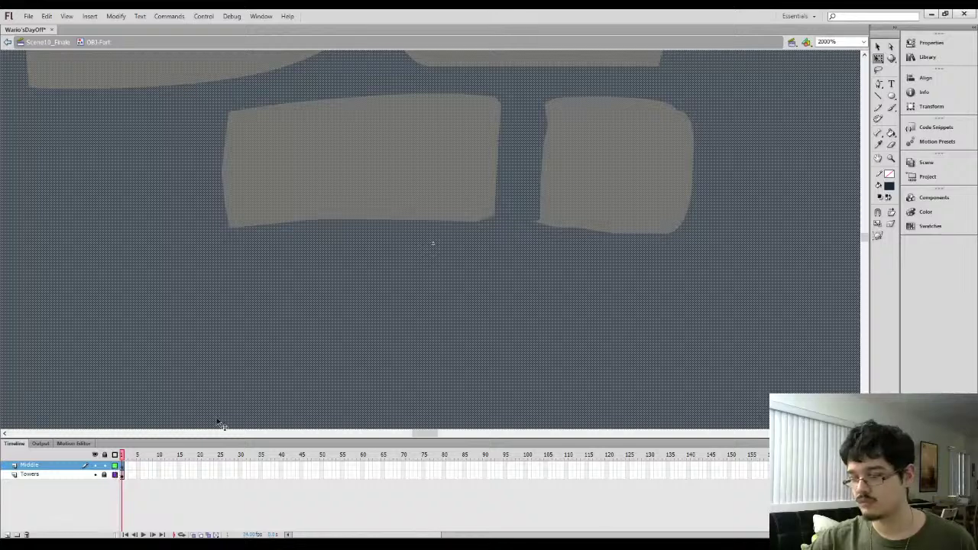
key("l")
left_click(878, 47)
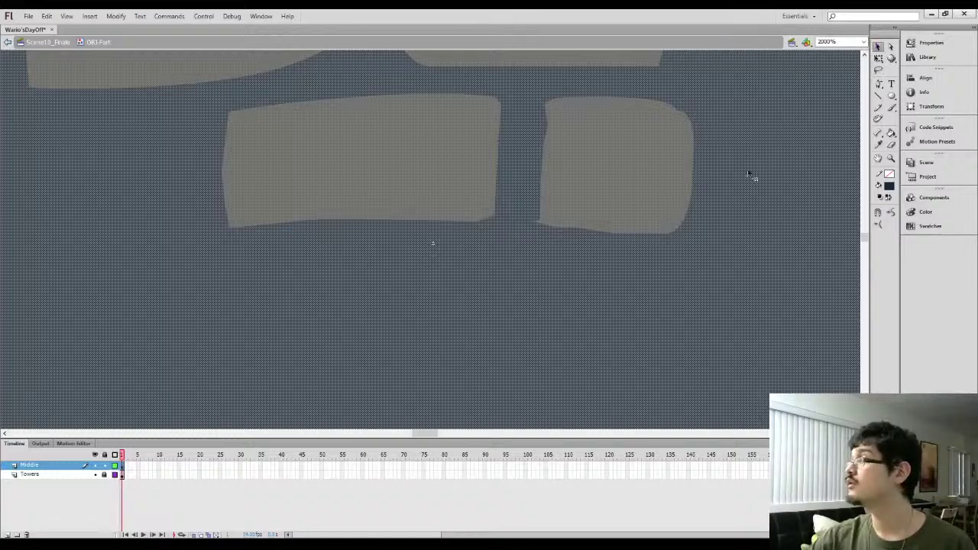
key("l")
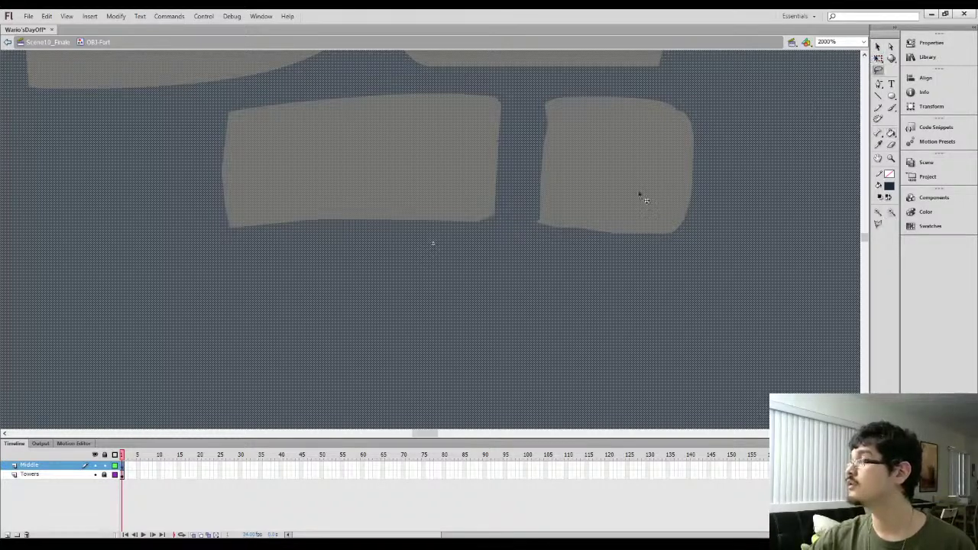
key("ctrl+minus")
key("ctrl+minus")
key("ctrl+minus")
left_click(371, 140)
key("ctrl+equal")
key("ctrl+equal")
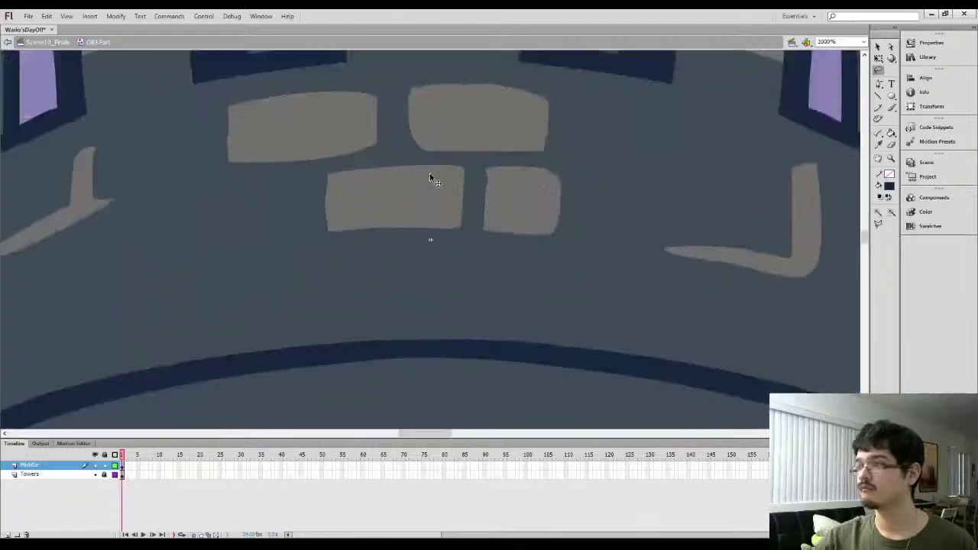
key("ctrl+equal")
left_click(891, 47)
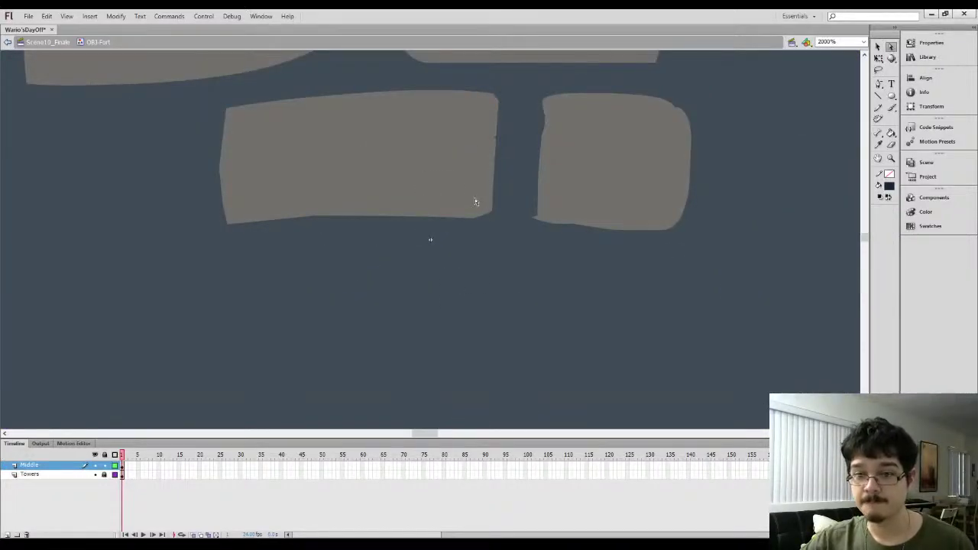
left_click(486, 155)
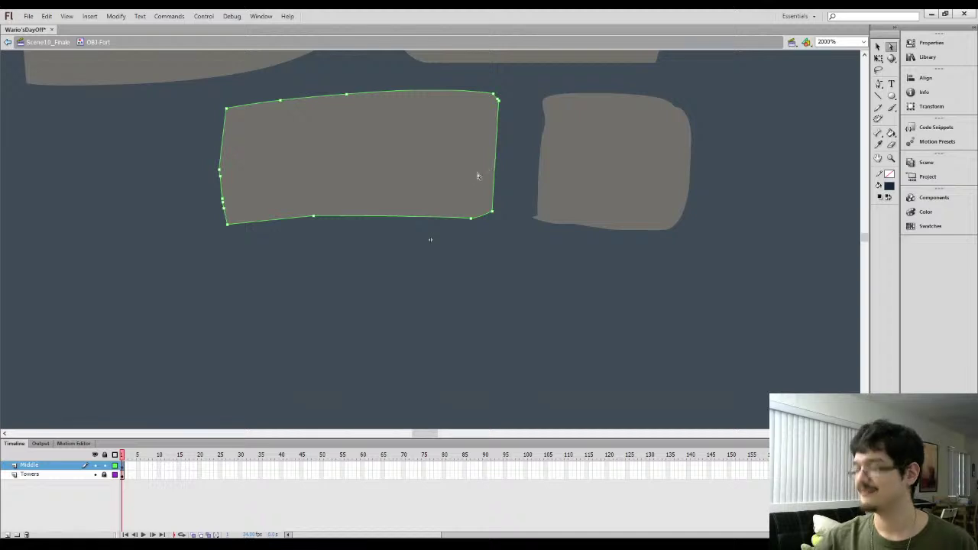
key("ctrl+minus")
key("ctrl+minus")
key("ctrl+minus")
key("l")
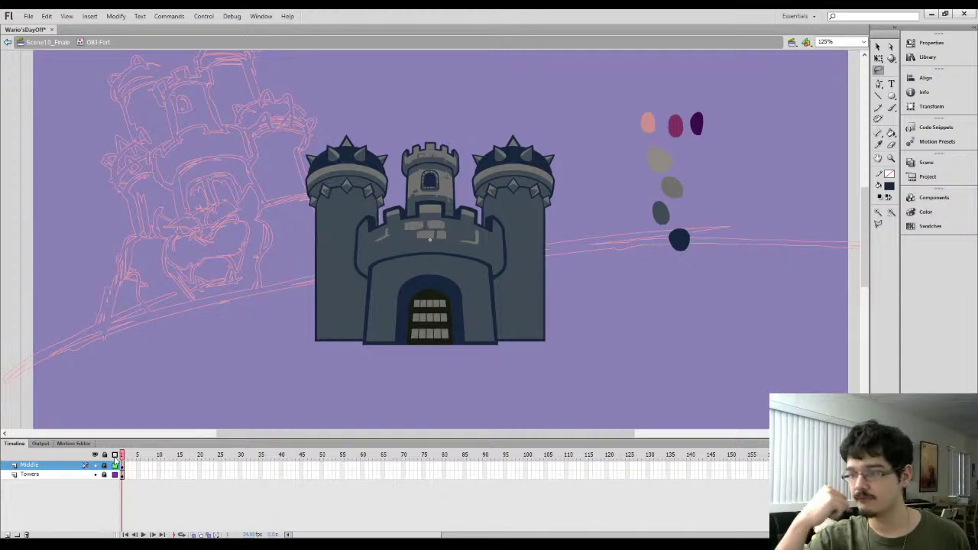
Duplicate the Towers layer into a Towers copy layer and hide the copy
left_click(104, 475)
left_click(122, 477)
left_click(33, 478)
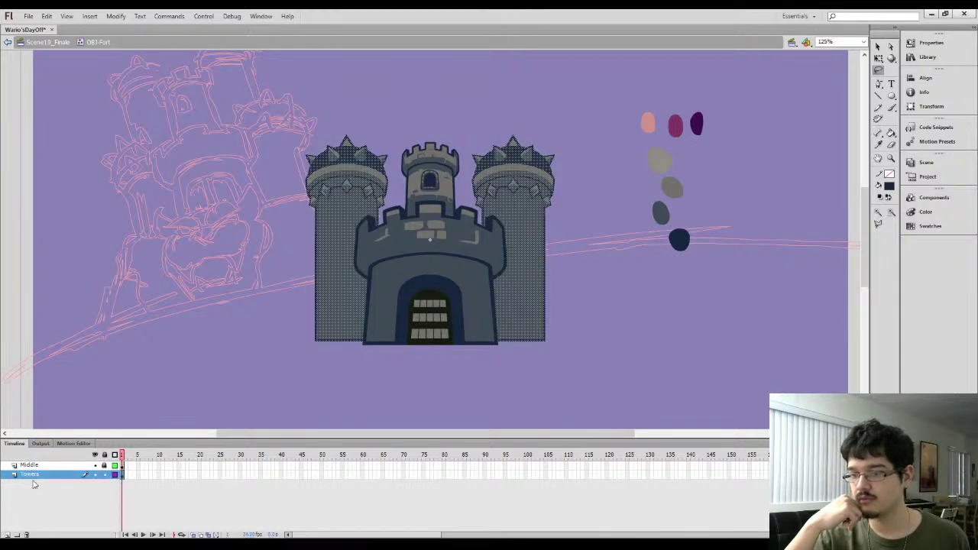
mouse_move(30, 475)
left_mouse_down()
mouse_move(9, 535)
mouse_move(33, 490)
left_mouse_up()
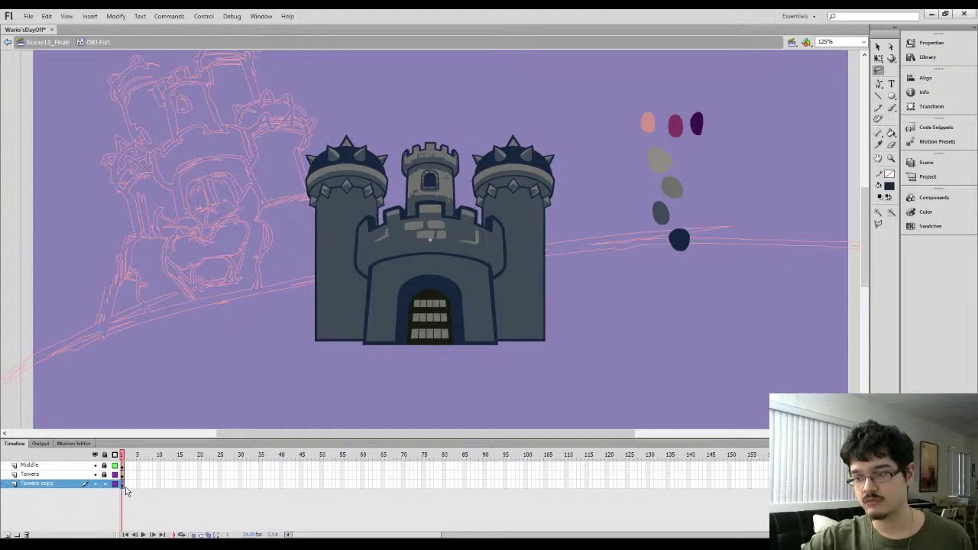
left_click(95, 484)
Select all towers on the Towers layer and inspect the brickwork up close
left_click(94, 474)
left_click(123, 475)
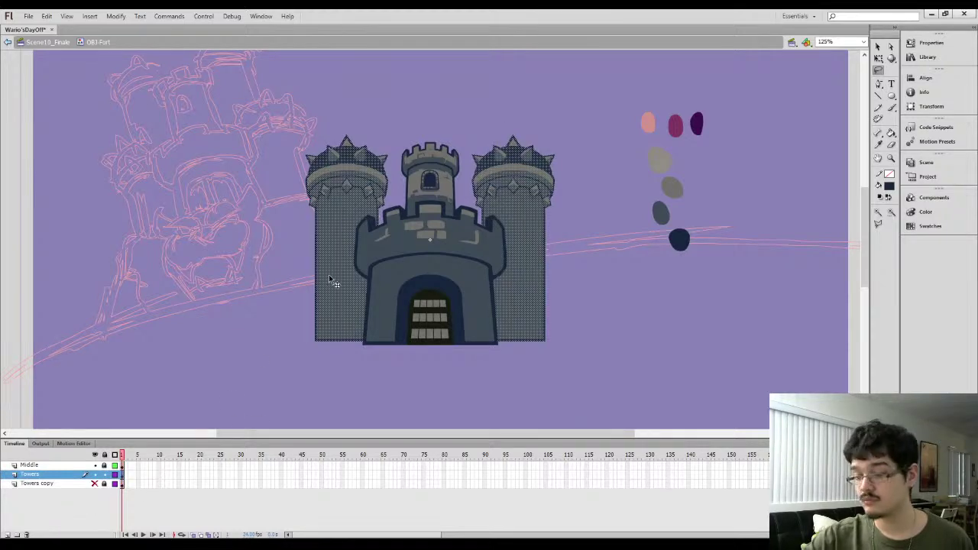
key("q")
key("ctrl+equal")
key("ctrl+equal")
key("ctrl+equal")
key("ctrl+equal")
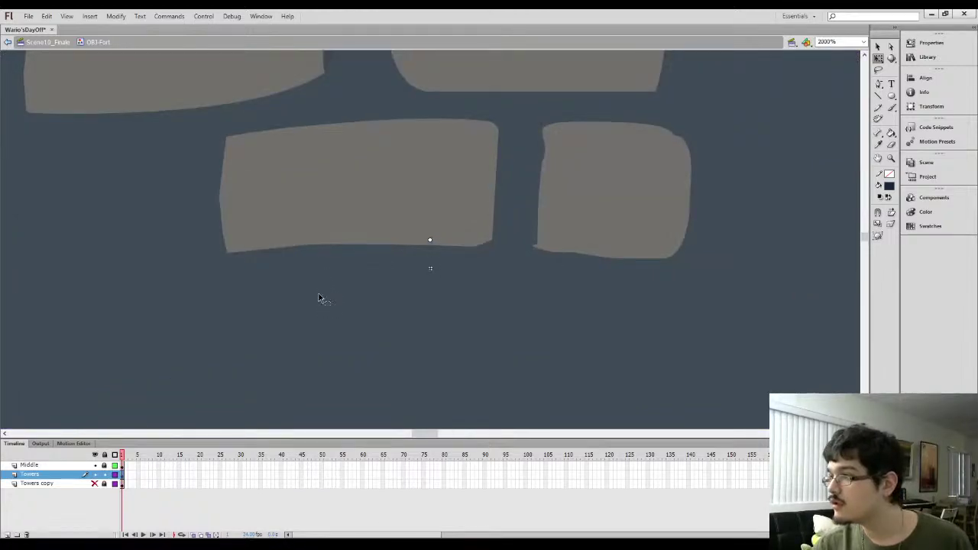
key("ctrl+minus")
key("ctrl+minus")
key("ctrl+minus")
key("ctrl+minus")
Lock Towers, show Towers copy again, and select its castle artwork on frame 1
left_click(133, 354)
left_click(105, 475)
left_click(95, 483)
left_click(44, 484)
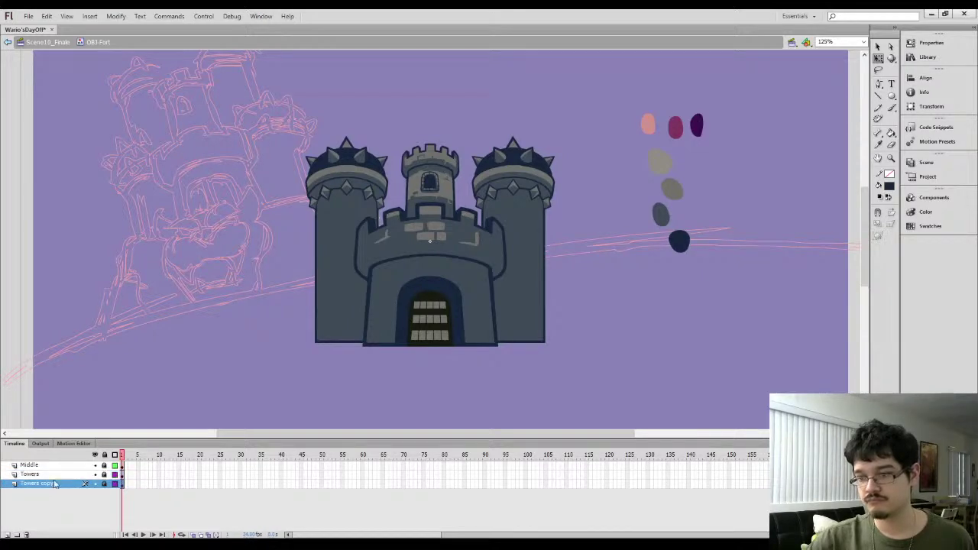
left_click(122, 484)
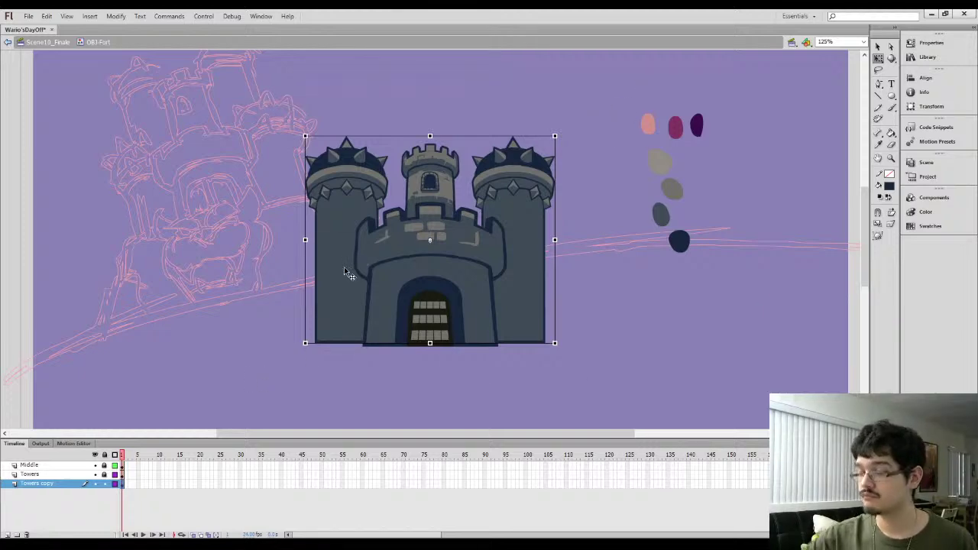
Scale the towers copy down and move it up behind the castle, nudged slightly right
left_click_drag(817, 87, 801, 86)
left_click(869, 84)
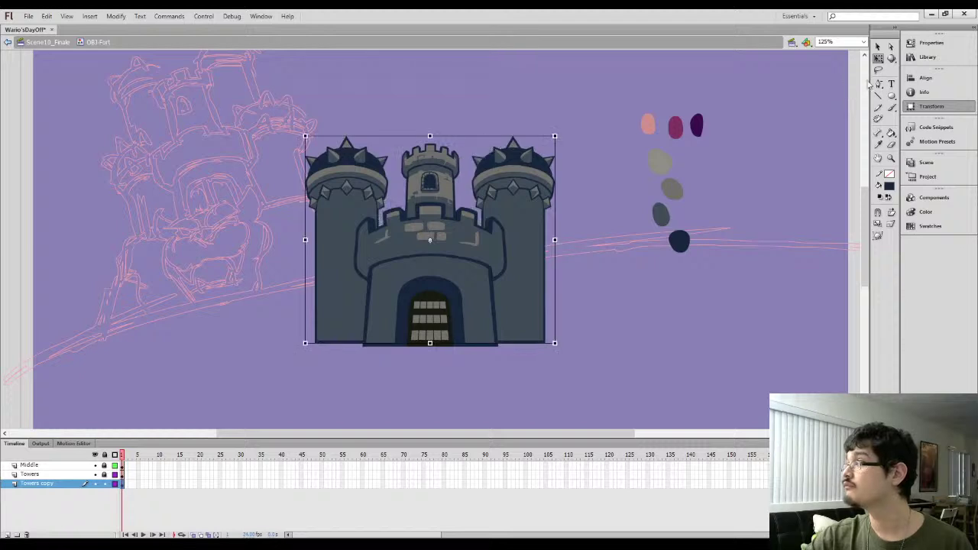
key("ctrl+z")
key("ctrl+y")
key("ctrl+z")
key("ctrl+z")
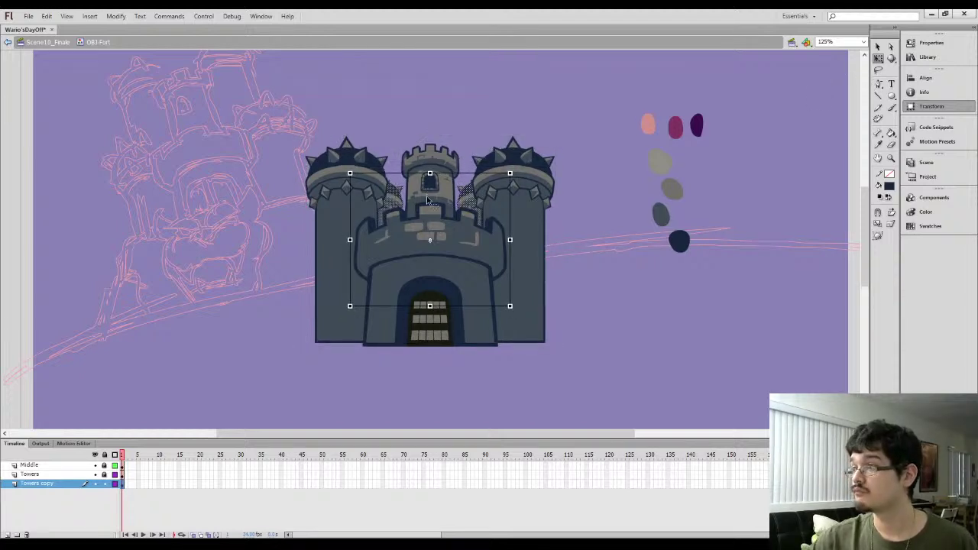
left_click_drag(394, 203, 382, 159)
key("Right")
key("Right")
key("Right")
key("Right")
key("Right")
key("Right")
key("Right")
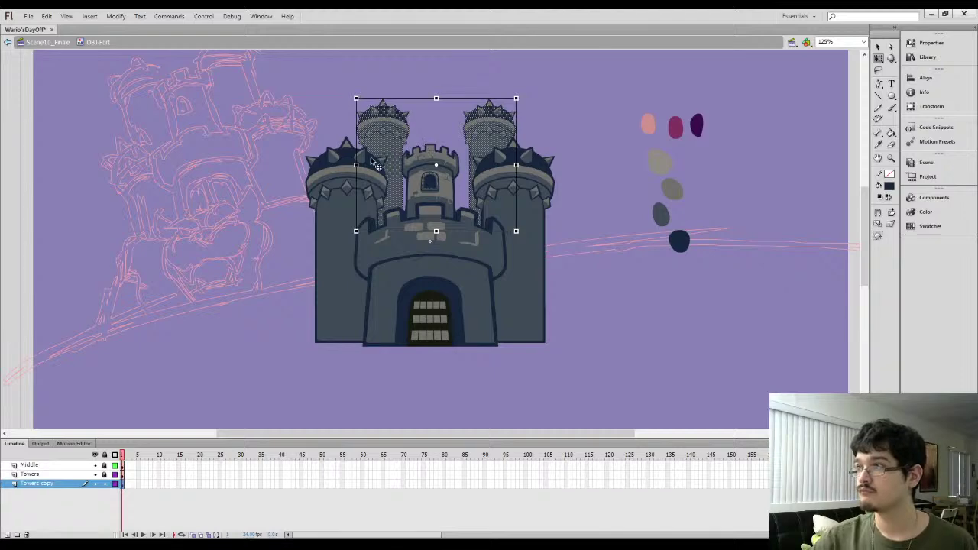
left_click(331, 121)
Delete the right rear tower, shift the back-left tower slightly right, and zoom to 400%
left_click_drag(446, 71, 615, 356)
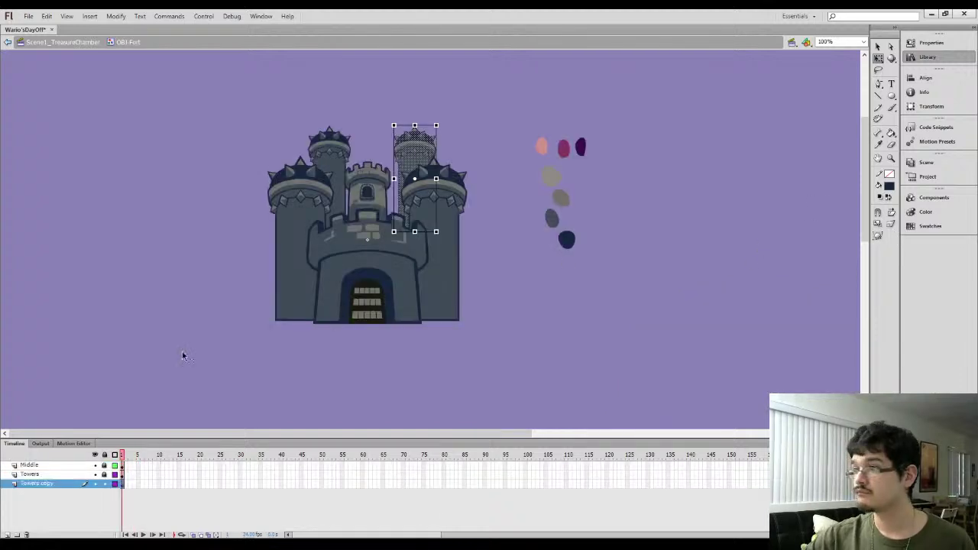
left_click(182, 353)
left_click_drag(376, 85, 474, 280)
key("Delete")
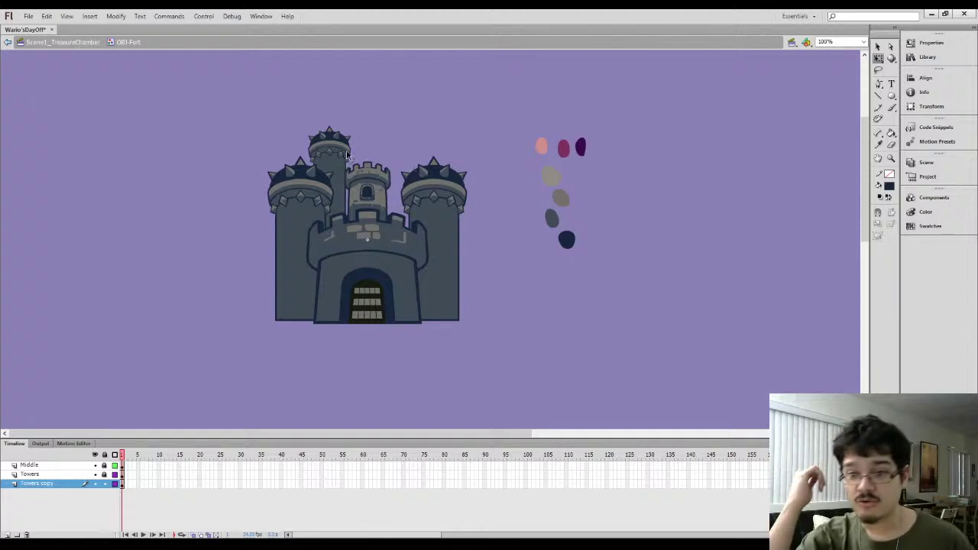
left_click_drag(265, 84, 412, 312)
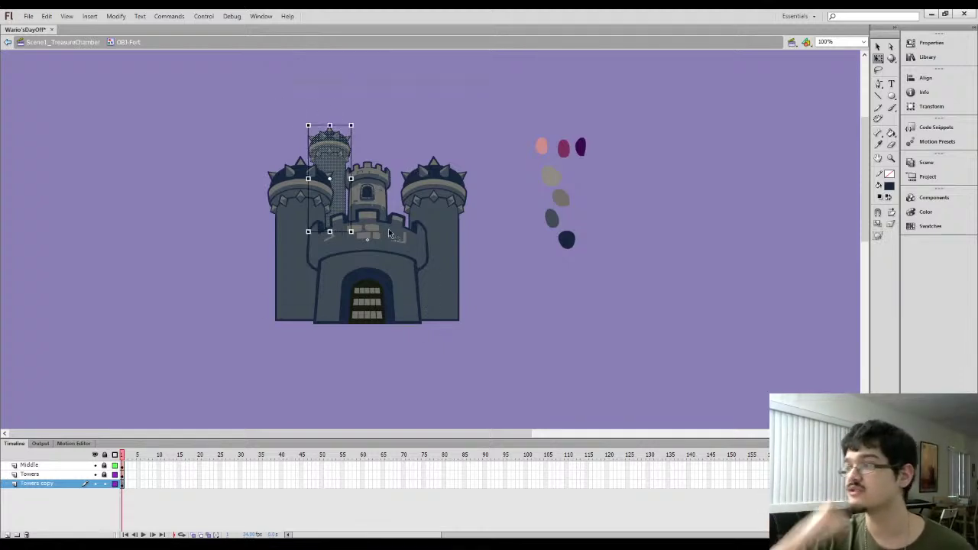
left_click_drag(335, 161, 341, 161)
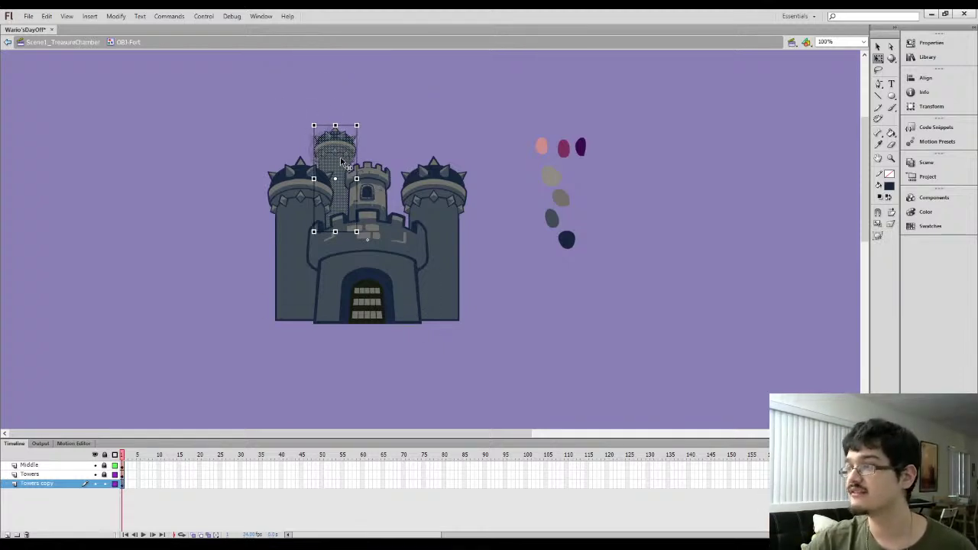
left_click(315, 115)
key("ctrl+equal")
key("ctrl+equal")
left_click_drag(267, 131, 561, 344)
left_click_drag(294, 160, 331, 188)
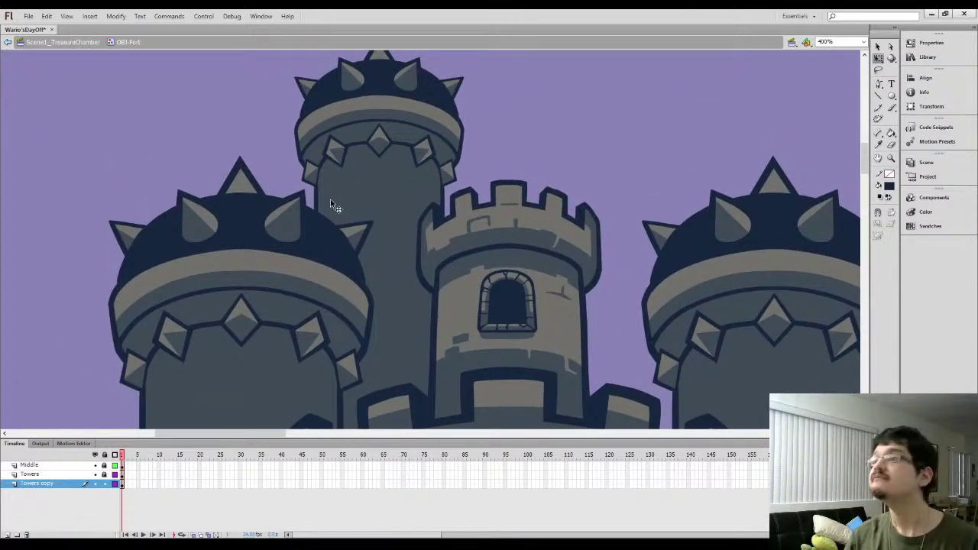
Select the back tower and undo the flat Paint Bucket fills to restore its detailed artwork
left_click(123, 485)
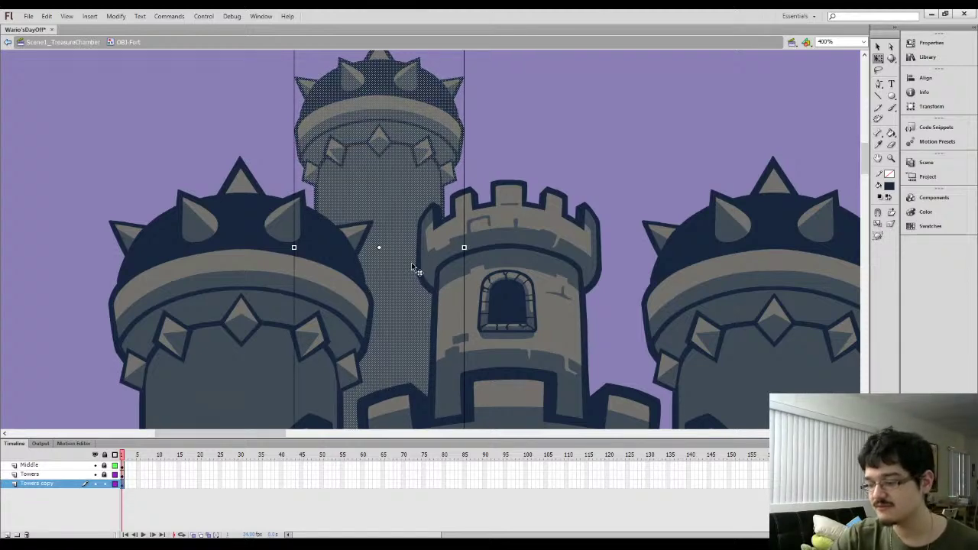
key("k")
left_click(384, 199)
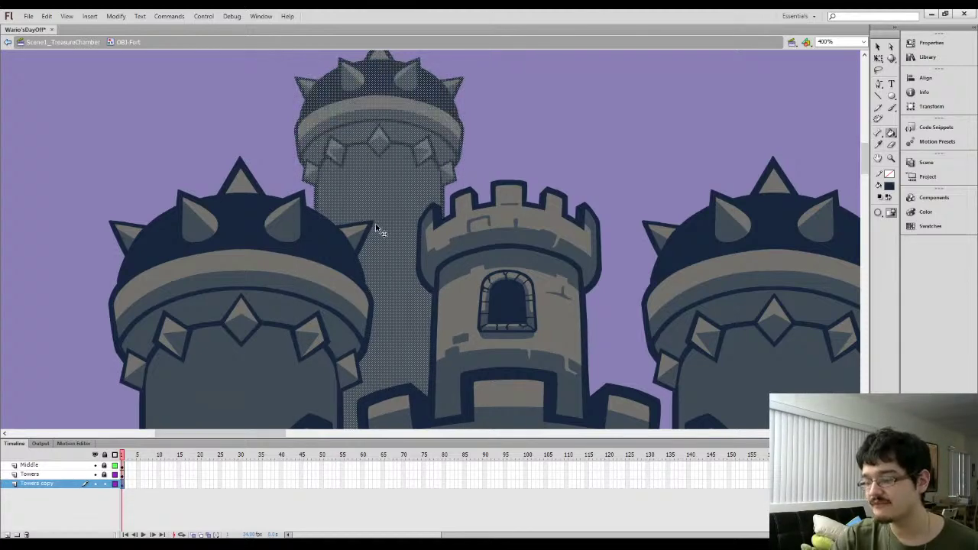
key("ctrl+z")
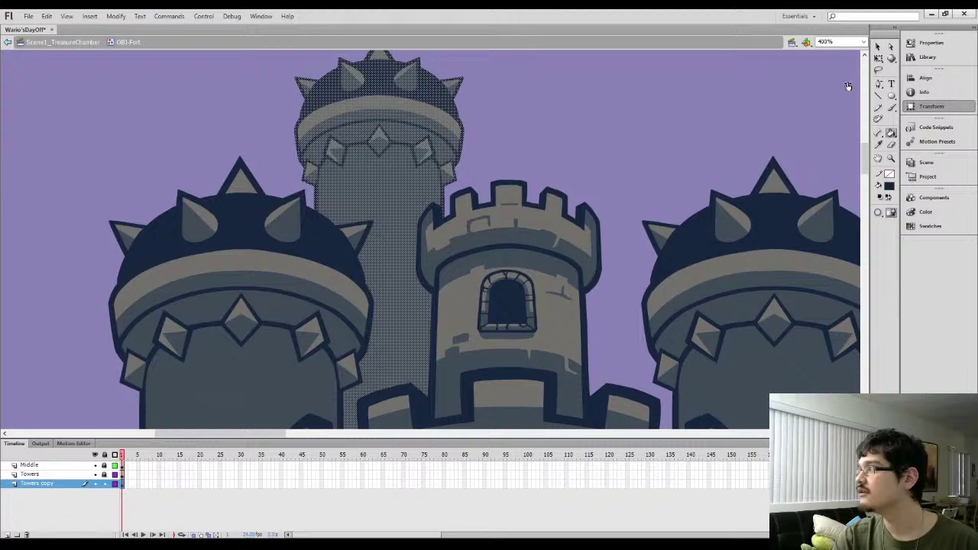
key("ctrl+z")
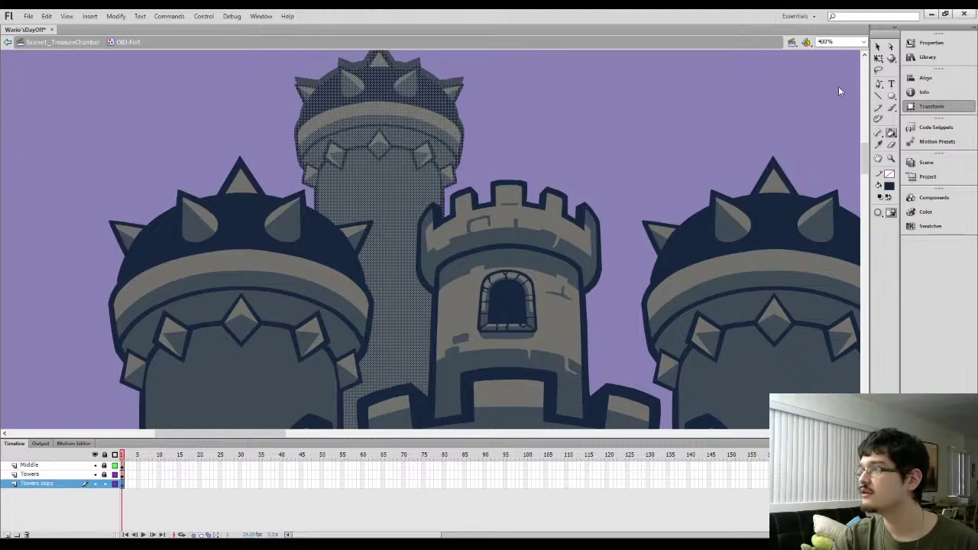
key("ctrl+z")
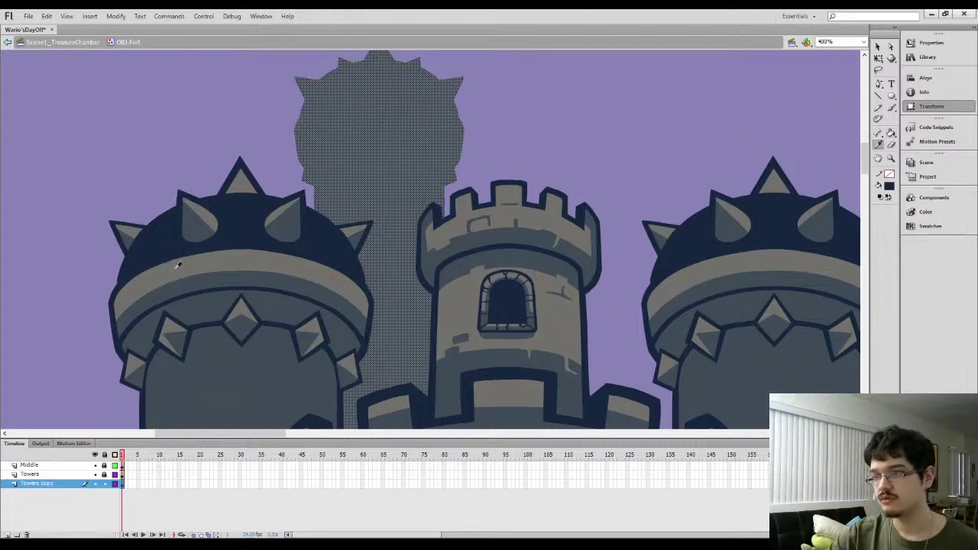
key("ctrl+z")
Make the back tower slightly shorter and narrower with Free Transform and the Transform panel
key("l")
left_click(177, 164)
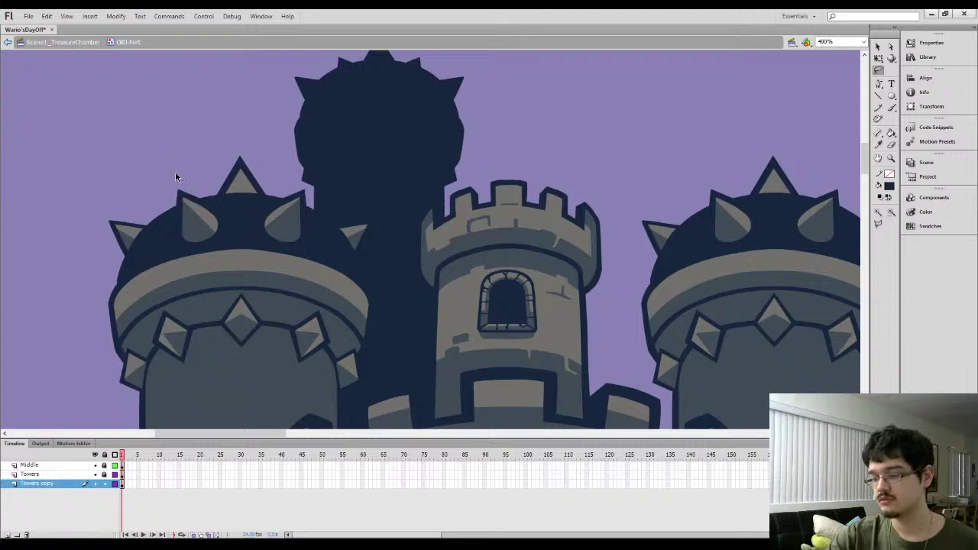
key("ctrl+shift+v")
left_click(876, 60)
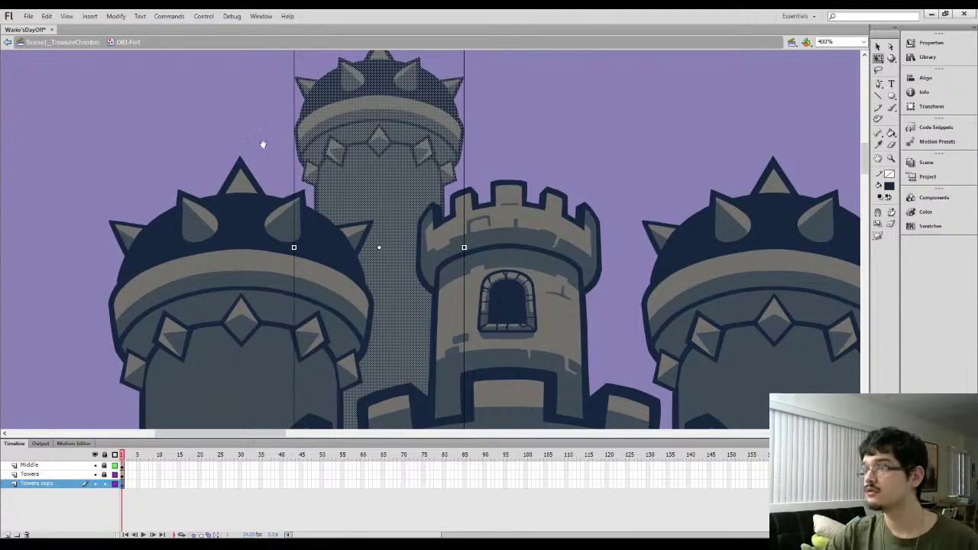
scroll(305, 118, "up", 3)
left_click_drag(370, 84, 370, 89)
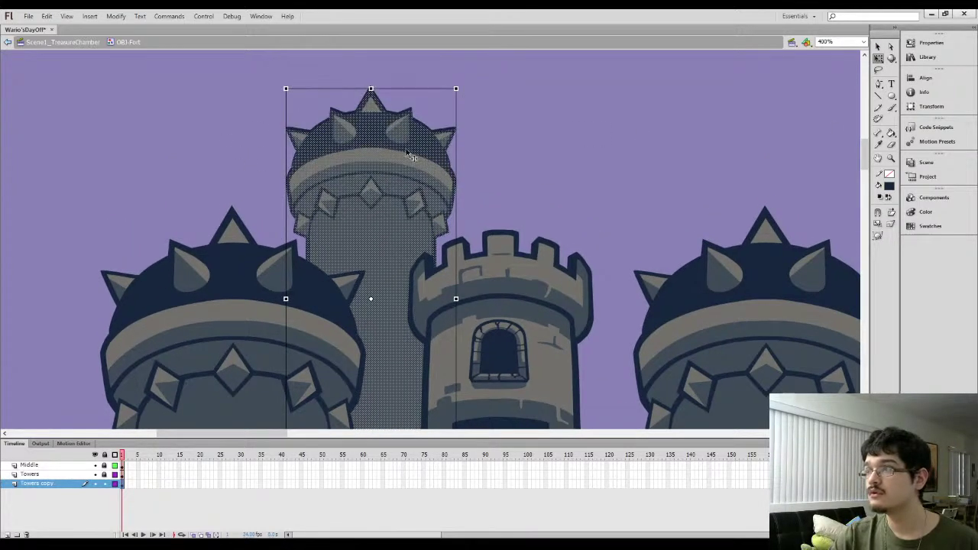
left_click(931, 107)
left_click_drag(812, 81, 813, 81)
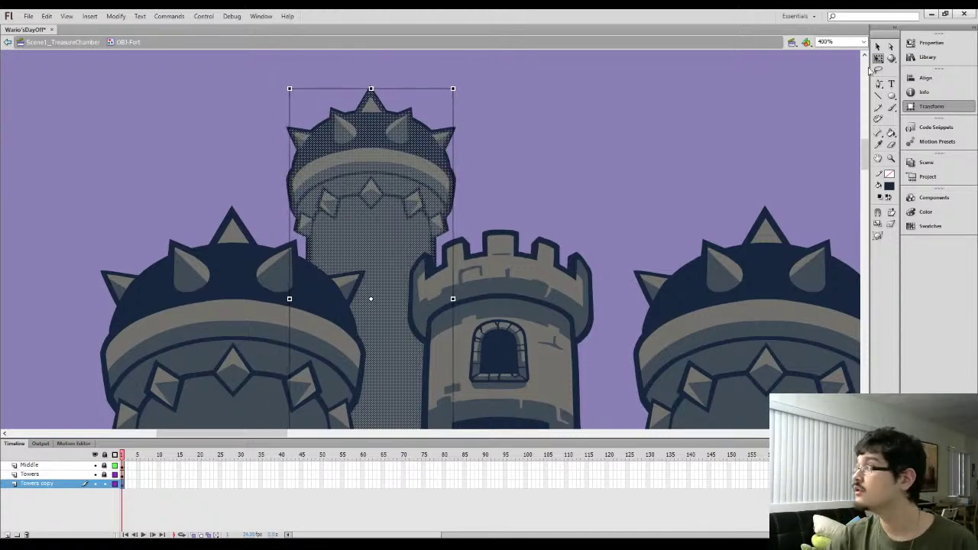
left_click(878, 46)
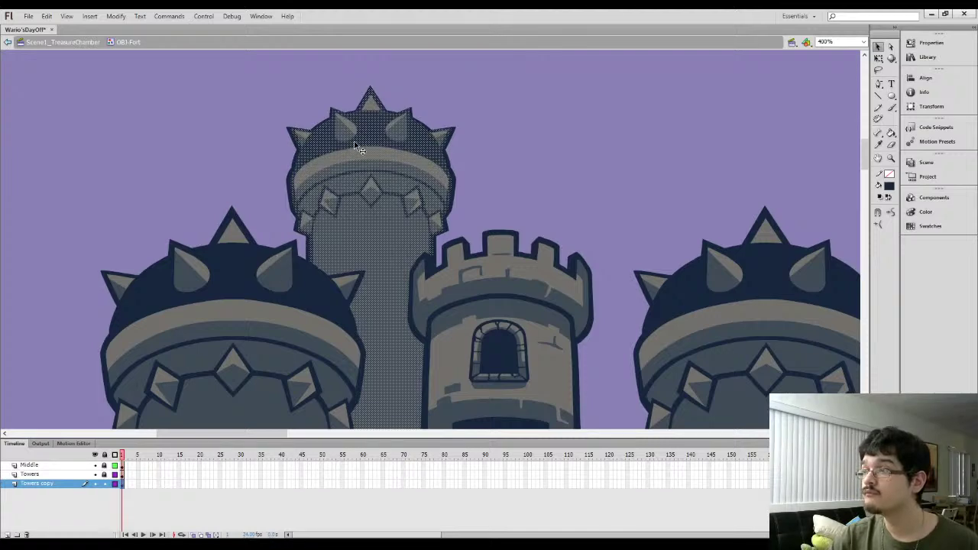
left_click(247, 188)
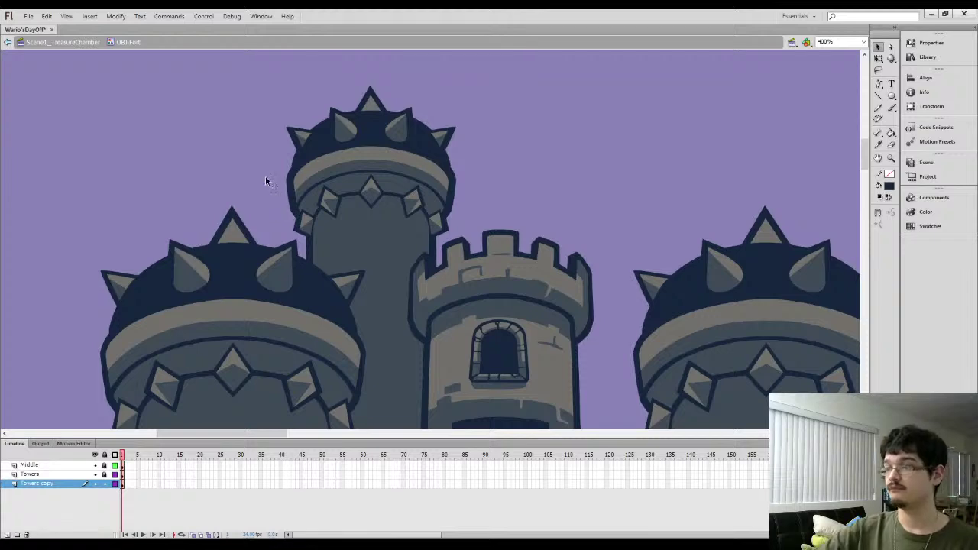
key("ctrl+equal")
key("ctrl+equal")
left_click_drag(128, 229, 465, 236)
left_click_drag(367, 228, 442, 233)
Inspect the anchor points along the tower edge on the Towers copy layer
key("a")
left_click(302, 218)
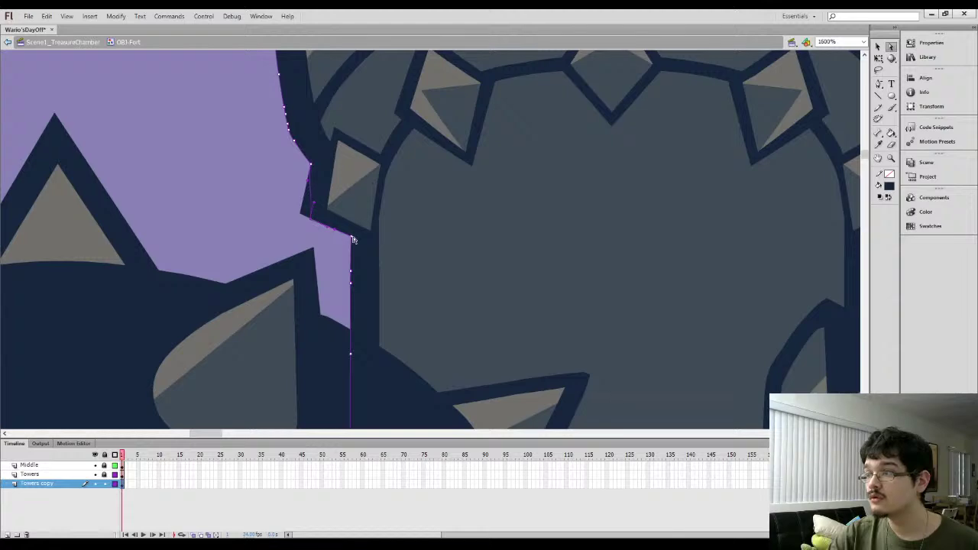
left_click(309, 240)
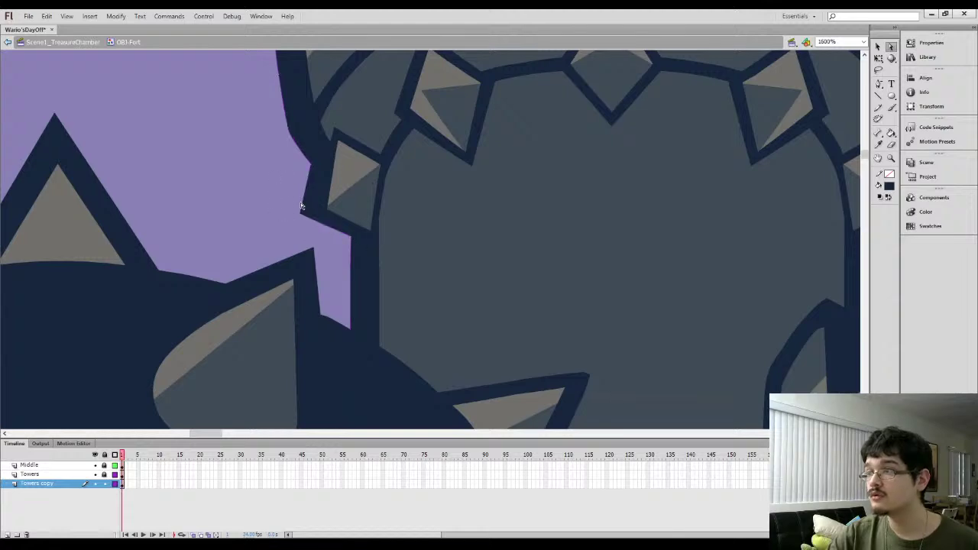
left_click(121, 486)
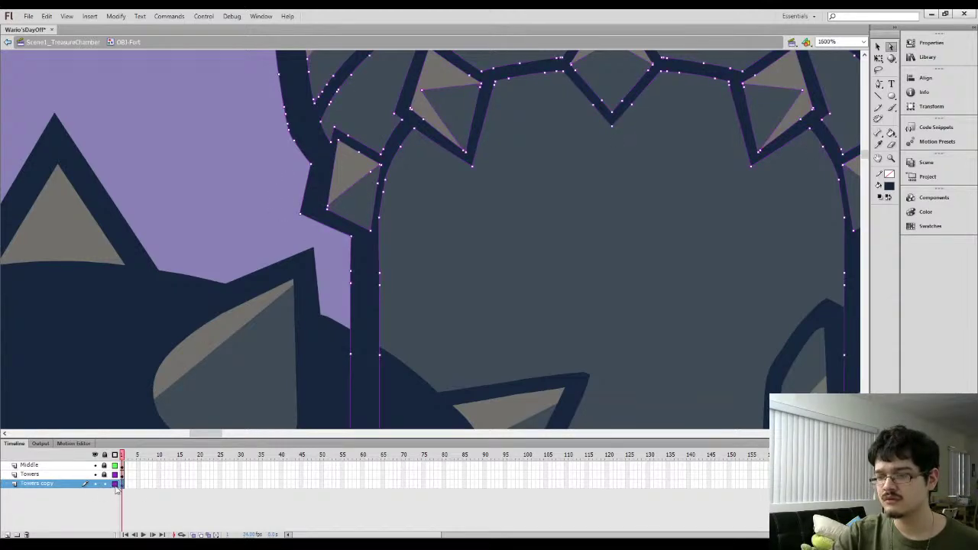
left_click(221, 223)
key("ctrl+a")
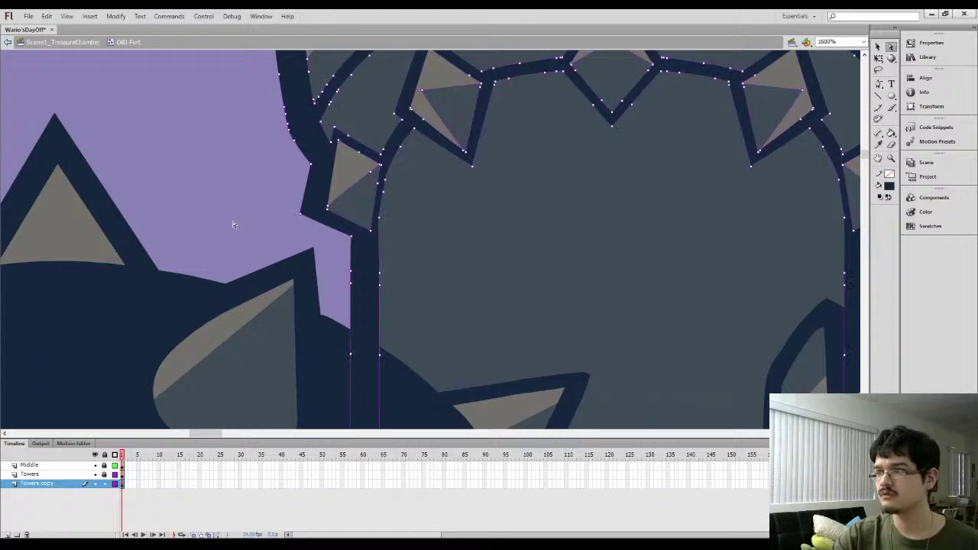
key("q")
left_click(221, 219)
Reposition the tower's corner anchor point and lasso the stray outline strip beside it
key("a")
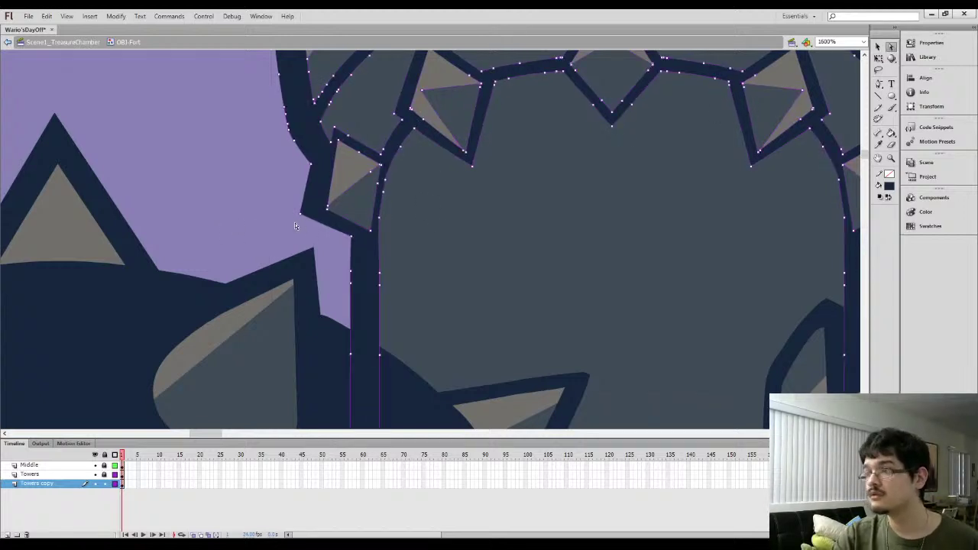
mouse_move(302, 218)
left_mouse_down()
mouse_move(304, 239)
mouse_move(314, 222)
left_mouse_up()
key("ctrl+z")
left_click(295, 225)
key("l")
mouse_move(293, 190)
left_mouse_down()
mouse_move(315, 163)
mouse_move(322, 201)
mouse_move(292, 202)
left_mouse_up()
left_click(879, 49)
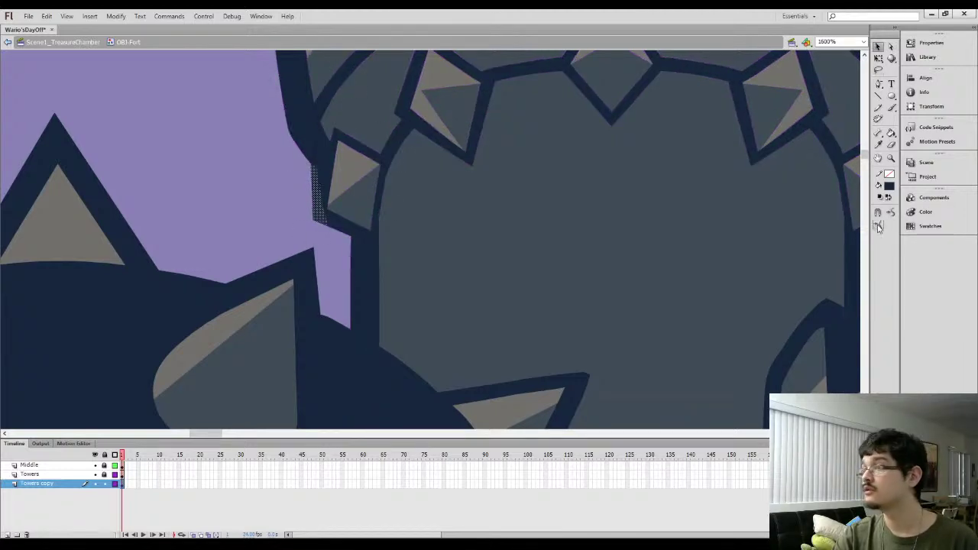
left_click(232, 196)
Widen both side spikes of the dome slightly using the Transform panel
key("space")
left_click_drag(250, 142, 261, 283)
left_click_drag(255, 130, 244, 302)
left_click_drag(292, 217, 194, 314)
left_click_drag(281, 268, 335, 222)
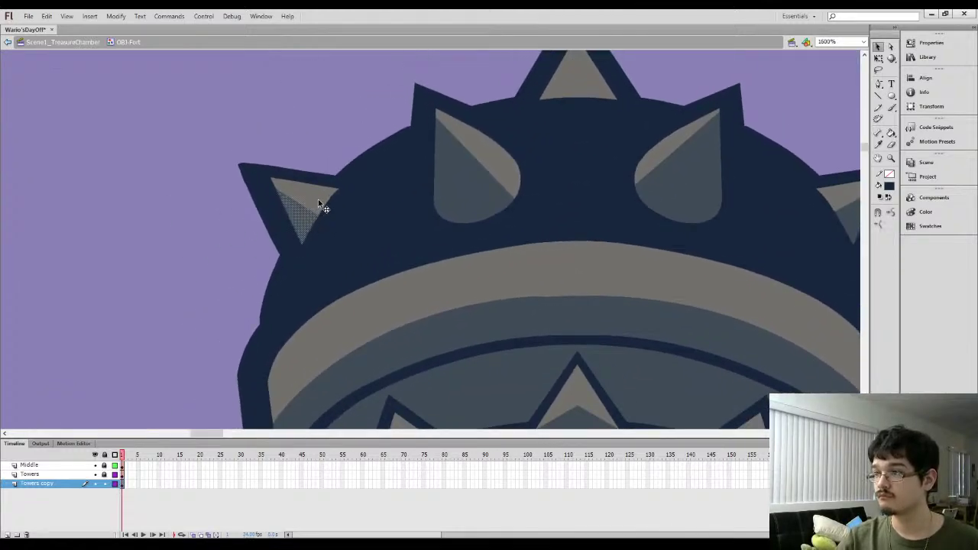
left_click(320, 200)
left_click_drag(455, 239, 293, 240)
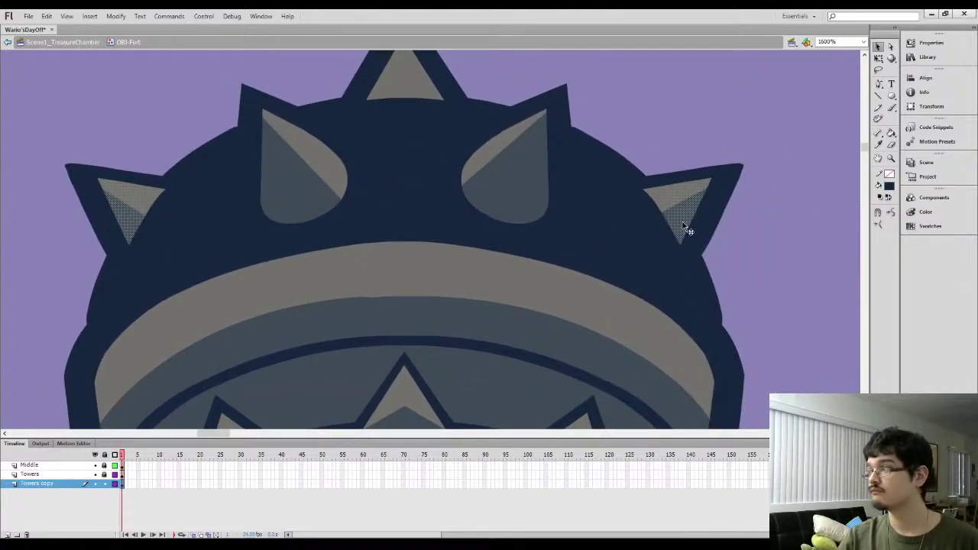
key("q")
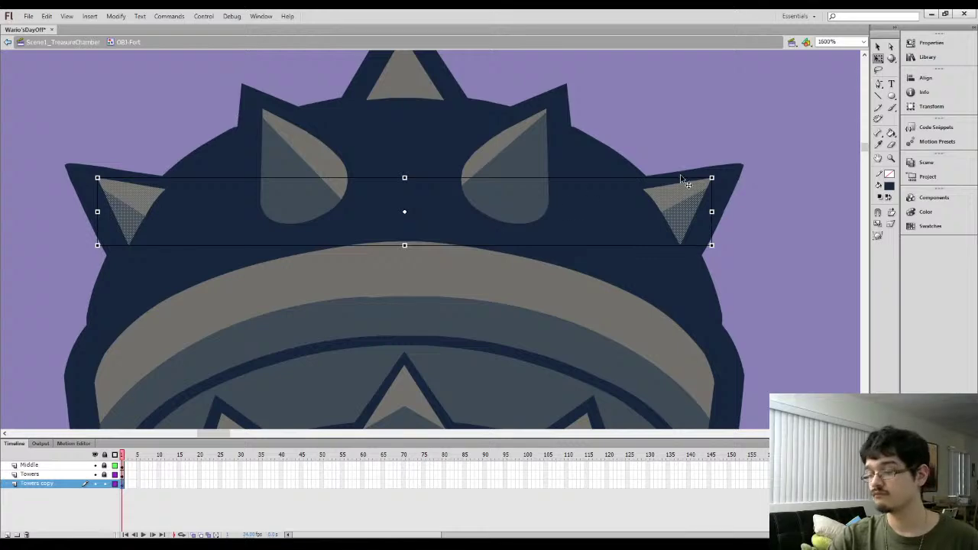
key("ctrl+t")
left_click_drag(815, 83, 816, 83)
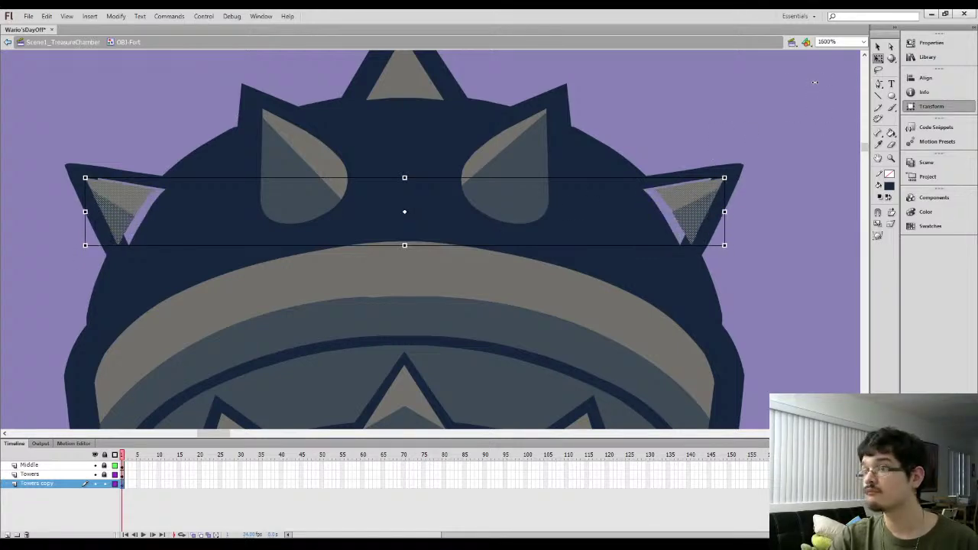
left_click(54, 282)
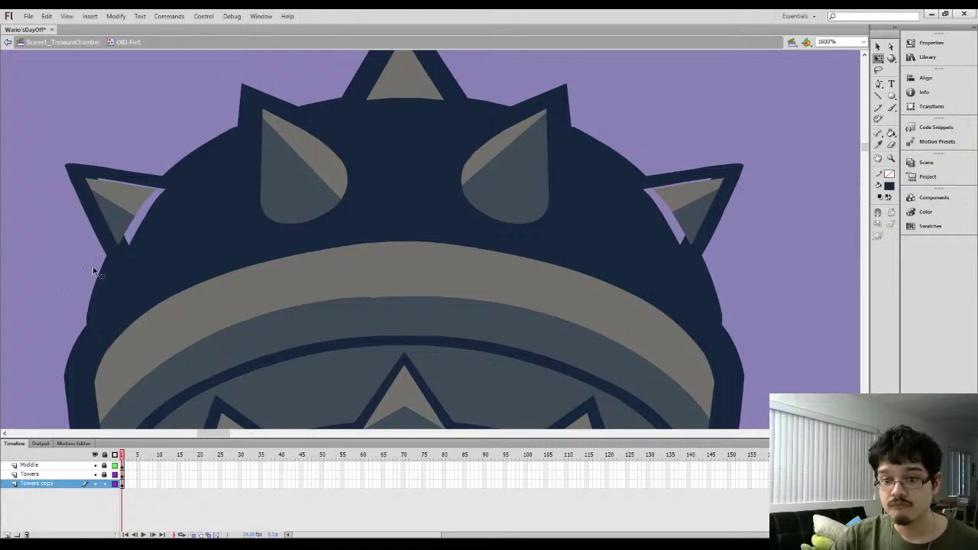
Fill the purple gaps beside the left and right spikes with dark navy
key("k")
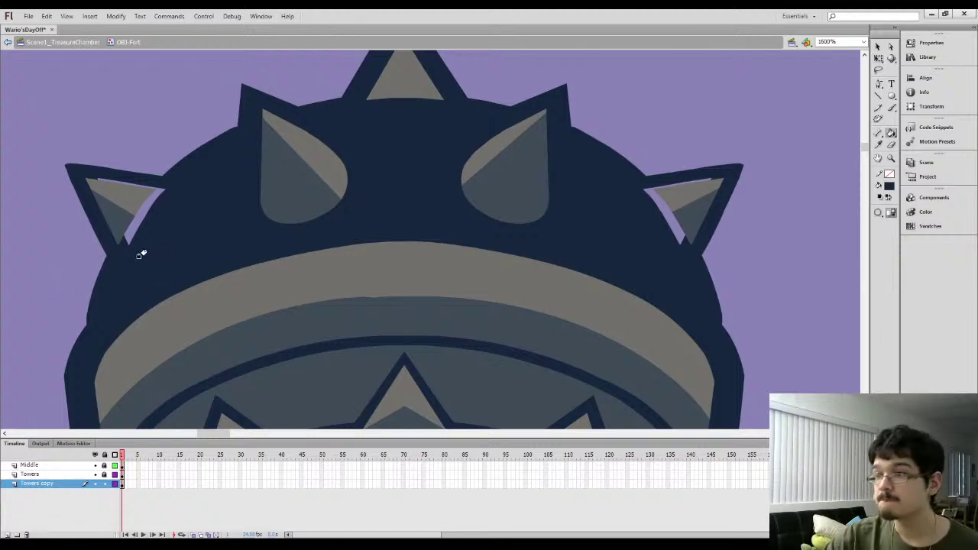
left_click(150, 213)
left_click(649, 202)
Widen the left and right front spikes slightly with Free Transform
mouse_move(572, 157)
left_mouse_down()
mouse_move(578, 232)
mouse_move(534, 221)
left_mouse_up()
left_click(249, 243, "ctrl")
left_click(295, 215, "ctrl+shift")
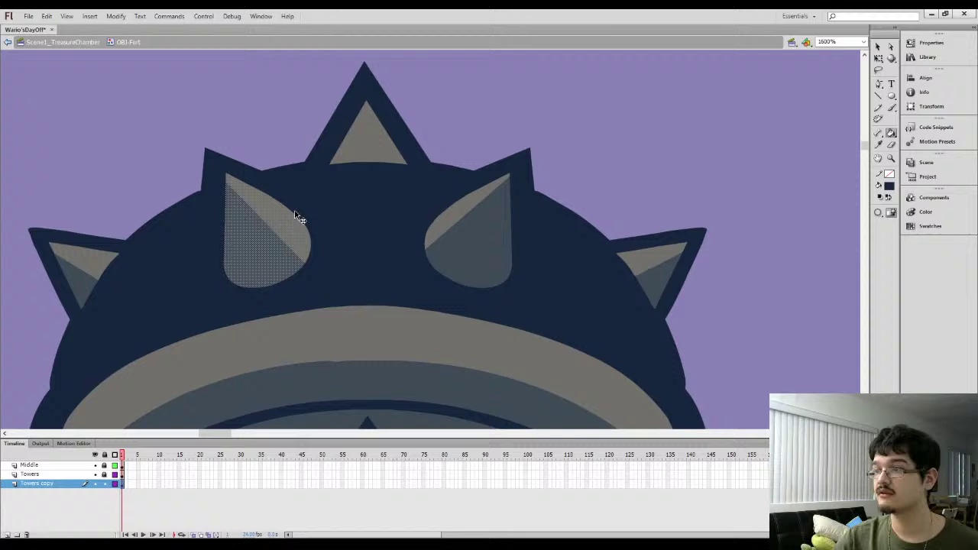
left_click(456, 226, "shift")
key("q")
left_click_drag(513, 230, 519, 230)
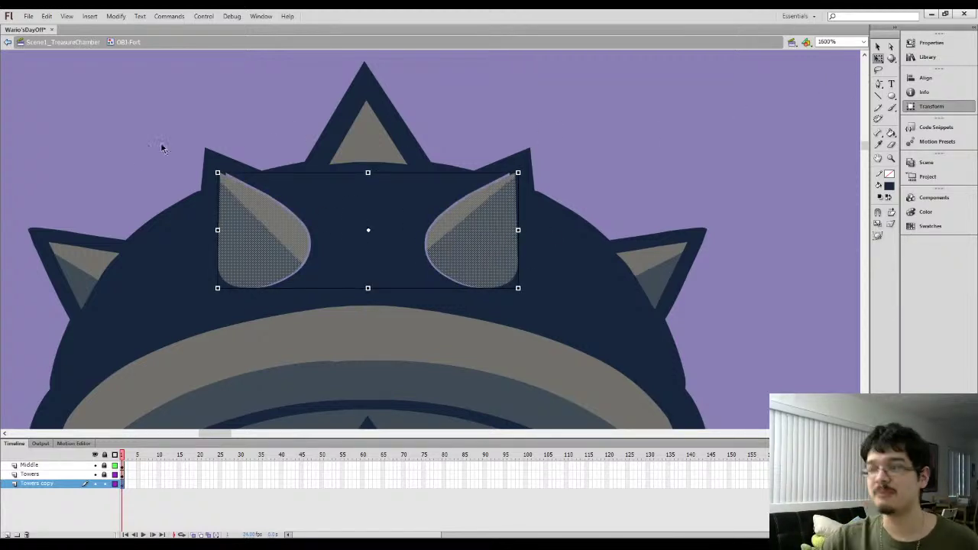
left_click(173, 184)
Refill the left spike with darker grey and touch up both spikes' shading with Lasso
key("k")
left_click(227, 175)
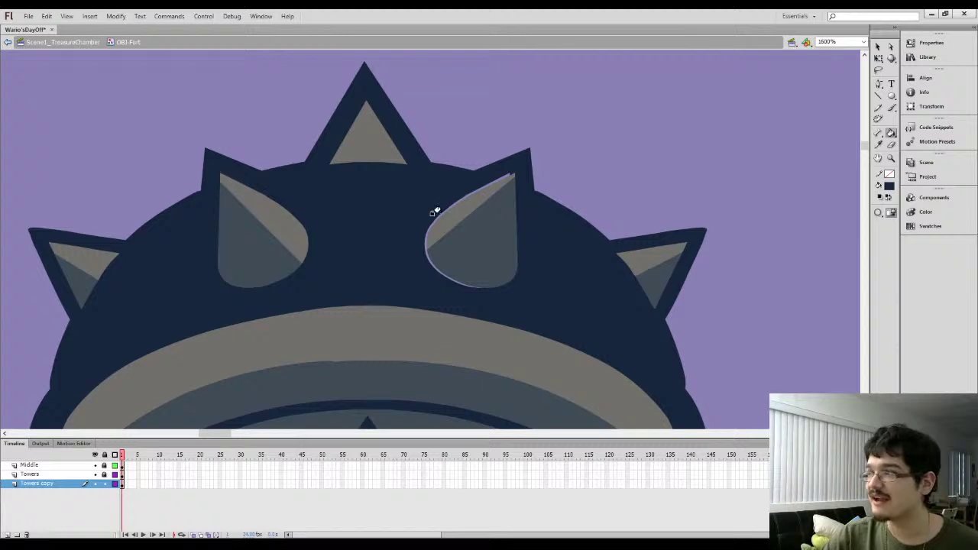
key("l")
left_click_drag(253, 184, 288, 174)
left_click(878, 47)
left_click(641, 127)
key("l")
mouse_move(447, 189)
left_mouse_down()
mouse_move(497, 179)
mouse_move(457, 185)
left_mouse_up()
left_click(878, 46)
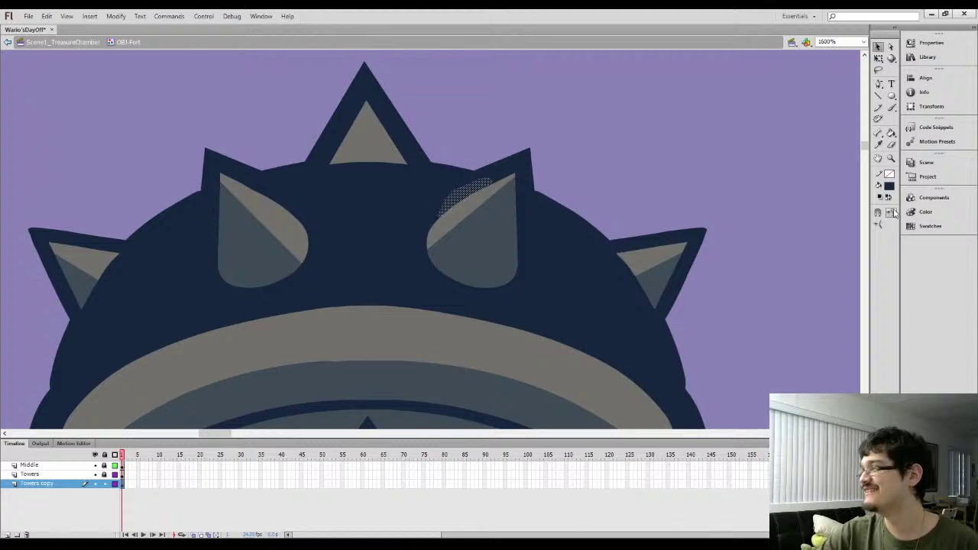
left_click(732, 140)
key("ctrl+minus")
key("space")
left_click_drag(502, 290, 479, 197)
Pull the navy outline's corner point left beside the lowest spike, trim the sliver, then zoom out
left_click_drag(490, 236, 462, 240)
key("ctrl+equal")
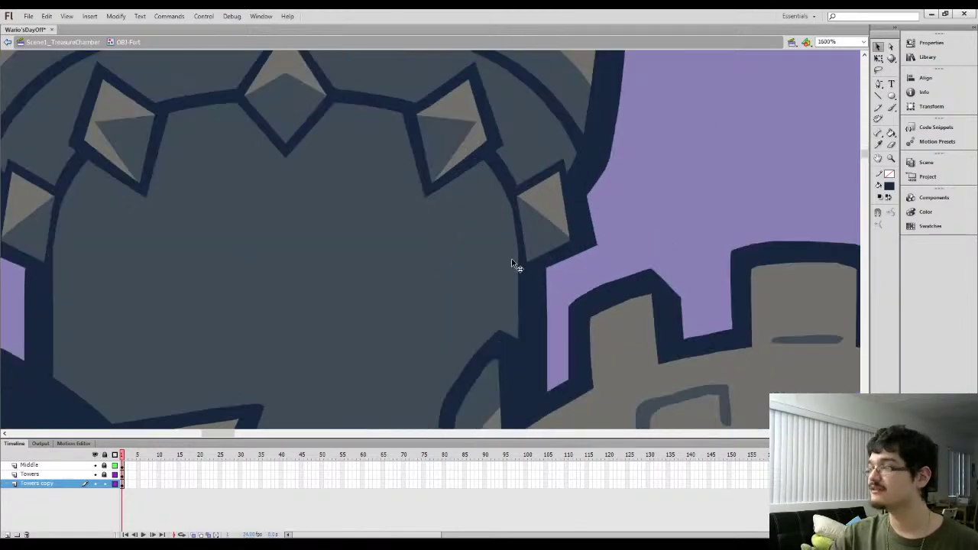
mouse_move(564, 253)
left_mouse_down()
mouse_move(556, 267)
mouse_move(538, 269)
mouse_move(569, 256)
mouse_move(526, 273)
left_mouse_up()
key("l")
left_click(878, 47)
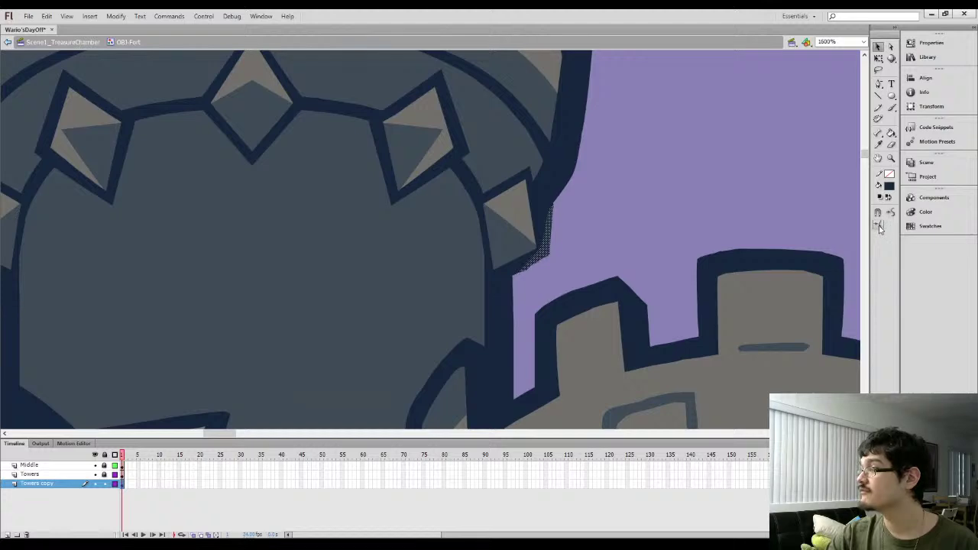
left_click(625, 217)
key("l")
key("a")
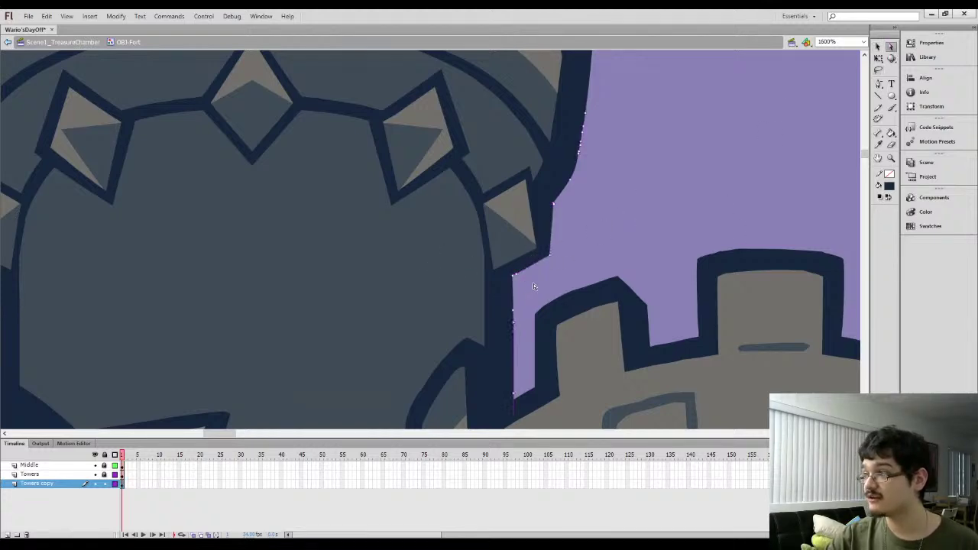
left_click(552, 267)
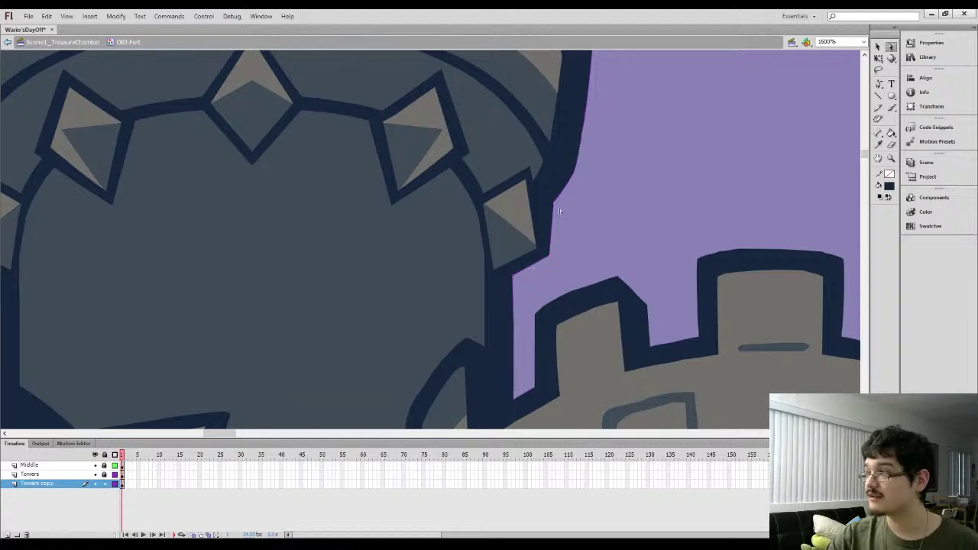
left_click(549, 208)
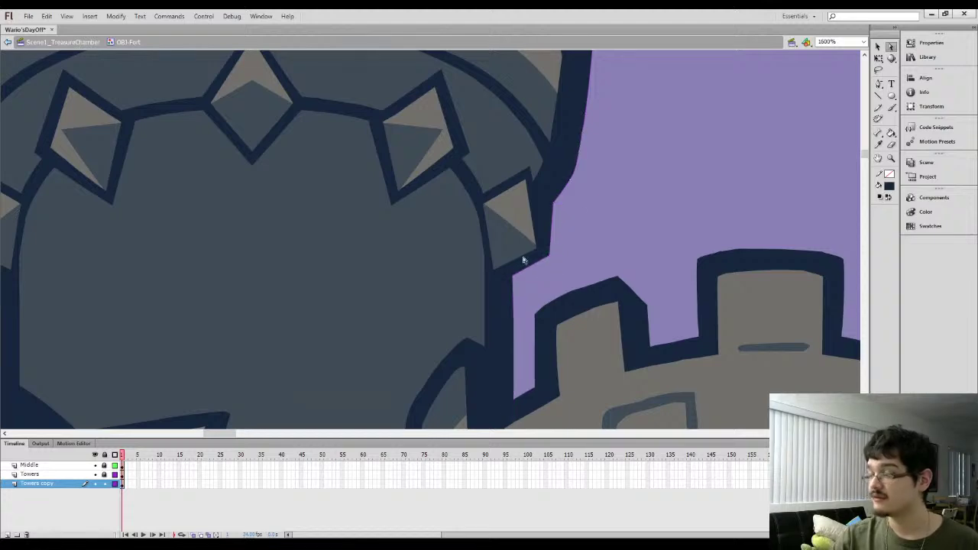
key("ctrl+minus")
key("ctrl+minus")
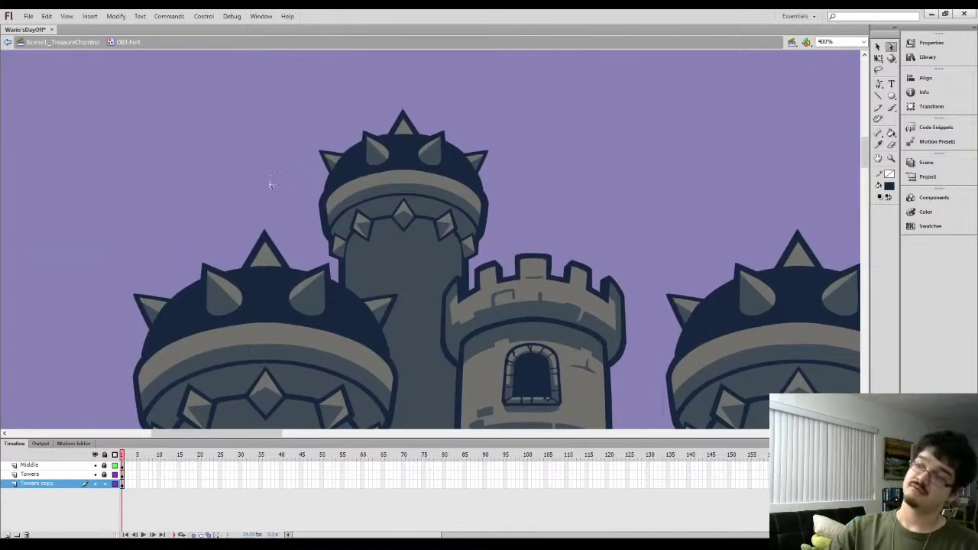
key("ctrl+minus")
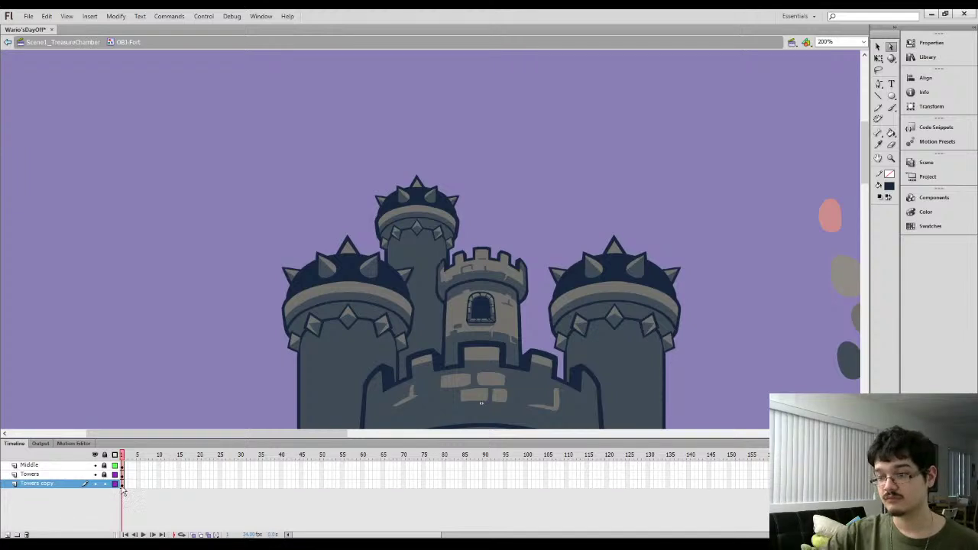
Select the back tower on Towers copy and sample the castle's fill colour
left_click(122, 487)
key("q")
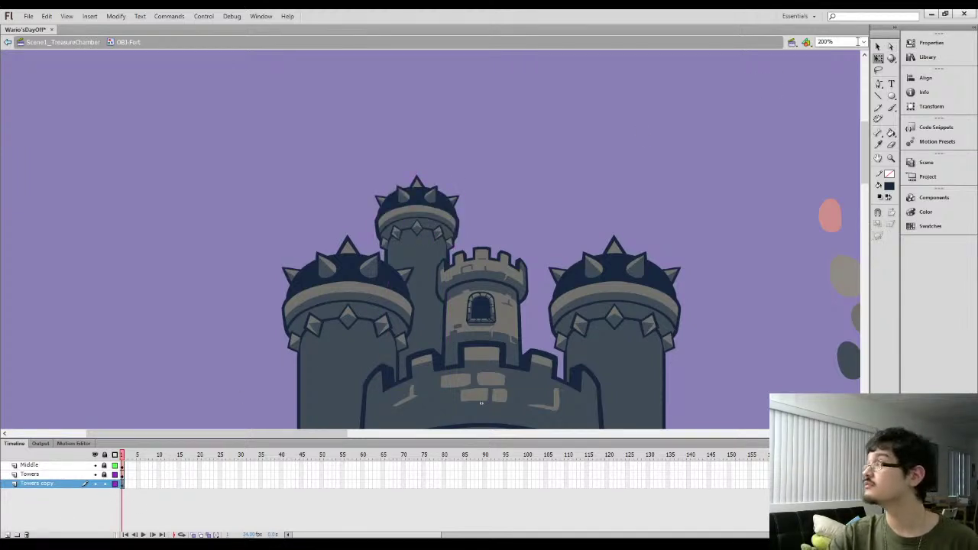
scroll(273, 342, "down", 3)
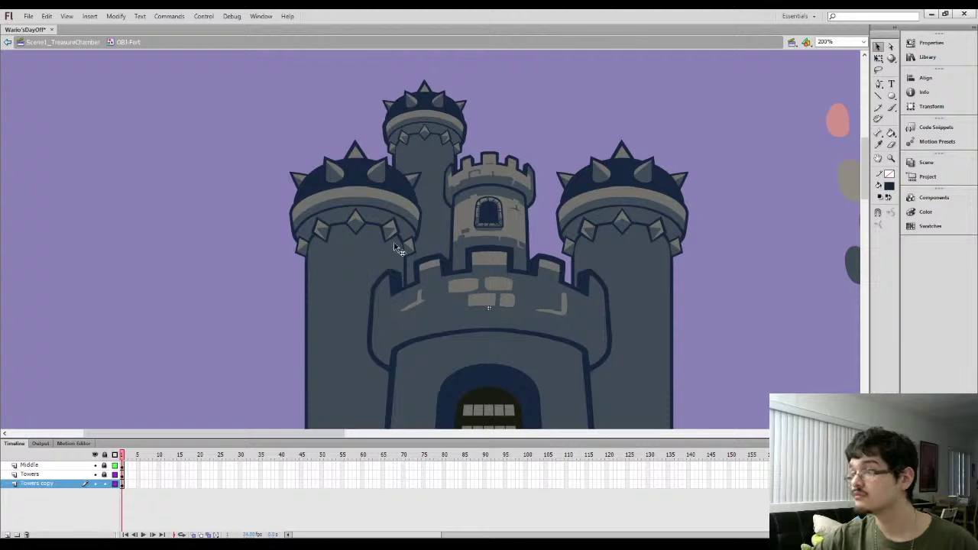
key("y")
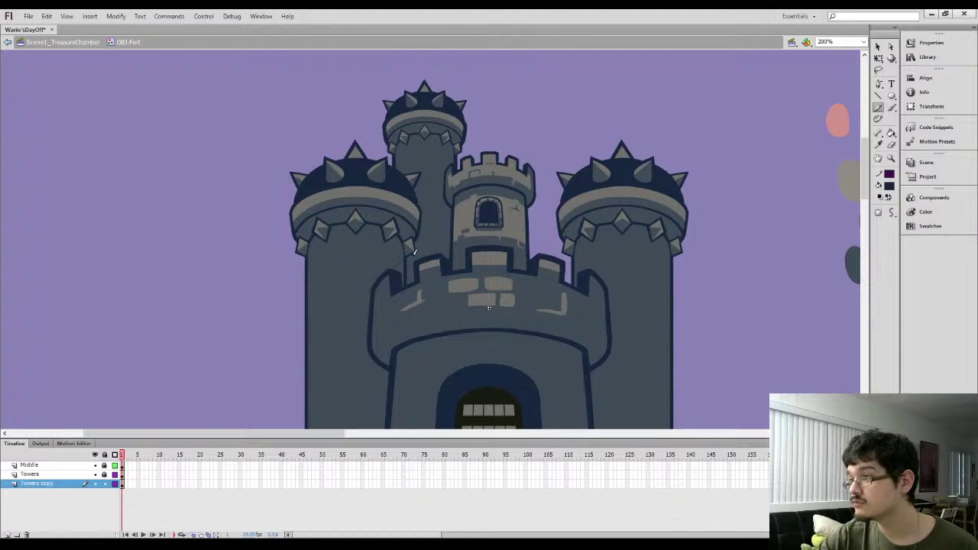
key("i")
left_click(427, 222)
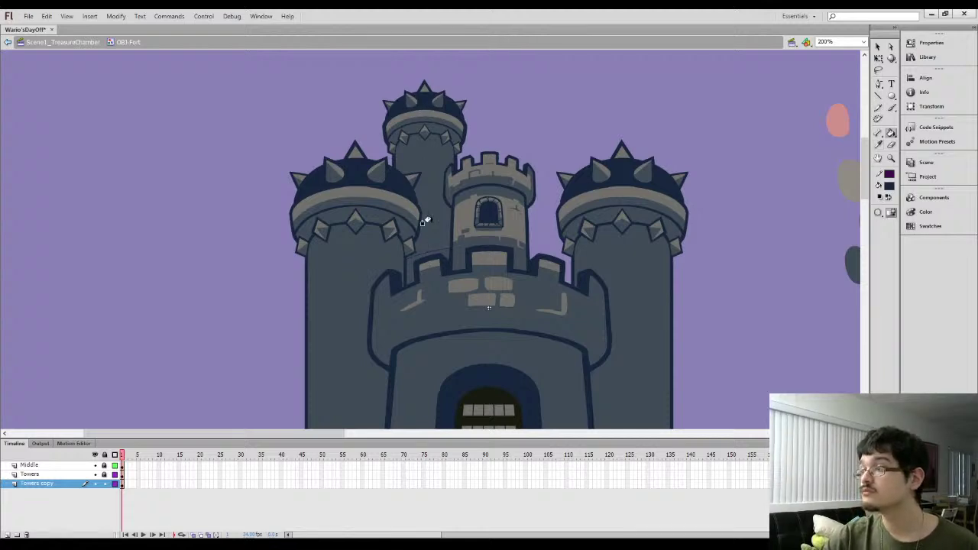
key("ctrl+a")
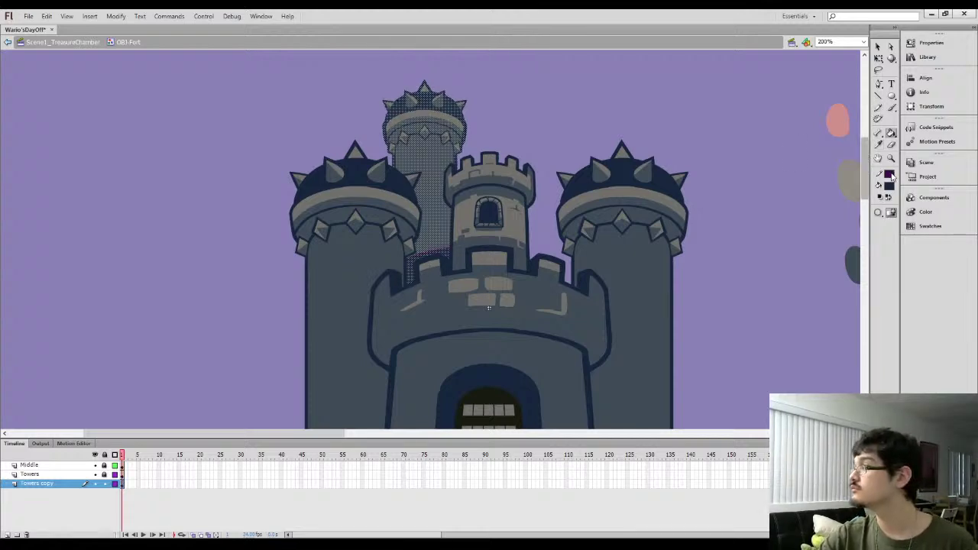
key("v")
left_click(195, 283)
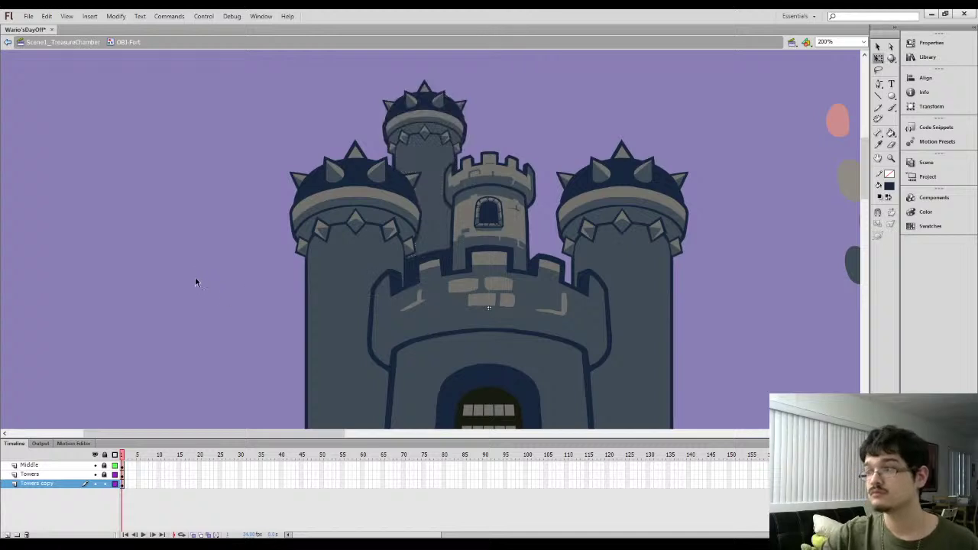
Duplicate the back tower to the right of the keep, nudge it right, and move both down
key("ctrl+a")
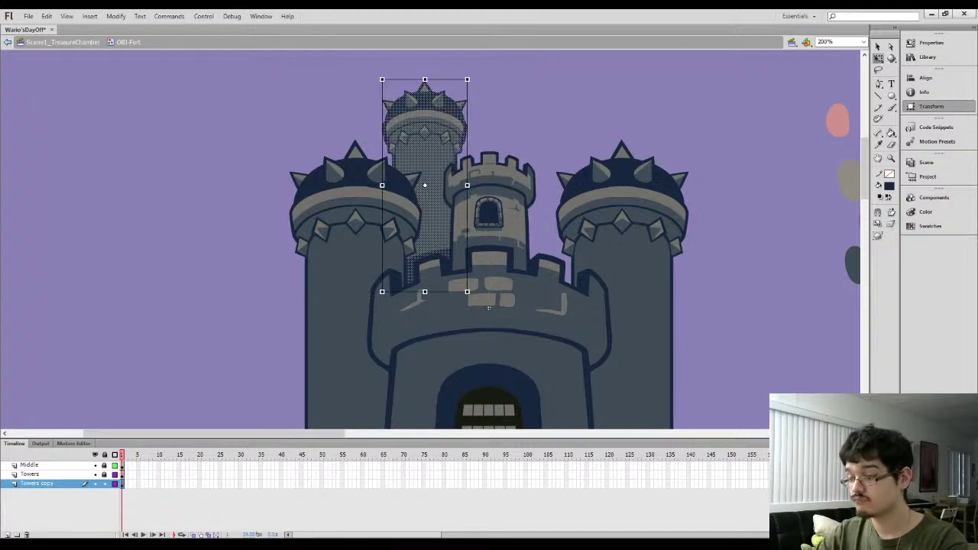
left_click_drag(432, 188, 553, 187)
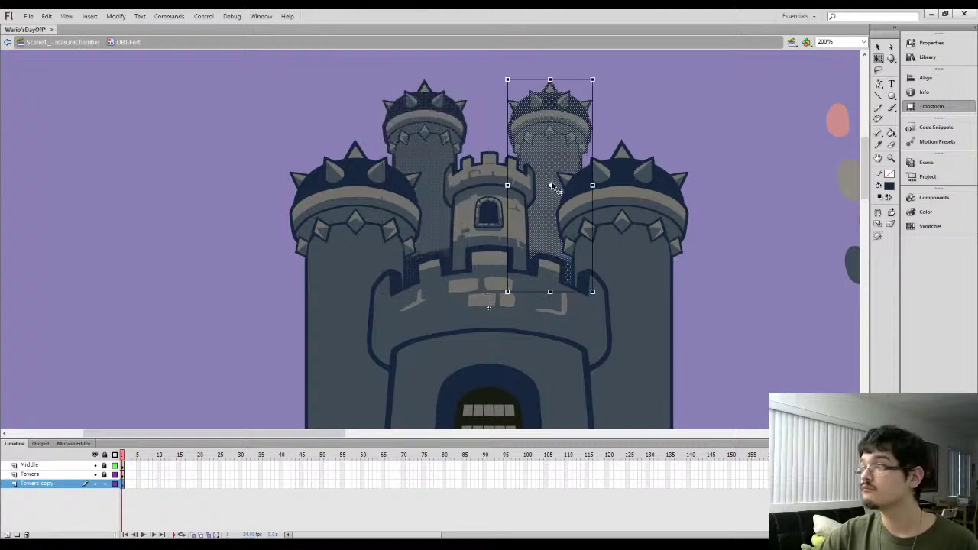
key("Right")
key("Right")
left_click(331, 119)
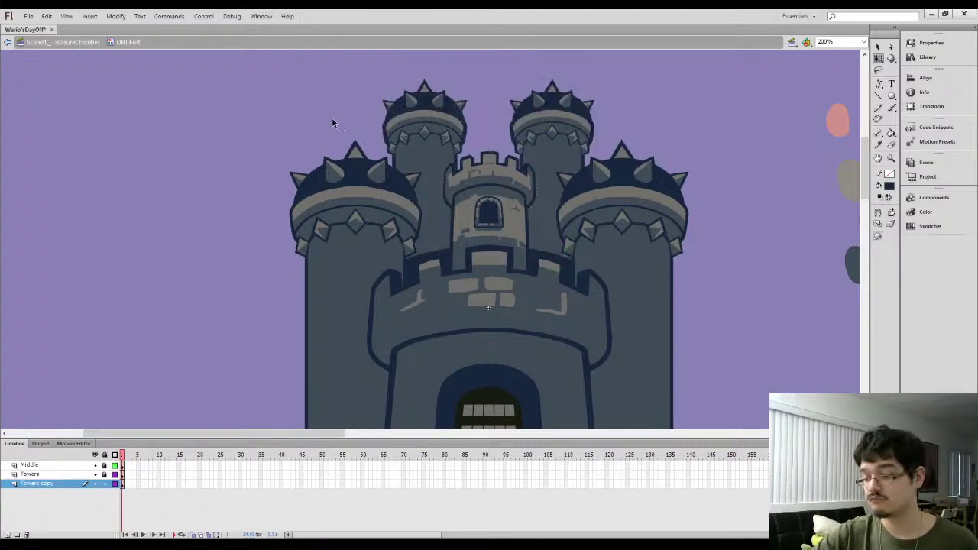
key("ctrl+a")
left_click_drag(440, 201, 438, 325)
With Middle and Towers layers hidden, stretch both back towers' bases downward, then unhide them
left_click_drag(428, 250, 434, 126)
left_click(95, 474)
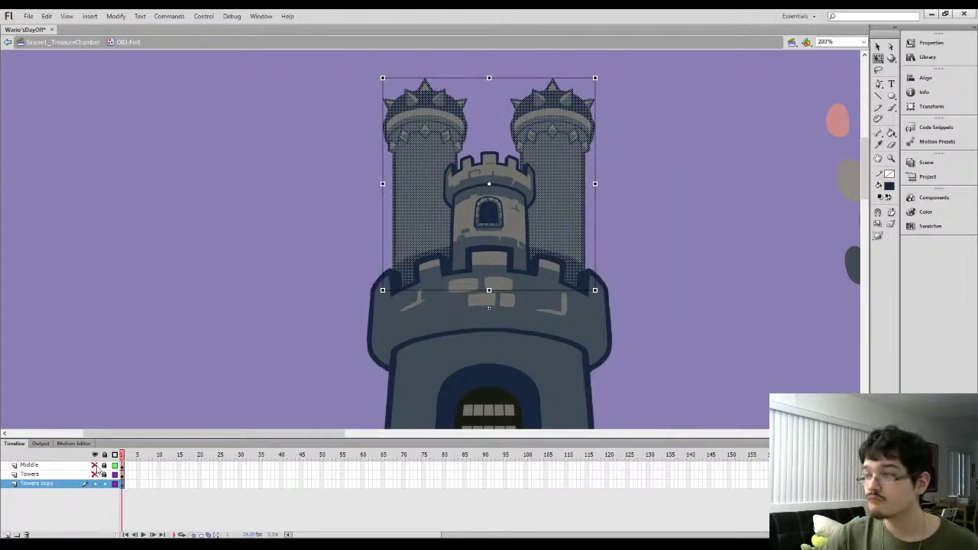
left_click(95, 464)
left_click(314, 386)
left_click_drag(360, 339, 628, 276)
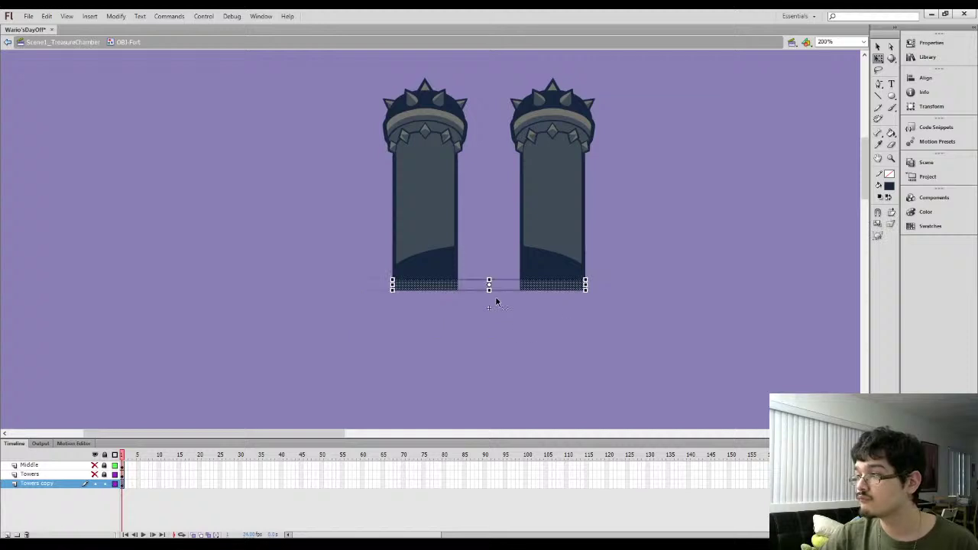
left_click_drag(489, 289, 489, 310)
left_click(469, 356)
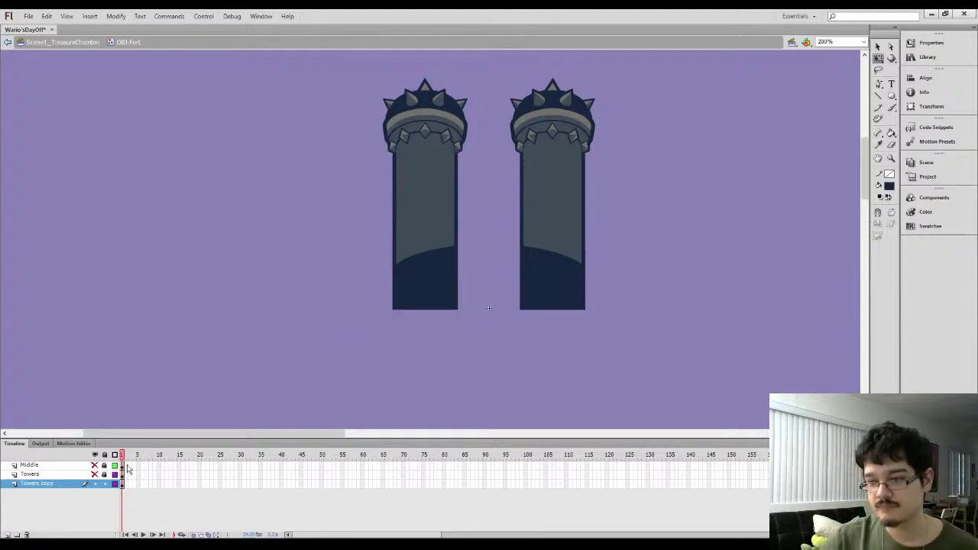
left_click(95, 455)
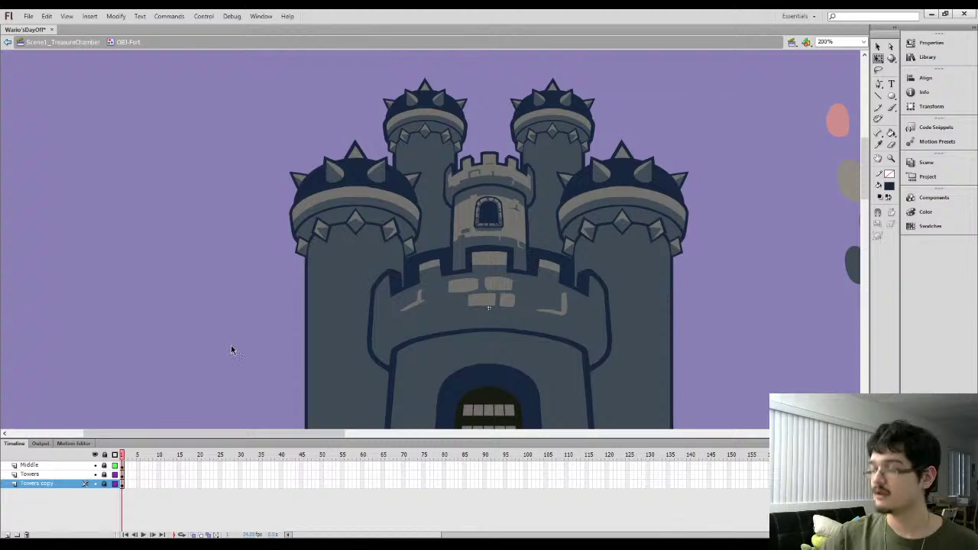
key("ctrl+minus")
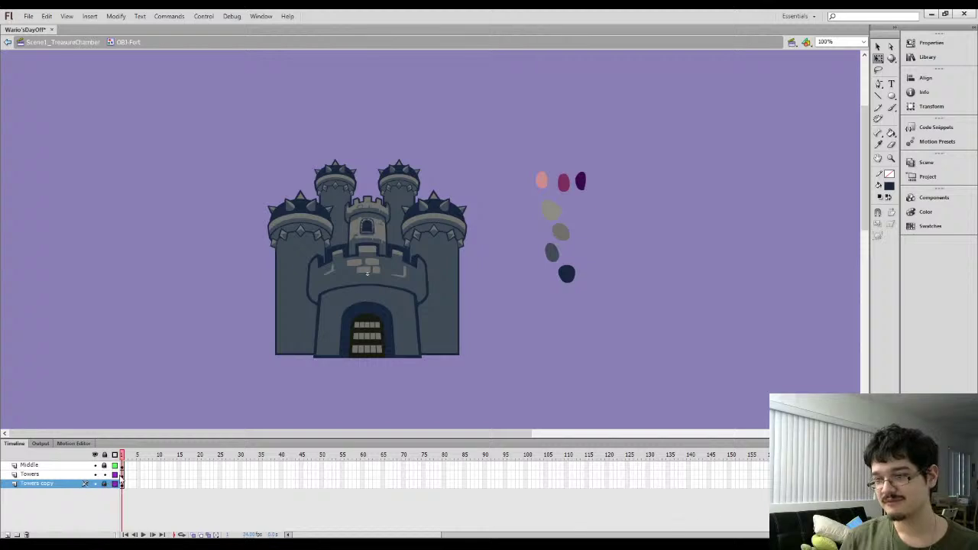
Nudge the left front tower slightly right, closer to the keep
left_click(120, 475)
key("Right")
key("Right")
key("Right")
left_click_drag(515, 151, 384, 384)
left_click(451, 397)
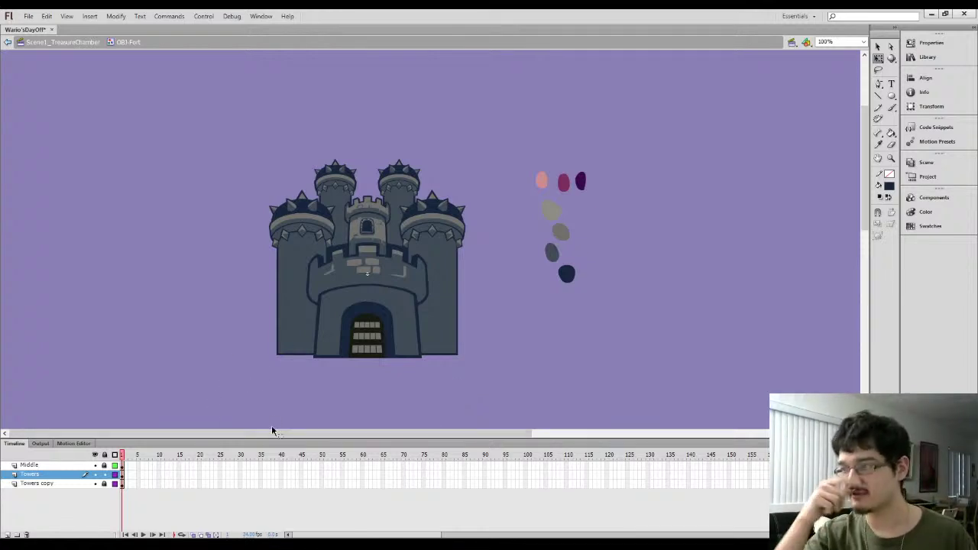
key("ctrl+=")
left_click_drag(201, 249, 397, 207)
left_click_drag(308, 219, 280, 247)
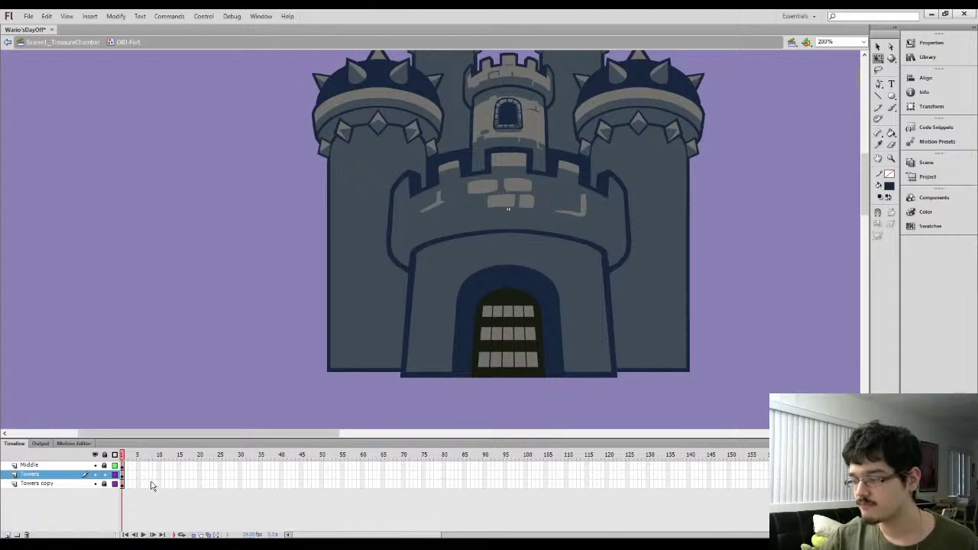
Draw a curved shadow boundary line across the left front tower with the Pencil
key("ctrl+1")
key("l")
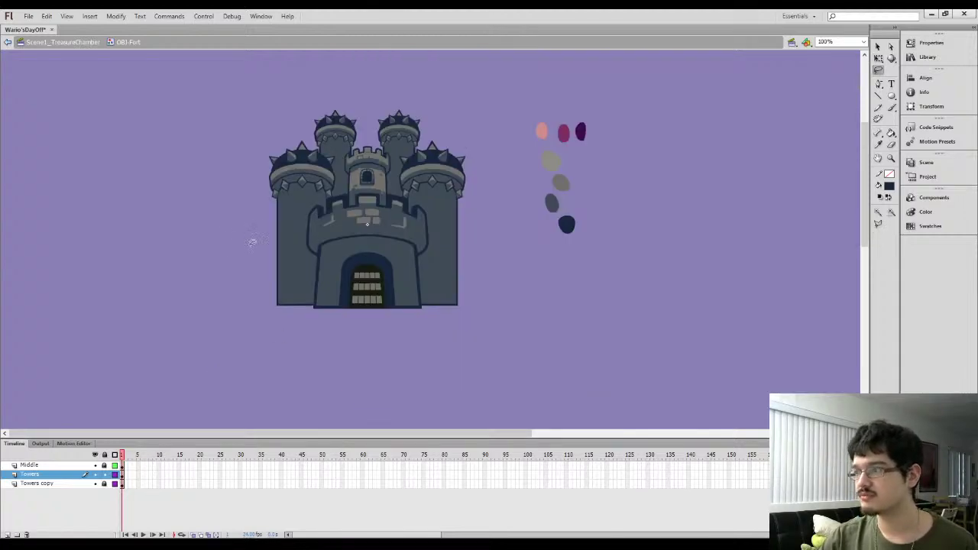
key("ctrl+equal")
left_click_drag(200, 313, 440, 269)
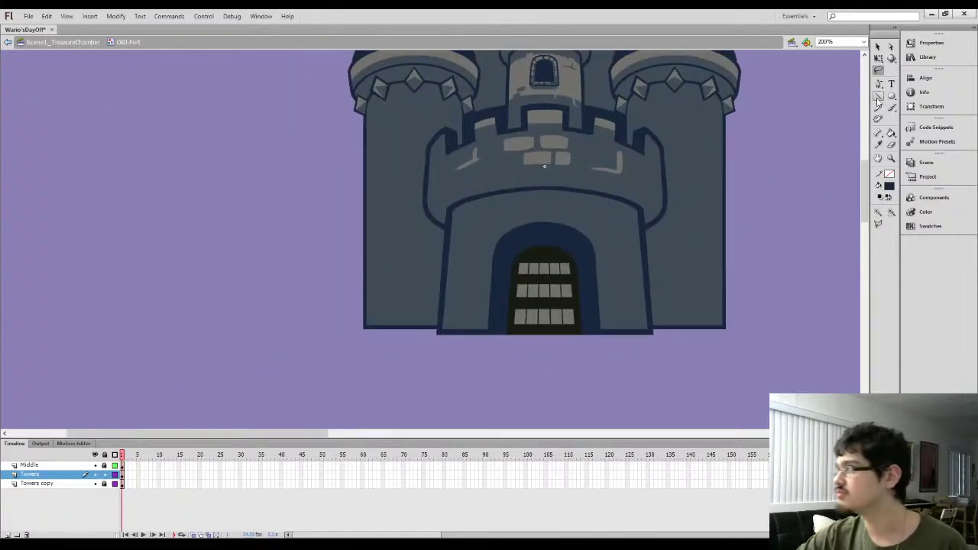
key("y")
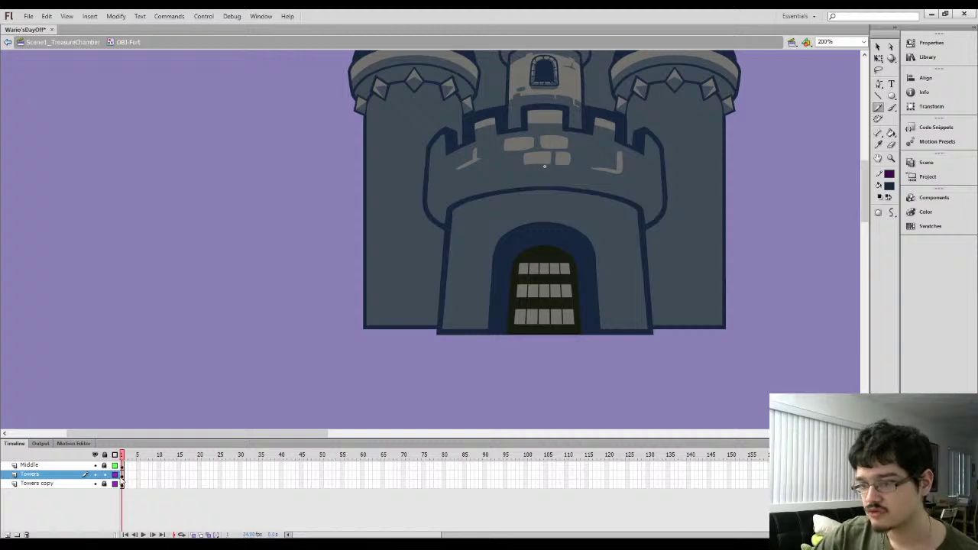
left_click(114, 475)
left_click(115, 475)
left_click(123, 475)
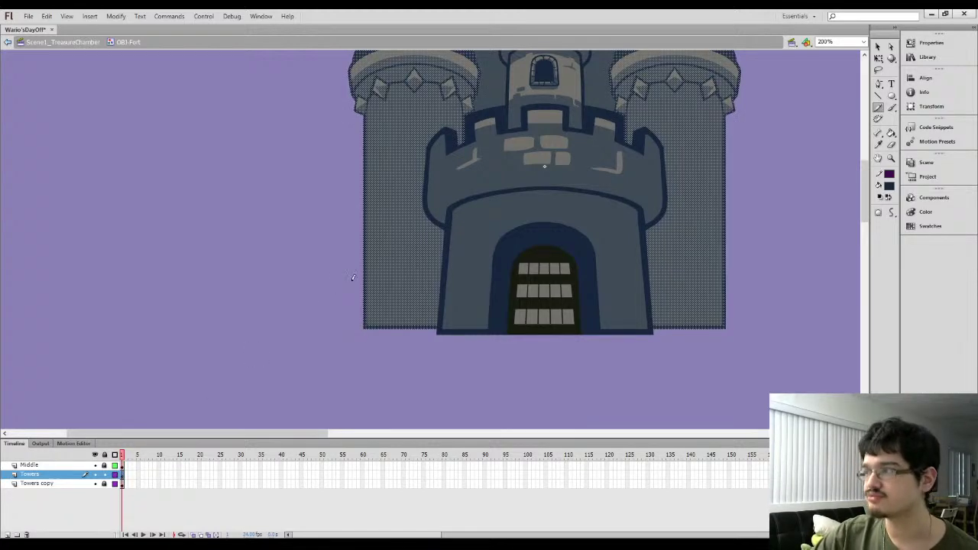
mouse_move(356, 272)
left_mouse_down()
mouse_move(385, 254)
mouse_move(473, 246)
left_mouse_up()
mouse_move(406, 229)
left_mouse_down()
mouse_move(375, 276)
mouse_move(394, 327)
left_mouse_up()
key("ctrl+z")
Fill the left tower's lower area dark navy and reshape the shadow's top edge
key("ctrl+z")
mouse_move(314, 334)
left_mouse_down()
mouse_move(367, 299)
mouse_move(417, 298)
left_mouse_up()
Lasso the right front tower and delete it
left_click_drag(524, 199, 487, 217)
key("l")
mouse_move(506, 104)
left_mouse_down()
mouse_move(722, 80)
mouse_move(662, 417)
mouse_move(494, 301)
mouse_move(496, 109)
left_mouse_up()
key("Delete")
key("k")
left_click(306, 329)
key("ctrl+z")
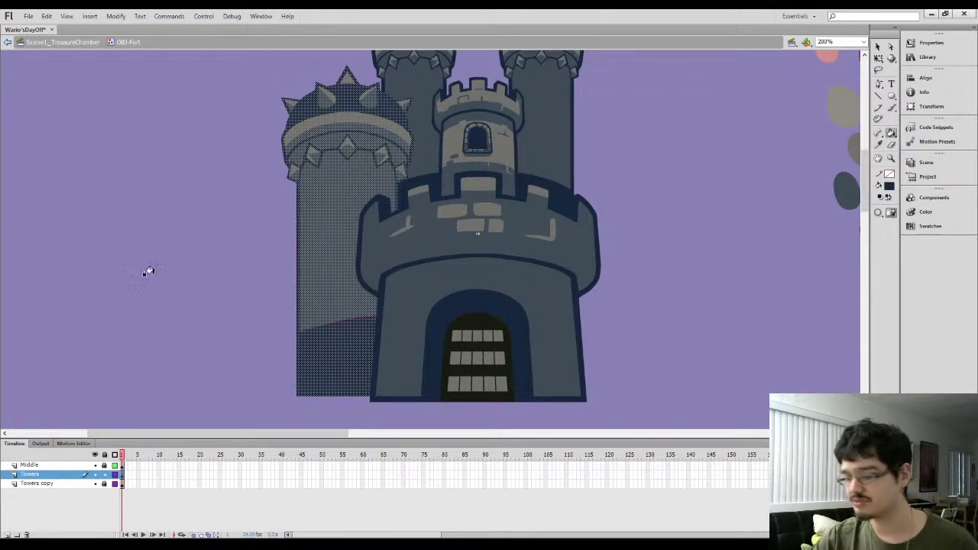
key("q")
left_click(161, 308)
left_click_drag(336, 322, 328, 322)
left_click(322, 329)
left_click(365, 321)
left_click(376, 321)
left_click(275, 316)
left_click_drag(214, 283, 224, 290)
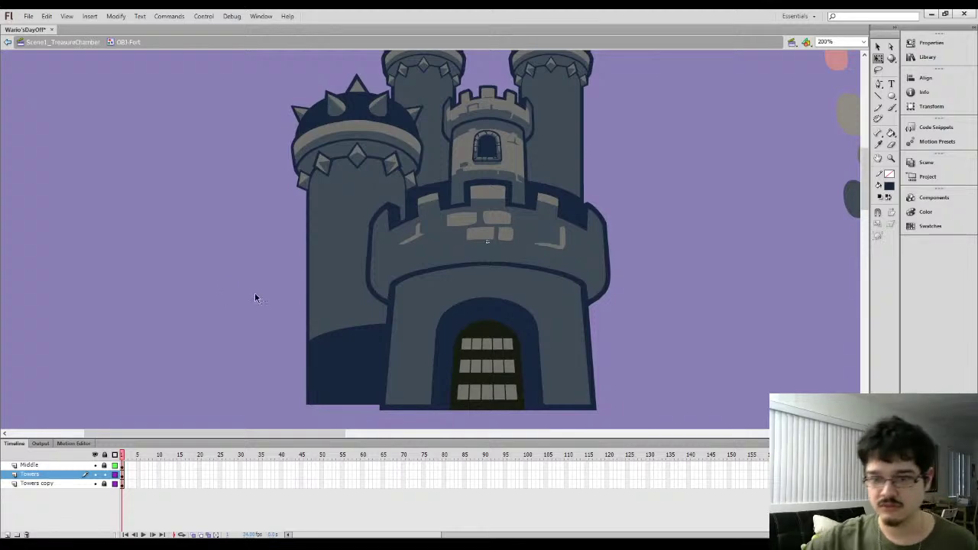
Sample the dark navy shadow colour and zoom in on the left tower's edge
key("i")
left_click(342, 348)
key("ctrl+=")
left_click_drag(305, 346, 369, 194)
key("i")
key("b")
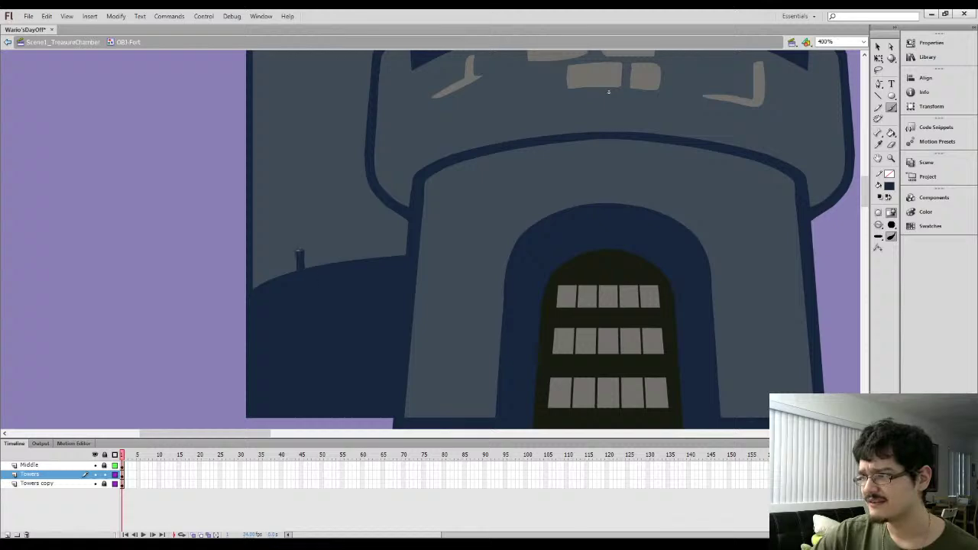
Paint a small dark crack on the left tower and fill the strip beside it navy
mouse_move(285, 275)
left_mouse_down()
mouse_move(306, 240)
mouse_move(324, 234)
mouse_move(280, 269)
left_mouse_up()
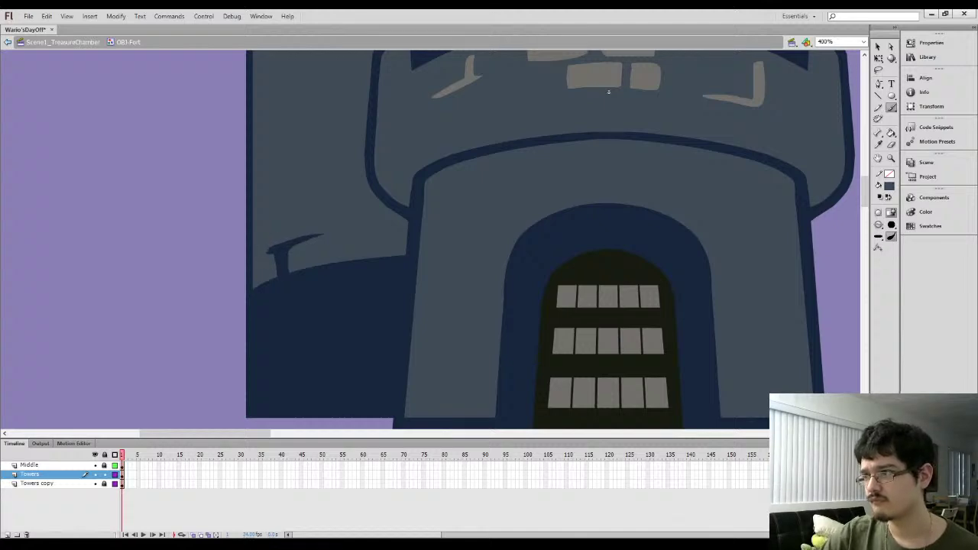
left_click_drag(299, 216, 377, 329)
mouse_move(385, 242)
left_mouse_down()
mouse_move(373, 164)
mouse_move(399, 142)
left_mouse_up()
key("i")
left_click(365, 134)
left_click(879, 97)
mouse_move(369, 264)
left_mouse_down()
mouse_move(428, 175)
mouse_move(414, 305)
left_mouse_up()
mouse_move(433, 103)
left_mouse_down()
mouse_move(429, 71)
mouse_move(428, 382)
left_mouse_up()
key("k")
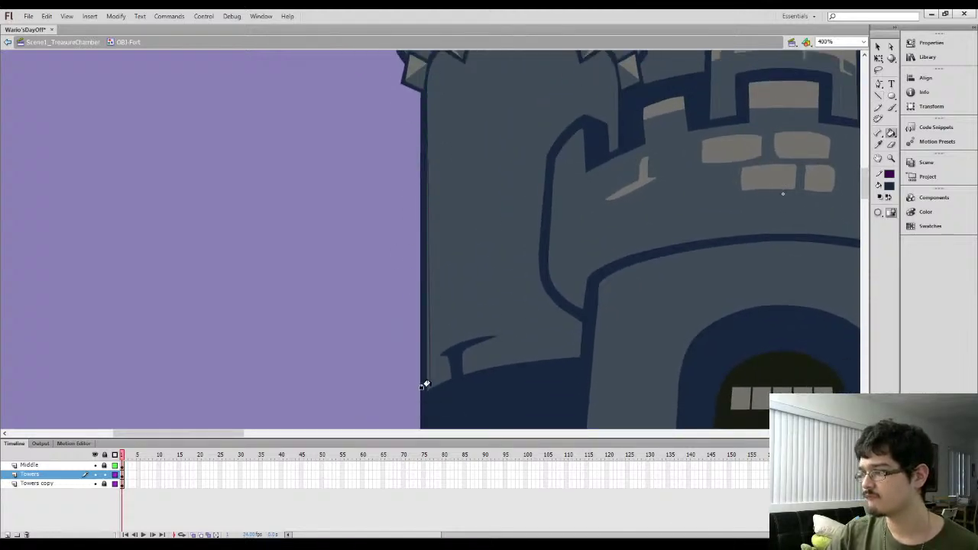
left_click(447, 376)
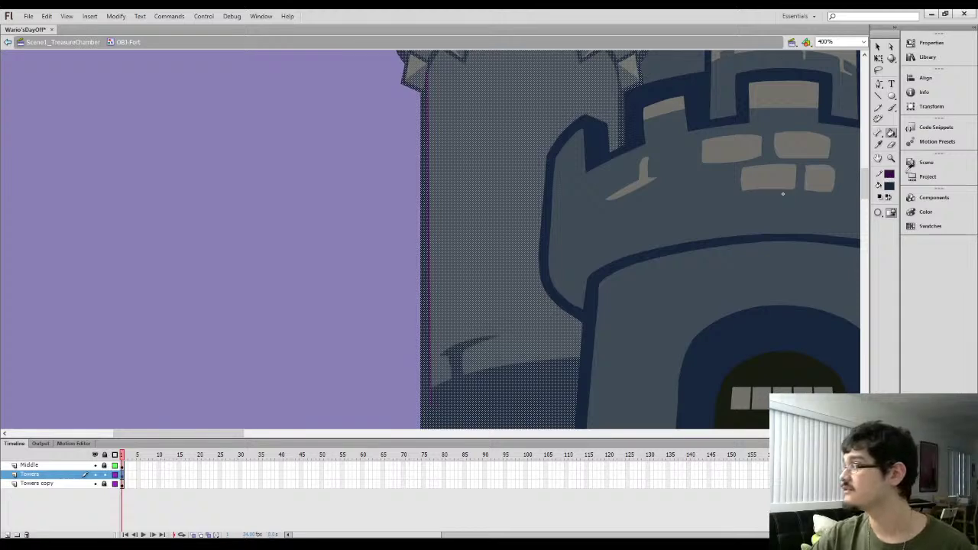
left_click(958, 189)
Thicken the crack line on the left tower with the Brush
key("l")
left_click(290, 287)
left_click_drag(309, 281, 244, 372)
left_click_drag(293, 251, 319, 358)
left_click_drag(414, 377, 343, 248)
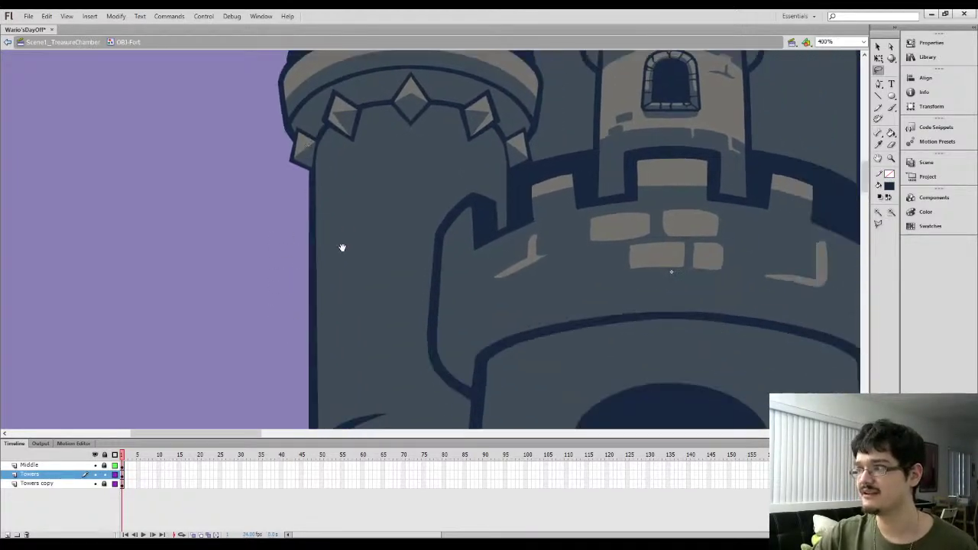
scroll(342, 247, "down", 3)
key("b")
mouse_move(386, 330)
left_mouse_down()
mouse_move(357, 339)
mouse_move(379, 327)
mouse_move(376, 301)
left_mouse_up()
Sample the wall's grey colour to retouch the crack's vertical stroke
key("i")
left_click(399, 320)
key("b")
key("i")
left_click(380, 324)
key("b")
key("i")
left_click(385, 299)
key("b")
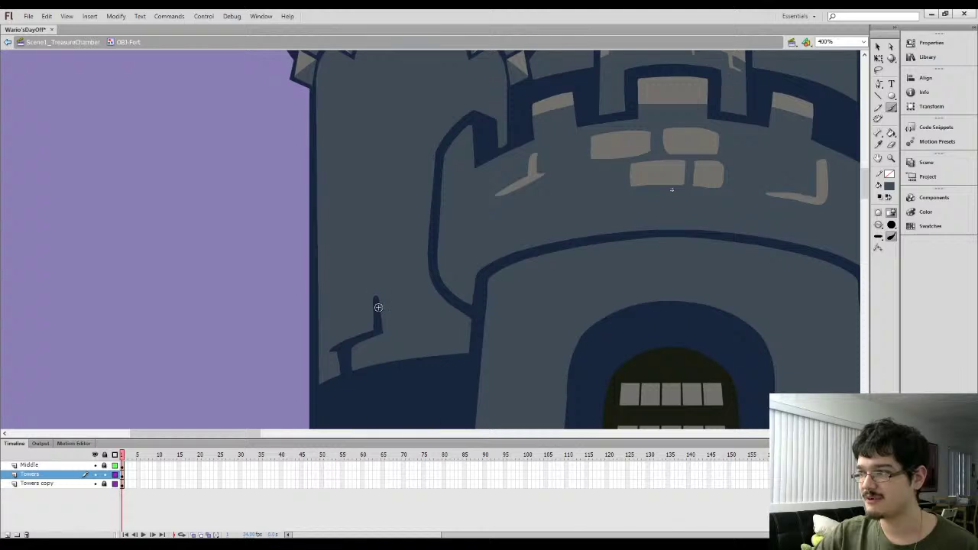
Paint a dark mark beneath the left gem and fill the enclosed corner navy
scroll(382, 305, "up", 3)
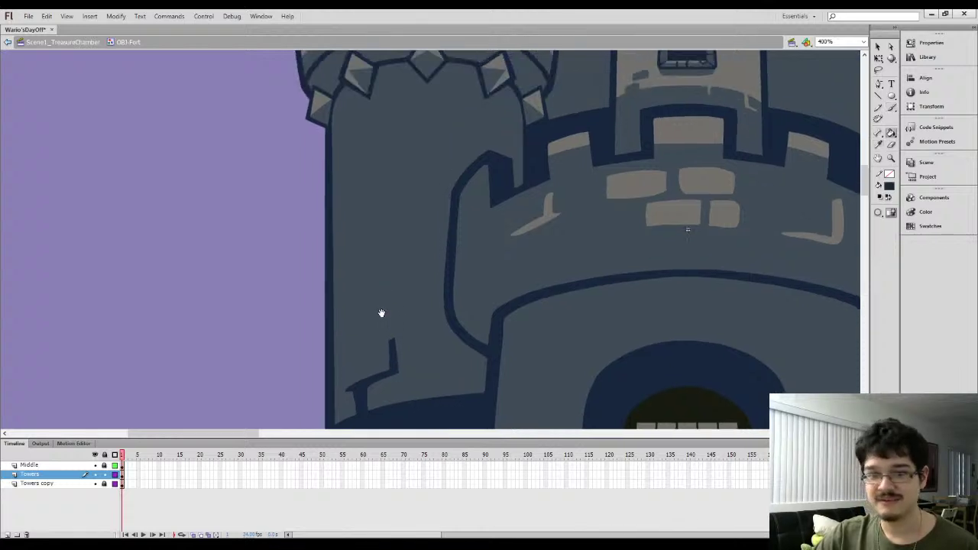
left_click_drag(384, 297, 395, 241)
scroll(396, 241, "down", 1)
key("b")
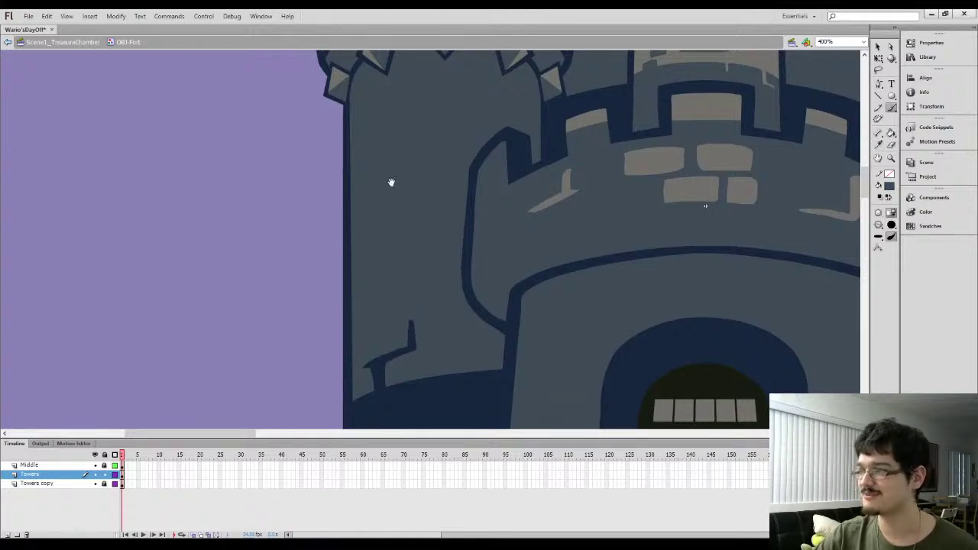
scroll(391, 182, "up", 3)
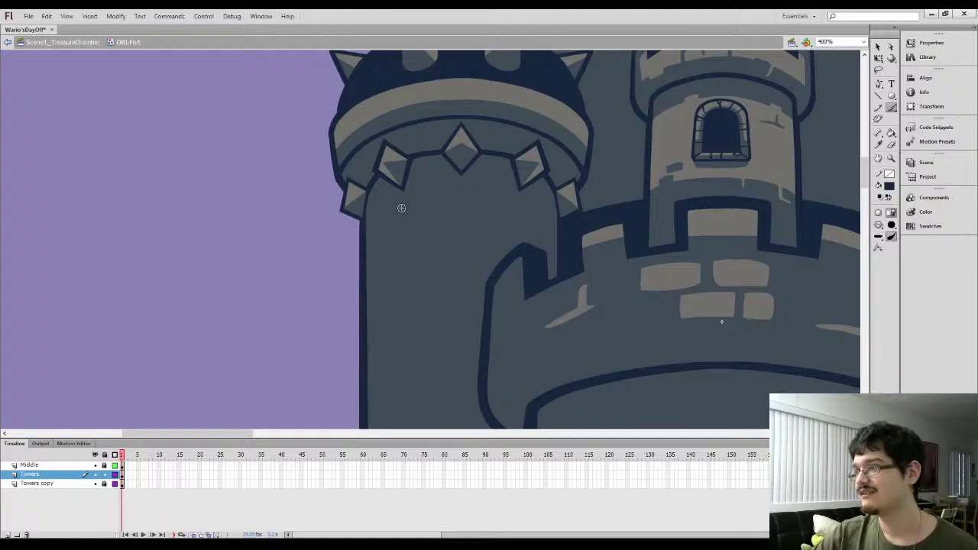
mouse_move(366, 216)
left_mouse_down()
mouse_move(401, 189)
mouse_move(388, 320)
left_mouse_up()
key("k")
left_click(374, 193)
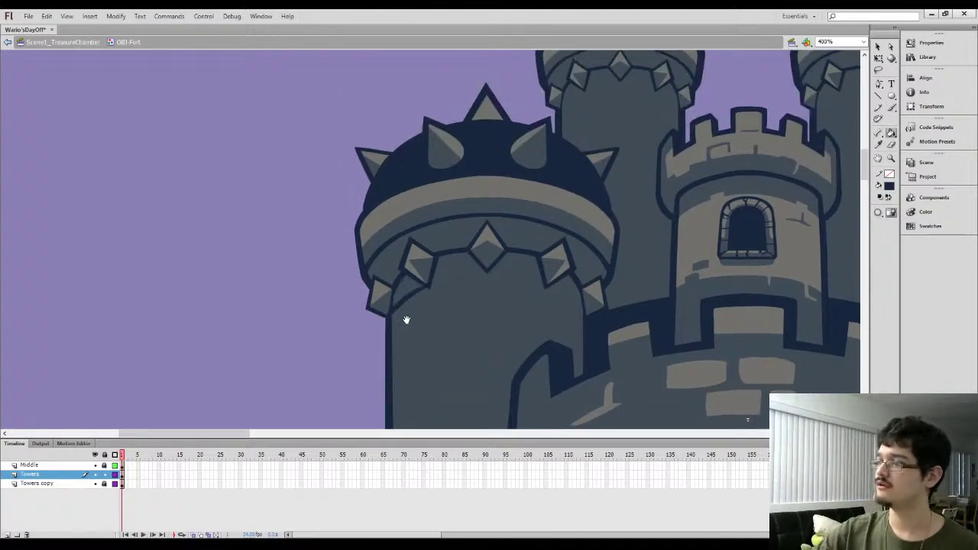
scroll(393, 208, "down", 2)
scroll(390, 187, "down", 4)
Tidy the mark's jagged left end using the dark navy and slate wall colours
key("i")
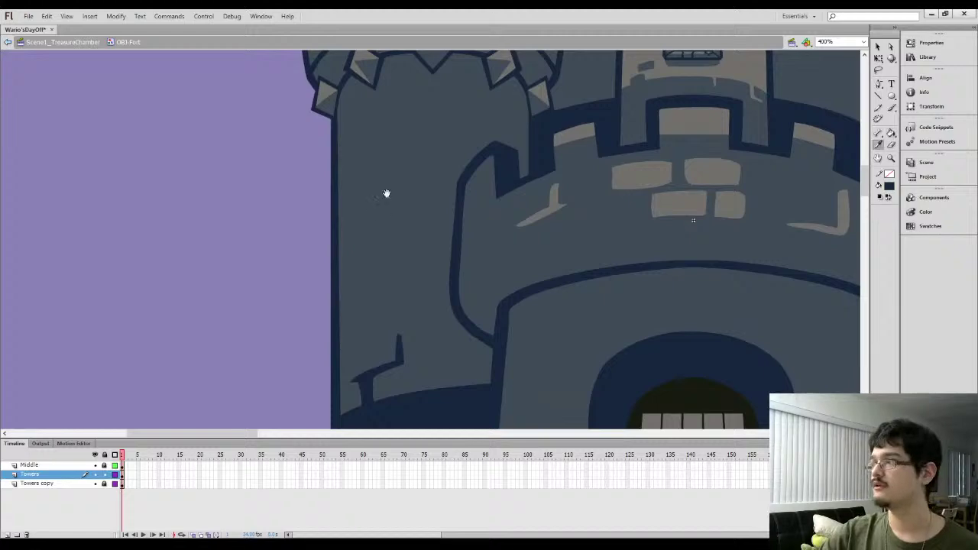
scroll(393, 305, "up", 5)
scroll(423, 229, "down", 4)
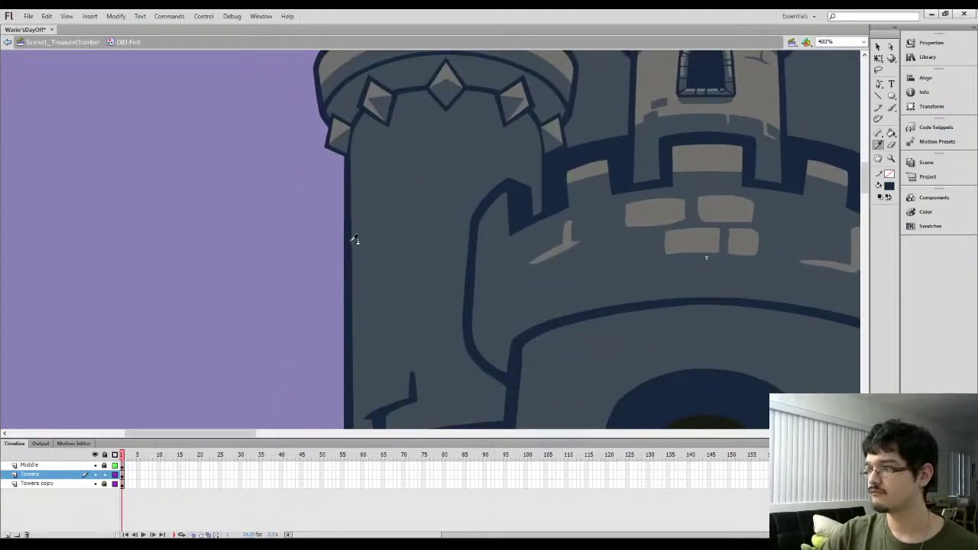
key("b")
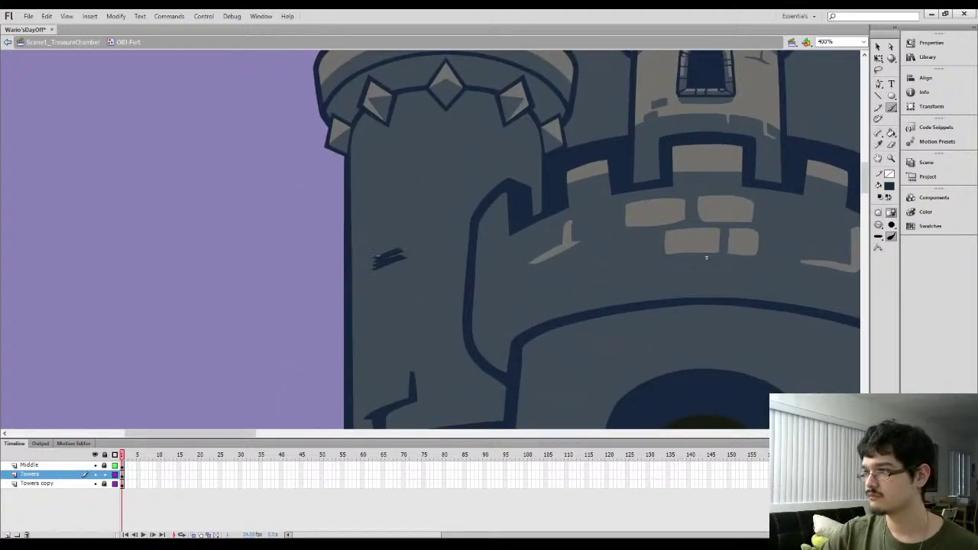
key("i")
left_click_drag(374, 258, 375, 277)
left_click(385, 261)
key("b")
key("i")
left_click(395, 280)
key("b")
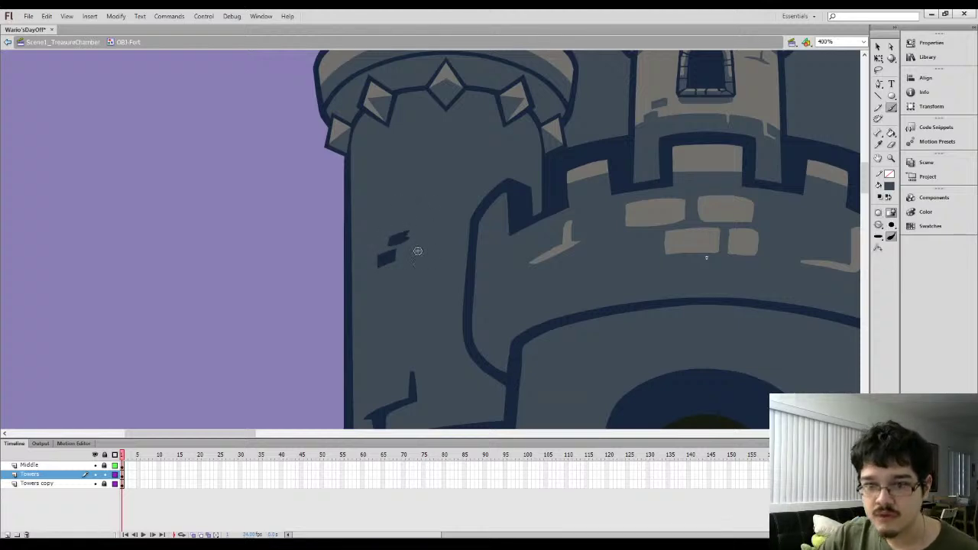
Zoom in on the two small brick marks and re-sample the dark navy colour
key("l")
mouse_move(374, 264)
left_mouse_down()
mouse_move(408, 279)
mouse_move(375, 287)
left_mouse_up()
key("ctrl+=")
left_click(246, 280)
key("i")
left_click(426, 225)
key("b")
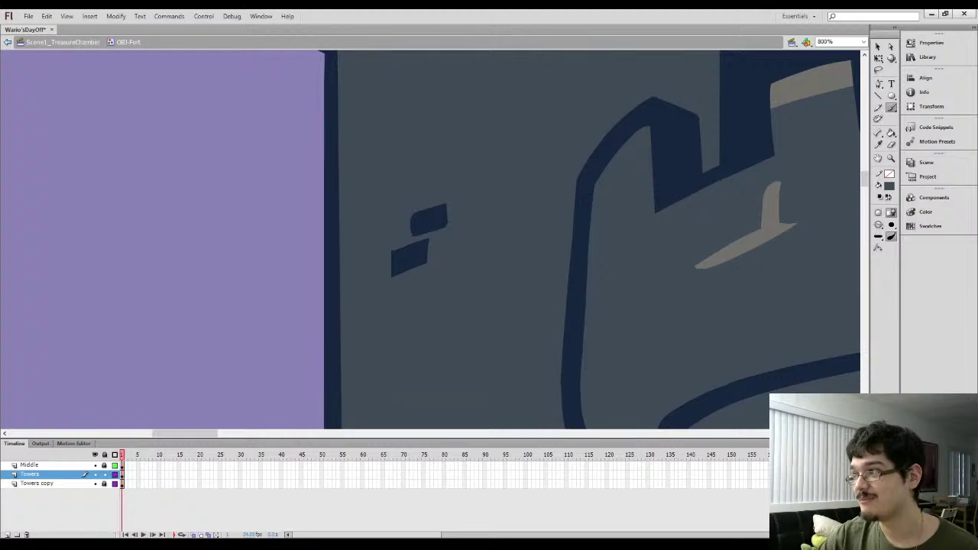
Trim the crack above the shadow by brushing over part of it in wall colour
key("k")
key("b")
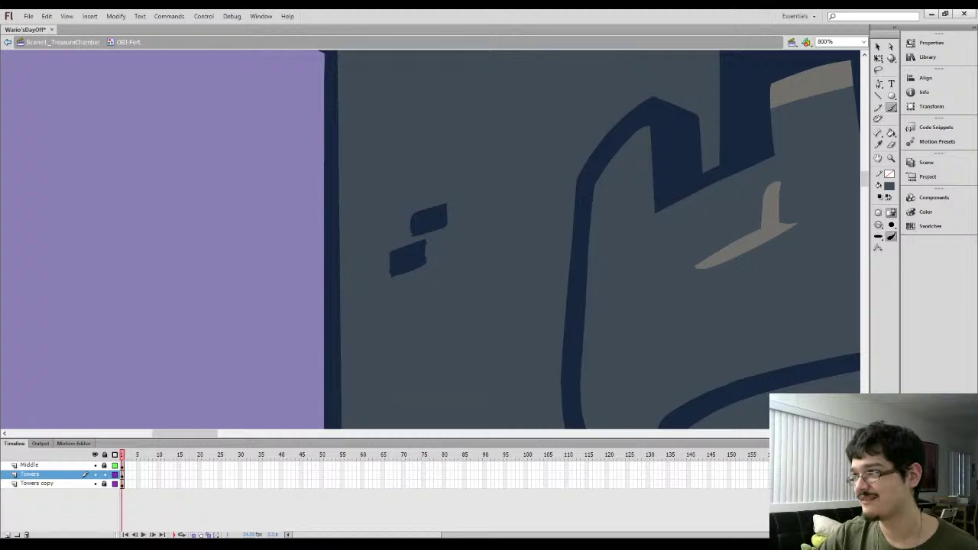
key("ctrl+minus")
left_click_drag(396, 208, 376, 182)
scroll(382, 183, "down", 4)
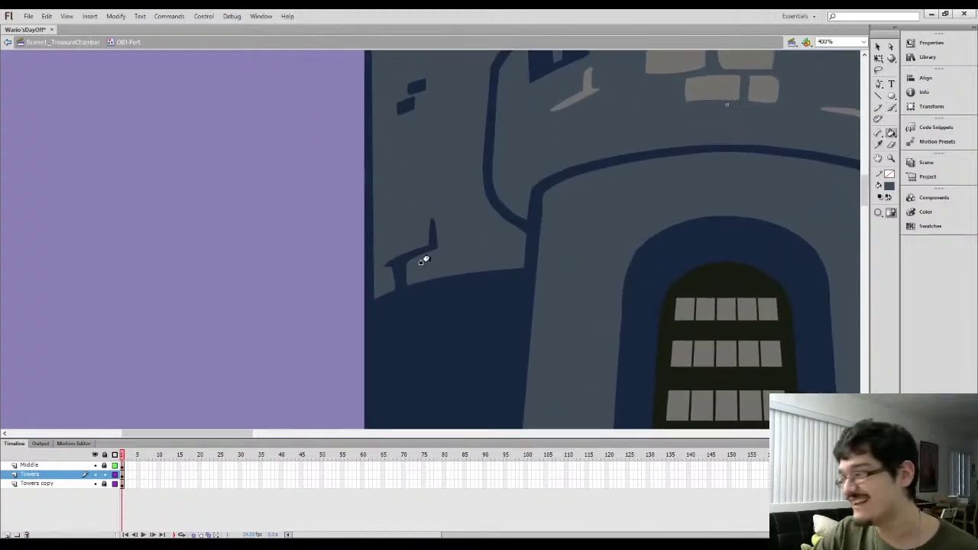
key("b")
left_click_drag(391, 289, 395, 273)
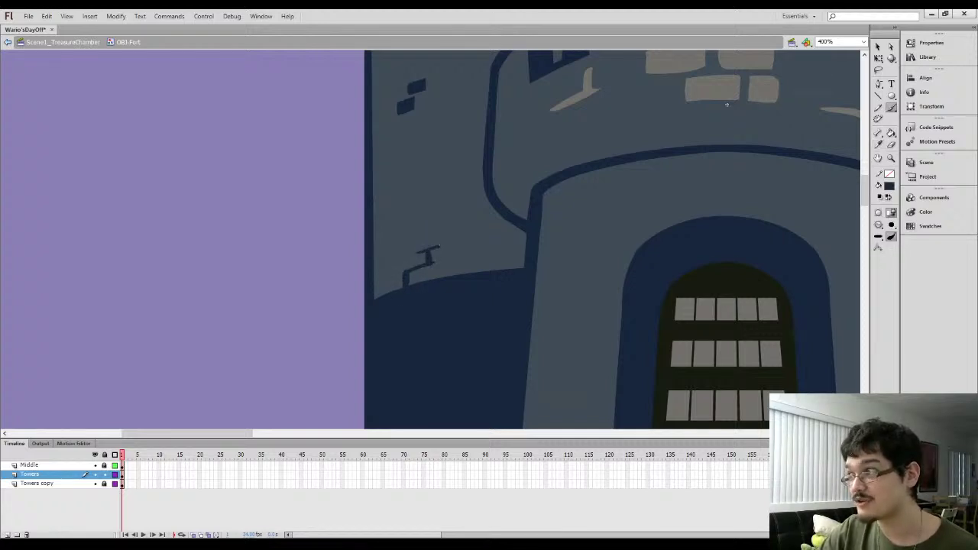
scroll(409, 122, "up", 8)
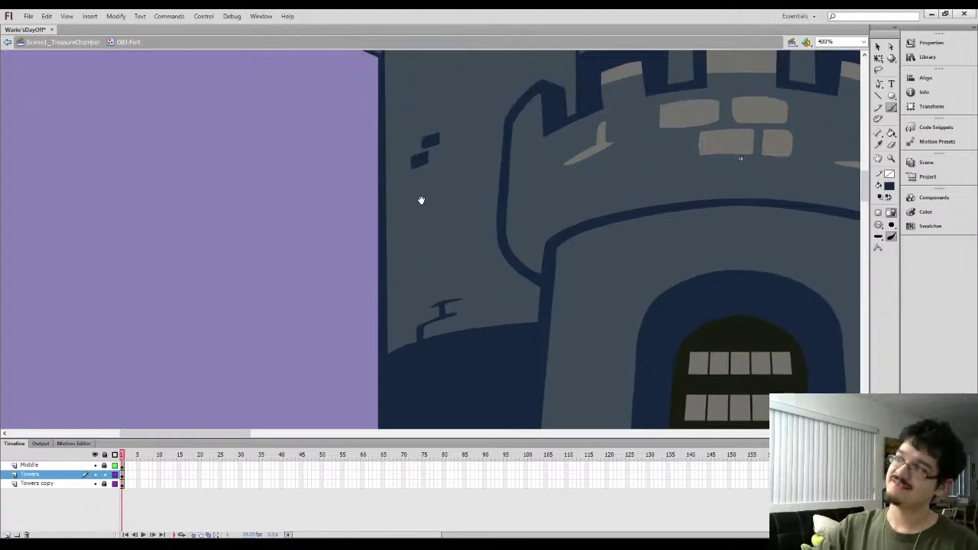
Paint a short dark mark under the leftmost spike, undoing the extra strokes
left_click_drag(395, 197, 359, 242)
key("ctrl+equal")
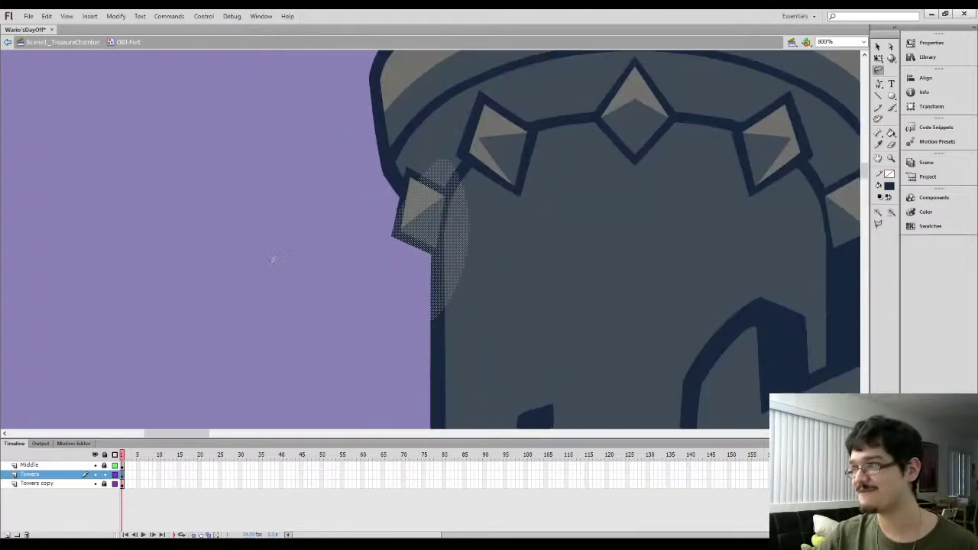
key("Escape")
key("b")
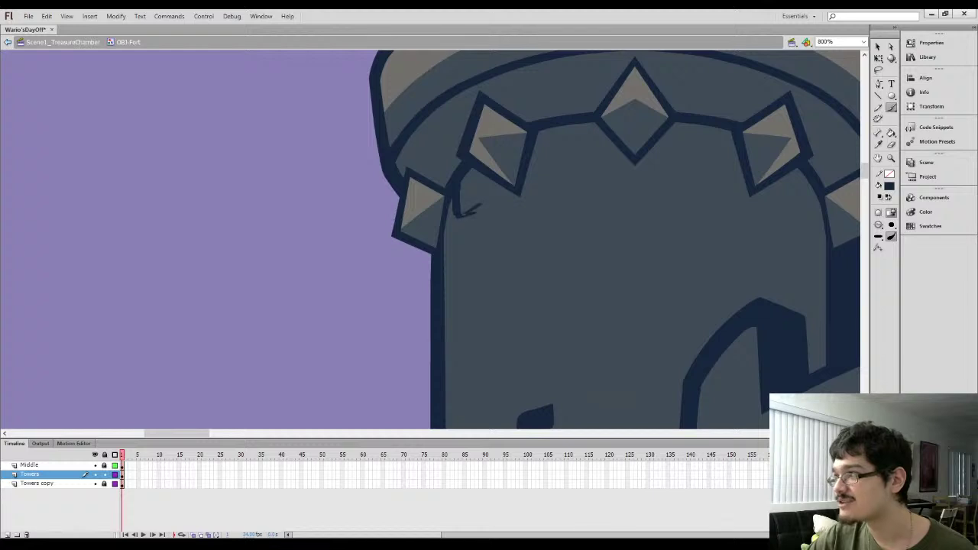
key("ctrl+z")
left_click_drag(456, 191, 458, 204)
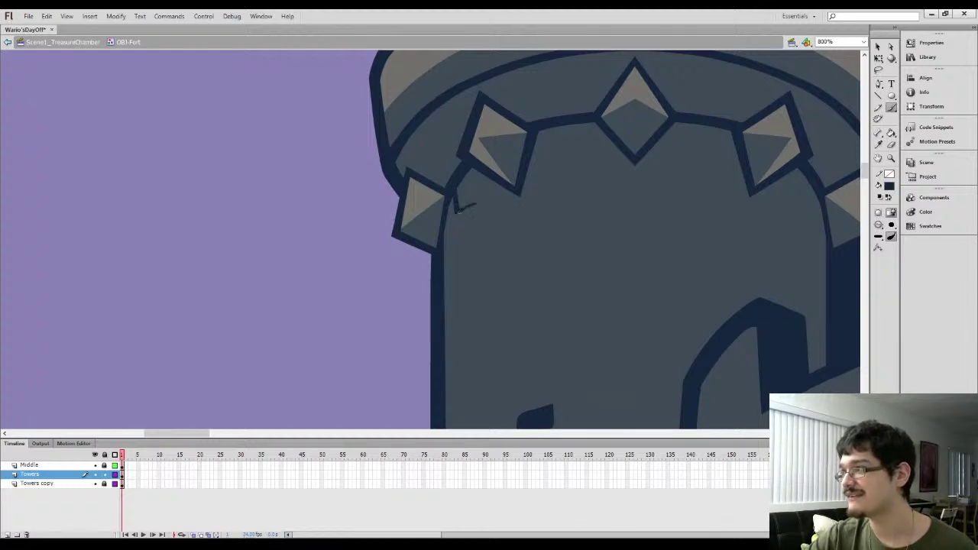
key("ctrl+z")
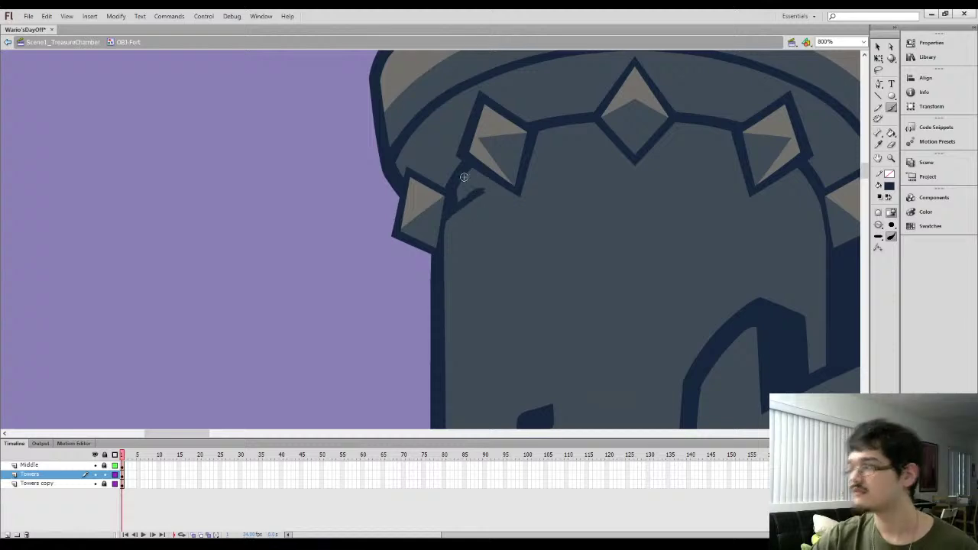
key("ctrl+z")
key("ctrl+z")
key("ctrl+minus")
key("ctrl+minus")
left_click_drag(342, 319, 426, 213)
Cover the two earlier dark brick marks with the wall's grey-blue colour
key("l")
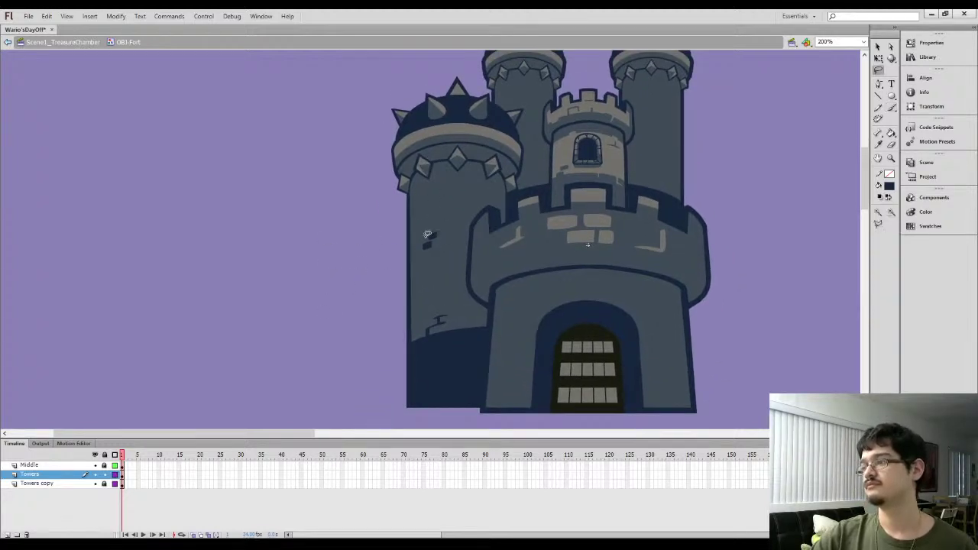
key("i")
left_click(415, 237)
left_click(432, 237)
left_click(428, 245)
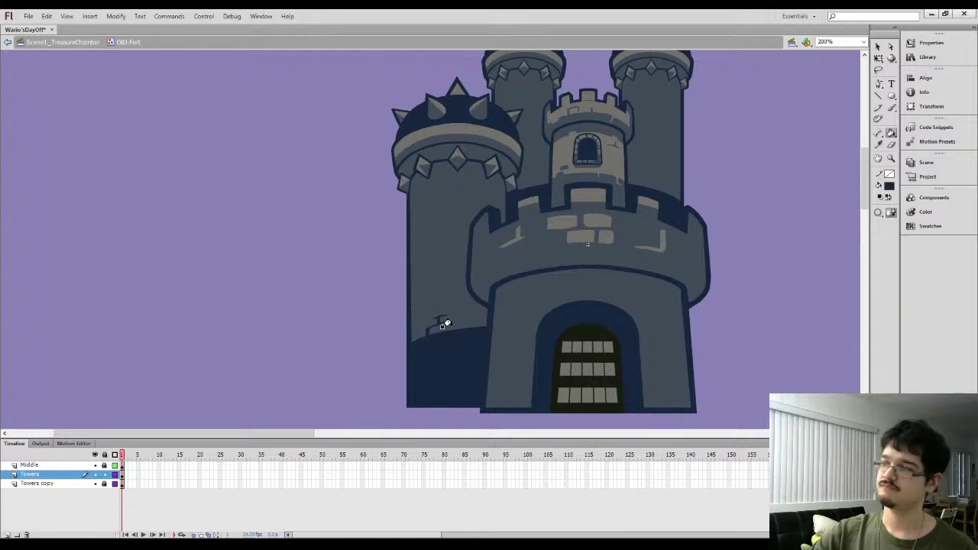
key("b")
Outline a small brick chip on the tower's left edge and fill it dark navy
scroll(423, 193, "up", 2)
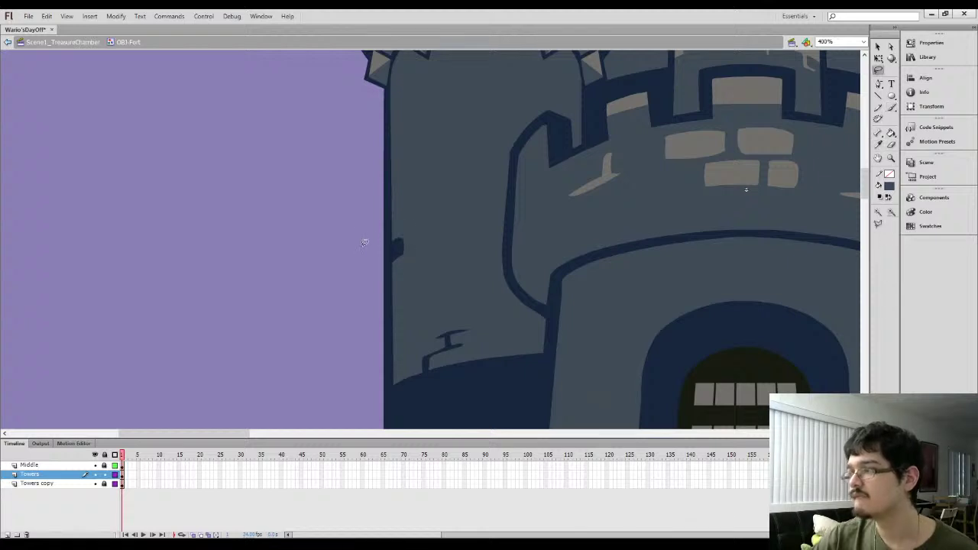
scroll(350, 220, "up", 1)
mouse_move(428, 210)
left_mouse_down()
mouse_move(429, 185)
mouse_move(458, 195)
left_mouse_up()
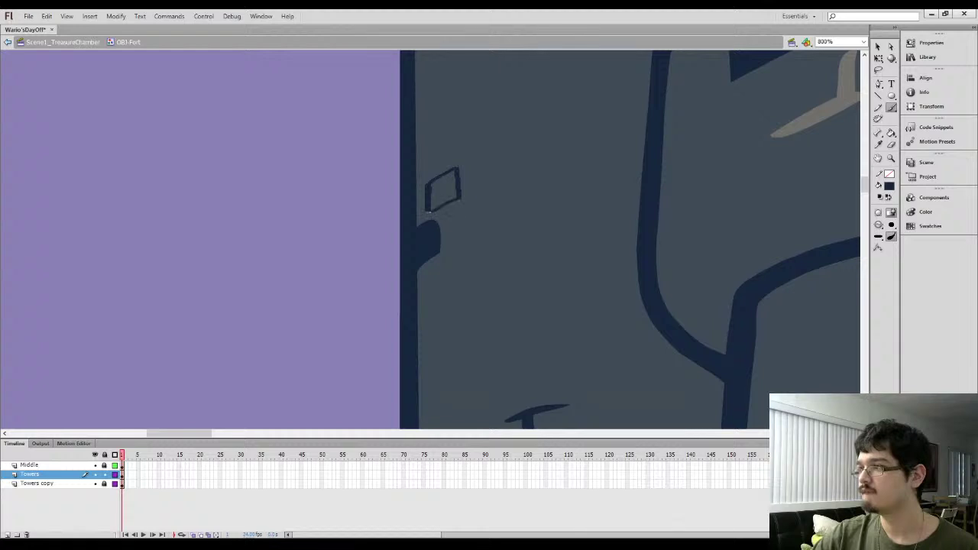
key("k")
left_click(443, 193)
key("i")
left_click(459, 206)
key("b")
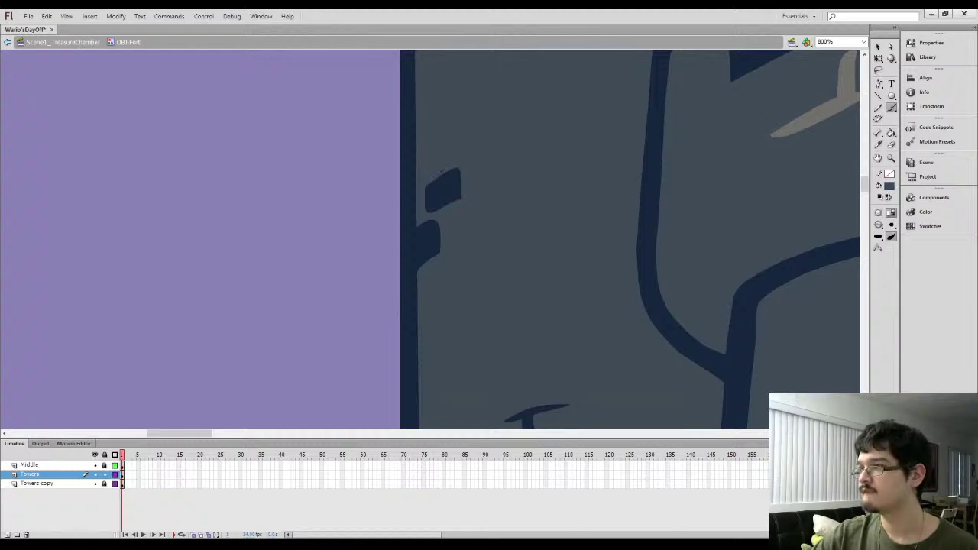
Fill a small navy brick beneath the spiked crown and straighten its left edge with slate
left_click_drag(431, 84, 448, 181)
mouse_move(488, 79)
left_mouse_down()
mouse_move(452, 214)
mouse_move(424, 252)
mouse_move(403, 223)
mouse_move(380, 222)
left_mouse_up()
key("i")
left_click(364, 241)
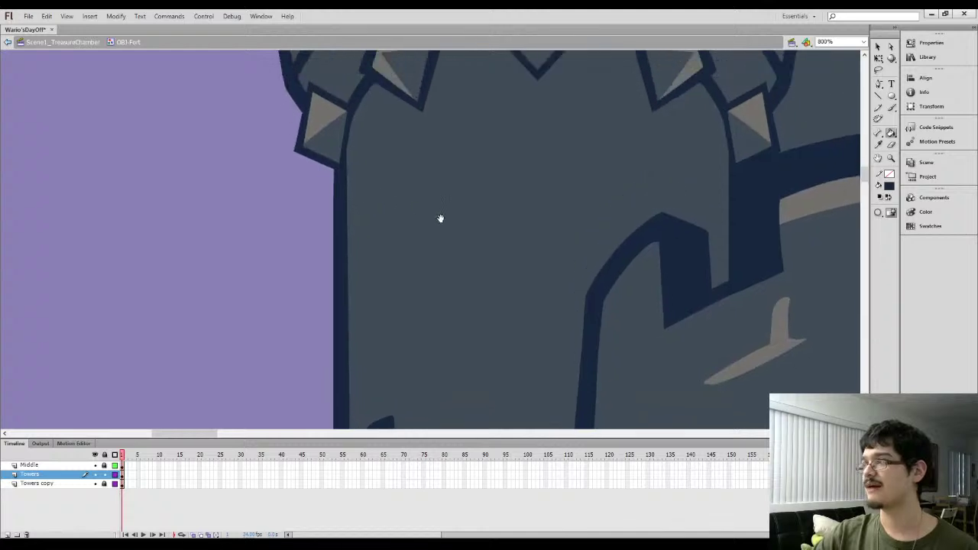
left_click_drag(439, 219, 384, 231)
key("b")
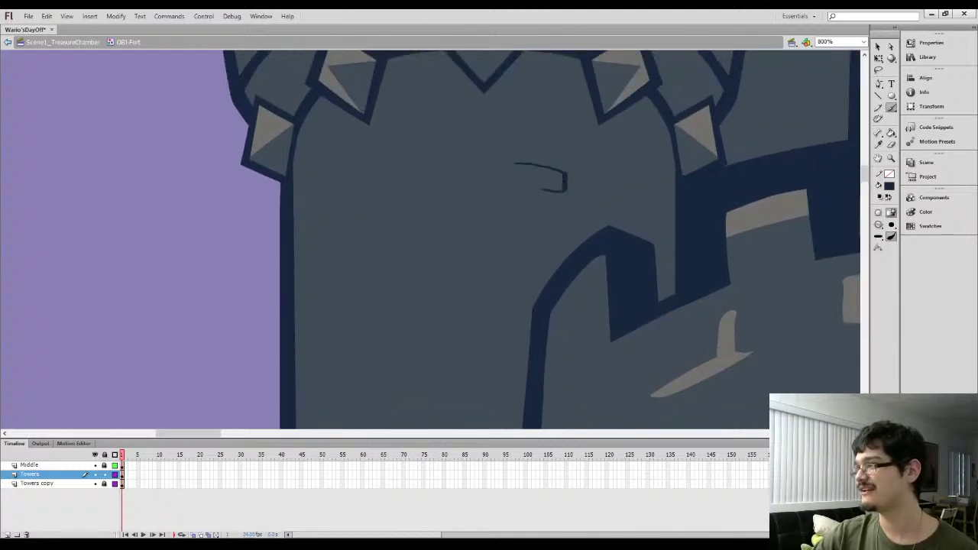
key("k")
left_click(524, 168)
key("b")
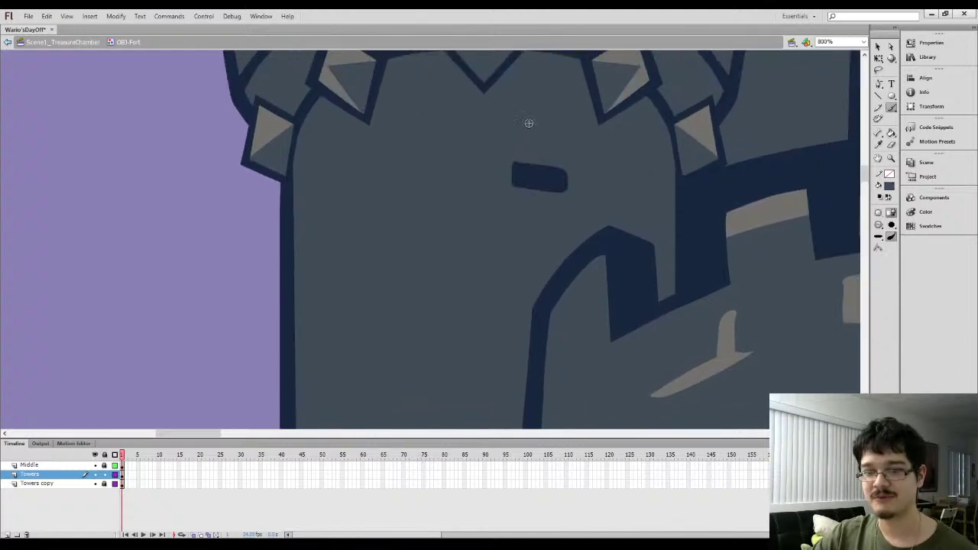
left_click_drag(513, 160, 512, 187)
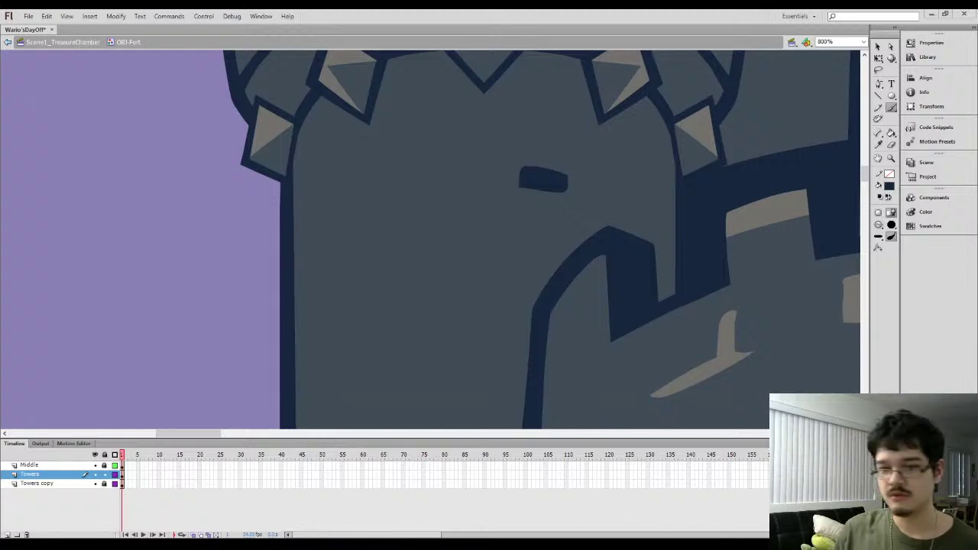
Paint a second brick above the first, fill it navy, and trim its edges in slate
left_click_drag(214, 434, 225, 434)
key("l")
key("i")
key("b")
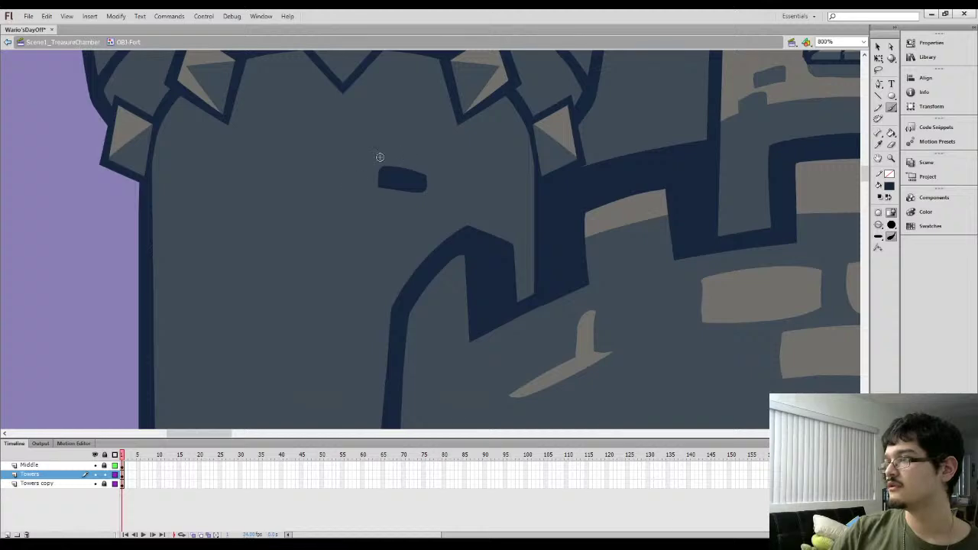
mouse_move(357, 150)
left_mouse_down()
mouse_move(389, 138)
mouse_move(406, 158)
left_mouse_up()
key("k")
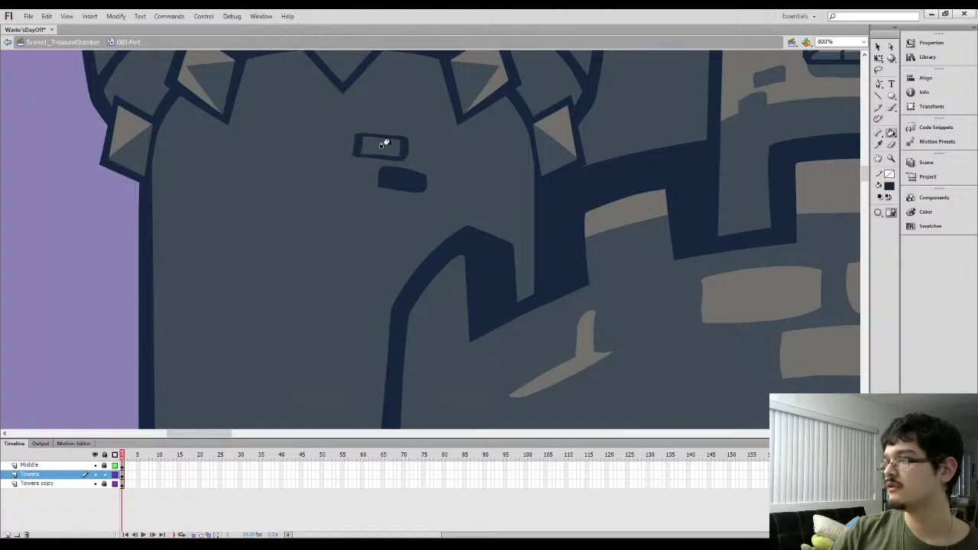
left_click(384, 144)
key("i")
left_click(397, 132)
key("b")
mouse_move(349, 132)
left_mouse_down()
mouse_move(400, 138)
mouse_move(374, 135)
mouse_move(404, 167)
mouse_move(352, 138)
left_mouse_up()
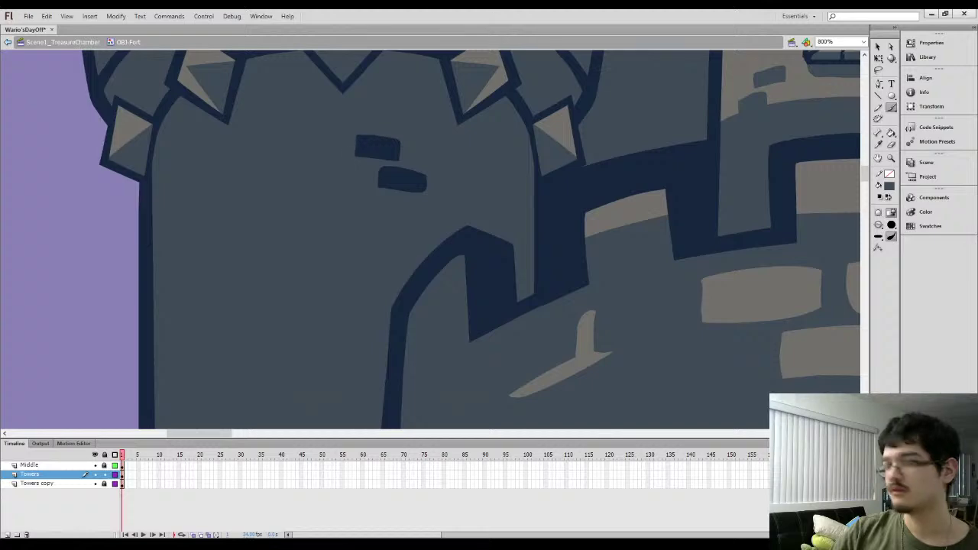
left_click_drag(401, 164, 357, 159)
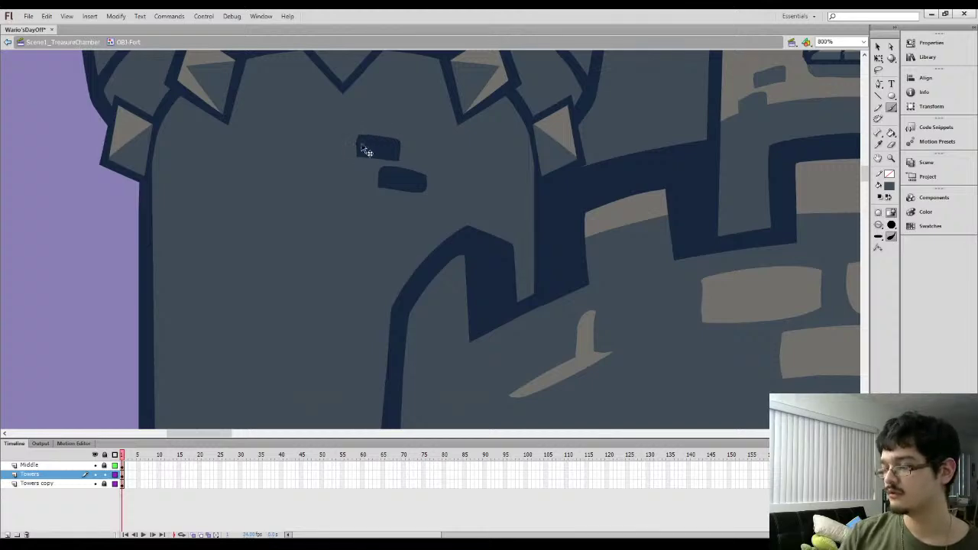
Tilt the lower brick slightly with Free Transform
key("ctrl+minus")
key("ctrl+minus")
key("ctrl+equal")
key("ctrl+equal")
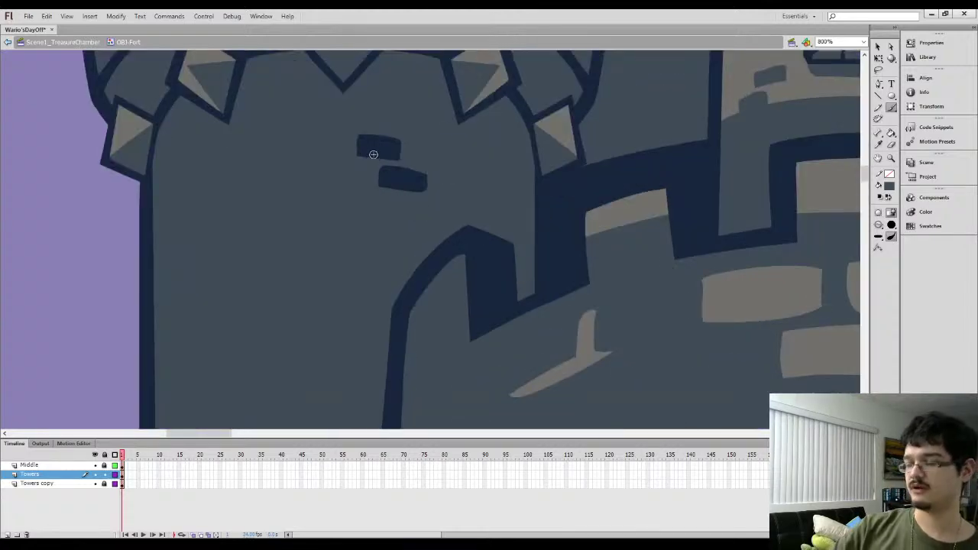
key("q")
left_click(375, 150)
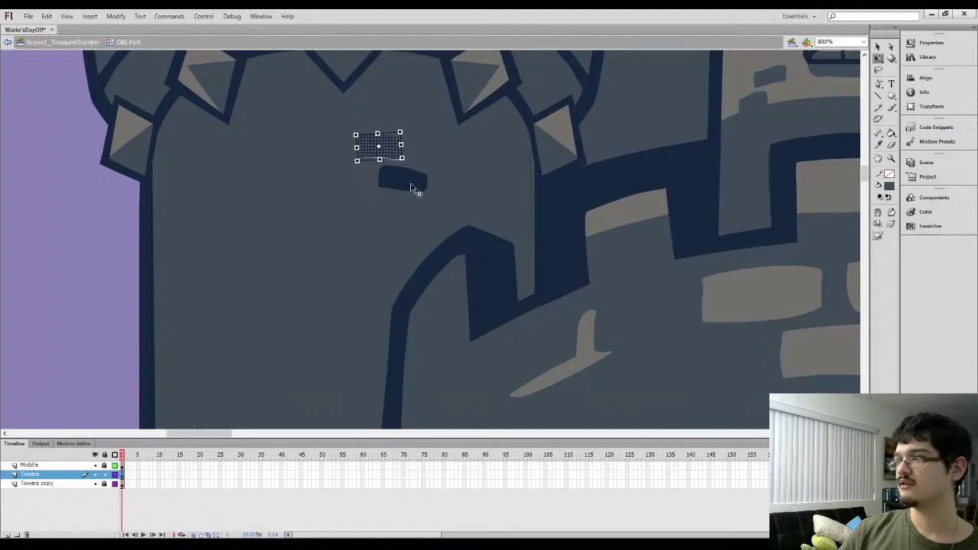
left_click(415, 188)
left_click_drag(434, 165, 428, 160)
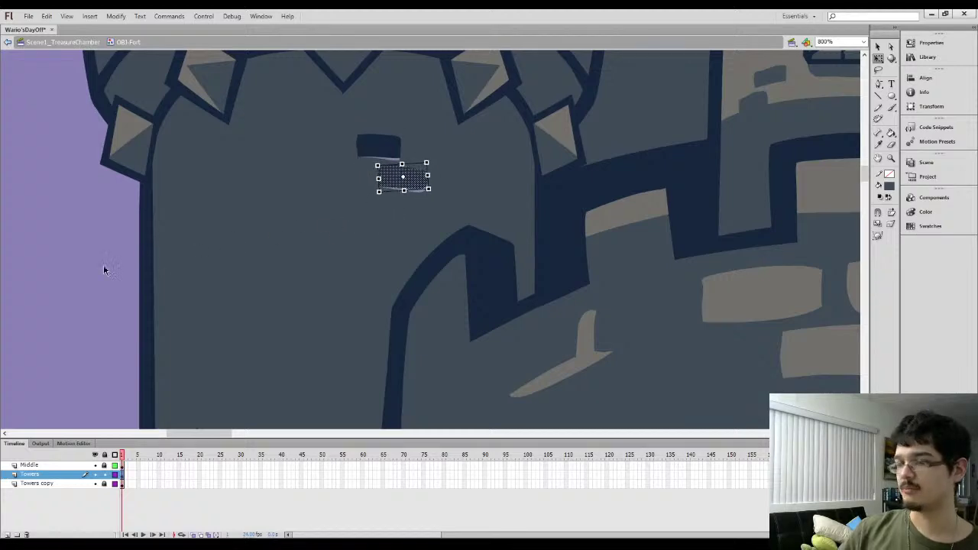
Delete the left tower's body fill and refill it with the Paint Bucket
left_click(260, 288)
key("Delete")
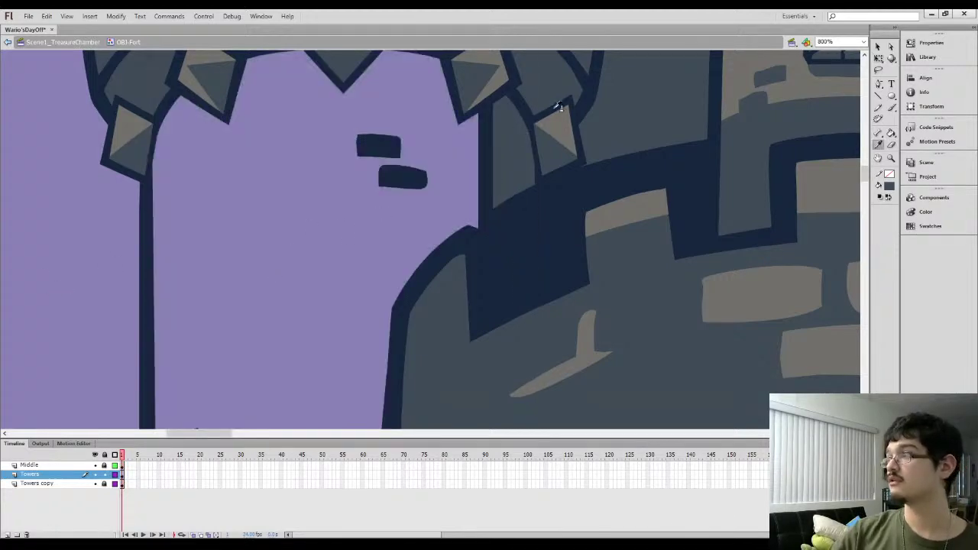
key("k")
left_click(311, 255)
key("ctrl+minus")
key("ctrl+minus")
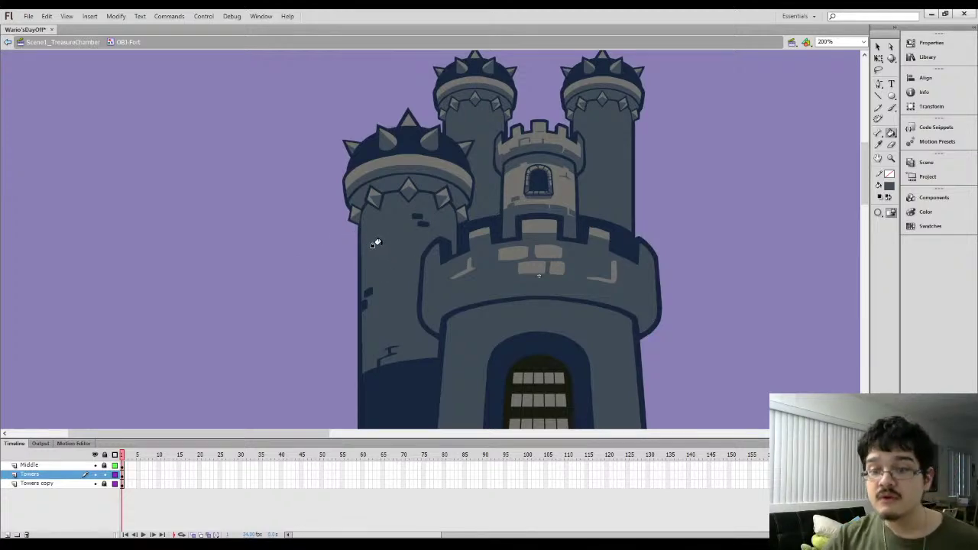
Extend the tower's crown outline past the middle spike
key("l")
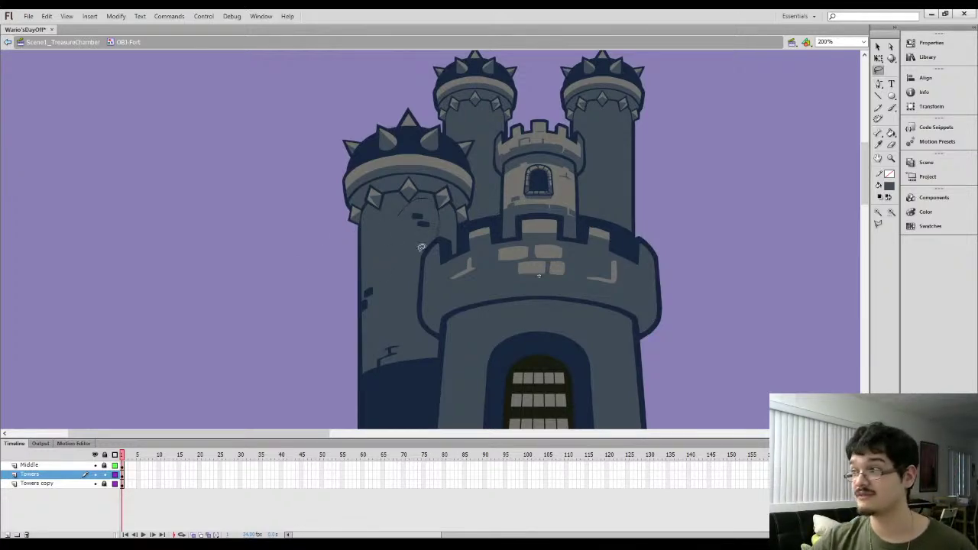
key("ctrl+equal")
key("ctrl+equal")
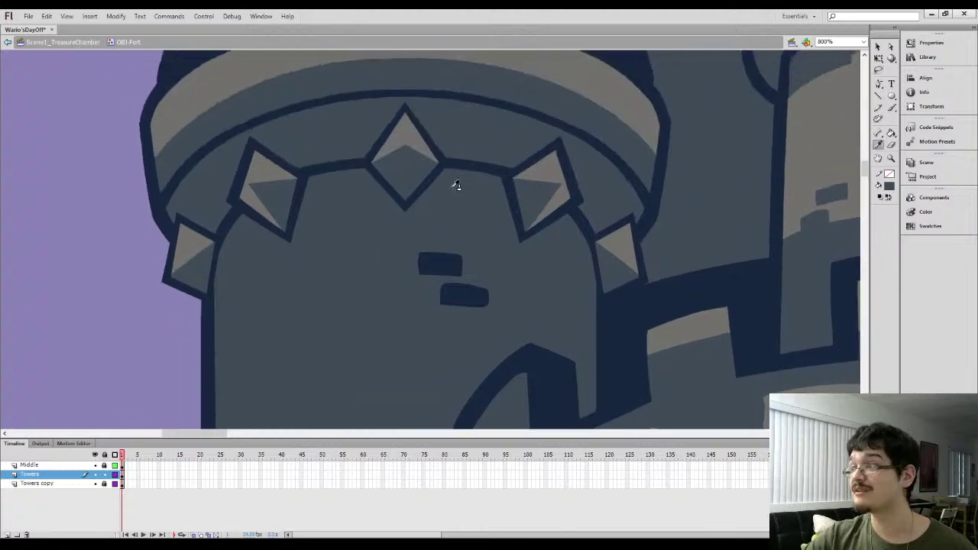
key("b")
left_click_drag(436, 172, 459, 175)
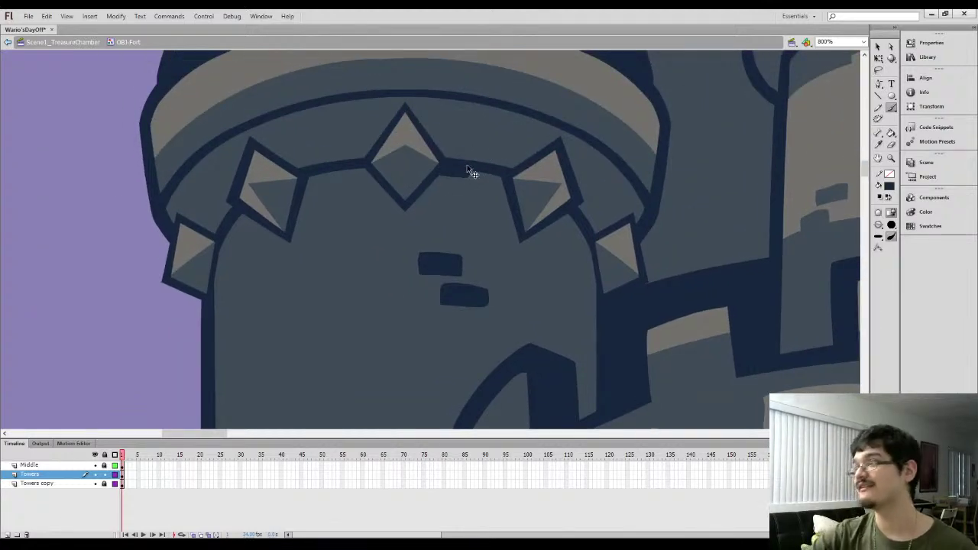
key("ctrl+minus")
left_click_drag(342, 269, 361, 88)
left_click_drag(366, 204, 347, 259)
key("ctrl+minus")
key("ctrl+minus")
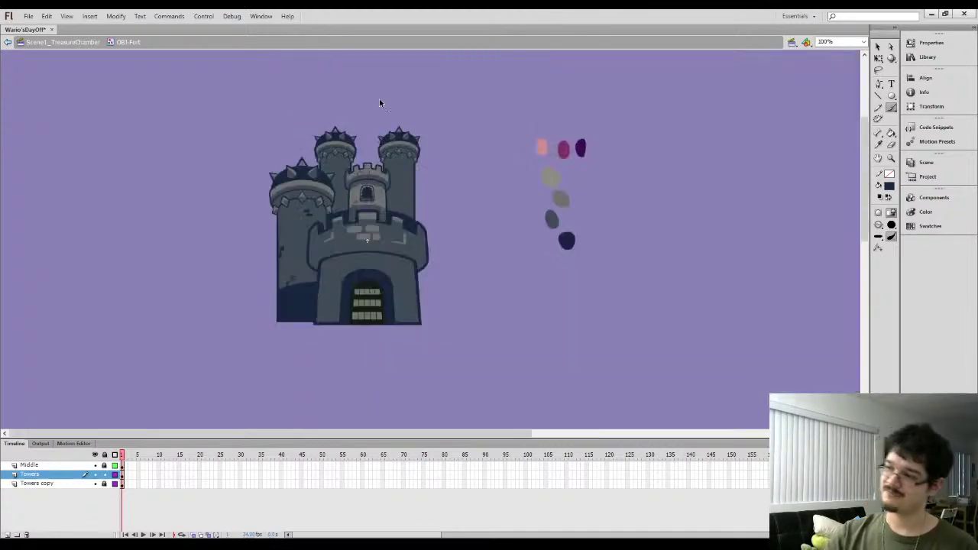
Clear a stray speck from the left tower's fill
key("l")
left_click_drag(290, 217, 288, 230)
key("ctrl+equal")
key("ctrl+equal")
key("ctrl+equal")
left_click(204, 269)
key("q")
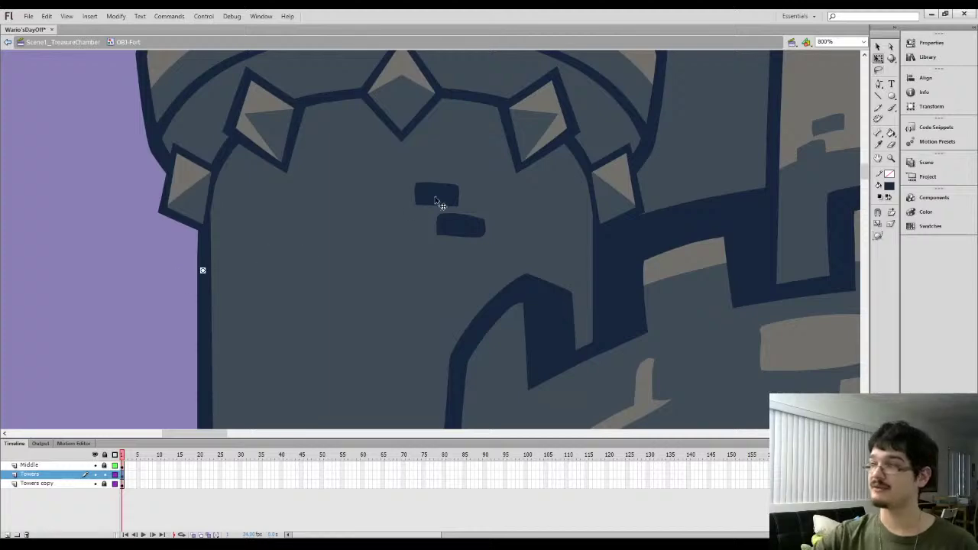
key("Delete")
Move both bricks up, tilting the upper one
left_click_drag(439, 195, 461, 163)
left_click_drag(456, 229, 459, 217)
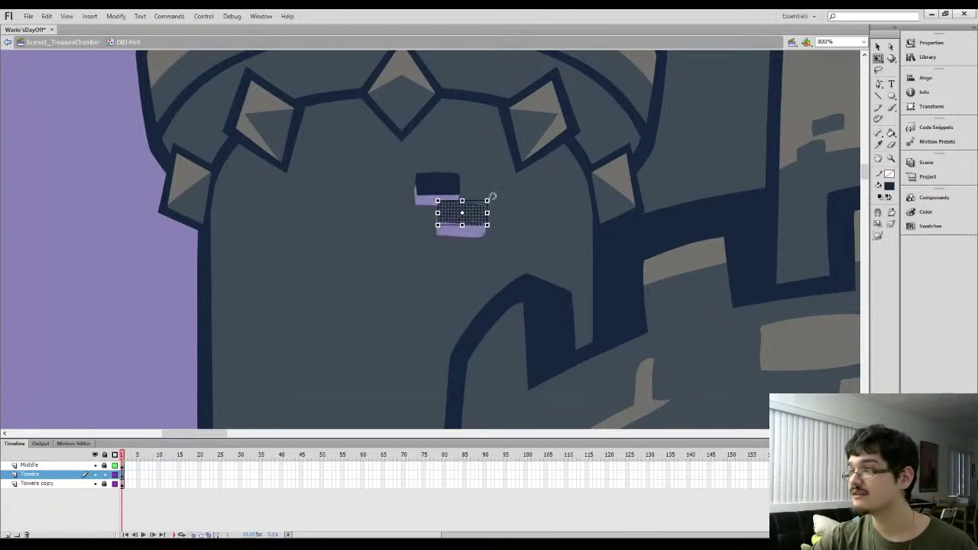
left_click(390, 260)
key("Delete")
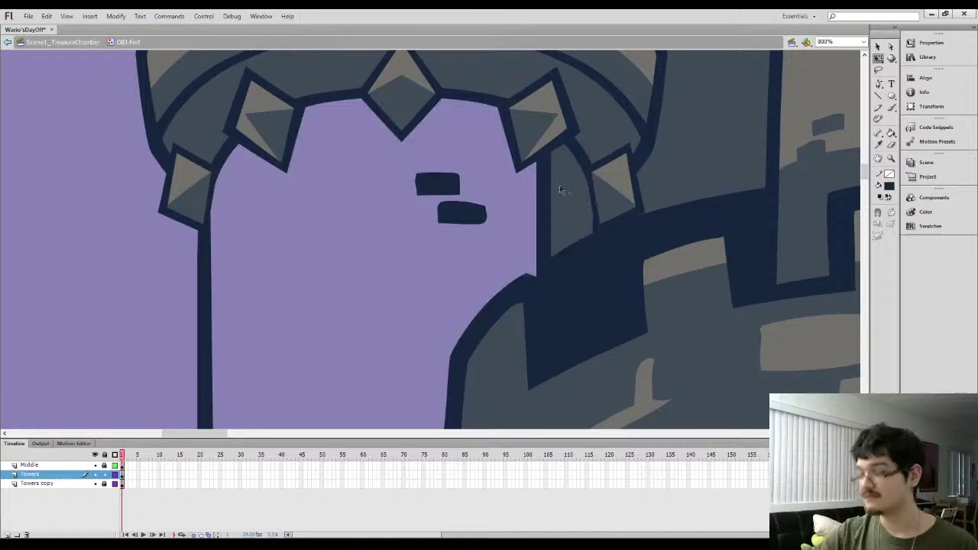
key("ctrl+z")
Remove the left tower's grey body fill
key("l")
key("ctrl+minus")
key("ctrl+minus")
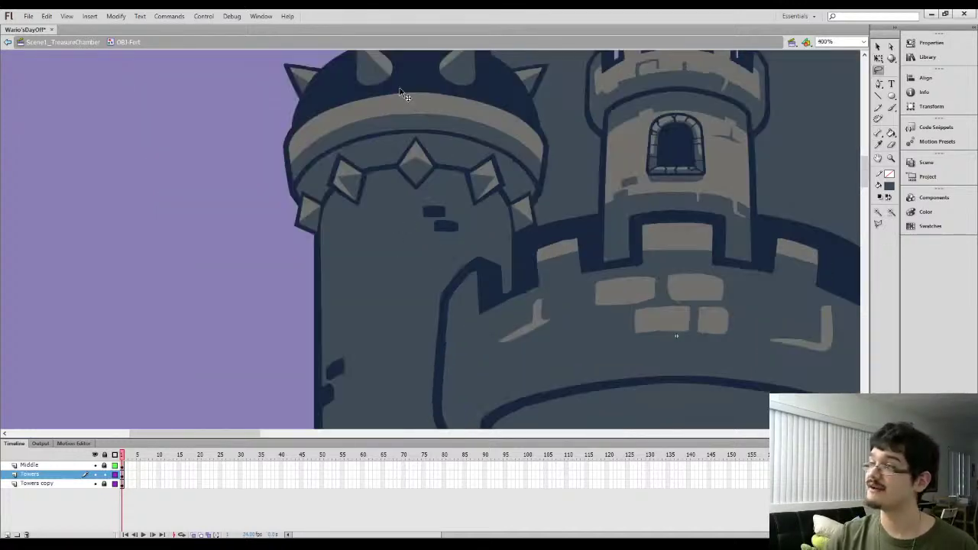
scroll(396, 135, "right", 3)
key("ctrl+equal")
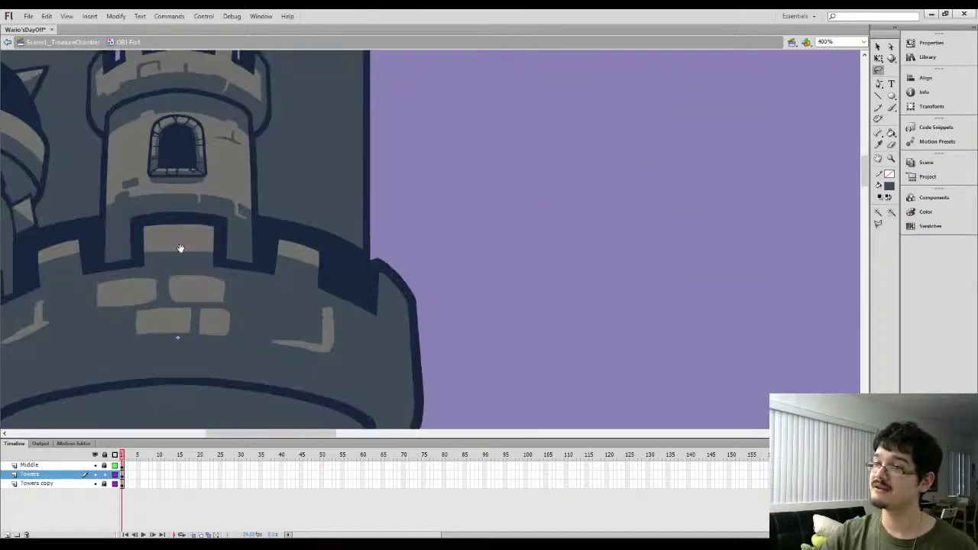
left_click_drag(179, 246, 573, 217)
left_click_drag(284, 207, 460, 218)
left_click_drag(349, 229, 320, 246)
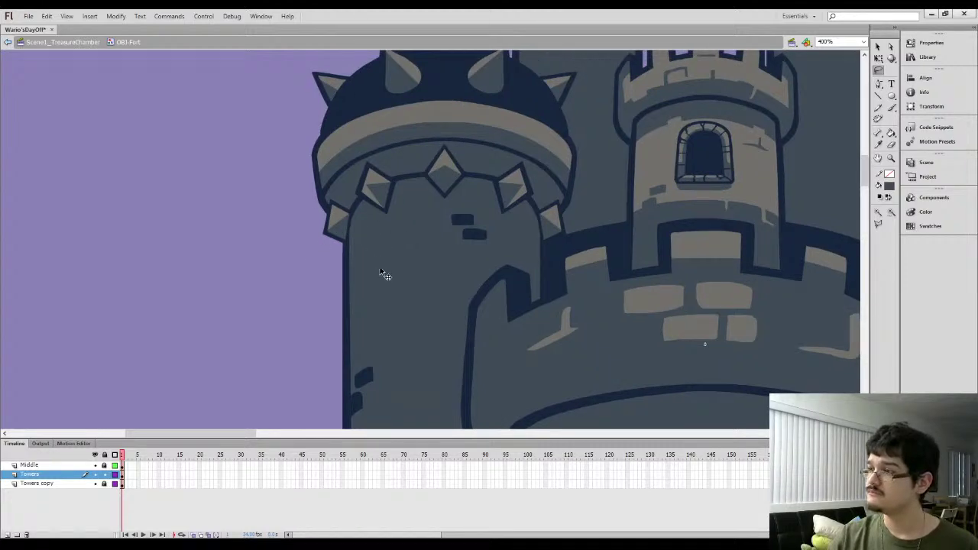
key("Delete")
Paint the arch edge beneath the crown spikes and refill the tower body grey
key("b")
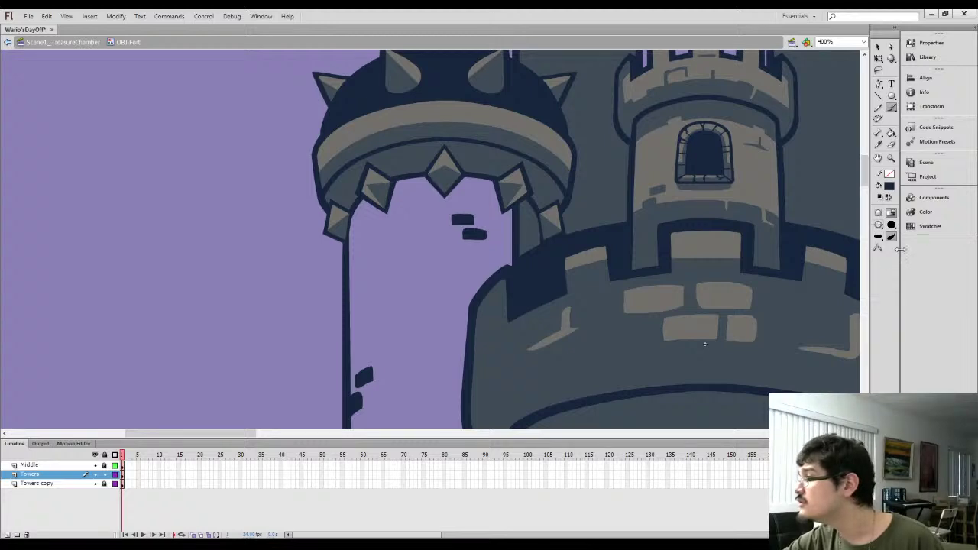
mouse_move(344, 227)
left_mouse_down()
mouse_move(375, 184)
mouse_move(456, 174)
mouse_move(501, 181)
mouse_move(466, 179)
mouse_move(546, 217)
mouse_move(546, 233)
left_mouse_up()
left_click_drag(444, 255, 418, 254)
key("i")
left_click(465, 306)
left_click(402, 277)
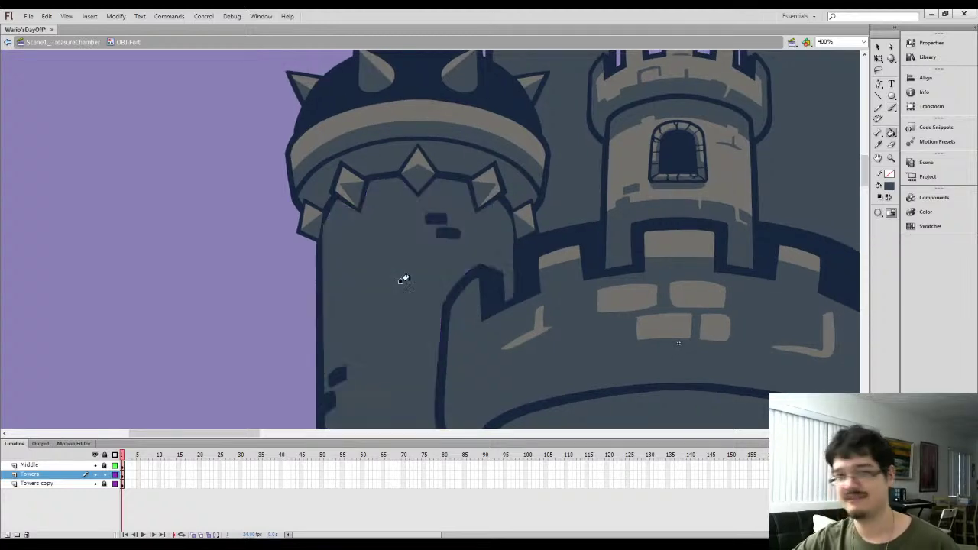
key("ctrl+minus")
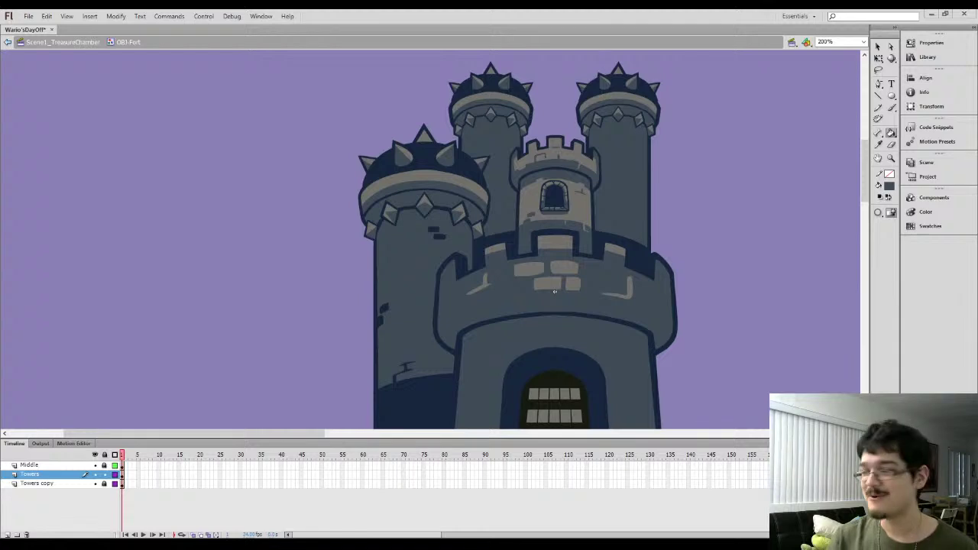
left_click_drag(297, 437, 308, 411)
key("l")
left_click_drag(263, 256, 269, 199)
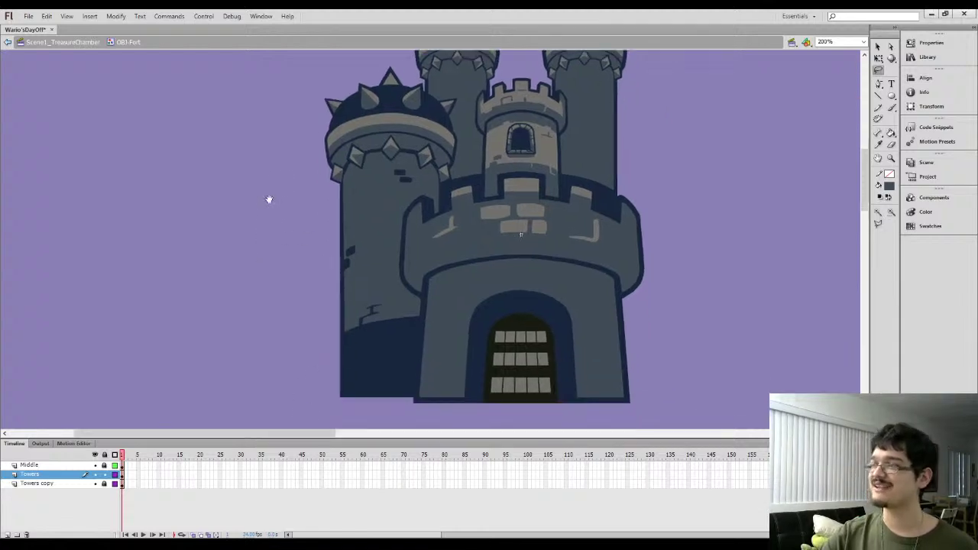
key("ctrl+minus")
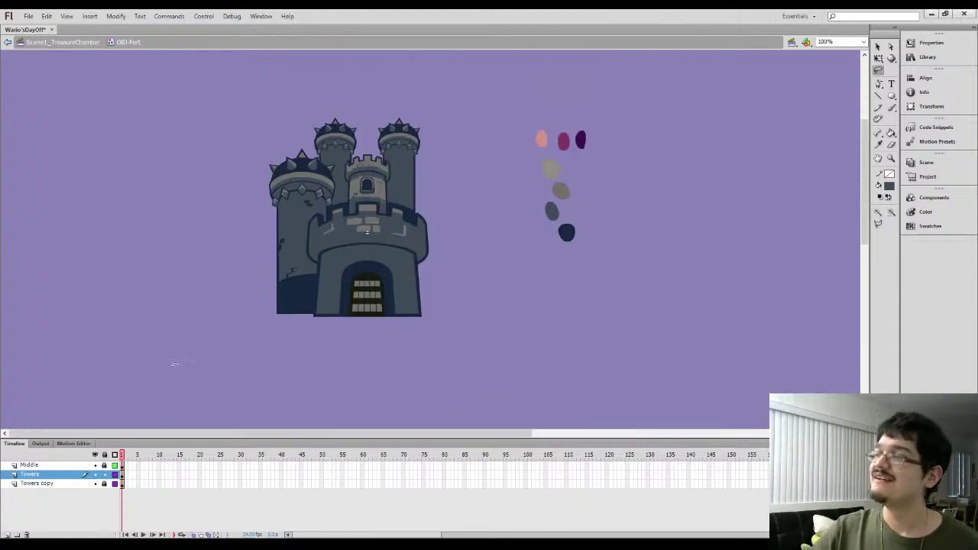
Place a flipped copy of the left tower on the castle's right side
left_click(123, 475)
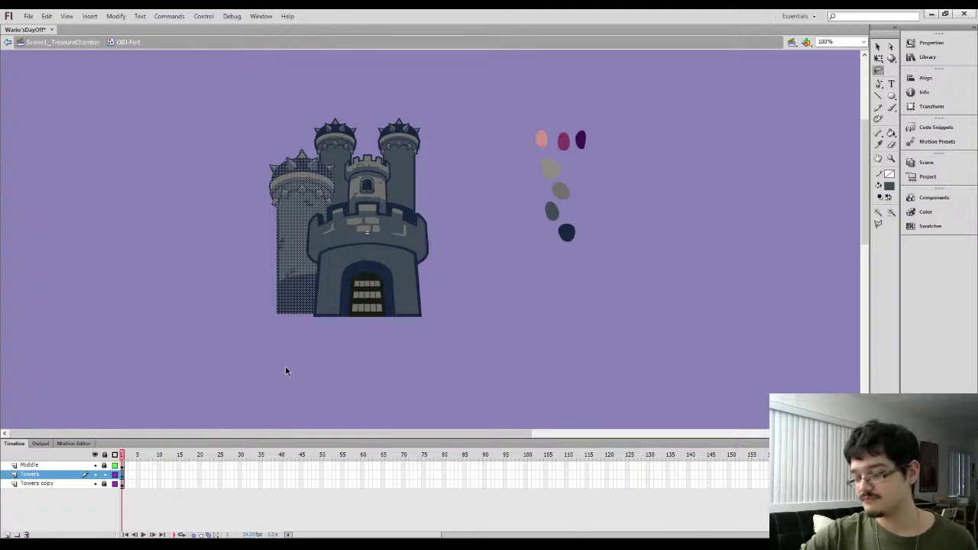
key("ctrl+t")
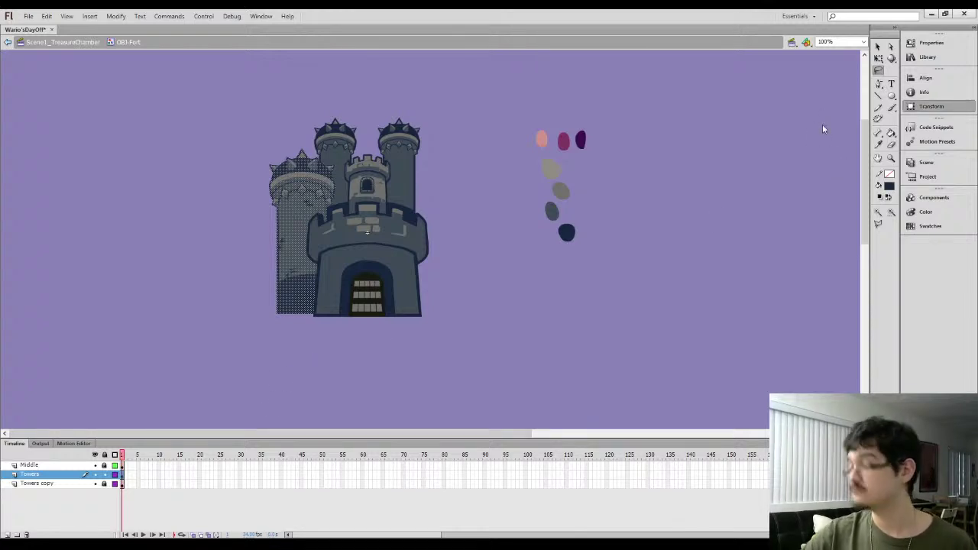
key("q")
left_click_drag(304, 274, 426, 273)
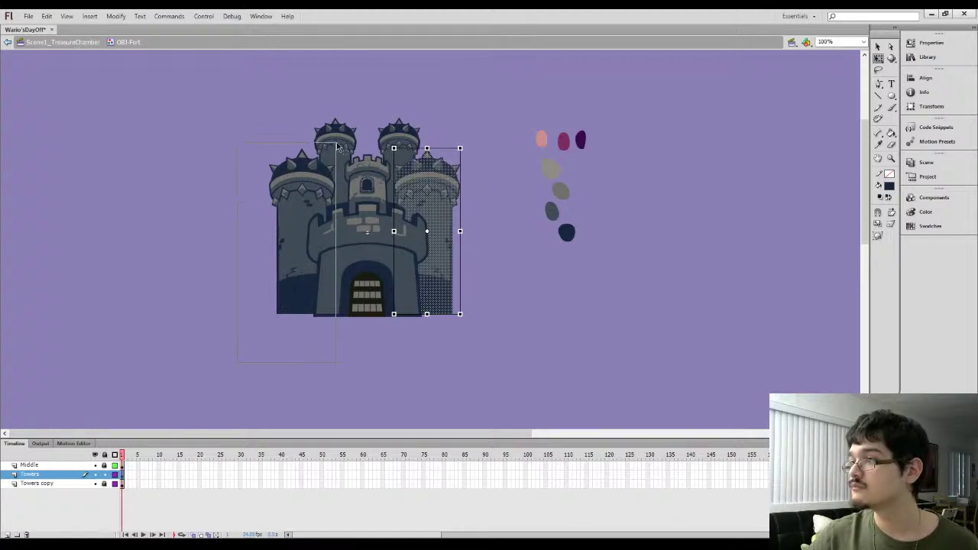
Nudge both towers slightly right and exit the fort symbol to Scene1_TreasureChamber
left_click(291, 260)
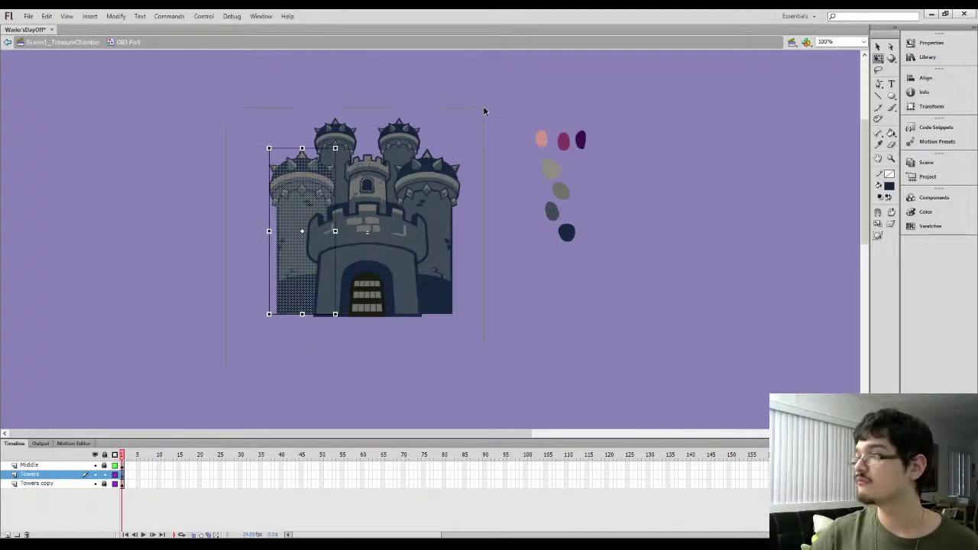
left_click(453, 163, "shift")
key("Right")
key("Right")
key("Right")
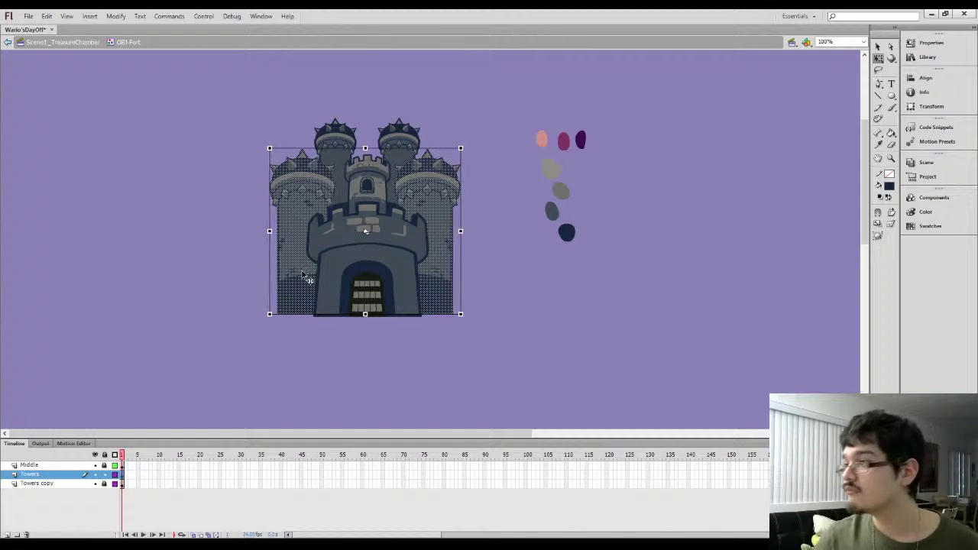
left_click(234, 250)
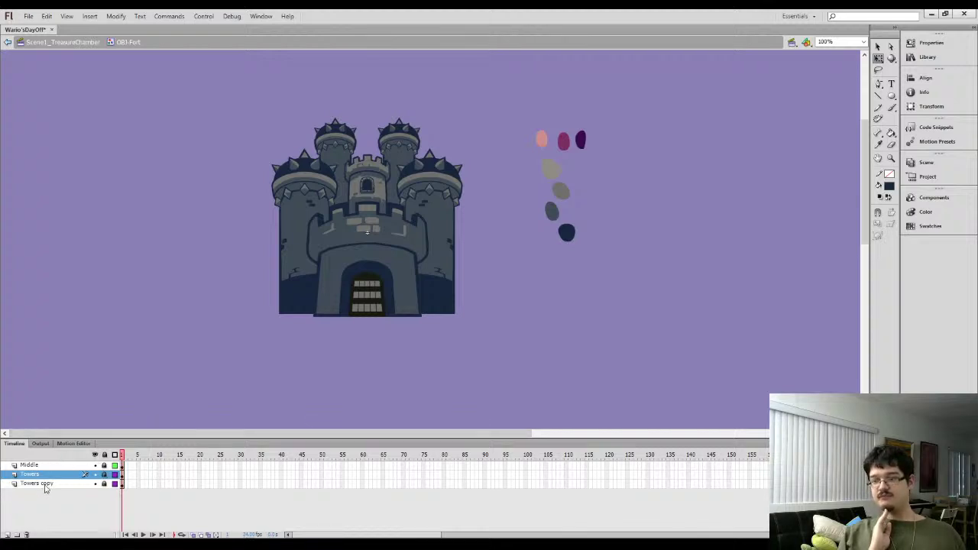
left_click(42, 484)
left_click(76, 43)
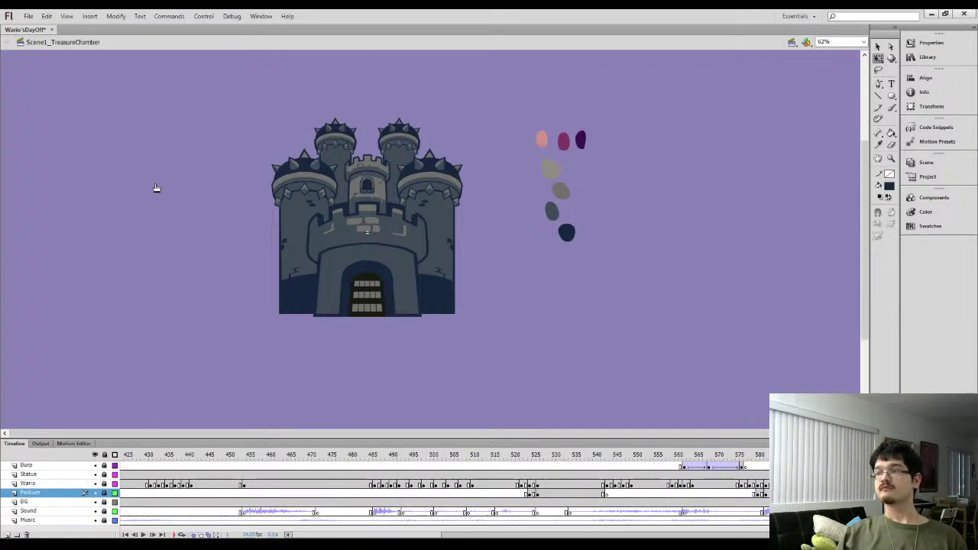
Switch to Scene10_Finale and open the castle symbol on the BGDetails layer
left_click(926, 163)
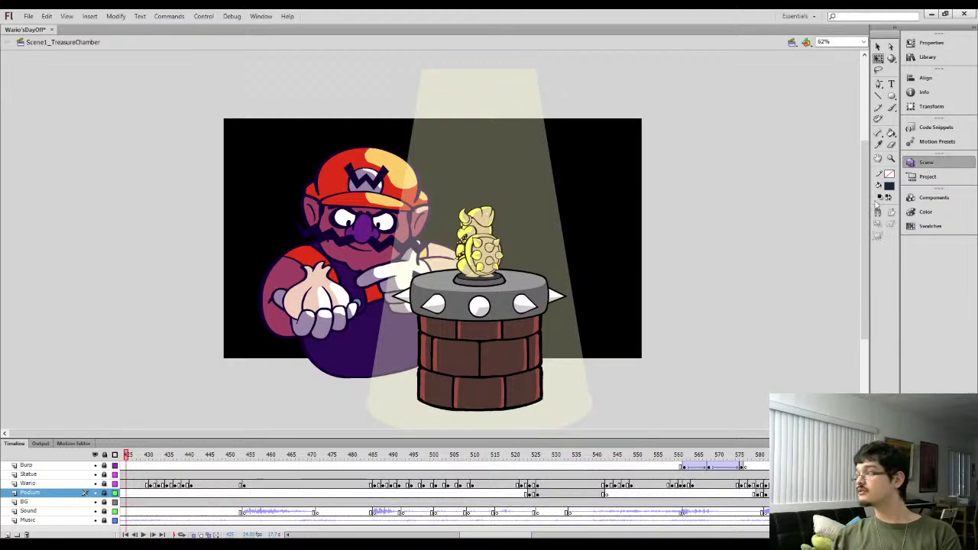
left_click(823, 255)
left_click_drag(313, 534, 423, 533)
left_click(396, 503)
left_click(395, 504)
left_click(460, 260)
double_click(461, 262)
Delete the colour swatches beside the castle inside the symbol, then return to the scene
key("l")
mouse_move(516, 218)
left_mouse_down()
mouse_move(513, 163)
mouse_move(519, 179)
mouse_move(589, 227)
mouse_move(531, 247)
left_mouse_up()
left_click_drag(104, 483, 106, 477)
mouse_move(524, 186)
left_mouse_down()
mouse_move(575, 155)
mouse_move(528, 183)
left_mouse_up()
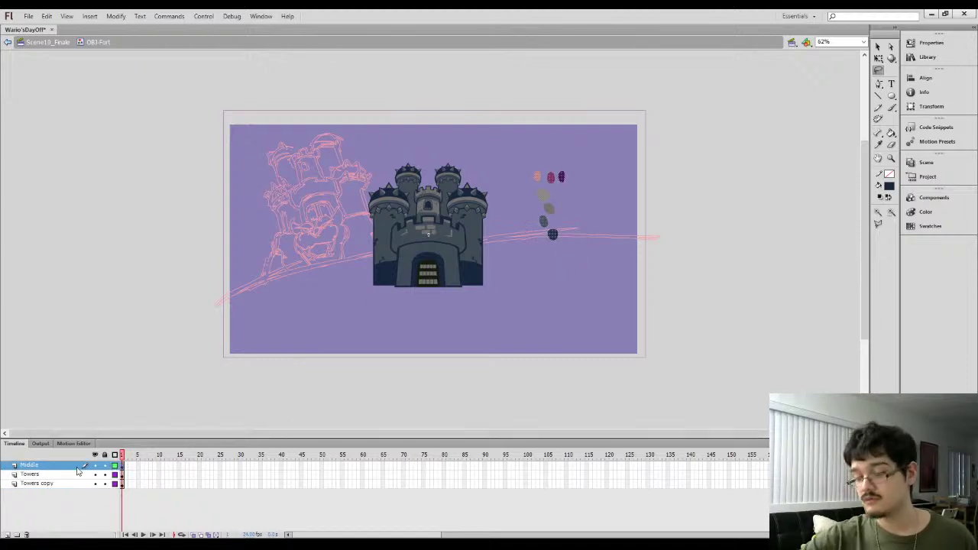
key("Delete")
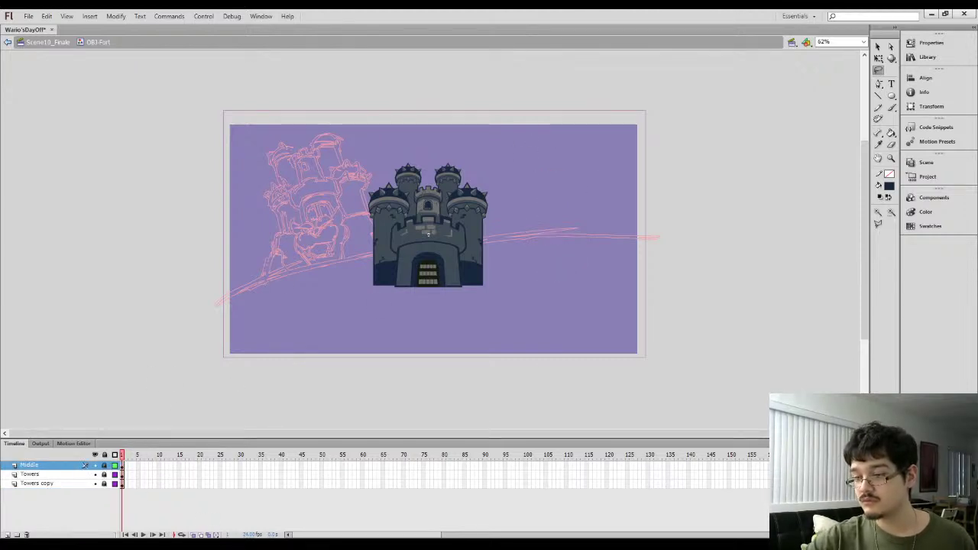
left_click(59, 43)
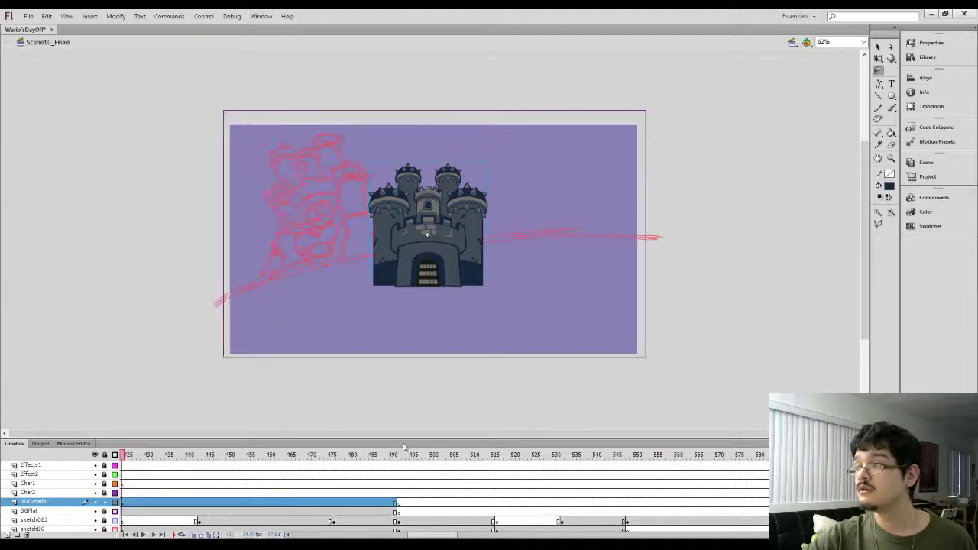
Move the castle keyframe from BGDetails onto Char2 and delete the leftover wall art
left_click_drag(426, 536, 419, 536)
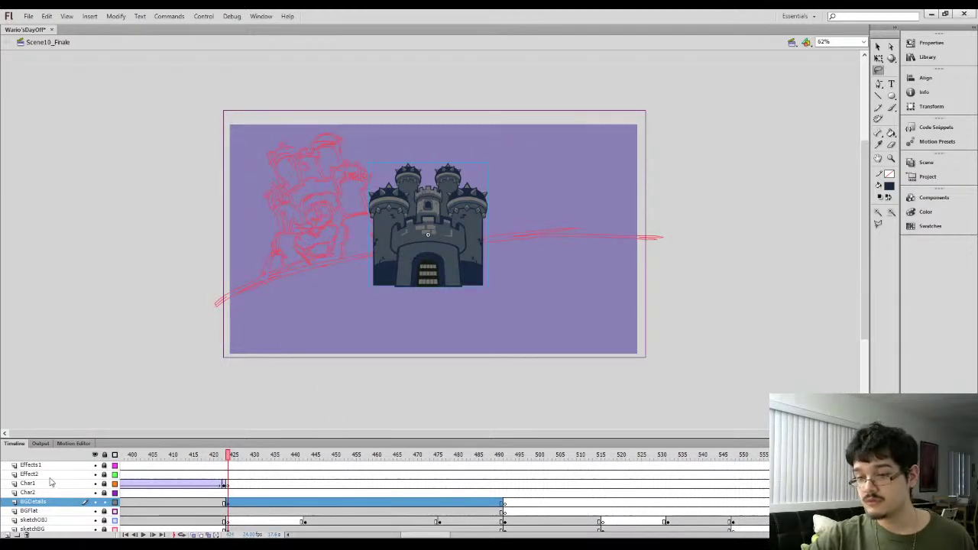
left_click(216, 493)
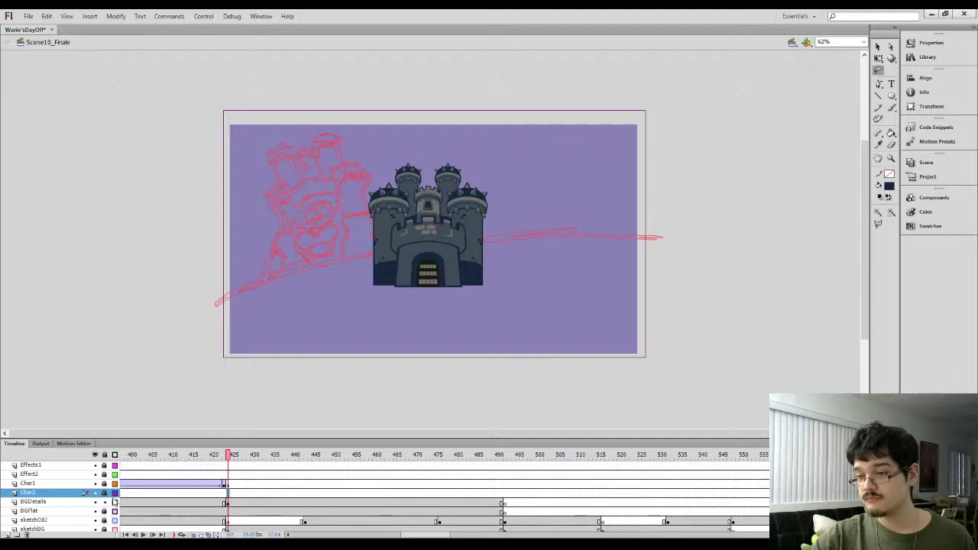
left_click(229, 503)
left_click_drag(228, 504, 228, 494)
left_click(226, 505)
key("Delete")
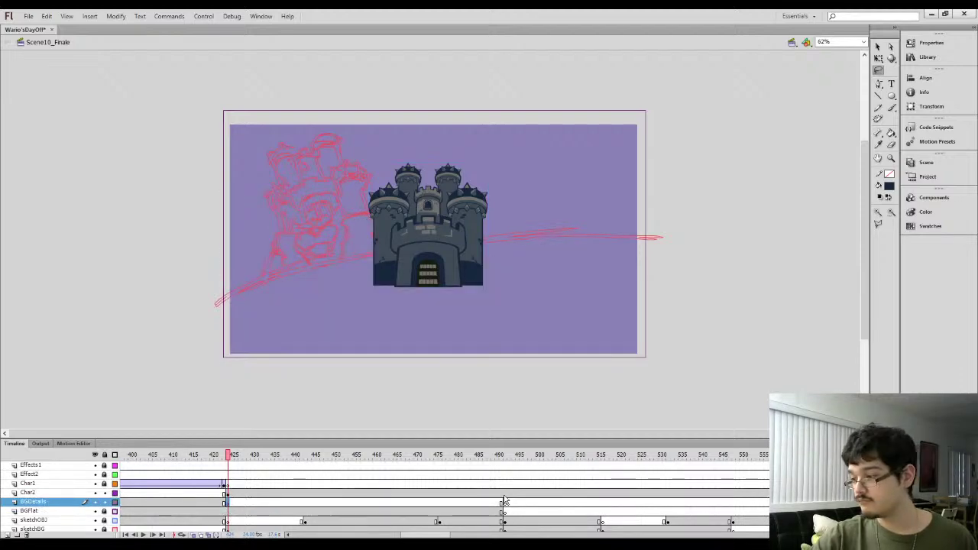
End the castle with a blank keyframe at Char2 frame 491
left_click(504, 495)
key("F7")
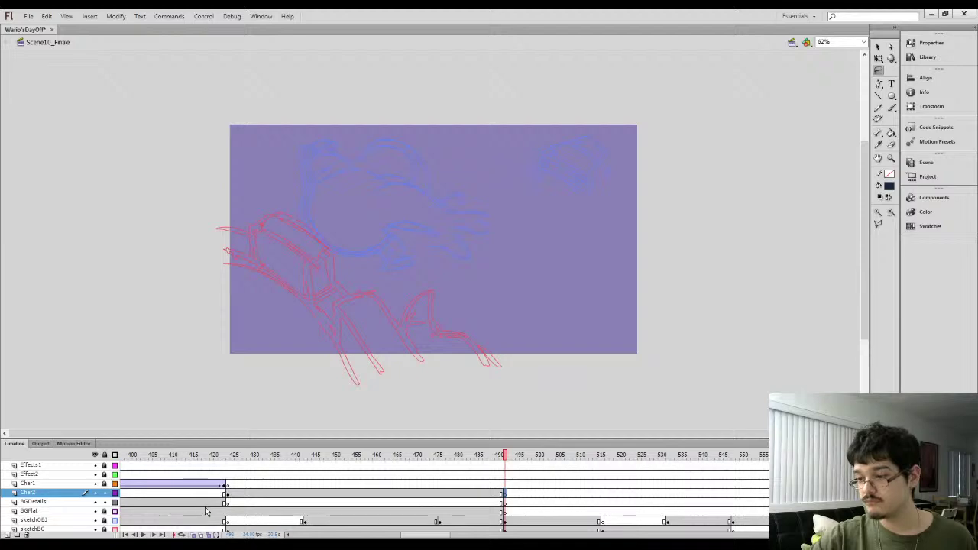
left_click(227, 504)
Move the castle to the stage's upper left and the colour swatches off stage right
key("q")
left_click_drag(438, 258, 260, 289)
left_click(435, 217)
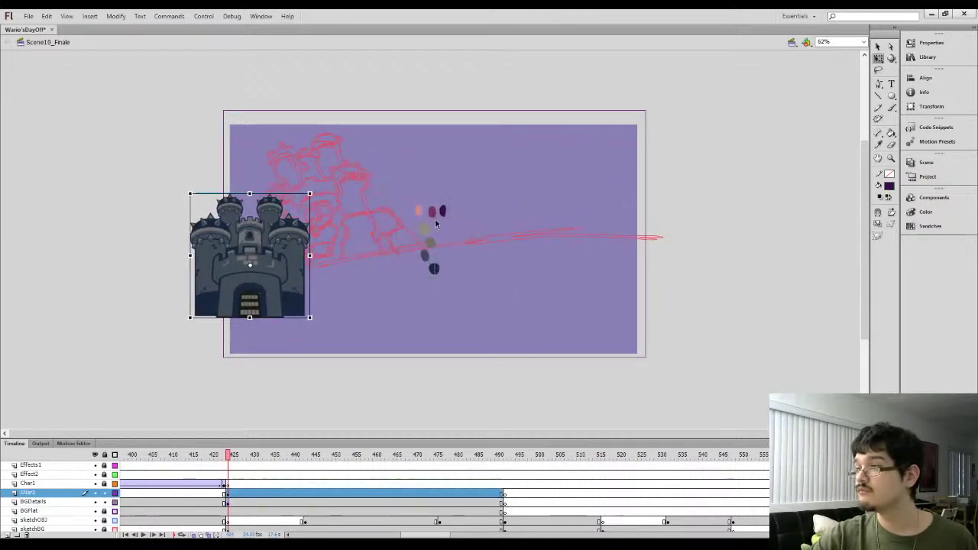
left_click_drag(437, 219, 693, 219)
mouse_move(132, 355)
left_mouse_down()
mouse_move(207, 299)
mouse_move(232, 265)
mouse_move(342, 195)
mouse_move(309, 210)
mouse_move(328, 210)
left_mouse_up()
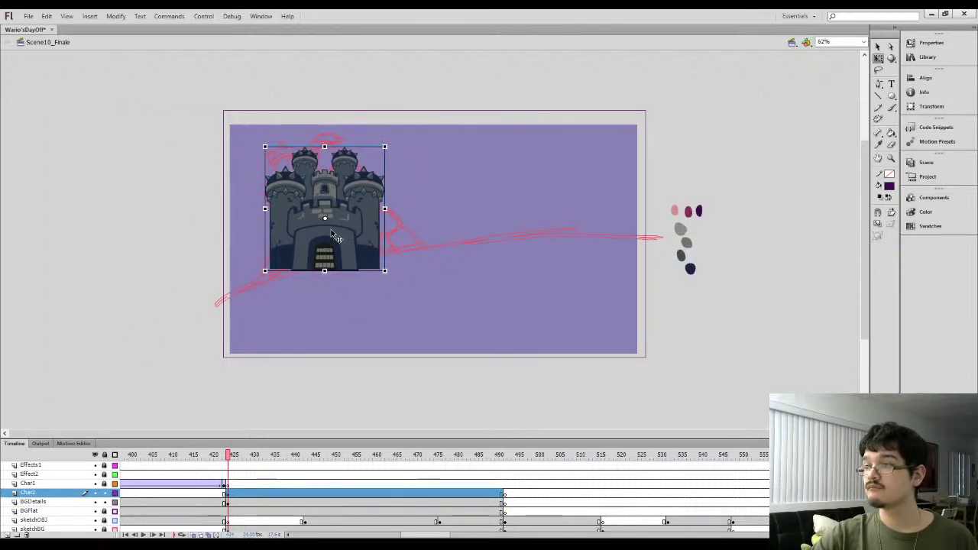
double_click(330, 229)
left_click_drag(122, 485, 122, 463)
Align the castle artwork to the symbol's registration point using arrow-key nudges
key("ctrl+equal")
key("ctrl+equal")
key("ctrl+equal")
key("ctrl+equal")
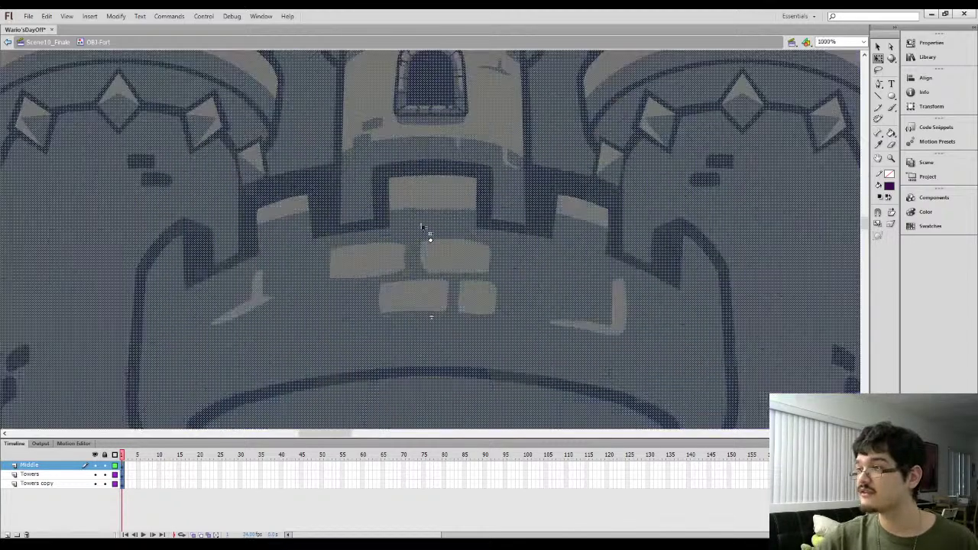
left_click_drag(402, 283, 372, 175)
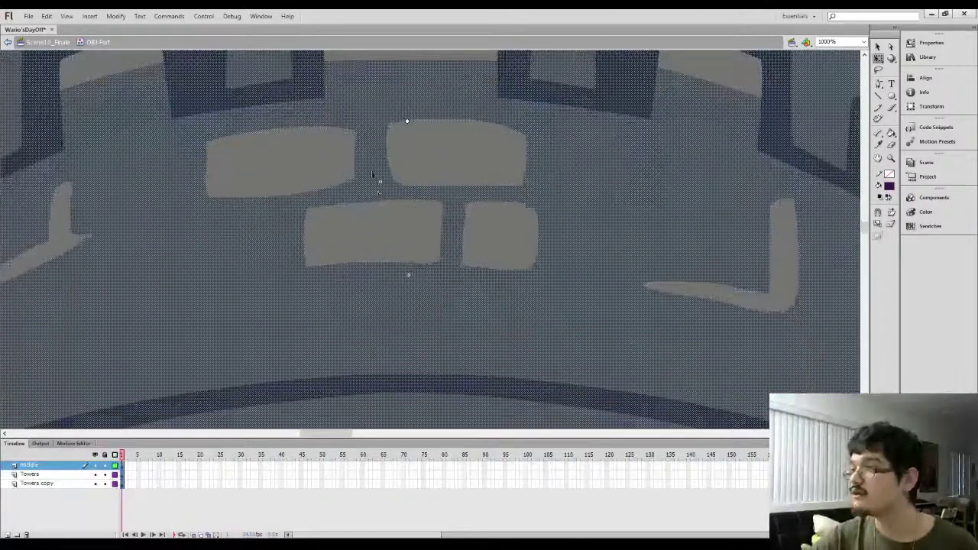
key("ctrl+z")
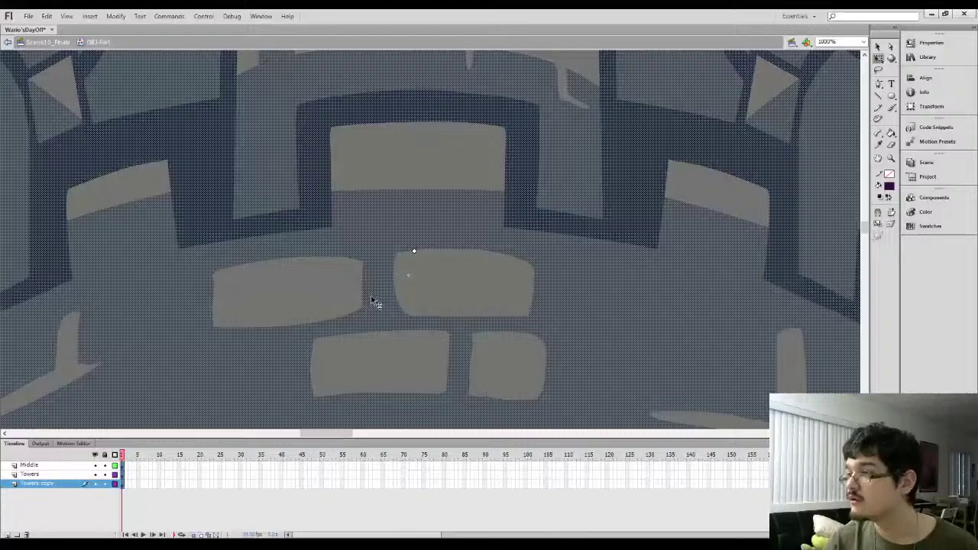
left_click_drag(388, 276, 381, 304)
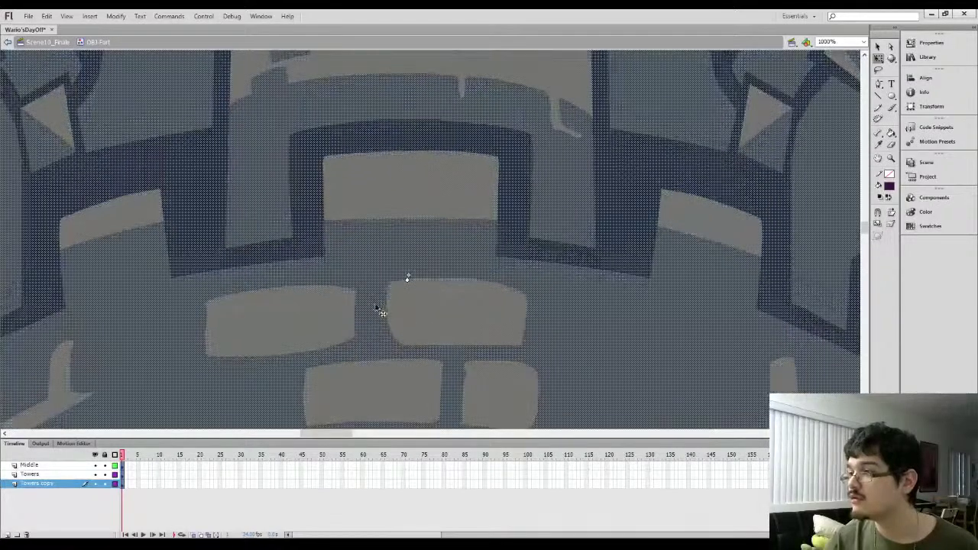
key("Up")
key("Up")
key("Up")
key("Up")
key("Up")
key("Up")
key("Up")
key("Right")
key("Right")
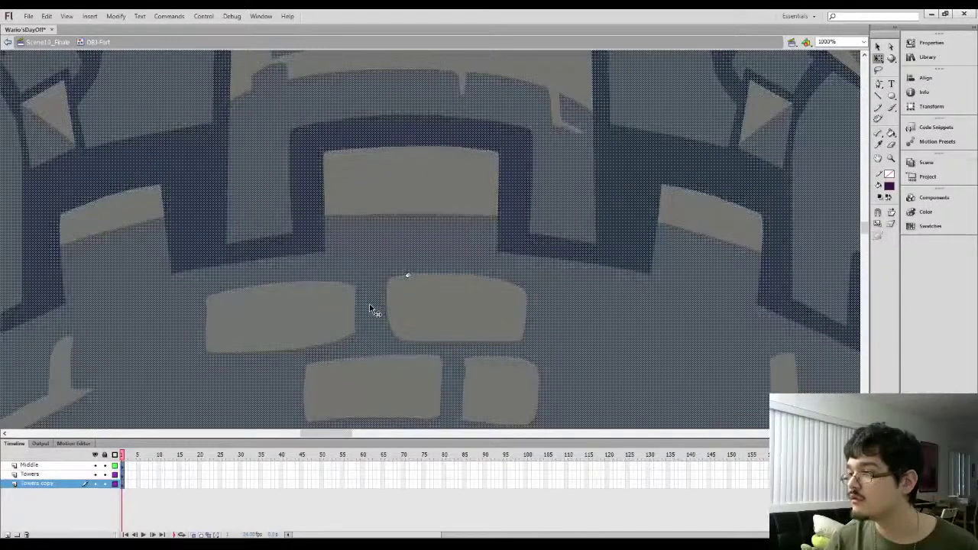
scroll(370, 309, "up", 1)
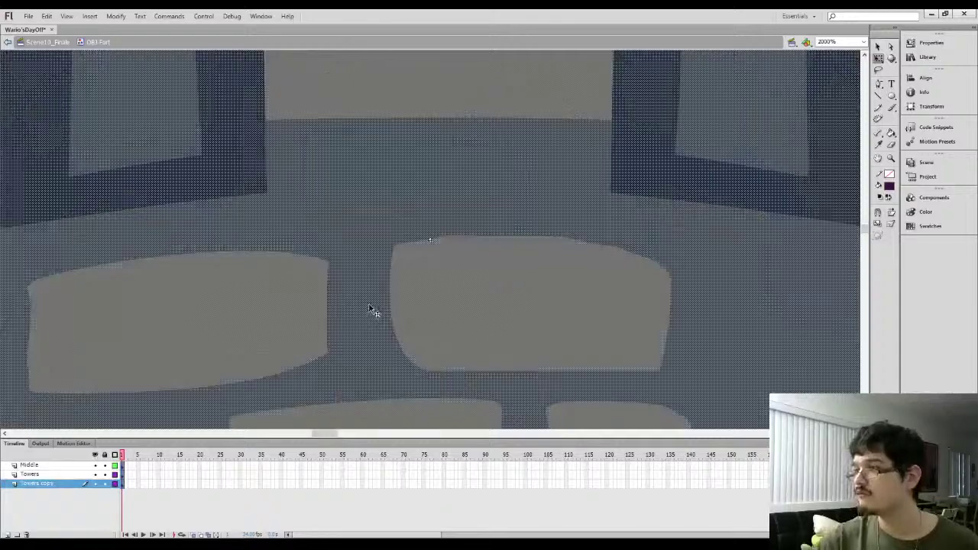
Raise the castle to the stage's top edge and lock its three layers
key("ctrl+minus")
key("ctrl+minus")
key("ctrl+minus")
key("ctrl+minus")
key("ctrl+minus")
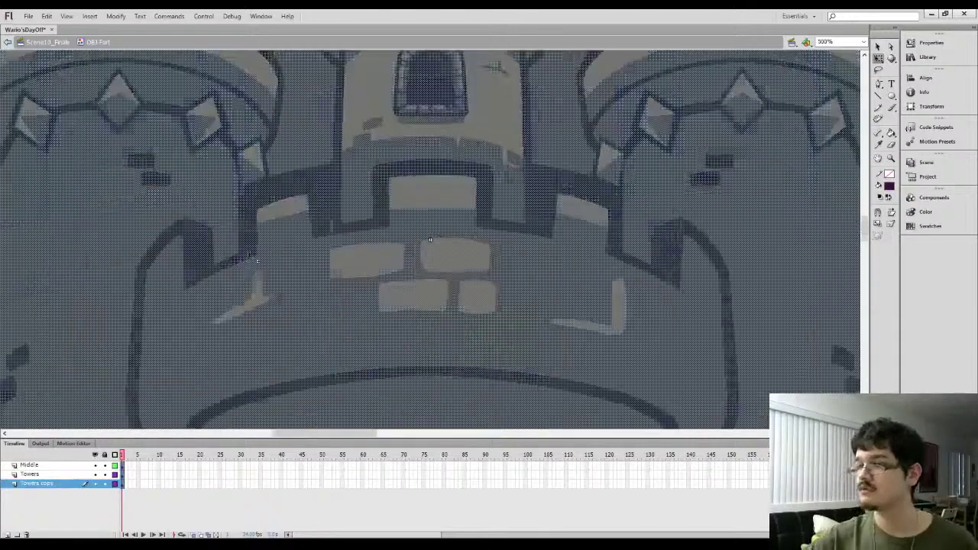
left_click_drag(315, 273, 311, 226)
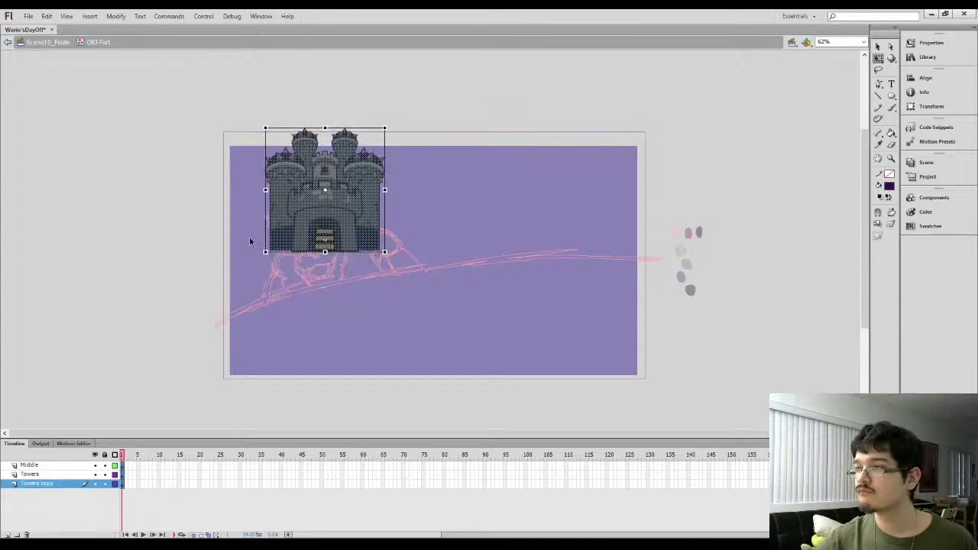
left_click(191, 359)
left_click_drag(105, 484, 105, 466)
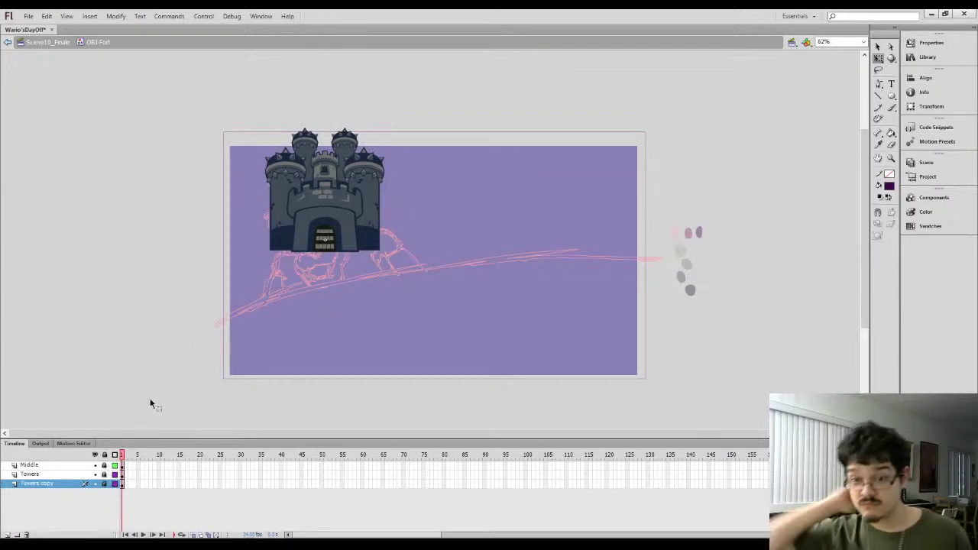
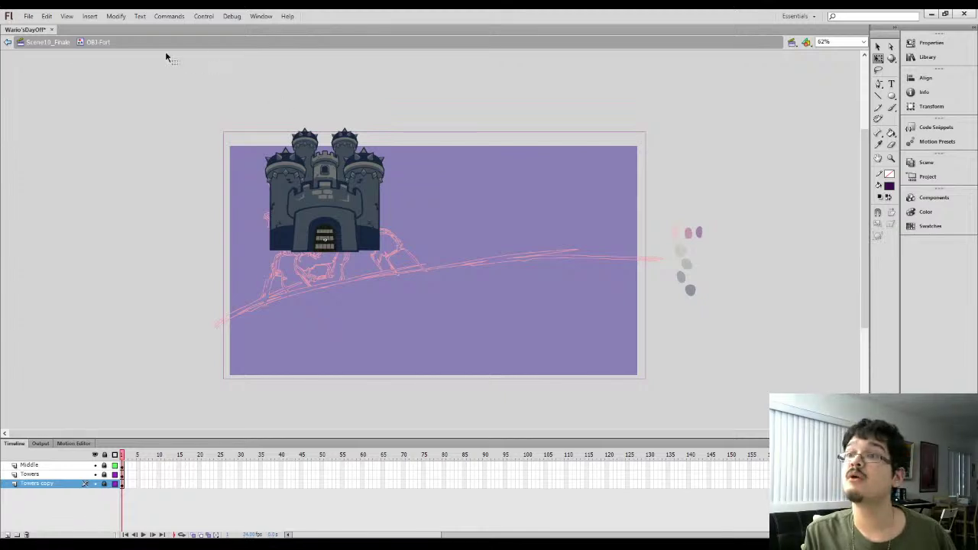
Back in Scene10_Finale, shrink, tilt clockwise and move the fort instance onto the hill
left_click(48, 42)
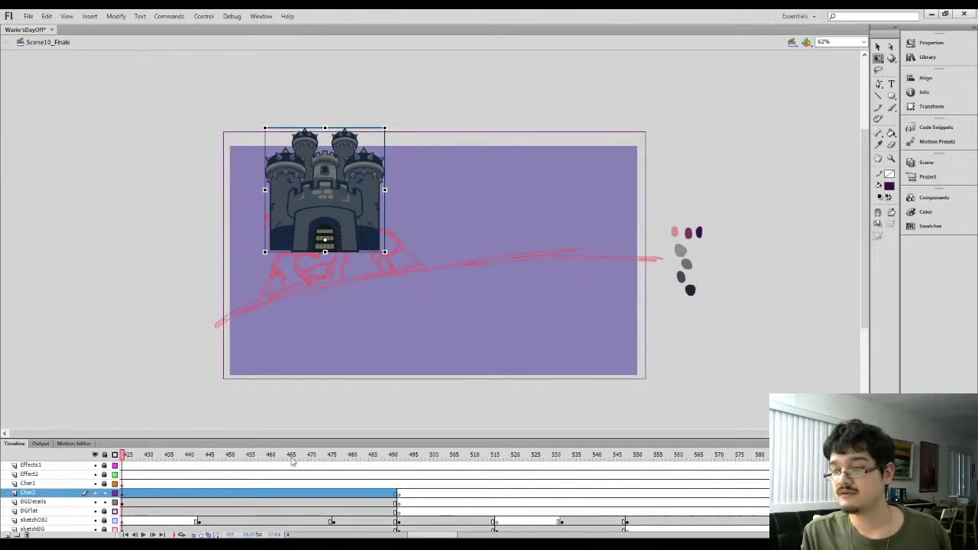
left_click_drag(426, 536, 419, 536)
mouse_move(349, 219)
left_mouse_down()
mouse_move(428, 275)
mouse_move(349, 238)
left_mouse_up()
left_click_drag(386, 146, 344, 171)
mouse_move(316, 228)
left_mouse_down()
mouse_move(308, 193)
mouse_move(314, 213)
left_mouse_up()
left_click_drag(343, 156, 357, 147)
Deselect and reselect the castle to check its placement on the hill
left_click(385, 211)
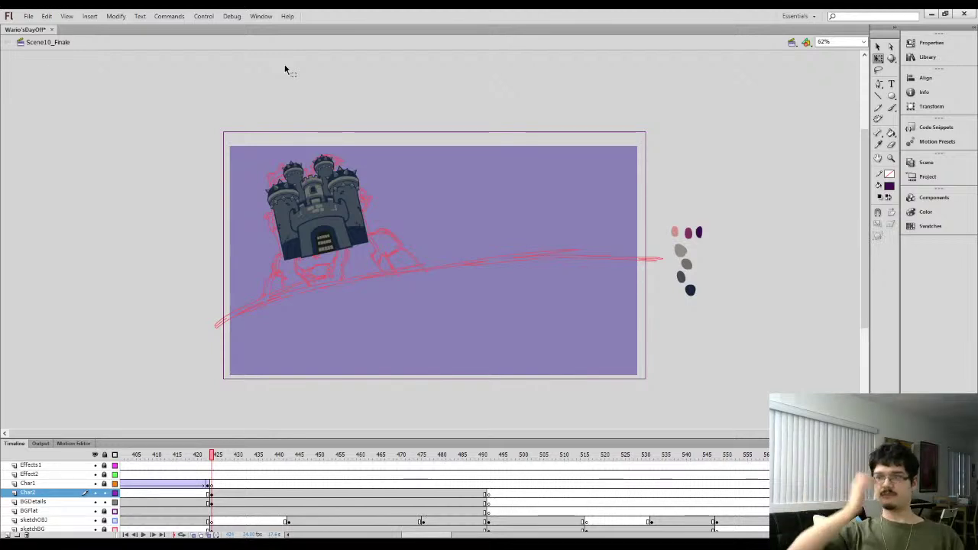
left_click(325, 244)
left_click(311, 307)
left_click(318, 233)
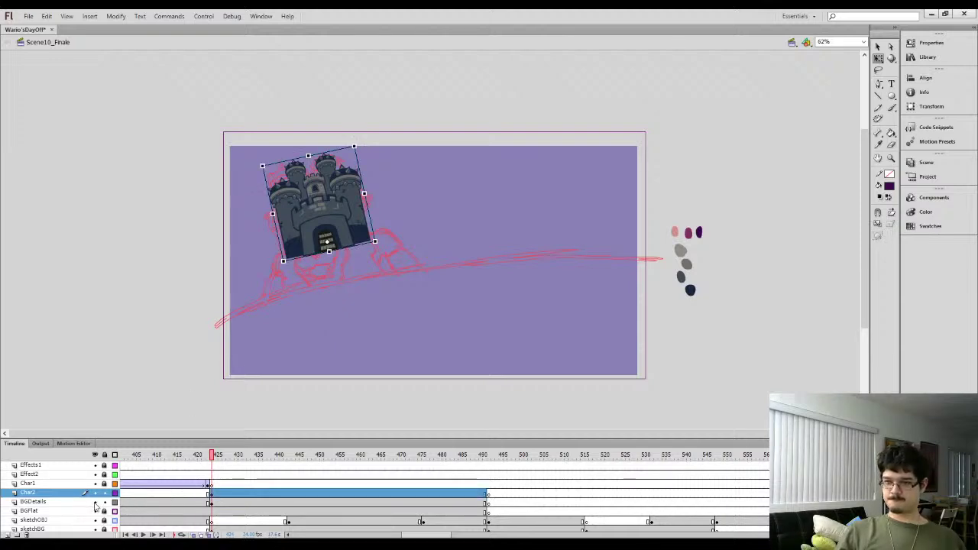
left_click(341, 303)
Edit the fort in place, nudge its middle section left and lock the Middle layer
double_click(338, 241)
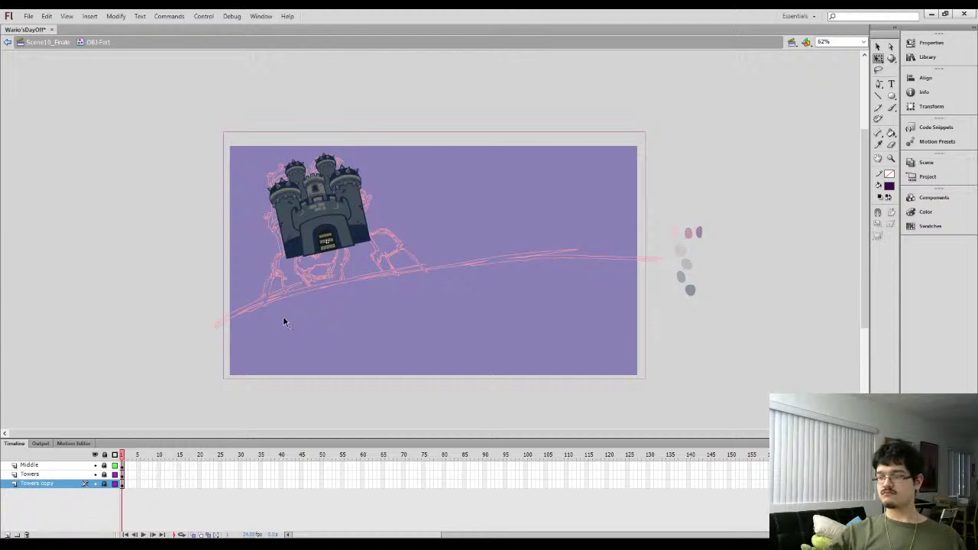
key("ctrl+equal")
left_click(121, 465)
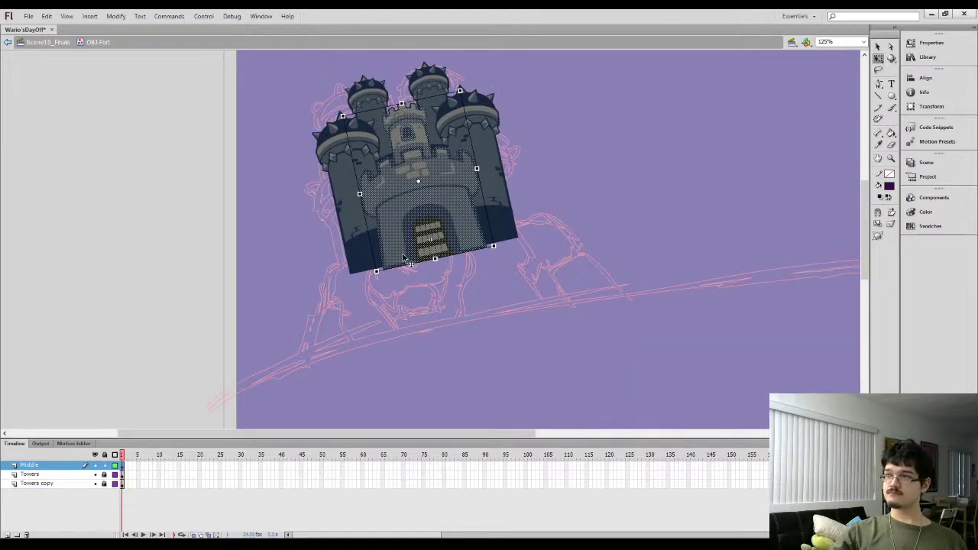
left_click_drag(402, 257, 396, 259)
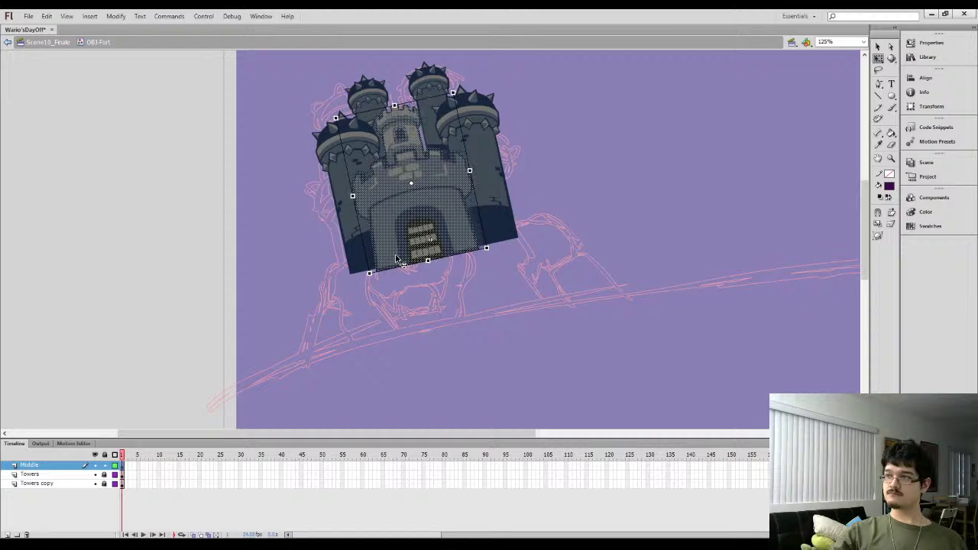
left_click(105, 464)
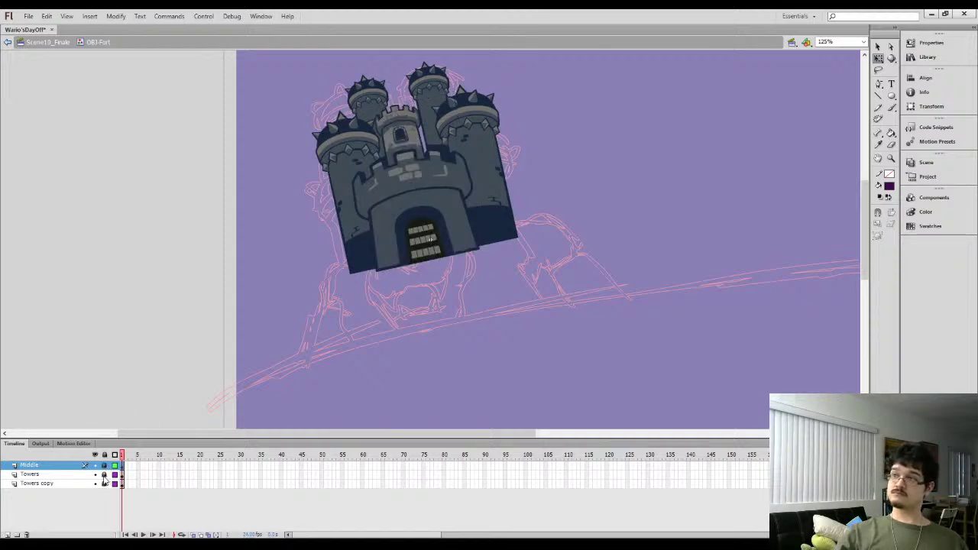
Try moving the back towers right, undo both moves, and relock the Middle layer
left_click(121, 485)
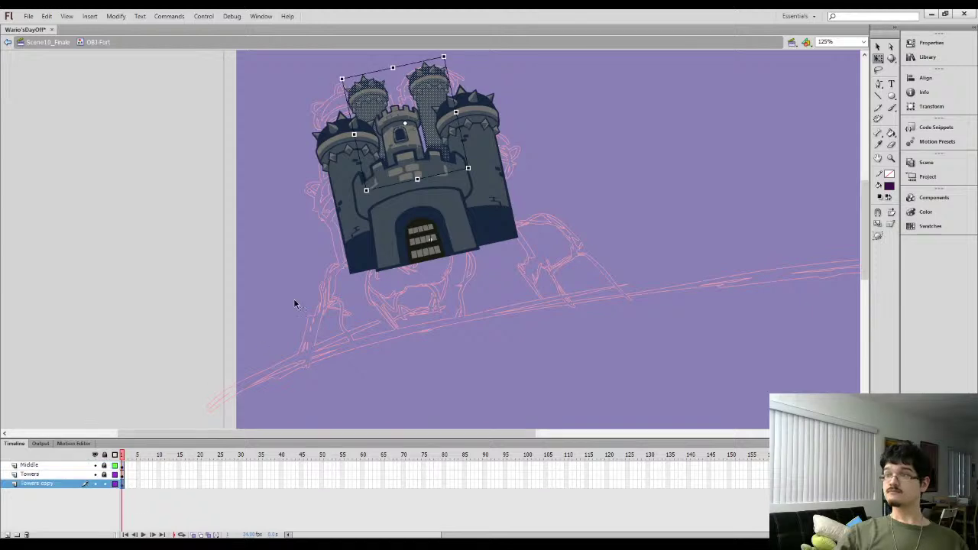
left_click_drag(367, 107, 378, 106)
left_click(248, 273)
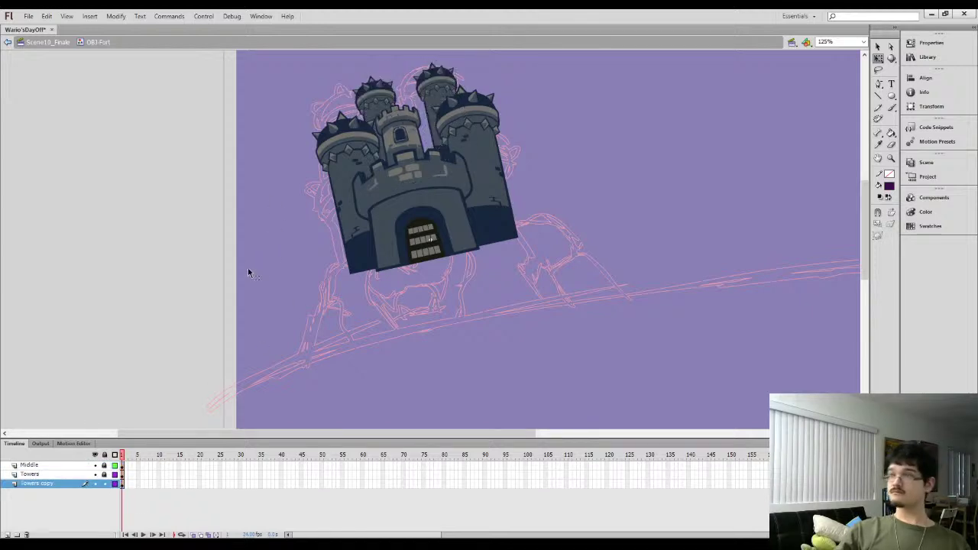
key("ctrl+z")
key("ctrl+z")
key("ctrl+z")
key("ctrl+z")
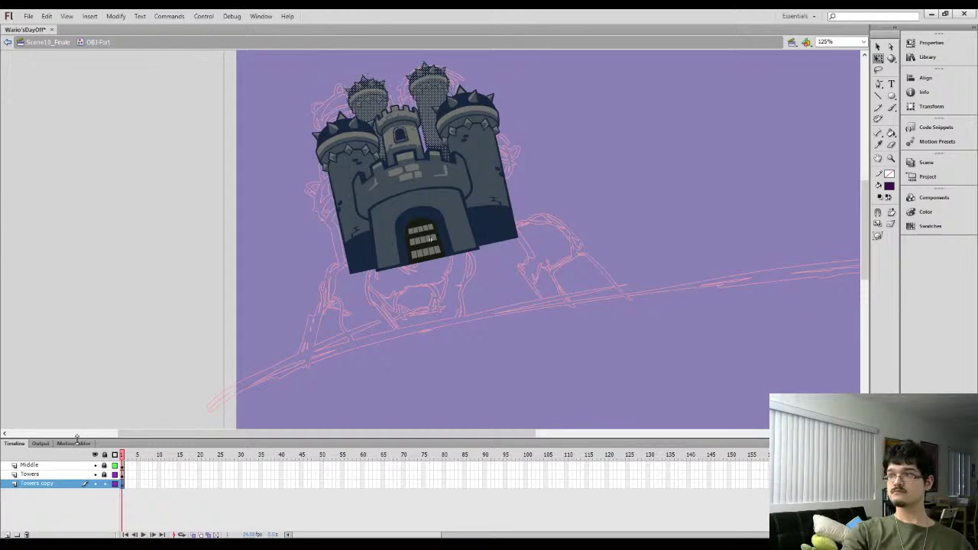
key("ctrl+z")
key("ctrl+z")
key("ctrl+z")
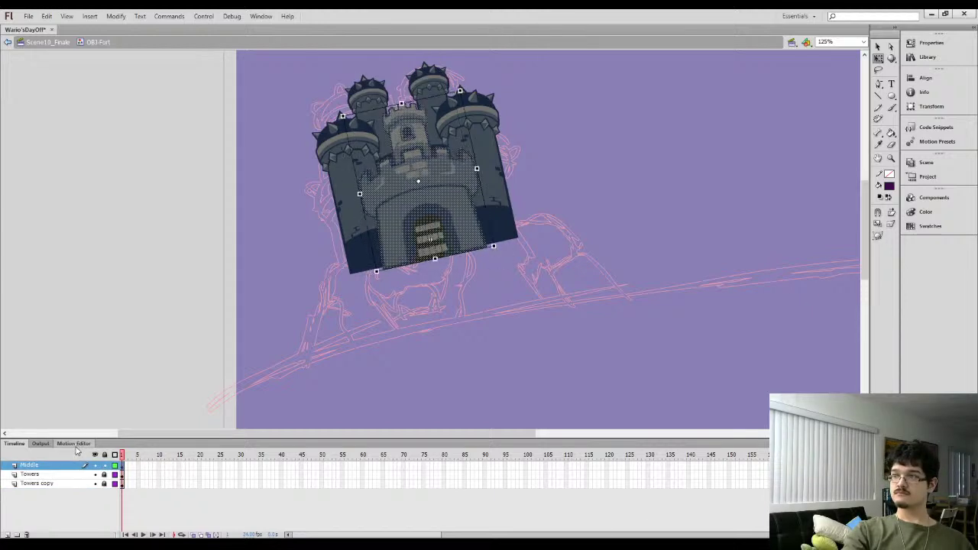
left_click(104, 466)
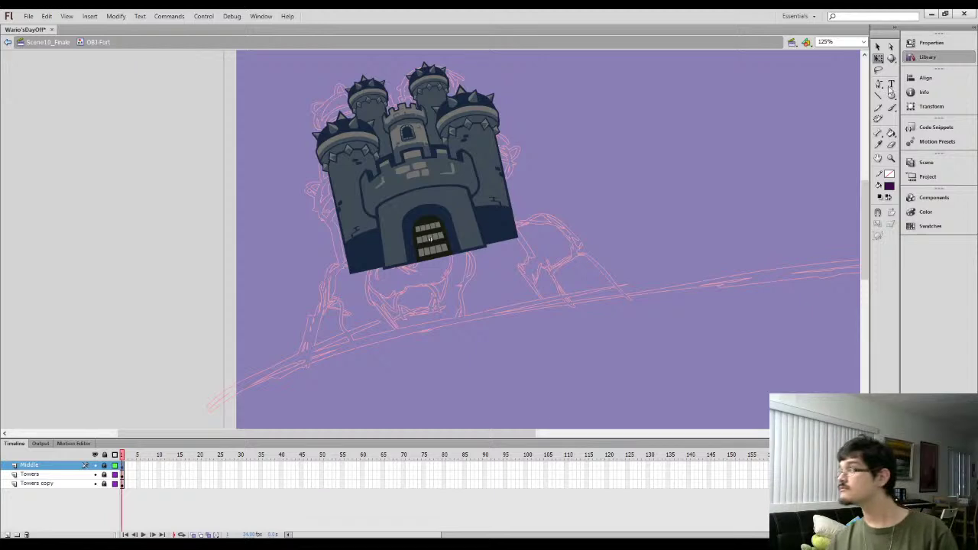
In OBJ-Fort from Scene1_TreasureChamber, insert keyframes at frame 2 on all three layers
double_click(757, 244)
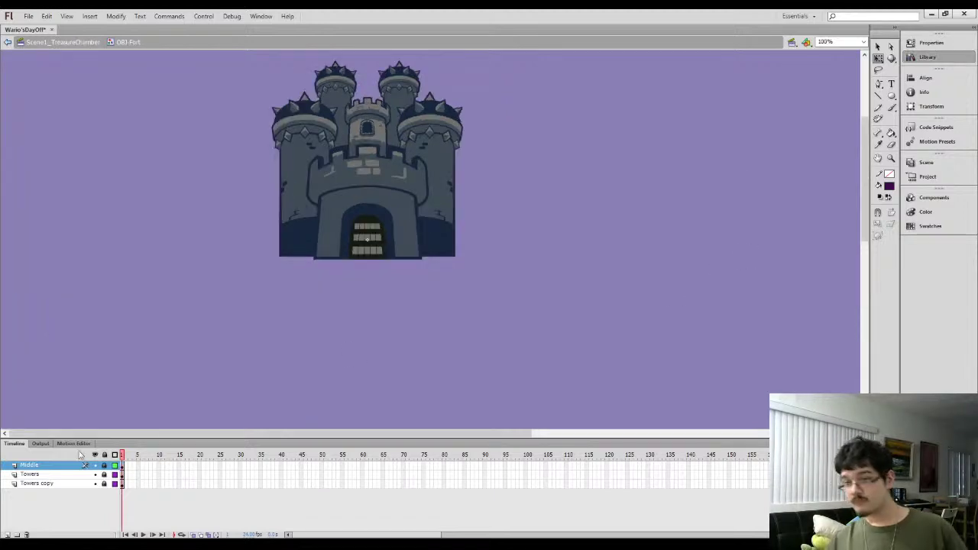
left_click_drag(126, 466, 105, 466)
key("F6")
Shift the side towers and the back towers slightly right on frame 2
left_click(126, 464)
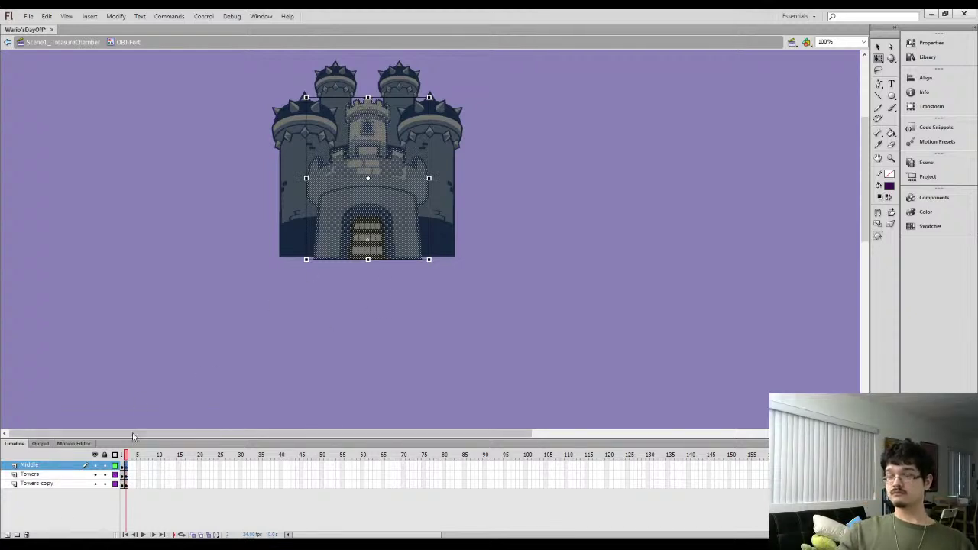
left_click(125, 476)
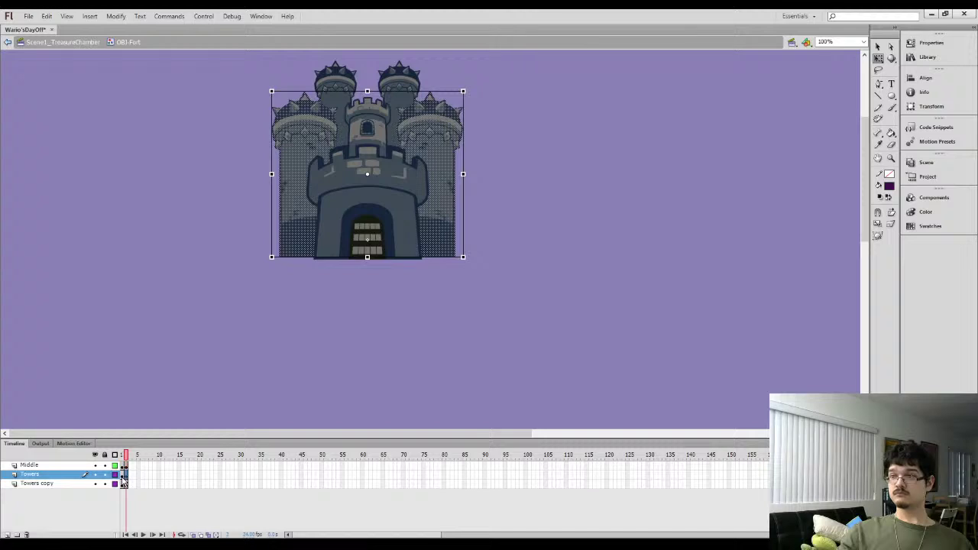
left_click_drag(301, 201, 306, 201)
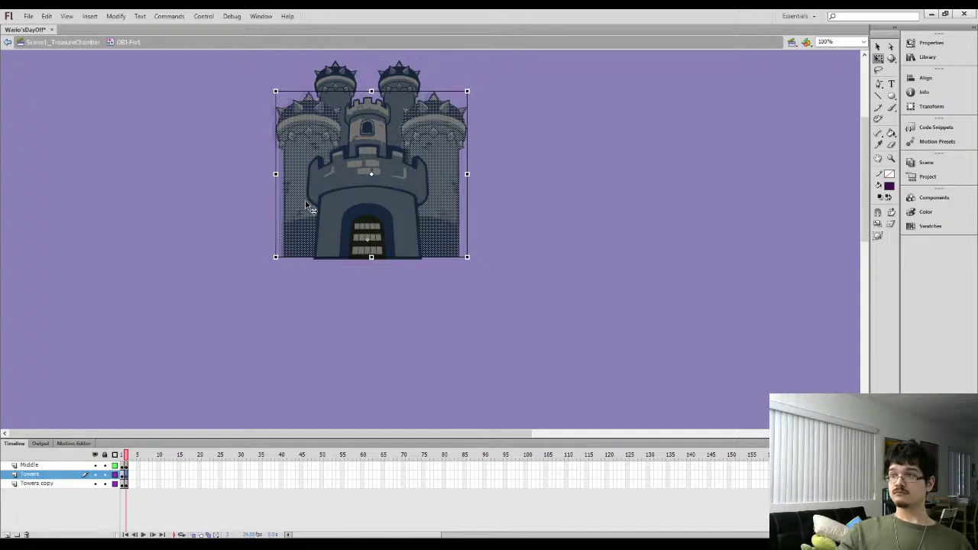
key("Right")
key("Right")
key("Right")
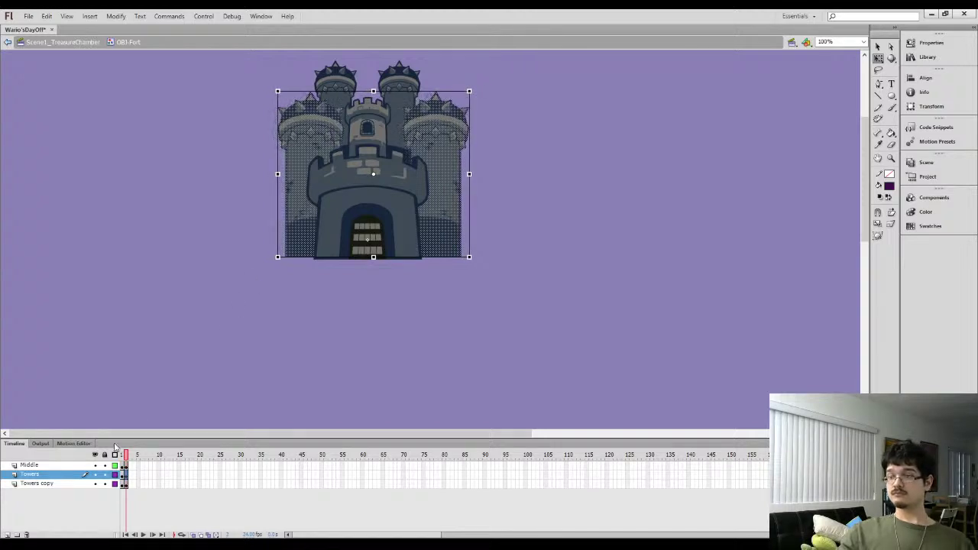
left_click(122, 484)
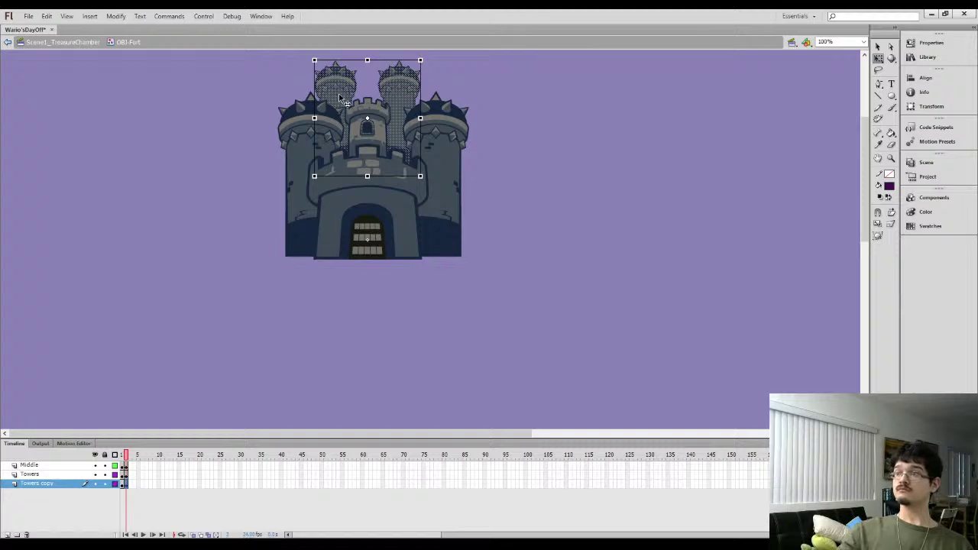
left_click_drag(348, 97, 354, 99)
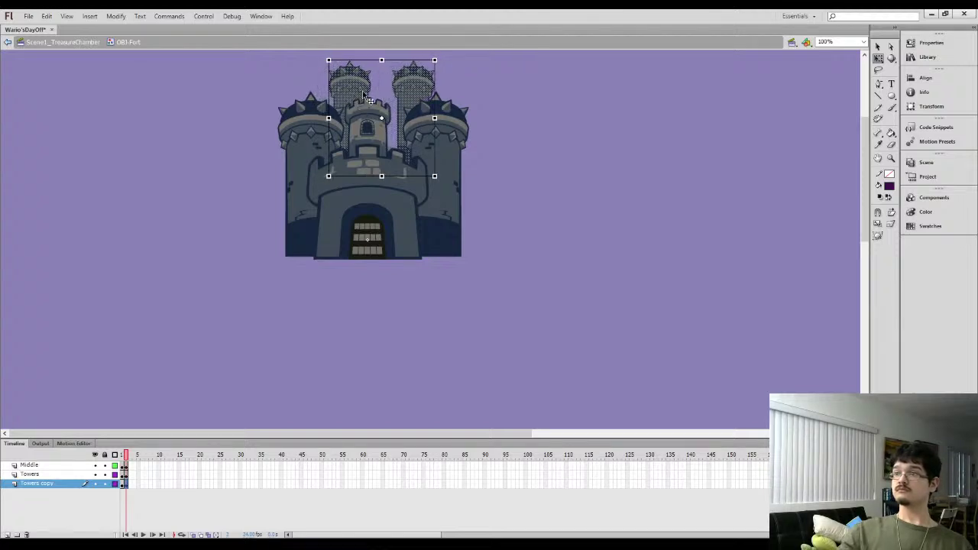
Select the Middle layer artwork and zoom to frame the castle door
left_click(123, 465)
key("ctrl+equal")
key("ctrl+equal")
key("ctrl+equal")
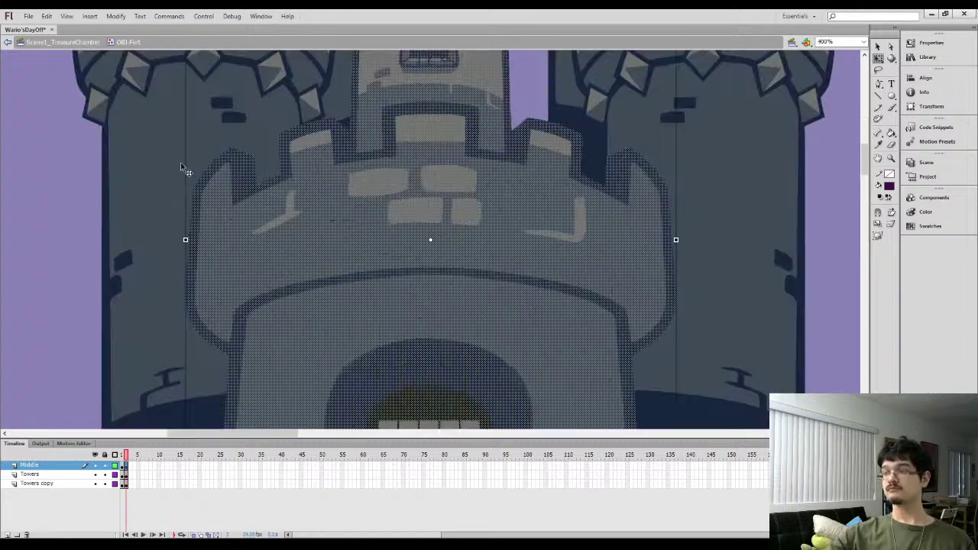
key("l")
key("ctrl+minus")
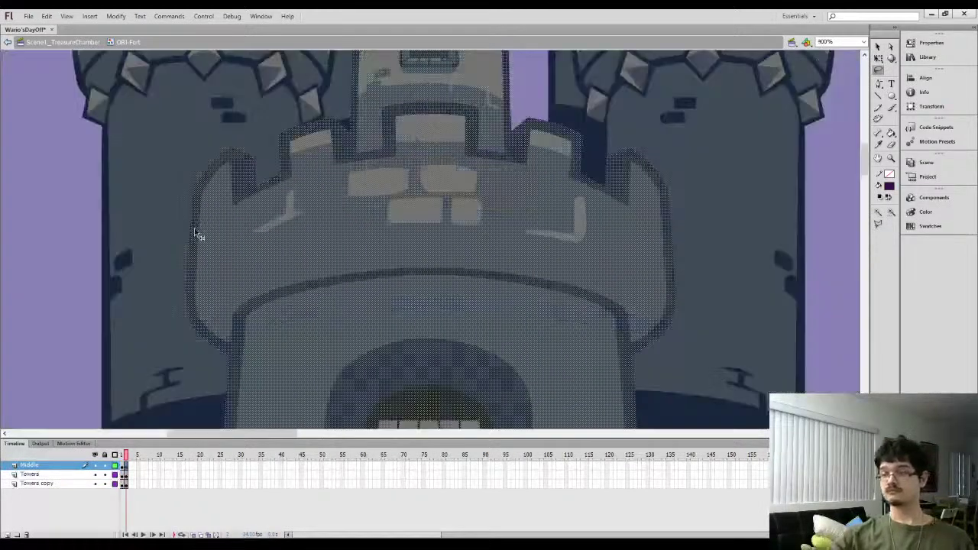
key("ctrl+minus")
scroll(421, 219, "down", 3)
Slide the door shape right inside its archway on frame 2, leaving a gap on its left
key("q")
left_click(399, 303)
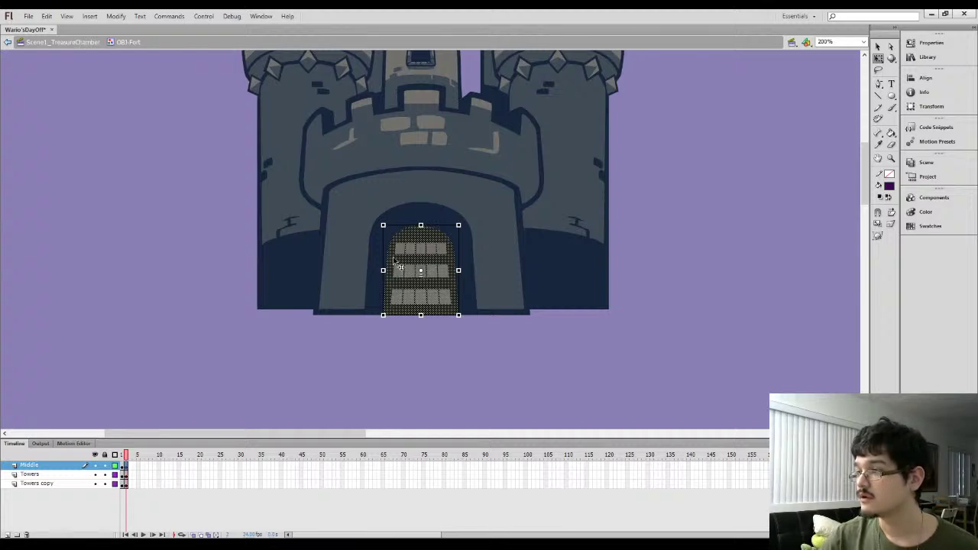
left_click_drag(407, 306, 417, 304)
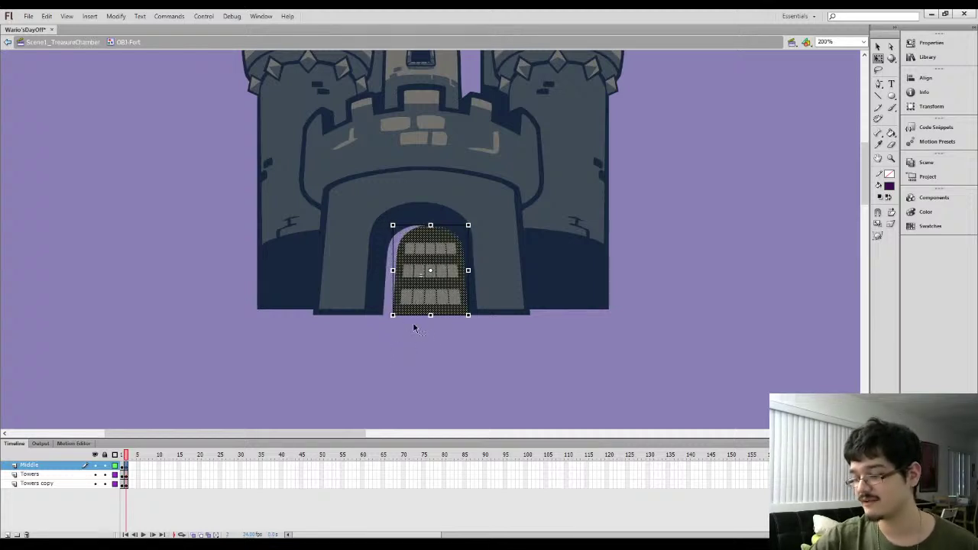
key("ctrl+z")
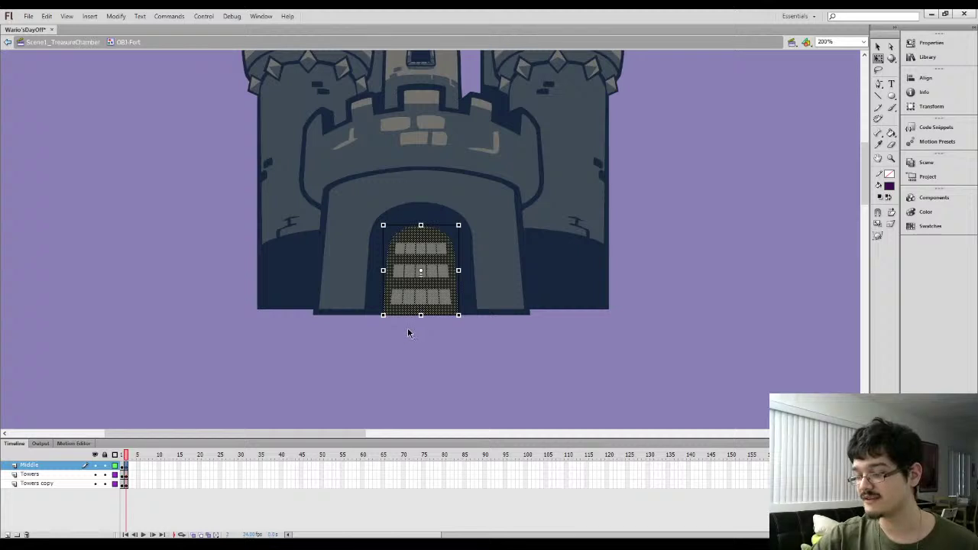
left_click_drag(436, 308, 446, 307)
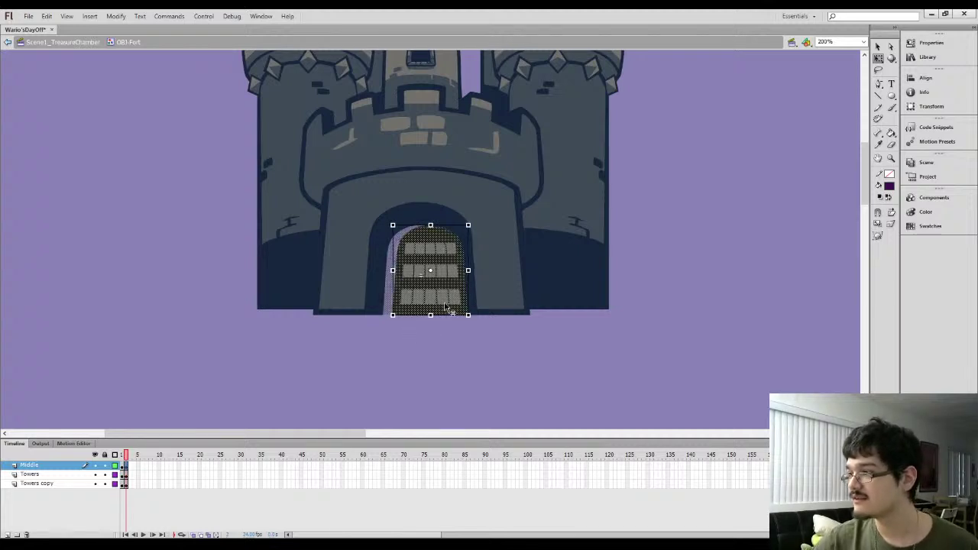
left_click(418, 354)
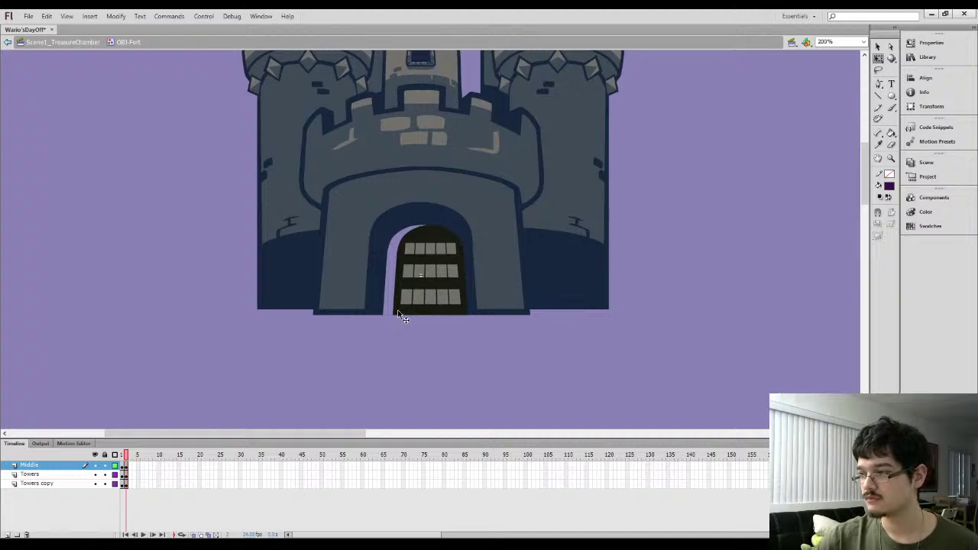
key("ctrl+=")
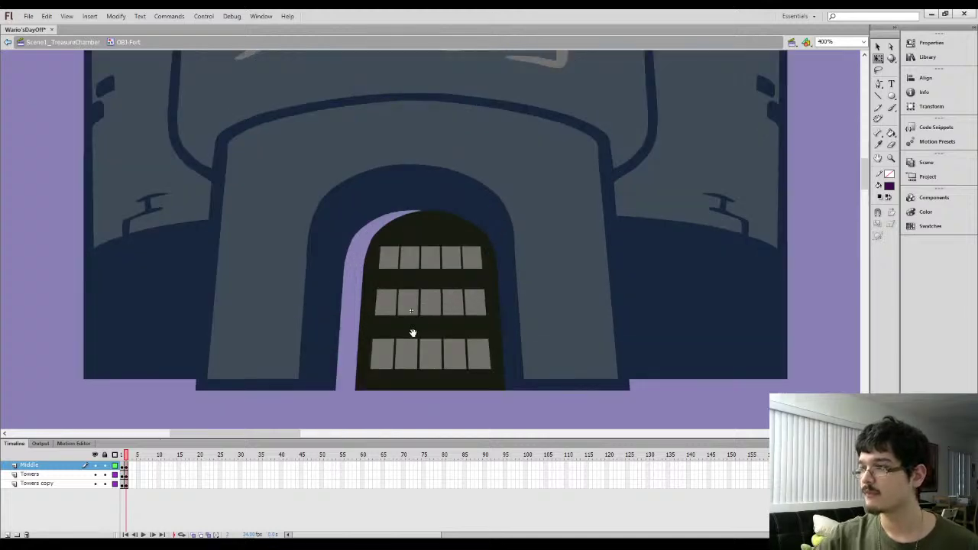
Brush a stroke across the gap under the arch and fill it navy
left_click_drag(413, 333, 429, 261)
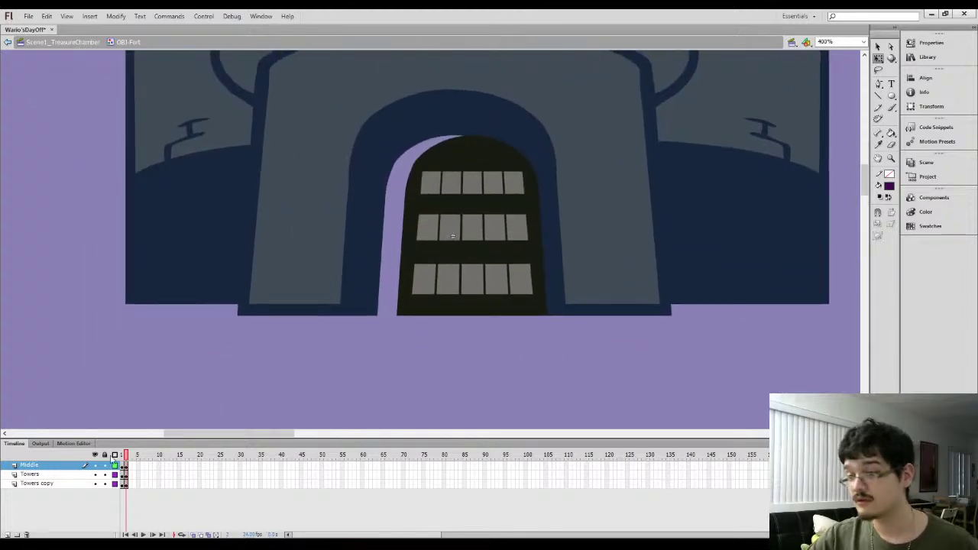
left_click(127, 467)
left_click(431, 333)
key("l")
left_click_drag(484, 296, 504, 253)
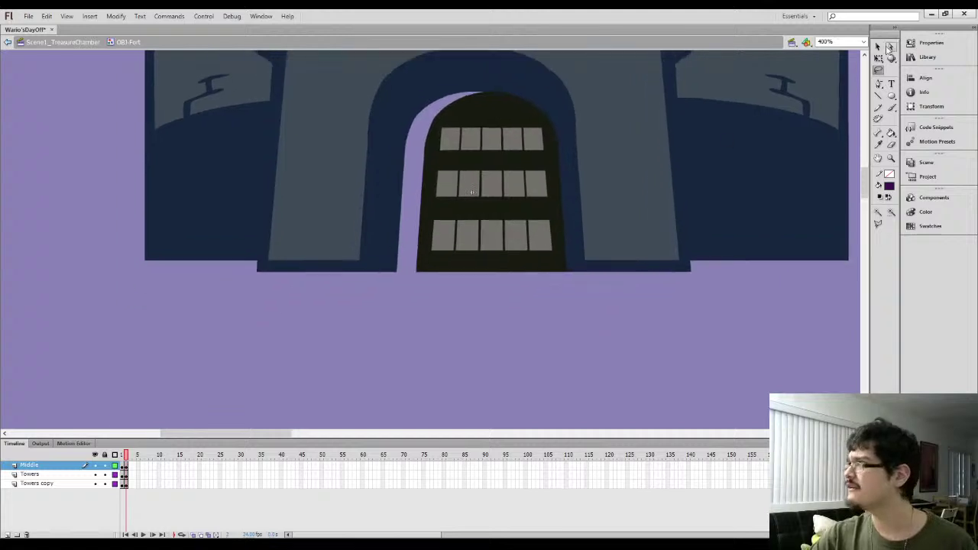
left_click(891, 47)
key("b")
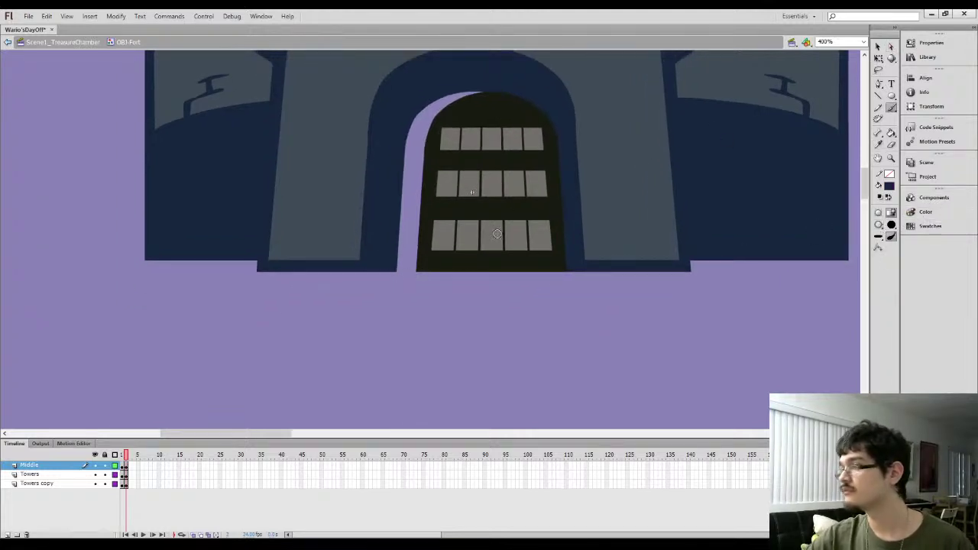
left_click_drag(391, 269, 430, 266)
key("k")
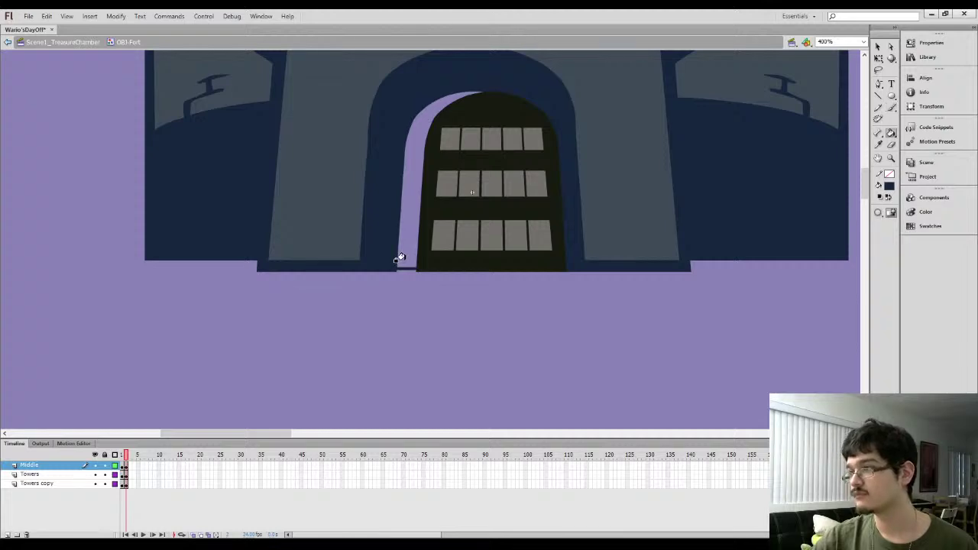
left_click(399, 259)
Drag the navy shape's corner anchor down to the base line with the Subselection tool
key("ctrl+equal")
key("ctrl+equal")
left_click_drag(365, 288, 482, 182)
left_click(891, 47)
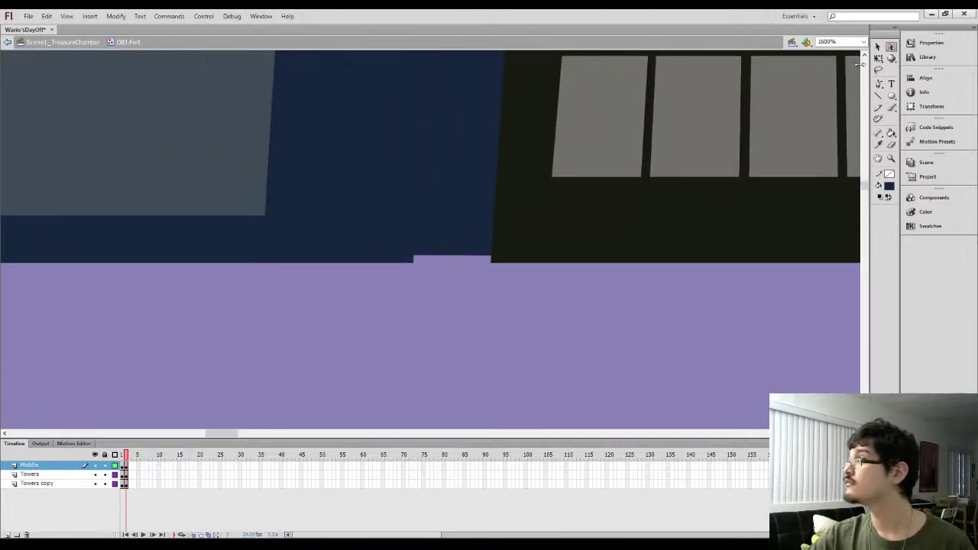
left_click_drag(418, 259, 420, 261)
key("Delete")
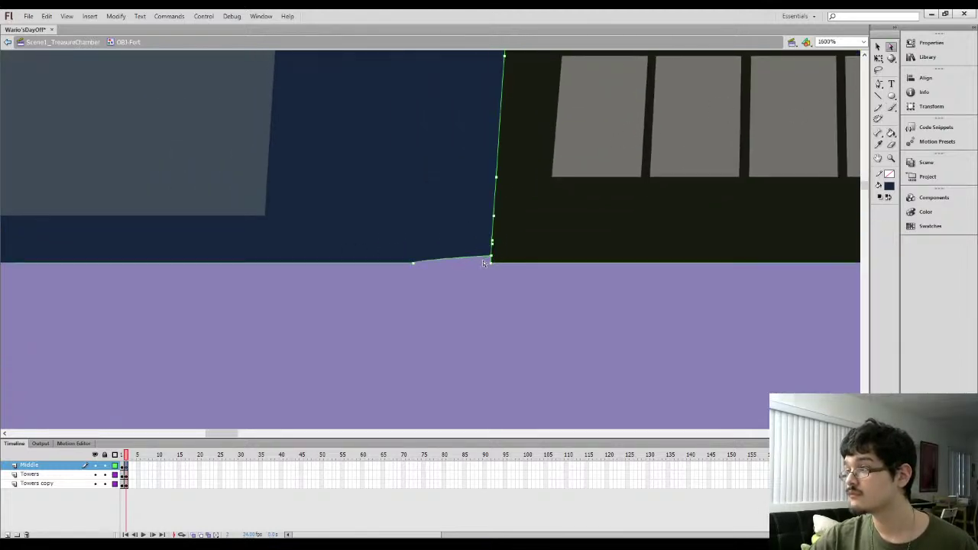
key("Delete")
key("ctrl+z")
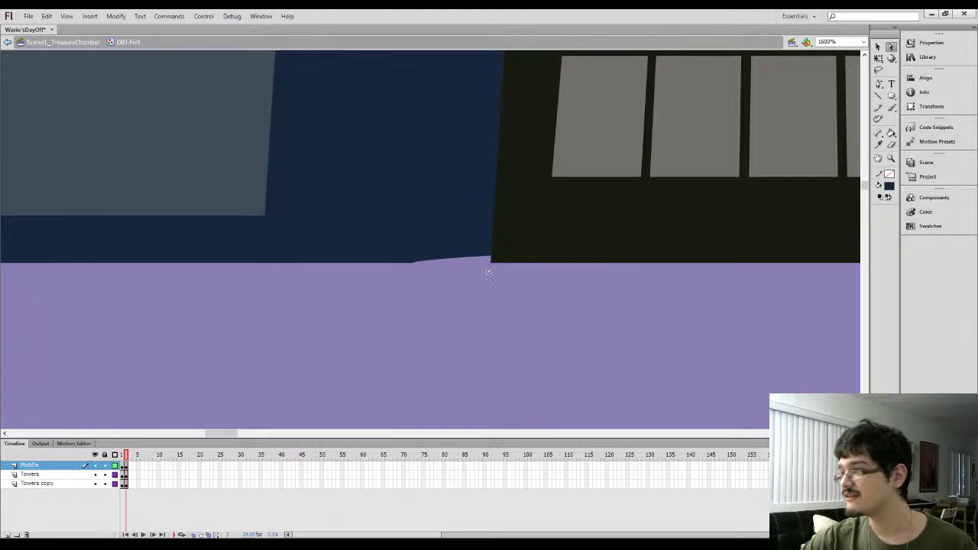
left_click(495, 262)
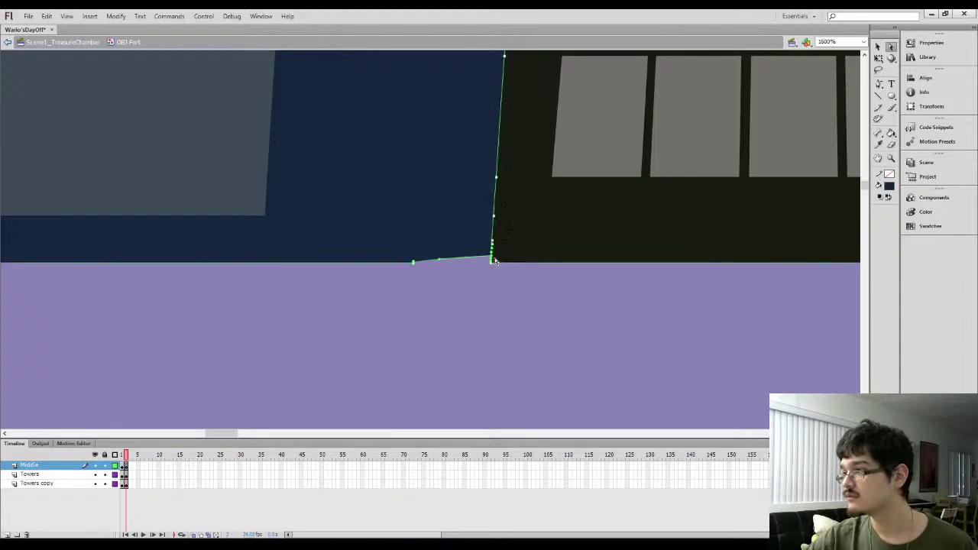
left_click_drag(491, 256, 491, 264)
left_click(485, 277)
Check the fill at the arch's base, then zoom back out to 400% on the fort
left_click_drag(391, 263, 553, 238)
left_click(878, 47)
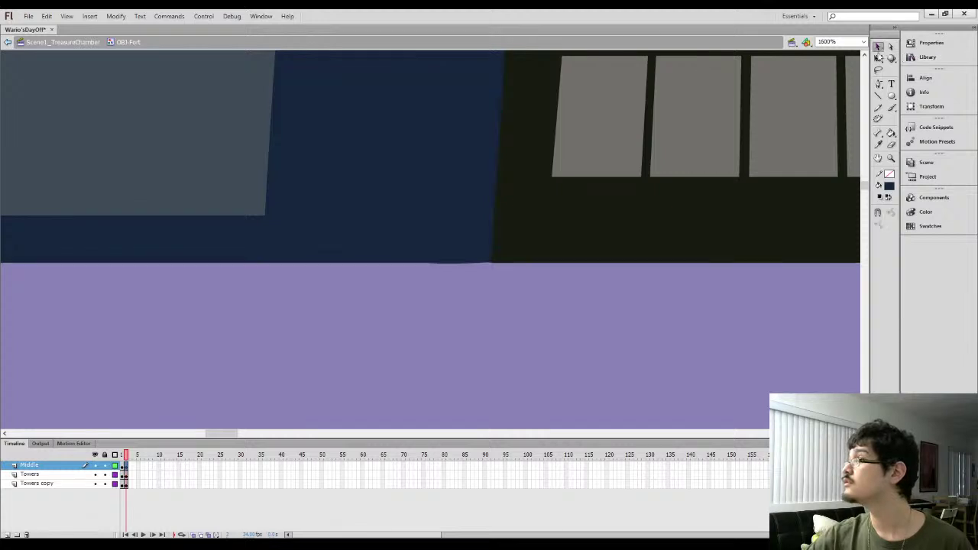
left_click_drag(457, 283, 598, 226)
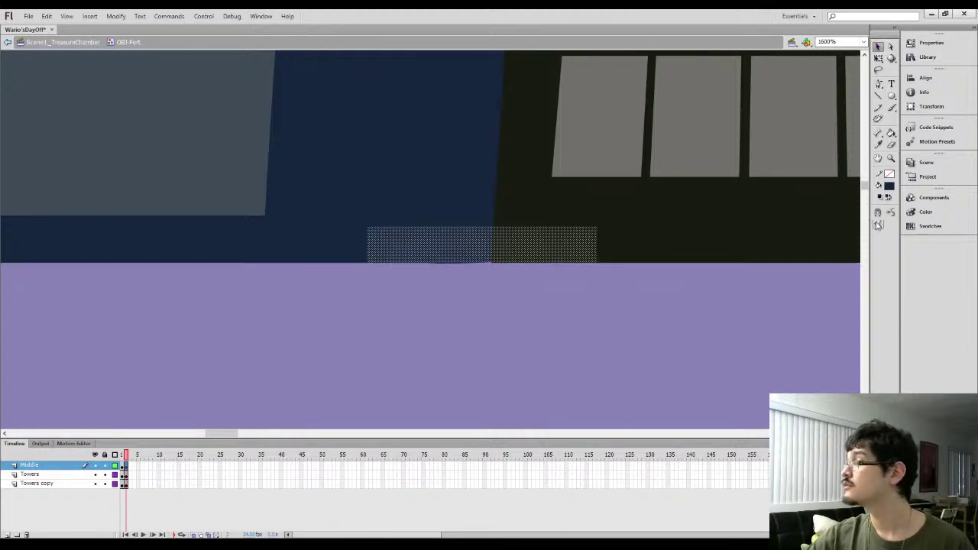
left_click(543, 336)
key("ctrl+minus")
key("ctrl+minus")
left_click_drag(376, 238, 321, 361)
left_click_drag(370, 240, 333, 309)
scroll(347, 243, "down", 3)
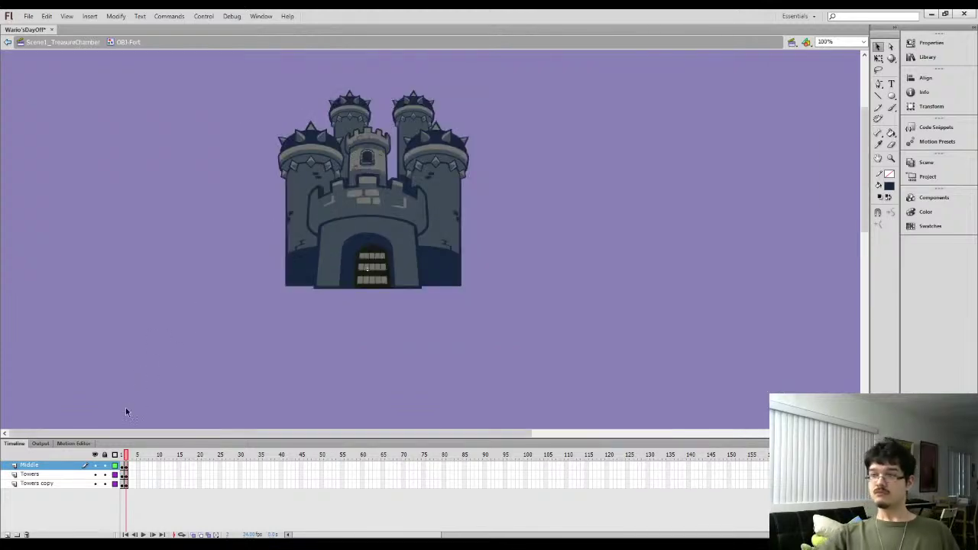
left_click(124, 465)
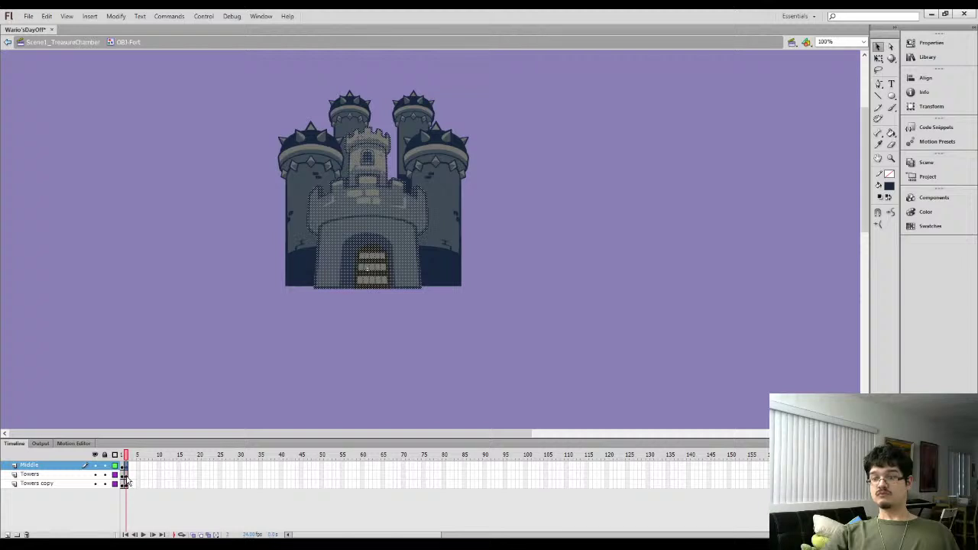
left_click(128, 475)
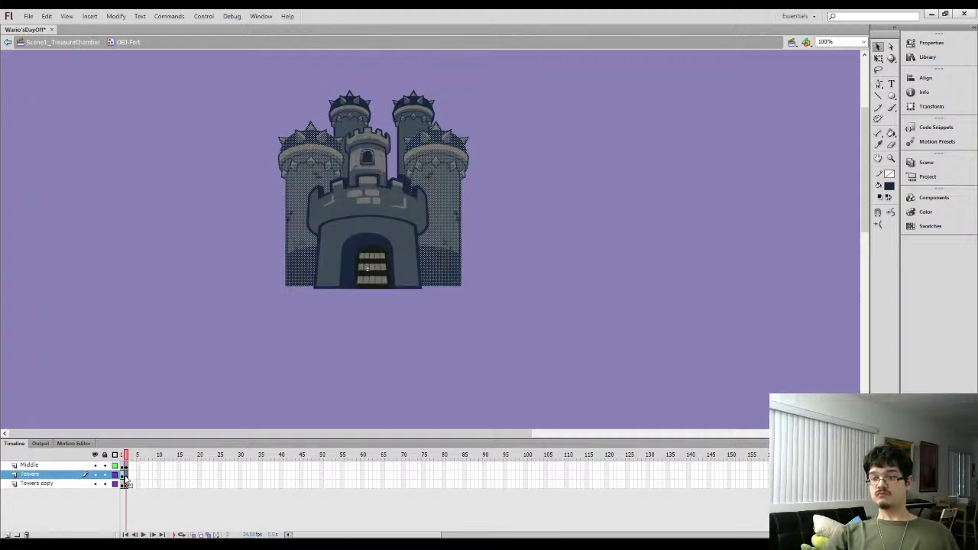
left_click(127, 466)
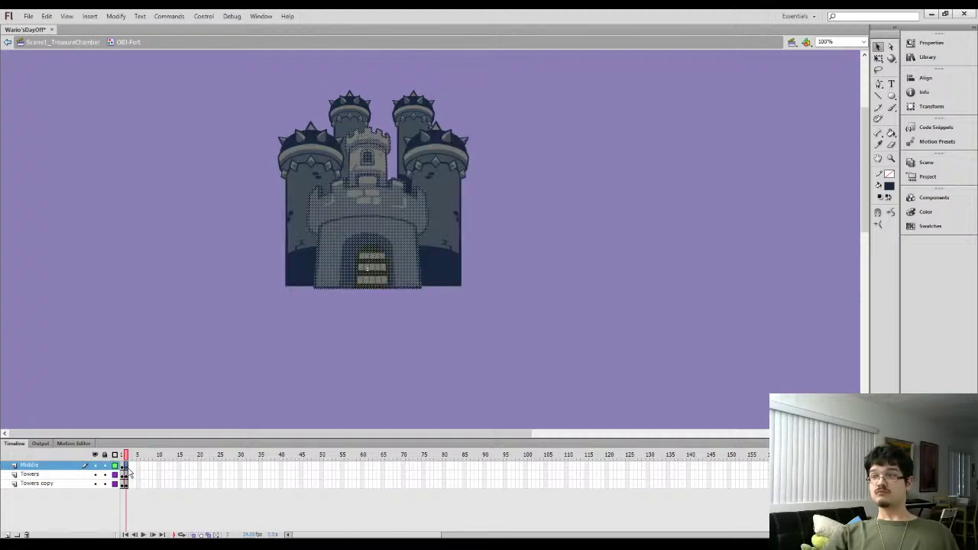
key("l")
left_click(233, 210)
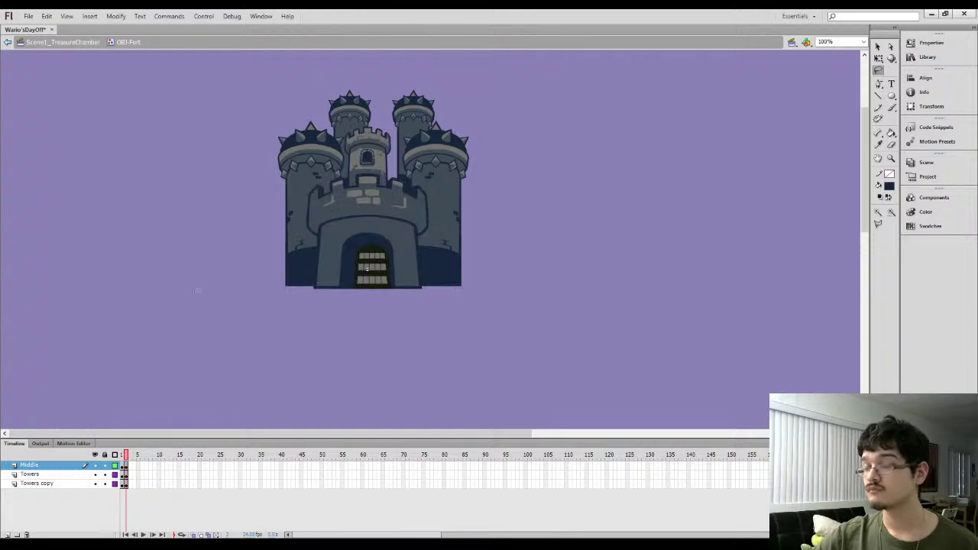
left_click_drag(122, 485, 128, 474)
left_click(128, 475)
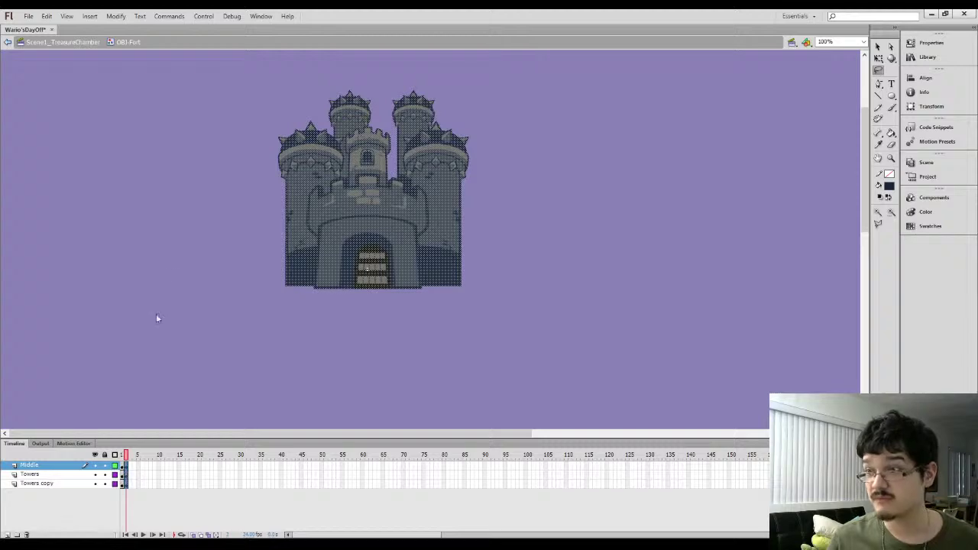
key("shift+F6")
Zoom in to 400% on the castle door and select the door group
left_click(123, 474)
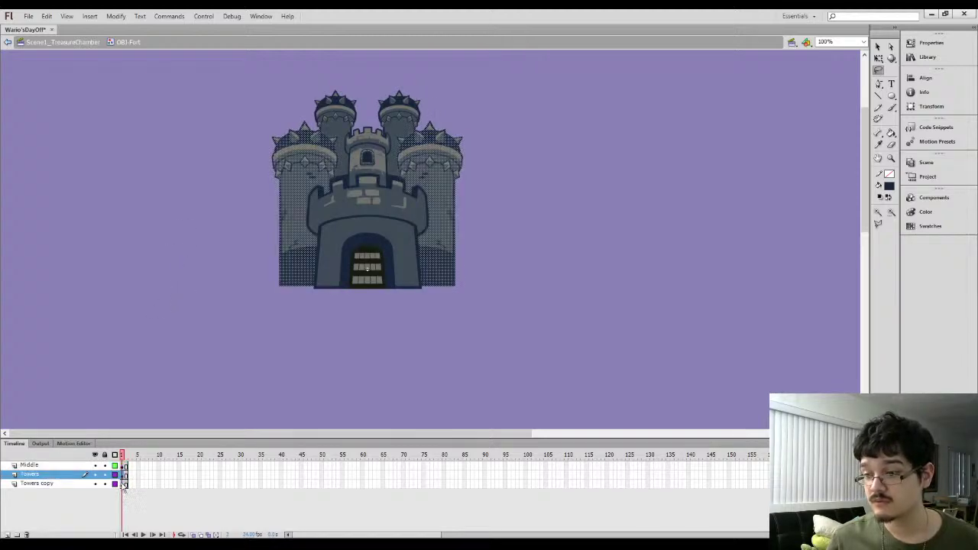
left_click(190, 332)
left_click(124, 465)
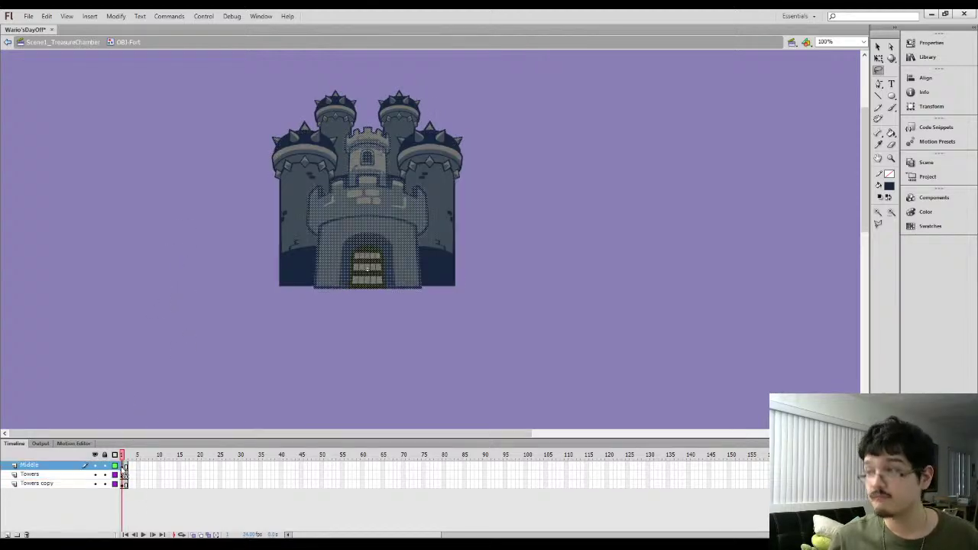
key("ctrl+equal")
key("ctrl+equal")
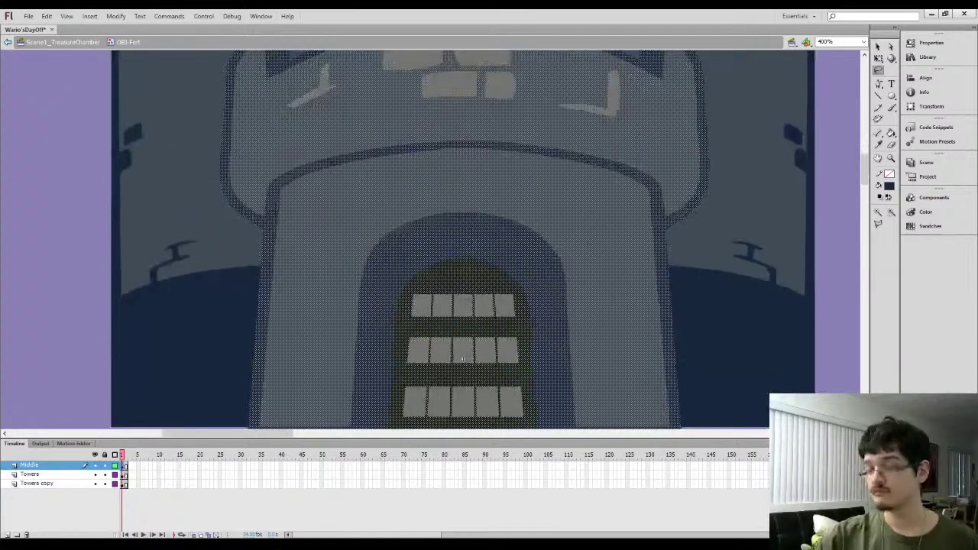
left_click(67, 337)
scroll(67, 337, "down", 3)
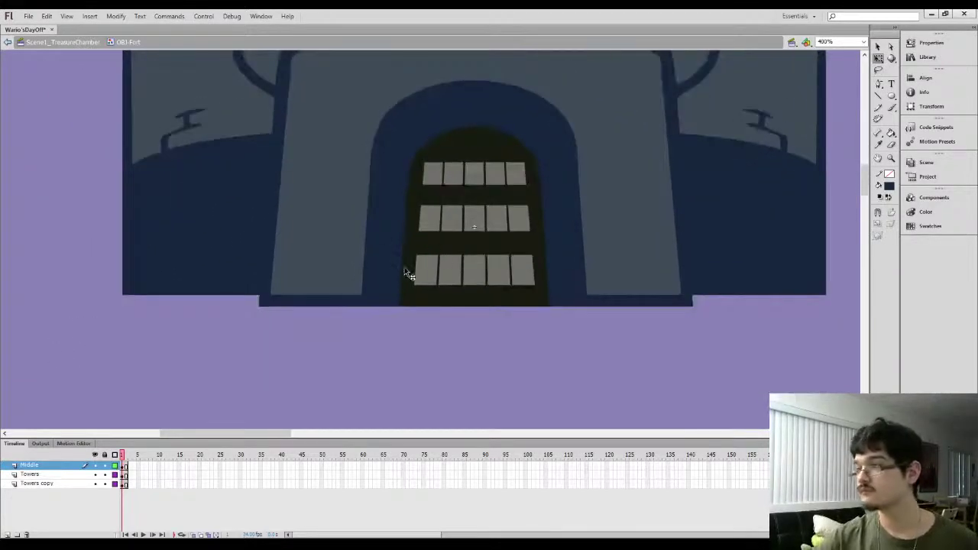
left_click(422, 275)
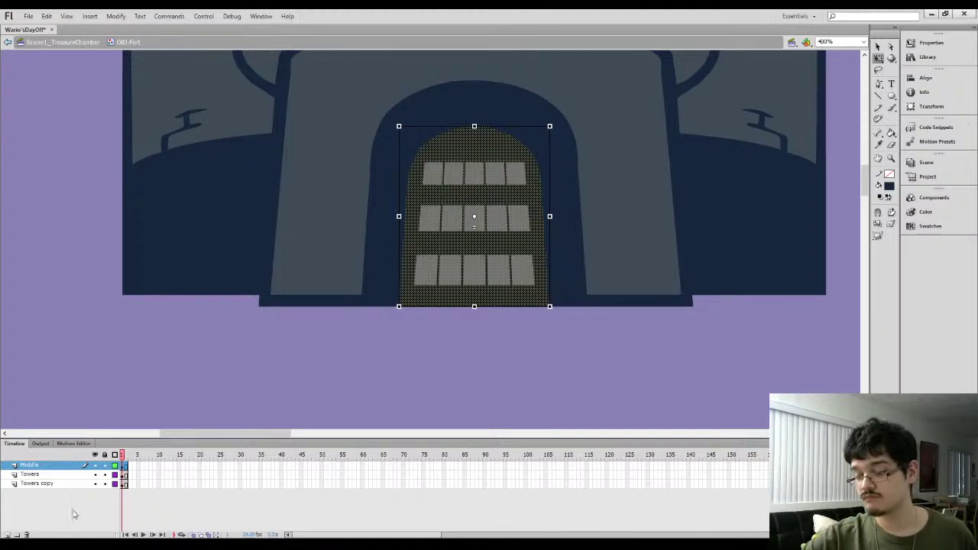
Add a new layer named 'Door' above the Middle layer
left_click(7, 534)
double_click(29, 465)
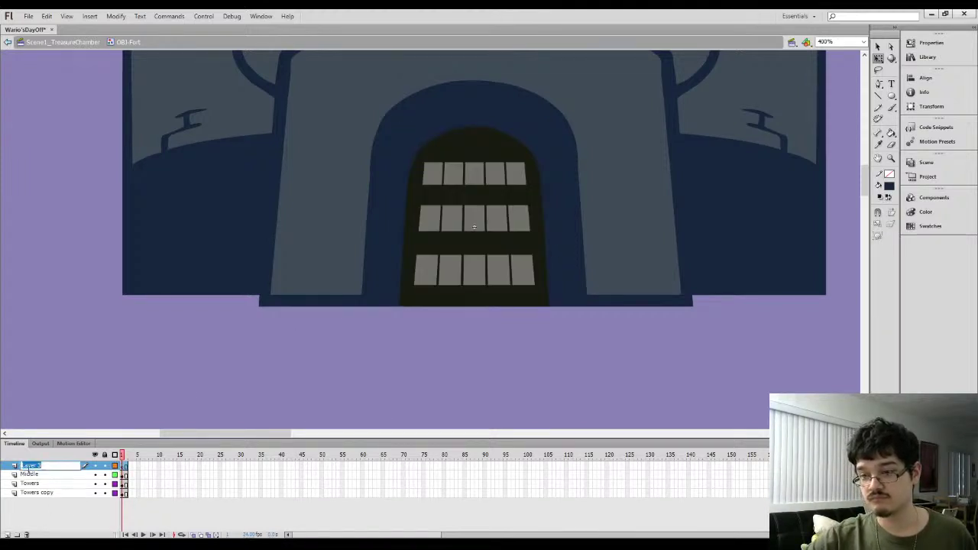
type("Door")
key("Return")
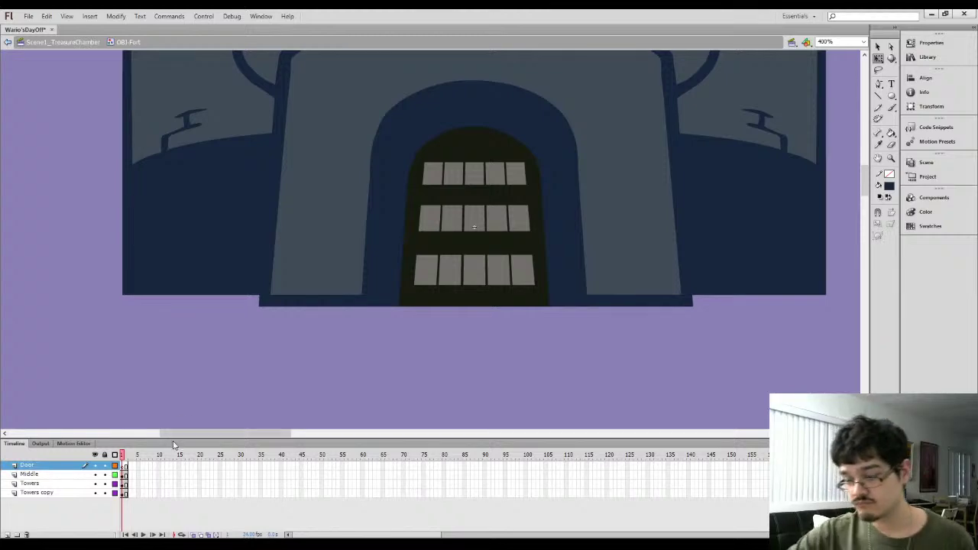
Toggle layer visibility to check the Door artwork, leaving the Middle layer visible
left_click(122, 465)
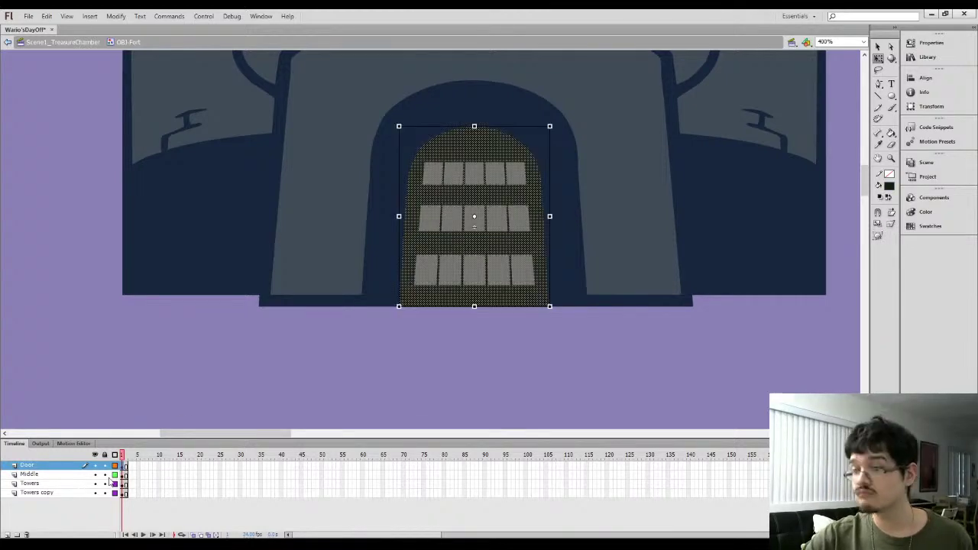
left_click(95, 455)
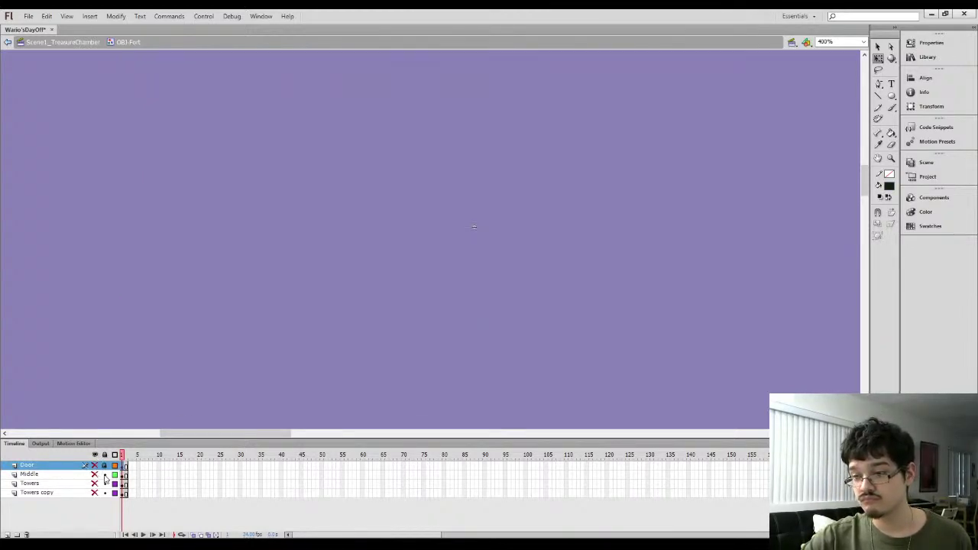
left_click_drag(95, 493, 95, 465)
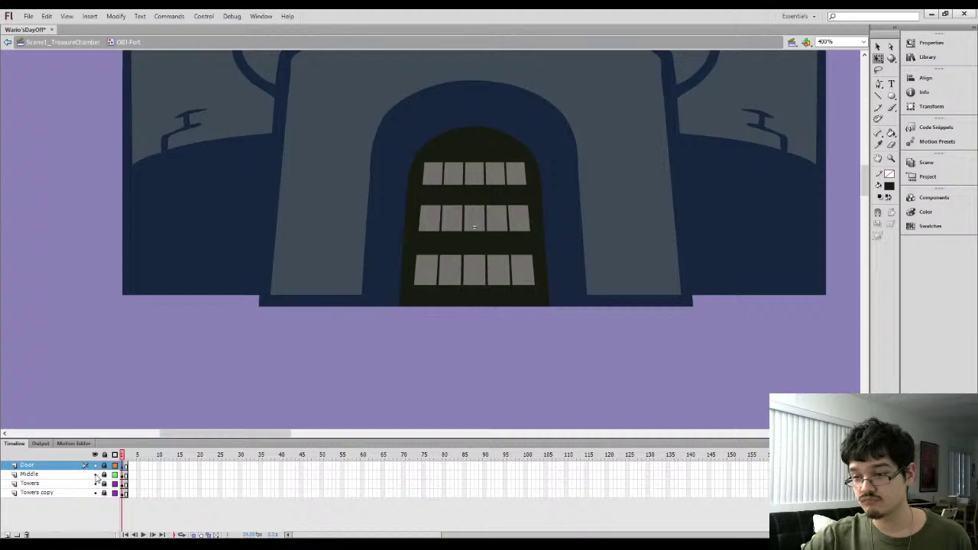
left_click(94, 455)
left_click(95, 474)
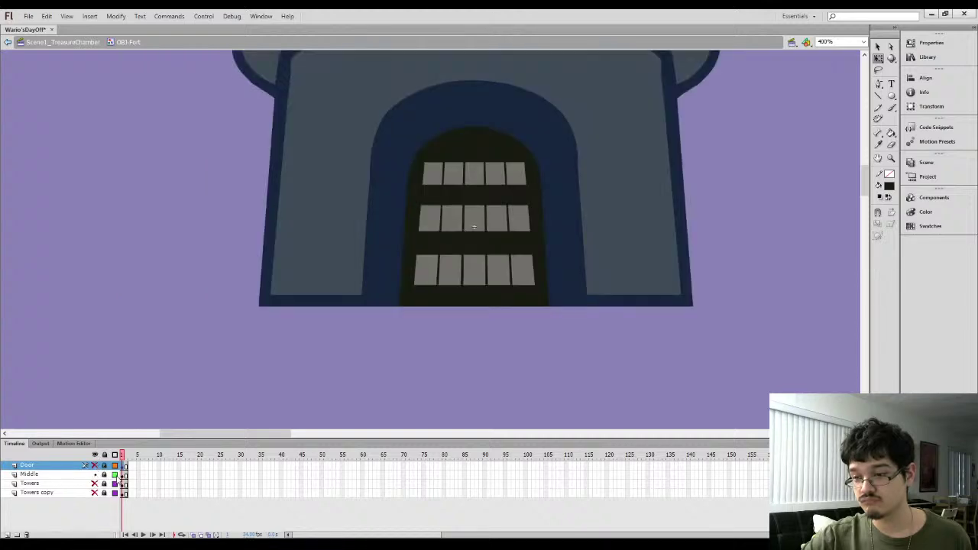
left_click(123, 476)
Sample the arch's navy and fill the doorway plus its 14 grille panes navy
left_click(425, 354)
key("l")
key("i")
left_click(388, 262)
left_click(407, 263)
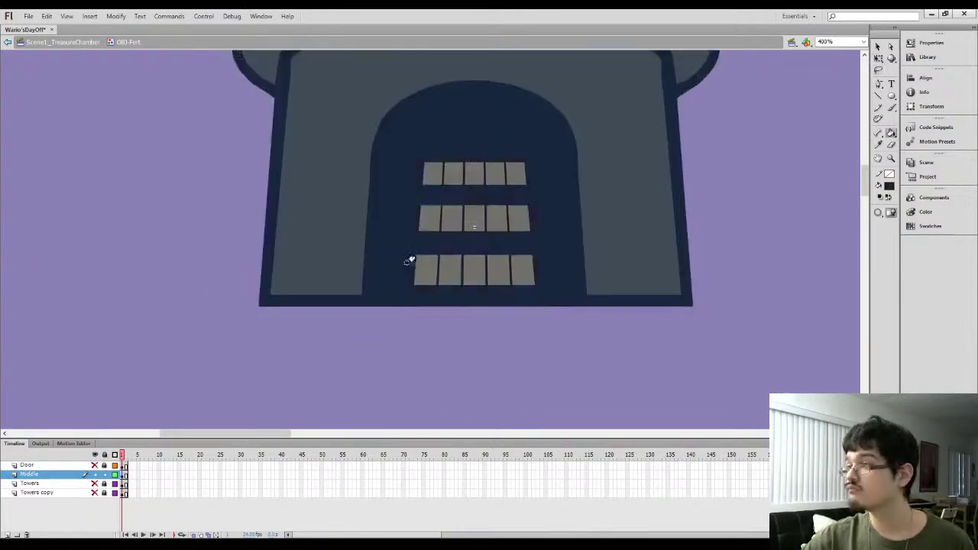
left_click(426, 270)
left_click(449, 269)
left_click(474, 270)
left_click(498, 270)
left_click(522, 270)
left_click(518, 218)
left_click(496, 218)
left_click(474, 219)
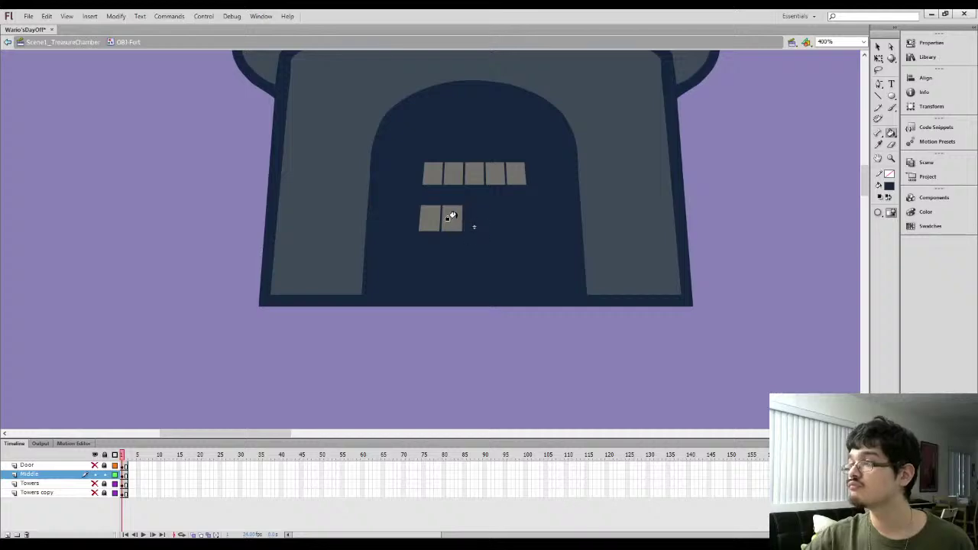
left_click(451, 218)
left_click(429, 217)
left_click(432, 173)
left_click(453, 174)
left_click(474, 173)
left_click(495, 173)
left_click(515, 173)
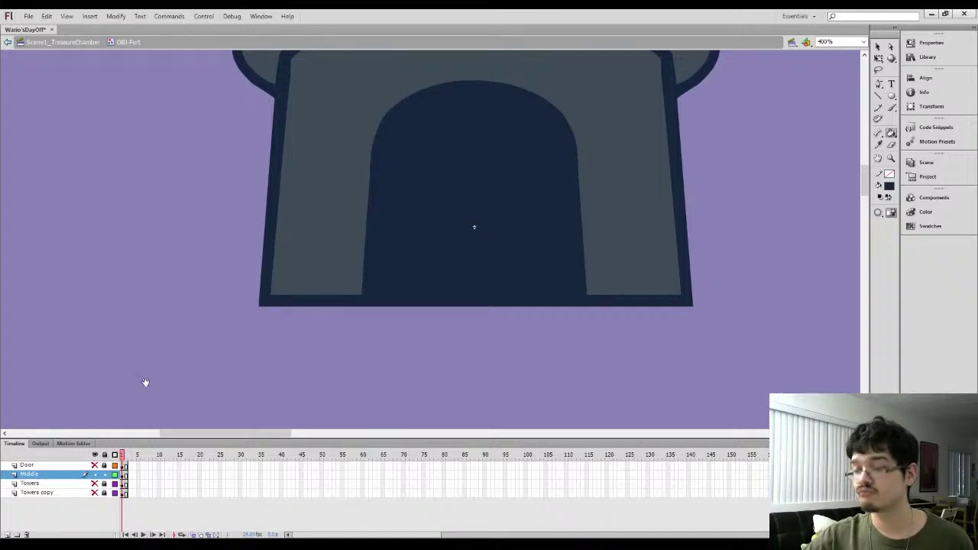
Duplicate the Middle layer into a Middle copy layer
left_click(125, 475)
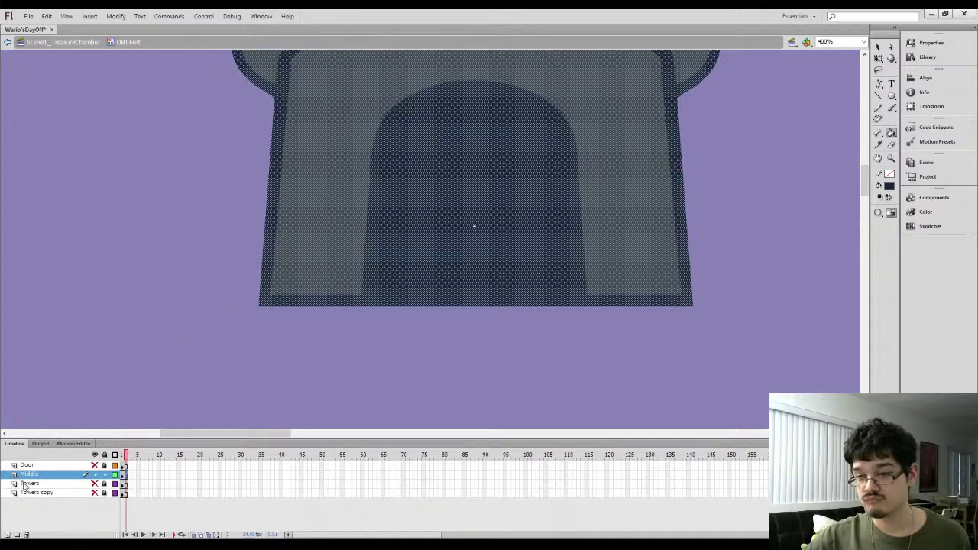
scroll(170, 303, "up", 6)
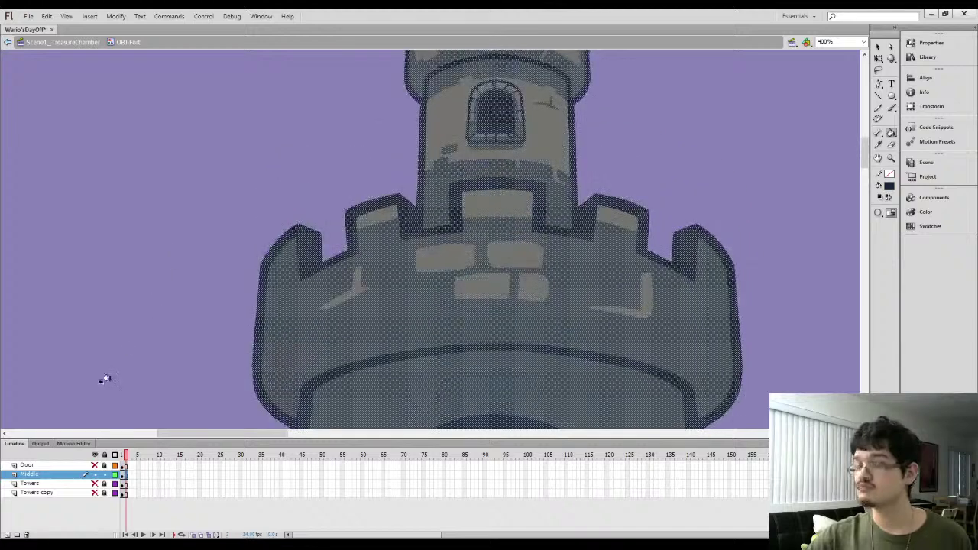
mouse_move(25, 480)
left_mouse_down()
mouse_move(8, 534)
mouse_move(23, 486)
left_mouse_up()
Rename the original Middle layer to 'Base'
double_click(30, 474)
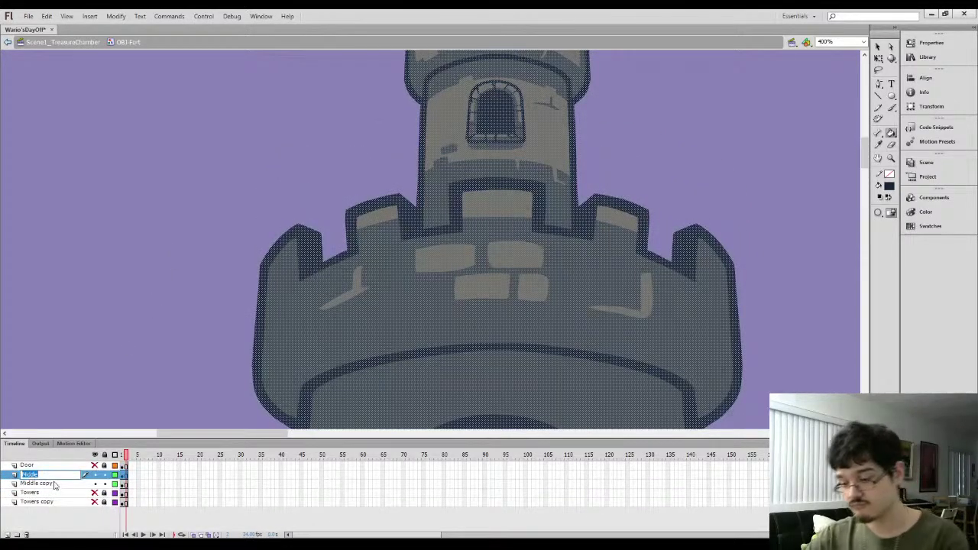
type("Base")
key("Return")
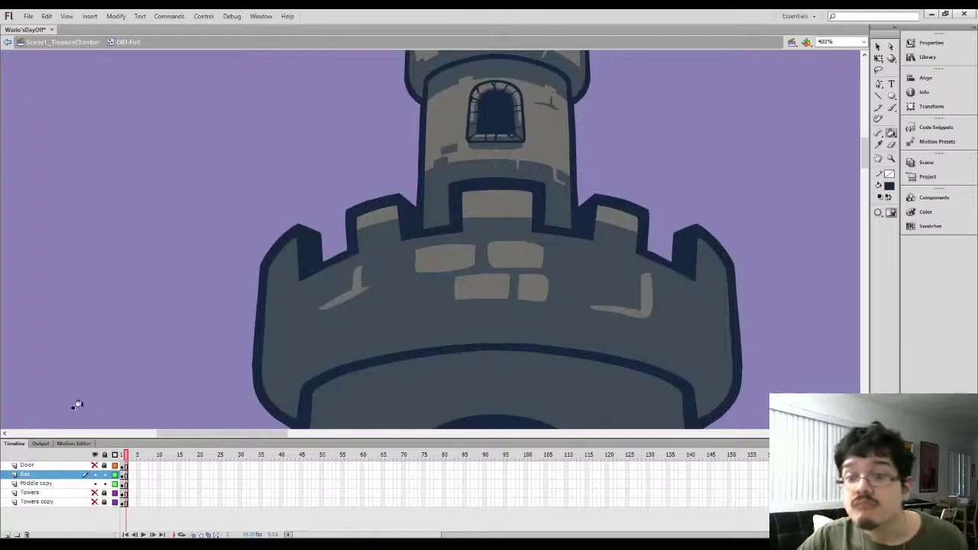
double_click(33, 475)
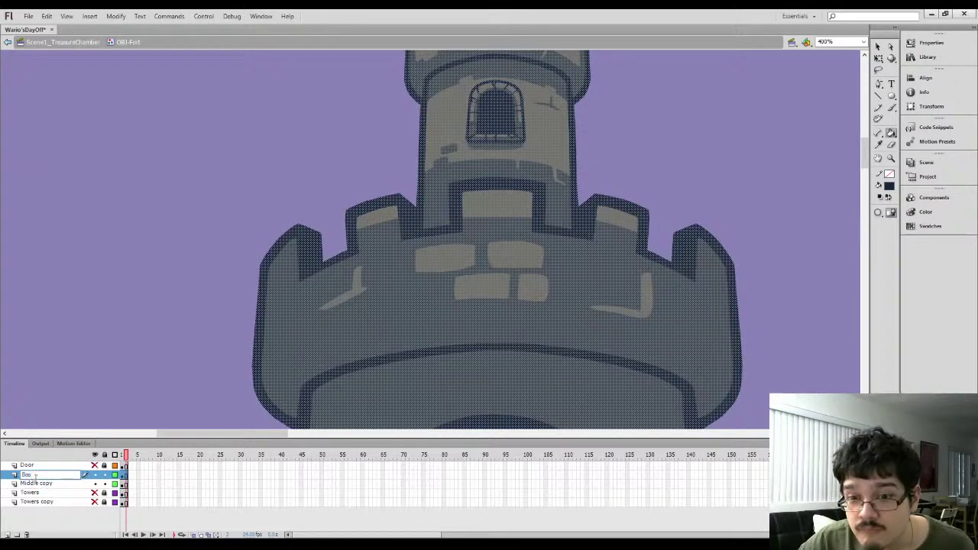
type("Base")
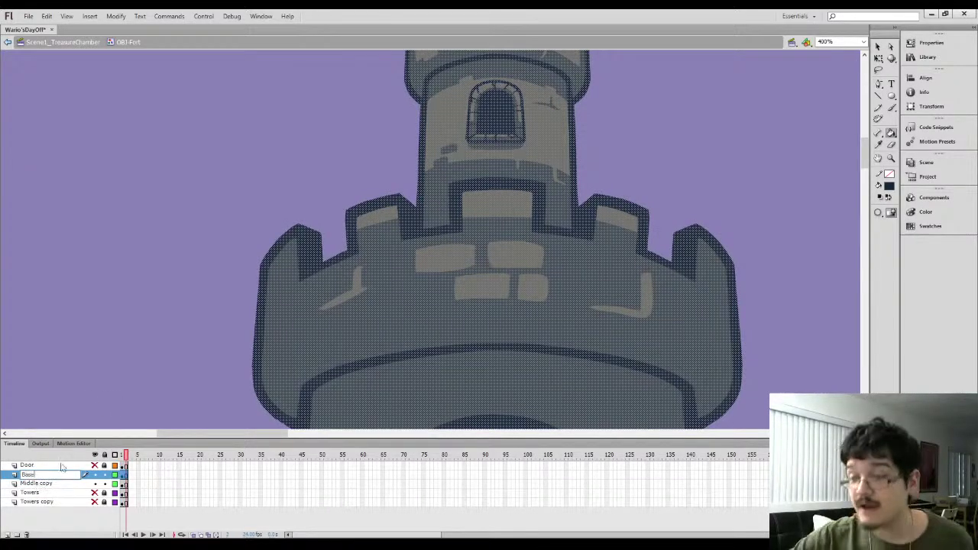
key("Return")
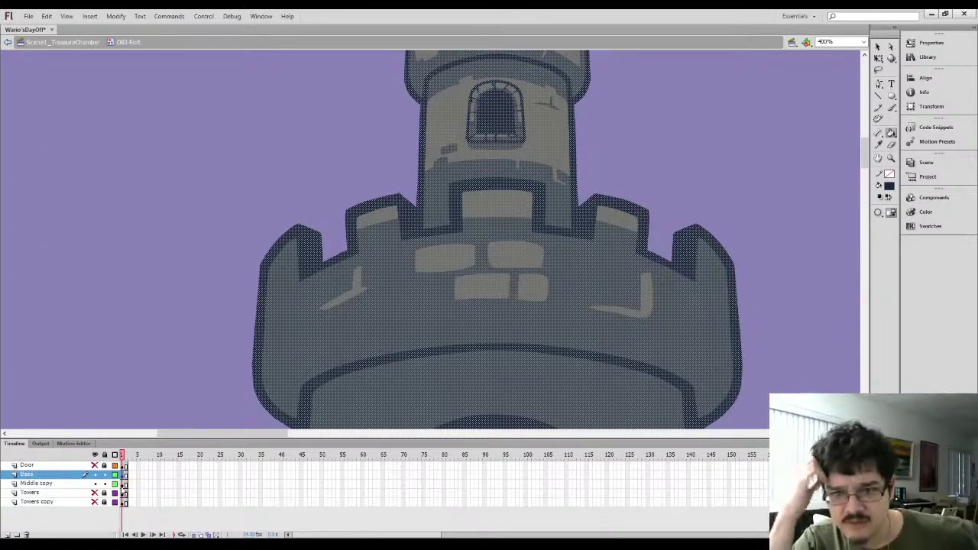
Lock and hide the Middle copy layer, leaving Base unlocked as the working layer
left_click(105, 474)
left_click(122, 483)
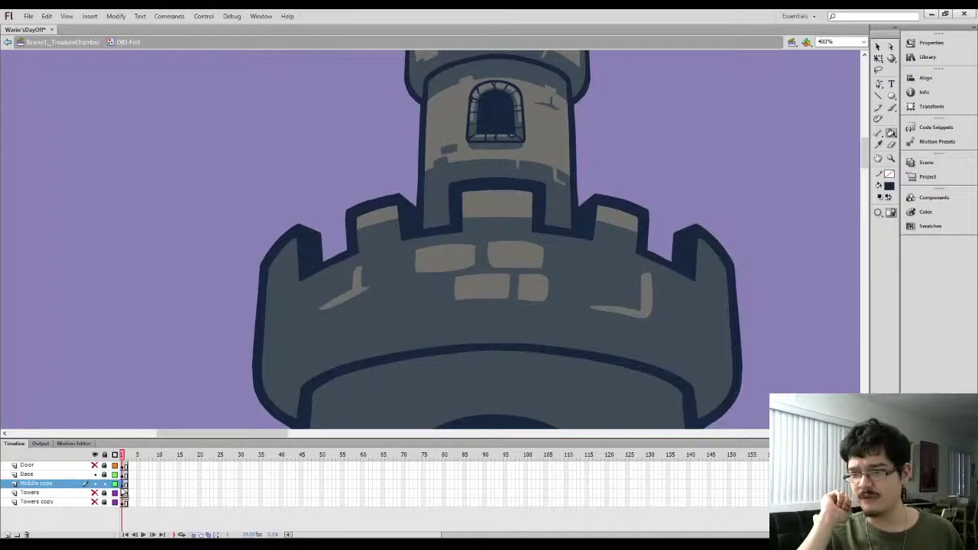
left_click(105, 483)
left_click(95, 484)
left_click(95, 474)
left_click(95, 475)
left_click(122, 475)
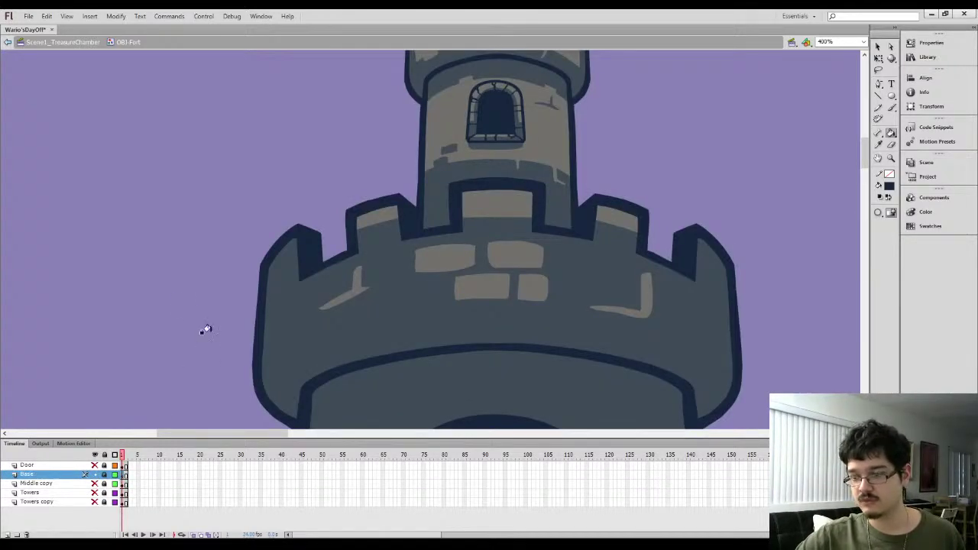
left_click(104, 475)
Erase along the upper tower's left and right edges on Base with the Eraser
key("e")
left_click(360, 158)
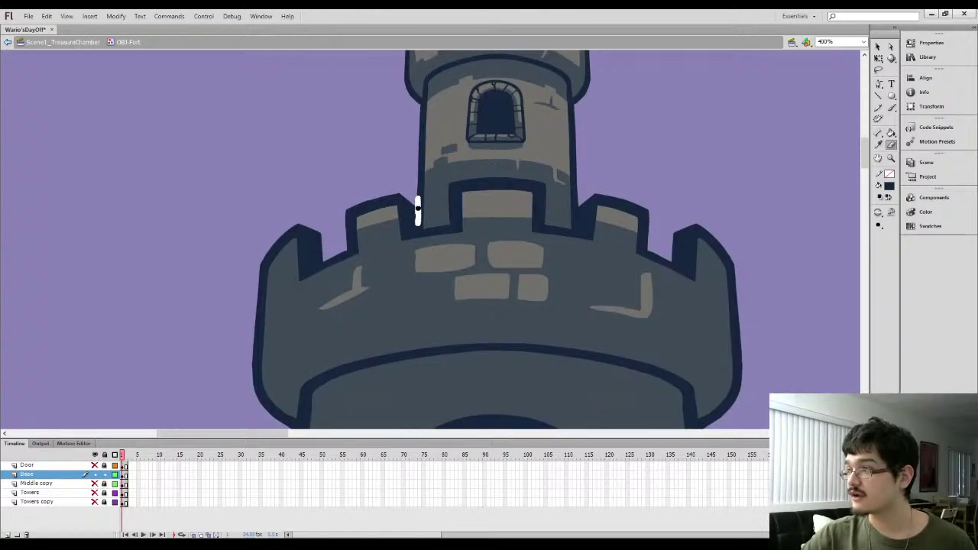
left_click_drag(419, 227, 420, 228)
left_click_drag(566, 223, 570, 225)
left_click_drag(564, 167, 560, 239)
Sample the grey wall colour and refill the upper tower's outline, undoing the ring fill
key("i")
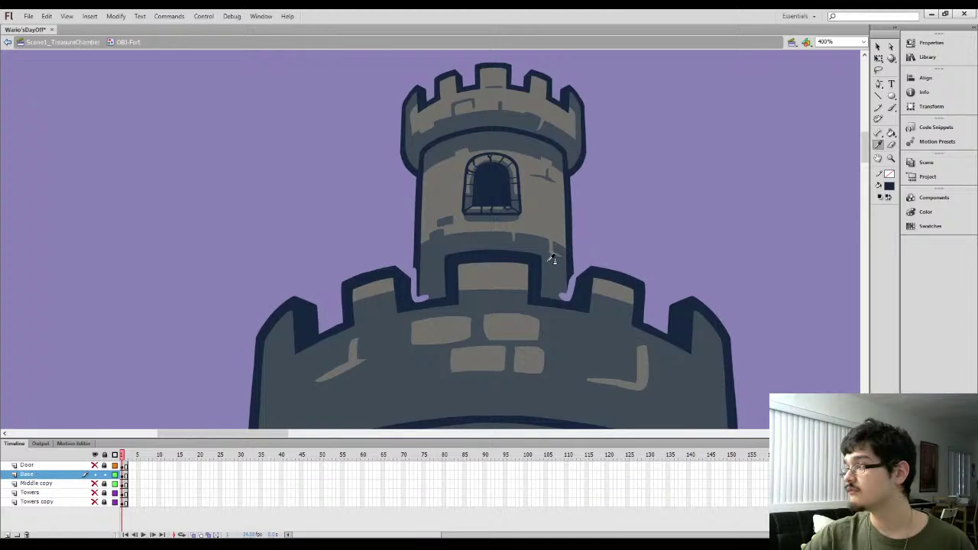
left_click(550, 261)
left_click(568, 247)
key("i")
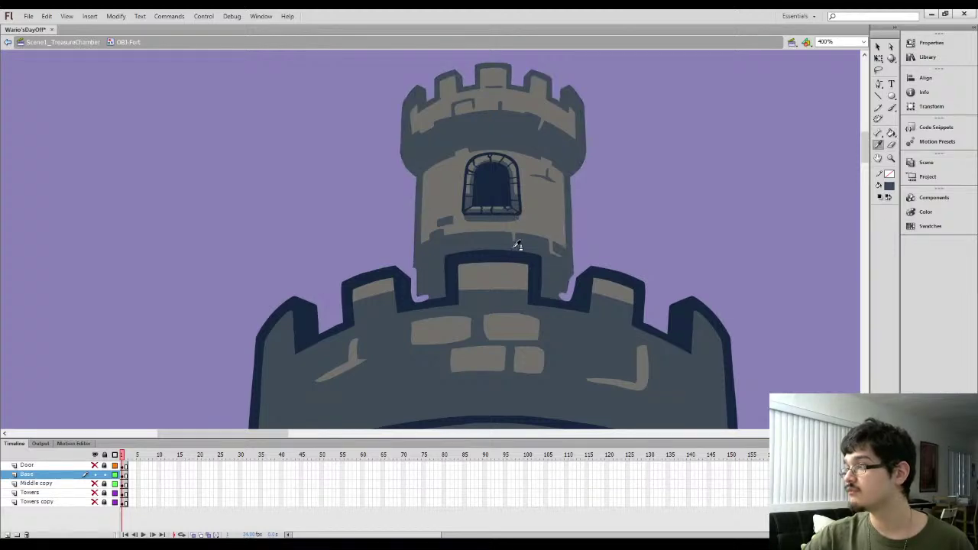
left_click(533, 245)
key("k")
left_click(453, 195)
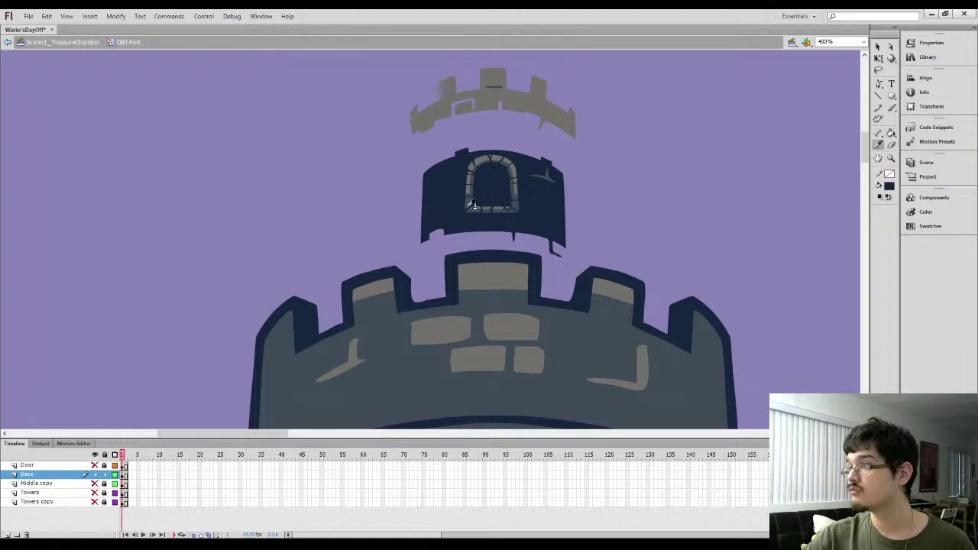
key("ctrl+z")
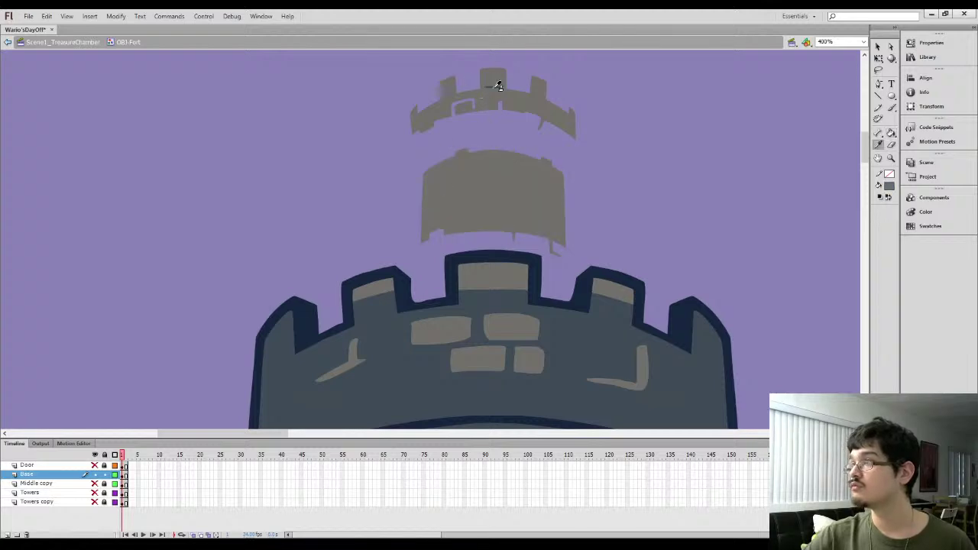
Fill the top crown with slate grey, then delete the leftover crown and upper ring shapes
left_click(481, 91)
left_click(487, 106, "ctrl")
key("Delete")
left_click(473, 195, "ctrl")
key("Delete")
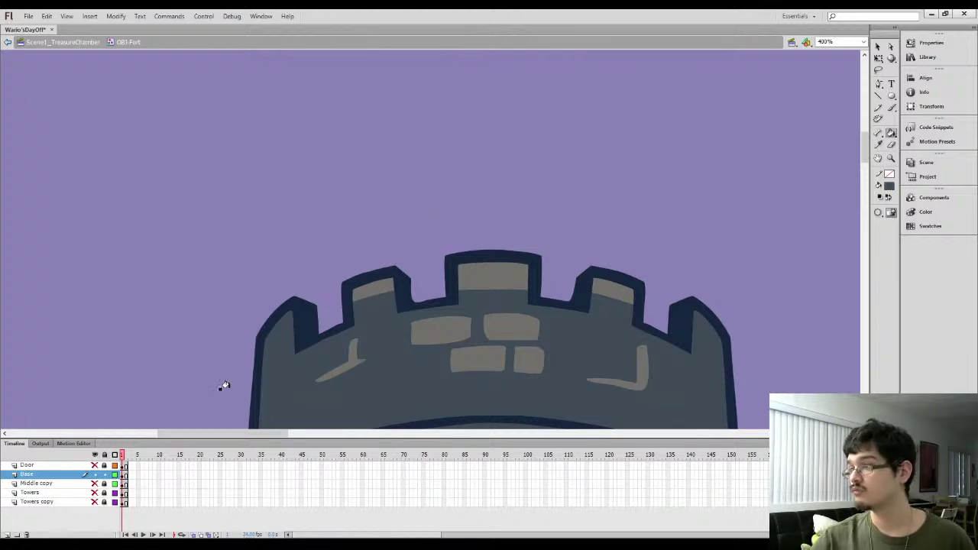
Zoom in on the crenellations, erase slivers beside the crenels and fill the right notch
key("l")
key("ctrl+=")
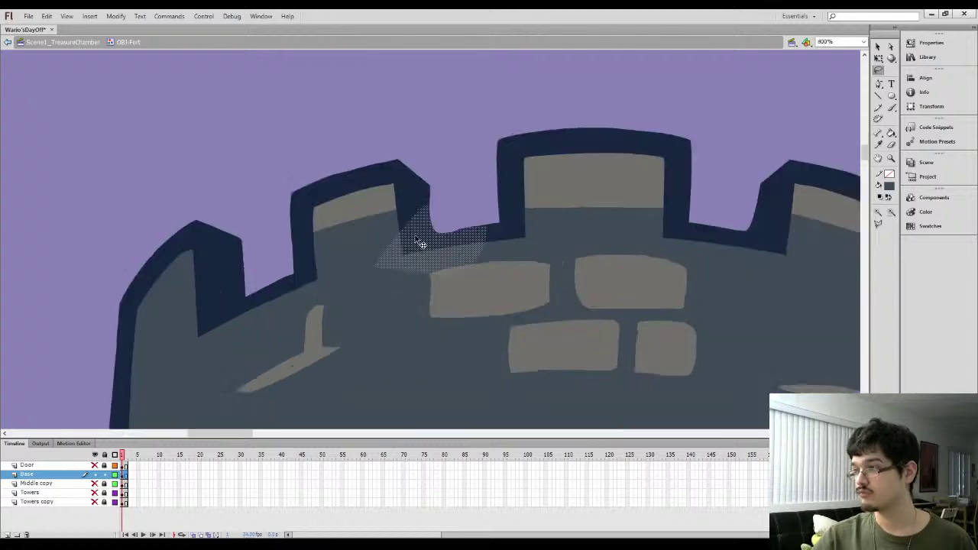
key("b")
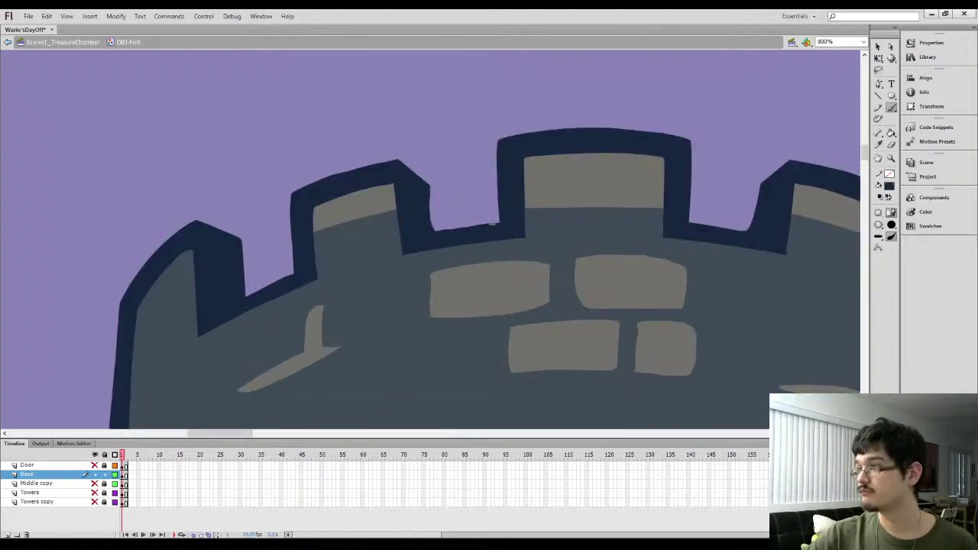
left_click_drag(630, 224, 490, 208)
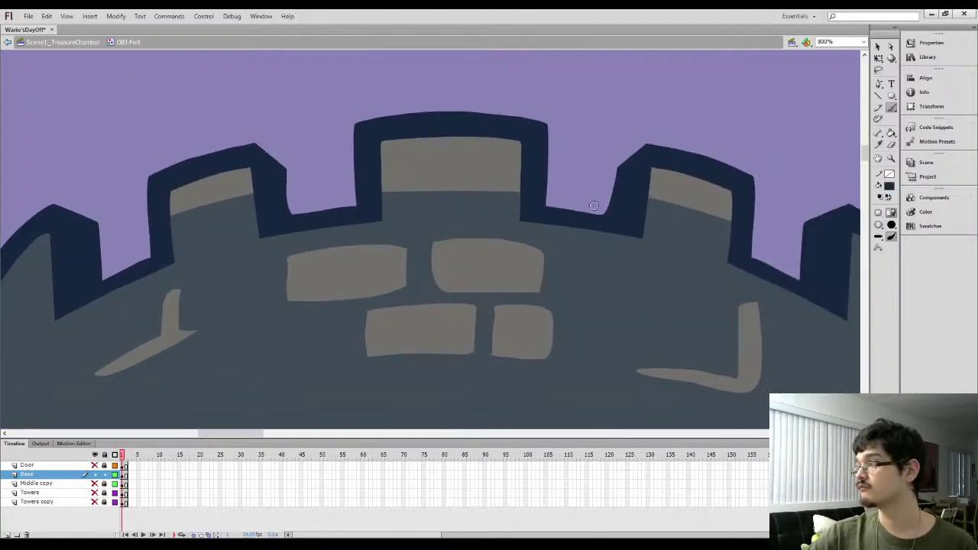
key("e")
mouse_move(607, 182)
left_mouse_down()
mouse_move(609, 214)
mouse_move(611, 187)
mouse_move(602, 211)
mouse_move(541, 209)
mouse_move(612, 218)
left_mouse_up()
key("b")
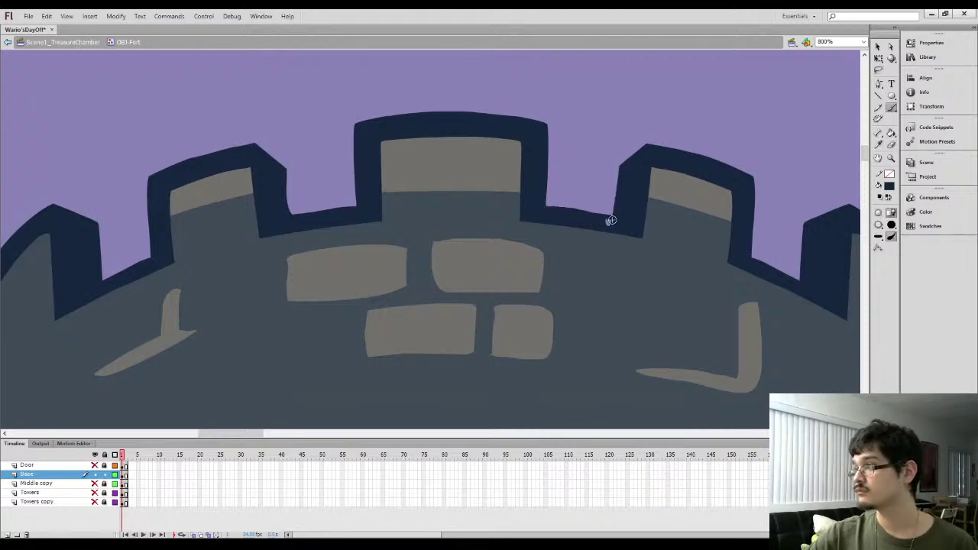
key("k")
left_click(609, 220)
key("e")
left_click_drag(287, 150, 290, 220)
key("b")
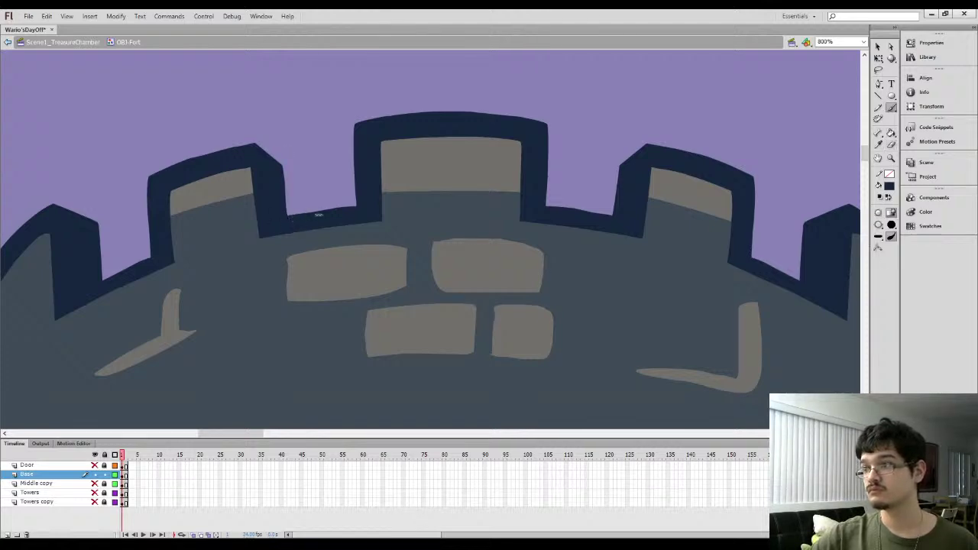
Show the Middle copy layer again and brush-touch up the left crenel outline at 400%
key("ctrl+minus")
key("ctrl+minus")
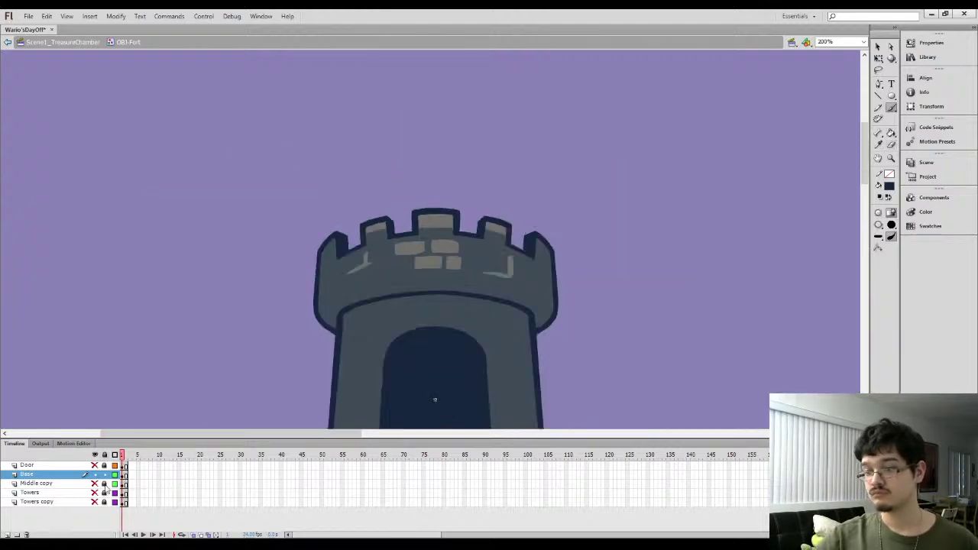
left_click(95, 483)
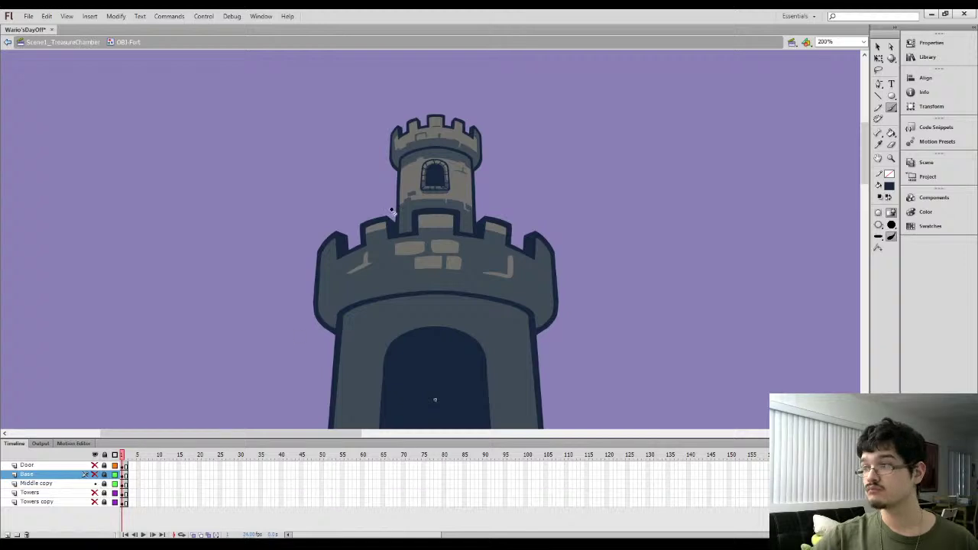
key("ctrl+equal")
key("b")
left_click_drag(345, 191, 358, 252)
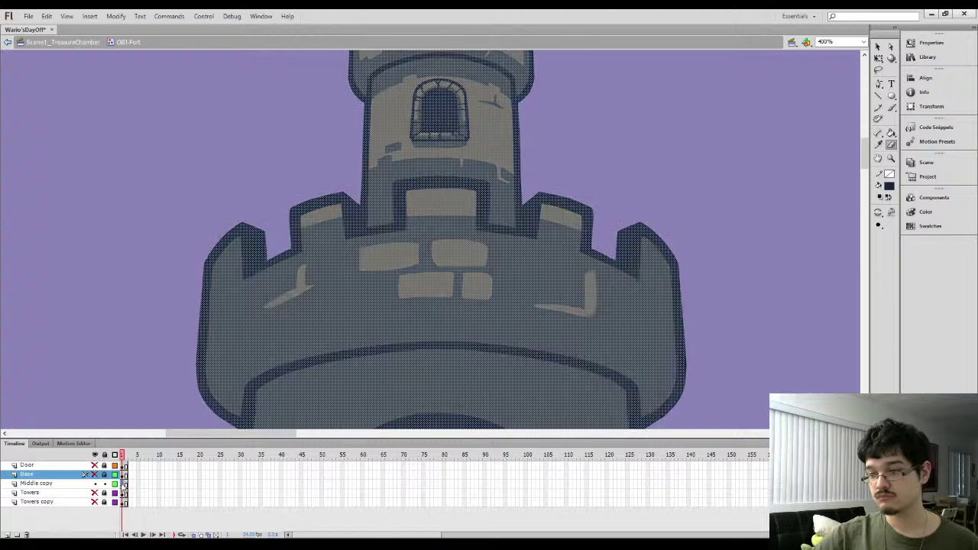
On Middle copy, paint the left and right crenel gaps and erase the outlines beside them
left_click(36, 483)
left_click_drag(356, 188, 356, 229)
left_click_drag(528, 252, 526, 249)
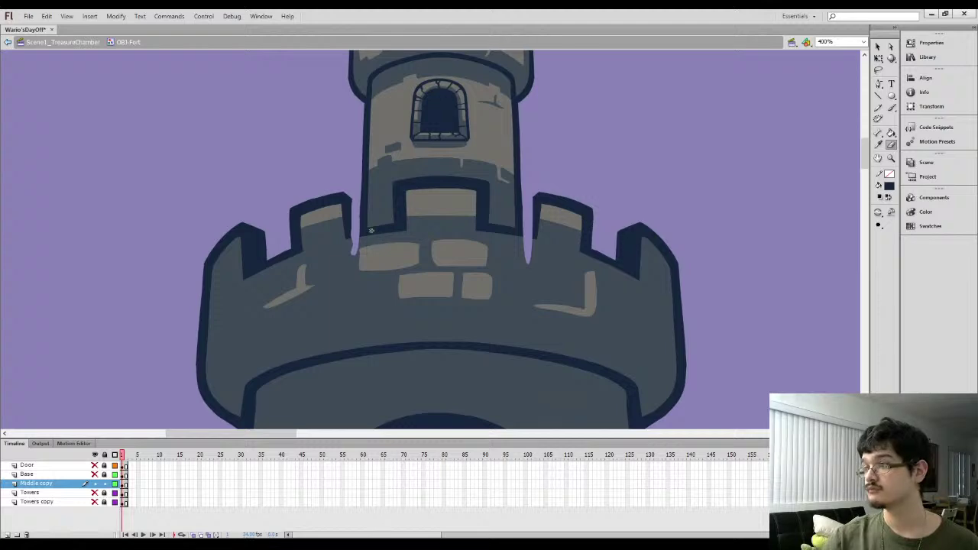
left_click_drag(355, 232, 373, 224)
mouse_move(503, 222)
left_mouse_down()
mouse_move(526, 226)
mouse_move(507, 224)
left_mouse_up()
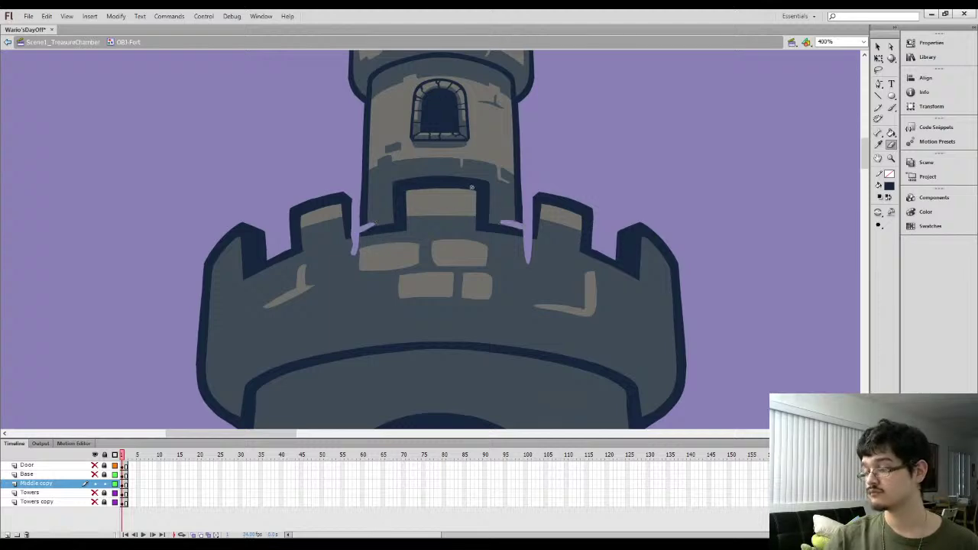
Try navy, slate and sampled brick-grey fills on the castle body, then undo them
left_click(397, 197)
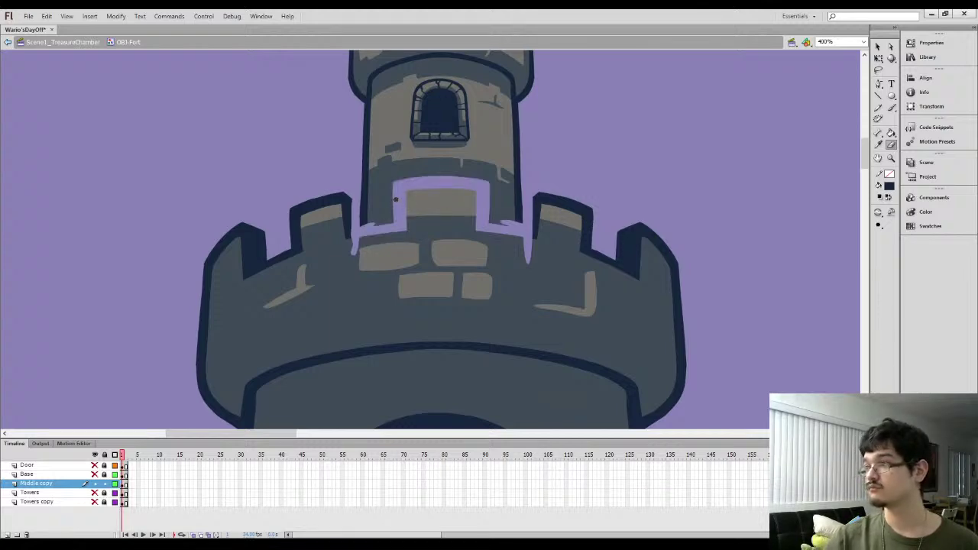
left_click(323, 228)
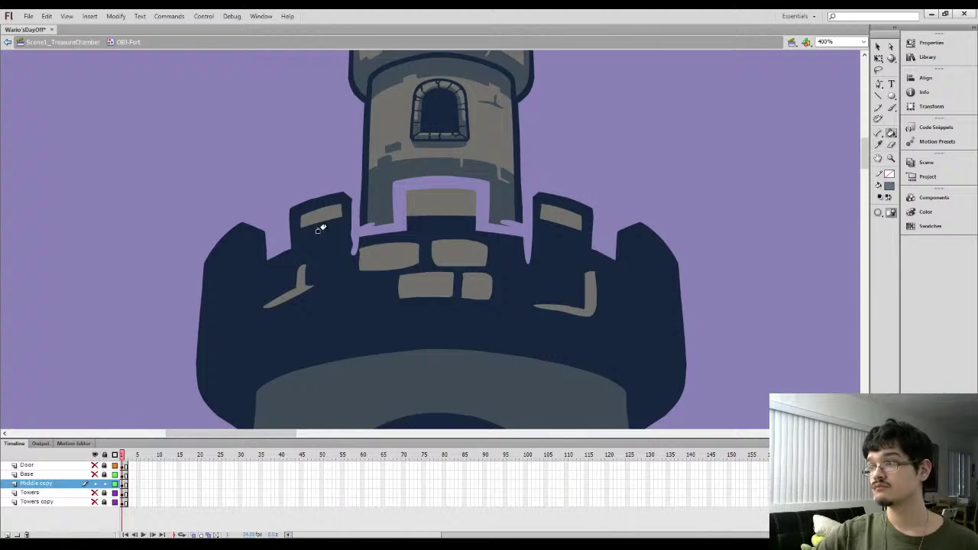
left_click(359, 316)
key("i")
left_click(379, 256)
left_click(359, 329)
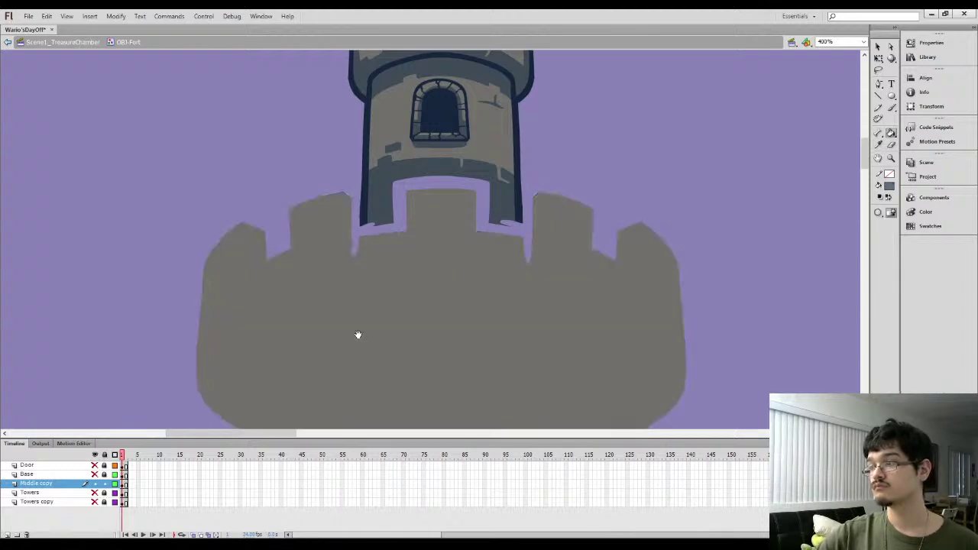
left_click_drag(364, 335, 405, 139)
left_click_drag(423, 238, 412, 116)
key("ctrl+z")
key("ctrl+z")
key("ctrl+z")
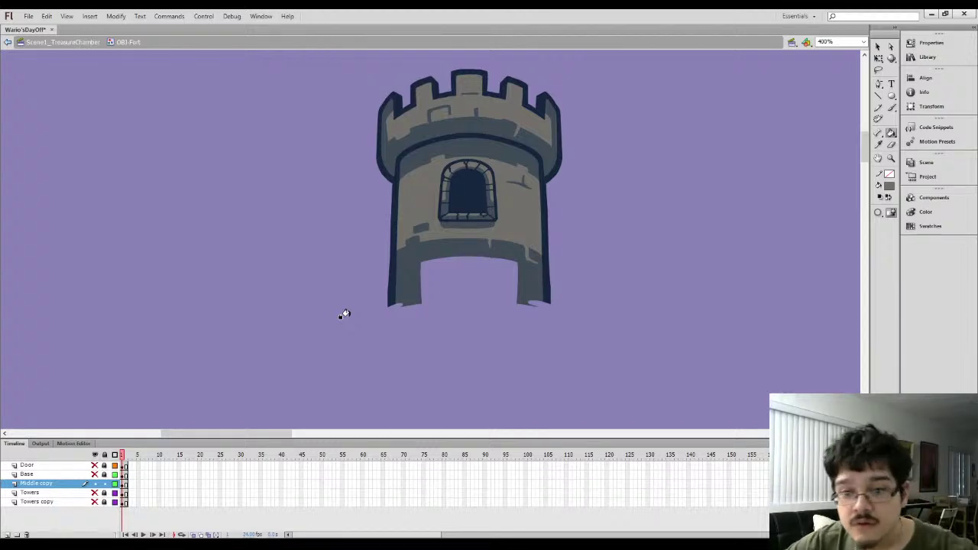
Brush a dark wall line down the middle tower's left side
key("l")
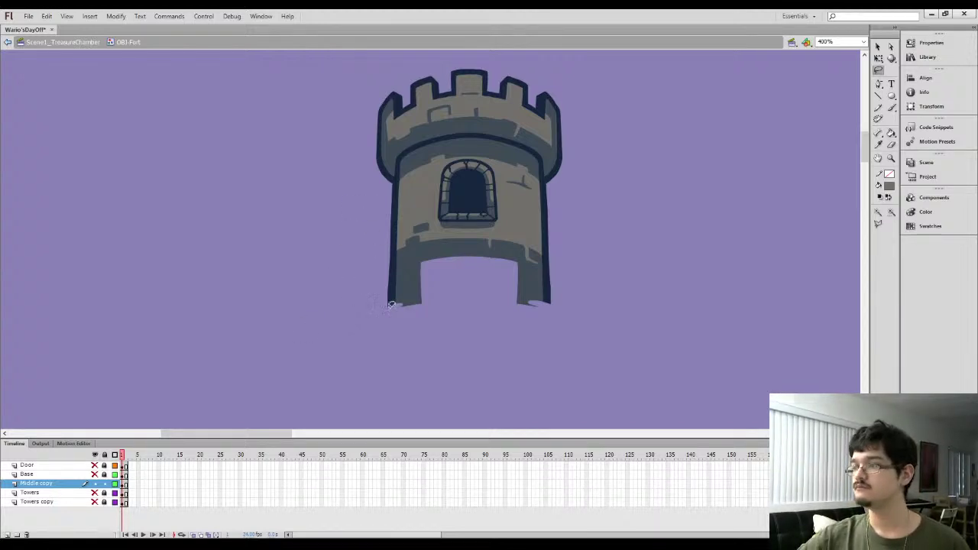
key("b")
mouse_move(388, 299)
left_mouse_down()
mouse_move(380, 356)
mouse_move(384, 272)
mouse_move(376, 364)
mouse_move(385, 274)
mouse_move(382, 306)
left_mouse_up()
key("e")
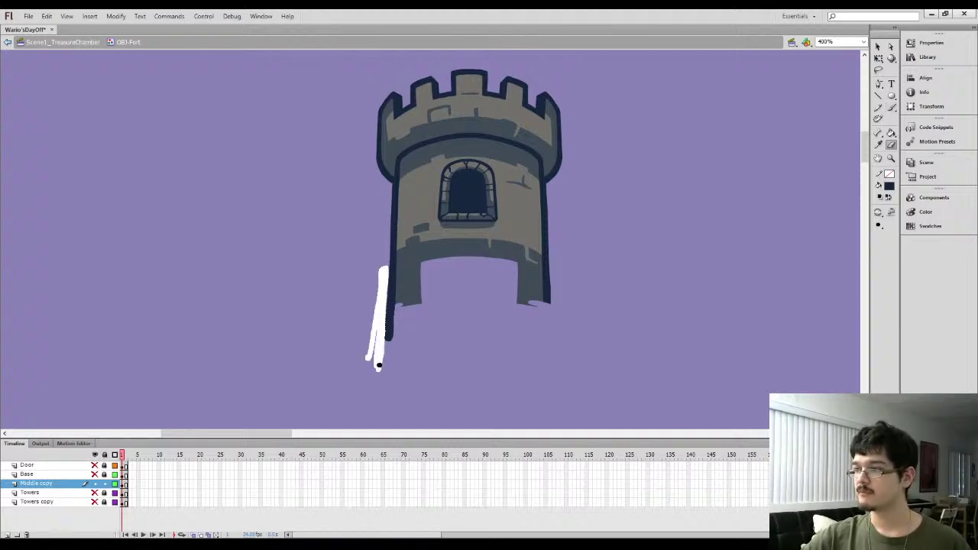
Trim the left wall stroke and brush a matching dark line down the tower's right side
left_click_drag(379, 365, 379, 368)
key("b")
mouse_move(547, 286)
left_mouse_down()
mouse_move(547, 356)
mouse_move(564, 300)
mouse_move(556, 260)
mouse_move(553, 353)
left_mouse_up()
key("e")
key("l")
left_click_drag(509, 301, 523, 320)
key("ctrl+=")
left_click(438, 313)
left_click_drag(483, 277, 496, 280)
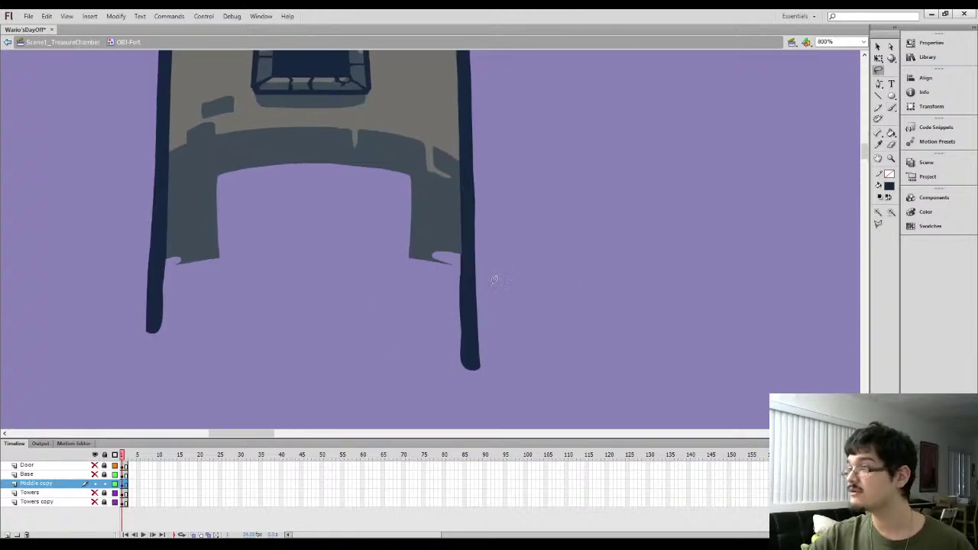
Close off the arch bottom with a brush line and fill the opening dark grey
key("b")
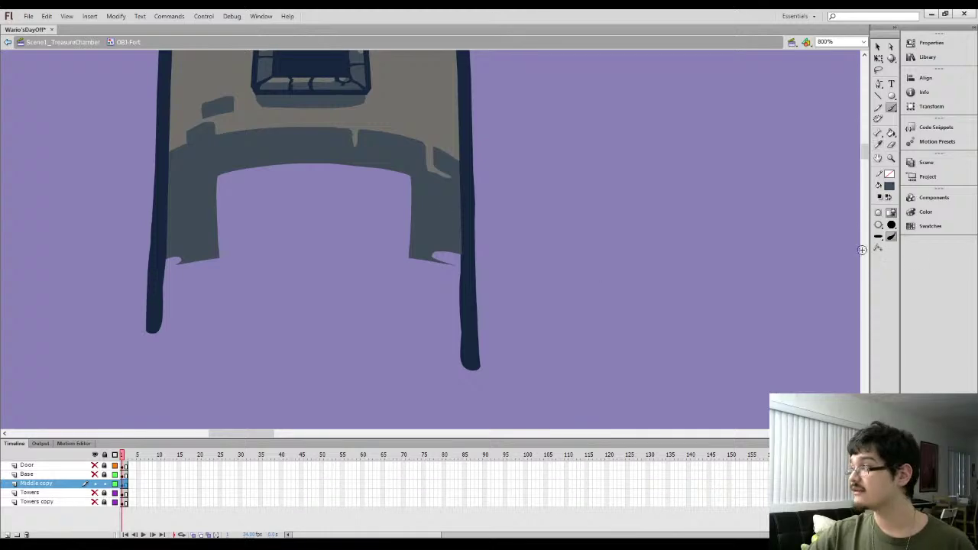
mouse_move(157, 324)
left_mouse_down()
mouse_move(468, 322)
mouse_move(430, 319)
mouse_move(429, 309)
left_mouse_up()
key("k")
left_click(407, 291)
Delete the strip and line tails below the tower's new flat bottom edge
key("q")
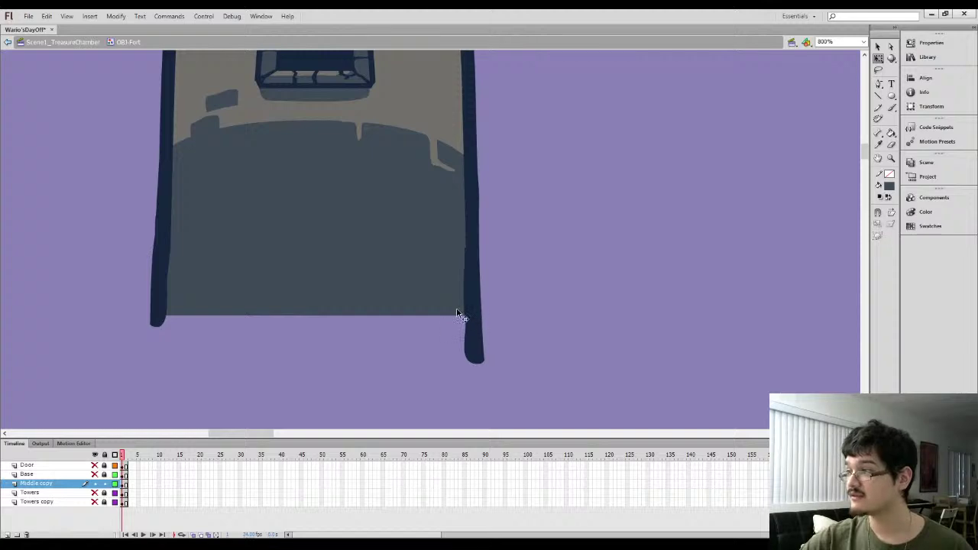
left_click_drag(527, 234, 536, 249)
key("a")
left_click_drag(447, 248, 447, 314)
left_click(379, 362)
left_click(878, 46)
left_click_drag(135, 415, 528, 331)
key("Delete")
Check the lower left and right strips of the tower fill, then unhide the Towers layer
key("ctrl+minus")
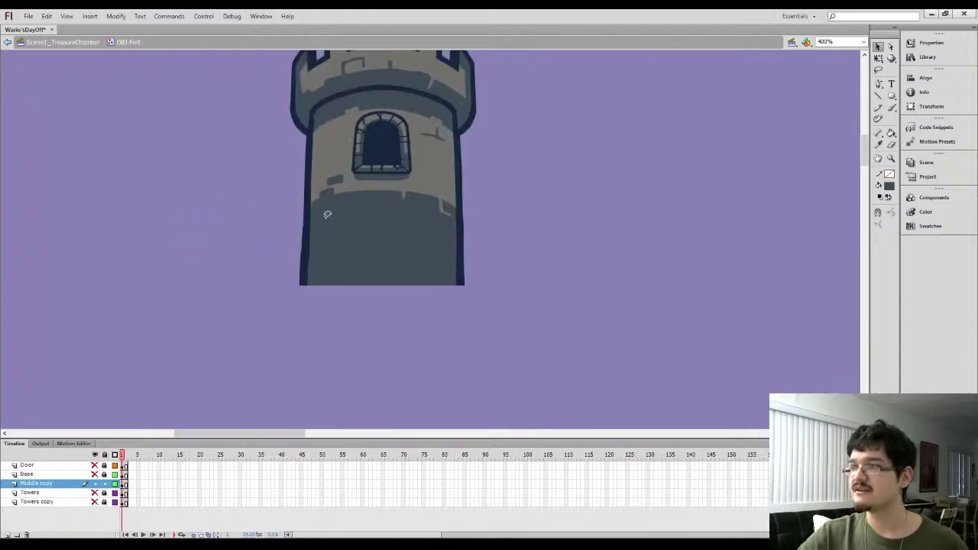
left_click_drag(293, 208, 329, 290)
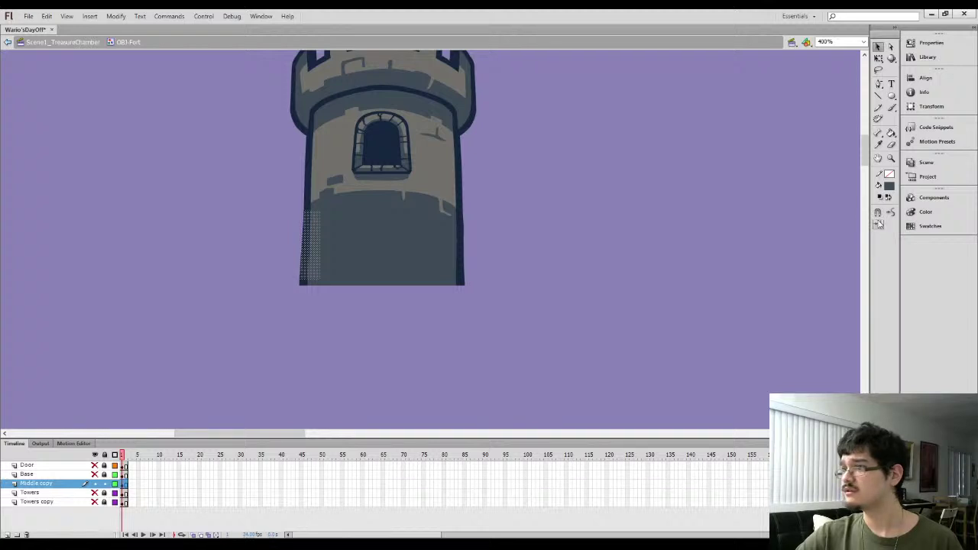
left_click(533, 197)
left_click_drag(463, 223, 454, 287)
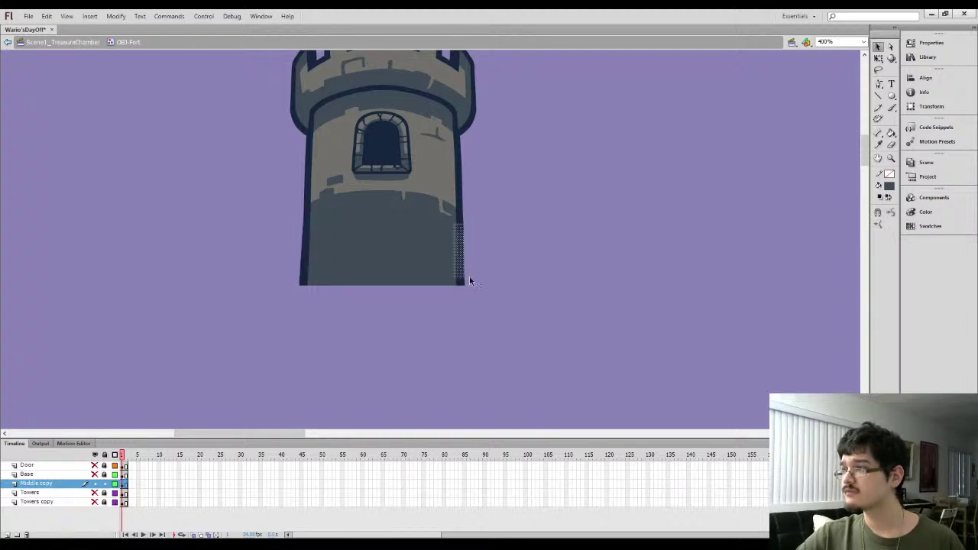
left_click(716, 274)
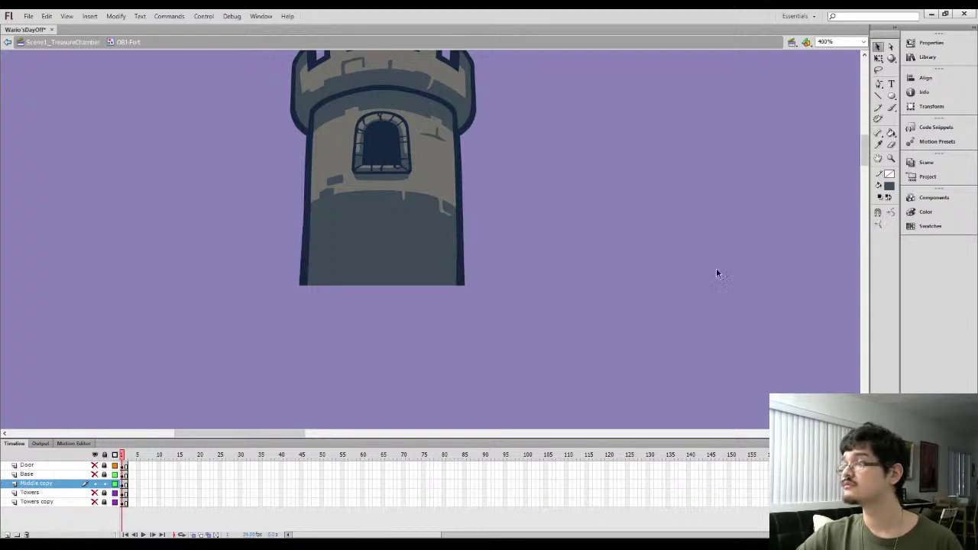
left_click(95, 493)
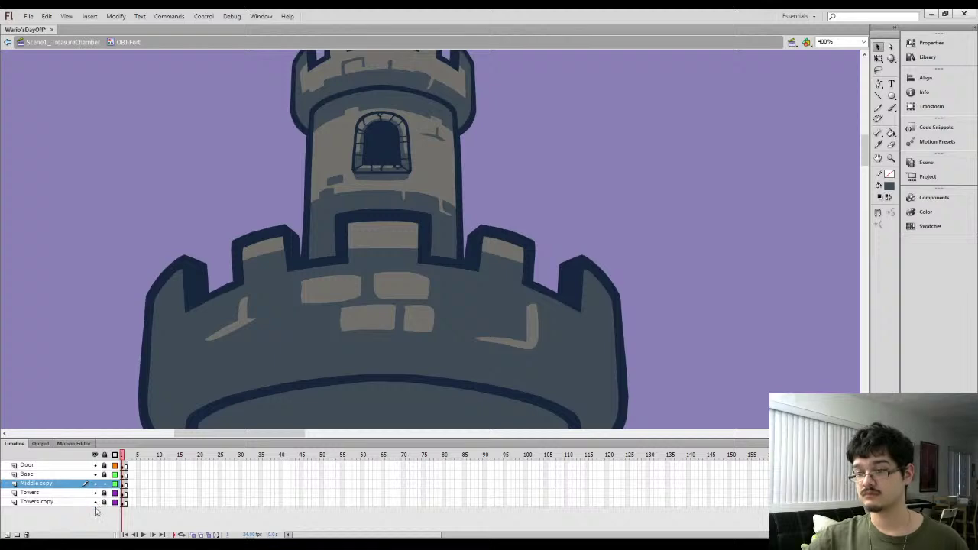
Unhide Towers copy and rename the Middle copy layer to 'Middle'
left_click(95, 501)
key("ctrl+minus")
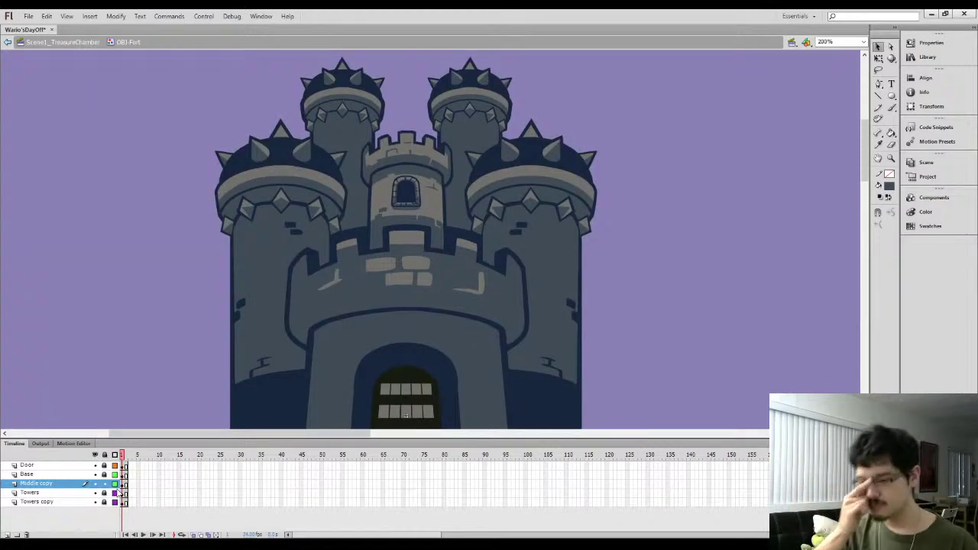
double_click(42, 484)
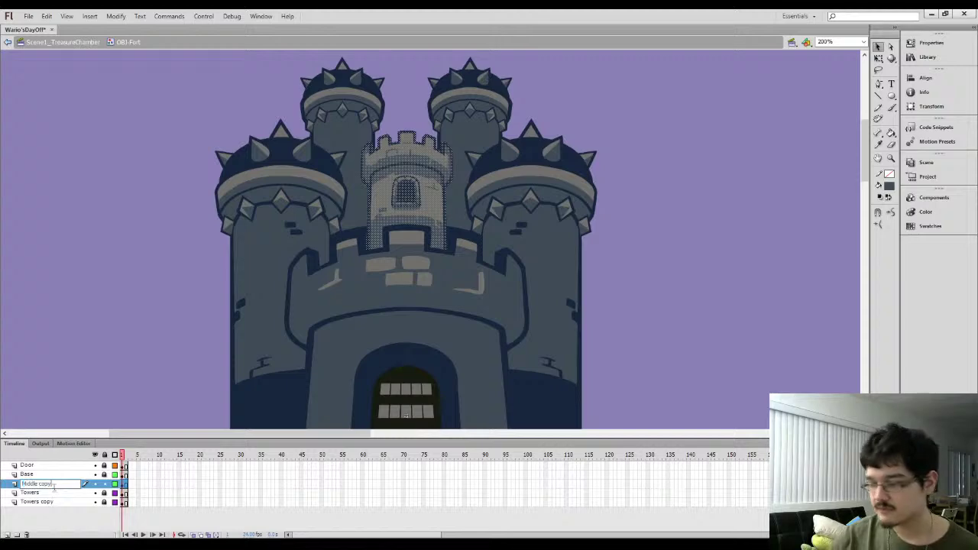
key("Return")
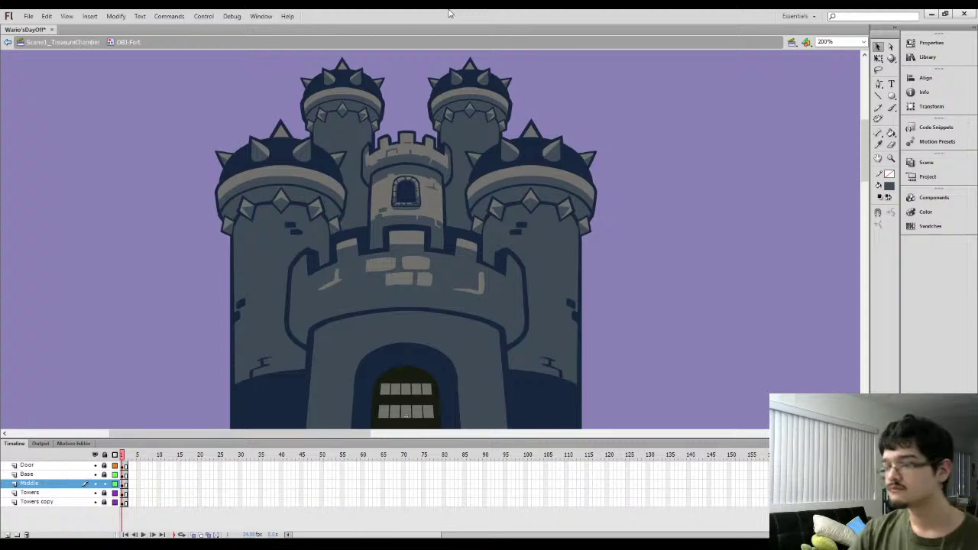
Lock Middle, select frame 2, and rearrange layer locks so Base stays locked
key("ctrl+minus")
left_click(105, 484)
mouse_move(126, 502)
left_mouse_down()
mouse_move(127, 466)
mouse_move(128, 516)
left_mouse_up()
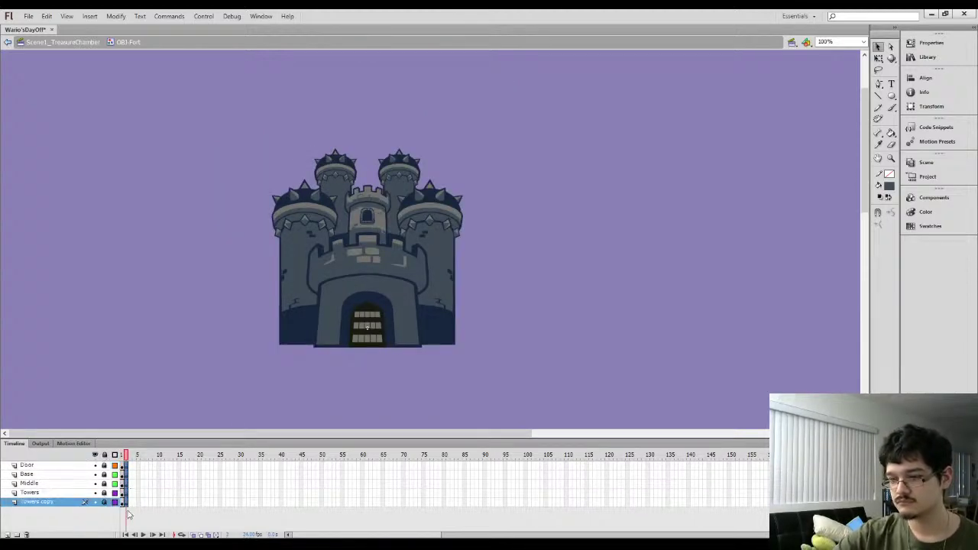
left_click(121, 485)
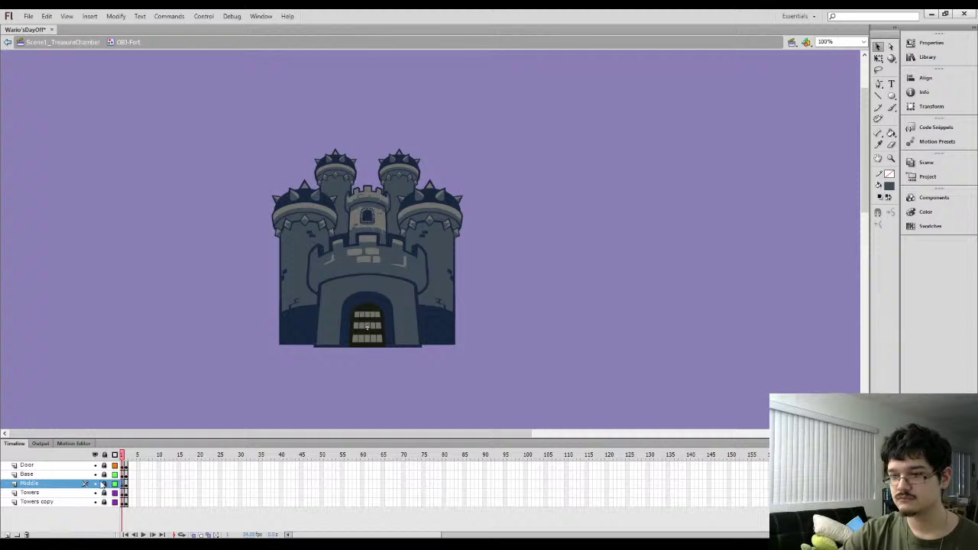
left_click(123, 474)
left_click_drag(106, 503, 104, 465)
left_click(122, 466)
left_click(105, 474)
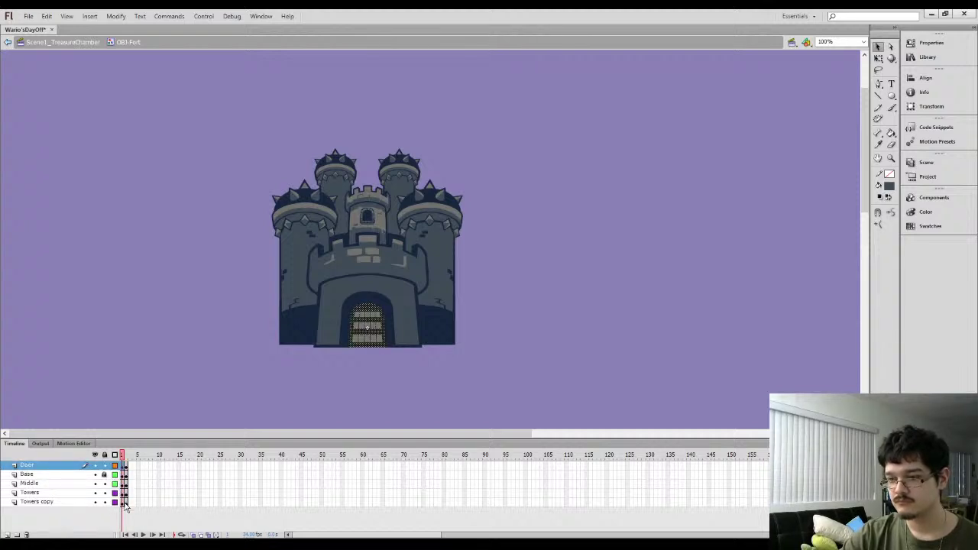
In frame 2, shift the castle artwork slightly right with Free Transform
left_click(126, 504)
left_click(126, 467, "shift")
key("q")
left_click_drag(306, 320, 312, 323)
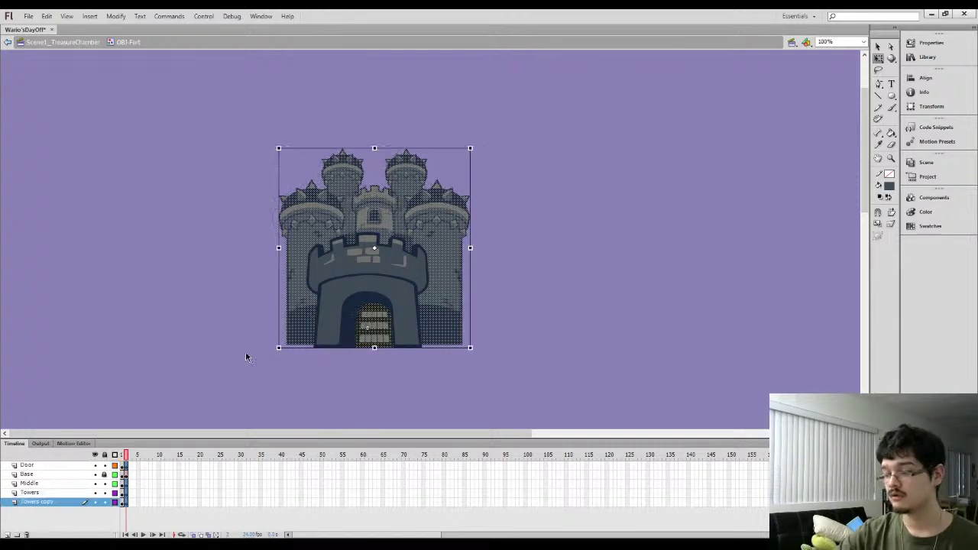
left_click(240, 360)
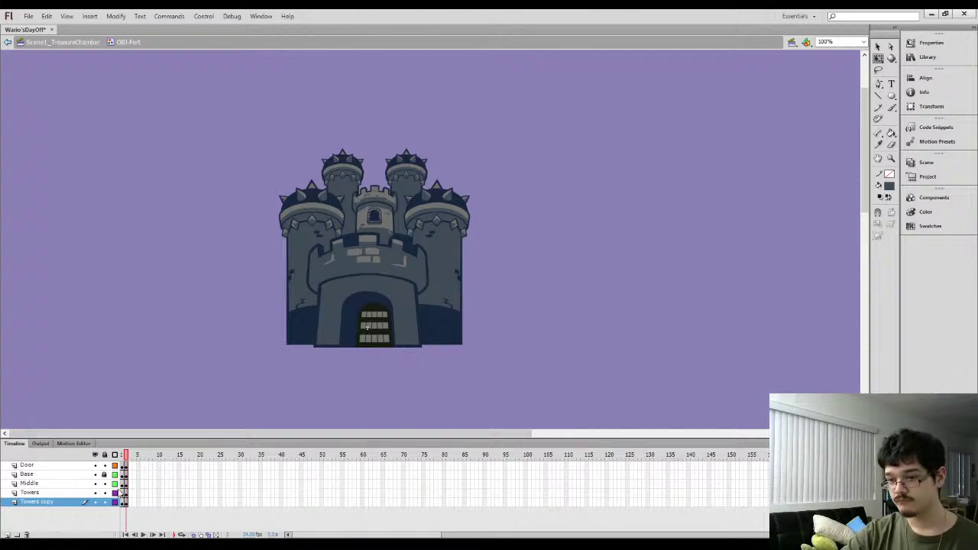
Rename the Towers copy layer to 'Back'
left_click(127, 502)
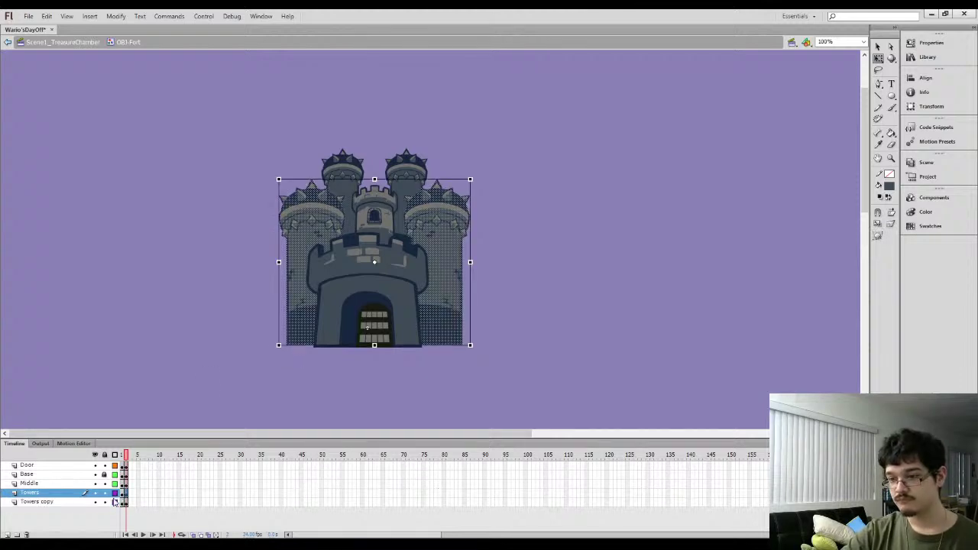
double_click(34, 503)
type("Bac")
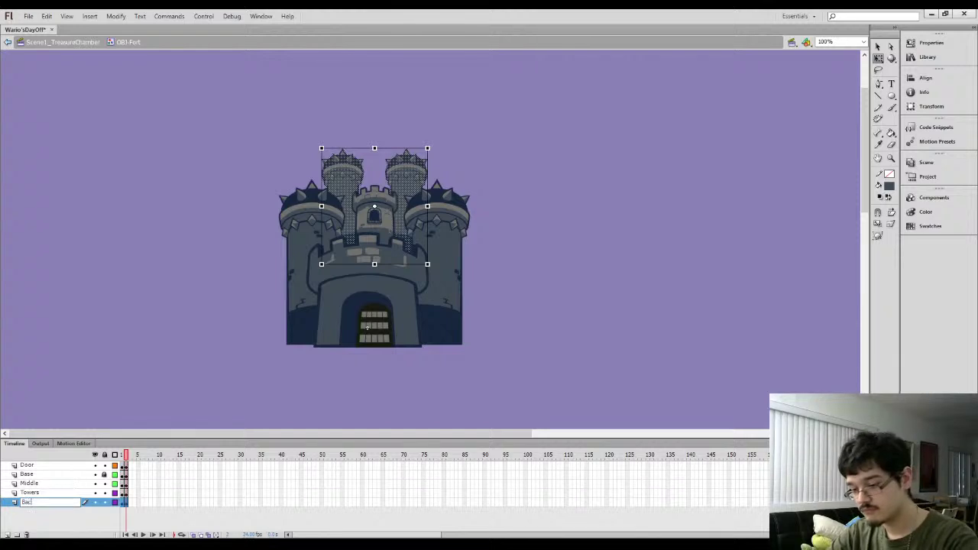
type("k")
key("Return")
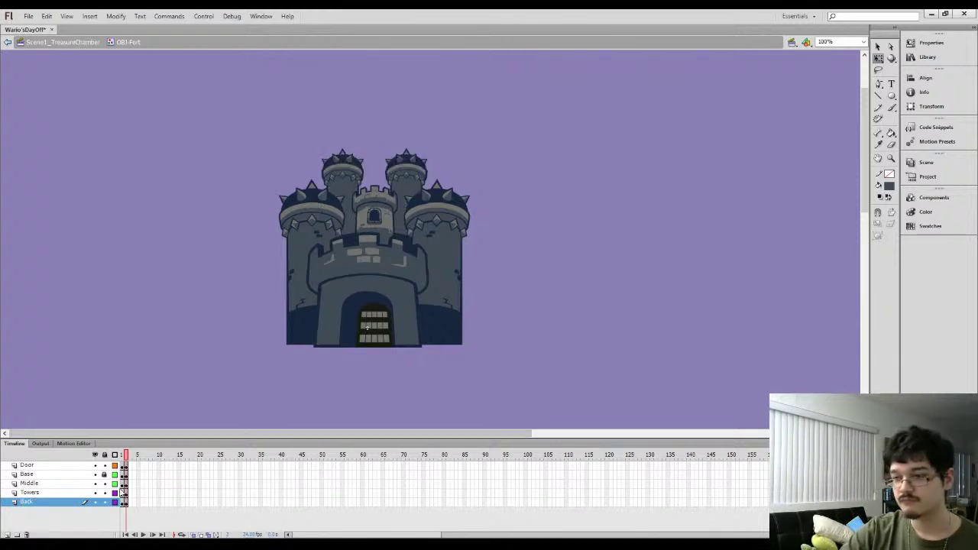
Compare the towers between frames 1 and 2
left_click(125, 493)
key("comma")
key("period")
key("comma")
key("period")
key("comma")
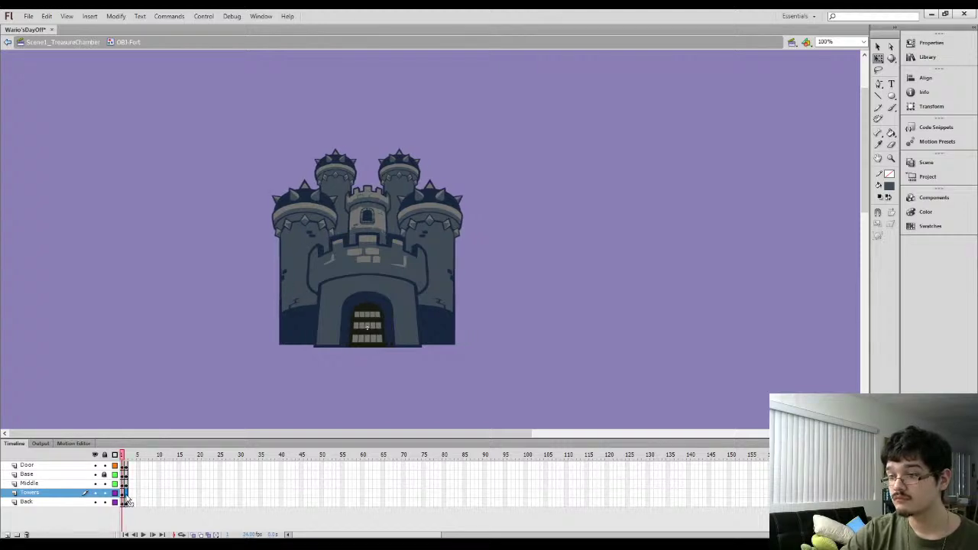
Lock all but Towers and nudge the left tower slightly left in frame 2
left_click(125, 493)
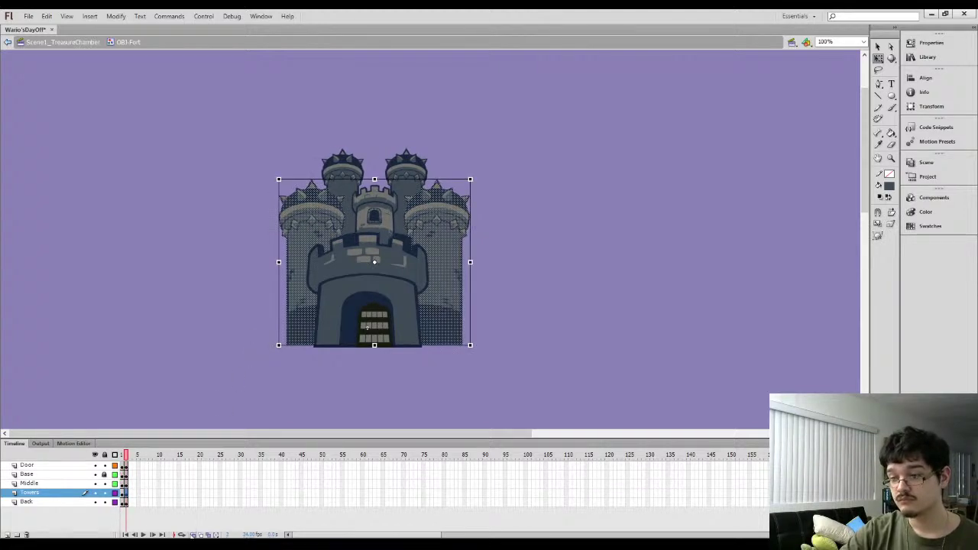
left_click(104, 456)
left_click(105, 493)
left_click(126, 494)
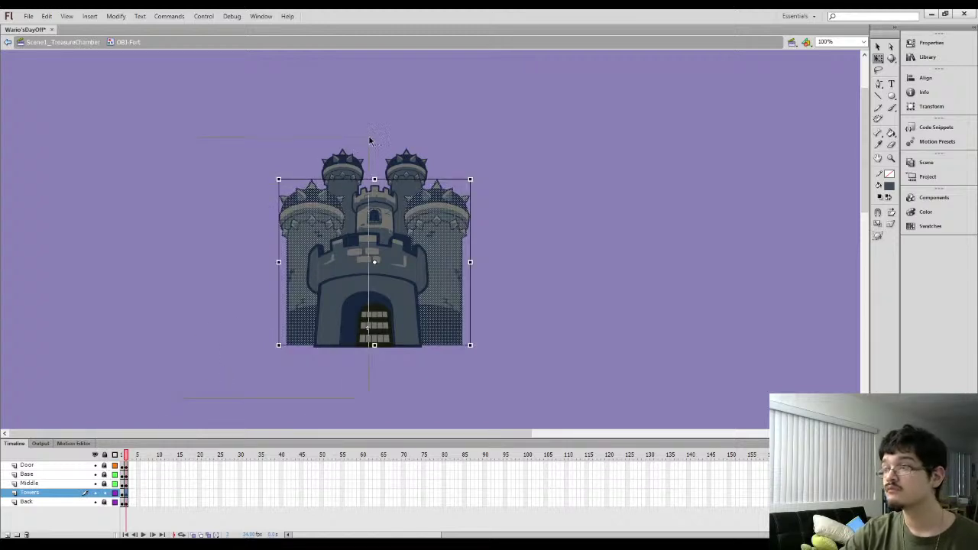
left_click(310, 259)
left_click_drag(296, 272, 292, 272)
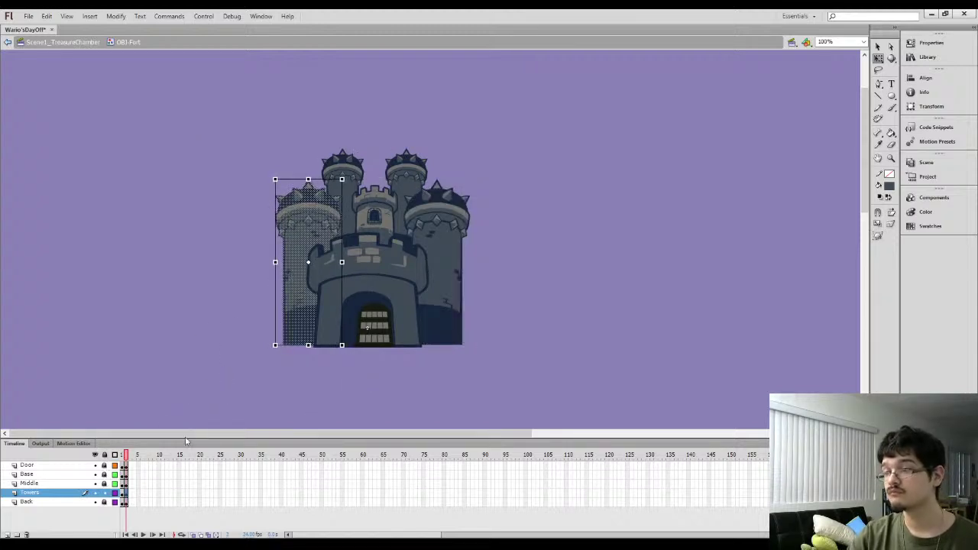
key("comma")
key("period")
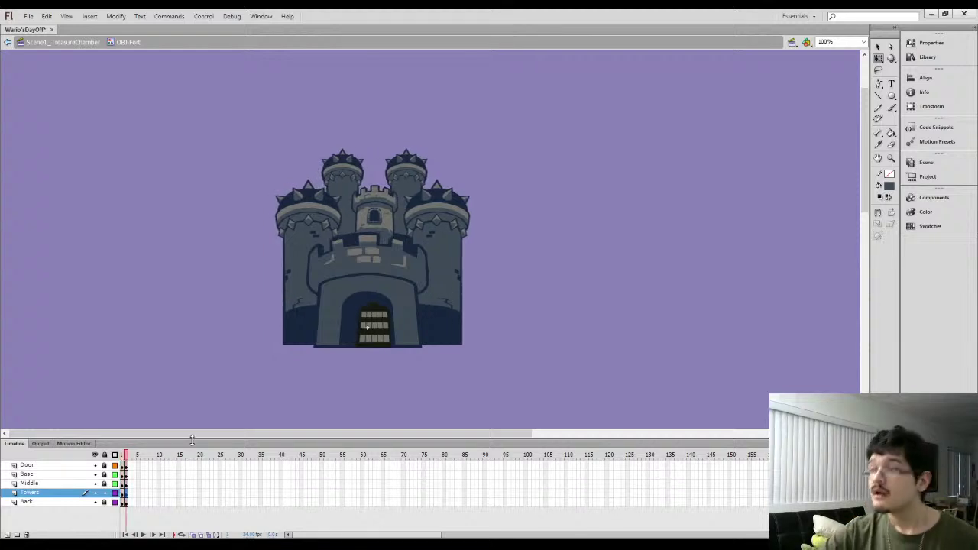
left_click(121, 484)
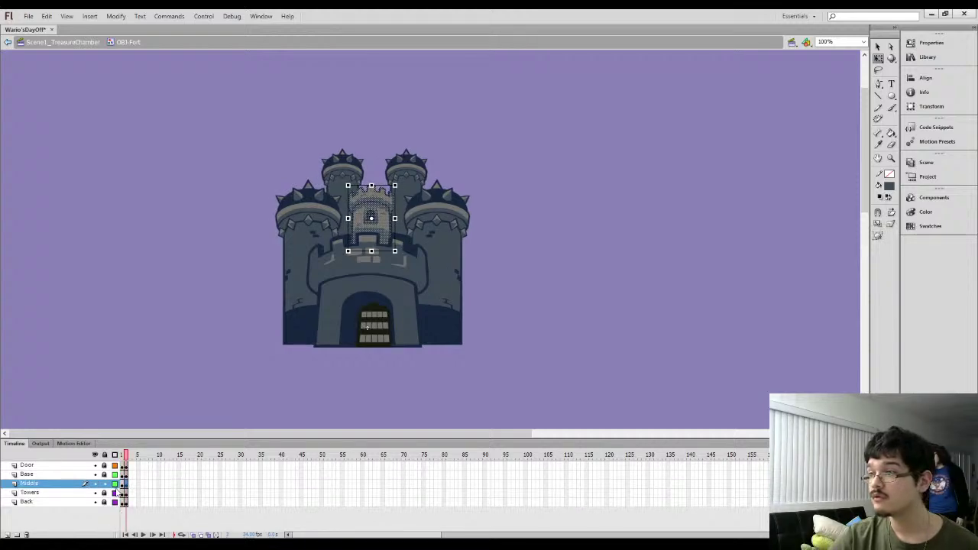
Compare frames 1 and 2 and zoom in to 400% on the middle tower
key("comma")
key("period")
key("ctrl+4")
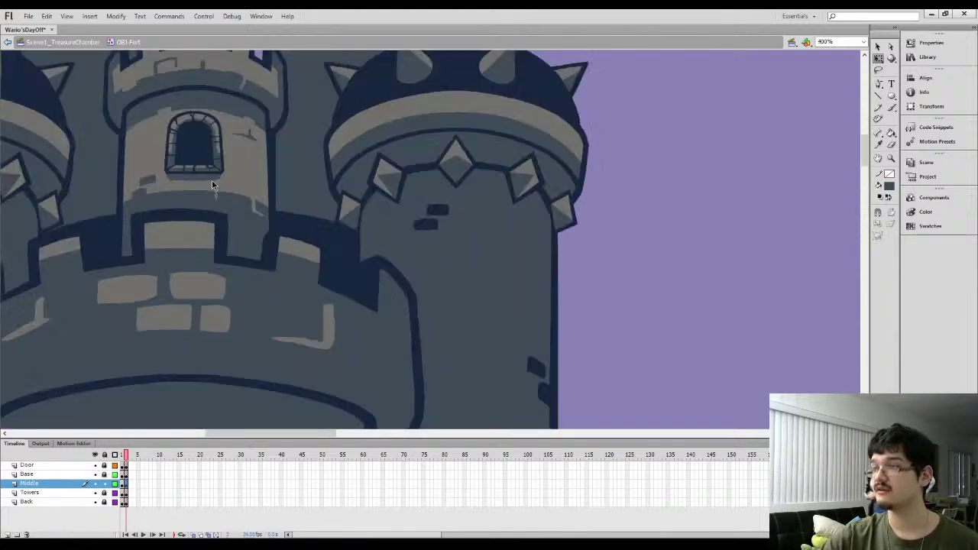
left_click(125, 484)
key("ctrl+1")
key("ctrl+4")
key("l")
left_click(529, 231)
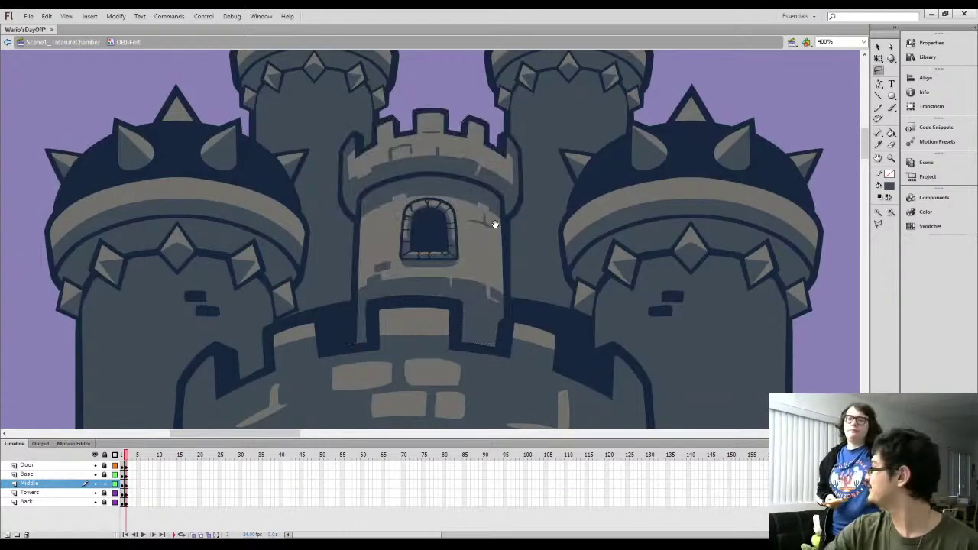
left_click_drag(432, 257, 436, 286)
Select and delete the middle tower's beige wall fill
key("q")
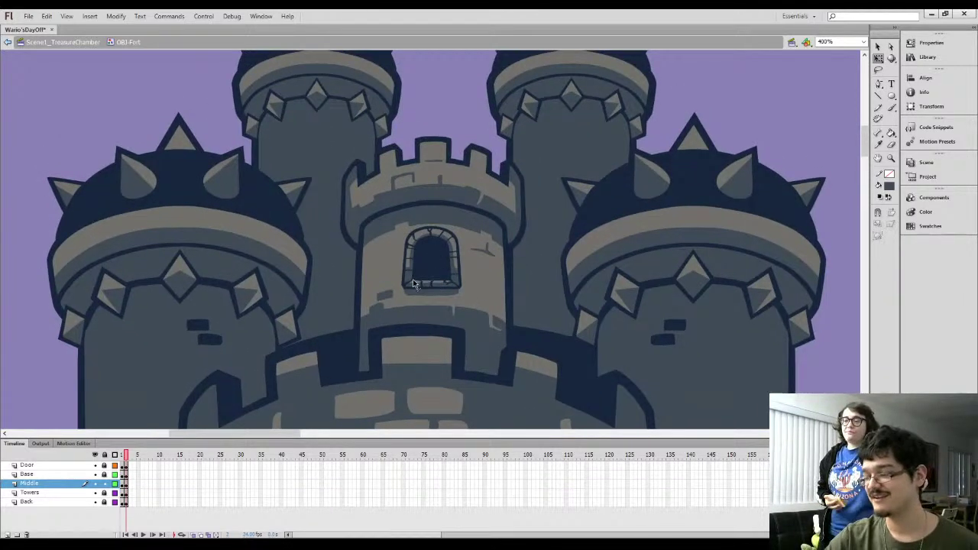
key("ctrl+=")
key("l")
key("q")
left_click(353, 274)
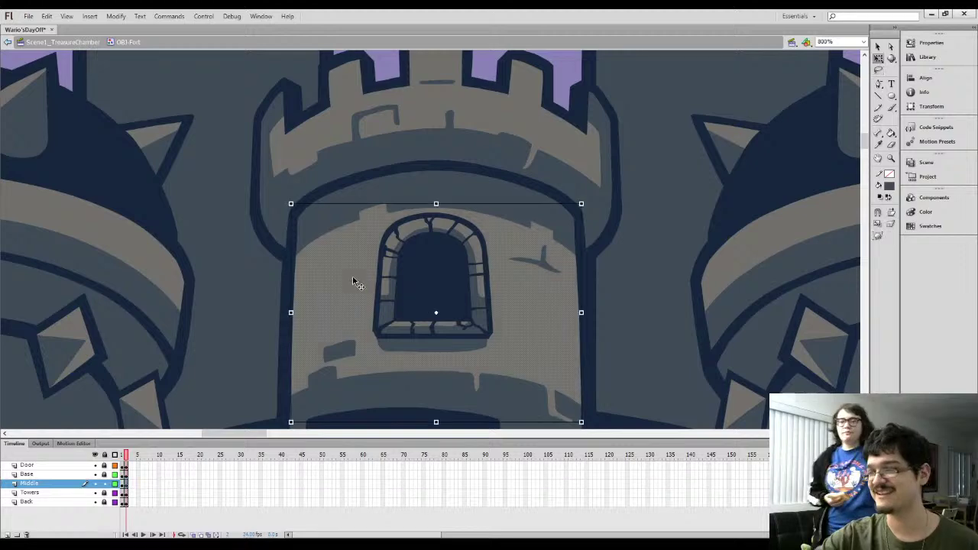
key("Delete")
Lasso the tower window and reshape it: shift left, skew, stretch taller, adjust corners
key("l")
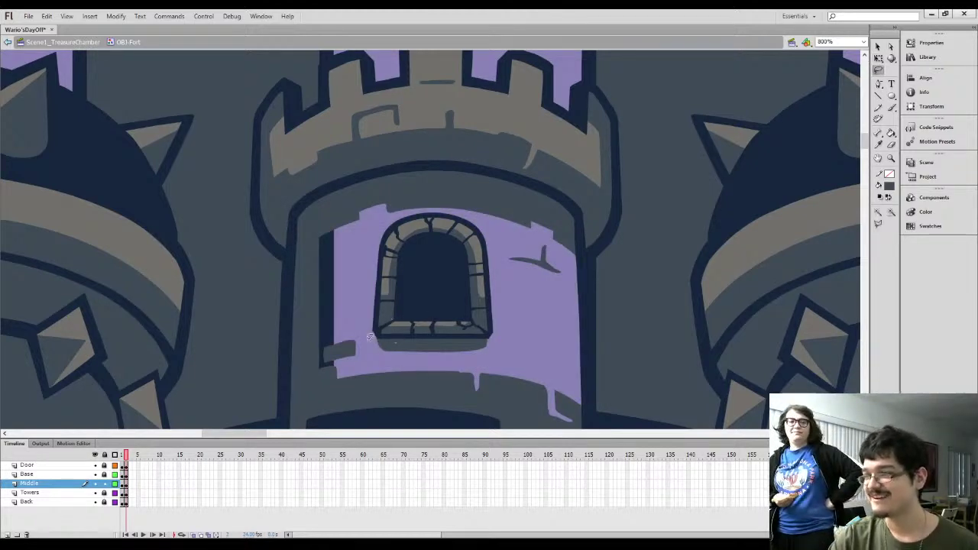
mouse_move(365, 327)
left_mouse_down()
mouse_move(374, 252)
mouse_move(394, 213)
mouse_move(473, 211)
mouse_move(495, 235)
mouse_move(506, 339)
mouse_move(487, 360)
mouse_move(372, 353)
left_mouse_up()
key("q")
left_click_drag(410, 231, 392, 229)
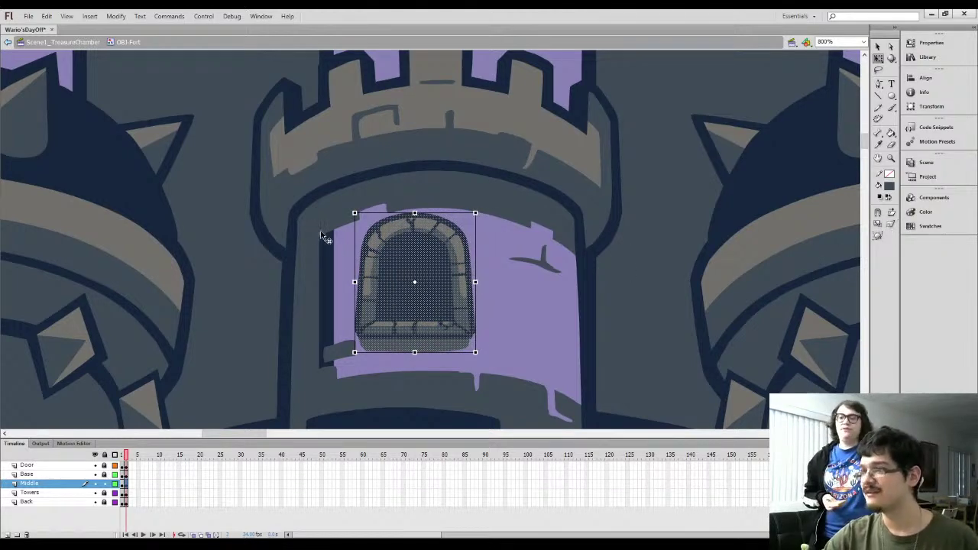
left_click_drag(351, 264, 352, 269)
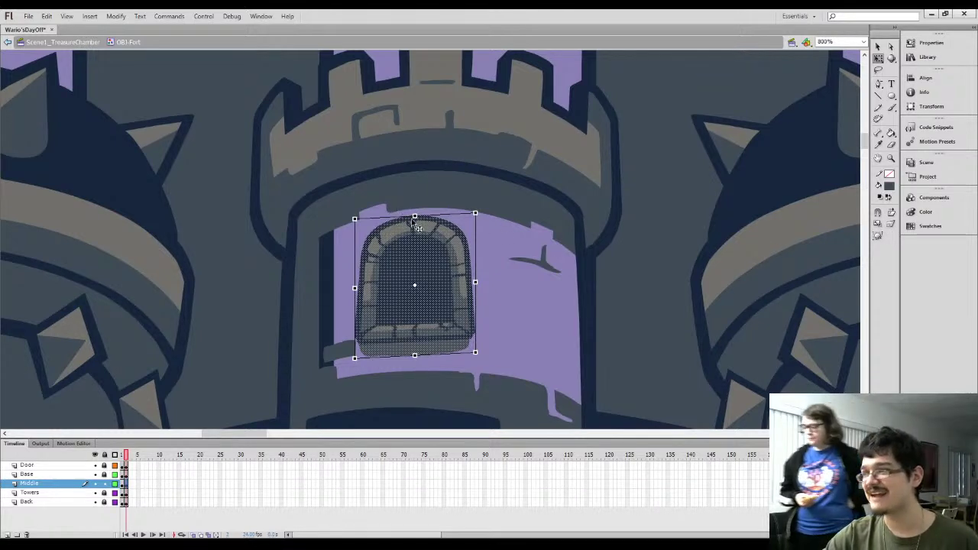
left_click_drag(413, 218, 413, 214)
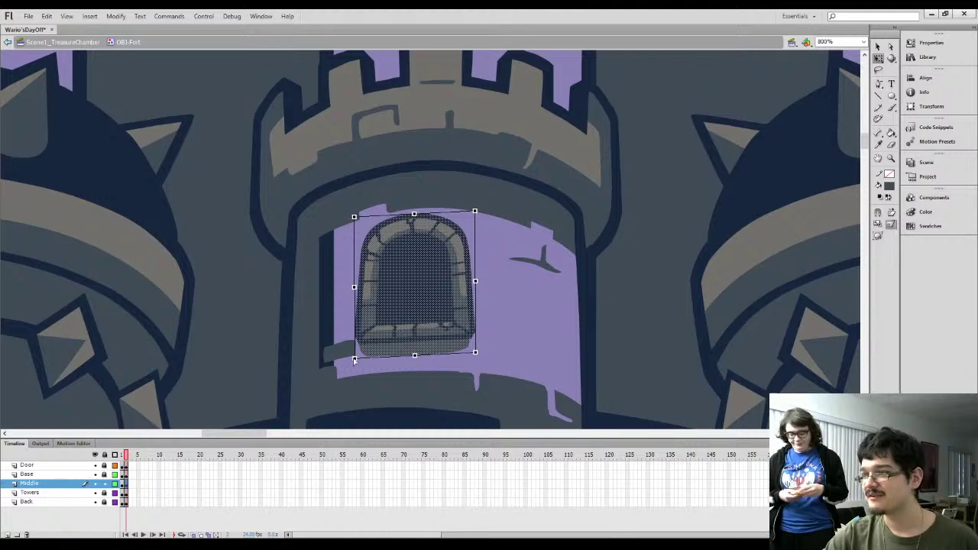
left_click_drag(353, 360, 358, 359)
left_click_drag(355, 219, 353, 214)
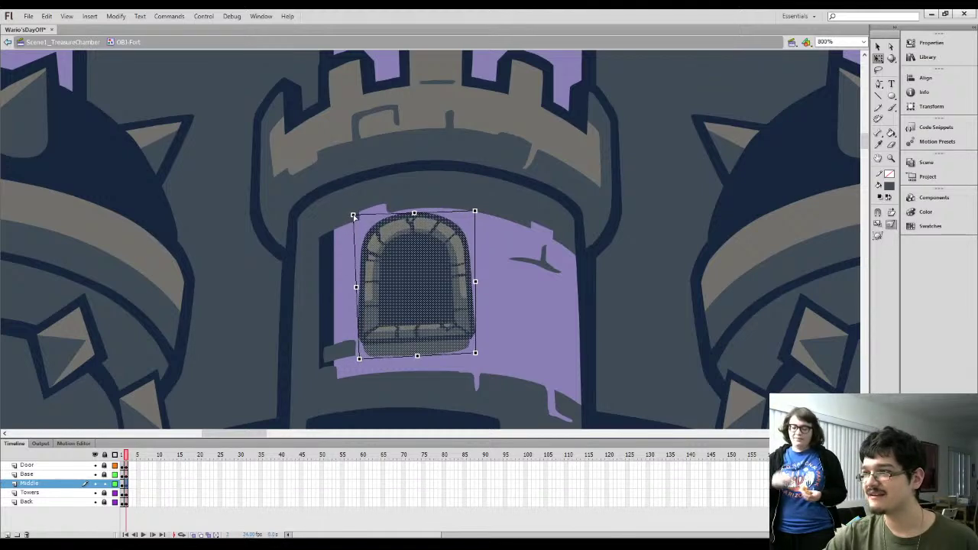
left_click_drag(415, 215, 413, 214)
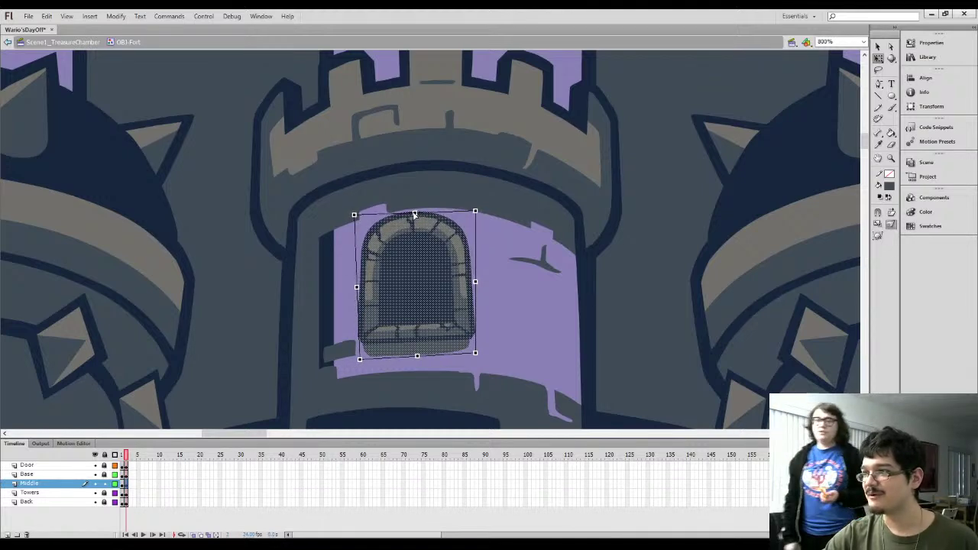
left_click(501, 307)
Try filling the gap around the window with the brick colour, then undo it
key("i")
left_click(454, 246)
left_click(453, 247)
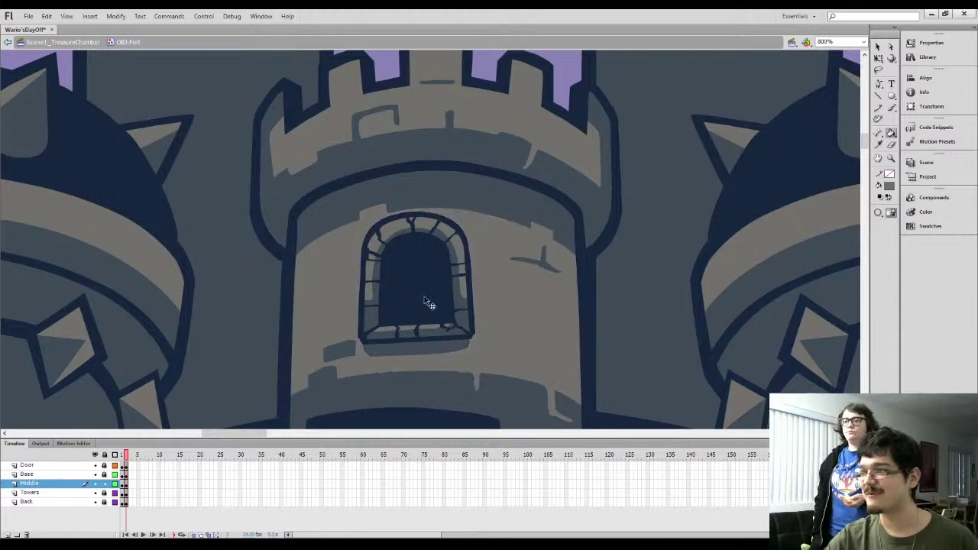
key("ctrl+minus")
key("ctrl+minus")
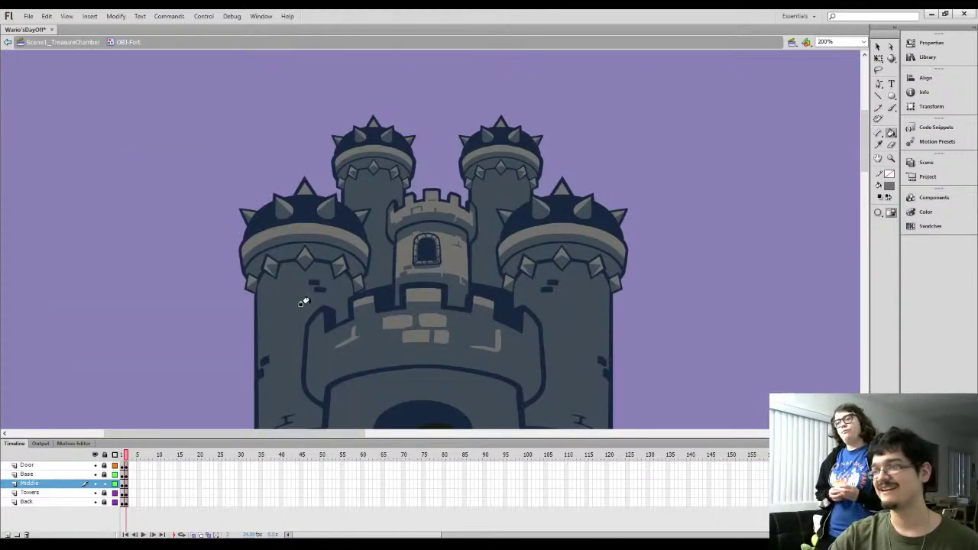
key("ctrl+z")
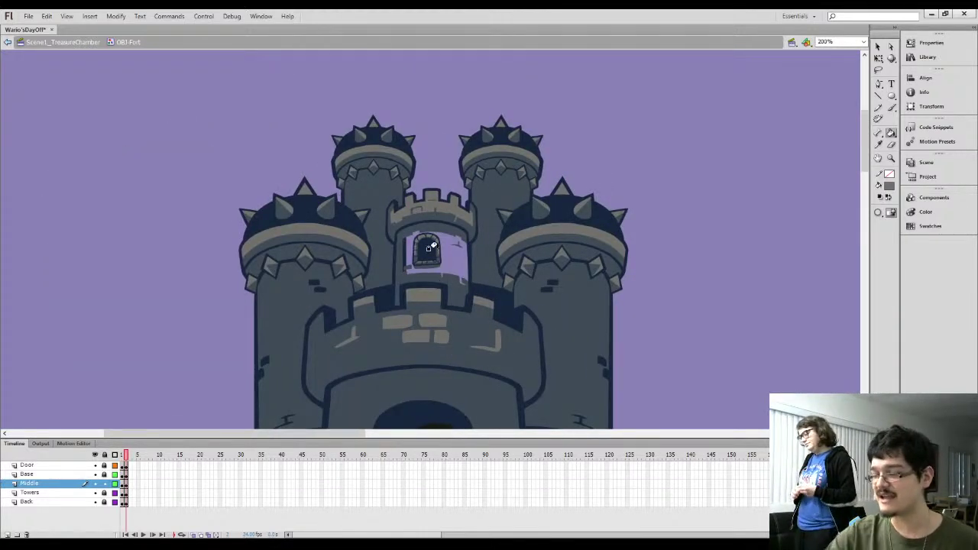
key("ctrl+equal")
key("ctrl+equal")
Re-select the window and distort its top-left corner slightly
key("l")
mouse_move(356, 325)
left_mouse_down()
mouse_move(387, 358)
mouse_move(490, 348)
mouse_move(501, 246)
mouse_move(451, 209)
mouse_move(391, 209)
left_mouse_up()
mouse_move(351, 235)
left_mouse_down()
mouse_move(343, 274)
mouse_move(355, 330)
left_mouse_up()
key("q")
left_click_drag(416, 288, 430, 336)
key("ctrl+z")
left_click(889, 225)
left_click_drag(357, 213, 361, 213)
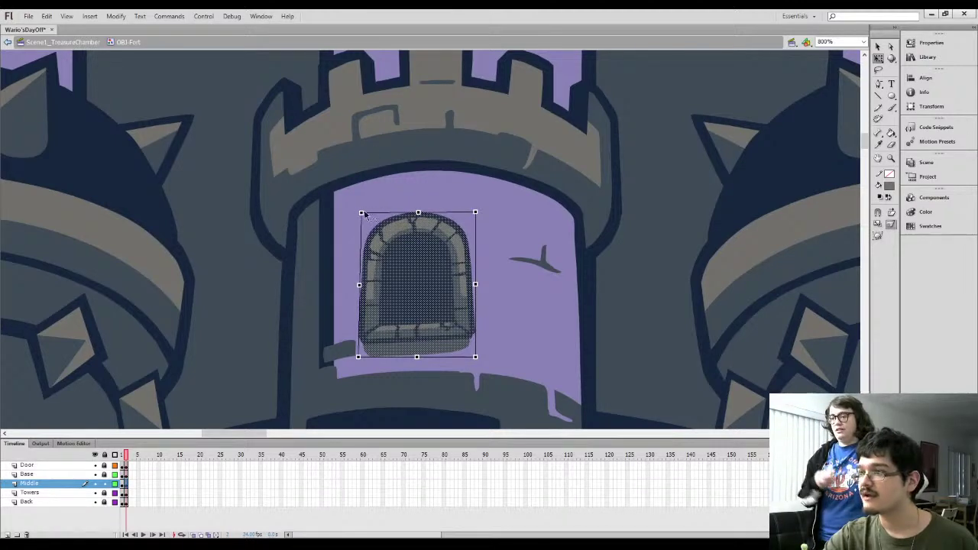
left_click(469, 201)
Fill the purple area around the window with grey
key("ctrl+minus")
key("k")
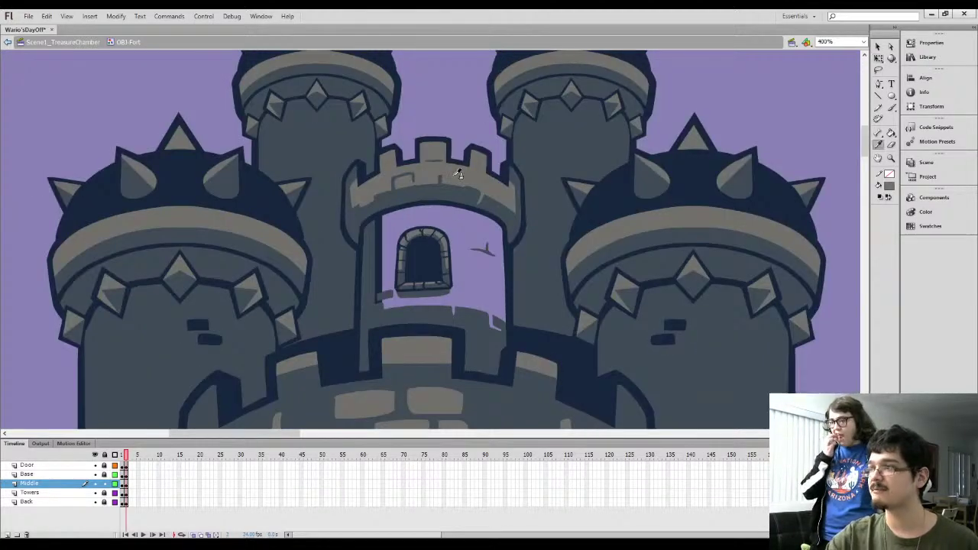
left_click(452, 226)
key("ctrl+minus")
scroll(365, 316, "down", 3)
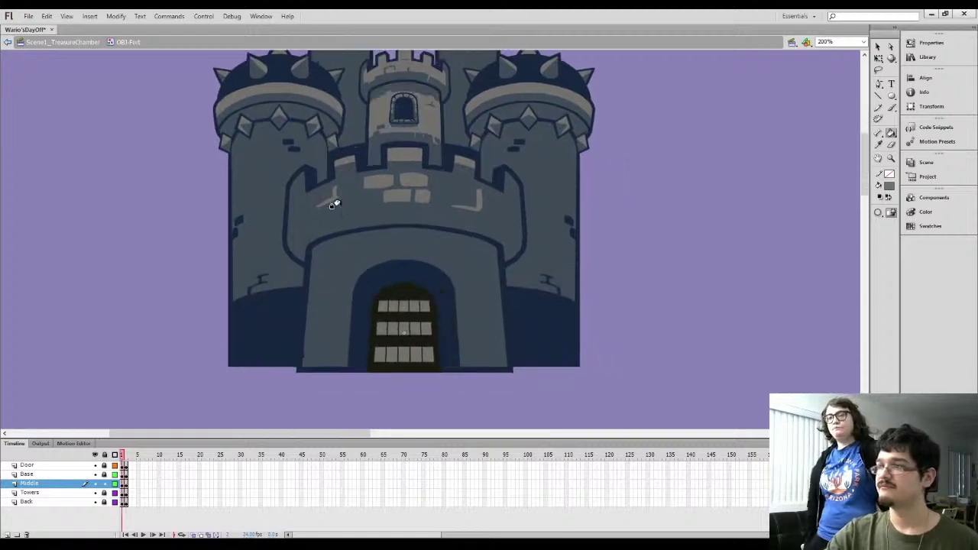
On frame 1 of the Middle layer, select the stone band and crack above the window
key("period")
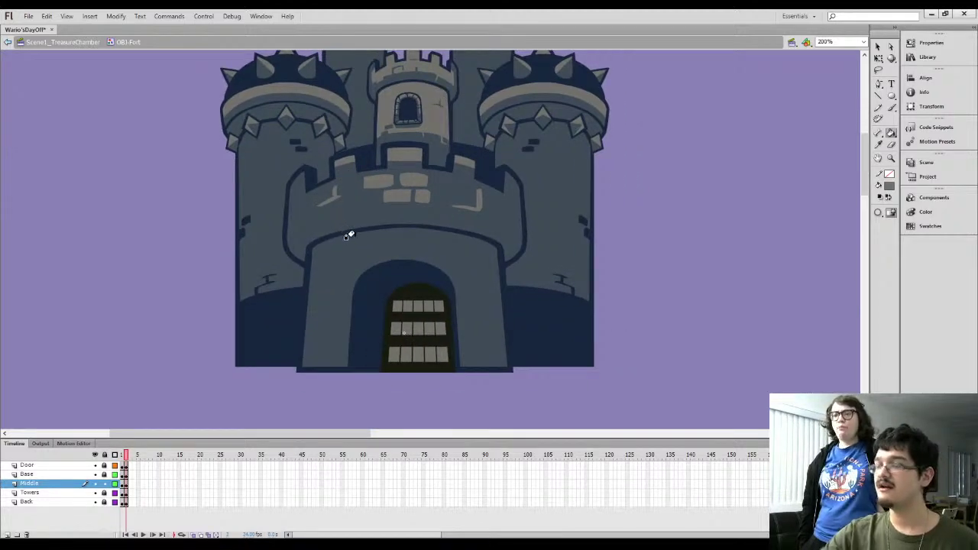
left_click(122, 485)
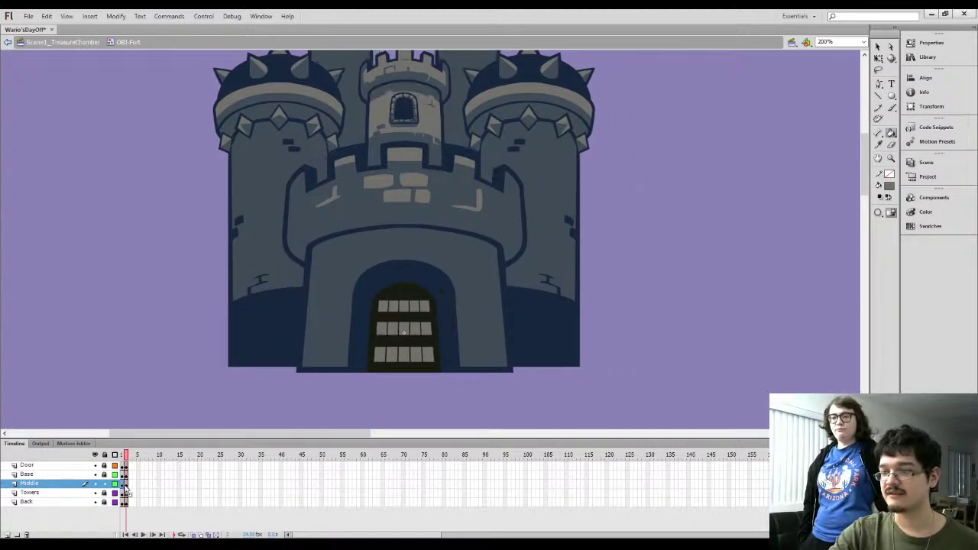
key("period")
key("ctrl+equal")
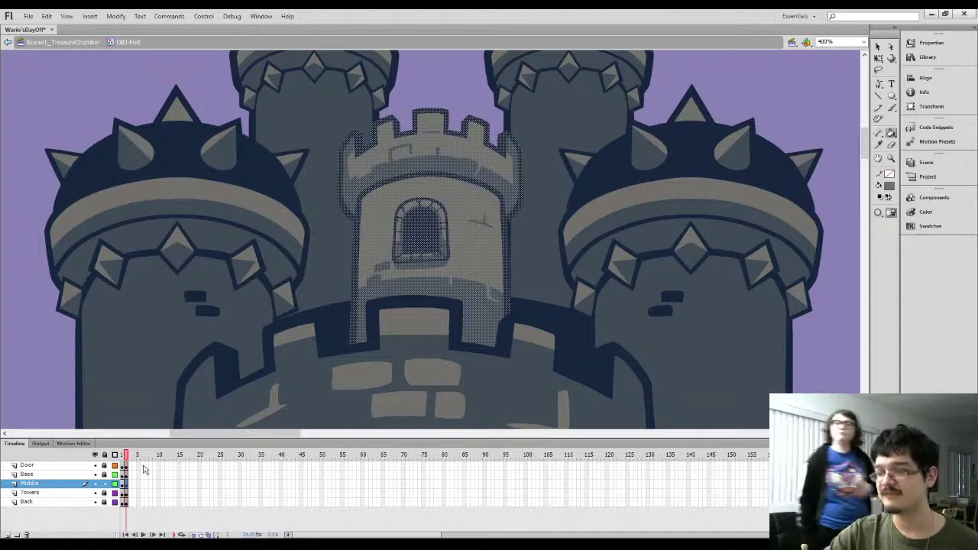
key("comma")
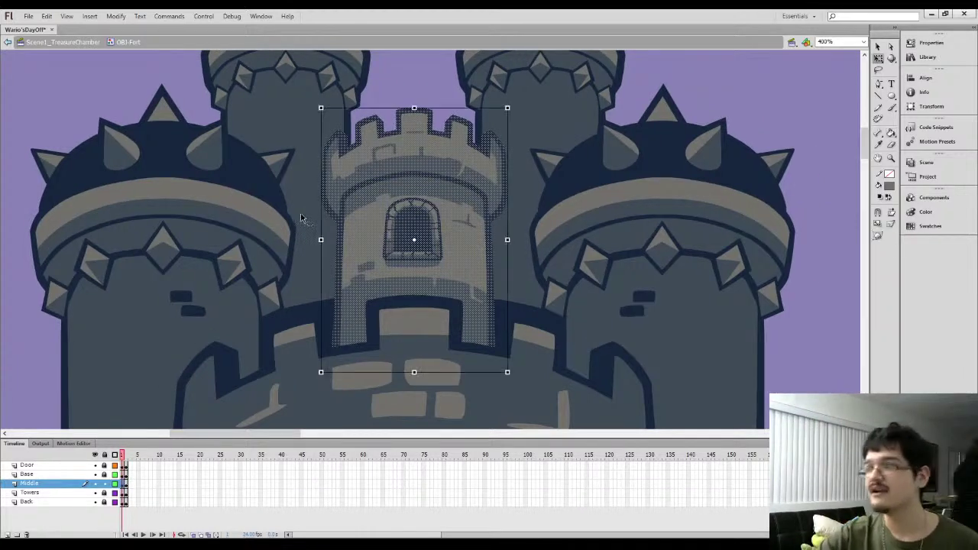
left_click(342, 212)
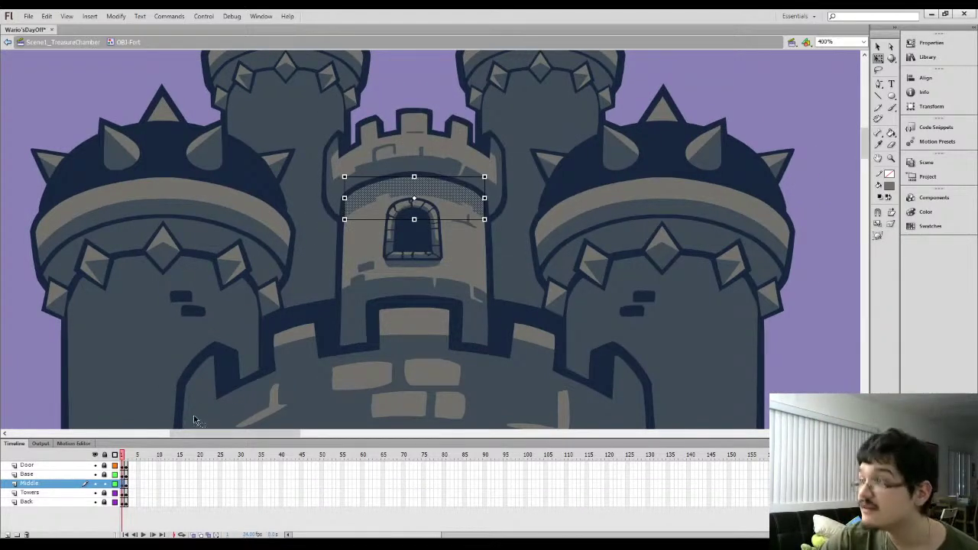
left_click(468, 222, "shift")
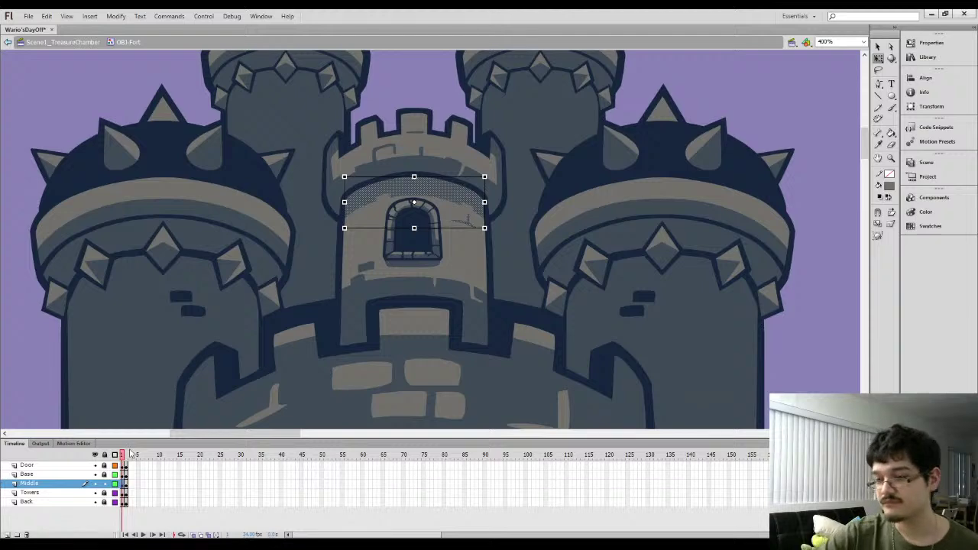
Paste the band and crack in place on frame 2 and nudge them two steps right
left_click(128, 486)
key("ctrl+shift+v")
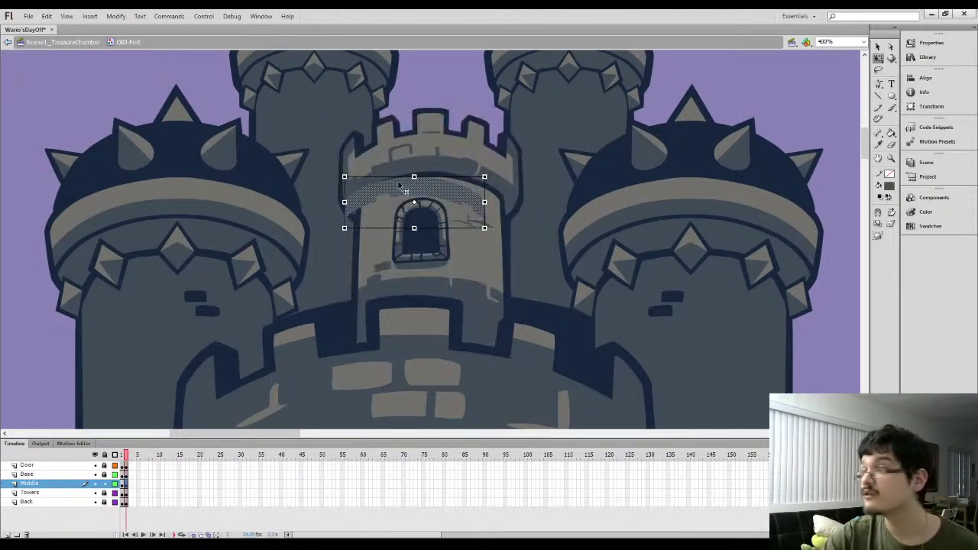
key("Right")
key("Right")
key("Right")
key("Right")
key("Right")
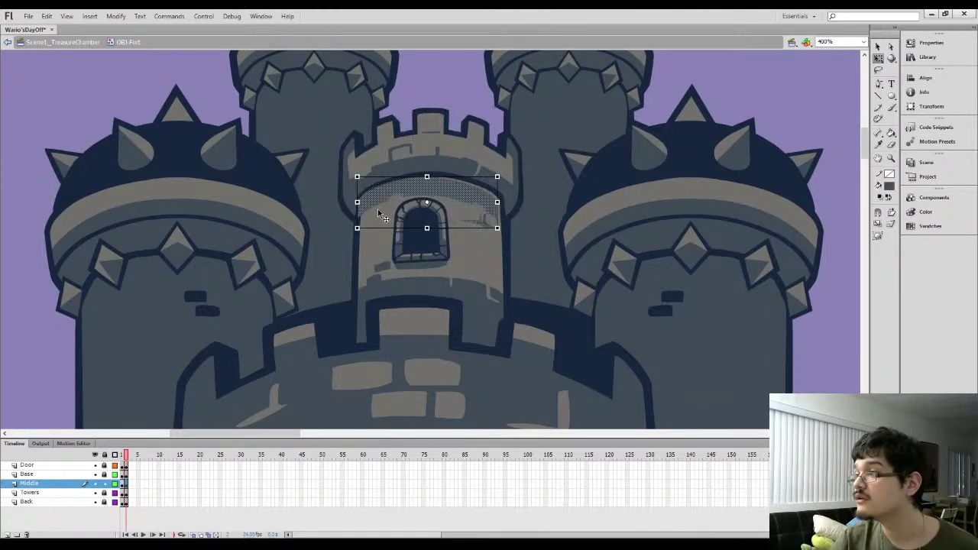
key("Right")
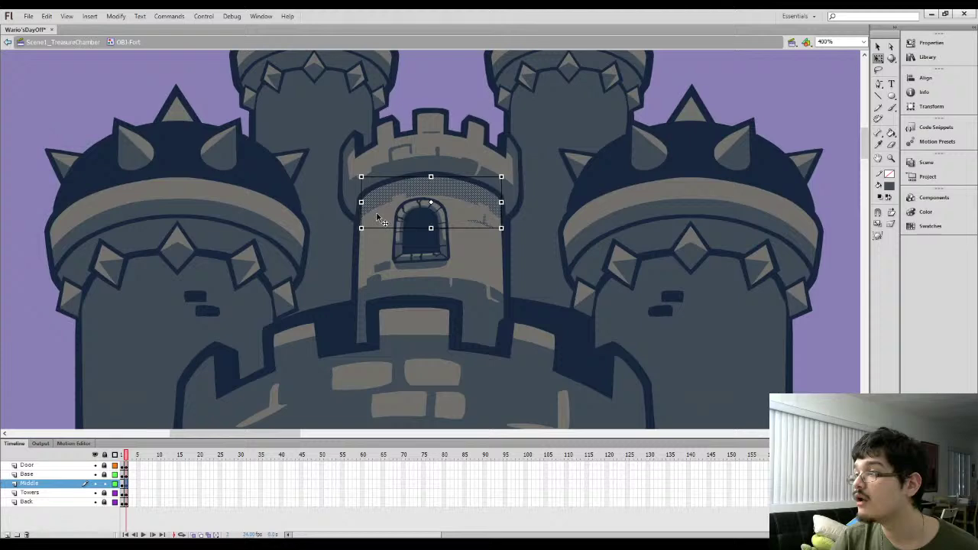
left_click(315, 275)
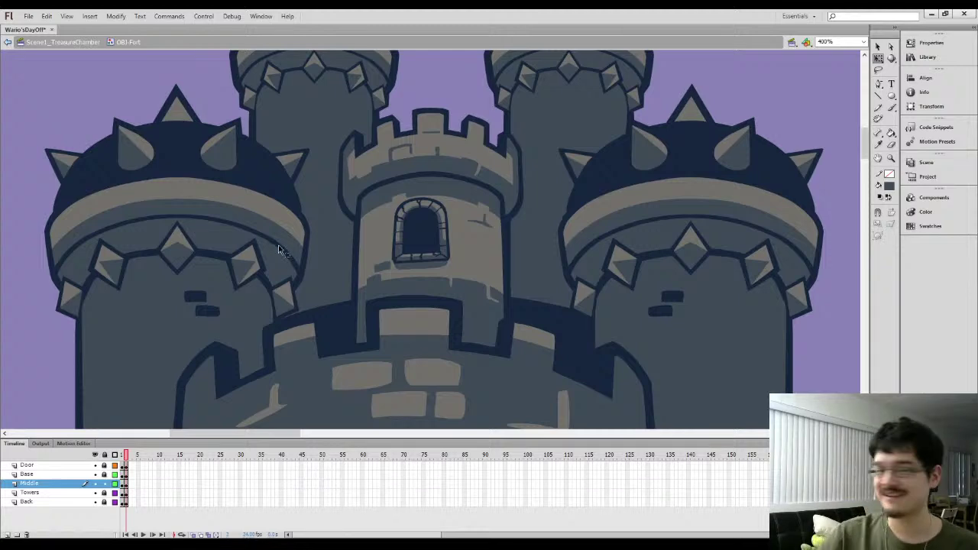
key("ctrl+minus")
key("l")
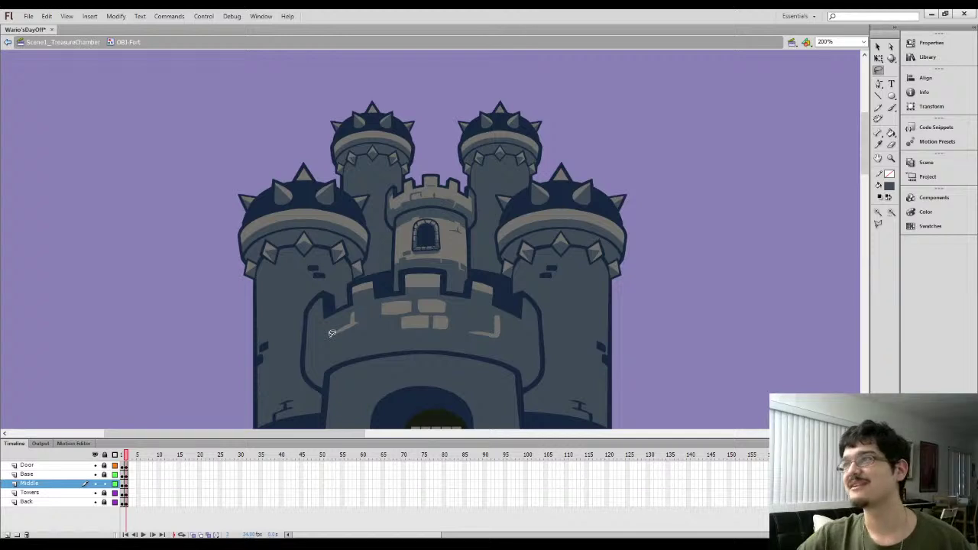
Lock the Middle layer and nudge the right rear tower on the Back layer into position
left_click_drag(373, 268, 381, 226)
key("ctrl+minus")
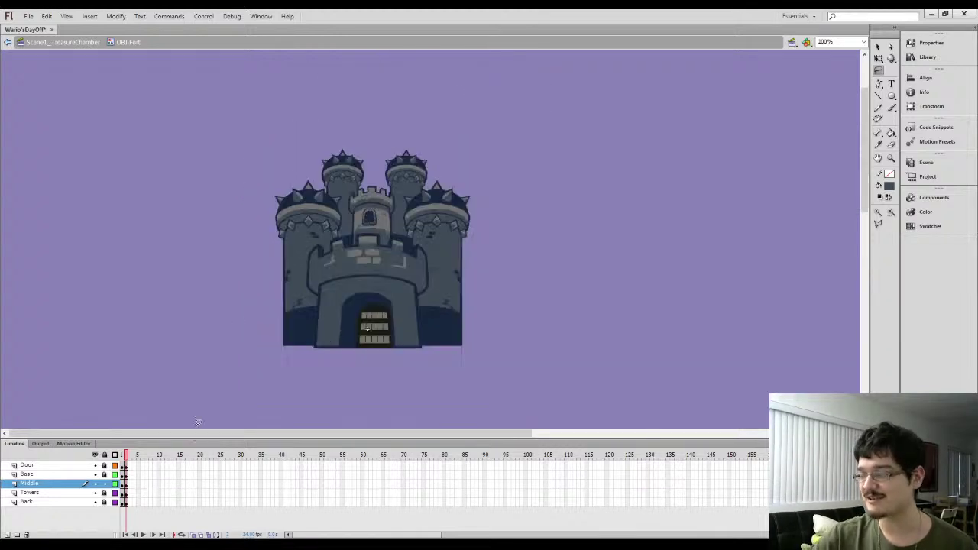
left_click(105, 485)
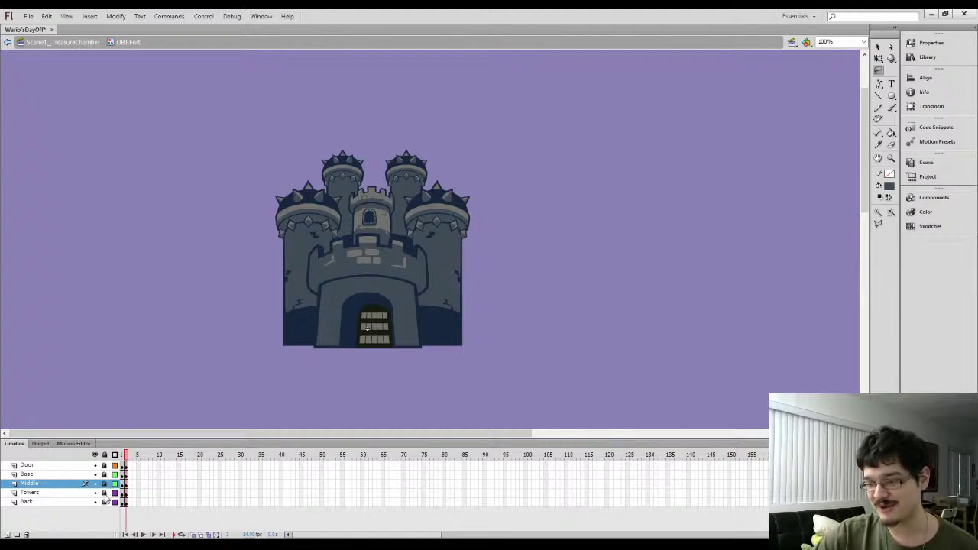
left_click(125, 503)
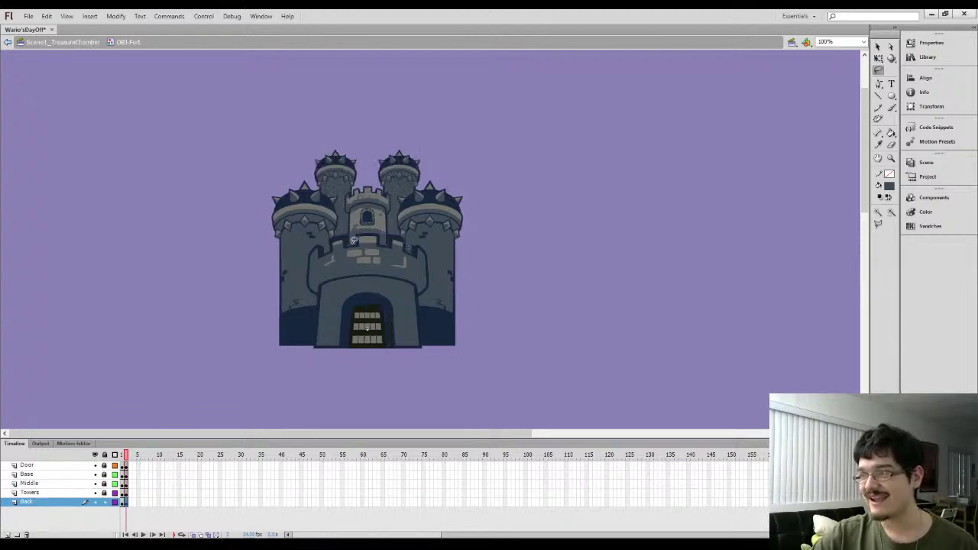
mouse_move(380, 146)
left_mouse_down()
mouse_move(467, 167)
mouse_move(386, 309)
mouse_move(385, 185)
left_mouse_up()
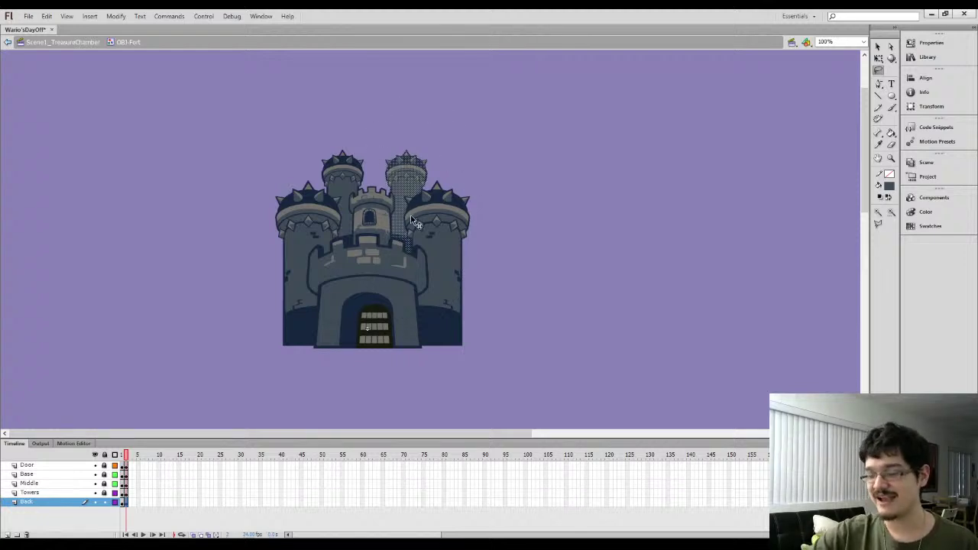
key("q")
left_click_drag(405, 198, 404, 196)
key("ctrl+z")
key("Right")
key("Right")
key("Right")
key("Right")
key("Right")
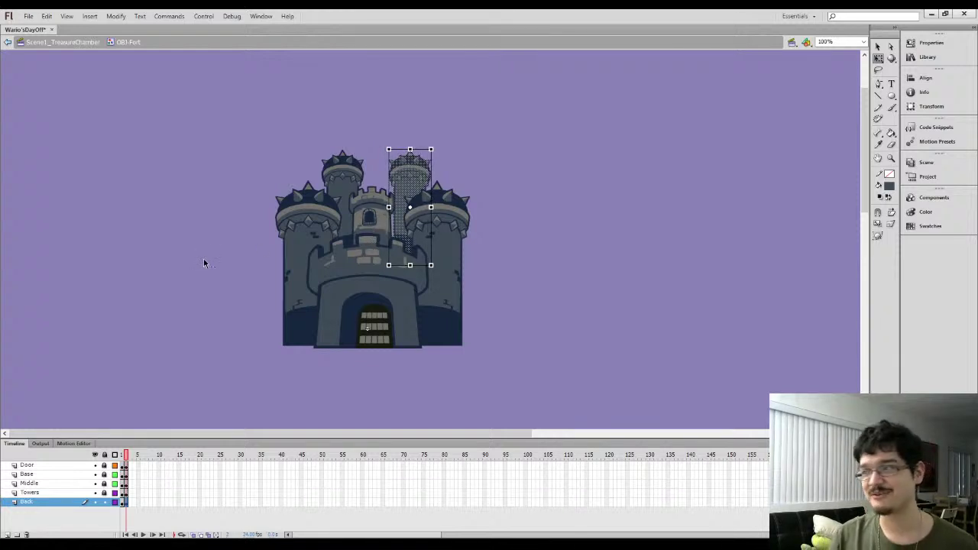
left_click(204, 264)
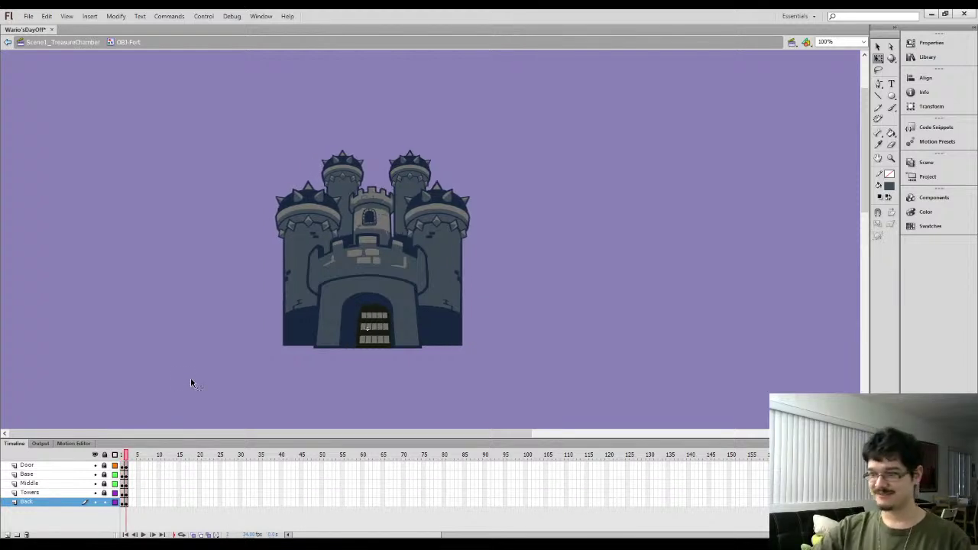
Lock the Back layer, unlock the Door layer, and check the door artwork
left_click(105, 503)
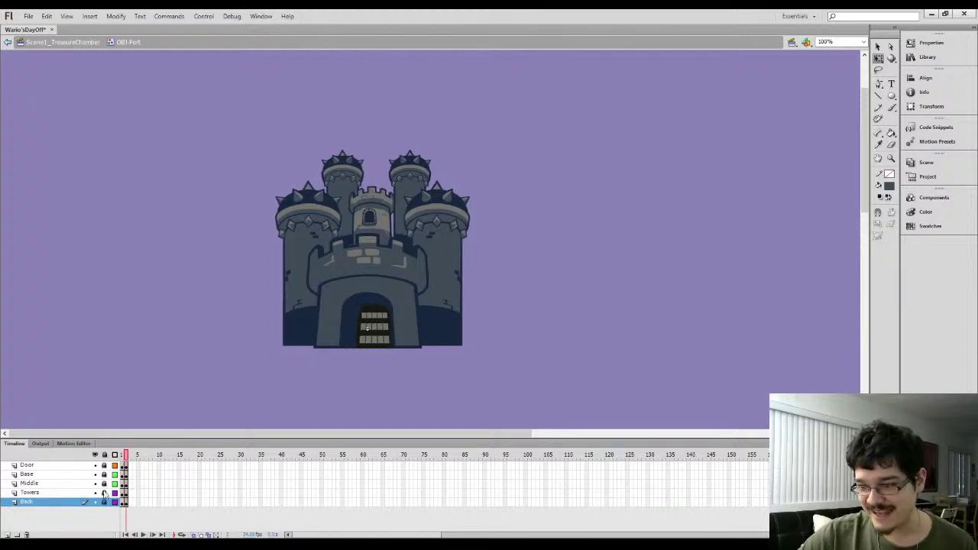
left_click(104, 466)
left_click(368, 336)
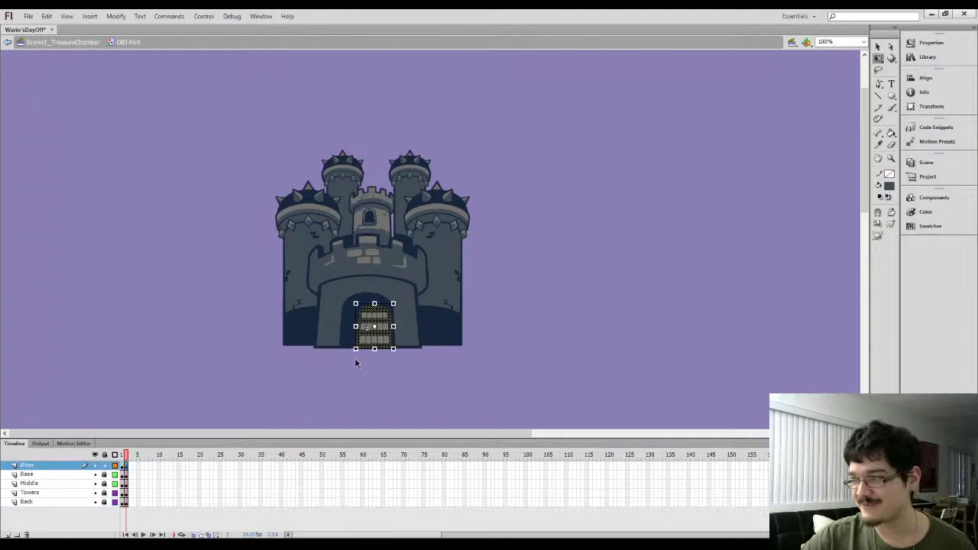
left_click(363, 395)
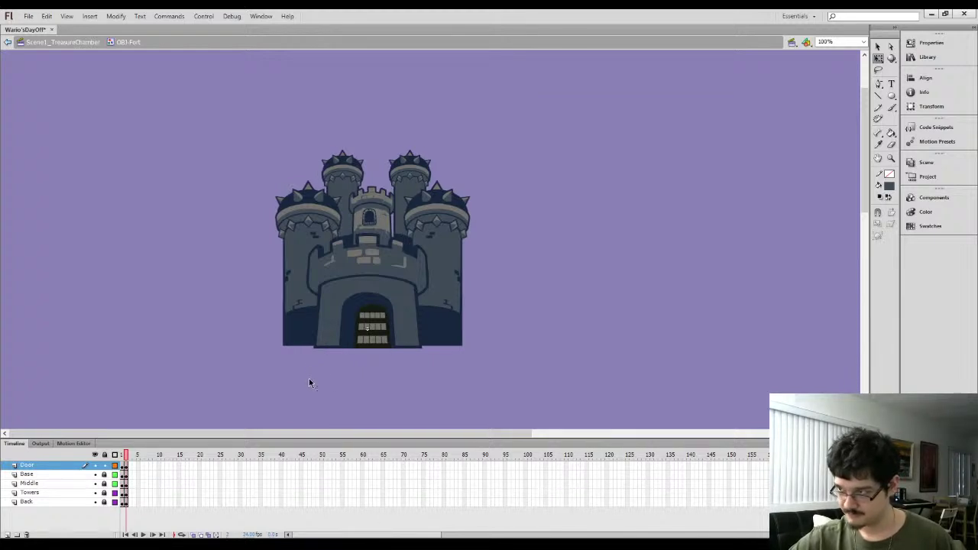
Zoom to 200% on the castle base and move to frame 2 of the Base layer
left_click(123, 475)
key("ctrl+equal")
left_click(344, 397)
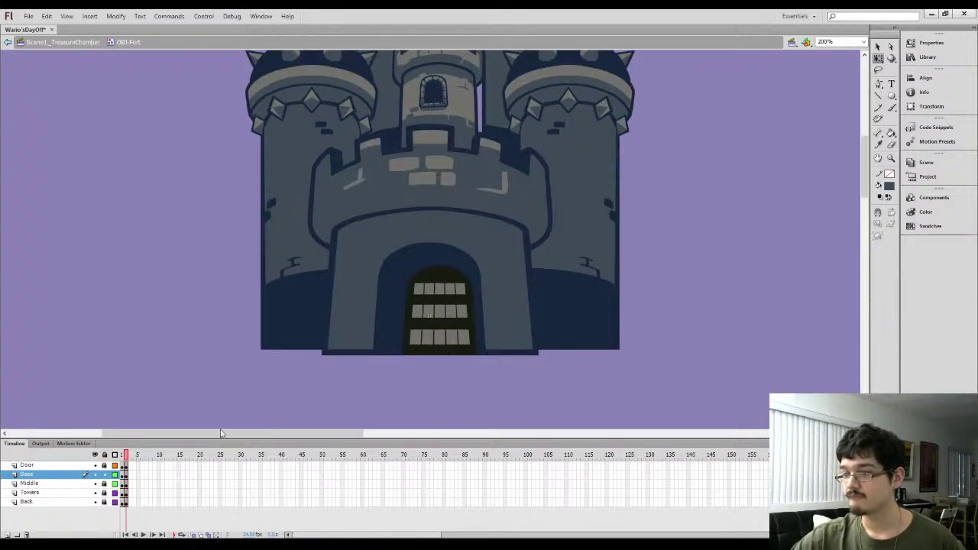
left_click(124, 474)
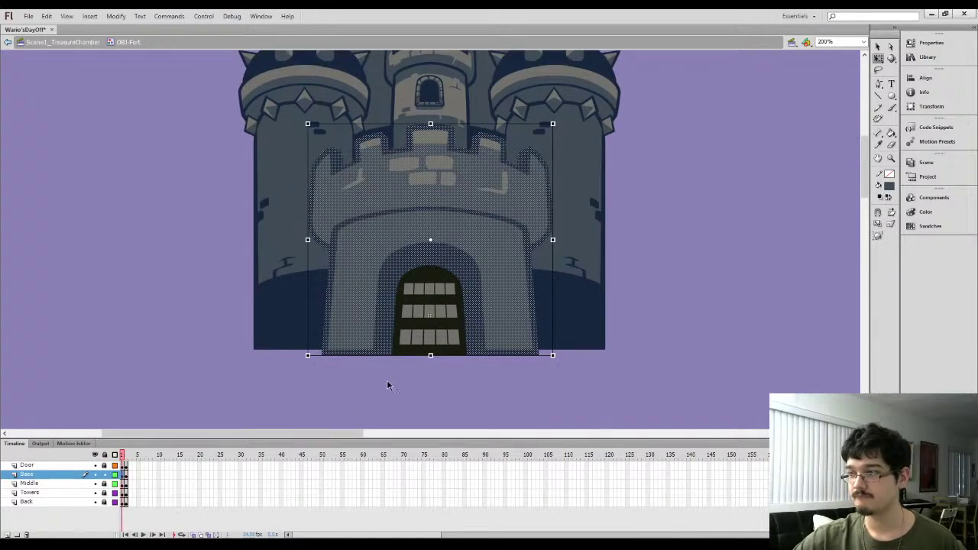
left_click(375, 390)
left_click(878, 48)
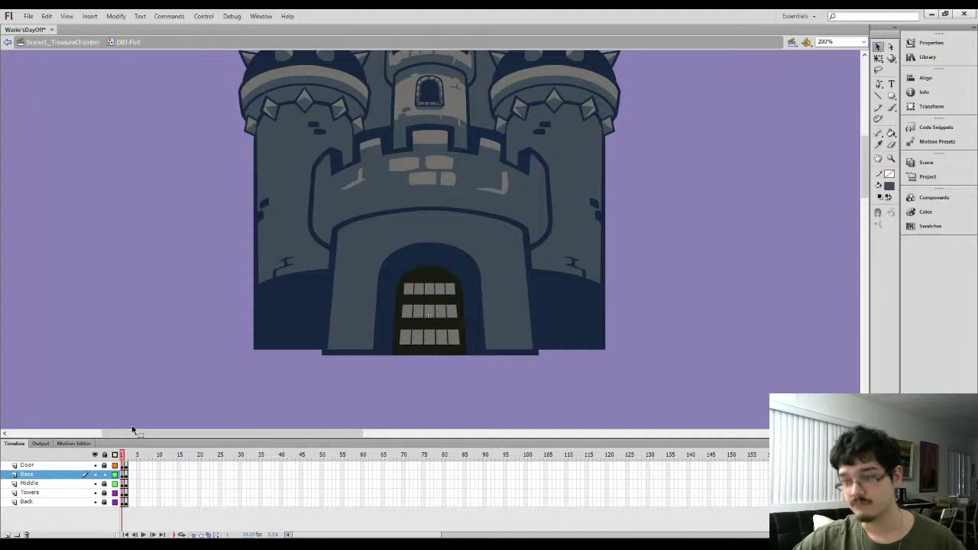
left_click(122, 476)
left_click(126, 476)
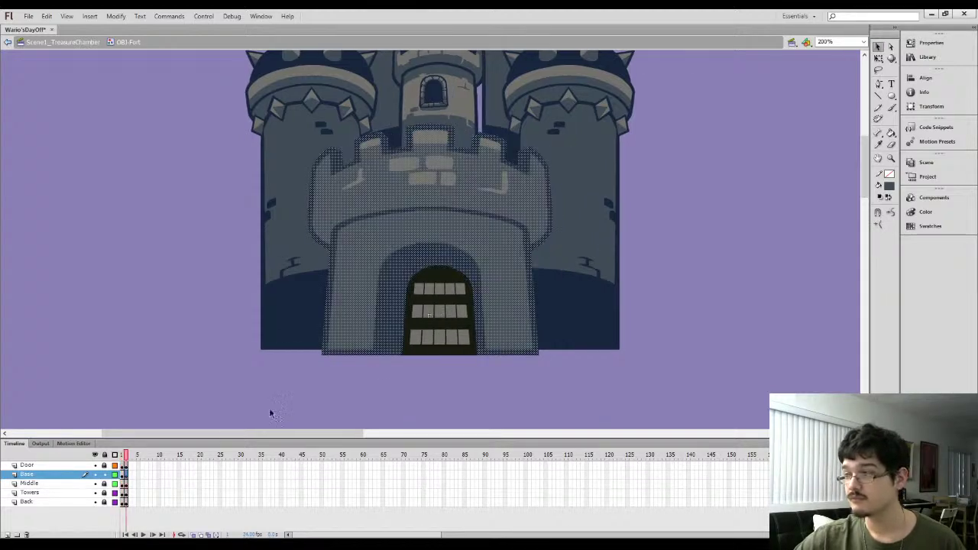
left_click(368, 392)
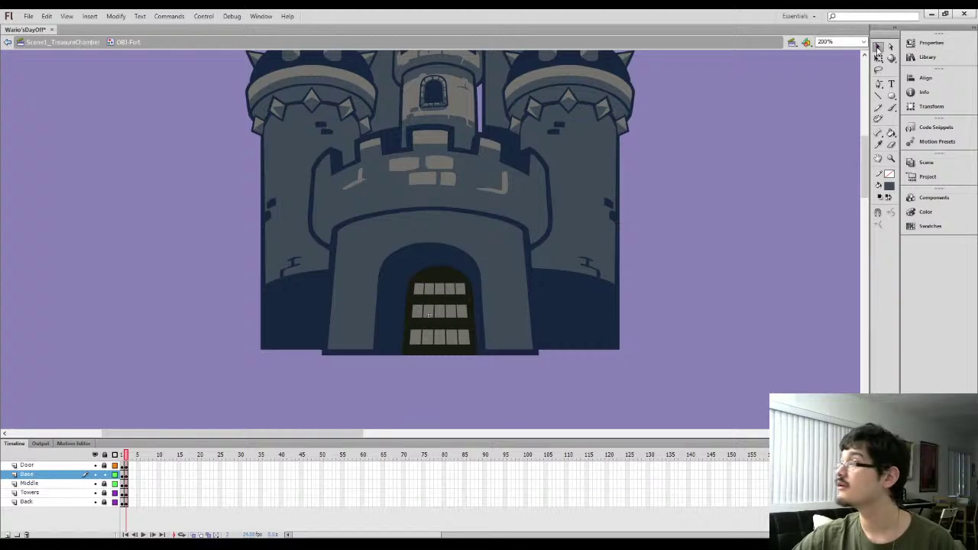
Marquee-select the doorway region and nudge it with the arrow keys
left_click_drag(361, 356, 505, 232)
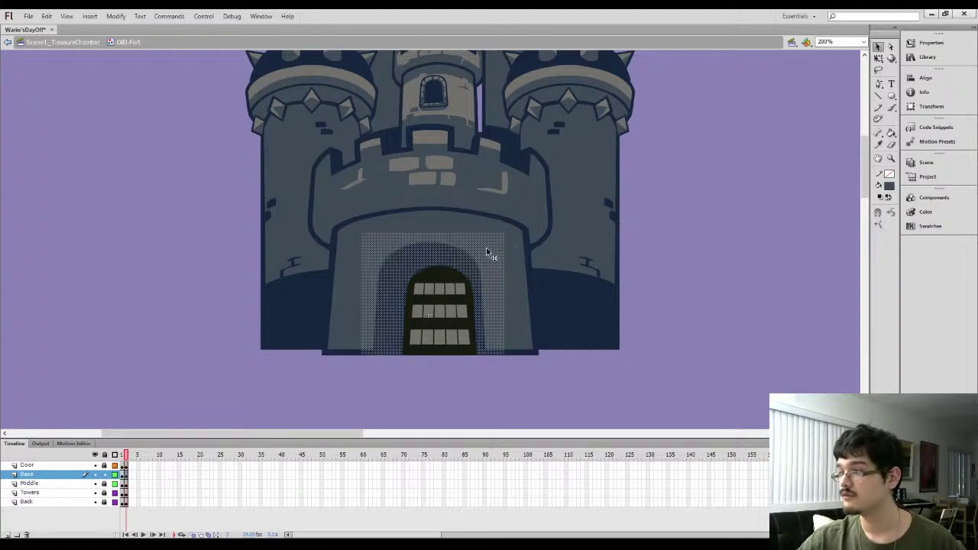
key("Left")
key("Left")
key("Left")
key("Left")
key("Left")
key("Left")
key("Left")
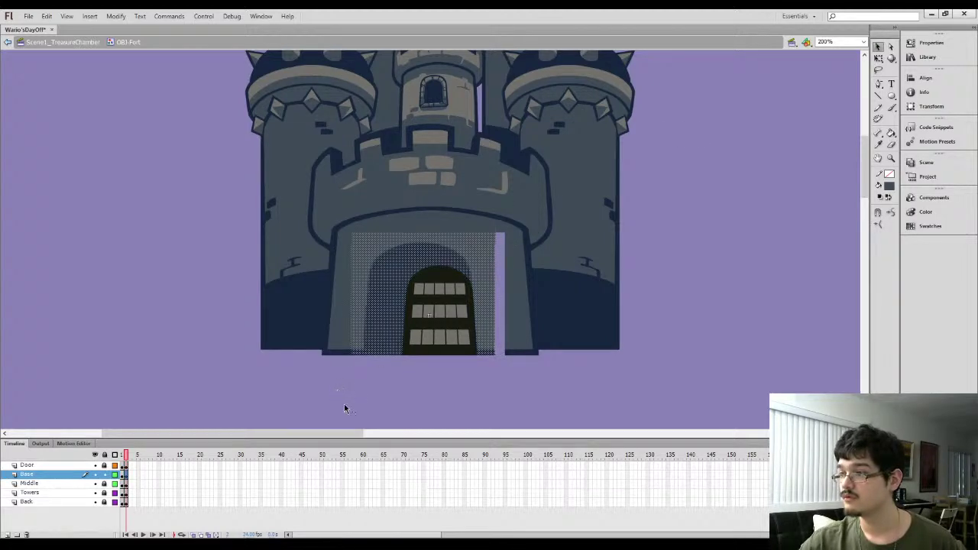
key("Right")
key("Right")
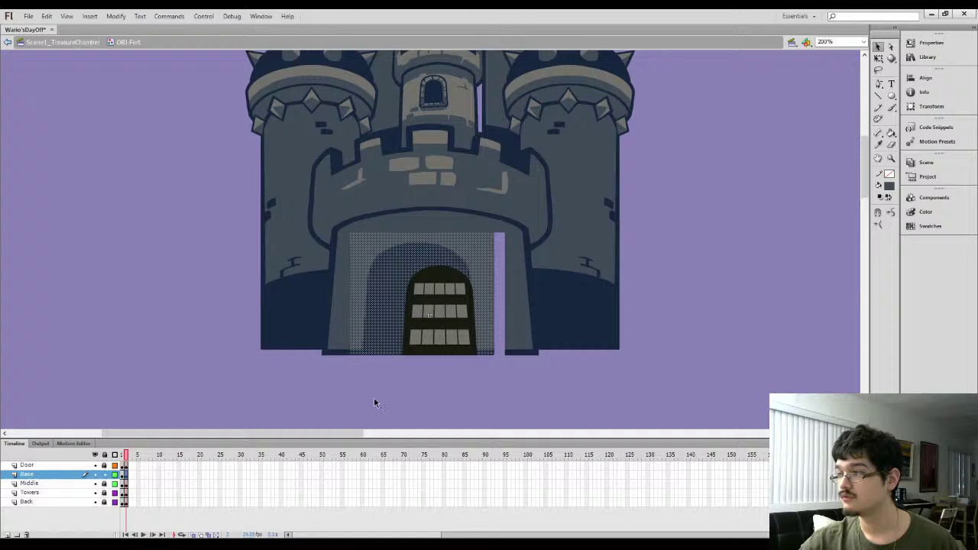
left_click(374, 398)
Try stretching the thin wall strip across the gap, then undo it
left_click_drag(490, 366, 500, 231)
key("q")
left_click_drag(503, 291, 521, 291)
left_click(481, 387)
key("ctrl+z")
key("ctrl+z")
key("ctrl+z")
left_click_drag(483, 368, 513, 348)
left_click(494, 376)
Fill the lavender gap with the sampled wall grey and zoom back to 100%
key("i")
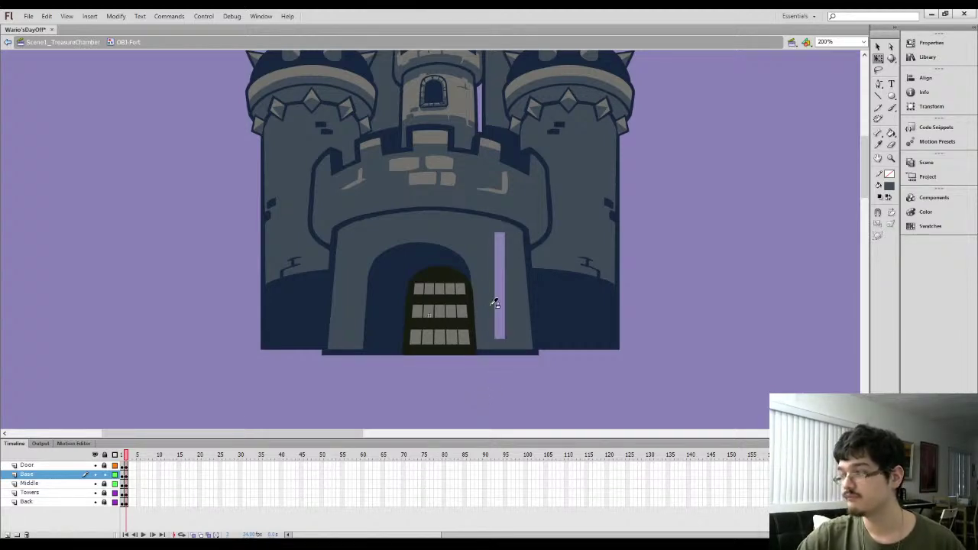
key("i")
left_click(492, 302)
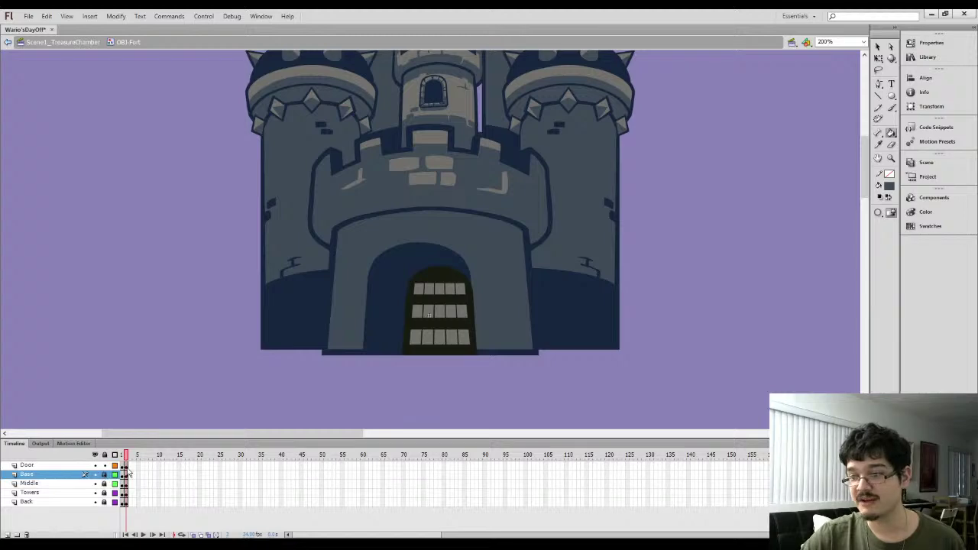
left_click(126, 465)
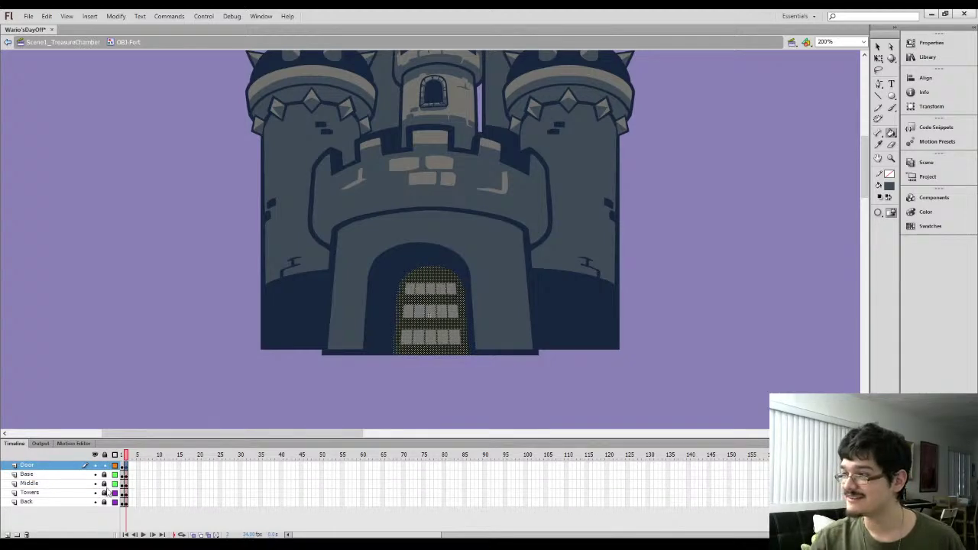
key("ctrl+minus")
key("comma")
key("period")
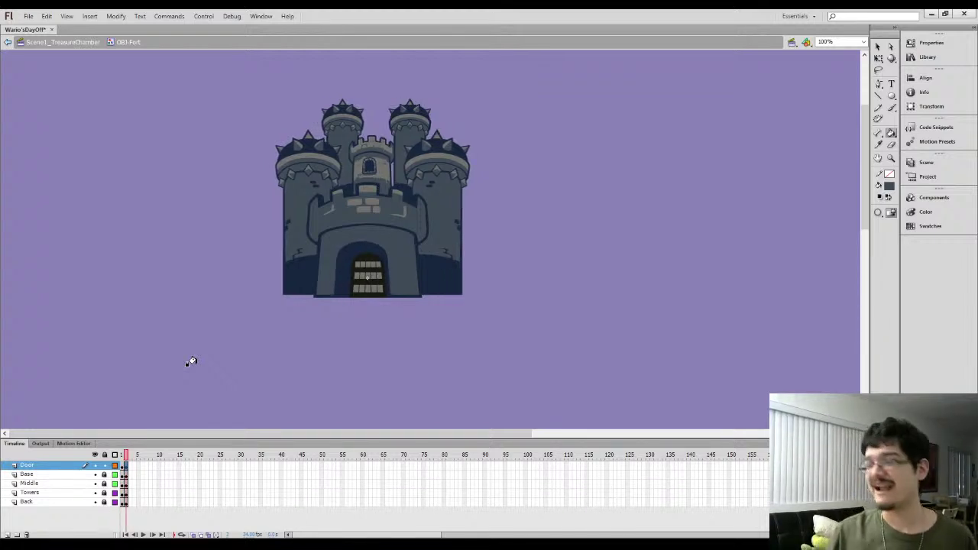
Lock Door, unlock Towers, compare frames 1 and 2, then return to Scene1_TreasureChamber
left_click(105, 465)
left_click(105, 493)
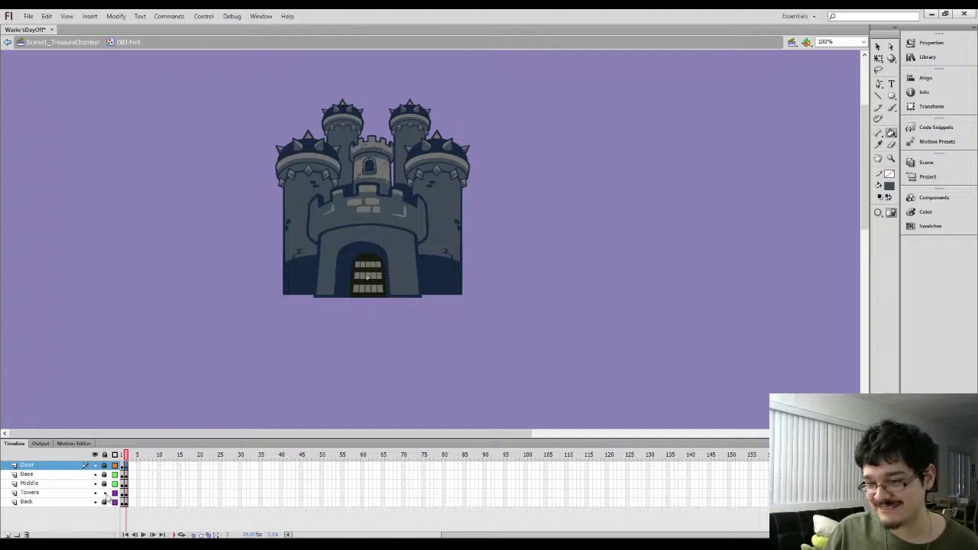
left_click(124, 502)
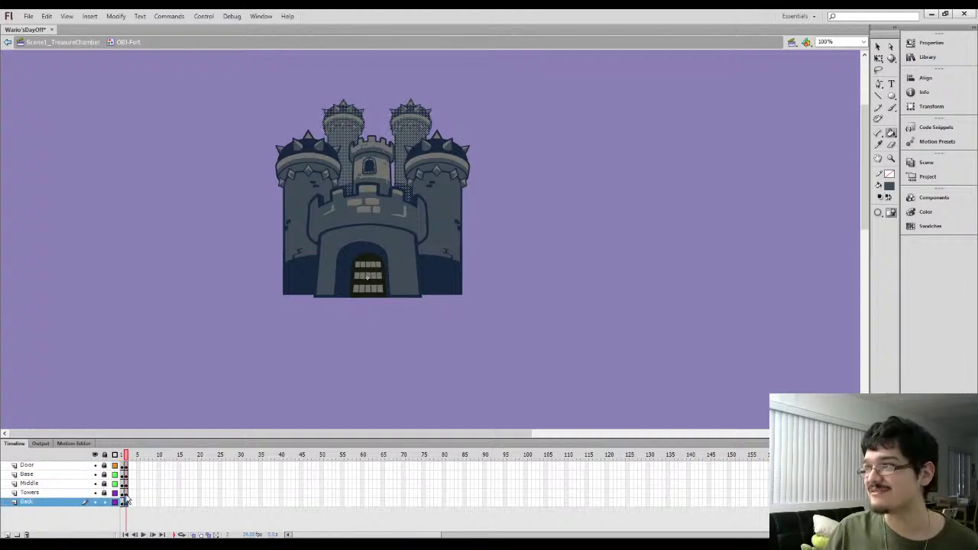
key("comma")
key("period")
key("comma")
key("period")
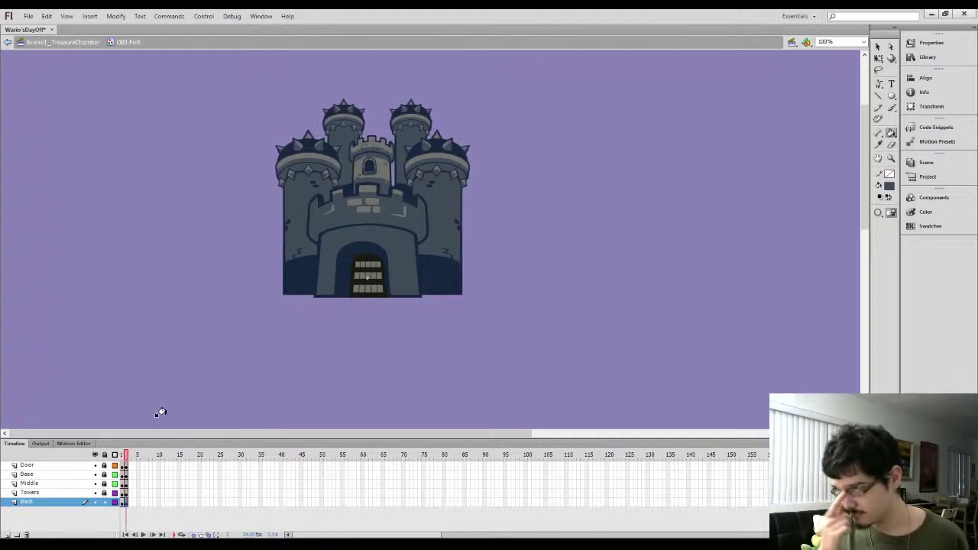
left_click(92, 43)
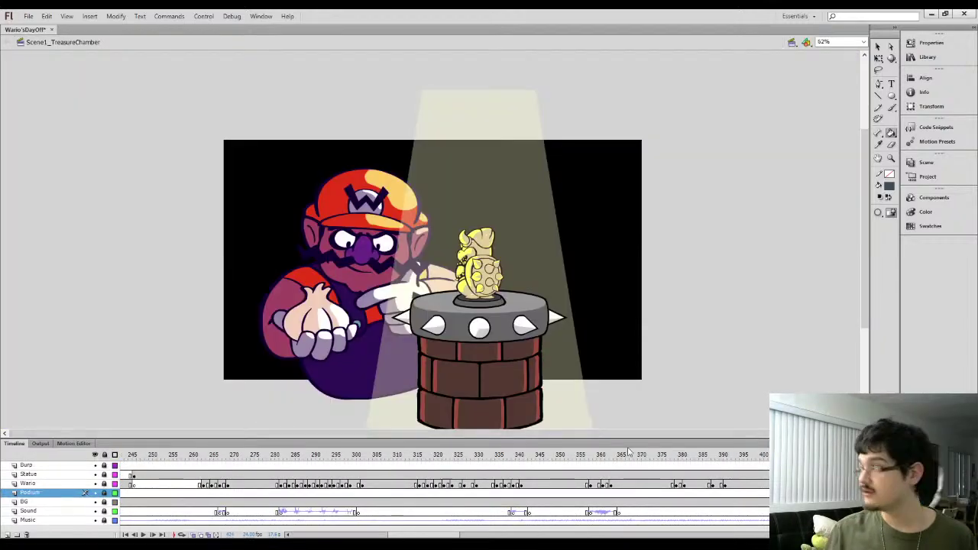
Switch to Scene10_Finale in full colour and go to frame 425
left_click(913, 164)
left_click(820, 259)
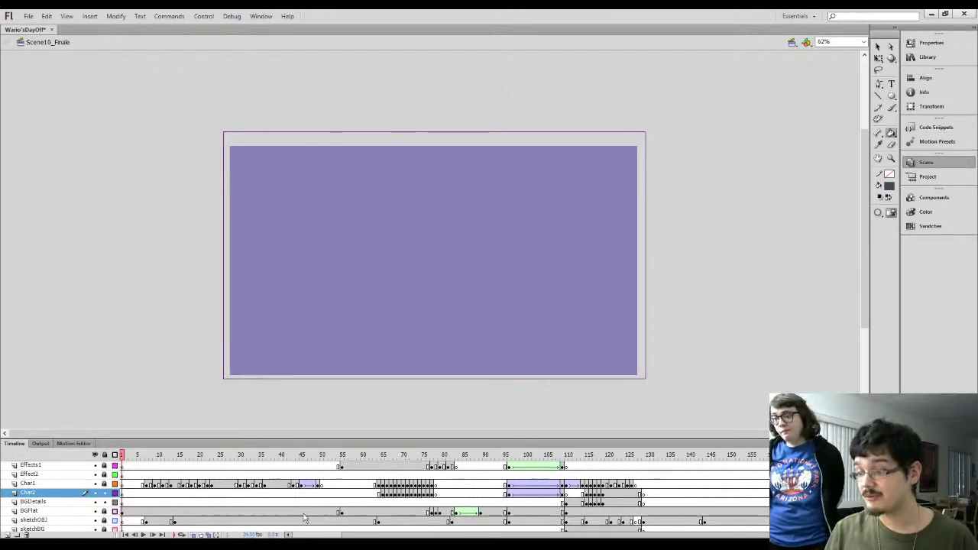
left_click(114, 455)
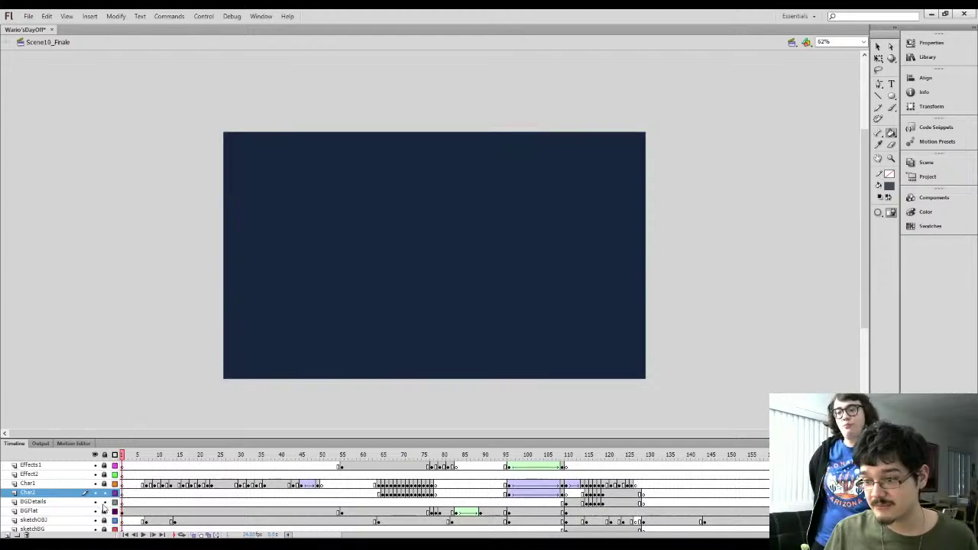
left_click(624, 503)
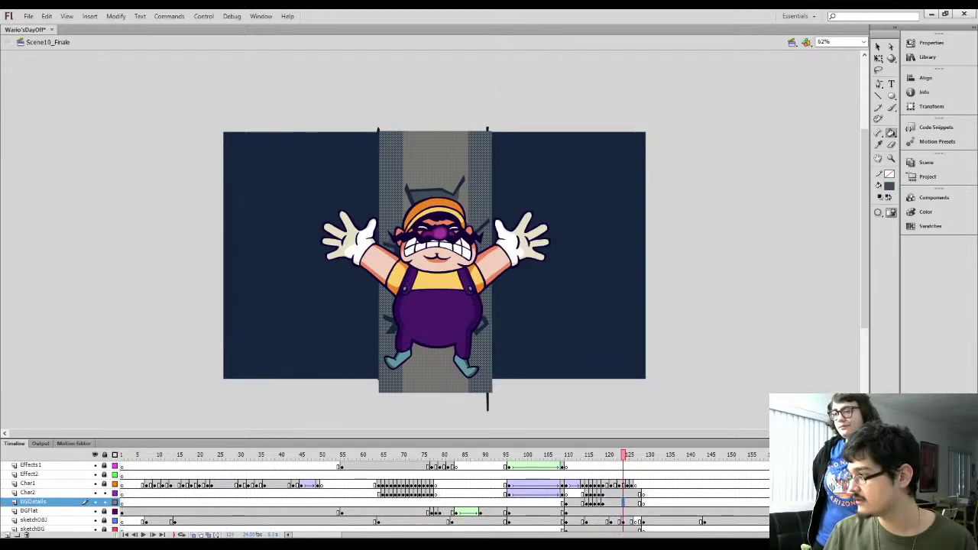
left_click(788, 503)
left_click_drag(308, 536, 417, 529)
left_click(181, 502)
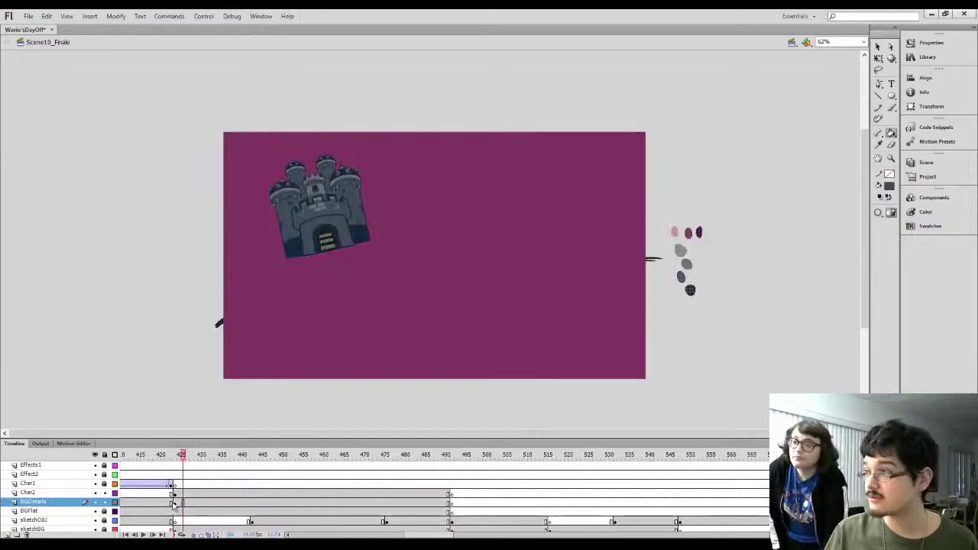
Select the castle on Char2 and lock the BGDetails layer
left_click(162, 496)
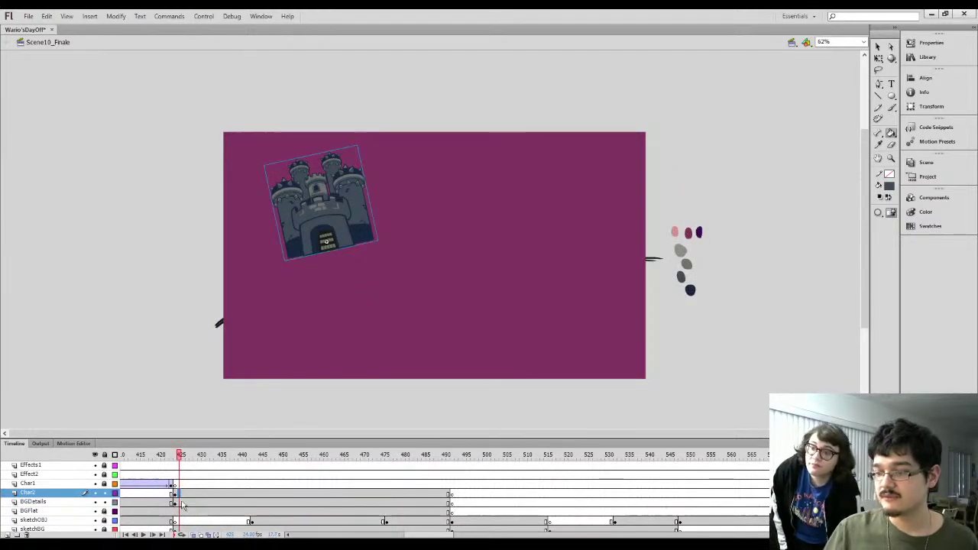
key("comma")
key("period")
key("period")
key("period")
key("period")
key("period")
key("period")
key("period")
key("period")
key("period")
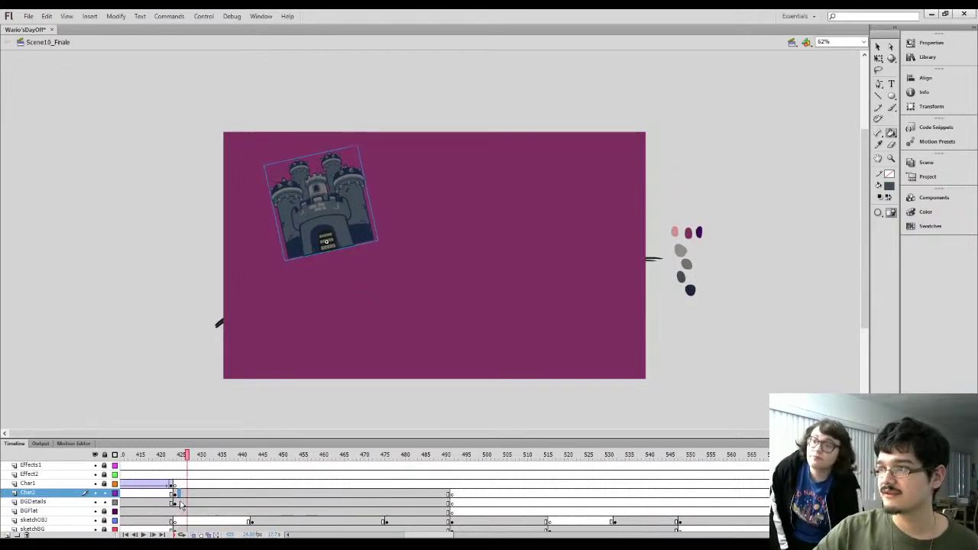
left_click(175, 503)
left_click(104, 502)
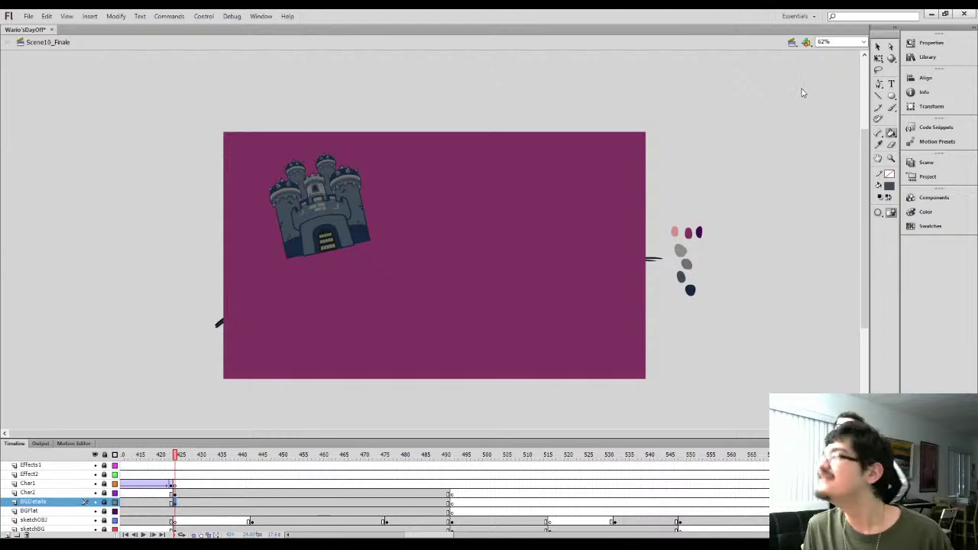
Jump to frame 455 on the Char2 layer
left_click(306, 493)
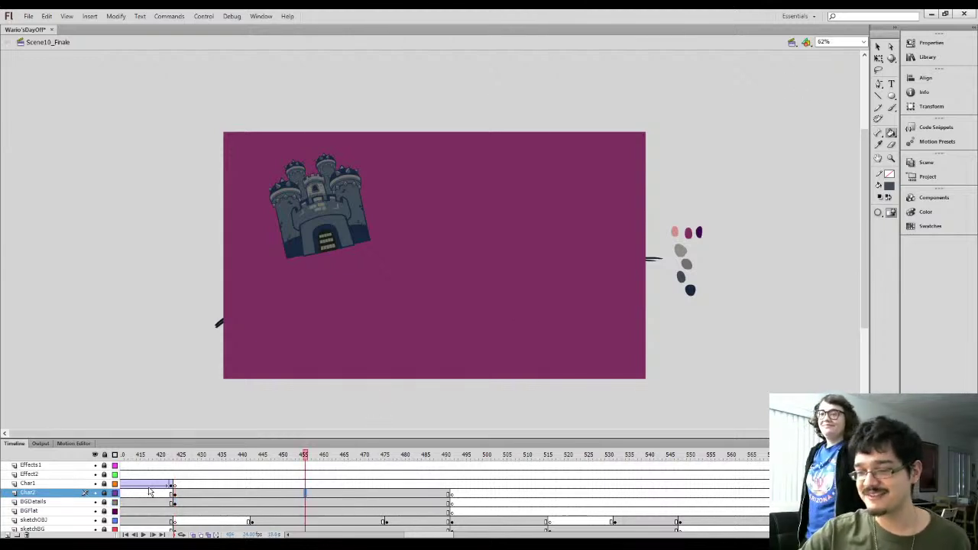